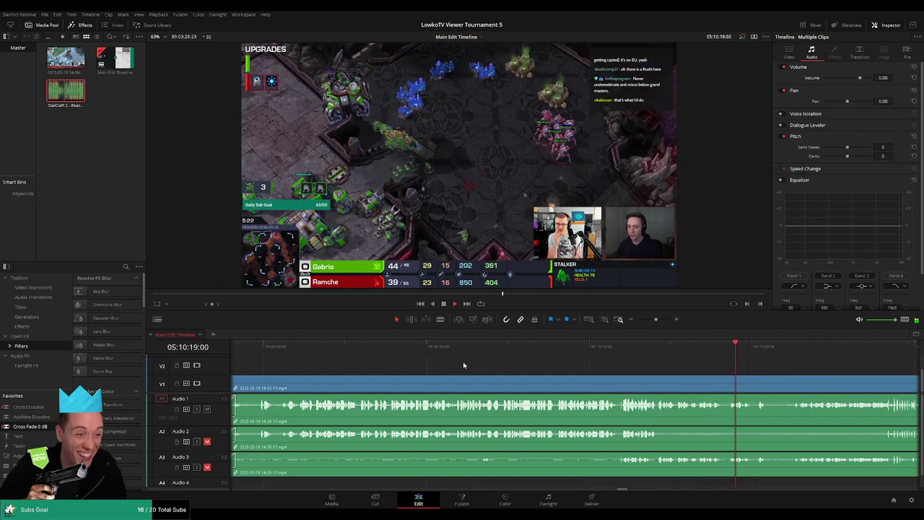
Step: Blade both ends of the first dead-time stretch, delete it and close the gap
scroll(499, 357, right, 5)
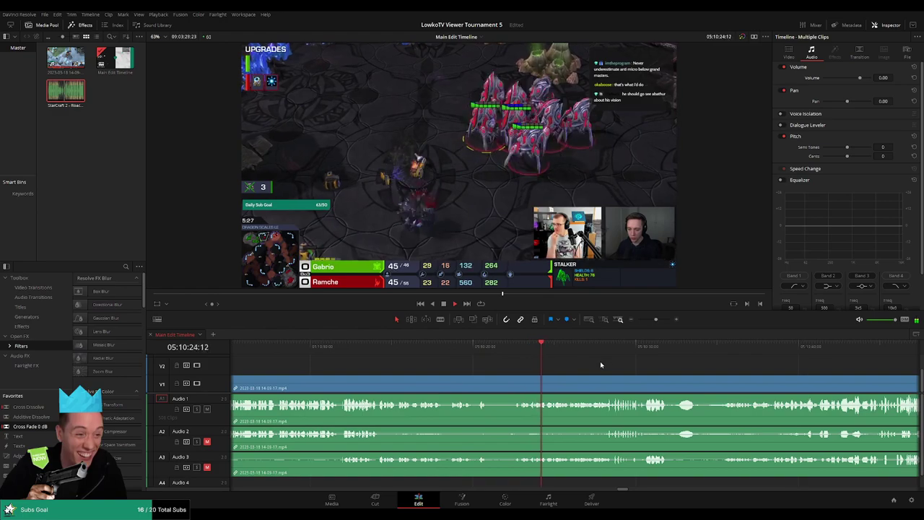
scroll(556, 361, right, 1)
scroll(568, 365, right, 2)
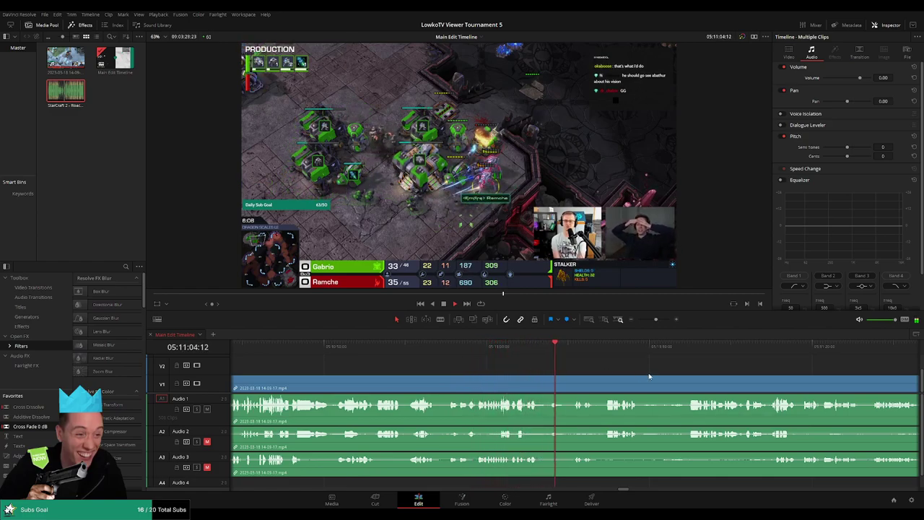
scroll(511, 369, right, 3)
scroll(511, 366, right, 1)
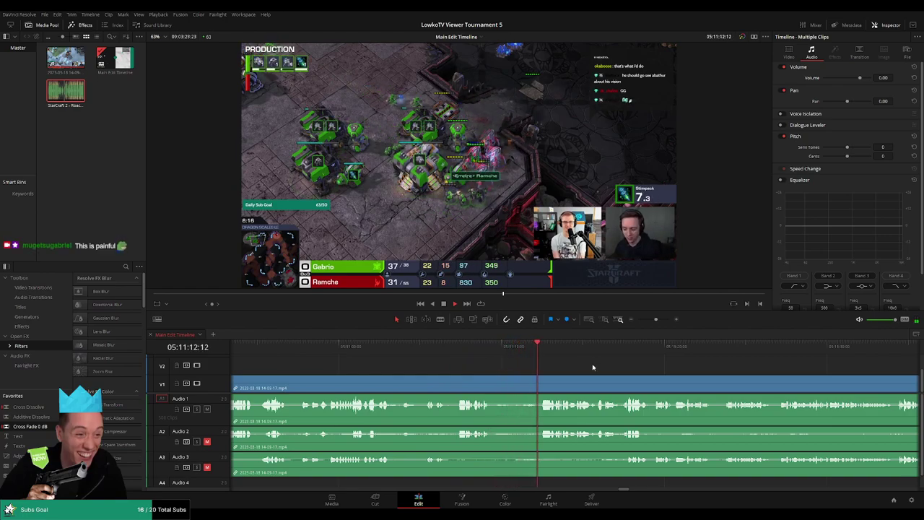
scroll(592, 363, right, 4)
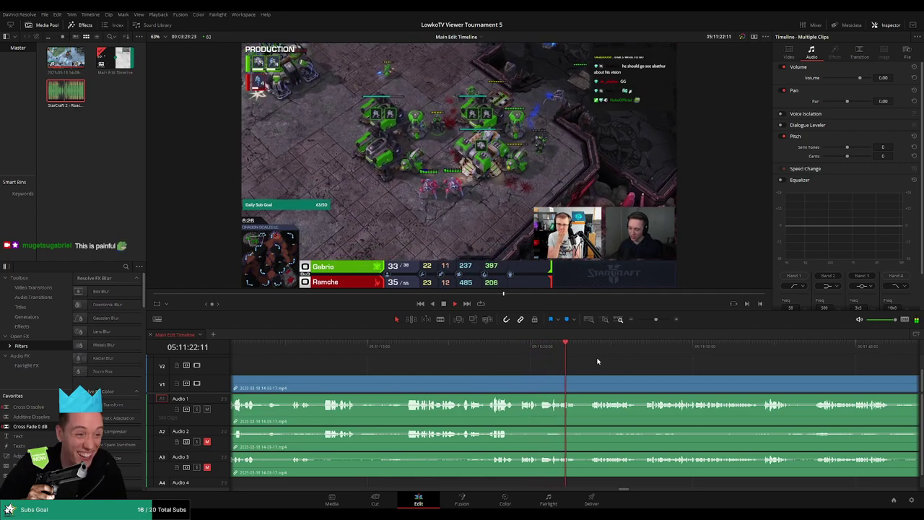
scroll(528, 356, right, 3)
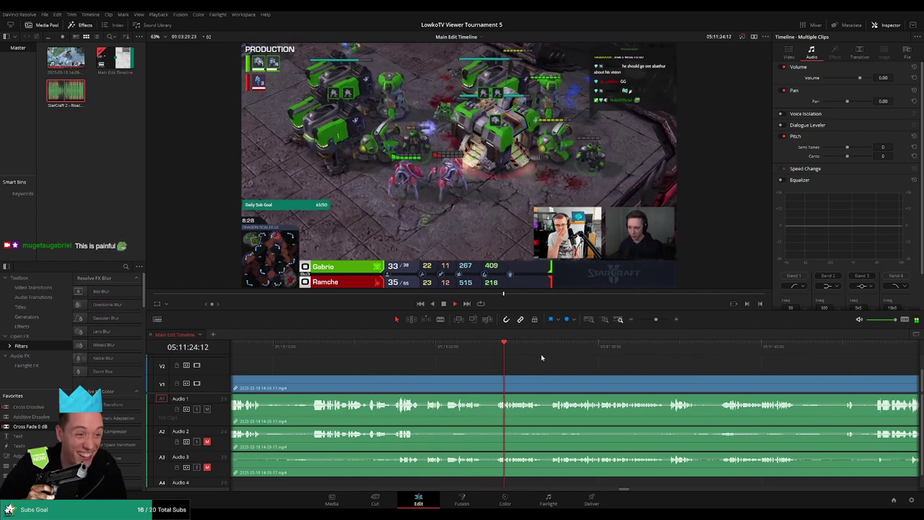
scroll(499, 363, right, 3)
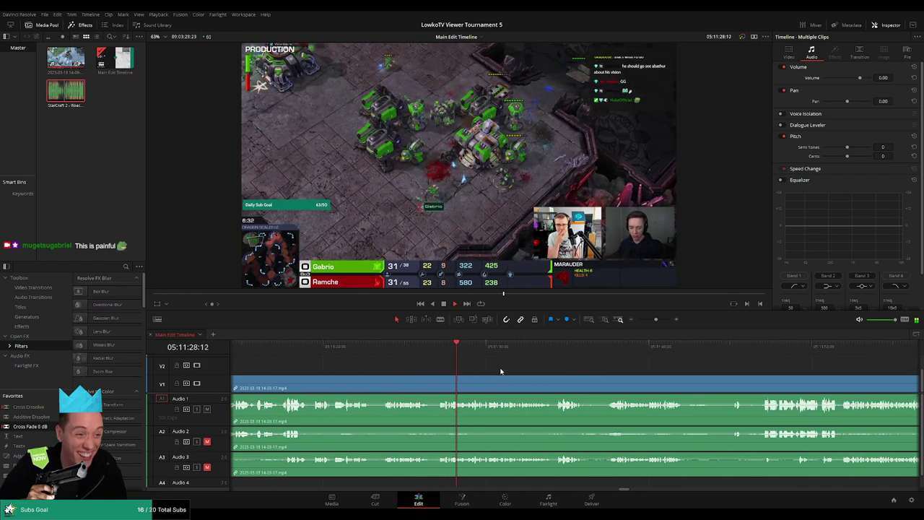
scroll(510, 371, right, 2)
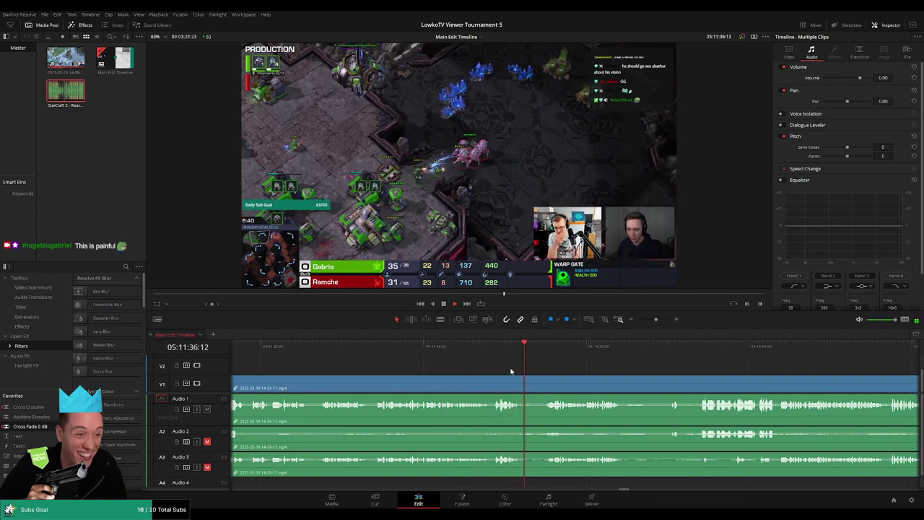
scroll(486, 371, right, 3)
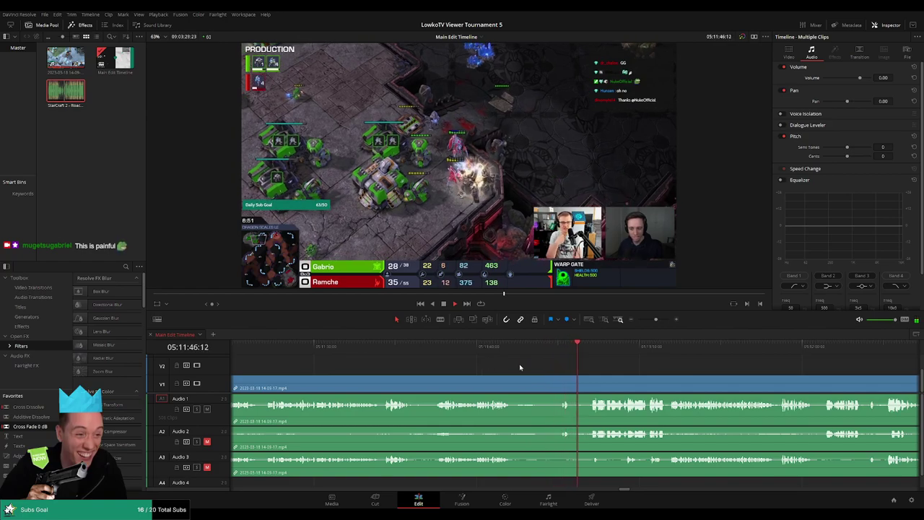
scroll(567, 374, right, 3)
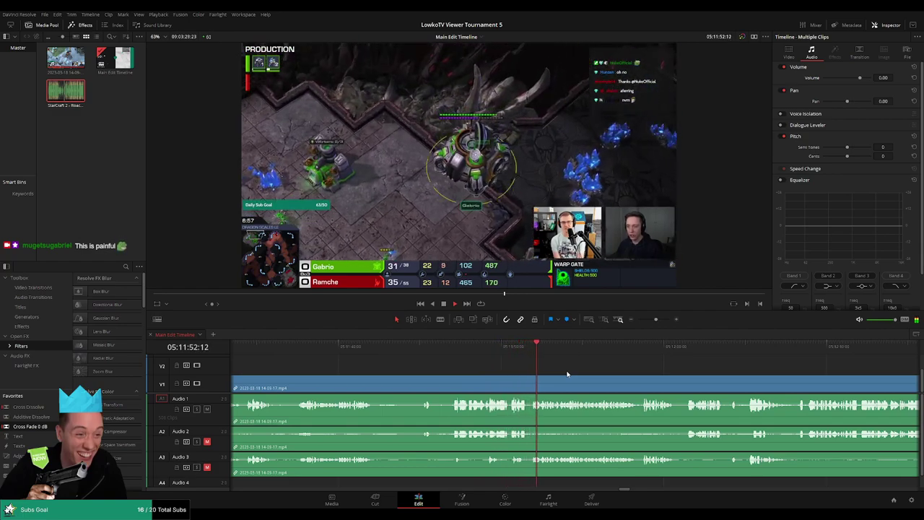
scroll(484, 363, right, 4)
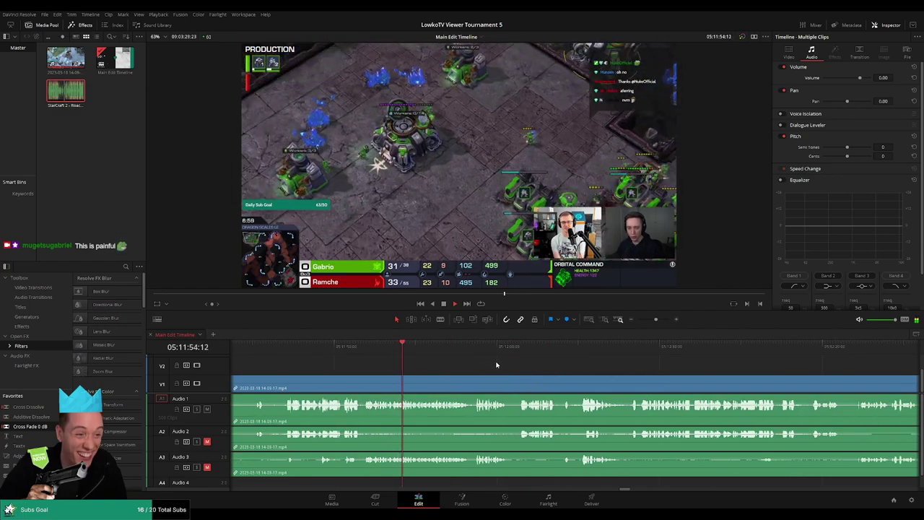
scroll(503, 367, right, 1)
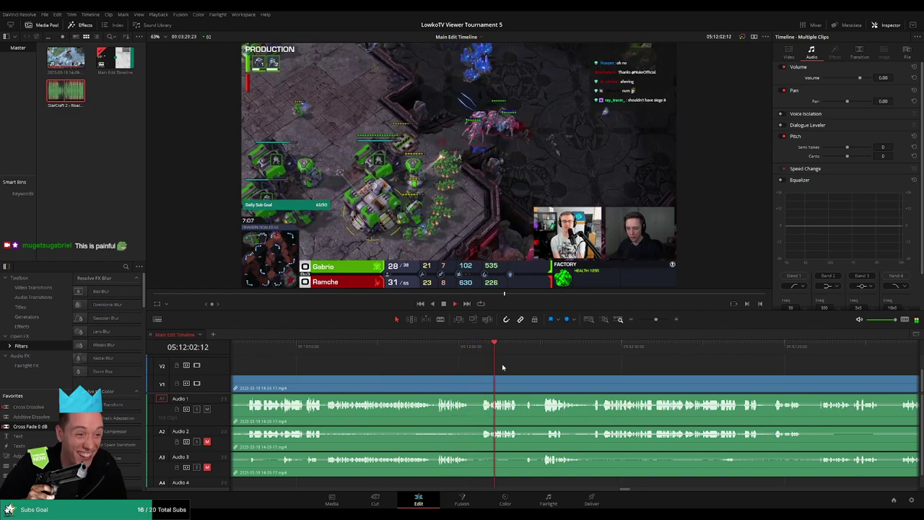
scroll(541, 373, right, 2)
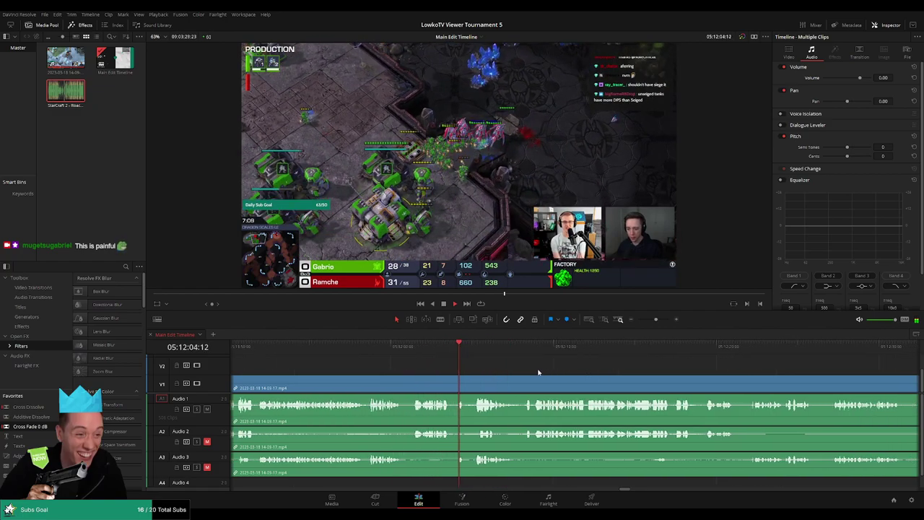
scroll(519, 368, right, 1)
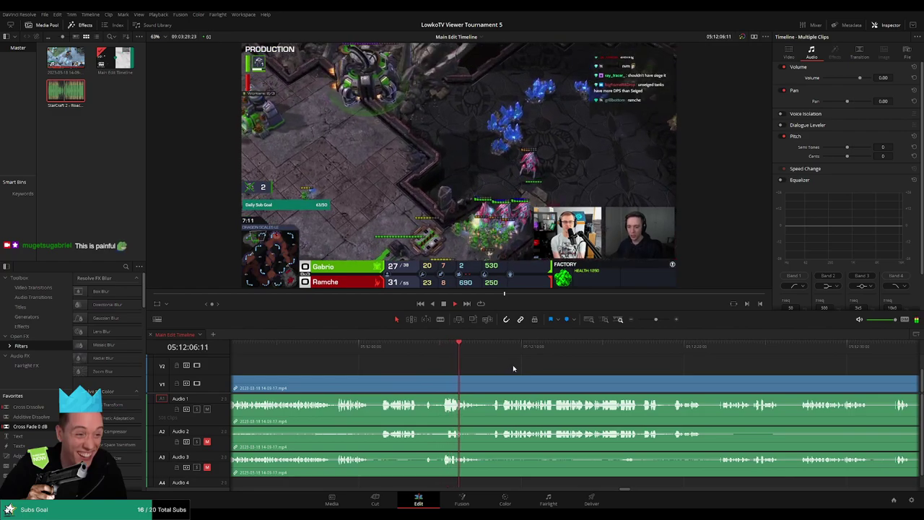
scroll(516, 366, right, 2)
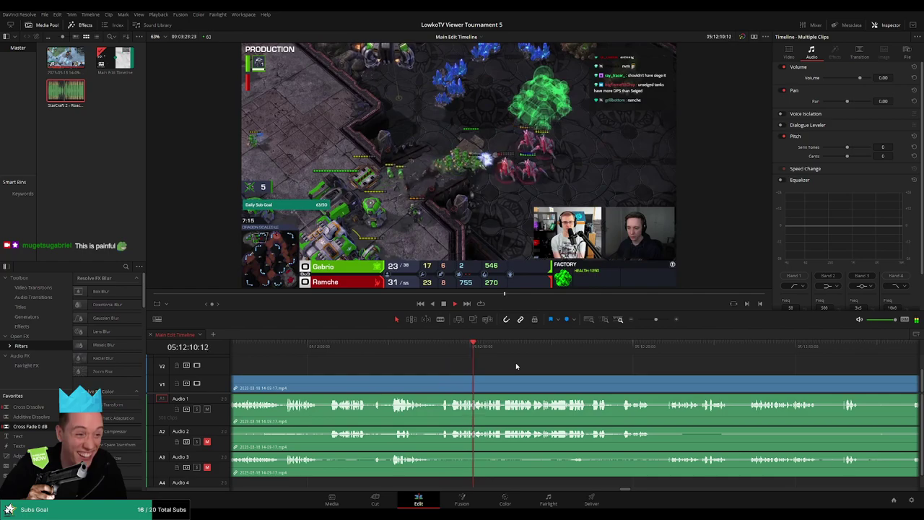
scroll(517, 365, right, 4)
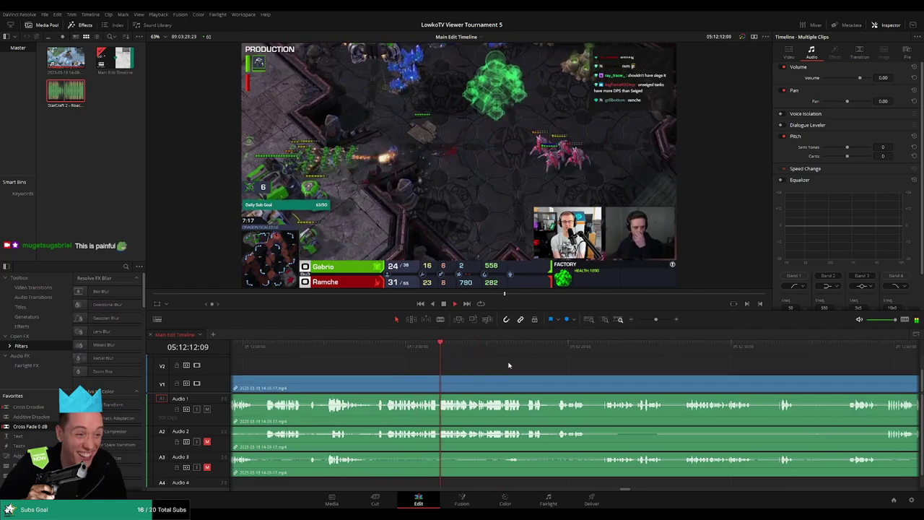
drag(656, 320, 652, 320)
scroll(563, 363, up, 5)
scroll(548, 366, up, 3)
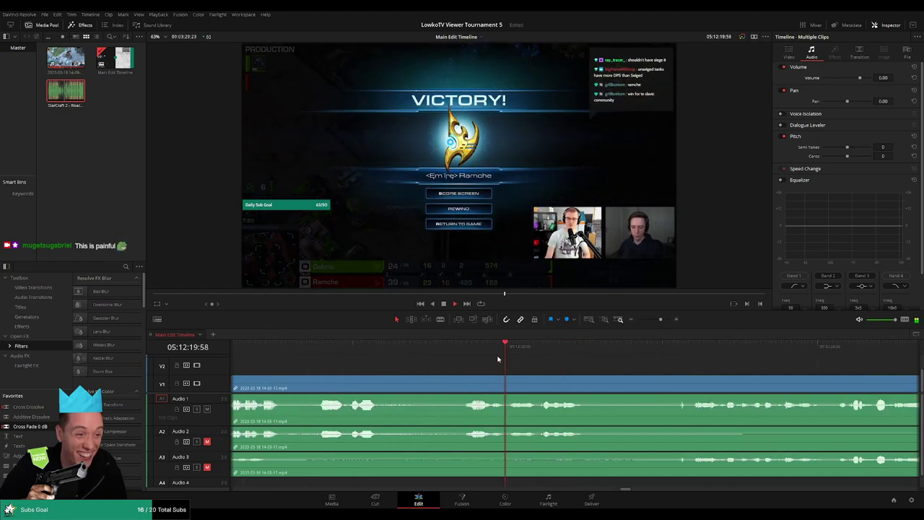
key(b)
click(537, 386)
click(625, 386)
click(611, 387)
key(Delete)
key(space)
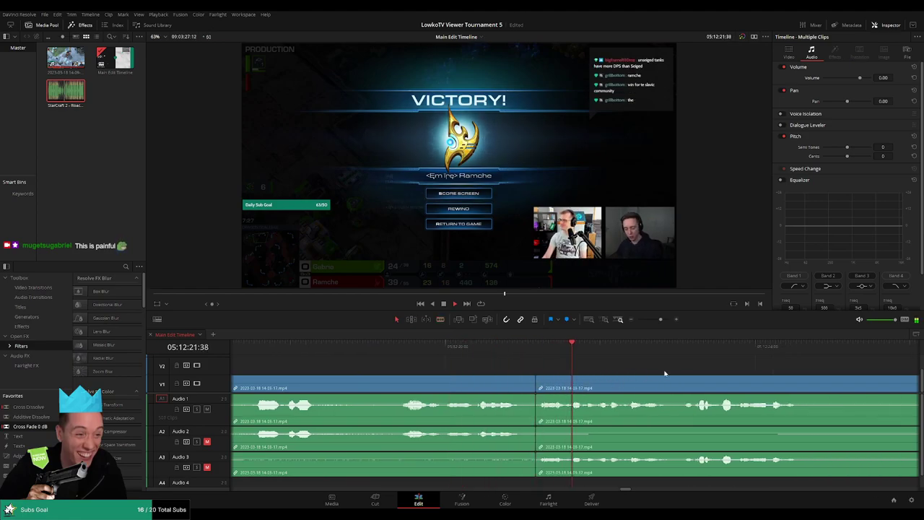
Step: Cut out the next unwanted stretch with two blade splits and close the gap
scroll(583, 367, right, 2)
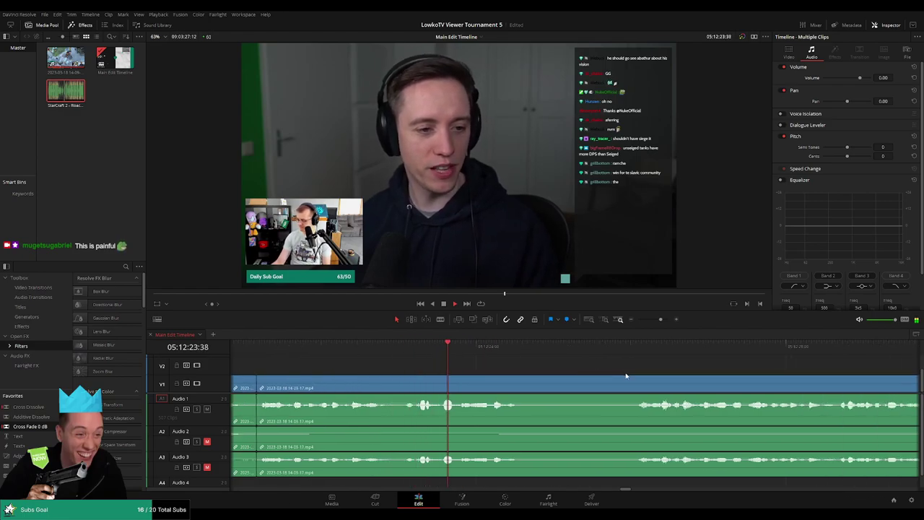
key(space)
key(b)
click(532, 387)
click(632, 388)
key(a)
click(609, 390)
key(Delete)
key(space)
Step: Remove a third unwanted stretch between two splits and close the gap
scroll(507, 370, right, 3)
scroll(508, 369, right, 2)
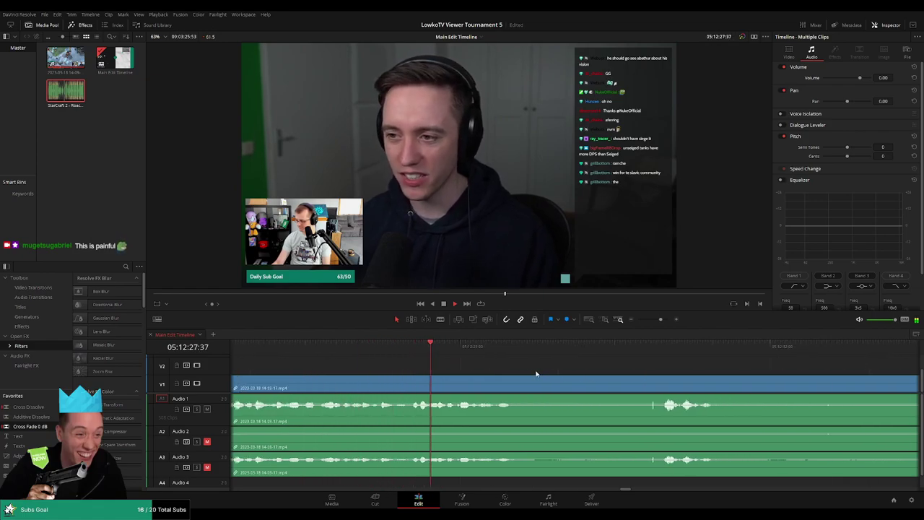
key(space)
key(b)
click(534, 388)
click(658, 386)
key(a)
click(636, 388)
key(Delete)
key(space)
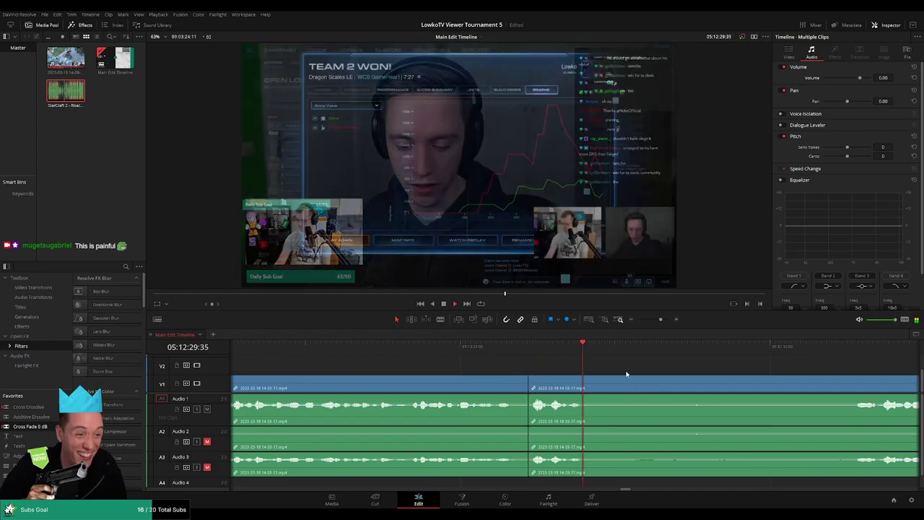
Step: Split at the TEAM 2 WON! screen and delete the section before it
key(space)
click(630, 388)
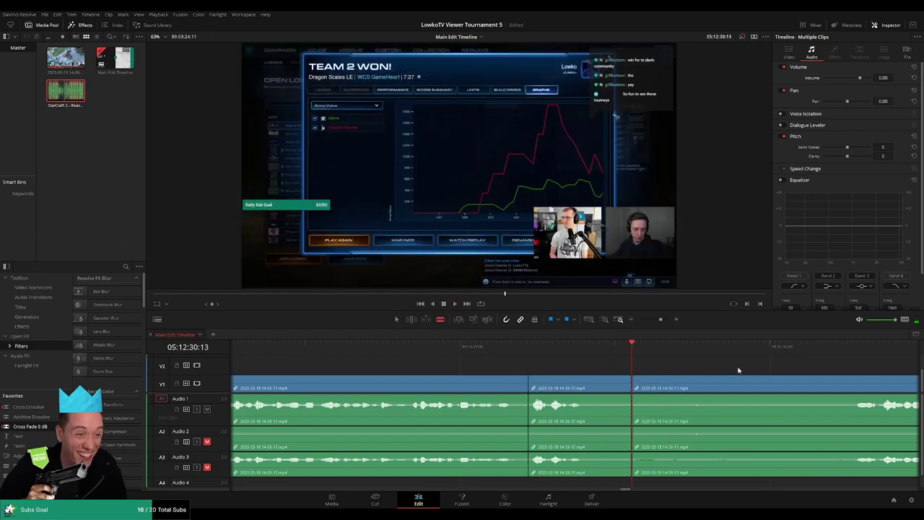
scroll(633, 352, right, 3)
click(657, 349)
key(space)
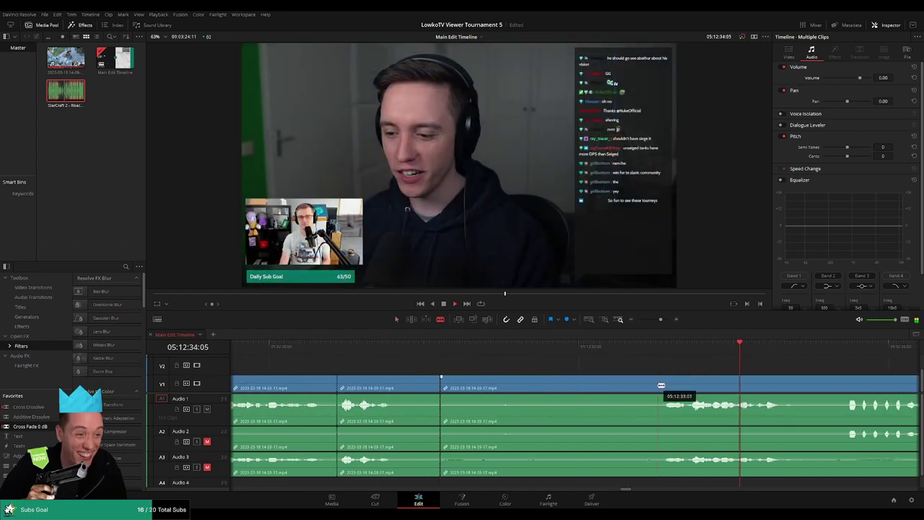
drag(610, 346, 579, 348)
click(586, 378)
key(a)
click(558, 388)
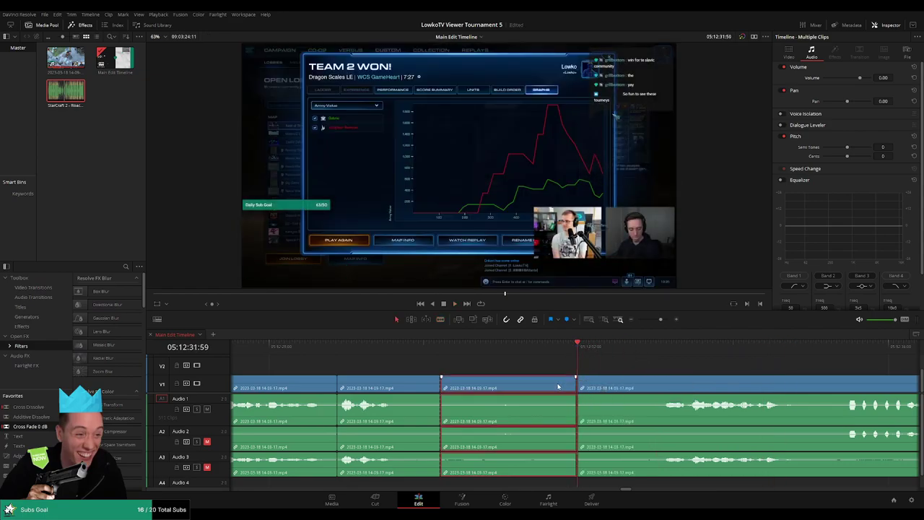
key(BackSpace)
key(space)
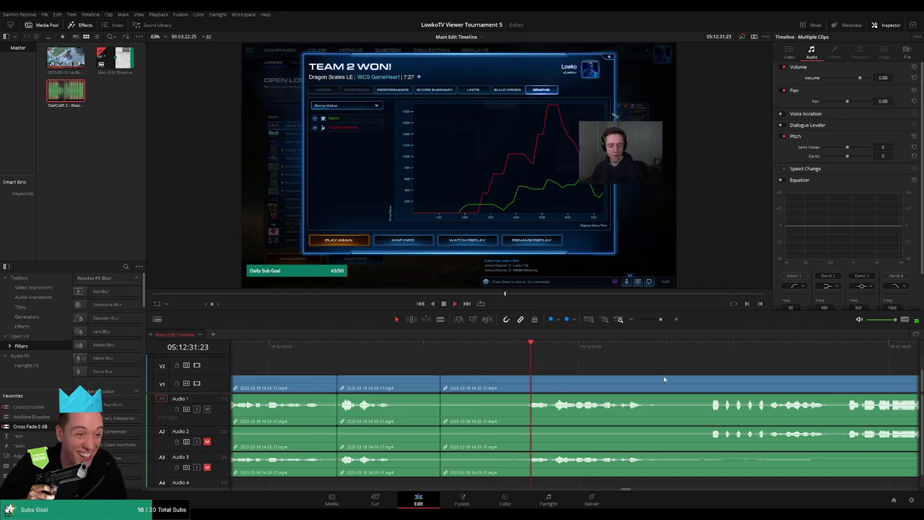
Step: Blade all tracks at the point where the lobby wait ends
scroll(592, 372, right, 3)
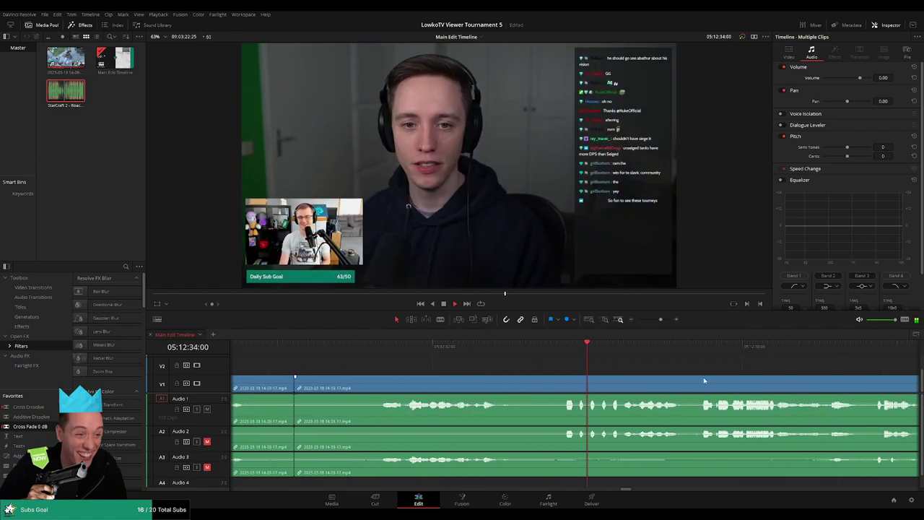
scroll(703, 376, right, 3)
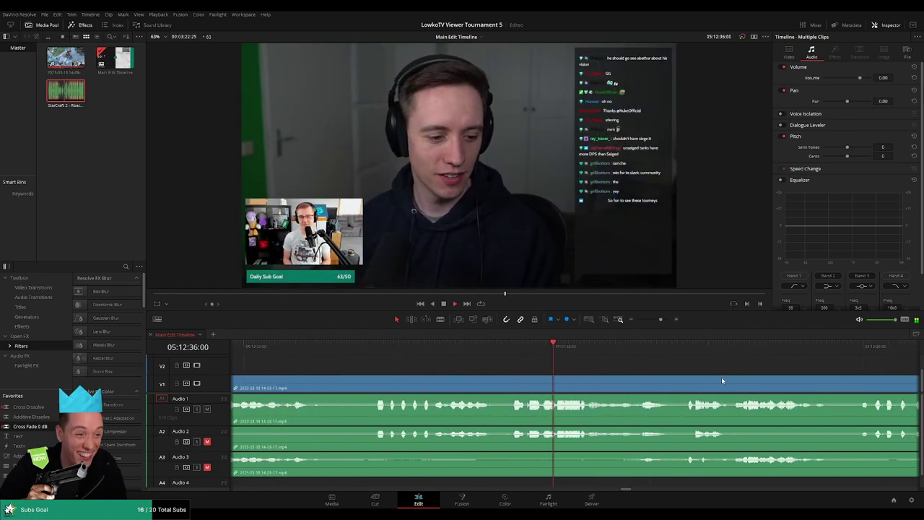
scroll(718, 376, right, 3)
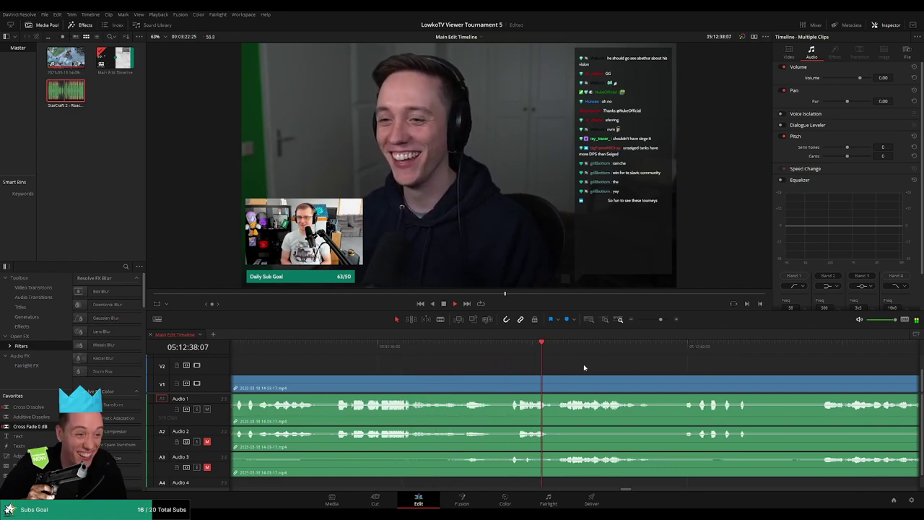
scroll(528, 361, right, 3)
scroll(540, 365, right, 3)
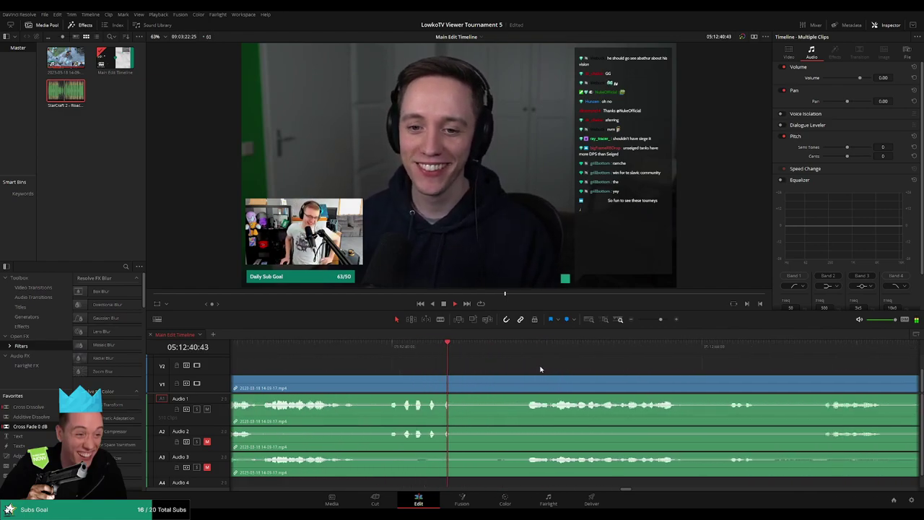
scroll(574, 364, right, 3)
scroll(573, 371, right, 1)
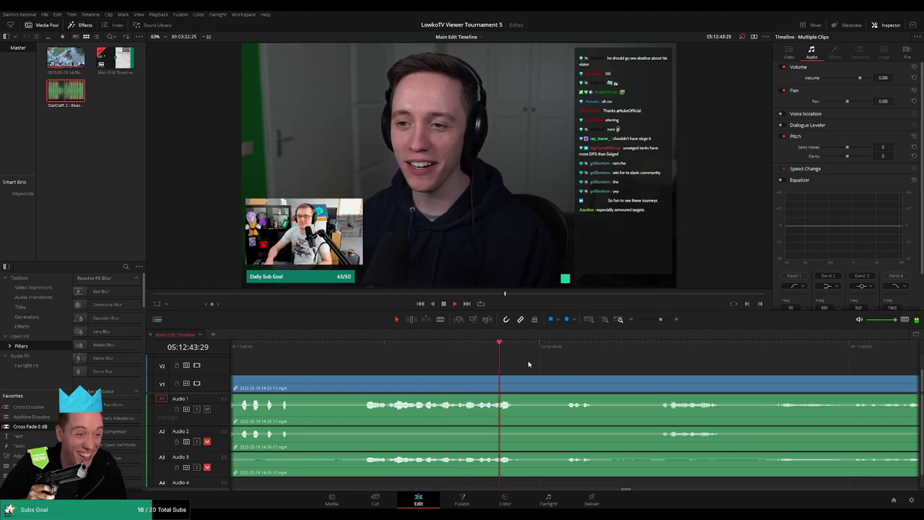
scroll(565, 369, right, 3)
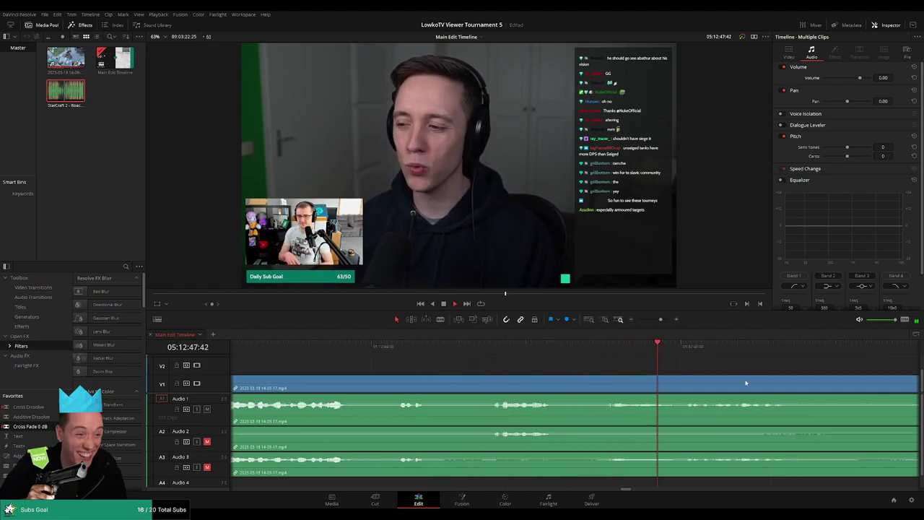
scroll(563, 371, right, 4)
key(b)
click(623, 382)
key(a)
Step: Select the run of lobby clips before the cut and colour them Orange
drag(659, 321, 647, 322)
scroll(522, 363, left, 4)
scroll(587, 365, left, 4)
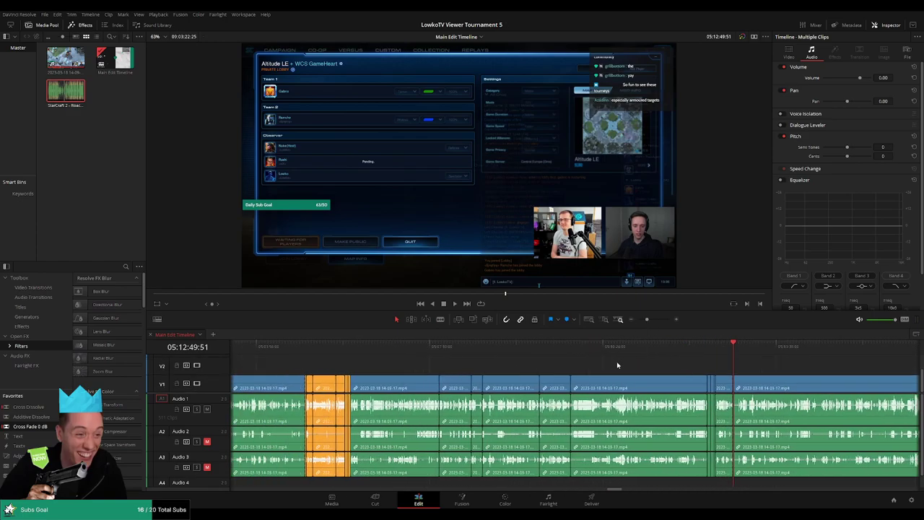
drag(500, 376, 715, 436)
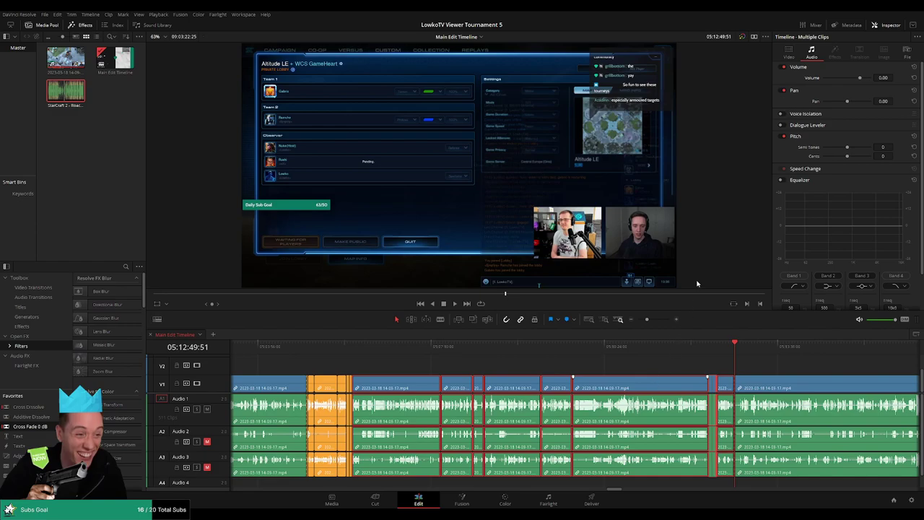
key(space)
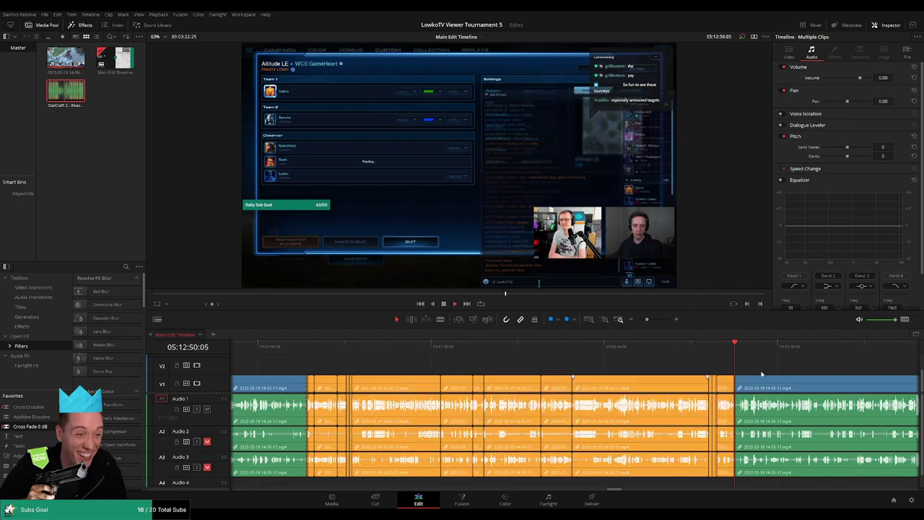
Step: Move the playhead to just after the orange lobby section
click(753, 348)
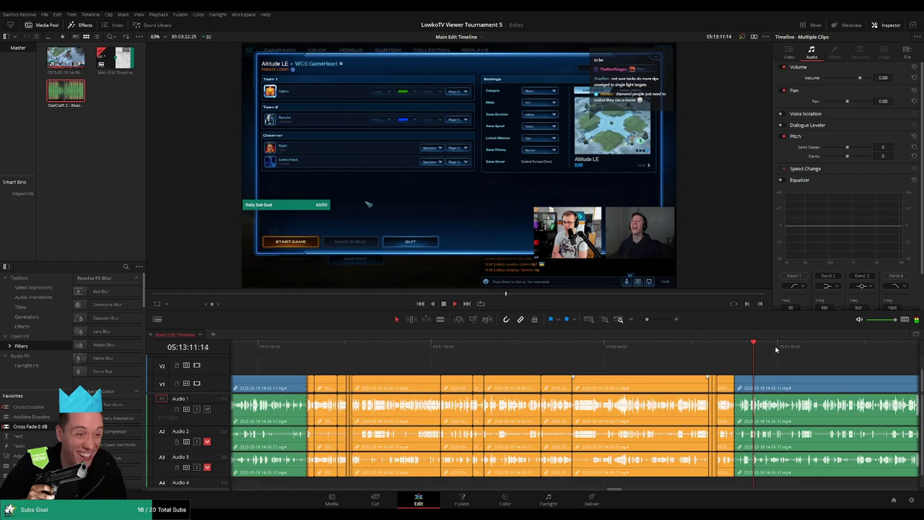
scroll(760, 356, up, 3)
click(539, 345)
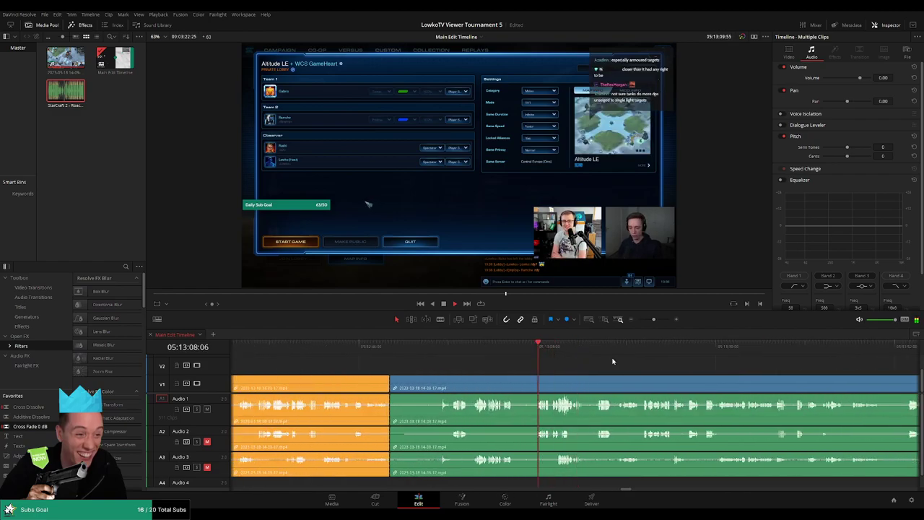
Step: Split the clip with Ctrl+B at countdown 3, just after the Altitude LE loading screen
scroll(612, 361, right, 3)
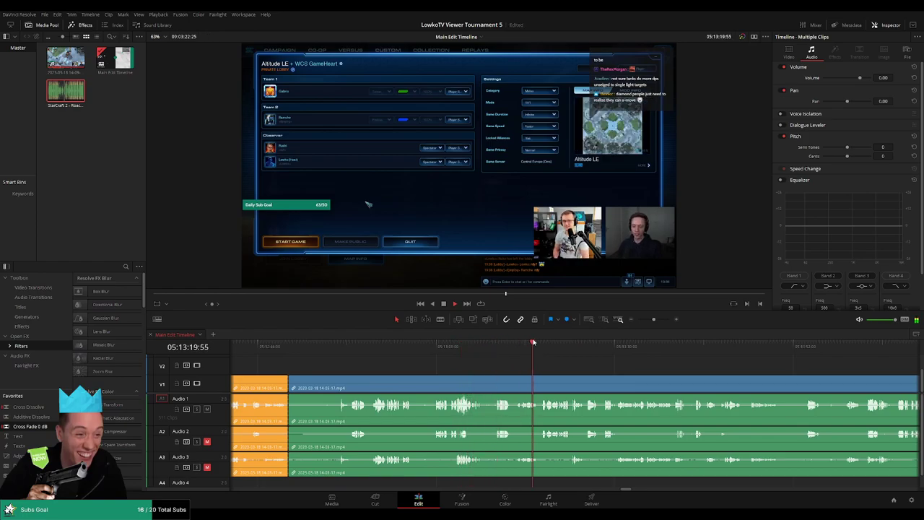
click(661, 345)
scroll(649, 353, right, 3)
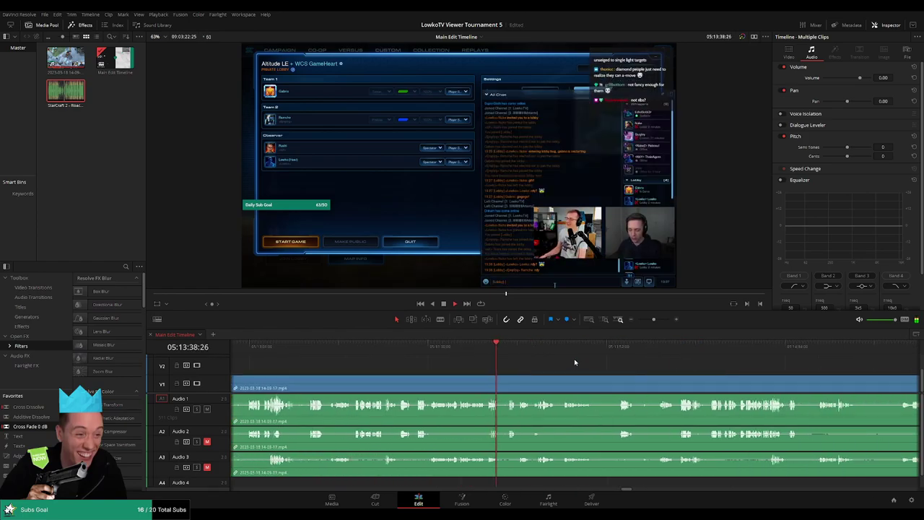
click(626, 346)
click(807, 346)
scroll(650, 357, right, 5)
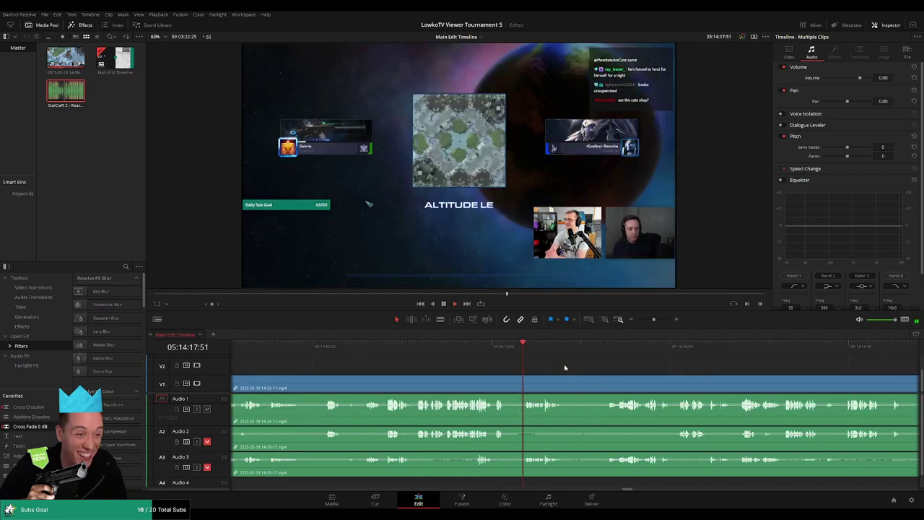
click(611, 352)
key(space)
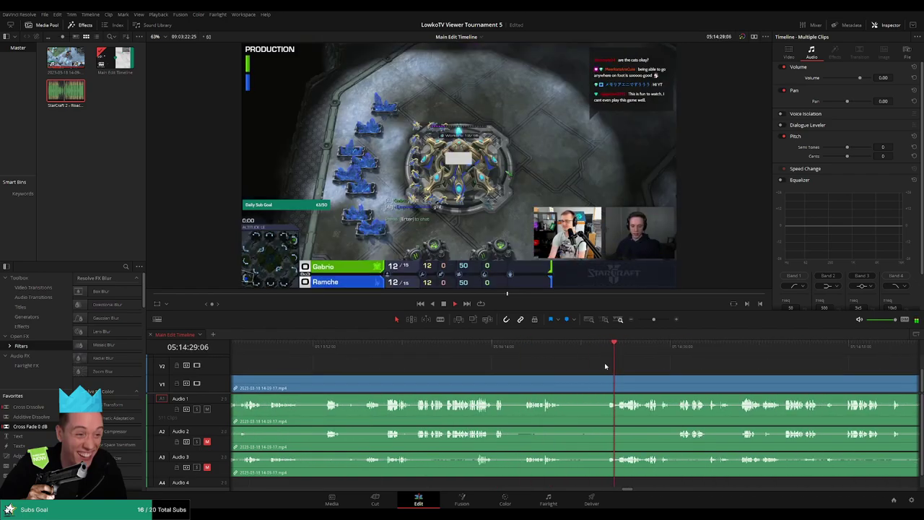
click(396, 347)
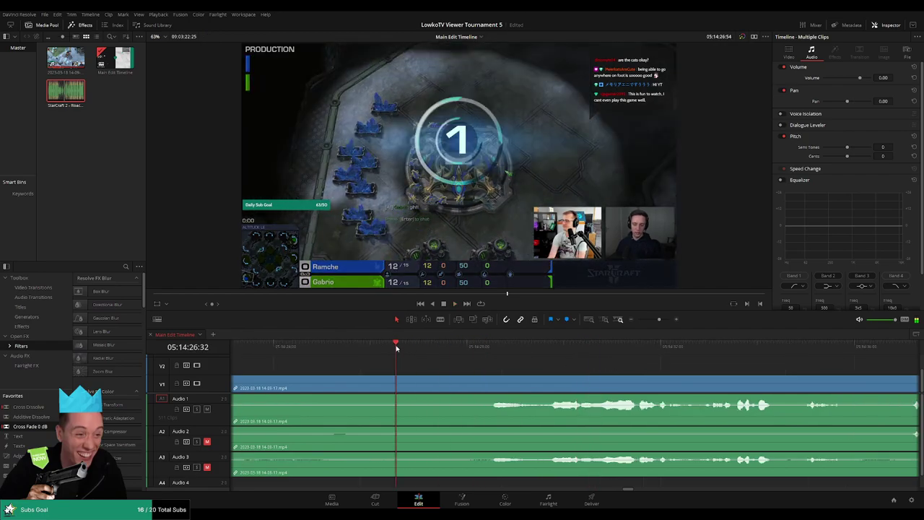
drag(410, 347, 377, 349)
key(ctrl+b)
key(space)
Step: Cut all tracks at 05:14:43 and review playback from the new edit point
click(554, 349)
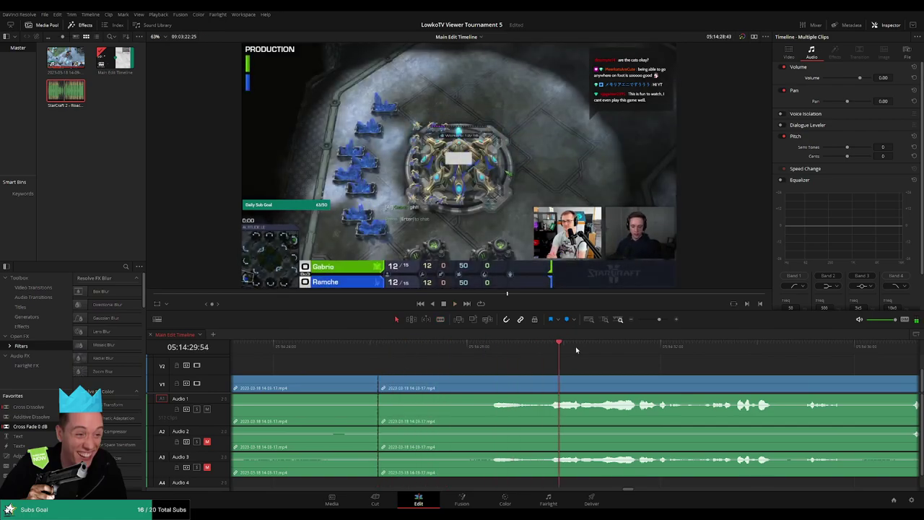
scroll(570, 357, down, 3)
scroll(563, 365, right, 4)
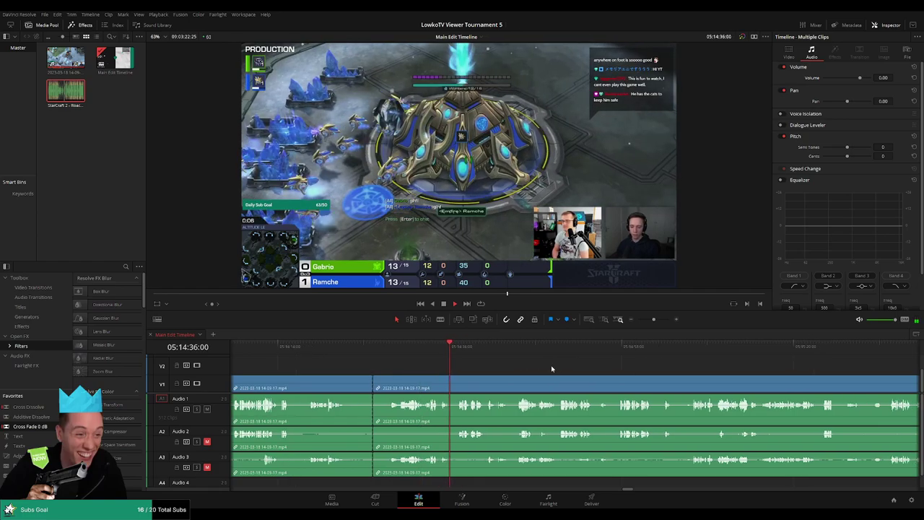
scroll(545, 365, right, 3)
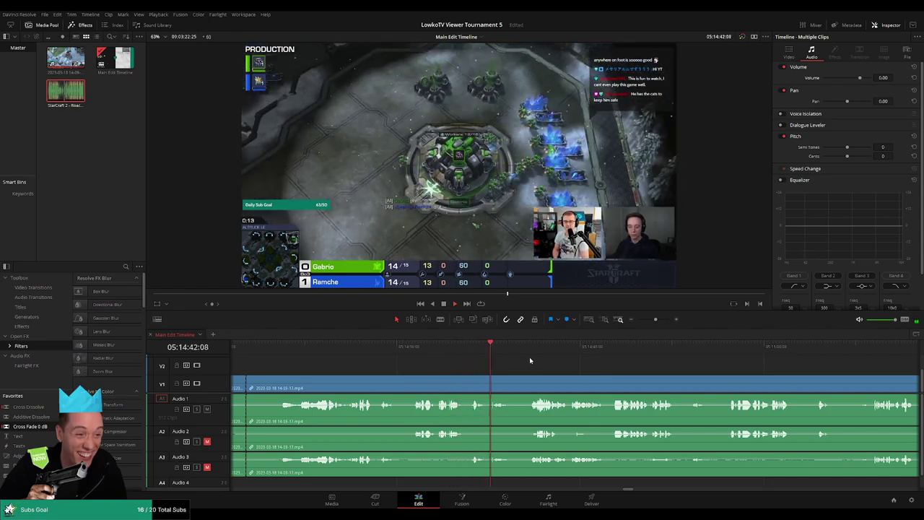
scroll(529, 356, up, 3)
key(b)
click(536, 381)
key(a)
click(540, 384)
key(space)
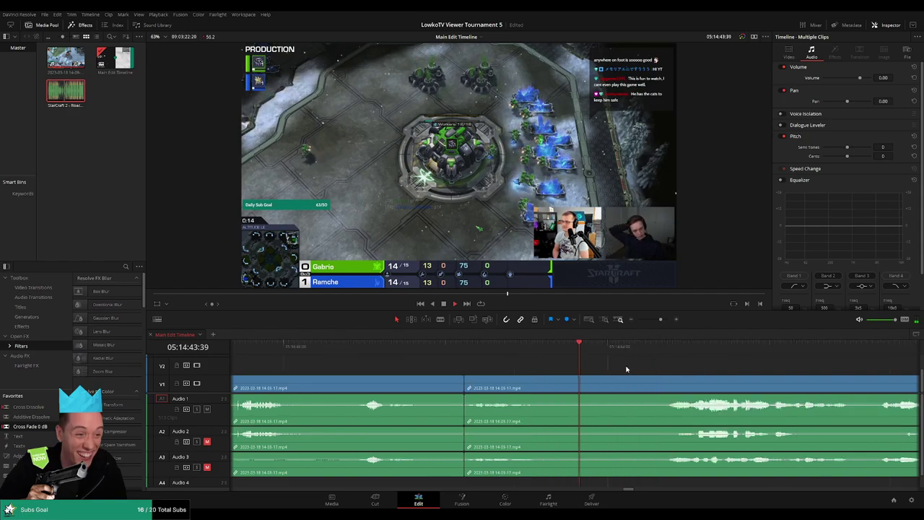
drag(658, 320, 655, 322)
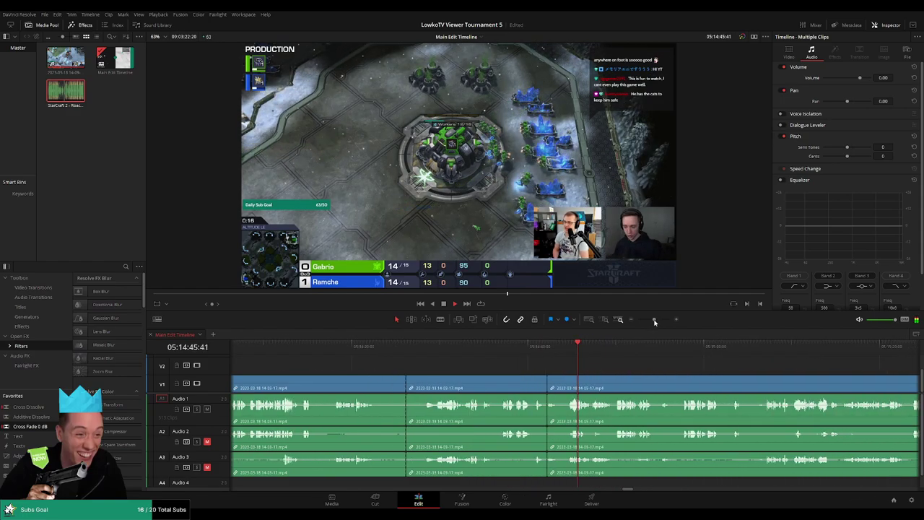
key(Up)
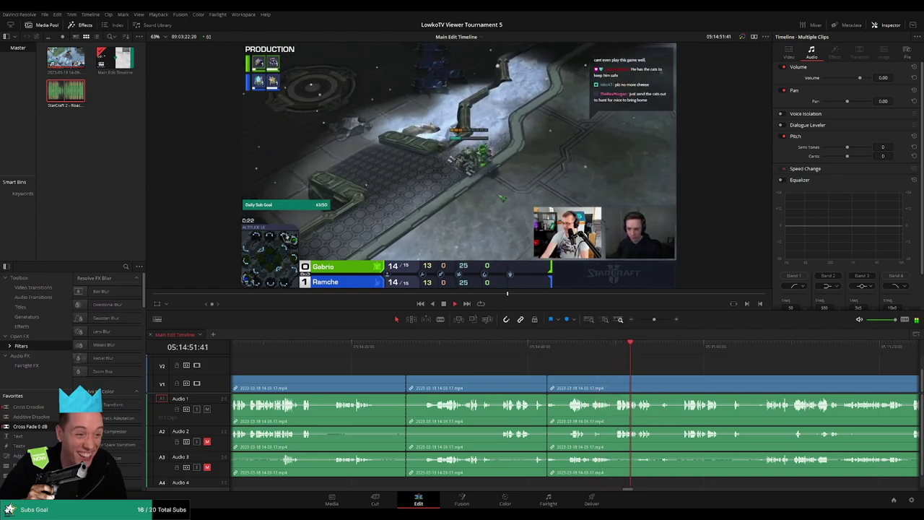
Step: Remove the short dead moment at 05:15:03 and close the gap
scroll(707, 370, right, 5)
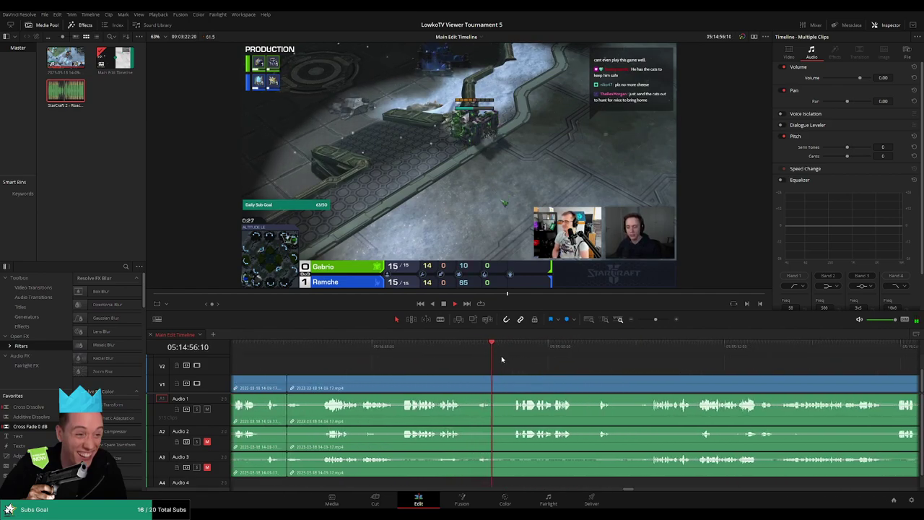
click(512, 353)
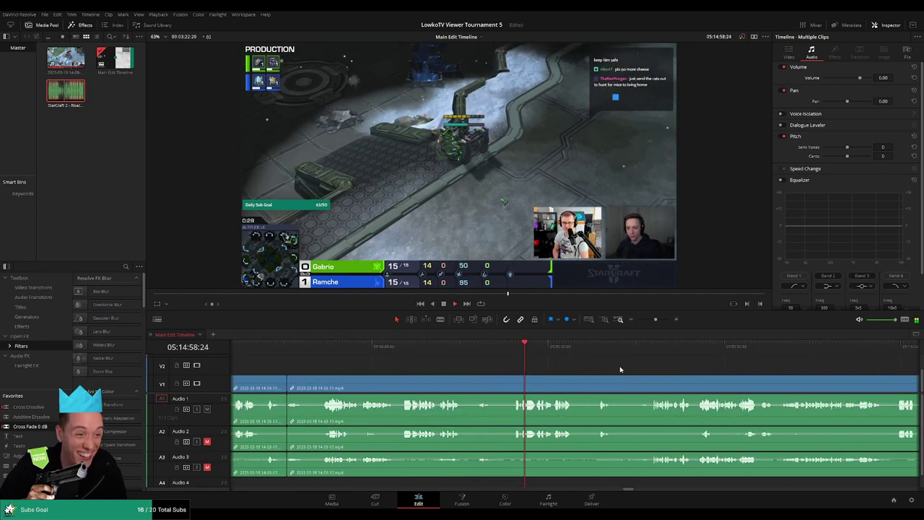
scroll(540, 365, right, 3)
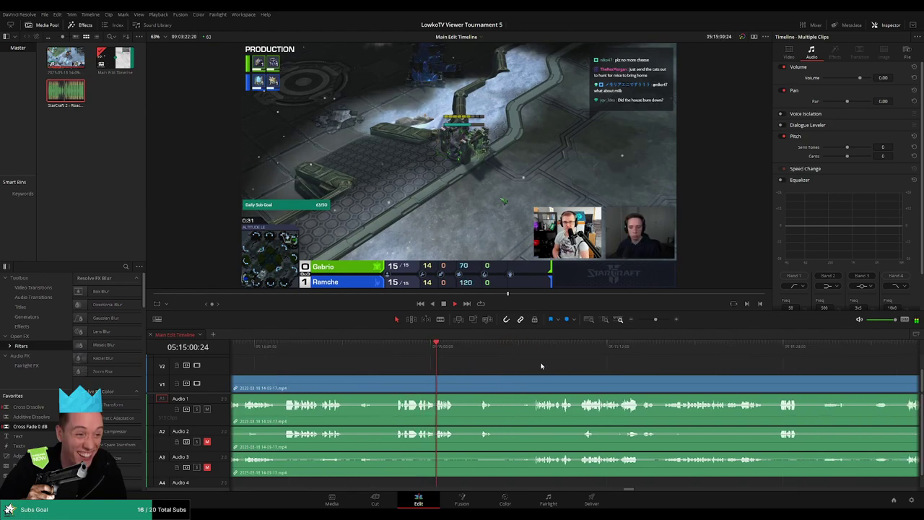
click(476, 347)
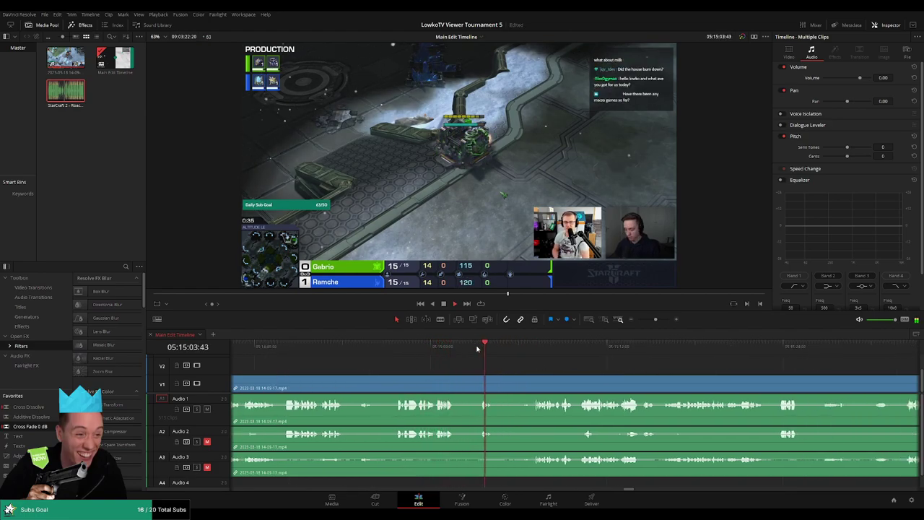
click(456, 382)
click(476, 382)
click(475, 382)
key(Delete)
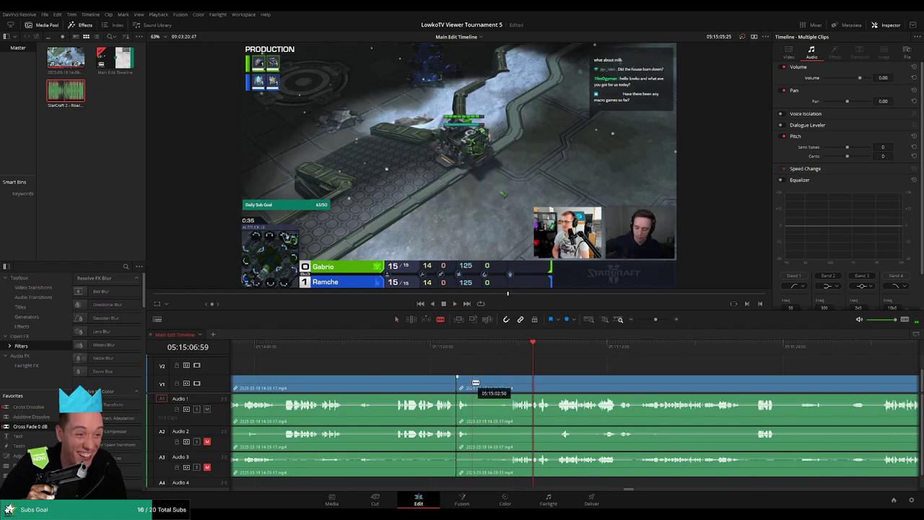
Step: Trim the clip edge to 05:15:04, delete the leftover piece, and review the join
drag(473, 381, 509, 382)
click(500, 386)
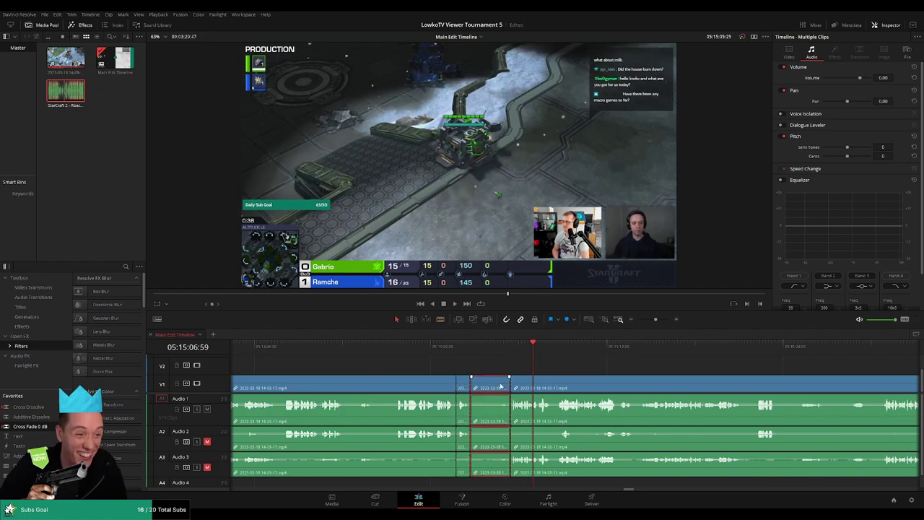
key(Delete)
click(475, 347)
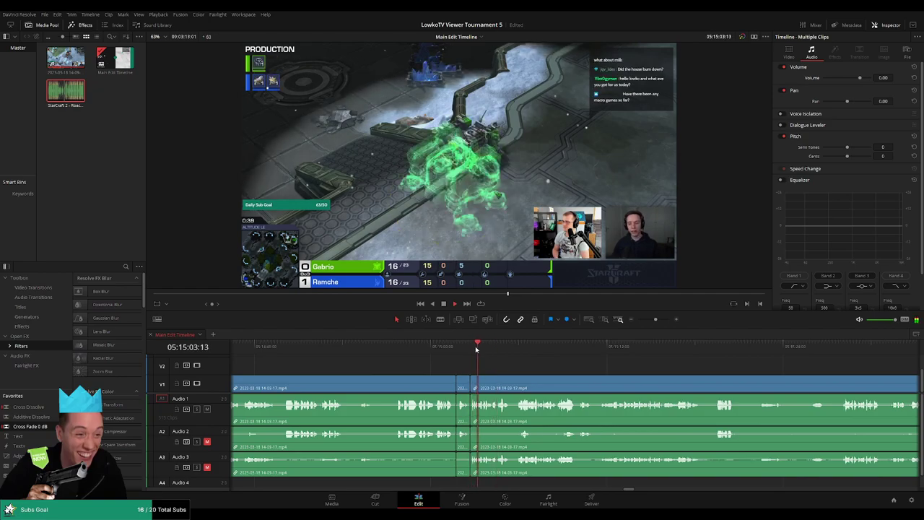
key(space)
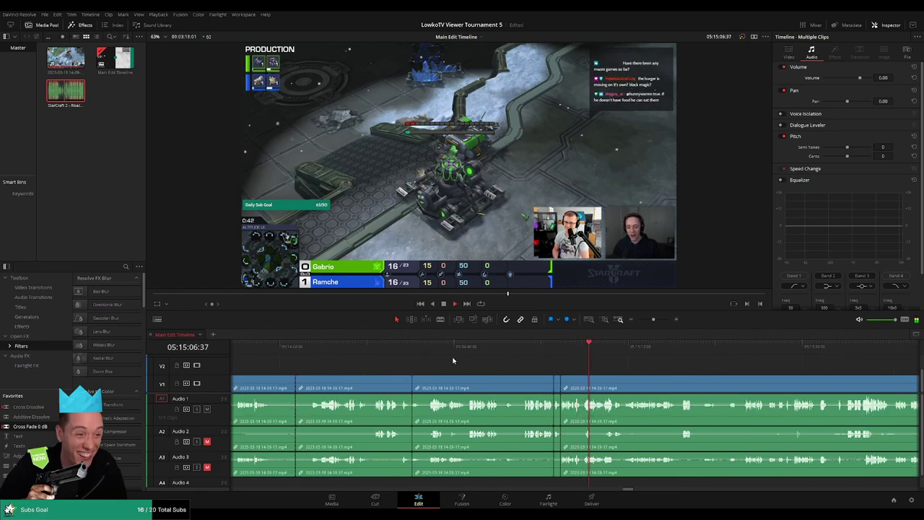
click(416, 347)
drag(556, 367, 362, 389)
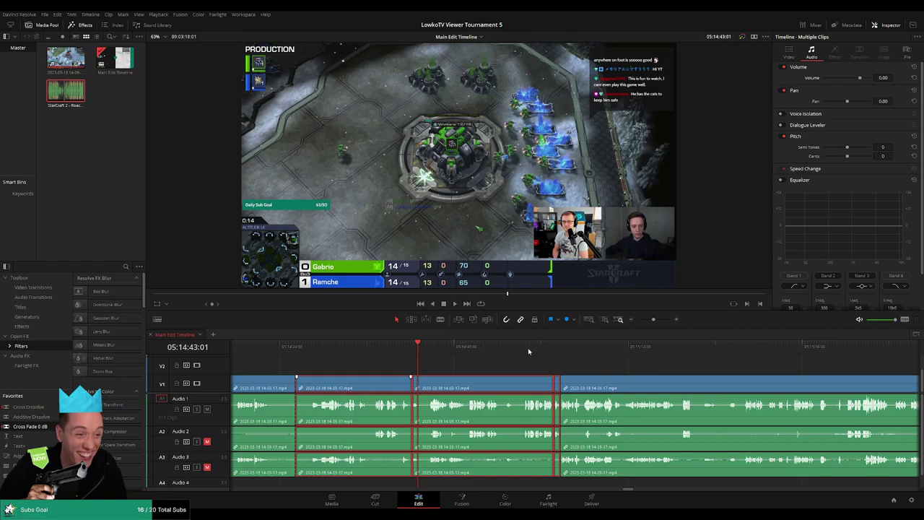
key(Down)
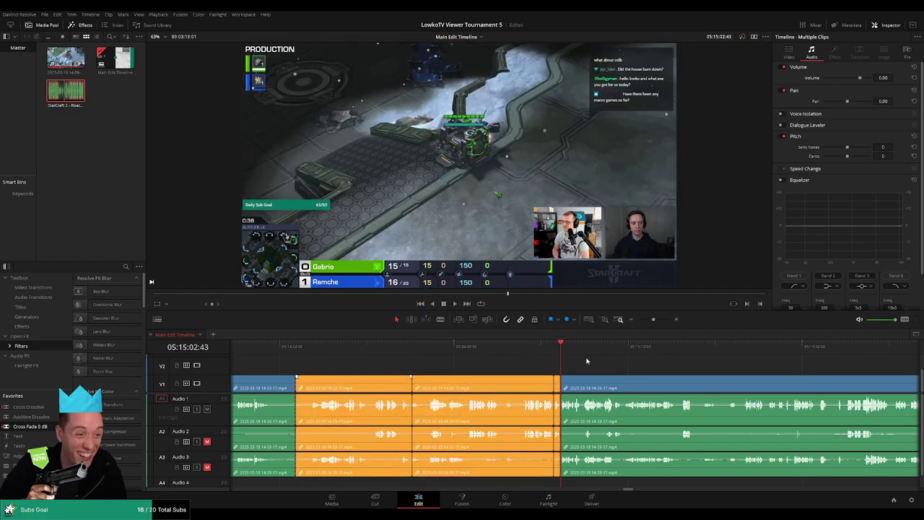
key(space)
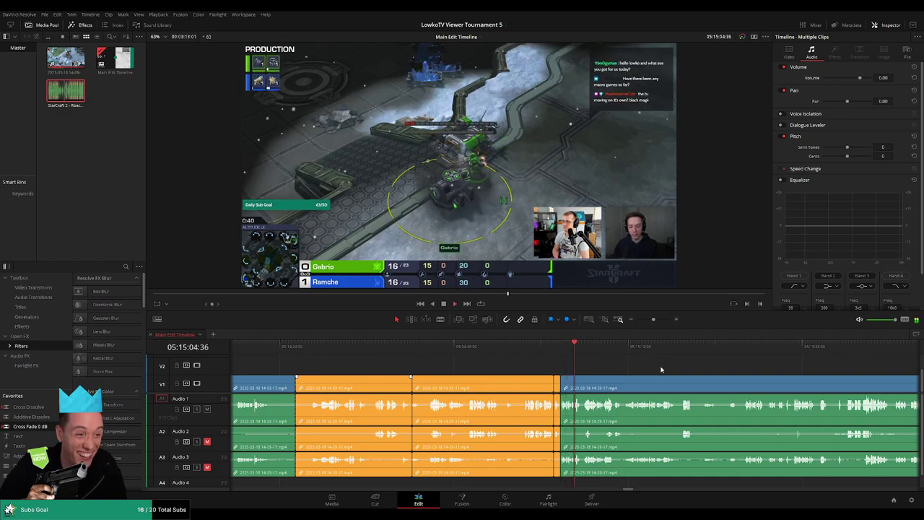
scroll(528, 357, right, 3)
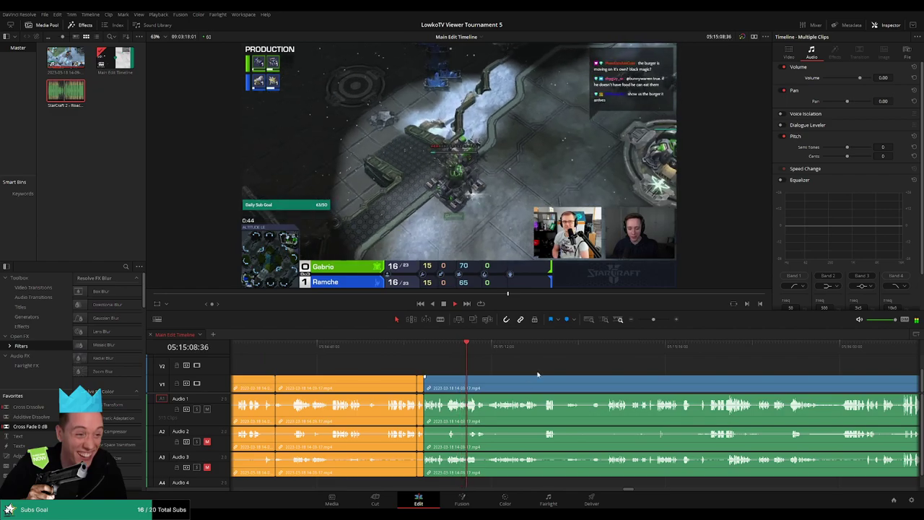
drag(653, 321, 637, 320)
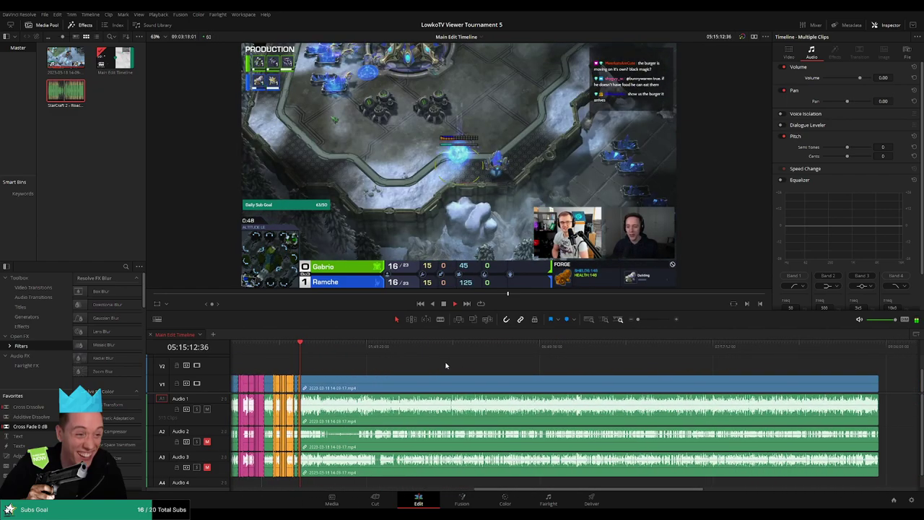
scroll(586, 360, up, 5)
scroll(618, 376, up, 5)
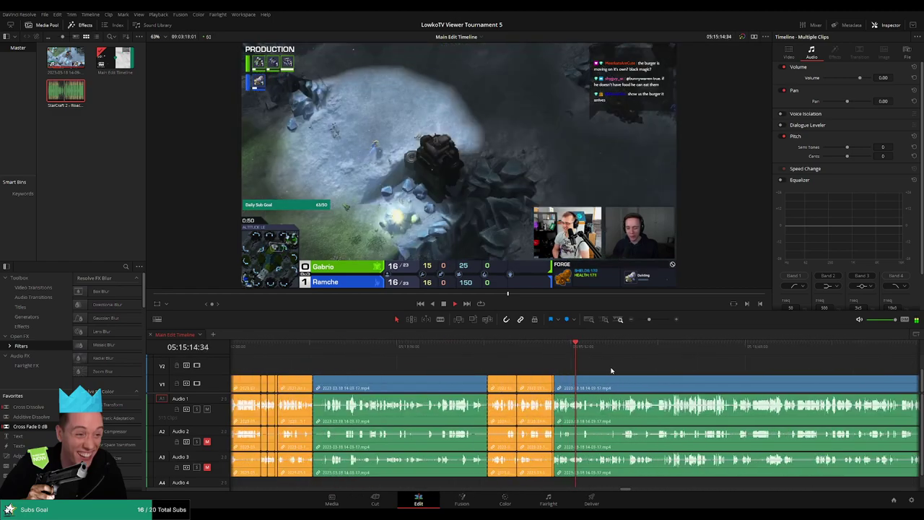
Step: Blade both ends of the dead stretch near 05:15:38, delete it and close the gap
scroll(611, 366, down, 3)
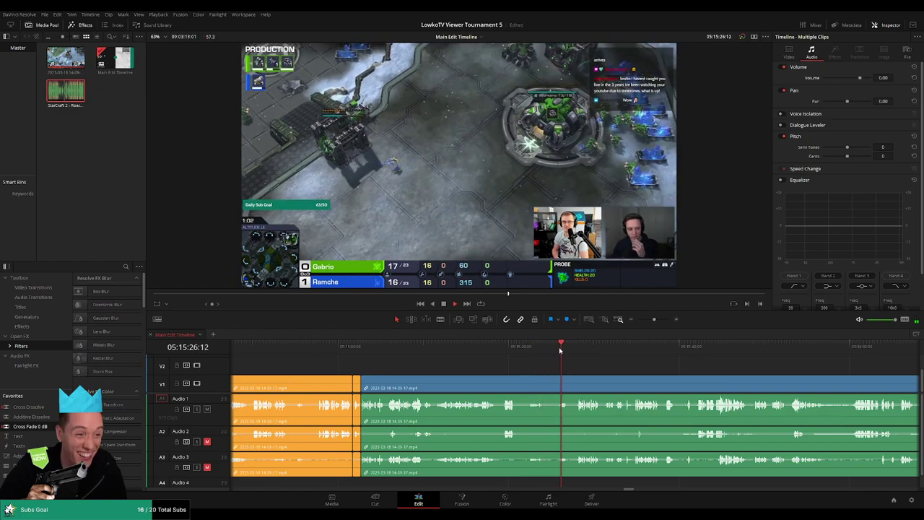
scroll(577, 363, right, 3)
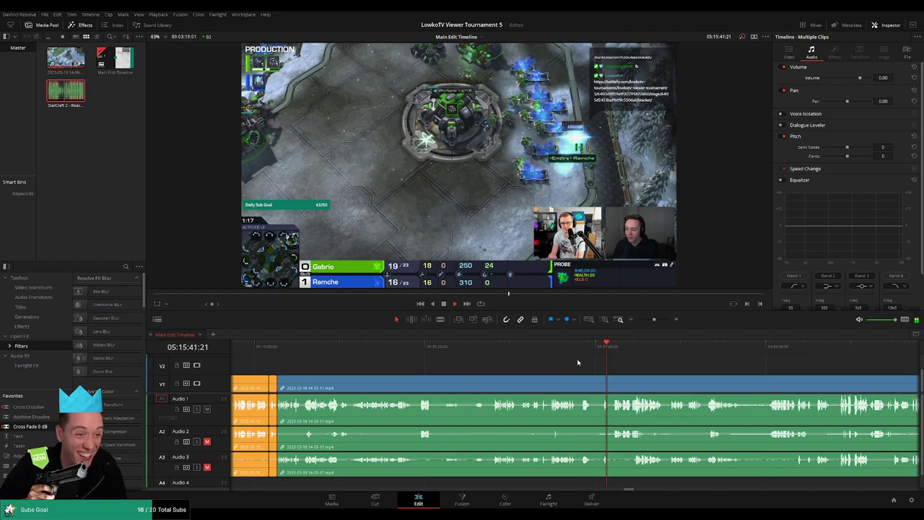
scroll(578, 363, up, 3)
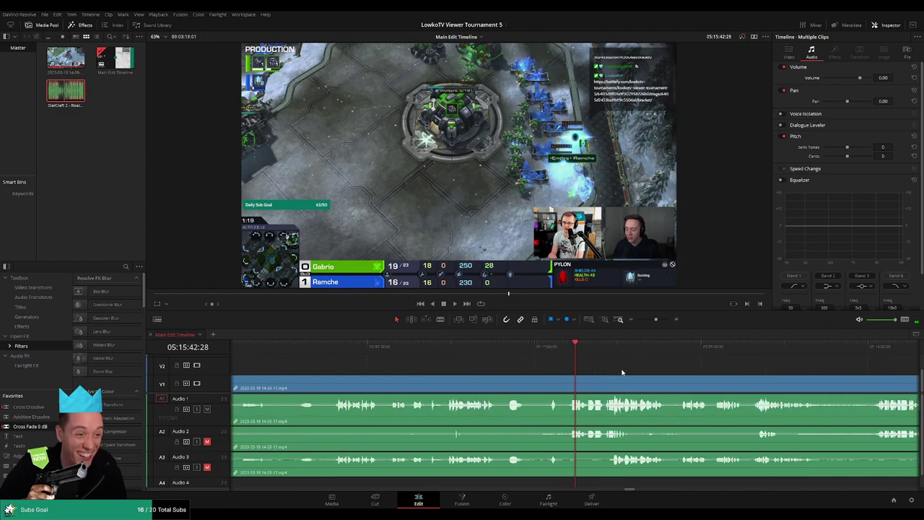
scroll(556, 367, up, 1)
key(b)
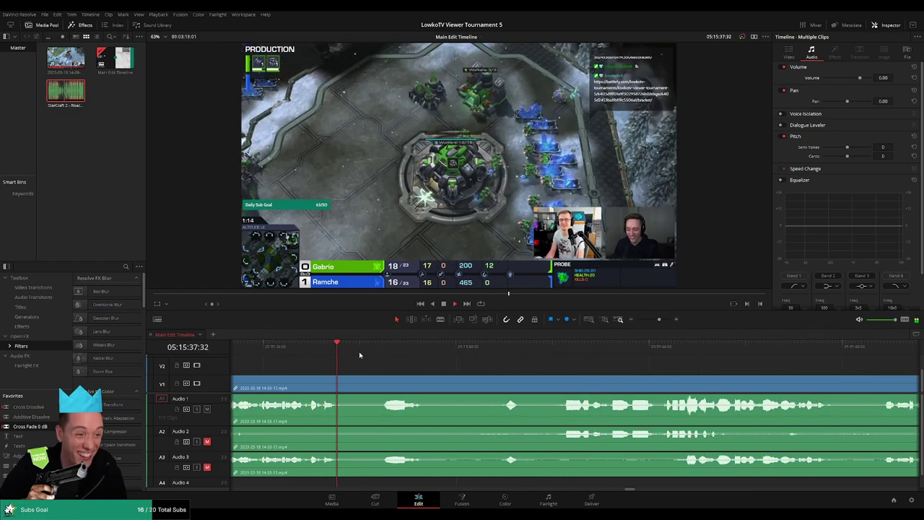
click(367, 394)
click(470, 347)
mouse_move(470, 348)
mouse_down()
mouse_move(490, 350)
mouse_move(473, 354)
mouse_up()
click(456, 390)
key(a)
click(442, 389)
key(Delete)
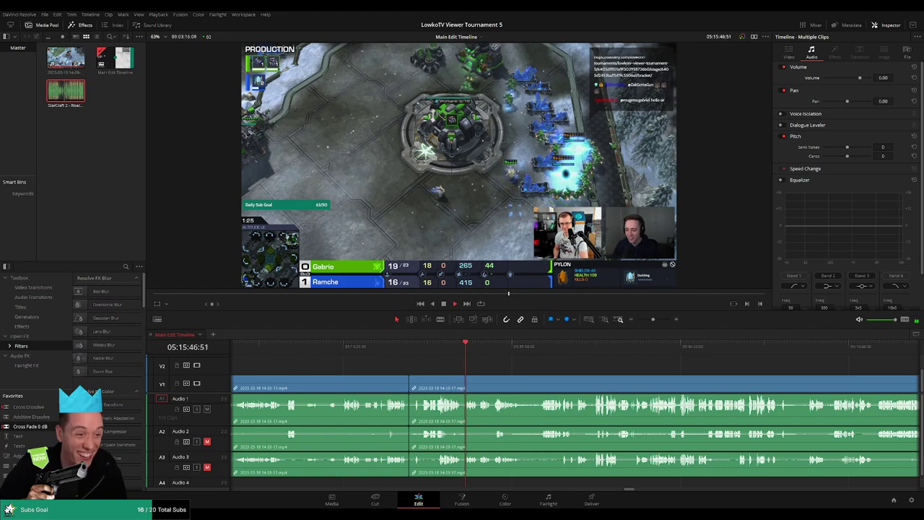
scroll(563, 367, right, 3)
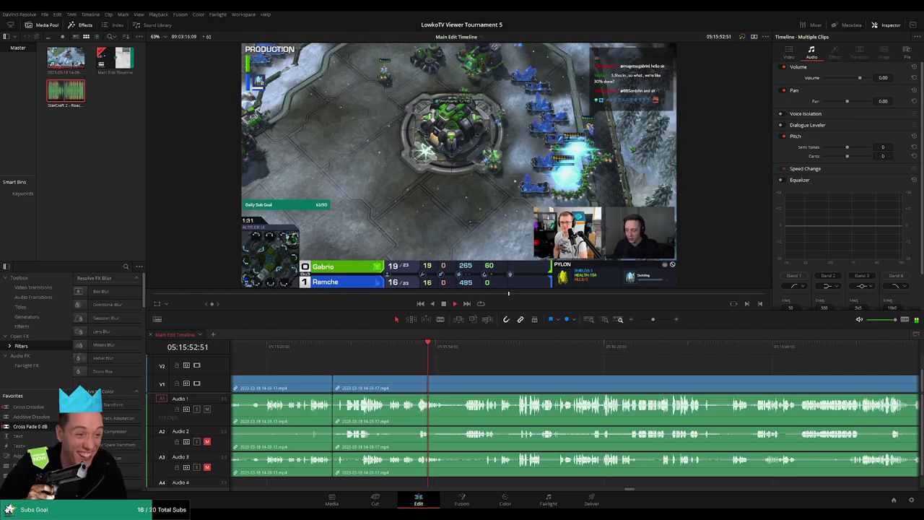
scroll(649, 363, up, 2)
scroll(613, 363, down, 3)
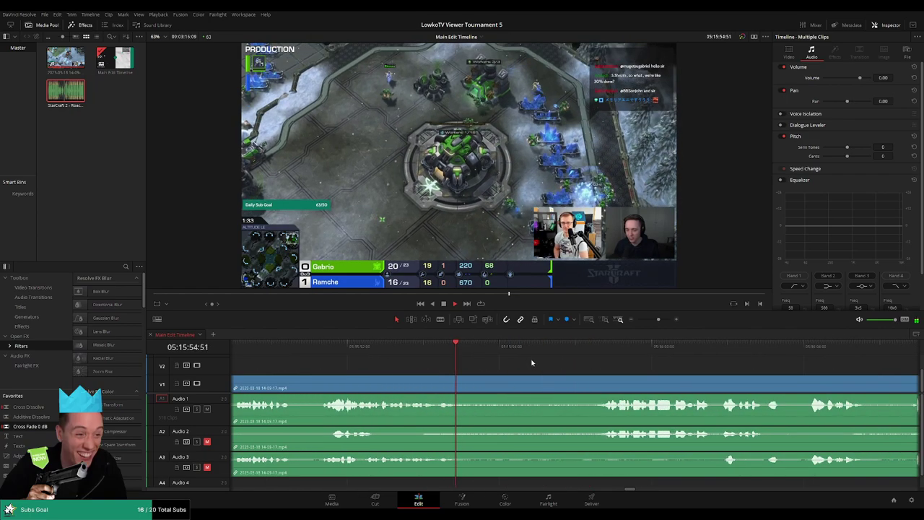
scroll(480, 368, right, 8)
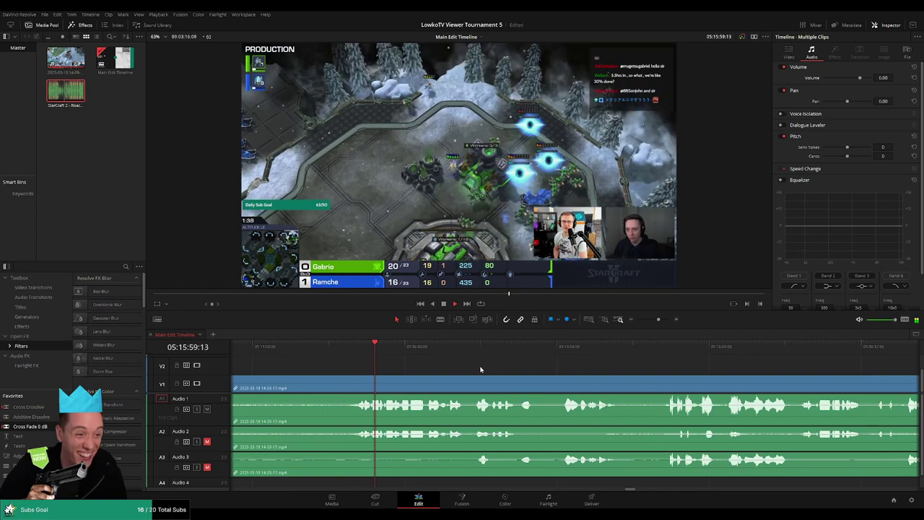
scroll(528, 366, right, 1)
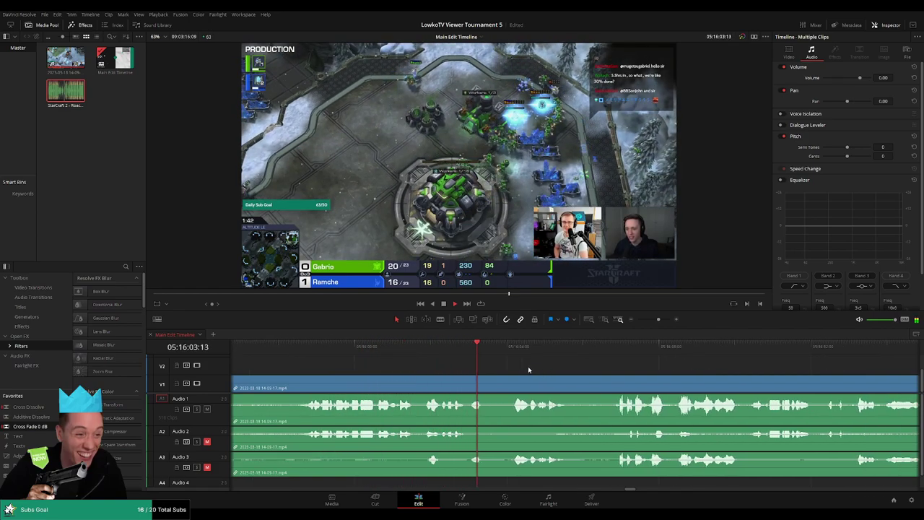
scroll(516, 361, right, 4)
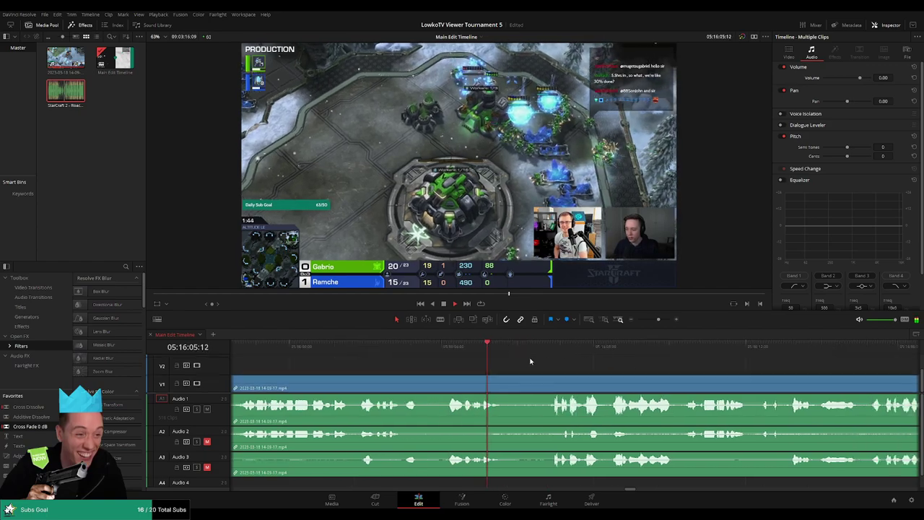
scroll(550, 365, right, 2)
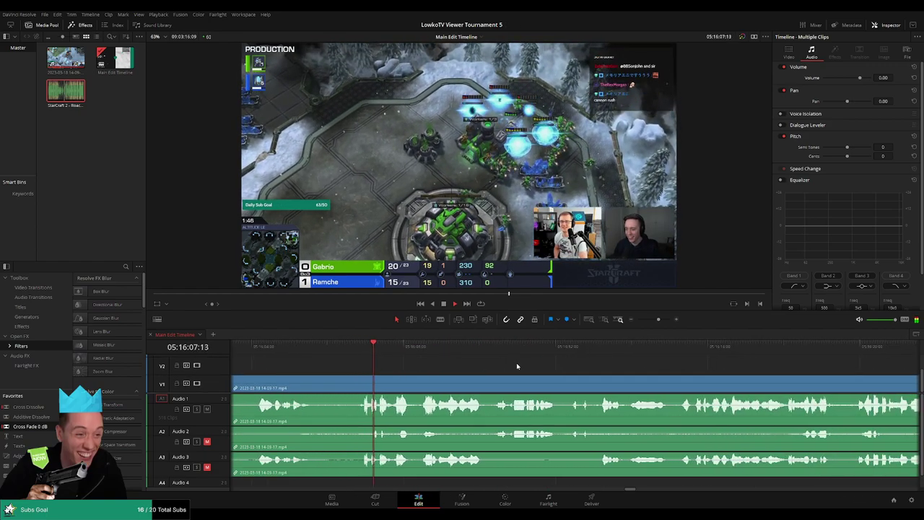
scroll(577, 375, right, 2)
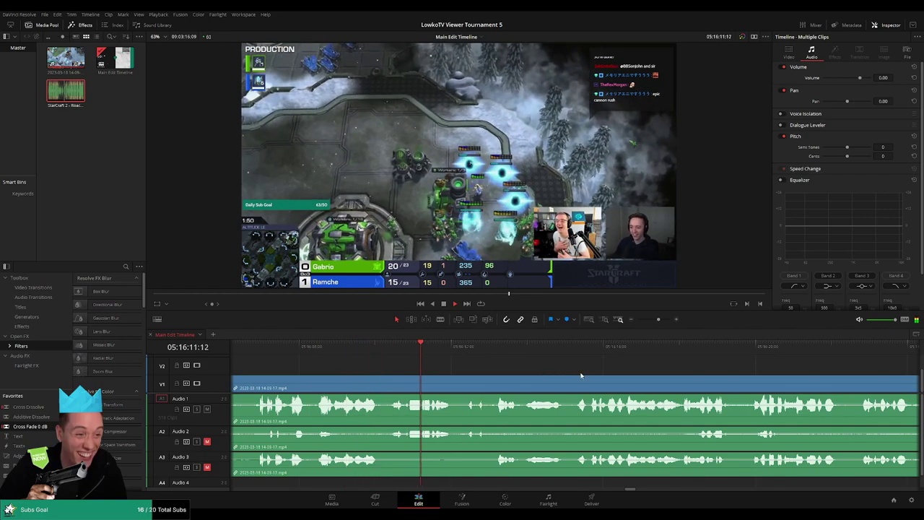
scroll(541, 364, right, 2)
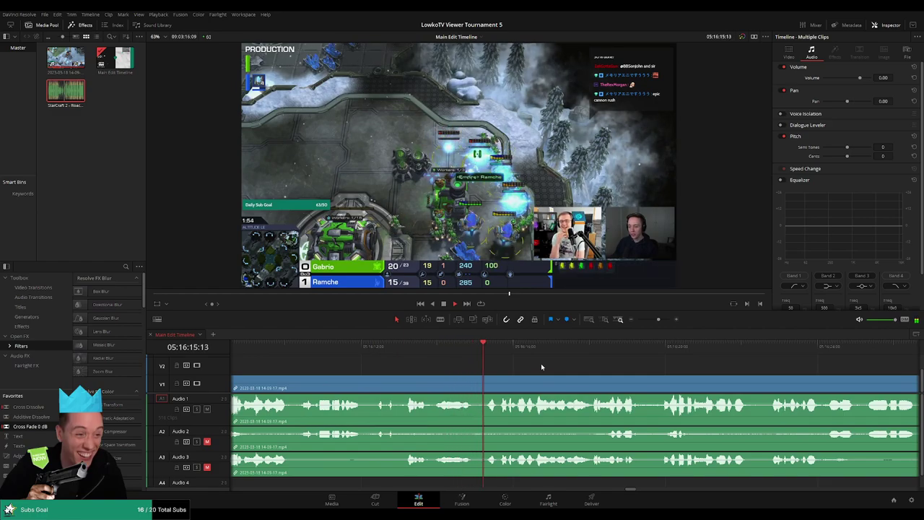
scroll(545, 365, right, 2)
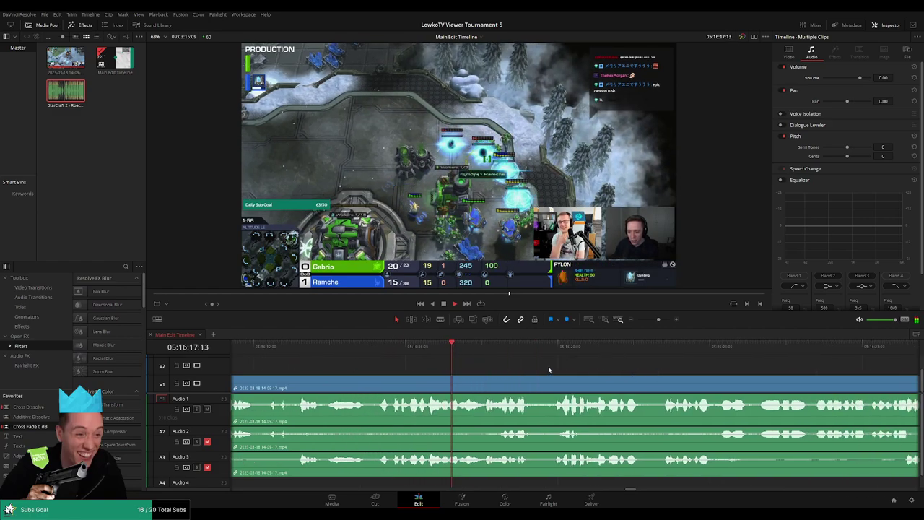
scroll(534, 368, right, 2)
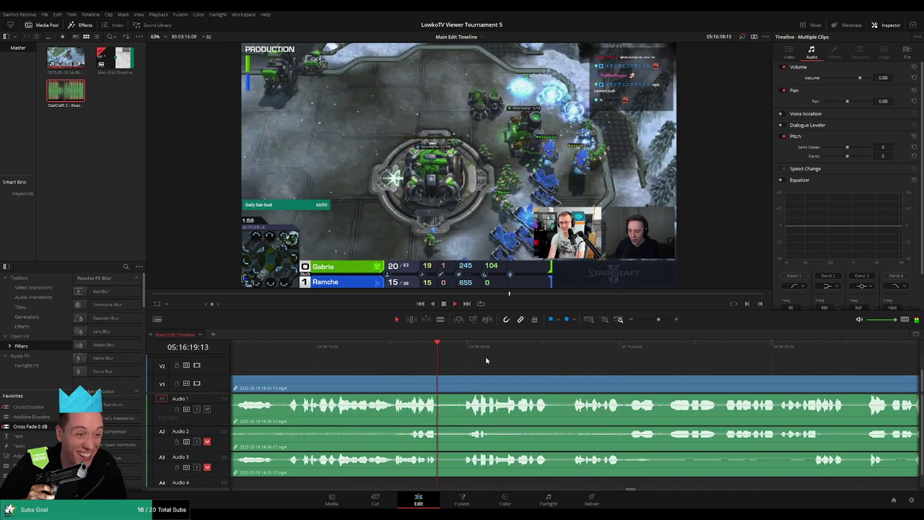
scroll(541, 367, right, 2)
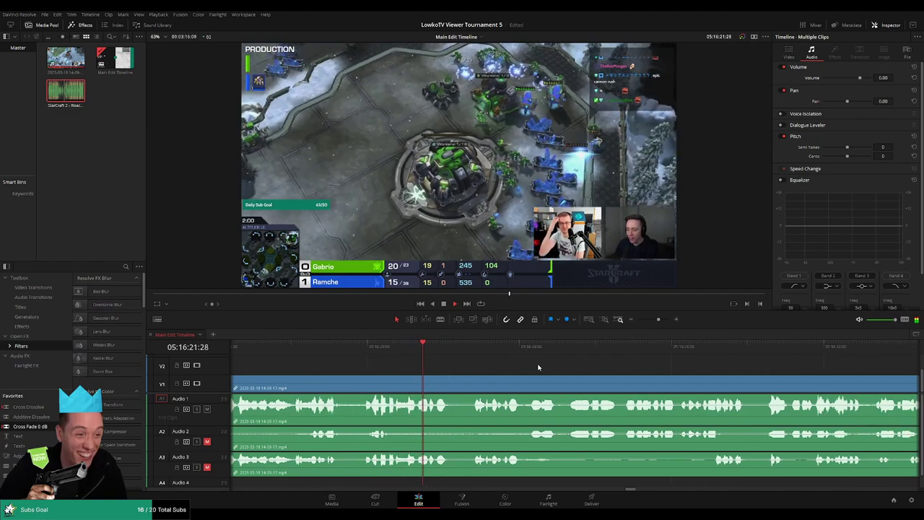
click(655, 322)
click(655, 322)
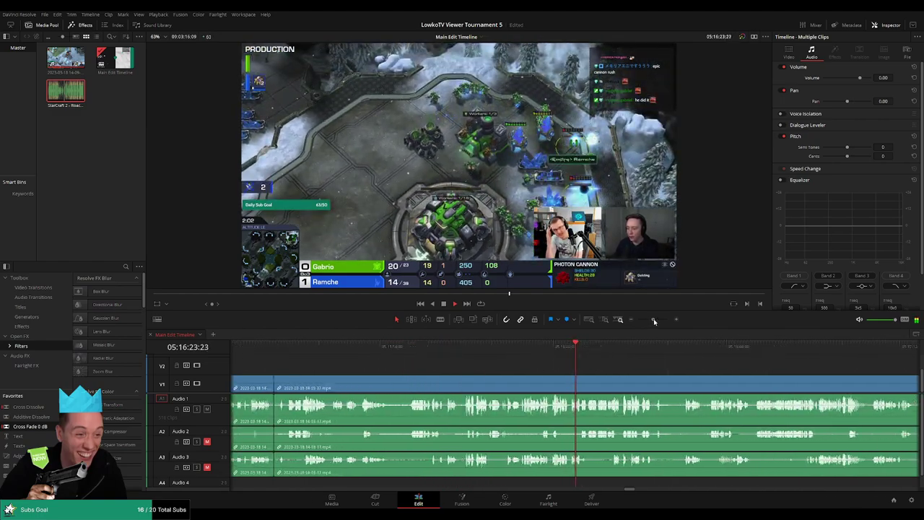
drag(655, 322, 656, 321)
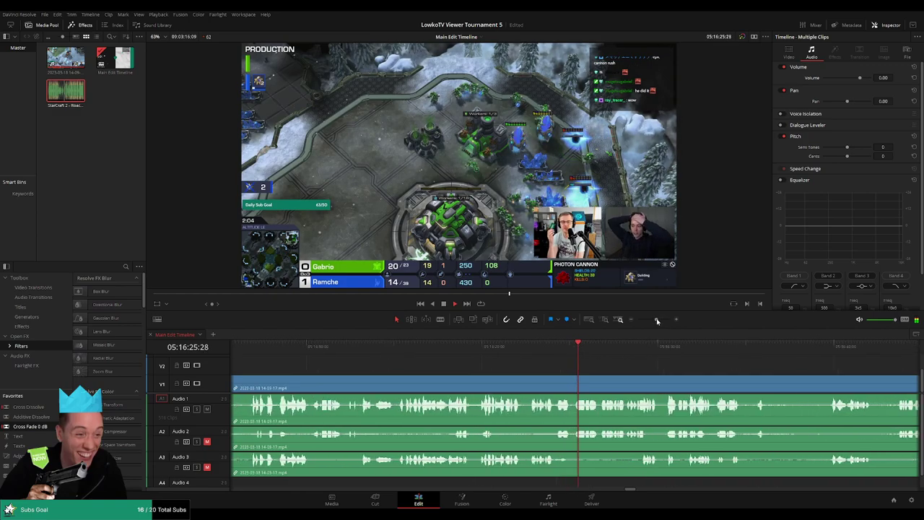
scroll(577, 361, right, 2)
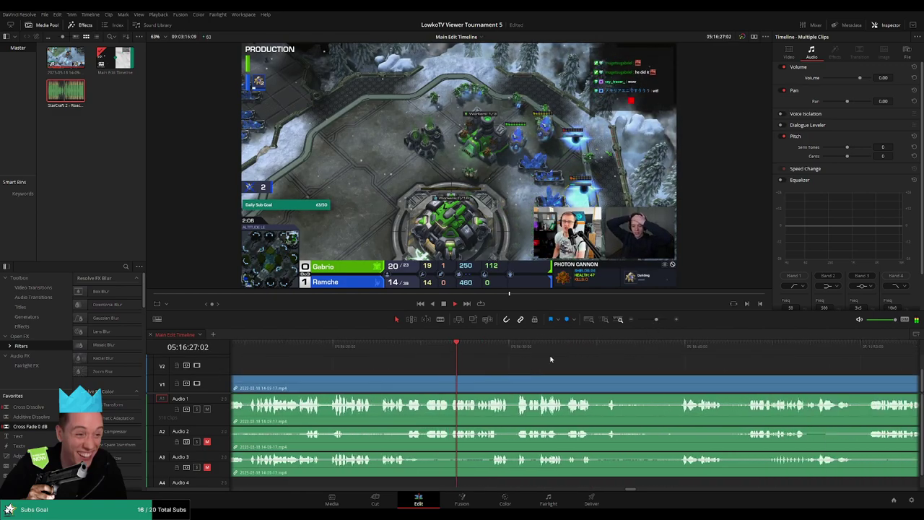
drag(652, 322, 659, 322)
scroll(569, 365, up, 2)
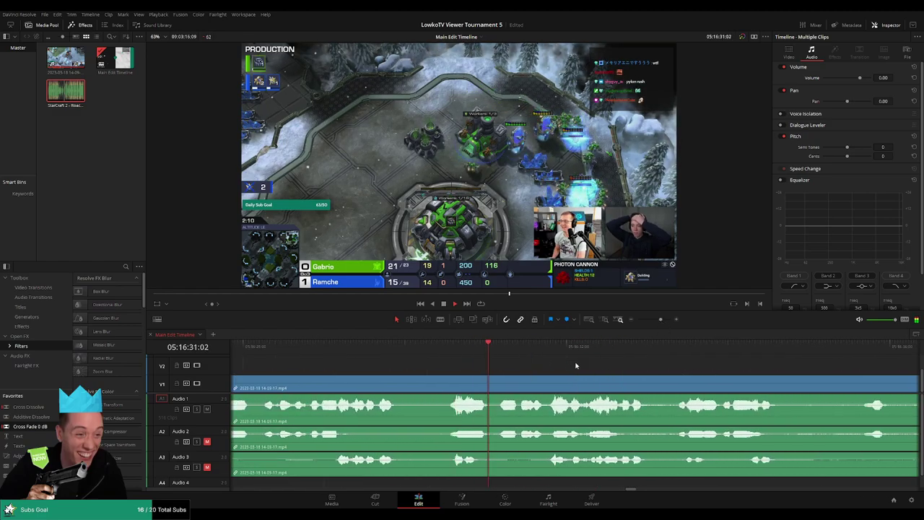
scroll(752, 373, right, 2)
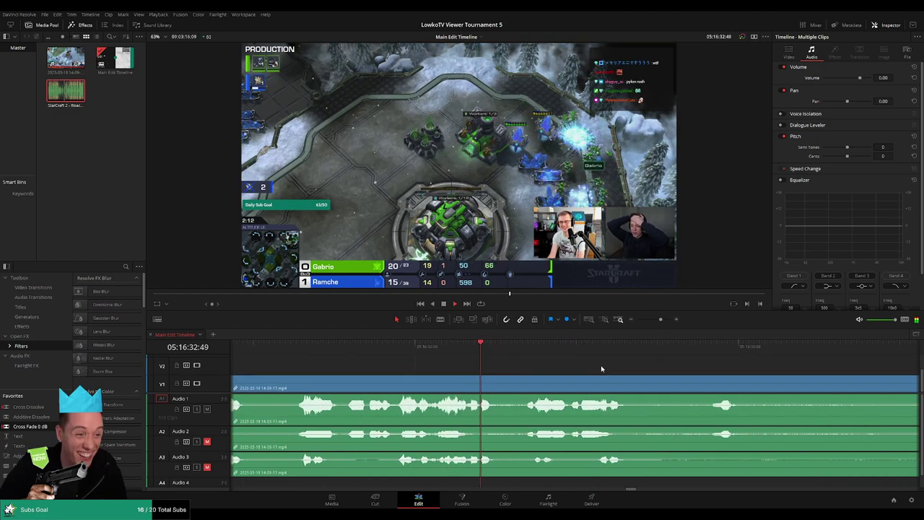
scroll(579, 369, right, 2)
drag(658, 319, 655, 319)
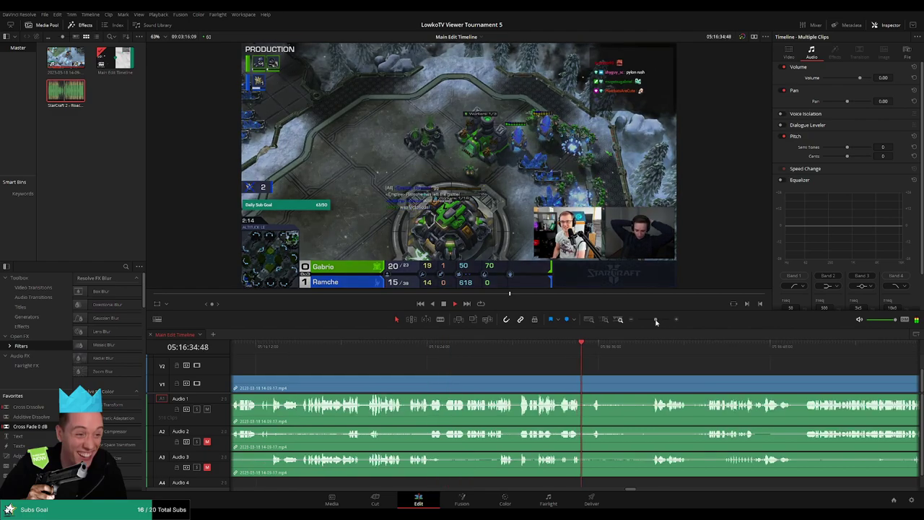
scroll(643, 374, up, 1)
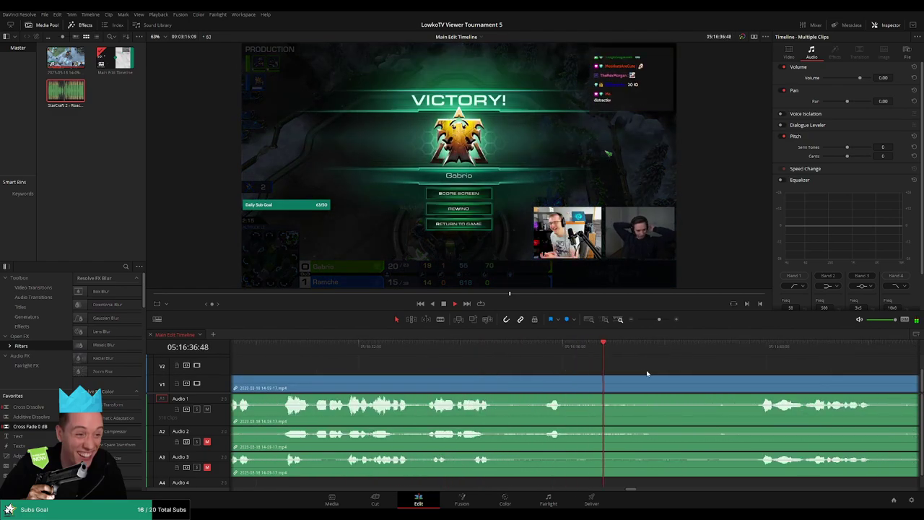
scroll(576, 368, right, 1)
Step: Blade all tracks at two points in the webcam chat, then deselect the clips
key(b)
click(569, 386)
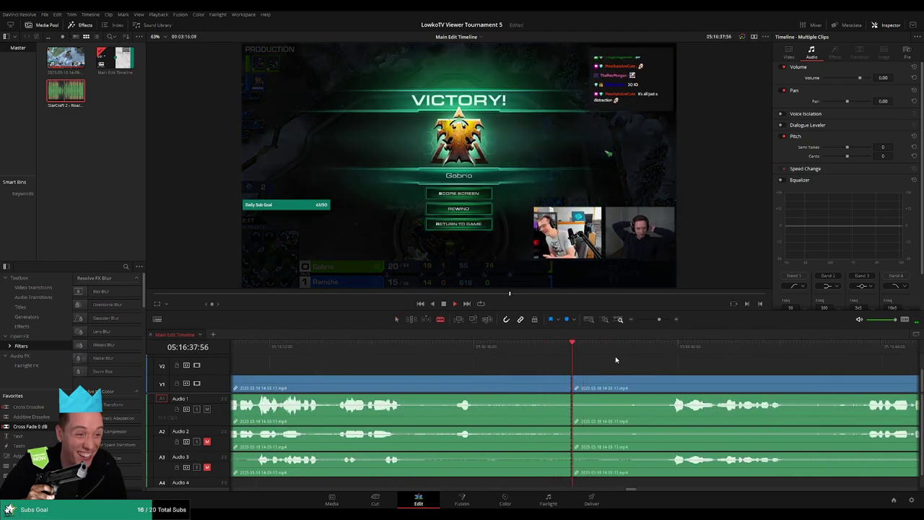
click(665, 382)
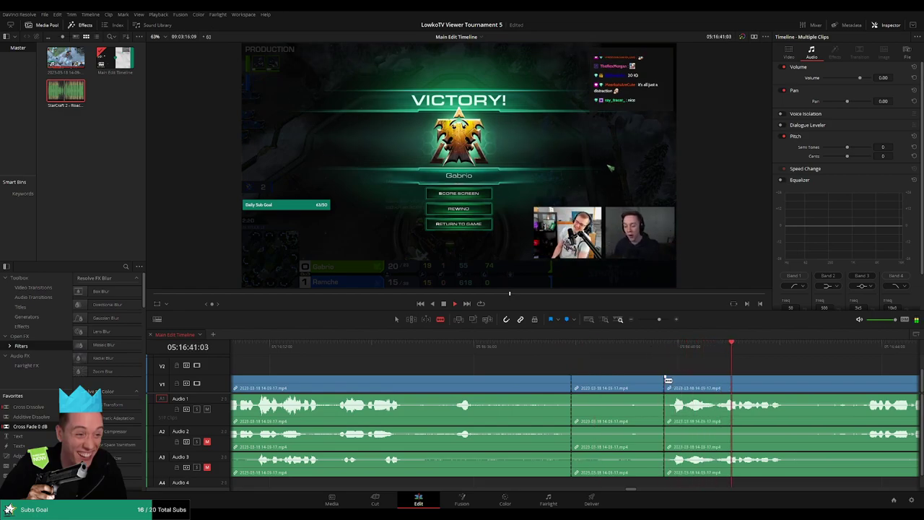
click(679, 369)
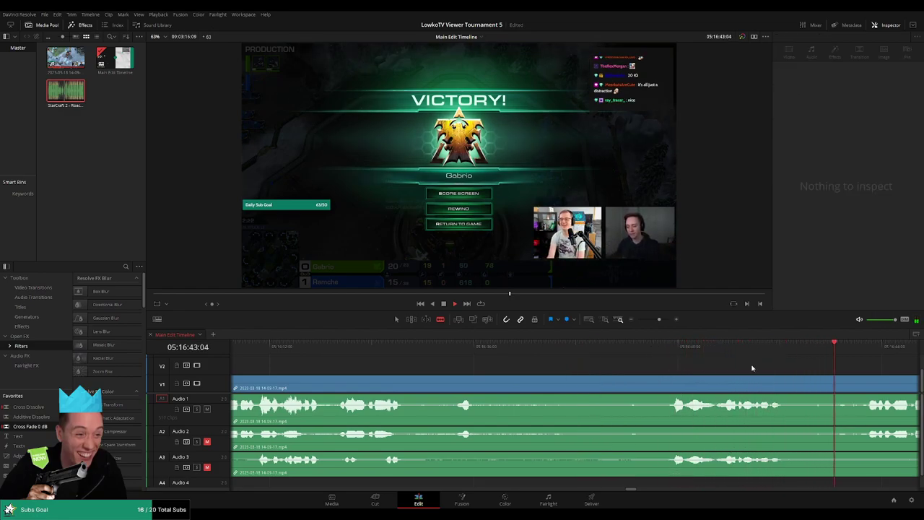
key(b)
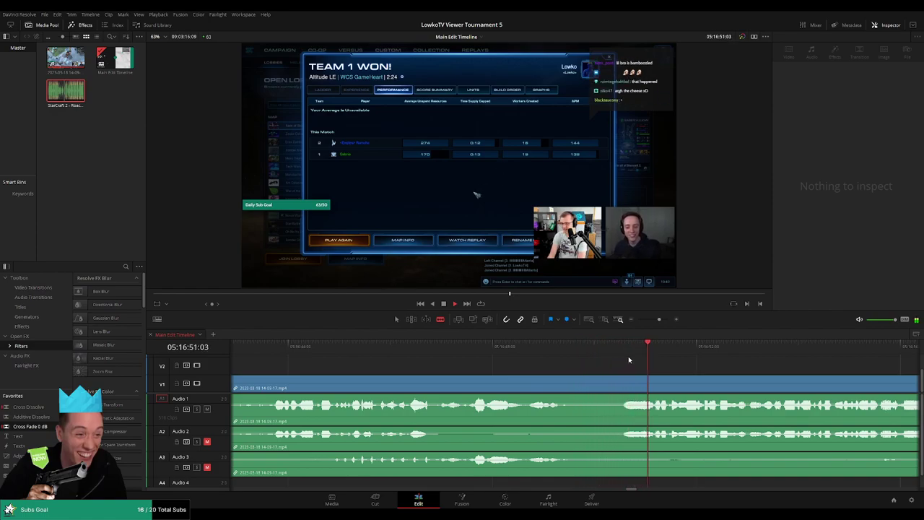
Step: Follow playback into the NeoHumanity LE lobby and select all clips with Ctrl+A
scroll(583, 365, right, 3)
scroll(518, 375, right, 3)
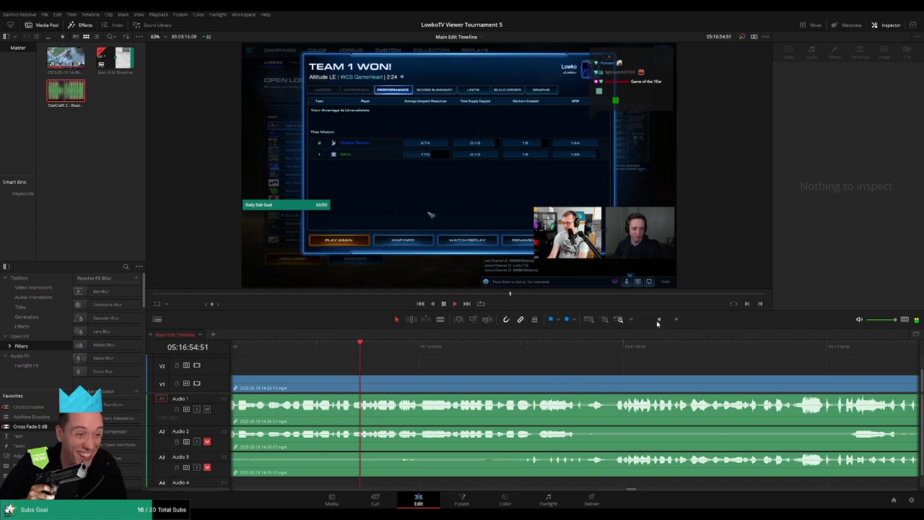
drag(658, 322, 656, 322)
scroll(590, 359, right, 2)
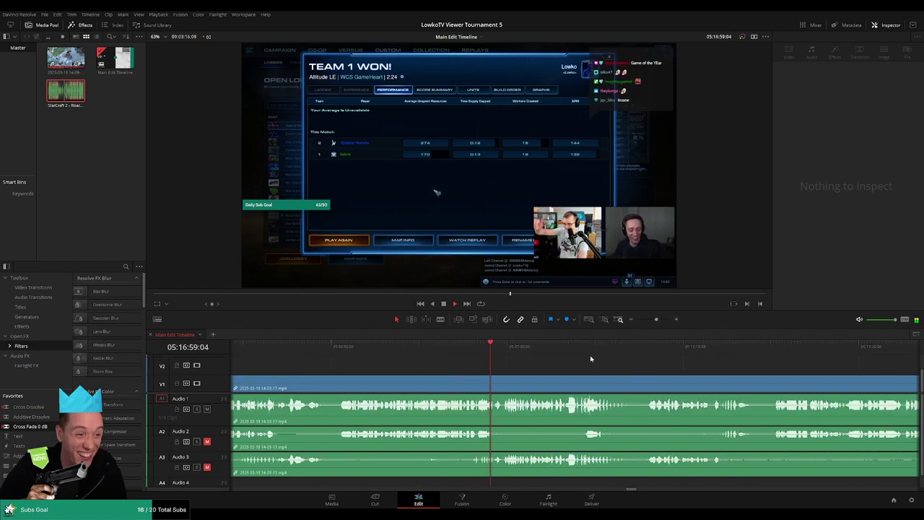
scroll(514, 361, right, 2)
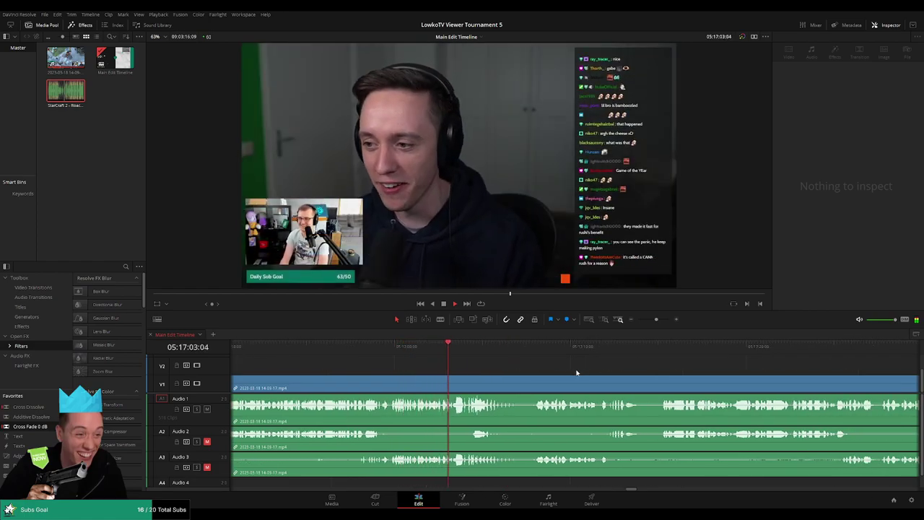
scroll(580, 369, right, 1)
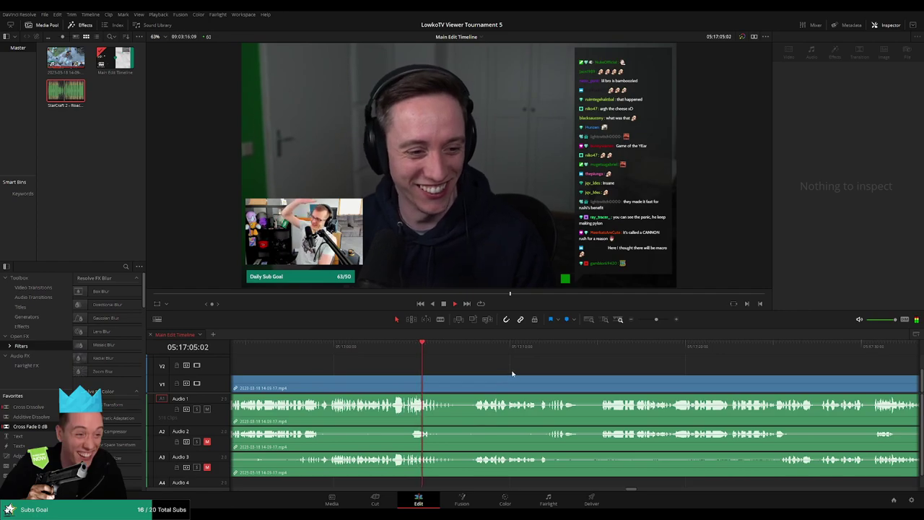
scroll(519, 367, down, 2)
key(ctrl+a)
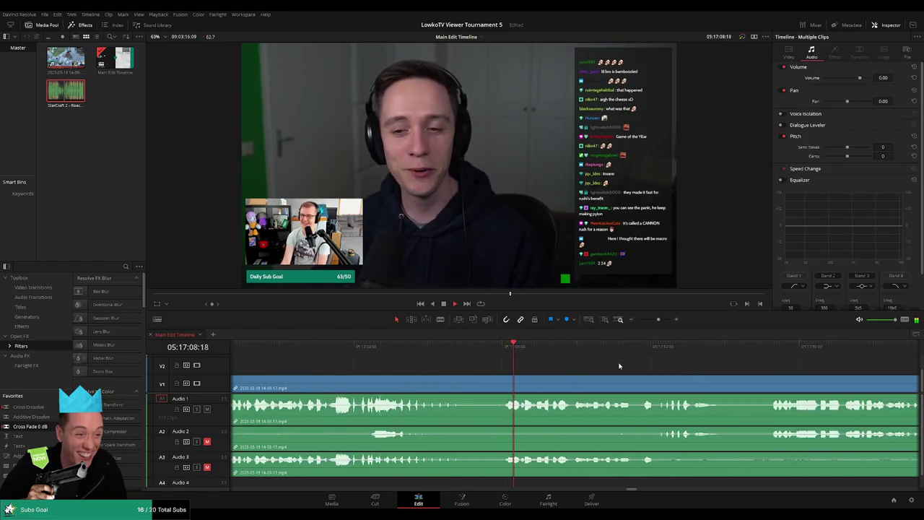
scroll(546, 367, right, 2)
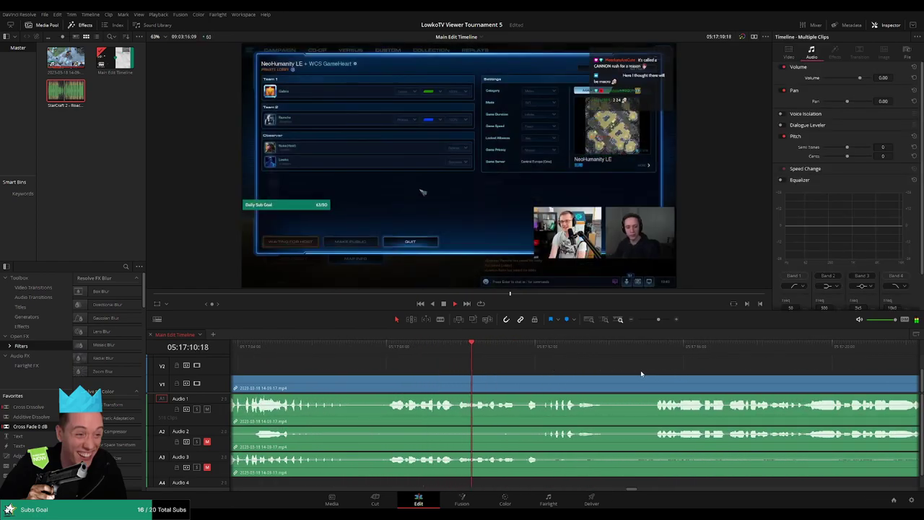
scroll(540, 365, right, 2)
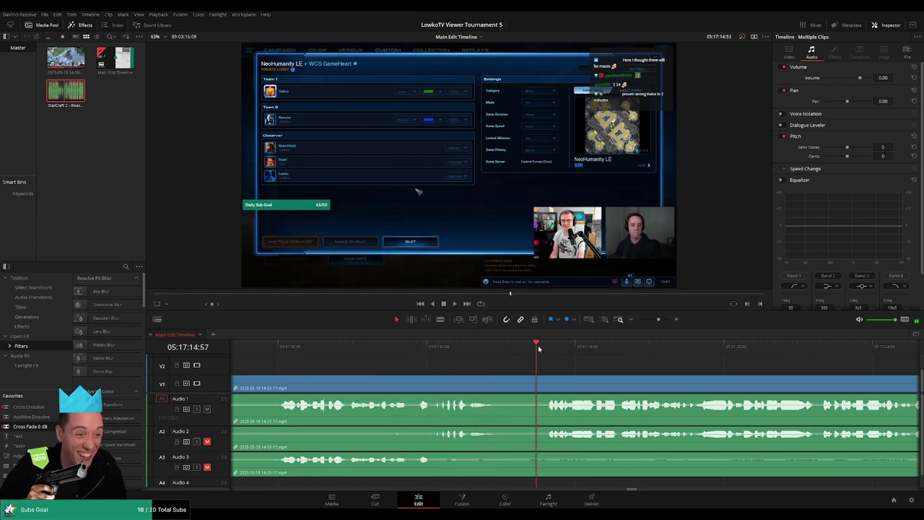
scroll(575, 362, right, 3)
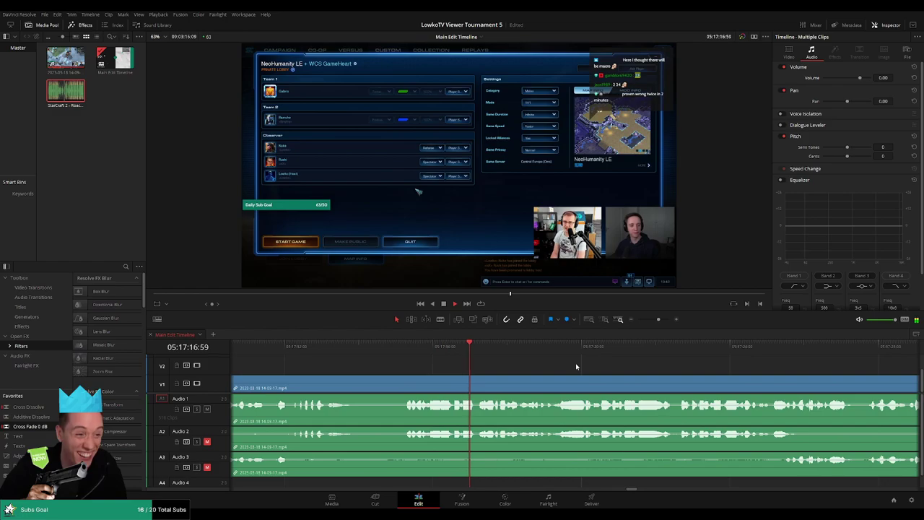
scroll(556, 362, down, 4)
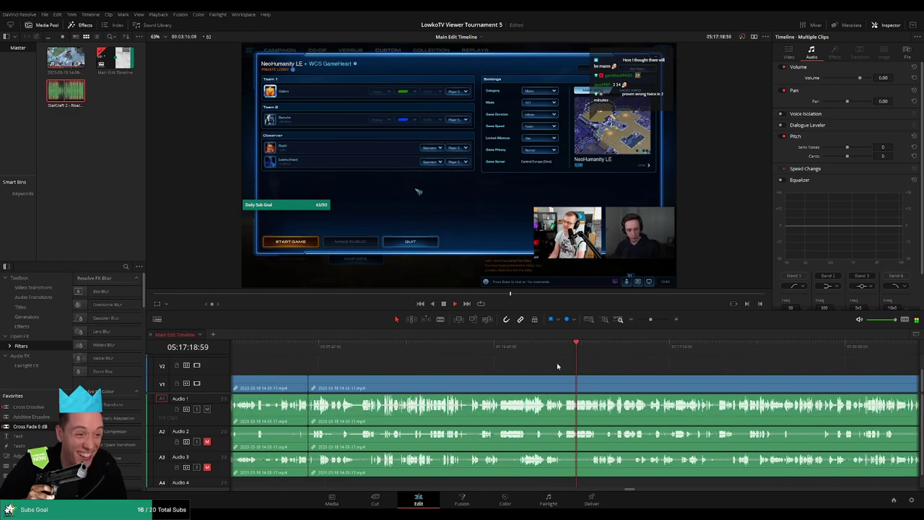
Step: Scroll the timeline and jump playback ahead within the lobby footage
scroll(556, 362, down, 2)
scroll(556, 365, up, 3)
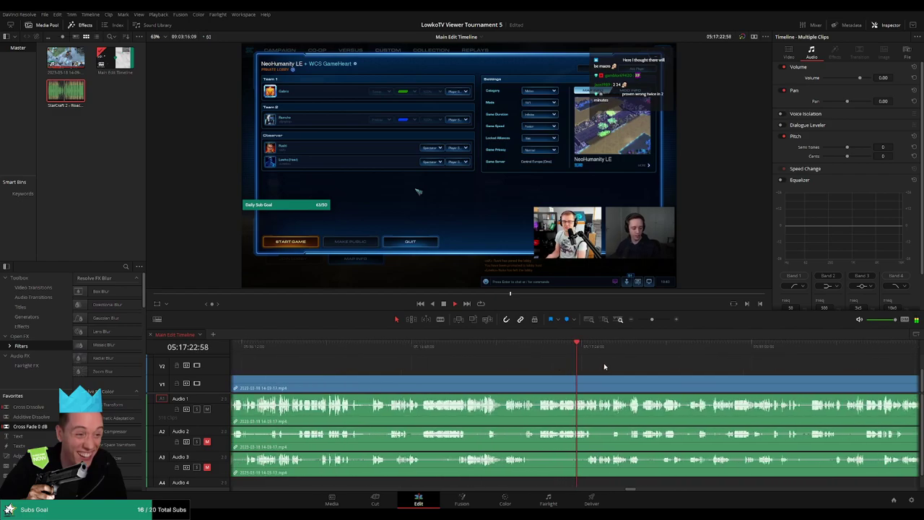
scroll(530, 361, up, 1)
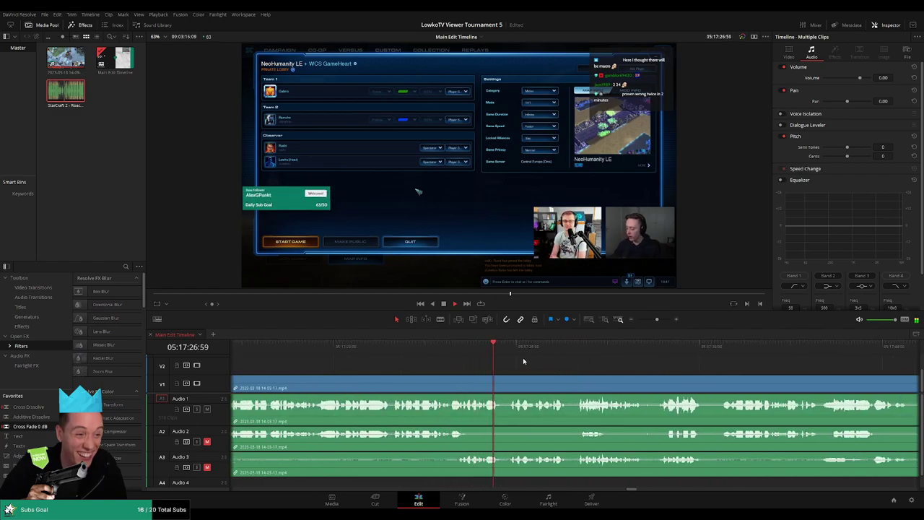
scroll(607, 371, right, 2)
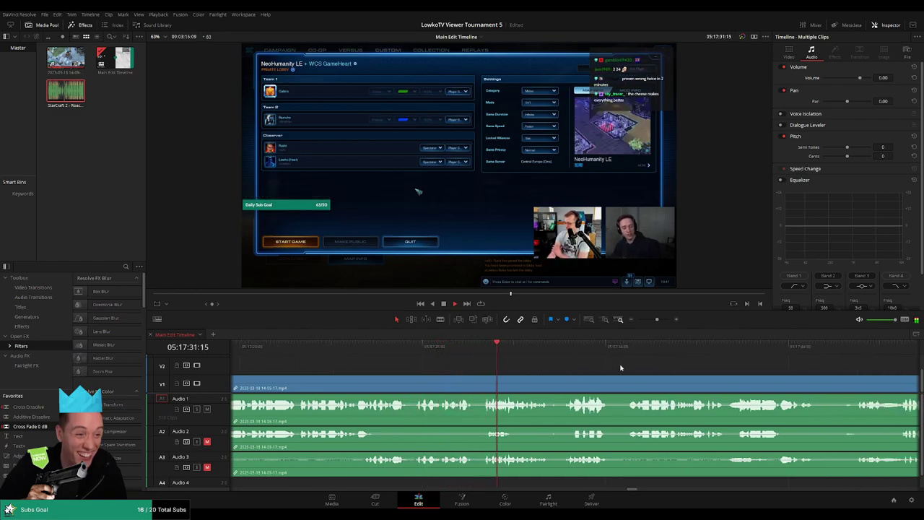
scroll(536, 368, right, 2)
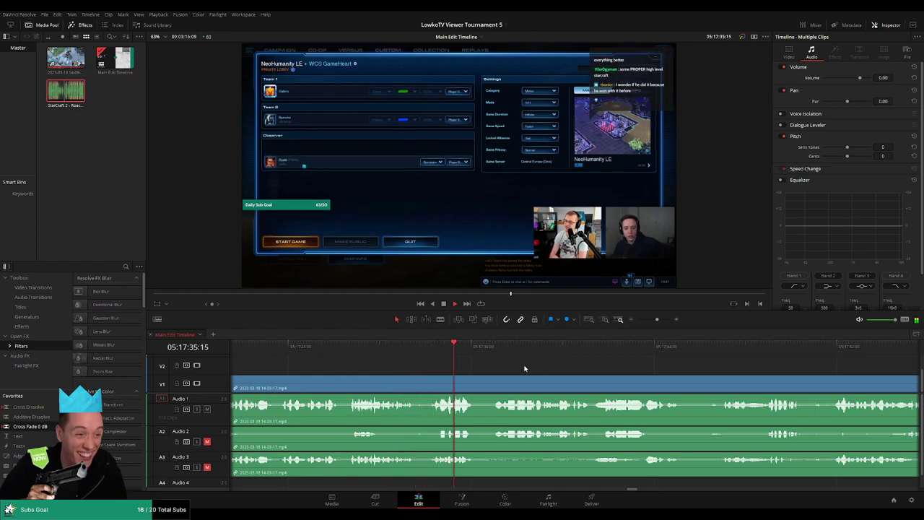
click(500, 352)
Step: Follow playback through the lobby to the game-starting countdown near 05:18:10
scroll(541, 363, right, 2)
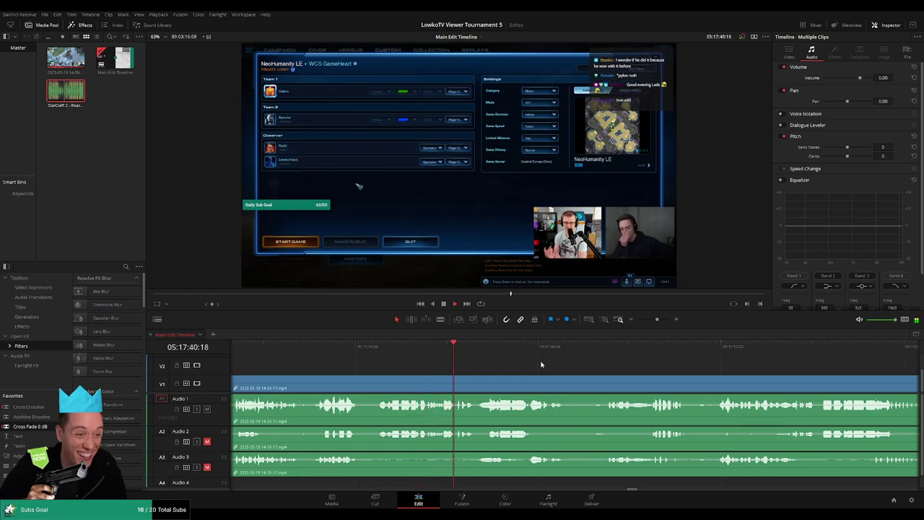
scroll(519, 366, right, 2)
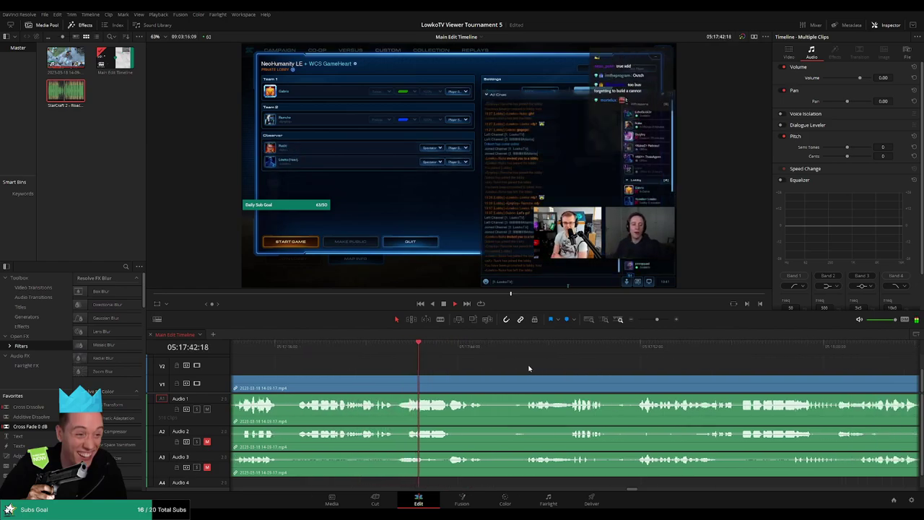
scroll(505, 369, right, 1)
scroll(490, 364, right, 1)
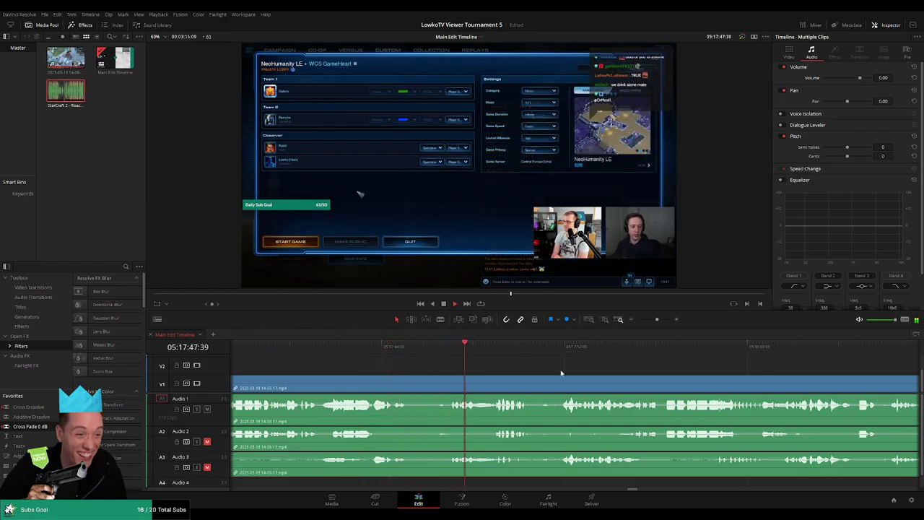
scroll(534, 372, right, 2)
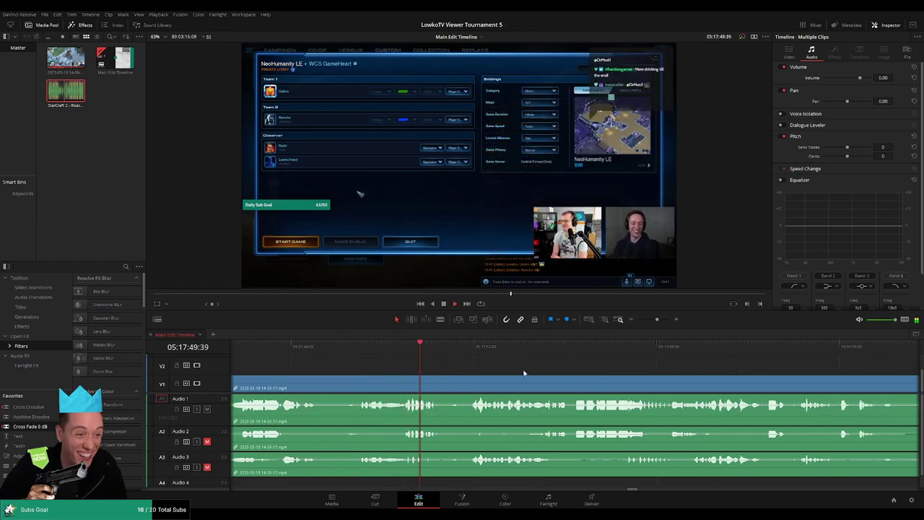
scroll(511, 372, right, 2)
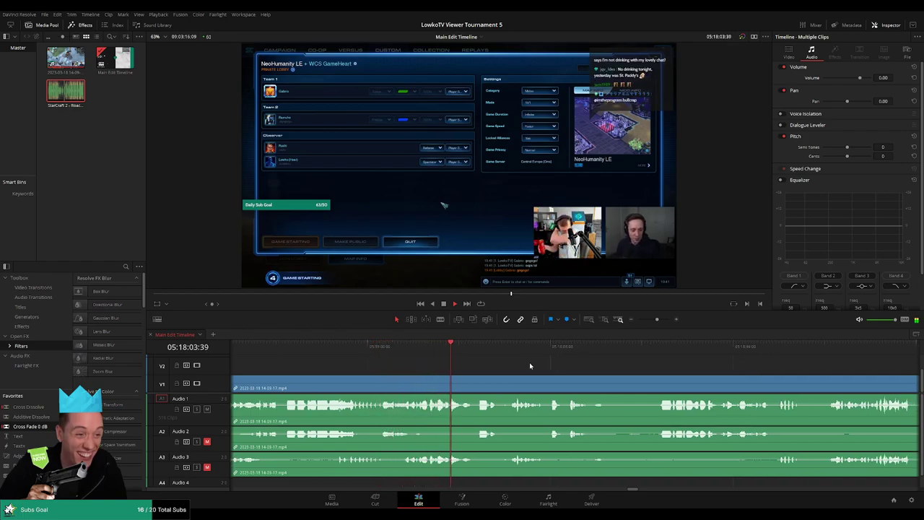
scroll(627, 370, right, 3)
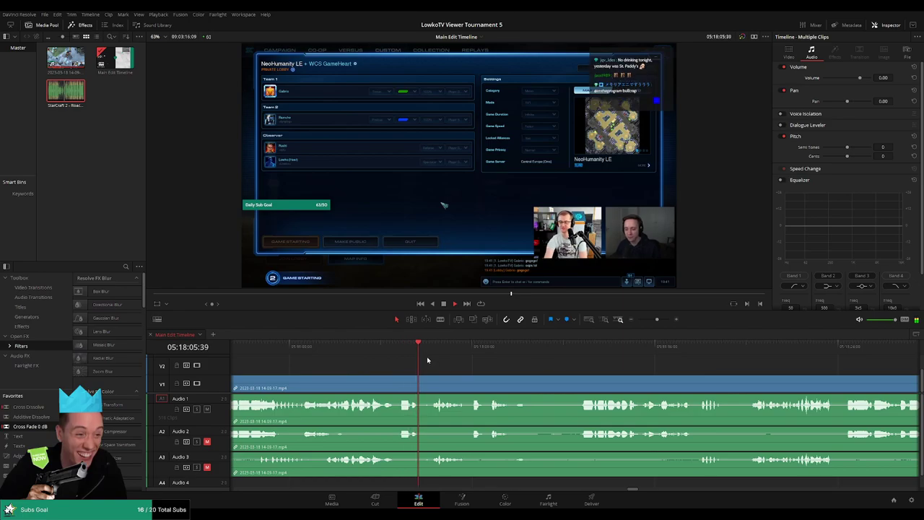
scroll(534, 367, right, 3)
scroll(482, 364, right, 2)
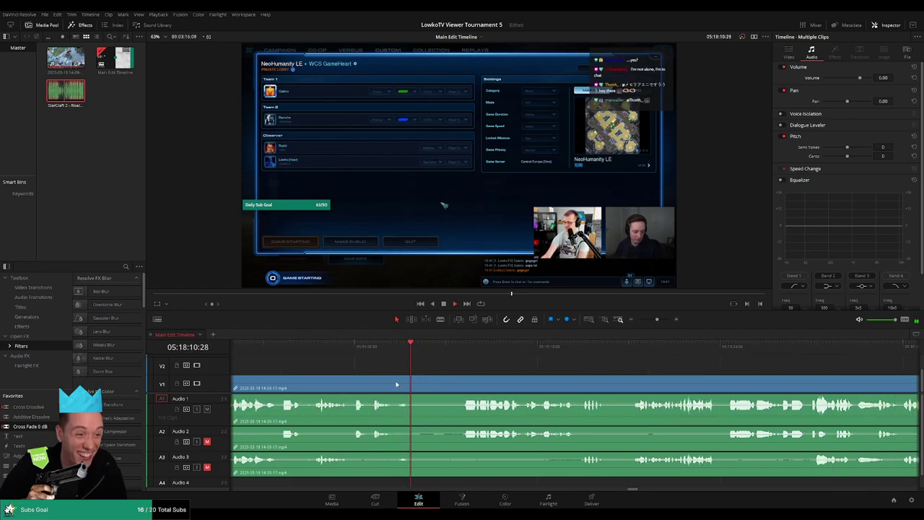
Step: Blade out the loading-screen dead time, ripple-delete it, and close the leftover gap
key(b)
click(412, 384)
click(465, 384)
key(a)
click(440, 384)
key(BackSpace)
click(415, 387)
key(BackSpace)
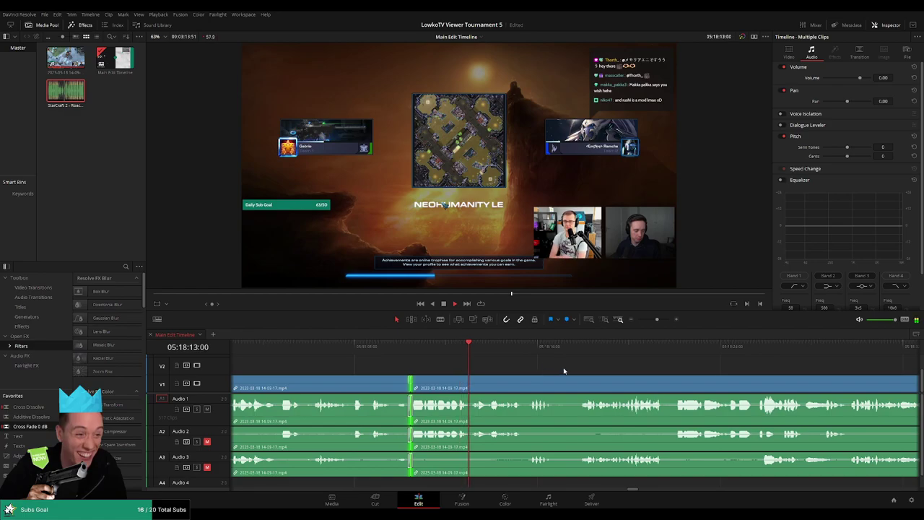
Step: Cut a short dead stretch from the countdown near 05:18:19 and ripple-delete it
scroll(511, 363, right, 5)
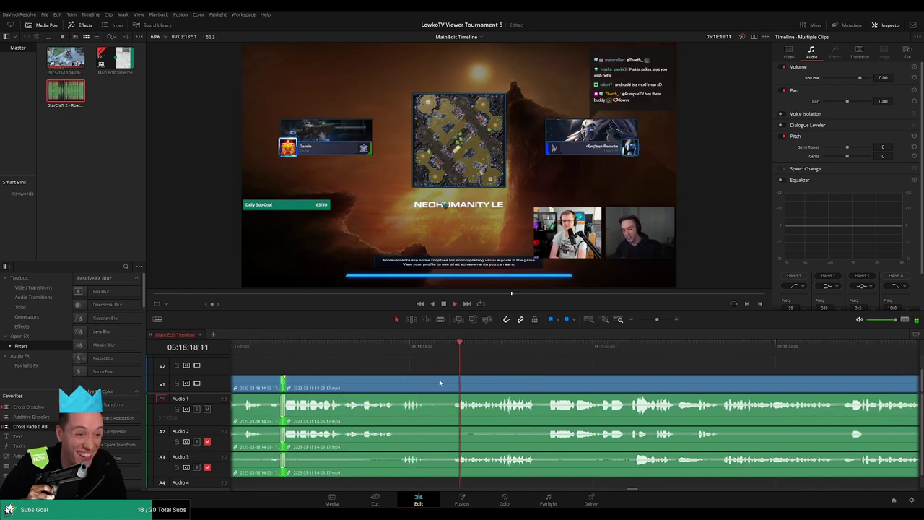
click(426, 387)
click(453, 388)
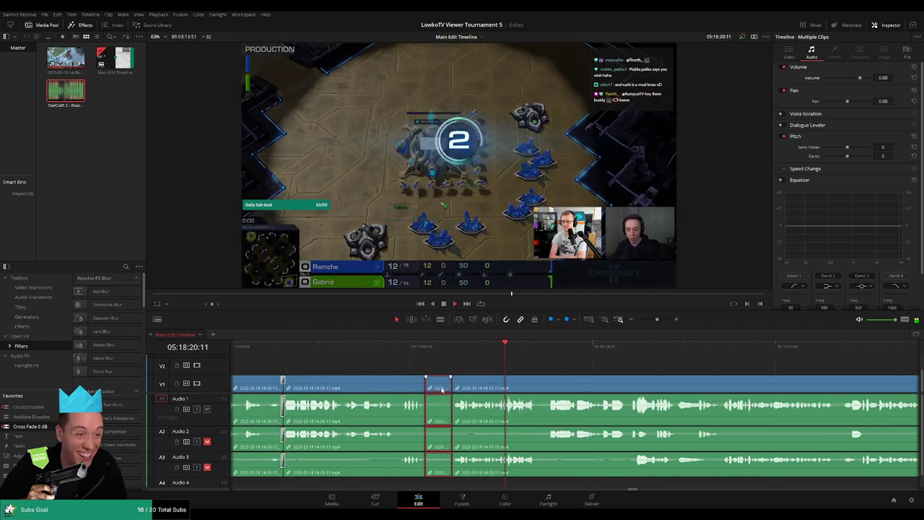
key(a)
click(442, 388)
key(Delete)
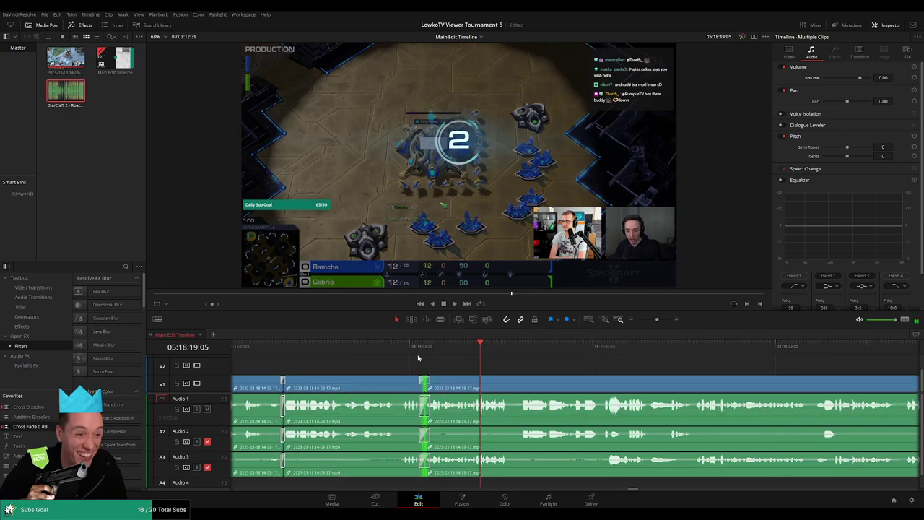
Step: Replay across the new join several times and select the edit point
click(418, 359)
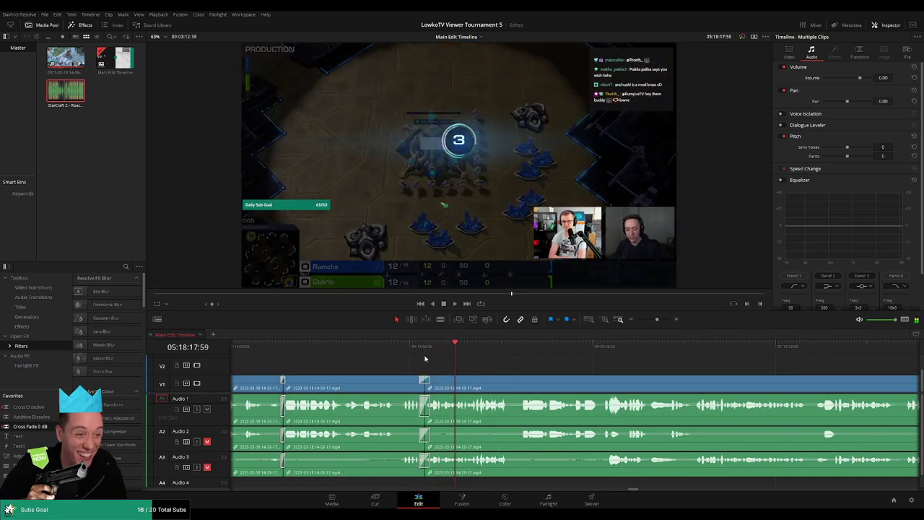
click(418, 359)
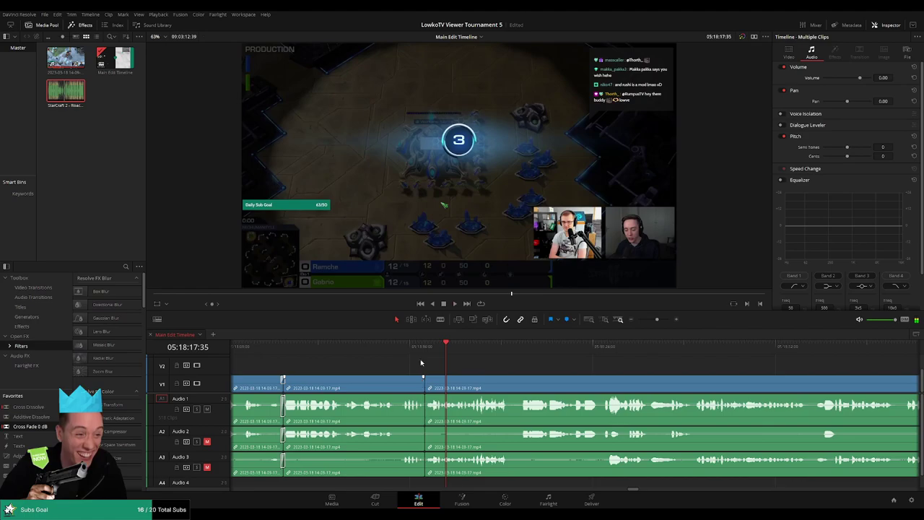
click(420, 360)
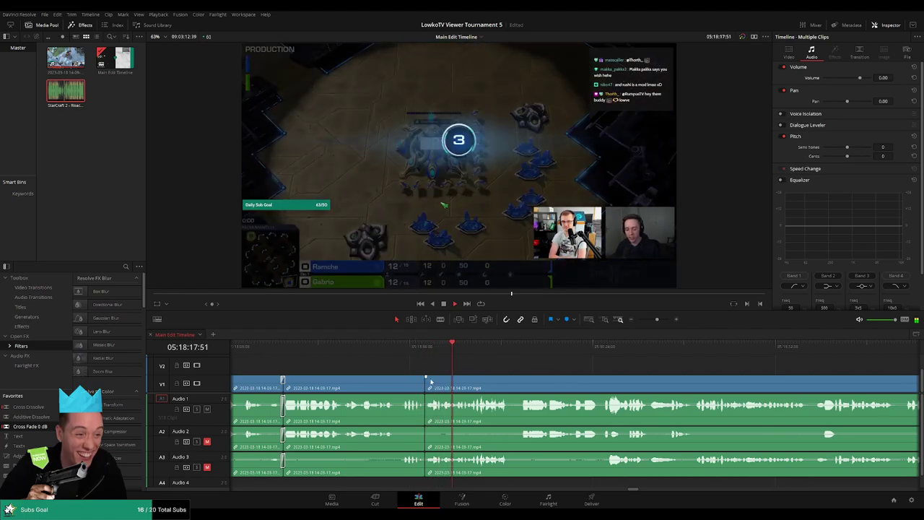
click(427, 387)
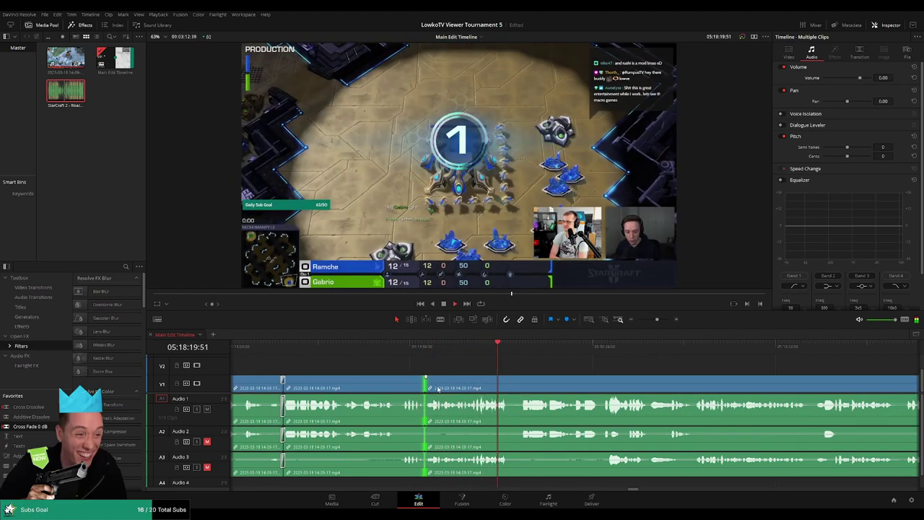
Step: Follow playback from the trimmed countdown into the early NeoHumanity LE game around 05:19:09
scroll(501, 360, right, 3)
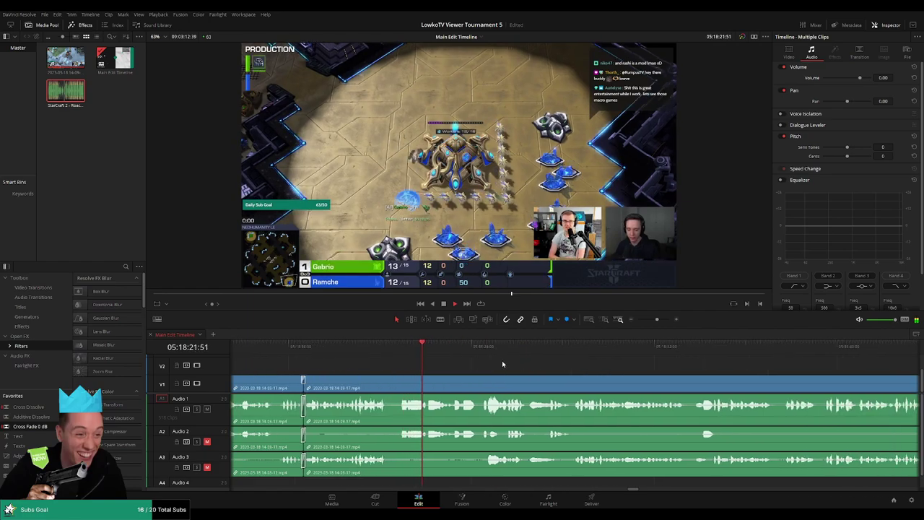
scroll(538, 363, right, 1)
mouse_move(656, 322)
mouse_down()
mouse_move(646, 322)
mouse_move(655, 320)
mouse_up()
scroll(721, 366, right, 5)
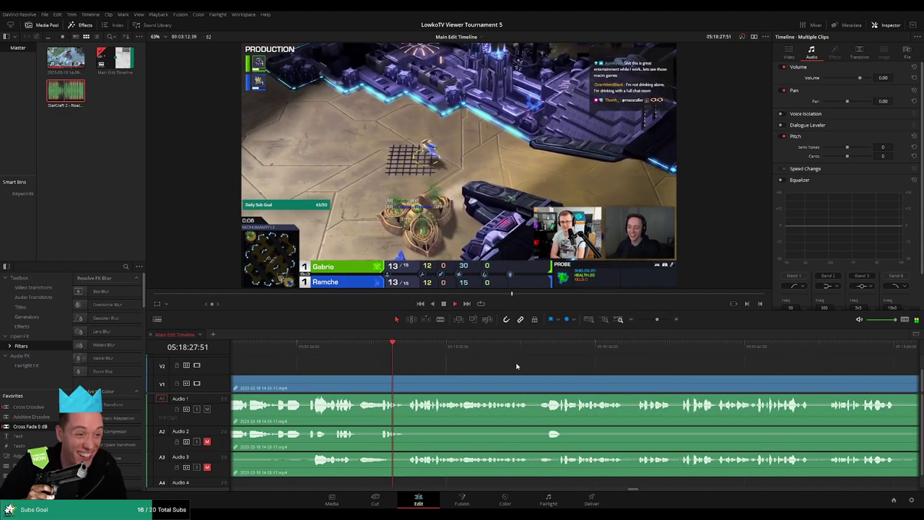
scroll(606, 369, right, 2)
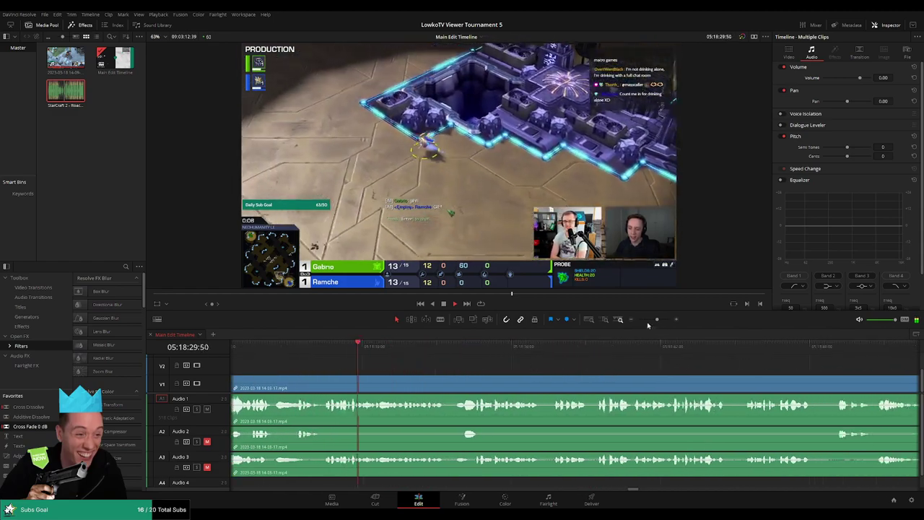
click(650, 320)
click(654, 321)
scroll(503, 368, right, 5)
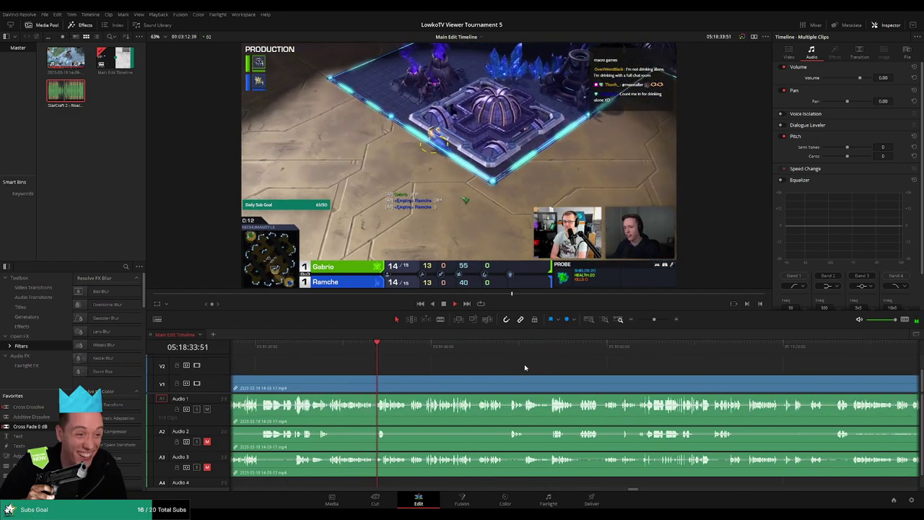
scroll(506, 366, right, 2)
scroll(491, 367, right, 1)
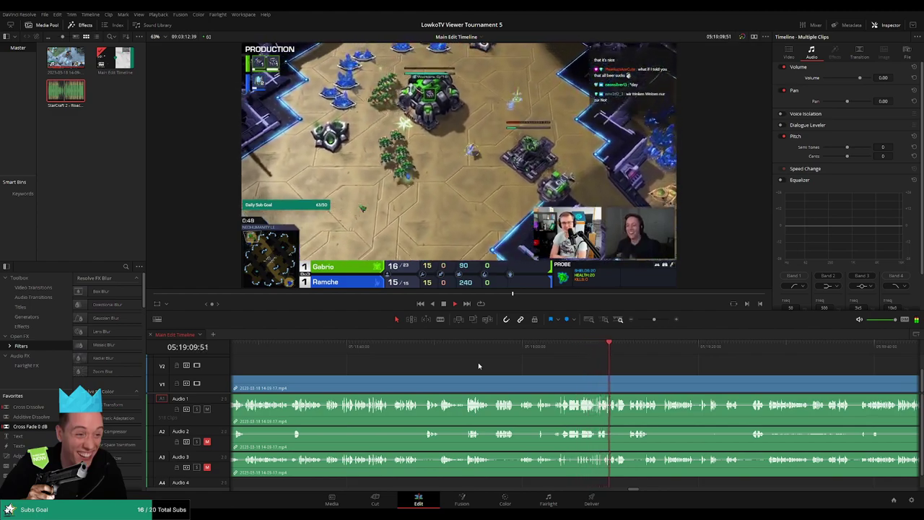
scroll(467, 360, right, 3)
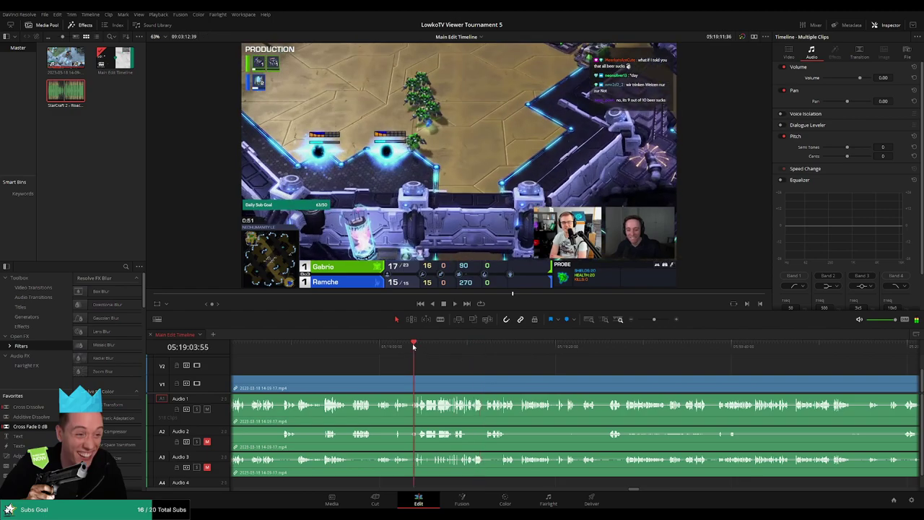
drag(439, 350, 490, 352)
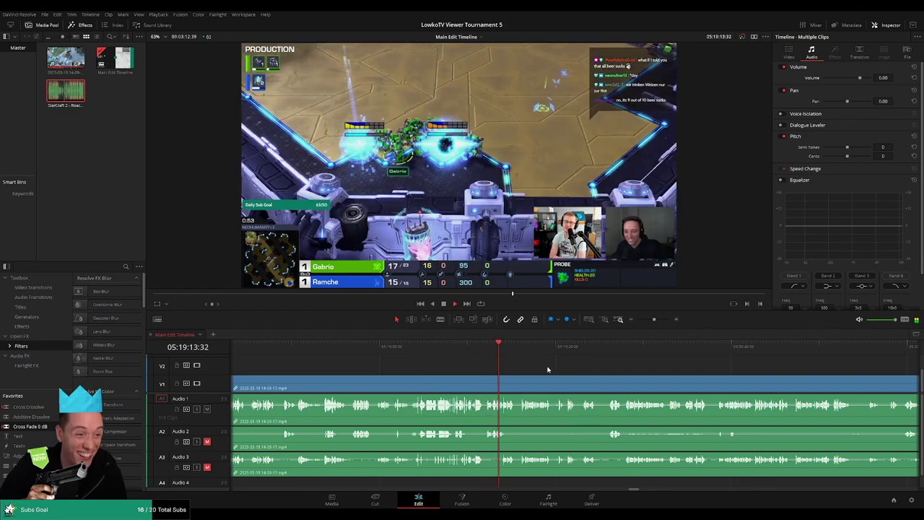
scroll(534, 361, right, 2)
scroll(484, 356, left, 4)
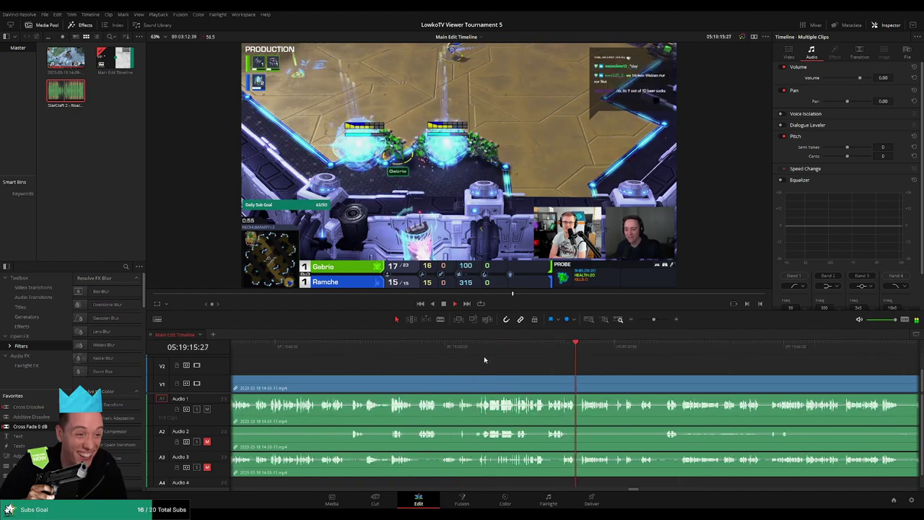
scroll(504, 359, right, 4)
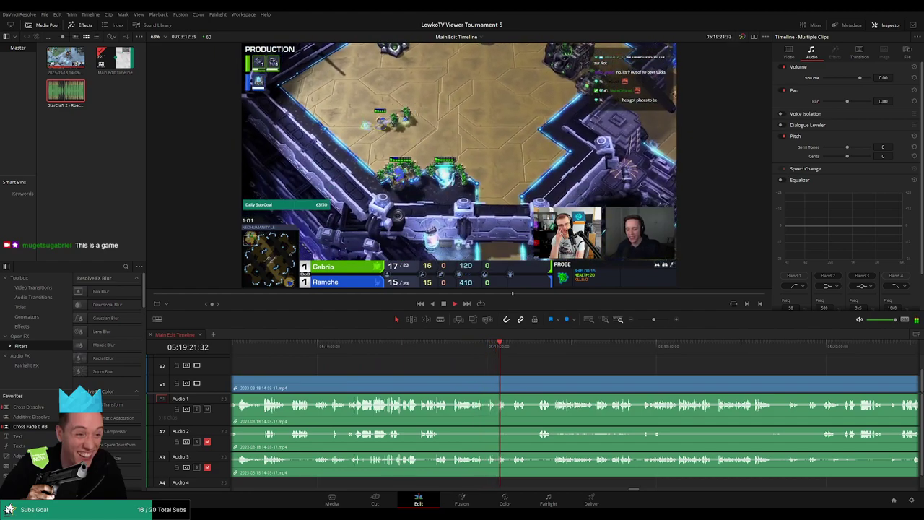
scroll(470, 364, right, 2)
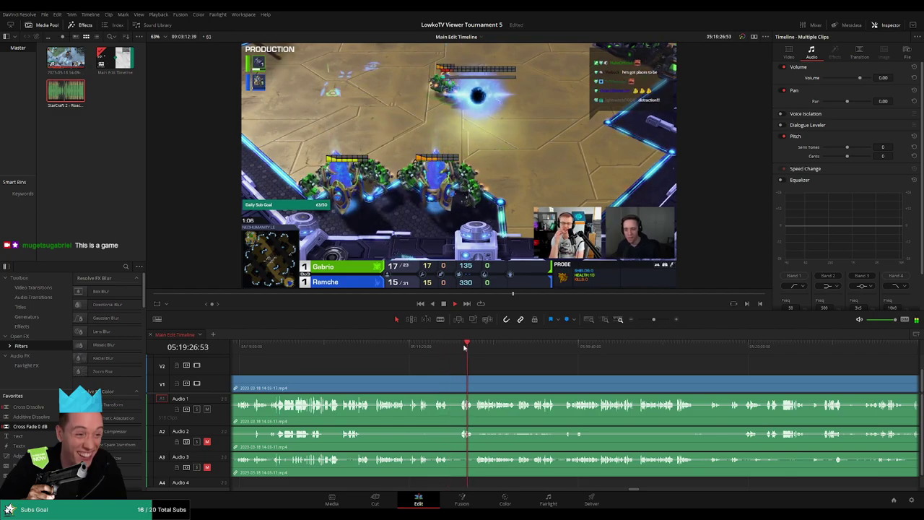
scroll(556, 364, right, 2)
drag(651, 322, 657, 323)
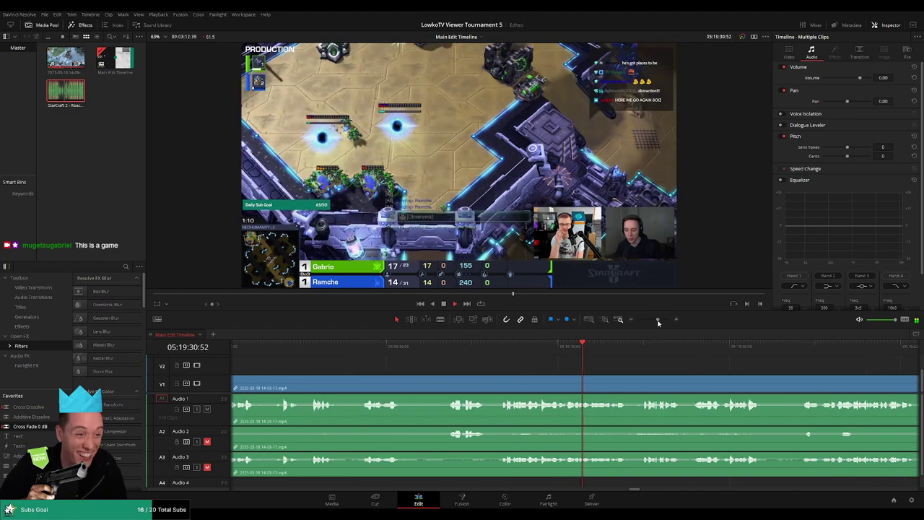
scroll(487, 357, right, 5)
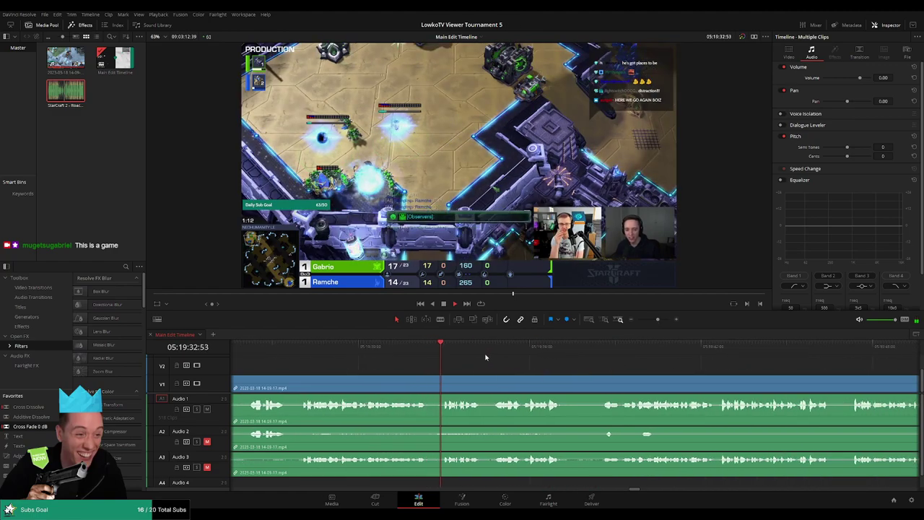
scroll(491, 357, right, 2)
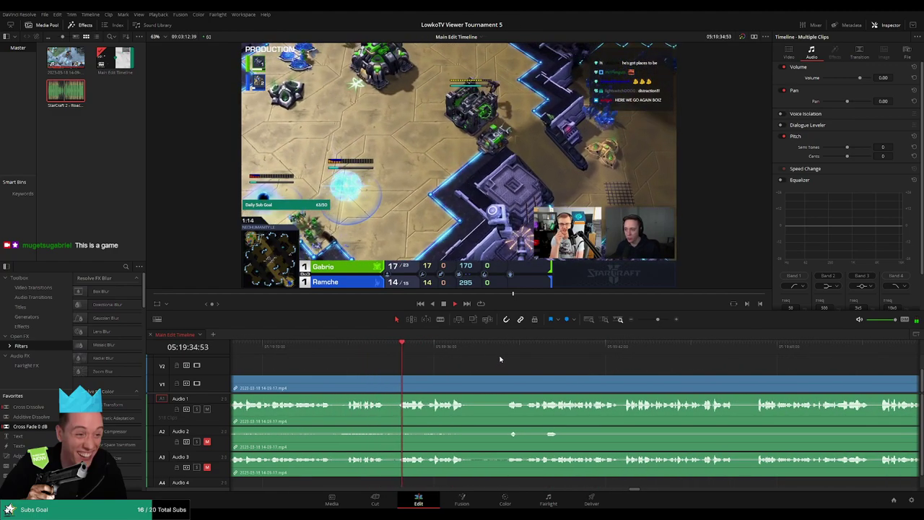
scroll(495, 358, right, 2)
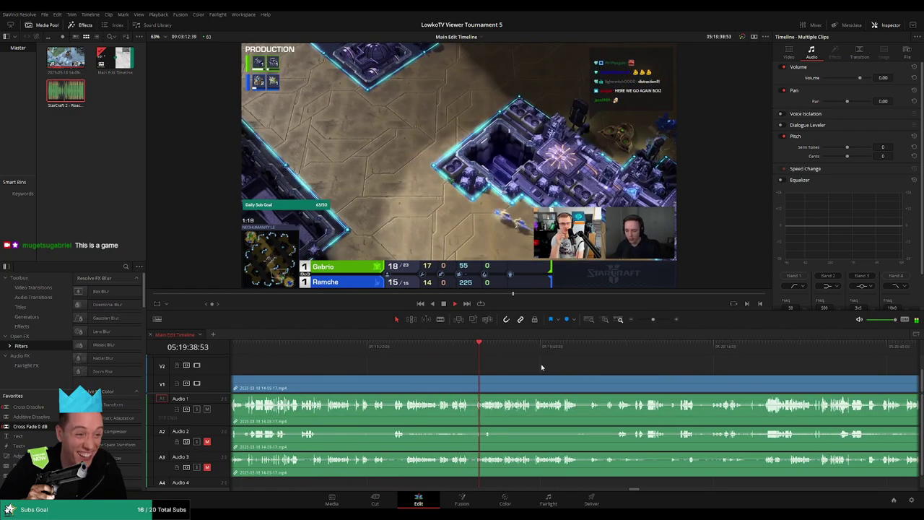
scroll(548, 368, left, 3)
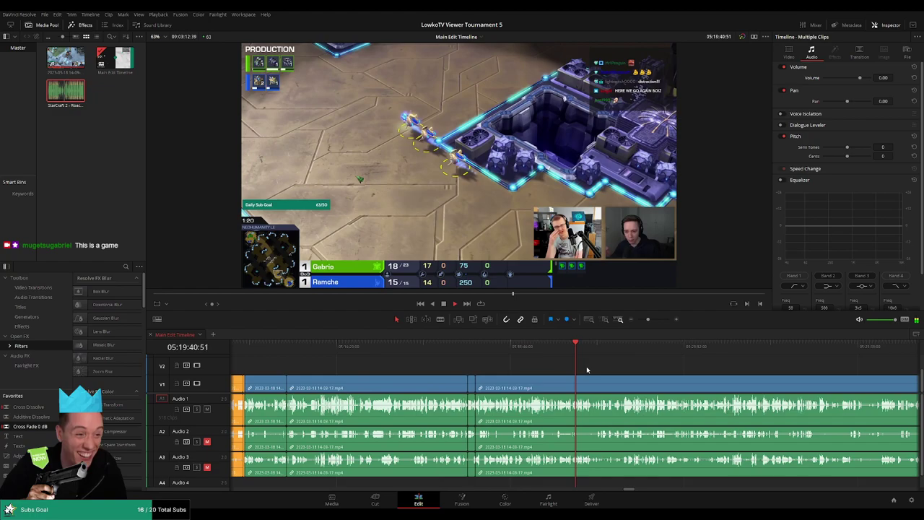
scroll(587, 369, down, 5)
scroll(589, 369, up, 5)
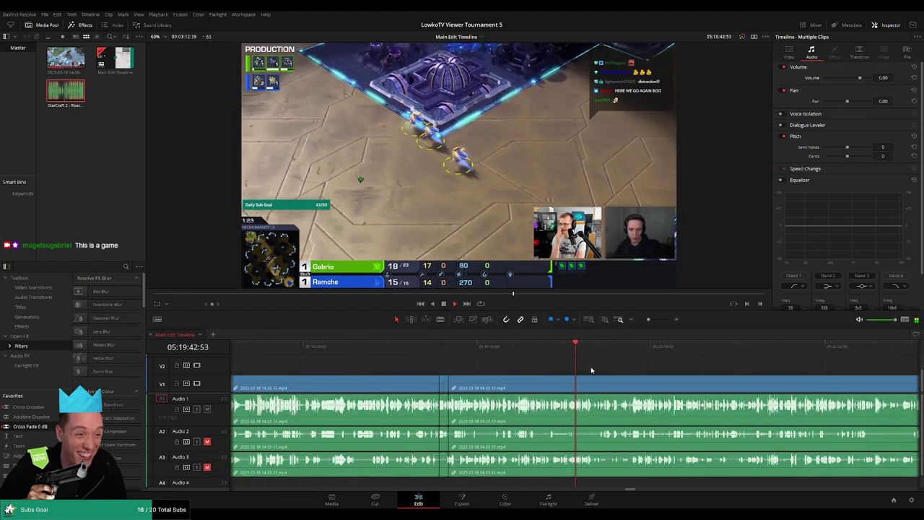
scroll(591, 370, right, 5)
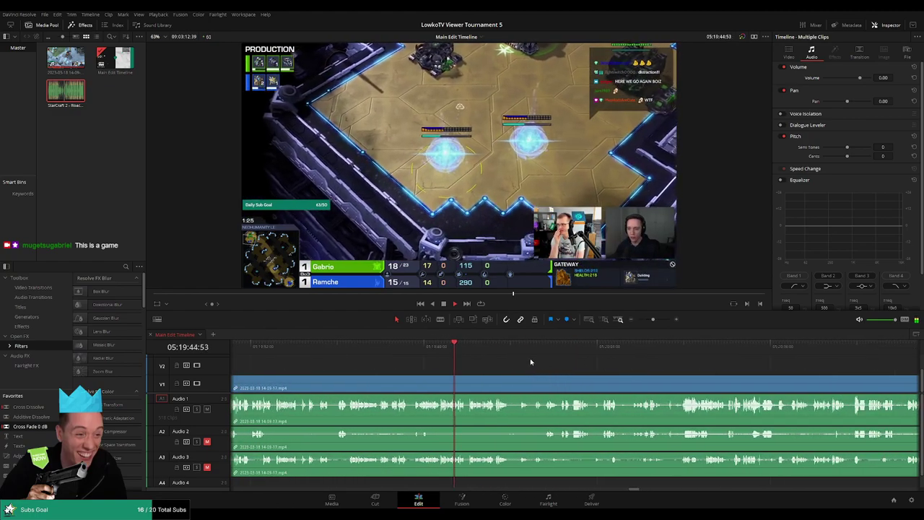
scroll(519, 360, left, 5)
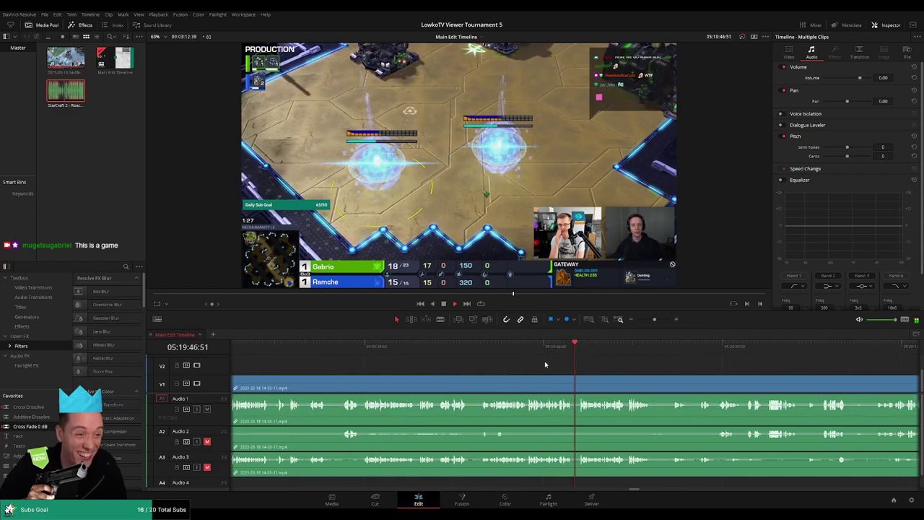
scroll(562, 365, right, 5)
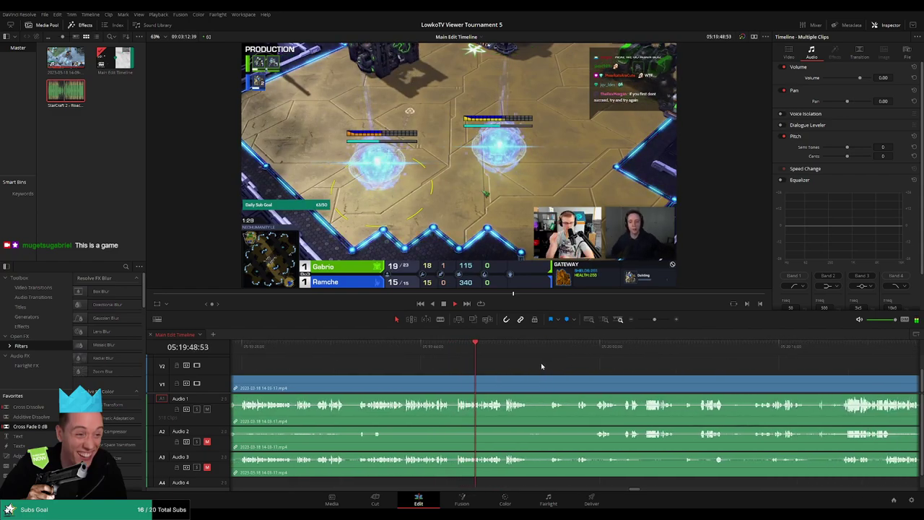
scroll(519, 366, right, 3)
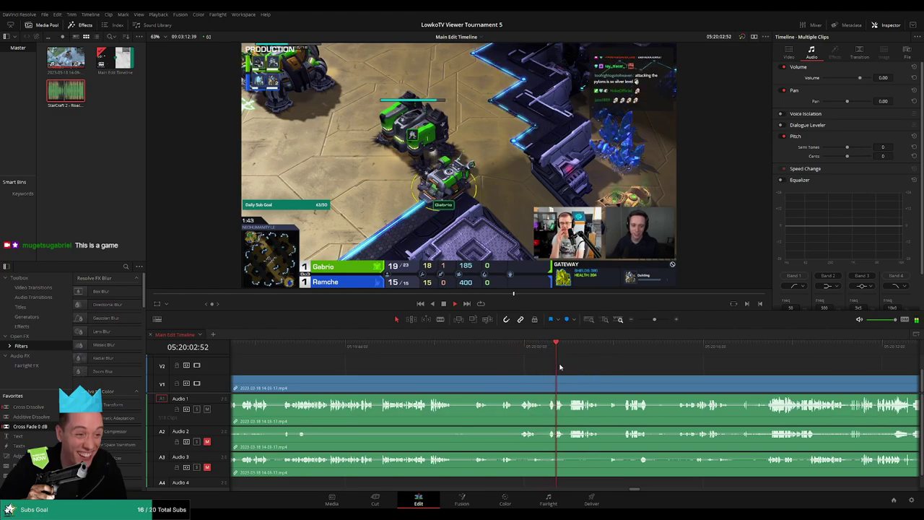
scroll(576, 368, right, 2)
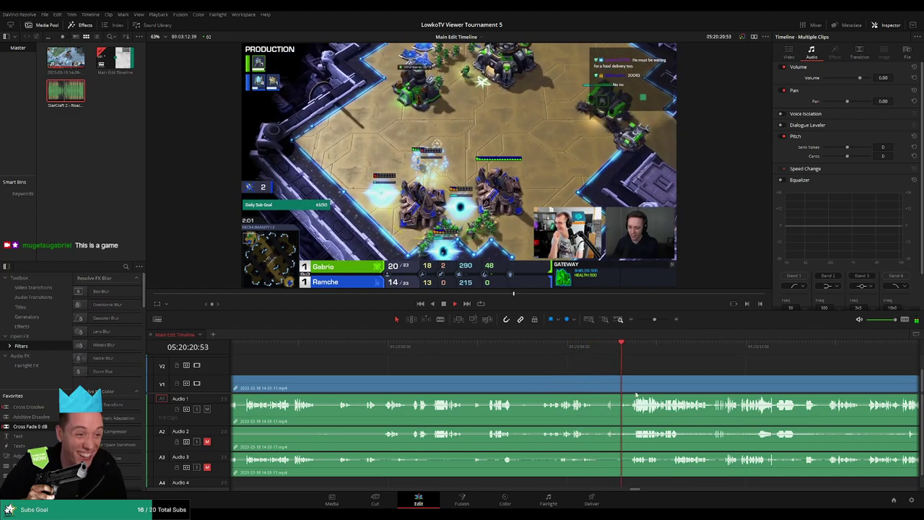
scroll(697, 386, right, 5)
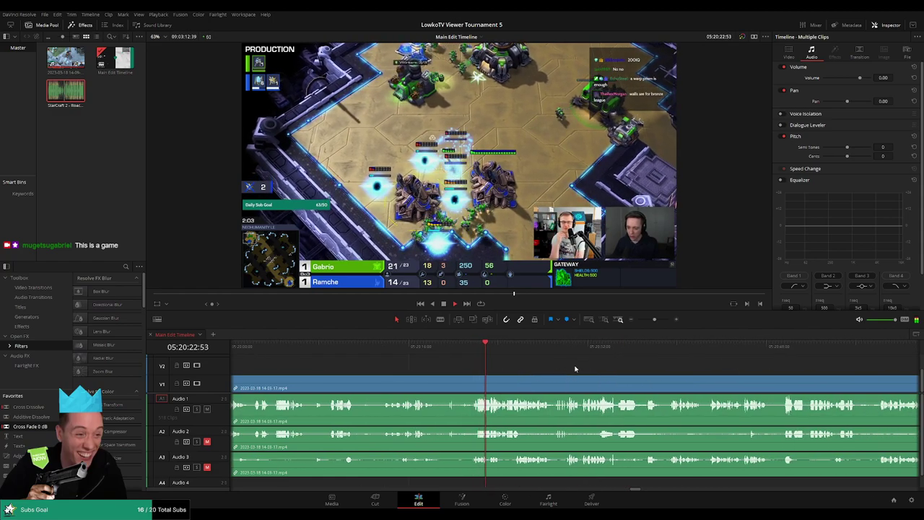
scroll(522, 361, right, 4)
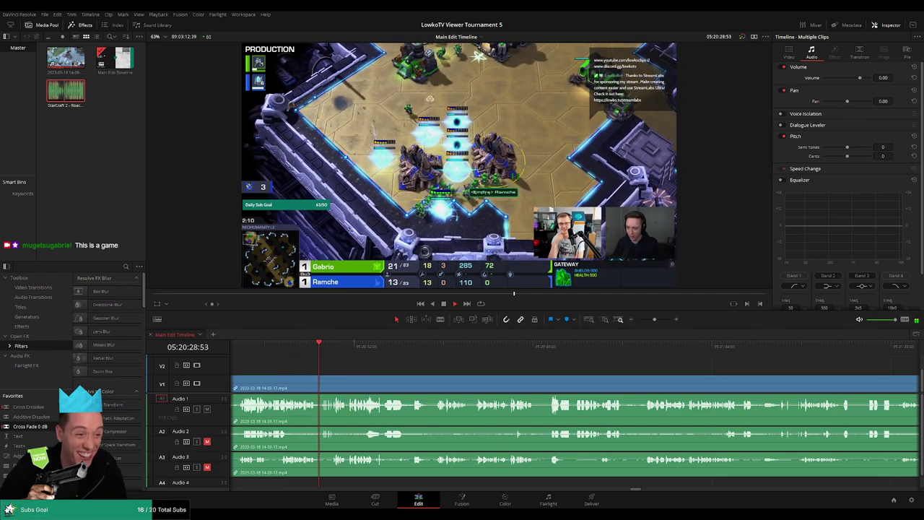
scroll(395, 368, right, 1)
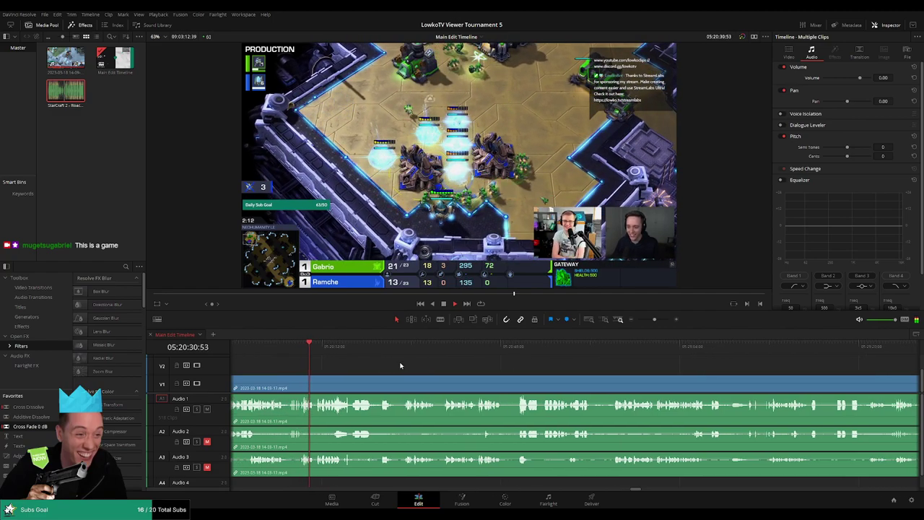
scroll(403, 364, right, 1)
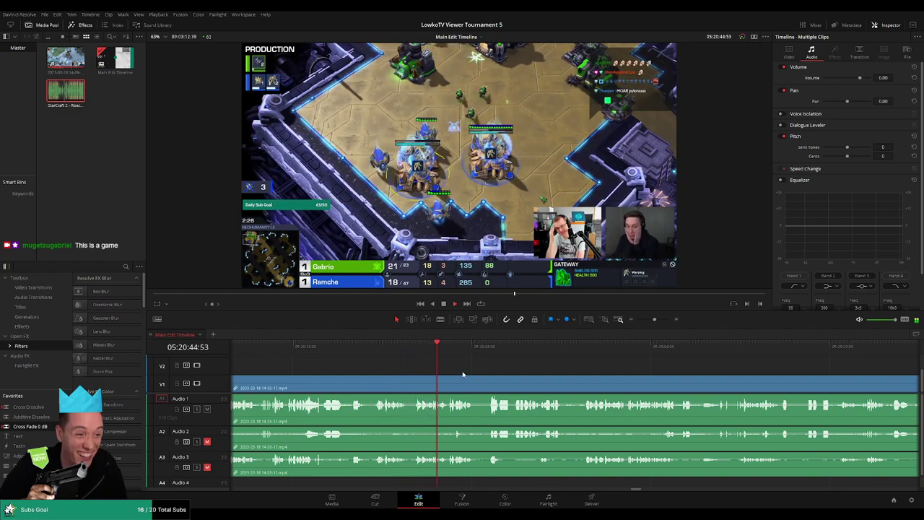
scroll(476, 365, right, 2)
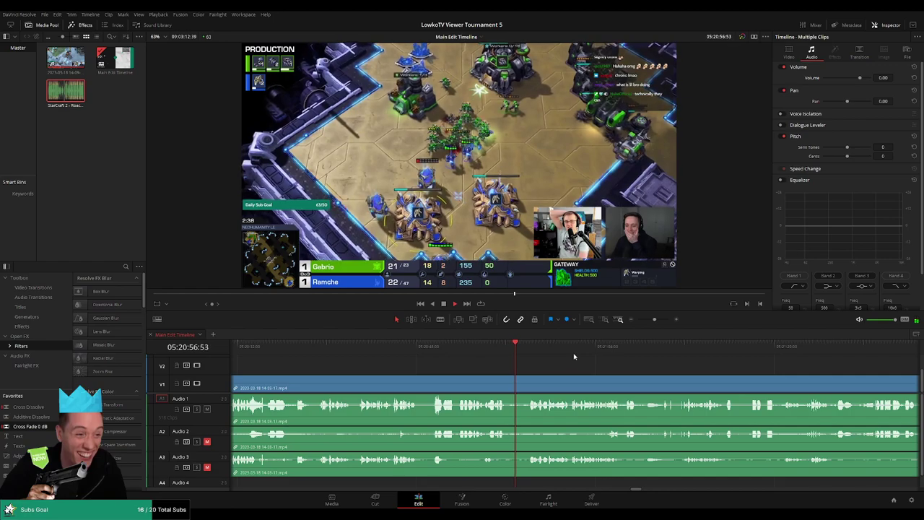
scroll(585, 358, right, 4)
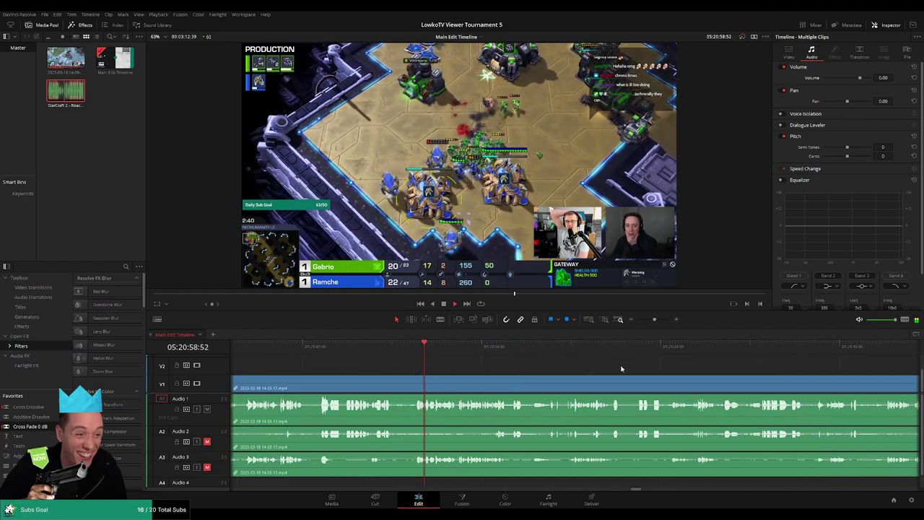
key(space)
scroll(462, 355, up, 3)
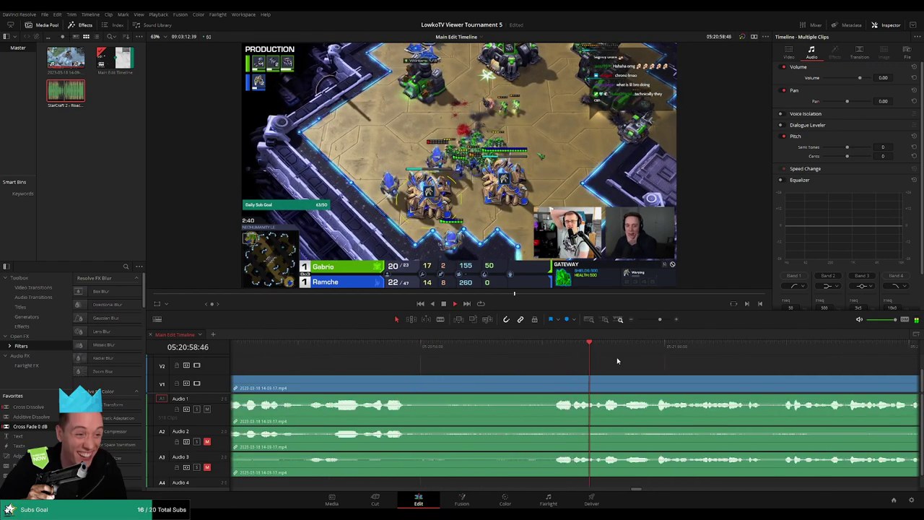
click(520, 341)
key(b)
click(521, 375)
click(542, 378)
key(a)
key(Delete)
key(space)
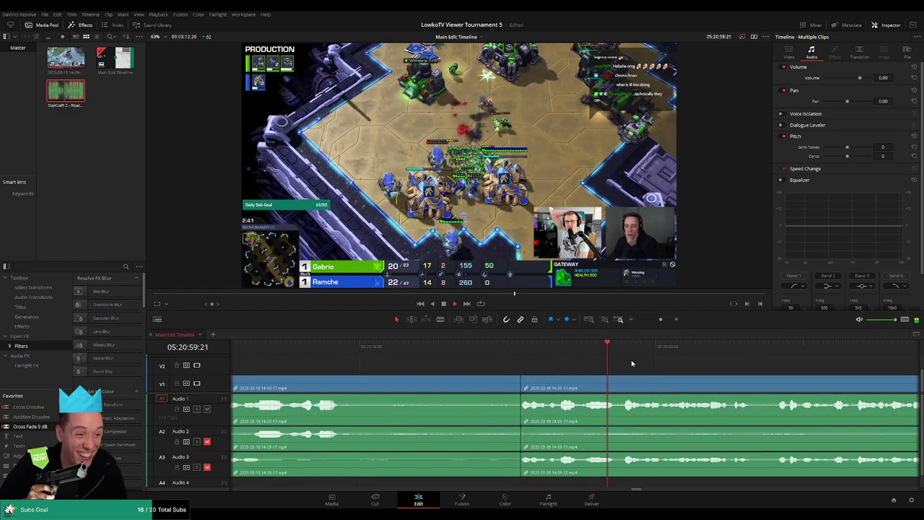
drag(660, 319, 655, 320)
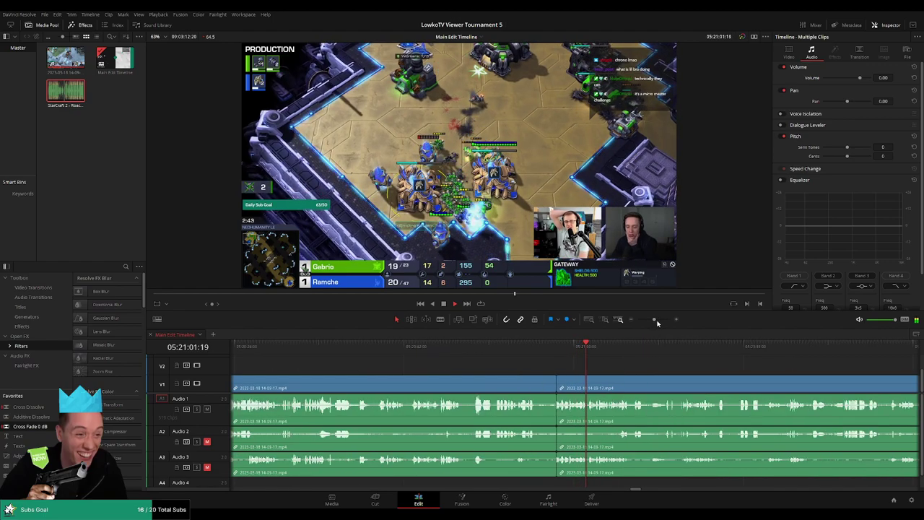
scroll(672, 350, right, 3)
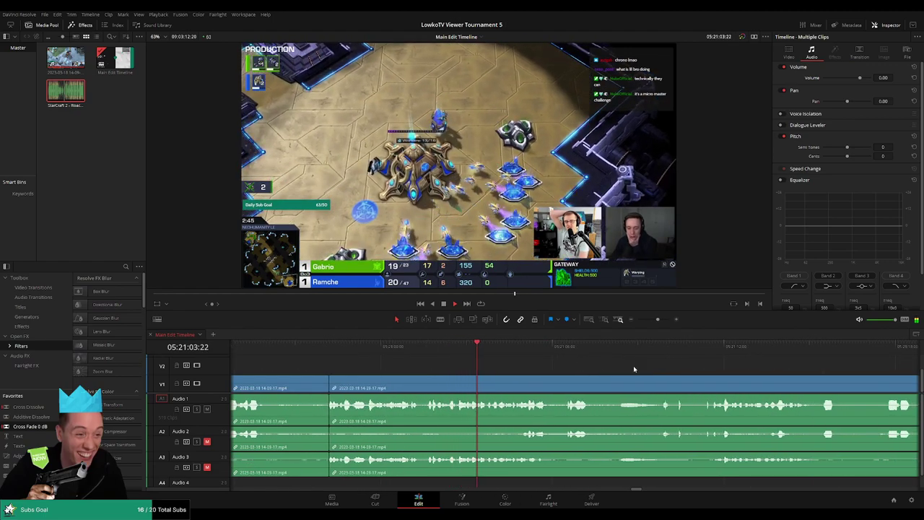
scroll(553, 359, right, 1)
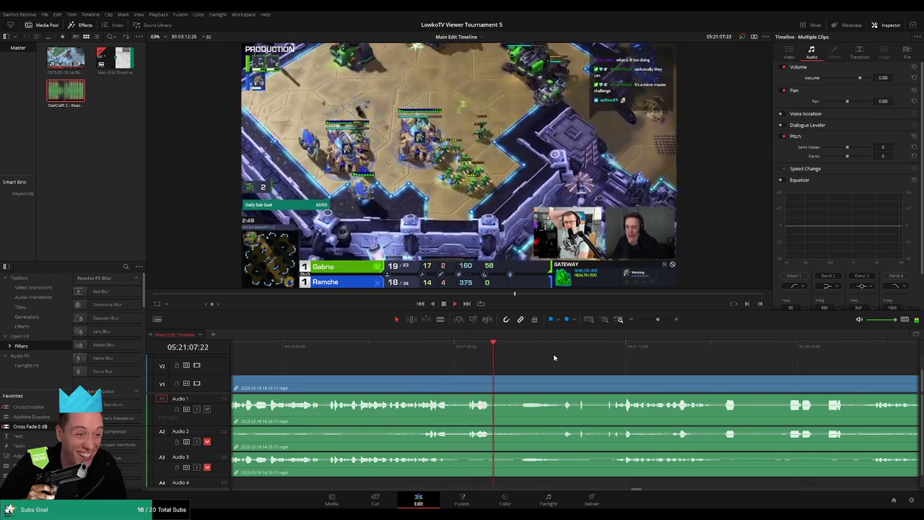
scroll(601, 361, right, 1)
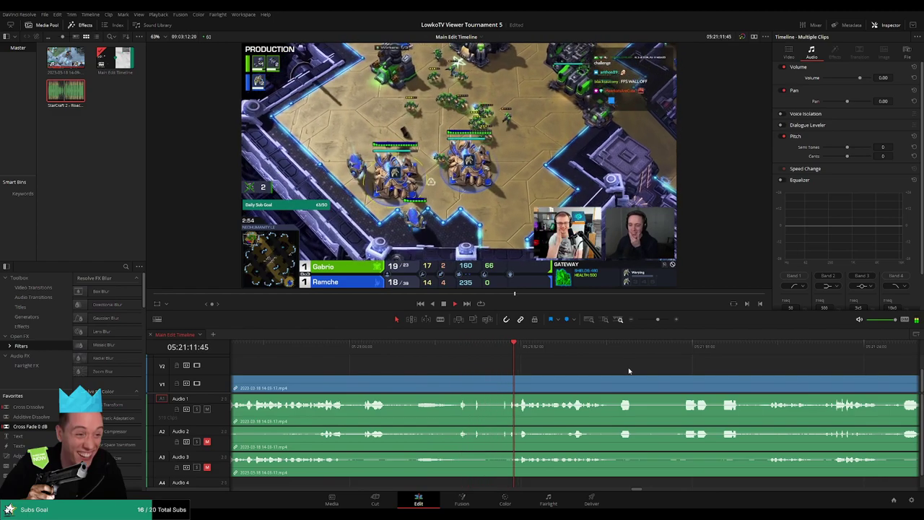
scroll(523, 364, right, 1)
scroll(540, 364, right, 1)
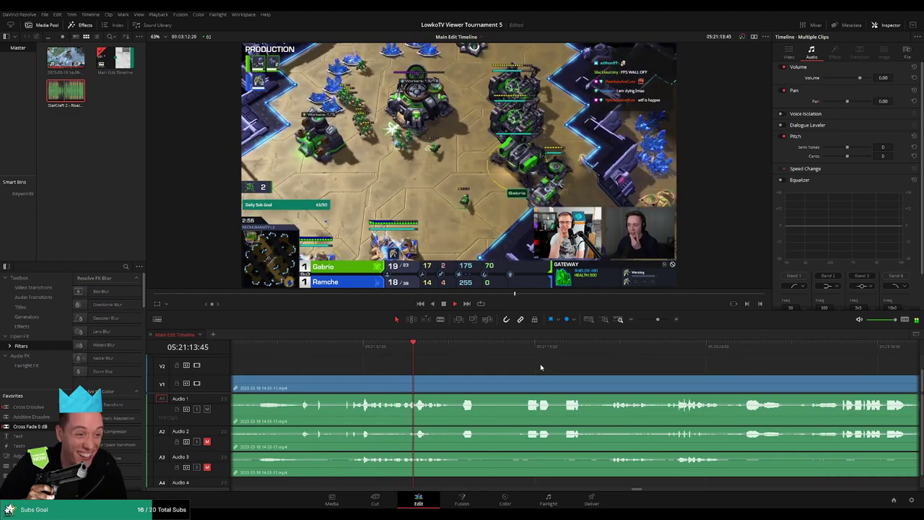
scroll(508, 365, right, 1)
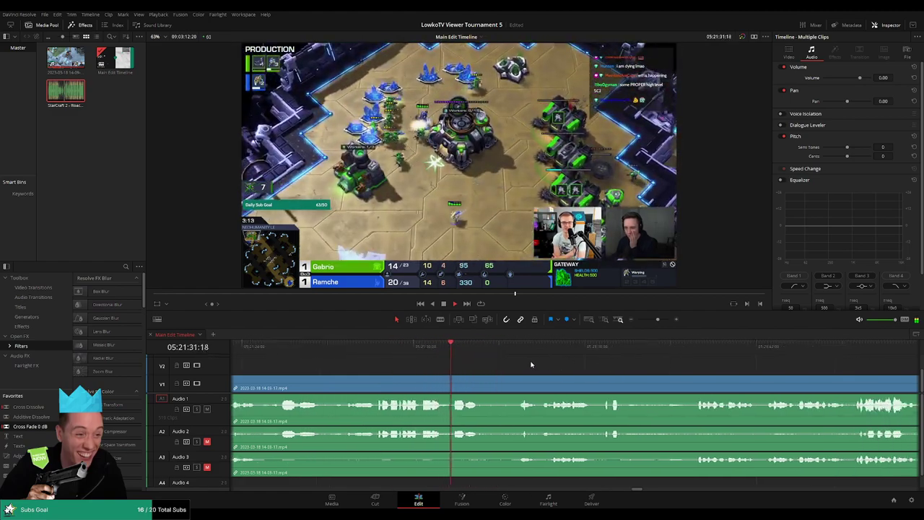
Step: Blade both ends of the dead-time section and ripple-delete it
click(482, 347)
click(456, 347)
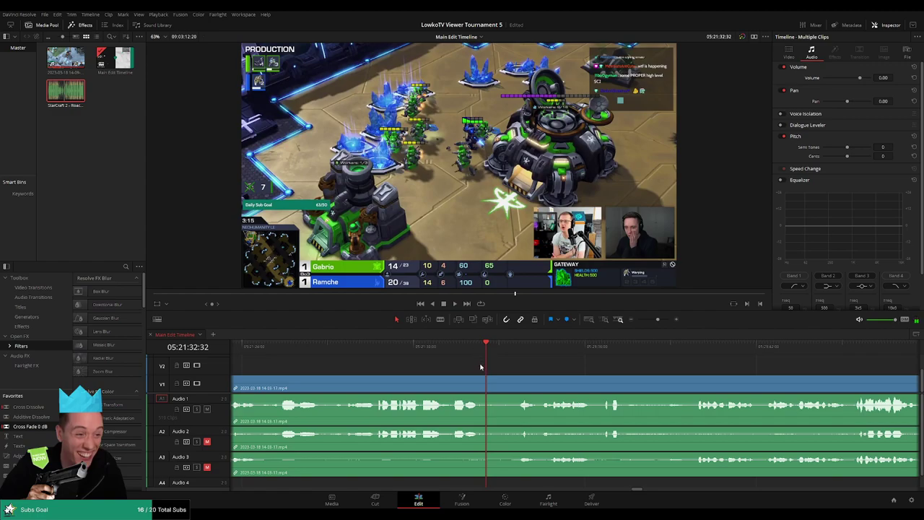
click(478, 382)
click(516, 348)
click(518, 382)
key(BackSpace)
Step: Replay around the cut and scrub to find the moment for a sound effect
key(Delete)
click(458, 346)
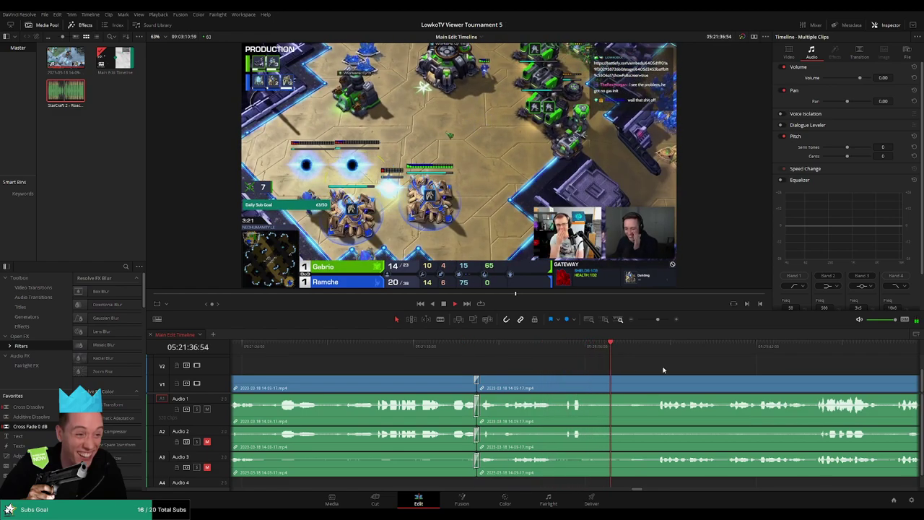
click(662, 369)
key(ctrl+z)
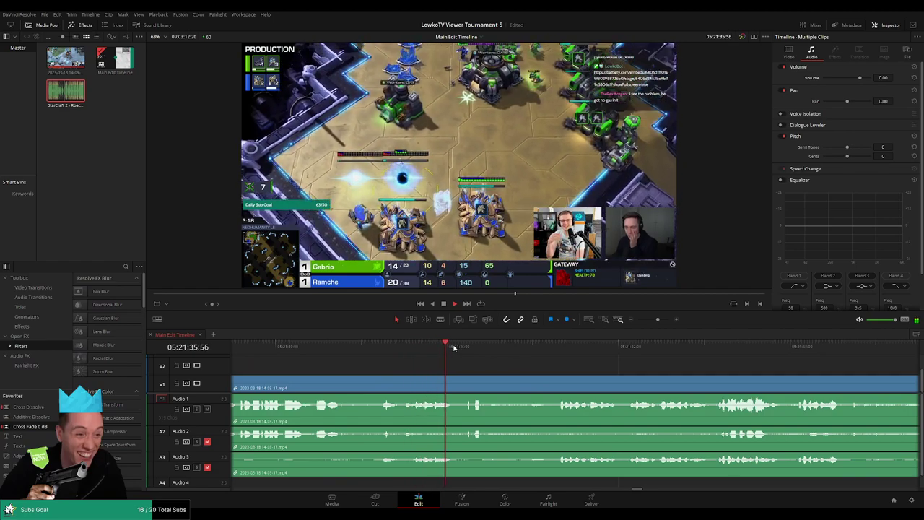
mouse_move(463, 347)
mouse_down()
mouse_move(568, 347)
mouse_move(461, 347)
mouse_move(472, 347)
mouse_up()
Step: Blade a short slice and pull its Audio 1 volume down to silence
key(b)
click(475, 383)
click(487, 383)
key(a)
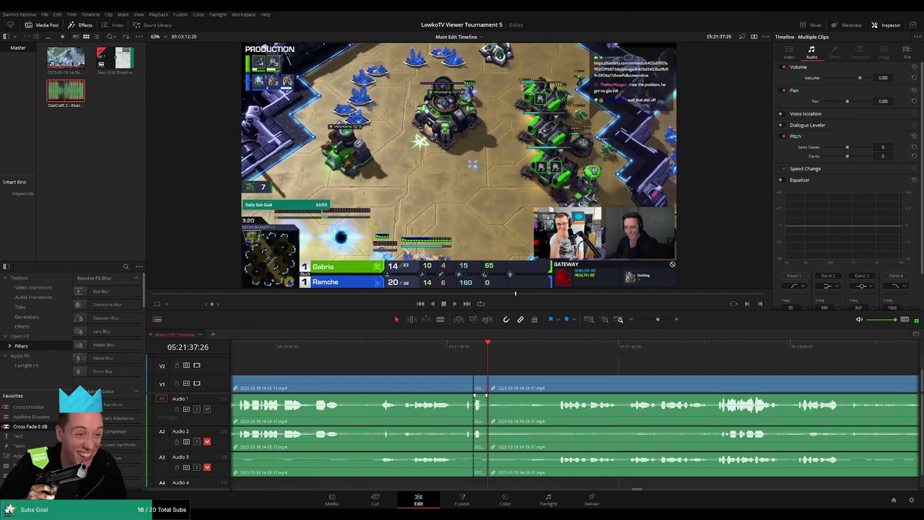
drag(482, 402, 485, 448)
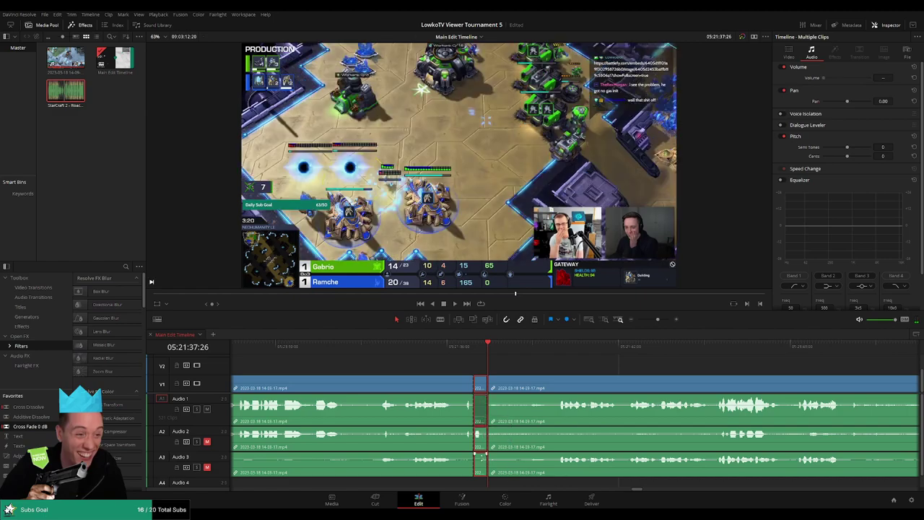
Step: Place Roach Quotes.mp3 on Audio 4 at the slice at -23 dB and play it back
double_click(83, 92)
drag(83, 92, 479, 482)
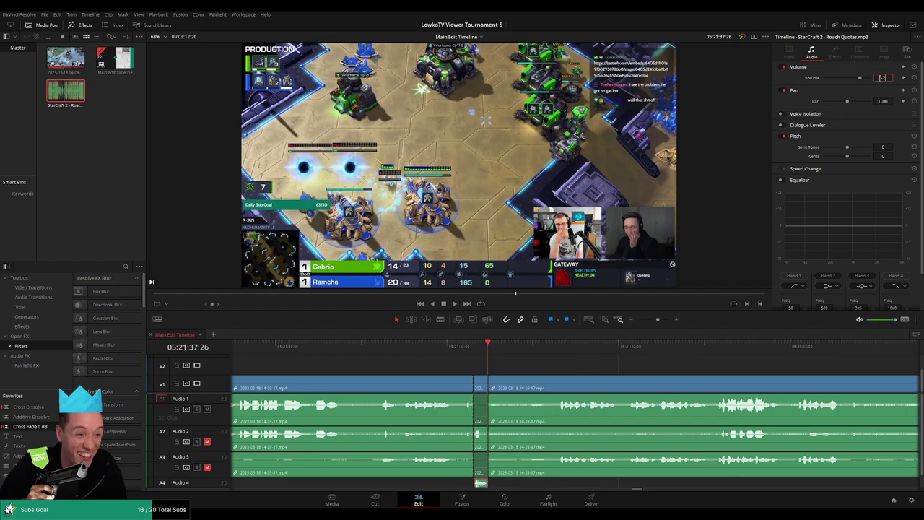
key(space)
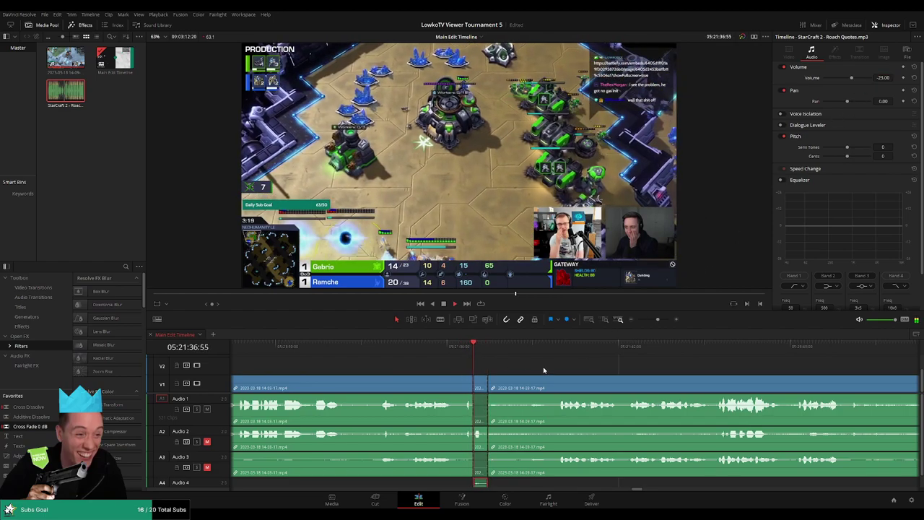
drag(655, 324, 652, 320)
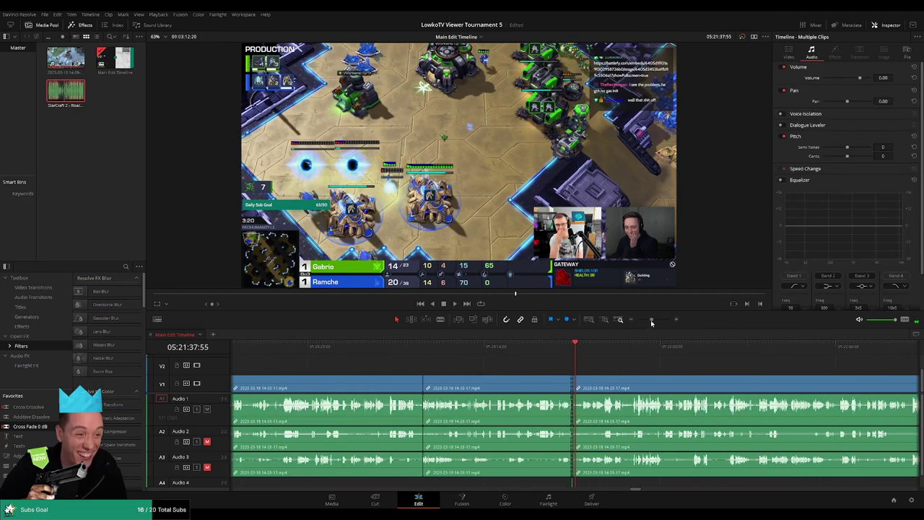
Step: Marquee-select all clips up to the Roach sound-effect edit and set their Clip Color to Orange
click(587, 346)
scroll(698, 353, left, 5)
scroll(625, 356, right, 5)
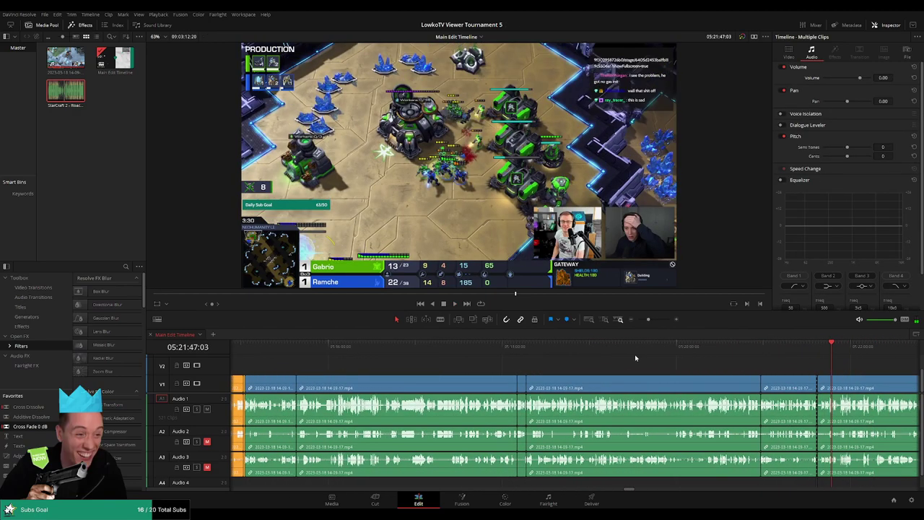
drag(270, 368, 817, 426)
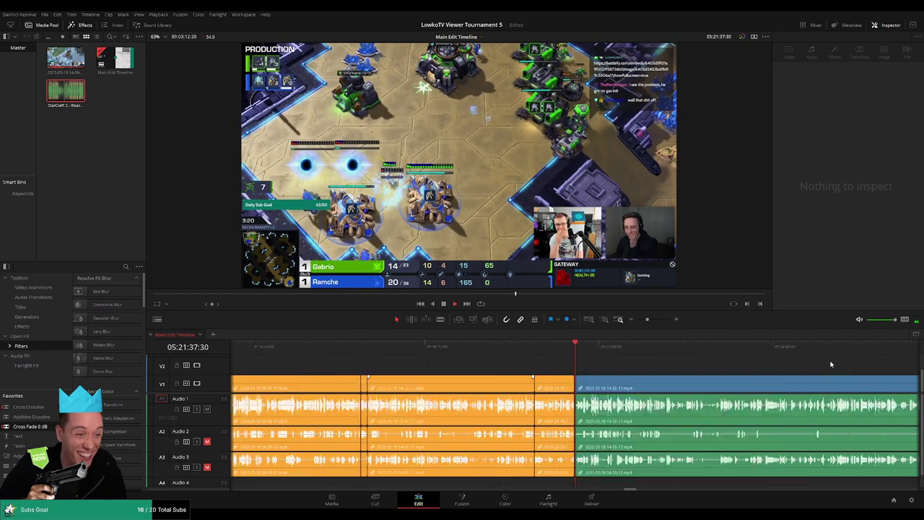
scroll(621, 365, right, 2)
scroll(606, 368, right, 2)
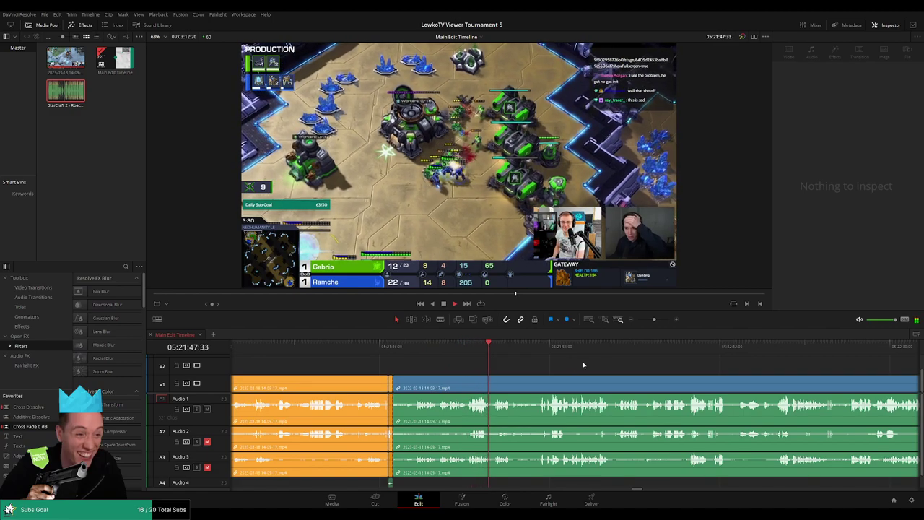
scroll(577, 364, up, 3)
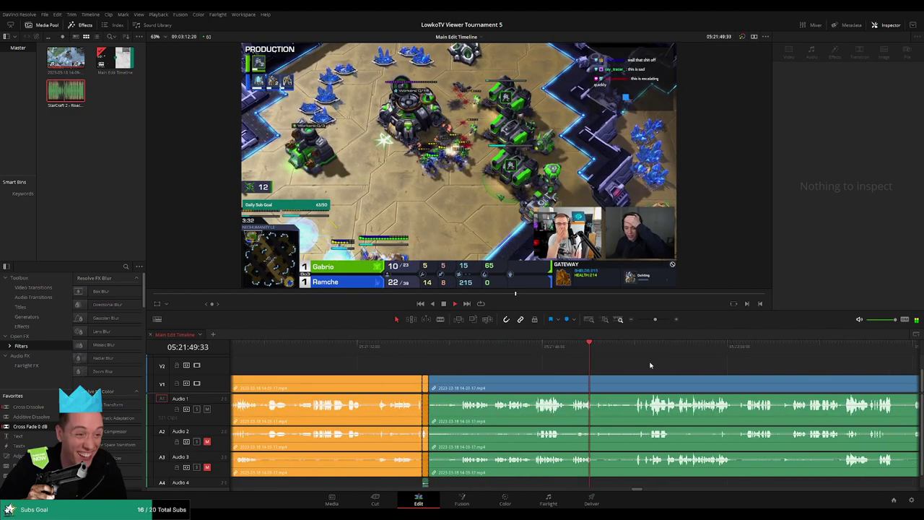
scroll(635, 366, right, 3)
click(505, 353)
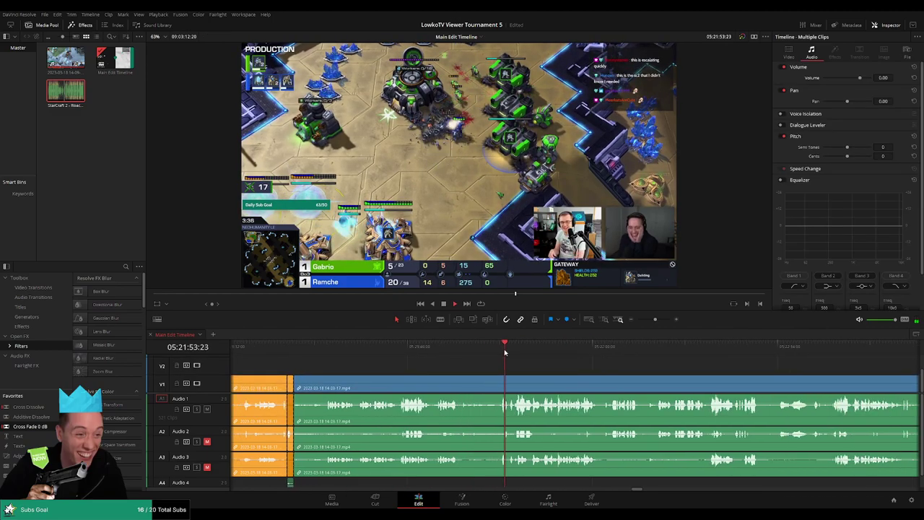
Step: Follow playback through the rest of the second match, adjusting the timeline zoom
scroll(565, 360, right, 3)
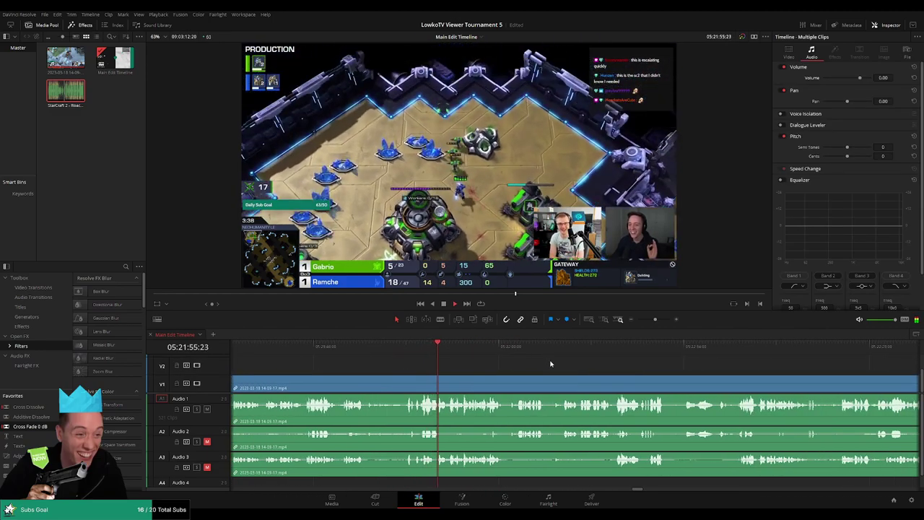
scroll(564, 367, right, 2)
scroll(557, 366, right, 2)
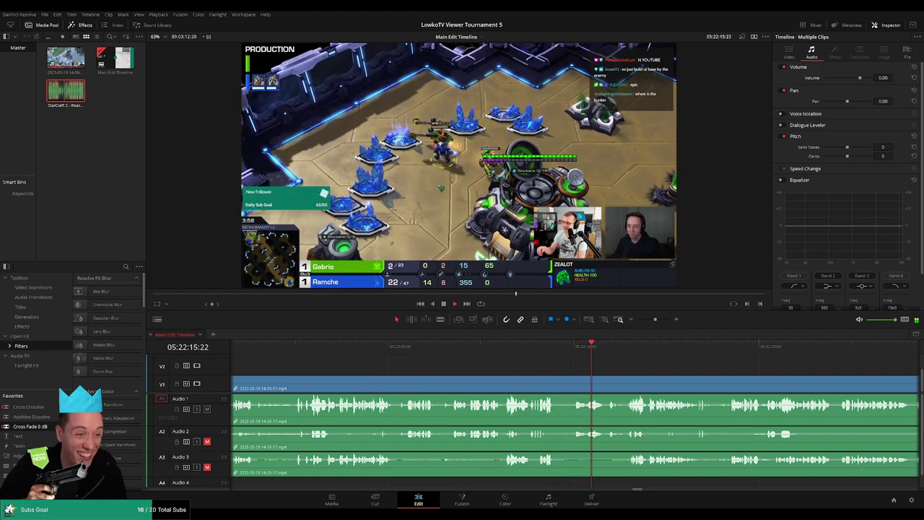
scroll(513, 361, right, 5)
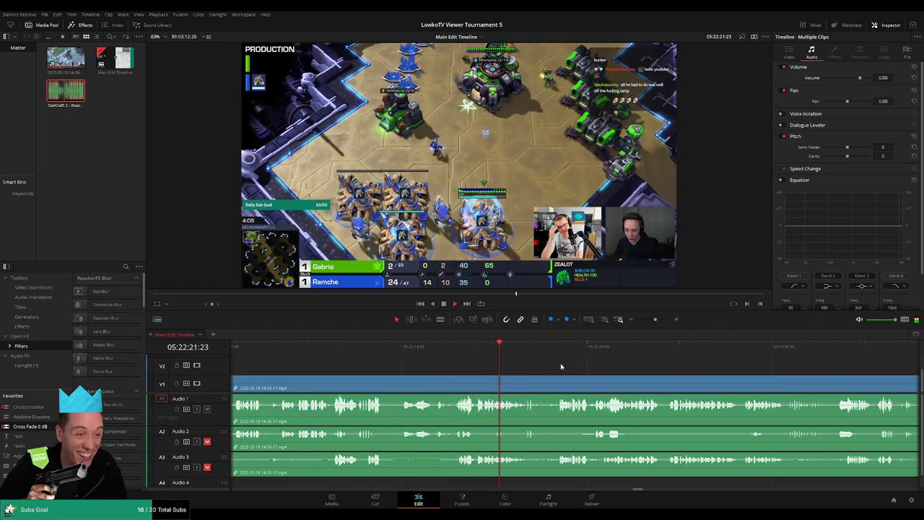
scroll(534, 365, right, 2)
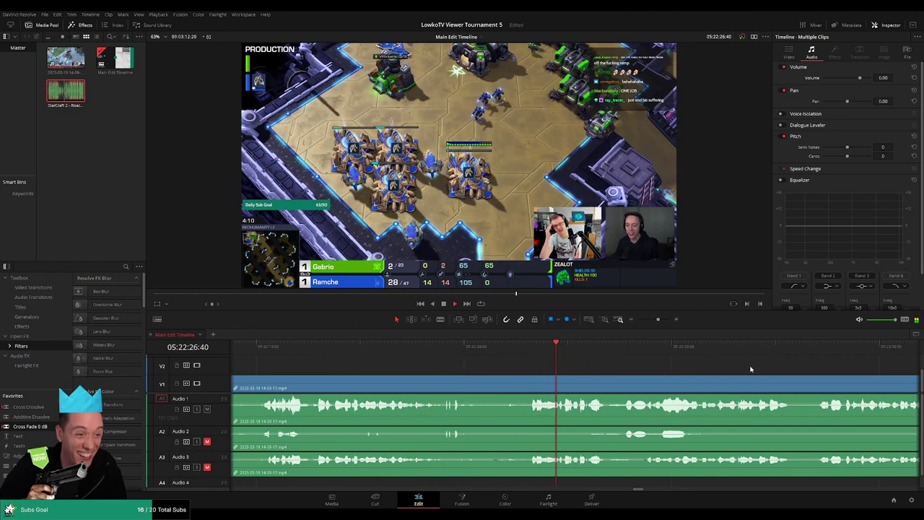
scroll(586, 361, down, 2)
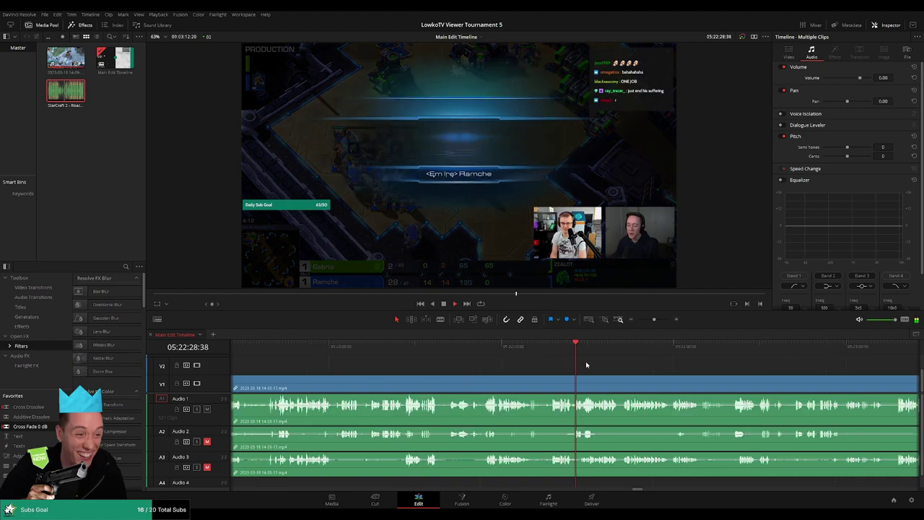
scroll(568, 354, up, 1)
mouse_move(653, 320)
mouse_down()
mouse_move(638, 320)
mouse_move(658, 320)
mouse_up()
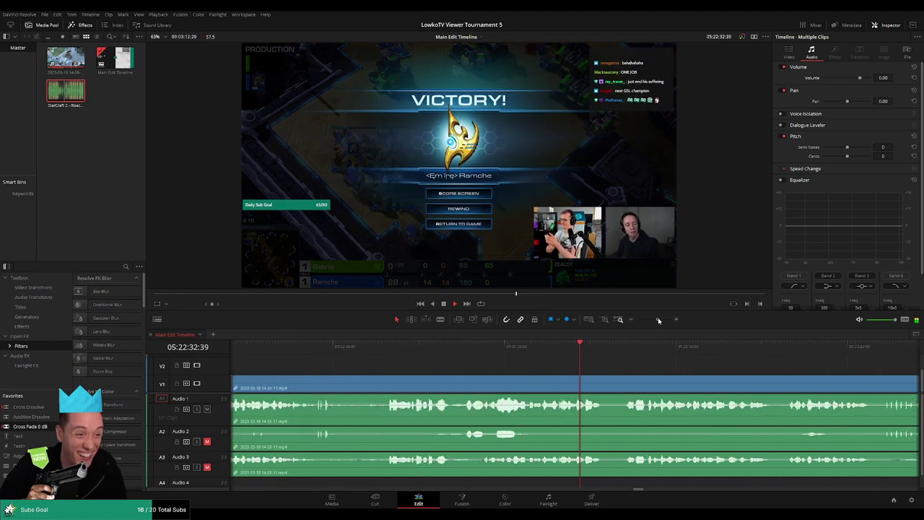
scroll(541, 365, down, 2)
scroll(563, 357, down, 1)
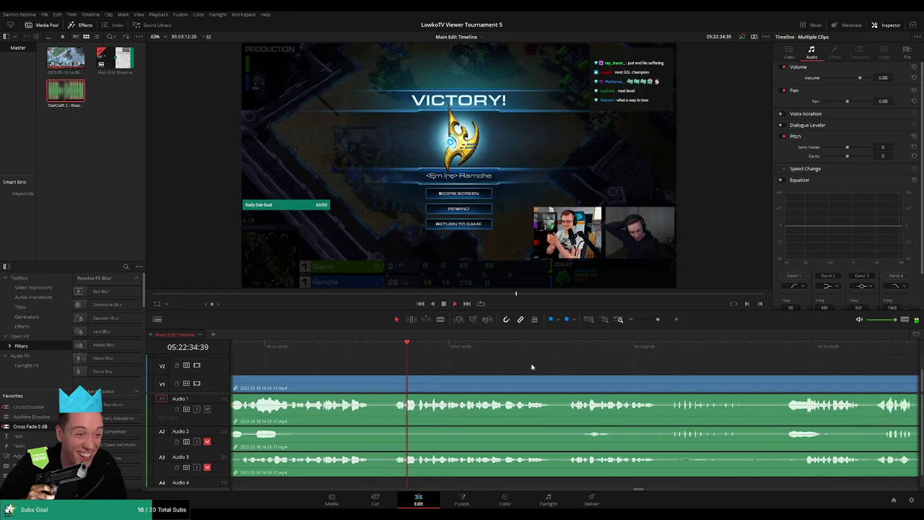
scroll(578, 361, down, 1)
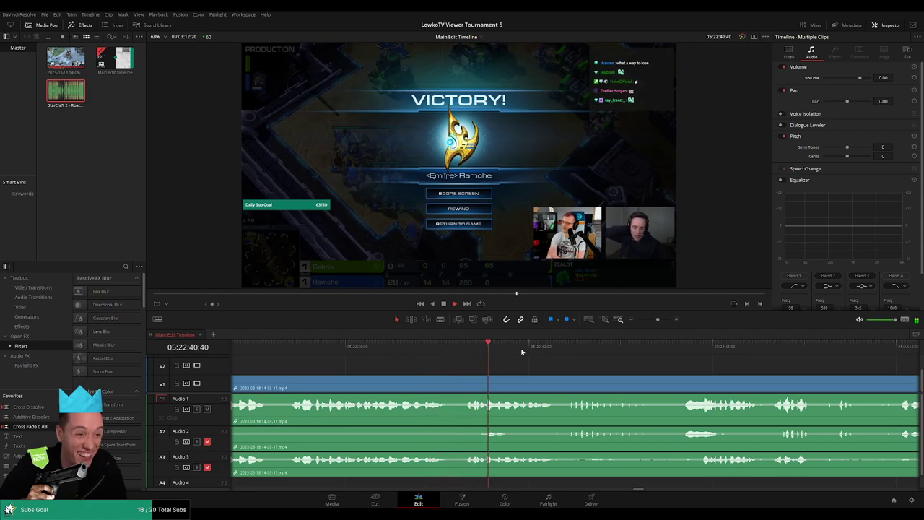
click(566, 347)
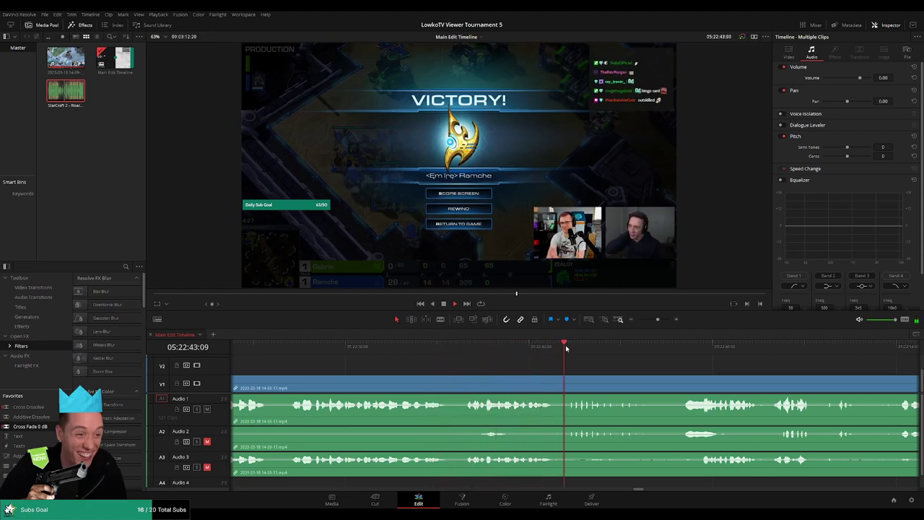
Step: Skip past the Victory screen and park the playhead near 05:23:04 where dead time starts
scroll(571, 363, down, 1)
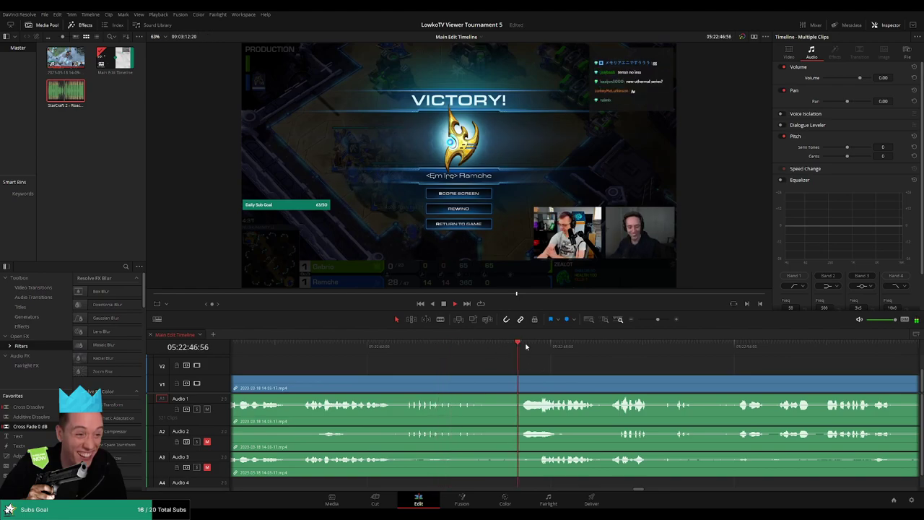
scroll(596, 368, down, 1)
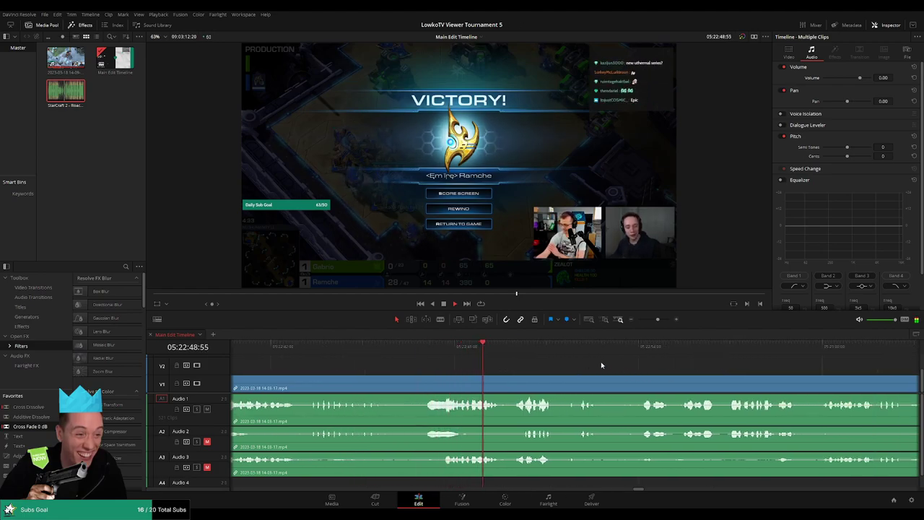
scroll(614, 363, down, 1)
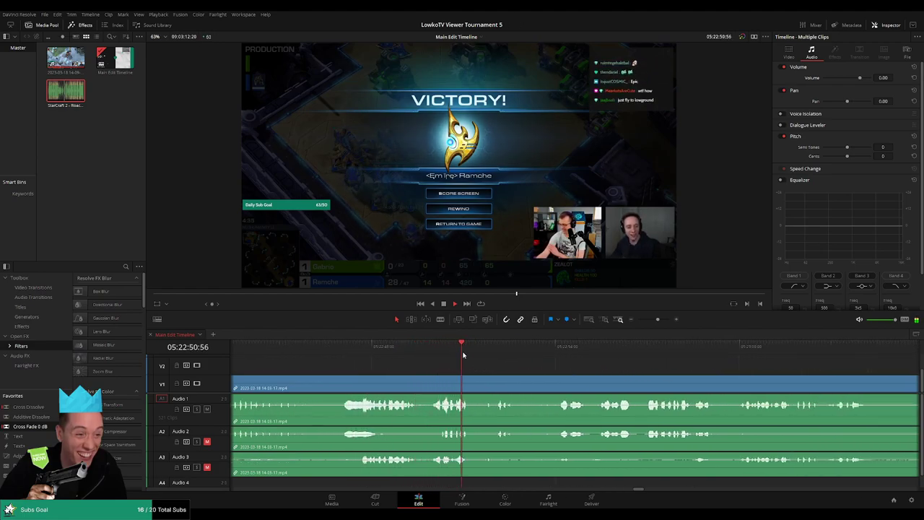
click(553, 349)
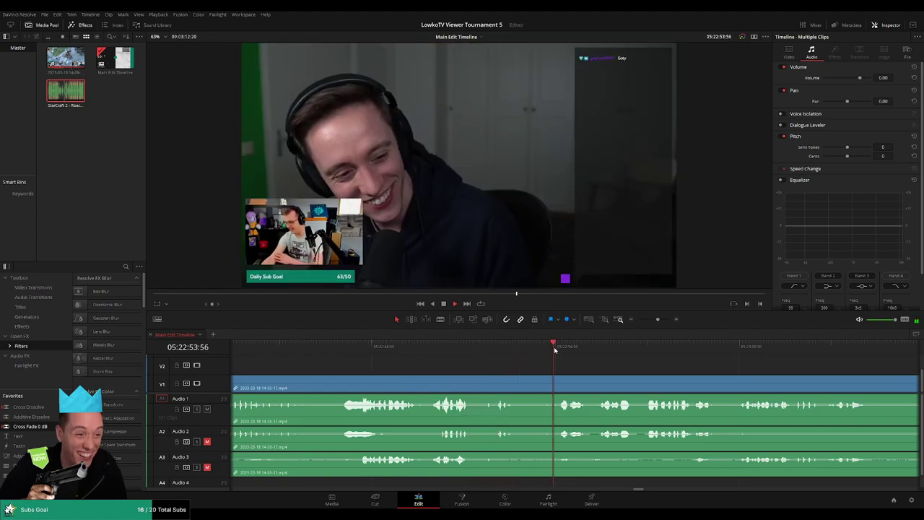
scroll(549, 363, down, 1)
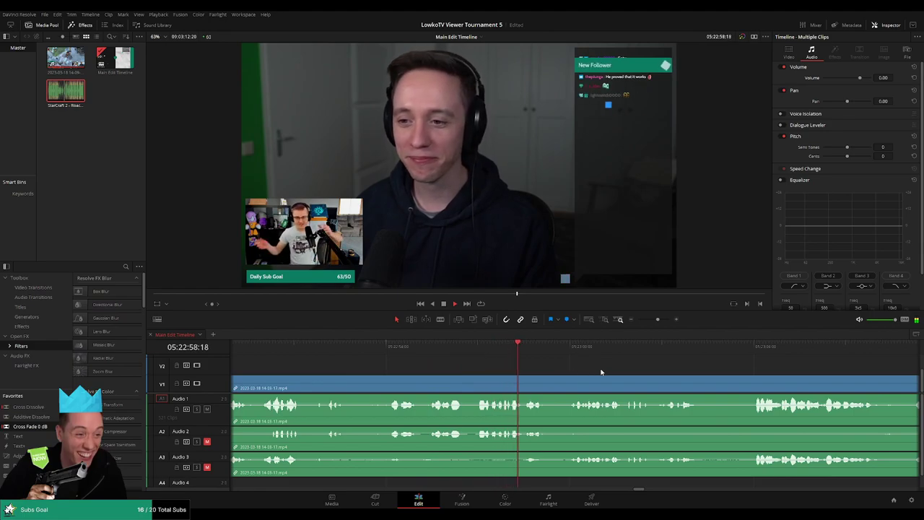
scroll(588, 371, down, 1)
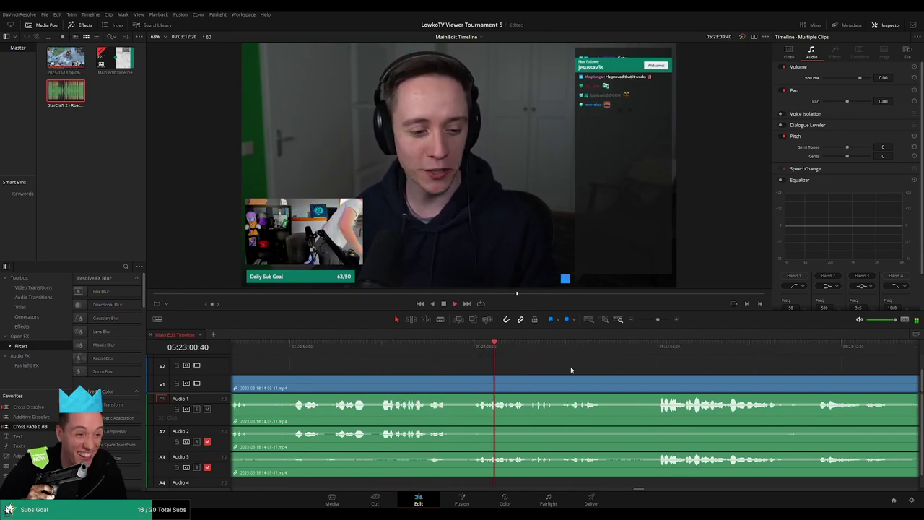
scroll(548, 368, down, 1)
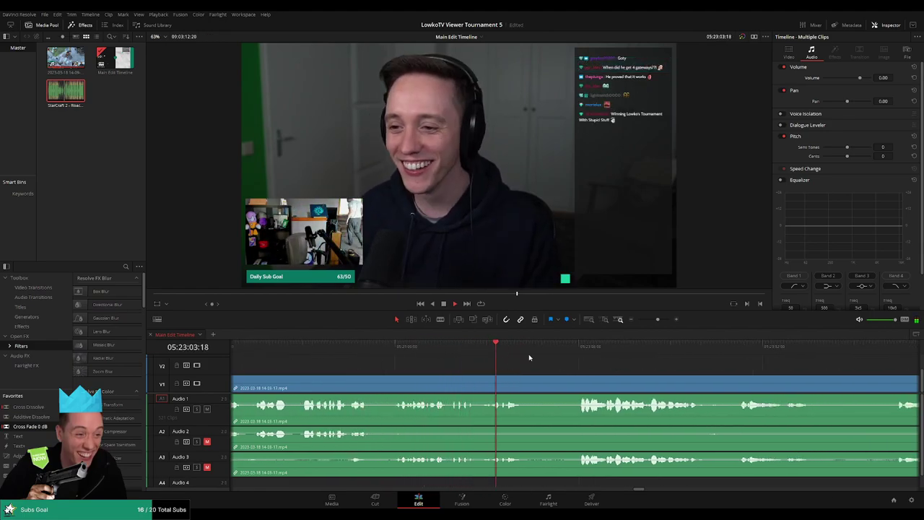
scroll(522, 355, down, 1)
click(509, 347)
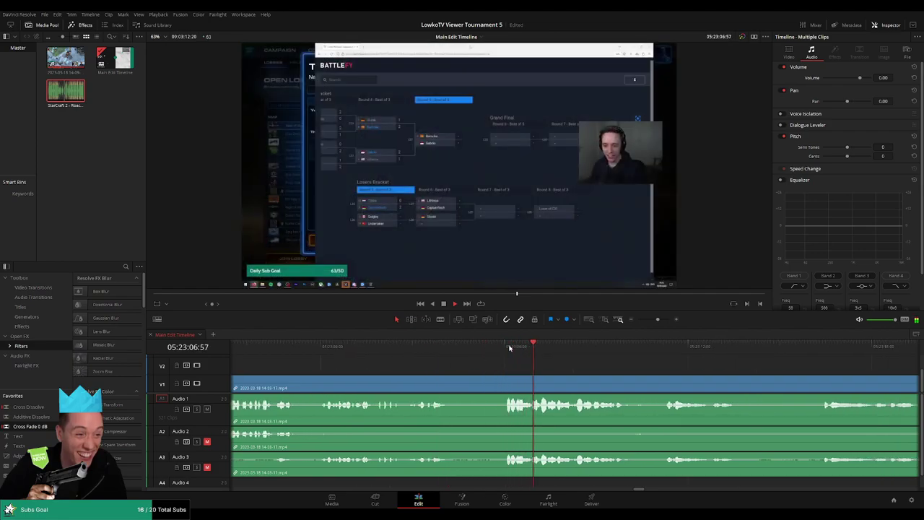
click(456, 347)
Step: Blade out the first dead stretch after 05:23:04 and ripple delete it
key(b)
click(453, 387)
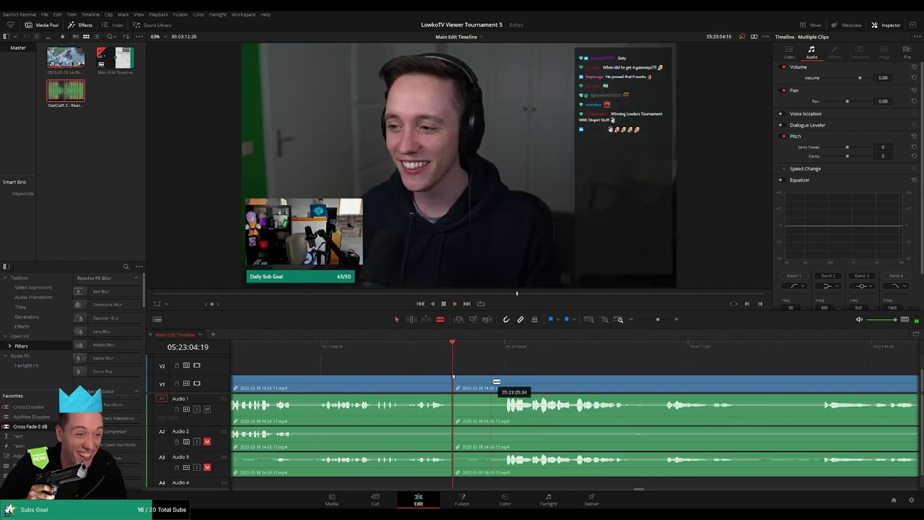
click(507, 387)
key(a)
click(476, 387)
key(Delete)
Step: Replay the new join and add a Cross Fade 0 dB on the audio cut
key(space)
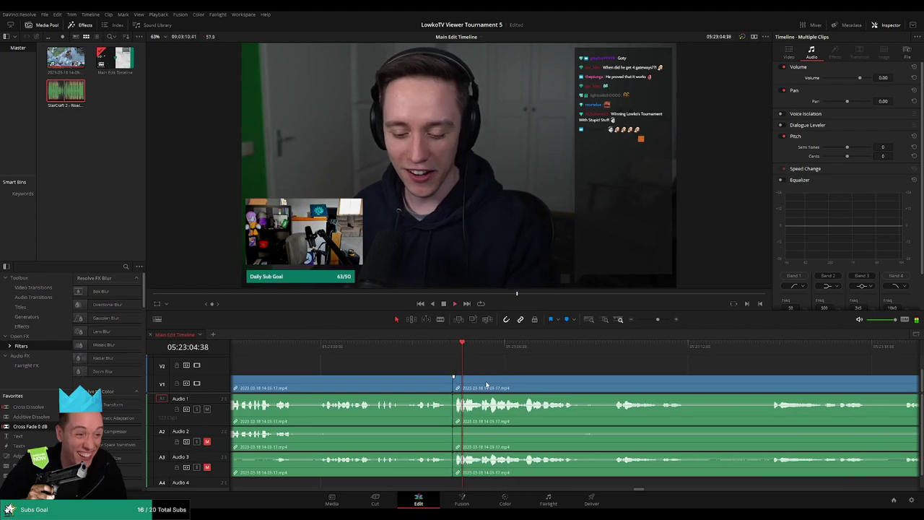
click(445, 347)
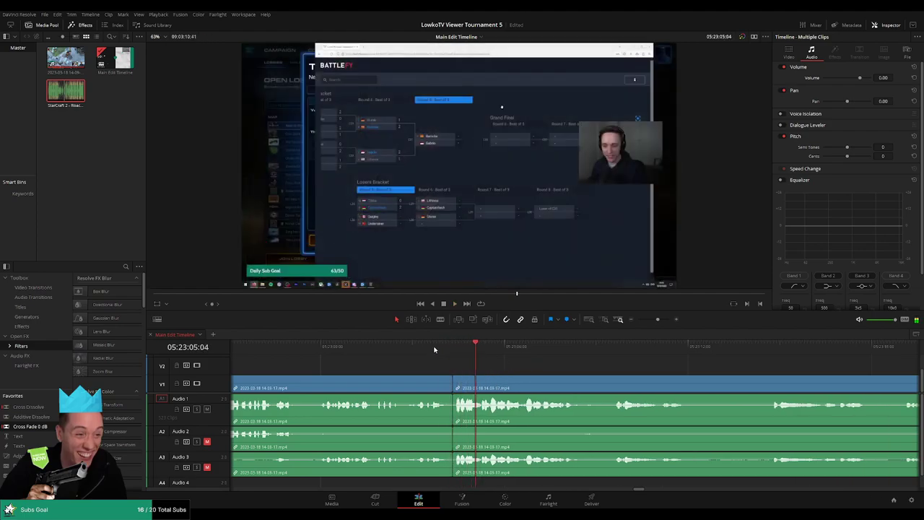
click(440, 347)
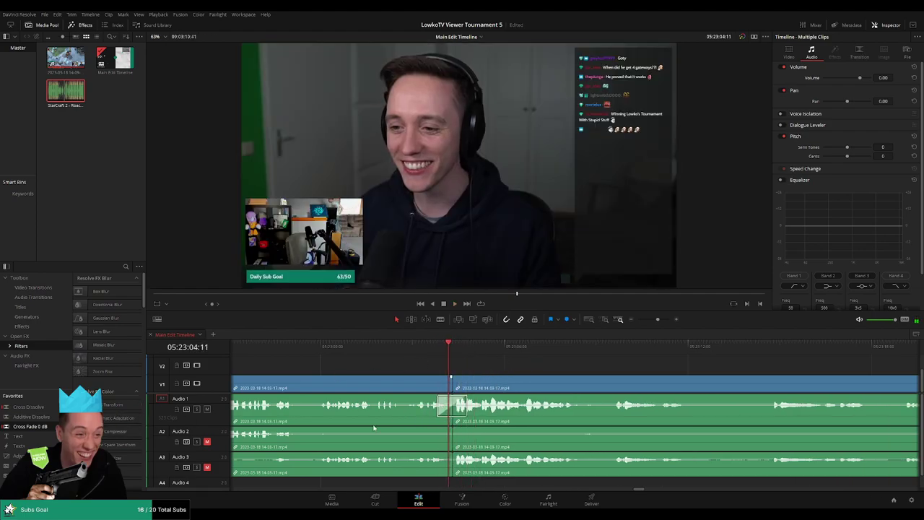
scroll(419, 433, left, 2)
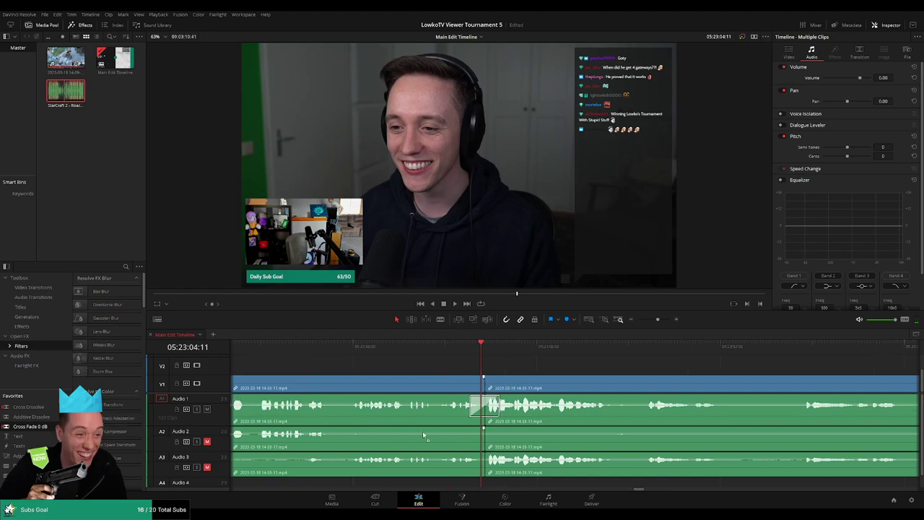
drag(51, 426, 503, 477)
key(space)
Step: Remove the two short leftover clip pieces, closing each gap
scroll(539, 357, right, 8)
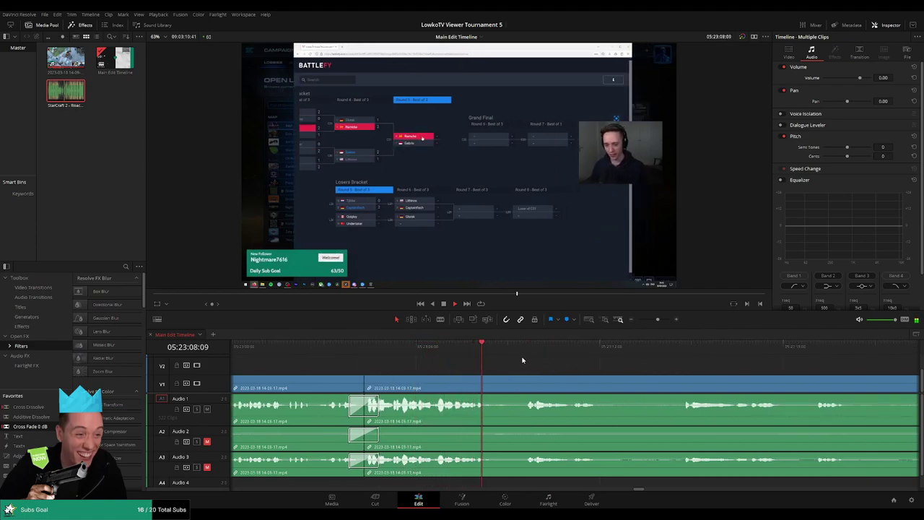
scroll(517, 357, right, 5)
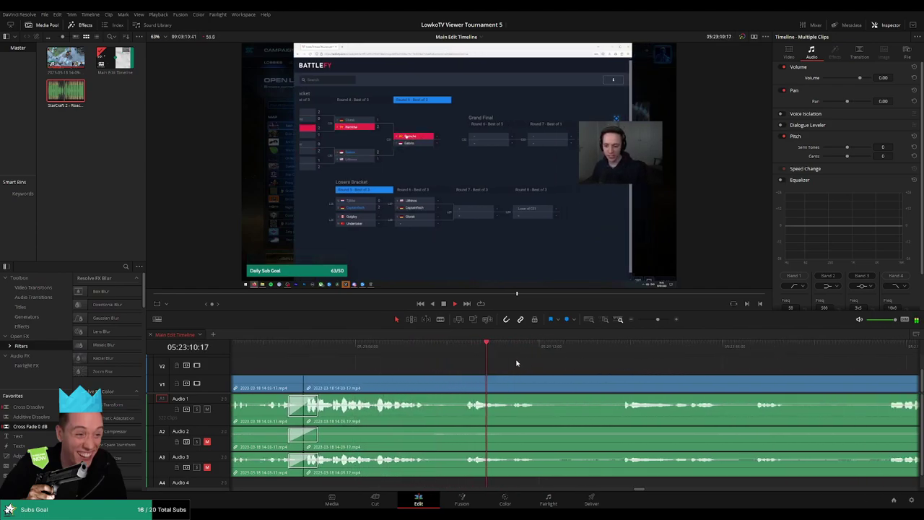
click(369, 347)
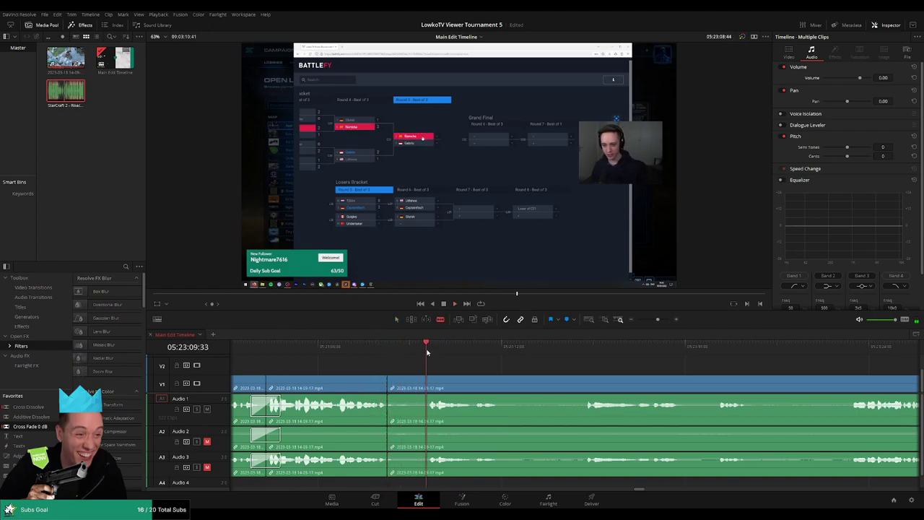
click(422, 387)
key(BackSpace)
click(419, 387)
key(BackSpace)
click(376, 347)
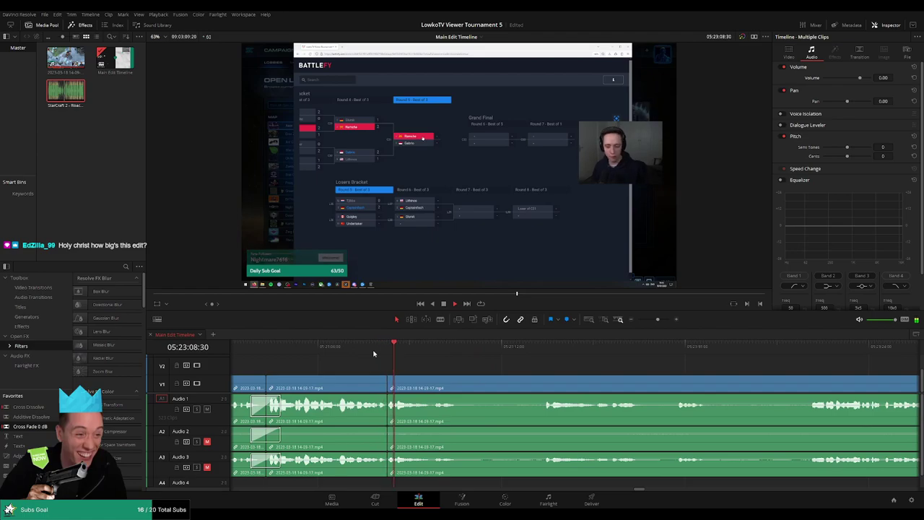
Step: Split the clips at 05:23:10:38 and delete the selected stretch before it
key(b)
click(462, 389)
key(ctrl+z)
click(445, 348)
click(459, 349)
key(ctrl+shift+z)
key(a)
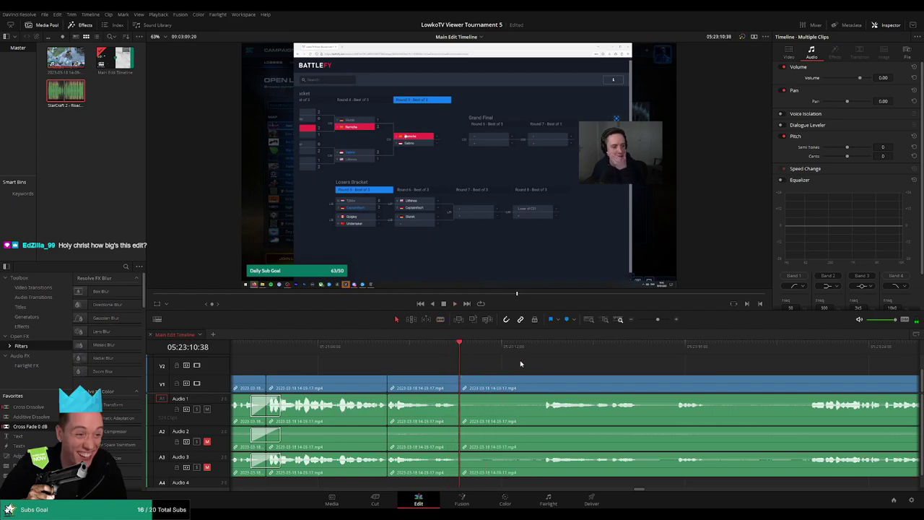
key(ctrl+y)
key(Delete)
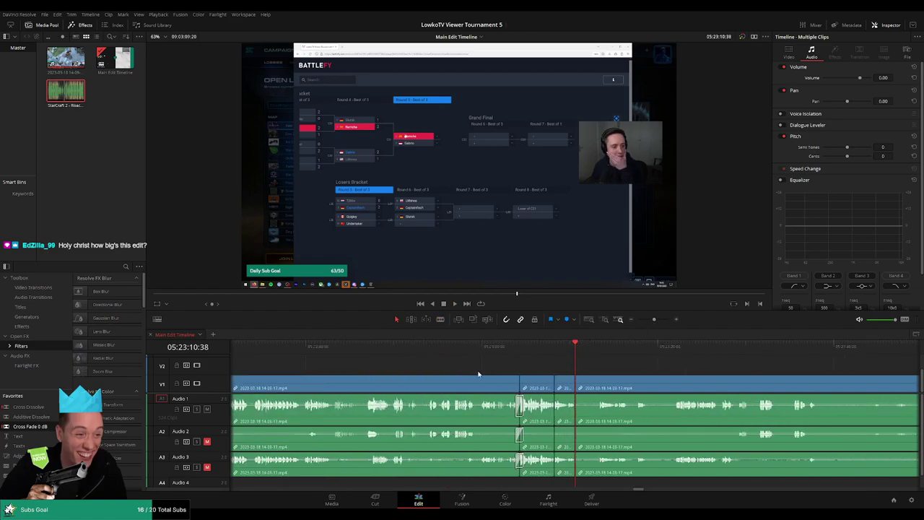
scroll(479, 374, left, 10)
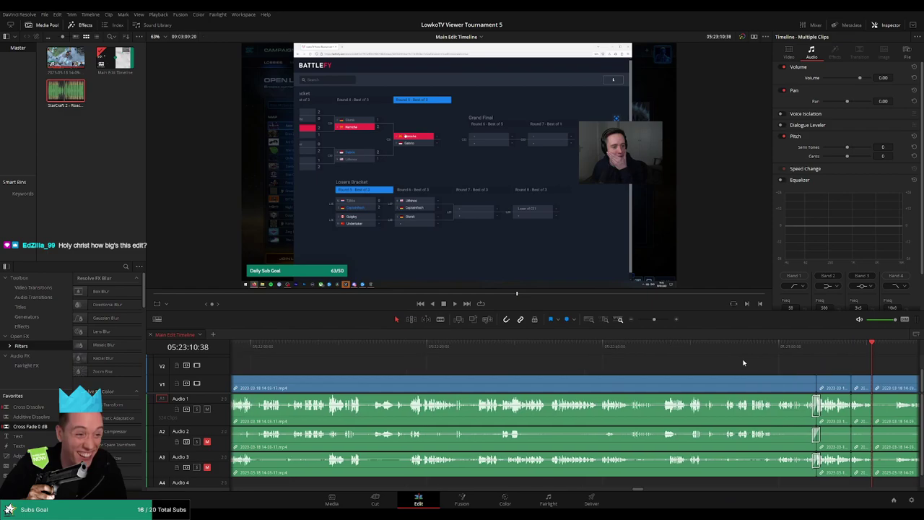
Step: Marquee-select the trimmed webcam-chat clips up to about 05:23:10 and colour them Orange
drag(655, 321, 650, 320)
drag(491, 371, 572, 393)
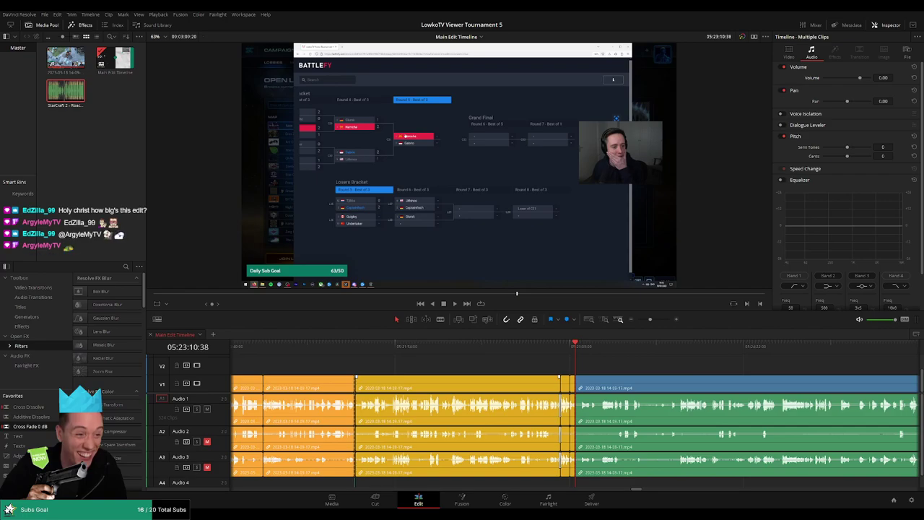
drag(649, 320, 638, 320)
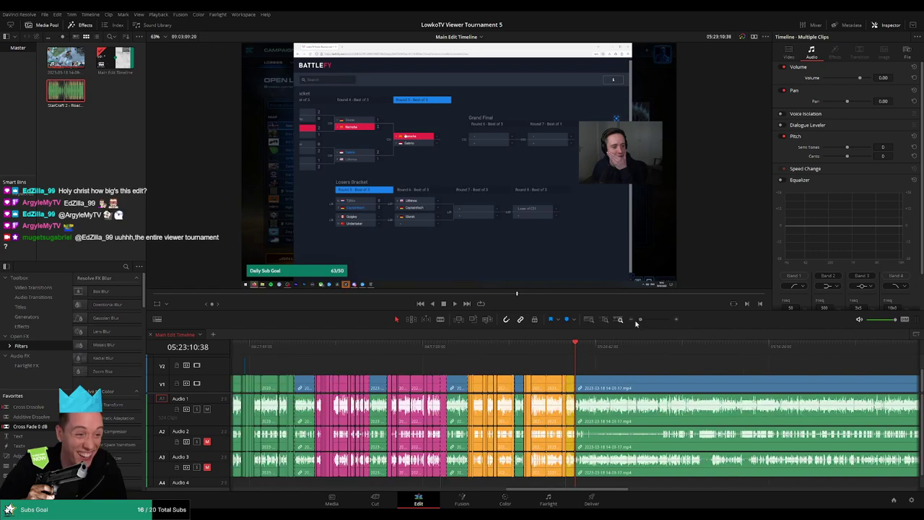
scroll(580, 374, up, 4)
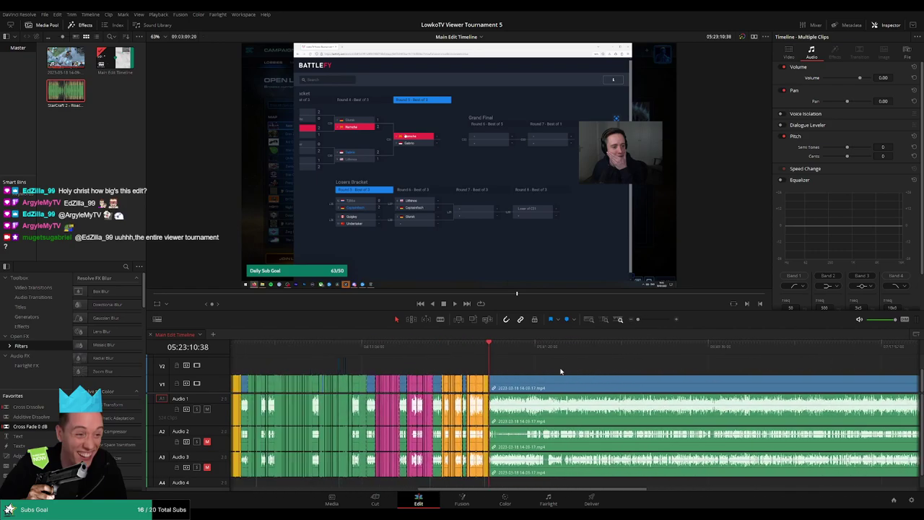
click(490, 369)
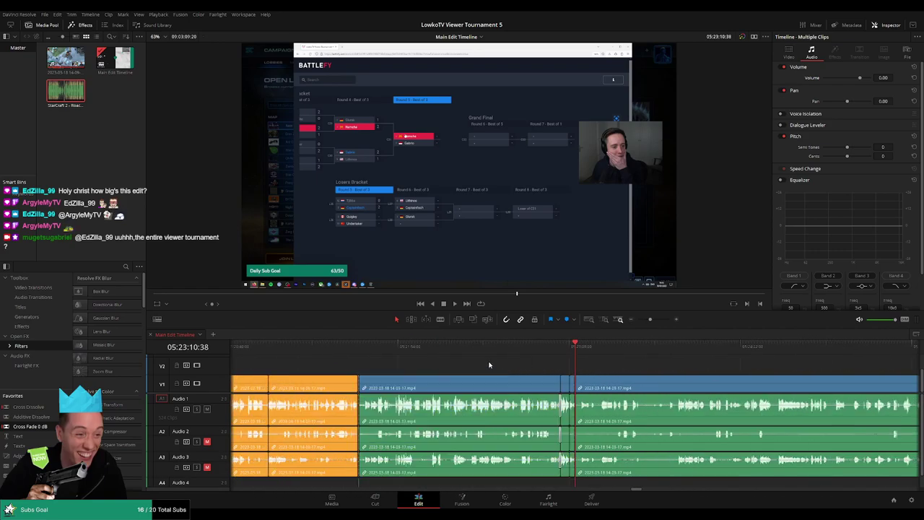
drag(419, 369, 568, 394)
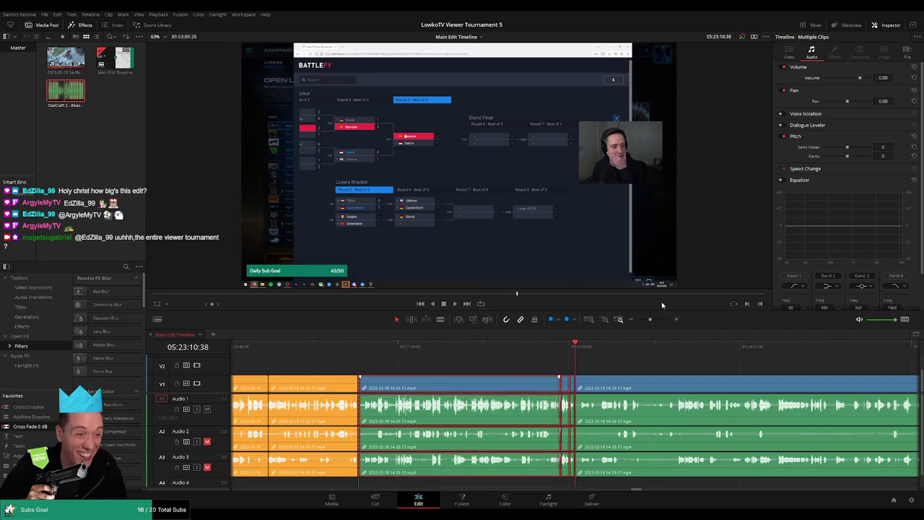
scroll(599, 374, down, 4)
scroll(605, 375, right, 10)
click(708, 351)
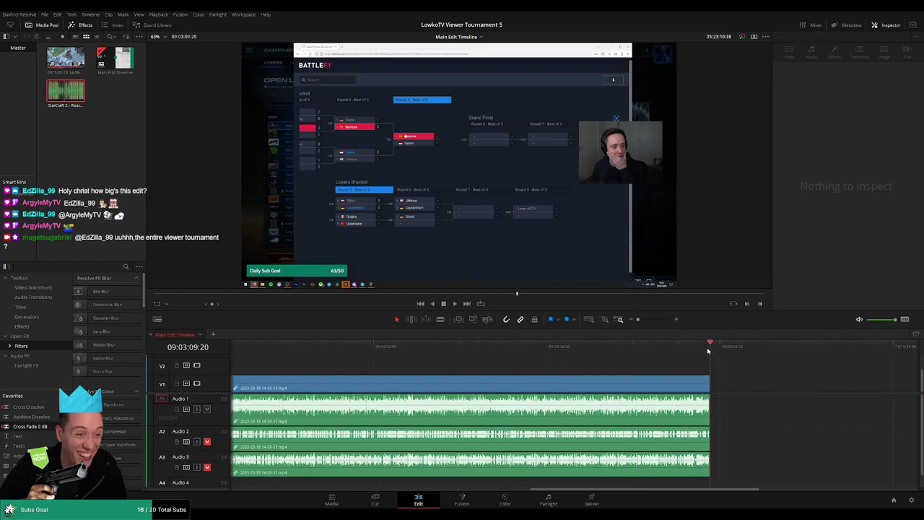
scroll(382, 357, left, 5)
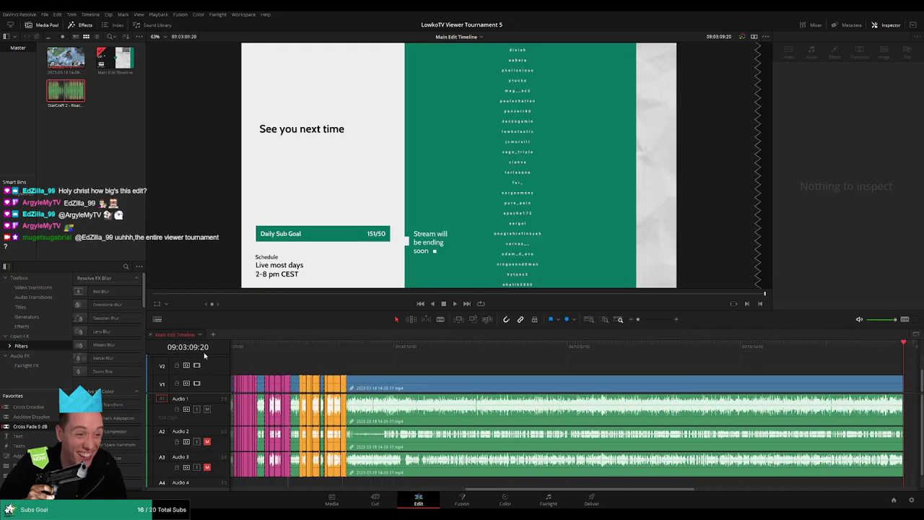
scroll(343, 361, right, 2)
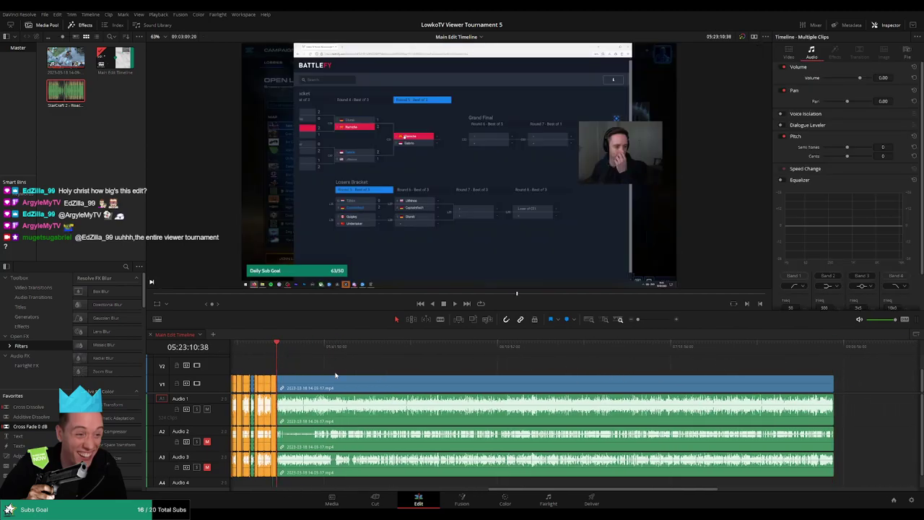
scroll(452, 364, left, 3)
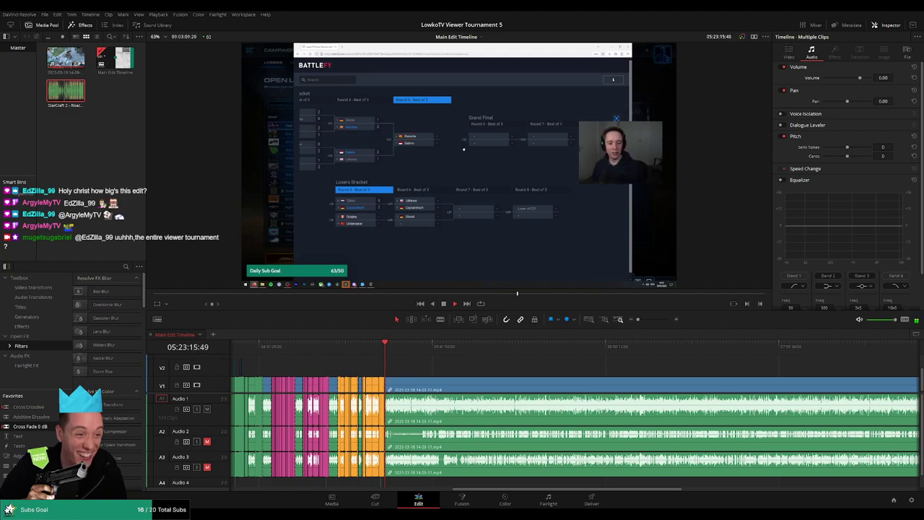
Step: Rewatch the section, trying a start trim to the playhead and then undoing it
scroll(421, 370, up, 5)
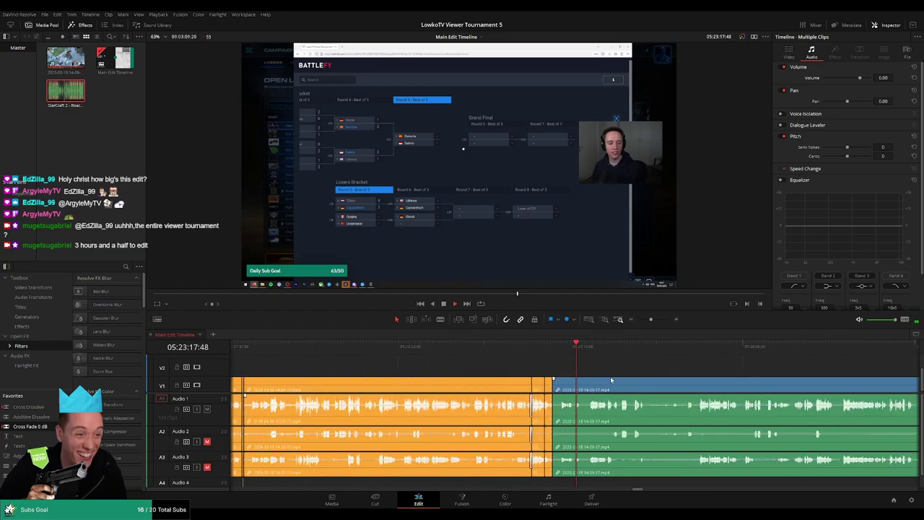
click(530, 345)
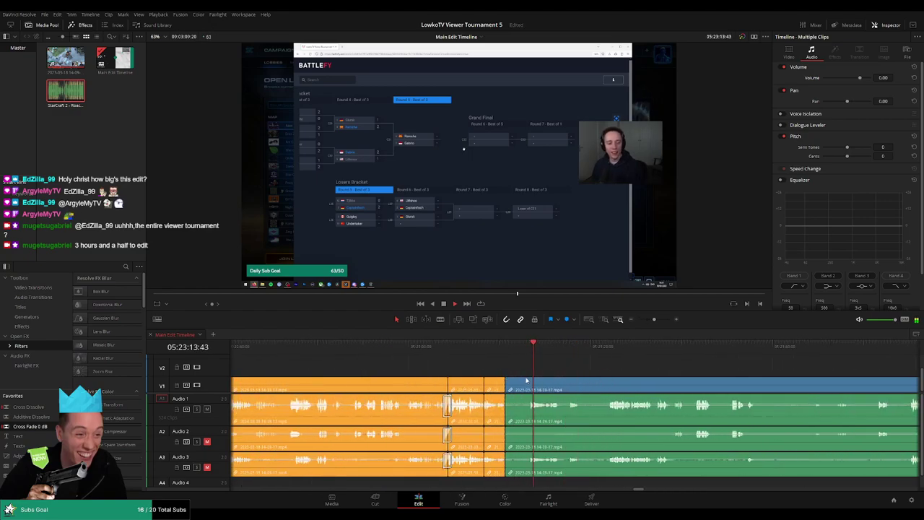
key(ctrl+shift+[)
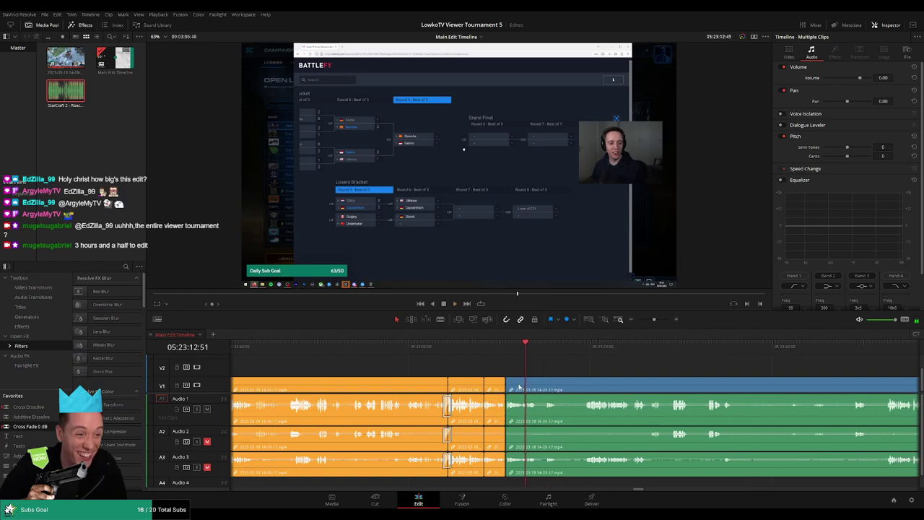
key(ctrl+z)
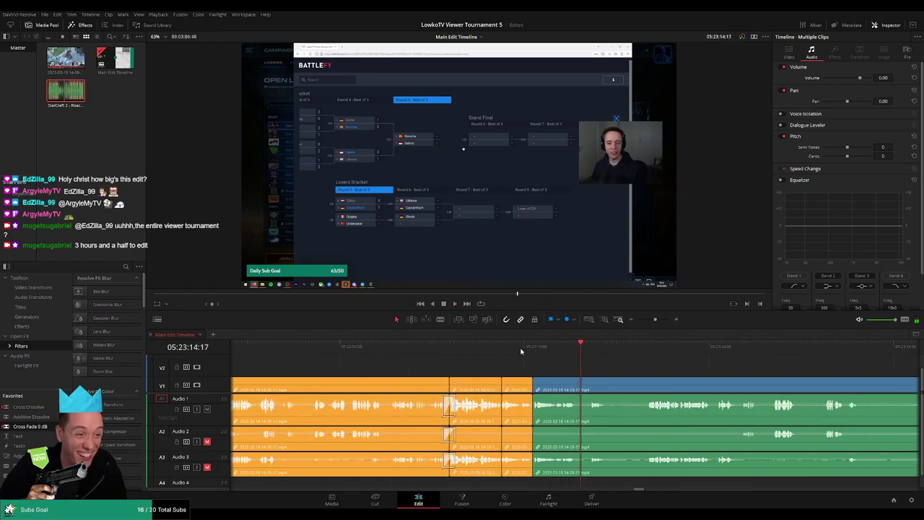
click(523, 351)
scroll(519, 357, right, 3)
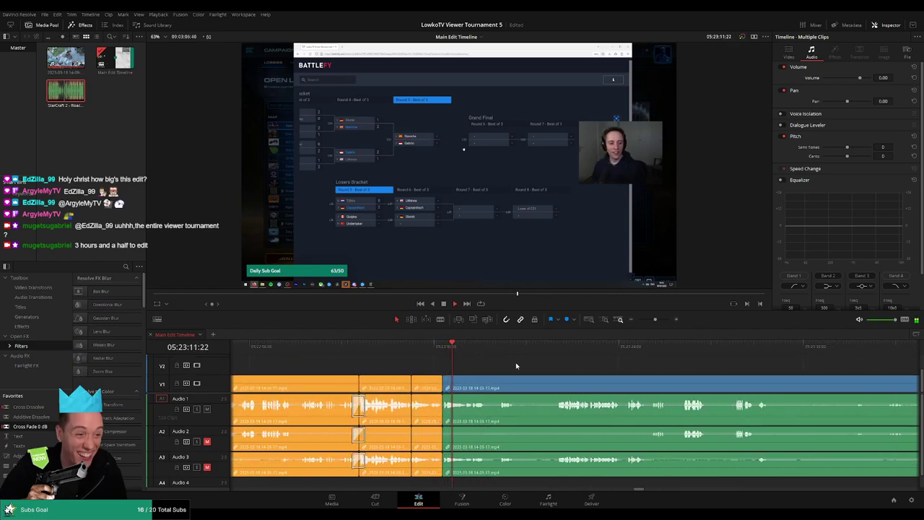
scroll(484, 361, right, 3)
Step: Ripple delete another dead stretch, then split all tracks at the next cut point
key(b)
click(451, 388)
click(491, 388)
key(a)
click(475, 386)
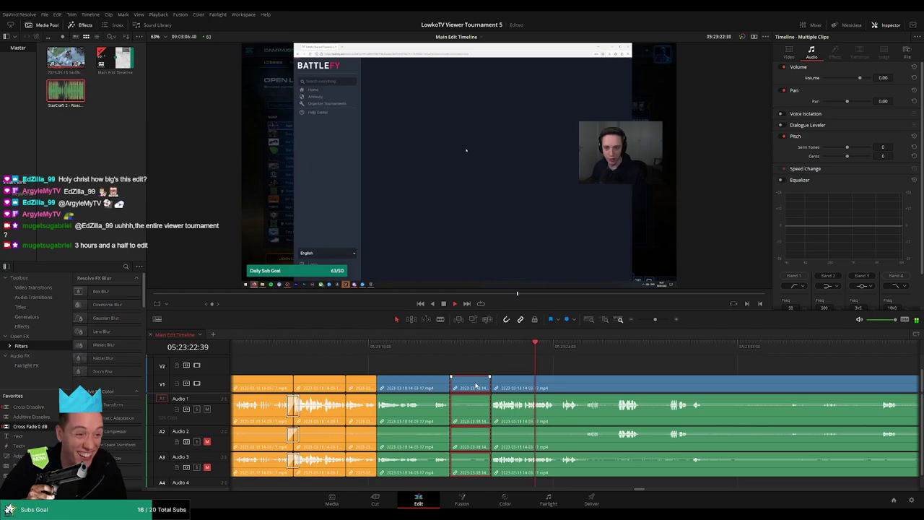
key(Delete)
scroll(469, 366, right, 4)
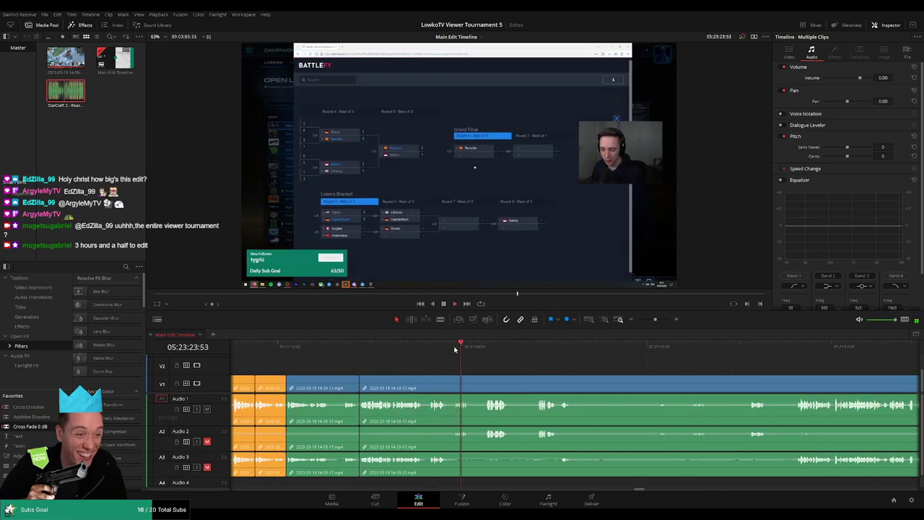
click(437, 352)
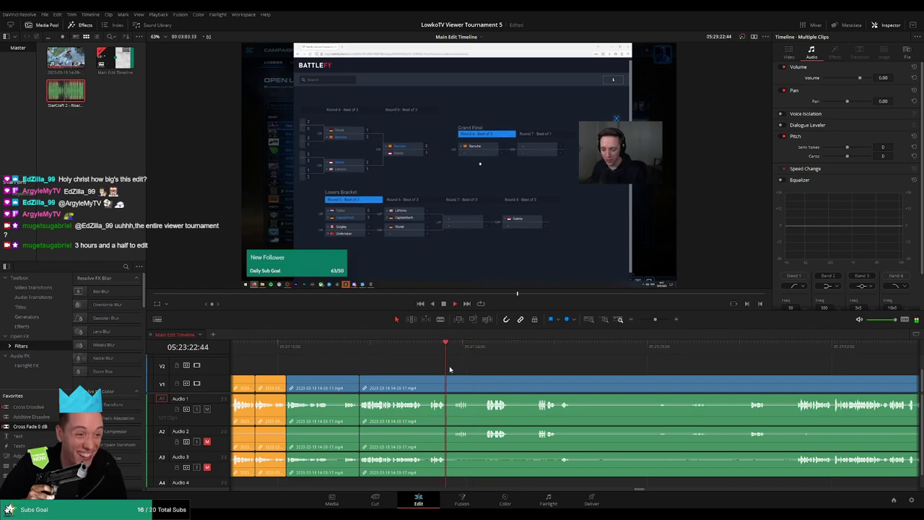
key(ctrl+b)
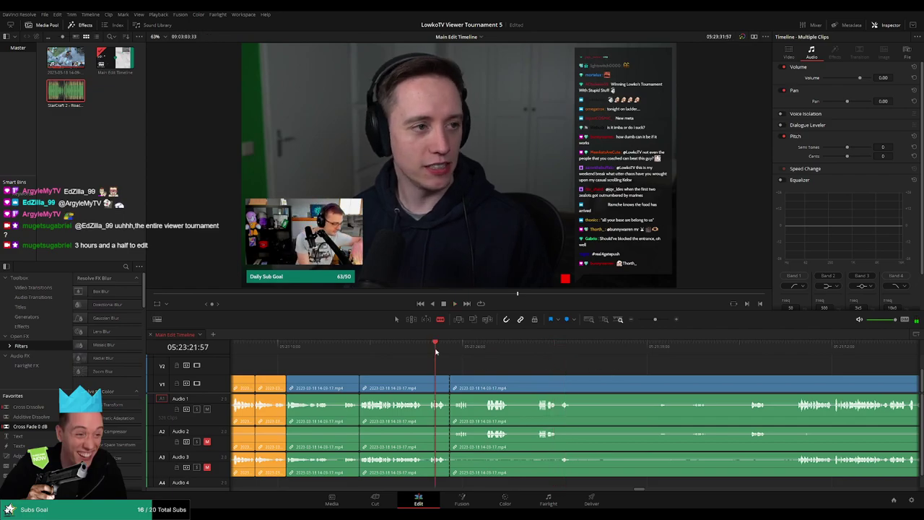
Step: Colour the two reviewed clips Orange, deselect them, and fast-forward playback
drag(417, 369, 391, 384)
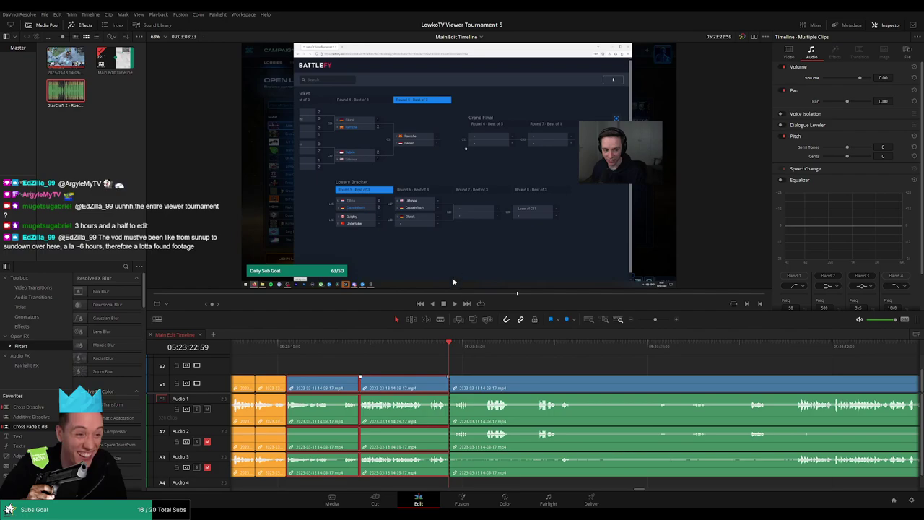
click(578, 354)
click(630, 364)
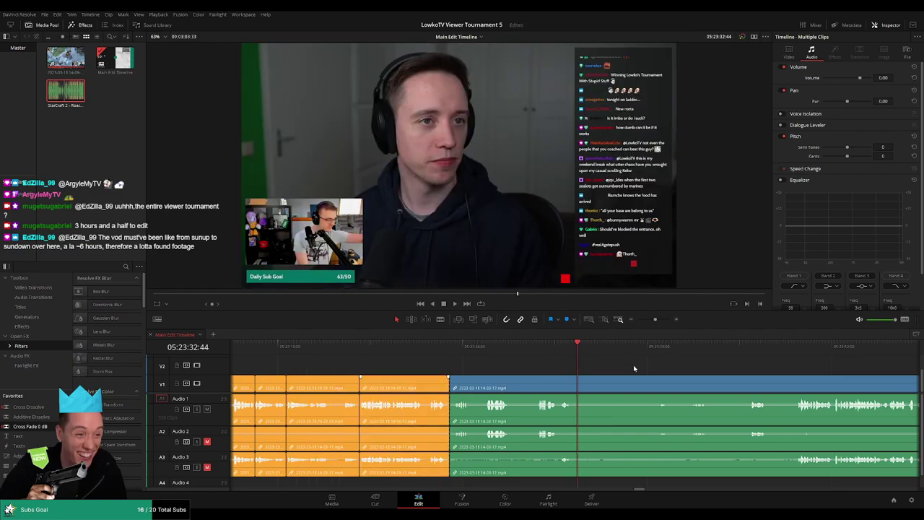
key(l)
key(l)
key(l)
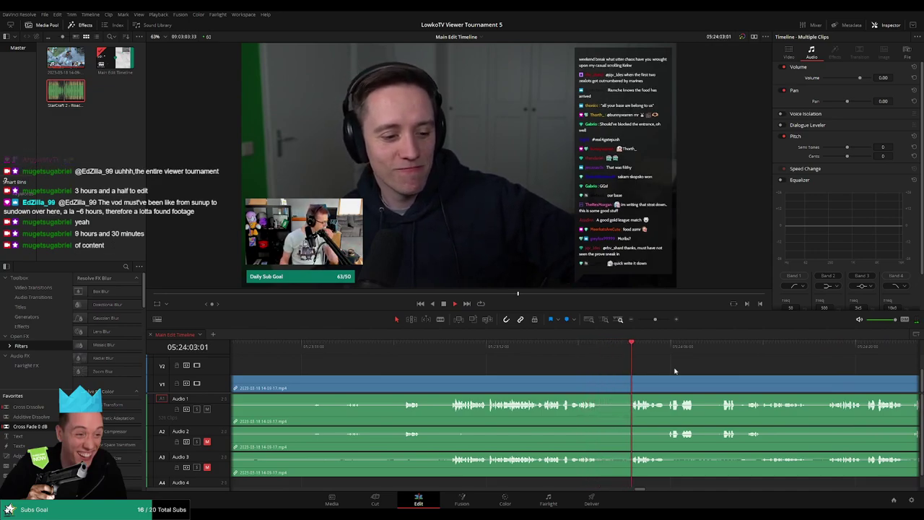
Step: Scrub through the lobby footage and split all tracks at the first cut point
drag(655, 320, 648, 321)
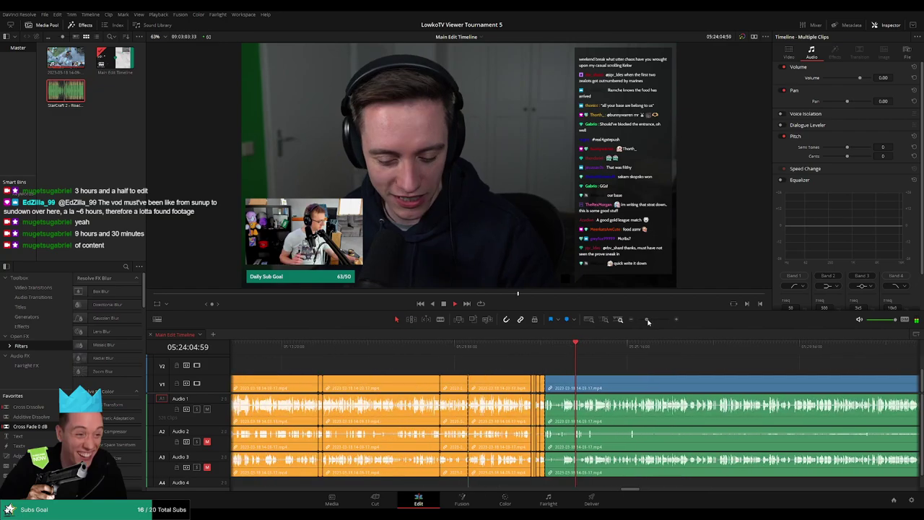
drag(588, 346, 681, 346)
scroll(539, 356, right, 3)
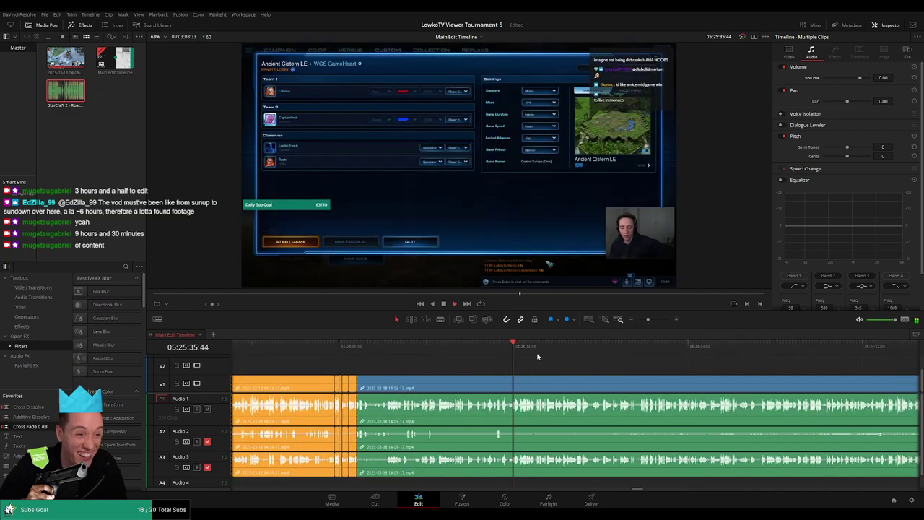
scroll(570, 361, right, 5)
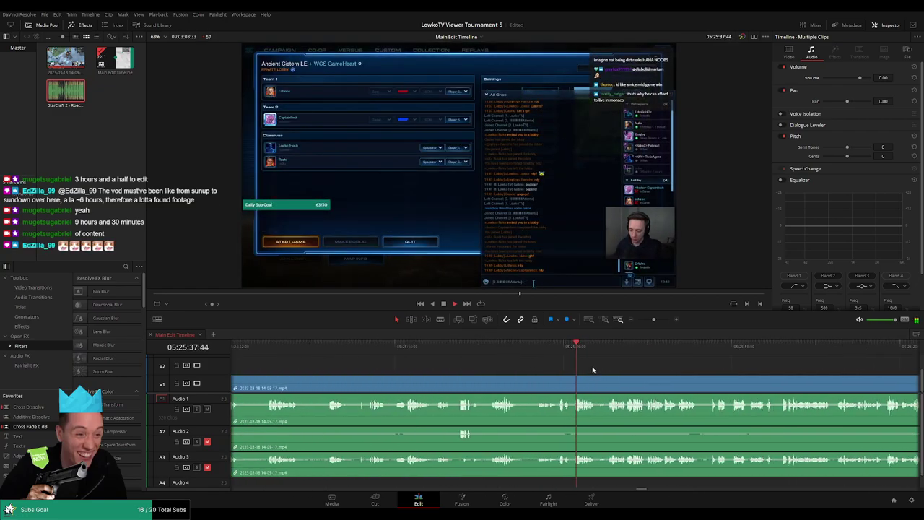
scroll(549, 368, right, 3)
click(525, 346)
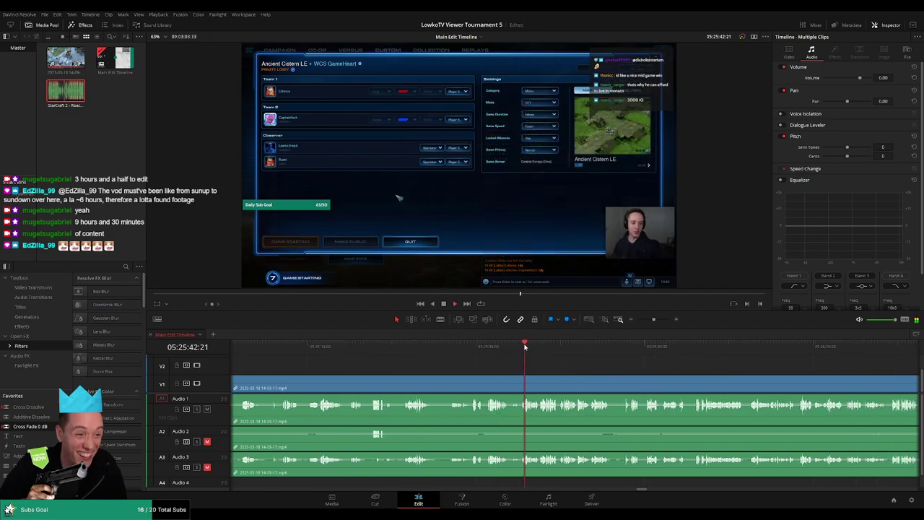
scroll(618, 371, right, 2)
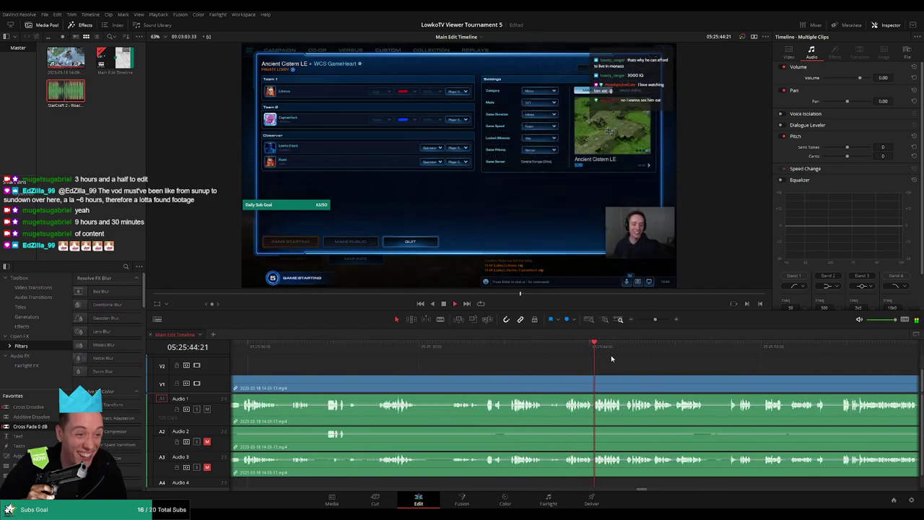
click(485, 348)
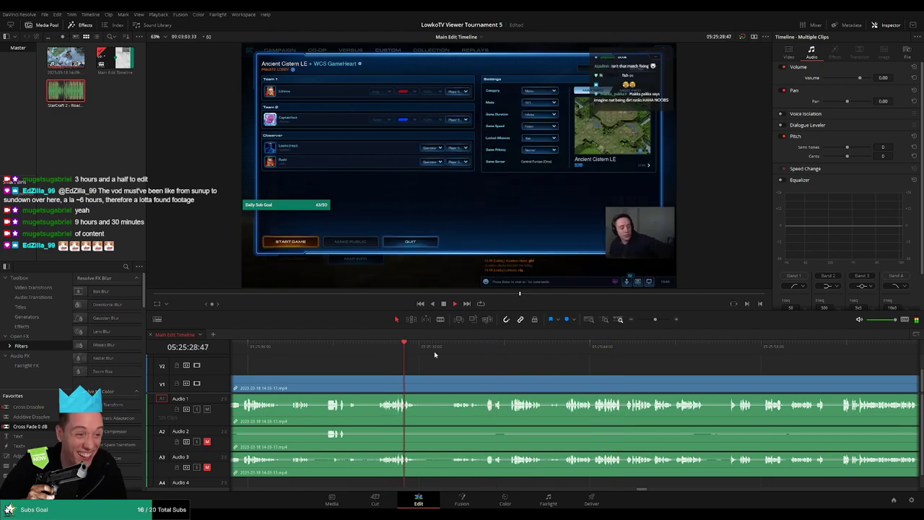
click(463, 352)
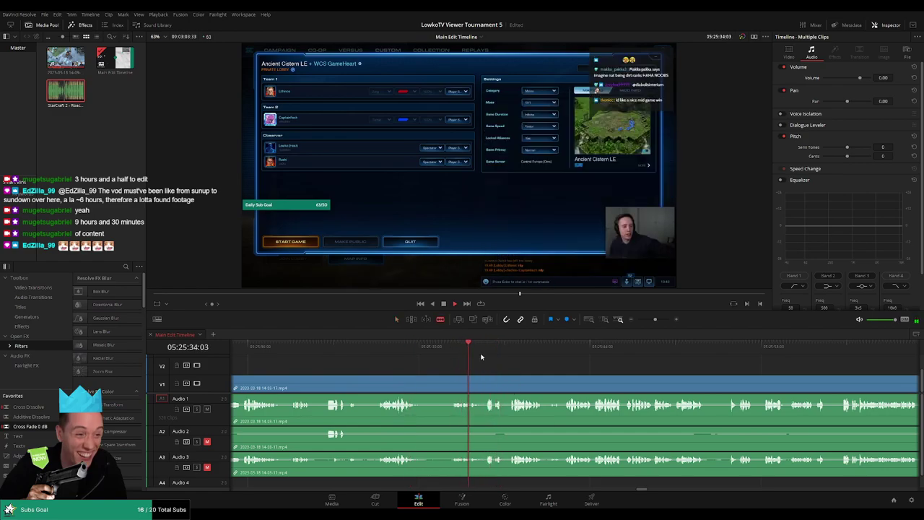
key(ctrl+b)
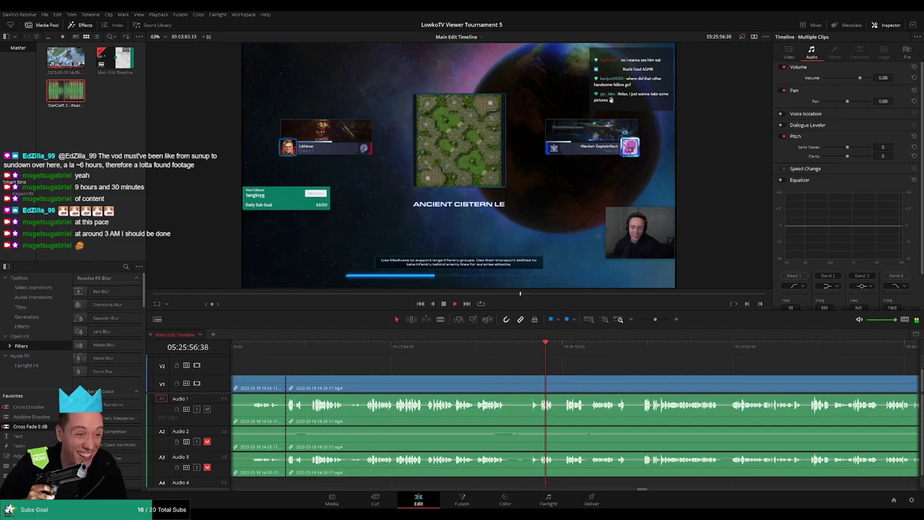
Step: Cut out a short piece of lobby footage and close the gap
click(528, 353)
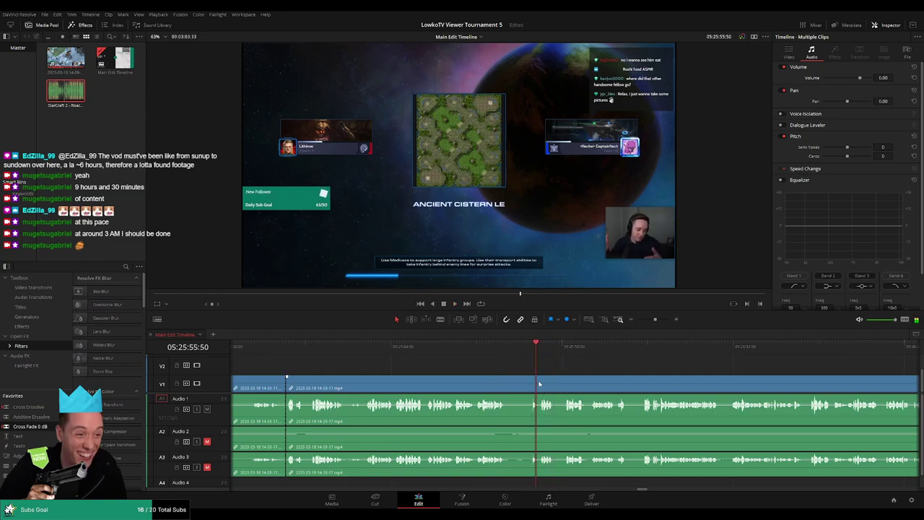
scroll(538, 352, up, 2)
click(555, 344)
click(560, 376)
click(585, 376)
key(Delete)
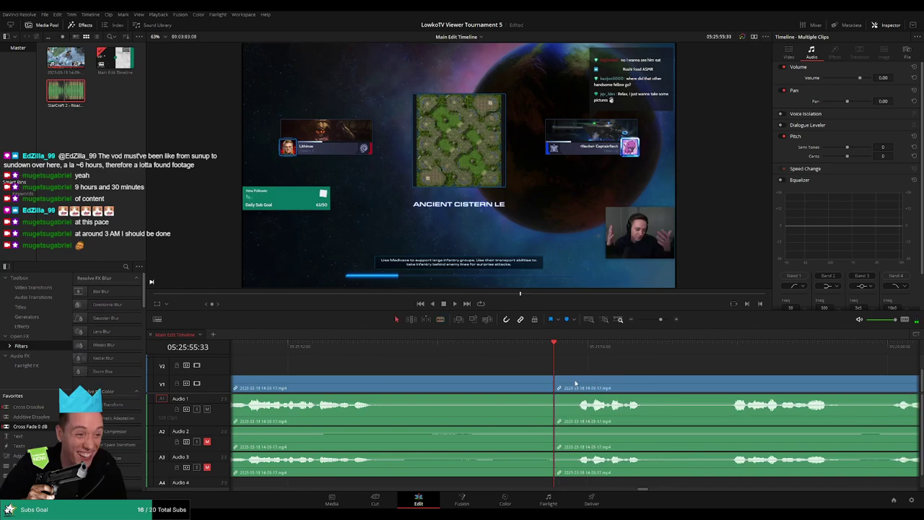
Step: Split off the next dead-time piece, ripple delete it, and review the join
key(space)
key(ctrl+b)
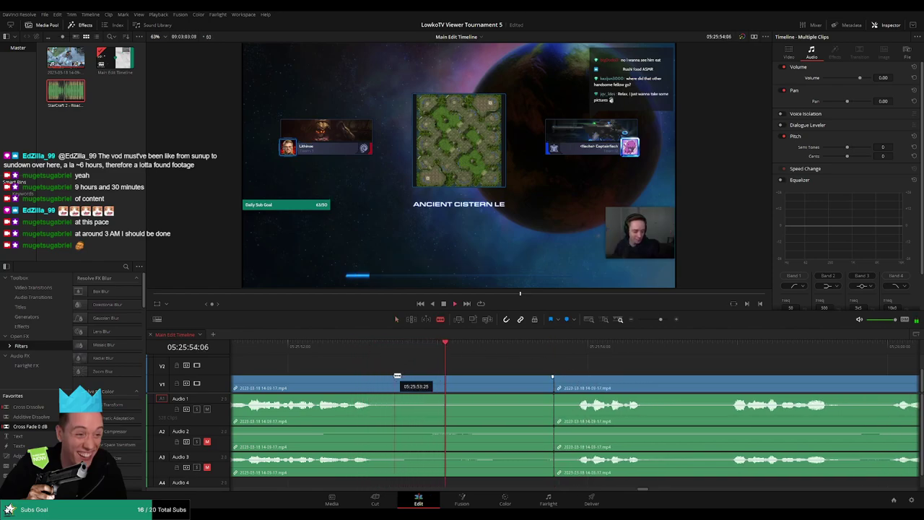
click(448, 378)
key(Delete)
click(351, 349)
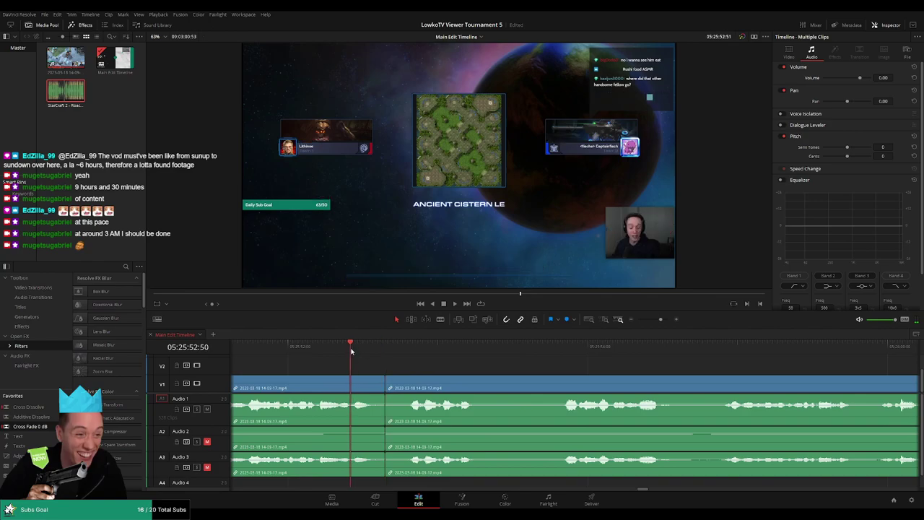
Step: Cut at the next edit point and mark the kept lobby section between cuts Blue
key(ctrl+minus)
key(ctrl+minus)
key(b)
click(567, 384)
key(a)
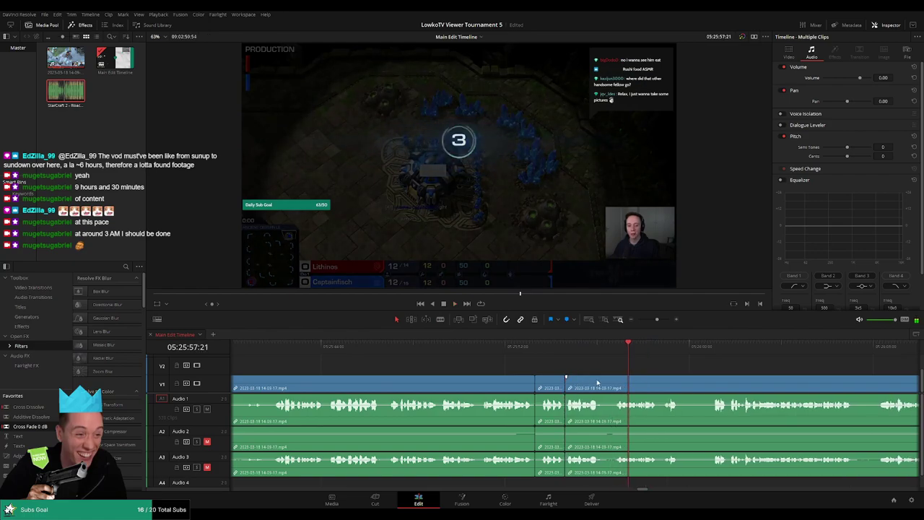
key(Up)
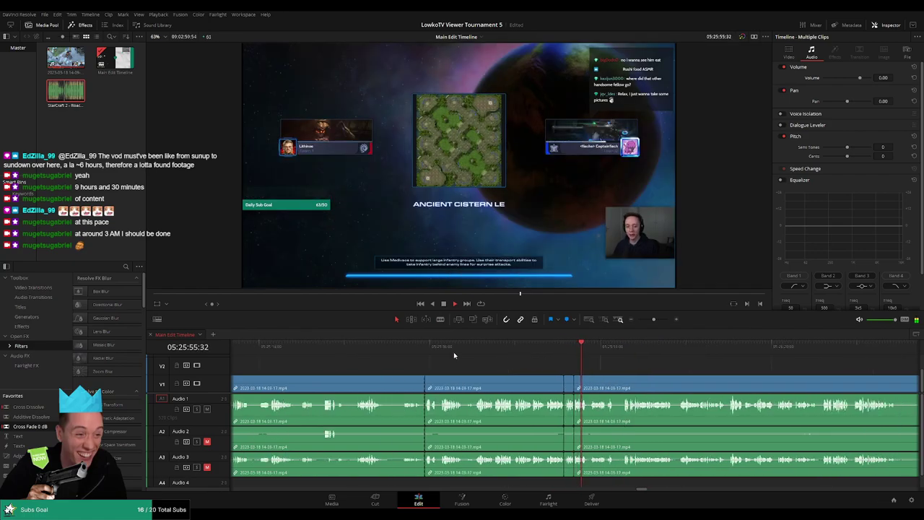
key(Up)
key(Up)
key(Up)
click(509, 390)
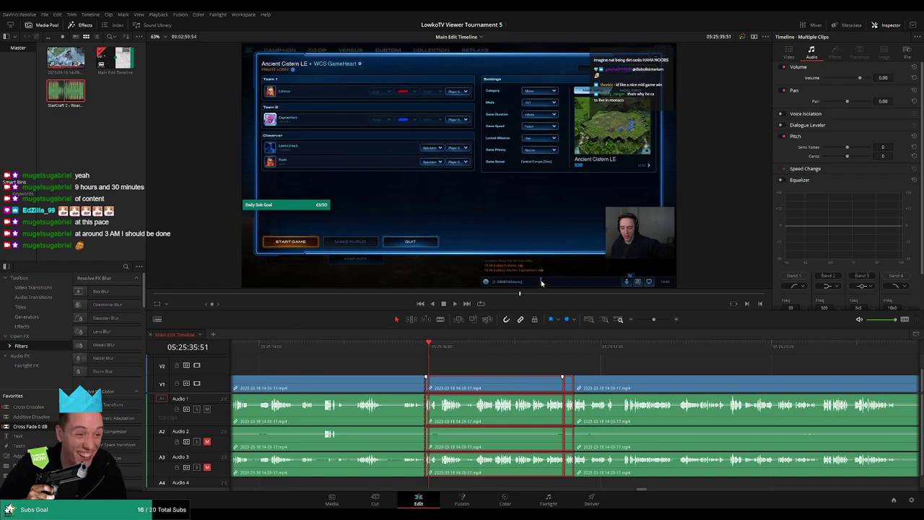
key(space)
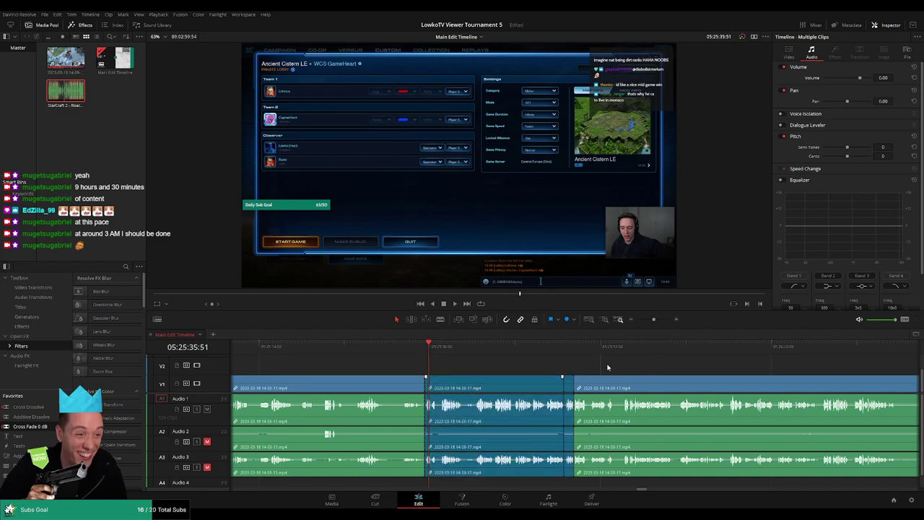
drag(653, 319, 632, 322)
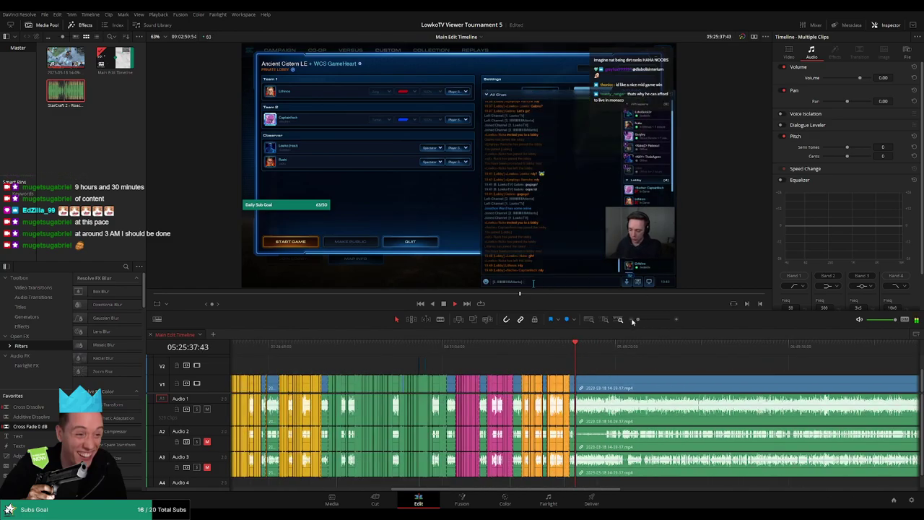
scroll(503, 376, left, 5)
scroll(847, 366, right, 5)
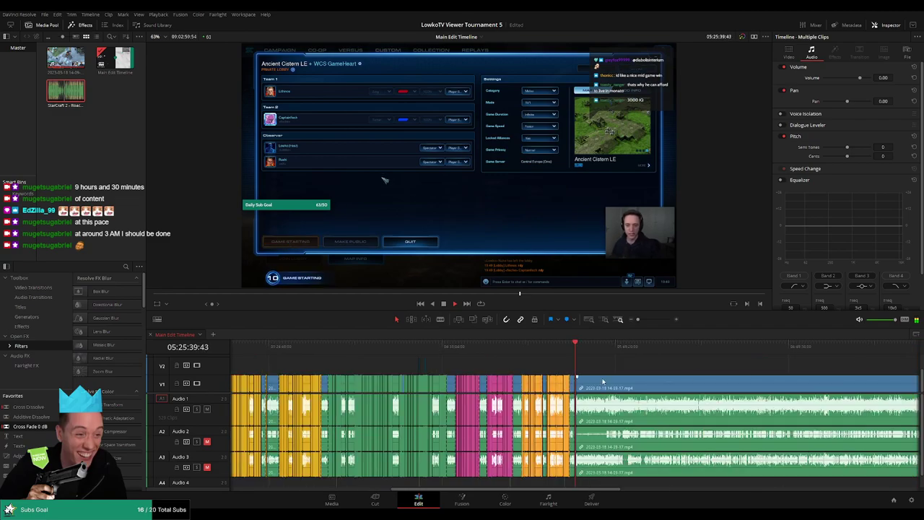
key(space)
scroll(748, 361, left, 5)
scroll(748, 361, left, 5)
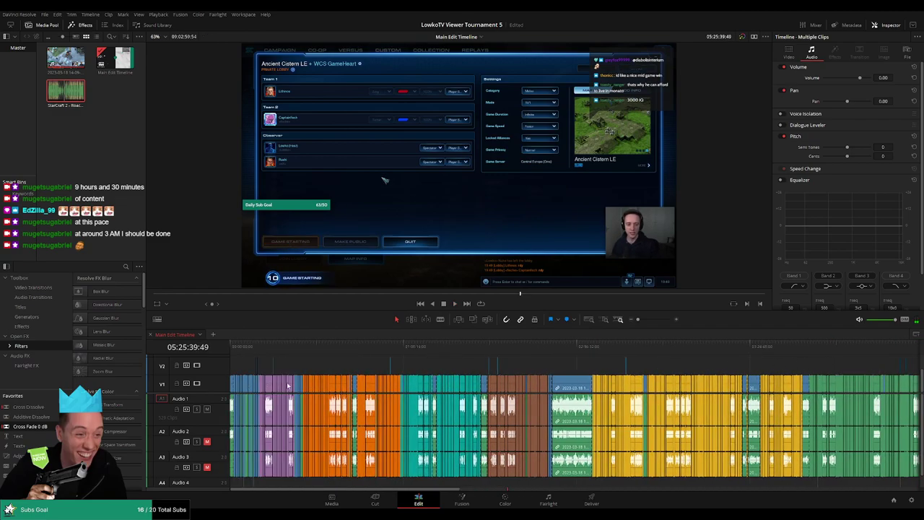
scroll(438, 379, right, 5)
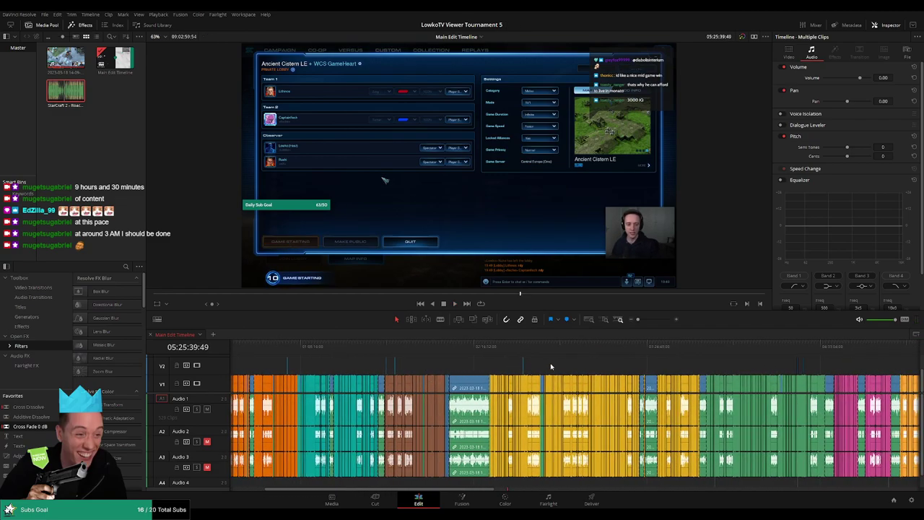
scroll(590, 370, right, 10)
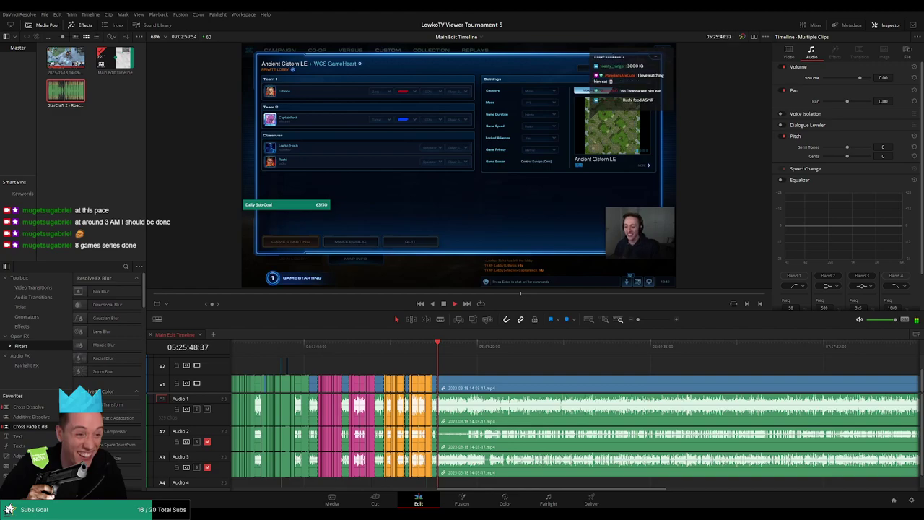
scroll(616, 379, up, 5)
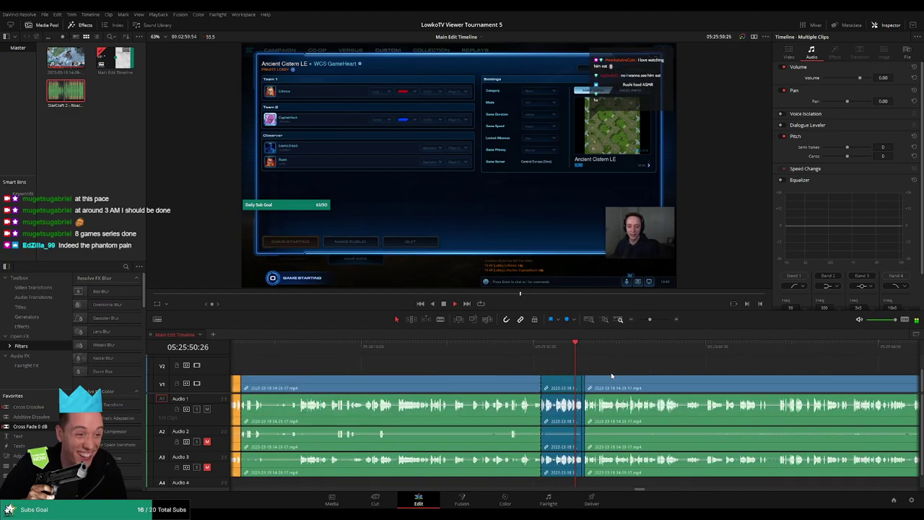
Step: Scroll and scrub through the early-game footage until about 05:27:00, where the swarm hits the command center
scroll(577, 369, right, 2)
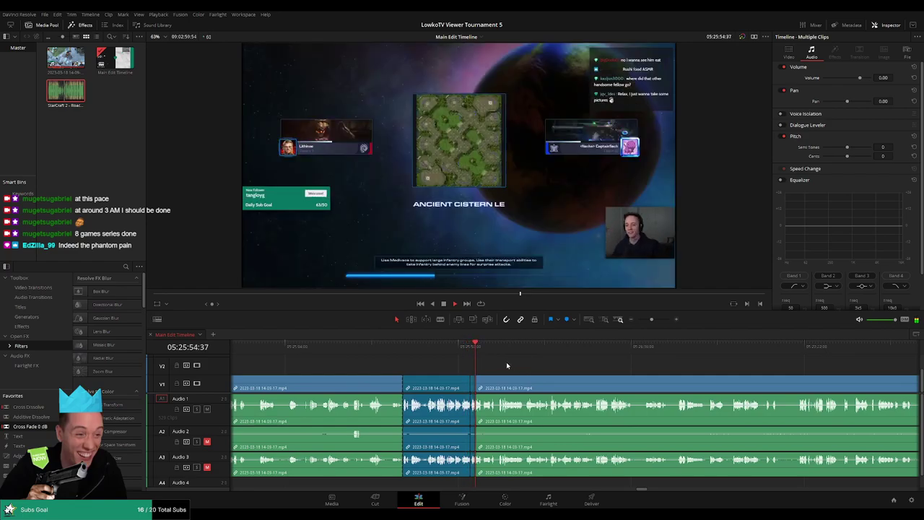
scroll(536, 365, up, 2)
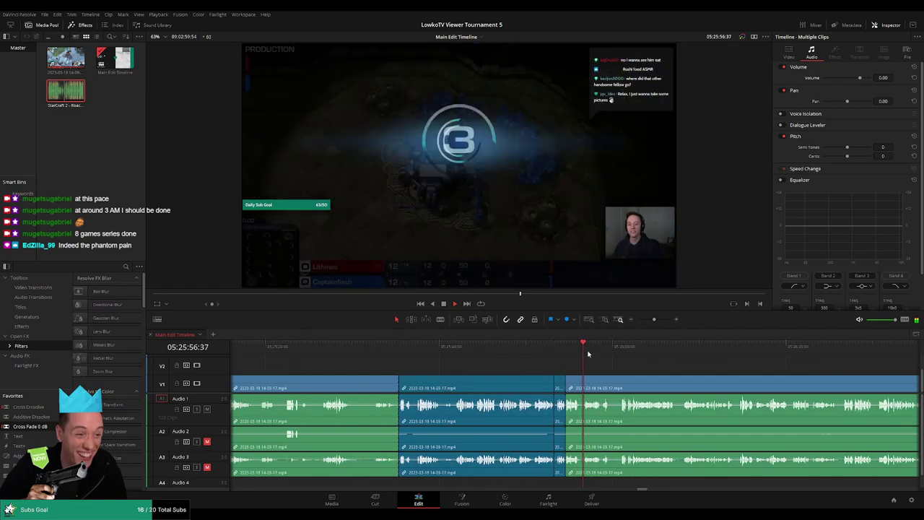
scroll(570, 361, right, 2)
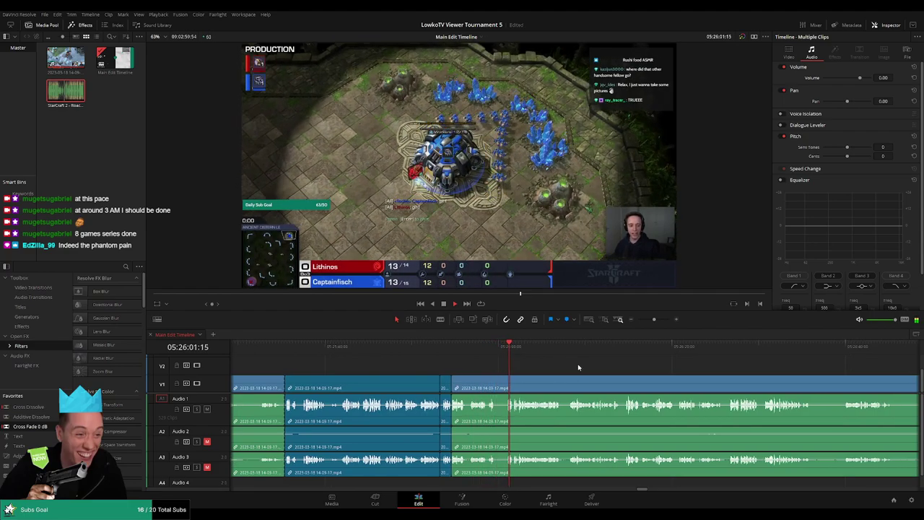
scroll(537, 363, right, 2)
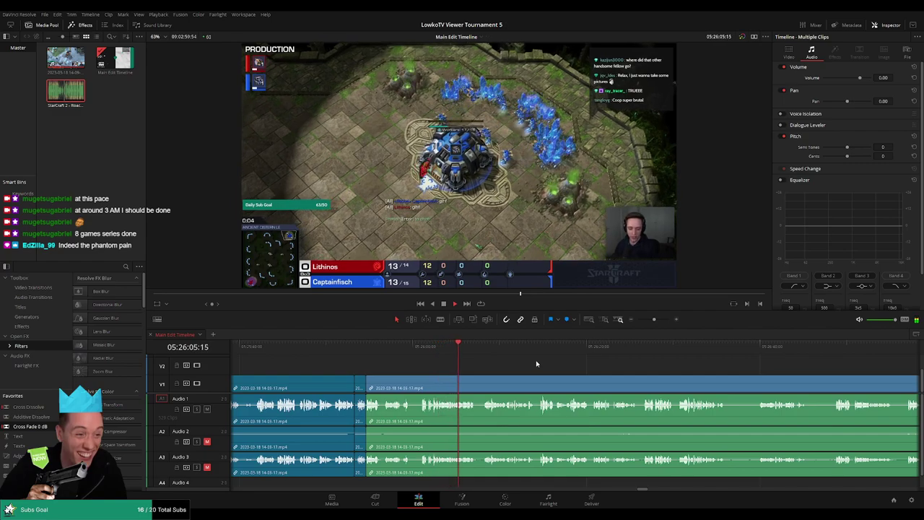
scroll(523, 365, right, 1)
scroll(523, 365, right, 1)
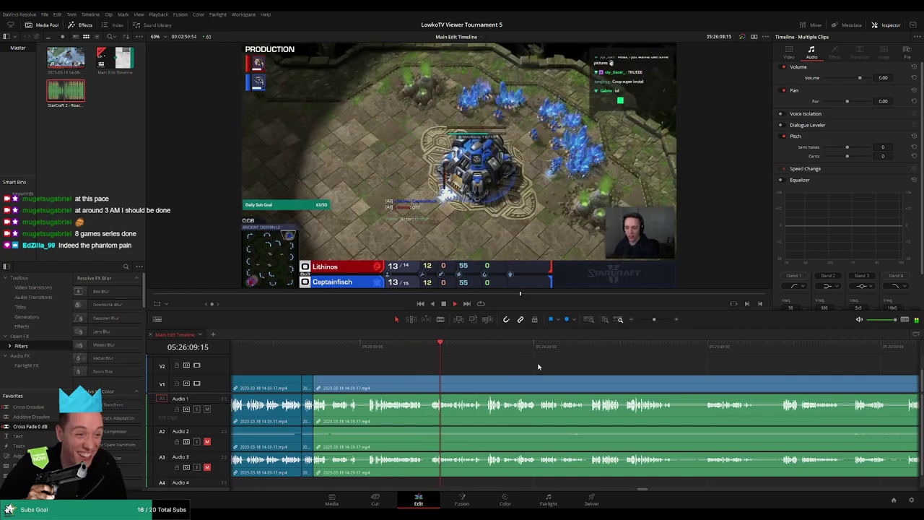
scroll(543, 365, right, 1)
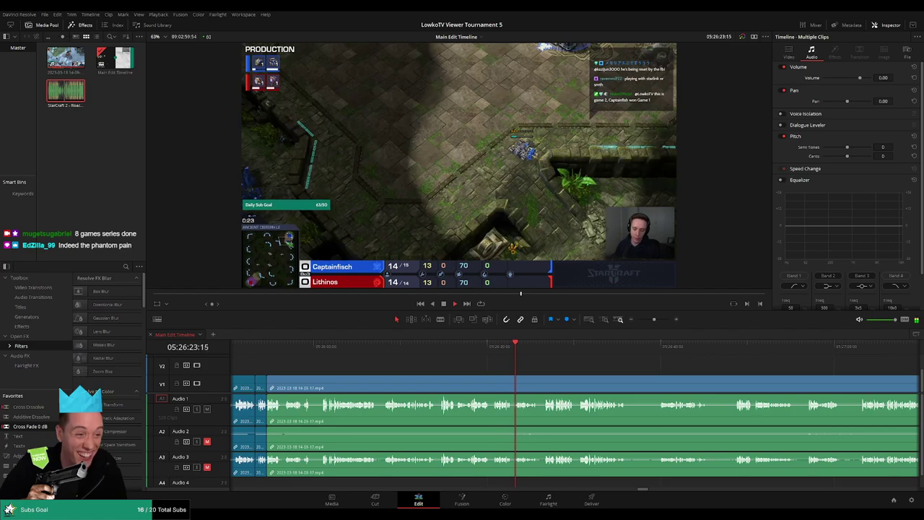
click(510, 347)
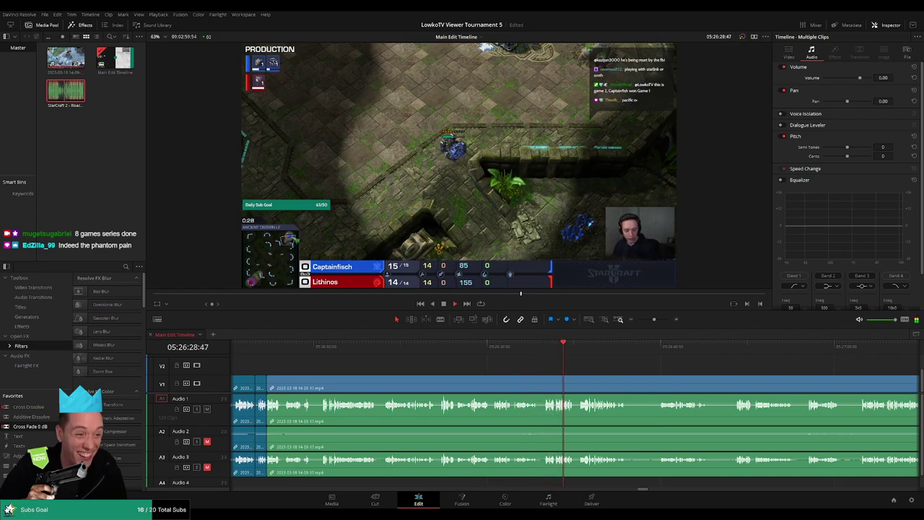
scroll(641, 373, right, 3)
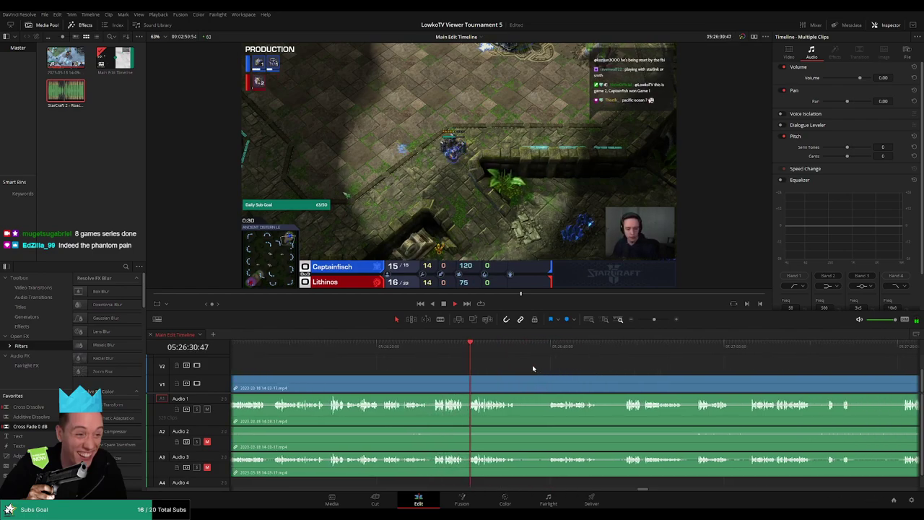
scroll(548, 370, left, 2)
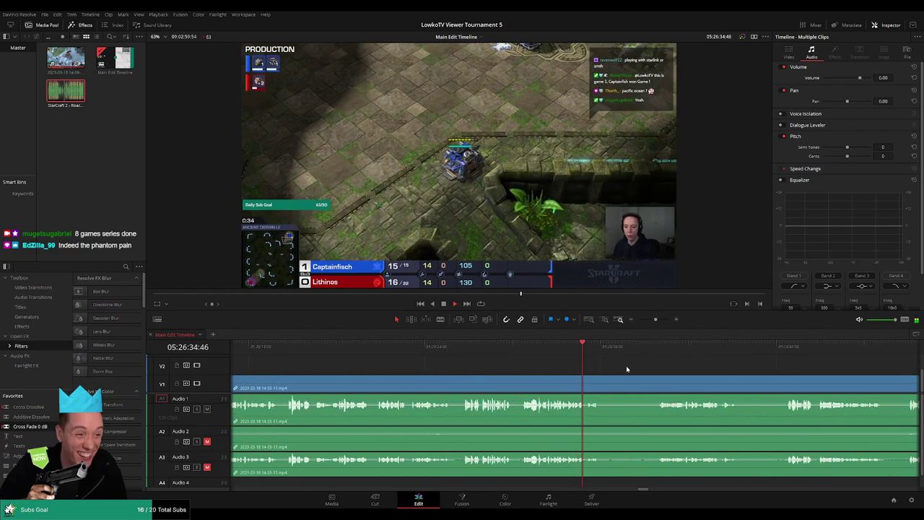
scroll(505, 363, right, 4)
drag(467, 380, 520, 376)
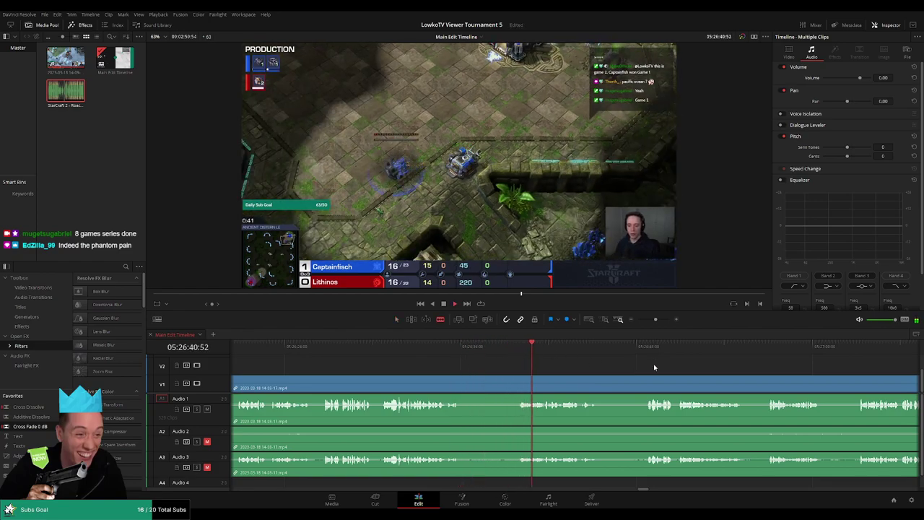
scroll(524, 364, right, 5)
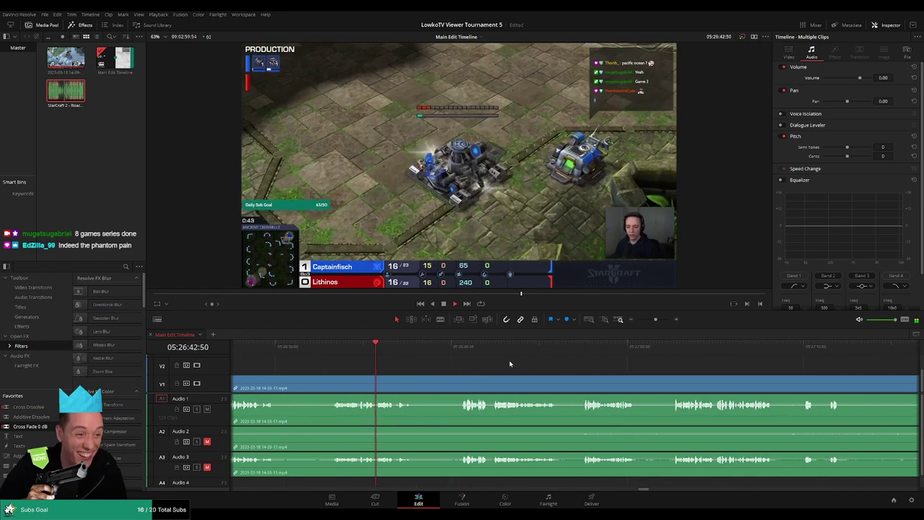
drag(408, 352, 451, 347)
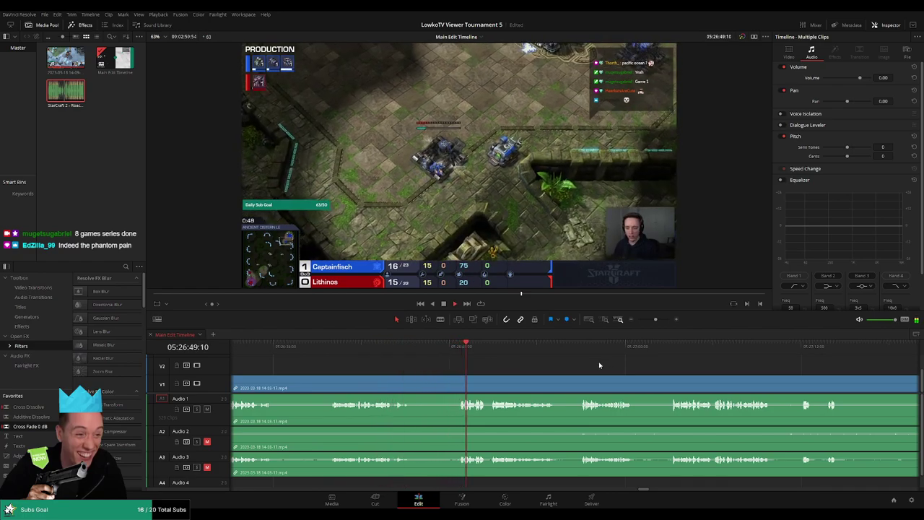
scroll(530, 365, right, 2)
scroll(523, 364, right, 3)
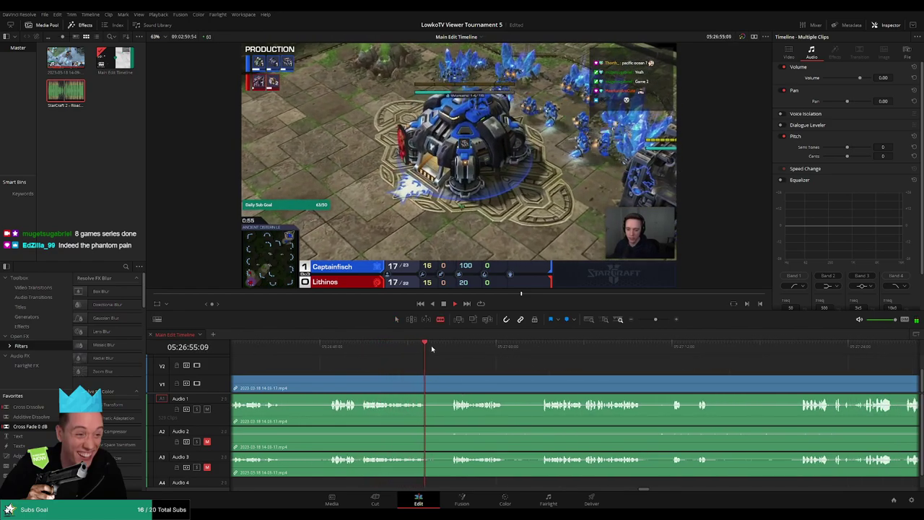
click(453, 348)
scroll(565, 373, right, 3)
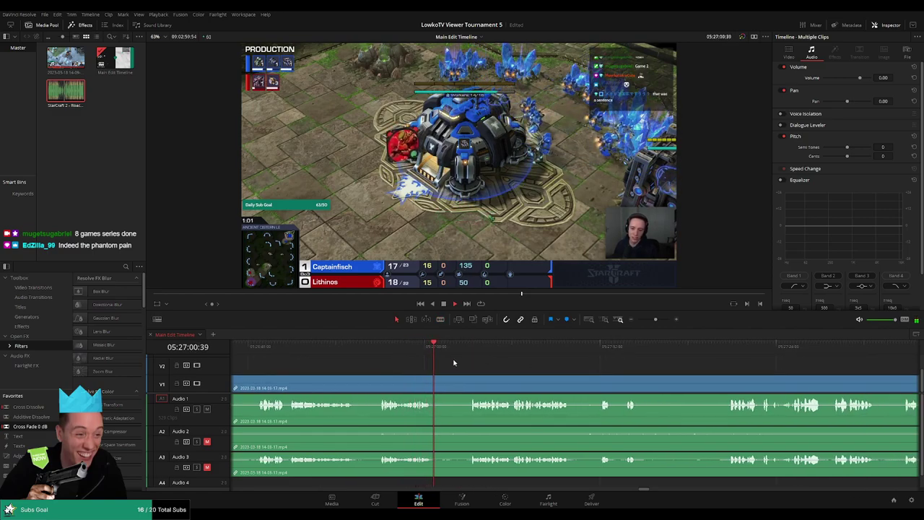
Step: Place an Adjustment Clip on V2 at 05:27:00, zoom it to 2.590, and shorten its end
drag(18, 456, 480, 373)
drag(837, 77, 906, 86)
key(space)
drag(535, 369, 499, 369)
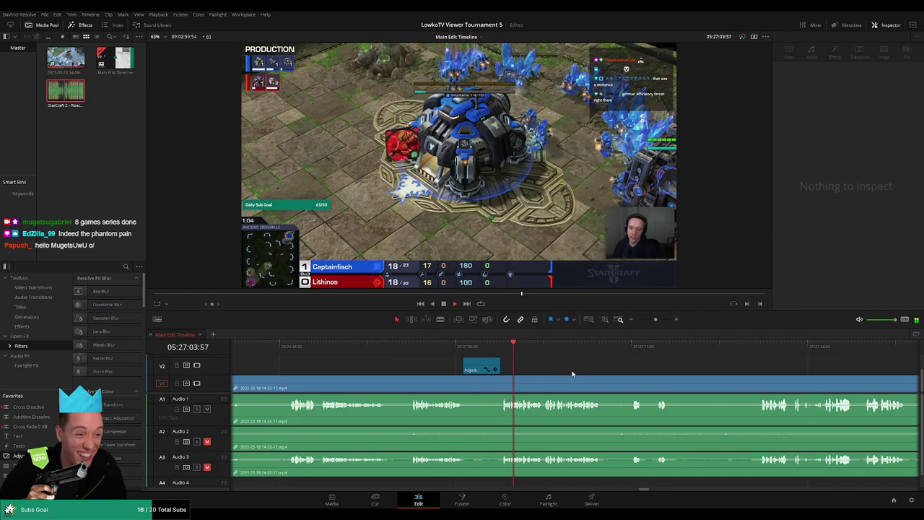
scroll(556, 370, right, 2)
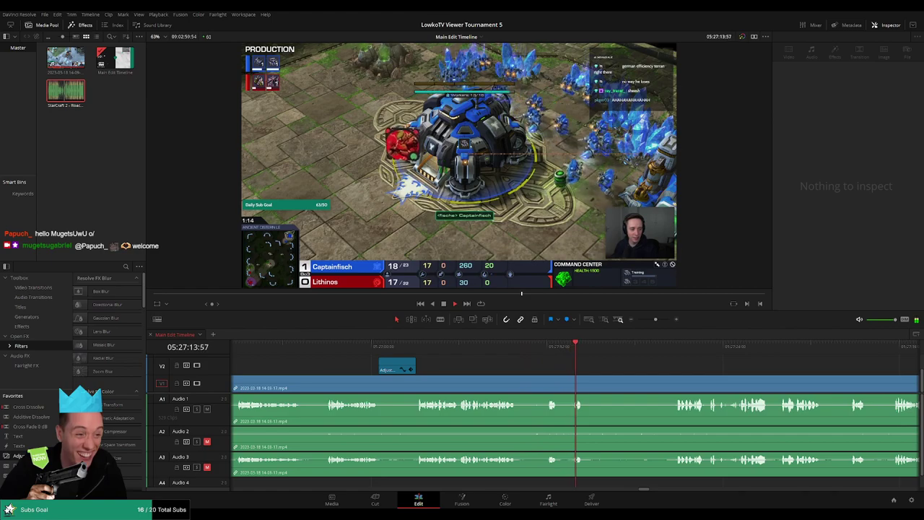
scroll(462, 353, right, 3)
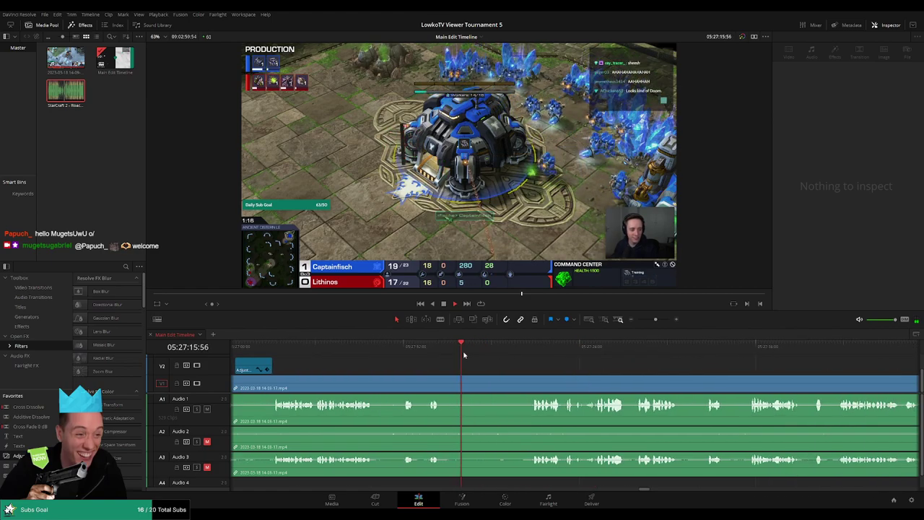
drag(461, 354, 513, 353)
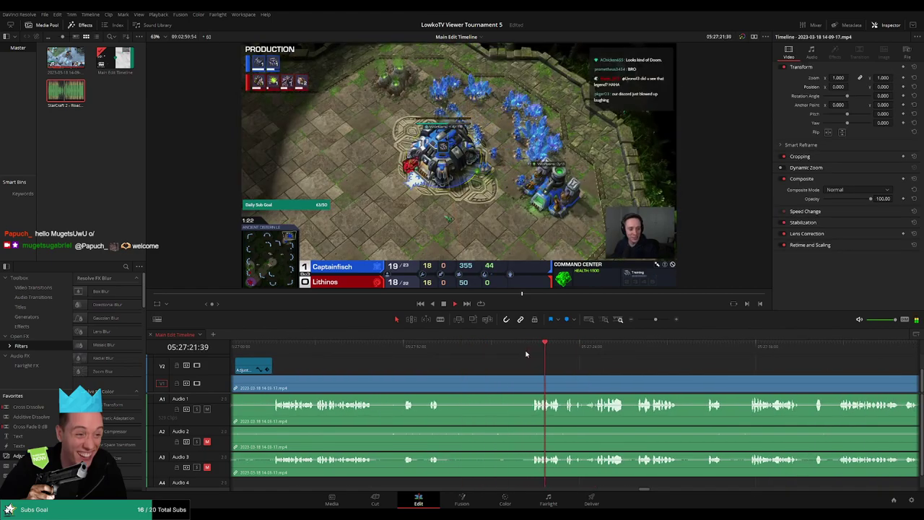
Step: Blade at 05:27:14:31 and 05:27:20:19 and ripple delete the piece between
click(426, 350)
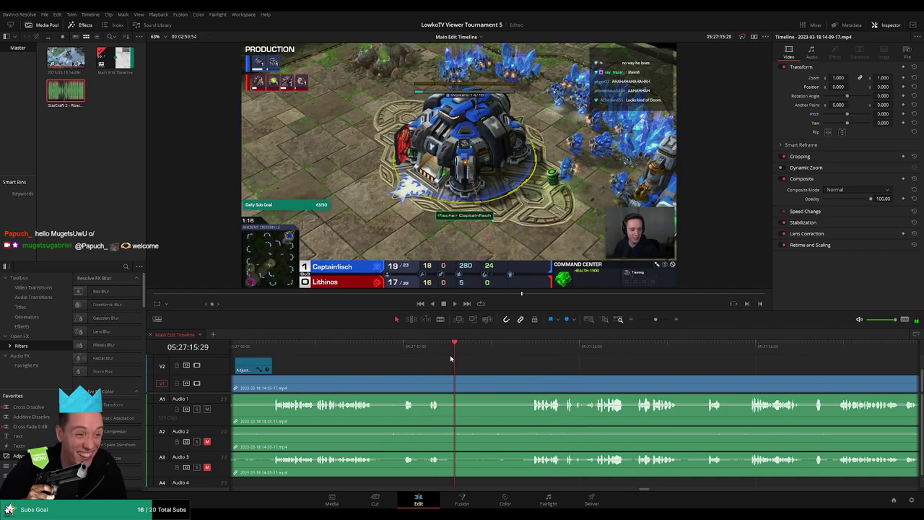
click(440, 355)
key(b)
click(442, 388)
drag(501, 346, 526, 347)
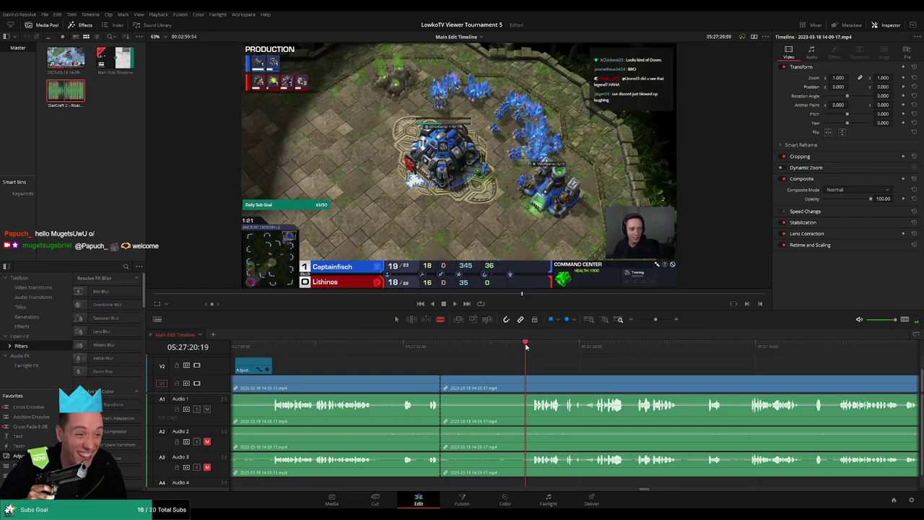
click(528, 382)
key(a)
click(517, 387)
key(Delete)
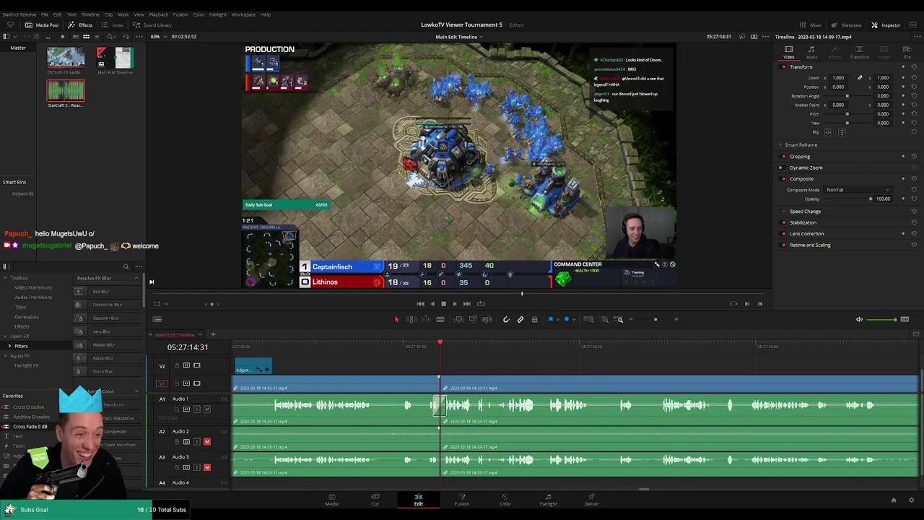
Step: Zoom out and play back across the new join to review the edit
scroll(335, 415, left, 2)
scroll(457, 465, left, 2)
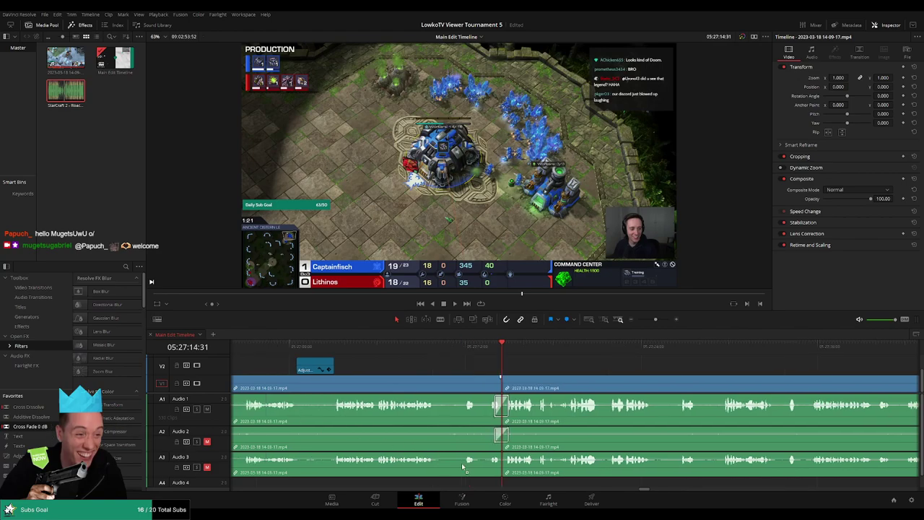
key(space)
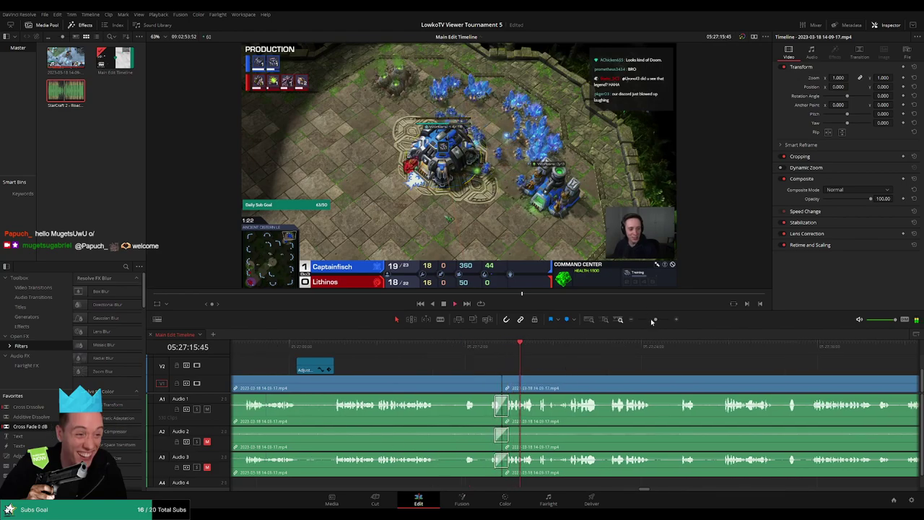
drag(656, 320, 651, 324)
click(440, 390)
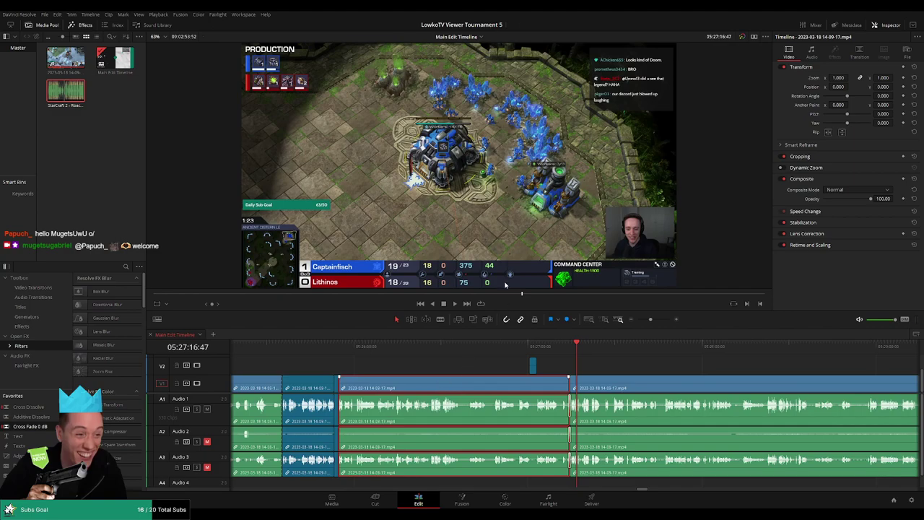
click(603, 357)
key(space)
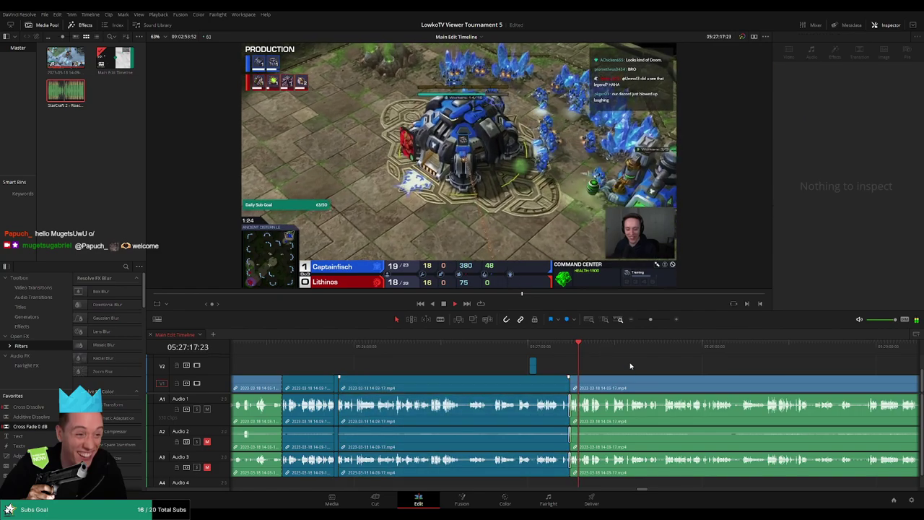
scroll(606, 369, up, 1)
scroll(604, 369, up, 1)
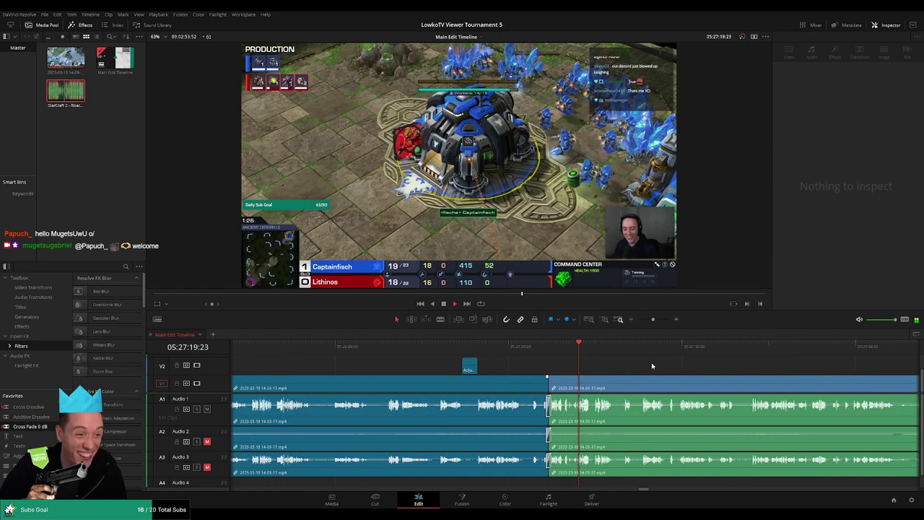
scroll(567, 365, right, 2)
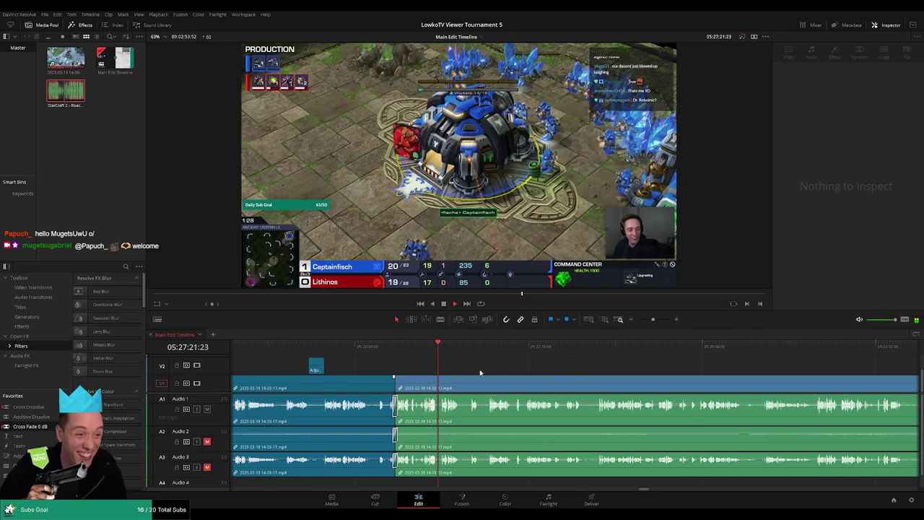
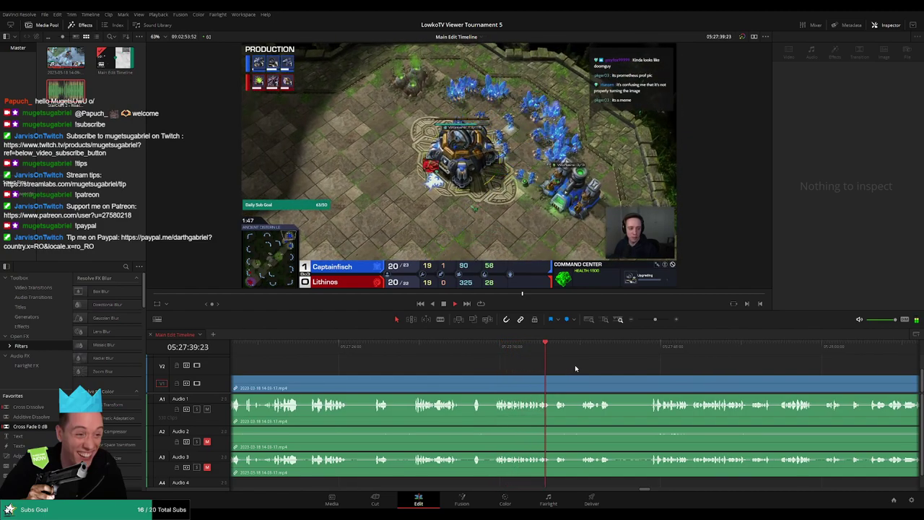
Step: Mark the stretch of dead air and ripple delete it to close the gap
click(338, 353)
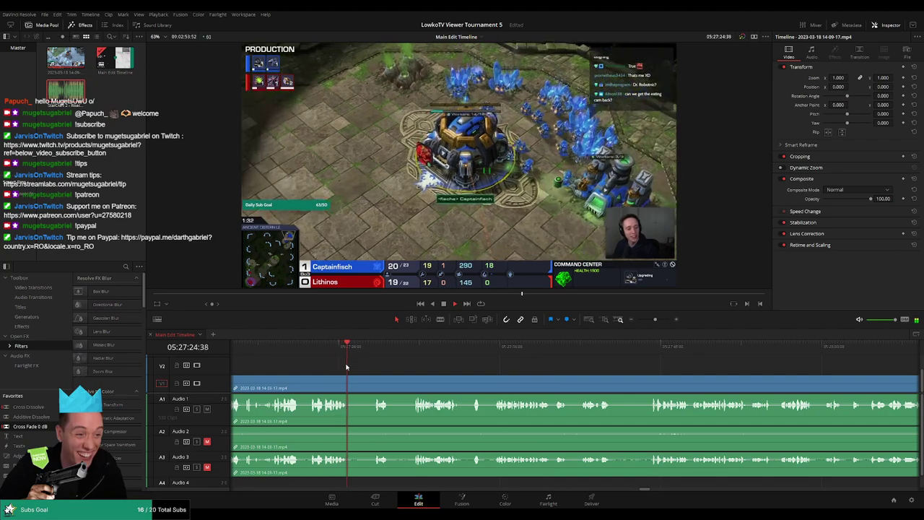
drag(373, 355, 408, 352)
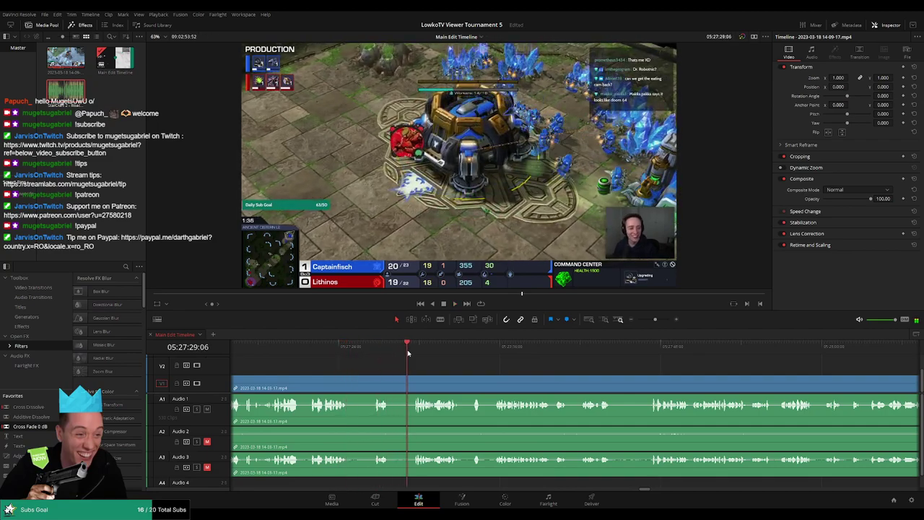
click(389, 382)
key(ctrl+b)
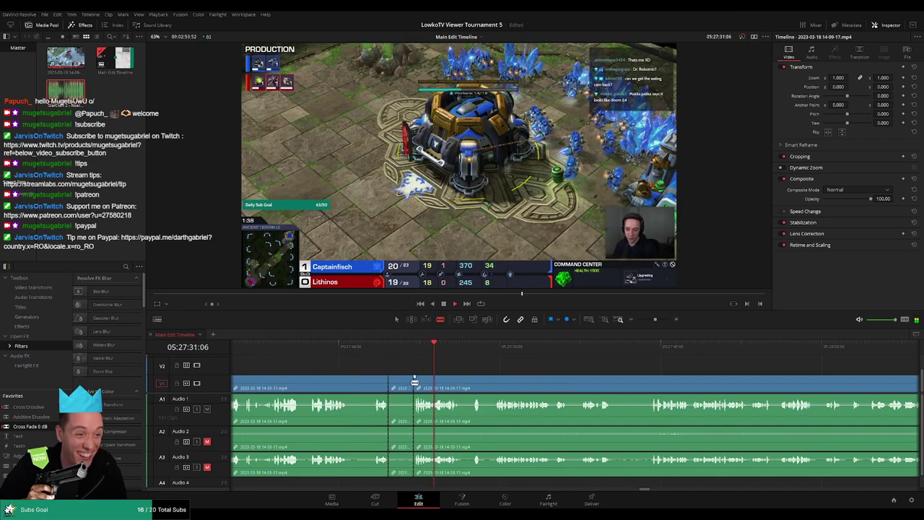
key(Delete)
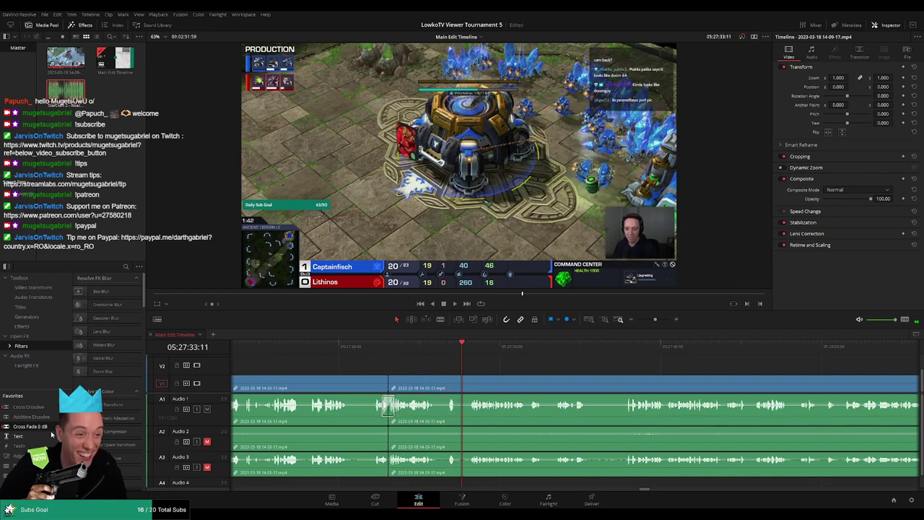
Step: Add a Cross Fade 0 dB to the audio join and play it back
scroll(352, 431, left, 2)
drag(41, 428, 436, 460)
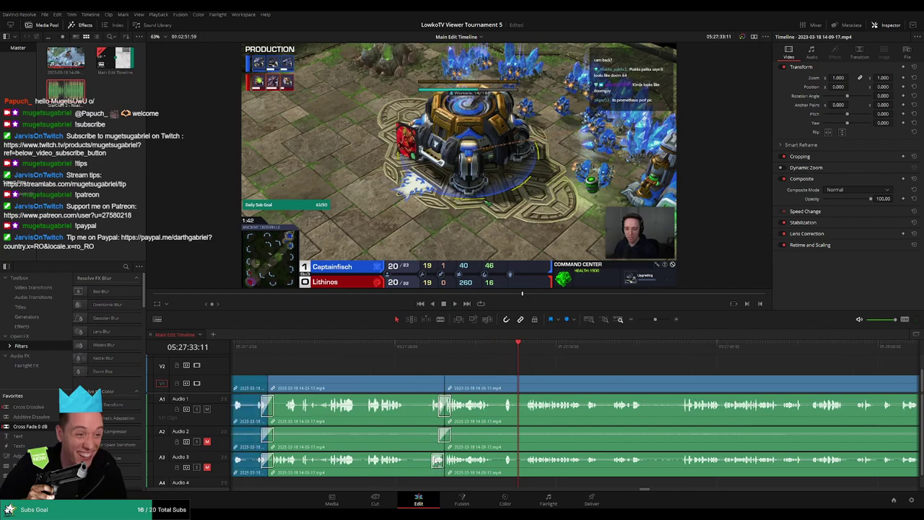
key(space)
scroll(561, 404, right, 4)
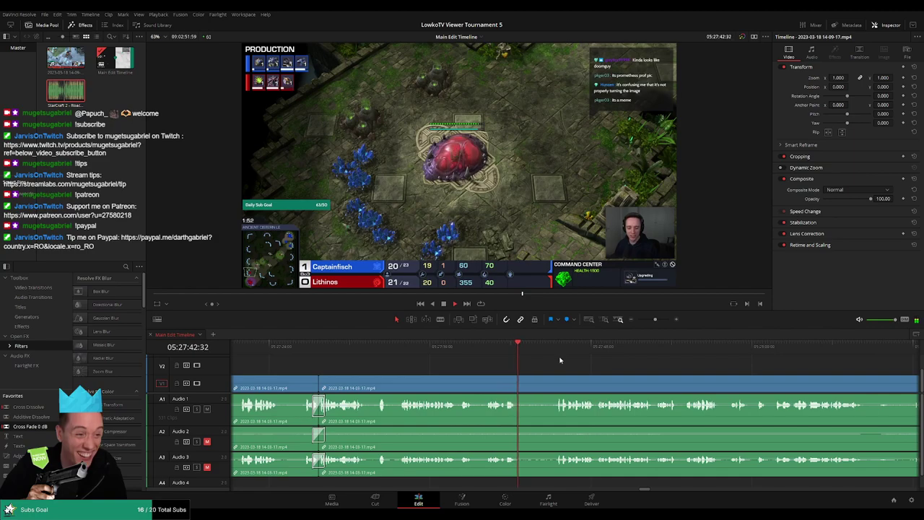
Step: Blade the clips at a later point, return to the Selection tool and replay the section
key(b)
click(516, 387)
scroll(557, 382, up, 3)
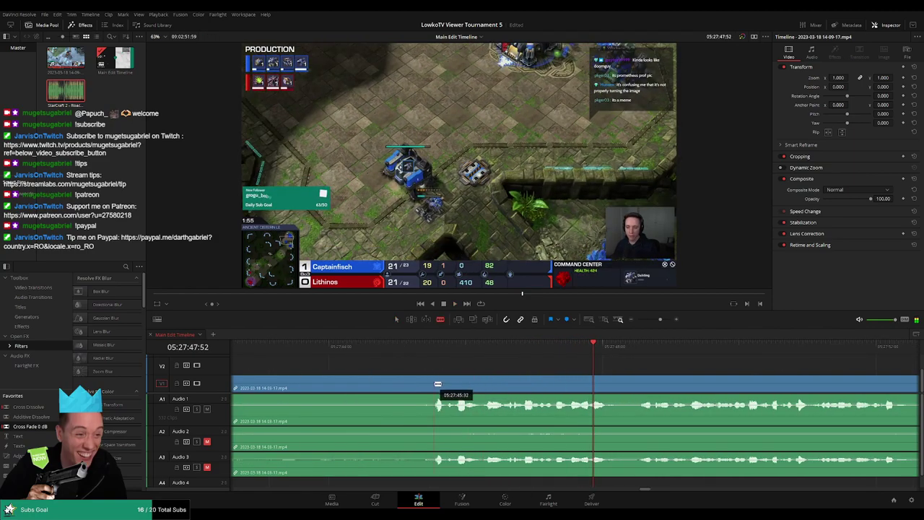
key(a)
scroll(435, 368, down, 1)
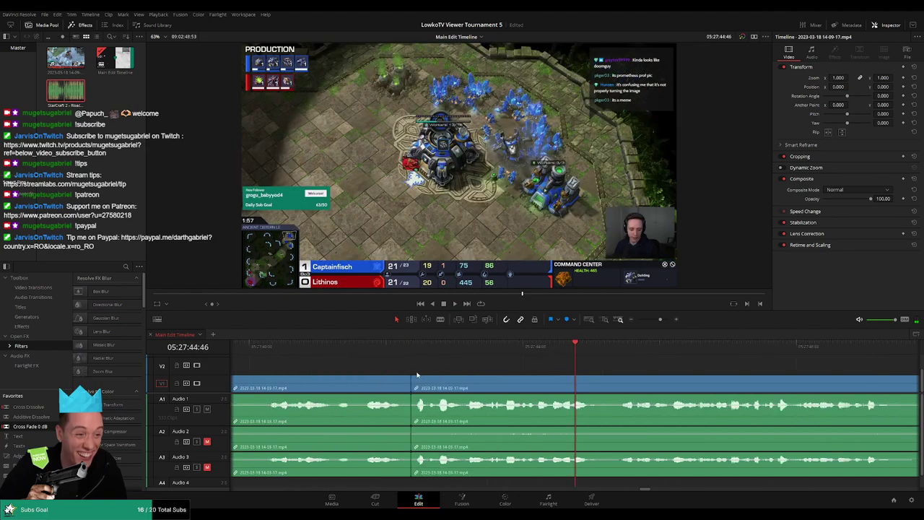
click(422, 352)
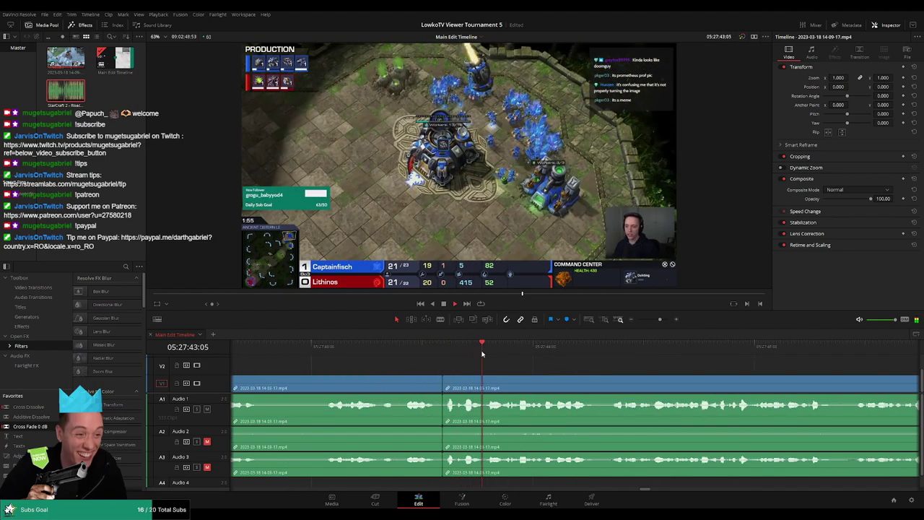
scroll(653, 373, right, 3)
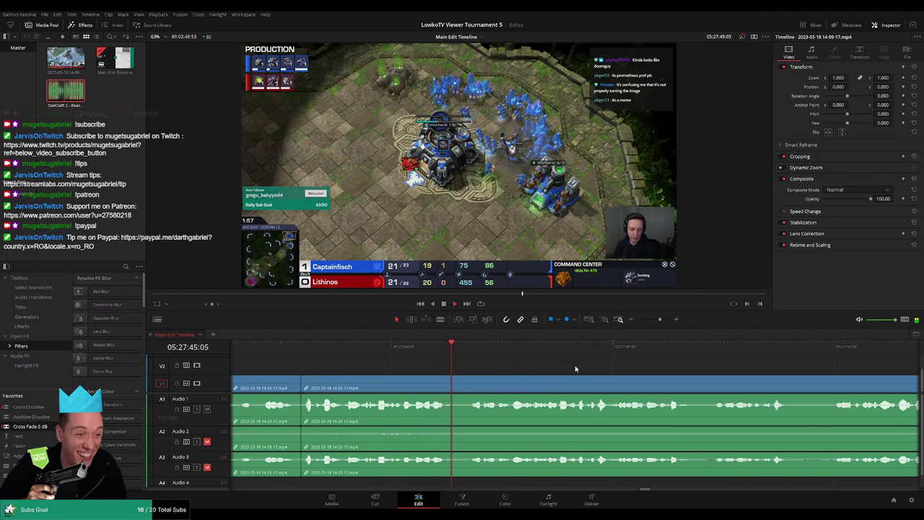
scroll(629, 366, right, 2)
scroll(673, 354, down, 2)
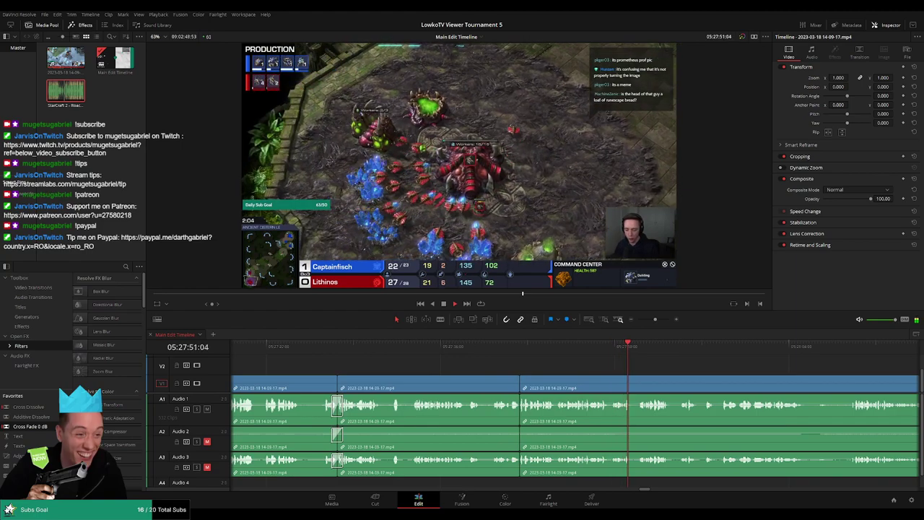
Step: Split the clips at 05:28:08:21 and return to the Selection tool
scroll(548, 371, up, 1)
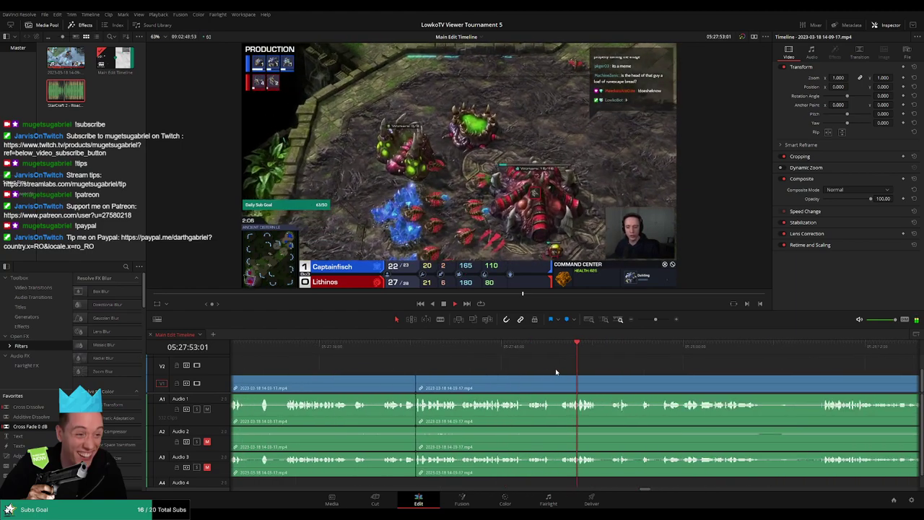
scroll(524, 355, down, 1)
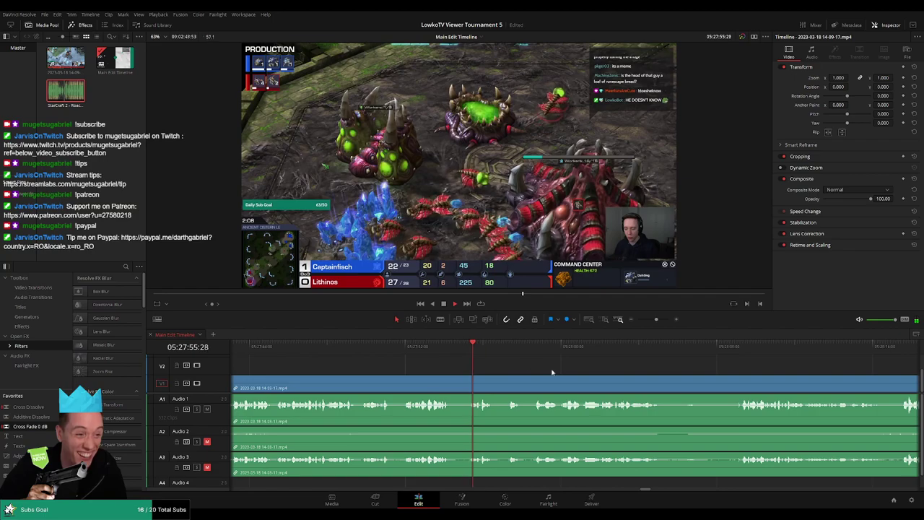
scroll(505, 356, down, 1)
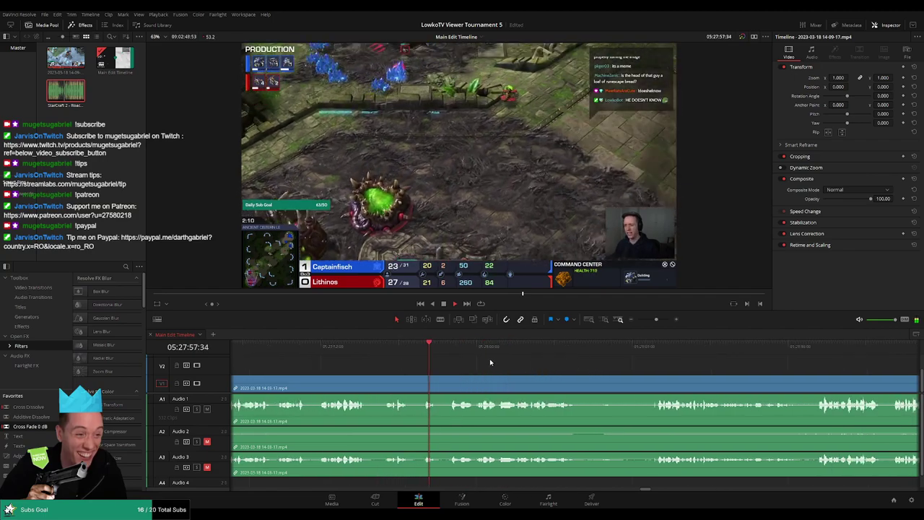
scroll(501, 368, down, 1)
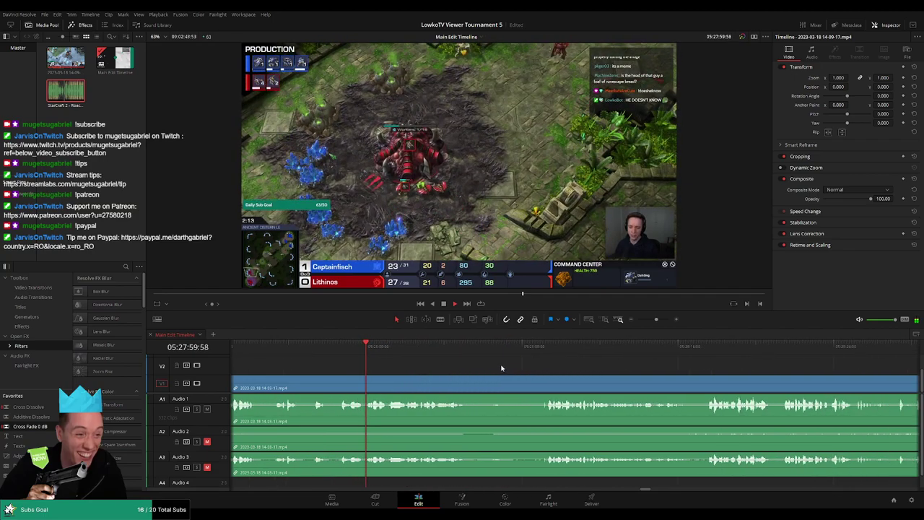
scroll(500, 361, up, 2)
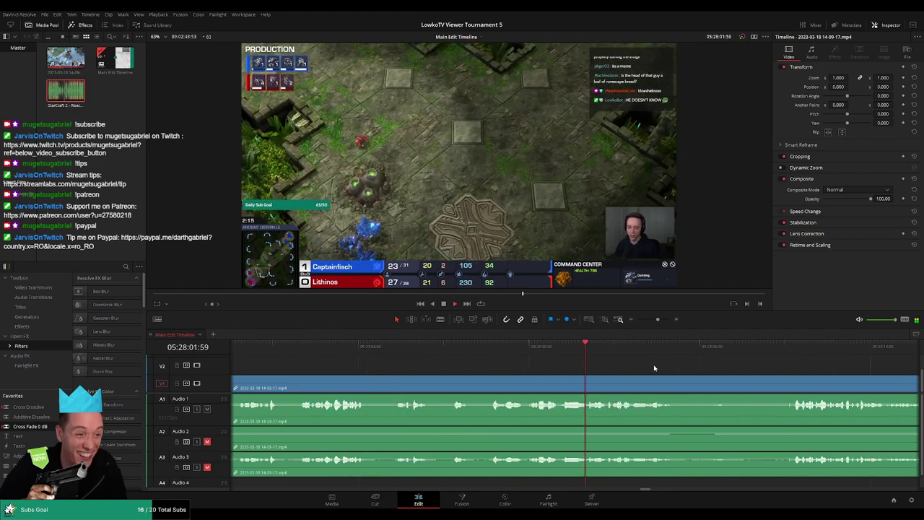
scroll(498, 354, down, 2)
click(503, 351)
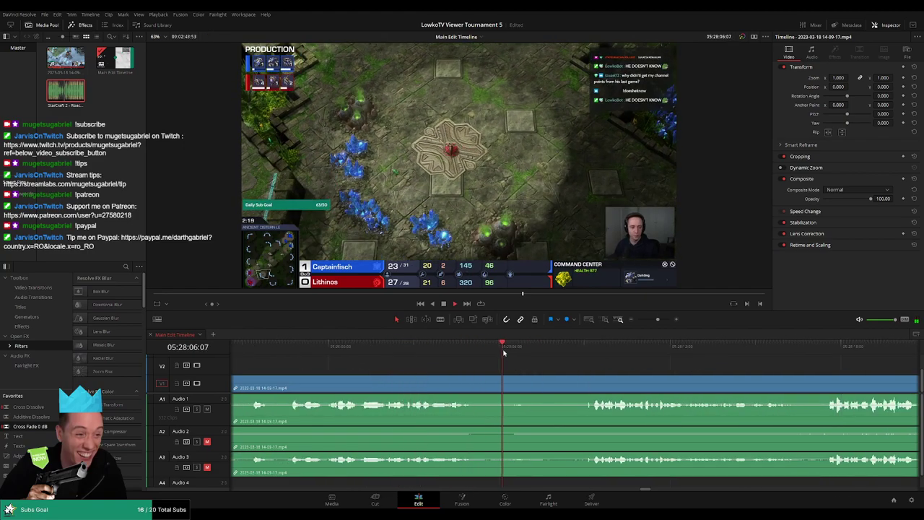
scroll(604, 376, down, 1)
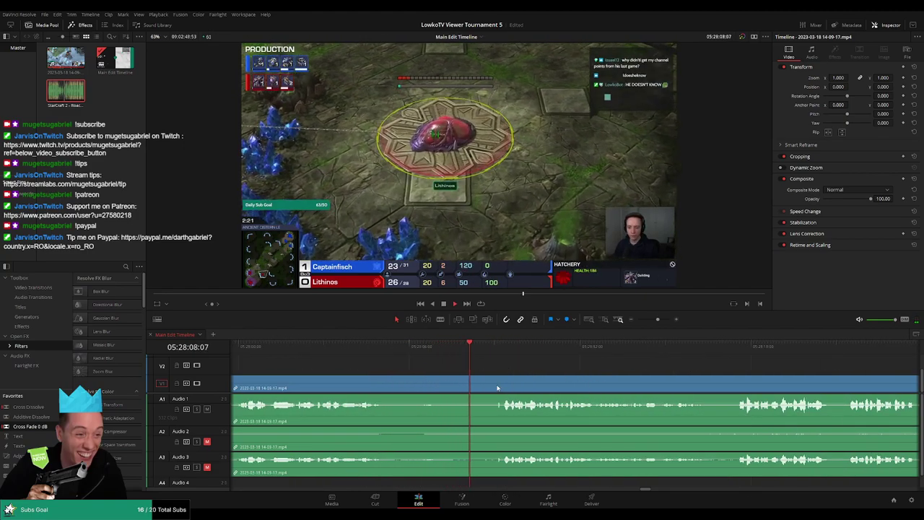
click(500, 383)
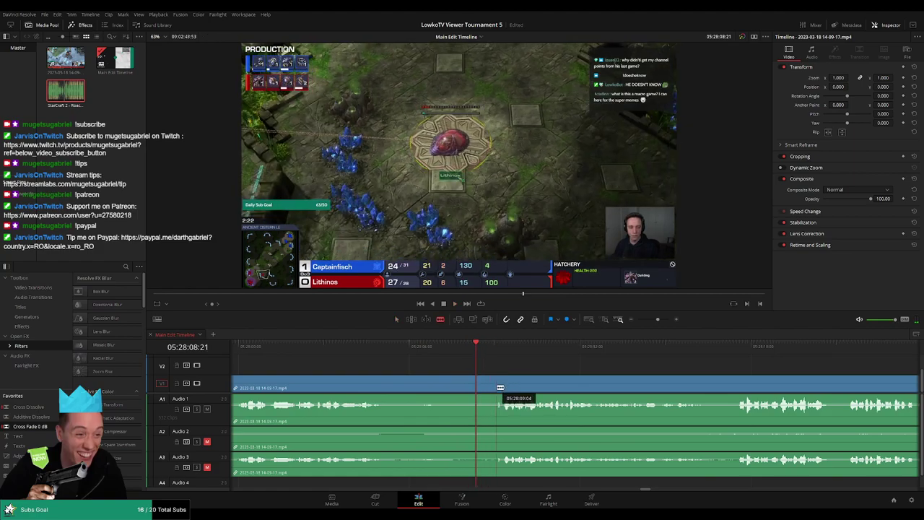
key(a)
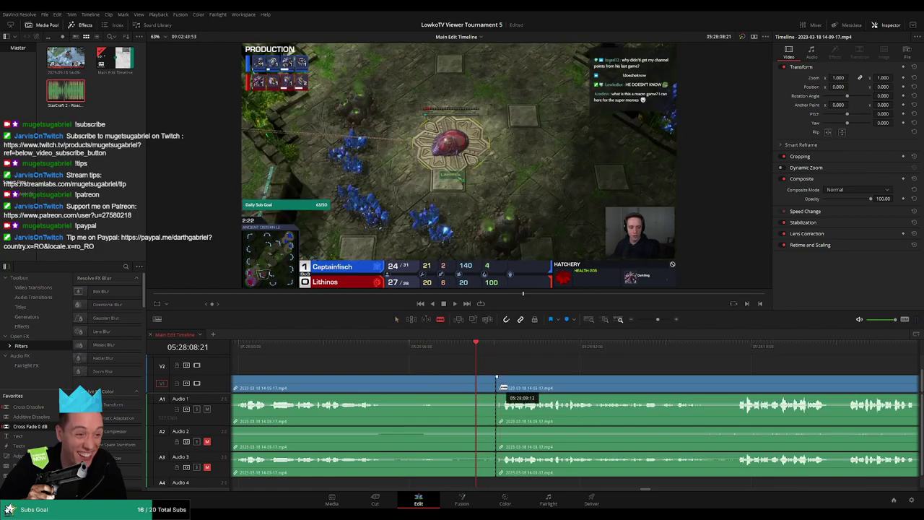
Step: Find the start of the unwanted stretch, remove it, and play back the new join
click(423, 351)
drag(427, 381, 430, 407)
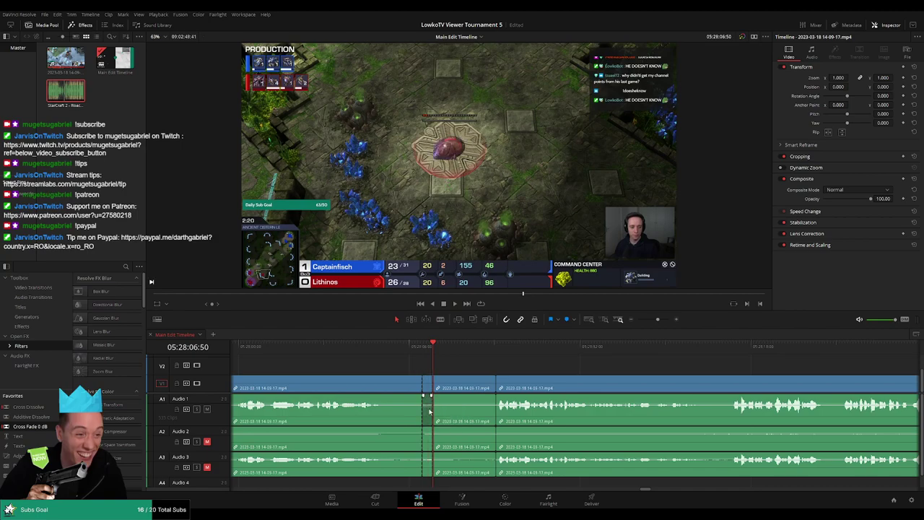
scroll(561, 412, down, 2)
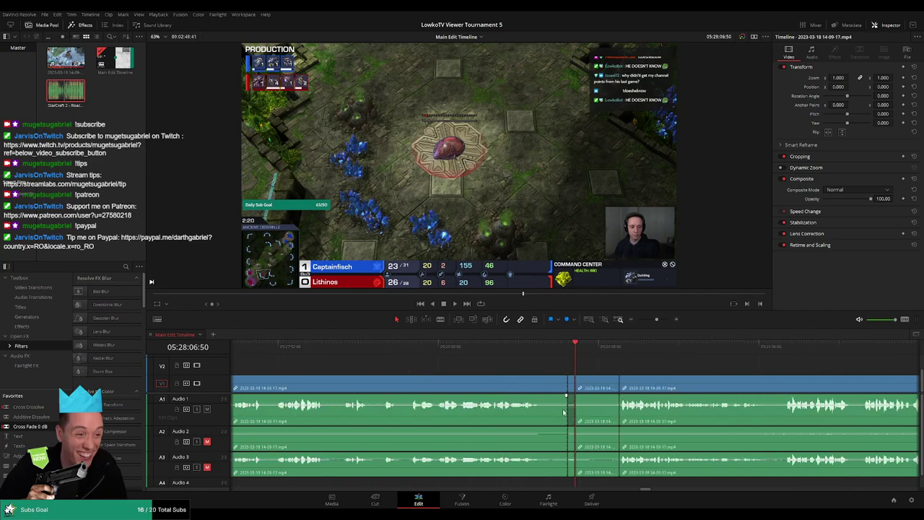
key(ctrl+z)
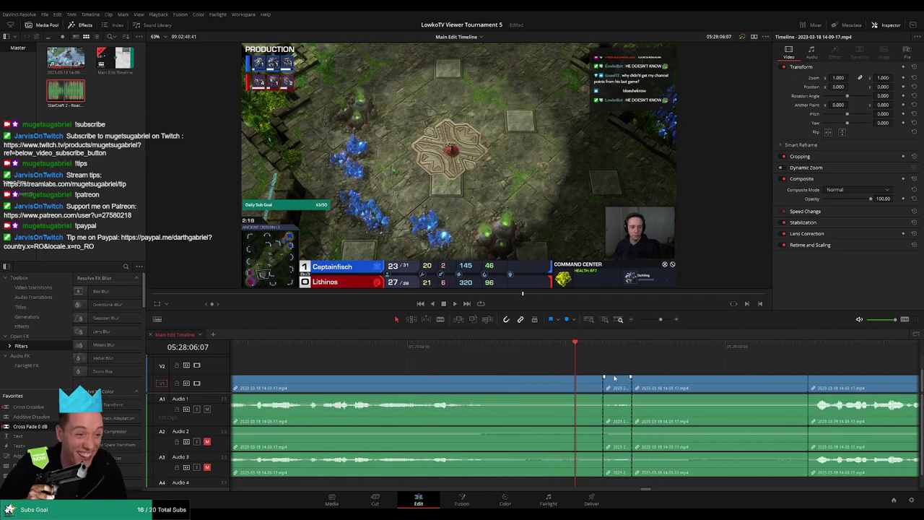
key(space)
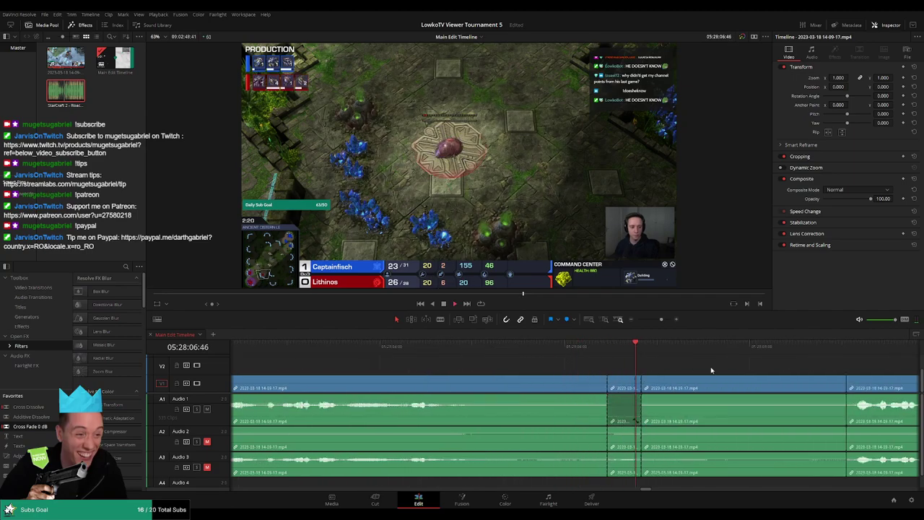
scroll(563, 357, right, 2)
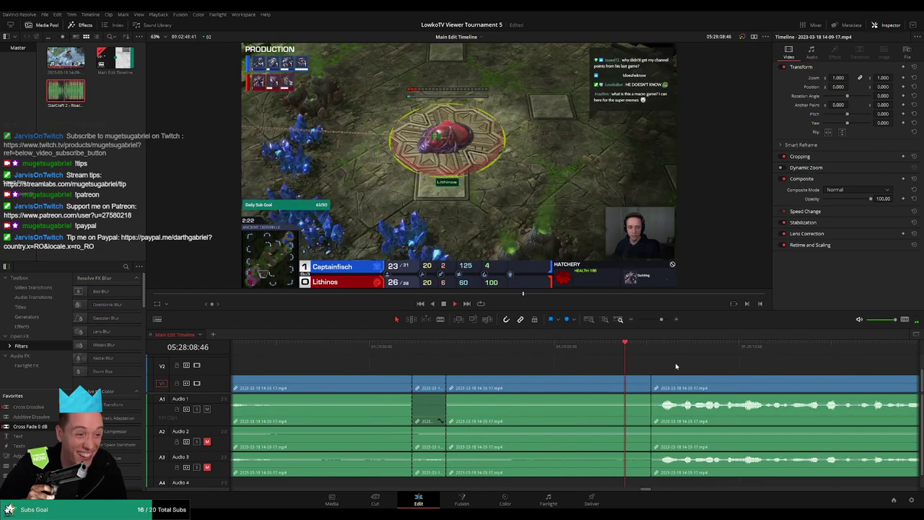
scroll(674, 358, right, 1)
scroll(674, 359, down, 3)
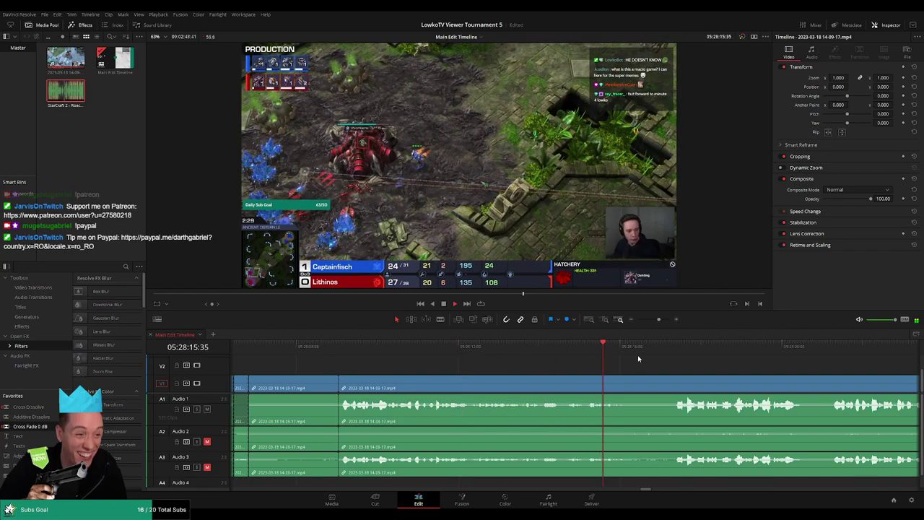
Step: Review the stream playback, replaying the last few seconds and rechecking earlier moments
scroll(565, 367, right, 2)
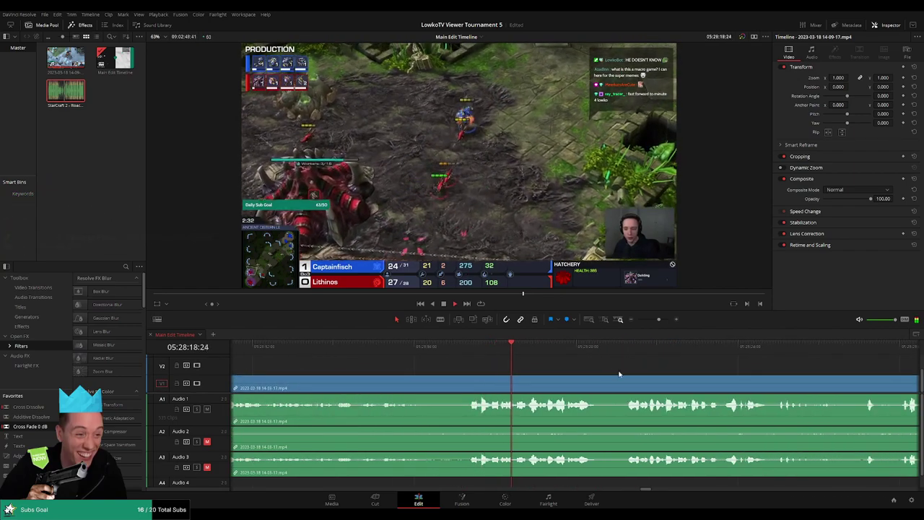
scroll(664, 371, right, 2)
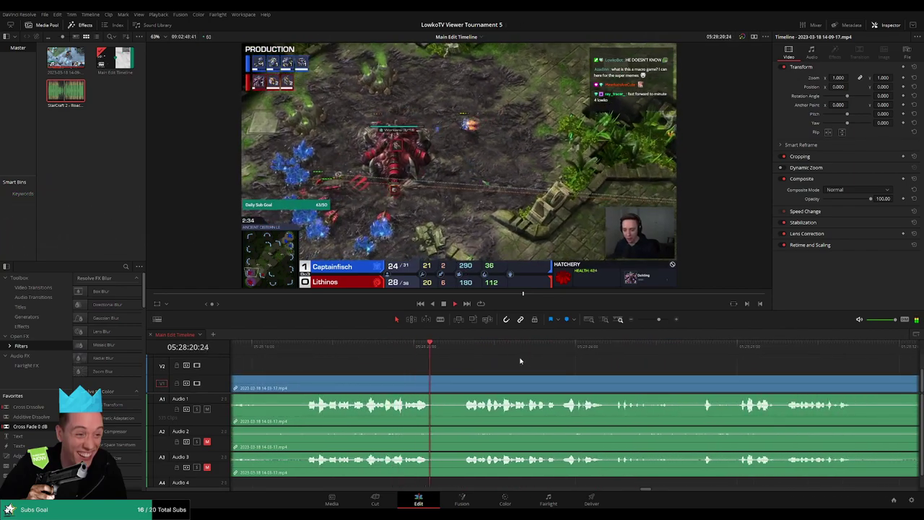
scroll(549, 365, right, 1)
scroll(653, 368, left, 2)
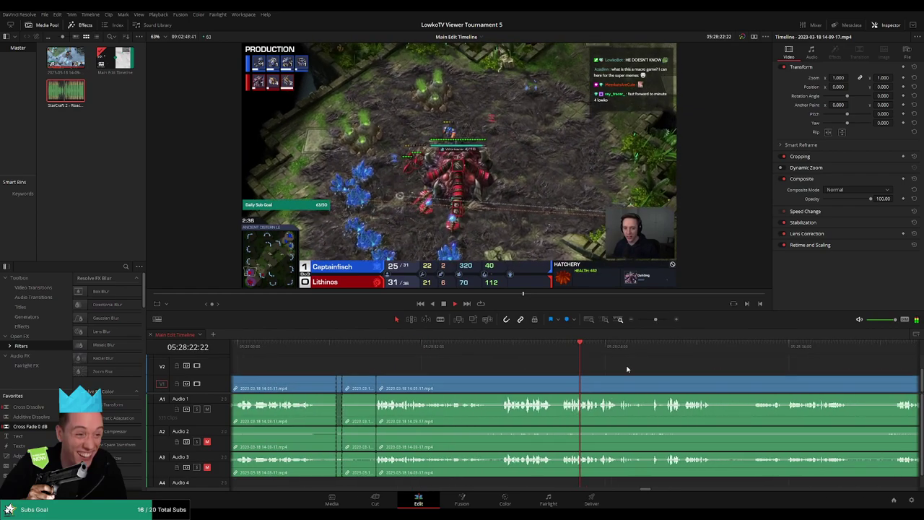
scroll(645, 371, right, 2)
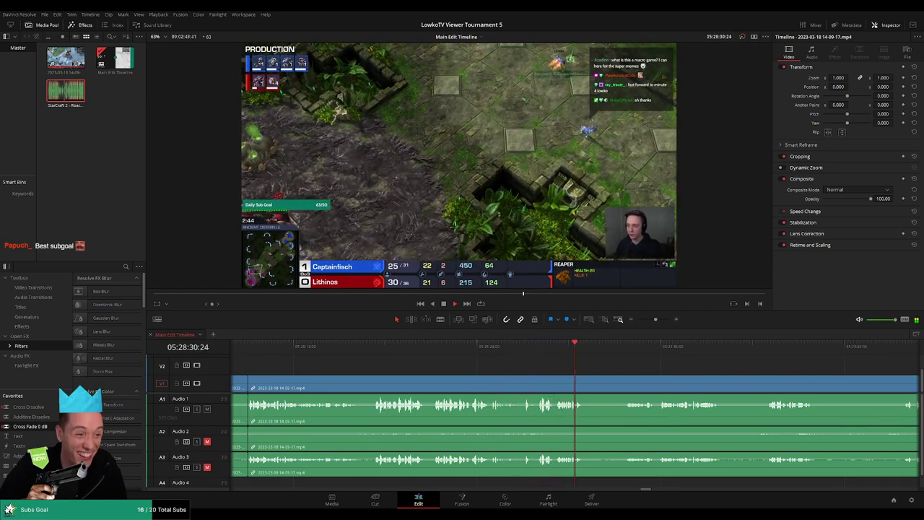
scroll(554, 369, right, 2)
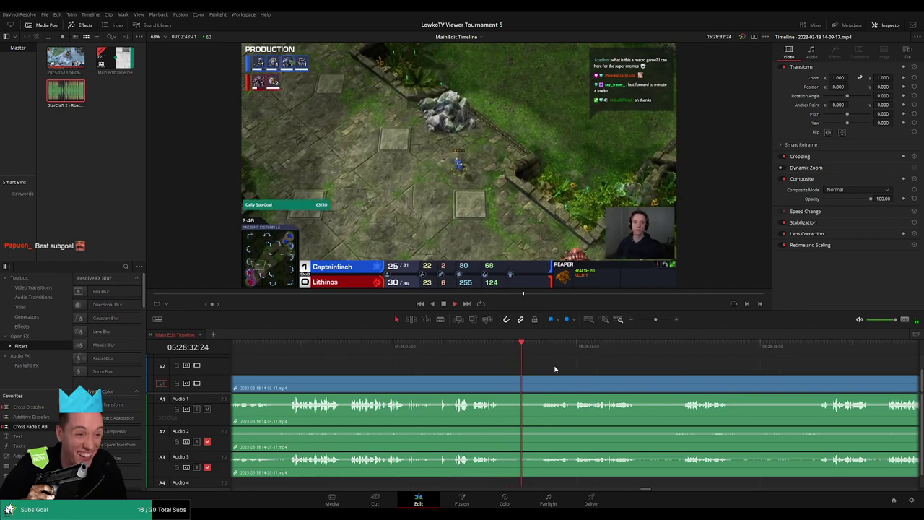
scroll(566, 369, right, 1)
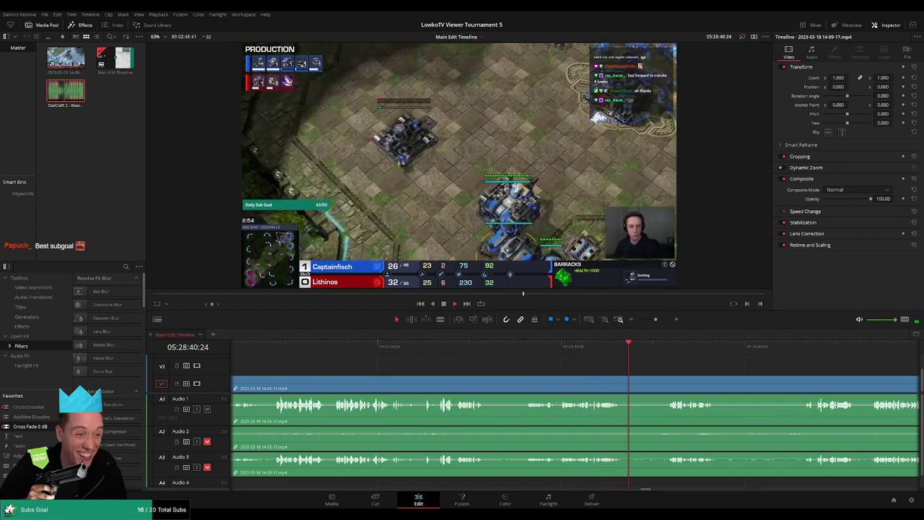
key(shift+Left)
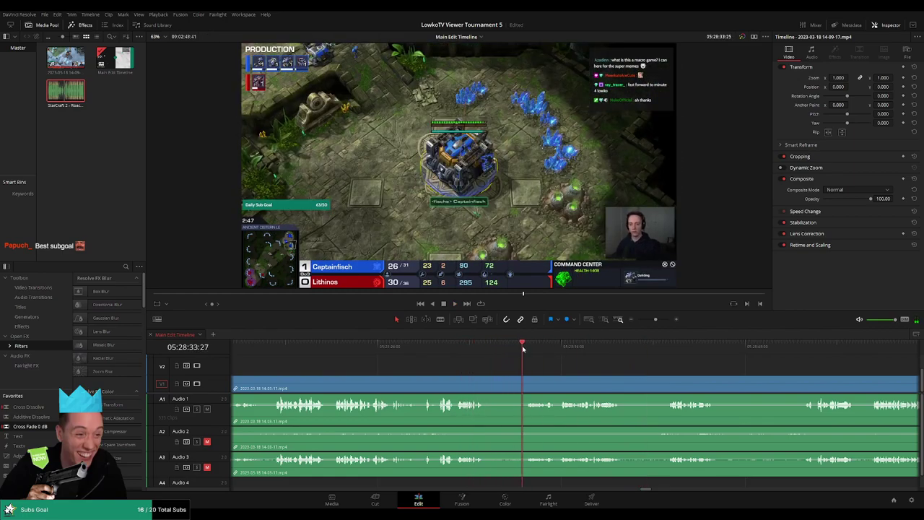
scroll(527, 376, right, 2)
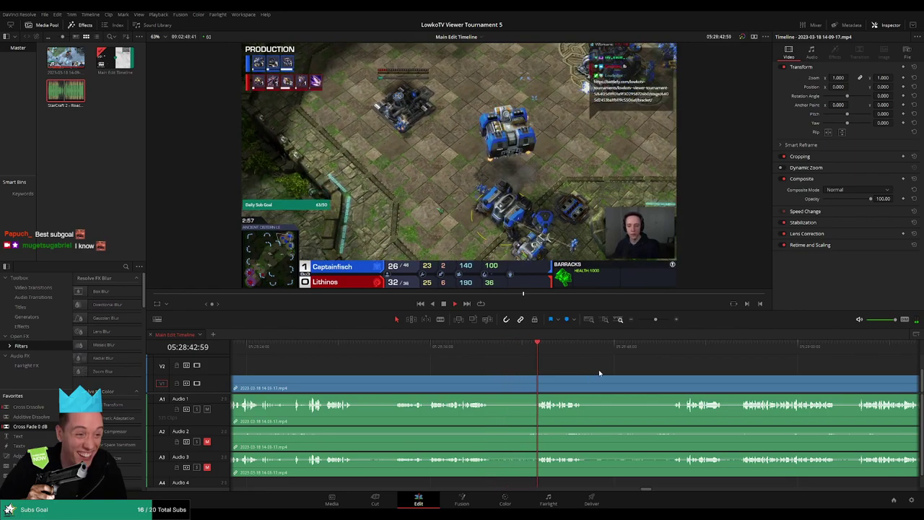
scroll(598, 370, right, 1)
click(413, 346)
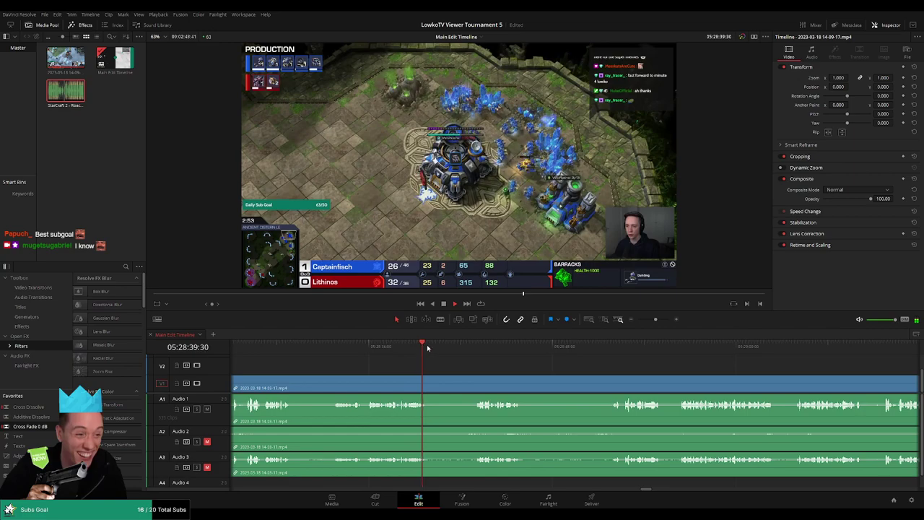
click(465, 346)
scroll(541, 363, right, 2)
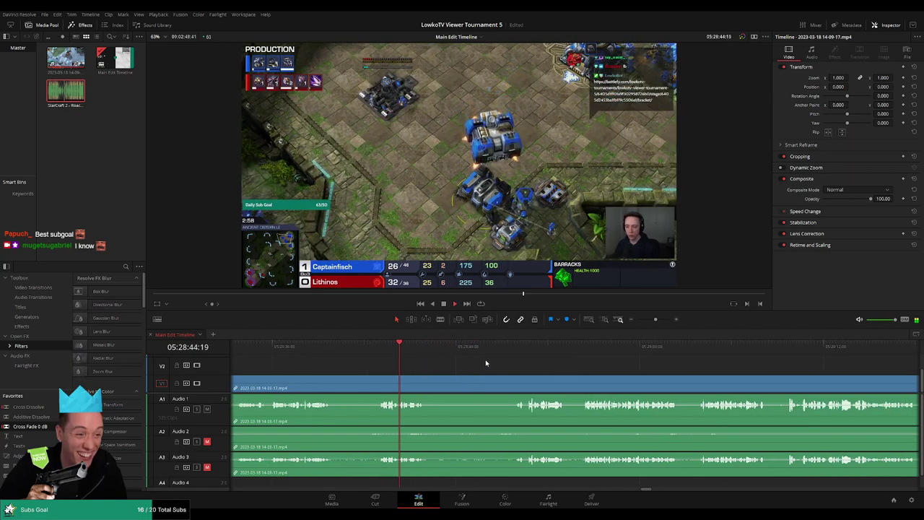
Step: Blade a cut across all tracks, then undo it
key(b)
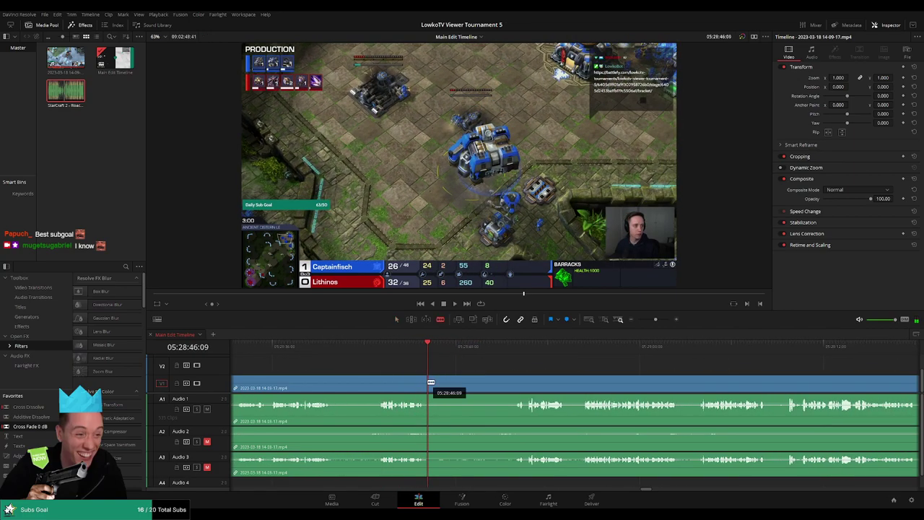
click(427, 387)
click(513, 347)
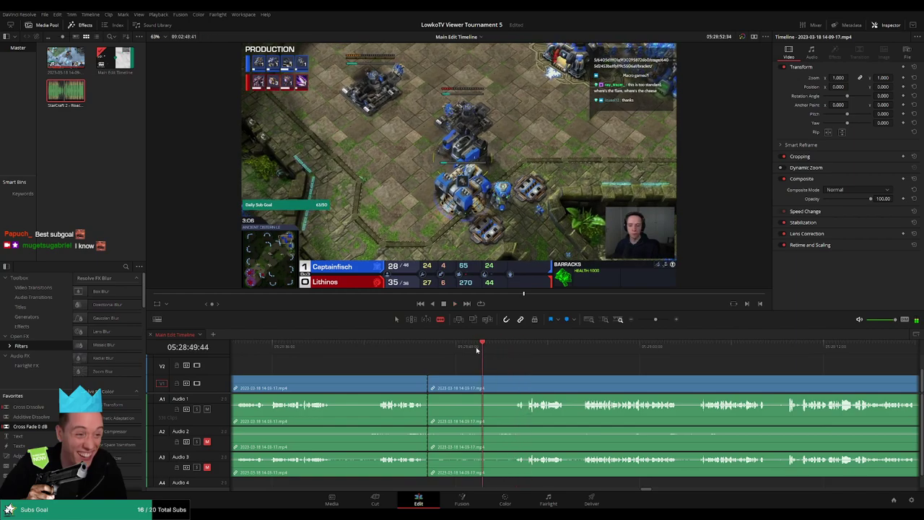
key(ctrl+z)
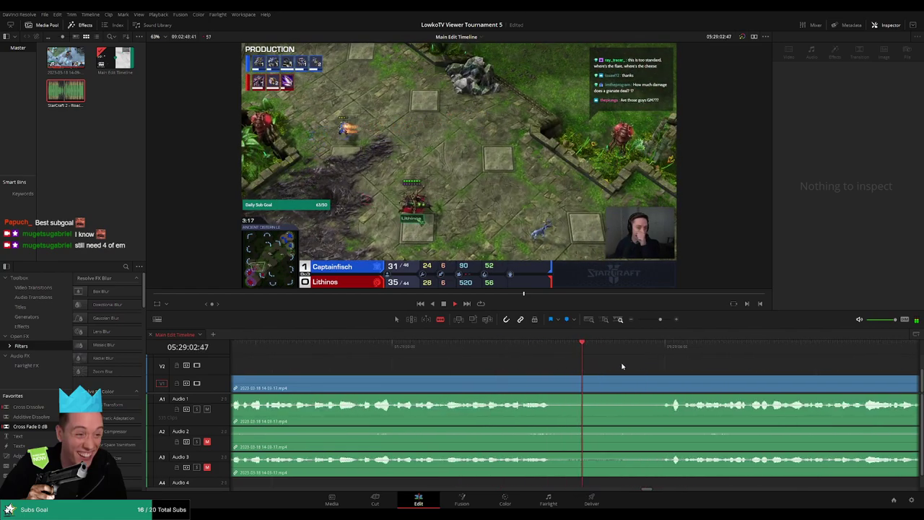
Step: Ripple trim the V1 clip's edge inward to drop the dead air and close the gap
drag(658, 320, 653, 322)
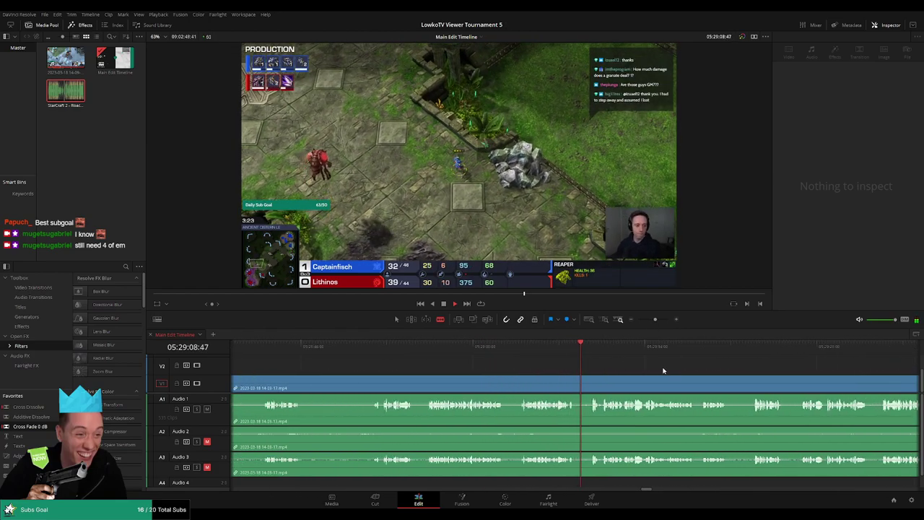
scroll(524, 368, up, 1)
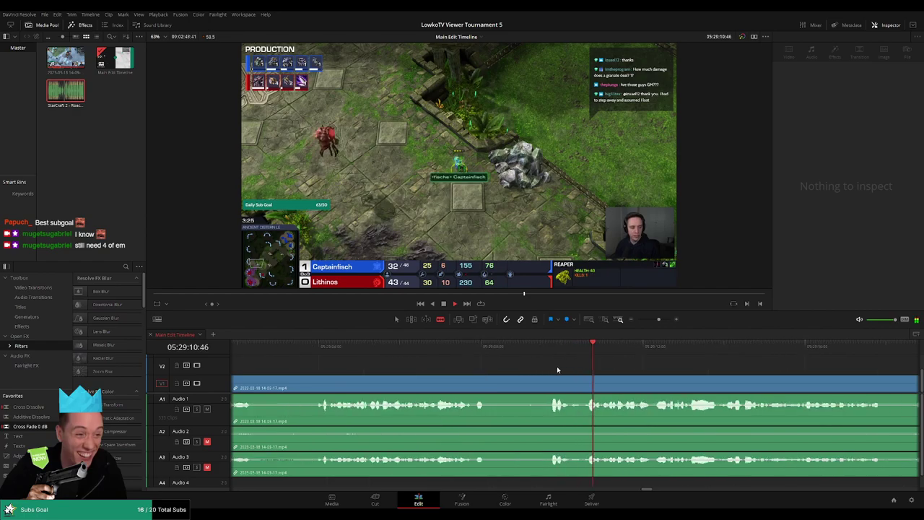
click(503, 379)
mouse_move(503, 379)
mouse_down()
mouse_move(450, 378)
mouse_move(517, 382)
mouse_up()
key(slash)
drag(659, 320, 654, 319)
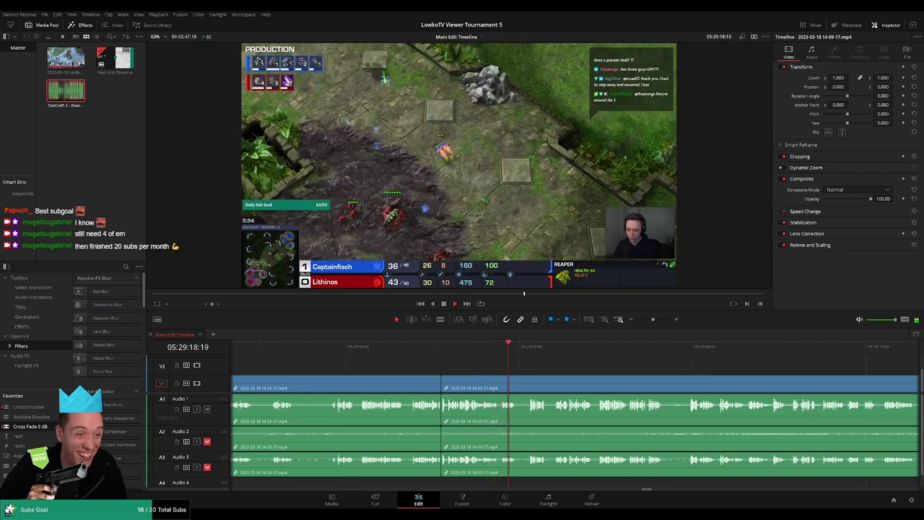
Step: Scroll through the timeline and move the playhead back to an earlier moment
scroll(556, 375, up, 1)
scroll(557, 374, down, 2)
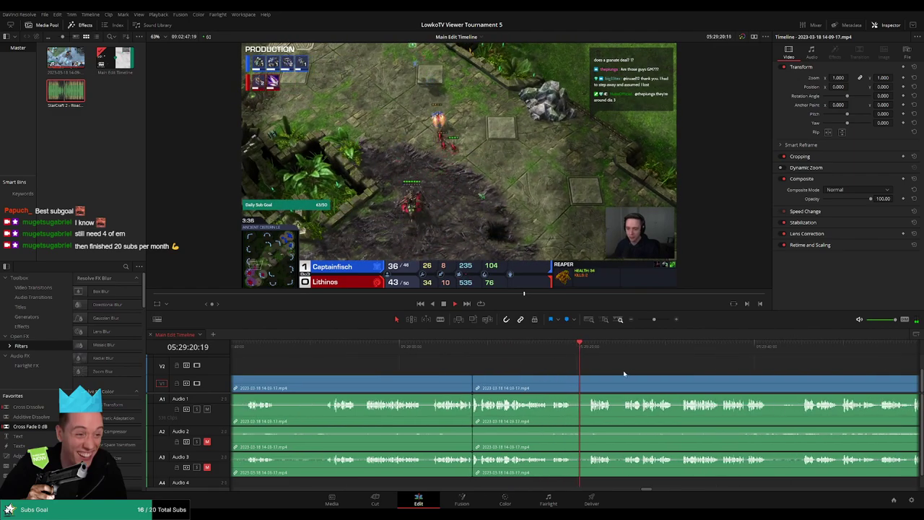
scroll(573, 371, up, 1)
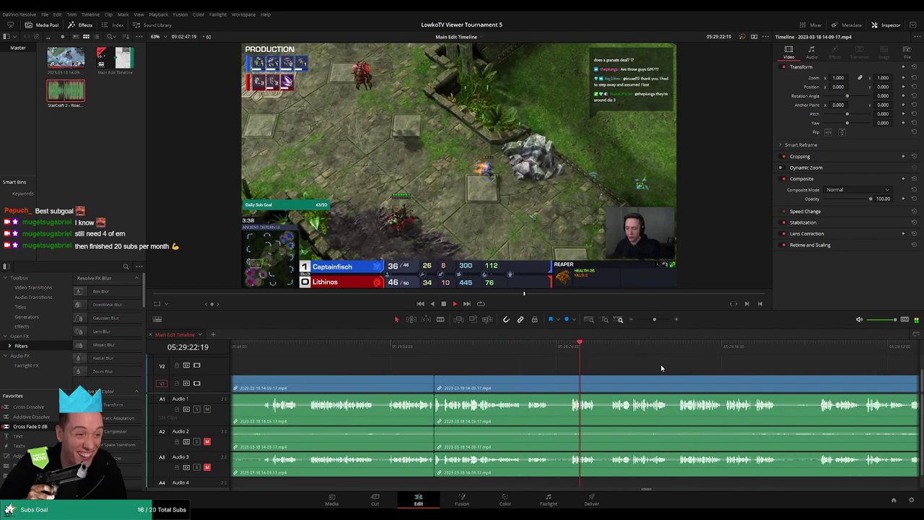
scroll(549, 368, down, 2)
scroll(474, 367, down, 2)
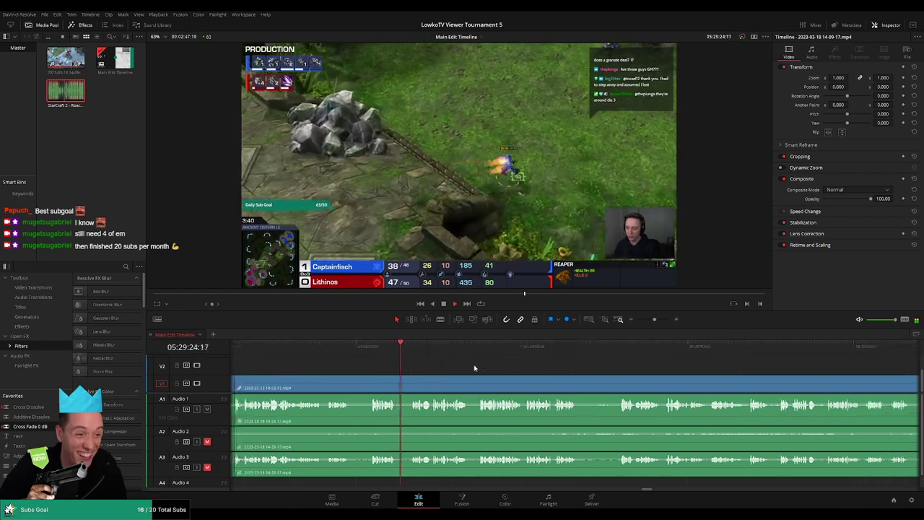
scroll(476, 367, down, 2)
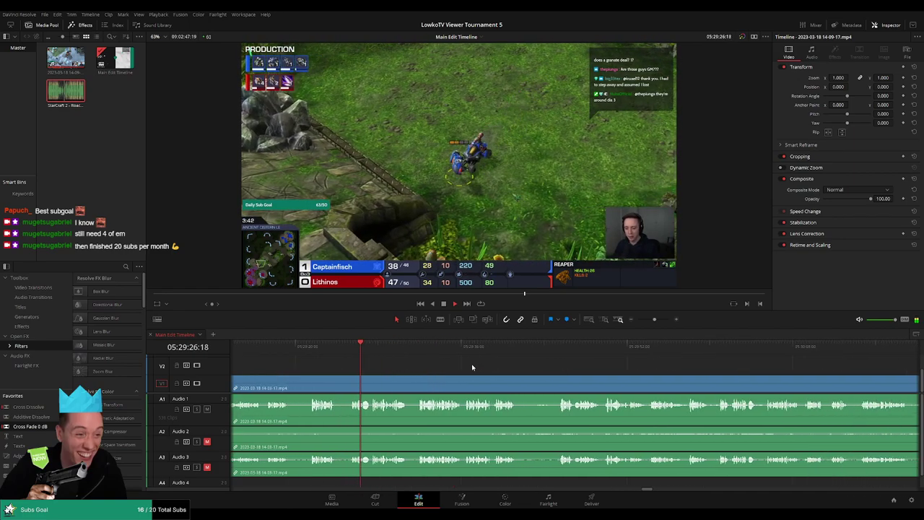
scroll(655, 320, up, 3)
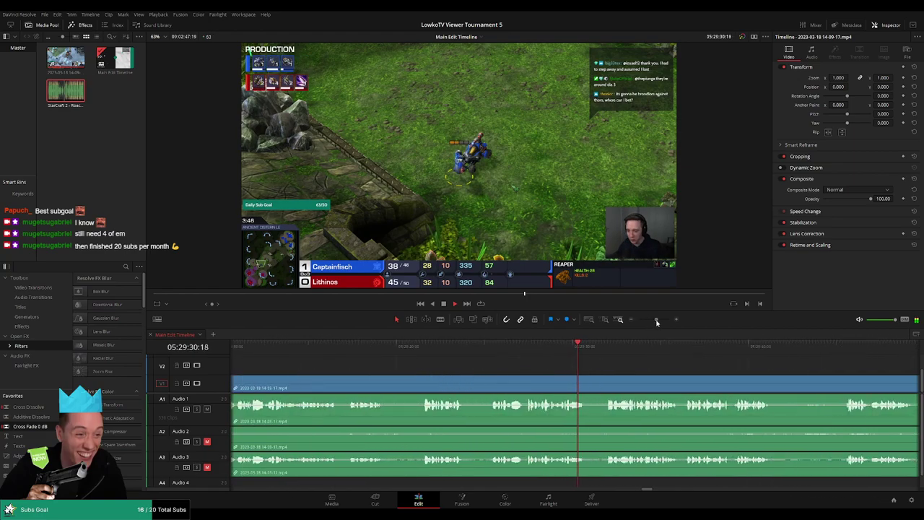
scroll(573, 365, down, 4)
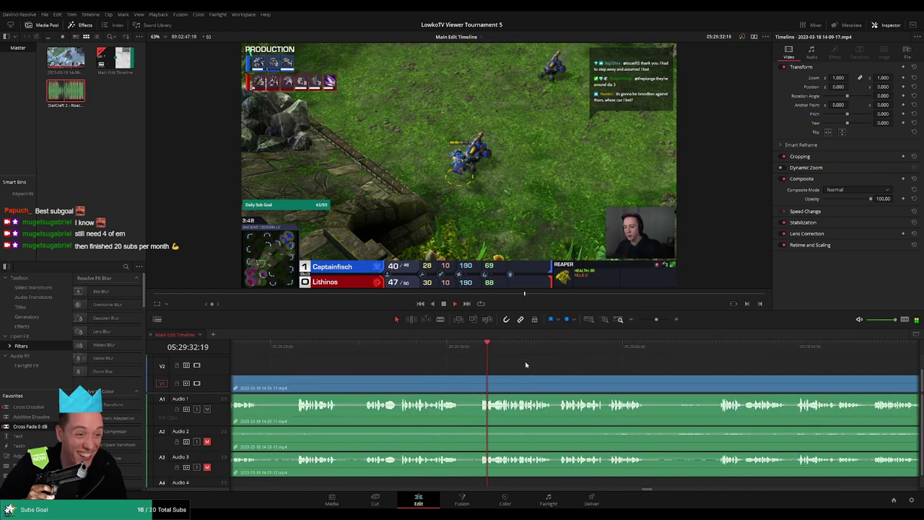
scroll(612, 370, down, 2)
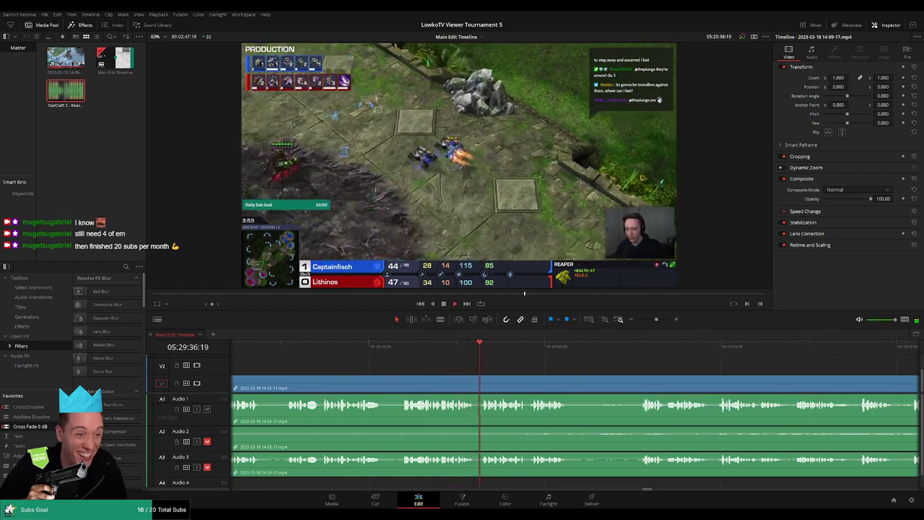
scroll(597, 365, down, 4)
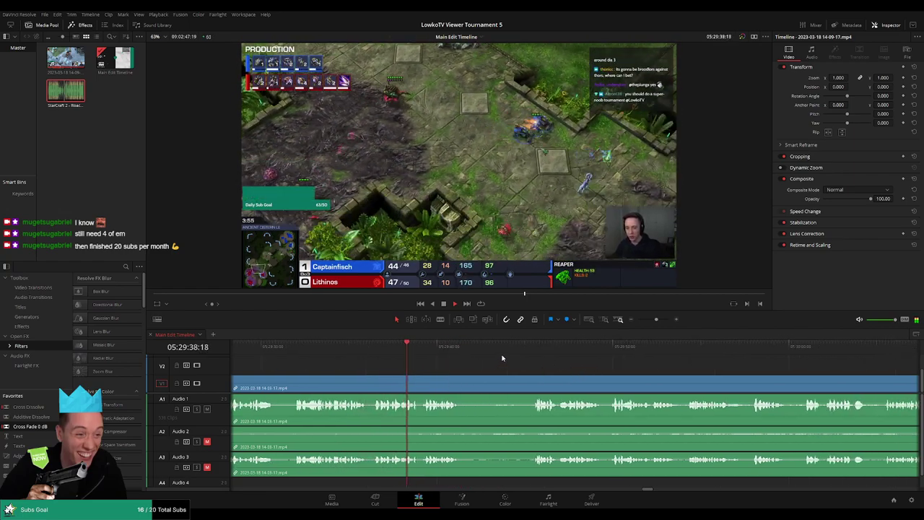
scroll(467, 359, down, 2)
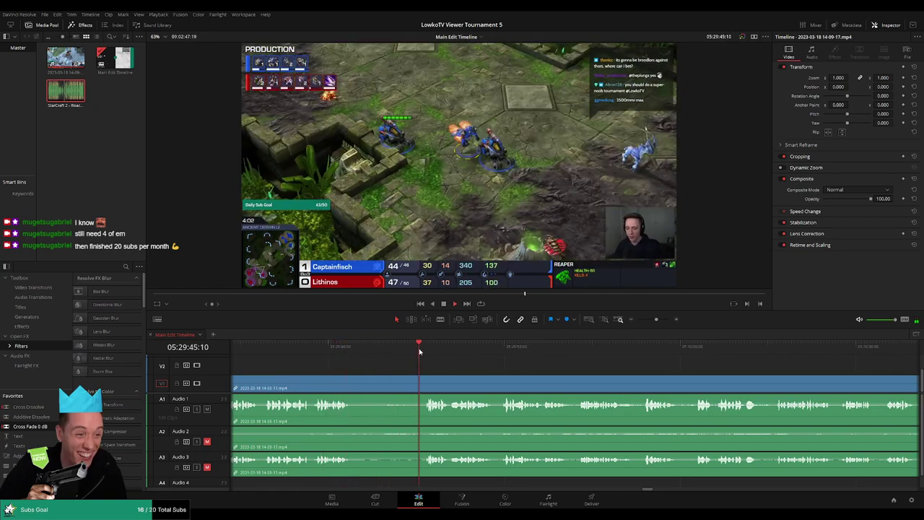
scroll(461, 361, right, 3)
scroll(505, 365, right, 2)
click(330, 349)
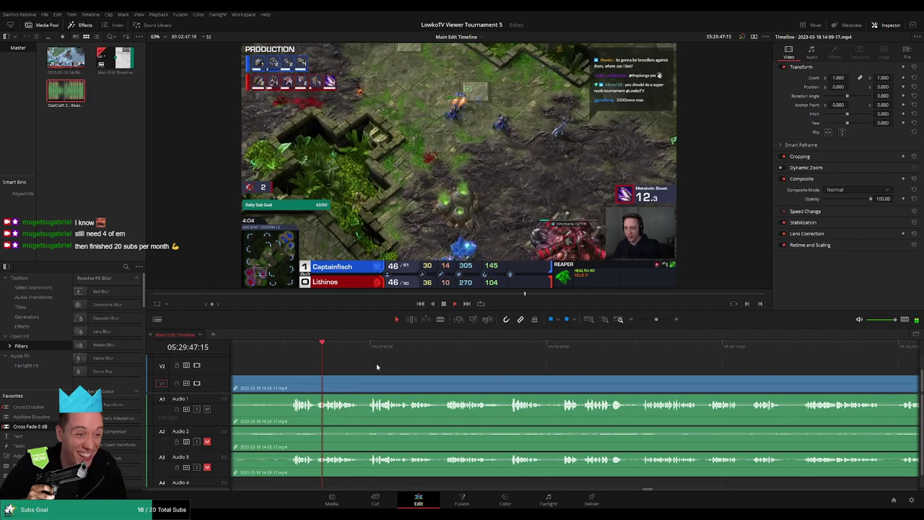
scroll(375, 367, up, 2)
Step: Cut all tracks just after 05:29:46, ripple delete the short piece, then undo it
click(496, 349)
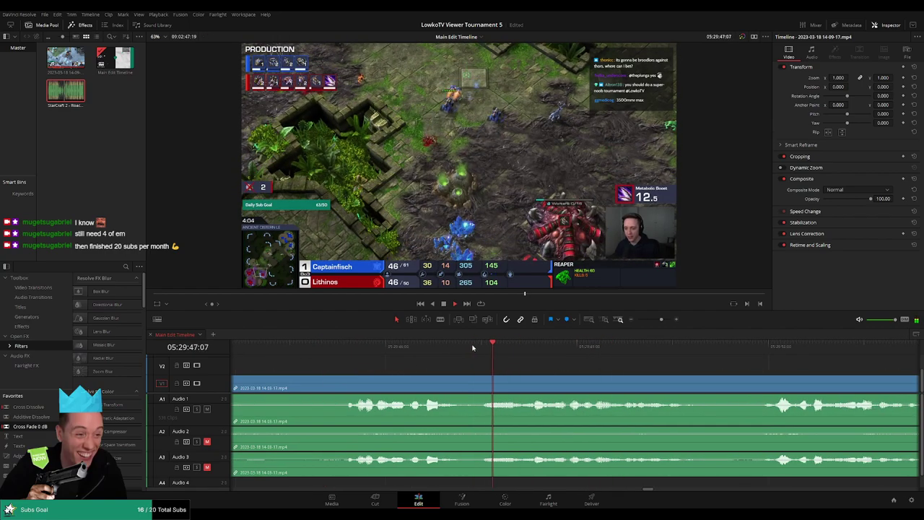
click(480, 390)
key(a)
click(504, 390)
key(Delete)
click(457, 345)
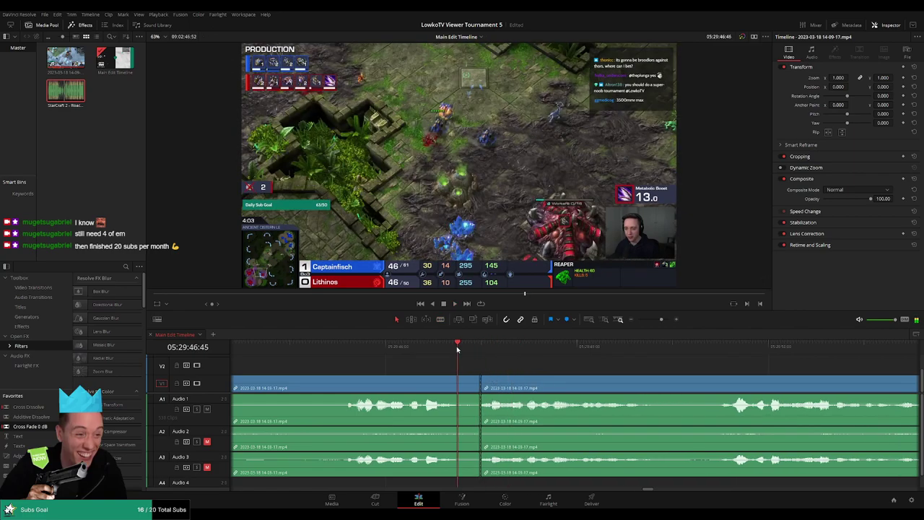
key(ctrl+z)
Step: Recut slightly earlier, ripple delete the short piece again and review the closed join
click(479, 351)
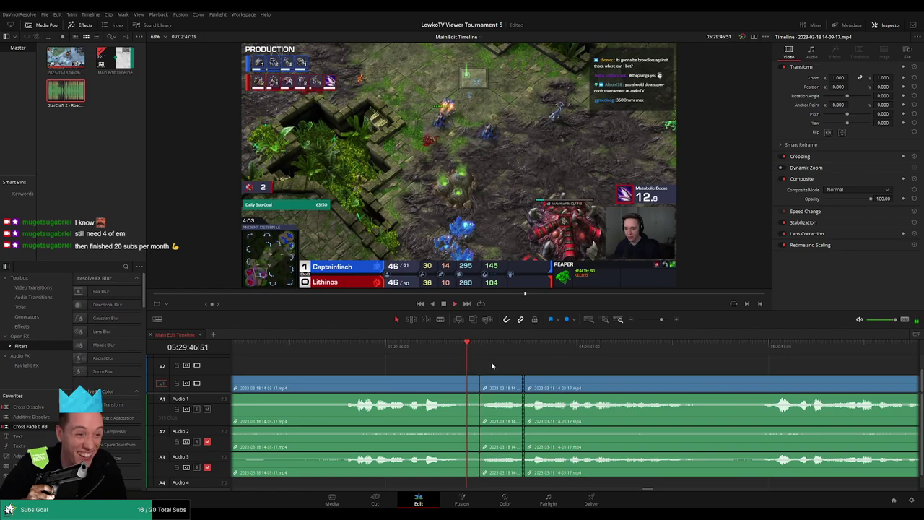
click(516, 364)
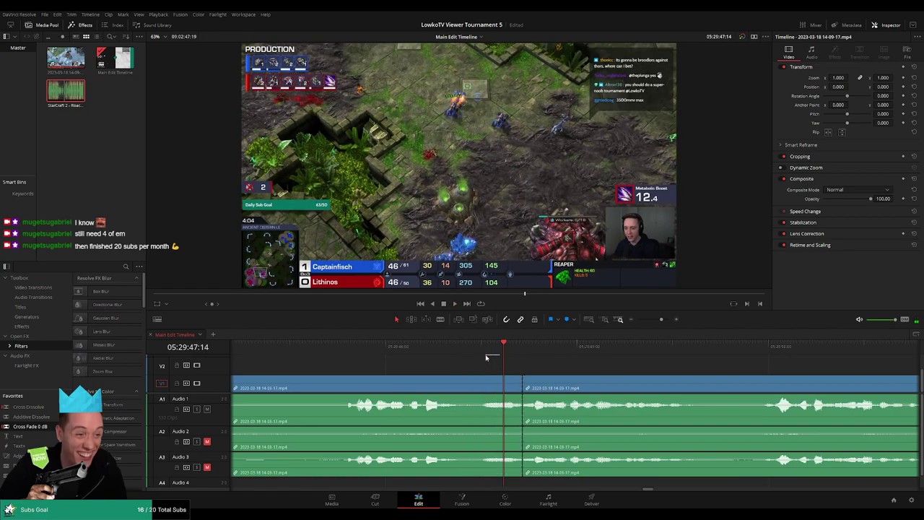
click(485, 351)
key(ctrl+b)
click(509, 385)
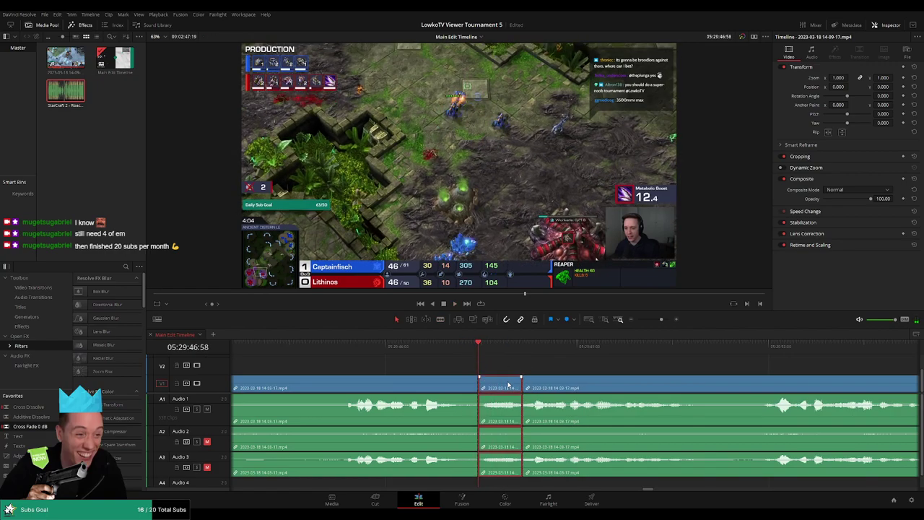
key(Delete)
key(space)
click(479, 347)
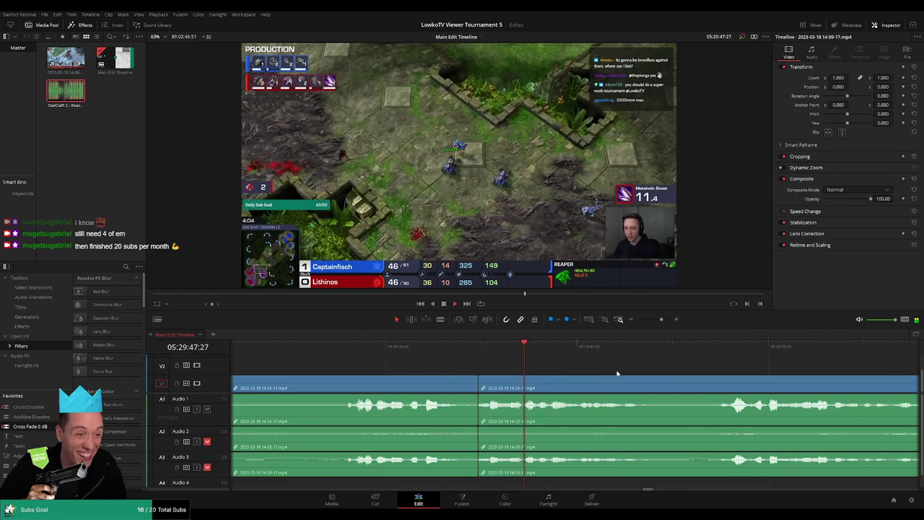
click(648, 320)
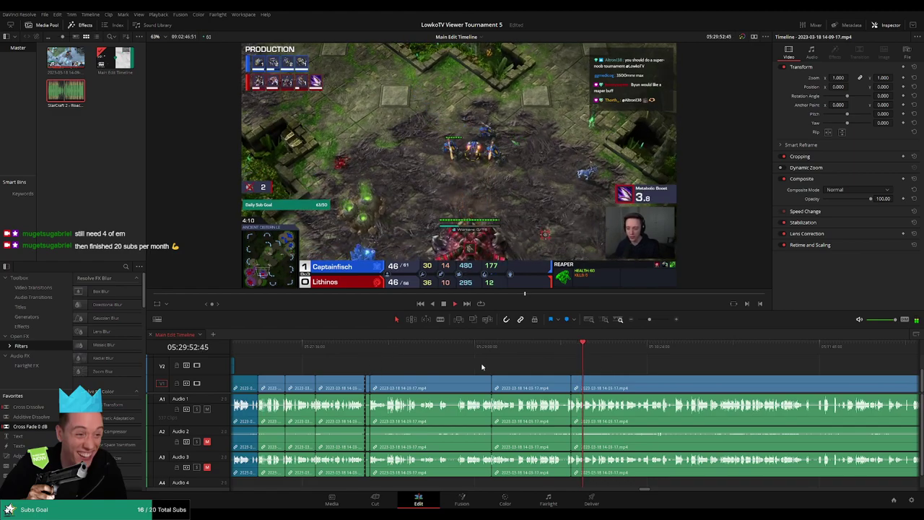
Step: Colour the cut clips across V1 and the audio tracks blue, then deselect and resume playback
key(space)
drag(271, 368, 556, 417)
click(507, 369)
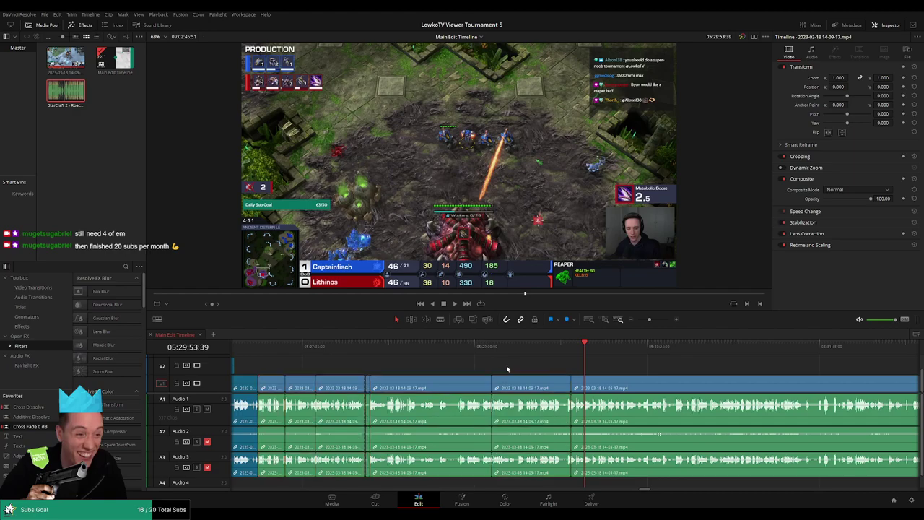
drag(292, 373, 542, 384)
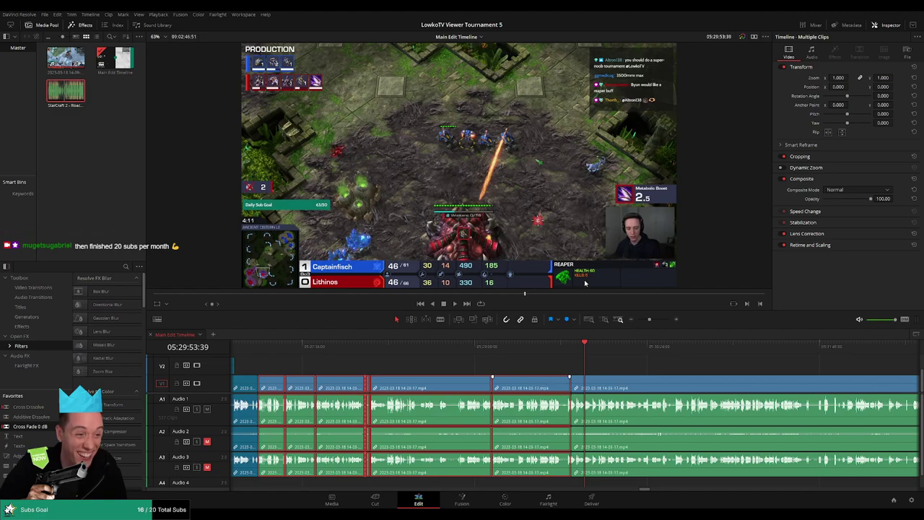
click(707, 354)
key(space)
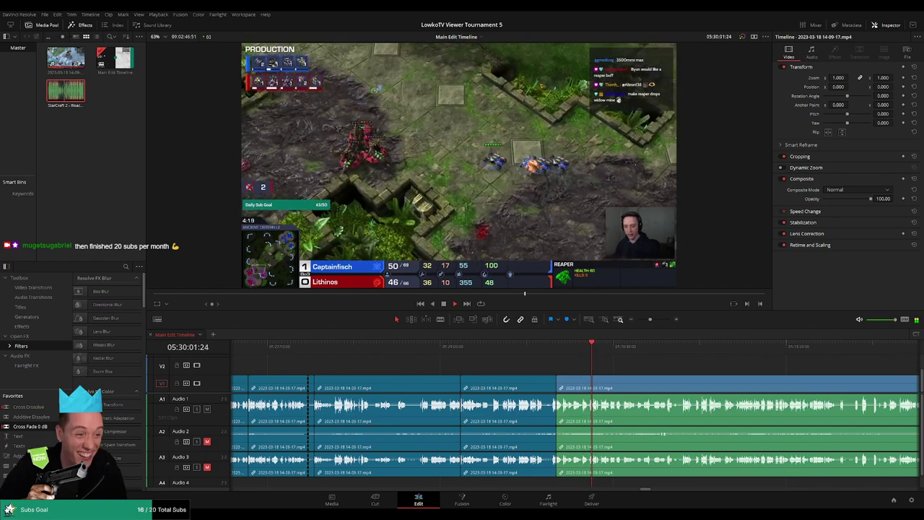
scroll(630, 362, up, 5)
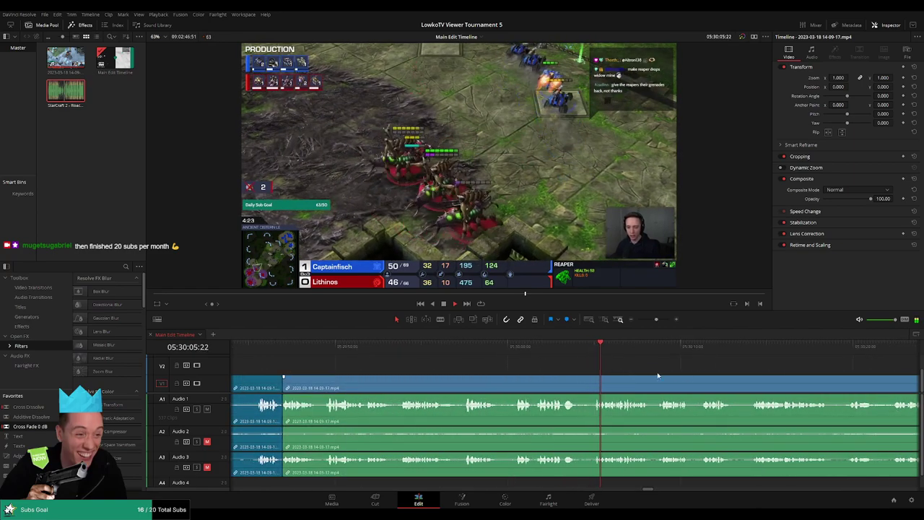
scroll(553, 365, right, 2)
drag(656, 319, 657, 320)
scroll(541, 369, right, 2)
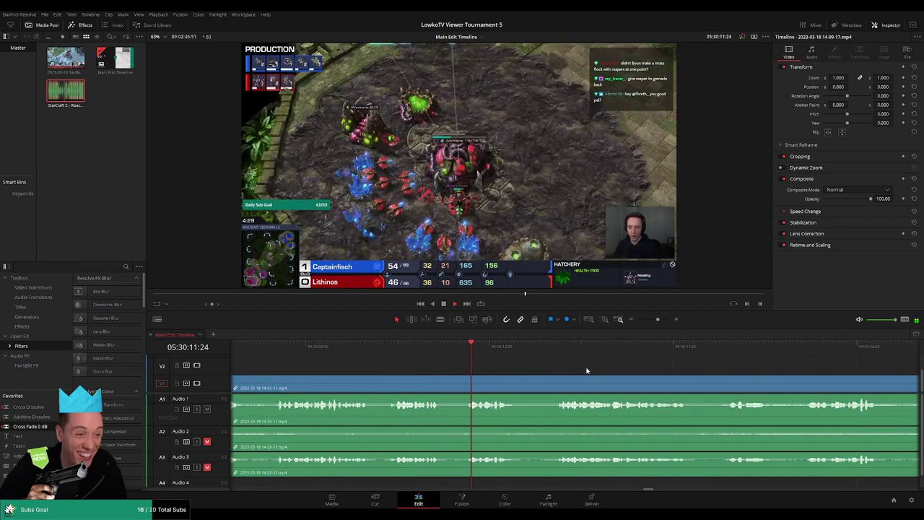
scroll(503, 365, right, 1)
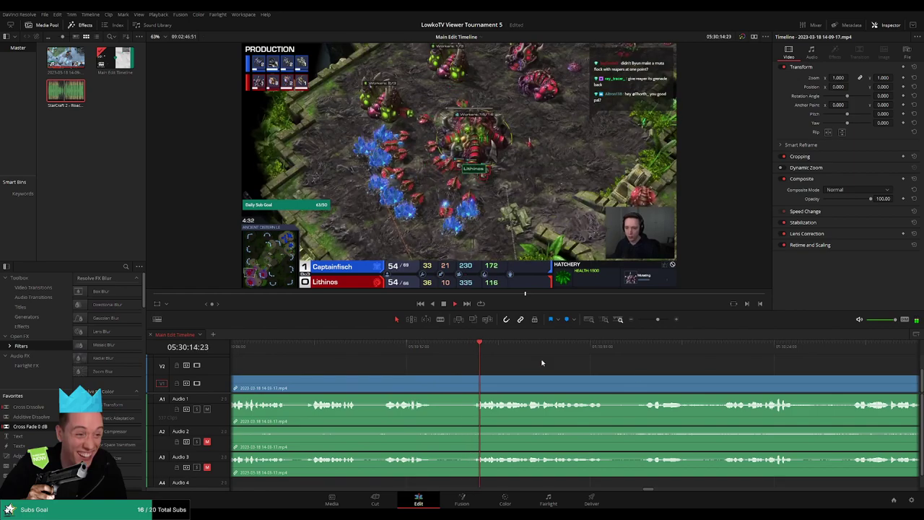
scroll(537, 364, right, 1)
scroll(570, 372, right, 1)
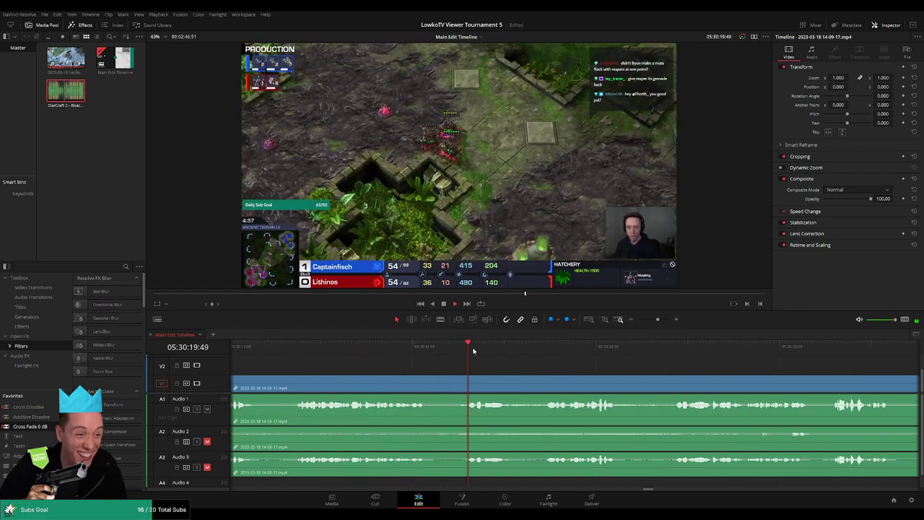
scroll(641, 374, right, 2)
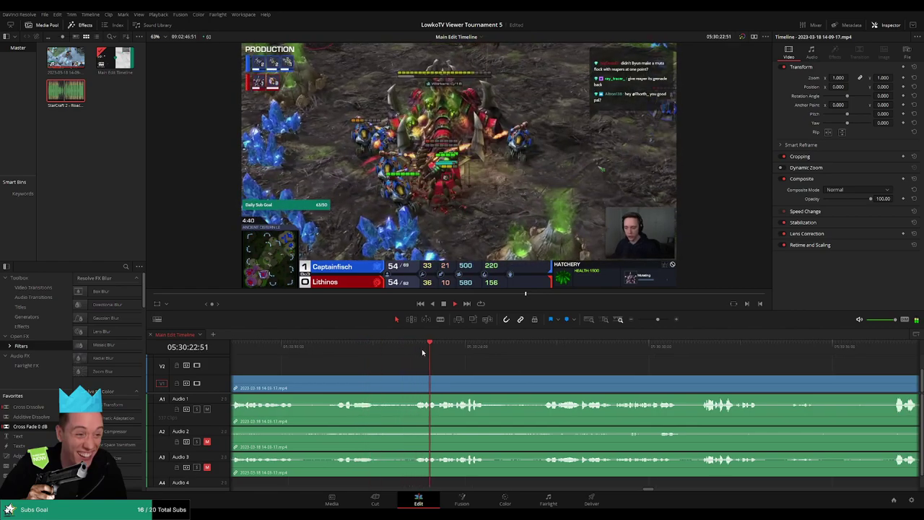
scroll(437, 363, right, 2)
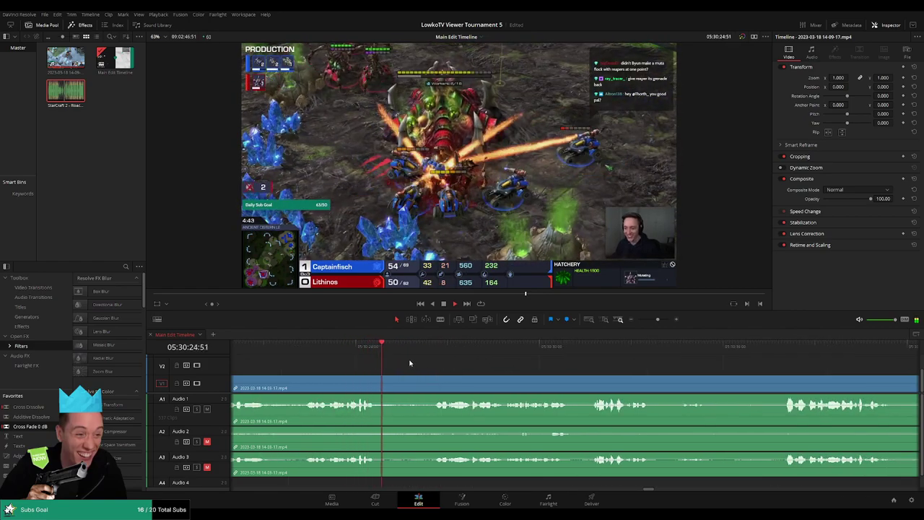
scroll(503, 365, right, 2)
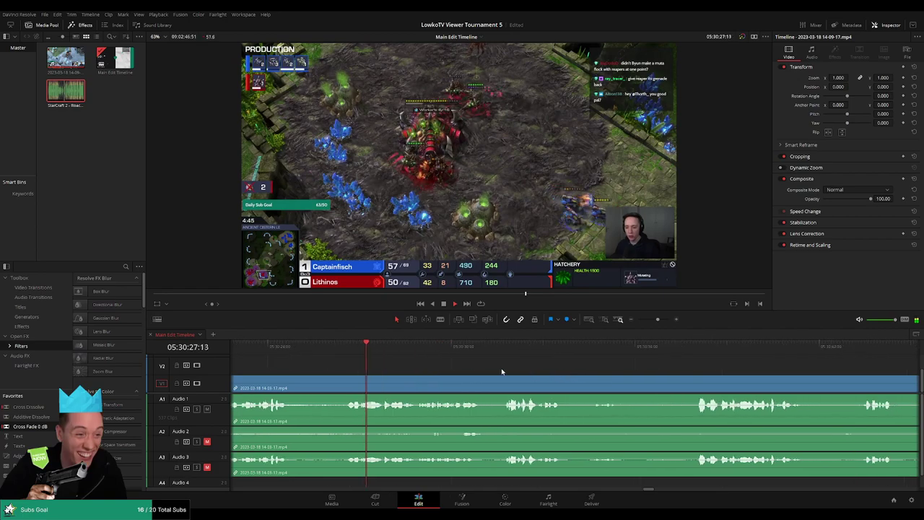
scroll(486, 369, right, 2)
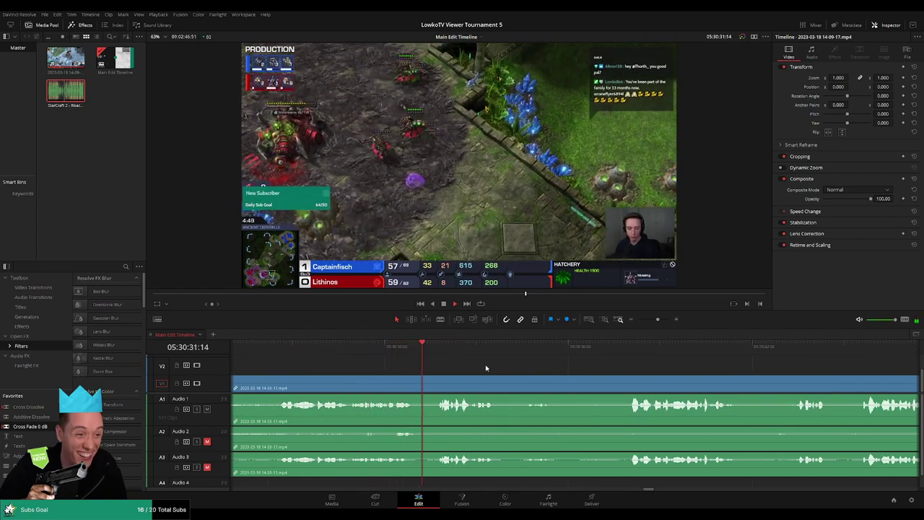
scroll(466, 369, right, 1)
scroll(463, 368, right, 1)
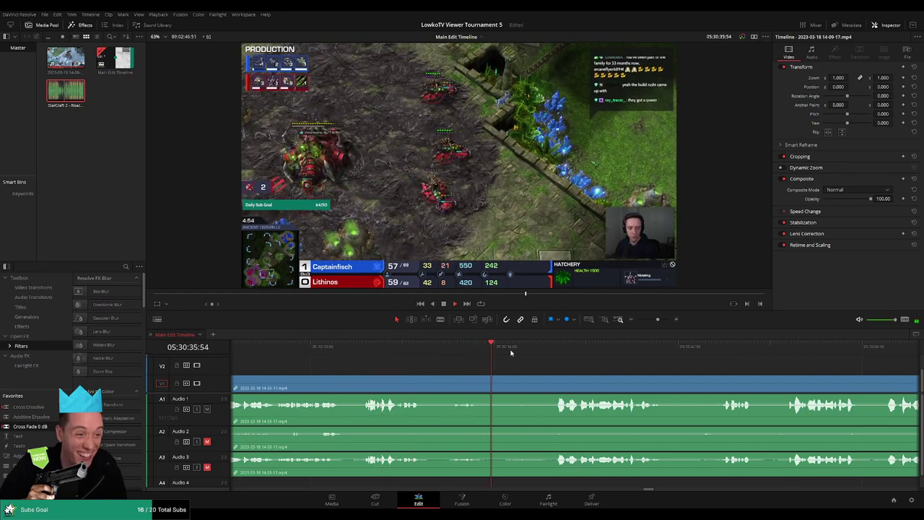
Step: Blade the stream clip where the dead air starts and ripple delete the unwanted stretch
key(b)
click(478, 382)
key(a)
click(516, 388)
key(Delete)
click(464, 348)
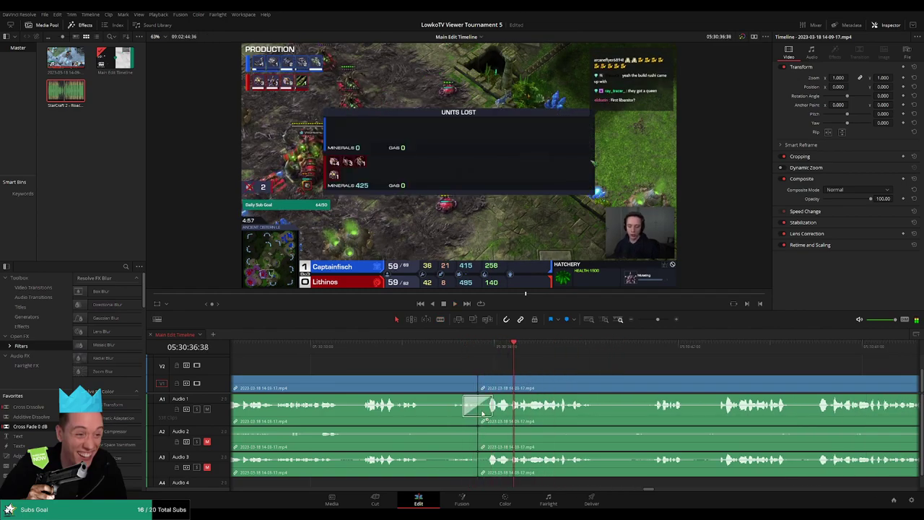
scroll(455, 438, left, 2)
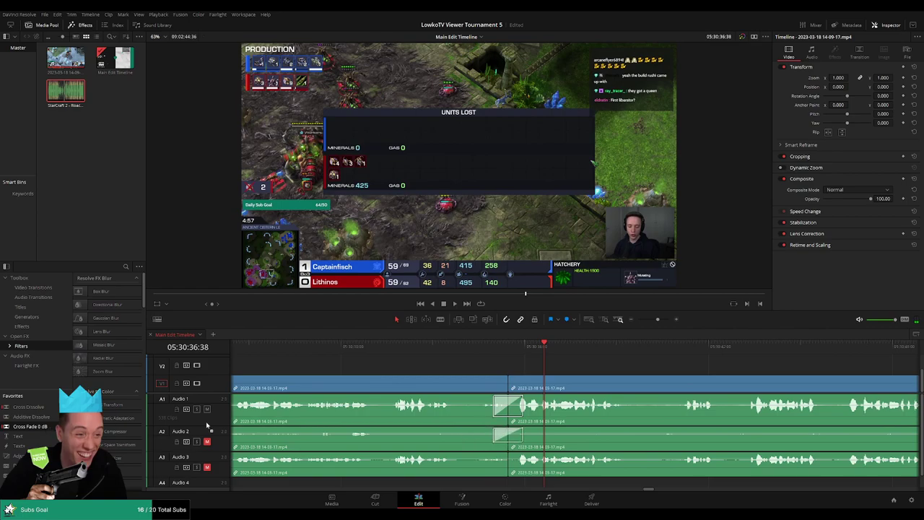
scroll(497, 456, left, 2)
scroll(515, 361, right, 8)
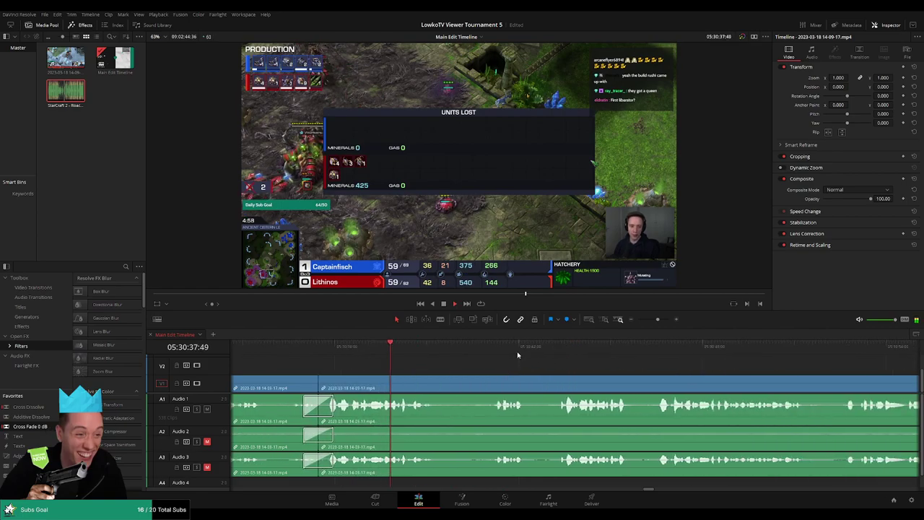
Step: Split the clip again at a later playhead position and replay around the new cut
click(518, 347)
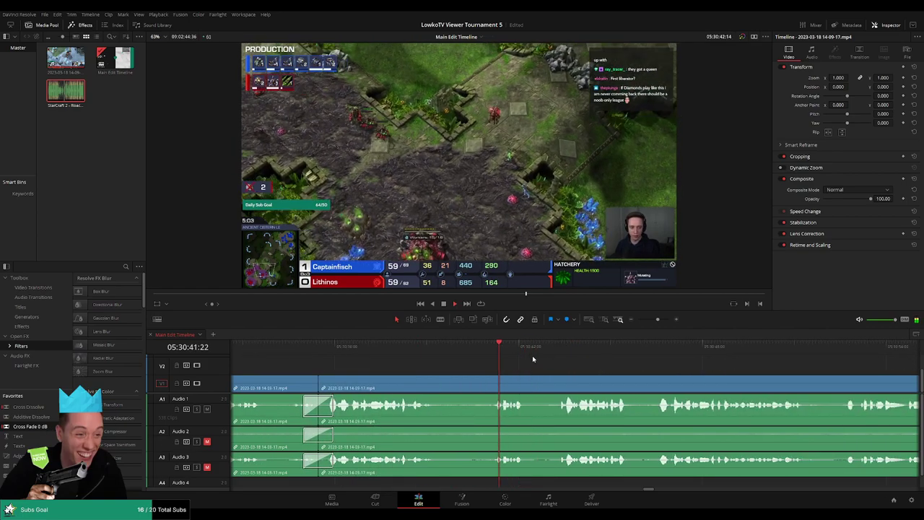
click(481, 375)
key(ctrl+b)
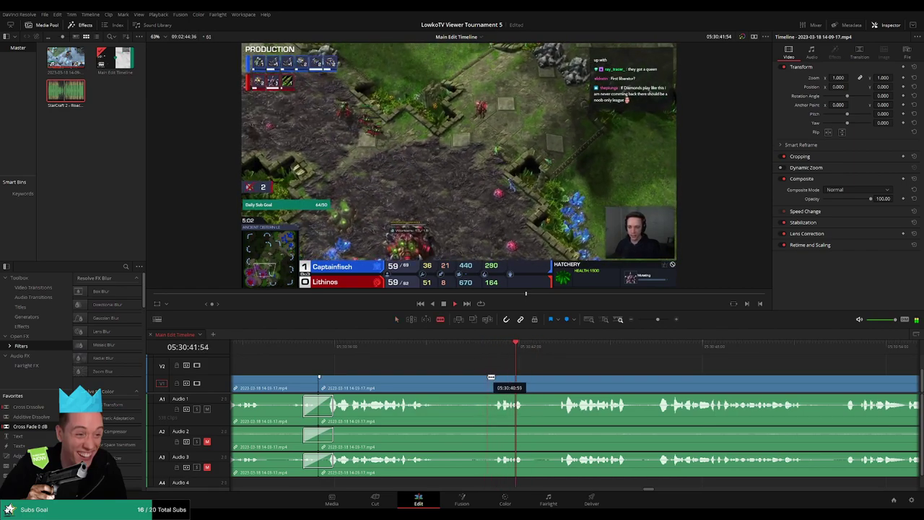
click(474, 371)
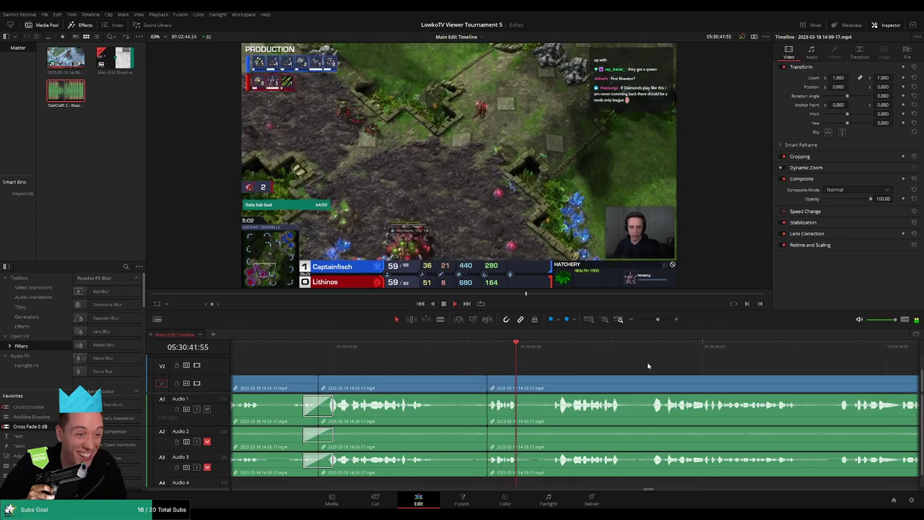
scroll(483, 363, right, 3)
scroll(490, 365, right, 2)
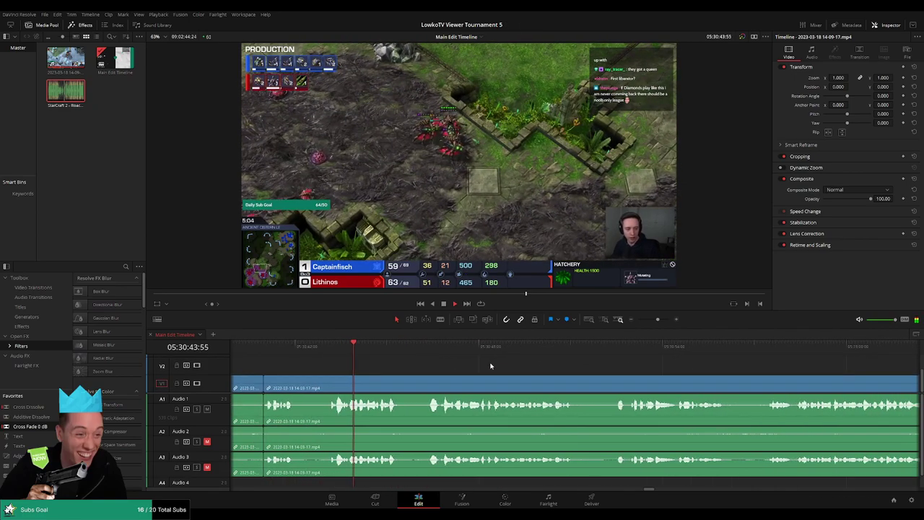
click(429, 350)
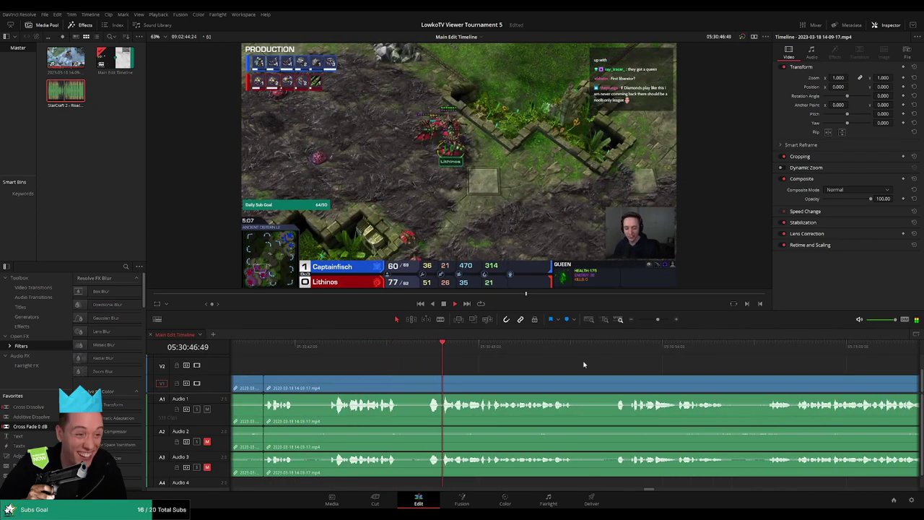
scroll(654, 368, right, 2)
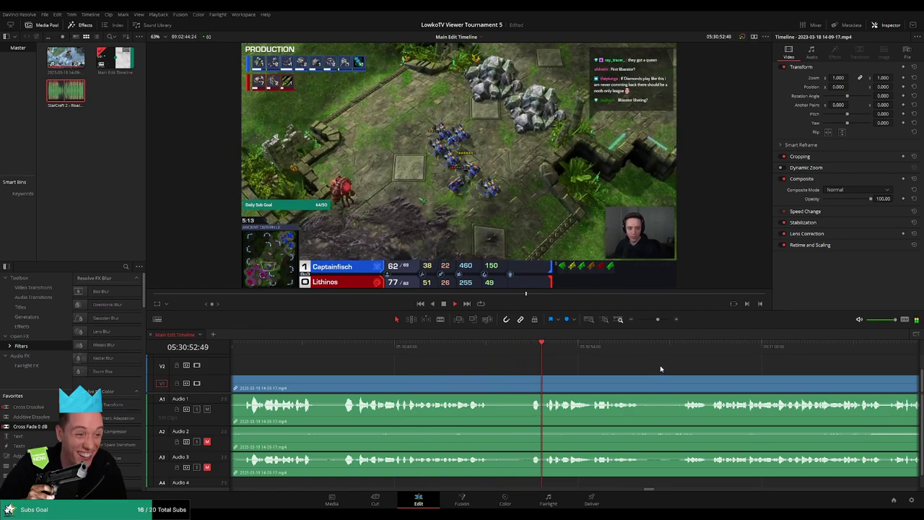
scroll(687, 374, right, 3)
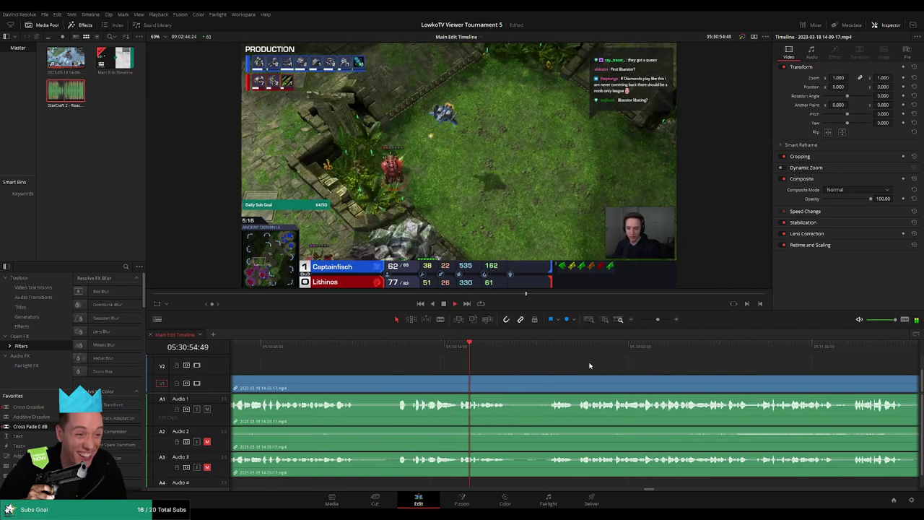
Step: Watch through the match while scrolling the timeline along with playback
scroll(549, 365, right, 2)
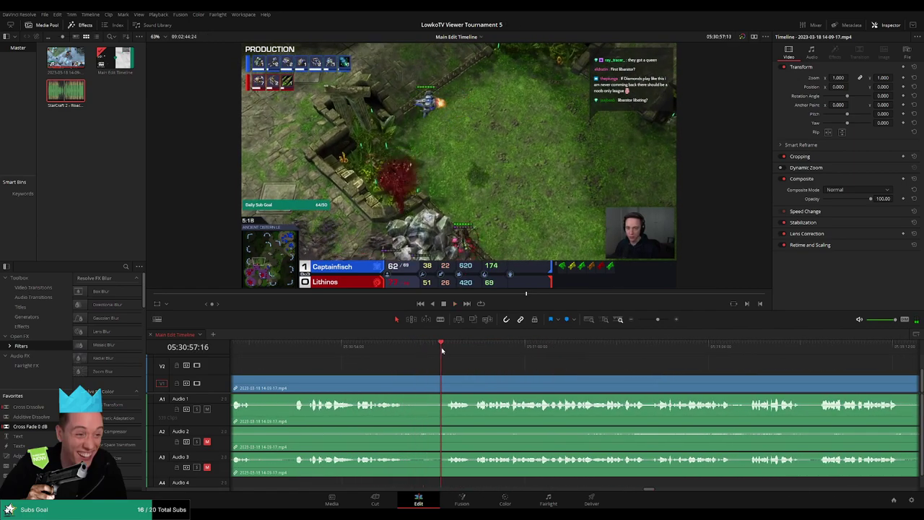
scroll(585, 364, right, 2)
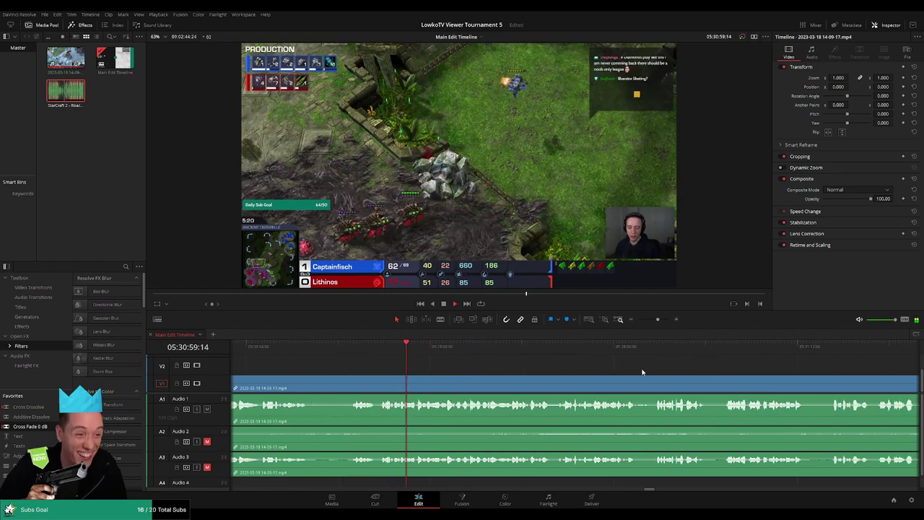
scroll(549, 365, right, 2)
scroll(657, 325, down, 3)
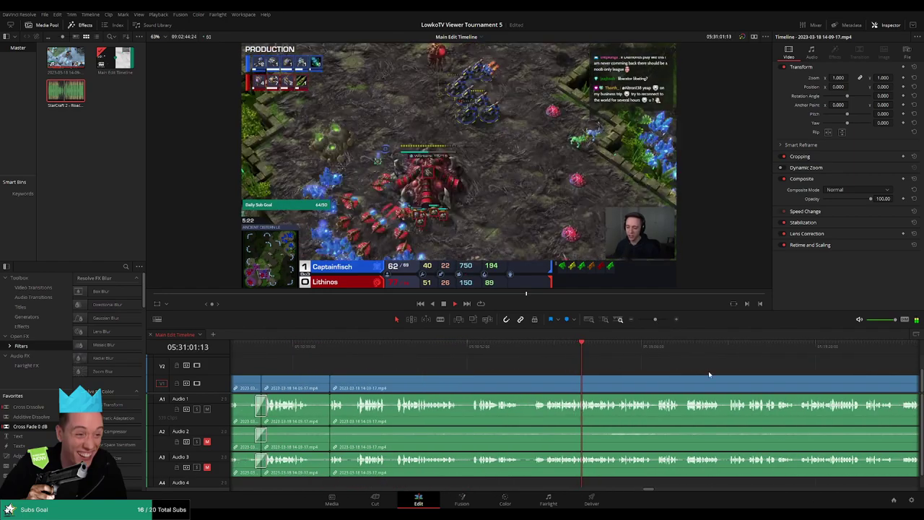
scroll(639, 328, up, 3)
scroll(531, 369, right, 1)
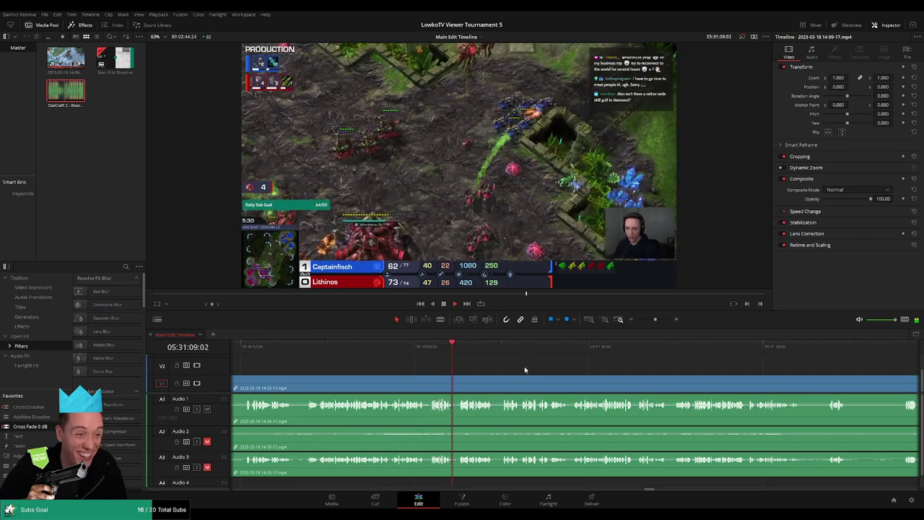
scroll(508, 370, right, 1)
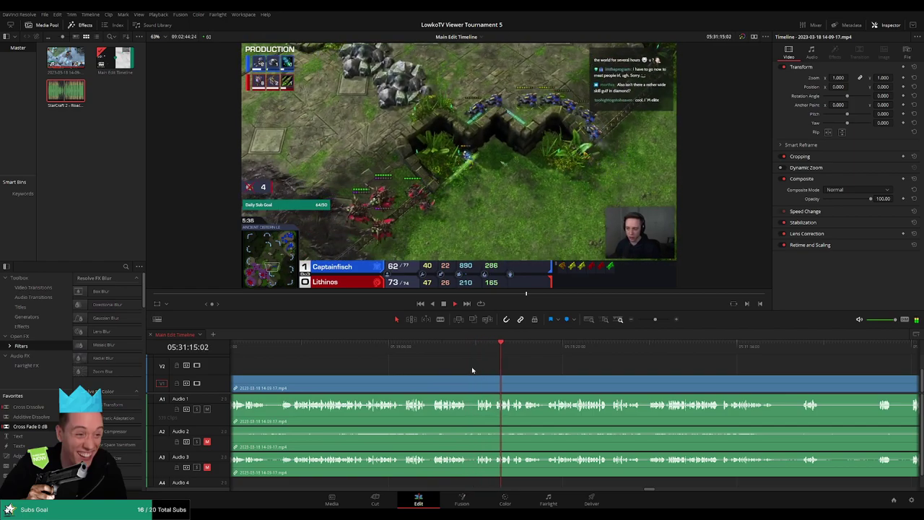
scroll(468, 371, right, 2)
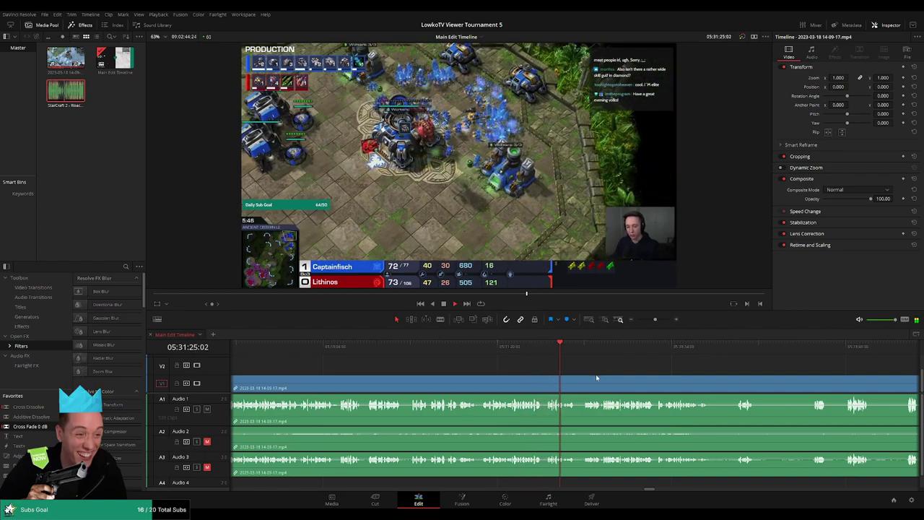
scroll(577, 375, right, 3)
scroll(526, 369, right, 1)
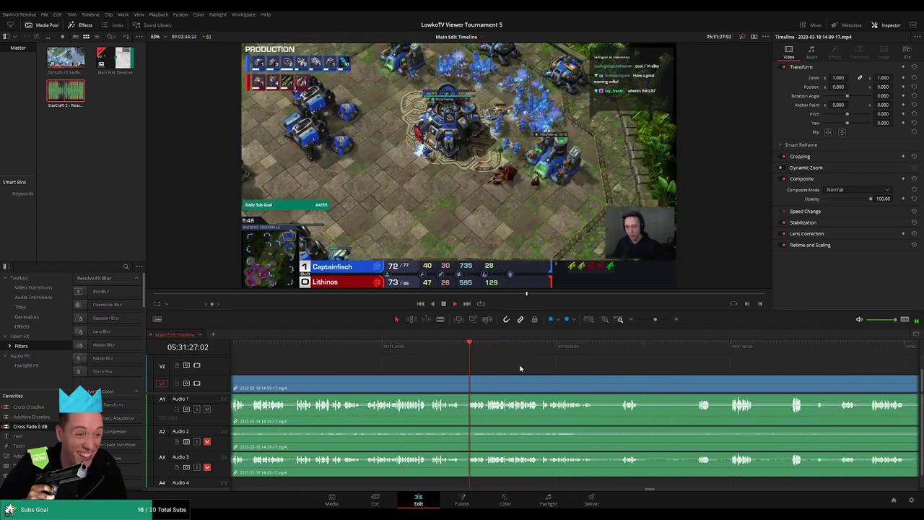
scroll(570, 367, right, 2)
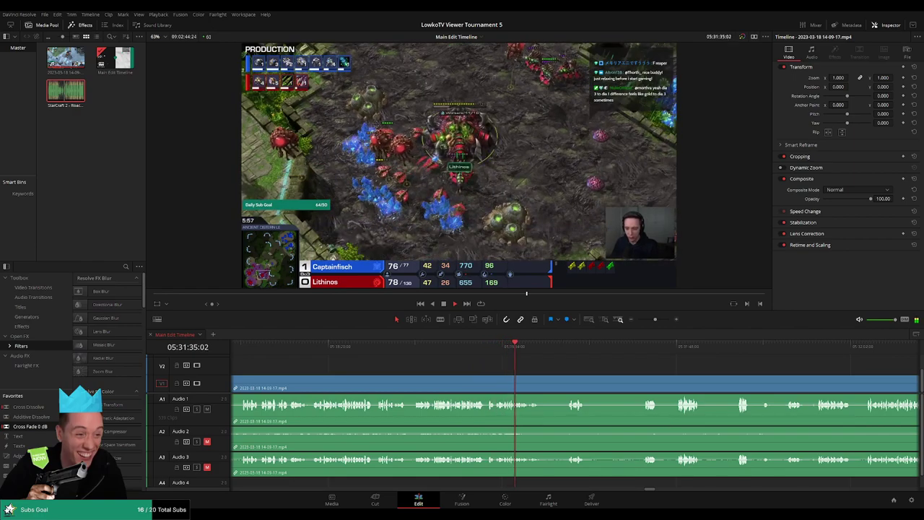
scroll(473, 359, right, 4)
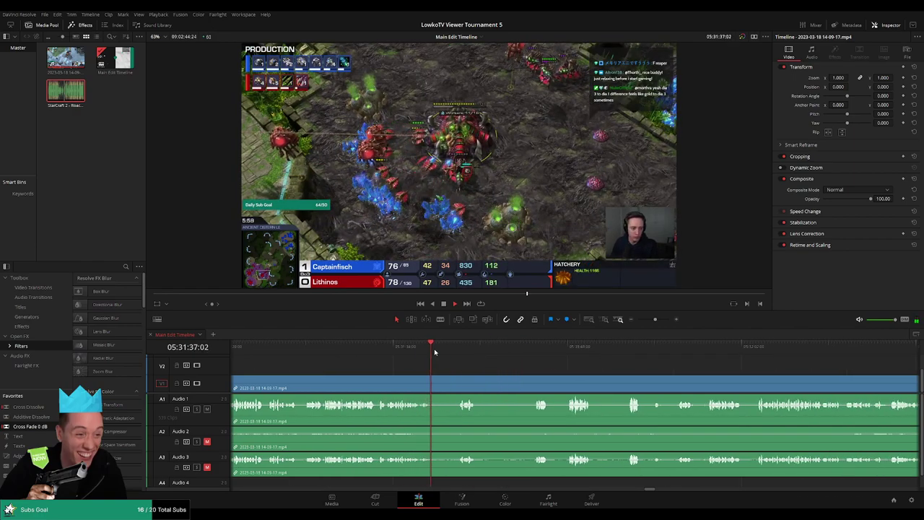
Step: Rewatch a moment and split the stream clip at 05:31:59:04
click(453, 352)
scroll(498, 365, right, 2)
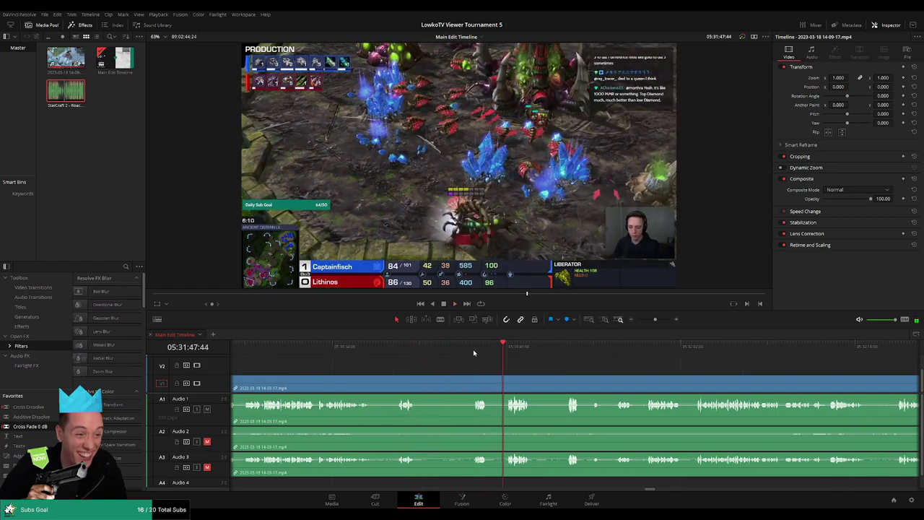
click(474, 352)
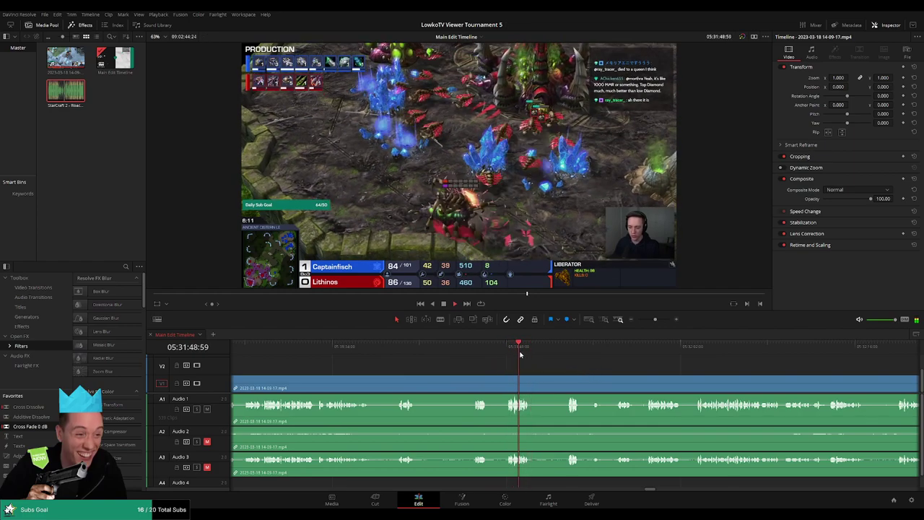
scroll(501, 365, right, 3)
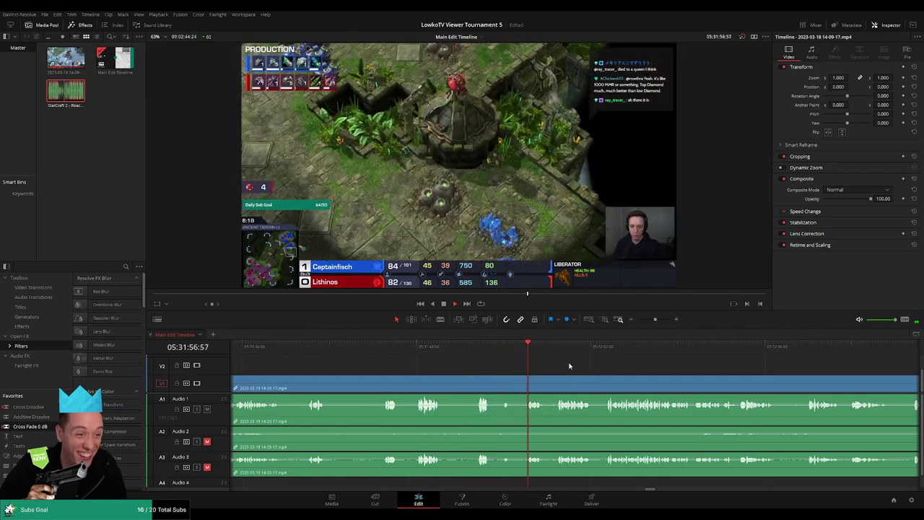
scroll(494, 359, right, 3)
key(ctrl+b)
scroll(512, 366, up, 3)
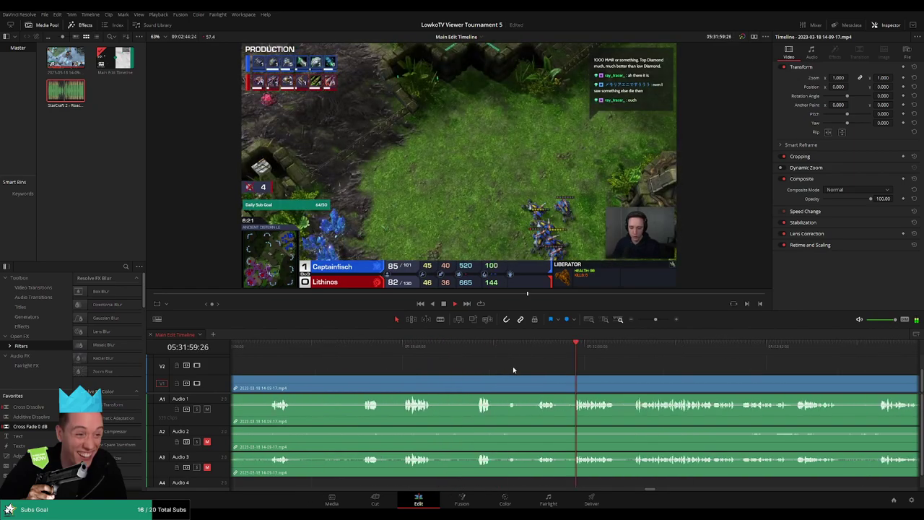
Step: Trim a few frames off the new edit point and zoom the timeline to show the earlier cut
drag(534, 378, 537, 384)
scroll(683, 378, down, 3)
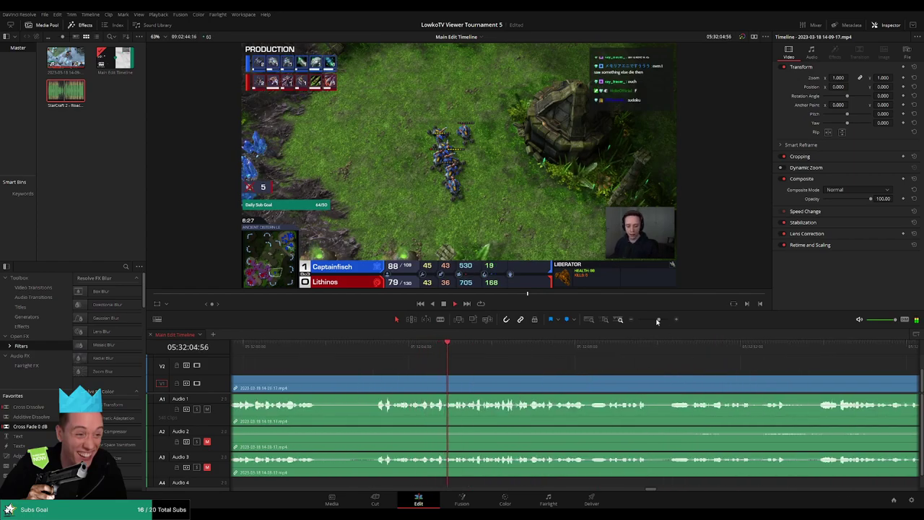
drag(656, 320, 660, 320)
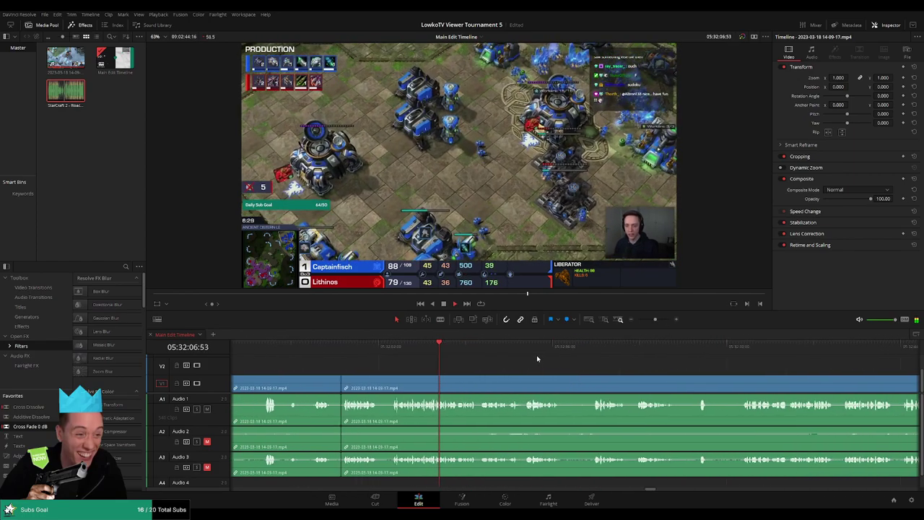
scroll(538, 358, down, 1)
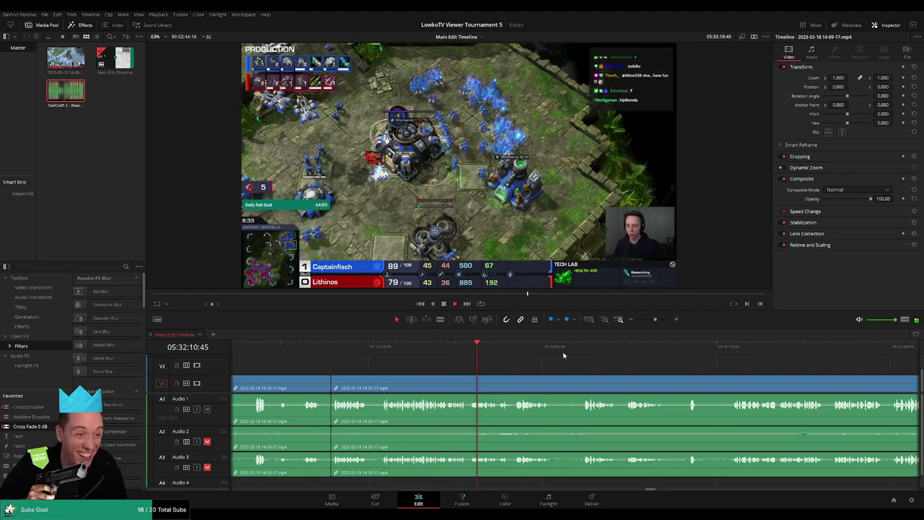
scroll(503, 356, down, 2)
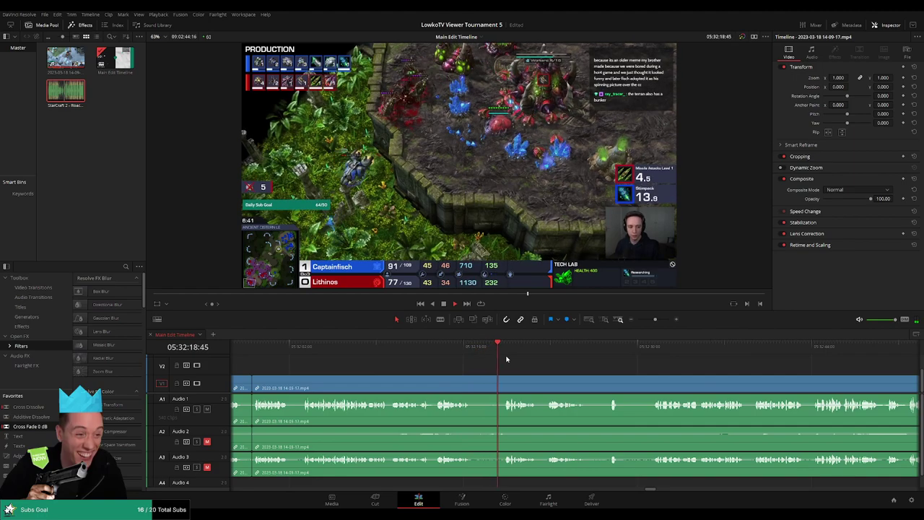
Step: Jump ahead to around 05:32:22 and keep reviewing the match
click(550, 347)
scroll(573, 357, right, 3)
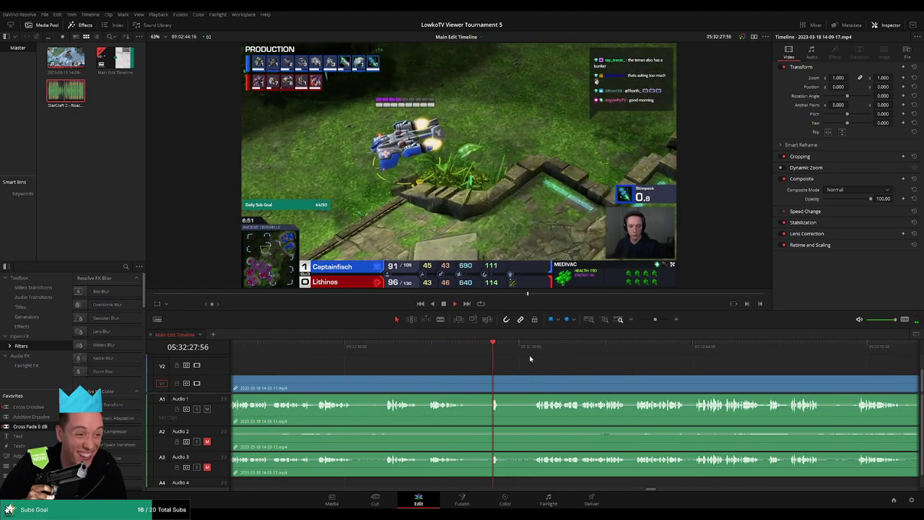
scroll(526, 365, right, 3)
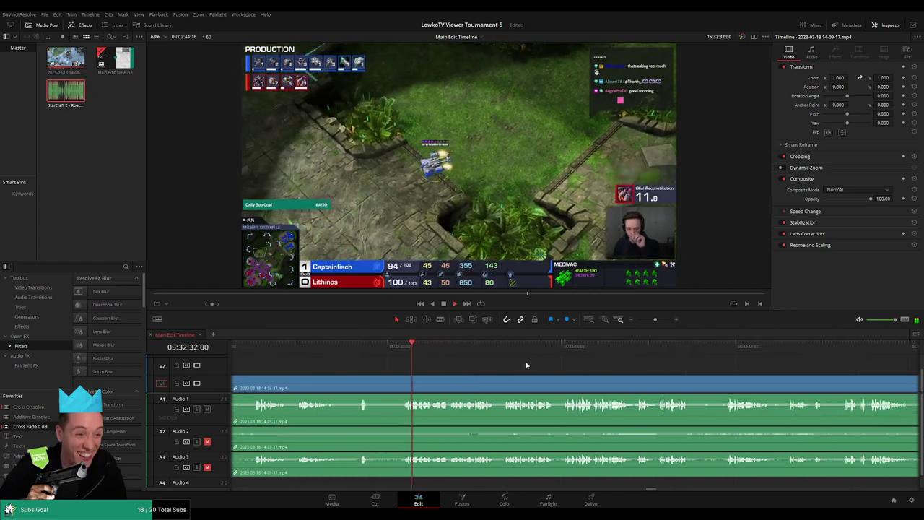
scroll(538, 366, right, 2)
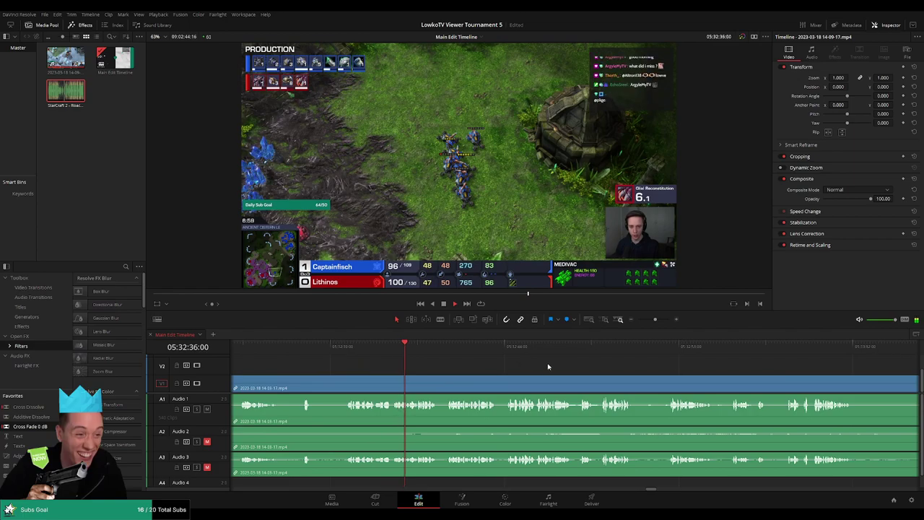
scroll(534, 365, right, 2)
scroll(549, 365, right, 1)
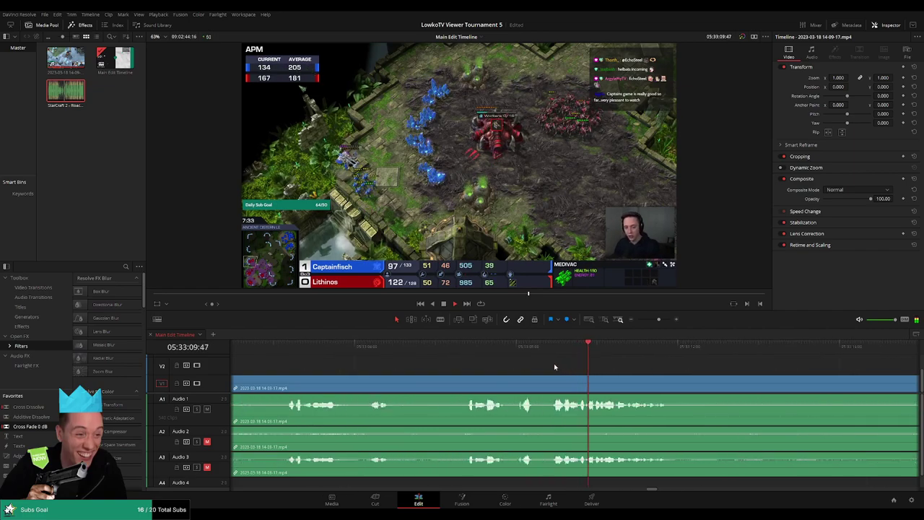
Step: Blade all tracks at this point of the match, then return to Selection mode
key(b)
click(481, 387)
key(a)
click(481, 387)
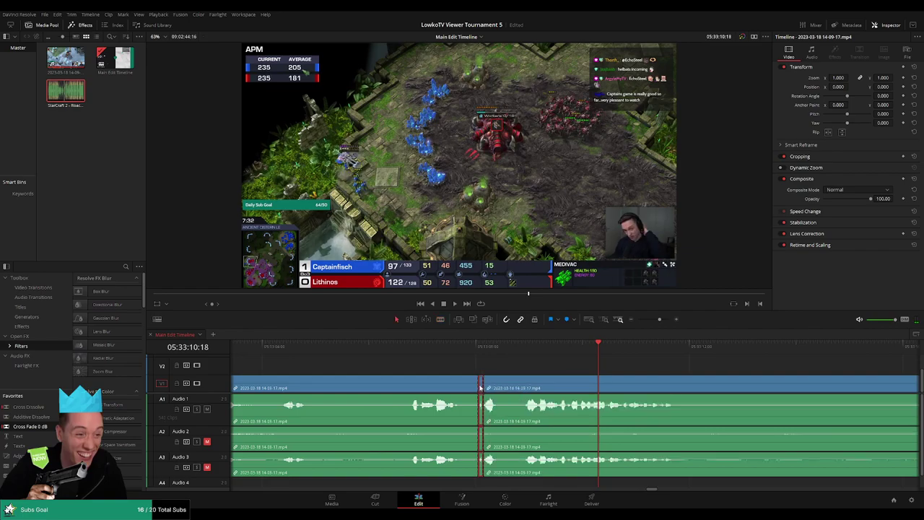
Step: Replay the last few seconds before the cut with the timeline zoomed out
click(457, 348)
key(space)
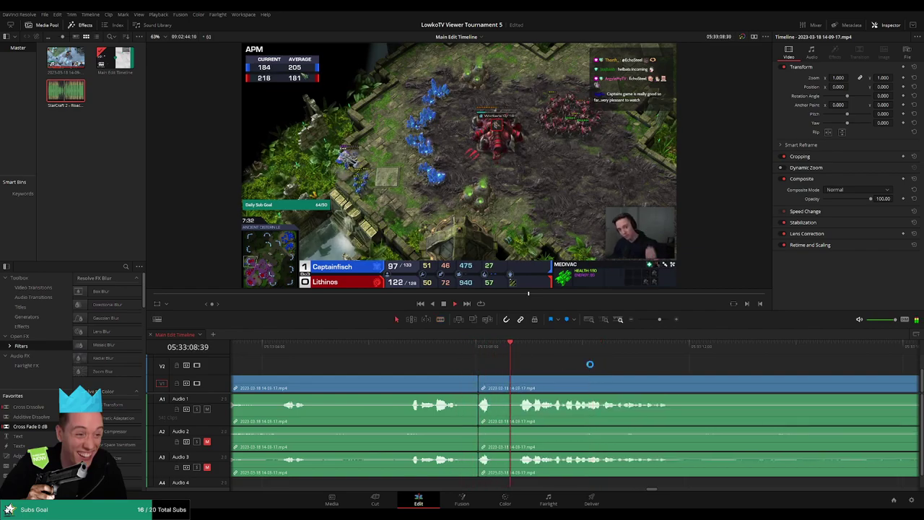
click(437, 346)
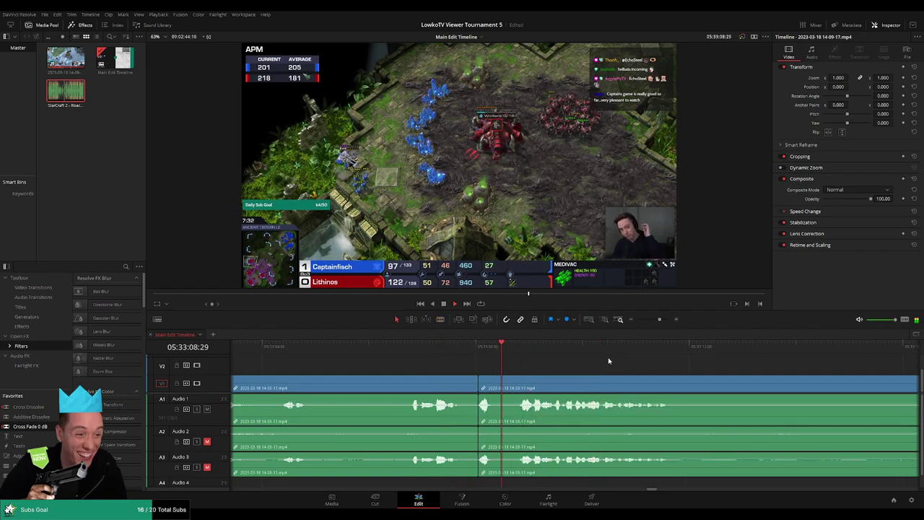
drag(658, 319, 654, 321)
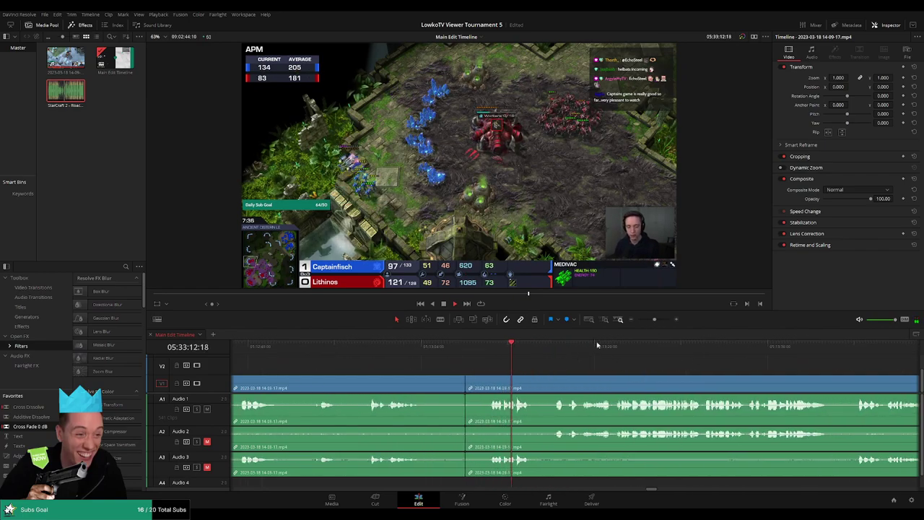
scroll(659, 364, up, 1)
scroll(659, 365, right, 2)
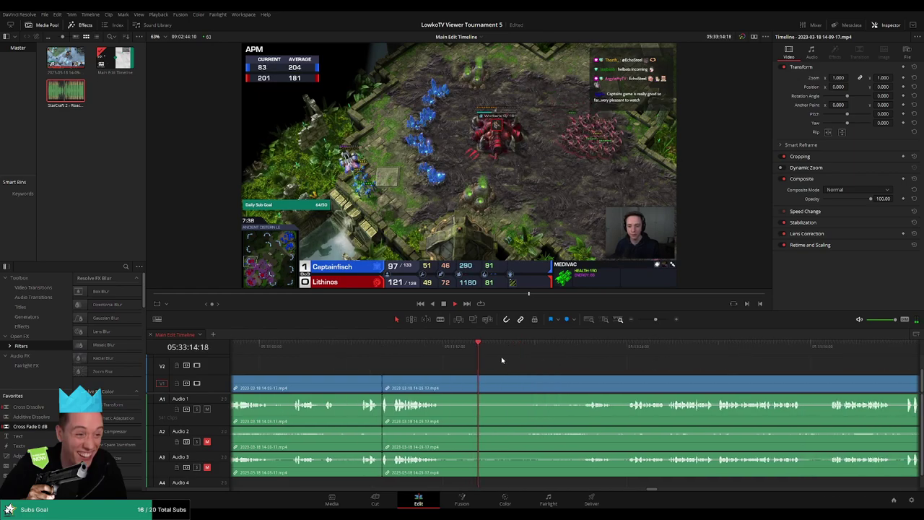
click(426, 346)
Step: Cut out the dead air around 05:33:12 on all tracks and ripple delete it
key(b)
click(446, 380)
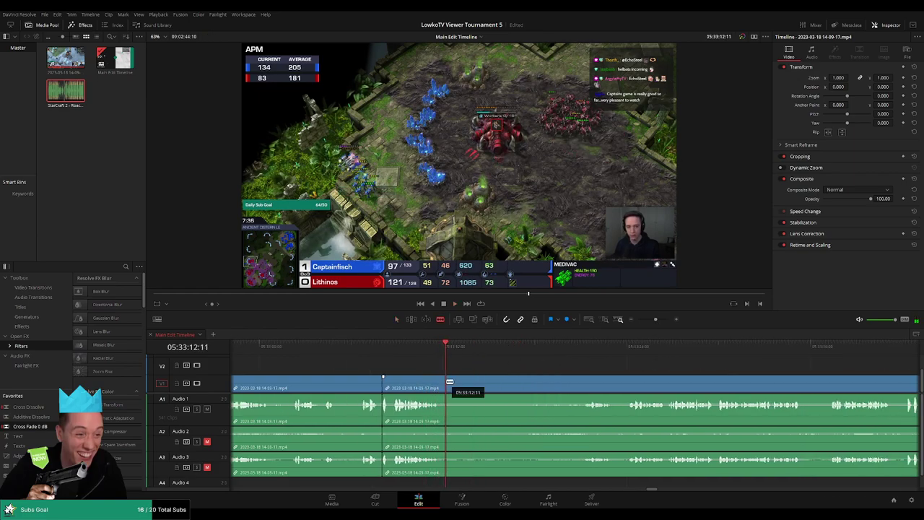
click(570, 345)
drag(570, 345, 524, 345)
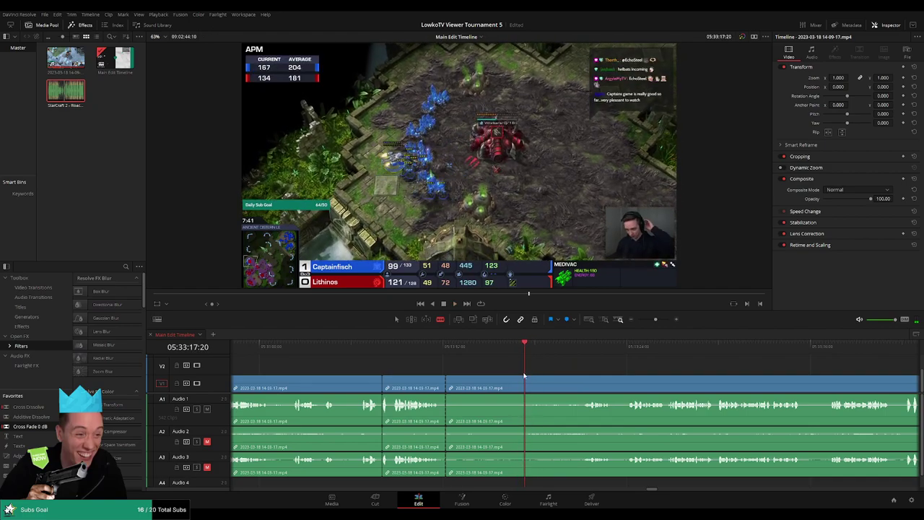
click(523, 386)
key(a)
click(513, 386)
key(Delete)
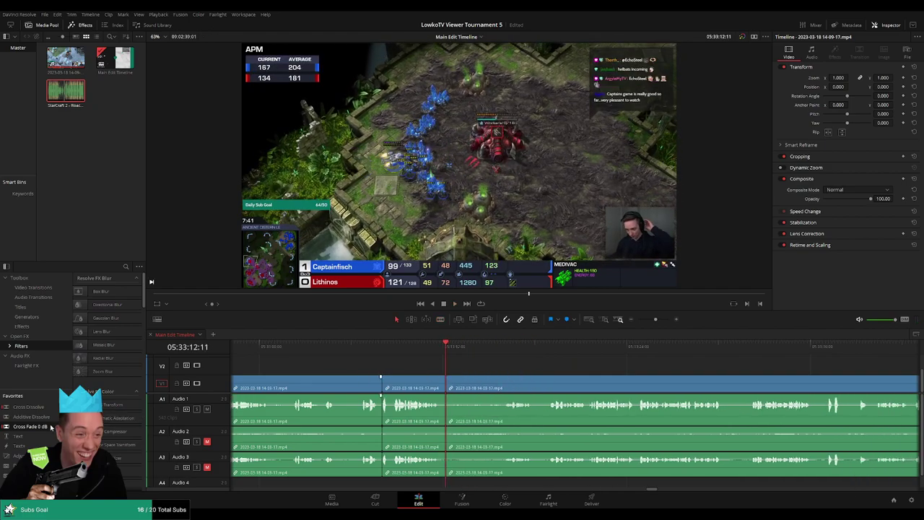
Step: Play back across the new join to check it
scroll(394, 431, left, 2)
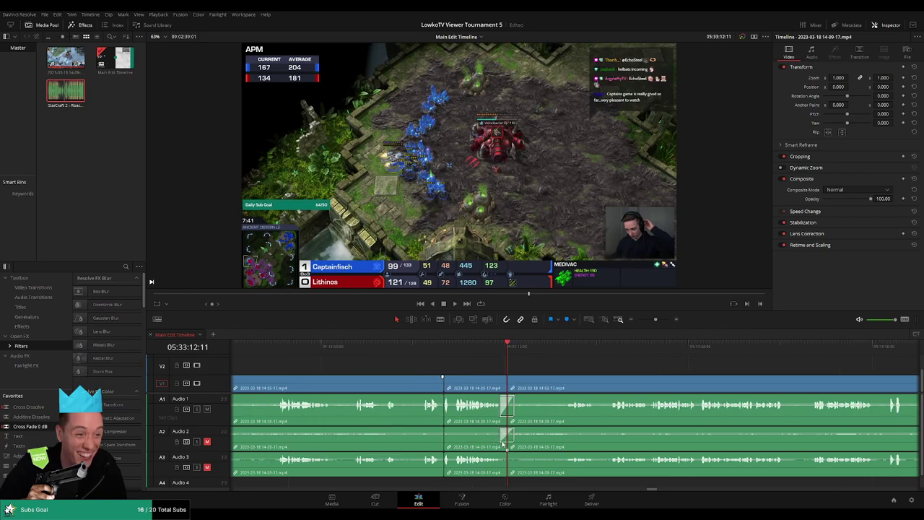
scroll(477, 456, left, 2)
key(space)
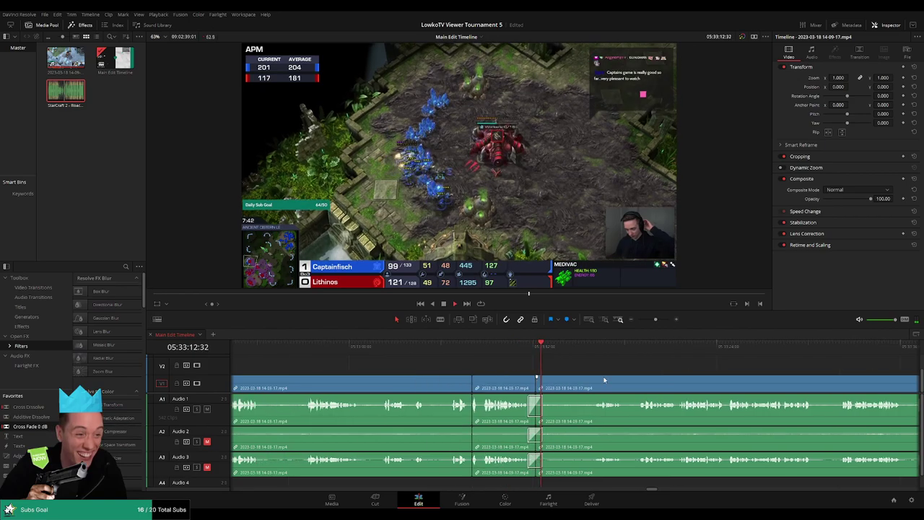
scroll(639, 367, right, 6)
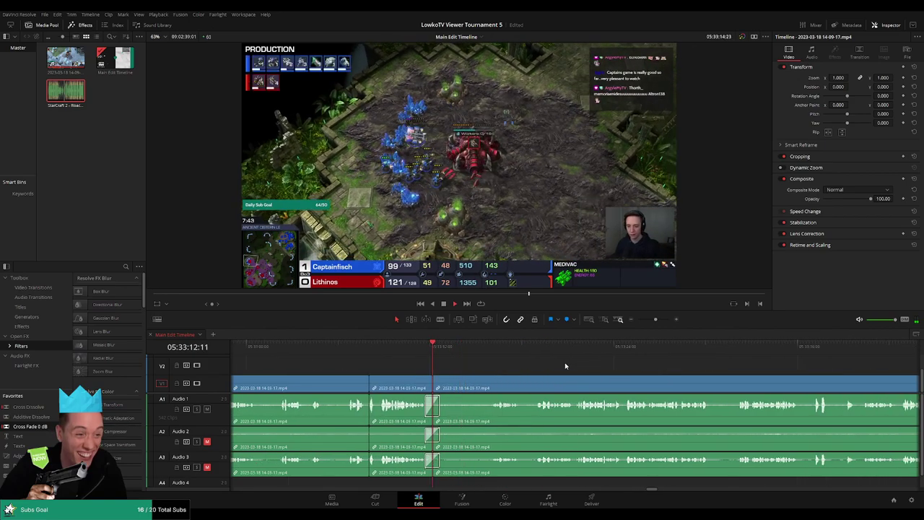
scroll(520, 354, right, 7)
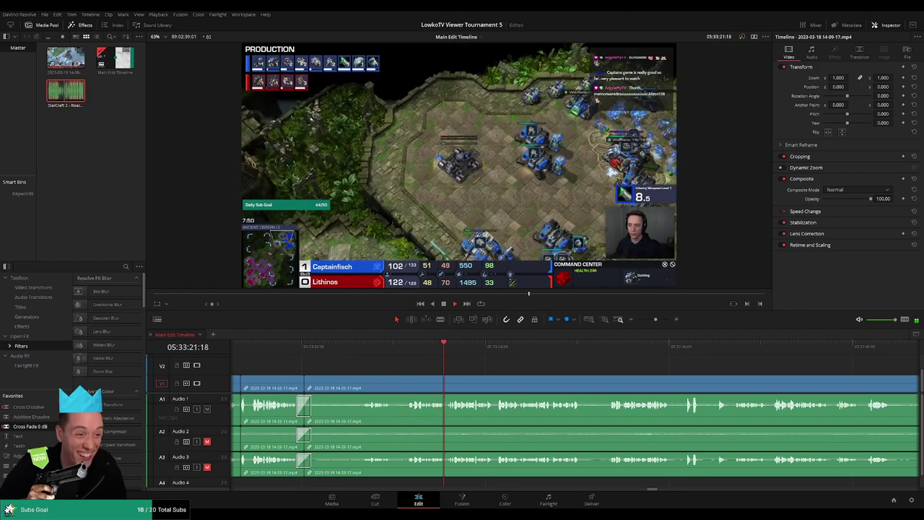
scroll(510, 367, right, 2)
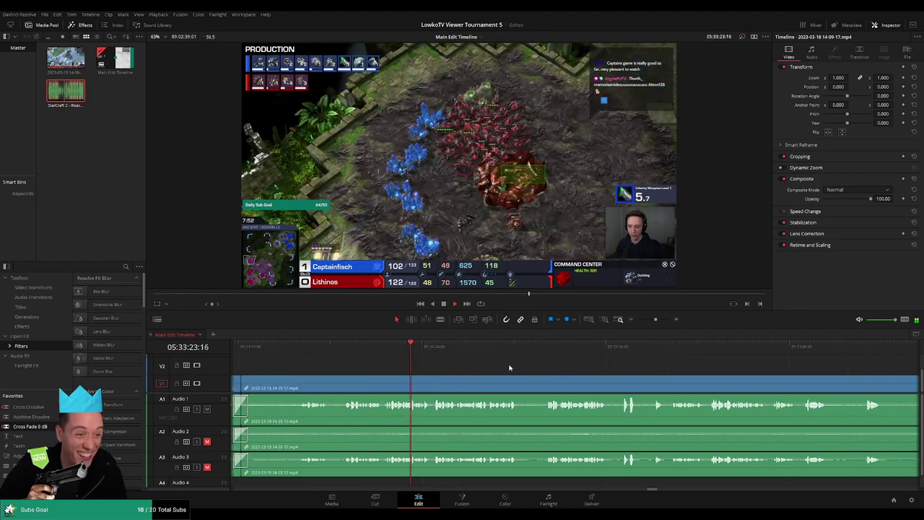
scroll(511, 367, right, 2)
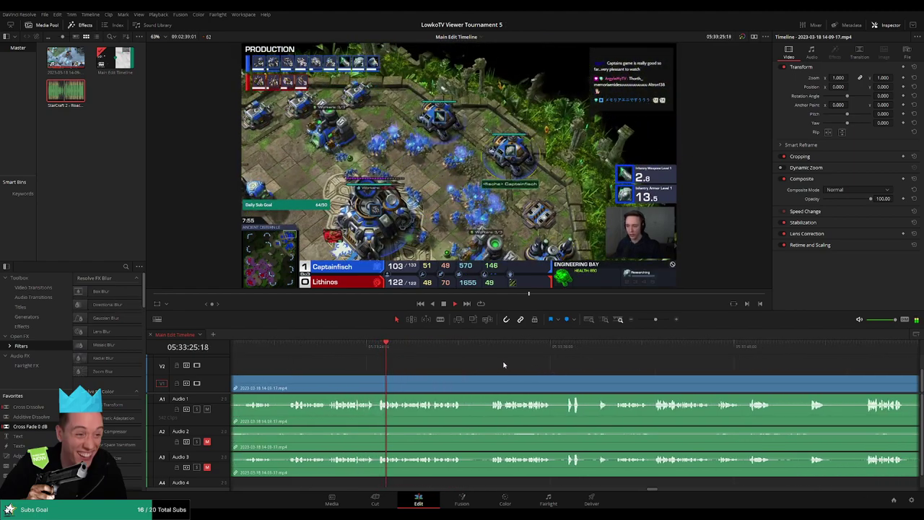
scroll(498, 363, right, 3)
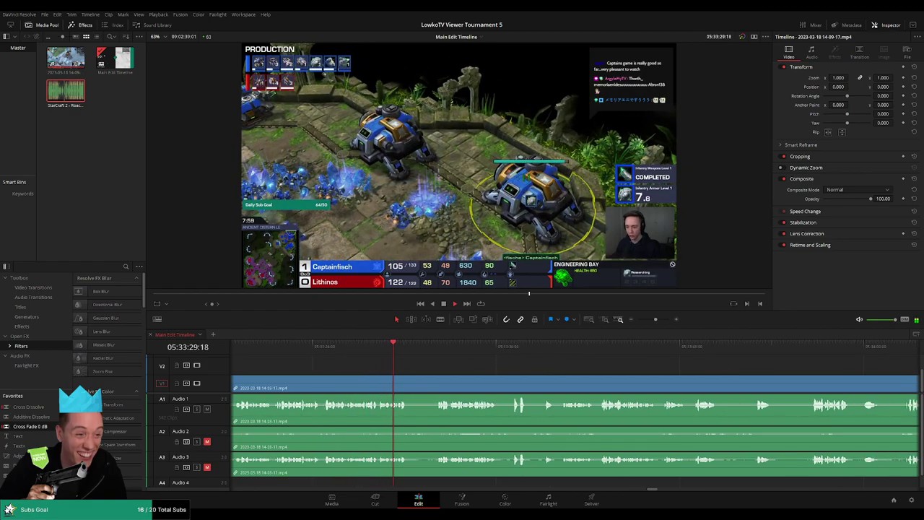
scroll(510, 368, right, 3)
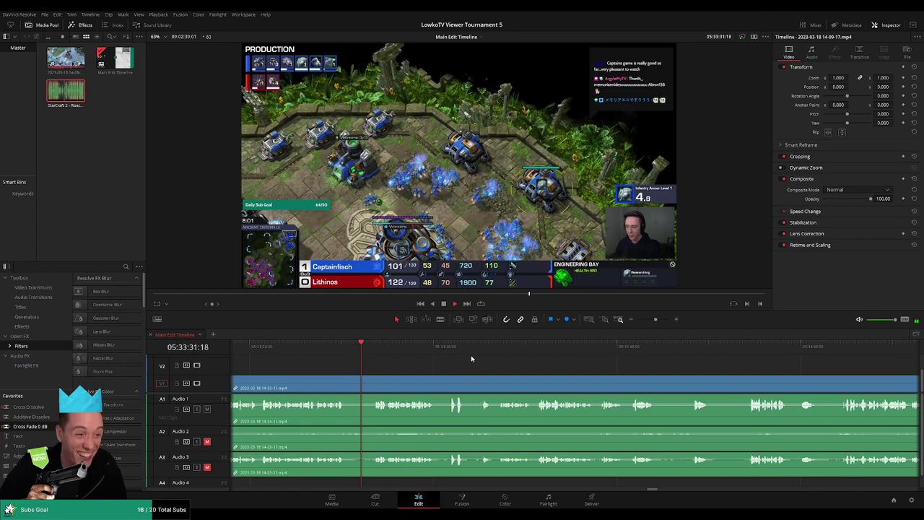
scroll(470, 364, right, 3)
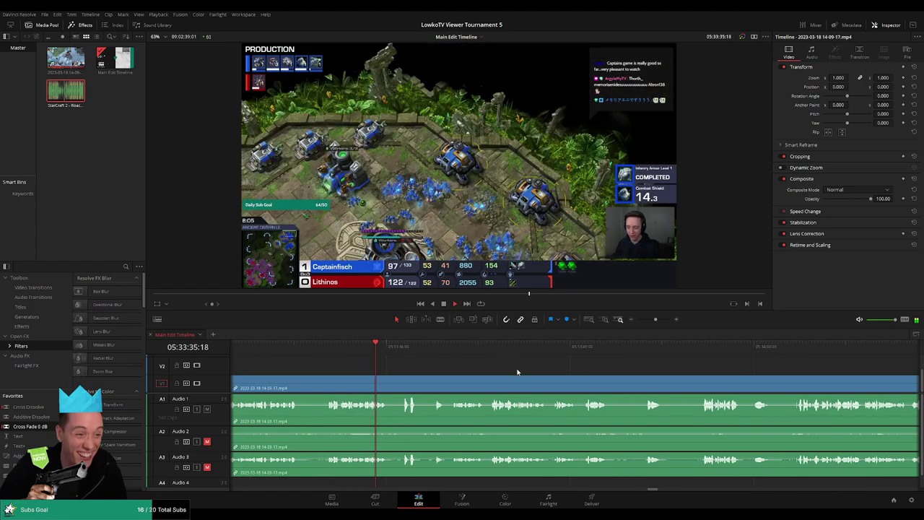
scroll(517, 372, right, 3)
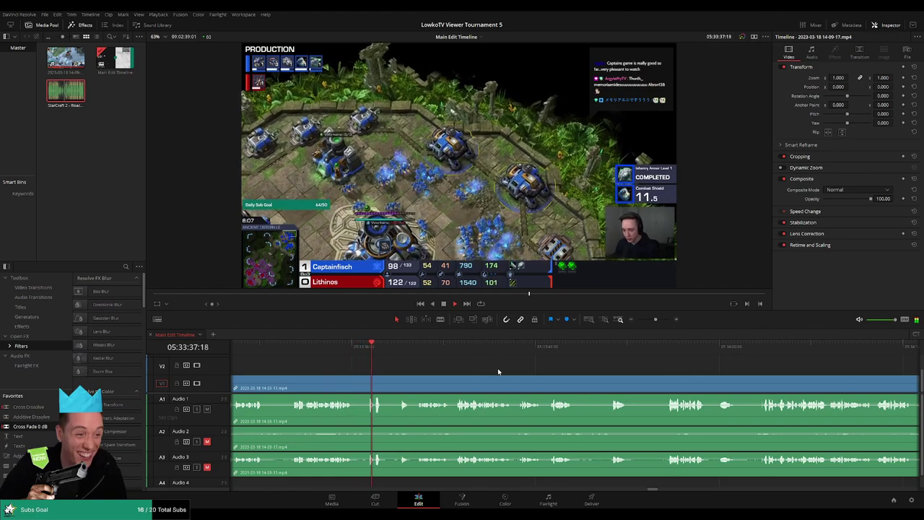
scroll(491, 368, right, 3)
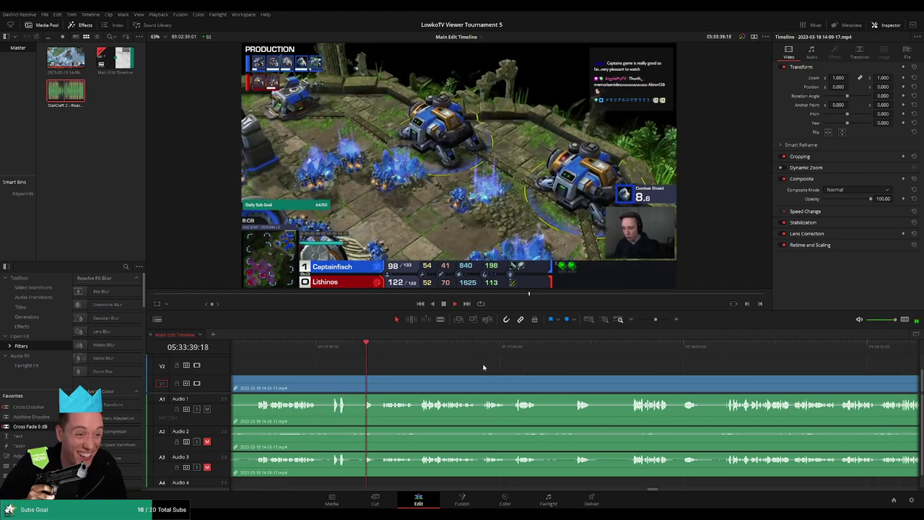
scroll(488, 368, right, 3)
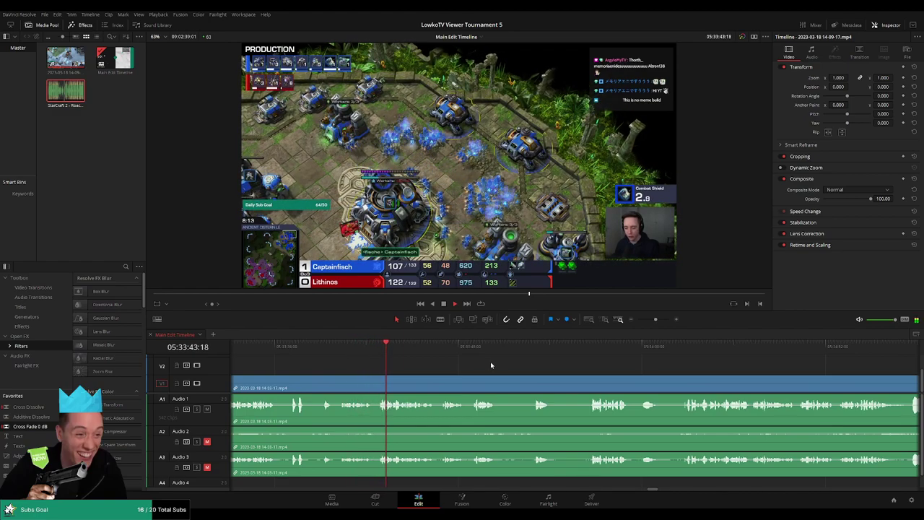
scroll(520, 367, right, 2)
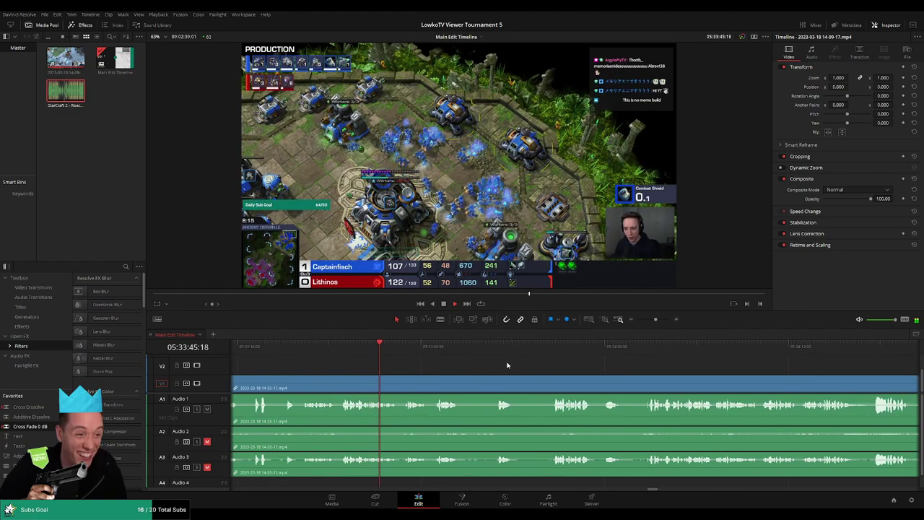
scroll(507, 365, right, 2)
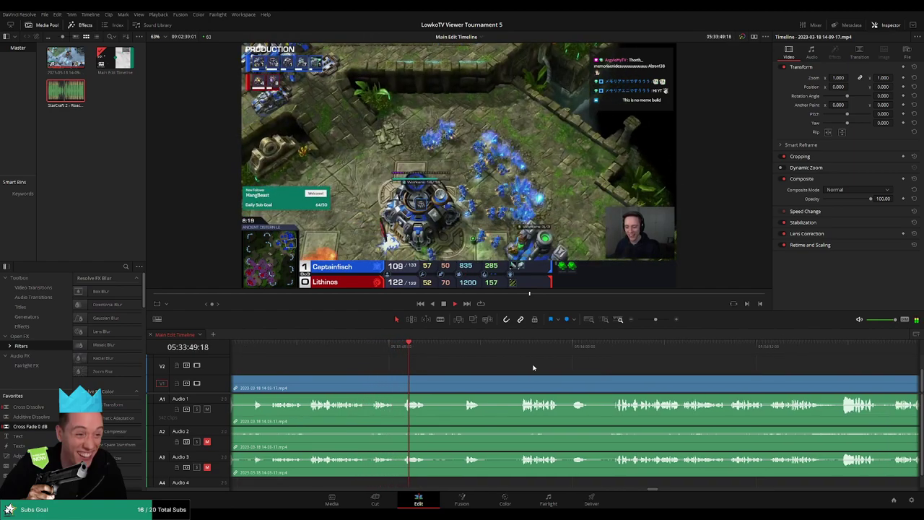
scroll(510, 366, right, 4)
drag(353, 351, 400, 355)
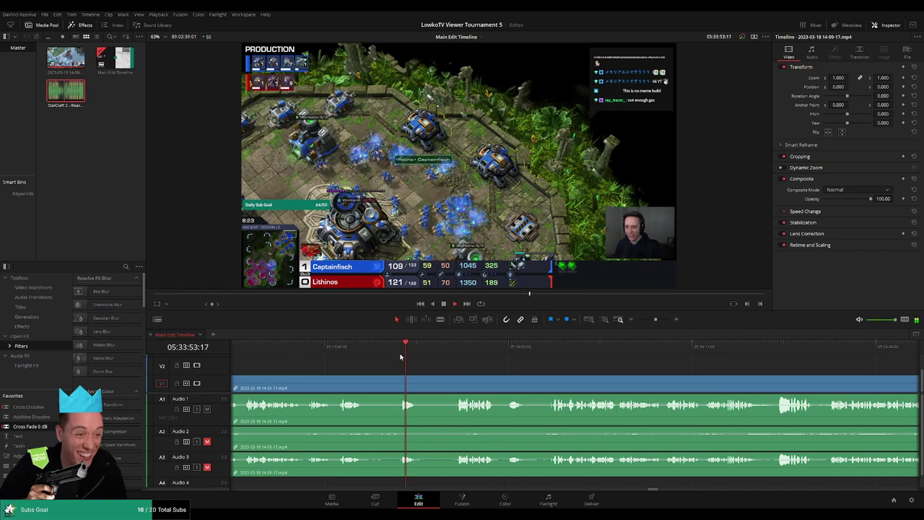
click(454, 356)
scroll(551, 367, right, 3)
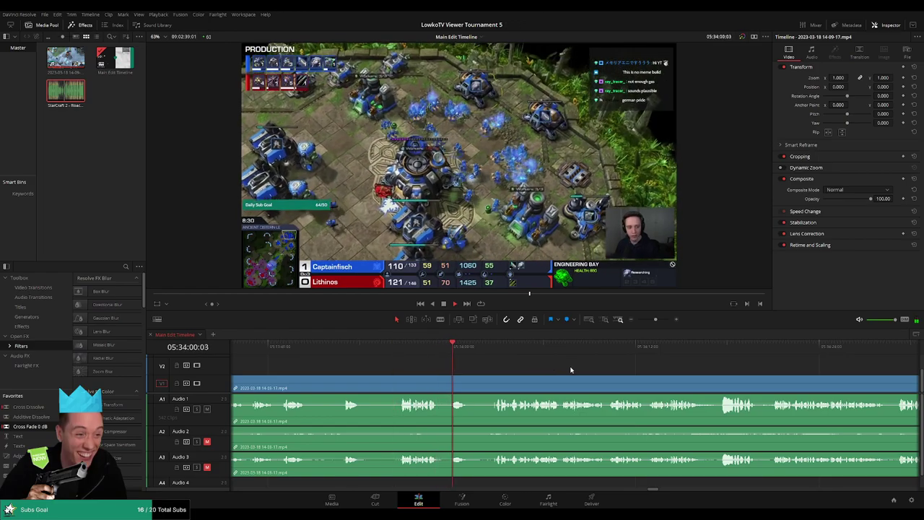
scroll(505, 365, right, 3)
Step: Blade both ends of the dead-air stretch and ripple delete the piece between them
key(b)
click(397, 383)
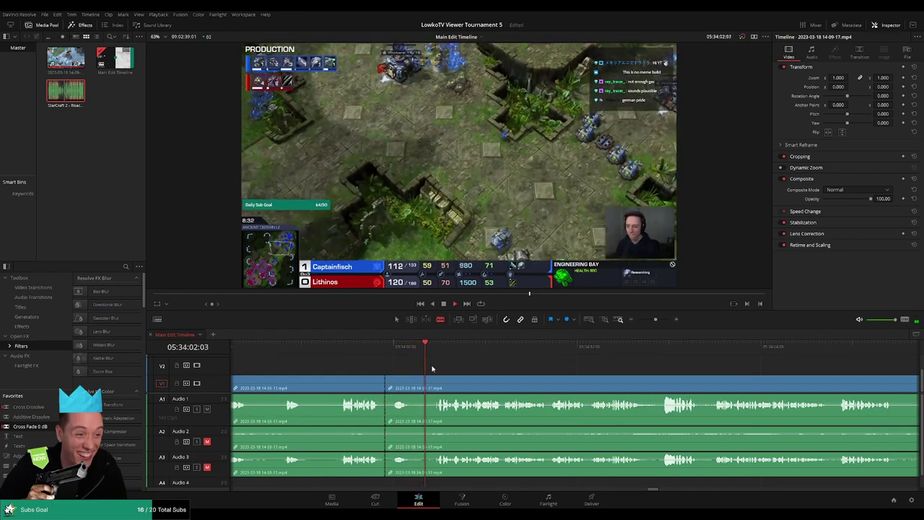
click(585, 383)
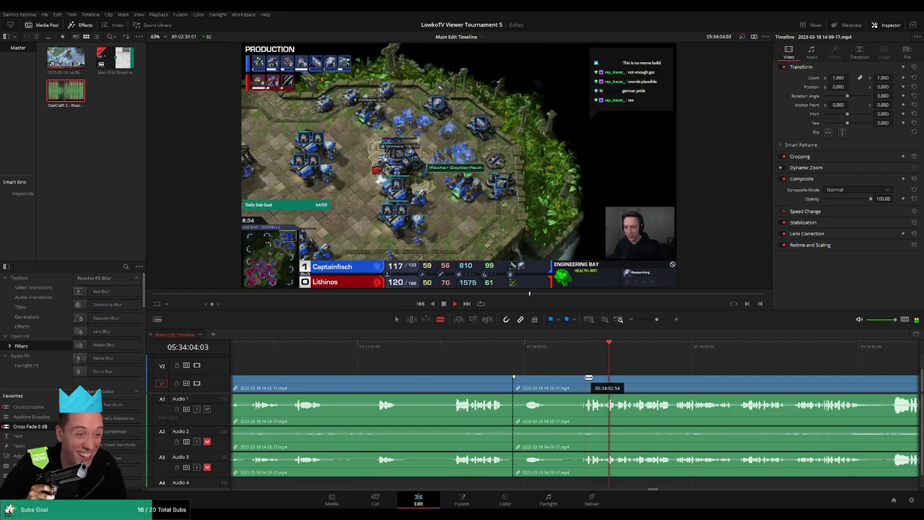
key(a)
click(570, 381)
key(Delete)
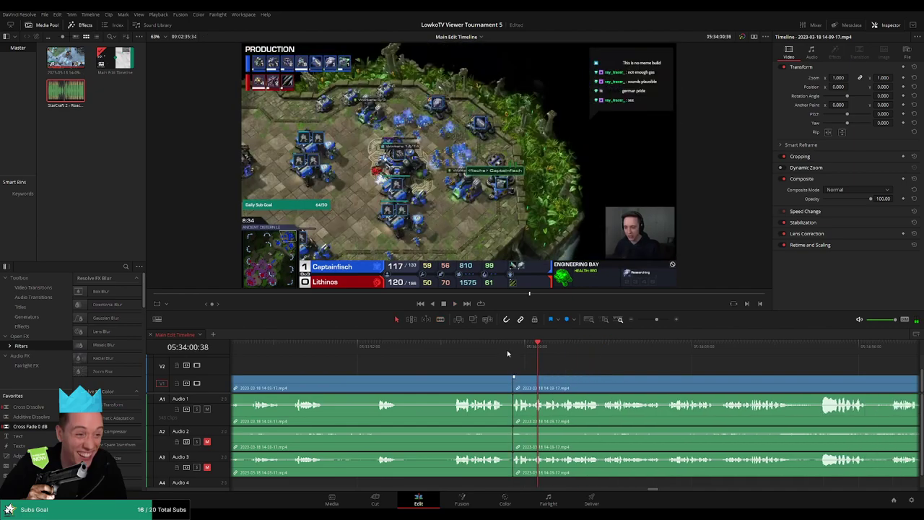
Step: Review the new cut, then skip forward through the stream footage
click(491, 347)
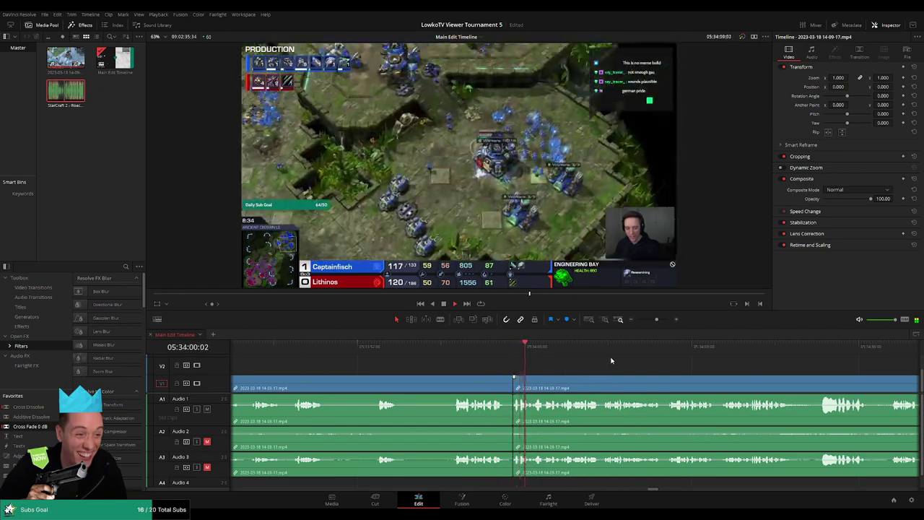
scroll(694, 369, right, 3)
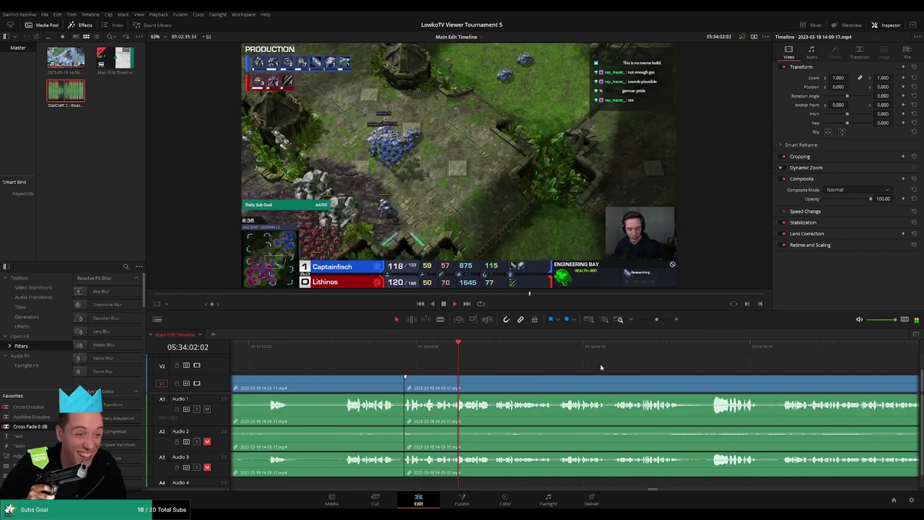
scroll(621, 367, right, 2)
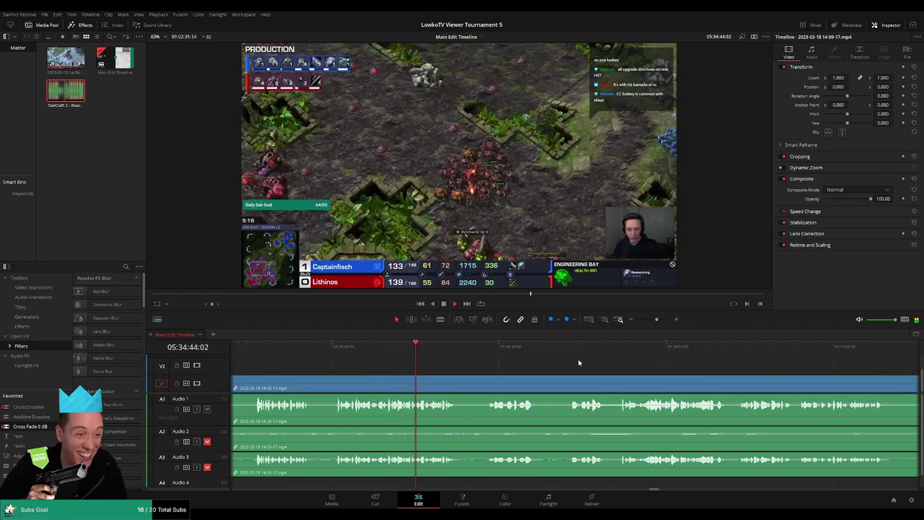
drag(319, 352, 371, 351)
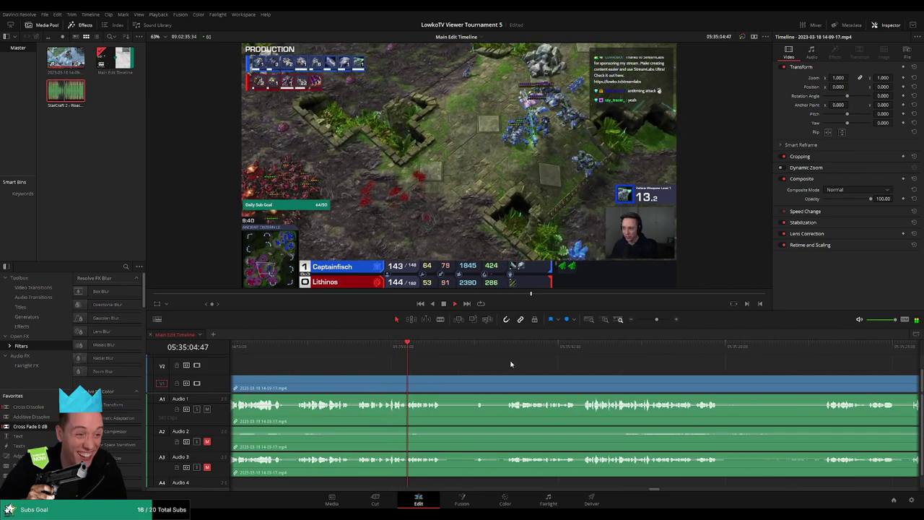
Step: Skip ahead through the stream footage looking for the next quiet section
click(476, 347)
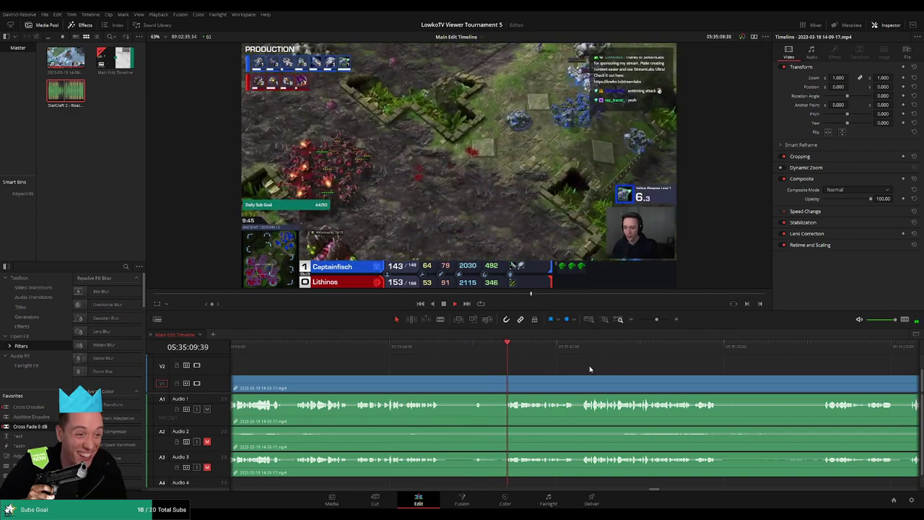
scroll(553, 371, right, 2)
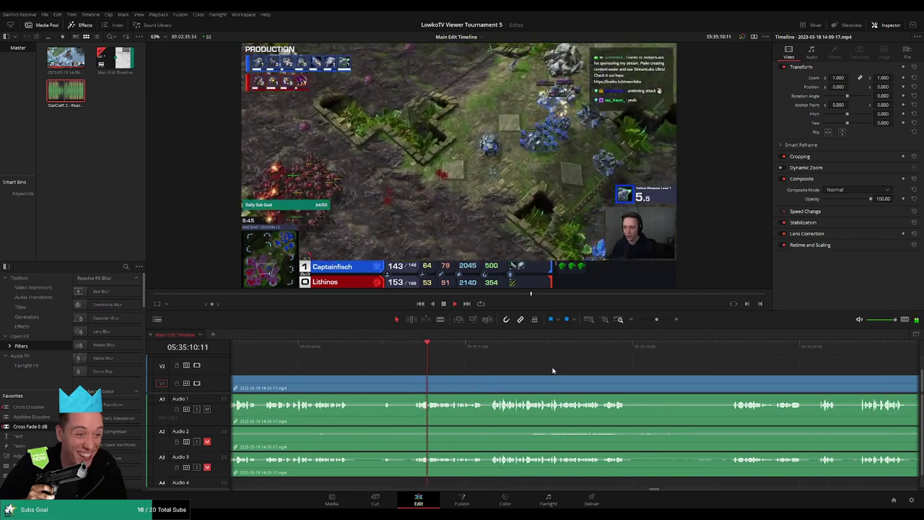
scroll(491, 361, right, 3)
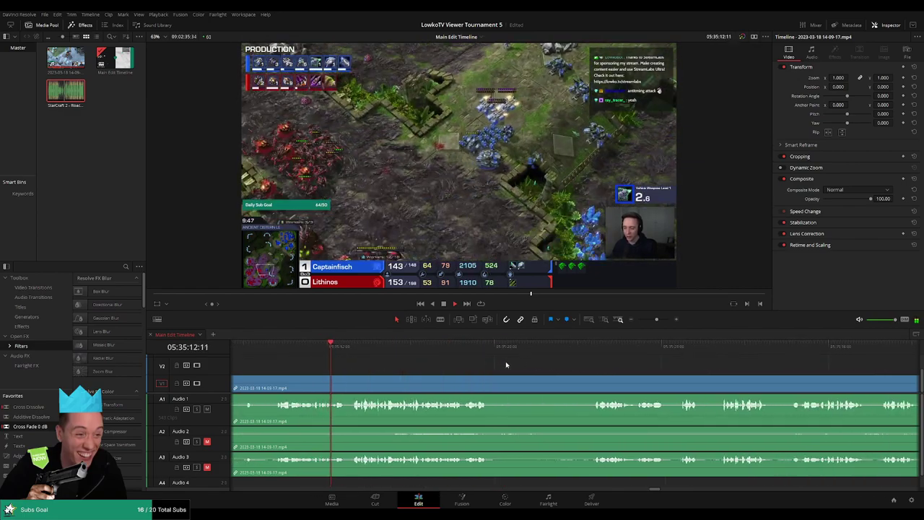
scroll(498, 364, right, 2)
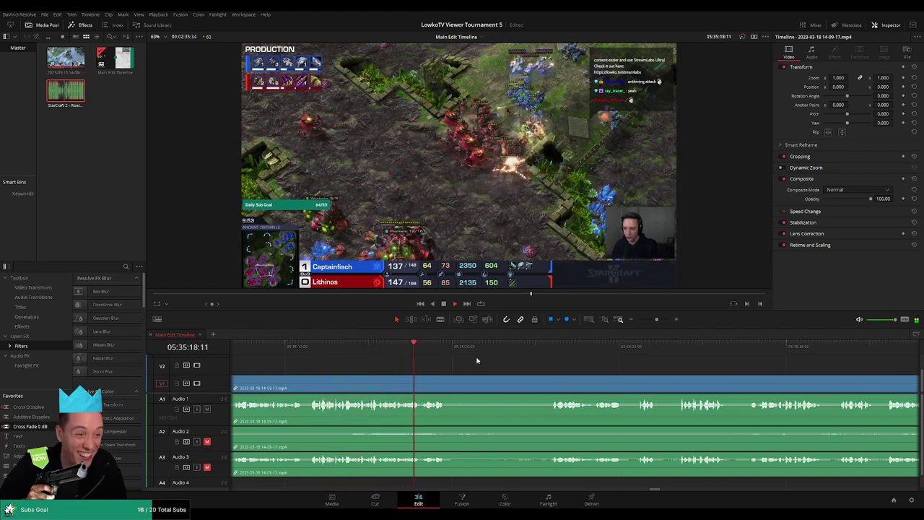
scroll(556, 367, right, 2)
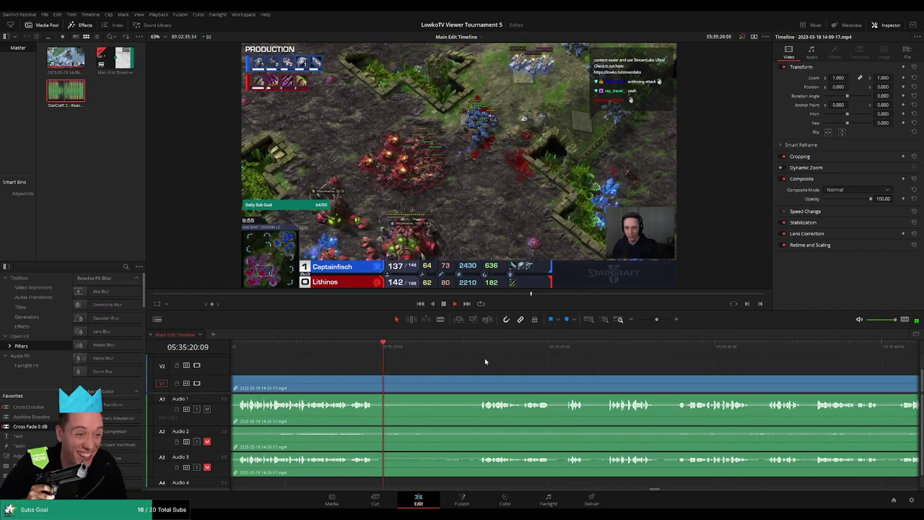
click(448, 351)
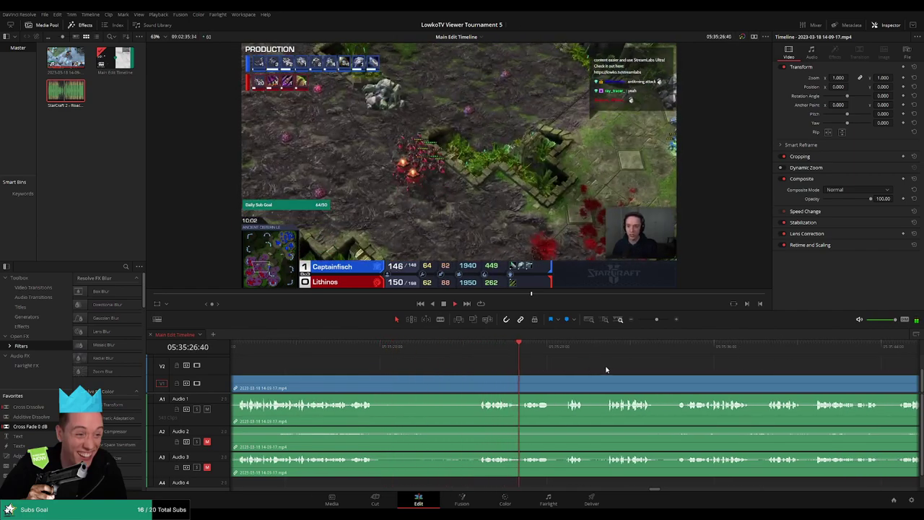
scroll(485, 358, right, 3)
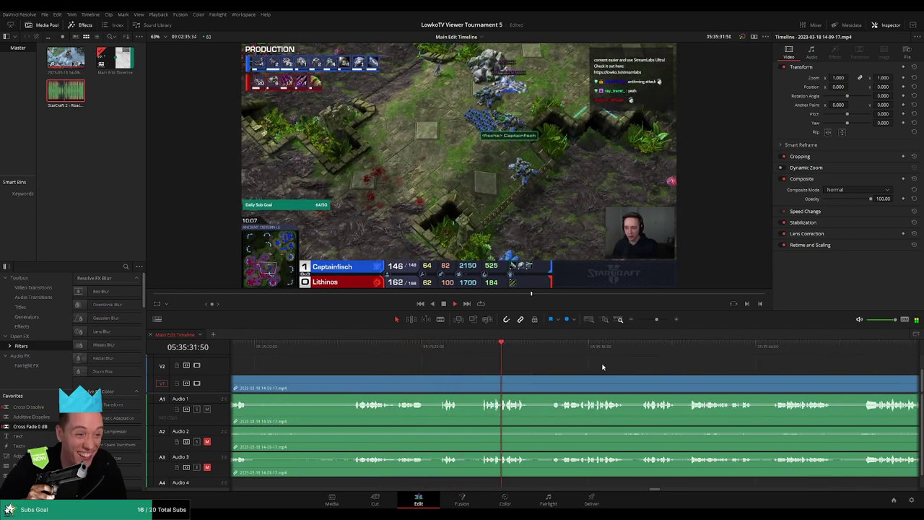
scroll(488, 358, right, 3)
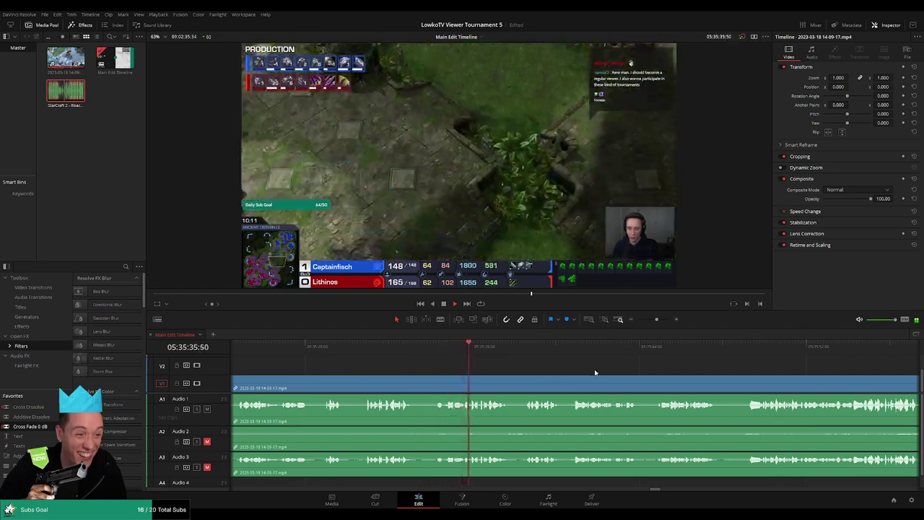
scroll(528, 369, right, 2)
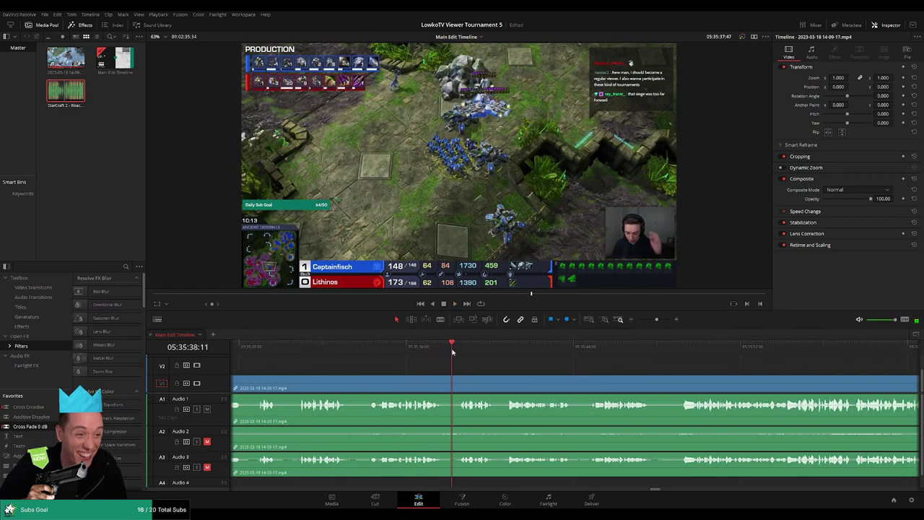
scroll(512, 361, right, 3)
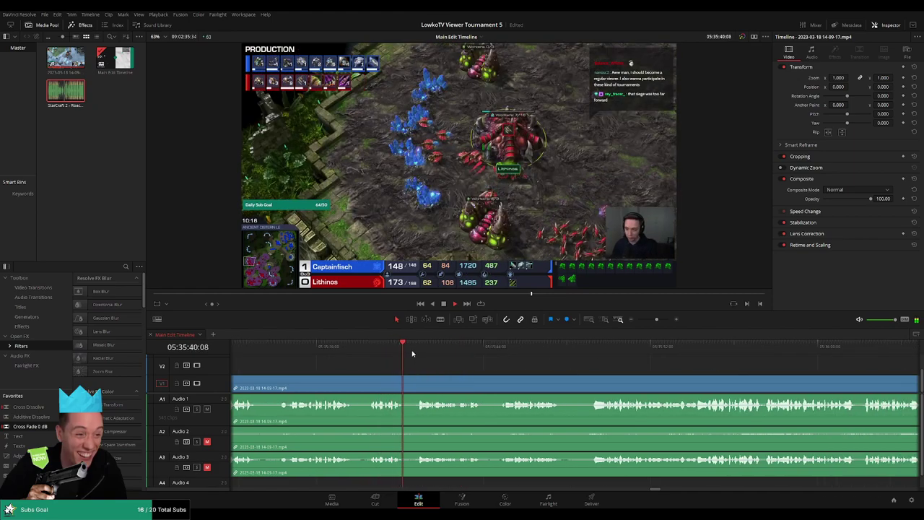
scroll(497, 368, right, 2)
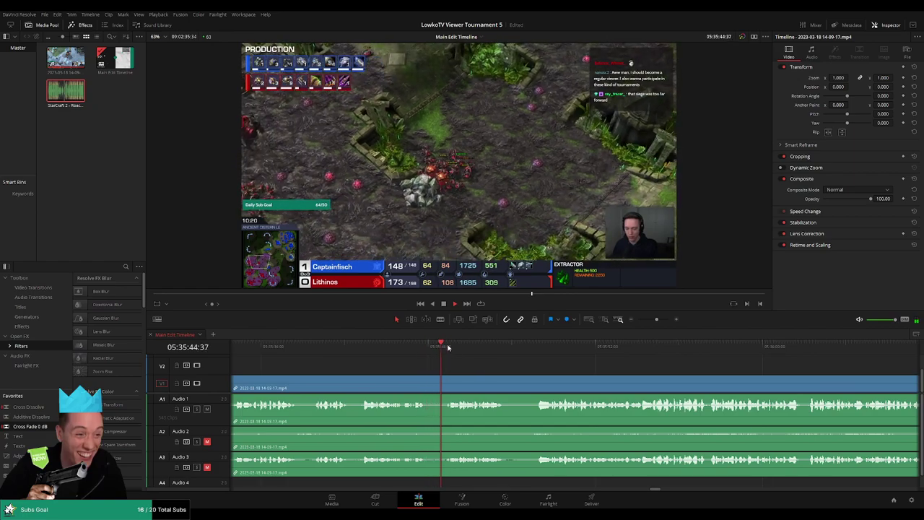
scroll(447, 359, right, 4)
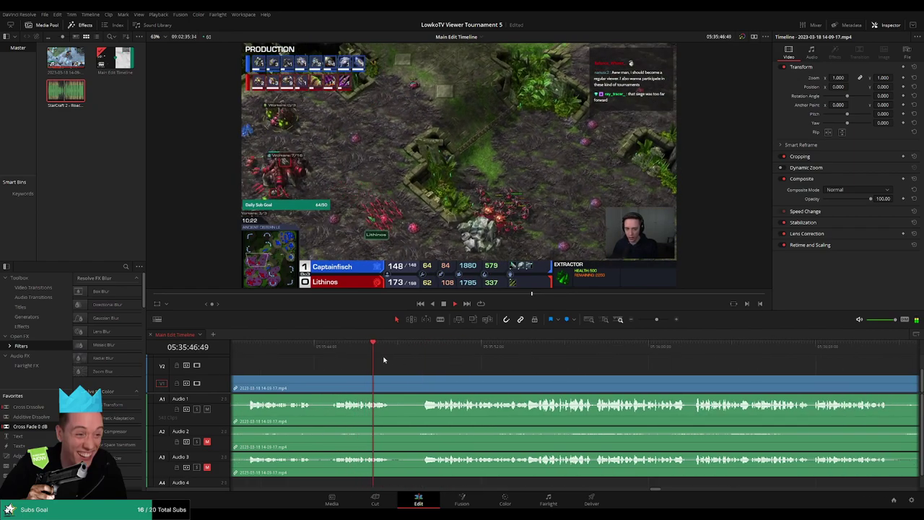
Step: Mark off the dead-air stretch near 05:35:45 across all video and audio tracks
click(419, 348)
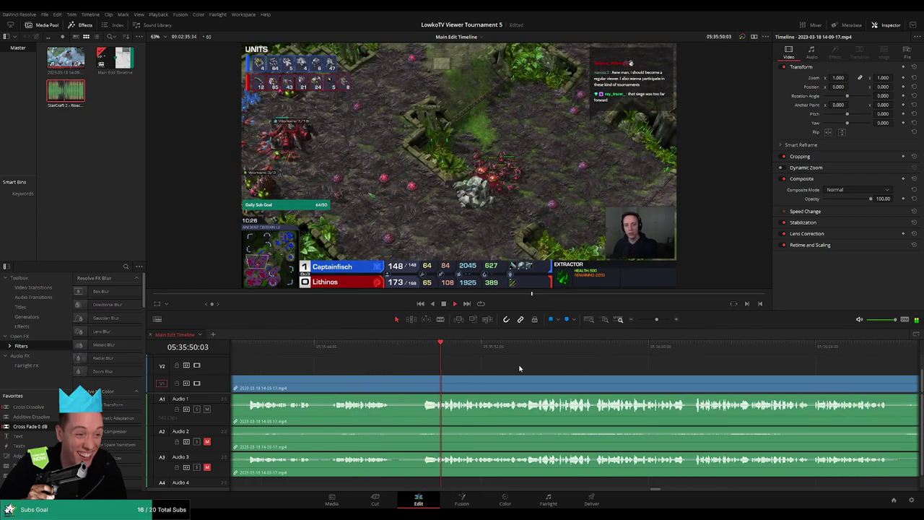
scroll(447, 365, up, 2)
drag(375, 382, 549, 384)
Step: Ripple delete the marked dead-air stretch so the later footage closes the gap
key(Delete)
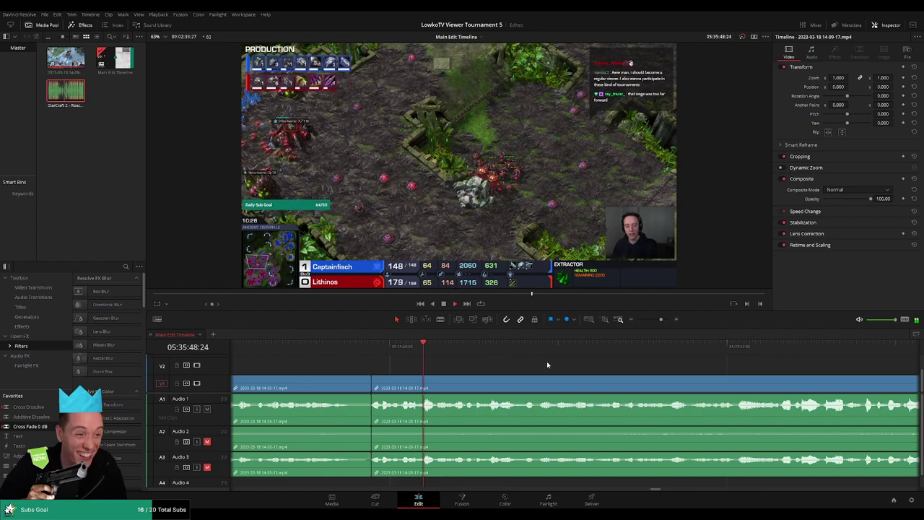
scroll(570, 365, down, 3)
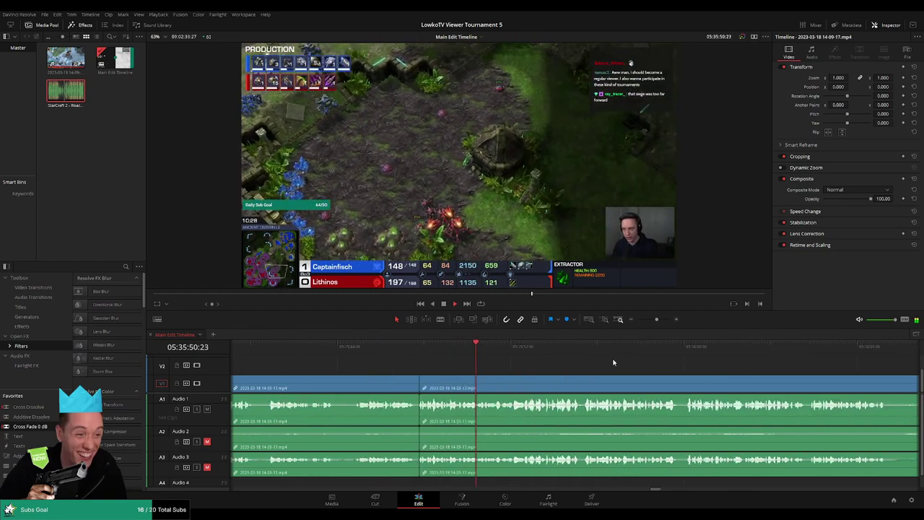
scroll(618, 363, right, 6)
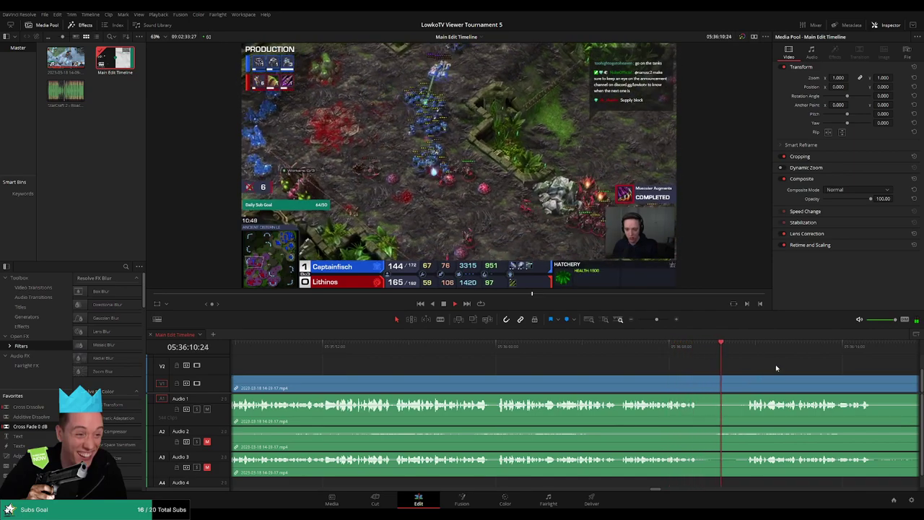
Step: Skip ahead to later footage to continue reviewing the stream
scroll(832, 366, right, 5)
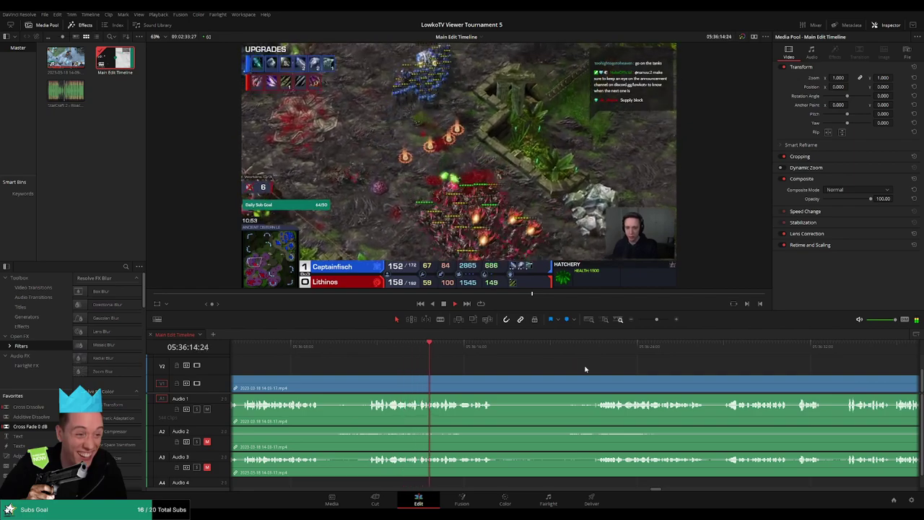
scroll(555, 365, right, 1)
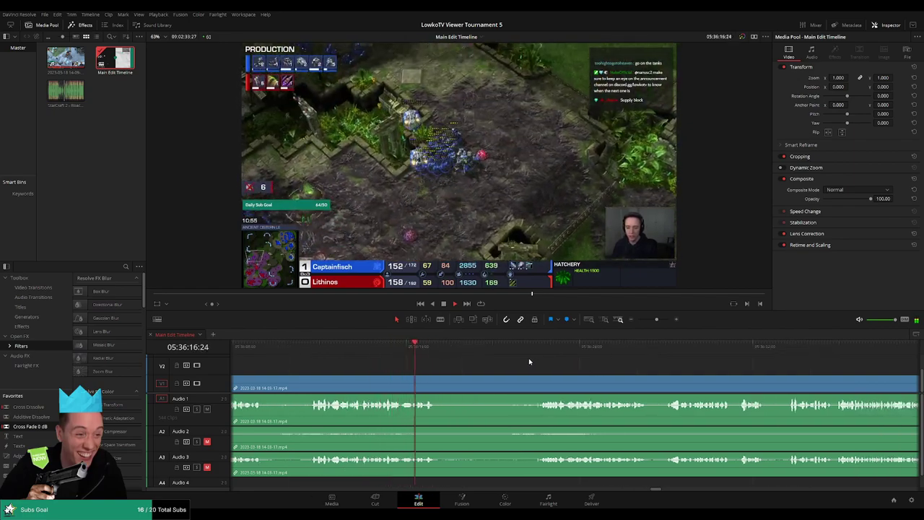
drag(465, 347, 498, 347)
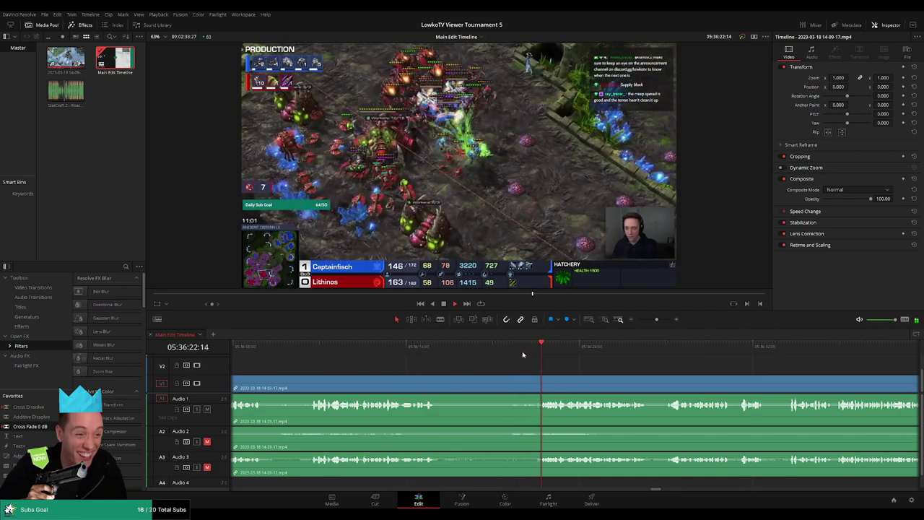
scroll(541, 361, up, 2)
click(532, 379)
key(a)
key(space)
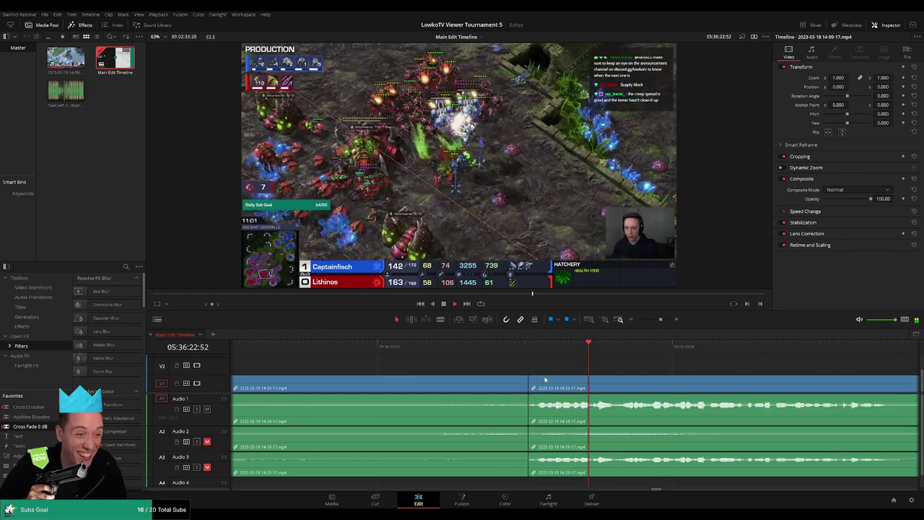
mouse_move(659, 319)
mouse_down()
mouse_move(637, 319)
mouse_move(648, 325)
mouse_up()
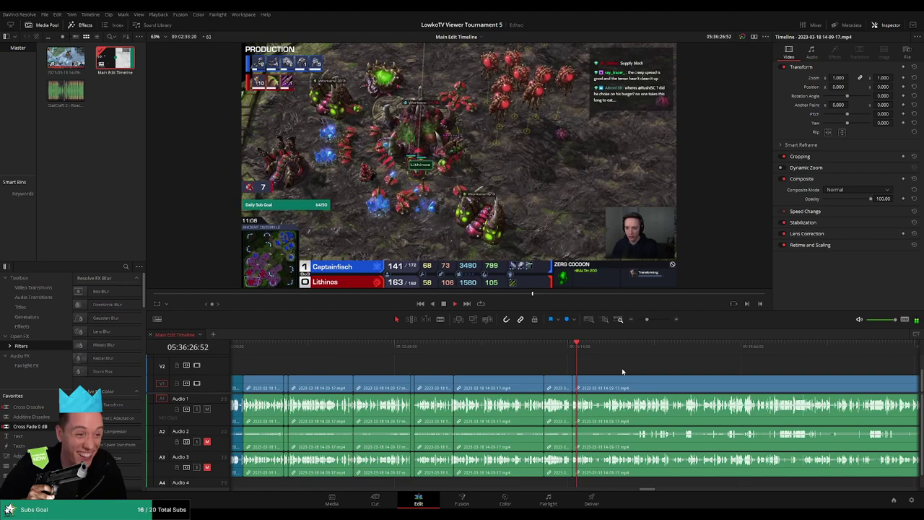
scroll(639, 369, up, 2)
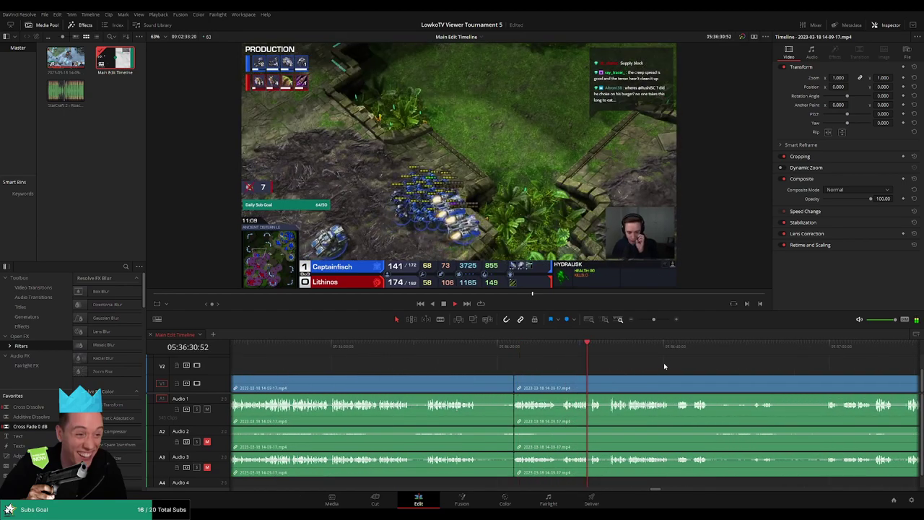
scroll(577, 364, right, 3)
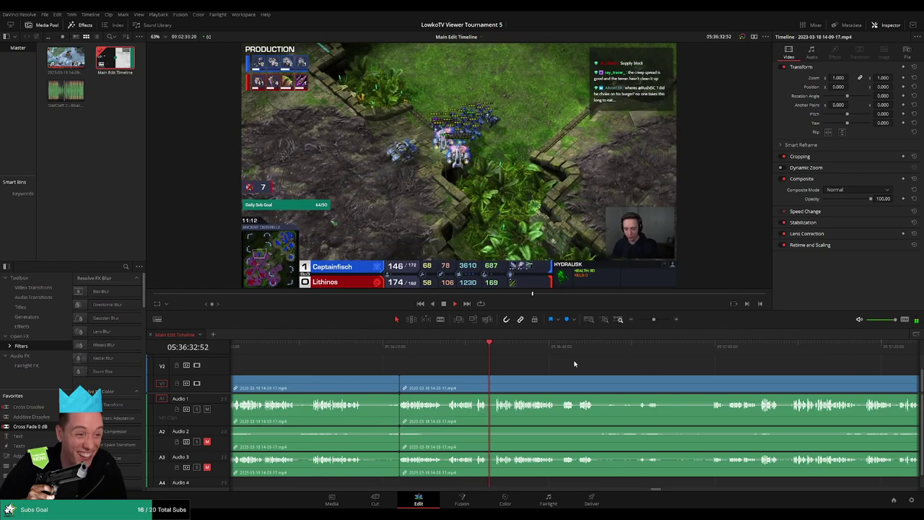
scroll(575, 364, up, 1)
scroll(565, 363, right, 3)
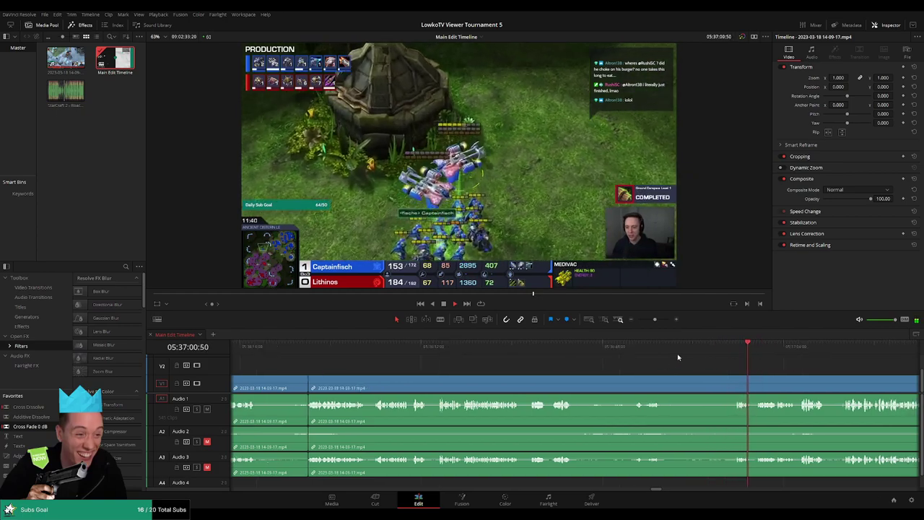
Step: Blade the stream clip on all tracks a few seconds ahead, near 05:37:09, then return to Selection mode
click(512, 344)
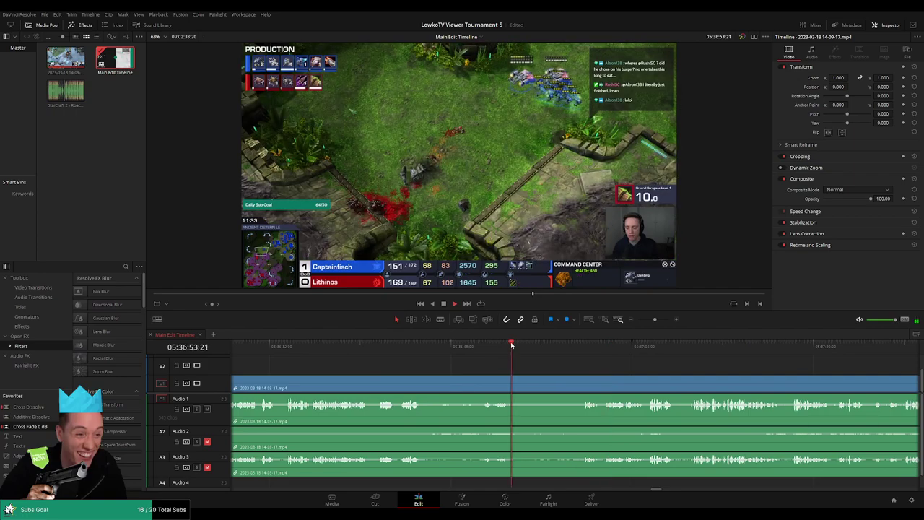
key(b)
drag(521, 345, 588, 348)
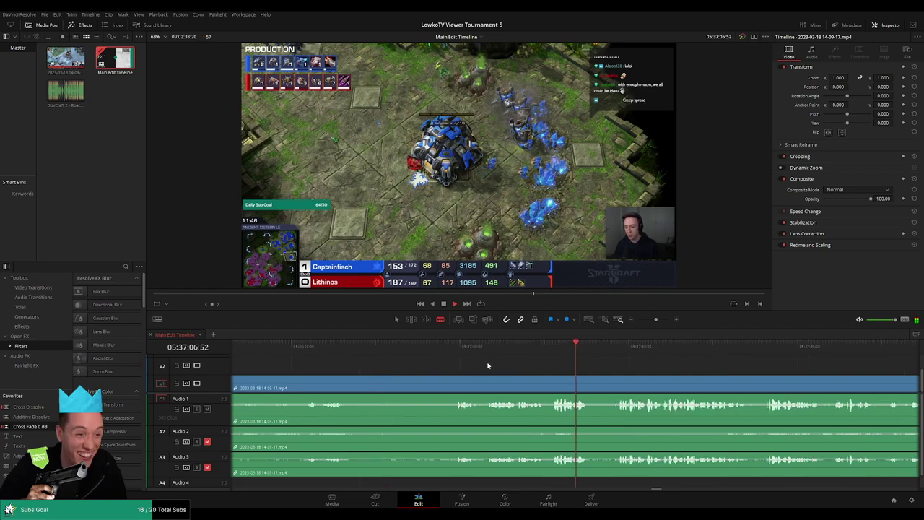
click(626, 381)
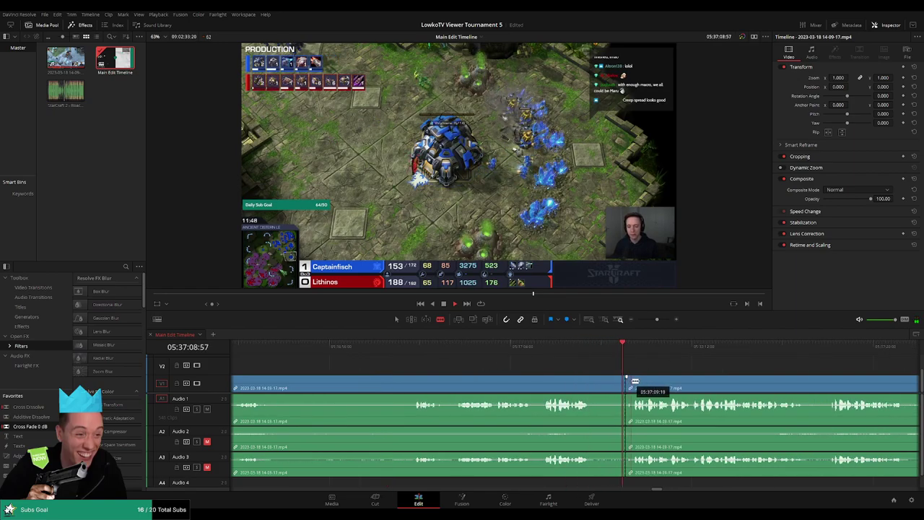
key(a)
click(627, 382)
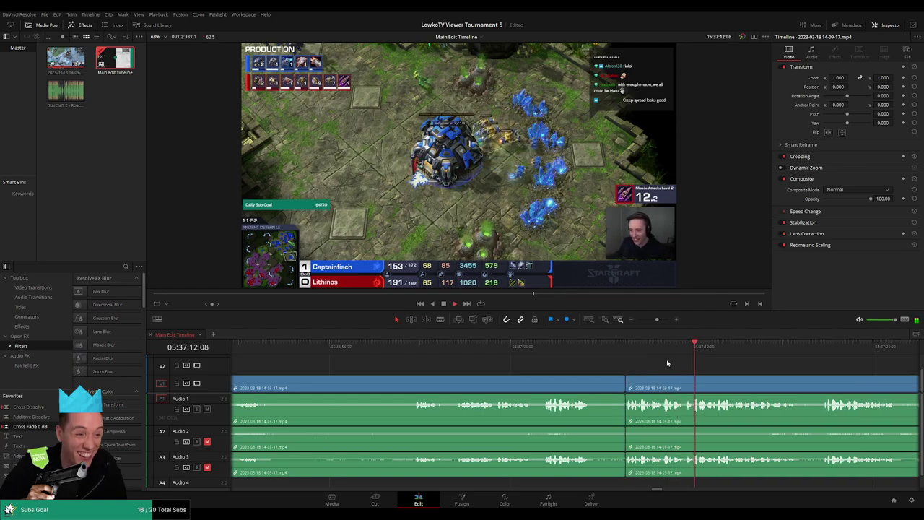
scroll(611, 351, right, 3)
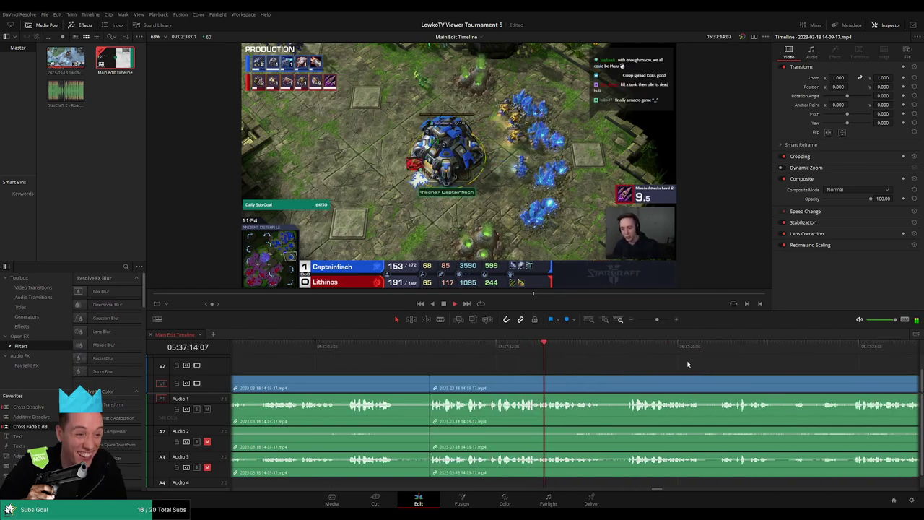
scroll(538, 354, right, 2)
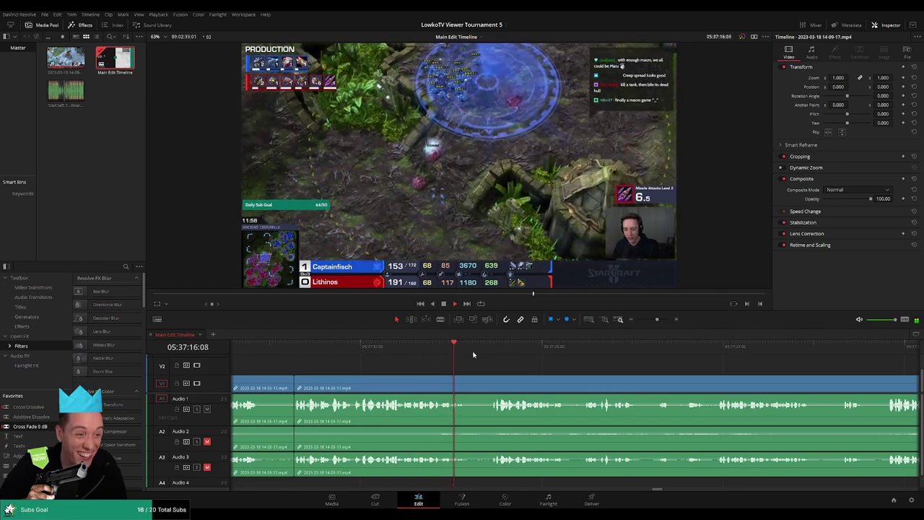
scroll(533, 359, right, 1)
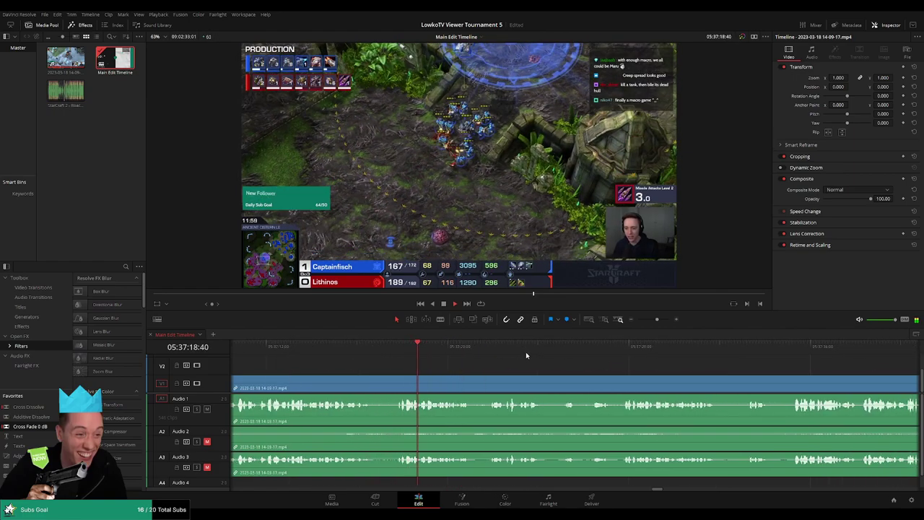
scroll(526, 354, right, 1)
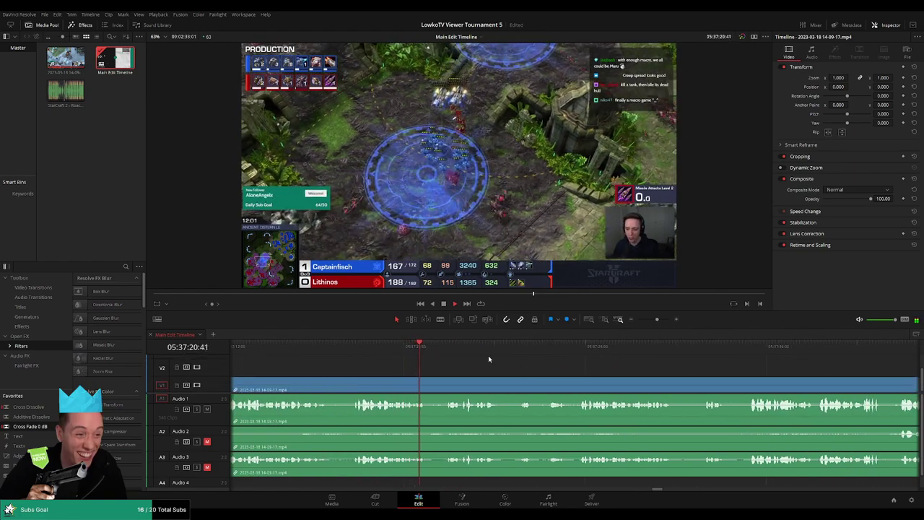
scroll(536, 360, right, 1)
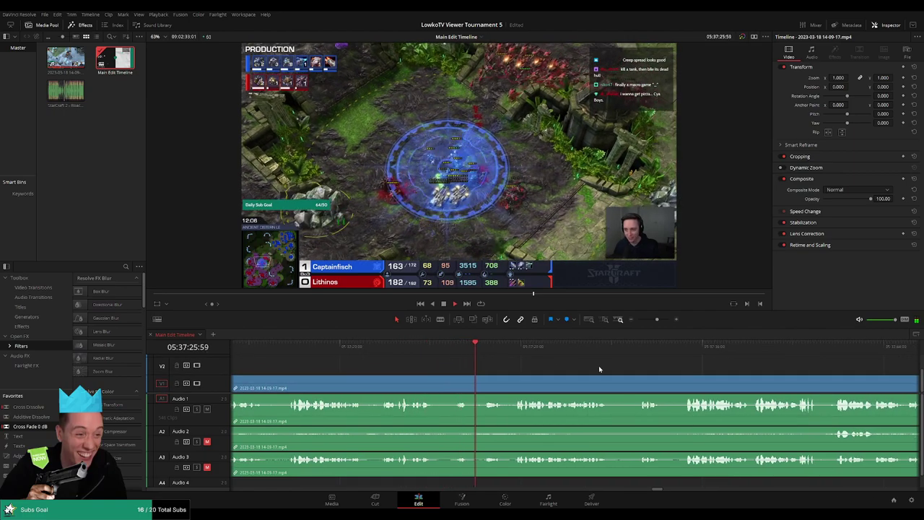
scroll(510, 360, right, 1)
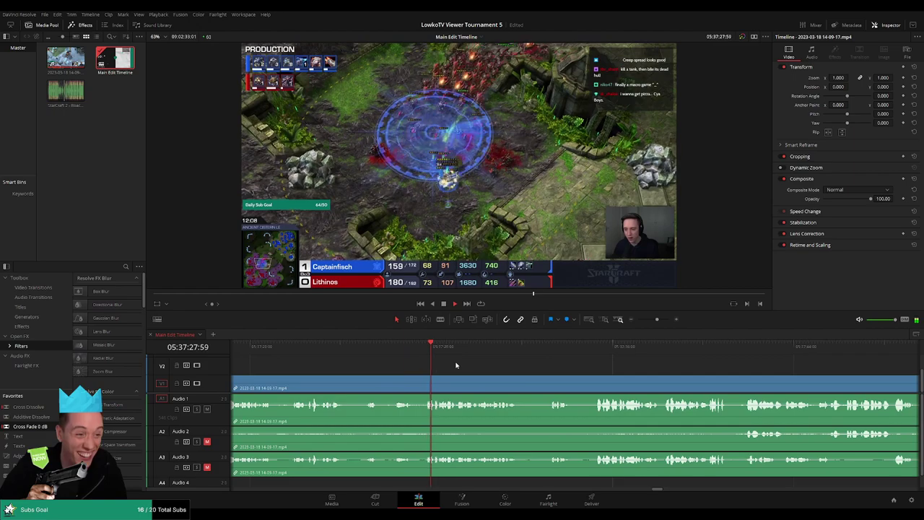
scroll(527, 365, right, 1)
scroll(526, 365, right, 1)
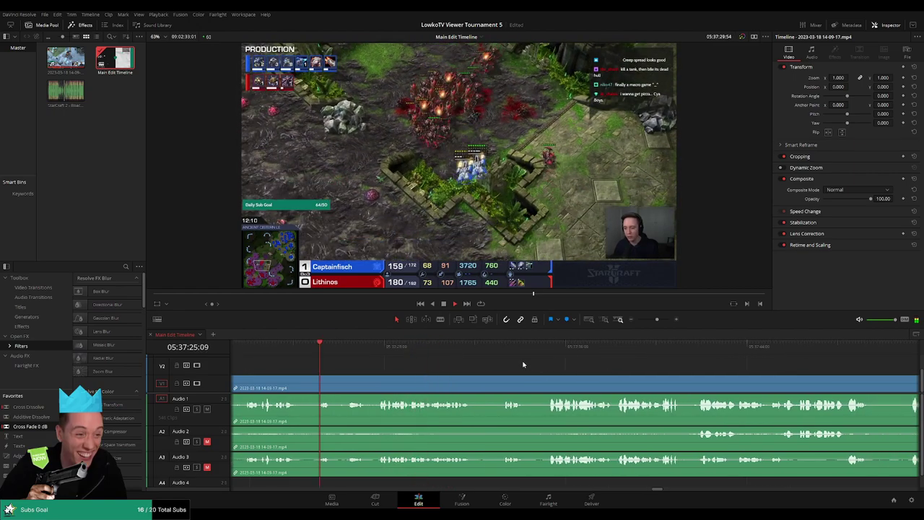
scroll(525, 367, right, 2)
drag(399, 349, 424, 350)
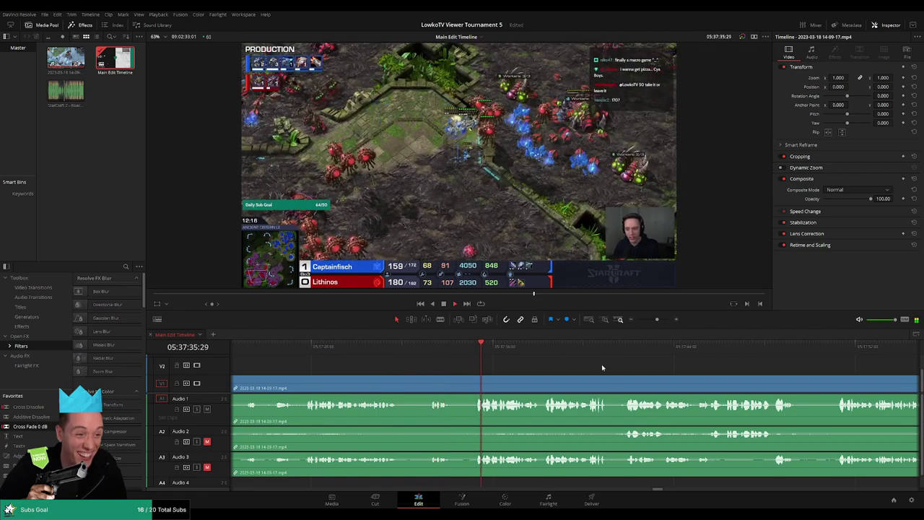
scroll(524, 365, right, 3)
scroll(523, 364, right, 3)
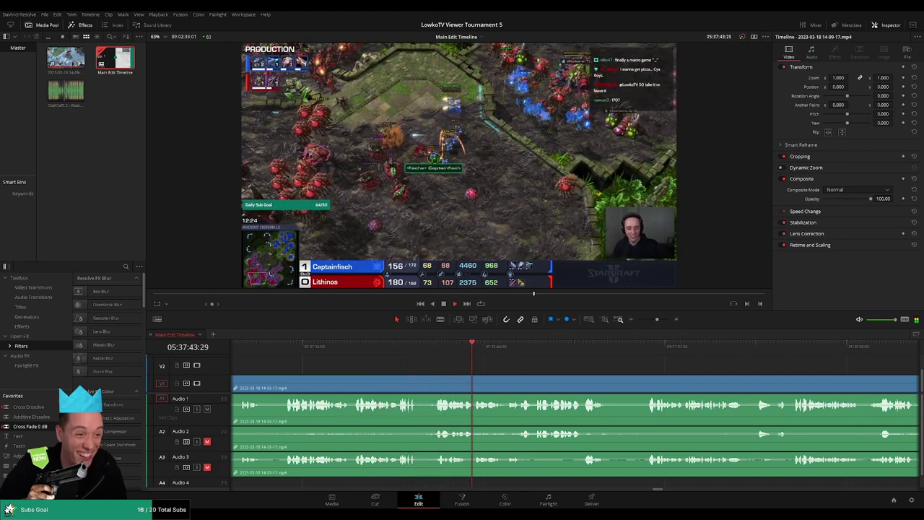
scroll(545, 364, right, 3)
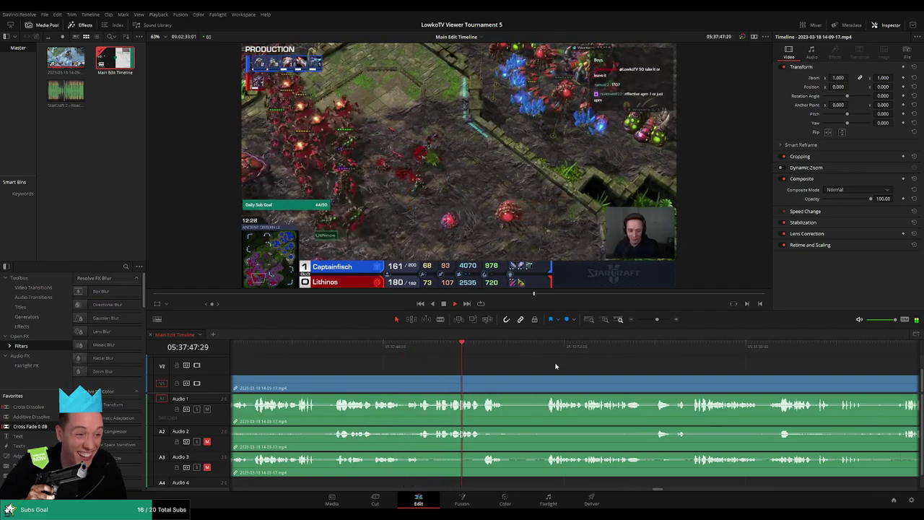
scroll(551, 362, right, 3)
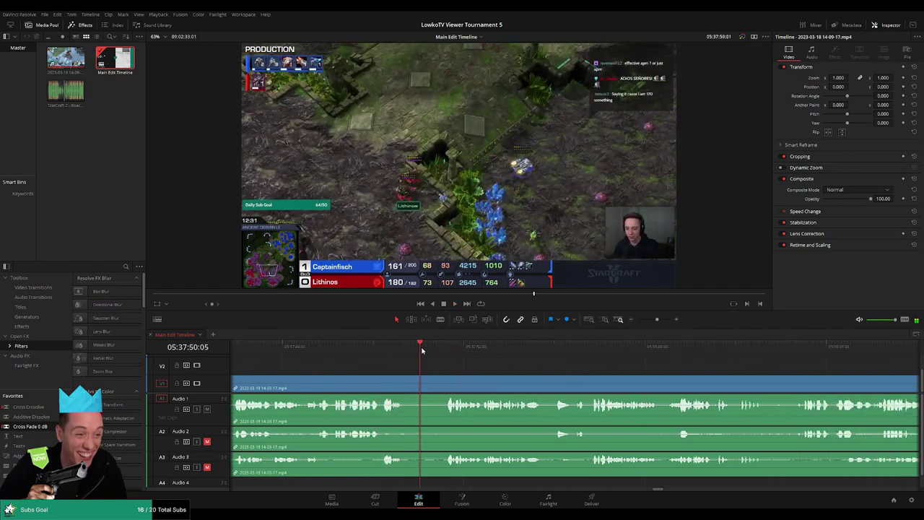
scroll(570, 368, right, 3)
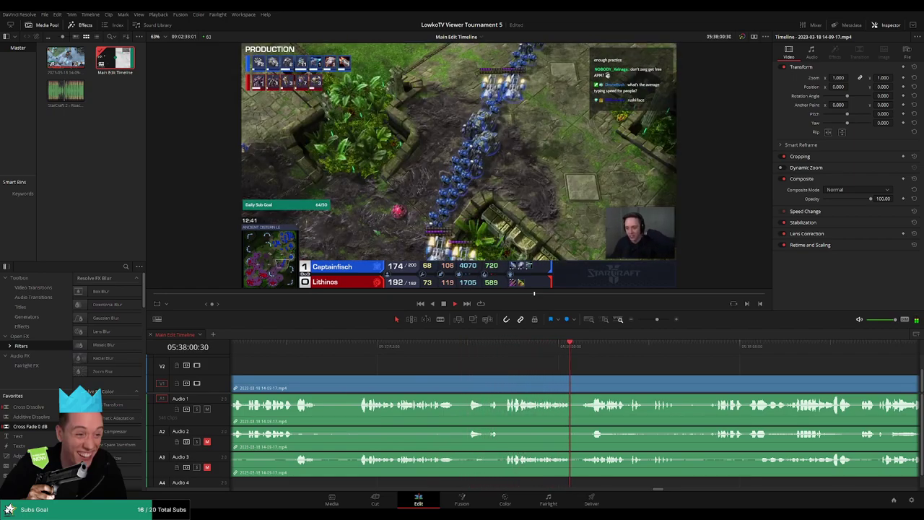
scroll(598, 368, right, 3)
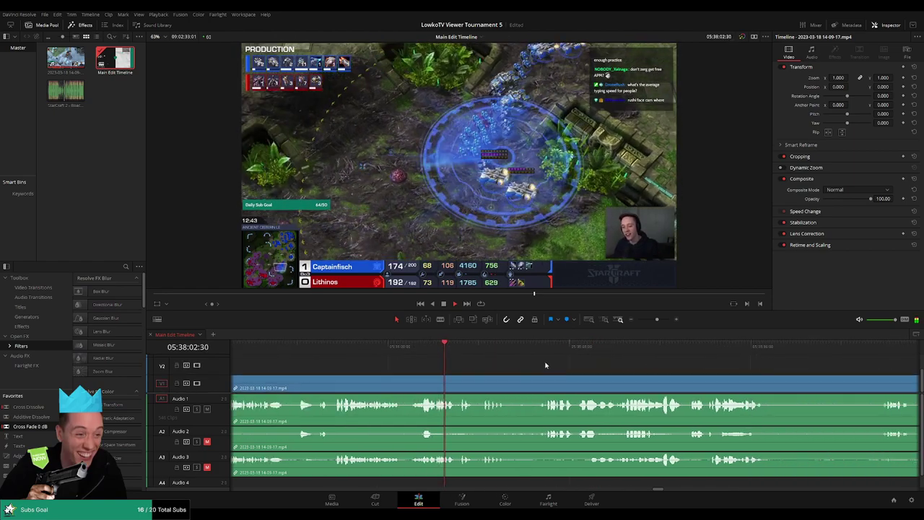
scroll(577, 370, right, 2)
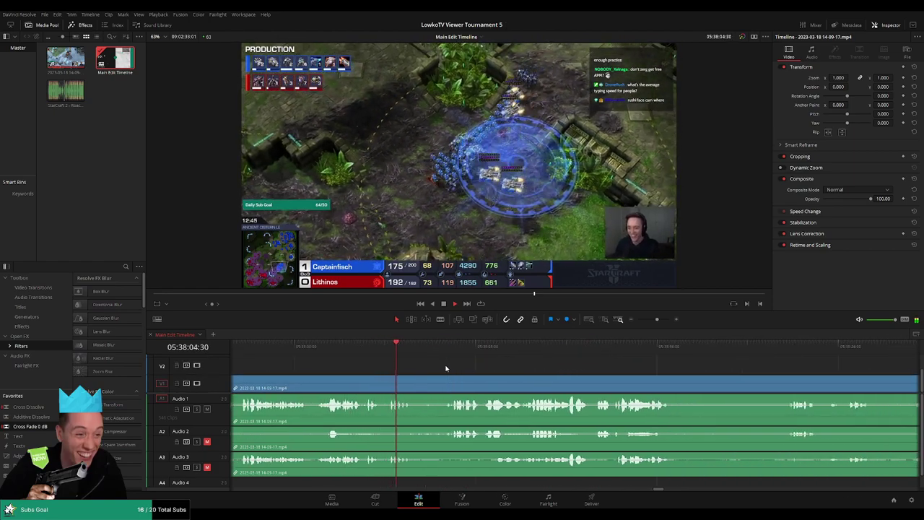
scroll(522, 366, right, 2)
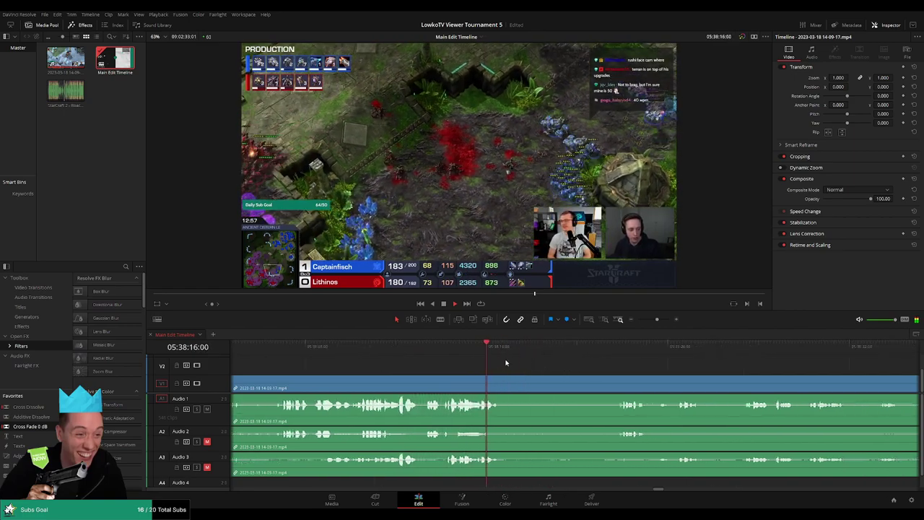
drag(506, 354, 596, 351)
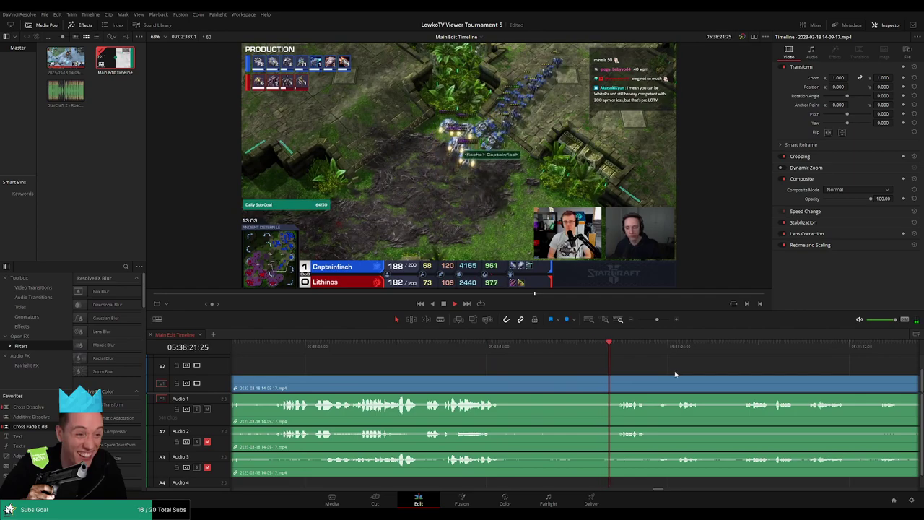
scroll(610, 363, up, 2)
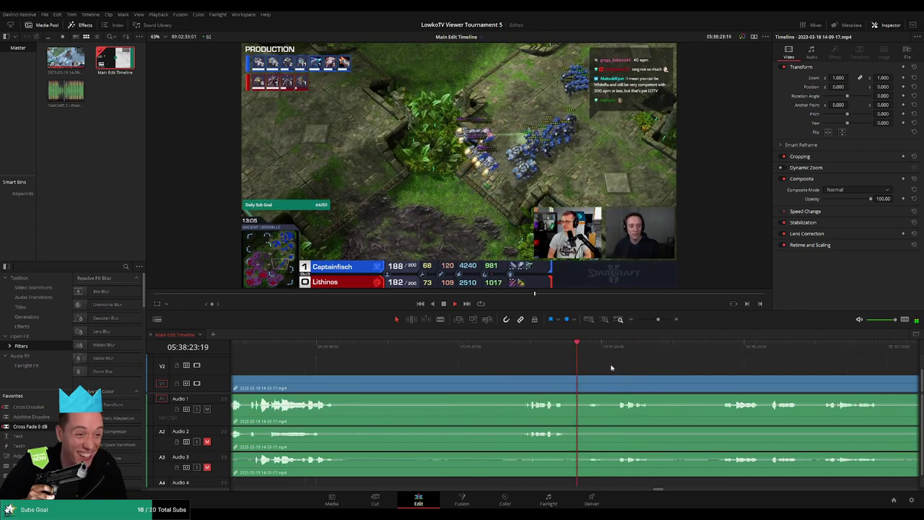
Step: Cut out the first quiet stretch and ripple delete it, then resume playback
click(355, 347)
key(space)
key(b)
click(364, 376)
click(368, 350)
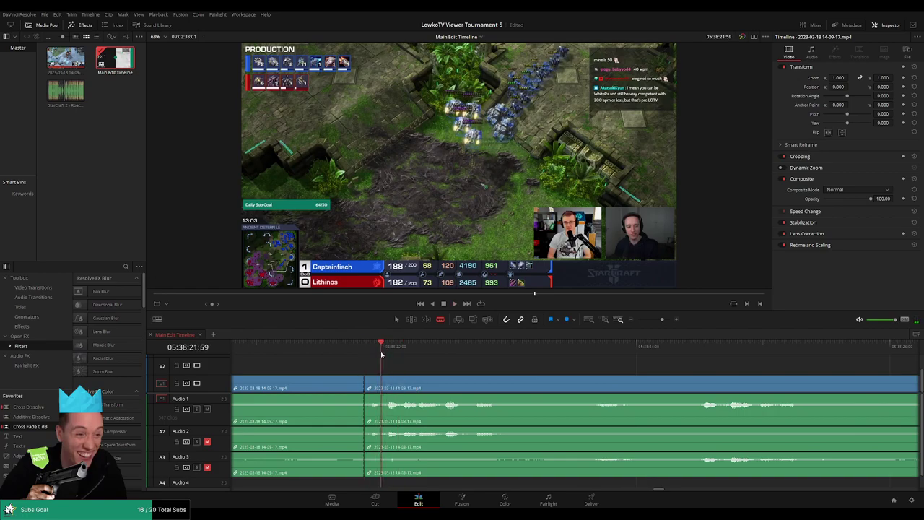
click(381, 386)
key(a)
key(Delete)
key(space)
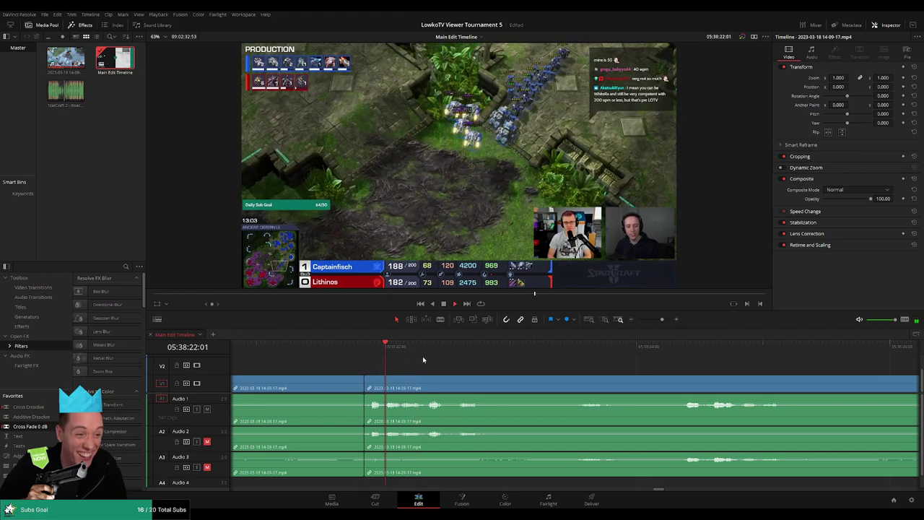
Step: Blade both ends of the second dead-air stretch and ripple delete it
scroll(563, 361, up, 2)
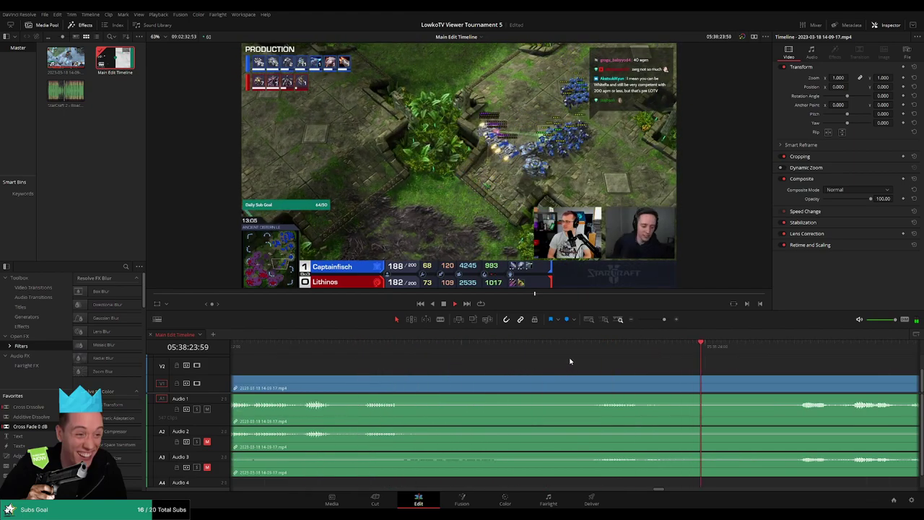
scroll(569, 360, down, 3)
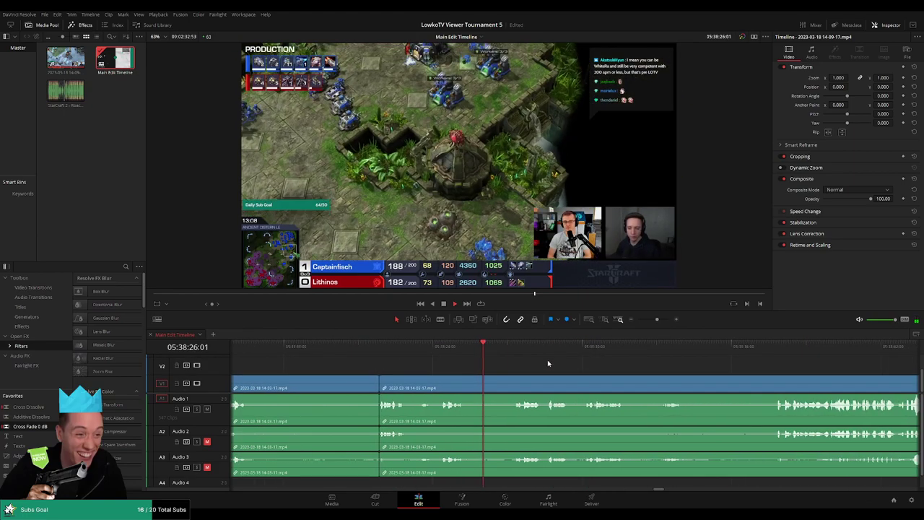
scroll(538, 369, right, 2)
scroll(537, 370, right, 1)
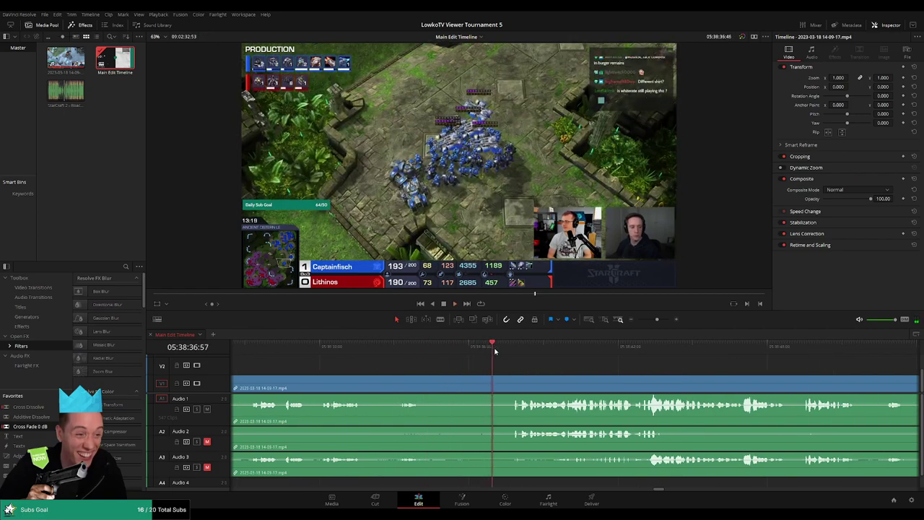
click(422, 379)
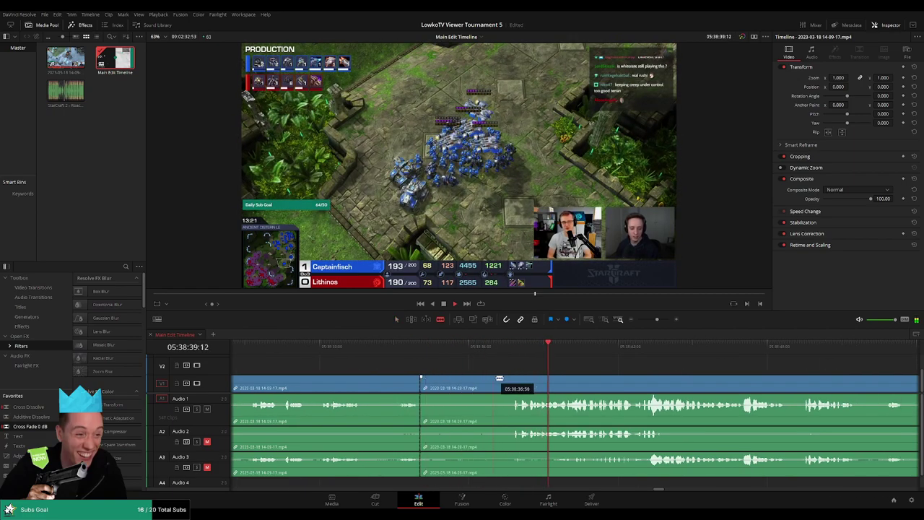
click(511, 383)
key(a)
click(501, 383)
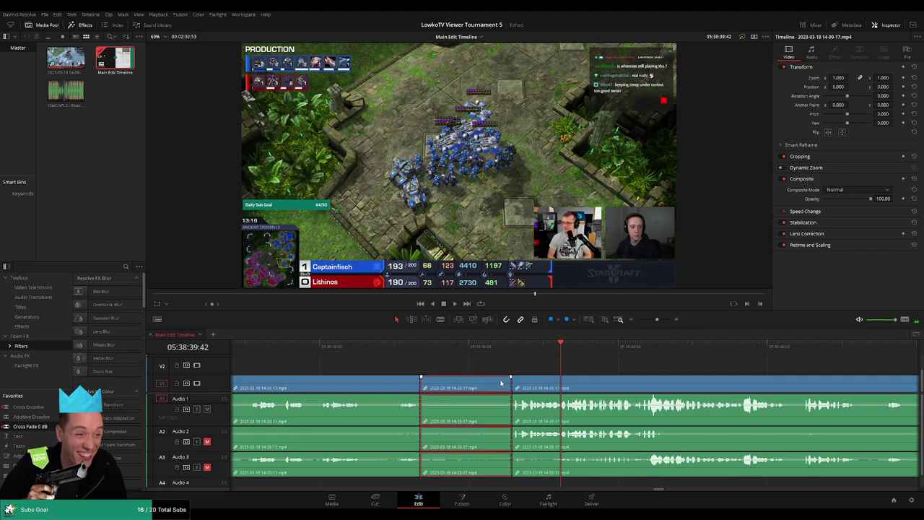
key(Delete)
Step: Remove the third short pause and play back across the new edit
scroll(575, 356, up, 2)
click(573, 383)
click(582, 383)
key(Delete)
key(/)
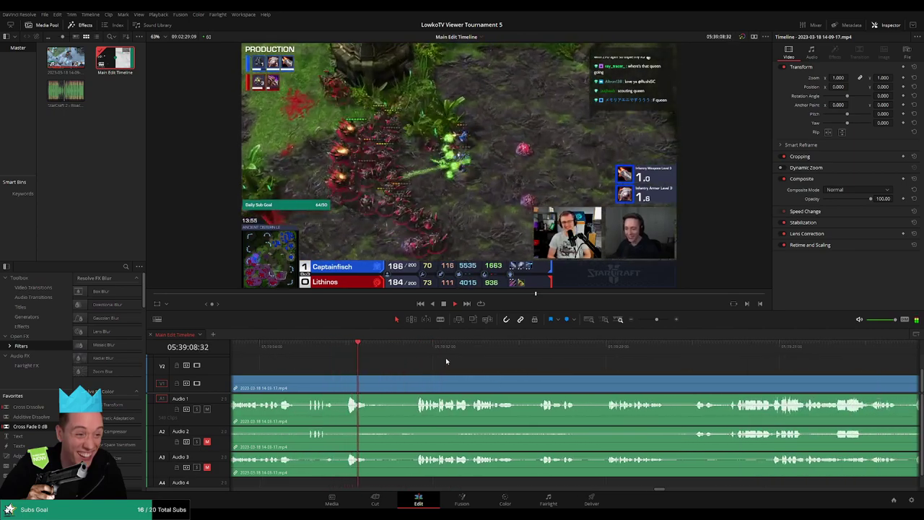
click(411, 350)
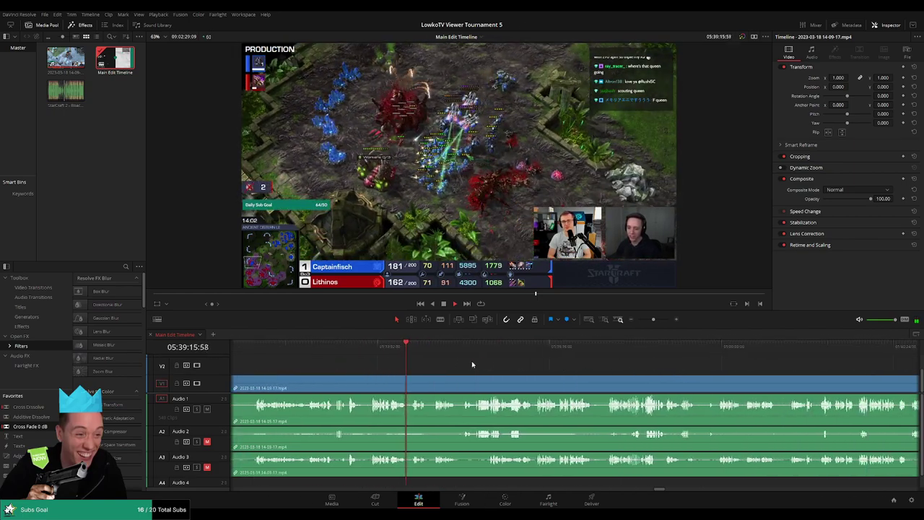
scroll(462, 368, up, 2)
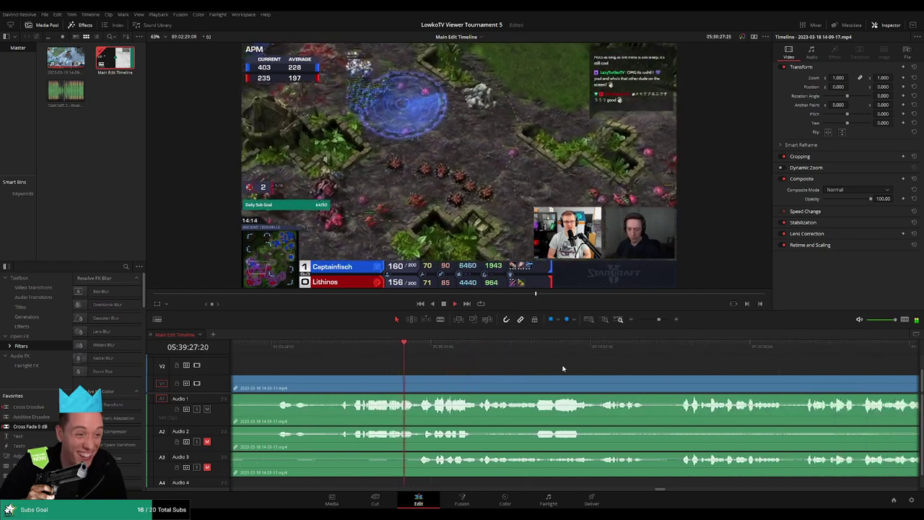
drag(657, 320, 656, 320)
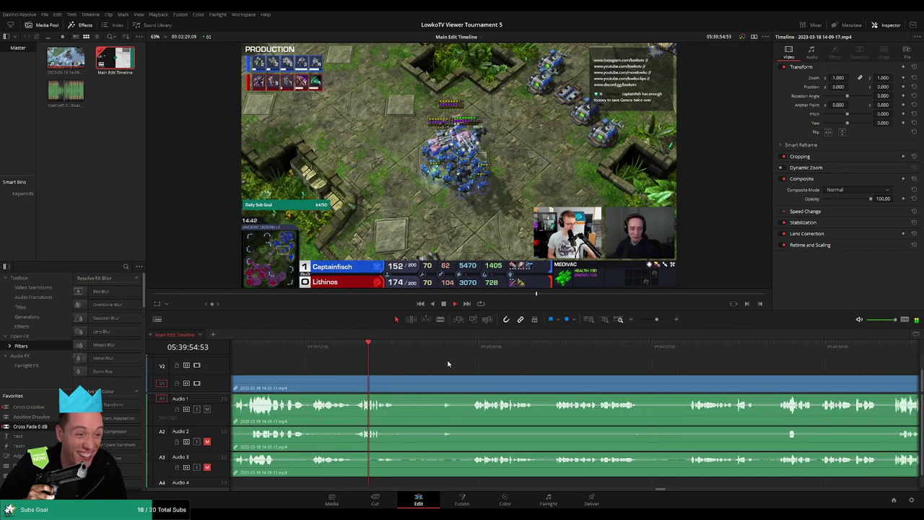
Step: Blade all tracks at both ends of the dead air after 05:39:56 and ripple delete it
click(416, 365)
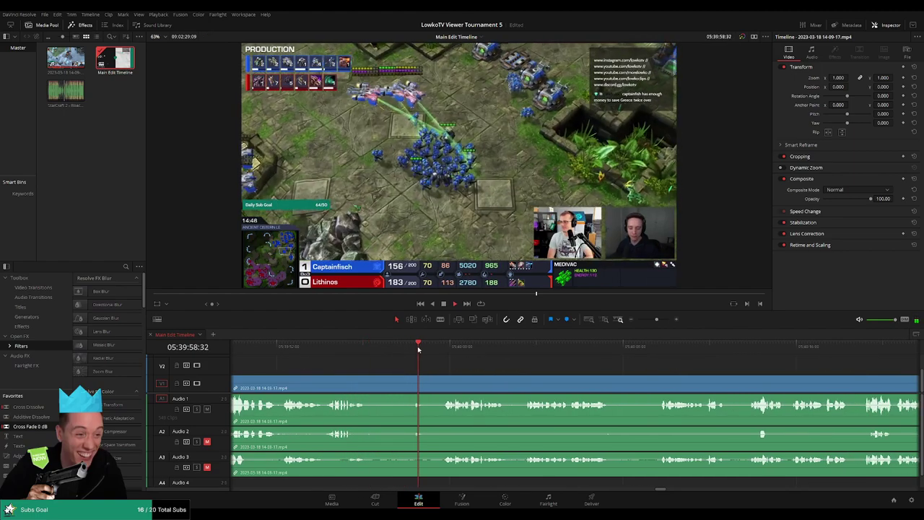
key(b)
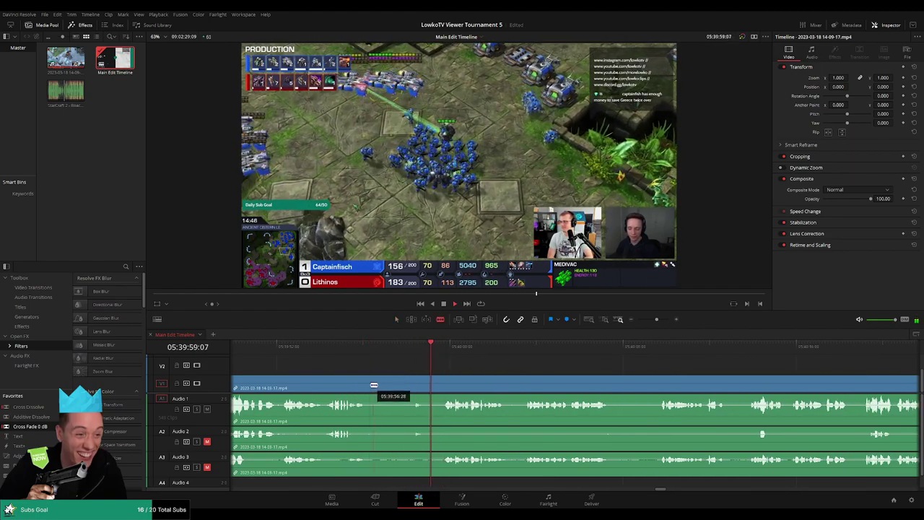
click(369, 384)
click(446, 384)
key(a)
click(408, 405)
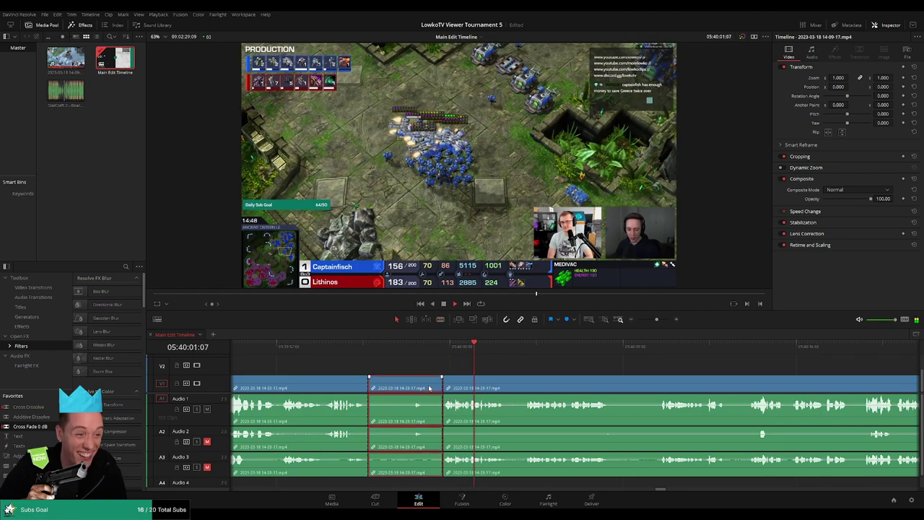
key(Delete)
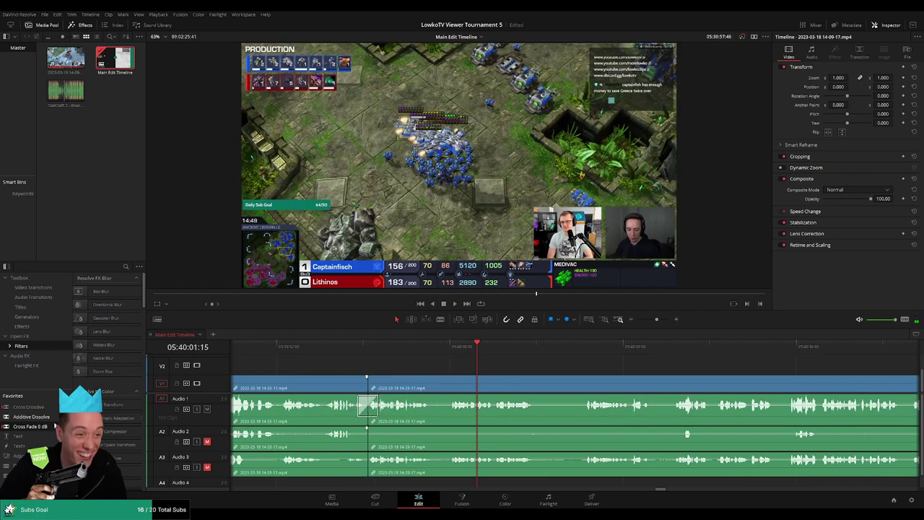
Step: Undo the last change and play back across the new join to check it
scroll(370, 427, left, 2)
key(ctrl+z)
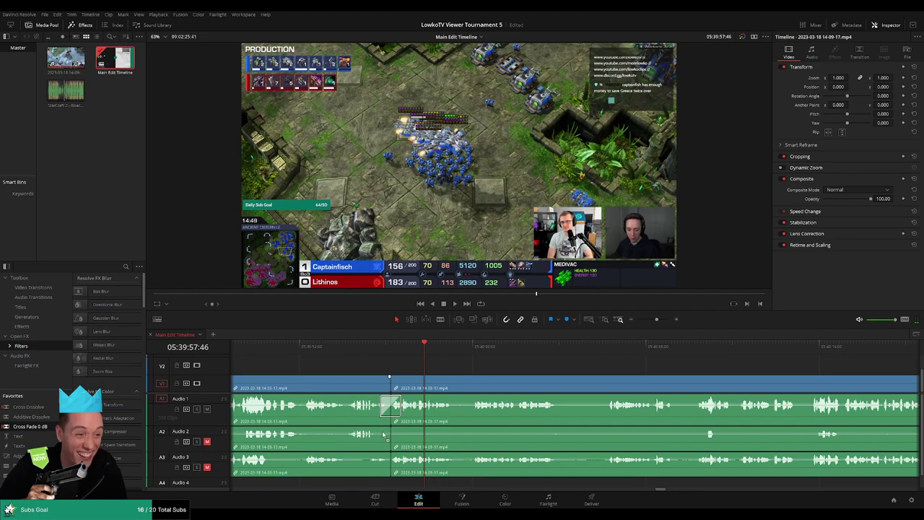
scroll(313, 439, left, 2)
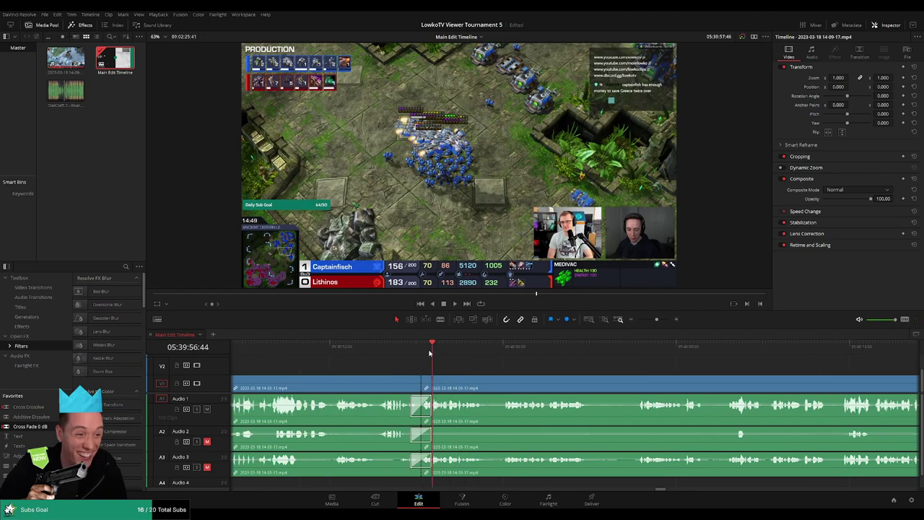
key(space)
scroll(496, 362, right, 5)
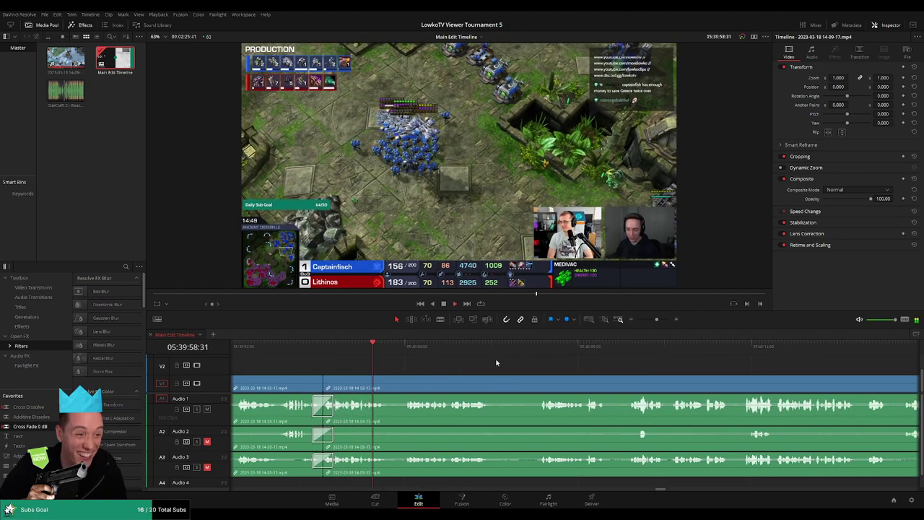
scroll(478, 366, left, 8)
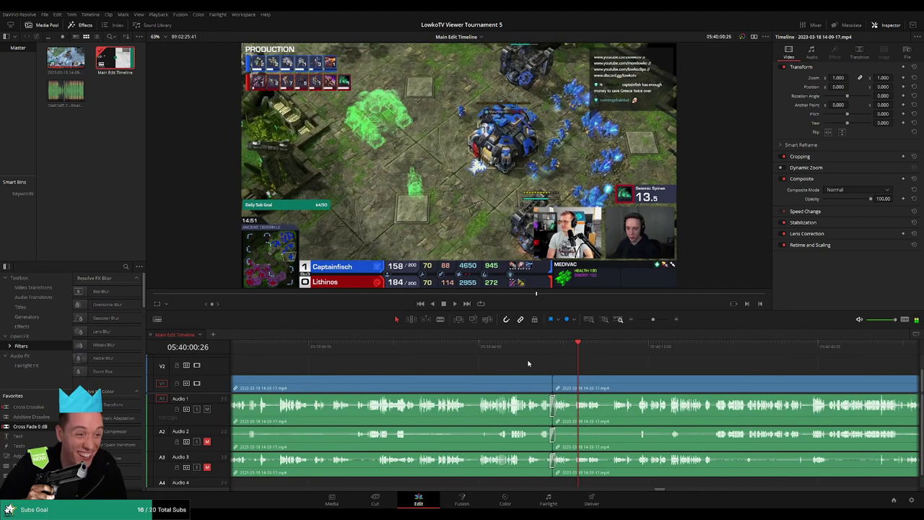
Step: Zoom out, marquee-select the run of short pre-cut clips, ripple delete them and play back
click(649, 319)
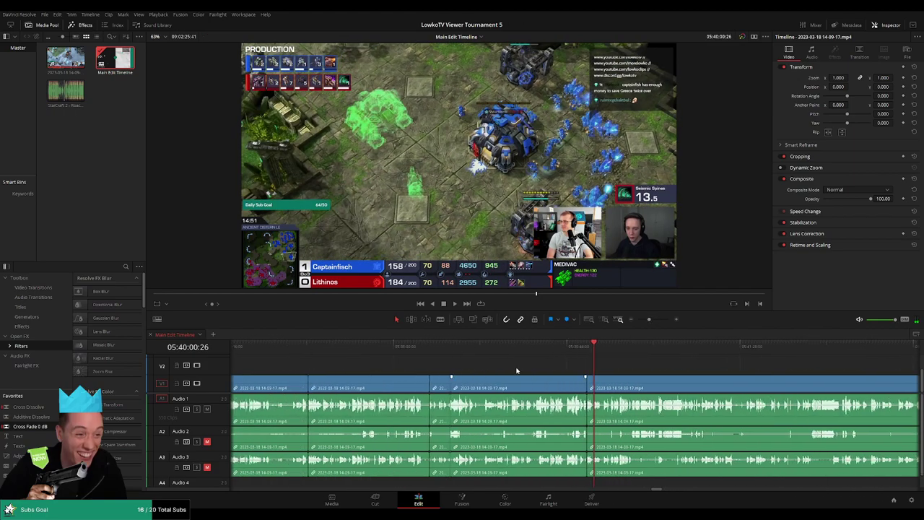
click(645, 319)
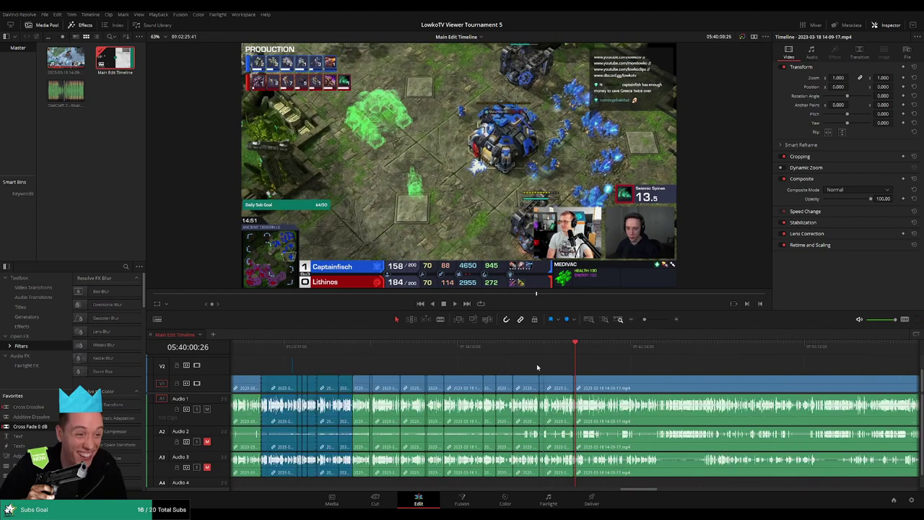
drag(548, 378, 359, 476)
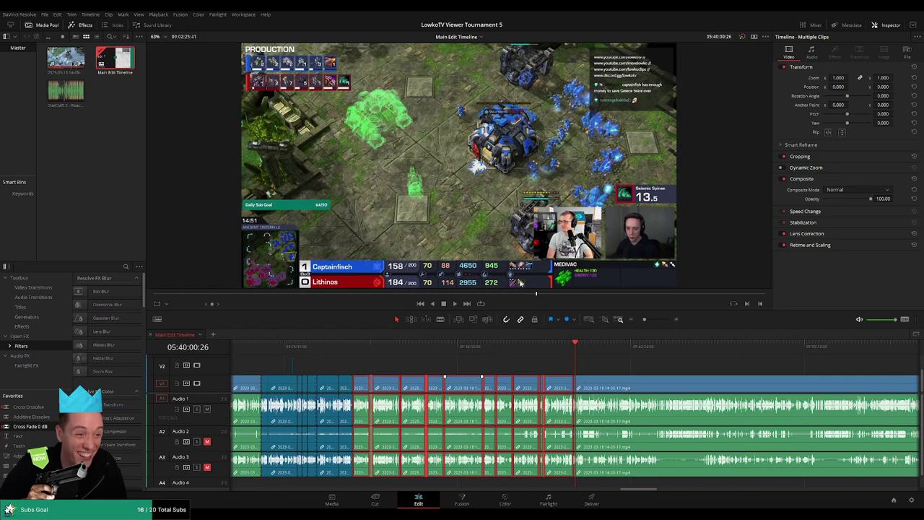
key(Delete)
key(space)
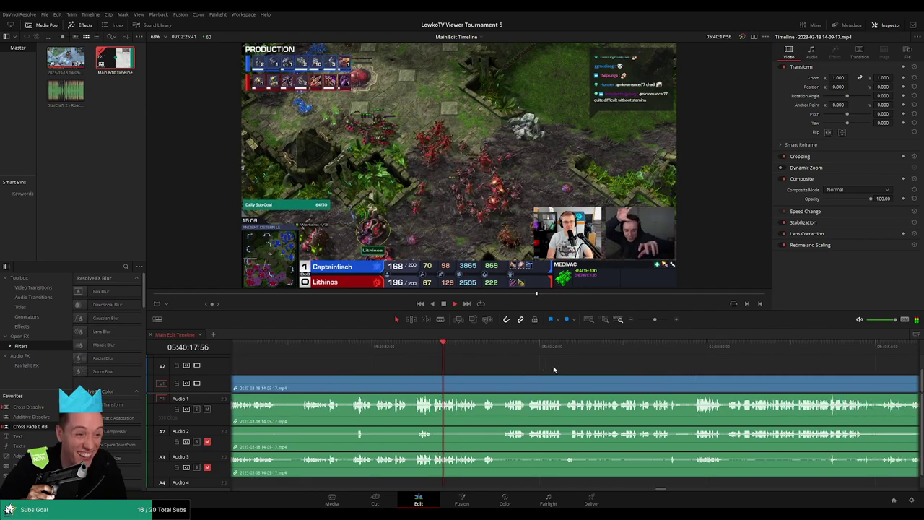
Step: Place an Adjustment Clip on V2 and set Zoom 2.0, Position -952/288 onto the facecams
drag(404, 347, 393, 348)
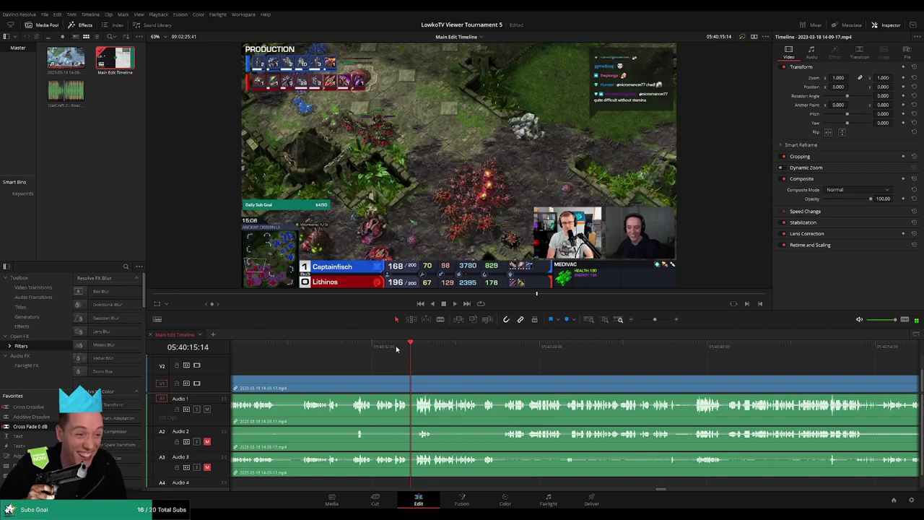
drag(21, 456, 442, 372)
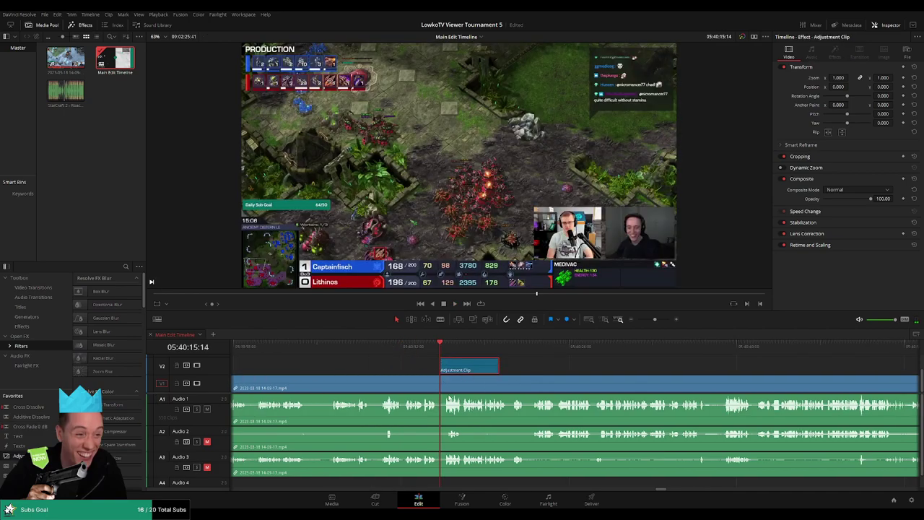
drag(837, 77, 911, 86)
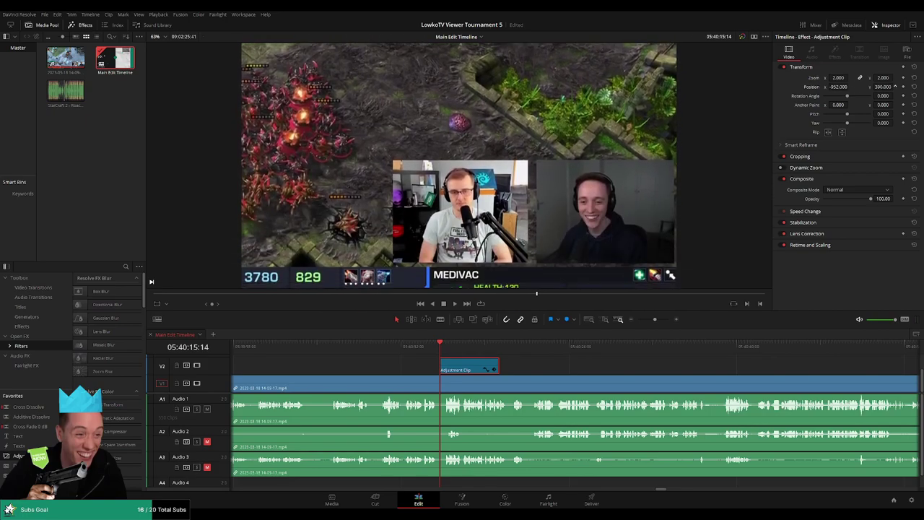
key(space)
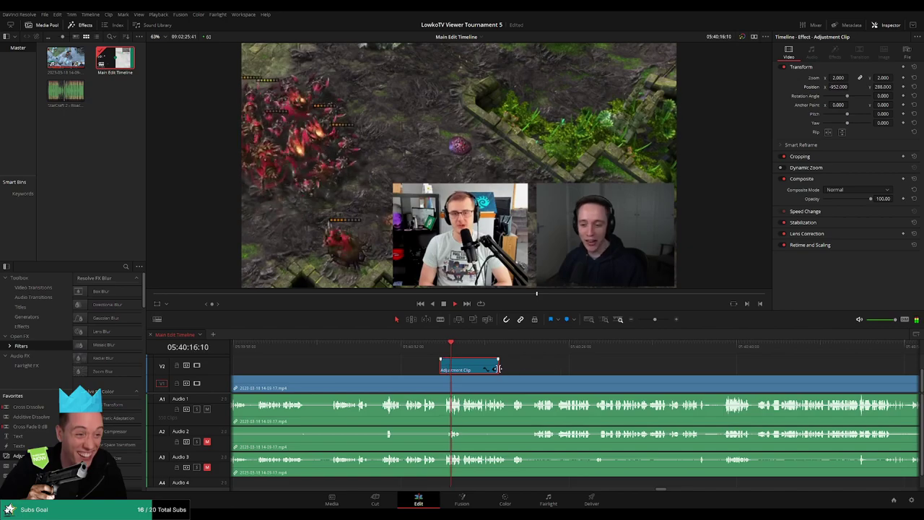
Step: Extend the zoom adjustment clip's end to cover more of the facecam footage
drag(498, 368, 527, 368)
scroll(649, 369, down, 5)
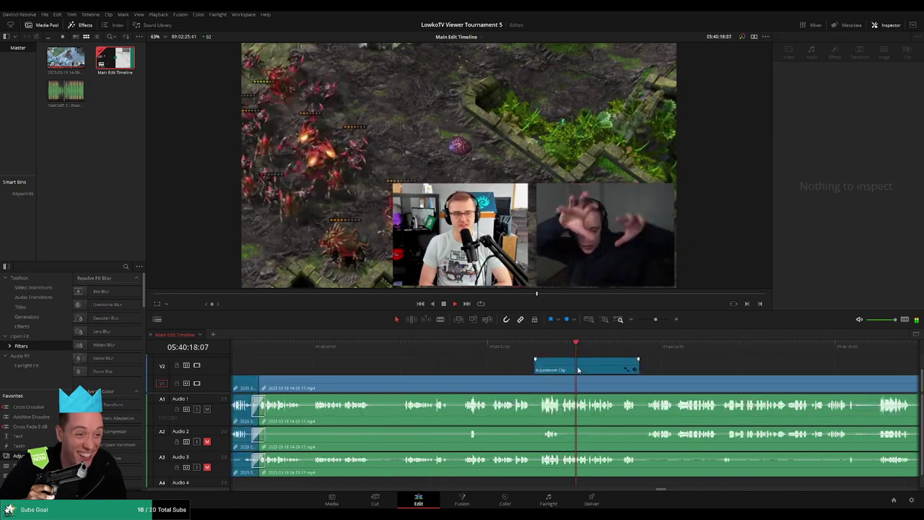
key(space)
drag(637, 319, 652, 320)
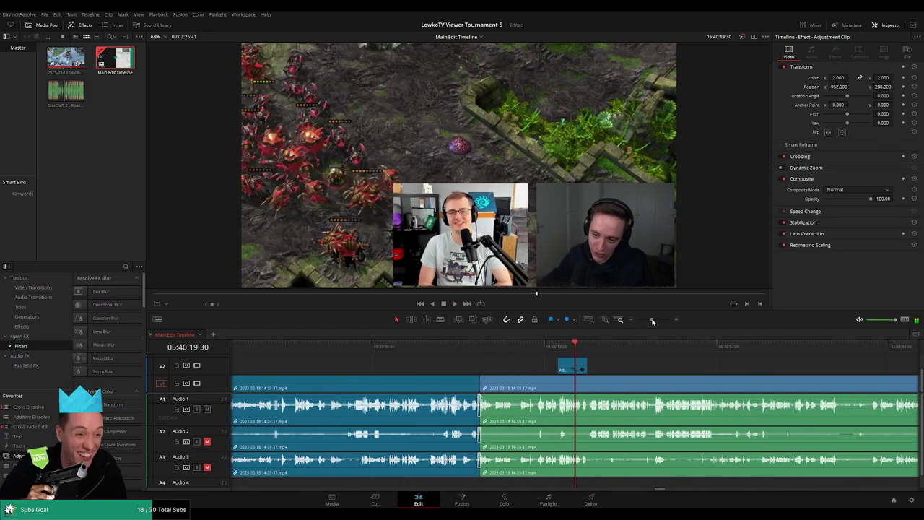
scroll(649, 364, up, 4)
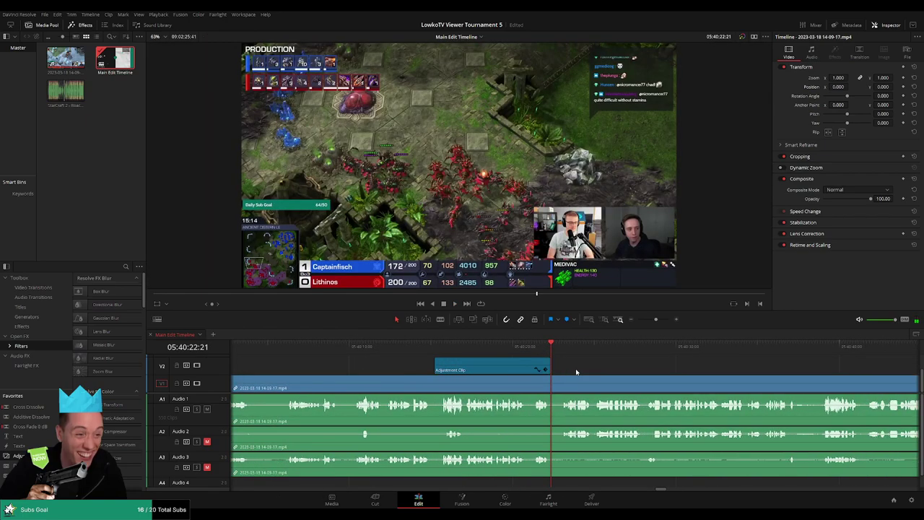
scroll(607, 368, right, 2)
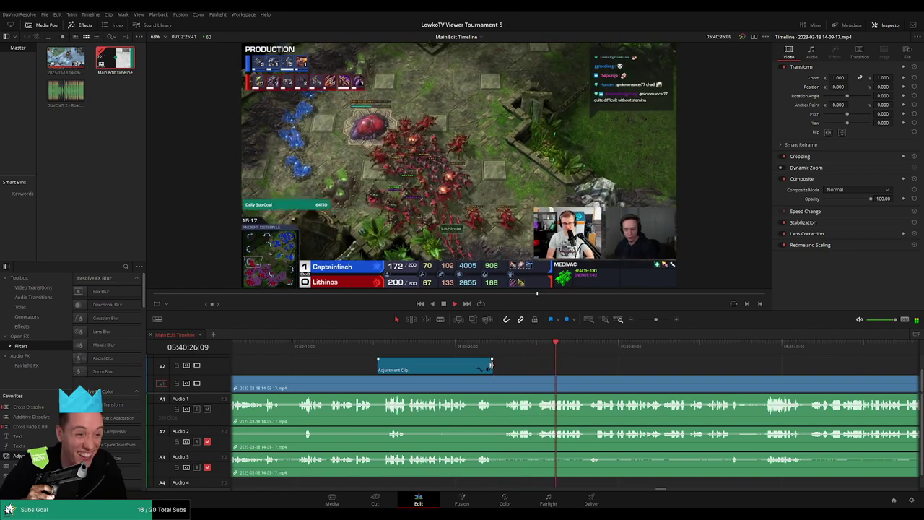
drag(491, 366, 495, 366)
scroll(677, 371, right, 4)
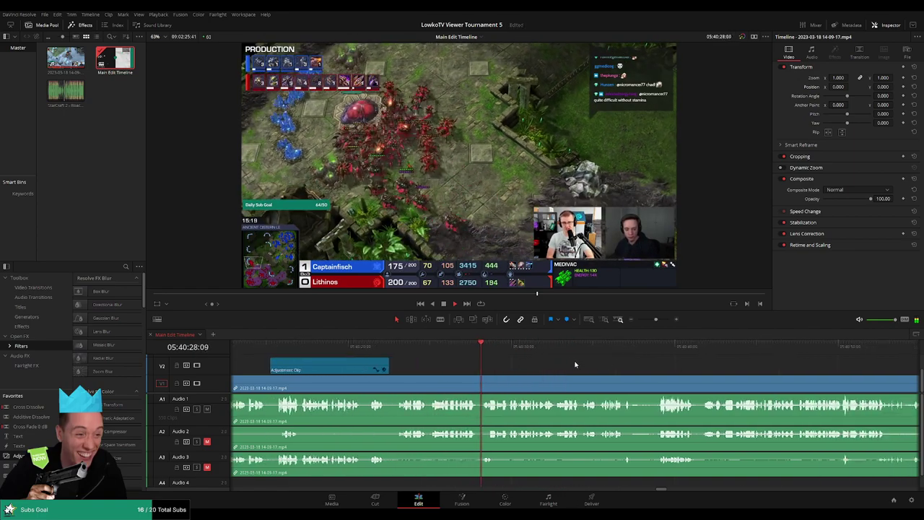
scroll(575, 363, right, 4)
drag(656, 319, 654, 319)
scroll(666, 368, right, 5)
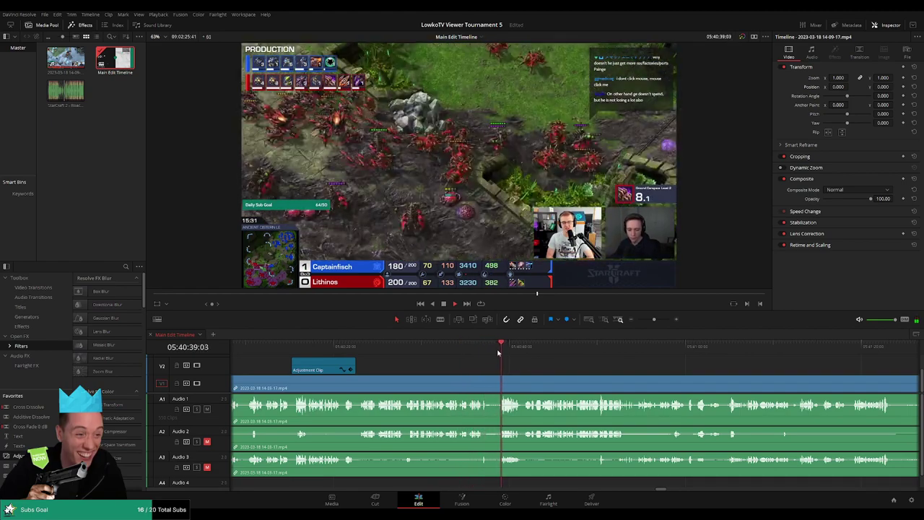
scroll(598, 367, right, 2)
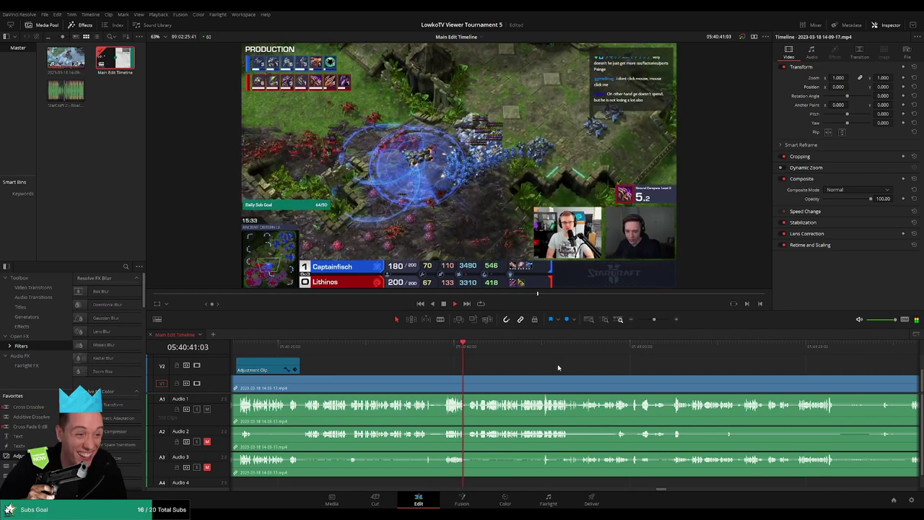
scroll(570, 368, right, 2)
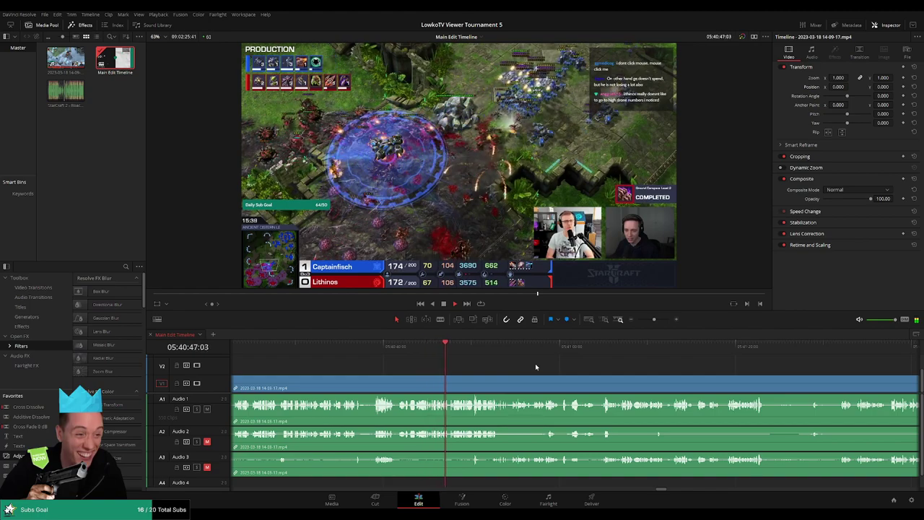
scroll(558, 364, right, 1)
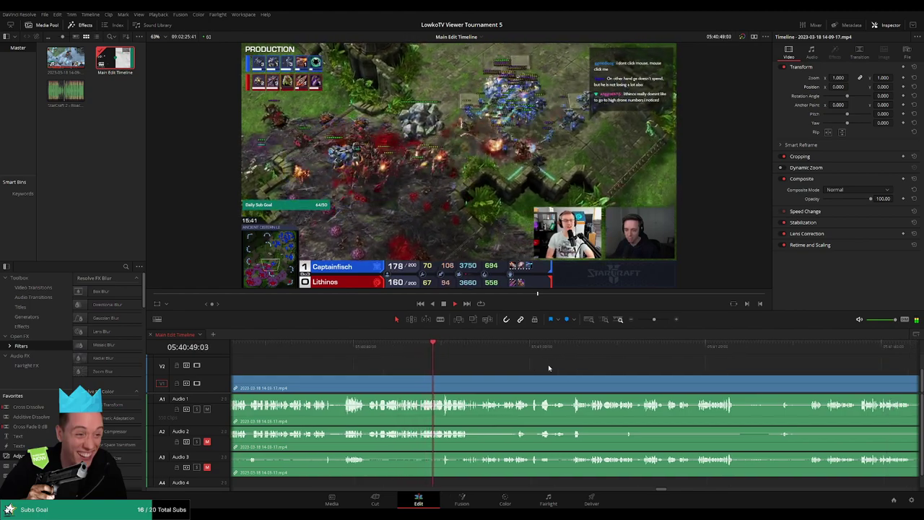
scroll(546, 368, left, 3)
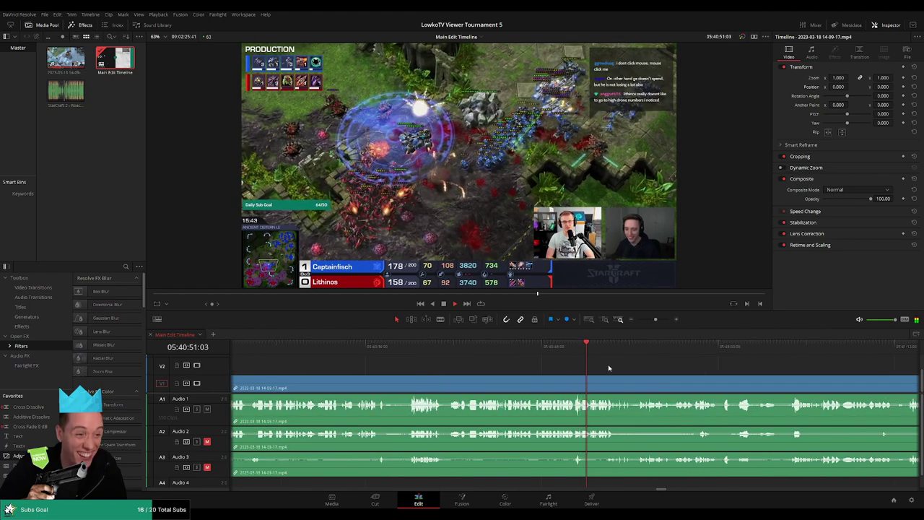
scroll(636, 366, right, 2)
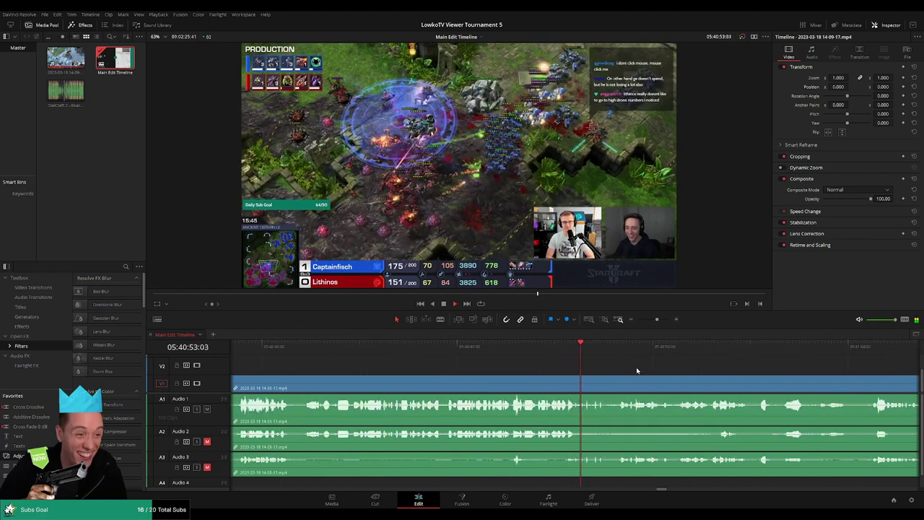
scroll(682, 365, right, 3)
scroll(586, 365, right, 1)
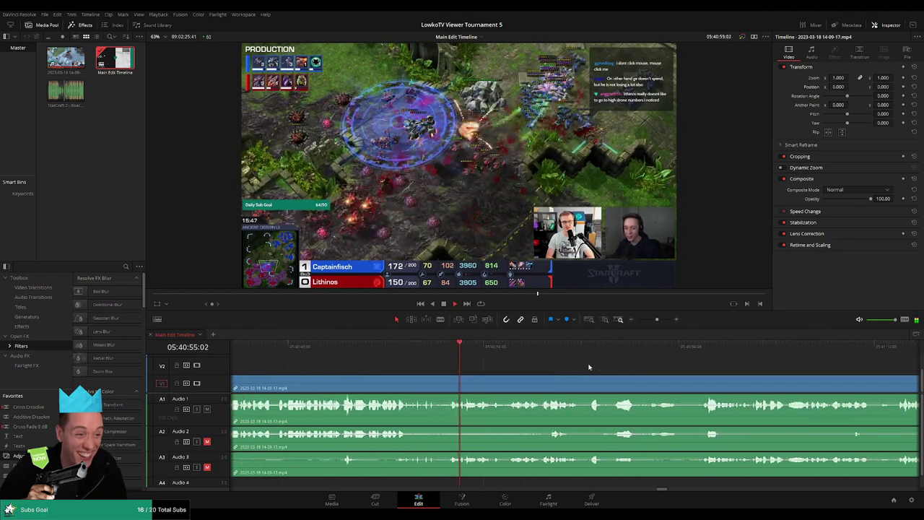
scroll(570, 365, right, 2)
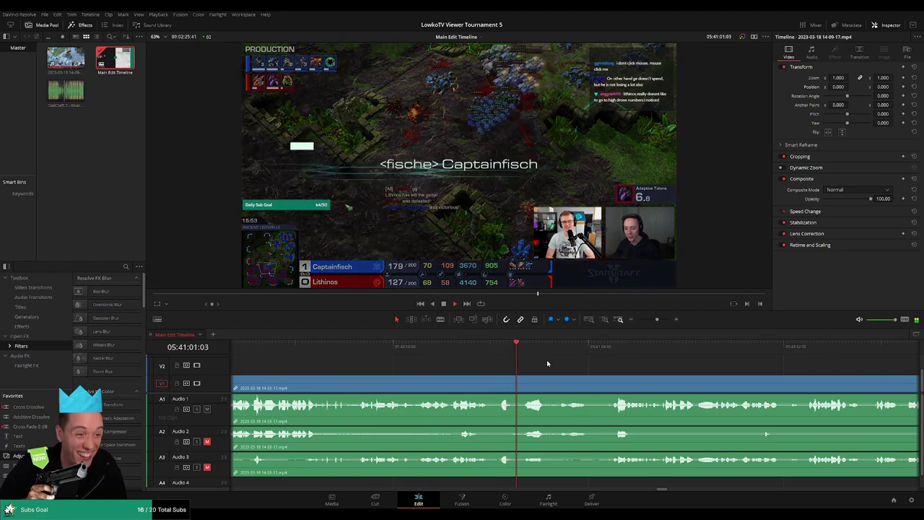
scroll(538, 361, right, 1)
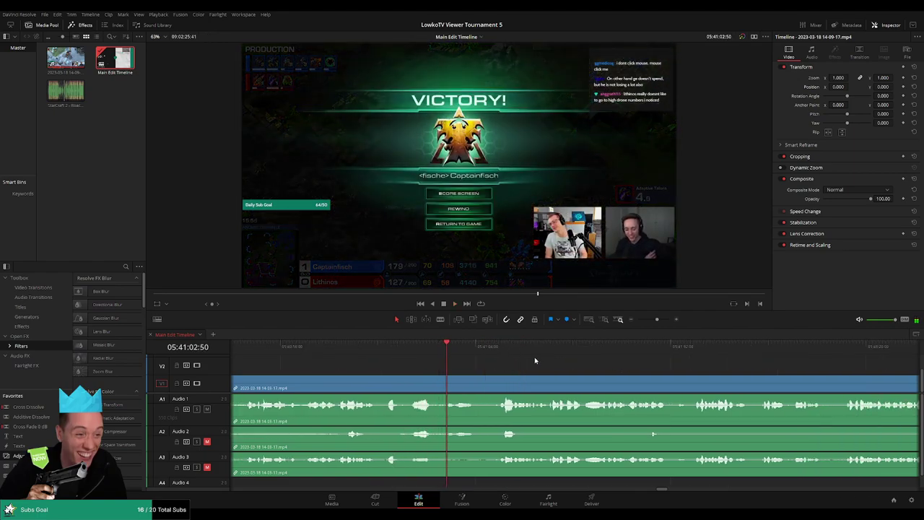
scroll(593, 365, right, 2)
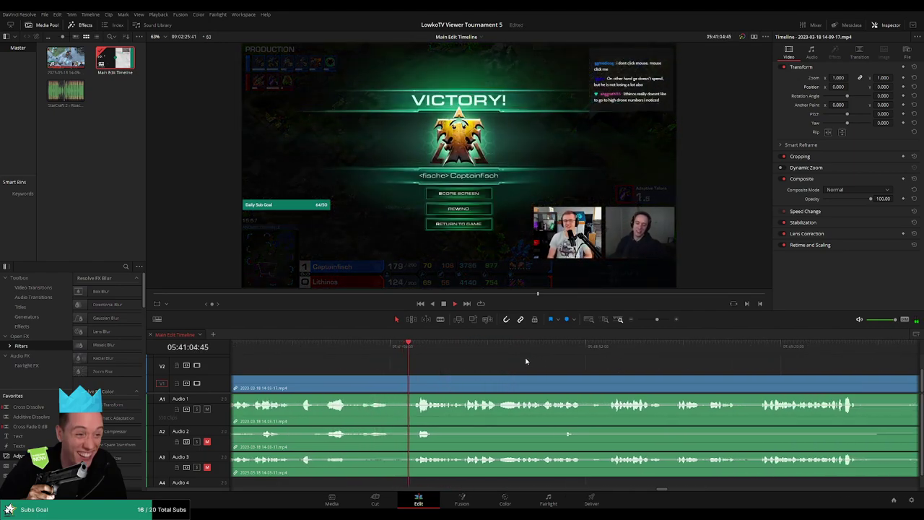
scroll(544, 360, right, 1)
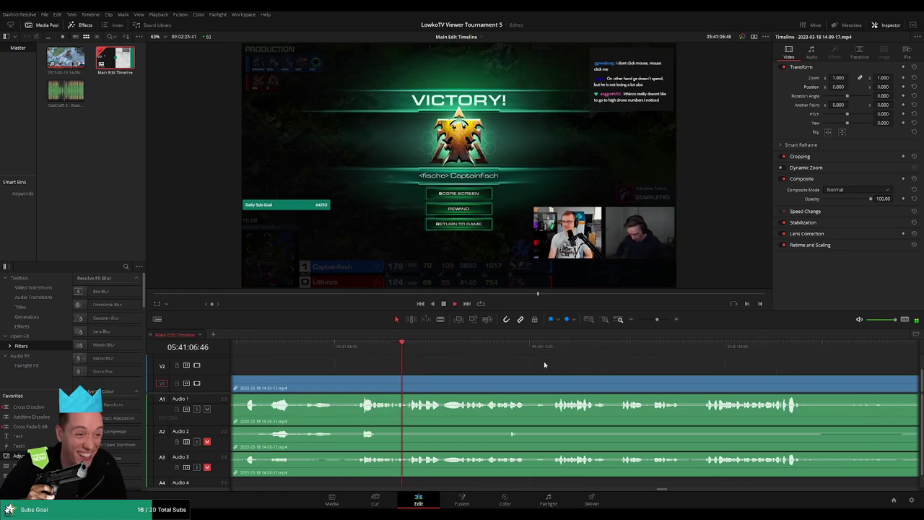
scroll(542, 363, right, 1)
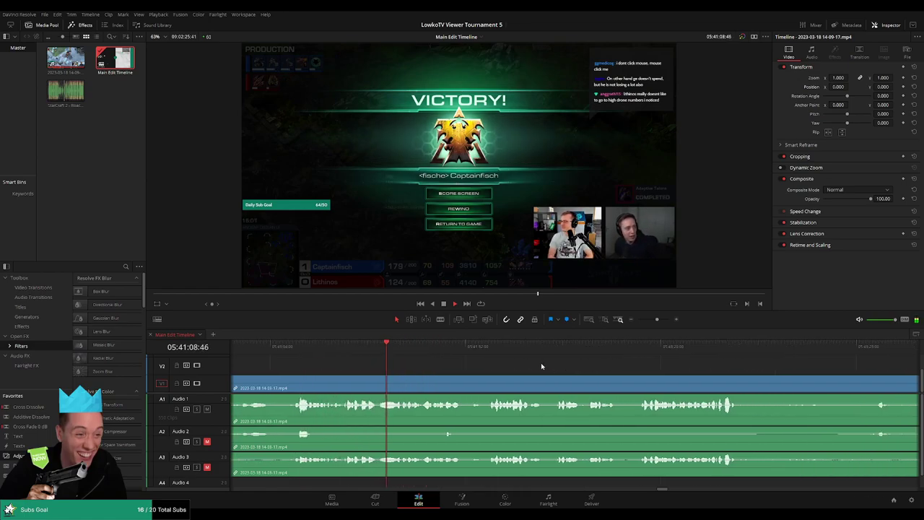
Step: Split all tracks at the end of the match on the victory screen
click(378, 352)
key(ctrl+b)
scroll(379, 354, left, 2)
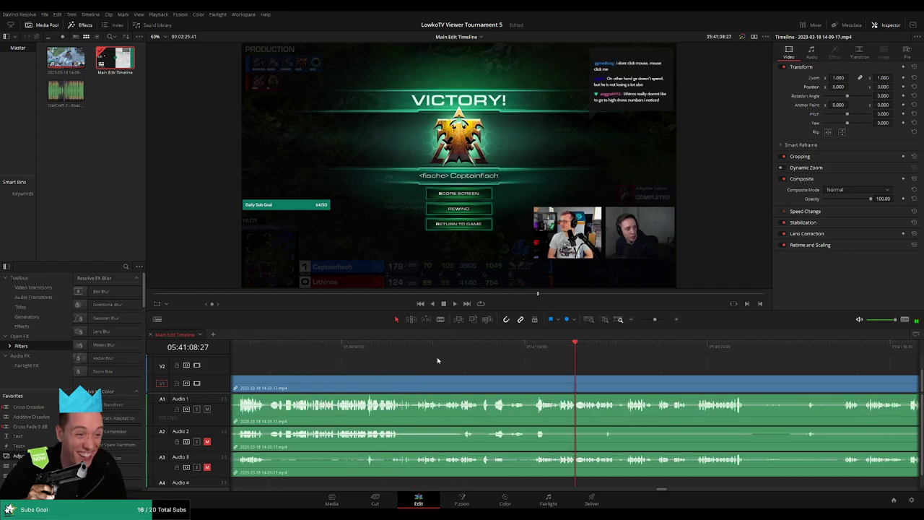
drag(656, 319, 663, 319)
key(space)
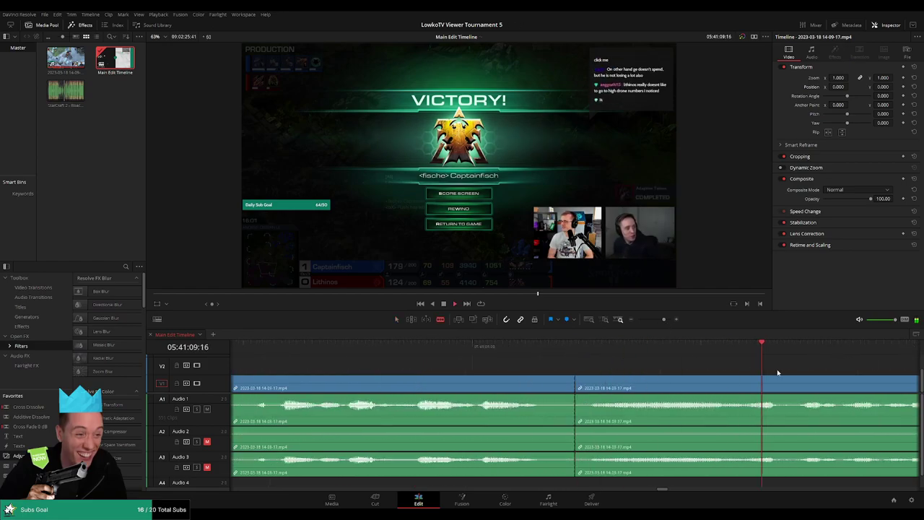
Step: Split where the dead air ends and ripple-delete the gap, joining the clips near 05:41:22
click(723, 347)
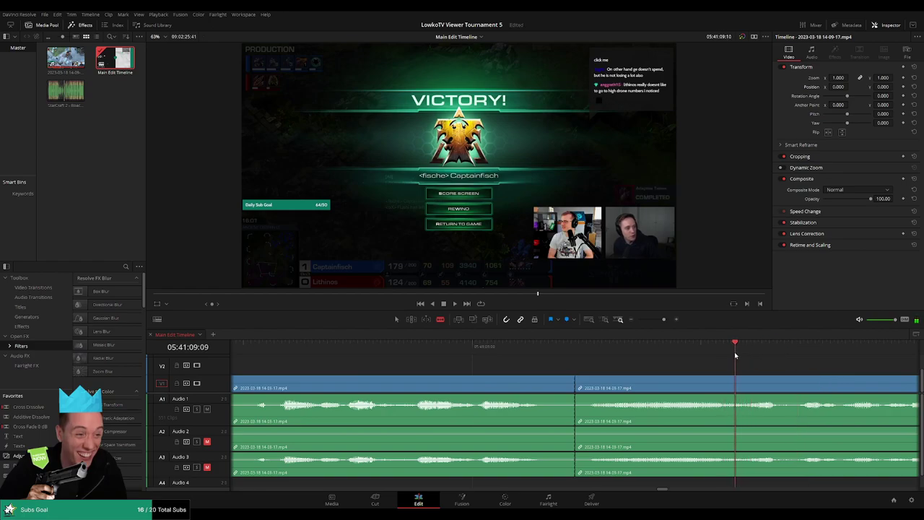
key(ctrl+b)
click(699, 386)
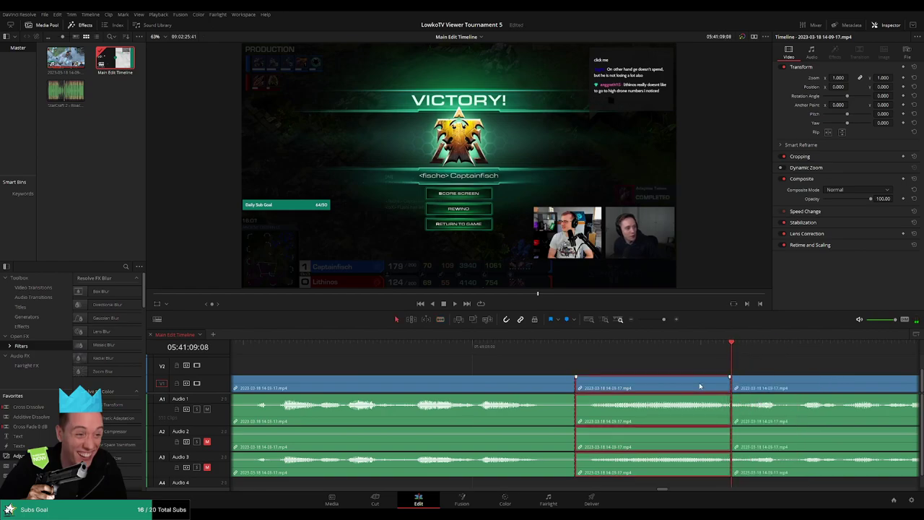
key(Delete)
key(space)
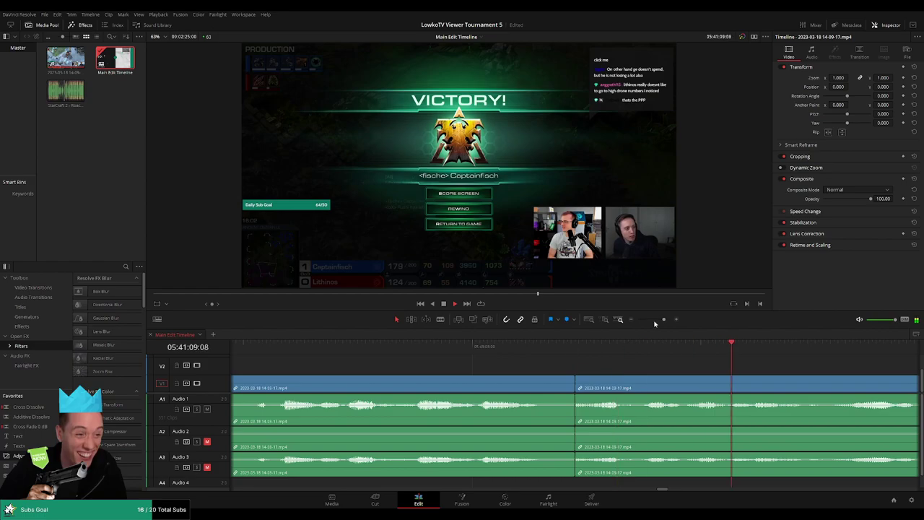
drag(654, 324, 656, 321)
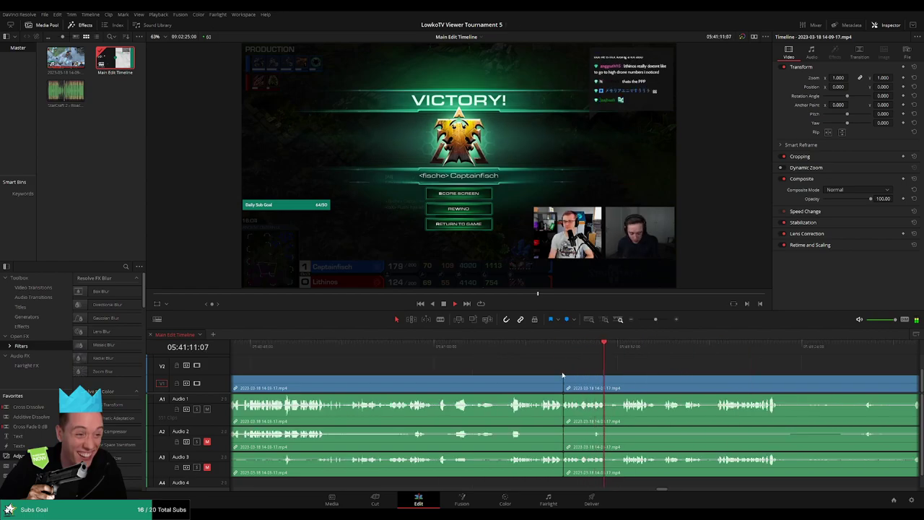
Step: Blade the clip where the facecam scene begins
click(497, 386)
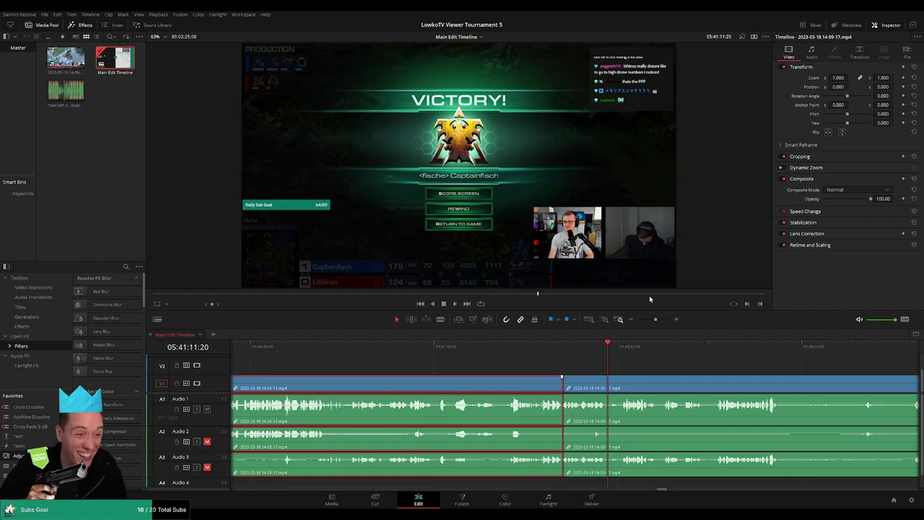
key(space)
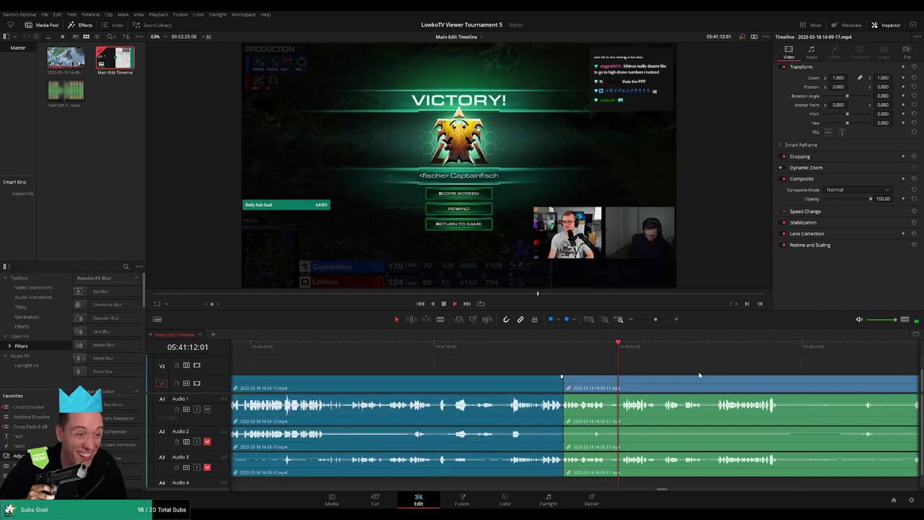
mouse_move(651, 320)
mouse_down()
mouse_move(640, 321)
mouse_move(656, 320)
mouse_up()
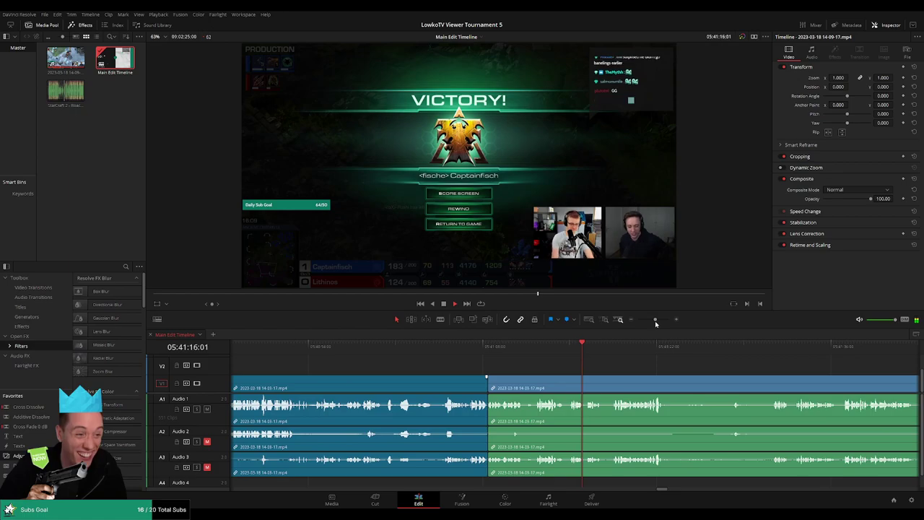
scroll(678, 373, up, 3)
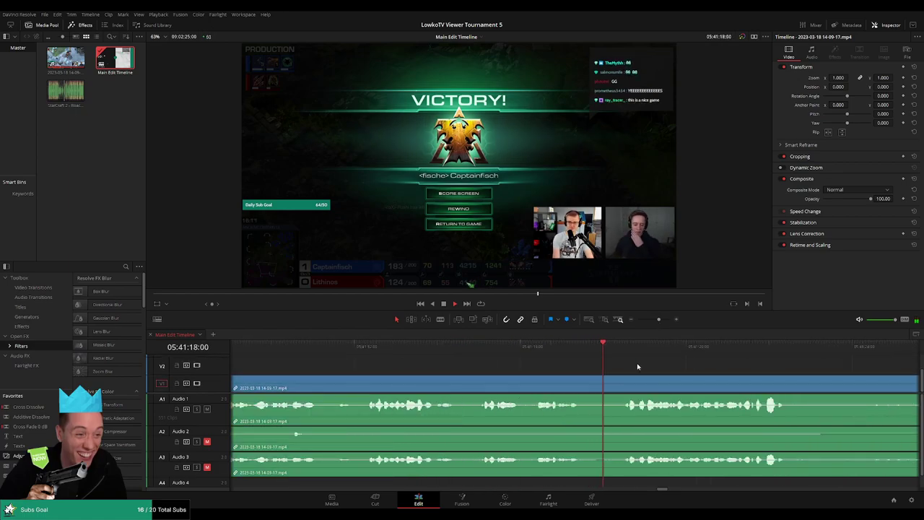
scroll(592, 363, up, 2)
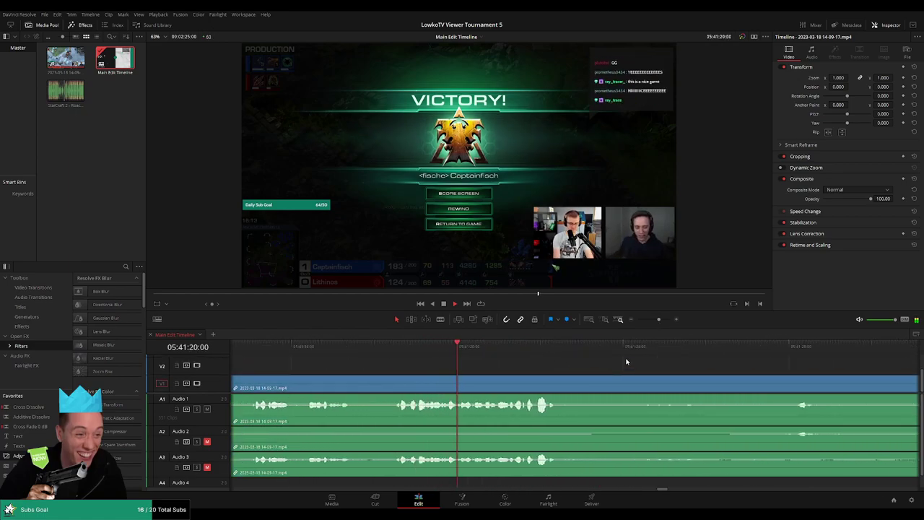
scroll(647, 368, down, 3)
scroll(648, 364, right, 3)
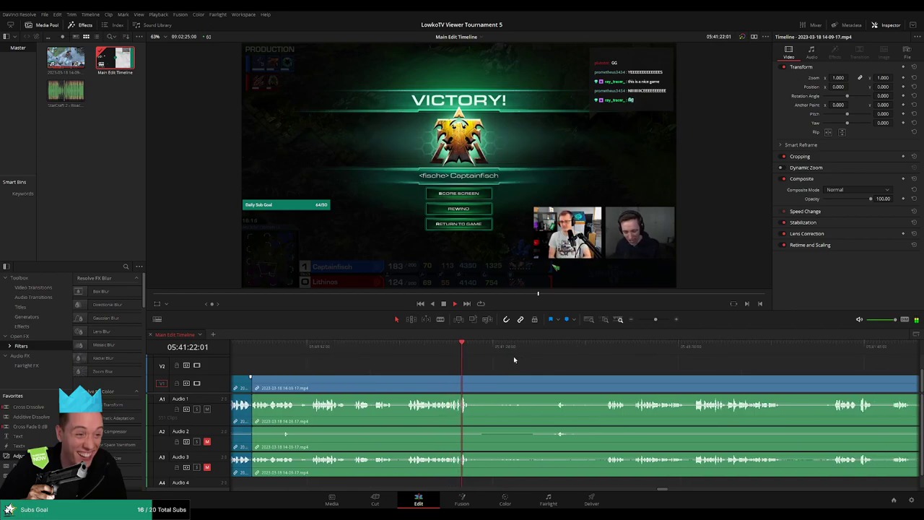
click(482, 384)
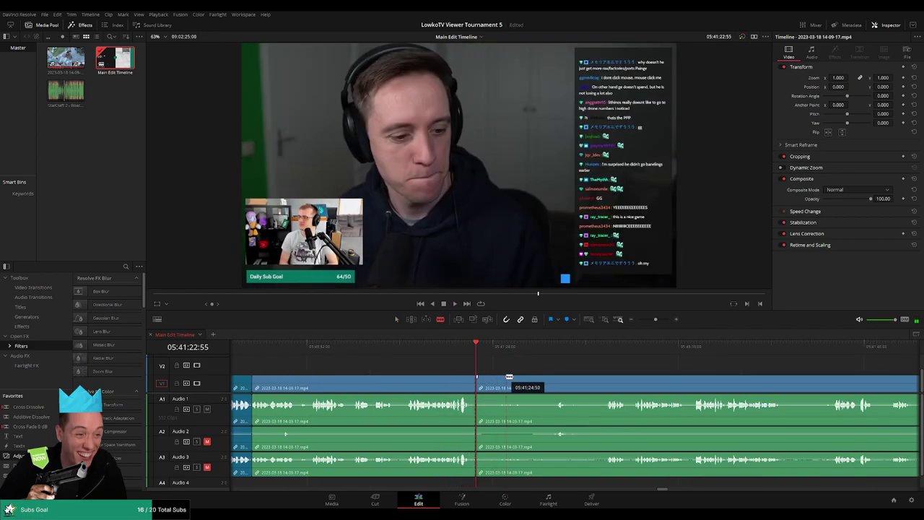
Step: Review the new cut and skim through the facecam section for dead air
click(469, 351)
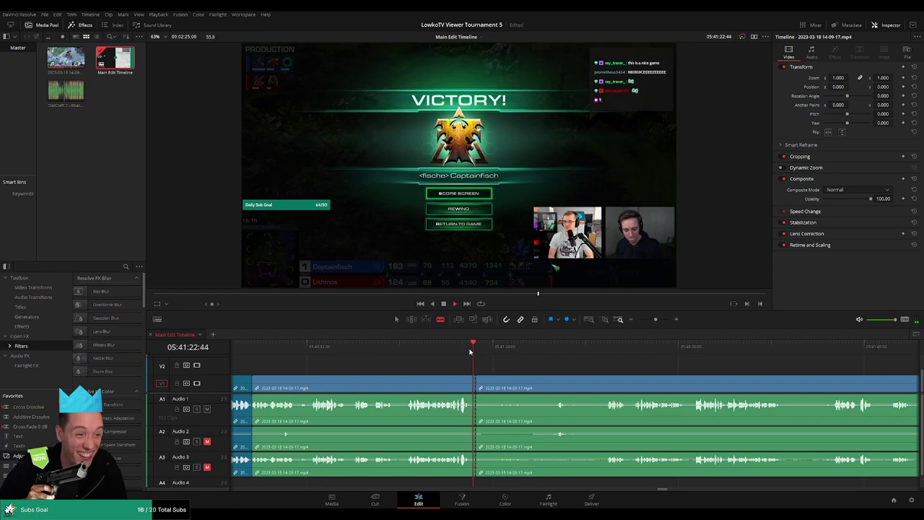
click(466, 351)
click(549, 348)
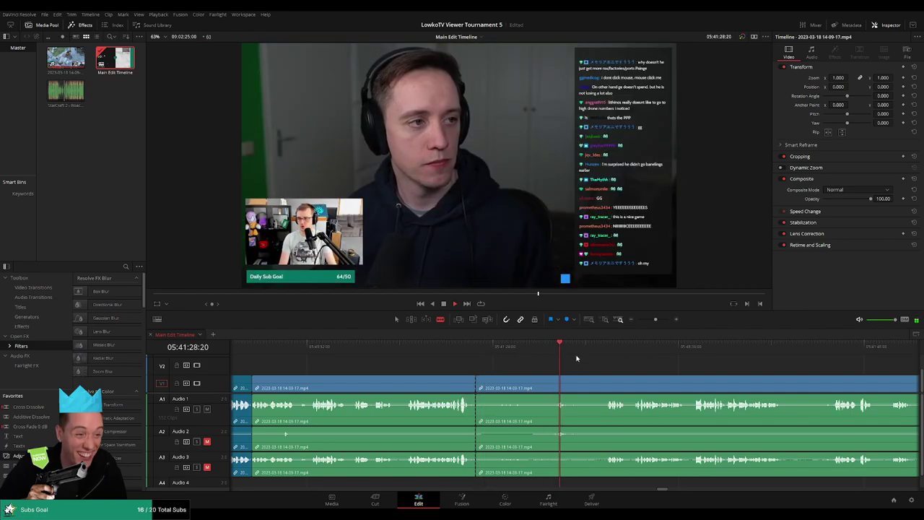
click(606, 350)
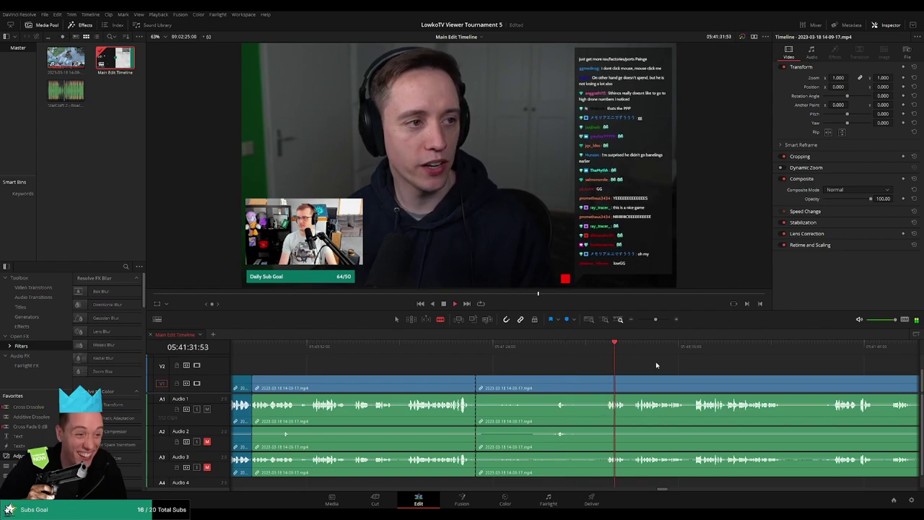
scroll(656, 365, right, 3)
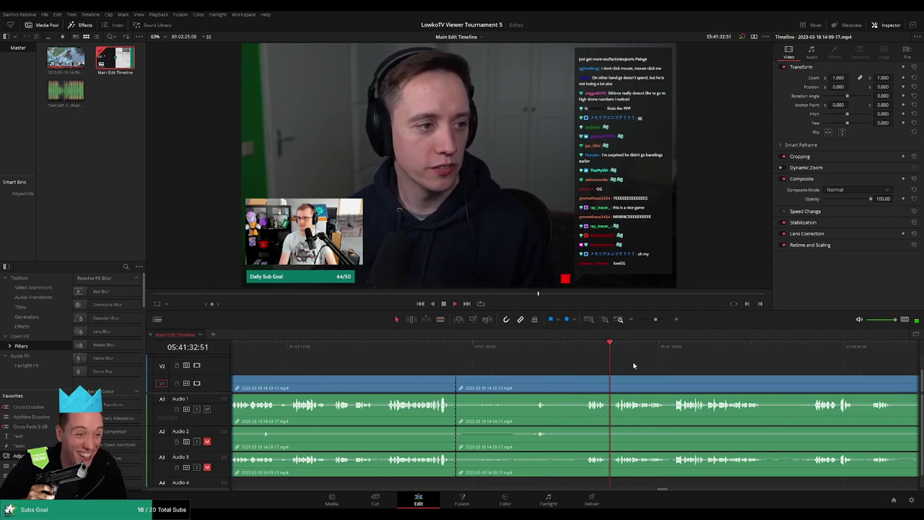
click(592, 350)
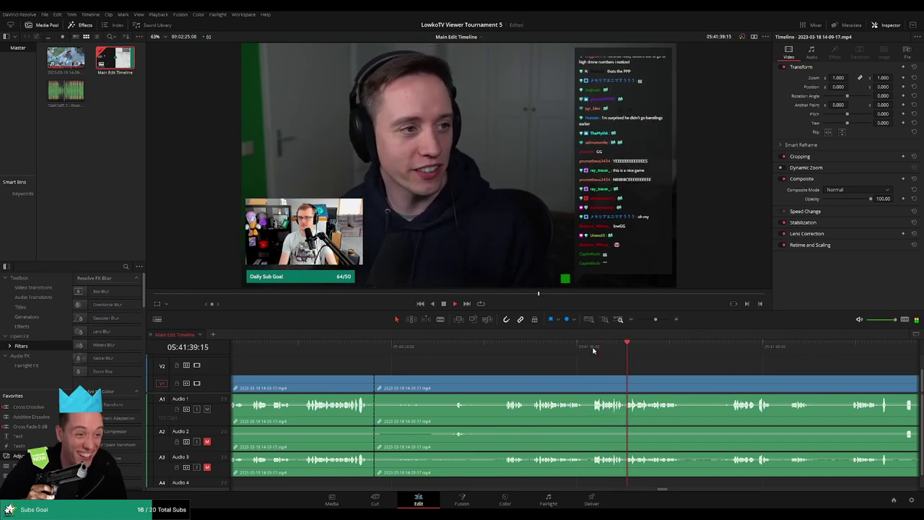
scroll(606, 364, right, 2)
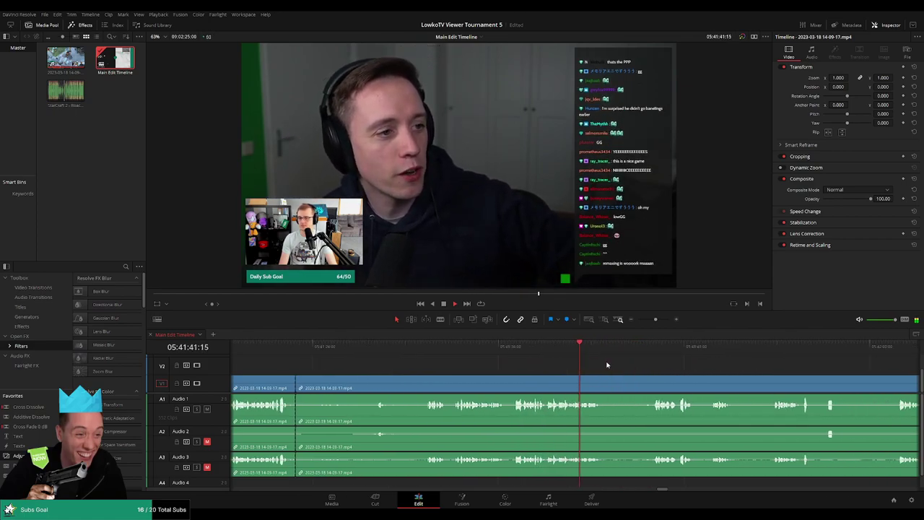
click(648, 345)
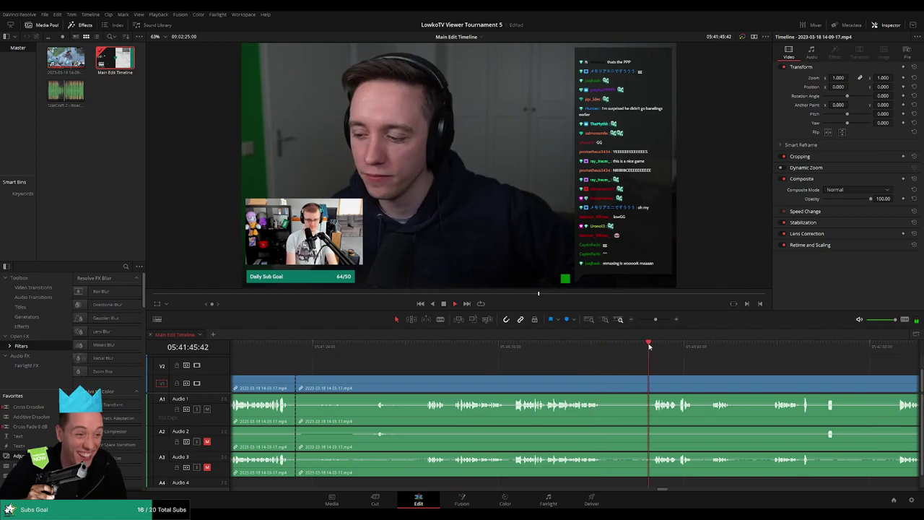
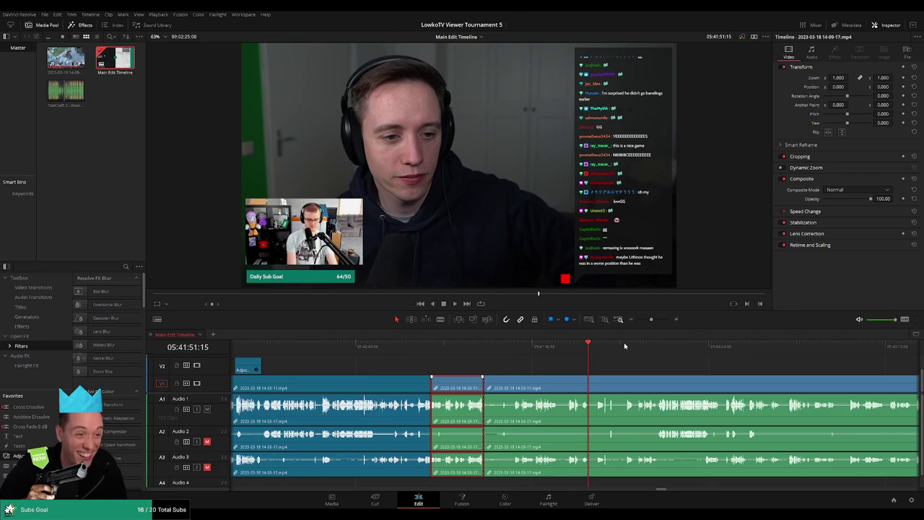
Step: Skip ahead through the stream to the lobby footage, fast-forwarding with L
drag(605, 350, 738, 350)
scroll(738, 350, right, 5)
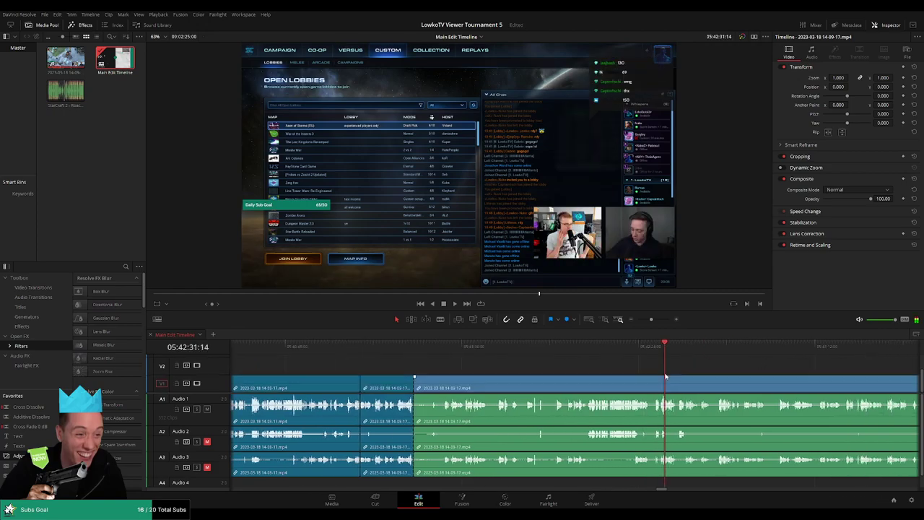
click(774, 361)
scroll(773, 361, right, 5)
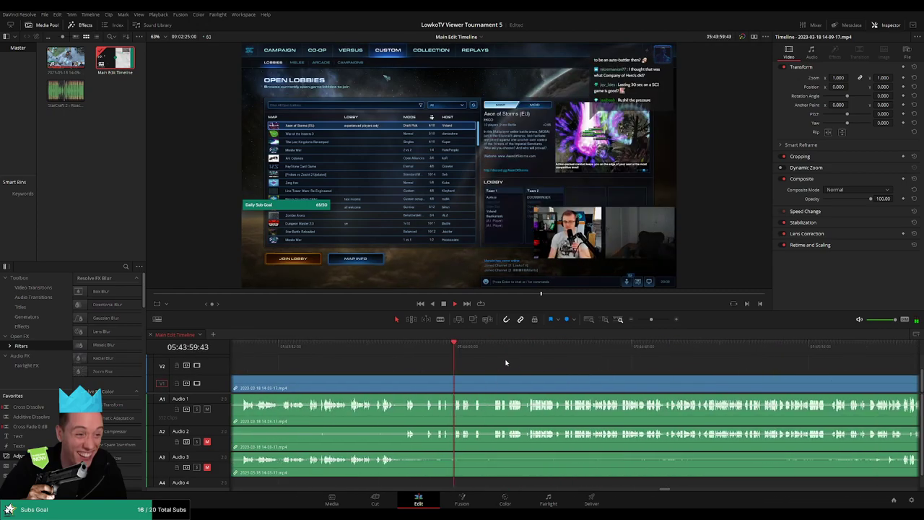
key(l)
key(l)
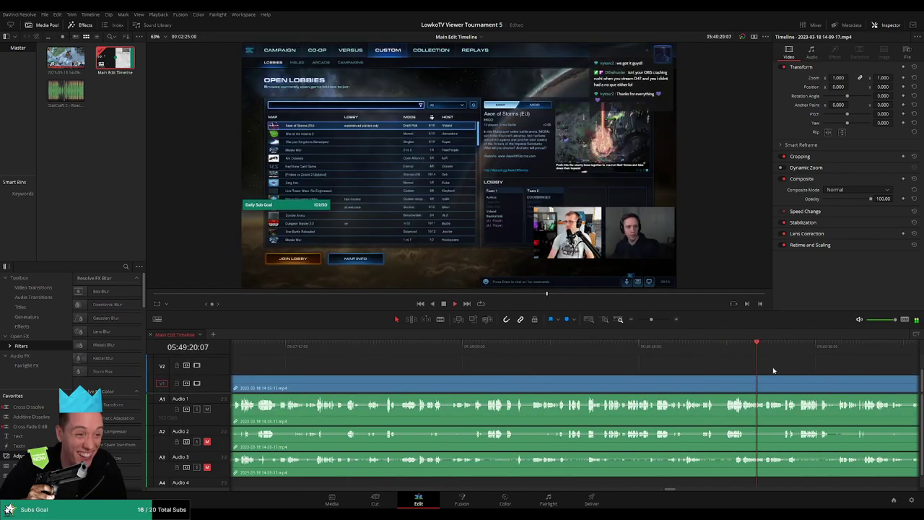
key(ctrl+minus)
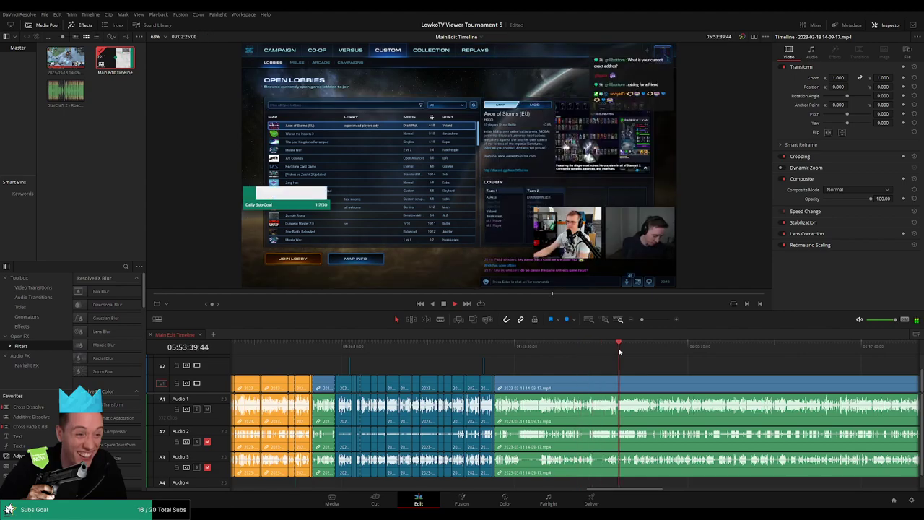
click(708, 350)
click(670, 348)
click(652, 349)
Step: Zoom in and place the playhead on the Babylon LE loading screen
key(ctrl+equal)
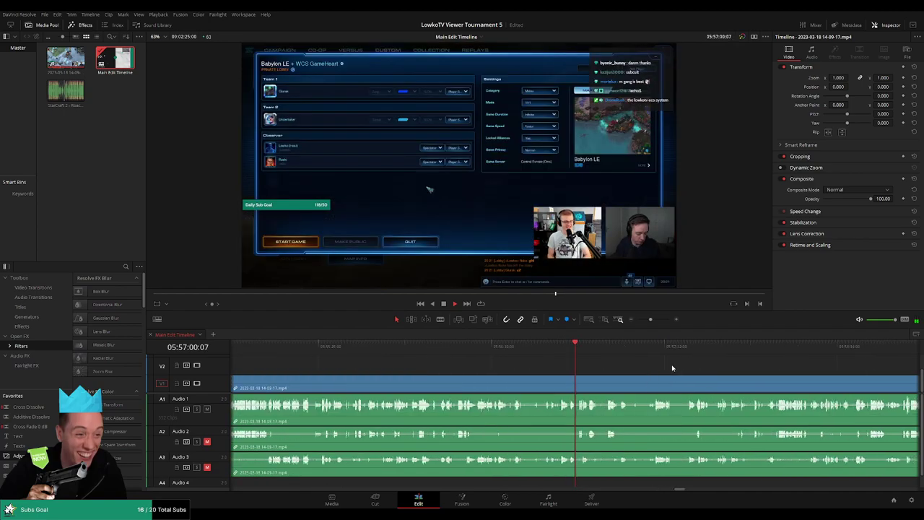
key(ctrl+equal)
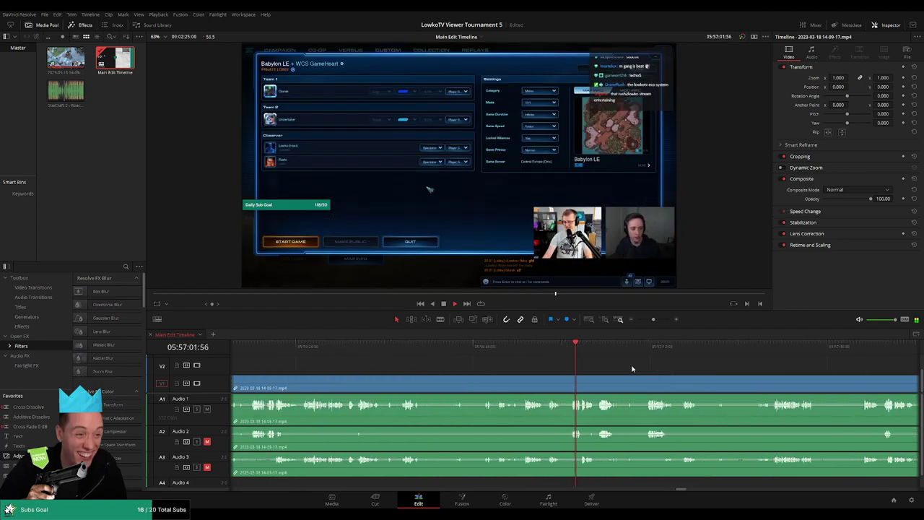
drag(654, 319, 642, 320)
mouse_move(585, 349)
mouse_down()
mouse_move(515, 350)
mouse_move(588, 349)
mouse_up()
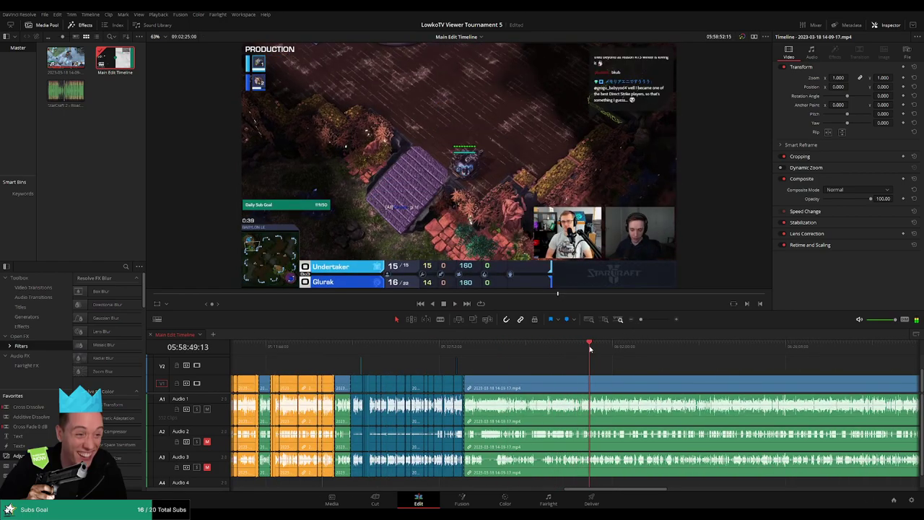
drag(640, 319, 656, 320)
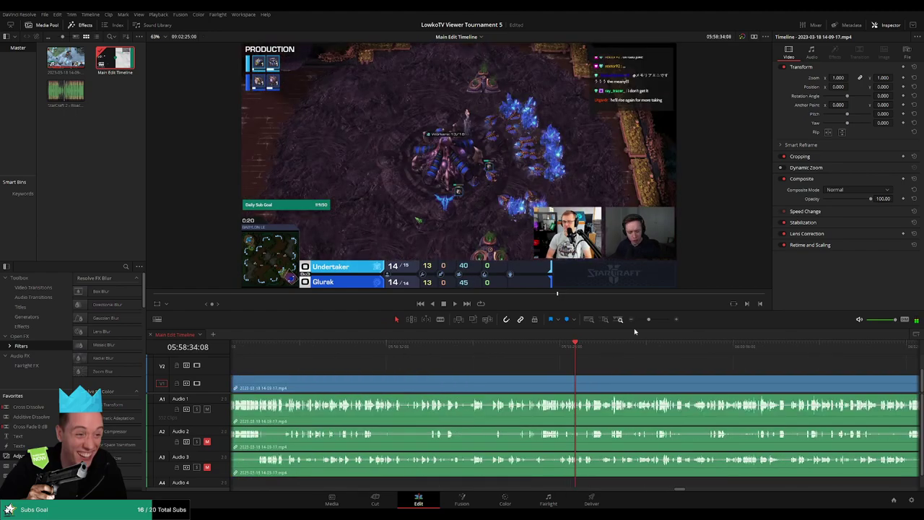
click(441, 349)
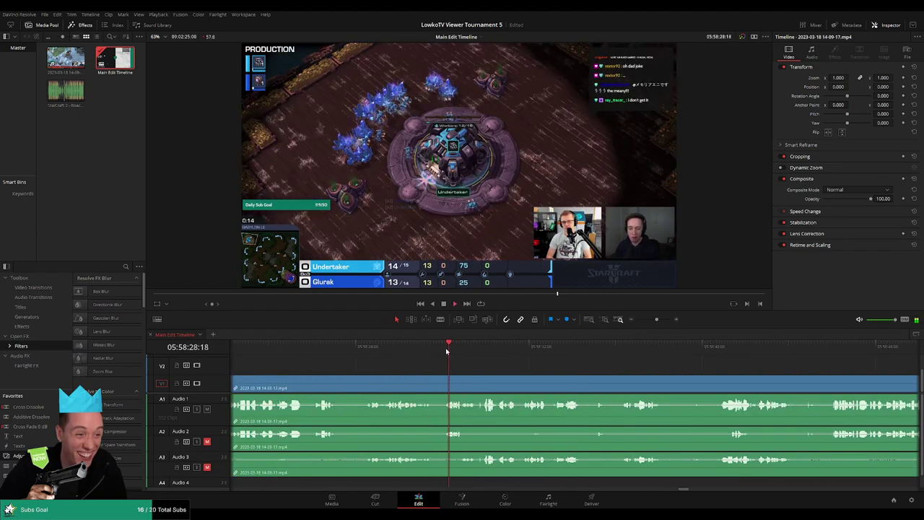
click(457, 350)
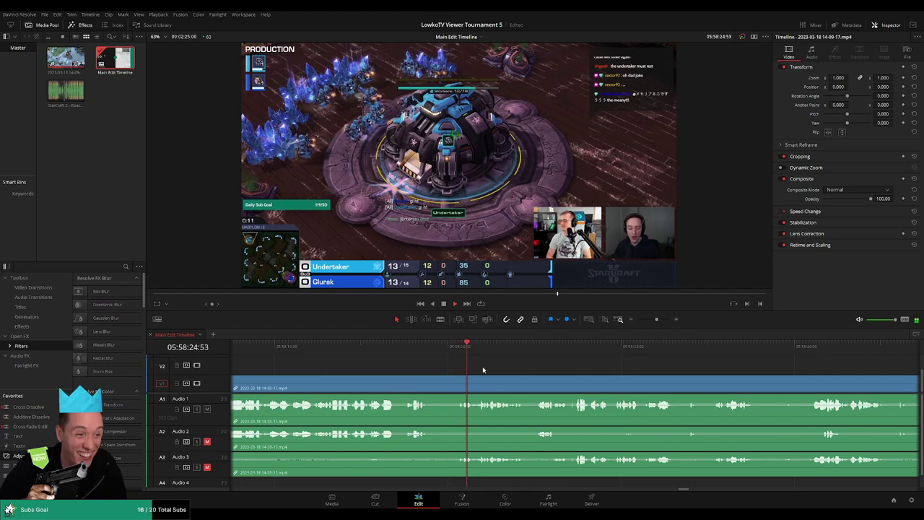
click(370, 349)
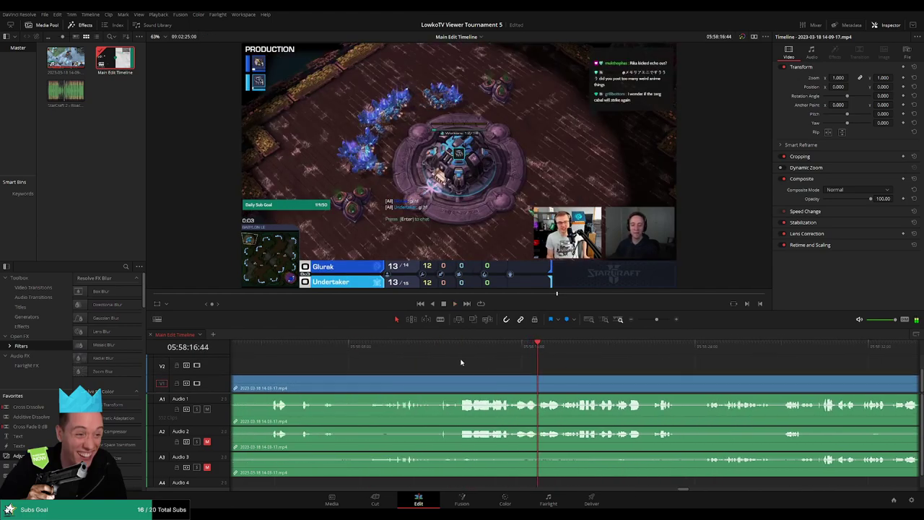
click(354, 350)
click(340, 349)
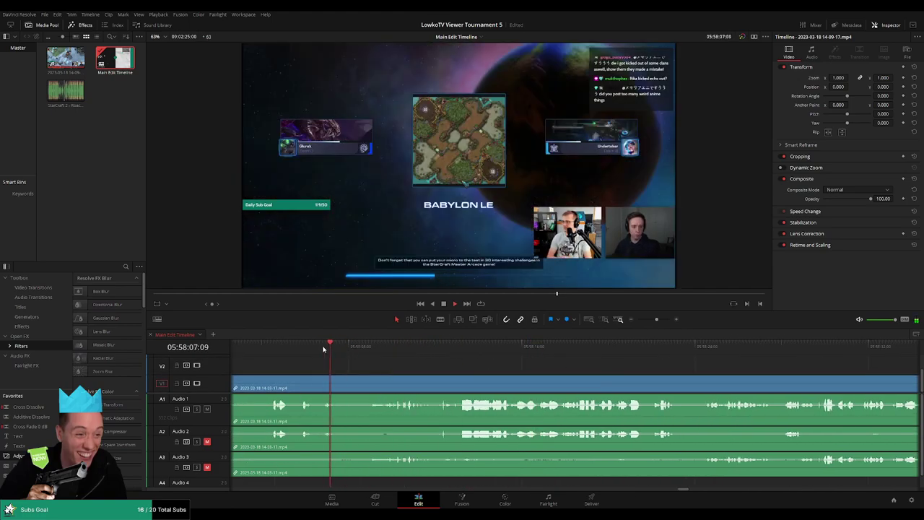
Step: Replay the loading moment and set the playhead at the Babylon LE loading screen start
click(371, 349)
scroll(362, 350, left, 3)
click(363, 350)
key(space)
scroll(495, 368, left, 2)
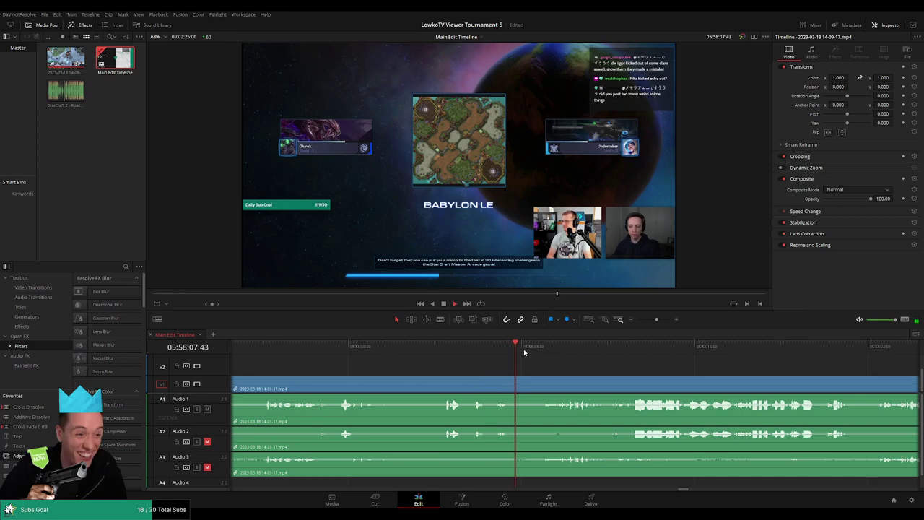
click(467, 346)
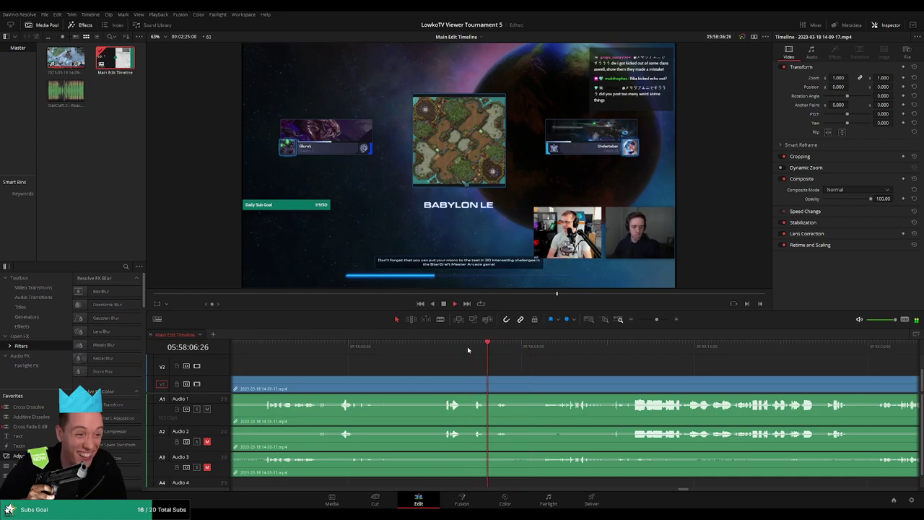
drag(553, 346, 614, 353)
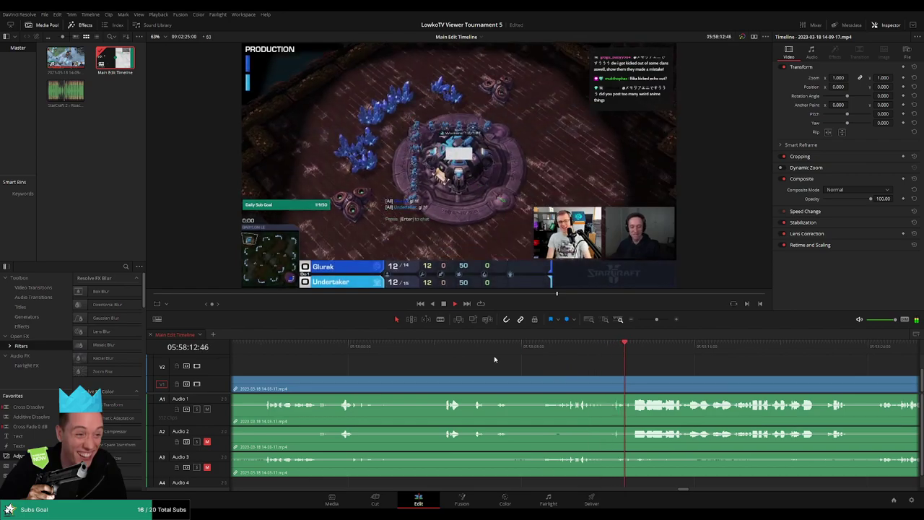
click(264, 347)
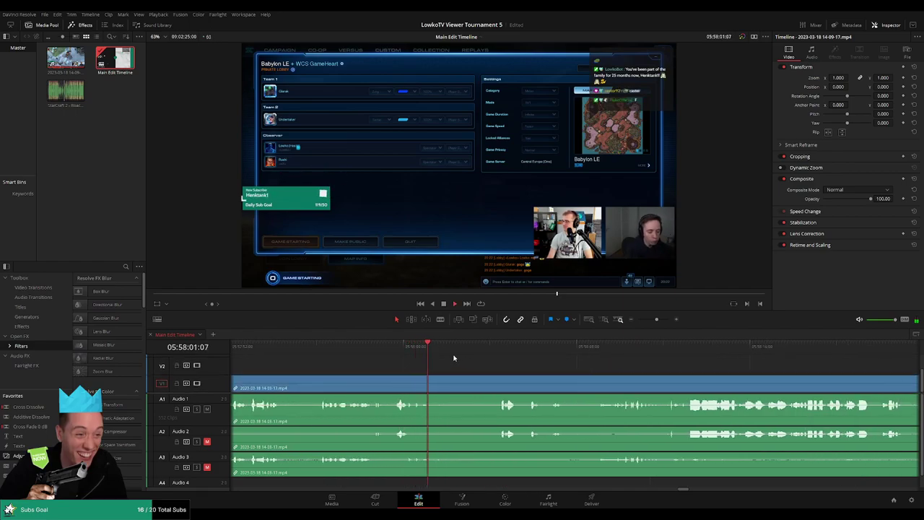
click(493, 347)
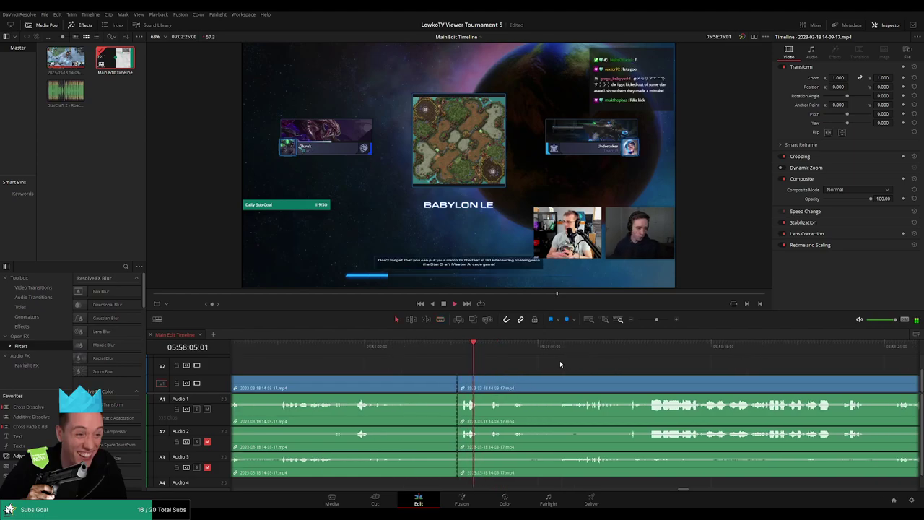
Step: Blade all tracks where the loading screen begins and select the following clip
click(420, 373)
click(420, 383)
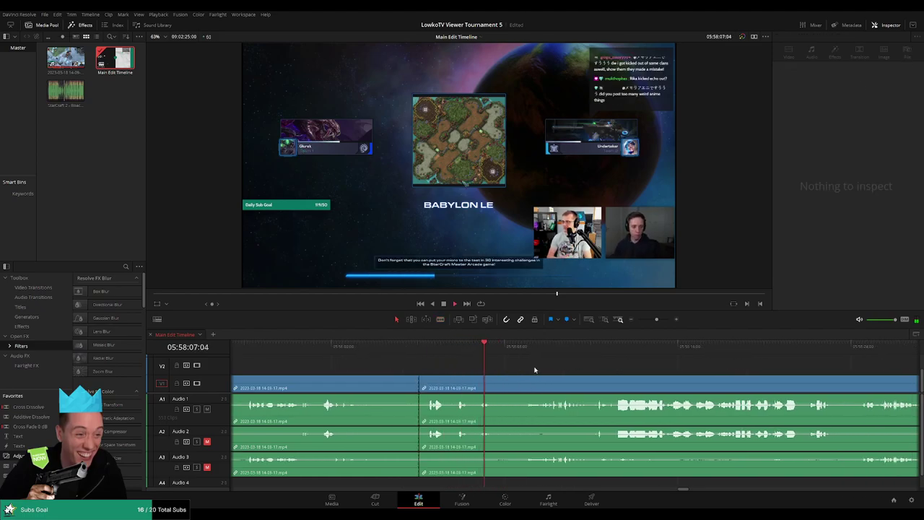
click(547, 387)
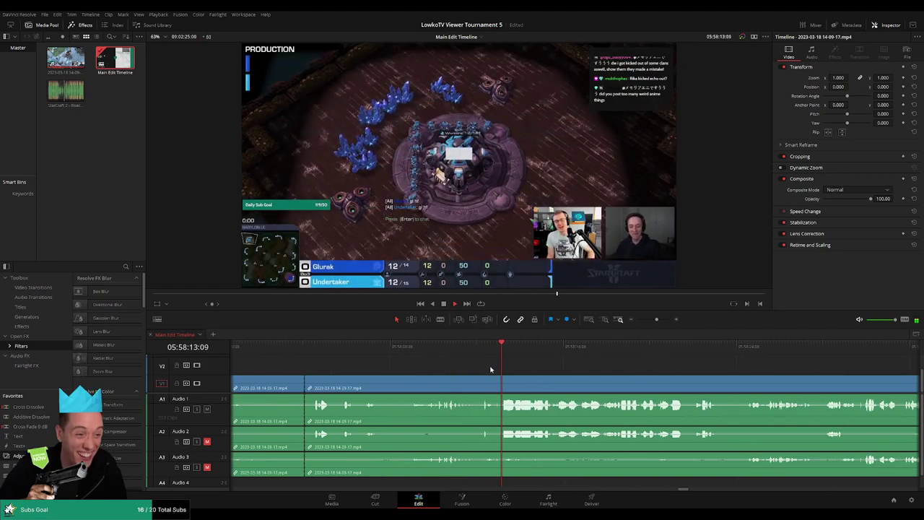
mouse_move(652, 320)
mouse_down()
mouse_move(637, 324)
mouse_move(655, 323)
mouse_up()
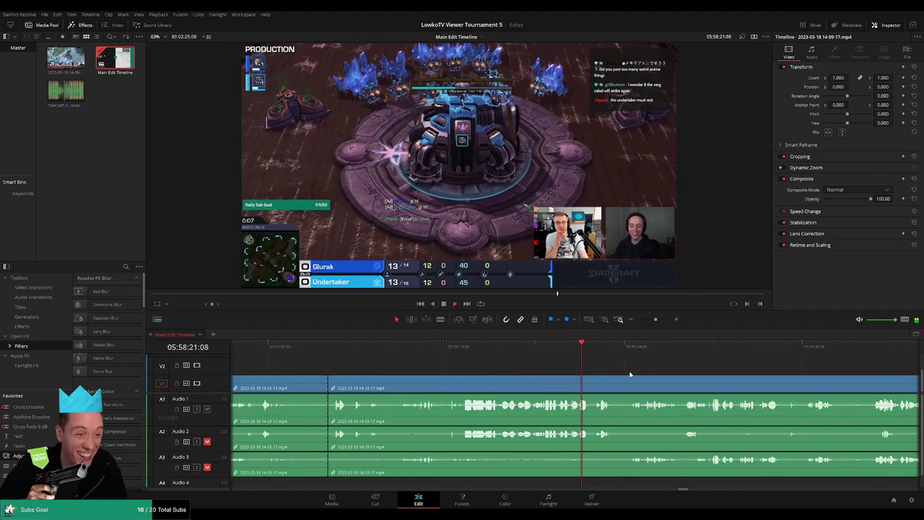
scroll(577, 369, right, 3)
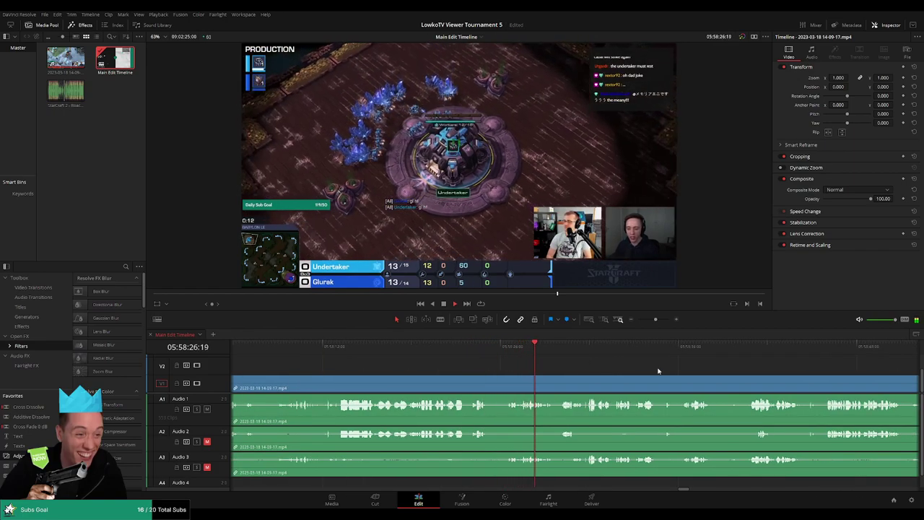
scroll(585, 366, right, 2)
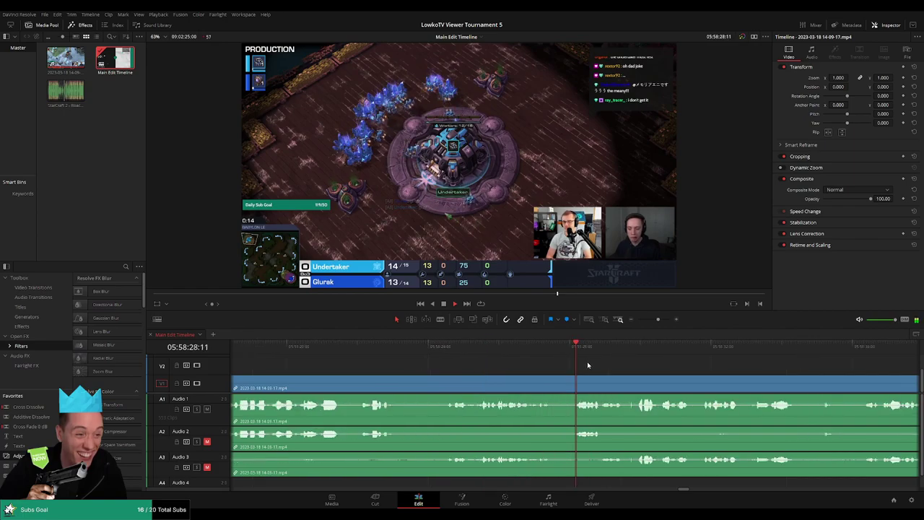
scroll(554, 367, up, 2)
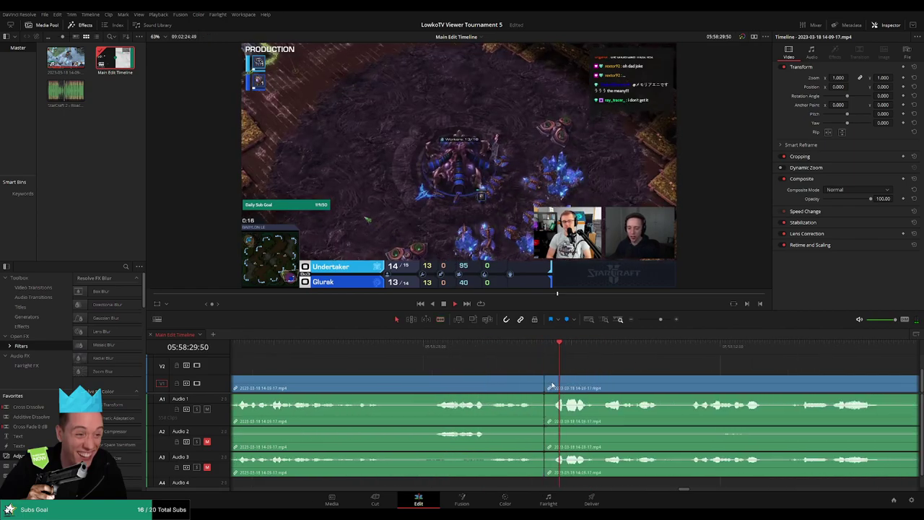
scroll(644, 373, down, 3)
scroll(644, 373, up, 3)
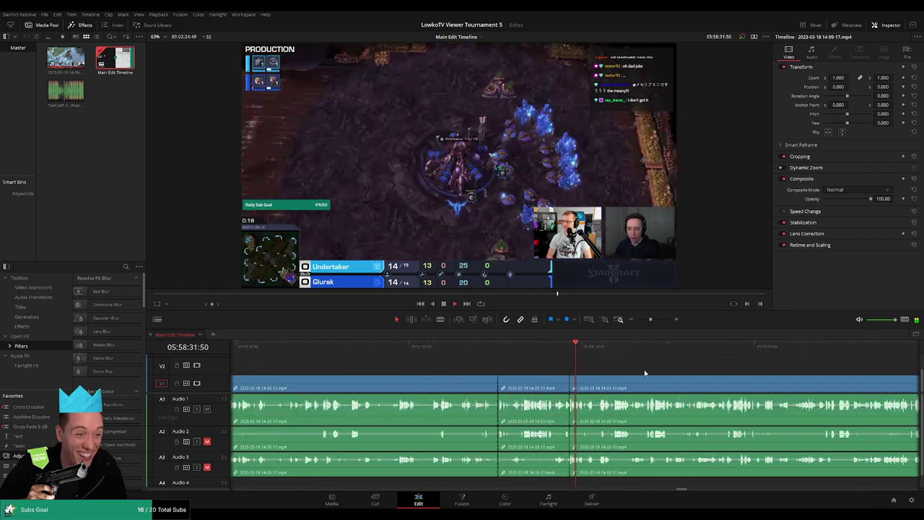
scroll(617, 371, up, 2)
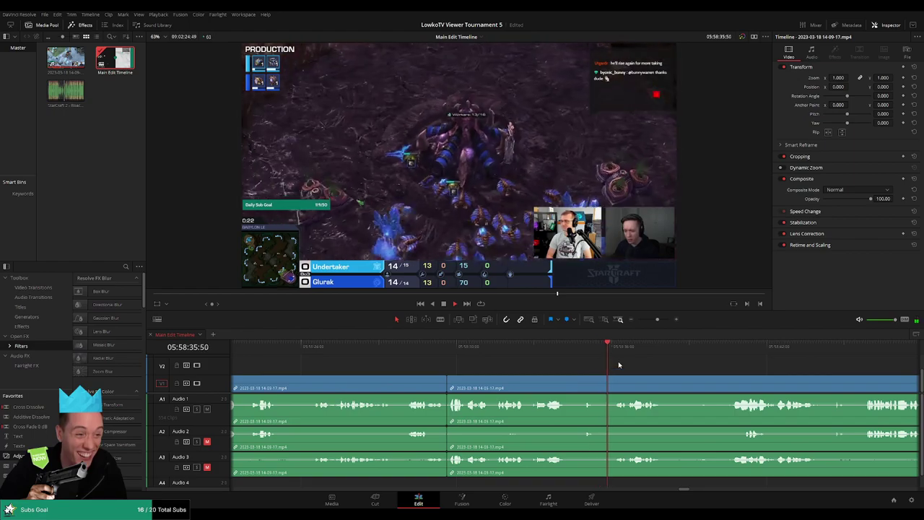
scroll(654, 373, down, 1)
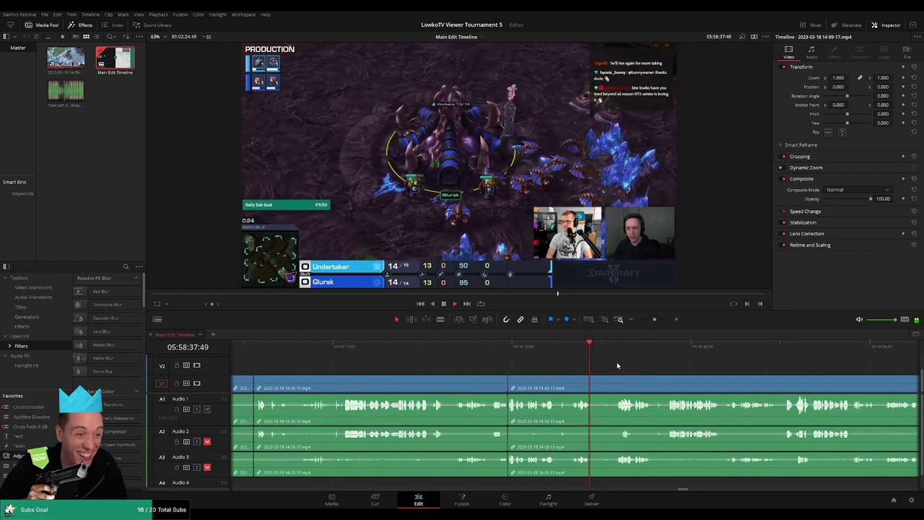
drag(660, 347, 495, 346)
Step: Make two blade cuts and ripple-delete the short piece between them
key(b)
click(503, 387)
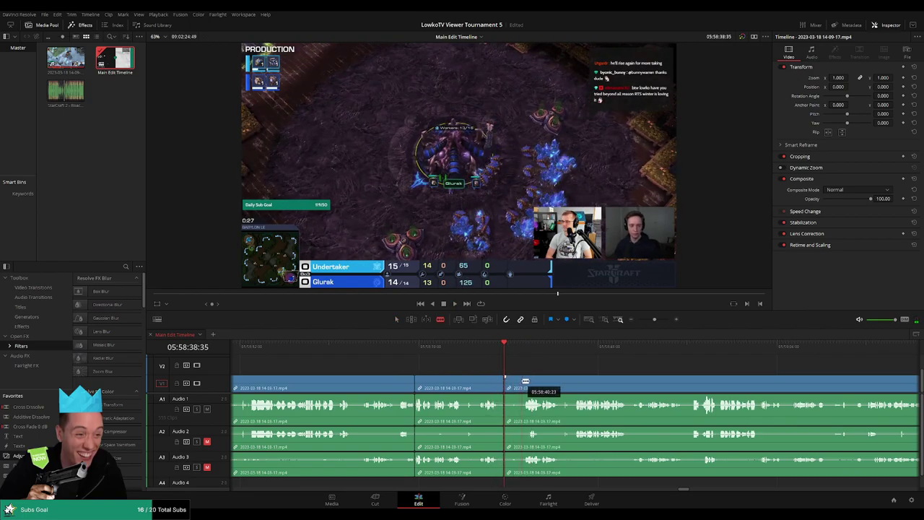
click(521, 382)
key(a)
click(515, 386)
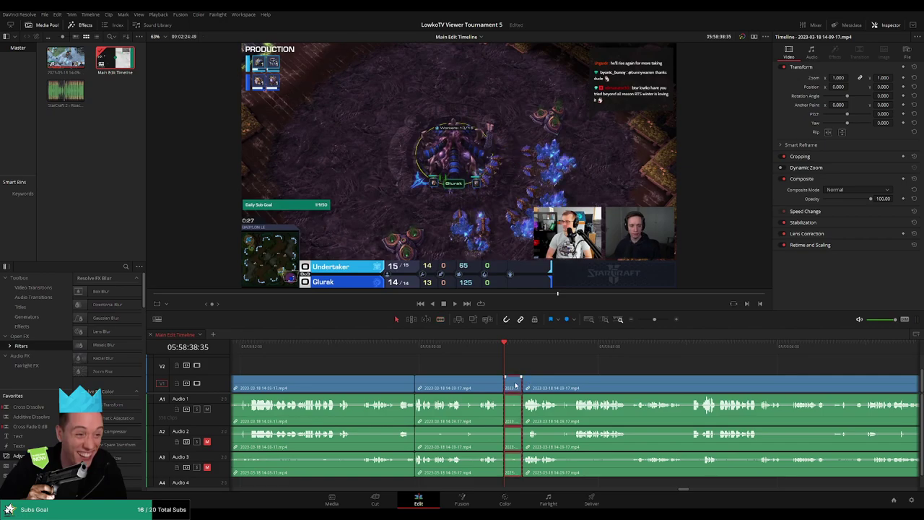
key(BackSpace)
key(space)
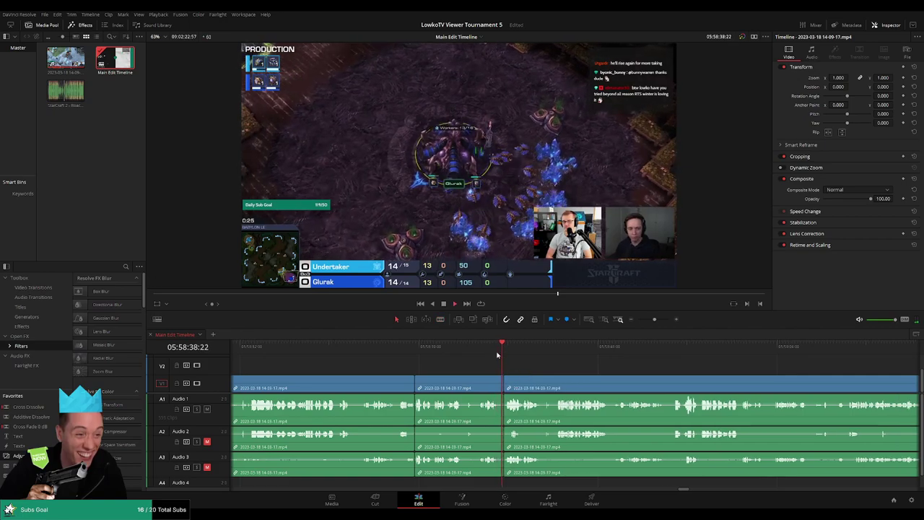
Step: Trim back the start of the right clip, close the gap, and replay the edit
scroll(521, 367, up, 3)
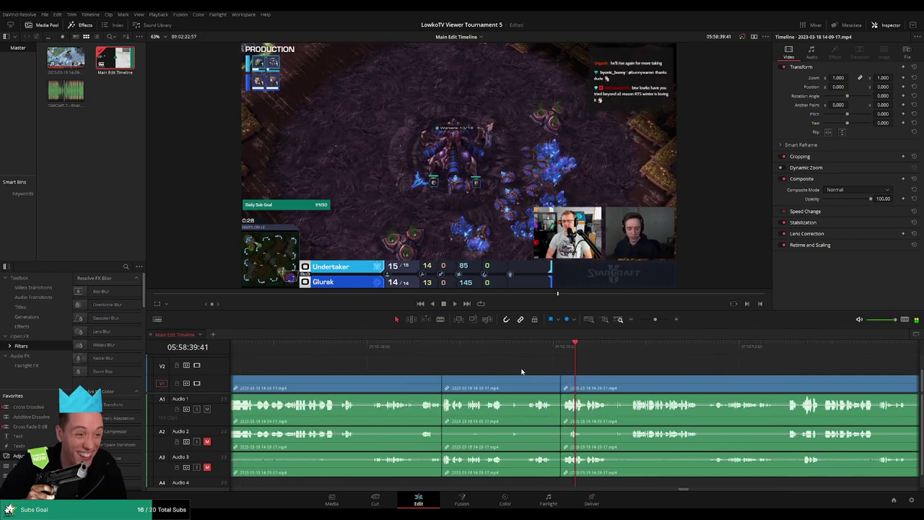
drag(548, 392, 544, 392)
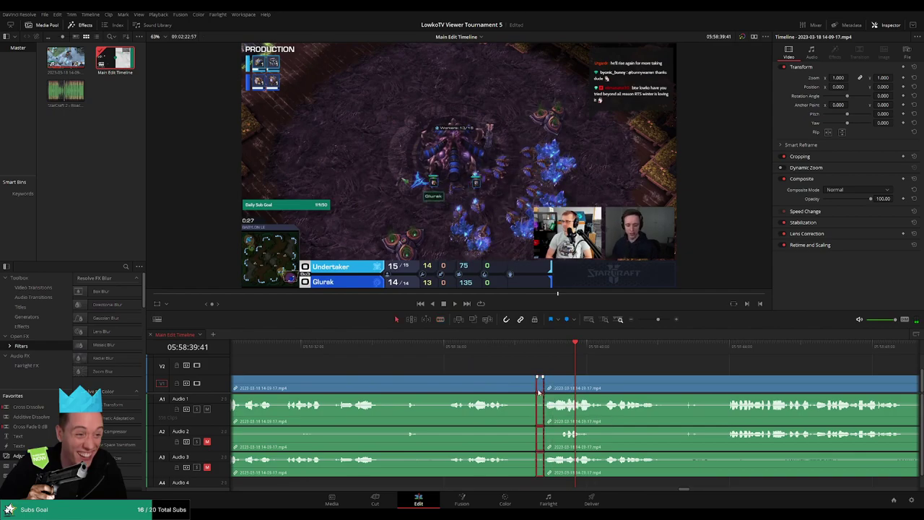
key(BackSpace)
click(490, 347)
key(space)
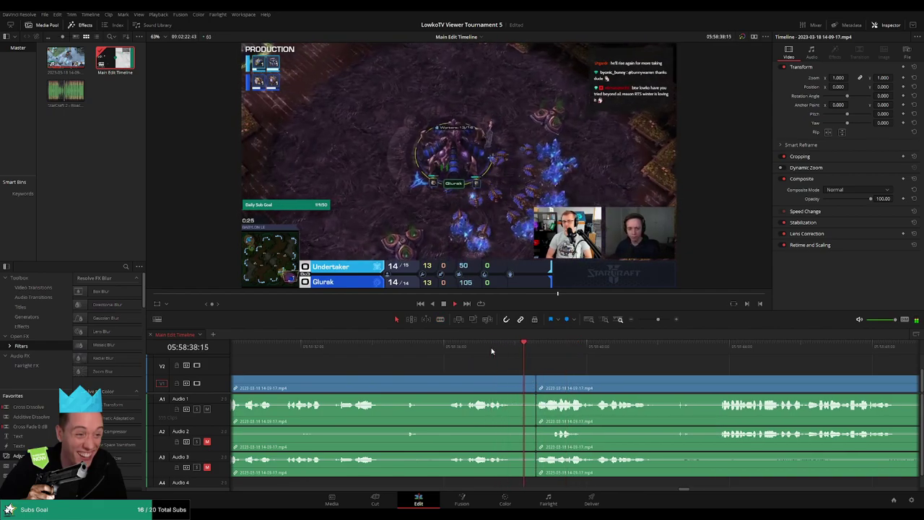
scroll(639, 371, down, 4)
scroll(639, 371, up, 5)
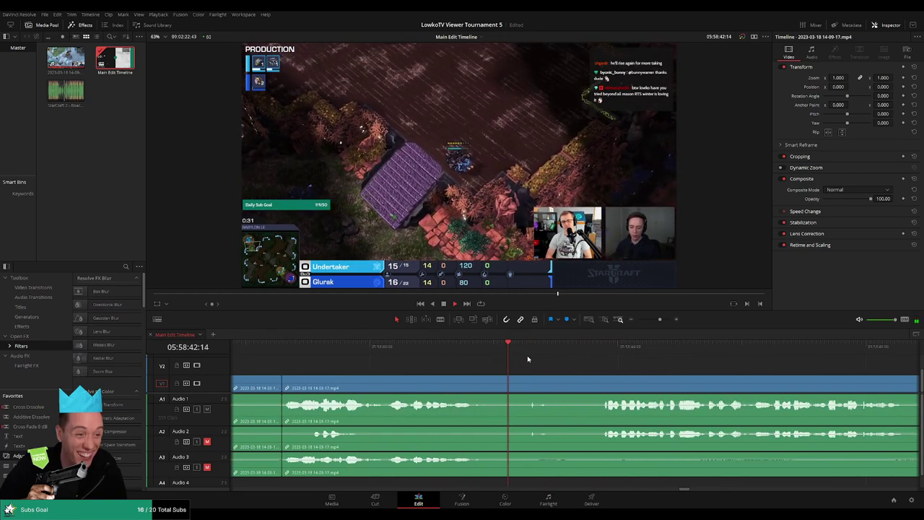
Step: Split all tracks and delete the next piece, then undo that deletion
click(499, 388)
key(a)
click(589, 388)
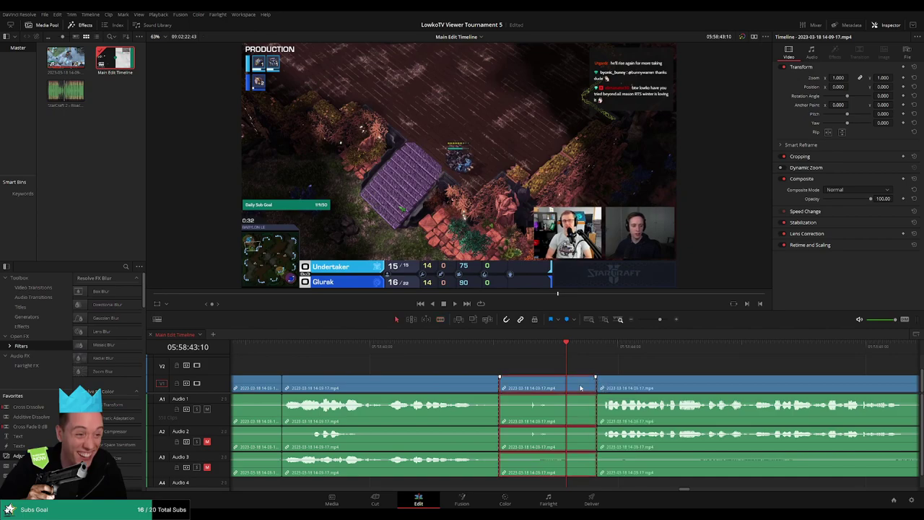
key(Delete)
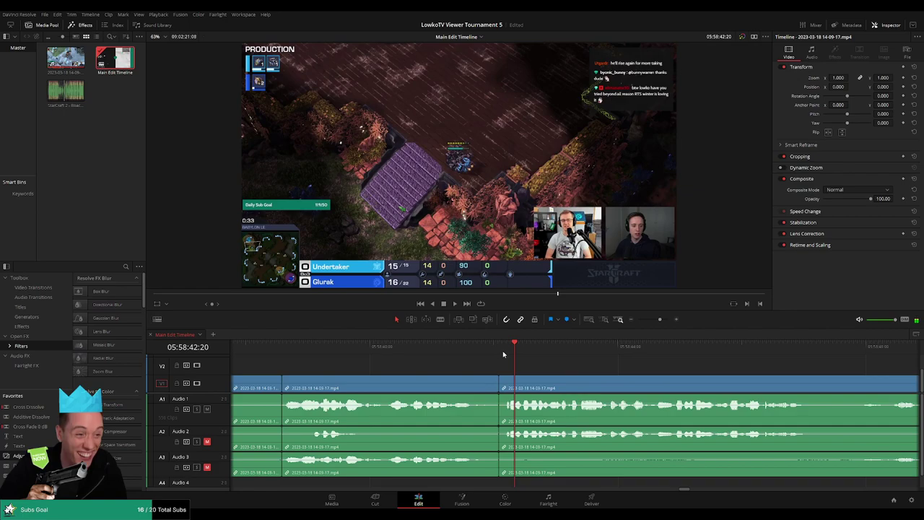
key(ctrl+z)
Step: Re-cut the clip, ripple-delete the short piece after it, and select the highlight clips
key(b)
click(570, 388)
key(a)
click(556, 388)
key(BackSpace)
click(555, 387)
key(Delete)
key(space)
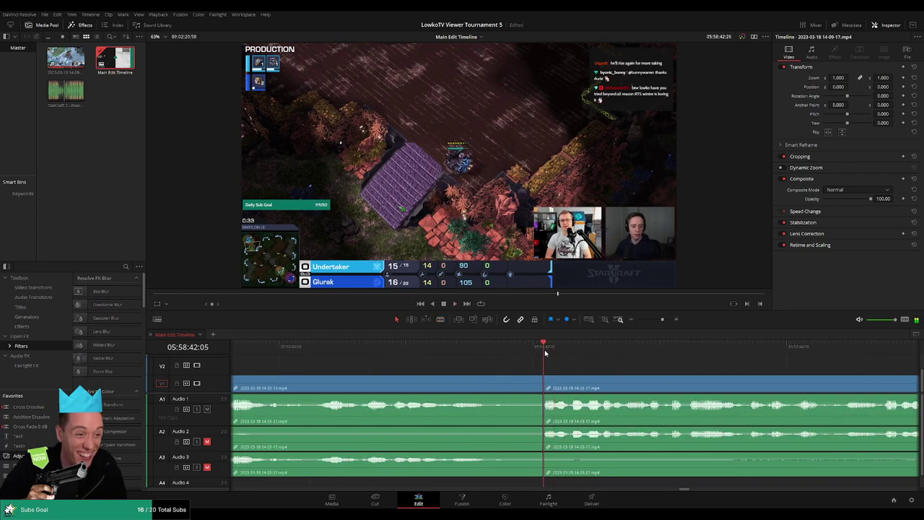
click(653, 319)
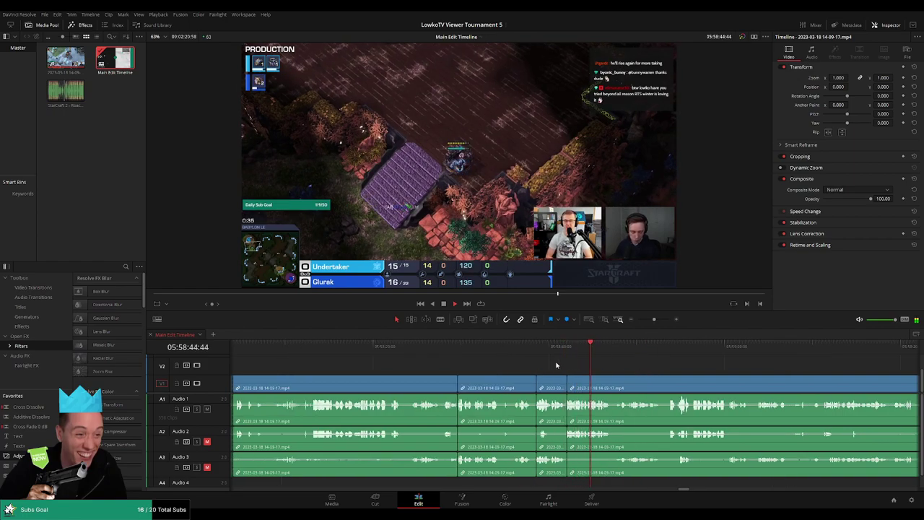
click(458, 346)
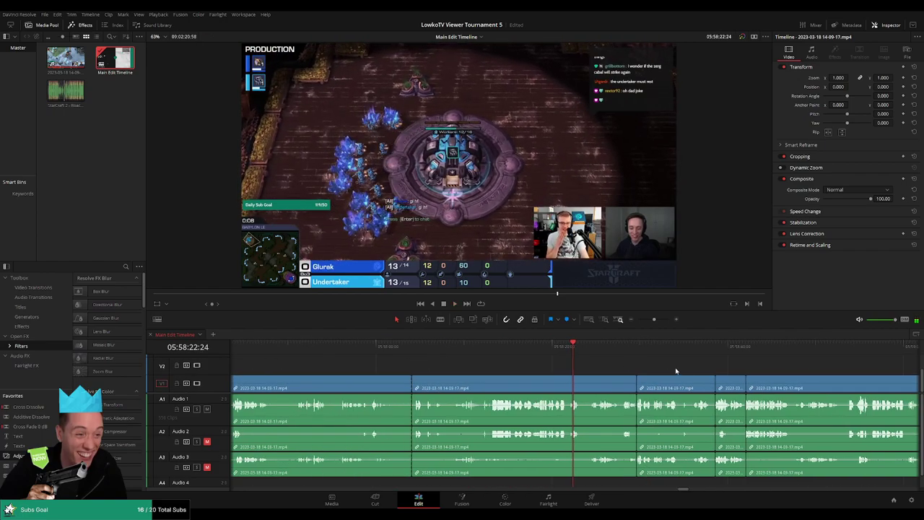
click(673, 390)
drag(672, 390, 575, 397)
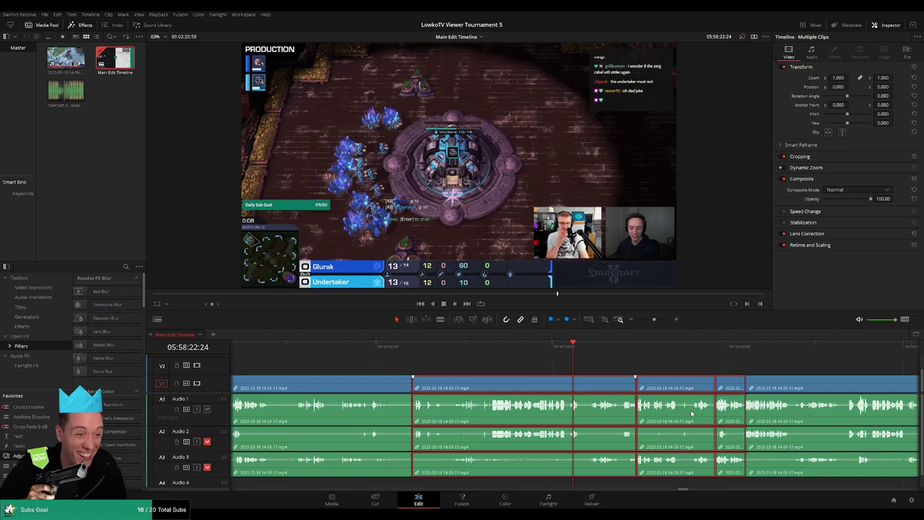
Step: Colour the selected highlight clips orange, then review the timeline and zoom back in on the edit
key(alt+o)
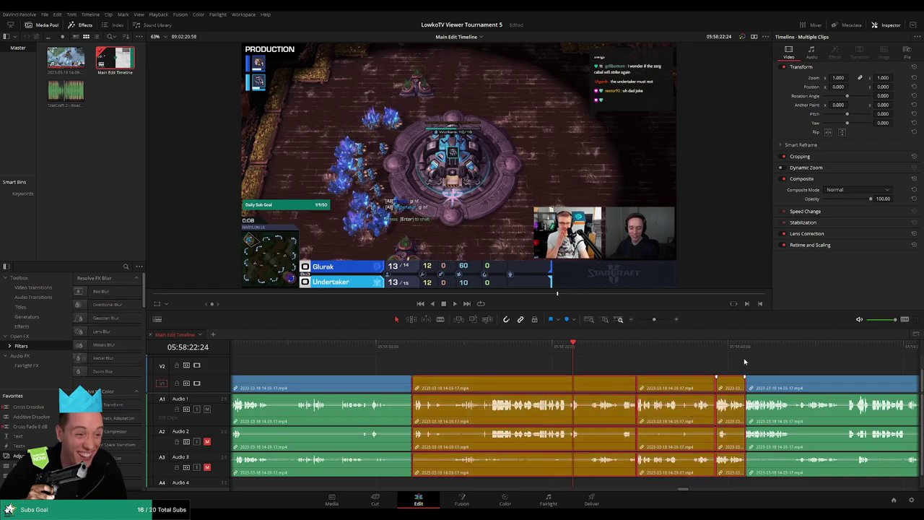
key(space)
click(747, 356)
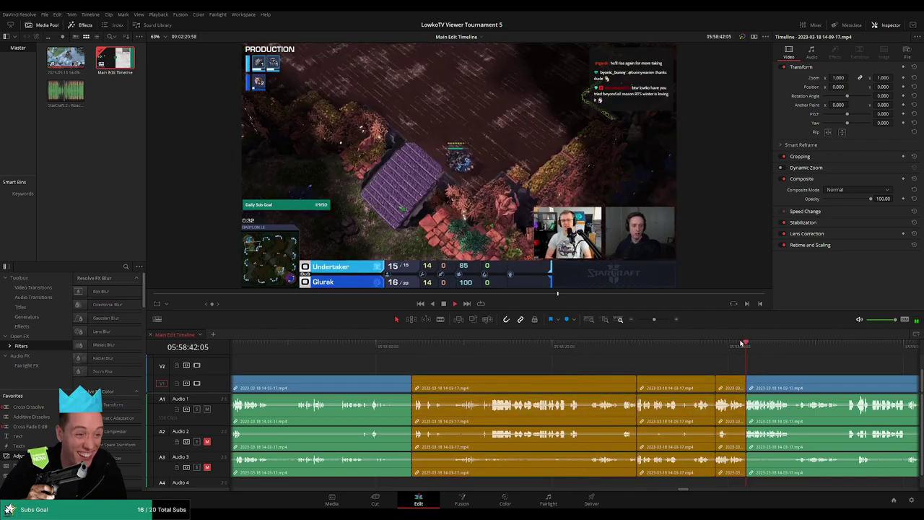
drag(653, 320, 637, 321)
scroll(527, 350, right, 5)
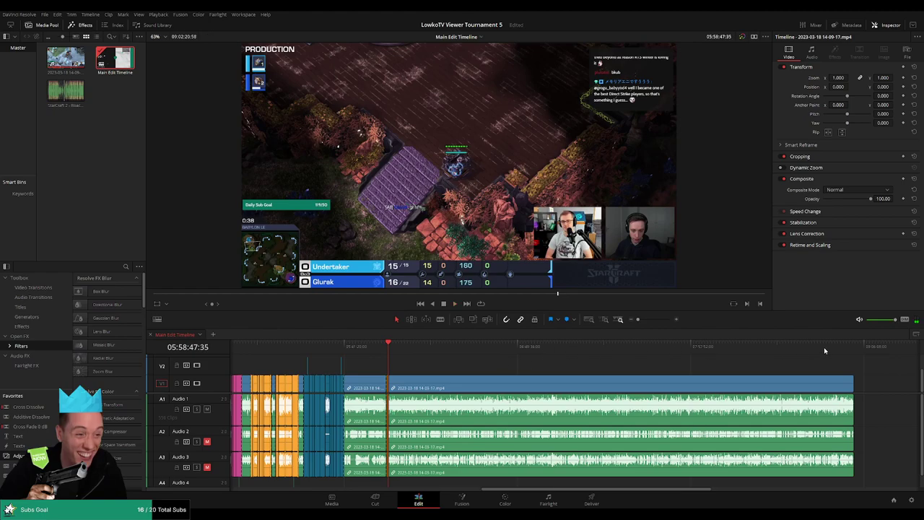
click(390, 352)
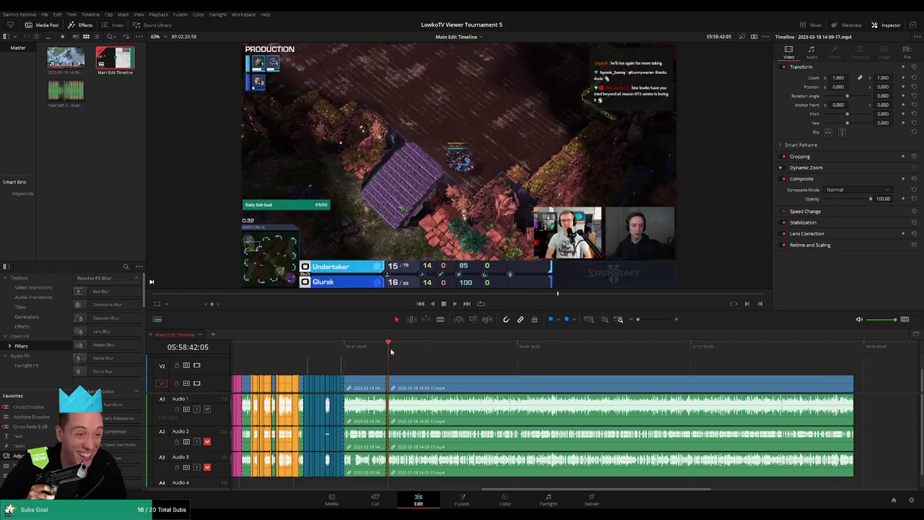
click(856, 348)
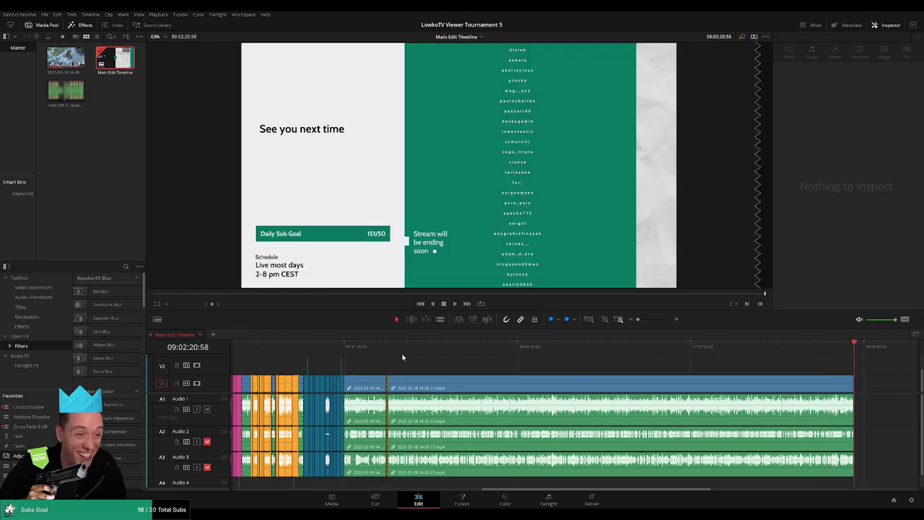
click(390, 347)
key(ctrl+equal)
key(ctrl+equal)
key(ctrl+equal)
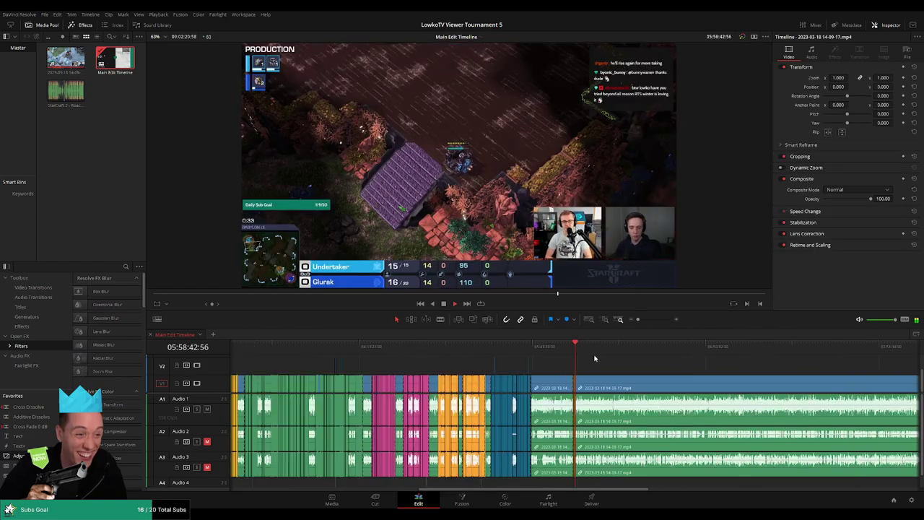
key(ctrl+equal)
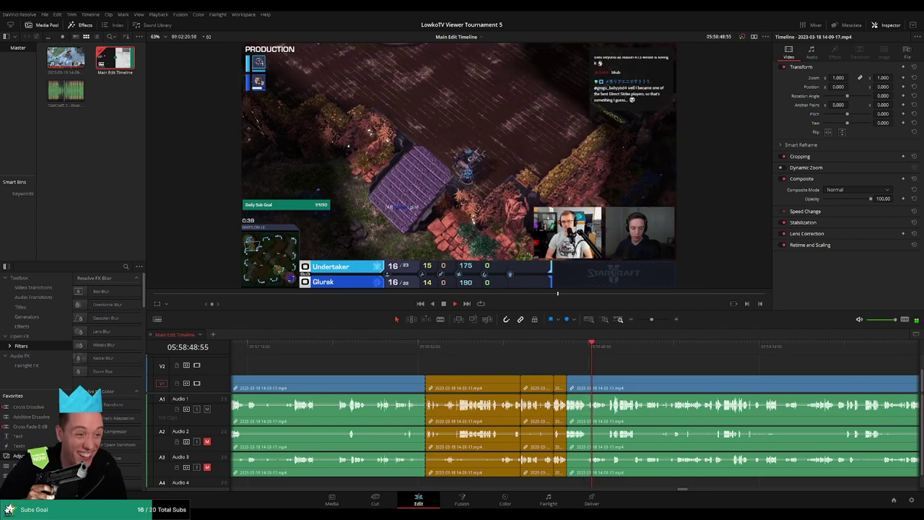
Step: Make two cuts a few frames apart near 05:59:01 and delete the thin sliver
scroll(642, 371, down, 3)
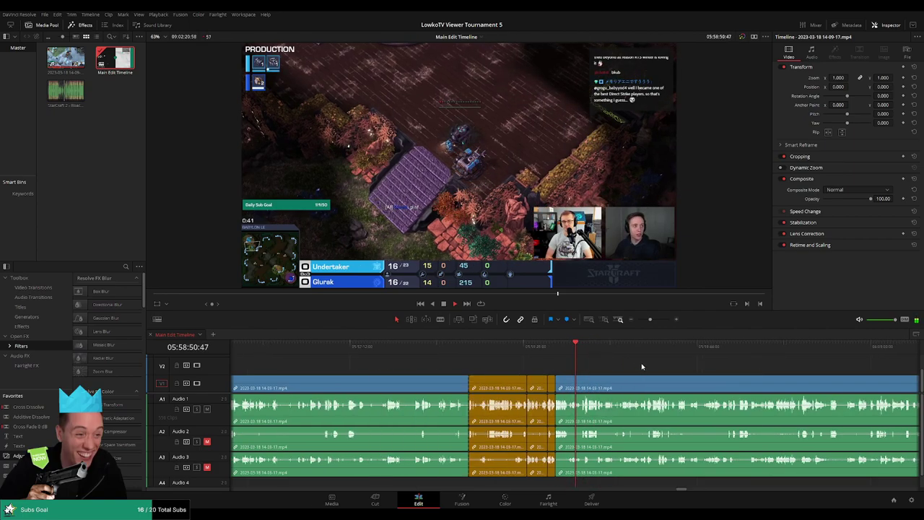
click(657, 320)
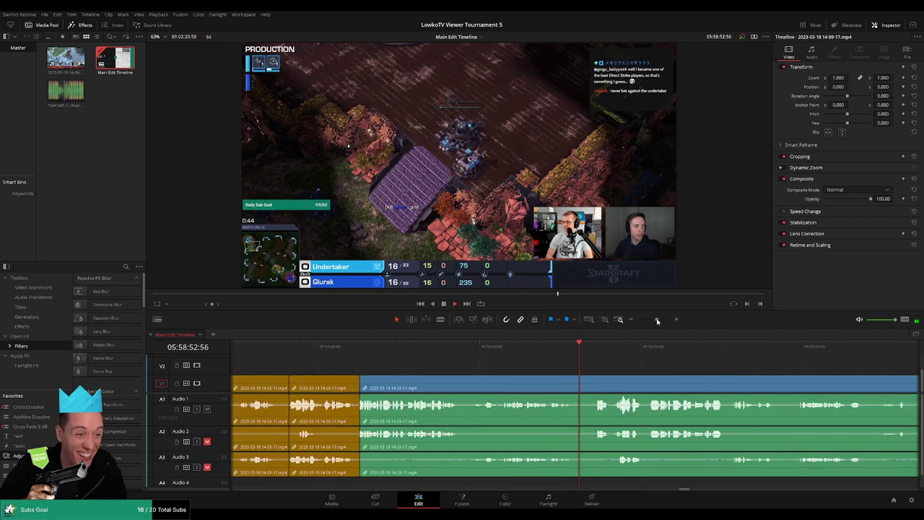
scroll(574, 370, down, 3)
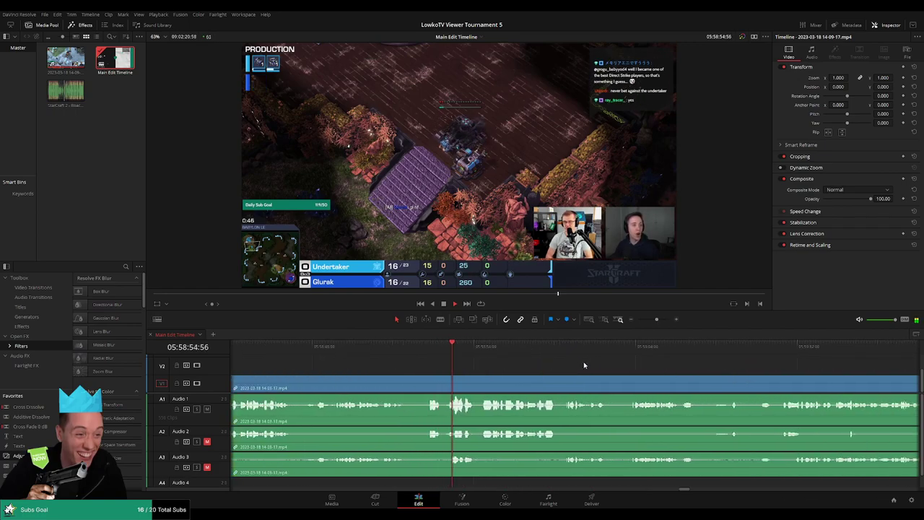
scroll(585, 364, down, 2)
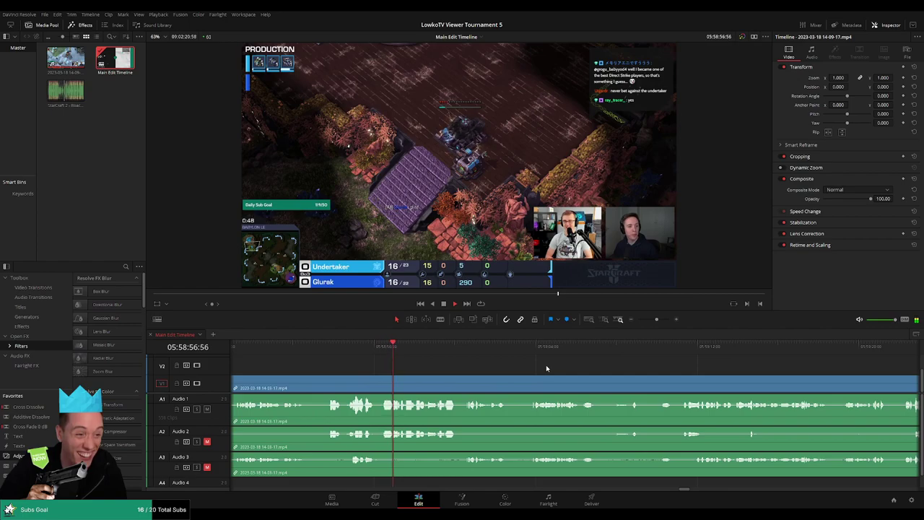
click(533, 384)
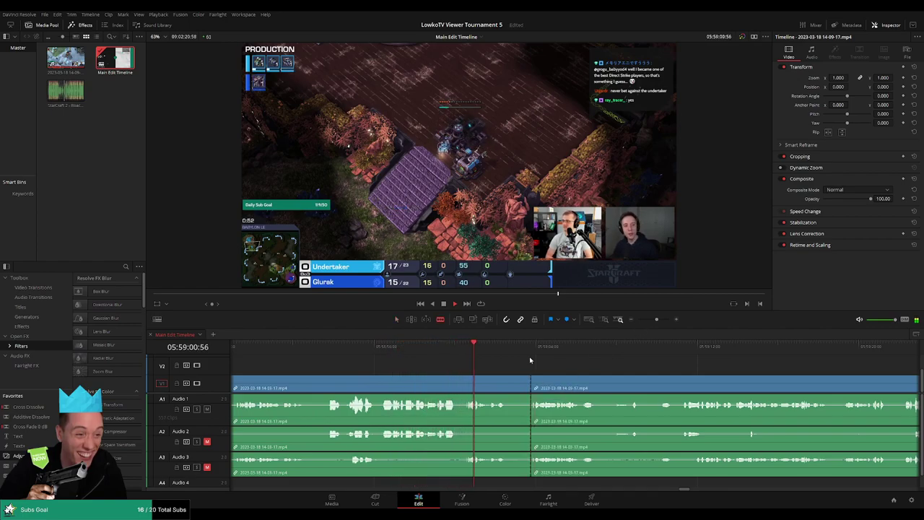
key(space)
scroll(473, 379, up, 4)
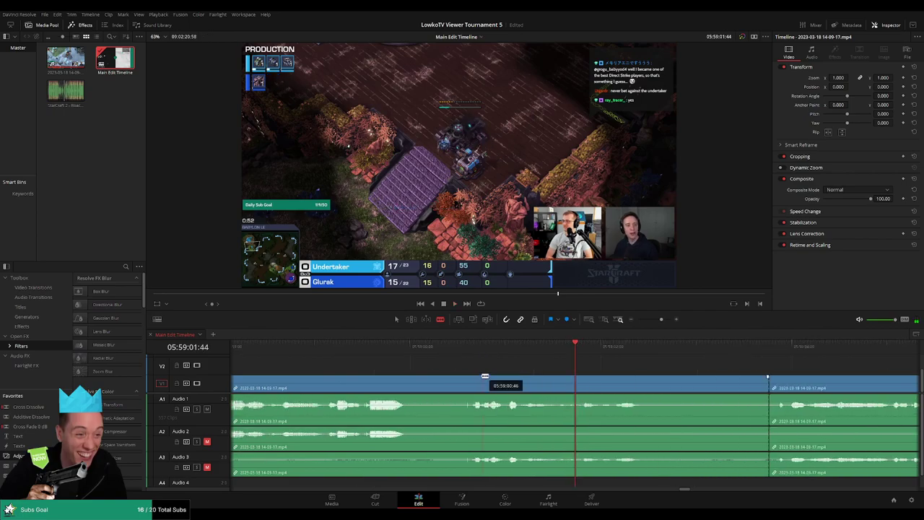
click(470, 382)
key(a)
key(Delete)
Step: Undo the deletion, adjust the sliver's length, and ripple-delete it again
click(441, 347)
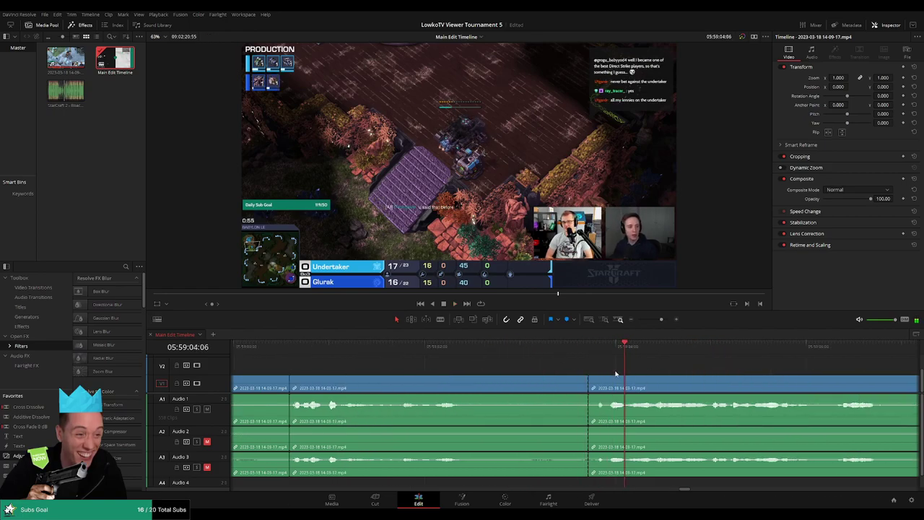
key(ctrl+z)
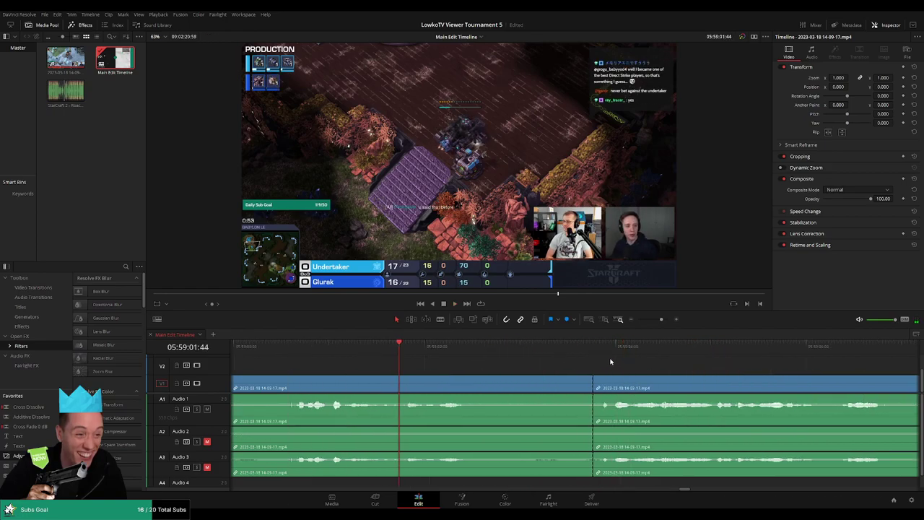
drag(295, 394, 294, 392)
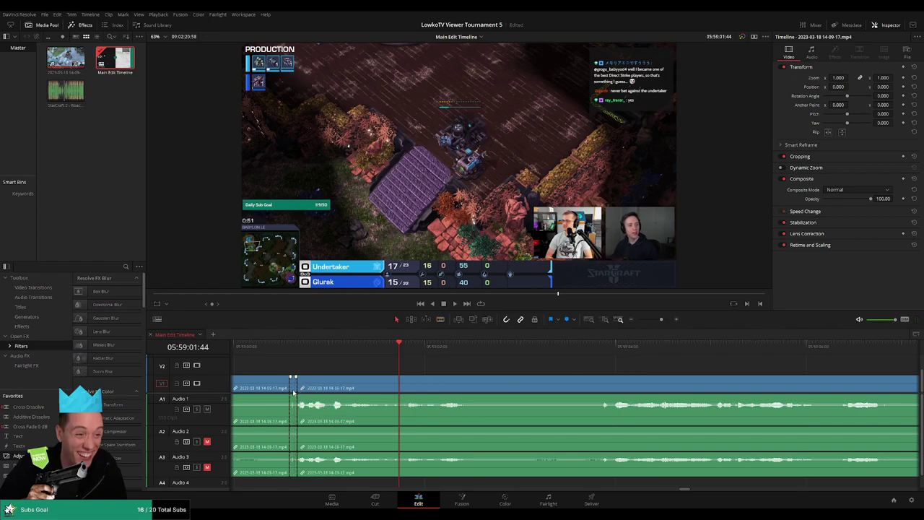
key(Delete)
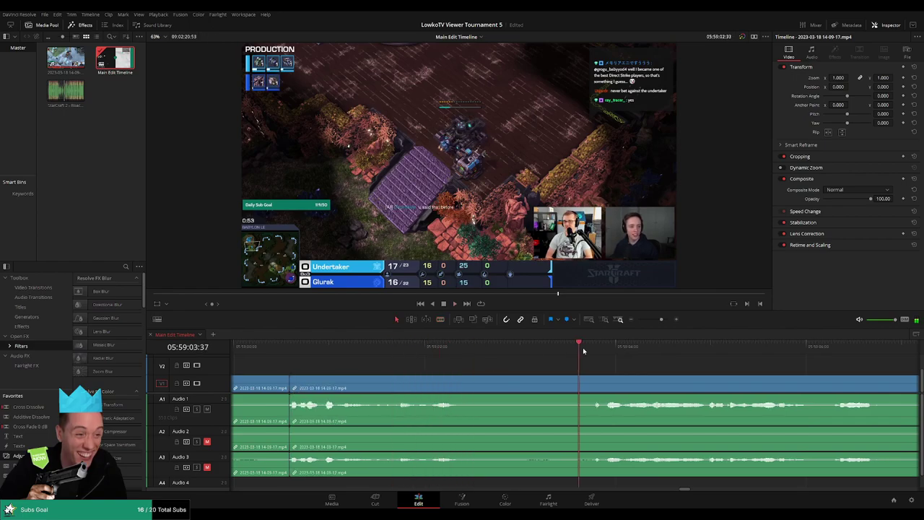
drag(660, 319, 658, 322)
scroll(684, 370, left, 6)
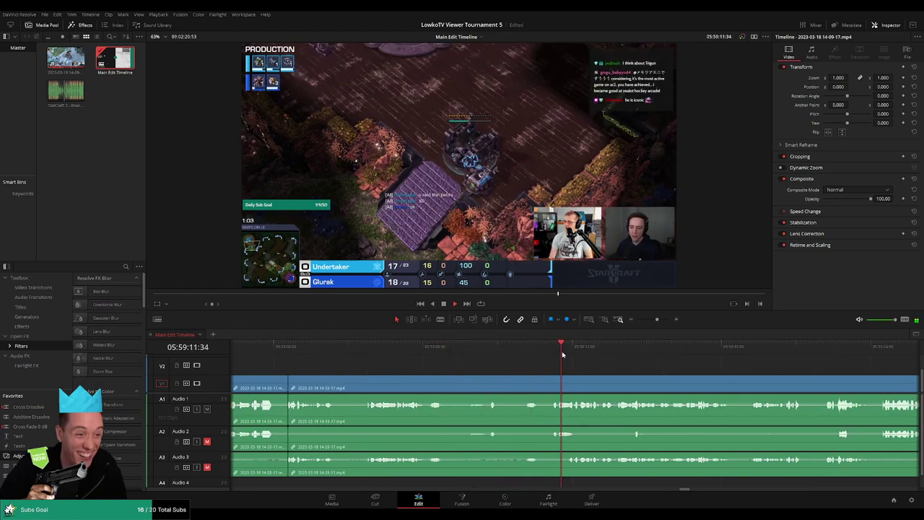
scroll(592, 365, right, 3)
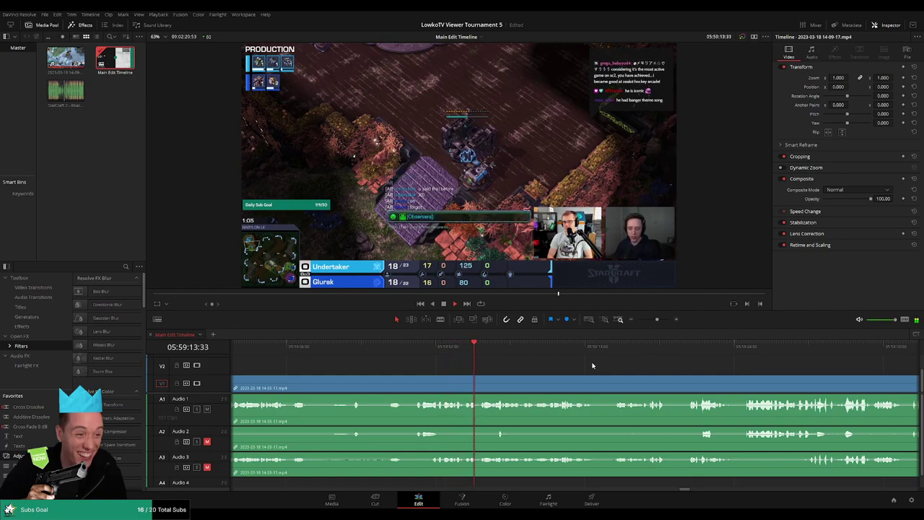
scroll(508, 367, right, 3)
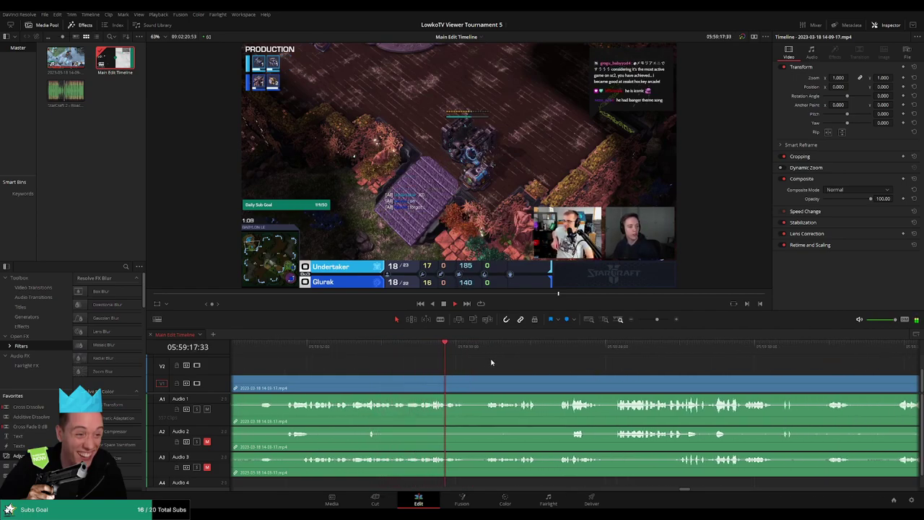
scroll(570, 365, right, 3)
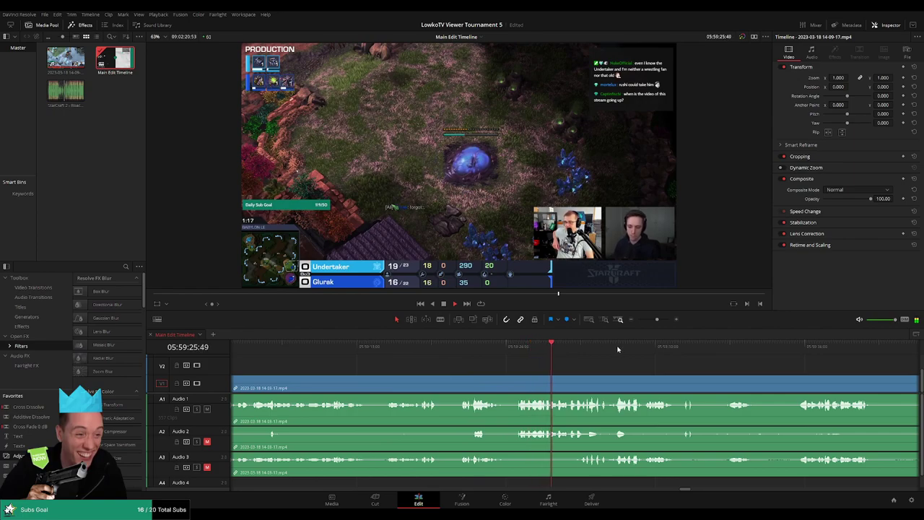
scroll(642, 364, right, 3)
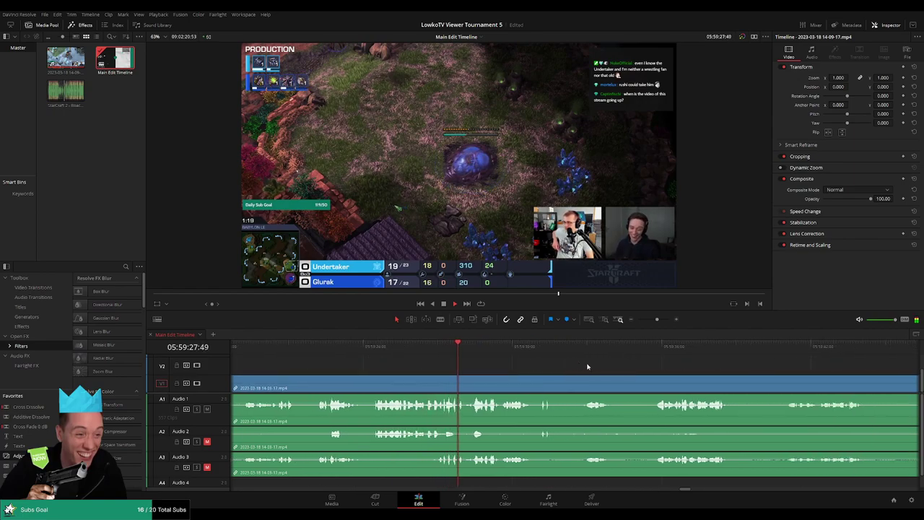
scroll(526, 360, right, 3)
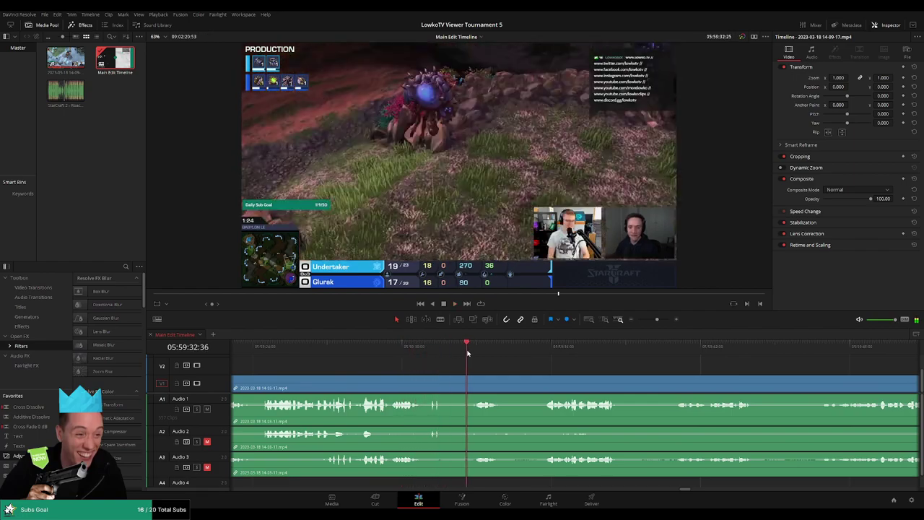
scroll(470, 357, right, 3)
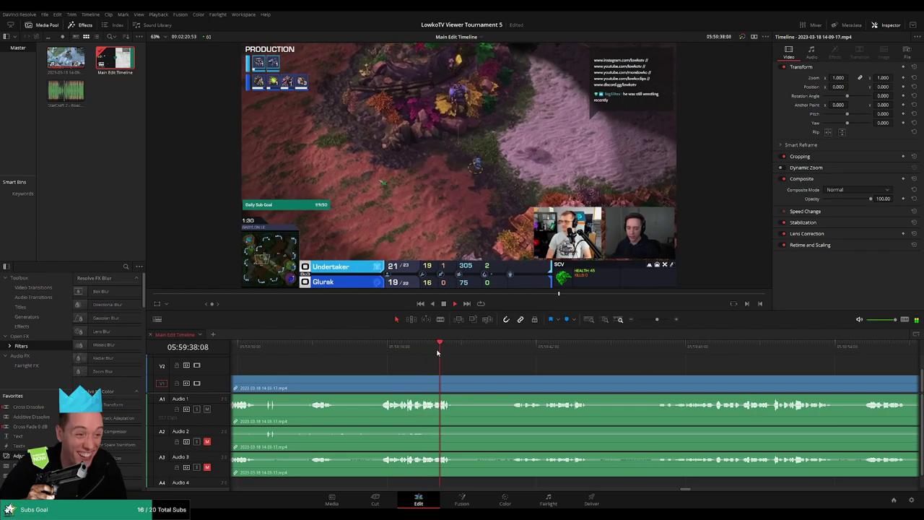
scroll(498, 364, right, 3)
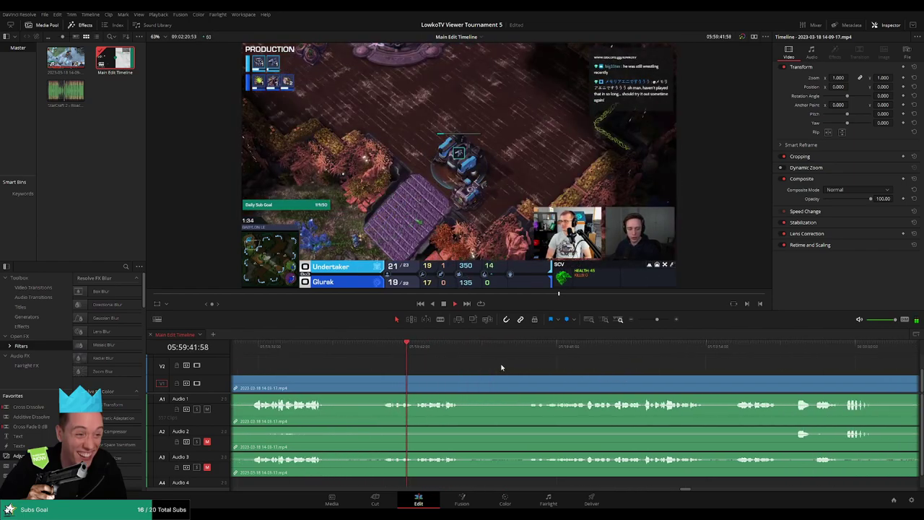
scroll(477, 361, right, 3)
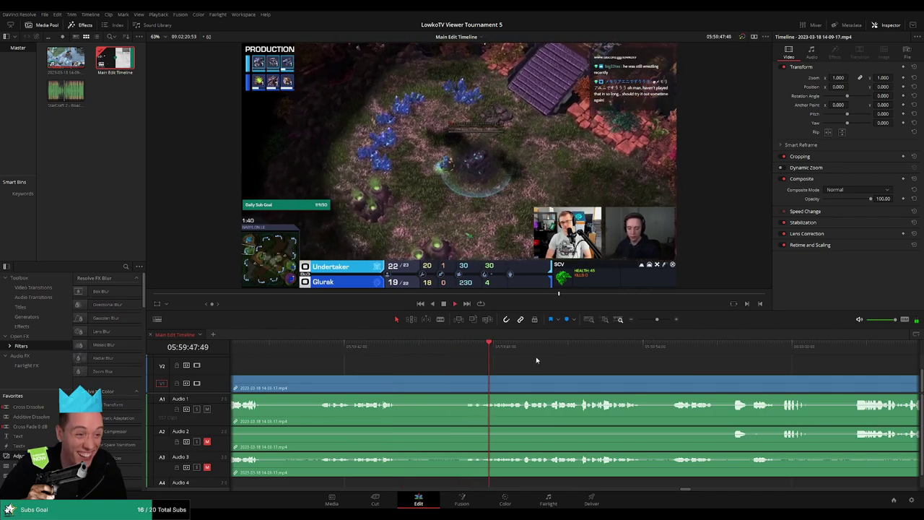
scroll(563, 364, right, 3)
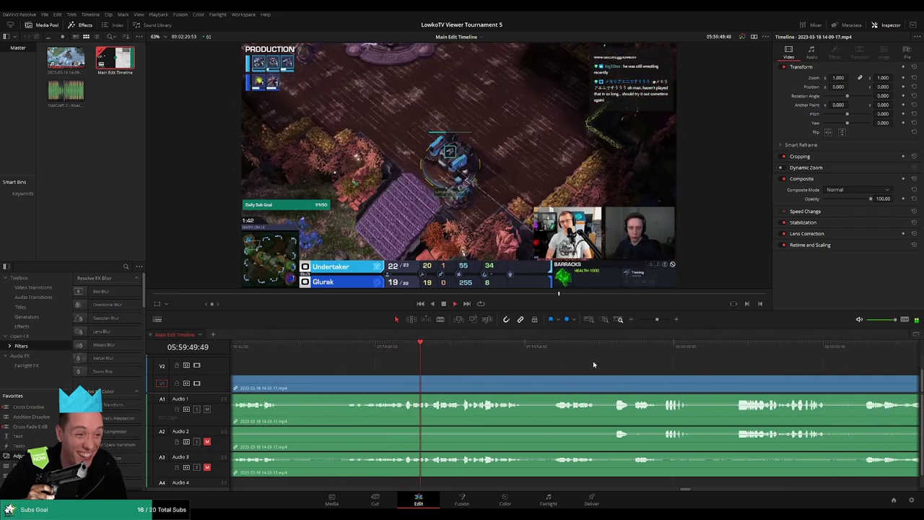
scroll(593, 364, right, 3)
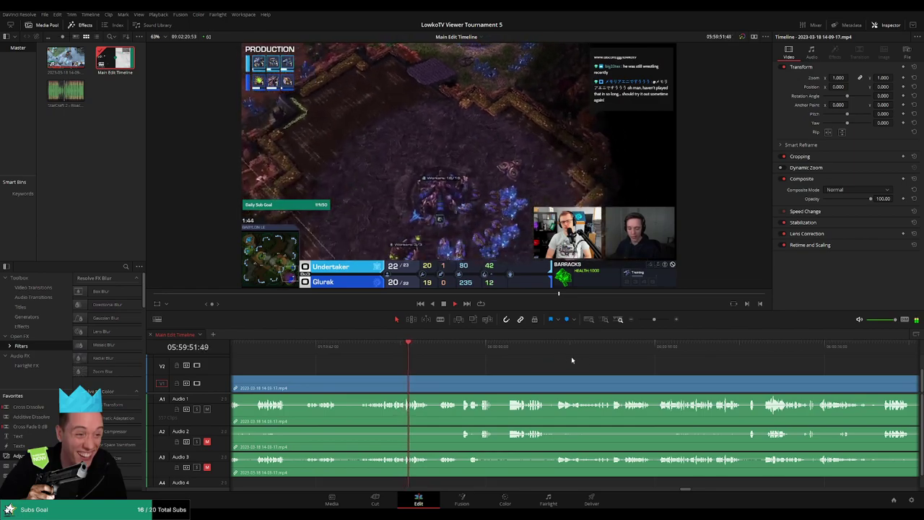
scroll(567, 358, right, 3)
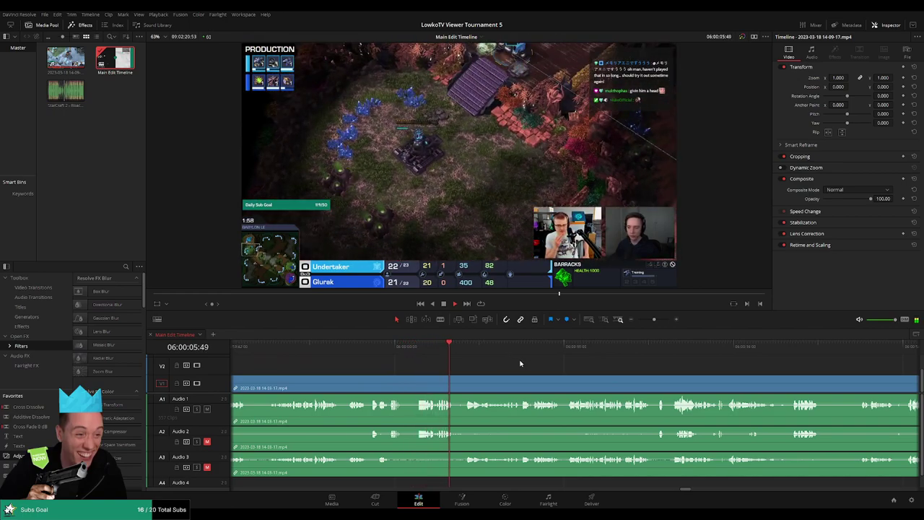
scroll(542, 368, up, 5)
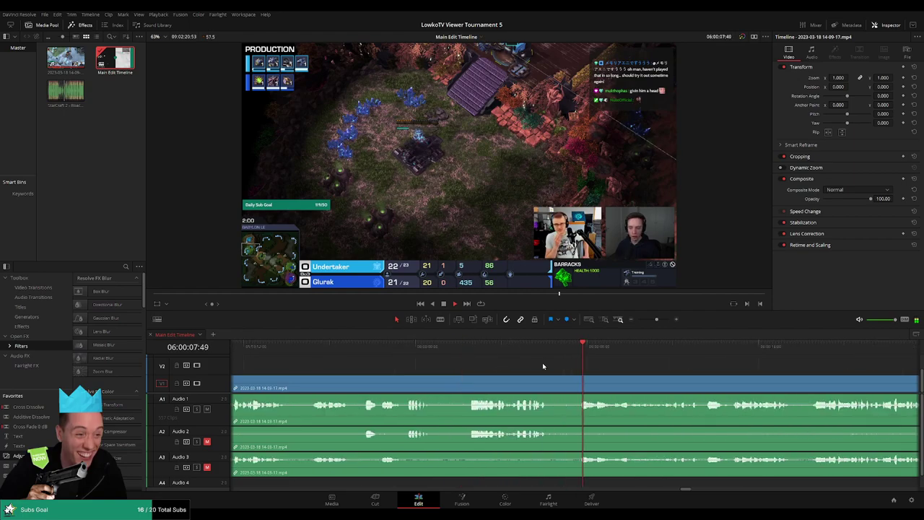
Step: Blade the stream clip at the playhead and review the new cut
key(b)
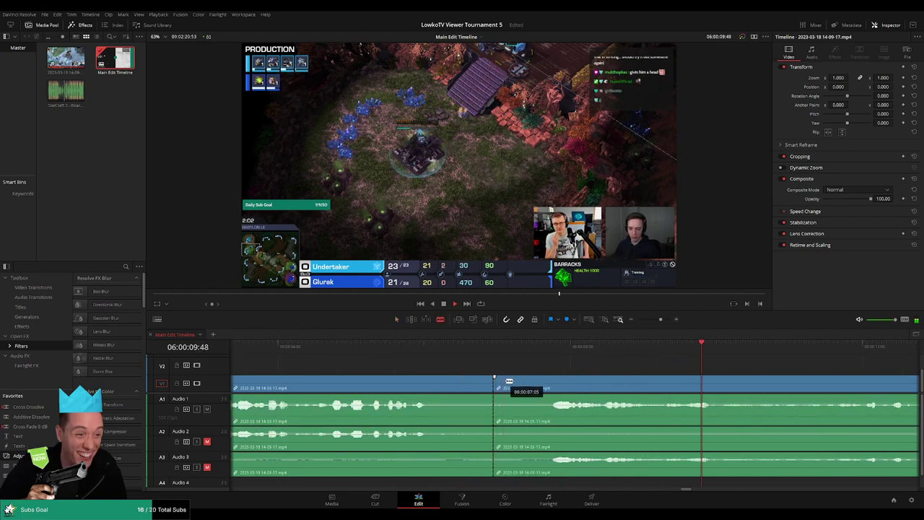
click(495, 383)
key(a)
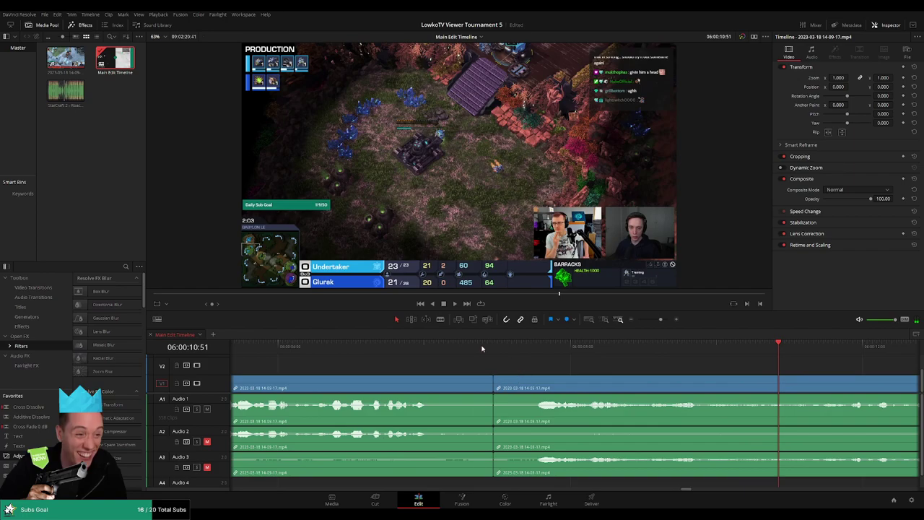
click(481, 348)
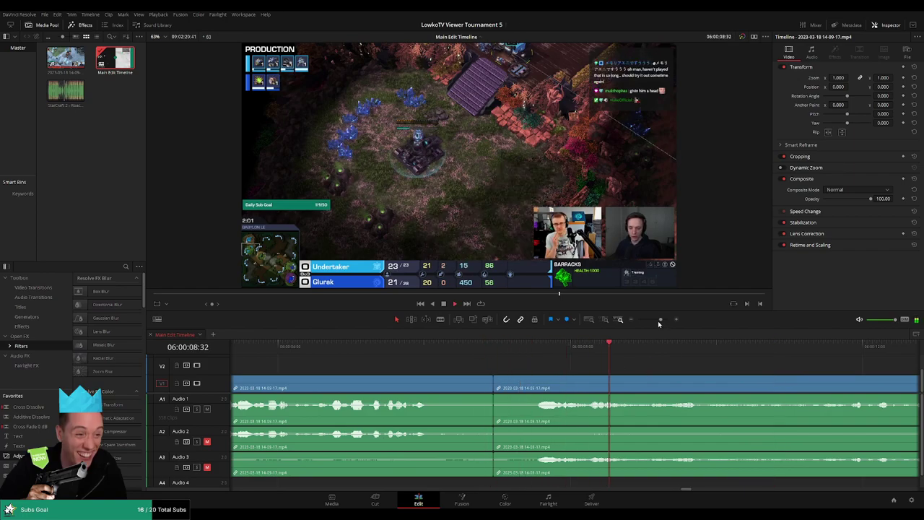
drag(658, 323, 654, 320)
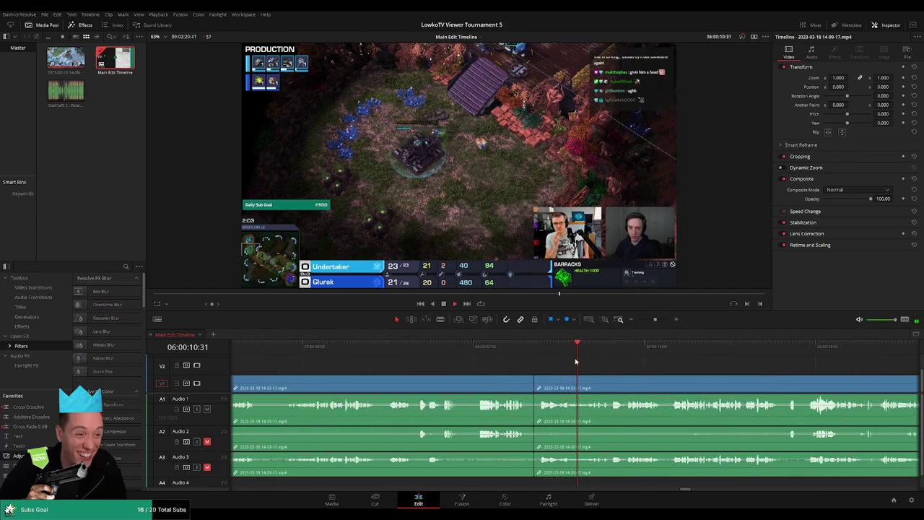
scroll(563, 363, up, 2)
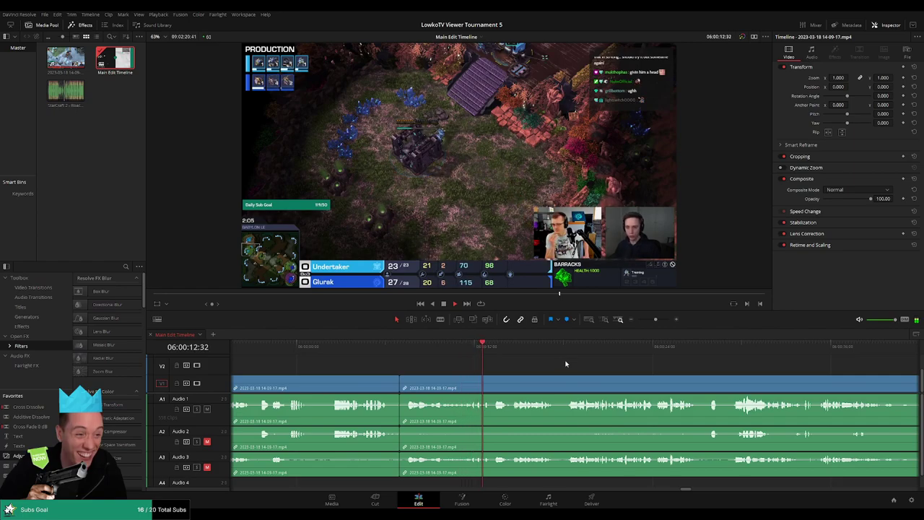
scroll(529, 358, right, 2)
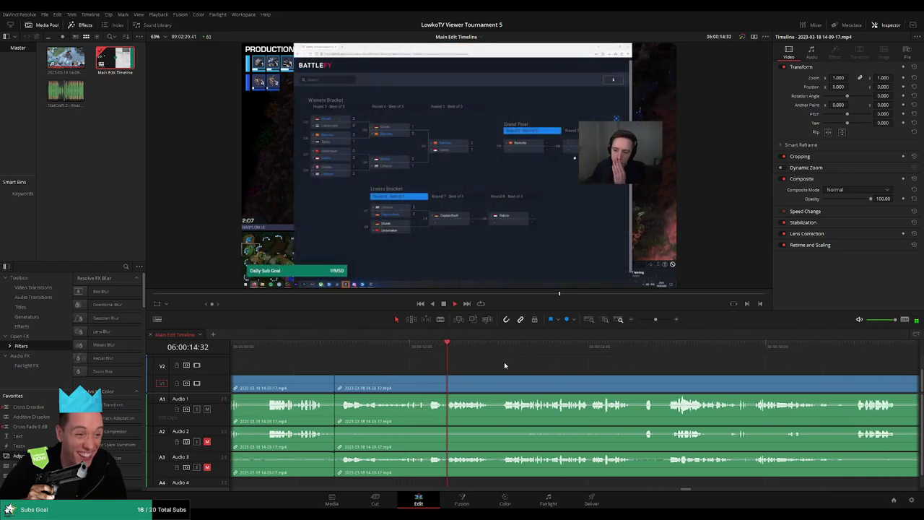
scroll(498, 357, left, 2)
Step: Split at both ends of the unwanted part, ripple-delete it, and replay across the join
click(468, 346)
key(ctrl+b)
click(570, 344)
key(ctrl+b)
click(557, 381)
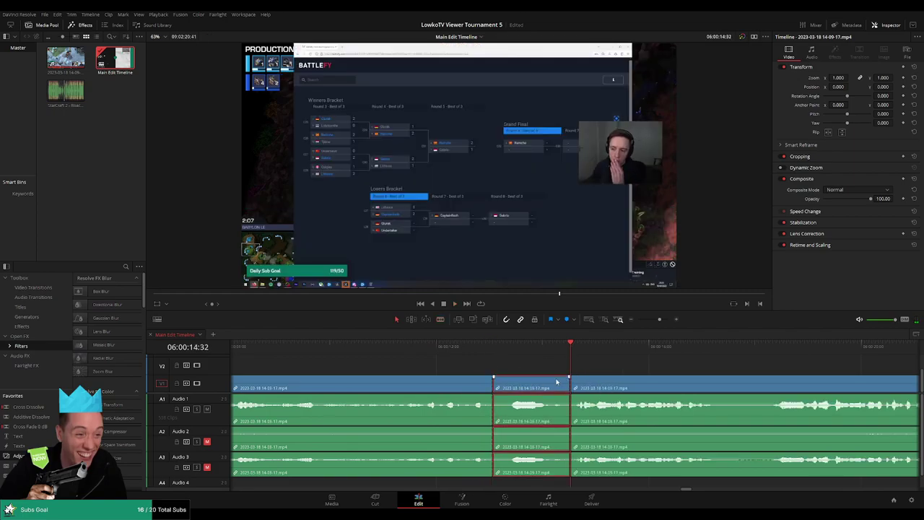
key(Delete)
key(slash)
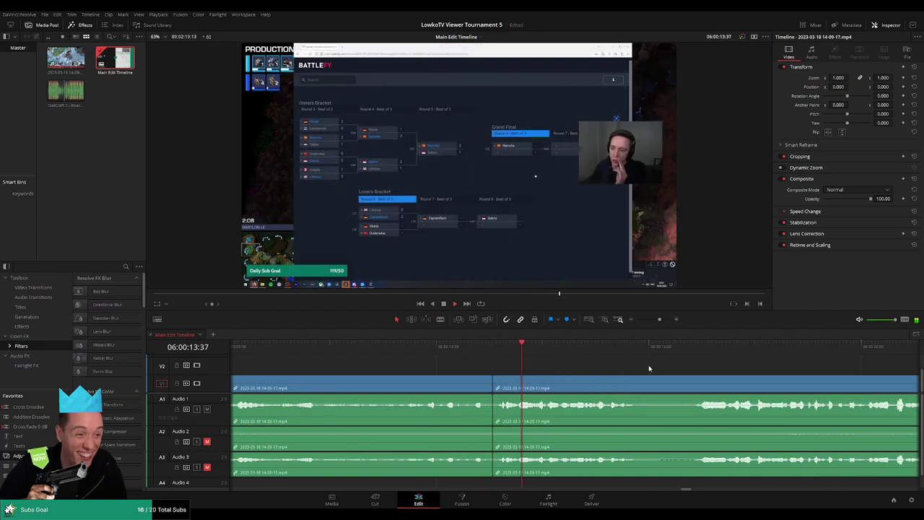
scroll(581, 364, right, 3)
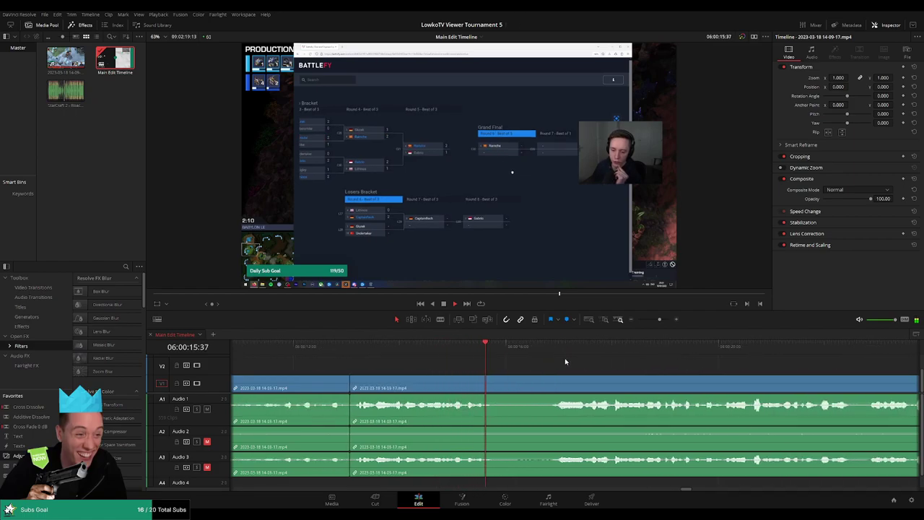
scroll(632, 365, right, 2)
scroll(609, 363, right, 2)
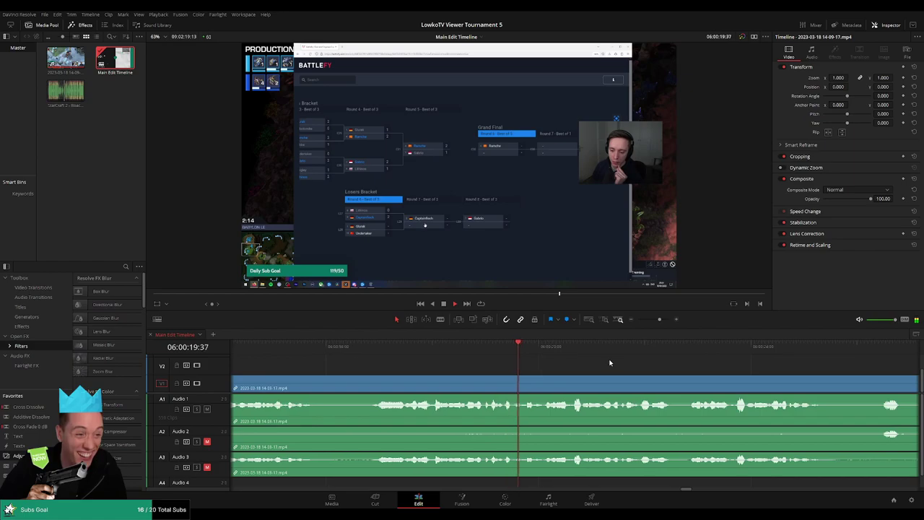
scroll(615, 365, right, 2)
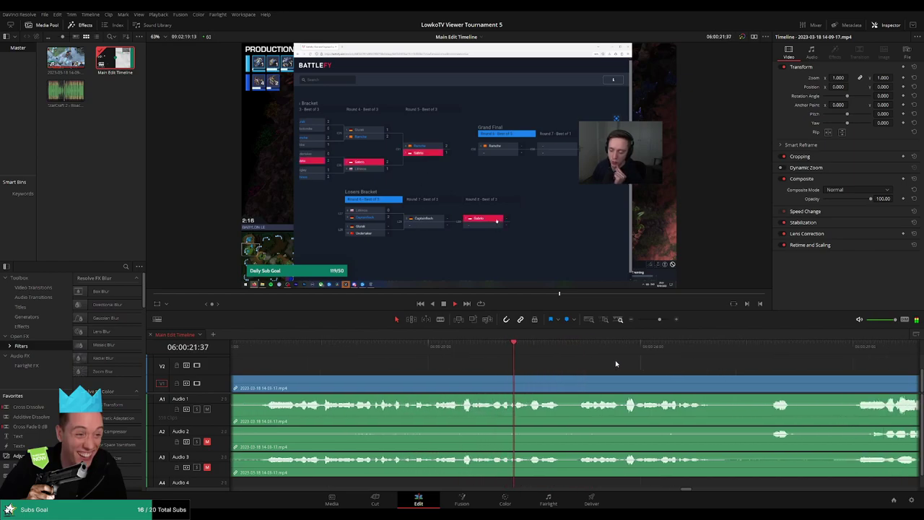
scroll(610, 364, right, 2)
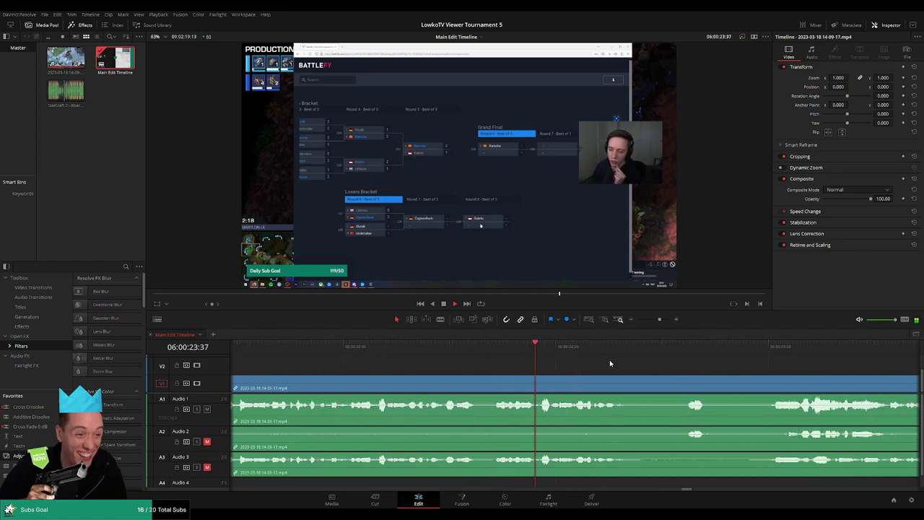
scroll(641, 364, right, 2)
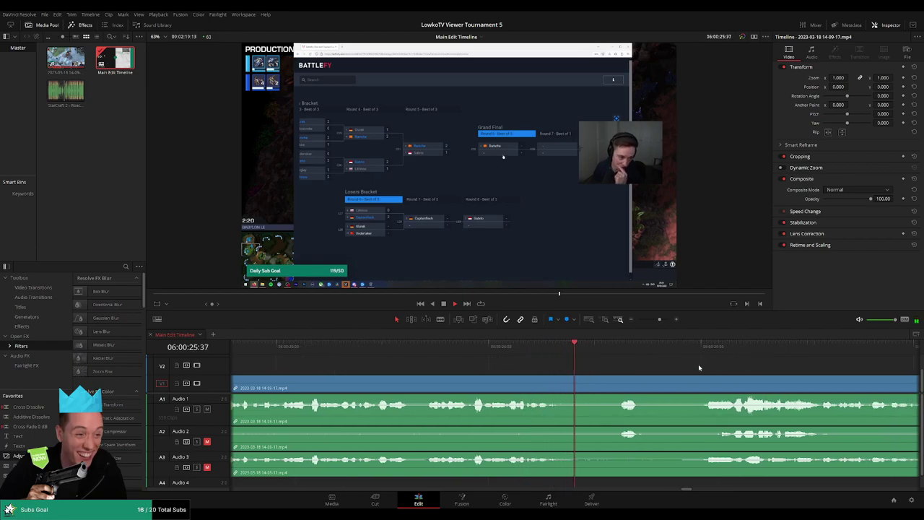
scroll(594, 359, right, 2)
scroll(614, 359, right, 2)
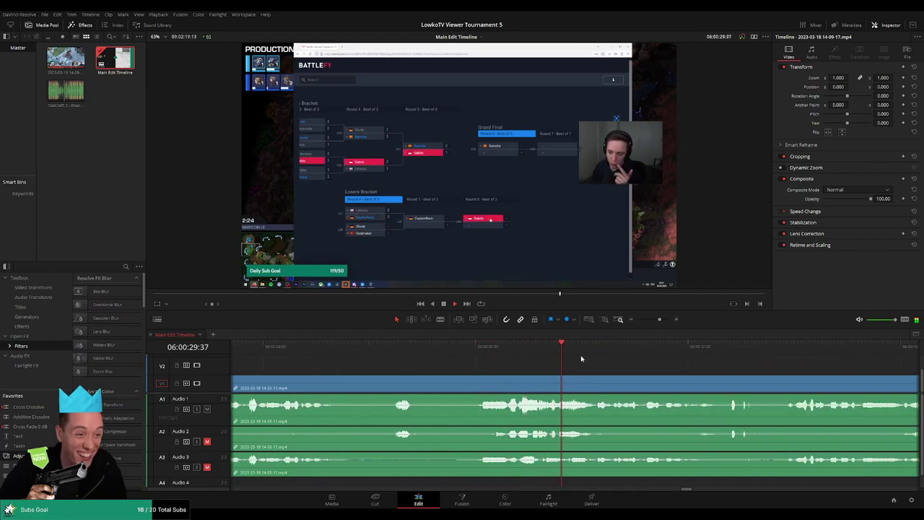
scroll(592, 365, right, 2)
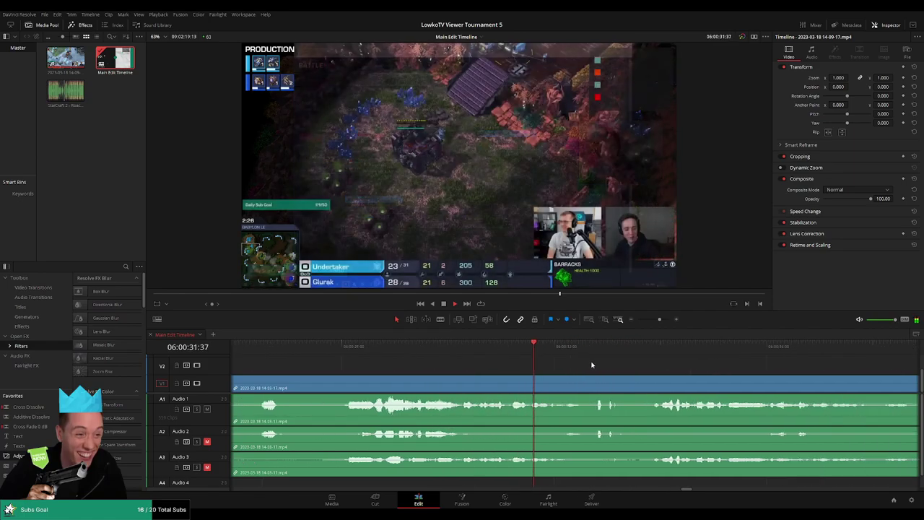
Step: Stop playback after the bracket section and blade all tracks at that point
click(338, 351)
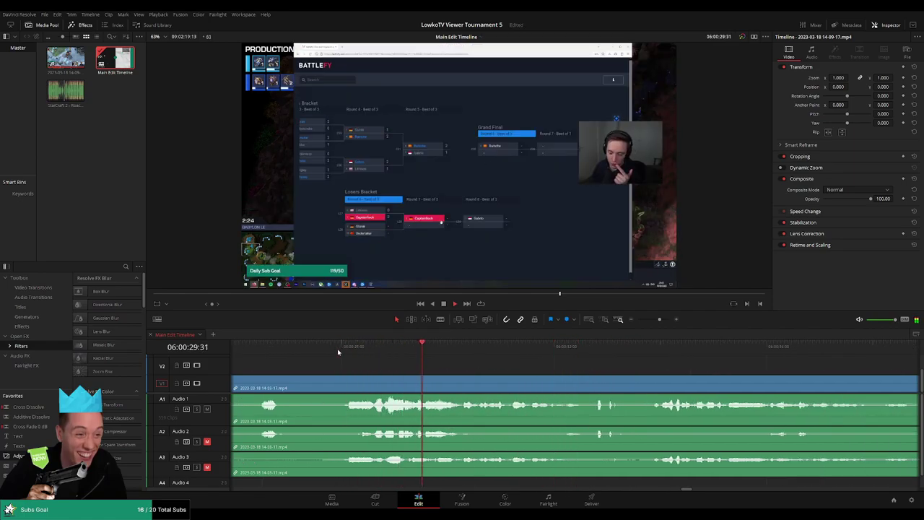
scroll(560, 367, right, 2)
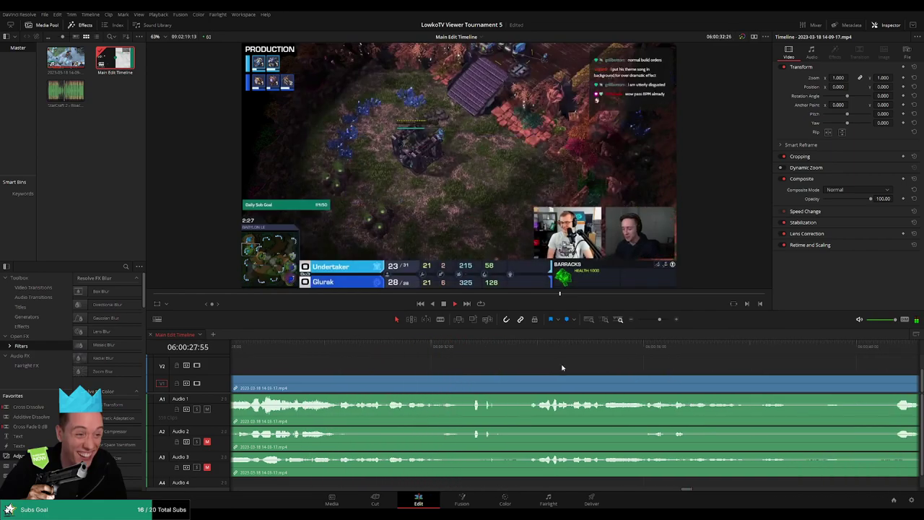
key(space)
key(b)
click(492, 381)
key(space)
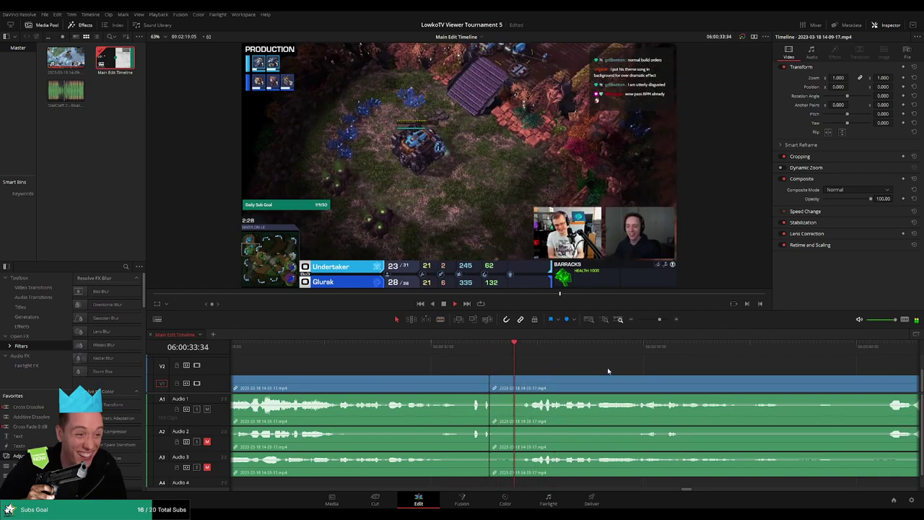
Step: Split at both ends of the unwanted stretch and ripple-delete it to close the gap
scroll(578, 366, right, 3)
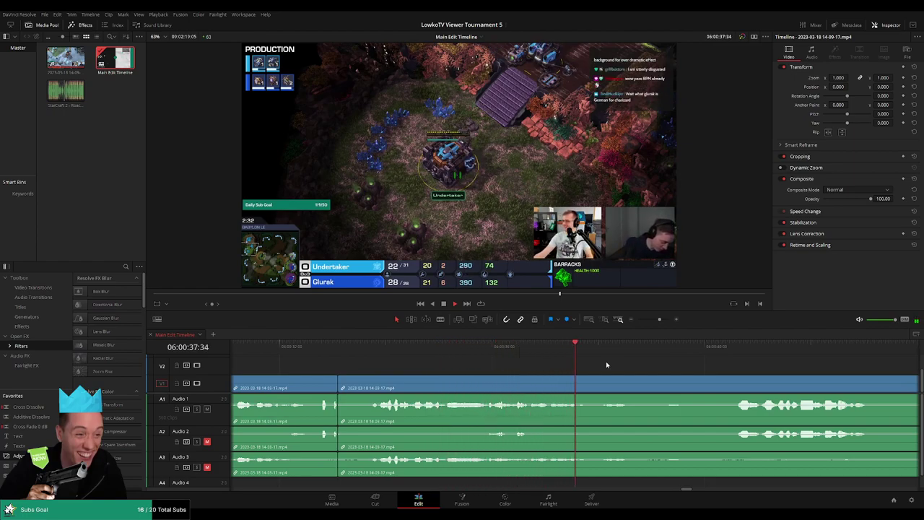
scroll(674, 361, right, 3)
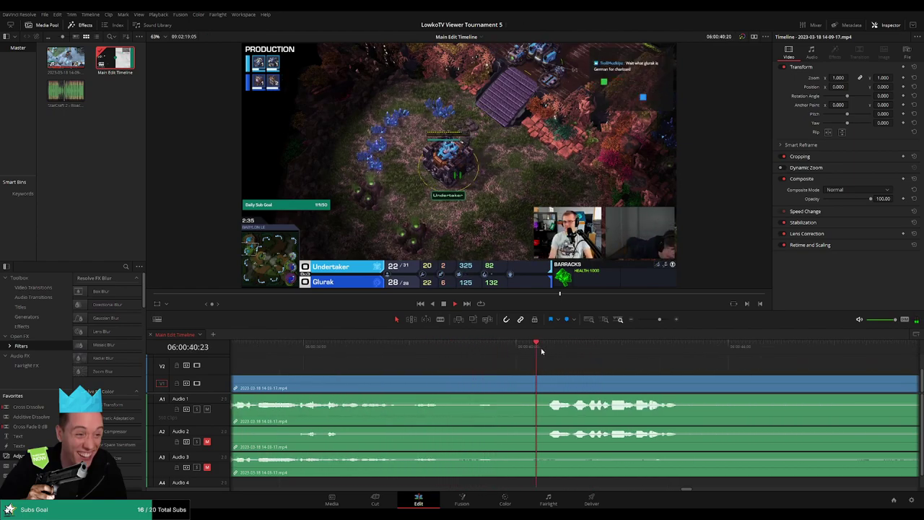
scroll(524, 358, right, 3)
scroll(534, 359, right, 1)
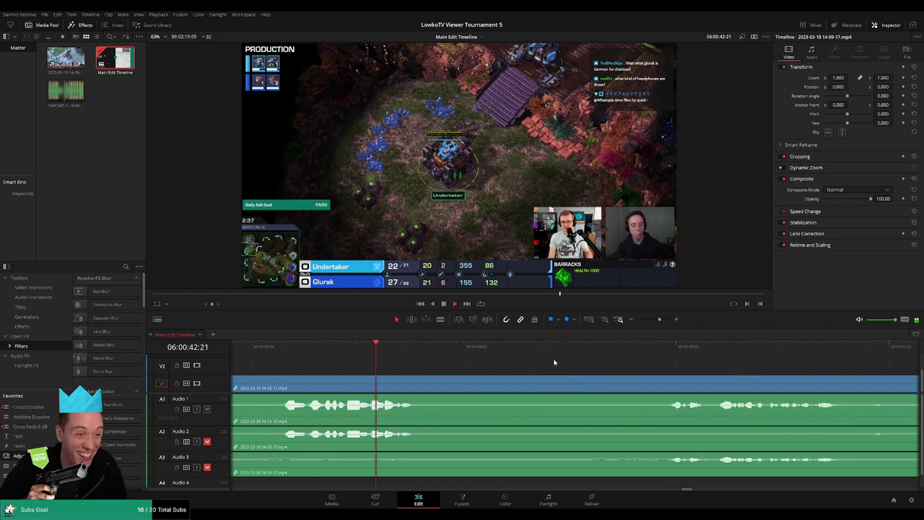
key(ctrl+b)
click(656, 344)
key(ctrl+b)
click(636, 381)
key(Delete)
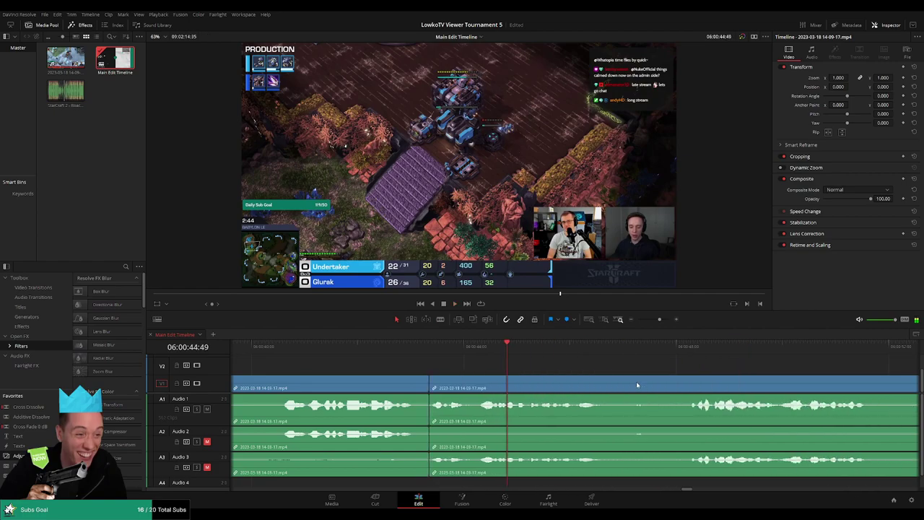
Step: Add a Cross Fade 0 dB transition to the new audio join and play back the edit
drag(336, 408, 426, 412)
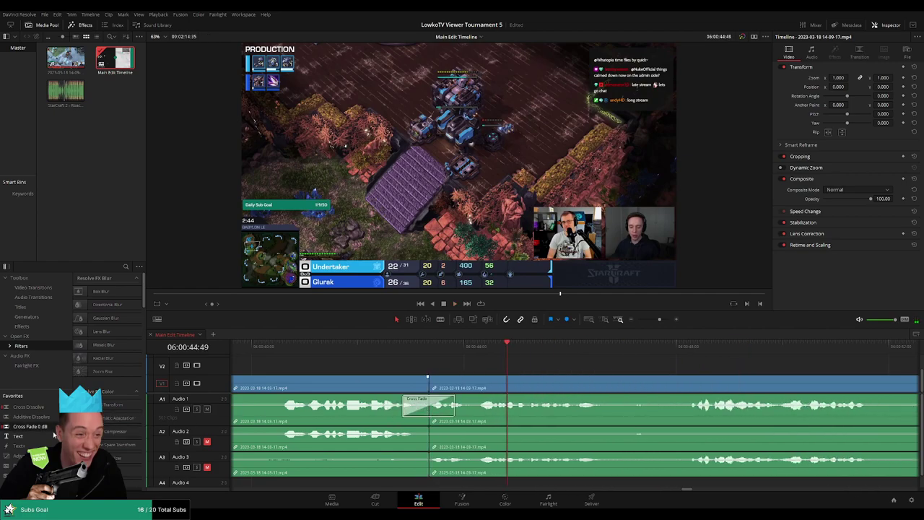
scroll(393, 431, left, 1)
scroll(426, 448, left, 1)
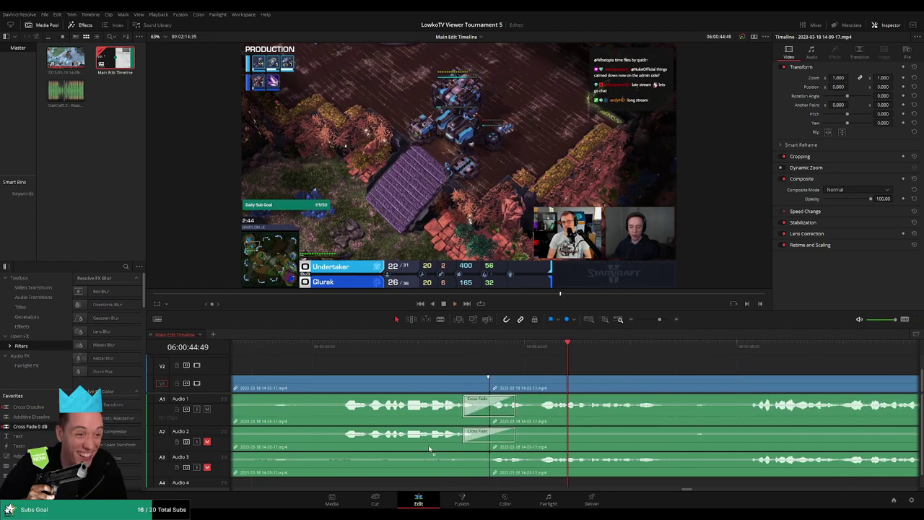
key(space)
Step: Split the stream at the playhead, trim the following clip's head, and replay the join
scroll(538, 360, right, 5)
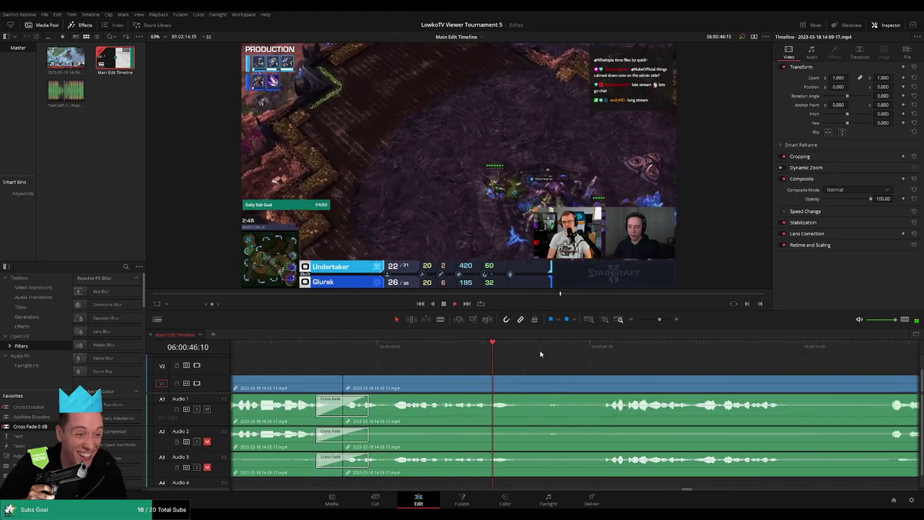
click(547, 347)
key(space)
scroll(467, 382, right, 4)
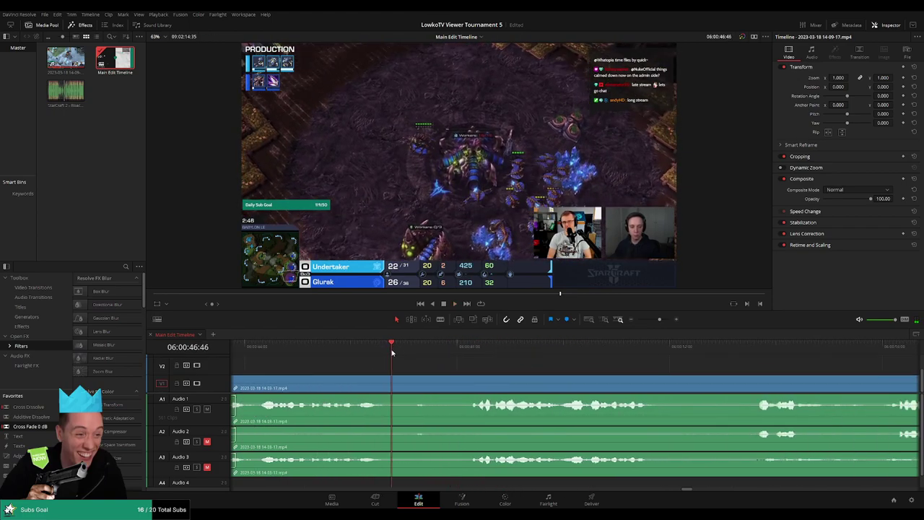
key(ctrl+b)
drag(467, 382, 469, 382)
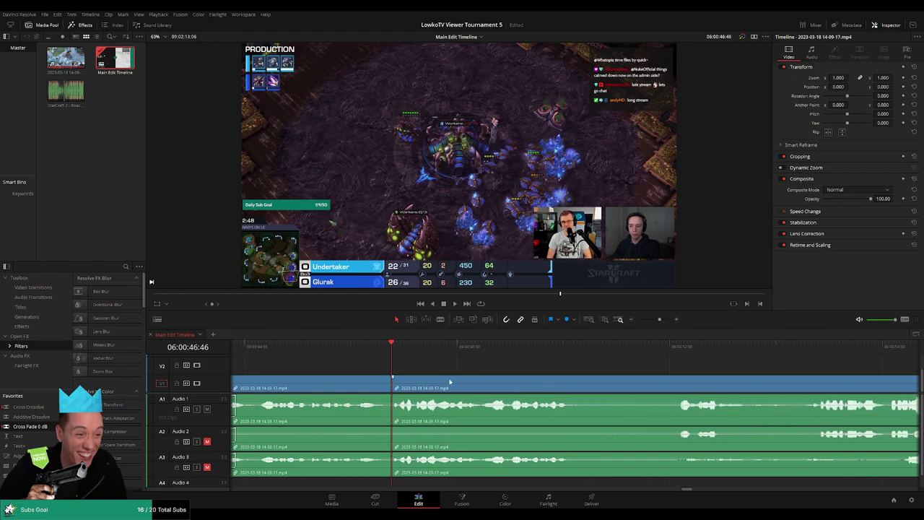
click(364, 352)
key(space)
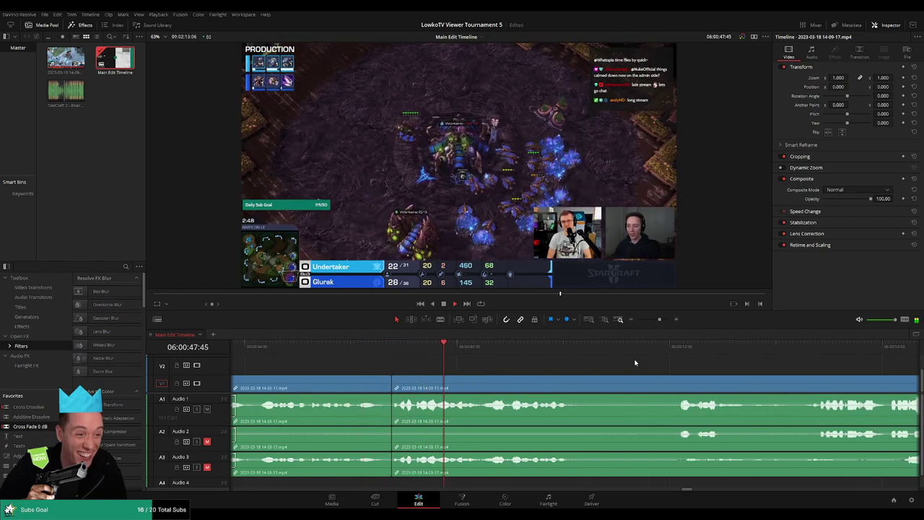
Step: Blade the quiet section's start and end, then ripple delete it to close the gap
scroll(633, 359, right, 3)
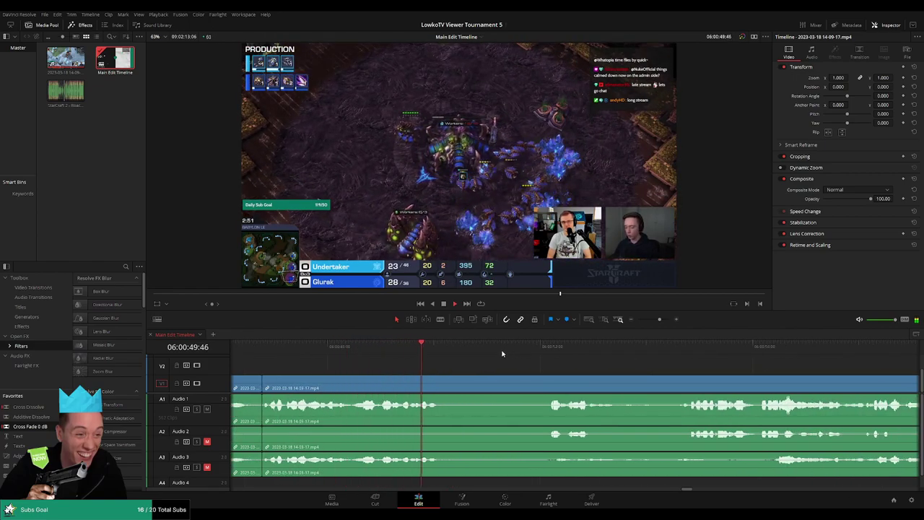
key(b)
click(447, 383)
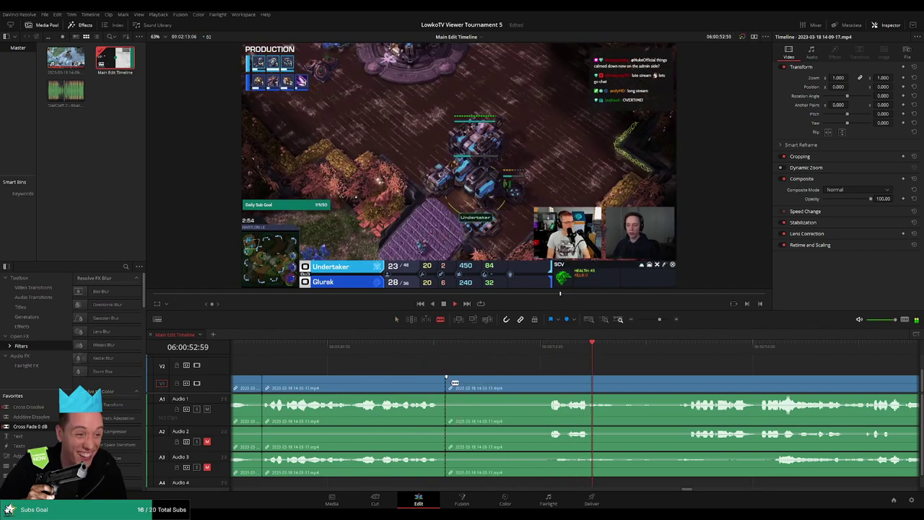
click(549, 383)
key(a)
click(524, 386)
key(BackSpace)
Step: Review the new join with the timeline zoomed out to show more clips
click(429, 351)
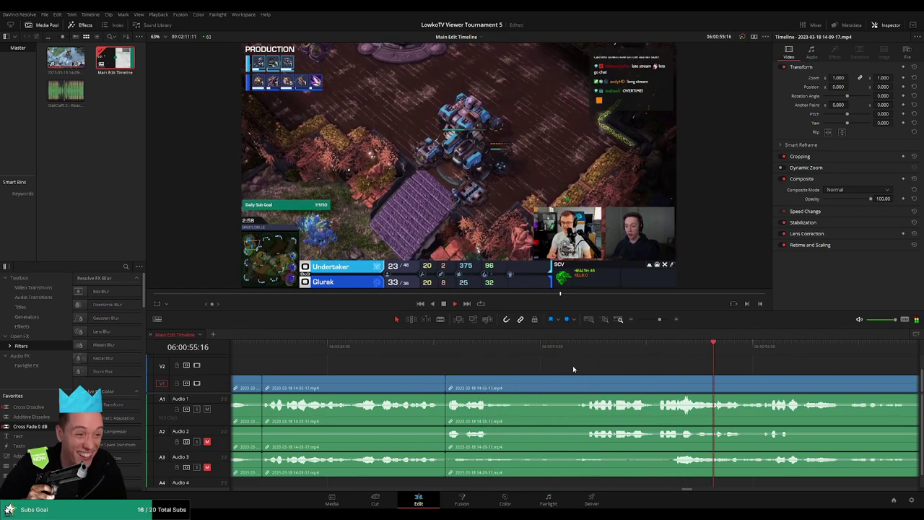
scroll(501, 412, left, 1)
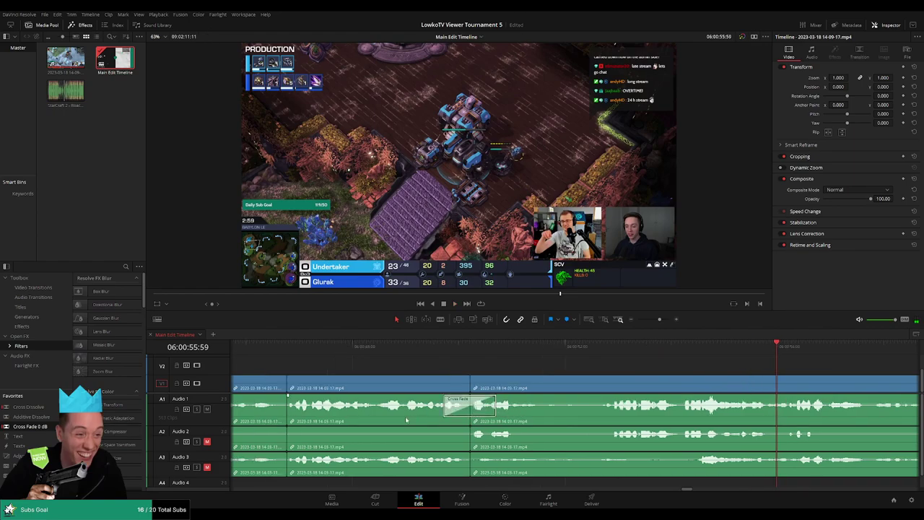
scroll(491, 447, left, 1)
scroll(477, 445, left, 1)
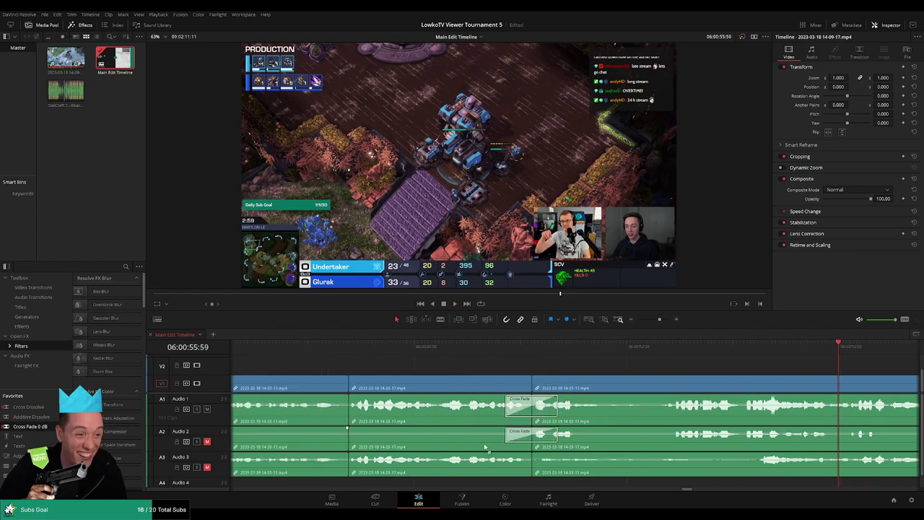
drag(659, 319, 653, 321)
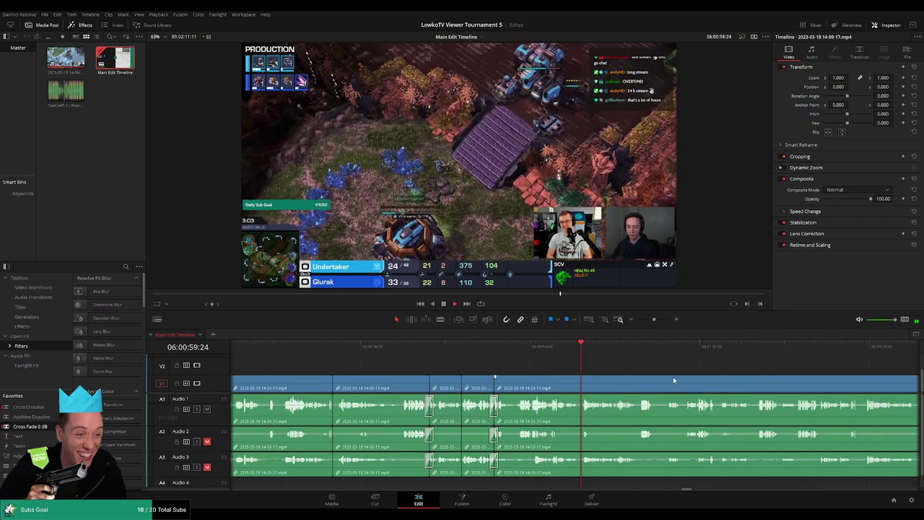
scroll(668, 369, right, 1)
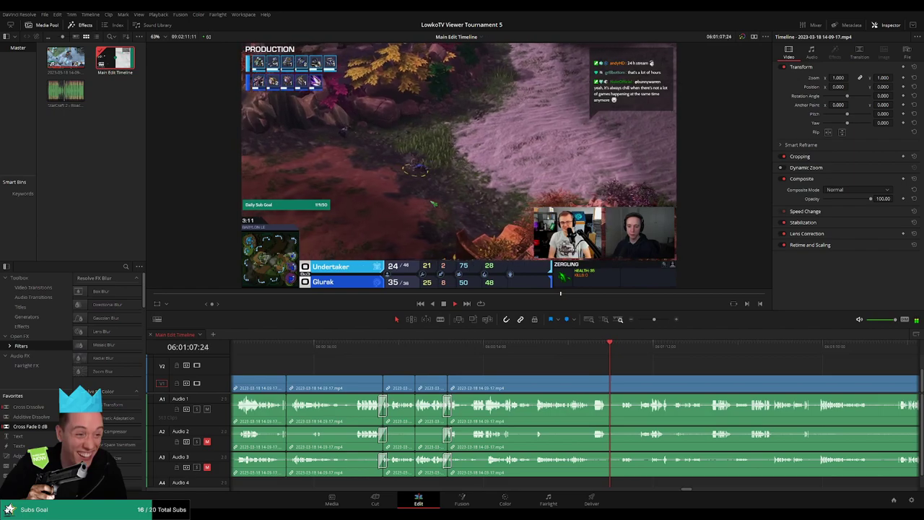
Step: Follow the playing footage and blade all tracks just after 06:01:30
scroll(567, 363, right, 3)
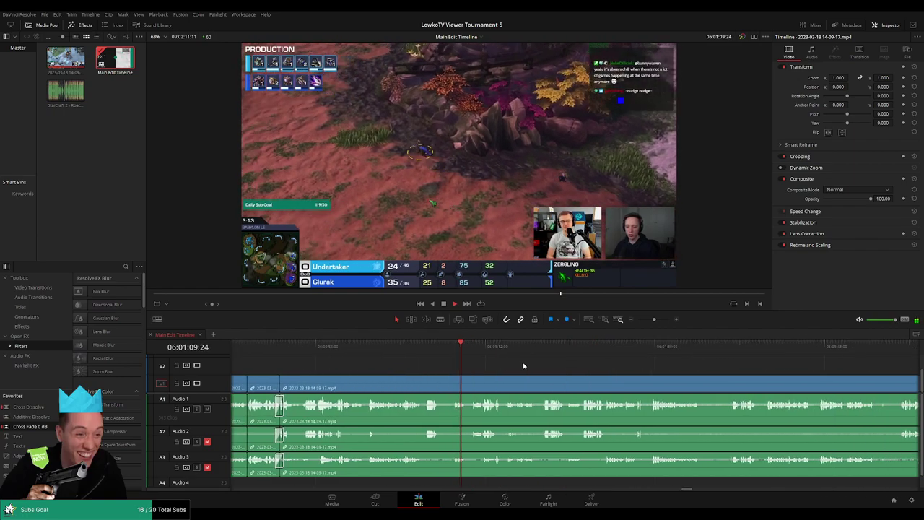
scroll(505, 365, right, 3)
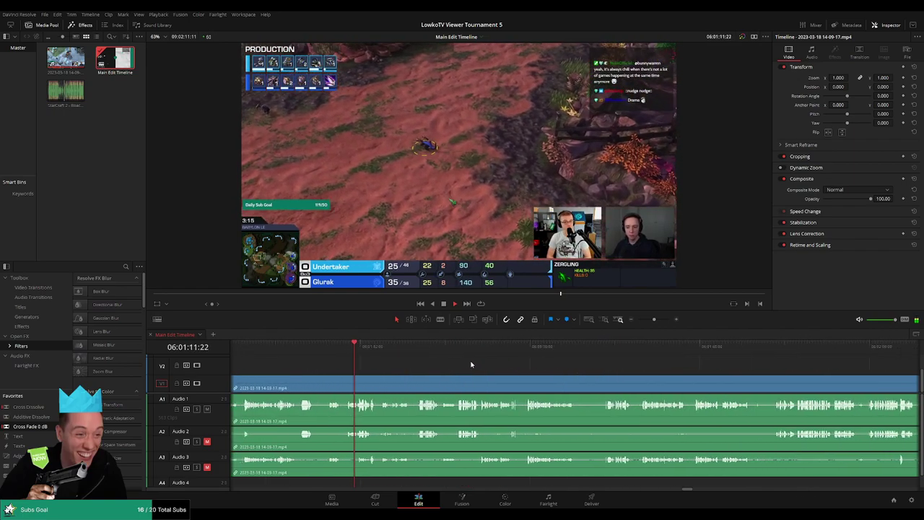
scroll(473, 365, left, 5)
scroll(474, 362, right, 3)
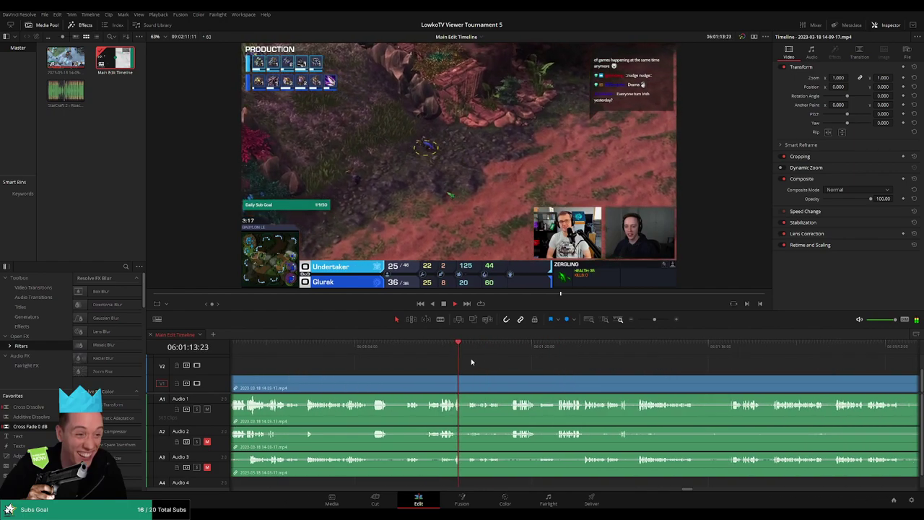
scroll(481, 365, right, 3)
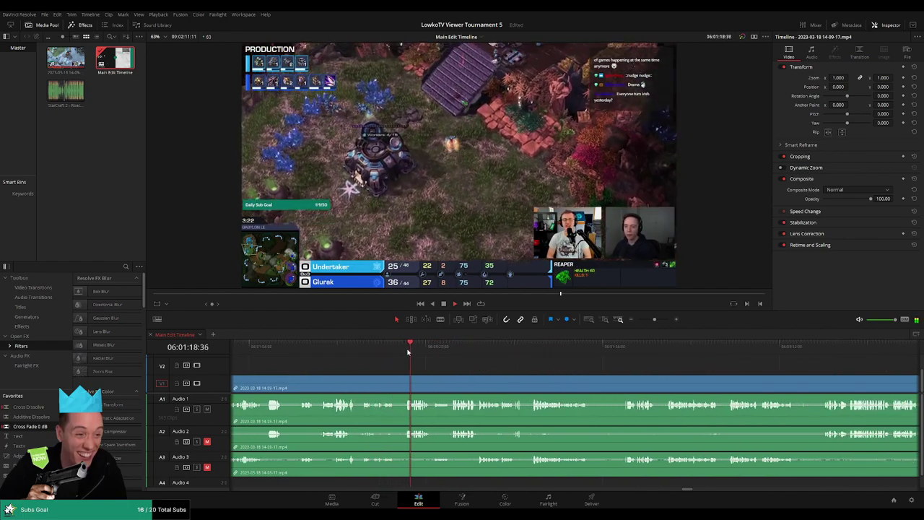
scroll(491, 365, right, 2)
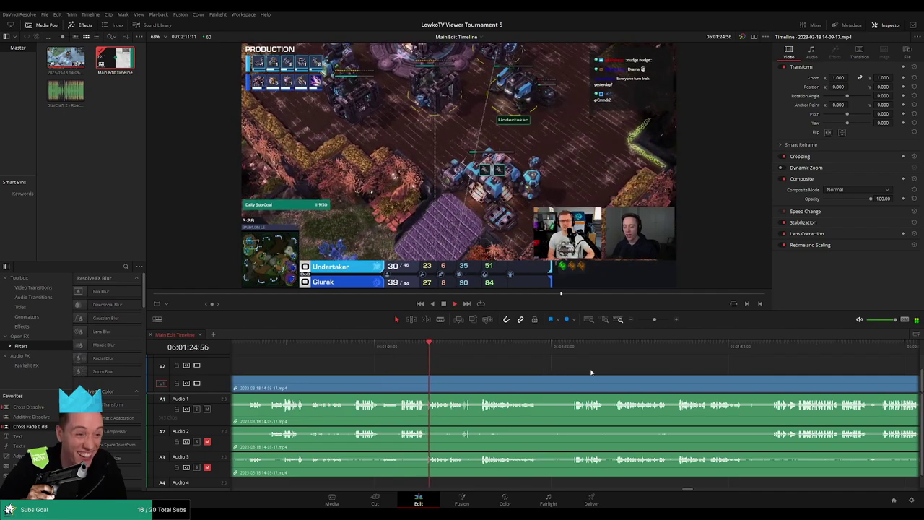
scroll(591, 373, right, 2)
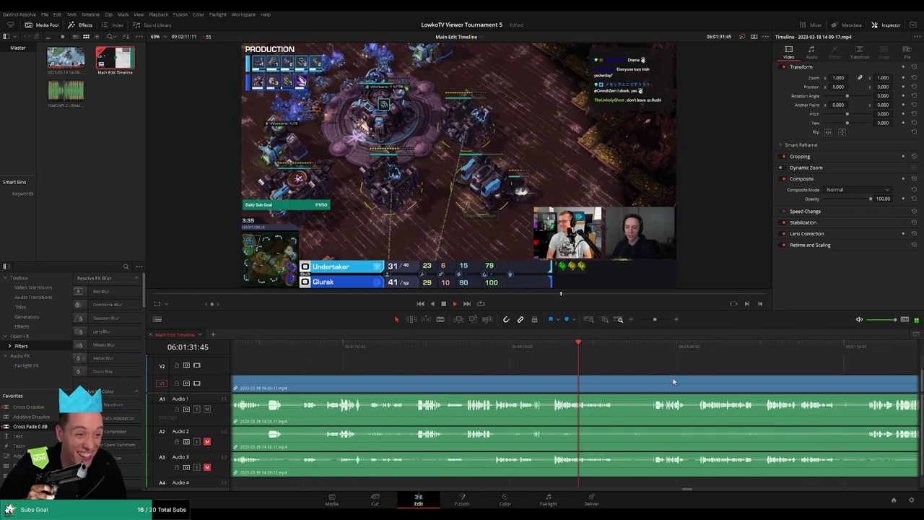
scroll(477, 362, right, 3)
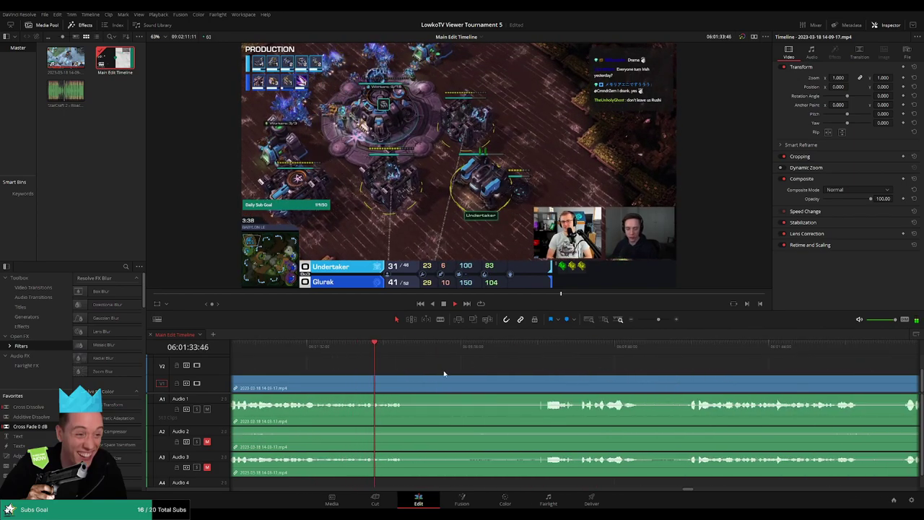
click(420, 387)
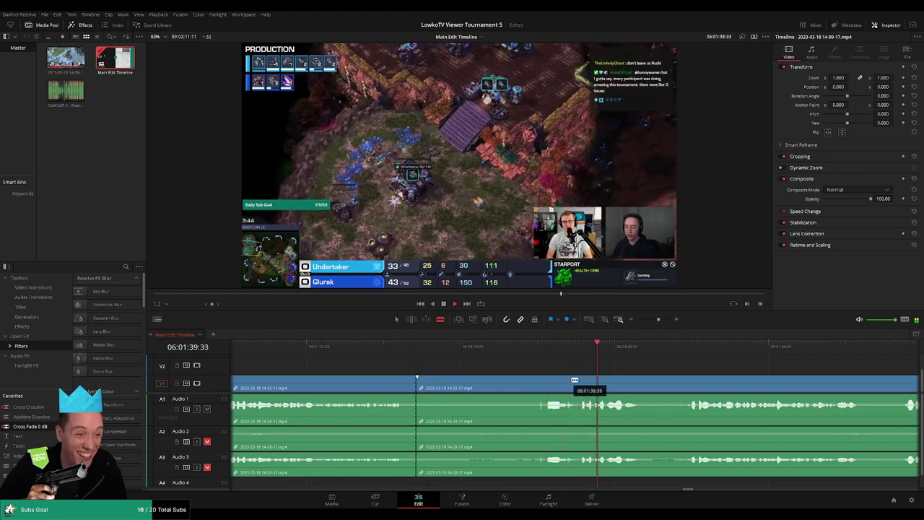
Step: Cut all tracks at the stretch's end, delete the stretch between cuts, and replay the join
click(557, 347)
click(578, 387)
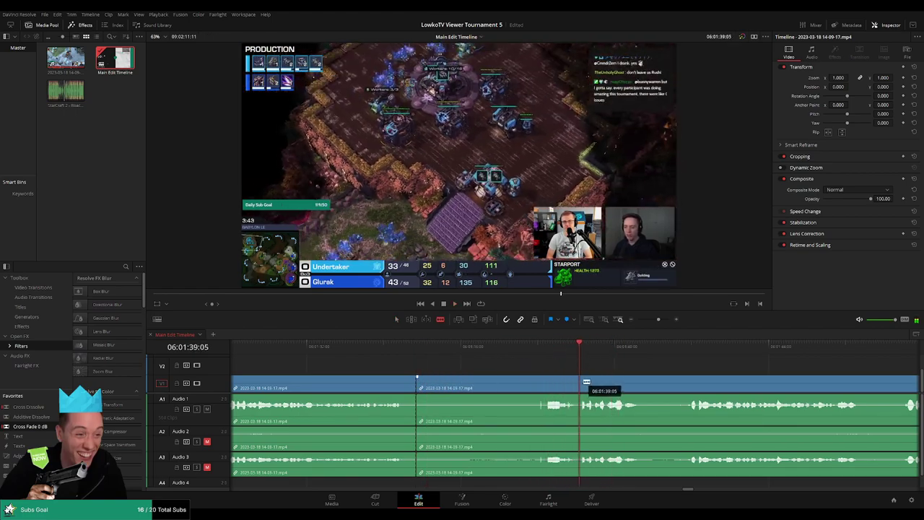
key(a)
click(555, 389)
key(Delete)
key(space)
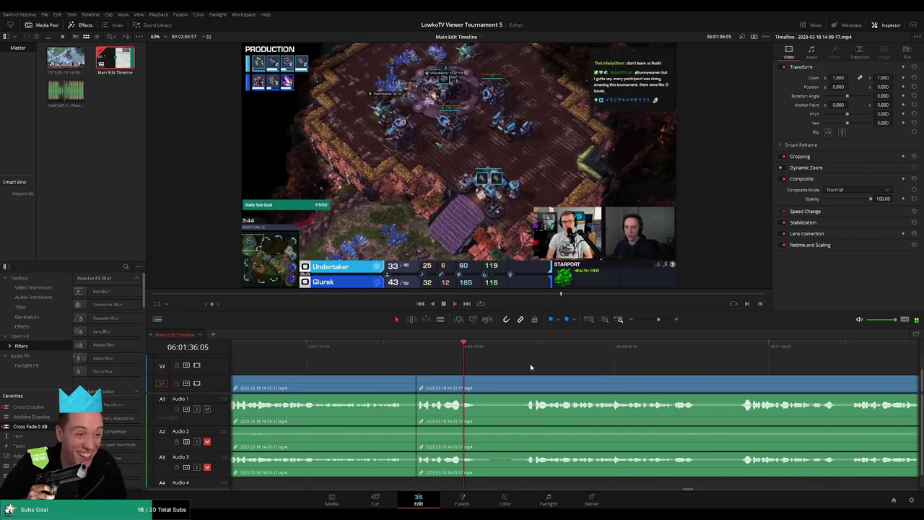
Step: Split all tracks at the next review point and select the clip
scroll(505, 364, right, 3)
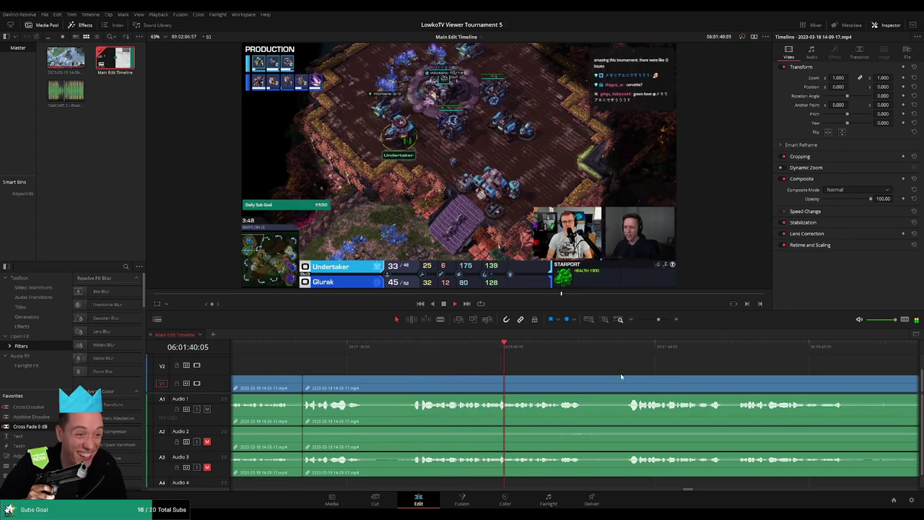
scroll(621, 376, right, 3)
scroll(481, 359, right, 3)
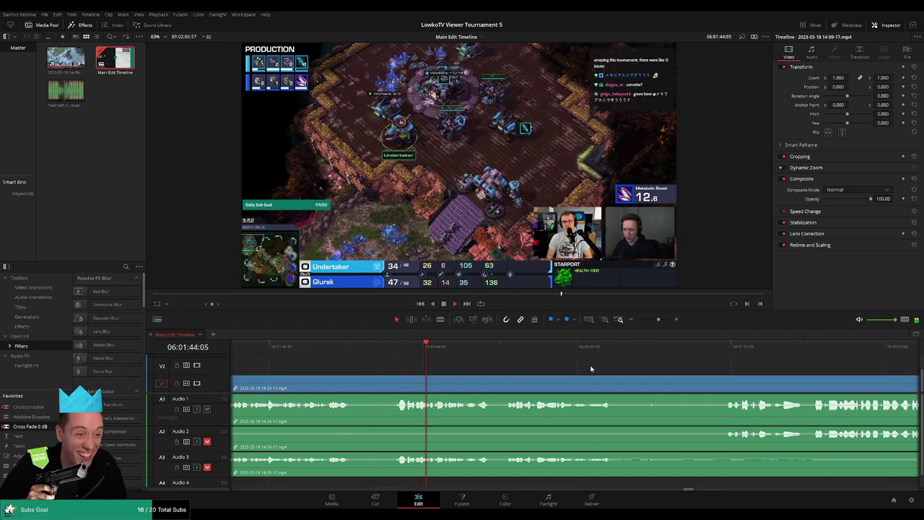
scroll(500, 363, right, 3)
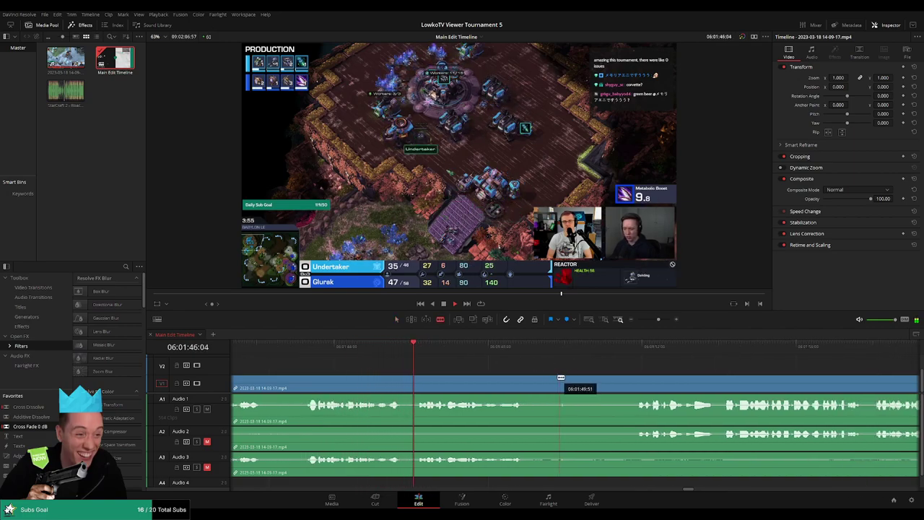
click(560, 383)
key(a)
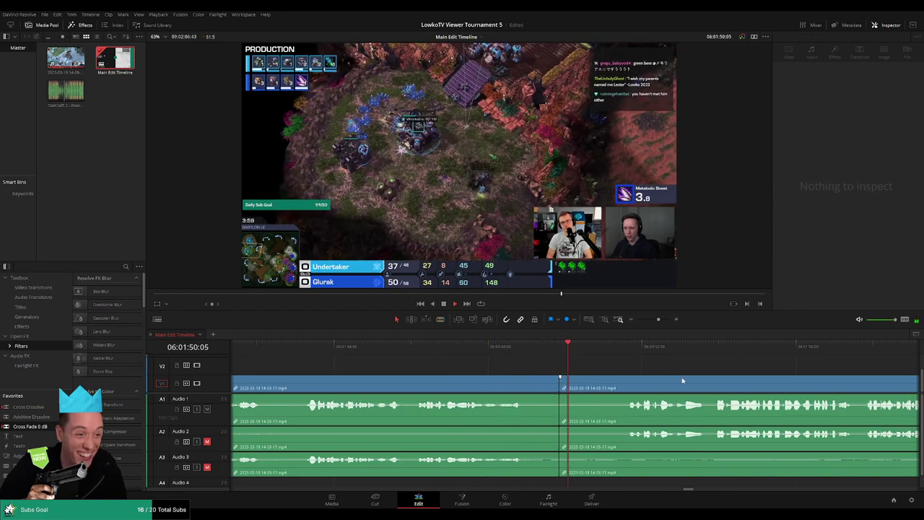
scroll(433, 366, right, 7)
click(506, 383)
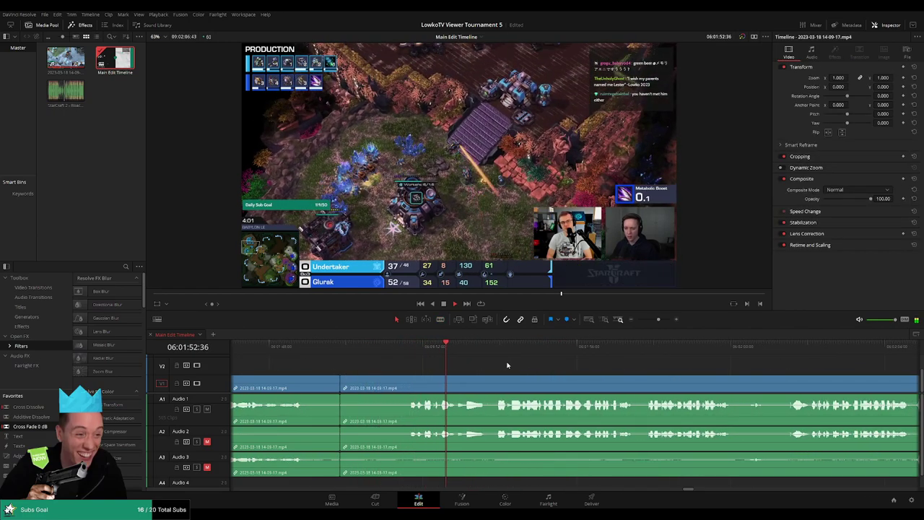
Step: Blade all tracks again, trim the new edit point slightly earlier, and rewatch it
scroll(520, 366, right, 2)
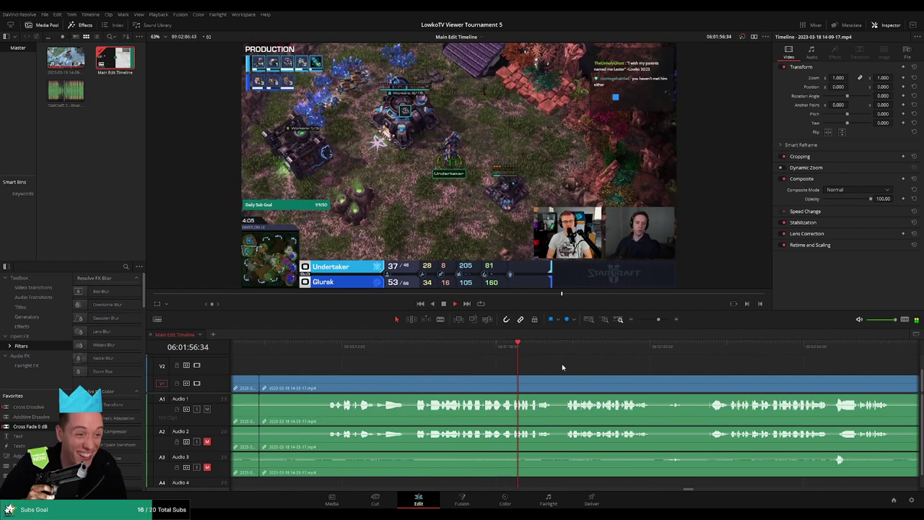
scroll(501, 361, right, 4)
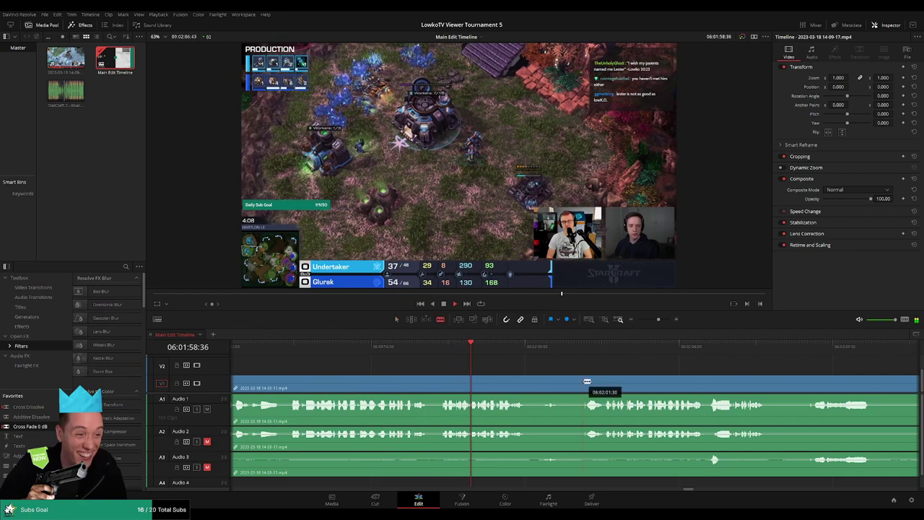
key(b)
click(583, 382)
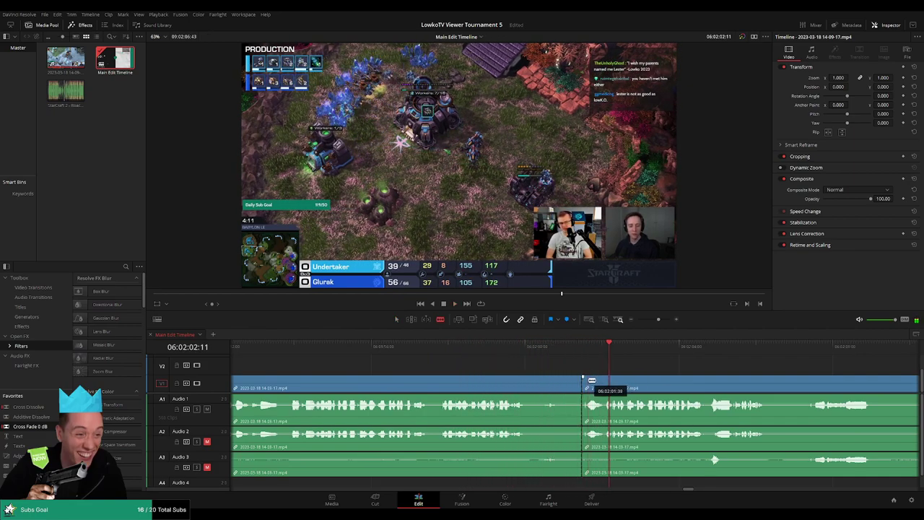
key(a)
drag(585, 385, 535, 385)
click(514, 351)
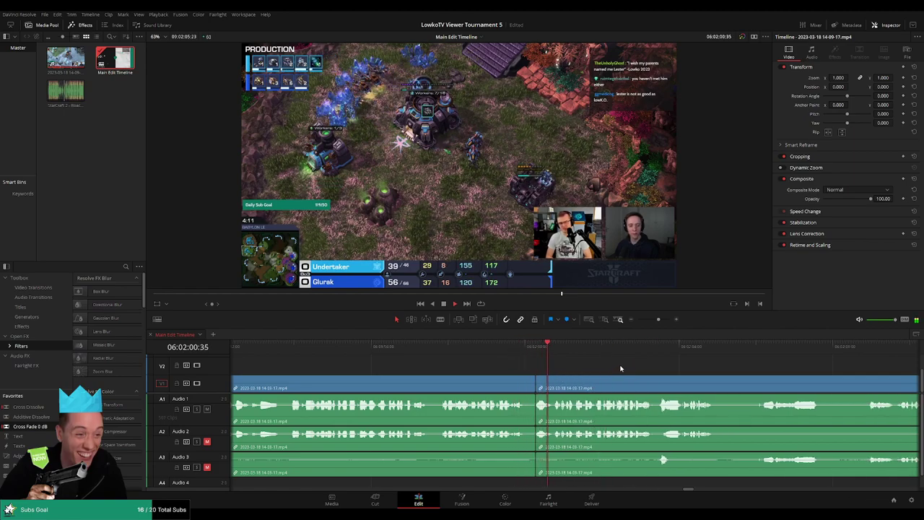
click(576, 351)
scroll(571, 353, right, 4)
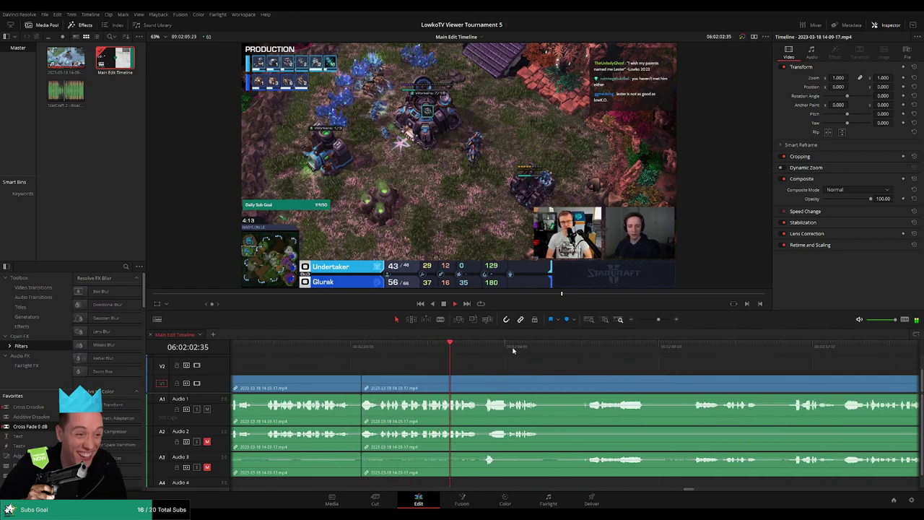
scroll(514, 350, right, 3)
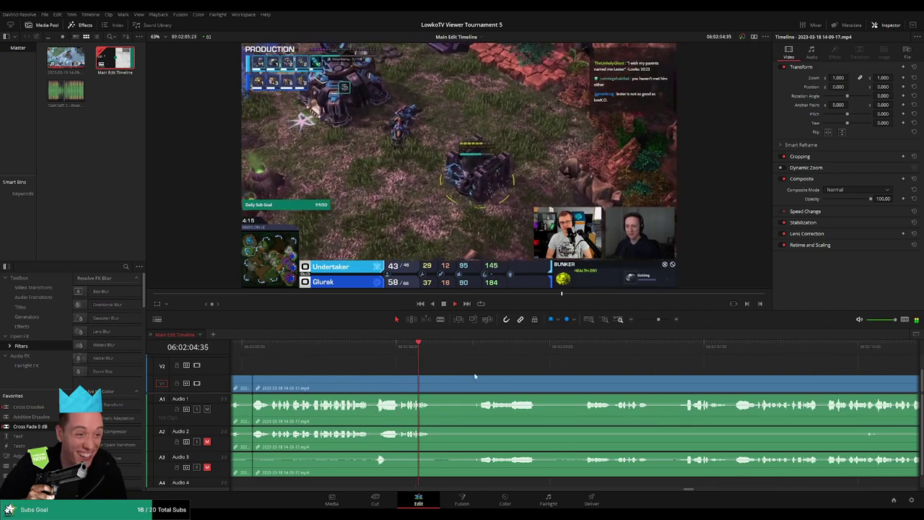
Step: Split all tracks and ripple-delete the unwanted stretch near 06:02:06 up to the playhead
click(476, 380)
key(a)
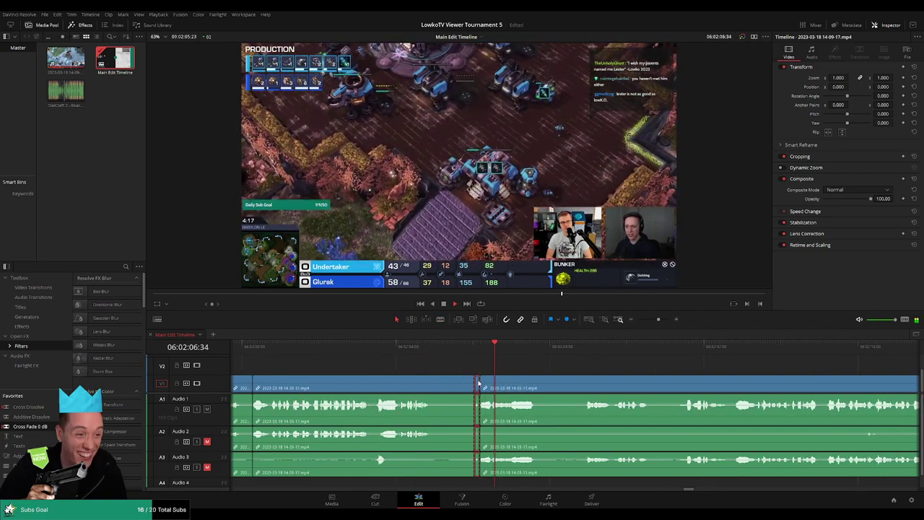
click(590, 351)
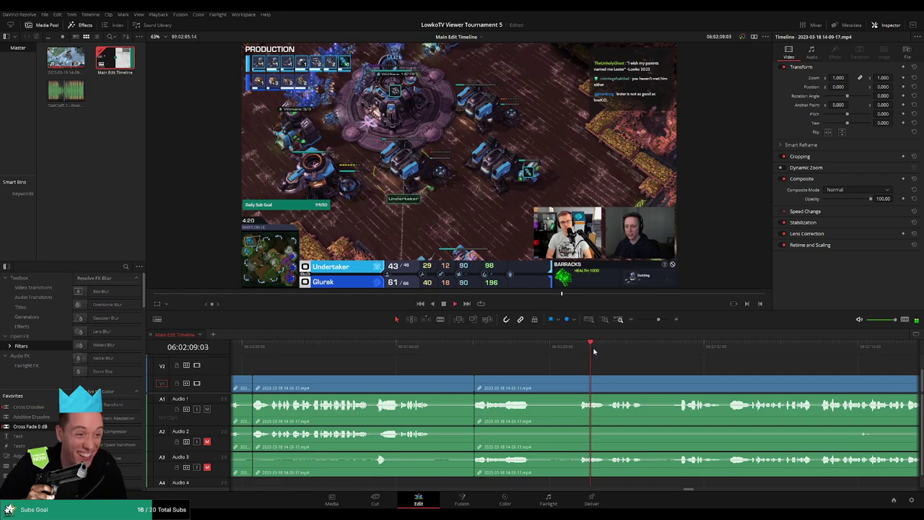
scroll(541, 362, right, 5)
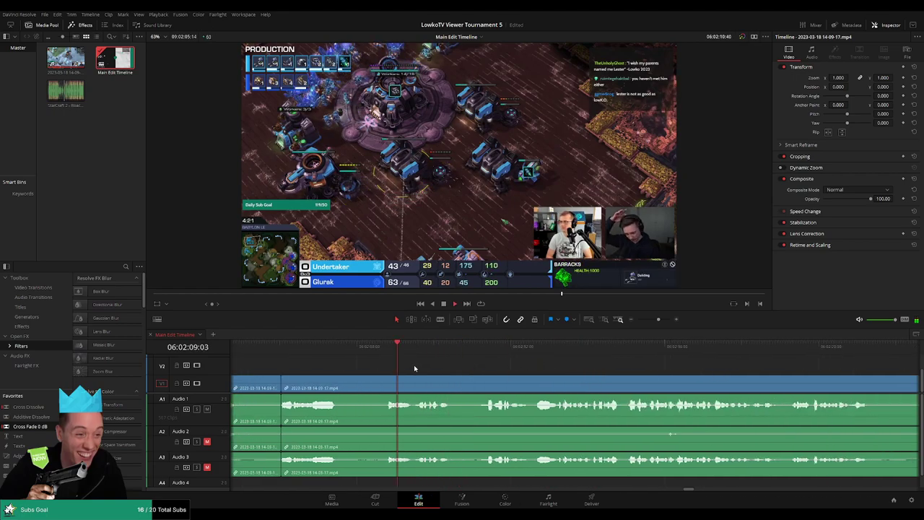
click(291, 350)
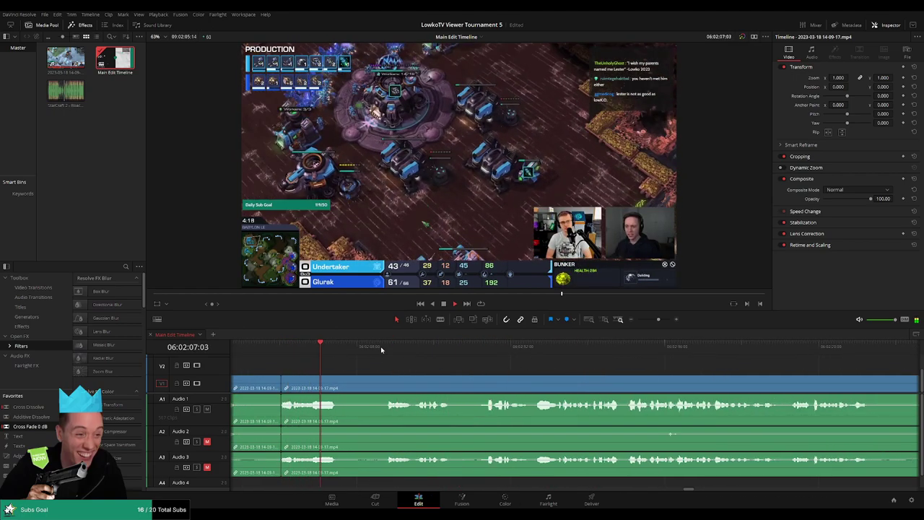
click(389, 350)
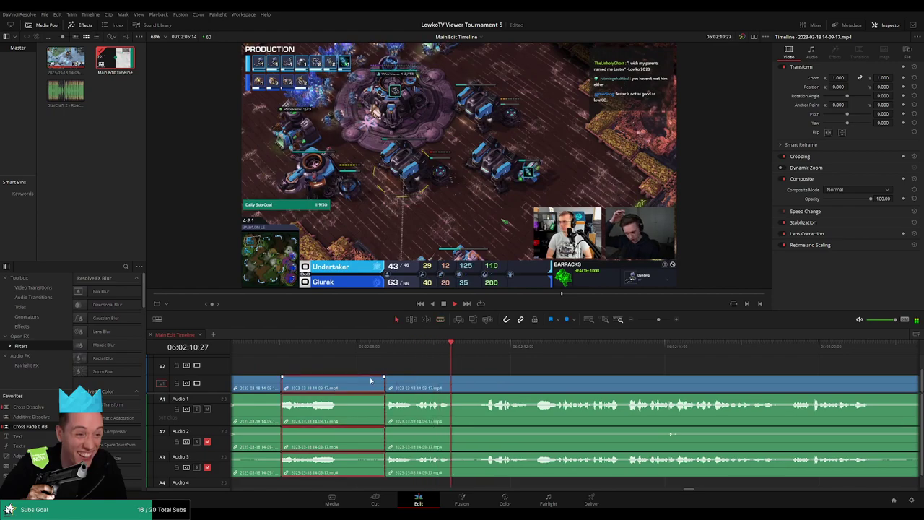
key(ctrl+shift+[)
key(slash)
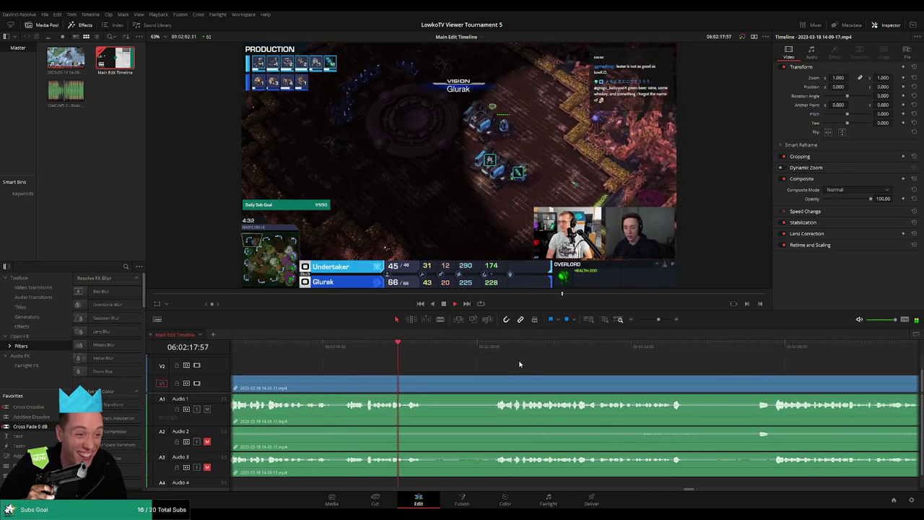
click(484, 353)
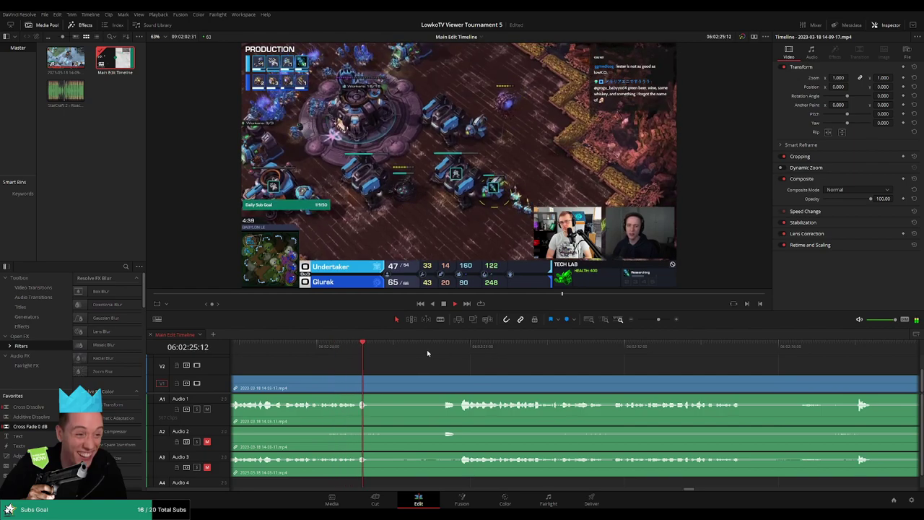
click(437, 352)
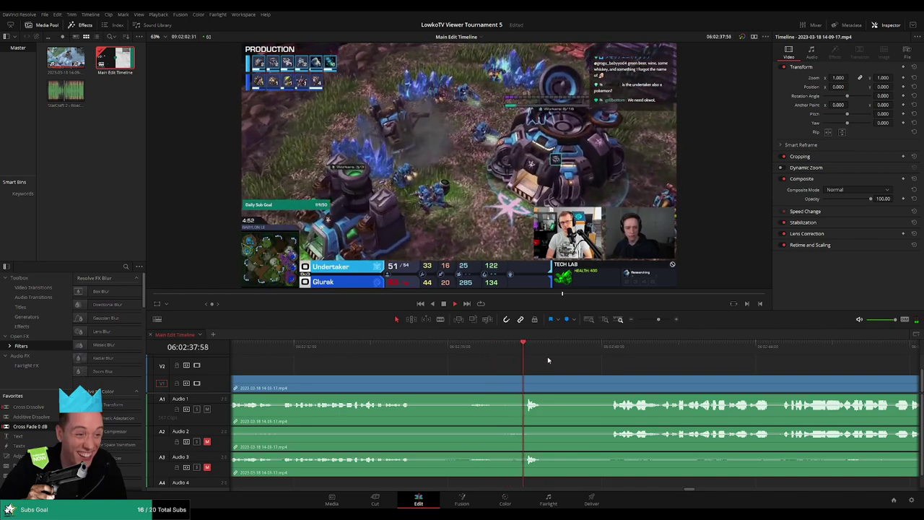
key(b)
click(402, 383)
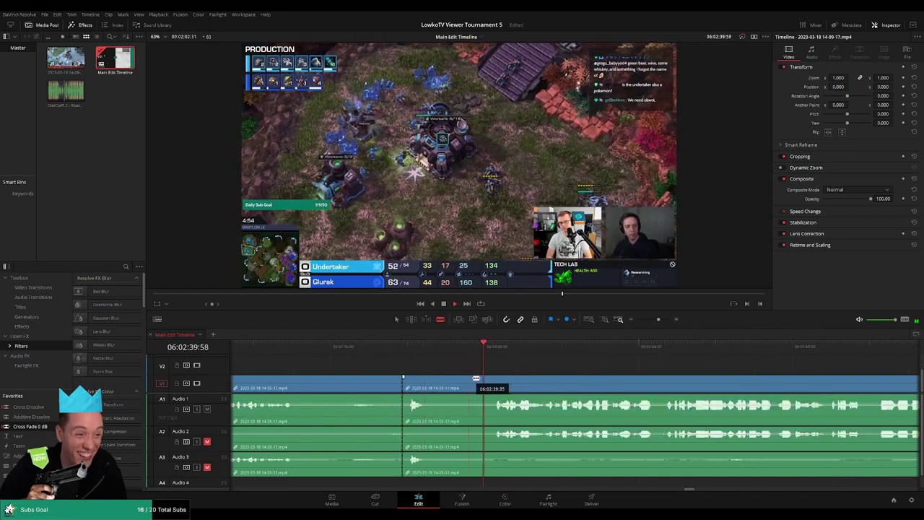
click(497, 383)
key(a)
click(448, 388)
key(Delete)
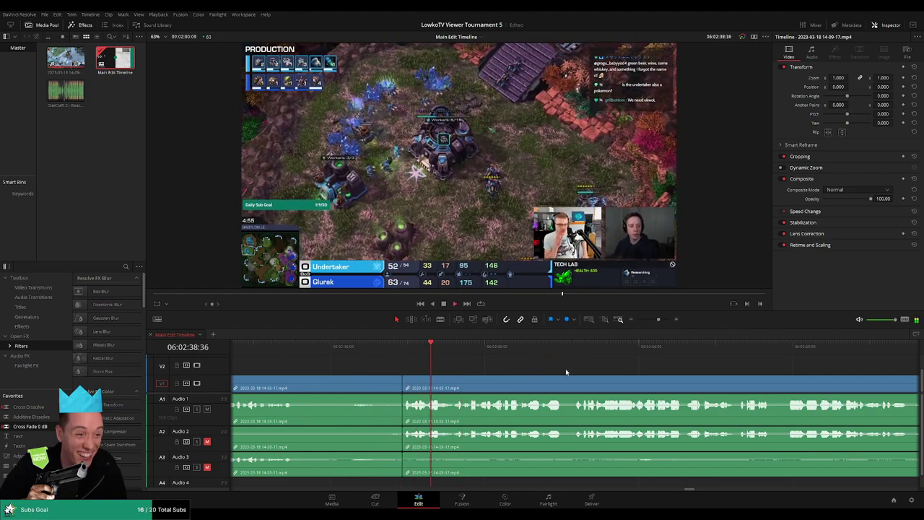
mouse_move(657, 319)
mouse_down()
mouse_move(636, 322)
mouse_move(659, 321)
mouse_up()
scroll(586, 369, right, 3)
scroll(563, 364, right, 3)
scroll(521, 361, right, 2)
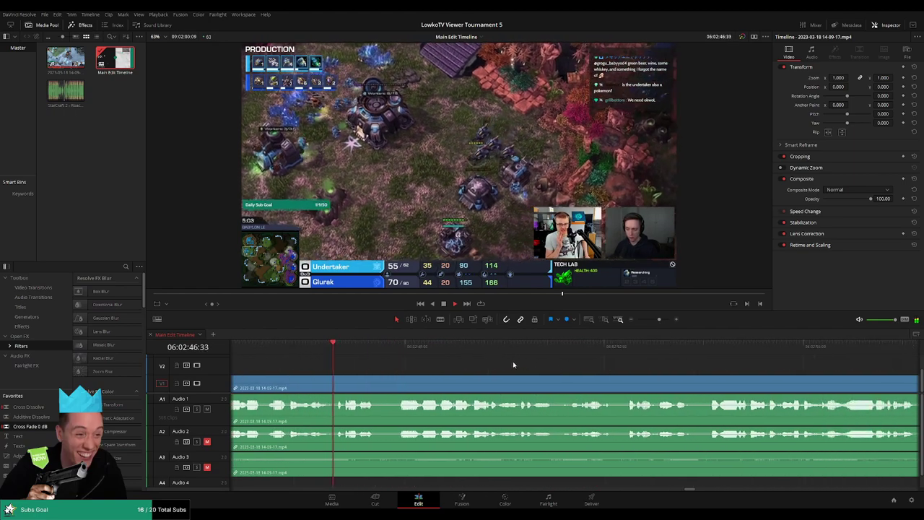
scroll(563, 361, right, 2)
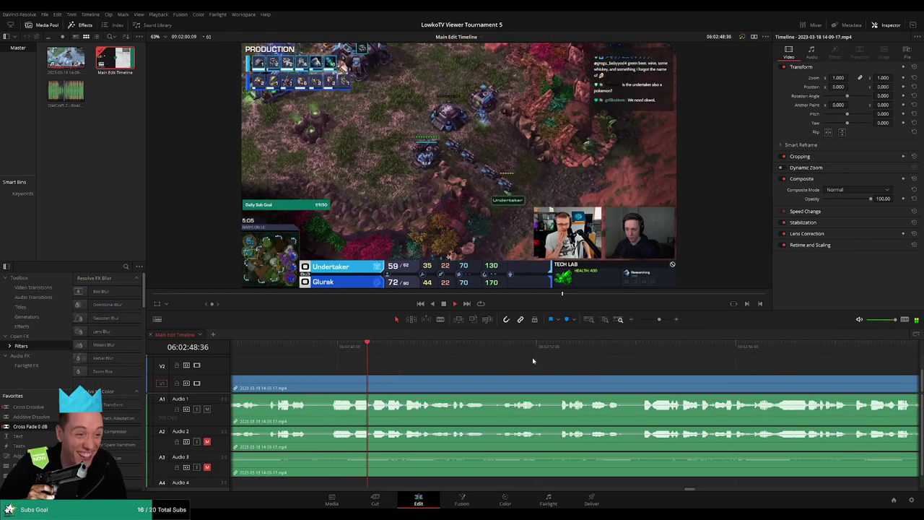
click(331, 352)
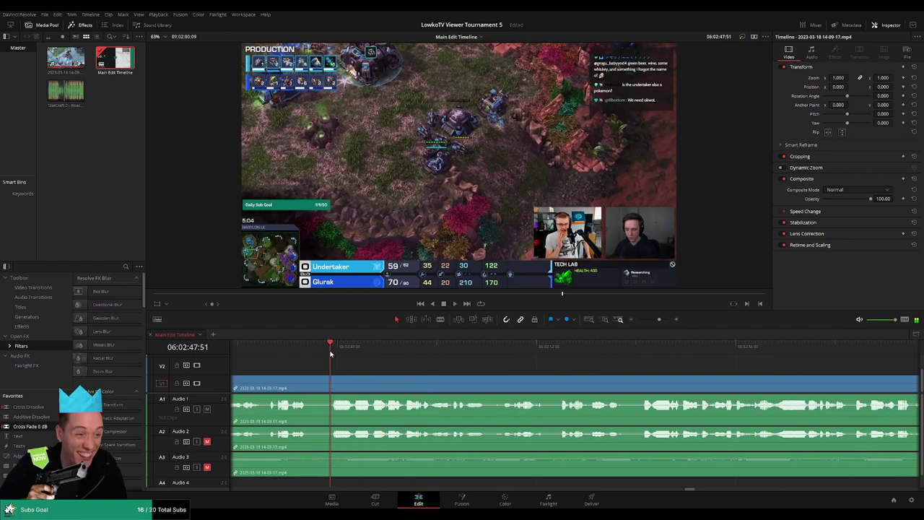
drag(355, 378, 352, 379)
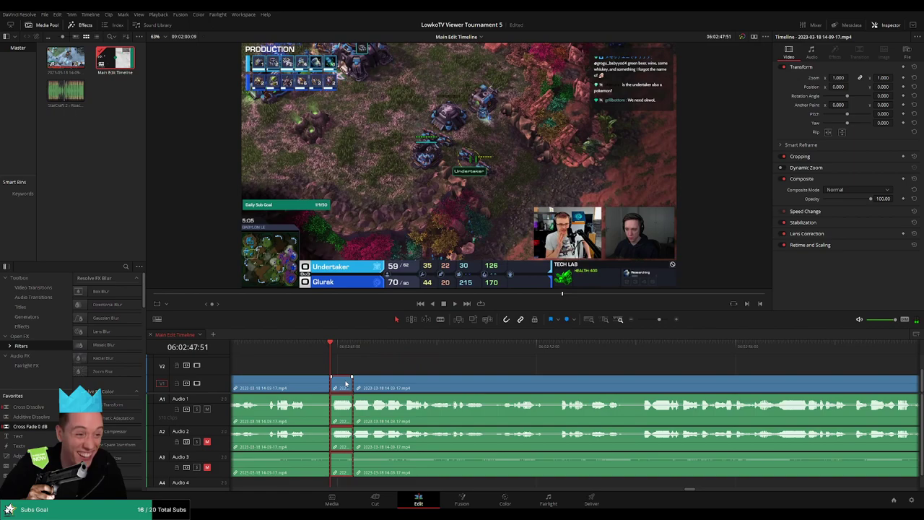
key(Delete)
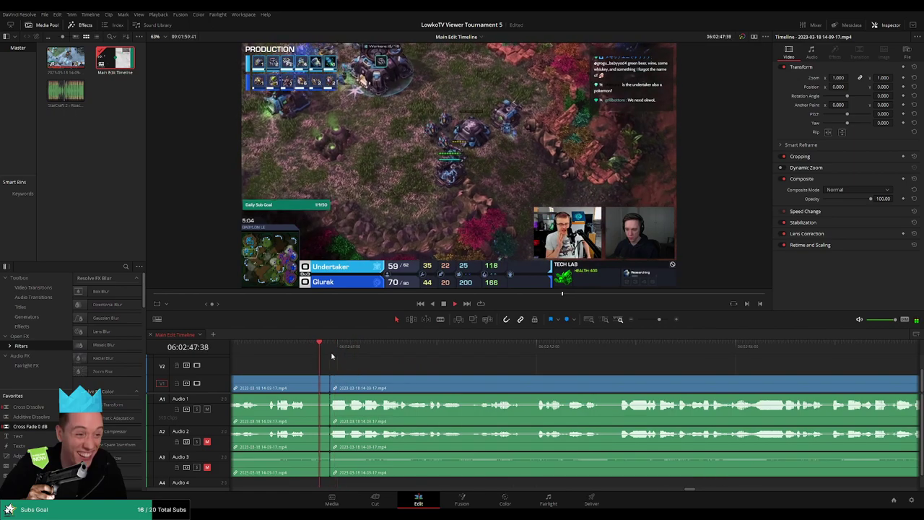
scroll(477, 366, right, 3)
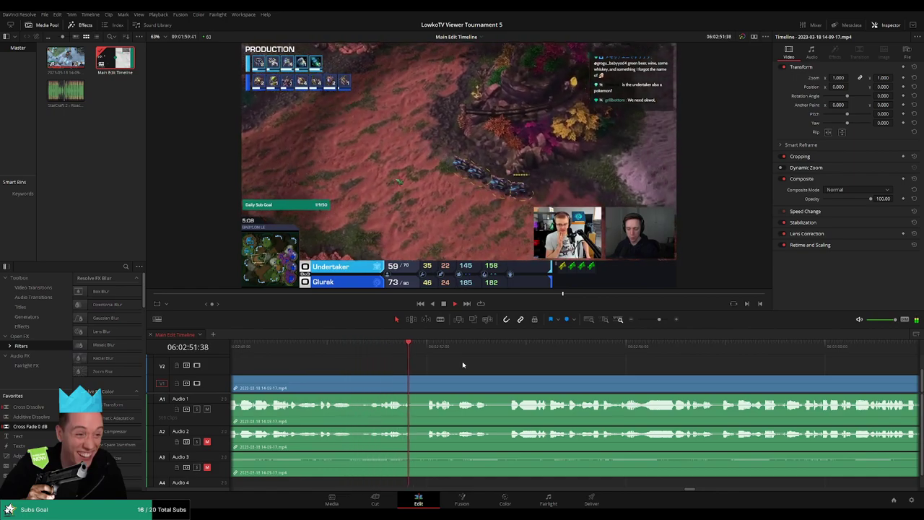
scroll(494, 368, right, 3)
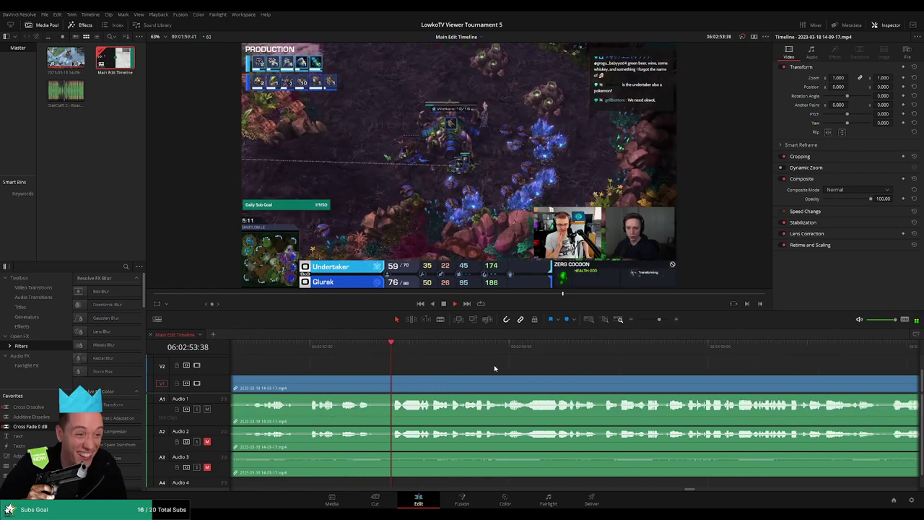
scroll(519, 364, right, 3)
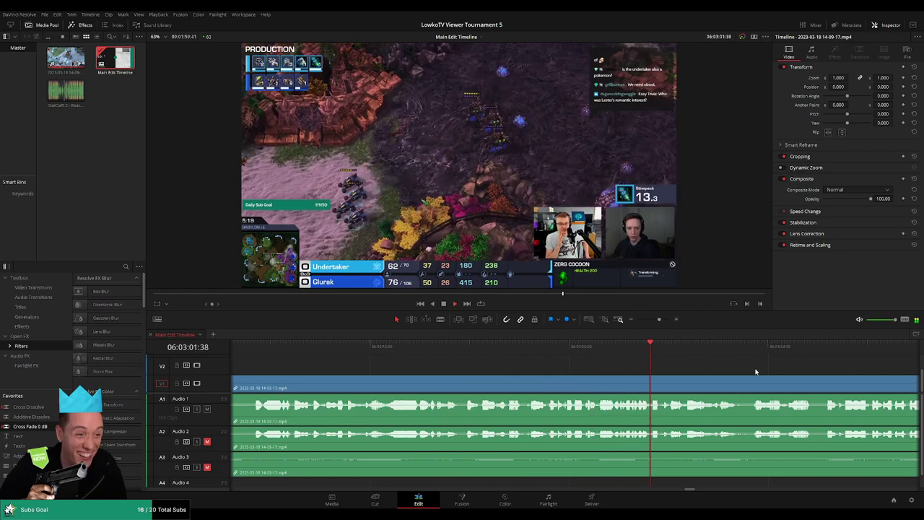
scroll(505, 367, right, 5)
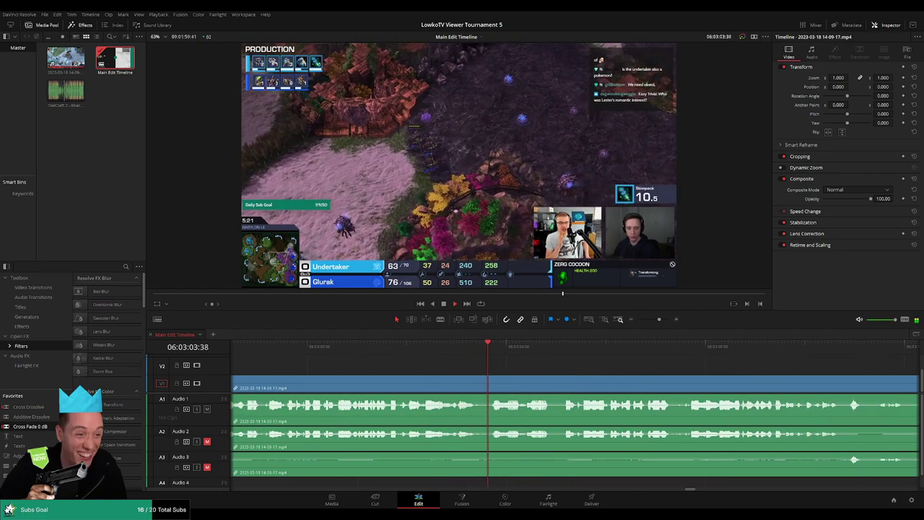
scroll(561, 357, right, 6)
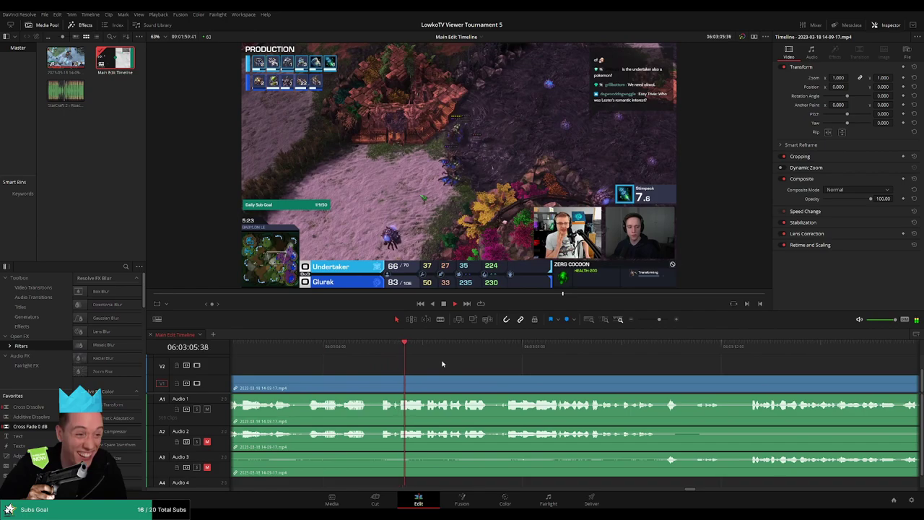
scroll(466, 369, right, 2)
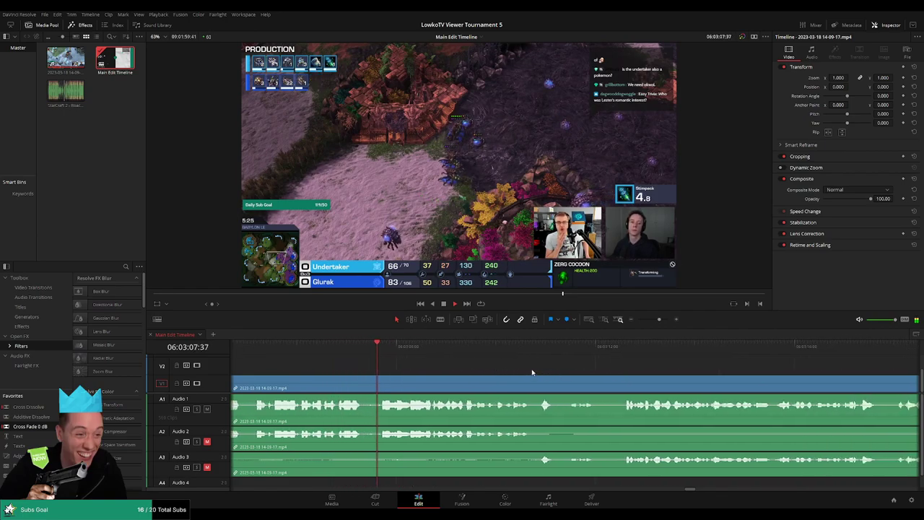
scroll(505, 369, right, 2)
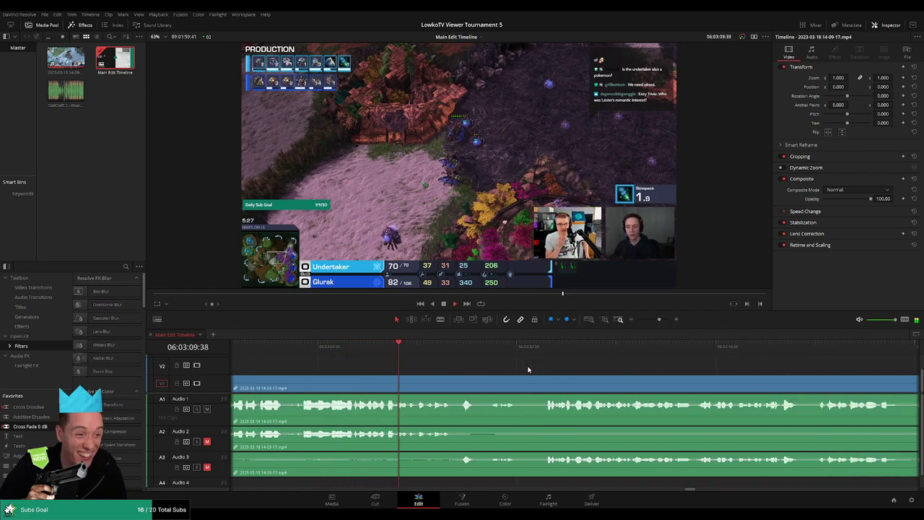
scroll(505, 369, right, 3)
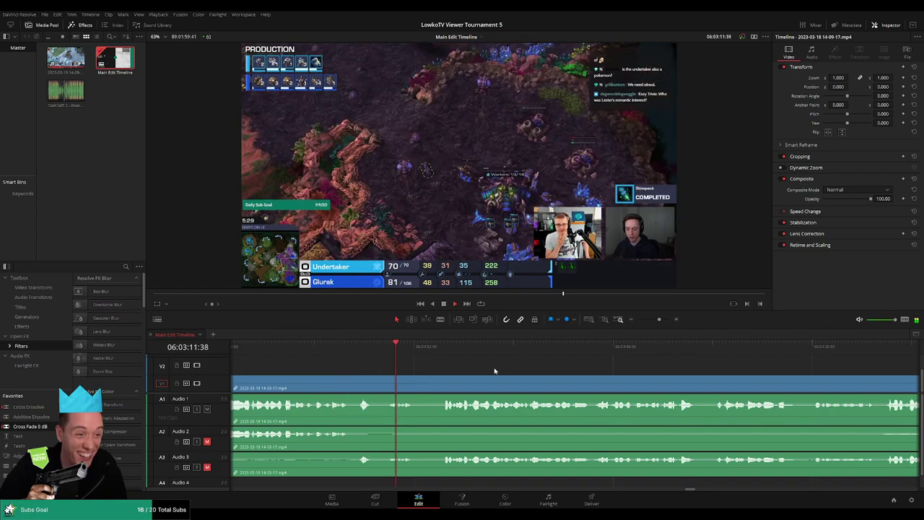
scroll(570, 365, right, 3)
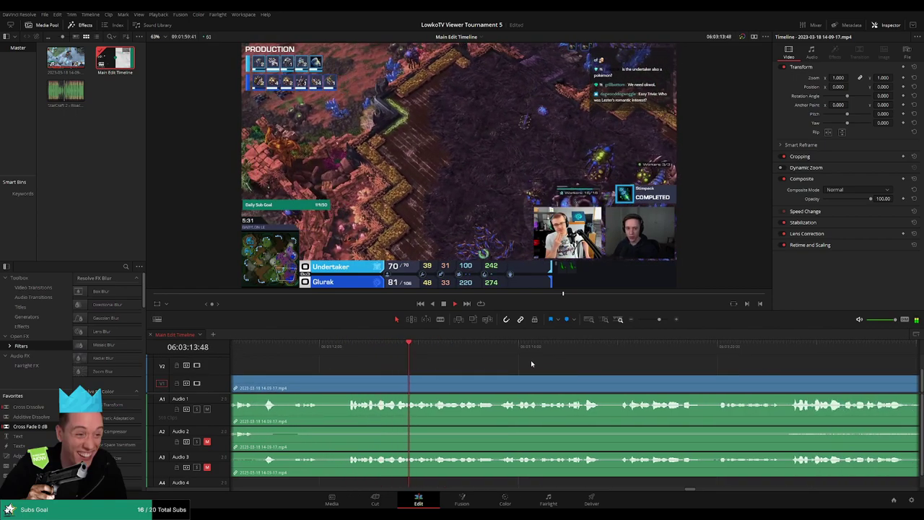
scroll(570, 365, right, 3)
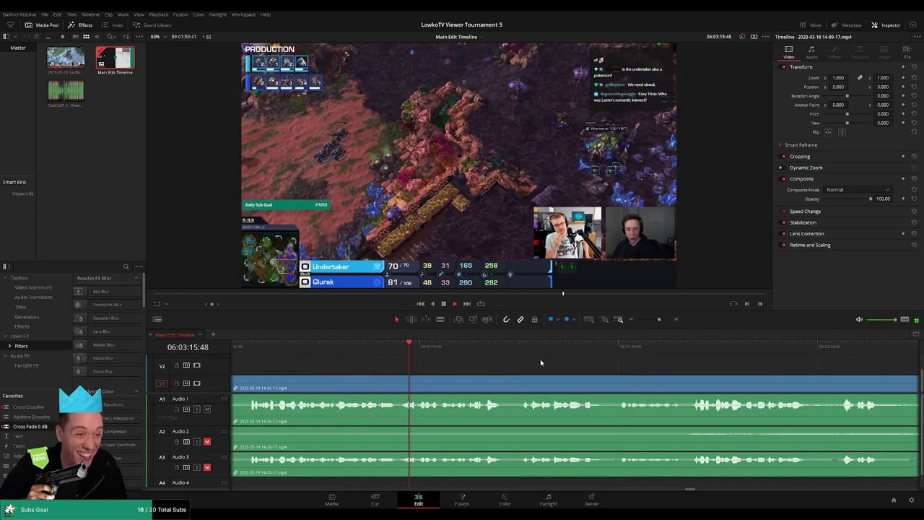
scroll(561, 367, right, 3)
scroll(678, 332, up, 2)
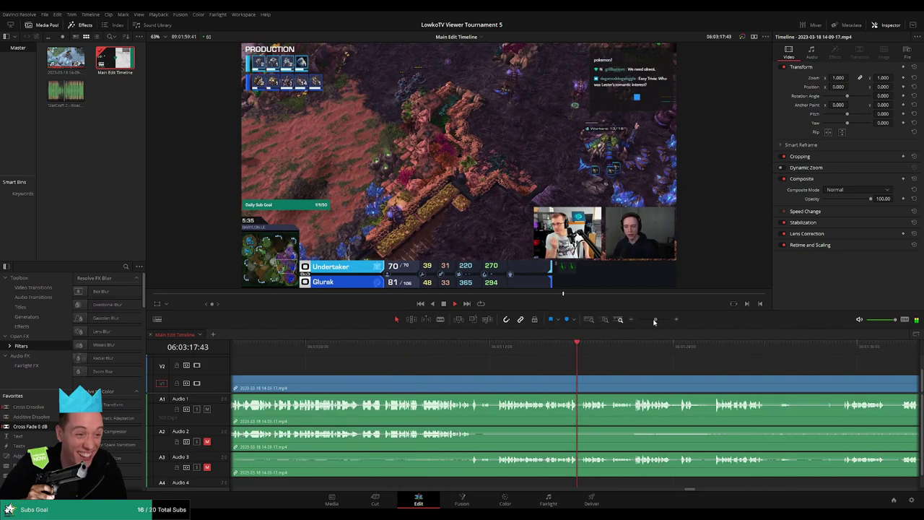
scroll(697, 357, down, 3)
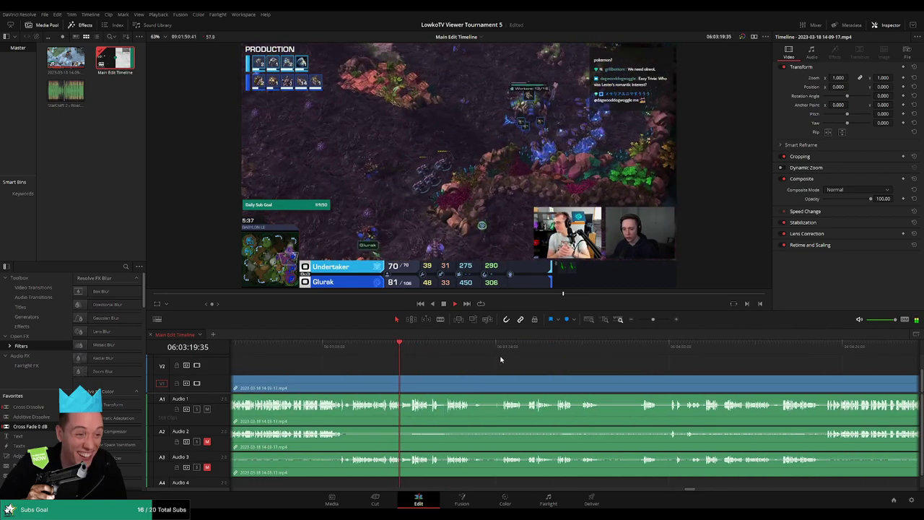
scroll(507, 359, up, 2)
scroll(507, 361, down, 2)
scroll(507, 361, up, 2)
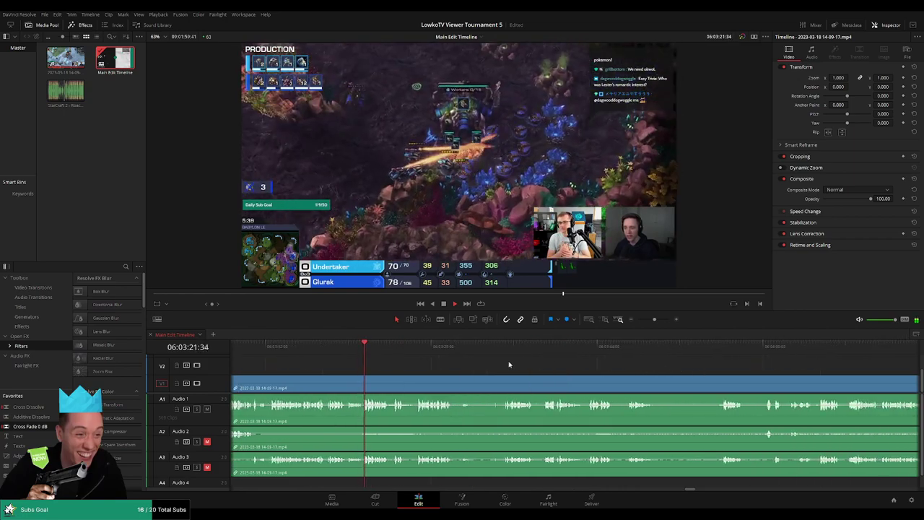
scroll(607, 373, down, 2)
scroll(607, 374, up, 2)
scroll(483, 367, down, 2)
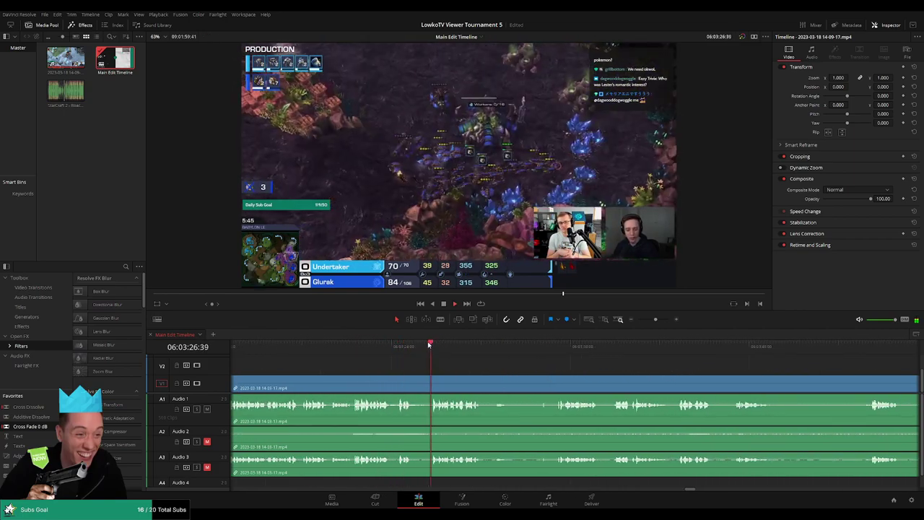
scroll(464, 364, right, 3)
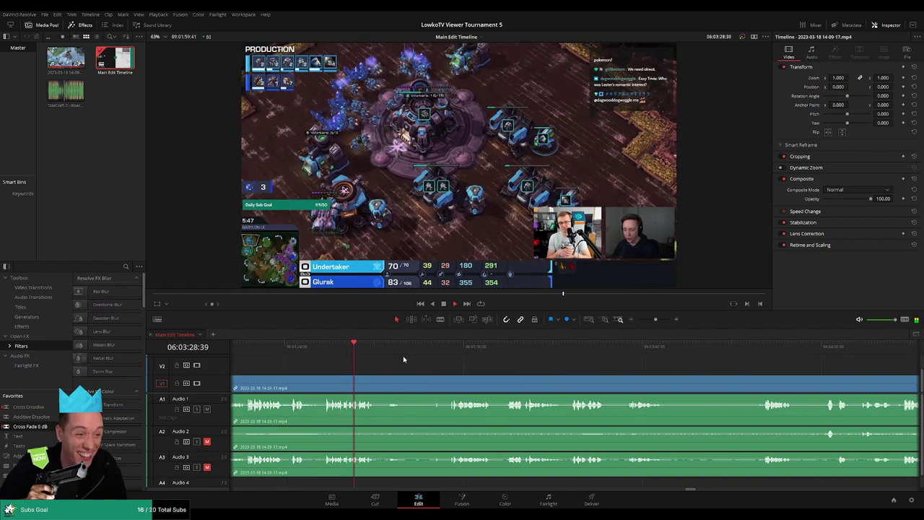
Step: Blade all tracks at 06:03:34
drag(383, 347, 434, 349)
key(b)
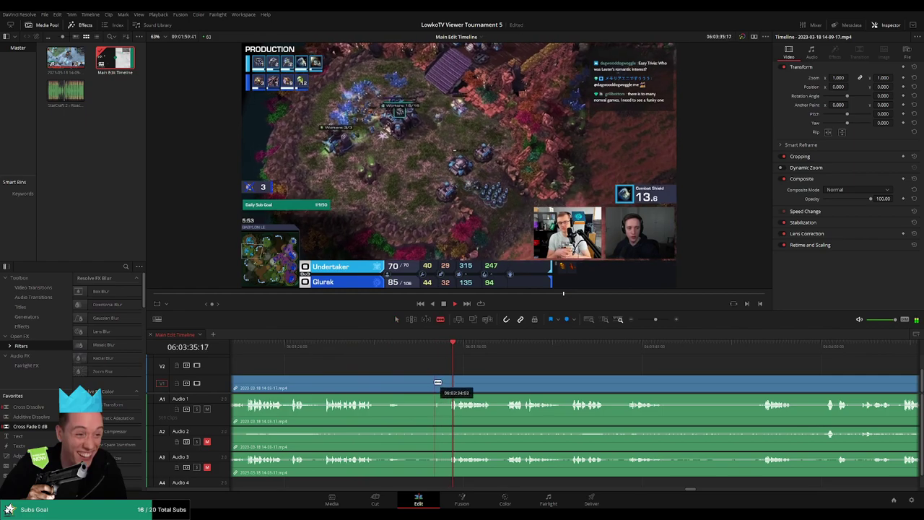
click(441, 387)
key(a)
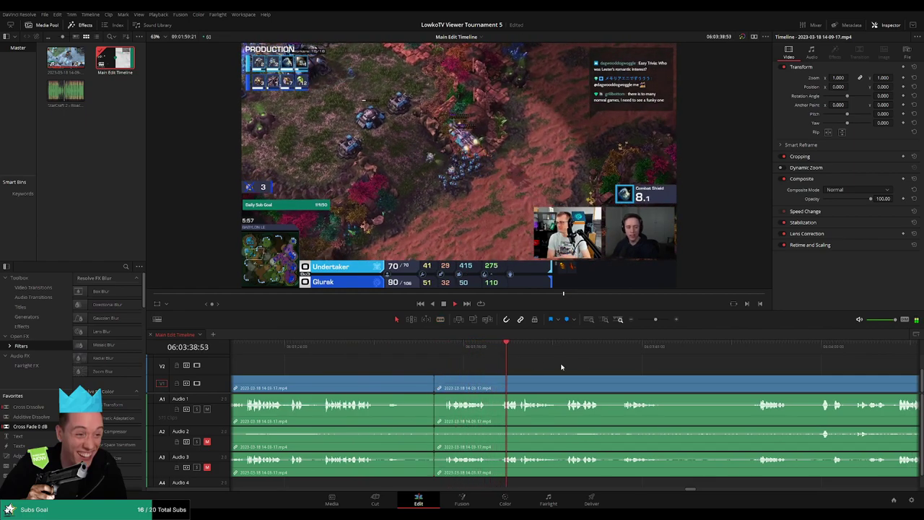
Step: Cut at 06:03:48 and 06:03:55 and delete the middle piece without leaving a gap
scroll(487, 358, right, 3)
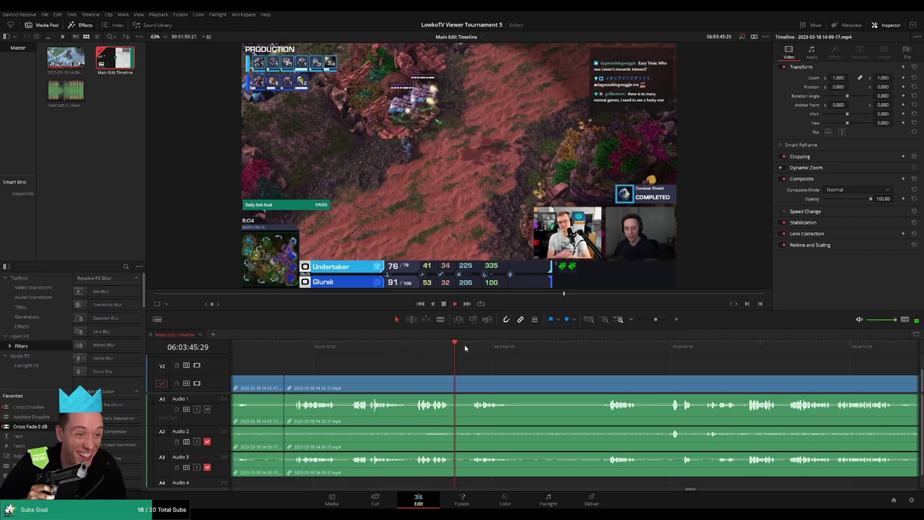
scroll(527, 364, right, 2)
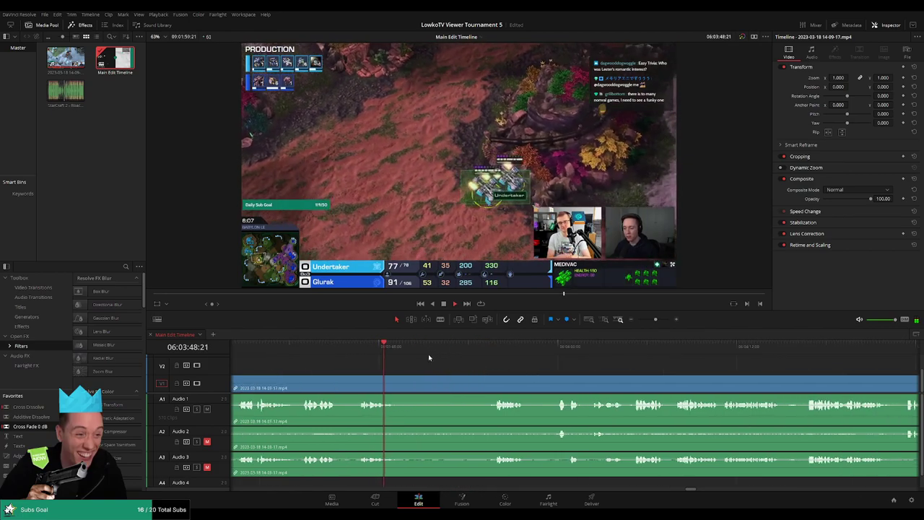
key(b)
click(405, 383)
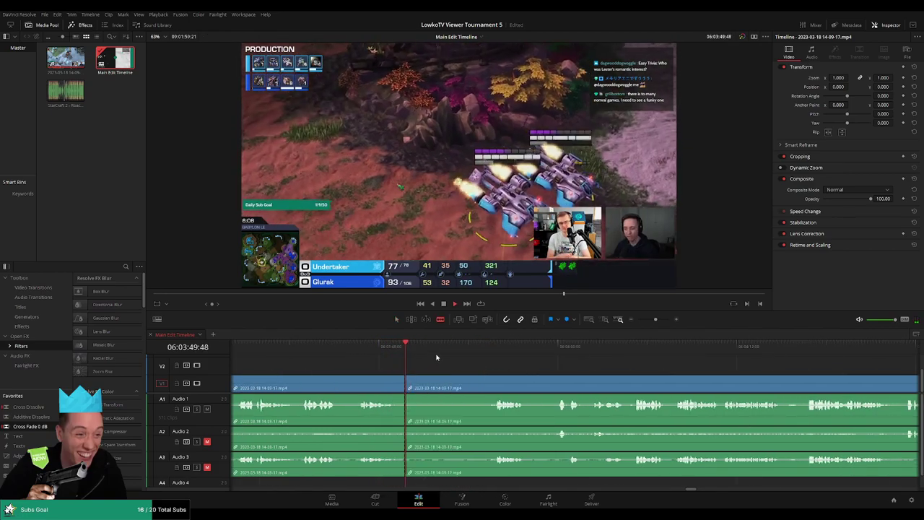
click(488, 383)
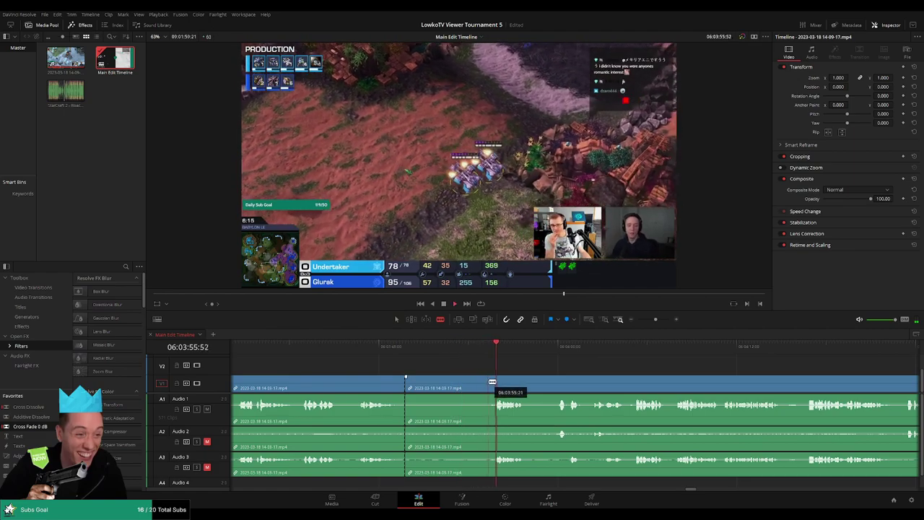
key(a)
click(477, 387)
key(Delete)
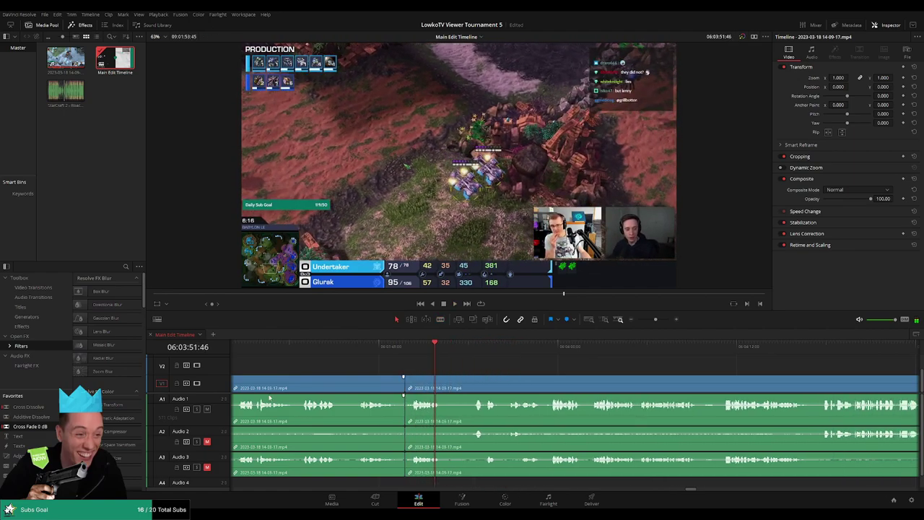
scroll(383, 417, left, 1)
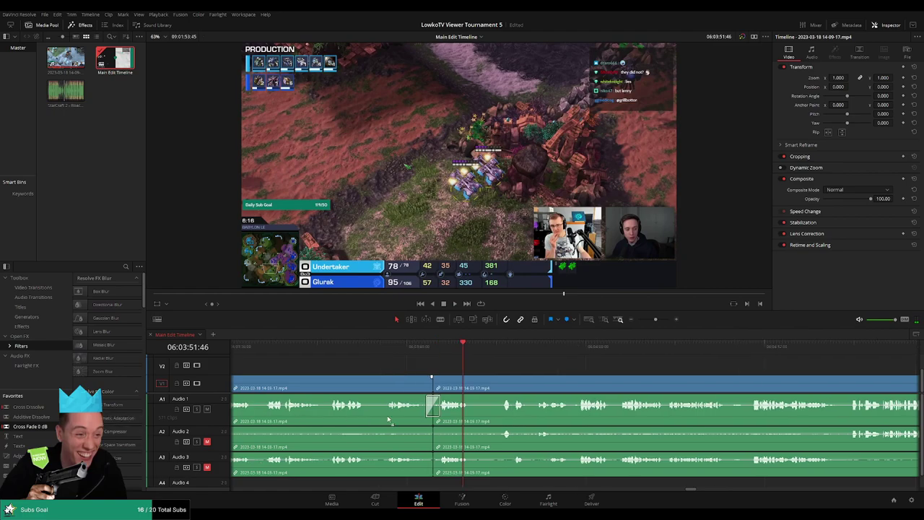
scroll(468, 476, left, 1)
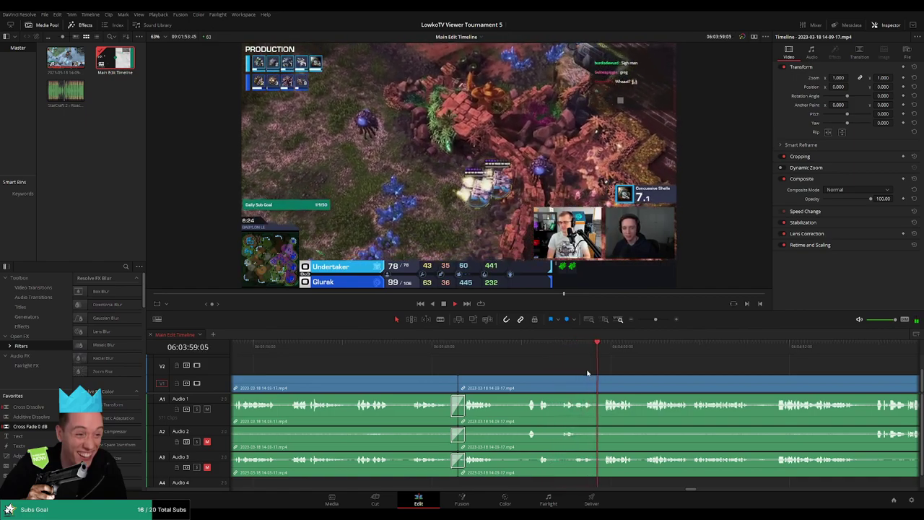
Step: Scroll along the playing timeline to follow the match past 06:05:05
scroll(480, 367, right, 5)
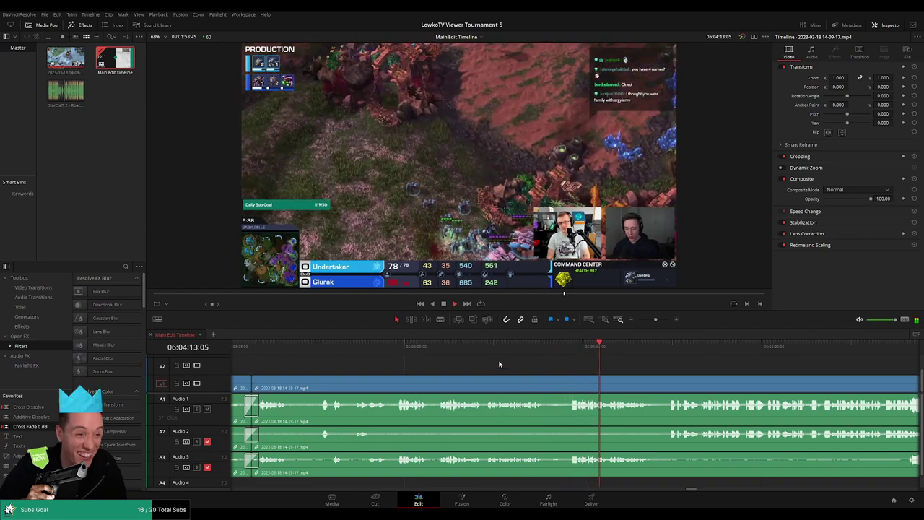
scroll(643, 373, right, 5)
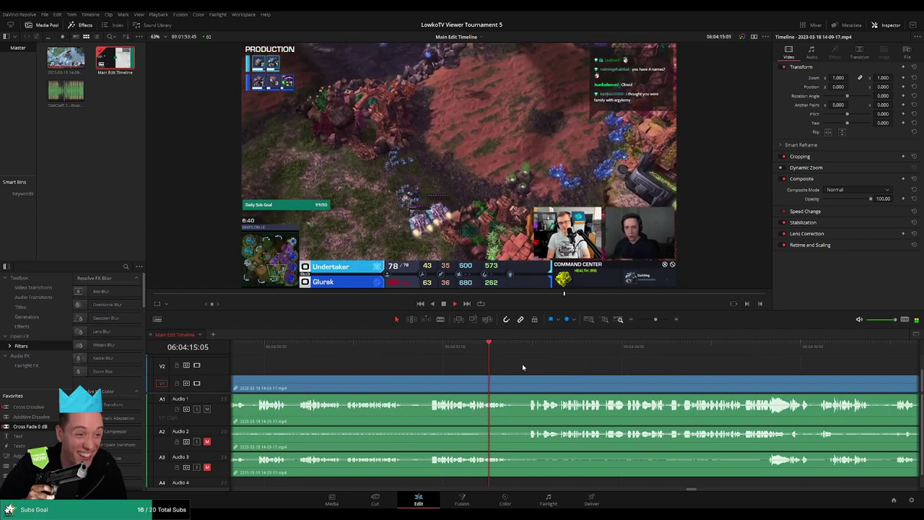
scroll(570, 360, right, 2)
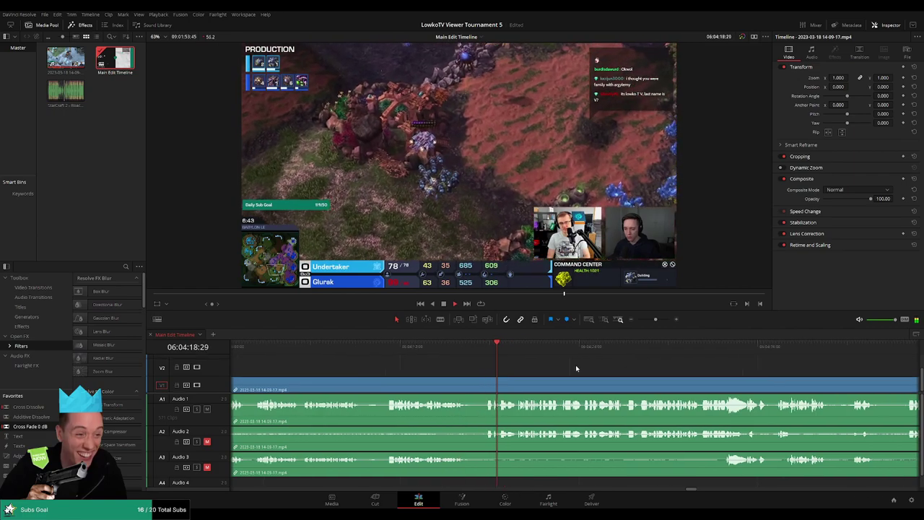
scroll(520, 364, right, 3)
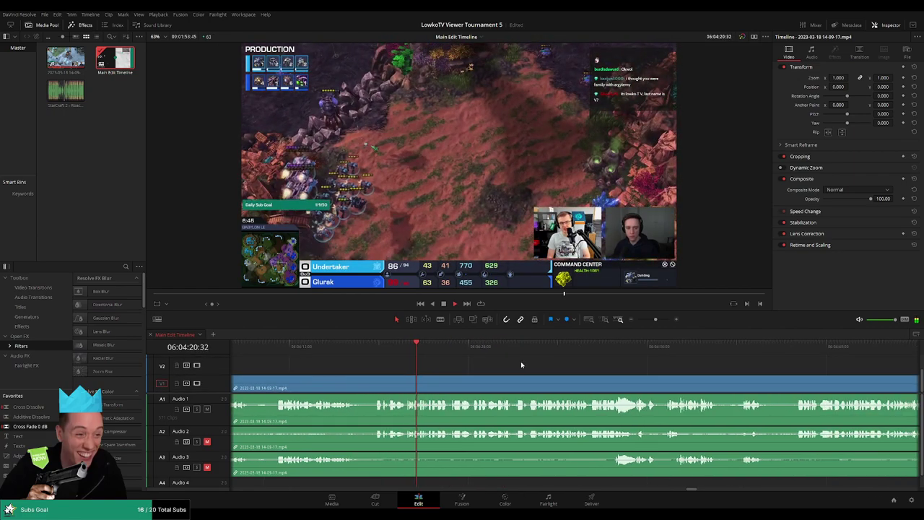
scroll(556, 365, right, 2)
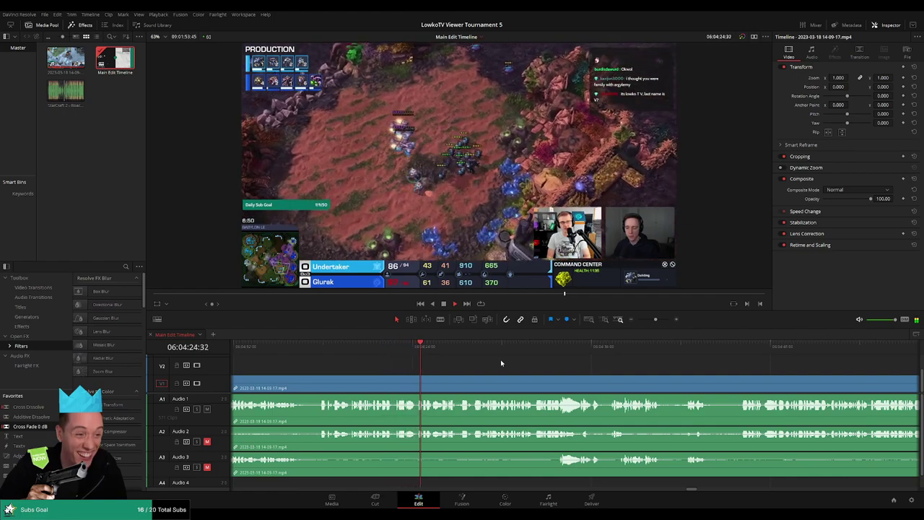
scroll(552, 371, right, 3)
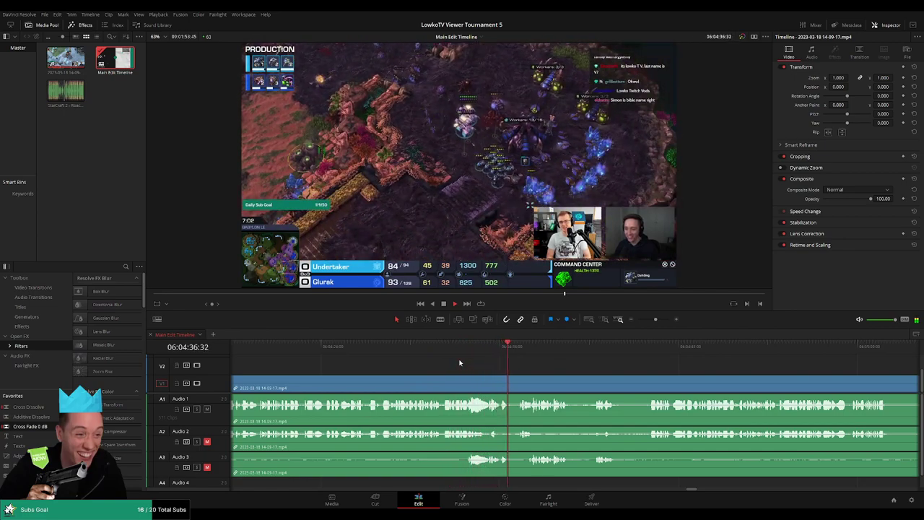
scroll(462, 363, down, 2)
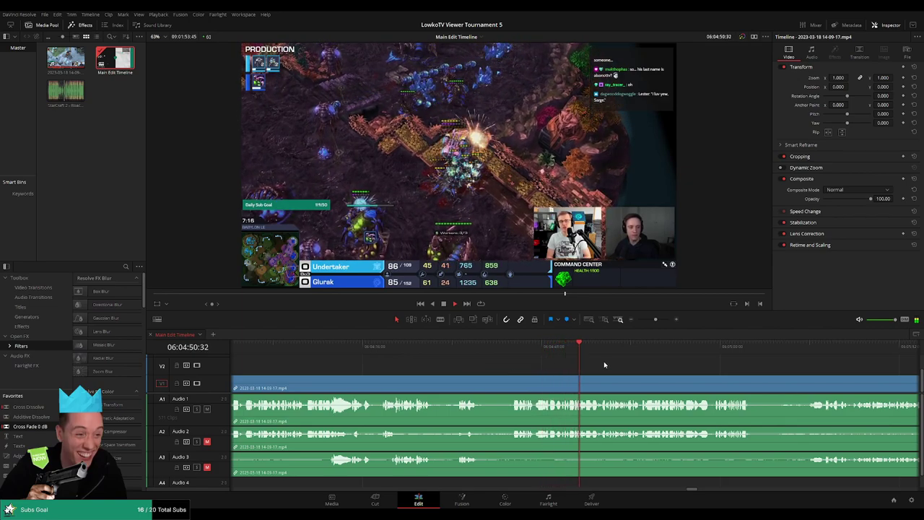
scroll(560, 365, right, 3)
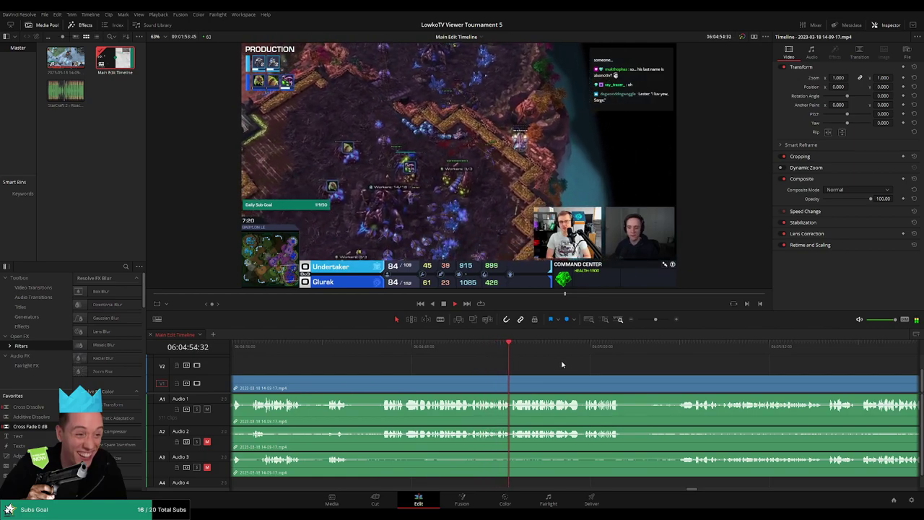
scroll(590, 366, right, 3)
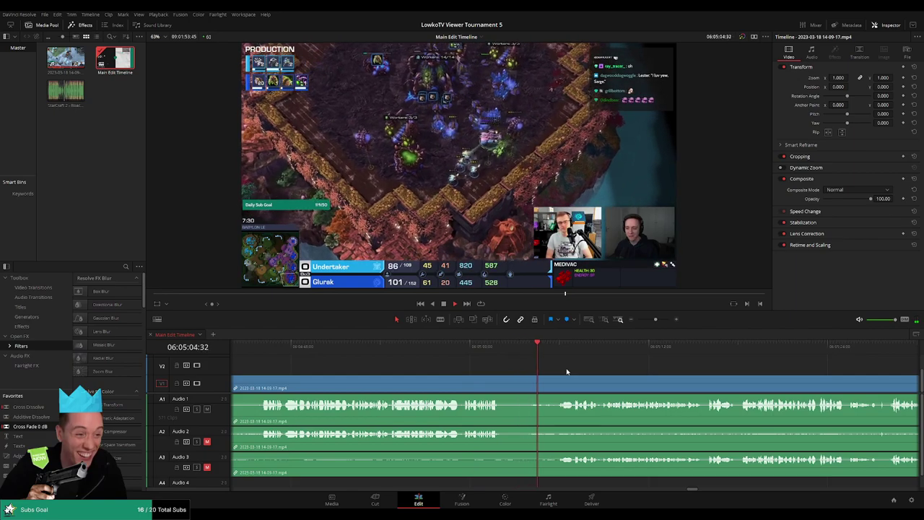
scroll(548, 368, right, 3)
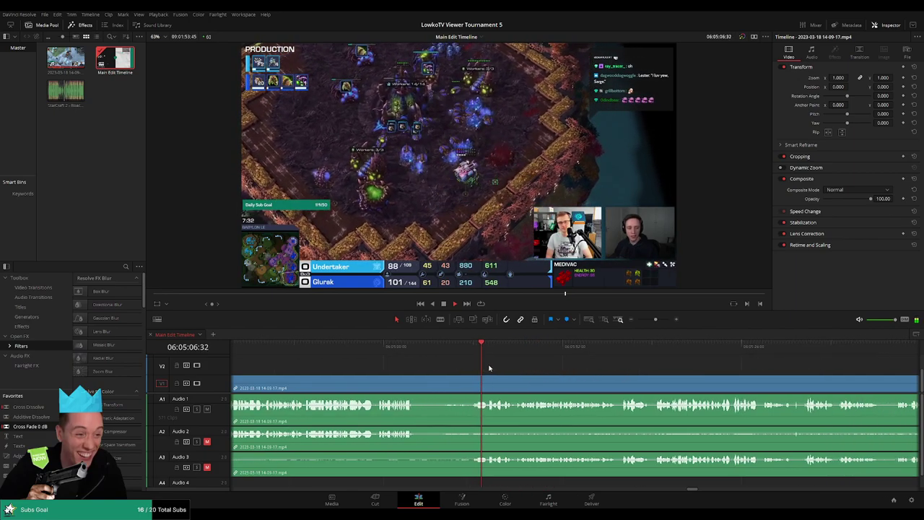
scroll(549, 363, up, 3)
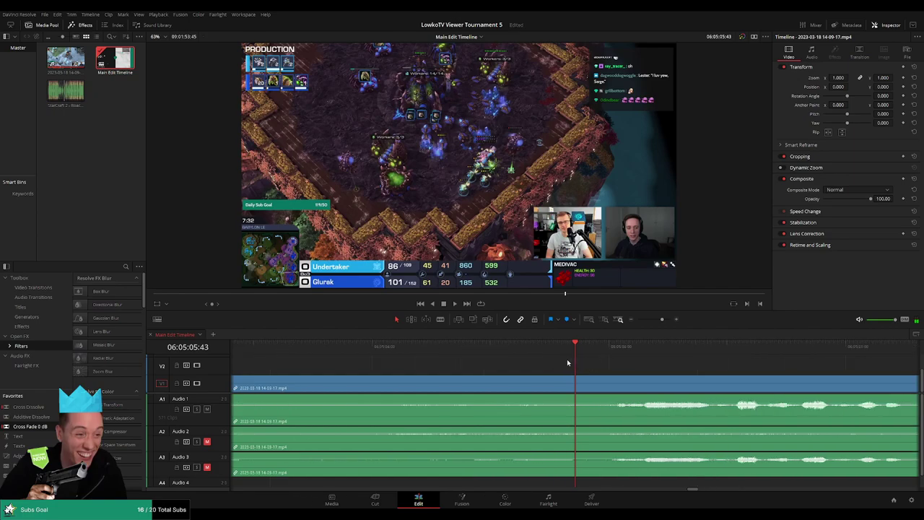
Step: Scrub back and blade all tracks near 06:05:29, then resume playback
drag(492, 349, 517, 352)
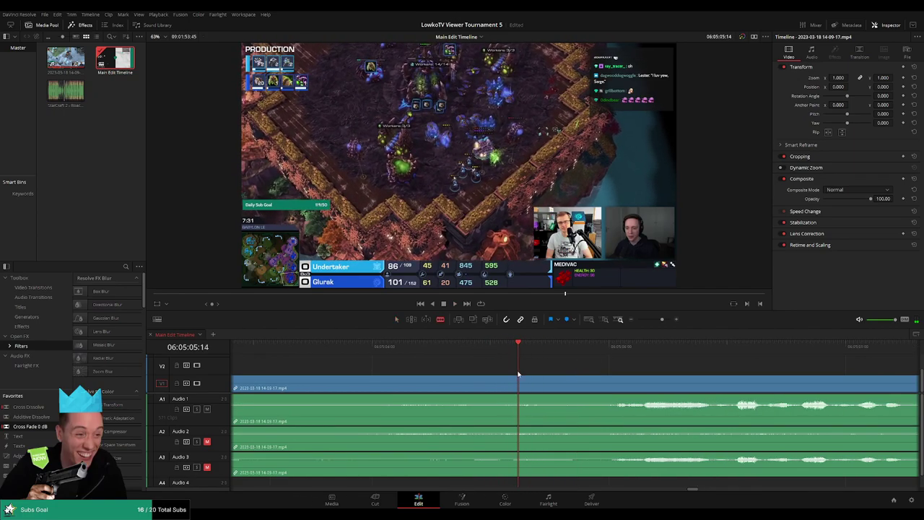
key(b)
click(519, 376)
key(a)
key(space)
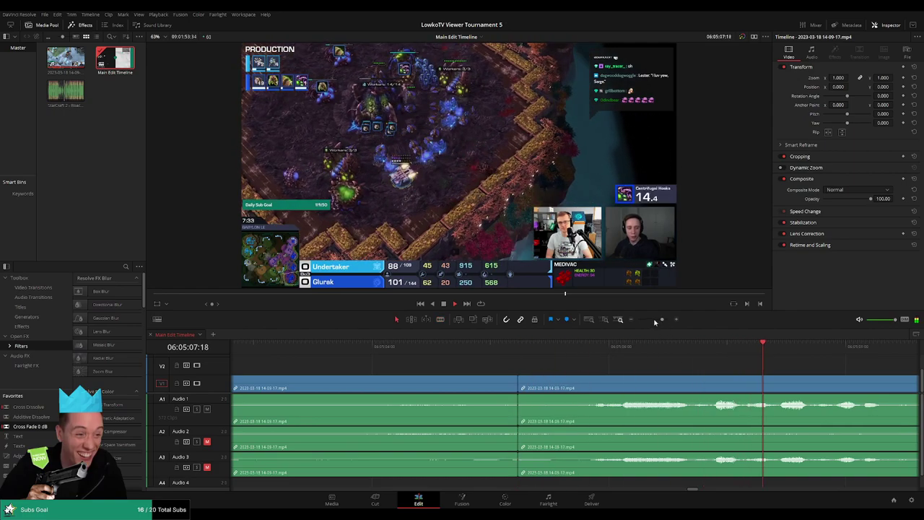
scroll(556, 357, down, 5)
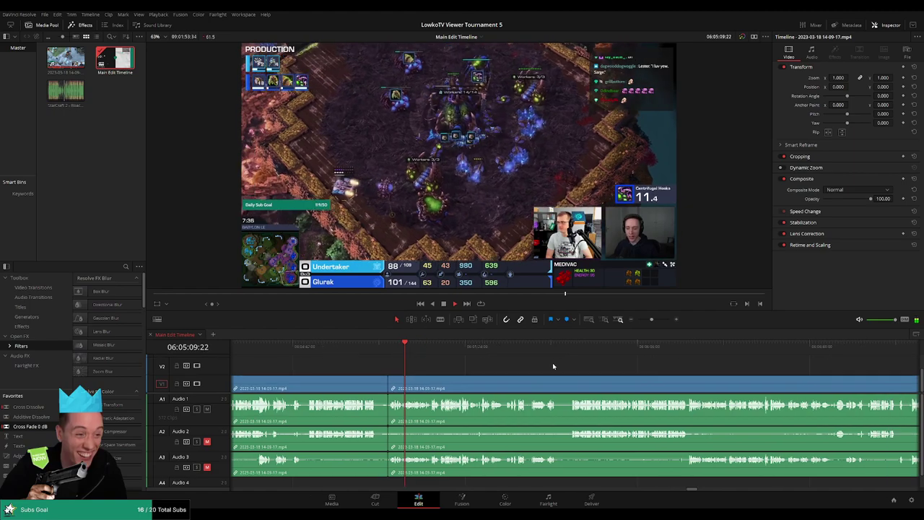
scroll(552, 366, up, 2)
Step: Follow the playing footage along the timeline to find where the short piece ends
scroll(578, 367, right, 3)
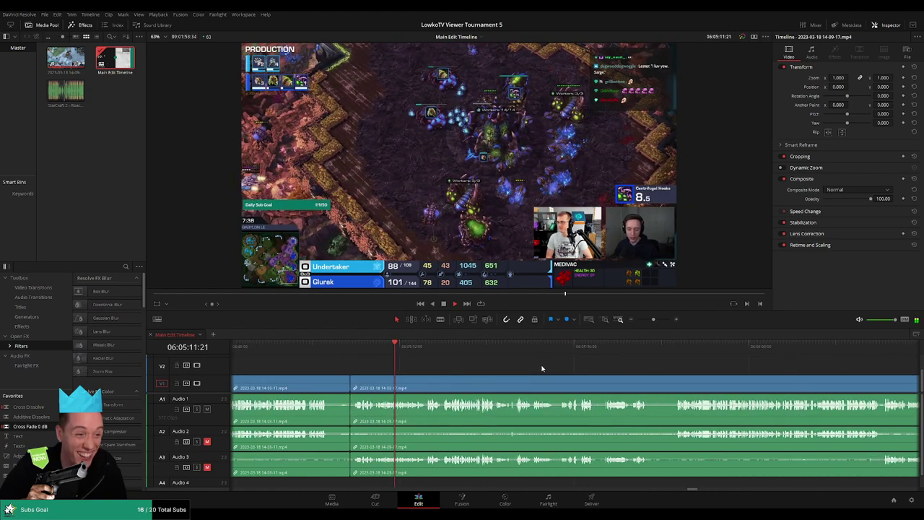
scroll(542, 368, right, 1)
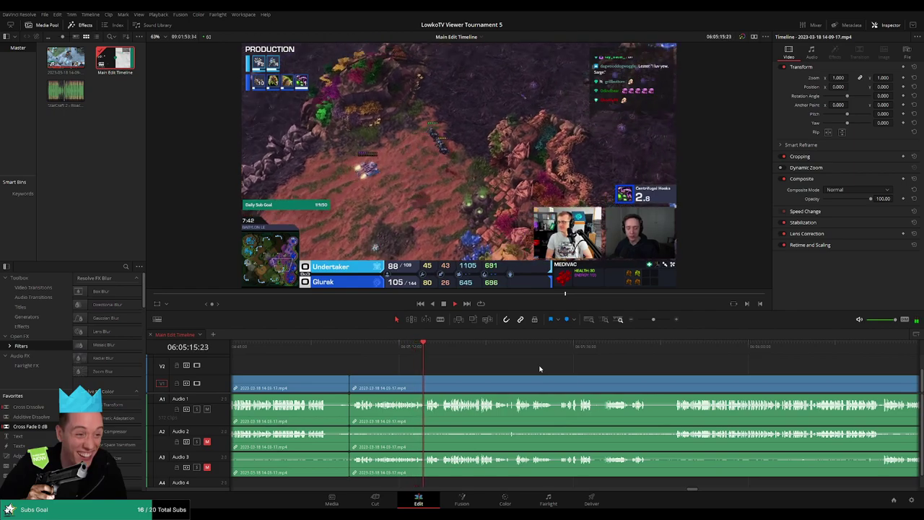
scroll(464, 361, right, 2)
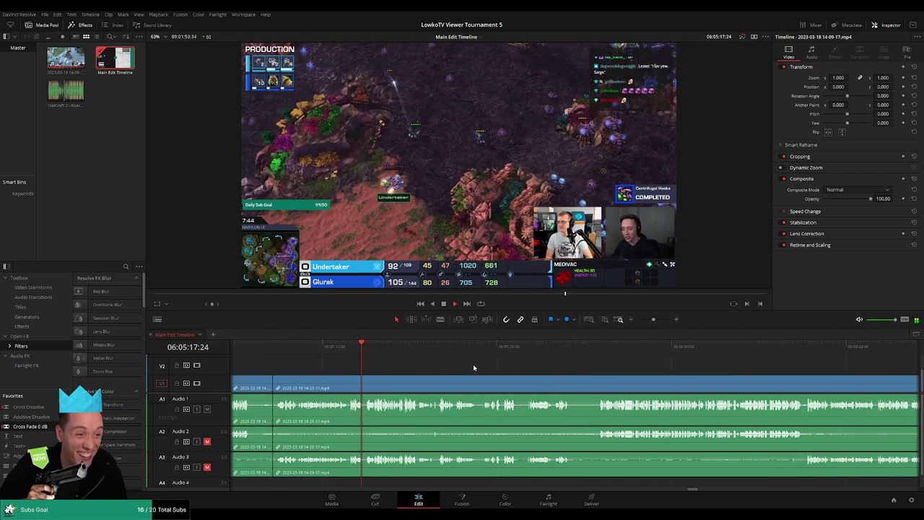
scroll(592, 368, left, 5)
scroll(563, 369, right, 5)
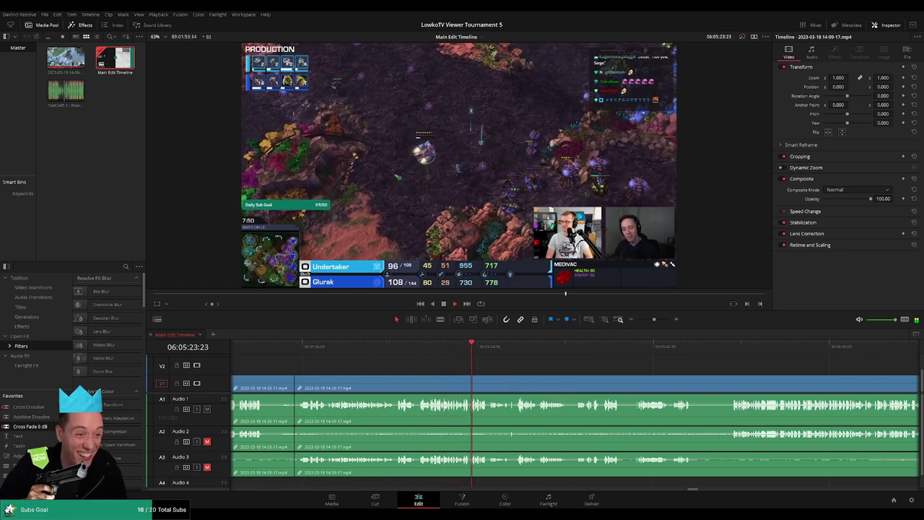
scroll(526, 357, left, 2)
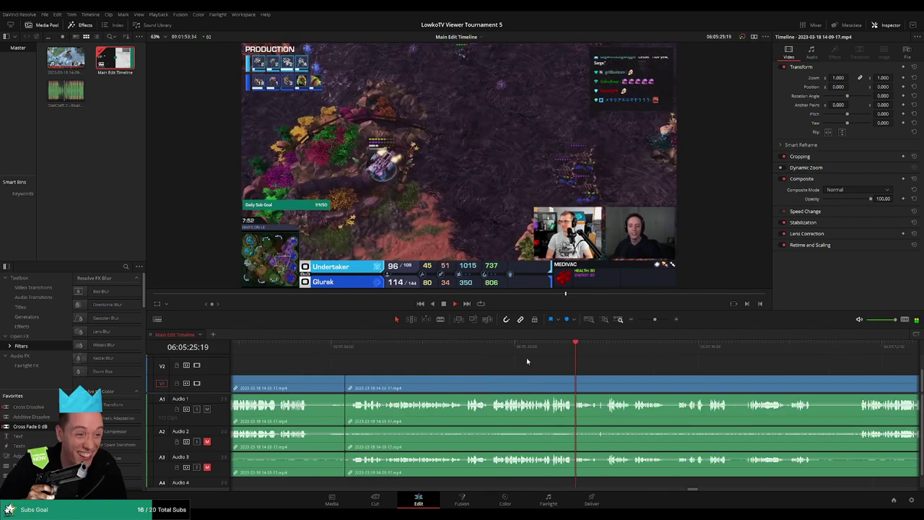
scroll(520, 360, right, 4)
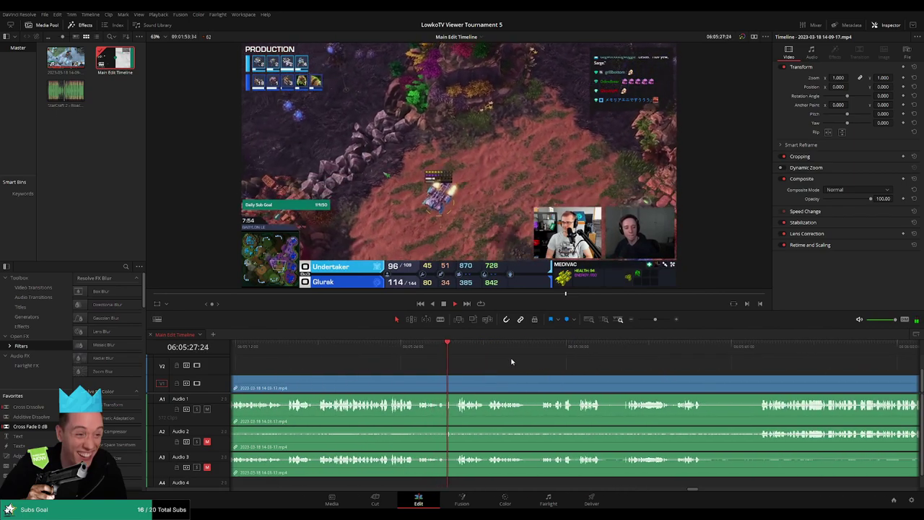
scroll(492, 364, left, 2)
scroll(491, 360, left, 2)
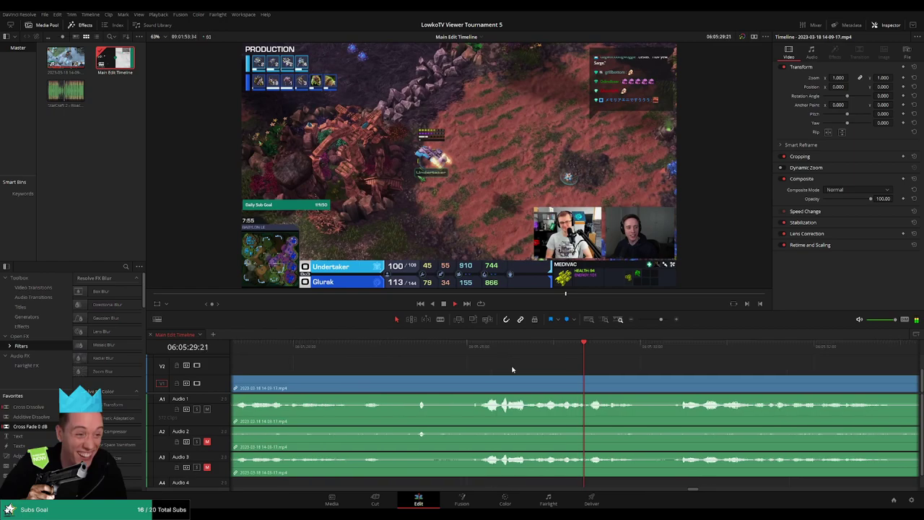
Step: Blade just after the earlier cut and ripple delete the short piece between them
key(b)
click(484, 388)
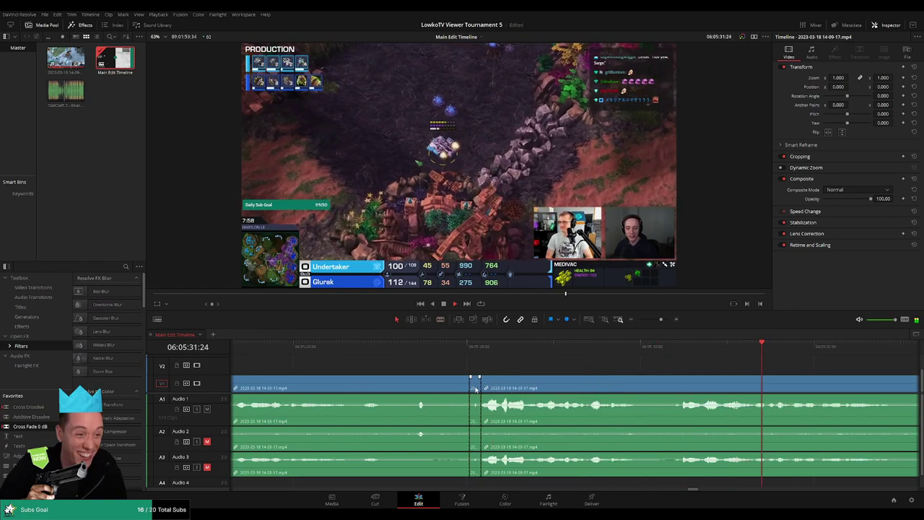
key(a)
click(476, 387)
key(Delete)
scroll(680, 376, down, 3)
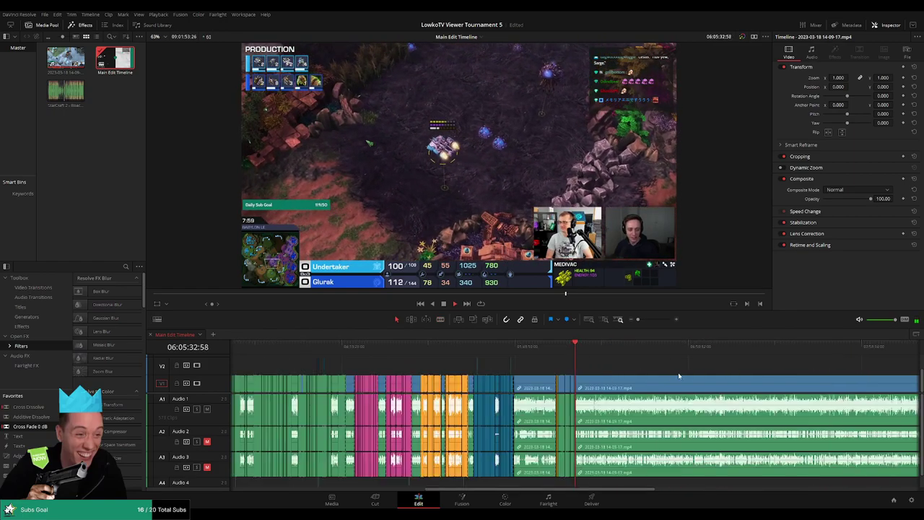
Step: Marquee-select the clips before the playhead, tag them orange, then undo the colour
click(642, 319)
scroll(577, 368, down, 3)
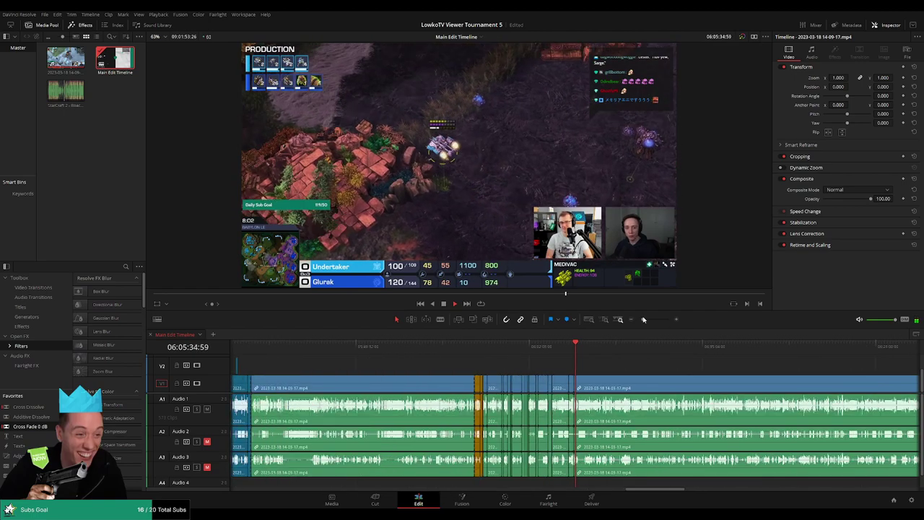
scroll(588, 370, up, 2)
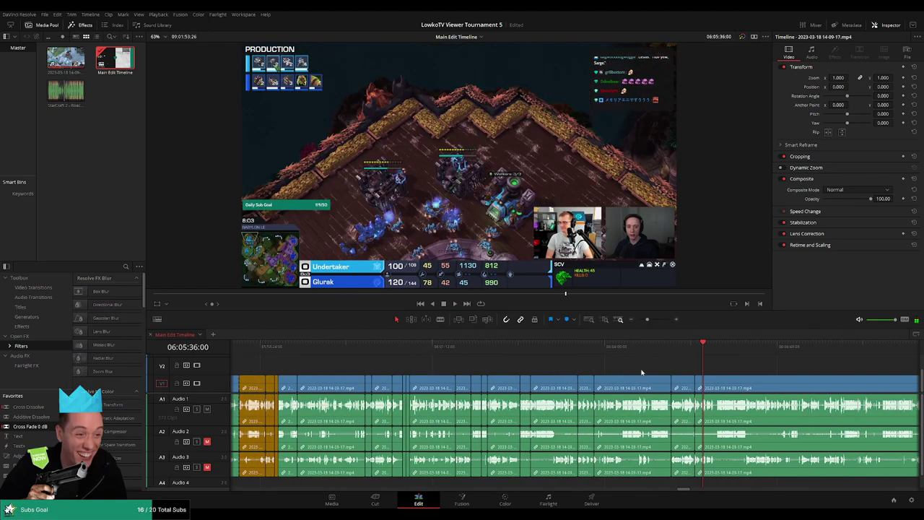
drag(686, 367, 281, 469)
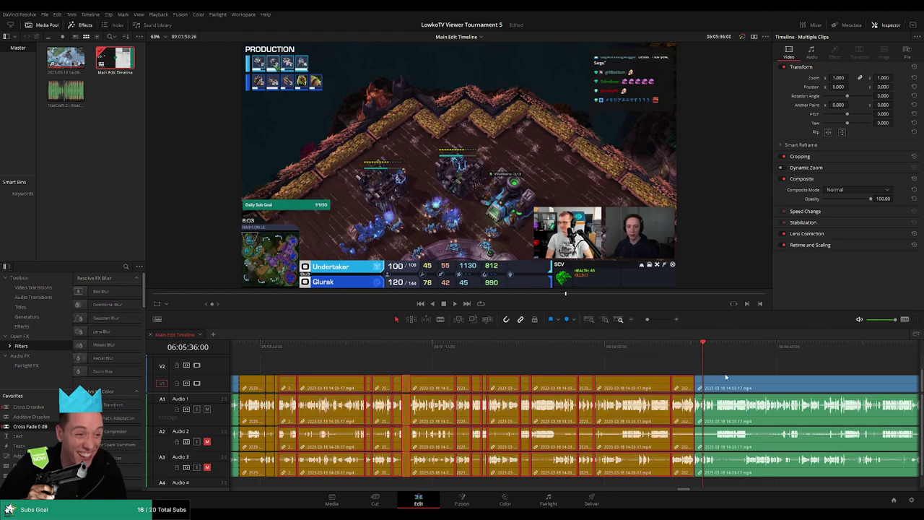
key(shift+Delete)
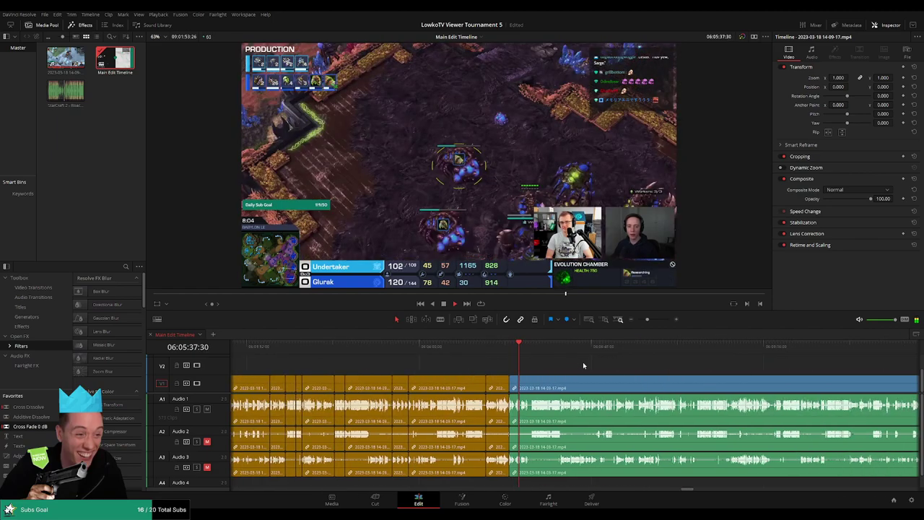
scroll(599, 367, down, 3)
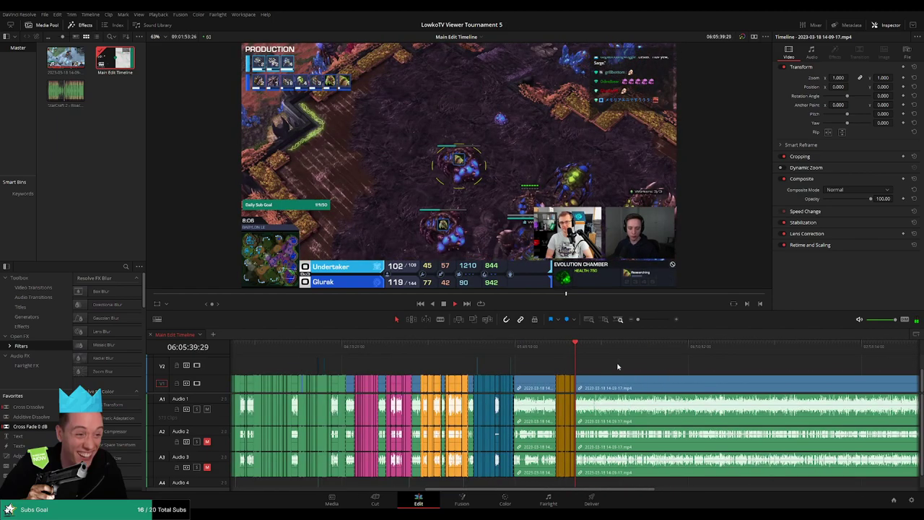
scroll(468, 377, down, 2)
scroll(468, 378, up, 5)
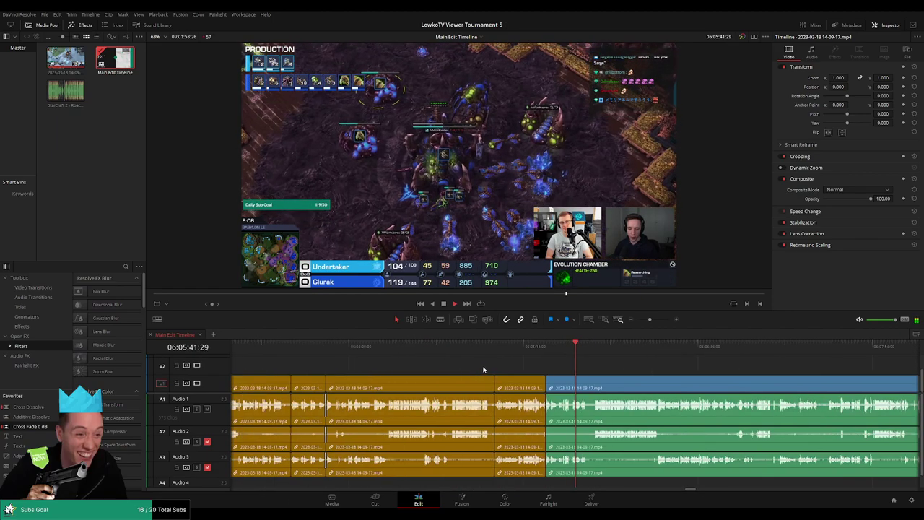
key(Delete)
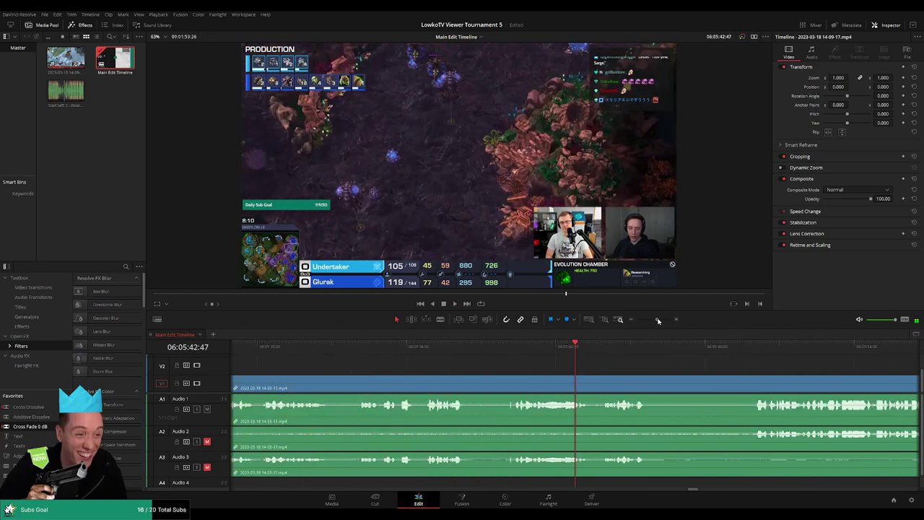
Step: Blade just after the previous cut, ripple delete the short piece, and play the join
click(475, 388)
key(a)
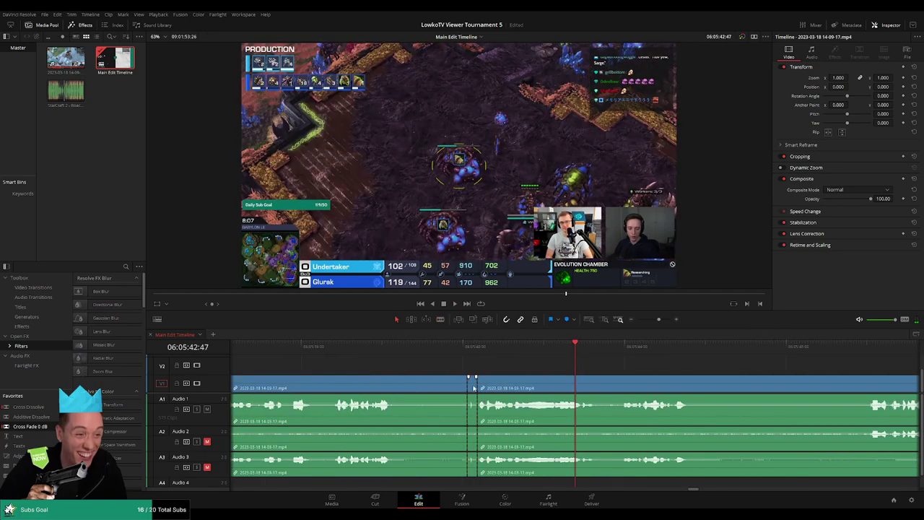
key(Delete)
key(space)
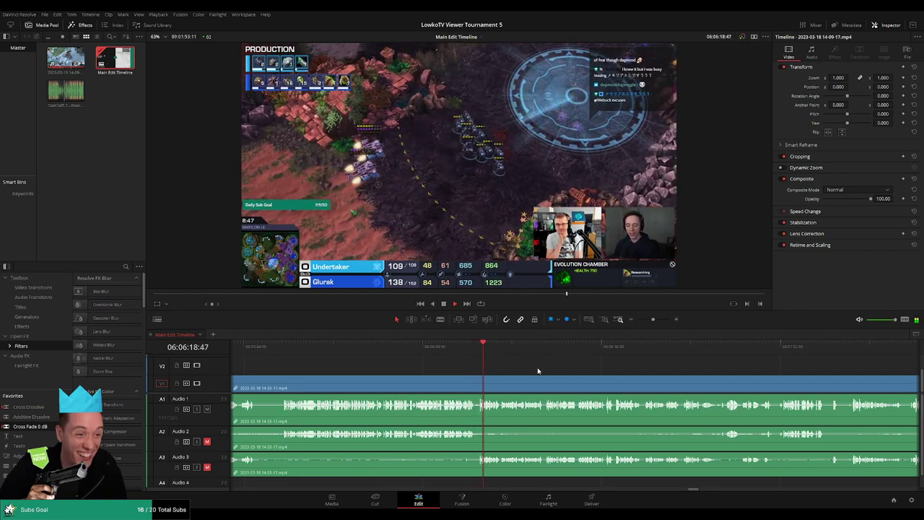
scroll(537, 371, right, 3)
scroll(462, 364, right, 2)
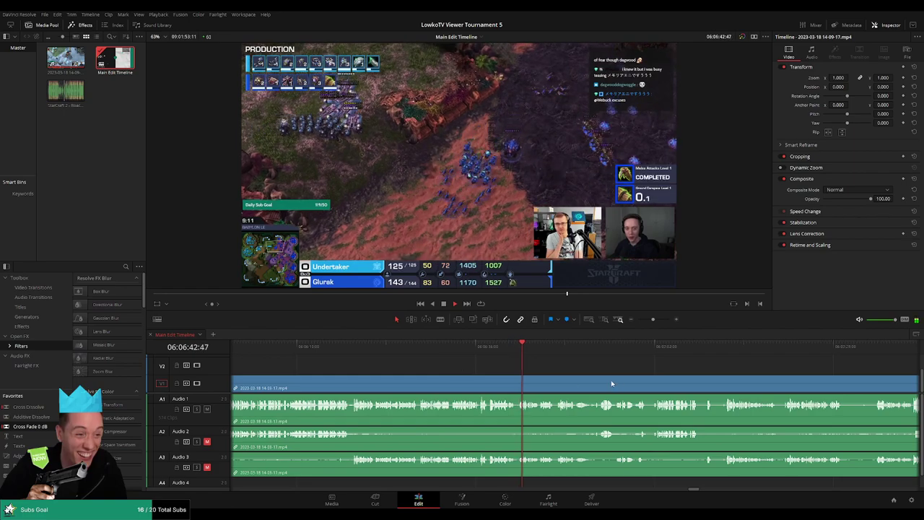
scroll(565, 371, right, 3)
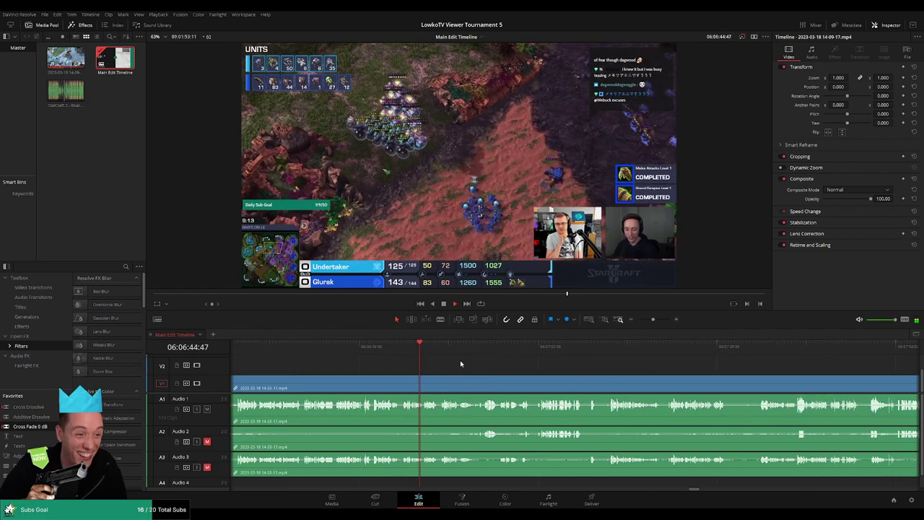
scroll(462, 374, right, 2)
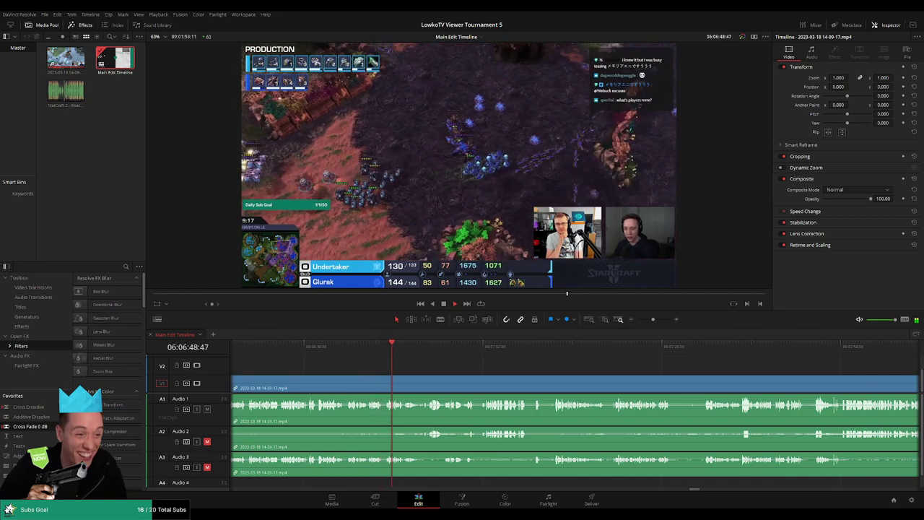
scroll(484, 354, left, 5)
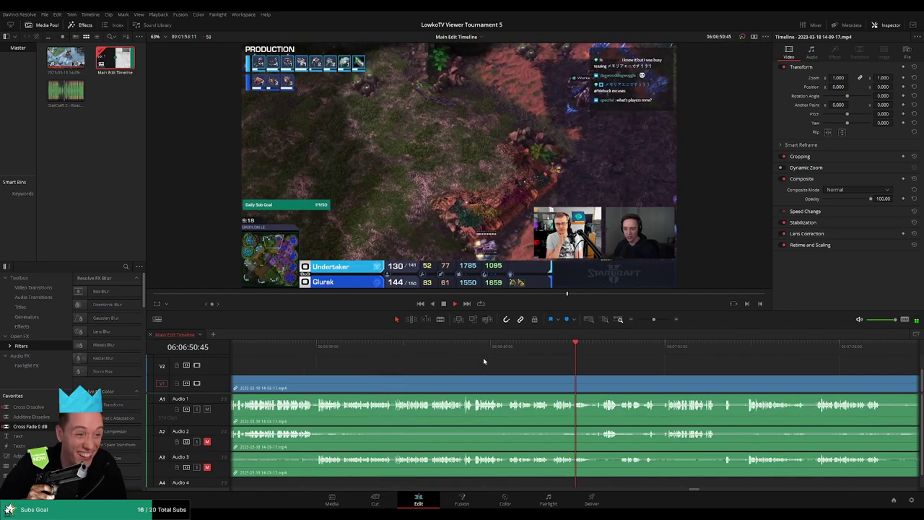
scroll(526, 365, right, 4)
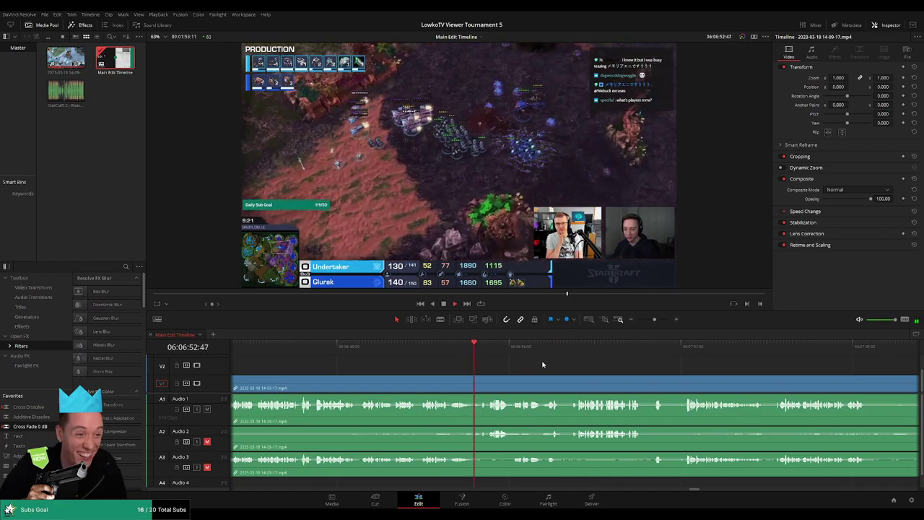
scroll(540, 365, right, 2)
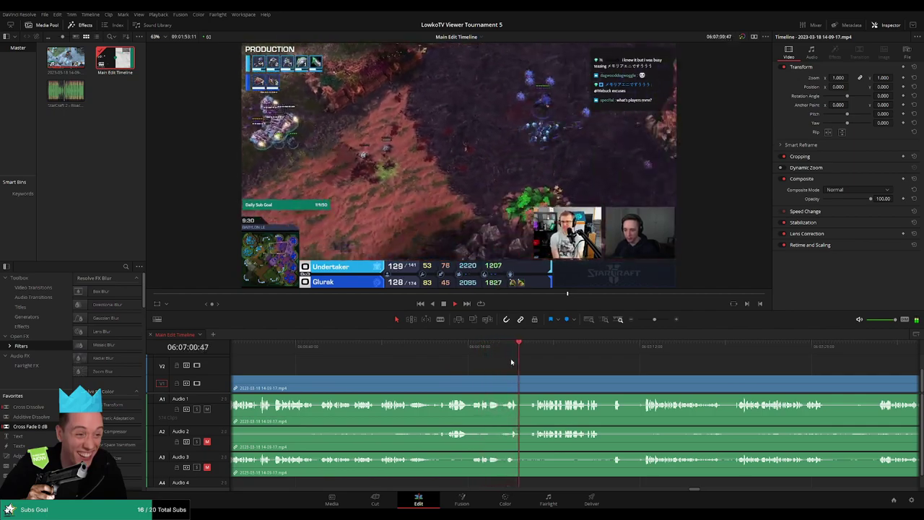
scroll(469, 358, right, 3)
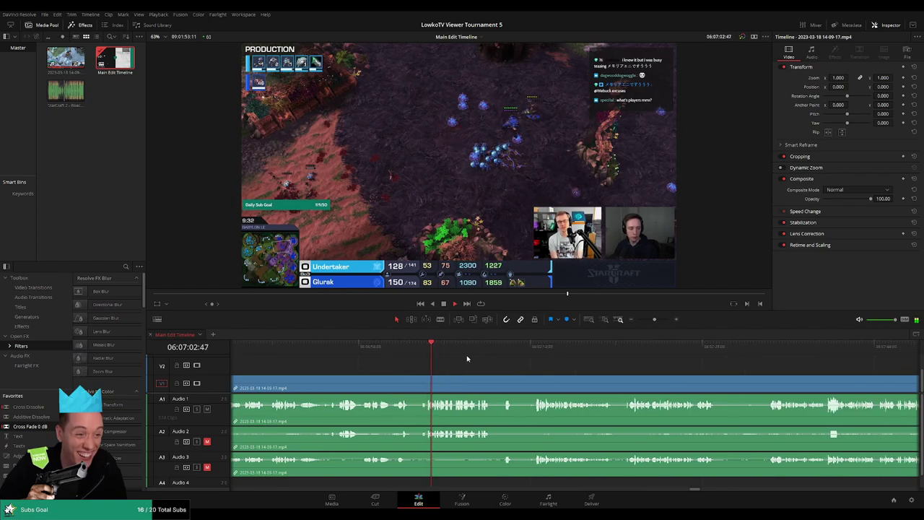
scroll(519, 360, right, 2)
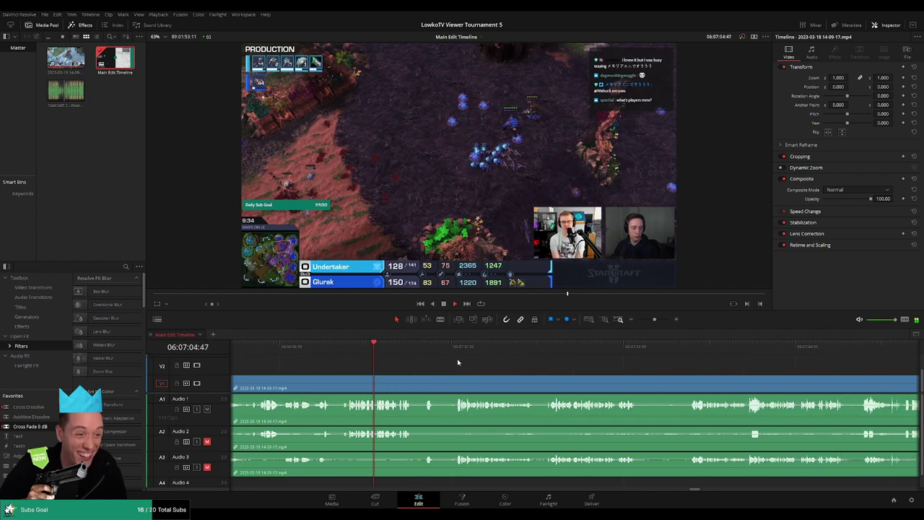
scroll(473, 365, left, 5)
scroll(471, 361, right, 4)
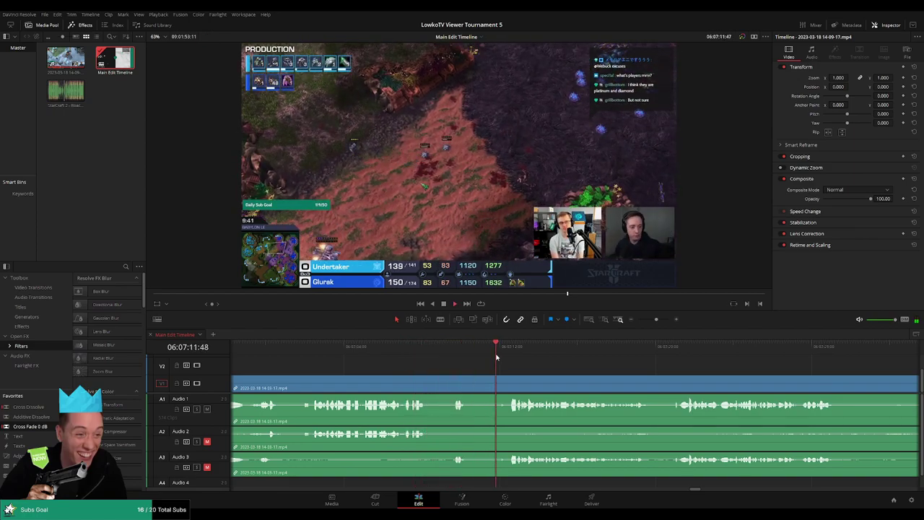
Step: Blade the stream clip near 06:07:15 and ripple-delete the unwanted stretch between the cuts
key(b)
click(502, 383)
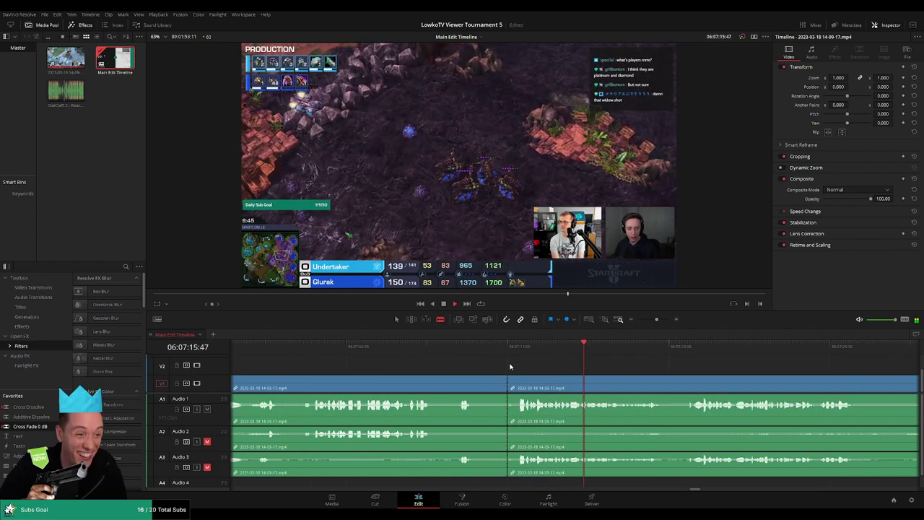
click(518, 347)
scroll(548, 371, up, 2)
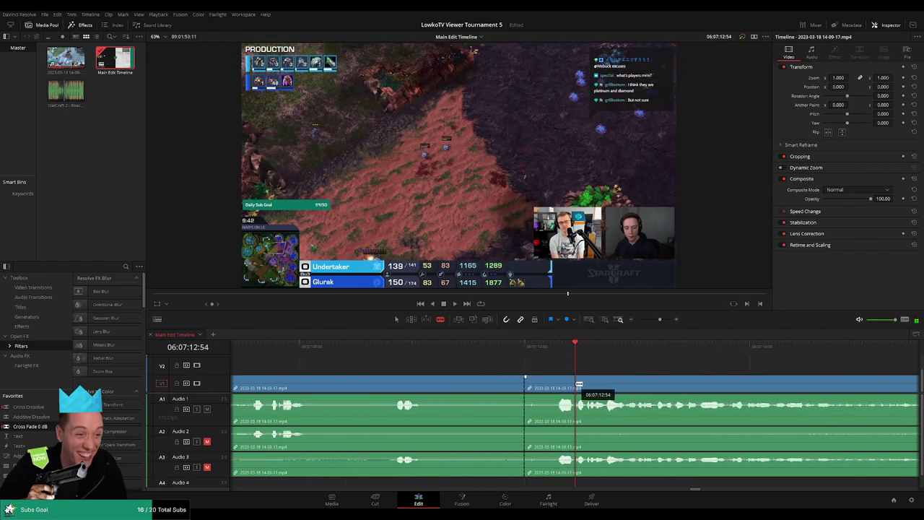
click(568, 347)
drag(568, 347, 570, 368)
click(572, 380)
key(a)
click(521, 404)
key(Delete)
Step: Play back from just before the cut to check the new join
drag(498, 351, 447, 352)
key(space)
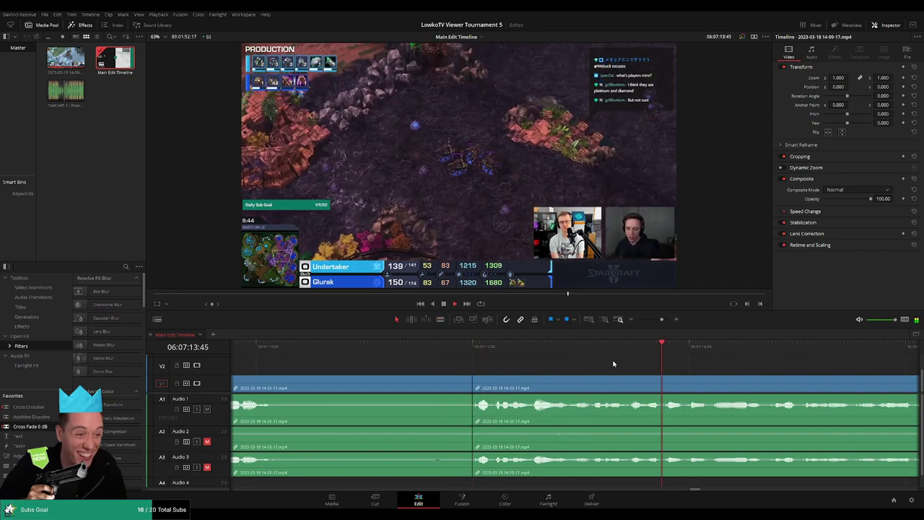
scroll(614, 363, down, 2)
scroll(528, 367, down, 2)
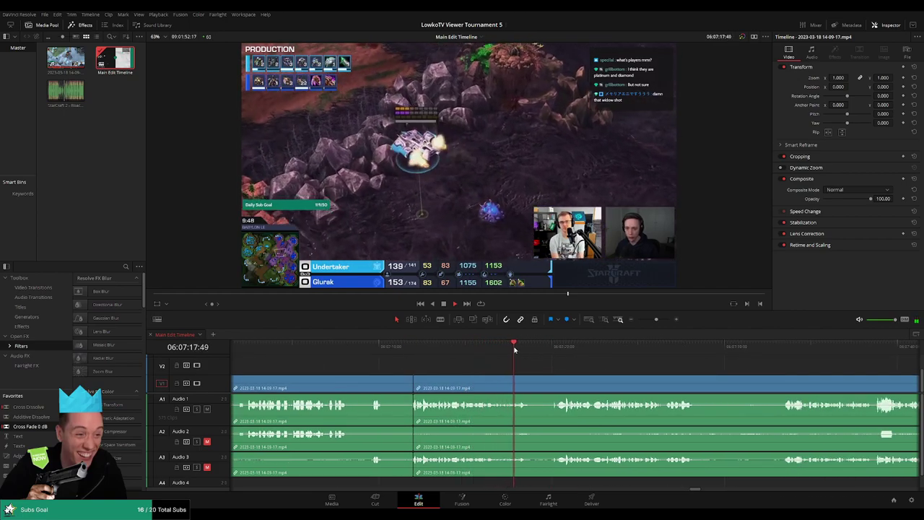
scroll(568, 380, up, 2)
Step: Trim the next edit point to tighten the cut
drag(569, 379, 558, 387)
scroll(677, 371, down, 3)
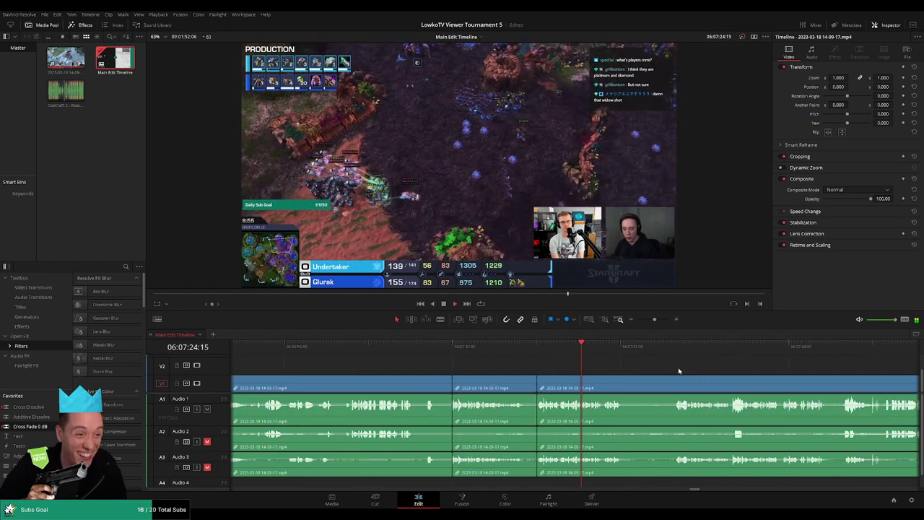
scroll(615, 354, up, 2)
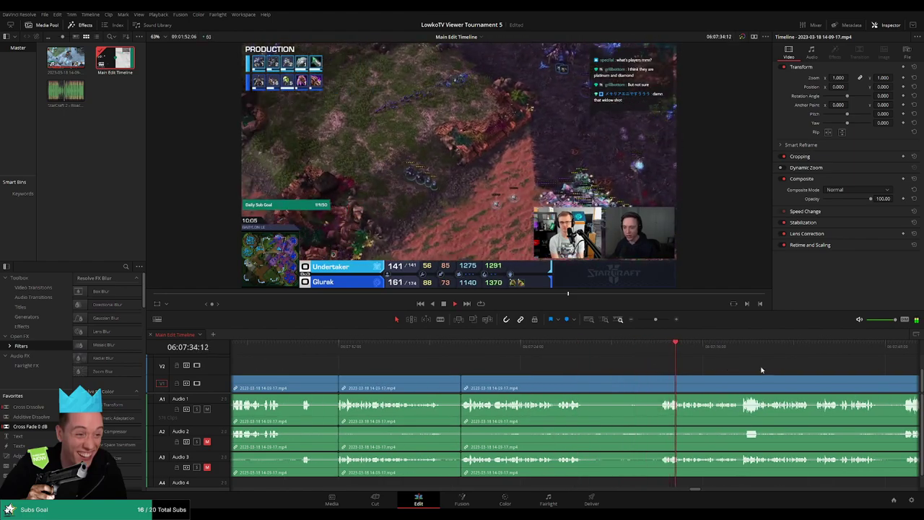
scroll(556, 366, right, 3)
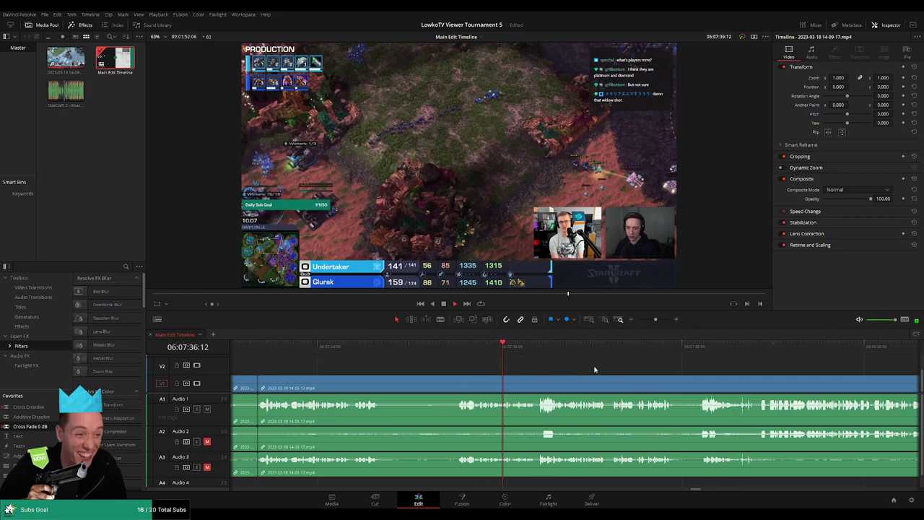
scroll(521, 365, right, 2)
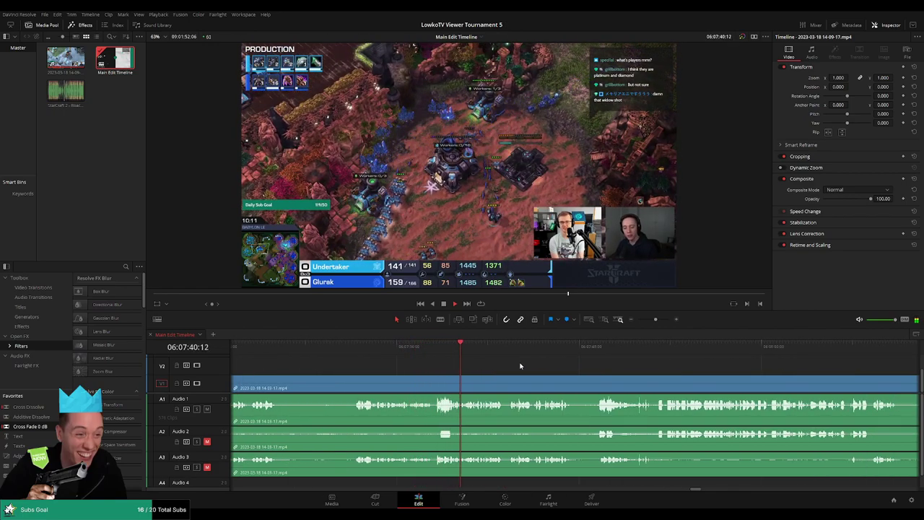
scroll(518, 366, right, 2)
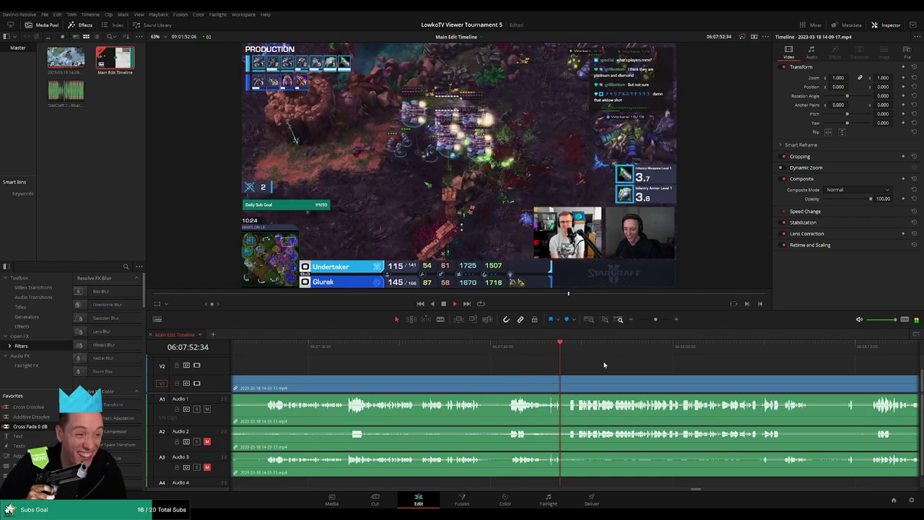
scroll(598, 363, right, 3)
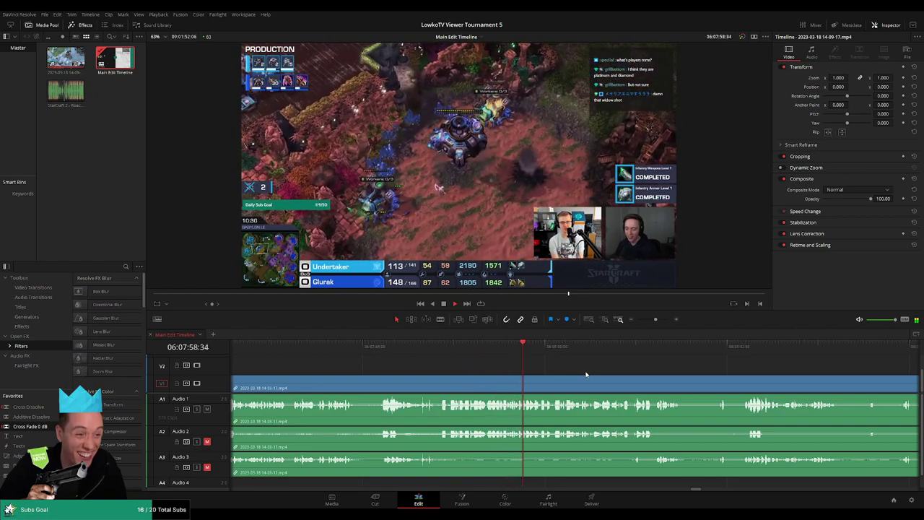
scroll(577, 371, right, 3)
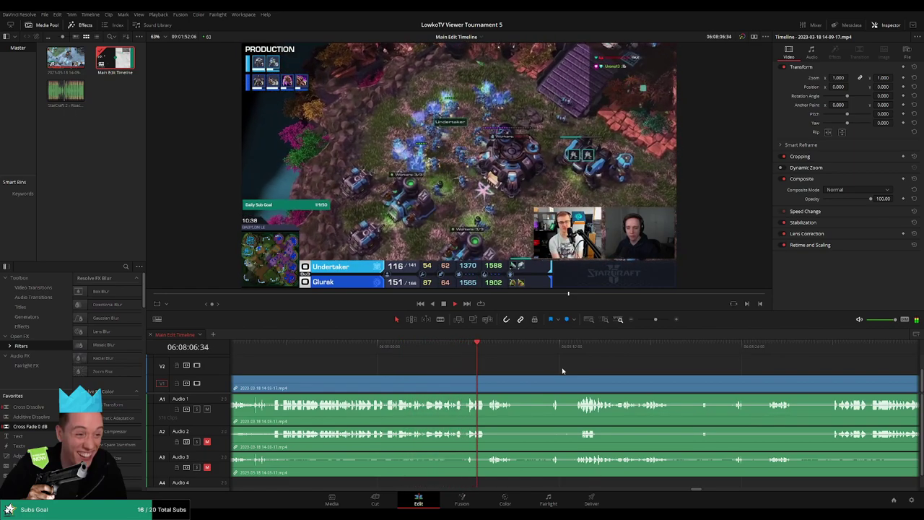
scroll(562, 371, up, 2)
click(484, 351)
drag(484, 351, 489, 351)
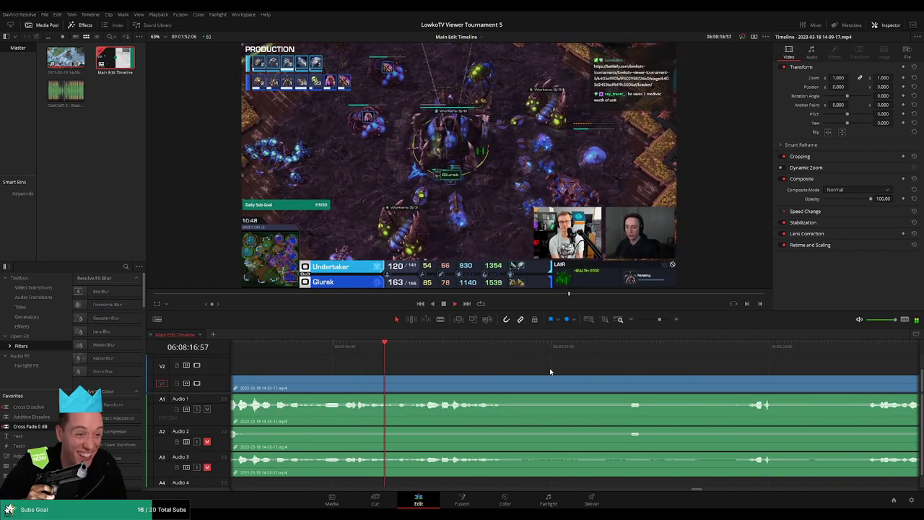
scroll(553, 371, down, 1)
scroll(548, 369, right, 1)
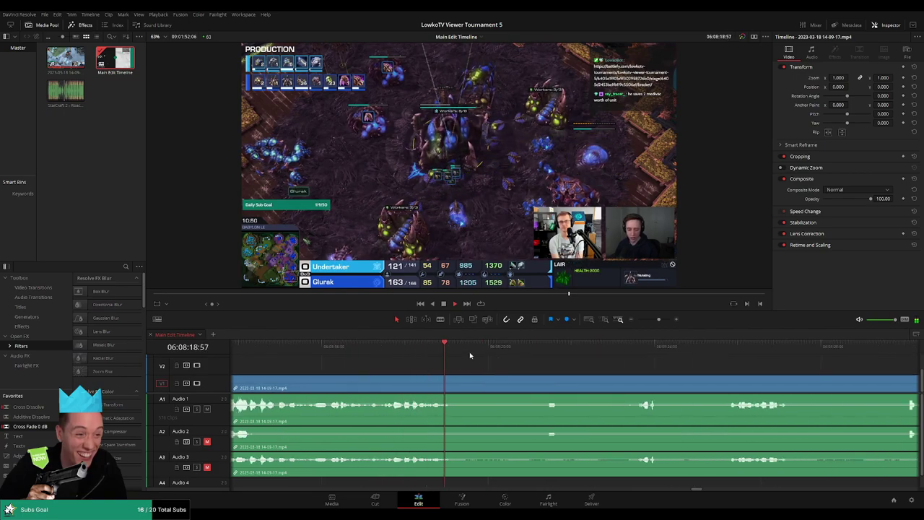
Step: Further into the match, blade the clips at two points and ripple-delete the middle stretch
click(530, 365)
scroll(614, 364, right, 1)
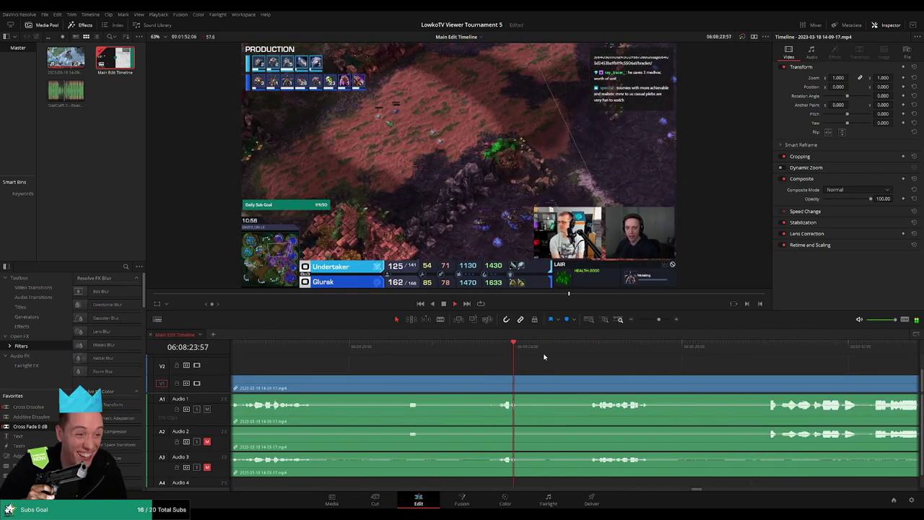
scroll(505, 357, right, 1)
click(490, 358)
scroll(469, 357, right, 1)
click(542, 359)
key(b)
click(443, 387)
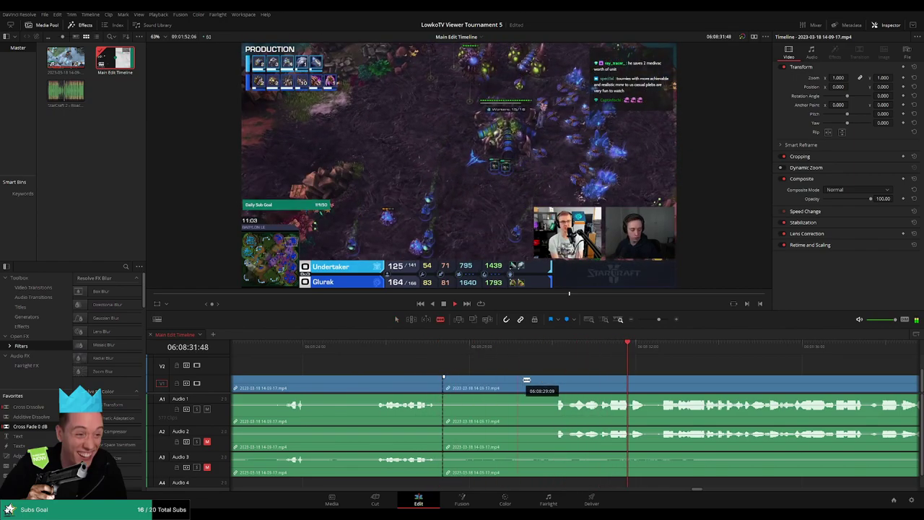
click(554, 388)
key(a)
click(515, 385)
key(Delete)
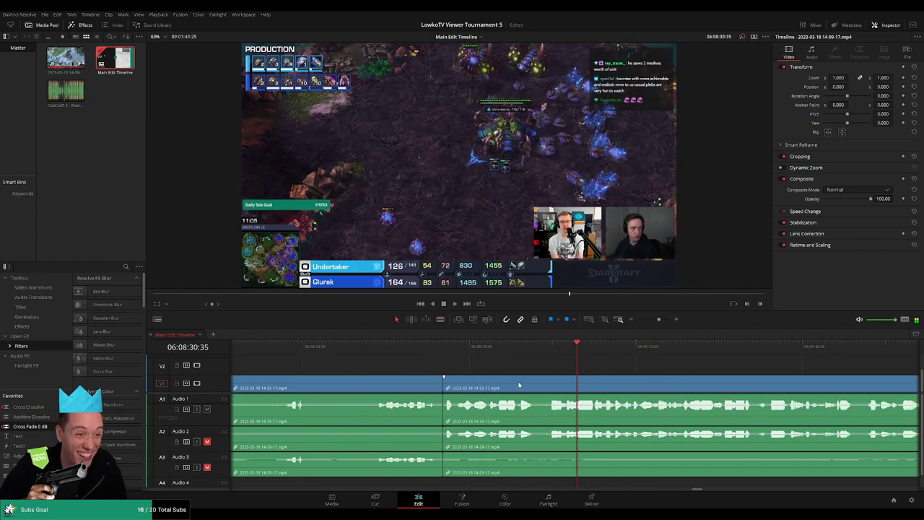
Step: Add a cross fade over the new join between the remaining clips
scroll(433, 408, left, 1)
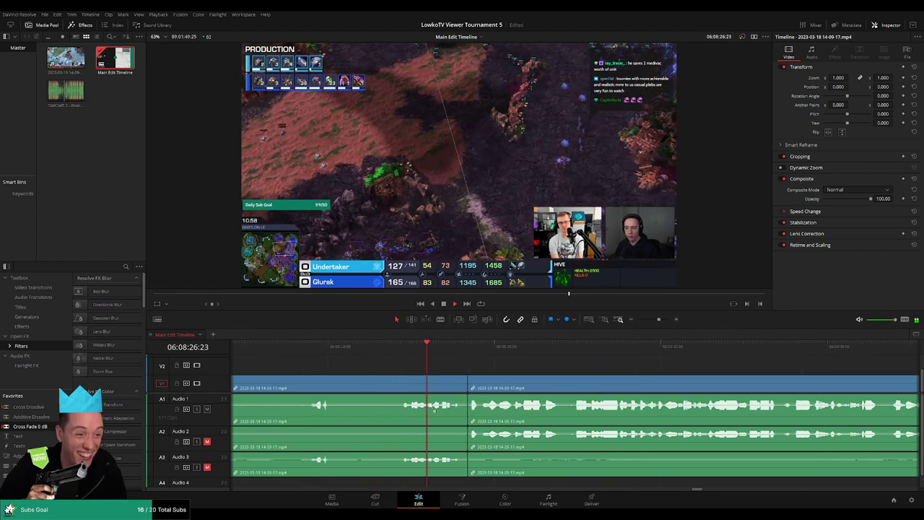
click(469, 434)
key(ctrl+t)
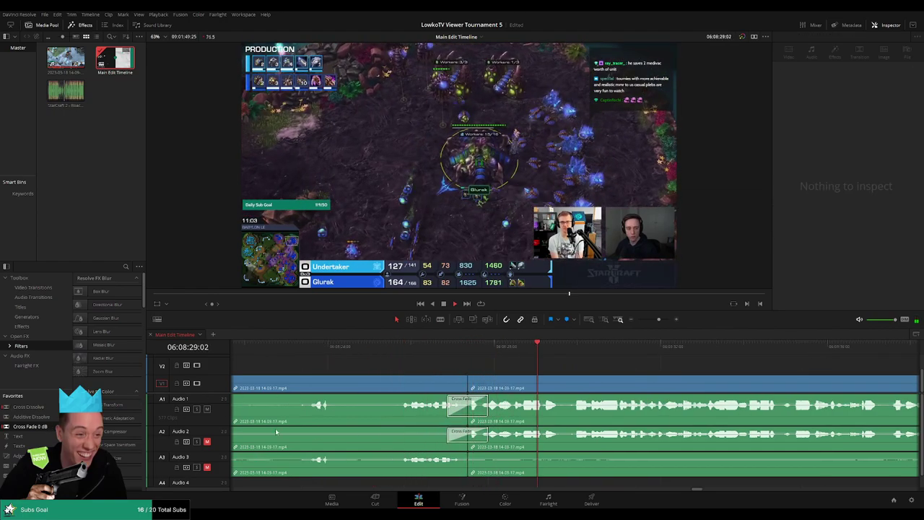
scroll(529, 358, right, 9)
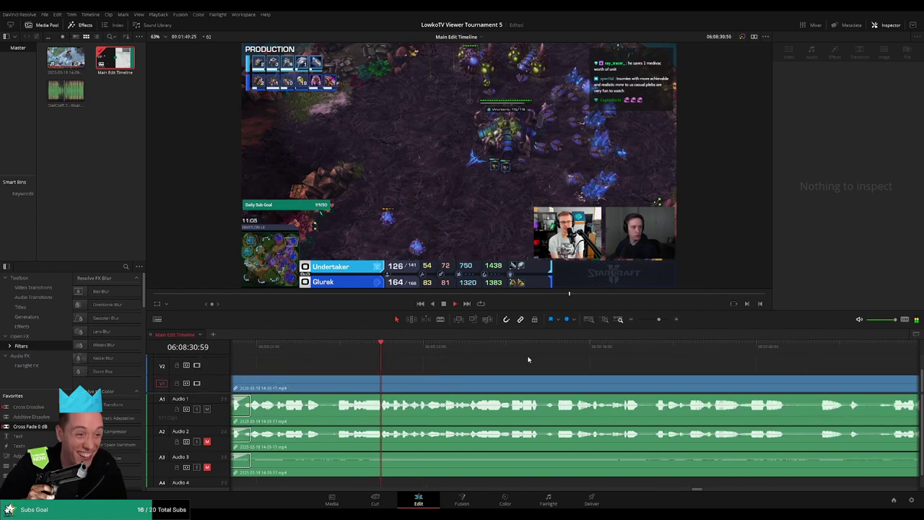
click(534, 351)
Step: Scrub further ahead, make two close cuts, and ripple-delete the short stretch between them
scroll(534, 361, right, 6)
scroll(462, 364, right, 2)
drag(575, 354, 623, 361)
scroll(563, 364, right, 7)
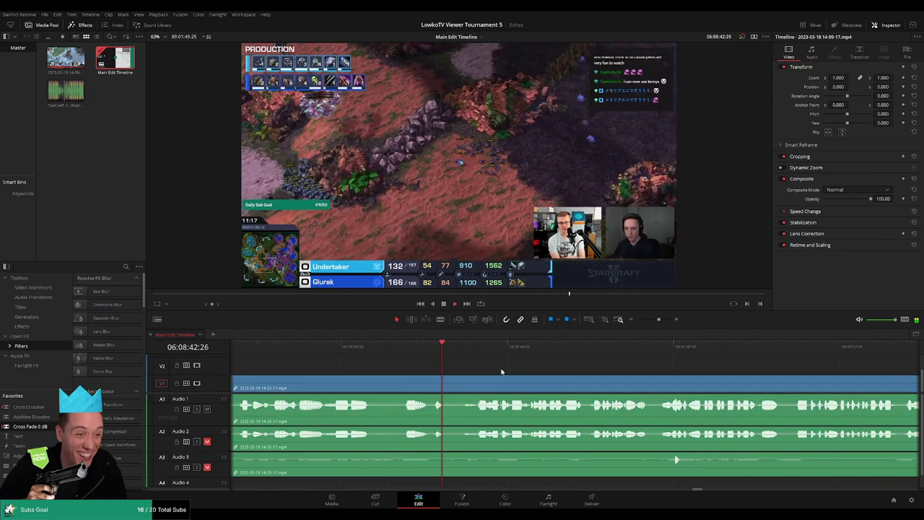
key(b)
click(406, 385)
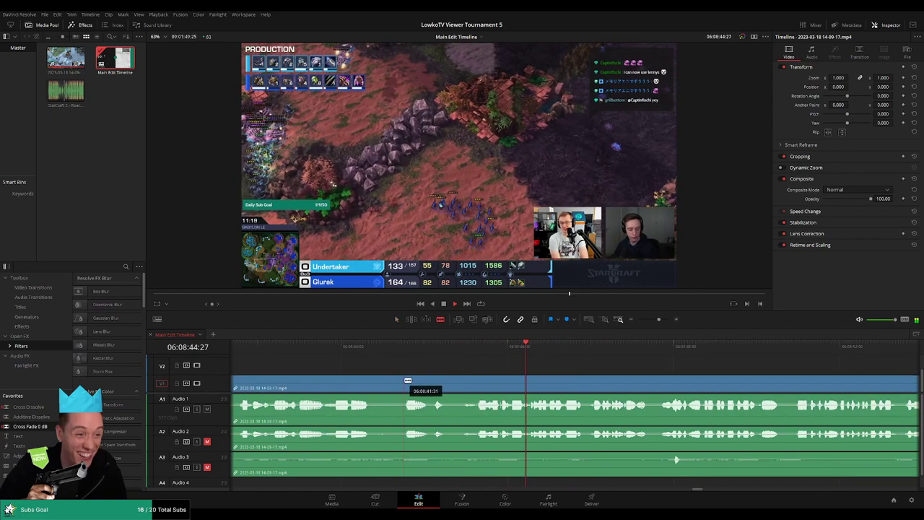
click(432, 385)
key(a)
click(417, 387)
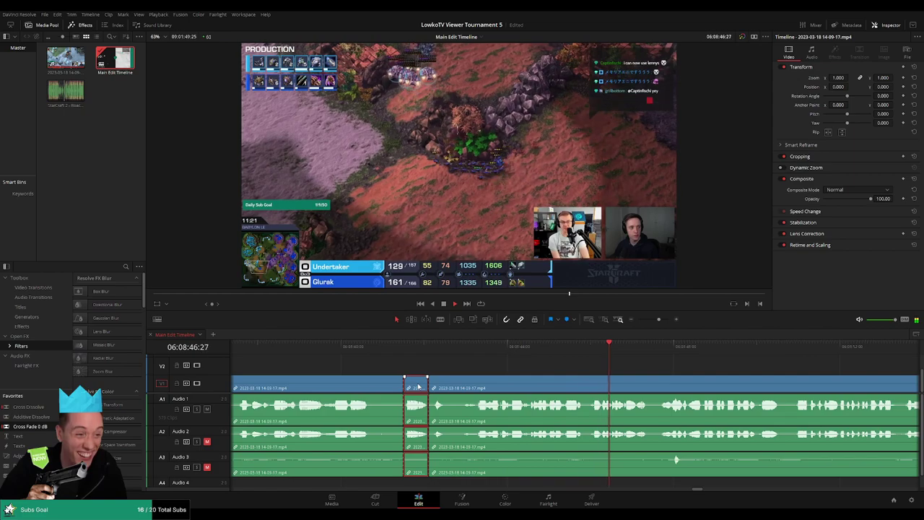
key(Delete)
click(384, 354)
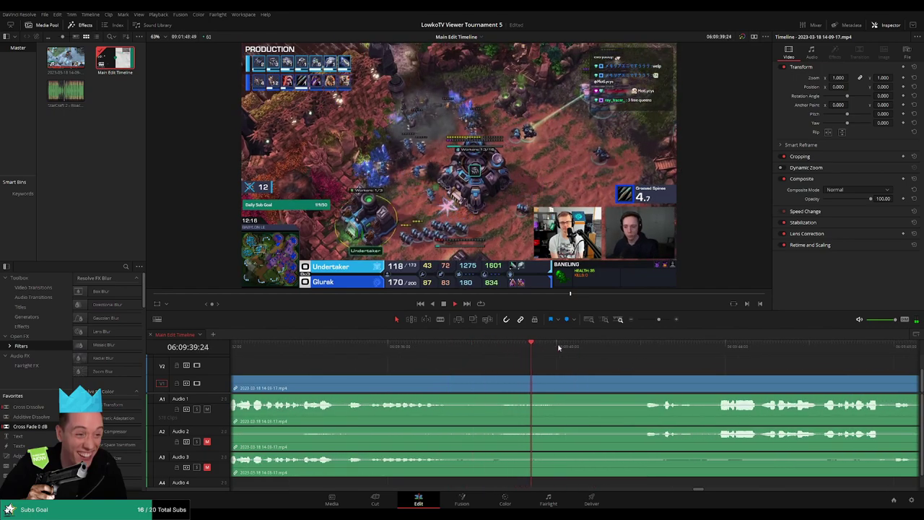
key(l)
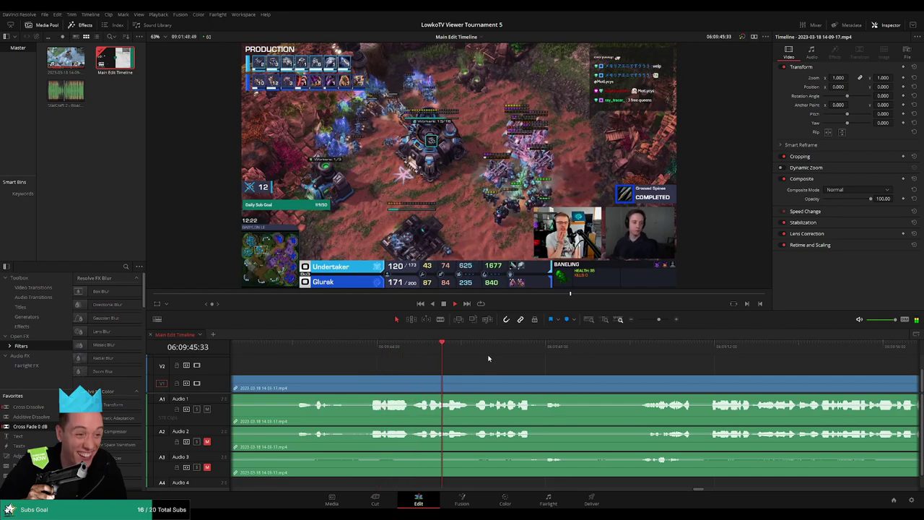
click(536, 352)
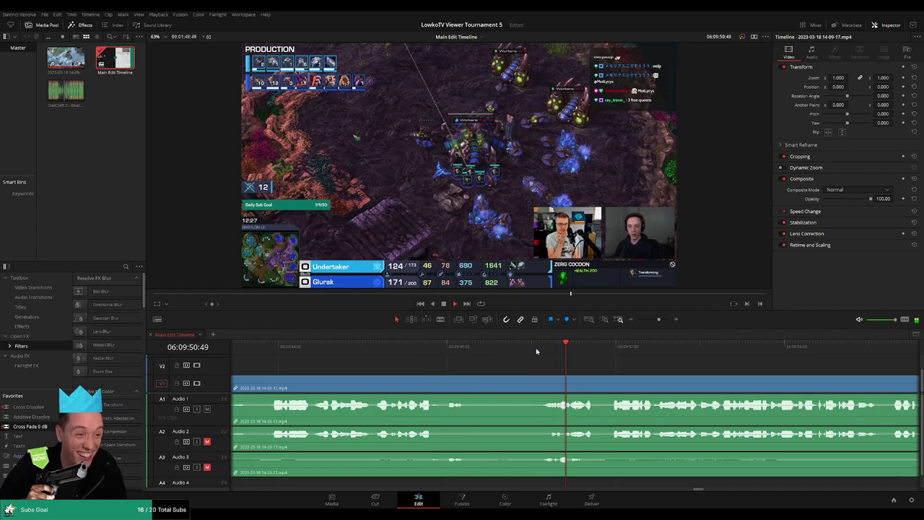
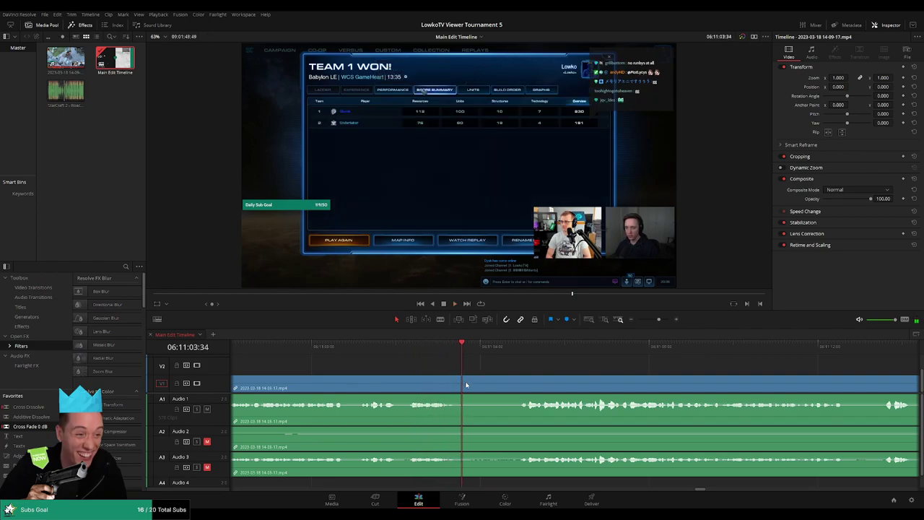
Step: Blade both ends of the menu-screen dead time and delete that piece, closing the gap
click(519, 347)
key(ctrl+shift+bracketleft)
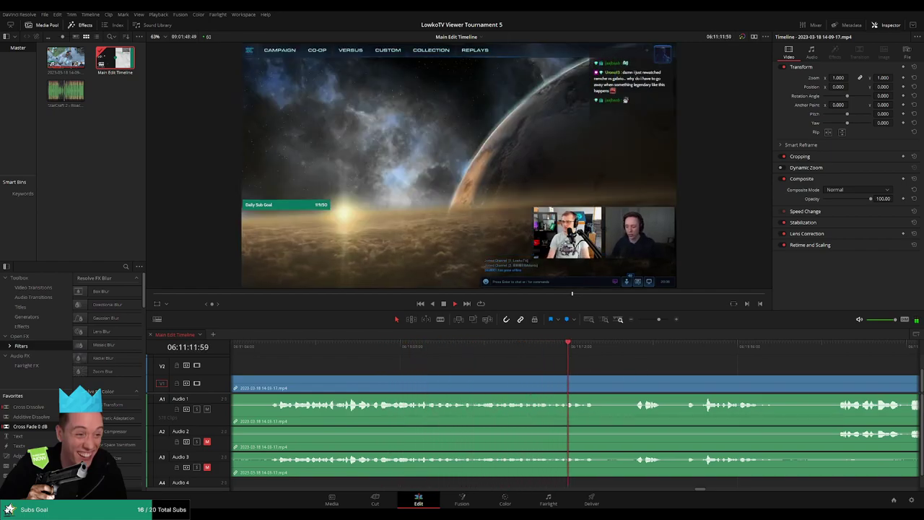
click(442, 383)
click(504, 383)
key(a)
click(490, 389)
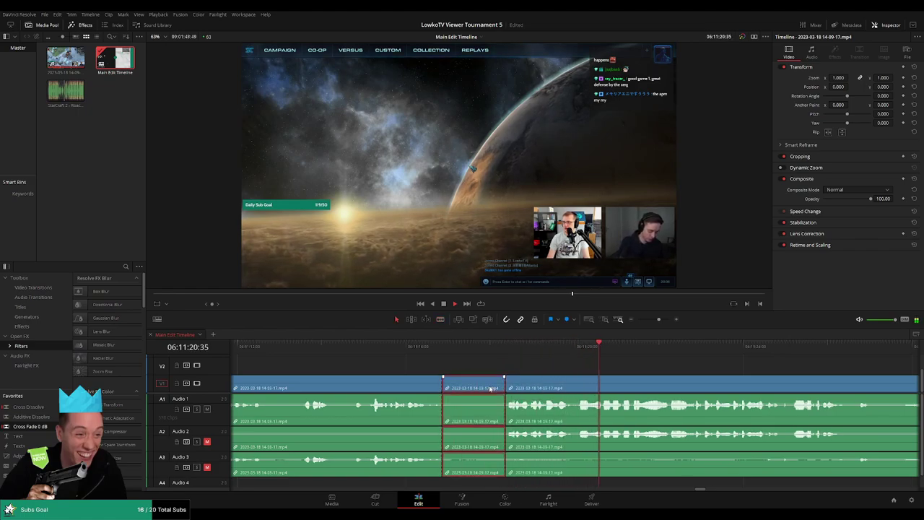
key(Delete)
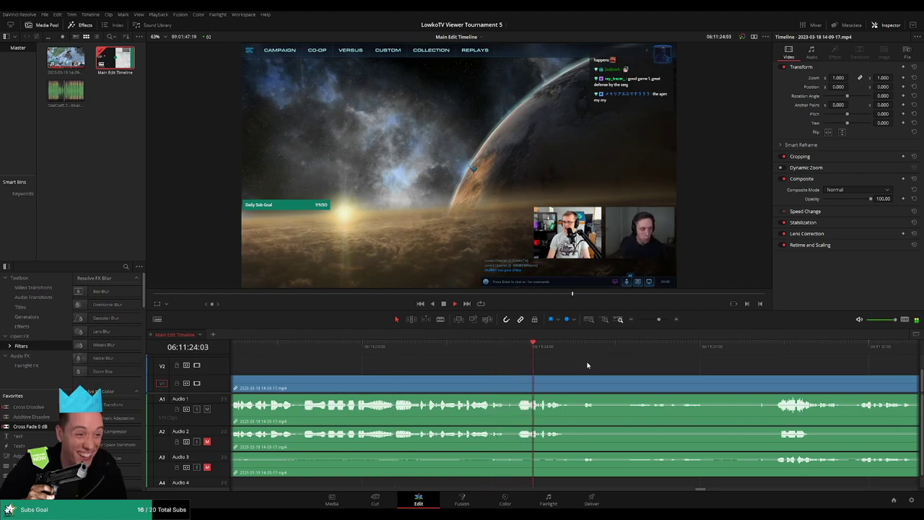
Step: Split all tracks at the next cut point further along the footage
click(638, 352)
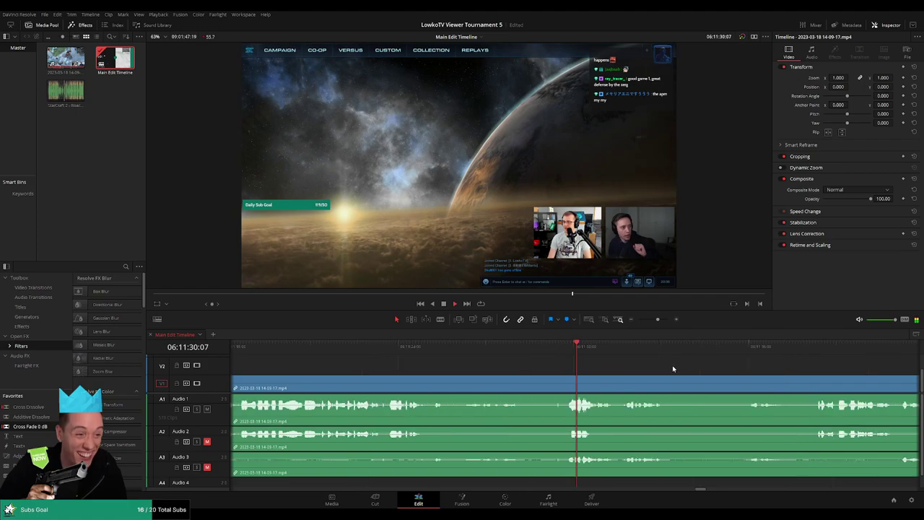
key(ctrl+b)
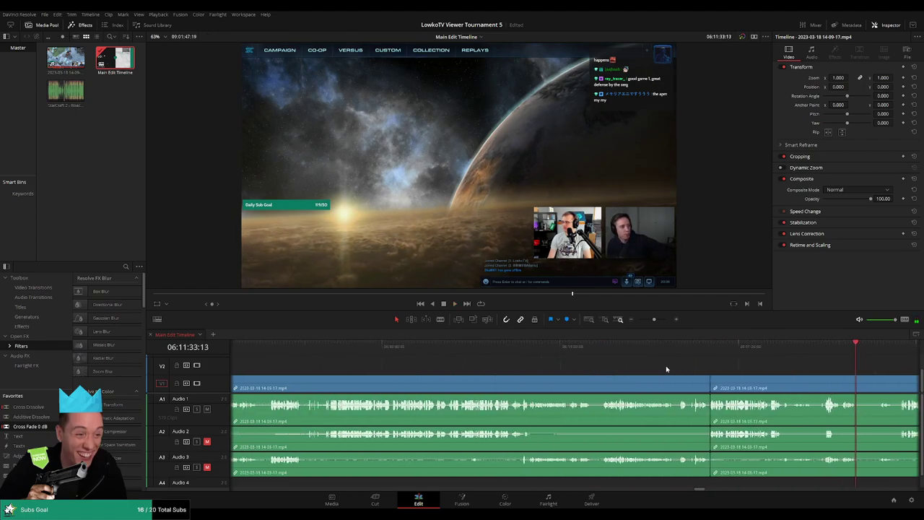
drag(654, 319, 648, 323)
scroll(562, 373, left, 2)
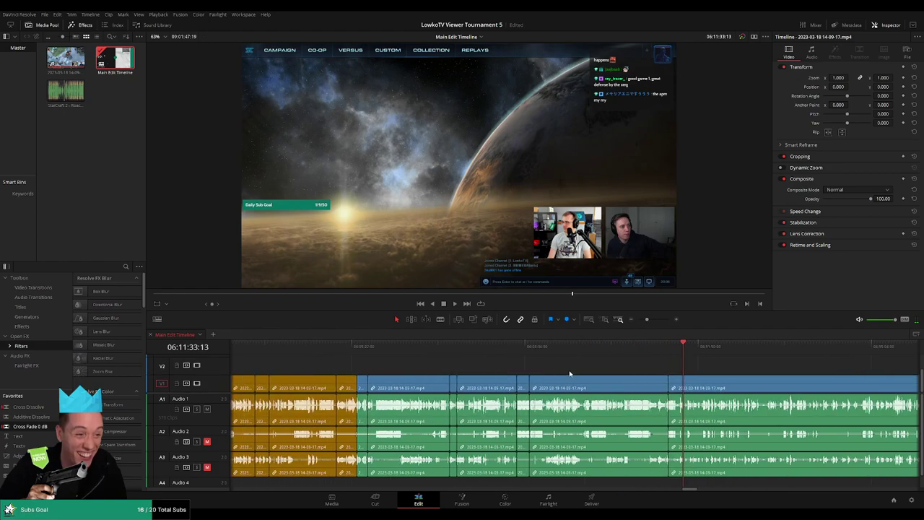
Step: Colour the trimmed clips and their audio Orange, then play from the ruler
drag(591, 371, 421, 388)
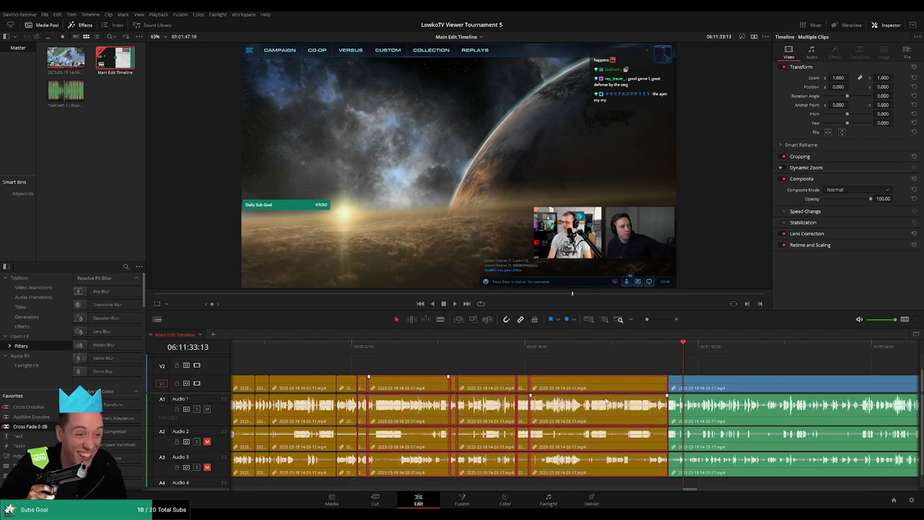
click(747, 355)
click(686, 353)
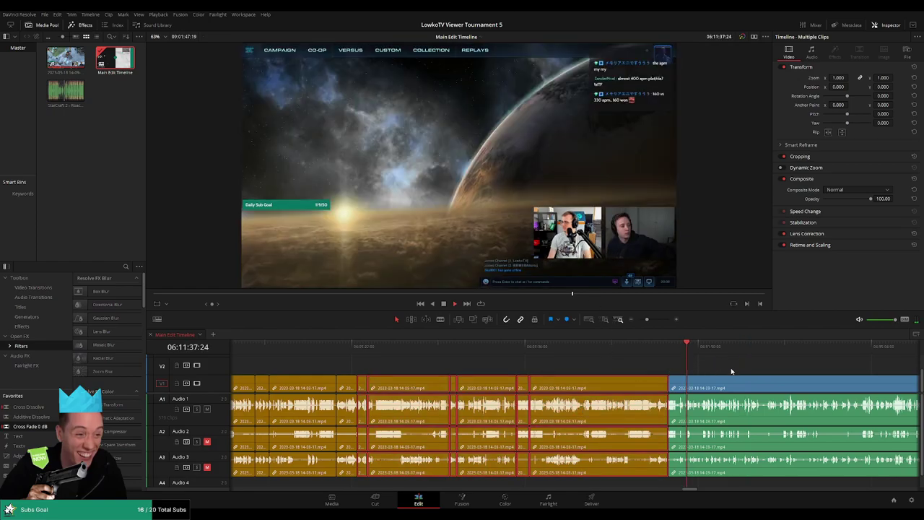
key(space)
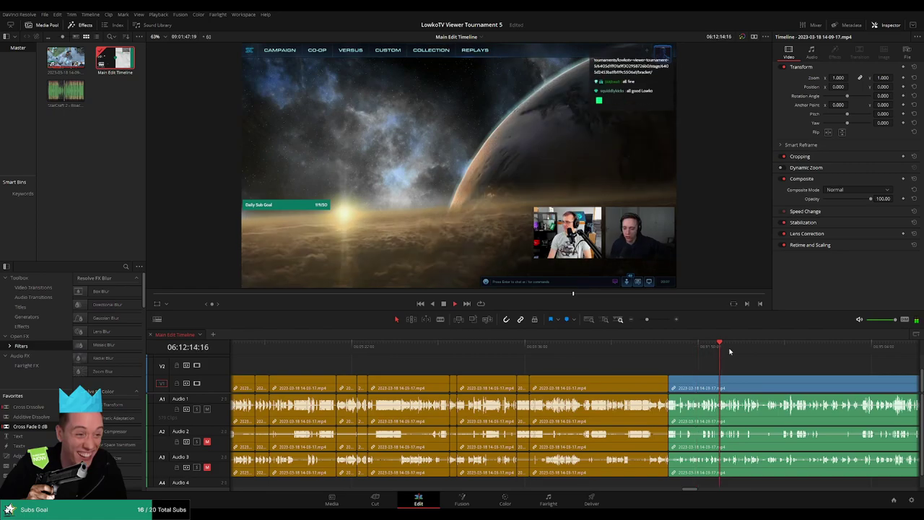
scroll(579, 359, right, 3)
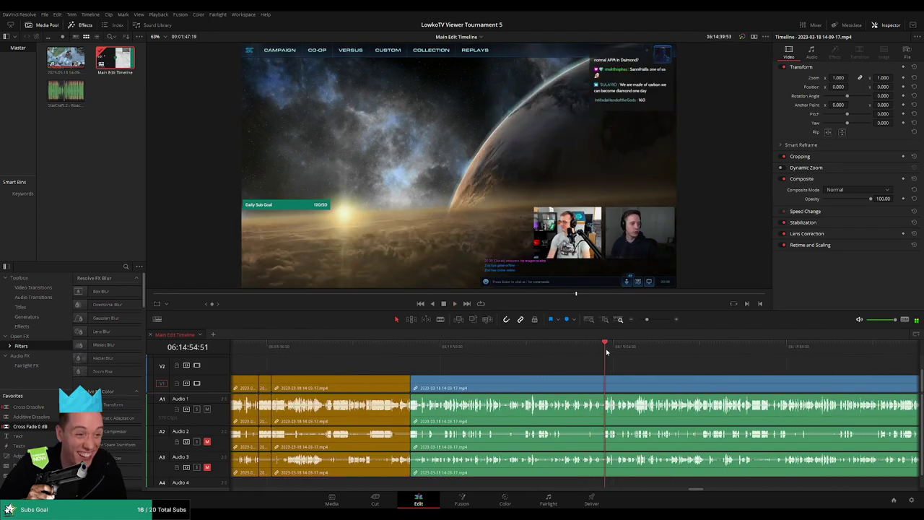
Step: Scrub back from the gameplay through the countdown, map loading screen and lobby
click(730, 357)
scroll(749, 359, right, 3)
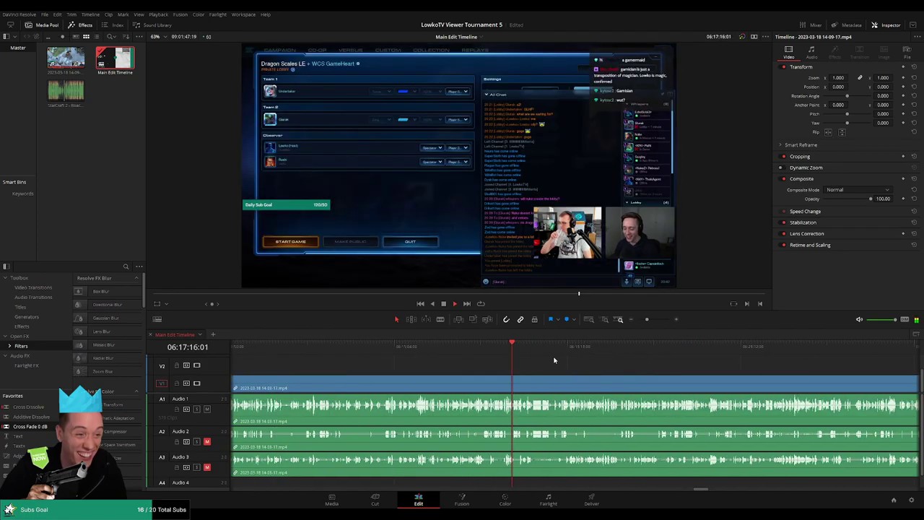
click(575, 352)
click(557, 352)
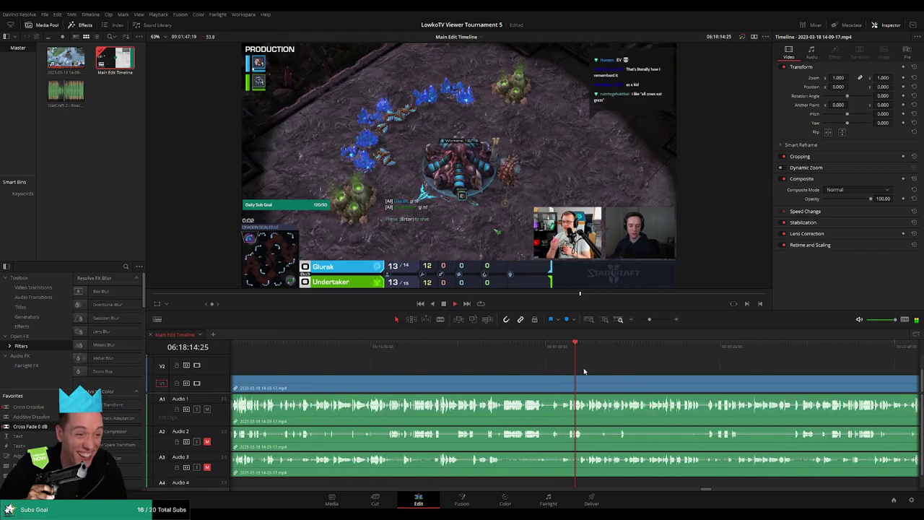
key(space)
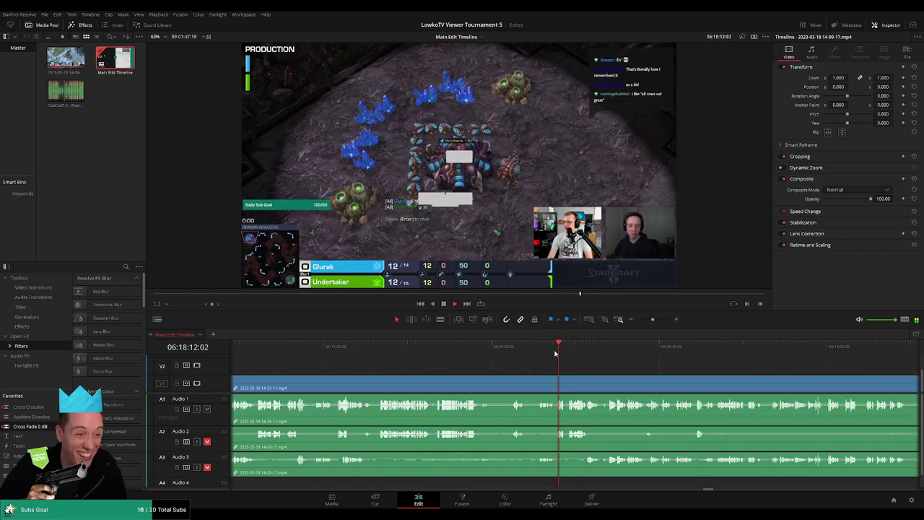
click(536, 352)
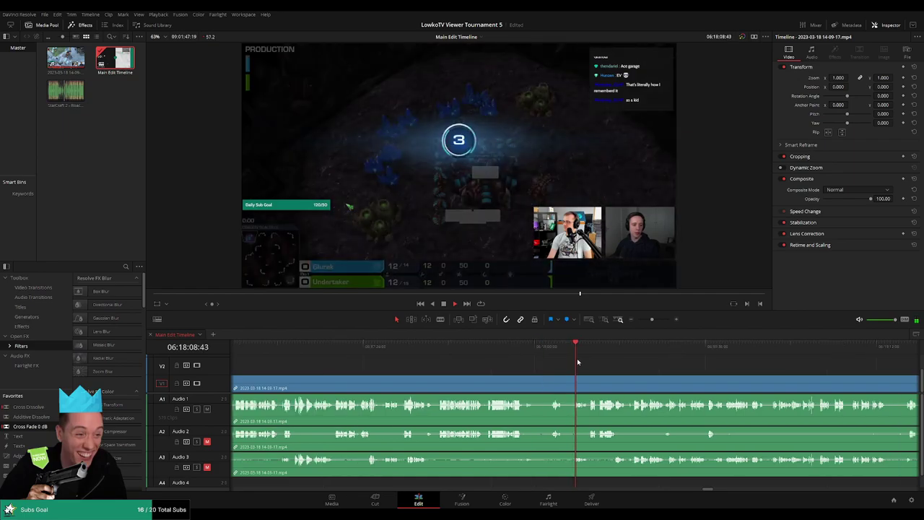
click(532, 353)
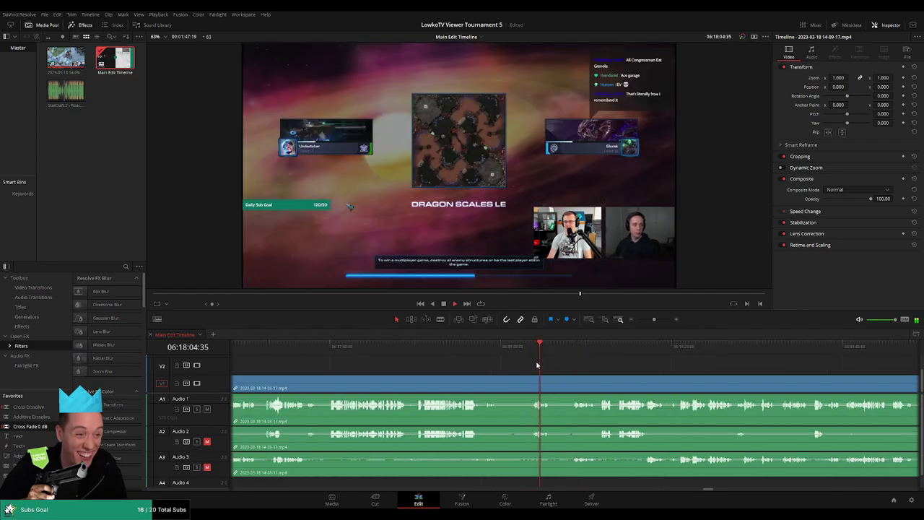
click(413, 354)
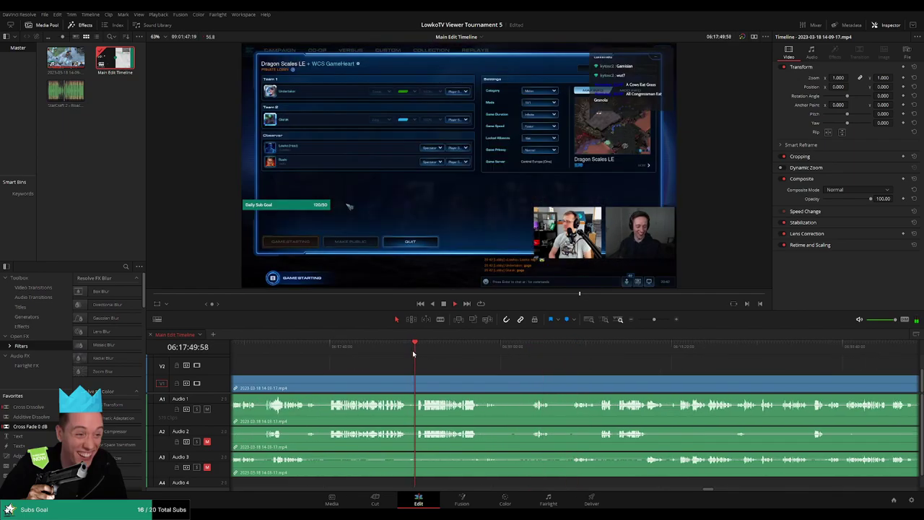
click(329, 355)
scroll(418, 370, left, 2)
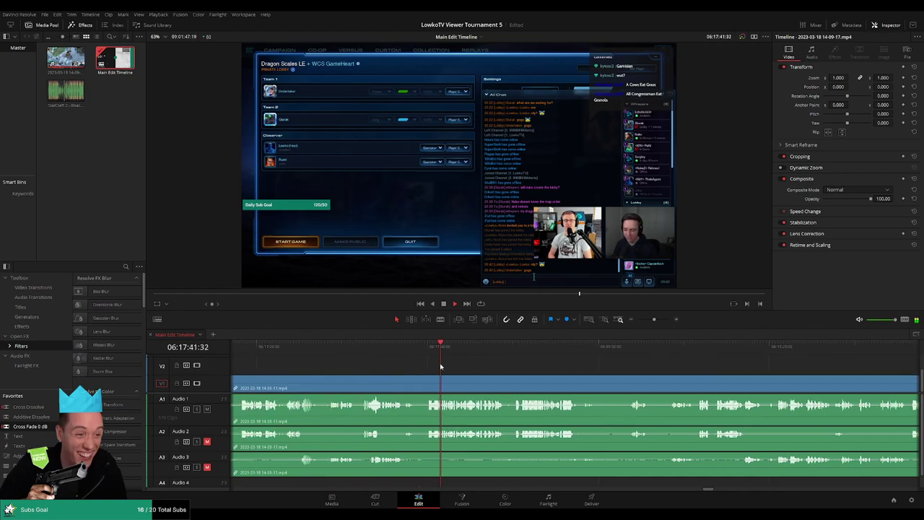
scroll(418, 367, left, 5)
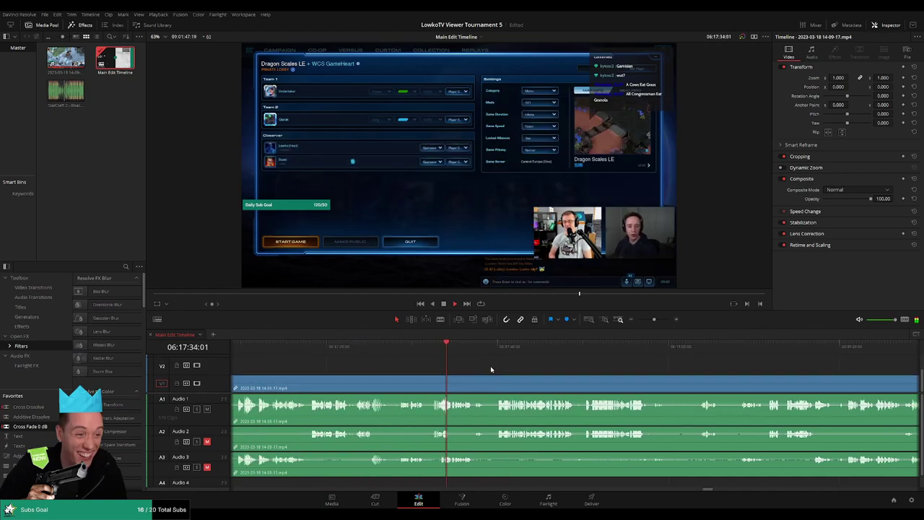
scroll(783, 355, right, 3)
Step: Split all tracks just after the Dragon Scales LE game starts, then zoom the timeline out
click(811, 350)
scroll(526, 351, right, 5)
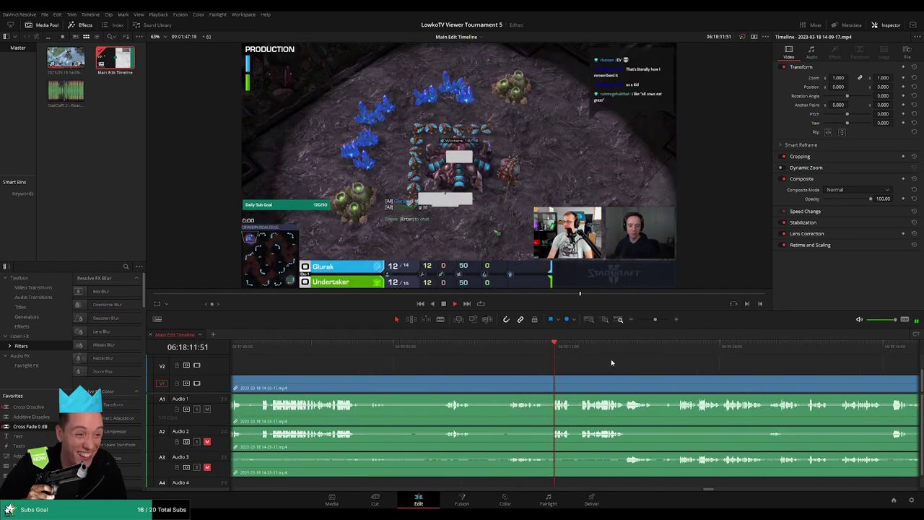
scroll(462, 353, right, 2)
click(539, 353)
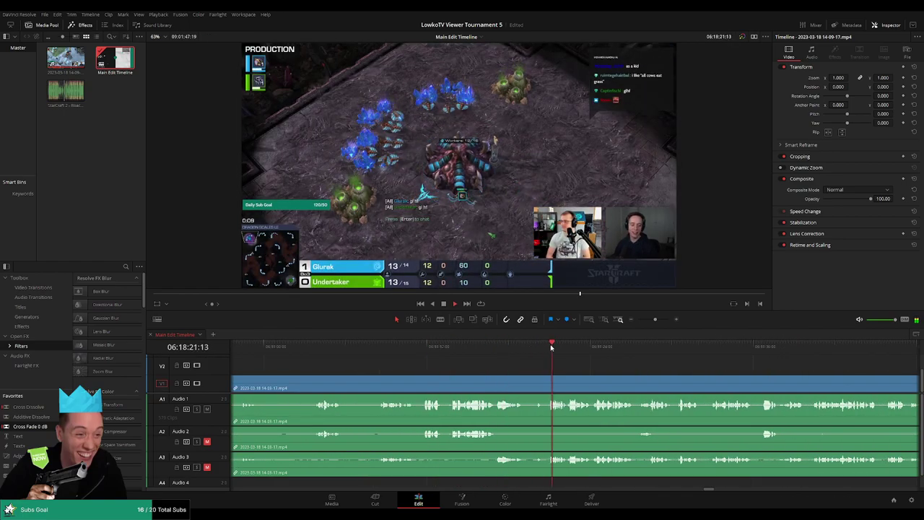
click(532, 353)
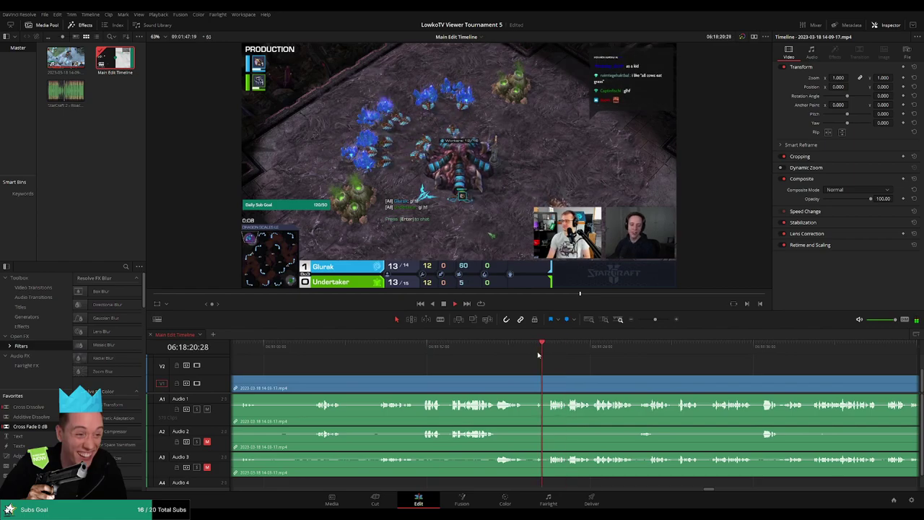
click(550, 382)
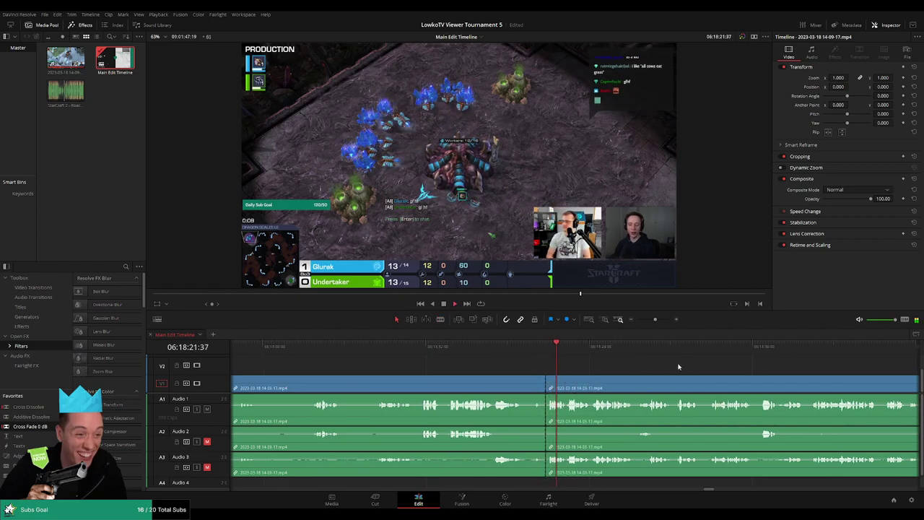
key(a)
scroll(560, 363, right, 2)
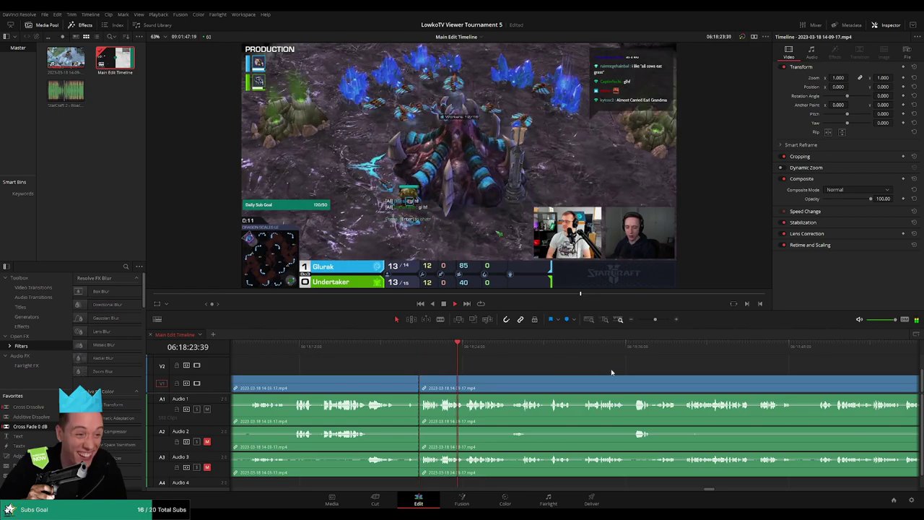
scroll(613, 358, right, 1)
drag(655, 324, 638, 320)
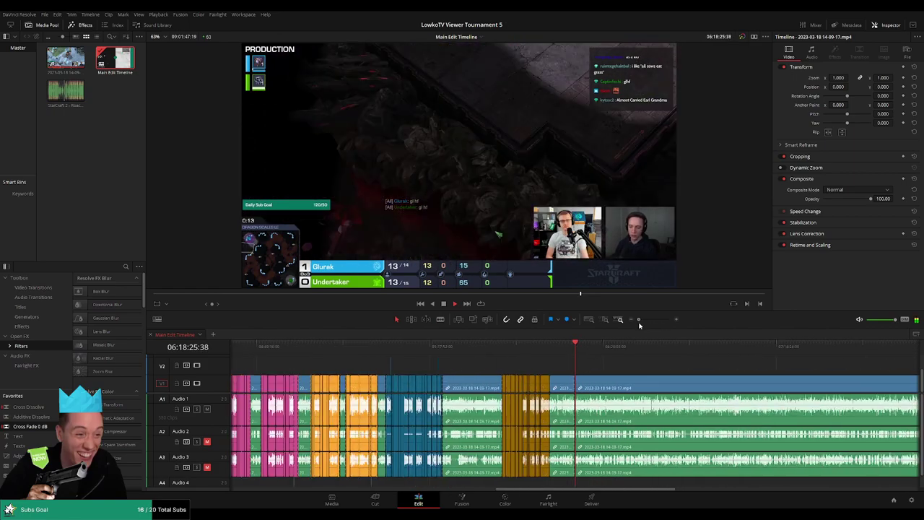
scroll(523, 369, right, 2)
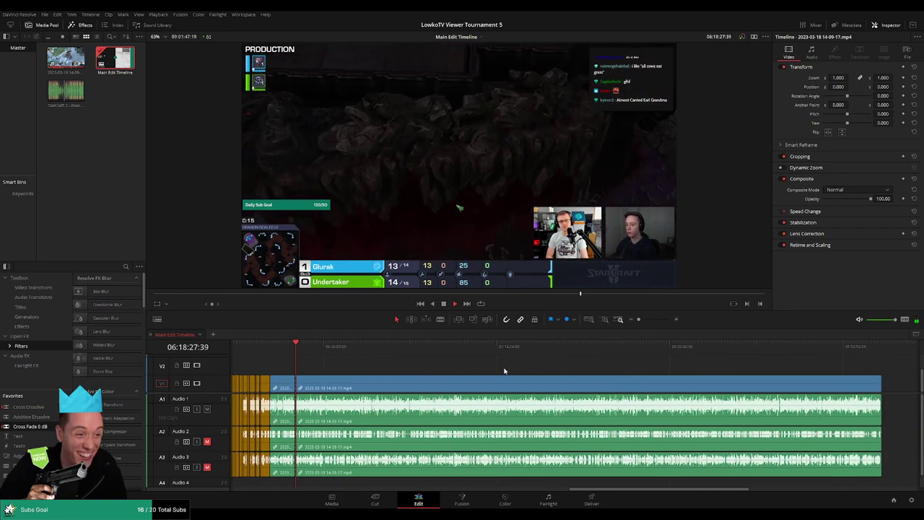
scroll(449, 371, left, 1)
scroll(626, 369, up, 2)
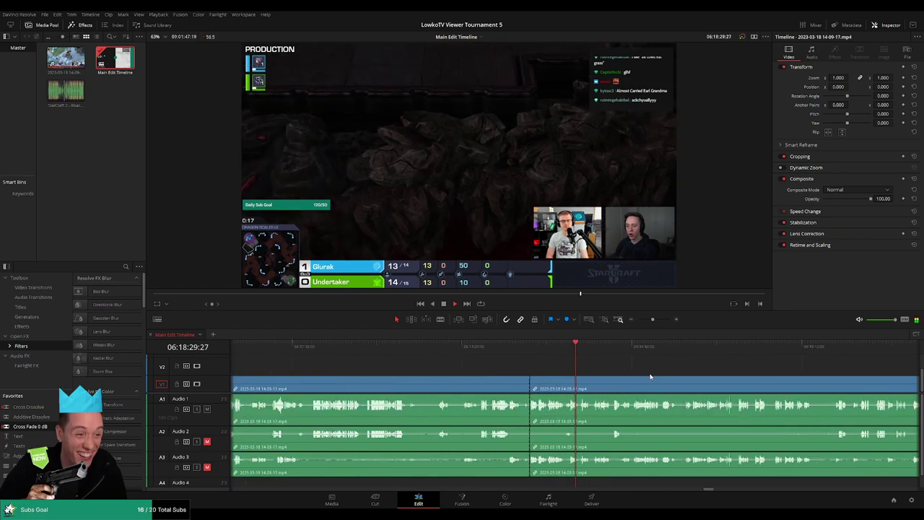
scroll(621, 369, right, 2)
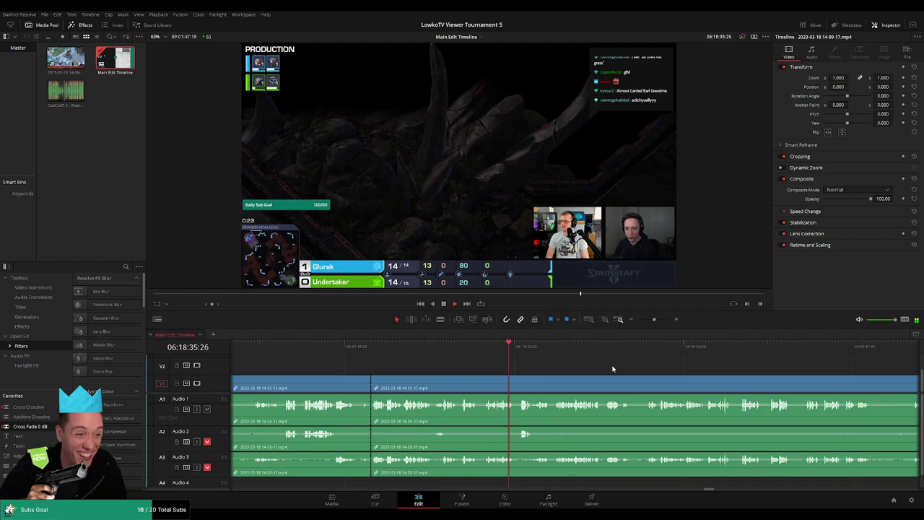
scroll(529, 367, right, 2)
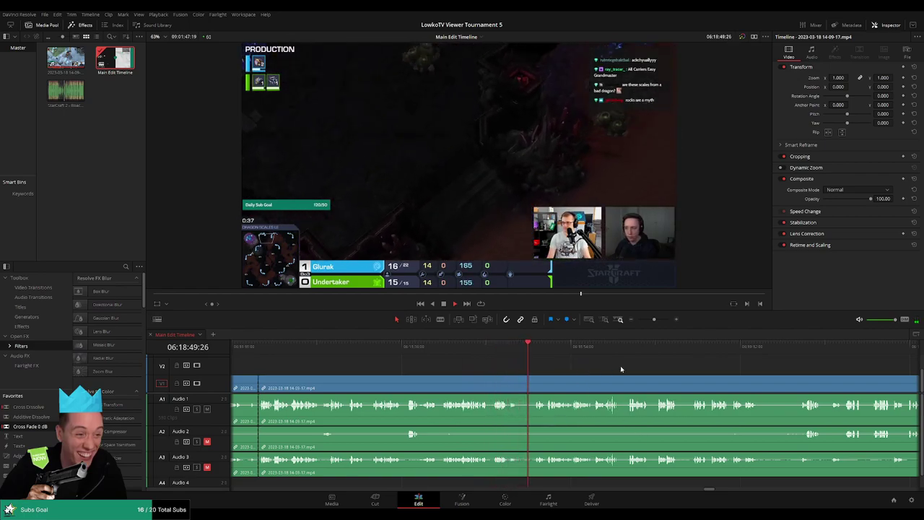
scroll(540, 361, right, 2)
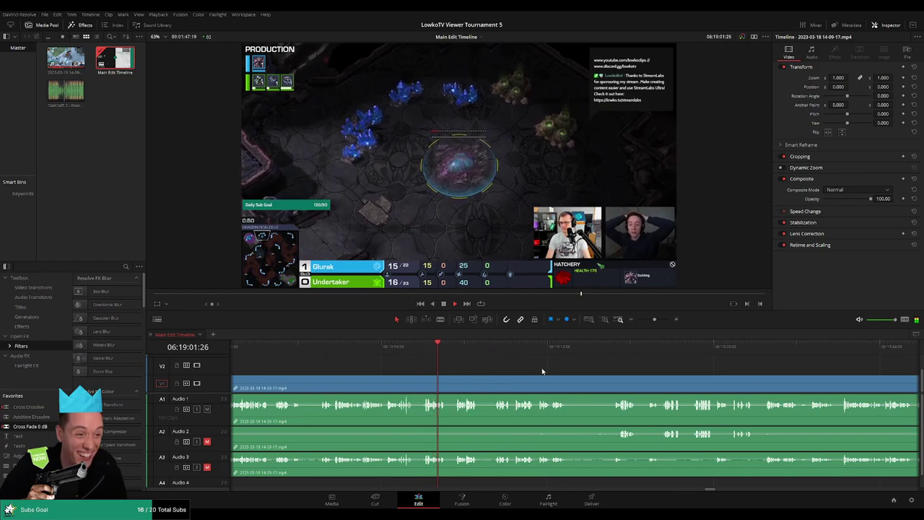
Step: Blade around the first dead moment, extend the slice slightly, and delete it to close the gap
click(369, 352)
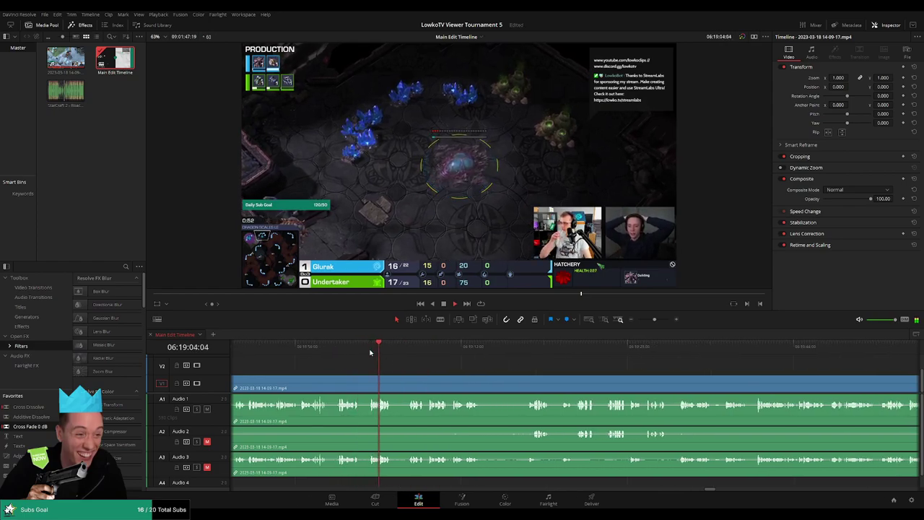
click(406, 352)
drag(654, 319, 656, 320)
click(474, 349)
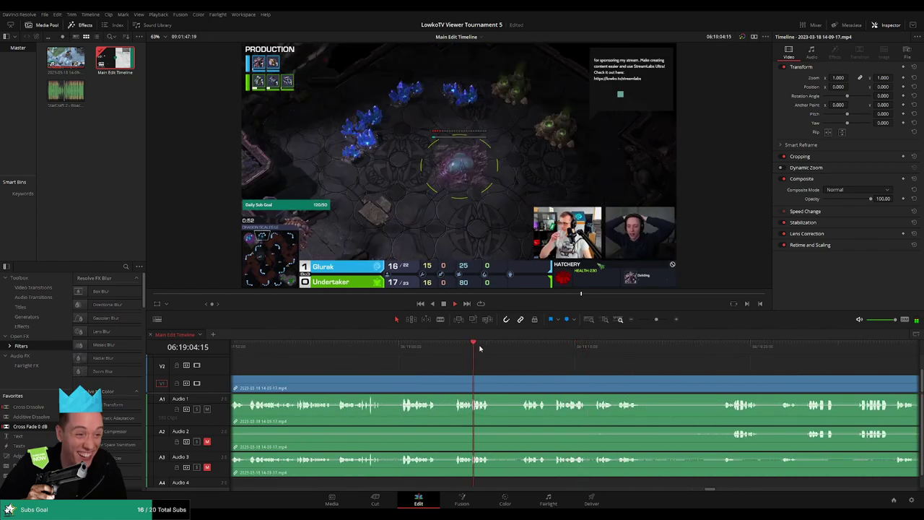
key(b)
click(494, 387)
click(517, 387)
key(a)
click(510, 388)
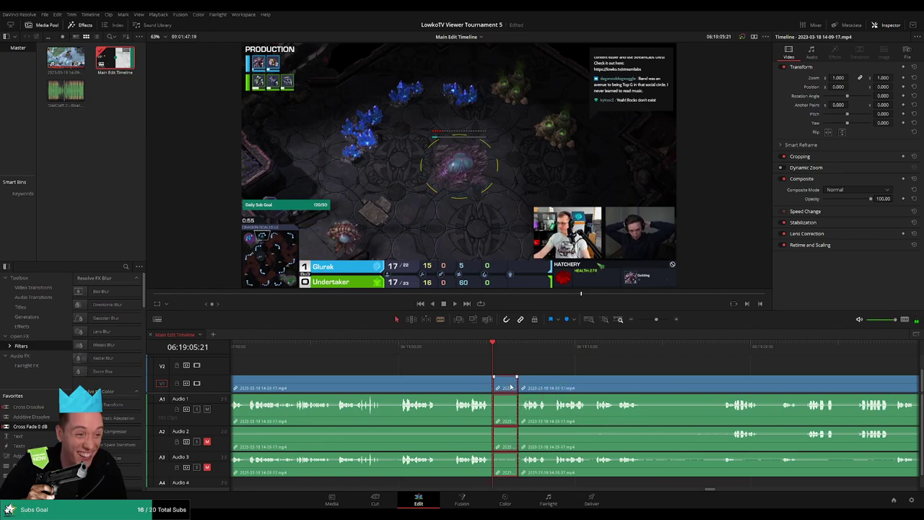
drag(520, 380, 509, 390)
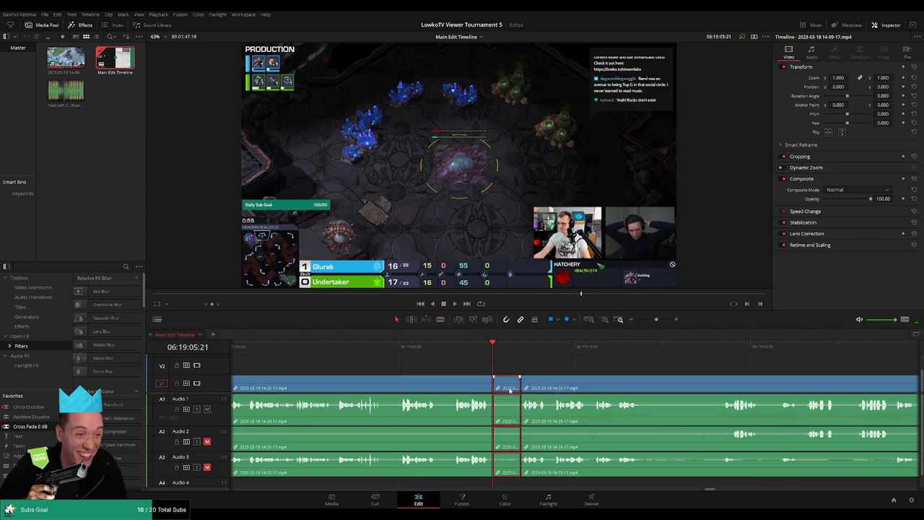
key(Delete)
Step: Cut where the next dead stretch starts, trim the edit point back, and replay the edits
scroll(442, 412, up, 1)
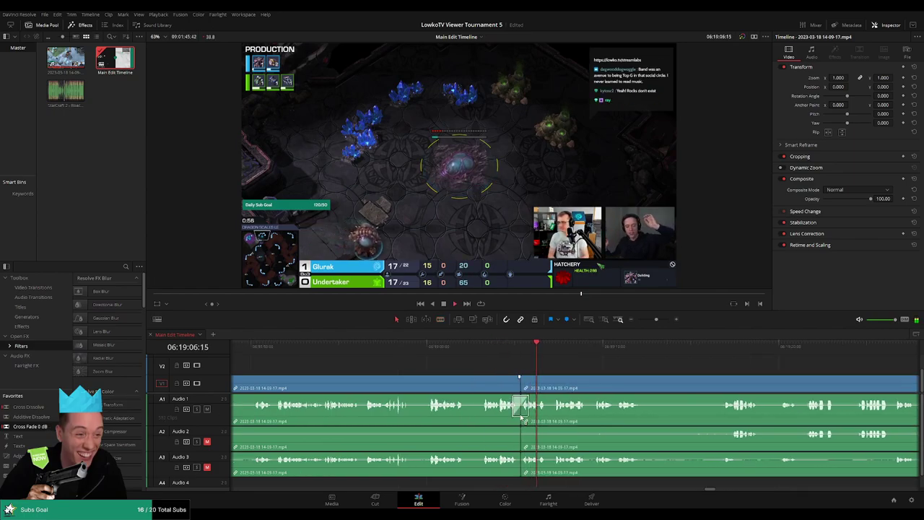
scroll(521, 418, up, 1)
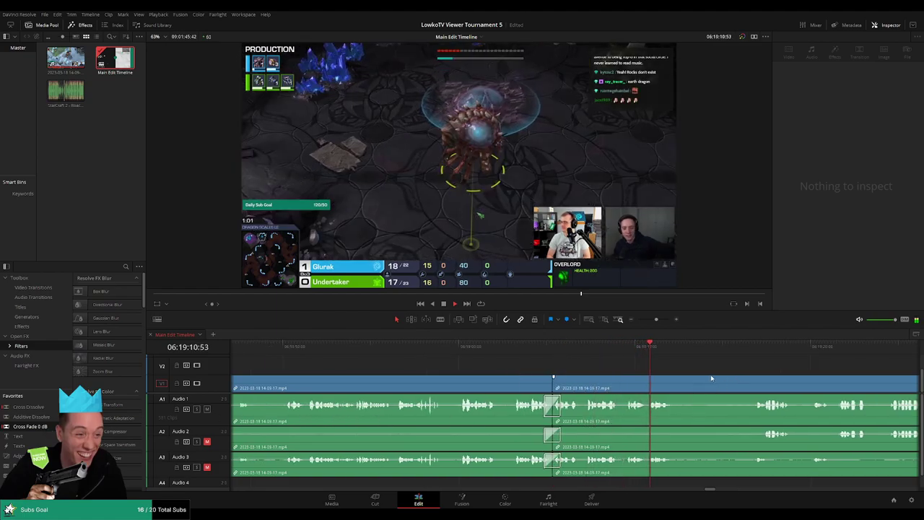
scroll(548, 393, down, 6)
key(b)
click(484, 383)
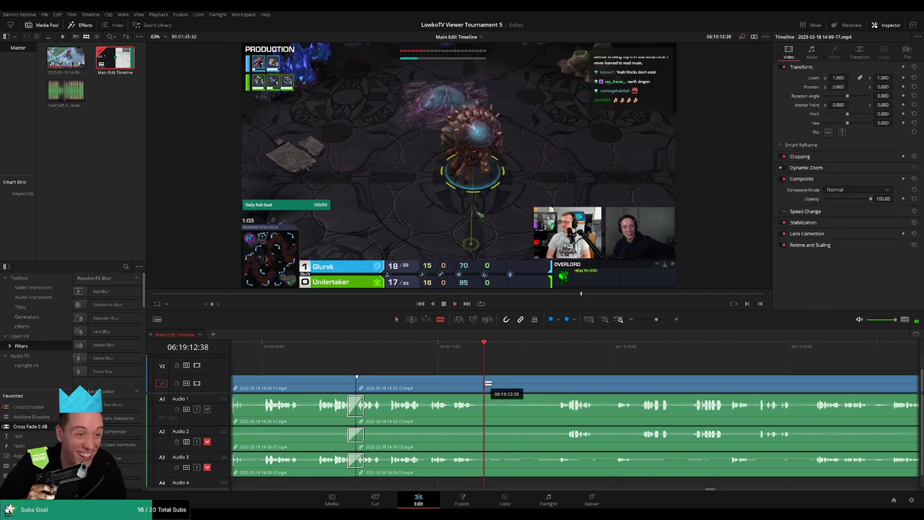
key(a)
drag(556, 383, 516, 383)
key(j)
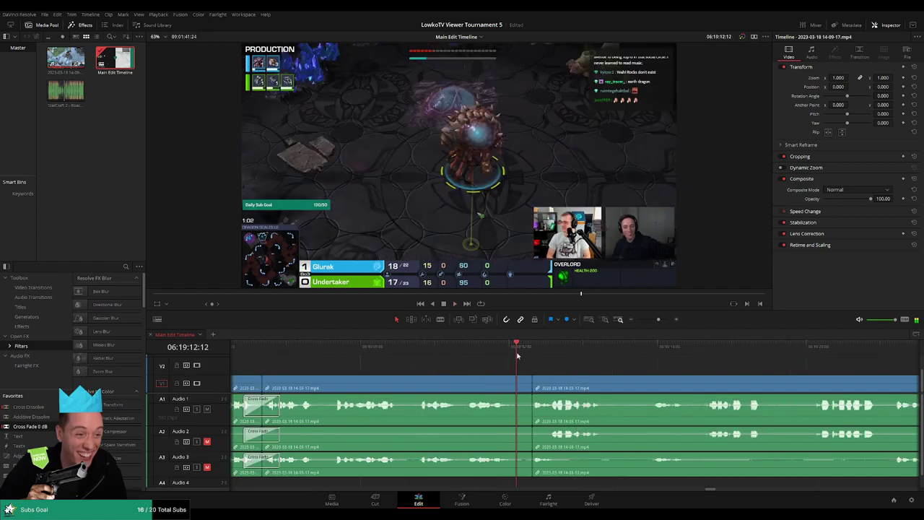
key(l)
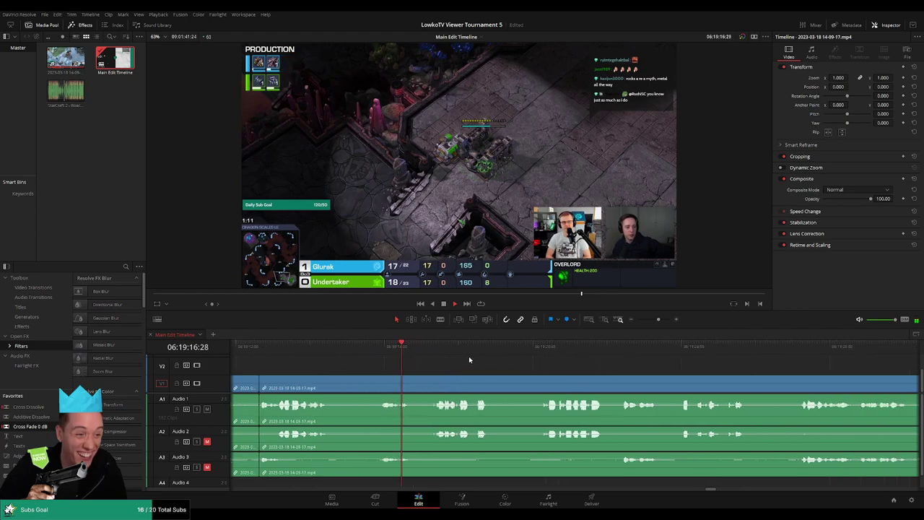
Step: Cut at the end of the pause and ripple delete the short slice before it
key(b)
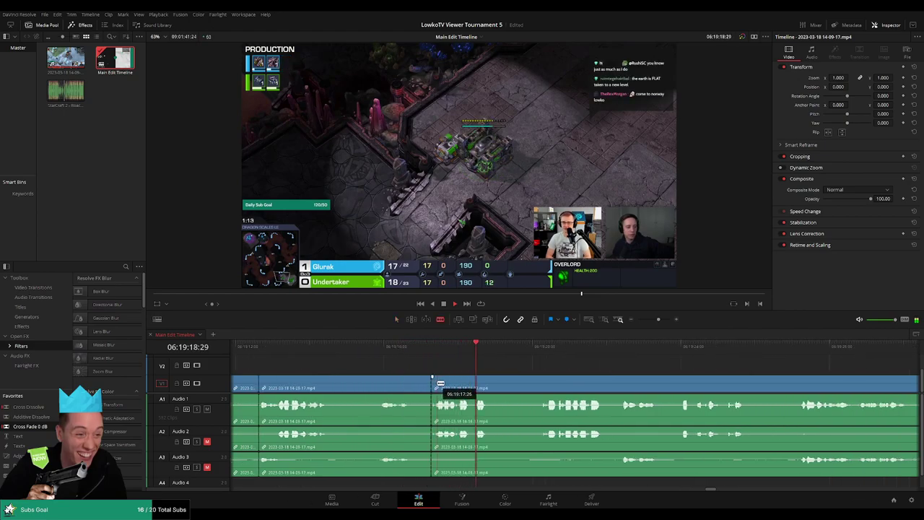
click(433, 383)
key(a)
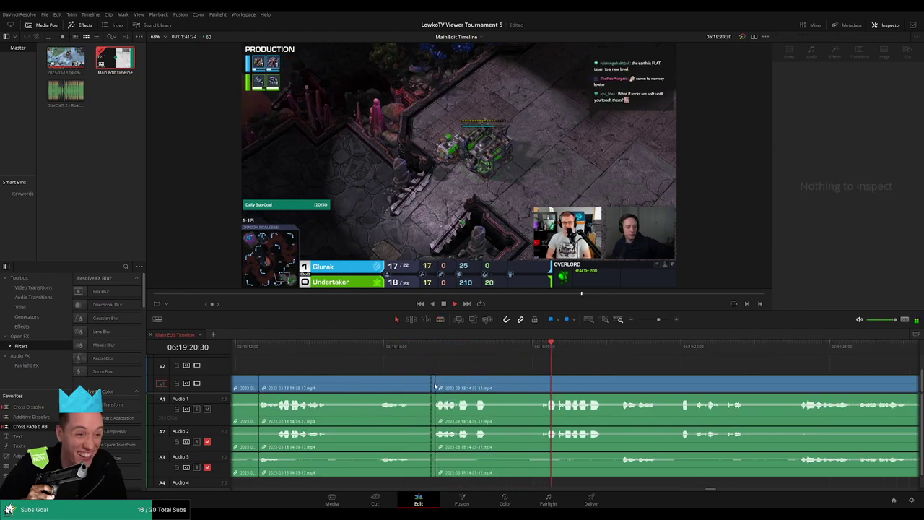
click(434, 386)
key(BackSpace)
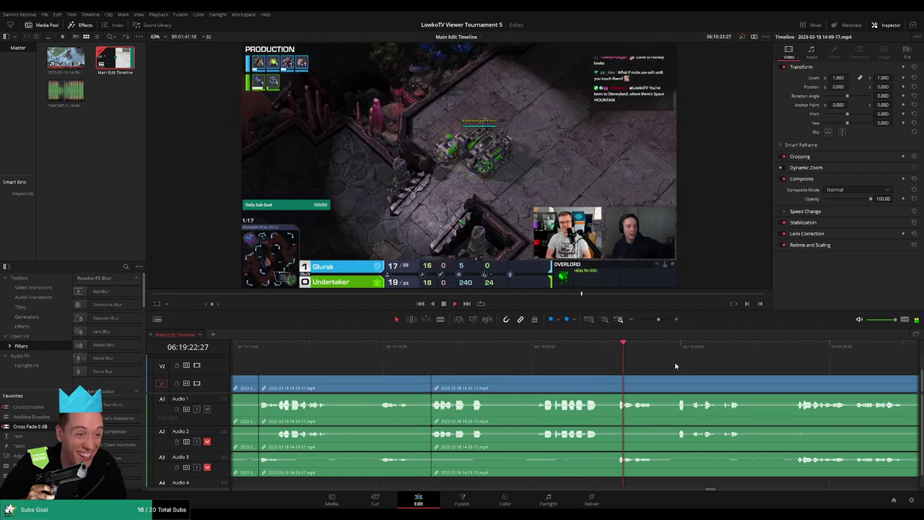
Step: Further along, blade both ends of a lull and delete the slice to close the gap
scroll(635, 364, right, 3)
scroll(668, 368, right, 3)
scroll(578, 363, right, 3)
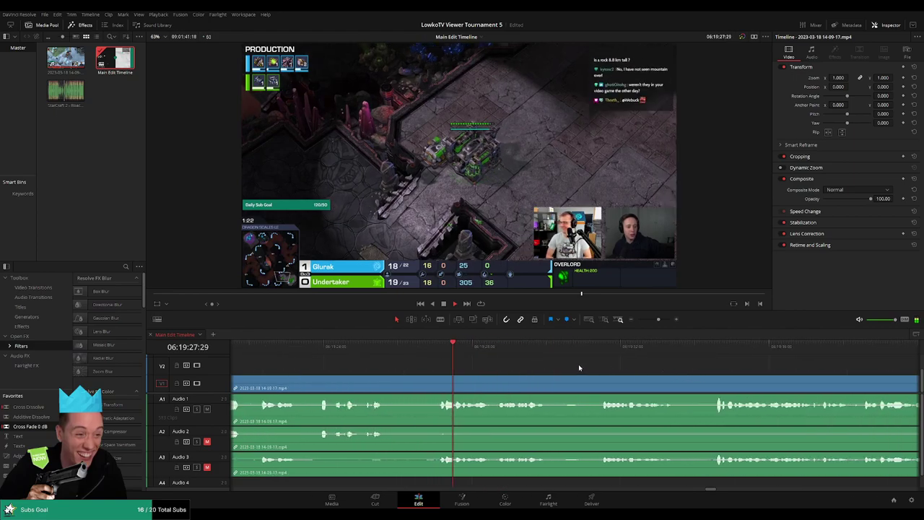
scroll(578, 364, right, 3)
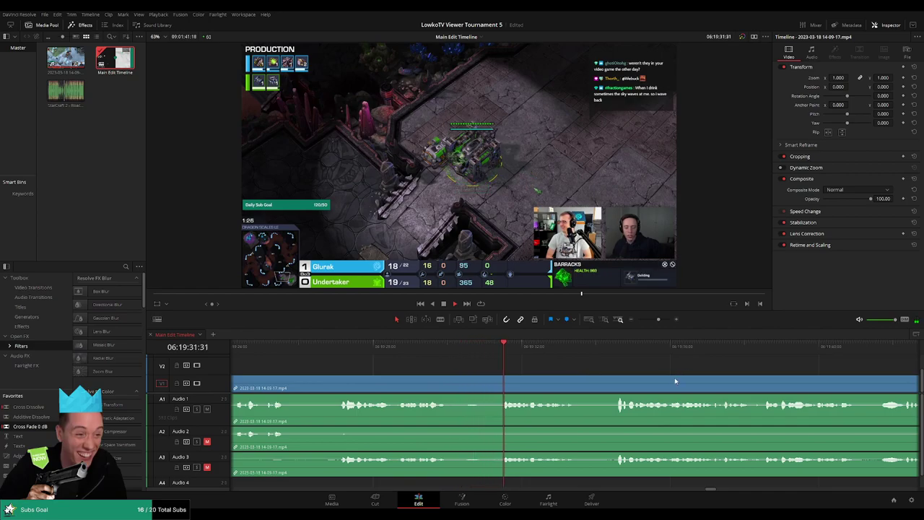
scroll(679, 381, right, 3)
scroll(532, 368, right, 3)
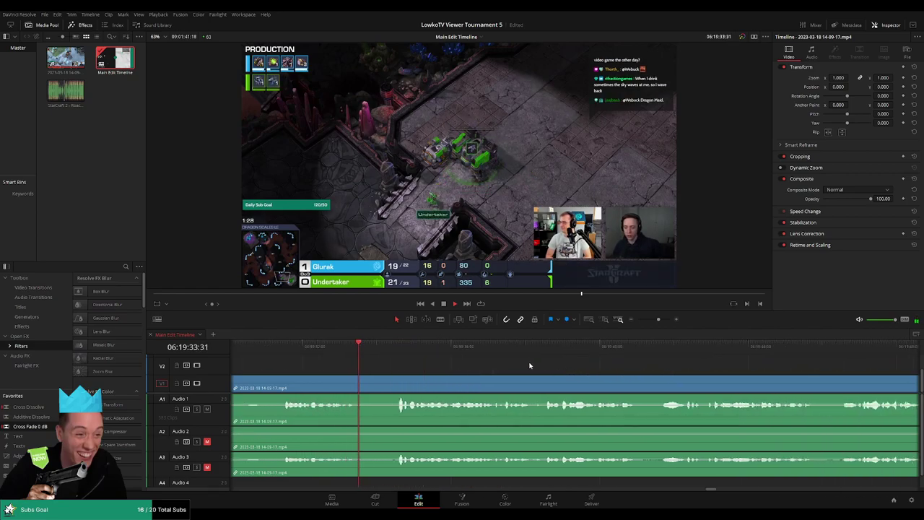
scroll(539, 365, right, 3)
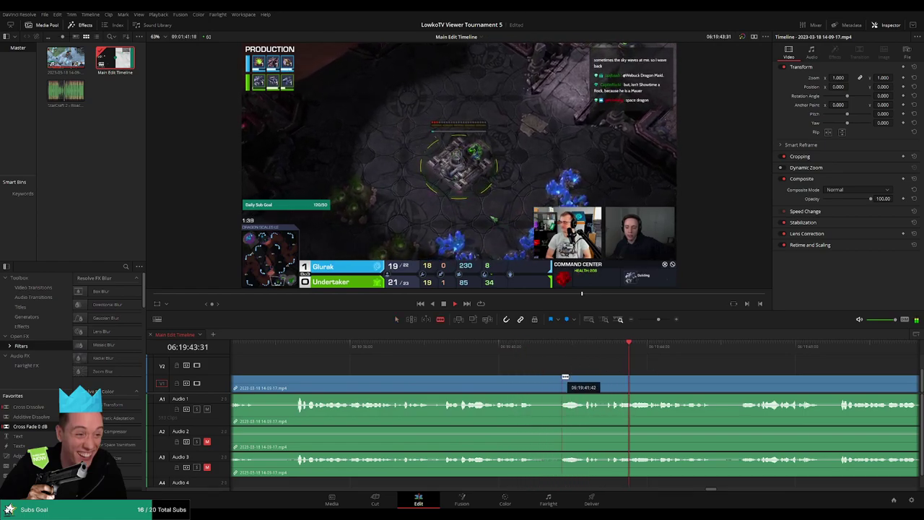
click(562, 380)
click(583, 380)
key(a)
click(574, 382)
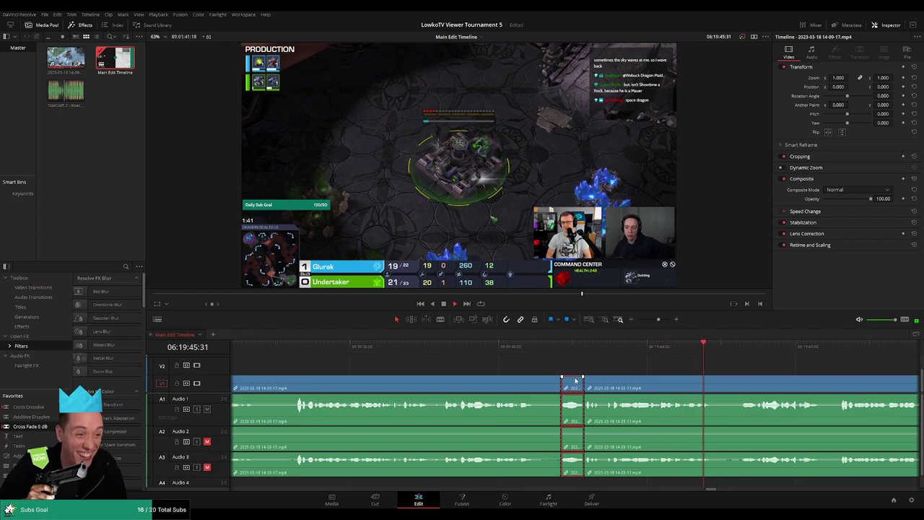
key(Delete)
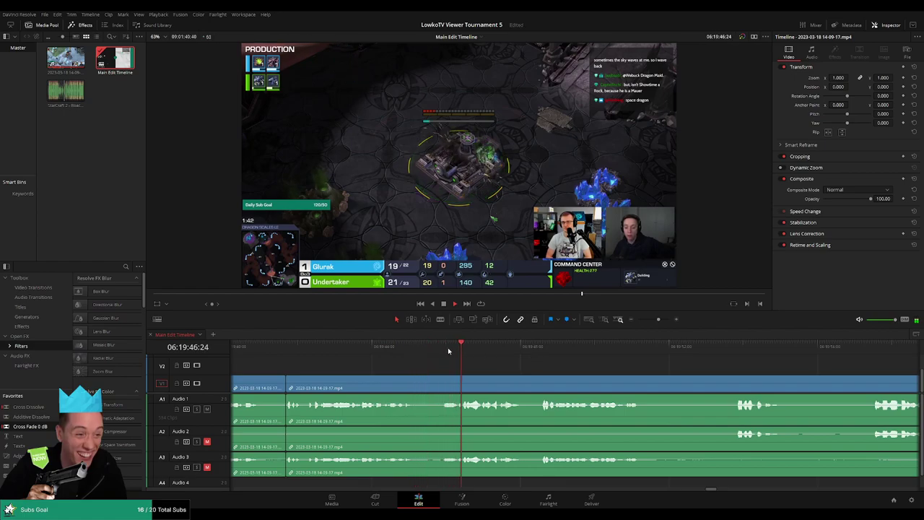
Step: Split the clips at the current moment, then review and skip past quiet footage
key(b)
click(443, 387)
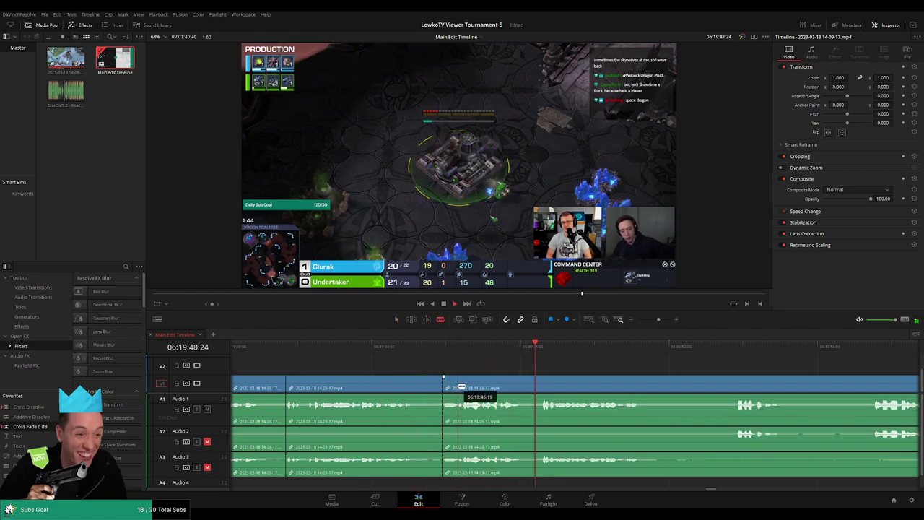
key(a)
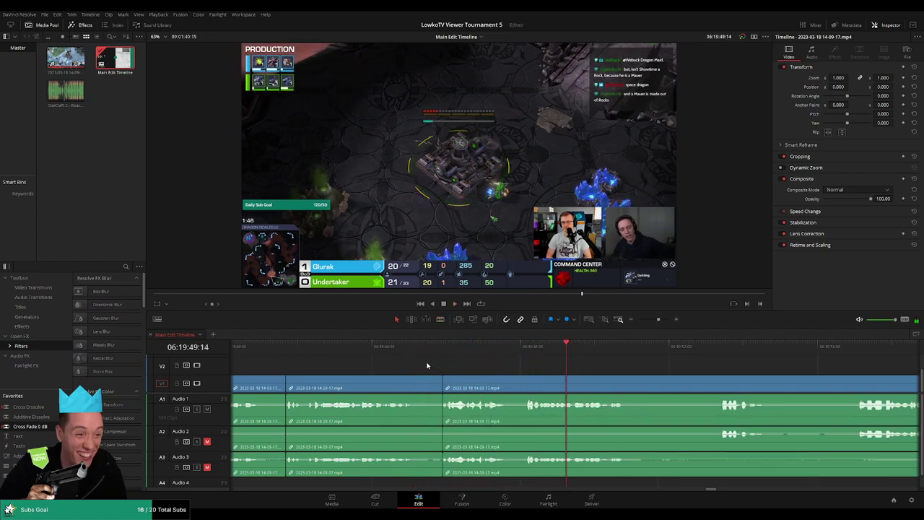
click(432, 358)
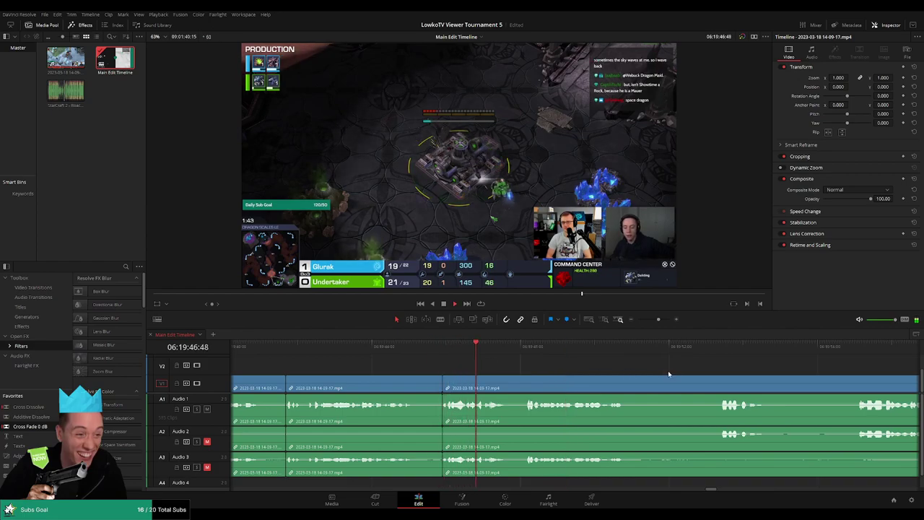
scroll(693, 372, right, 2)
scroll(600, 367, right, 1)
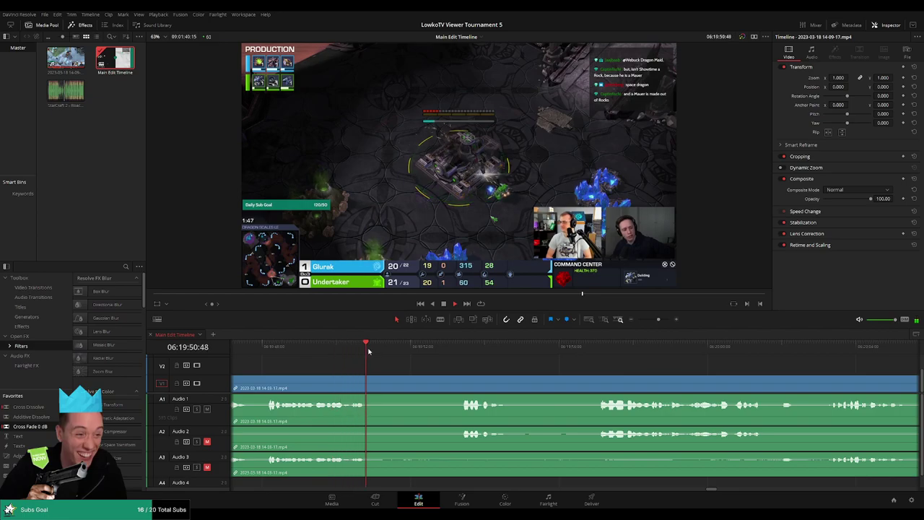
click(433, 348)
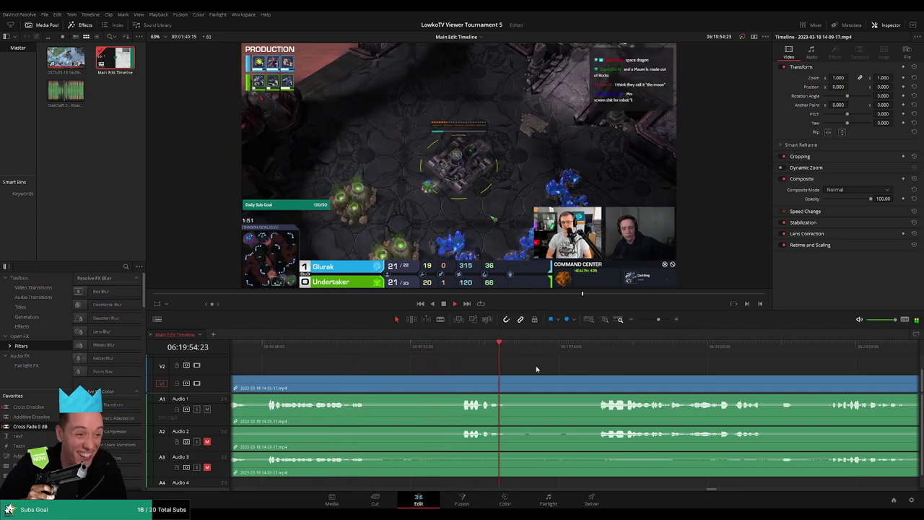
Step: Cut out another dead stretch, trim the following edit point, close the leftover gap, and replay
click(370, 387)
click(456, 387)
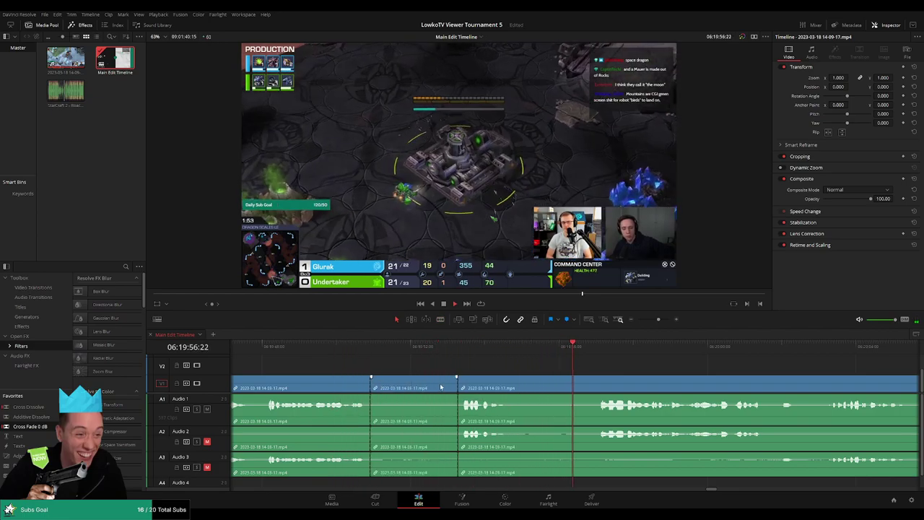
click(440, 387)
key(Delete)
drag(422, 380, 505, 380)
click(462, 404)
key(Delete)
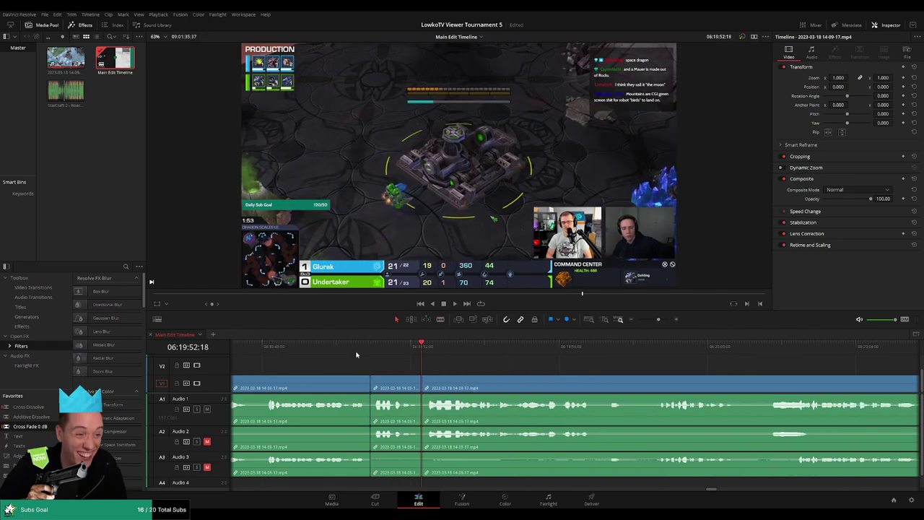
click(356, 355)
key(space)
scroll(510, 366, right, 2)
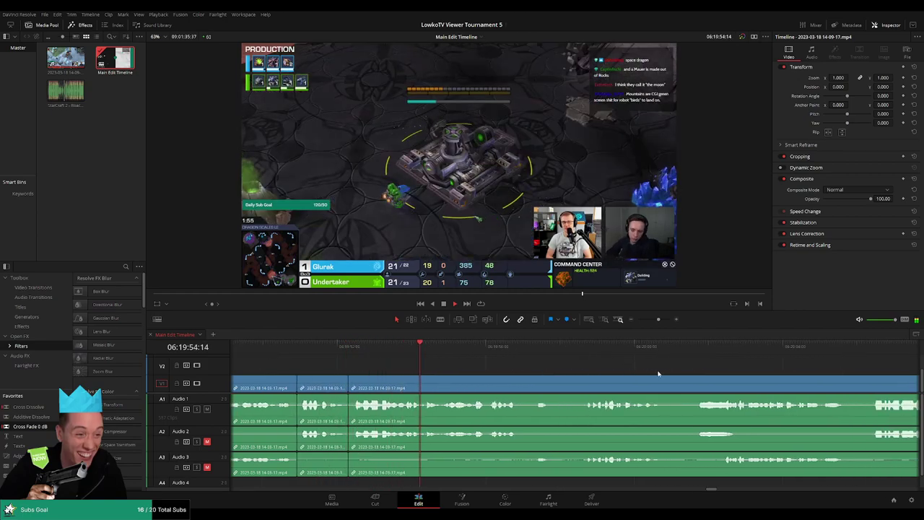
scroll(517, 361, right, 4)
scroll(523, 359, left, 3)
scroll(459, 363, right, 3)
scroll(476, 362, left, 5)
scroll(502, 362, right, 5)
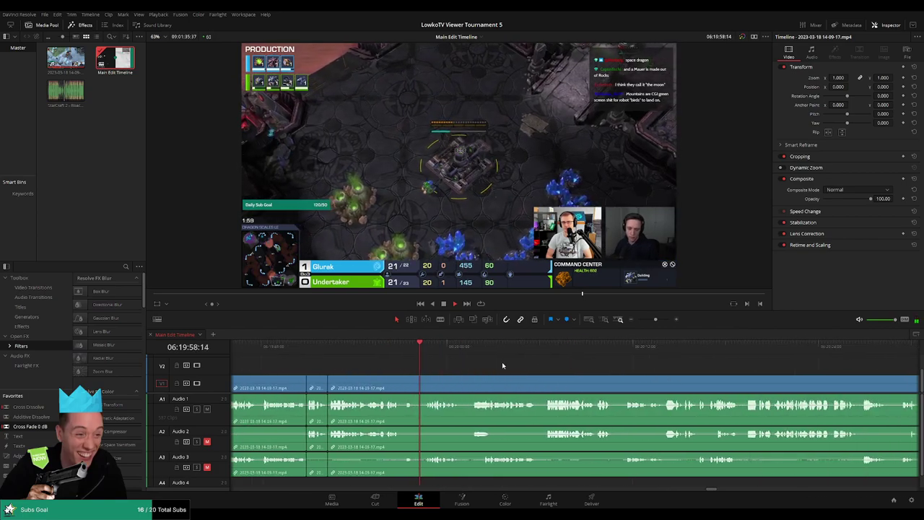
scroll(570, 366, right, 4)
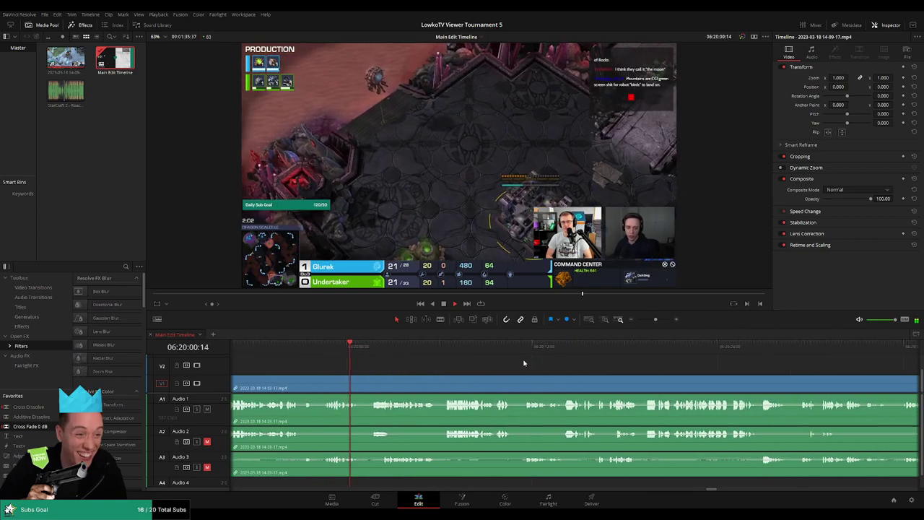
scroll(548, 368, right, 1)
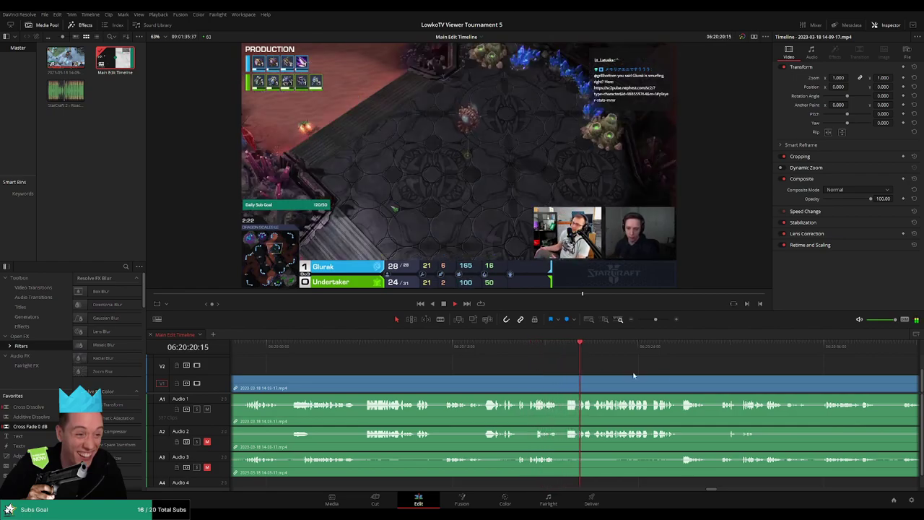
scroll(494, 370, right, 3)
scroll(494, 369, right, 3)
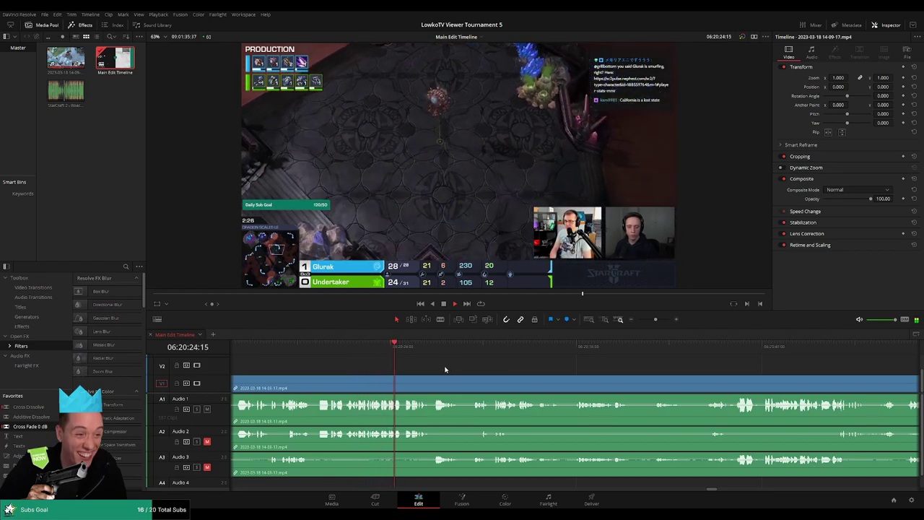
scroll(440, 364, right, 3)
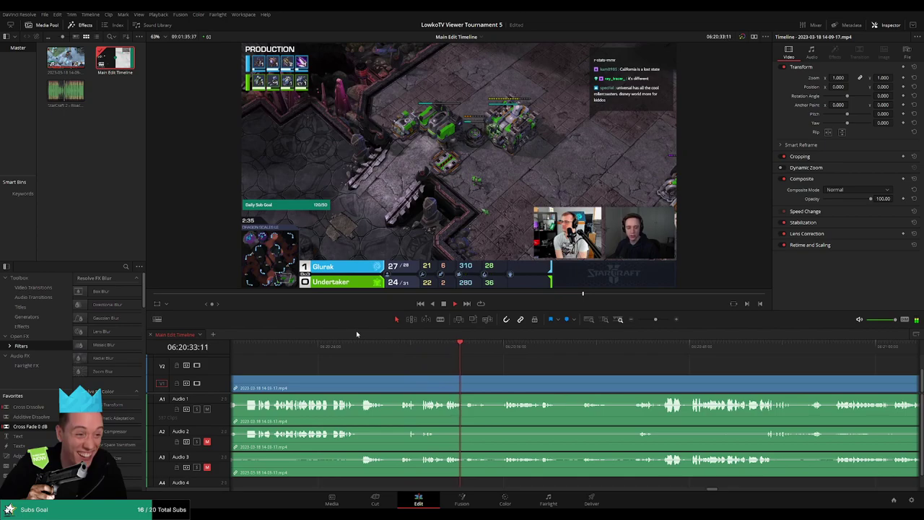
scroll(511, 360, left, 3)
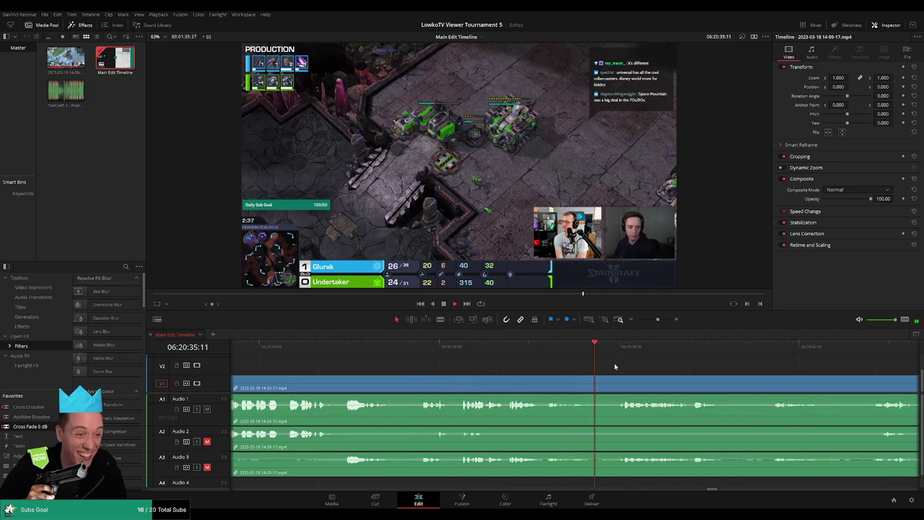
scroll(537, 366, up, 1)
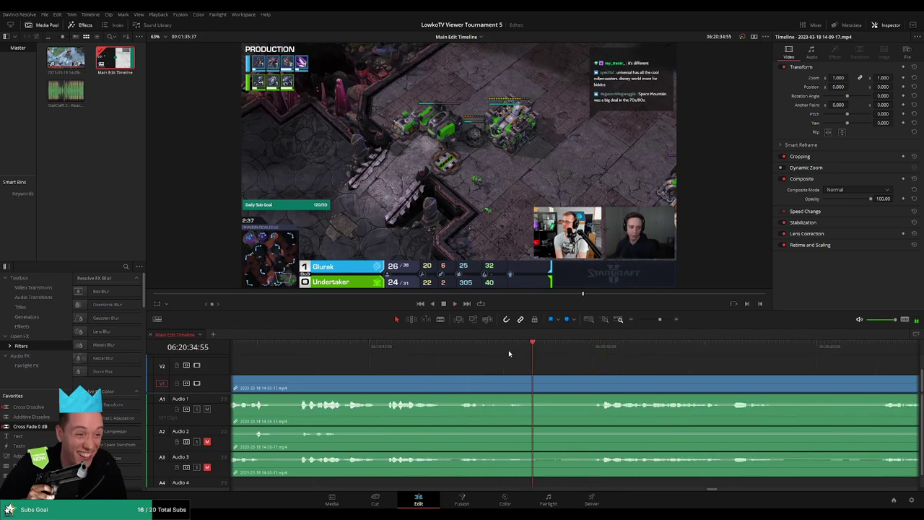
scroll(613, 362, right, 3)
scroll(696, 373, right, 5)
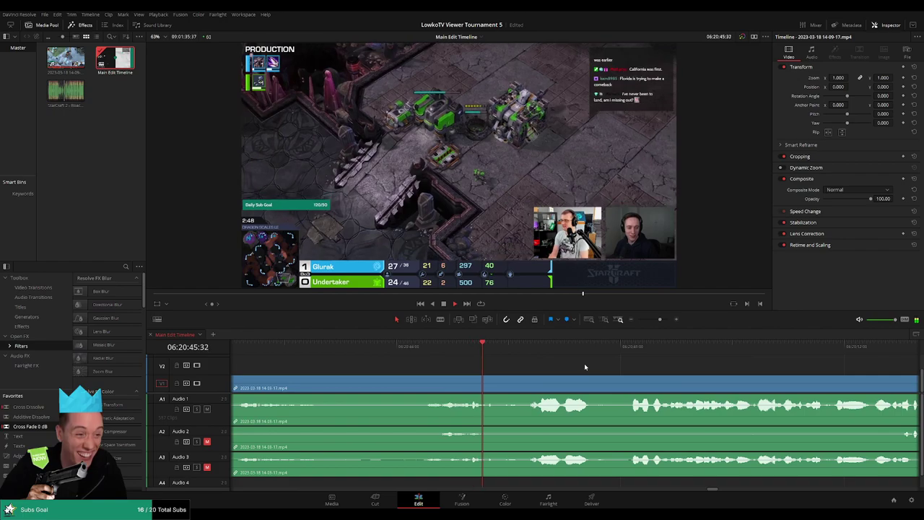
scroll(635, 367, right, 5)
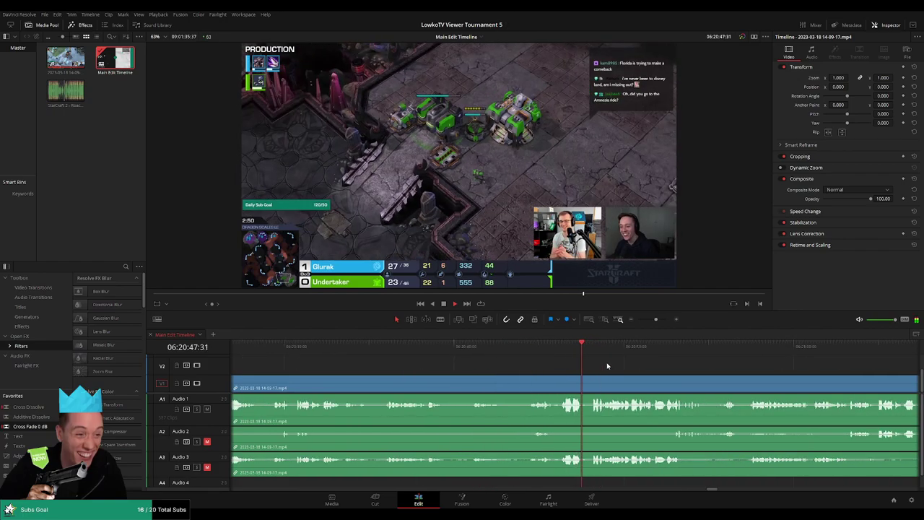
scroll(563, 366, right, 2)
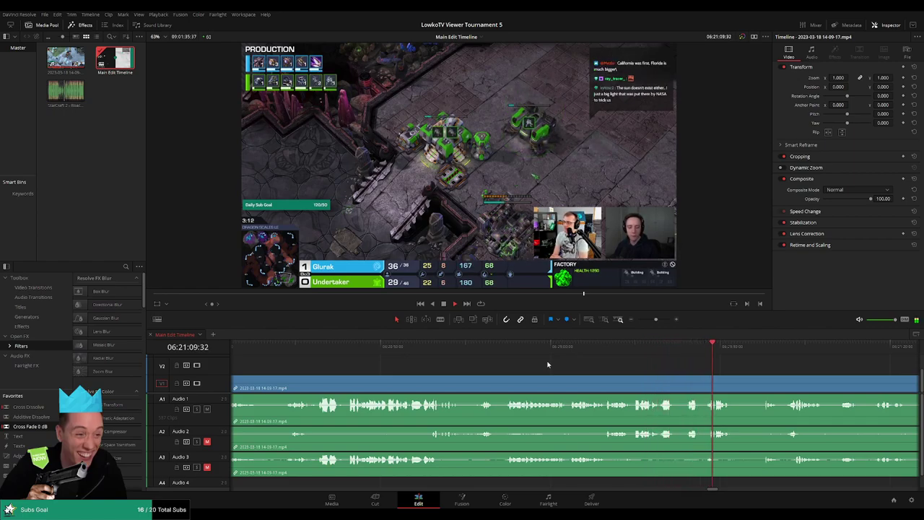
Step: Blade a thin dead slice twice and ripple delete it
scroll(537, 365, right, 3)
scroll(534, 364, right, 1)
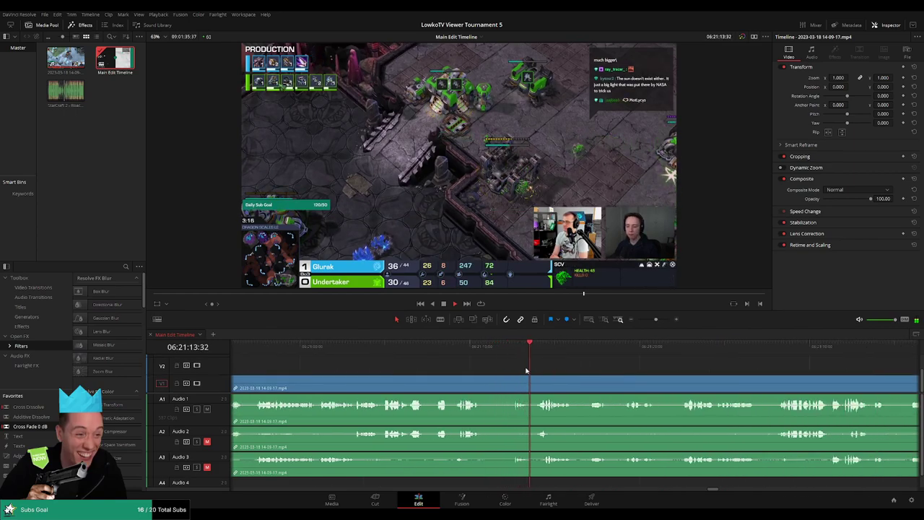
scroll(534, 368, up, 1)
key(b)
click(524, 387)
click(529, 387)
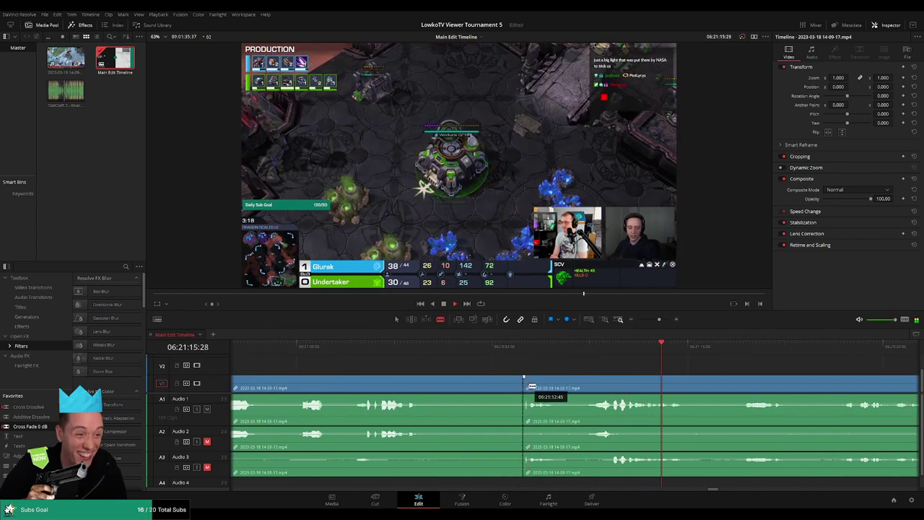
key(a)
click(526, 390)
key(BackSpace)
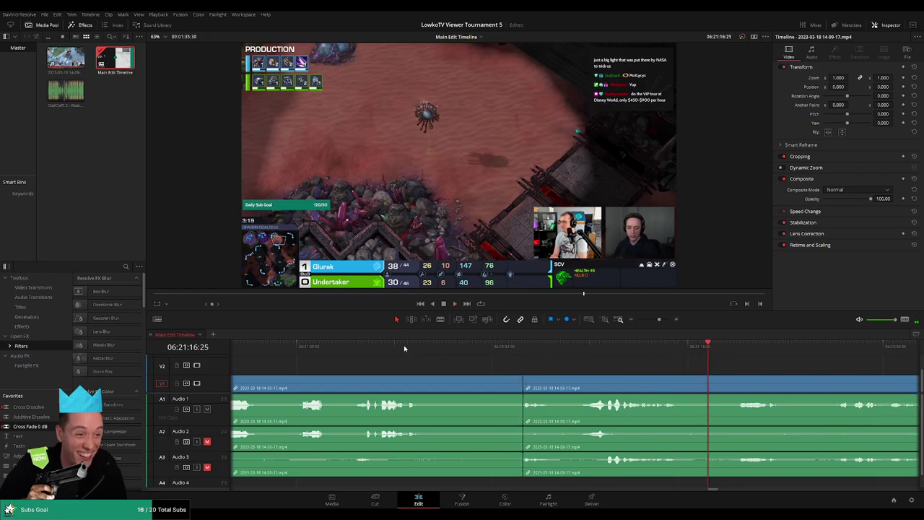
Step: Cut at an earlier playhead spot and ripple delete the dead section after it
click(408, 345)
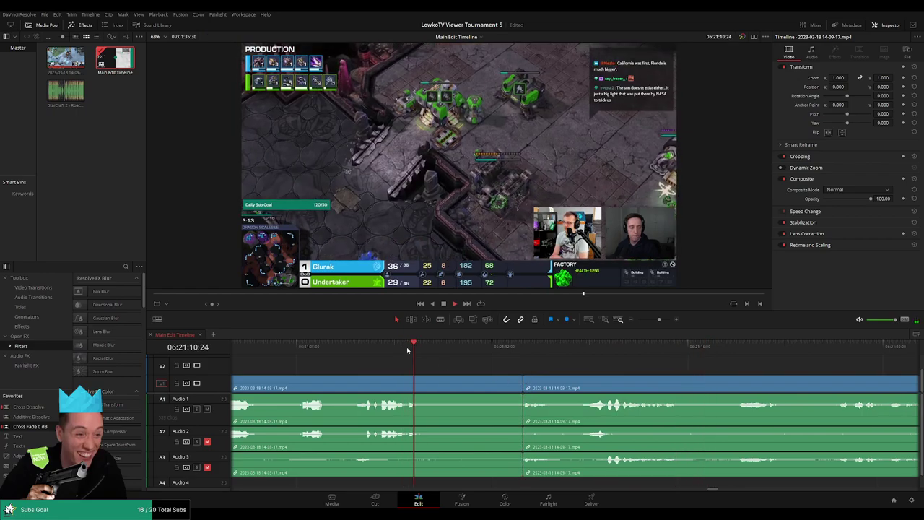
click(453, 383)
key(a)
click(468, 386)
key(BackSpace)
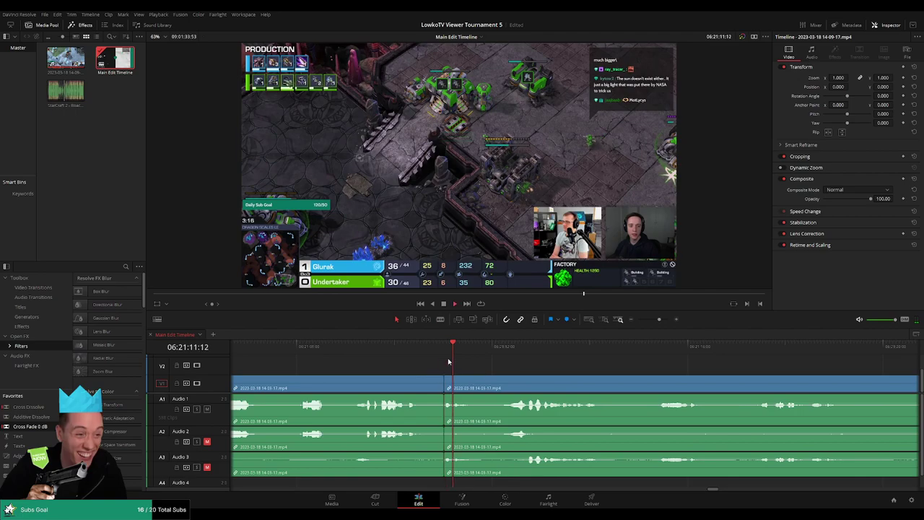
scroll(500, 362, right, 3)
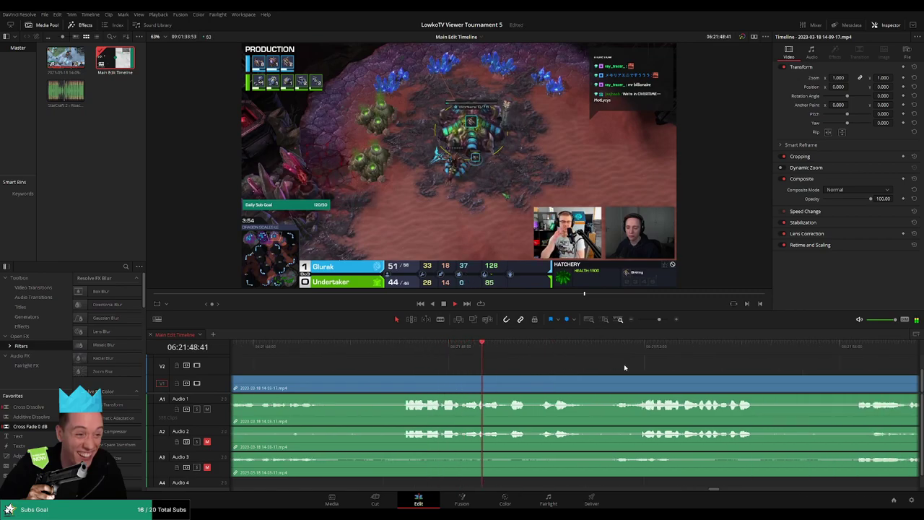
Step: Cut at a fine-tuned playhead spot, remove the short section, and resume playback
click(417, 353)
click(415, 353)
click(419, 378)
key(Delete)
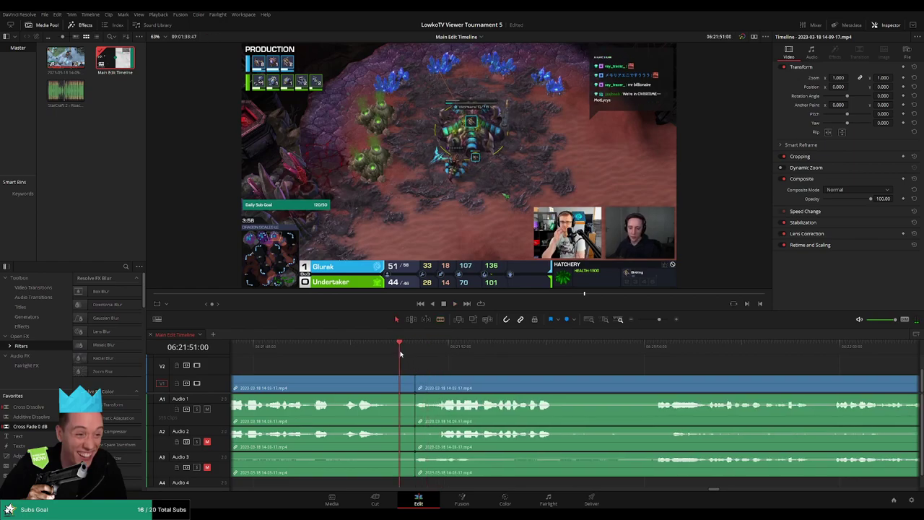
key(space)
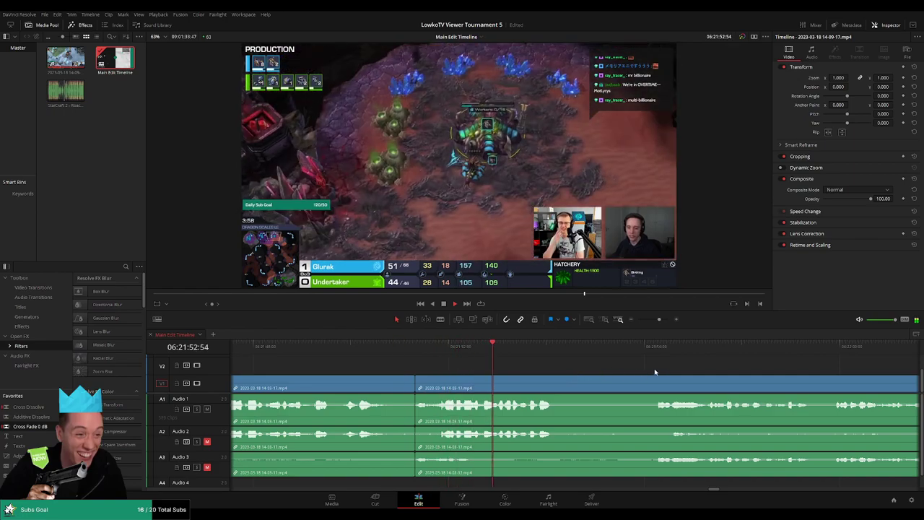
Step: Split all tracks with Ctrl+B at a point during playback
scroll(505, 365, right, 3)
scroll(563, 368, right, 3)
scroll(571, 371, right, 2)
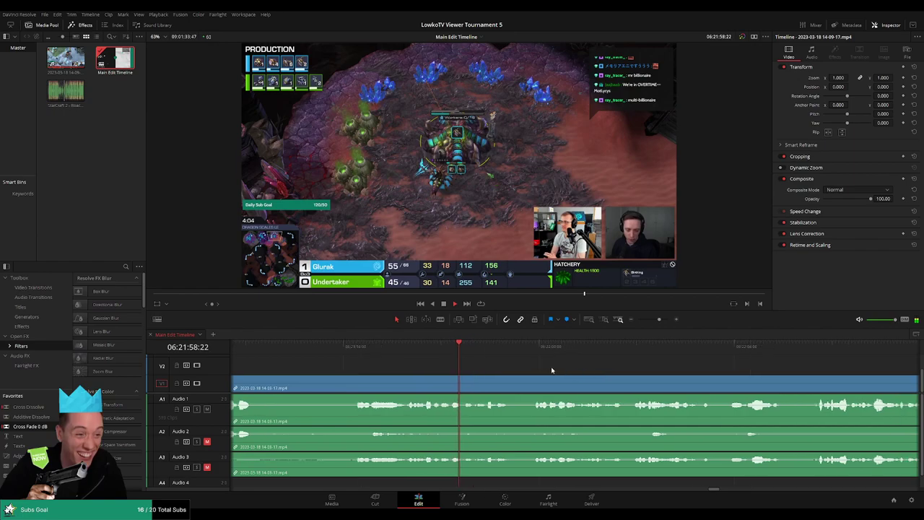
scroll(604, 370, right, 2)
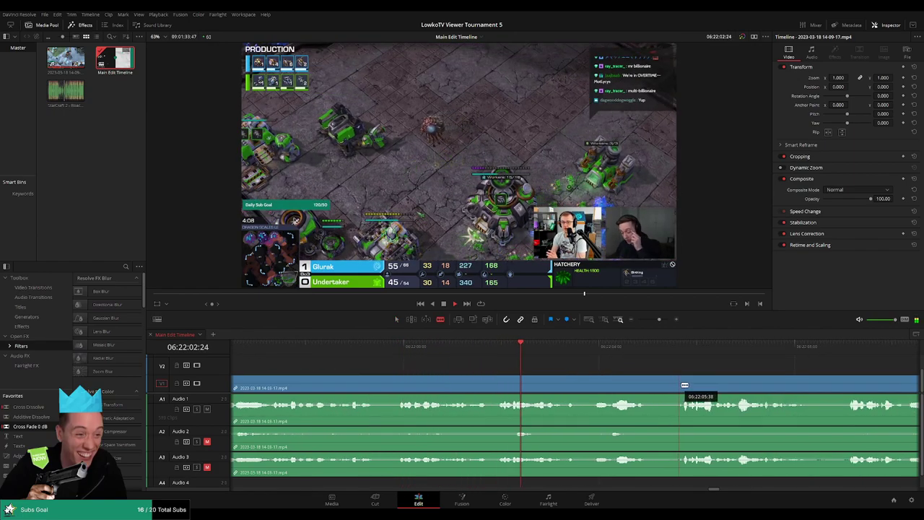
scroll(604, 369, right, 4)
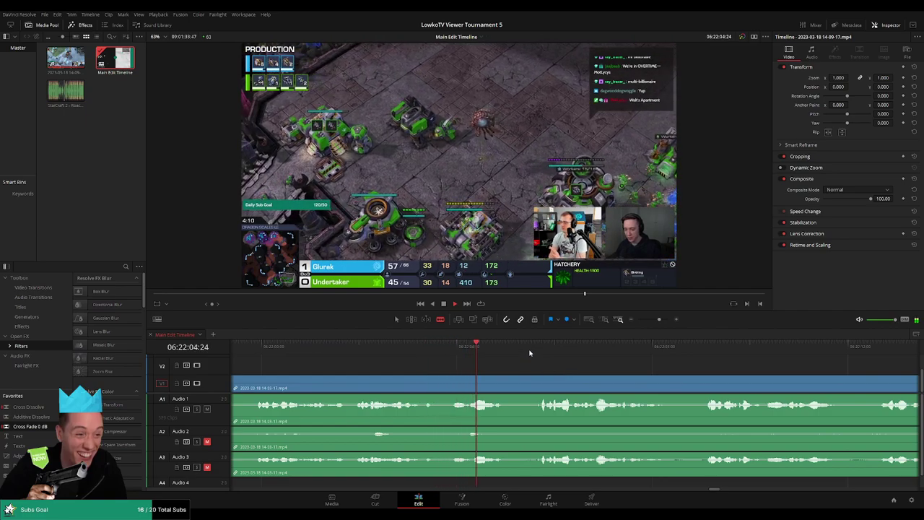
key(ctrl+b)
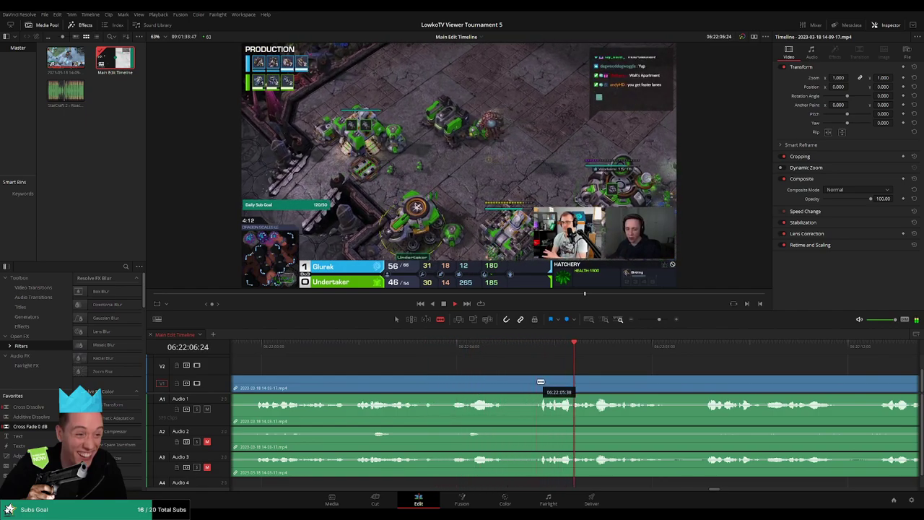
key(a)
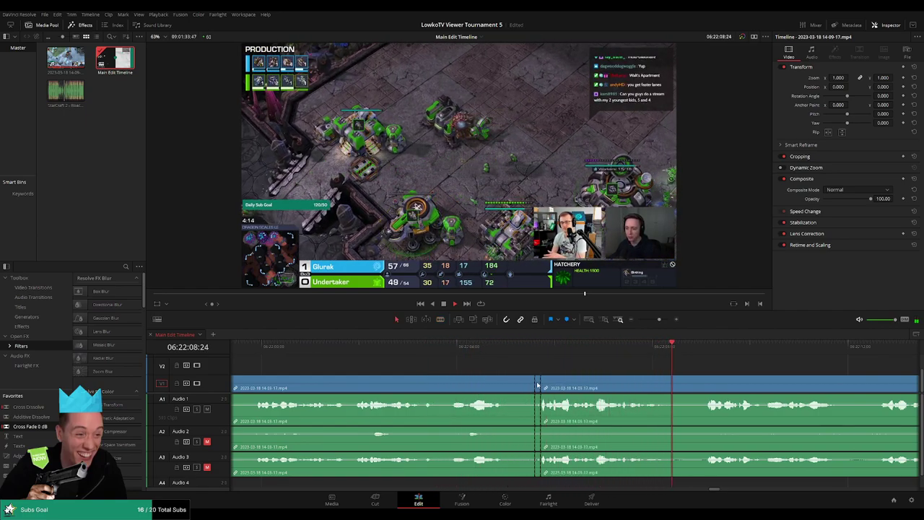
scroll(570, 376, right, 3)
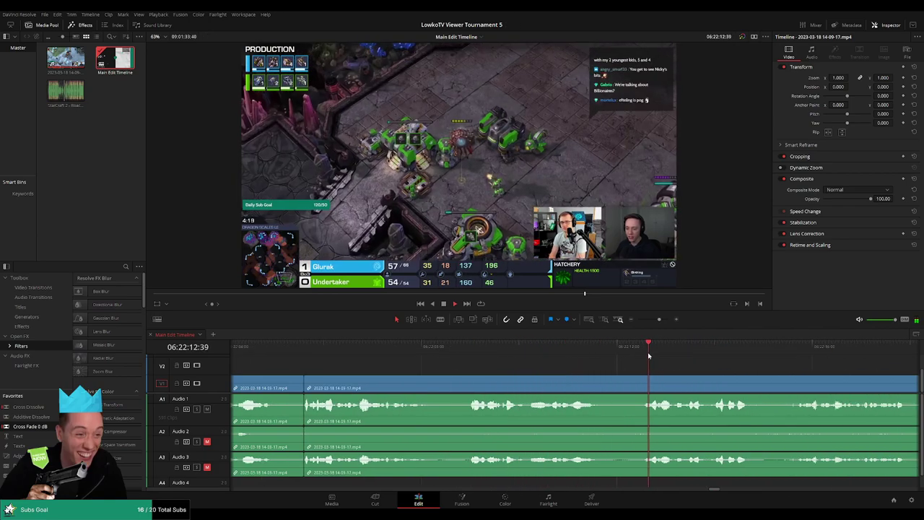
Step: Blade both ends of the next dead spot and delete the segment, closing the gap
click(527, 359)
key(ctrl+b)
key(b)
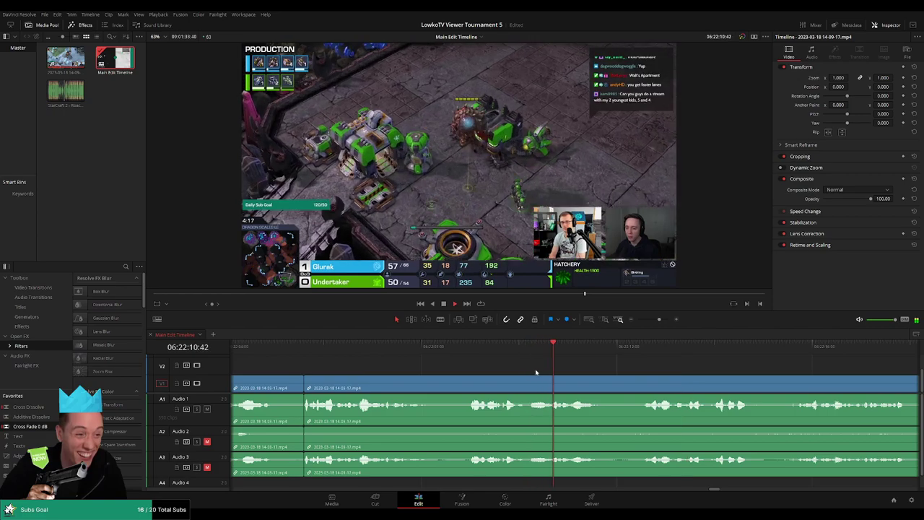
click(548, 377)
key(a)
click(542, 383)
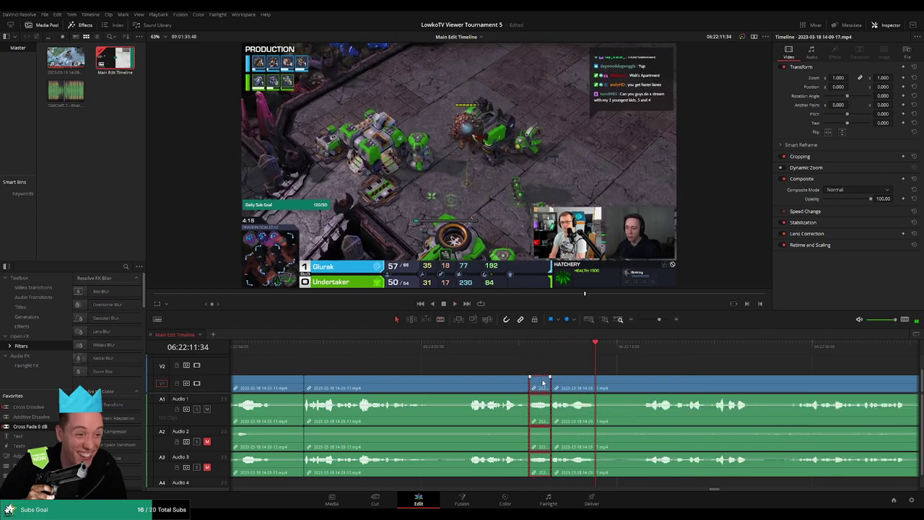
key(Delete)
click(514, 367)
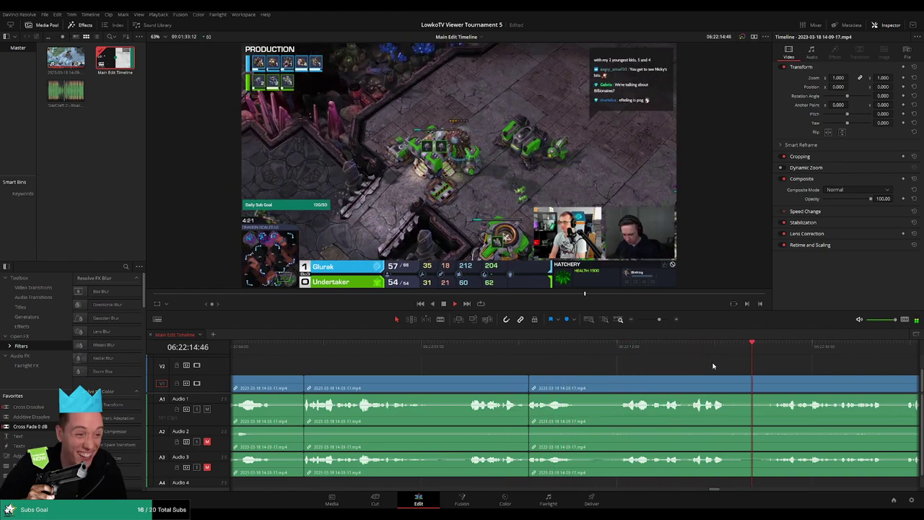
Step: Add another cut further along, select the new edit point, and zoom the timeline out
key(b)
click(768, 383)
key(a)
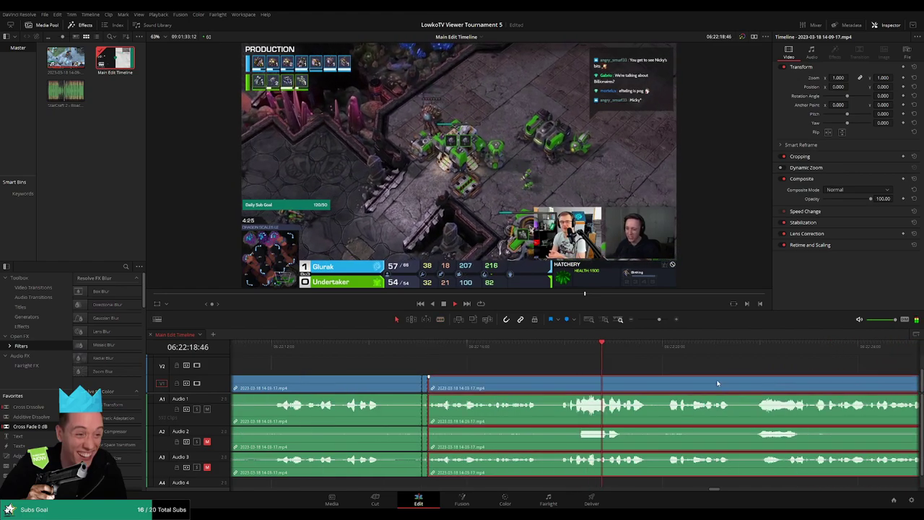
click(423, 386)
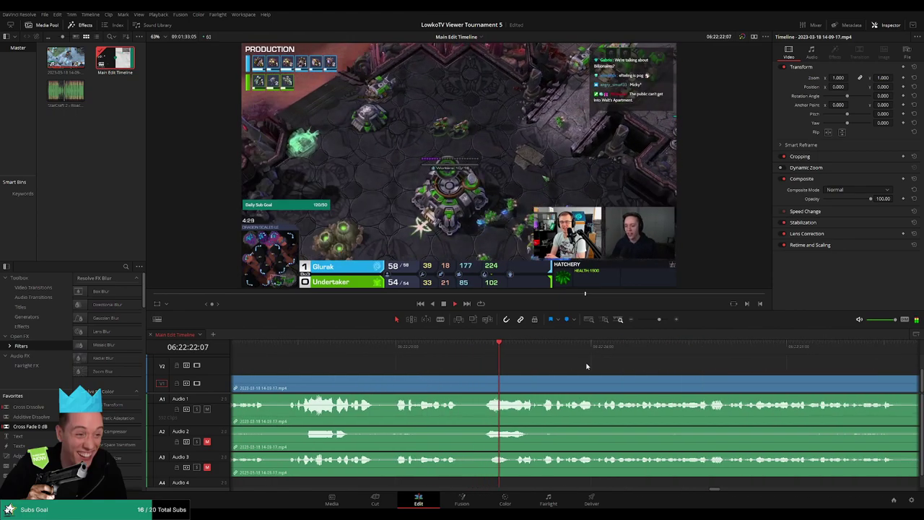
scroll(586, 366, down, 2)
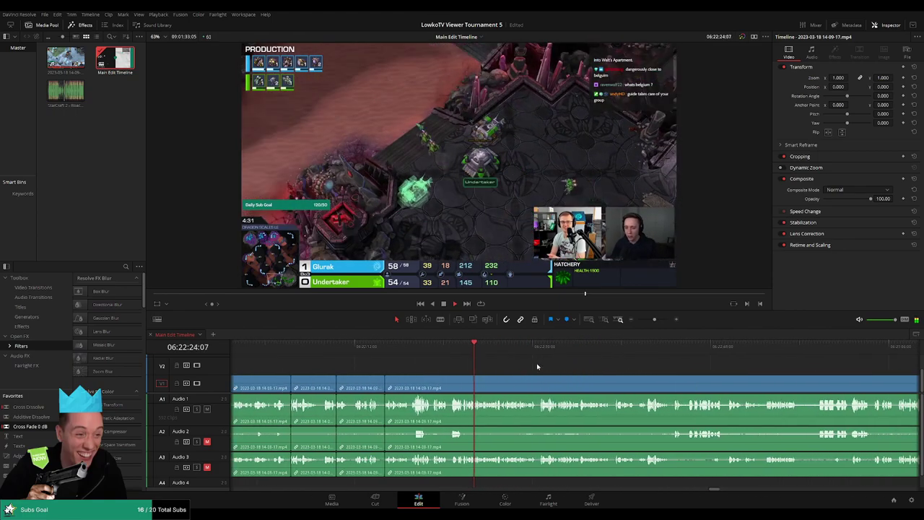
drag(652, 320, 659, 322)
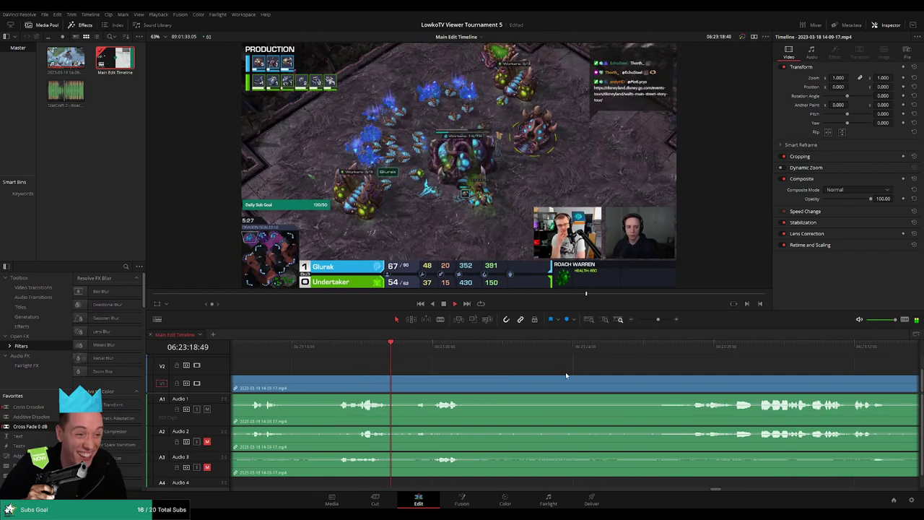
key(b)
click(380, 388)
click(562, 346)
key(space)
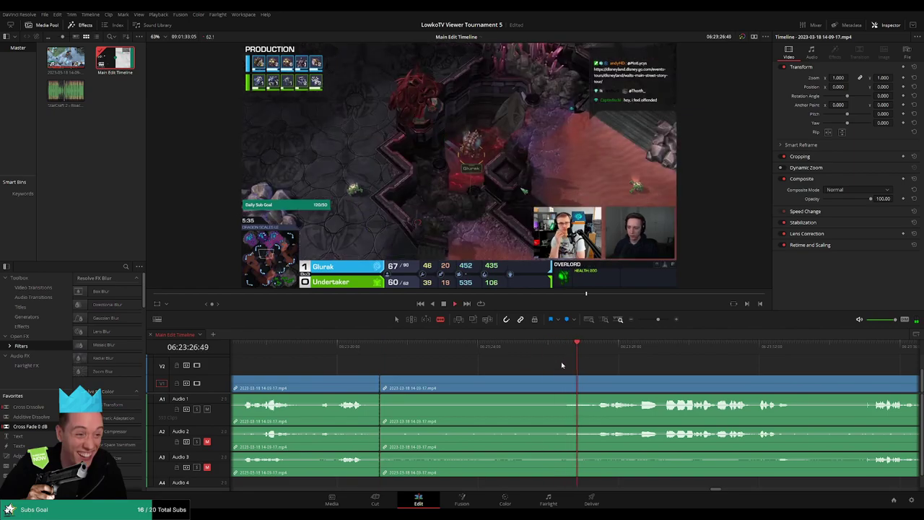
key(space)
key(a)
click(523, 386)
key(BackSpace)
scroll(390, 417, up, 1)
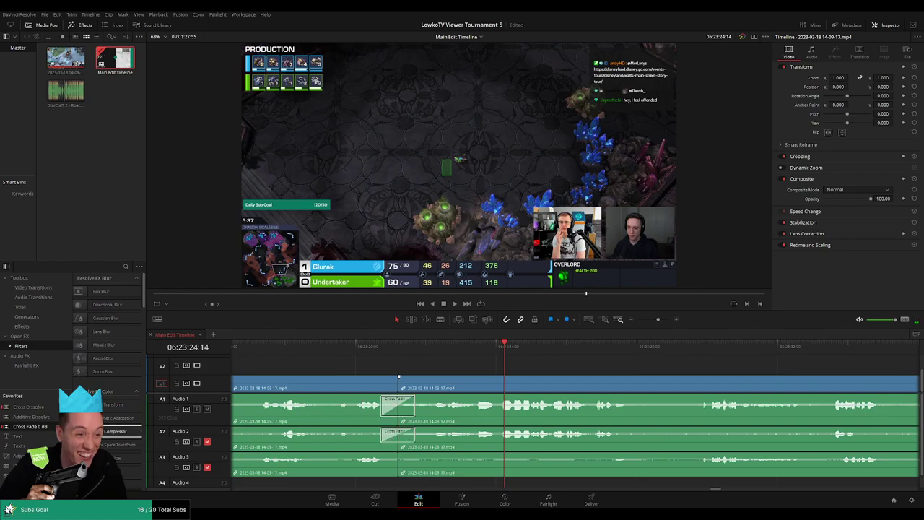
key(space)
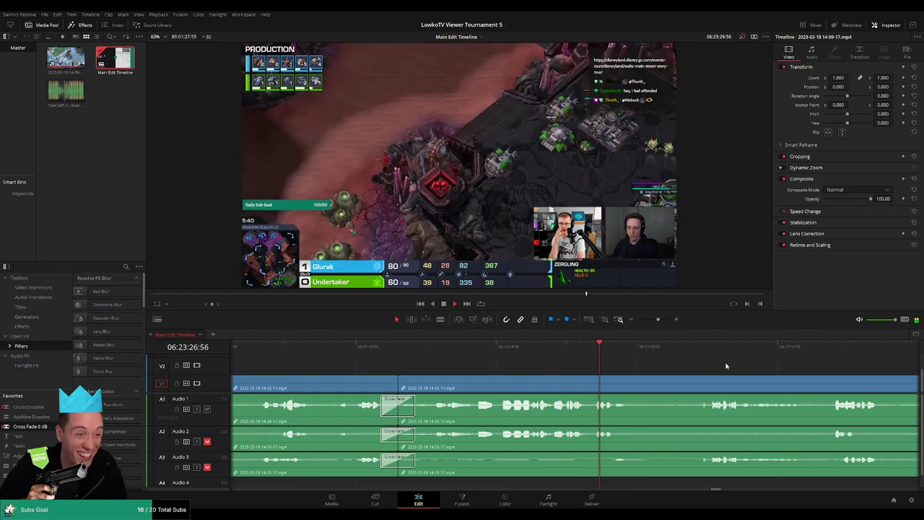
click(684, 352)
scroll(598, 360, down, 8)
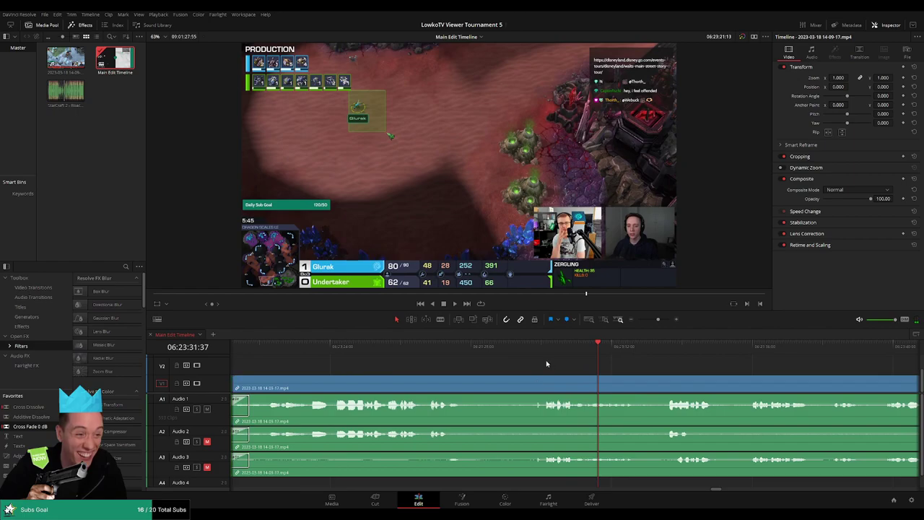
scroll(587, 361, up, 4)
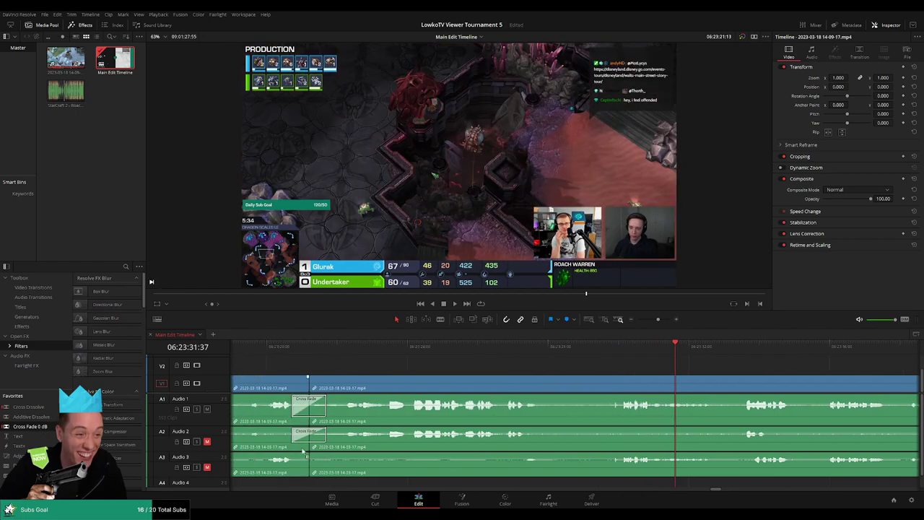
click(612, 385)
key(a)
key(/)
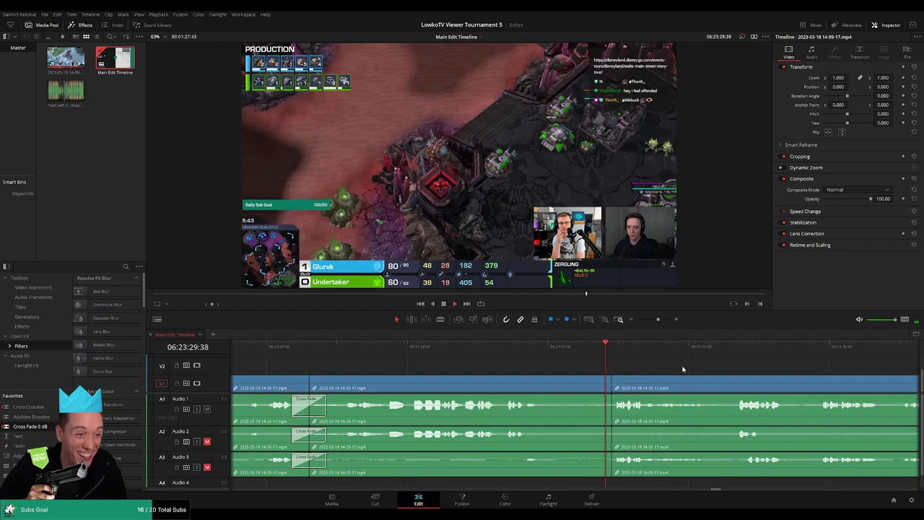
scroll(645, 364, down, 6)
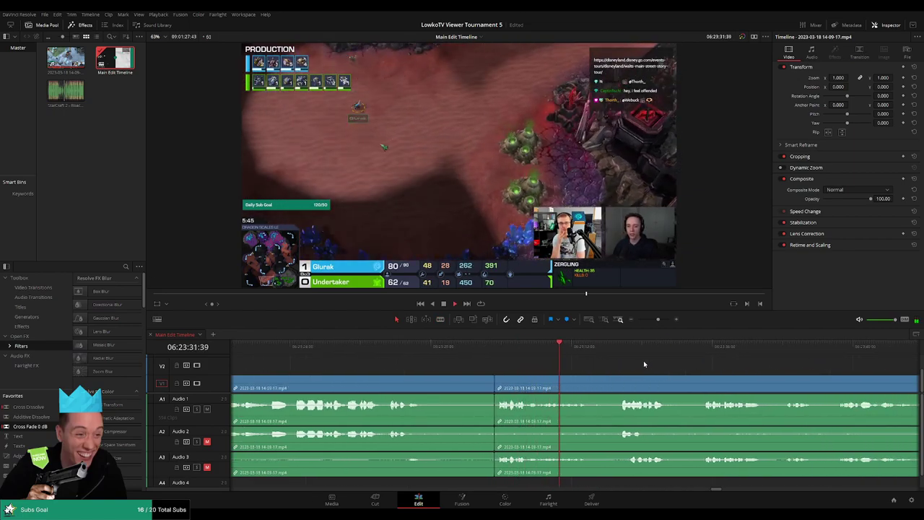
scroll(613, 359, down, 4)
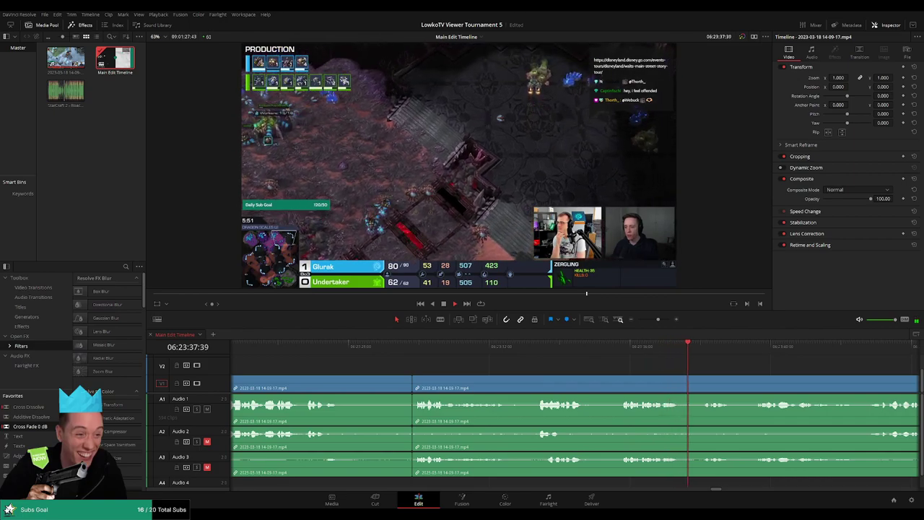
scroll(568, 360, down, 8)
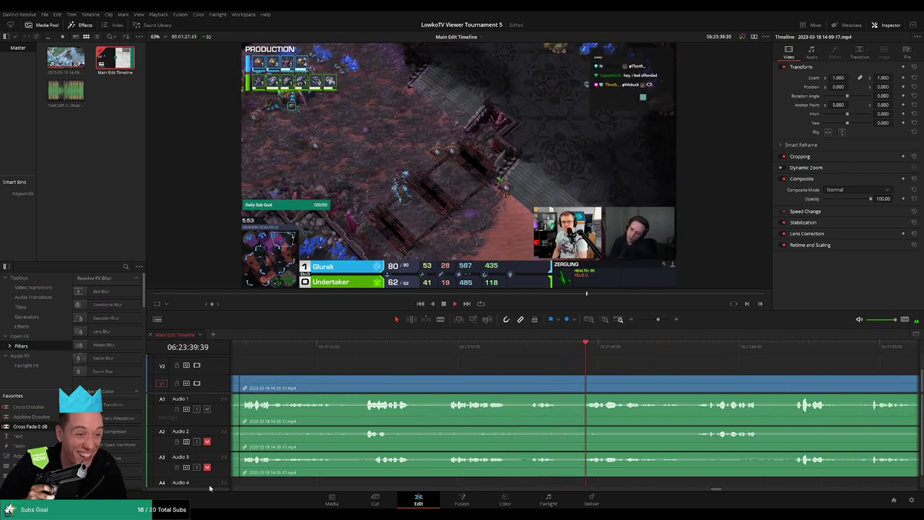
scroll(573, 426, down, 2)
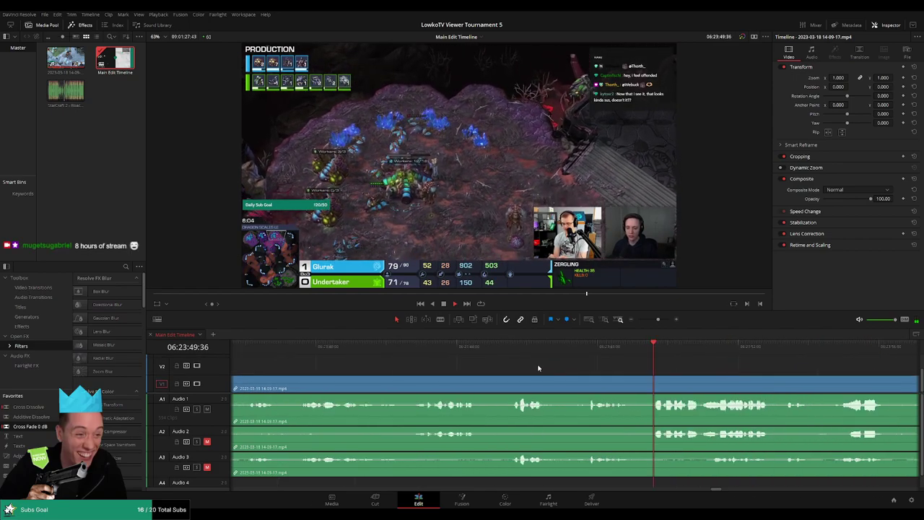
drag(657, 322, 651, 320)
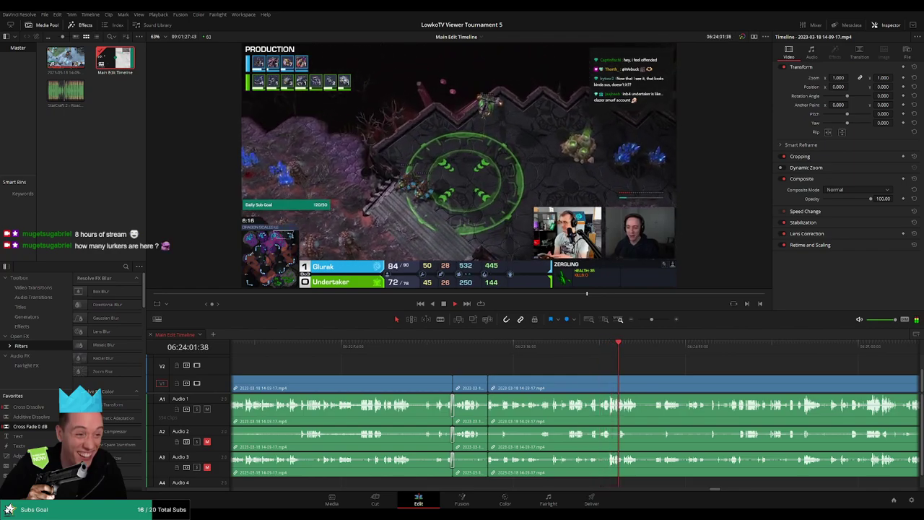
scroll(675, 364, right, 3)
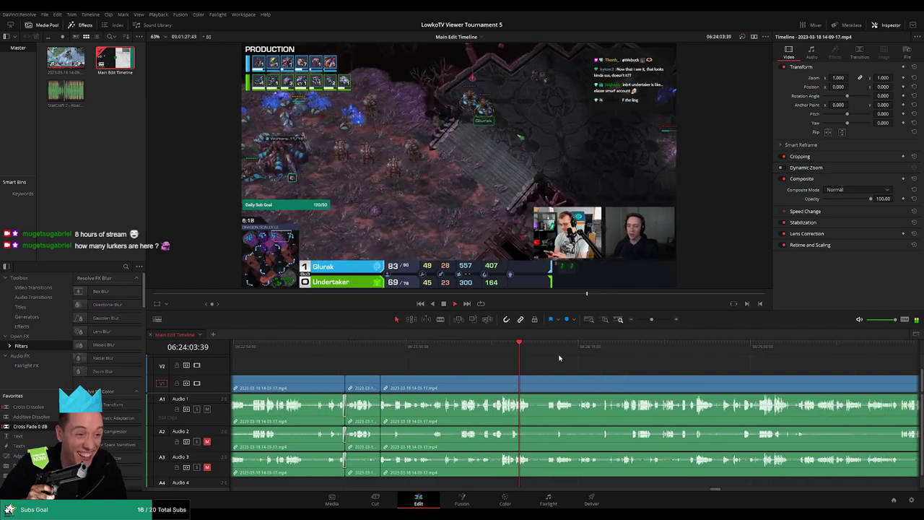
scroll(503, 359, up, 3)
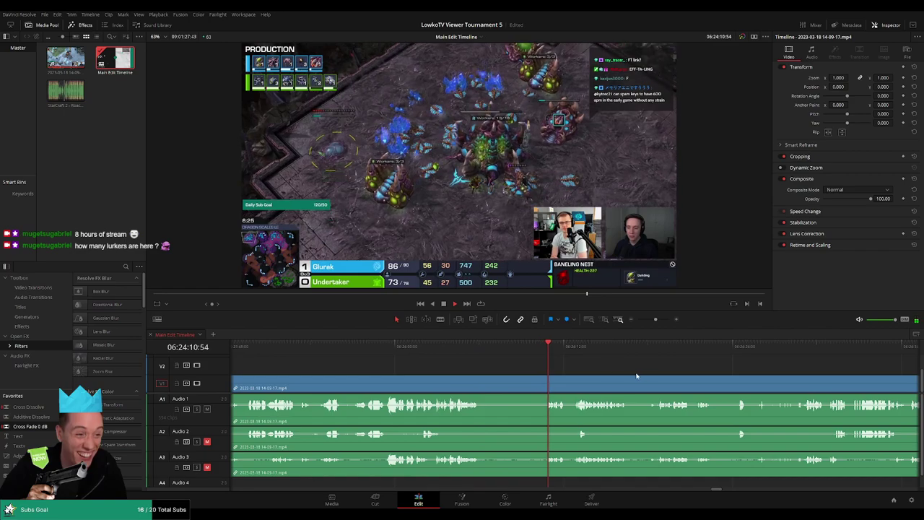
scroll(508, 363, right, 3)
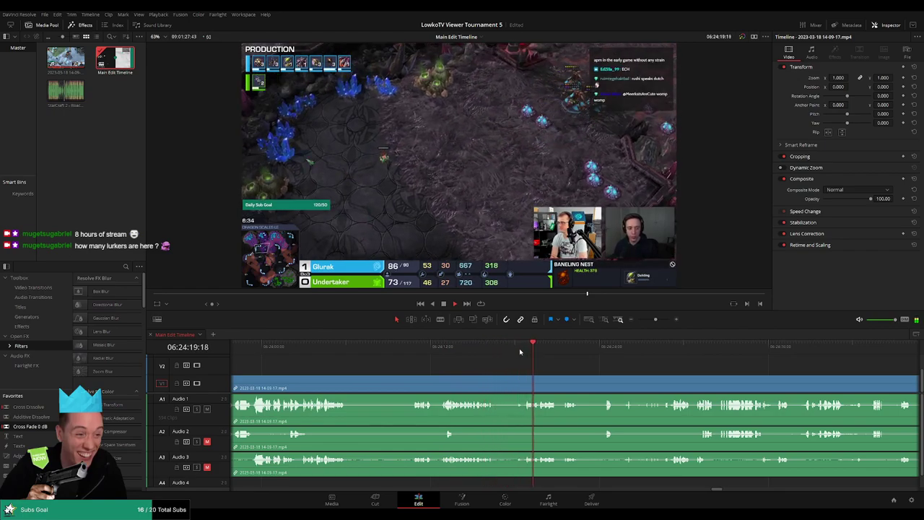
click(353, 356)
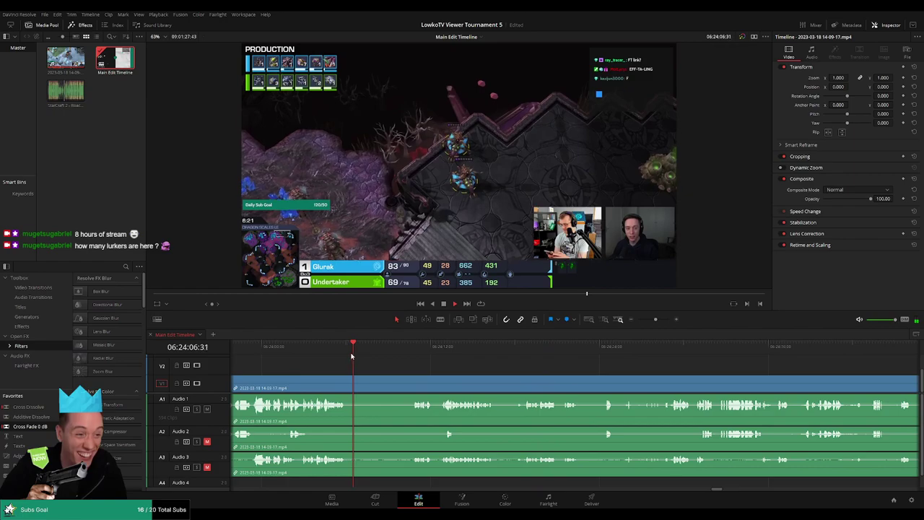
drag(382, 355, 560, 356)
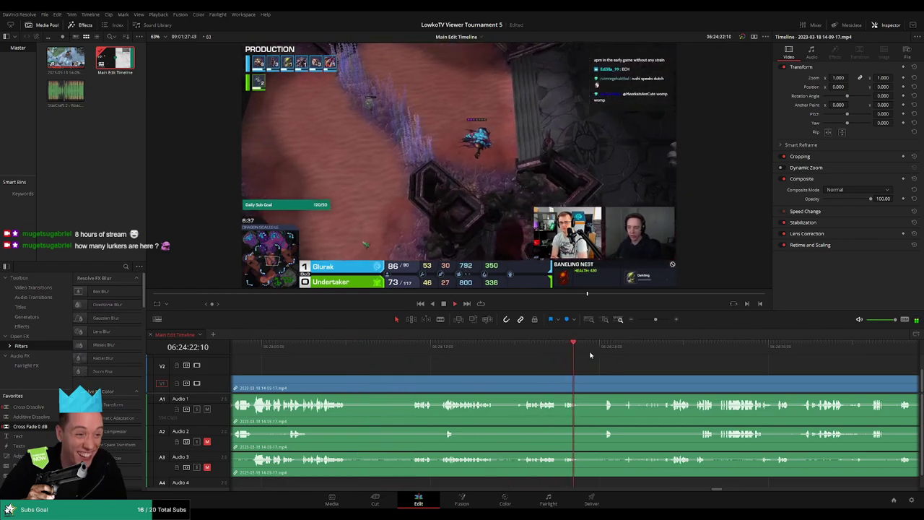
scroll(577, 367, right, 3)
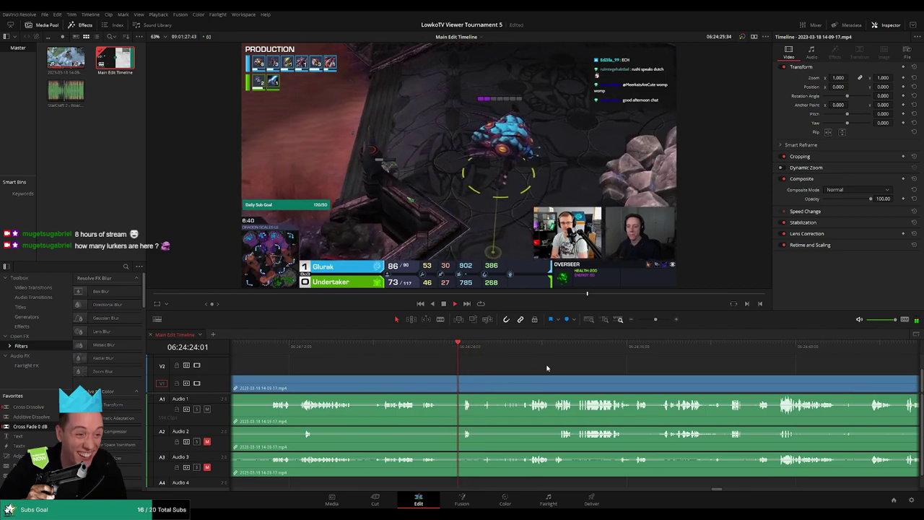
scroll(556, 366, right, 3)
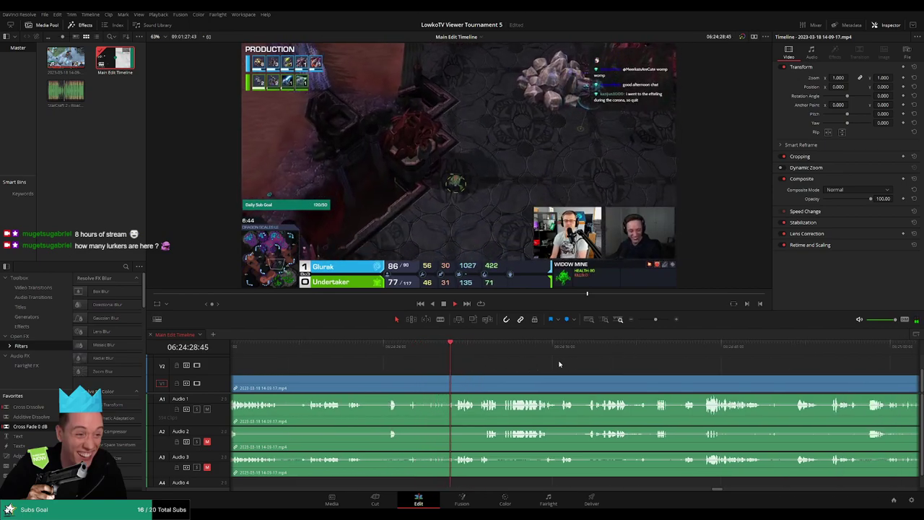
scroll(548, 364, right, 2)
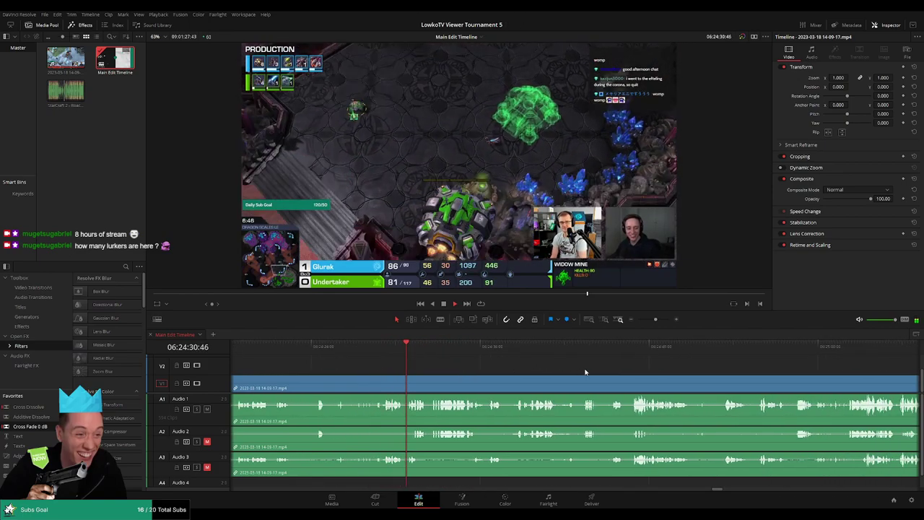
scroll(488, 363, right, 2)
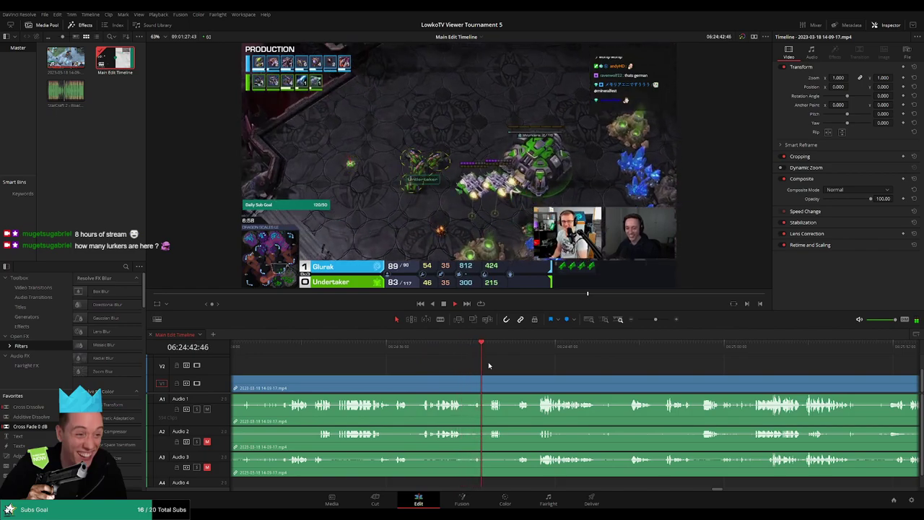
scroll(534, 361, right, 3)
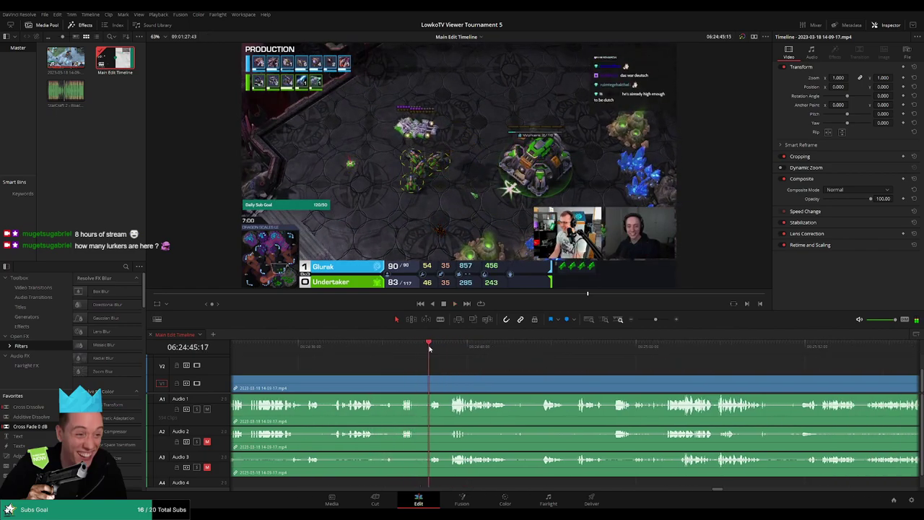
scroll(489, 363, right, 3)
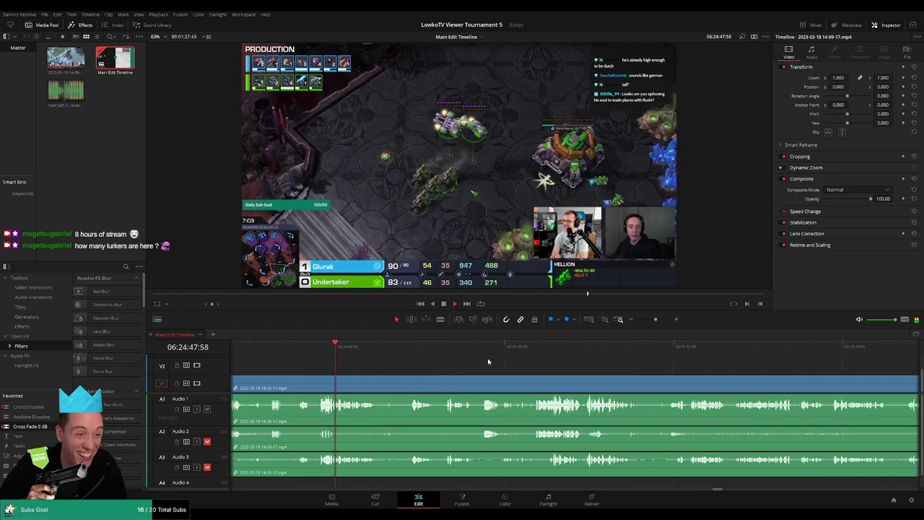
Step: Blade all tracks at one point, then undo that misplaced cut
key(b)
click(387, 382)
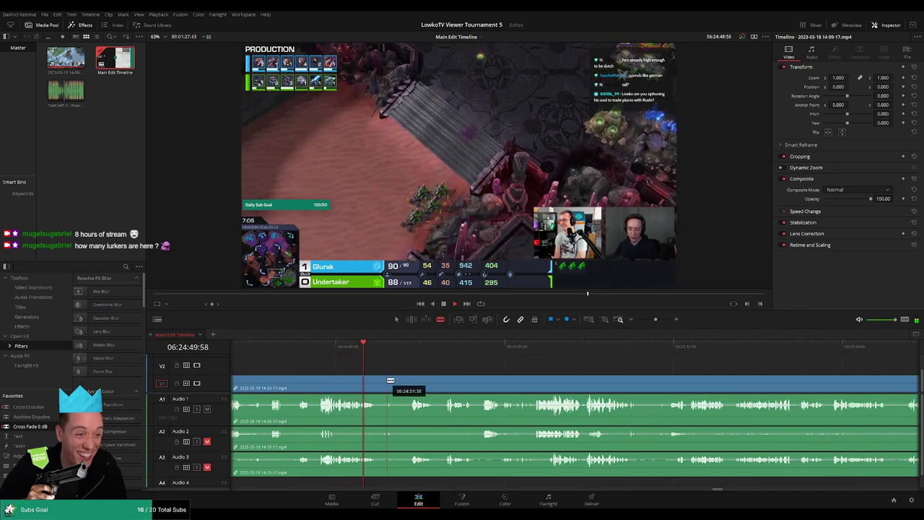
key(a)
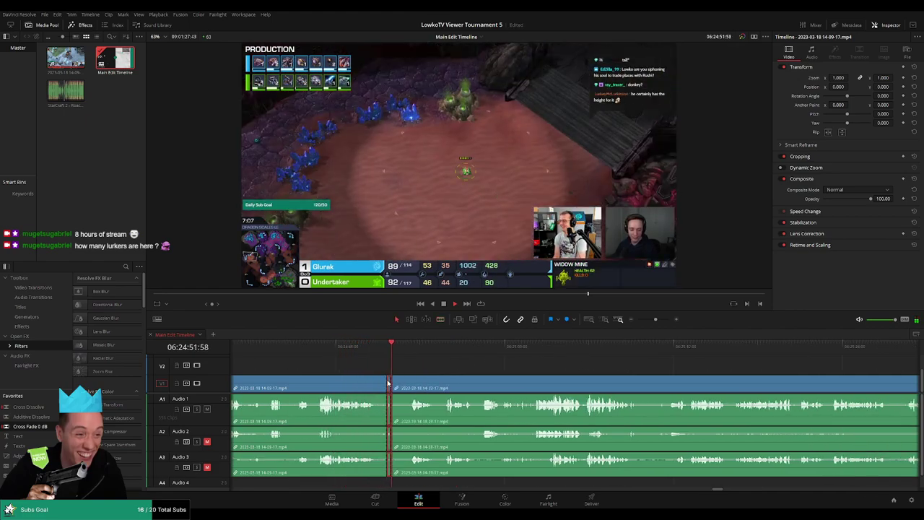
key(ctrl+z)
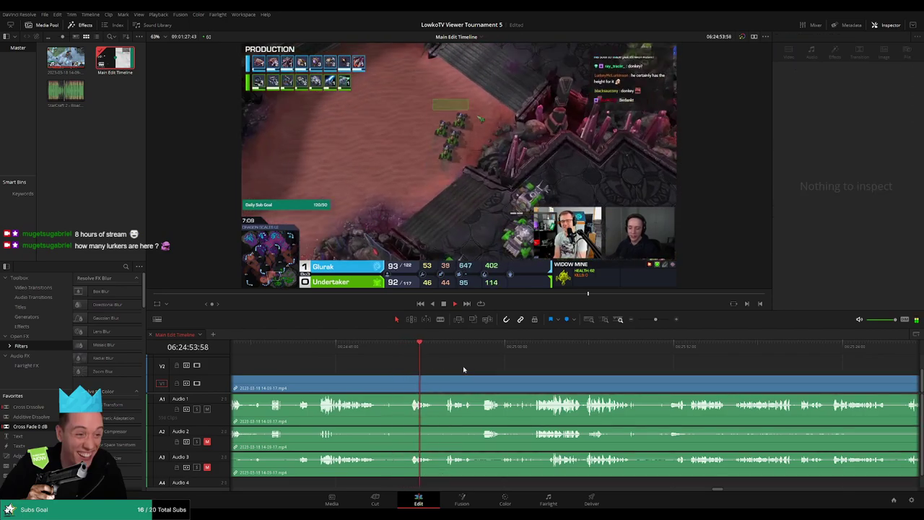
Step: Split the stream clip on all tracks near 06:25:12, then zoom the timeline out
click(448, 352)
scroll(497, 361, right, 3)
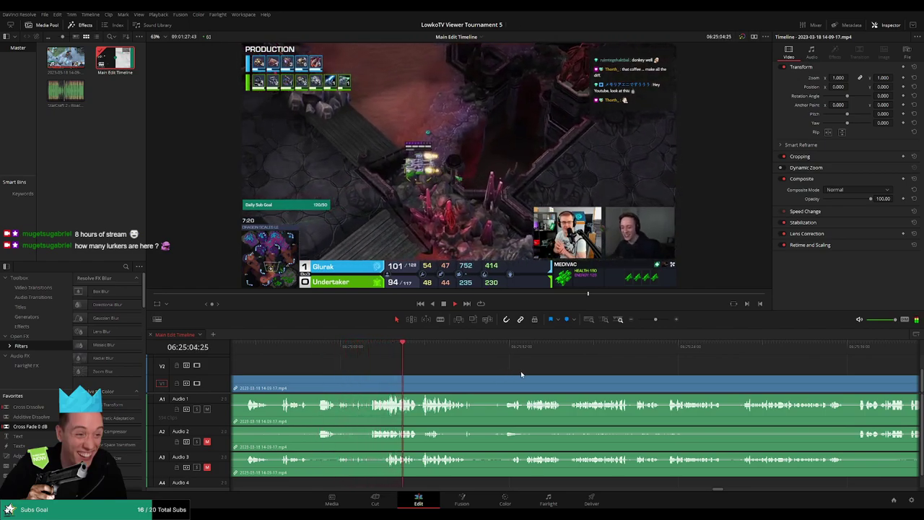
scroll(512, 373, right, 1)
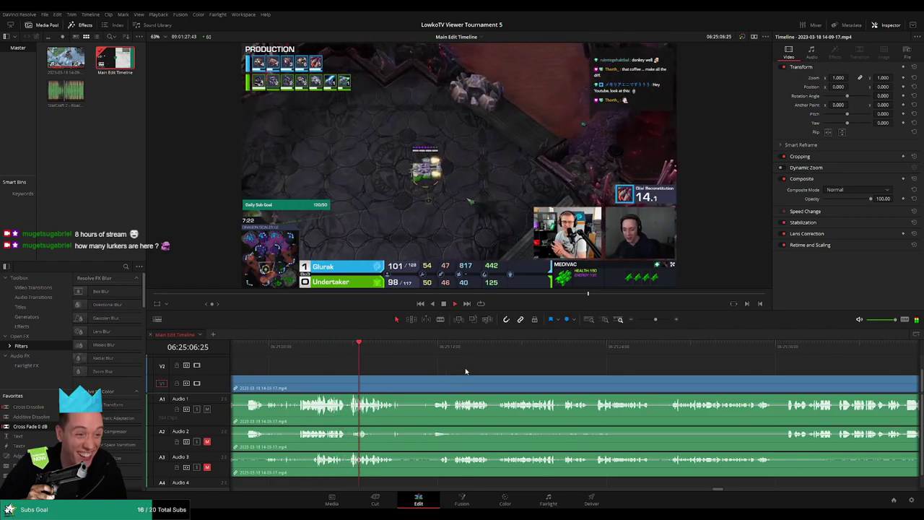
scroll(408, 365, right, 1)
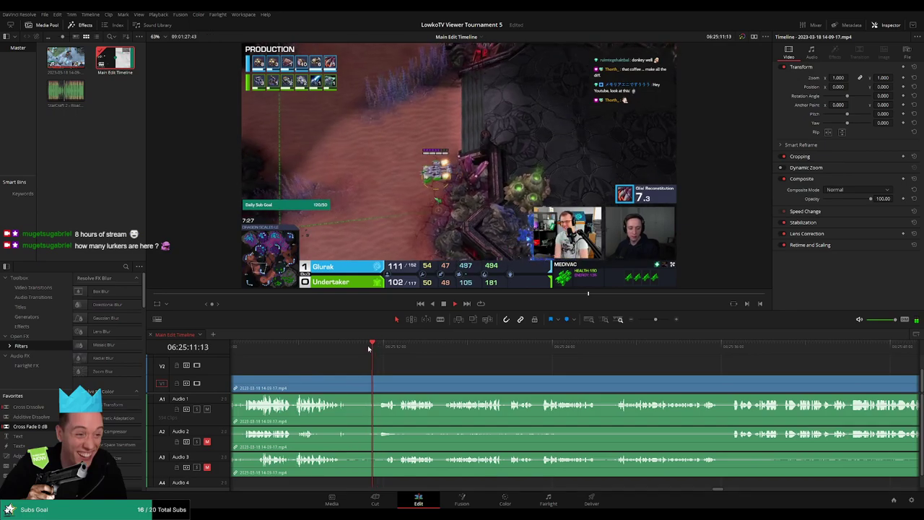
key(b)
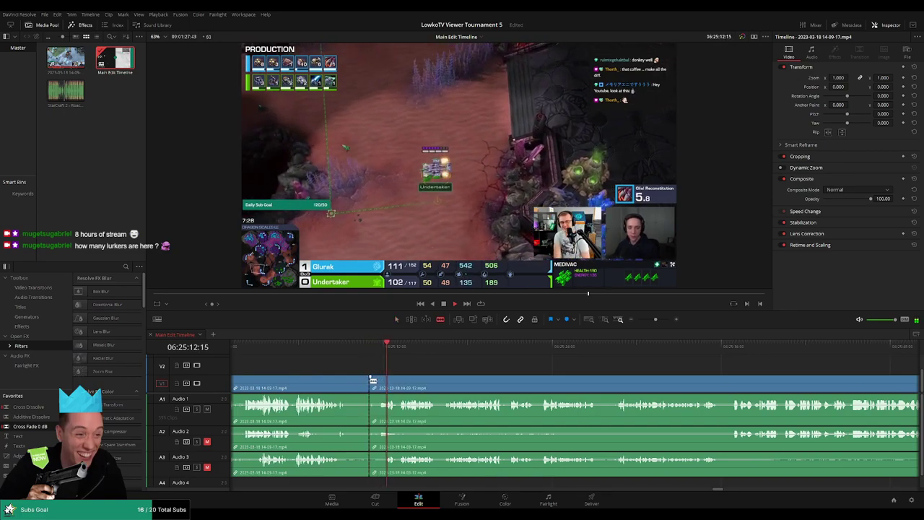
click(371, 383)
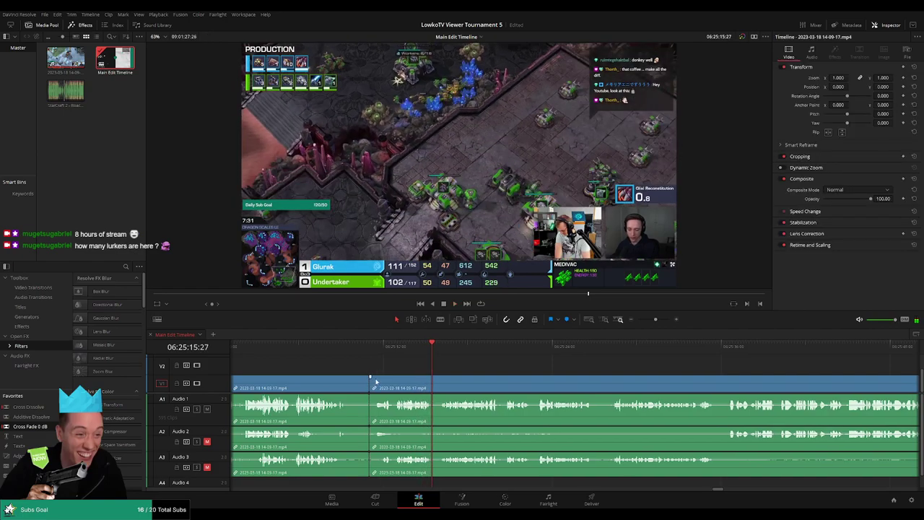
scroll(456, 369, right, 2)
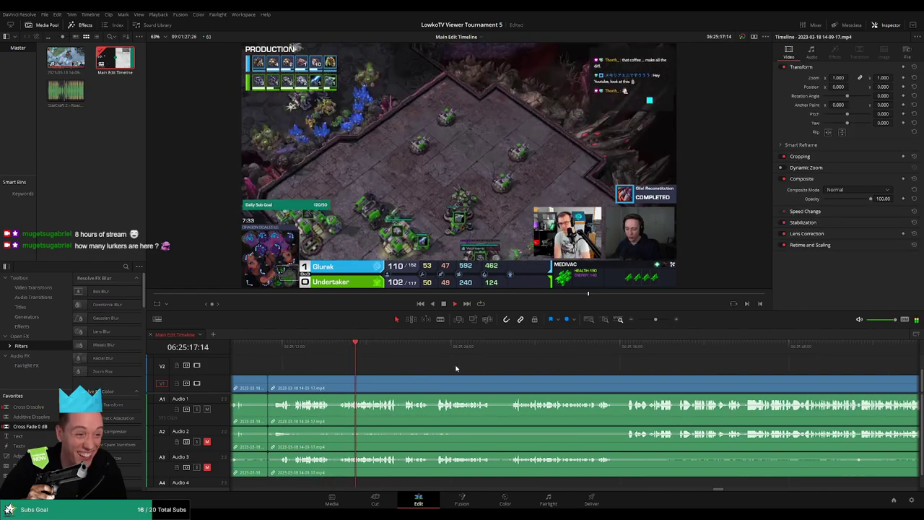
mouse_move(655, 320)
mouse_down()
mouse_move(612, 319)
mouse_move(637, 319)
mouse_up()
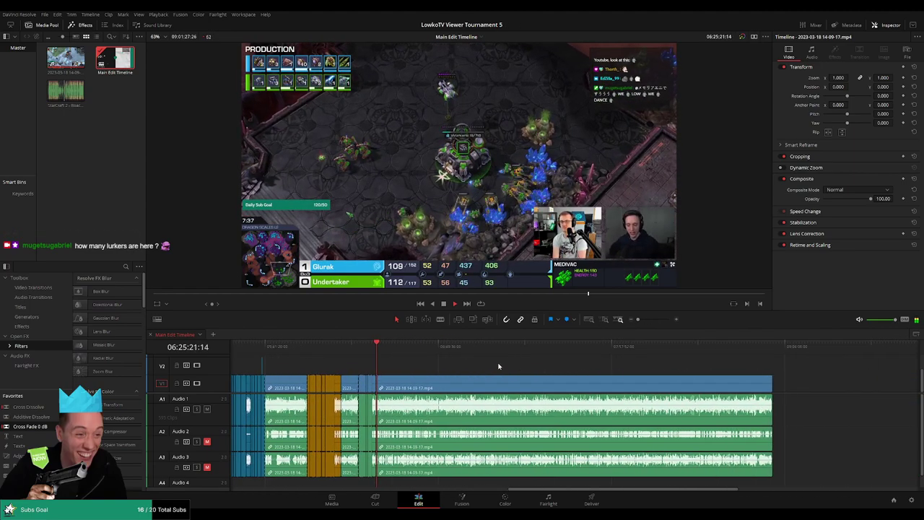
scroll(425, 381, up, 3)
scroll(617, 389, up, 2)
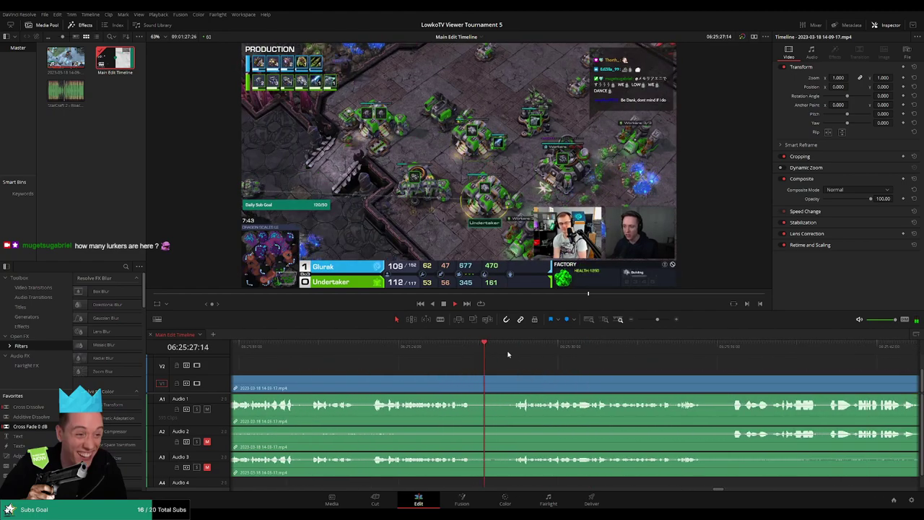
key(b)
click(507, 377)
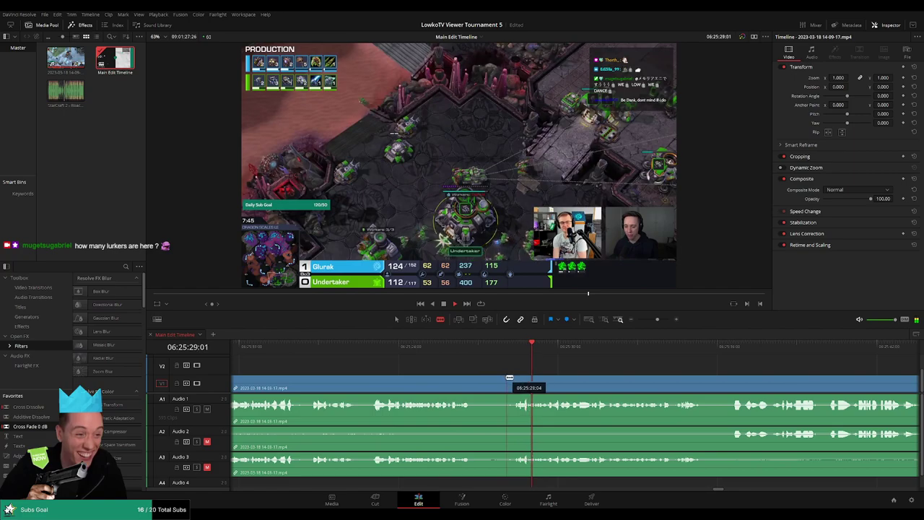
click(513, 377)
key(a)
click(509, 382)
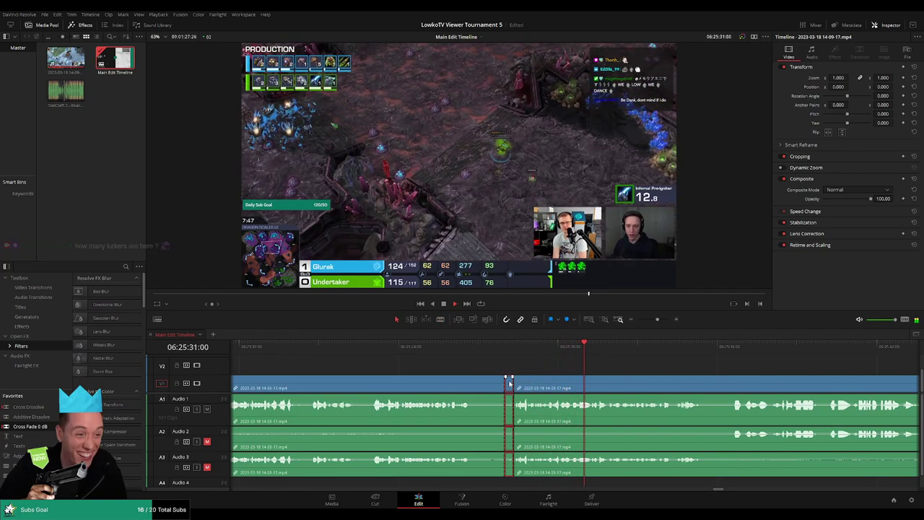
key(Delete)
click(451, 347)
click(496, 349)
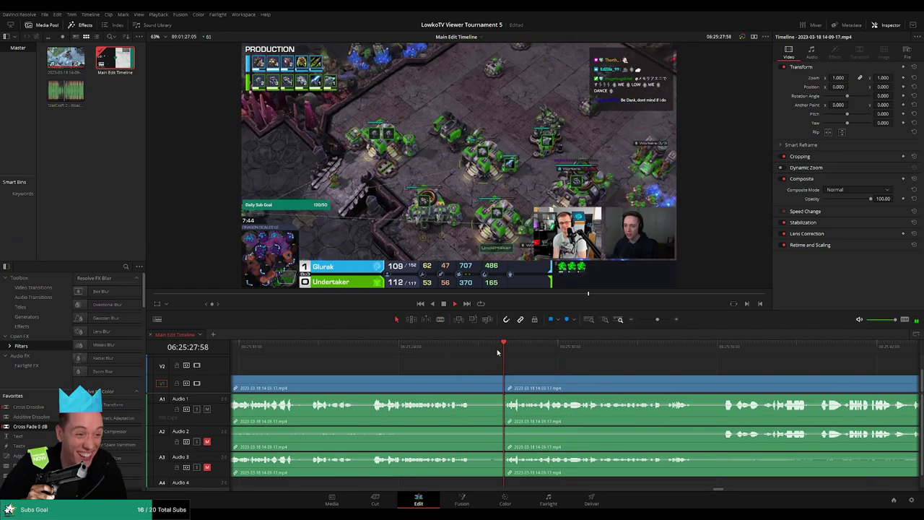
scroll(551, 365, right, 3)
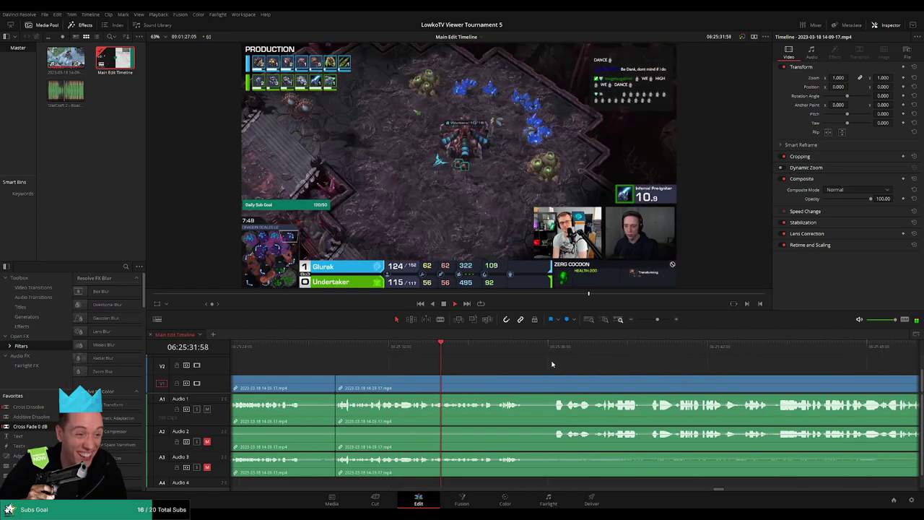
scroll(489, 357, right, 2)
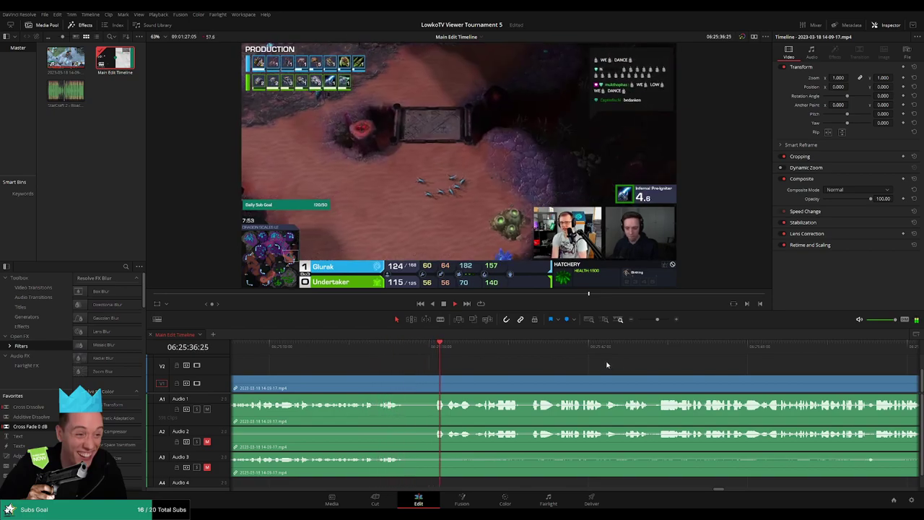
scroll(563, 361, right, 2)
click(654, 321)
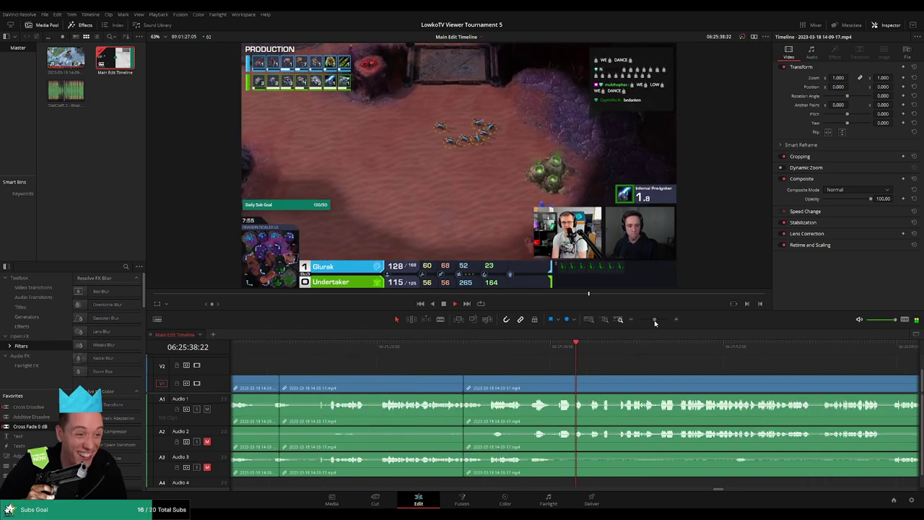
scroll(553, 364, right, 2)
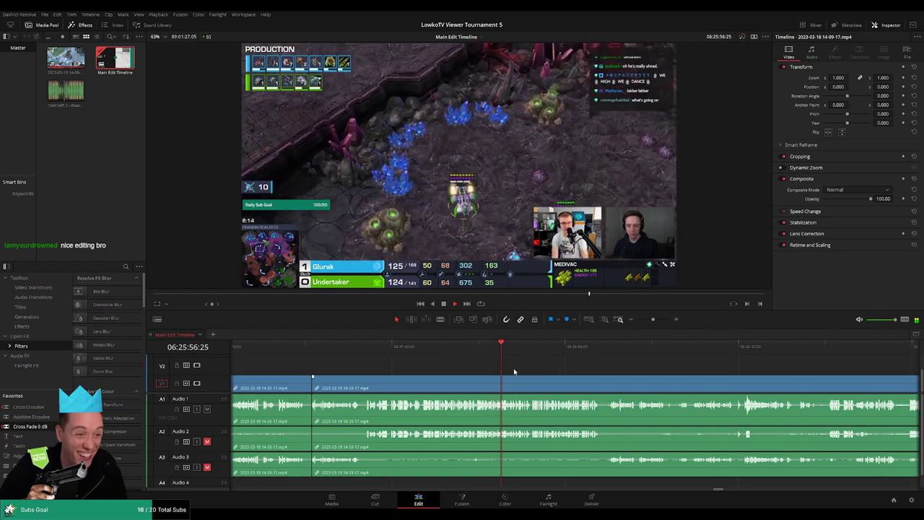
Step: Ripple delete the short dead stretch starting near 06:26:12
scroll(534, 368, down, 3)
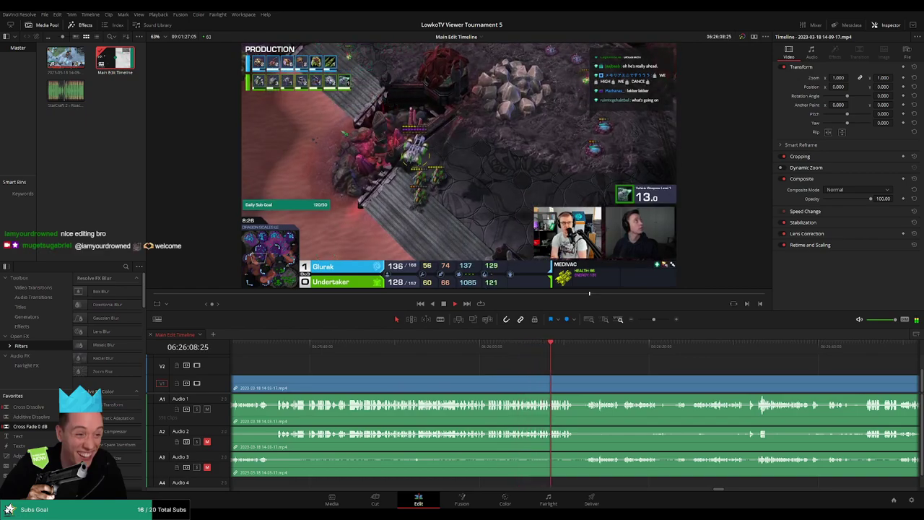
scroll(614, 376, up, 1)
scroll(658, 375, right, 3)
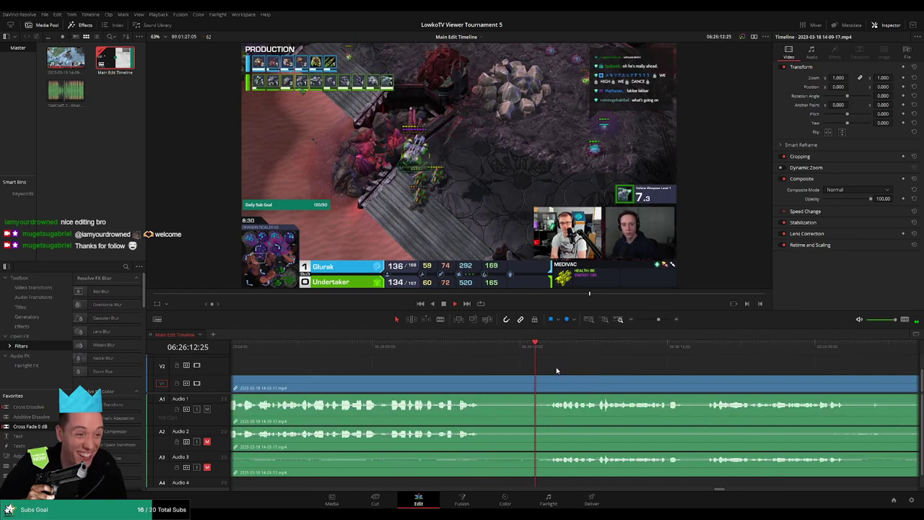
click(536, 355)
drag(541, 381, 548, 381)
key(slash)
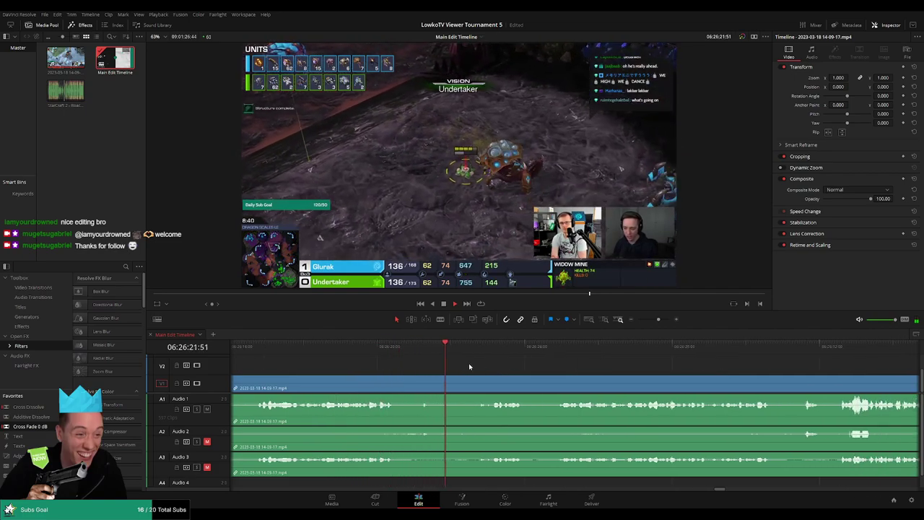
Step: Split at the playhead near 06:26:21, delete the short piece, and play back to check
click(425, 351)
key(ctrl+b)
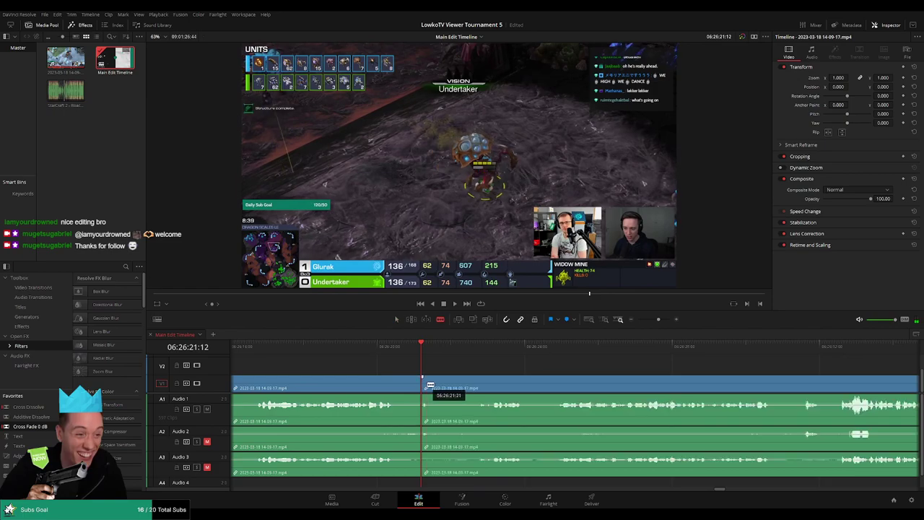
click(425, 388)
key(Delete)
key(space)
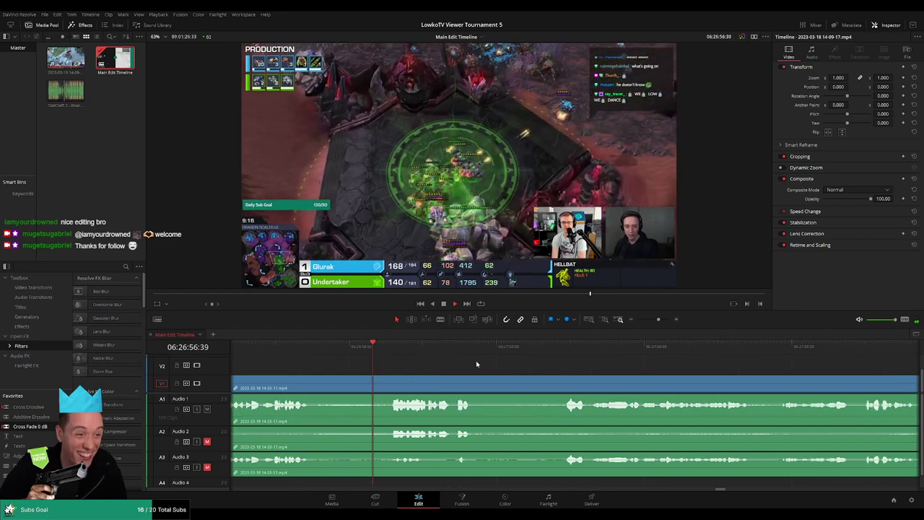
scroll(472, 351, down, 2)
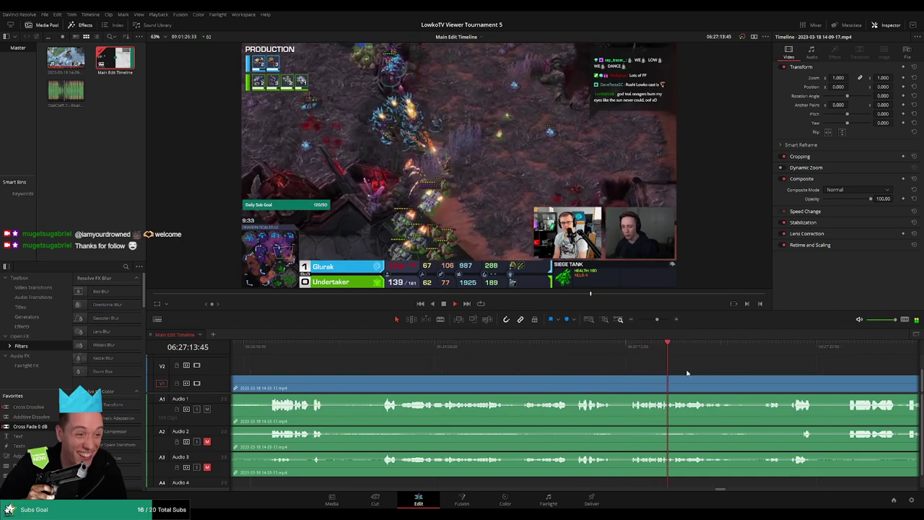
Step: Marquee-select the run of short trimmed match clips and set their clip colour to Orange
drag(655, 319, 646, 320)
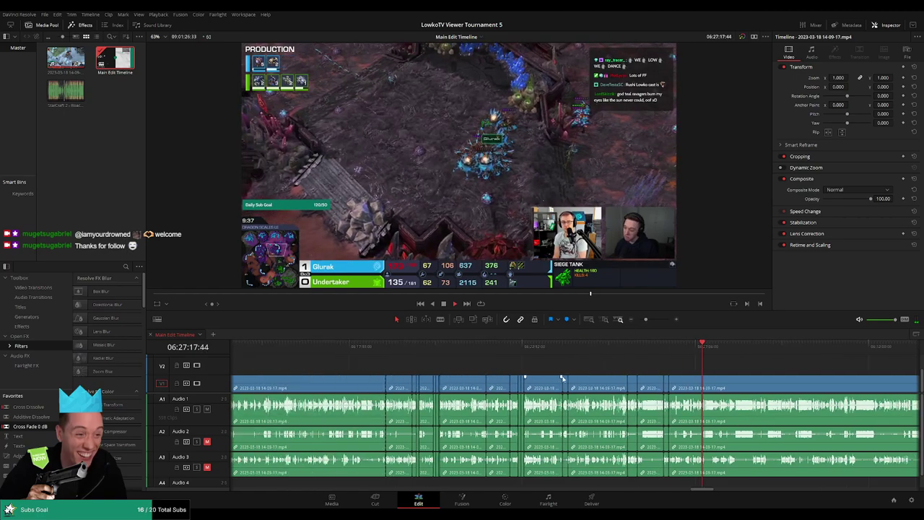
scroll(560, 377, left, 3)
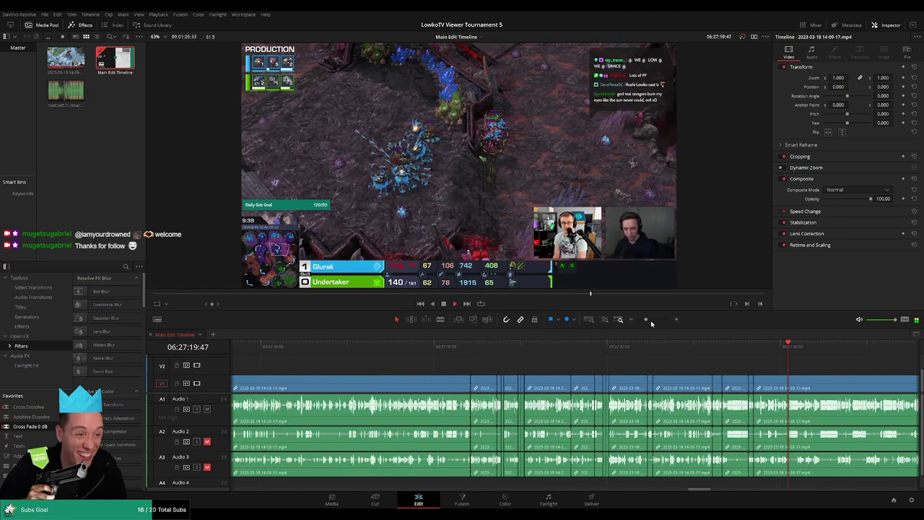
drag(646, 322, 642, 320)
scroll(591, 364, left, 5)
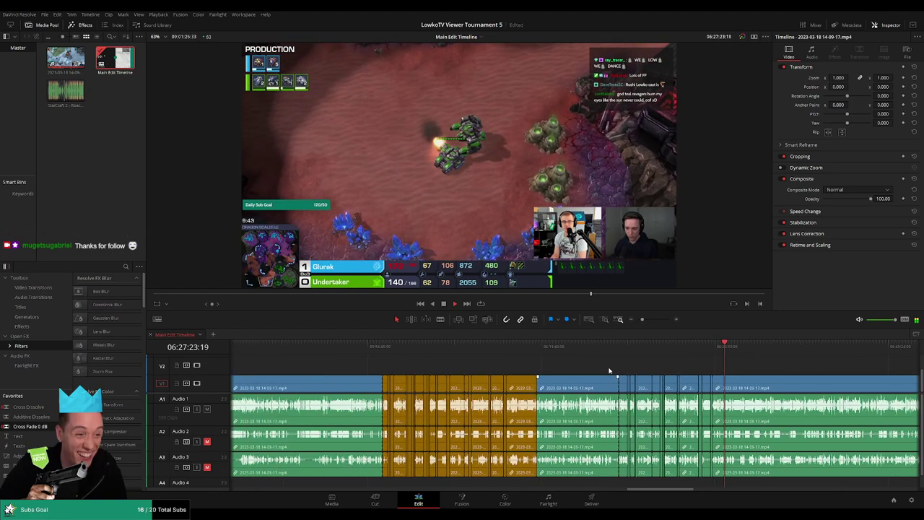
scroll(637, 366, left, 2)
scroll(638, 365, right, 4)
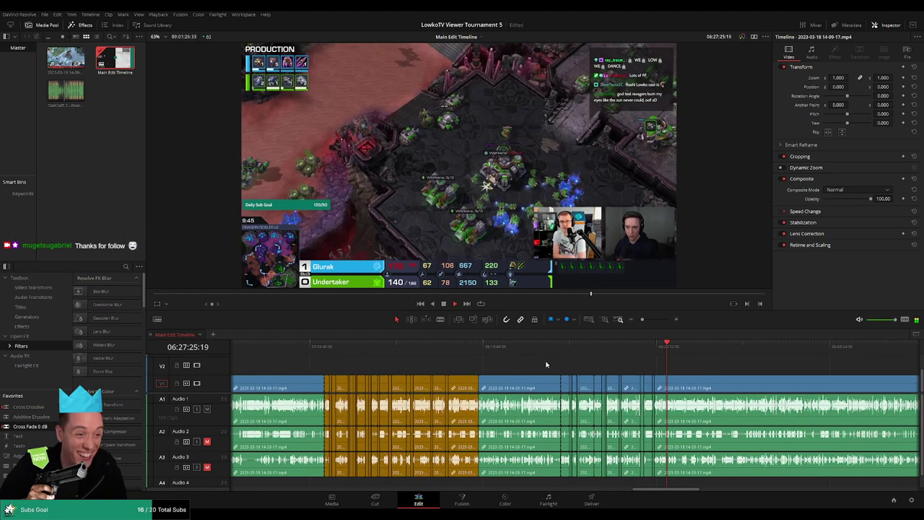
click(480, 348)
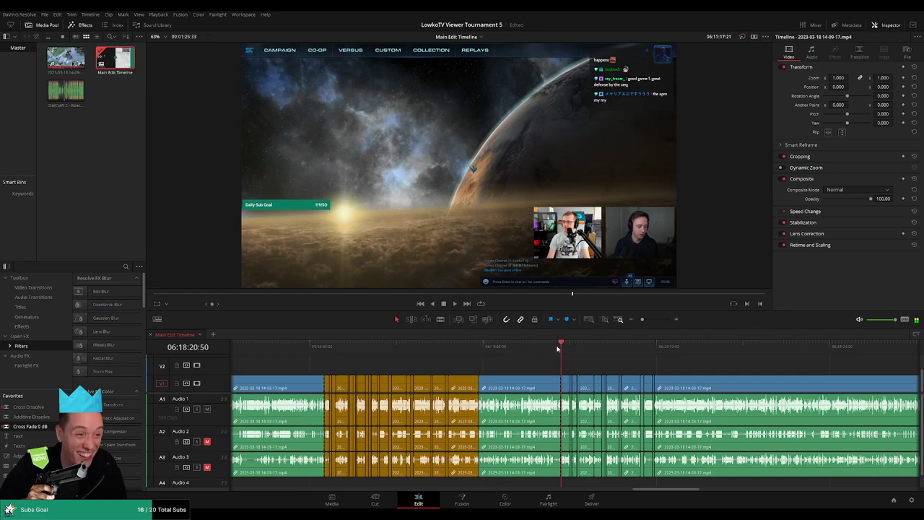
scroll(753, 371, right, 4)
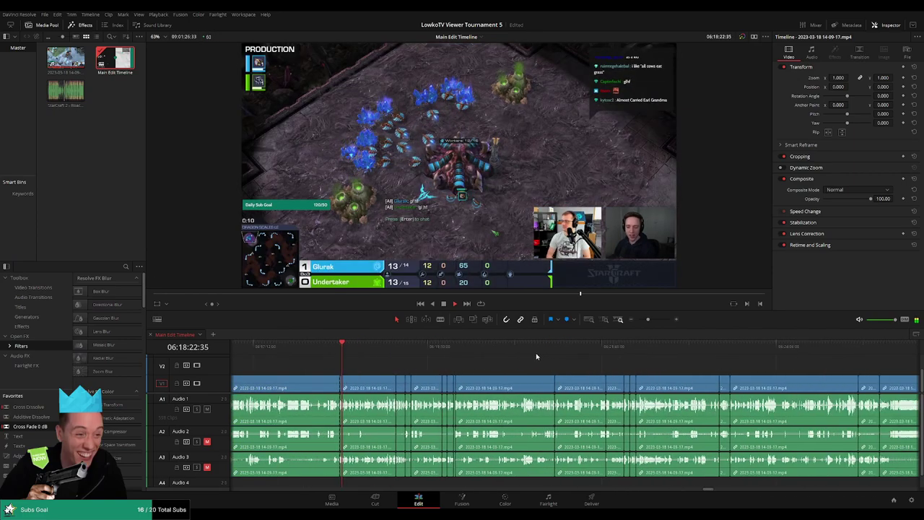
click(646, 321)
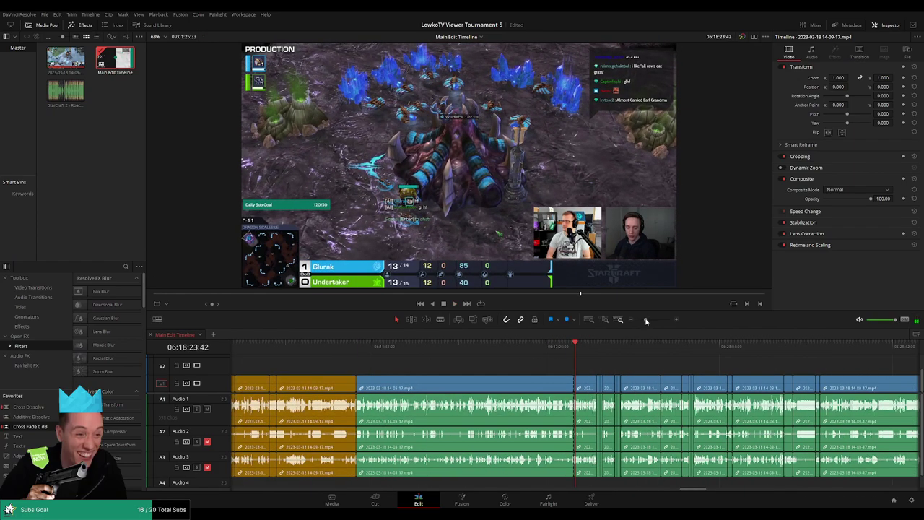
scroll(658, 366, right, 4)
drag(709, 363, 476, 389)
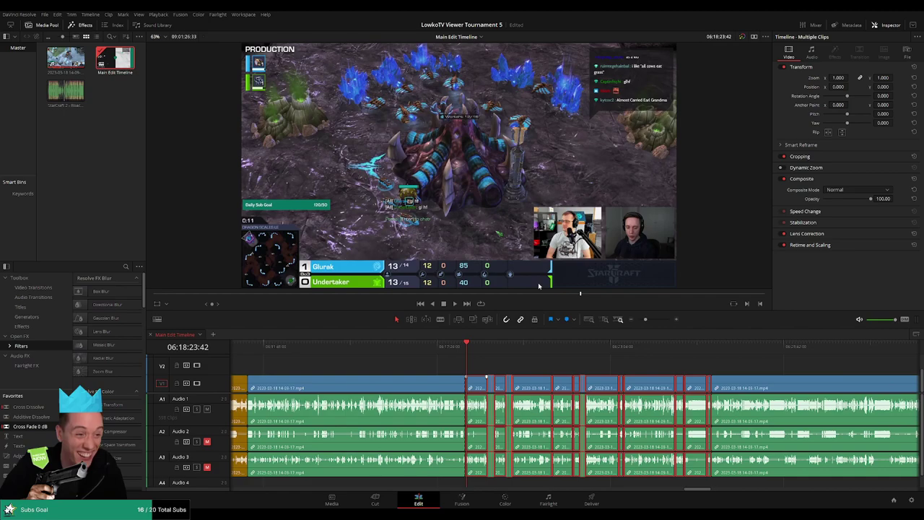
click(639, 415)
click(713, 352)
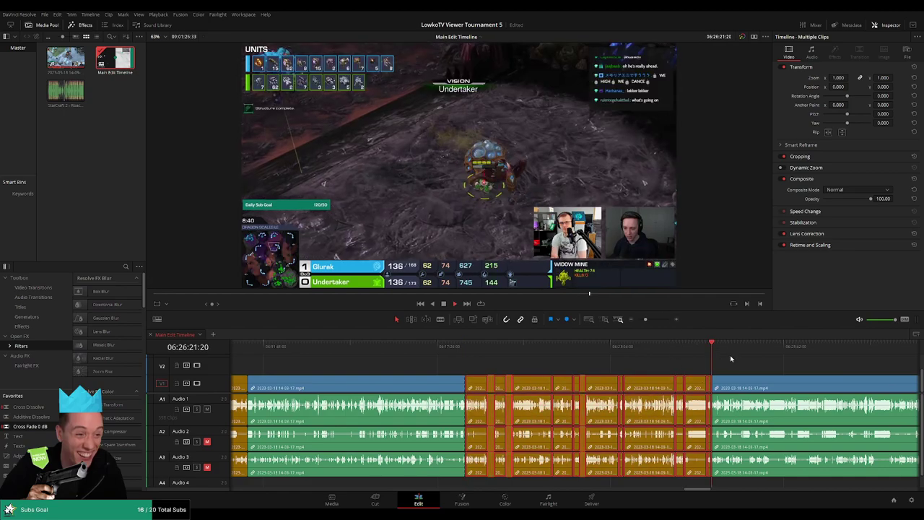
click(760, 353)
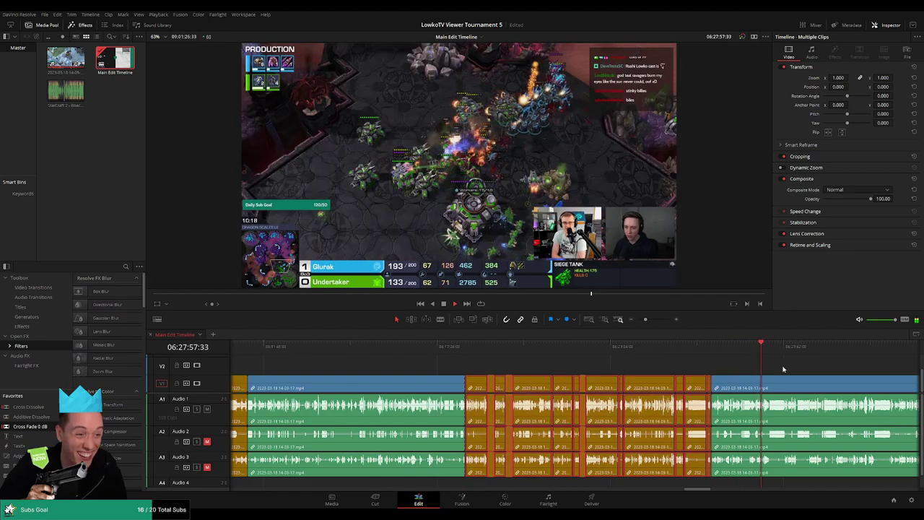
click(606, 352)
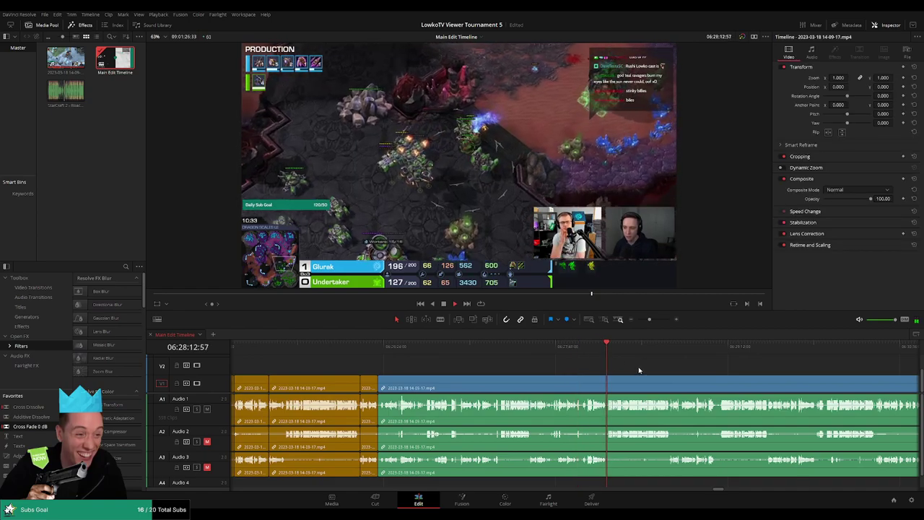
click(507, 351)
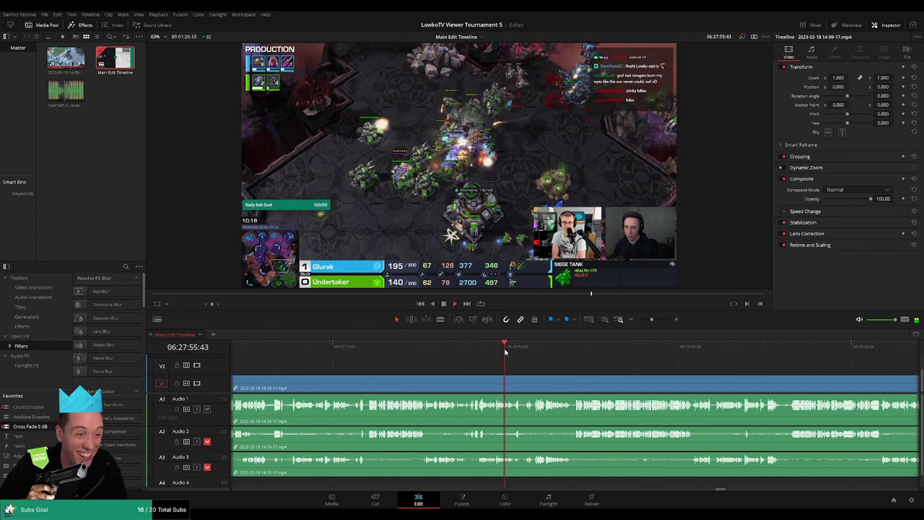
click(475, 351)
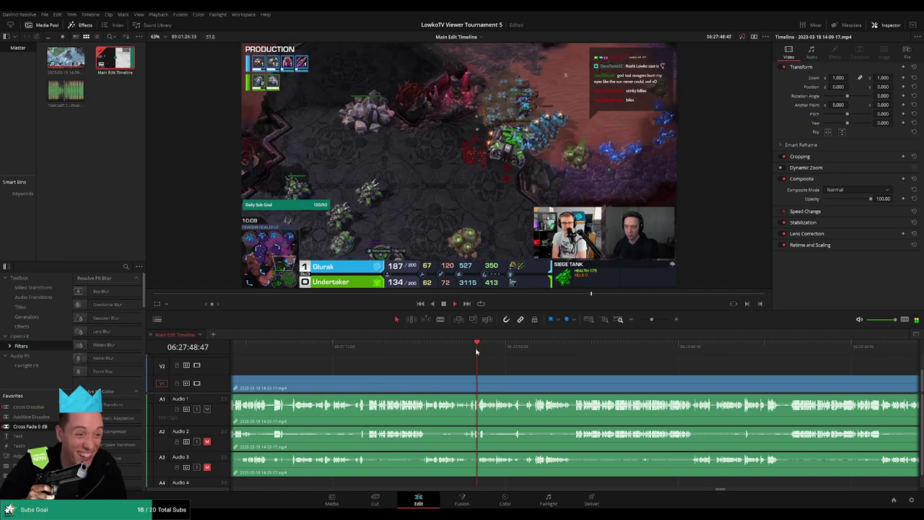
scroll(516, 366, up, 2)
click(401, 353)
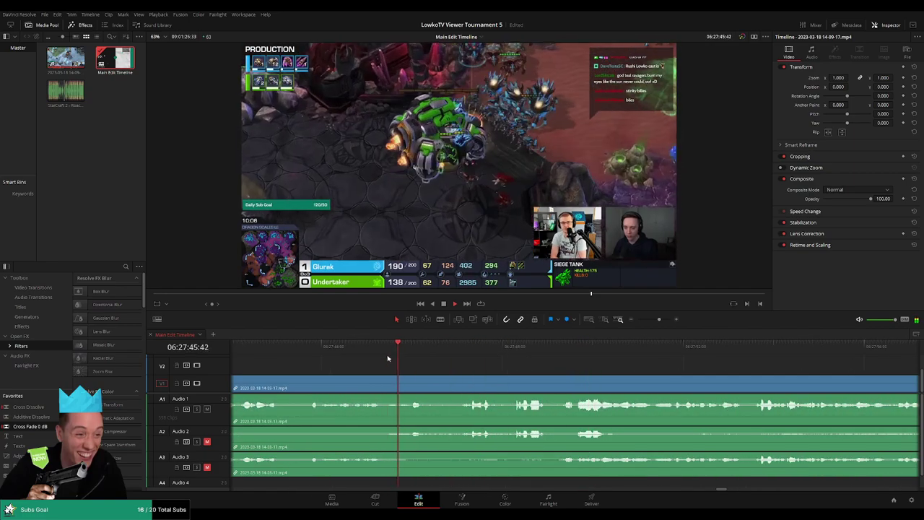
scroll(490, 359, up, 1)
click(462, 350)
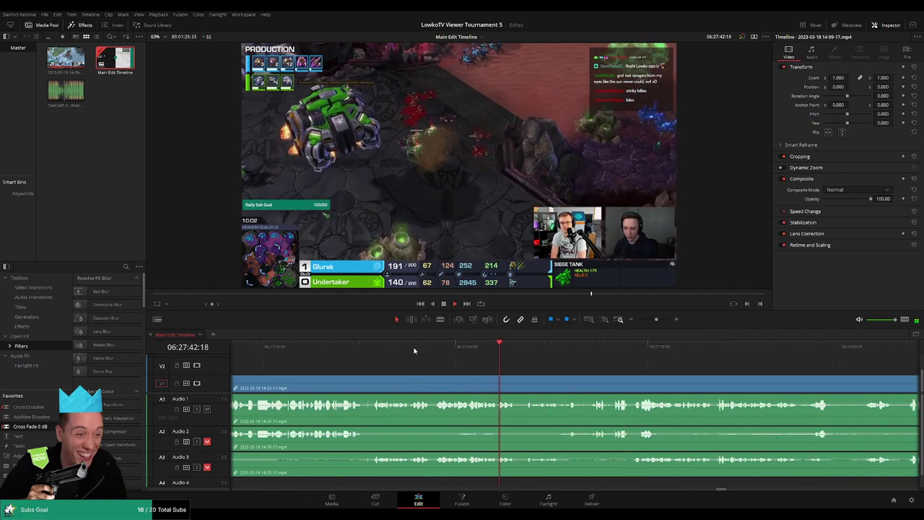
click(402, 349)
click(350, 350)
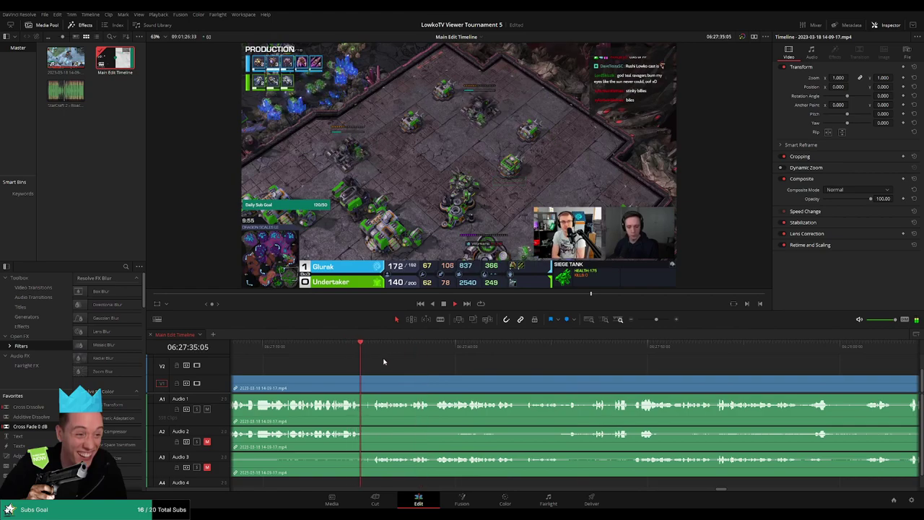
scroll(518, 368, left, 5)
click(322, 351)
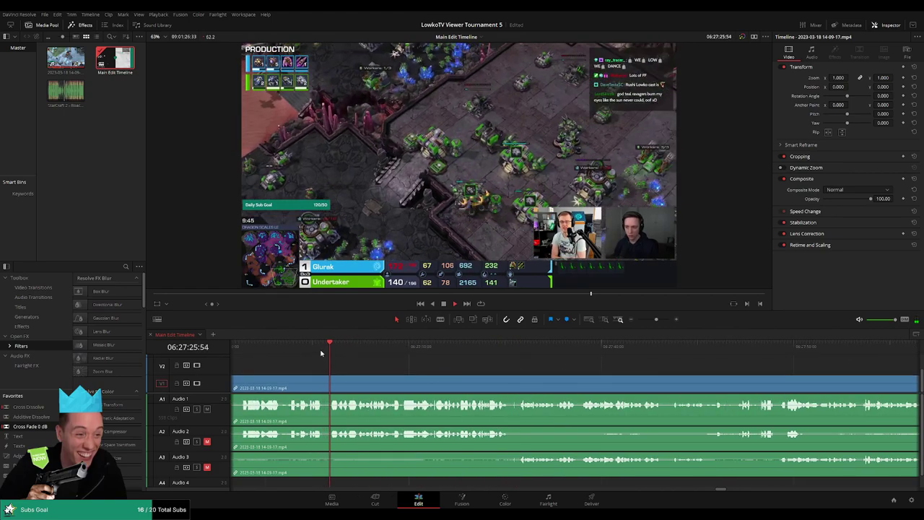
click(274, 351)
scroll(560, 367, left, 7)
click(289, 349)
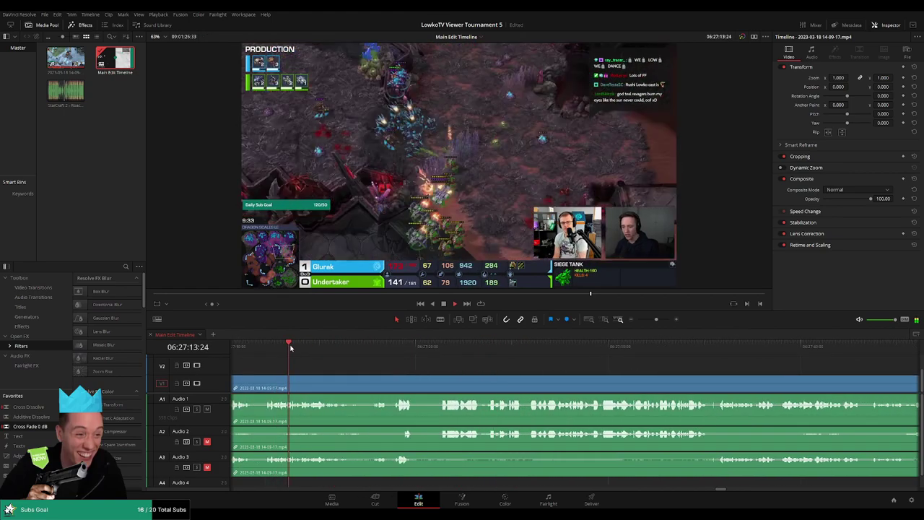
scroll(440, 370, left, 7)
click(441, 350)
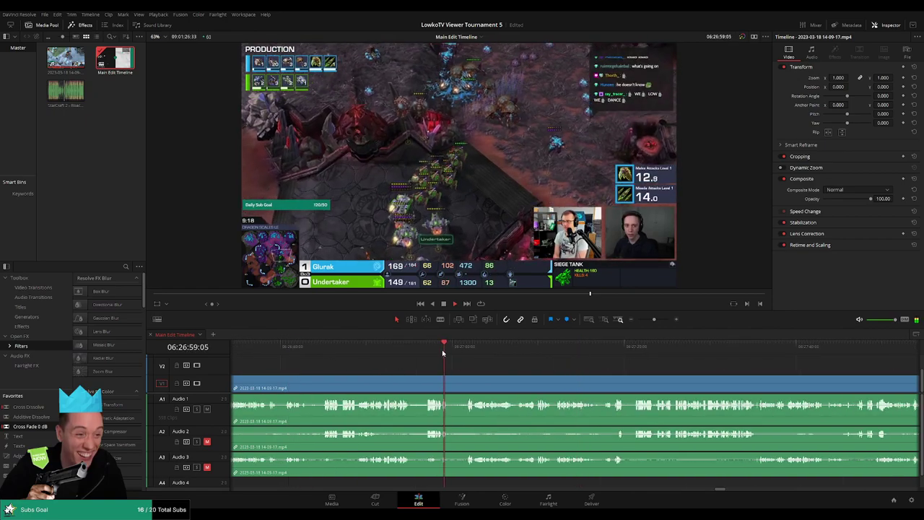
click(501, 351)
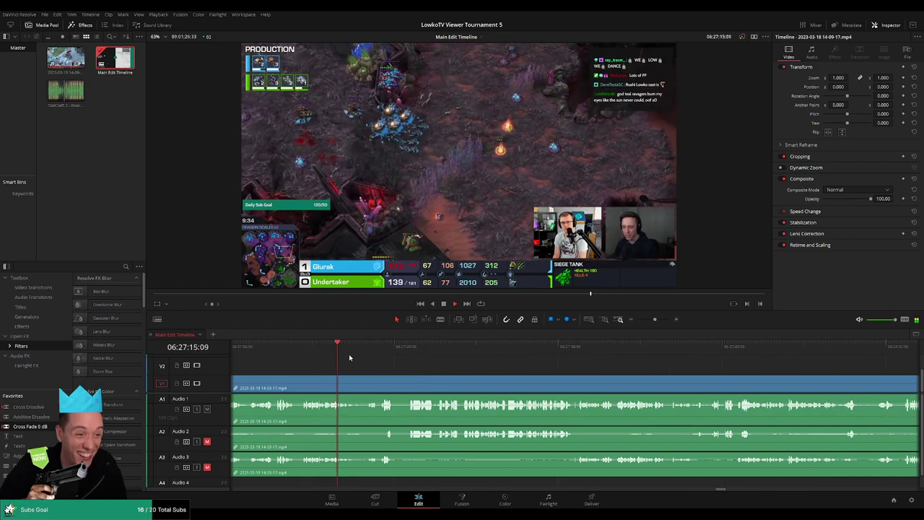
Step: Scrub for dead time and blade all tracks at about 06:27:35
drag(347, 352, 410, 353)
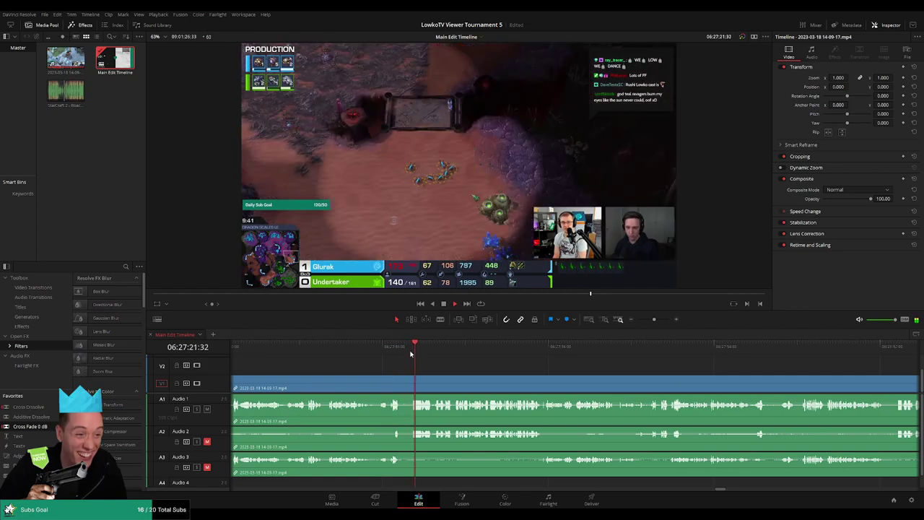
scroll(516, 366, up, 2)
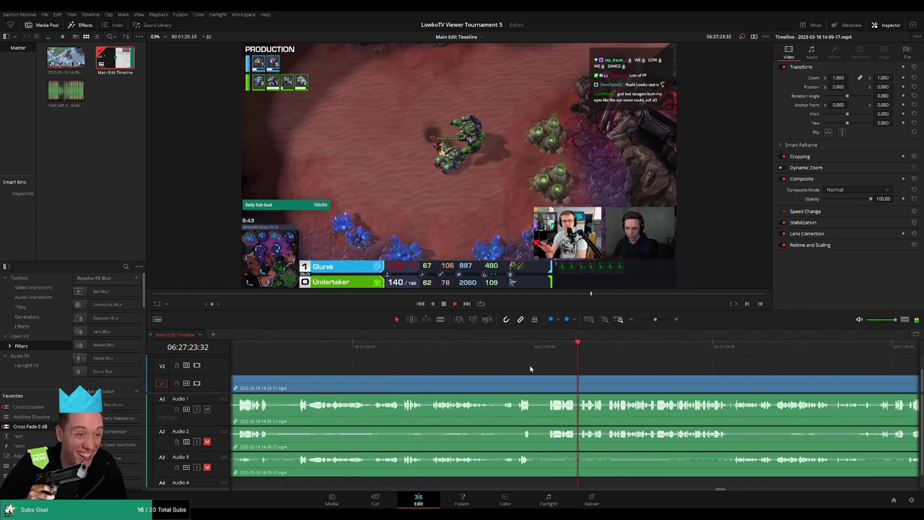
scroll(700, 393, down, 2)
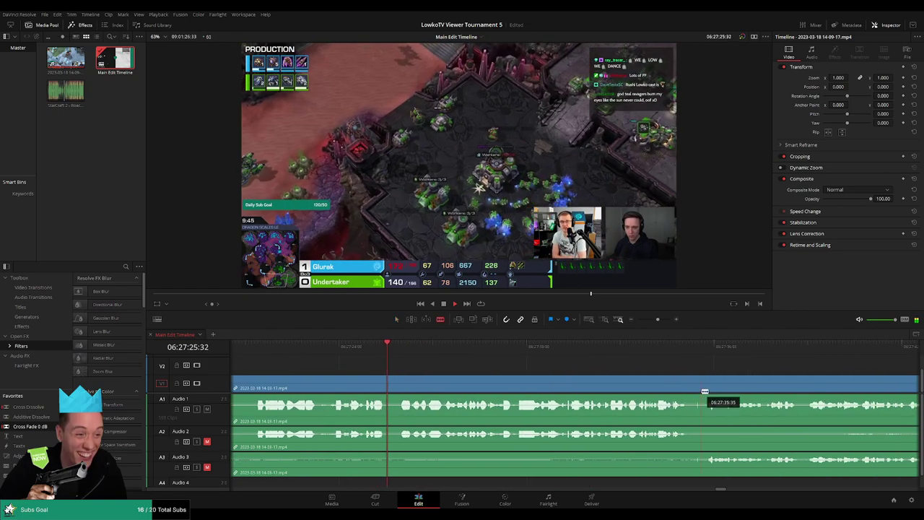
key(b)
click(696, 390)
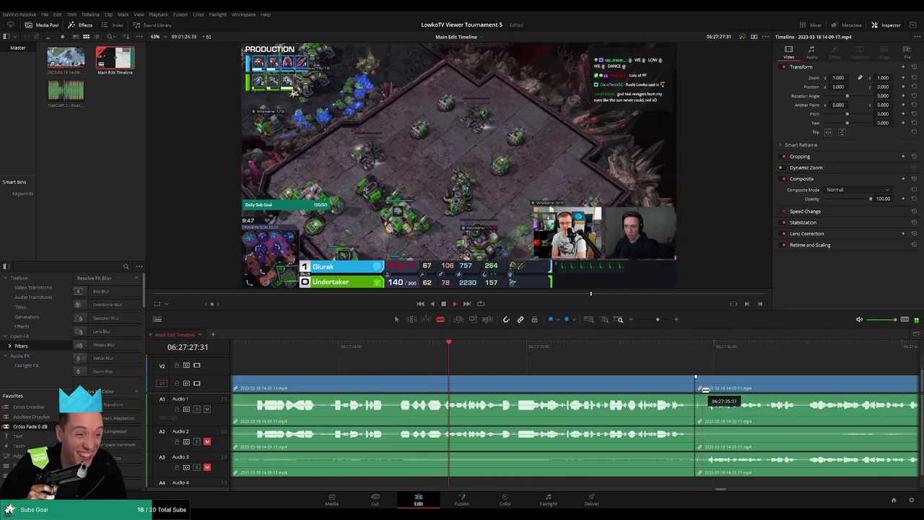
key(a)
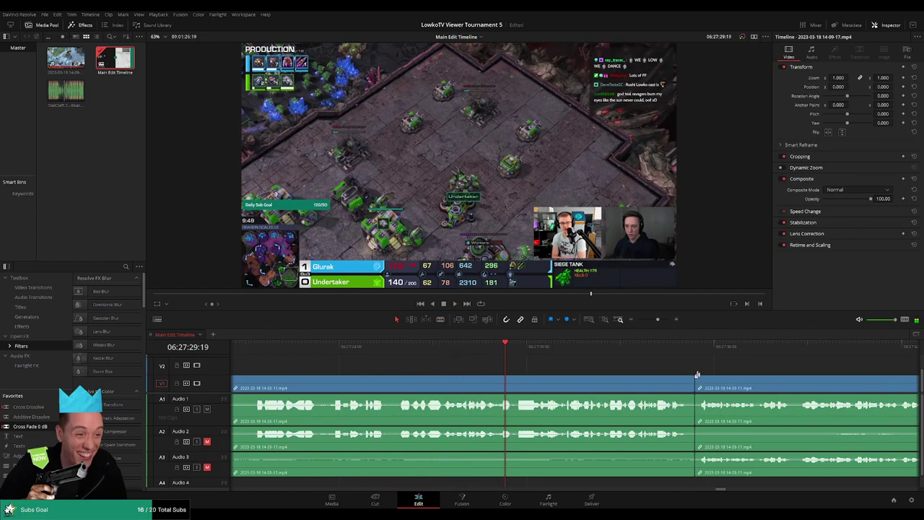
Step: Play back from just before the new cut and follow the battle that follows
scroll(531, 361, right, 3)
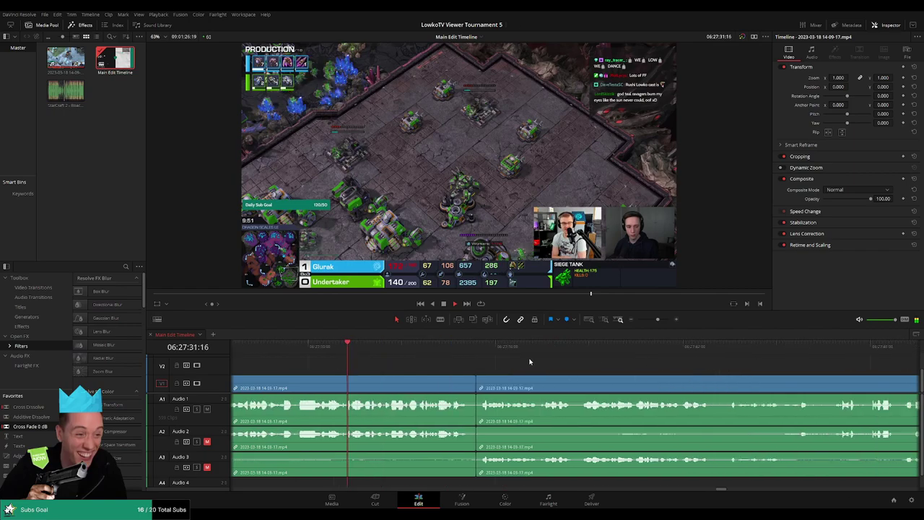
click(463, 355)
scroll(477, 360, right, 2)
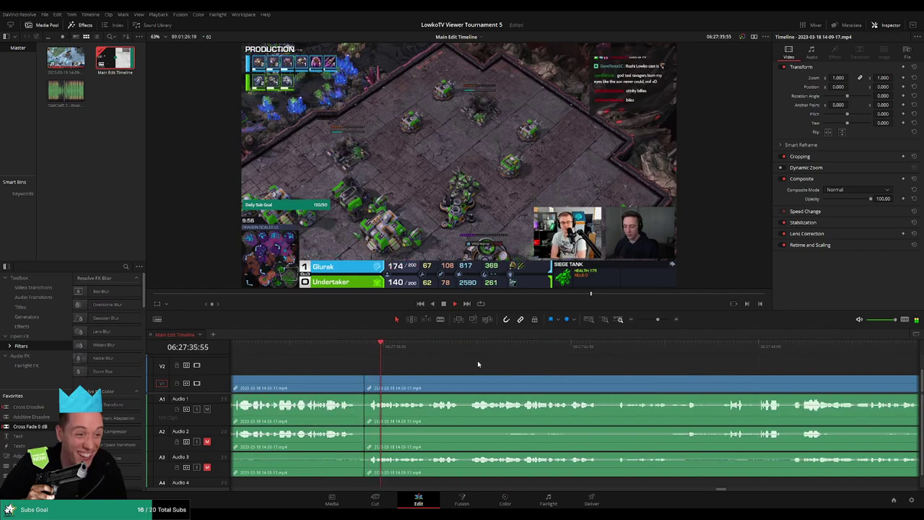
scroll(518, 370, right, 1)
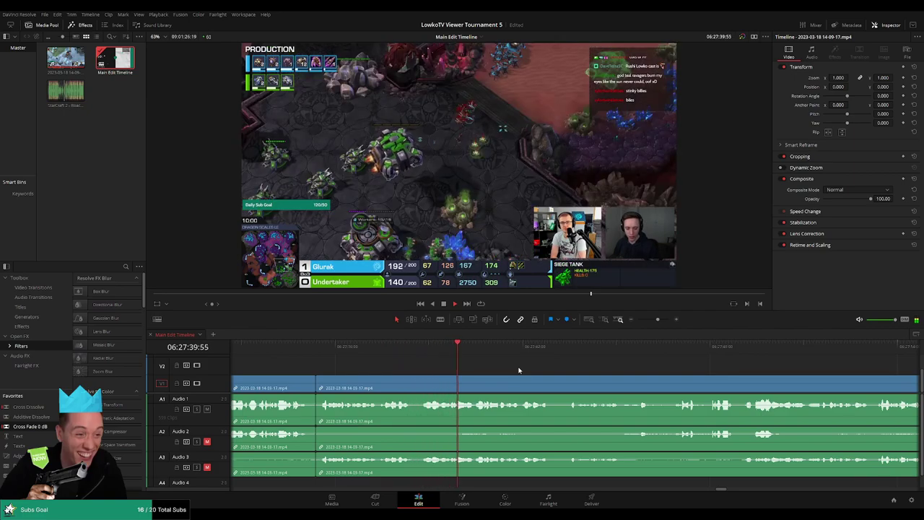
scroll(532, 371, right, 2)
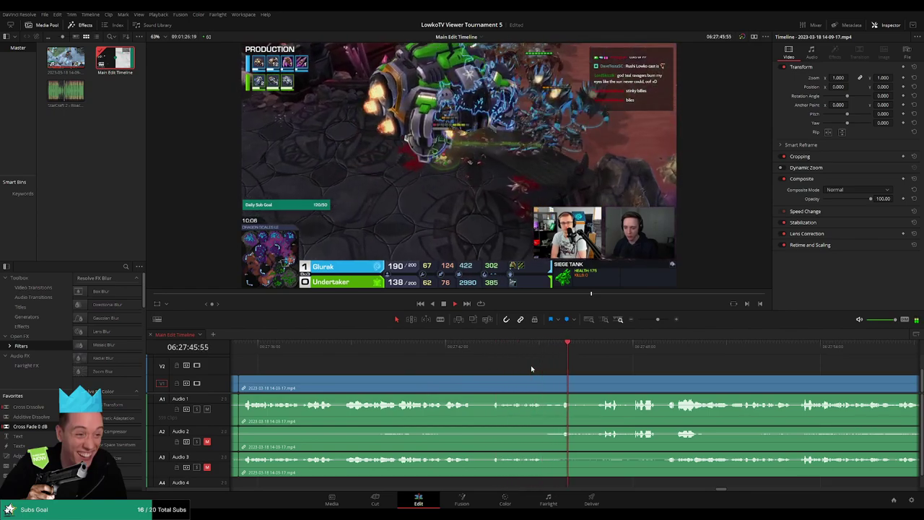
scroll(648, 368, right, 4)
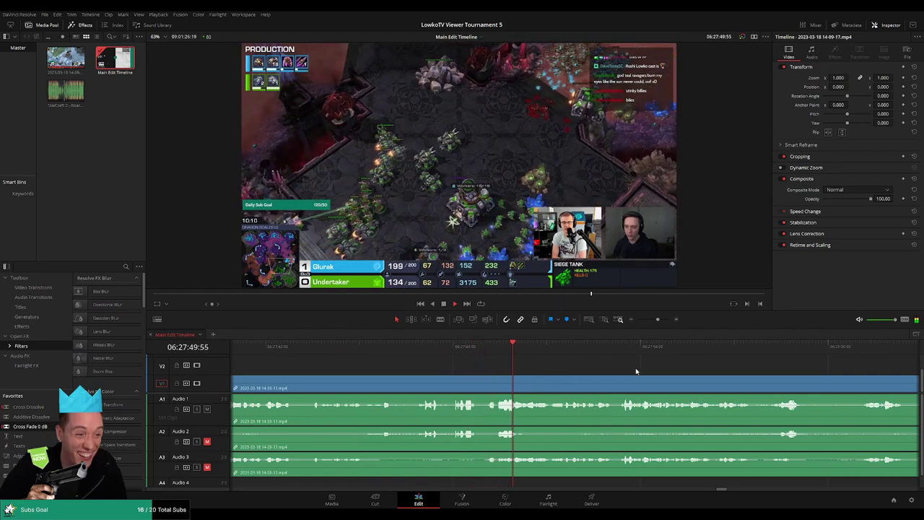
scroll(527, 359, right, 2)
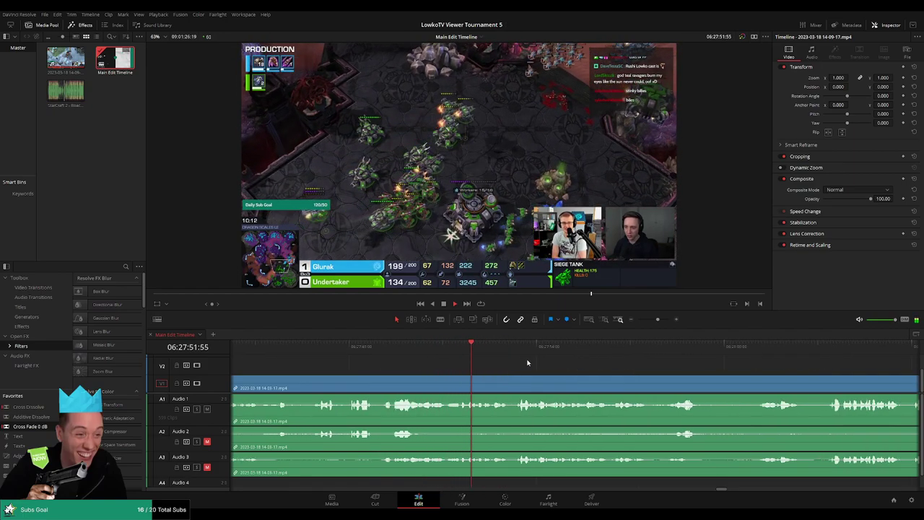
scroll(499, 362, right, 2)
scroll(500, 359, left, 3)
scroll(501, 365, right, 3)
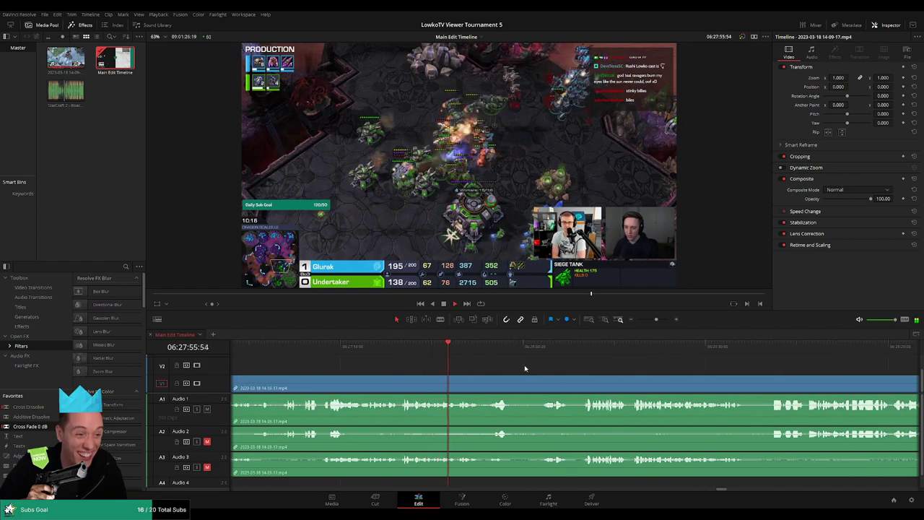
scroll(492, 368, right, 1)
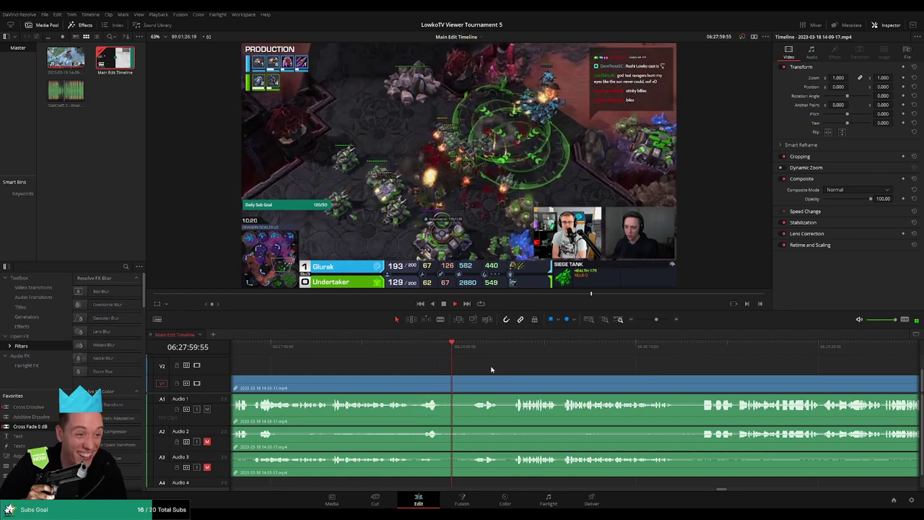
scroll(505, 370, right, 2)
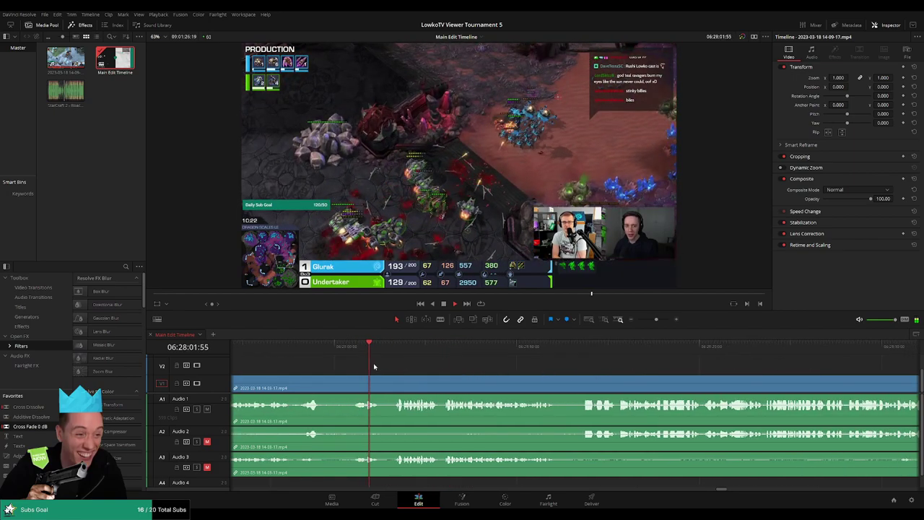
scroll(419, 359, right, 2)
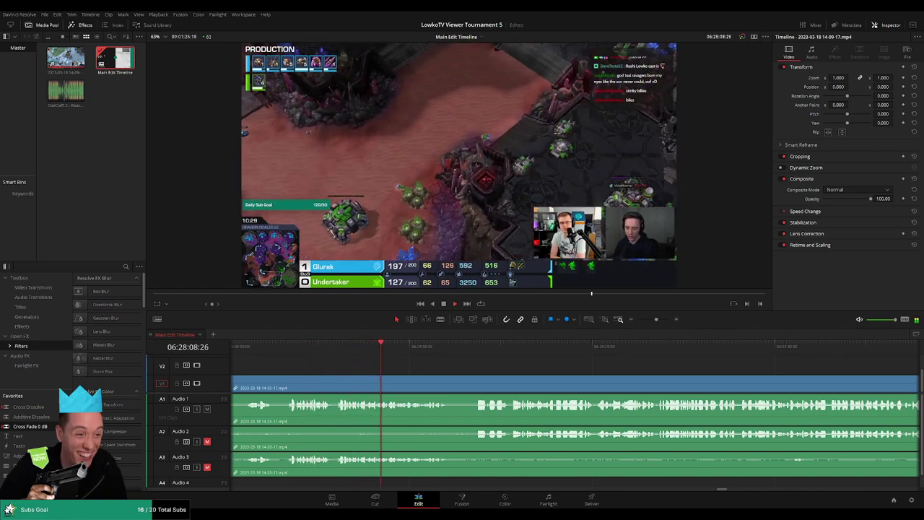
scroll(480, 364, down, 3)
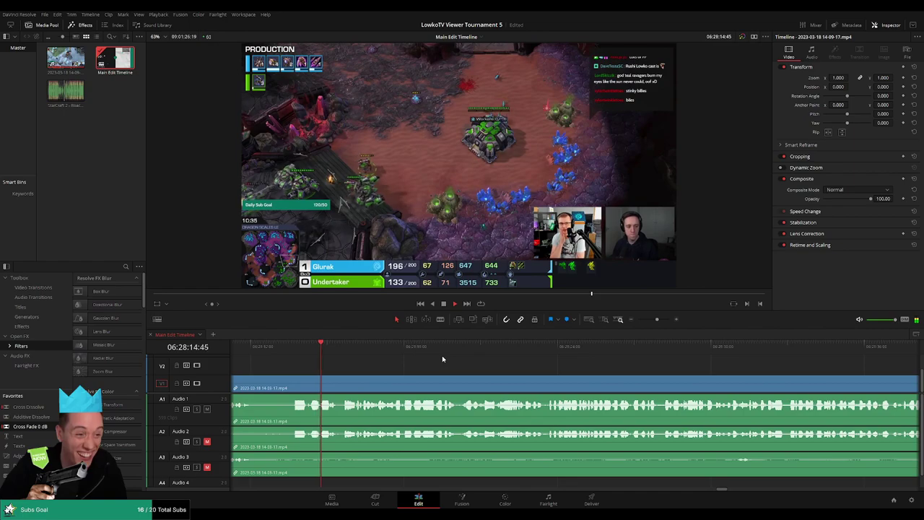
scroll(451, 357, up, 2)
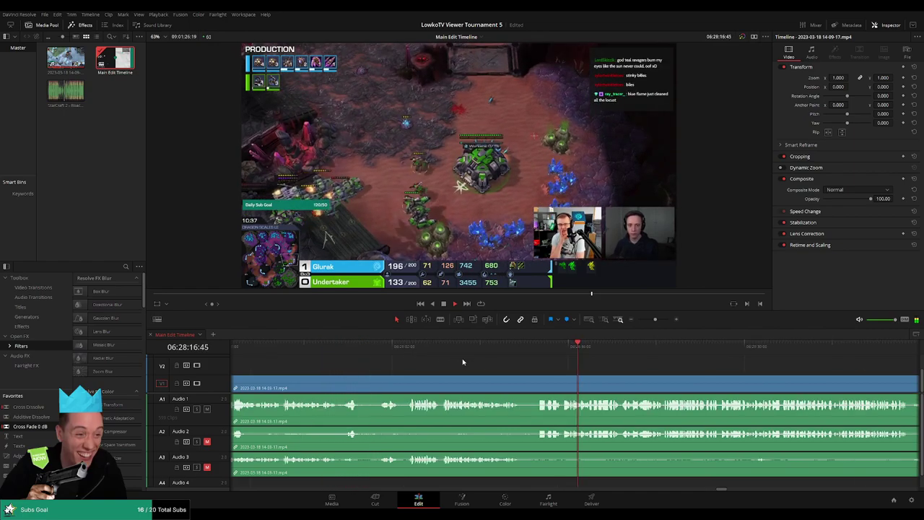
scroll(462, 366, right, 1)
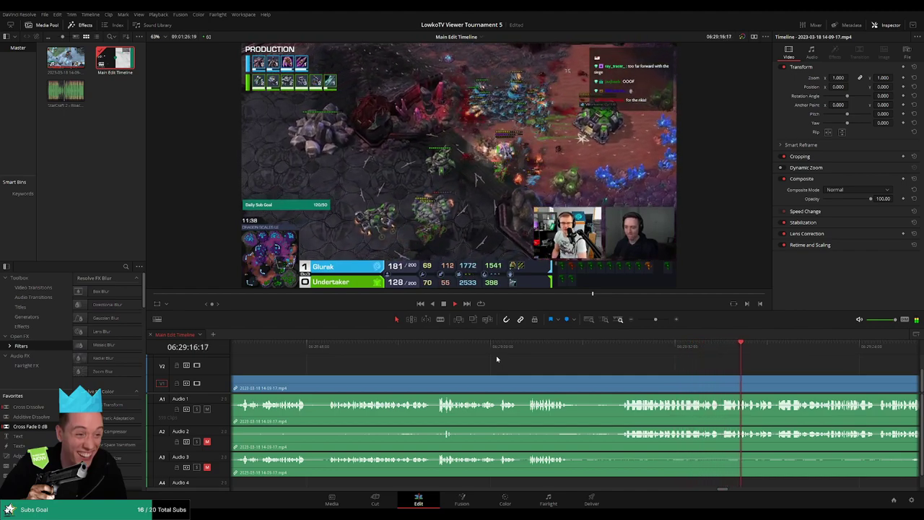
scroll(798, 381, right, 5)
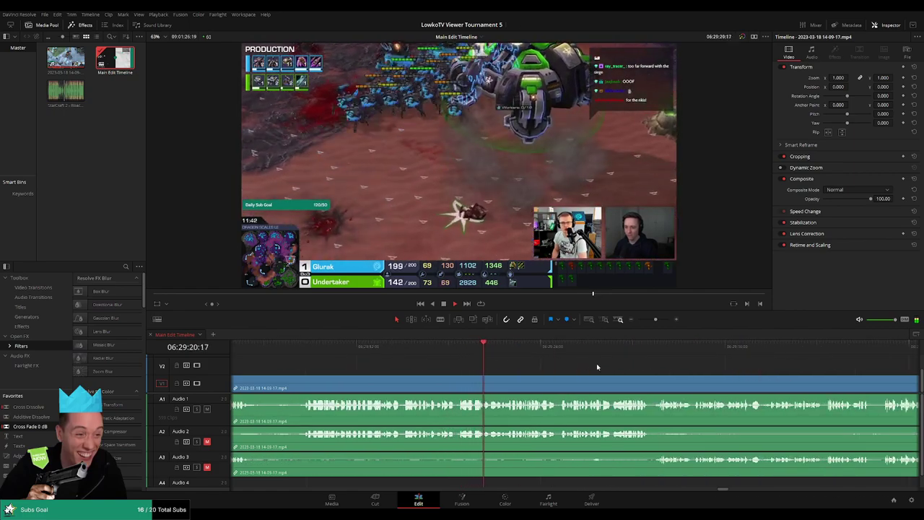
scroll(556, 365, right, 1)
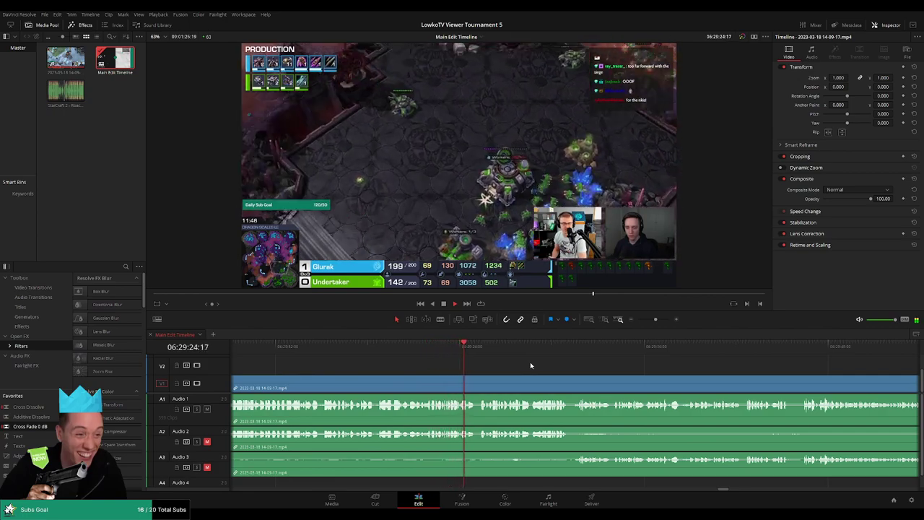
scroll(477, 362, right, 1)
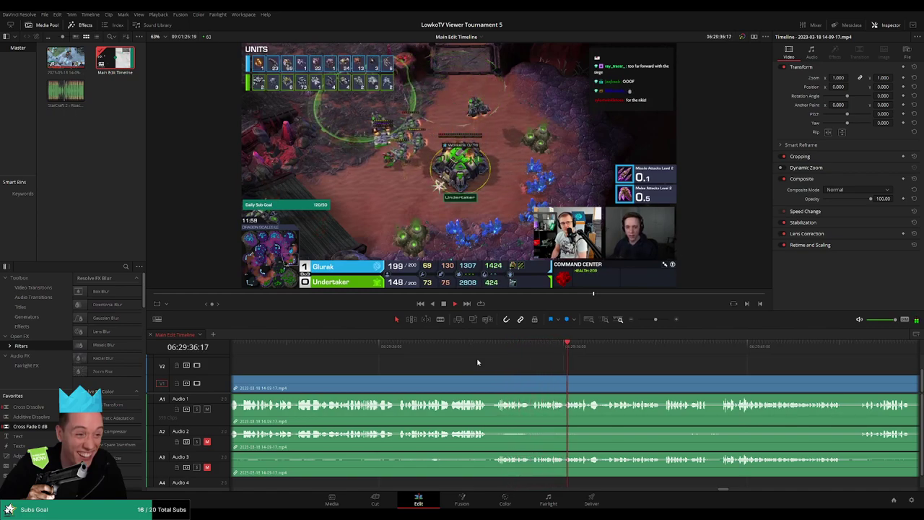
scroll(447, 368, right, 5)
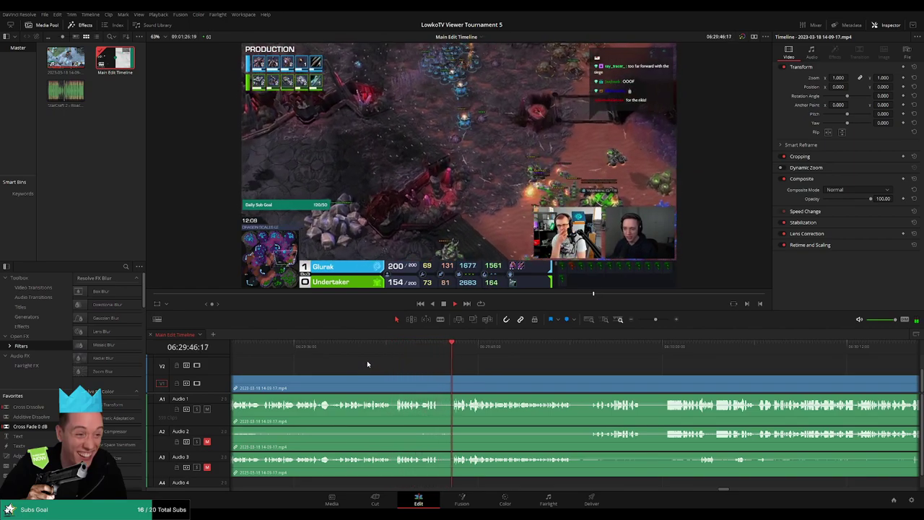
scroll(387, 453, right, 5)
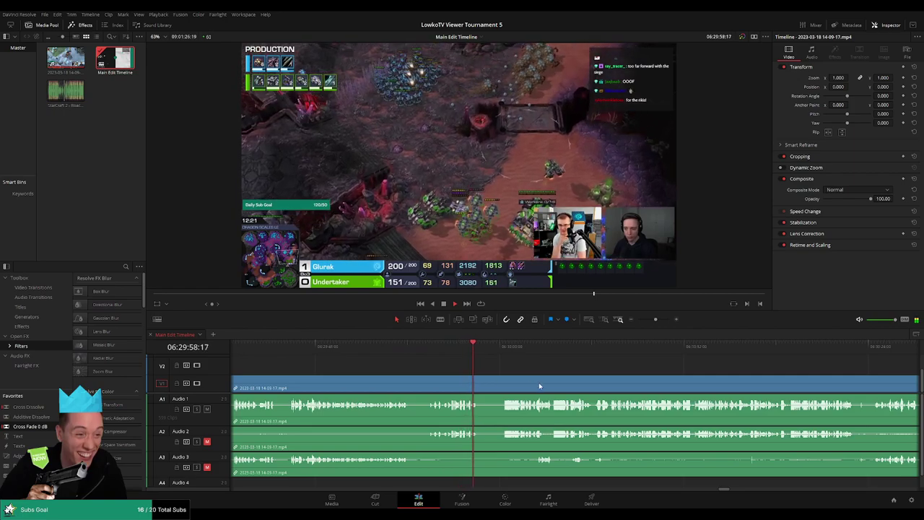
scroll(534, 386, right, 2)
scroll(482, 382, right, 2)
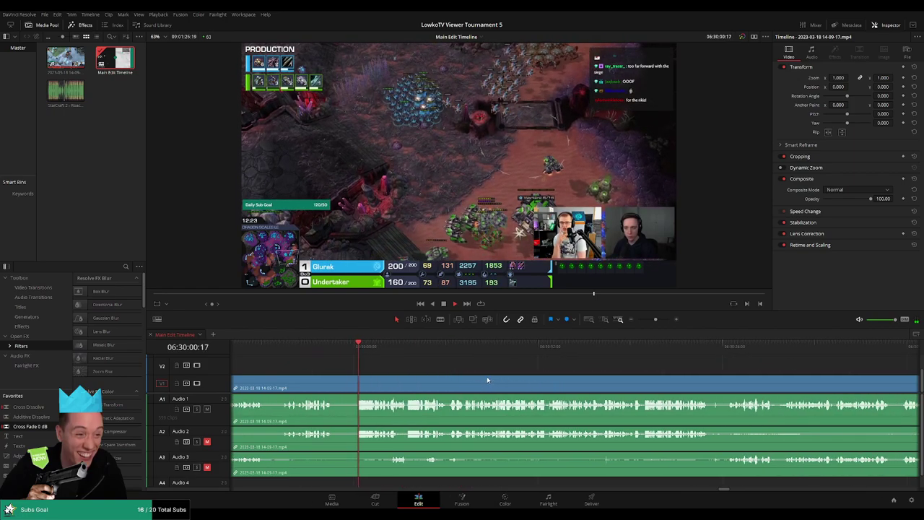
scroll(487, 375, right, 1)
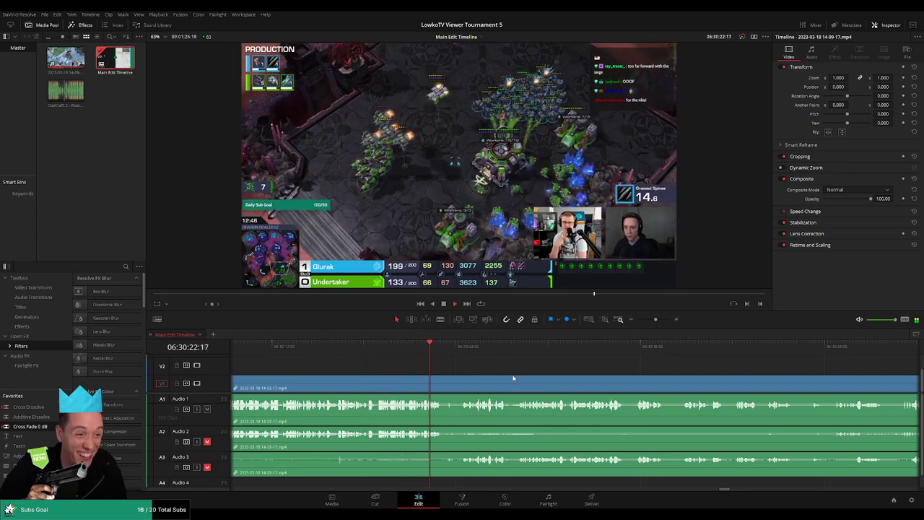
key(b)
click(448, 382)
key(a)
click(448, 384)
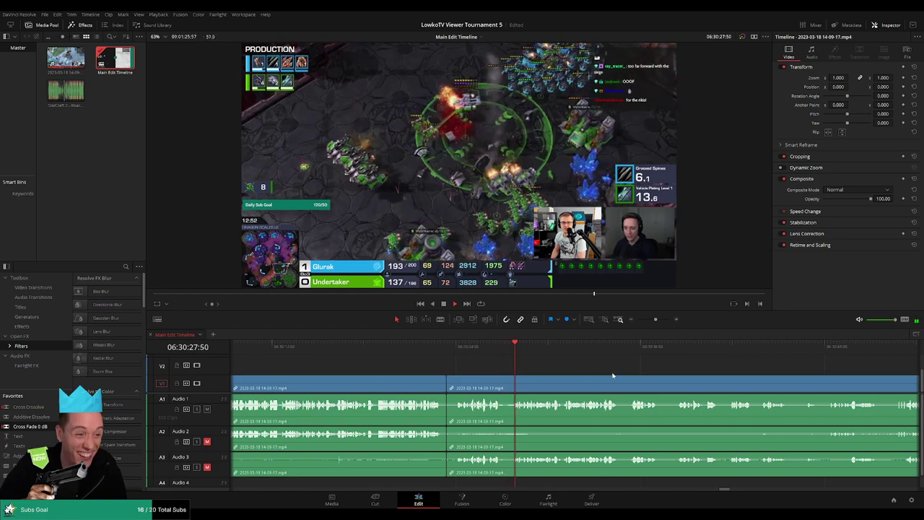
scroll(485, 365, right, 3)
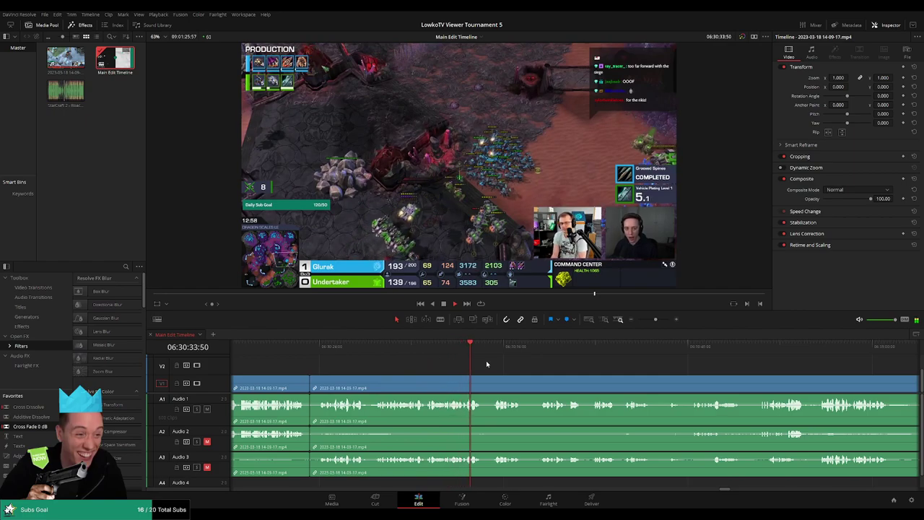
scroll(485, 365, right, 1)
scroll(478, 366, right, 2)
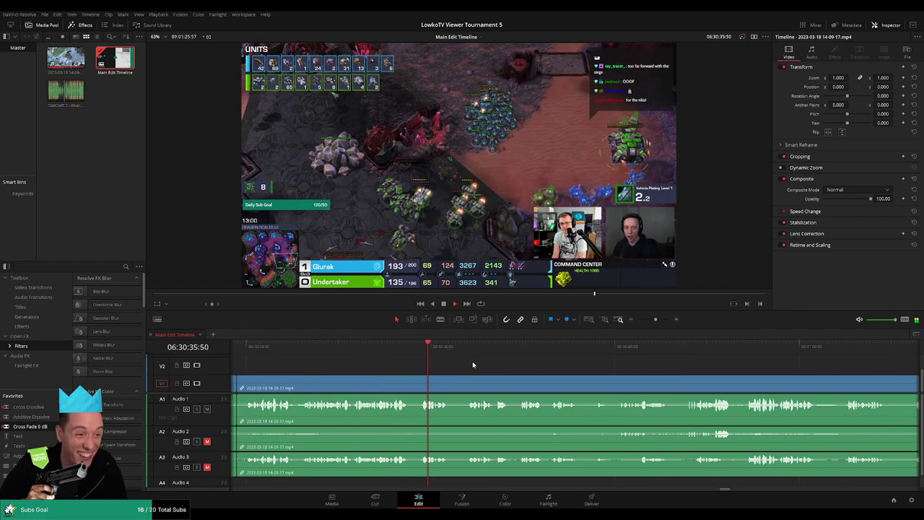
click(471, 353)
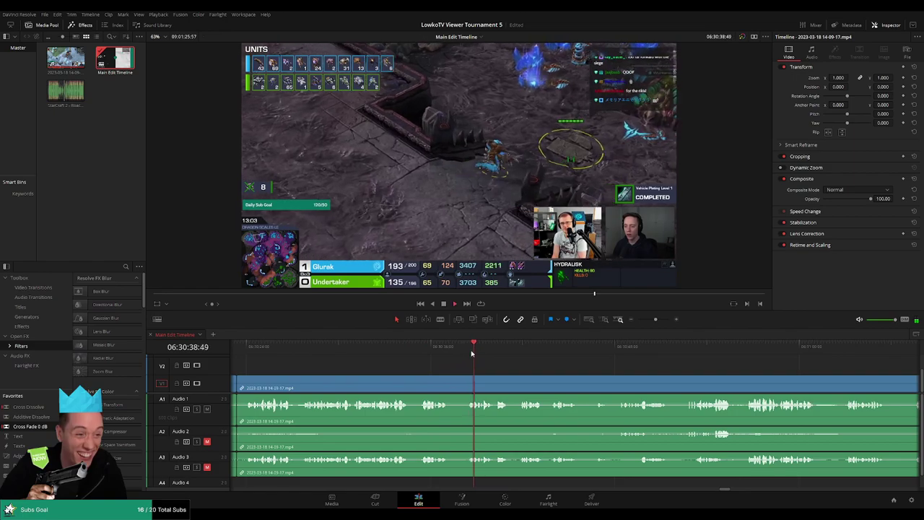
scroll(486, 367, right, 3)
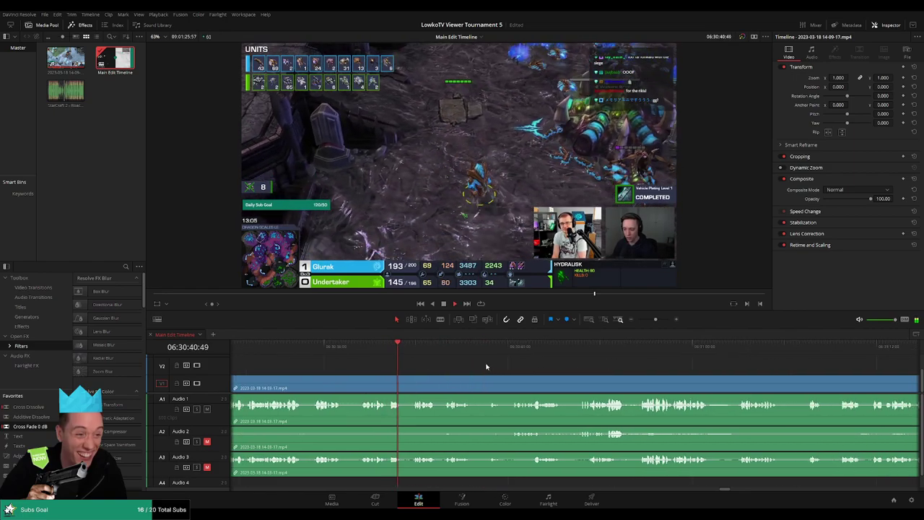
scroll(477, 365, right, 1)
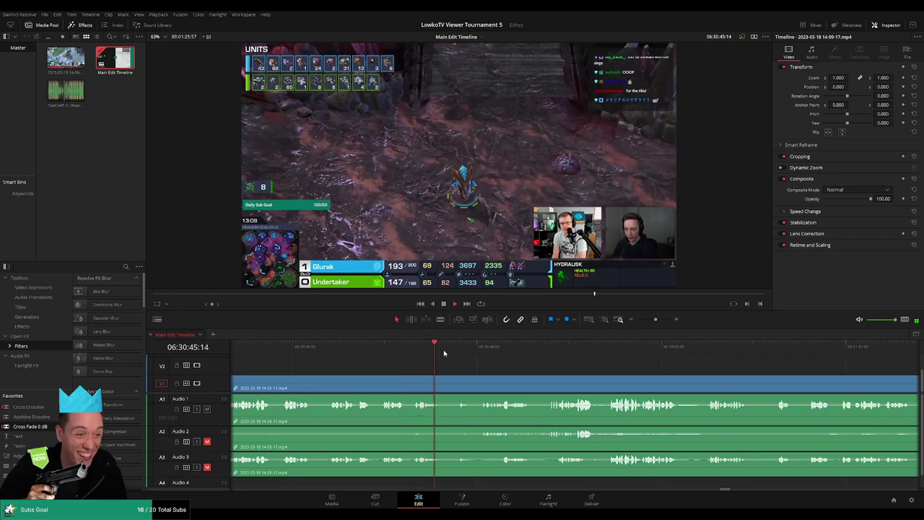
click(456, 349)
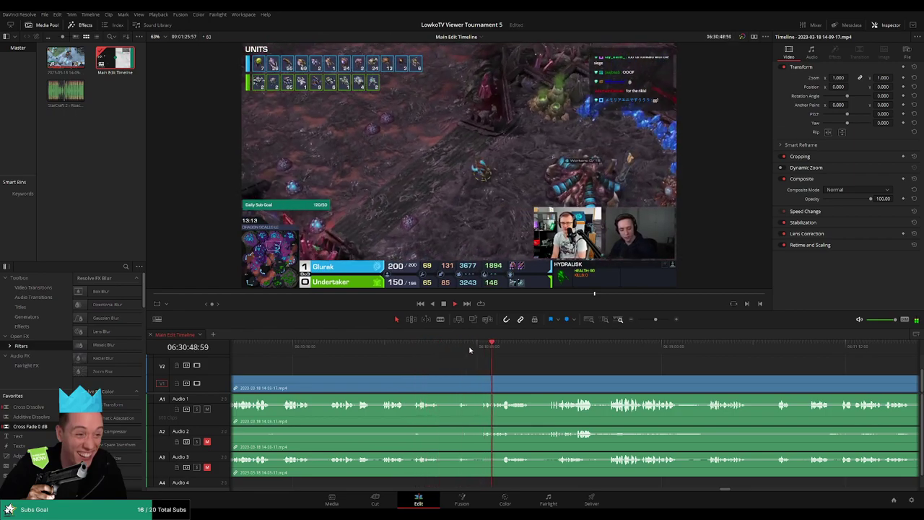
click(461, 349)
scroll(561, 368, right, 3)
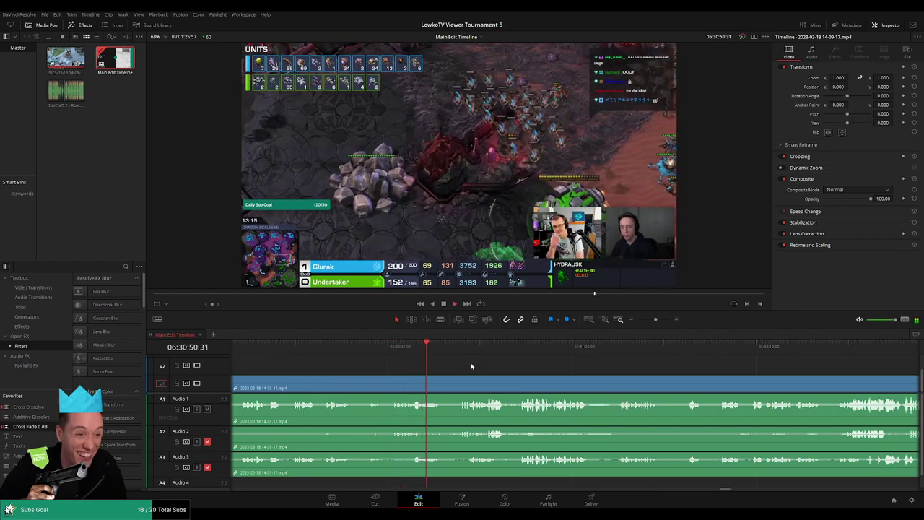
scroll(453, 364, right, 4)
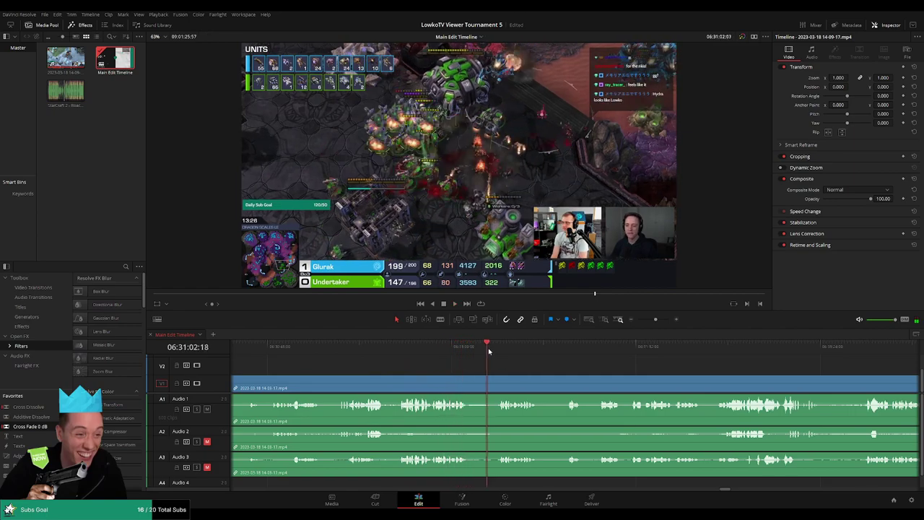
scroll(480, 363, right, 3)
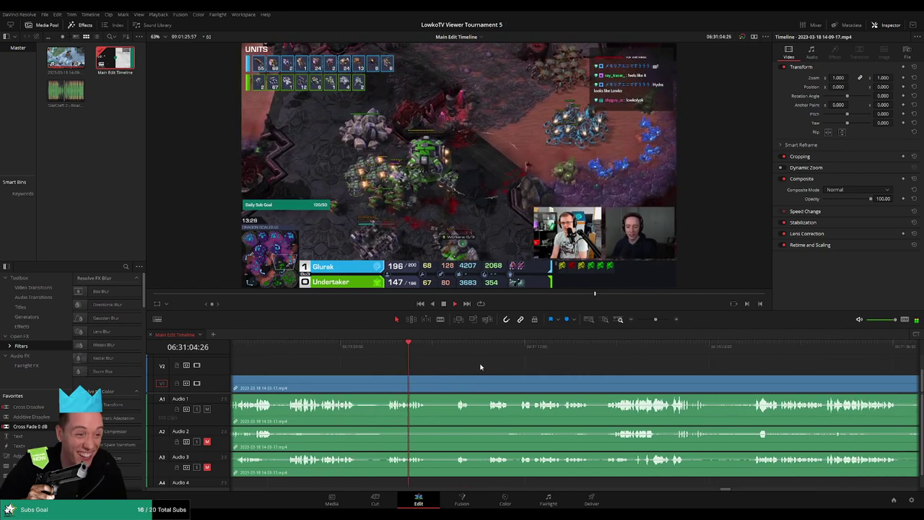
Step: Blade both ends of two short dead stretches near 06:31:08 and ripple delete each piece
key(b)
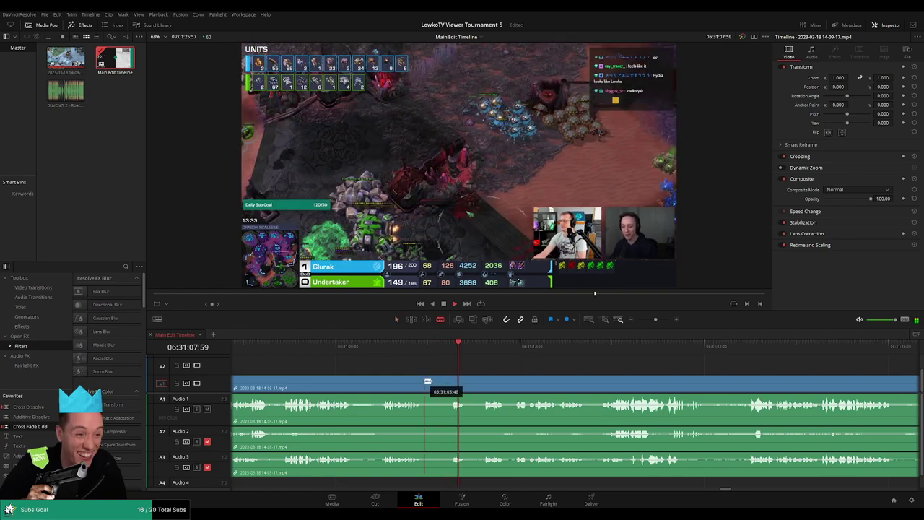
click(423, 388)
click(452, 388)
click(442, 393)
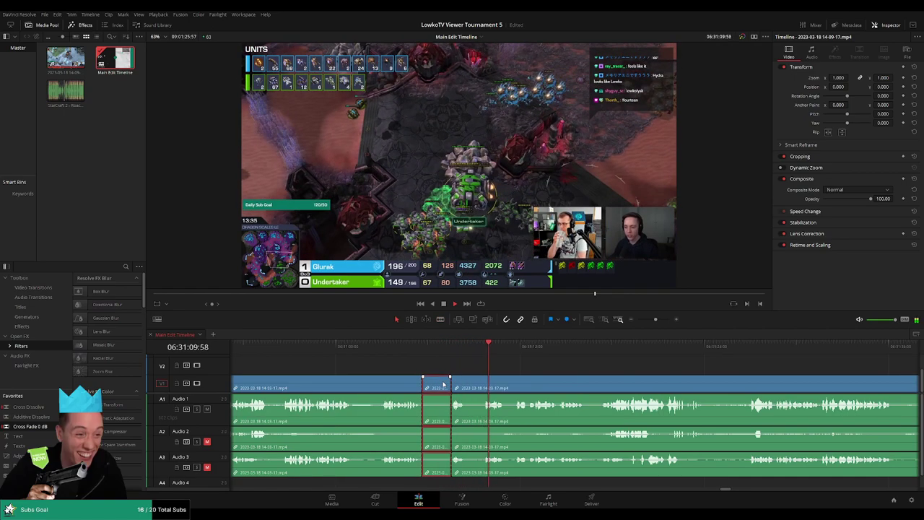
key(shift+Delete)
click(436, 382)
click(453, 383)
key(a)
click(445, 383)
key(shift+Delete)
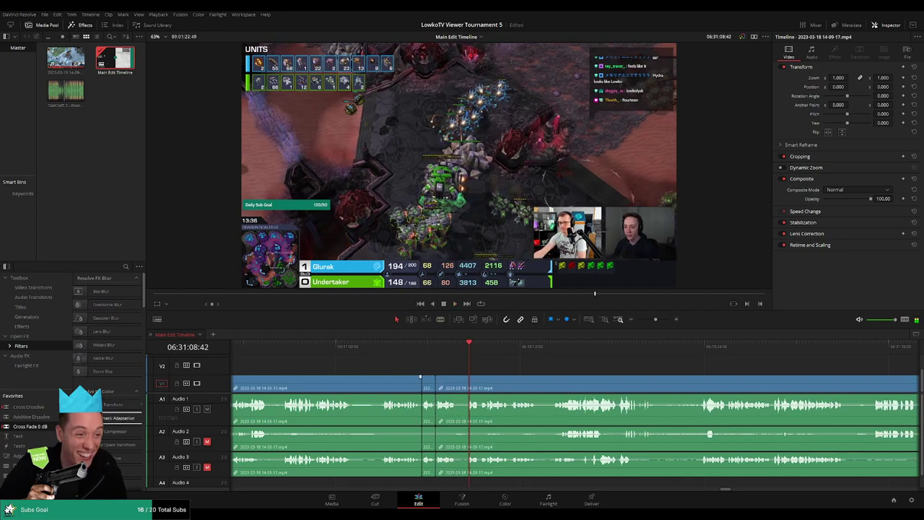
Step: Add a Cross Fade 0 dB at the Audio 3 edit point and play it back
scroll(480, 420, left, 1)
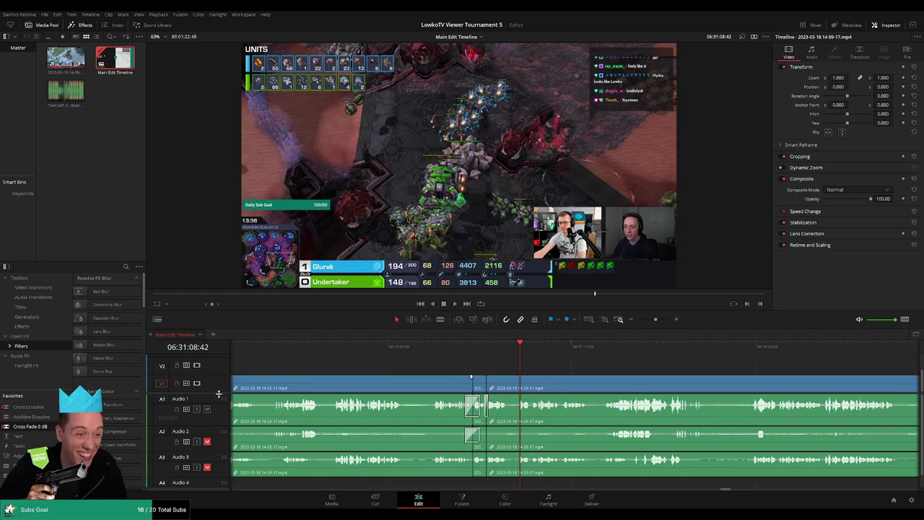
scroll(511, 447, left, 1)
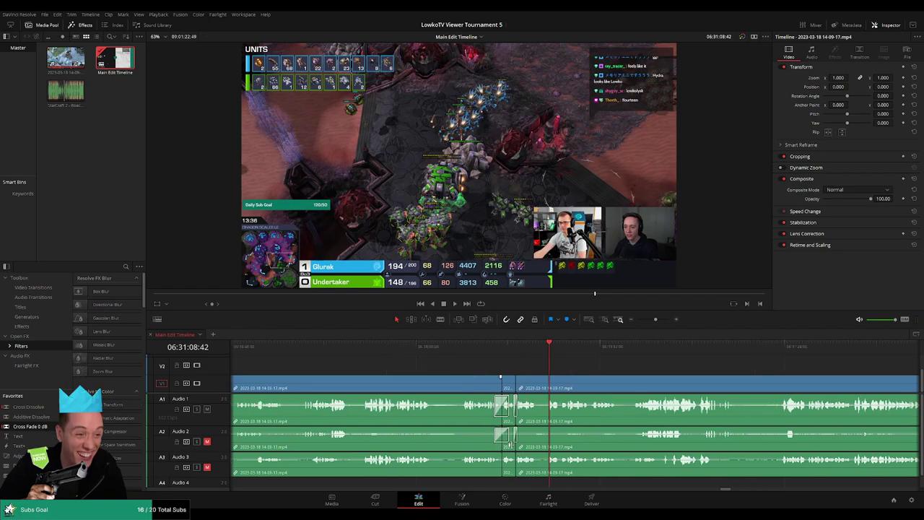
drag(26, 431, 530, 468)
scroll(530, 468, left, 1)
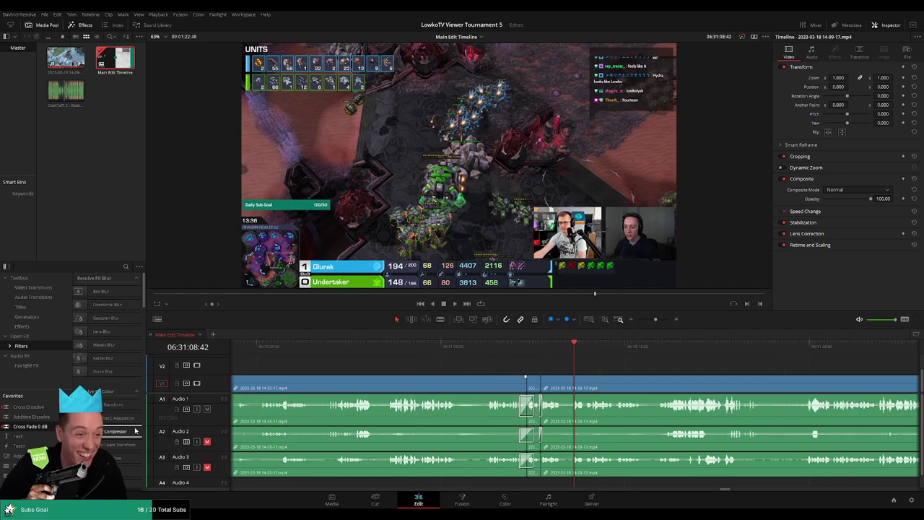
key(space)
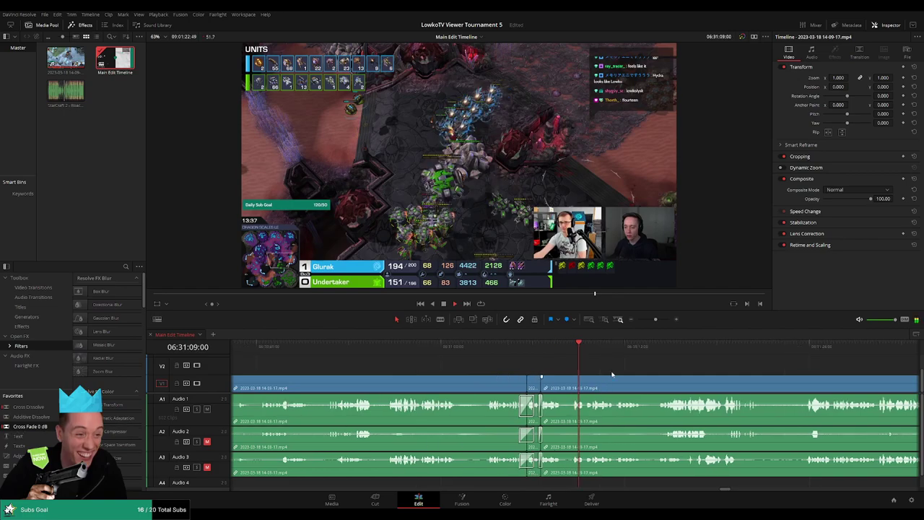
drag(655, 319, 627, 321)
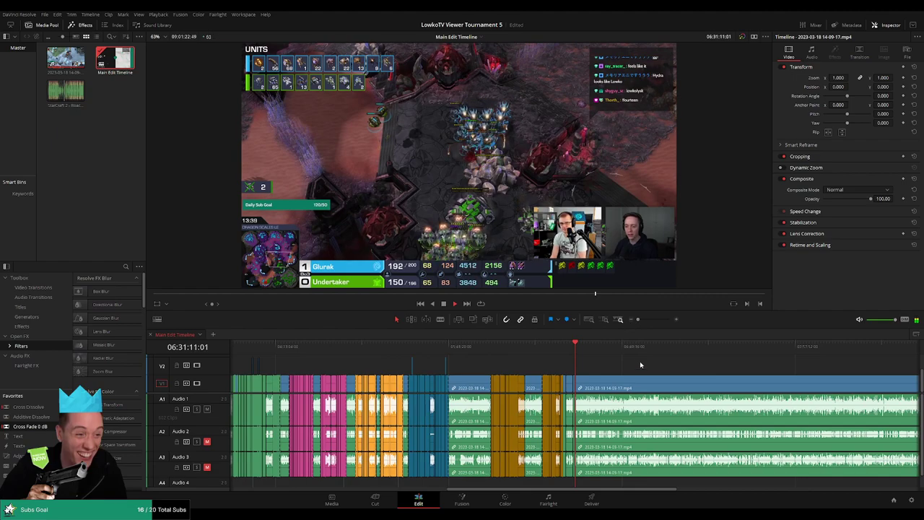
drag(639, 320, 661, 320)
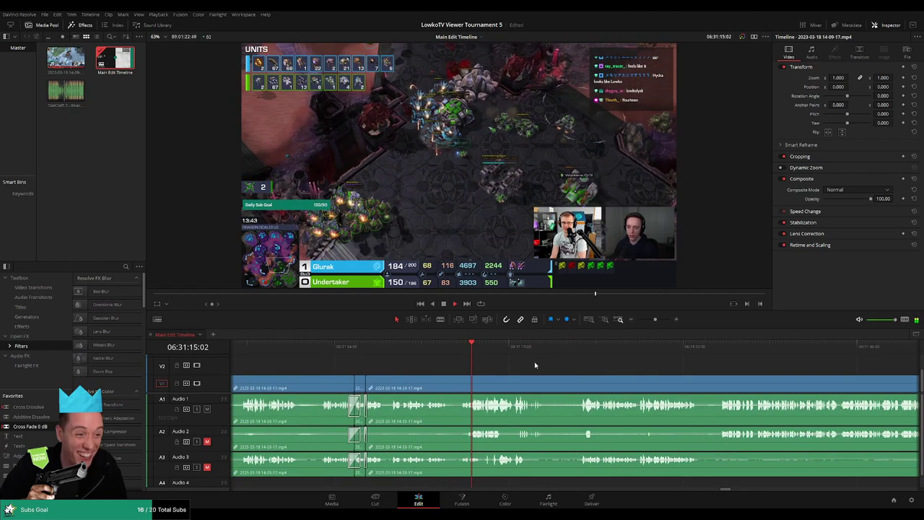
scroll(498, 362, right, 3)
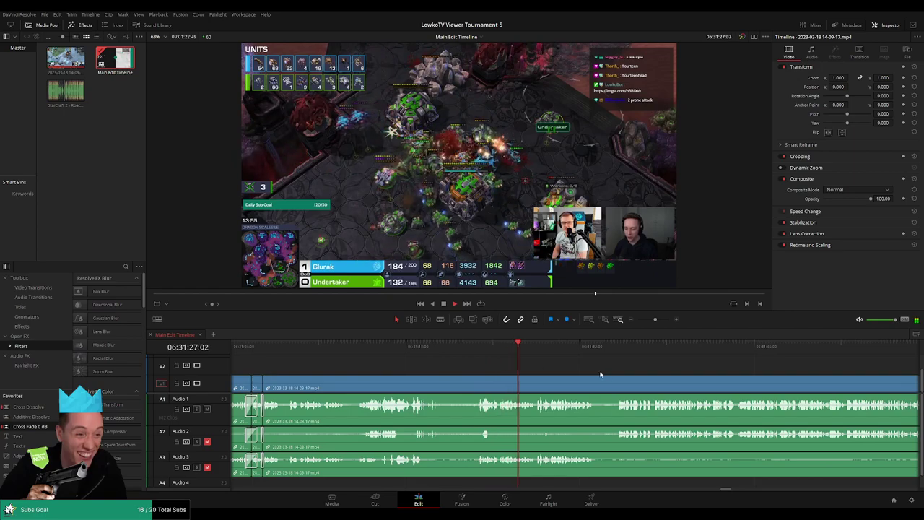
scroll(509, 369, right, 5)
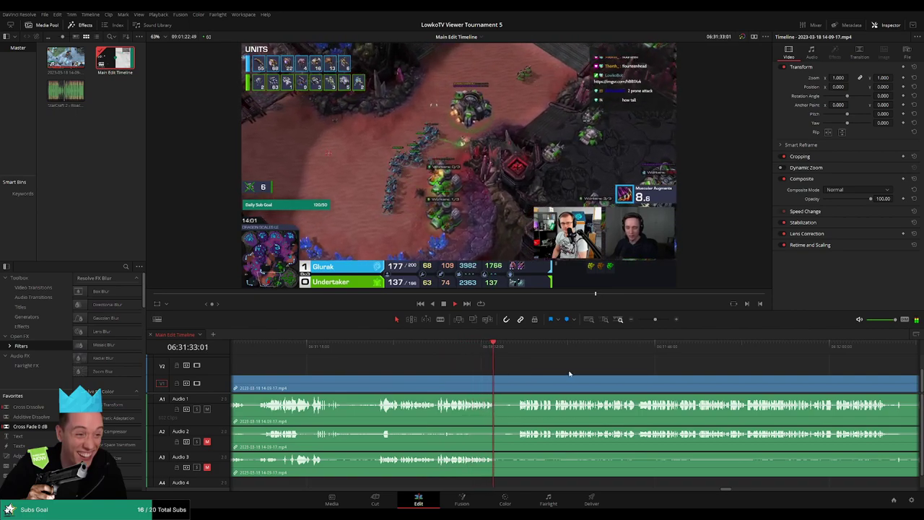
scroll(510, 369, right, 3)
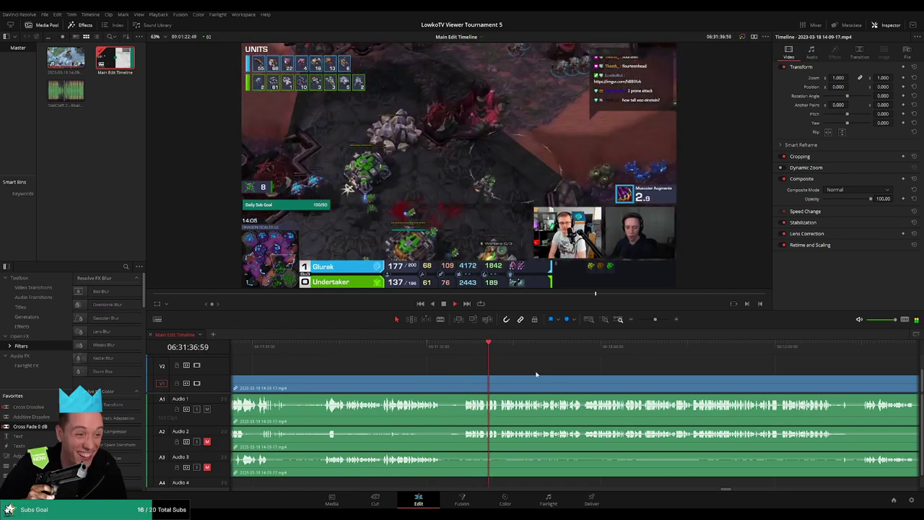
scroll(498, 371, right, 4)
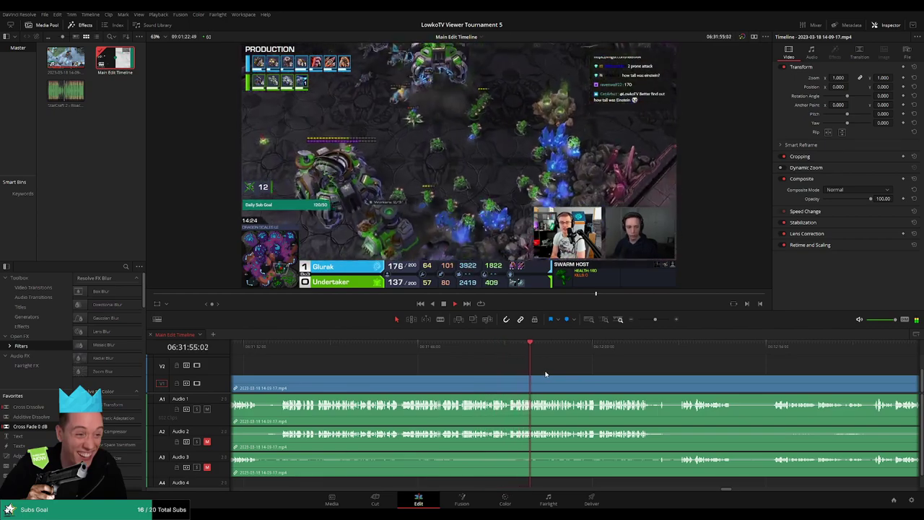
scroll(545, 362, right, 3)
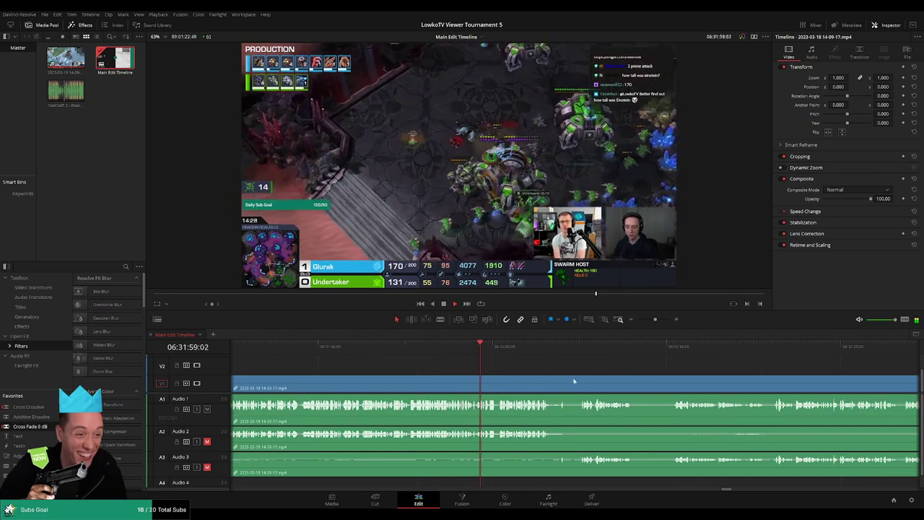
scroll(578, 375, left, 3)
scroll(693, 376, right, 6)
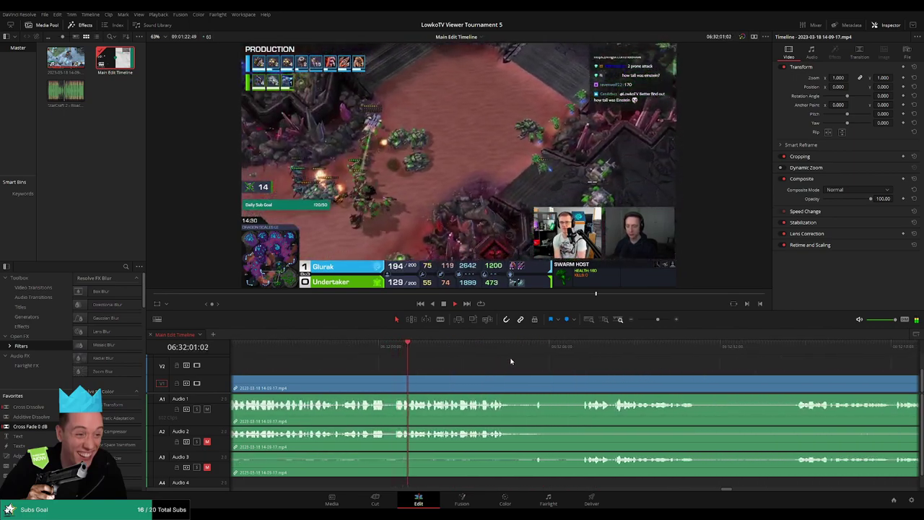
scroll(505, 361, right, 3)
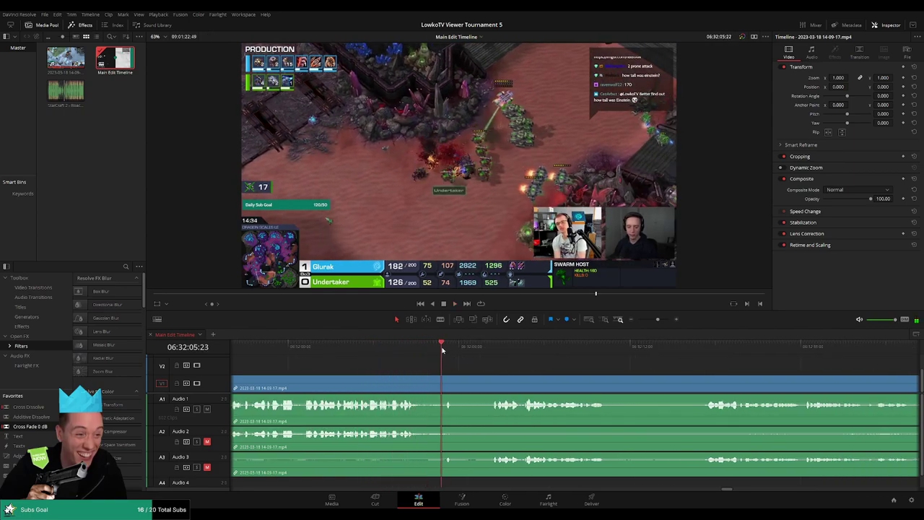
scroll(494, 364, right, 4)
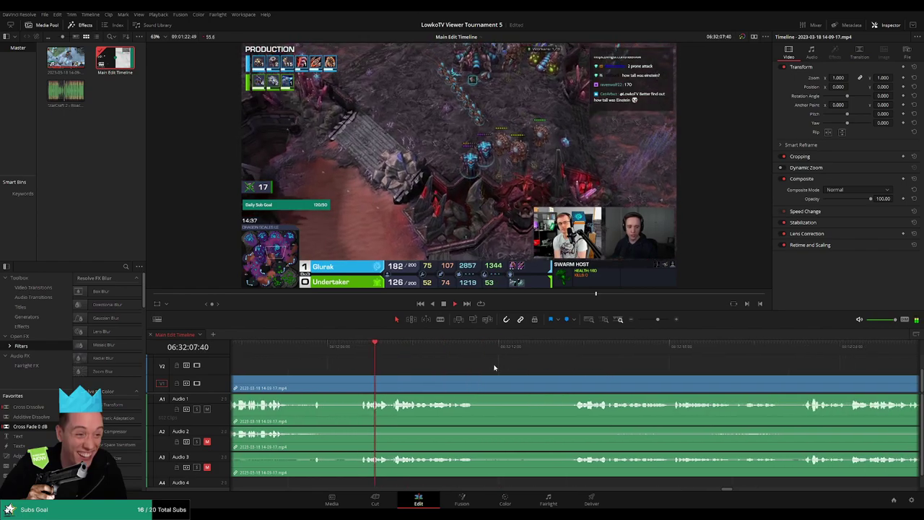
scroll(566, 374, right, 4)
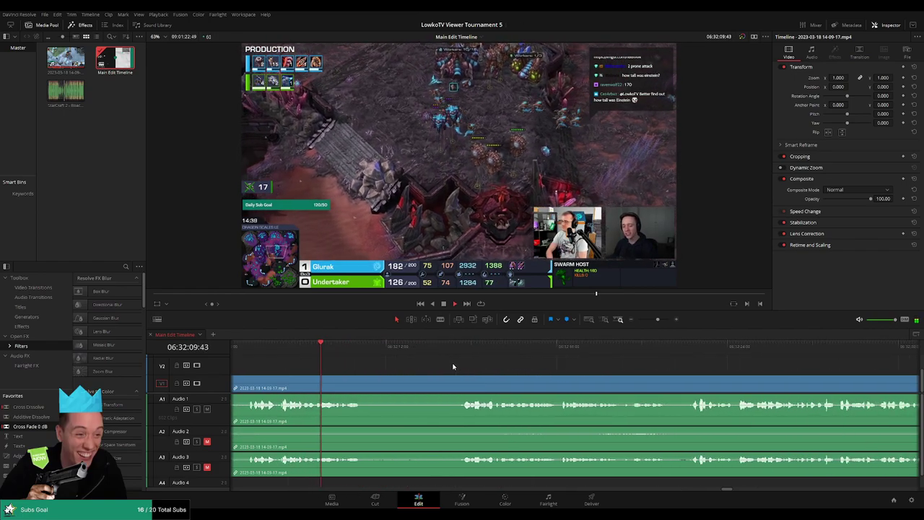
click(408, 349)
click(459, 355)
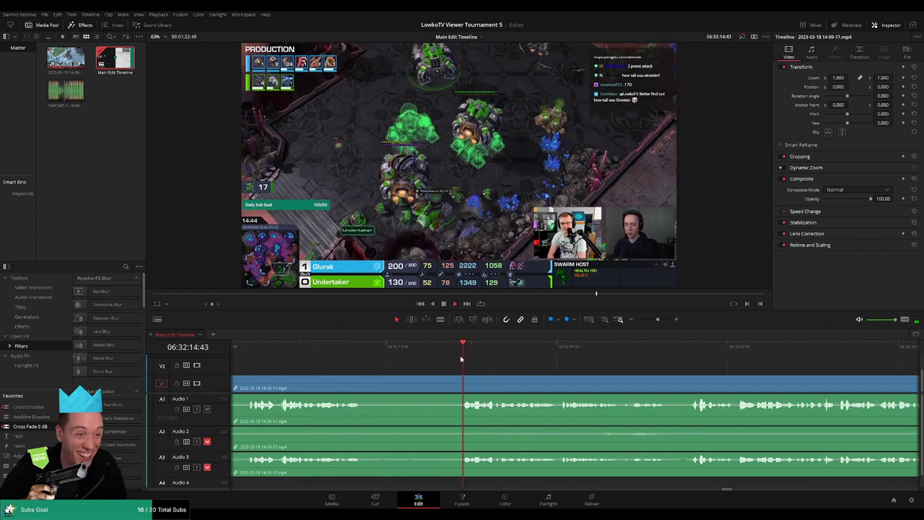
scroll(495, 371, right, 4)
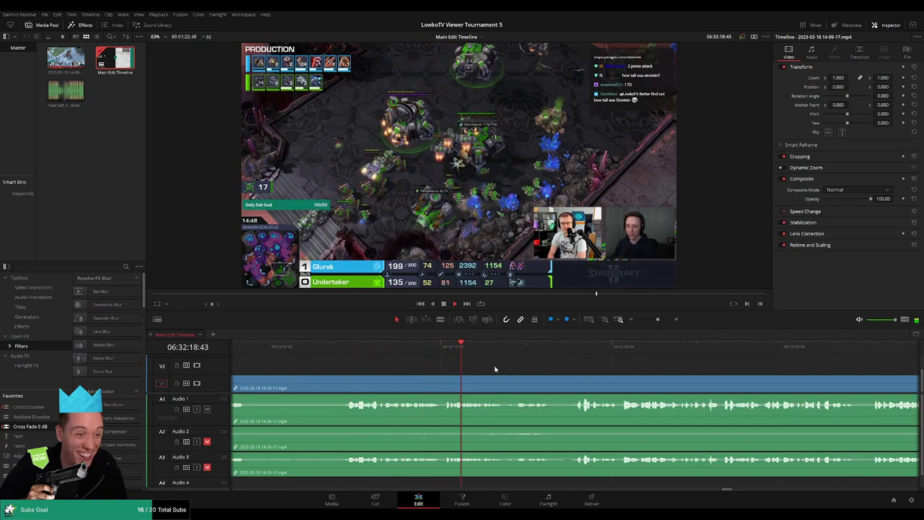
scroll(485, 366, right, 4)
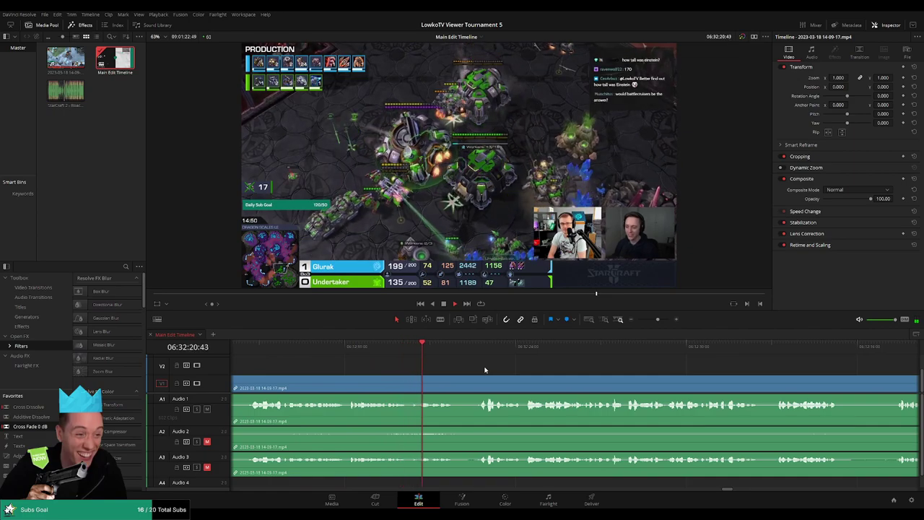
click(404, 354)
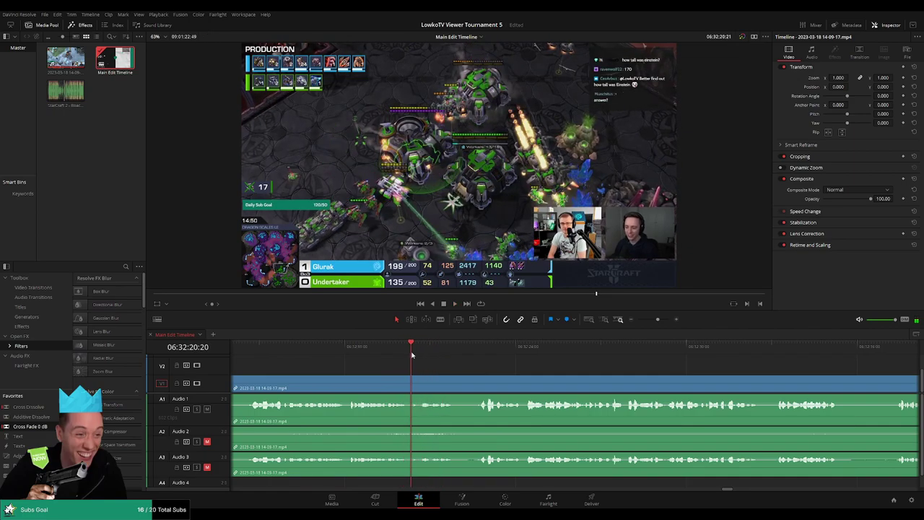
key(ctrl+b)
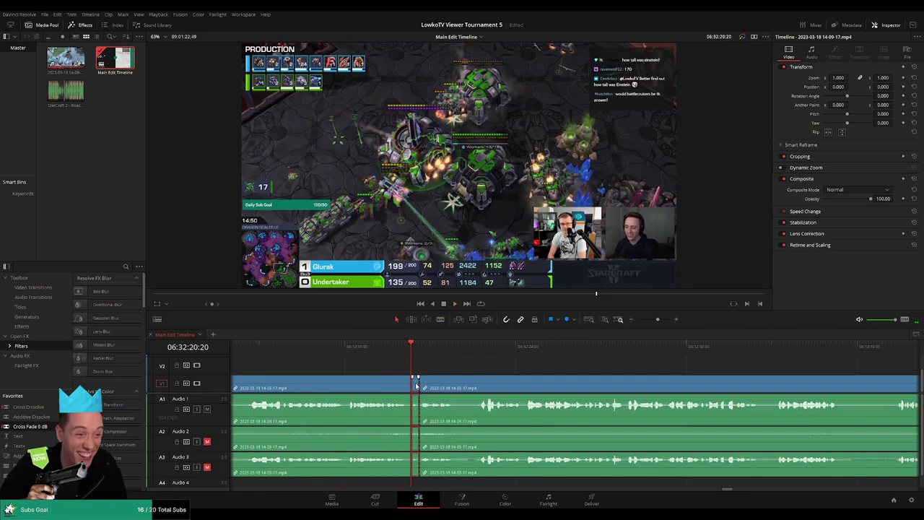
key(space)
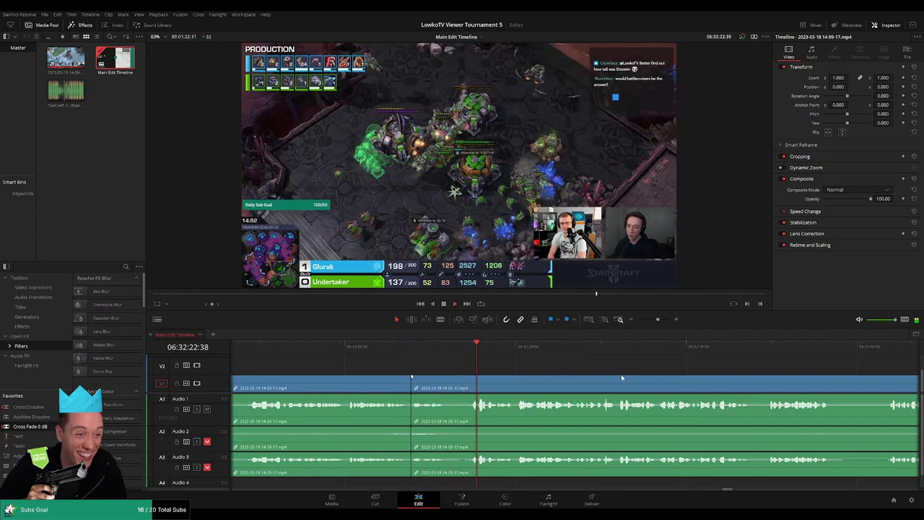
scroll(563, 368, right, 2)
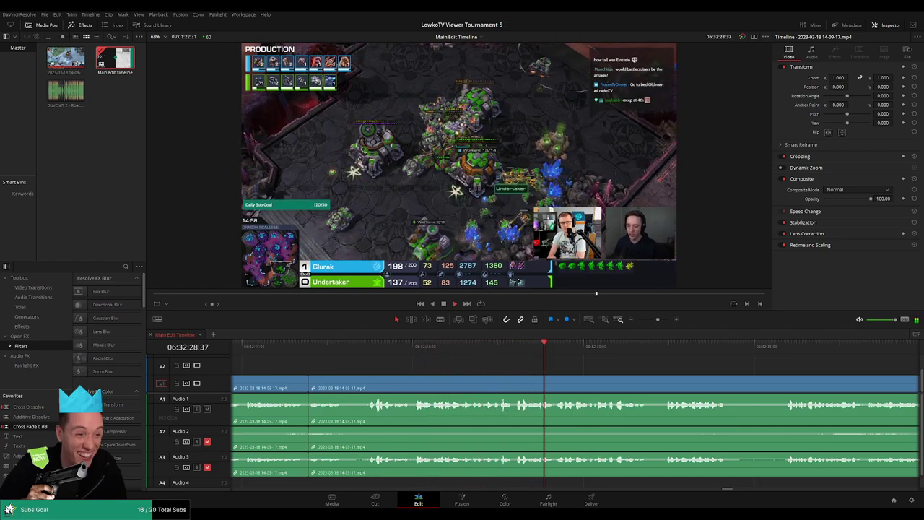
scroll(501, 352, right, 3)
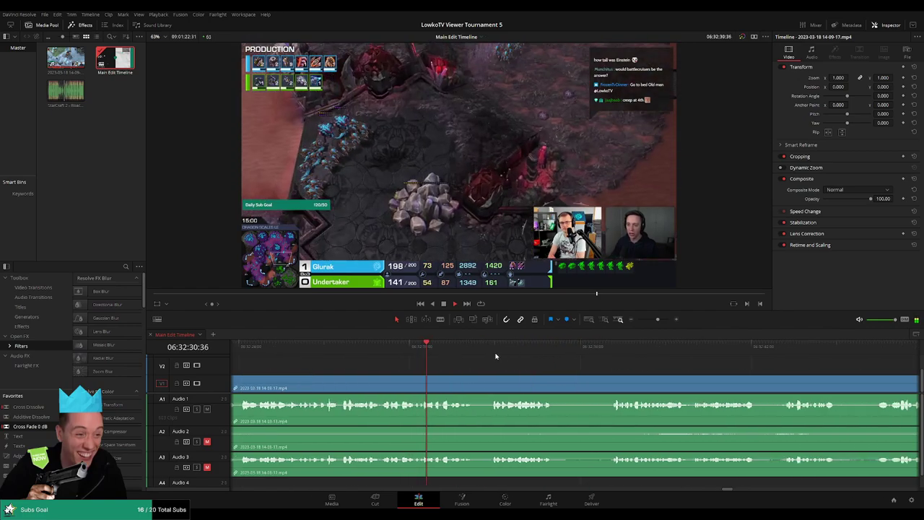
scroll(466, 365, right, 3)
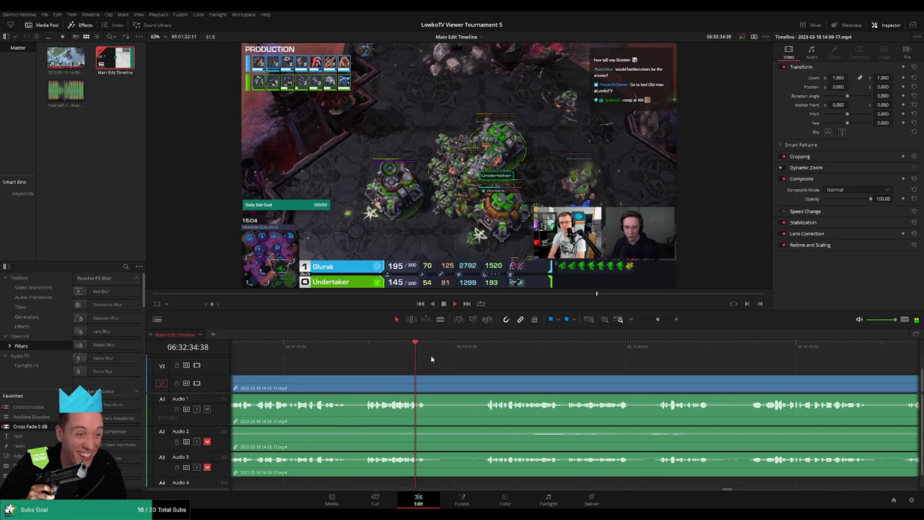
scroll(472, 361, right, 3)
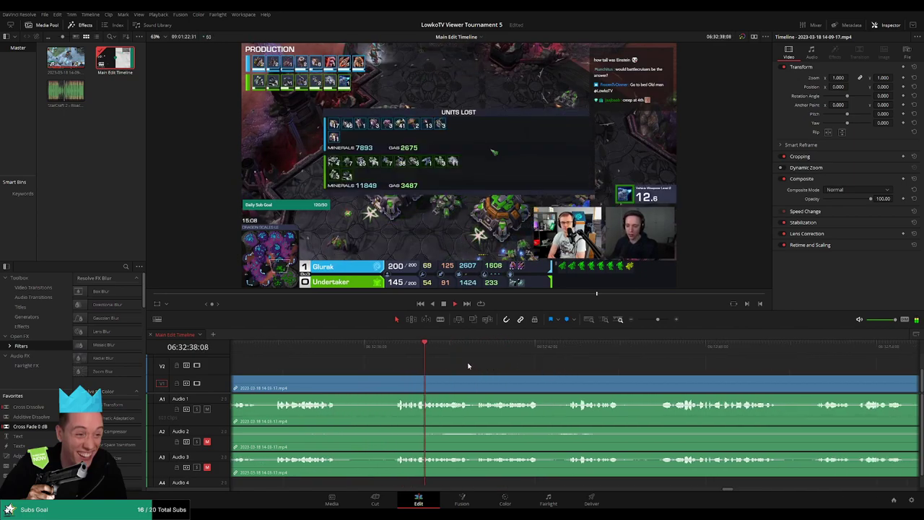
scroll(455, 365, right, 3)
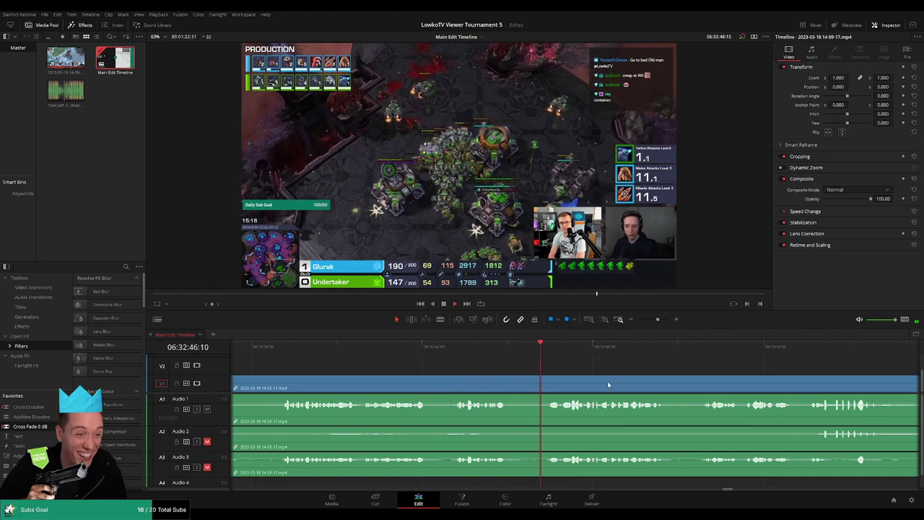
scroll(534, 377, right, 3)
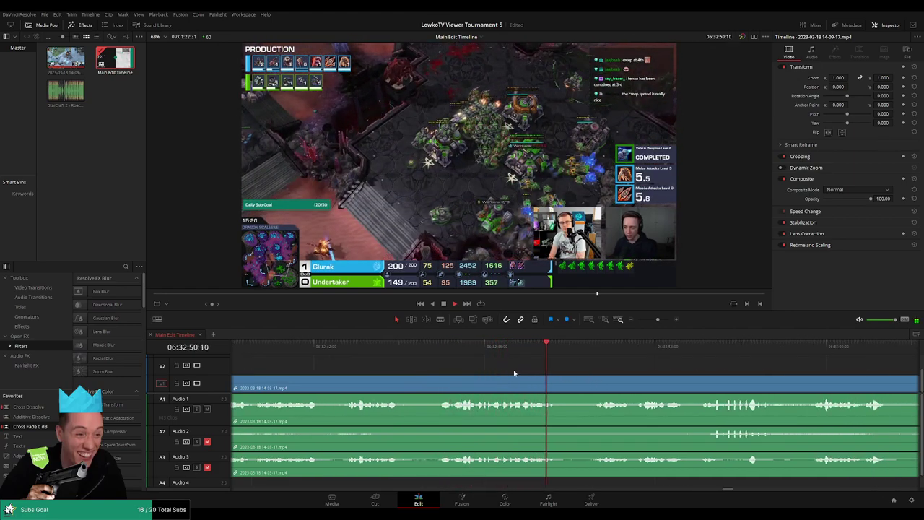
scroll(503, 370, right, 3)
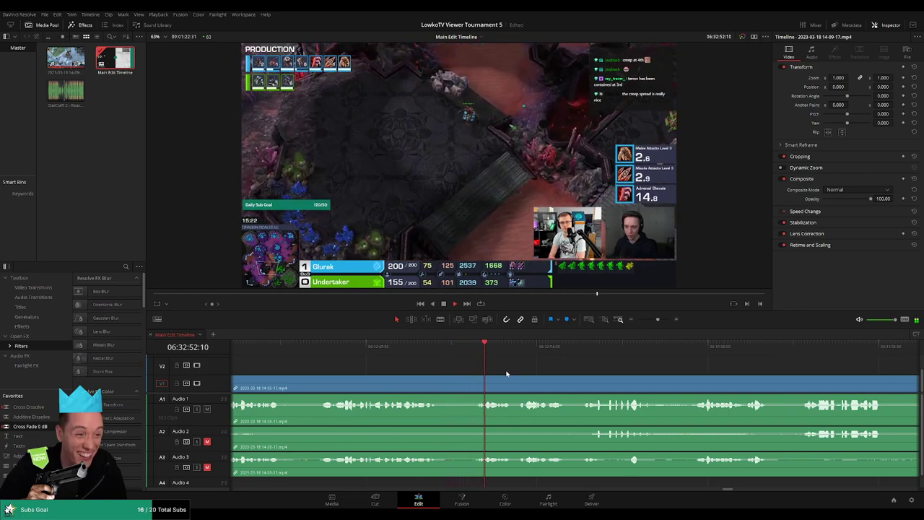
scroll(508, 374, right, 3)
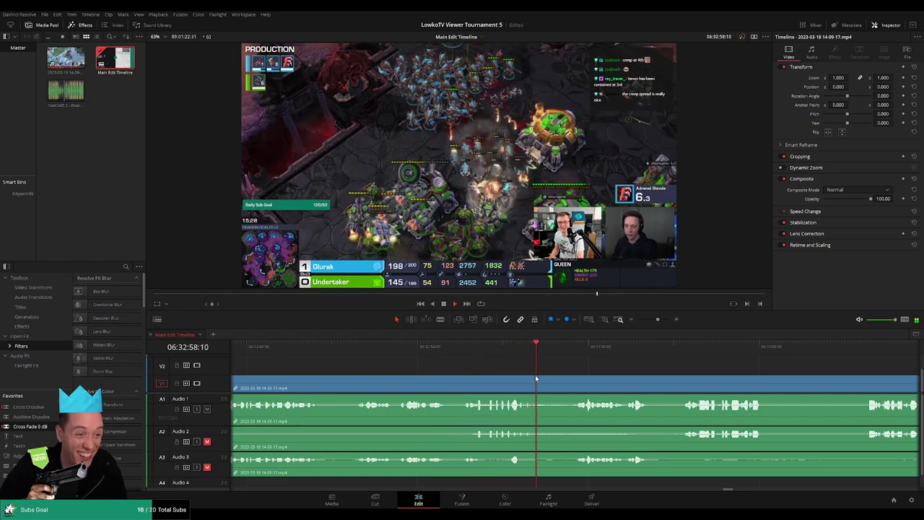
scroll(481, 373, right, 3)
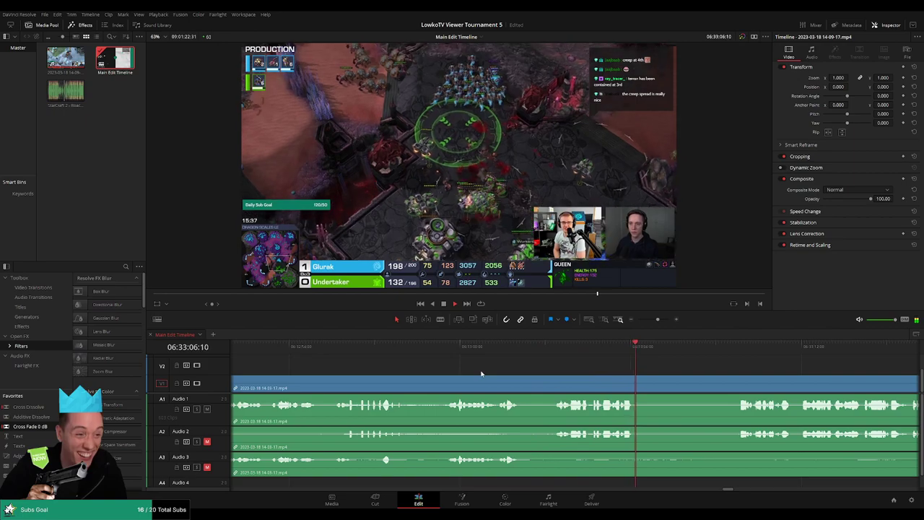
scroll(503, 363, right, 3)
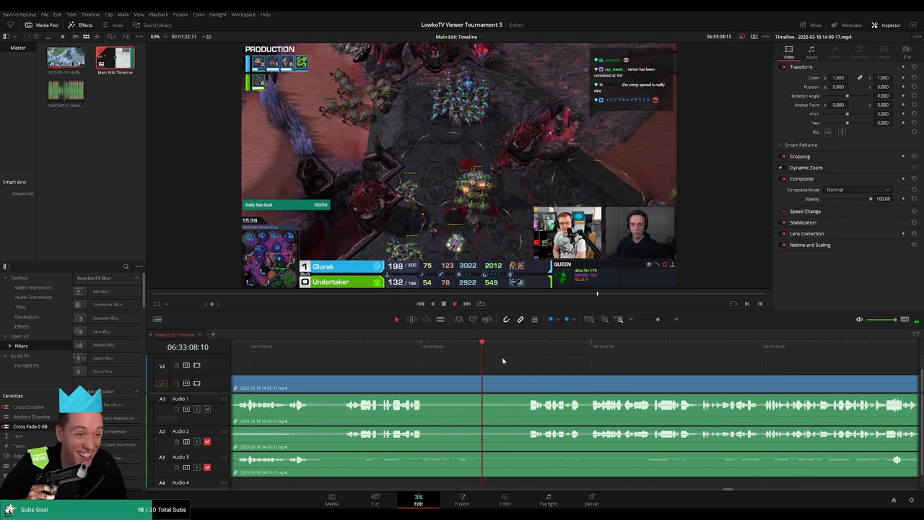
scroll(572, 368, left, 1)
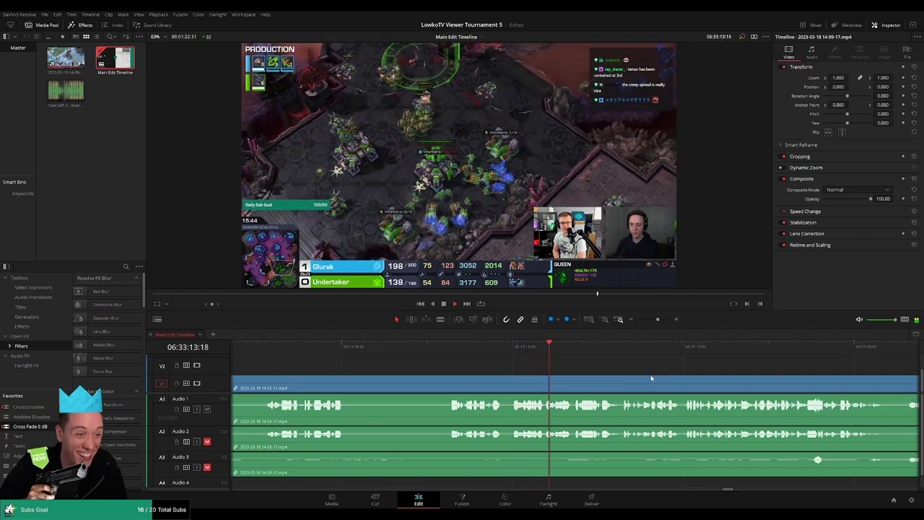
scroll(569, 371, right, 2)
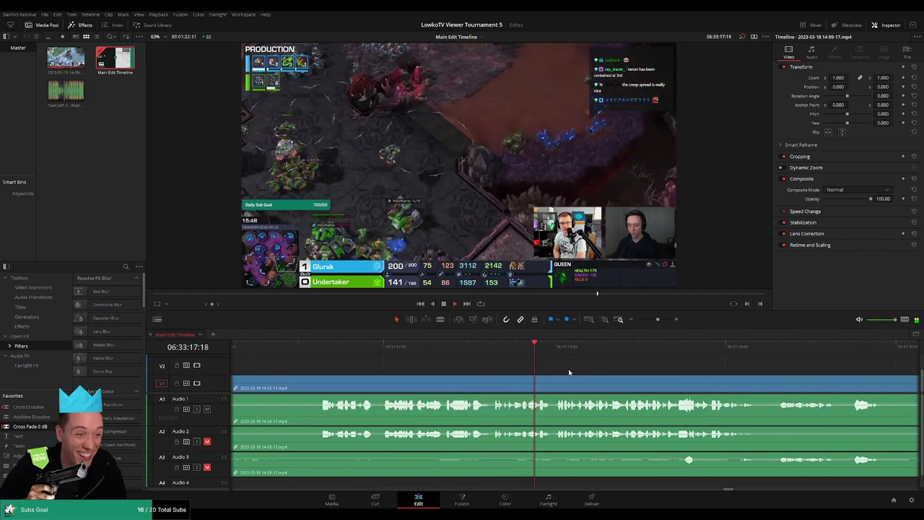
scroll(609, 369, right, 2)
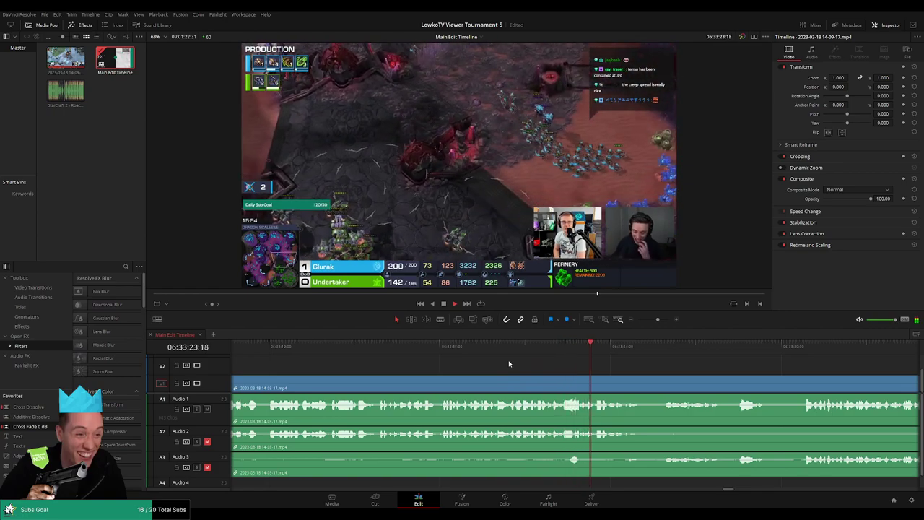
scroll(570, 373, right, 1)
scroll(550, 370, right, 3)
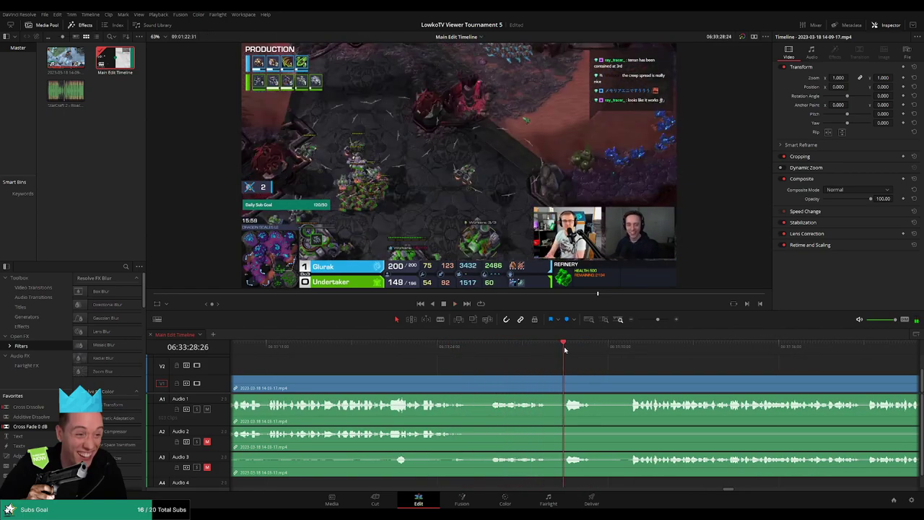
scroll(563, 362, right, 3)
Step: Blade at the dead-time edge and delete the unwanted section, closing the gap
key(b)
click(388, 382)
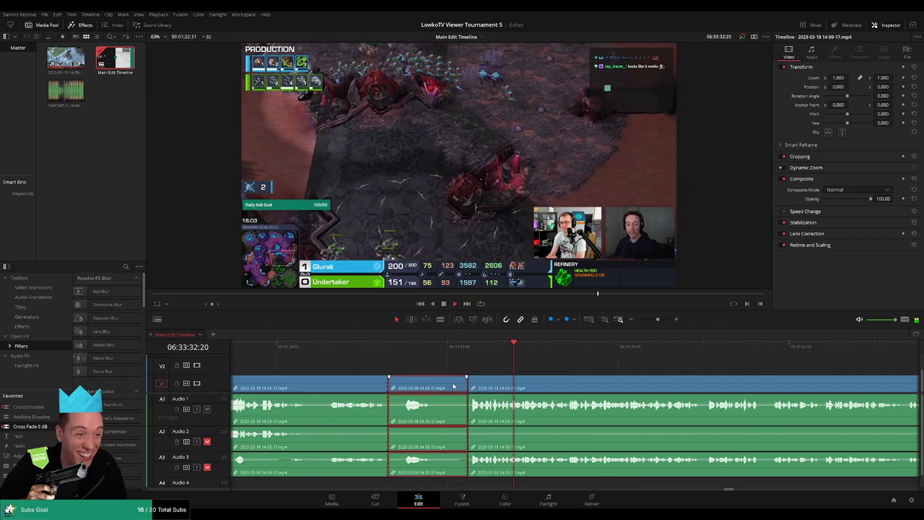
key(Delete)
click(373, 347)
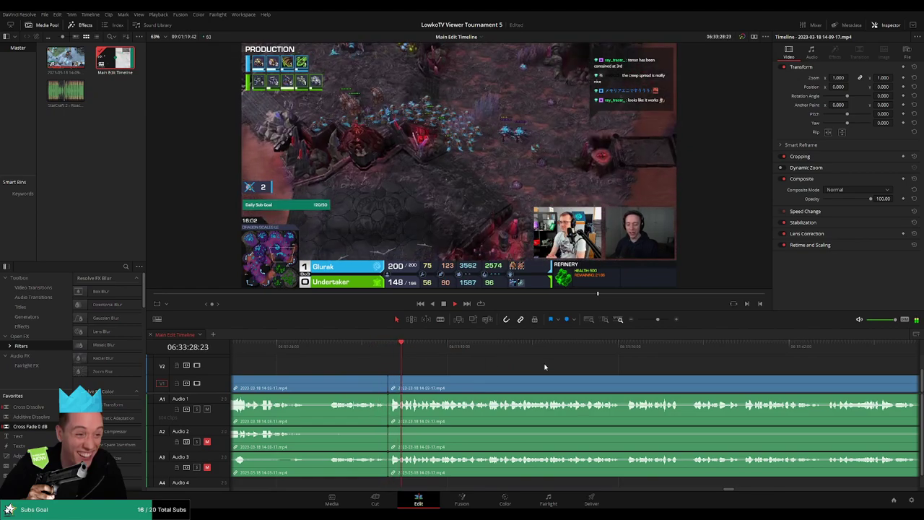
Step: Skip playback ahead and review the late-game match footage around 06:34
scroll(534, 365, right, 2)
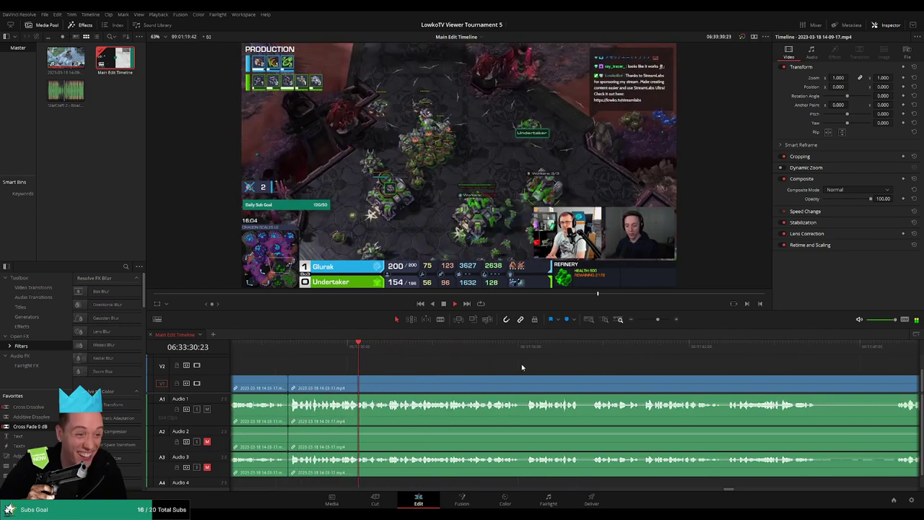
scroll(530, 361, right, 2)
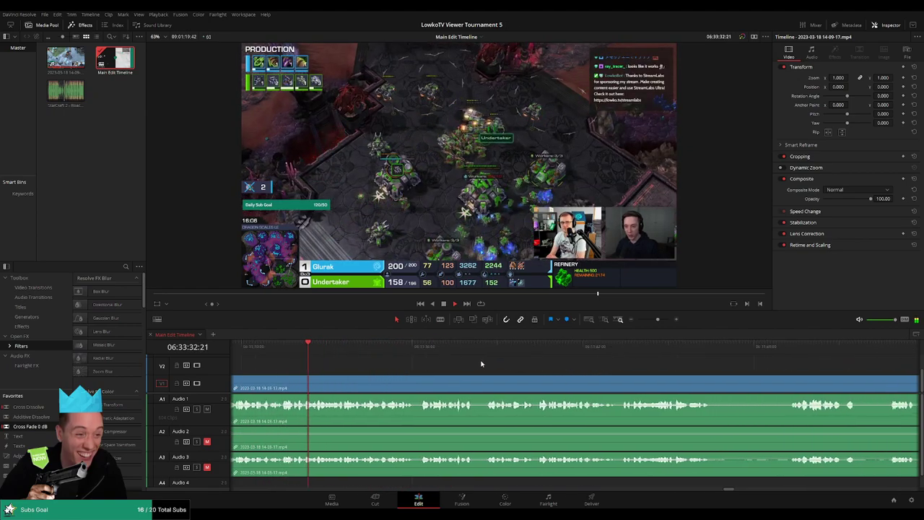
scroll(476, 365, right, 1)
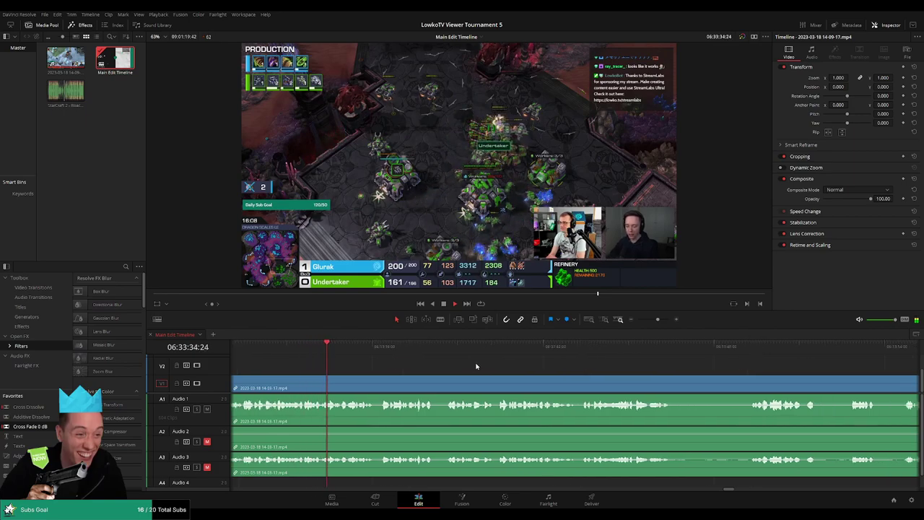
scroll(485, 366, right, 2)
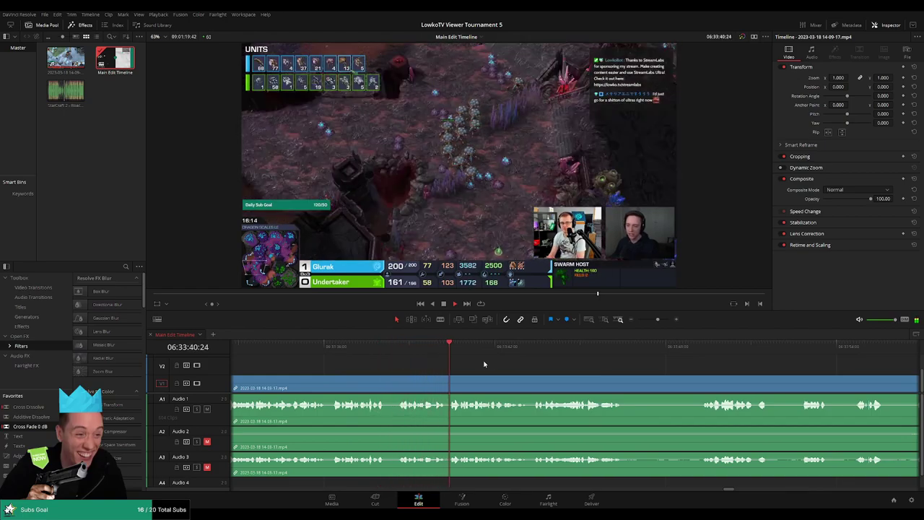
scroll(549, 370, right, 3)
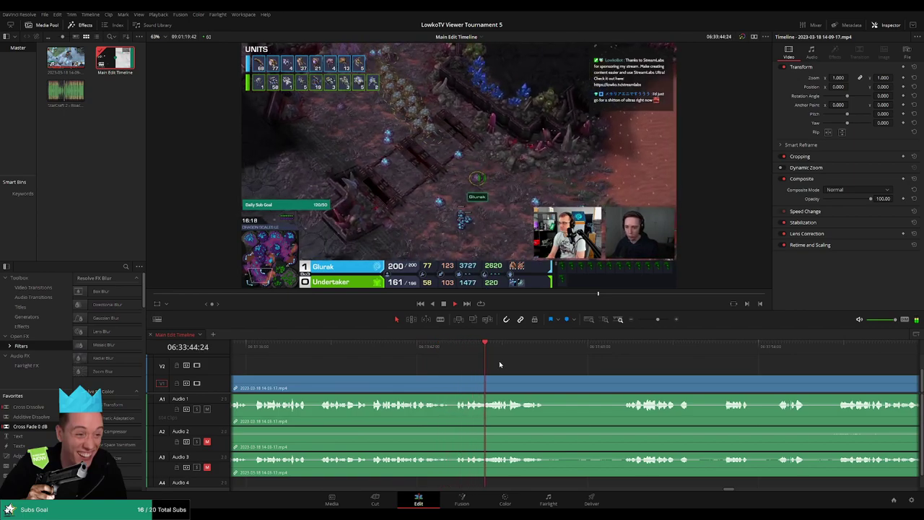
scroll(506, 361, right, 3)
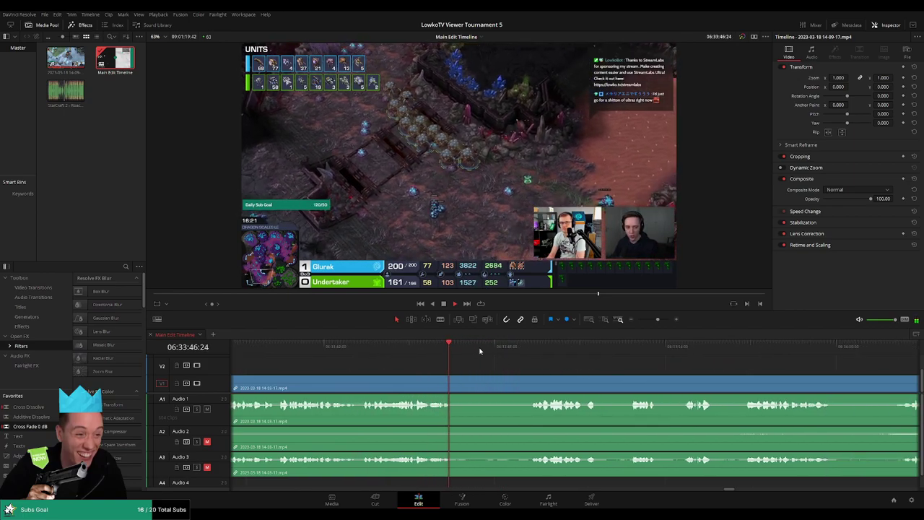
click(527, 354)
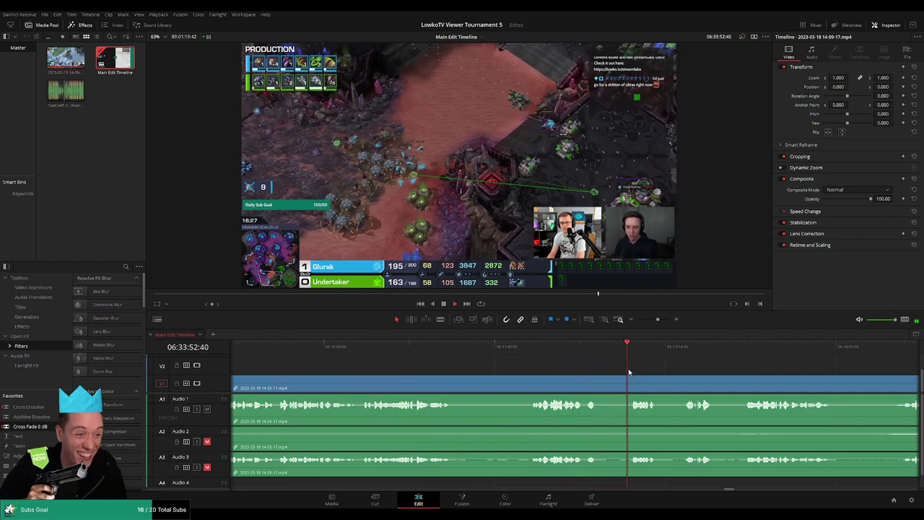
scroll(599, 368, right, 4)
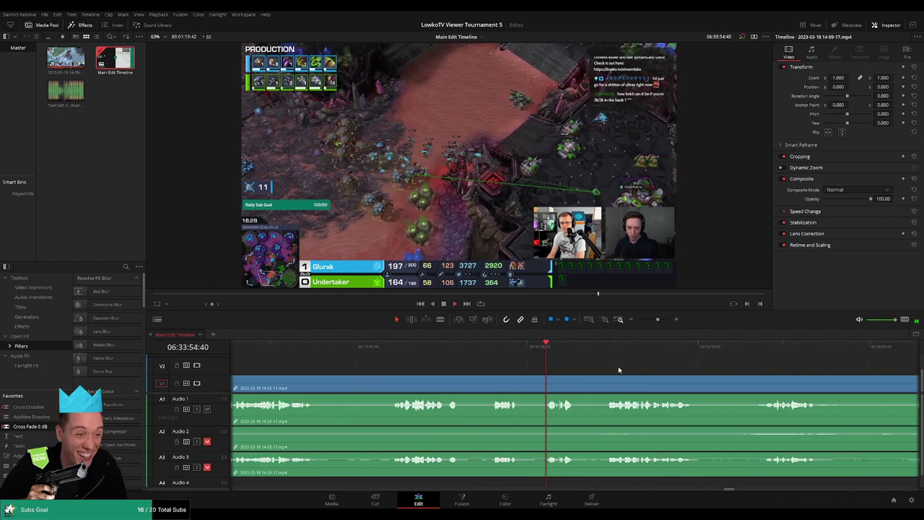
scroll(563, 364, right, 4)
scroll(546, 365, right, 3)
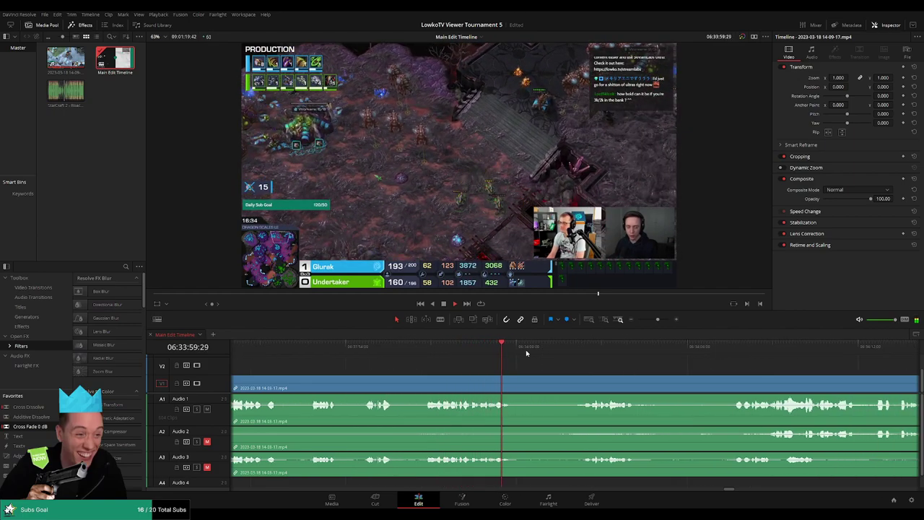
scroll(578, 361, right, 4)
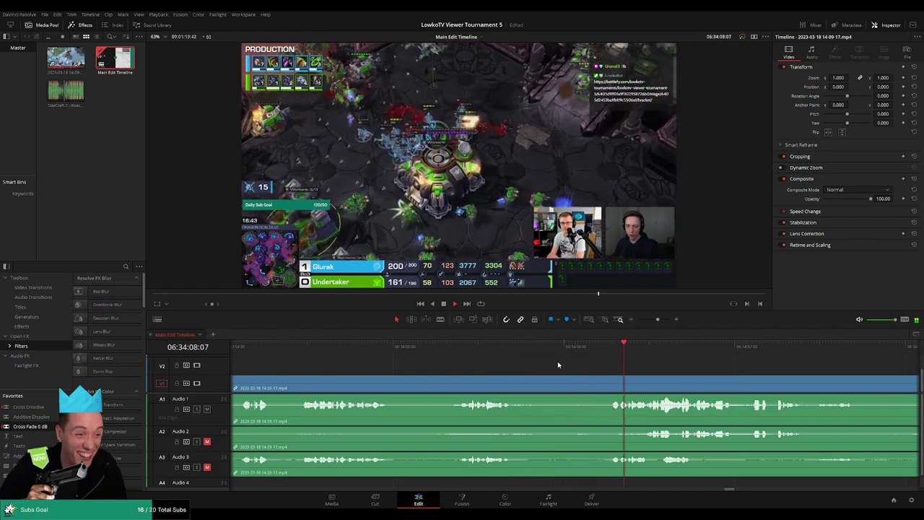
scroll(577, 364, right, 8)
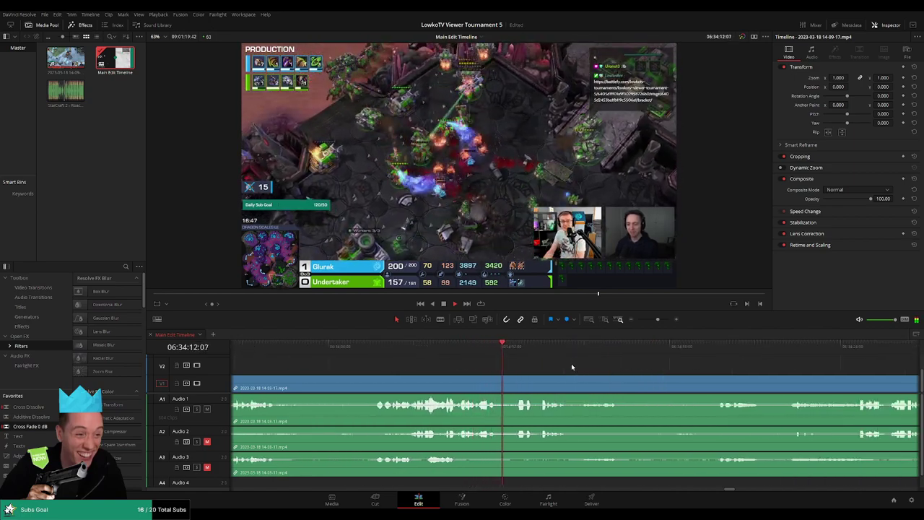
scroll(537, 367, right, 3)
scroll(537, 368, right, 1)
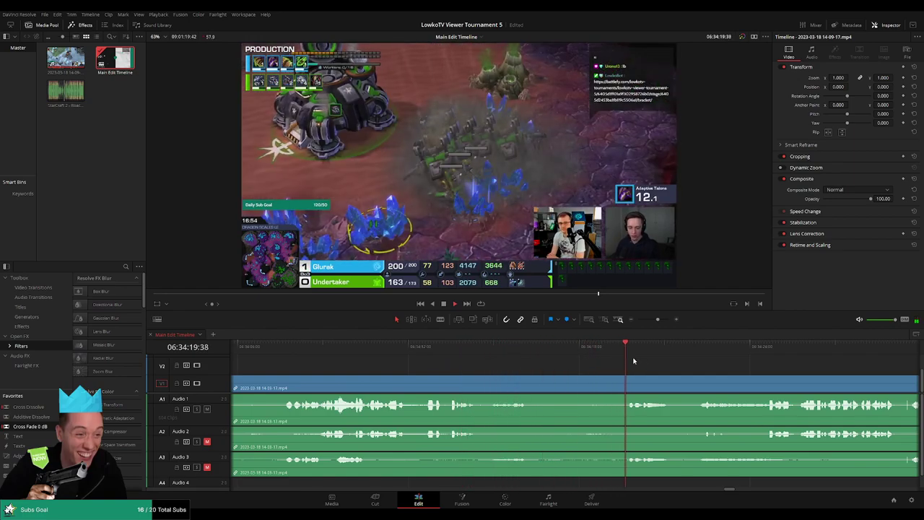
scroll(547, 361, right, 7)
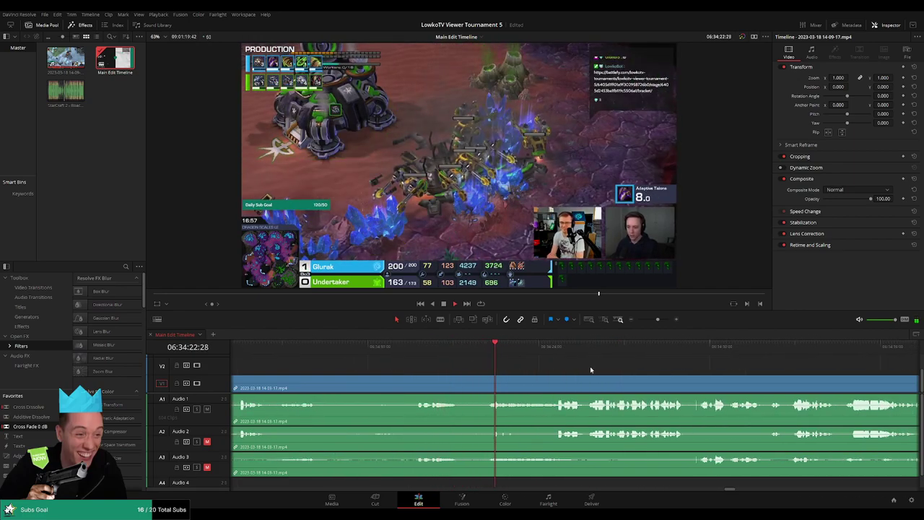
scroll(575, 367, right, 4)
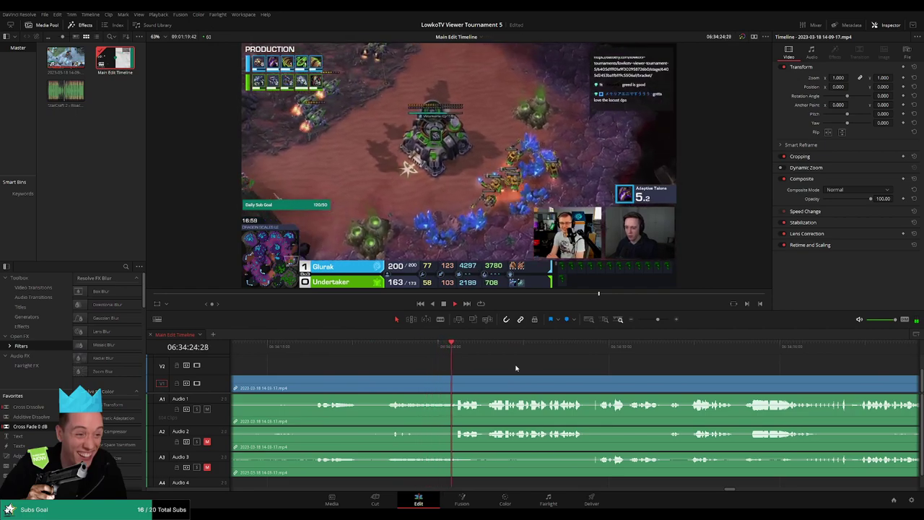
scroll(522, 369, right, 3)
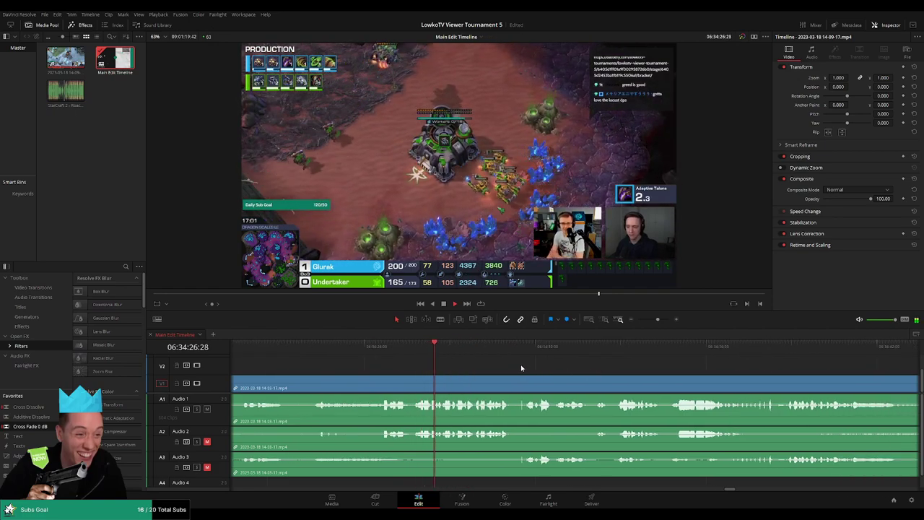
Step: Blade all tracks at about 06:34:39 and play back from the new cut
click(521, 377)
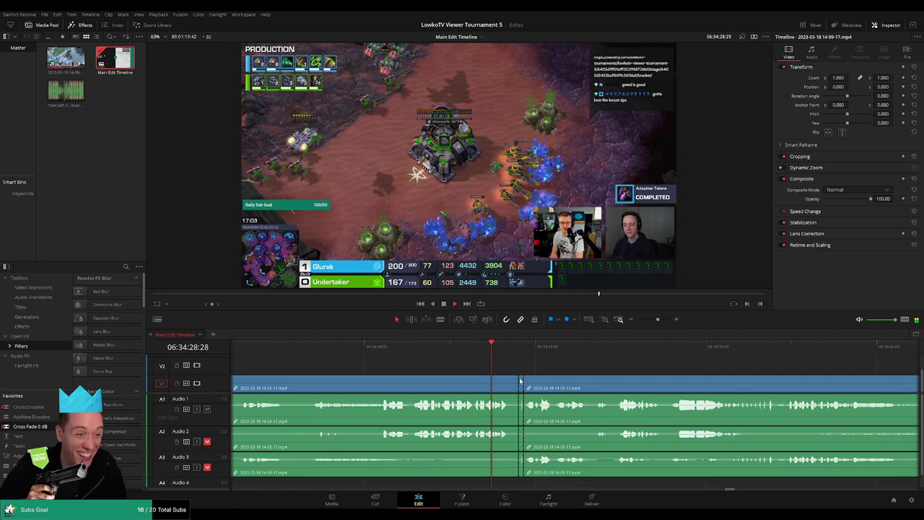
key(a)
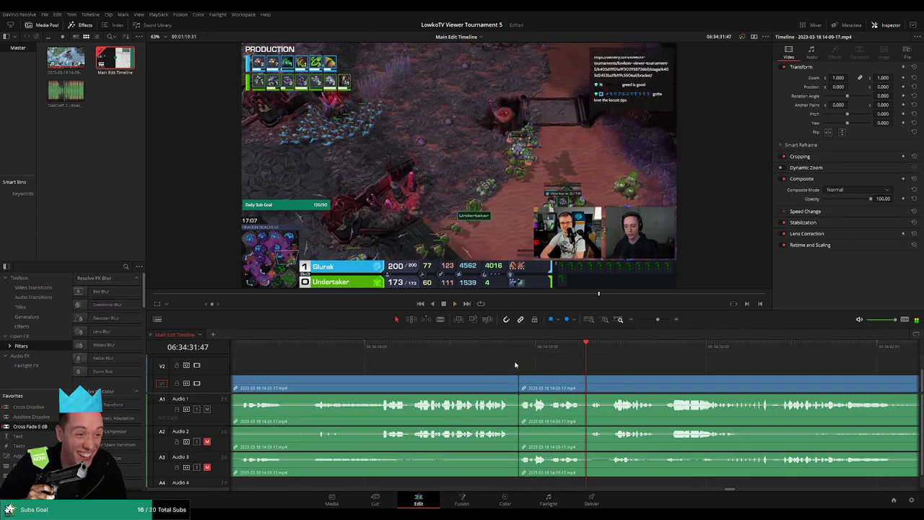
click(515, 364)
scroll(505, 363, right, 2)
scroll(505, 363, right, 1)
scroll(466, 365, right, 2)
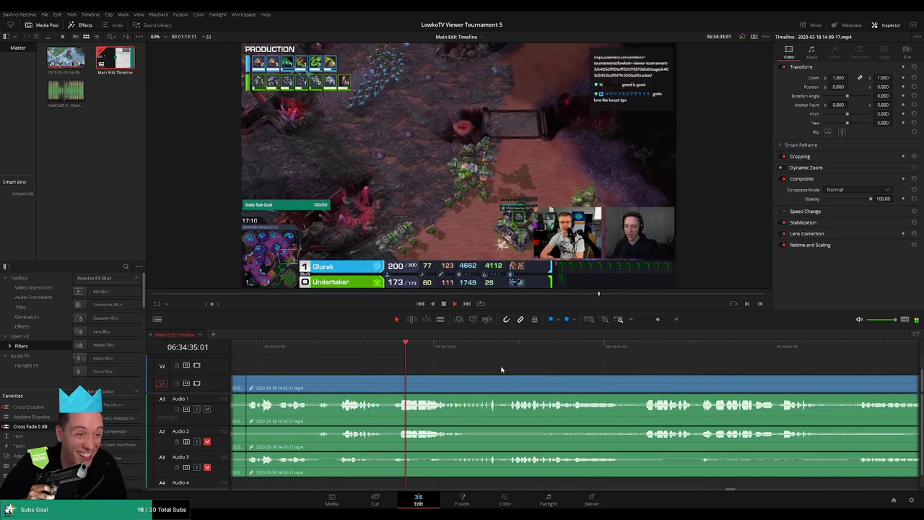
scroll(505, 370, right, 1)
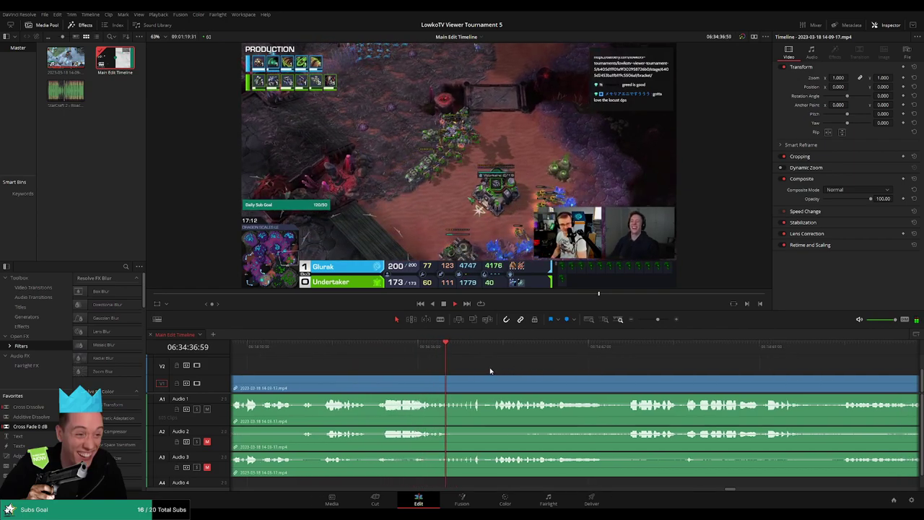
scroll(476, 370, right, 2)
scroll(542, 373, right, 3)
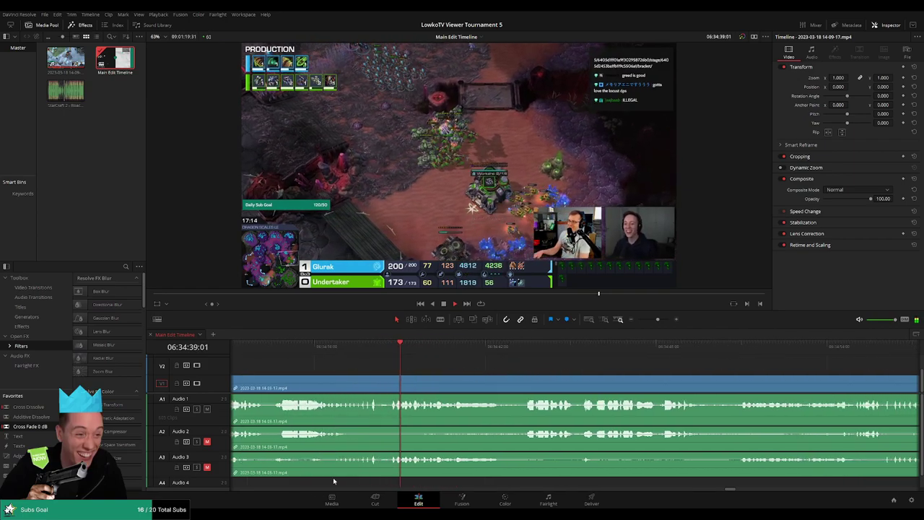
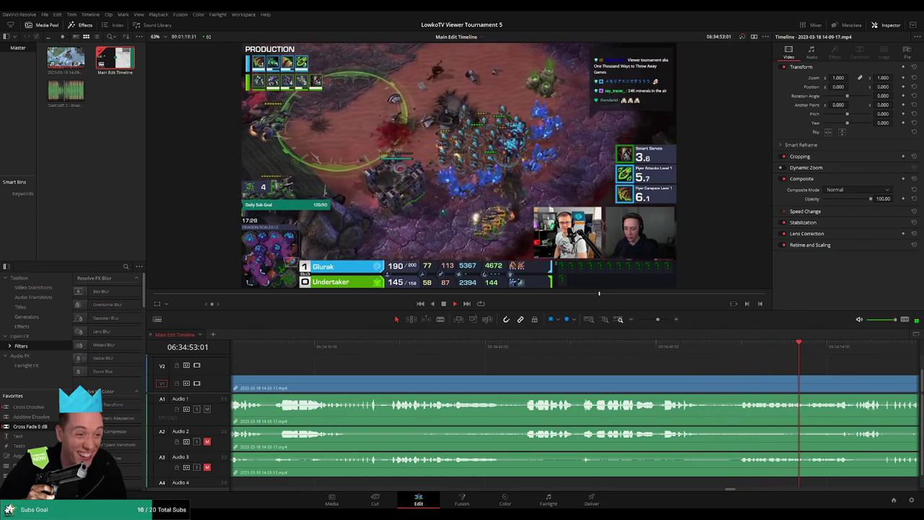
Step: Blade all tracks at both ends of the dull stretch and ripple-delete it
scroll(879, 370, right, 3)
scroll(544, 374, right, 3)
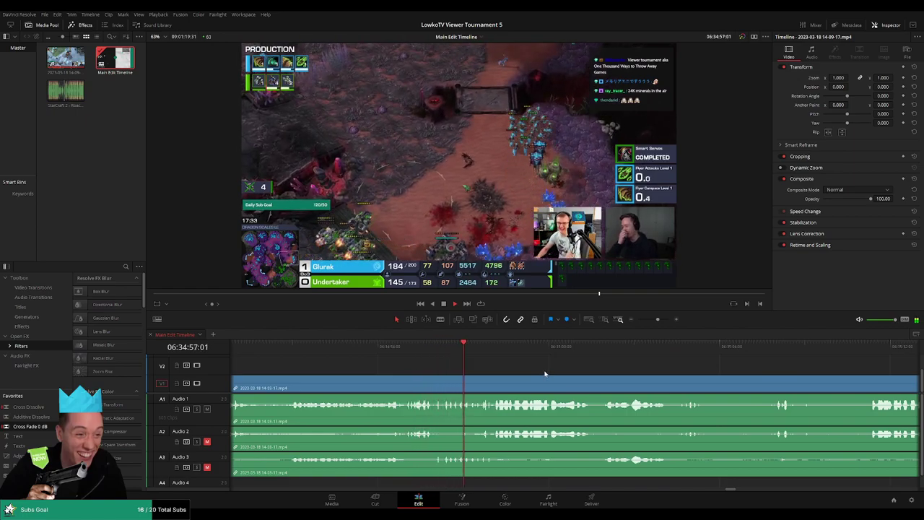
scroll(552, 373, right, 5)
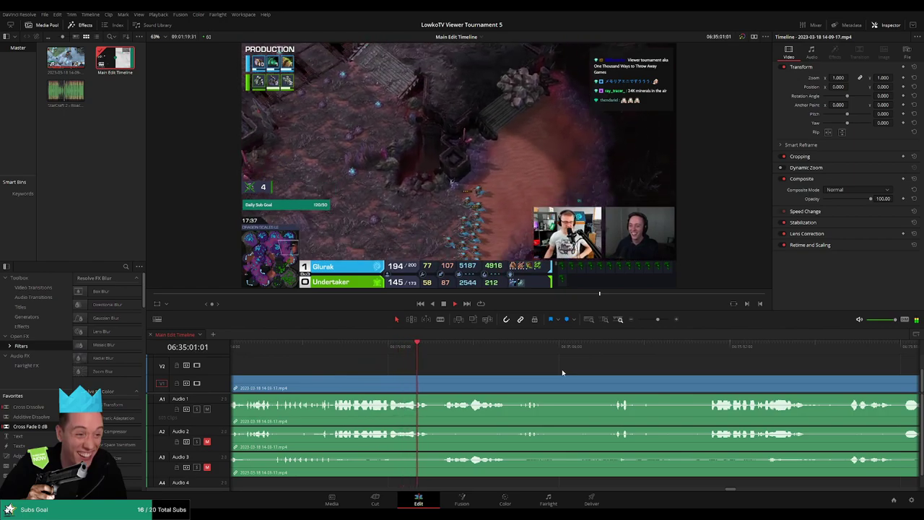
scroll(548, 373, right, 2)
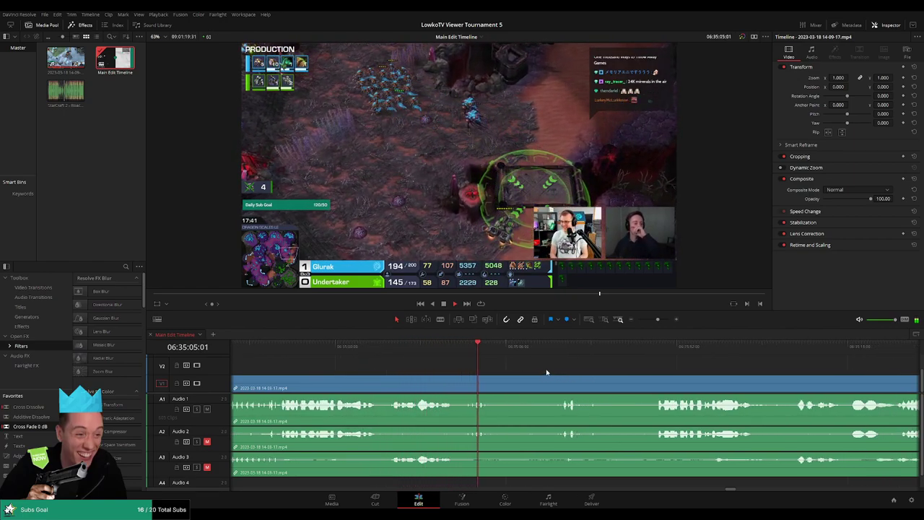
scroll(548, 368, right, 4)
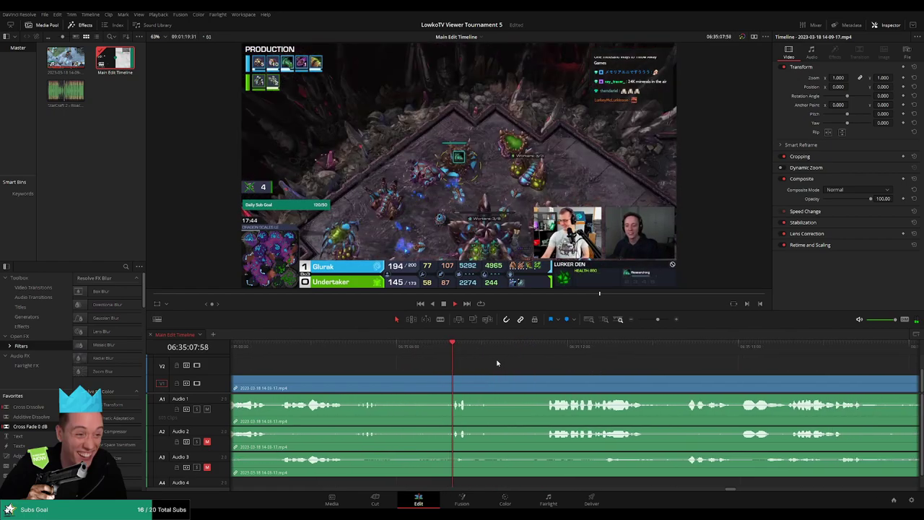
key(b)
click(381, 387)
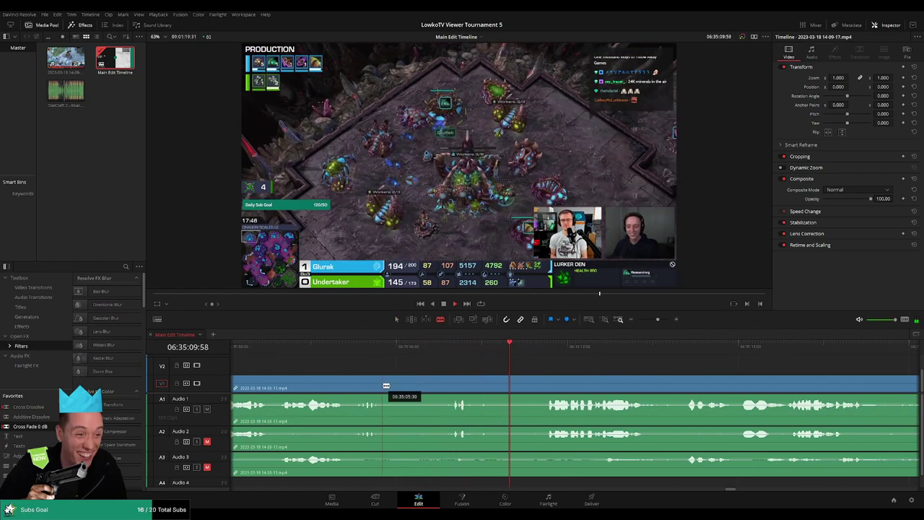
click(545, 388)
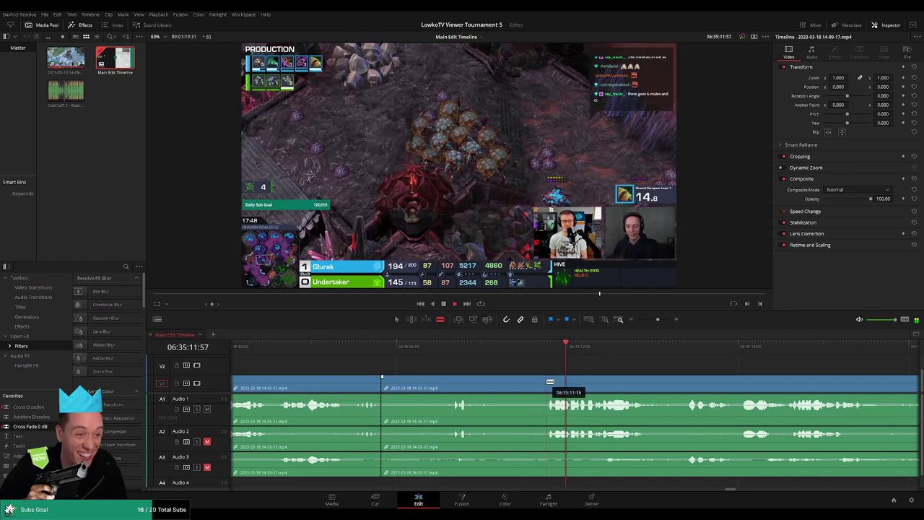
key(a)
click(523, 386)
key(Delete)
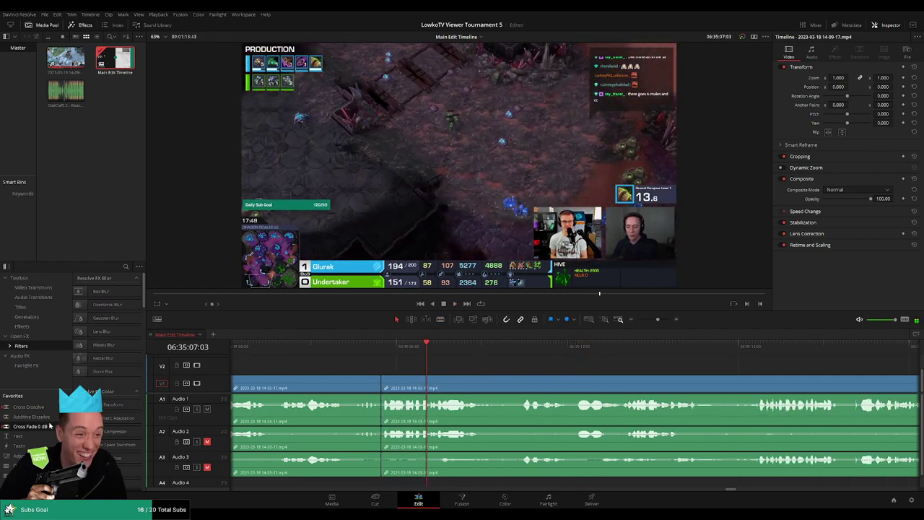
Step: Add a Cross Fade 0 dB transition at the new cut and replay across it
key(ctrl+shift+a)
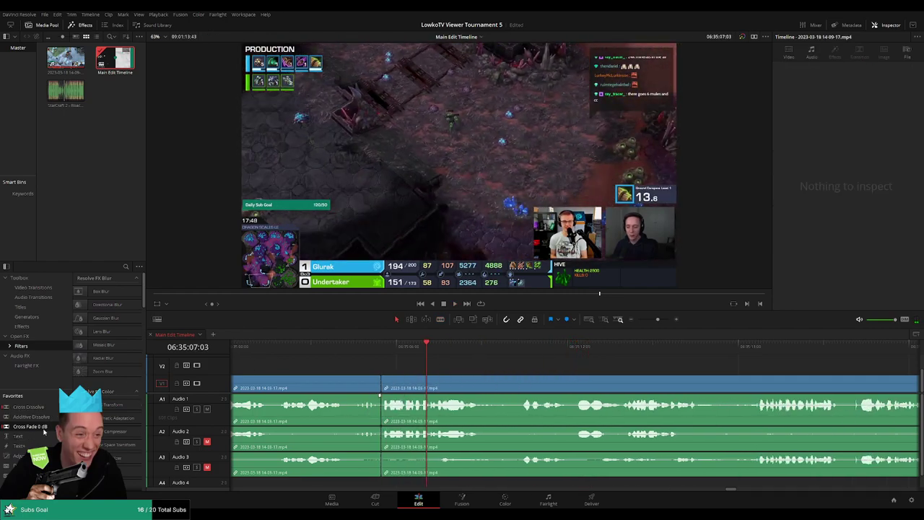
key(shift+t)
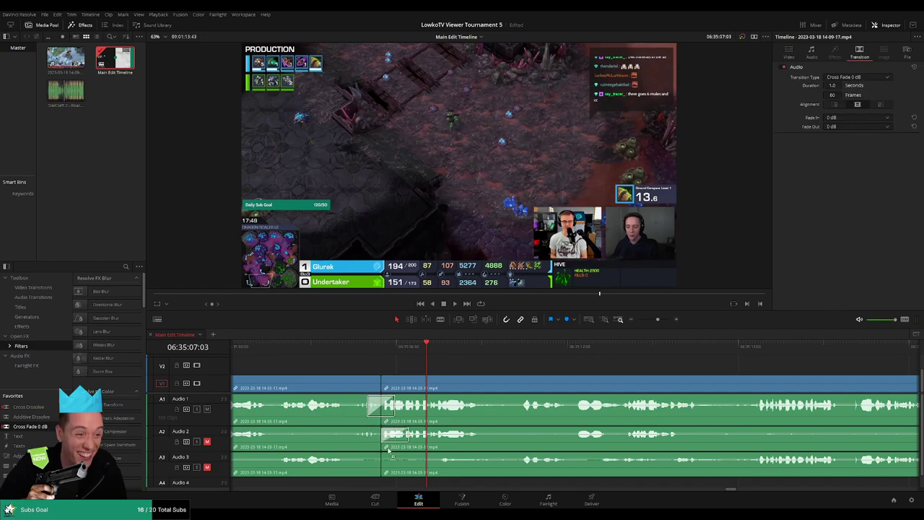
key(slash)
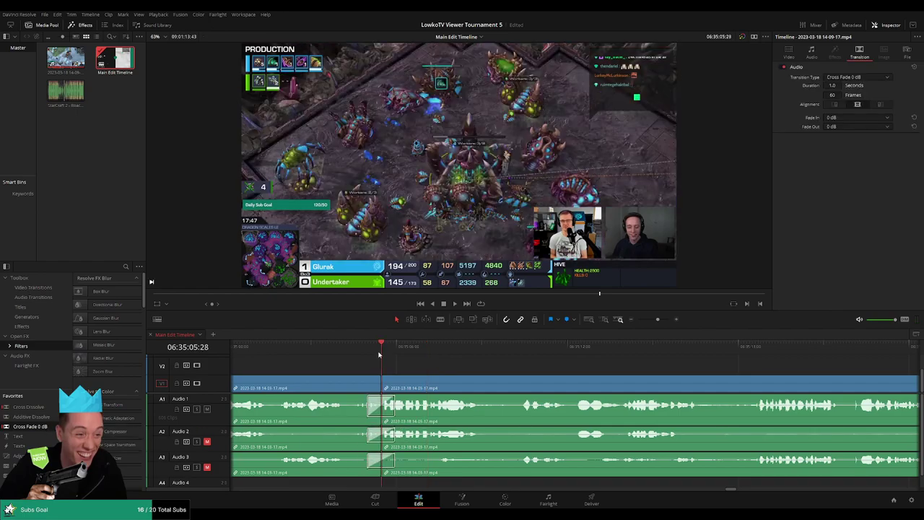
Step: Review the earlier cross-faded cut, then split all tracks at a new point
click(518, 360)
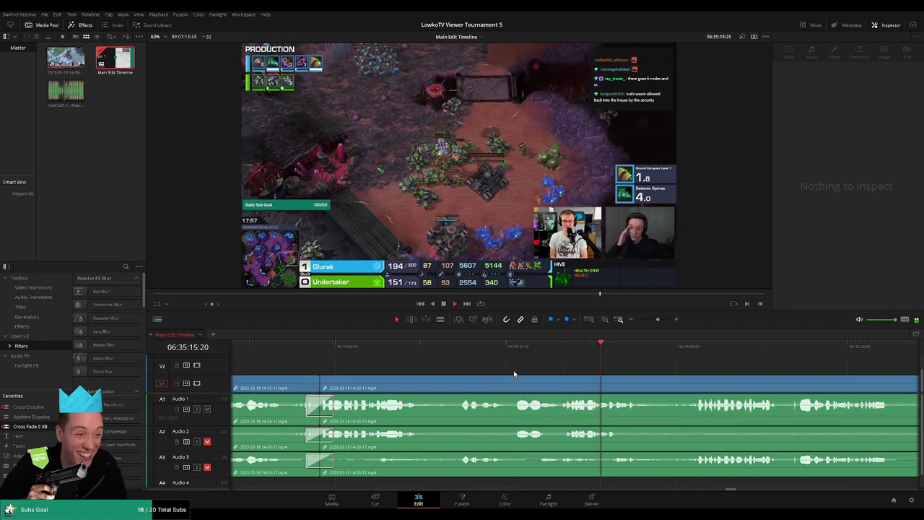
click(318, 404)
click(464, 352)
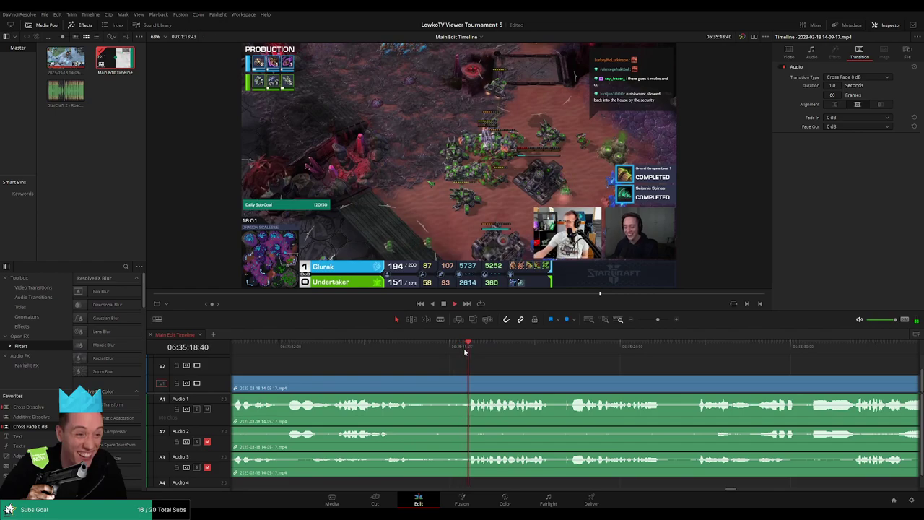
key(b)
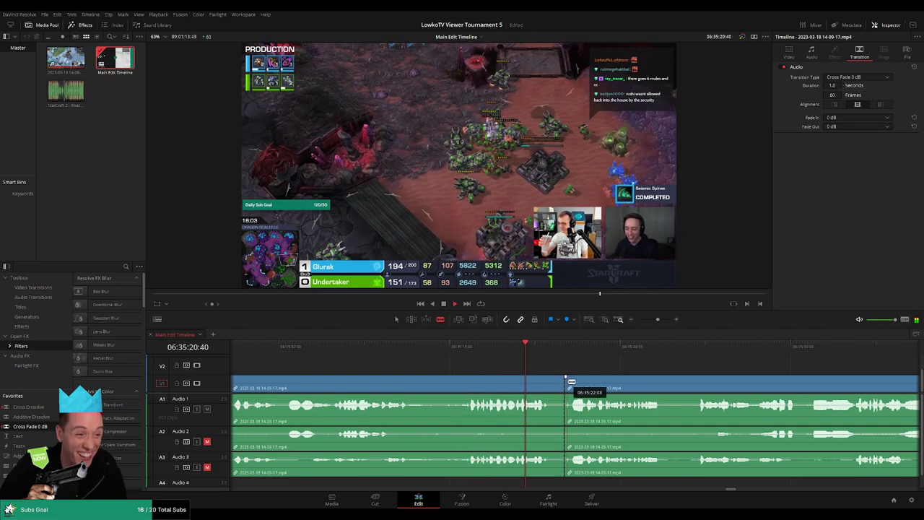
click(568, 388)
key(a)
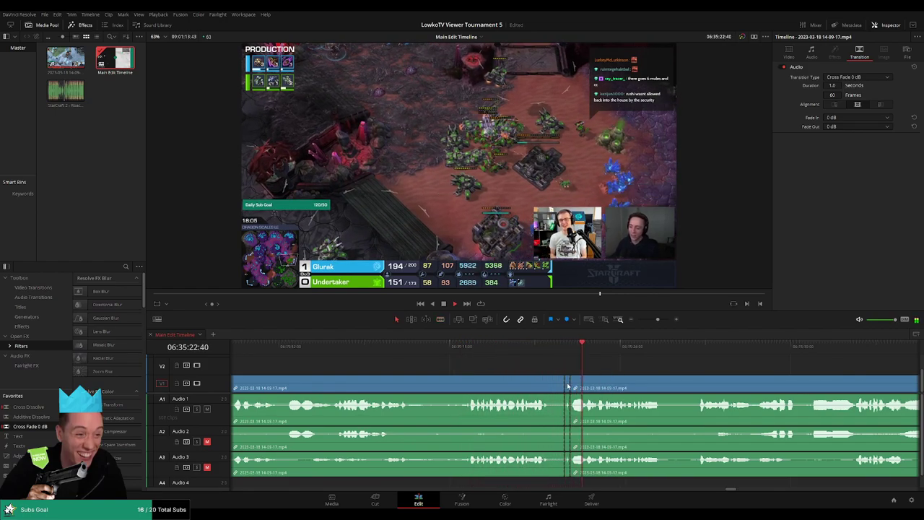
click(584, 367)
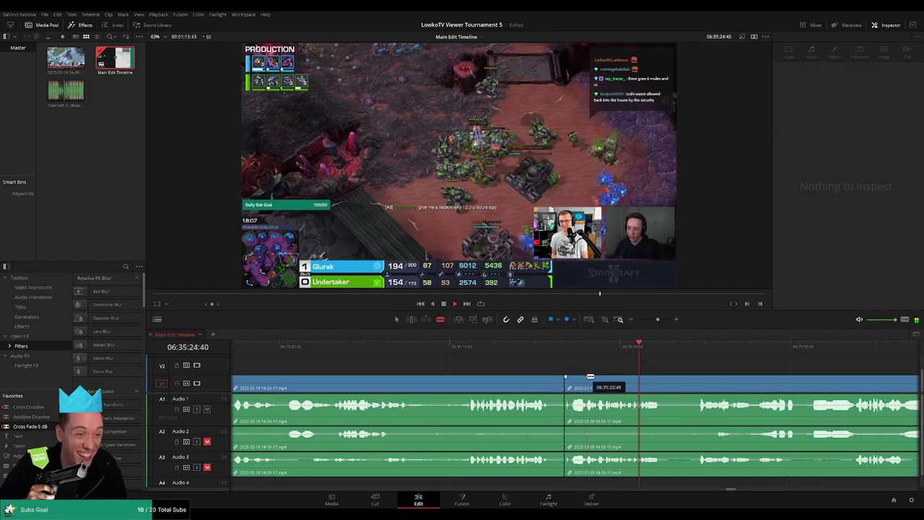
click(575, 384)
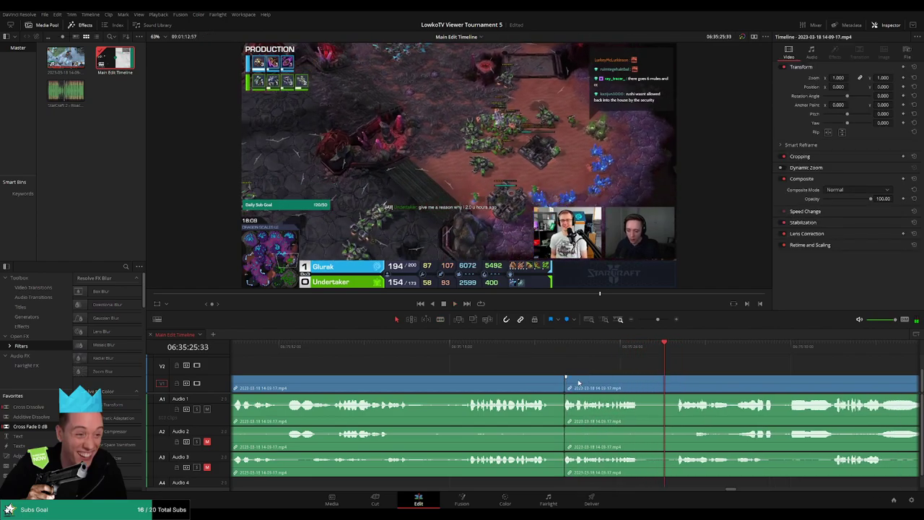
Step: Split all tracks at two more points further along the footage
scroll(520, 361, right, 3)
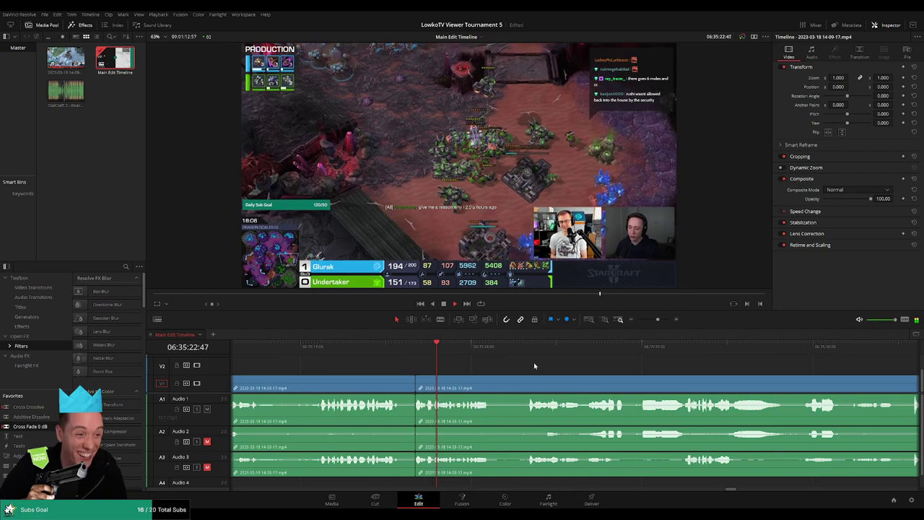
scroll(500, 358, right, 1)
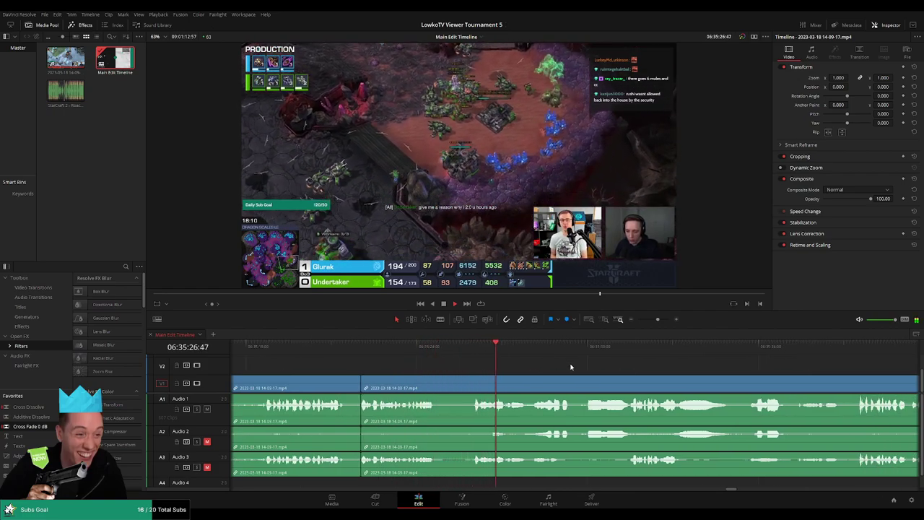
scroll(604, 364, right, 2)
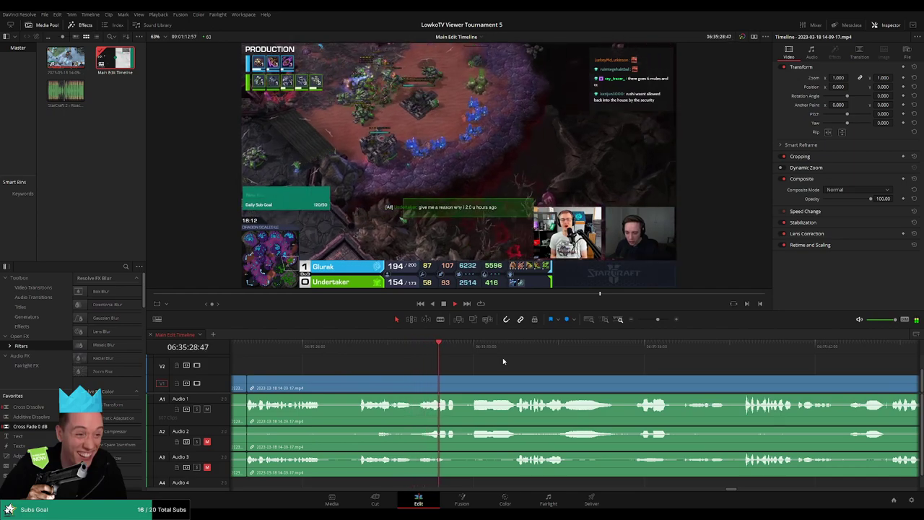
scroll(499, 360, right, 2)
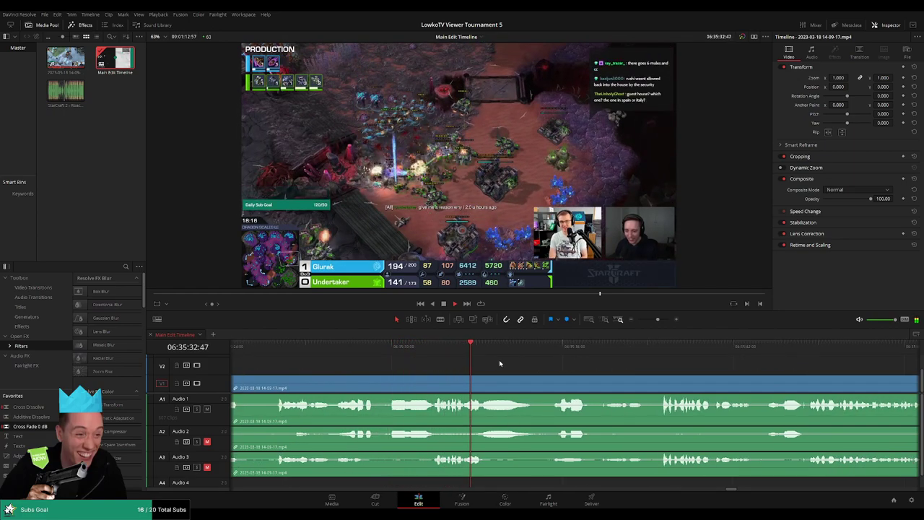
scroll(475, 359, right, 2)
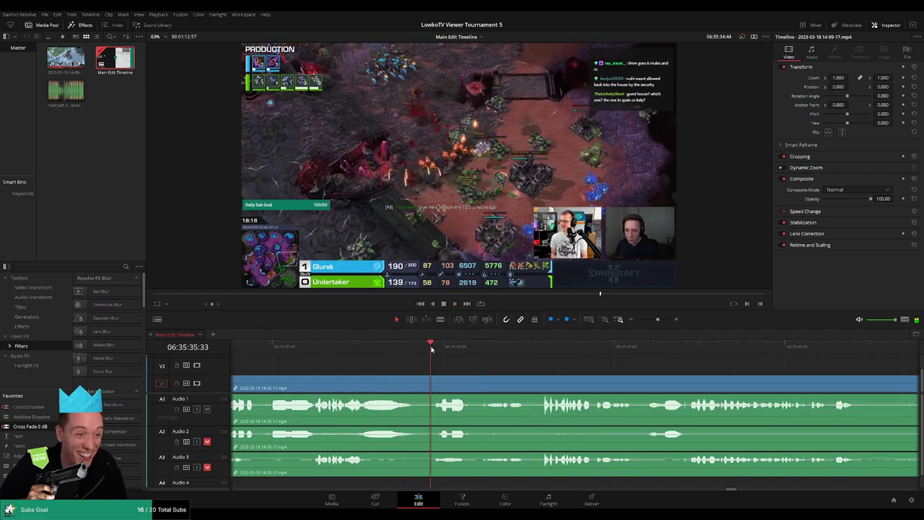
scroll(476, 361, right, 2)
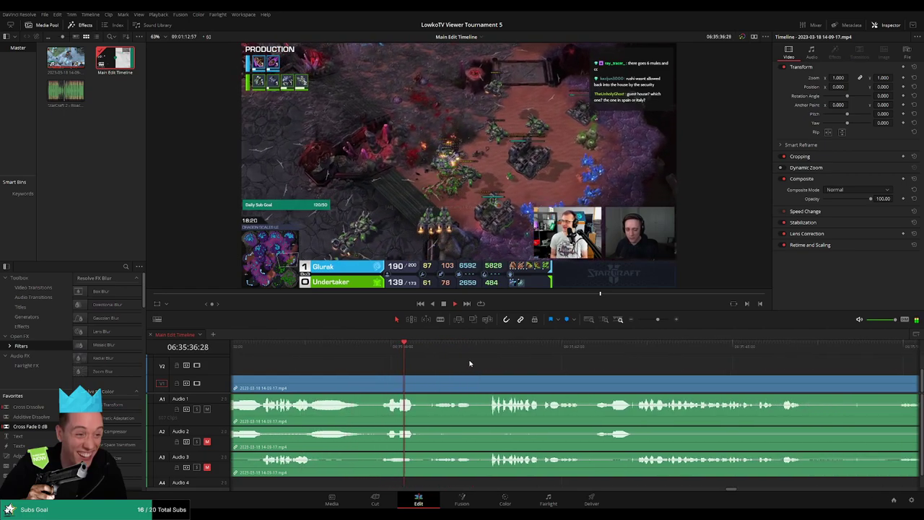
click(390, 381)
key(a)
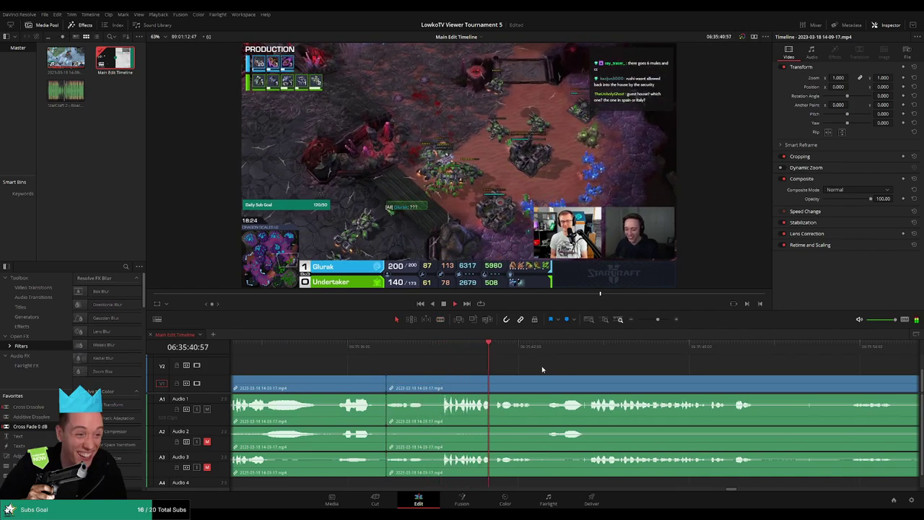
key(b)
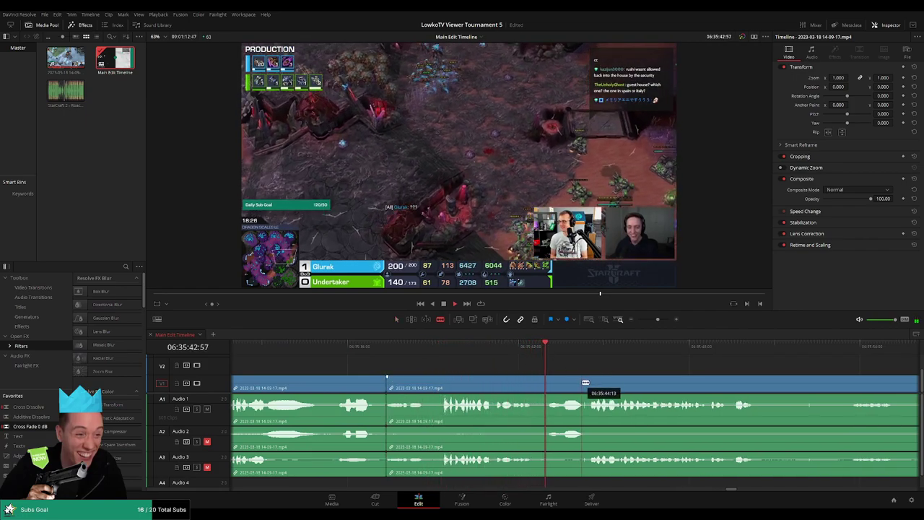
click(583, 382)
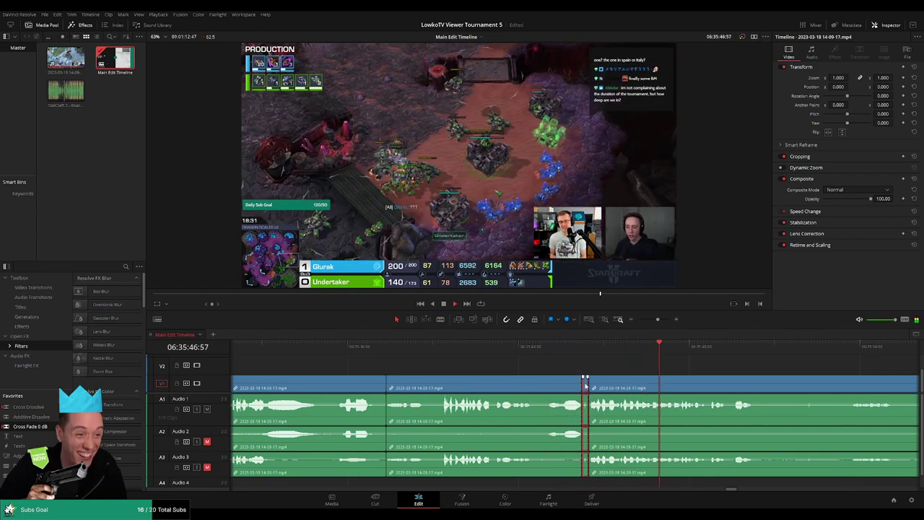
key(a)
Step: Blade both ends of another dull stretch and ripple-delete it, closing the gap
scroll(556, 368, right, 5)
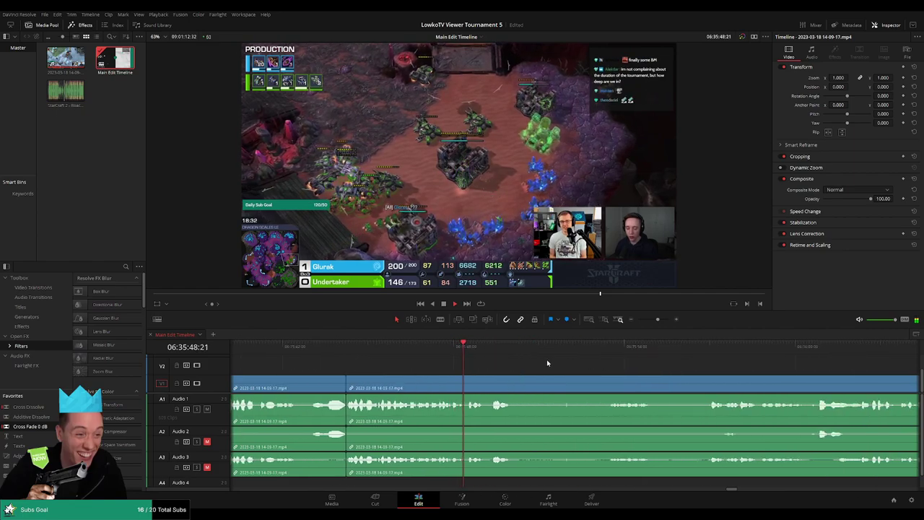
scroll(581, 366, right, 2)
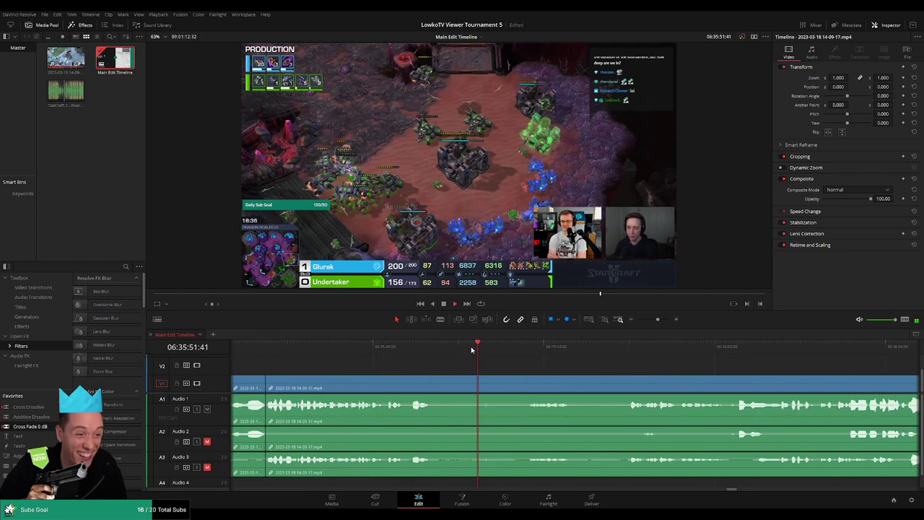
key(b)
click(434, 381)
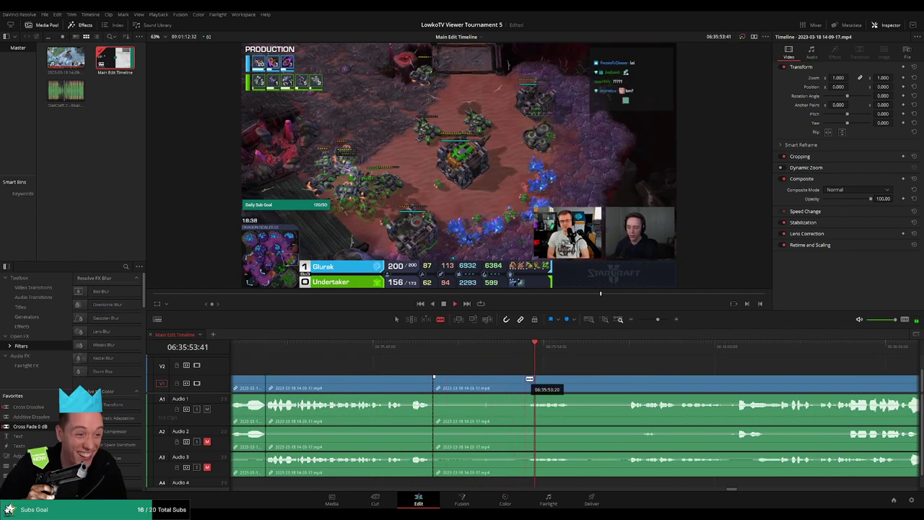
click(531, 379)
key(a)
click(482, 404)
key(Delete)
click(482, 404)
key(Delete)
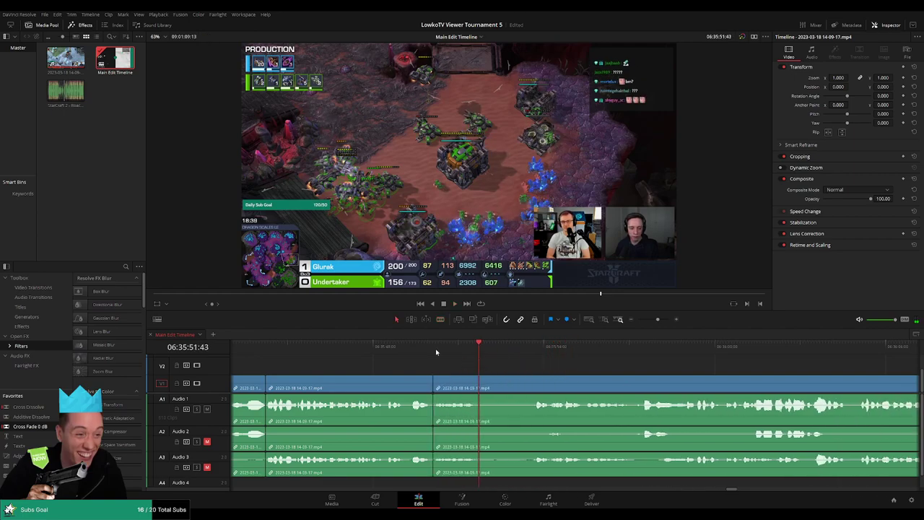
click(421, 347)
click(514, 359)
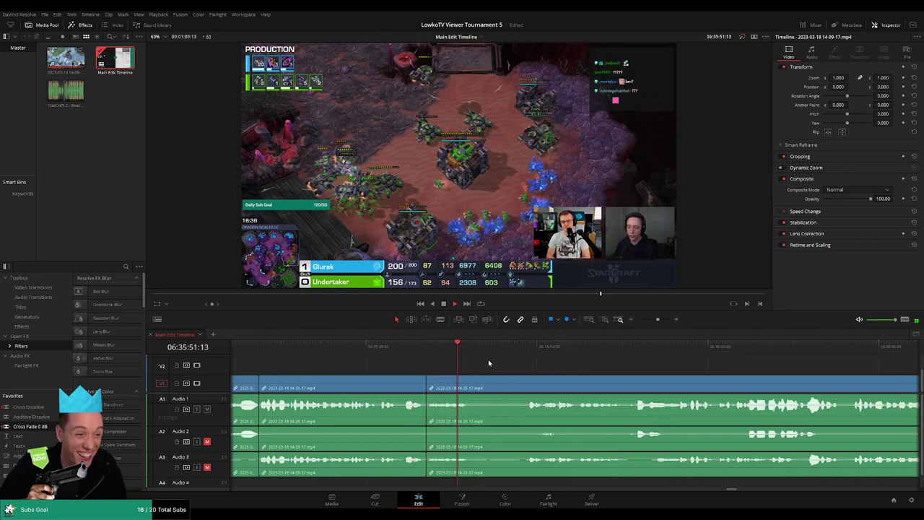
Step: Skim ahead through the match footage to find the next dull stretch
scroll(437, 347, right, 2)
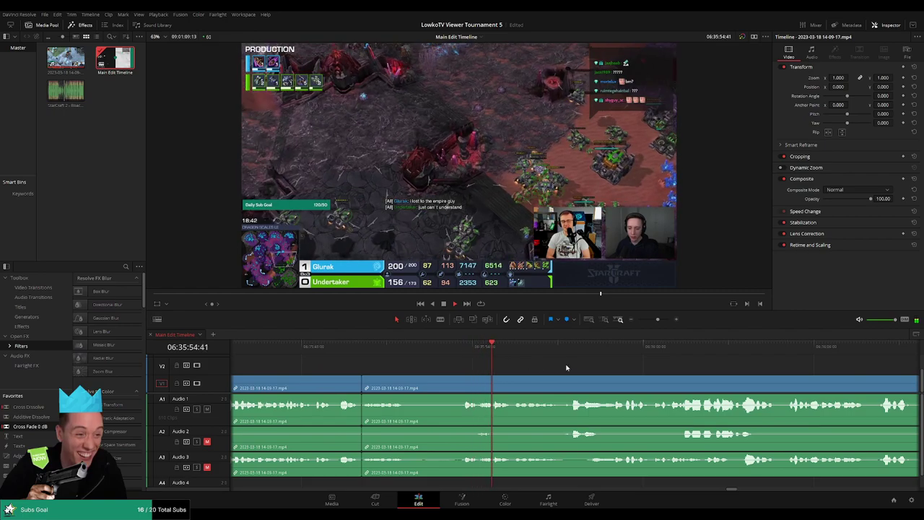
scroll(488, 363, right, 3)
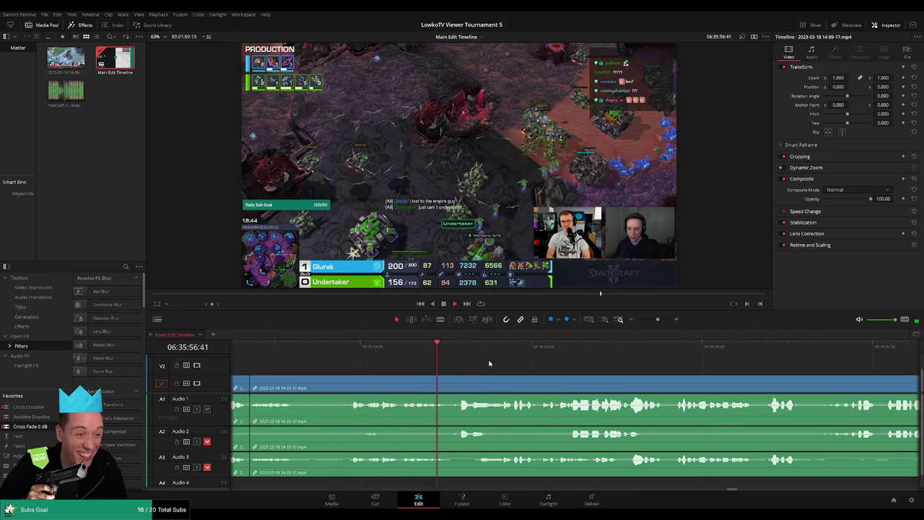
scroll(505, 367, right, 4)
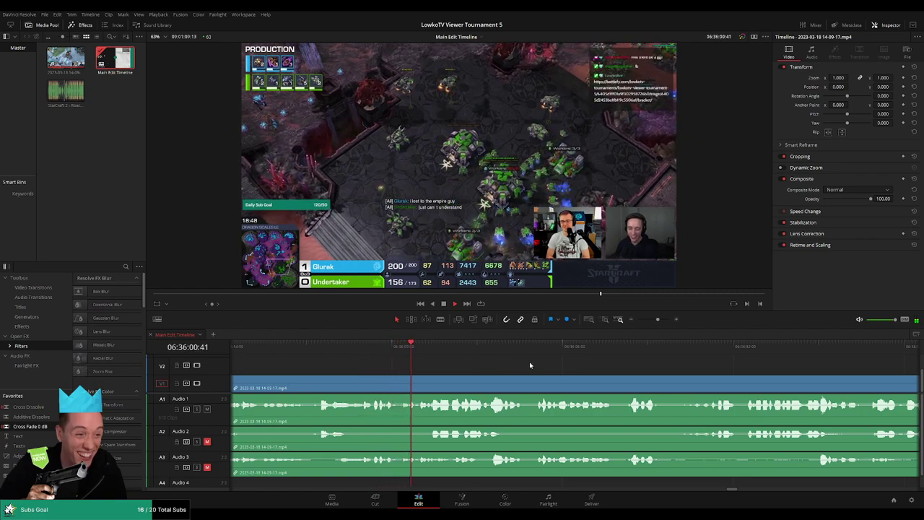
scroll(472, 362, right, 3)
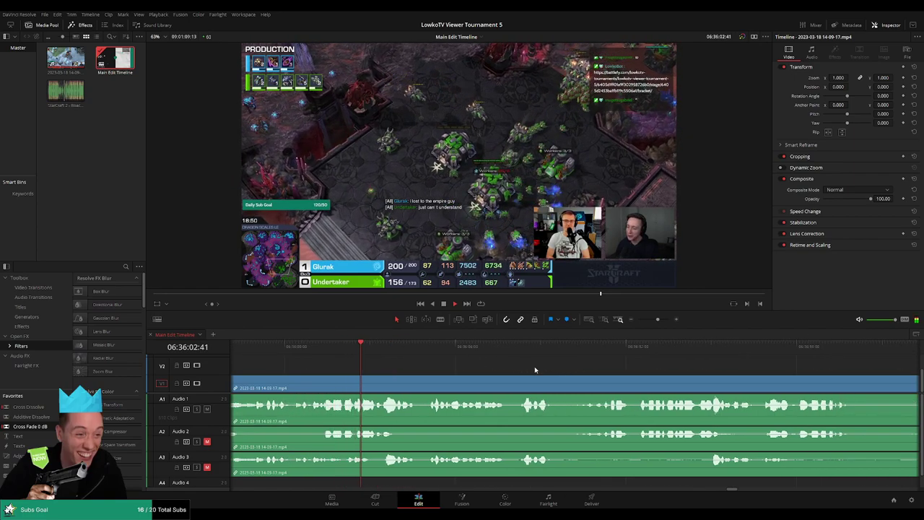
scroll(448, 362, right, 3)
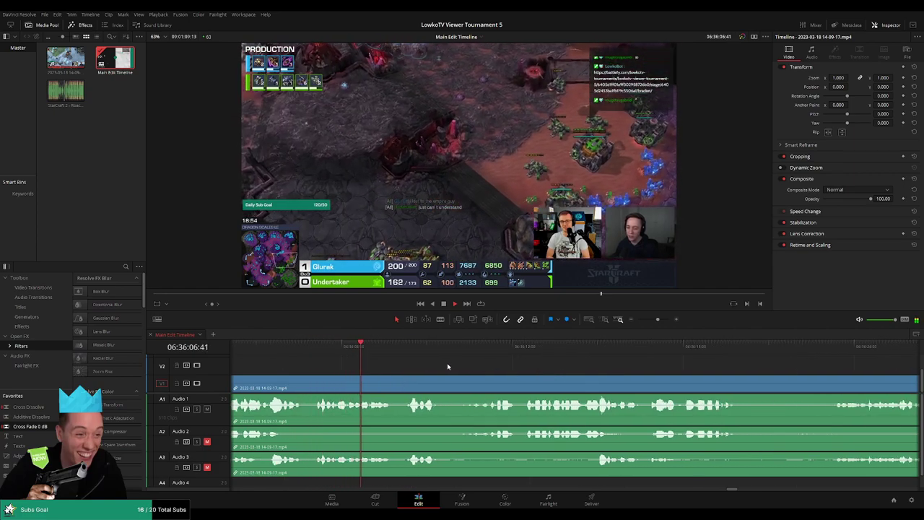
click(403, 352)
scroll(450, 361, right, 3)
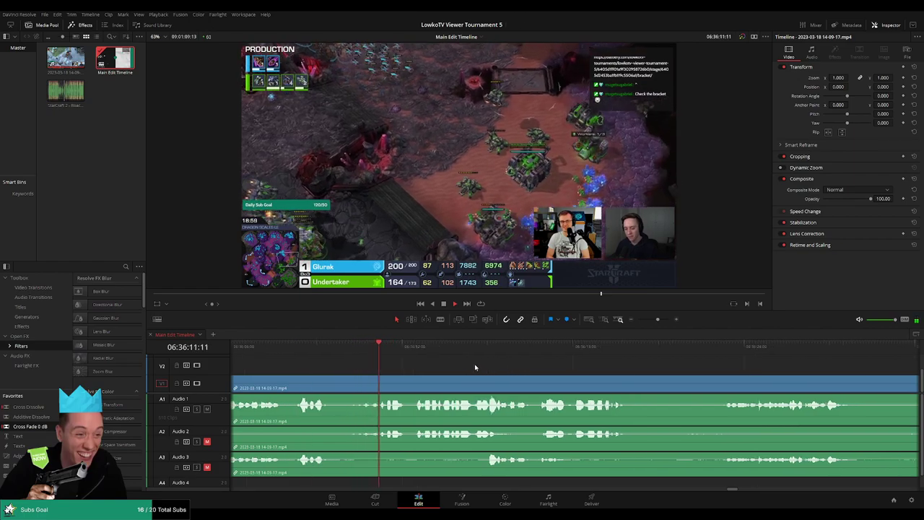
scroll(466, 367, right, 2)
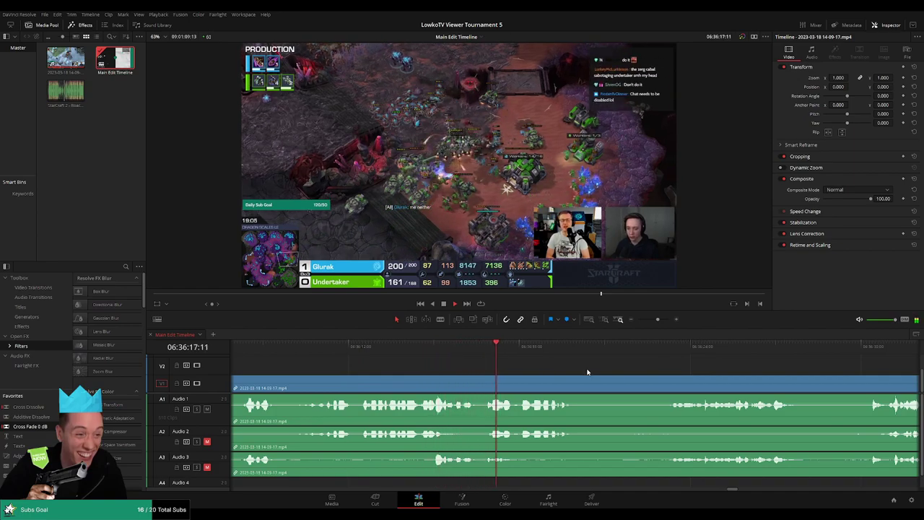
scroll(597, 368, right, 3)
Step: Split the clip at the dull stretch's start and end, then ripple-delete it
drag(408, 358, 531, 361)
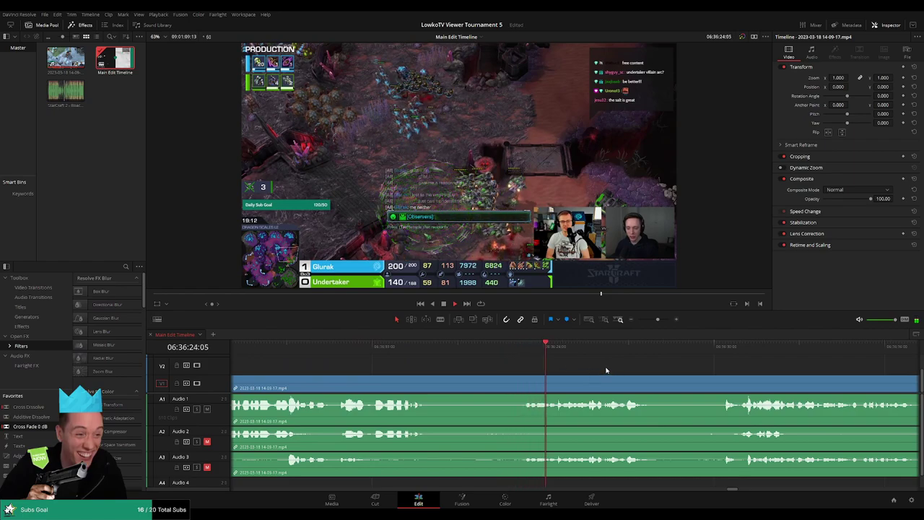
scroll(613, 370, right, 3)
scroll(540, 364, right, 3)
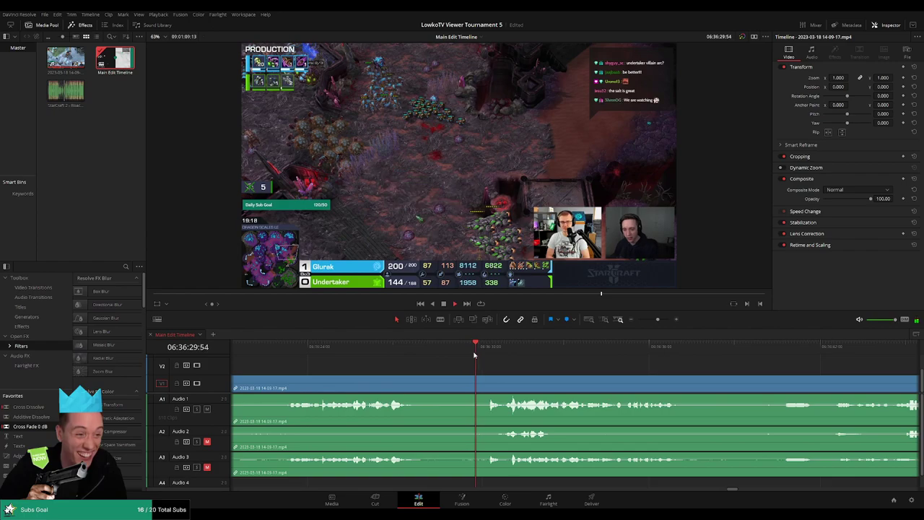
scroll(505, 356, right, 3)
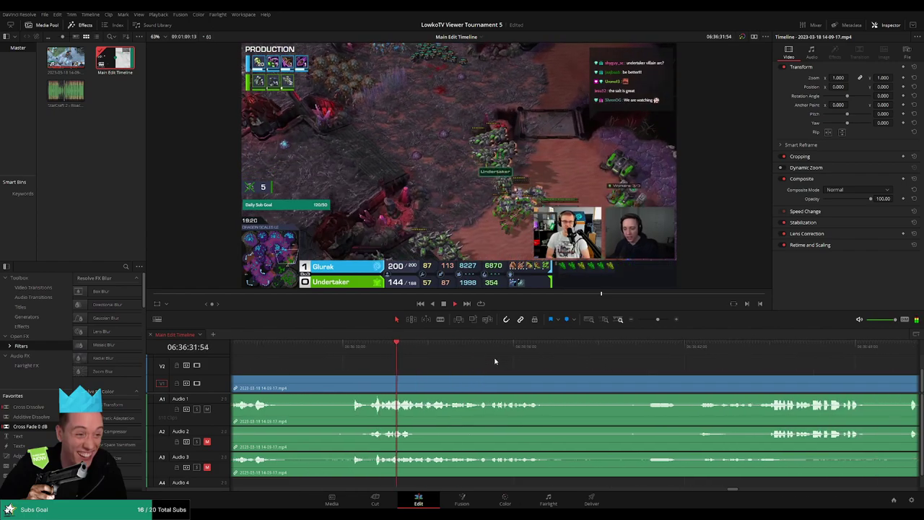
scroll(505, 366, right, 3)
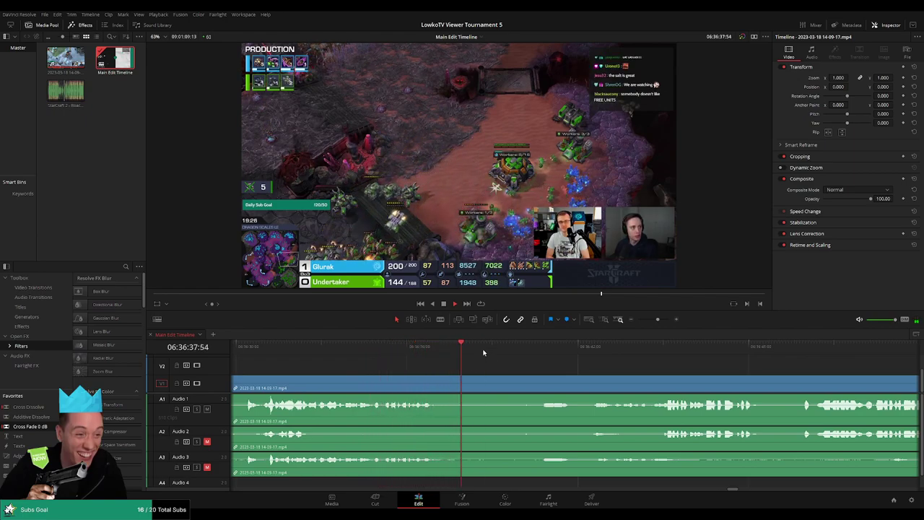
click(442, 377)
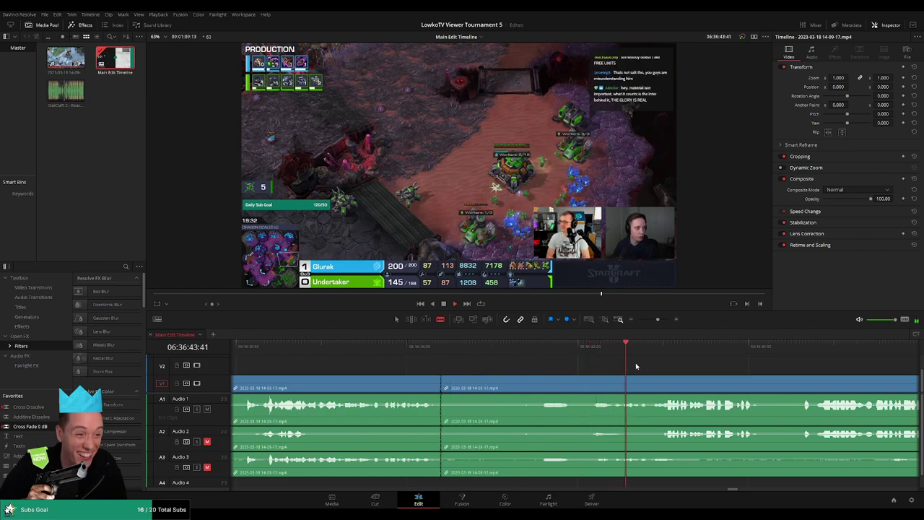
scroll(548, 368, right, 3)
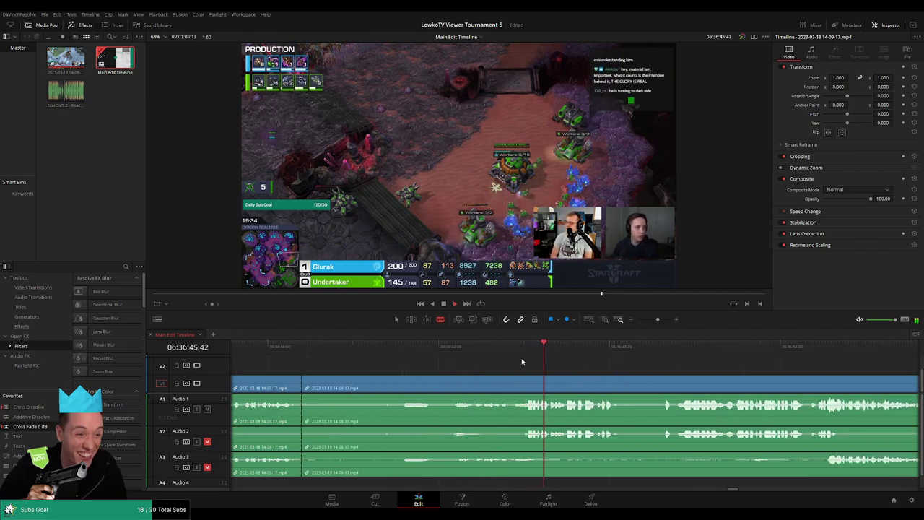
click(516, 380)
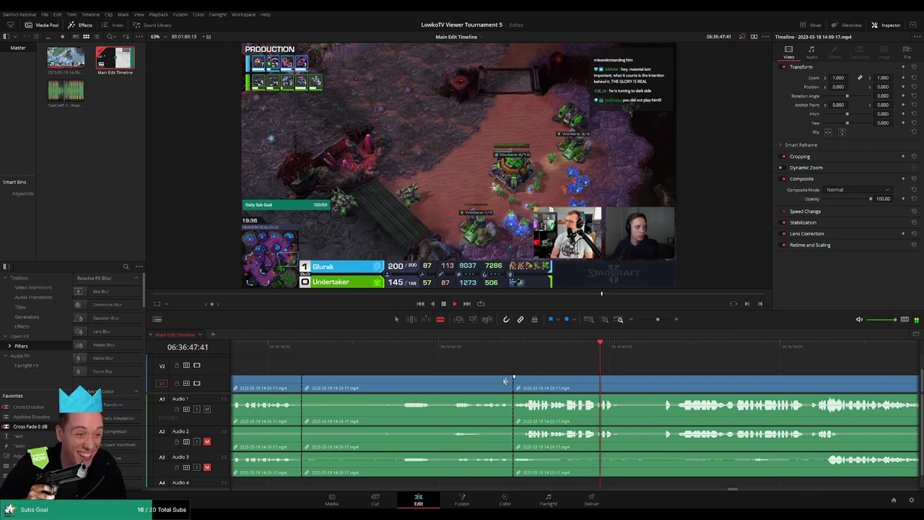
key(a)
click(469, 382)
key(Delete)
Step: Jump back before the new cut and play across it to check the join
click(291, 347)
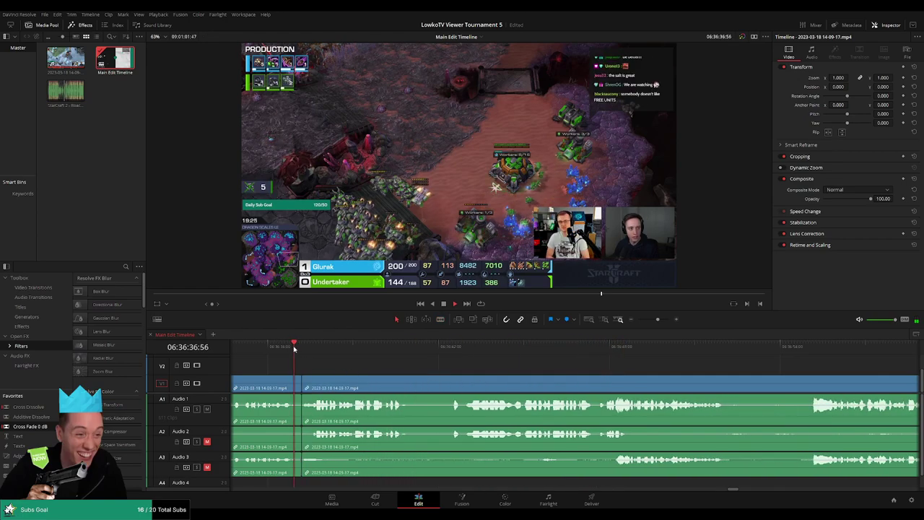
click(291, 347)
scroll(314, 410, left, 2)
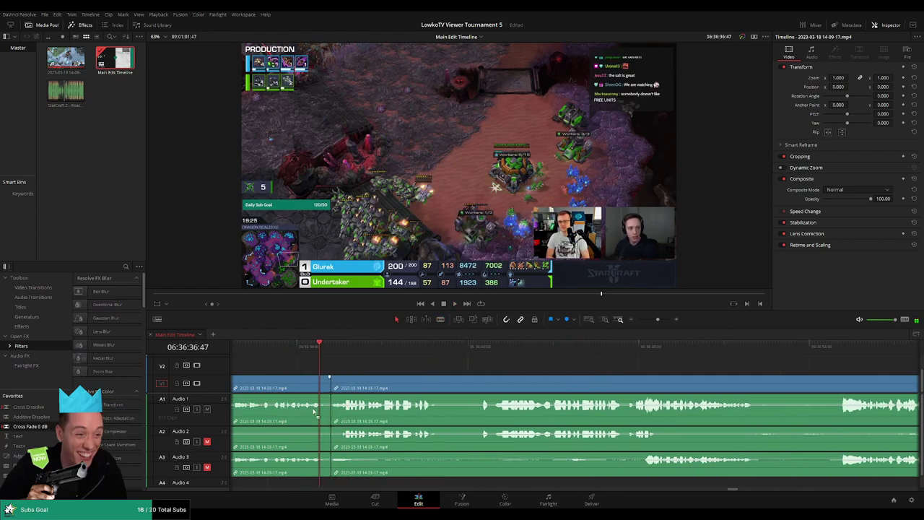
scroll(331, 426, left, 2)
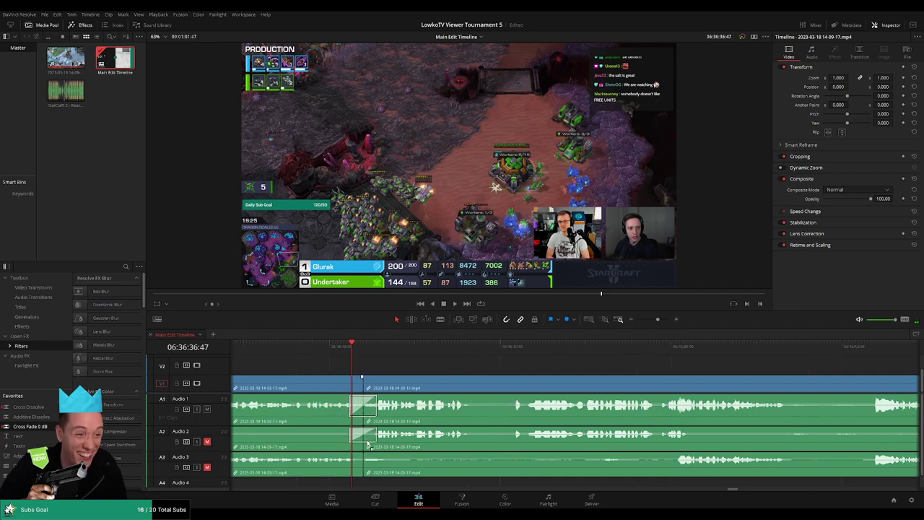
scroll(384, 467, left, 2)
key(space)
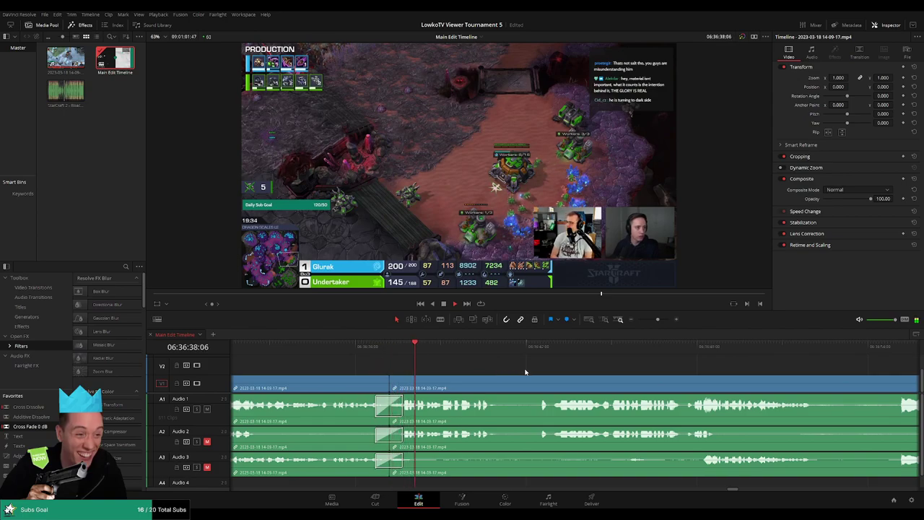
scroll(506, 368, right, 3)
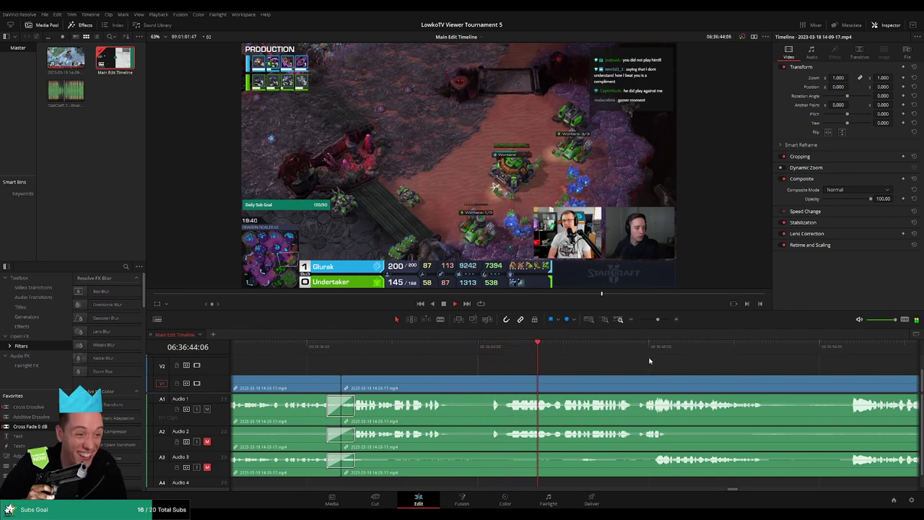
scroll(621, 362, right, 5)
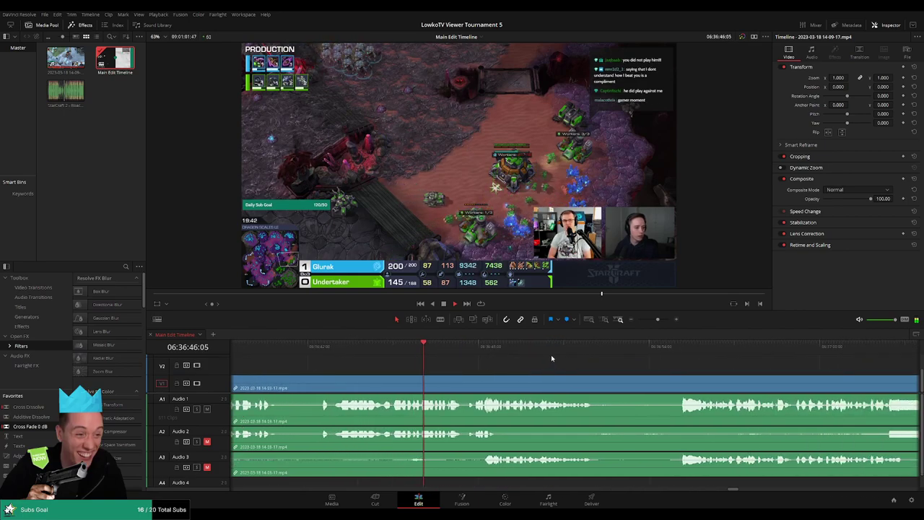
scroll(552, 355, right, 3)
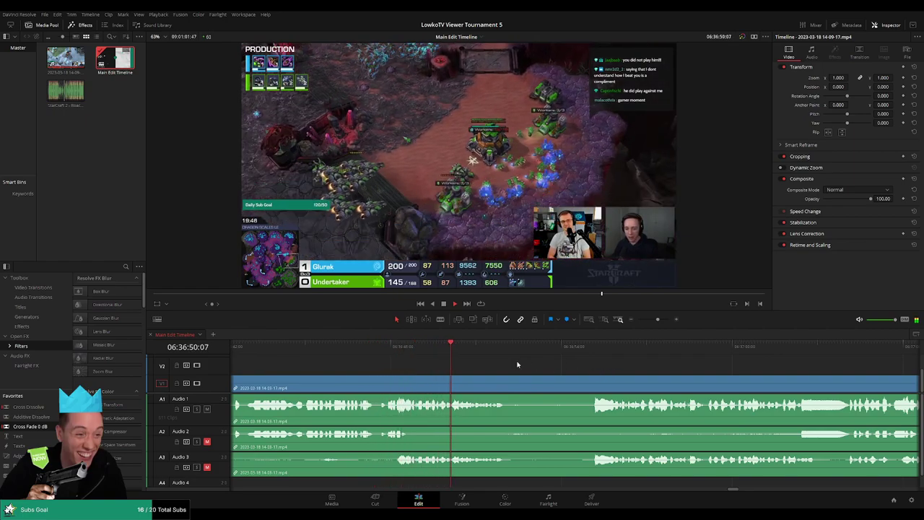
scroll(515, 360, right, 3)
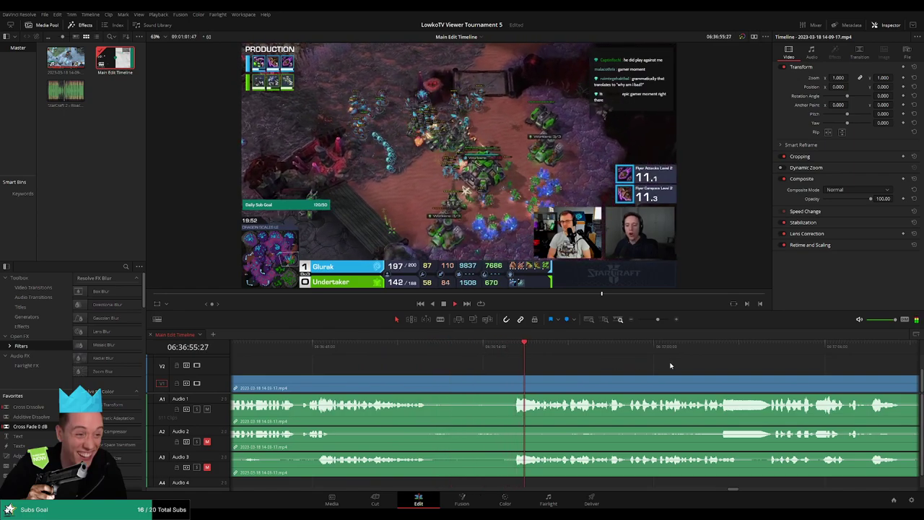
scroll(667, 366, right, 4)
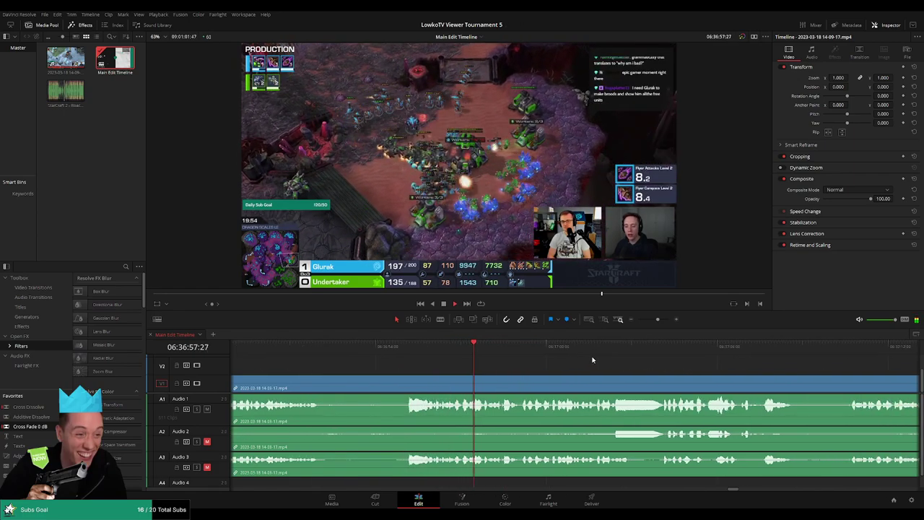
scroll(614, 366, right, 4)
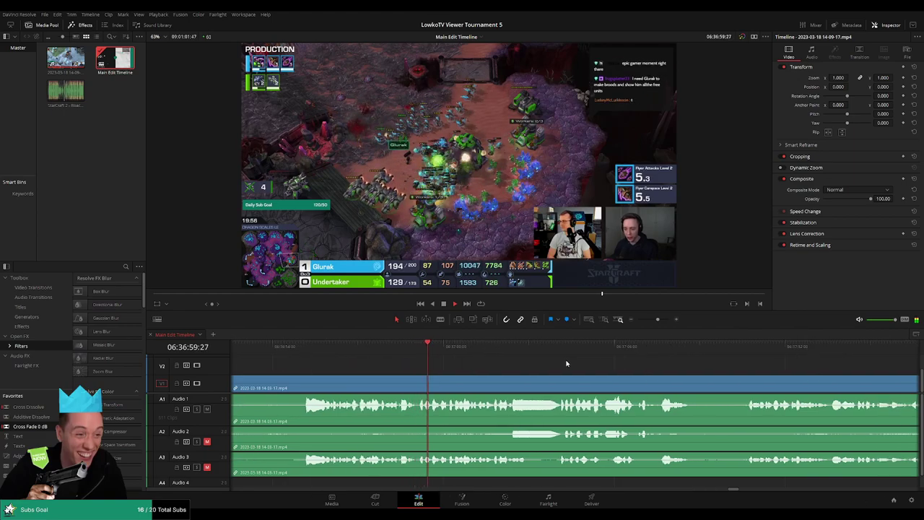
scroll(584, 367, right, 1)
scroll(586, 368, right, 2)
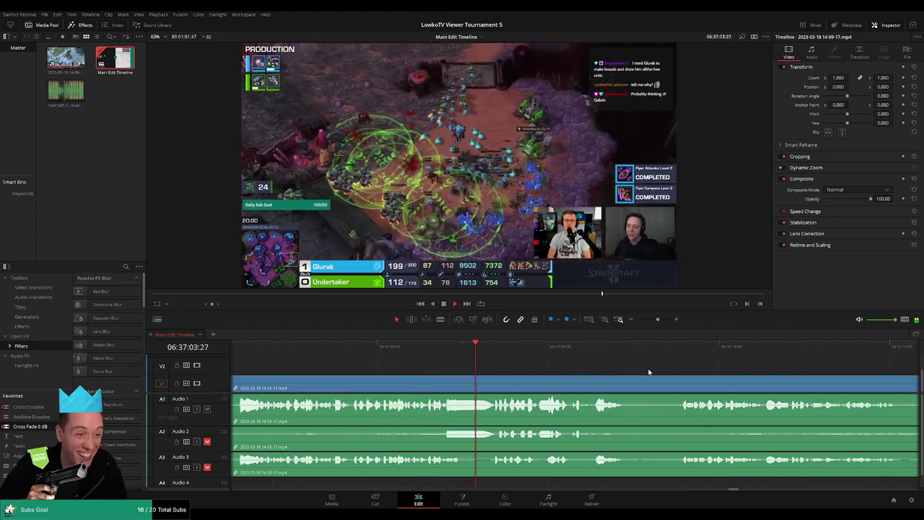
scroll(559, 368, right, 3)
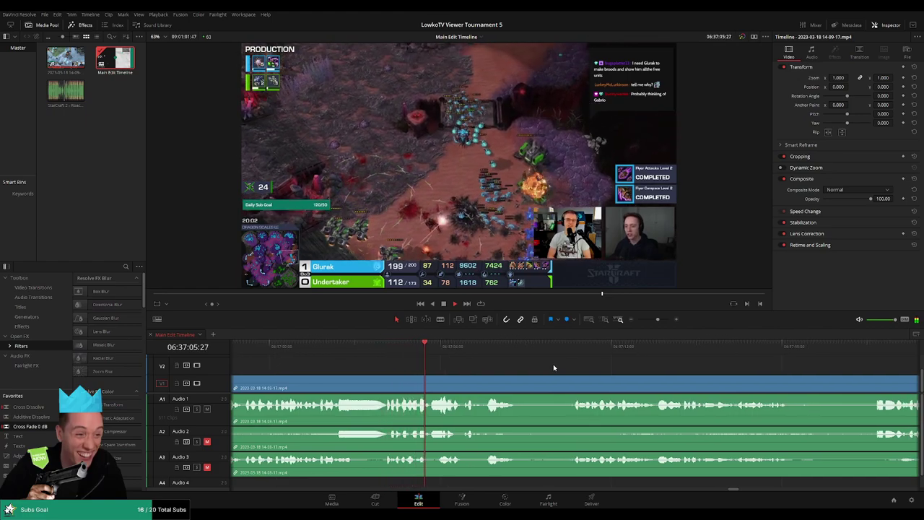
scroll(548, 363, right, 3)
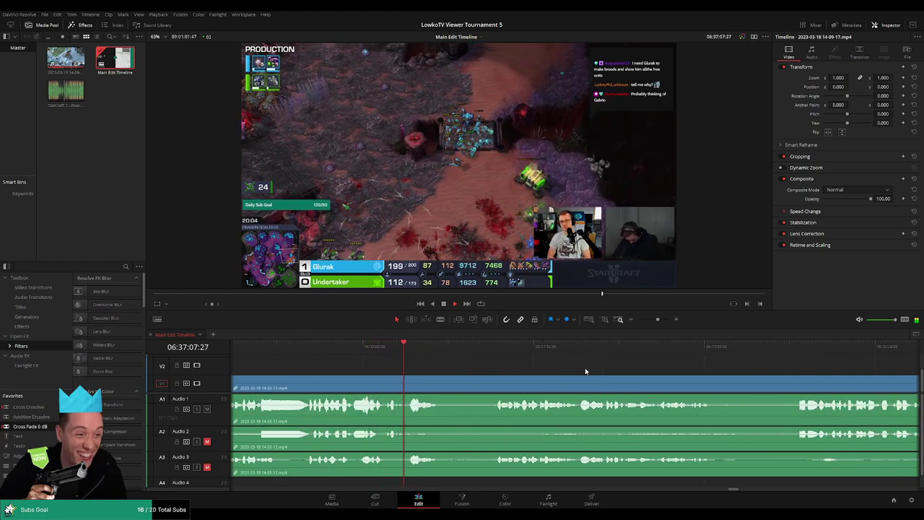
scroll(541, 365, right, 3)
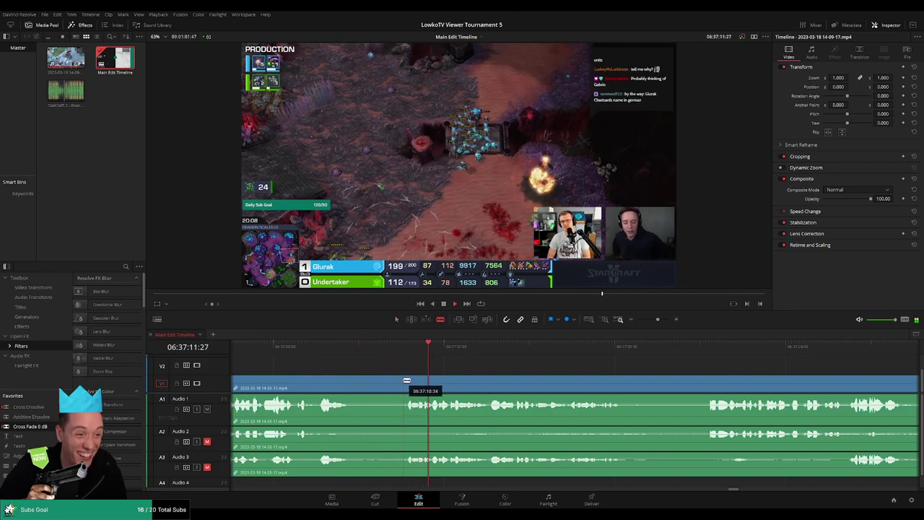
scroll(548, 358, right, 2)
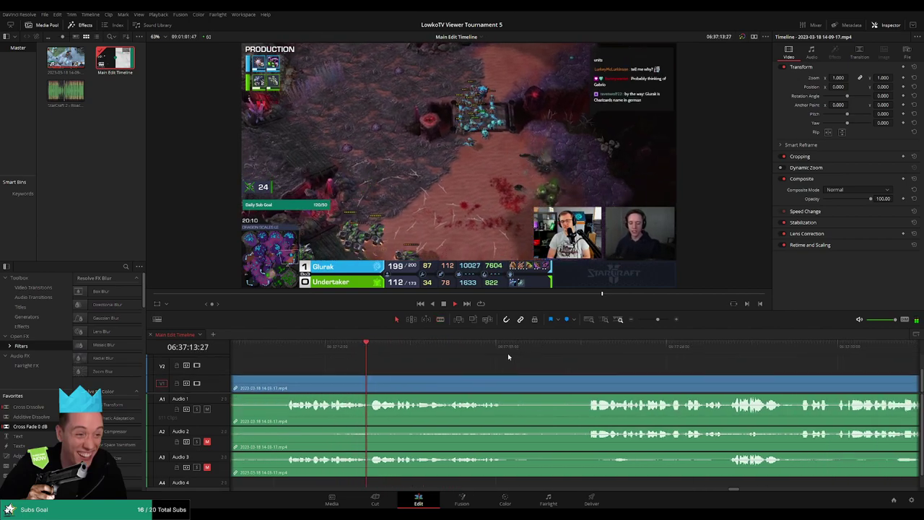
click(507, 353)
click(383, 348)
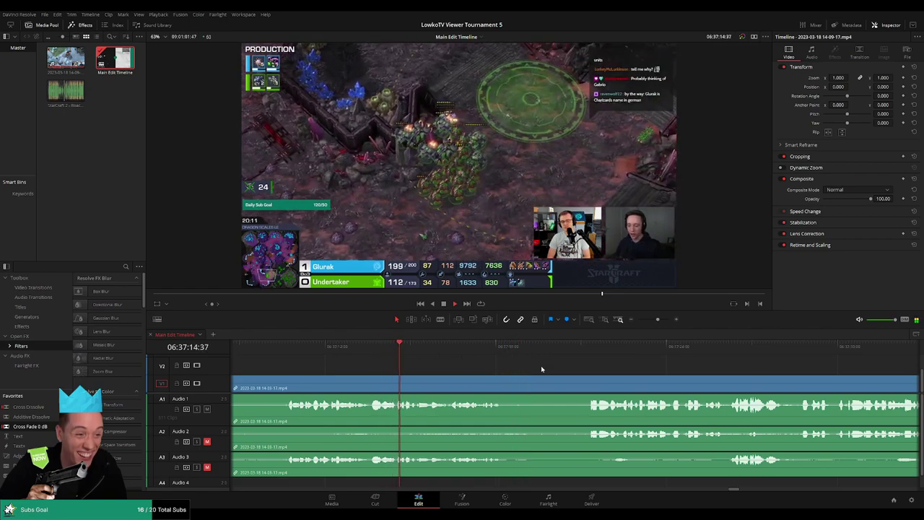
scroll(481, 364, right, 2)
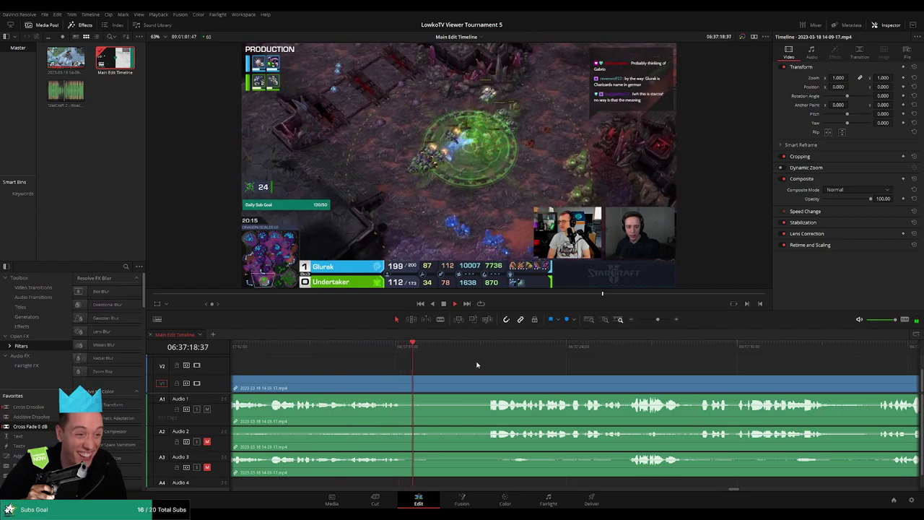
scroll(434, 358, right, 3)
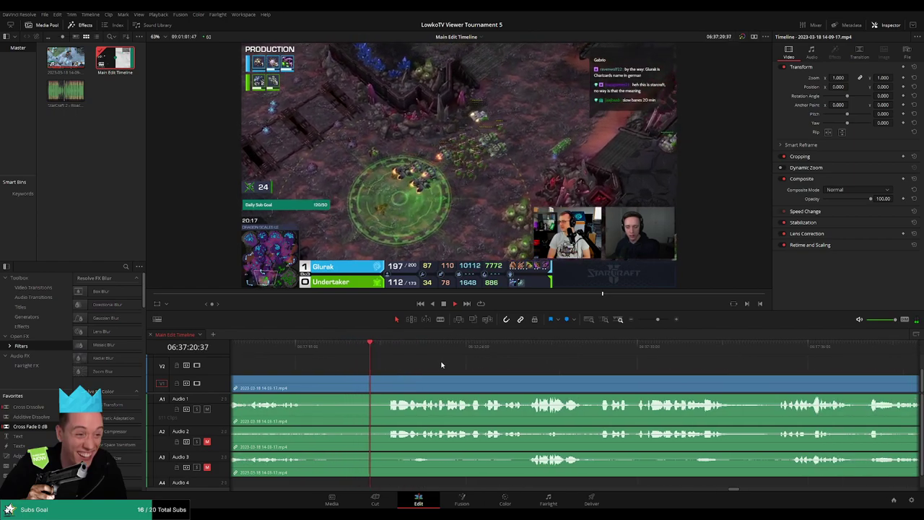
scroll(431, 359, right, 3)
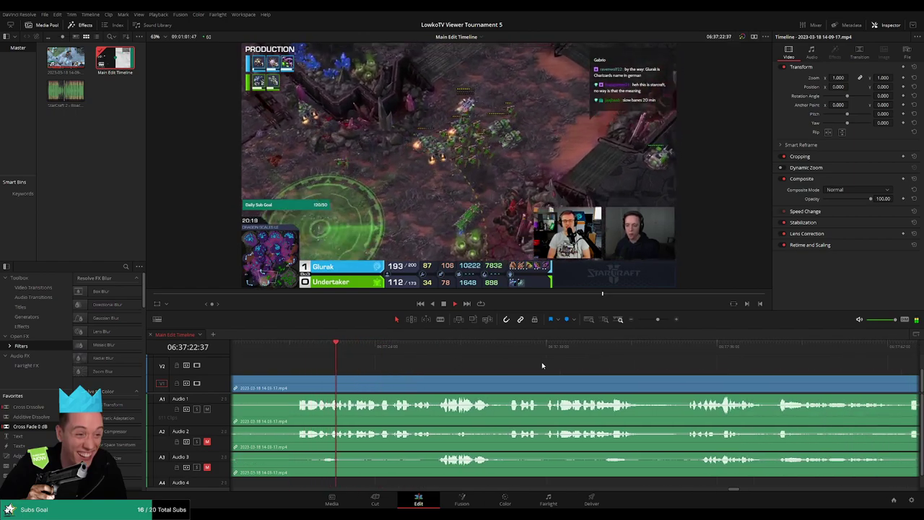
scroll(447, 358, right, 3)
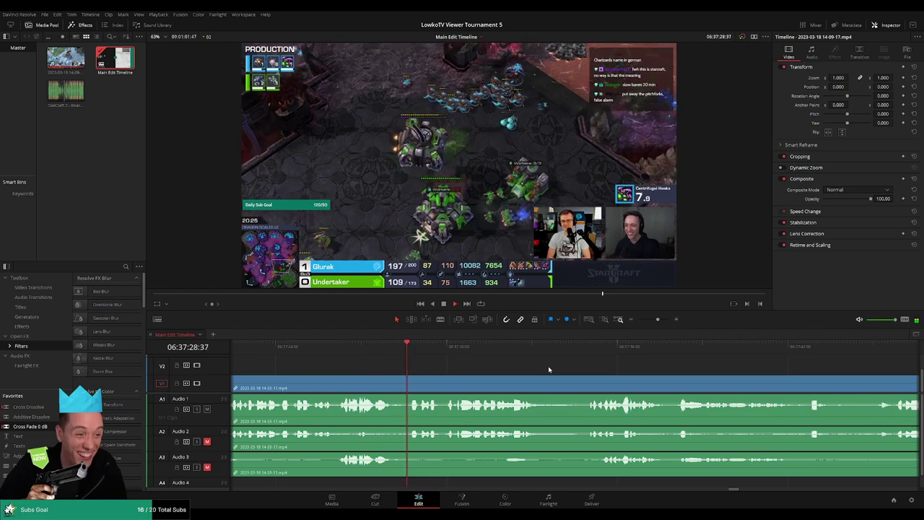
scroll(476, 367, right, 3)
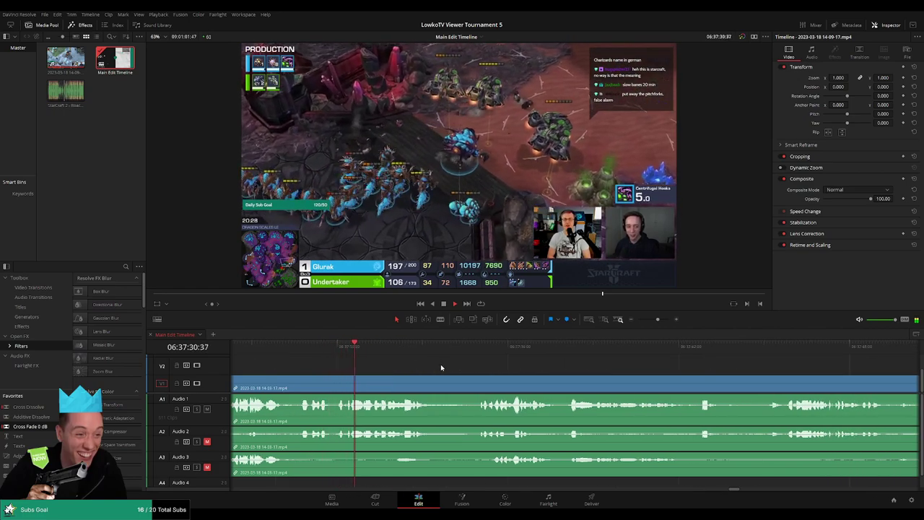
scroll(443, 368, right, 2)
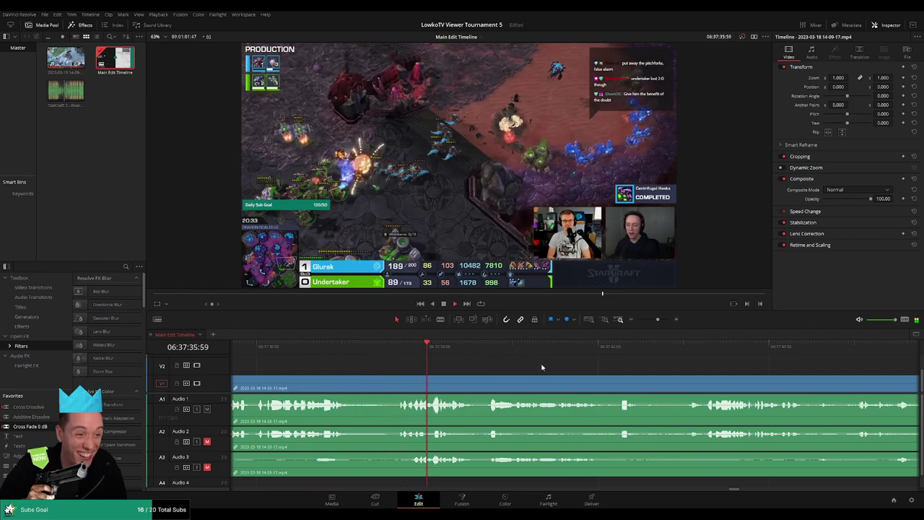
scroll(520, 366, right, 2)
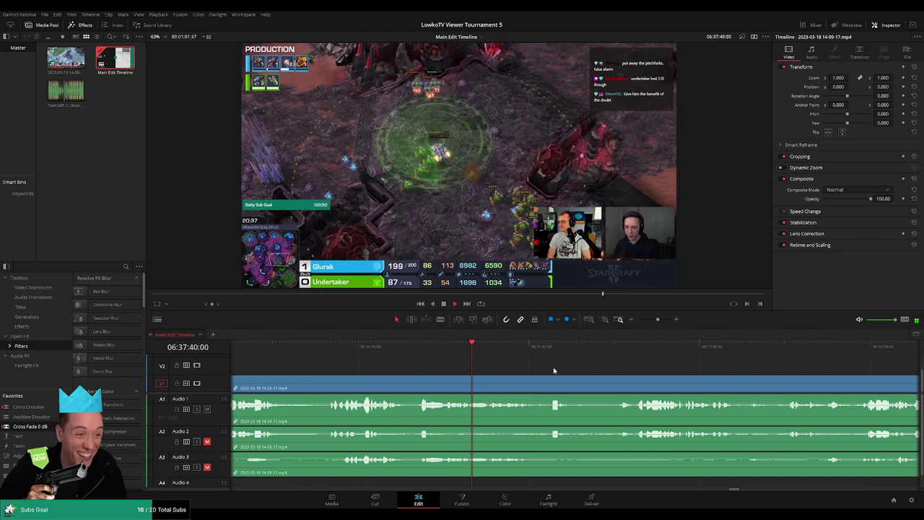
scroll(553, 371, right, 2)
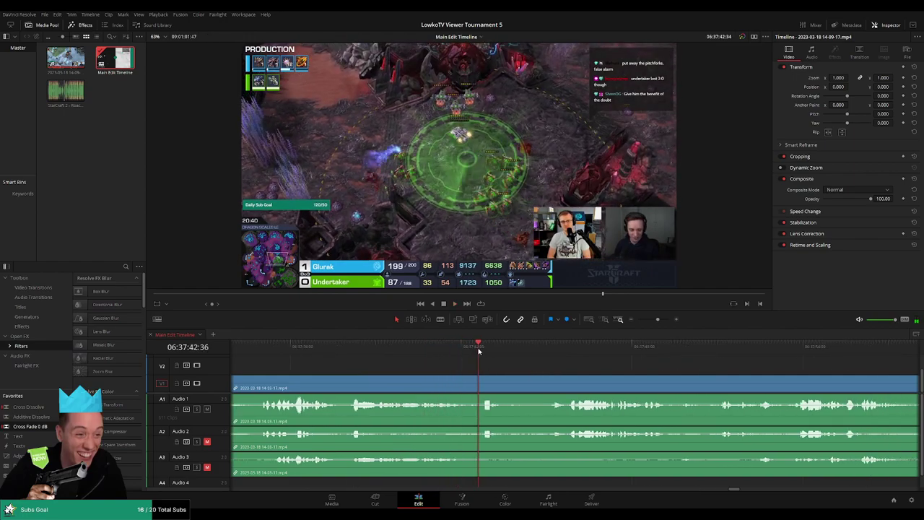
click(551, 348)
scroll(495, 362, right, 5)
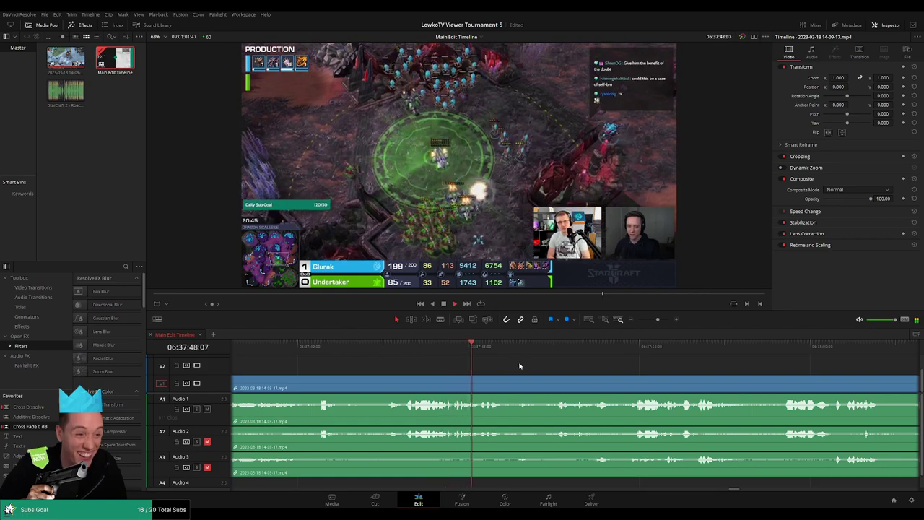
scroll(499, 367, right, 2)
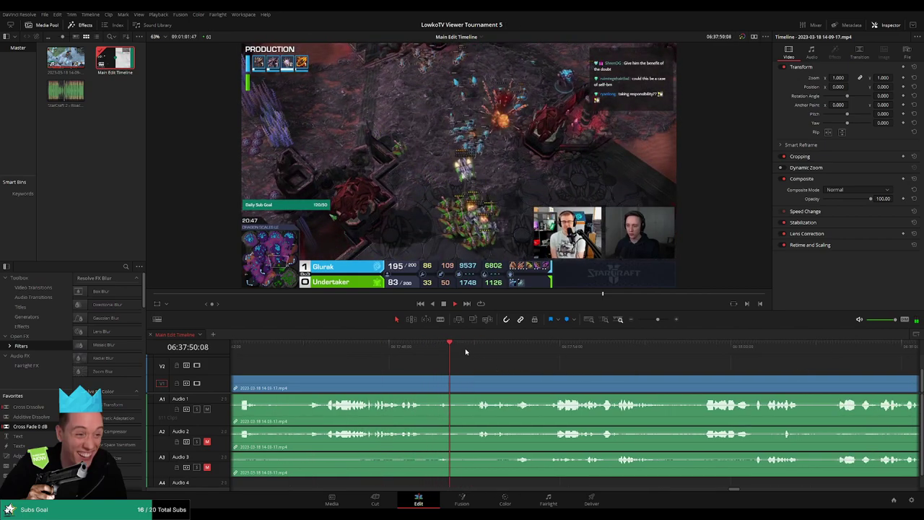
scroll(485, 366, right, 2)
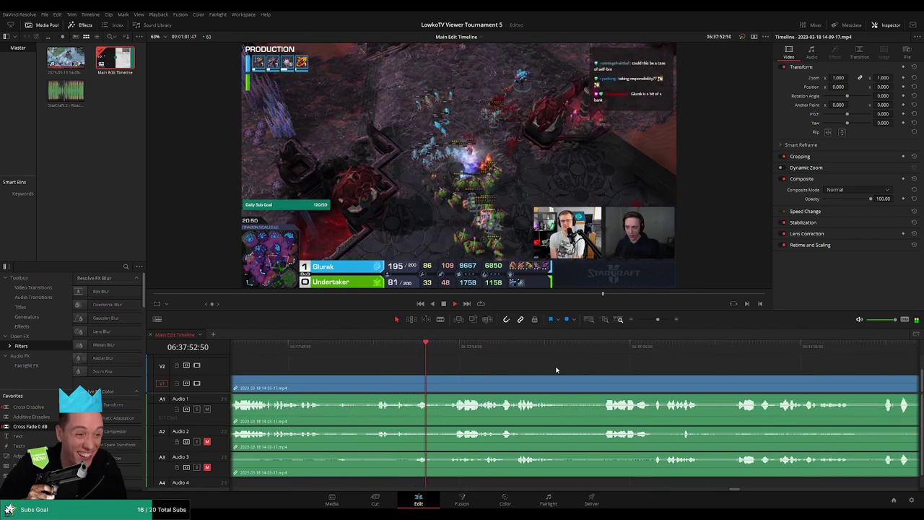
scroll(556, 369, right, 2)
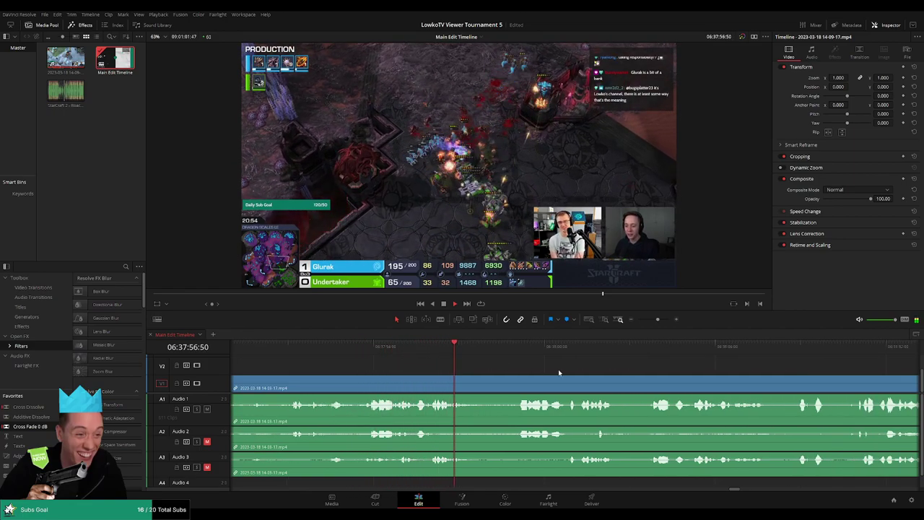
scroll(458, 363, right, 2)
scroll(545, 372, right, 2)
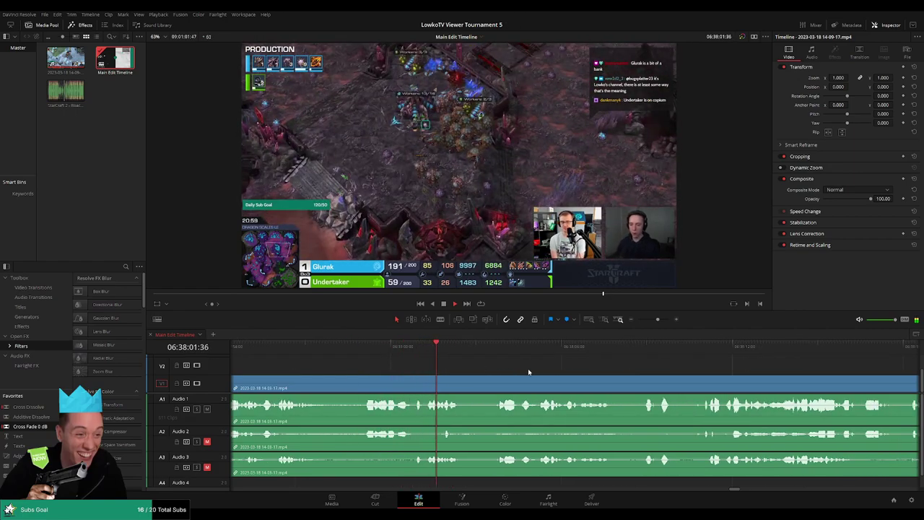
scroll(426, 365, right, 2)
scroll(437, 358, right, 2)
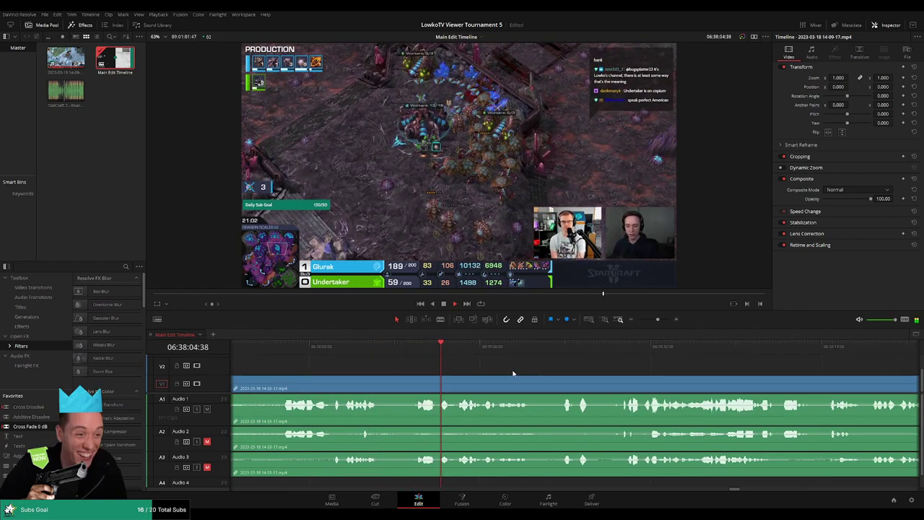
Step: Cut at the current frame, remove the short leftover piece, and replay the edit
click(453, 351)
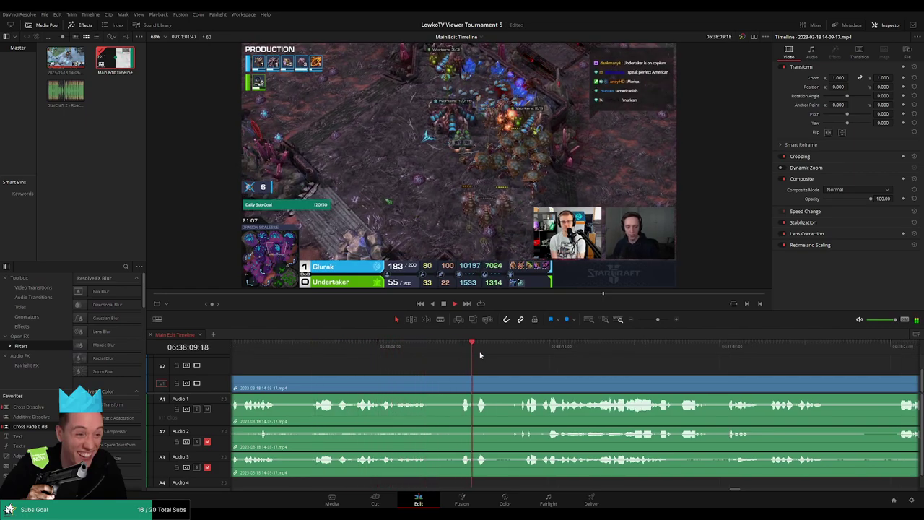
scroll(491, 361, right, 2)
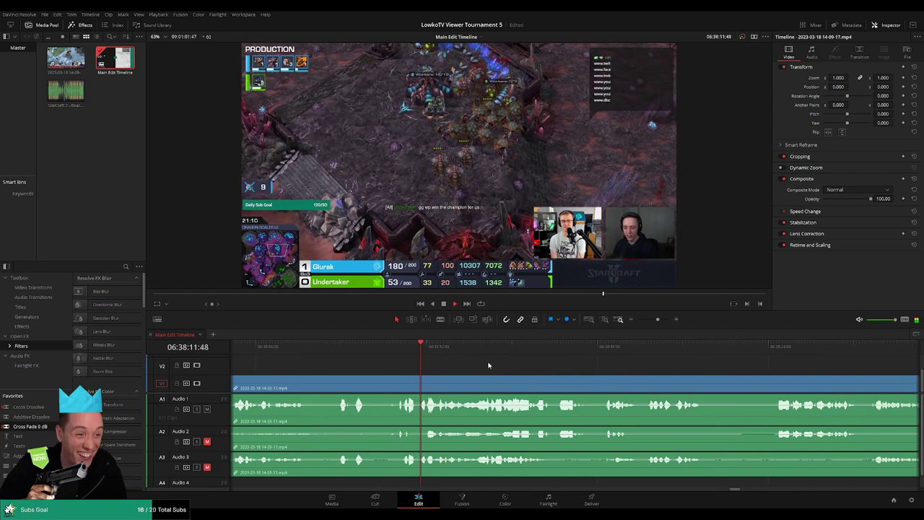
click(387, 348)
click(392, 378)
key(a)
click(389, 384)
key(Delete)
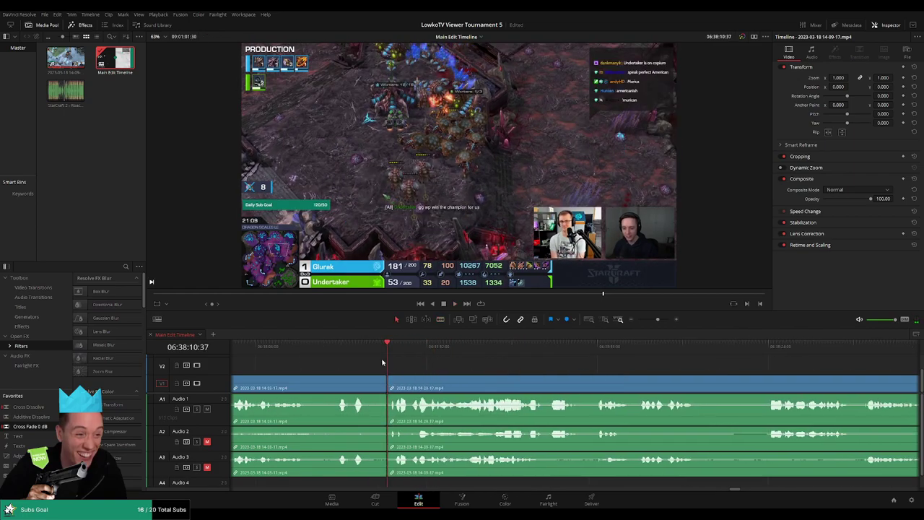
key(slash)
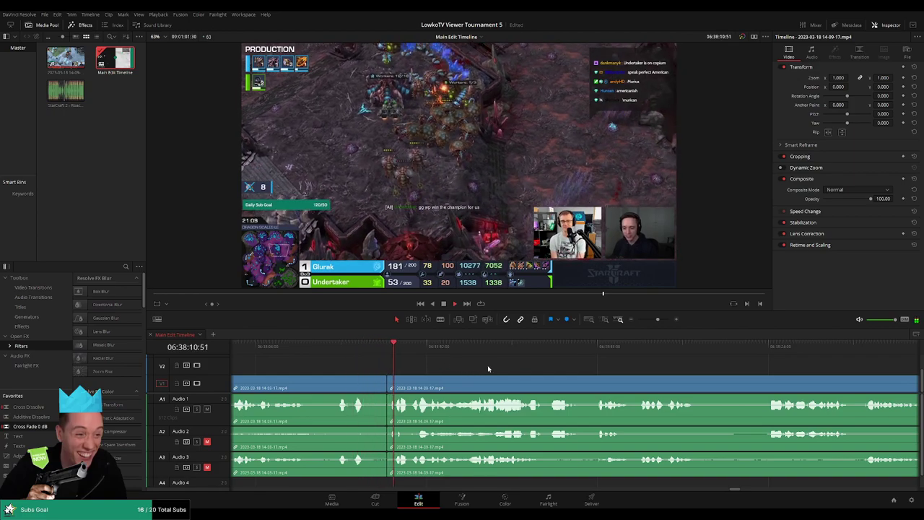
Step: Blade both ends of the next dull stretch and ripple-delete it
scroll(464, 368, right, 2)
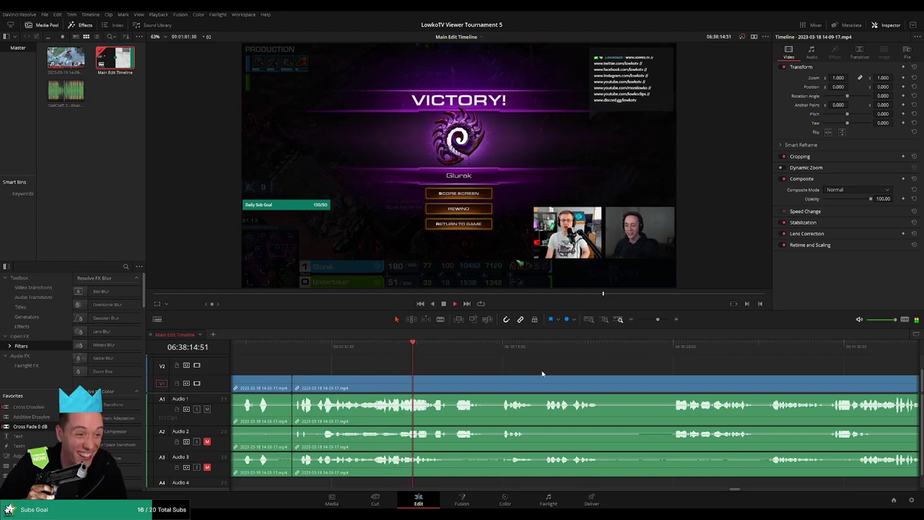
scroll(471, 369, right, 1)
scroll(450, 365, right, 1)
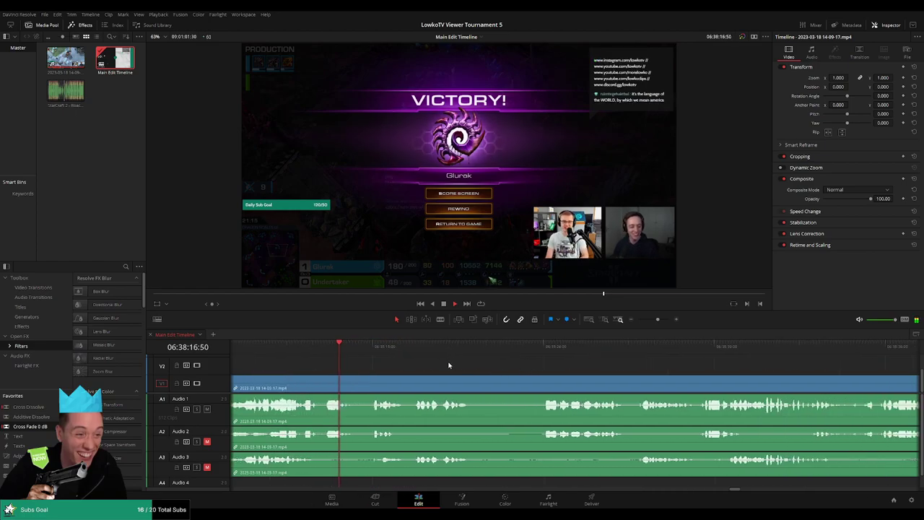
scroll(447, 368, right, 1)
scroll(432, 369, right, 2)
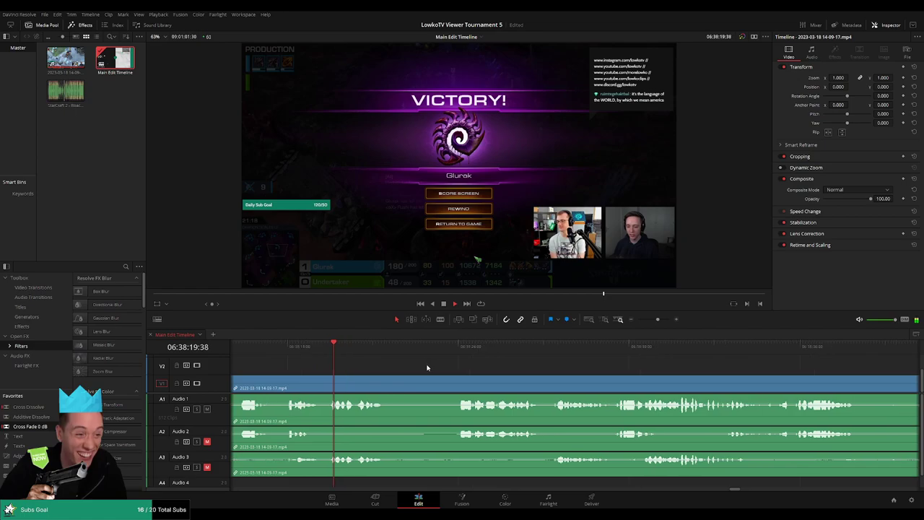
key(b)
click(371, 380)
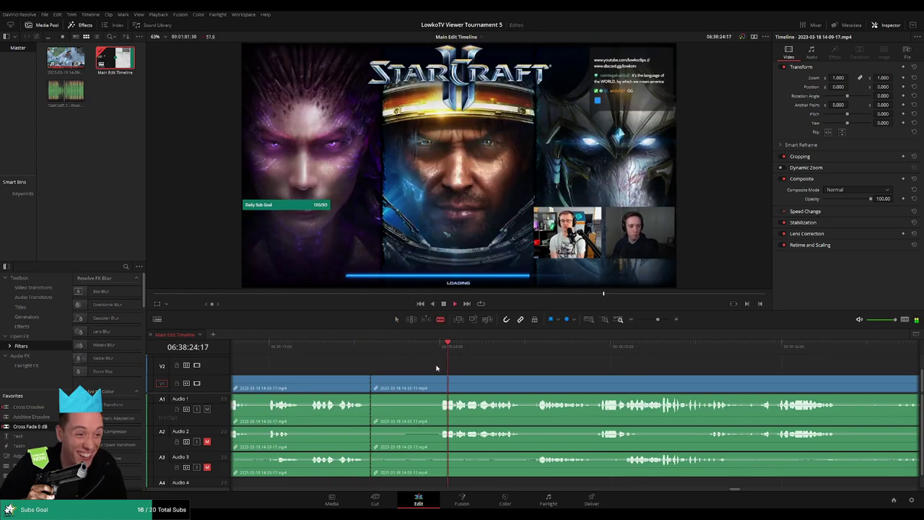
click(441, 379)
key(a)
click(421, 383)
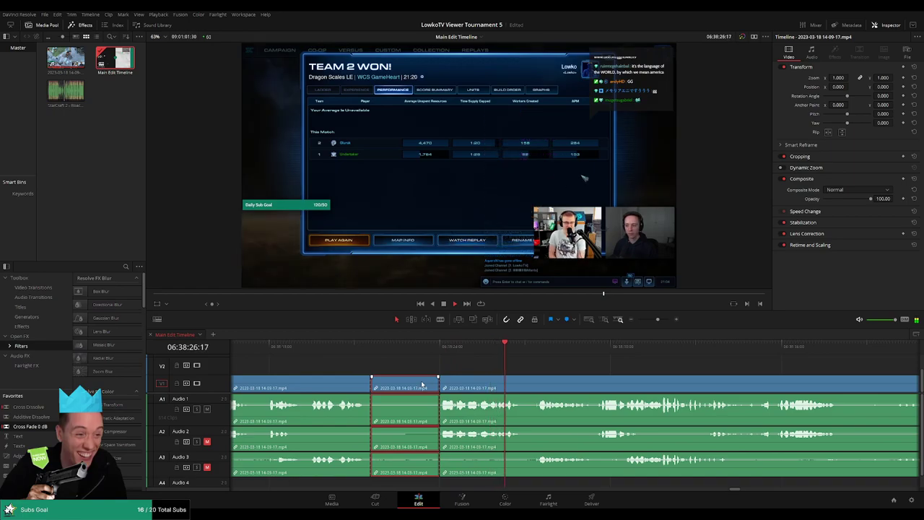
key(Delete)
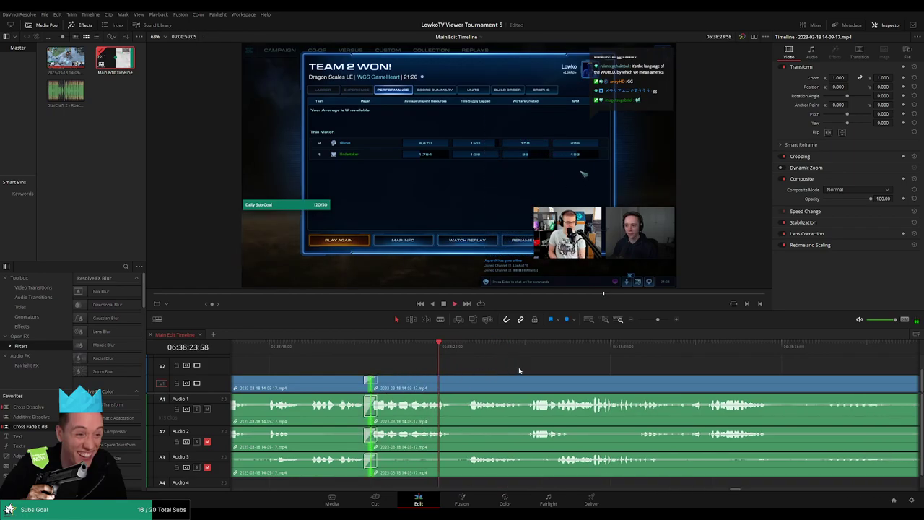
Step: Cut where the score screen ends and split all tracks again further on
key(b)
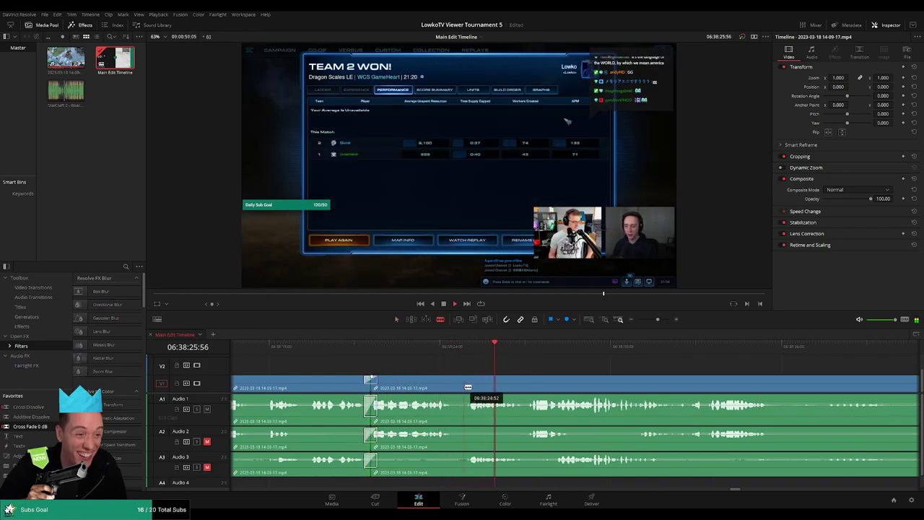
click(467, 388)
key(a)
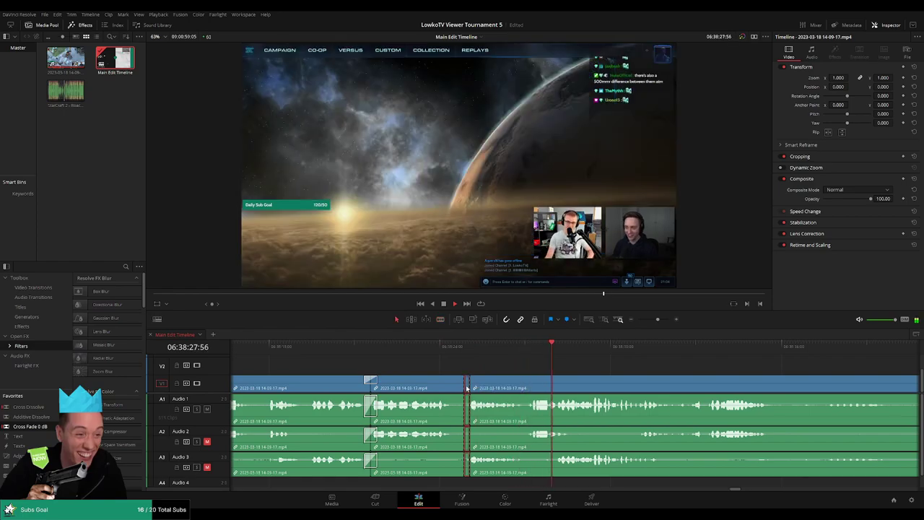
scroll(527, 363, right, 4)
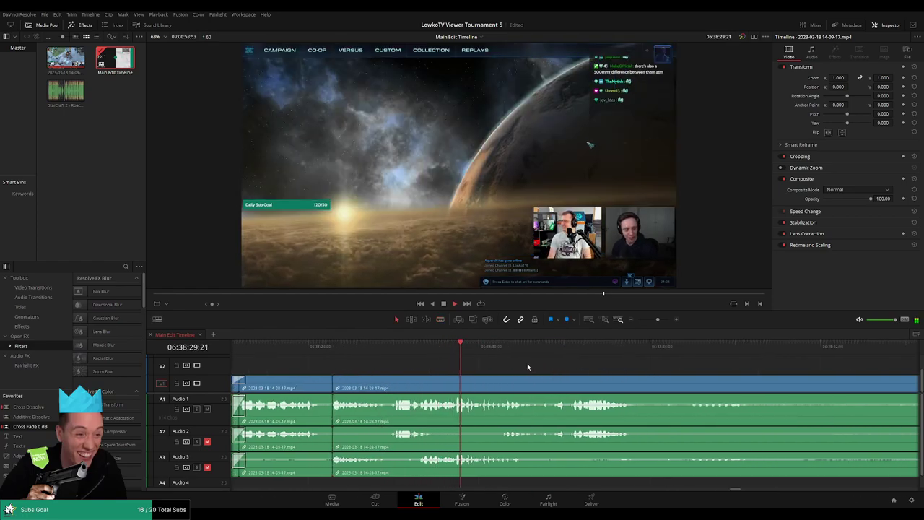
scroll(512, 363, right, 4)
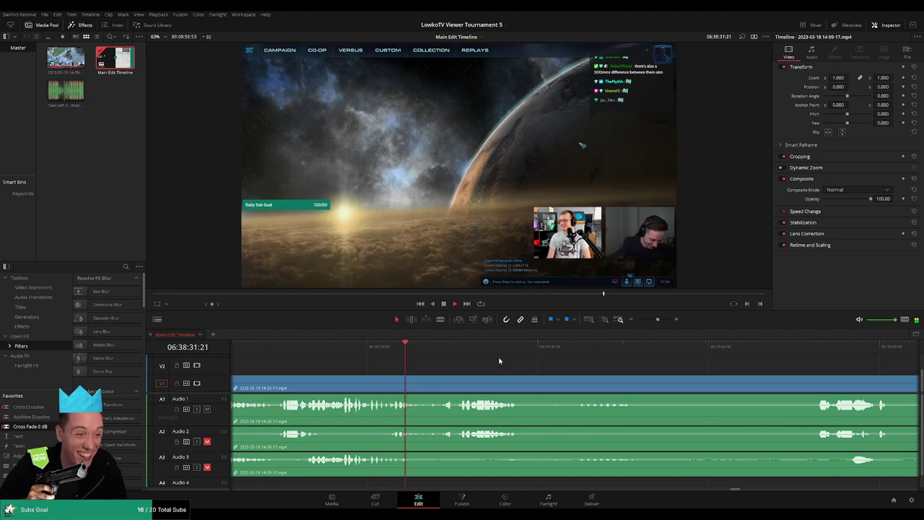
scroll(508, 366, right, 3)
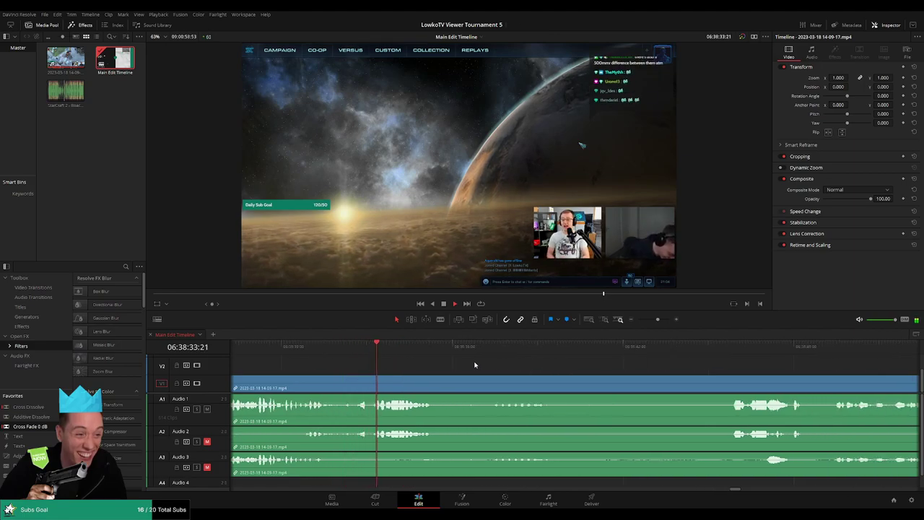
key(b)
key(ctrl+b)
Step: Cut at the end of the idle menu footage and ripple-delete that idle stretch
click(495, 351)
click(696, 354)
click(722, 364)
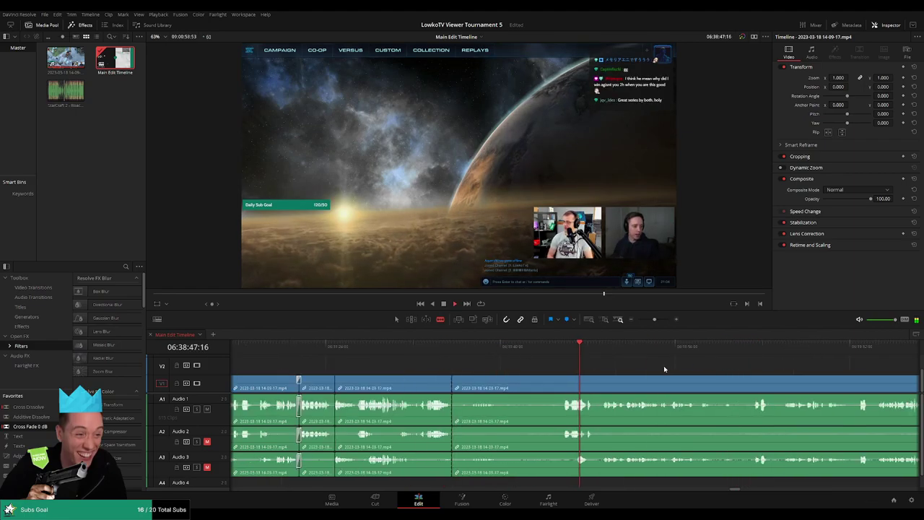
scroll(645, 368, up, 1)
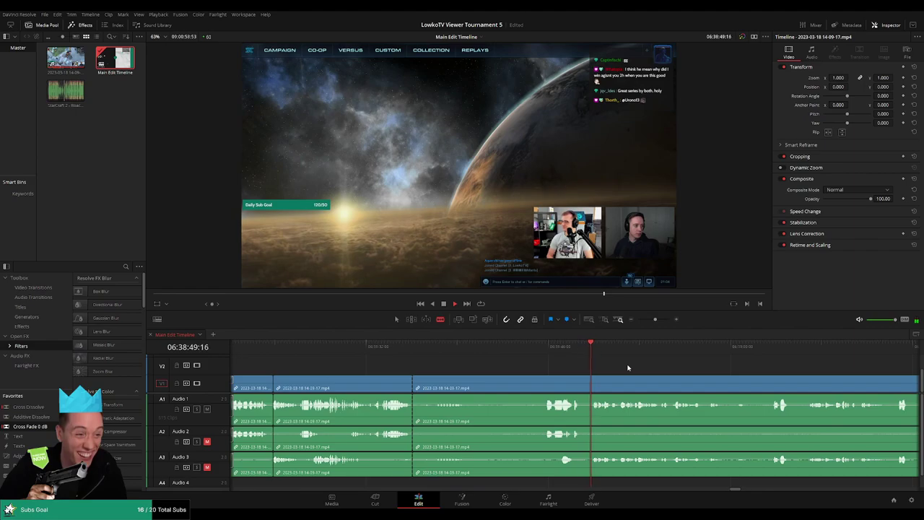
scroll(628, 368, right, 2)
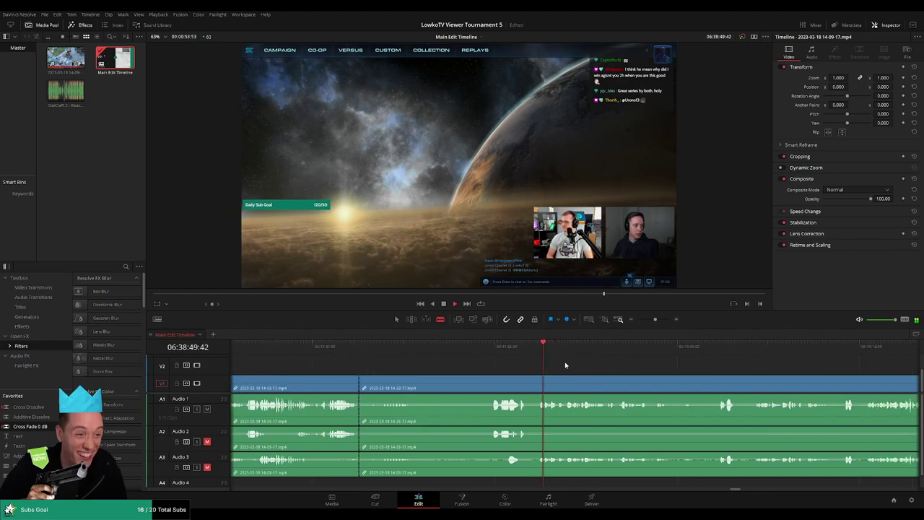
click(462, 383)
key(a)
click(433, 384)
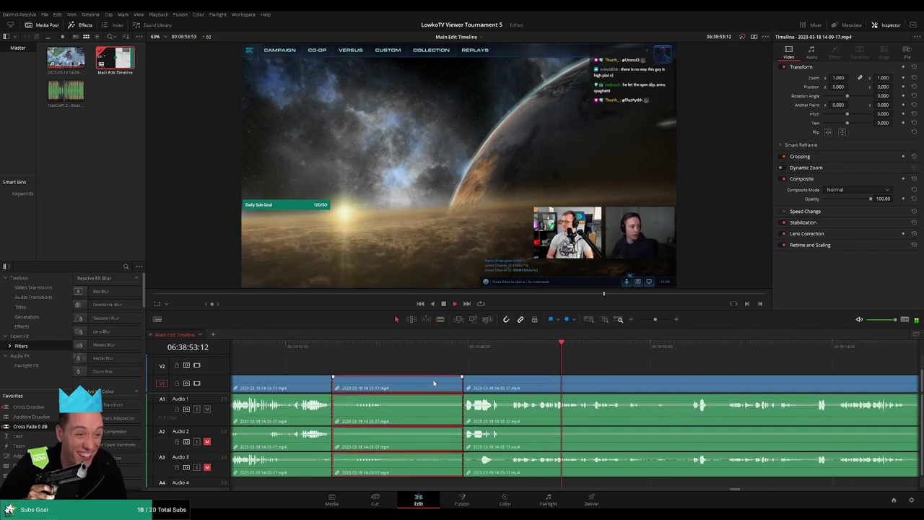
key(Delete)
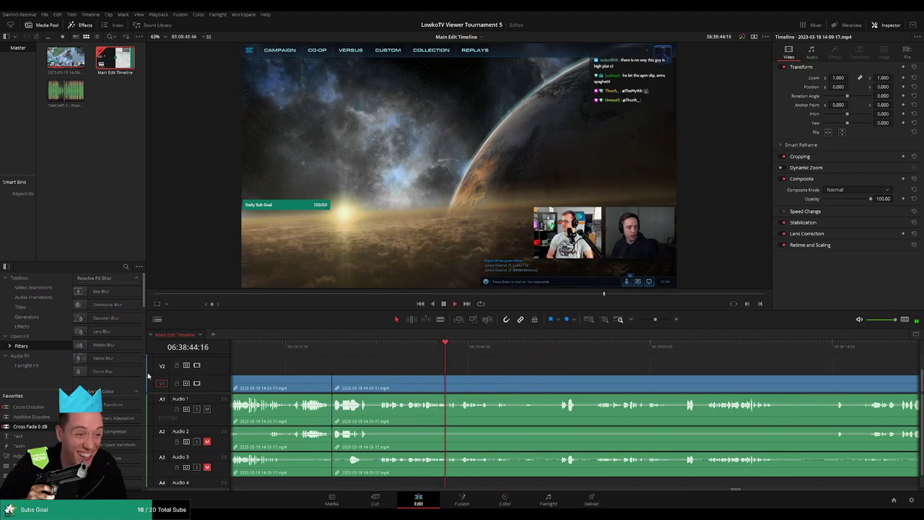
Step: Preview further ahead and cut the footage on every track at a new point
scroll(354, 415, left, 1)
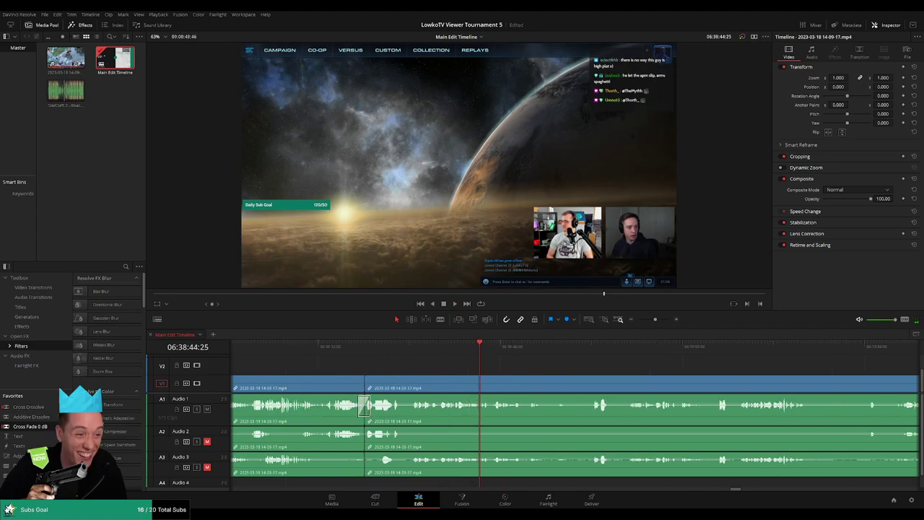
scroll(364, 410, left, 1)
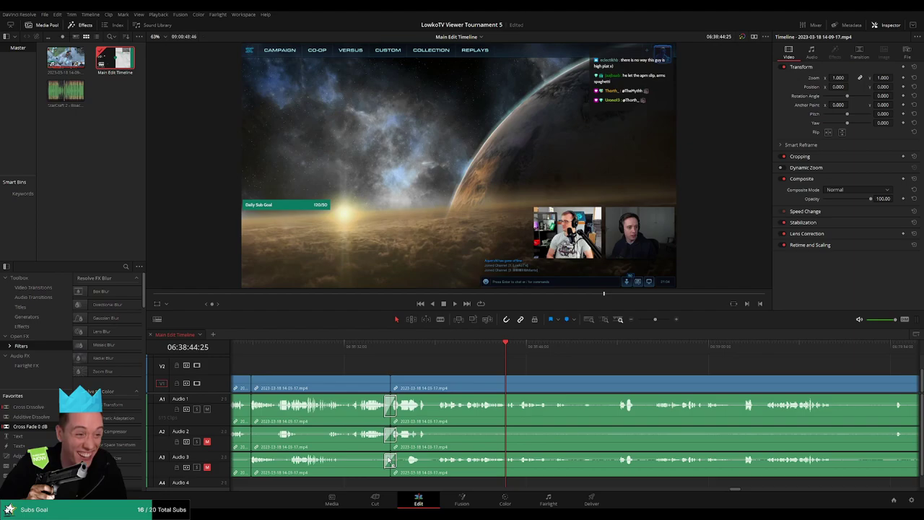
scroll(493, 363, right, 3)
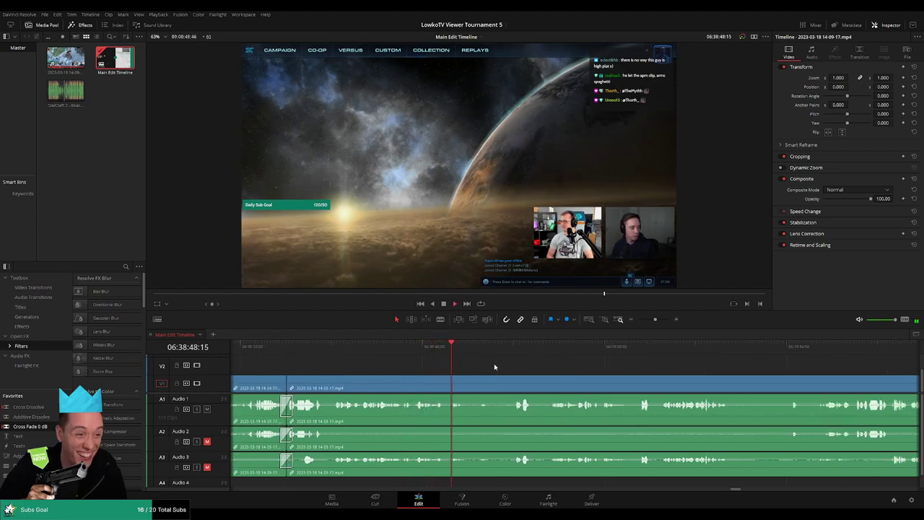
click(477, 350)
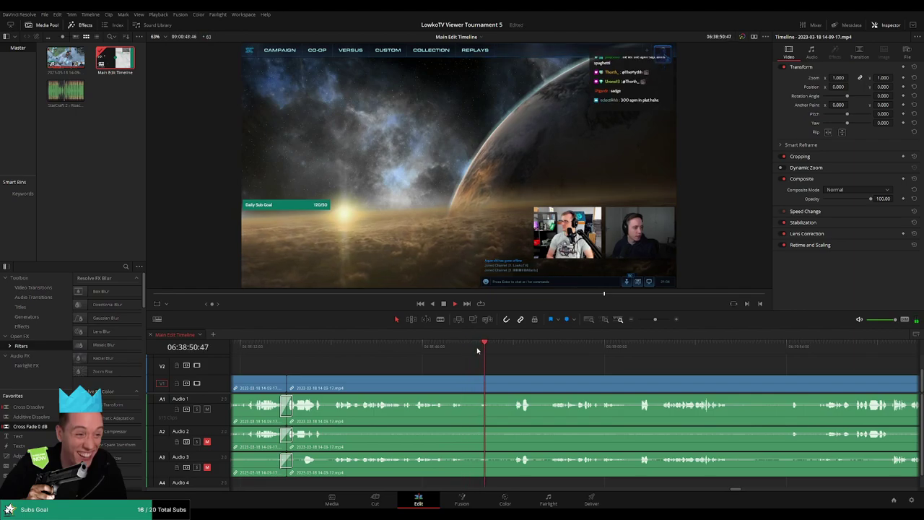
key(b)
click(447, 389)
click(514, 347)
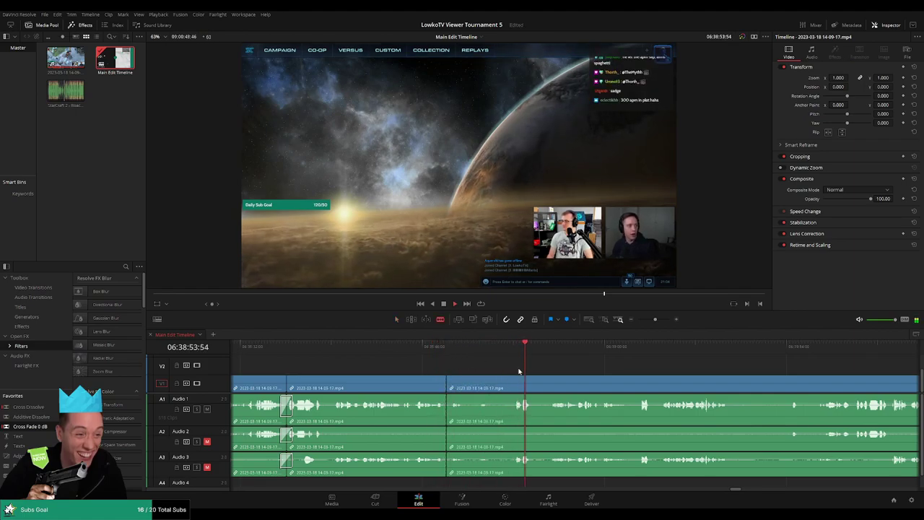
click(556, 348)
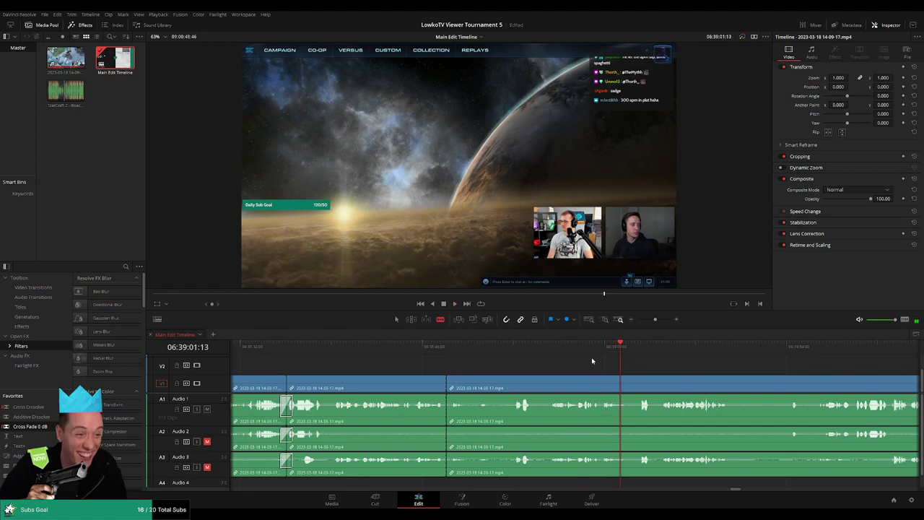
Step: Replay the footage around the recent cuts to review them
scroll(586, 360, up, 2)
click(466, 349)
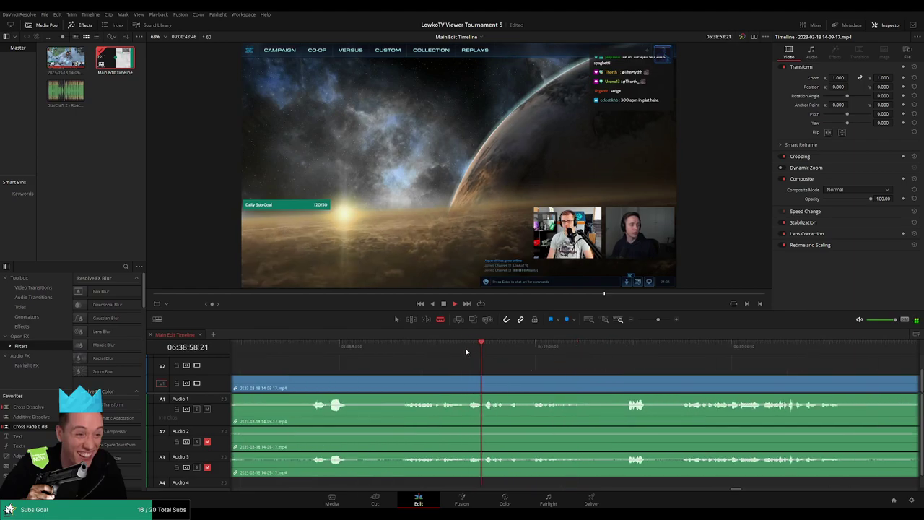
scroll(472, 365, down, 3)
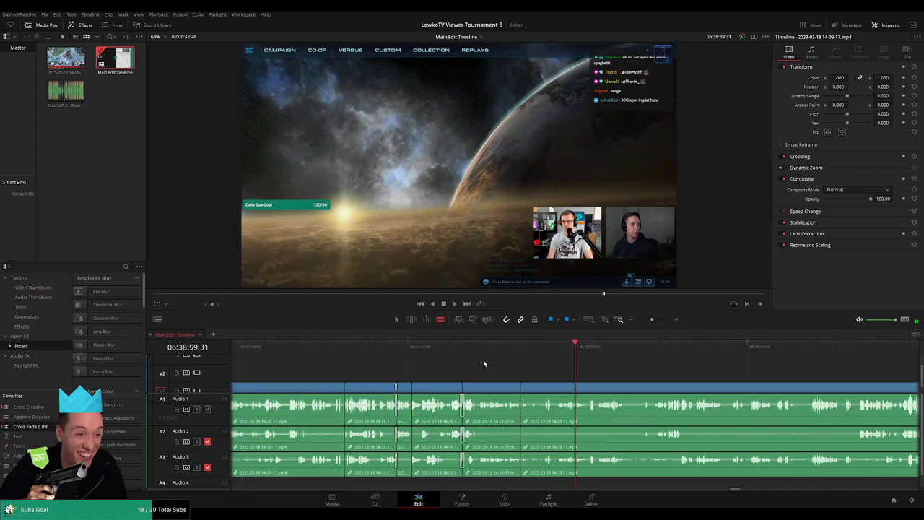
click(467, 348)
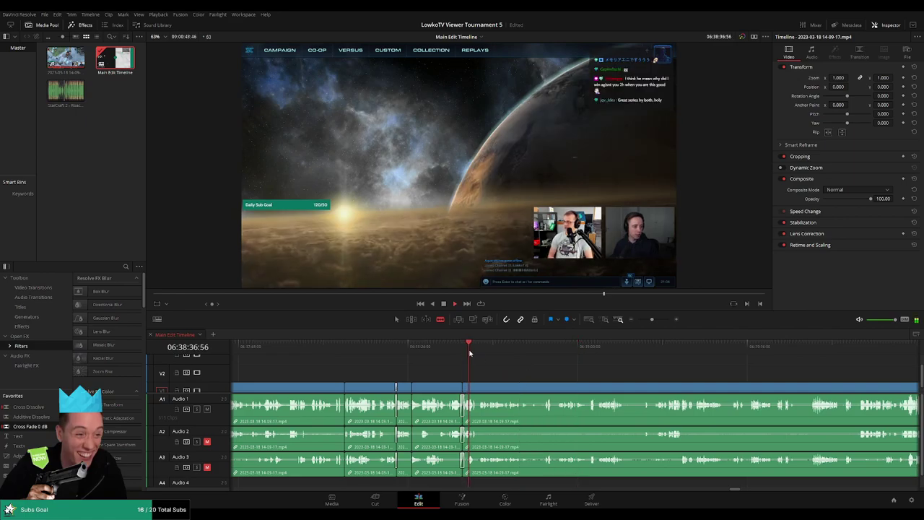
scroll(500, 360, up, 2)
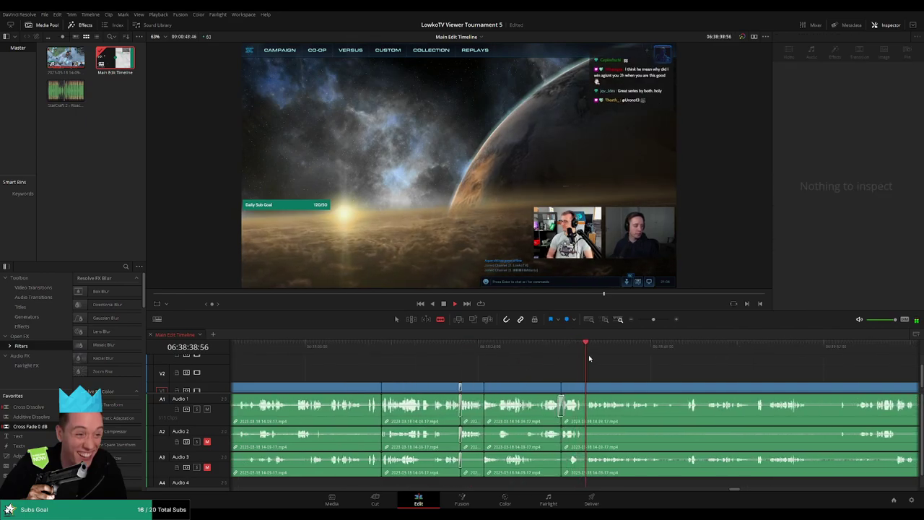
click(552, 348)
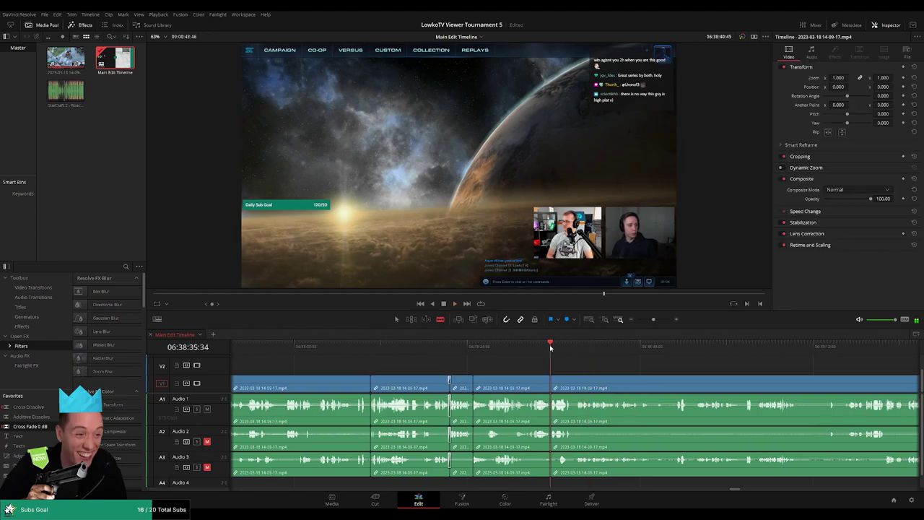
click(527, 348)
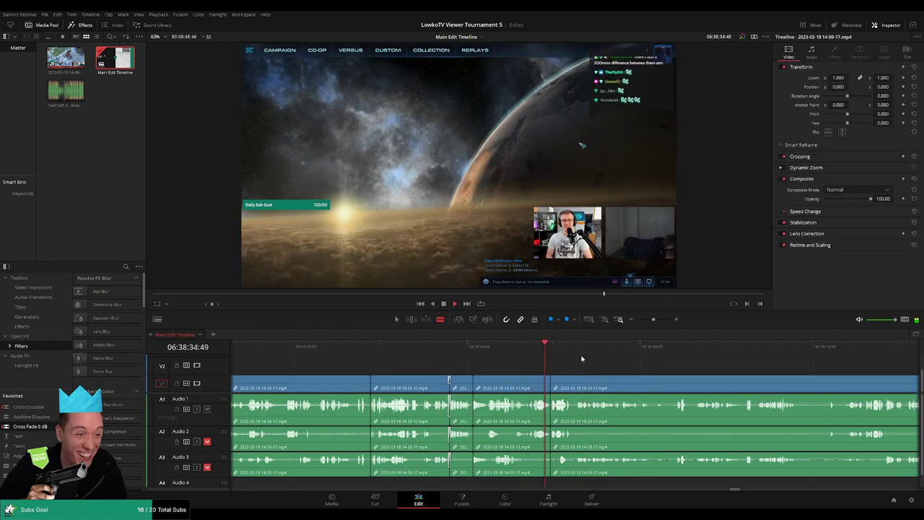
scroll(544, 365, down, 2)
Step: Zoom the timeline out and marquee-select the trimmed clips after the orange section
drag(650, 322, 643, 319)
scroll(478, 365, down, 2)
drag(384, 365, 573, 476)
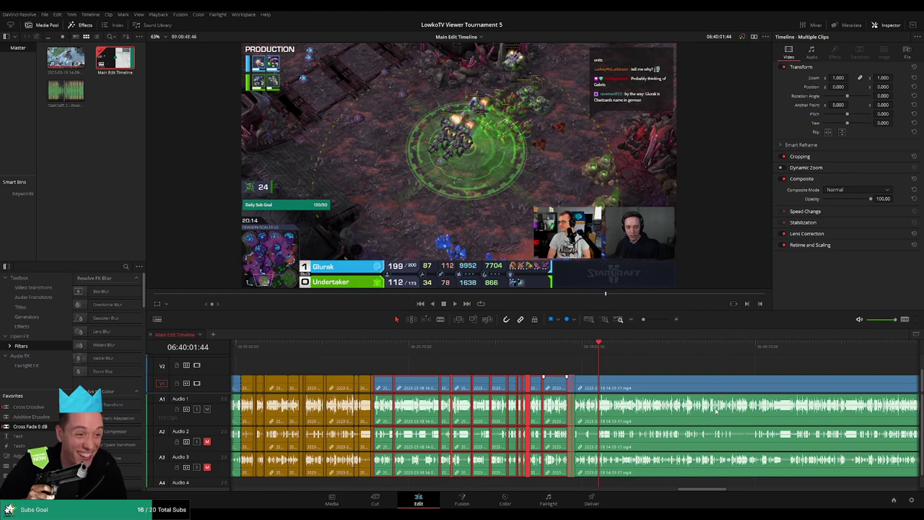
Step: Mark the finished clips orange and fast-forward through the lobby into the next game
click(644, 345)
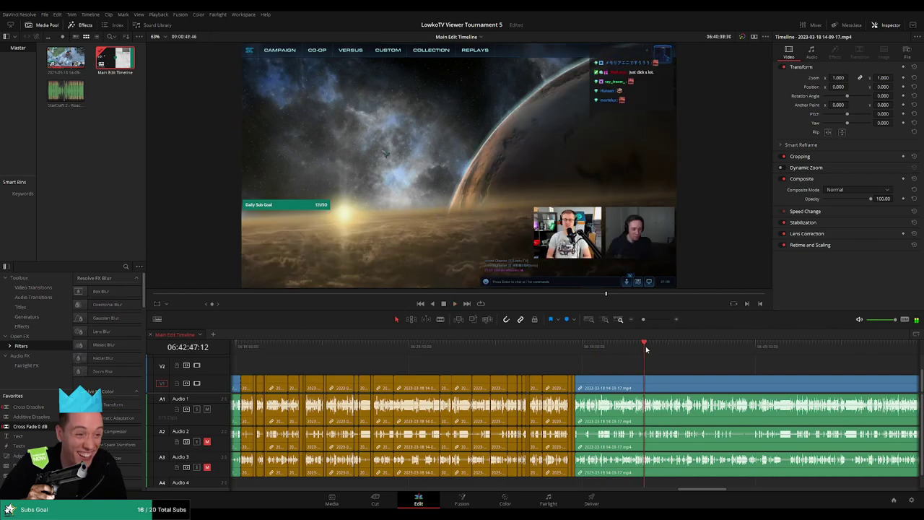
click(749, 345)
key(space)
key(l)
key(l)
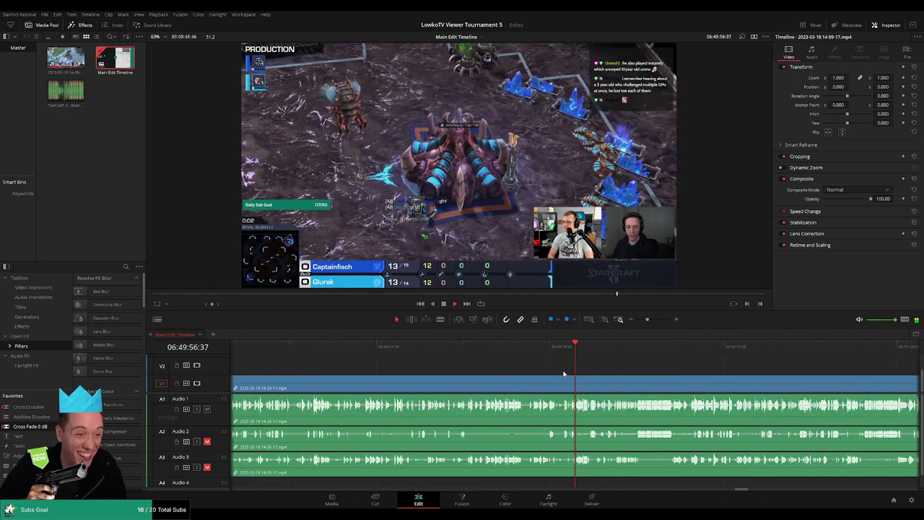
mouse_move(647, 319)
mouse_down()
mouse_move(639, 319)
mouse_move(656, 324)
mouse_up()
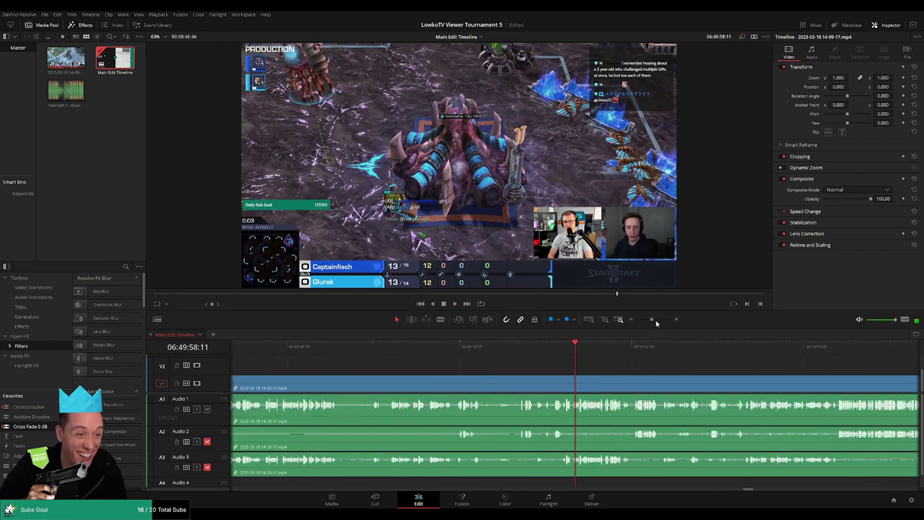
click(522, 346)
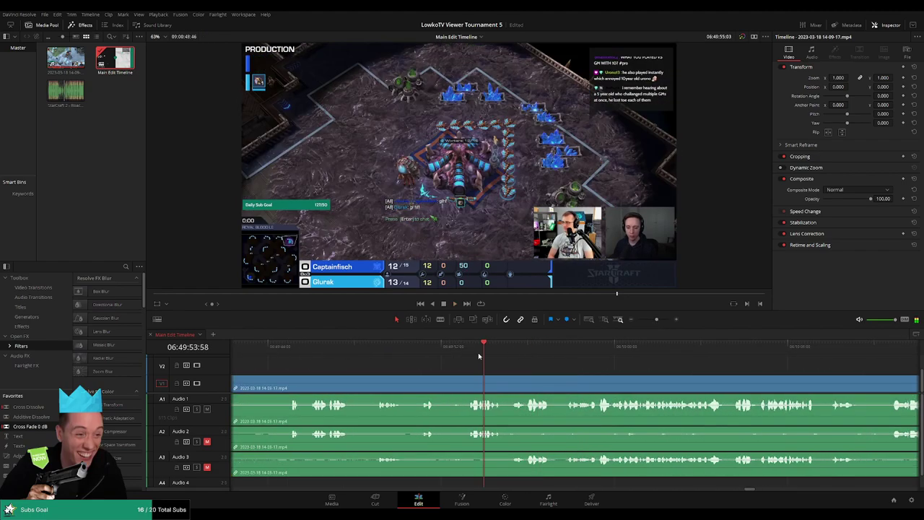
key(slash)
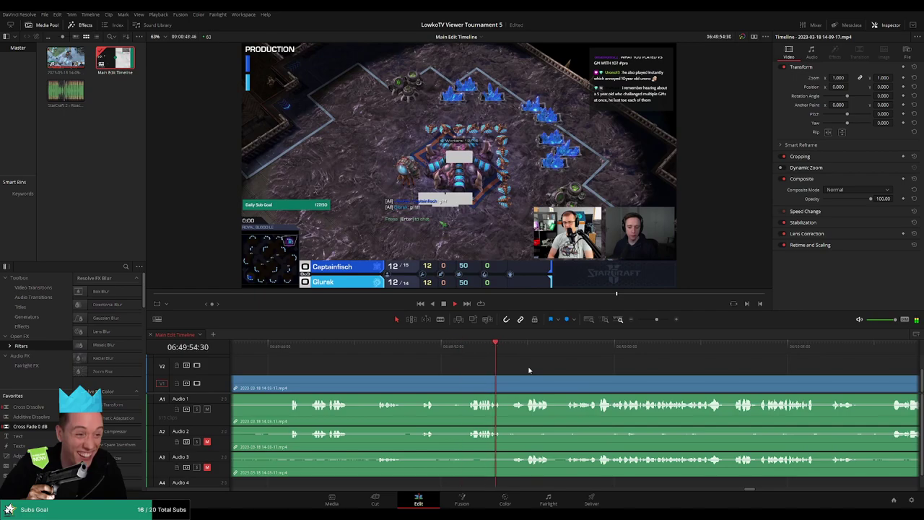
Step: Split every track just before and around the game's loading countdown
click(304, 355)
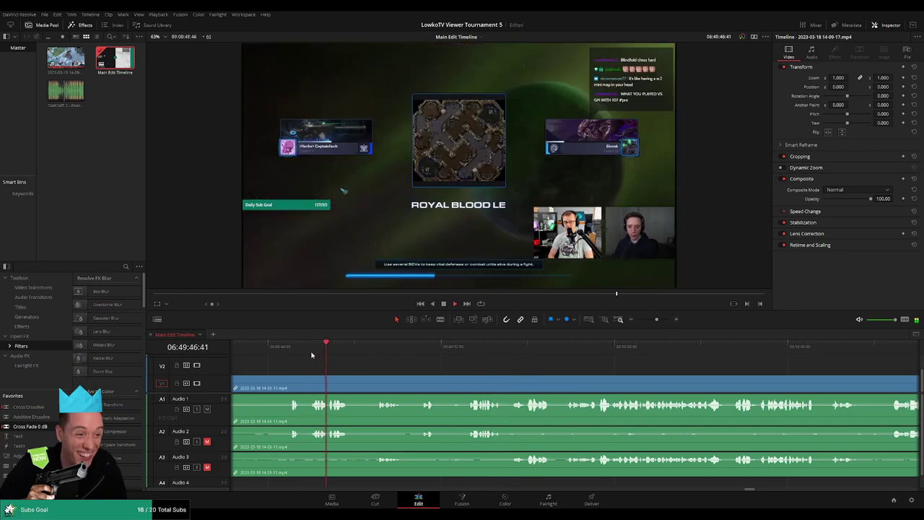
click(368, 355)
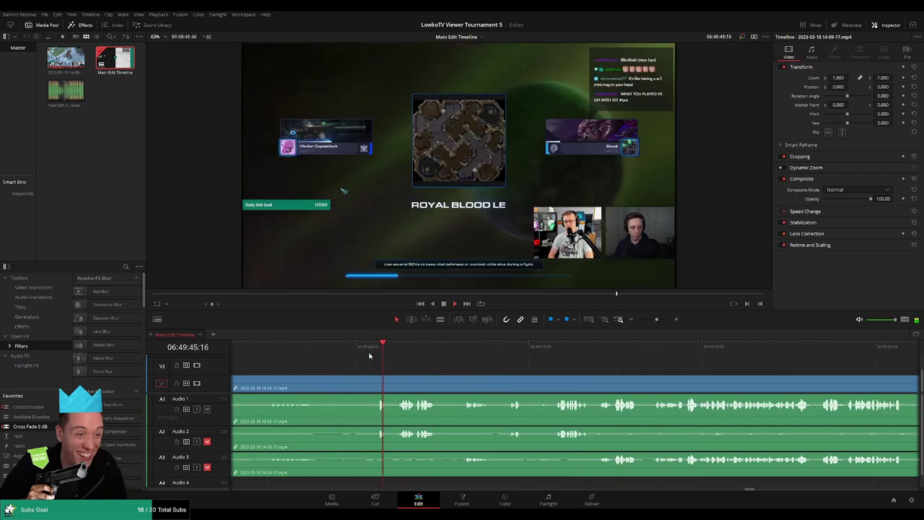
key(ctrl+b)
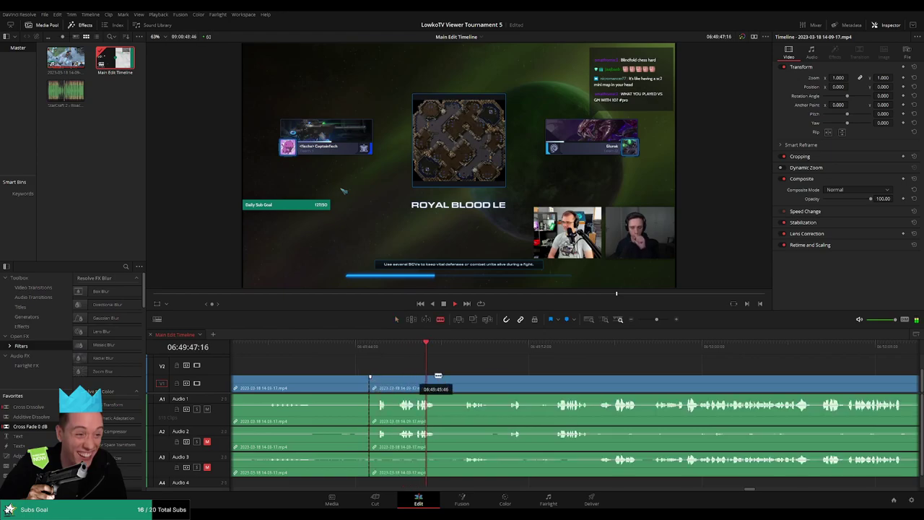
key(b)
click(436, 382)
key(a)
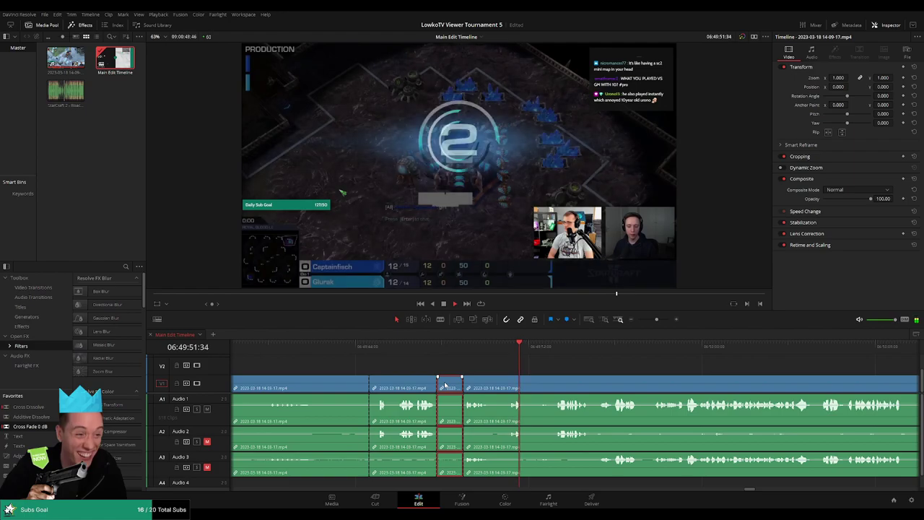
click(423, 350)
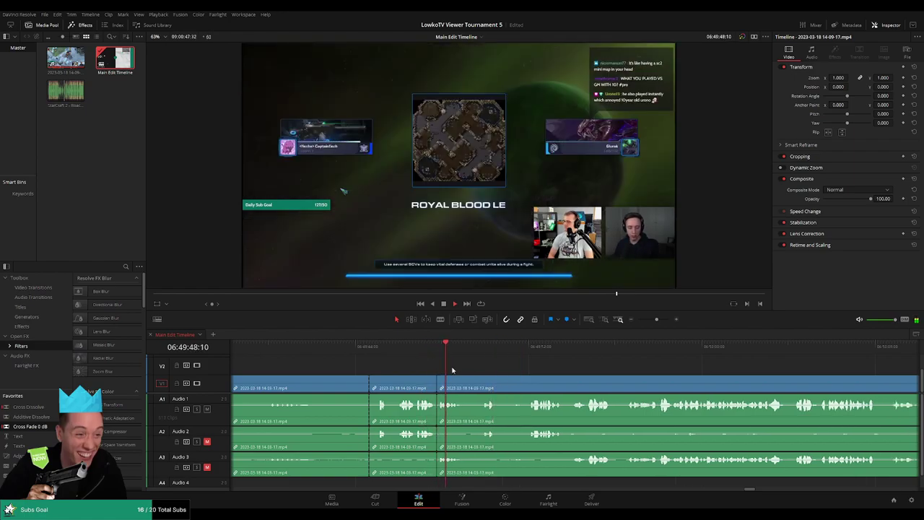
Step: Colour the lobby clip between the two cuts green
click(418, 386)
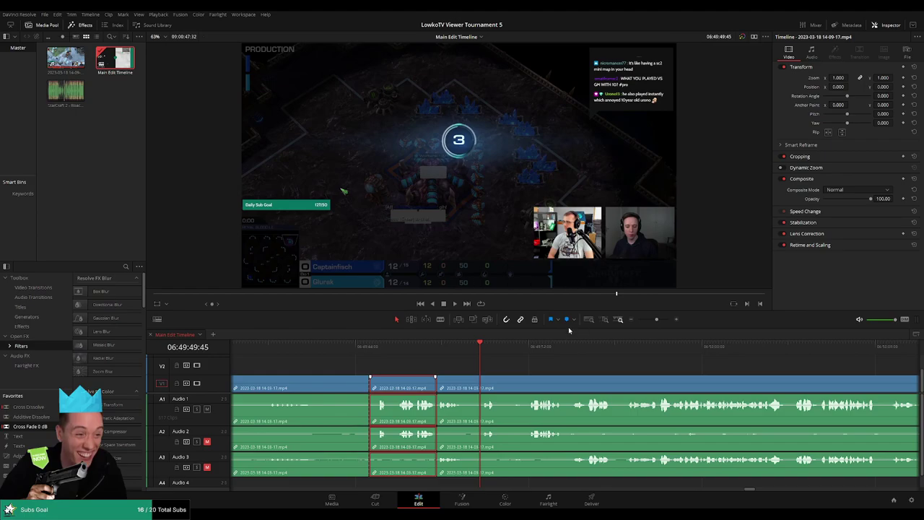
key(space)
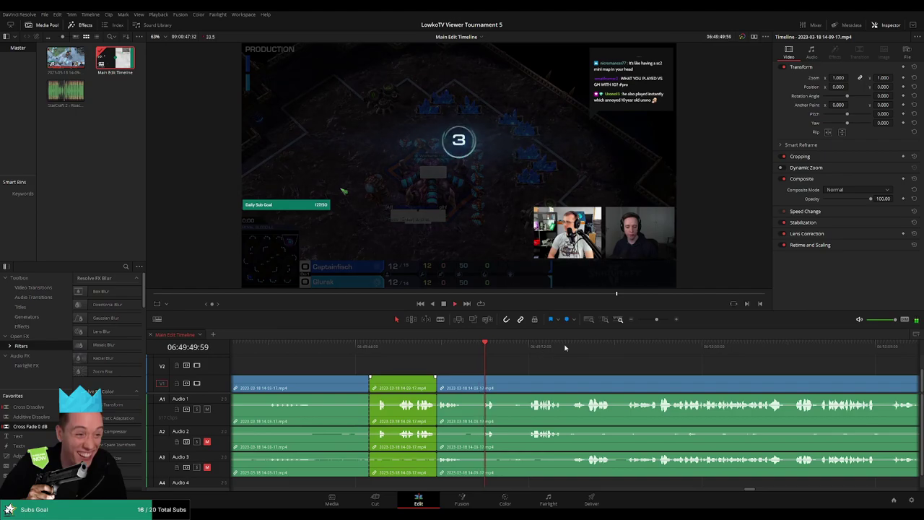
drag(656, 319, 633, 322)
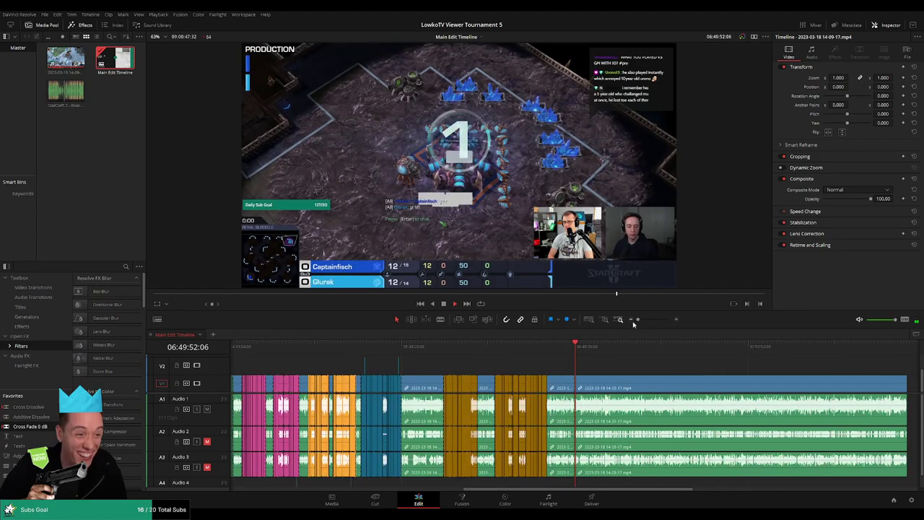
Step: Replay the start of the game footage to check the previous cut
scroll(488, 351, right, 3)
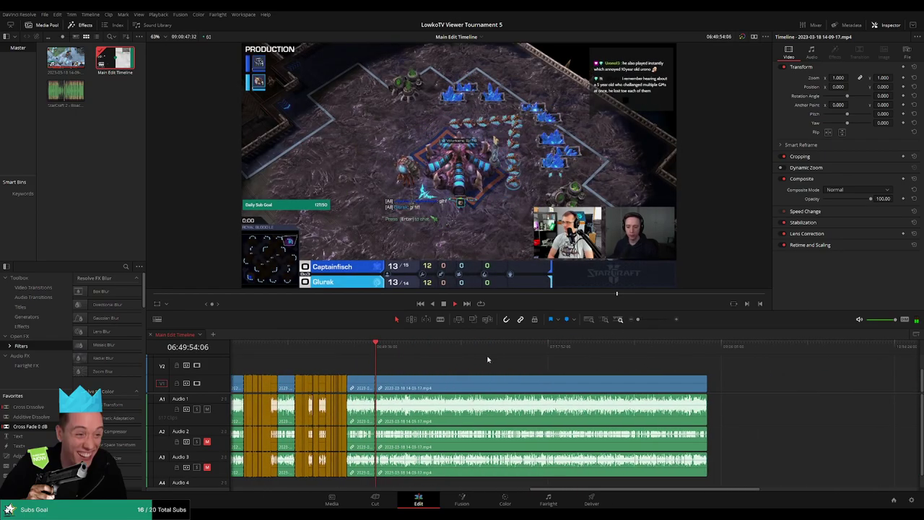
key(End)
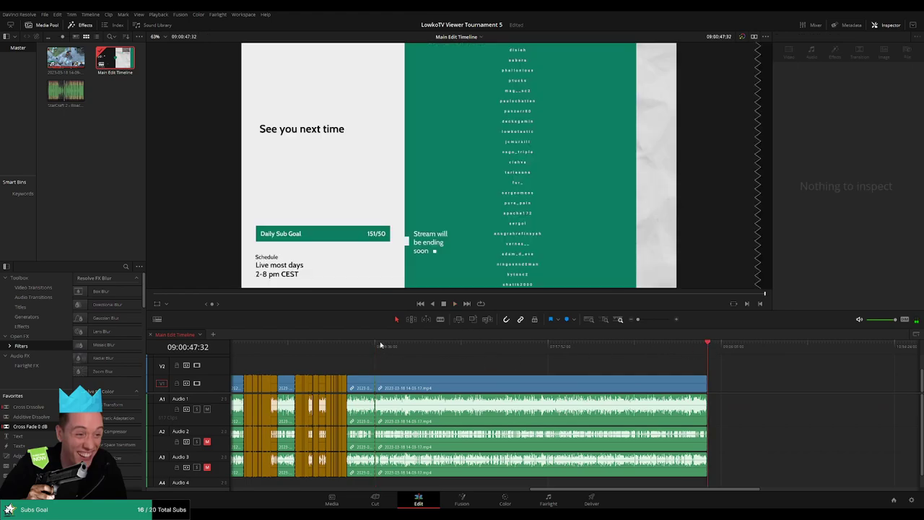
click(376, 348)
key(space)
key(ctrl+equal)
key(ctrl+equal)
key(ctrl+equal)
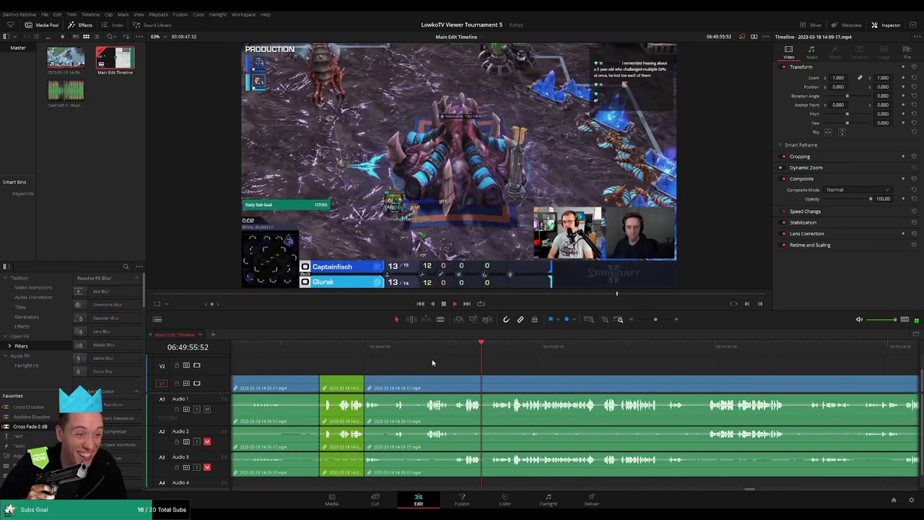
click(430, 349)
click(459, 347)
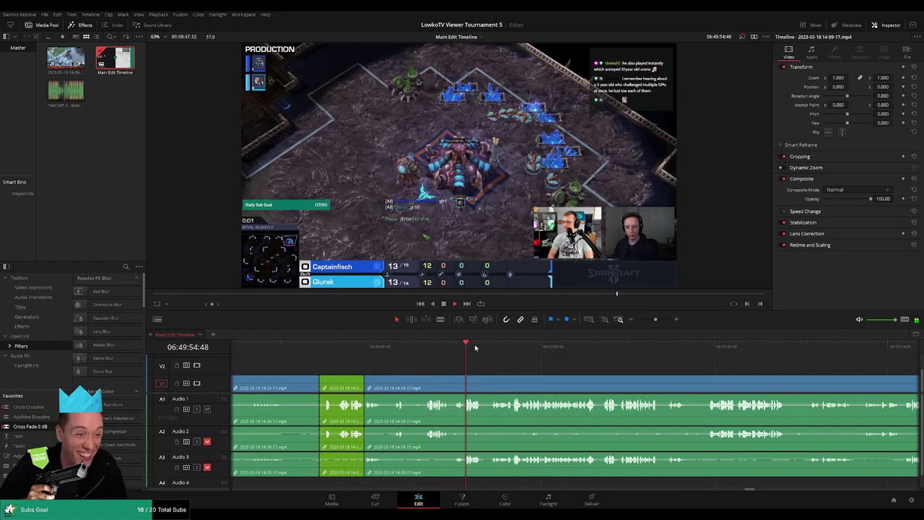
click(495, 348)
click(500, 352)
click(405, 349)
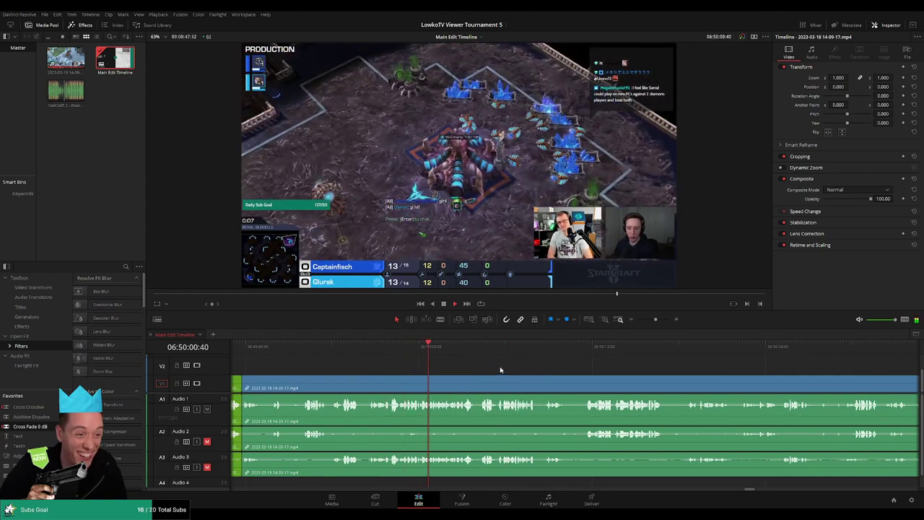
Step: Zoom the timeline out and split the footage on all tracks at the chosen moment
scroll(476, 365, right, 1)
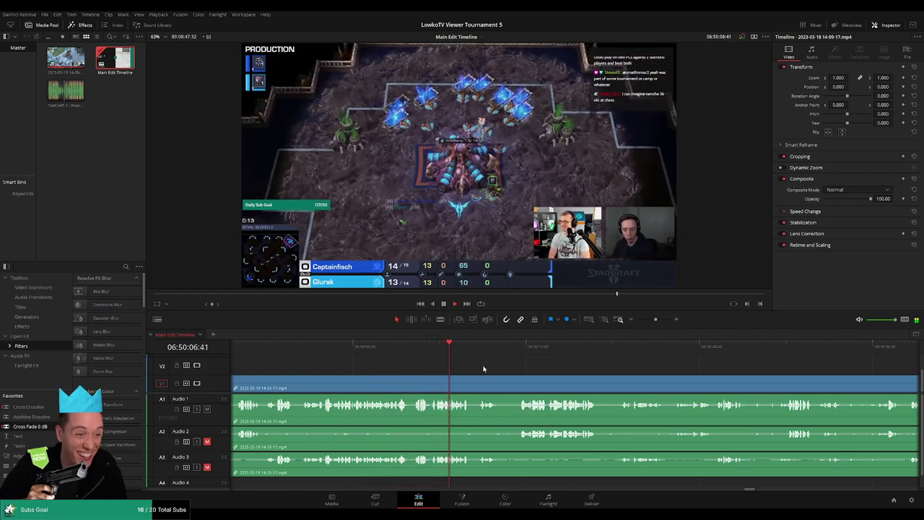
scroll(489, 369, right, 1)
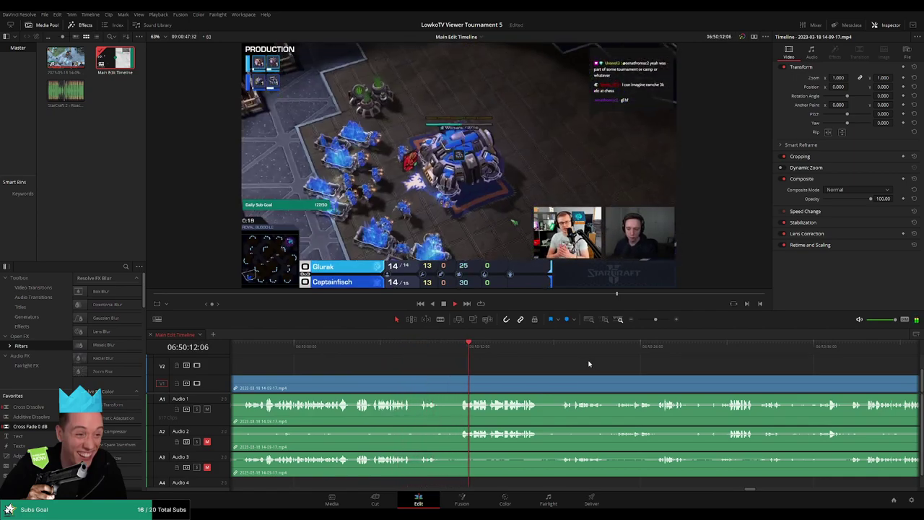
scroll(525, 364, right, 2)
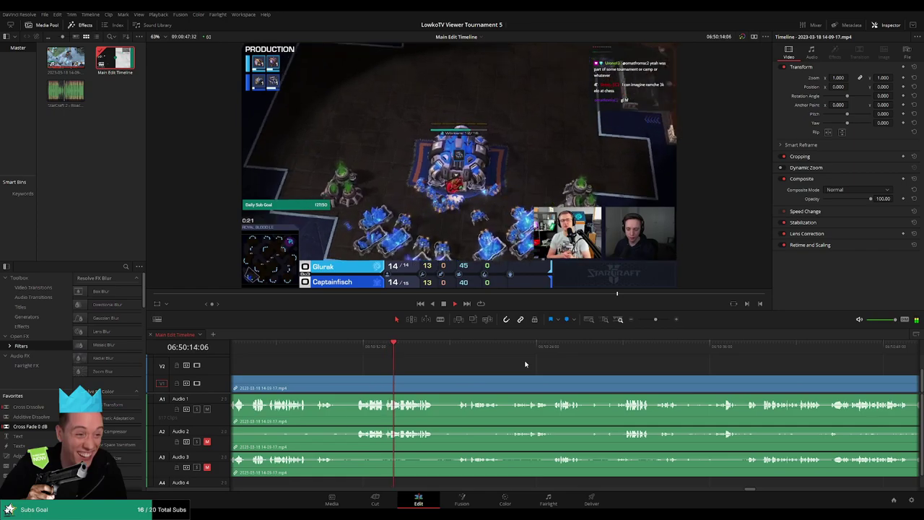
click(647, 322)
drag(647, 322, 656, 323)
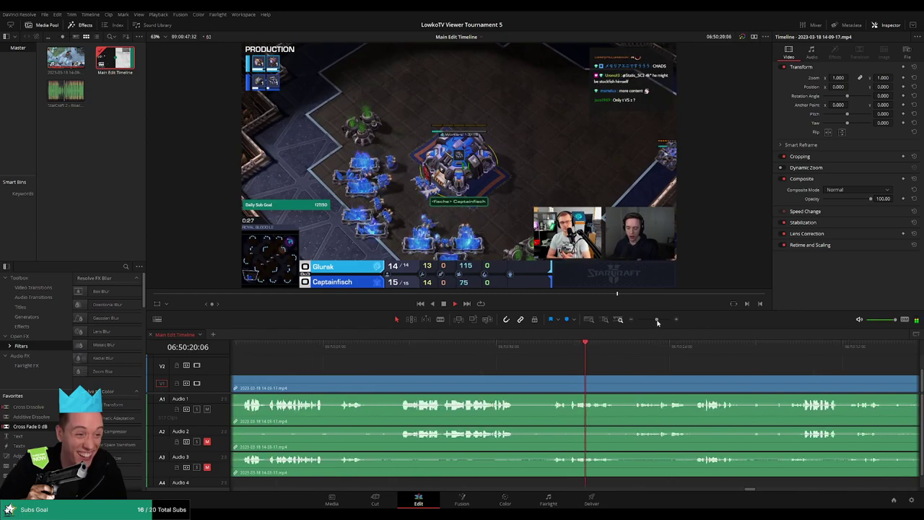
scroll(456, 354, right, 3)
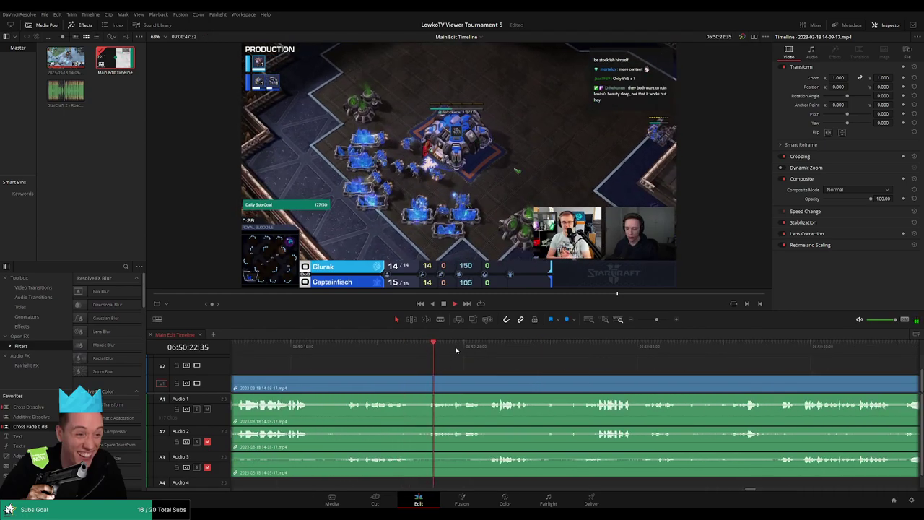
scroll(433, 360, right, 2)
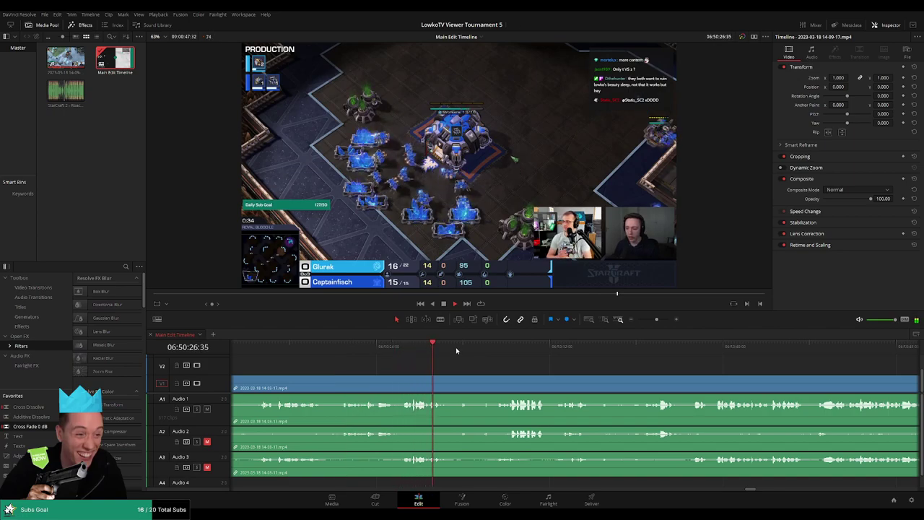
key(b)
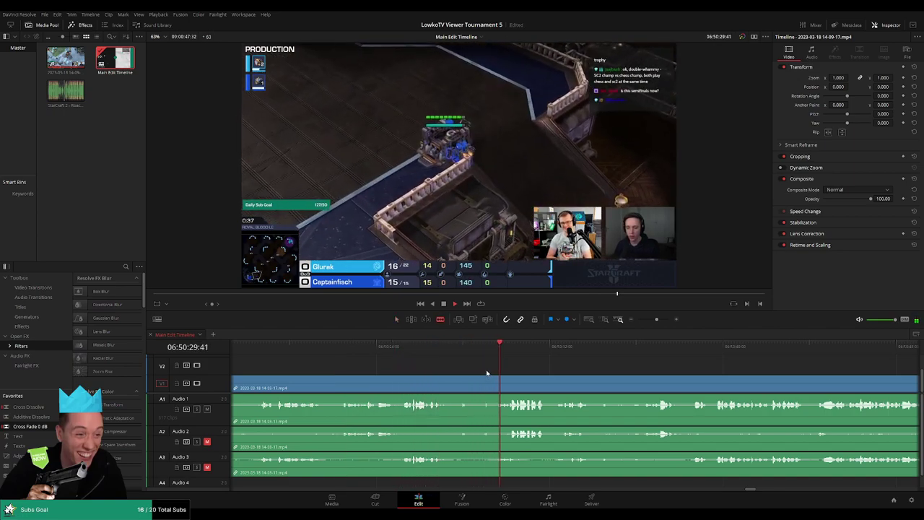
click(486, 385)
key(a)
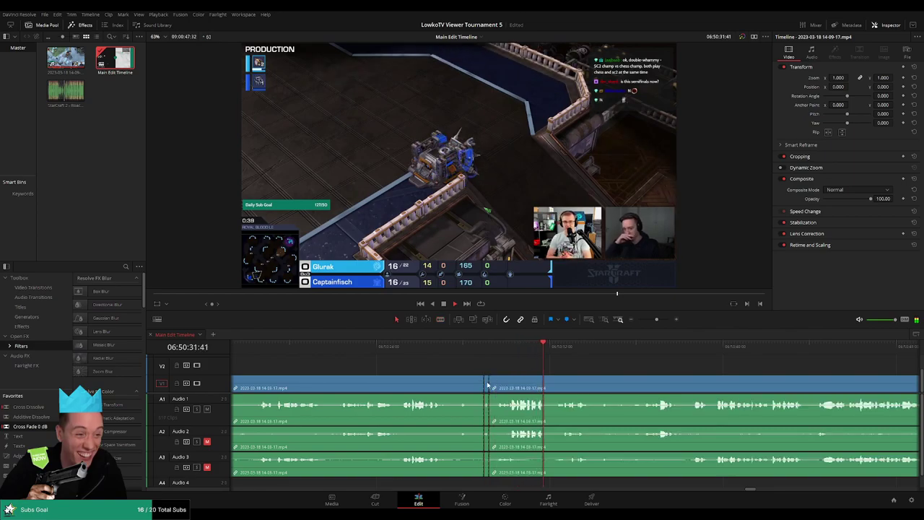
Step: Blade both ends of a dull stretch and ripple-delete it, then replay the new cut
scroll(536, 361, right, 3)
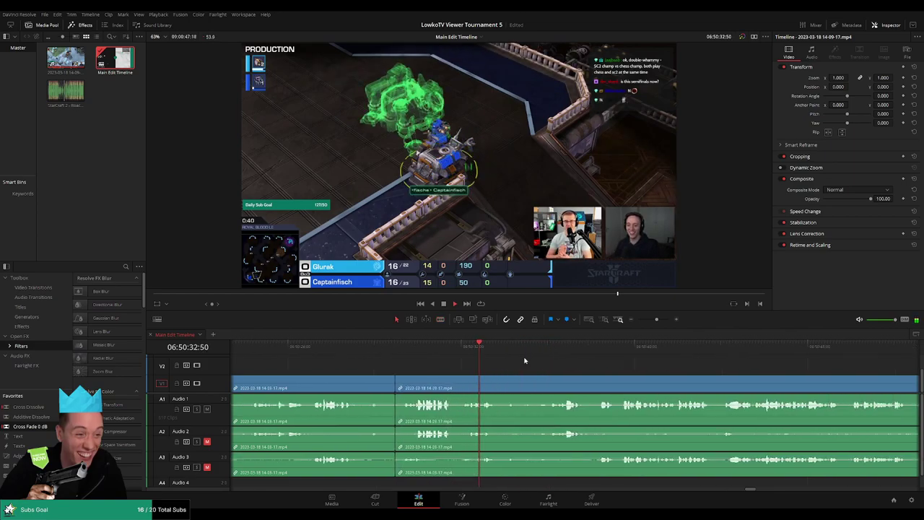
scroll(536, 361, right, 2)
click(451, 347)
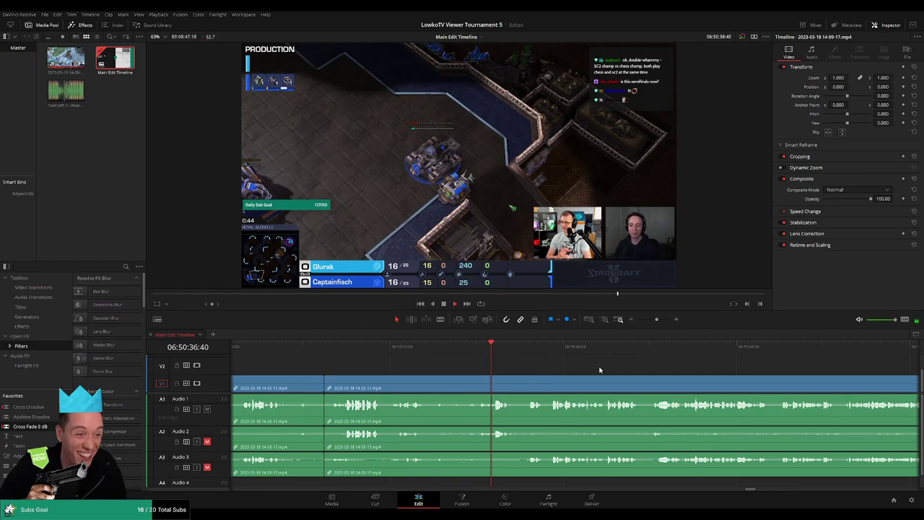
scroll(406, 352, right, 4)
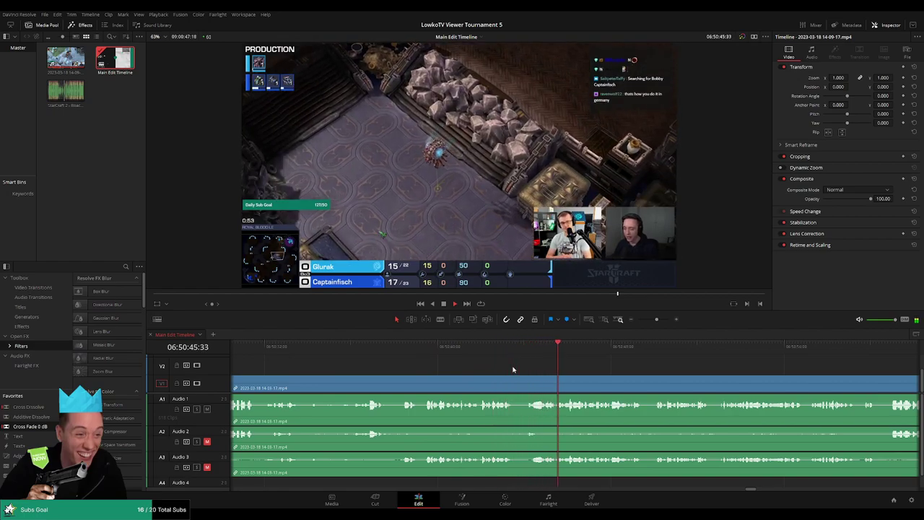
click(528, 349)
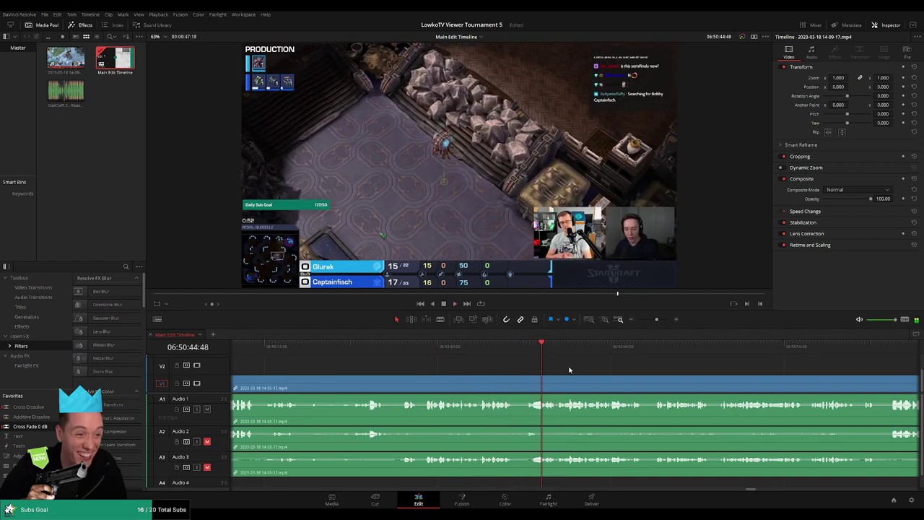
scroll(528, 355, up, 3)
key(b)
click(503, 390)
click(600, 352)
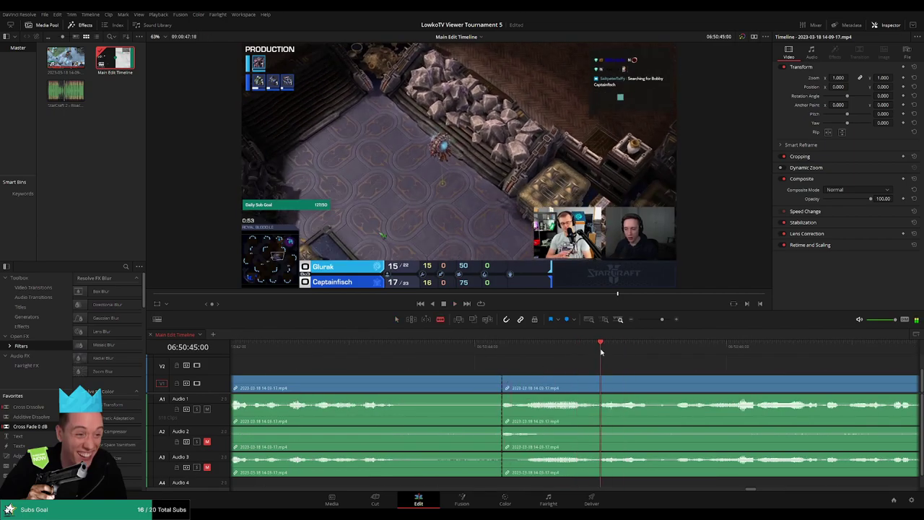
drag(601, 351, 602, 352)
click(602, 381)
key(a)
click(548, 388)
key(Delete)
click(495, 357)
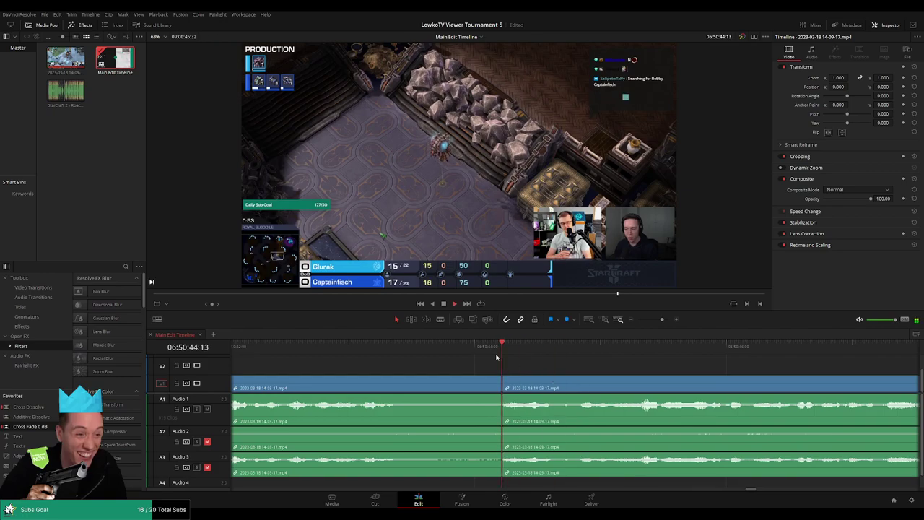
click(501, 354)
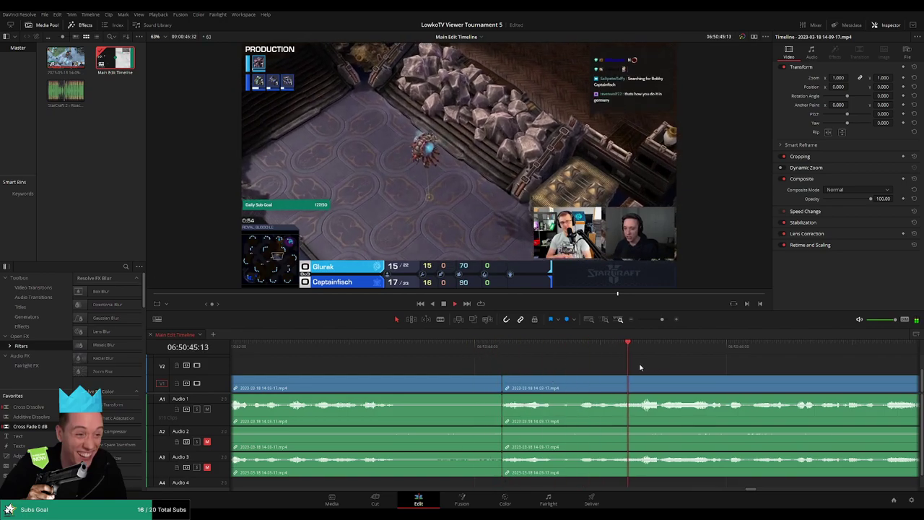
Step: Further along the match, split off a short piece and ripple-delete it
drag(661, 319, 654, 320)
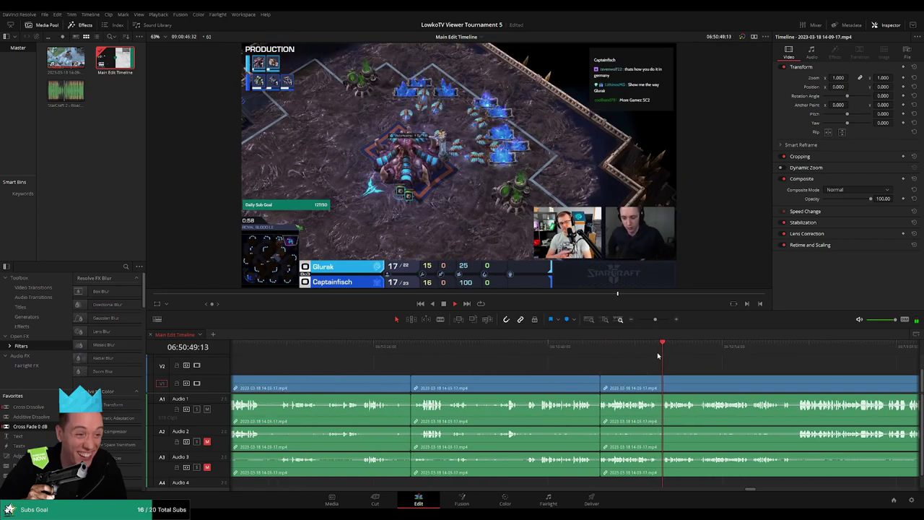
drag(653, 321, 659, 320)
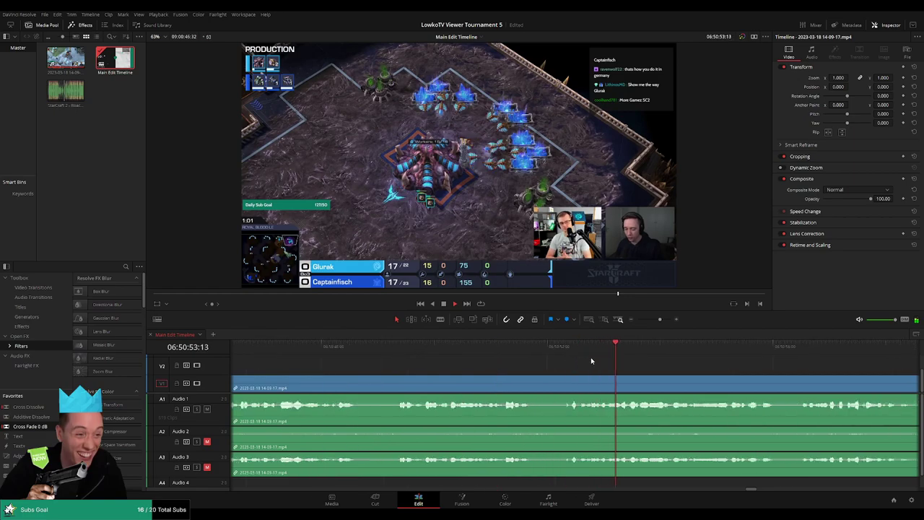
scroll(750, 369, down, 1)
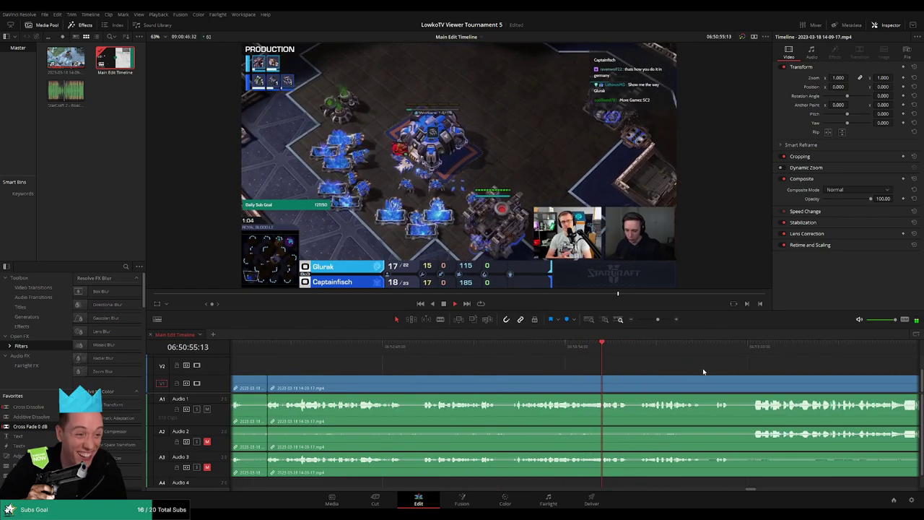
scroll(566, 366, down, 1)
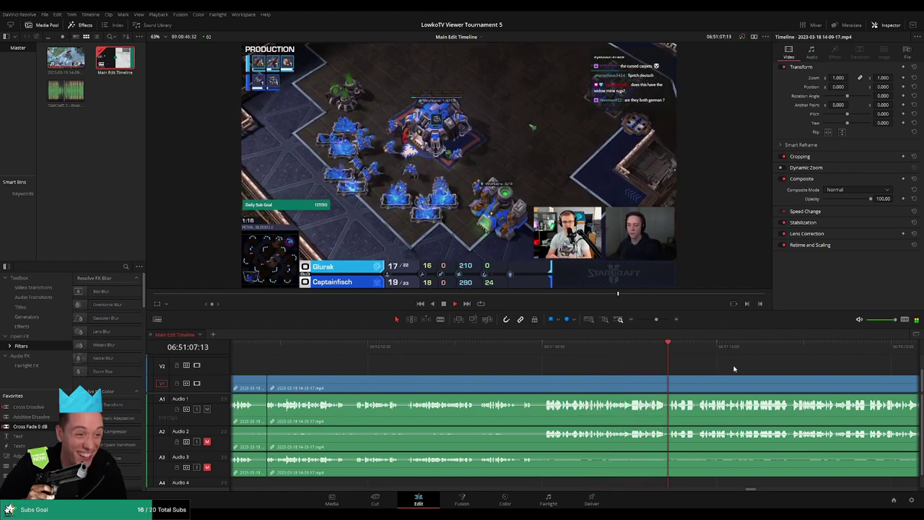
scroll(735, 369, right, 3)
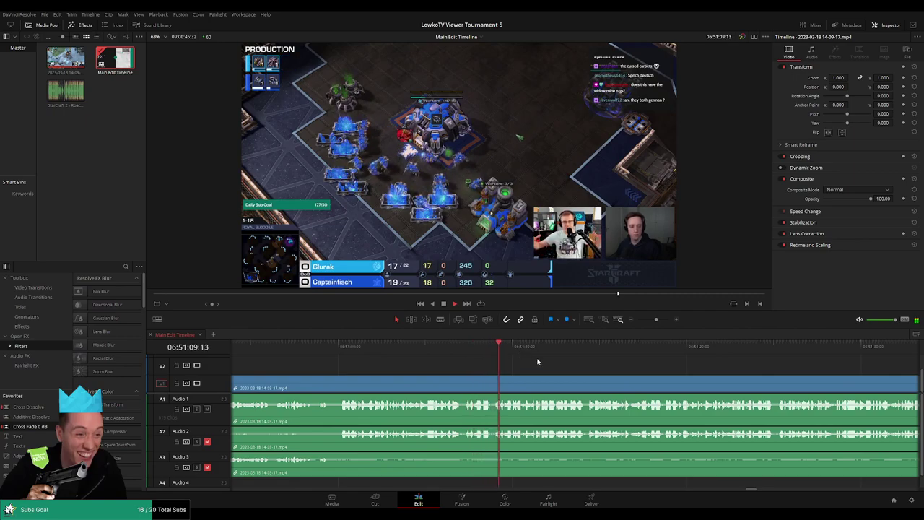
scroll(503, 356, right, 2)
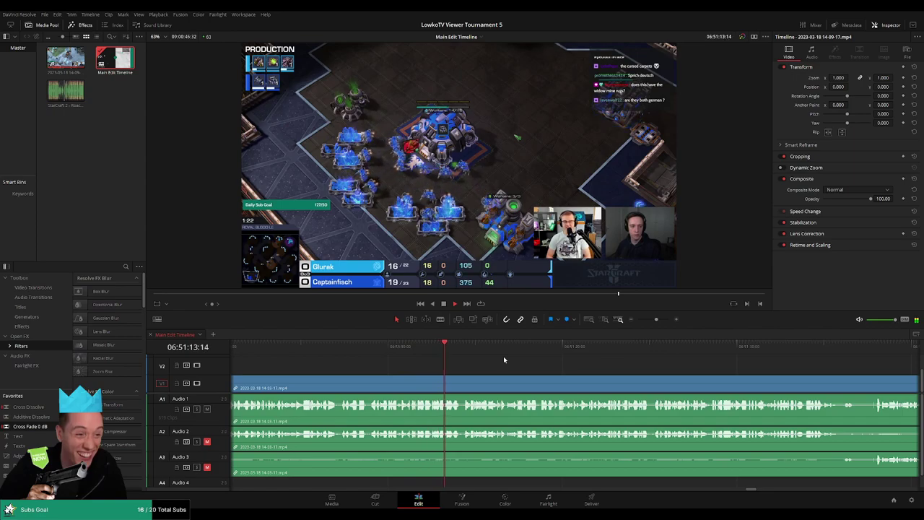
scroll(480, 359, right, 2)
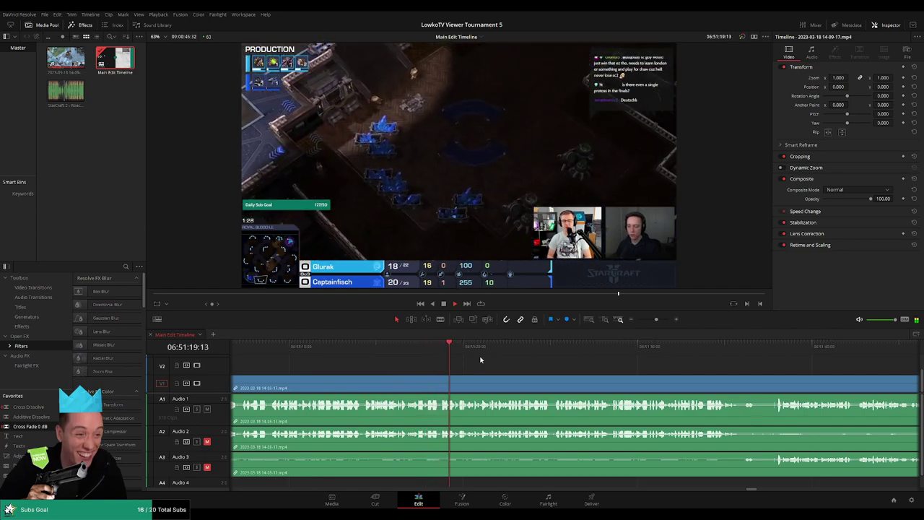
scroll(552, 367, right, 2)
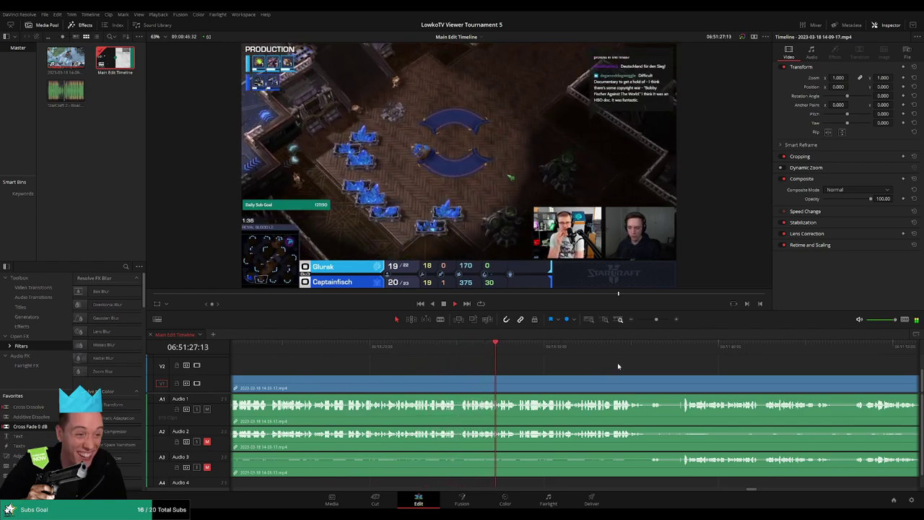
scroll(542, 356, right, 2)
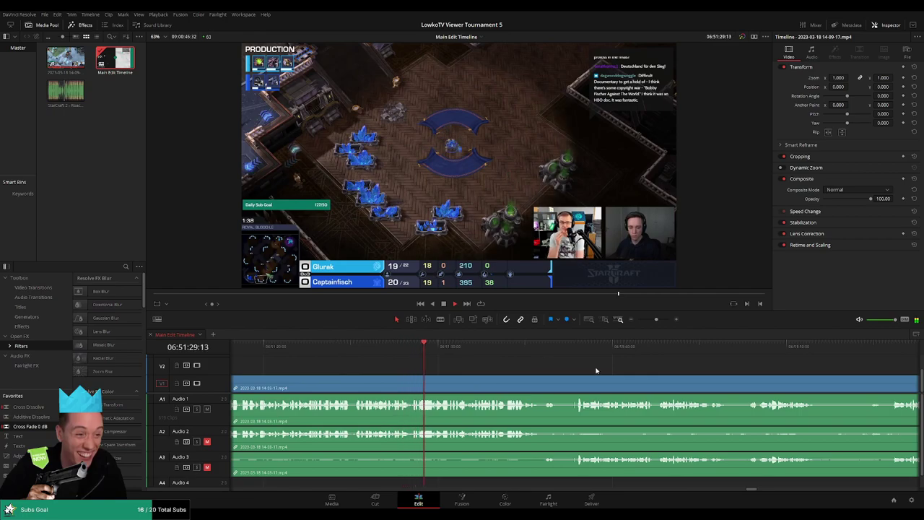
scroll(534, 359, right, 2)
scroll(515, 362, left, 3)
scroll(534, 361, right, 3)
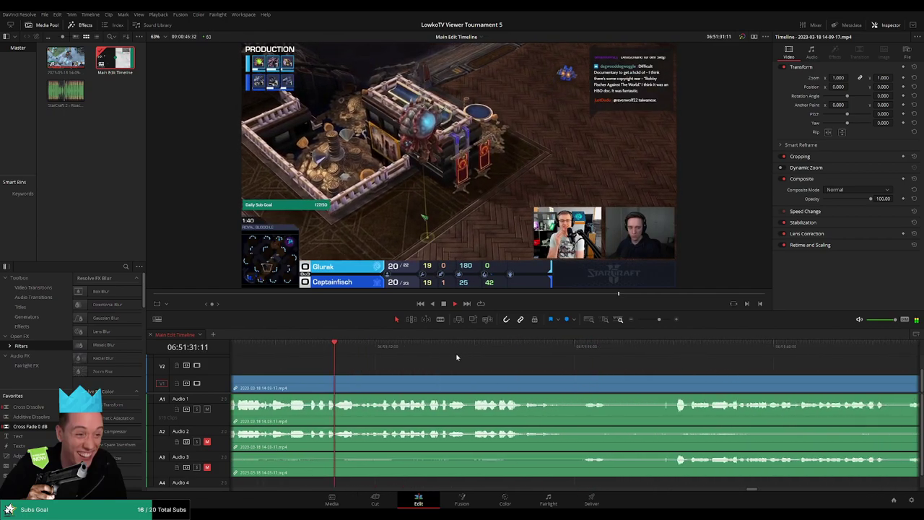
click(665, 387)
key(a)
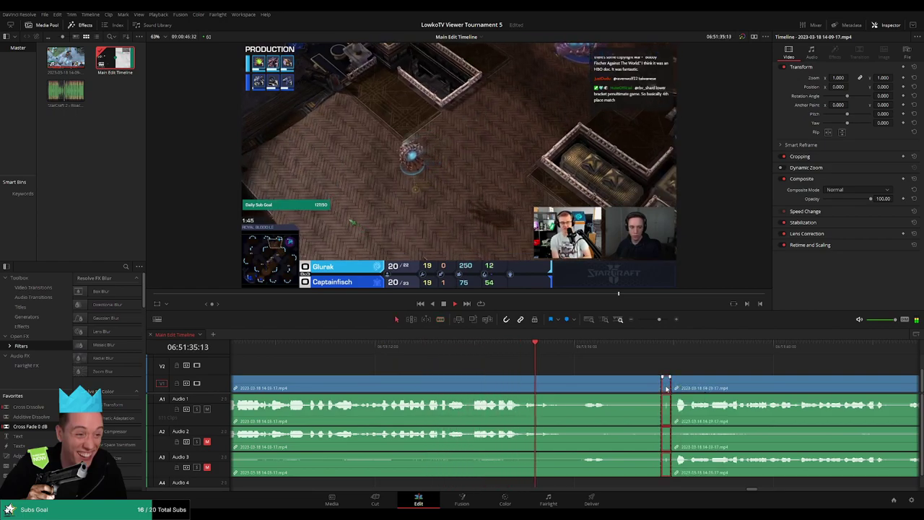
key(Delete)
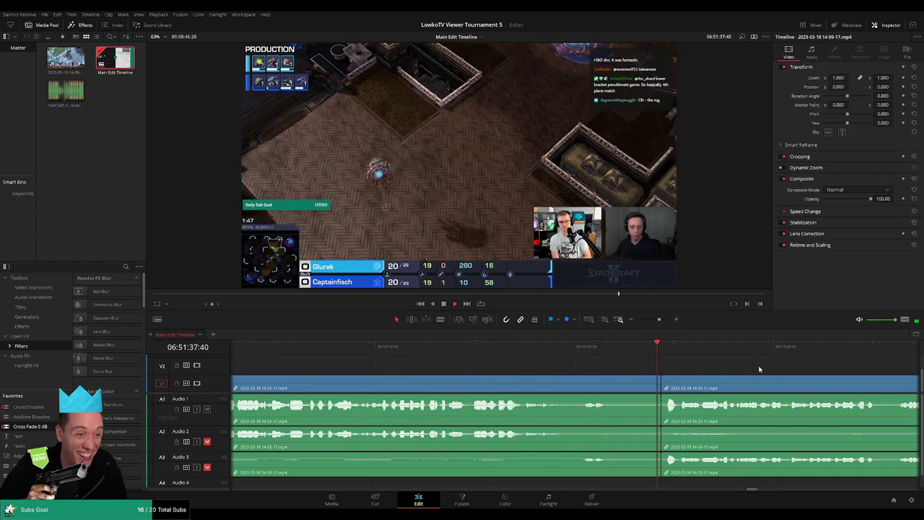
Step: Blade a short dull stretch at both ends and ripple-delete it
scroll(552, 363, right, 5)
scroll(636, 369, right, 3)
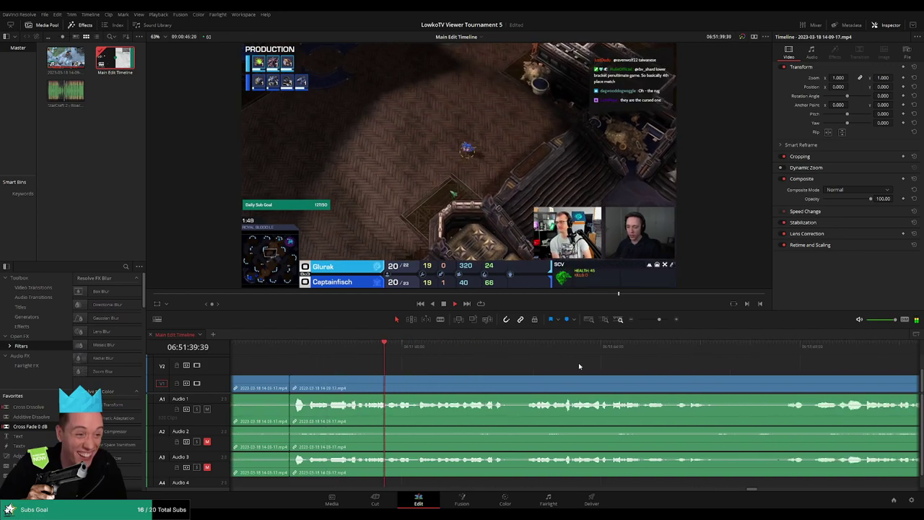
scroll(567, 368, right, 5)
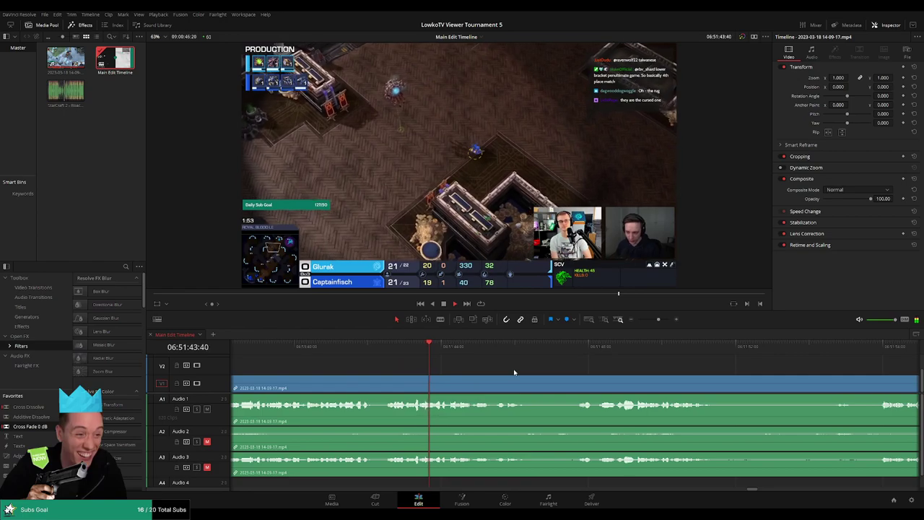
scroll(505, 373, right, 2)
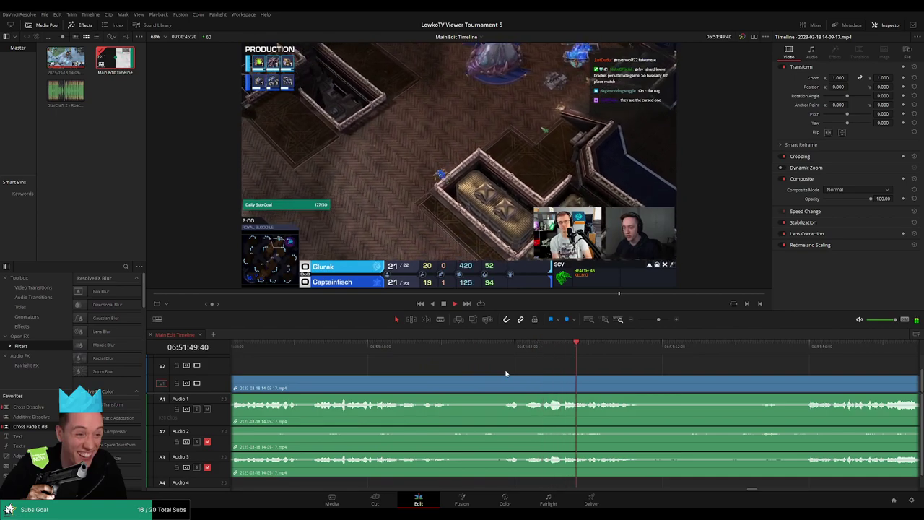
scroll(528, 381, right, 3)
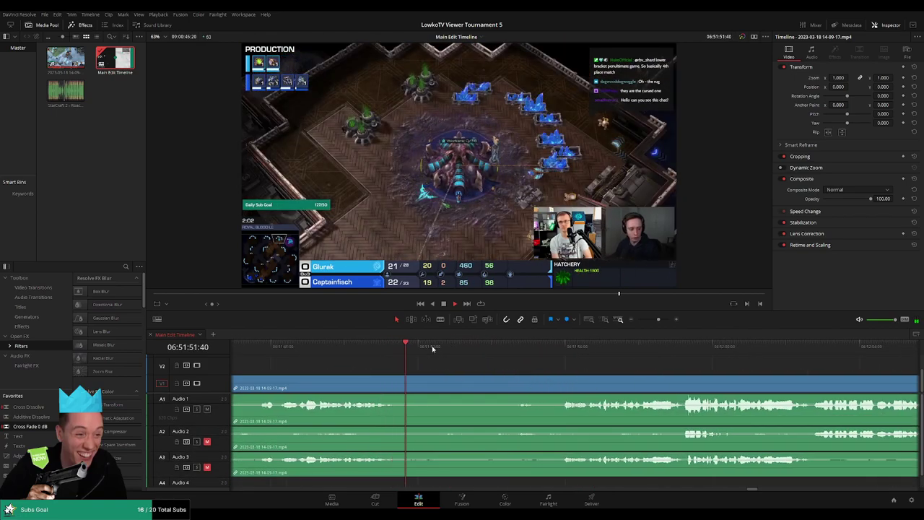
scroll(584, 365, right, 1)
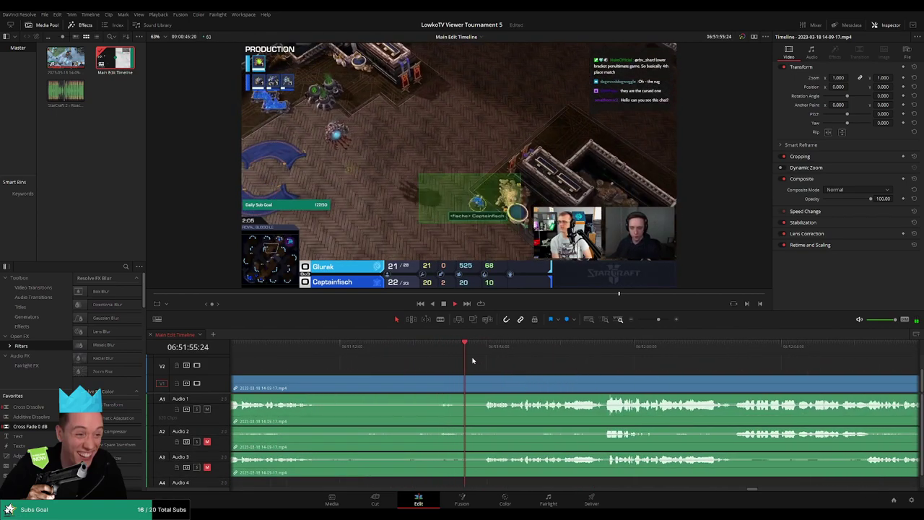
scroll(572, 364, right, 2)
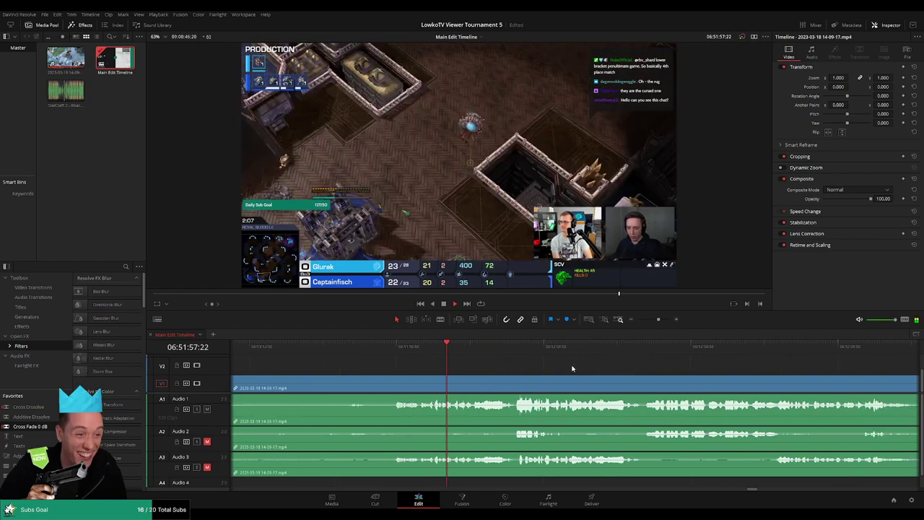
scroll(514, 369, right, 2)
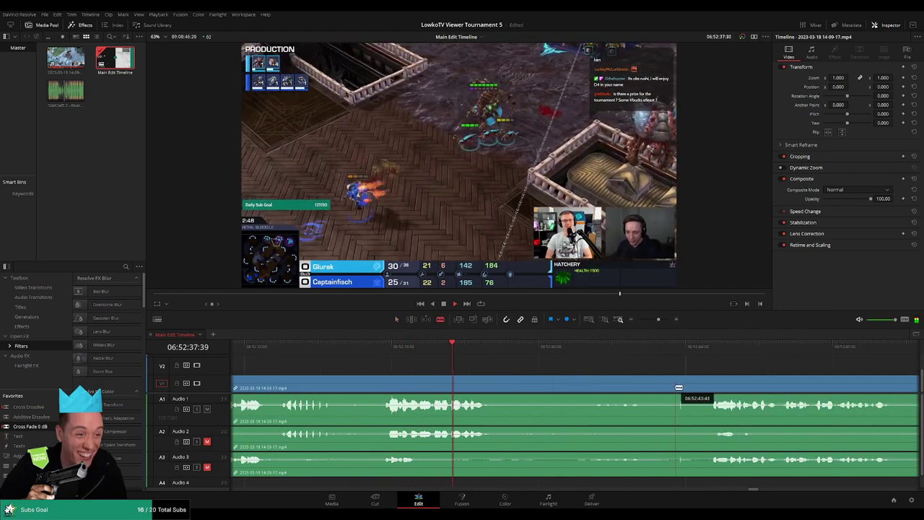
click(677, 388)
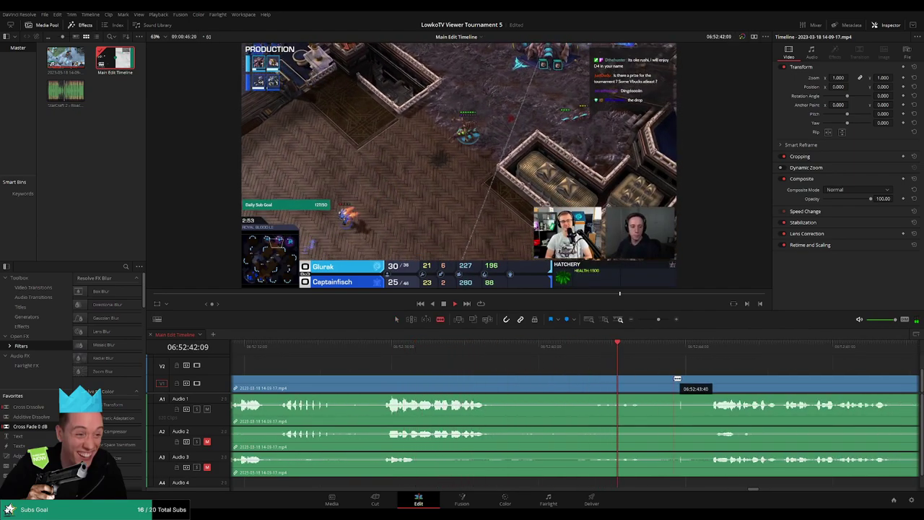
click(686, 387)
key(a)
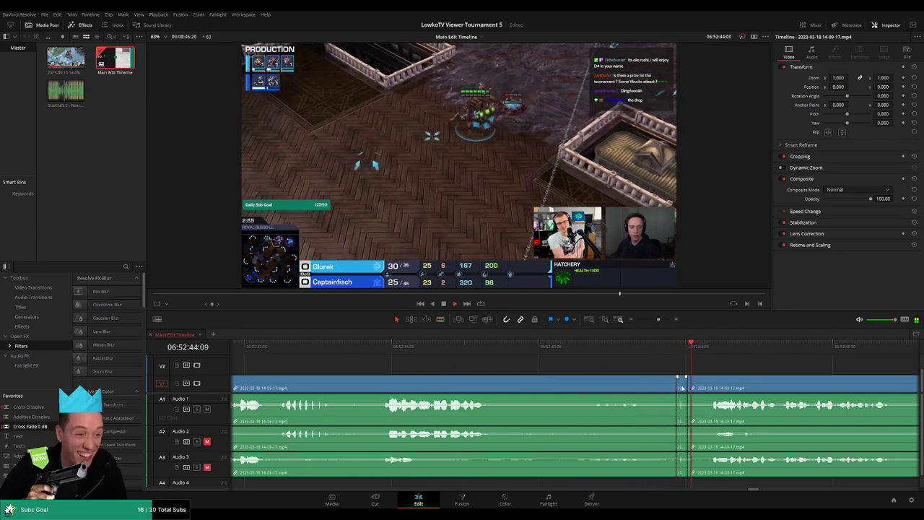
click(683, 388)
key(Delete)
Step: Replay across the new cut and move further along the match
key(Up)
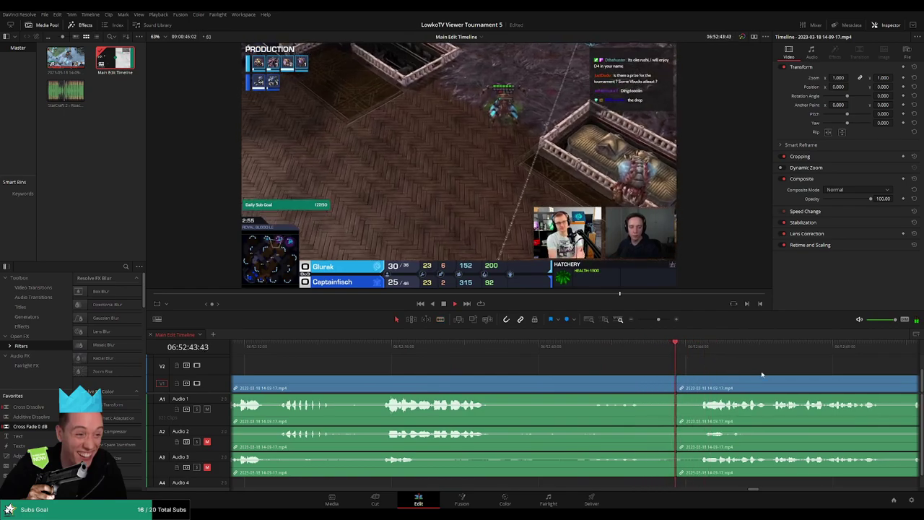
key(shift+Left)
scroll(591, 368, right, 3)
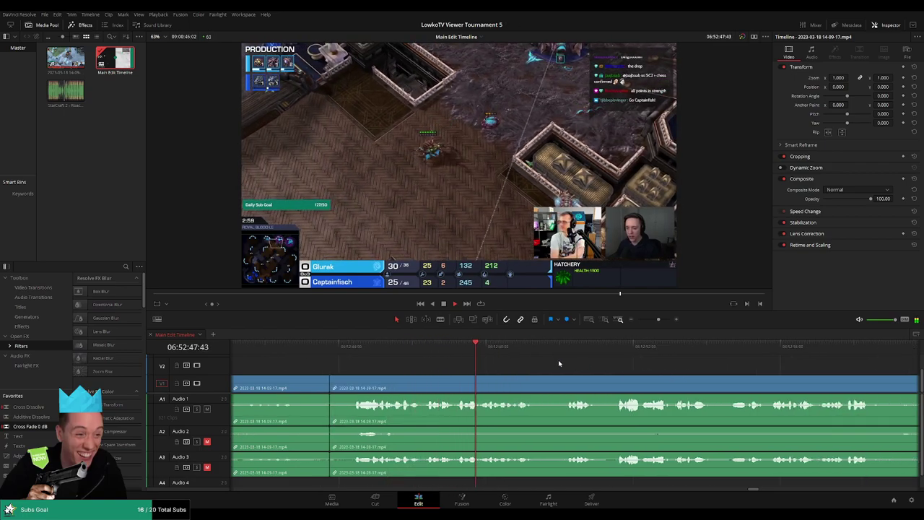
scroll(554, 364, right, 2)
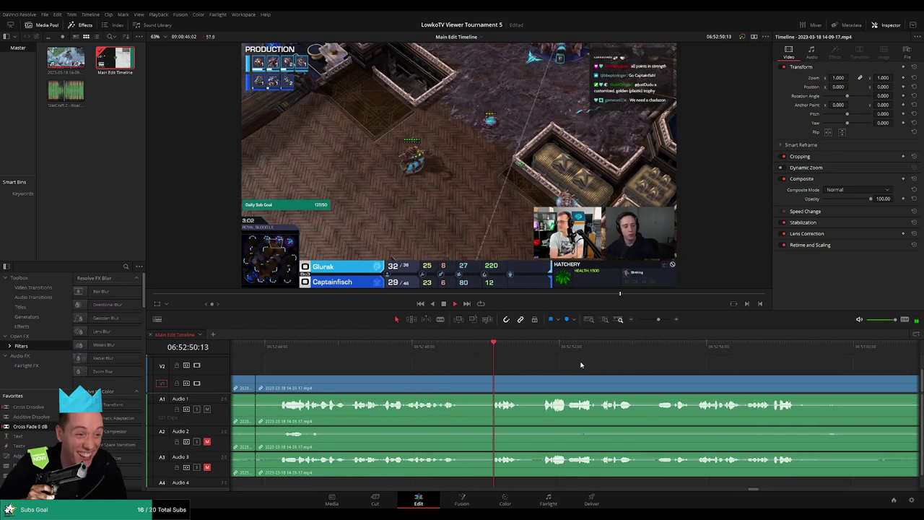
scroll(534, 363, right, 3)
Step: Place an adjustment clip on V2 at 06:52:51:28 zooming the facecams to about 3x
key(shift+Left)
click(427, 354)
drag(16, 455, 459, 372)
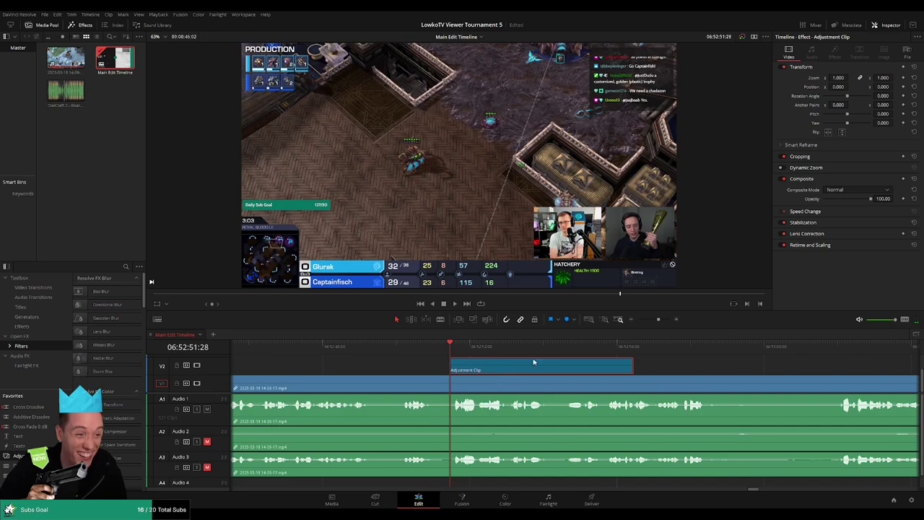
mouse_move(846, 78)
mouse_down()
mouse_move(845, 86)
mouse_move(895, 87)
mouse_move(835, 87)
mouse_up()
key(space)
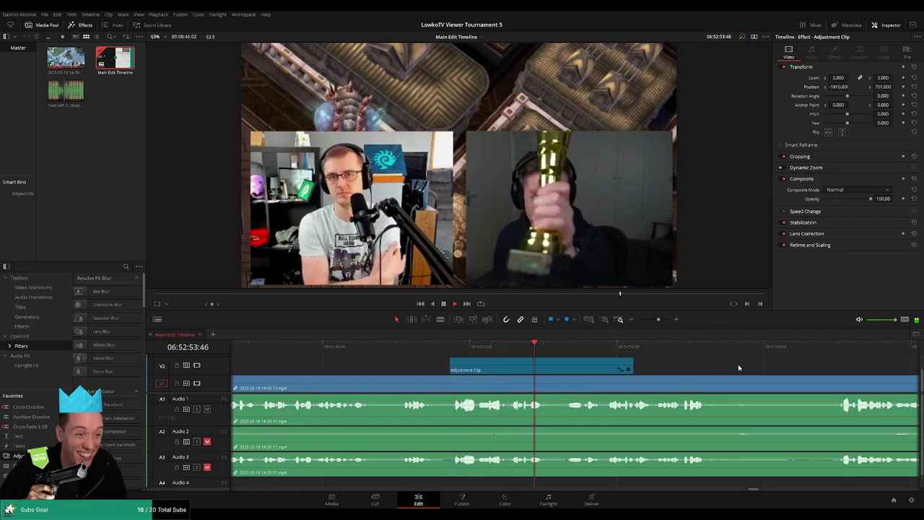
Step: Ripple-delete another short dull piece, then extend the adjustment clip's end to the right
scroll(579, 366, right, 5)
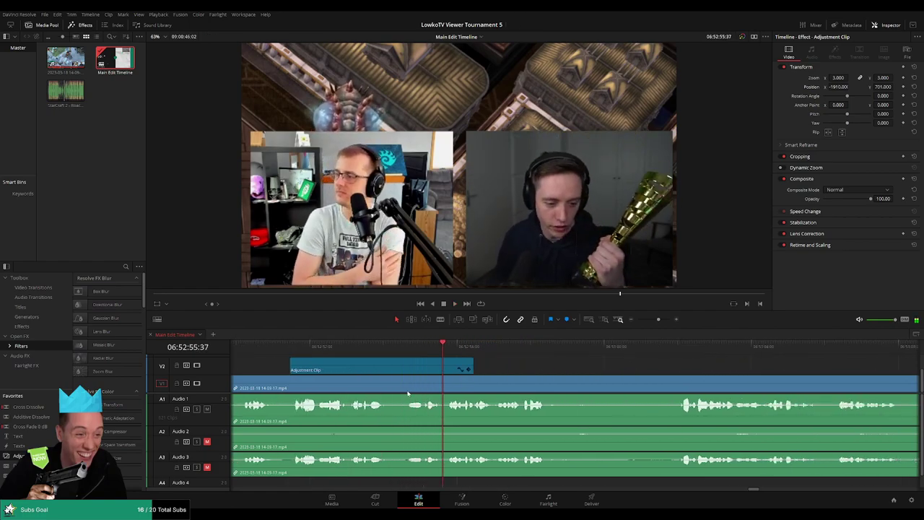
key(b)
click(407, 391)
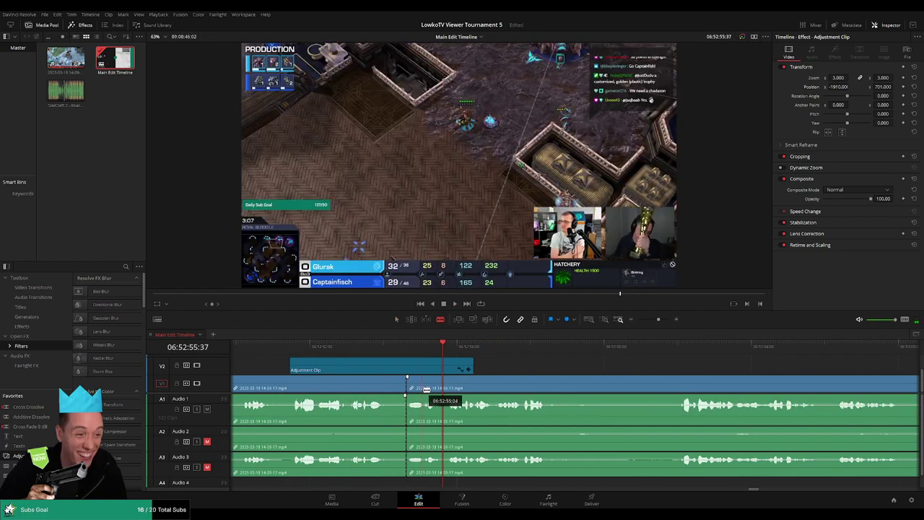
click(425, 391)
key(a)
click(414, 391)
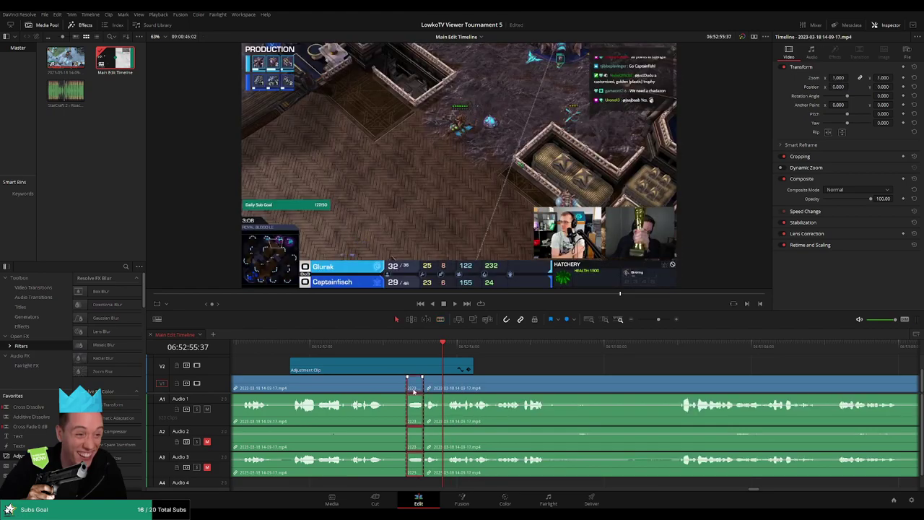
key(Delete)
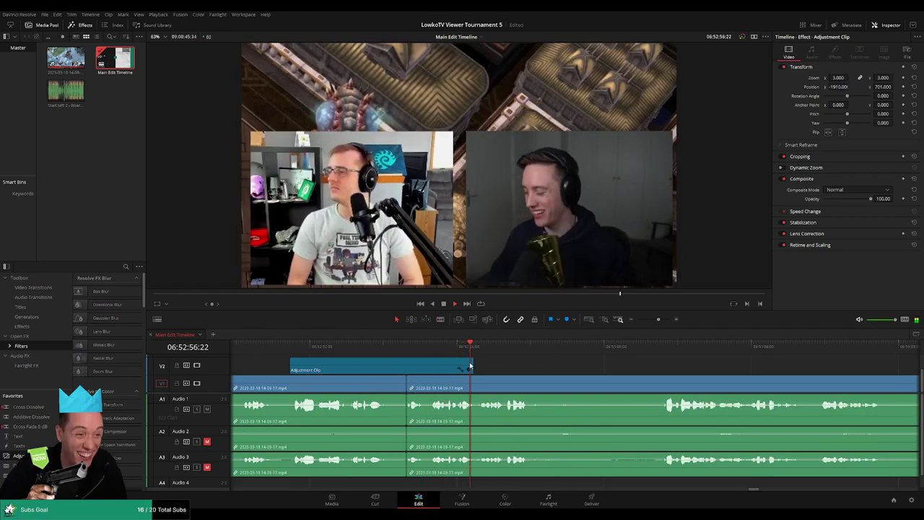
key(space)
key(space)
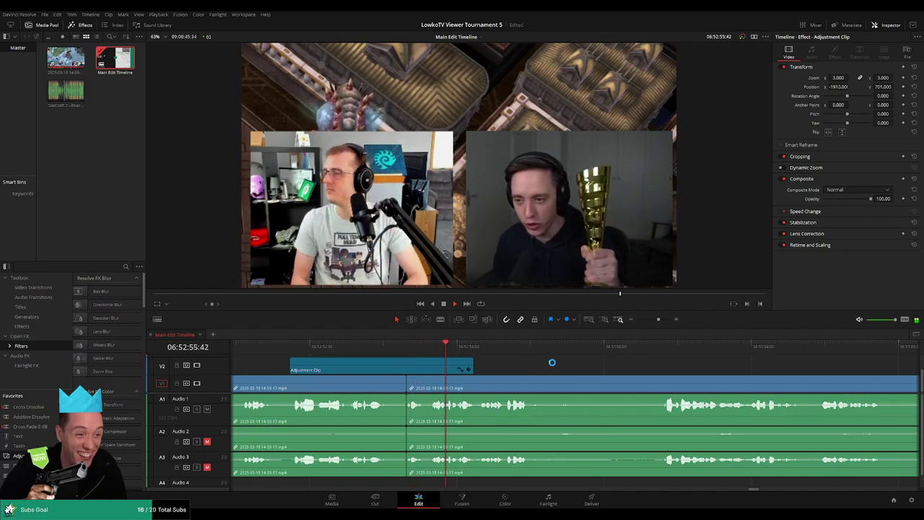
click(472, 366)
drag(473, 367, 542, 366)
Step: Split where the dull gameplay begins after the zoom section and ripple-delete the unwanted piece
click(513, 348)
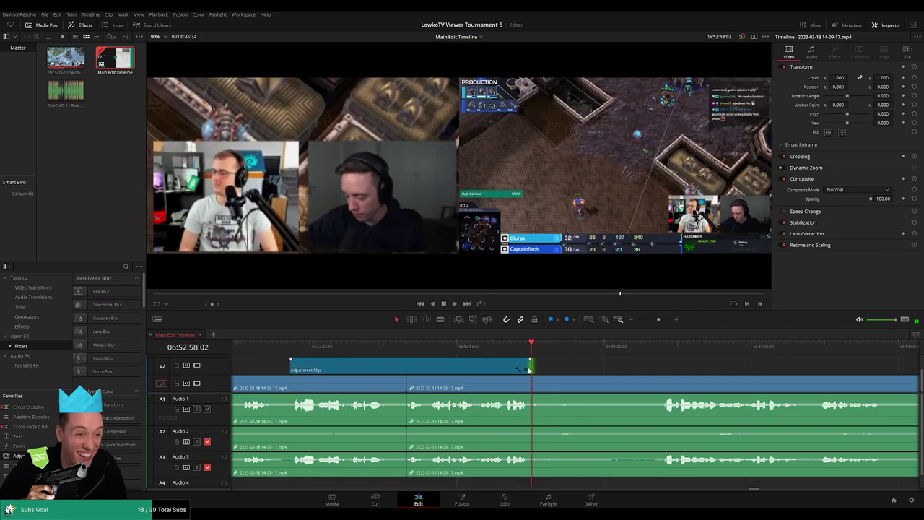
scroll(506, 364, right, 3)
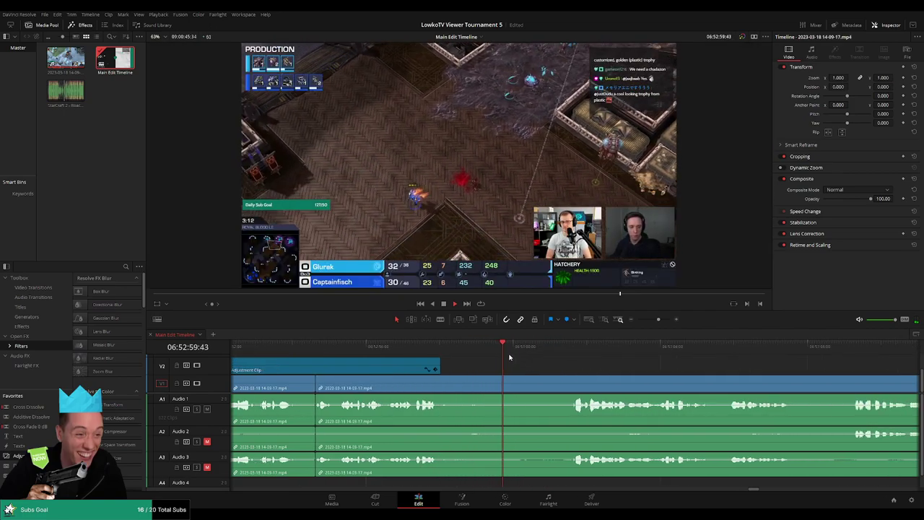
key(b)
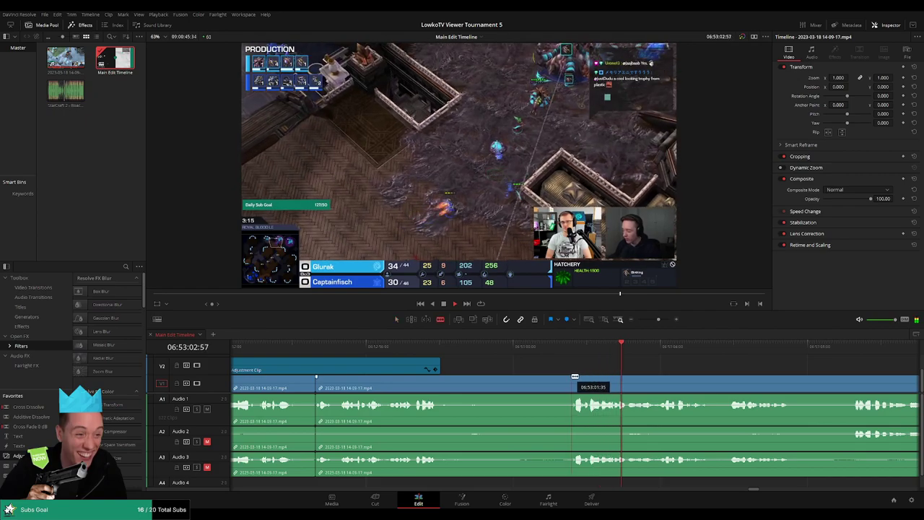
click(574, 381)
key(a)
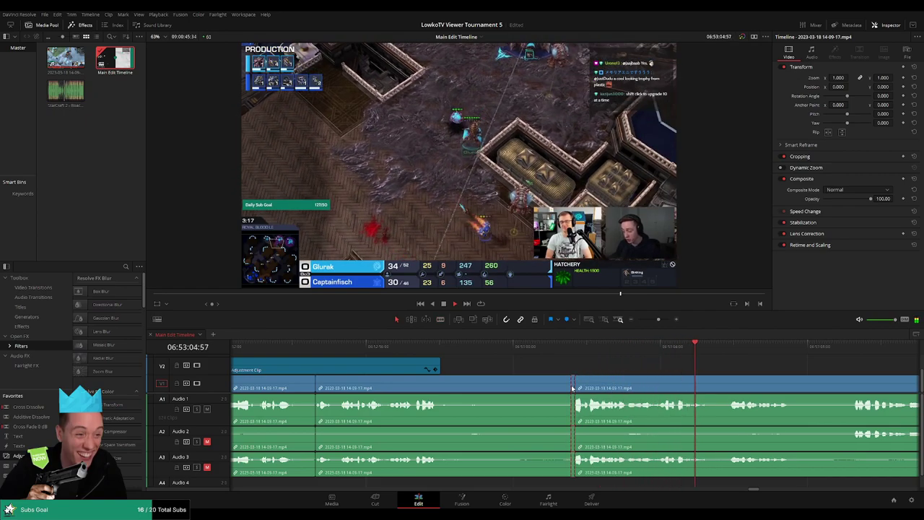
key(Delete)
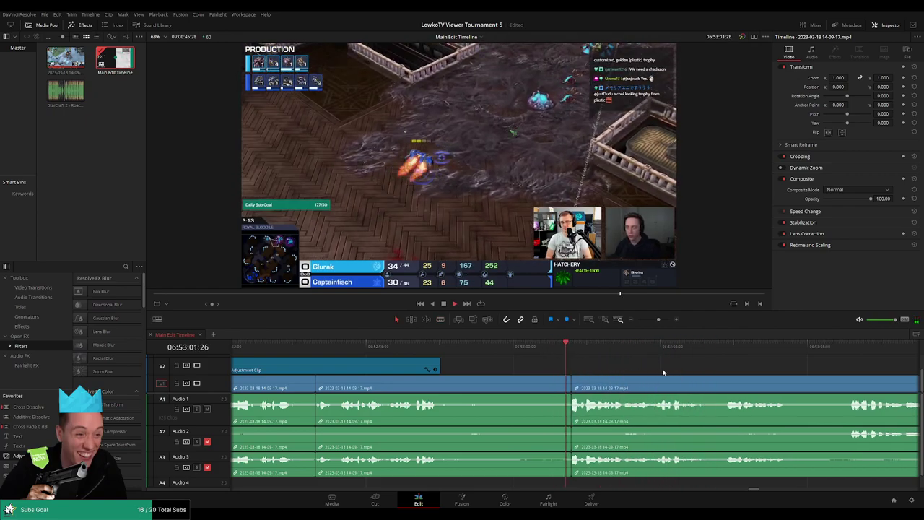
scroll(549, 360, right, 3)
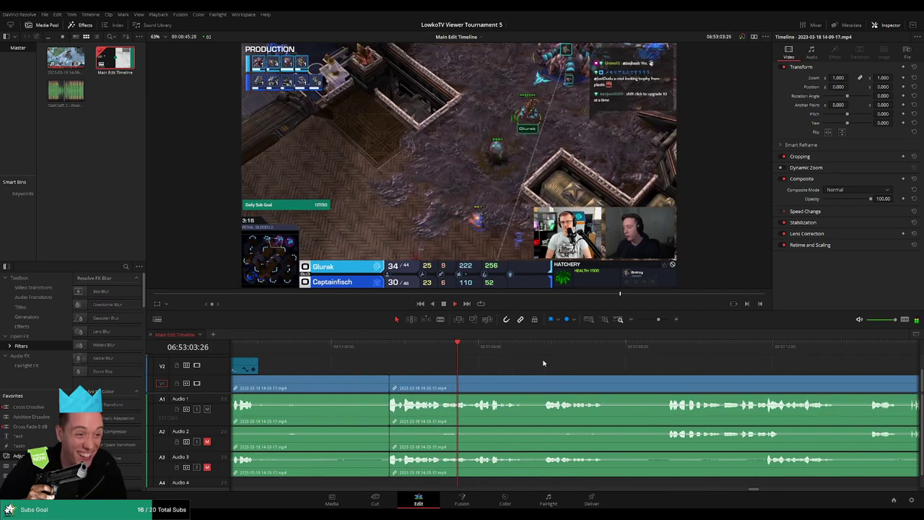
scroll(555, 363, right, 2)
drag(654, 319, 650, 319)
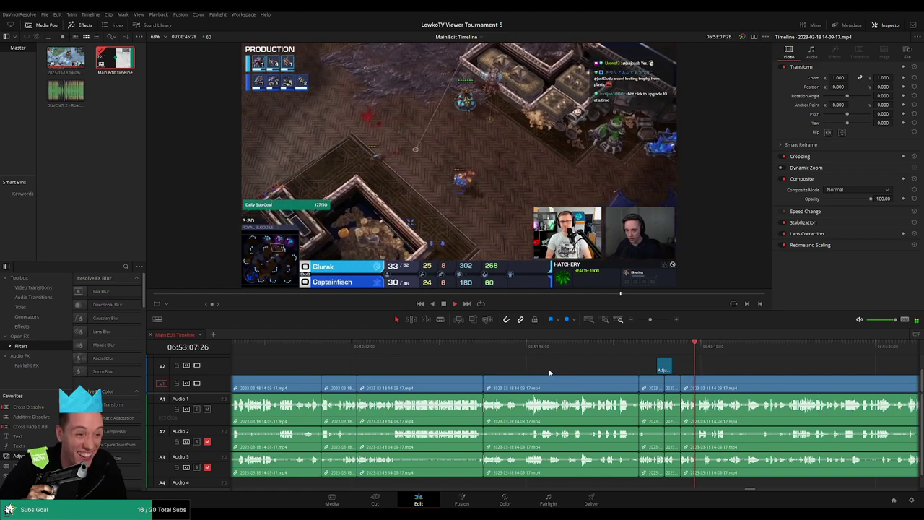
scroll(613, 369, left, 3)
Step: Select the already-trimmed clips and set their Clip Color to Lime
drag(444, 374, 773, 468)
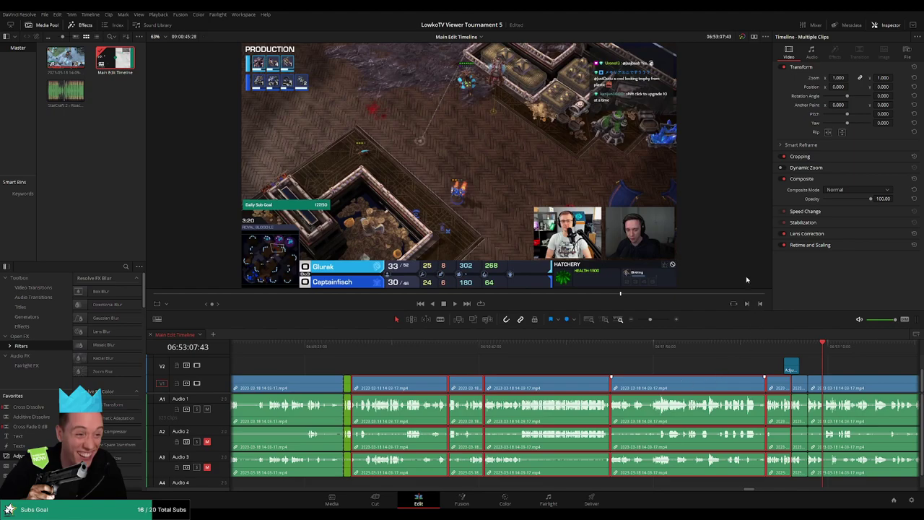
scroll(687, 373, right, 2)
scroll(671, 372, right, 2)
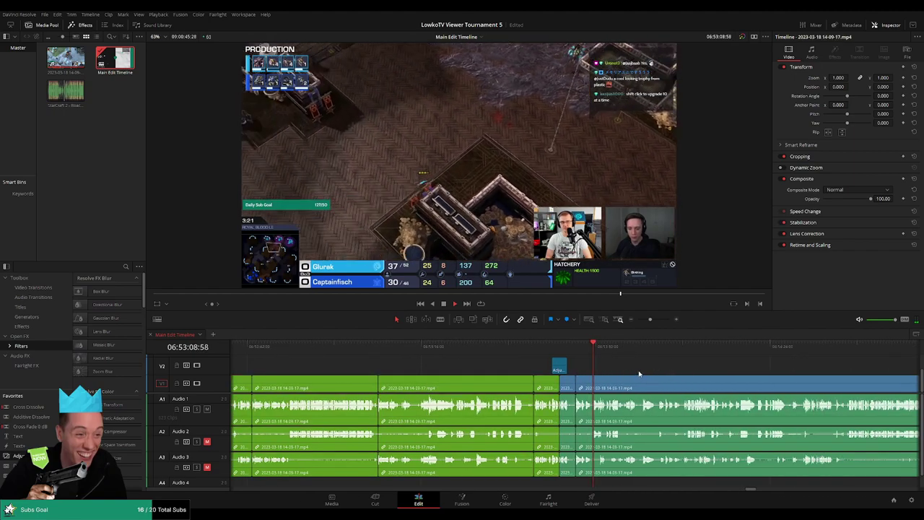
mouse_move(650, 319)
mouse_down()
mouse_move(637, 320)
mouse_move(656, 320)
mouse_up()
scroll(597, 363, right, 3)
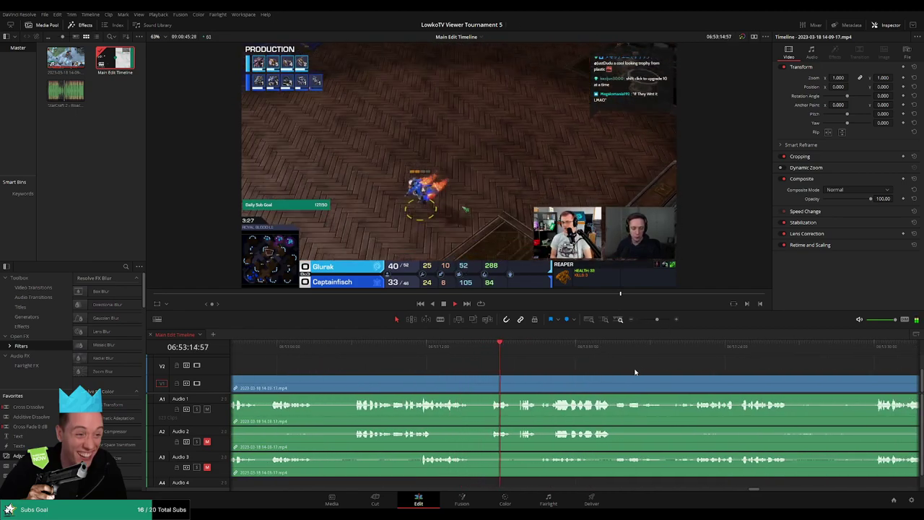
Step: Blade the first dull stretch at both ends and ripple-delete it
scroll(631, 368, right, 3)
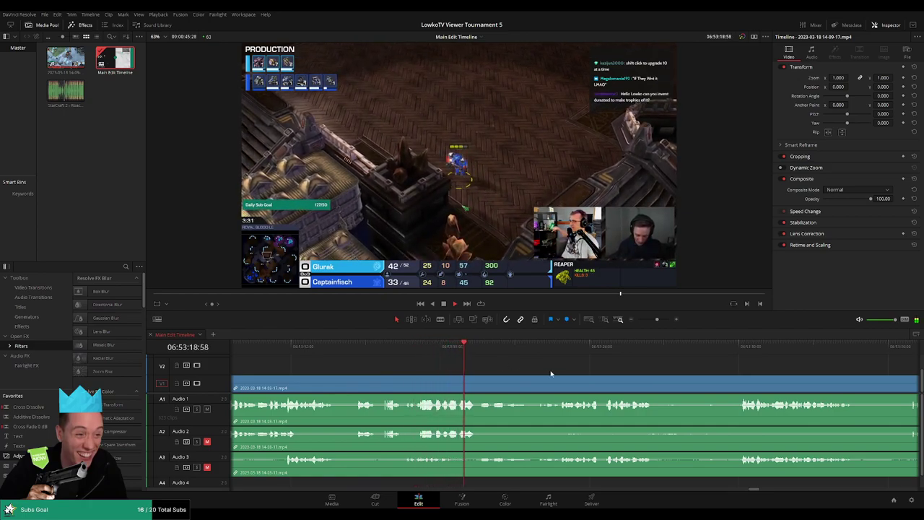
scroll(538, 372, right, 2)
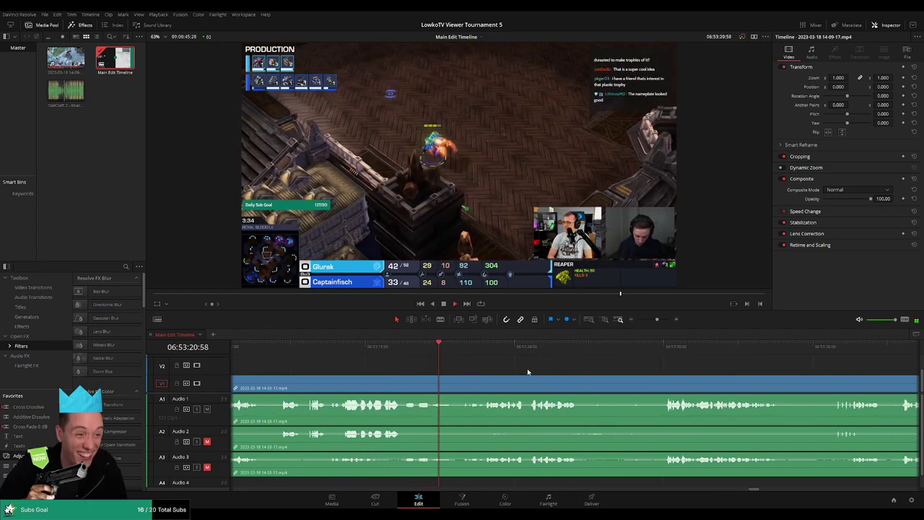
scroll(519, 368, right, 2)
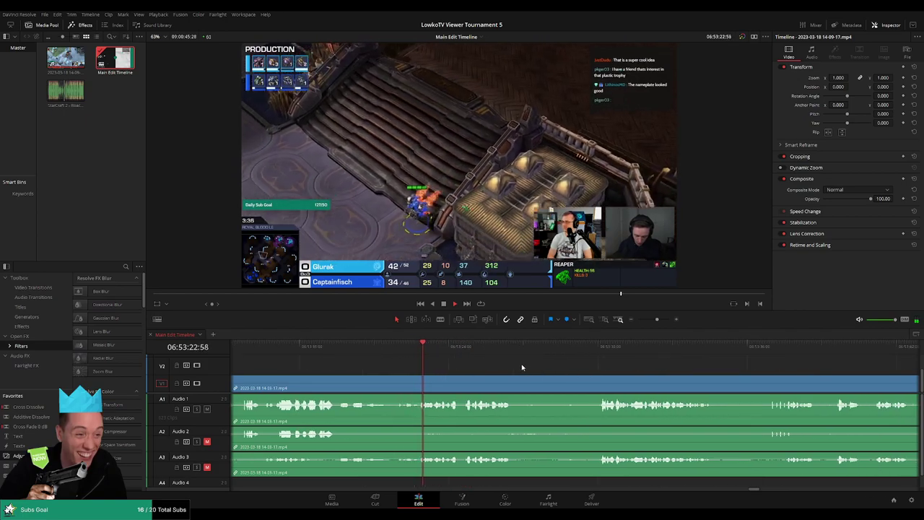
scroll(541, 370, right, 2)
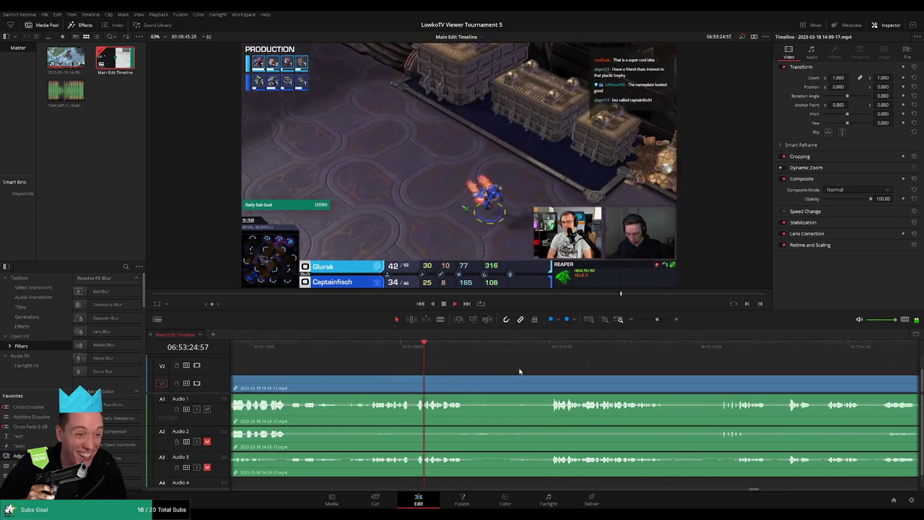
drag(489, 351, 507, 354)
key(b)
click(431, 382)
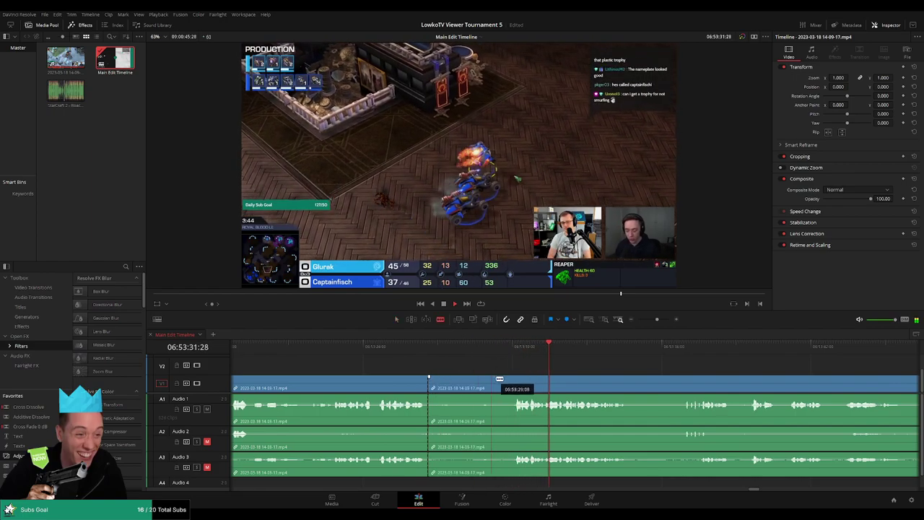
click(515, 381)
key(a)
click(495, 385)
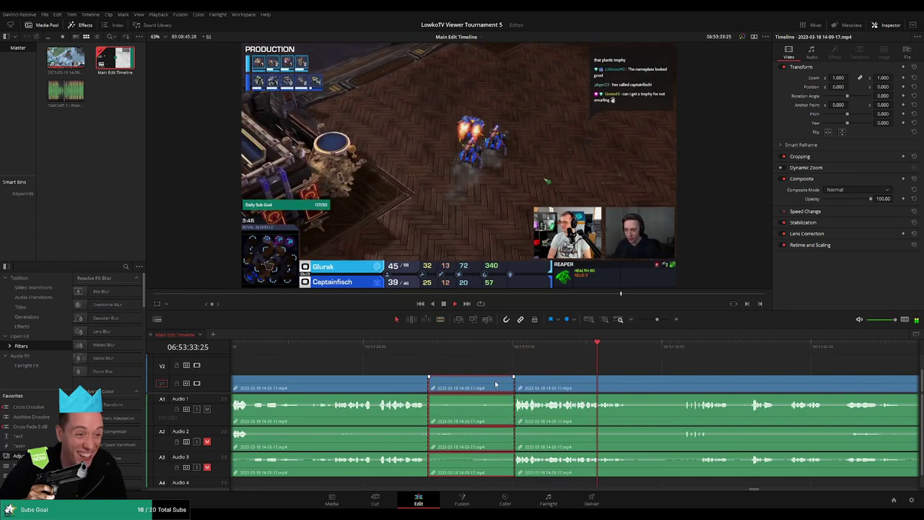
key(Delete)
Step: Blade the next short dull stretch at both ends and ripple-delete it
key(b)
click(545, 382)
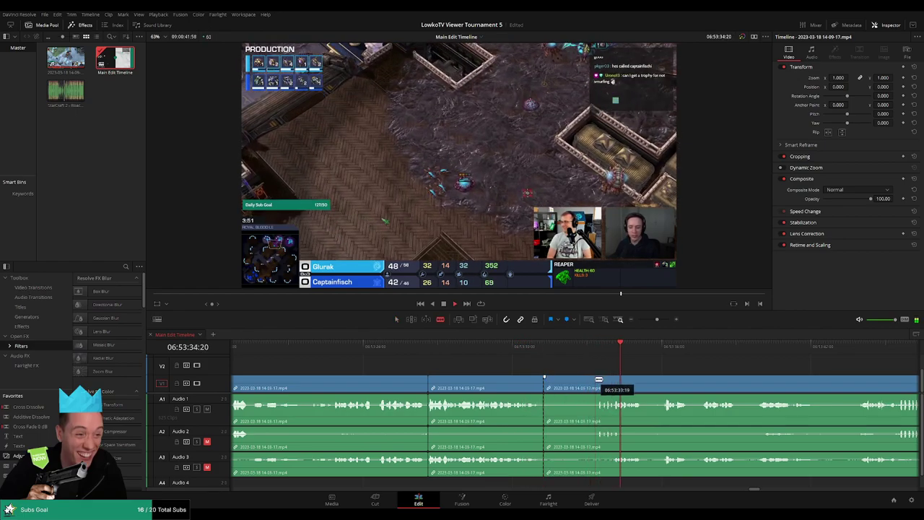
click(599, 381)
key(a)
click(583, 385)
key(Delete)
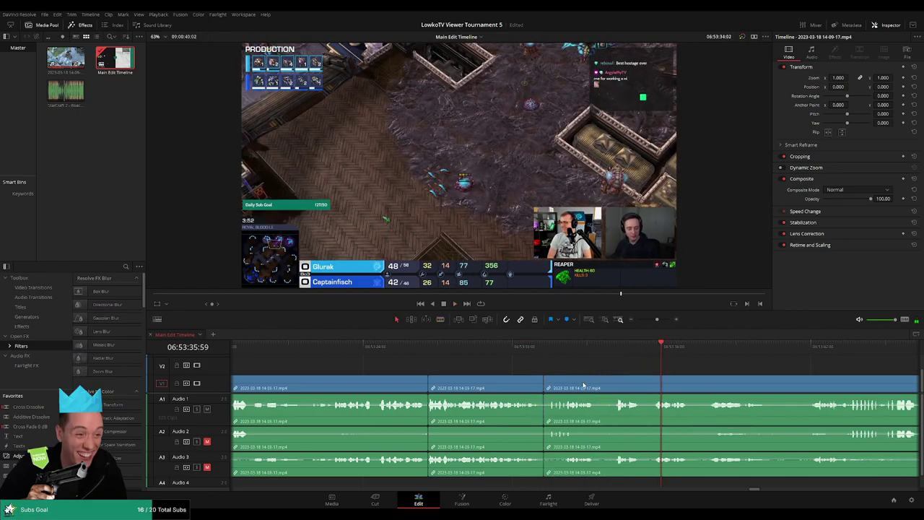
Step: Drop Cross Fade 0 dB onto the Audio 1 cut and play back to hear it
drag(47, 429, 471, 417)
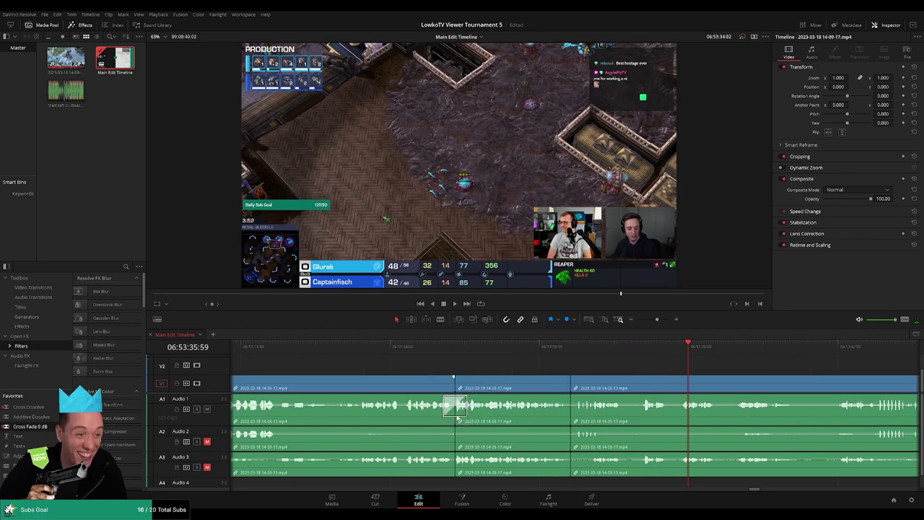
scroll(448, 447, left, 1)
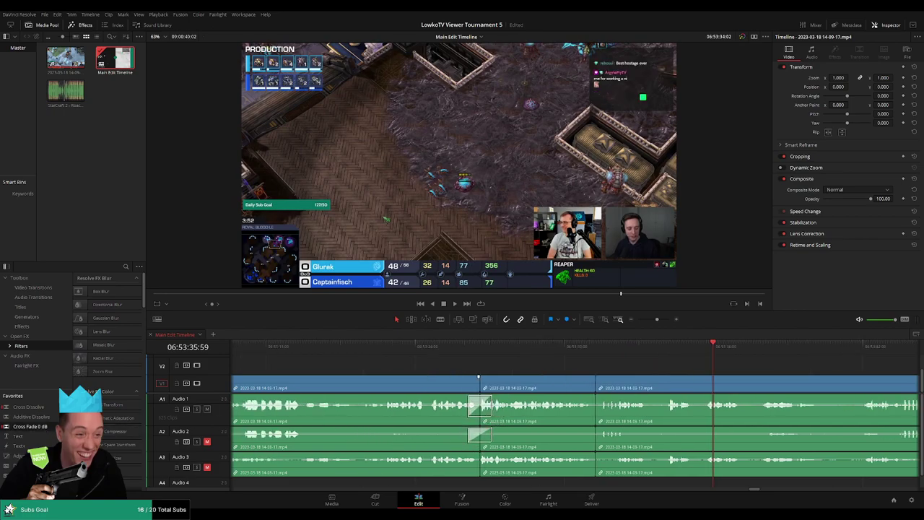
scroll(494, 465, left, 1)
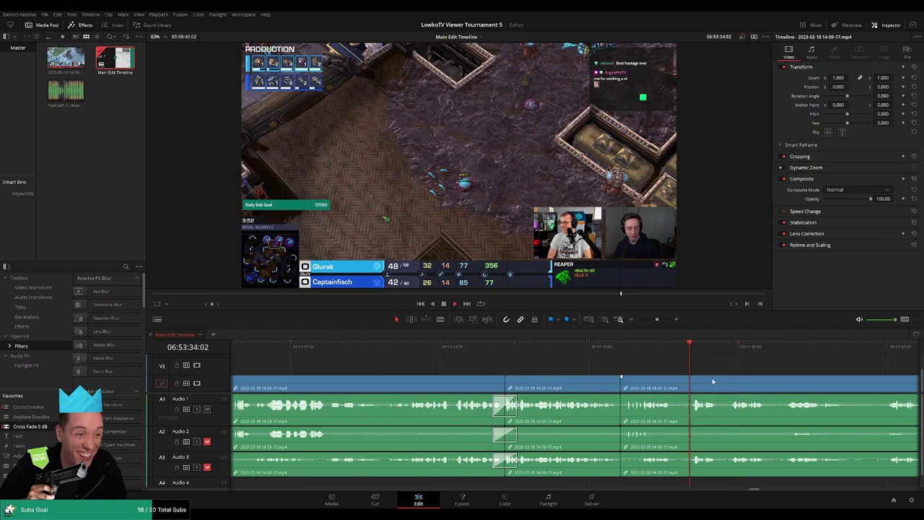
scroll(711, 380, right, 8)
key(space)
Step: Add another Cross Fade 0 dB at an Audio 1 cut, then select the VOD clip
scroll(373, 420, left, 1)
drag(44, 426, 450, 419)
scroll(368, 422, left, 1)
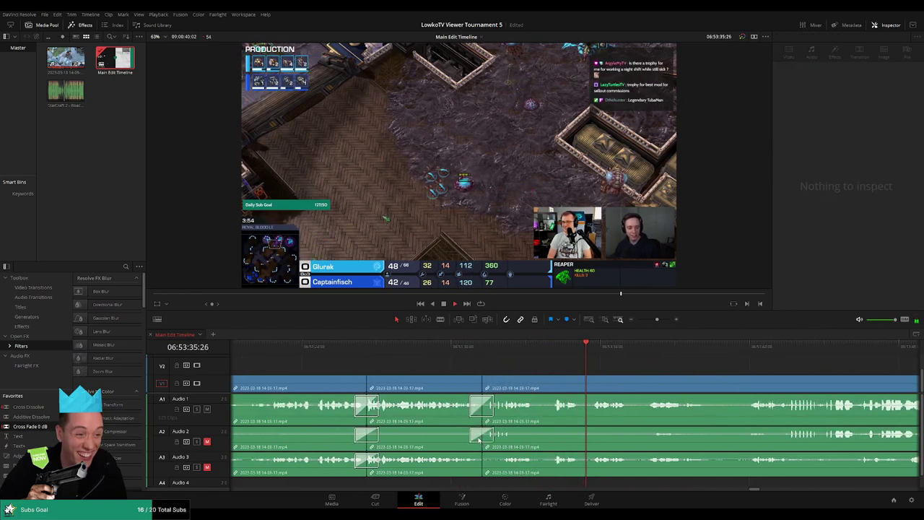
scroll(448, 433, left, 1)
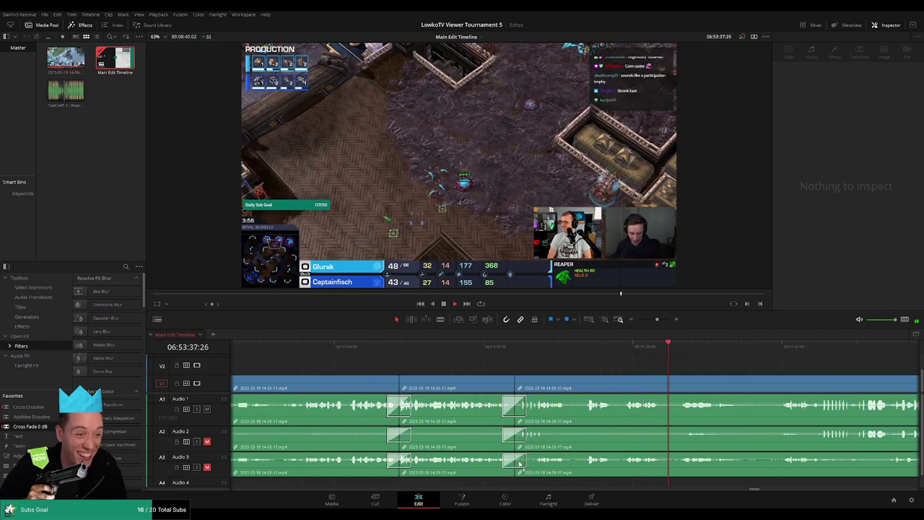
scroll(526, 418, right, 8)
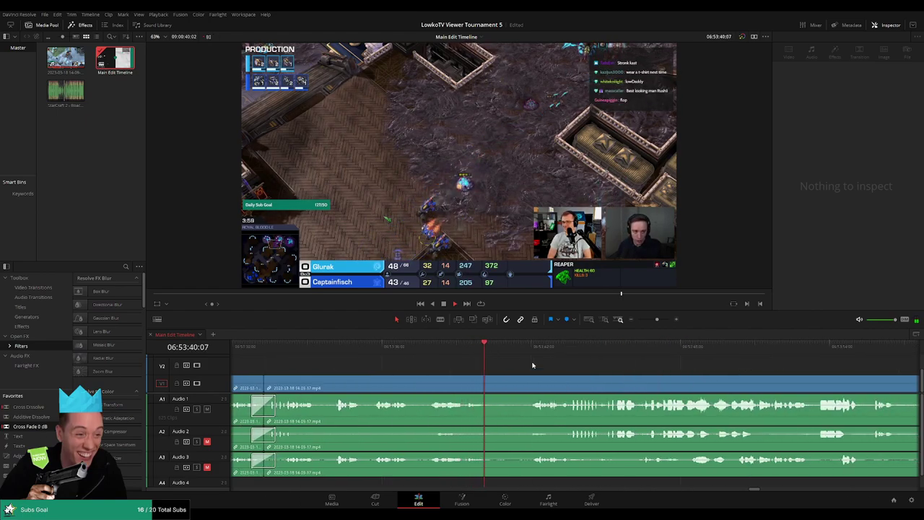
click(543, 365)
scroll(556, 365, right, 4)
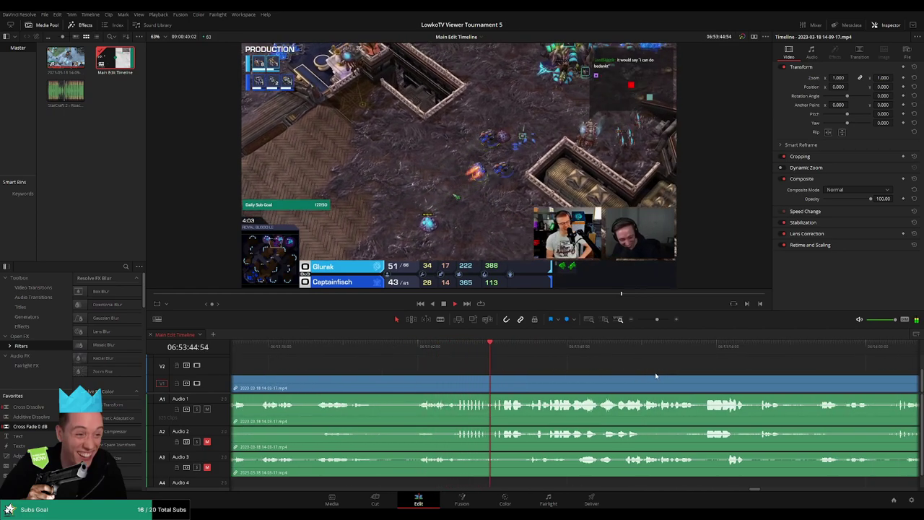
scroll(599, 371, right, 3)
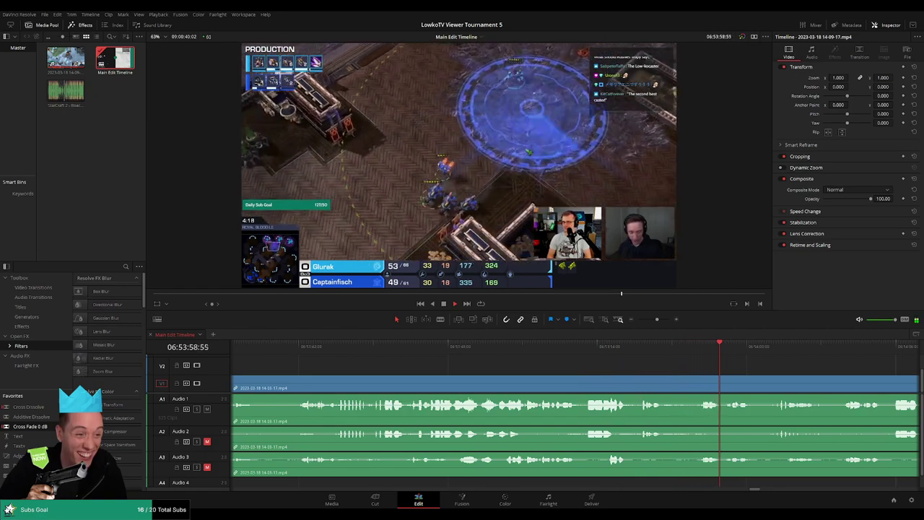
scroll(502, 365, right, 3)
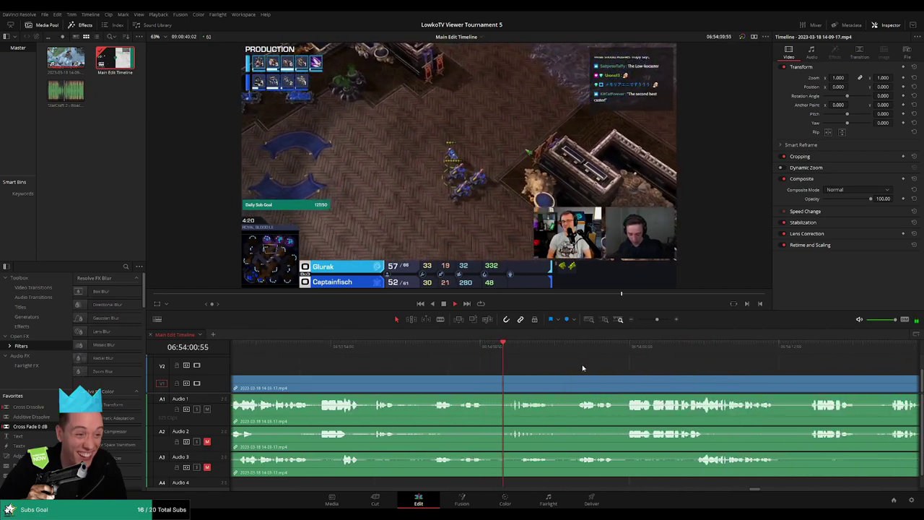
scroll(617, 373, right, 3)
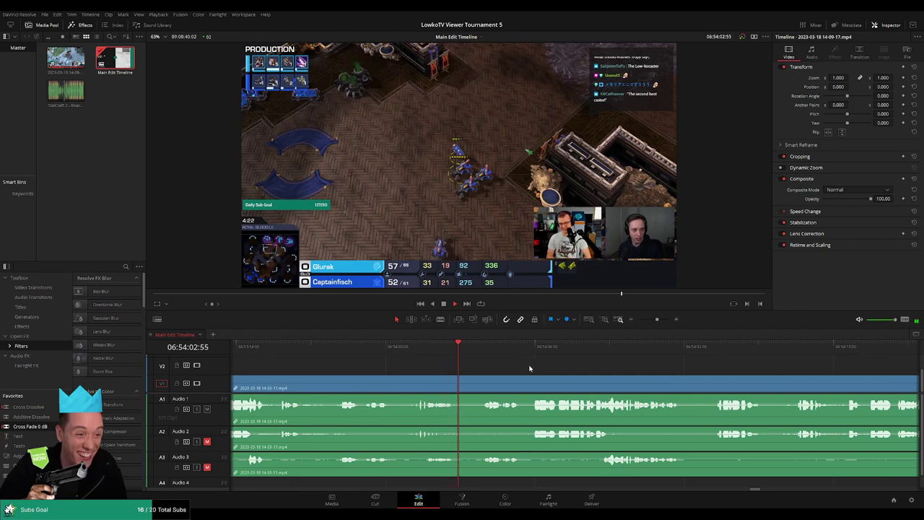
scroll(506, 363, right, 3)
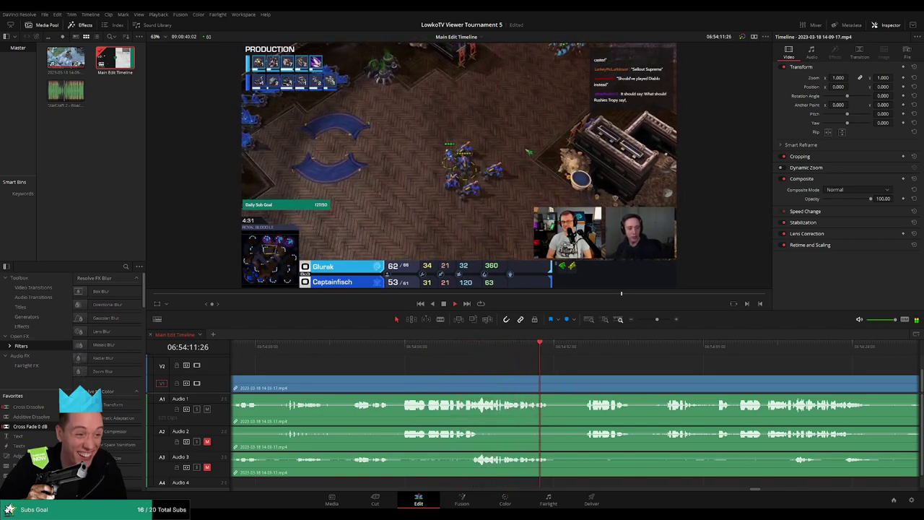
scroll(494, 357, right, 5)
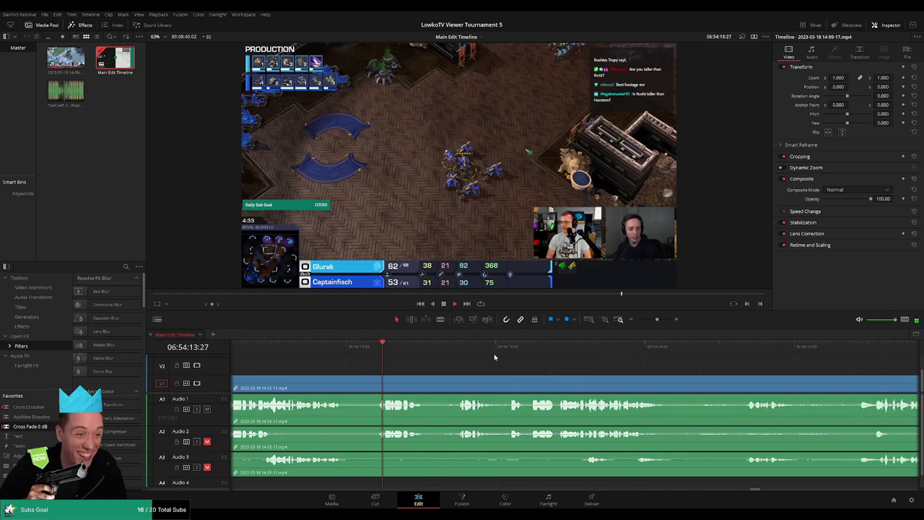
scroll(539, 360, right, 3)
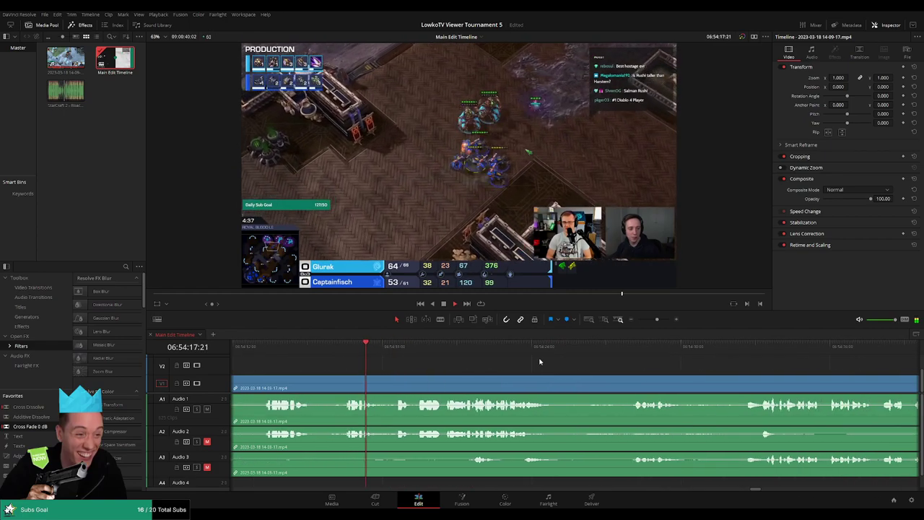
scroll(548, 368, right, 3)
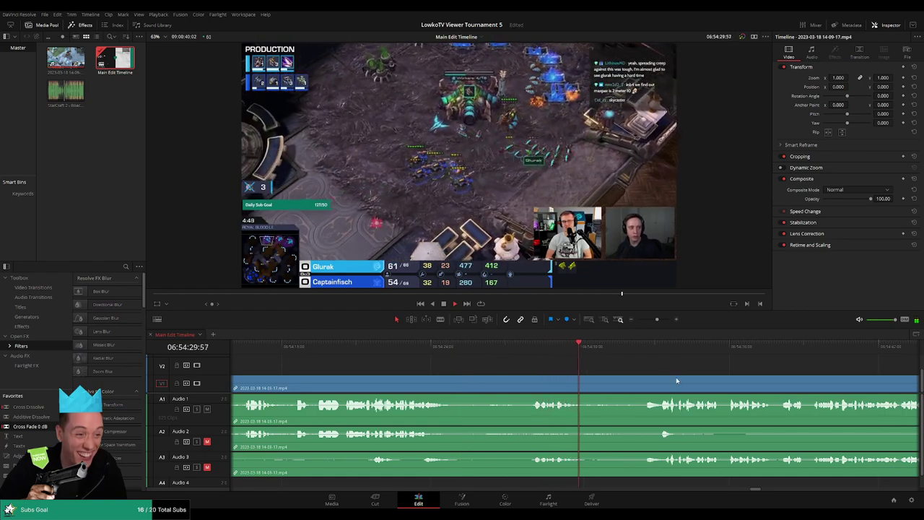
scroll(530, 366, right, 3)
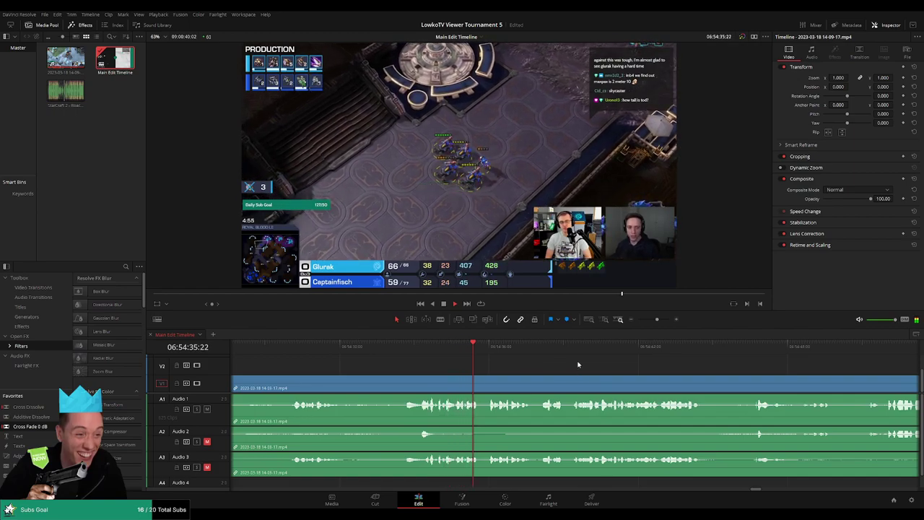
scroll(508, 364, right, 2)
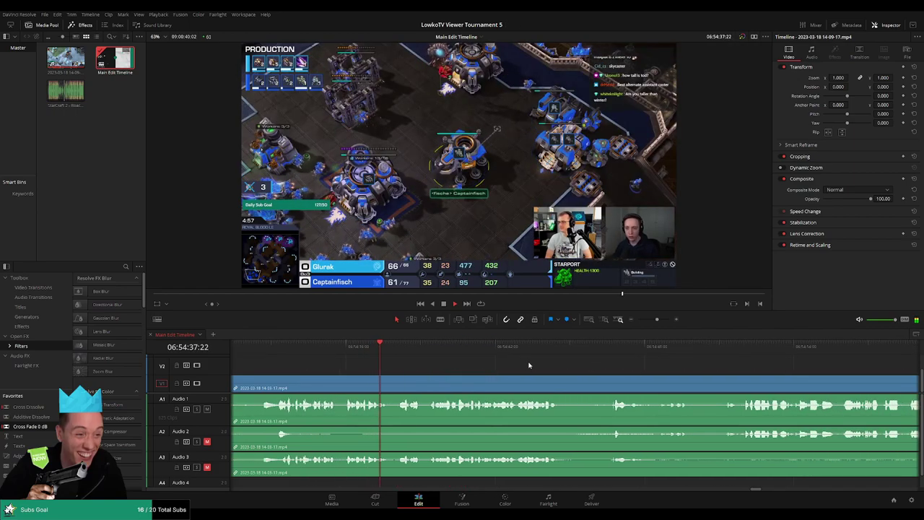
scroll(549, 364, right, 1)
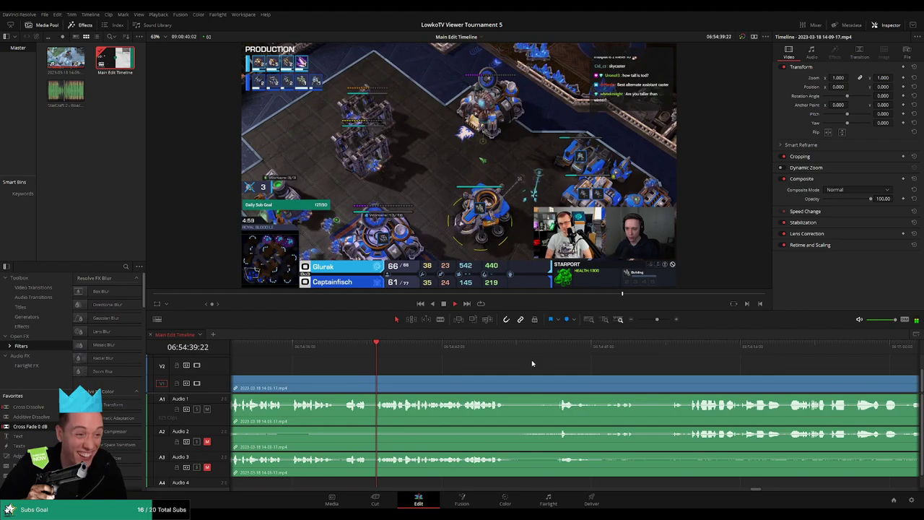
scroll(517, 363, right, 1)
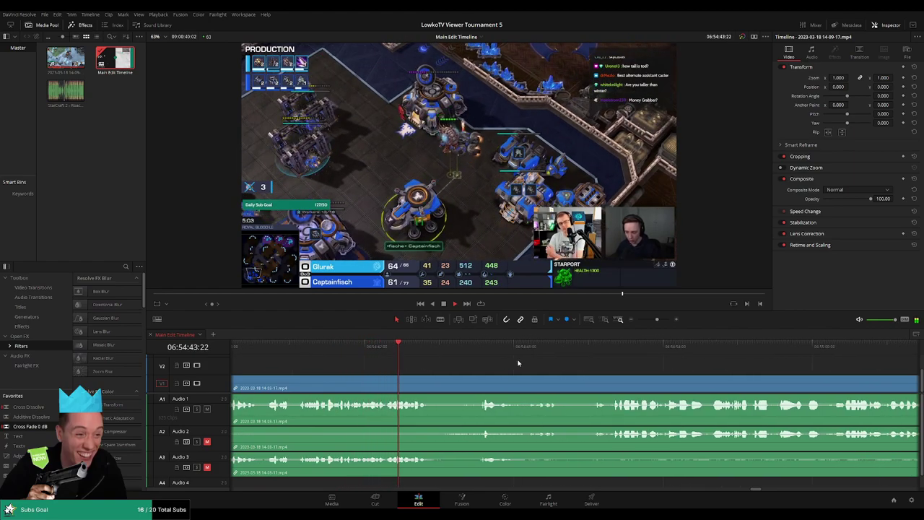
Step: Blade all tracks at this point in the match and ripple-delete the short piece
key(b)
click(482, 382)
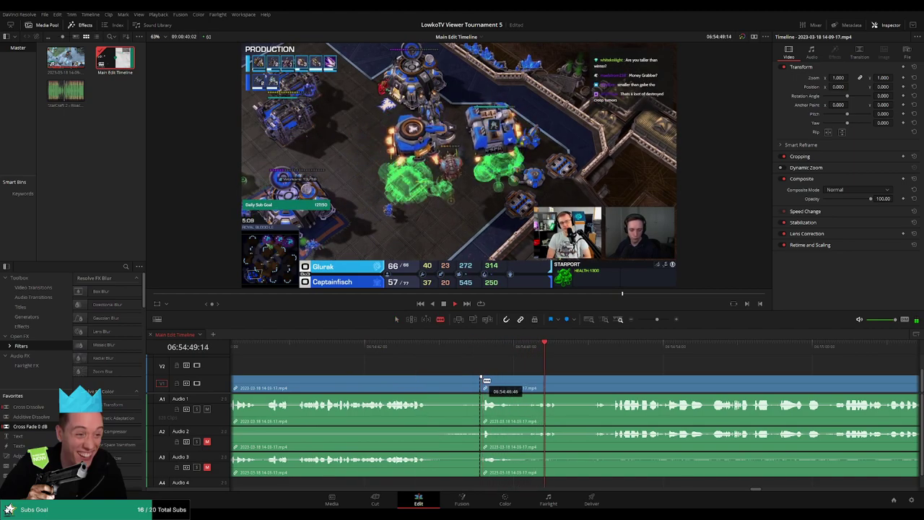
scroll(485, 379, up, 4)
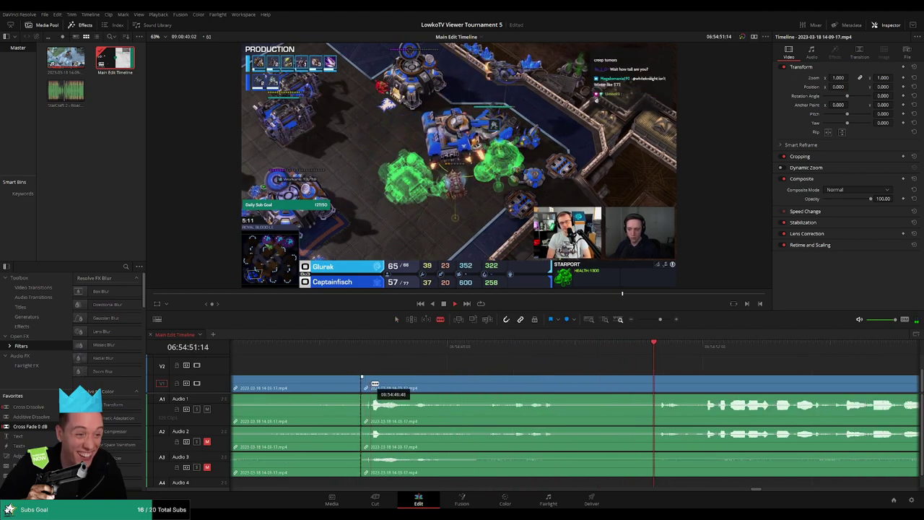
key(a)
key(Delete)
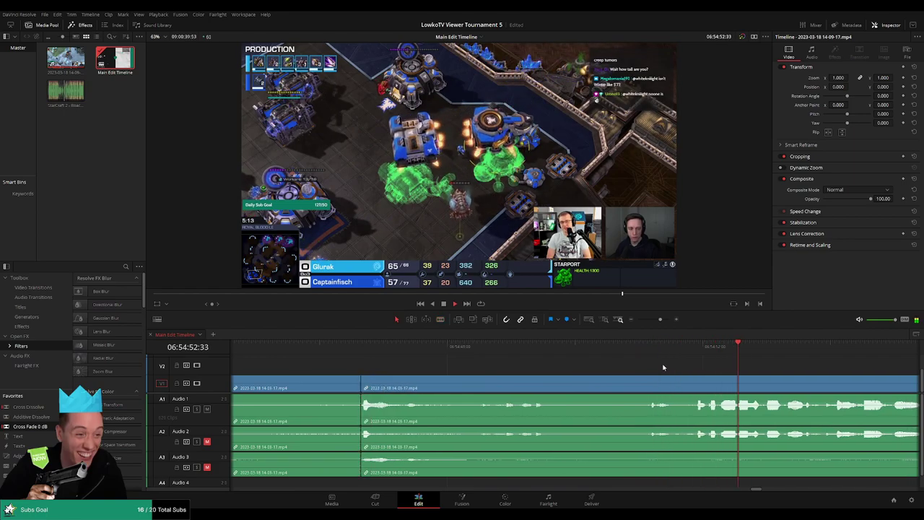
scroll(660, 366, down, 4)
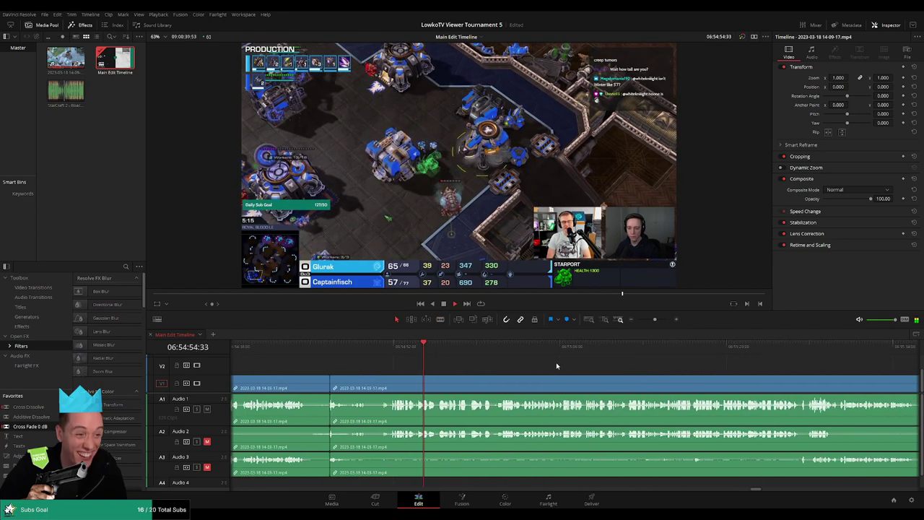
Step: Ripple-trim the clip's start up to the playhead
scroll(548, 370, right, 3)
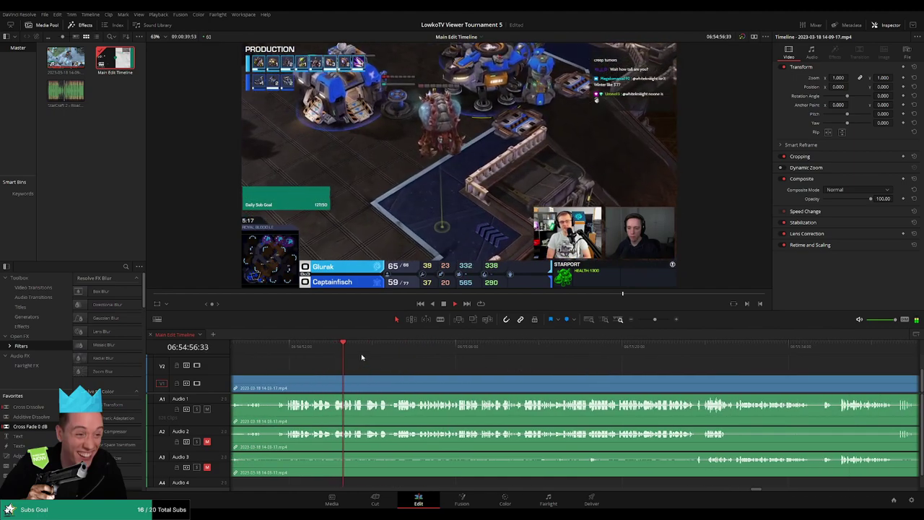
key(ctrl+shift+bracketleft)
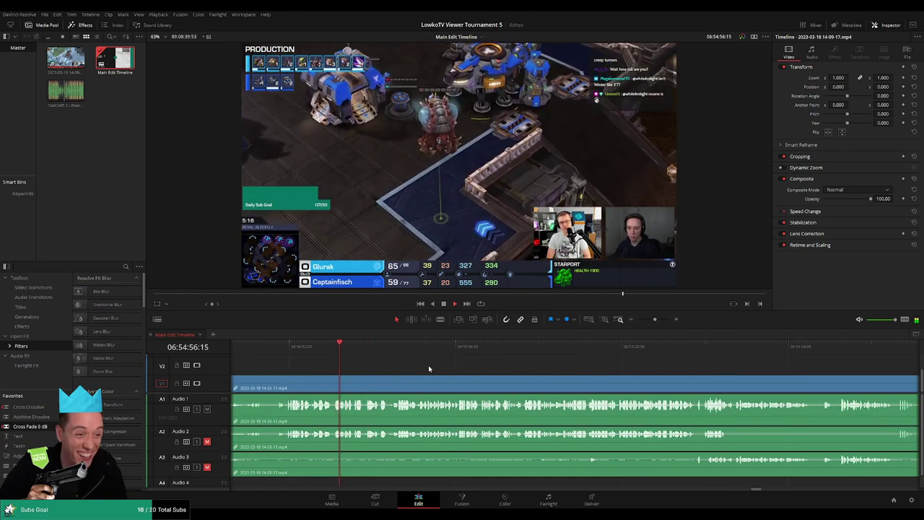
scroll(595, 370, up, 4)
scroll(595, 370, right, 3)
Step: Blade the clips at both ends of the next dull stretch and select the piece between
click(485, 348)
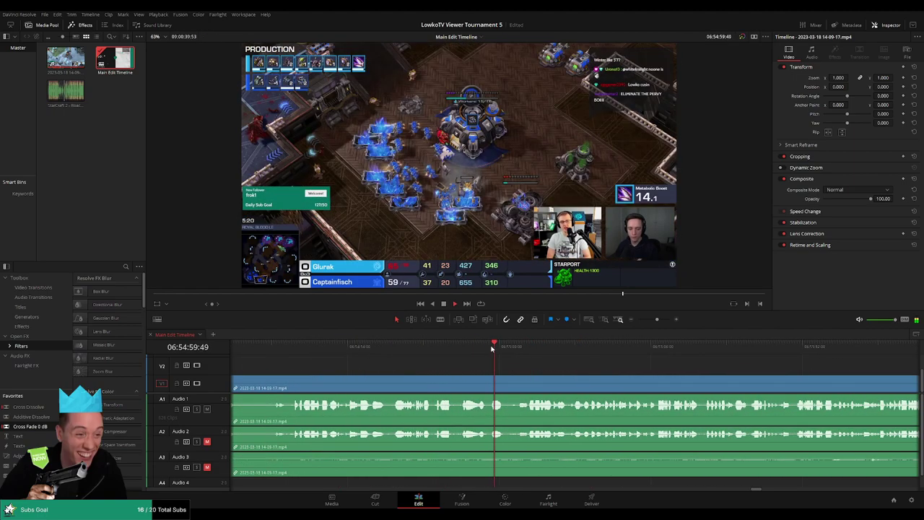
key(b)
click(490, 385)
click(516, 384)
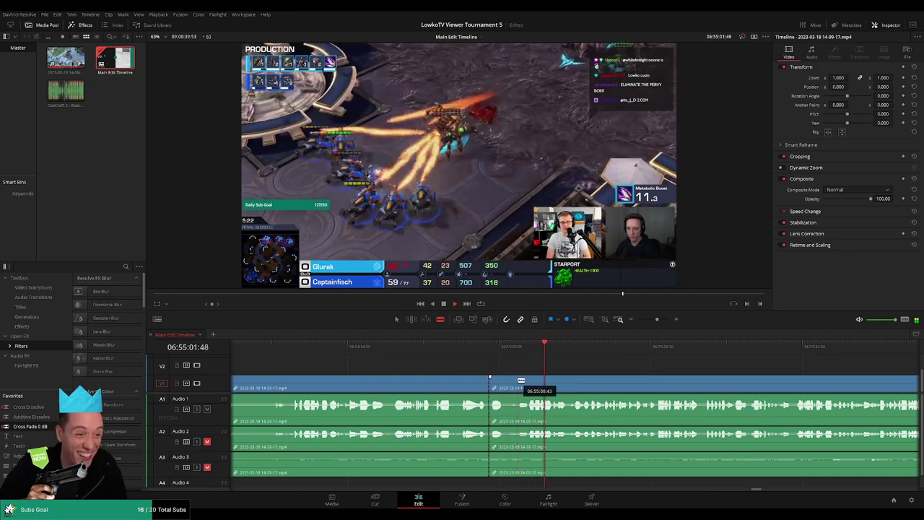
key(a)
click(505, 384)
key(BackSpace)
click(473, 346)
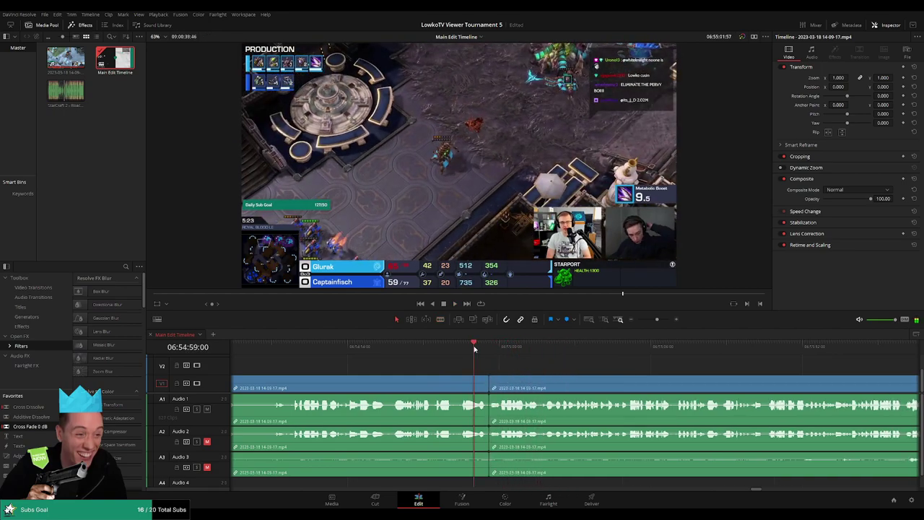
scroll(608, 371, right, 2)
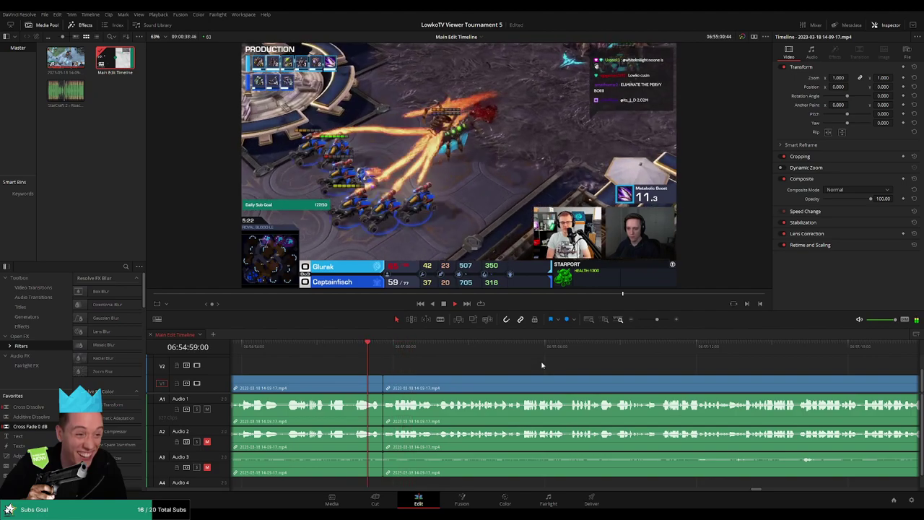
key(l)
key(l)
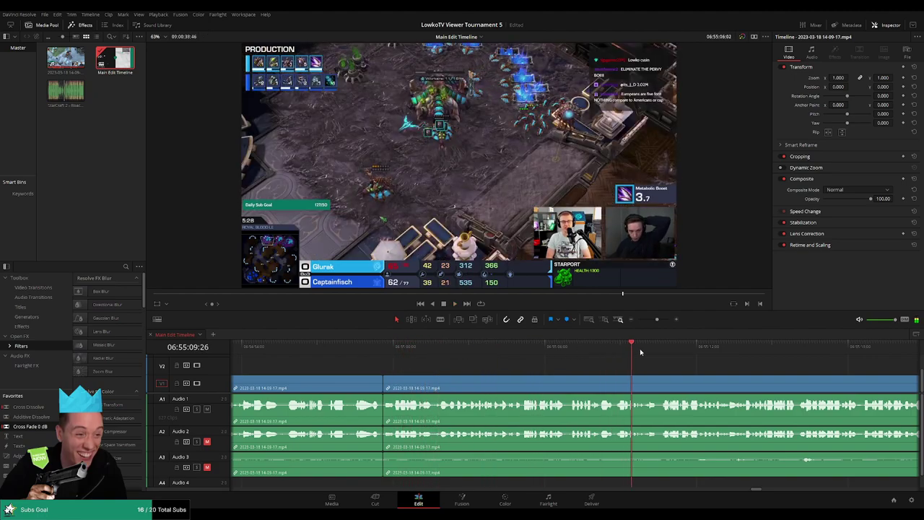
scroll(506, 366, right, 5)
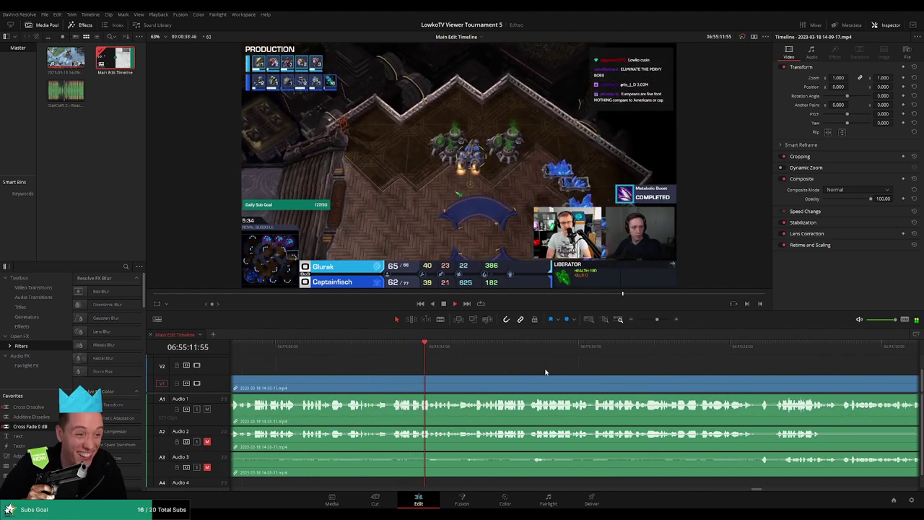
scroll(482, 362, right, 2)
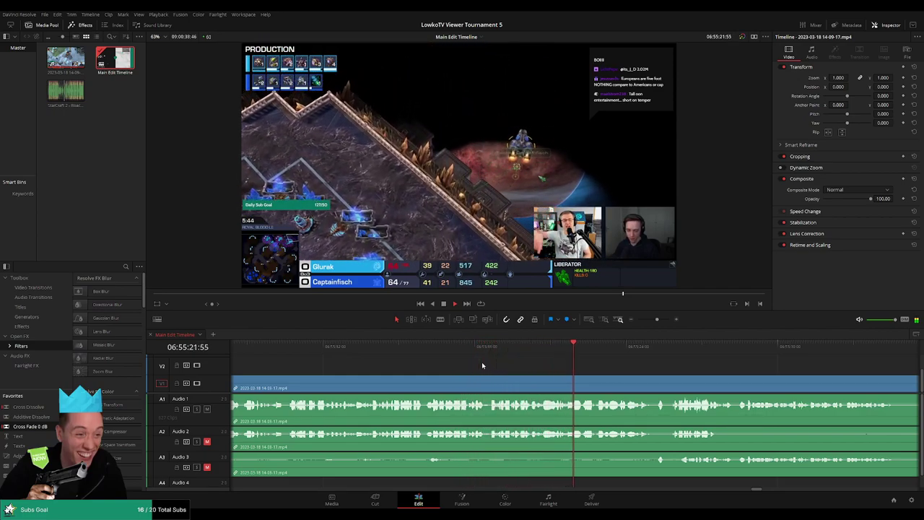
scroll(658, 372, right, 4)
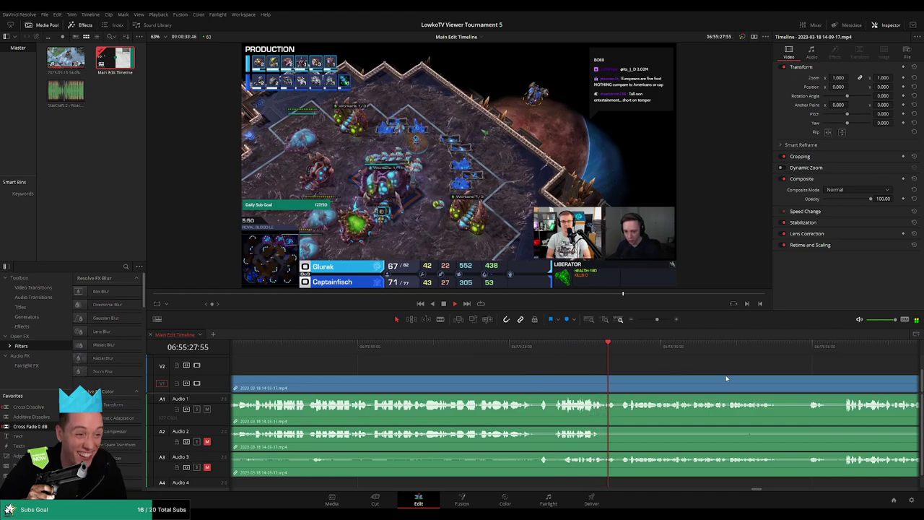
scroll(599, 371, right, 4)
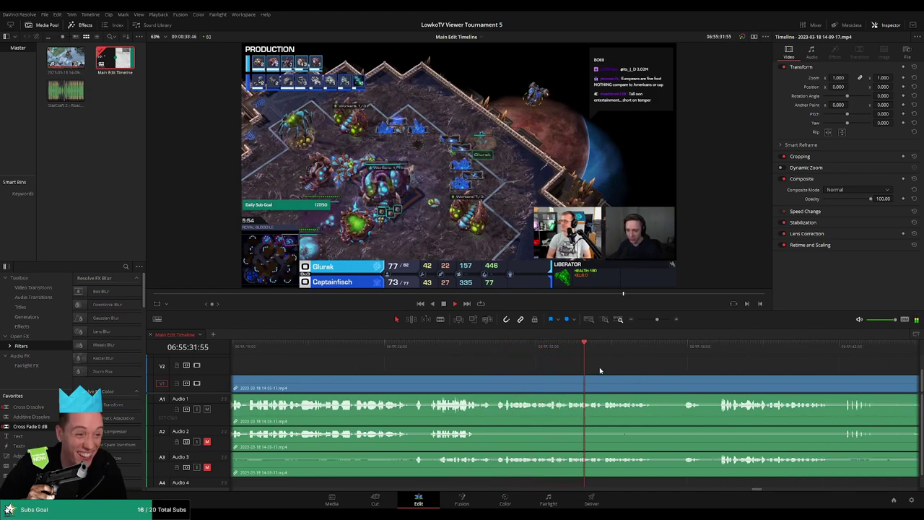
scroll(577, 368, right, 4)
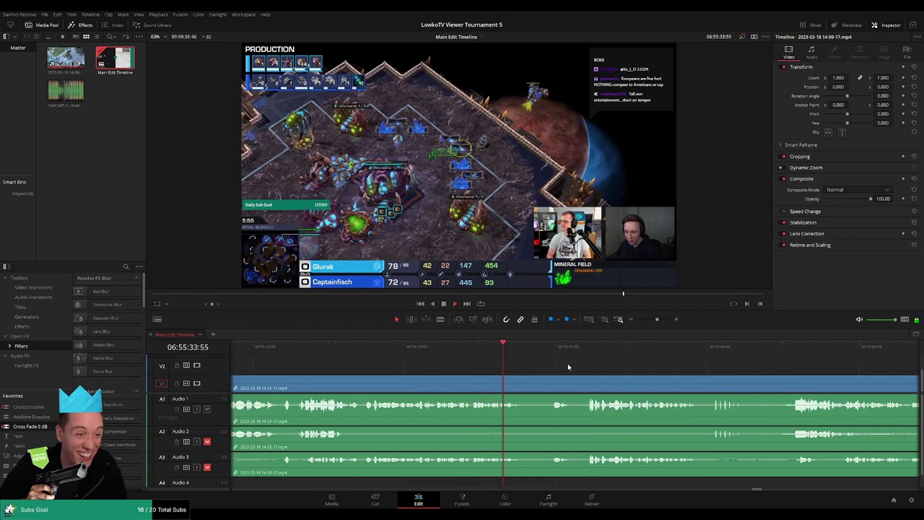
scroll(582, 365, right, 1)
scroll(582, 368, right, 3)
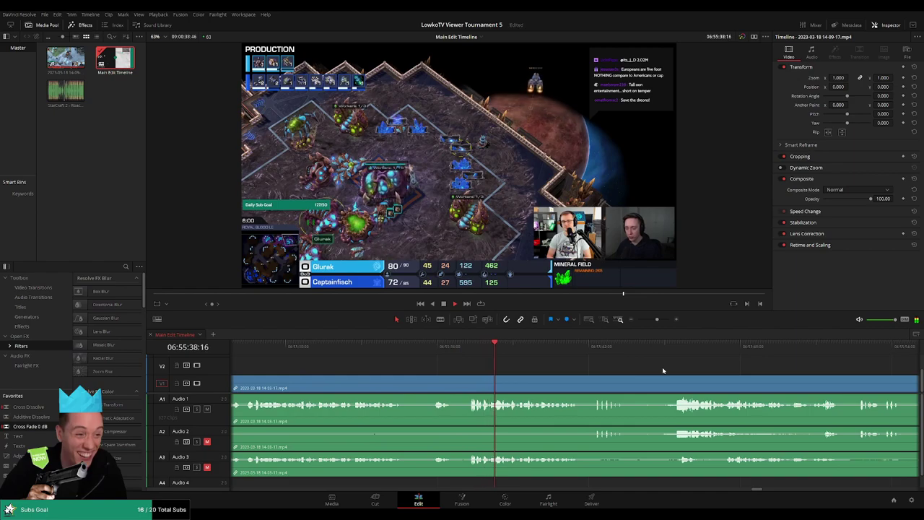
scroll(433, 359, right, 4)
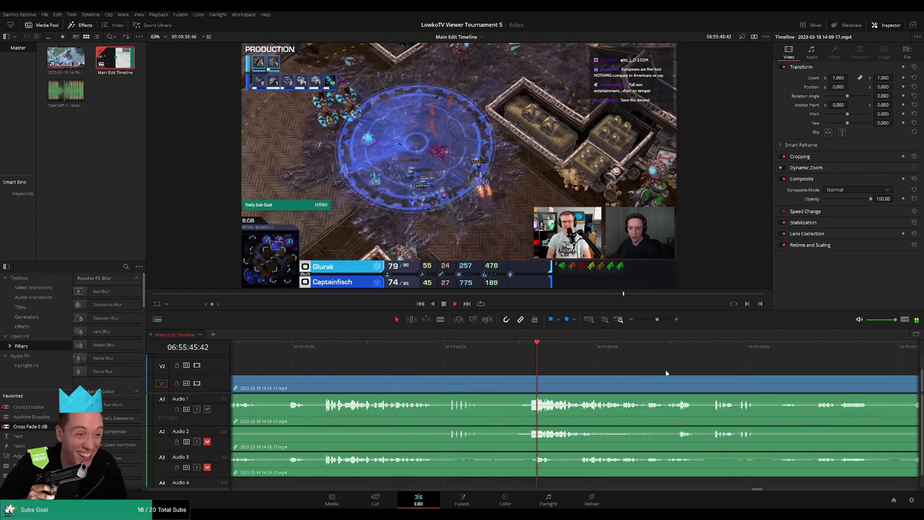
scroll(621, 370, right, 4)
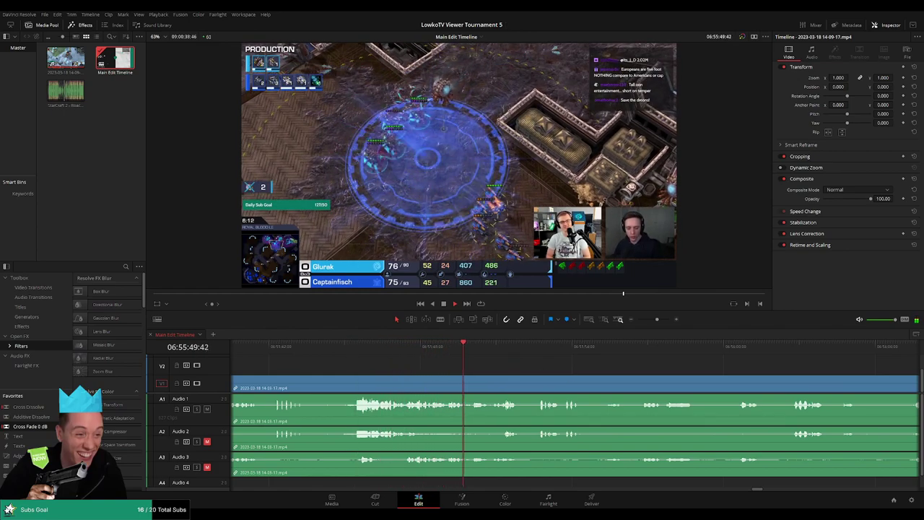
scroll(484, 356, right, 3)
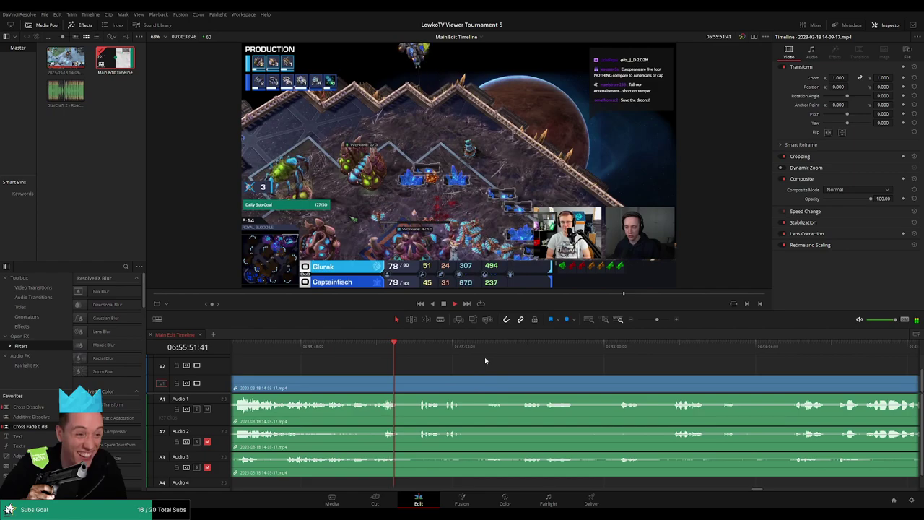
scroll(447, 355, right, 2)
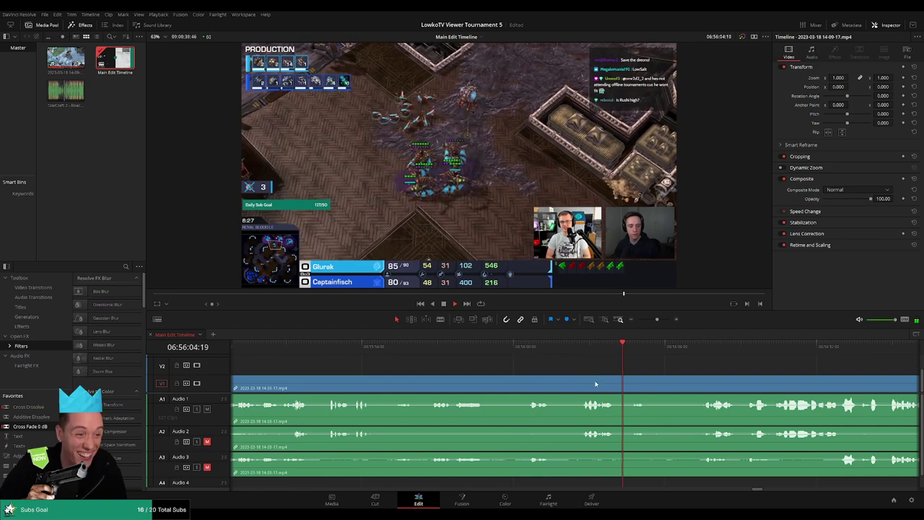
scroll(599, 368, right, 2)
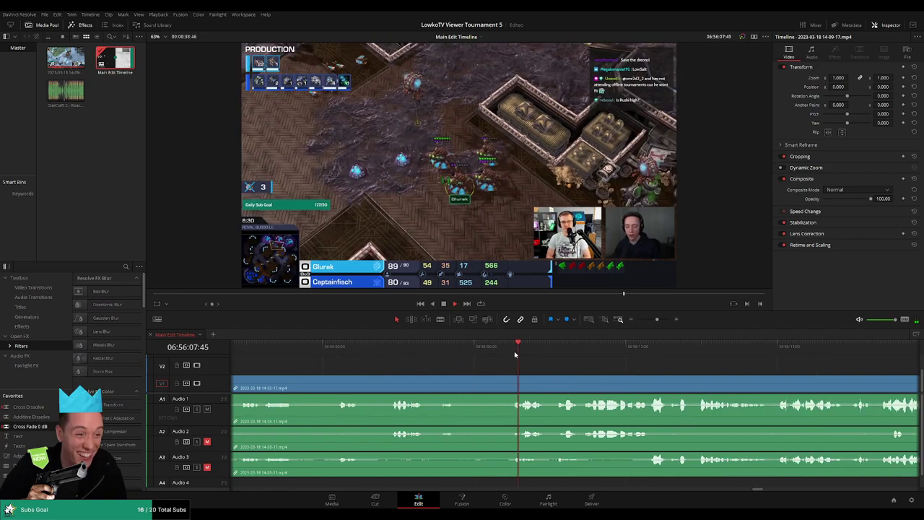
scroll(491, 357, right, 2)
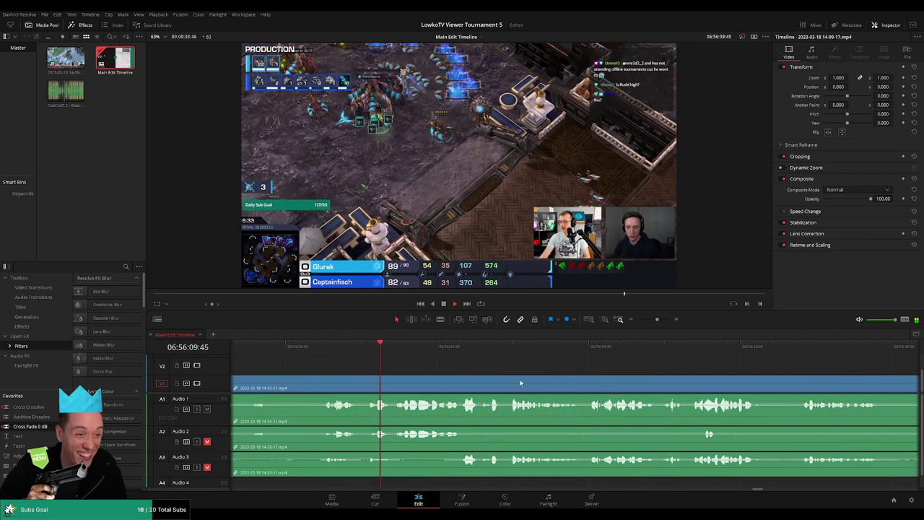
mouse_move(656, 320)
mouse_down()
mouse_move(640, 324)
mouse_move(655, 322)
mouse_up()
scroll(489, 368, right, 3)
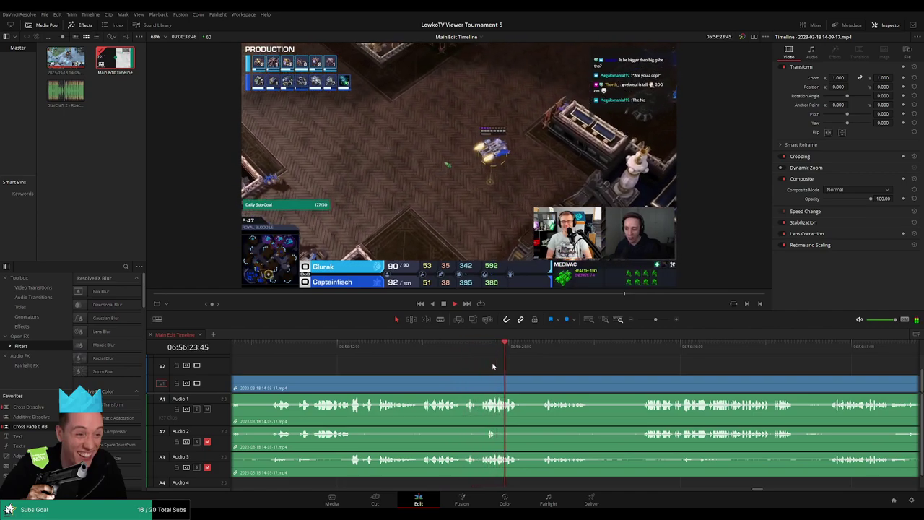
scroll(433, 363, right, 3)
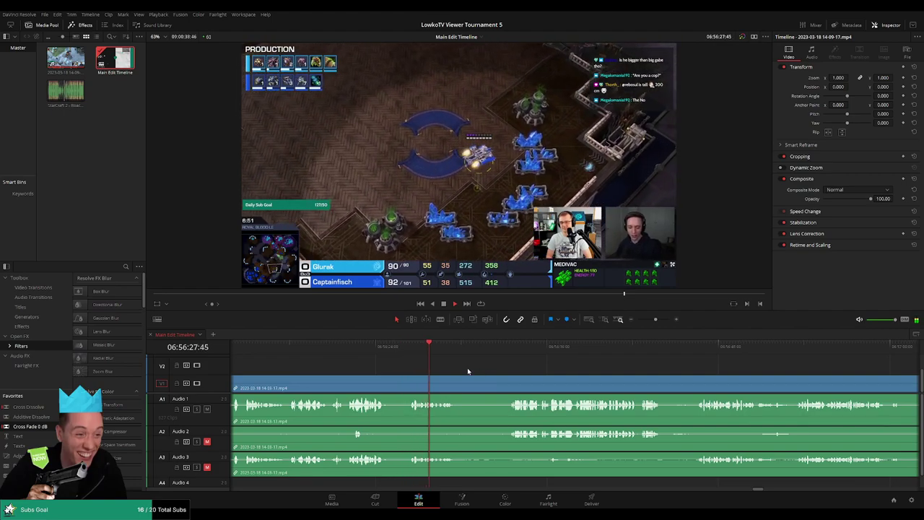
Step: Blade both ends of the dull part near 06:56:32 and ripple-delete it, closing the gap
scroll(404, 357, right, 3)
click(394, 352)
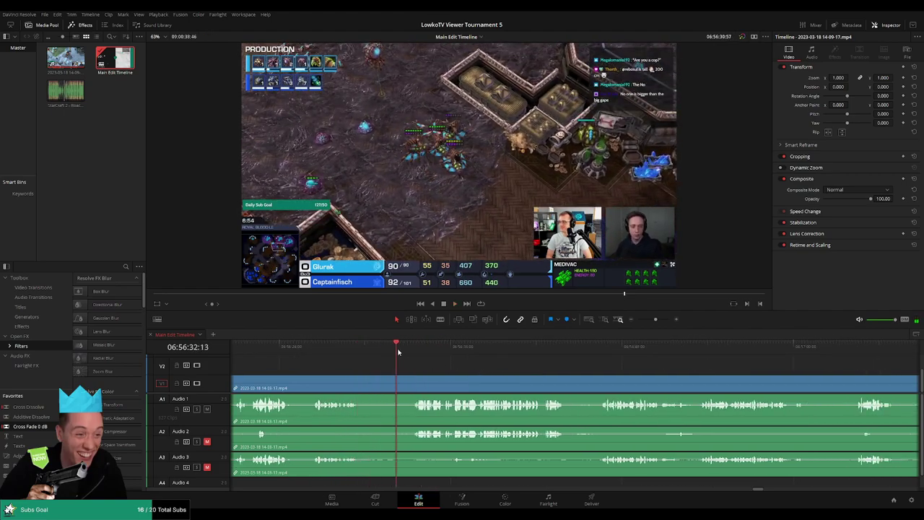
key(b)
click(360, 380)
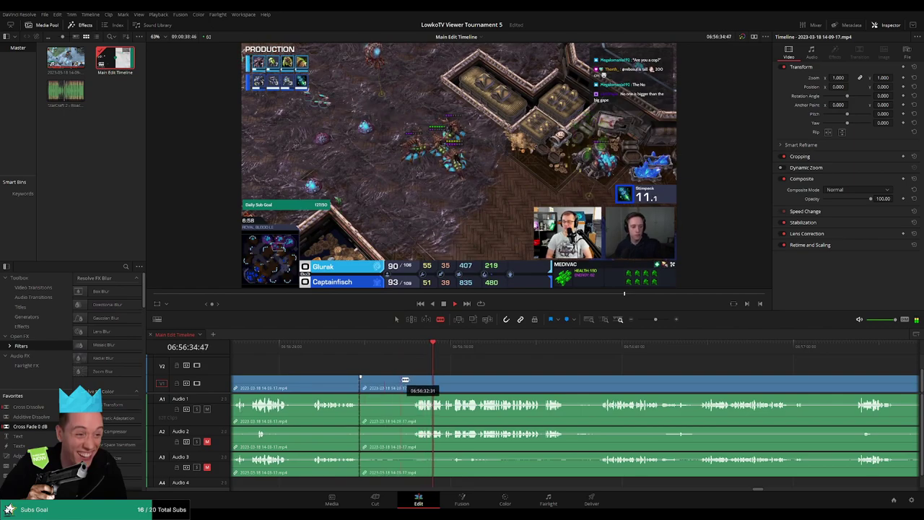
click(415, 380)
key(a)
click(389, 404)
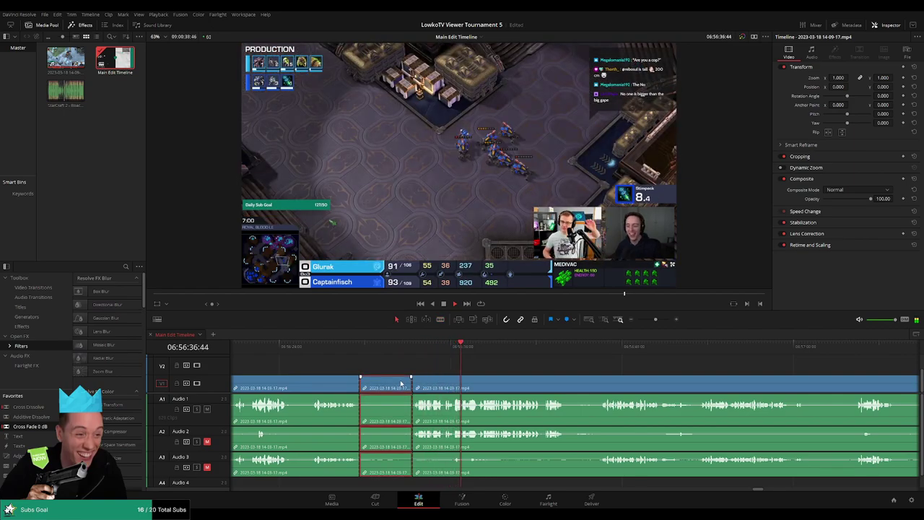
key(Delete)
scroll(331, 412, left, 1)
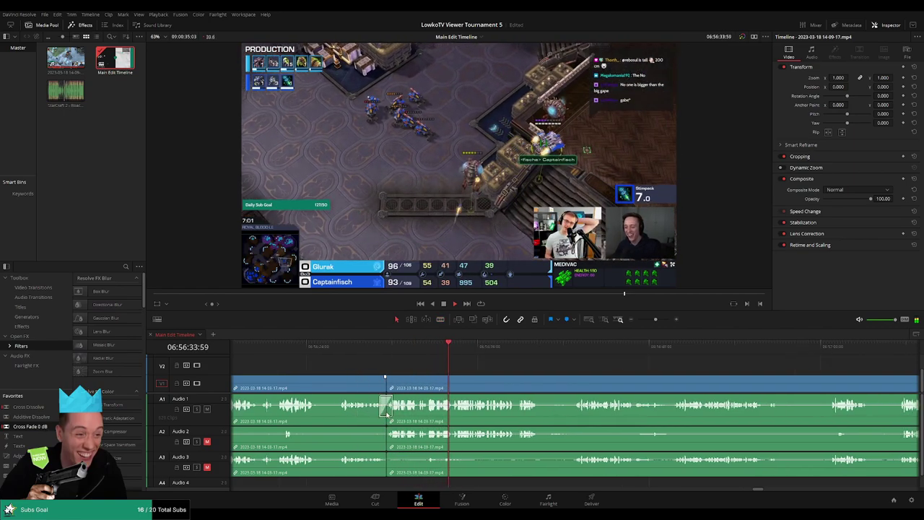
scroll(409, 440, left, 1)
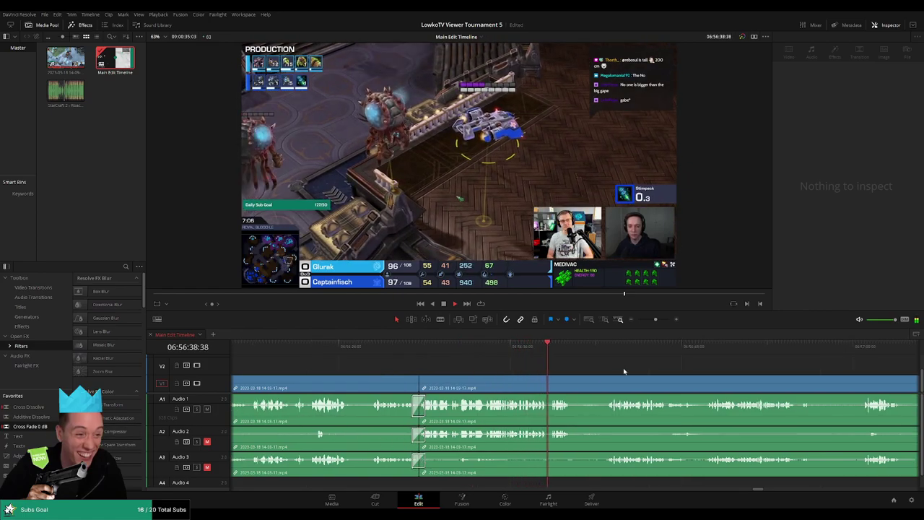
scroll(621, 368, right, 6)
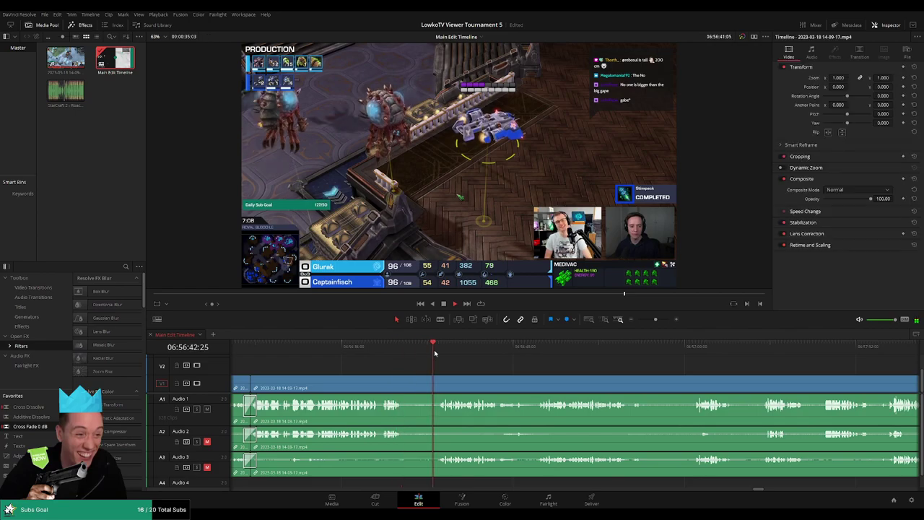
scroll(456, 361, right, 3)
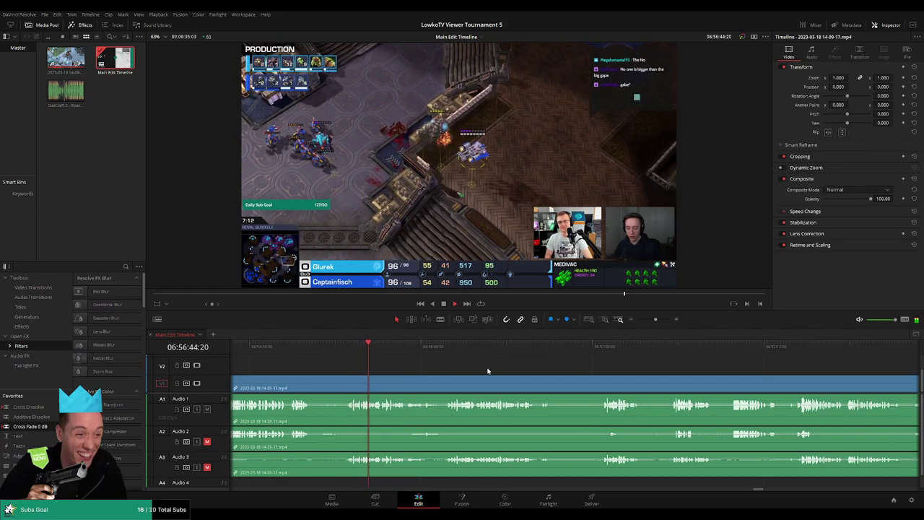
scroll(453, 367, right, 1)
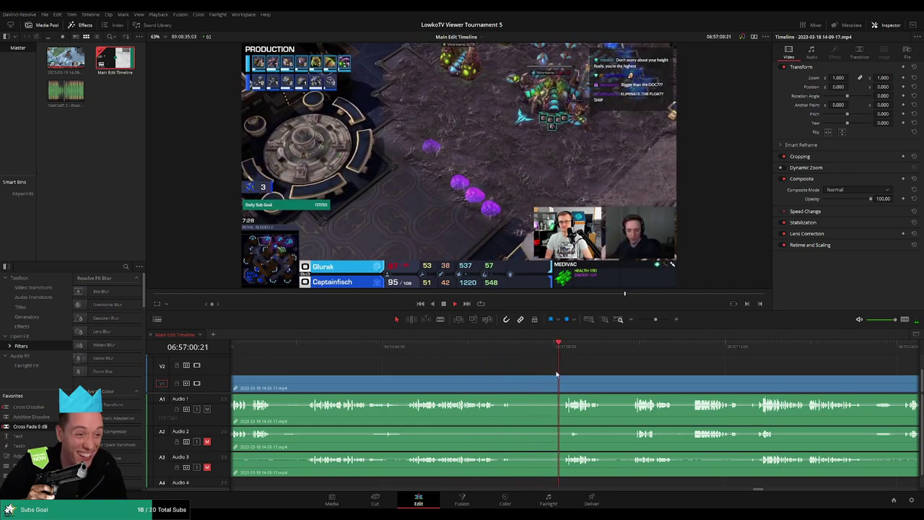
Step: Blade both ends of the first dull part and ripple-delete it
key(b)
click(512, 382)
click(560, 383)
key(a)
click(538, 385)
key(Delete)
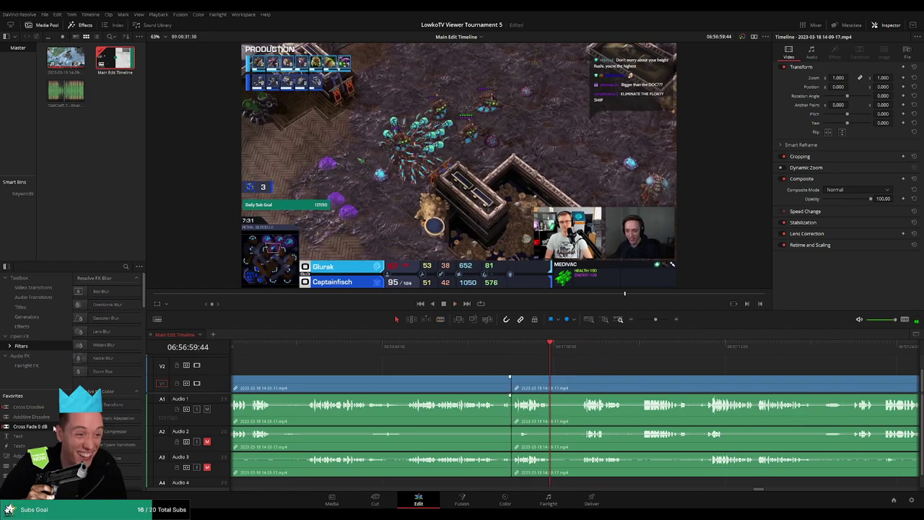
Step: Add Cross Fade 0 dB to the new audio cut and play back across the join
drag(36, 427, 550, 442)
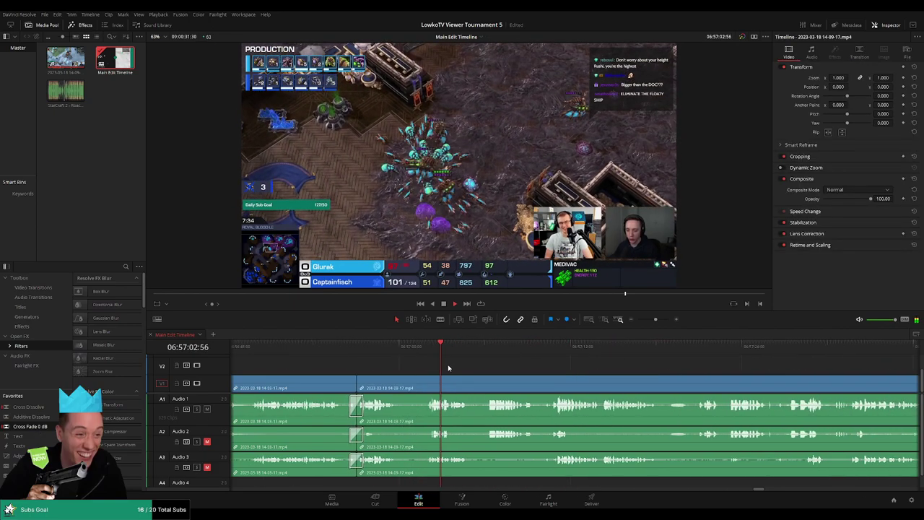
drag(394, 346, 418, 356)
key(space)
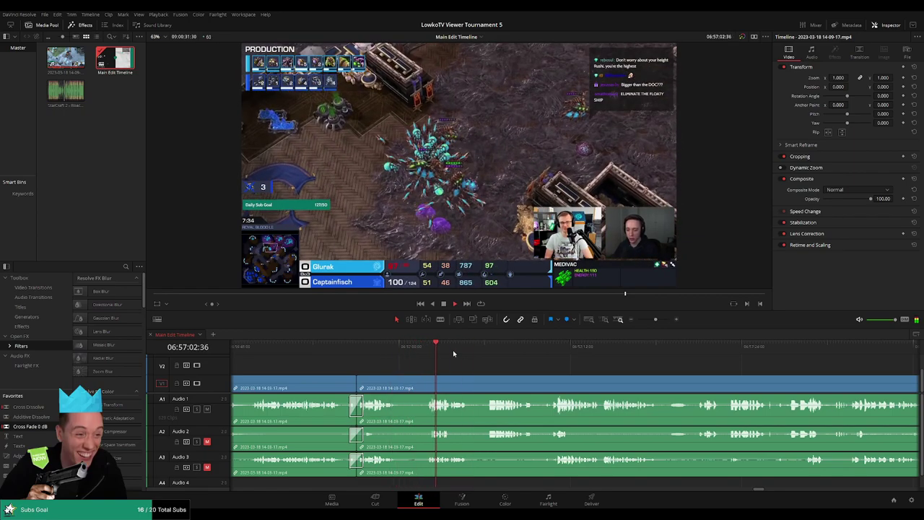
Step: Remove two more short dull stretches and add Cross Fade 0 dB to both audio cuts
drag(397, 387, 456, 388)
key(Delete)
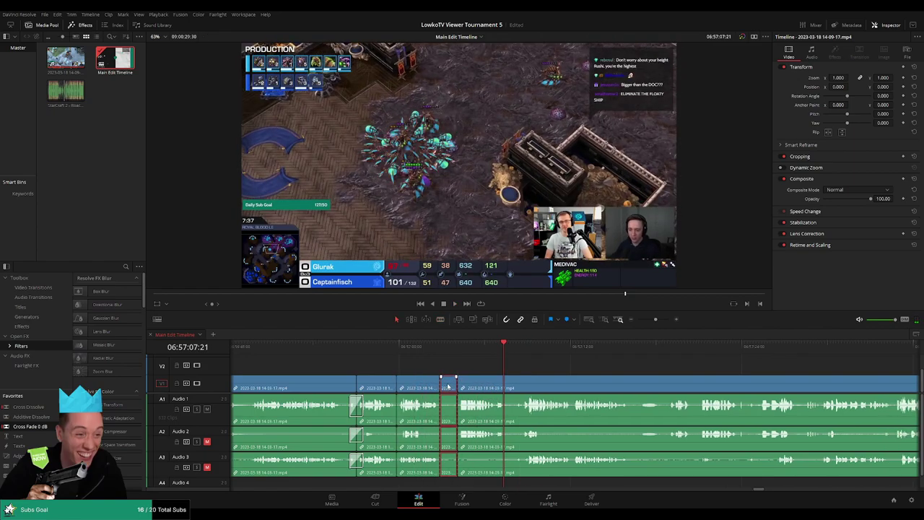
key(Delete)
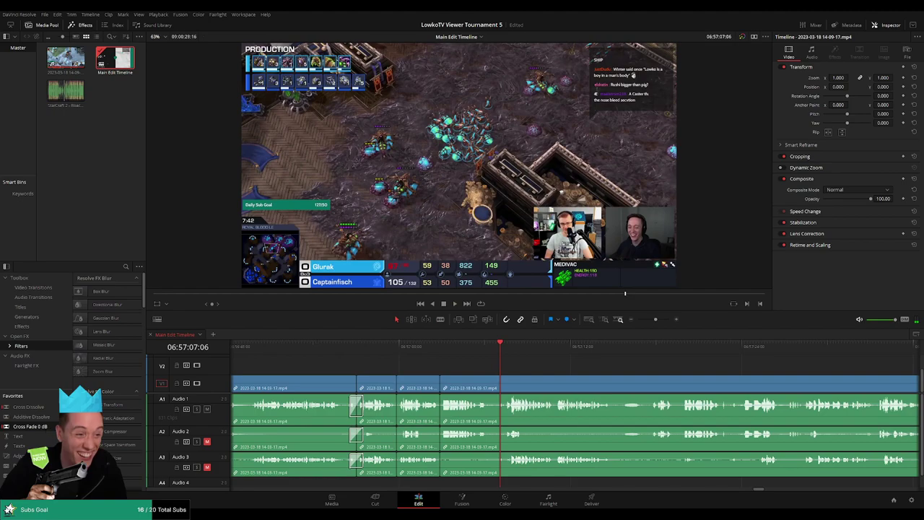
drag(49, 427, 437, 445)
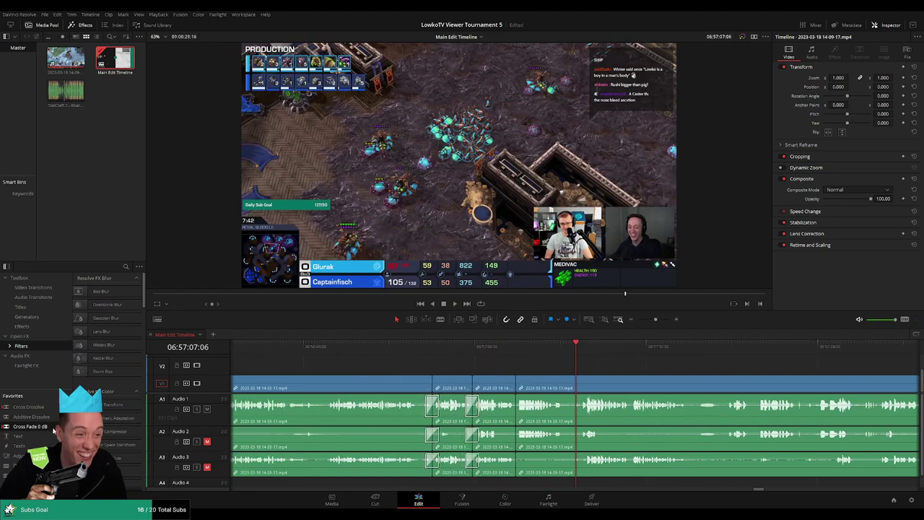
drag(41, 428, 537, 443)
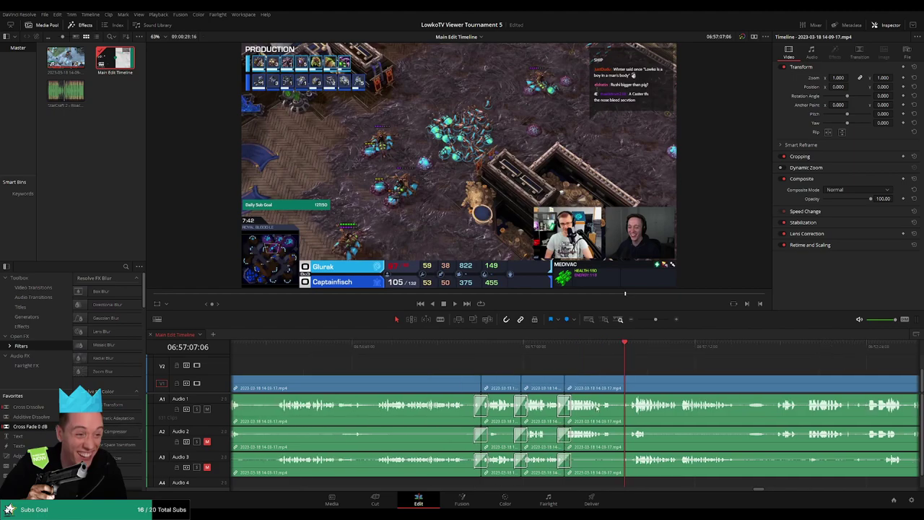
key(space)
Step: Split all tracks at the playhead just before the cuts and select the new edit point
scroll(573, 368, up, 3)
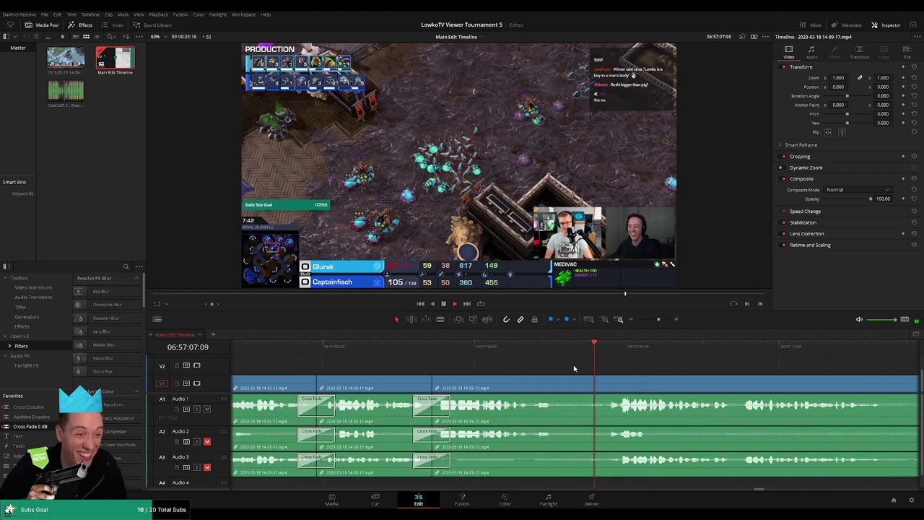
drag(570, 348, 543, 350)
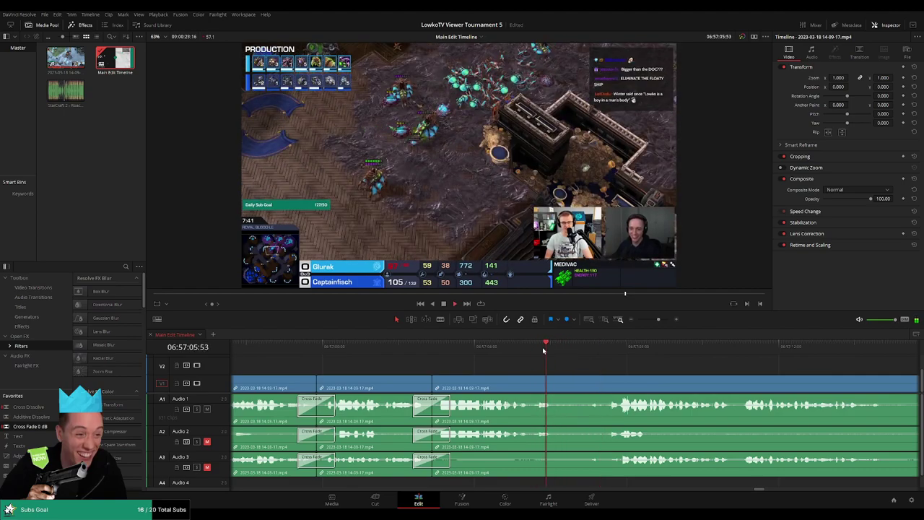
key(ctrl+b)
click(561, 390)
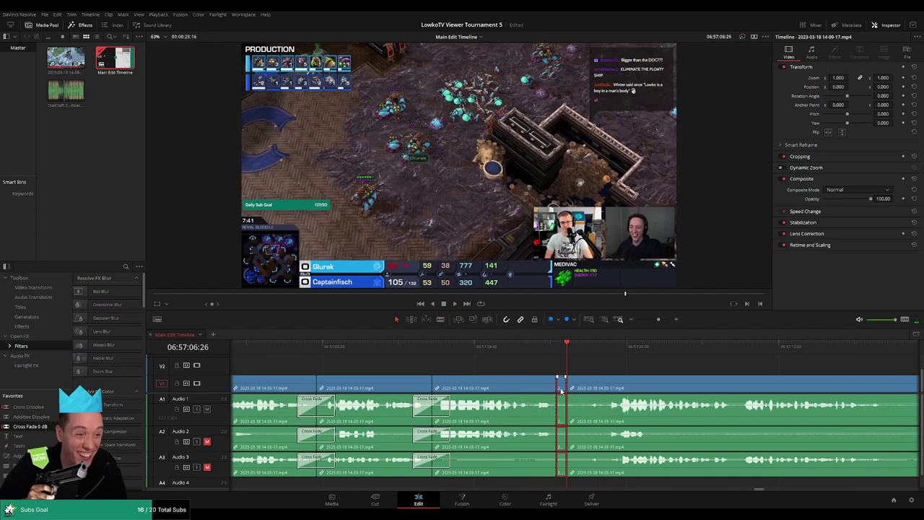
scroll(619, 375, down, 3)
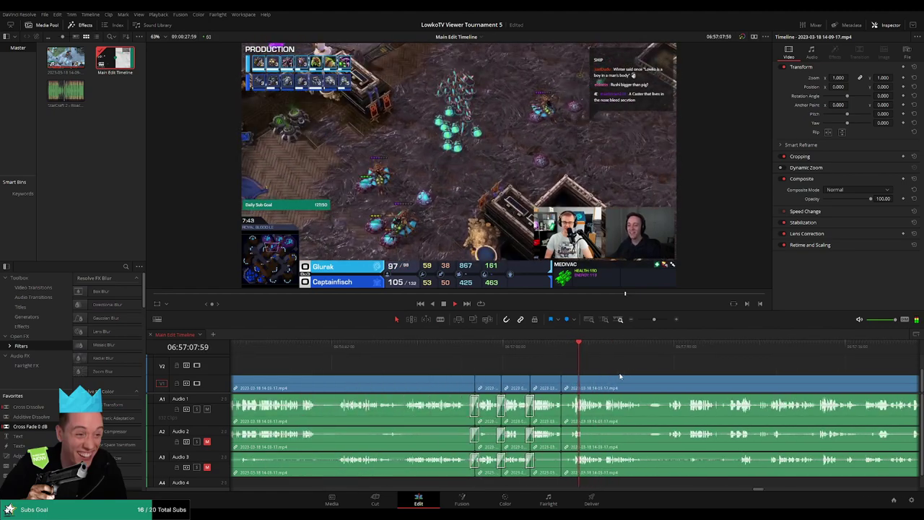
scroll(578, 374, right, 2)
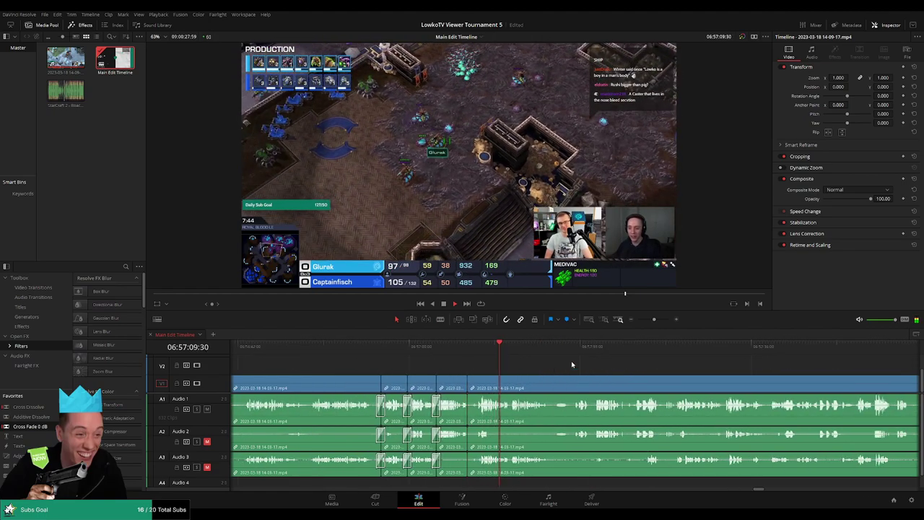
mouse_move(653, 320)
mouse_down()
mouse_move(635, 321)
mouse_move(659, 319)
mouse_up()
scroll(674, 359, right, 2)
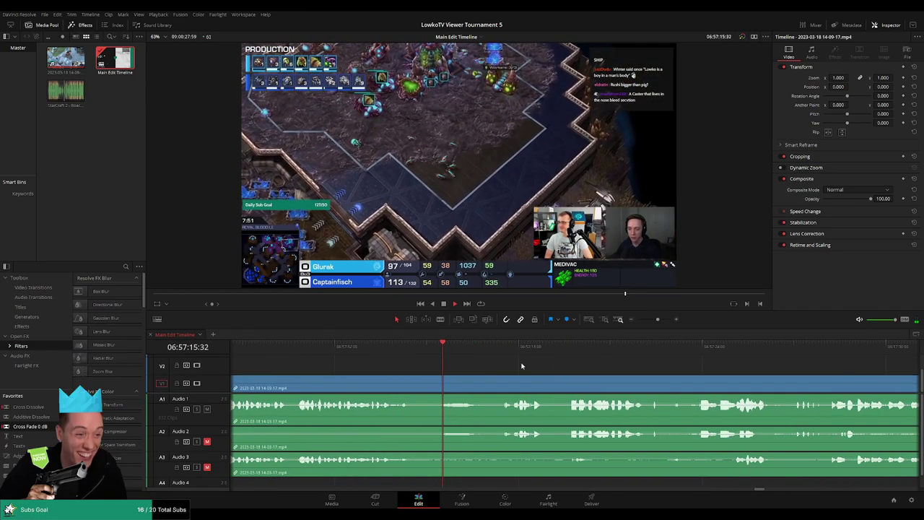
scroll(622, 373, right, 2)
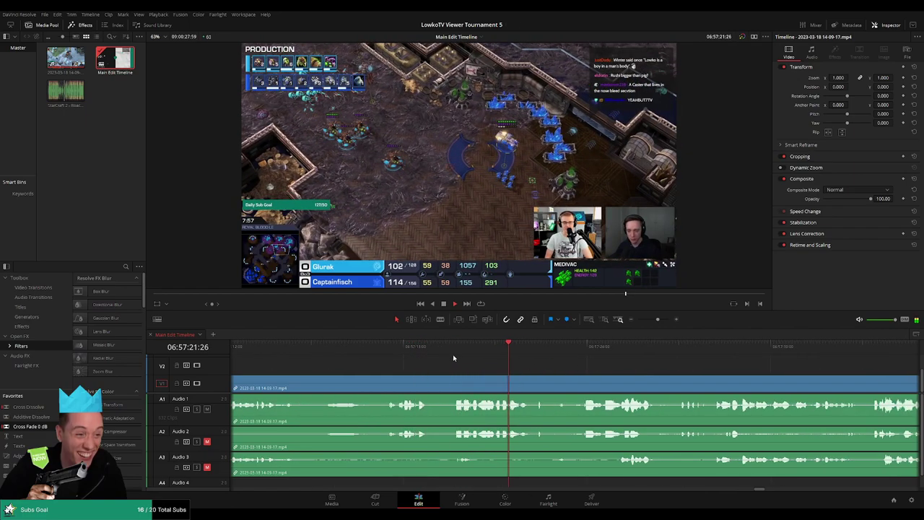
scroll(570, 363, right, 3)
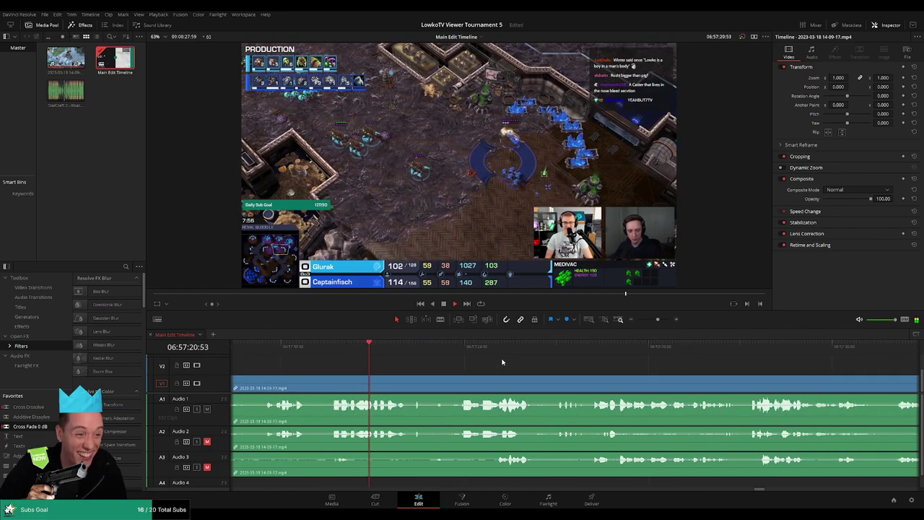
scroll(505, 361, down, 3)
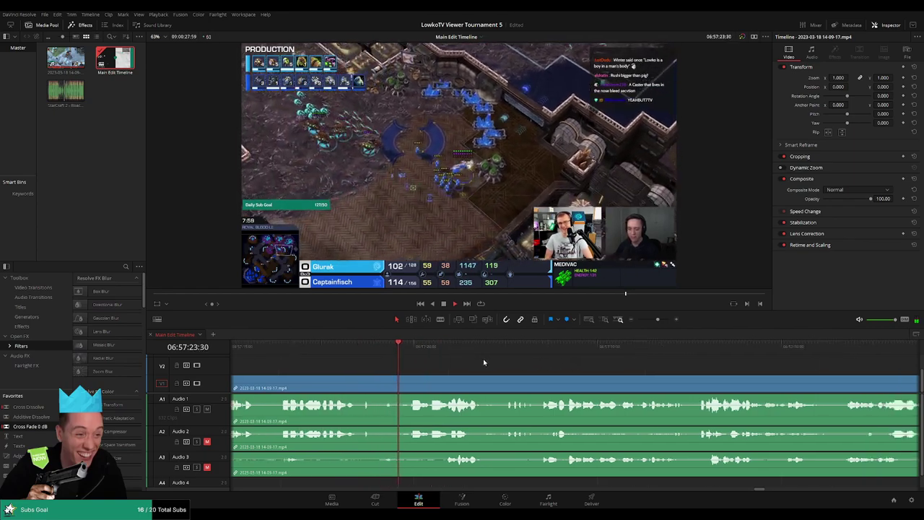
scroll(564, 368, left, 3)
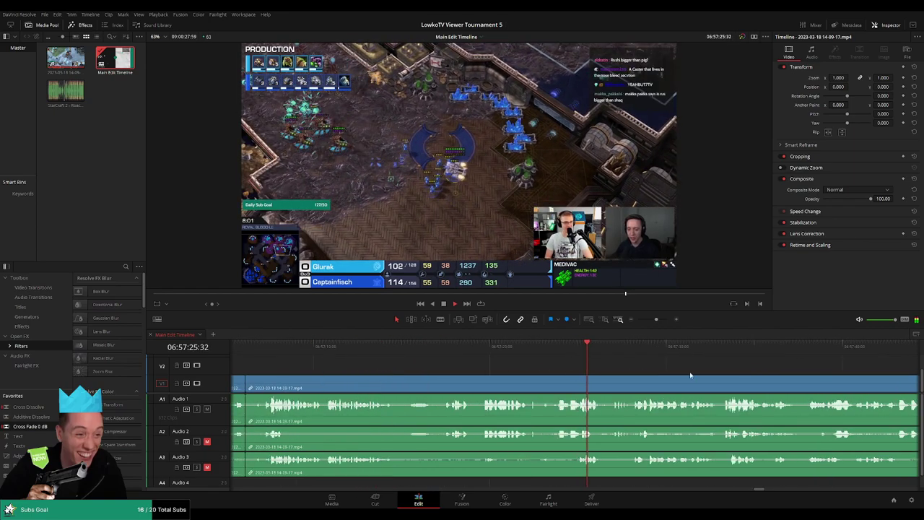
scroll(549, 369, right, 3)
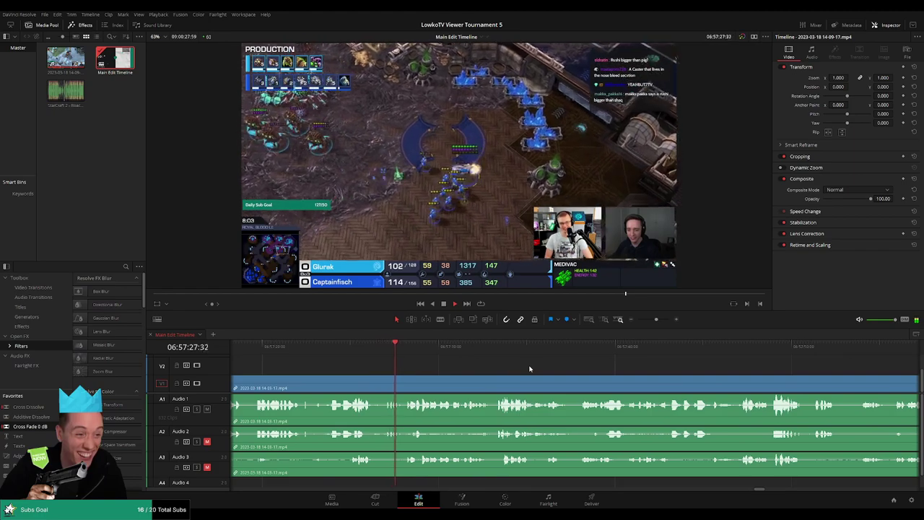
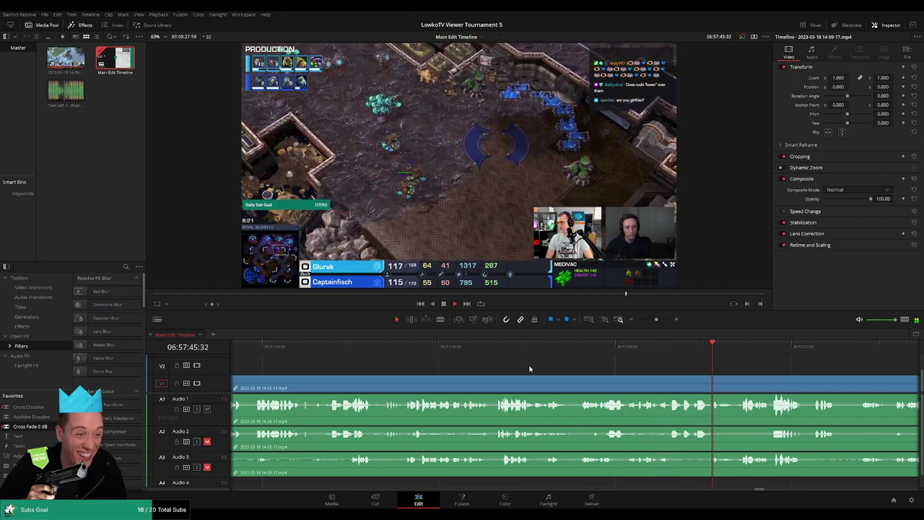
Step: Play and skip through the match footage to find the dull stretch a few seconds in
scroll(427, 378, right, 5)
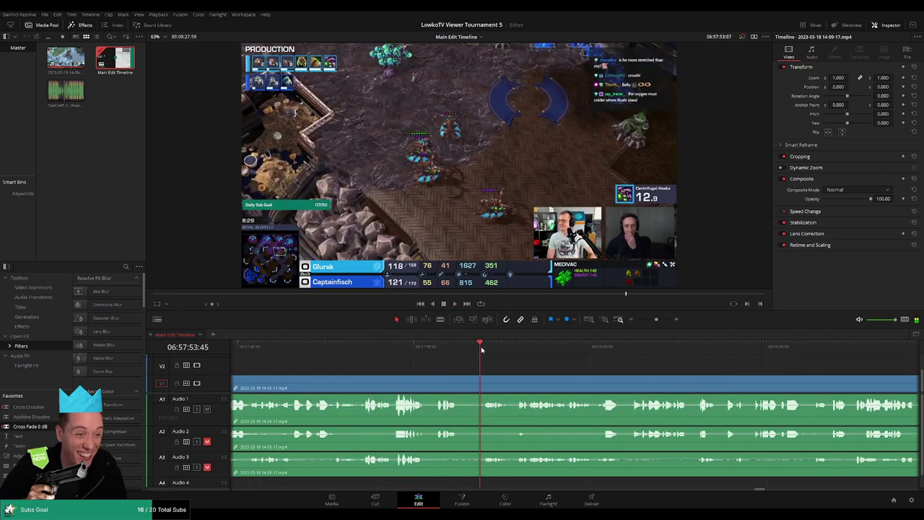
scroll(405, 363, right, 2)
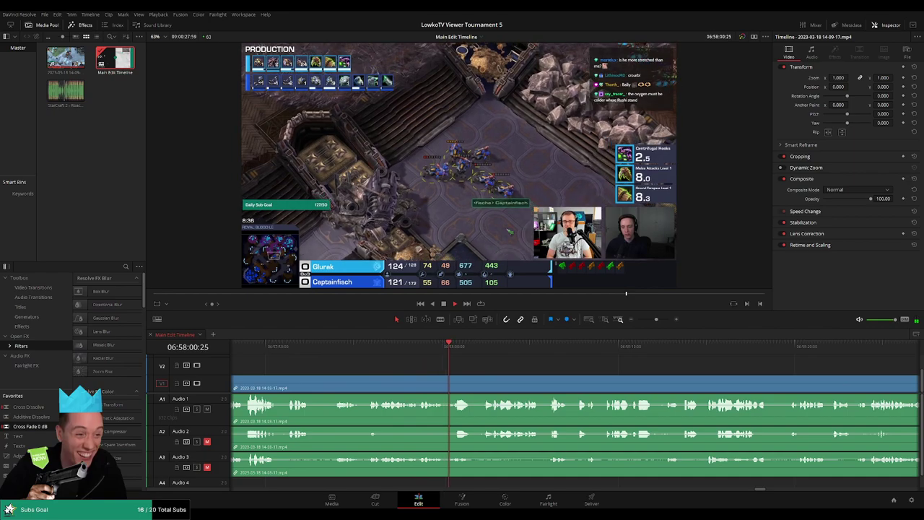
scroll(564, 372, right, 3)
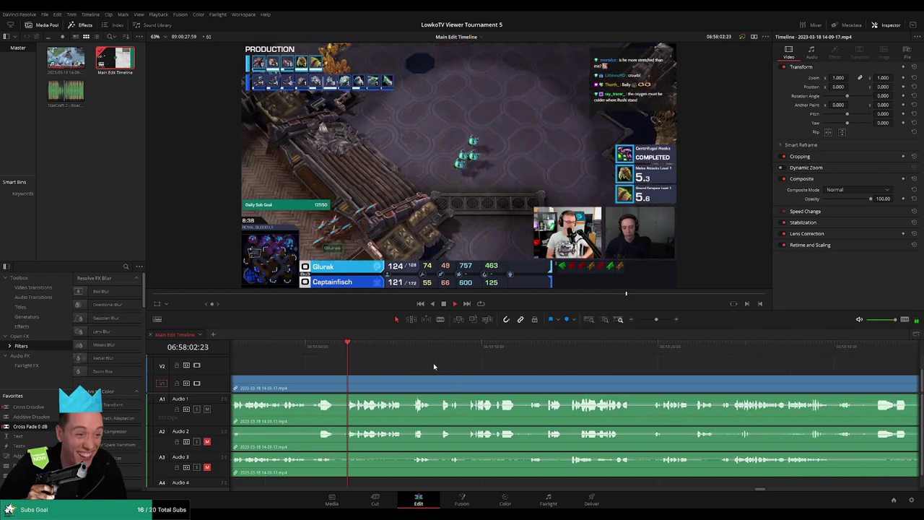
scroll(454, 370, right, 1)
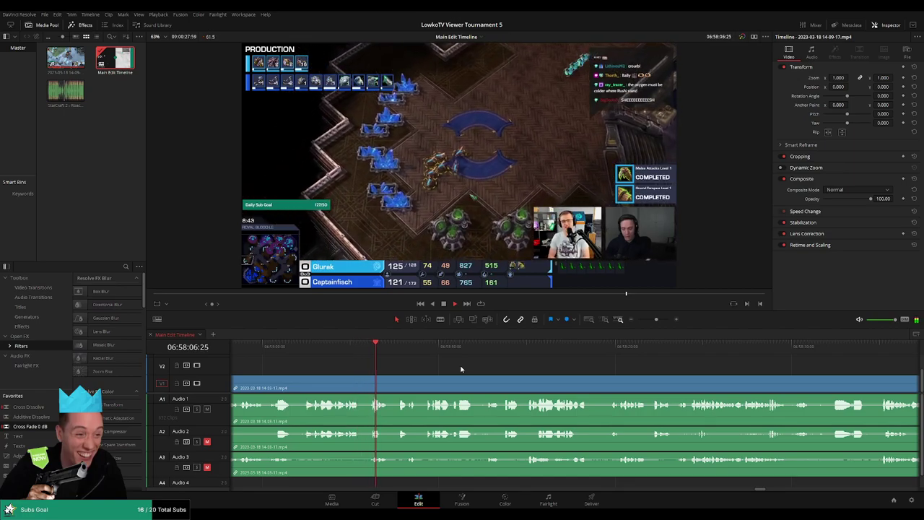
scroll(460, 370, right, 2)
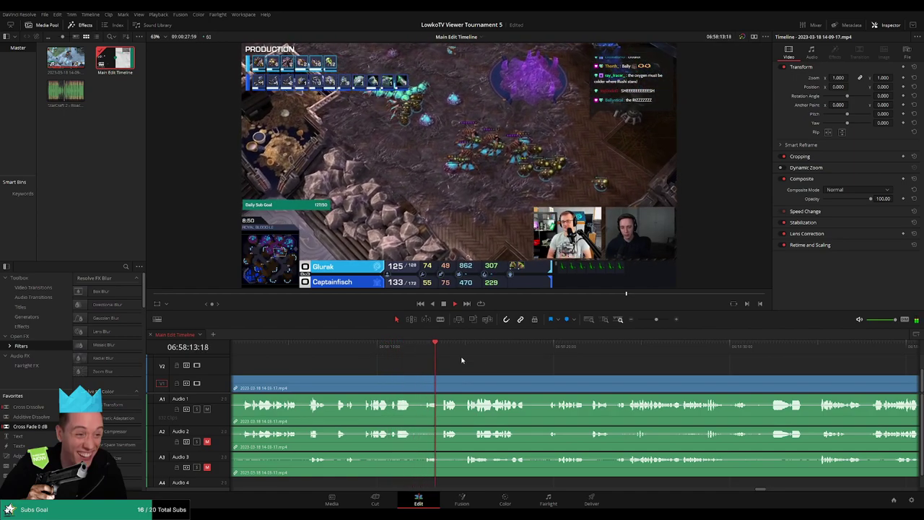
scroll(444, 367, right, 2)
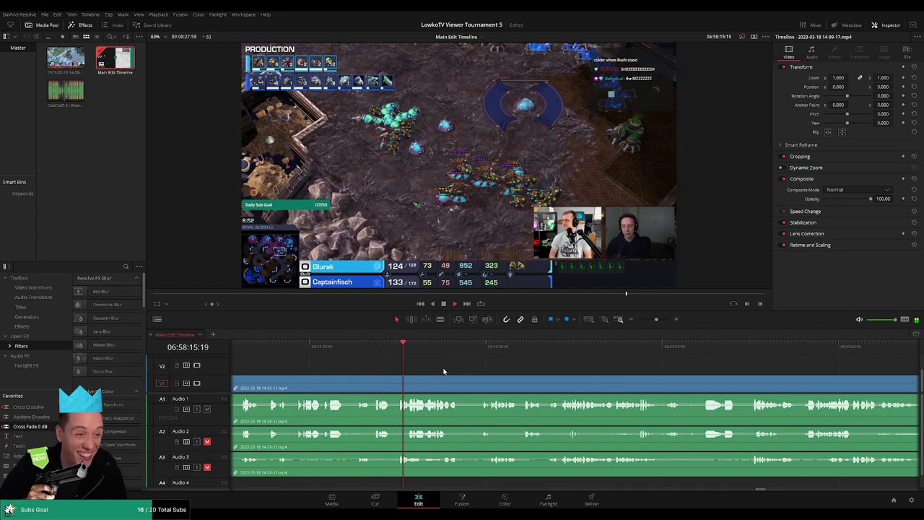
scroll(484, 373, right, 2)
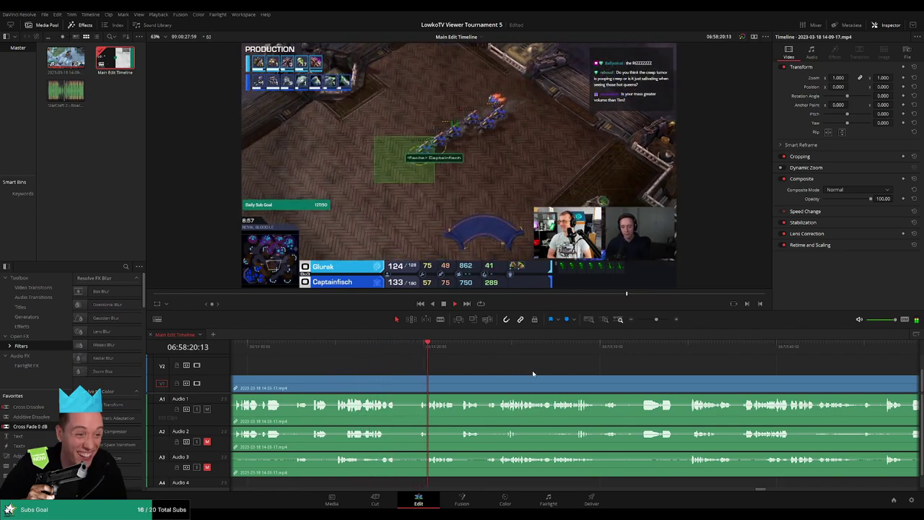
scroll(448, 362, right, 3)
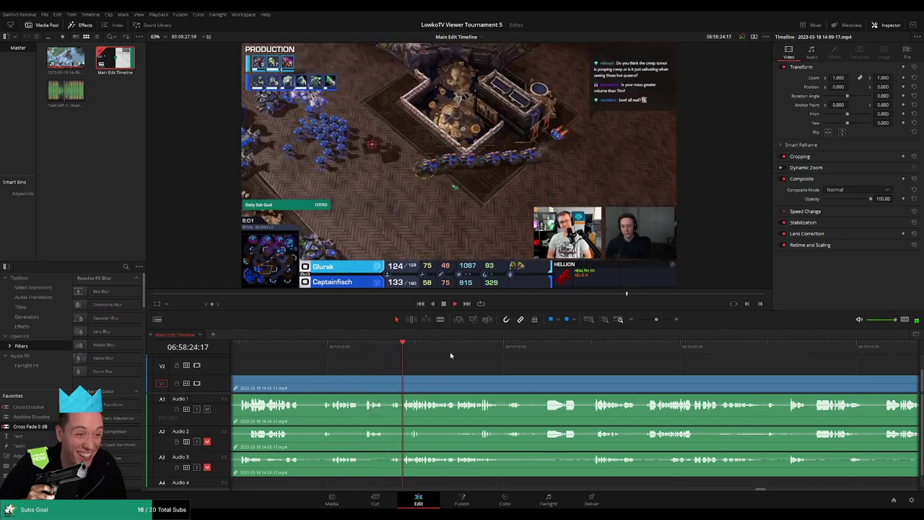
scroll(469, 368, right, 2)
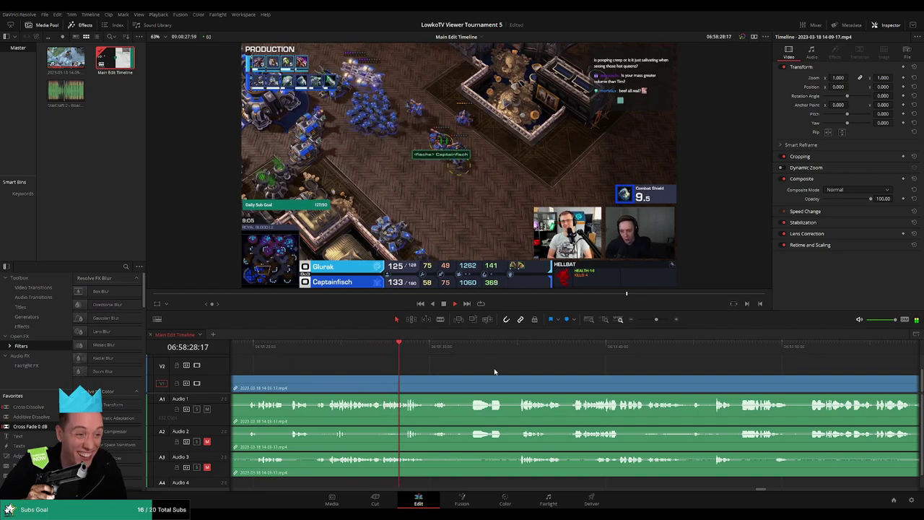
scroll(407, 366, right, 2)
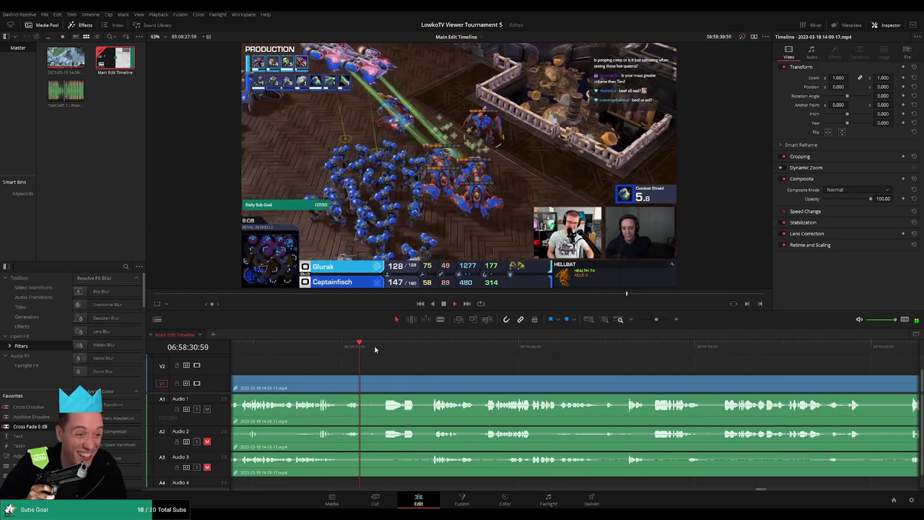
scroll(372, 352, right, 2)
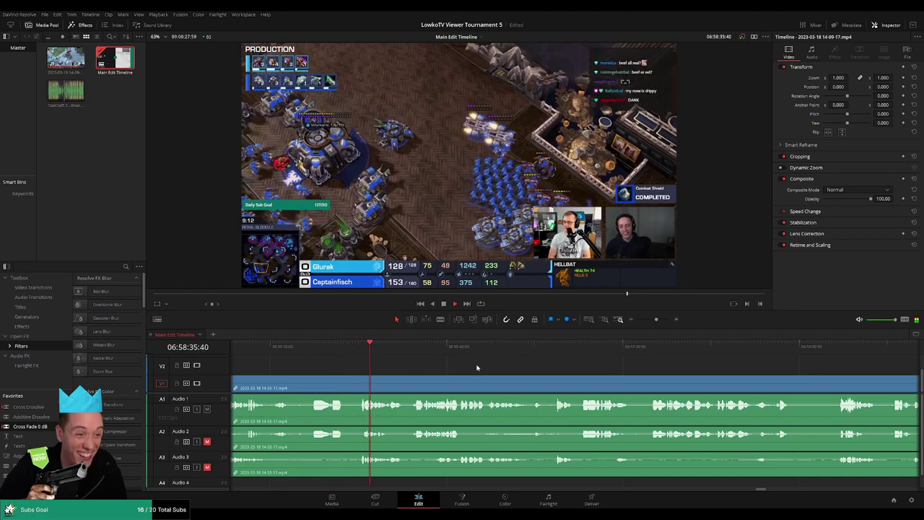
scroll(484, 361, right, 1)
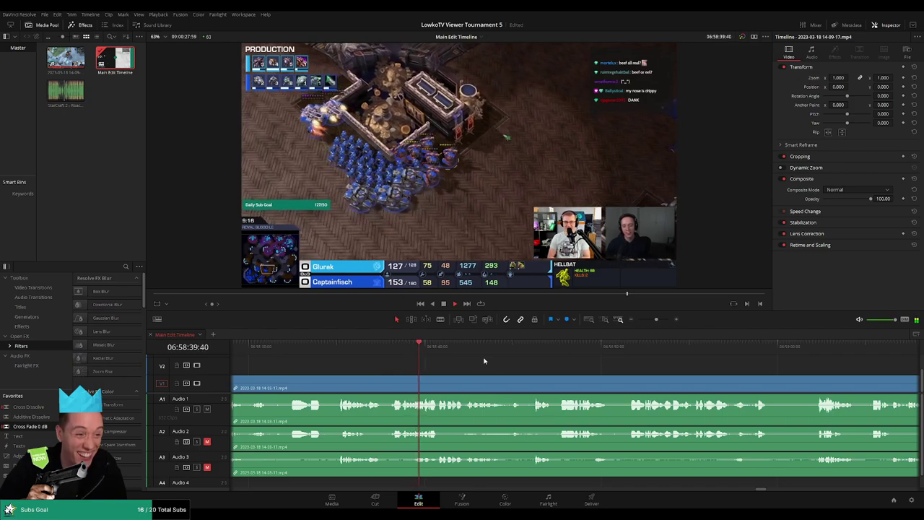
scroll(483, 361, right, 2)
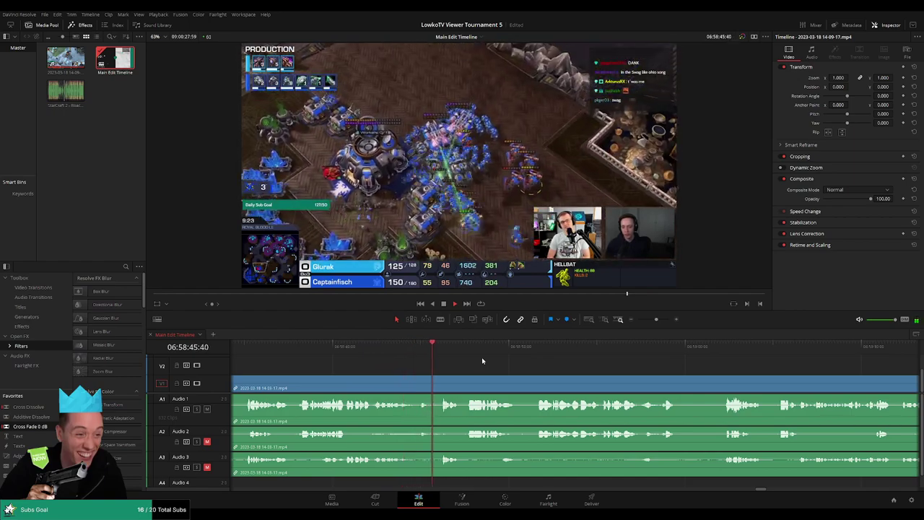
scroll(454, 359, right, 2)
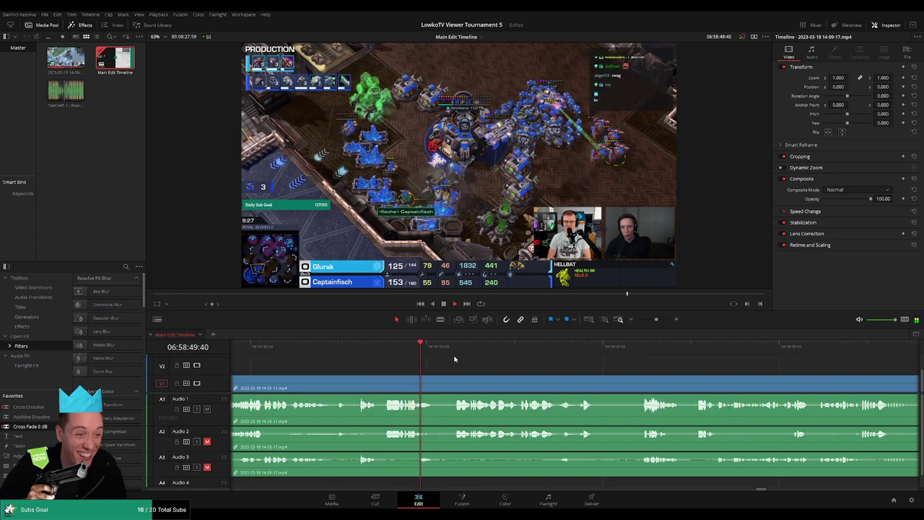
scroll(472, 365, right, 2)
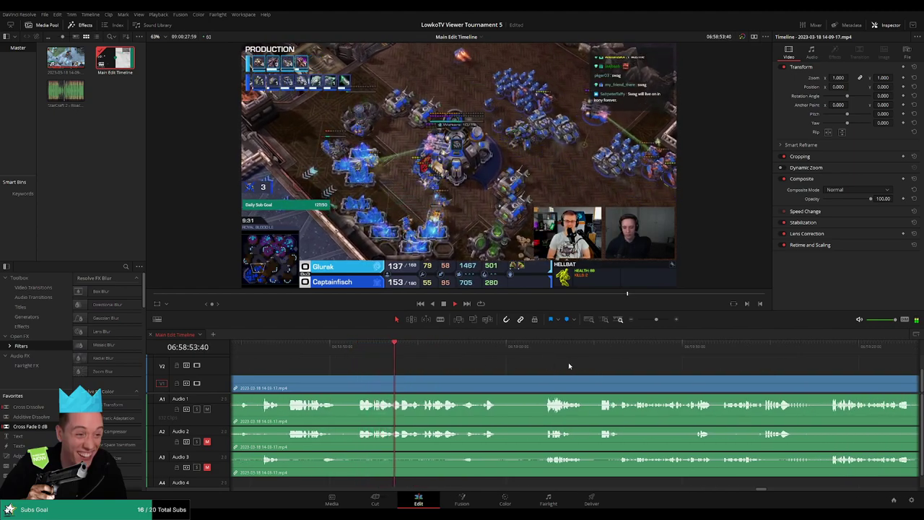
scroll(504, 360, right, 1)
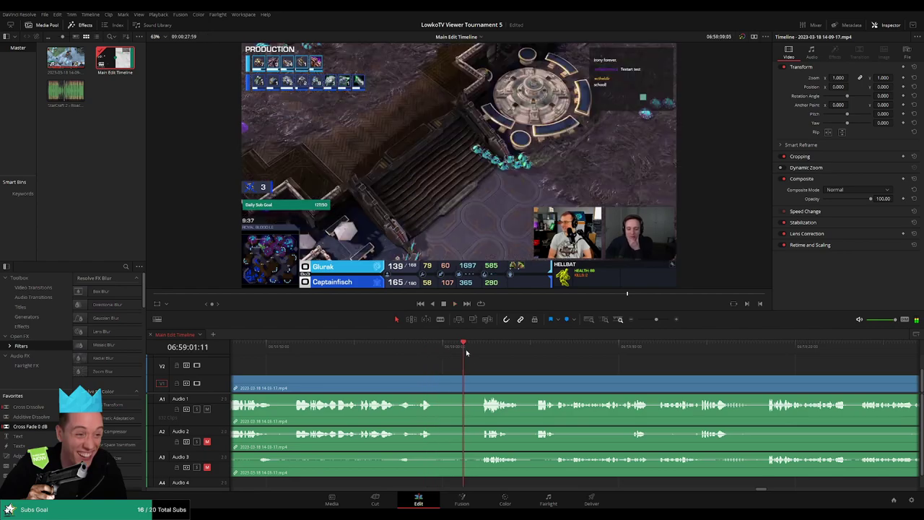
scroll(479, 359, right, 2)
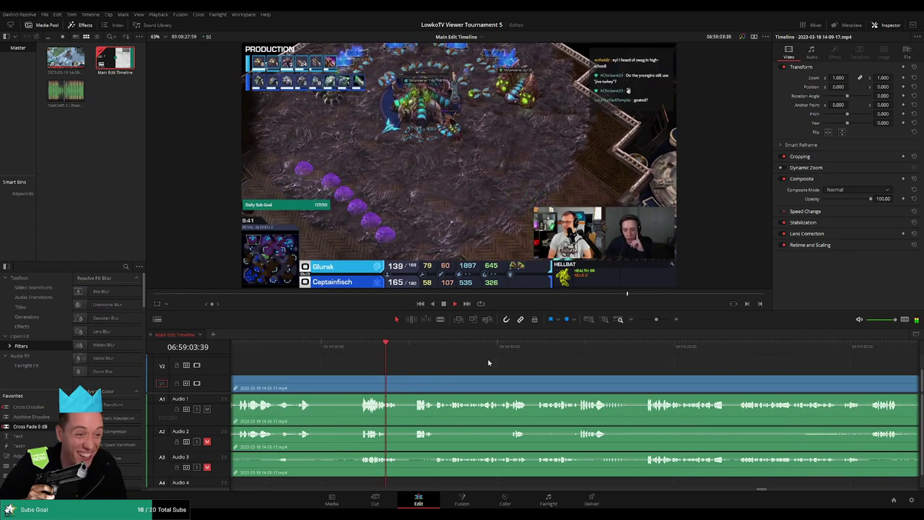
click(417, 351)
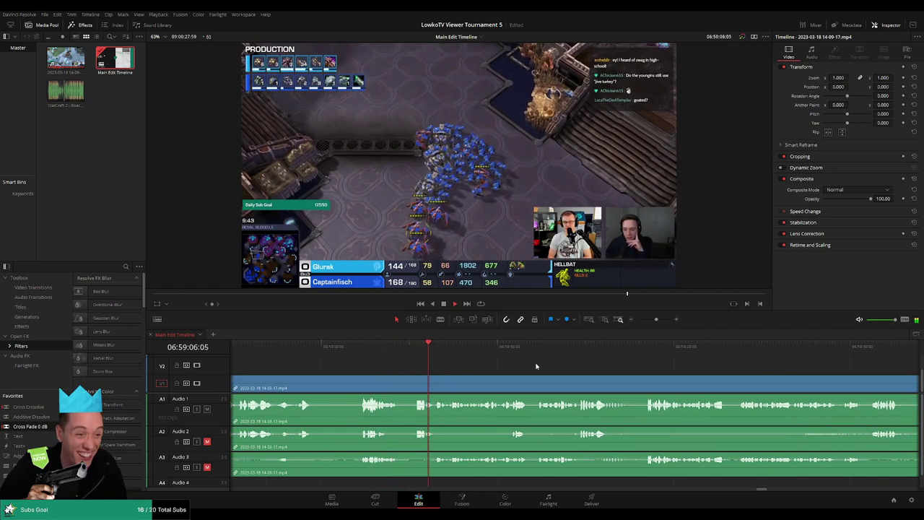
click(415, 354)
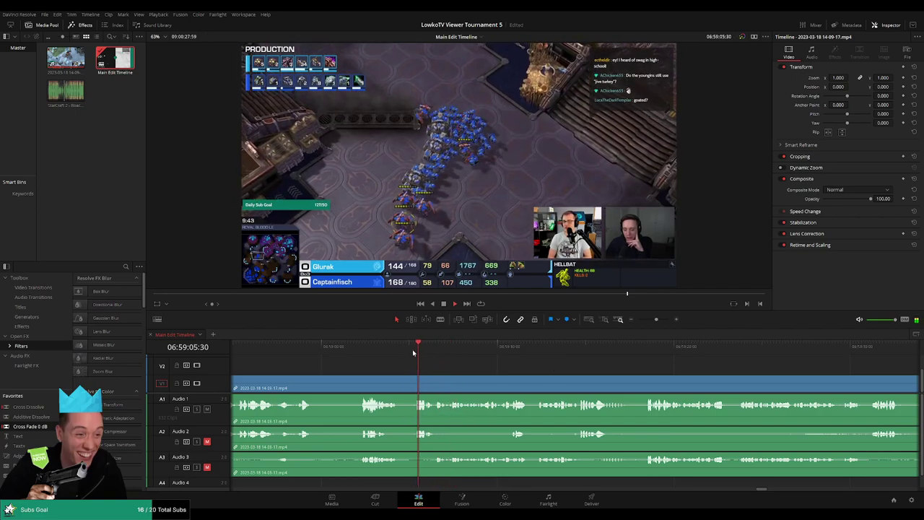
click(509, 351)
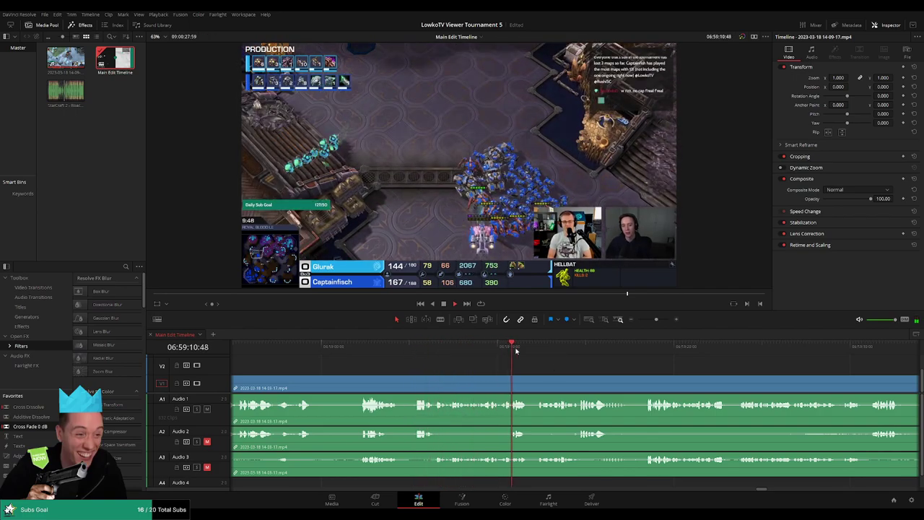
scroll(462, 351, right, 3)
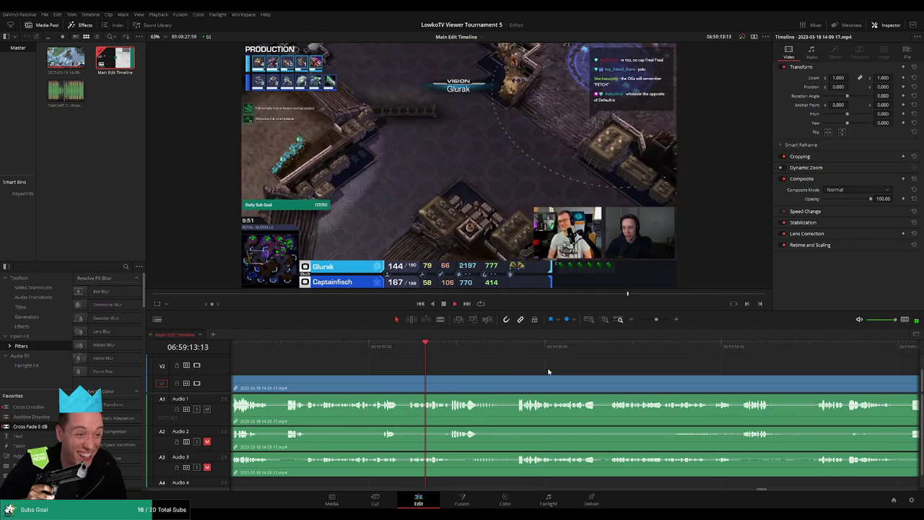
scroll(448, 353, right, 2)
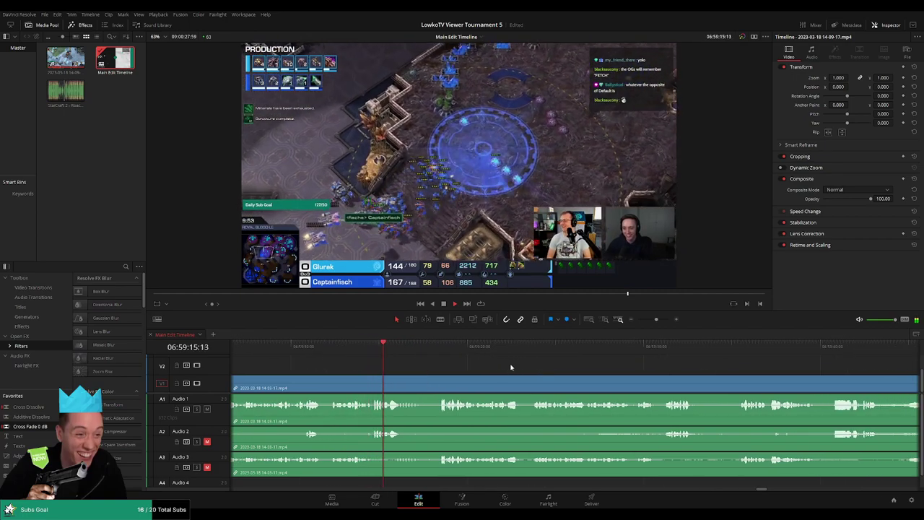
scroll(433, 359, right, 2)
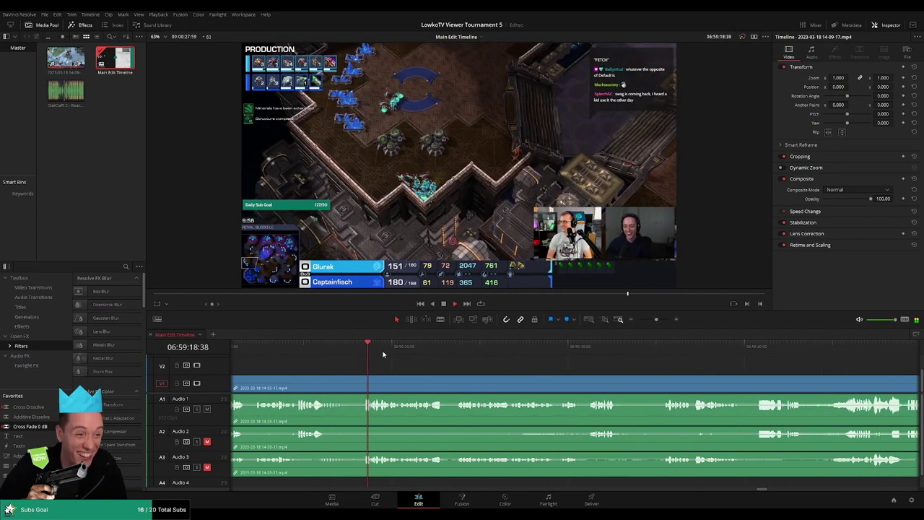
scroll(460, 367, right, 2)
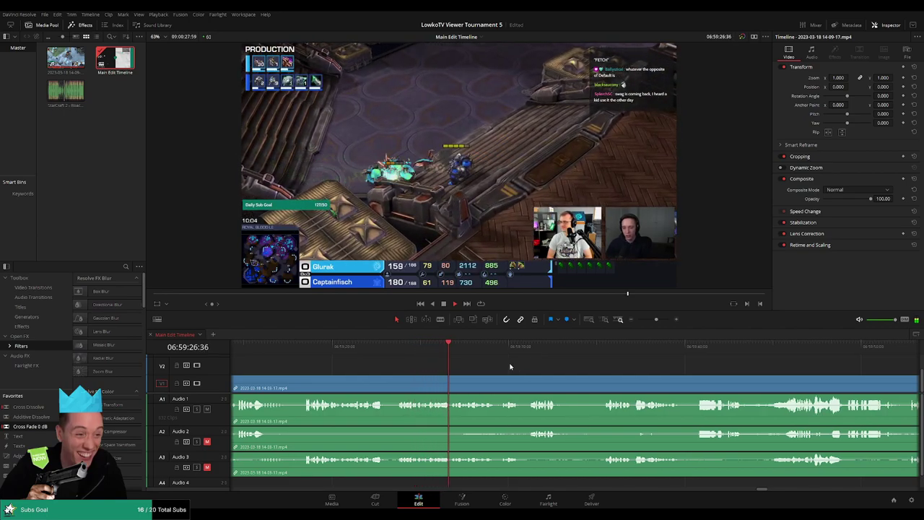
scroll(514, 366, right, 1)
scroll(527, 367, right, 1)
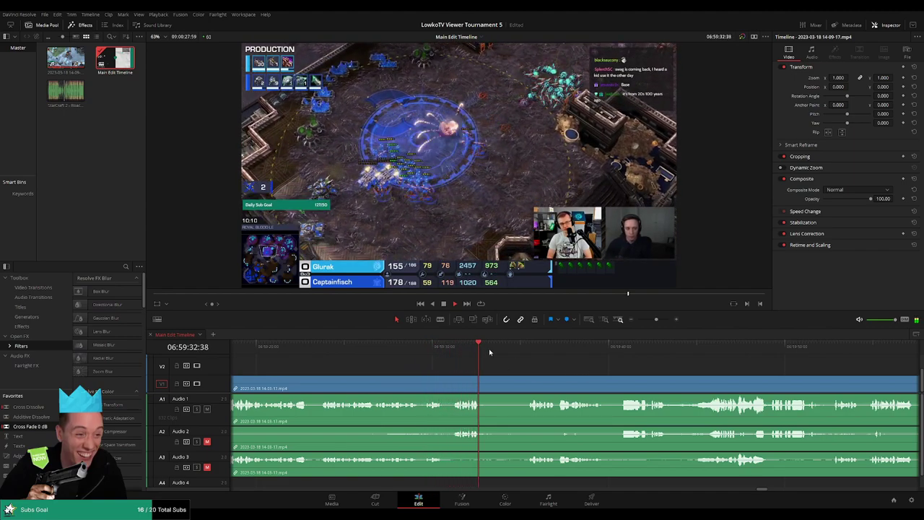
click(513, 360)
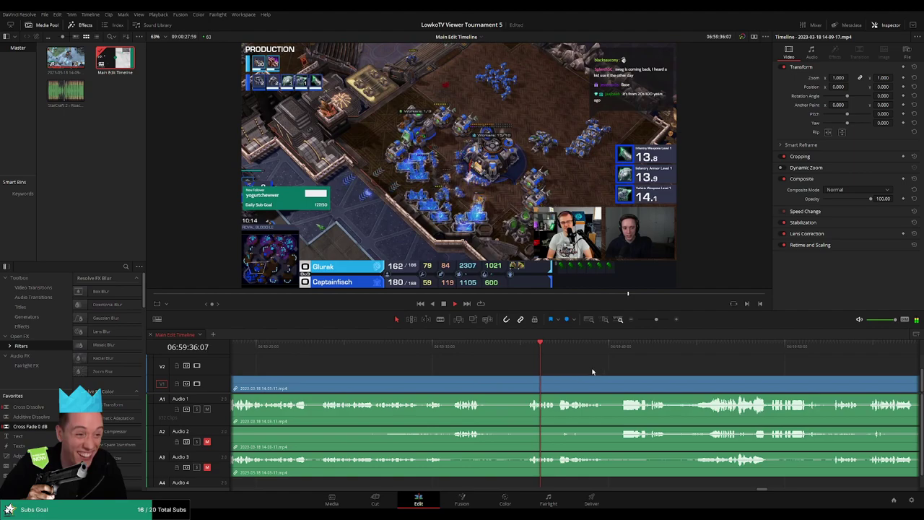
scroll(549, 368, right, 3)
scroll(542, 368, right, 2)
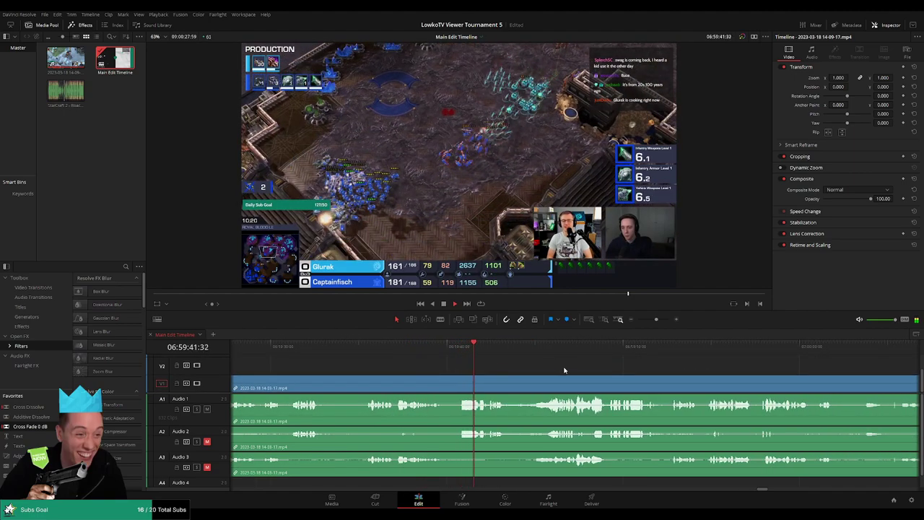
scroll(541, 367, right, 2)
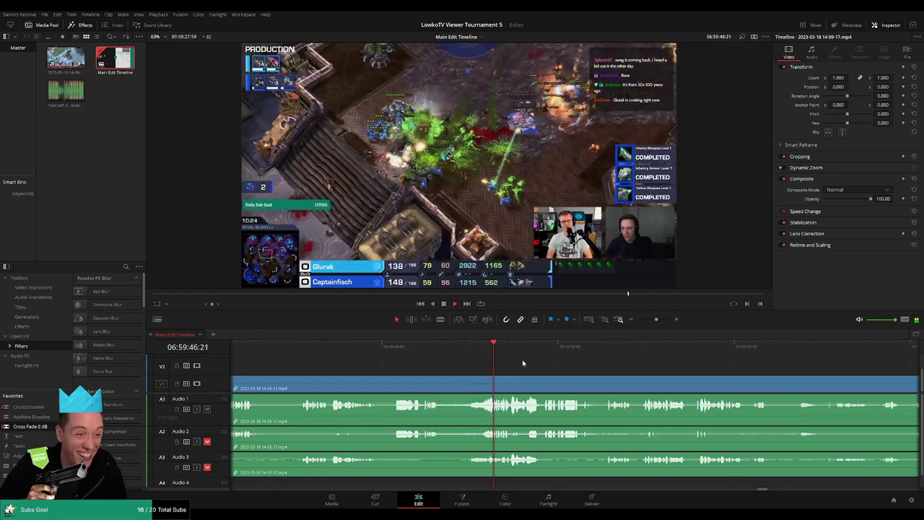
scroll(525, 365, right, 3)
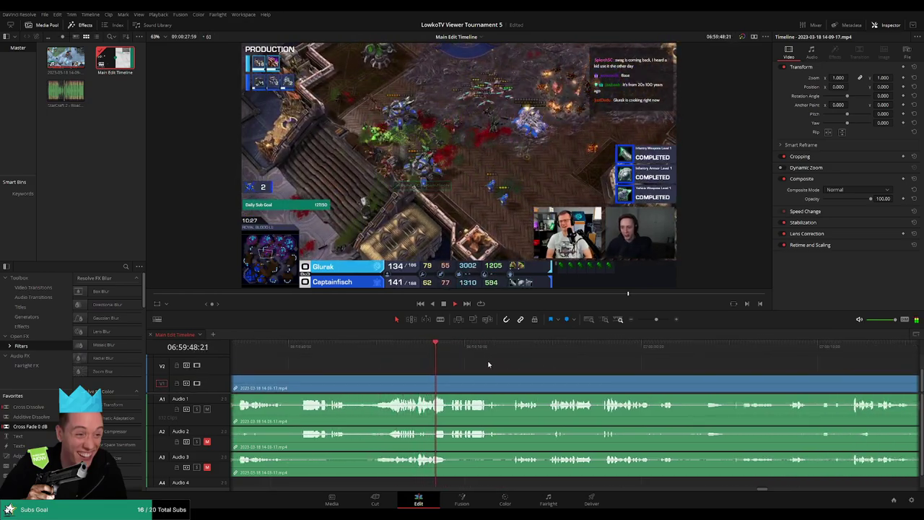
scroll(470, 362, right, 2)
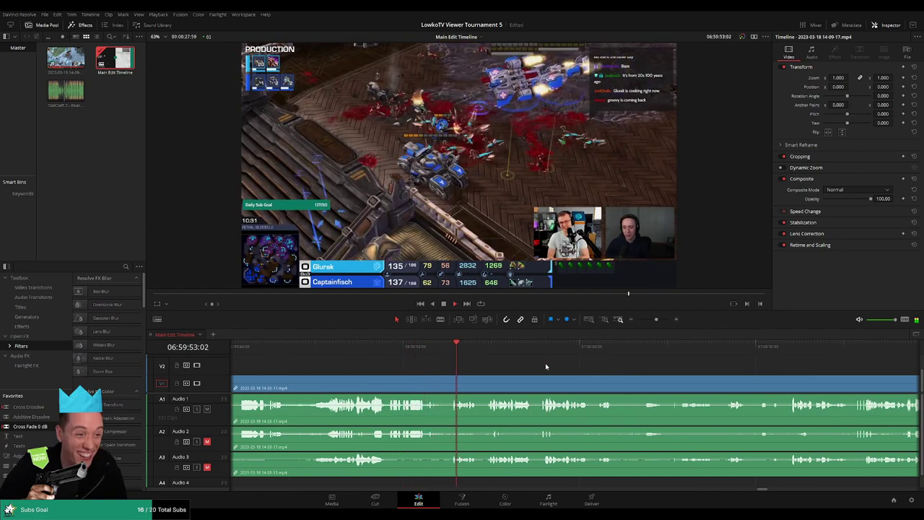
scroll(433, 367, right, 4)
scroll(424, 366, right, 2)
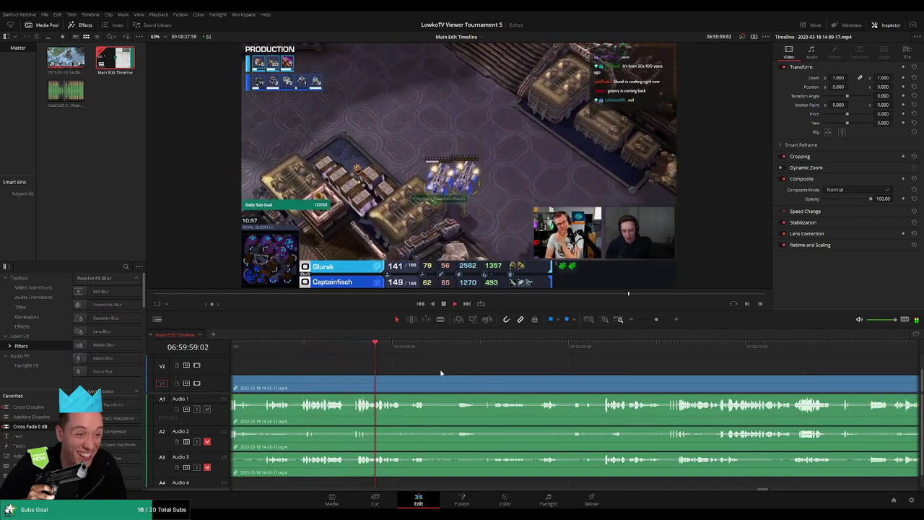
scroll(425, 364, right, 1)
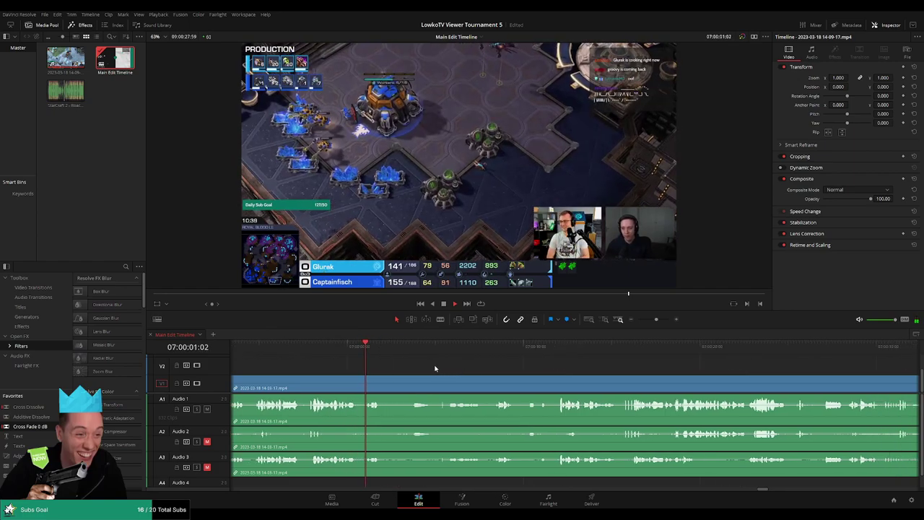
click(406, 353)
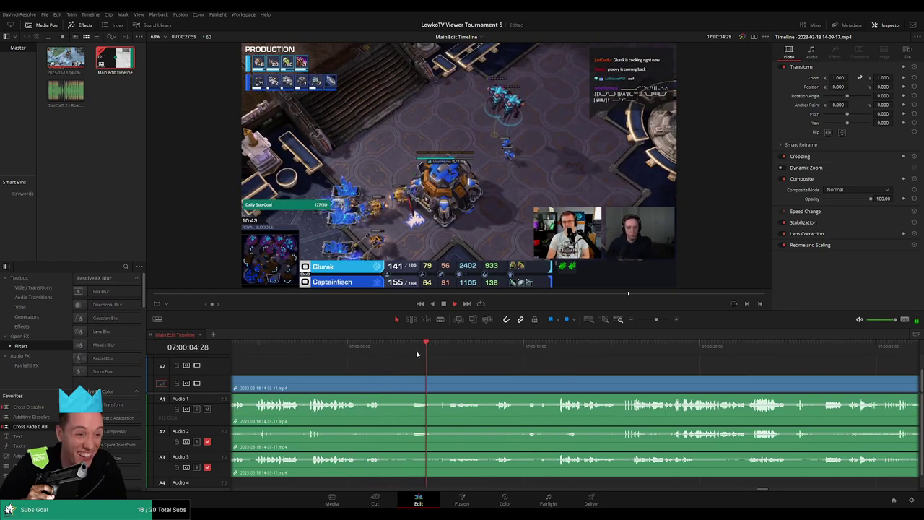
Step: Blade all tracks at the dull part's start, select the short piece, and scrub around the cut
key(b)
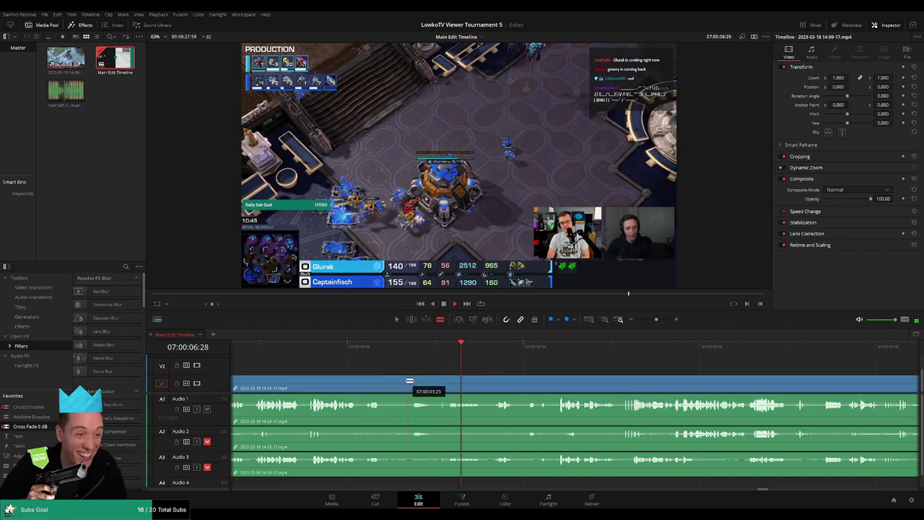
click(397, 383)
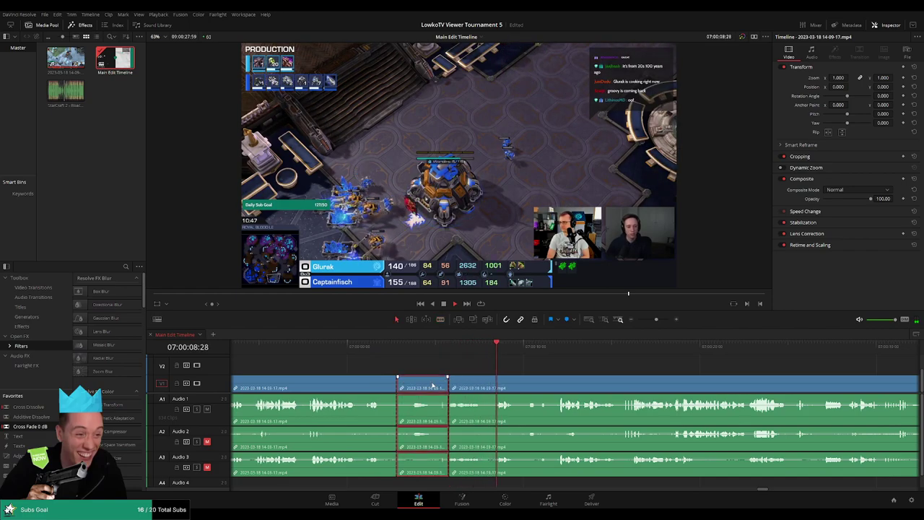
key(a)
click(431, 370)
click(380, 348)
drag(397, 349, 506, 346)
scroll(498, 367, down, 2)
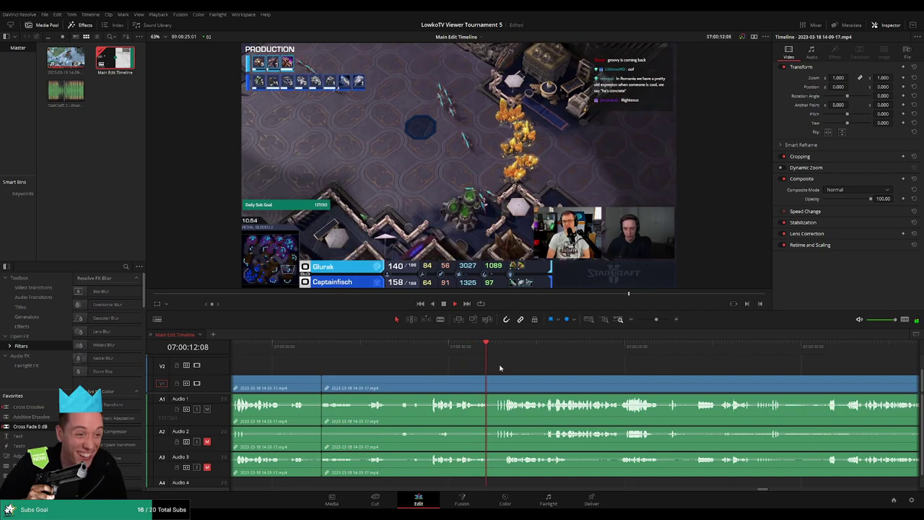
scroll(515, 371, down, 1)
scroll(511, 367, down, 1)
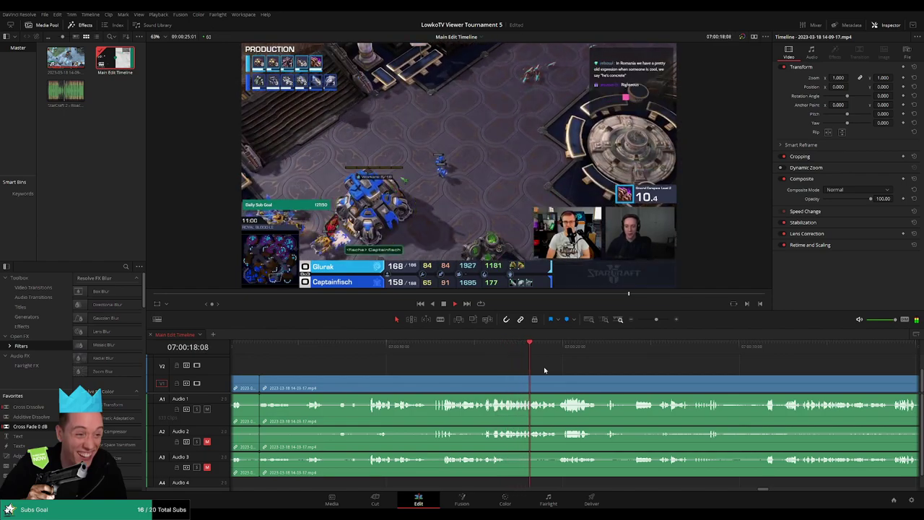
scroll(541, 371, down, 2)
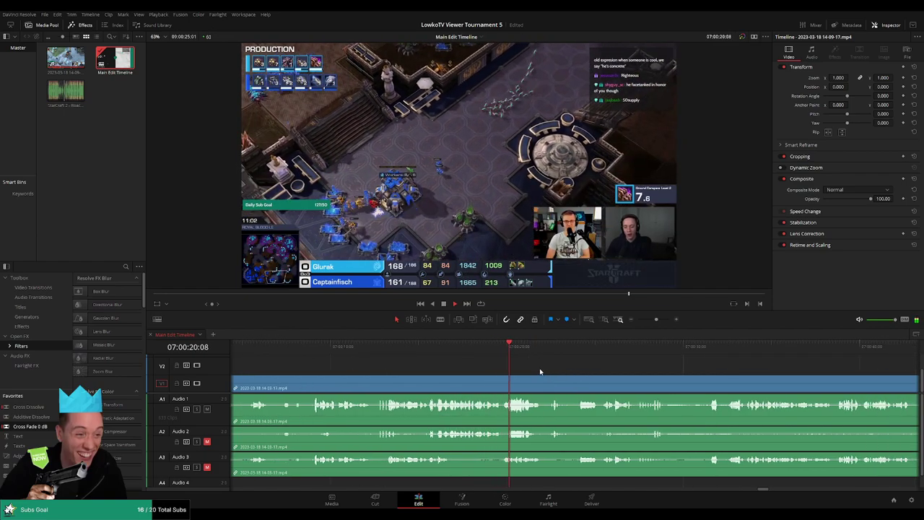
scroll(543, 371, down, 1)
scroll(571, 373, down, 2)
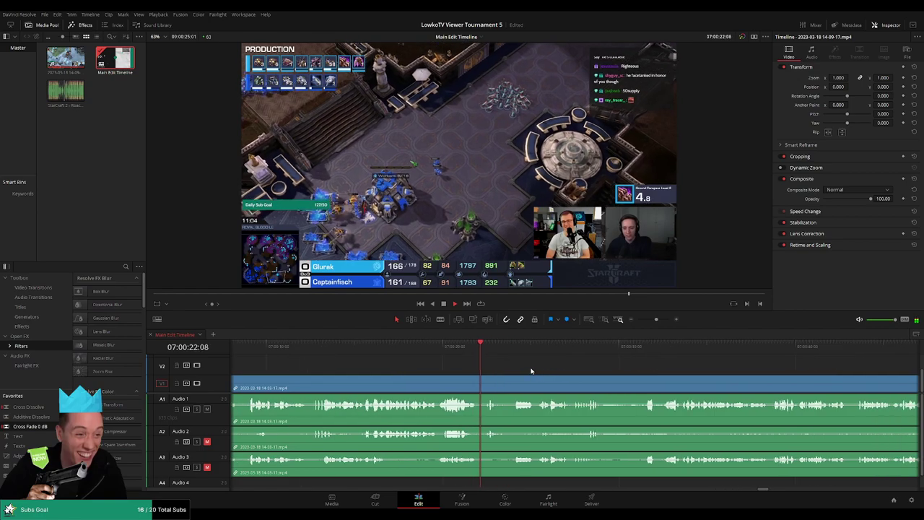
scroll(505, 367, down, 3)
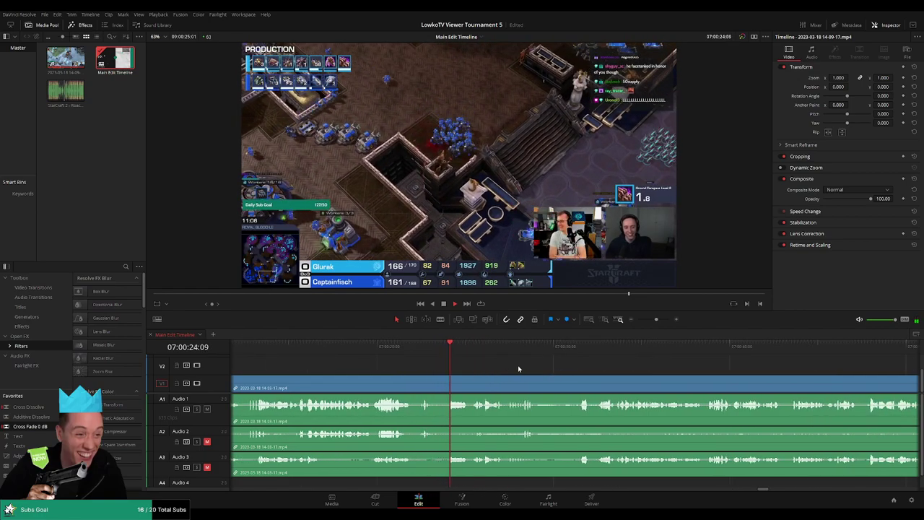
scroll(509, 366, down, 2)
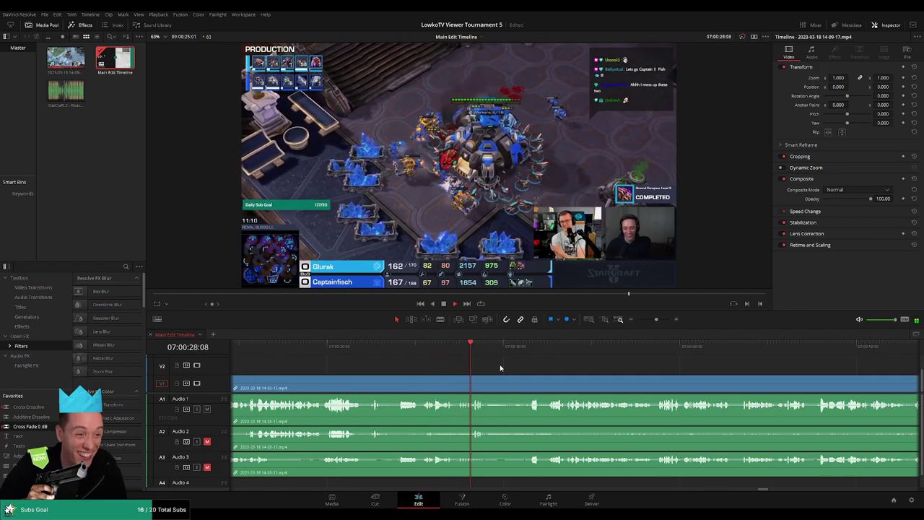
scroll(511, 370, down, 2)
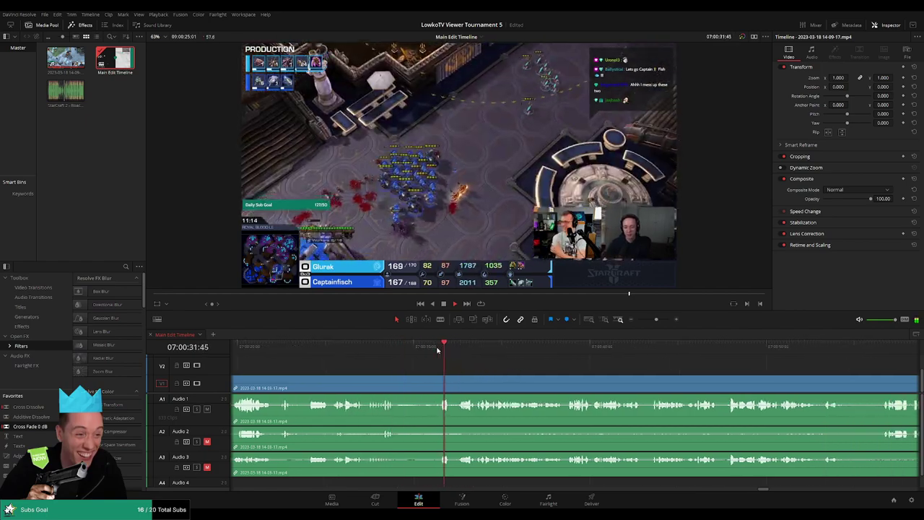
scroll(476, 368, down, 2)
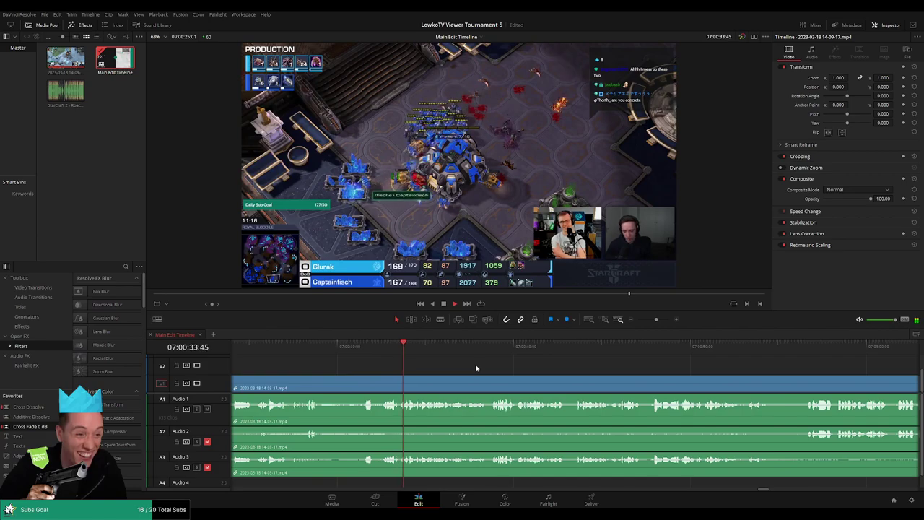
scroll(469, 364, down, 2)
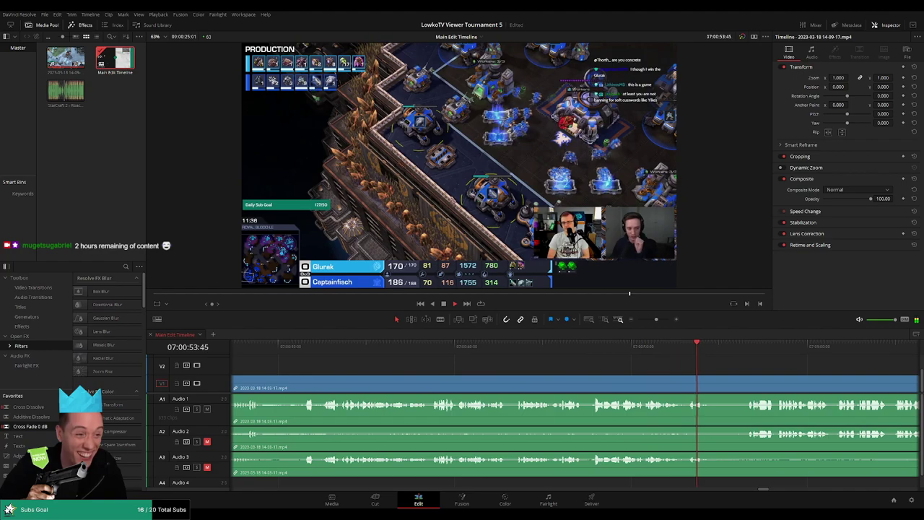
scroll(526, 358, right, 5)
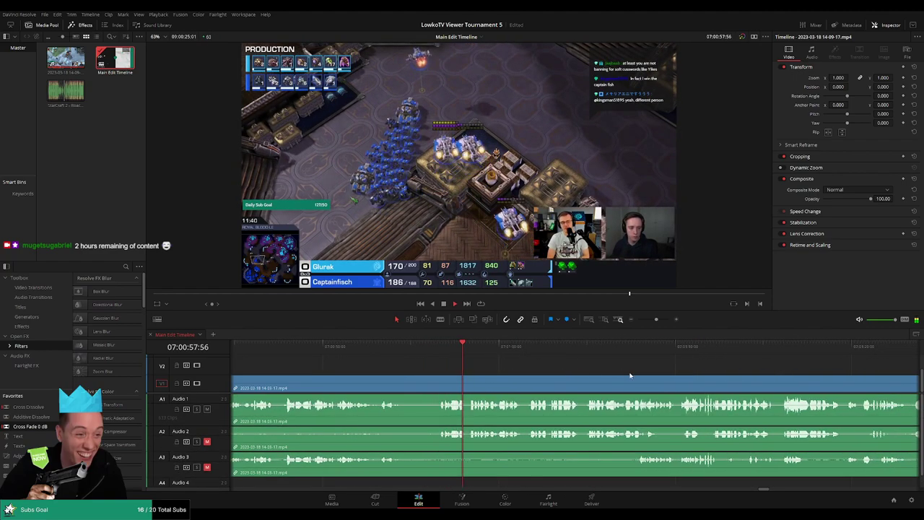
Step: Blade both ends of the dull stretch near one minute and select the piece between them
scroll(625, 374, right, 2)
key(b)
click(302, 387)
click(338, 387)
key(a)
click(326, 388)
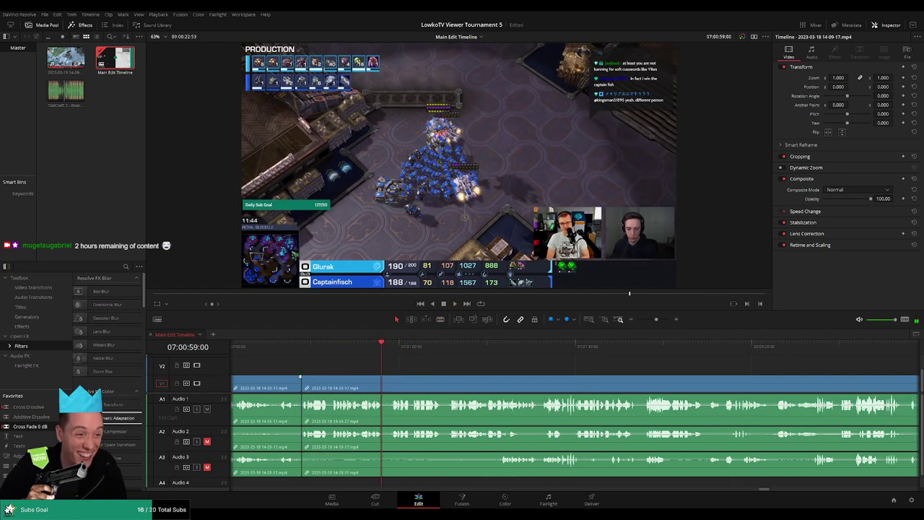
scroll(332, 404, left, 2)
key(space)
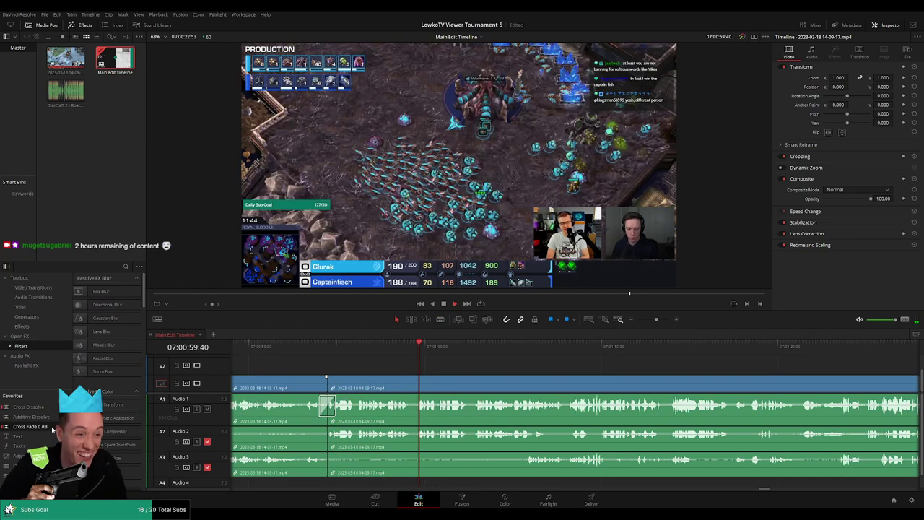
Step: Add Cross Fade 0 dB across the cut on the Audio 2 and Audio 3 tracks
click(328, 436)
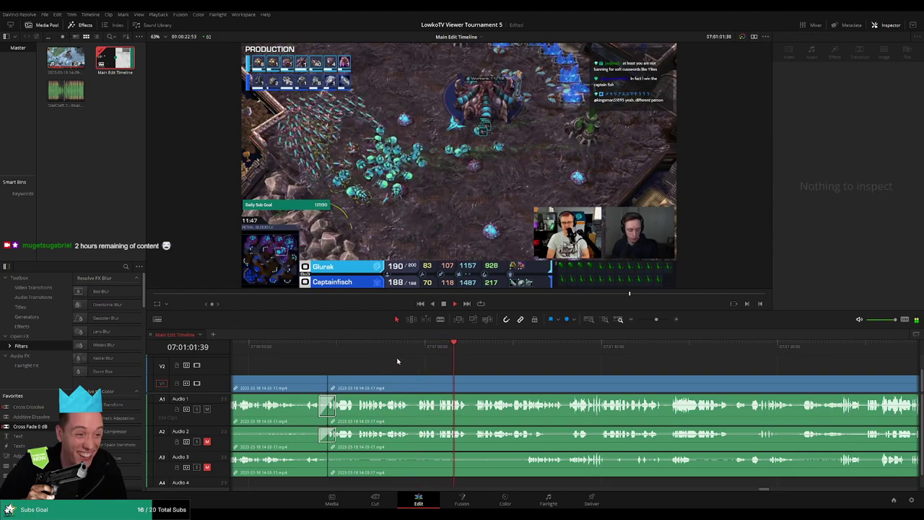
click(408, 346)
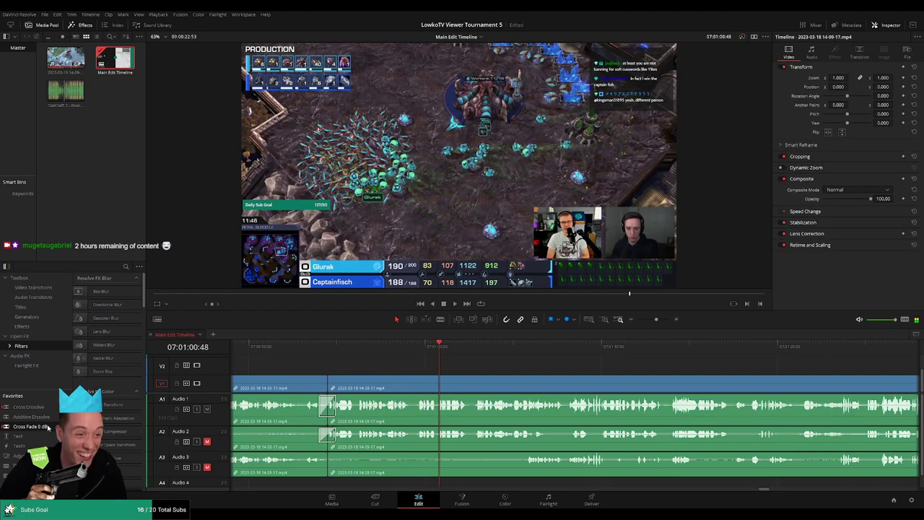
scroll(350, 448, left, 2)
scroll(503, 375, right, 4)
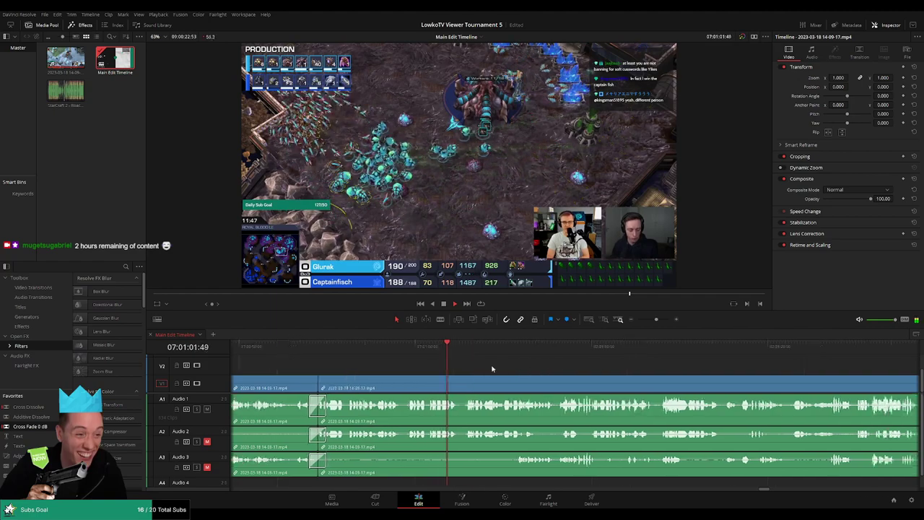
scroll(498, 368, right, 2)
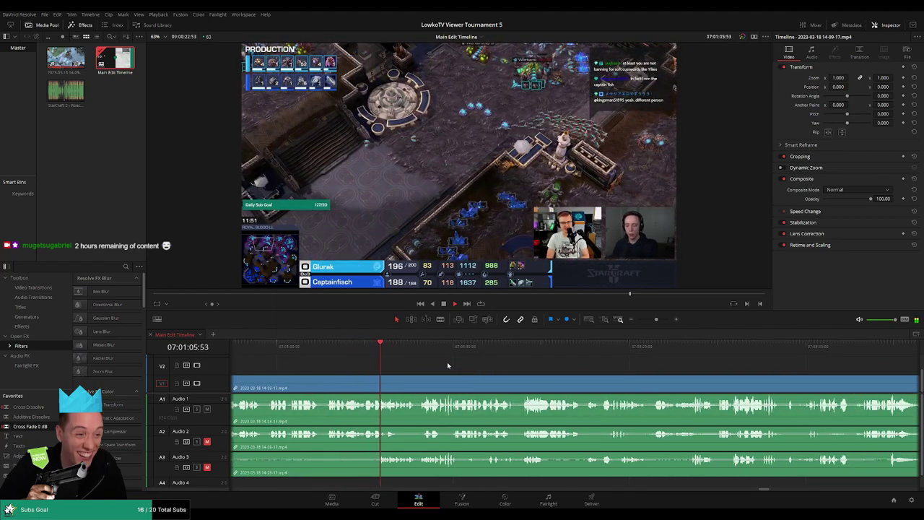
scroll(433, 368, right, 2)
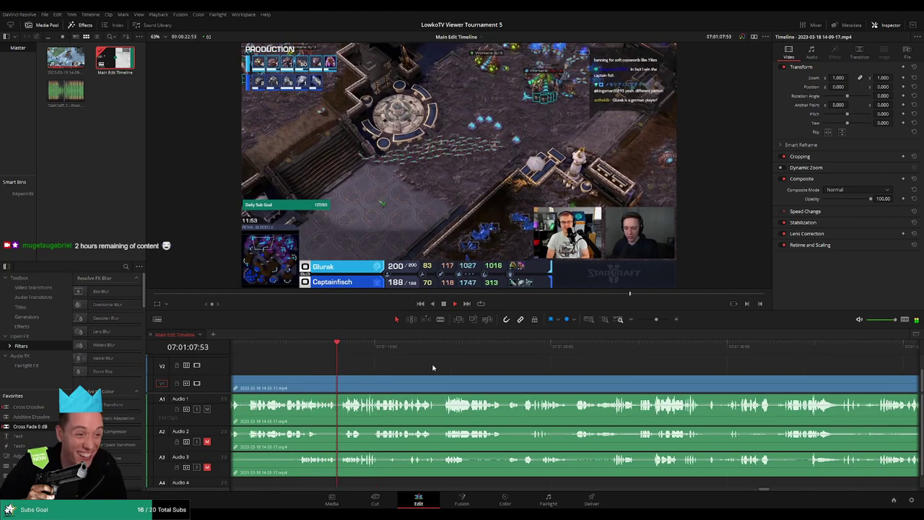
scroll(452, 362, right, 1)
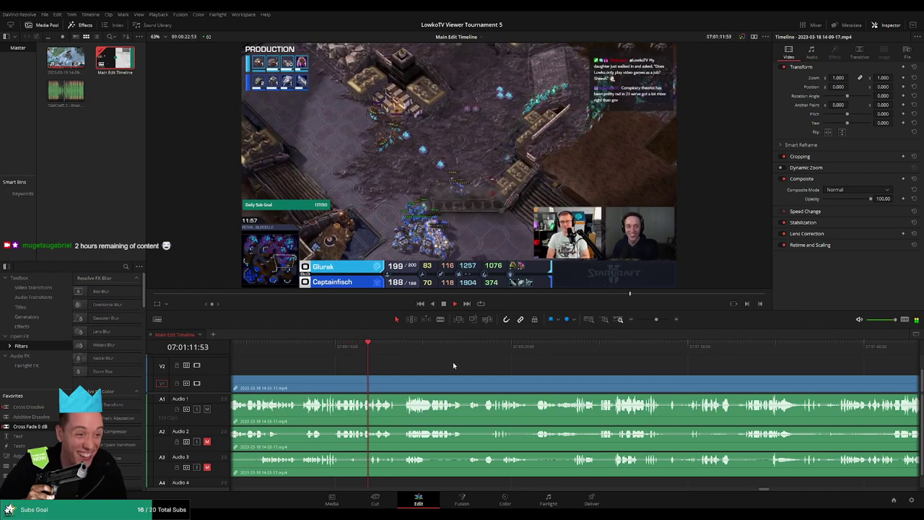
scroll(458, 364, right, 1)
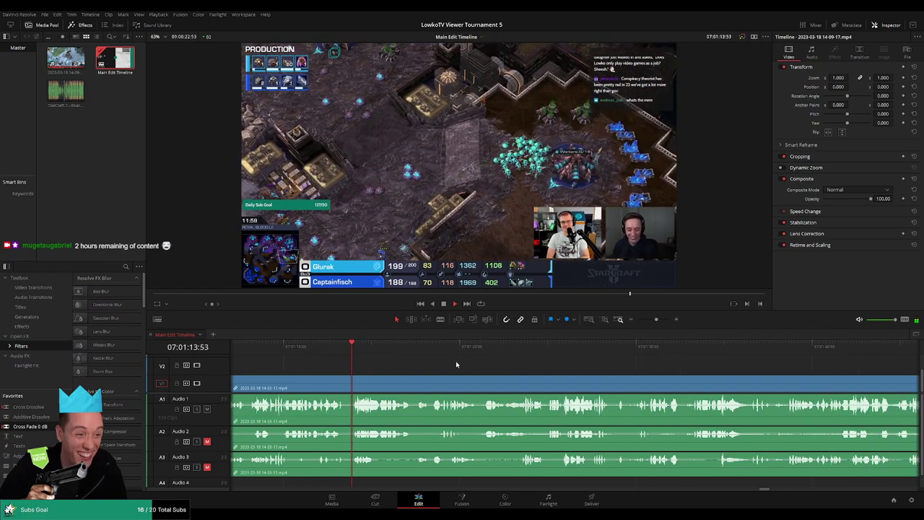
scroll(440, 364, right, 2)
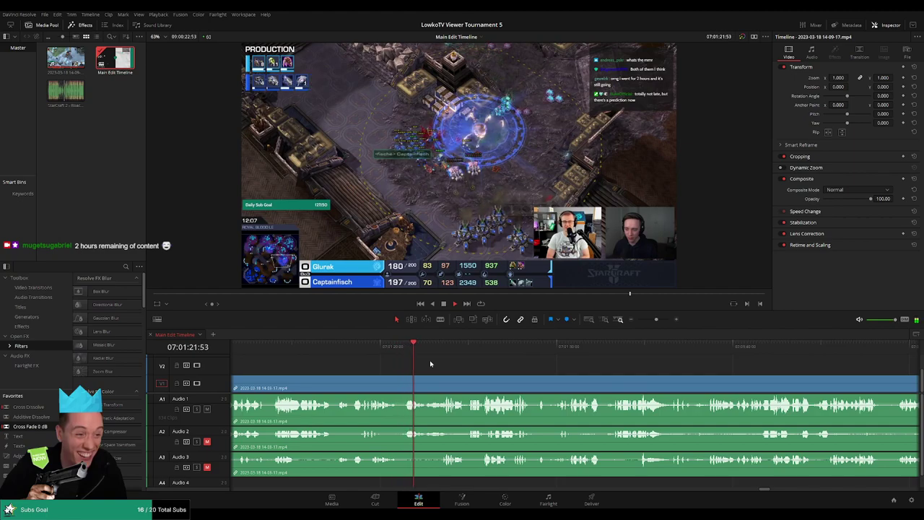
scroll(448, 366, right, 2)
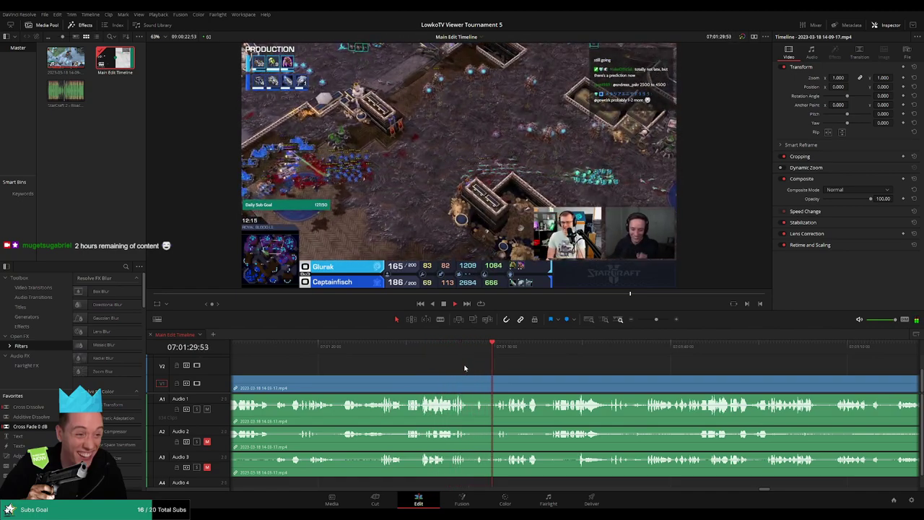
scroll(462, 368, right, 3)
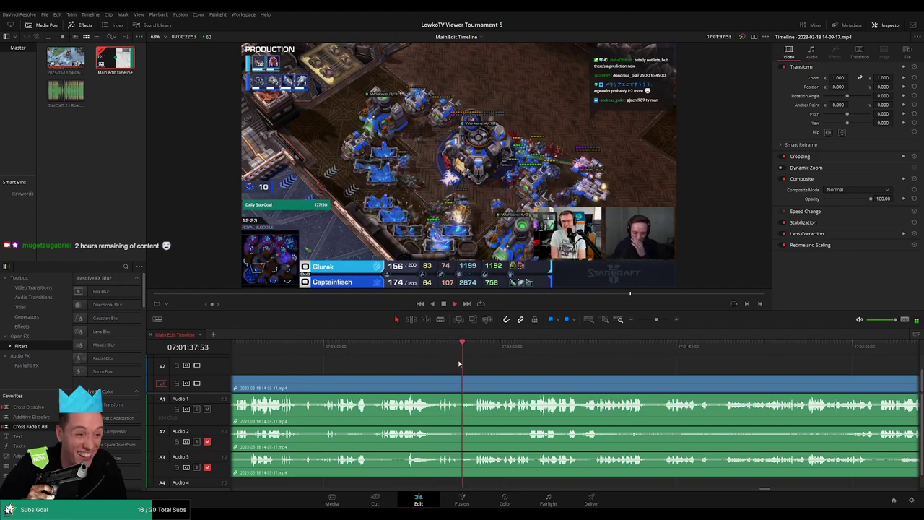
scroll(565, 372, right, 3)
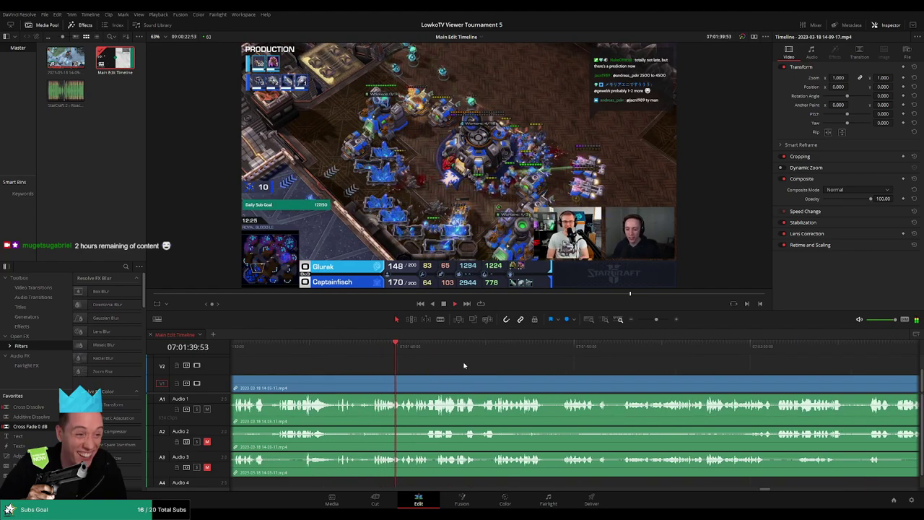
scroll(465, 365, right, 2)
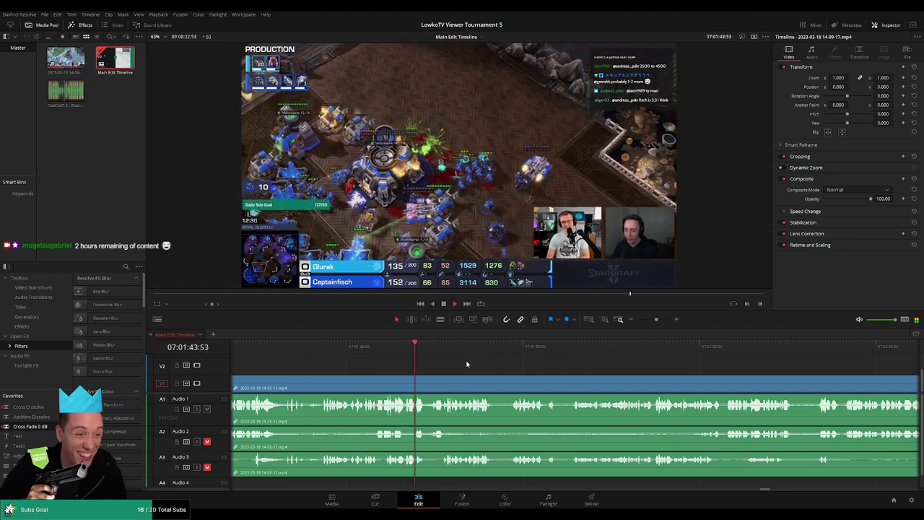
scroll(466, 364, right, 3)
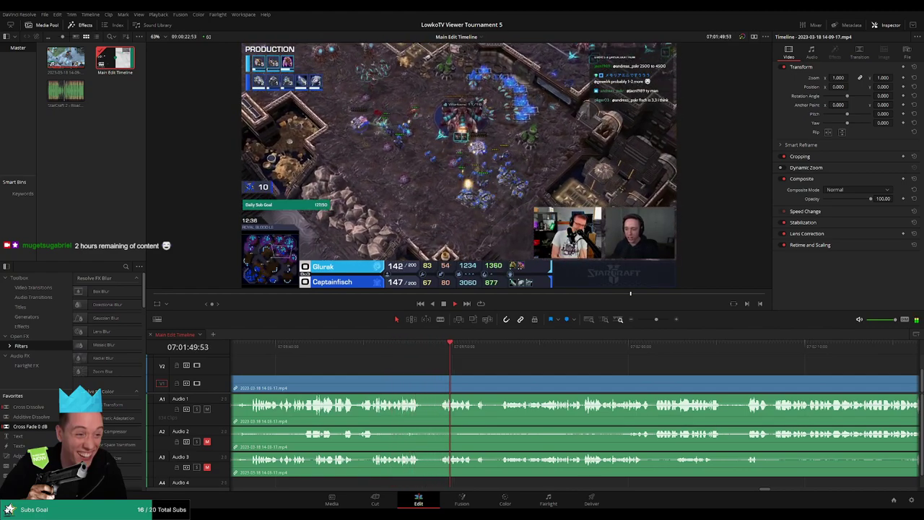
scroll(441, 351, right, 3)
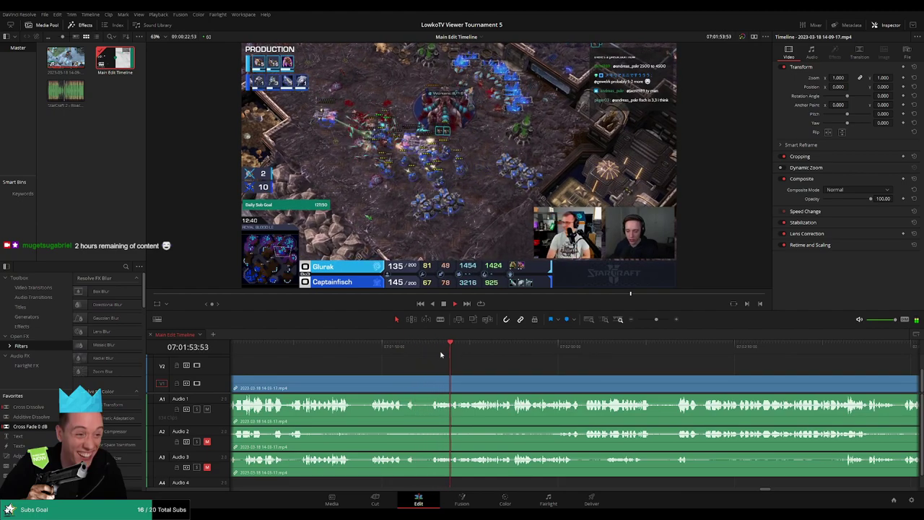
scroll(466, 356, right, 5)
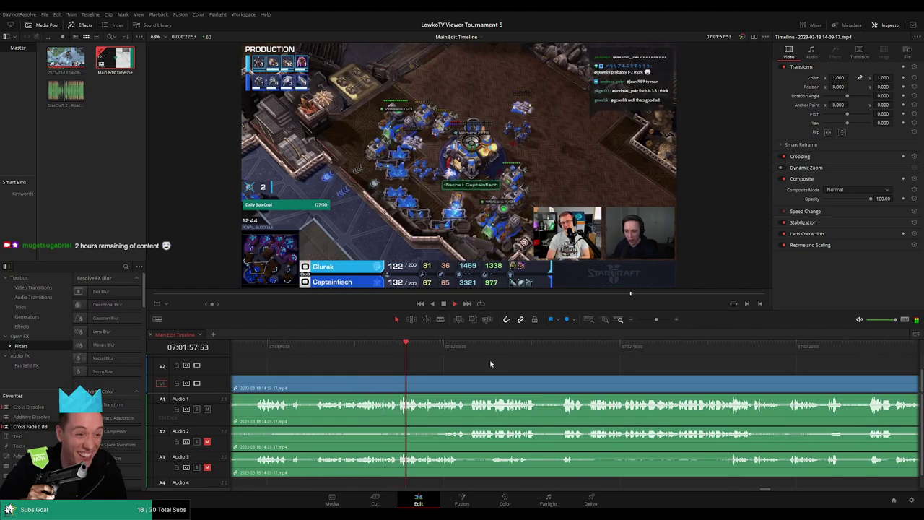
scroll(532, 366, right, 1)
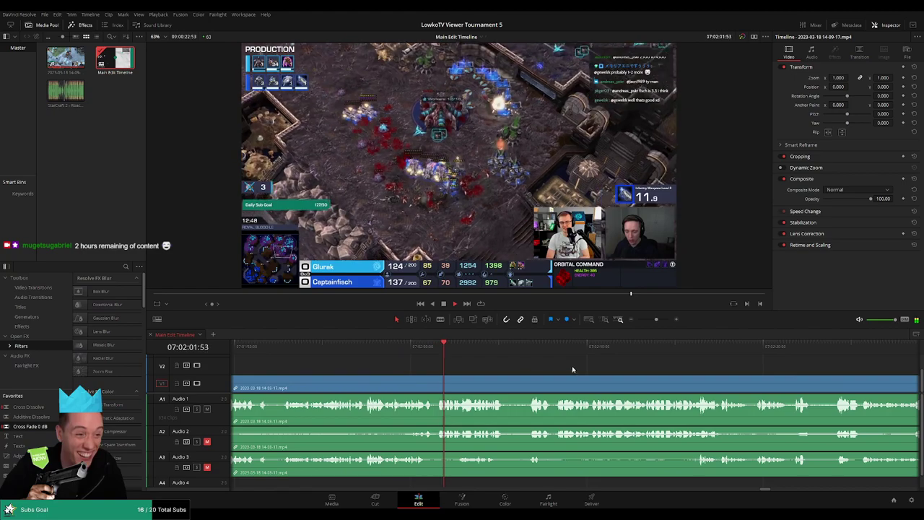
scroll(501, 365, right, 2)
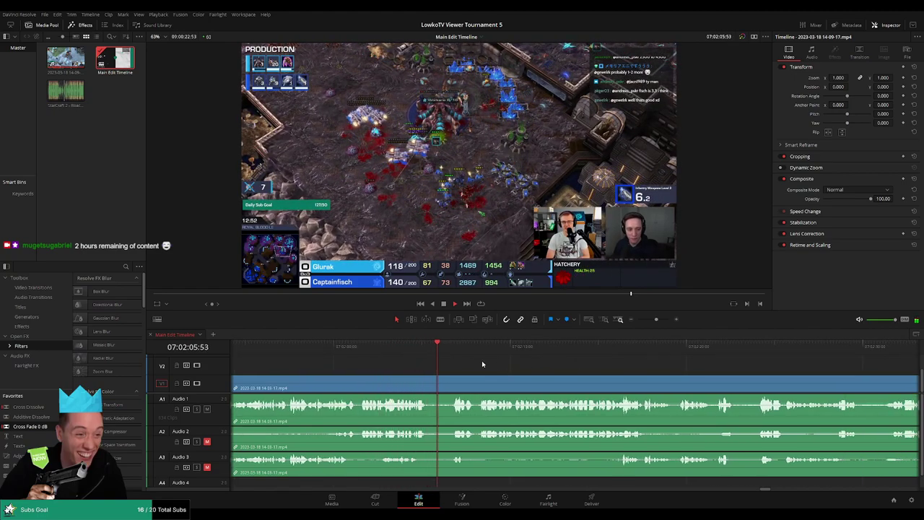
scroll(545, 368, right, 2)
scroll(491, 367, right, 2)
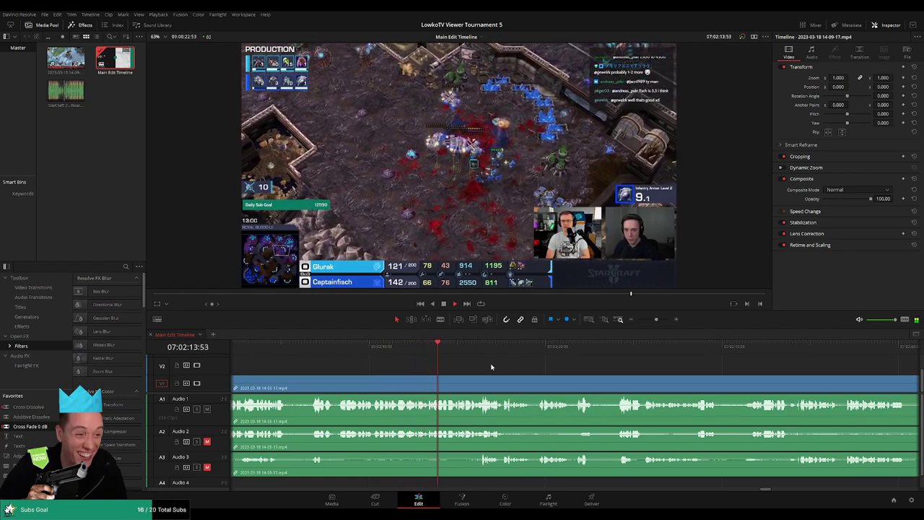
scroll(499, 367, right, 1)
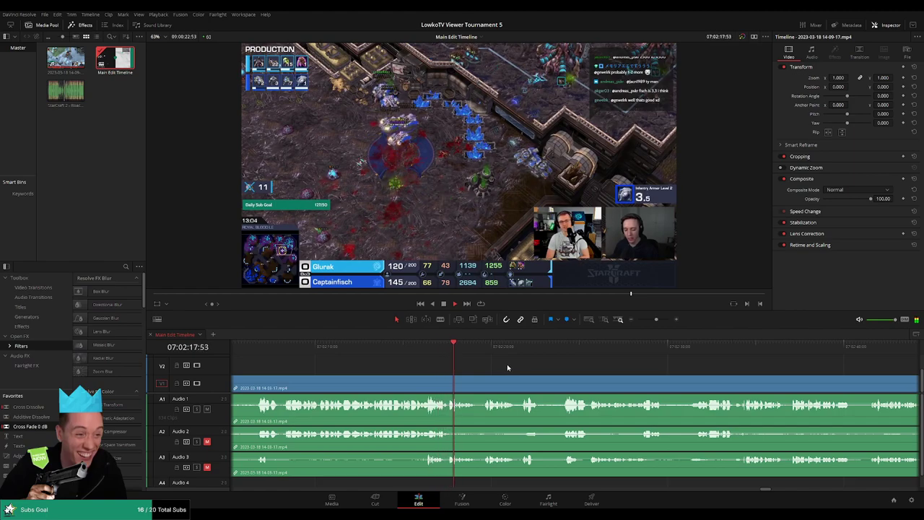
scroll(507, 365, right, 1)
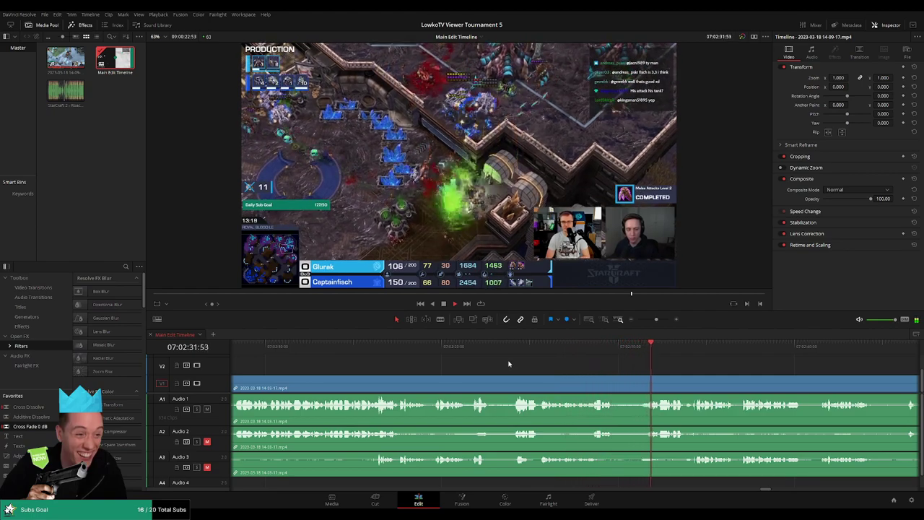
scroll(636, 369, right, 1)
scroll(599, 367, right, 5)
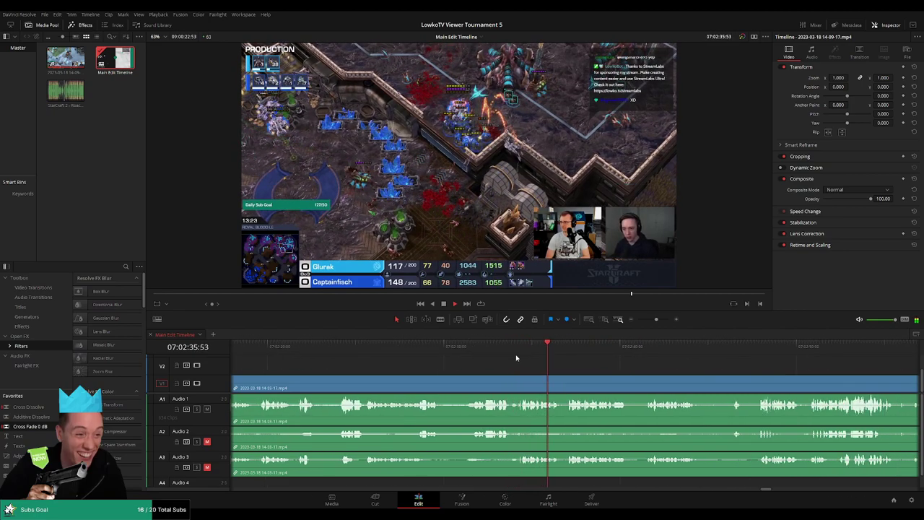
scroll(556, 370, up, 2)
Step: Blade two points just past 07:02:34 and ripple-delete the short piece between them
key(b)
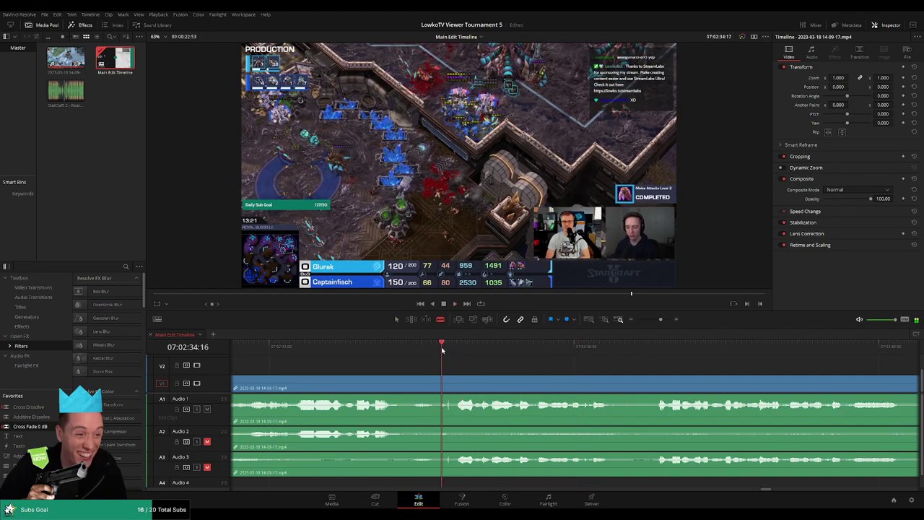
click(447, 386)
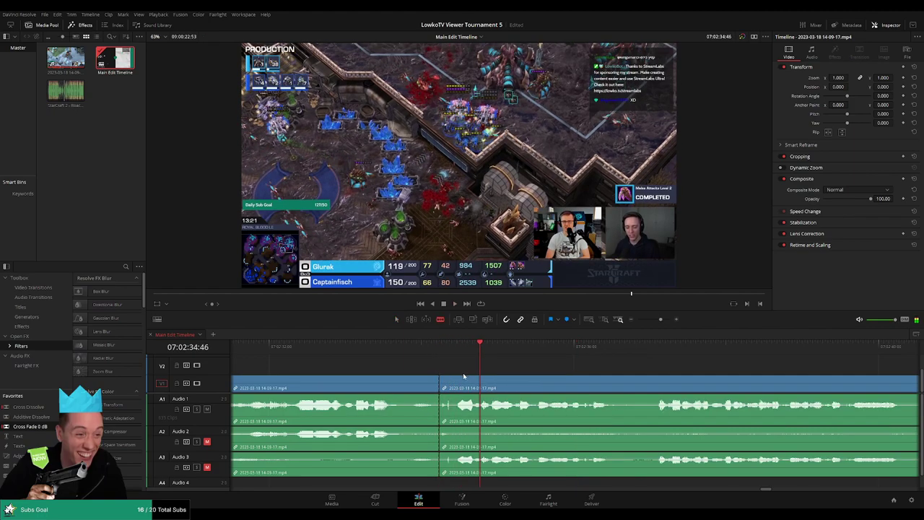
click(453, 382)
key(a)
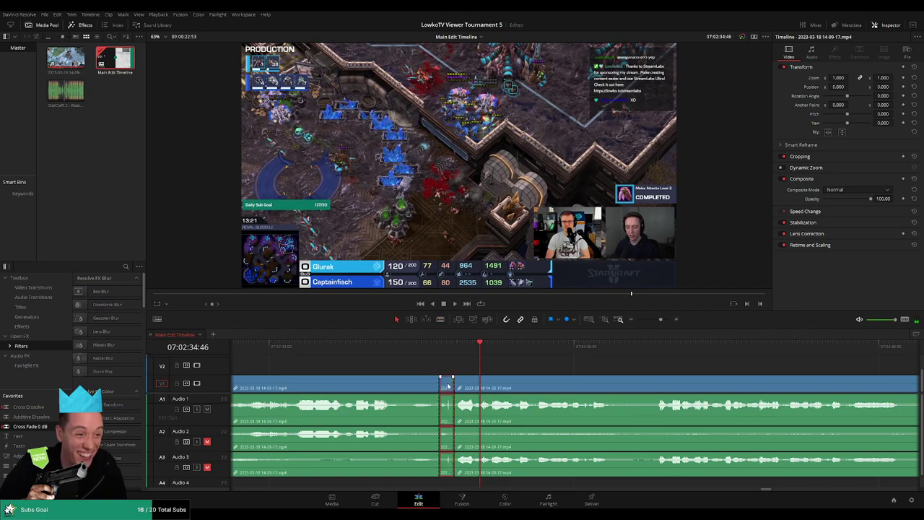
key(Delete)
key(b)
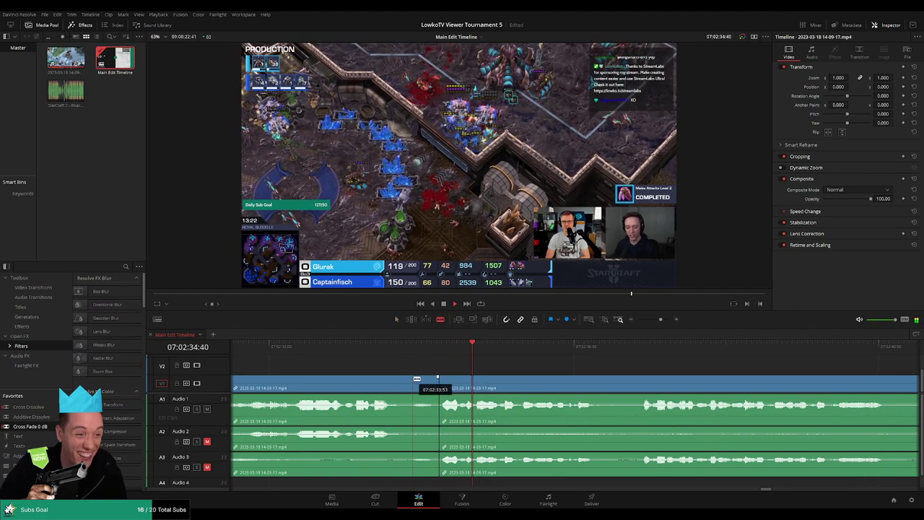
scroll(578, 370, up, 3)
scroll(651, 375, up, 4)
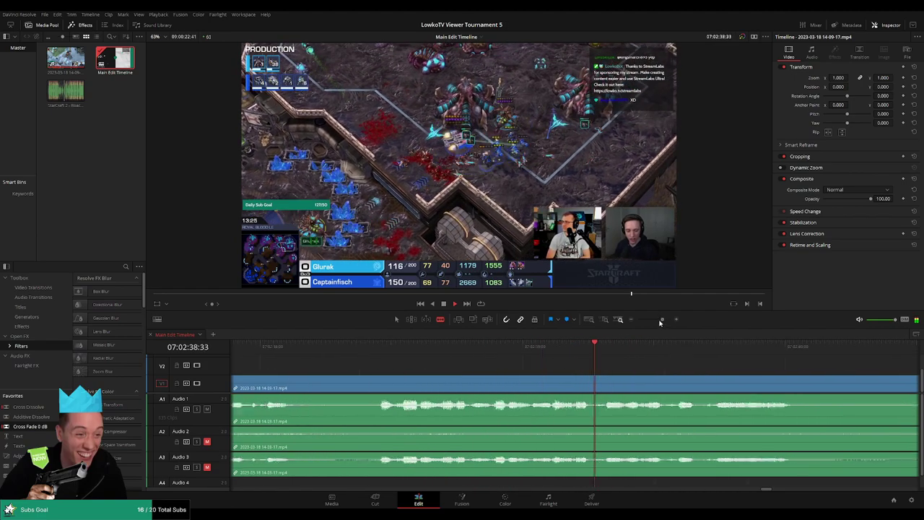
scroll(555, 365, down, 2)
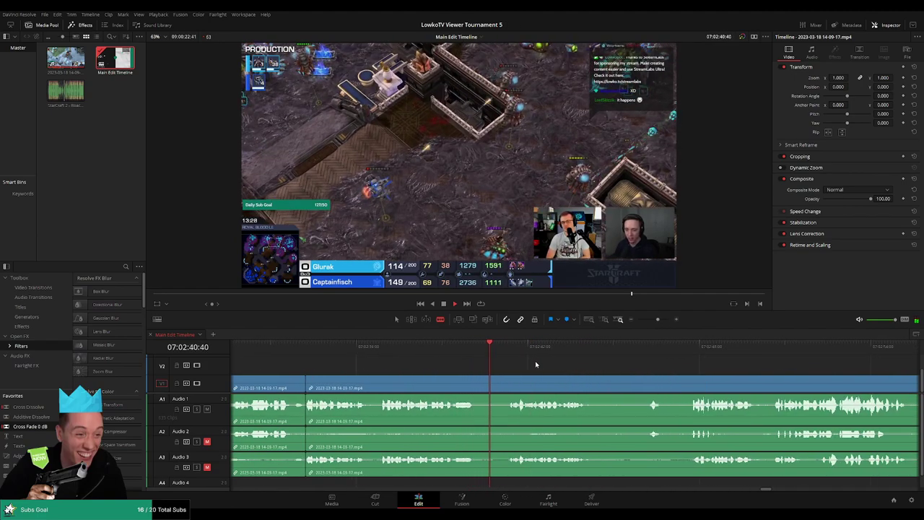
scroll(487, 361, right, 3)
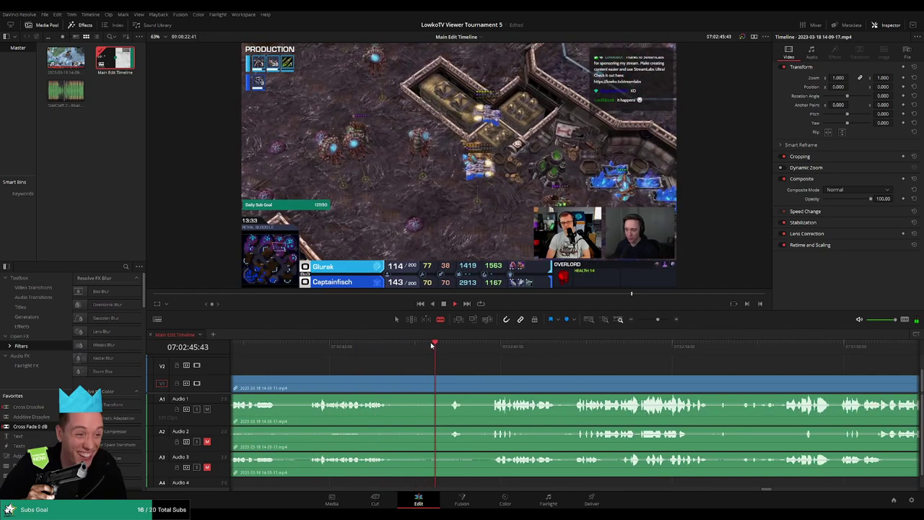
scroll(520, 366, right, 3)
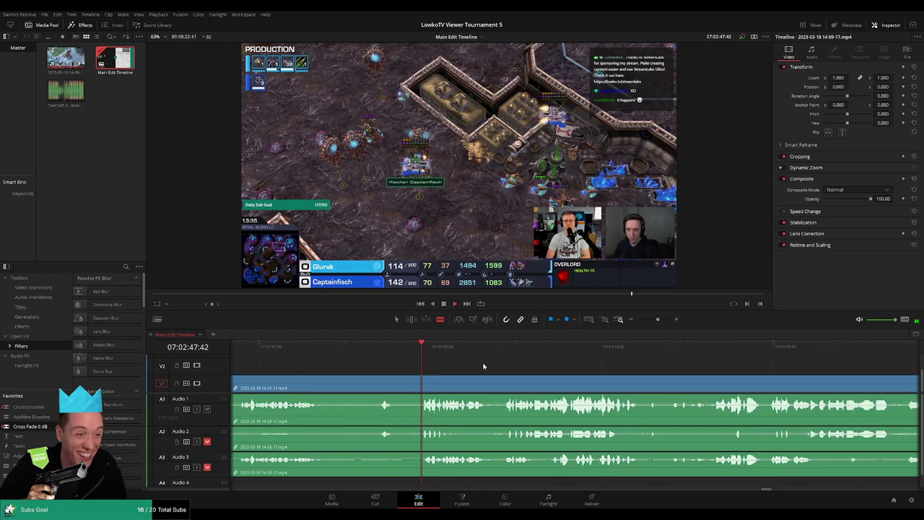
scroll(516, 357, right, 2)
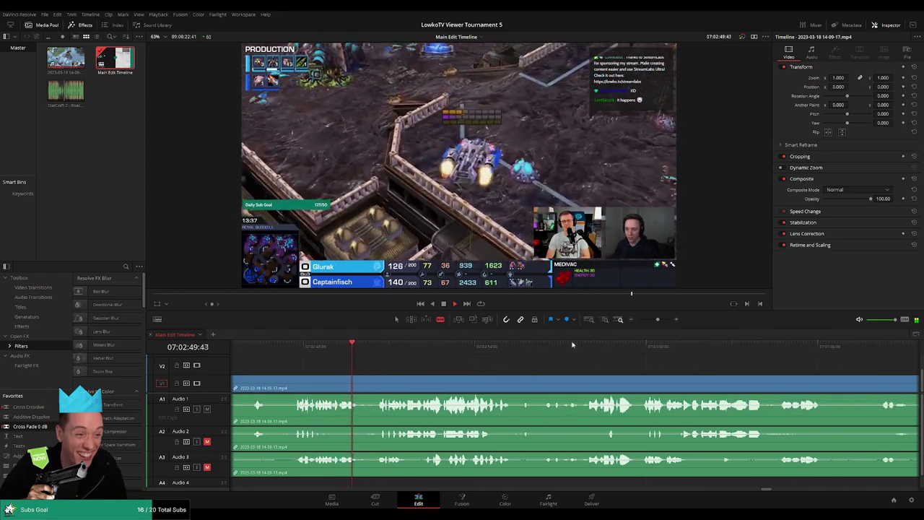
click(645, 322)
drag(645, 323, 656, 321)
scroll(577, 365, right, 2)
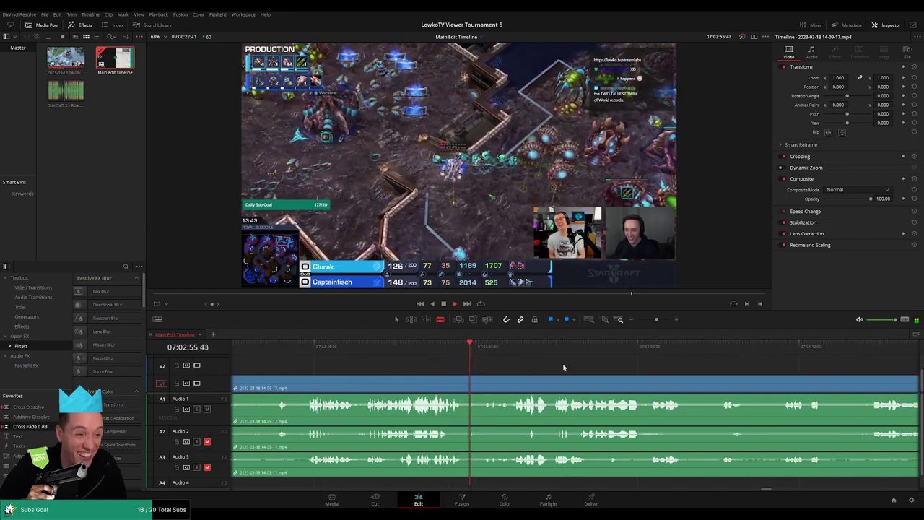
scroll(505, 361, right, 2)
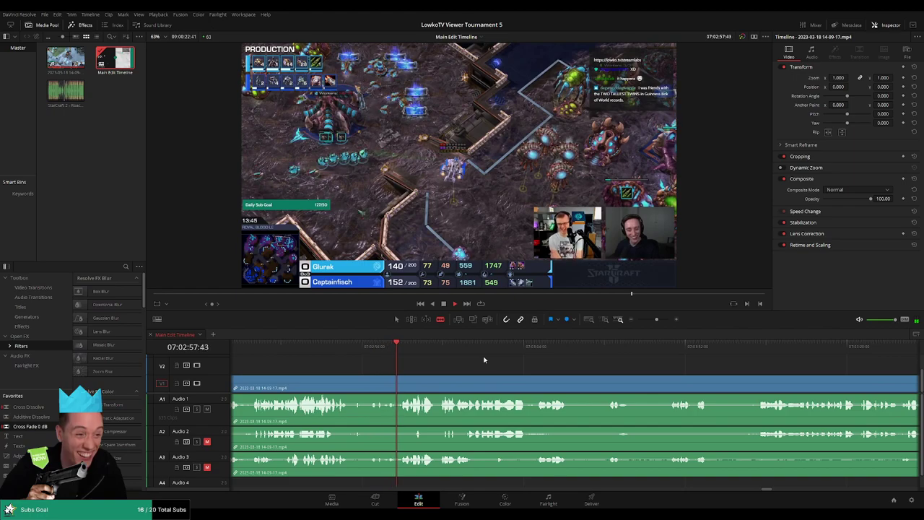
scroll(462, 358, right, 2)
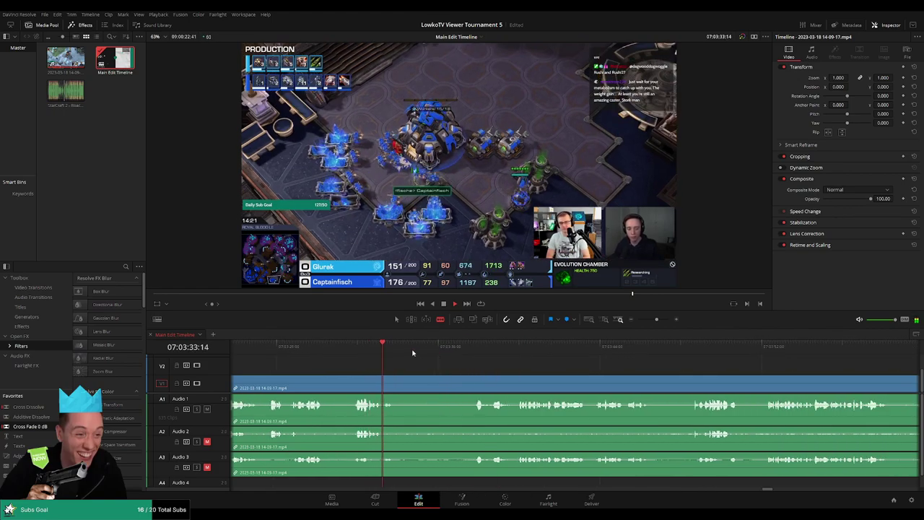
Step: Blade both ends of the dull stretch near 07:03:34 and delete it, closing the gap
click(454, 350)
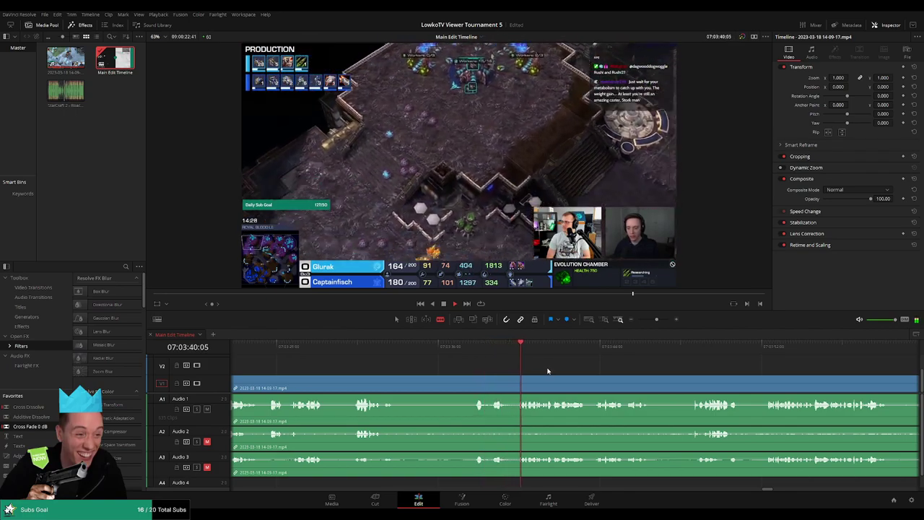
click(301, 381)
click(369, 380)
key(a)
click(351, 384)
key(Delete)
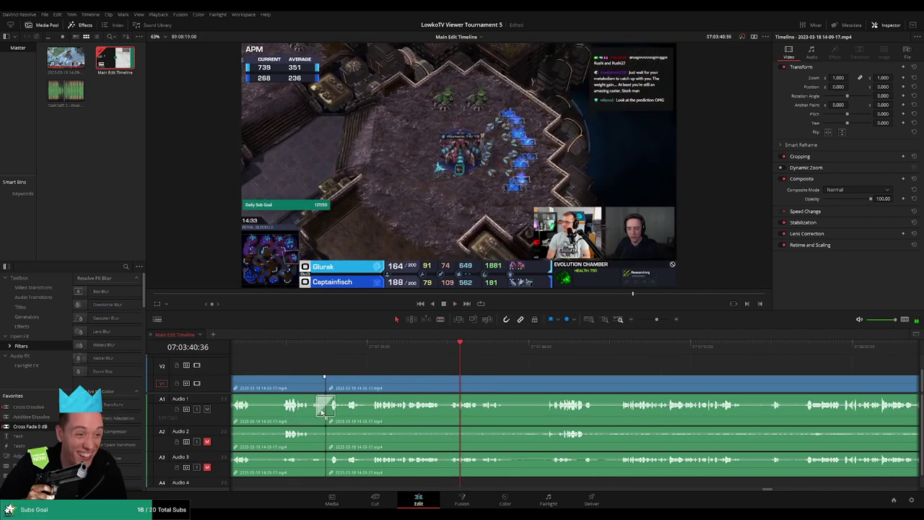
scroll(353, 439, left, 1)
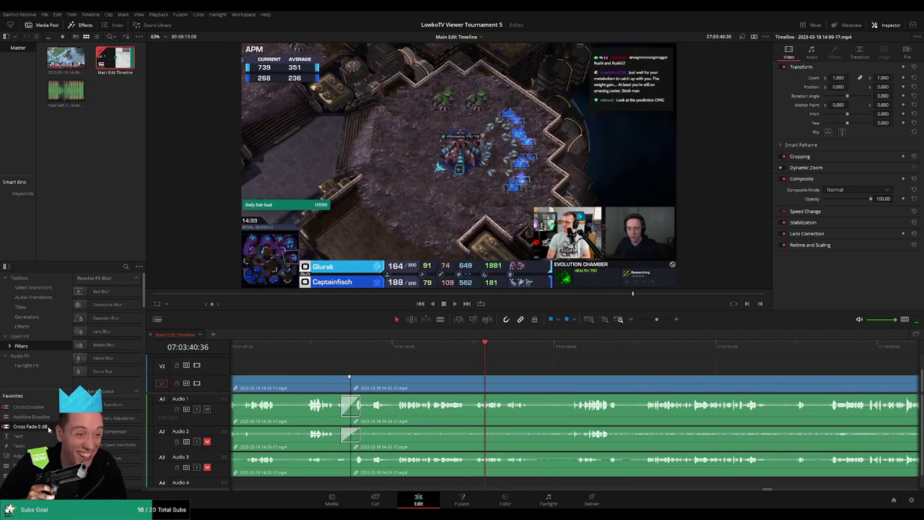
key(Up)
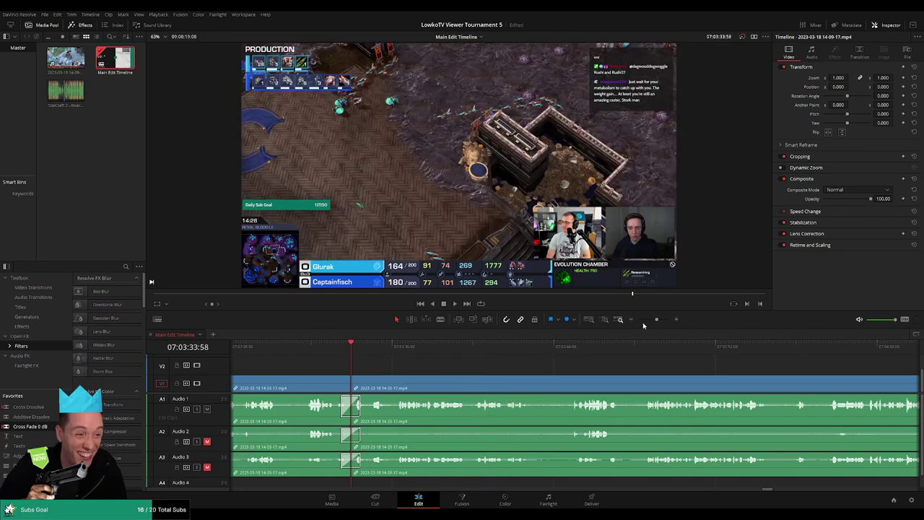
Step: Zoom the timeline out, marquee-select the recently trimmed clips, then deselect and zoom back in
click(644, 324)
drag(569, 363, 436, 396)
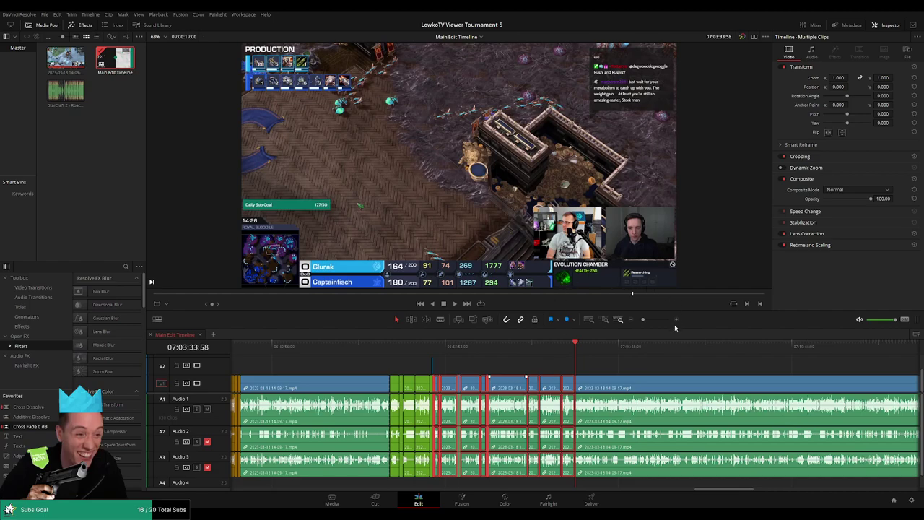
click(643, 368)
drag(642, 319, 655, 319)
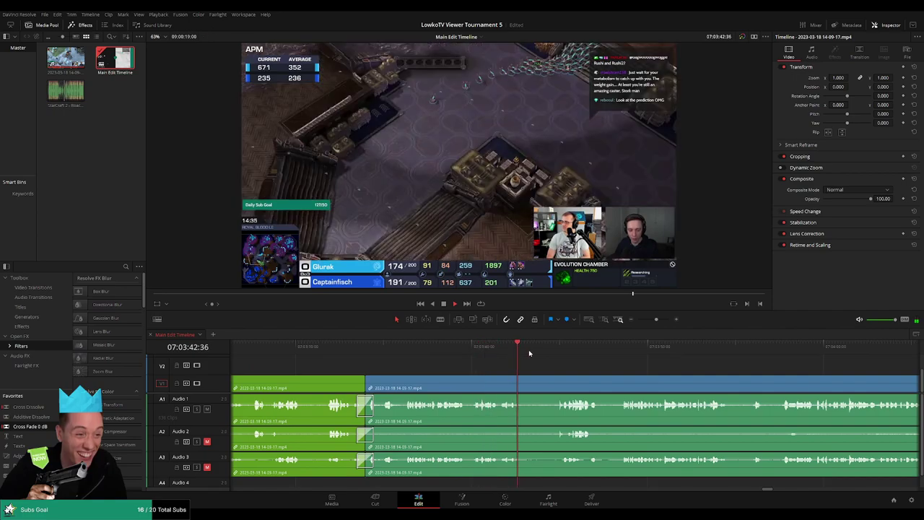
scroll(505, 361, right, 5)
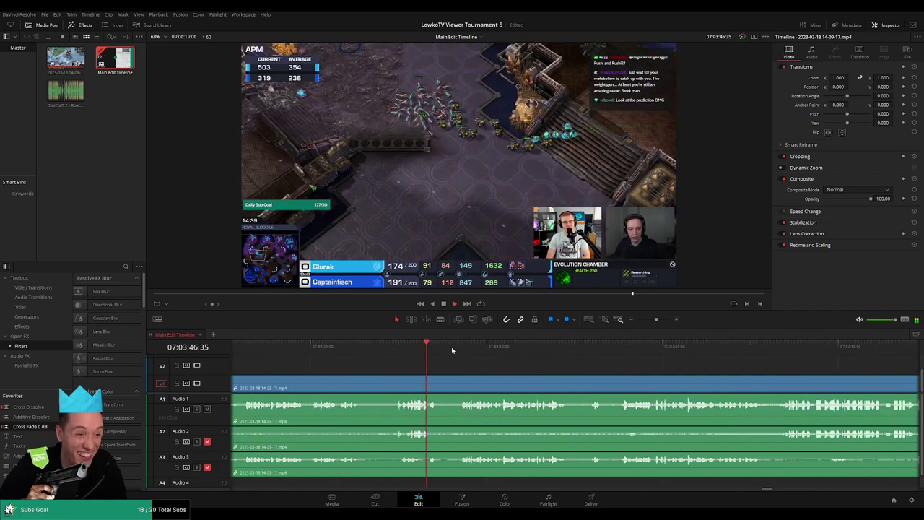
scroll(480, 357, right, 4)
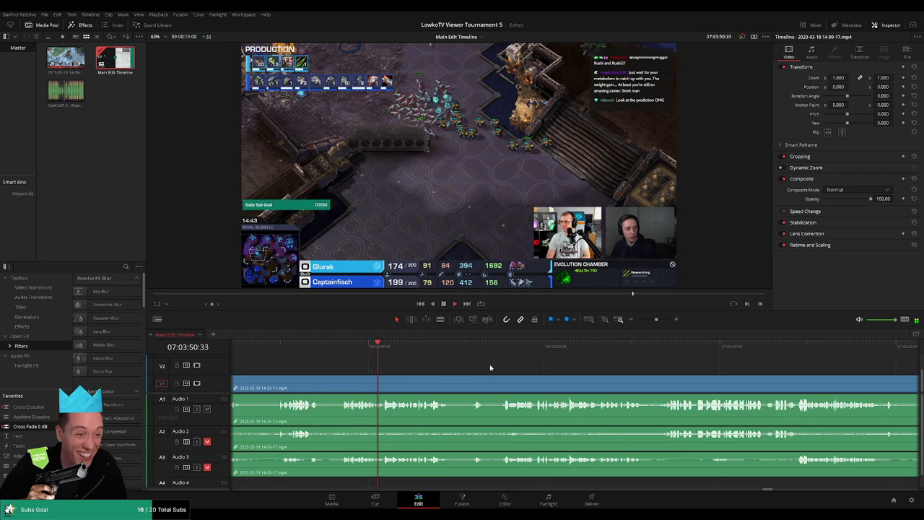
scroll(472, 367, right, 2)
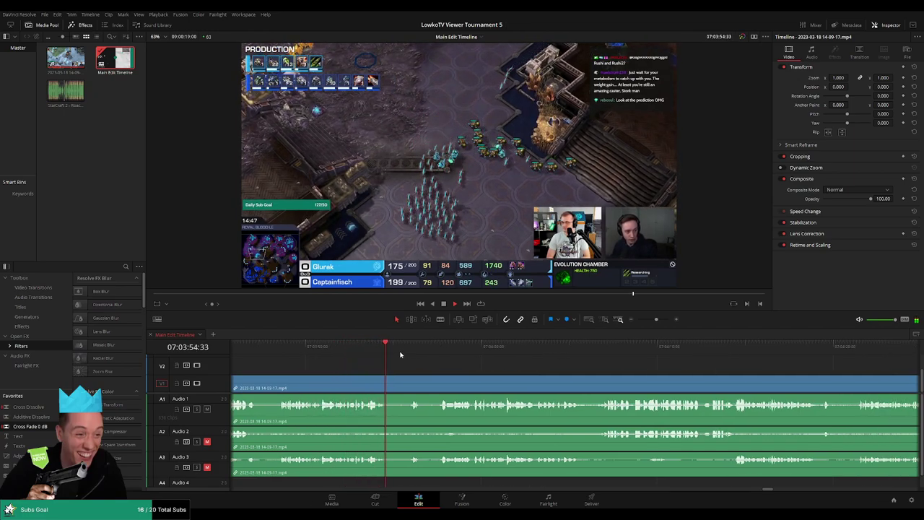
scroll(505, 365, right, 4)
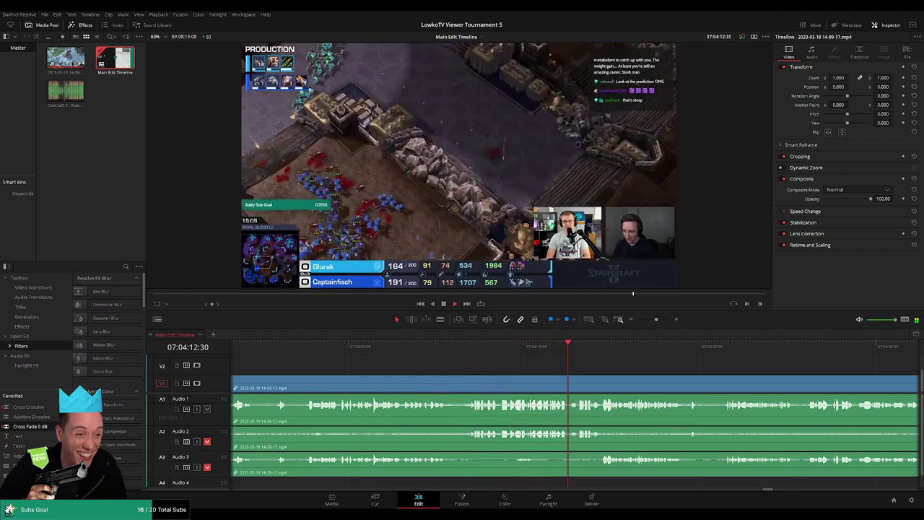
scroll(579, 363, right, 2)
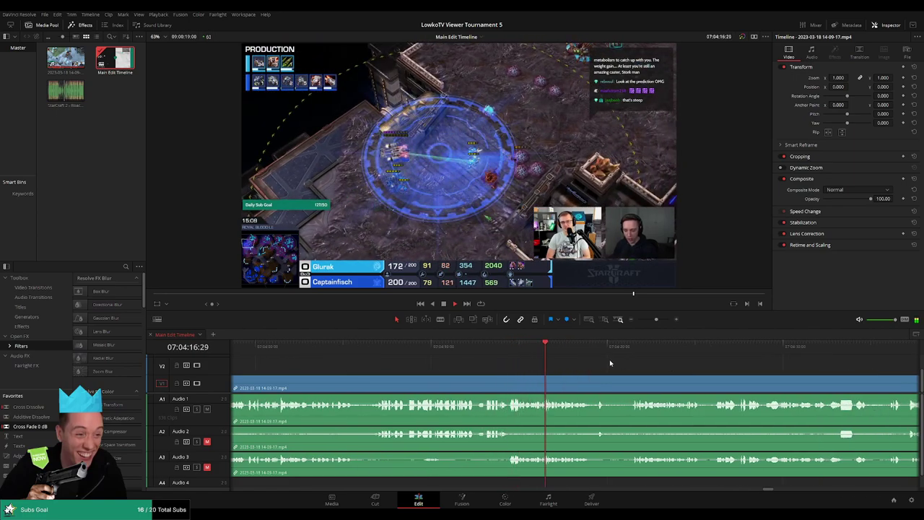
scroll(603, 363, right, 1)
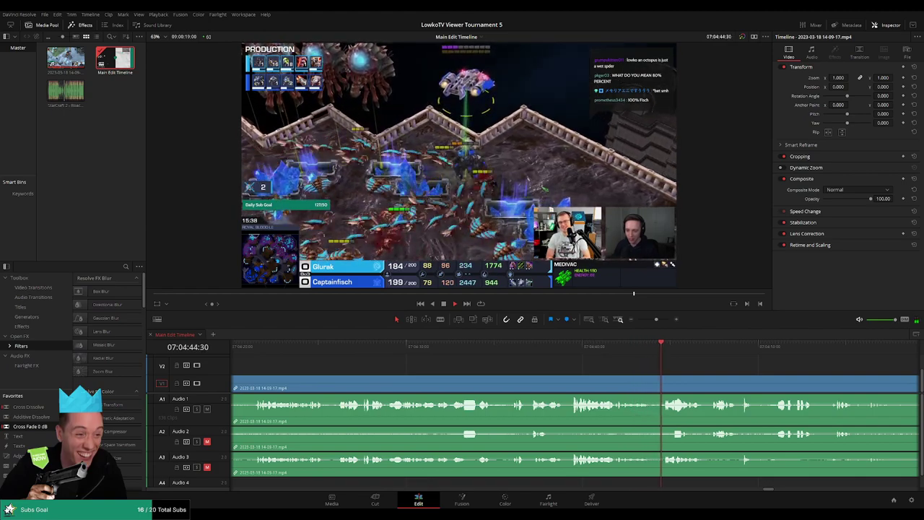
drag(623, 352, 645, 352)
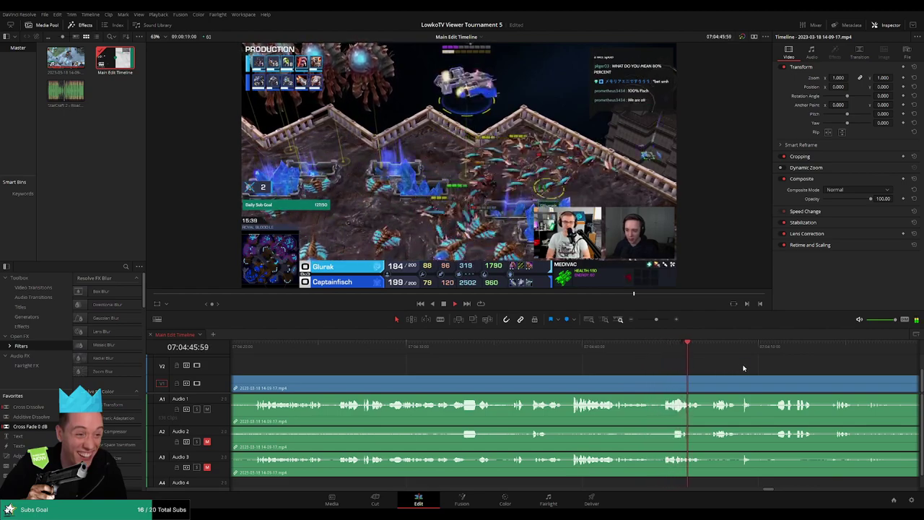
scroll(693, 364, right, 2)
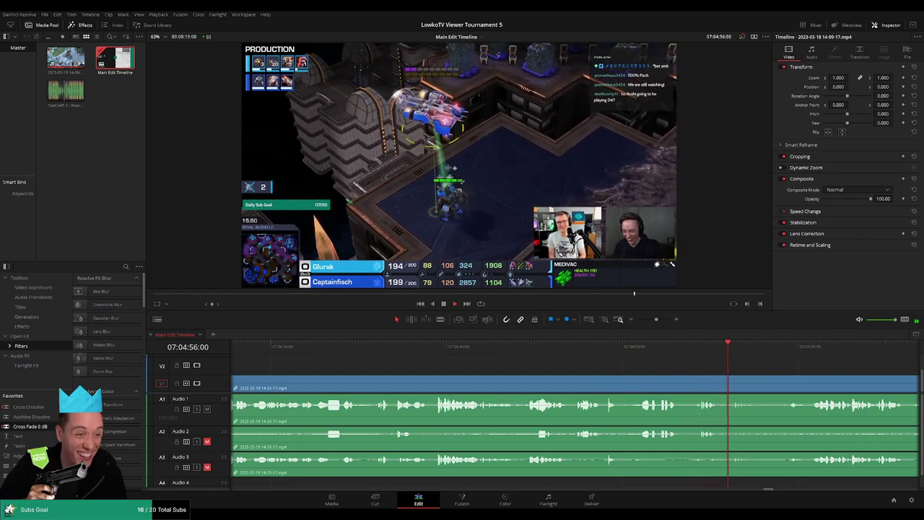
scroll(524, 368, right, 5)
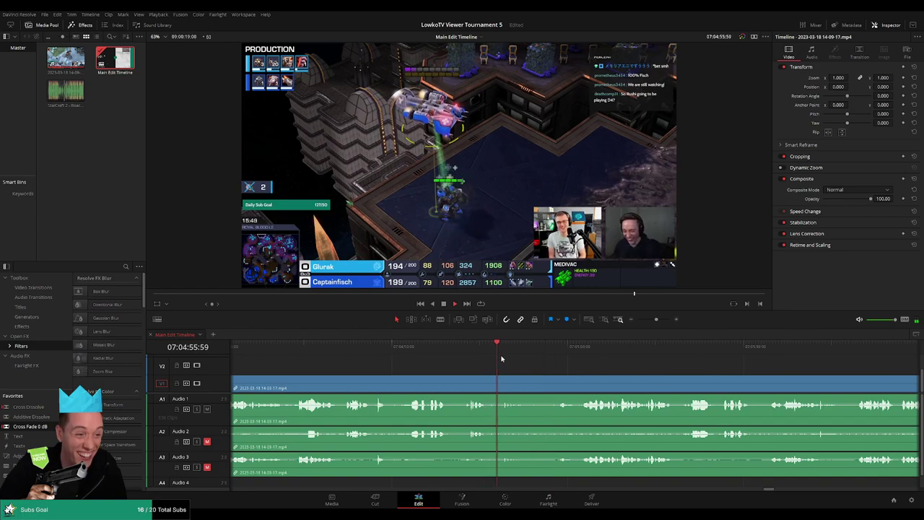
scroll(520, 368, right, 3)
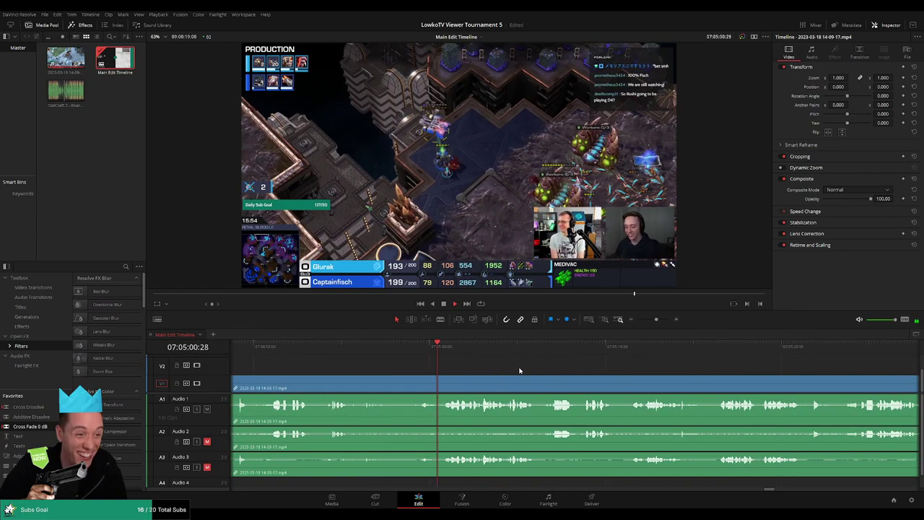
scroll(490, 371, right, 2)
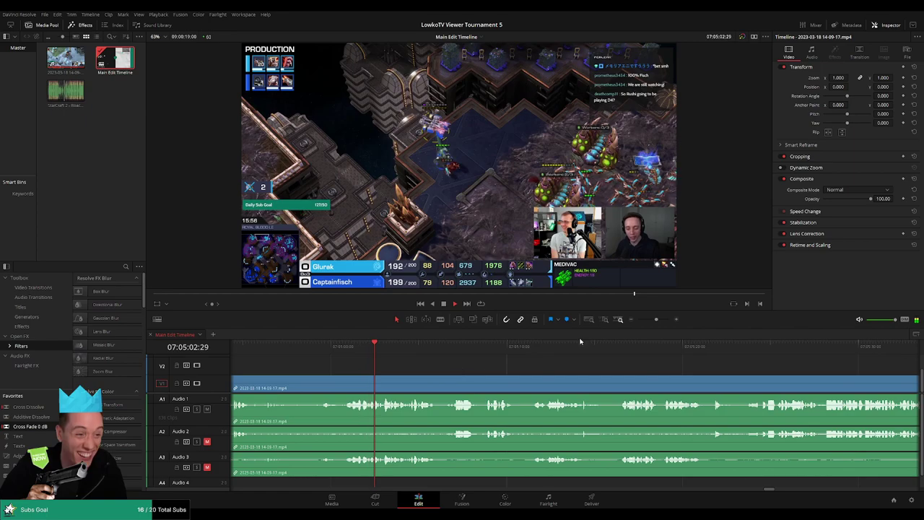
scroll(500, 363, left, 3)
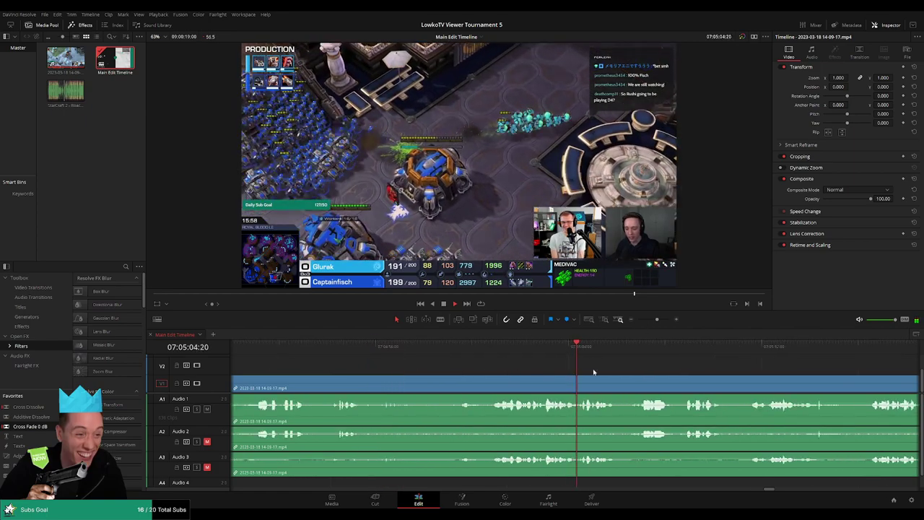
scroll(535, 356, right, 4)
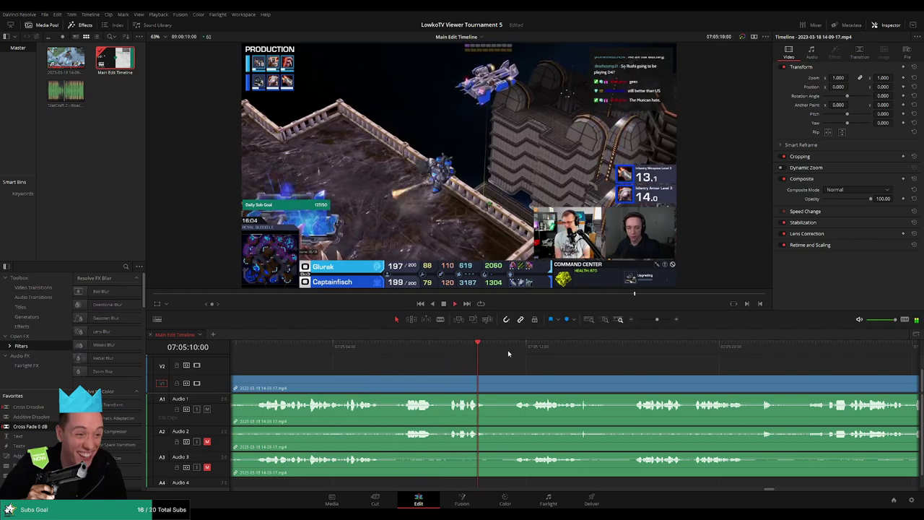
scroll(602, 367, right, 3)
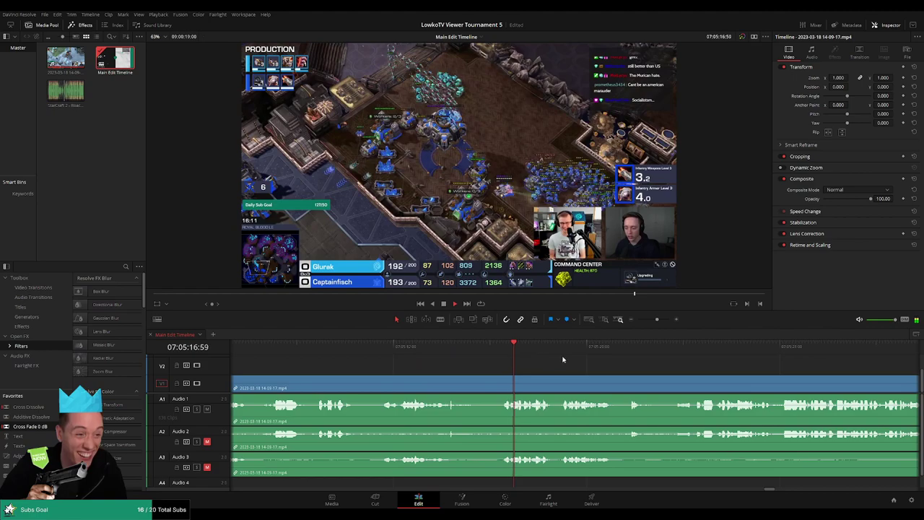
click(648, 322)
mouse_move(647, 323)
mouse_down()
mouse_move(636, 320)
mouse_move(654, 323)
mouse_up()
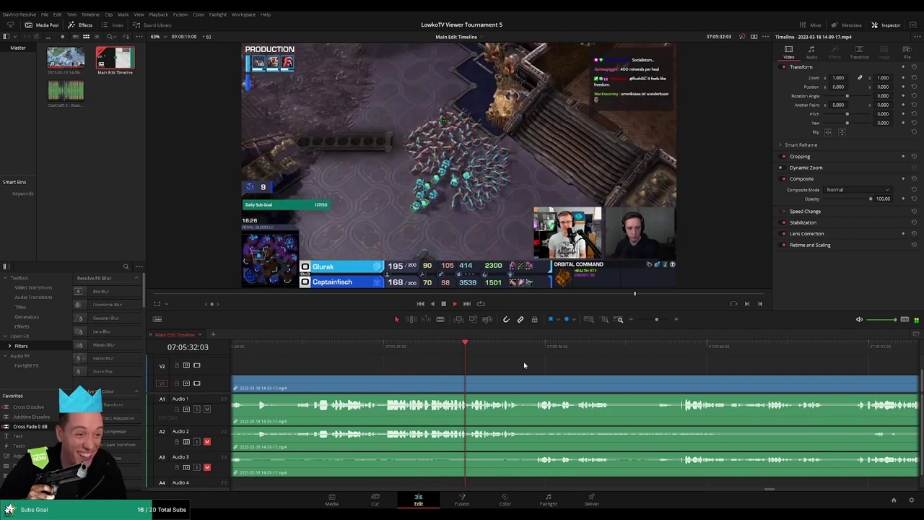
scroll(530, 363, right, 3)
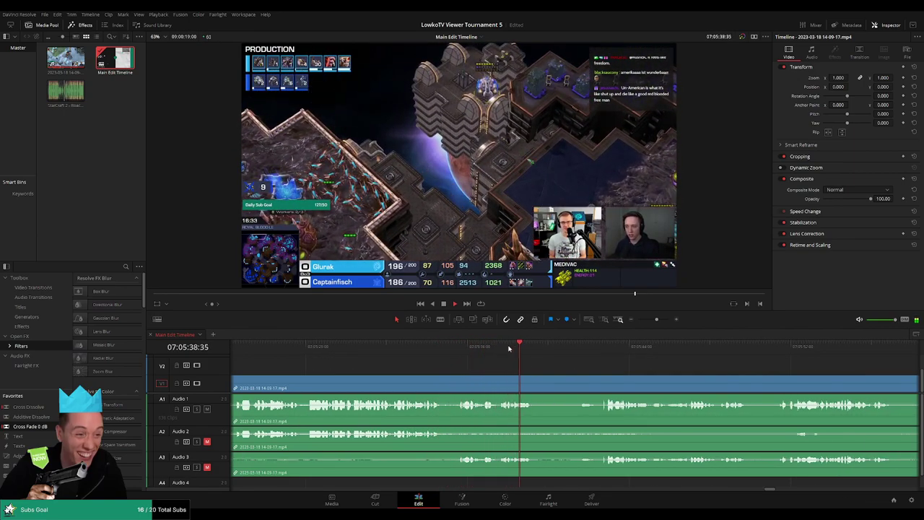
Step: Blade the match clip and its linked audio at 07:05:43
key(b)
click(601, 383)
key(a)
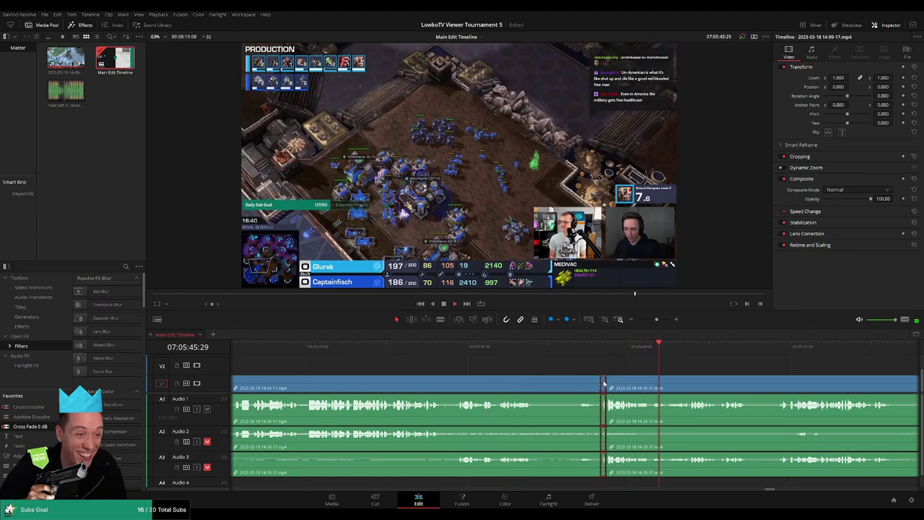
Step: Play forward through the match from about 07:05:51 past 07:06:22 to review it
scroll(549, 368, right, 3)
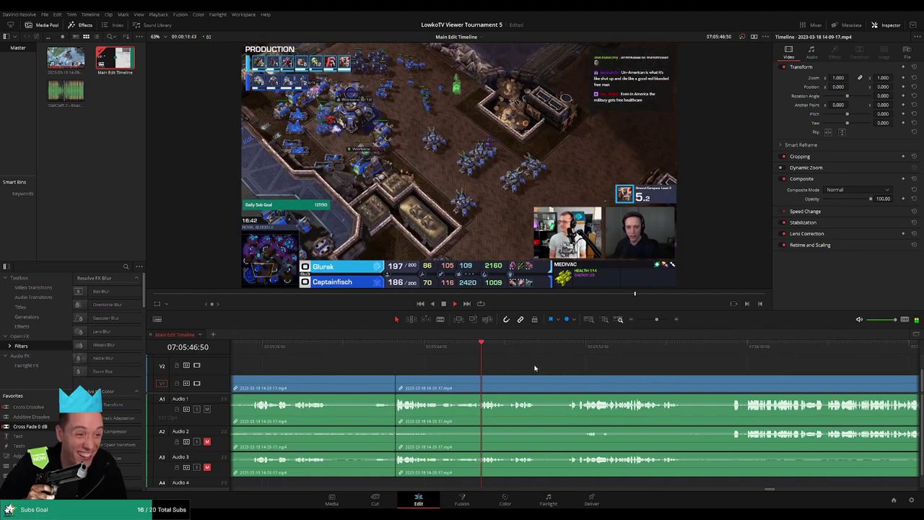
scroll(459, 363, right, 2)
click(477, 346)
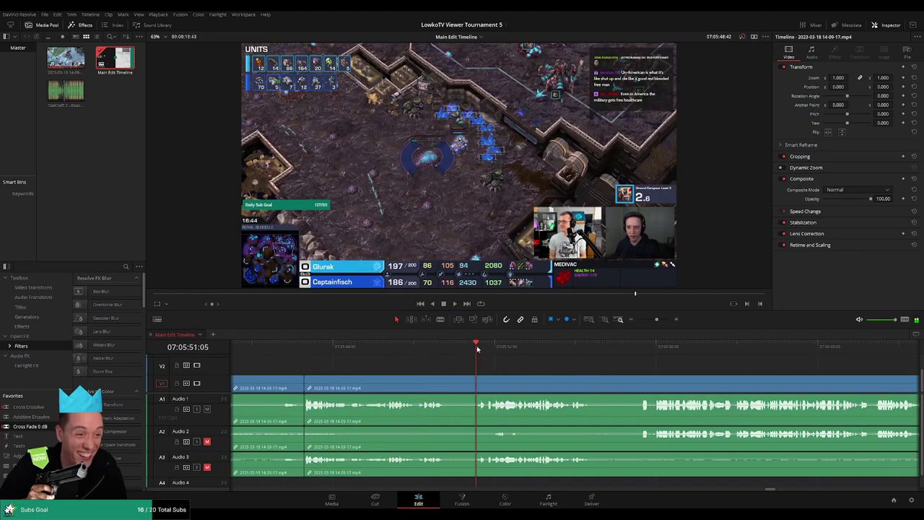
scroll(463, 355, right, 3)
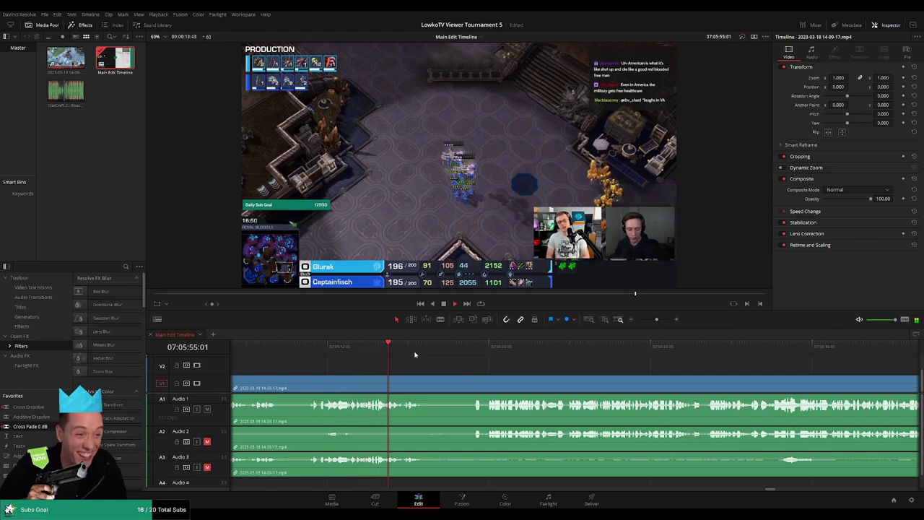
scroll(413, 357, right, 1)
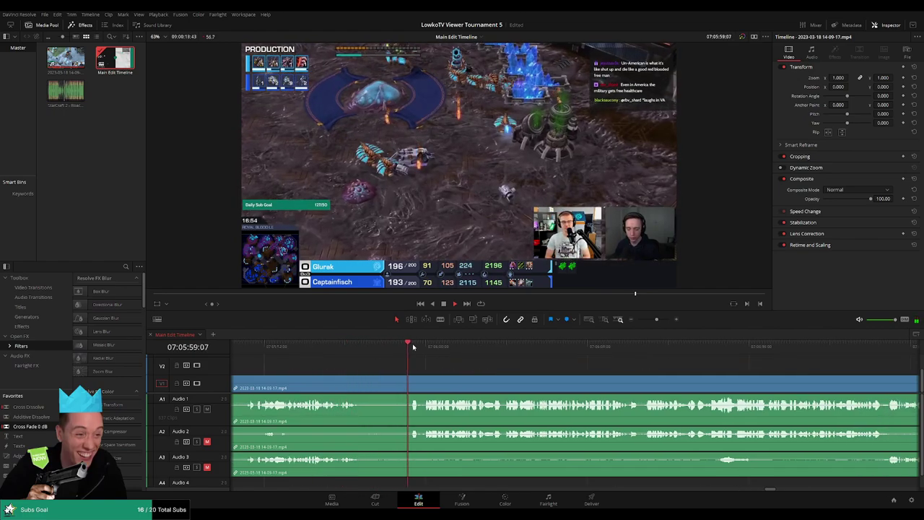
scroll(426, 359, right, 2)
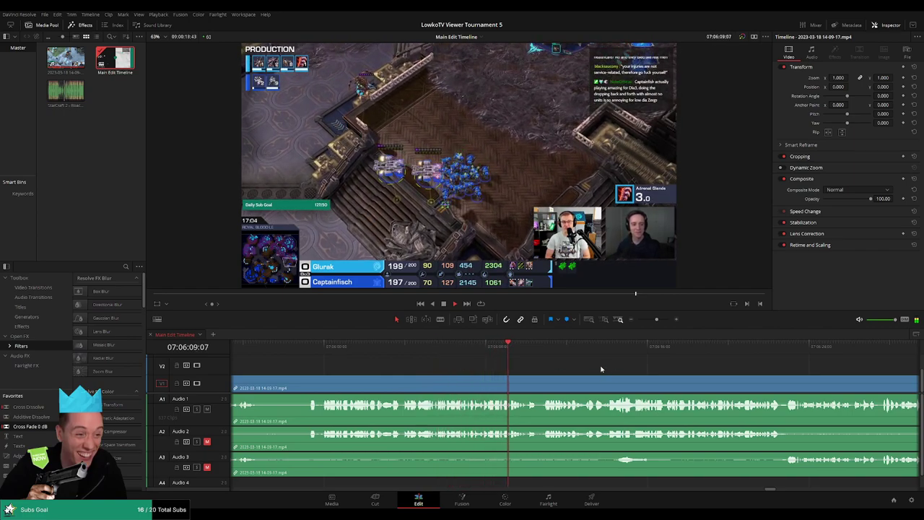
scroll(577, 365, right, 2)
scroll(555, 366, right, 2)
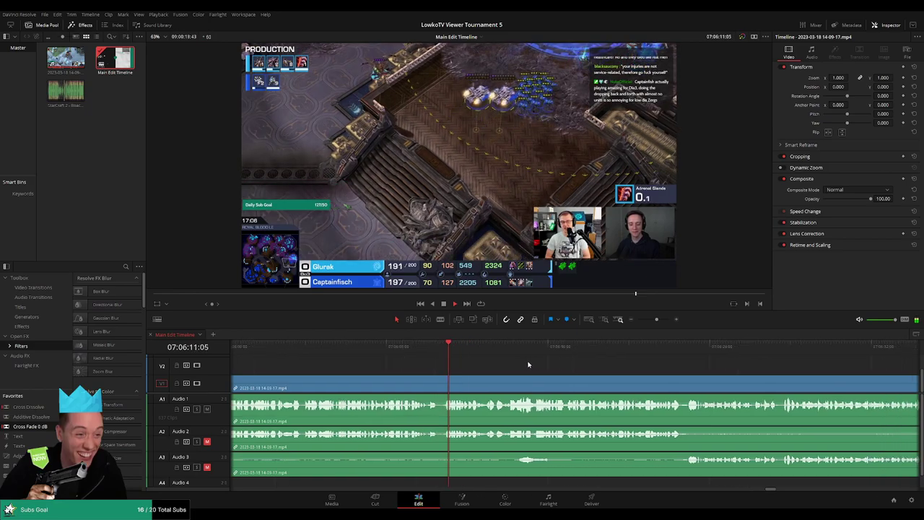
scroll(524, 360, right, 4)
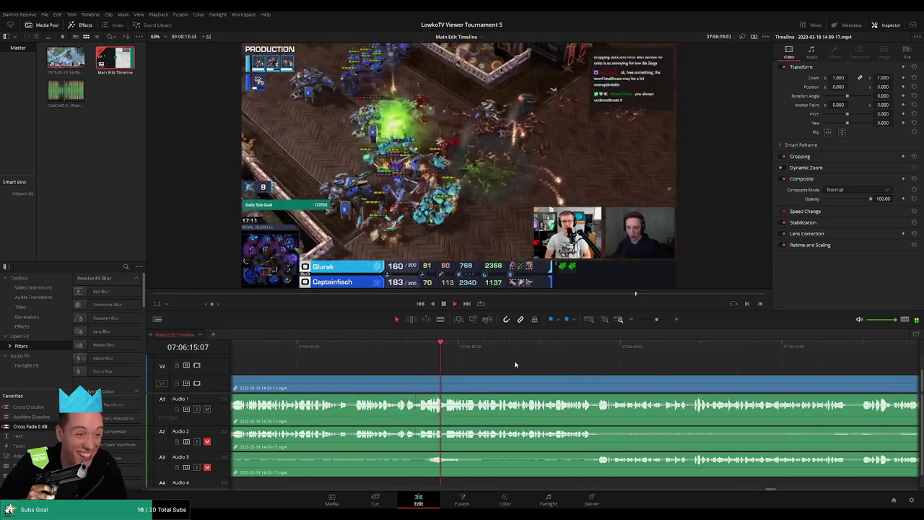
scroll(530, 365, right, 3)
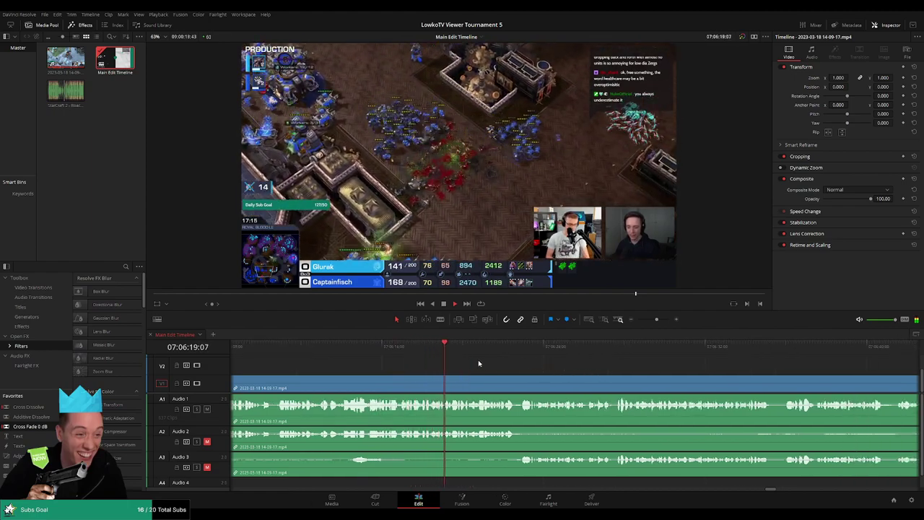
click(517, 350)
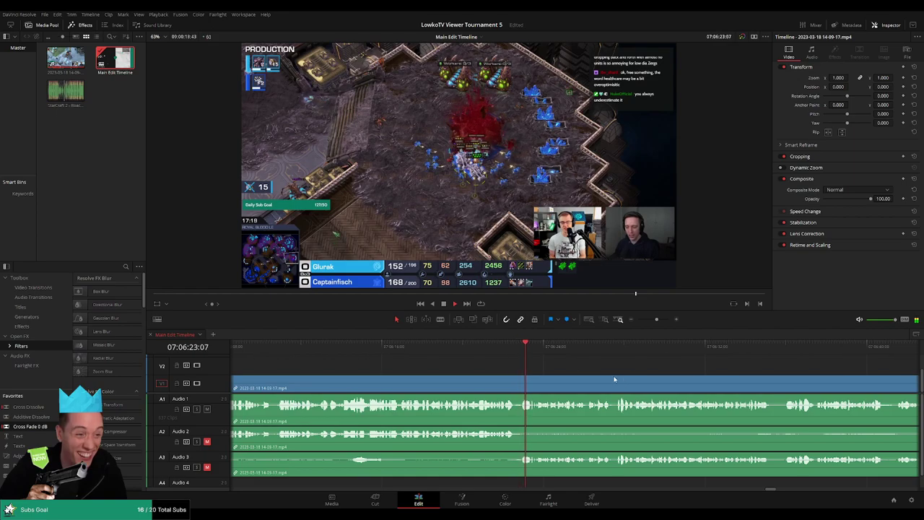
scroll(620, 380, right, 6)
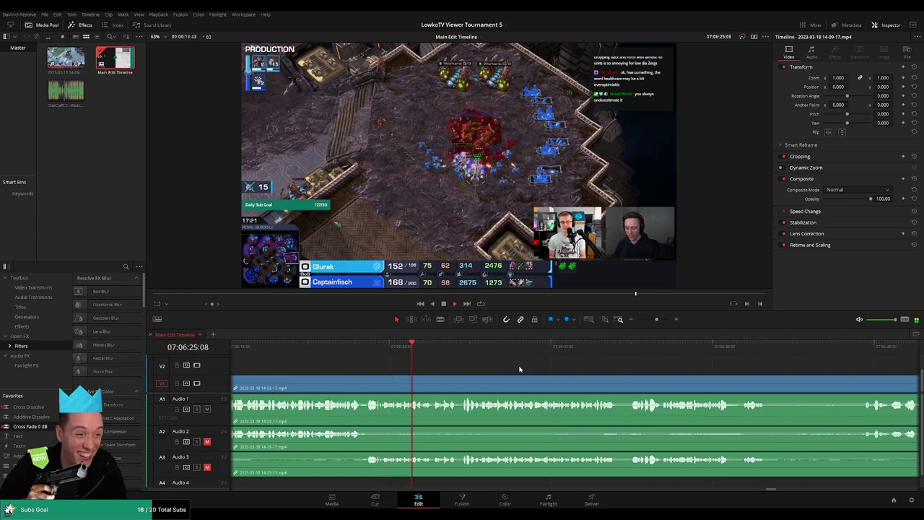
scroll(498, 369, right, 3)
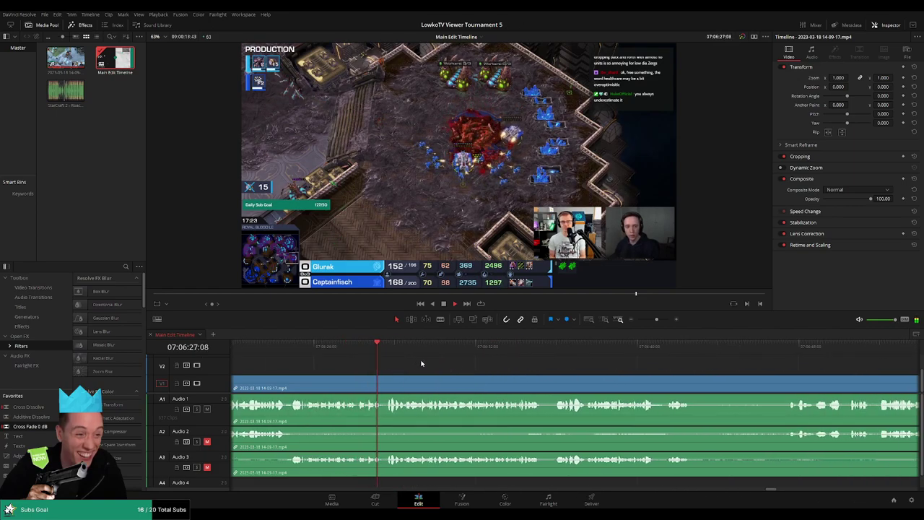
scroll(501, 365, right, 2)
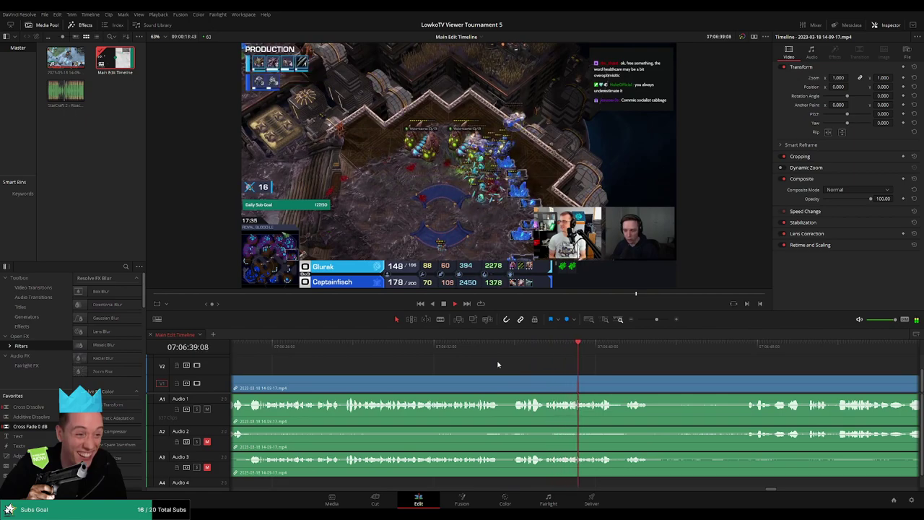
scroll(650, 386, right, 2)
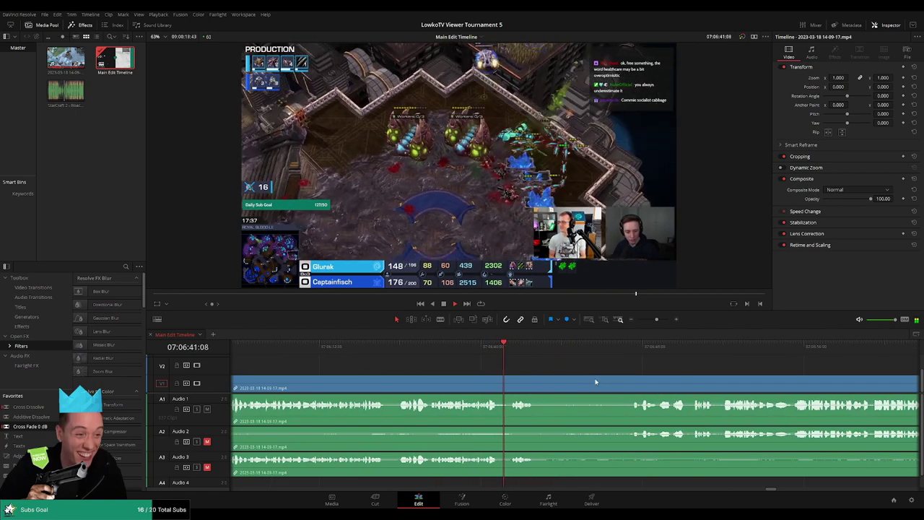
scroll(548, 375, right, 2)
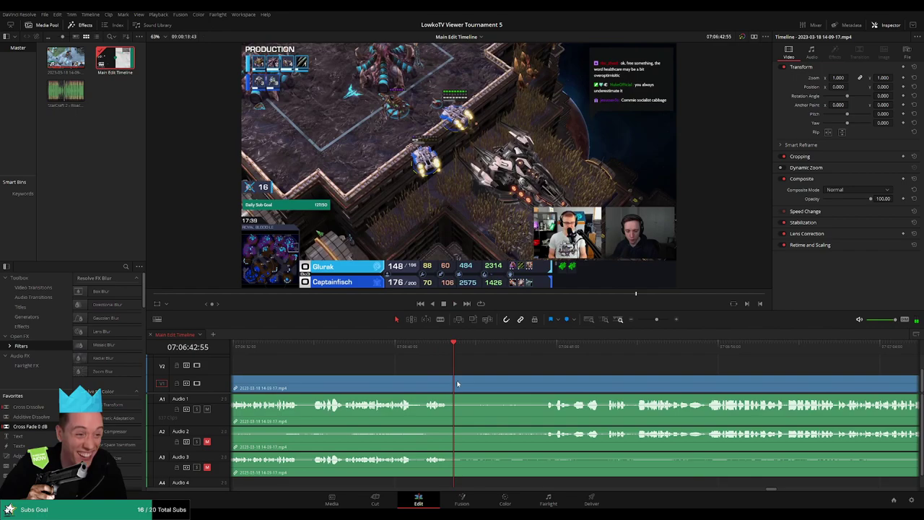
click(504, 352)
click(565, 350)
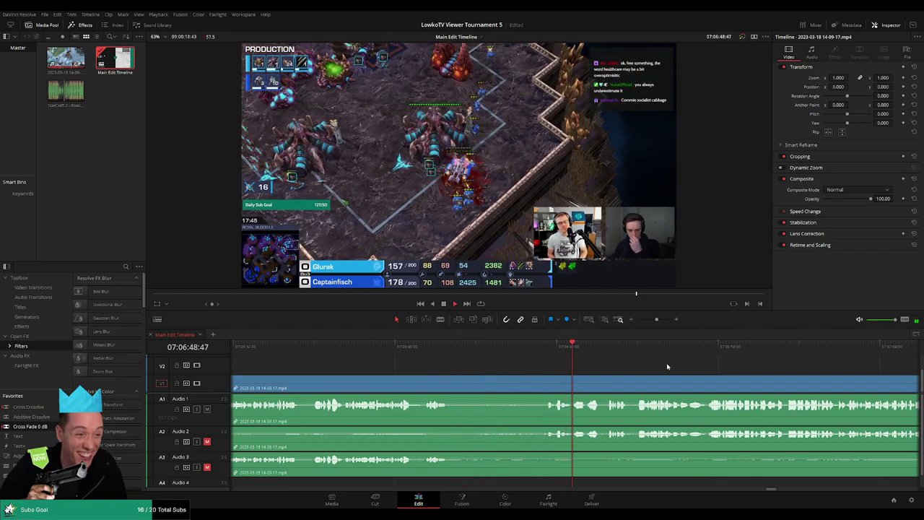
scroll(511, 360, right, 2)
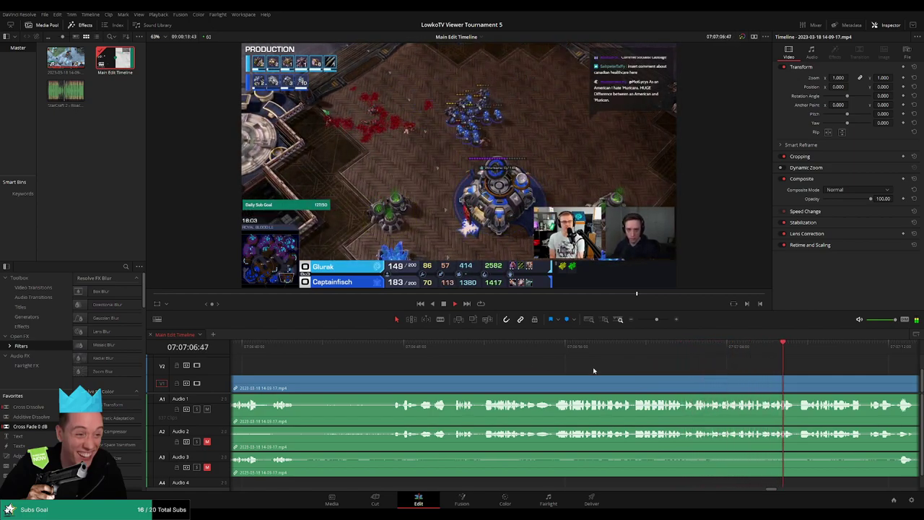
scroll(797, 390, right, 5)
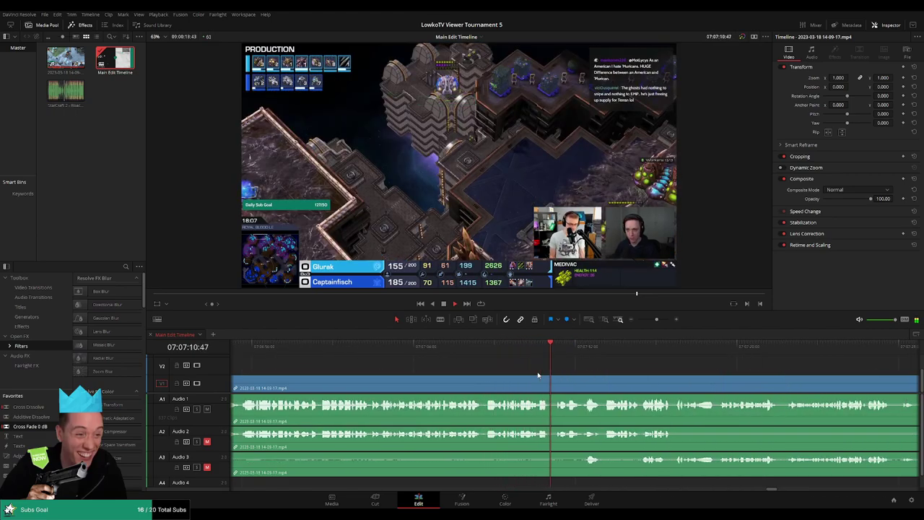
scroll(545, 374, right, 3)
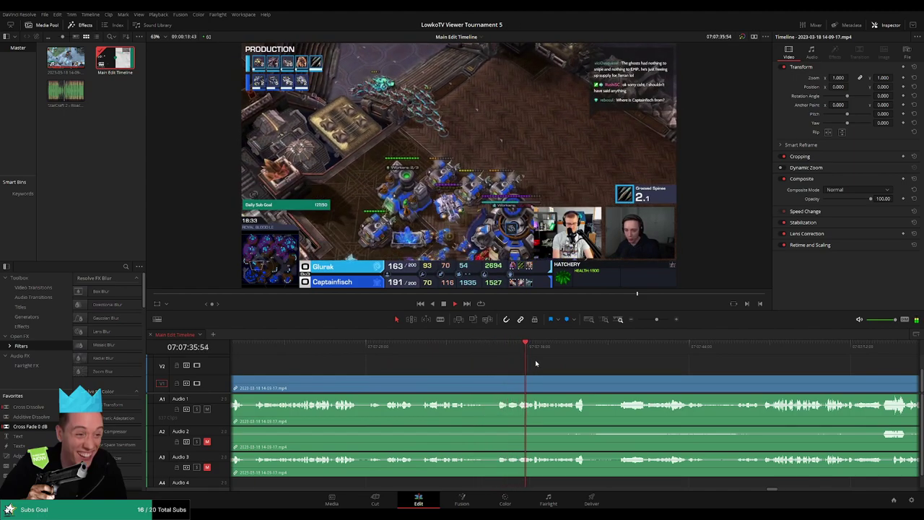
Step: Cut at 07:07:35:00 and delete the short piece after it, closing the gap
mouse_move(513, 356)
mouse_down()
mouse_move(498, 355)
mouse_move(509, 356)
mouse_up()
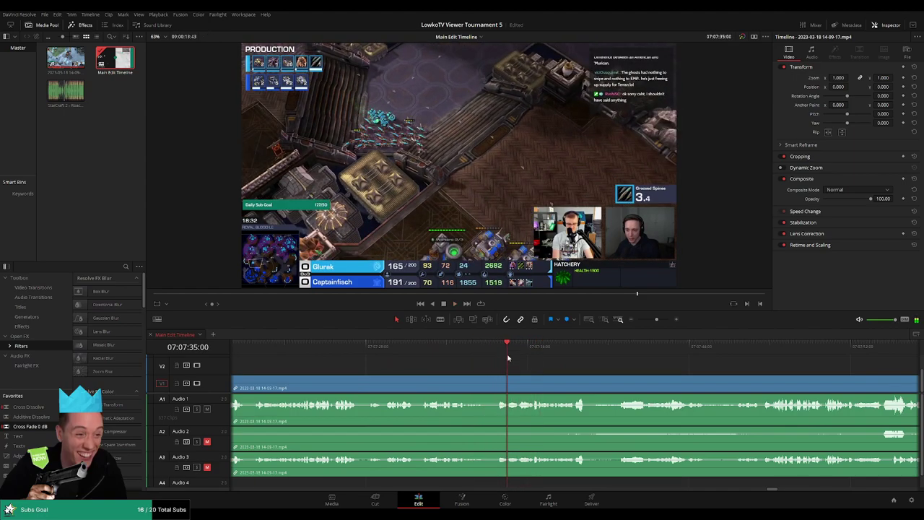
click(510, 381)
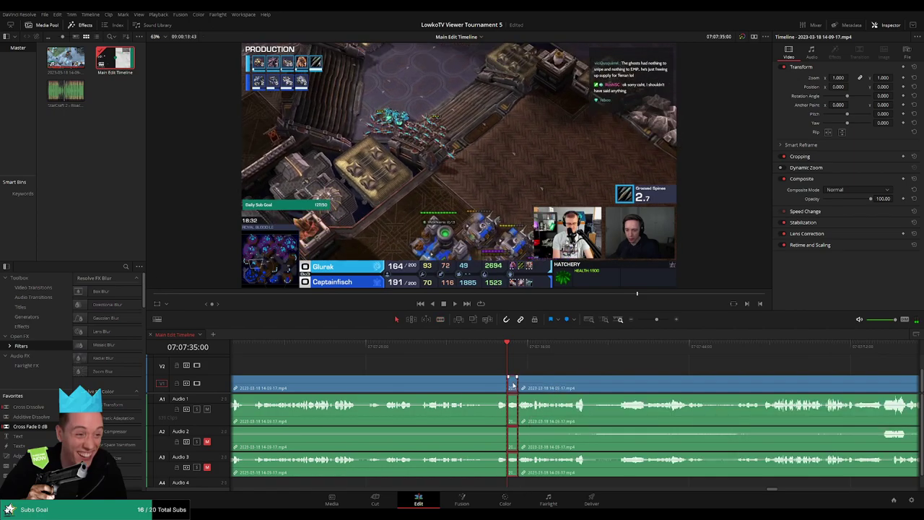
click(511, 386)
key(Delete)
key(space)
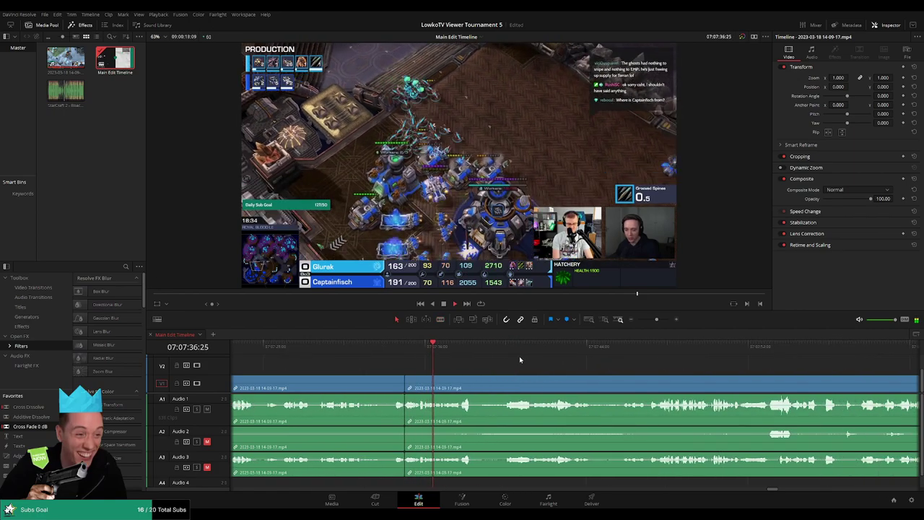
click(428, 348)
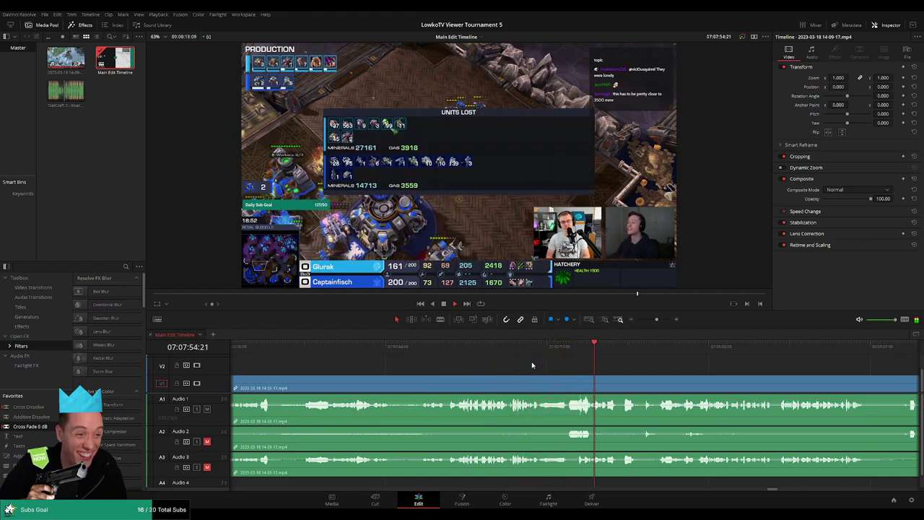
Step: Blade around 07:07:56, ripple-delete the short dull stretch there, and replay the cut
drag(669, 383, 485, 373)
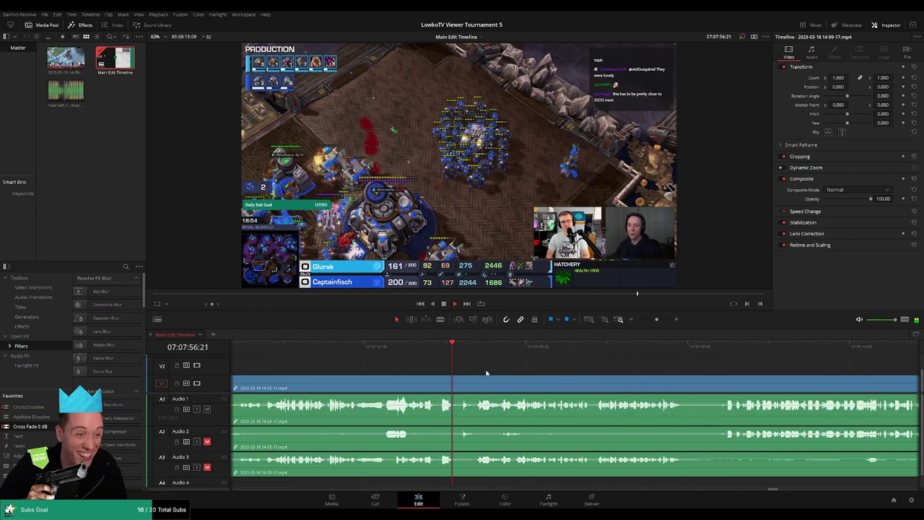
key(b)
click(437, 382)
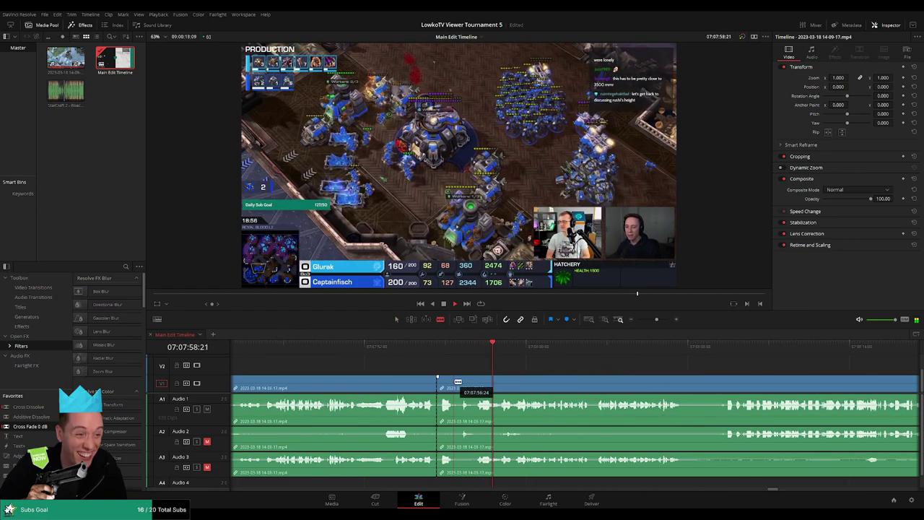
click(464, 350)
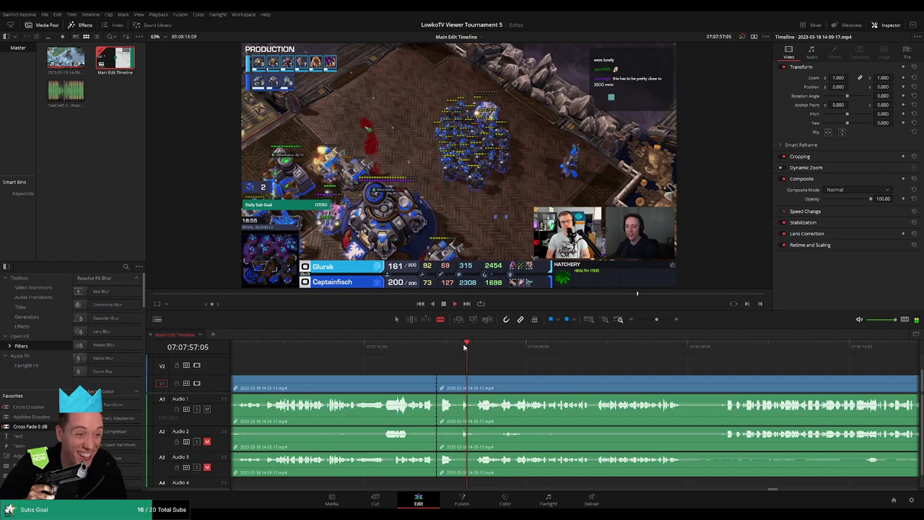
click(474, 383)
key(a)
click(454, 405)
key(Delete)
click(418, 352)
key(space)
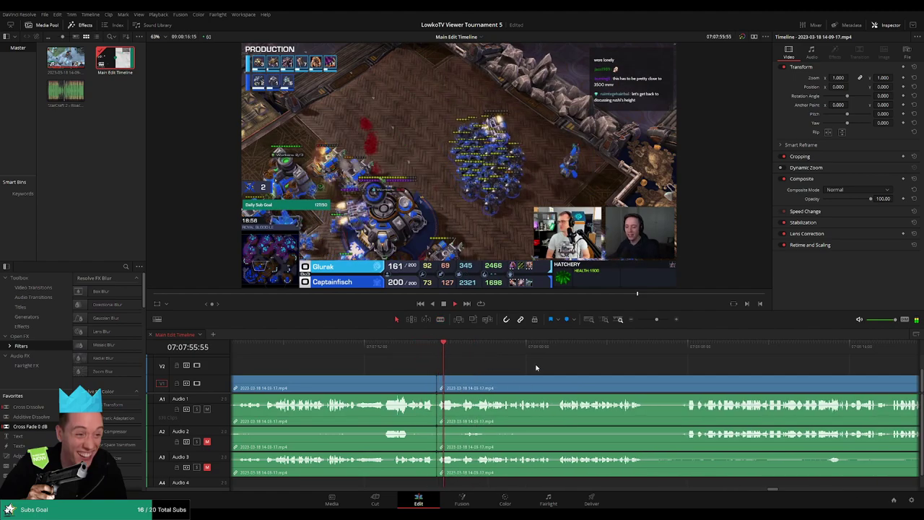
Step: Remove the short dull stretch just past 07:08:06 with two blade cuts and a ripple delete
scroll(527, 362, right, 2)
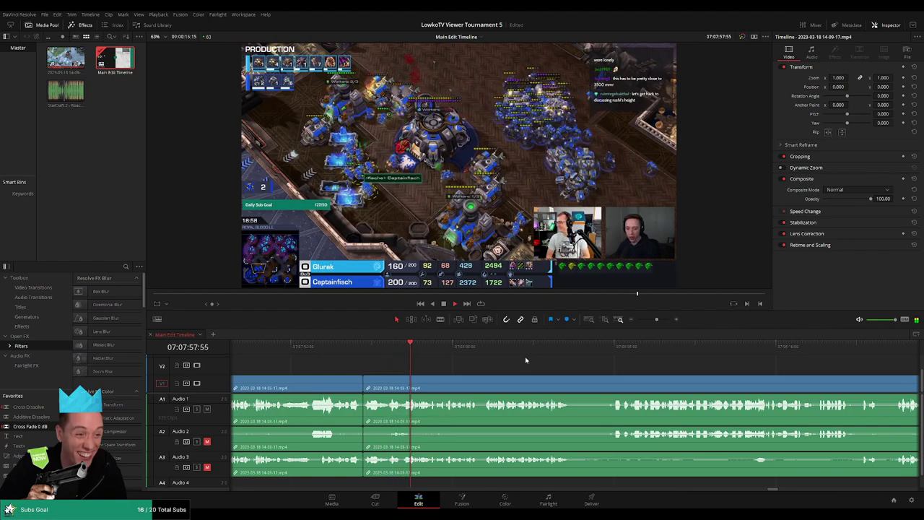
scroll(505, 357, right, 2)
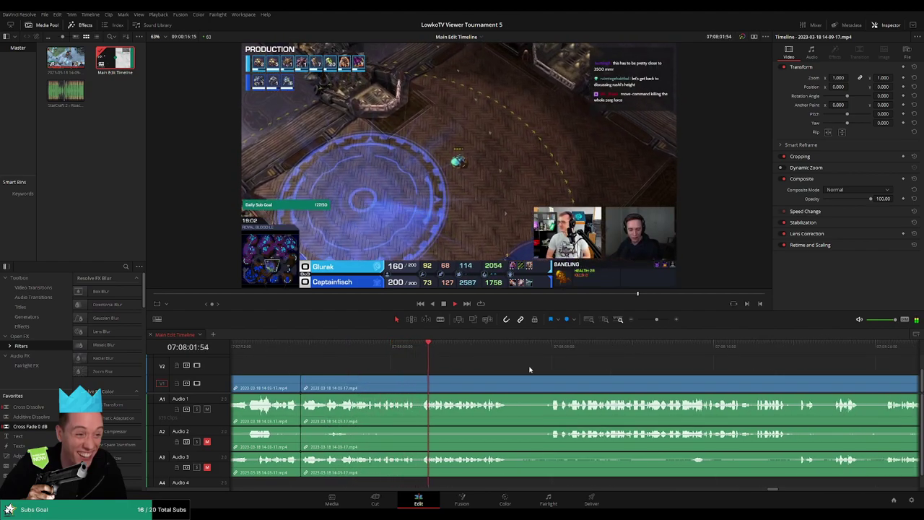
scroll(448, 360, right, 2)
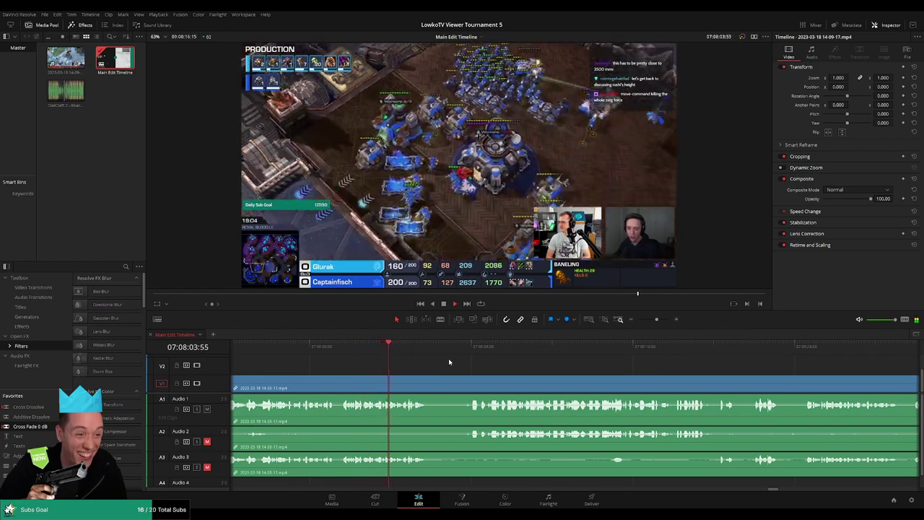
click(461, 347)
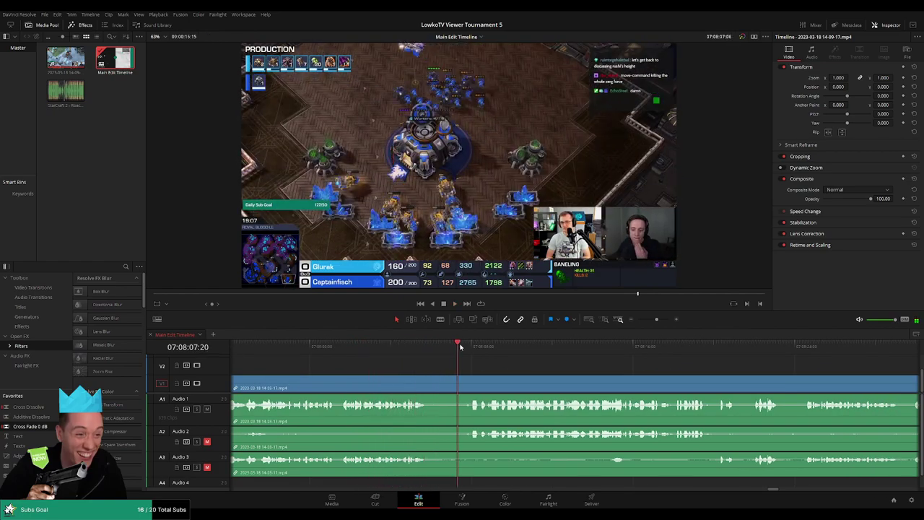
key(b)
click(429, 388)
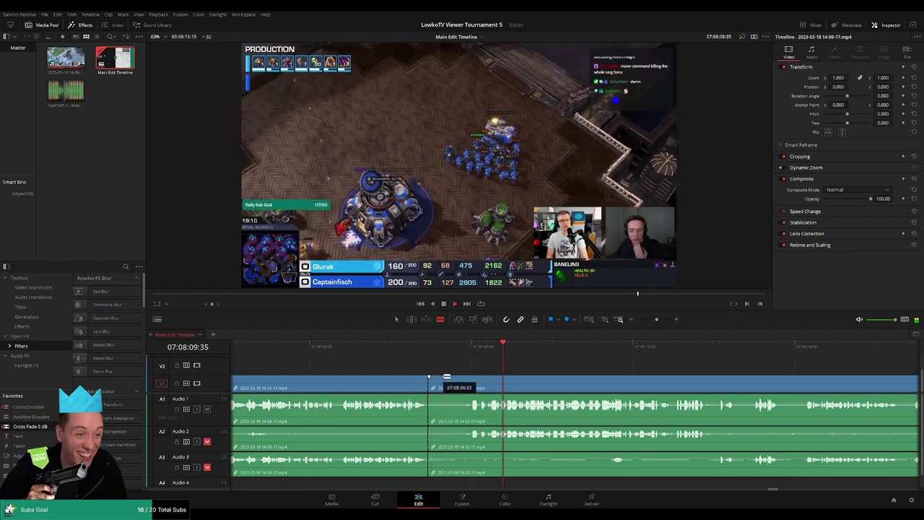
click(473, 377)
key(a)
click(451, 404)
key(Delete)
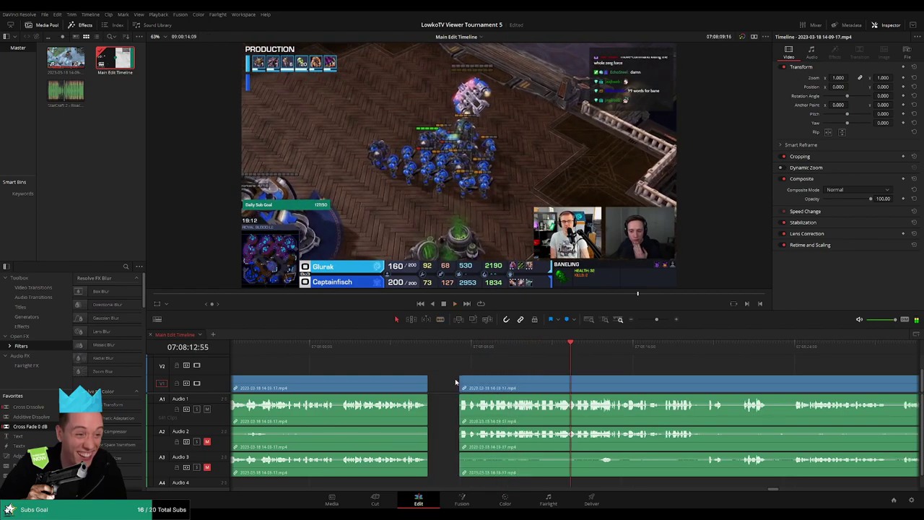
click(419, 352)
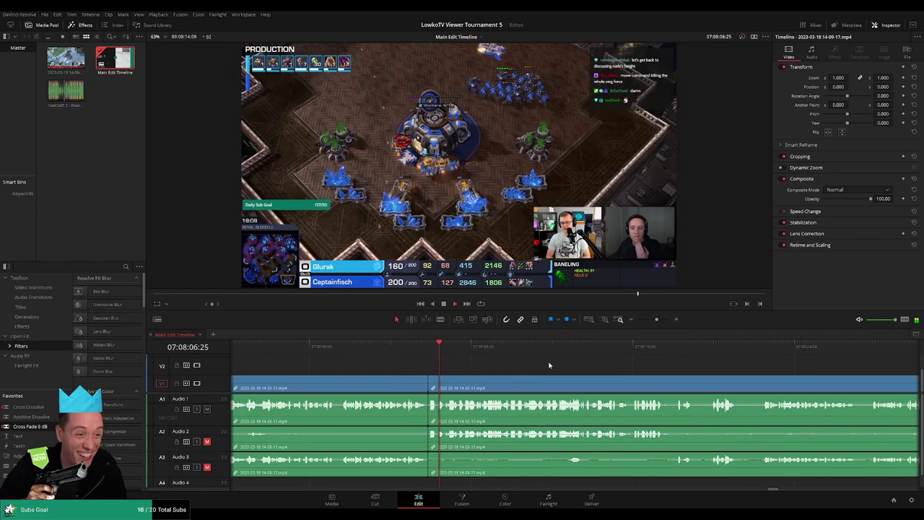
scroll(534, 360, right, 3)
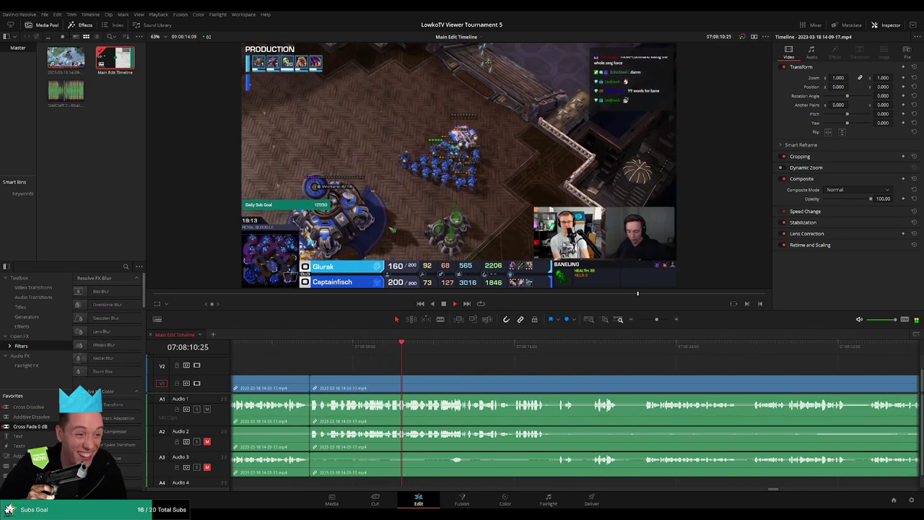
scroll(518, 357, right, 2)
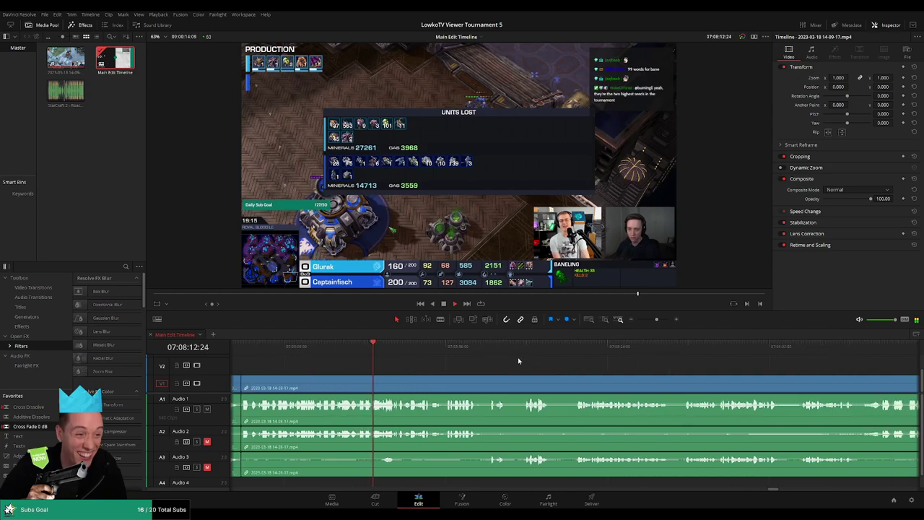
scroll(518, 361, right, 1)
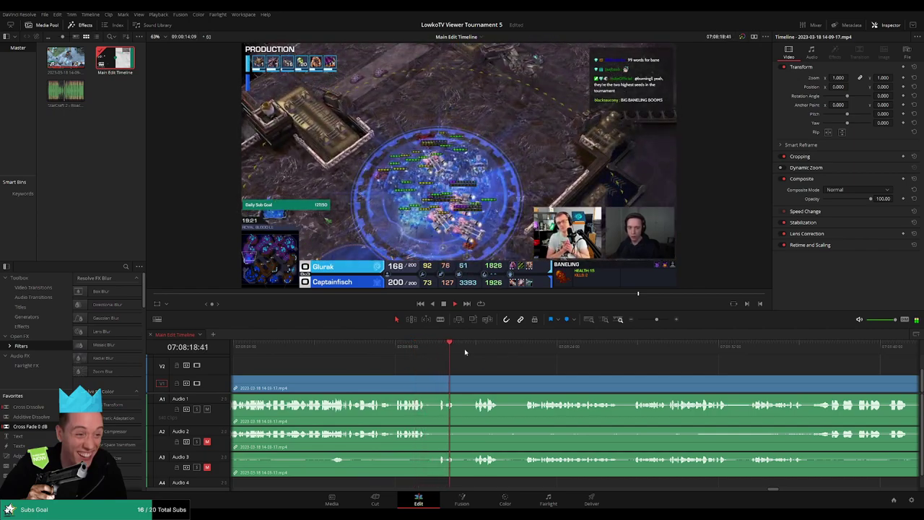
click(532, 345)
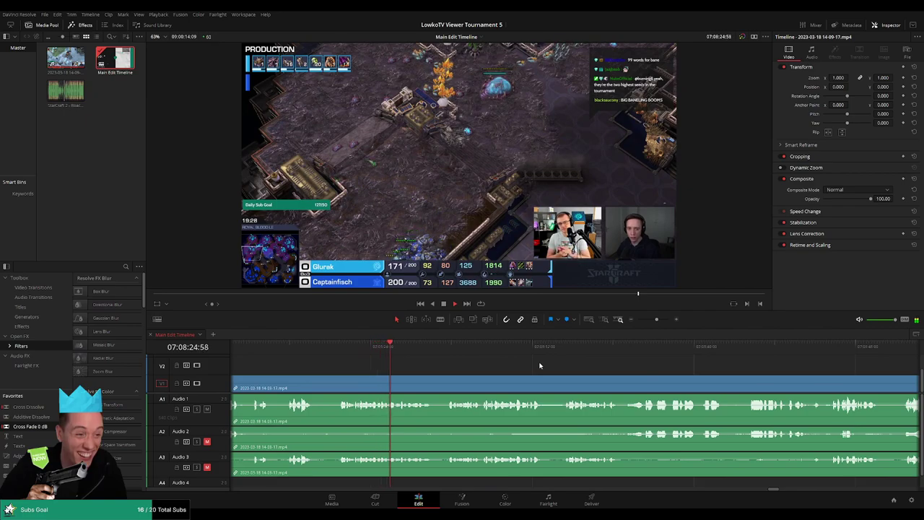
click(443, 346)
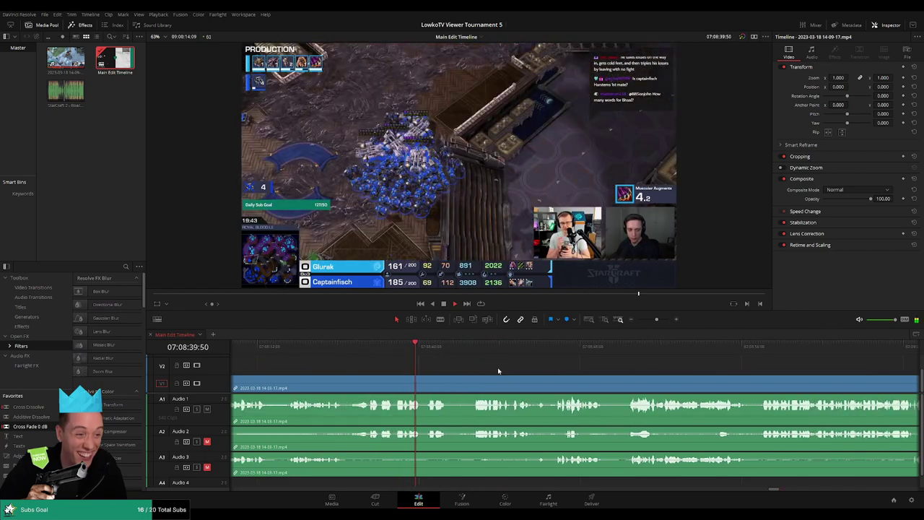
click(398, 357)
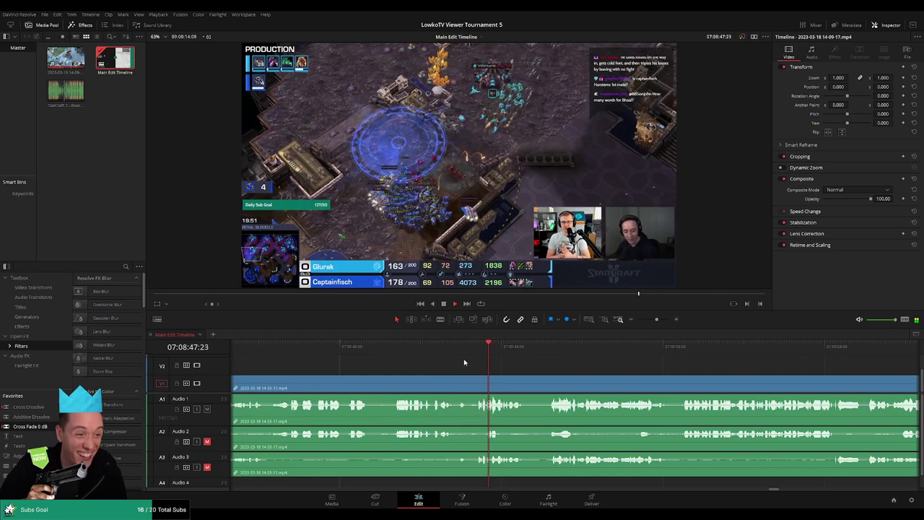
Step: Split the footage near 07:09:04 and ripple delete the short dull stretch there
click(457, 354)
key(ctrl+b)
click(554, 388)
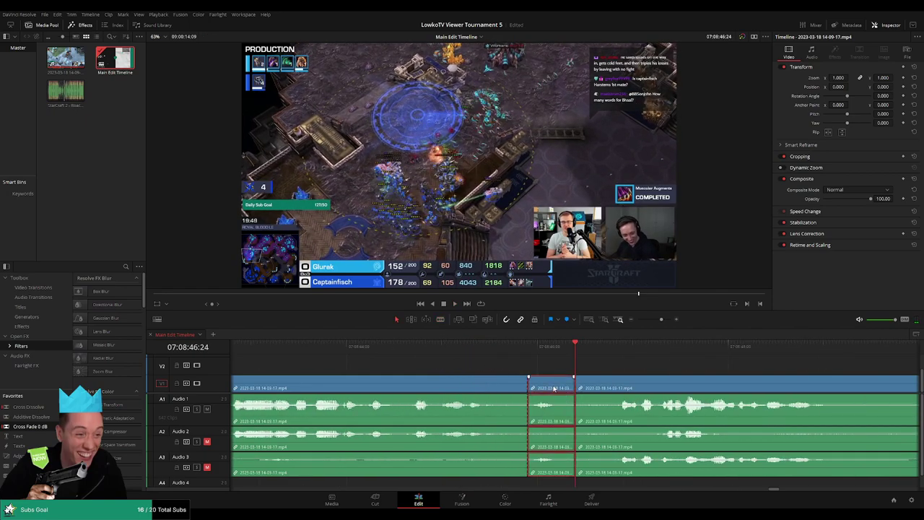
key(Delete)
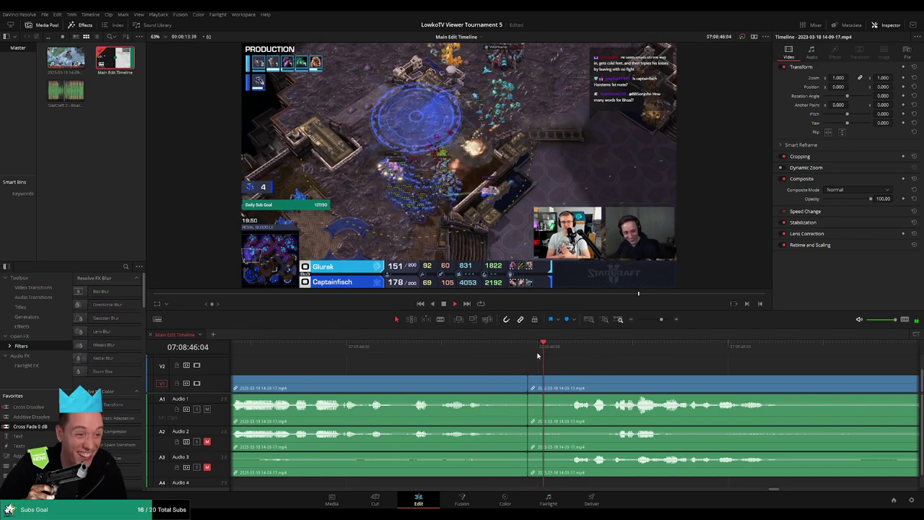
click(656, 323)
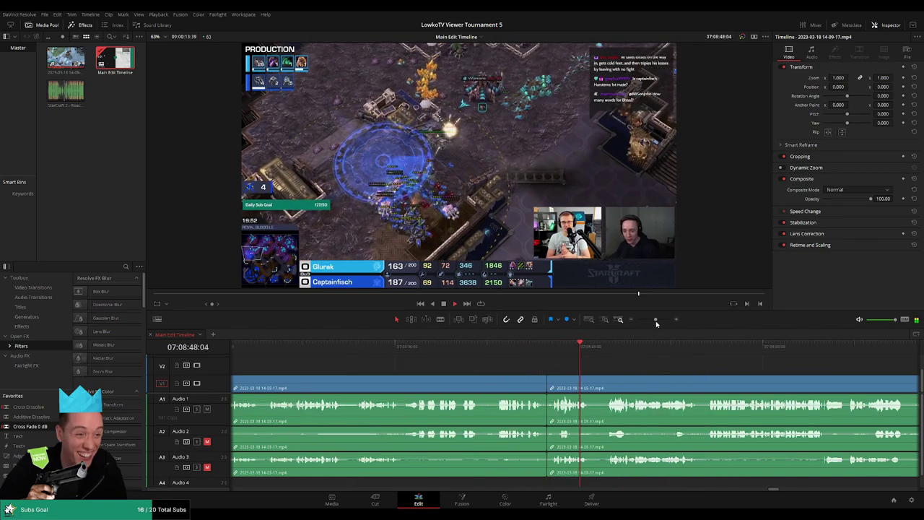
scroll(513, 369, down, 3)
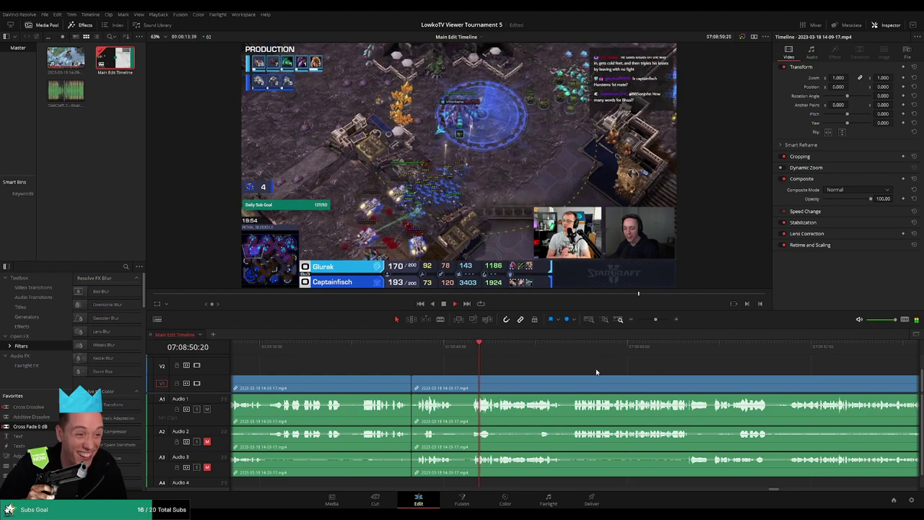
scroll(520, 364, down, 2)
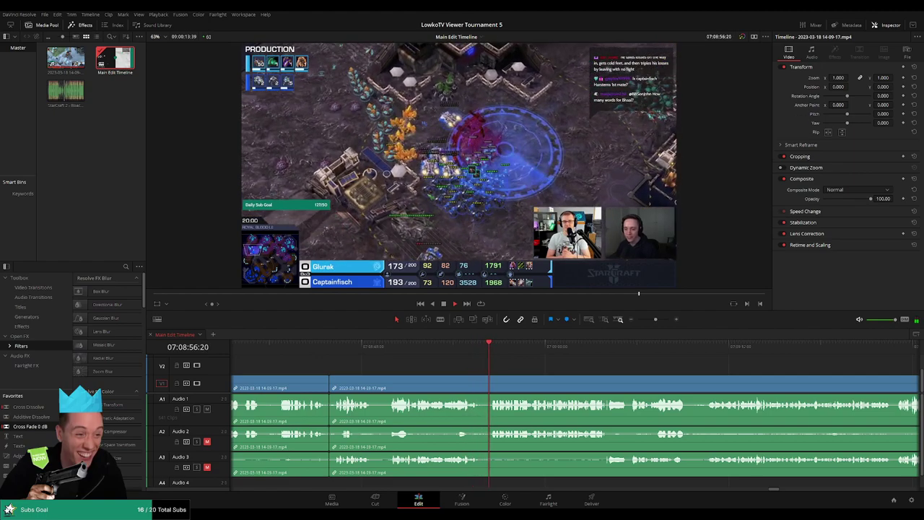
scroll(467, 354, down, 3)
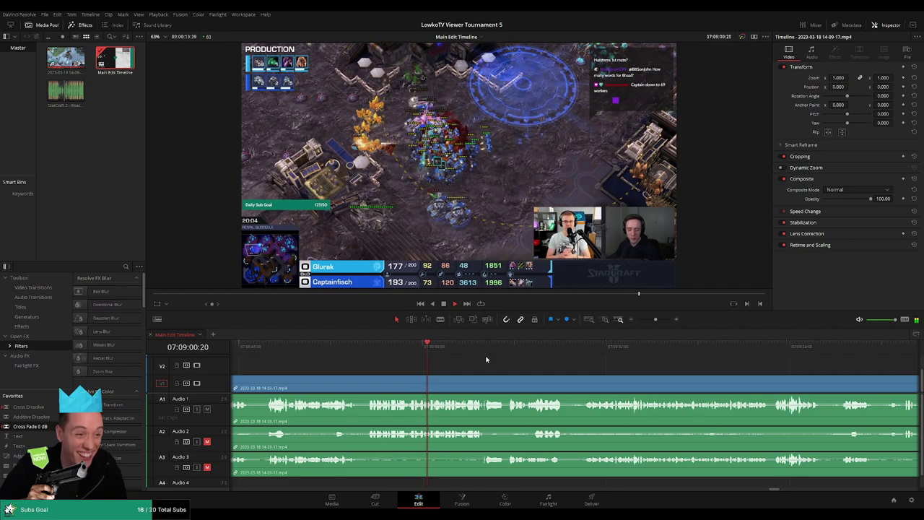
scroll(508, 365, up, 4)
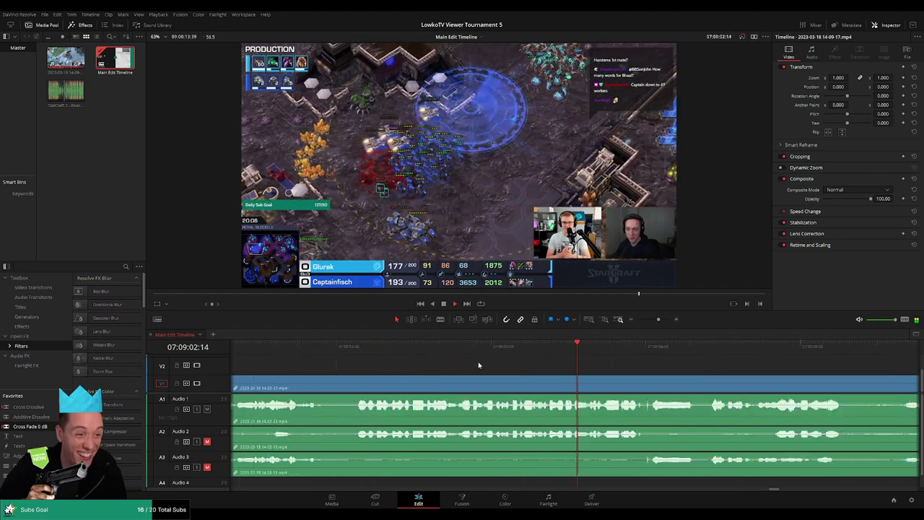
Step: Blade a second unwanted moment, ripple delete the tiny leftover piece, and review the join
key(b)
click(693, 383)
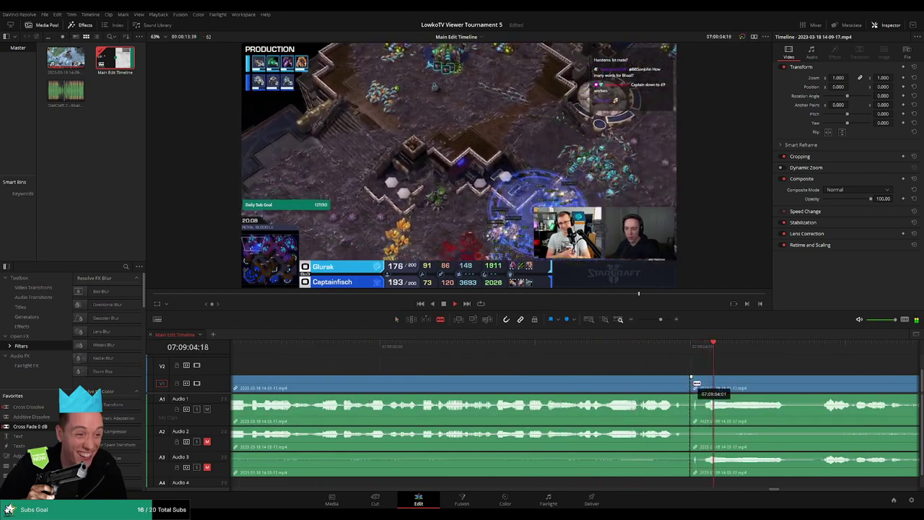
key(a)
click(698, 383)
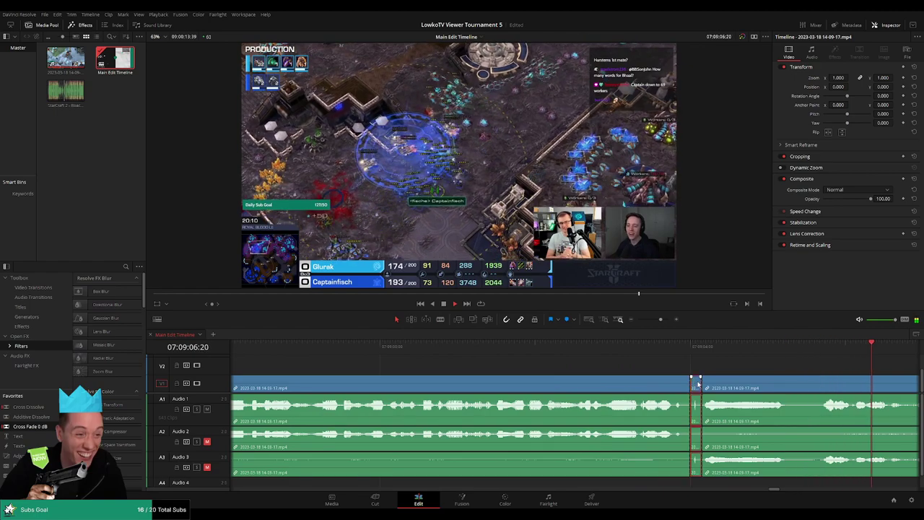
key(Delete)
click(674, 348)
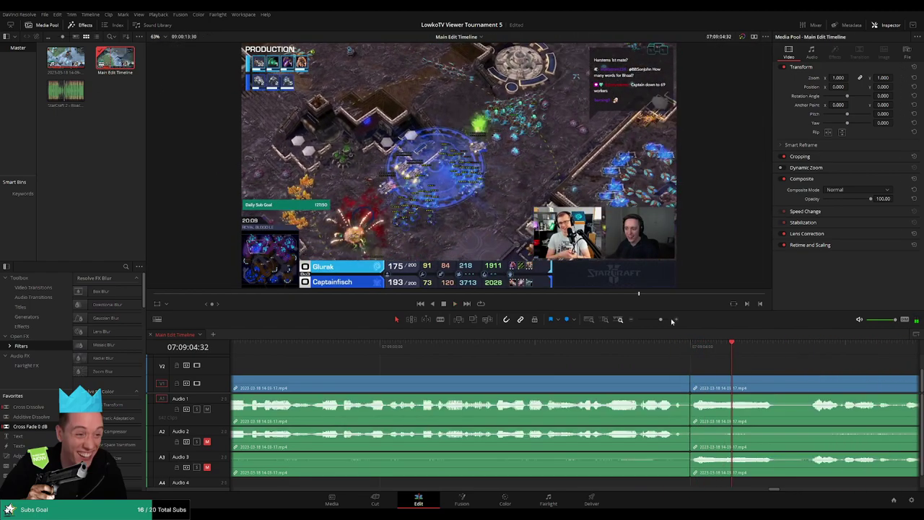
scroll(722, 367, down, 2)
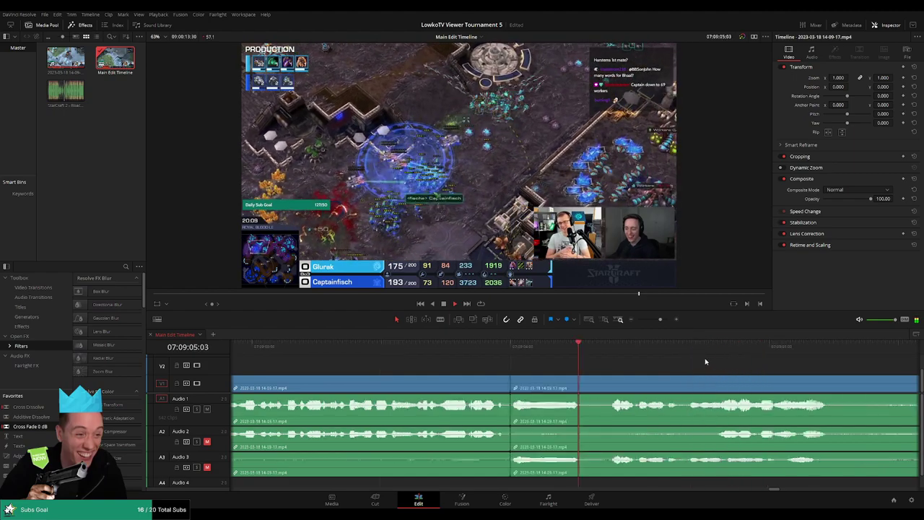
scroll(534, 358, right, 3)
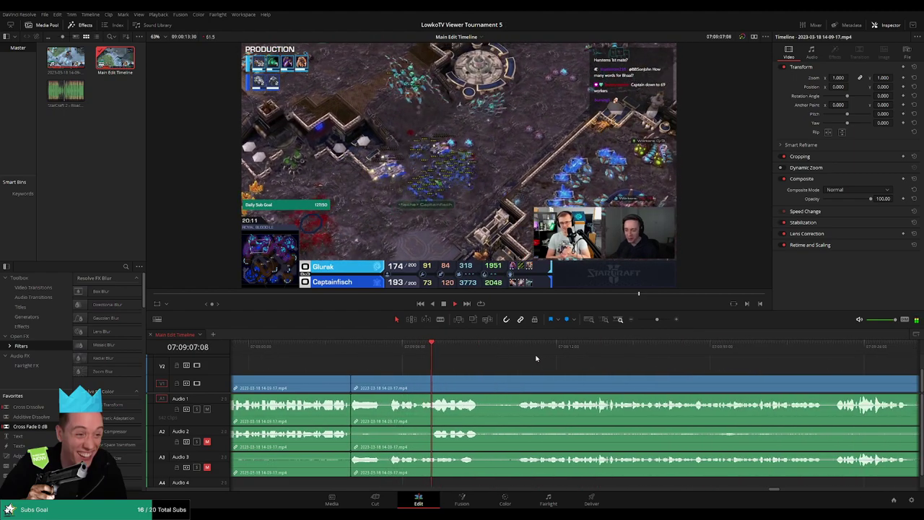
scroll(655, 319, down, 5)
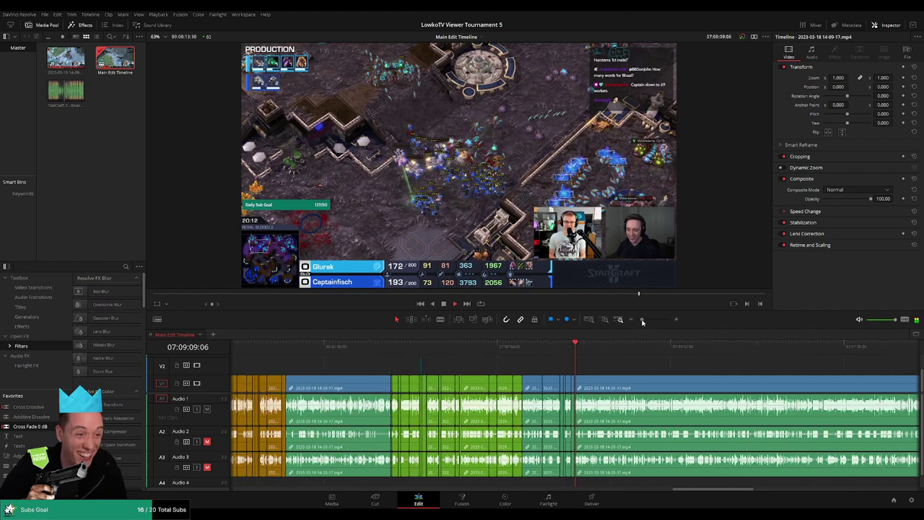
scroll(653, 323, up, 4)
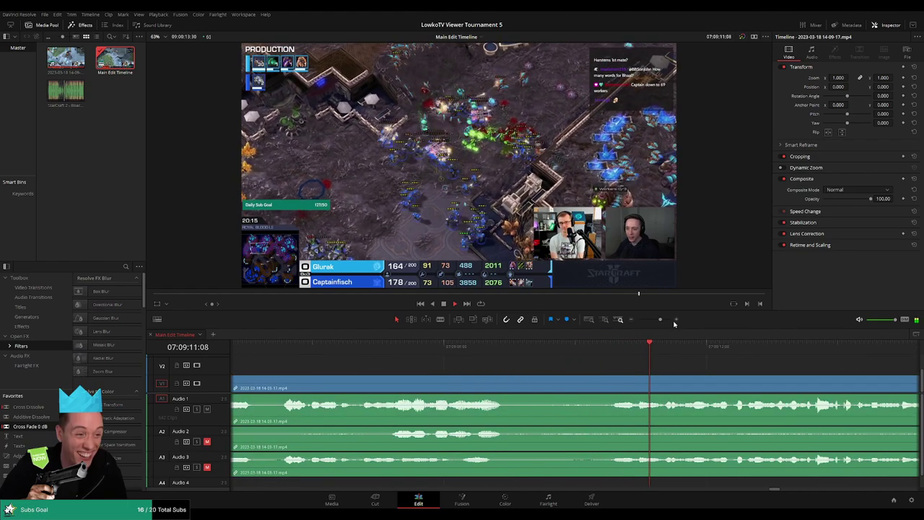
scroll(654, 319, down, 2)
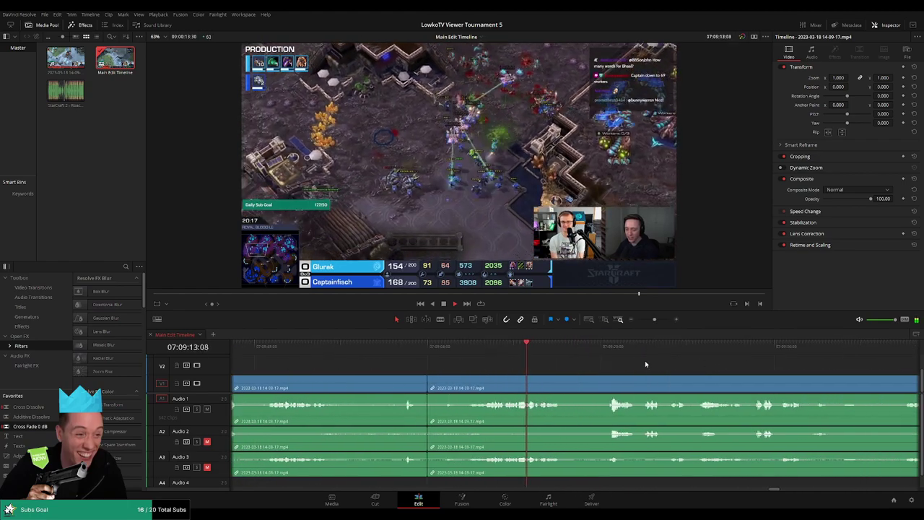
scroll(656, 321, up, 1)
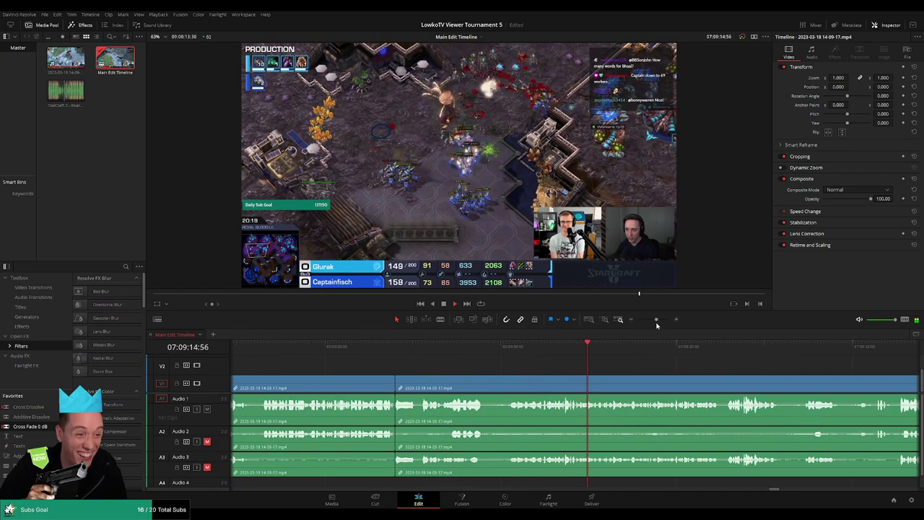
scroll(552, 352, right, 3)
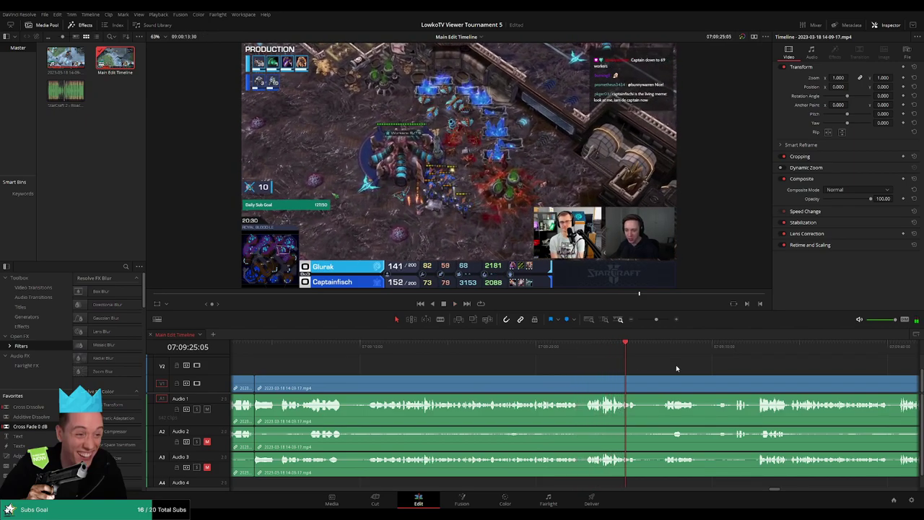
scroll(533, 361, right, 3)
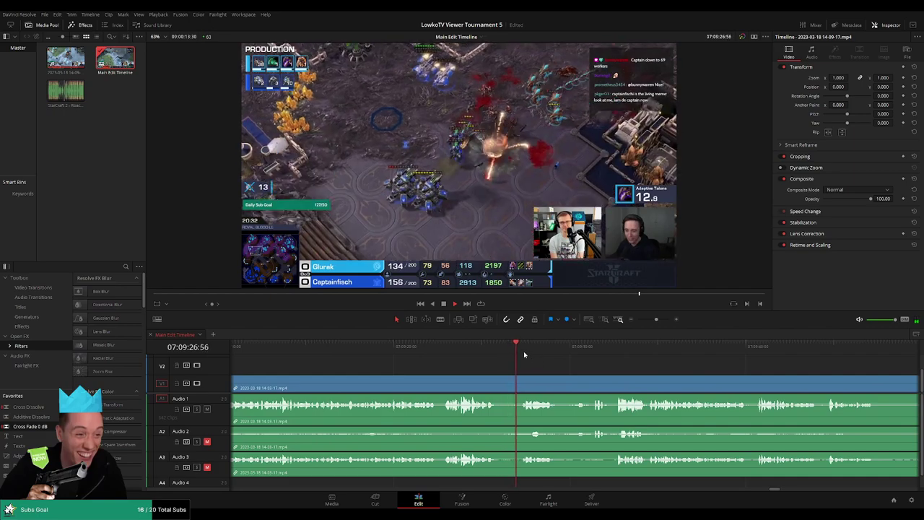
scroll(439, 353, right, 3)
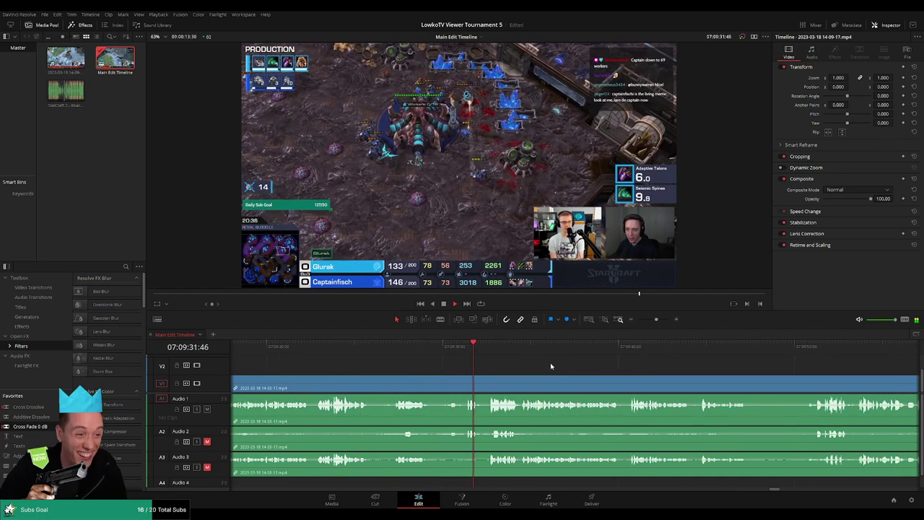
scroll(548, 365, right, 1)
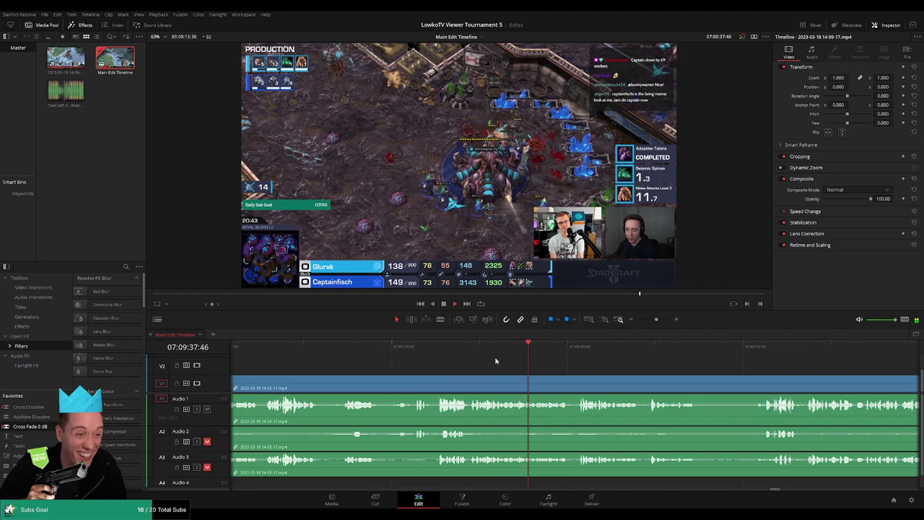
scroll(570, 364, right, 2)
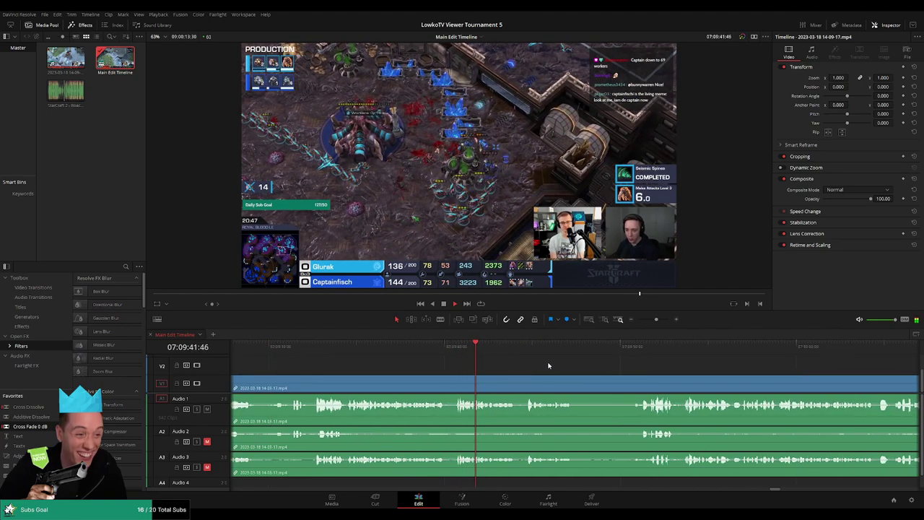
scroll(549, 364, right, 1)
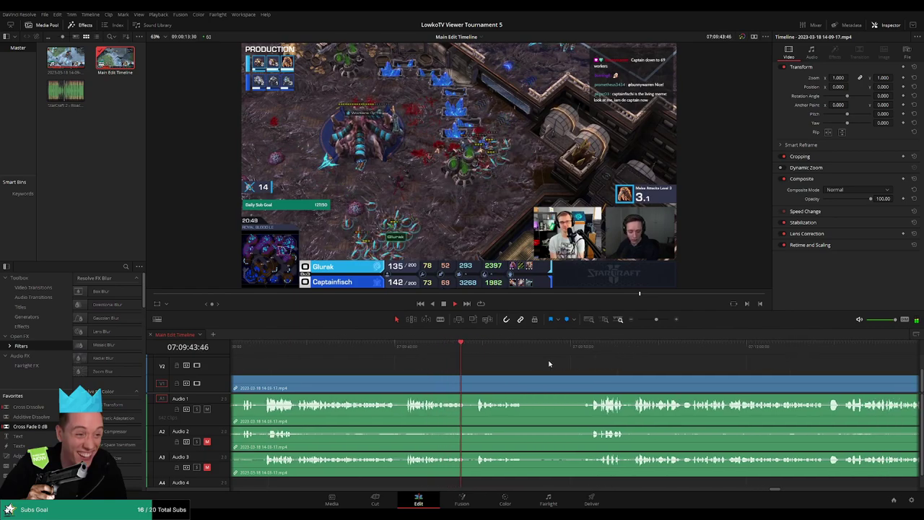
scroll(505, 364, right, 2)
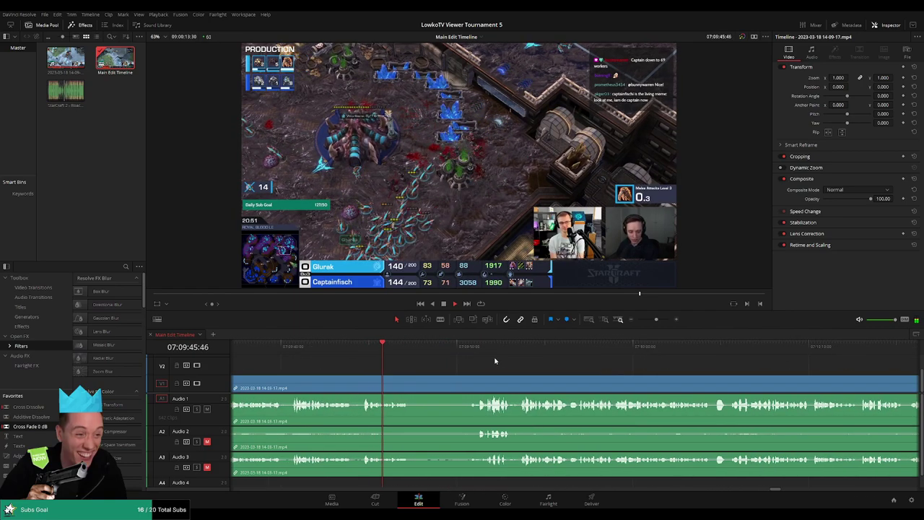
drag(437, 345, 463, 351)
scroll(520, 362, right, 2)
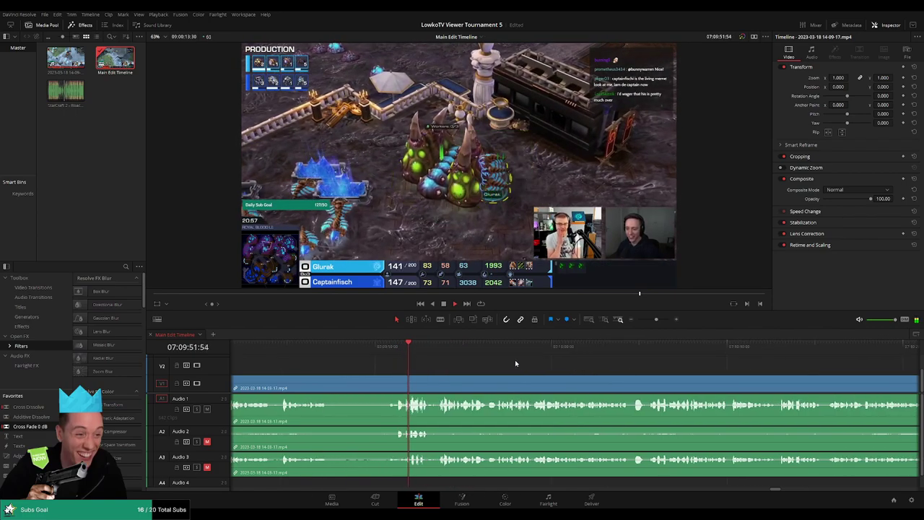
scroll(495, 363, right, 2)
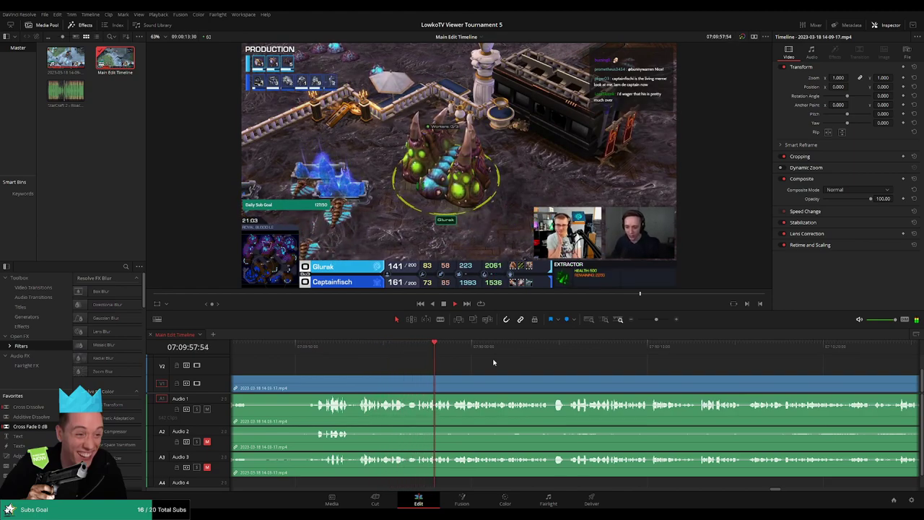
scroll(495, 364, up, 2)
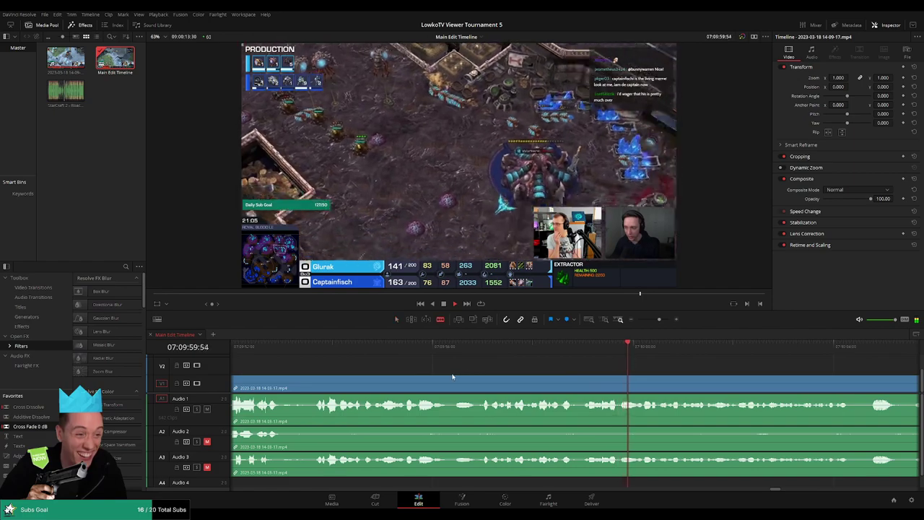
Step: Blade both ends of the dull stretch around 07:09:56 and ripple delete it
click(457, 383)
click(472, 383)
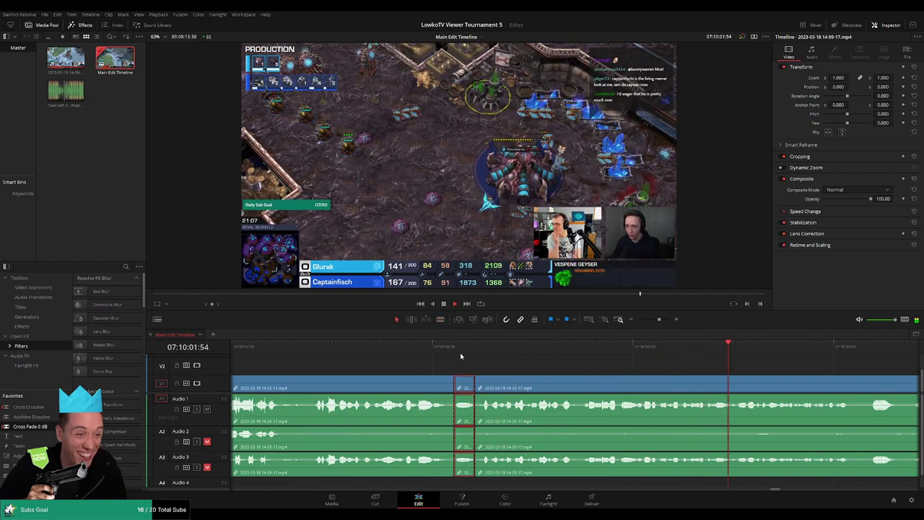
click(473, 356)
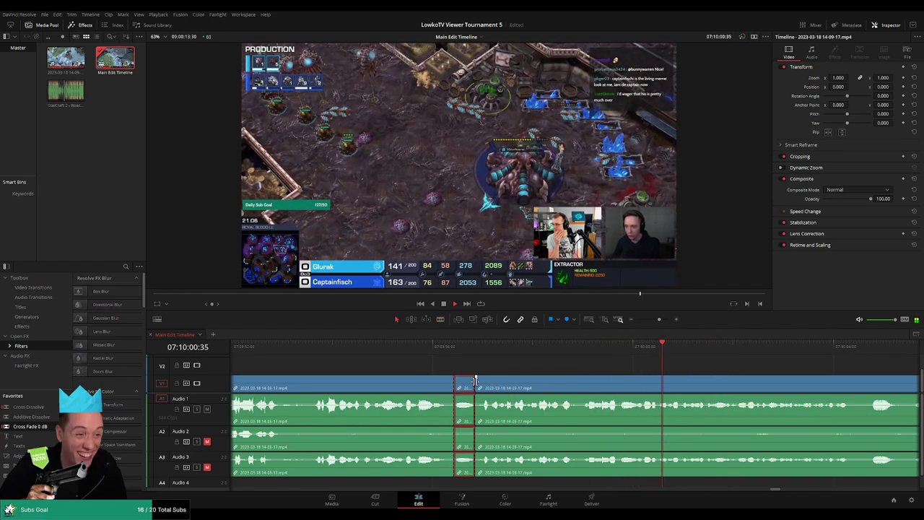
click(475, 384)
key(Delete)
Step: Split the clip on all tracks about a minute later, at 07:10:56
key(b)
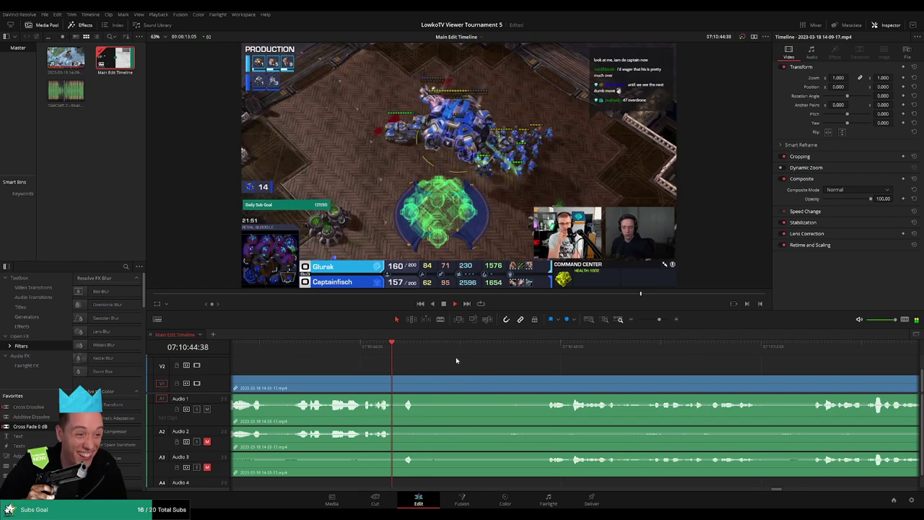
click(533, 351)
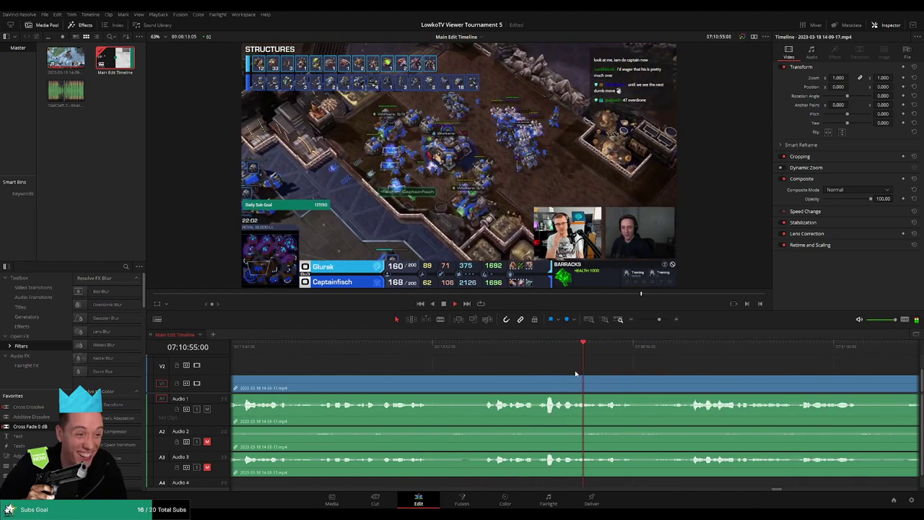
click(482, 353)
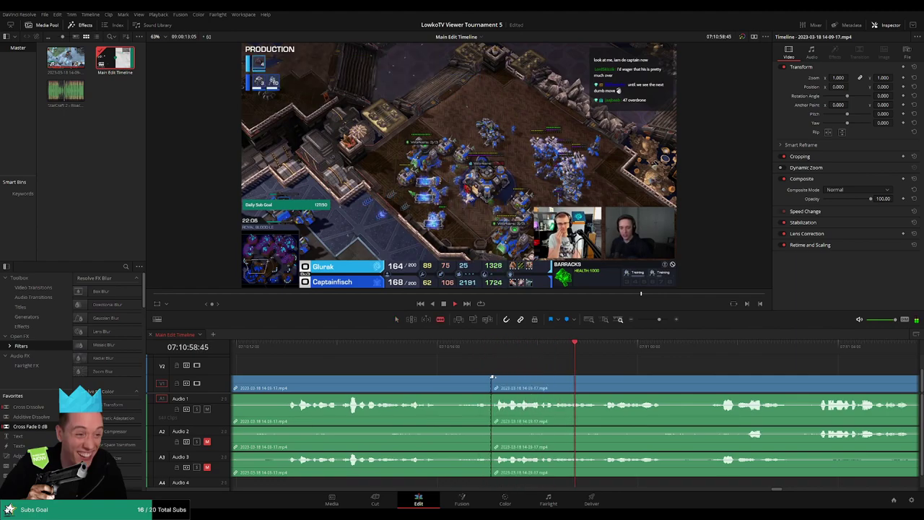
key(b)
click(494, 382)
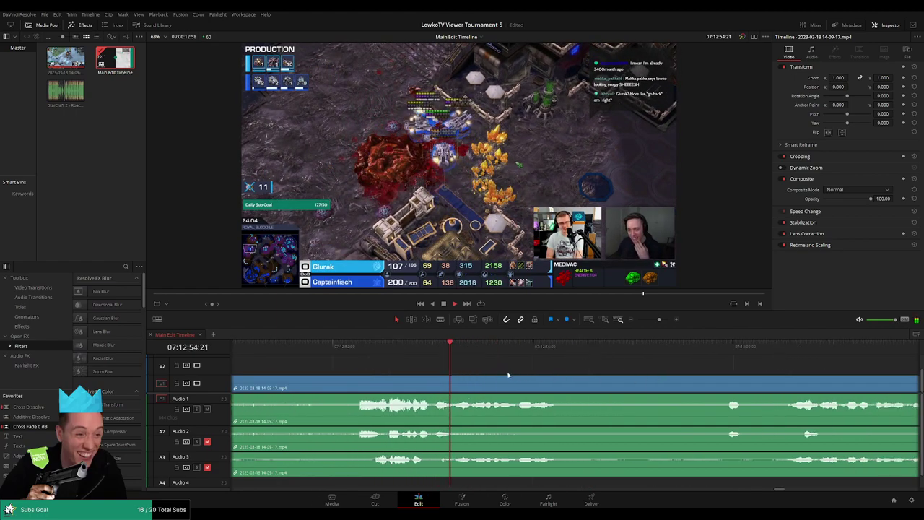
Step: Blade out the short stretch at 07:12:54, ripple delete it, and replay across the new join
click(342, 354)
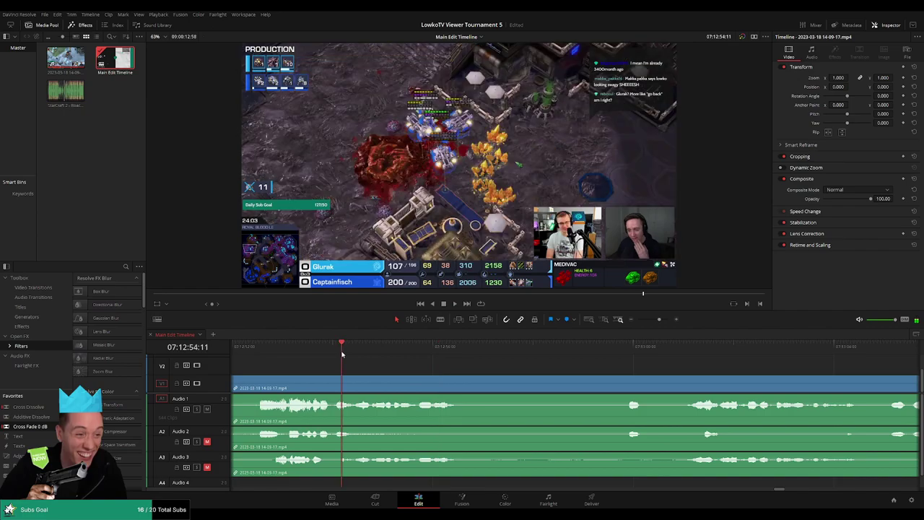
click(335, 383)
click(352, 383)
key(a)
click(346, 388)
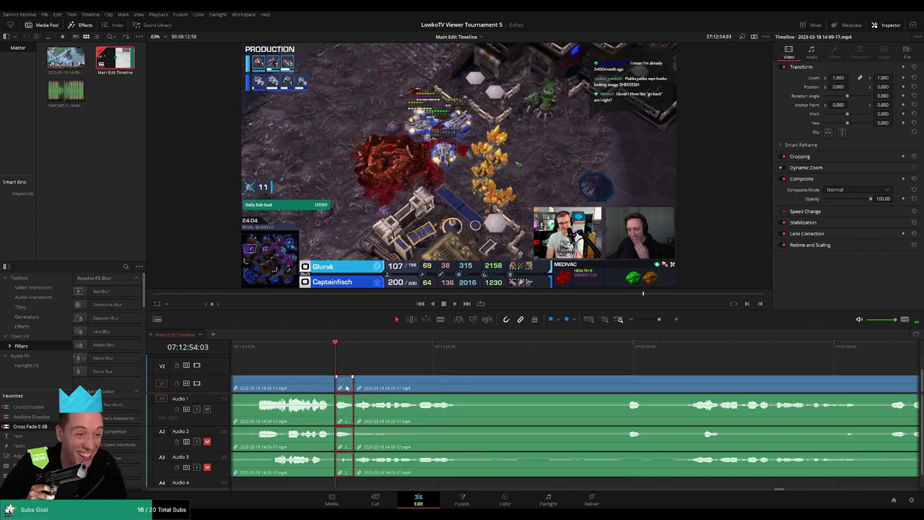
key(Delete)
key(j)
key(l)
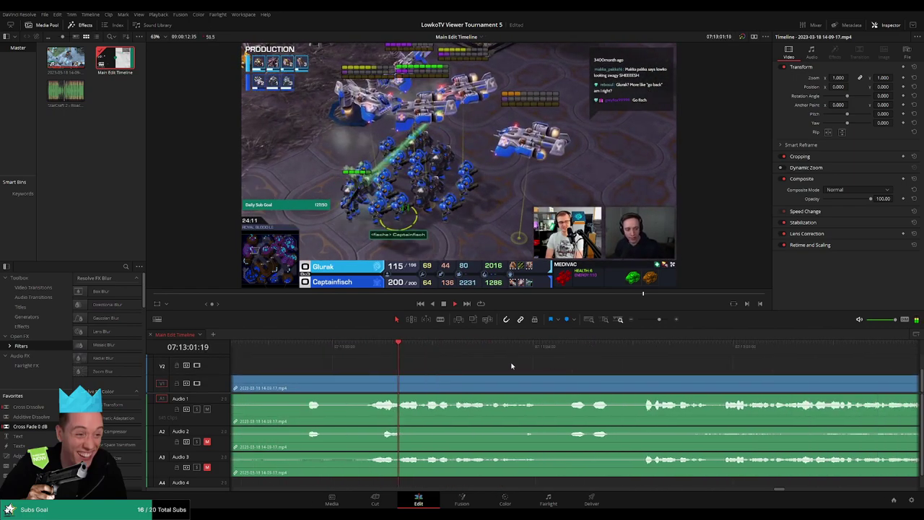
drag(659, 320, 656, 319)
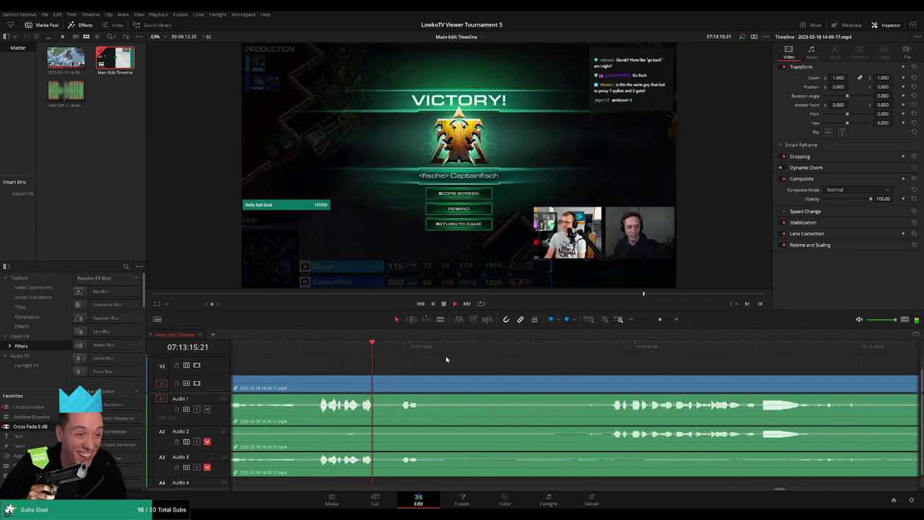
Step: Cut out the victory-screen stretch after the game and add a cross fade at the join
key(ctrl+b)
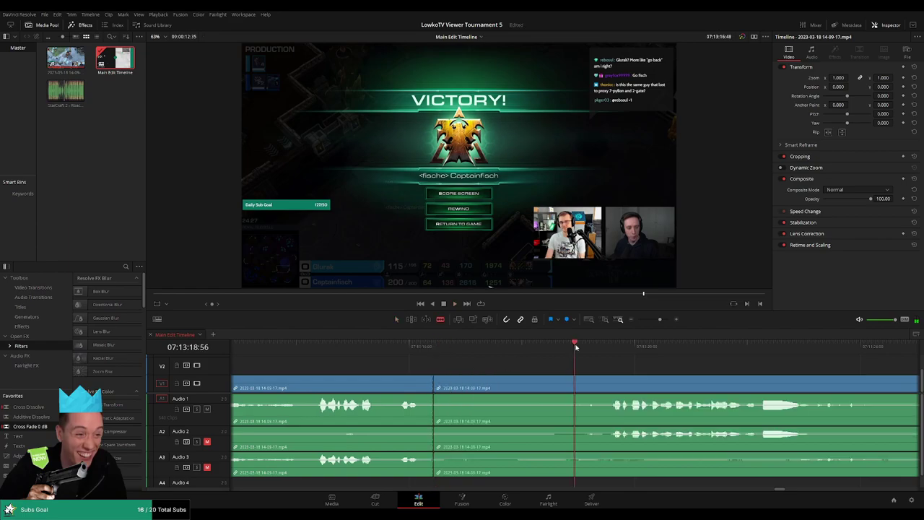
click(597, 345)
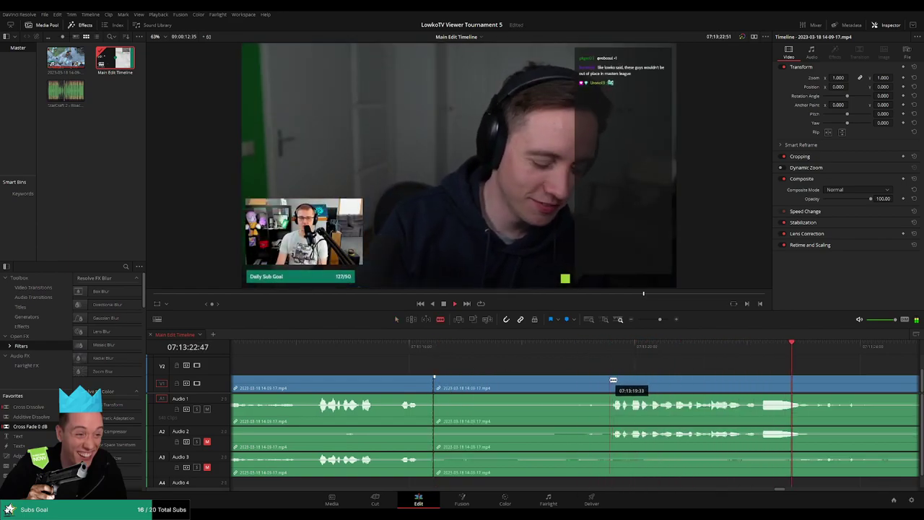
click(612, 383)
key(a)
click(574, 384)
key(Delete)
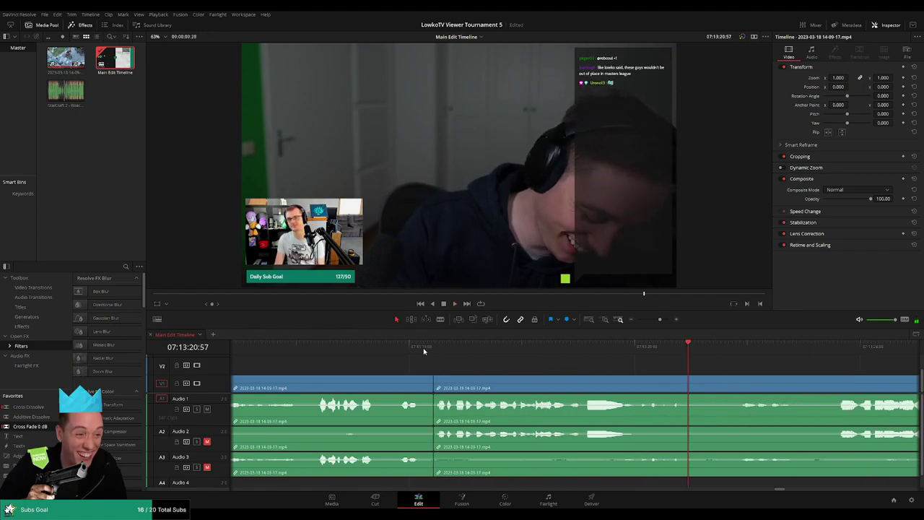
click(420, 346)
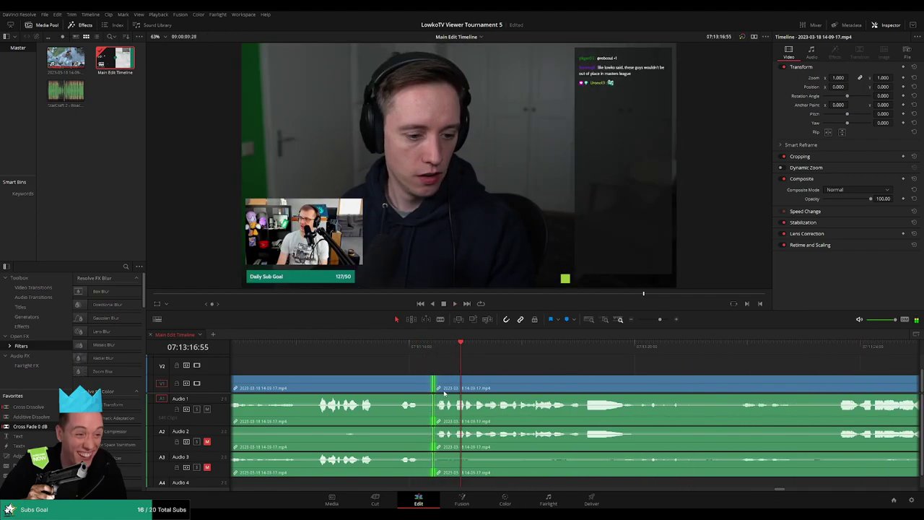
key(ctrl+t)
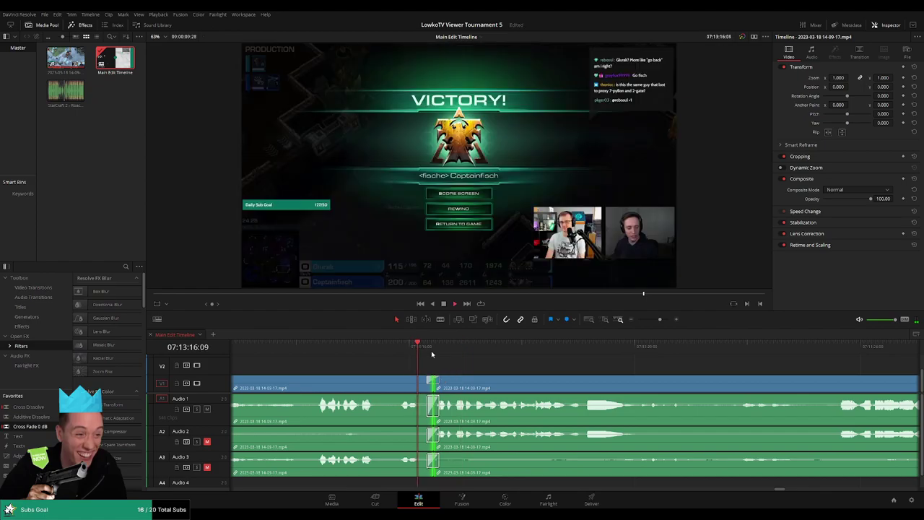
Step: Scroll the timeline to follow playback through the next game's lobby footage
scroll(571, 365, right, 3)
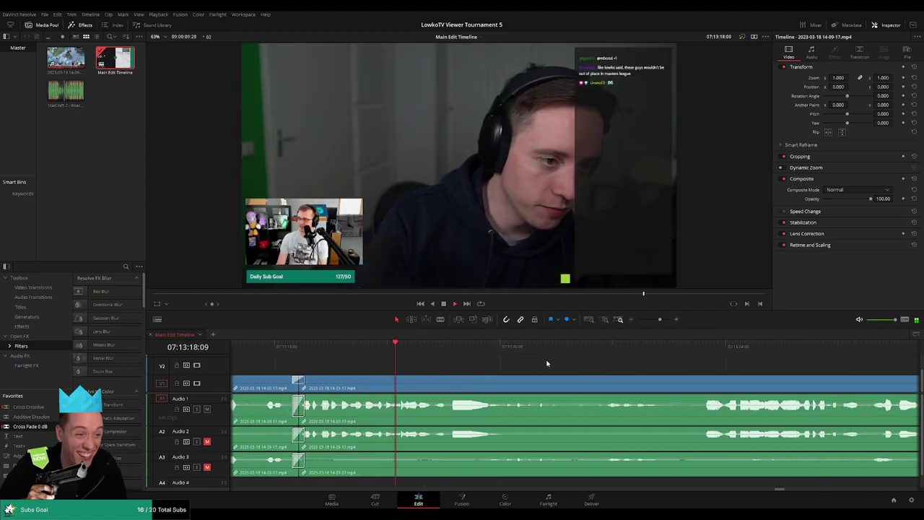
scroll(657, 370, right, 3)
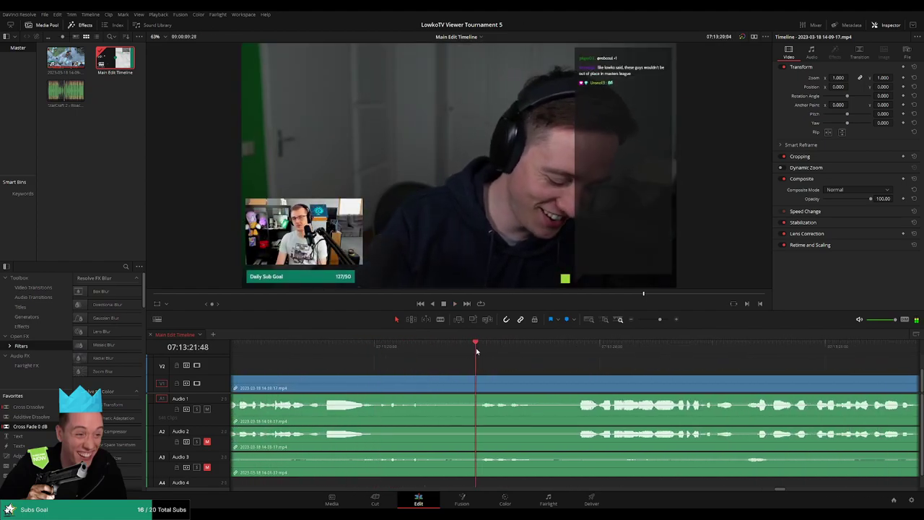
scroll(577, 360, right, 3)
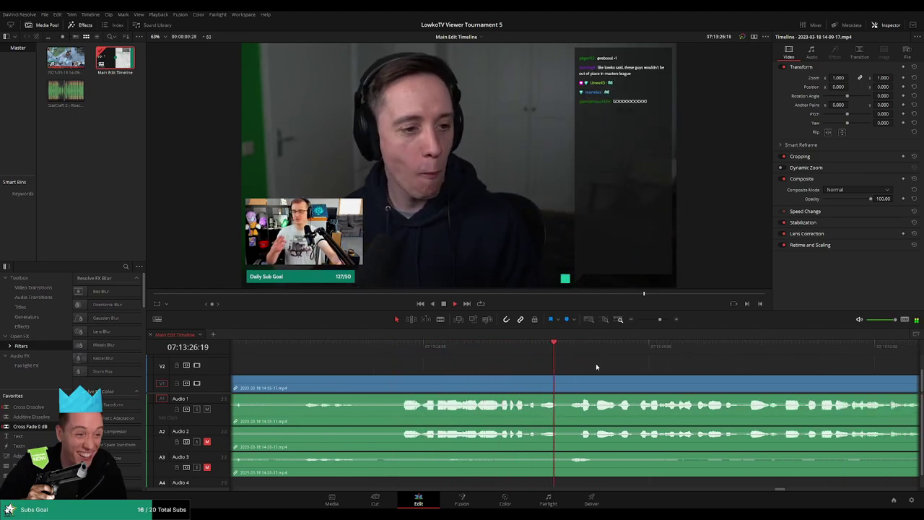
scroll(612, 366, down, 1)
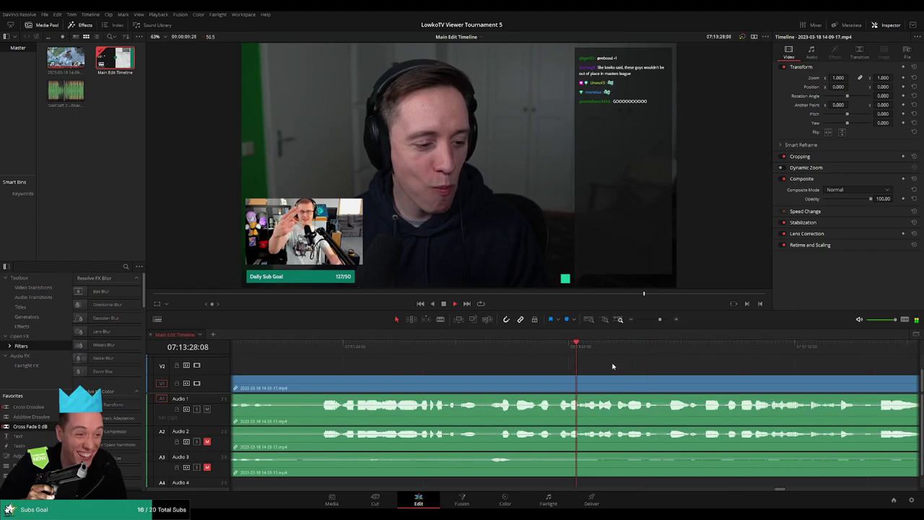
scroll(612, 366, down, 1)
scroll(570, 364, right, 3)
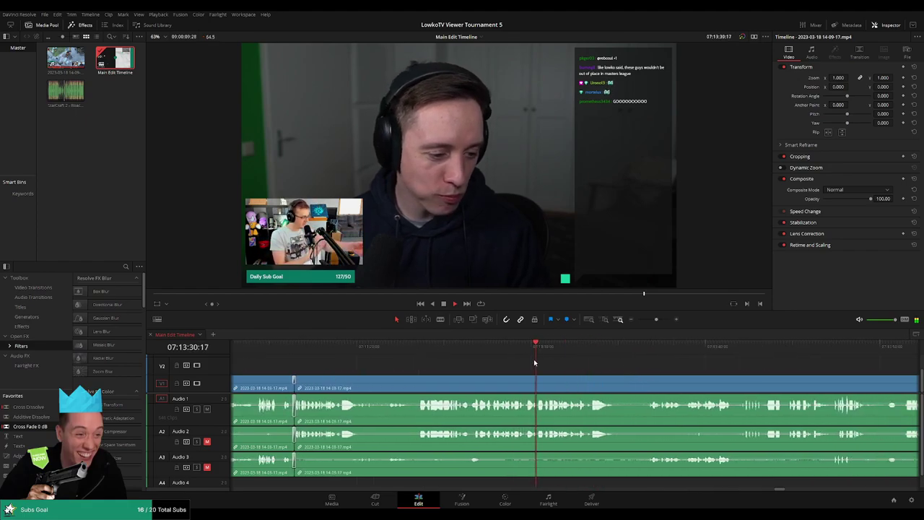
scroll(534, 363, right, 2)
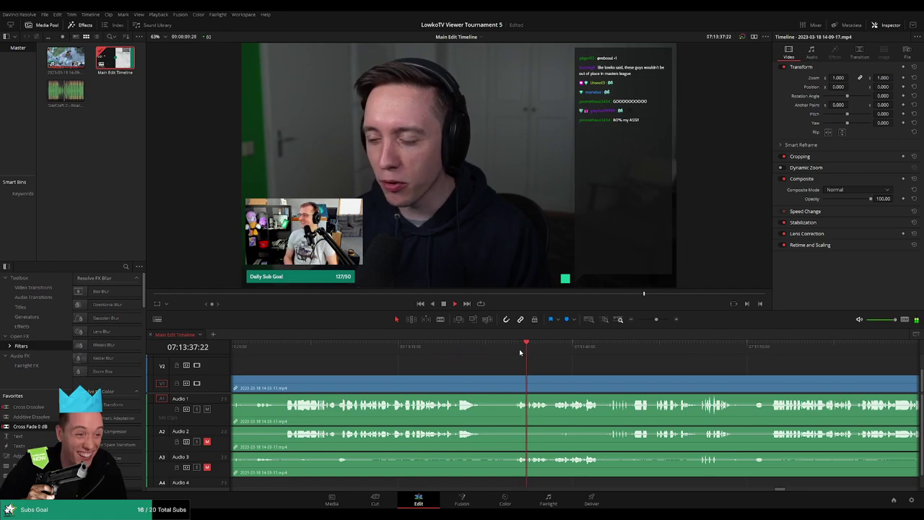
scroll(597, 369, right, 3)
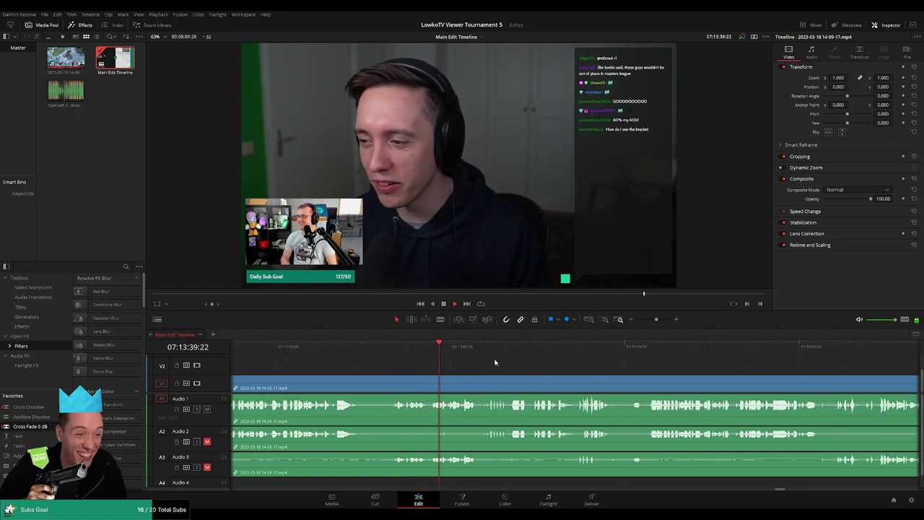
scroll(564, 366, right, 3)
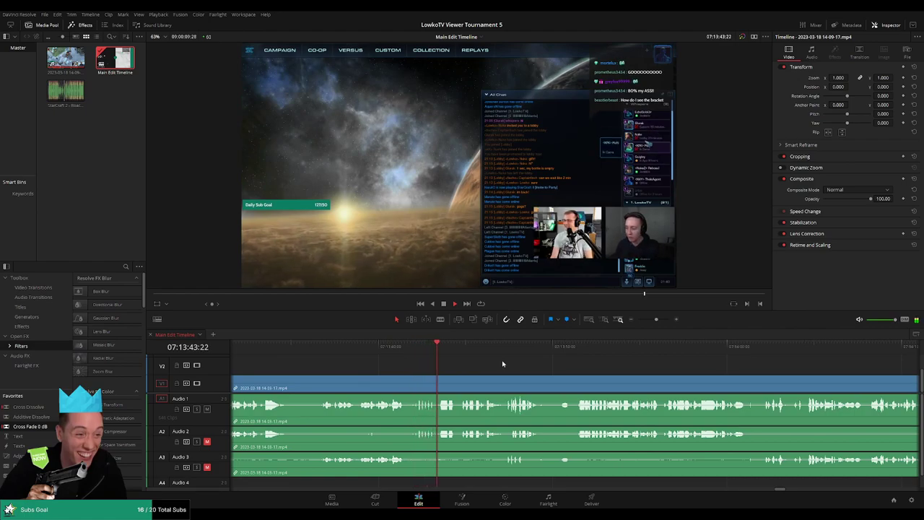
scroll(487, 364, right, 2)
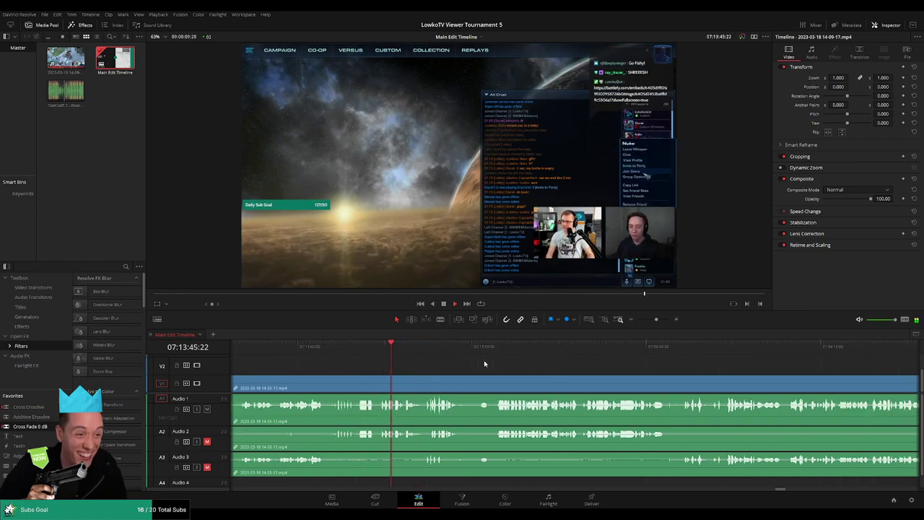
scroll(577, 366, left, 2)
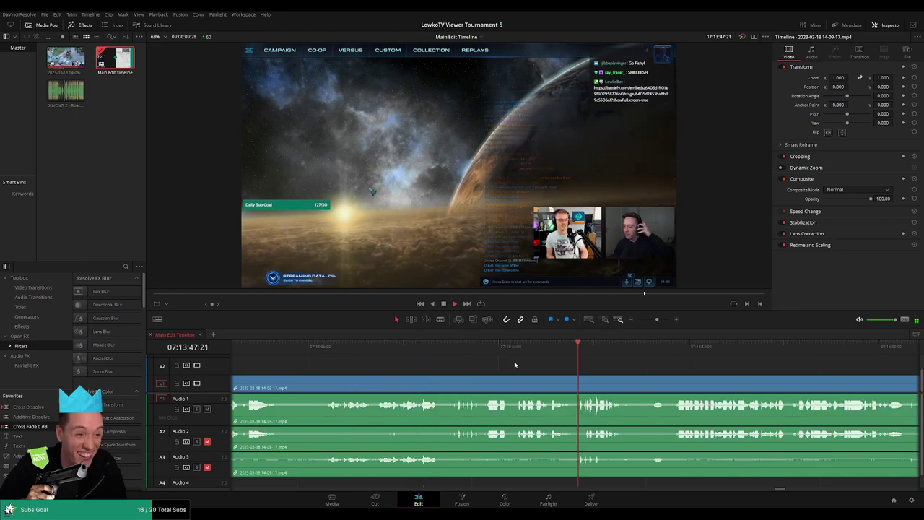
scroll(484, 356, up, 2)
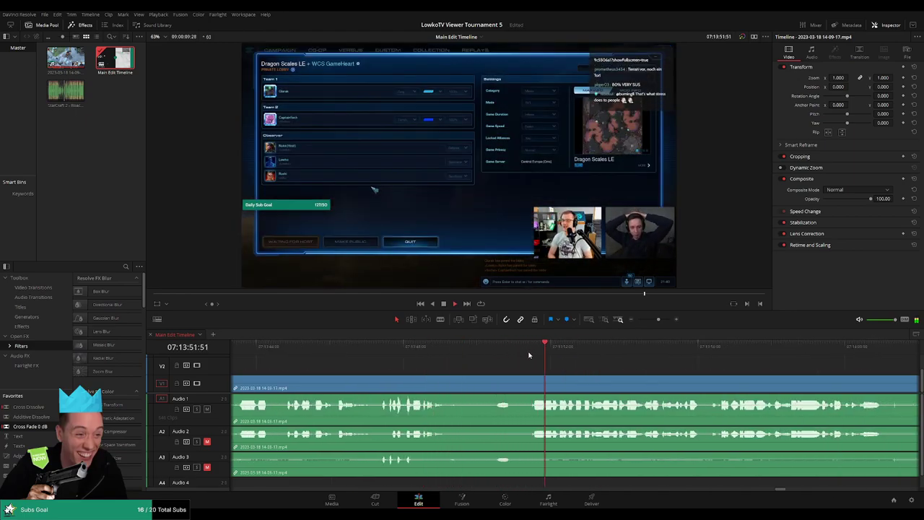
scroll(482, 362, right, 2)
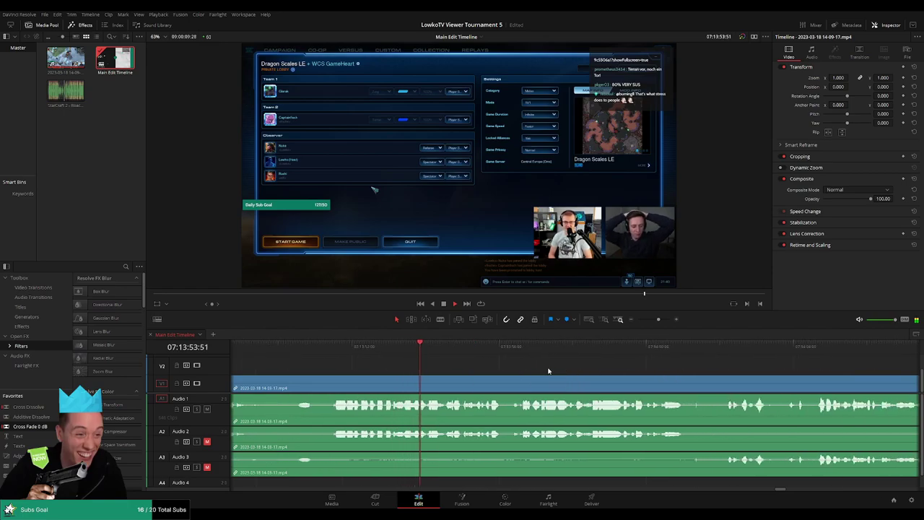
scroll(556, 369, right, 2)
Step: Blade the lobby clip and ripple delete the short slice
key(b)
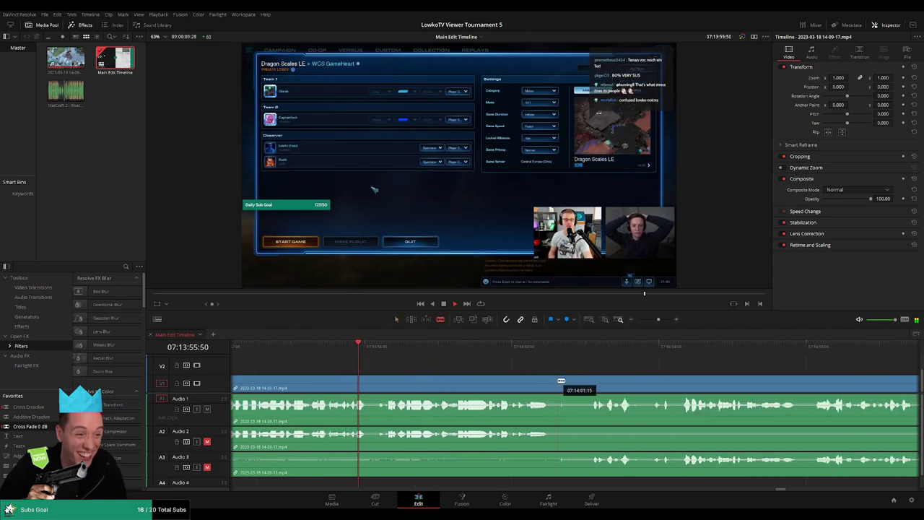
click(560, 380)
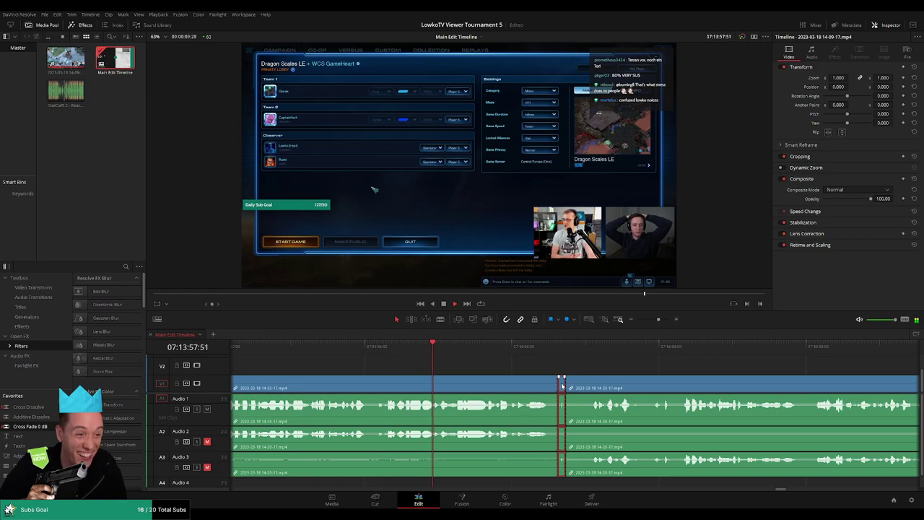
key(Delete)
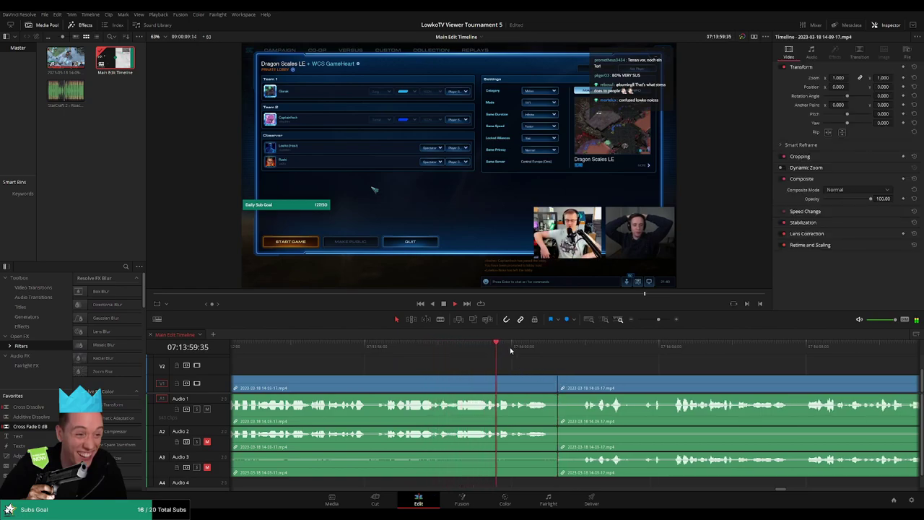
Step: Add an Adjustment Clip on V2 over the lobby stretch with Zoom 2.0 onto the webcams
scroll(394, 368, left, 2)
click(351, 351)
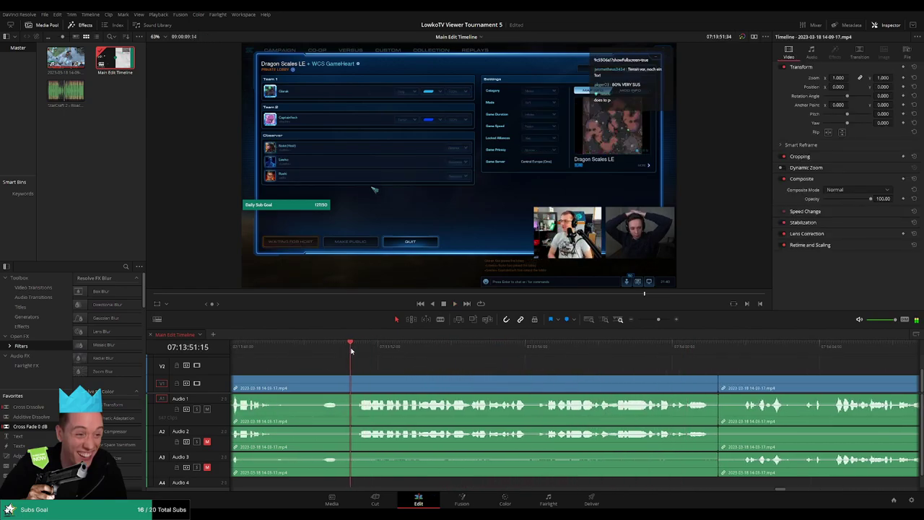
drag(18, 455, 378, 371)
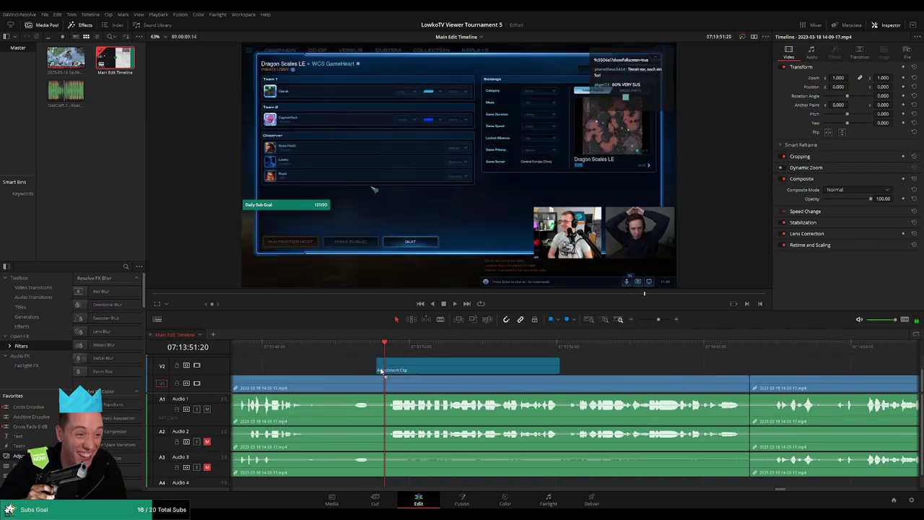
drag(565, 369, 748, 369)
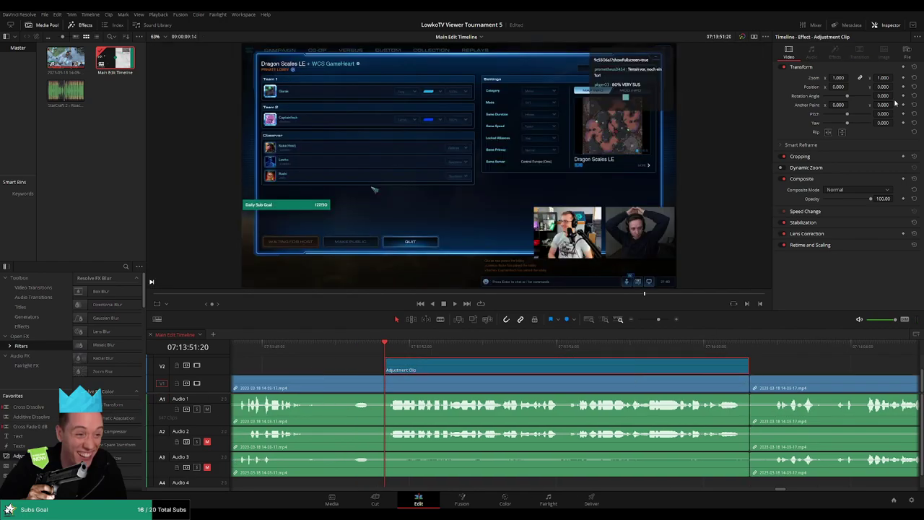
drag(837, 77, 895, 86)
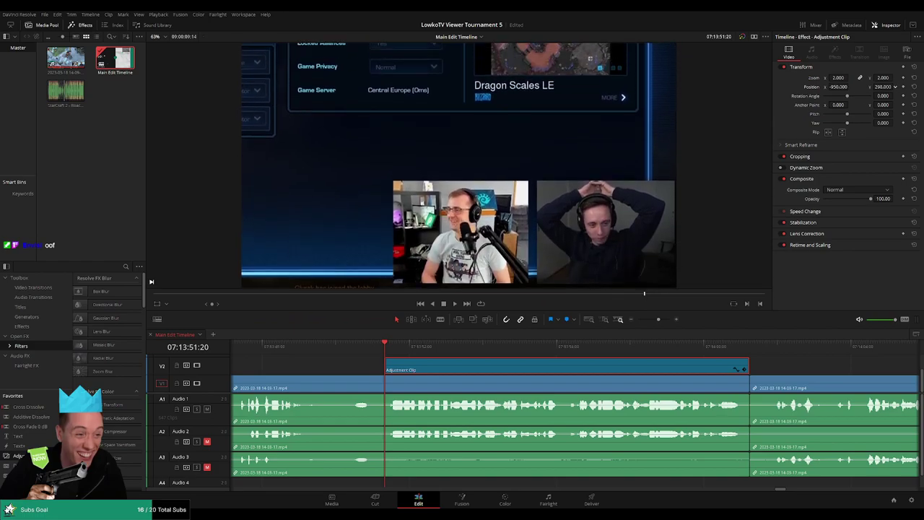
Step: Set the run of blue trimmed lobby clips on V1 to Green clip colour
key(space)
click(359, 362)
key(shift+z)
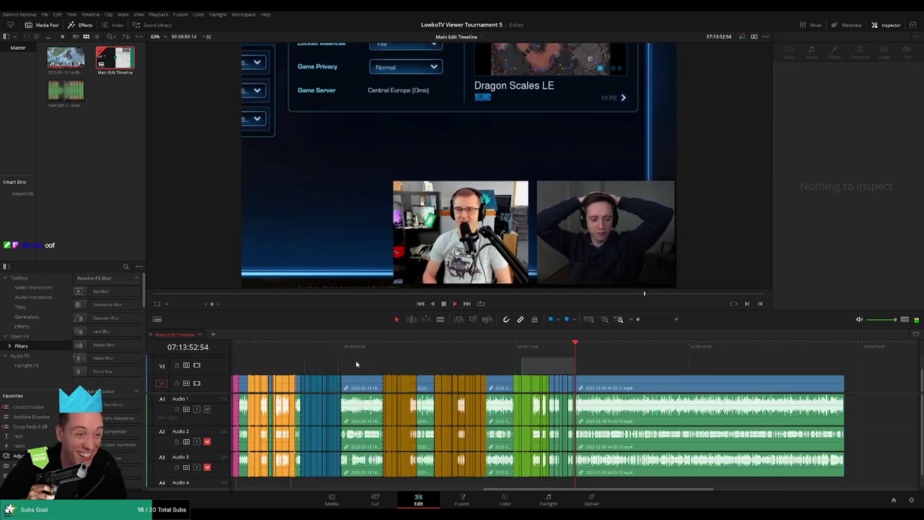
key(shift+z)
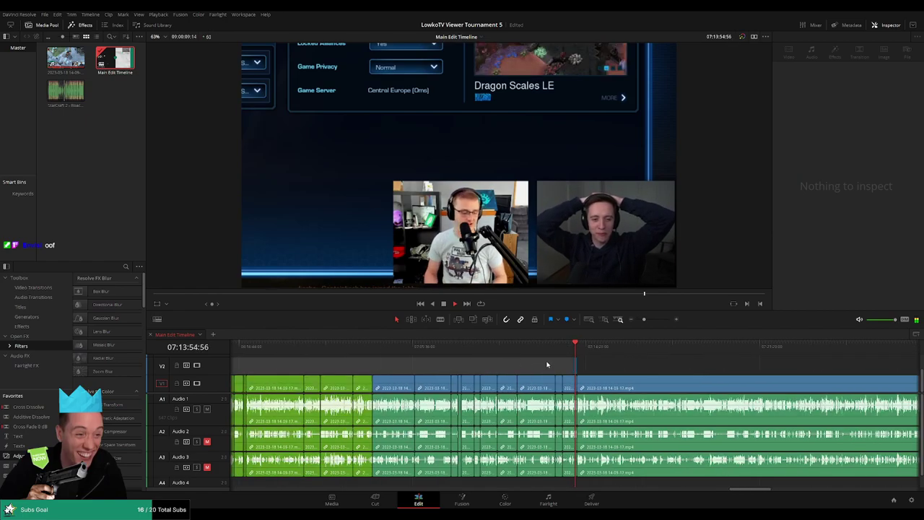
click(442, 368)
drag(395, 368, 563, 412)
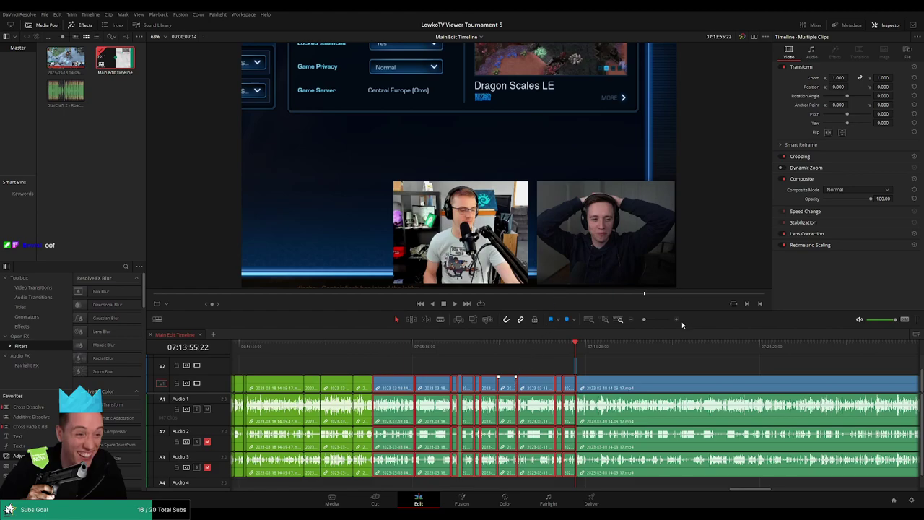
click(640, 371)
Step: Play back past the zoomed section, scrubbing ahead to about 07:14:27
key(space)
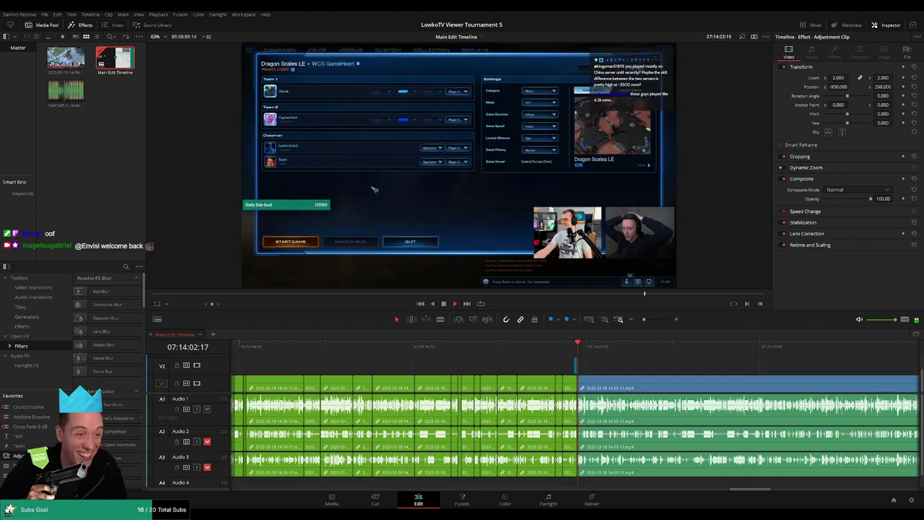
scroll(614, 373, up, 5)
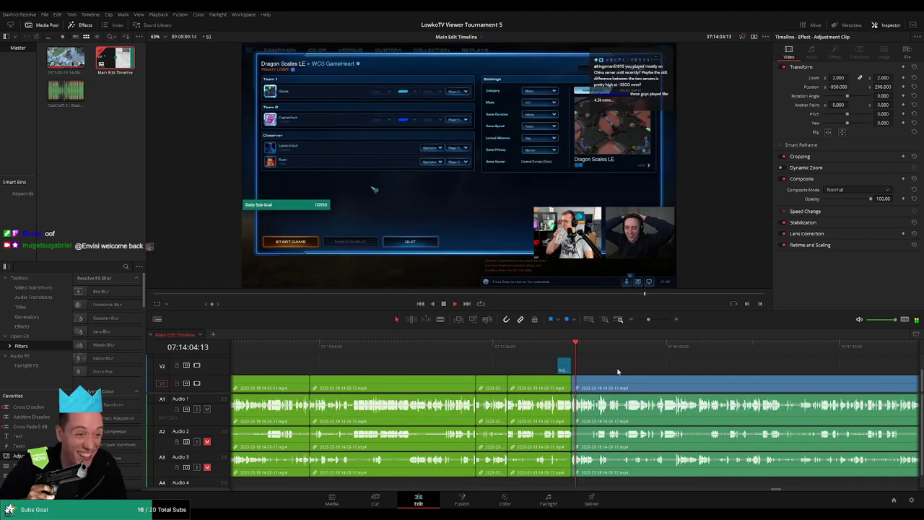
scroll(552, 367, up, 4)
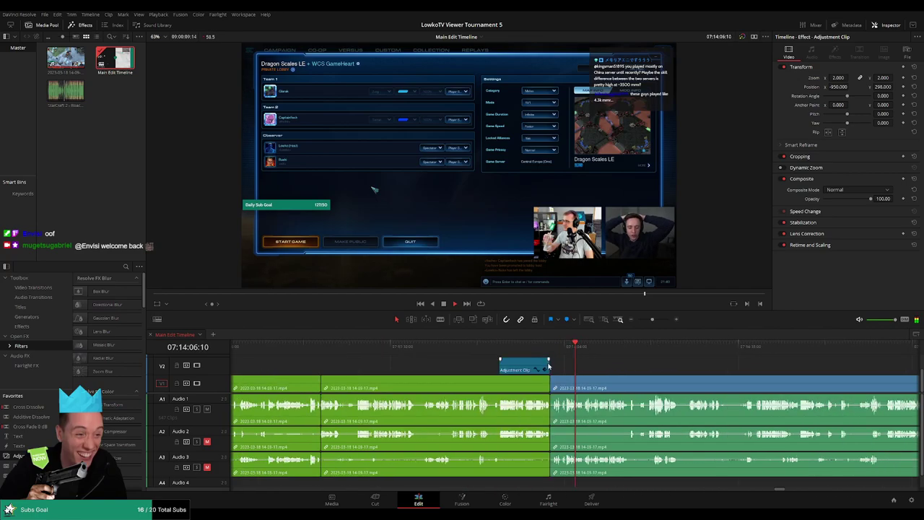
scroll(517, 362, right, 2)
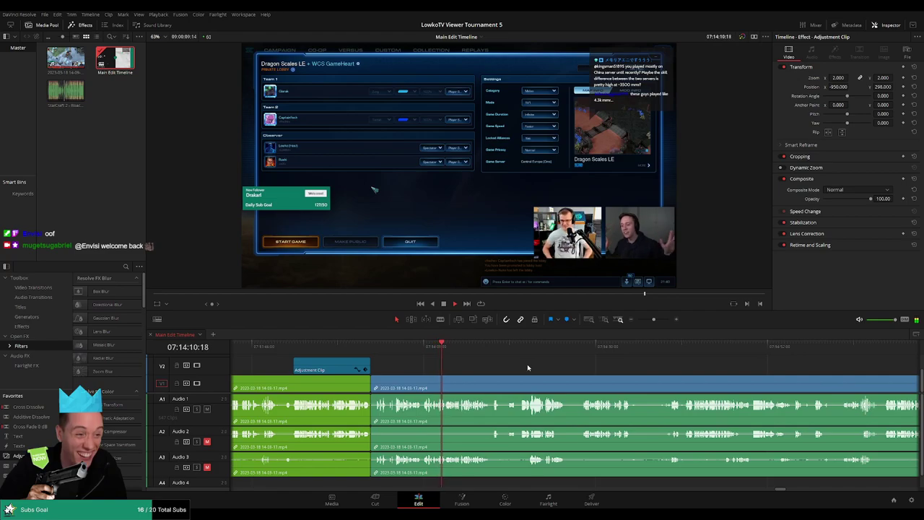
scroll(538, 368, right, 1)
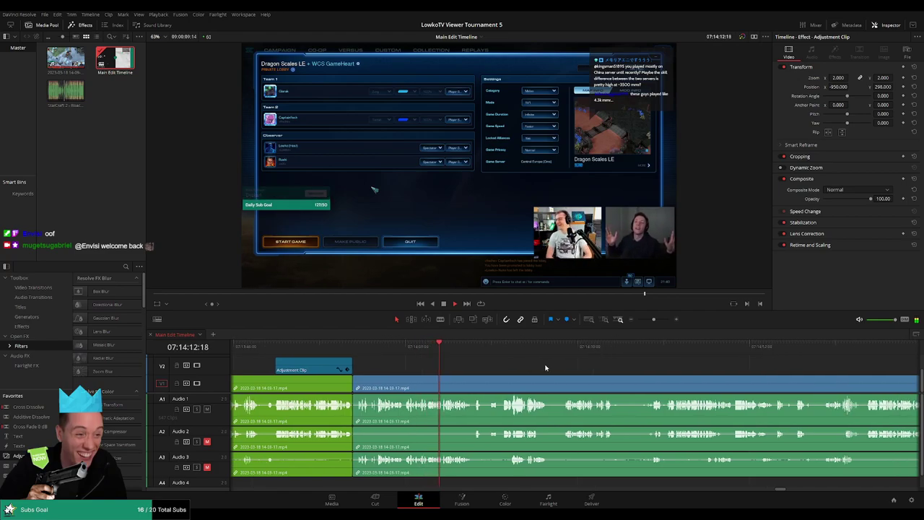
scroll(543, 368, right, 2)
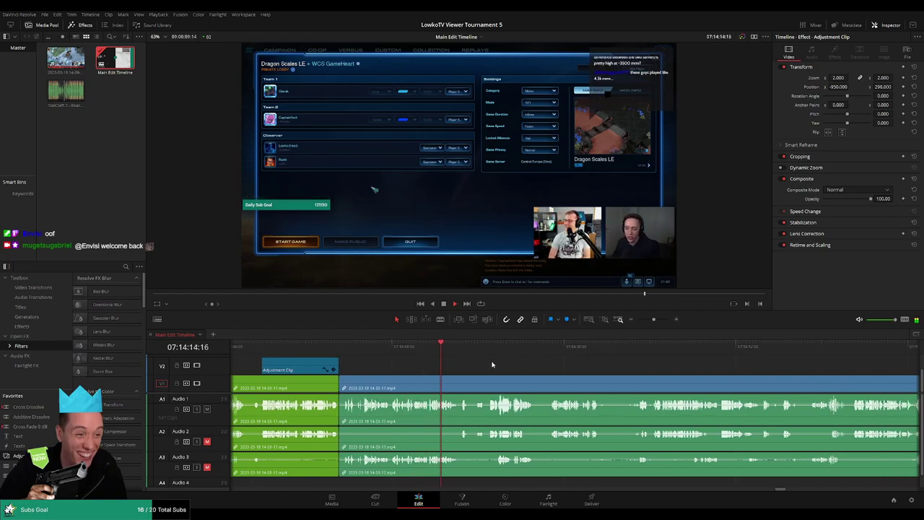
scroll(478, 365, up, 2)
scroll(505, 365, right, 4)
scroll(503, 361, right, 1)
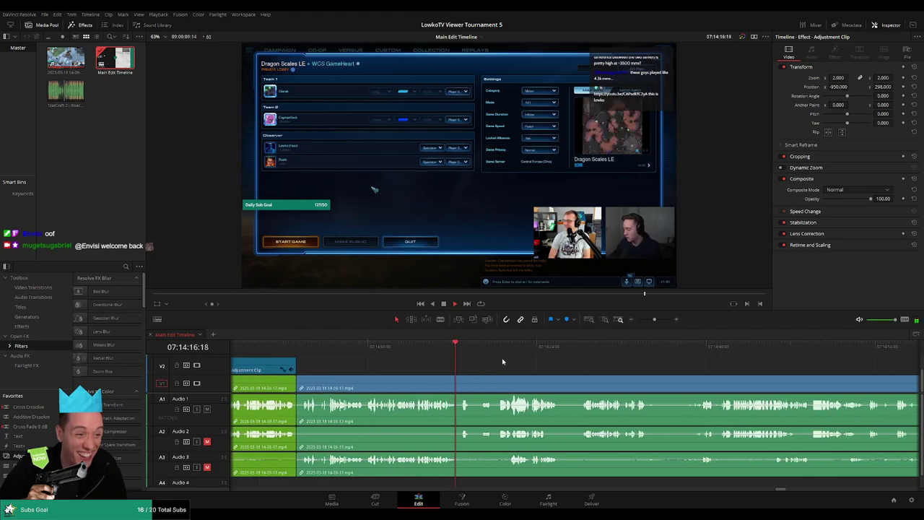
drag(479, 352, 506, 351)
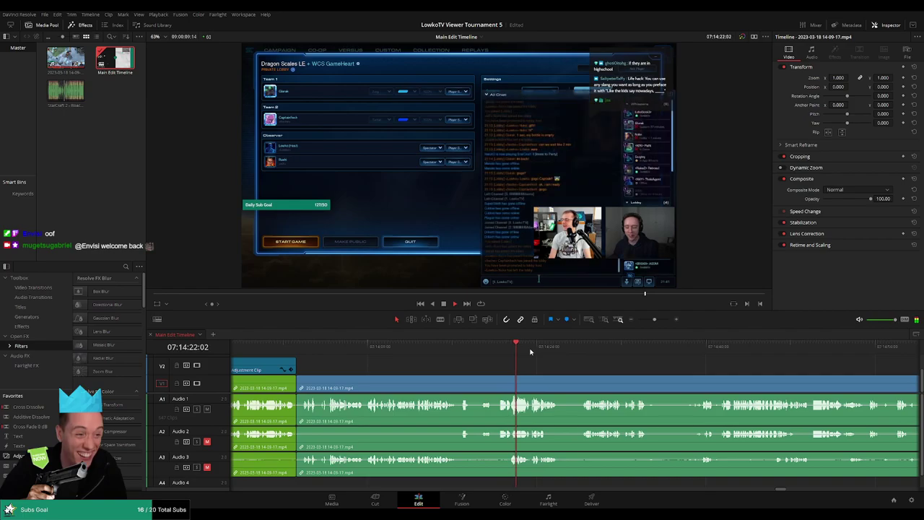
scroll(531, 358, down, 3)
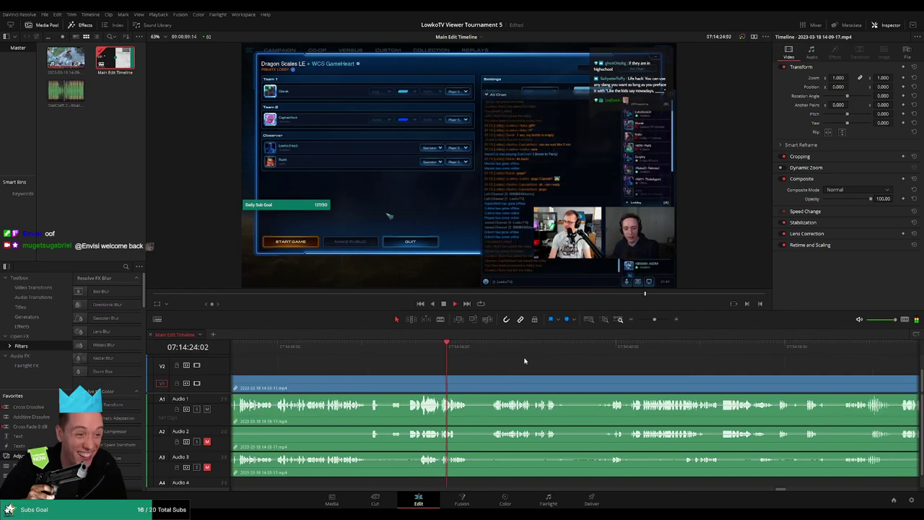
scroll(674, 365, down, 3)
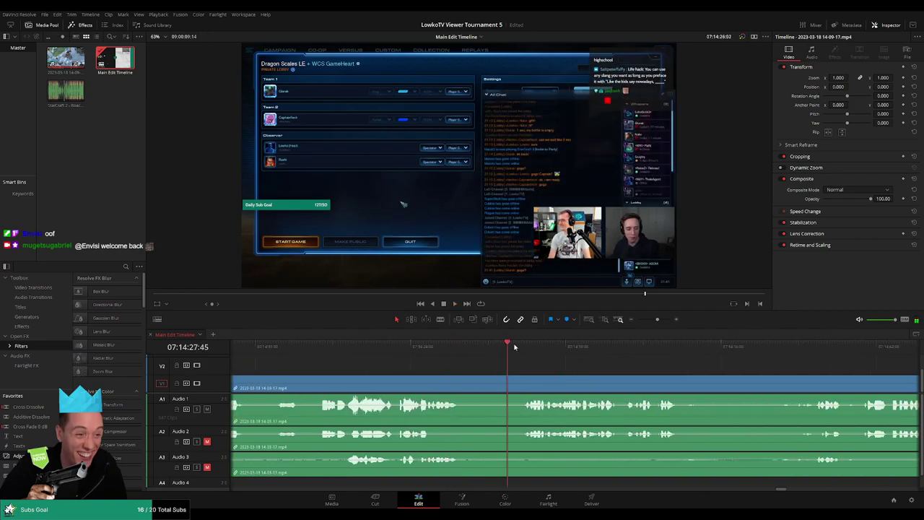
Step: Blade both ends of the dull lobby waiting stretch and ripple delete it
click(461, 380)
click(520, 382)
key(a)
click(500, 384)
key(Delete)
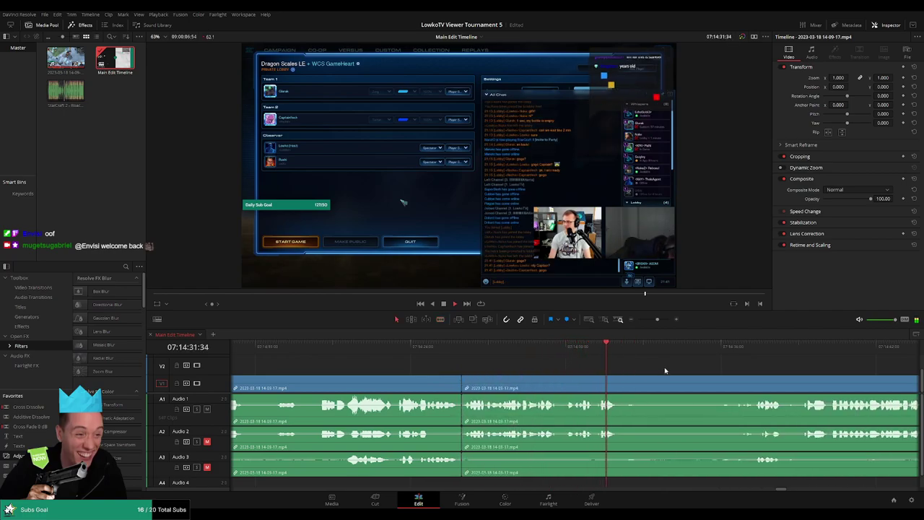
scroll(505, 362, down, 2)
key(j)
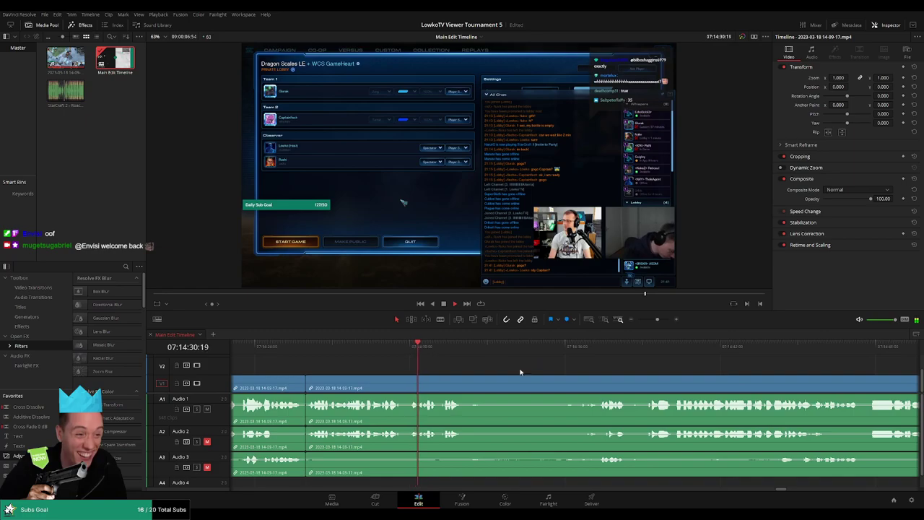
scroll(433, 379, down, 1)
Step: Split the lobby clip again further along the footage
key(b)
click(405, 386)
click(521, 346)
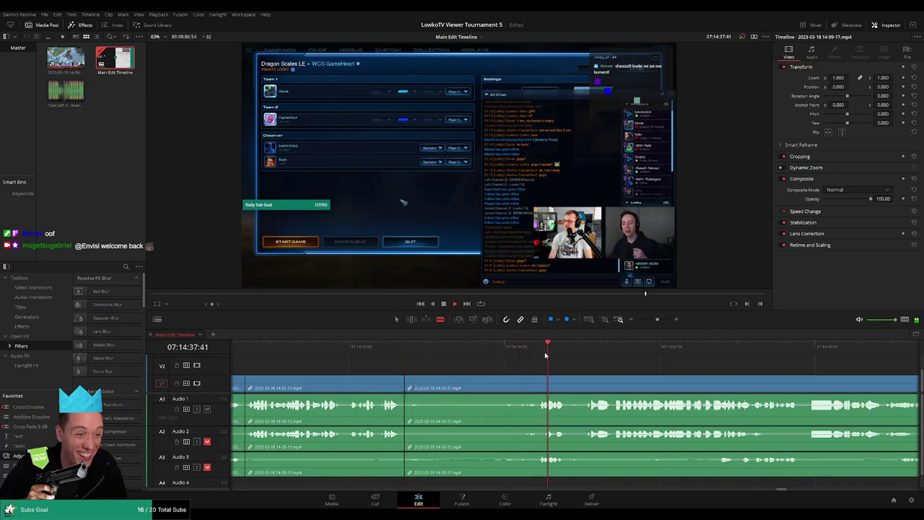
scroll(483, 391, down, 1)
key(j)
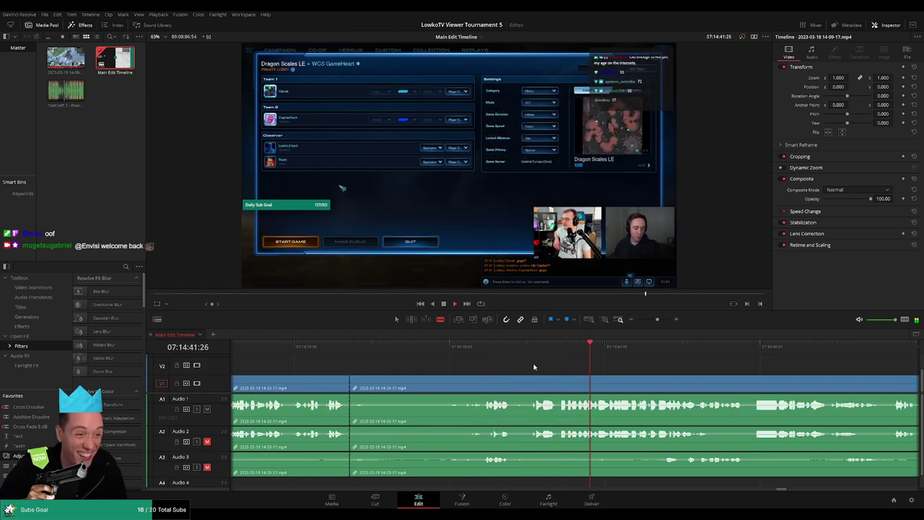
Step: Colour the two newly trimmed lobby clips Lime, then play on toward the next game
key(a)
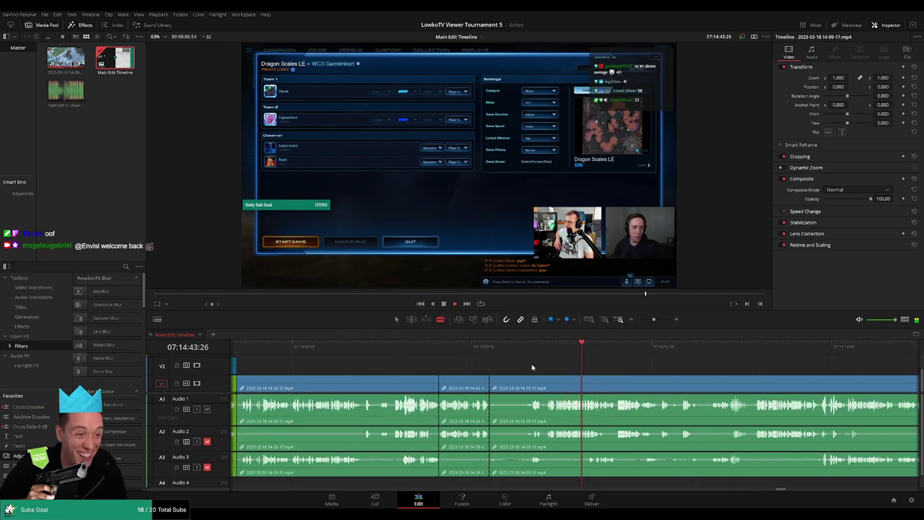
click(454, 387)
ctrl+click(402, 384)
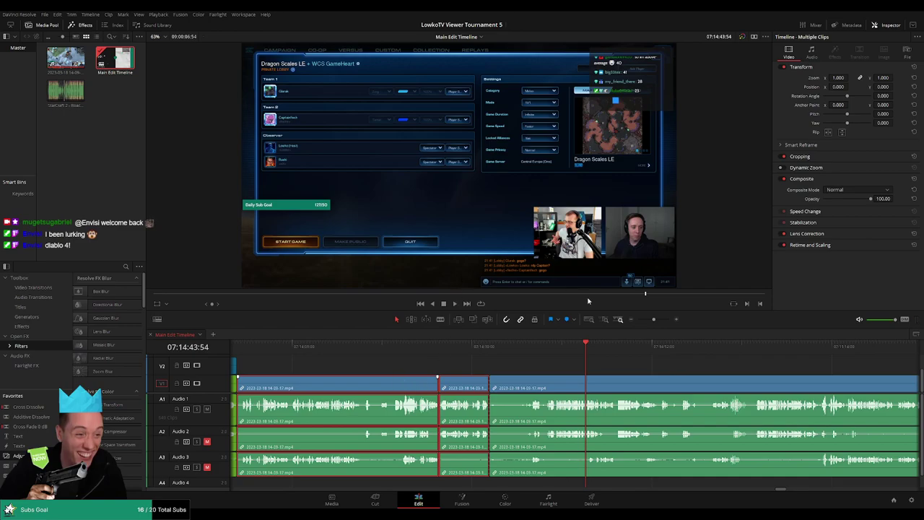
click(629, 365)
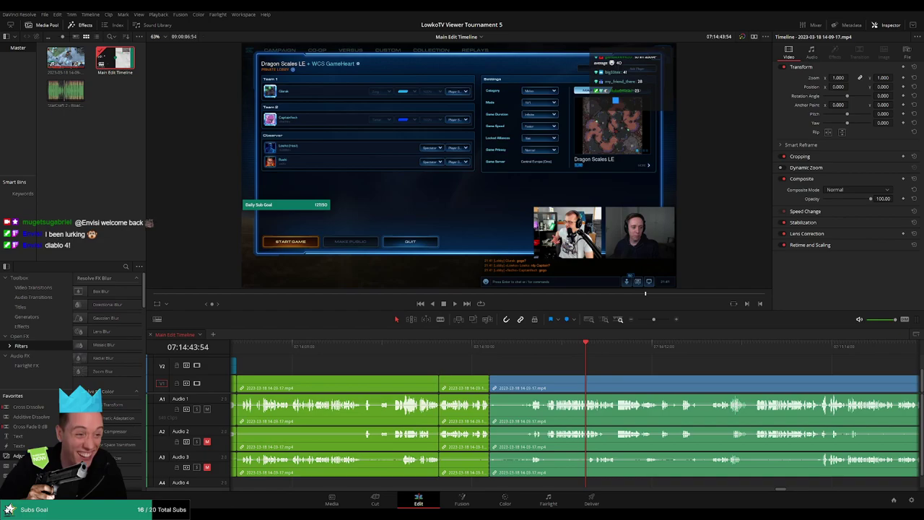
mouse_move(586, 345)
mouse_down()
mouse_move(755, 347)
mouse_move(474, 346)
mouse_move(587, 350)
mouse_up()
key(space)
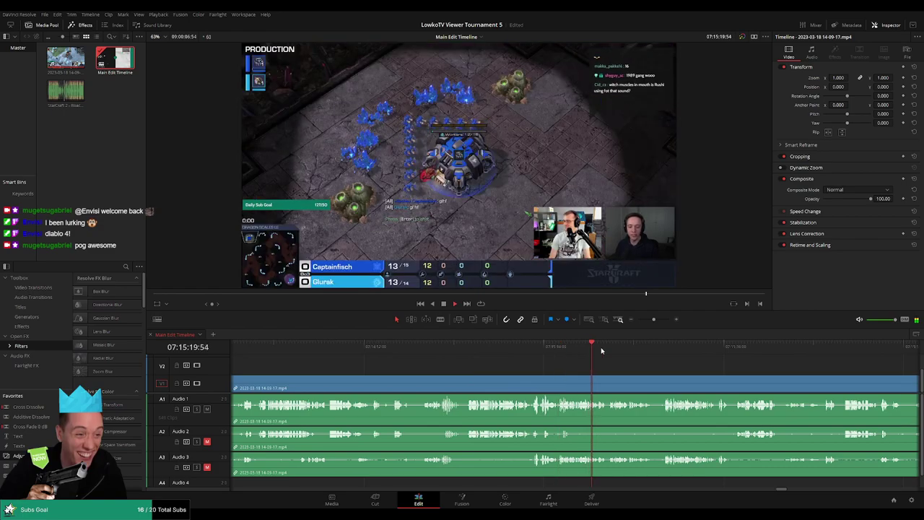
Step: Split the clip where the lobby ends, around 07:15:04 before the Dragon Scales LE loading screen
click(531, 349)
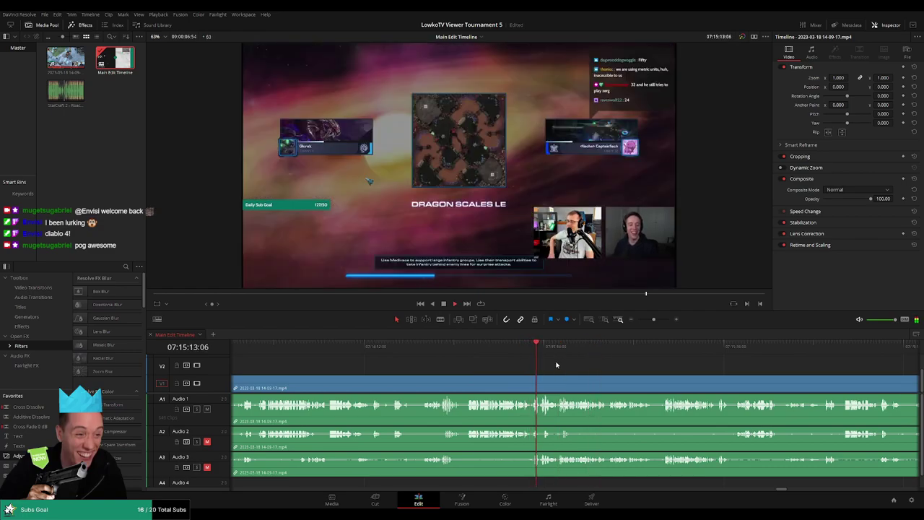
click(462, 352)
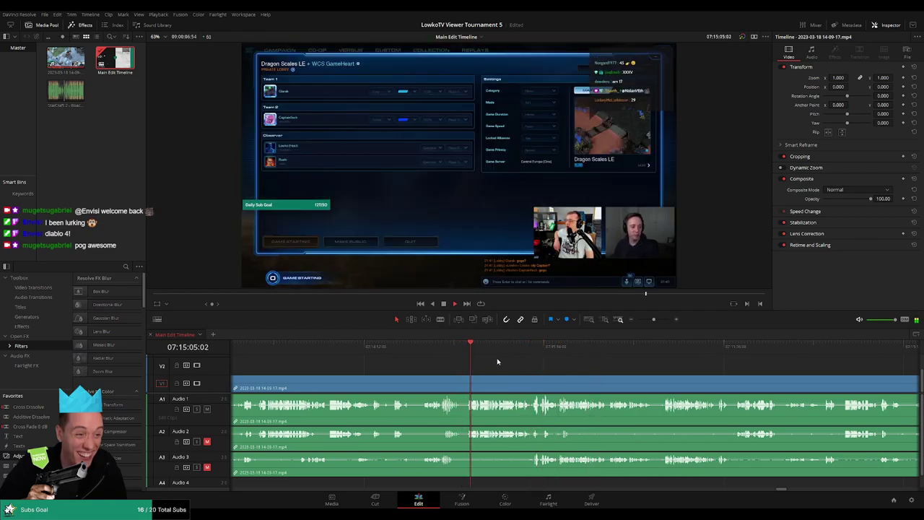
scroll(581, 360, up, 2)
click(300, 350)
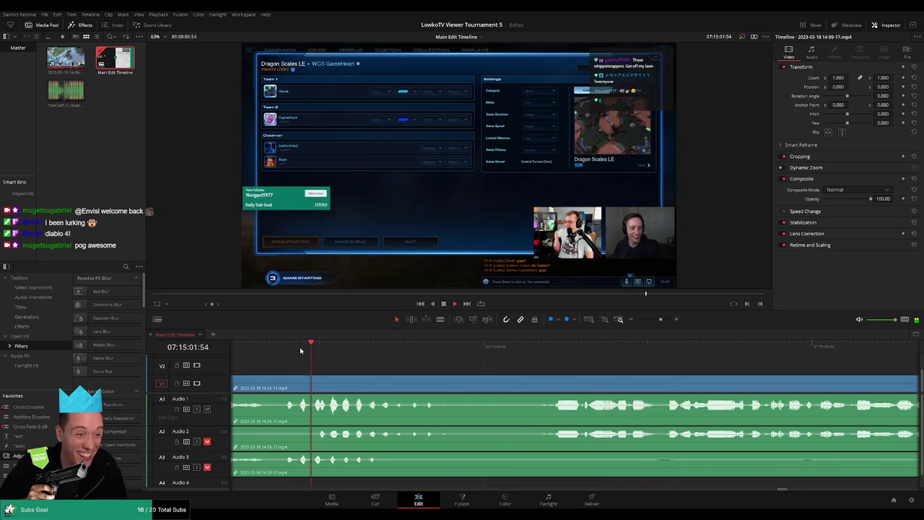
click(533, 352)
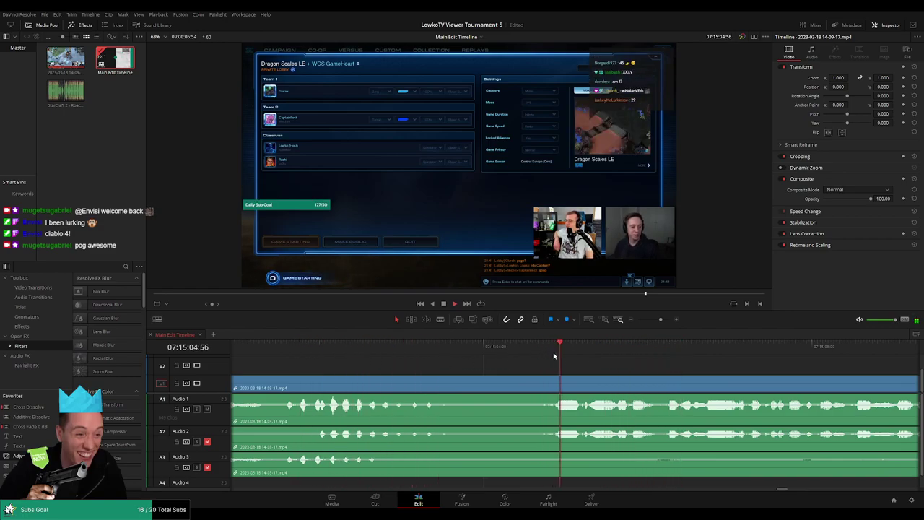
click(525, 383)
key(a)
scroll(623, 369, down, 1)
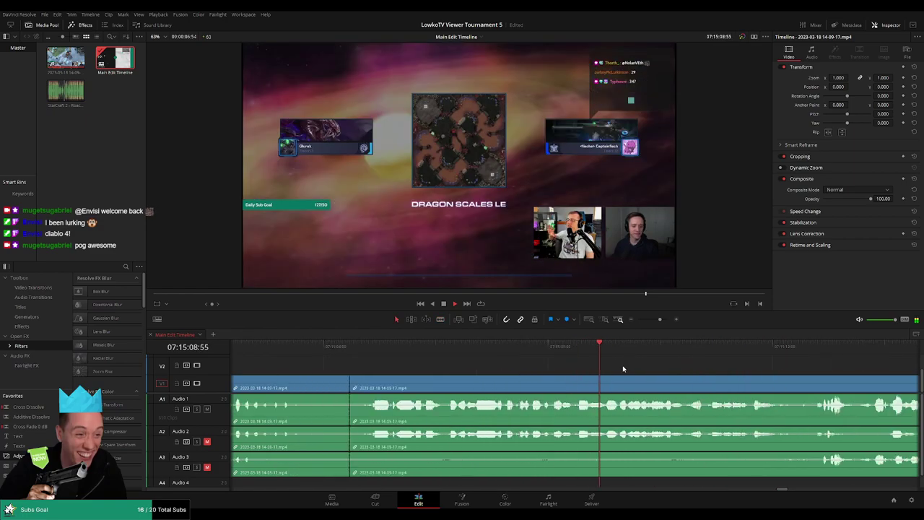
drag(656, 320, 656, 324)
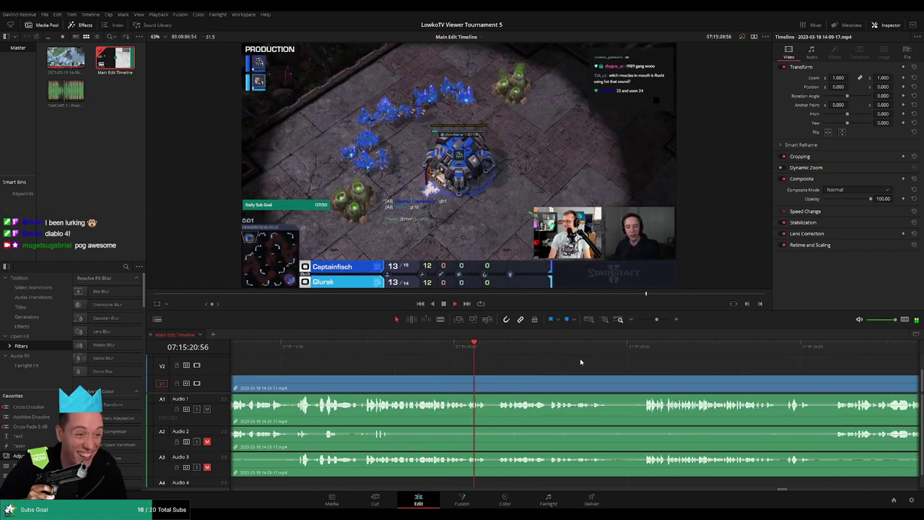
mouse_move(656, 319)
mouse_down()
mouse_move(633, 322)
mouse_move(671, 324)
mouse_up()
Step: Blade both ends of the short stretch around 07:15:27 and ripple delete it
click(421, 379)
click(442, 379)
key(a)
click(431, 387)
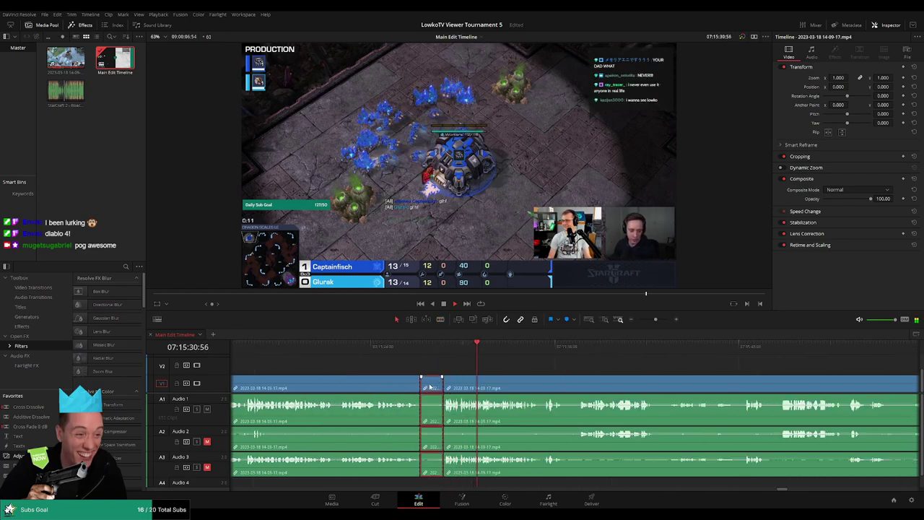
key(Delete)
click(412, 351)
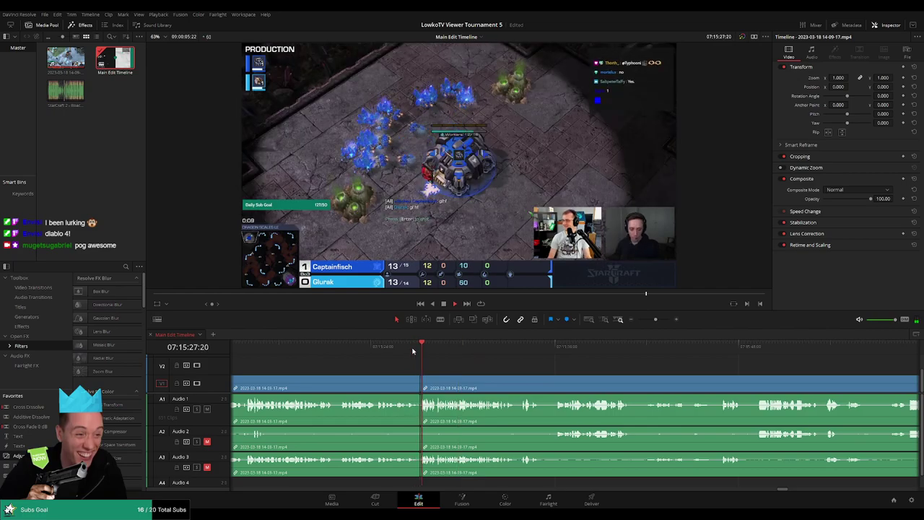
Step: Skip and scrub ahead through the game footage to about 07:16:33, looking for the next dull stretch
click(464, 351)
click(555, 354)
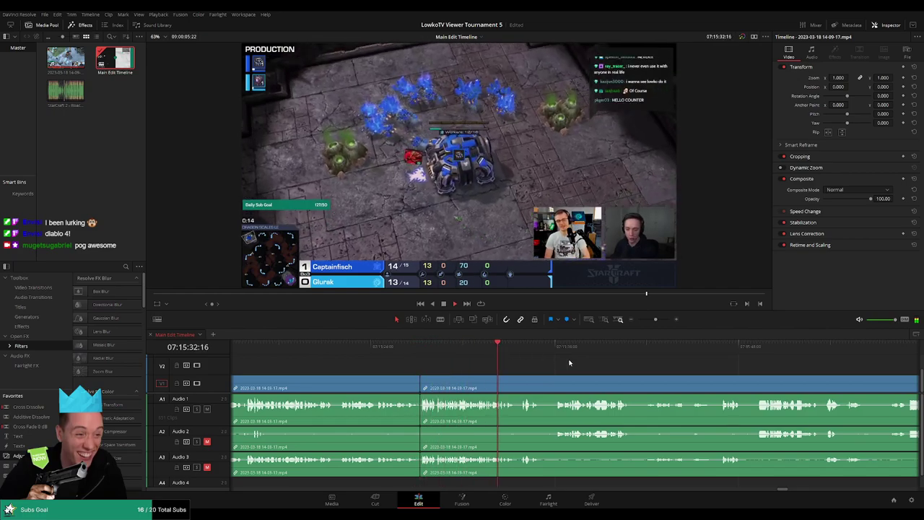
click(506, 363)
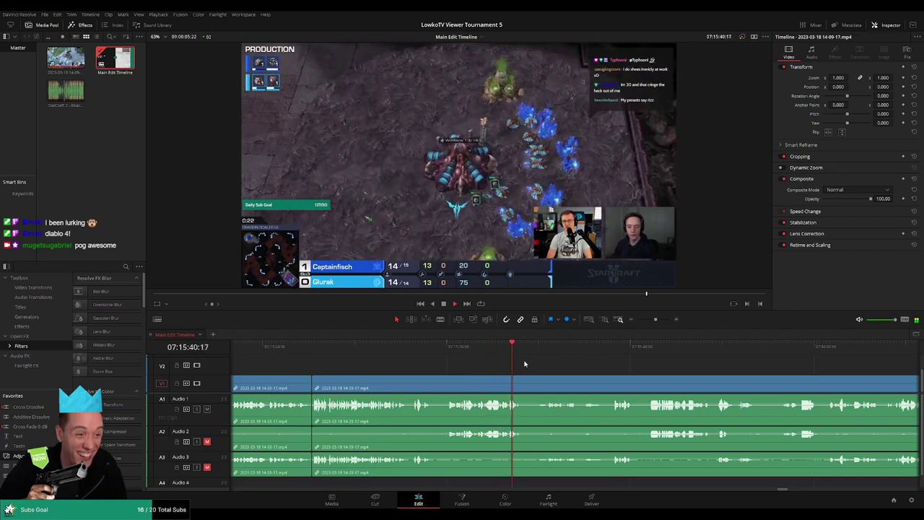
click(552, 346)
scroll(486, 363, right, 3)
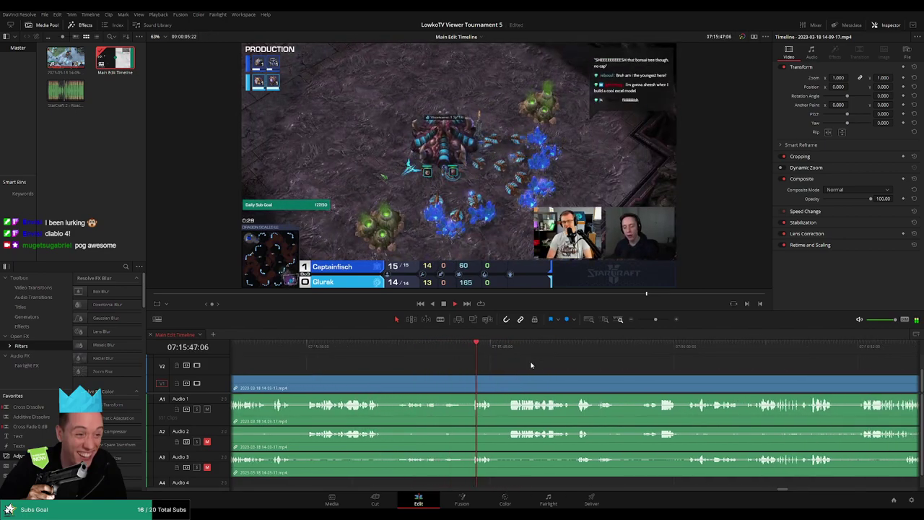
scroll(494, 362, right, 3)
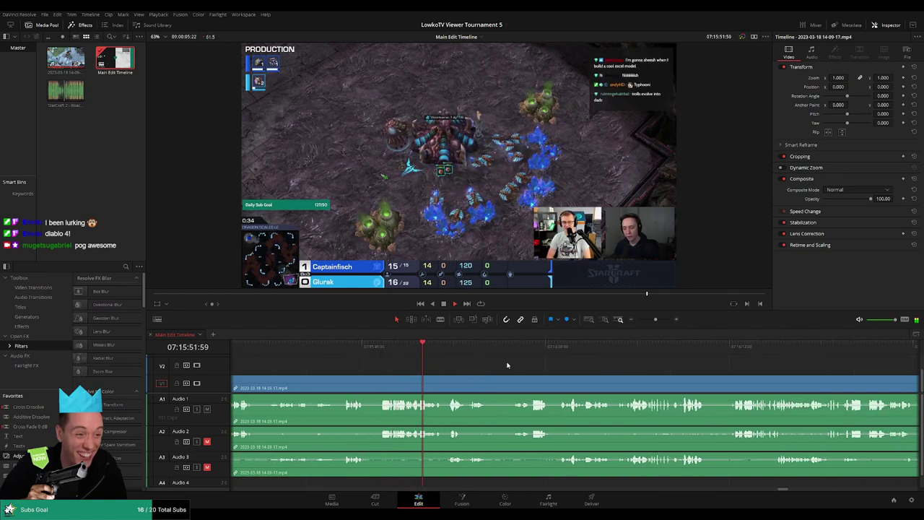
scroll(479, 366, right, 3)
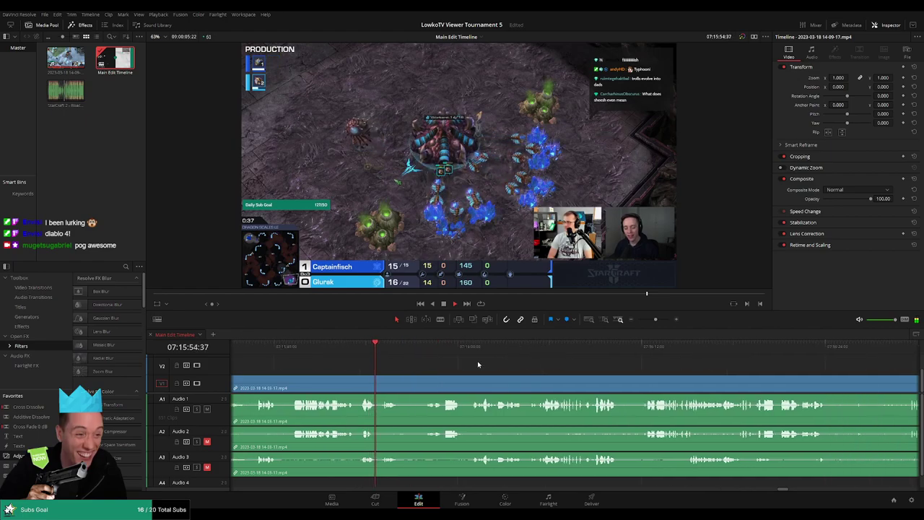
click(433, 346)
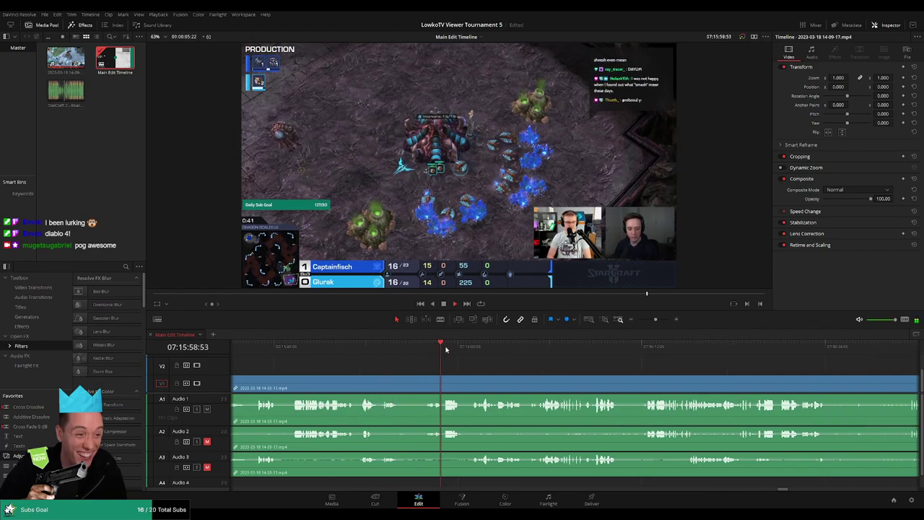
scroll(505, 365, right, 3)
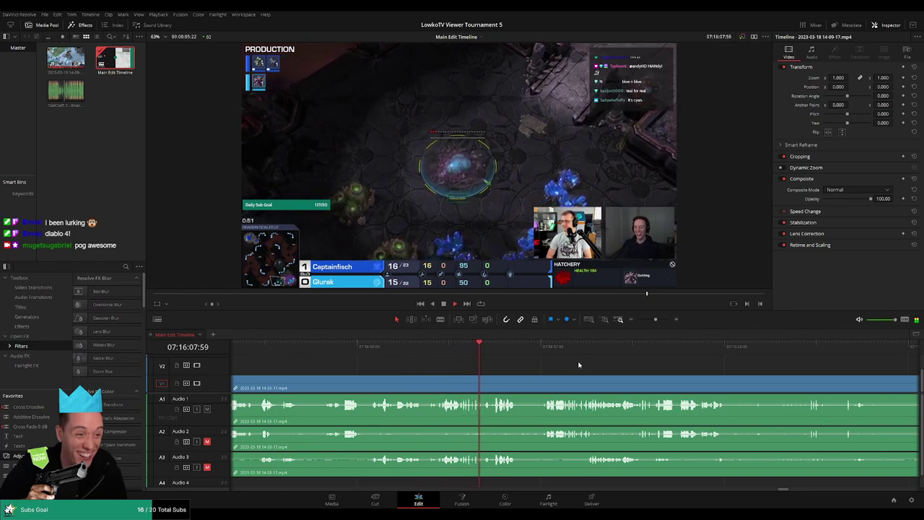
scroll(477, 363, right, 3)
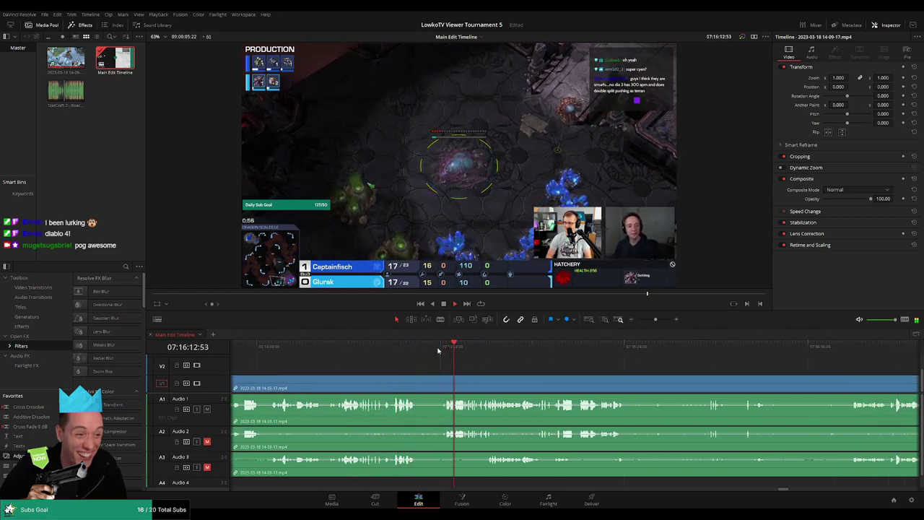
scroll(569, 364, right, 3)
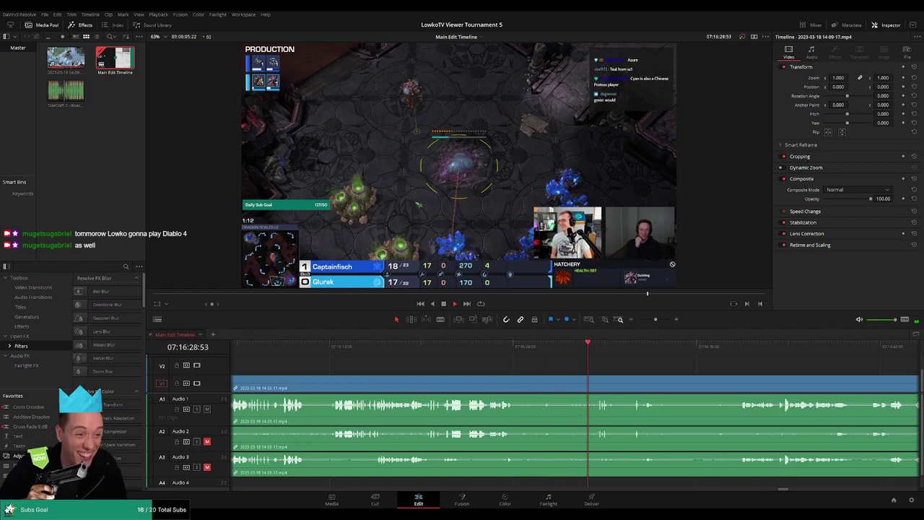
drag(508, 348, 551, 346)
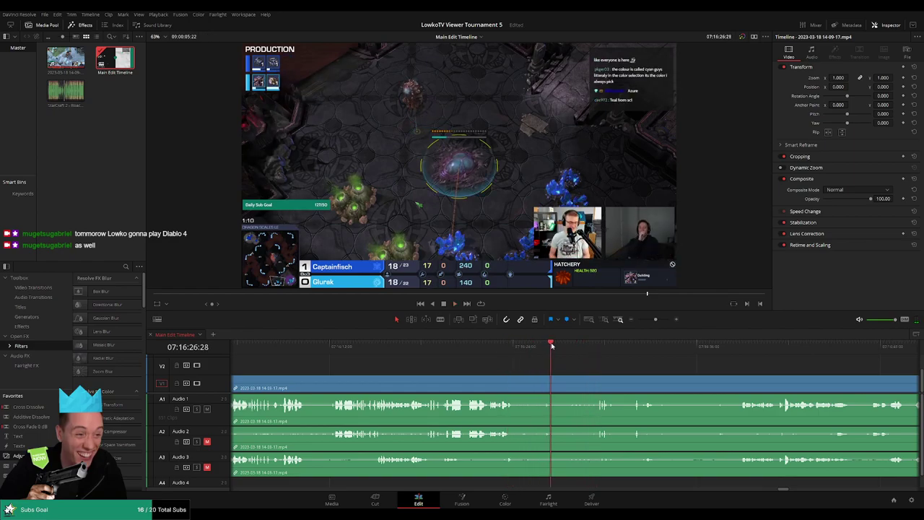
scroll(555, 355, down, 1)
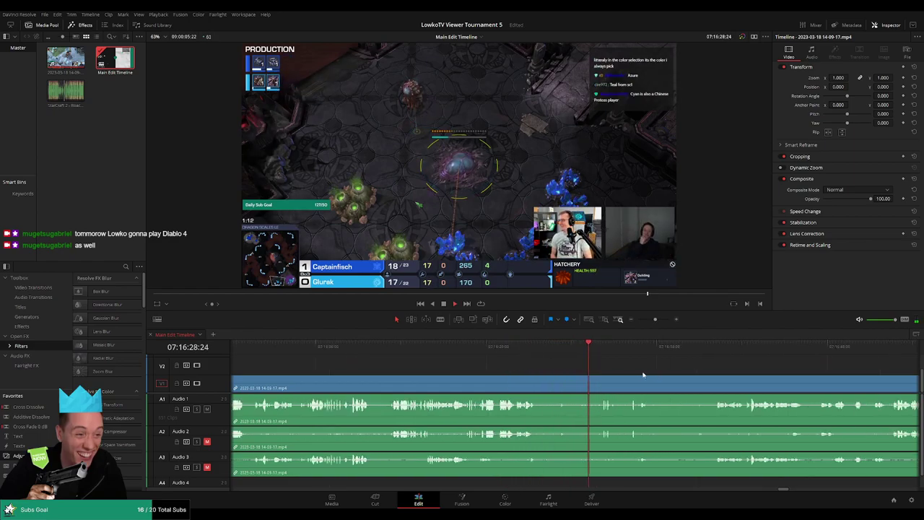
scroll(592, 371, right, 3)
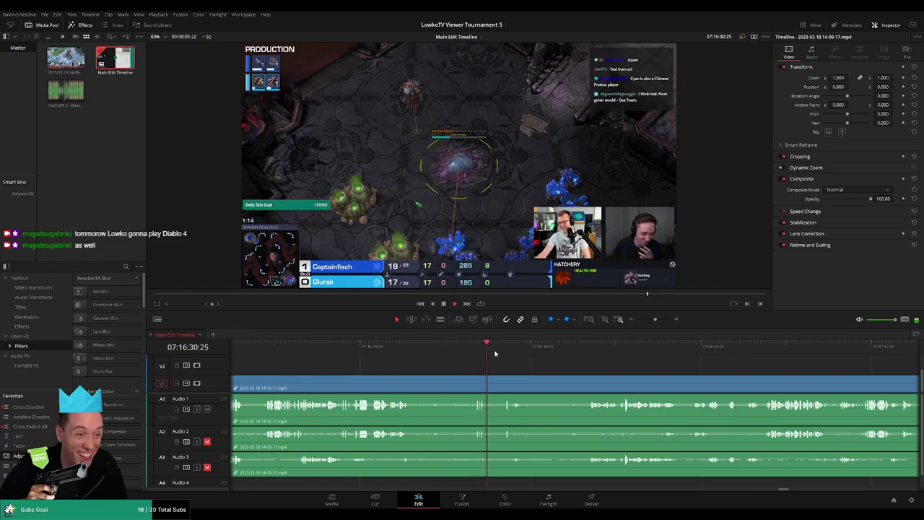
scroll(524, 366, right, 1)
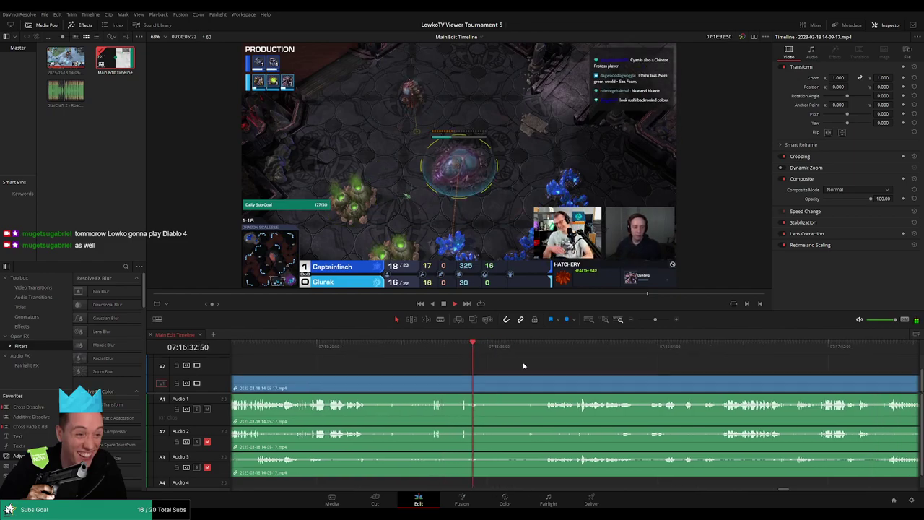
Step: Blade two cuts around 07:16:38 and ripple delete the dull piece between them
click(471, 388)
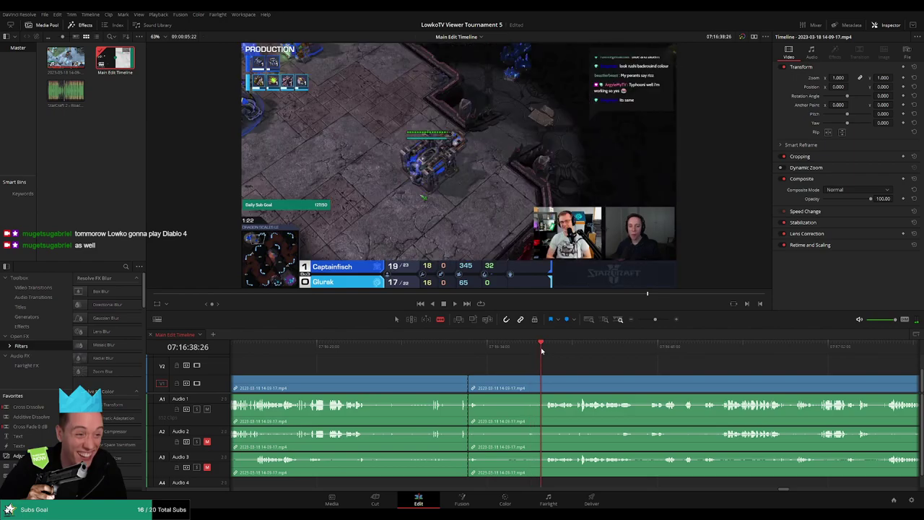
click(548, 388)
key(a)
click(523, 388)
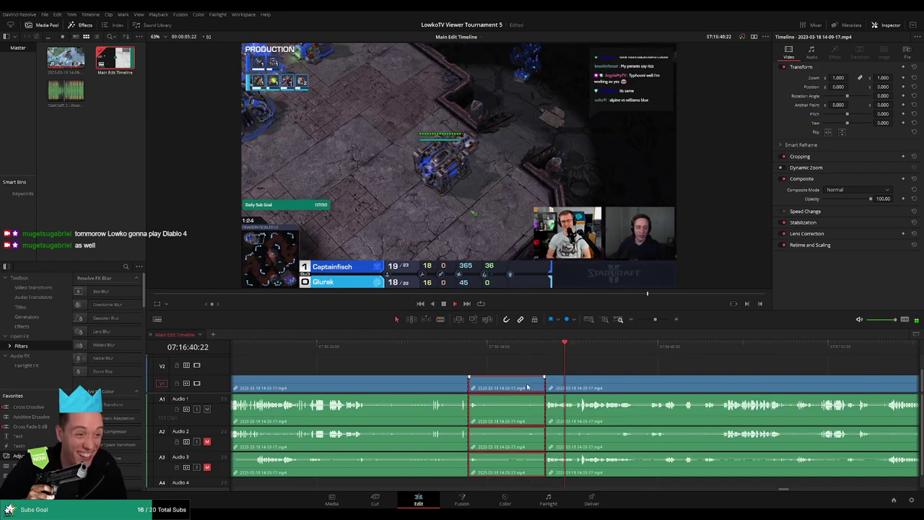
key(Delete)
Step: Apply a Cross Fade 0 dB transition to the new audio join on all three tracks
click(382, 350)
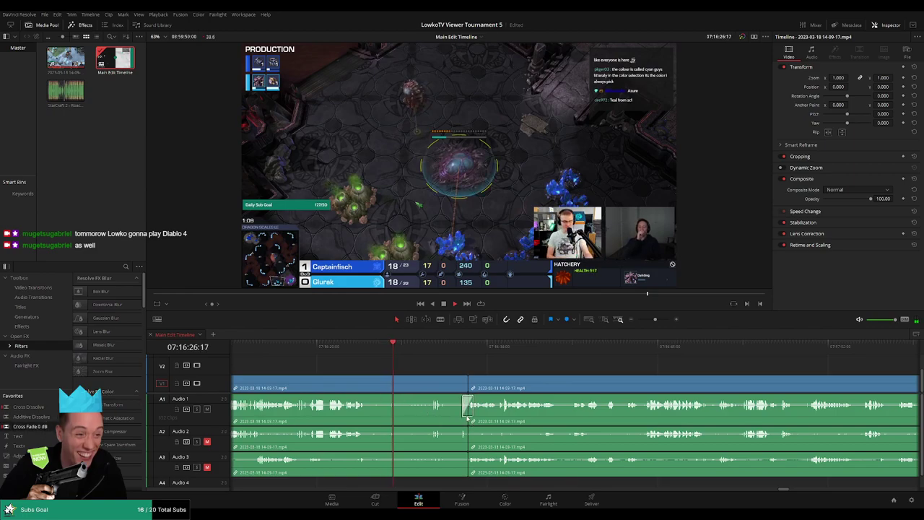
click(34, 417)
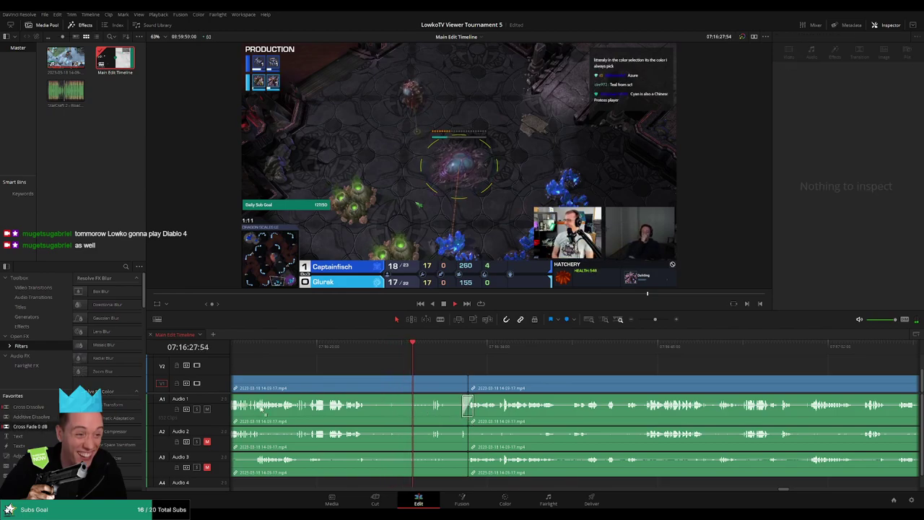
drag(264, 415, 498, 433)
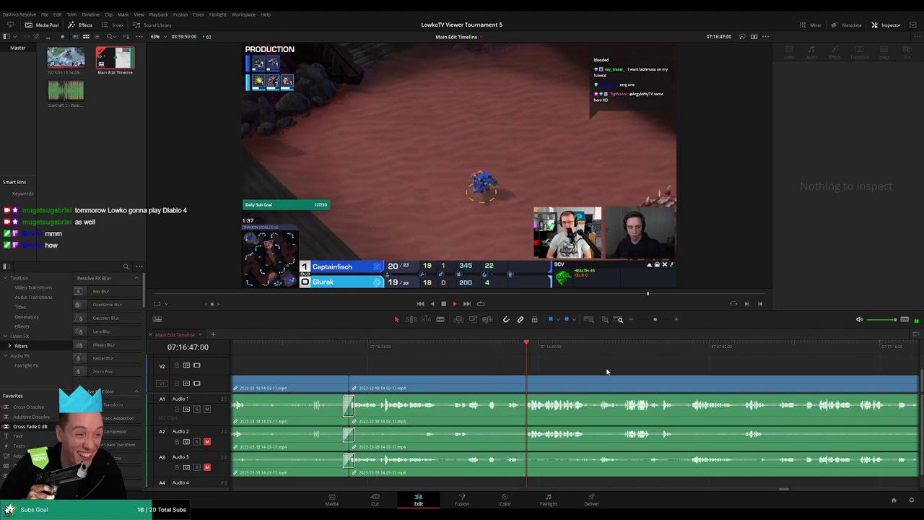
scroll(606, 372, right, 3)
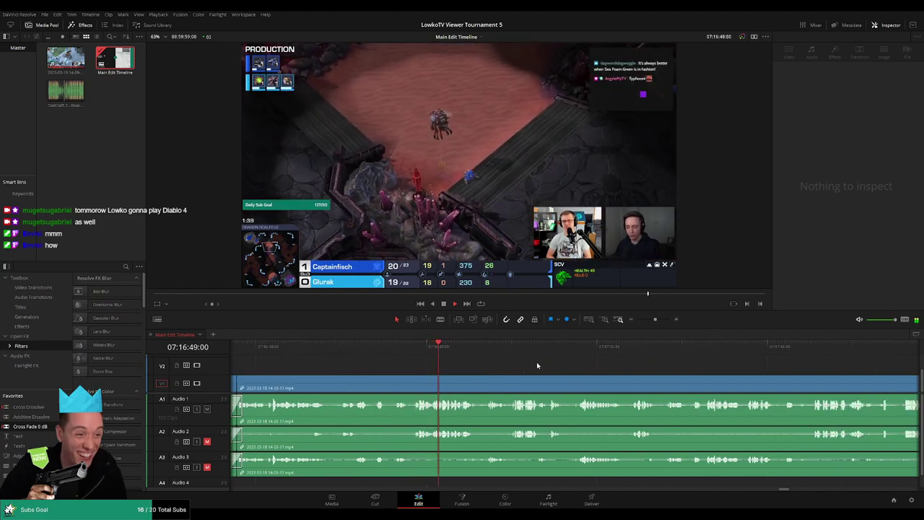
scroll(563, 366, left, 3)
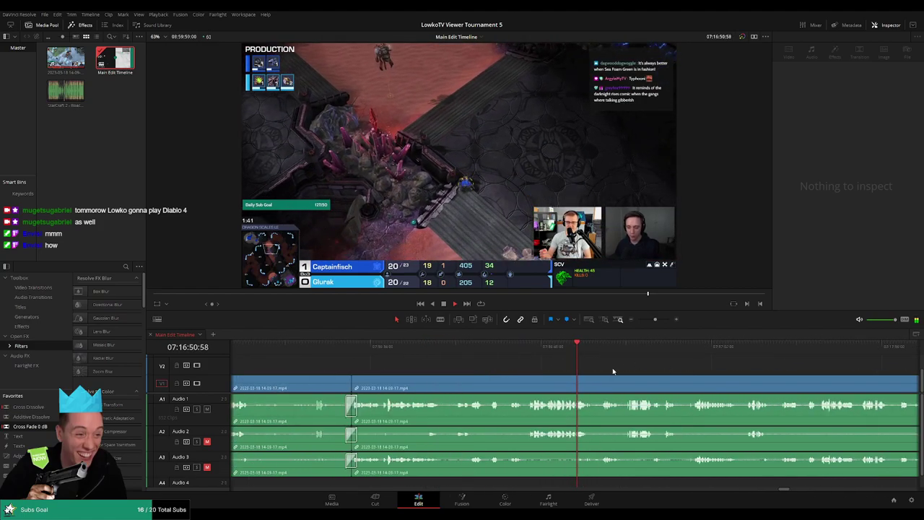
scroll(612, 367, right, 4)
click(438, 351)
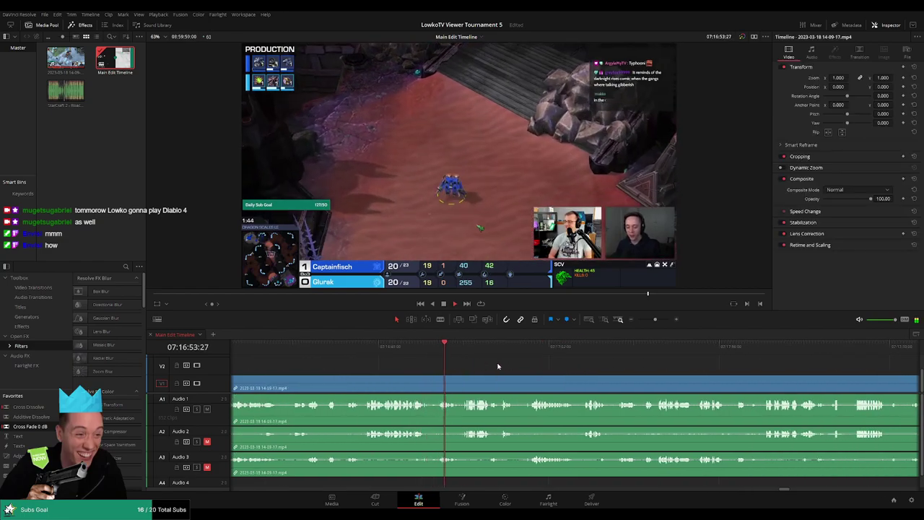
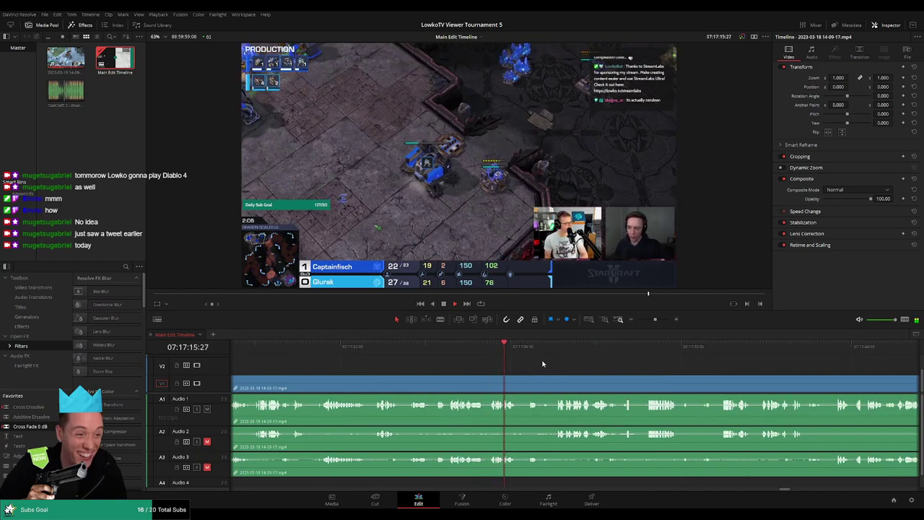
Step: Split all tracks at 07:17:00 and return to the Selection tool
click(316, 347)
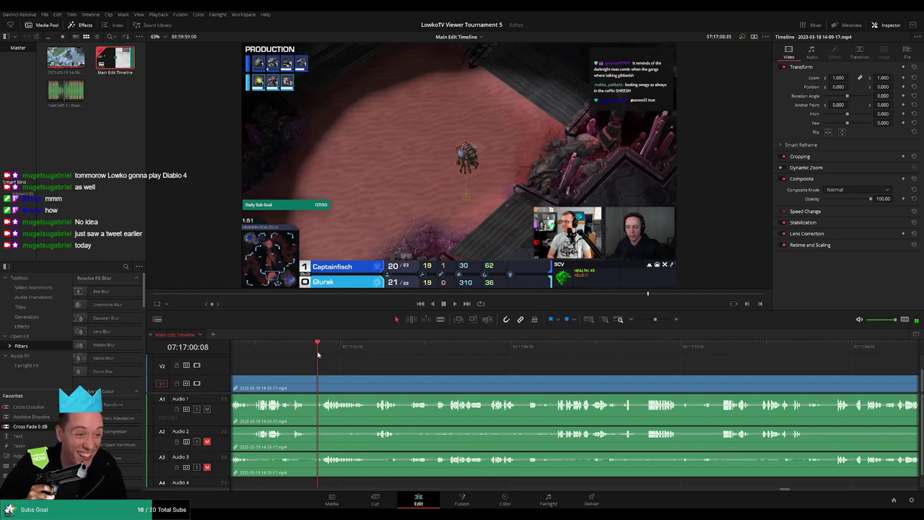
key(ctrl+b)
key(a)
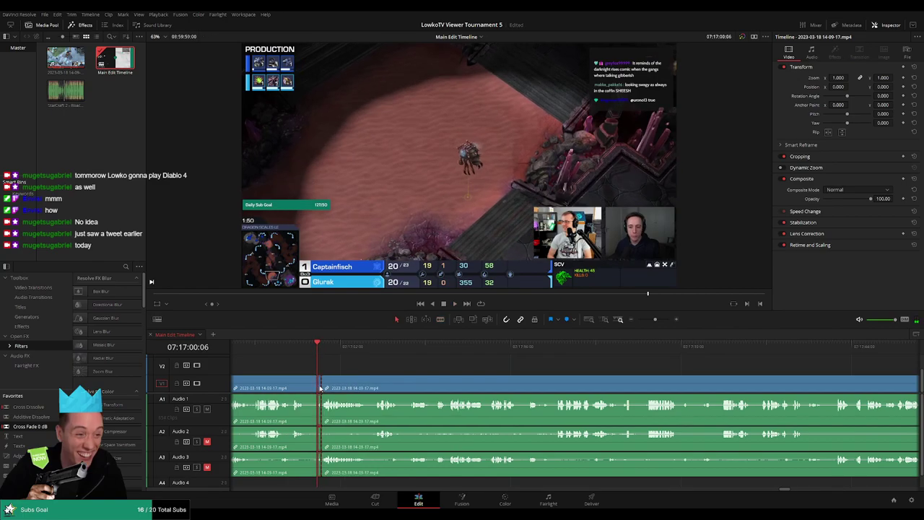
Step: Review the footage from just before the new cut through about 07:17:19
scroll(319, 387, left, 3)
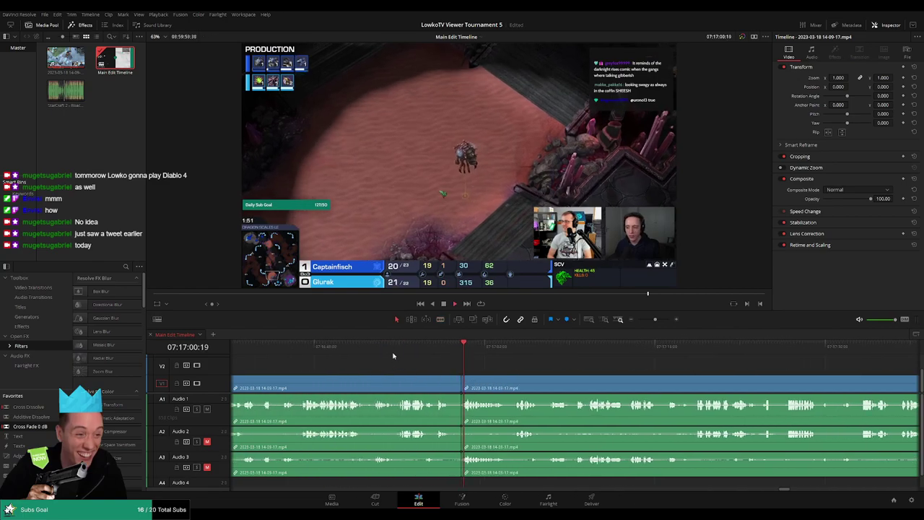
click(395, 346)
click(501, 347)
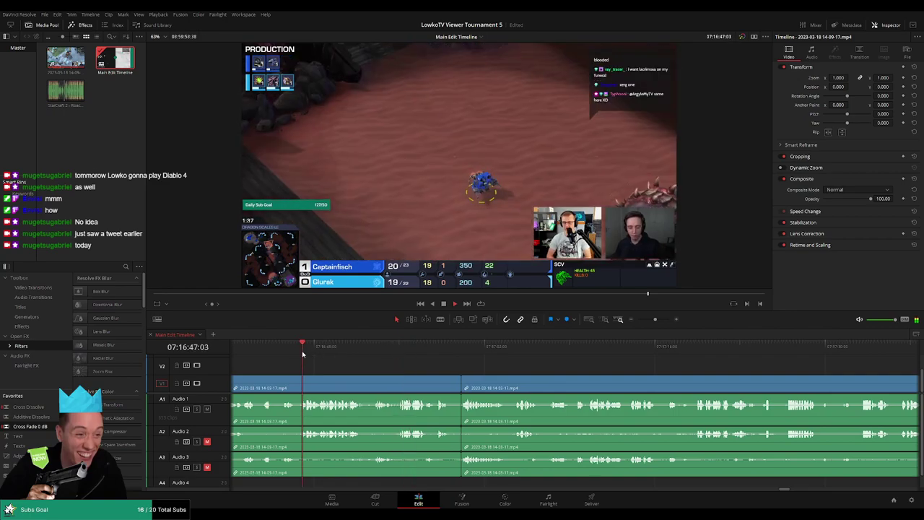
click(618, 348)
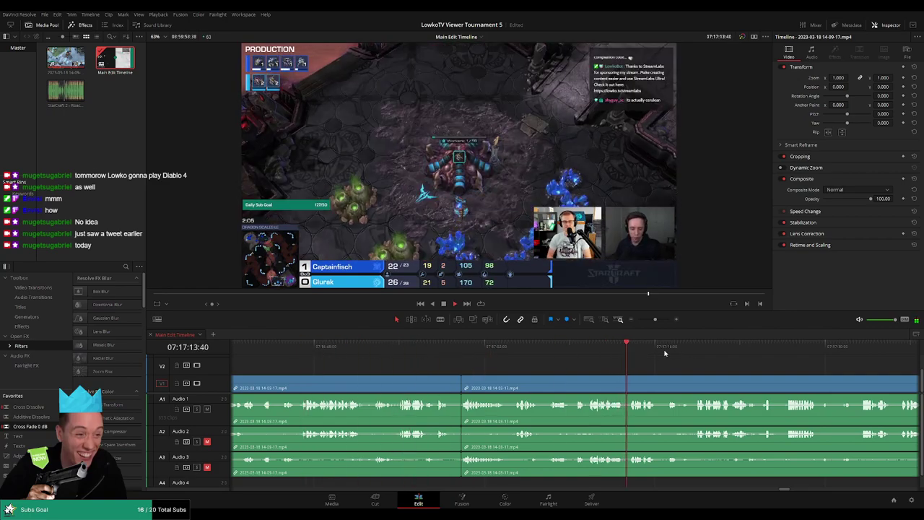
click(692, 349)
Step: Follow the gameplay along the timeline, scrubbing forward to about 07:17:57
scroll(510, 373, right, 5)
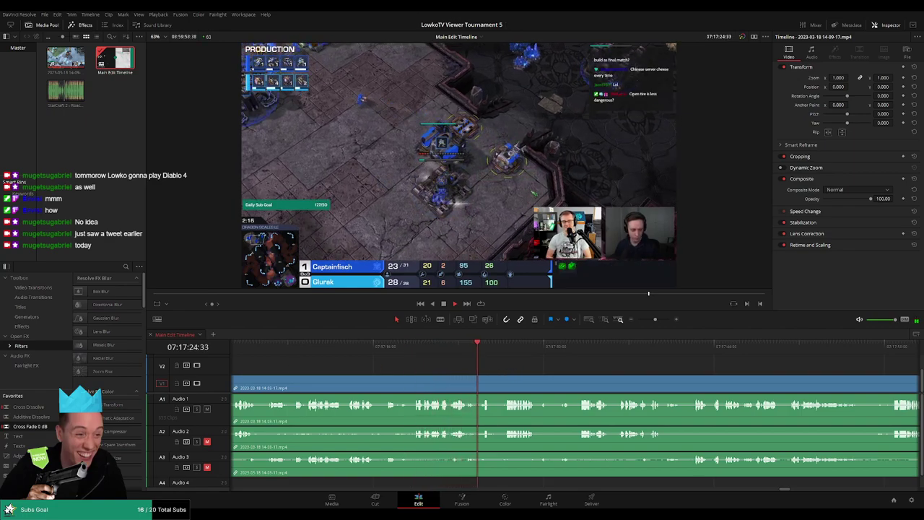
scroll(433, 359, right, 1)
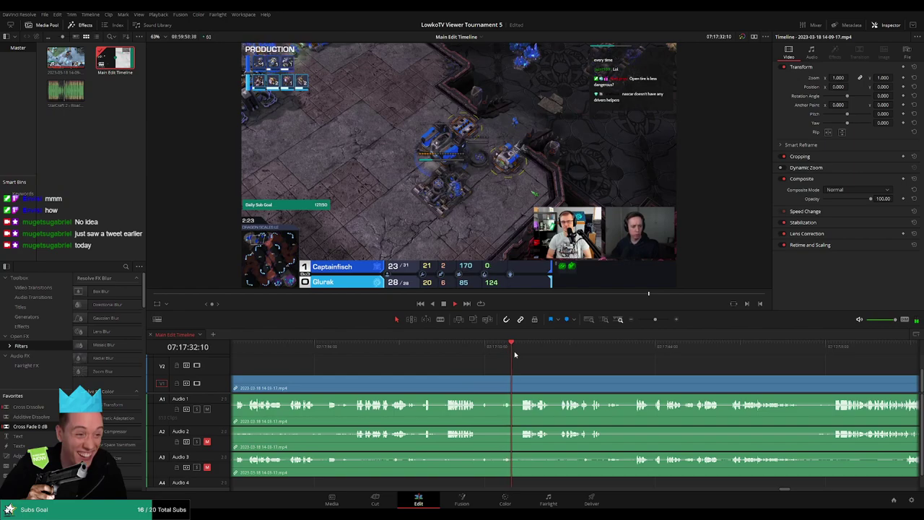
scroll(506, 361, right, 2)
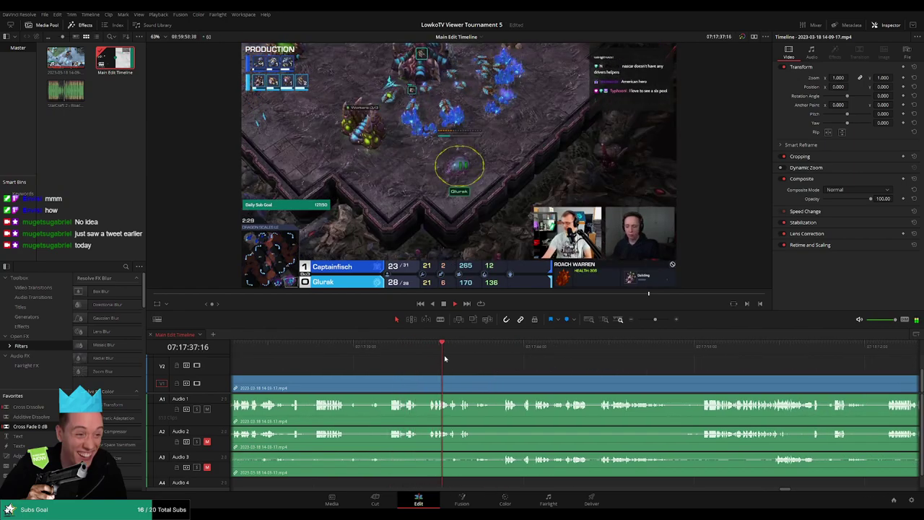
scroll(491, 364, right, 1)
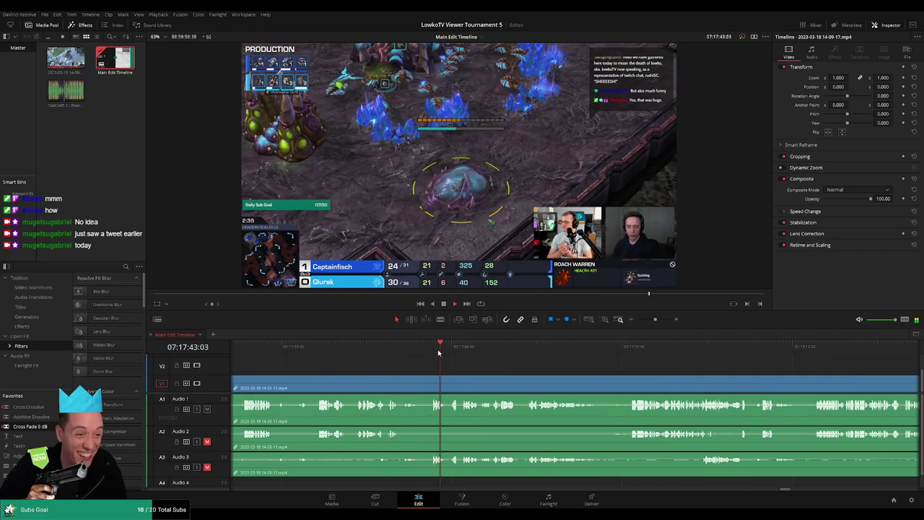
scroll(464, 354, right, 1)
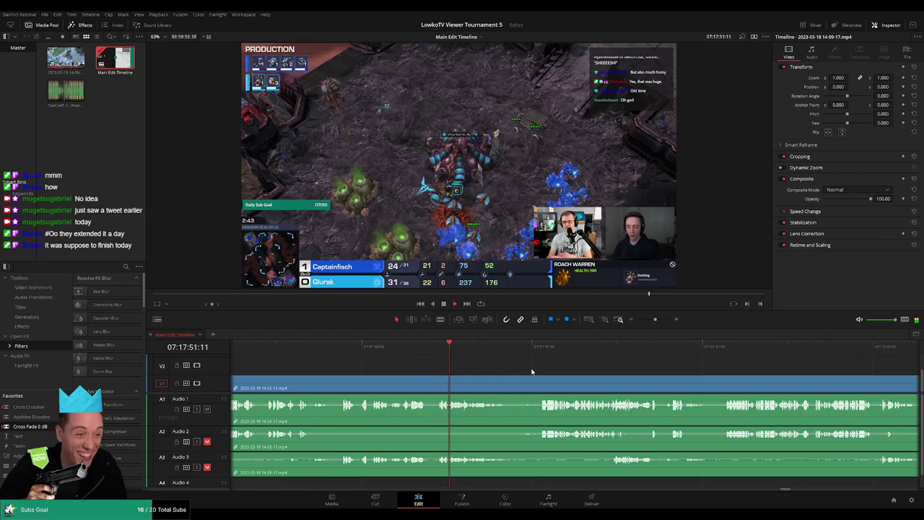
scroll(529, 367, up, 1)
scroll(509, 367, right, 1)
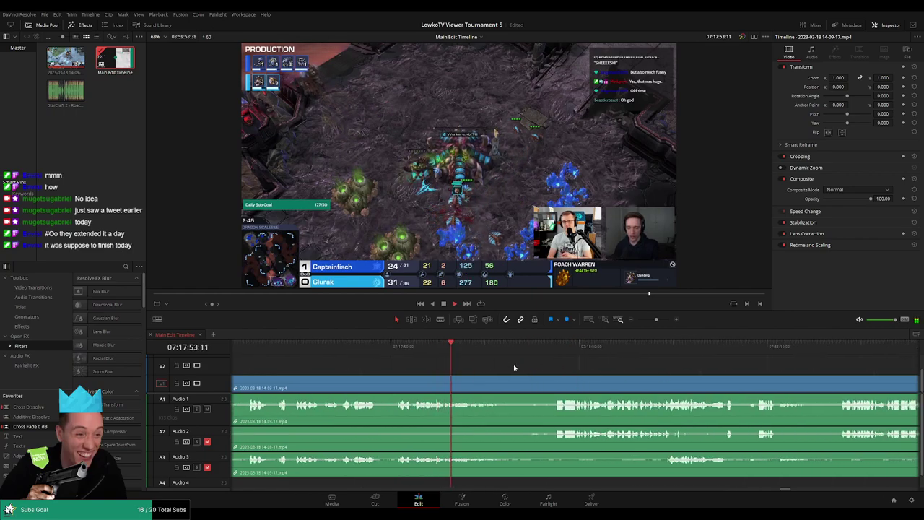
scroll(476, 365, right, 2)
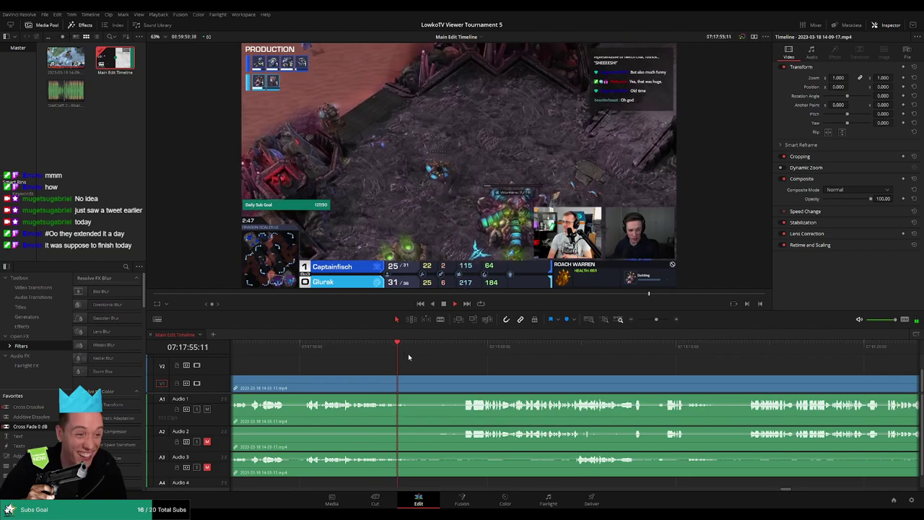
drag(407, 345, 442, 346)
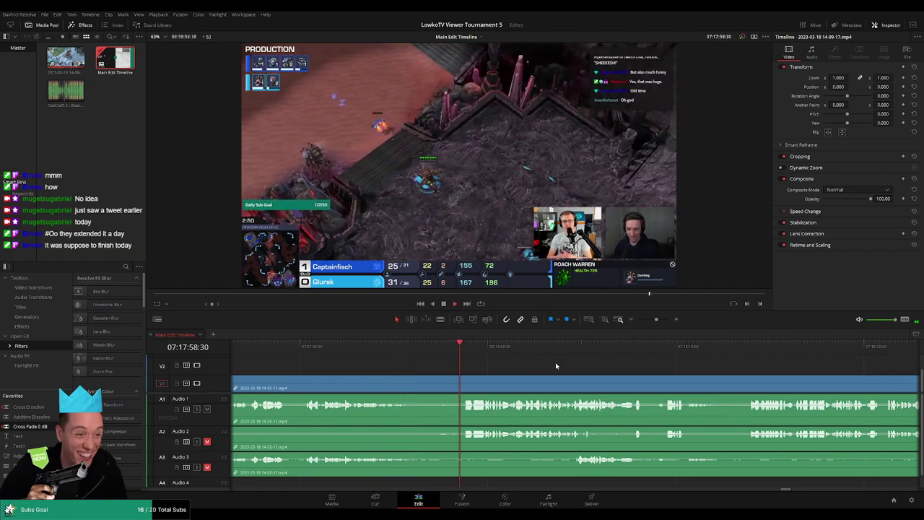
scroll(548, 369, right, 2)
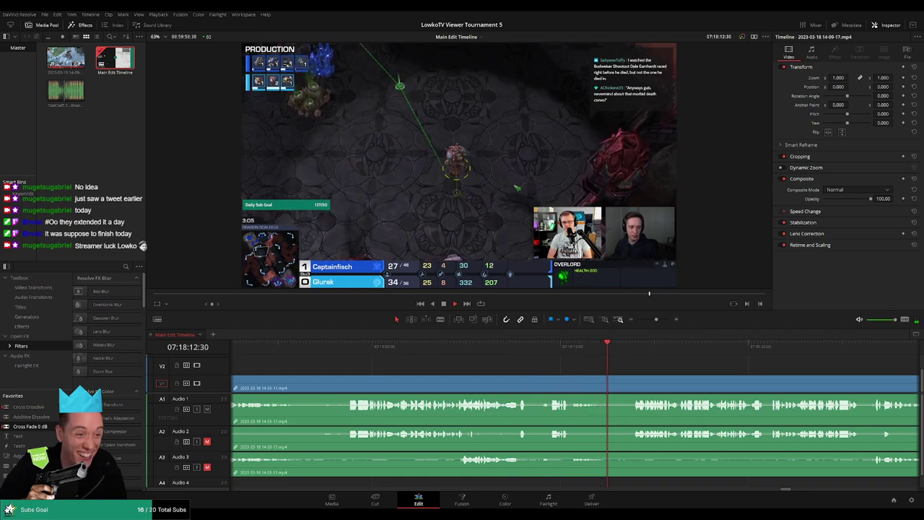
Step: Blade both ends of the first dead-time piece and ripple delete it
click(602, 380)
click(630, 381)
key(a)
click(617, 387)
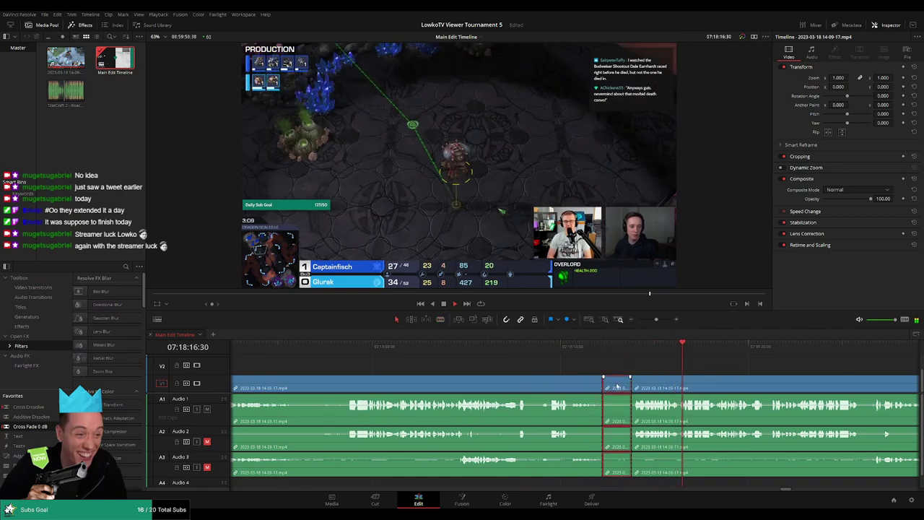
key(Delete)
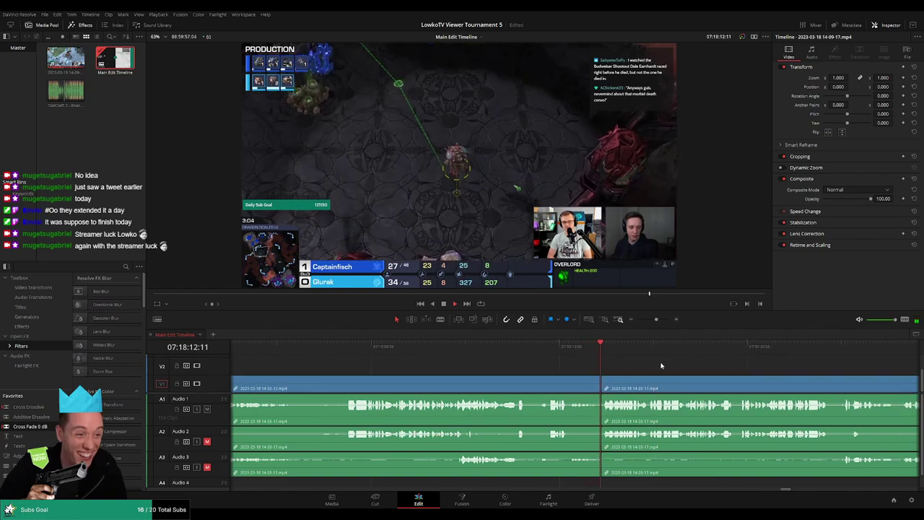
Step: Split all tracks at about 07:18:24 and move the playhead to about 07:18:44
scroll(589, 363, right, 3)
scroll(647, 369, right, 6)
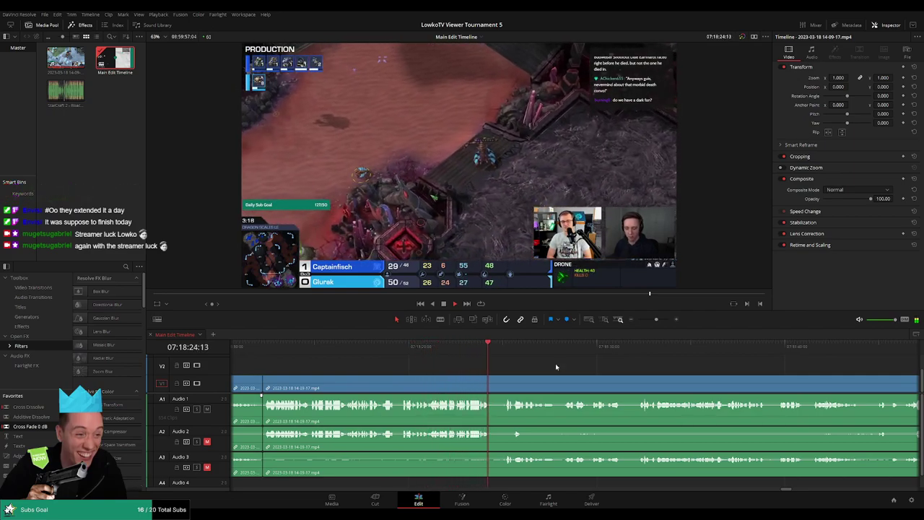
scroll(505, 364, right, 3)
key(b)
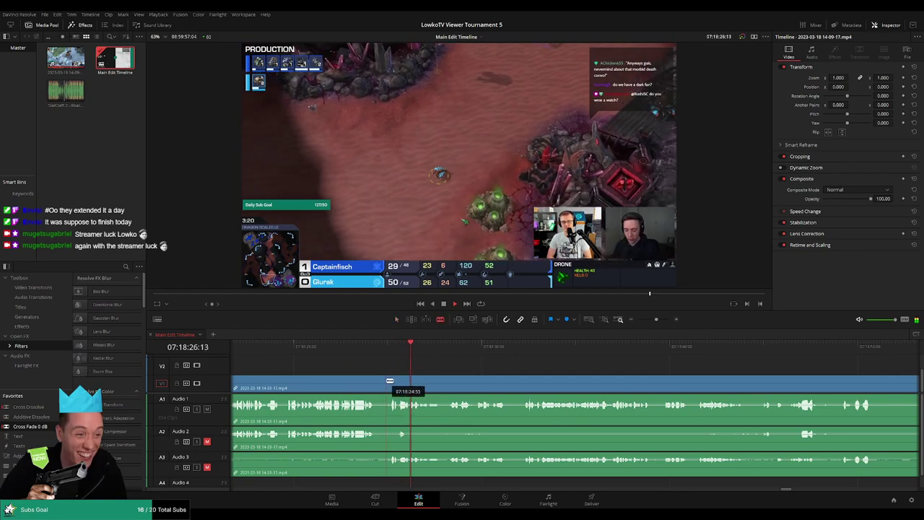
click(390, 382)
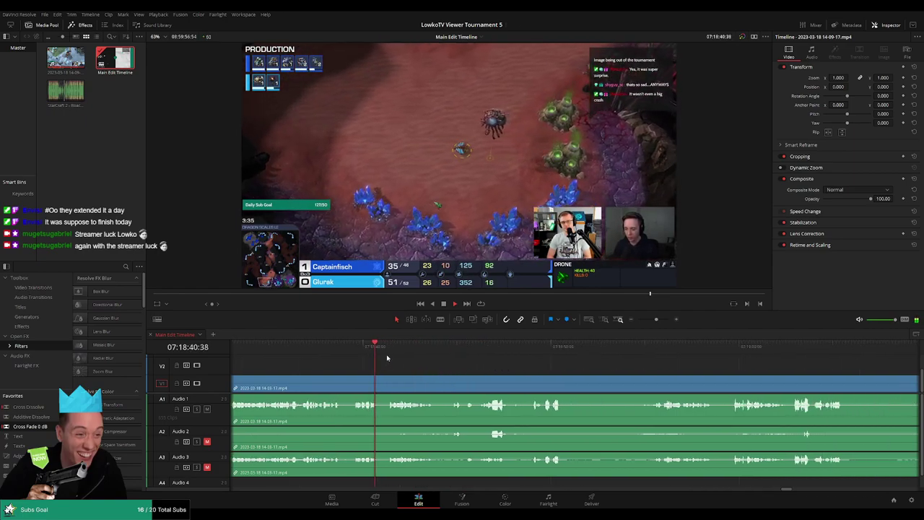
click(447, 350)
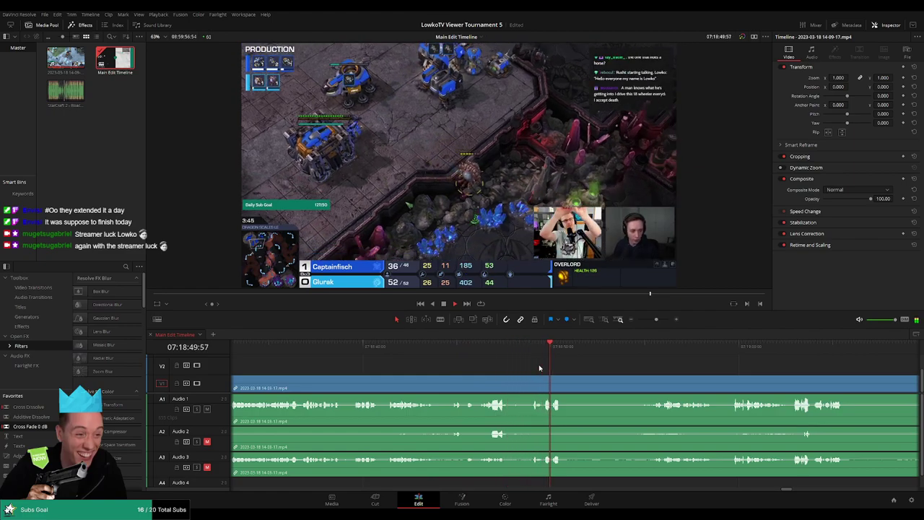
Step: Cut out the second unwanted stretch near 07:18:50 so the clips close up
key(b)
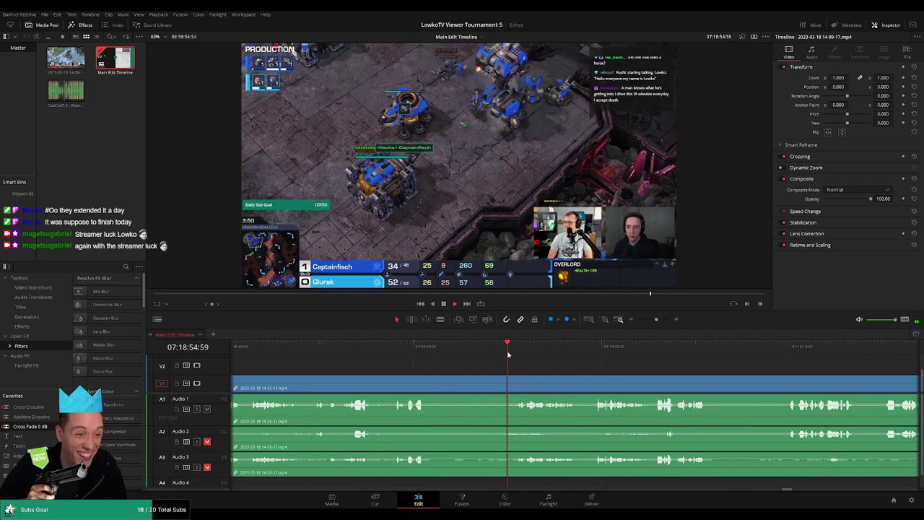
click(431, 389)
click(504, 389)
key(a)
click(483, 389)
key(Delete)
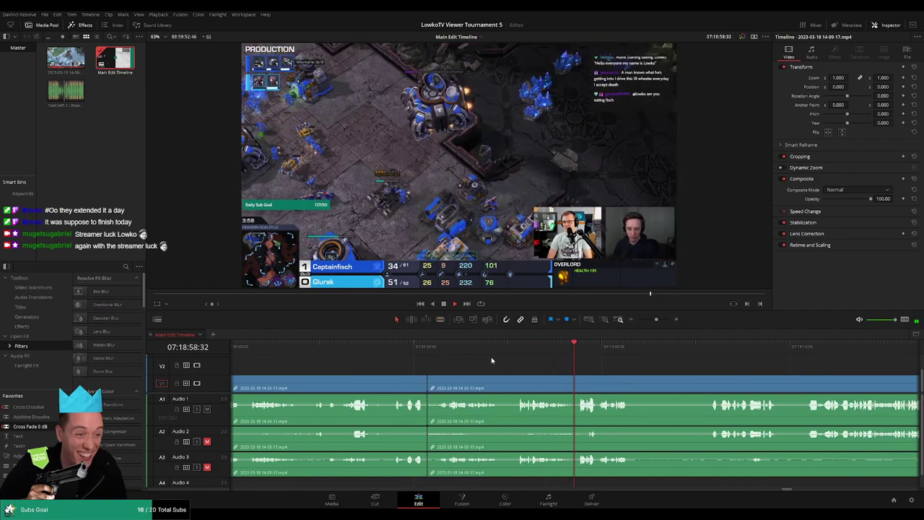
Step: Add a Cross Fade on the new audio edit point
click(464, 346)
drag(438, 417, 181, 421)
drag(211, 420, 446, 425)
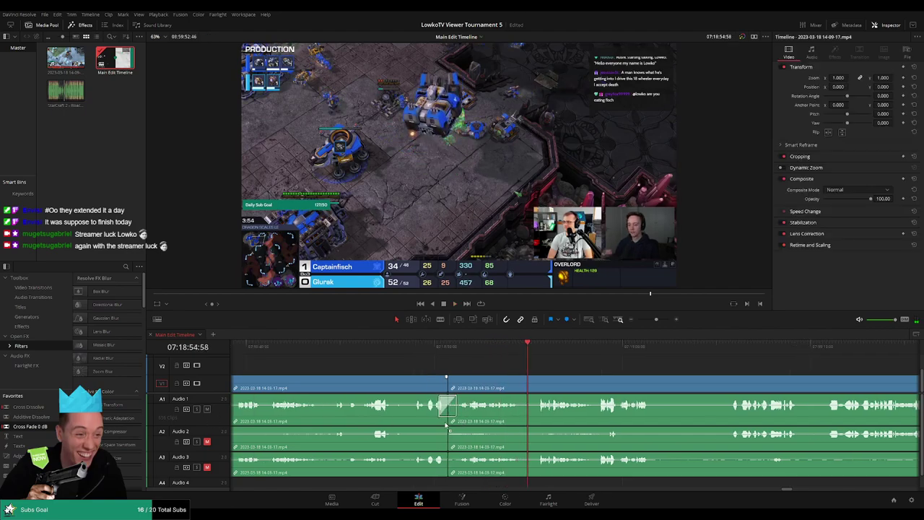
drag(359, 418, 361, 419)
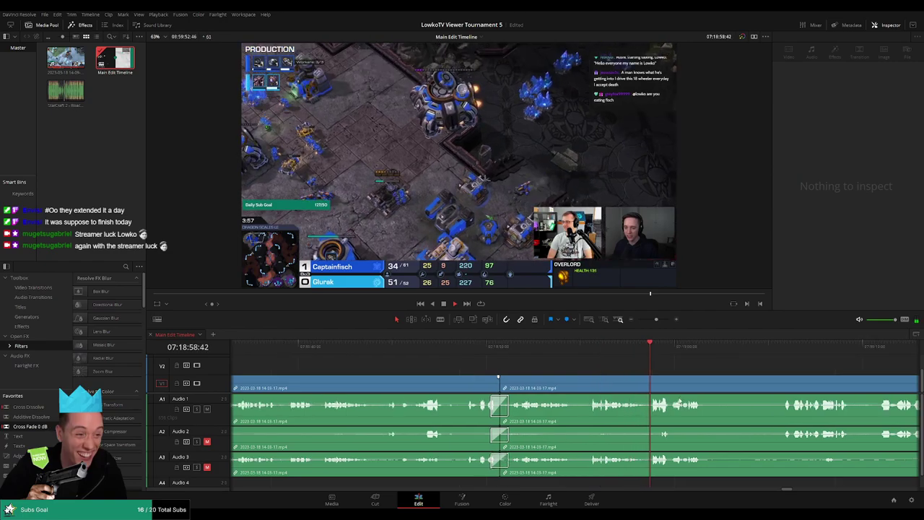
Step: Play through the game footage and replay the fight before the cut point
scroll(504, 365, right, 3)
scroll(484, 358, right, 4)
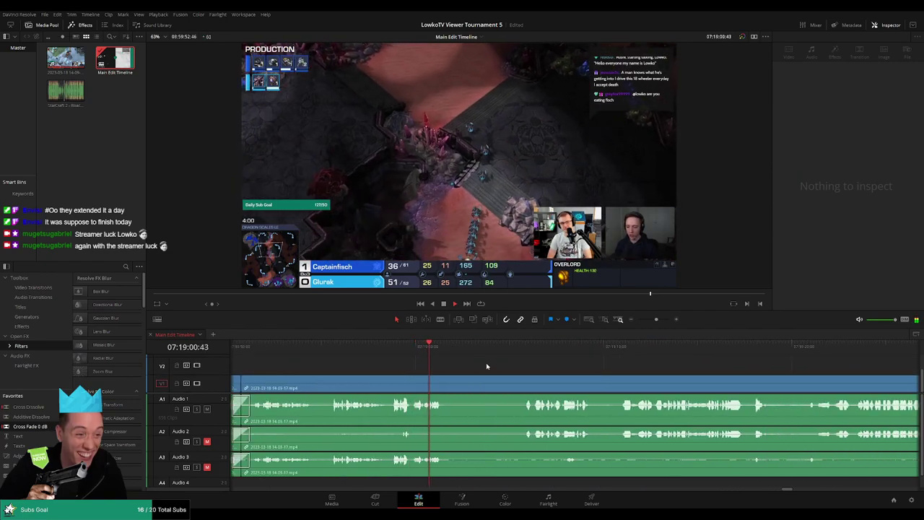
click(521, 352)
scroll(530, 361, right, 3)
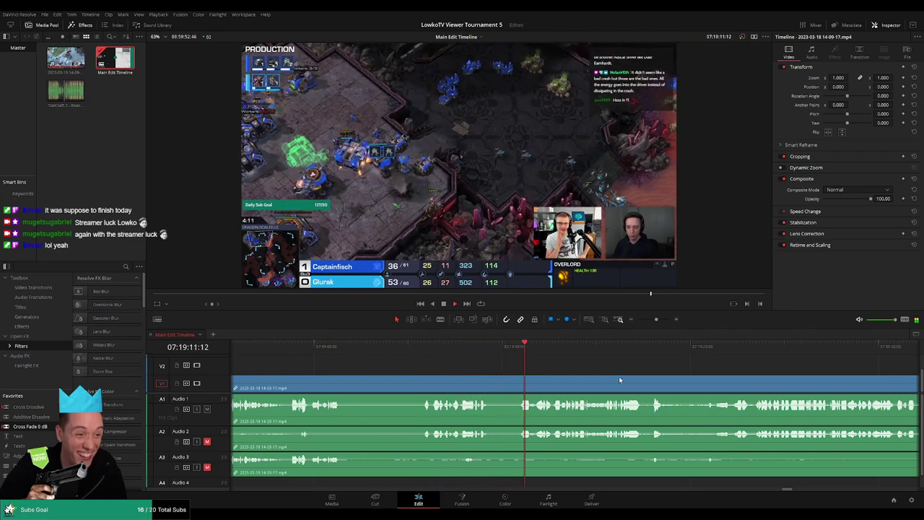
scroll(549, 374, right, 4)
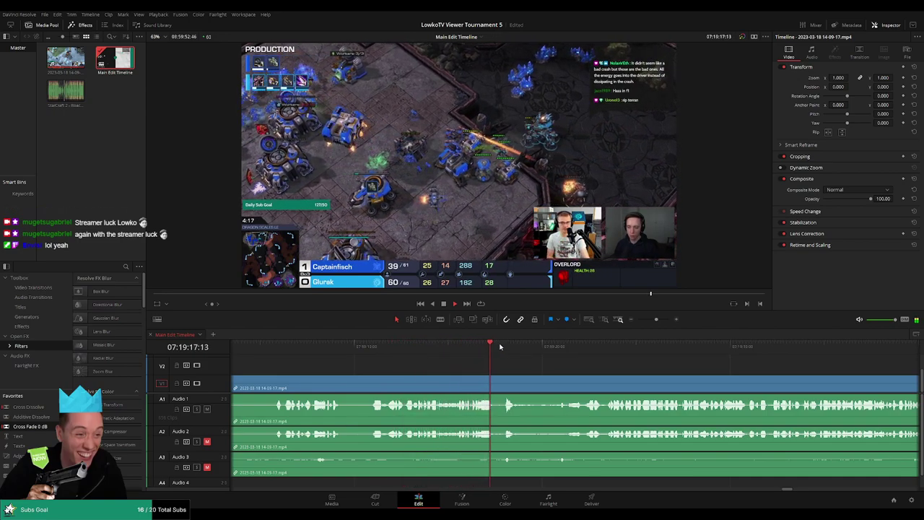
scroll(536, 360, right, 4)
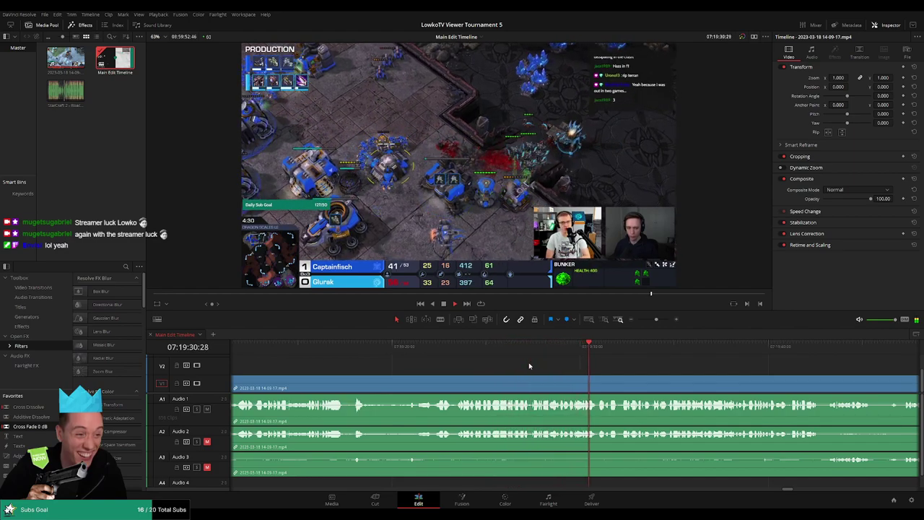
scroll(497, 368, right, 2)
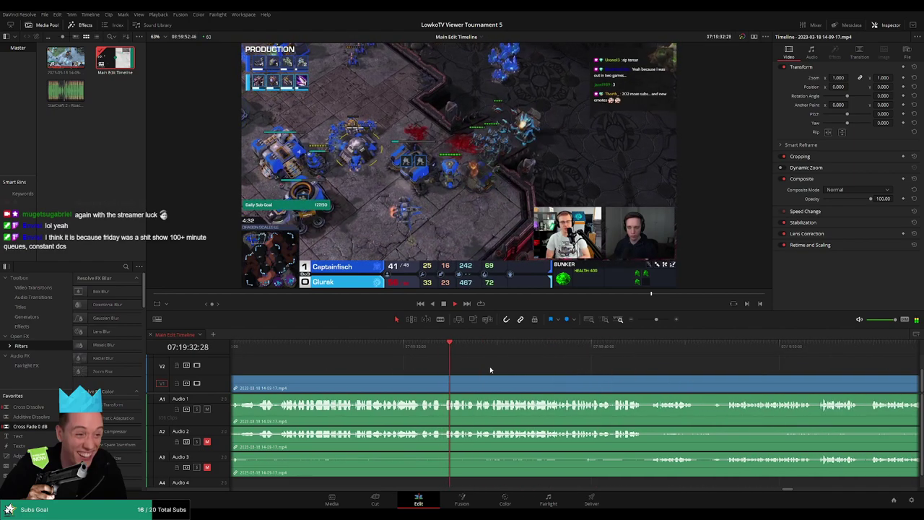
scroll(444, 365, right, 2)
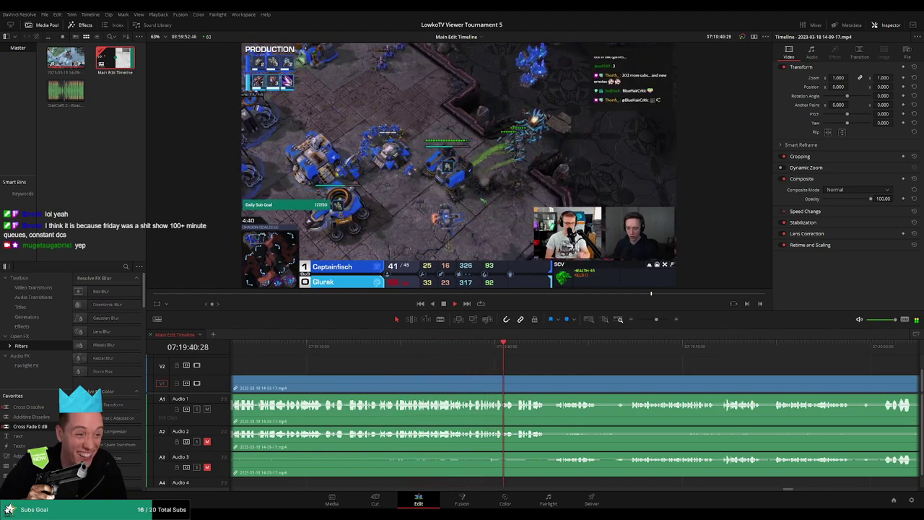
click(488, 355)
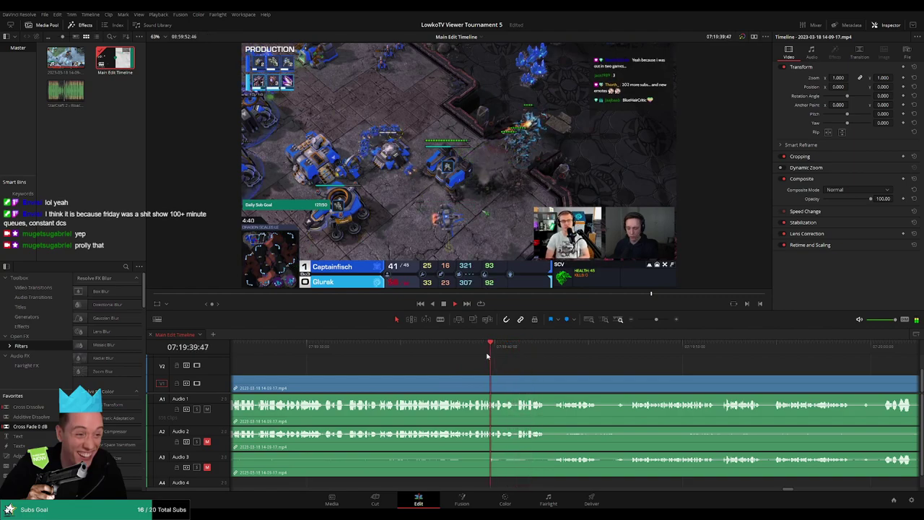
click(532, 352)
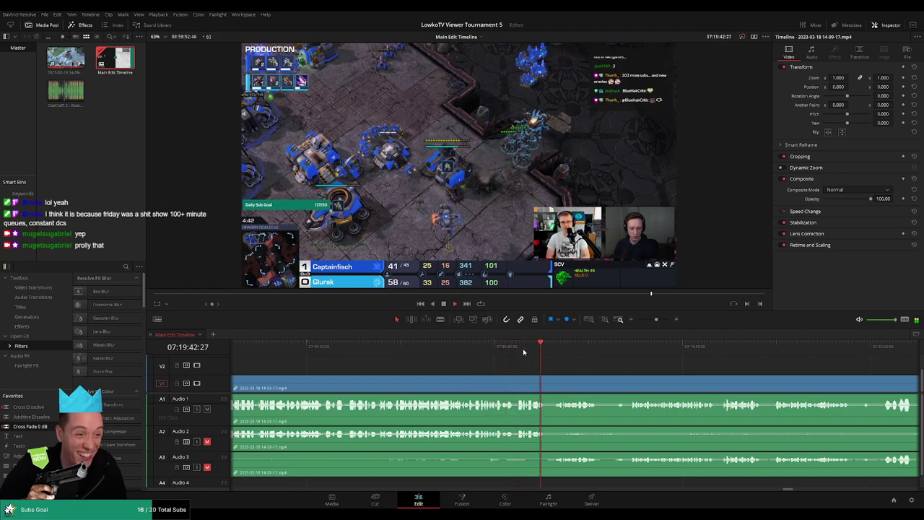
click(554, 354)
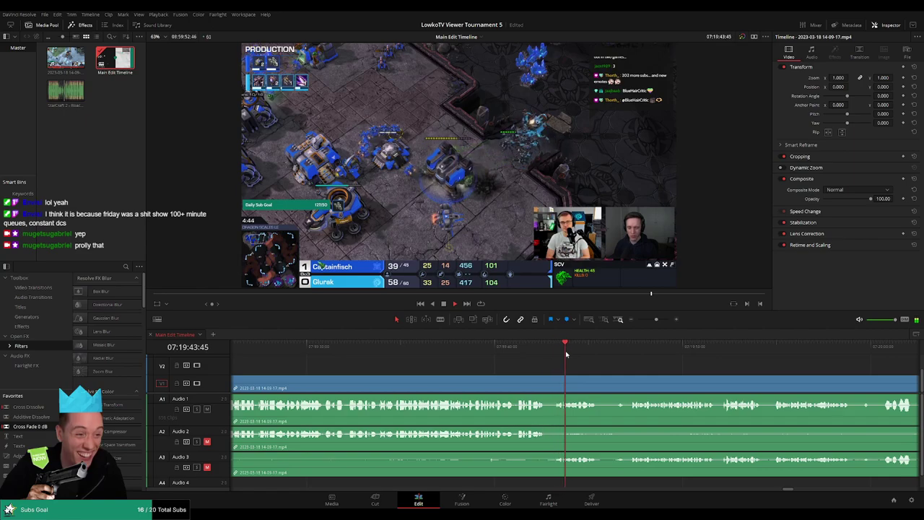
Step: Zoom in, split the clips at 07:19:43, then zoom the timeline back out
key(ctrl+equal)
key(b)
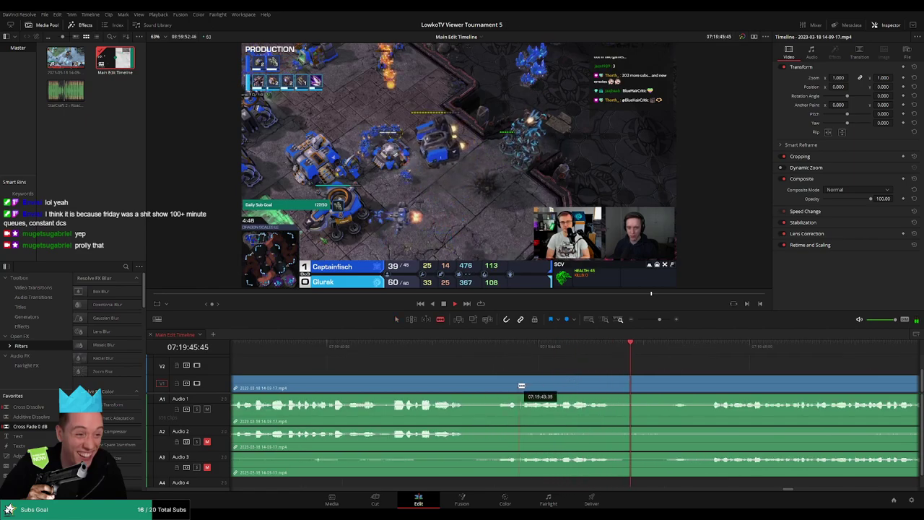
click(520, 386)
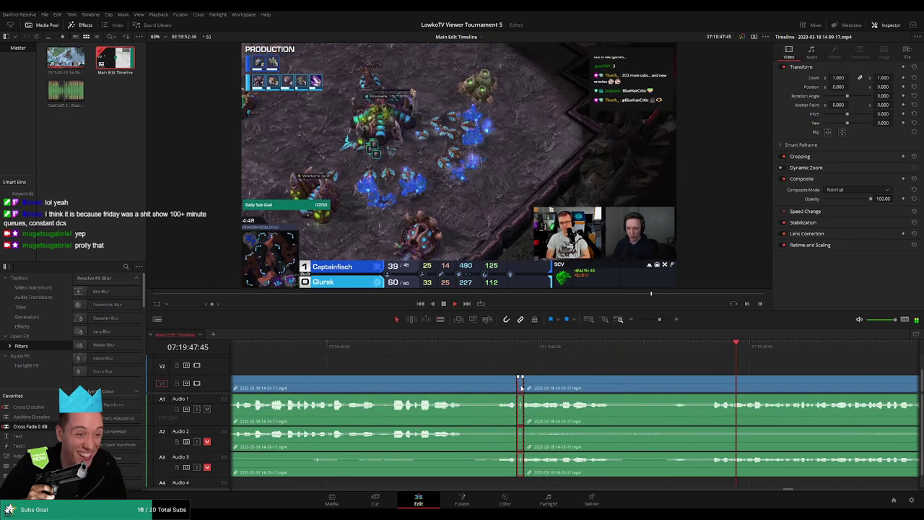
key(a)
drag(658, 320, 647, 322)
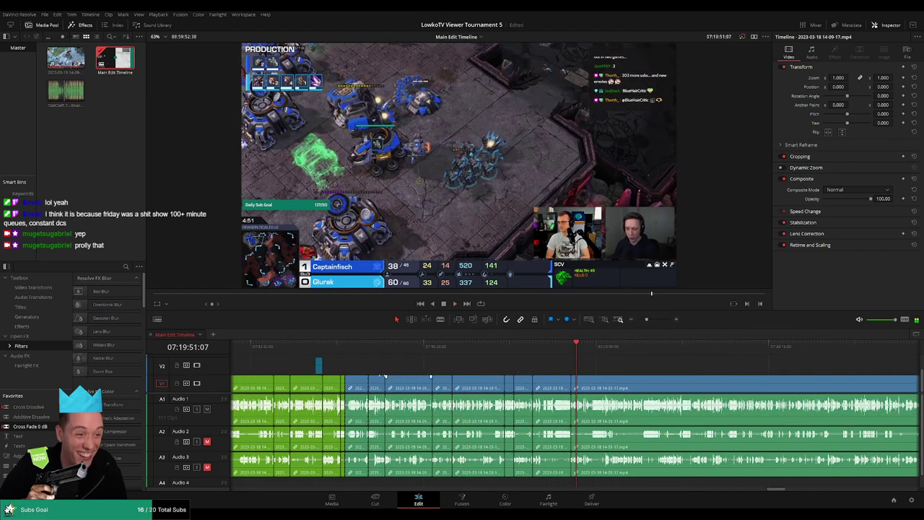
Step: Return to the Dragon Scales LE lobby around 07:15:07 and zoom out further
click(345, 349)
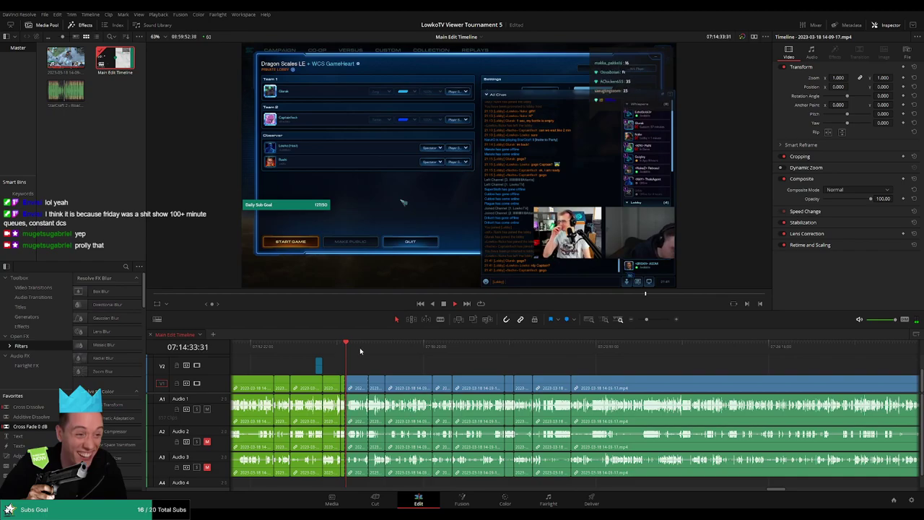
click(361, 350)
scroll(600, 363, up, 5)
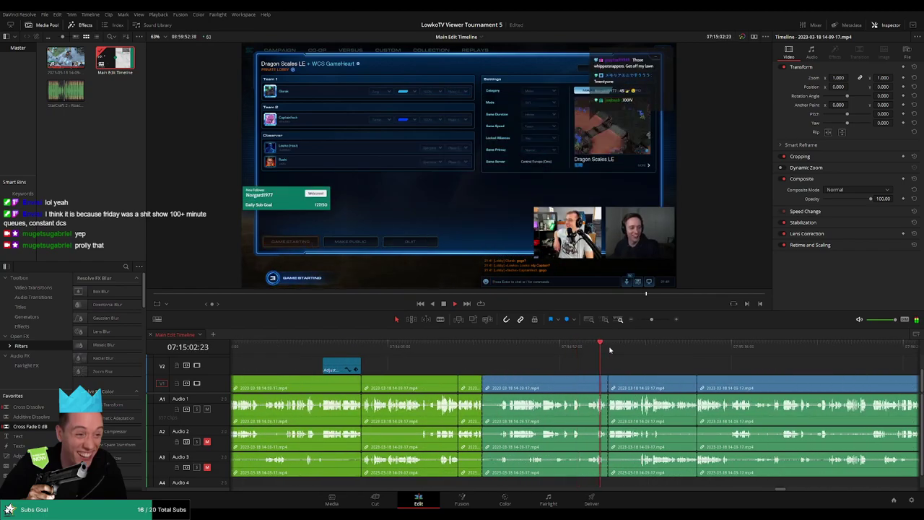
scroll(597, 368, right, 3)
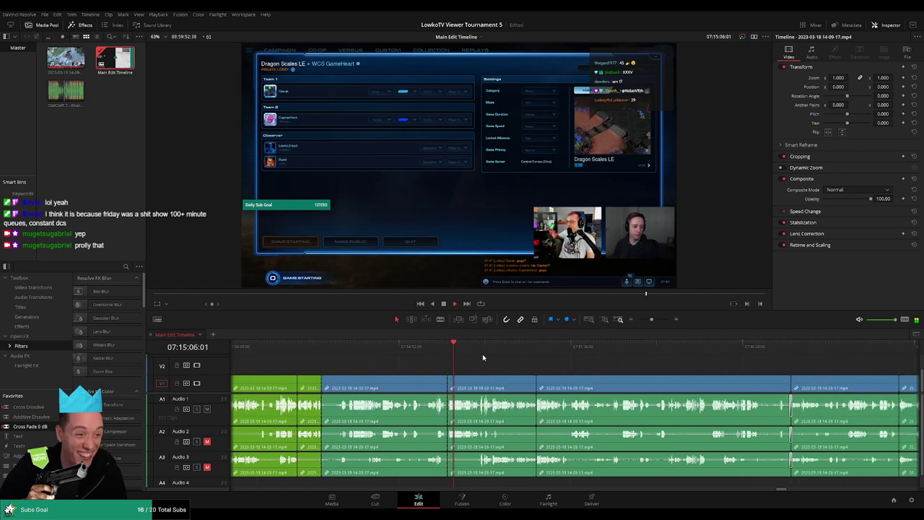
drag(651, 319, 646, 319)
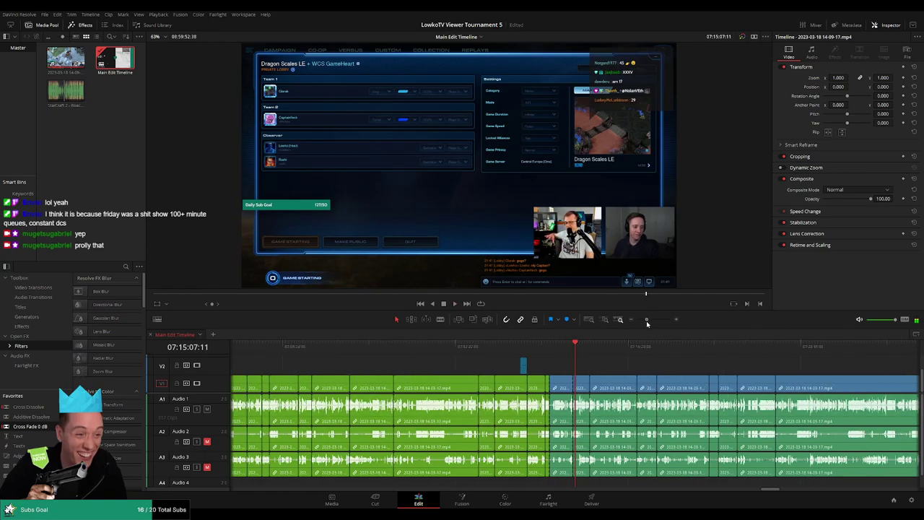
Step: Select the blue lobby and loading-screen clips after the green ones and colour them green
click(557, 356)
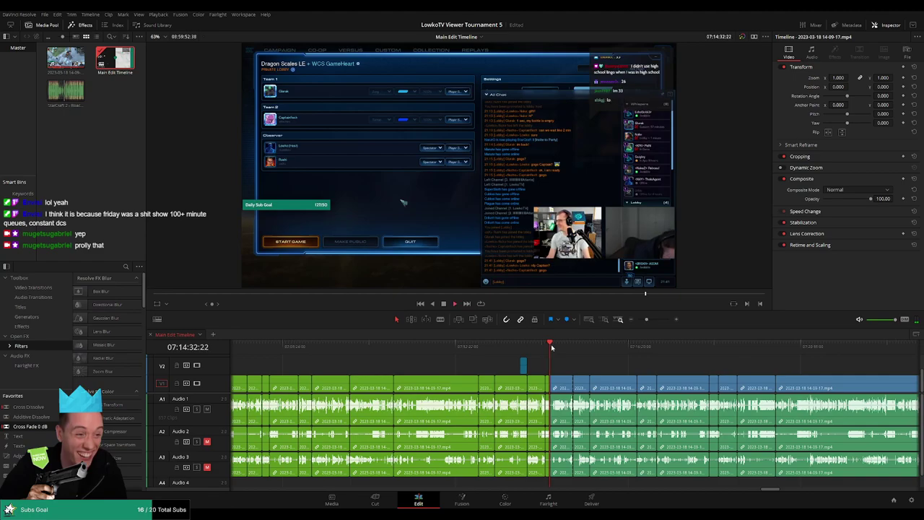
scroll(588, 359, up, 3)
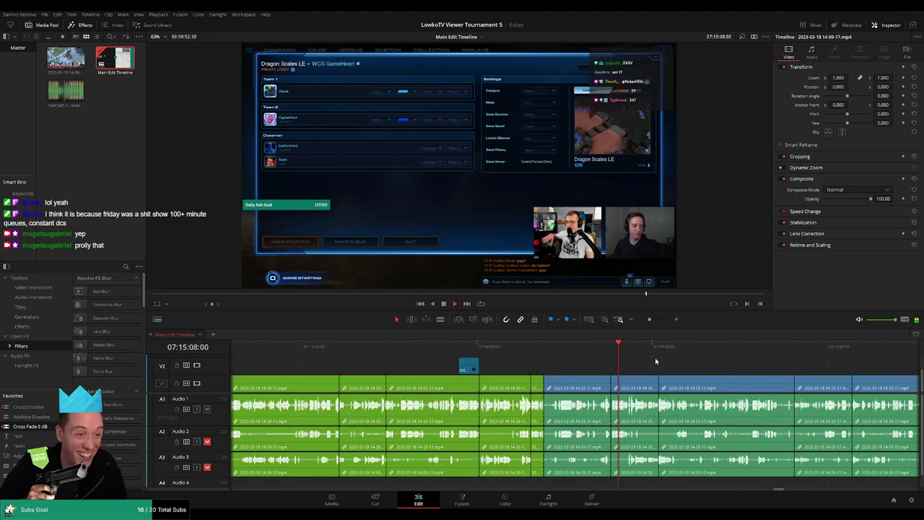
click(618, 356)
scroll(581, 368, down, 3)
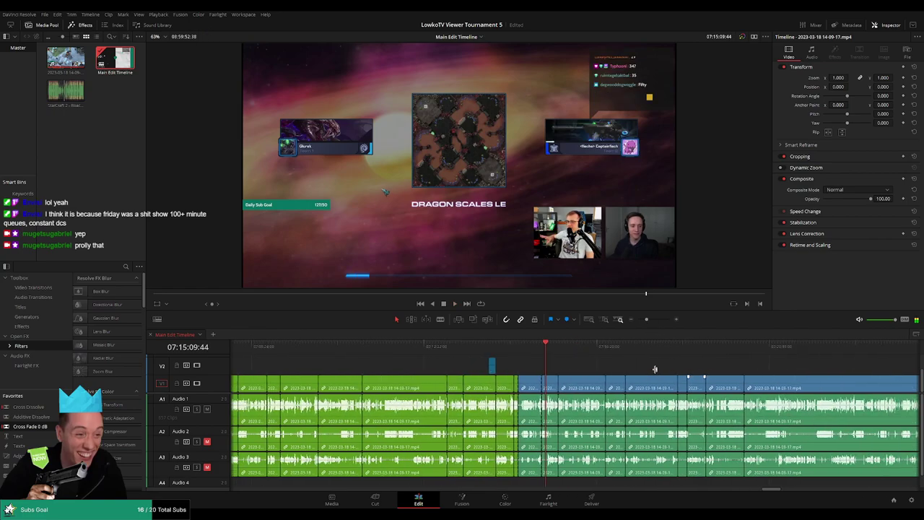
drag(610, 365, 453, 390)
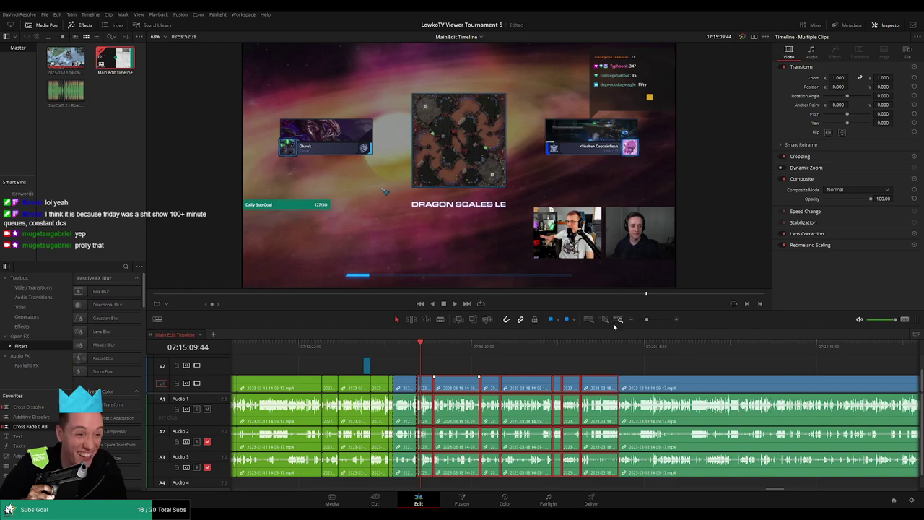
click(599, 359)
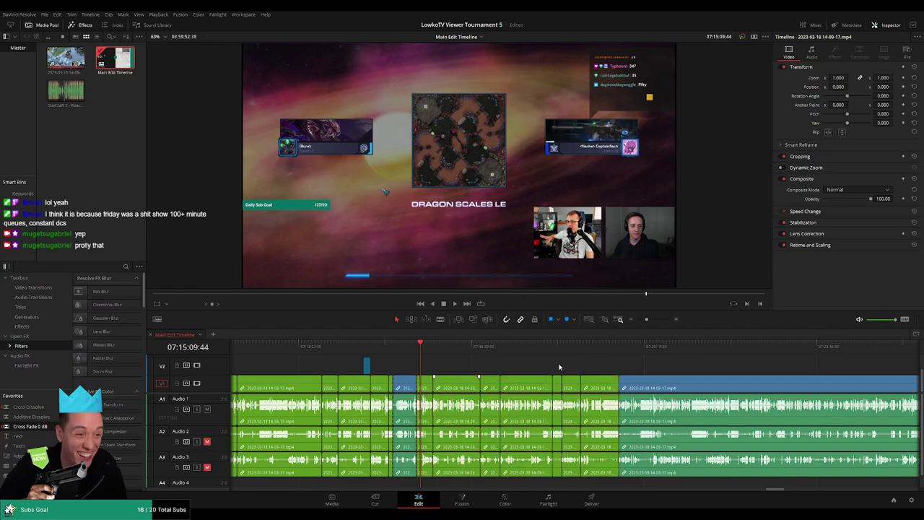
Step: Resume playback from the live game footage around 07:20:46
scroll(542, 369, down, 3)
click(715, 358)
key(space)
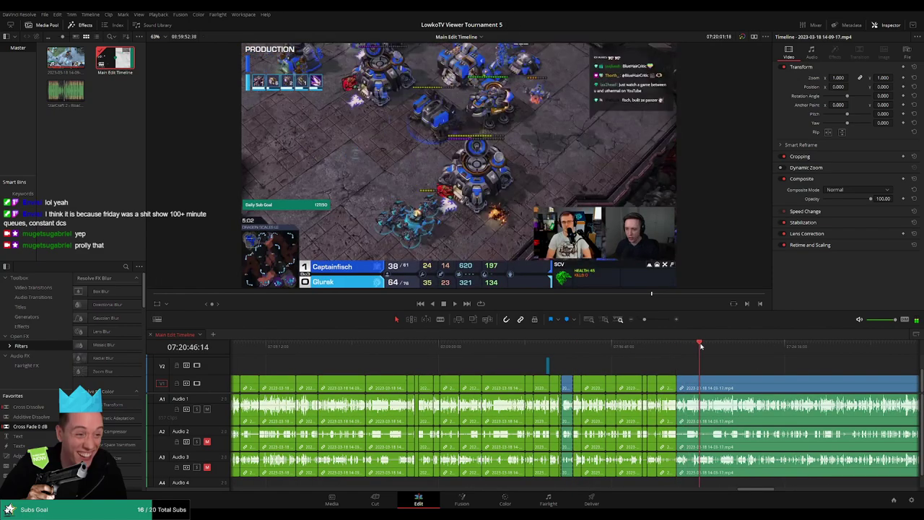
drag(717, 357, 380, 343)
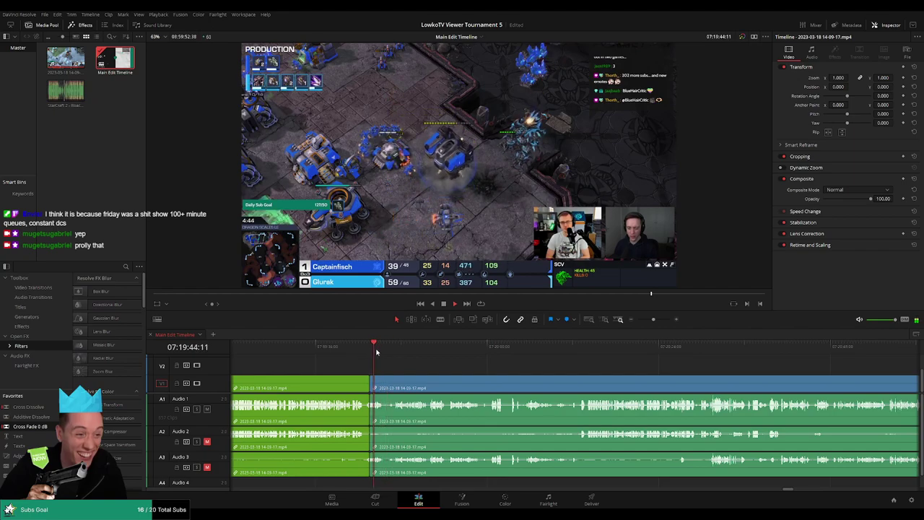
drag(365, 355, 349, 344)
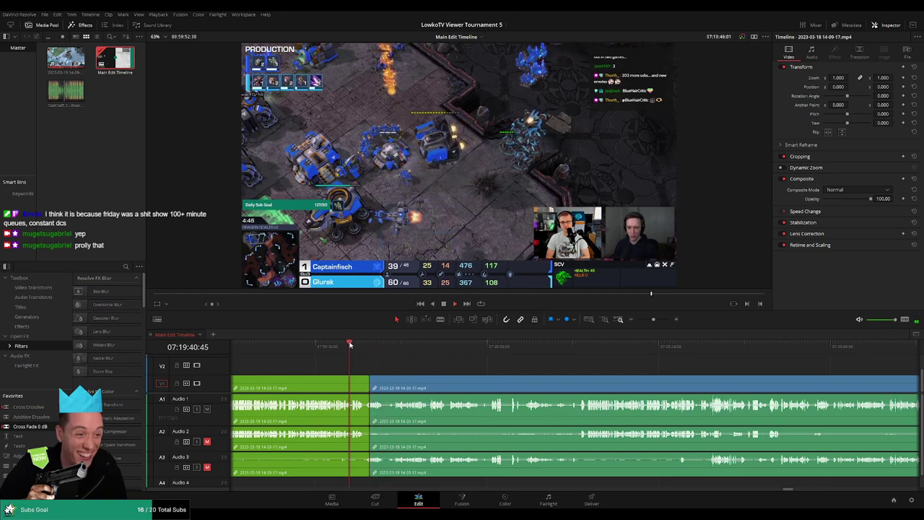
scroll(394, 358, left, 3)
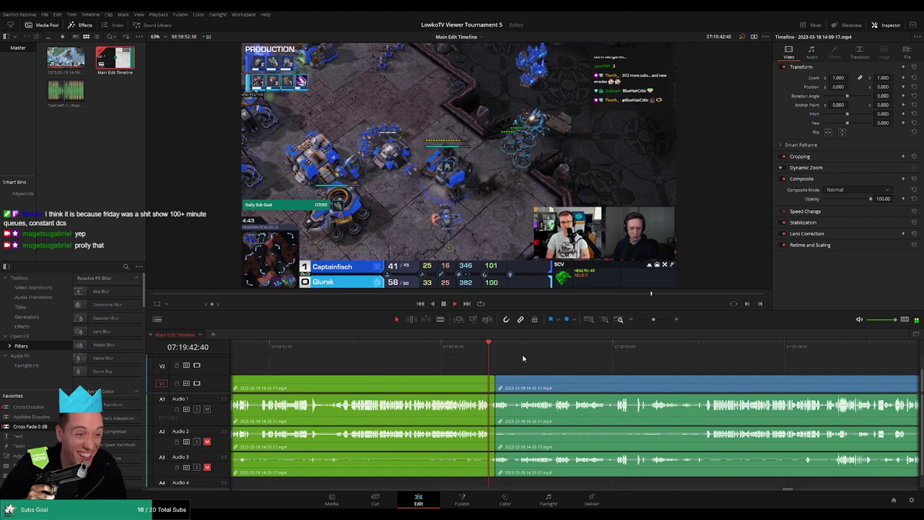
scroll(523, 361, right, 2)
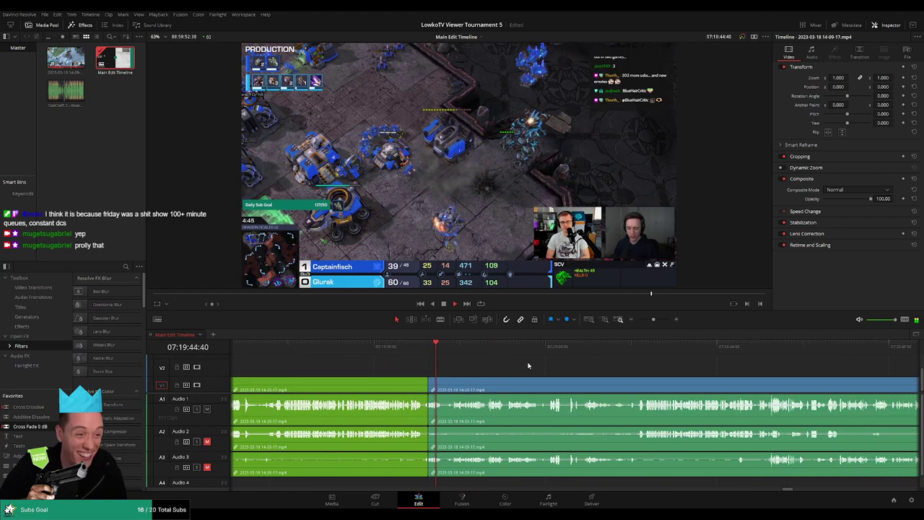
scroll(479, 349, right, 1)
scroll(493, 365, left, 4)
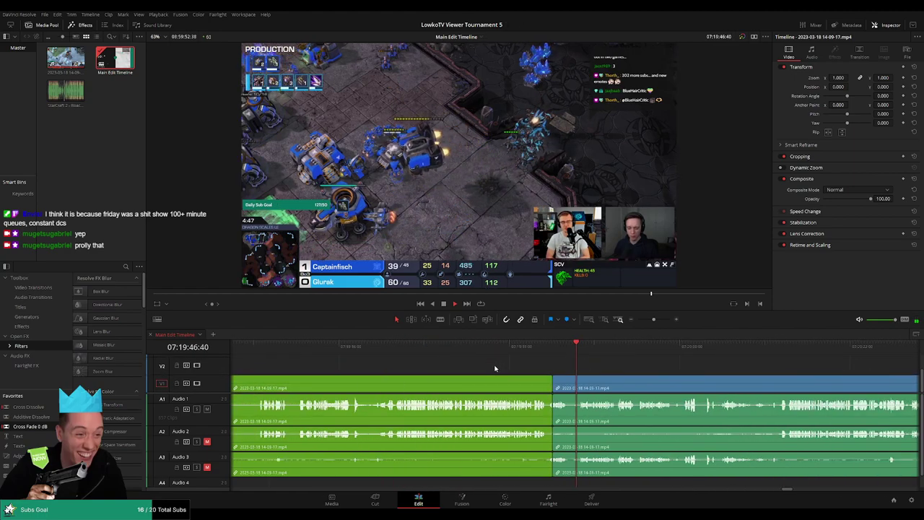
scroll(534, 364, right, 3)
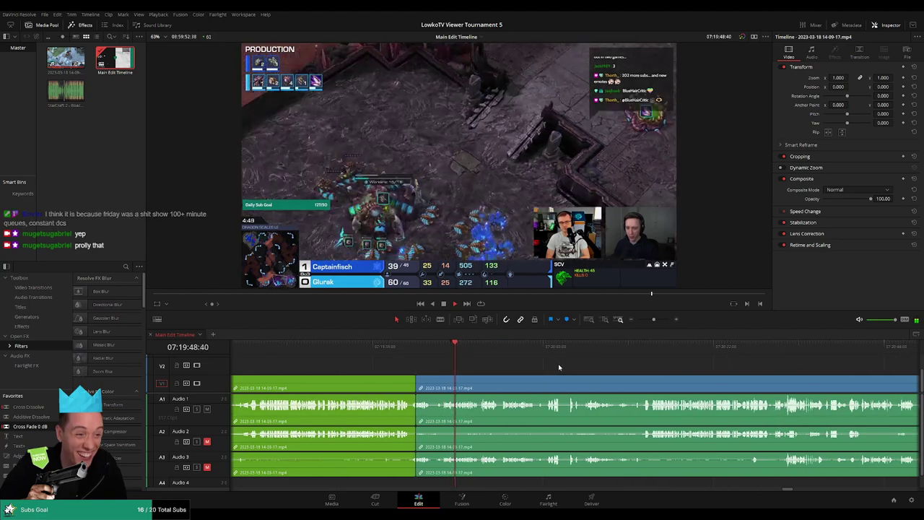
scroll(520, 361, up, 1)
scroll(491, 354, down, 1)
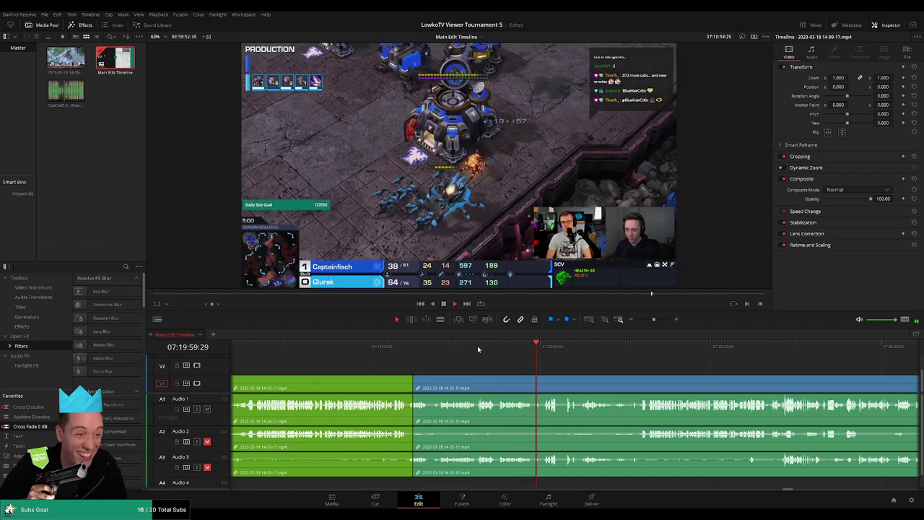
scroll(548, 356, right, 3)
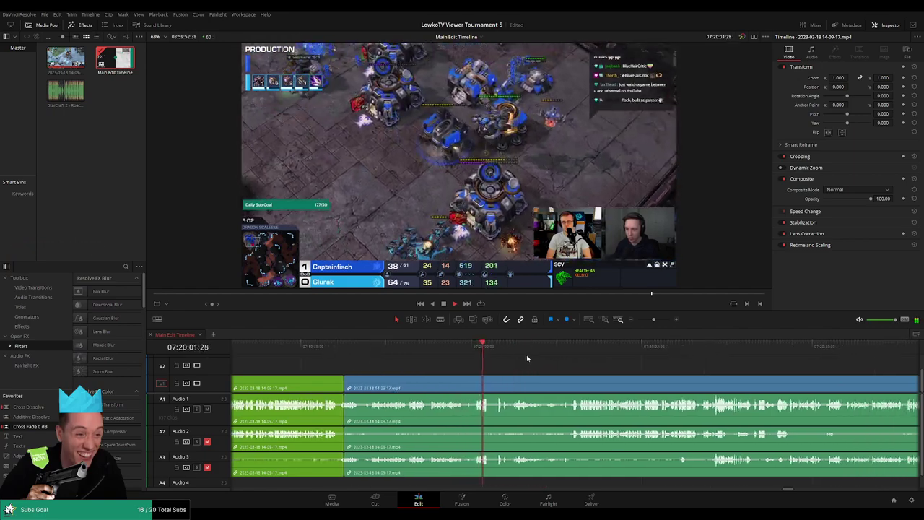
click(503, 349)
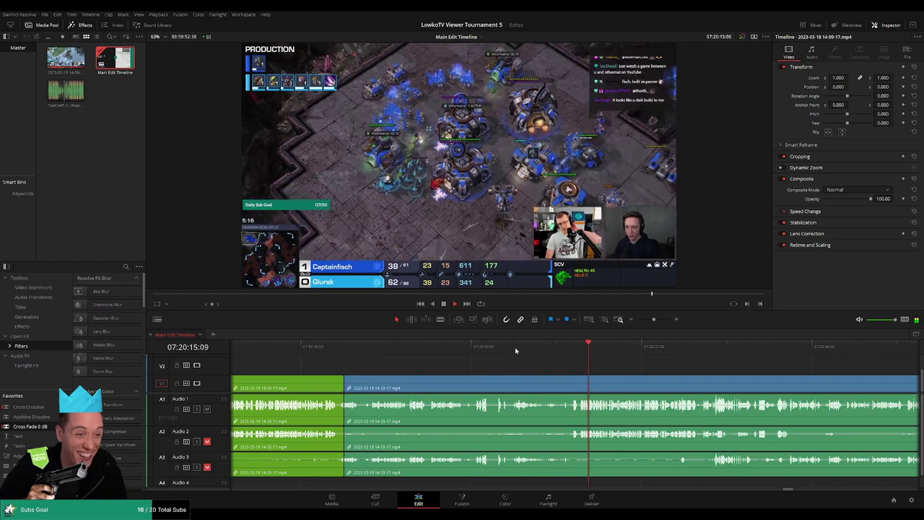
scroll(658, 346, right, 3)
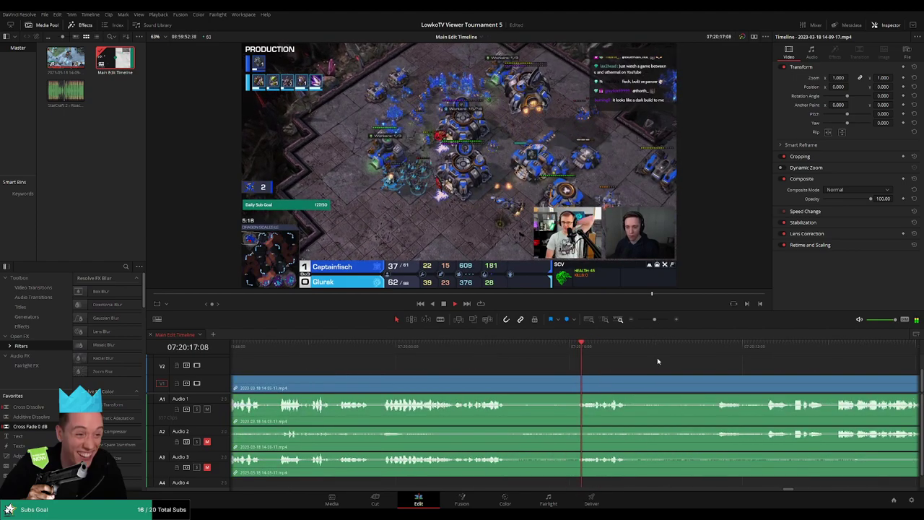
click(651, 321)
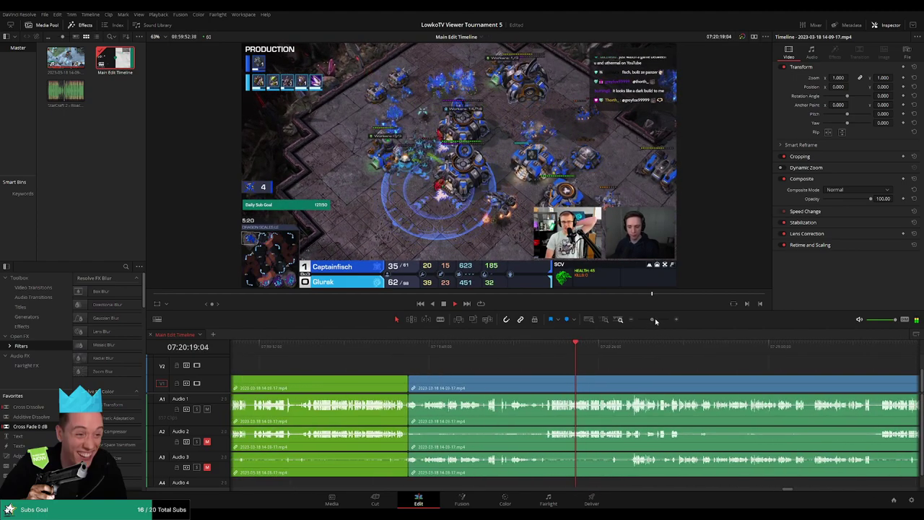
scroll(520, 363, right, 3)
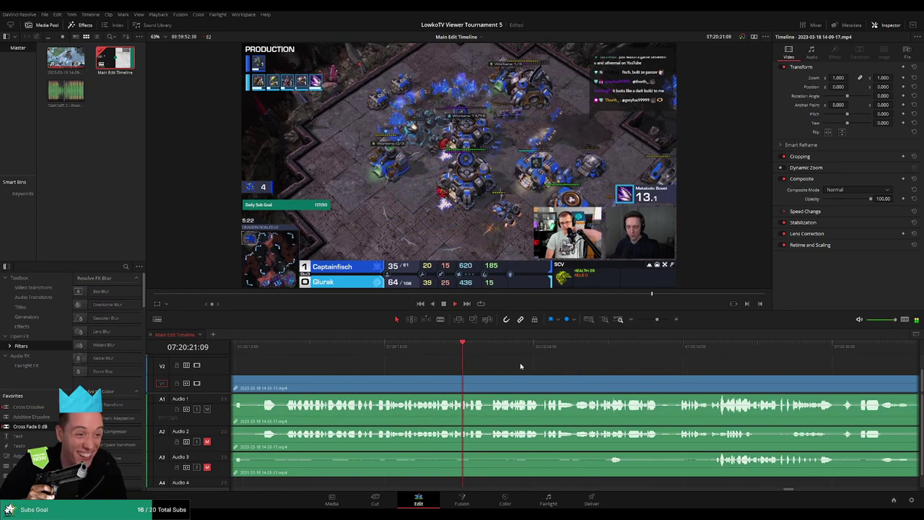
scroll(534, 360, right, 3)
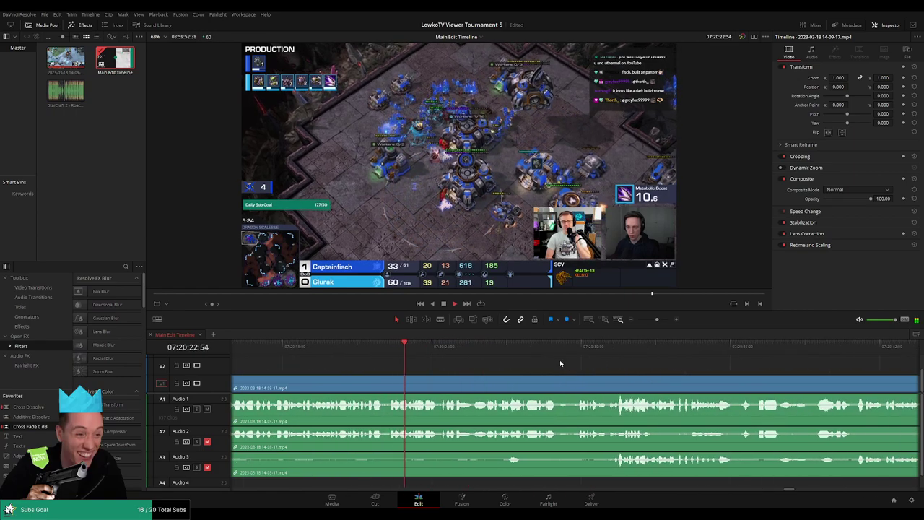
scroll(538, 359, right, 3)
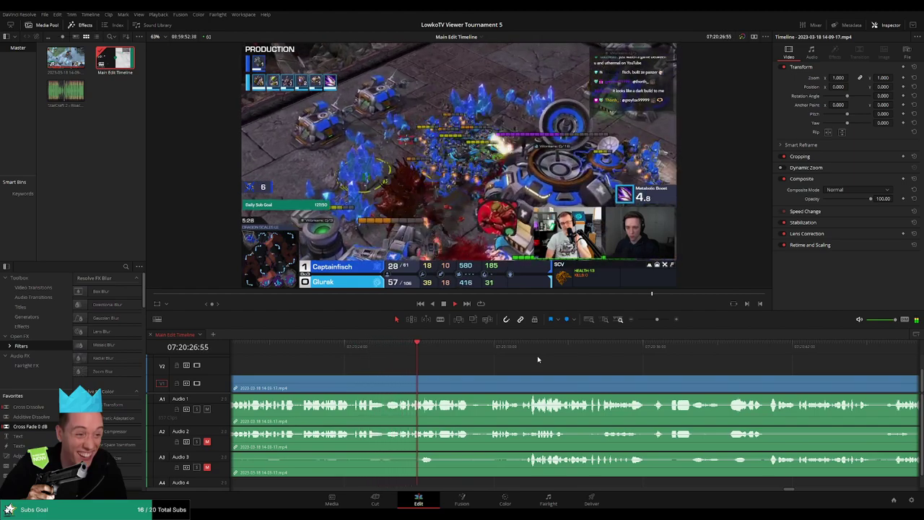
drag(657, 322, 655, 322)
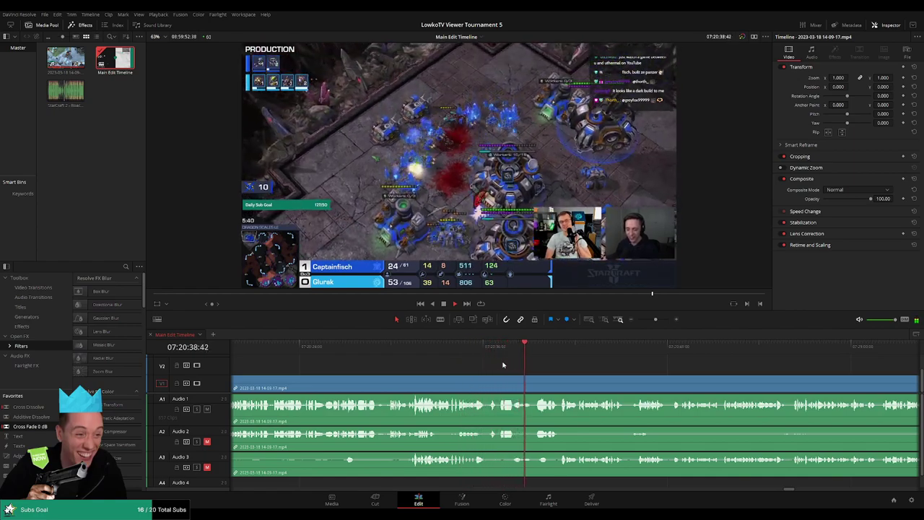
scroll(495, 365, right, 2)
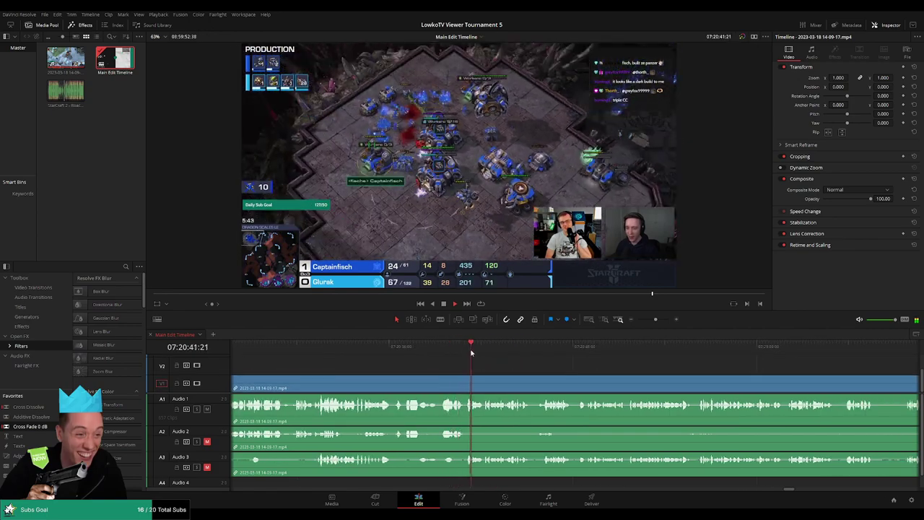
scroll(527, 363, right, 2)
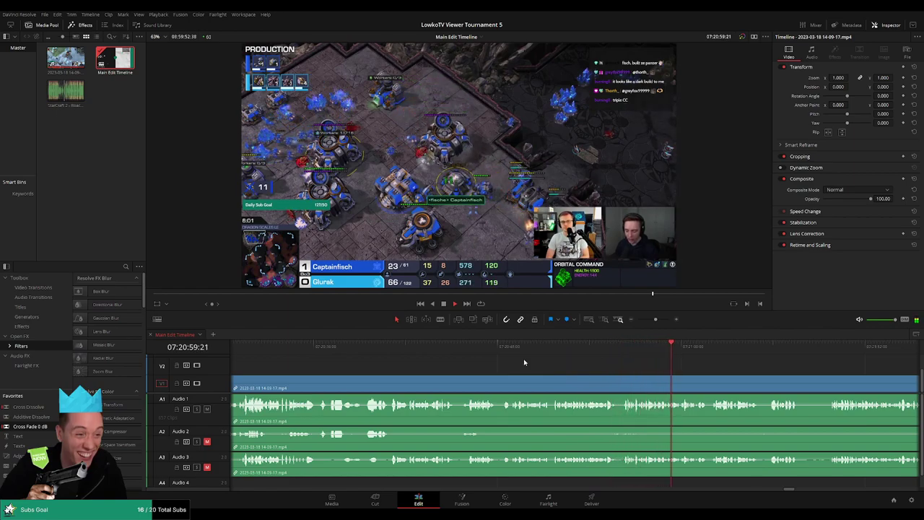
scroll(548, 369, right, 3)
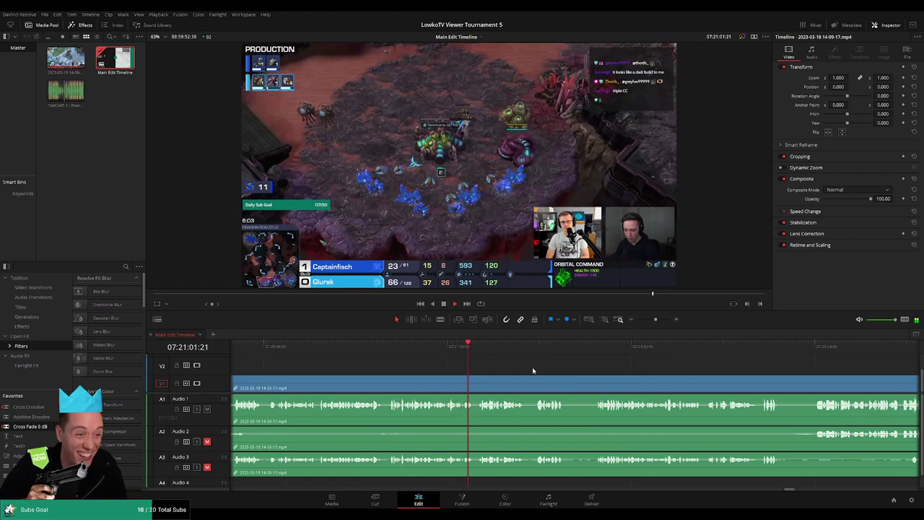
scroll(509, 365, right, 2)
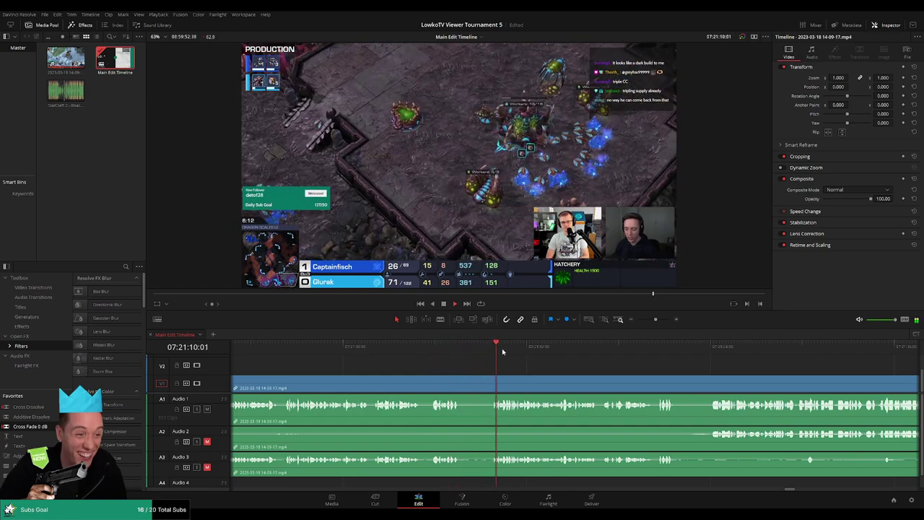
scroll(529, 367, right, 2)
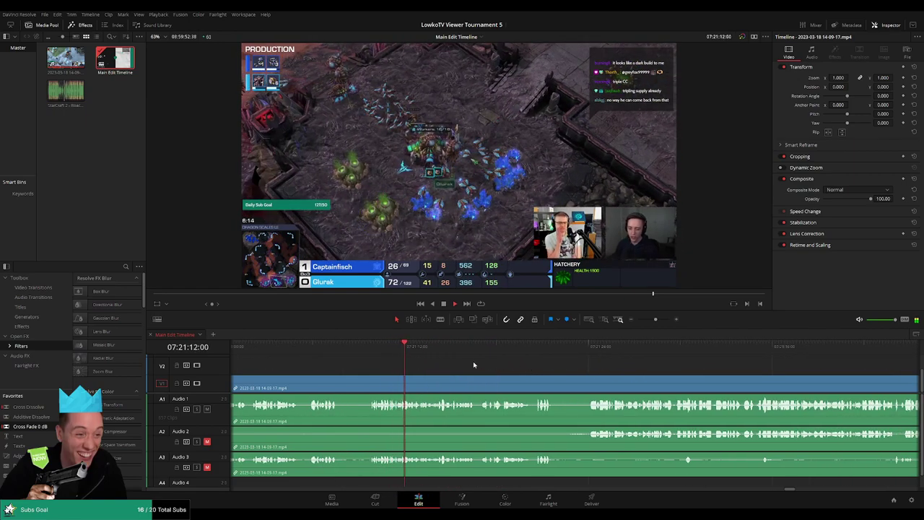
Step: Blade the clip around the dead stretch, then undo the split with Ctrl+Z
mouse_move(422, 346)
mouse_down()
mouse_move(536, 347)
mouse_move(404, 350)
mouse_move(423, 352)
mouse_up()
key(b)
drag(388, 383, 409, 387)
key(ctrl+z)
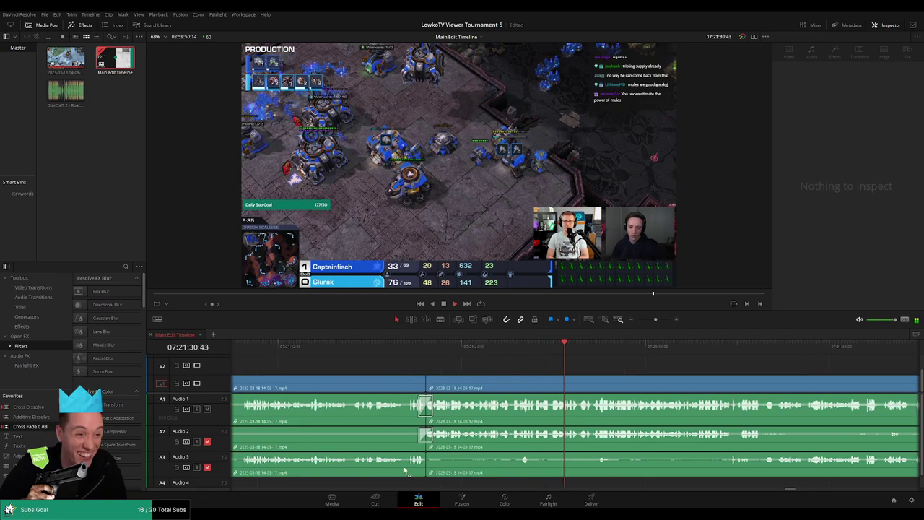
Step: Skip through the footage past 07:22:08 to check it, zooming the timeline in slightly
scroll(435, 364, right, 5)
click(472, 364)
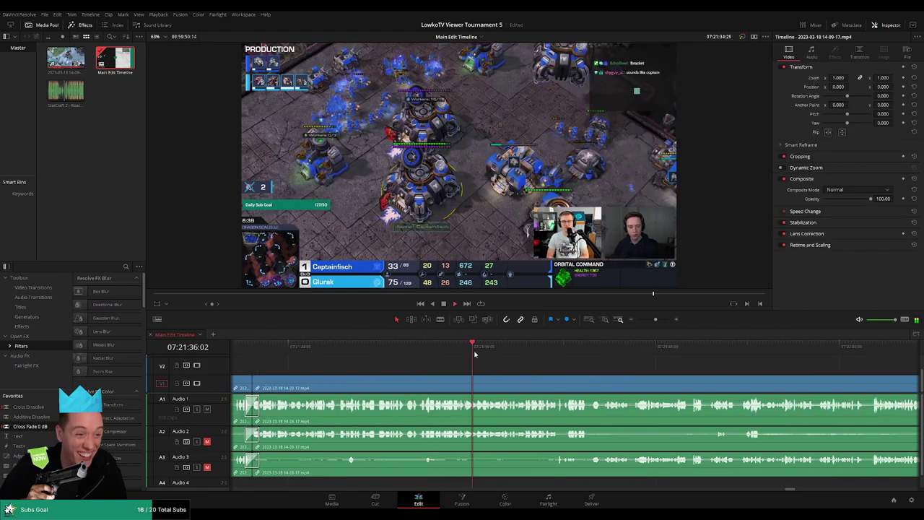
scroll(454, 355, right, 3)
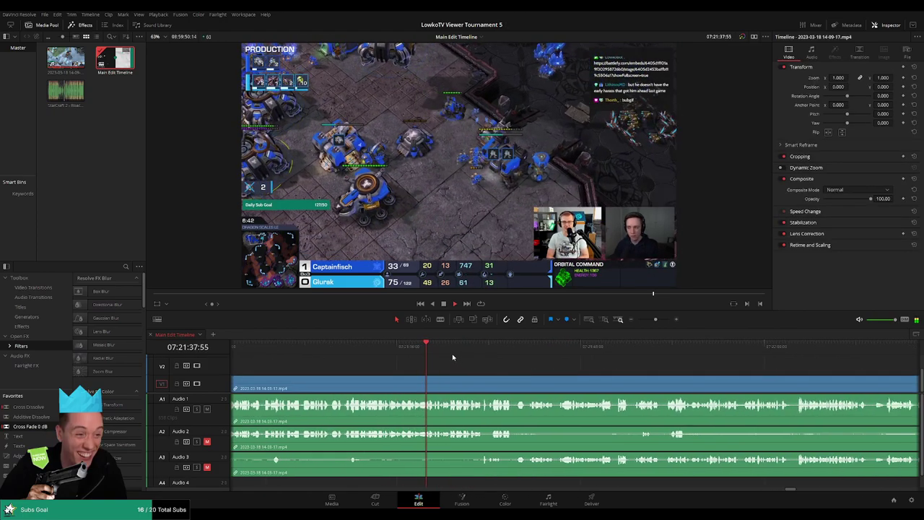
click(471, 355)
scroll(483, 364, right, 4)
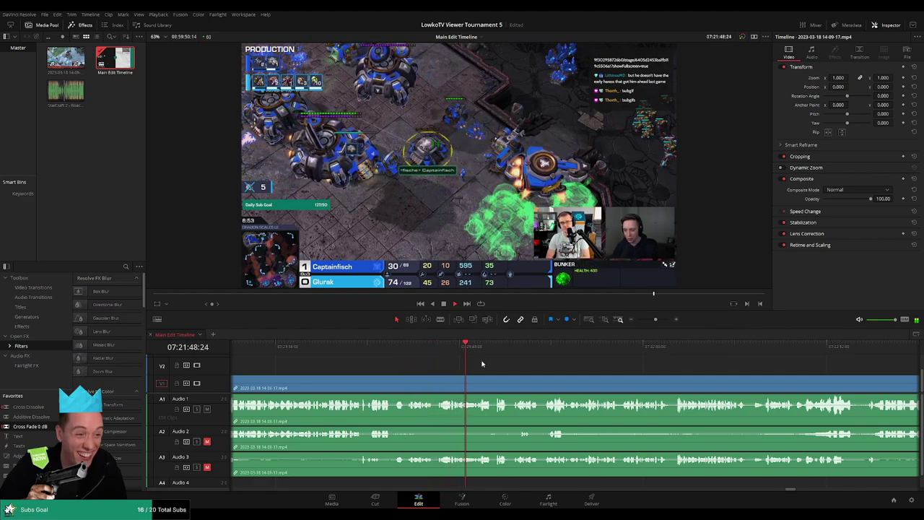
scroll(520, 368, right, 3)
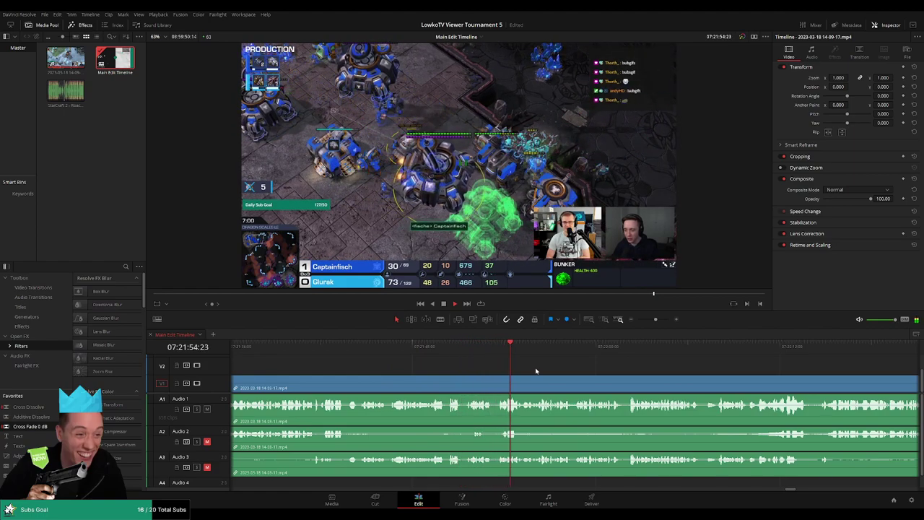
scroll(505, 371, right, 5)
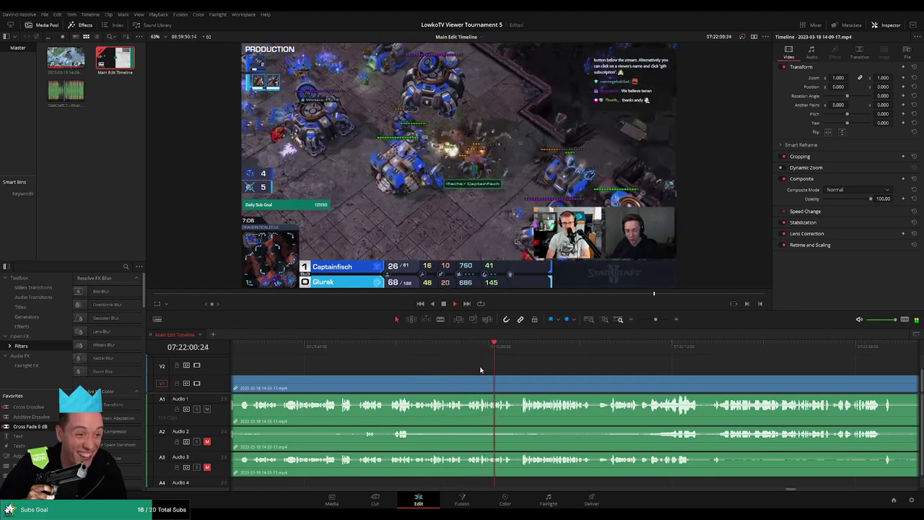
scroll(507, 365, right, 6)
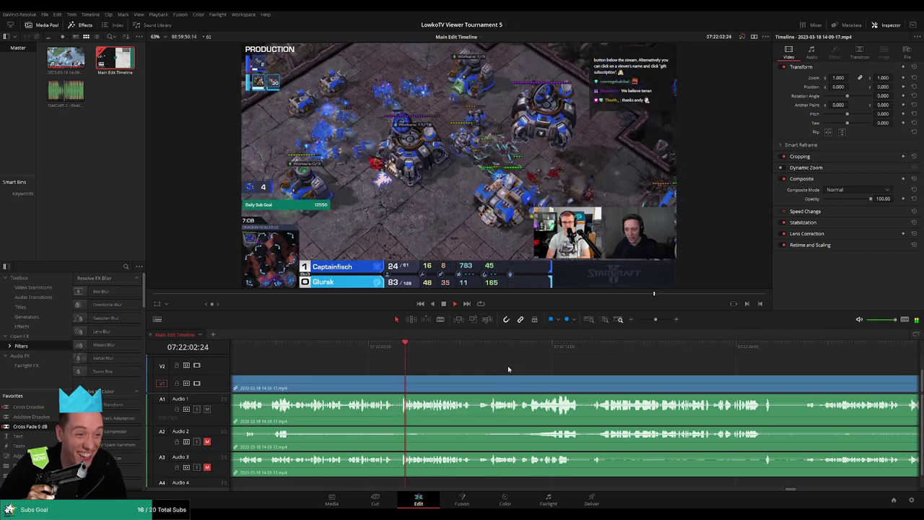
scroll(502, 363, right, 3)
scroll(493, 361, right, 2)
drag(655, 319, 658, 322)
scroll(489, 367, right, 8)
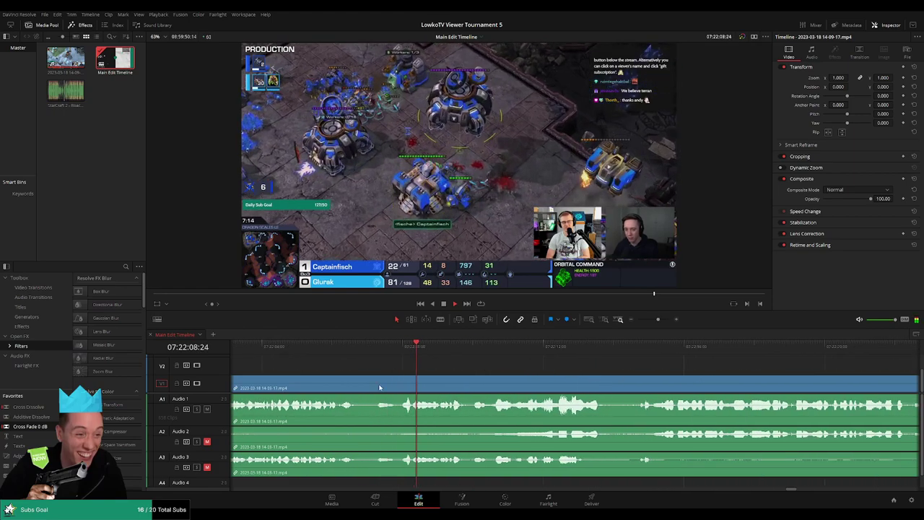
Step: Blade both ends of a short dead-time piece and ripple delete it
key(b)
click(373, 388)
click(396, 388)
key(a)
click(385, 389)
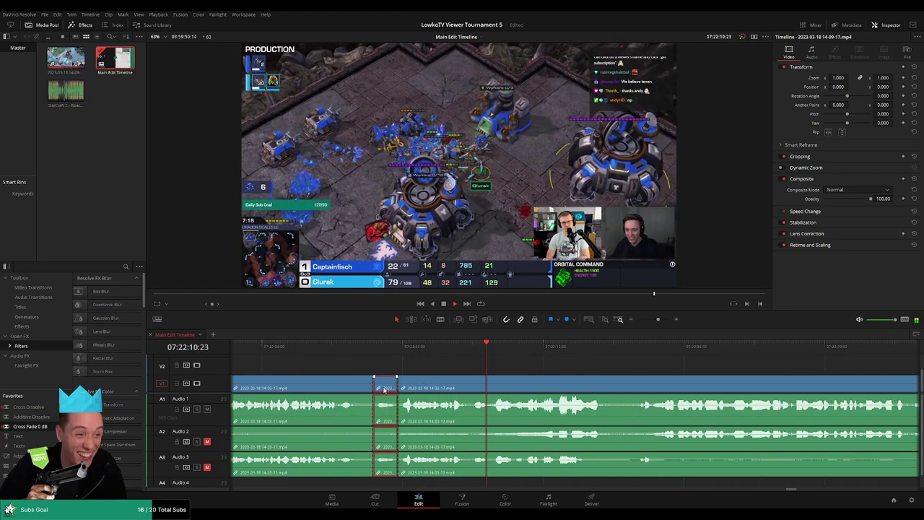
key(Delete)
Step: Skip the playhead ahead through the following match footage
scroll(498, 368, right, 4)
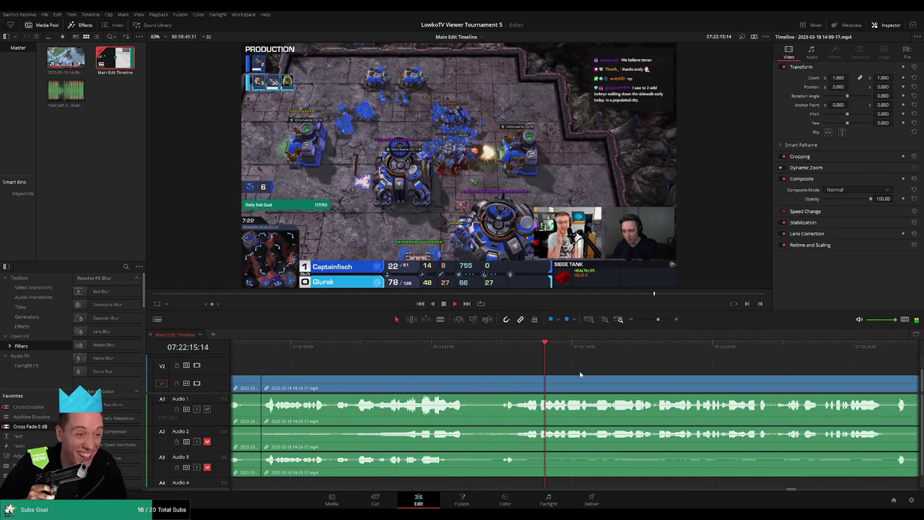
scroll(548, 372, right, 3)
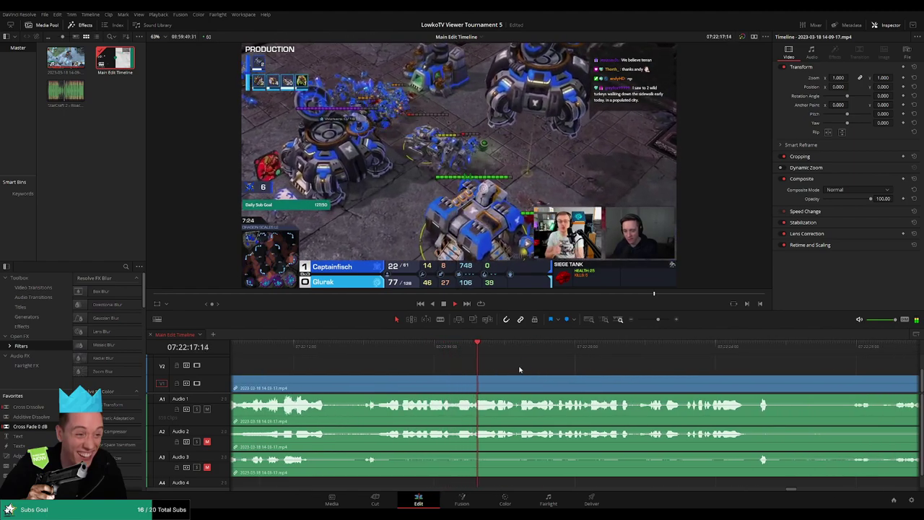
scroll(520, 371, right, 3)
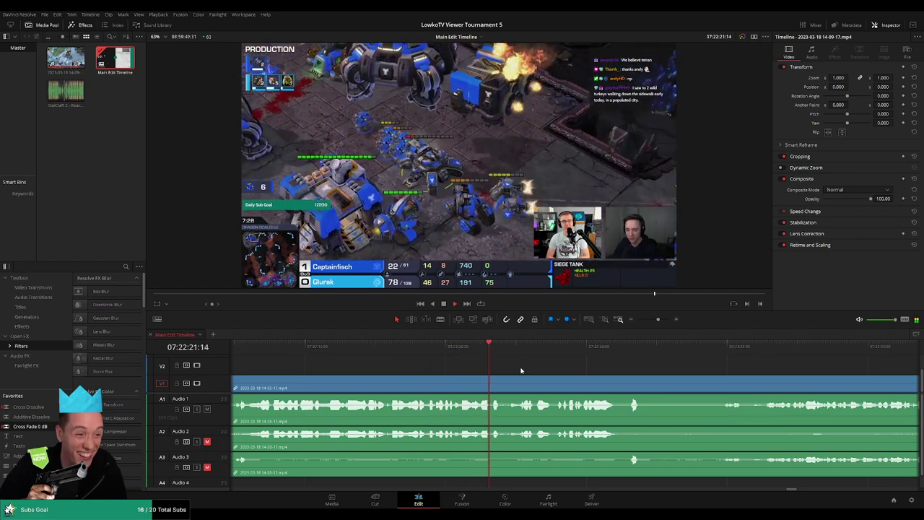
scroll(664, 378, right, 3)
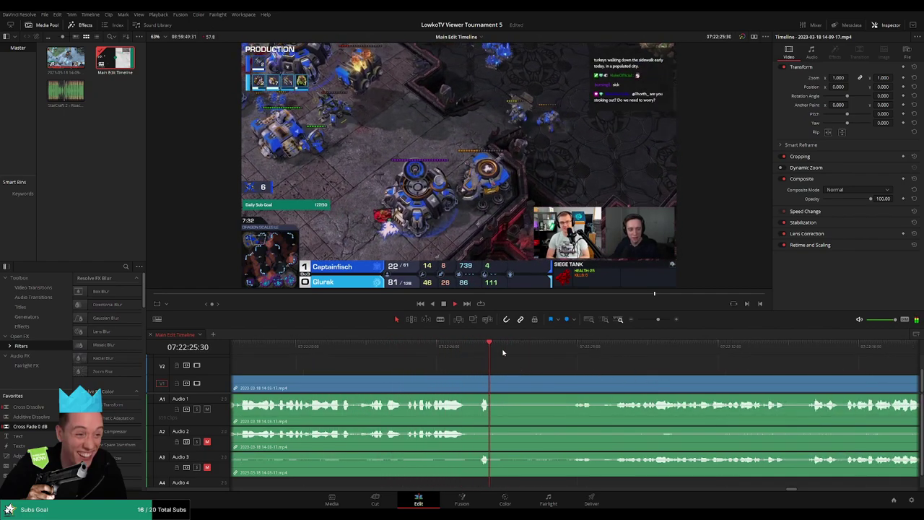
click(591, 353)
scroll(548, 359, right, 3)
scroll(532, 361, right, 2)
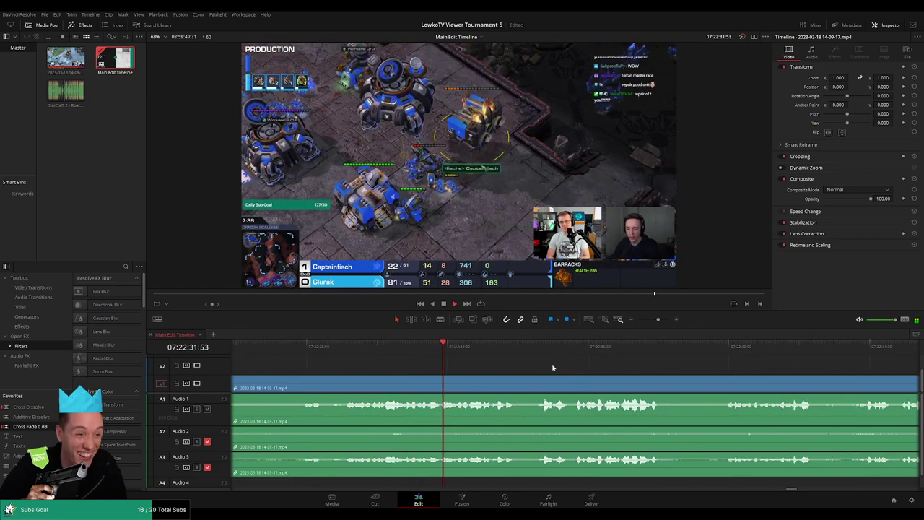
scroll(505, 364, right, 2)
click(441, 347)
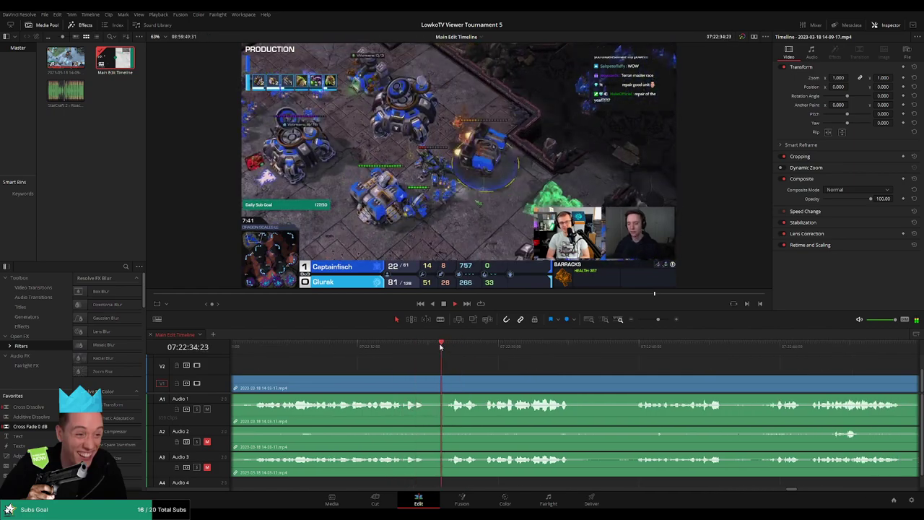
scroll(462, 358, right, 2)
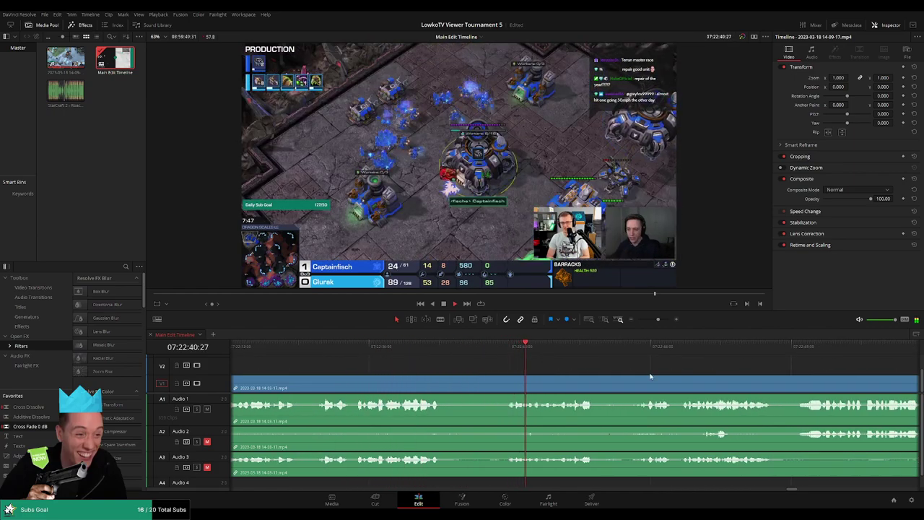
scroll(477, 361, right, 2)
click(480, 351)
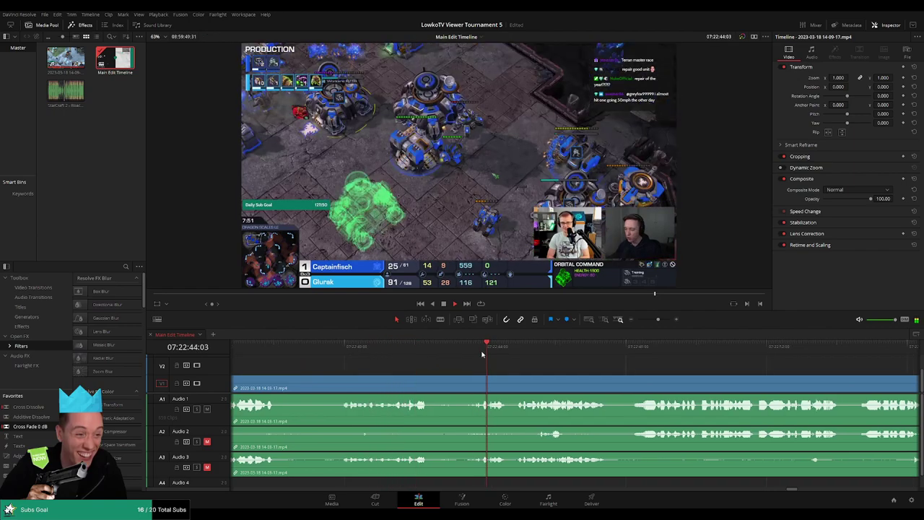
scroll(607, 378, right, 2)
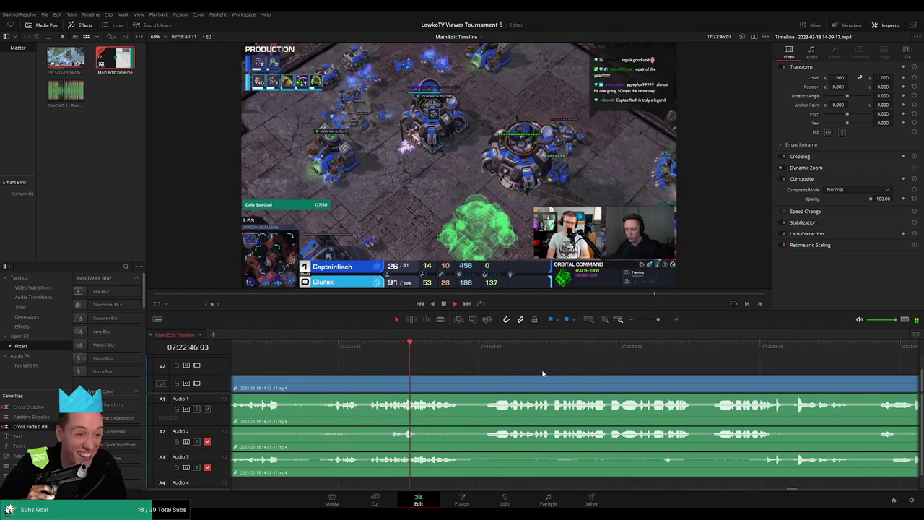
click(479, 350)
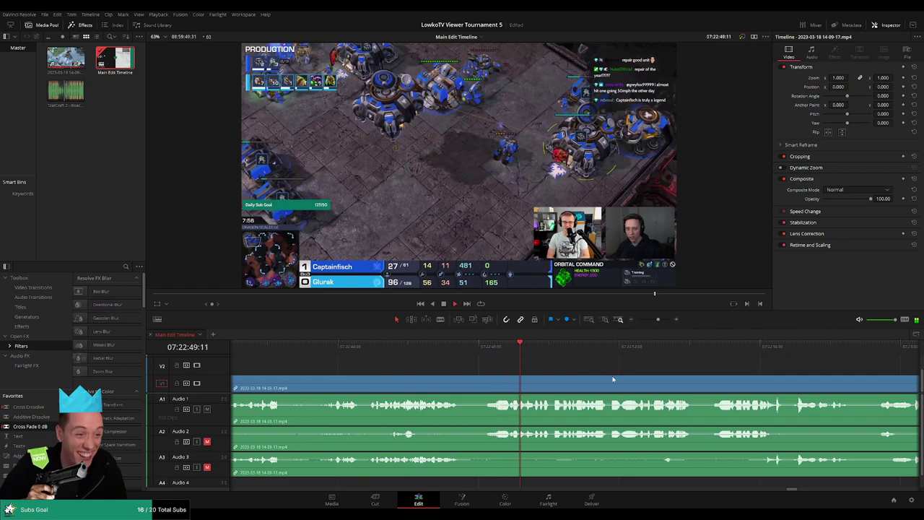
Step: Keep skimming the match, rewatching one moment before jumping forward again
scroll(484, 366, right, 3)
scroll(498, 369, right, 1)
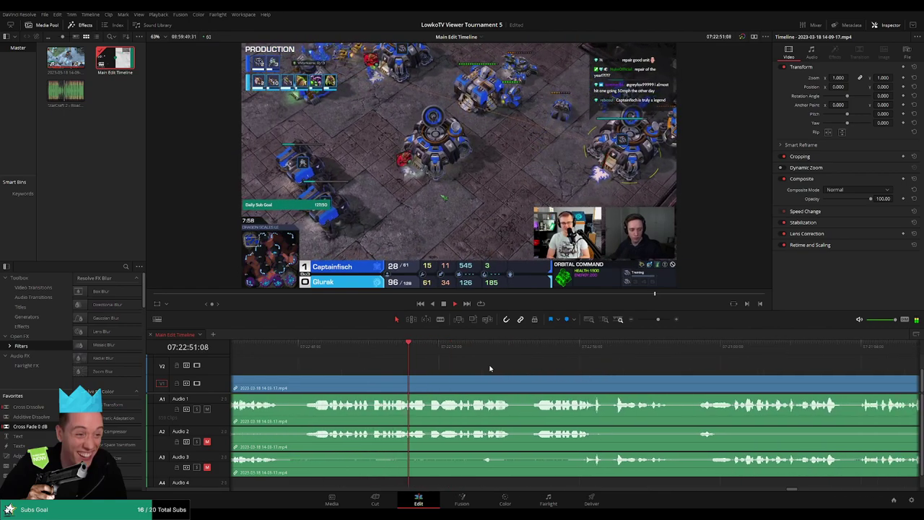
scroll(487, 368, right, 1)
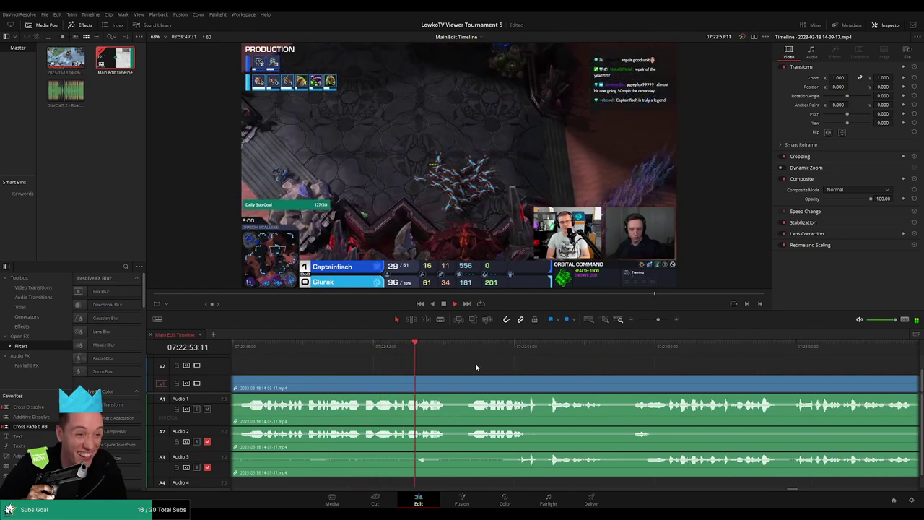
scroll(505, 374, right, 2)
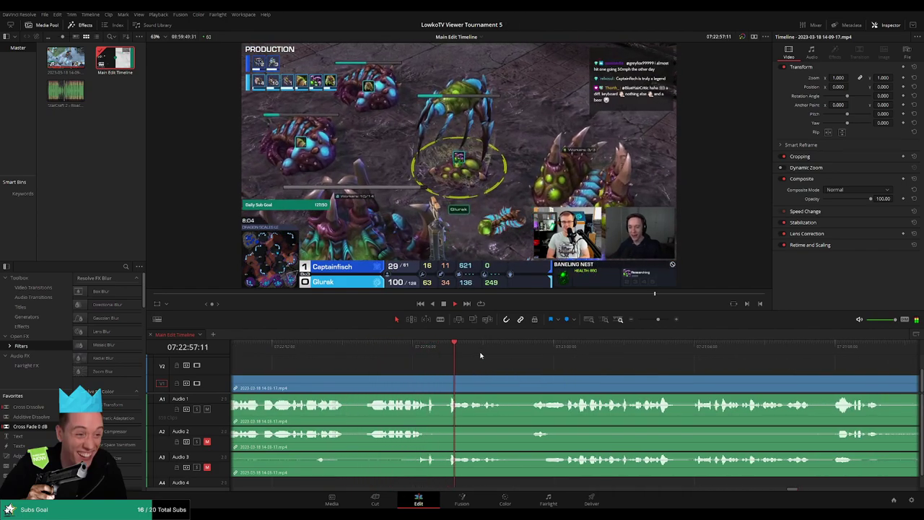
scroll(491, 368, right, 4)
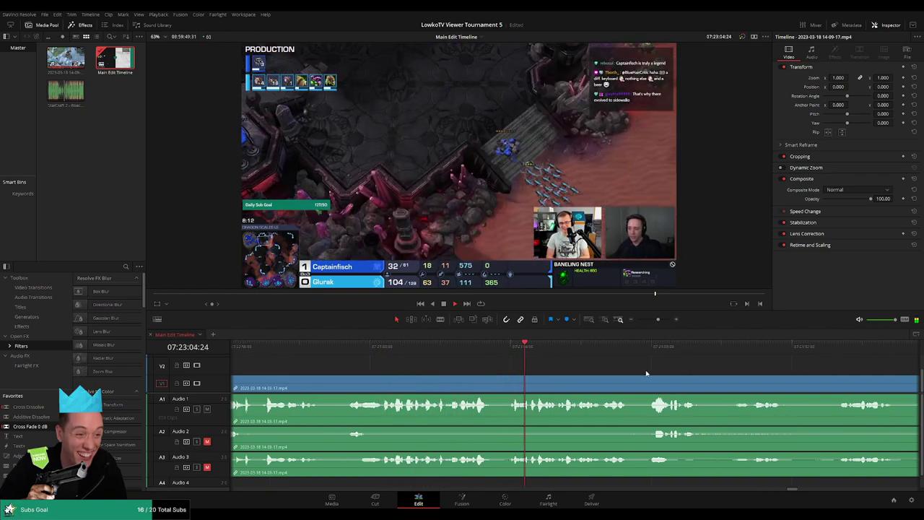
scroll(577, 368, right, 3)
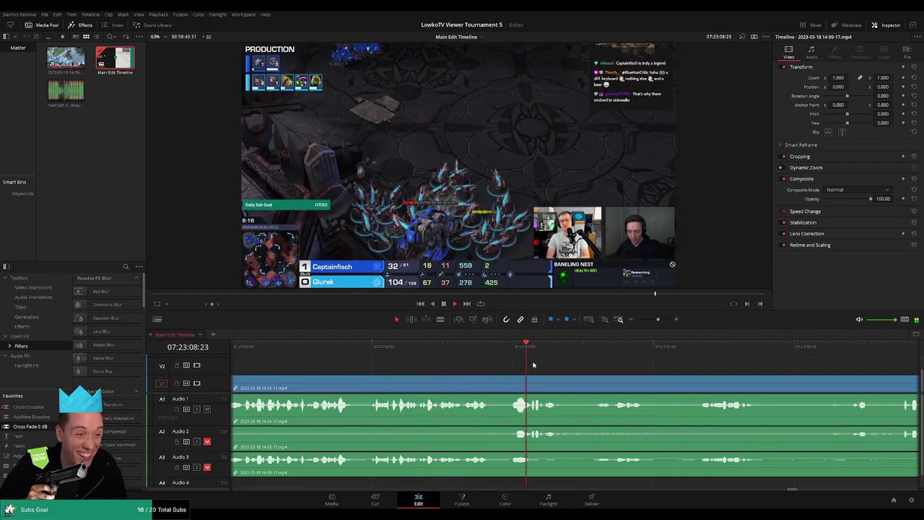
scroll(497, 357, right, 2)
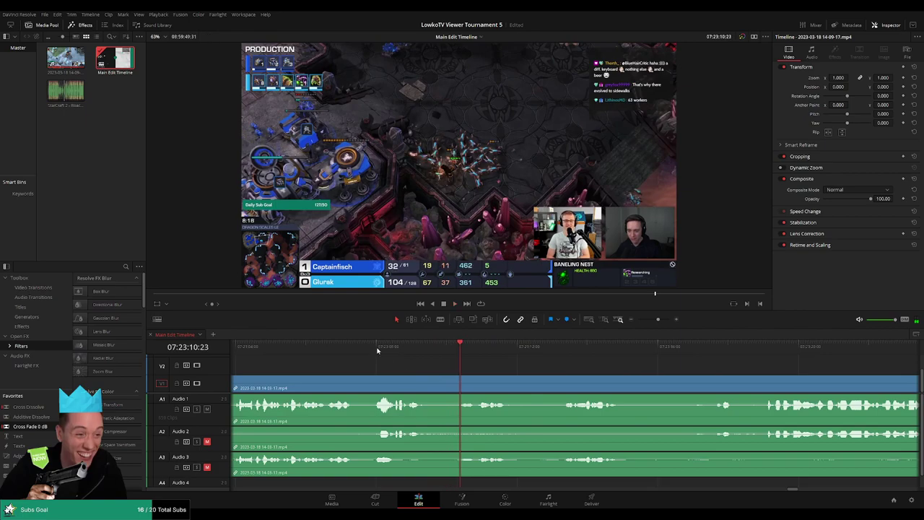
click(377, 351)
click(465, 349)
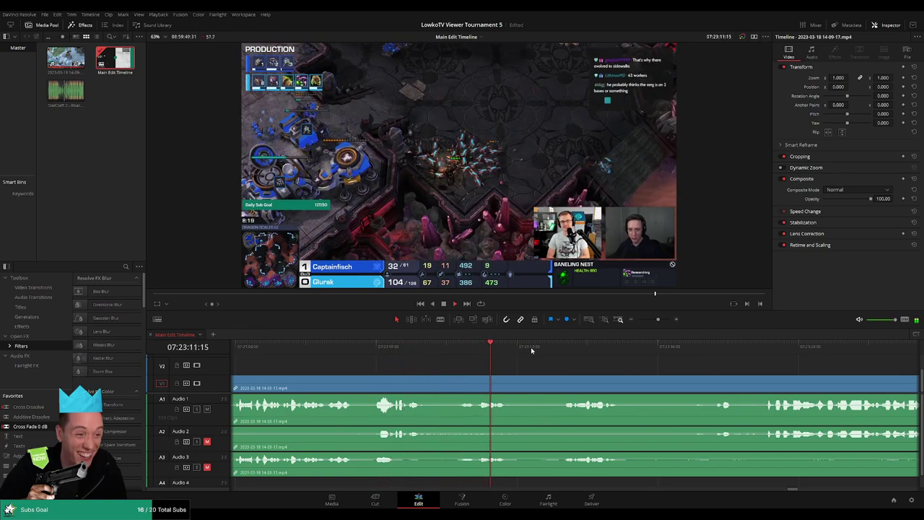
click(581, 350)
scroll(563, 354, right, 3)
click(542, 351)
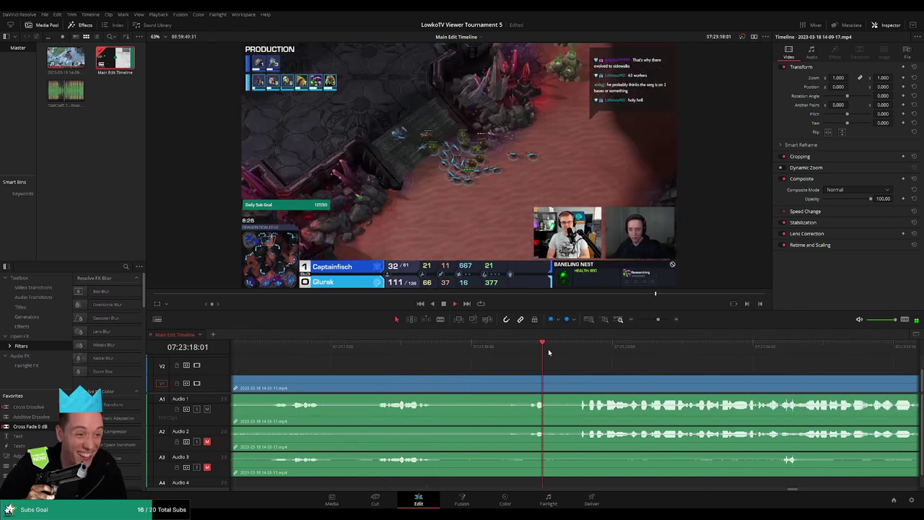
scroll(464, 360, right, 3)
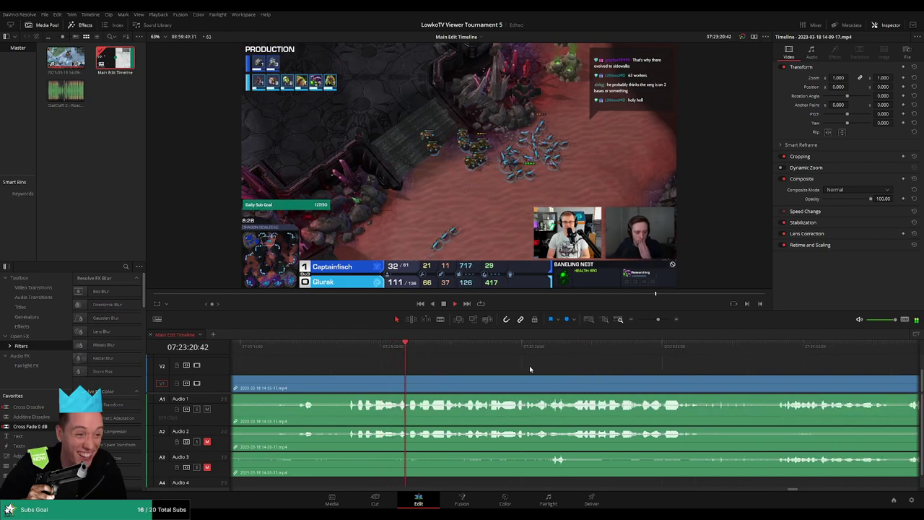
scroll(534, 361, right, 2)
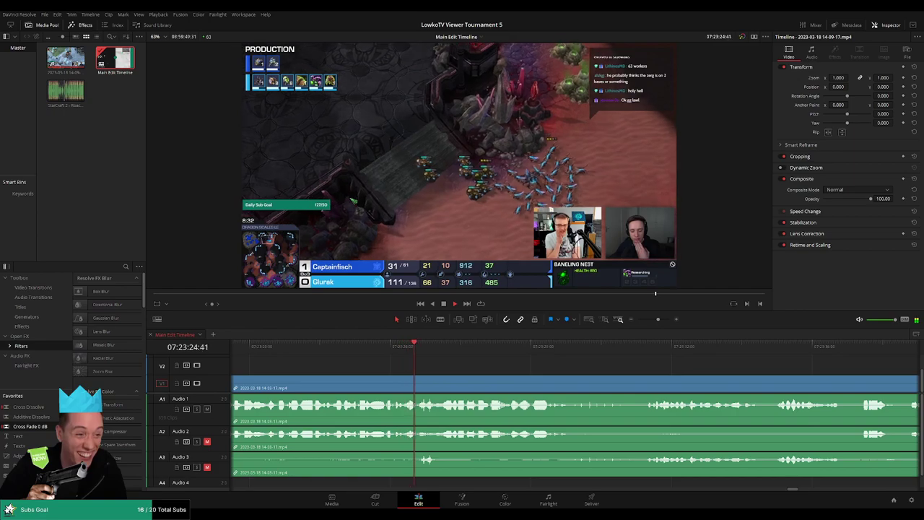
scroll(483, 363, right, 2)
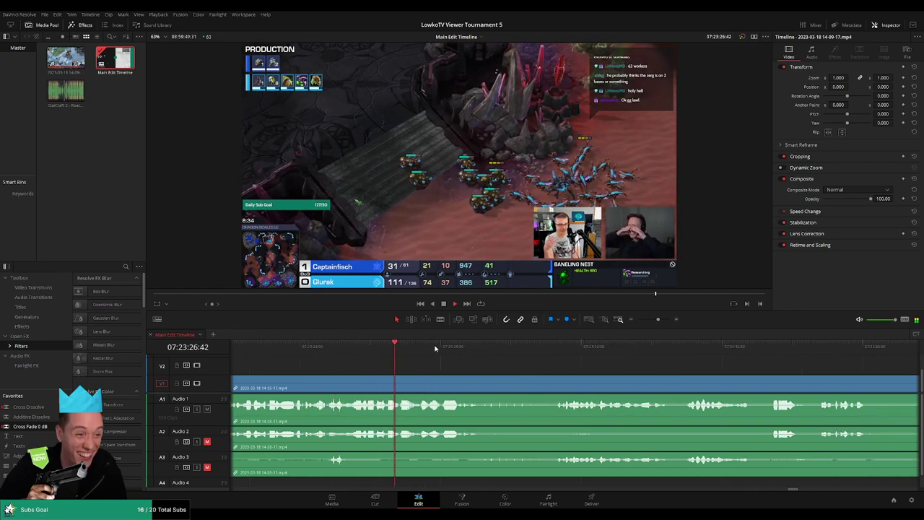
Step: Skip past slow moments to the final base fight beyond 07:24:02
click(511, 347)
scroll(498, 362, right, 3)
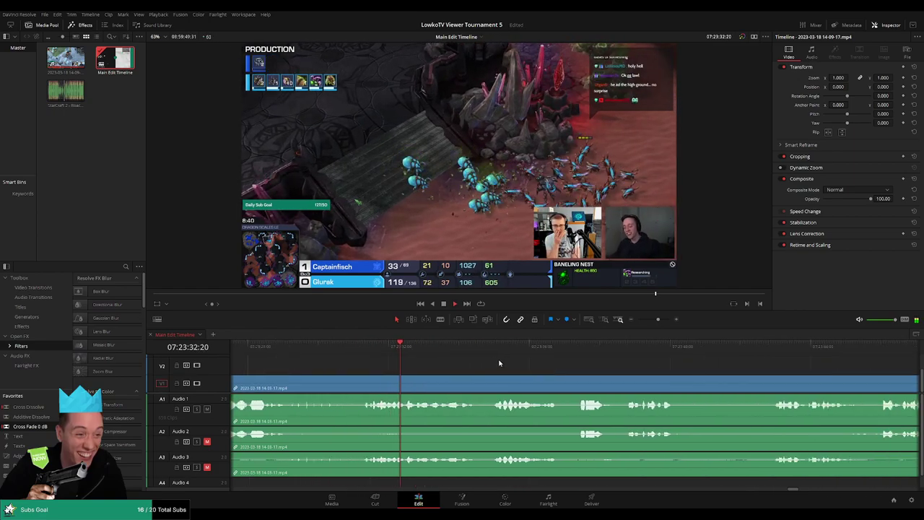
click(481, 348)
click(574, 348)
scroll(458, 359, right, 3)
click(506, 348)
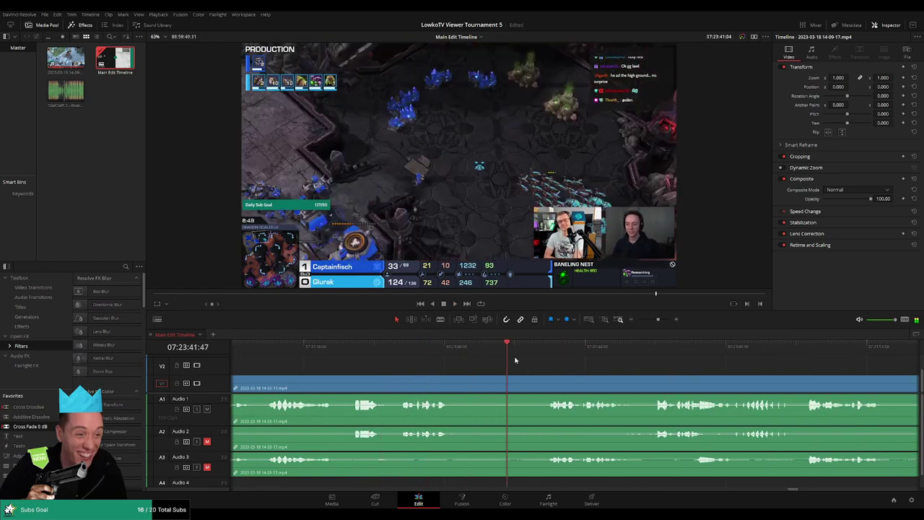
scroll(478, 366, right, 3)
click(476, 349)
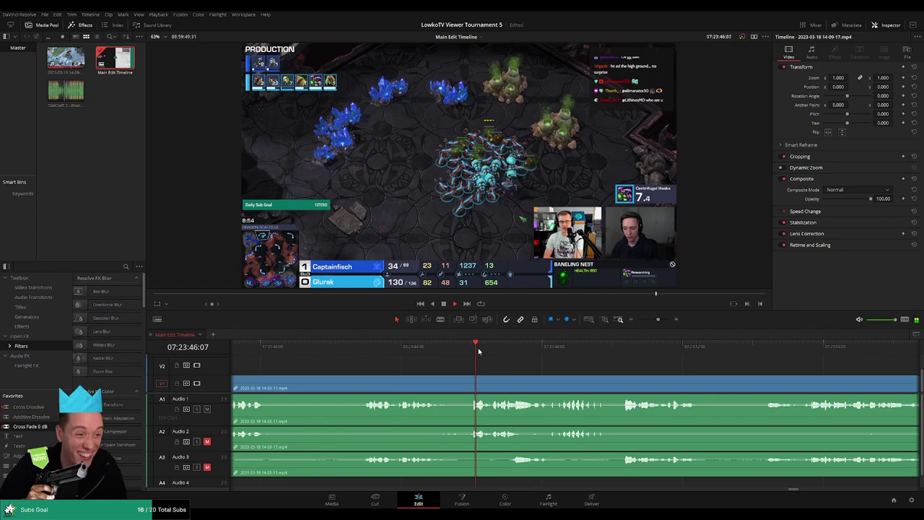
scroll(492, 368, right, 3)
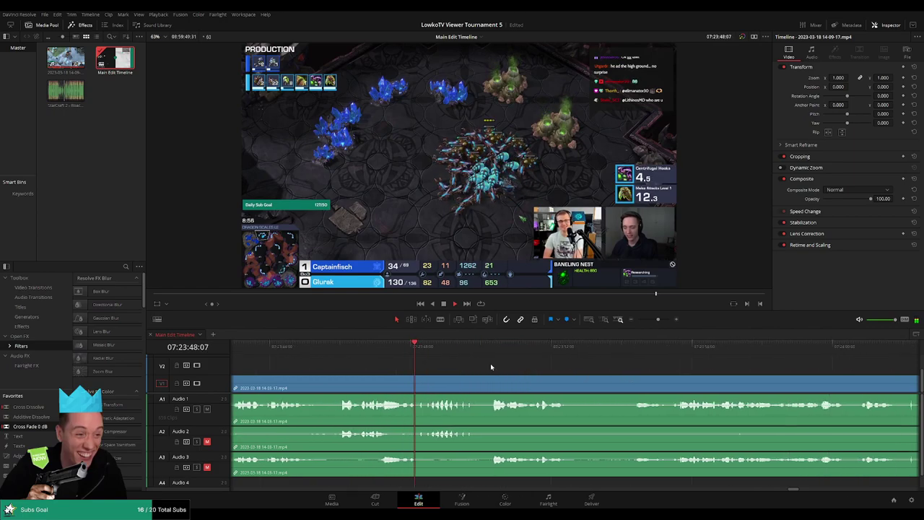
click(493, 350)
scroll(599, 369, right, 3)
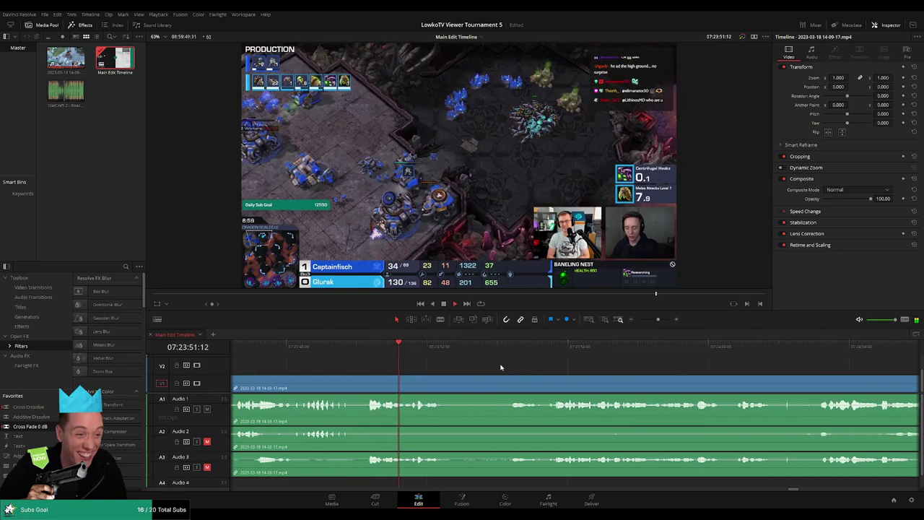
click(505, 349)
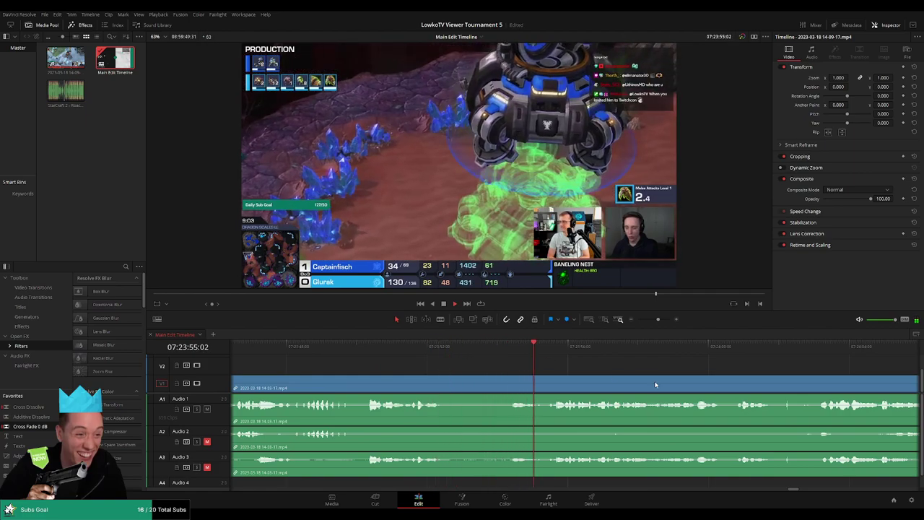
scroll(591, 376, right, 3)
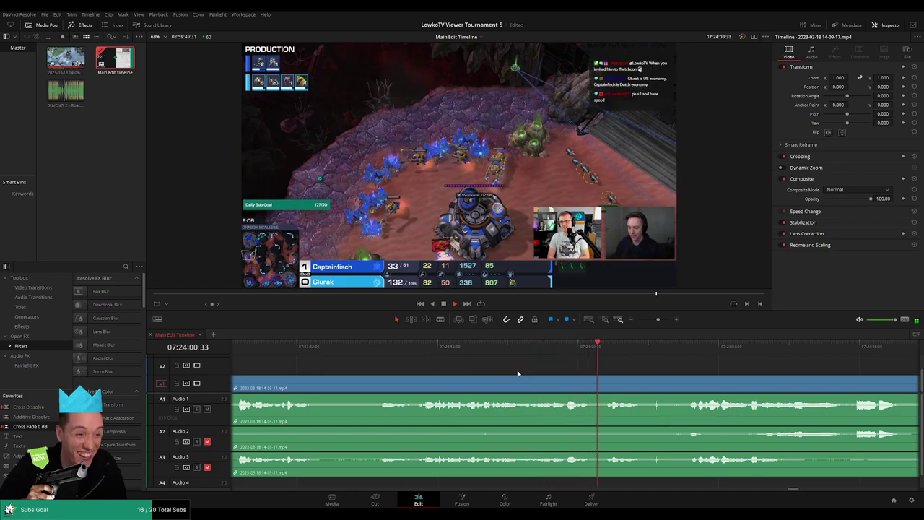
Step: Split all tracks with the Blade tool where the fight ends
key(b)
click(655, 386)
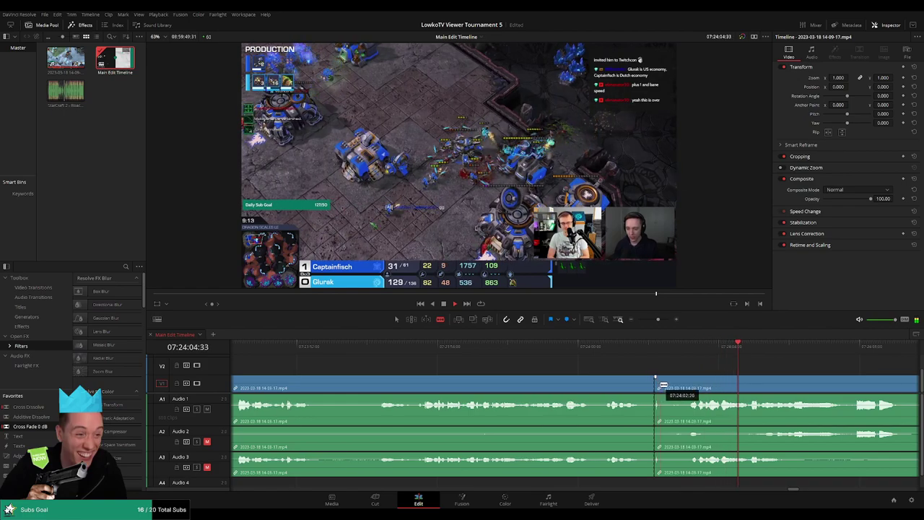
key(a)
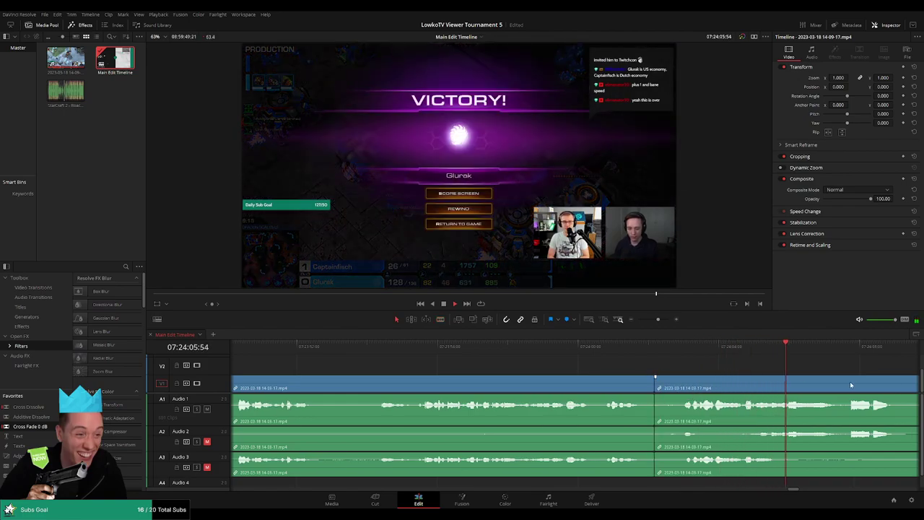
scroll(478, 351, right, 5)
scroll(548, 361, right, 1)
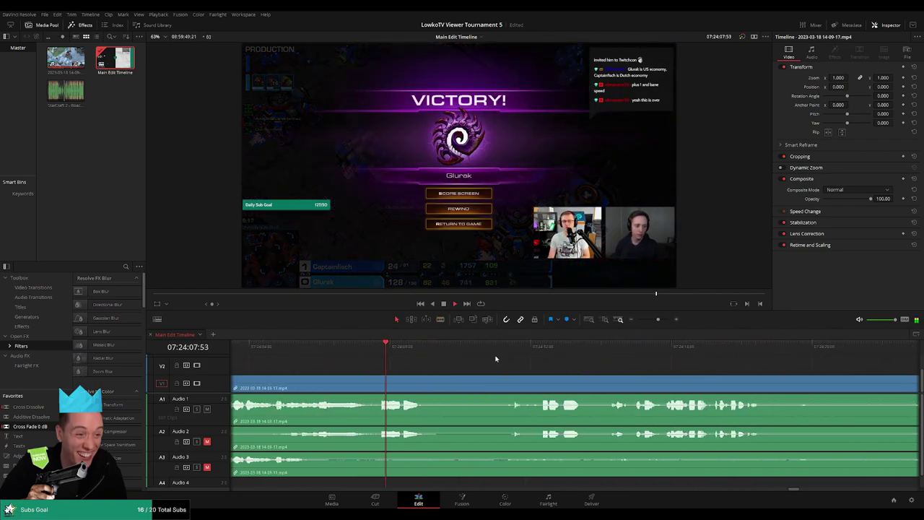
Step: Cut out the loading-screen piece and close the gap, redoing a misplaced cut
key(b)
click(432, 381)
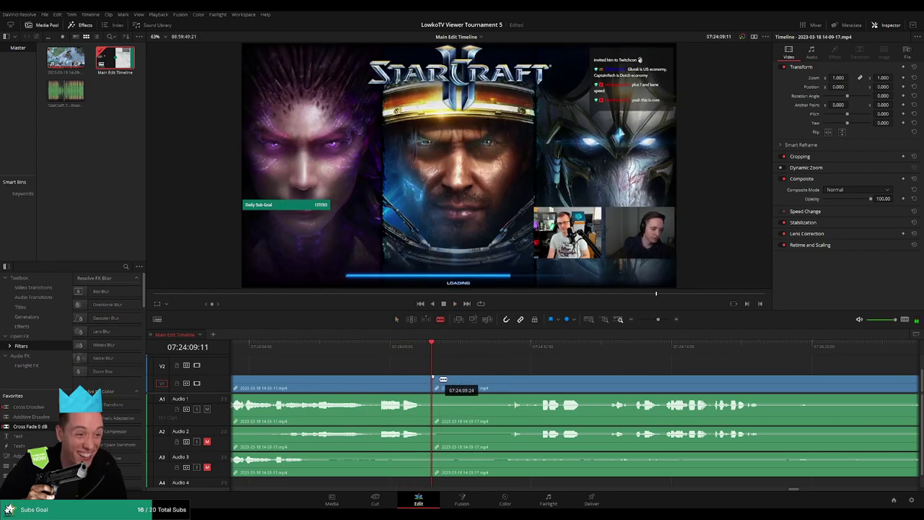
key(ctrl+z)
click(440, 383)
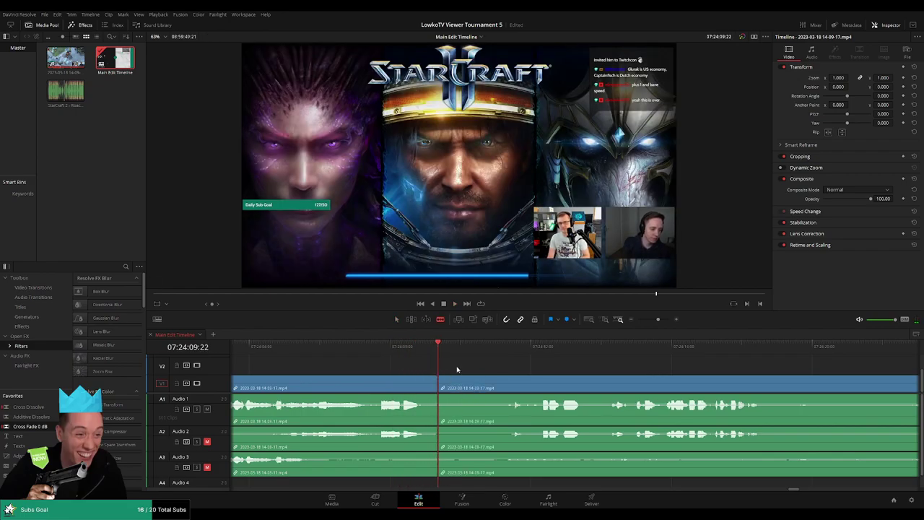
click(505, 389)
key(a)
click(488, 388)
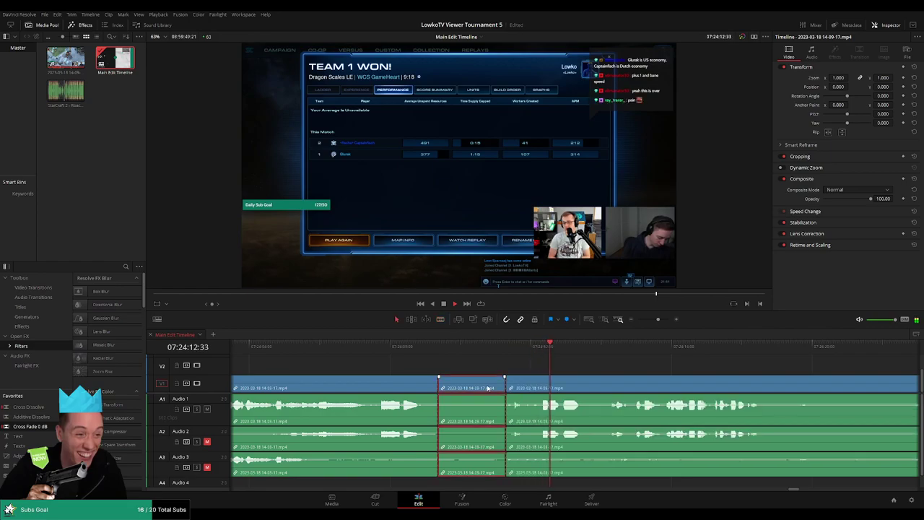
key(Delete)
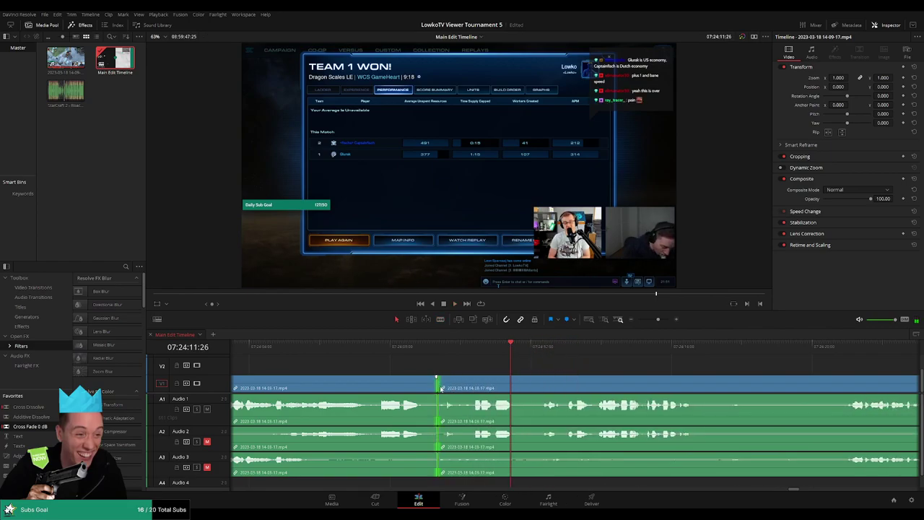
Step: Resume playback, then cut out the quiet section and close the gap
key(space)
scroll(532, 358, right, 5)
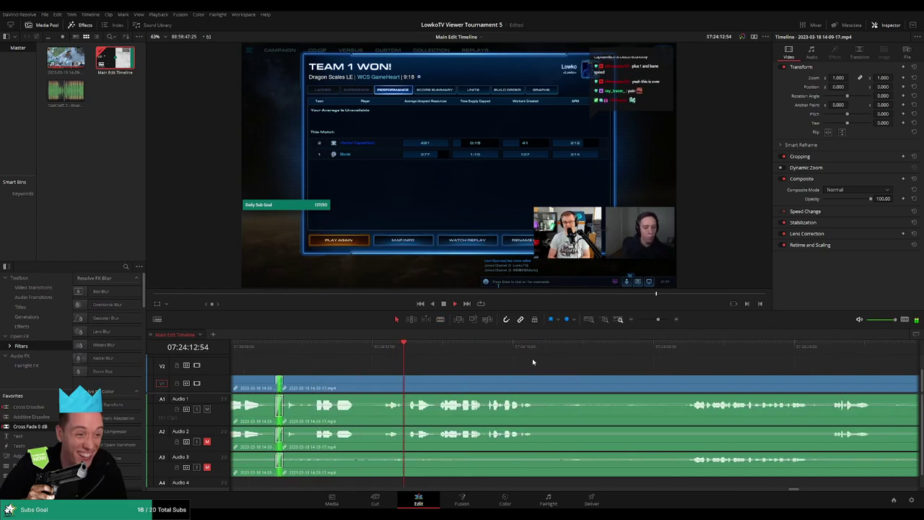
scroll(513, 365, right, 3)
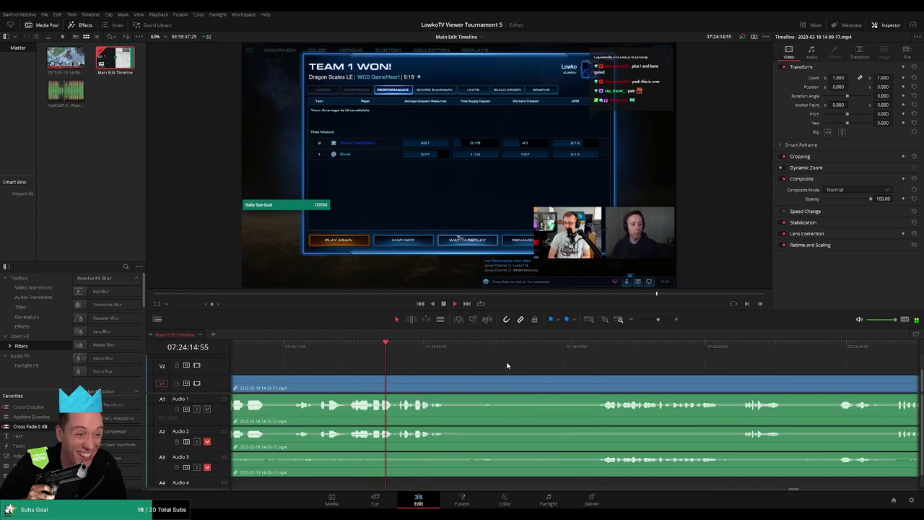
key(b)
click(450, 380)
click(599, 347)
click(601, 382)
key(a)
click(571, 385)
key(Delete)
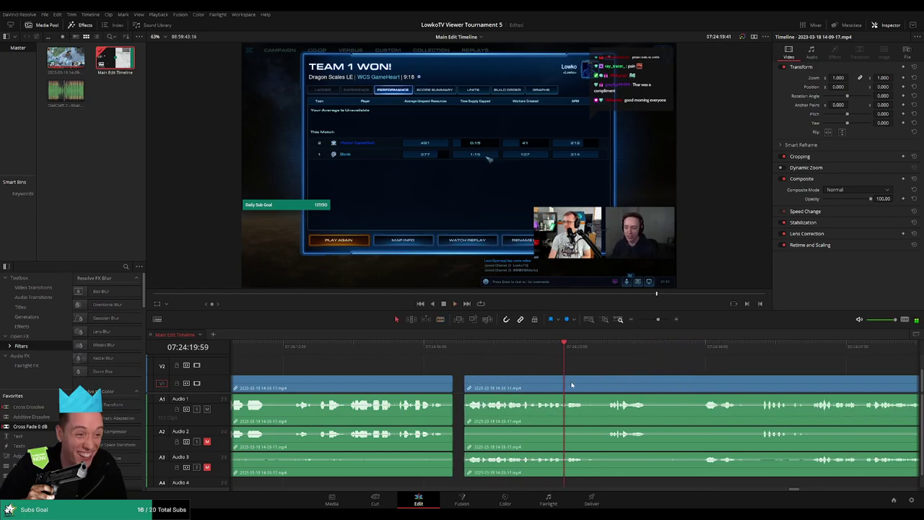
Step: Remove the short dead stretch where the lobby appears and close the gap
scroll(637, 373, down, 3)
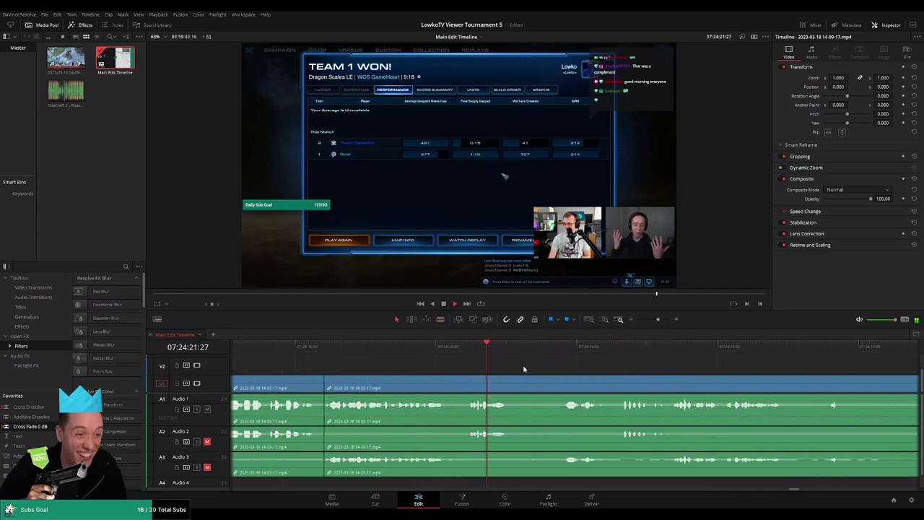
scroll(544, 364, down, 3)
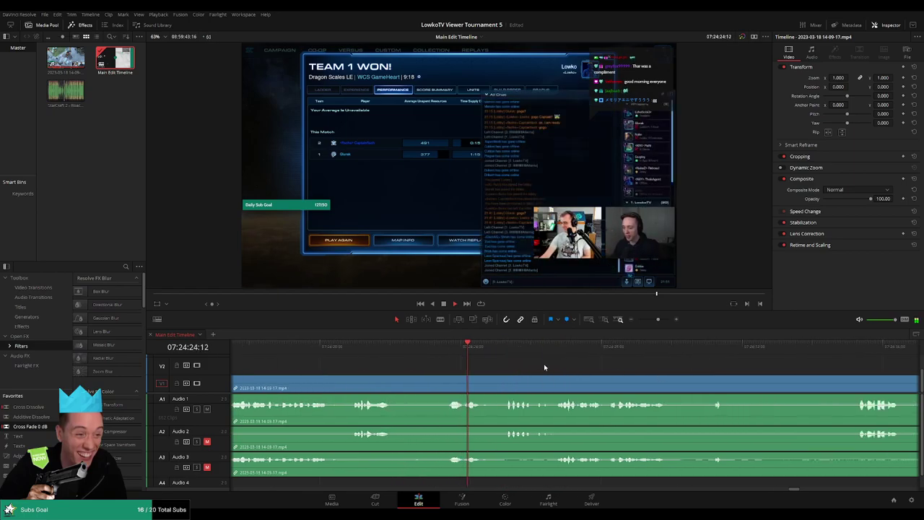
scroll(580, 371, down, 1)
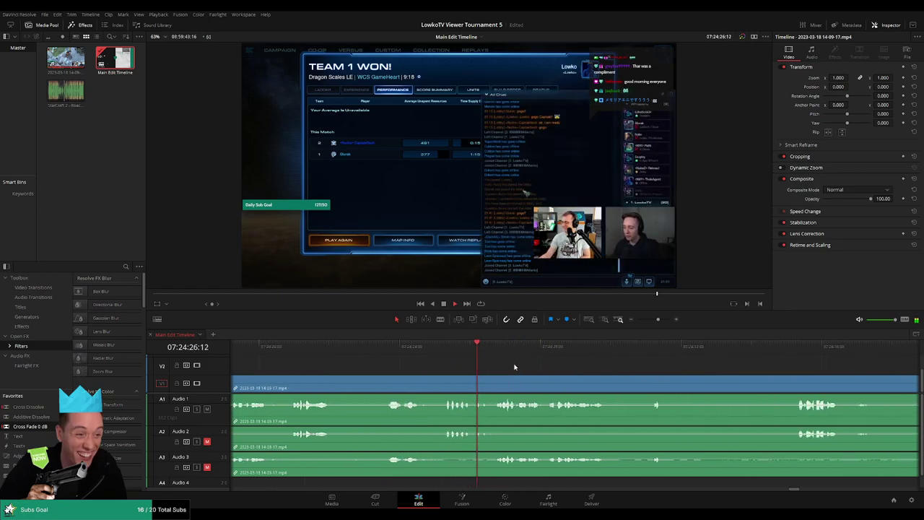
scroll(570, 370, down, 2)
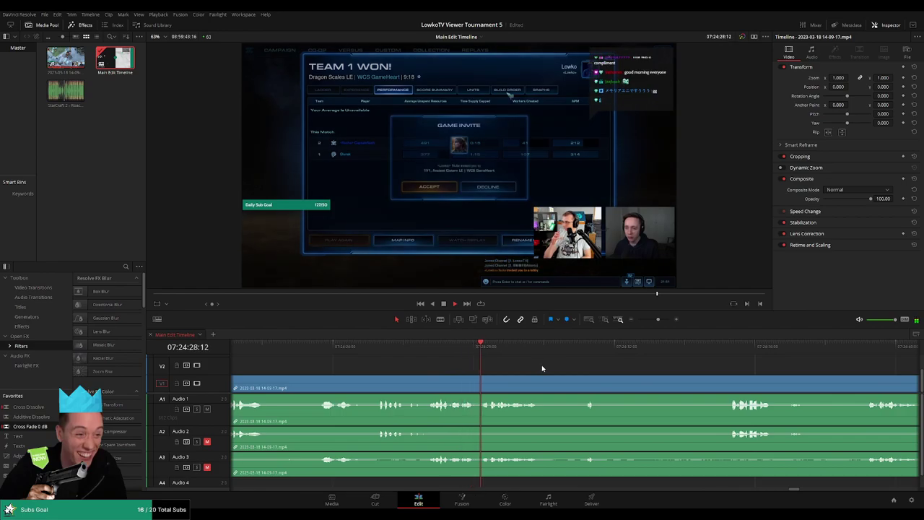
scroll(527, 366, down, 2)
key(b)
click(462, 388)
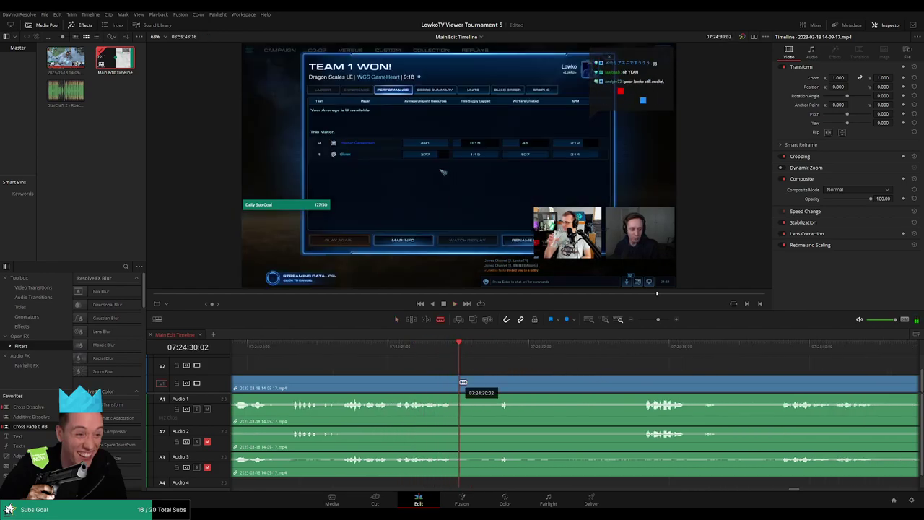
click(498, 387)
key(a)
click(482, 388)
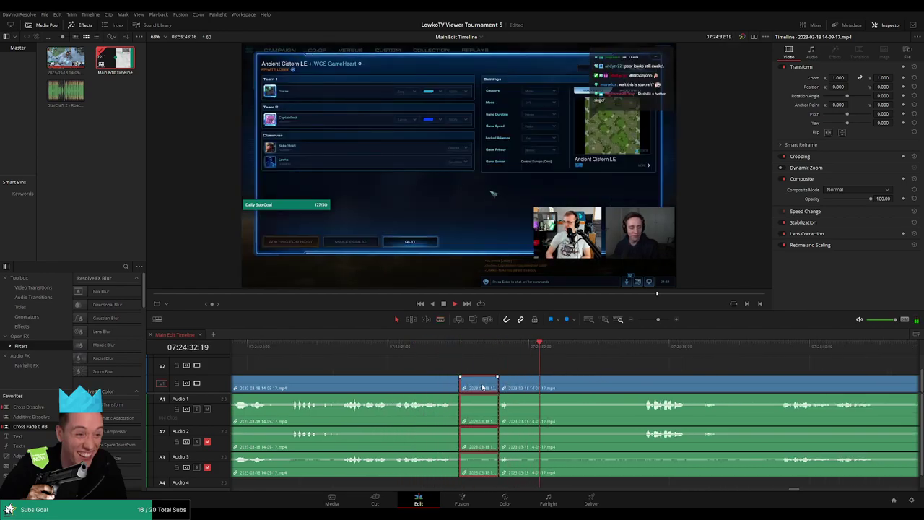
key(Delete)
Step: Trim the next clip's start slightly later and play back to check the cut
drag(476, 383, 470, 383)
click(610, 346)
key(space)
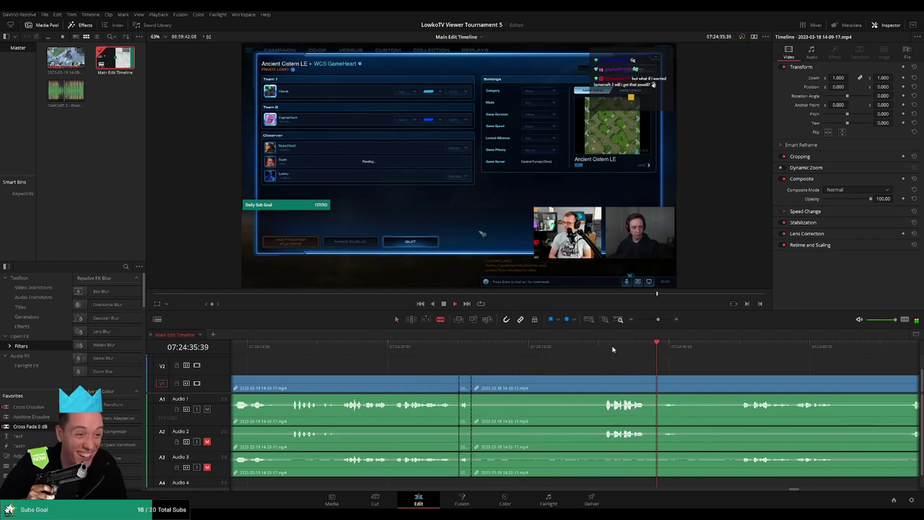
click(667, 383)
click(704, 358)
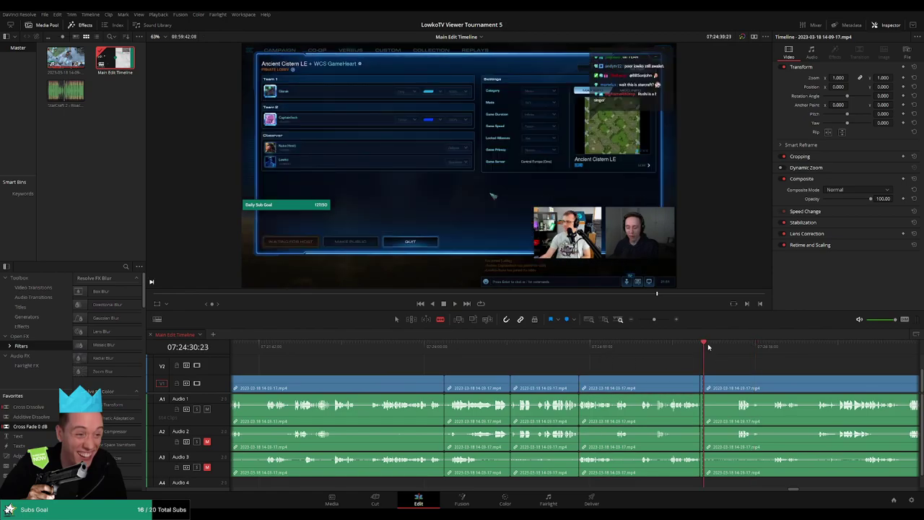
drag(729, 353, 718, 347)
Step: Zoom the timeline out, select a group of cut clips and trim a clip edge earlier
drag(653, 320, 644, 321)
drag(483, 364, 566, 474)
drag(571, 406, 555, 369)
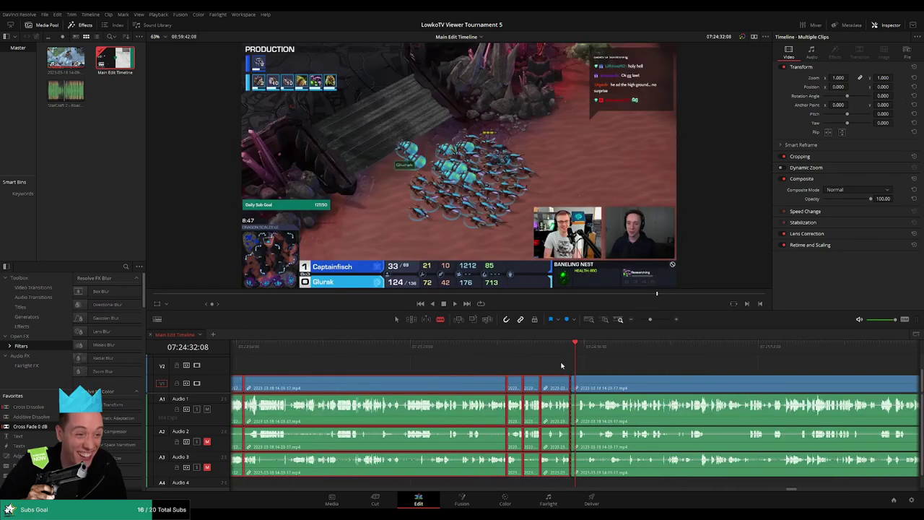
scroll(583, 372, up, 2)
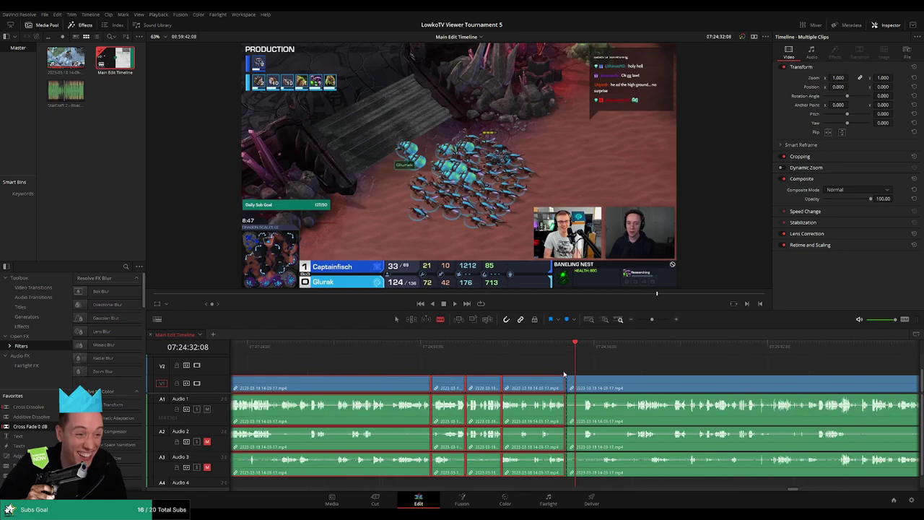
scroll(565, 378, up, 3)
drag(565, 378, 513, 380)
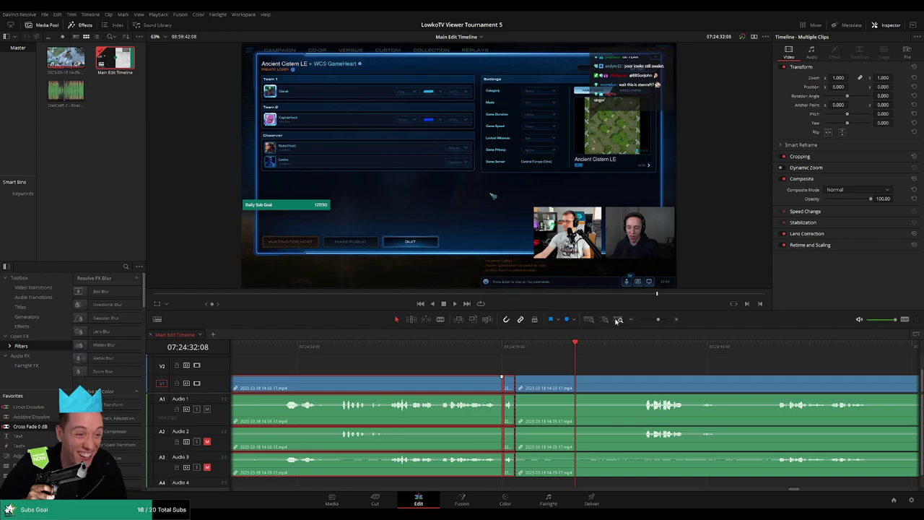
Step: Move the playhead further in and play on toward the Ancient Cistern LE loading screen
click(637, 357)
mouse_move(639, 356)
mouse_down()
mouse_move(664, 339)
mouse_move(547, 342)
mouse_move(656, 354)
mouse_up()
key(l)
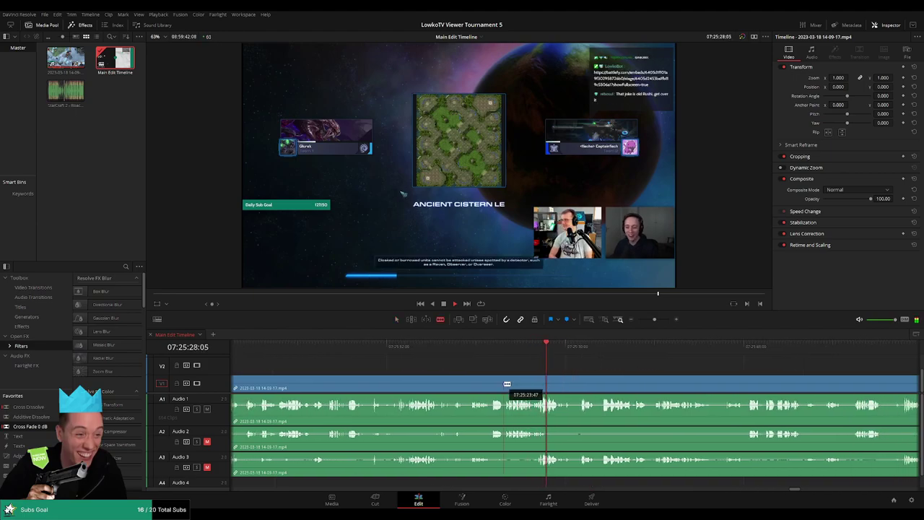
Step: Scrub through the lobby and countdown, then split all clips where gameplay begins
click(485, 352)
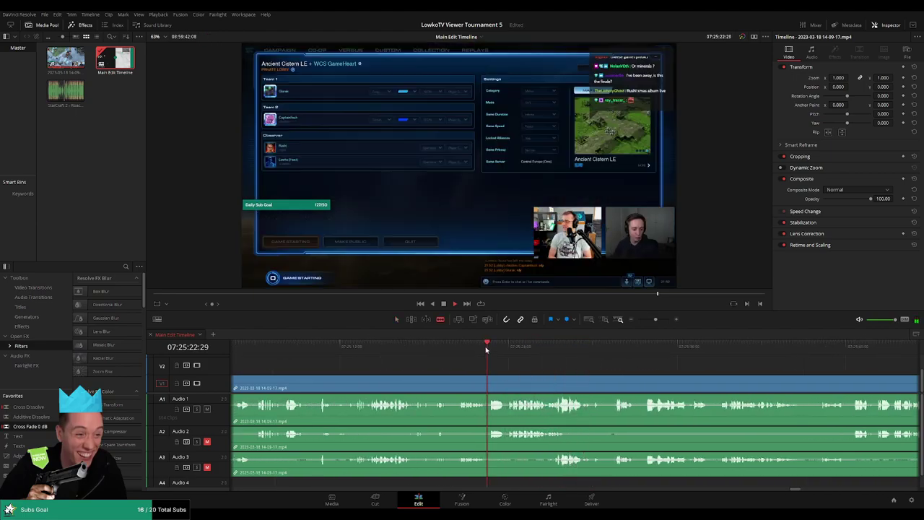
click(460, 351)
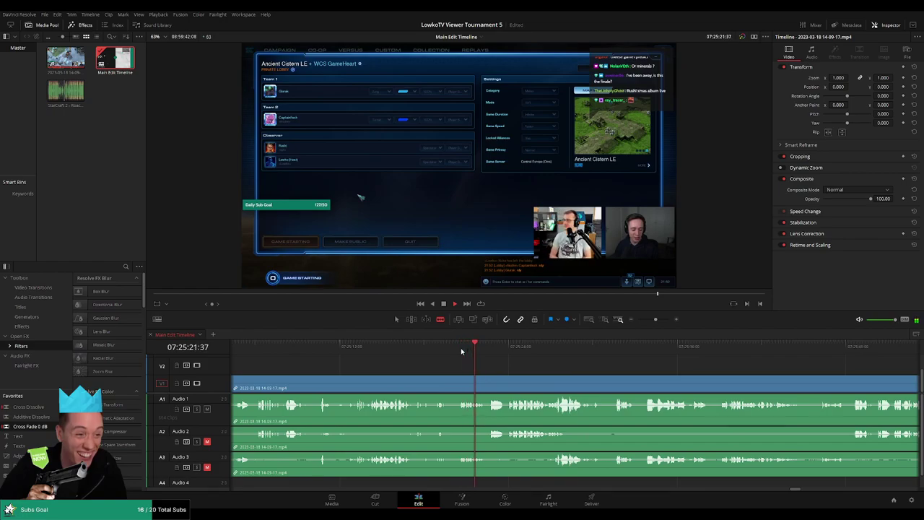
click(364, 351)
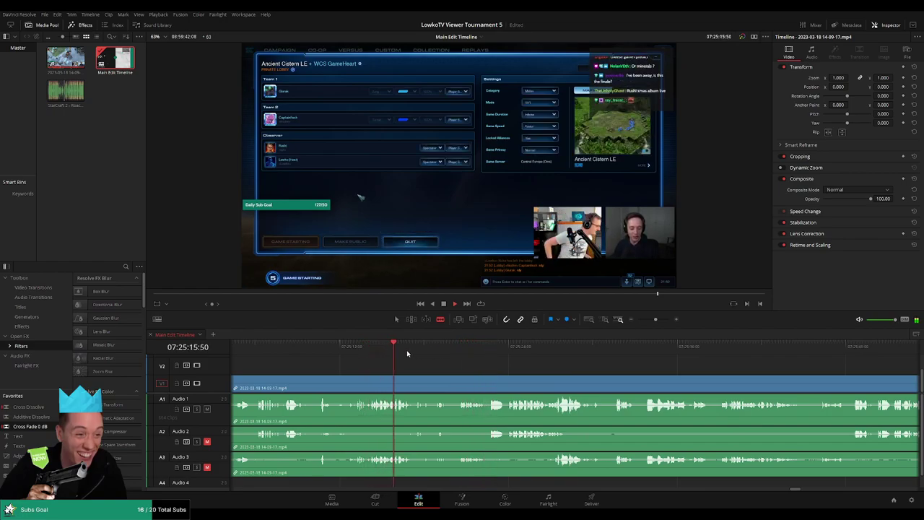
click(284, 350)
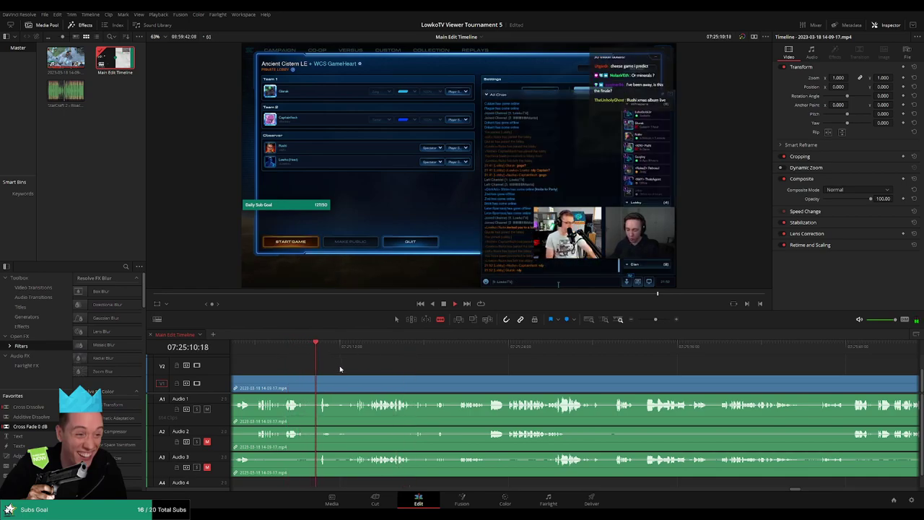
click(427, 347)
click(487, 346)
click(563, 347)
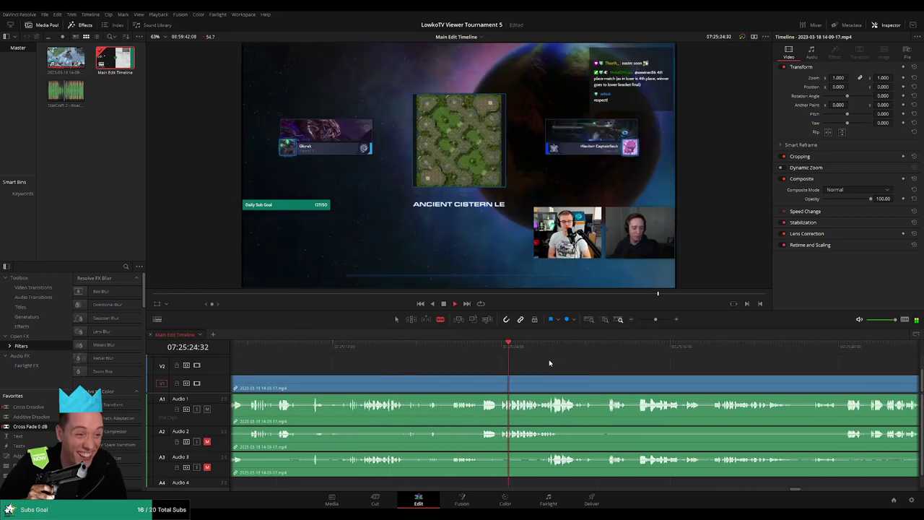
click(560, 348)
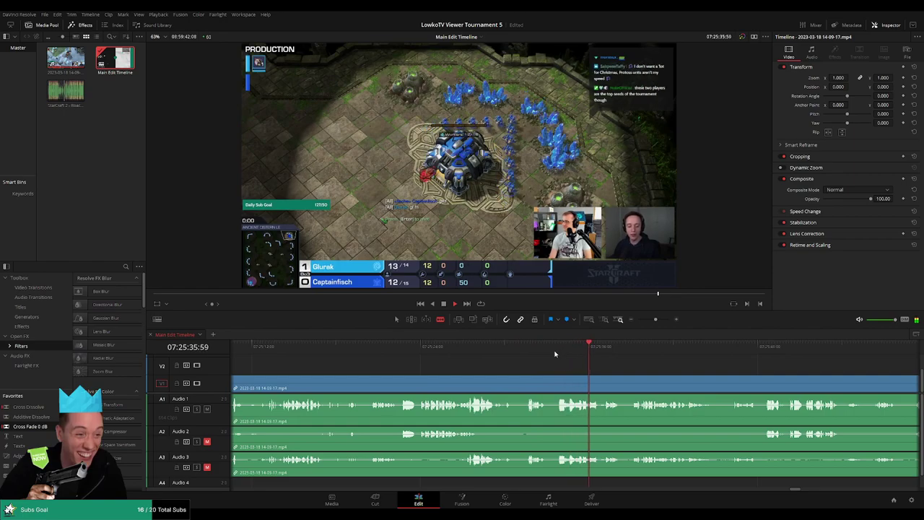
click(531, 348)
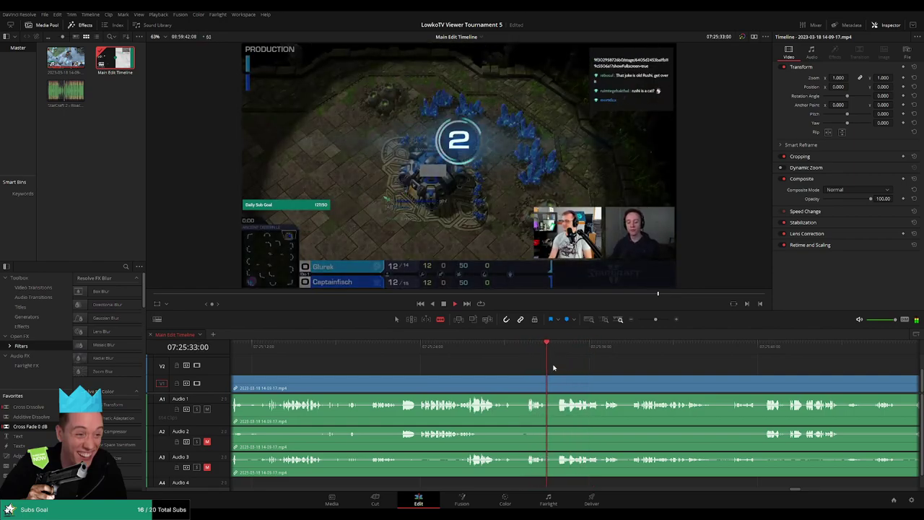
key(ctrl+b)
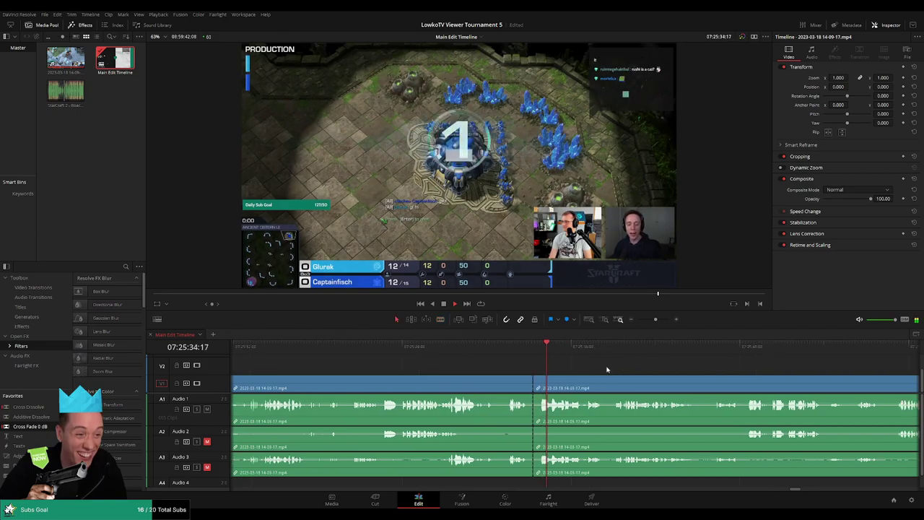
Step: Skip ahead into the opening gameplay of the Ancient Cistern LE match
scroll(540, 366, right, 2)
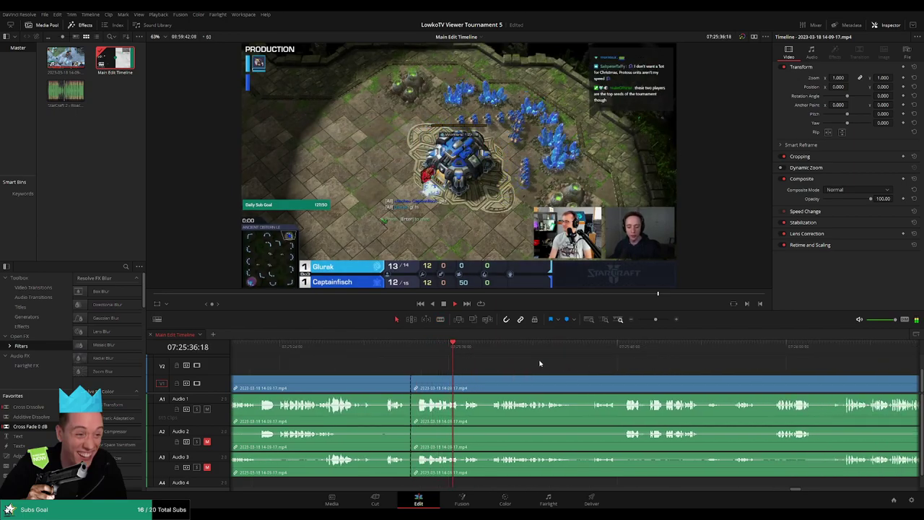
click(502, 348)
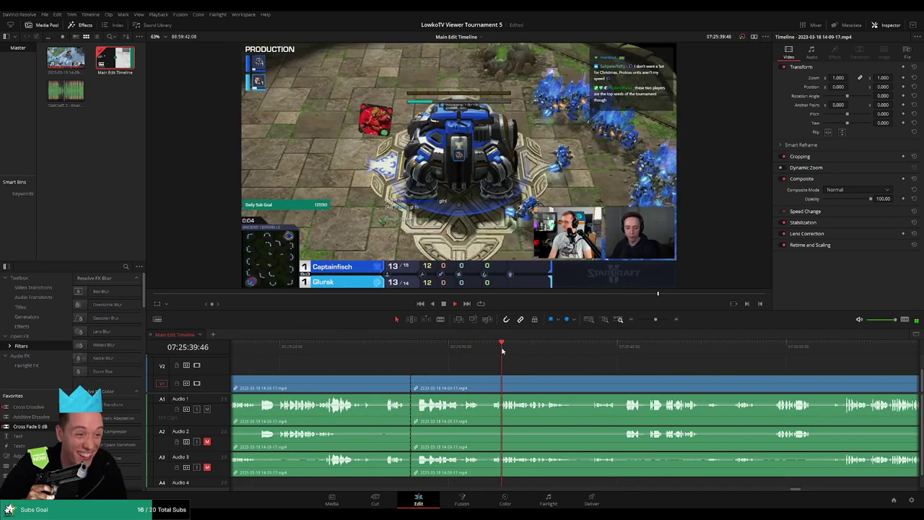
scroll(477, 364, right, 2)
click(400, 348)
click(434, 348)
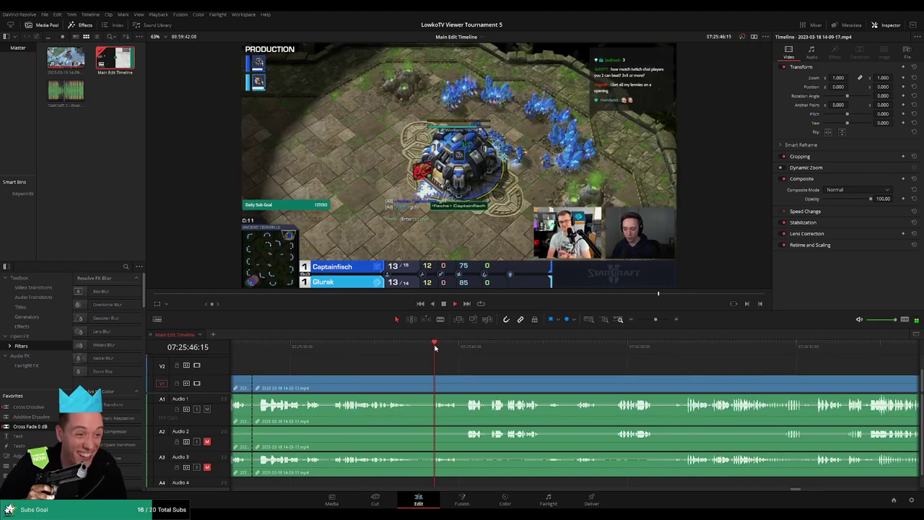
Step: Blade all tracks at two early-game moments a few seconds apart
scroll(533, 362, up, 3)
key(b)
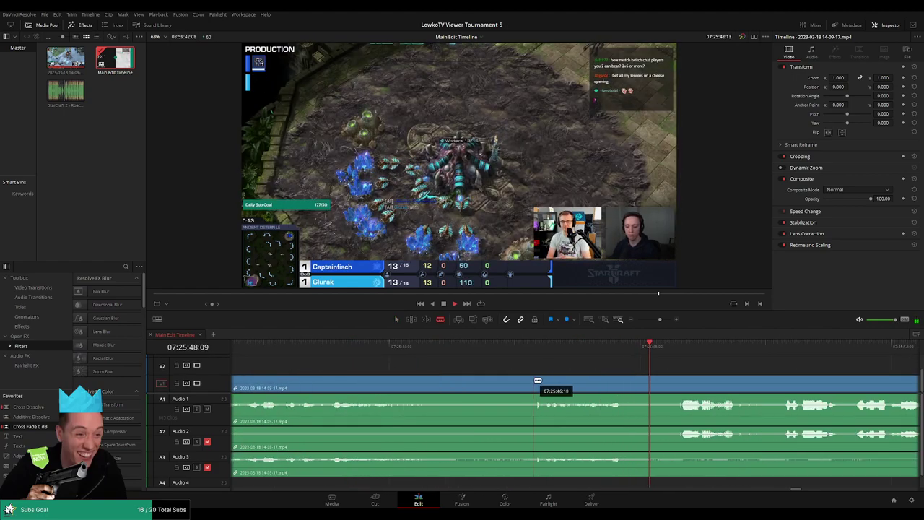
click(536, 381)
key(a)
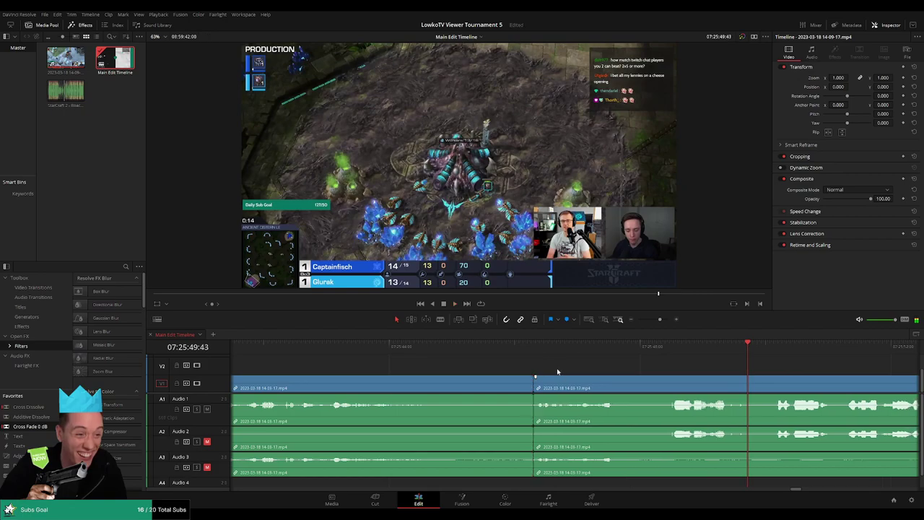
key(b)
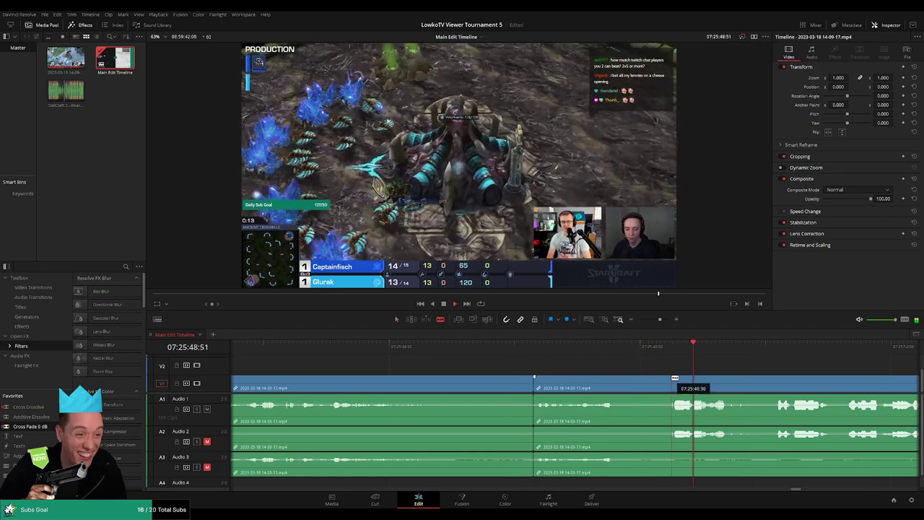
click(672, 381)
key(a)
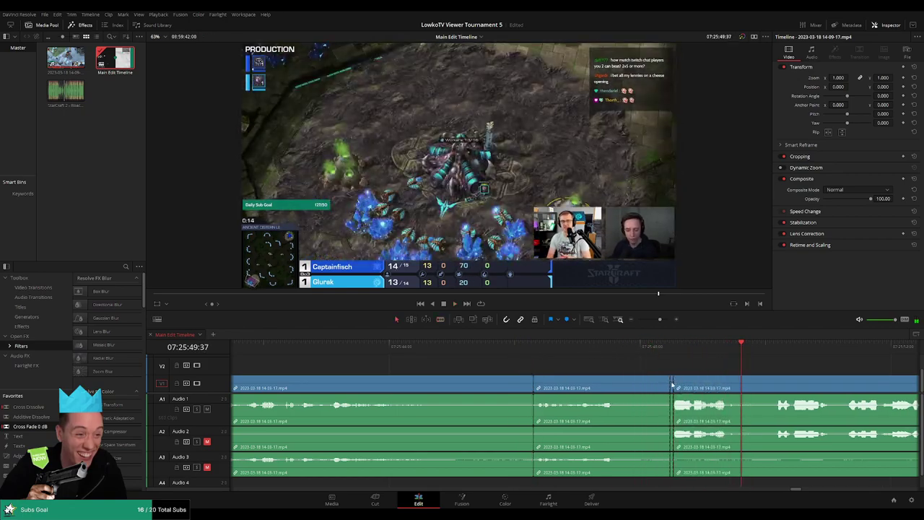
Step: Play back from the new clip boundary and select the newly separated stretch
key(space)
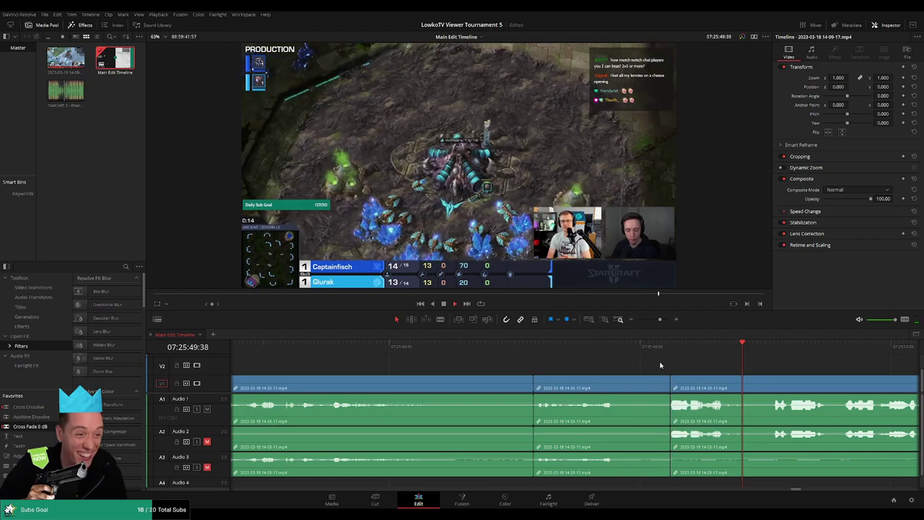
click(670, 346)
scroll(599, 369, down, 2)
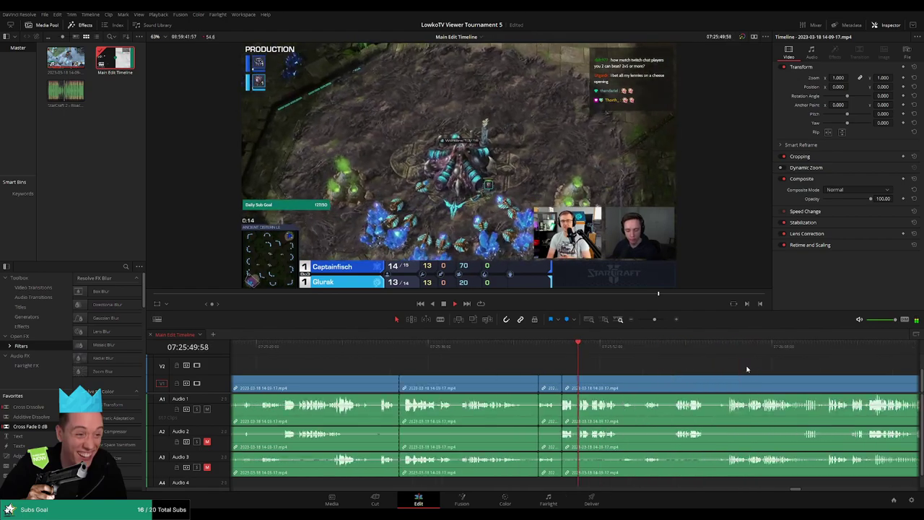
click(468, 387)
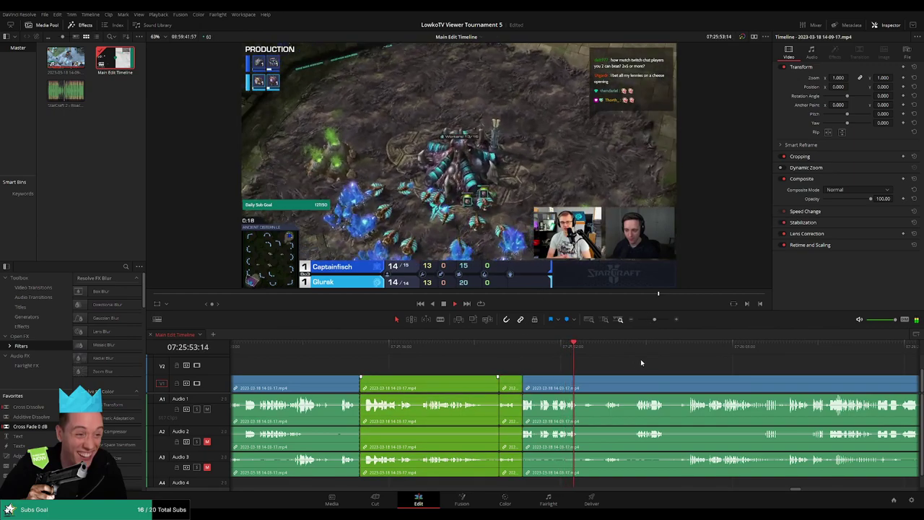
scroll(629, 363, right, 1)
scroll(629, 363, right, 1)
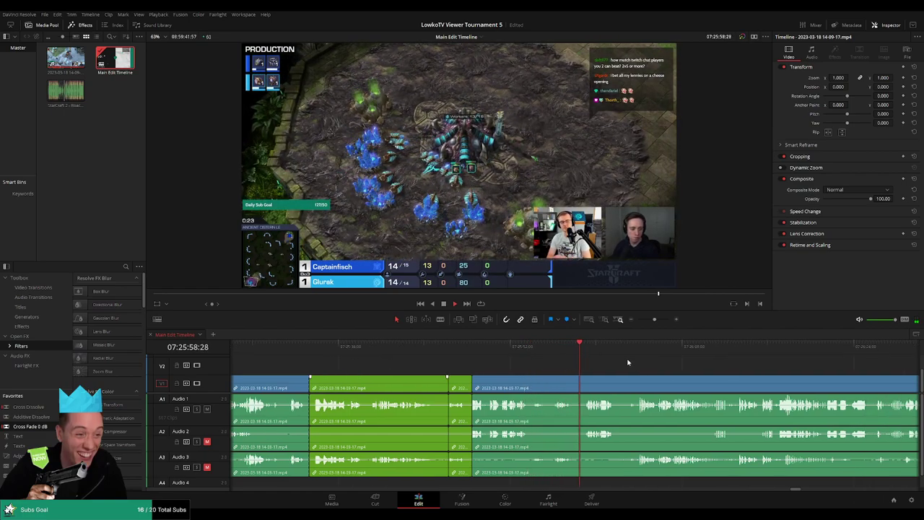
scroll(668, 370, right, 1)
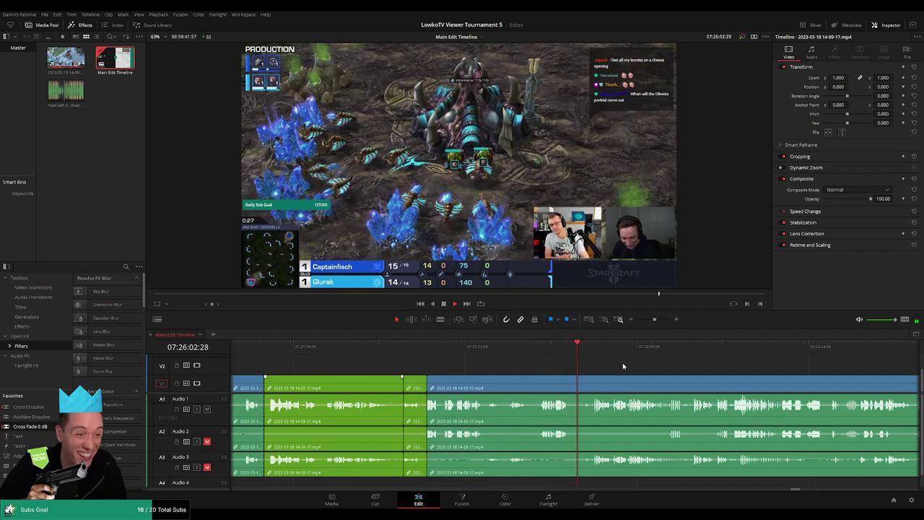
scroll(606, 366, right, 1)
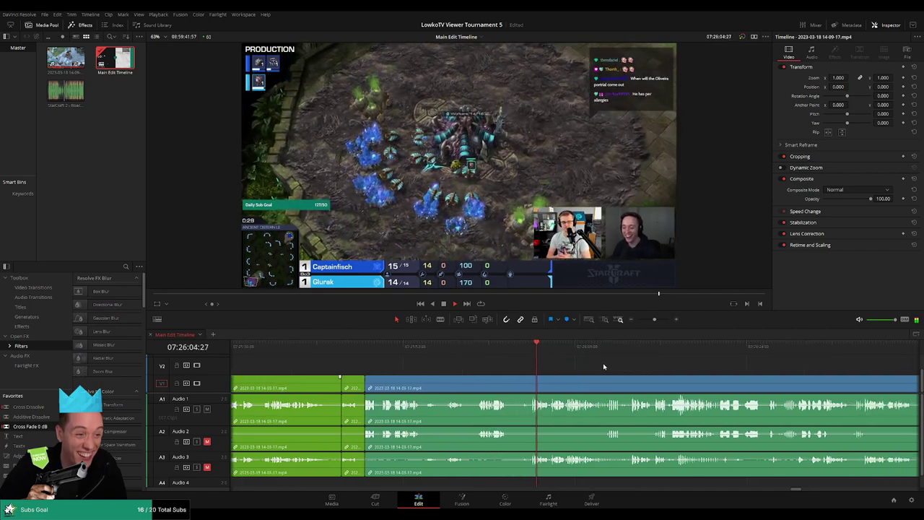
scroll(592, 368, right, 1)
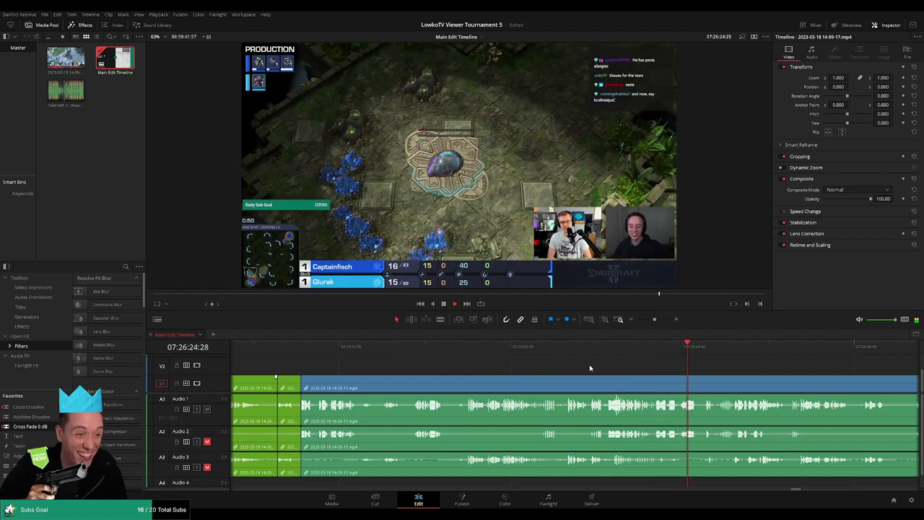
click(657, 348)
click(728, 347)
click(547, 349)
key(space)
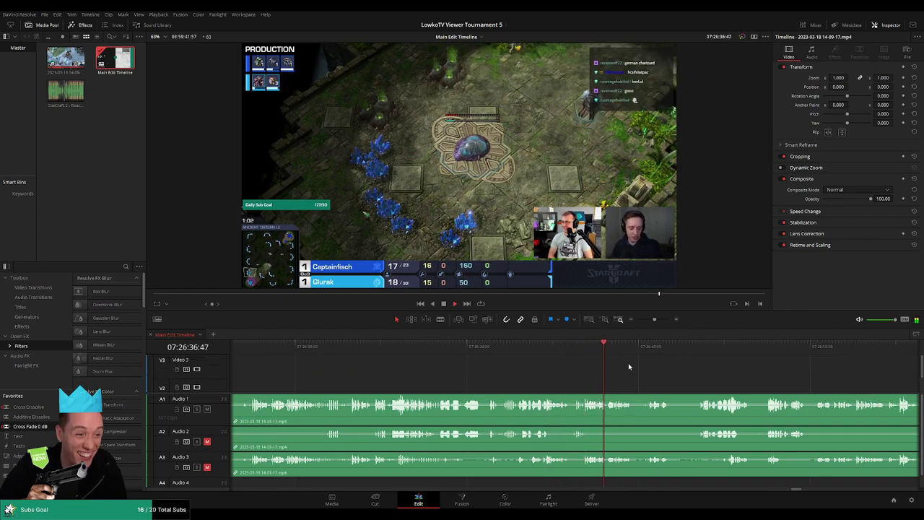
scroll(599, 360, right, 5)
click(486, 351)
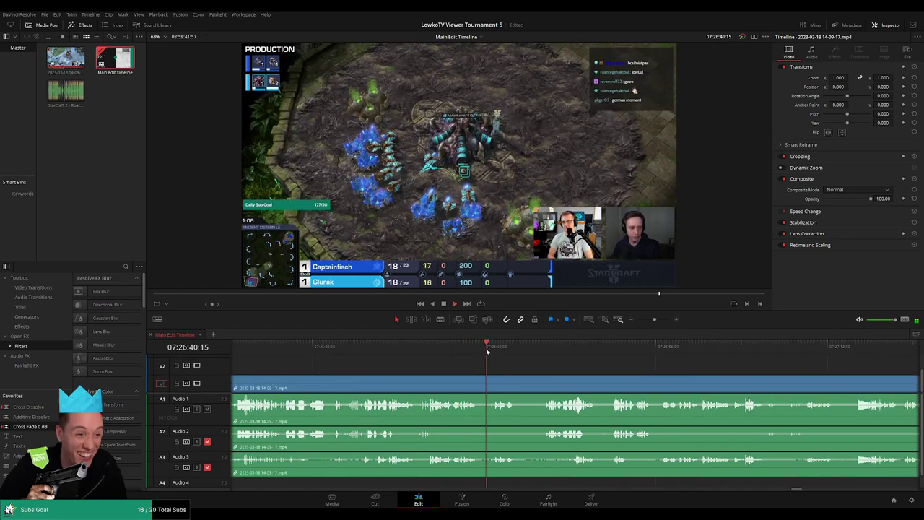
key(ctrl+b)
scroll(542, 364, up, 3)
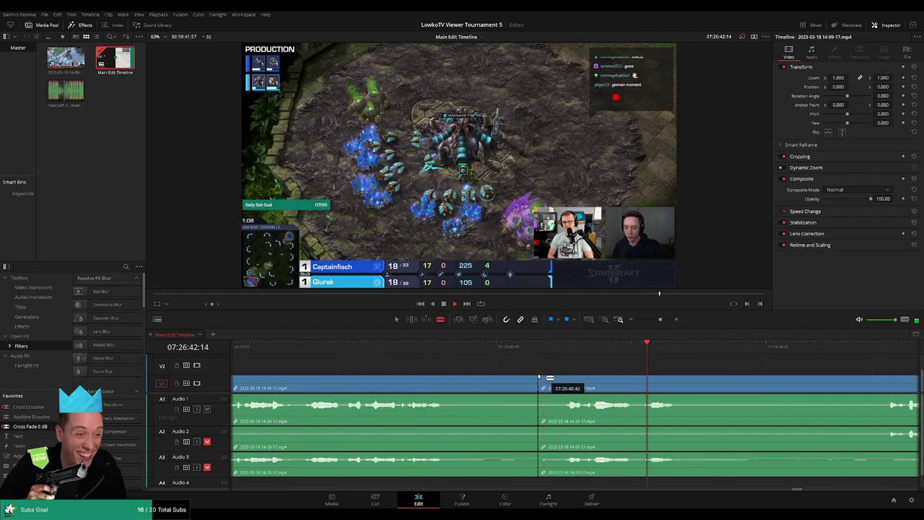
click(543, 381)
key(BackSpace)
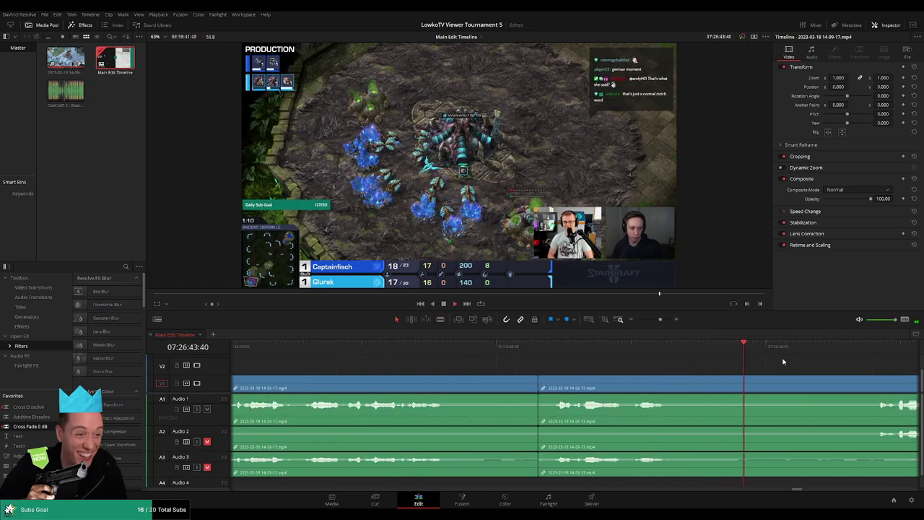
scroll(560, 365, down, 2)
scroll(560, 365, down, 1)
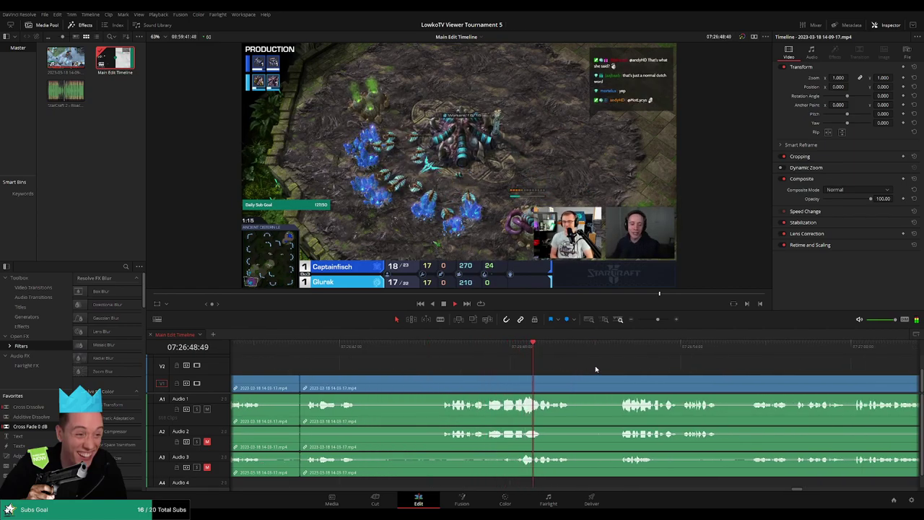
scroll(513, 351, right, 2)
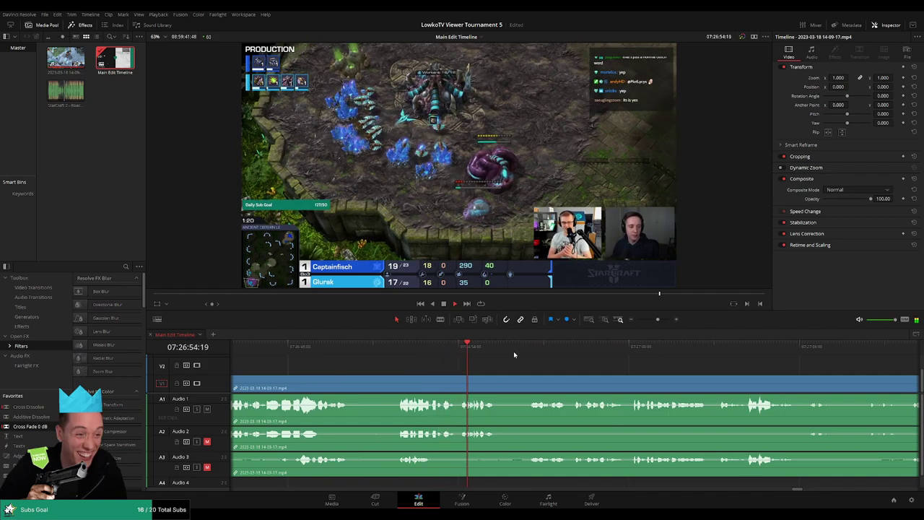
scroll(468, 370, right, 2)
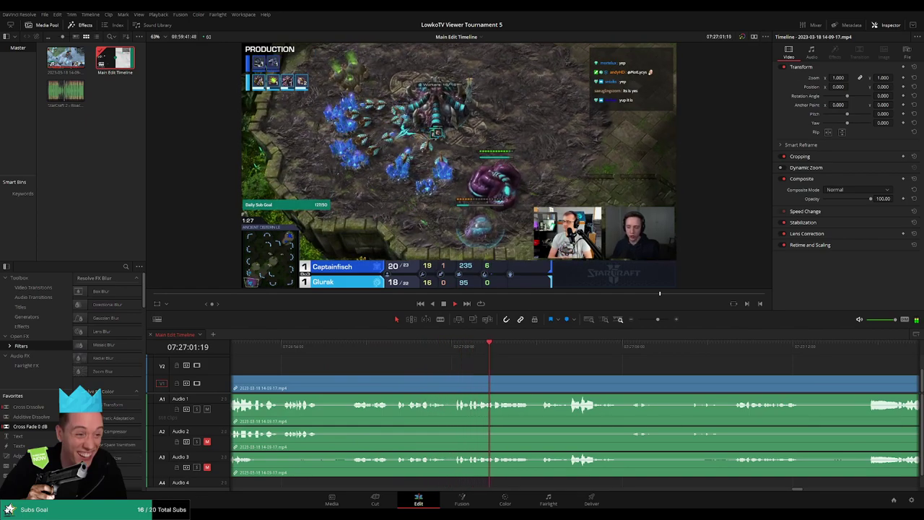
scroll(417, 361, right, 2)
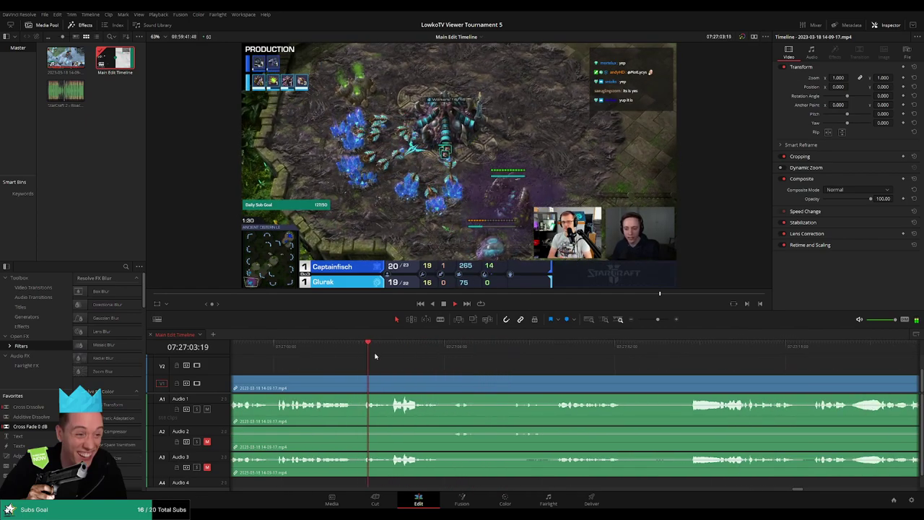
scroll(418, 361, right, 1)
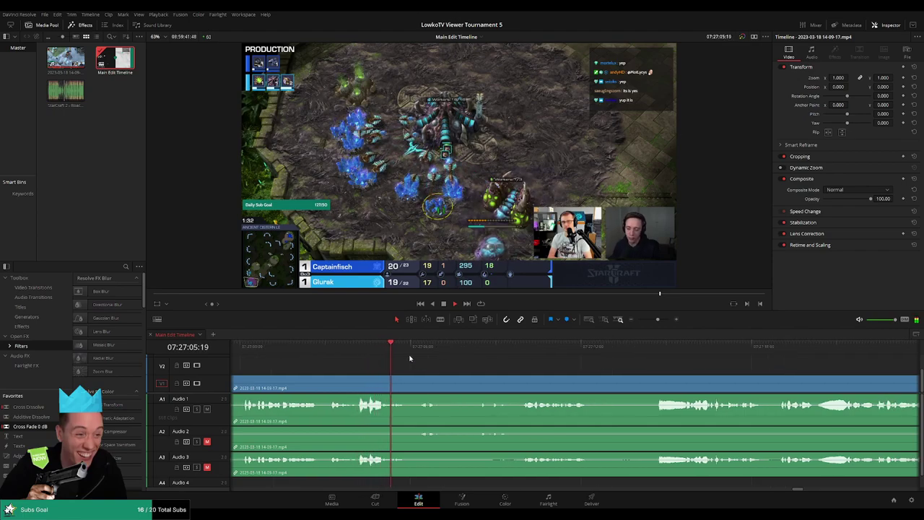
scroll(505, 361, right, 2)
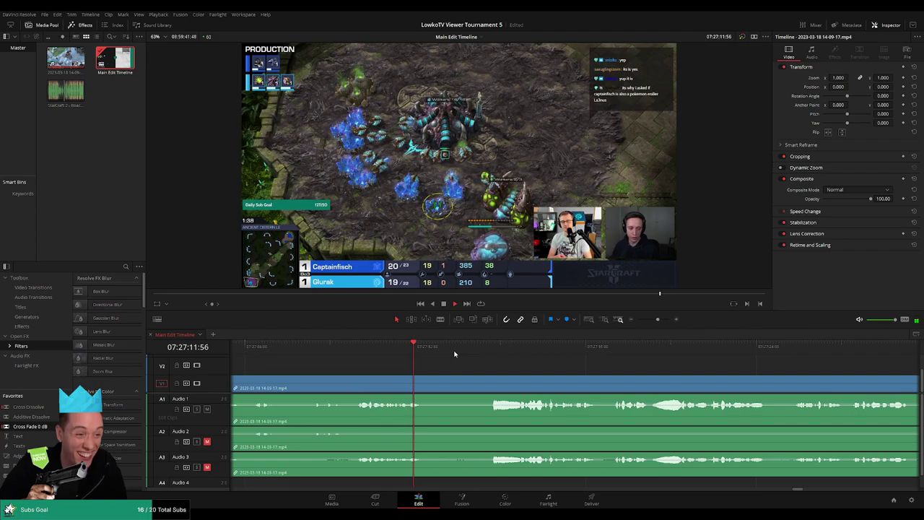
Step: Cut out the first short dead piece of footage and close the gap
click(484, 352)
click(425, 386)
click(488, 388)
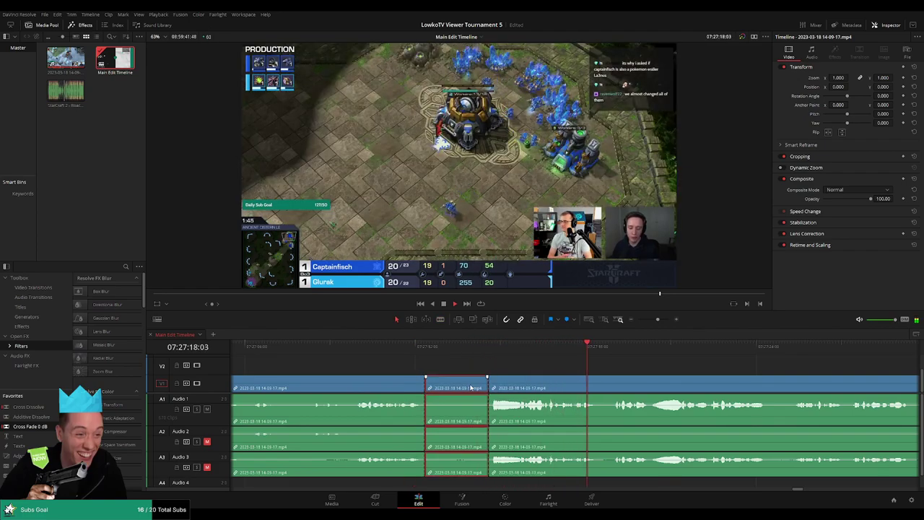
click(470, 387)
key(Delete)
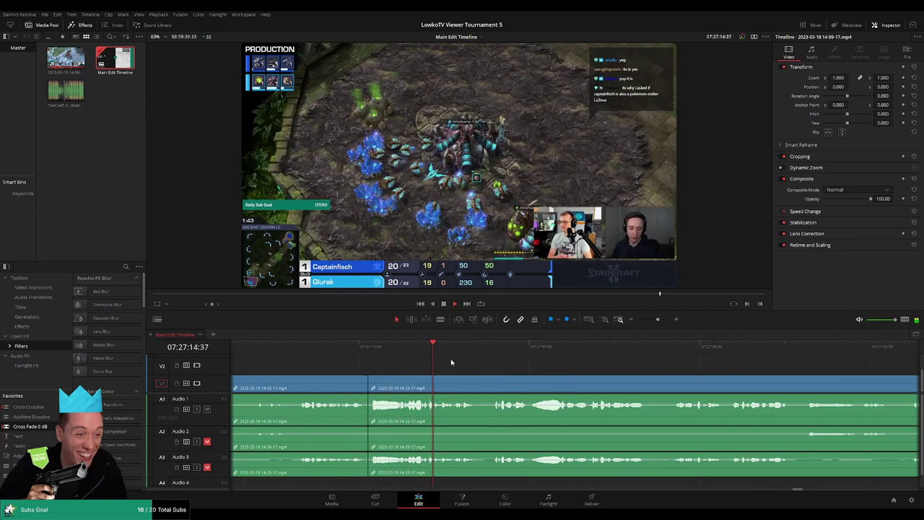
Step: Scrub ahead through the match and stop playback where the next dead time starts
click(496, 354)
click(625, 351)
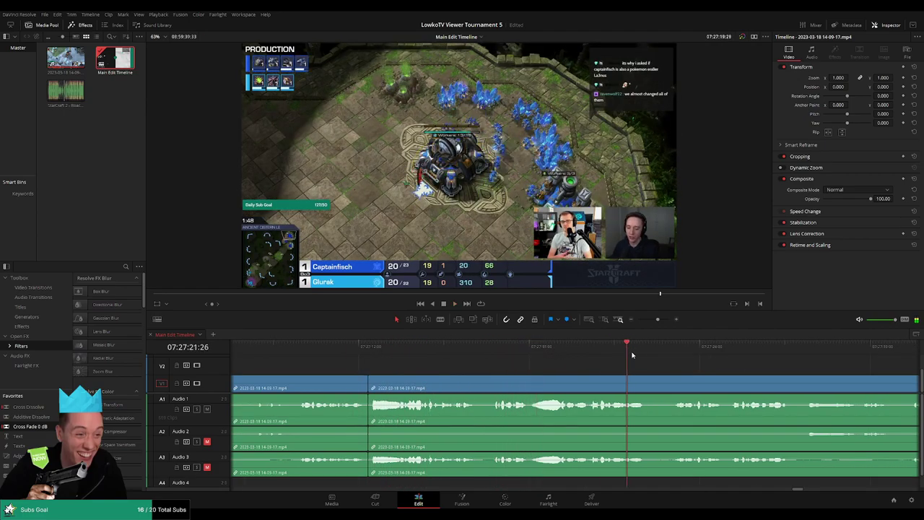
scroll(473, 365, right, 5)
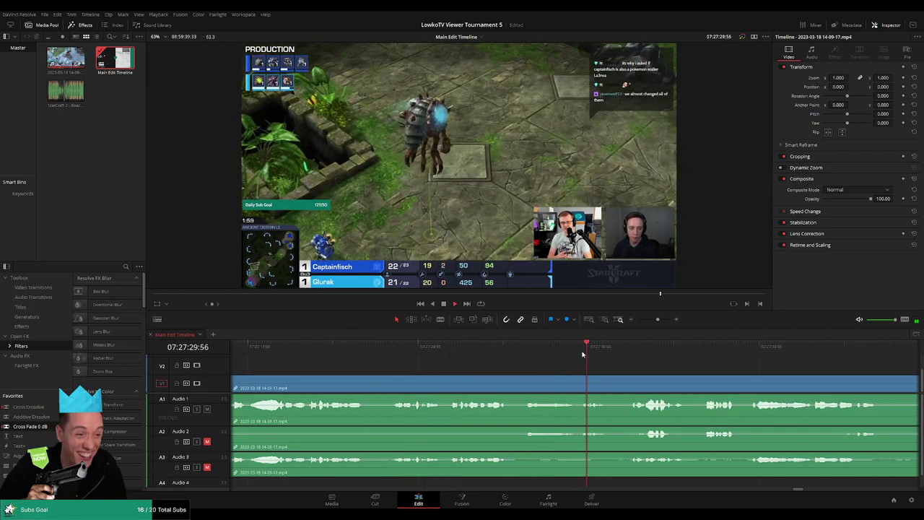
scroll(462, 356, right, 4)
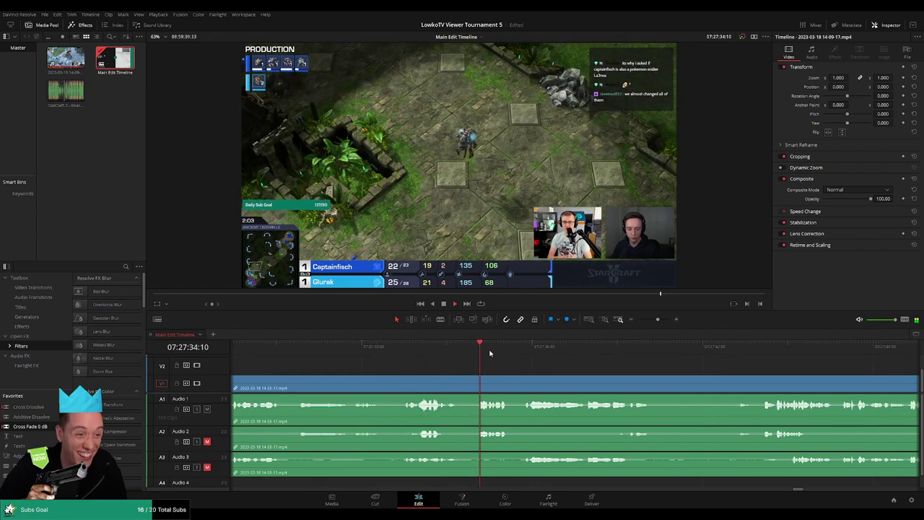
click(427, 350)
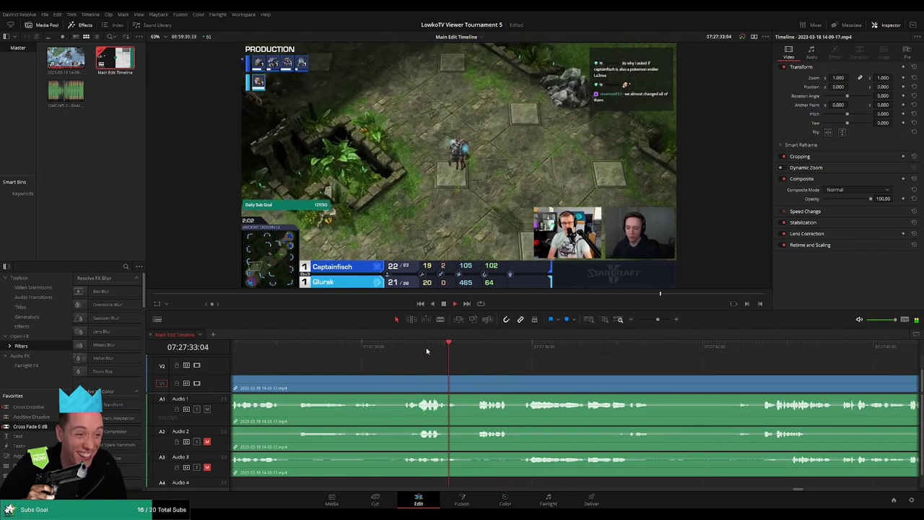
click(410, 347)
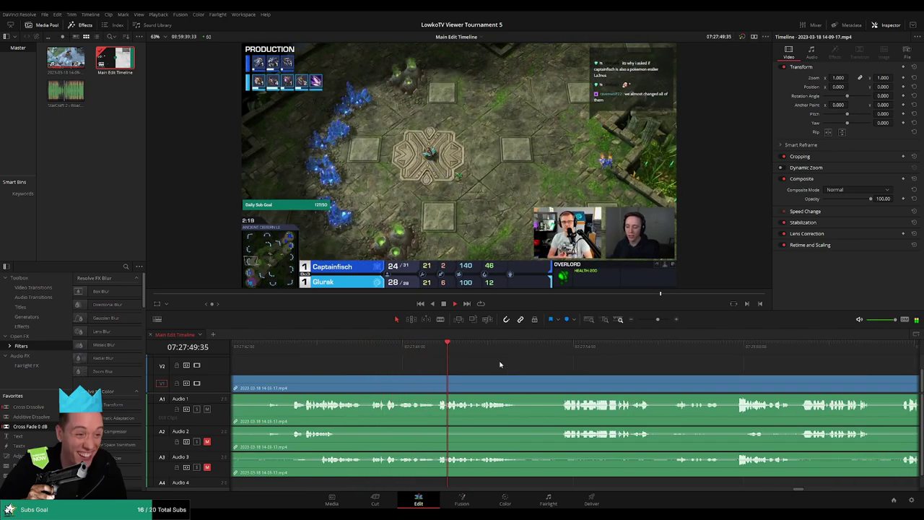
click(456, 347)
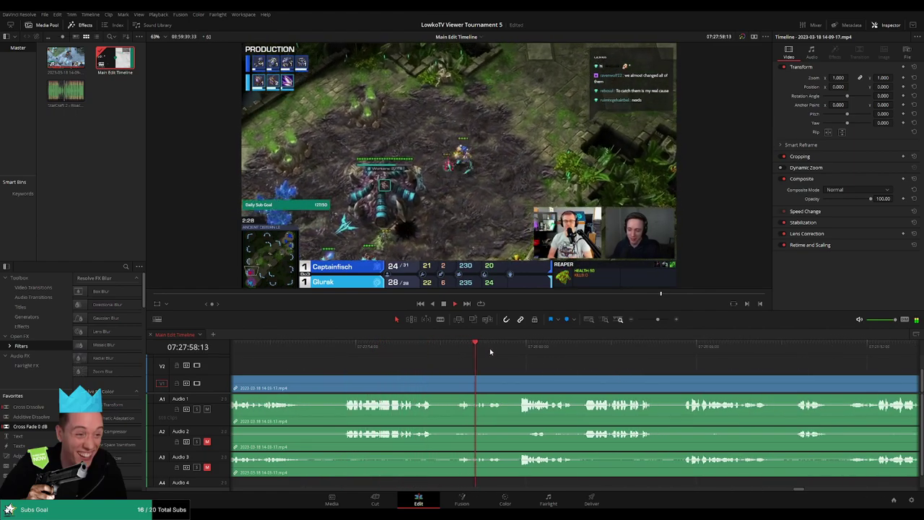
key(space)
Step: Cut out the second short dead stretch, close the gap, and keep skipping ahead
key(b)
click(466, 385)
click(455, 385)
key(a)
click(462, 388)
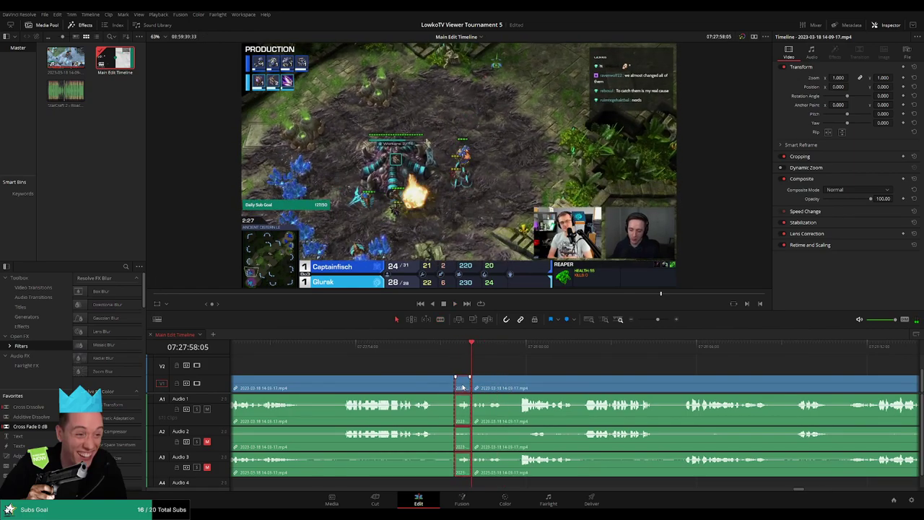
key(Delete)
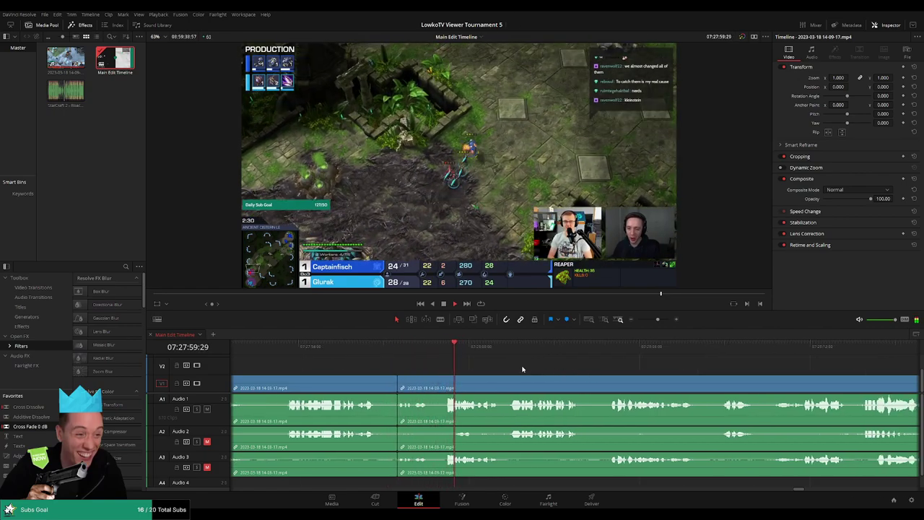
click(398, 348)
click(477, 349)
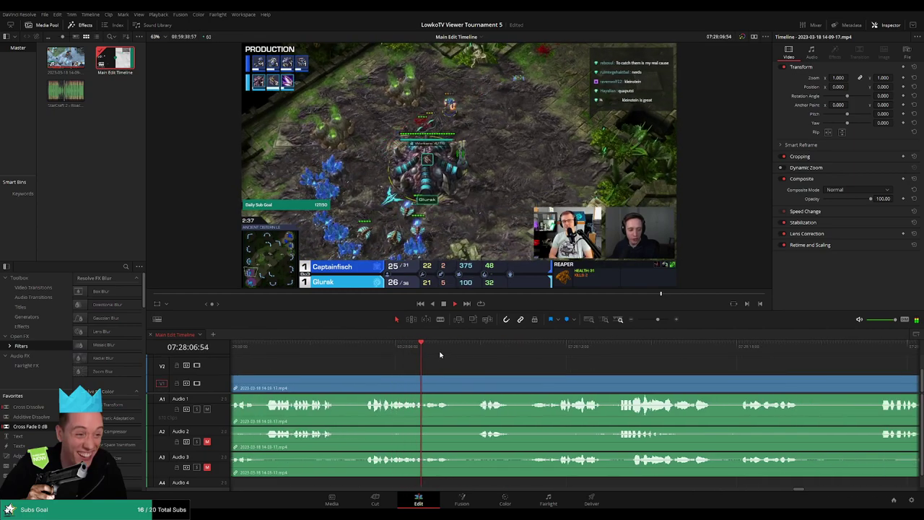
click(479, 349)
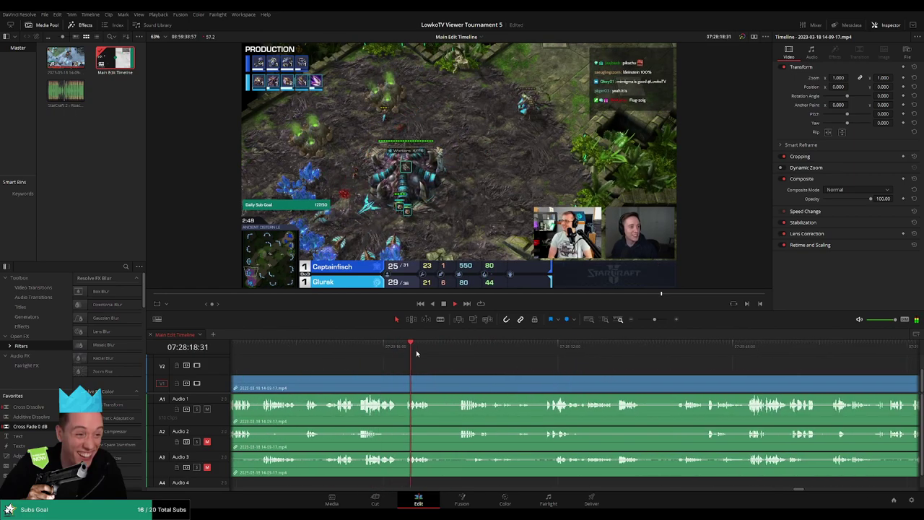
Step: Blade around the first dull stretch and ripple delete it
key(b)
click(431, 393)
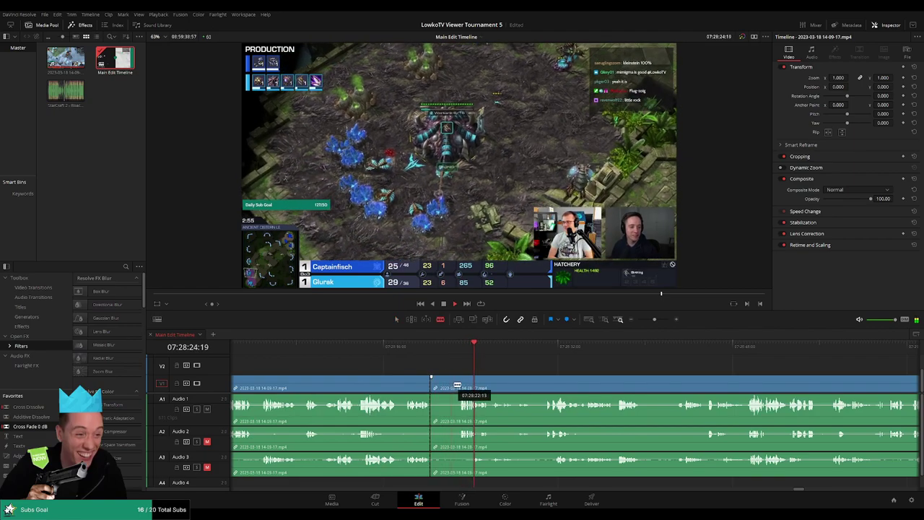
click(461, 390)
key(a)
click(441, 388)
key(BackSpace)
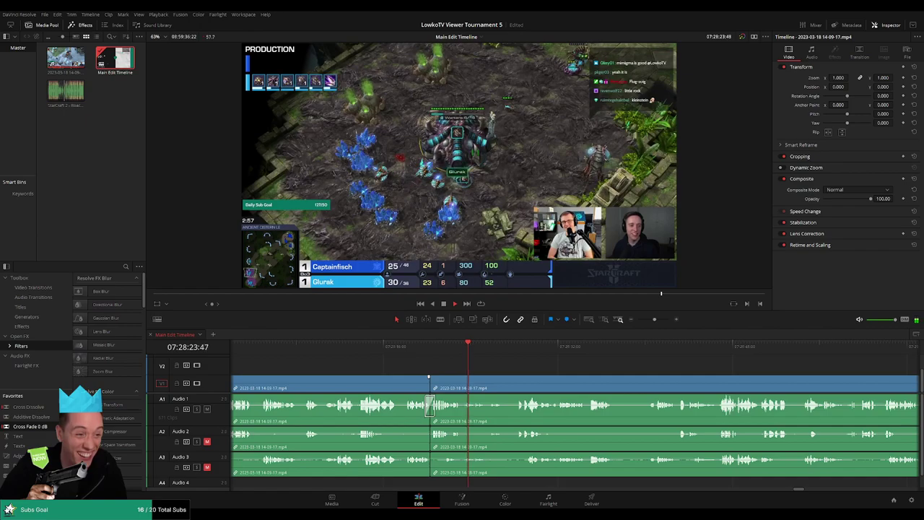
scroll(426, 444, left, 1)
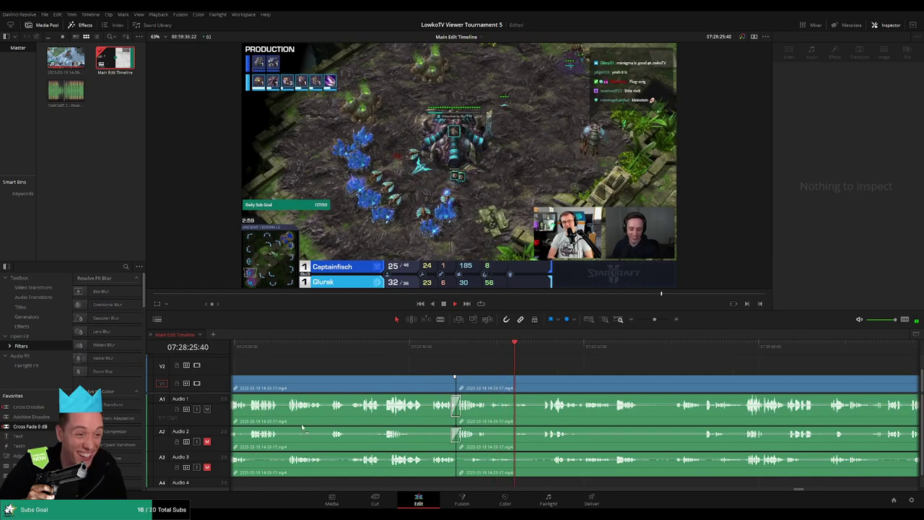
scroll(466, 455, left, 1)
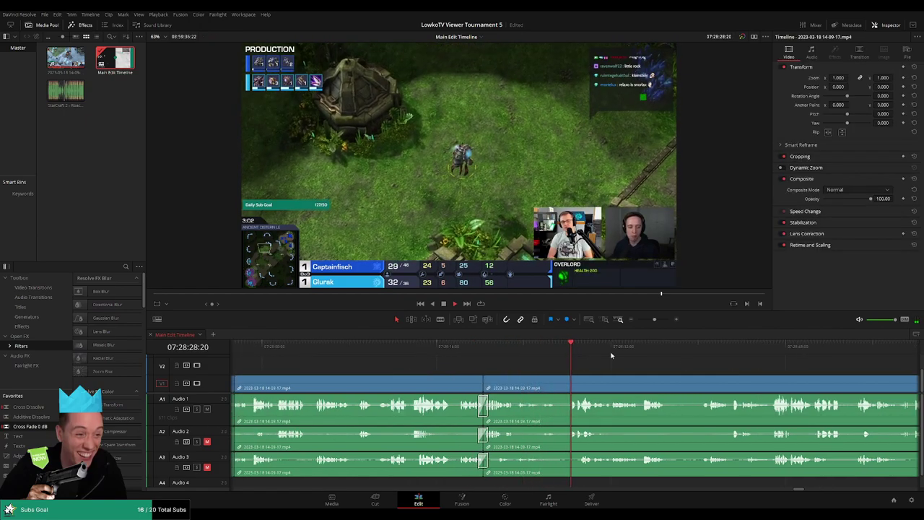
scroll(534, 361, right, 6)
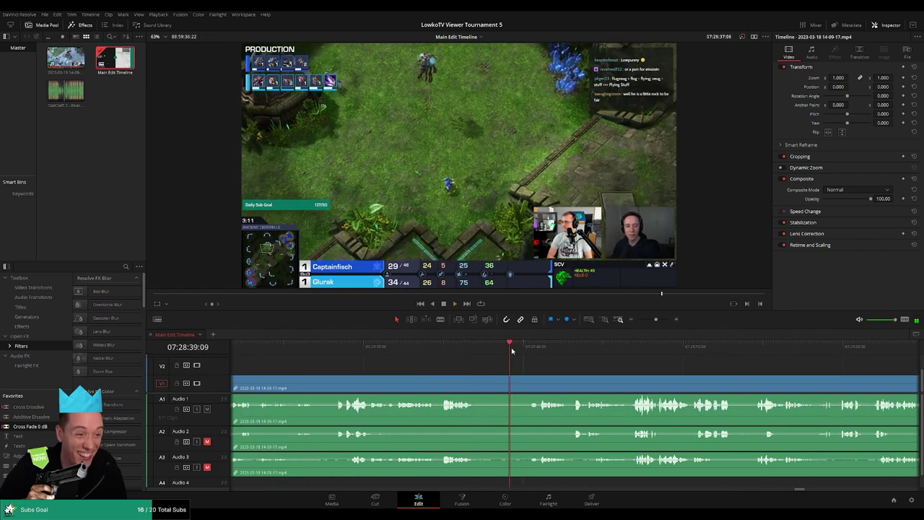
Step: Delete the second dull stretch and apply a Cross Fade 0 dB to its audio edit
click(526, 349)
click(508, 388)
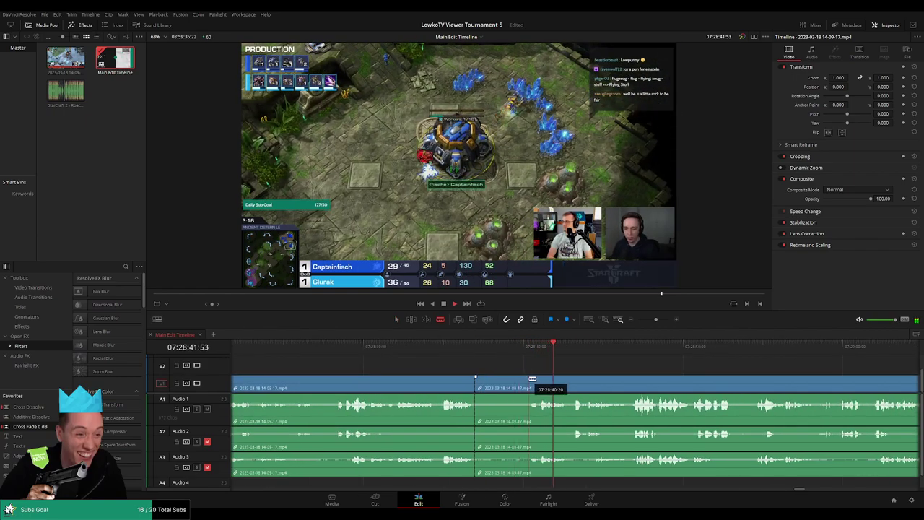
key(Delete)
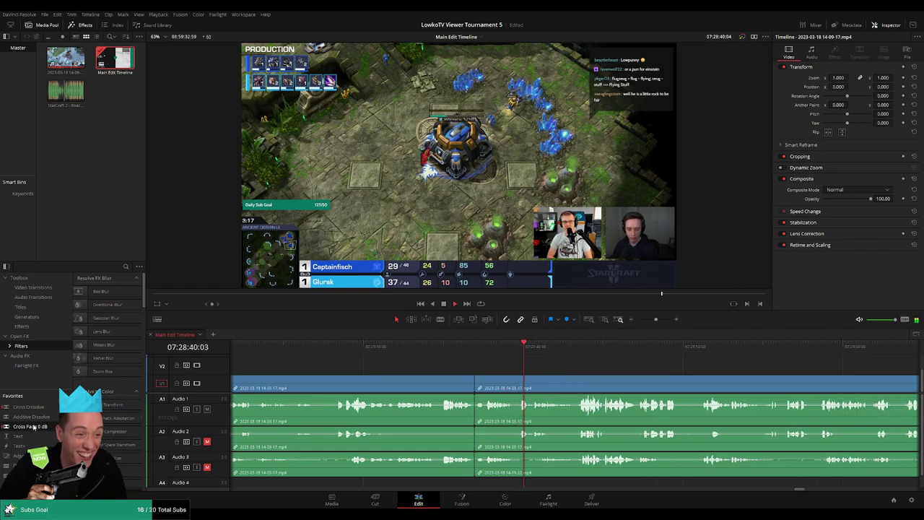
drag(503, 411, 526, 446)
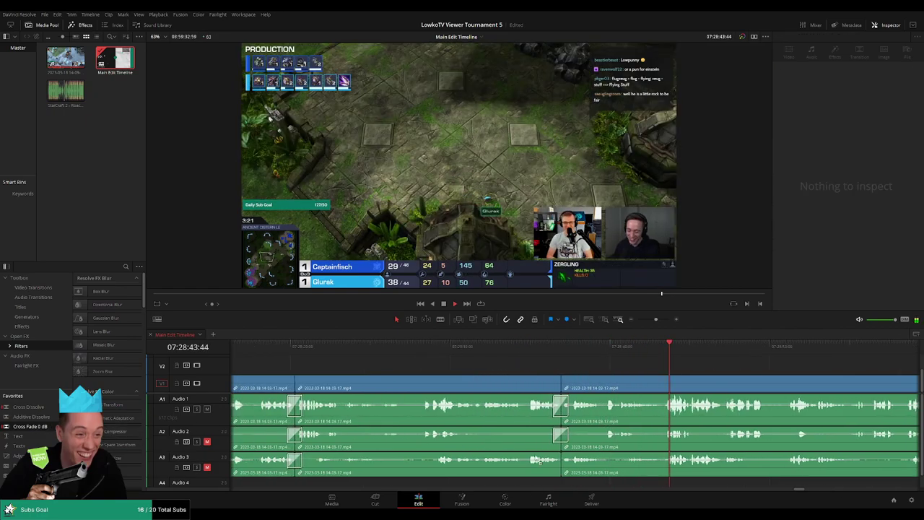
click(427, 356)
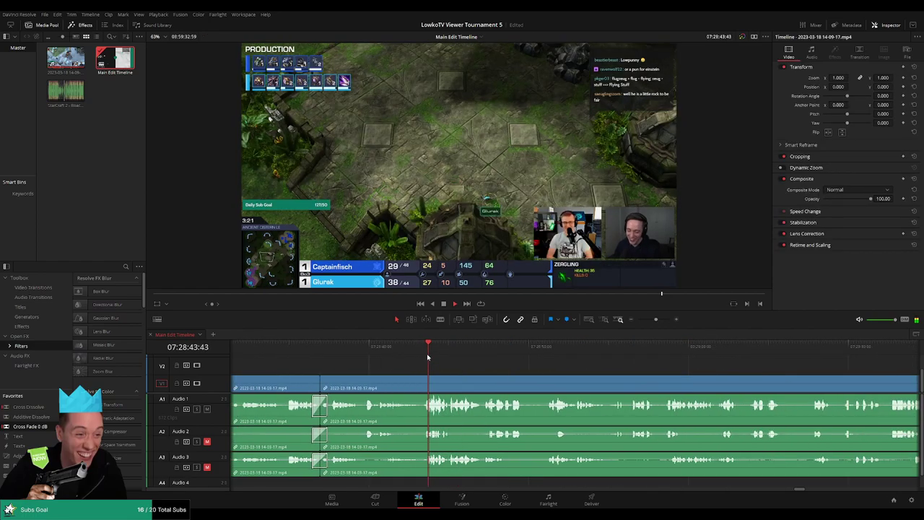
mouse_move(652, 323)
mouse_down()
mouse_move(630, 324)
mouse_move(656, 322)
mouse_up()
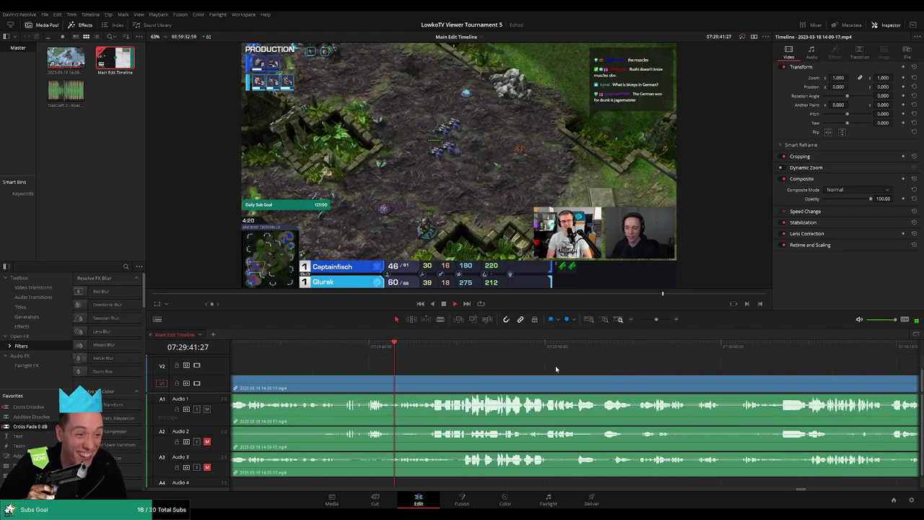
click(388, 353)
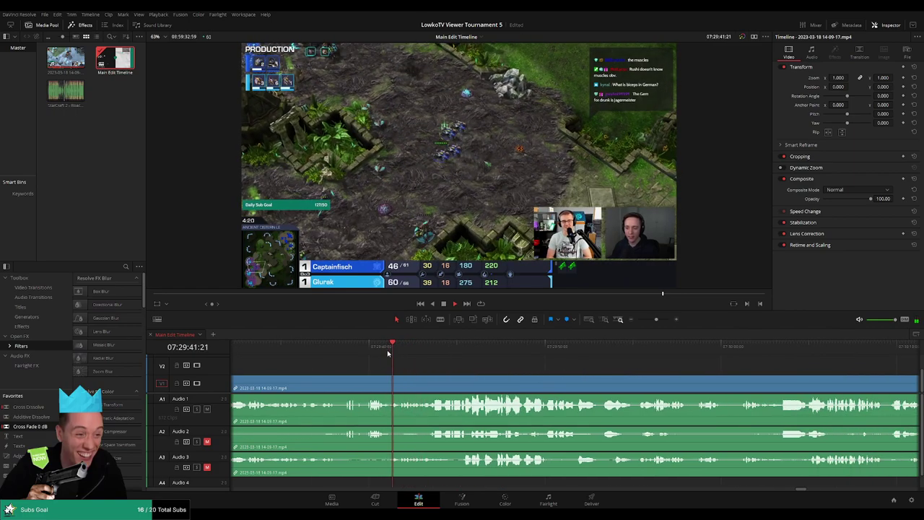
drag(655, 321, 663, 321)
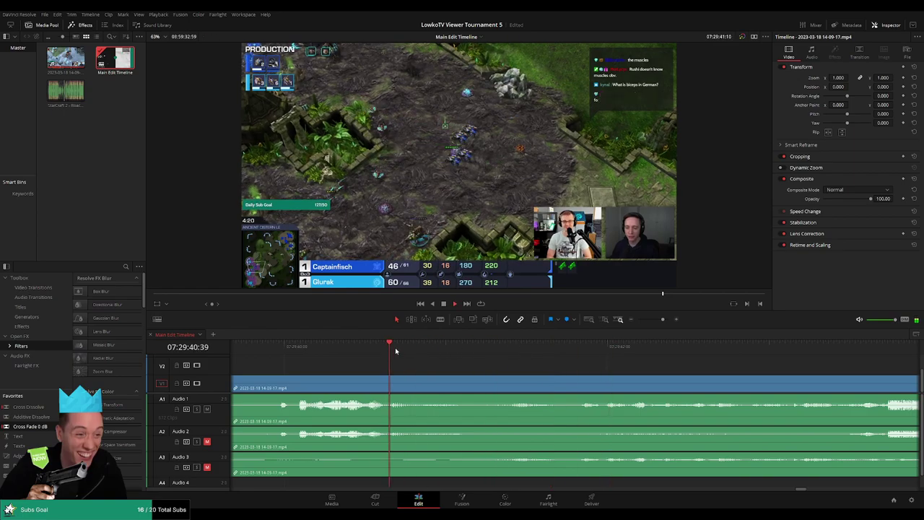
click(436, 346)
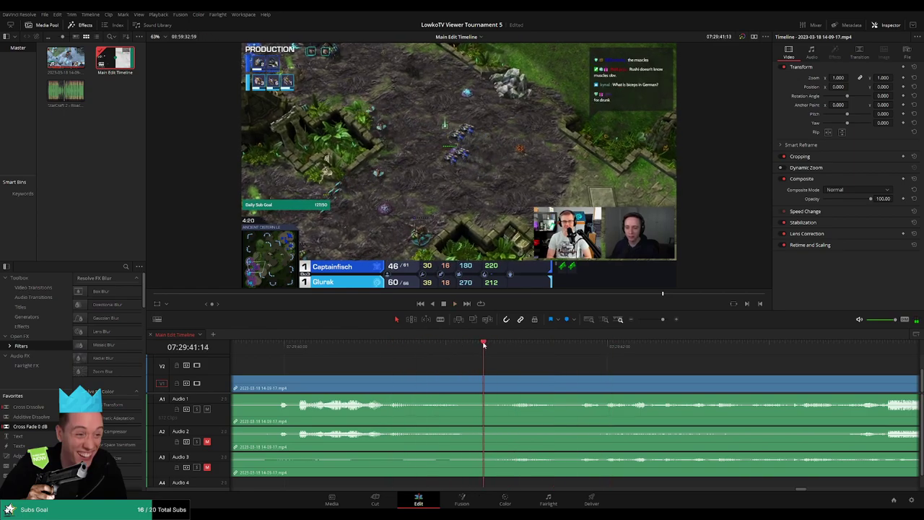
key(ctrl+b)
mouse_move(479, 388)
mouse_down()
mouse_move(514, 388)
mouse_move(488, 388)
mouse_up()
click(434, 348)
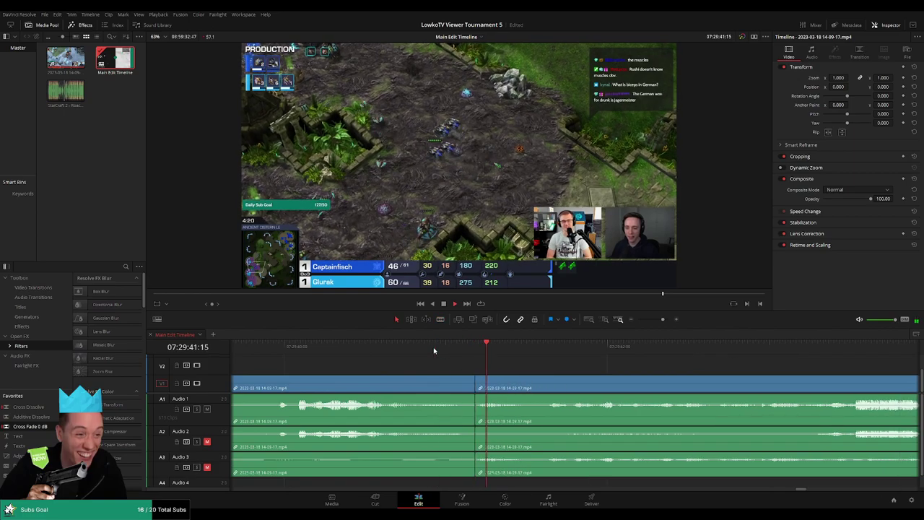
scroll(548, 358, down, 4)
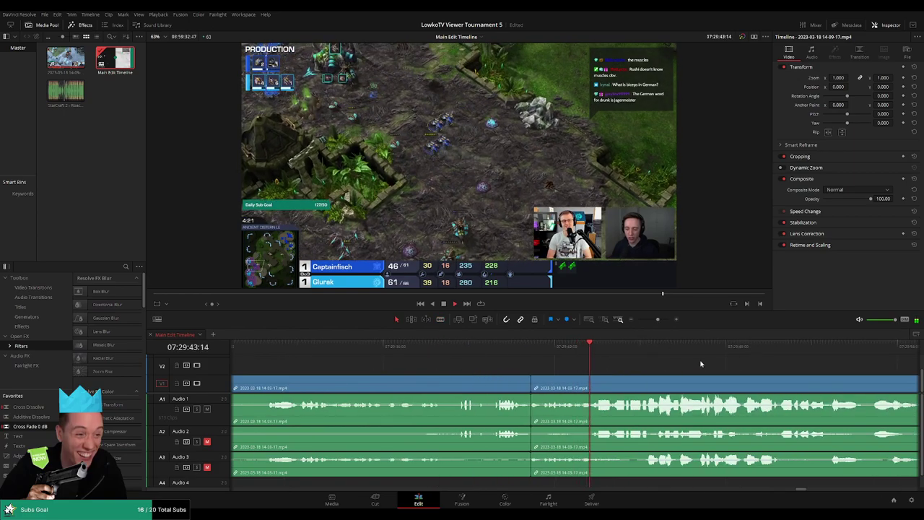
key(space)
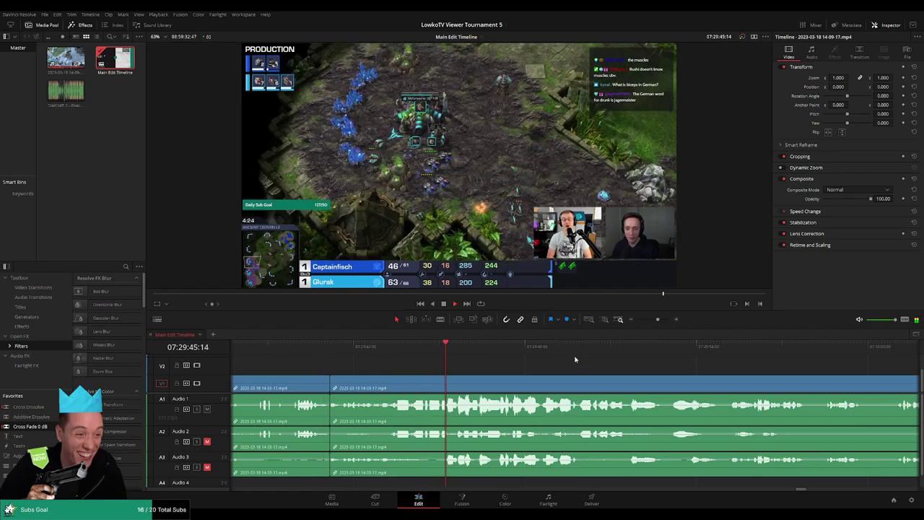
scroll(503, 353, up, 1)
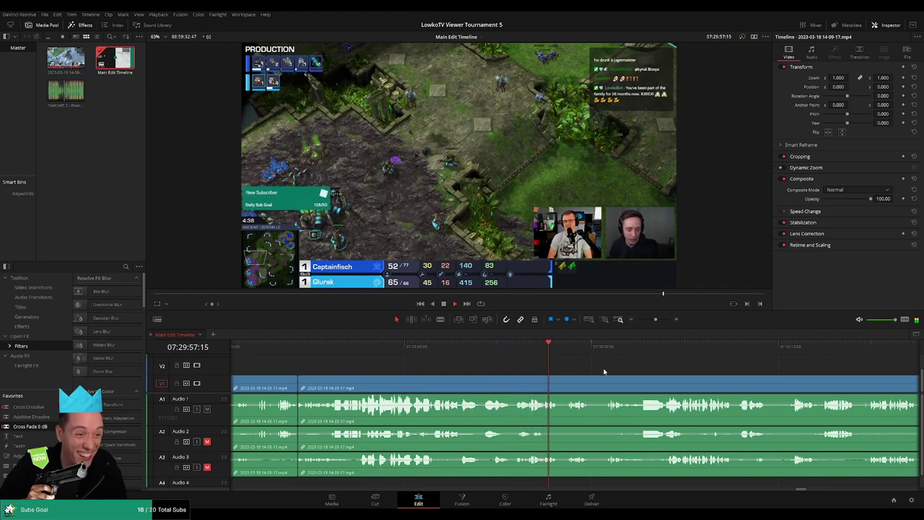
scroll(604, 371, right, 2)
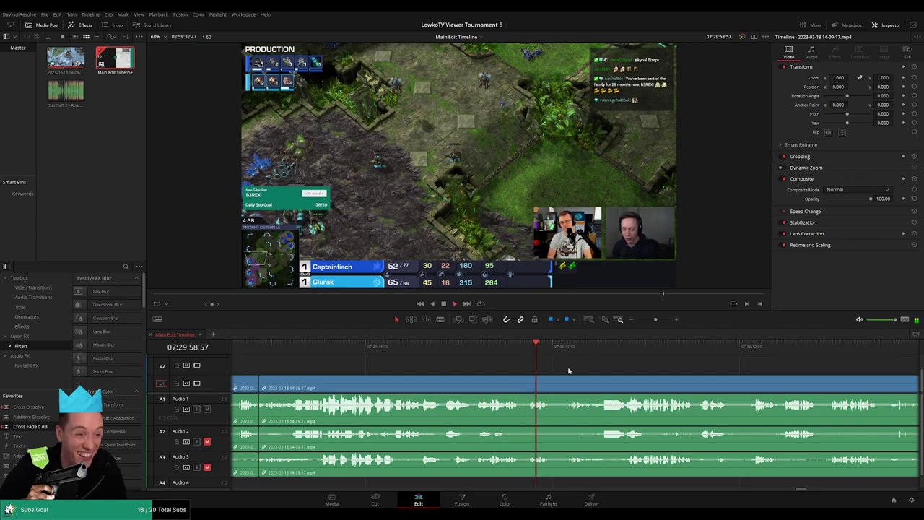
scroll(445, 367, right, 3)
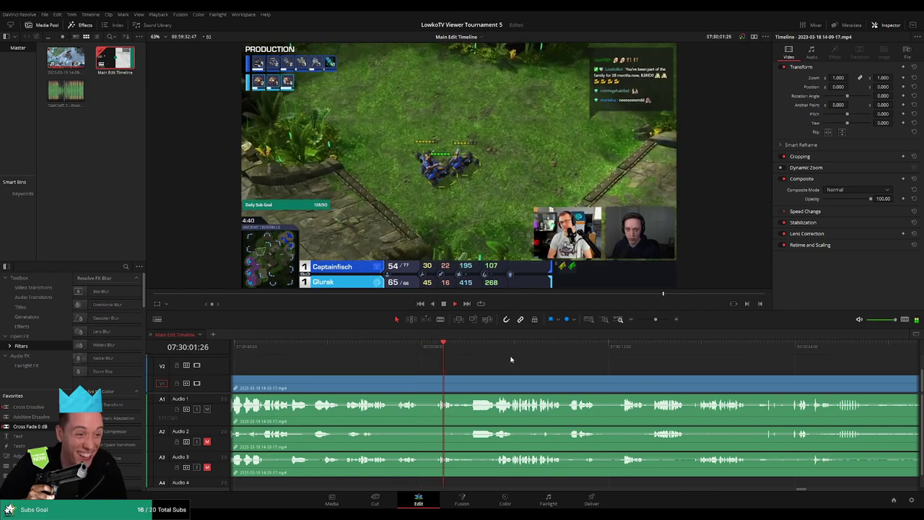
scroll(490, 363, right, 3)
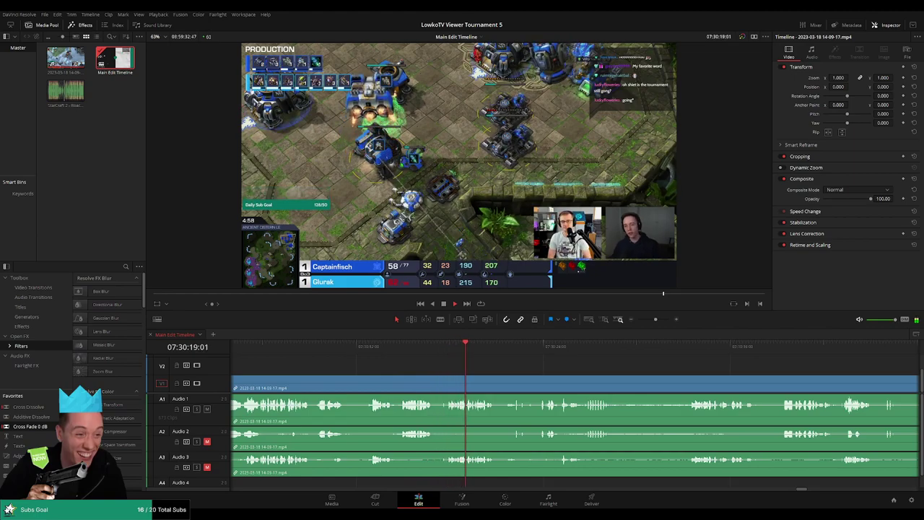
key(ctrl+minus)
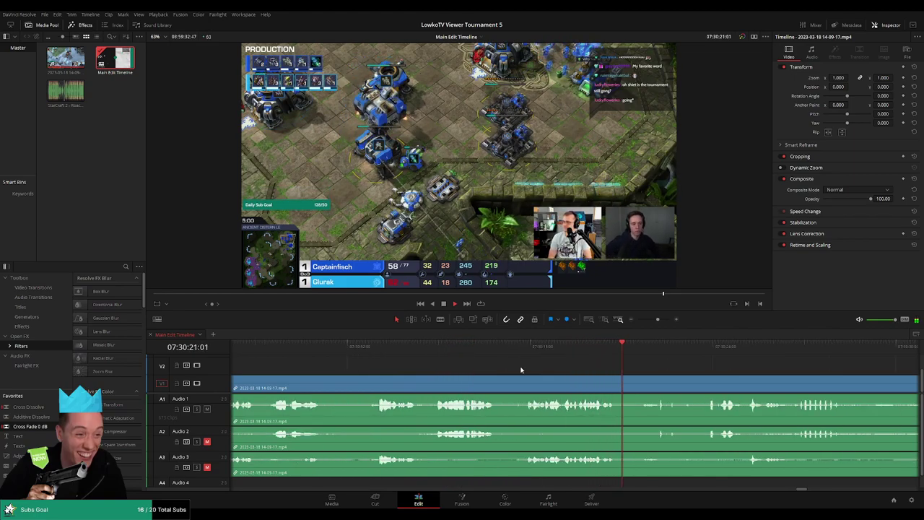
click(518, 387)
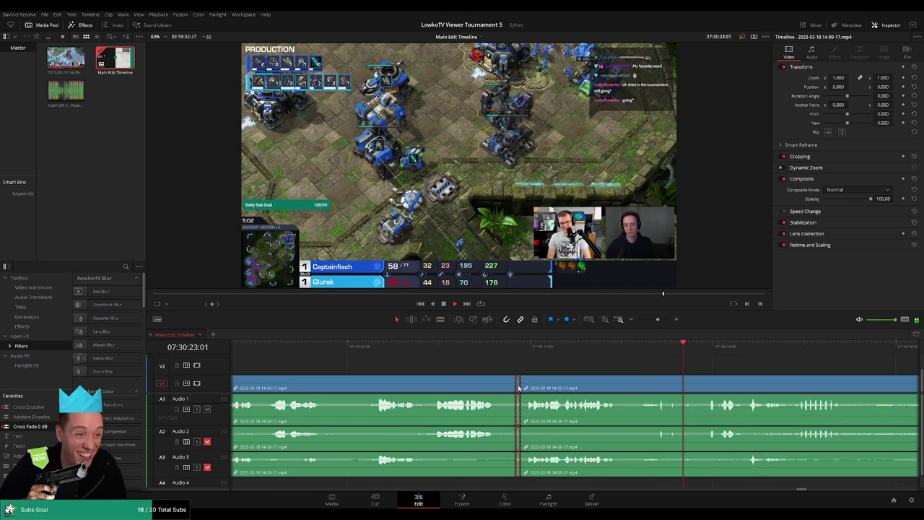
drag(517, 388, 516, 381)
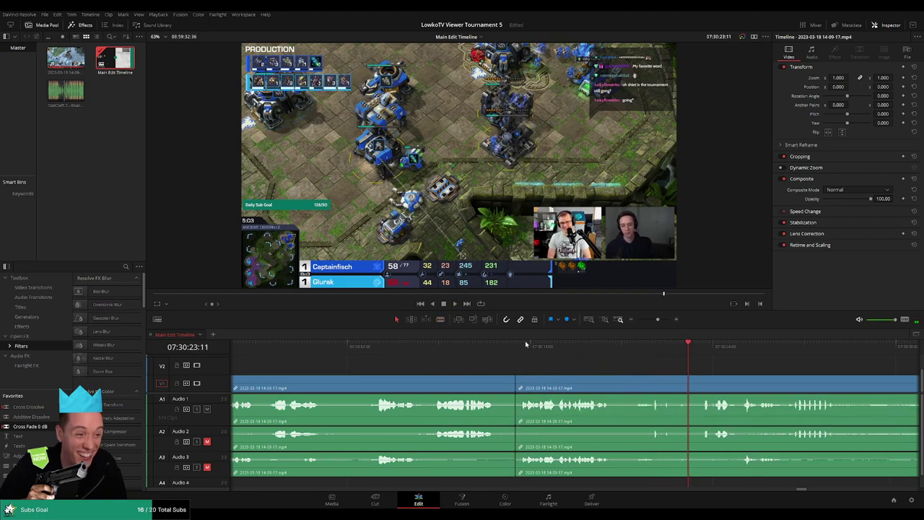
click(503, 349)
key(space)
click(629, 350)
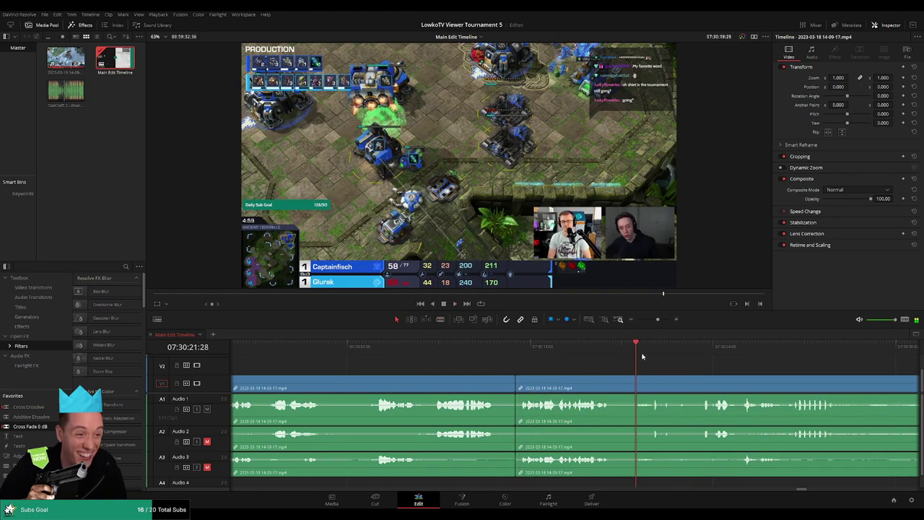
scroll(742, 375, down, 3)
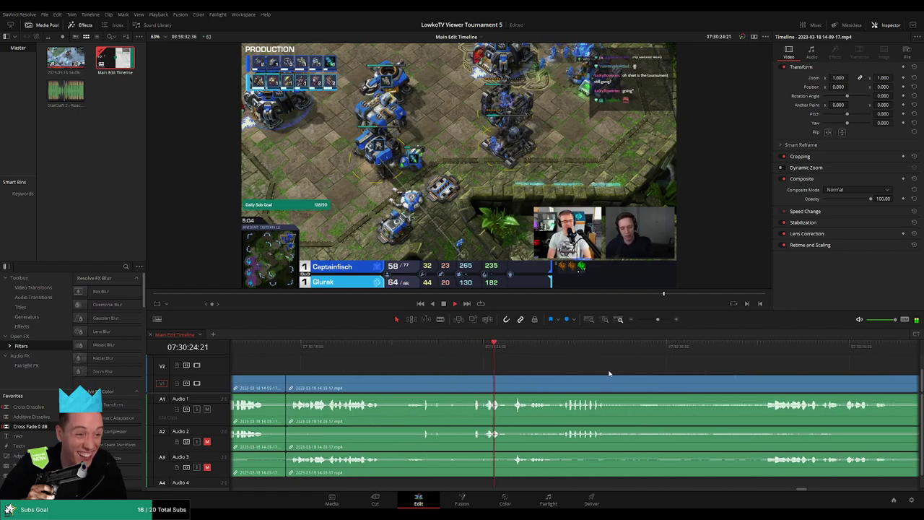
key(b)
click(482, 387)
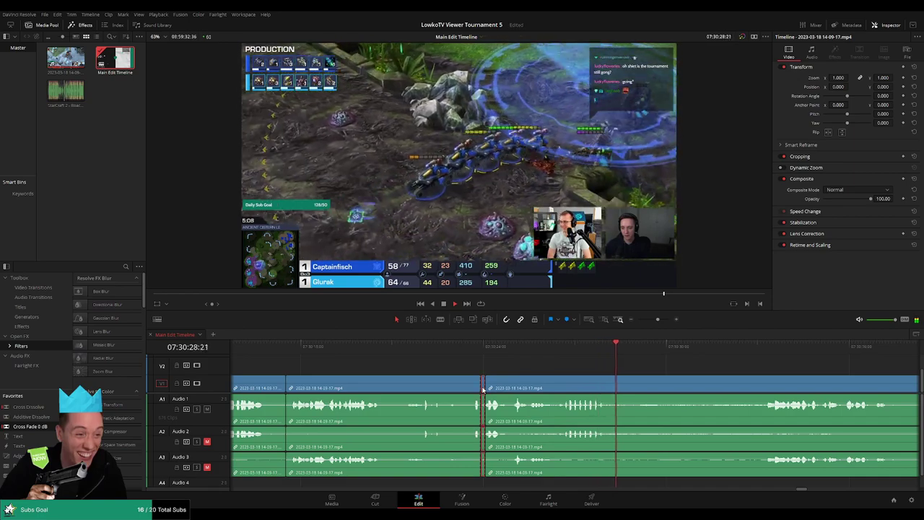
key(a)
scroll(516, 348, down, 9)
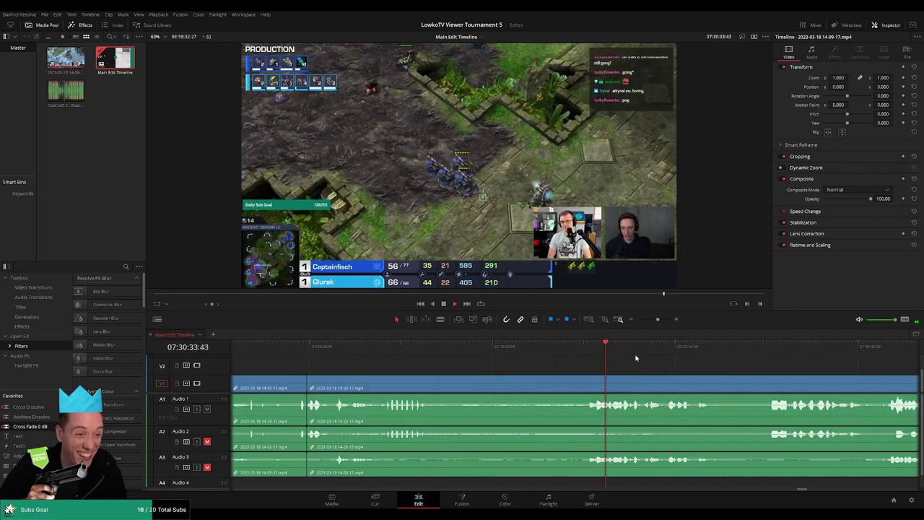
scroll(534, 363, down, 1)
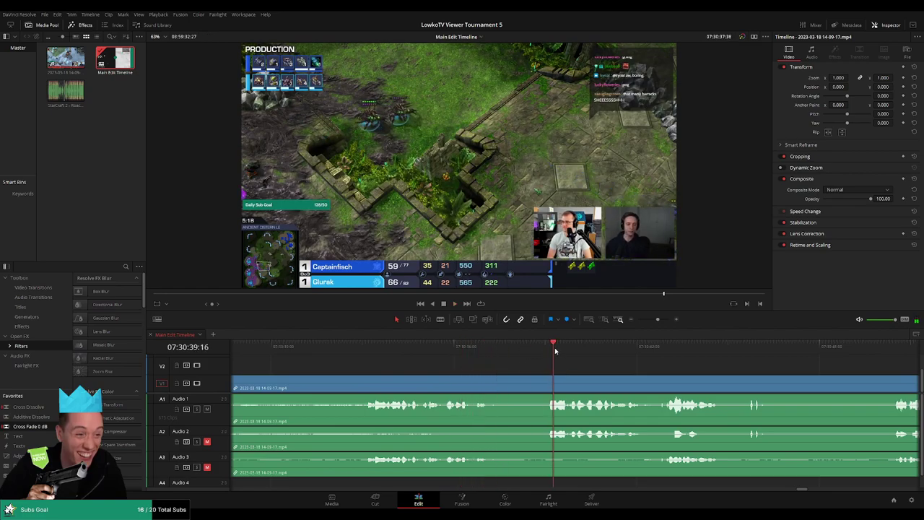
click(479, 349)
key(b)
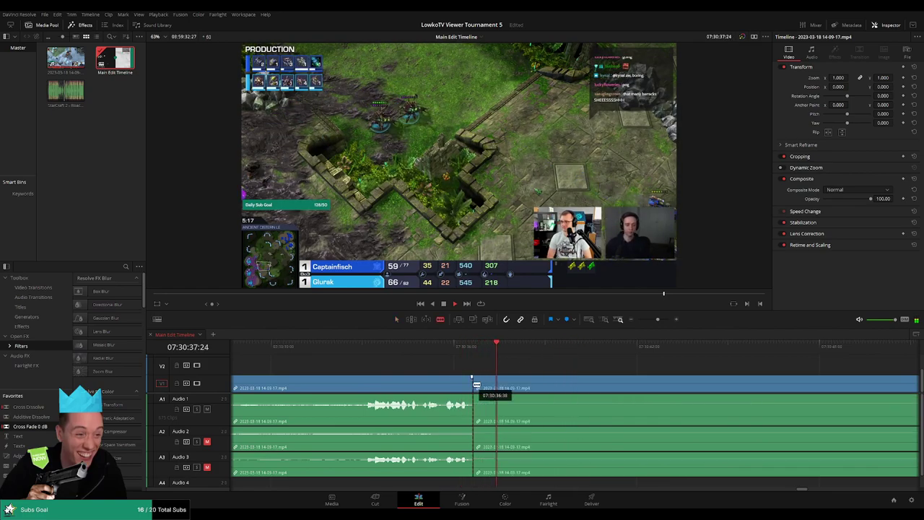
click(474, 387)
click(547, 389)
key(a)
click(530, 390)
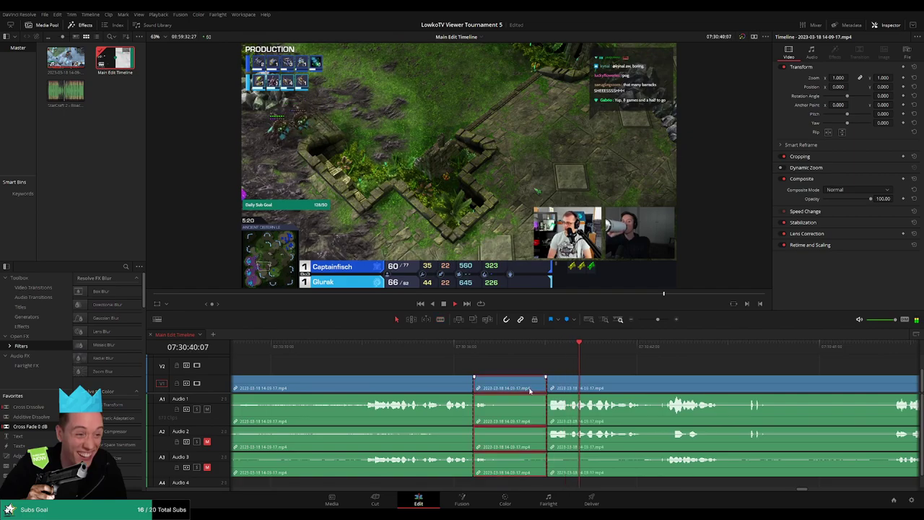
key(Delete)
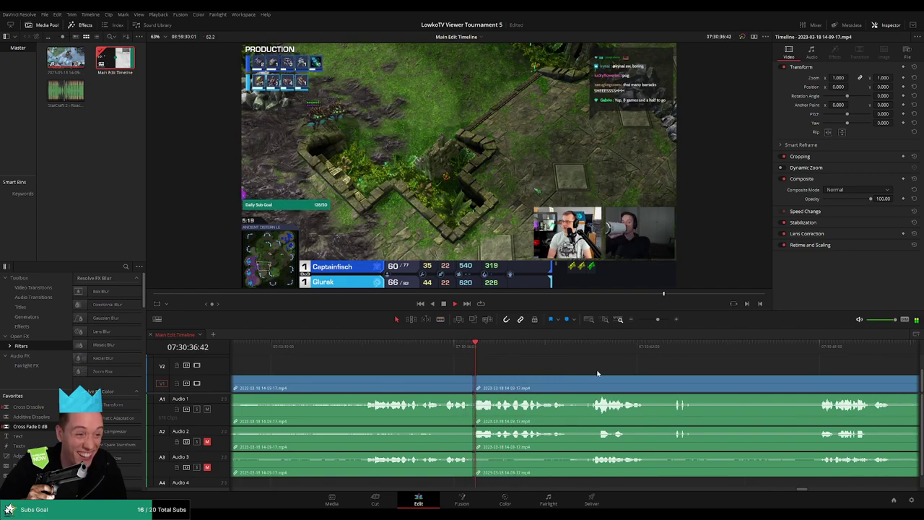
scroll(532, 368, right, 2)
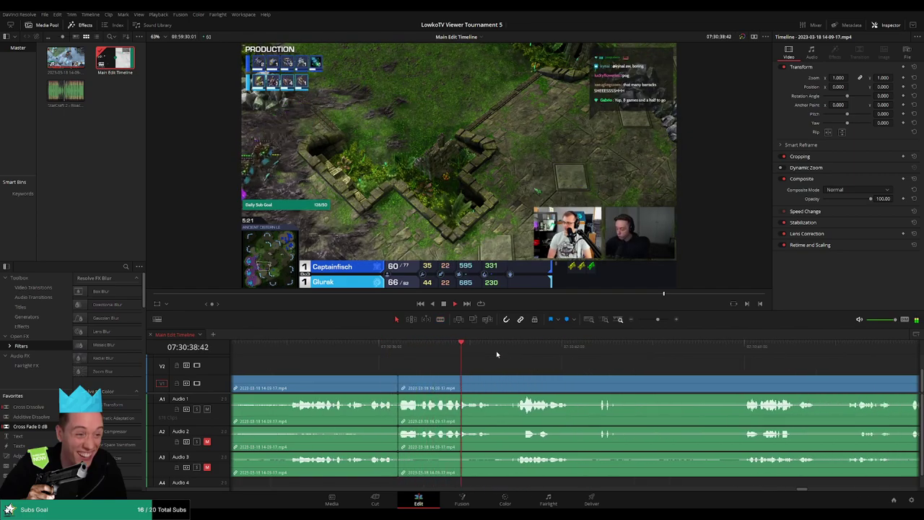
key(b)
click(510, 388)
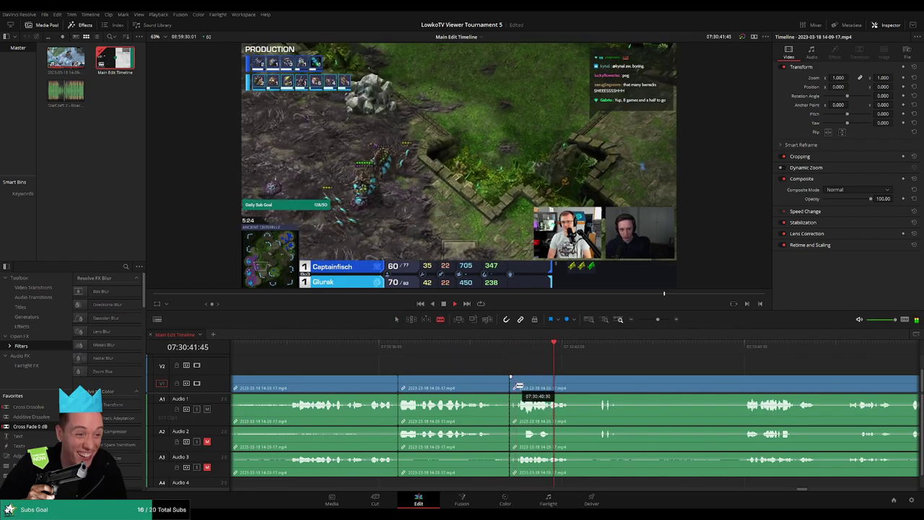
click(516, 388)
key(a)
click(513, 389)
key(Delete)
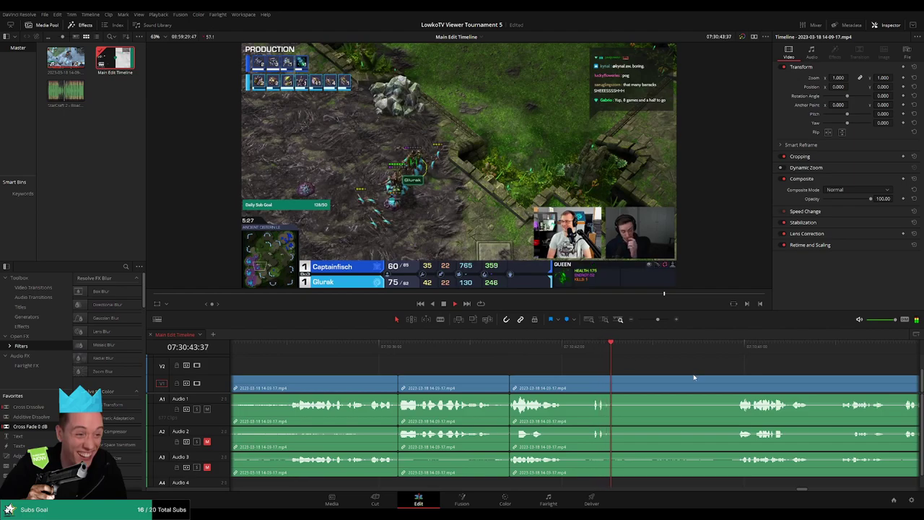
click(700, 348)
key(b)
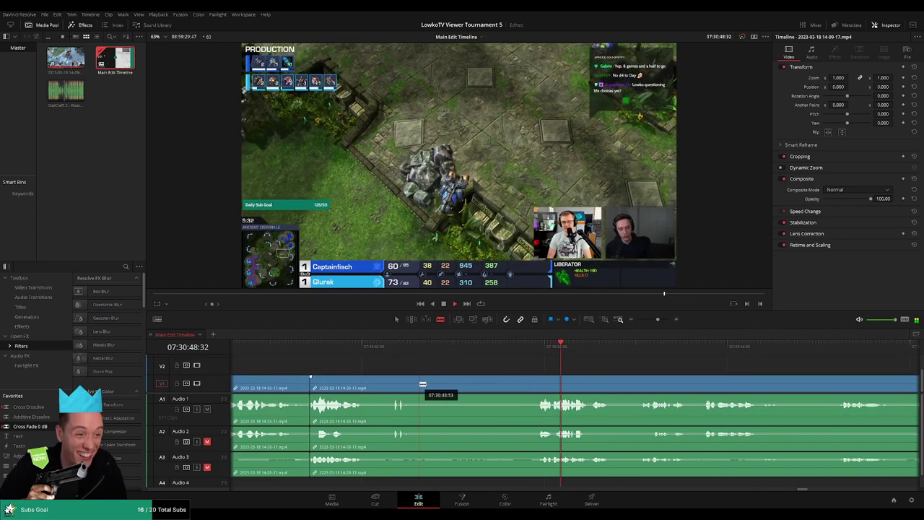
click(419, 387)
click(535, 388)
key(a)
click(505, 388)
key(Delete)
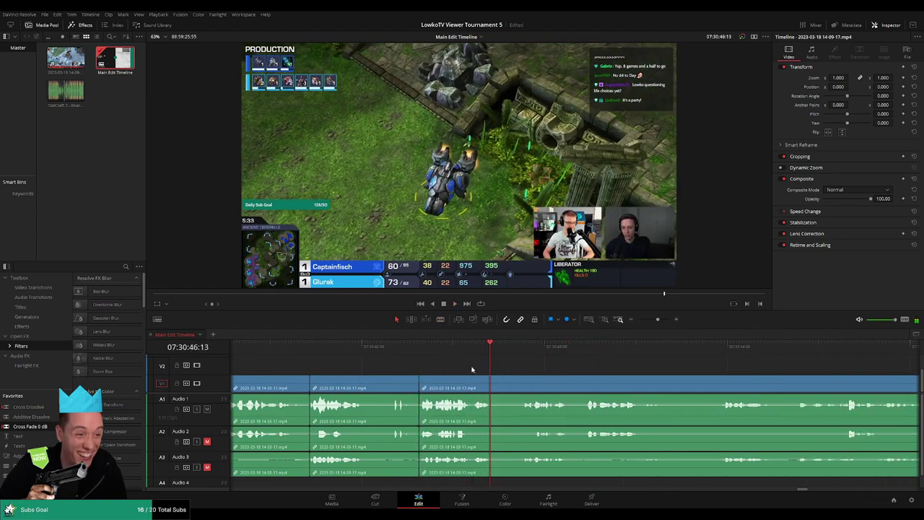
key(space)
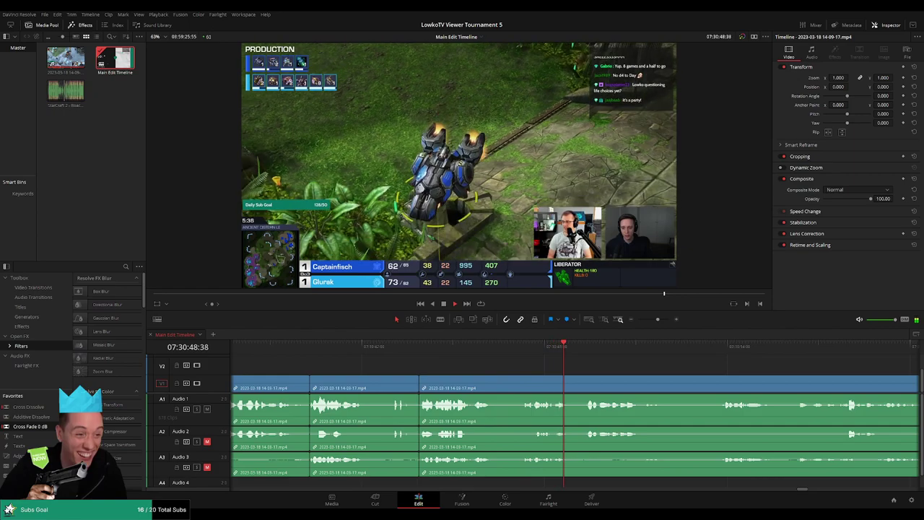
scroll(671, 371, right, 5)
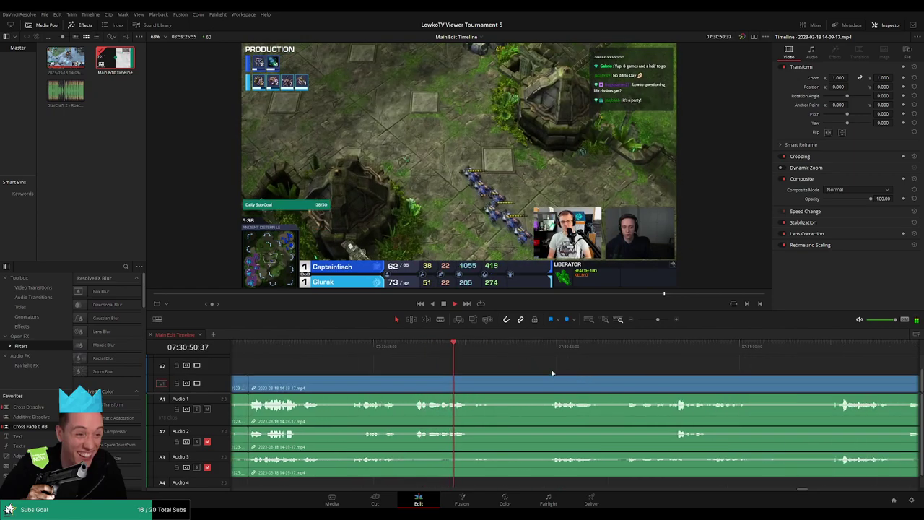
scroll(568, 373, right, 3)
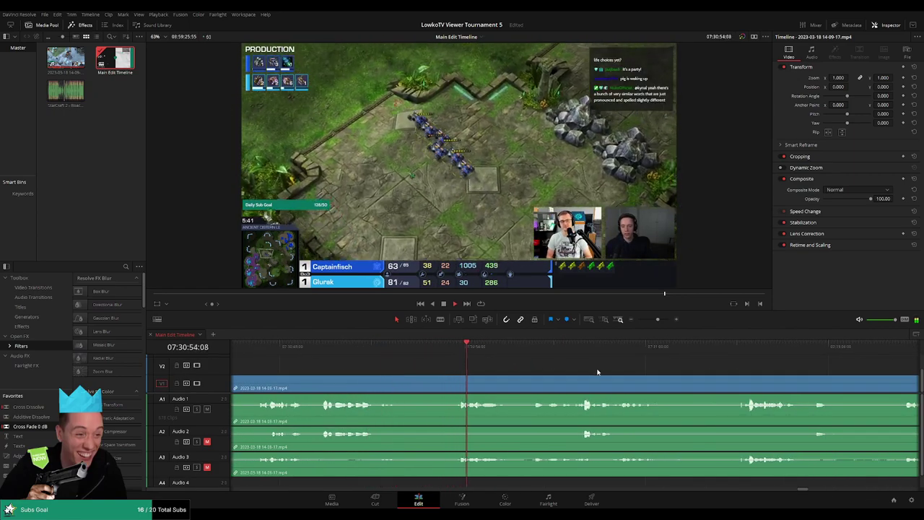
scroll(470, 362, right, 4)
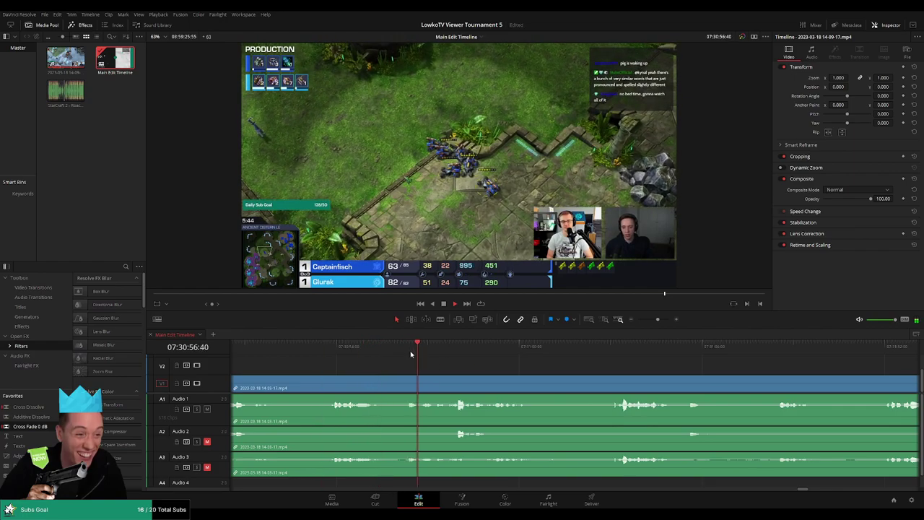
scroll(469, 360, right, 3)
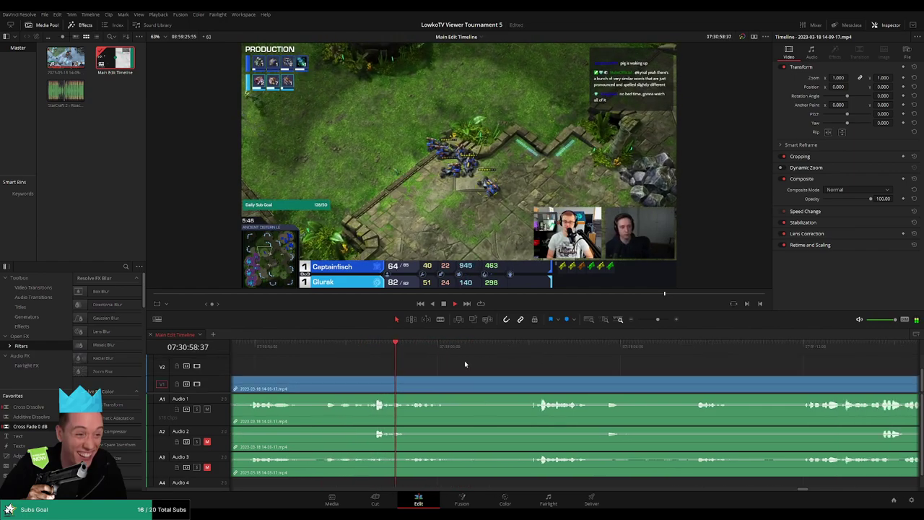
click(482, 347)
key(b)
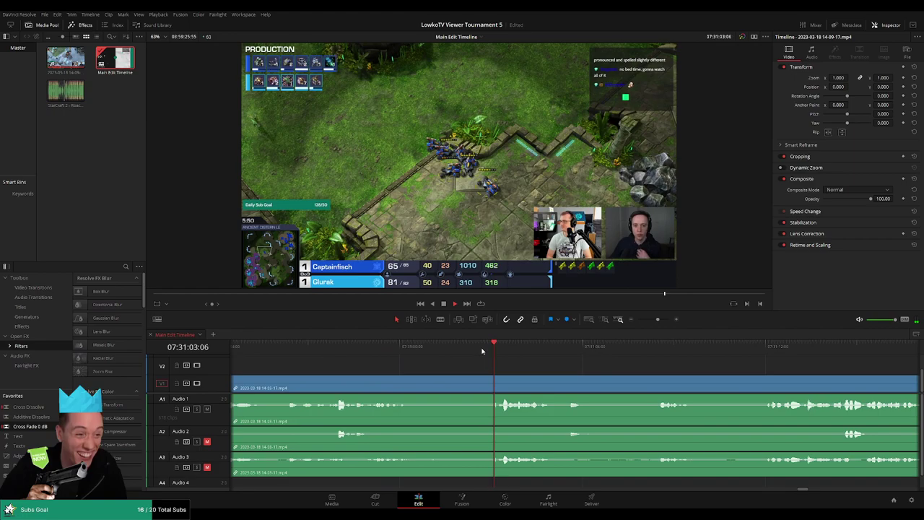
click(494, 388)
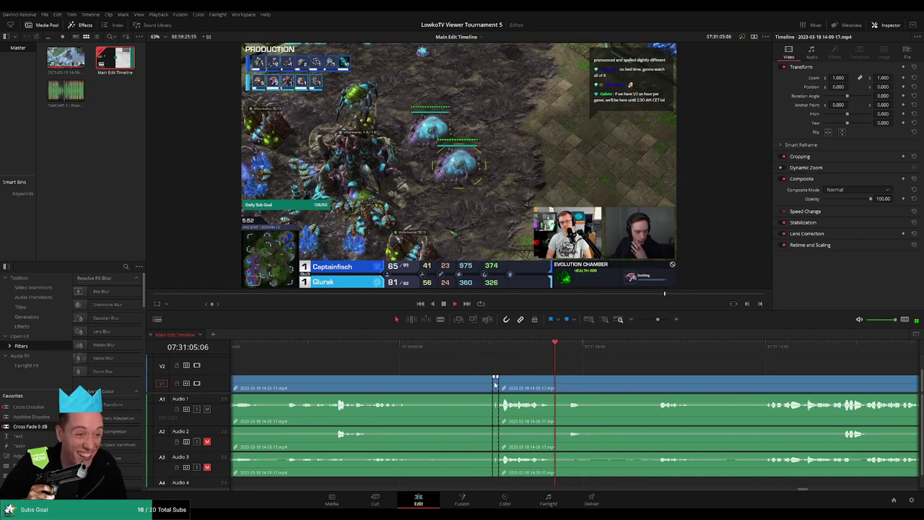
key(a)
scroll(491, 354, right, 4)
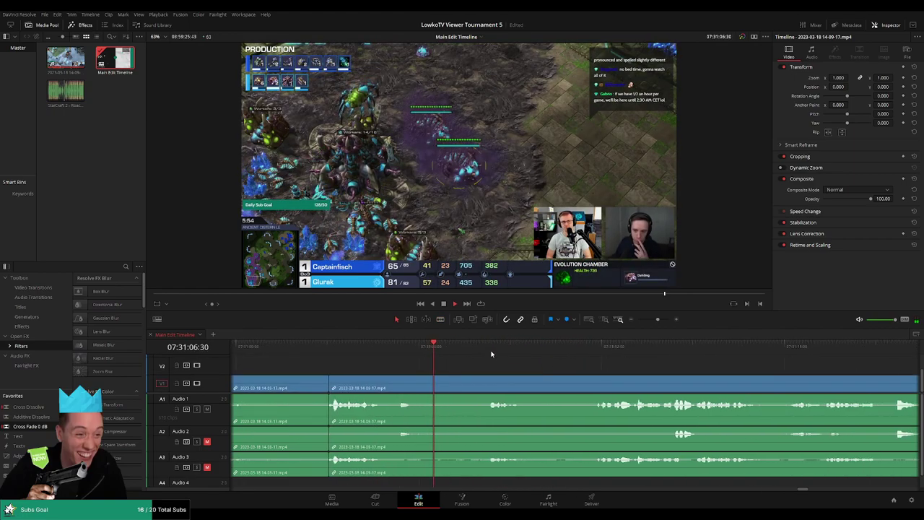
scroll(509, 359, right, 4)
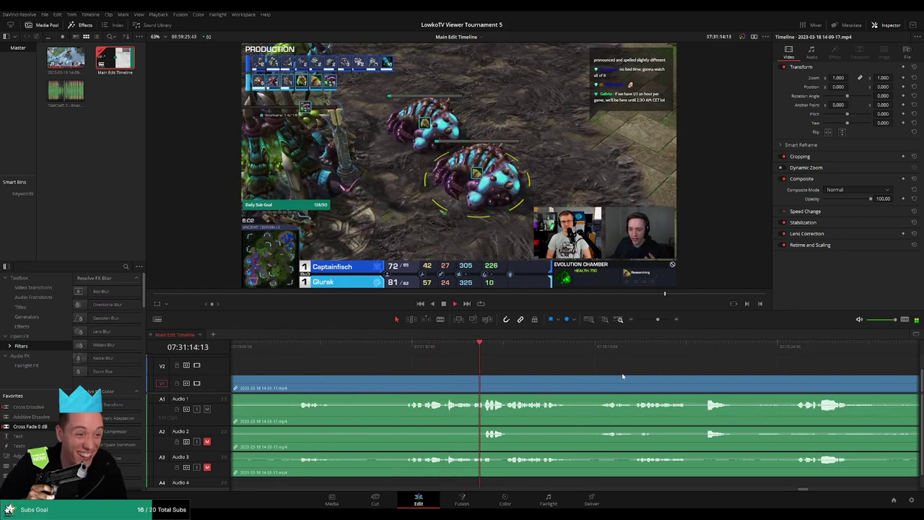
scroll(470, 367, right, 4)
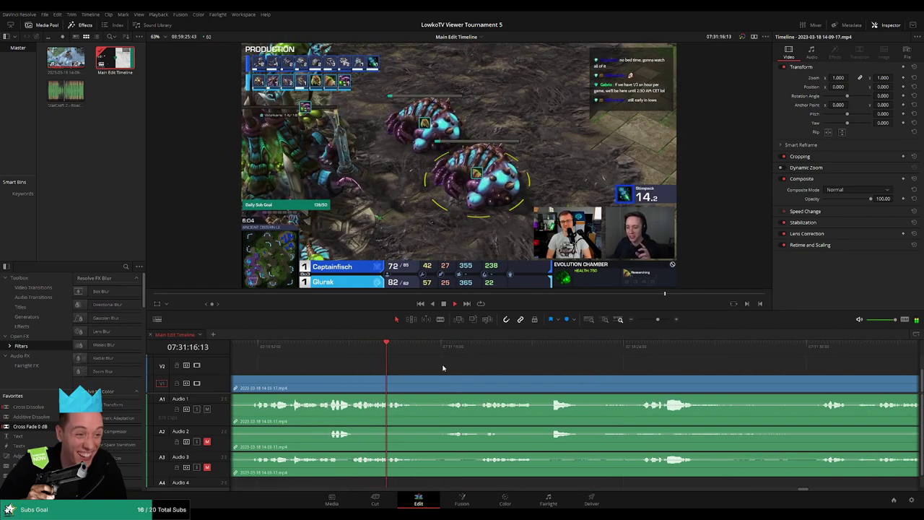
scroll(433, 361, right, 4)
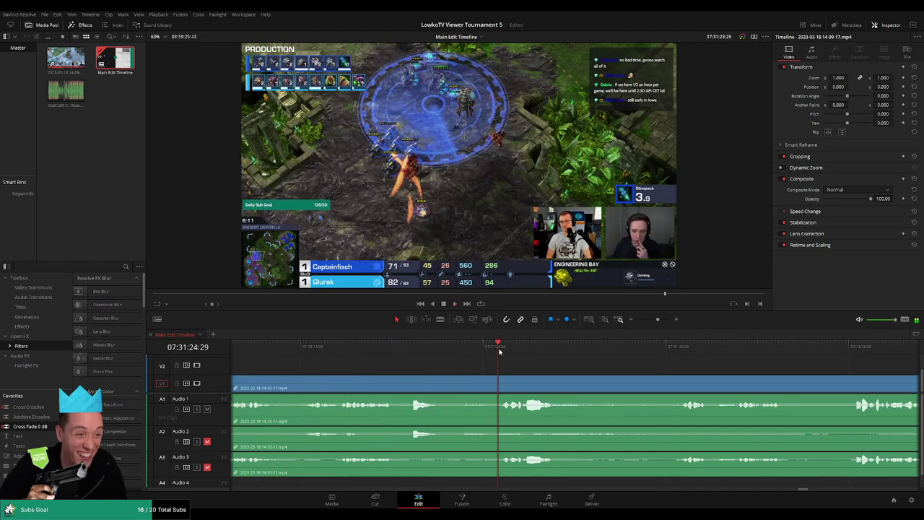
scroll(450, 357, right, 4)
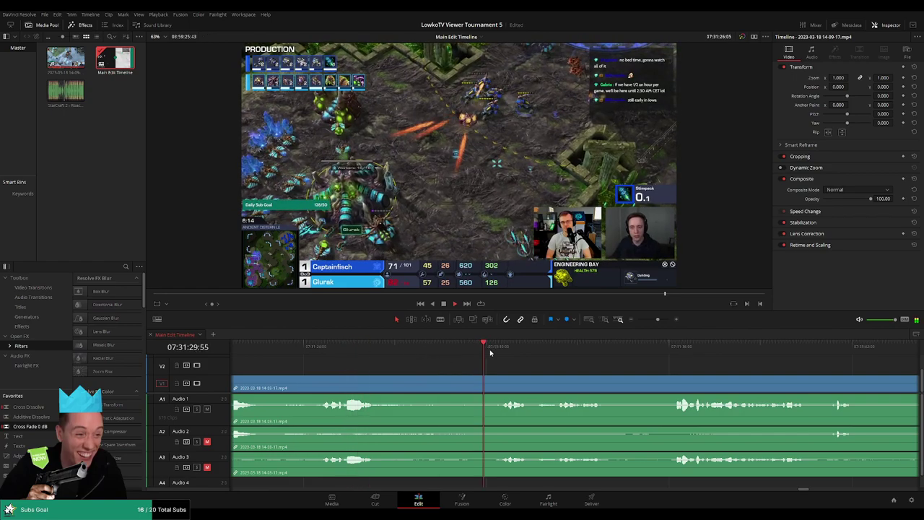
scroll(484, 360, right, 4)
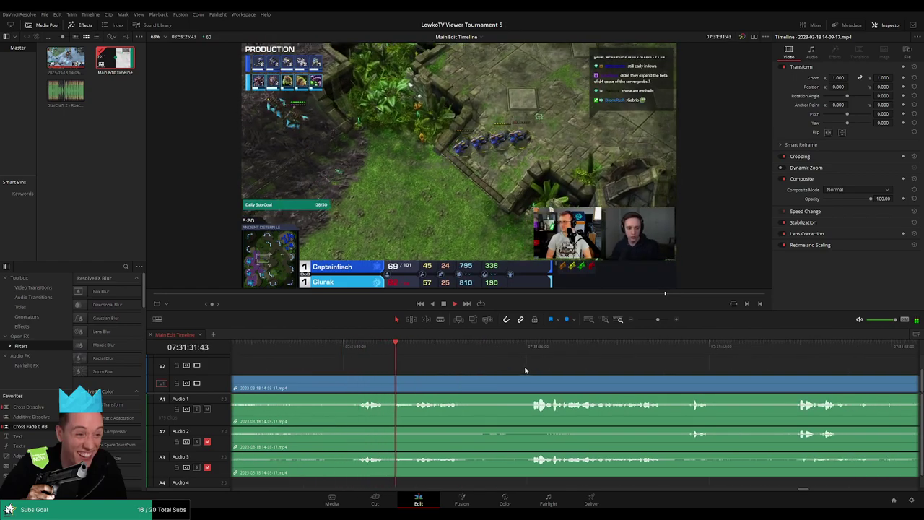
scroll(412, 359, right, 3)
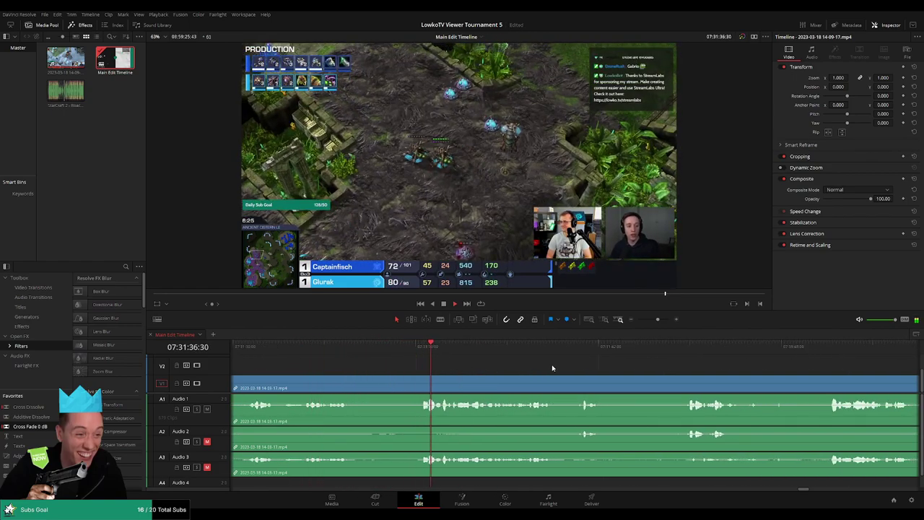
scroll(447, 362, right, 3)
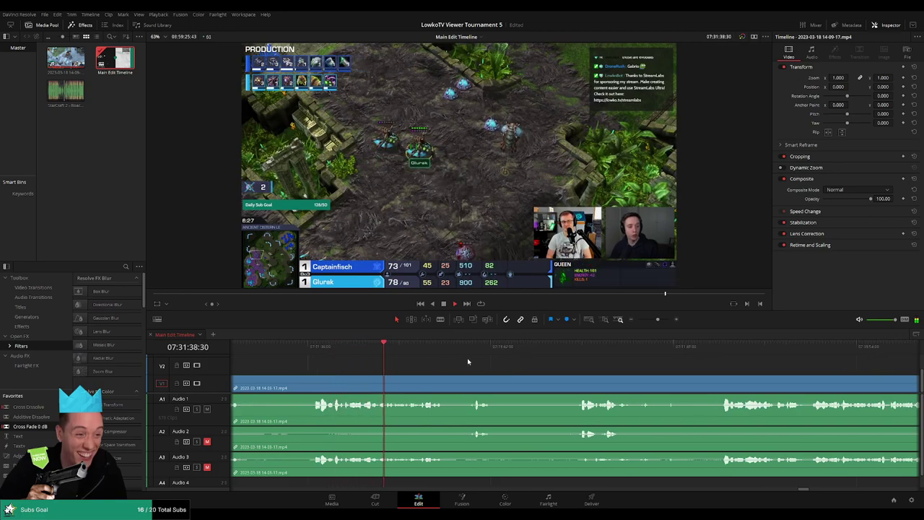
scroll(505, 364, right, 3)
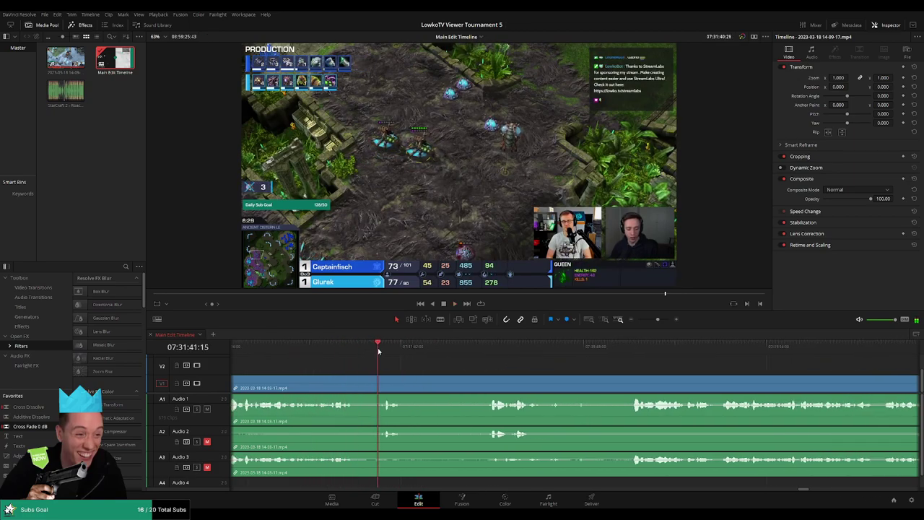
click(491, 353)
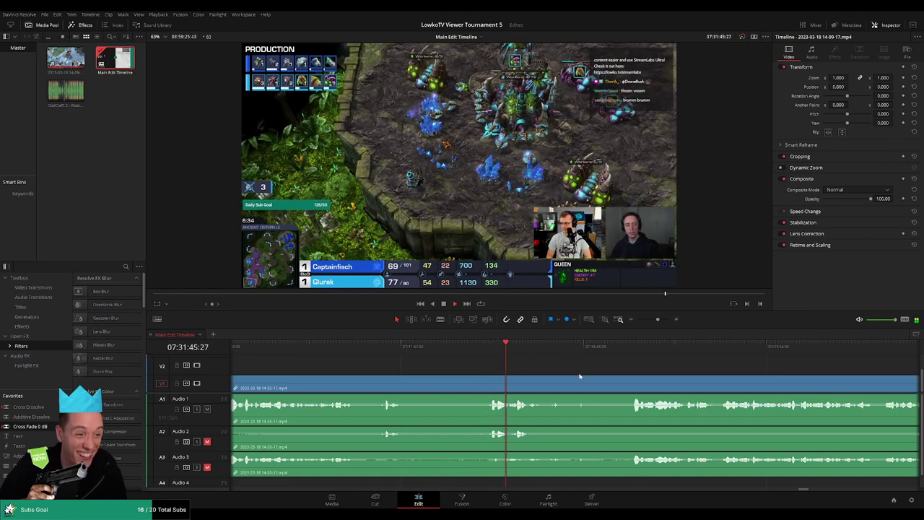
scroll(506, 372, right, 5)
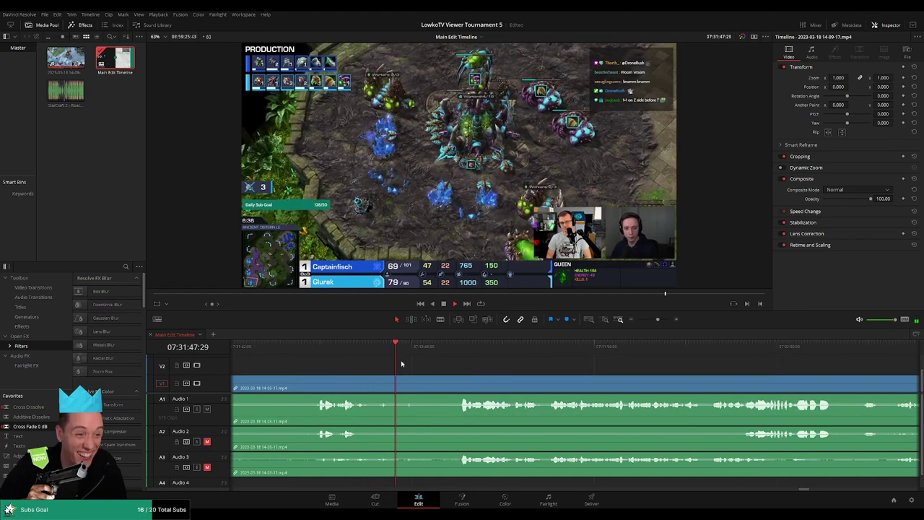
key(b)
click(406, 386)
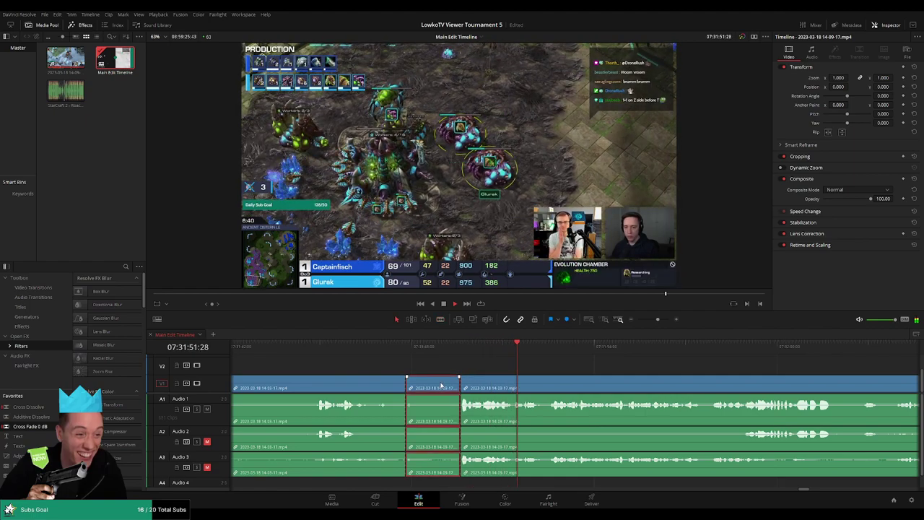
key(Delete)
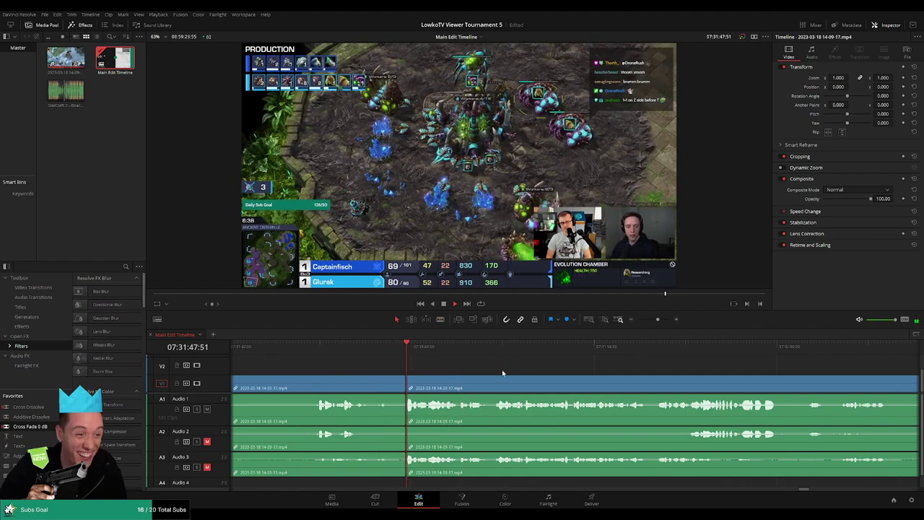
scroll(505, 368, right, 3)
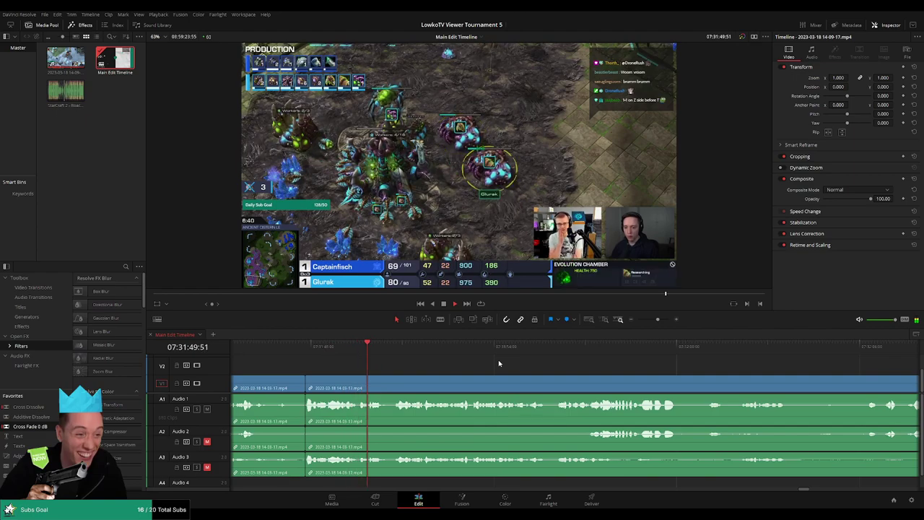
scroll(501, 363, right, 3)
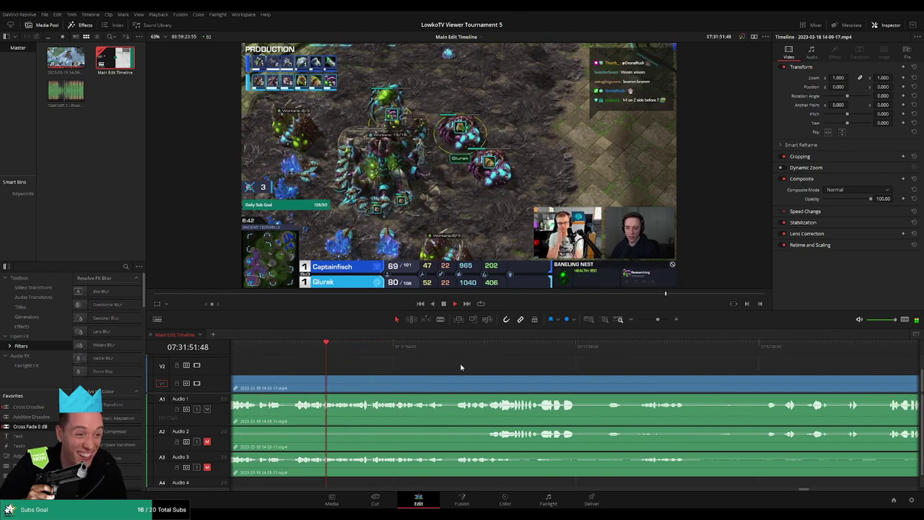
mouse_move(653, 323)
mouse_down()
mouse_move(644, 325)
mouse_move(660, 320)
mouse_up()
Step: Scroll along the timeline to review the joined match footage through about 07:32:35
scroll(524, 360, right, 3)
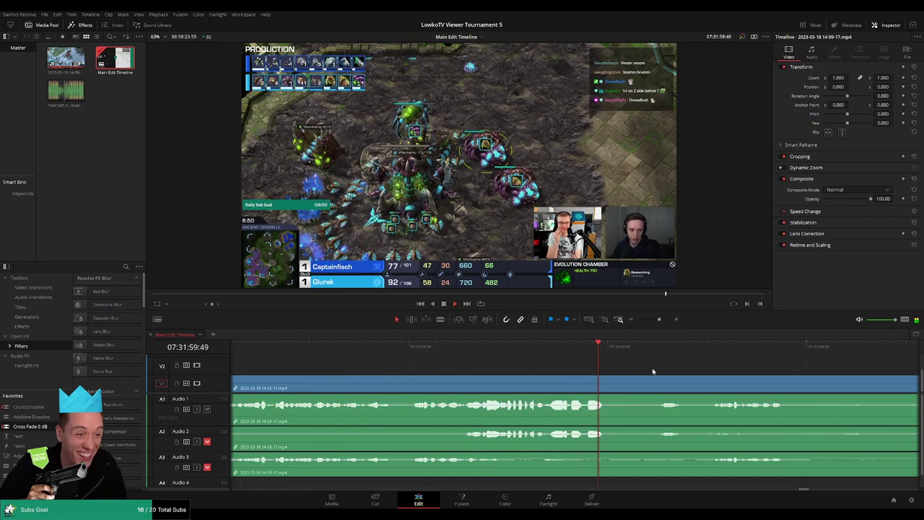
scroll(505, 365, right, 3)
scroll(466, 358, right, 3)
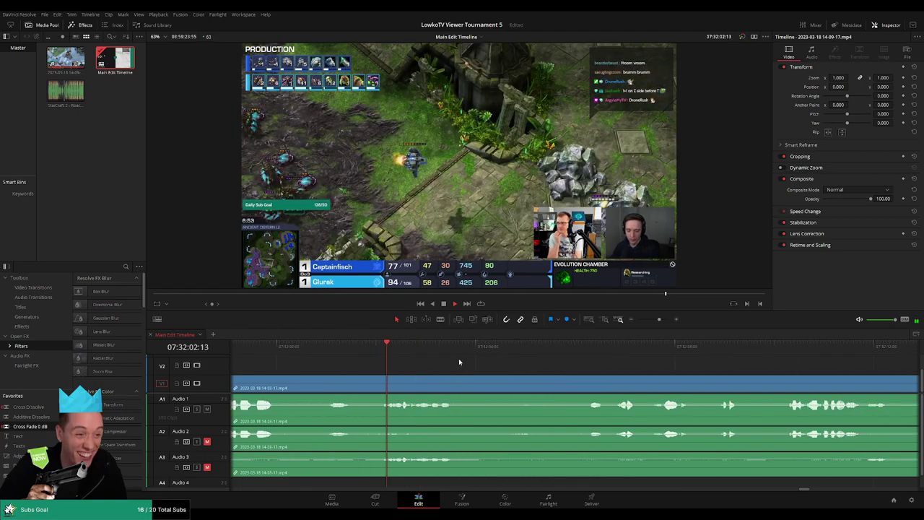
scroll(637, 362, left, 3)
scroll(427, 355, right, 3)
scroll(427, 355, right, 3)
scroll(505, 361, left, 3)
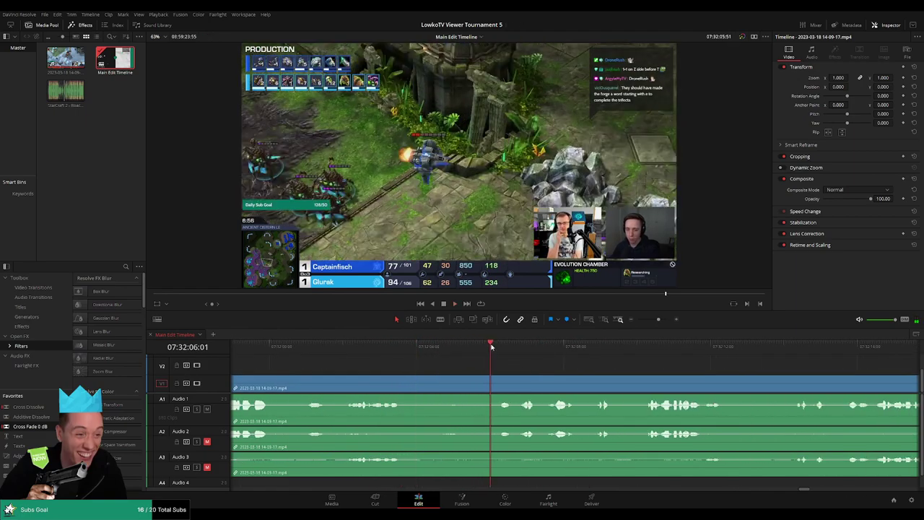
scroll(442, 355, right, 3)
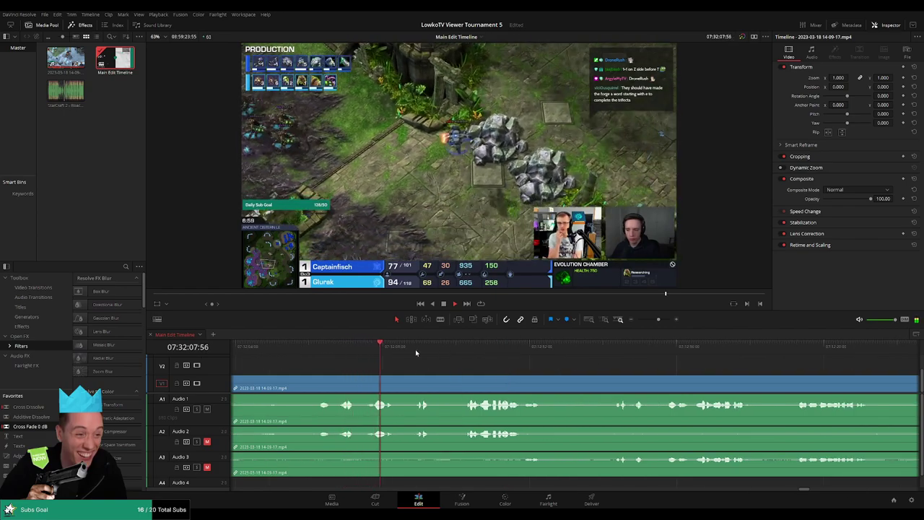
scroll(486, 367, right, 3)
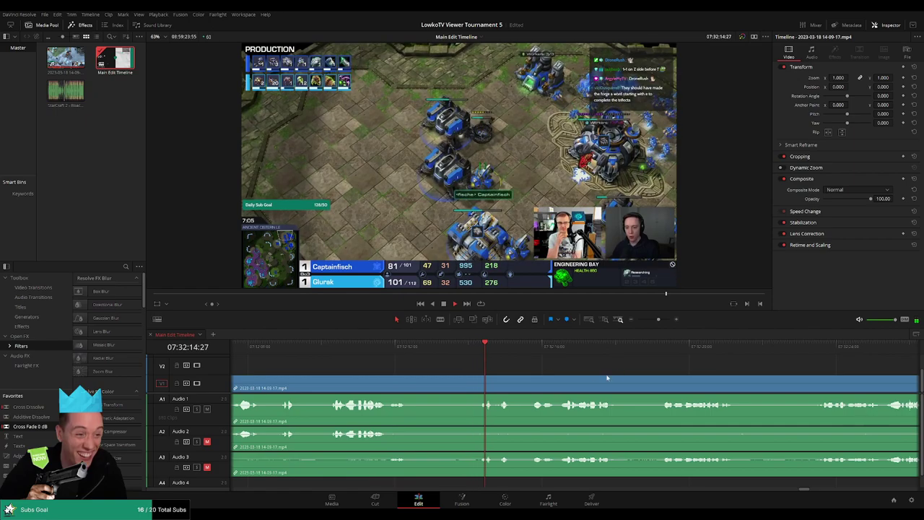
scroll(465, 364, right, 3)
scroll(433, 361, right, 3)
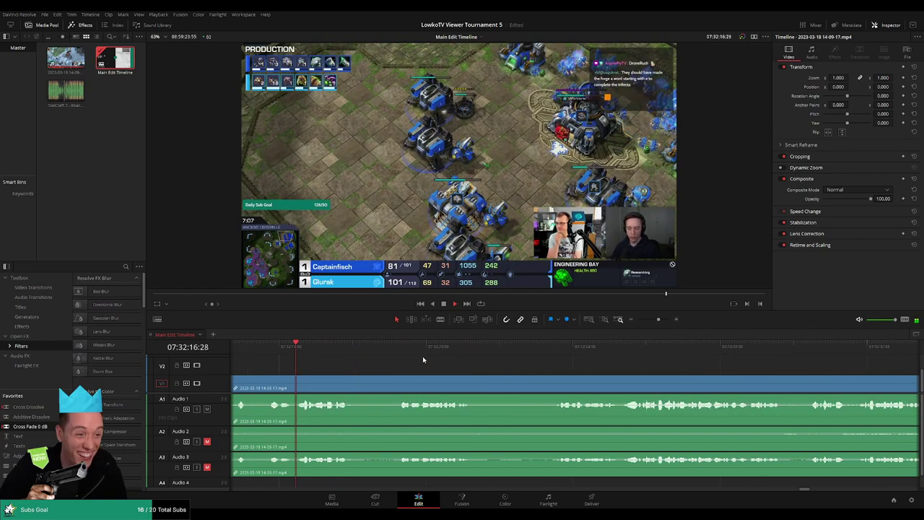
scroll(396, 359, right, 5)
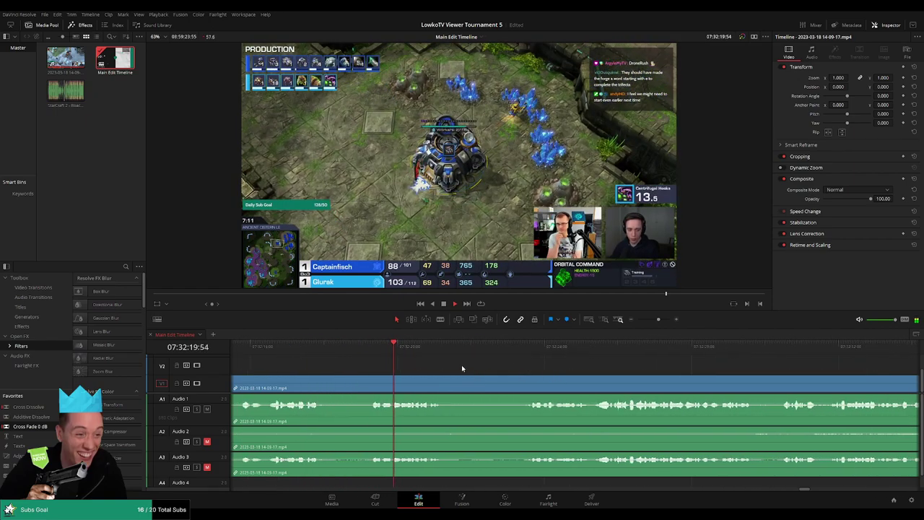
scroll(483, 365, right, 3)
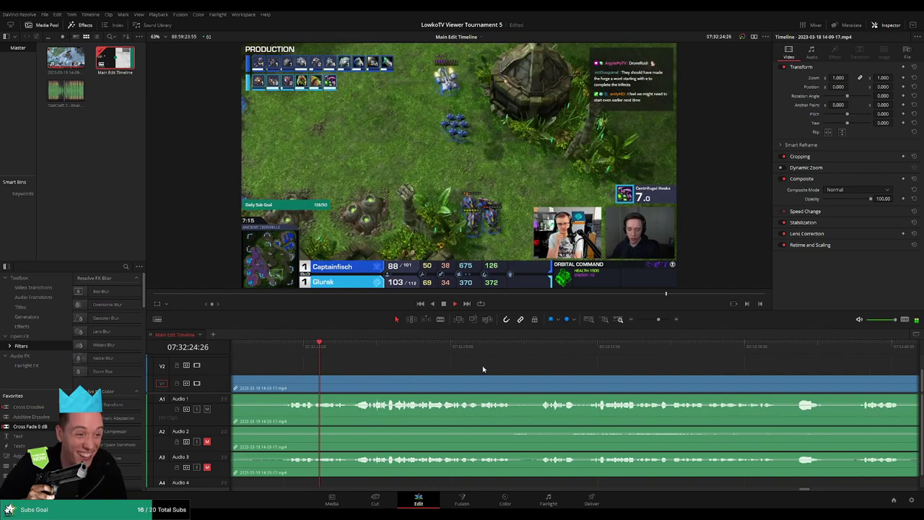
scroll(476, 367, right, 3)
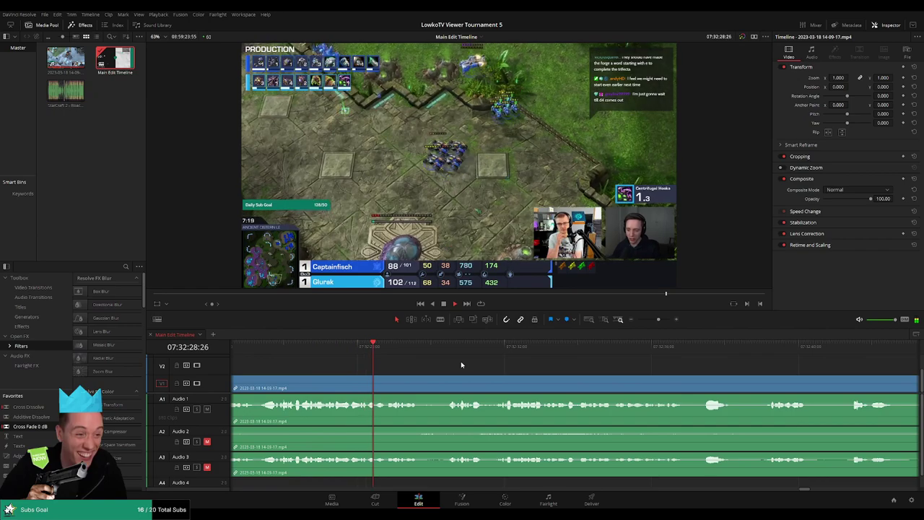
scroll(546, 370, right, 3)
scroll(527, 368, right, 3)
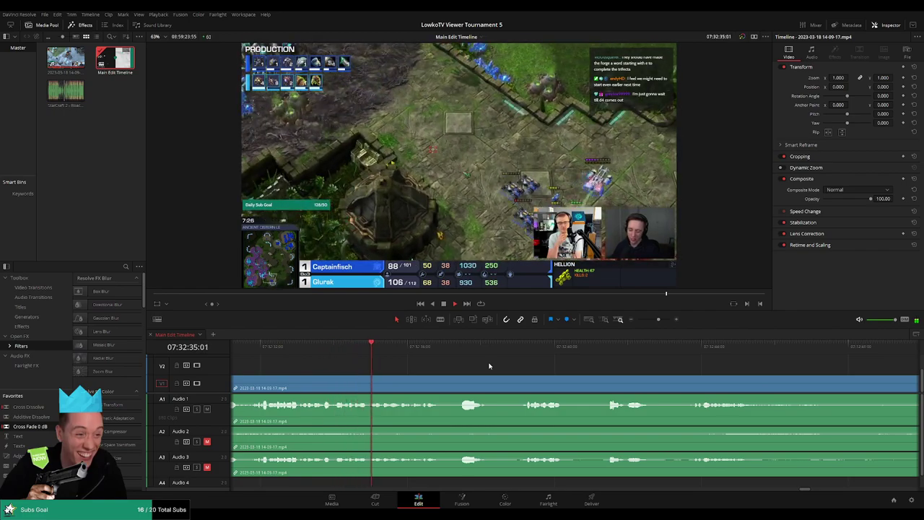
Step: Cut out the first dull stretch of match footage with a ripple delete, then replay the new join
click(452, 349)
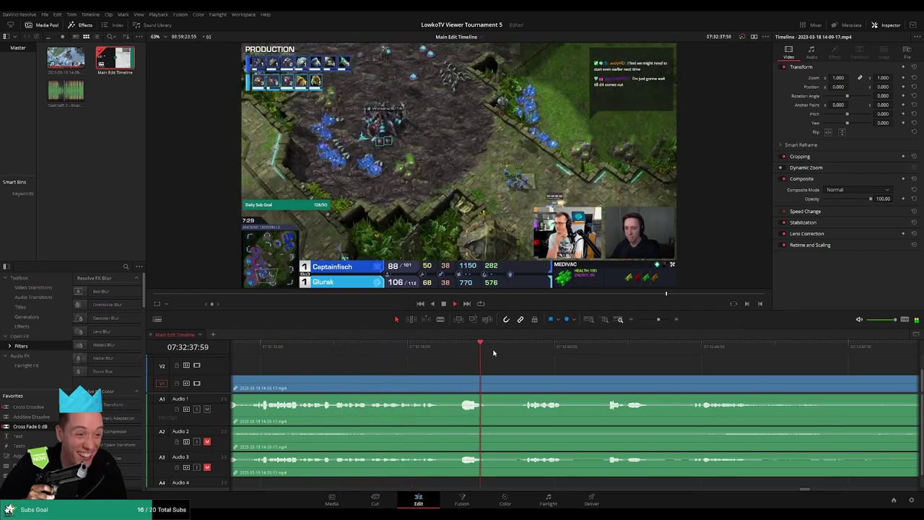
click(444, 383)
click(521, 383)
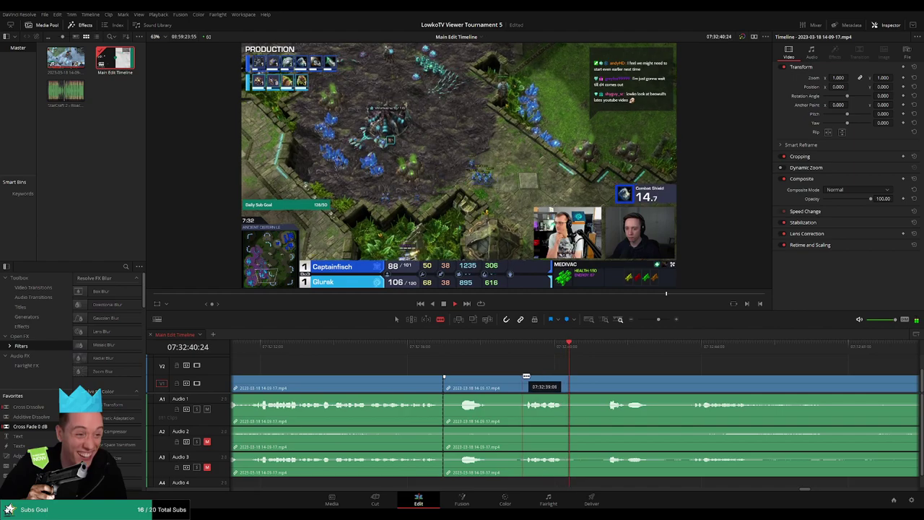
key(BackSpace)
click(429, 349)
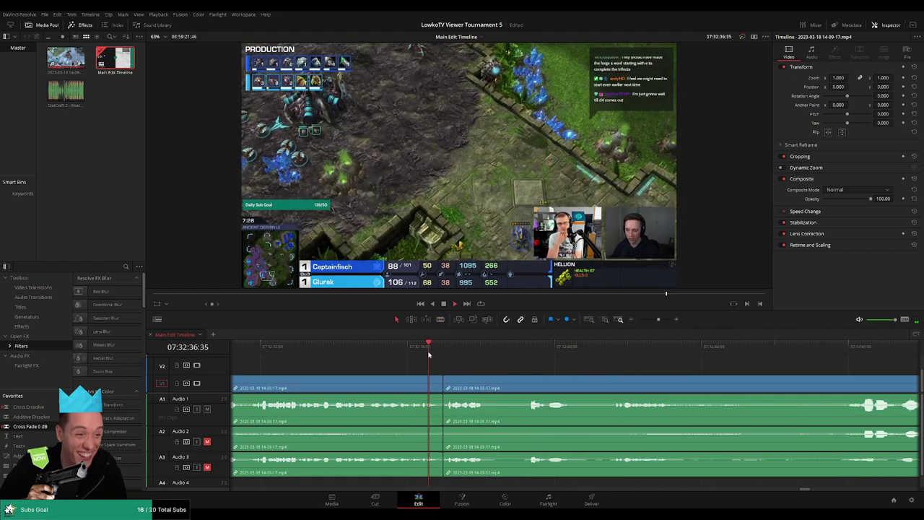
Step: Blade and ripple-delete a second dead-time stretch further along, then recheck the join near 07:32:41
scroll(473, 369, right, 3)
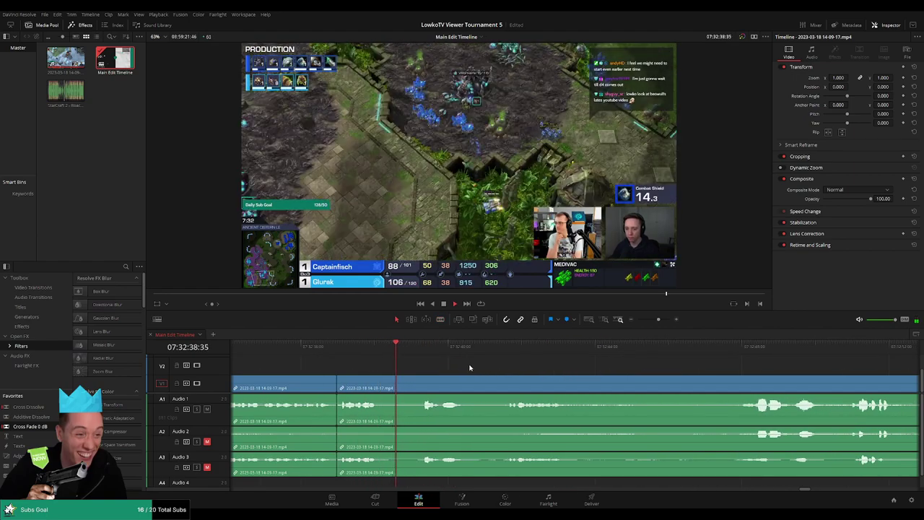
scroll(450, 363, right, 2)
click(349, 348)
key(b)
click(356, 383)
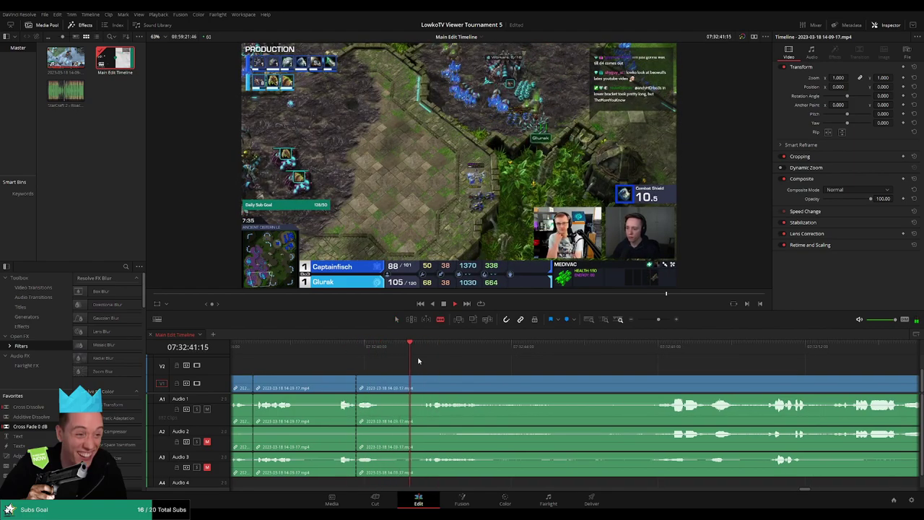
click(425, 388)
key(a)
click(411, 388)
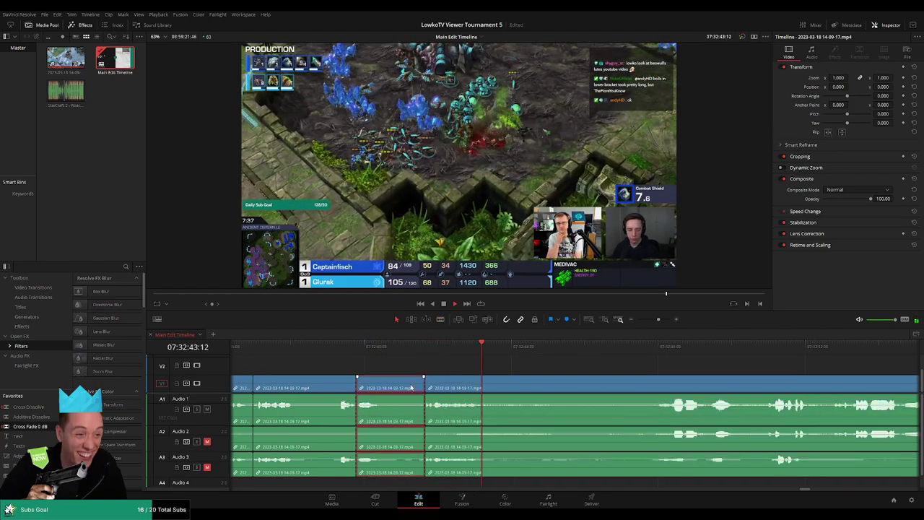
key(Delete)
click(342, 348)
key(alt+l)
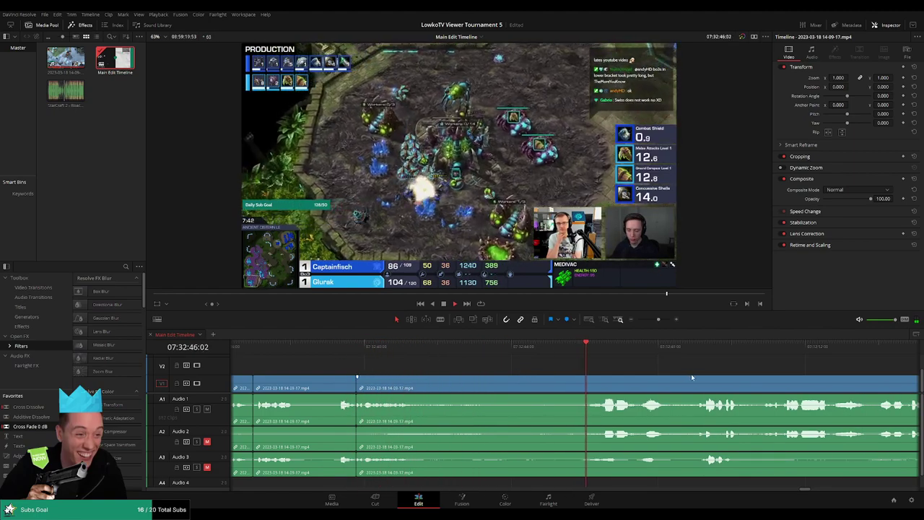
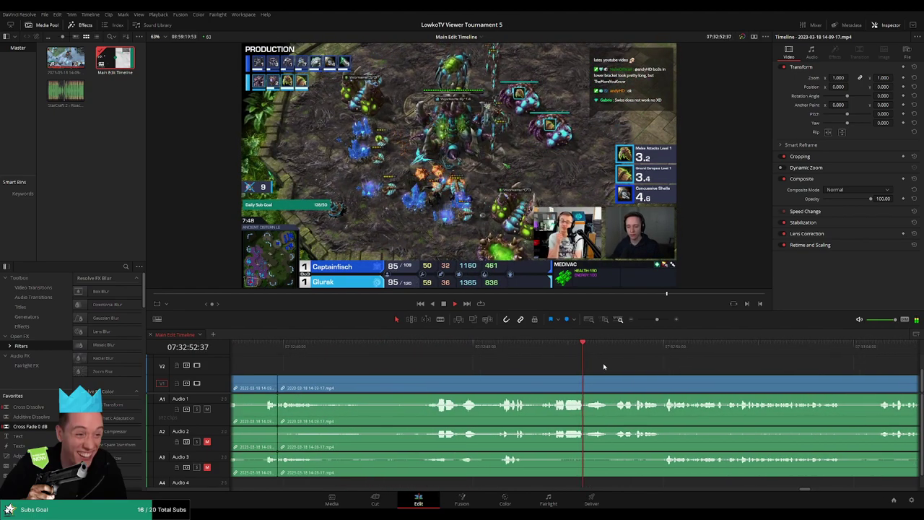
Step: Blade all tracks near 07:32:55 and ripple-delete the short dead piece
key(b)
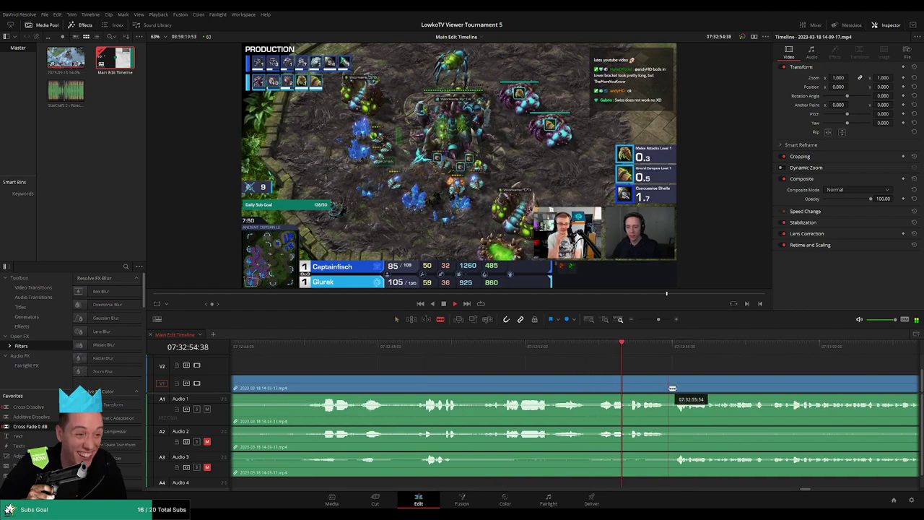
click(674, 389)
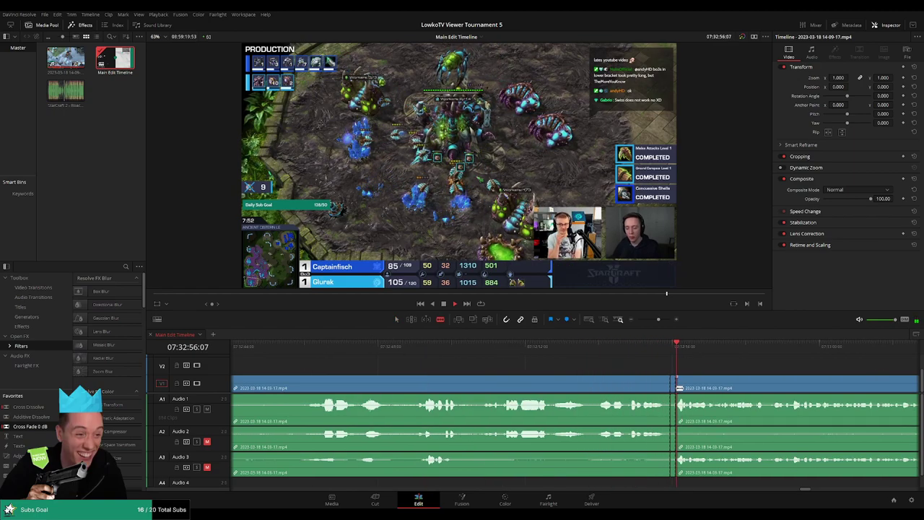
key(a)
click(674, 389)
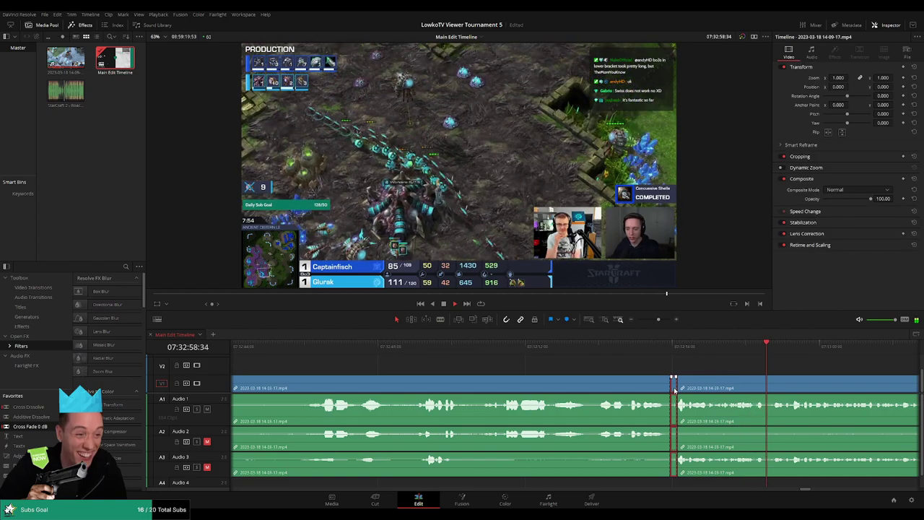
key(Delete)
Step: Return to the new cut and skim ahead through the following match footage
key(Up)
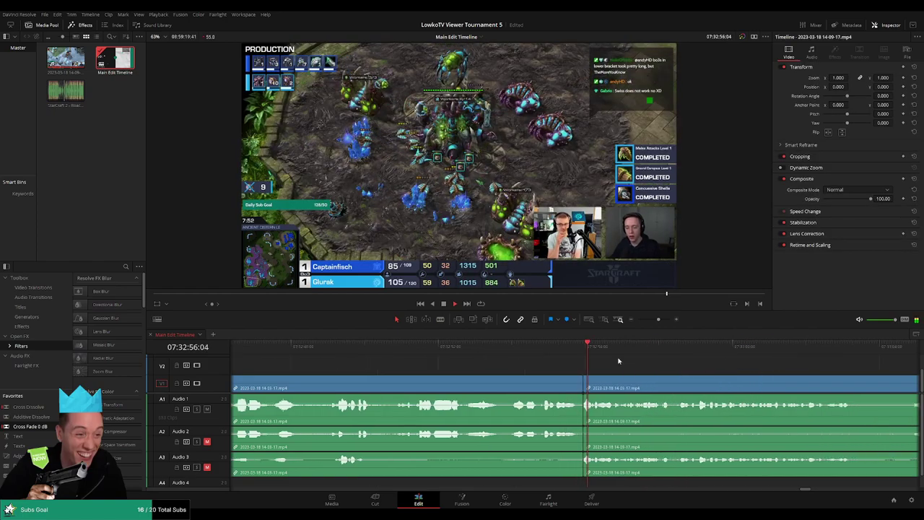
scroll(503, 363, right, 5)
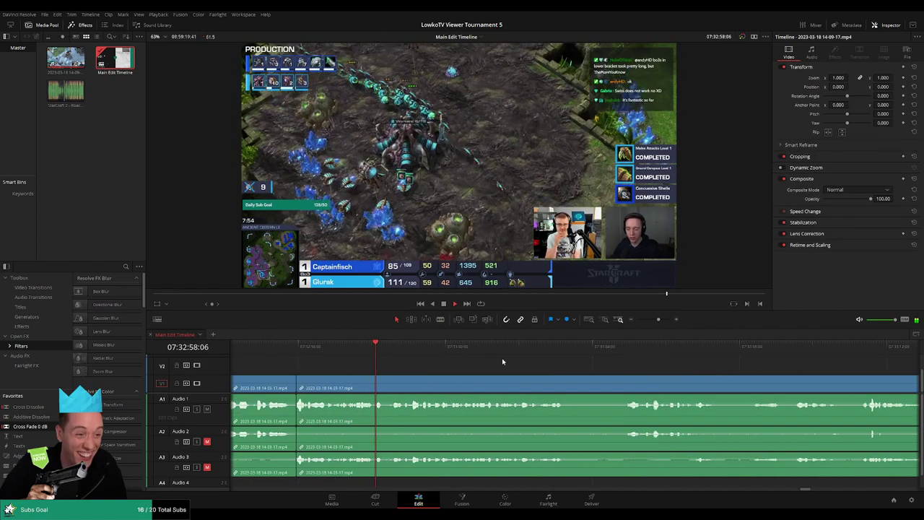
scroll(475, 350, right, 3)
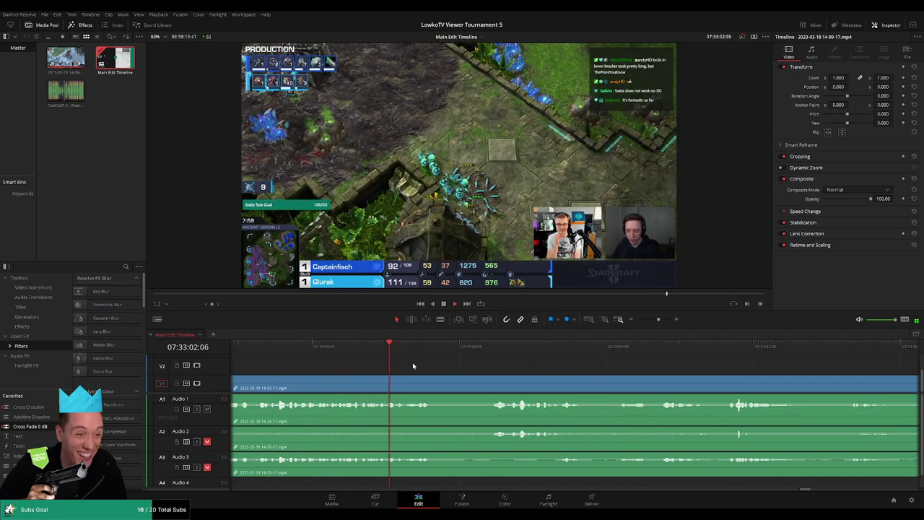
scroll(532, 364, right, 3)
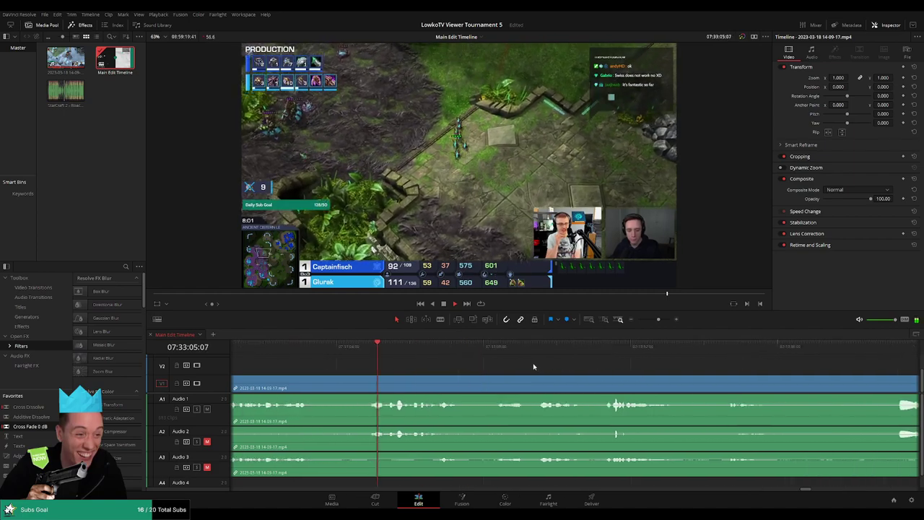
drag(433, 352, 585, 358)
scroll(563, 364, right, 3)
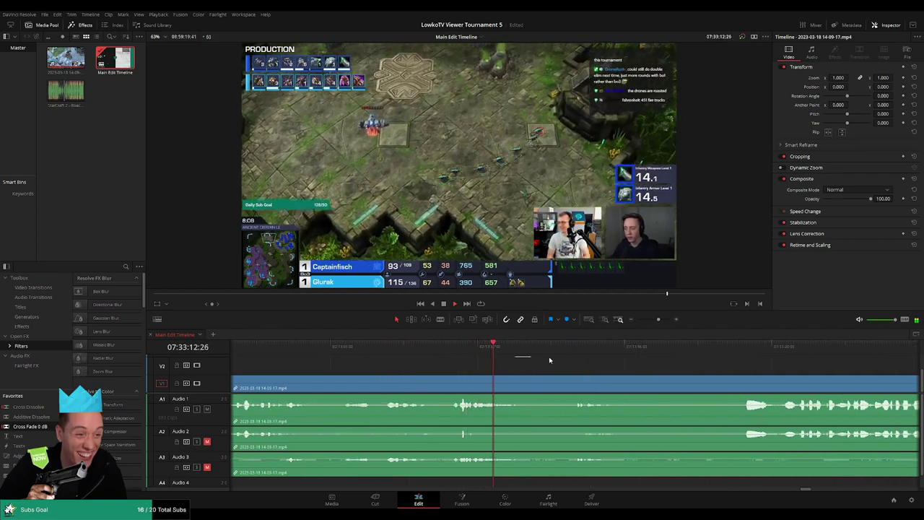
scroll(495, 358, right, 3)
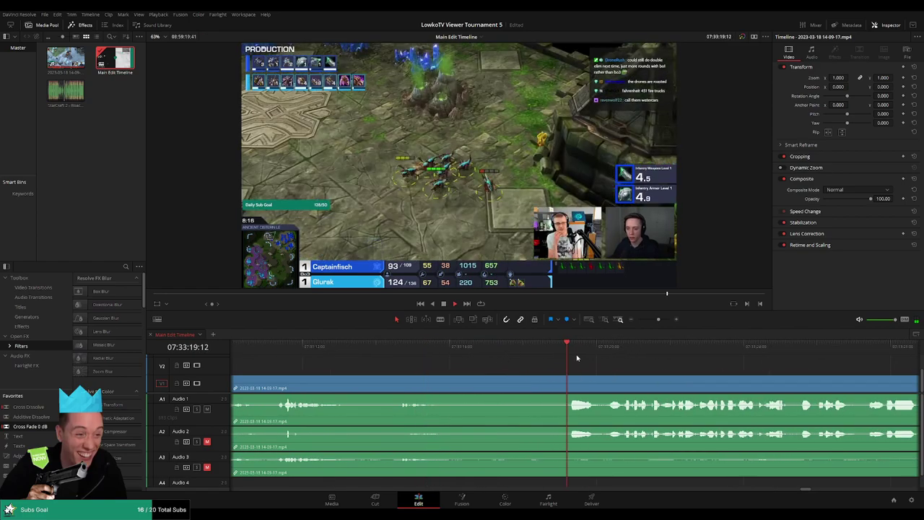
scroll(506, 367, right, 3)
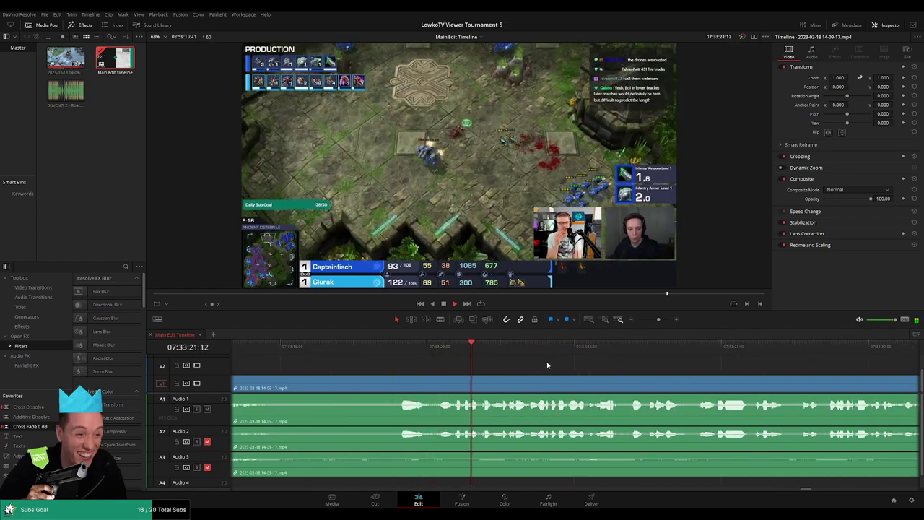
scroll(495, 364, right, 3)
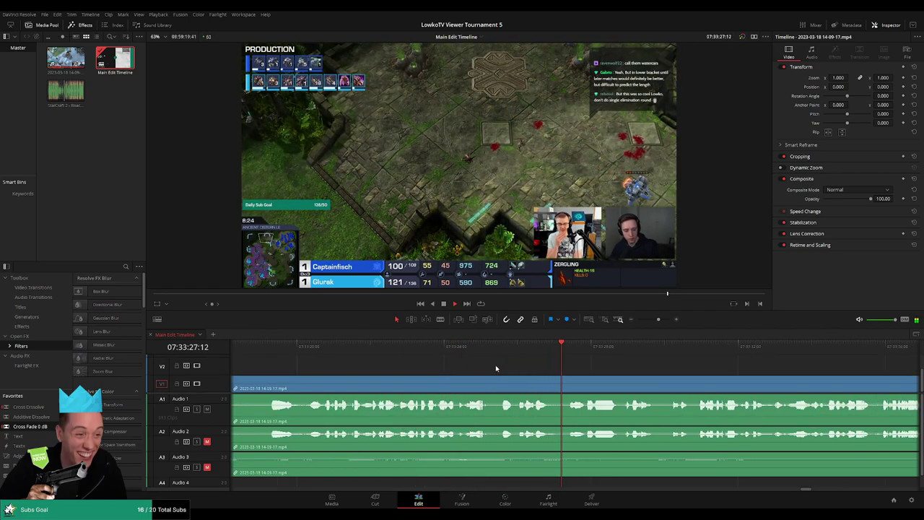
scroll(495, 365, right, 3)
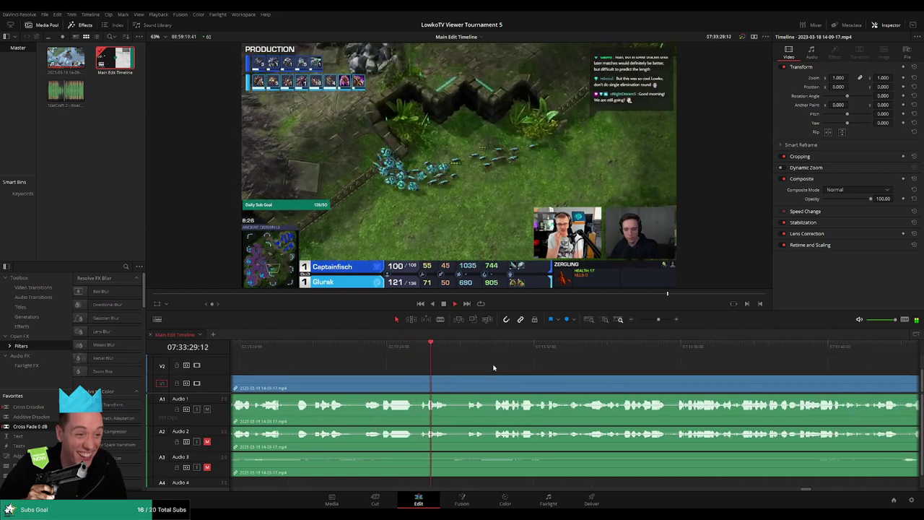
scroll(534, 375, right, 3)
scroll(537, 381, right, 3)
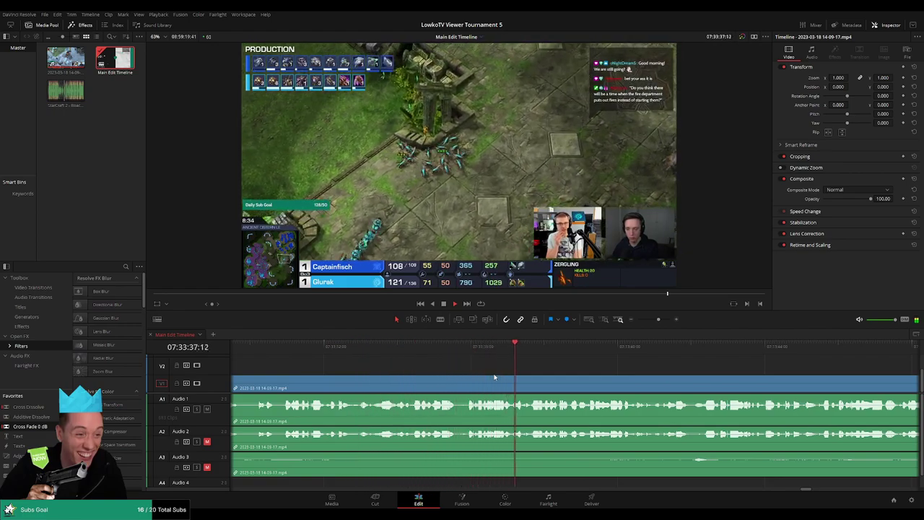
scroll(649, 386, right, 3)
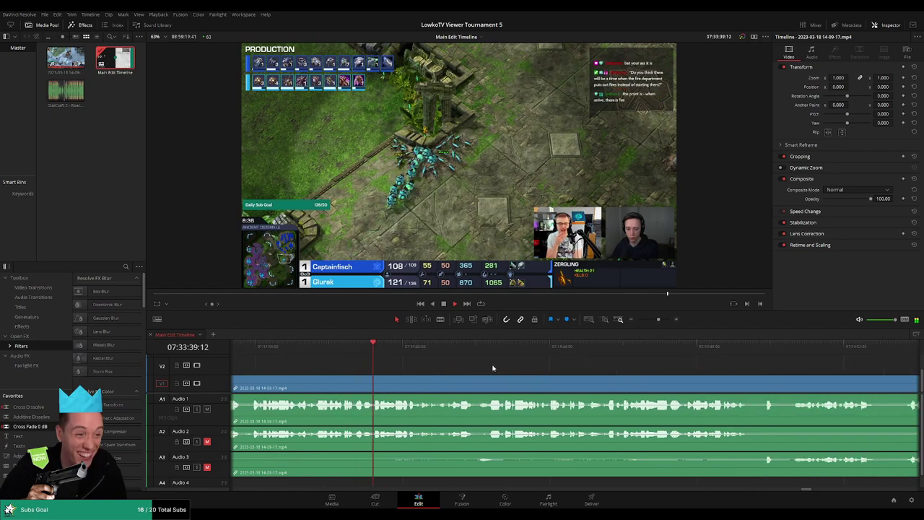
Step: Zoom the timeline out and scroll further along to review more clips
mouse_move(658, 320)
mouse_down()
mouse_move(639, 320)
mouse_move(657, 320)
mouse_up()
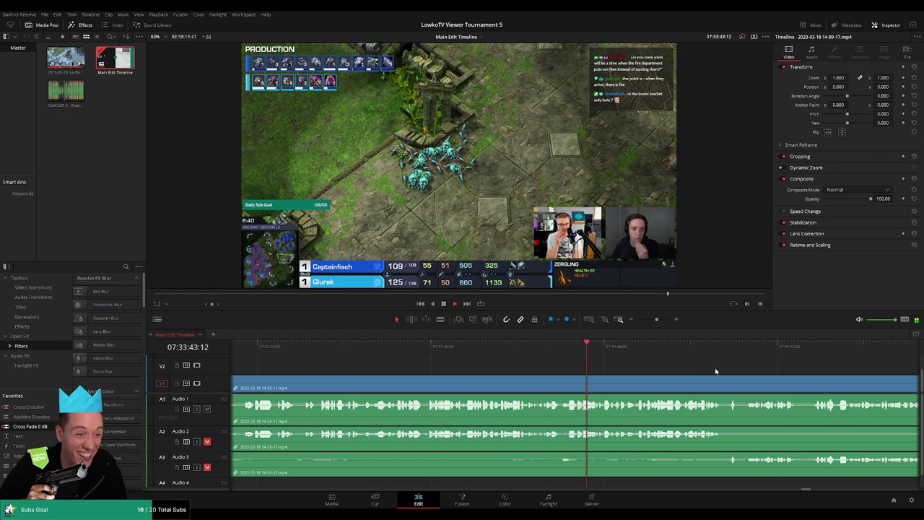
scroll(509, 364, right, 2)
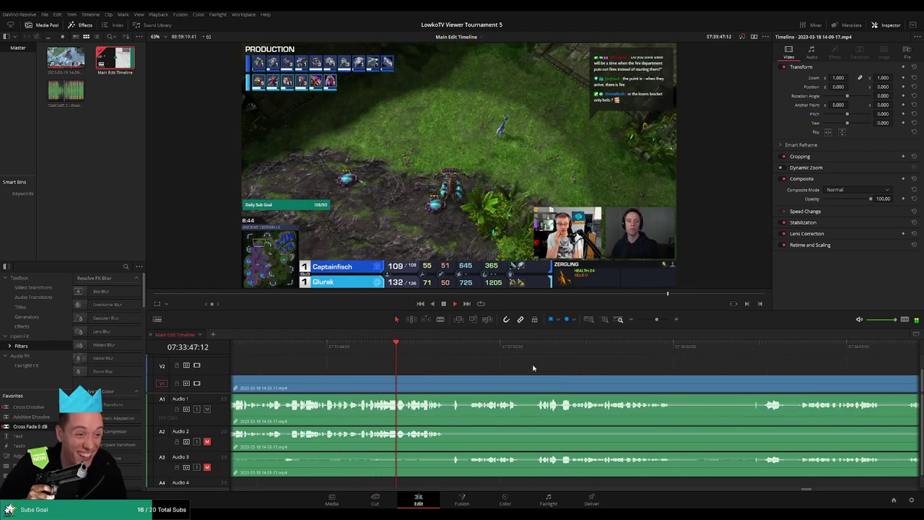
scroll(455, 362, right, 2)
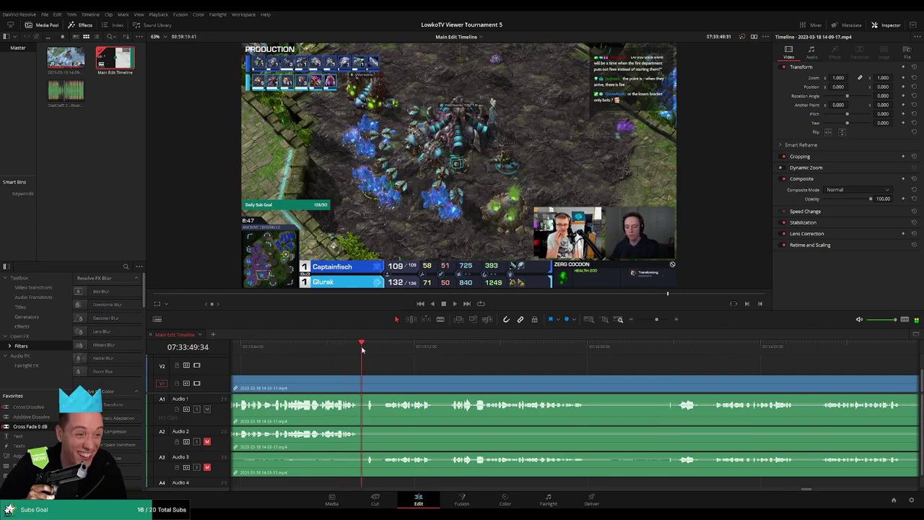
scroll(440, 361, right, 1)
scroll(440, 362, right, 2)
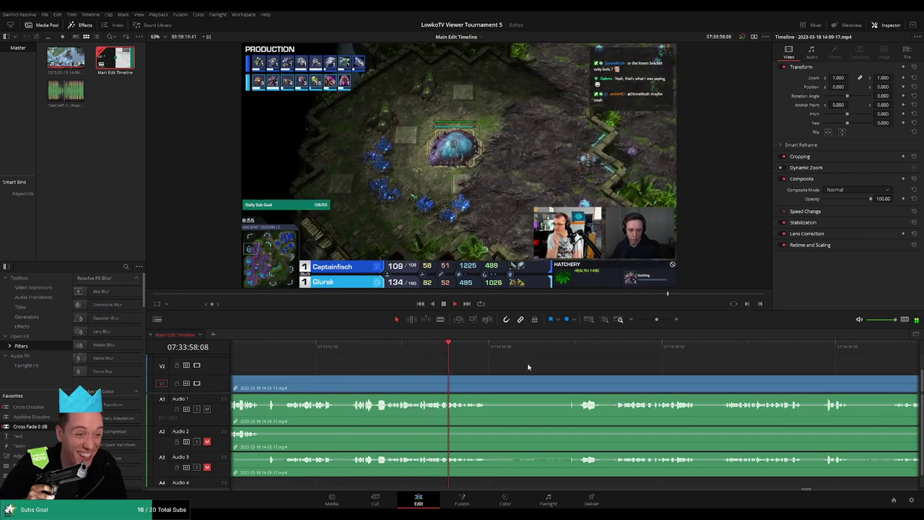
click(549, 353)
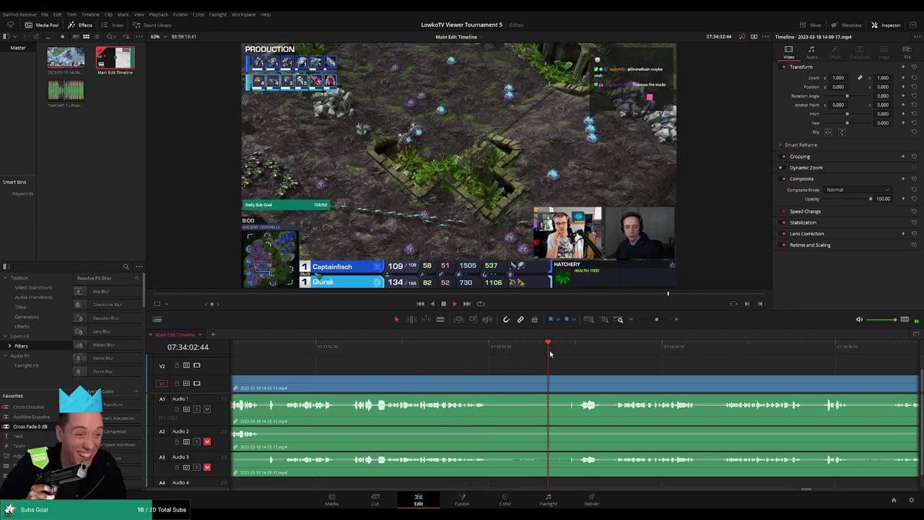
click(576, 386)
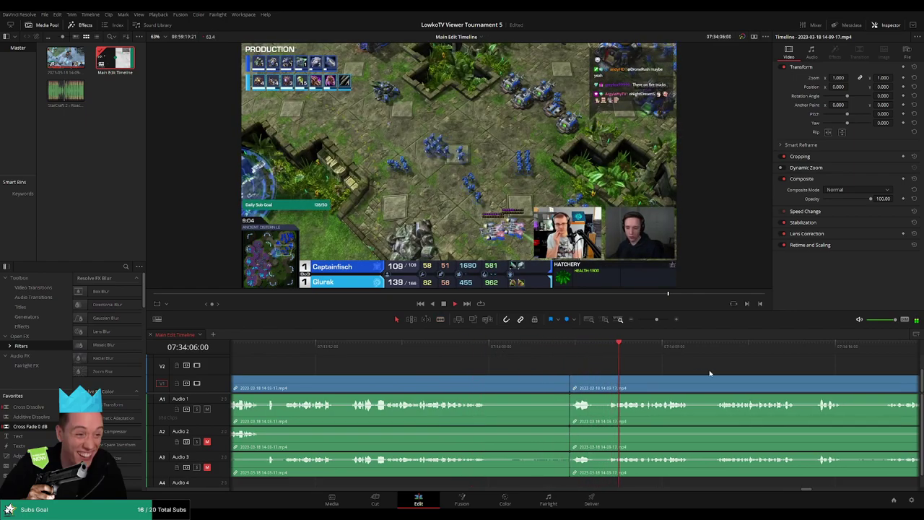
scroll(491, 358, right, 3)
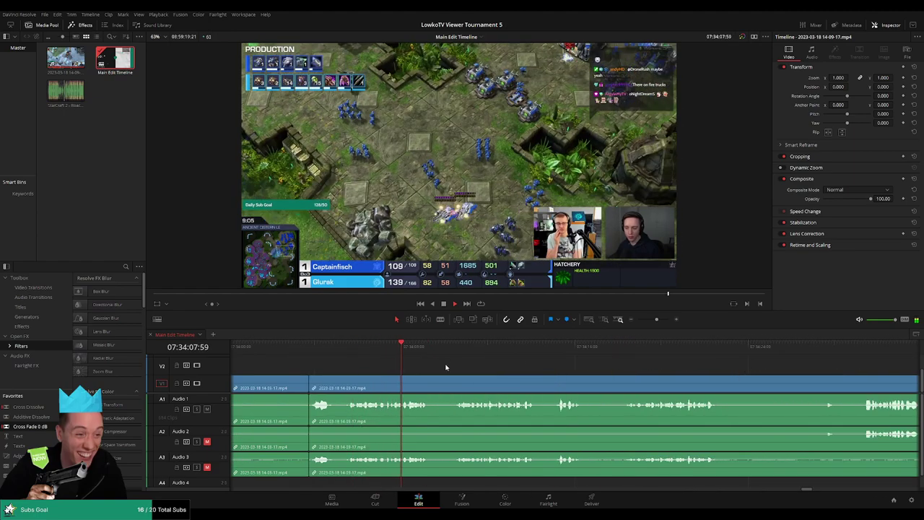
scroll(466, 362, right, 2)
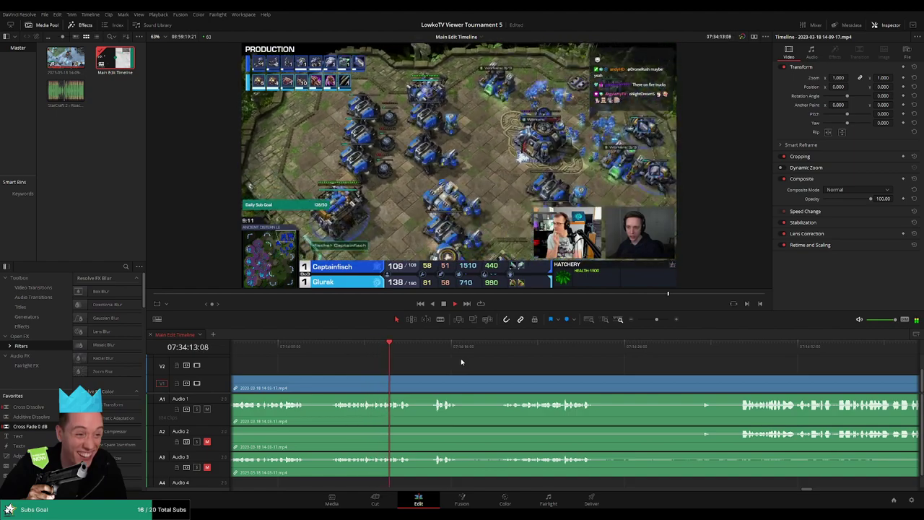
scroll(476, 366, right, 2)
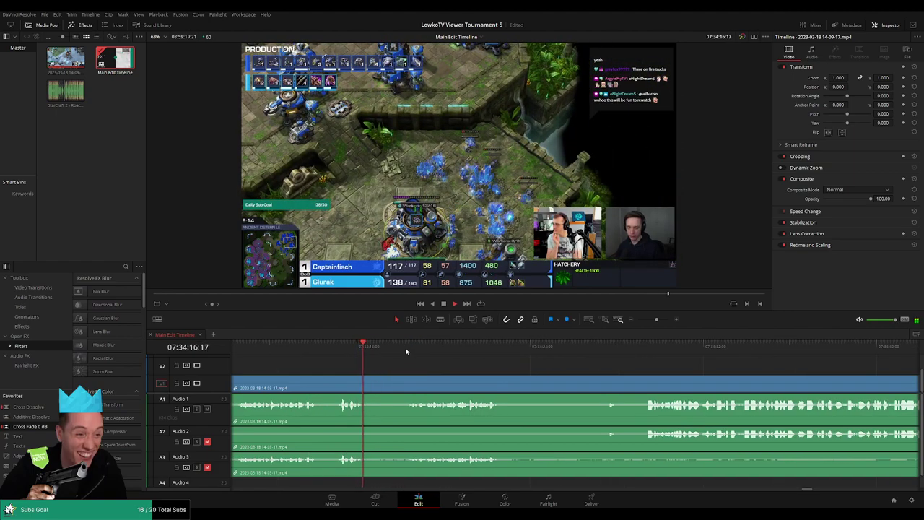
scroll(549, 368, right, 2)
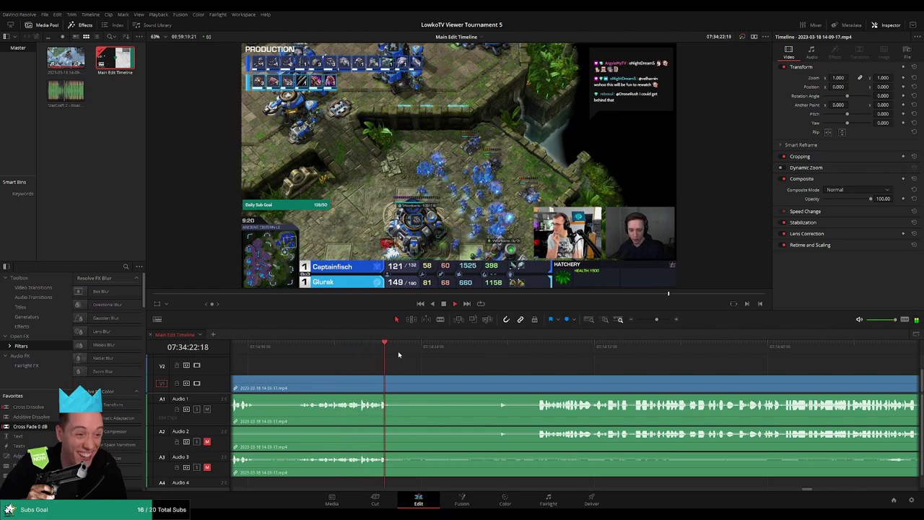
click(500, 353)
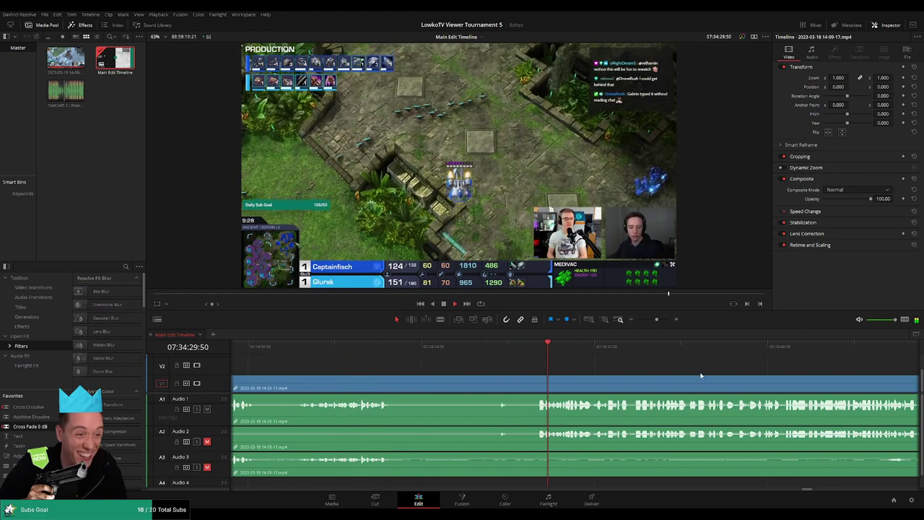
scroll(703, 375, right, 2)
scroll(613, 370, right, 2)
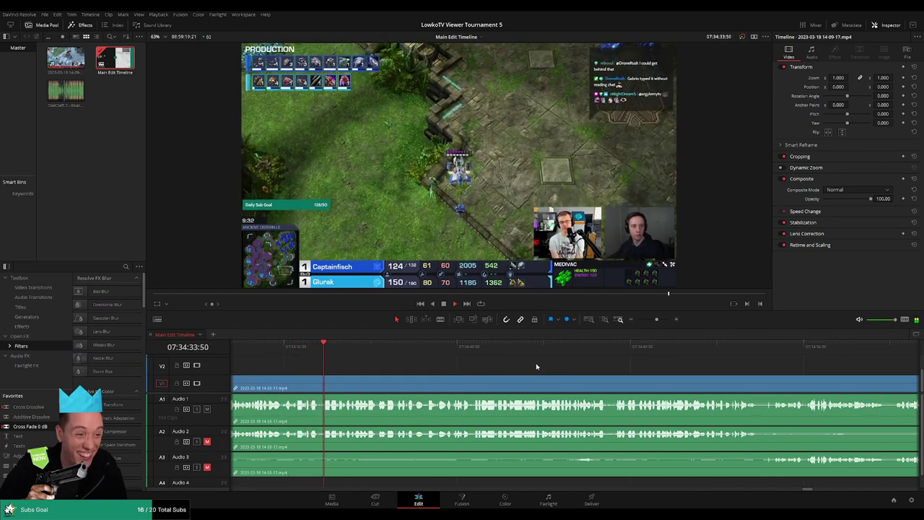
key(b)
click(767, 386)
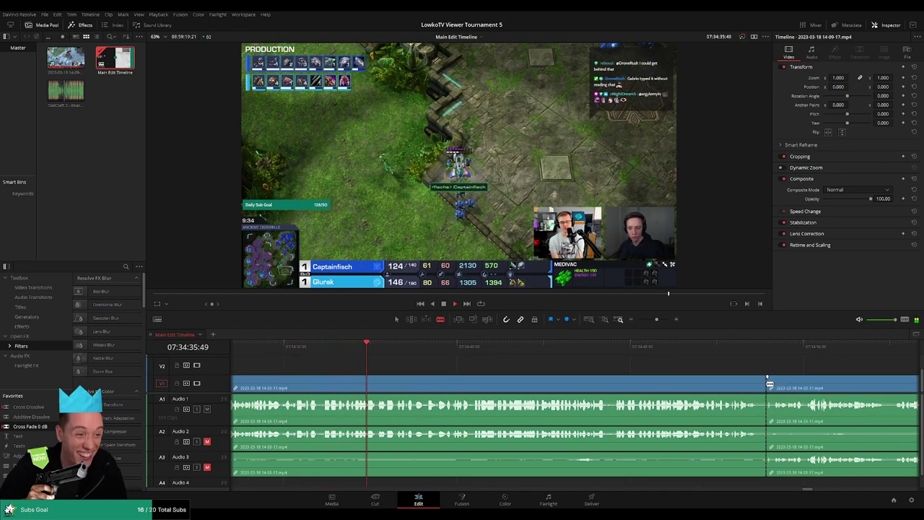
key(a)
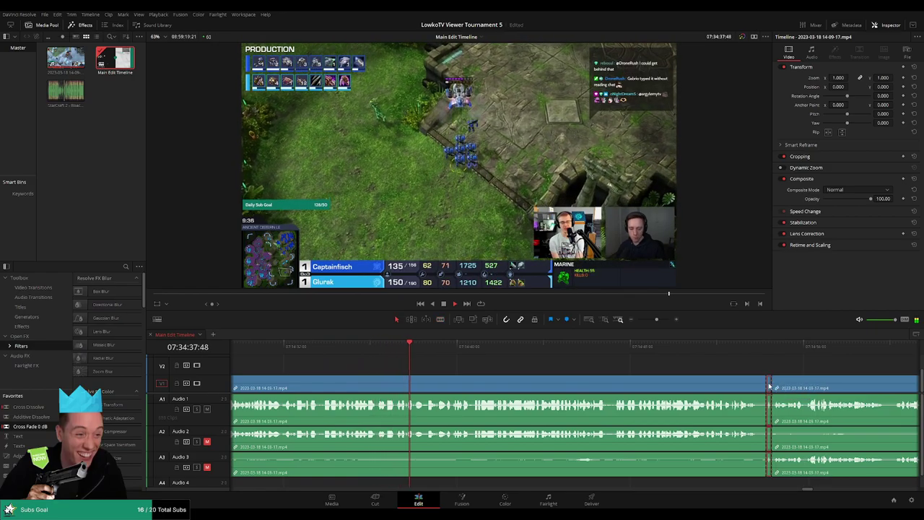
click(770, 387)
drag(443, 352, 614, 353)
scroll(643, 359, right, 5)
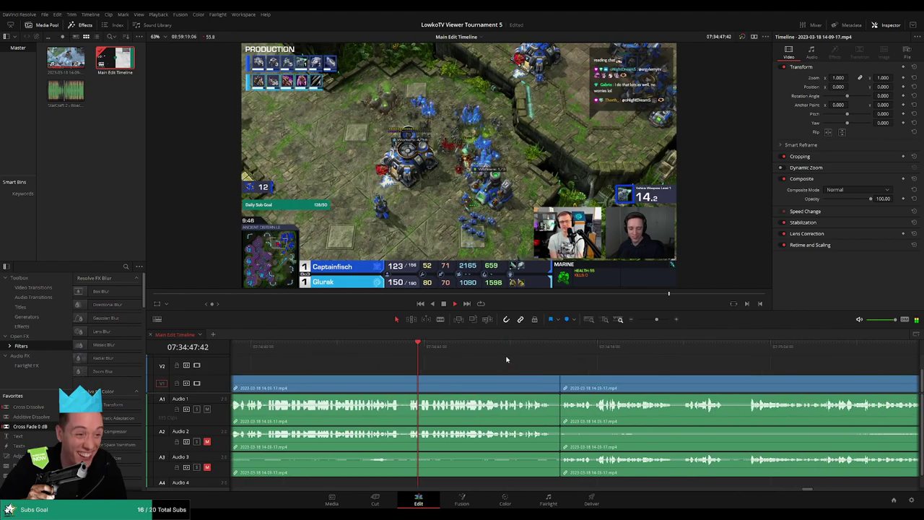
key(Down)
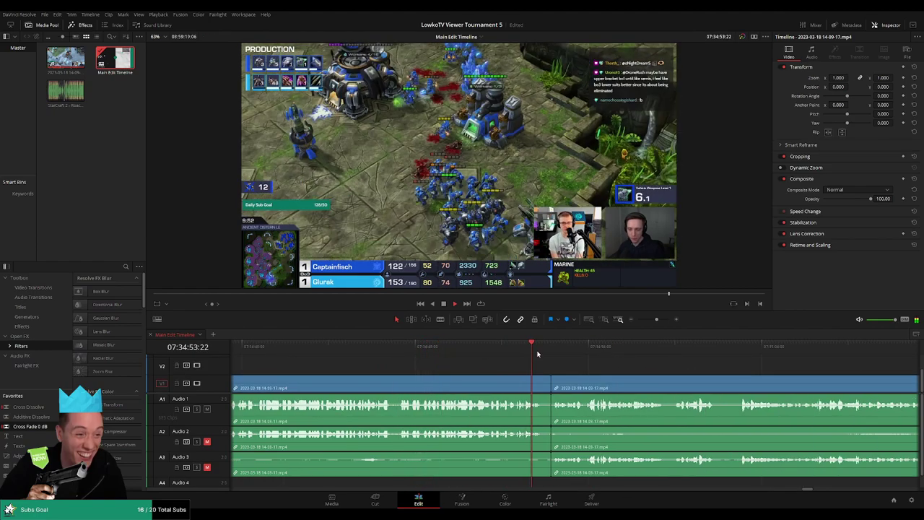
scroll(515, 360, right, 3)
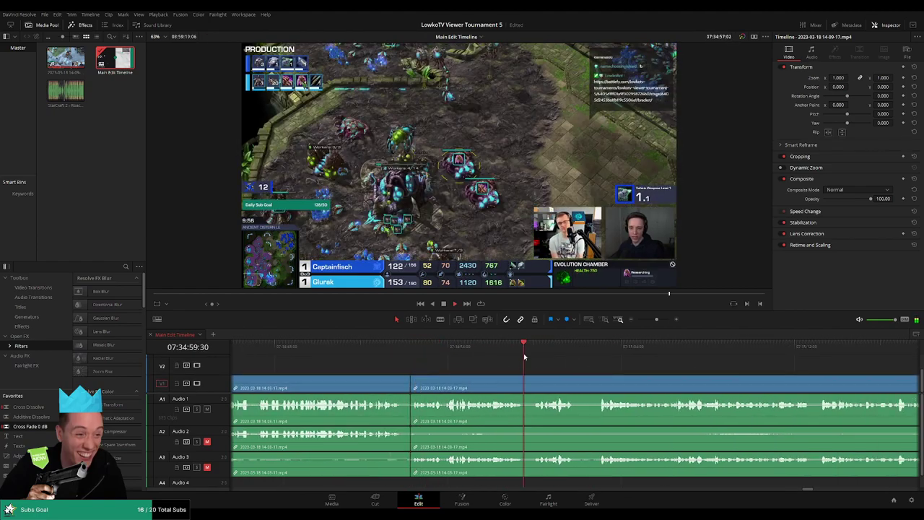
scroll(445, 365, right, 3)
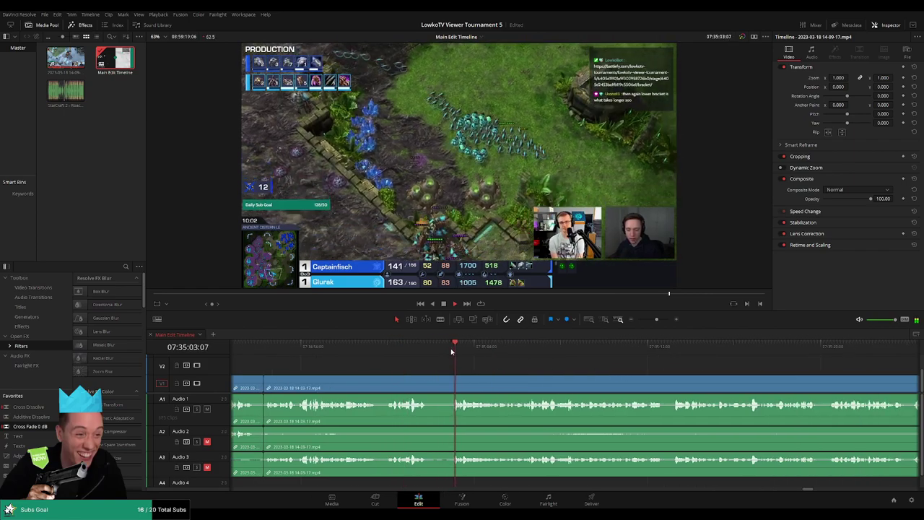
scroll(478, 365, right, 3)
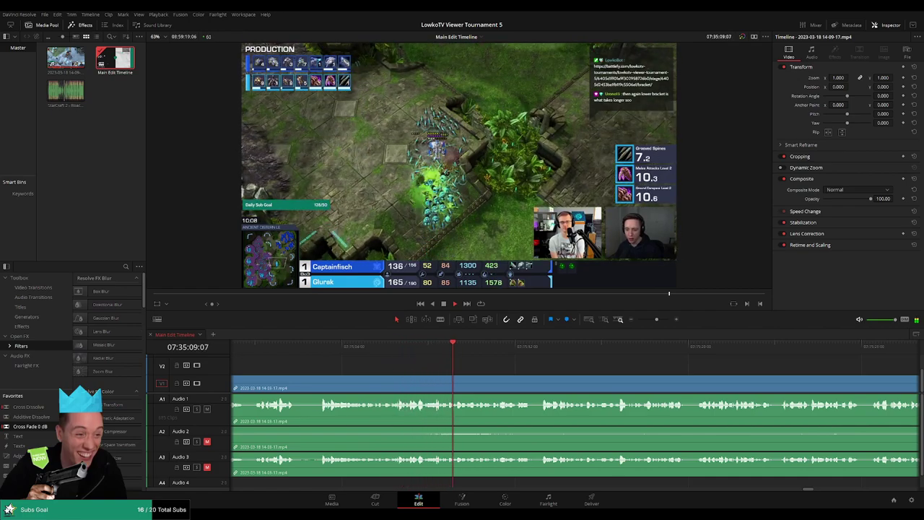
scroll(495, 361, right, 3)
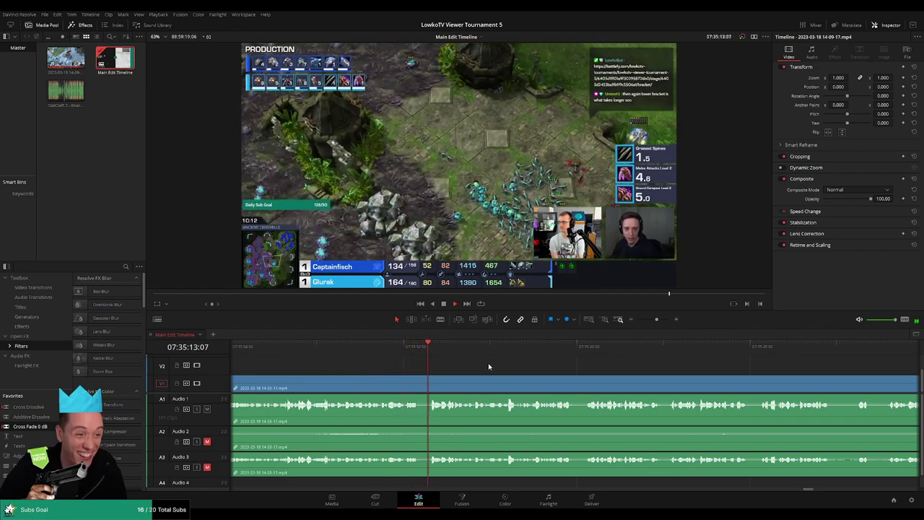
scroll(451, 368, right, 3)
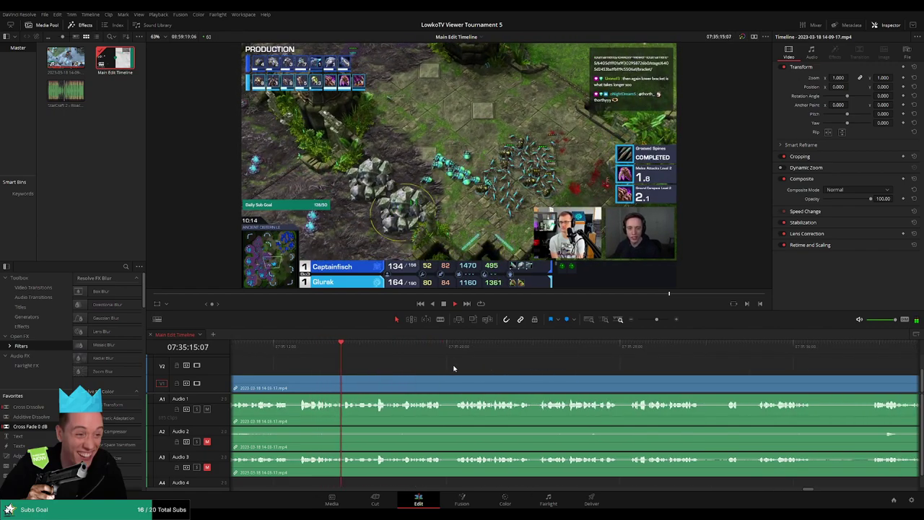
scroll(495, 374, right, 1)
scroll(445, 372, right, 2)
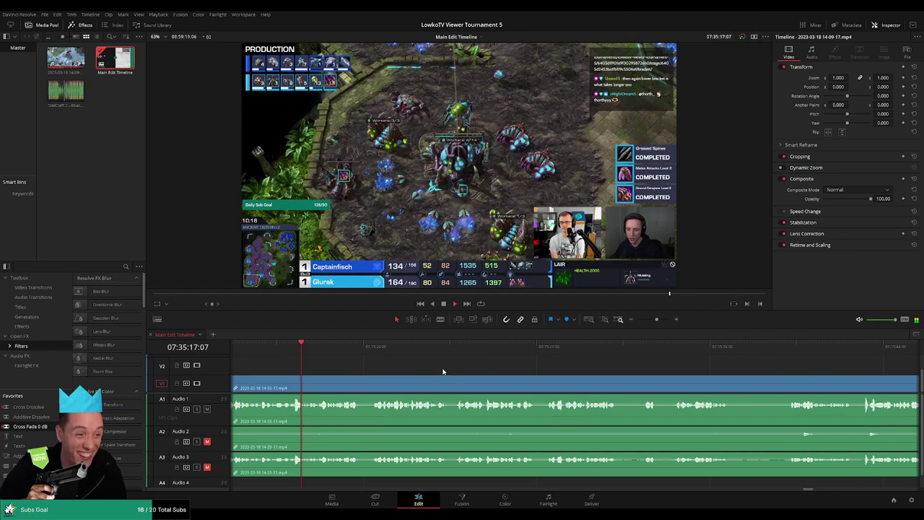
scroll(443, 372, right, 2)
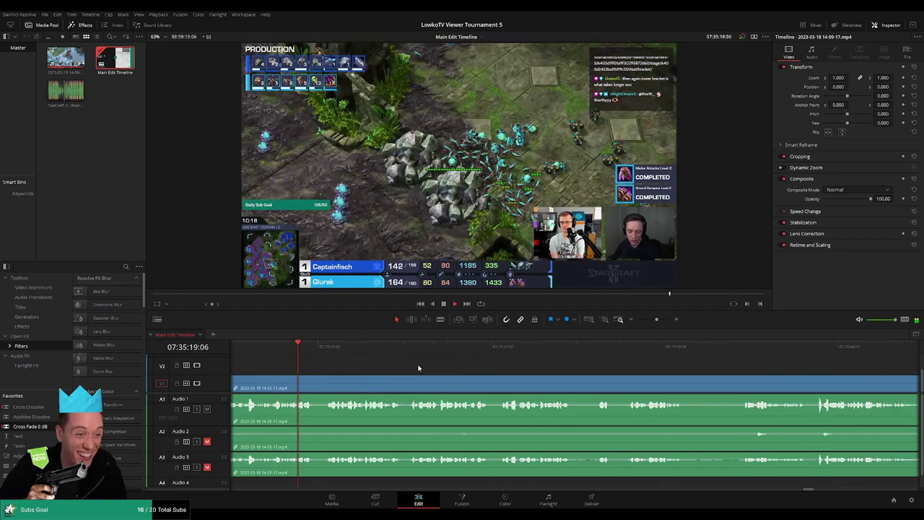
scroll(473, 371, right, 1)
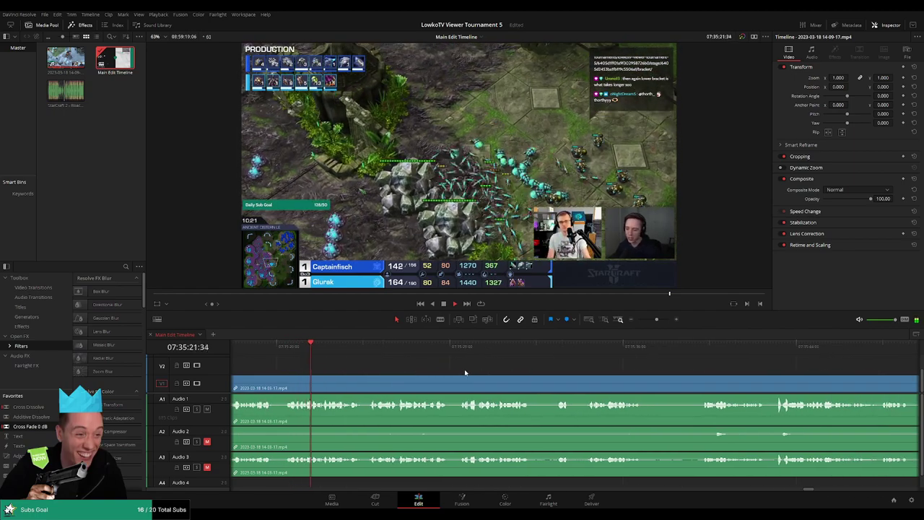
scroll(467, 370, right, 1)
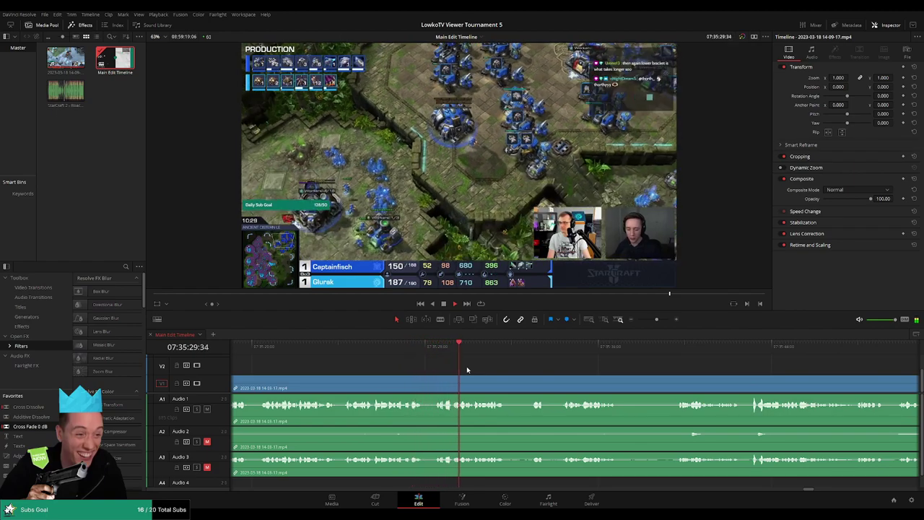
scroll(459, 361, down, 1)
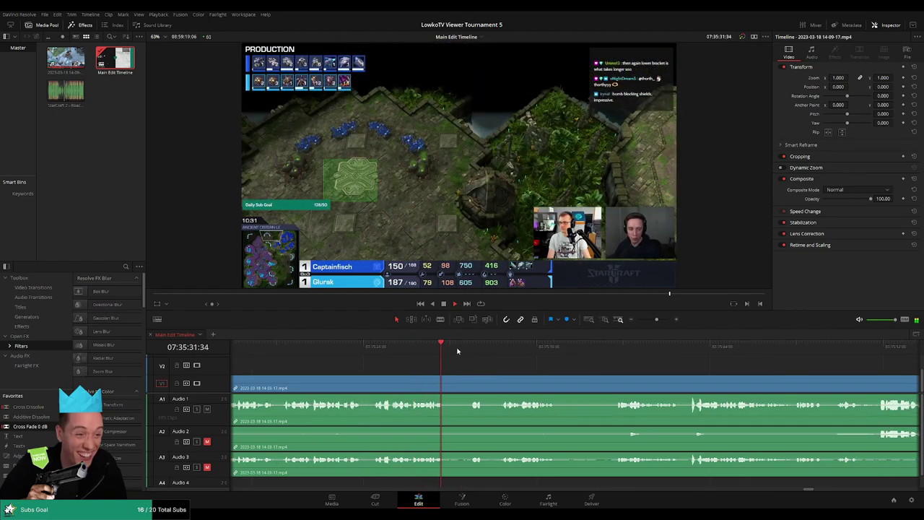
scroll(451, 358, down, 2)
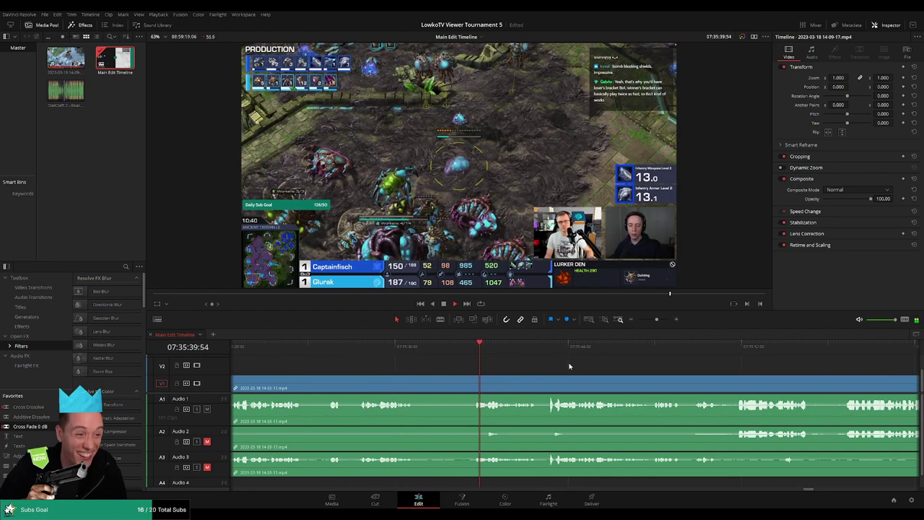
Step: Blade both ends of the dead stretch, ripple-delete it, and add a Cross Fade 0 dB at the join
key(b)
click(416, 383)
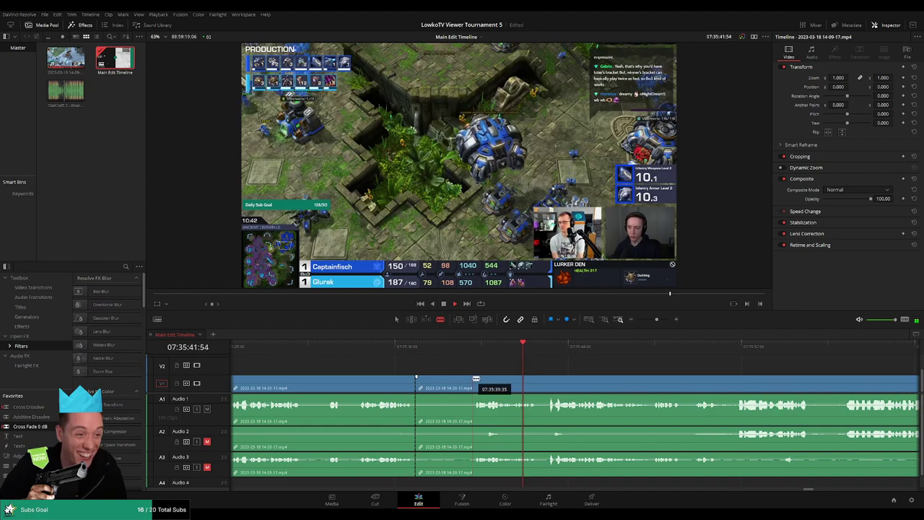
click(473, 382)
key(a)
click(453, 384)
key(Delete)
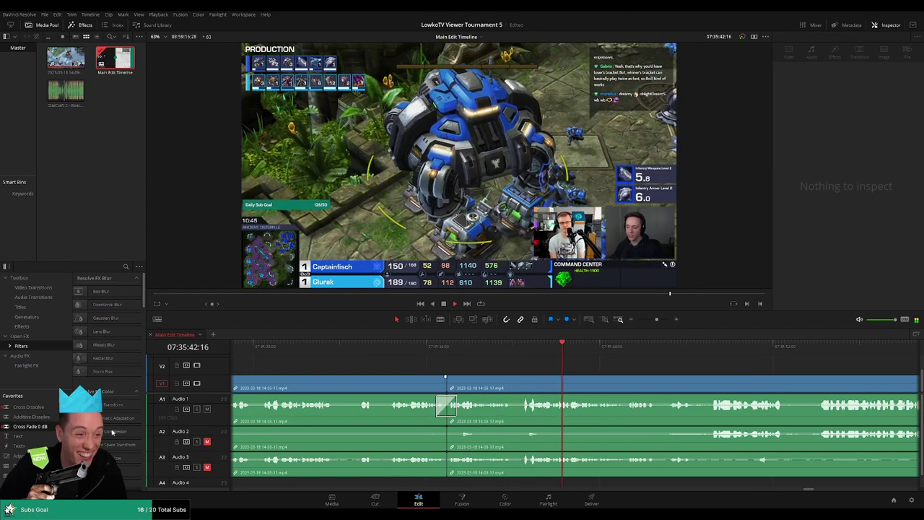
drag(112, 432, 475, 445)
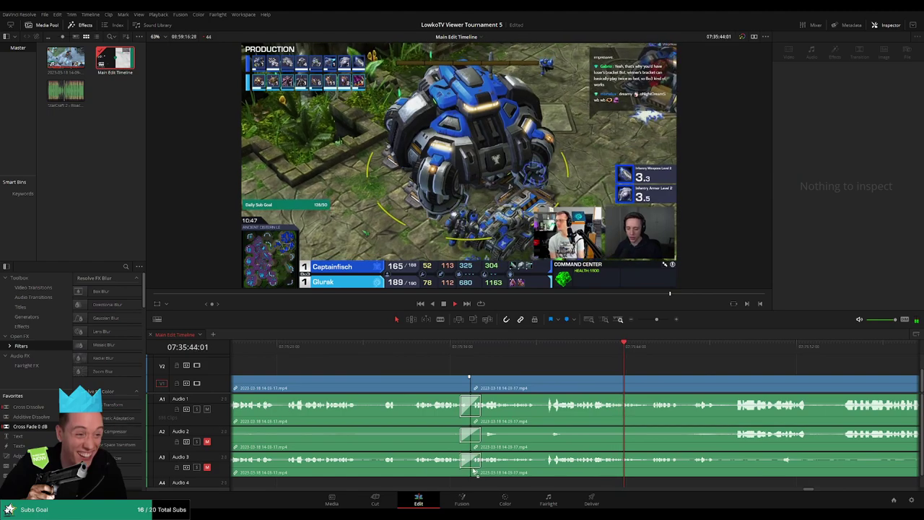
Step: Move the playhead ahead and split all tracks just past 07:36
click(516, 353)
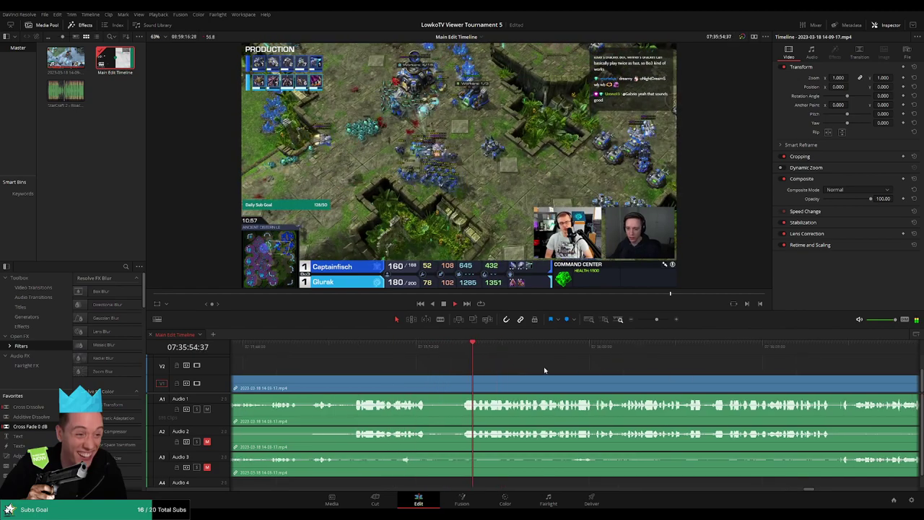
key(b)
click(697, 388)
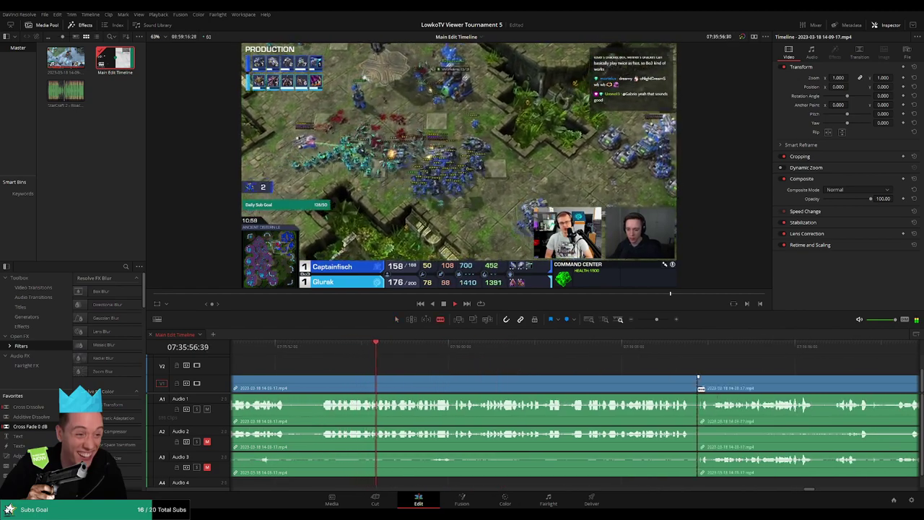
Step: Scrub the playhead ahead past 07:36:01:47 toward the next dead section
key(a)
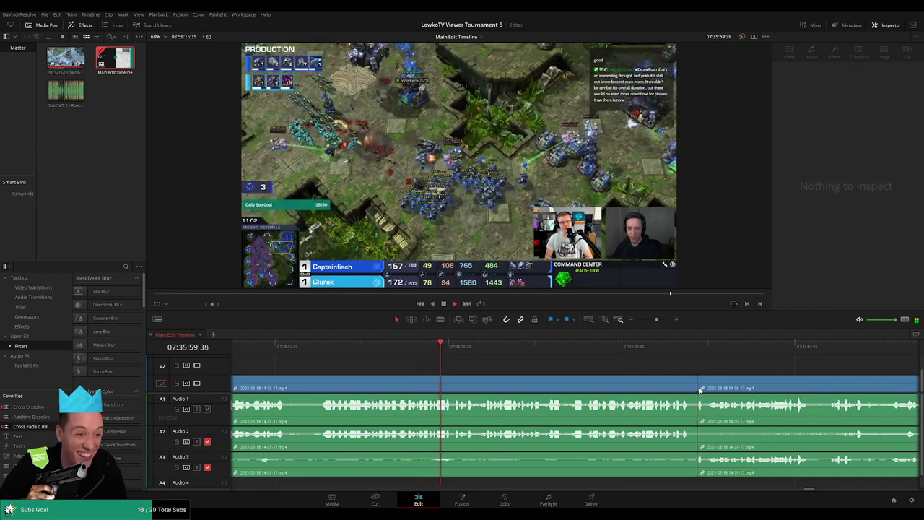
drag(456, 348, 489, 350)
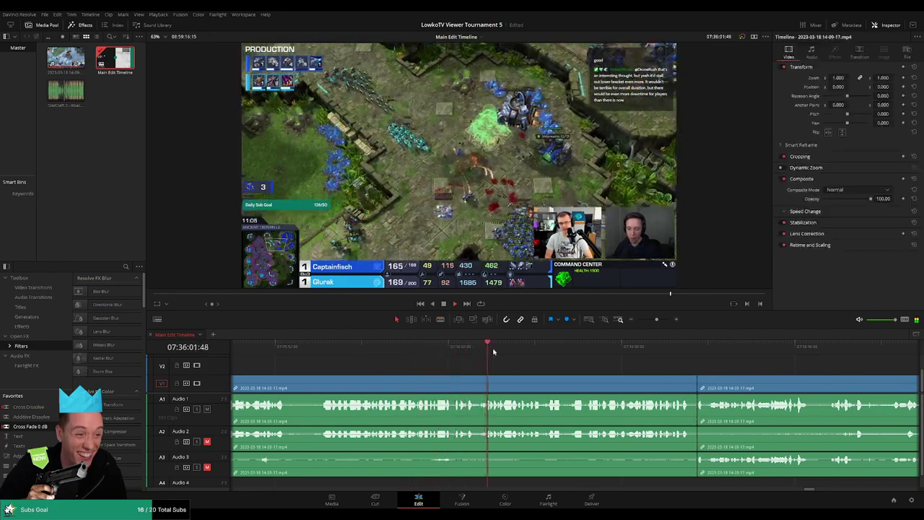
click(543, 353)
scroll(457, 366, right, 3)
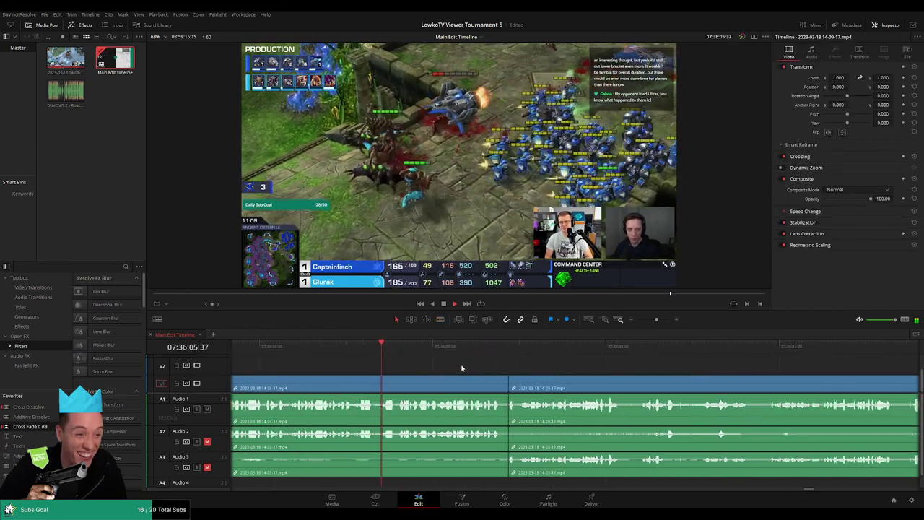
scroll(444, 365, right, 1)
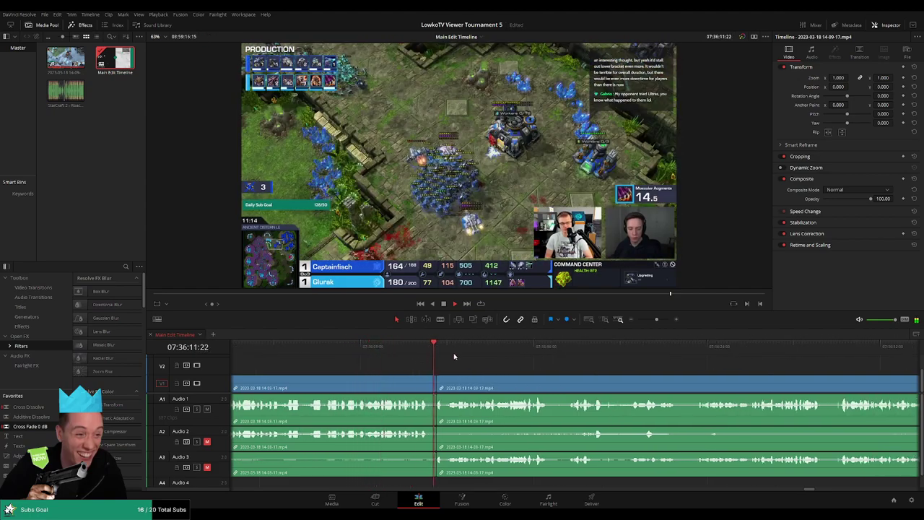
scroll(505, 364, right, 2)
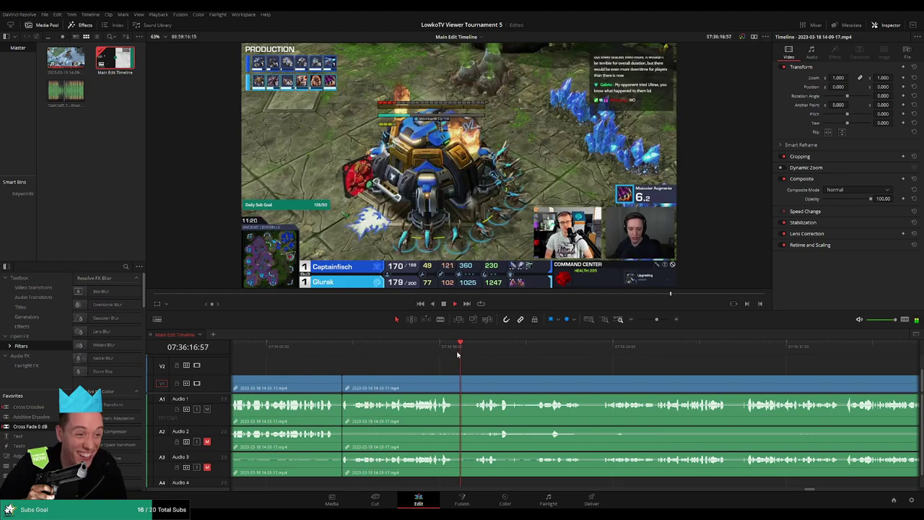
scroll(476, 363, right, 1)
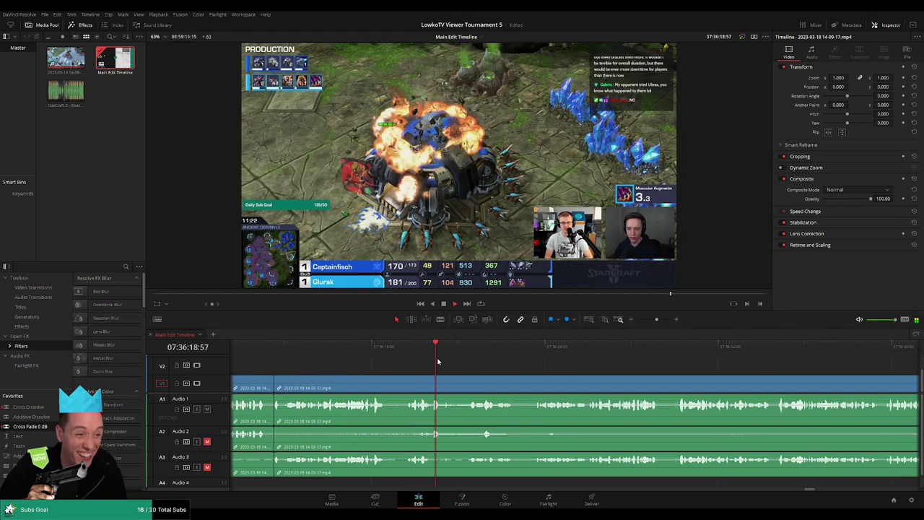
Step: Split all tracks at the start and end of the dead section
key(b)
click(443, 386)
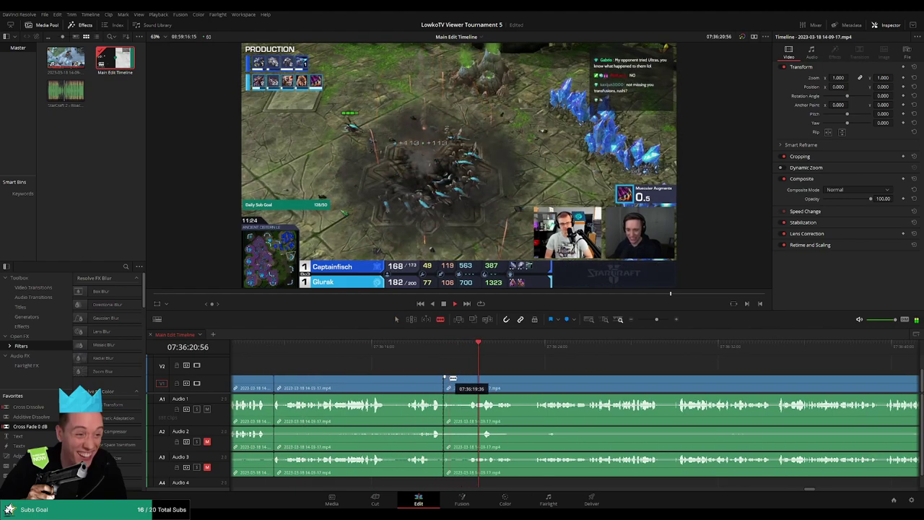
key(a)
click(444, 379)
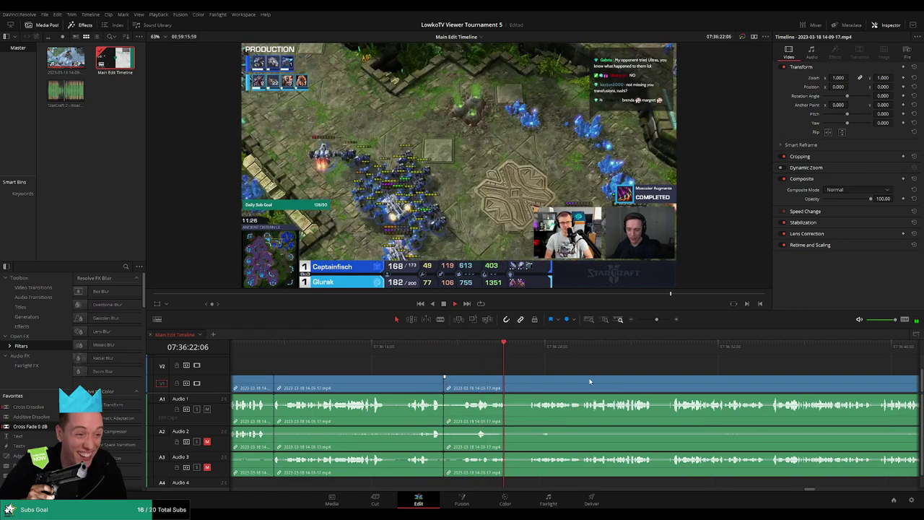
key(b)
scroll(563, 375, right, 5)
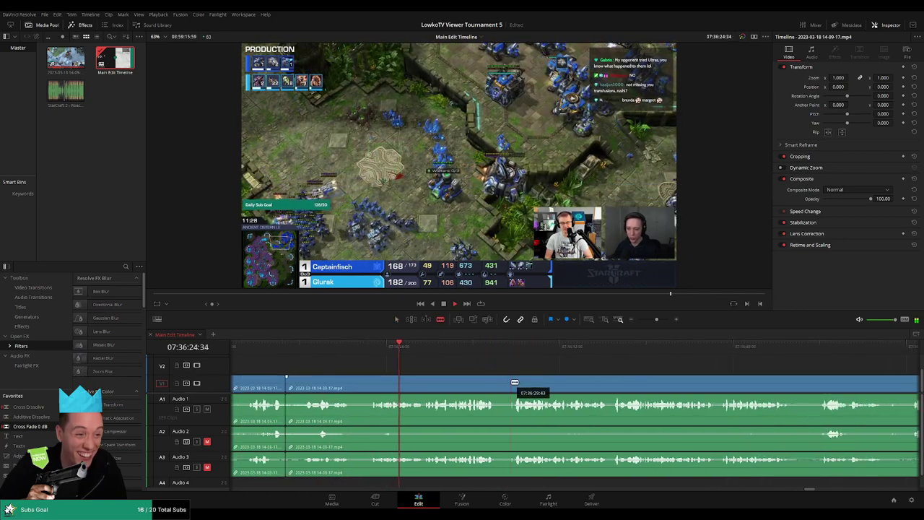
click(510, 383)
key(a)
click(511, 384)
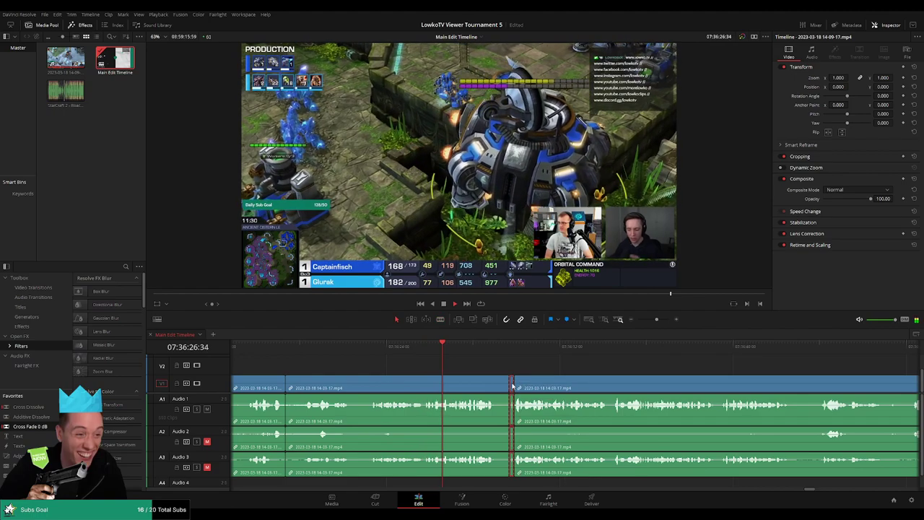
click(509, 372)
scroll(508, 371, right, 5)
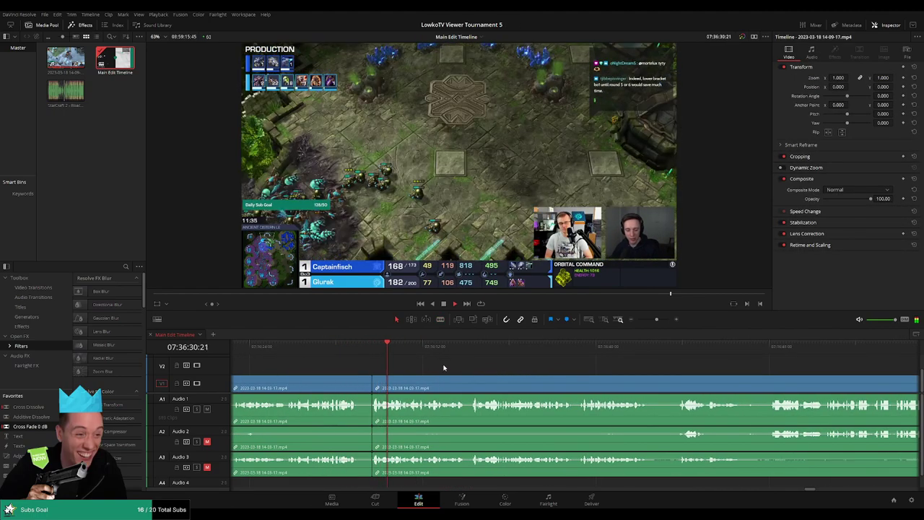
scroll(462, 360, right, 5)
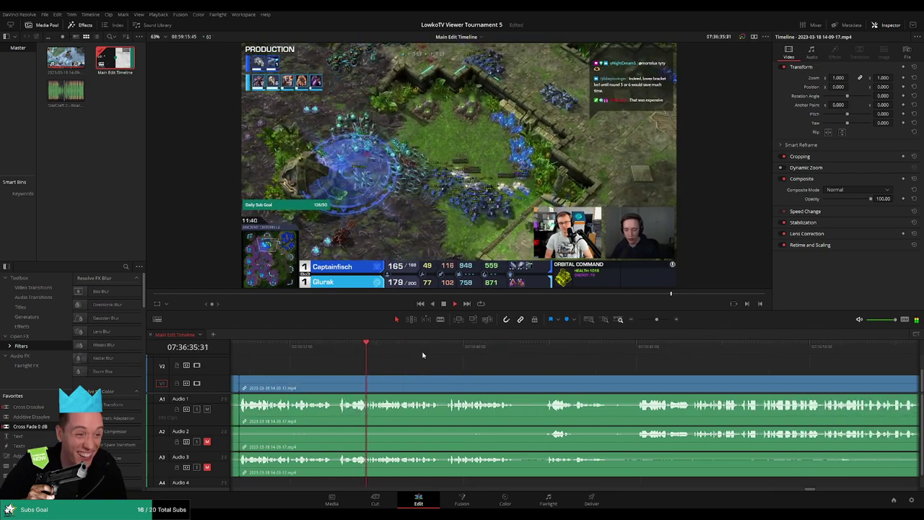
scroll(482, 354, right, 5)
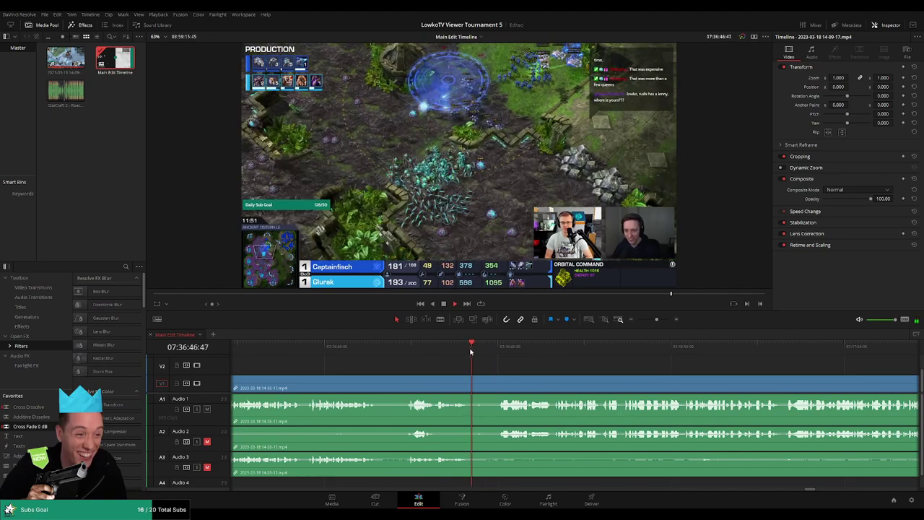
scroll(491, 360, right, 4)
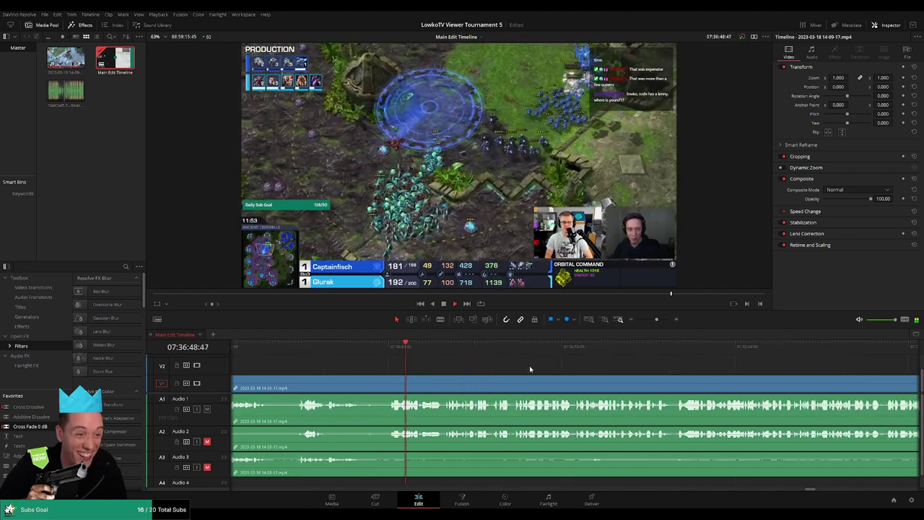
scroll(505, 368, right, 4)
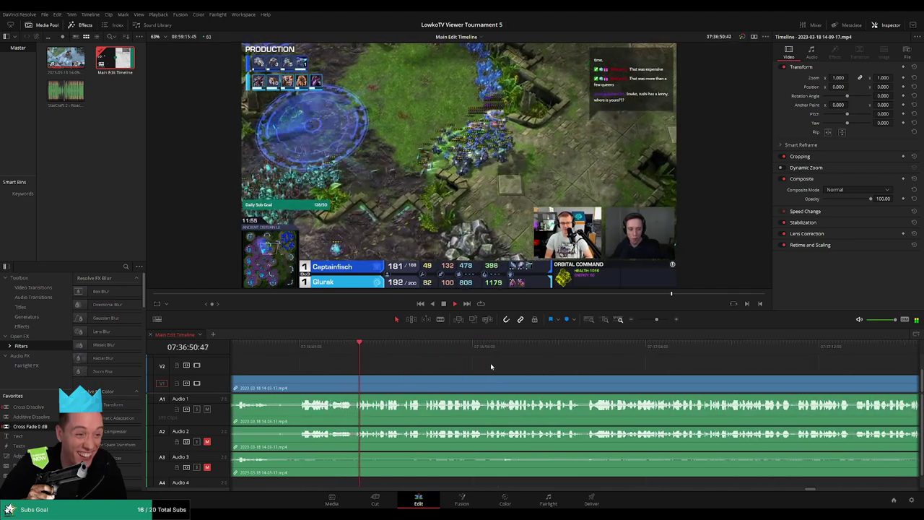
click(420, 355)
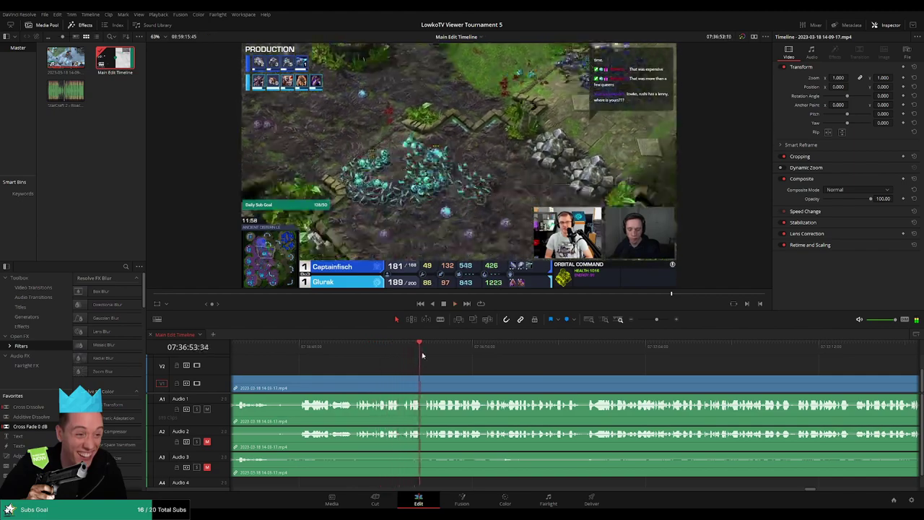
scroll(455, 364, right, 5)
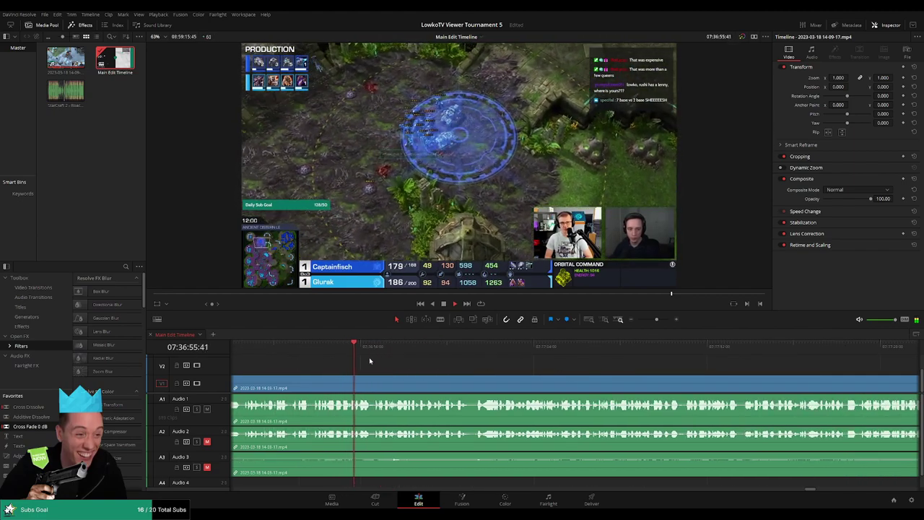
scroll(464, 371, right, 5)
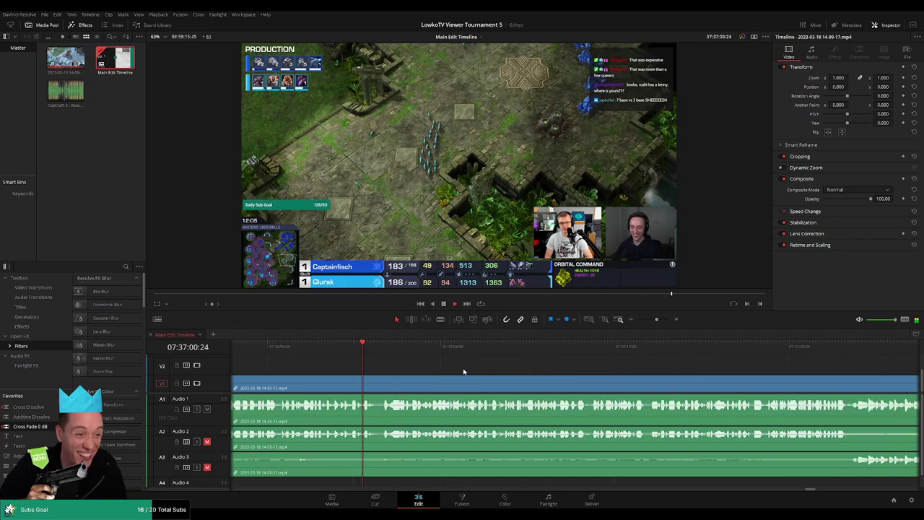
scroll(513, 374, right, 3)
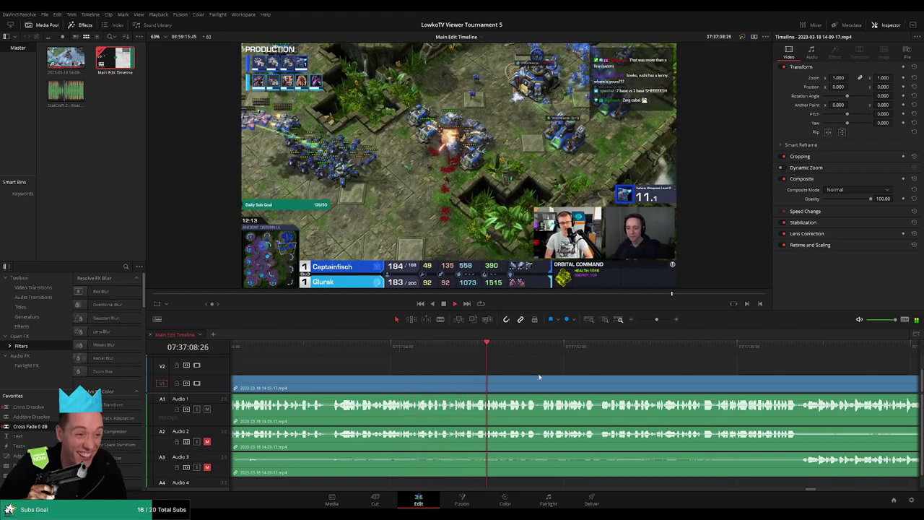
scroll(529, 376, right, 5)
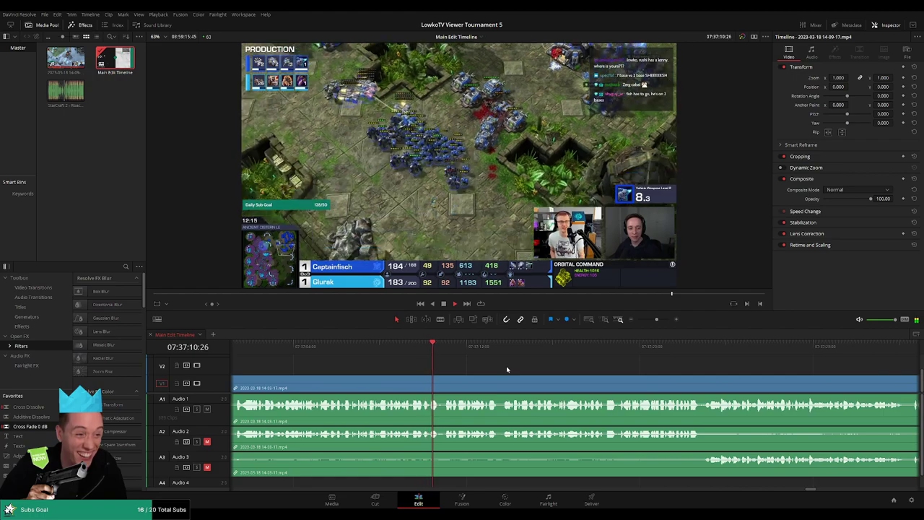
scroll(483, 368, right, 5)
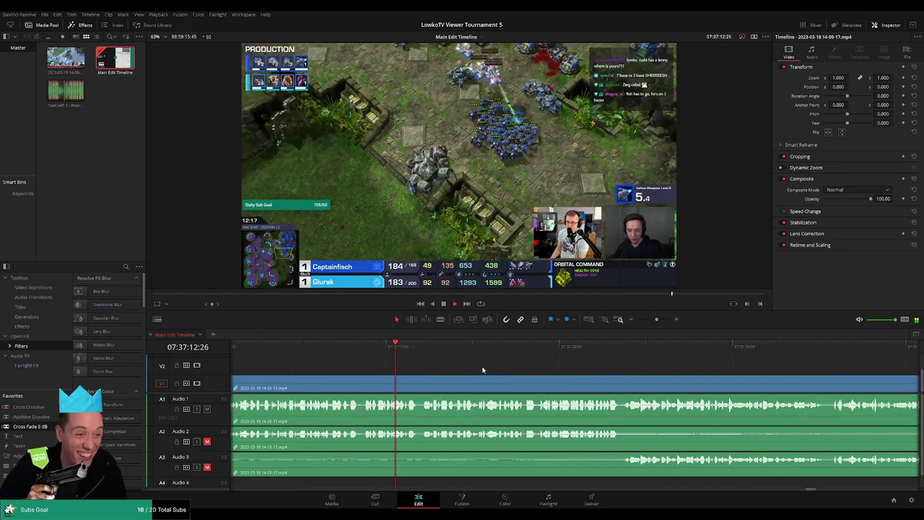
scroll(429, 368, right, 5)
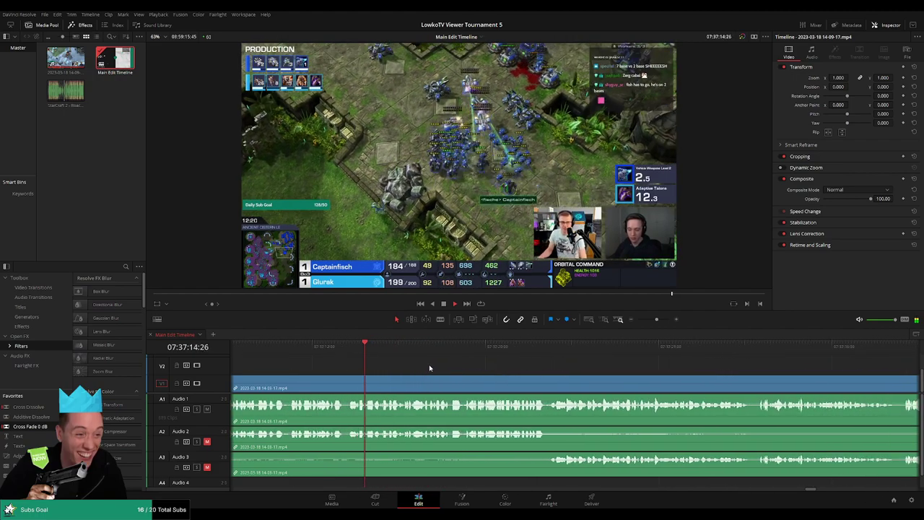
scroll(433, 370, right, 5)
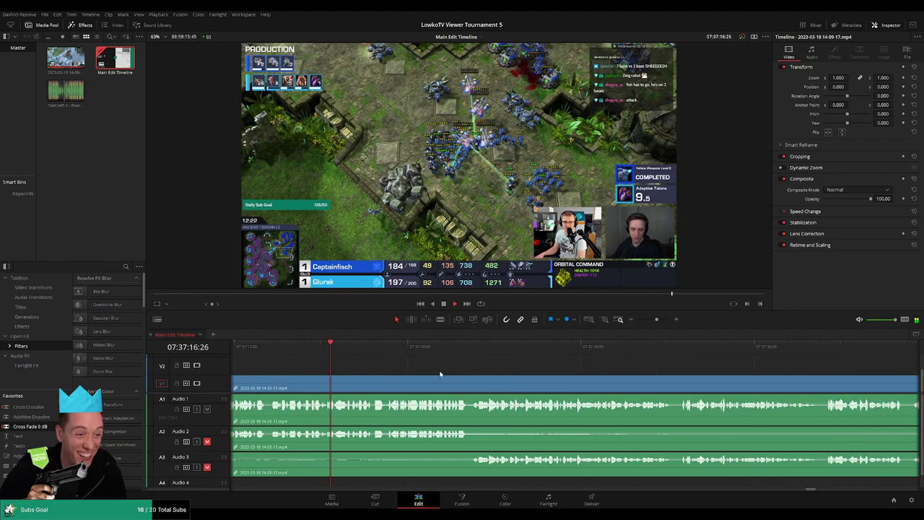
scroll(512, 377, right, 3)
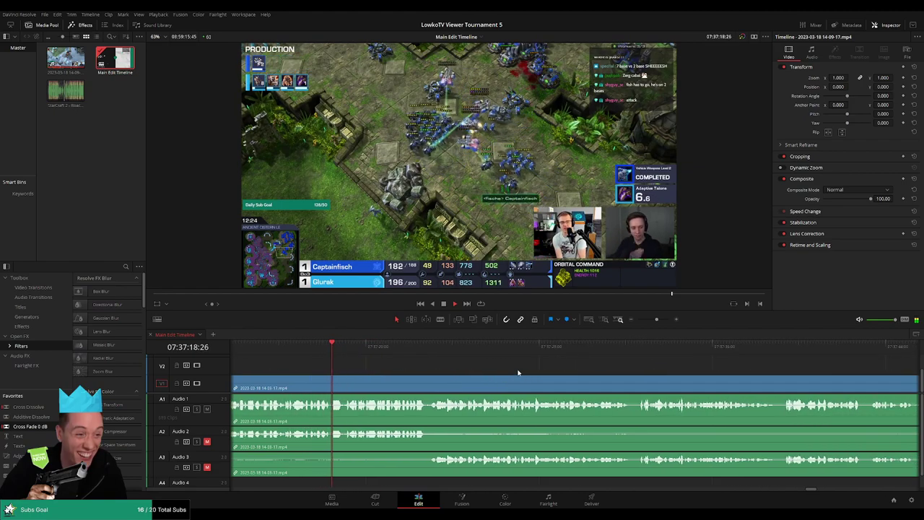
Step: Select the short split piece near 07:37:19 and ripple-delete it
drag(374, 351, 330, 345)
click(333, 379)
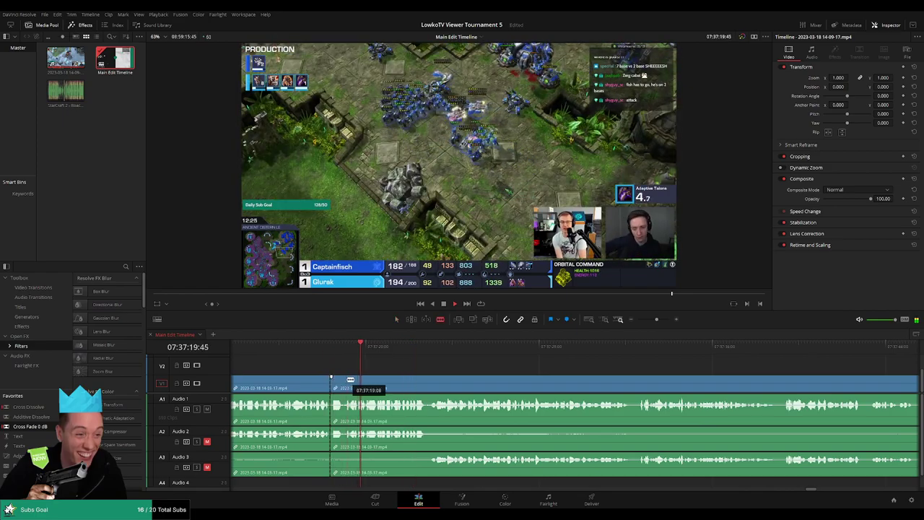
key(Delete)
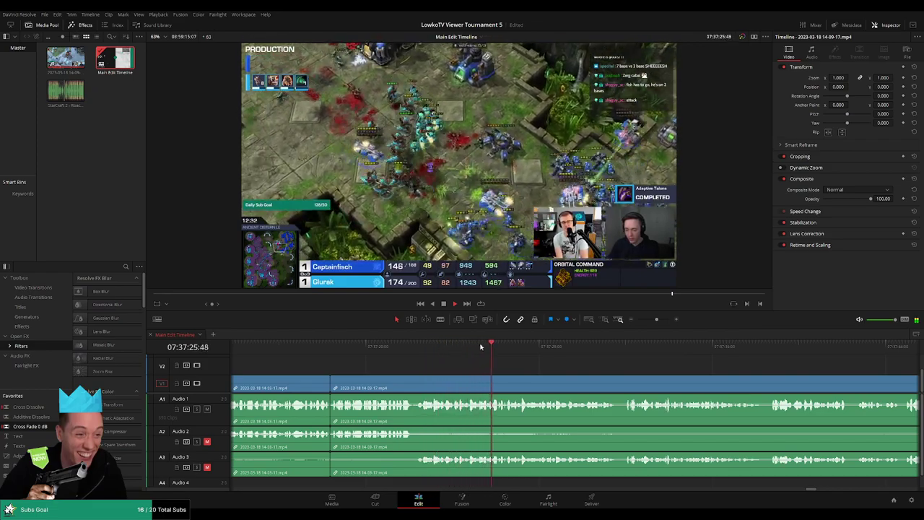
Step: Scrub forward, zoom out, and jump back to review the closed-up footage
scroll(464, 361, right, 3)
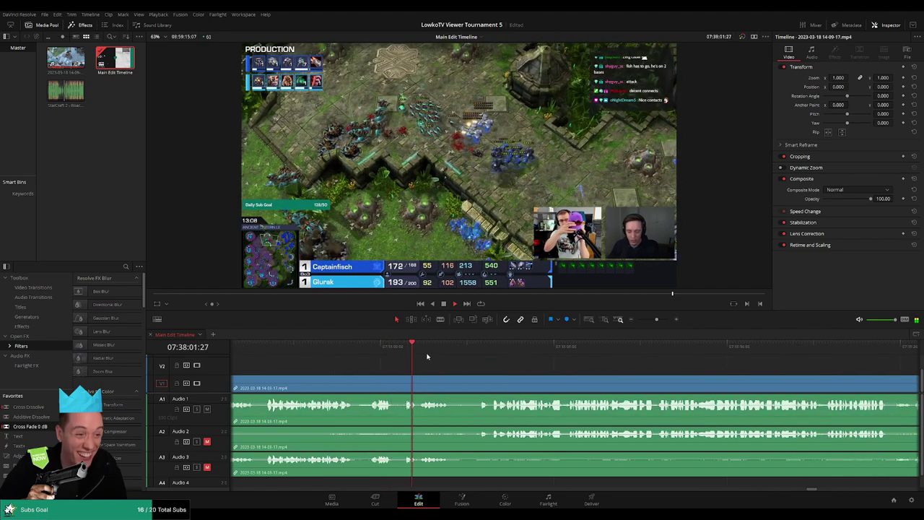
drag(451, 347, 478, 347)
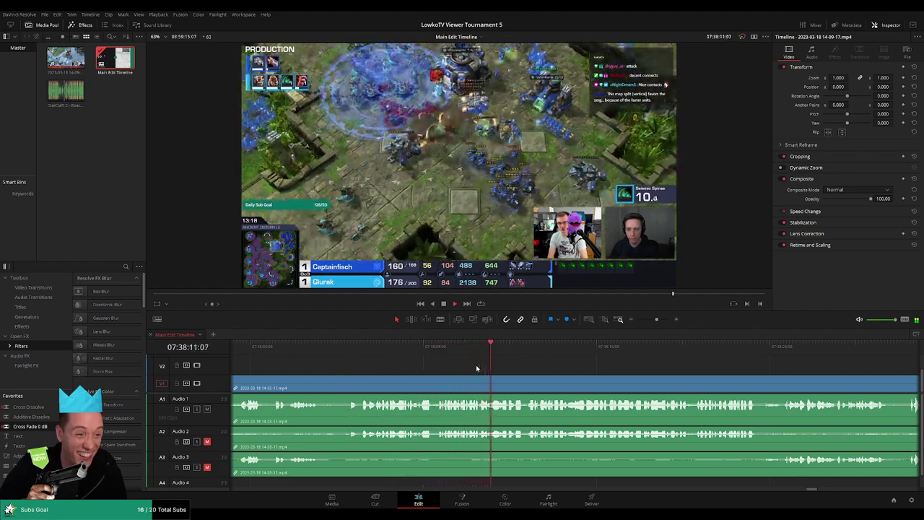
mouse_move(656, 319)
mouse_down()
mouse_move(640, 322)
mouse_move(654, 320)
mouse_up()
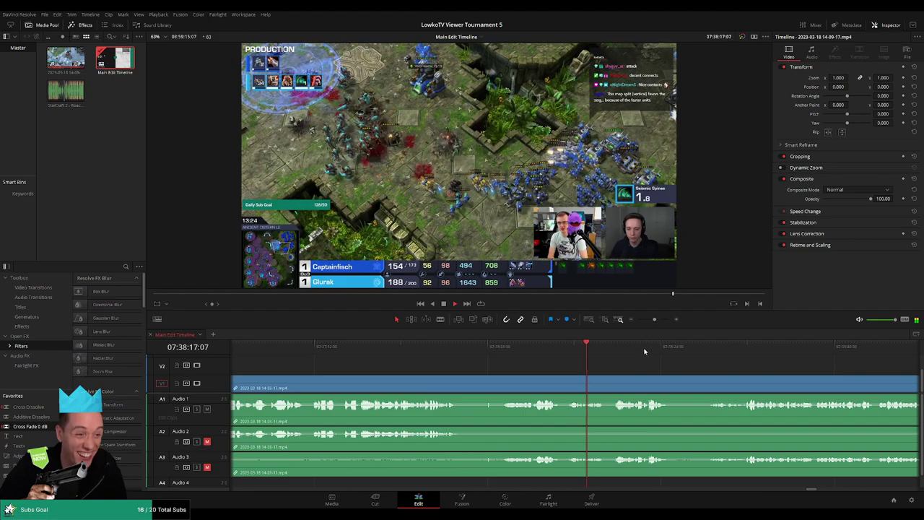
click(487, 348)
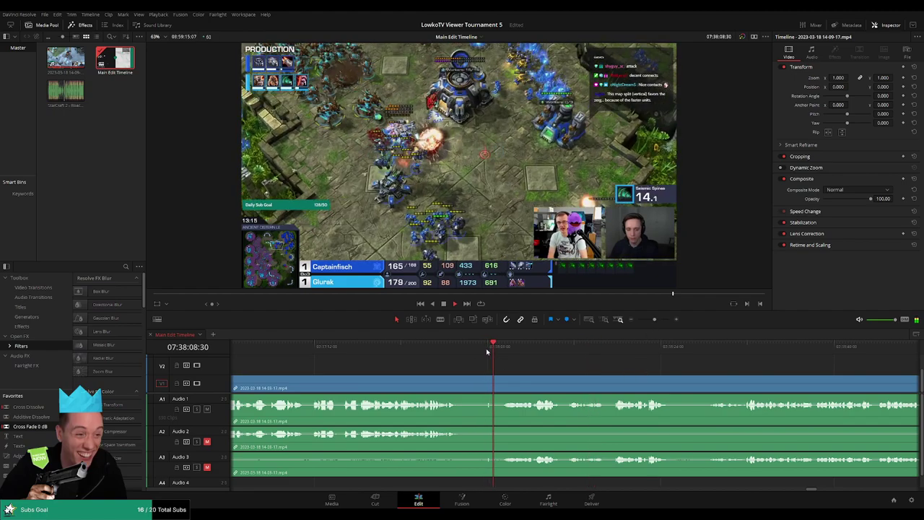
Step: Blade all tracks twice around 07:38:23 and ripple-delete the piece between
drag(655, 323, 655, 319)
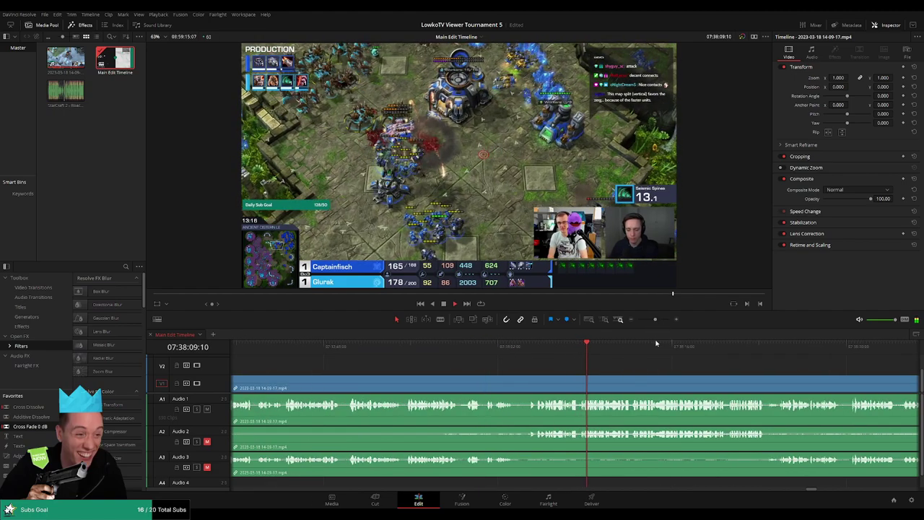
scroll(583, 371, down, 3)
drag(440, 347, 575, 350)
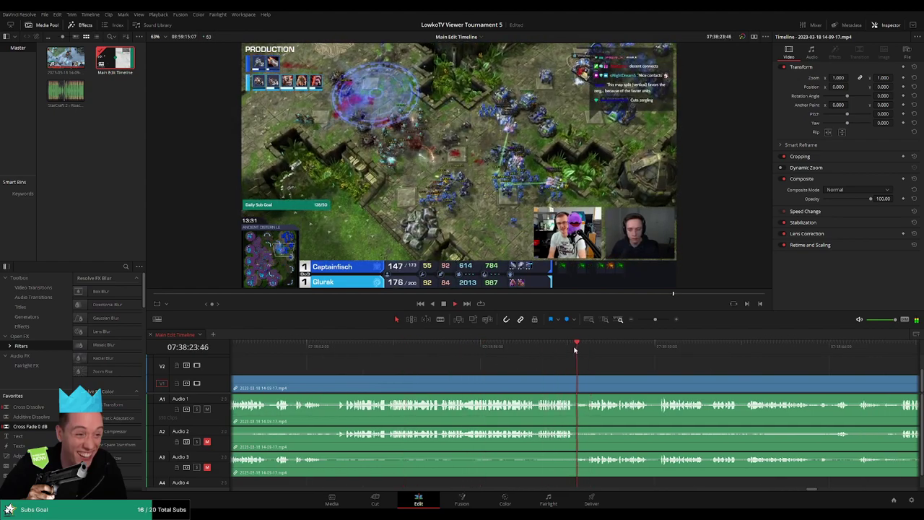
key(b)
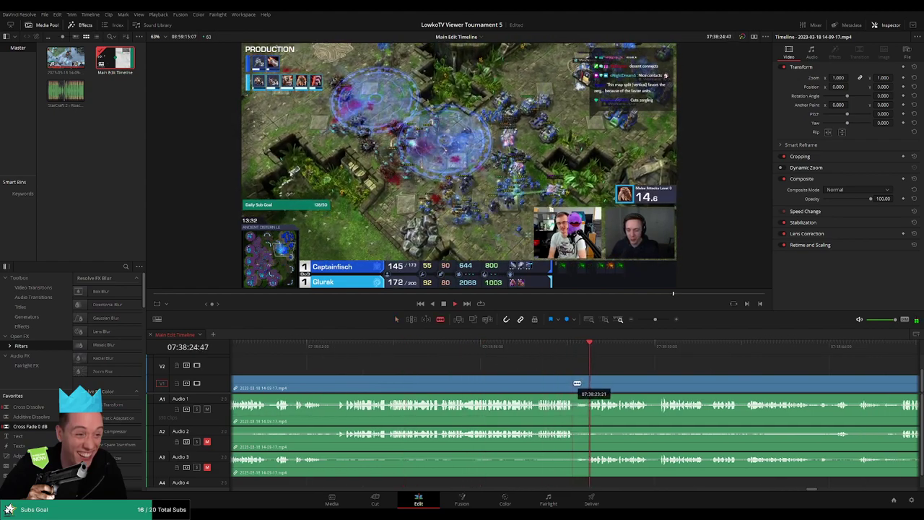
click(577, 387)
click(541, 387)
key(a)
click(523, 387)
key(Delete)
Step: Jump back to review the new join, zooming out slightly and scrolling ahead
click(477, 349)
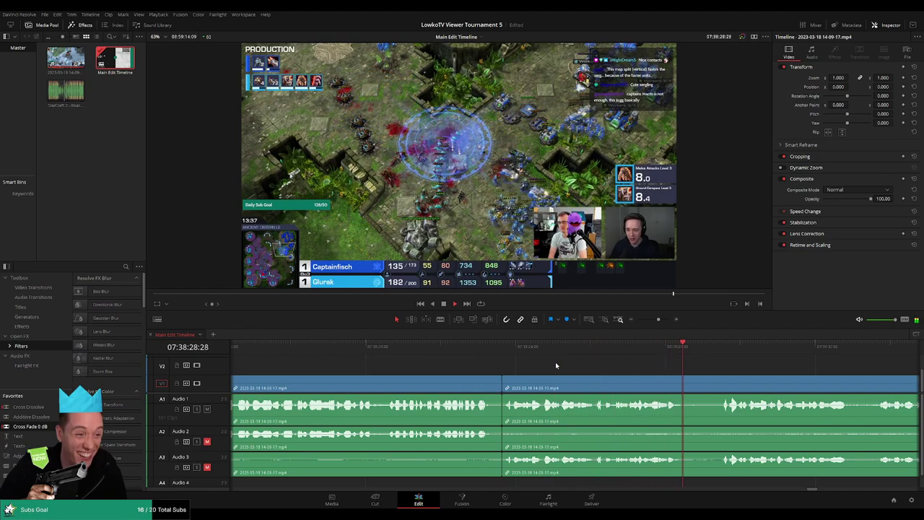
drag(658, 320, 656, 320)
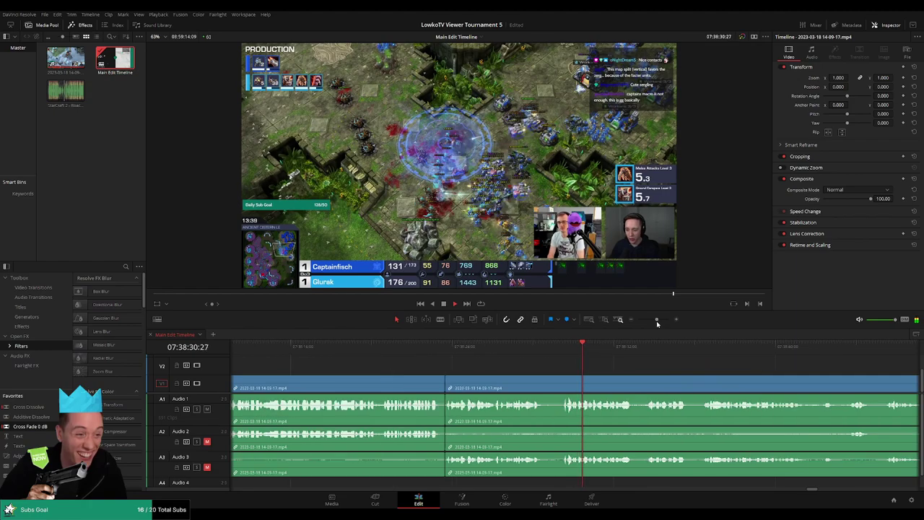
scroll(546, 367, right, 3)
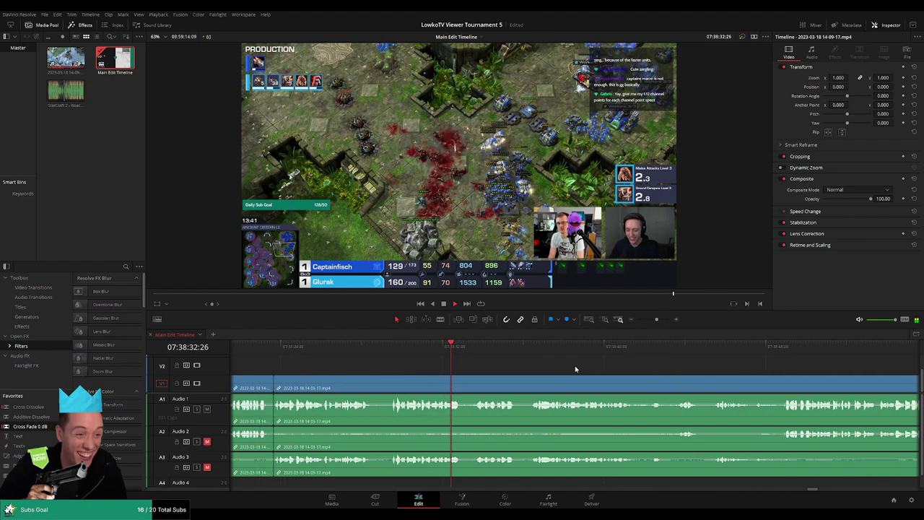
scroll(481, 361, right, 2)
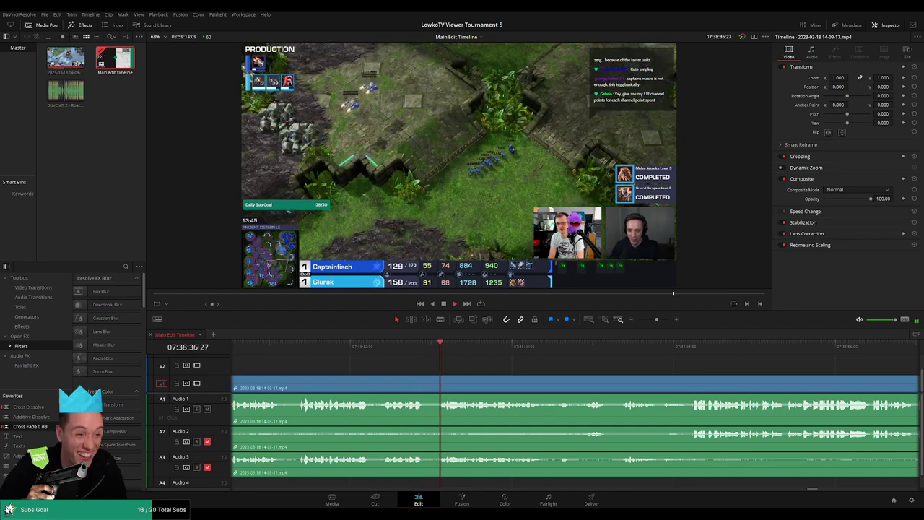
scroll(558, 361, right, 2)
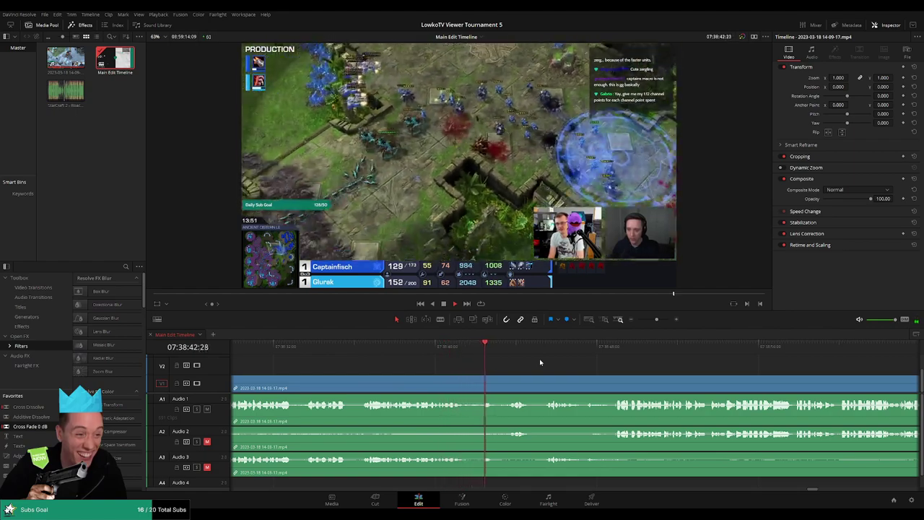
Step: Jump playback ahead and select the edit point between the two clips
click(545, 353)
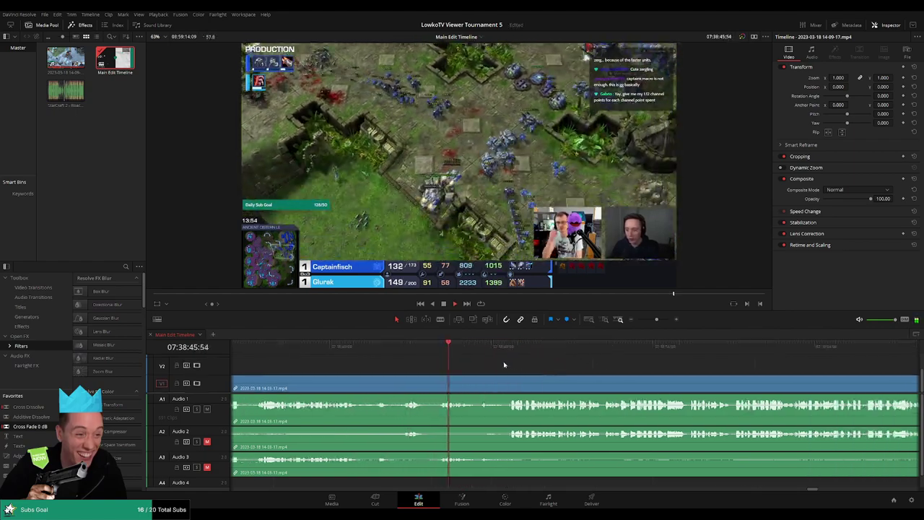
click(465, 347)
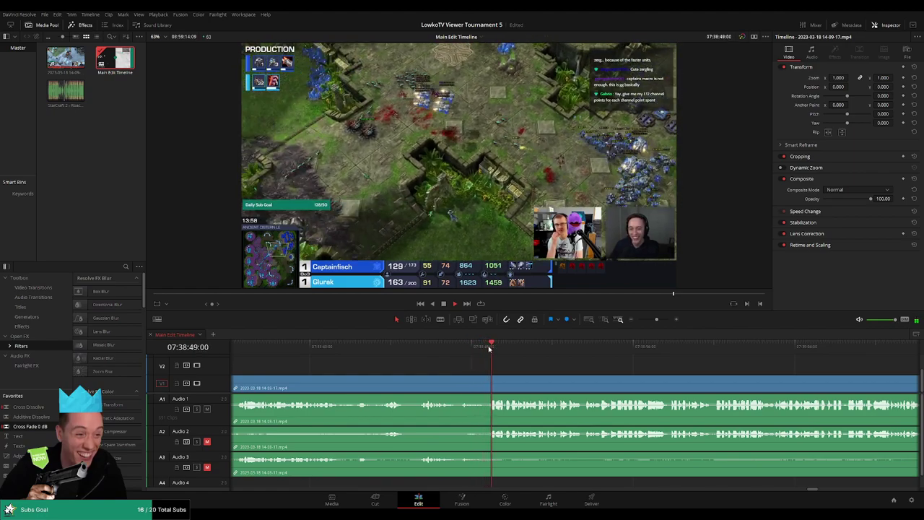
scroll(526, 361, up, 2)
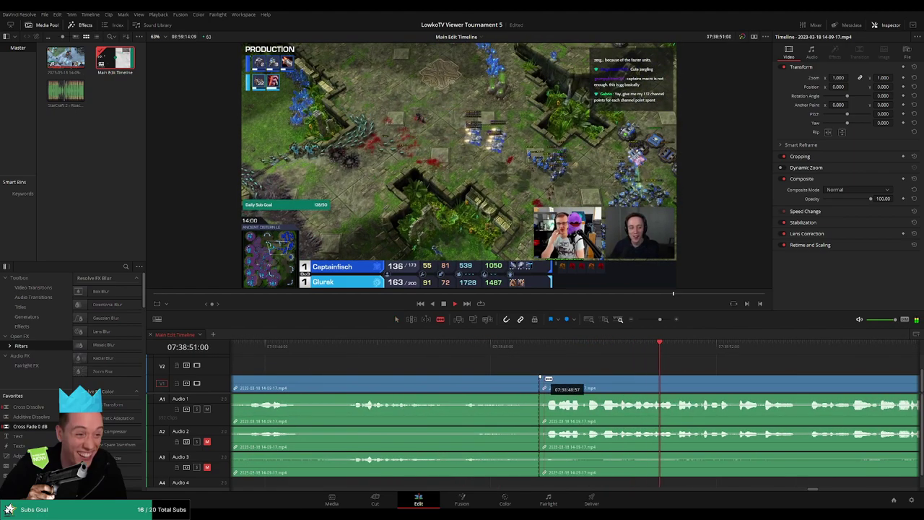
key(a)
click(542, 384)
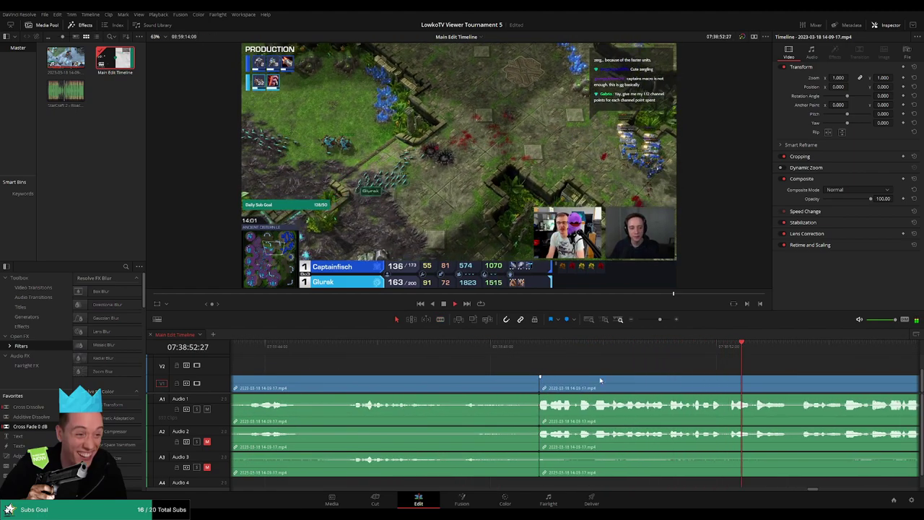
Step: Scroll along the timeline to review the ongoing match
scroll(797, 370, down, 1)
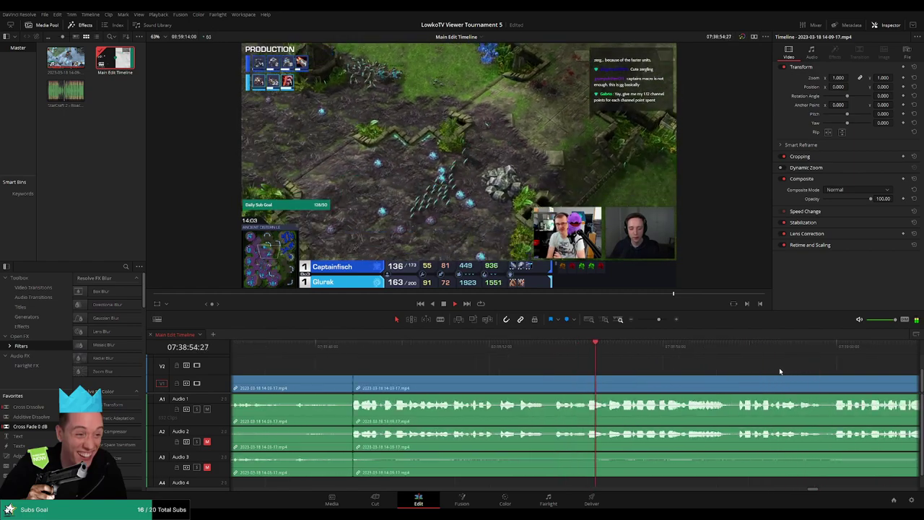
scroll(575, 366, right, 2)
scroll(585, 368, left, 2)
scroll(534, 363, right, 3)
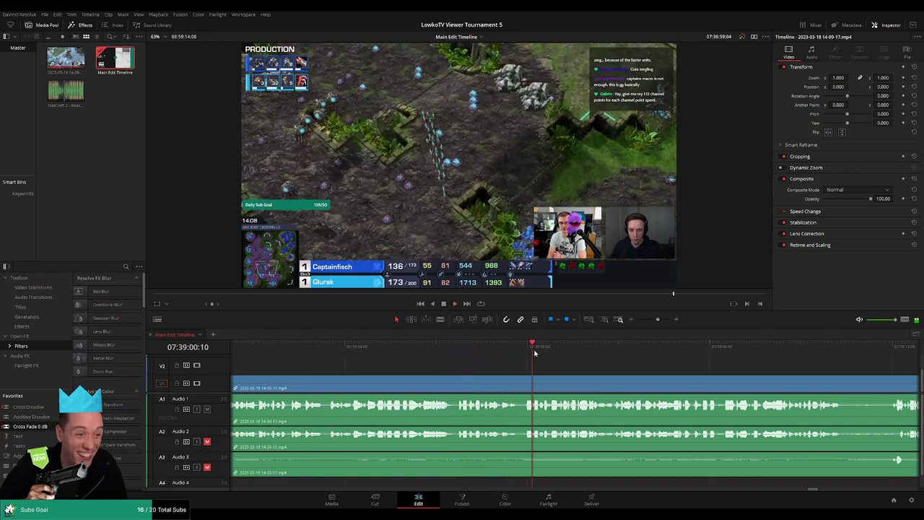
scroll(717, 369, right, 3)
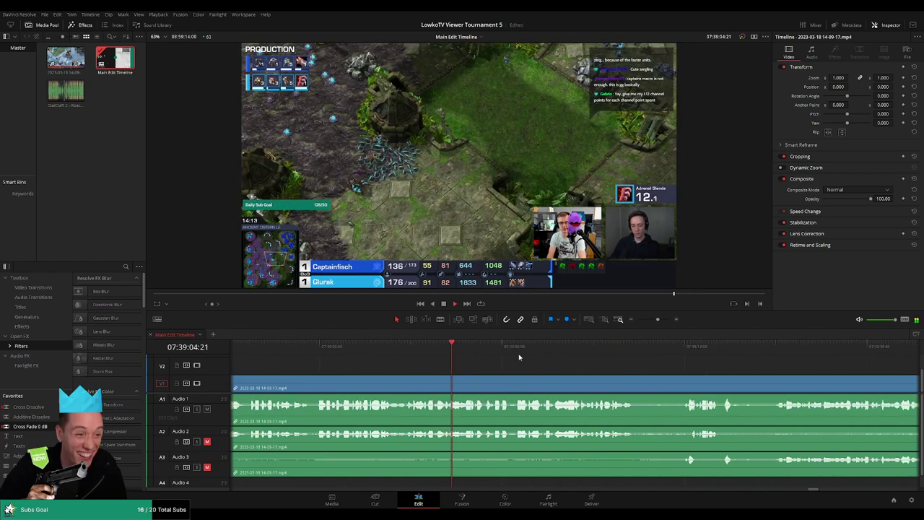
scroll(522, 358, right, 3)
scroll(451, 363, right, 2)
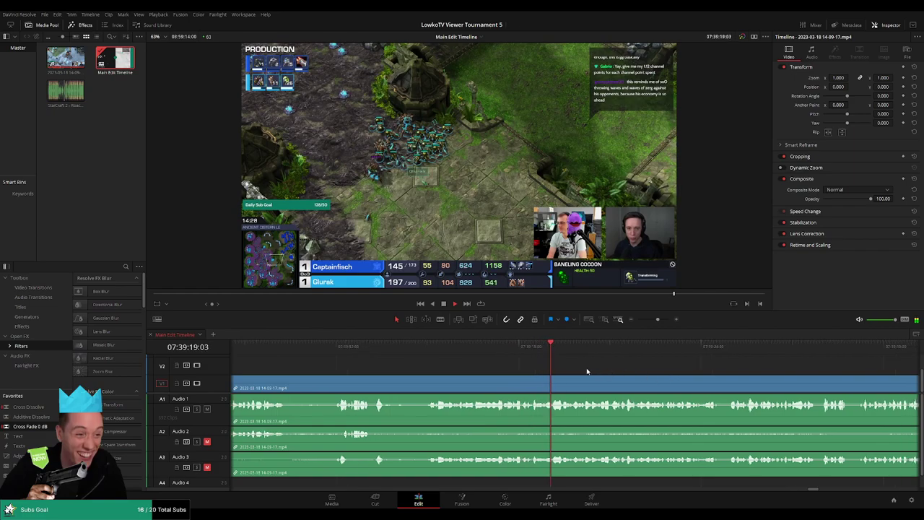
scroll(544, 368, right, 2)
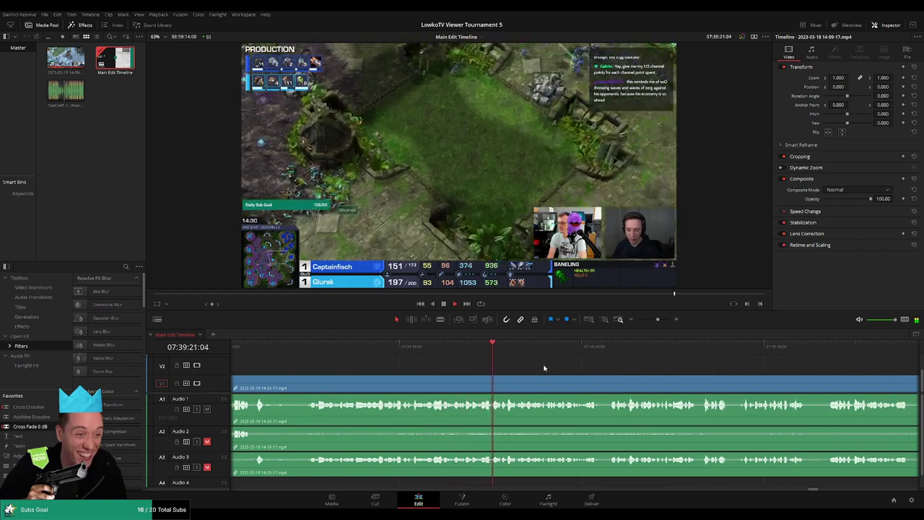
scroll(524, 366, right, 2)
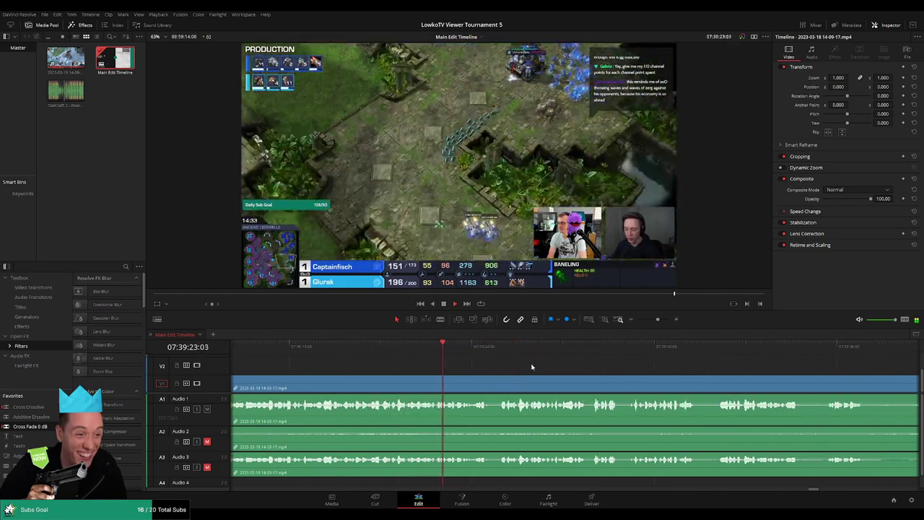
scroll(514, 367, right, 2)
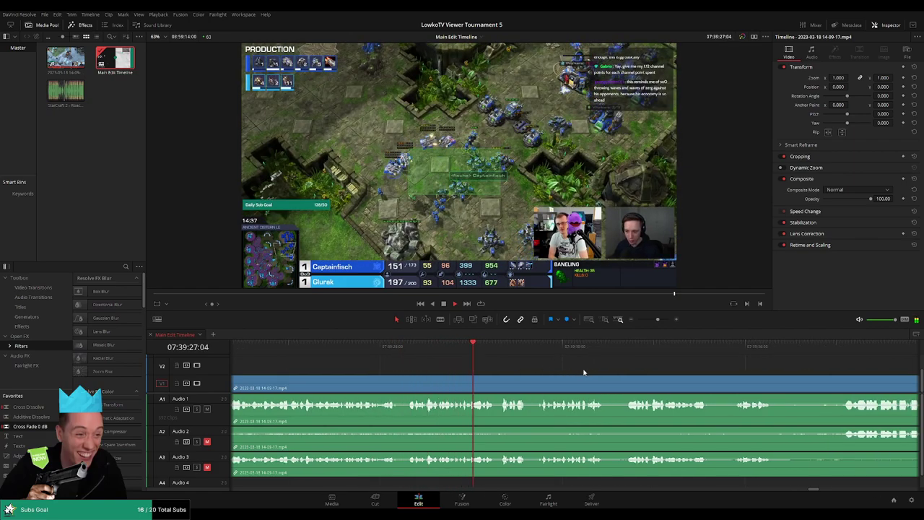
scroll(563, 370, right, 2)
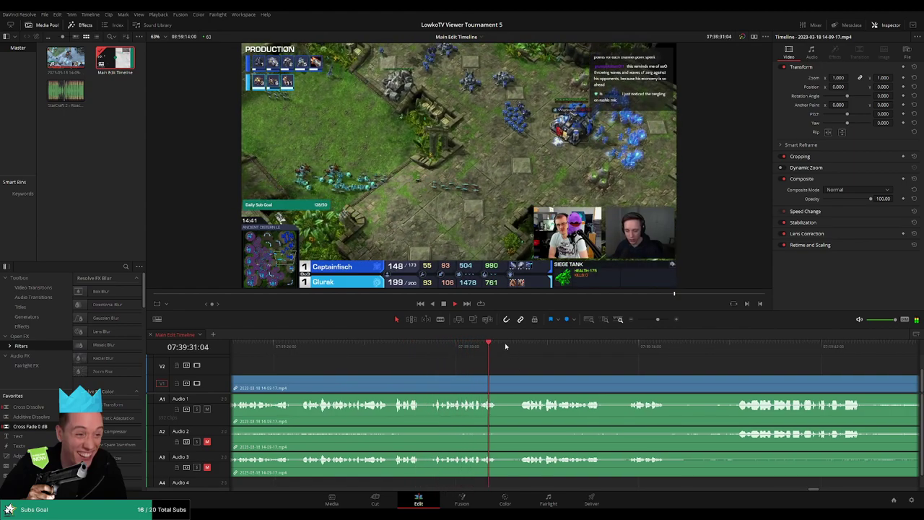
scroll(529, 359, right, 2)
scroll(523, 359, right, 1)
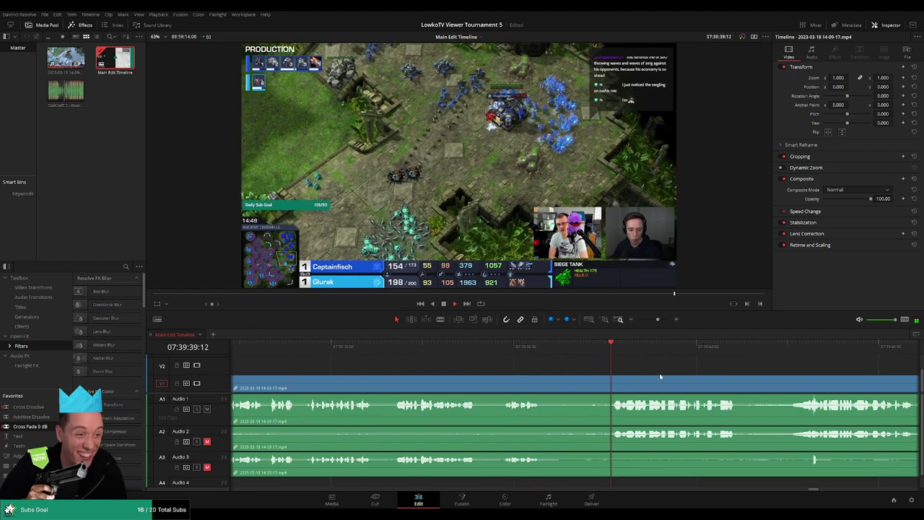
scroll(526, 368, right, 4)
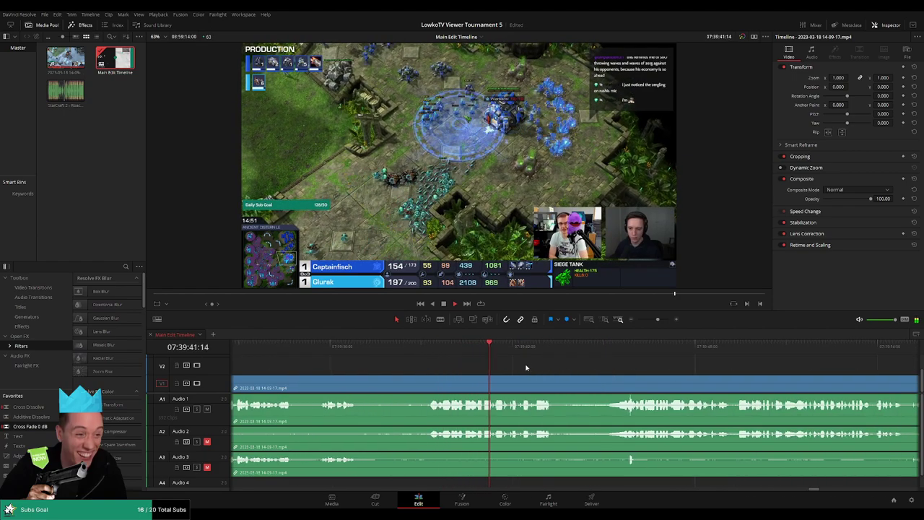
scroll(498, 365, right, 3)
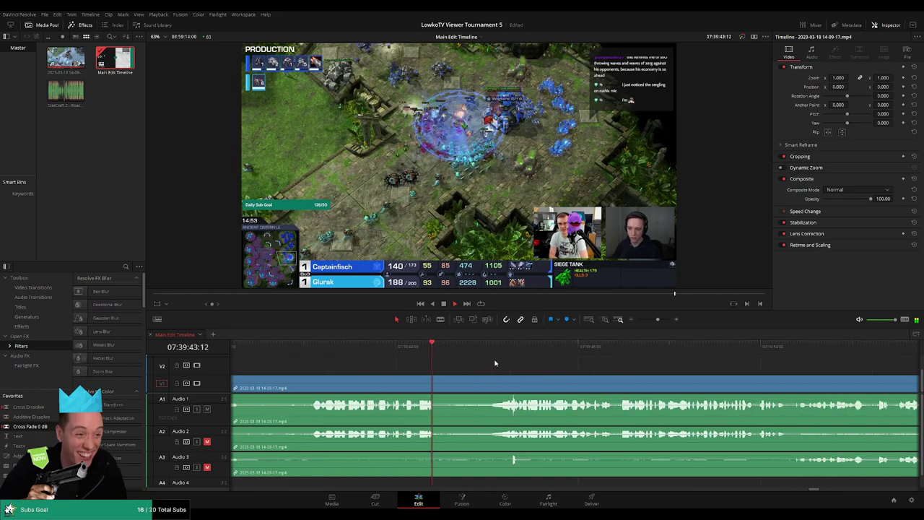
scroll(543, 368, right, 2)
scroll(546, 369, left, 2)
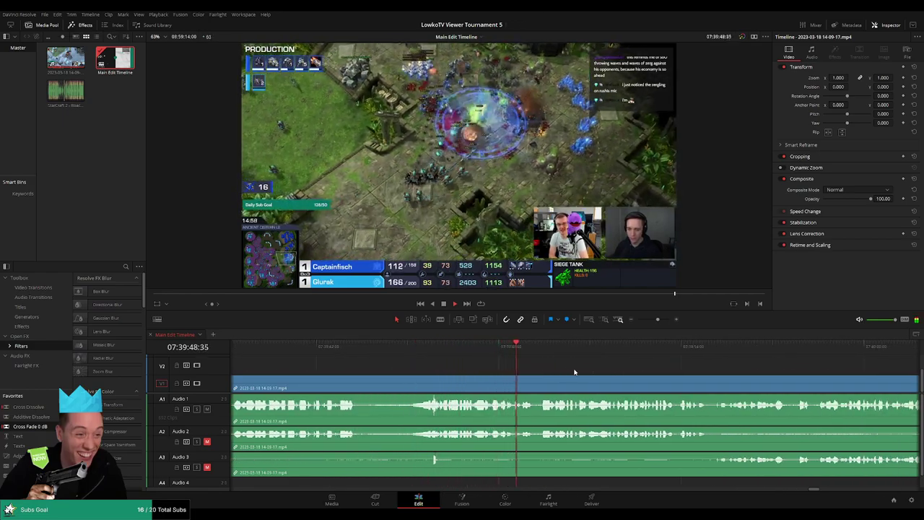
scroll(525, 368, right, 3)
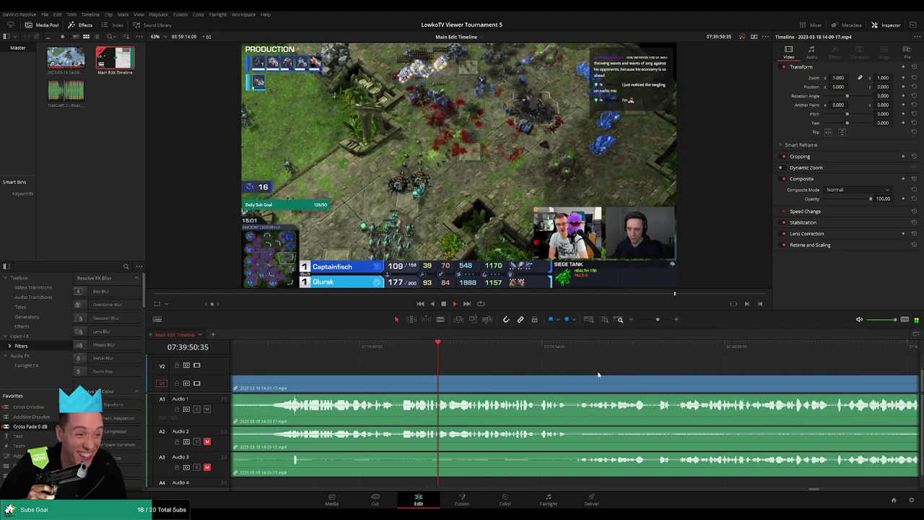
Step: Blade all tracks at about 07:39:55 and return to the Selection tool
key(b)
click(476, 382)
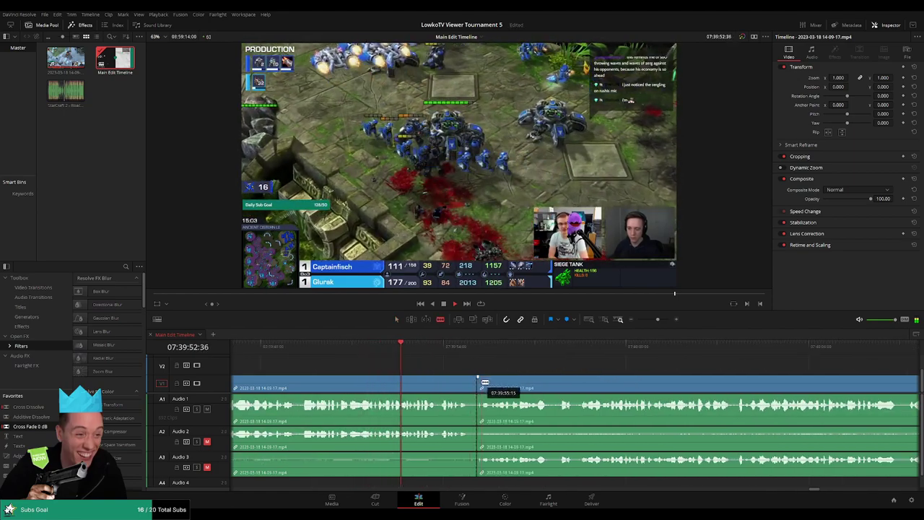
key(a)
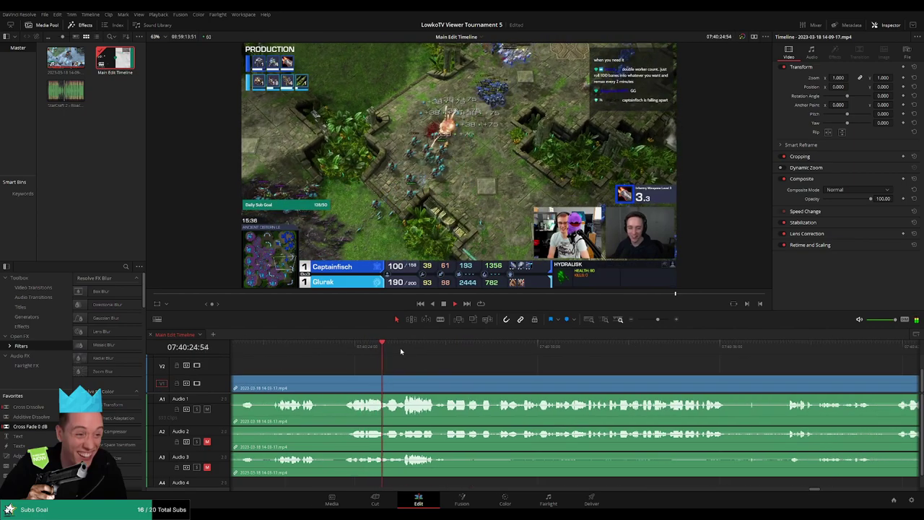
Step: Scrub ahead and blade all tracks at about 07:40:36
drag(446, 351, 616, 354)
key(b)
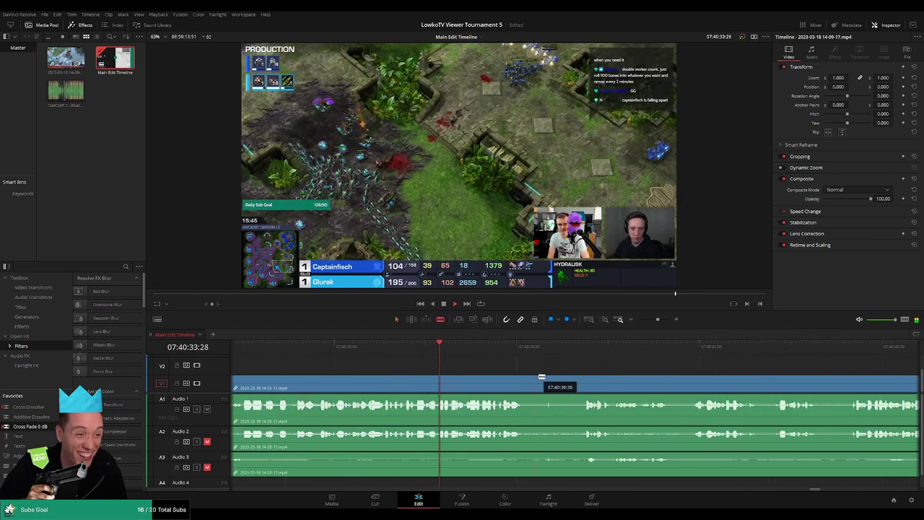
click(547, 383)
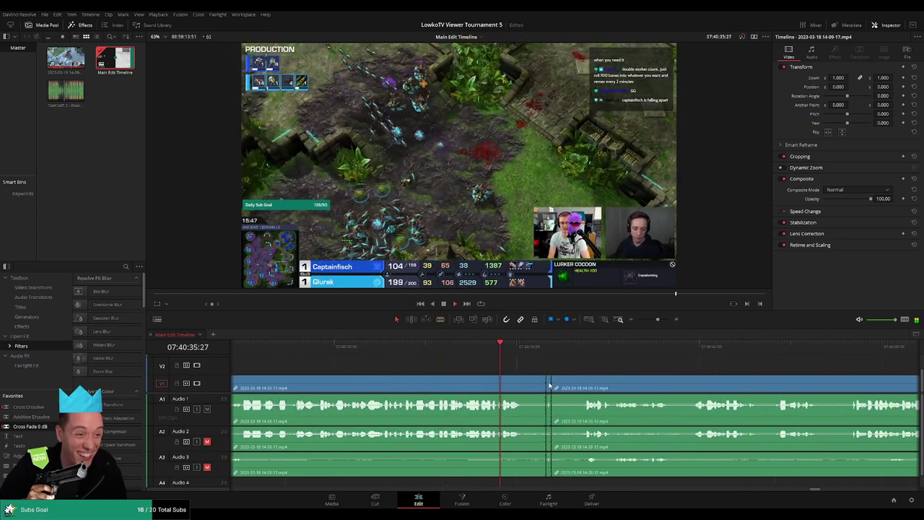
key(a)
Step: Scroll on through the match footage following the new cut
scroll(451, 361, right, 3)
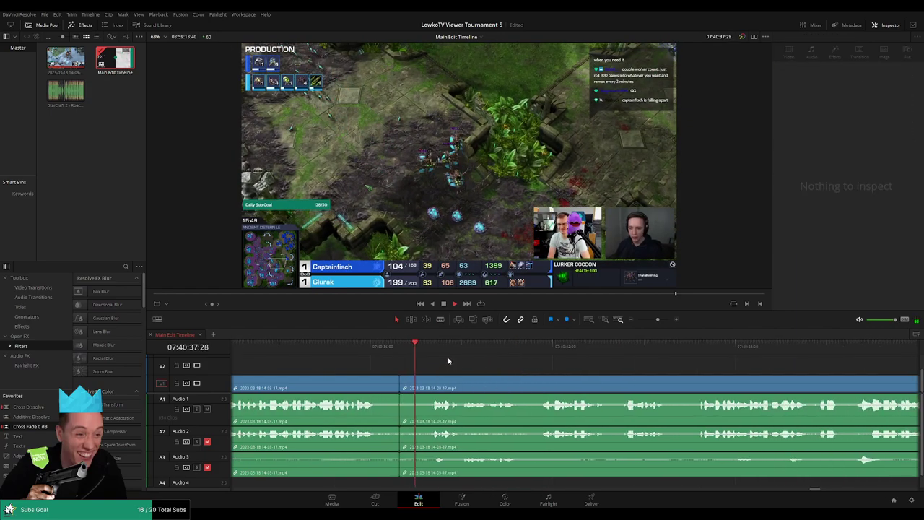
click(518, 349)
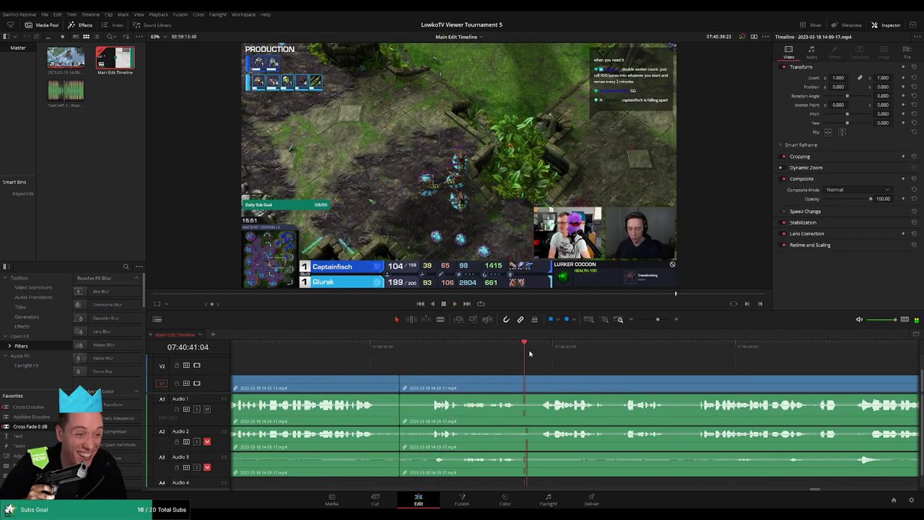
scroll(478, 362, right, 4)
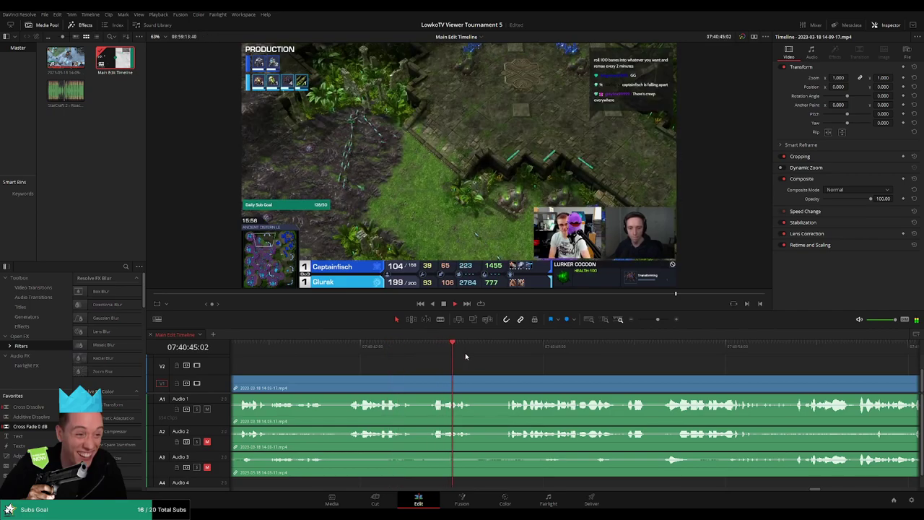
scroll(462, 359, right, 4)
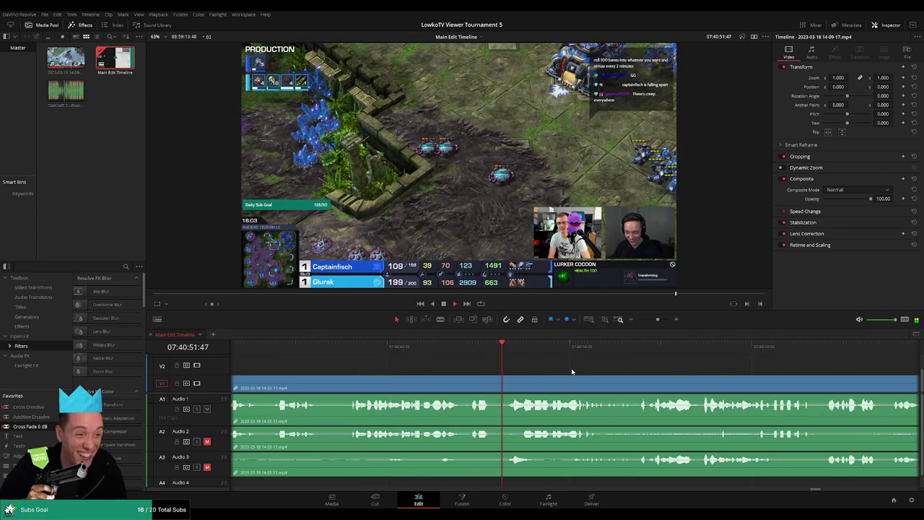
scroll(454, 363, right, 3)
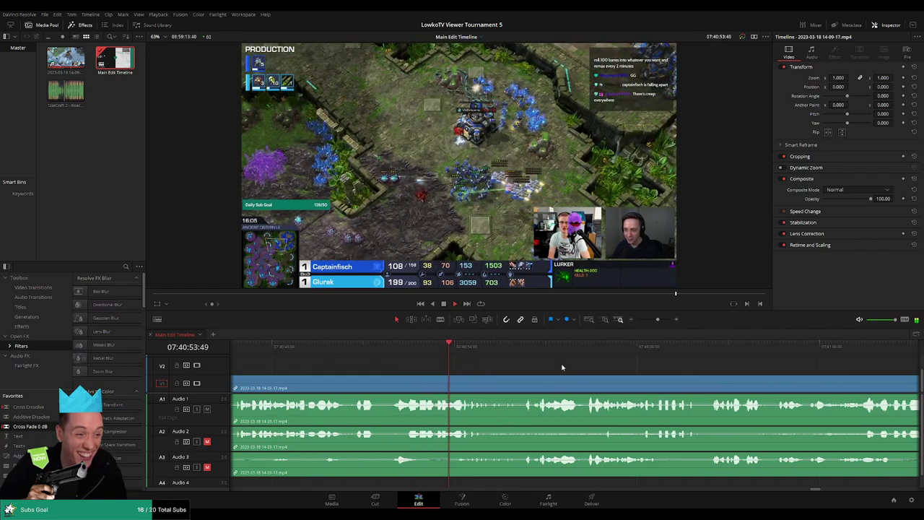
scroll(534, 366, right, 2)
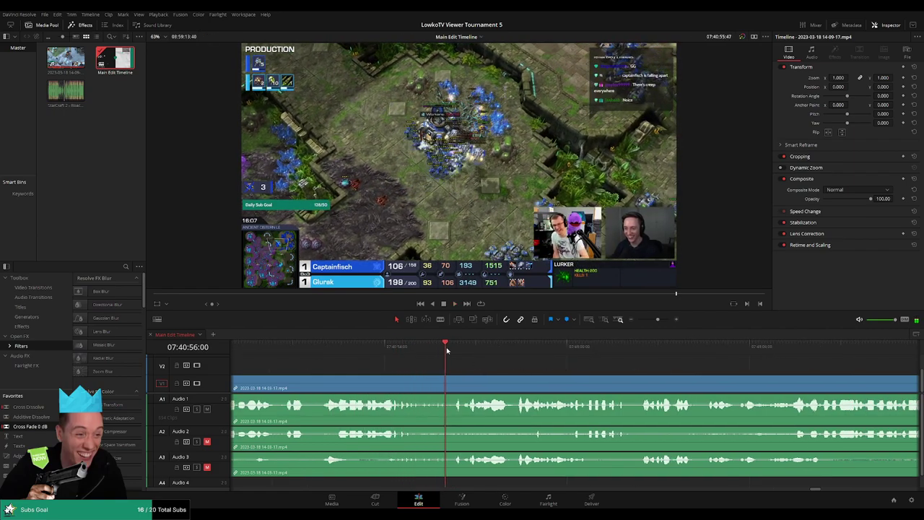
scroll(476, 366, right, 3)
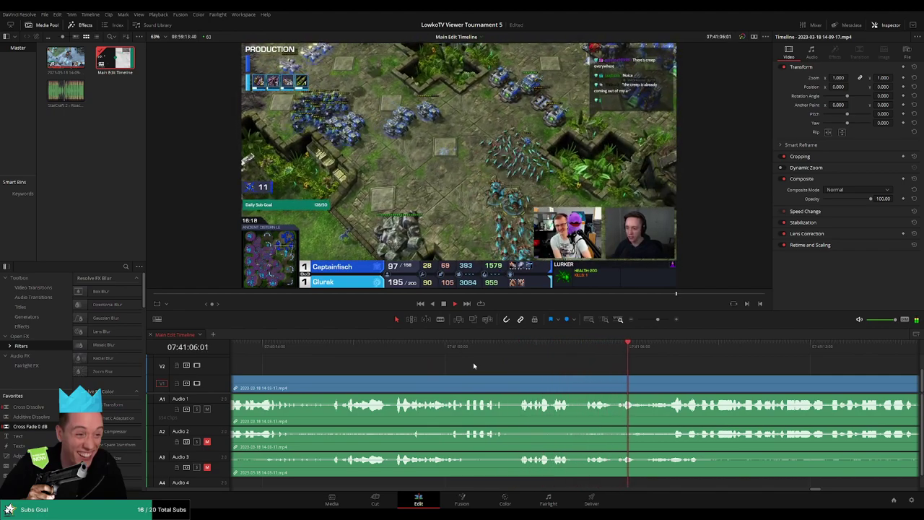
scroll(449, 367, left, 5)
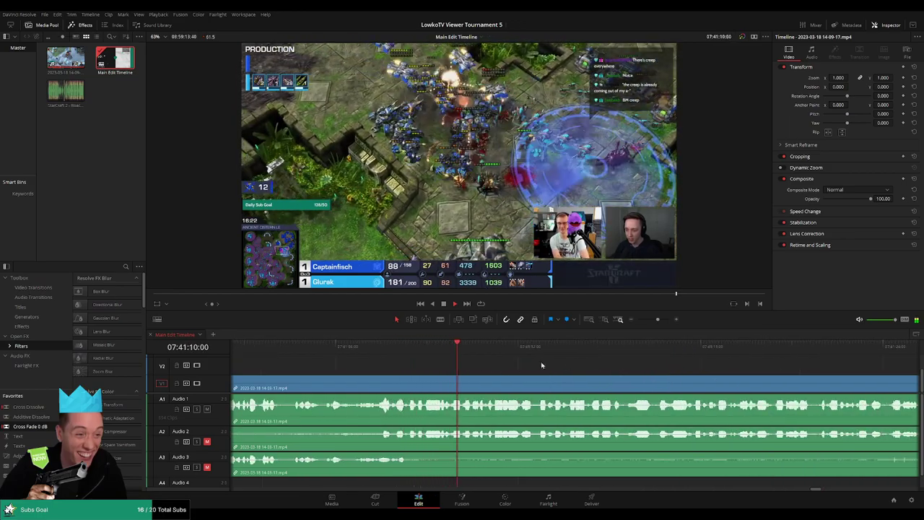
scroll(465, 359, right, 3)
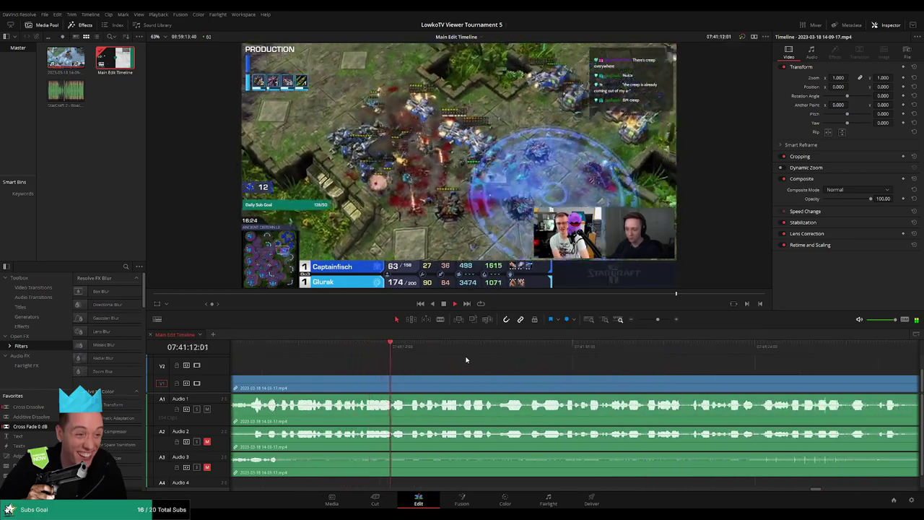
Step: Jump ahead to the Victory screen at 07:41:30 and rewatch the game ending
click(643, 347)
scroll(784, 367, right, 5)
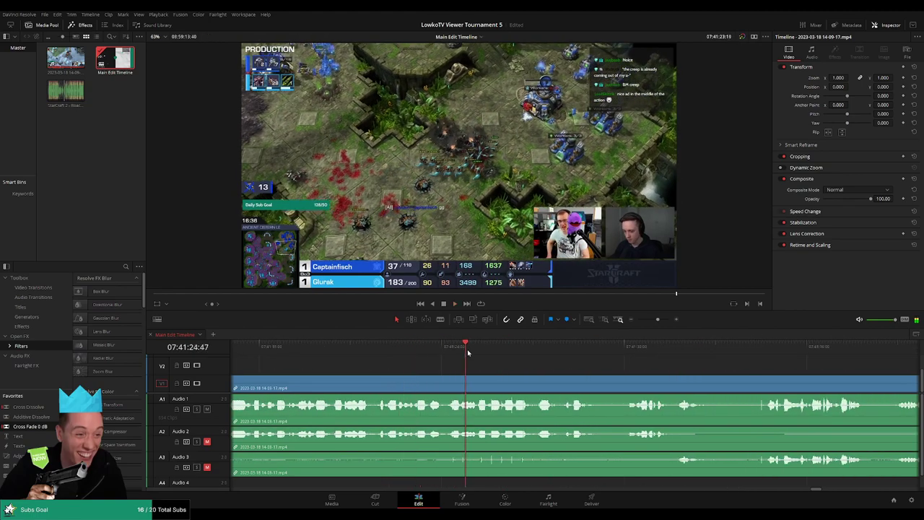
click(500, 352)
click(449, 350)
scroll(509, 368, right, 2)
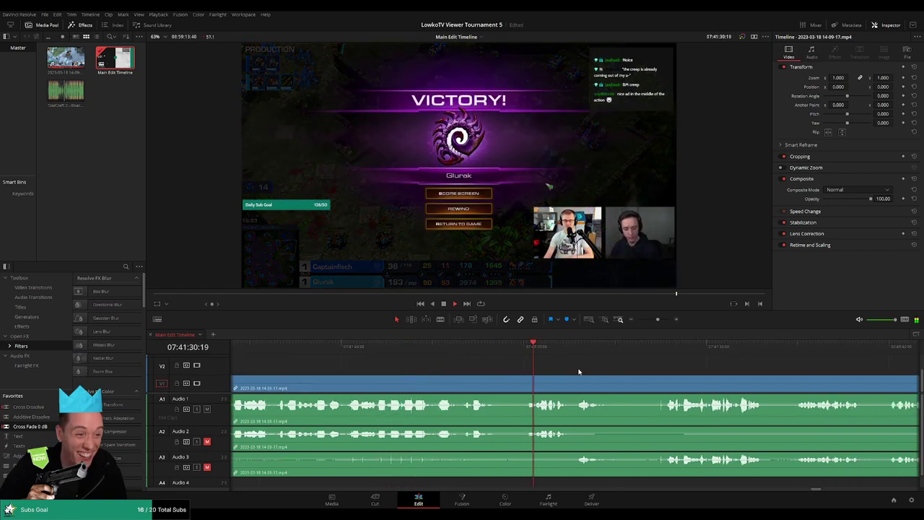
Step: Blade out the first dead piece after the Team 1 victory screen and review the join
scroll(563, 376, right, 3)
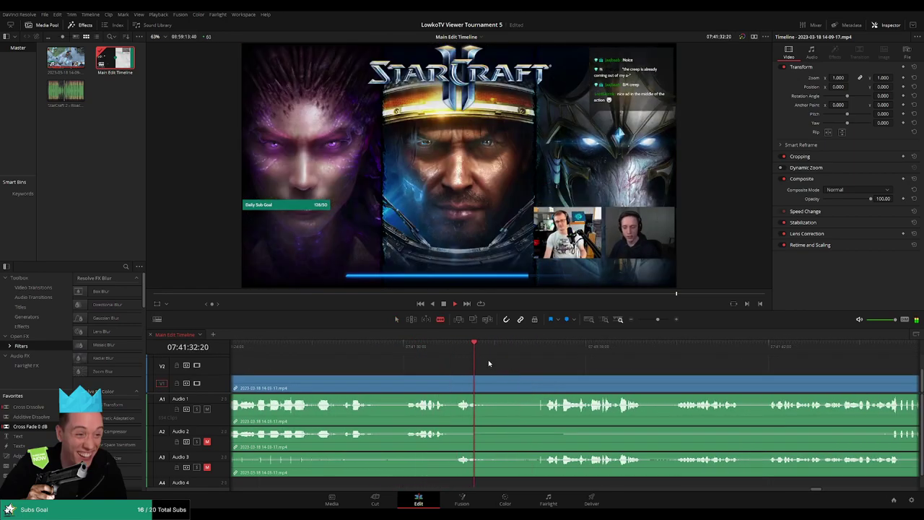
click(492, 390)
click(543, 391)
key(a)
click(530, 388)
key(Delete)
click(474, 355)
key(space)
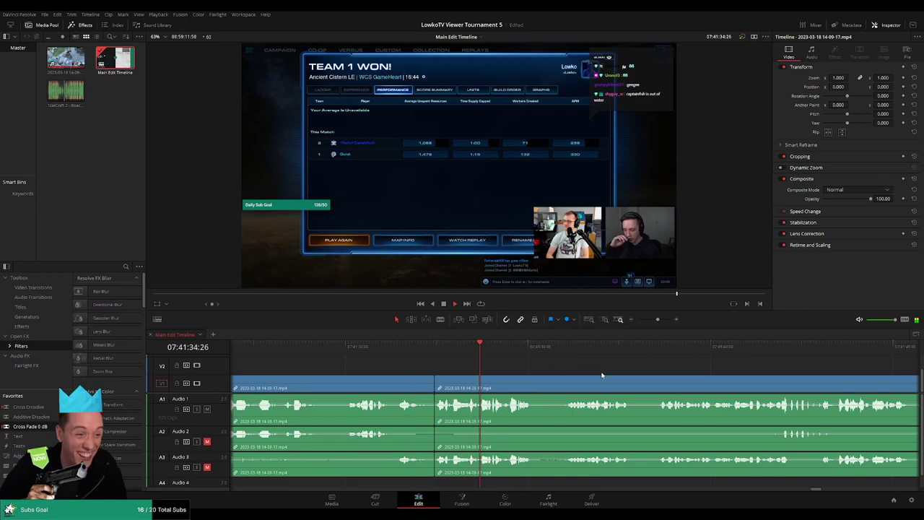
Step: Cut out the next short dead piece and play back the trimmed section
key(b)
click(437, 382)
click(469, 383)
key(a)
click(453, 404)
key(Delete)
click(424, 346)
key(space)
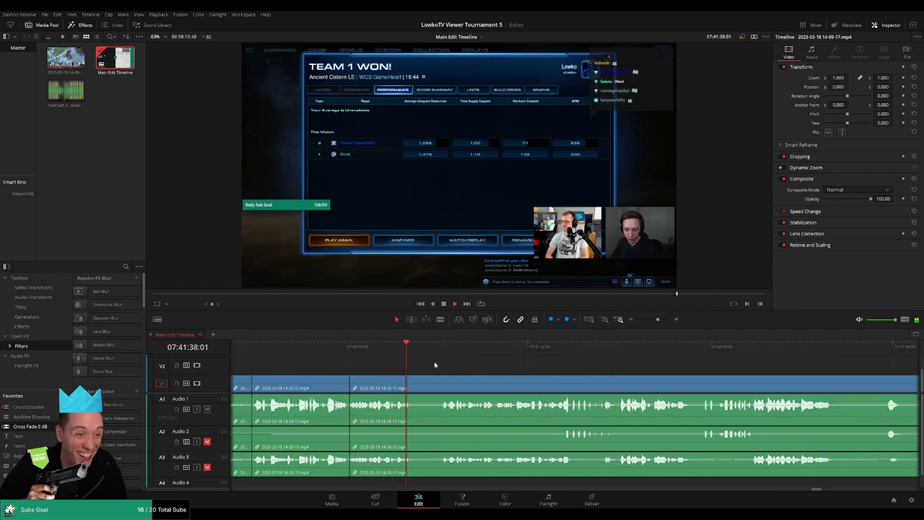
Step: Remove a third short dead piece between two blade cuts, closing the gap
key(b)
click(410, 382)
click(440, 382)
key(a)
click(425, 388)
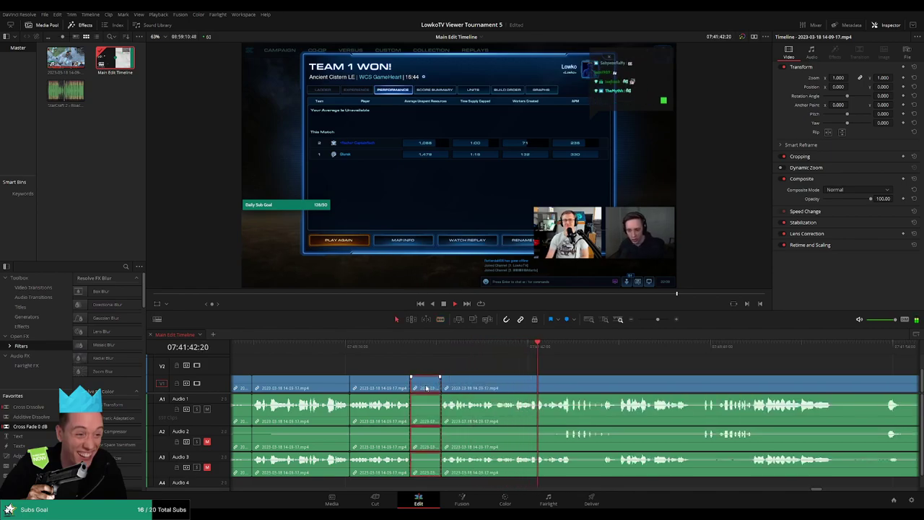
key(Delete)
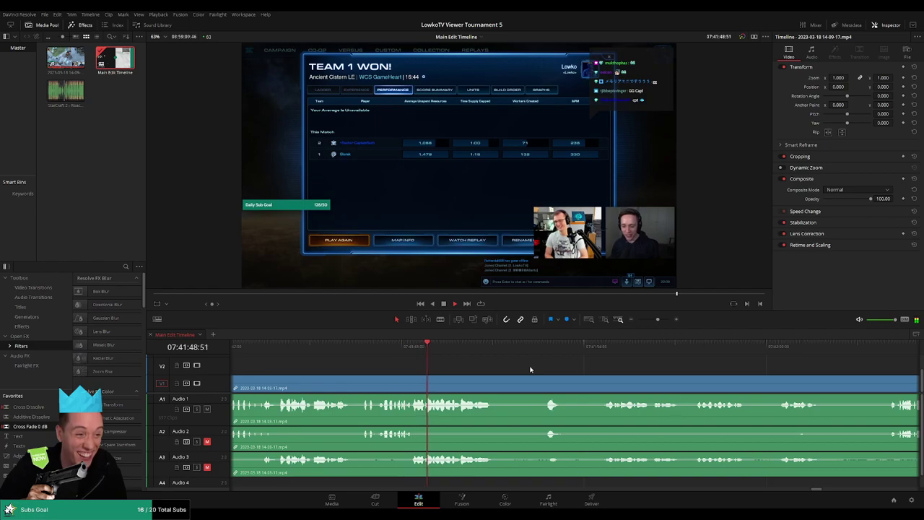
Step: Cut and ripple-delete the last dead stretch, then replay the victory screen
scroll(505, 365, right, 2)
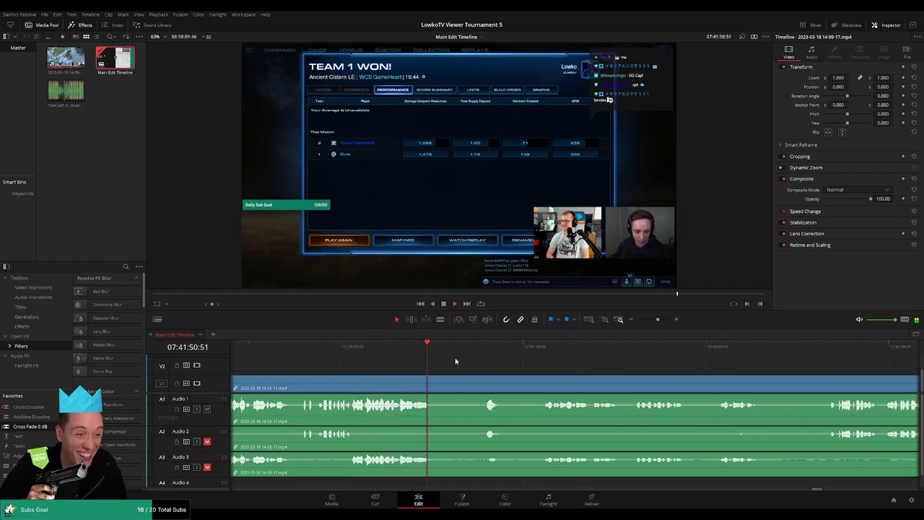
key(b)
click(431, 383)
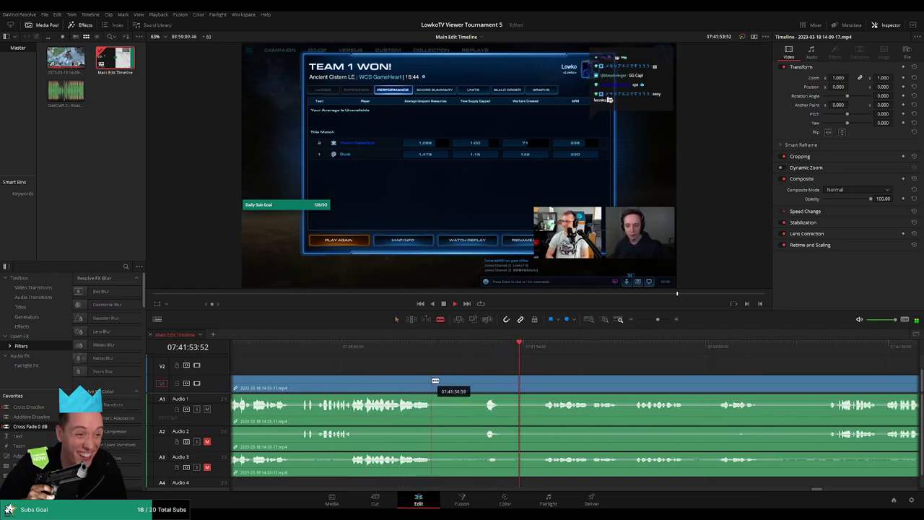
click(484, 353)
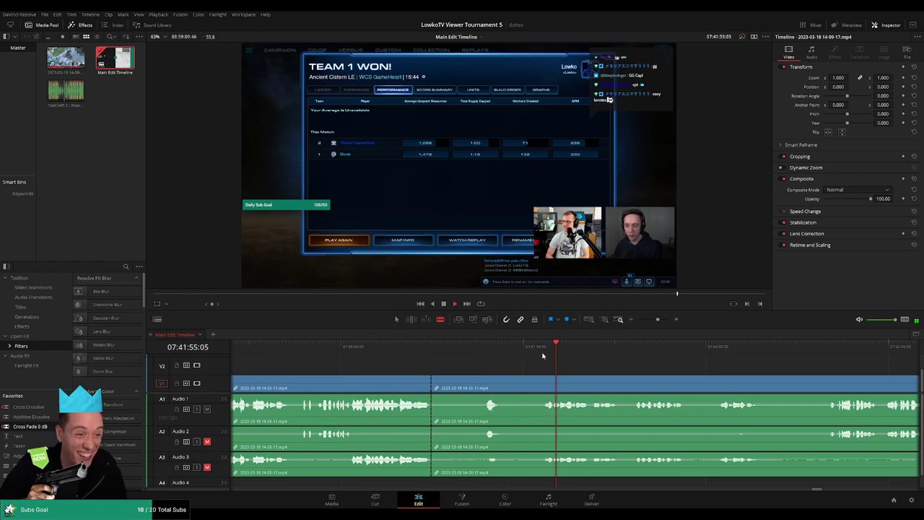
click(542, 382)
key(a)
click(527, 388)
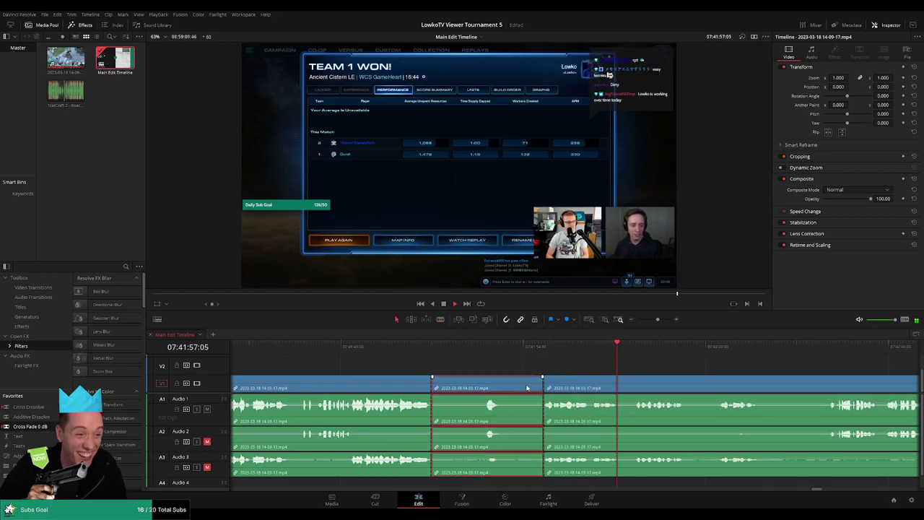
key(Delete)
click(419, 352)
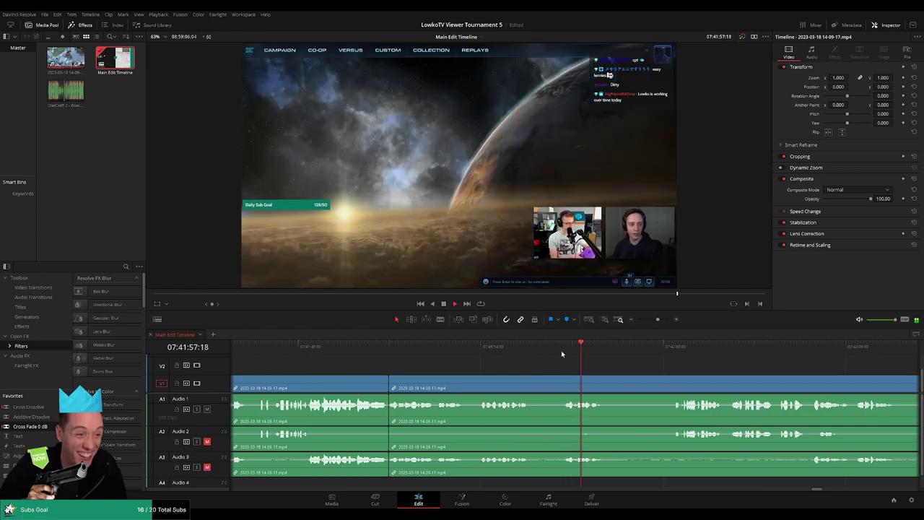
click(455, 347)
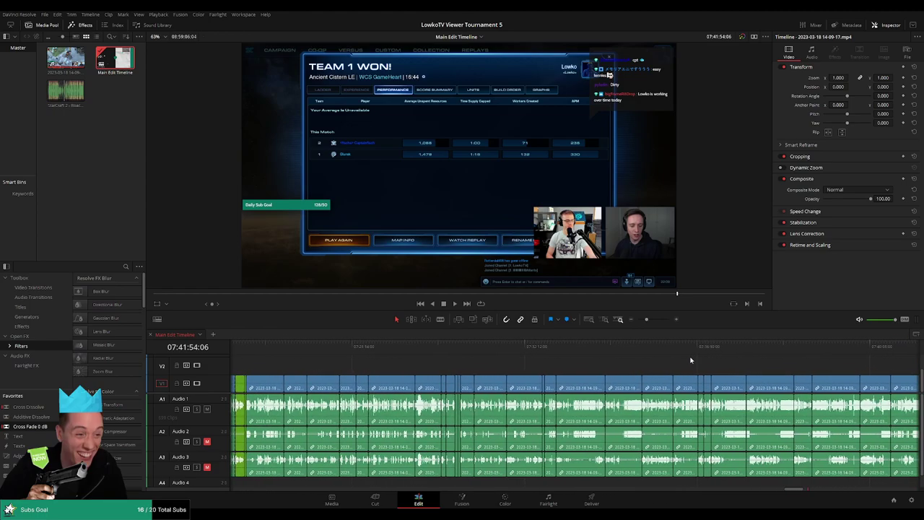
Step: Give all finished clips up to the victory screen the Green clip color
drag(234, 369, 791, 406)
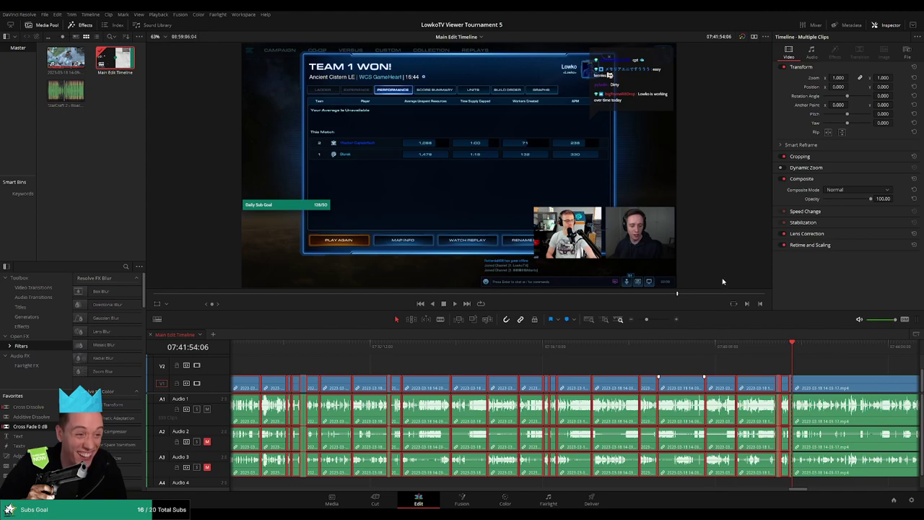
click(814, 375)
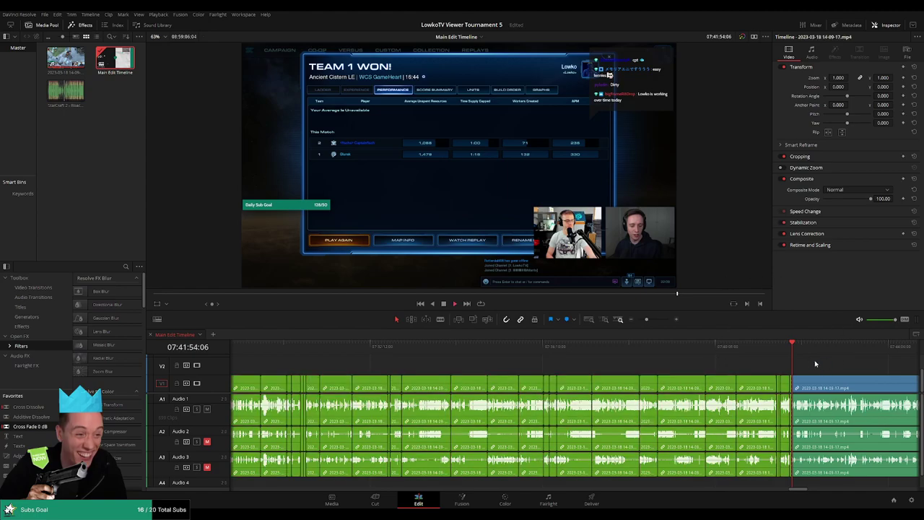
key(space)
Step: Zoom in and skim forward to the next match's Altitude LE lobby
key(ctrl+equal)
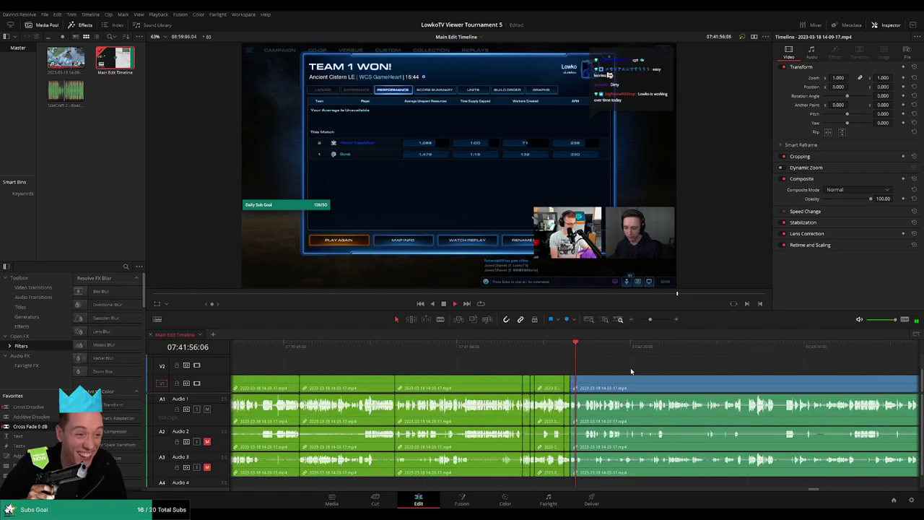
drag(647, 319, 656, 320)
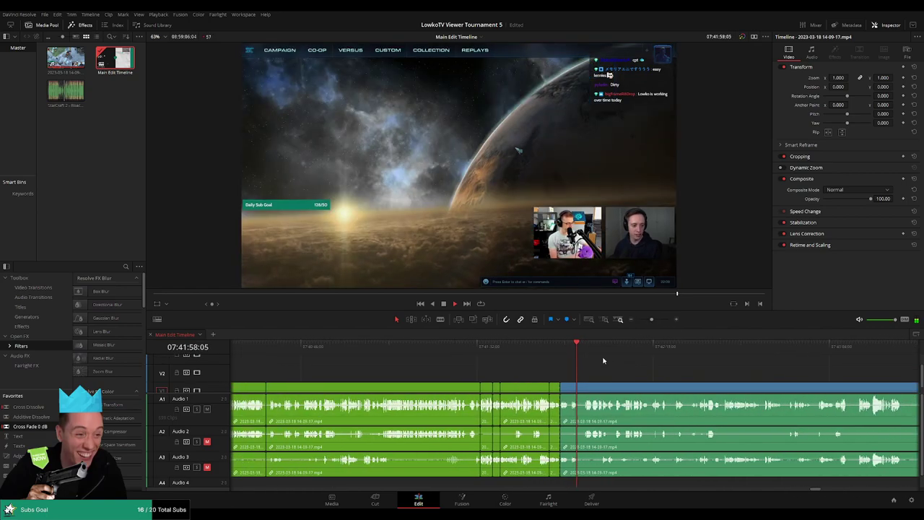
click(799, 359)
drag(799, 359, 508, 356)
drag(586, 350, 494, 360)
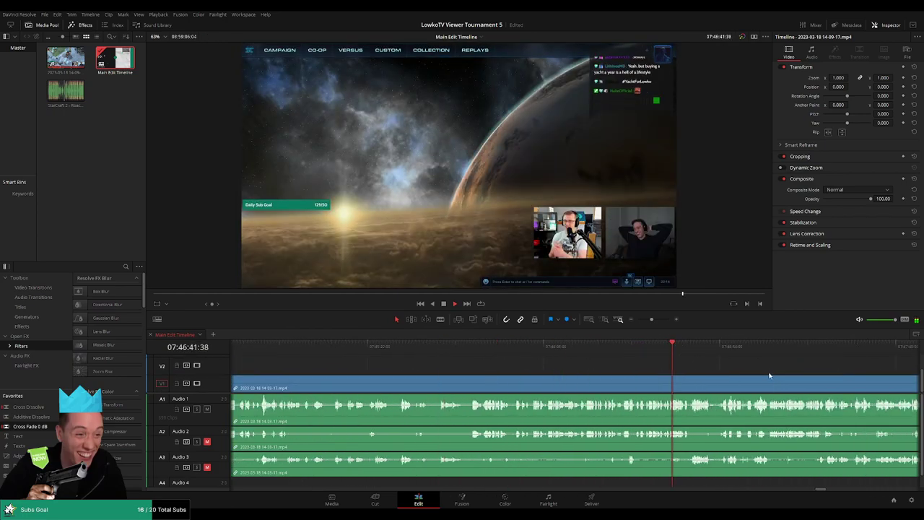
drag(737, 368, 882, 384)
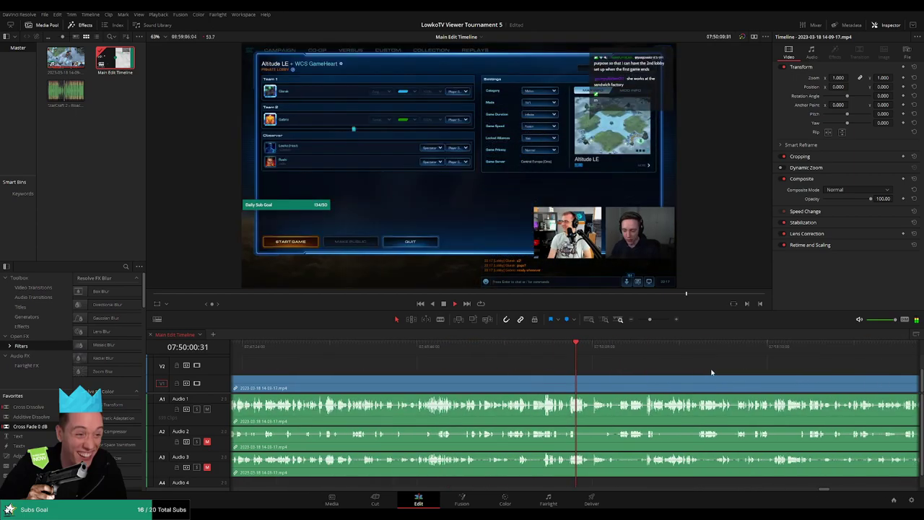
Step: Skim the lobby footage to find where the countdown ends and the game starts
click(636, 351)
drag(692, 354, 704, 355)
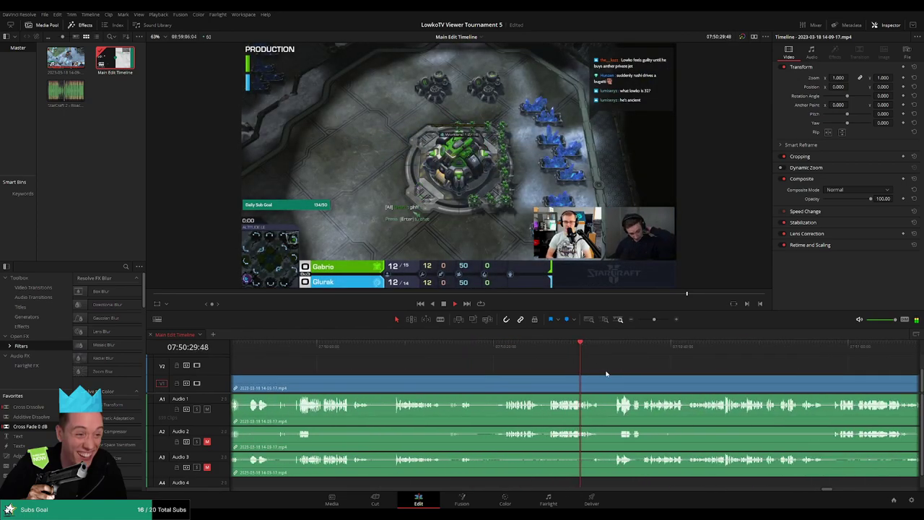
click(639, 347)
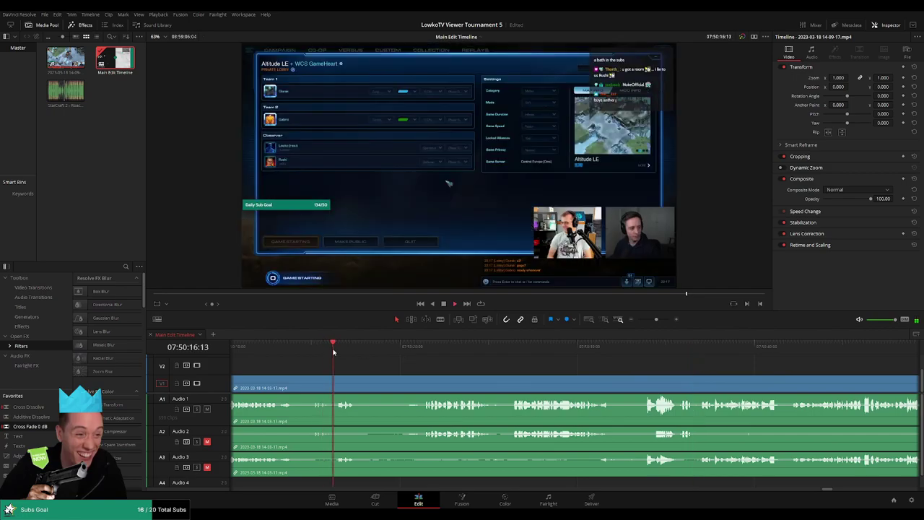
click(452, 349)
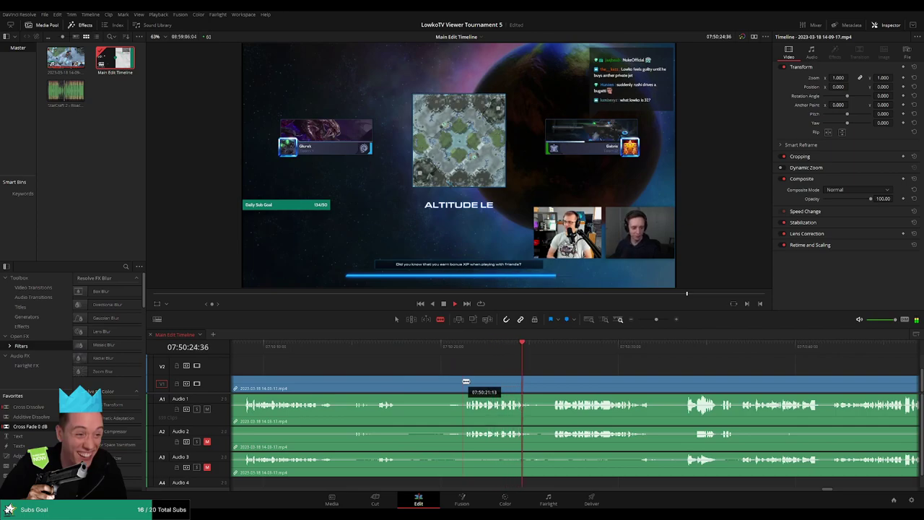
click(243, 347)
scroll(451, 370, left, 3)
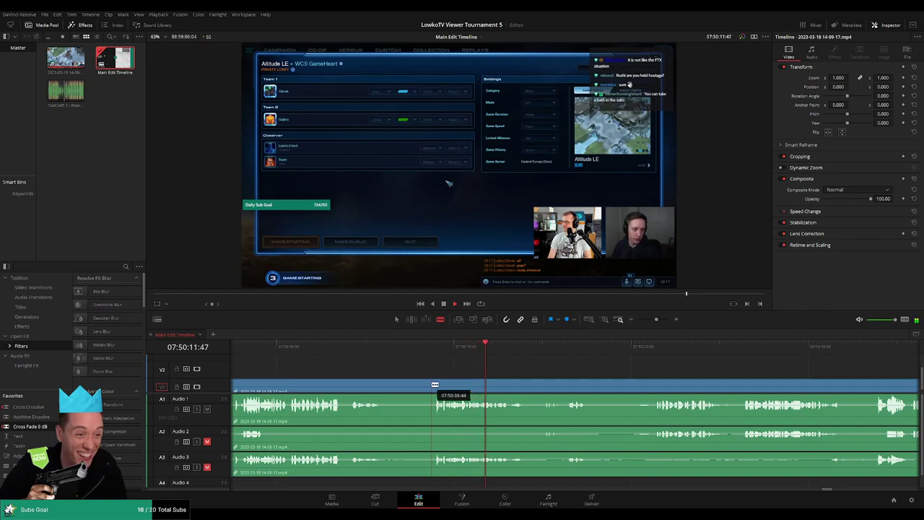
Step: Blade the lobby wait, undoing a misplaced cut, and ripple-delete the section between cuts
click(435, 384)
click(522, 384)
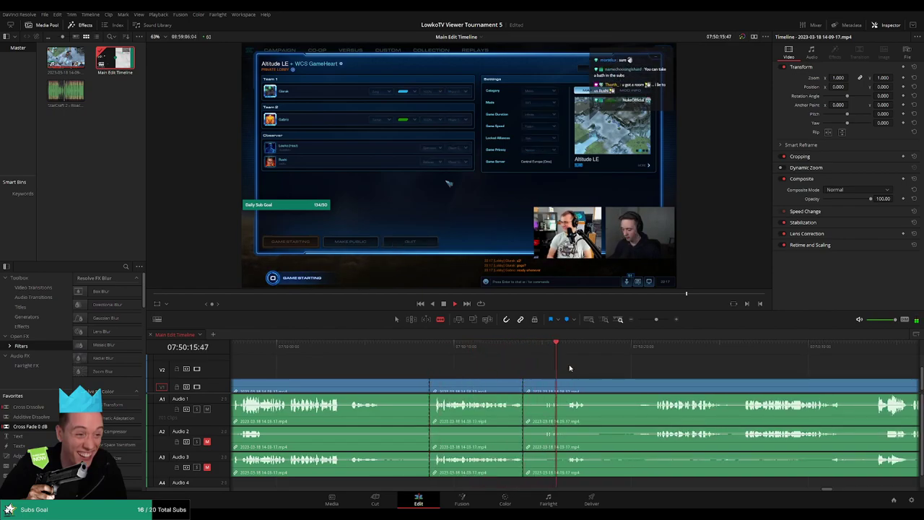
key(ctrl+z)
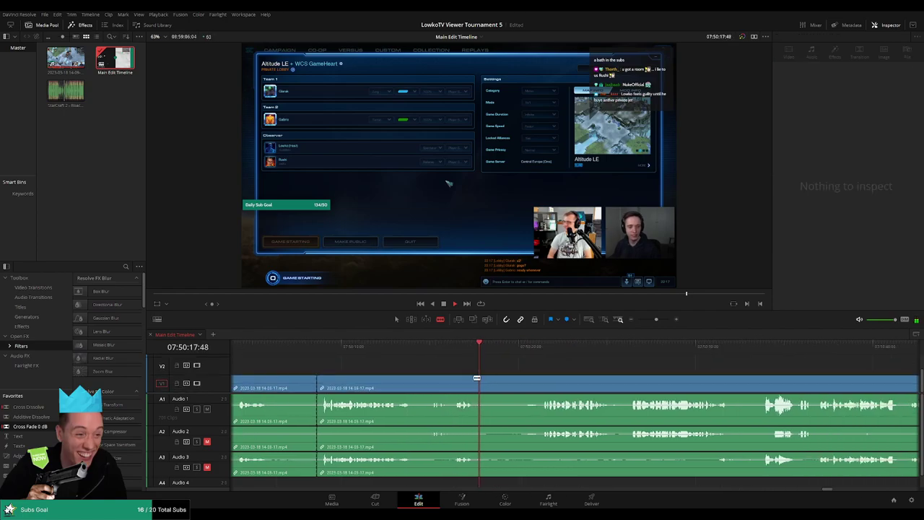
click(477, 381)
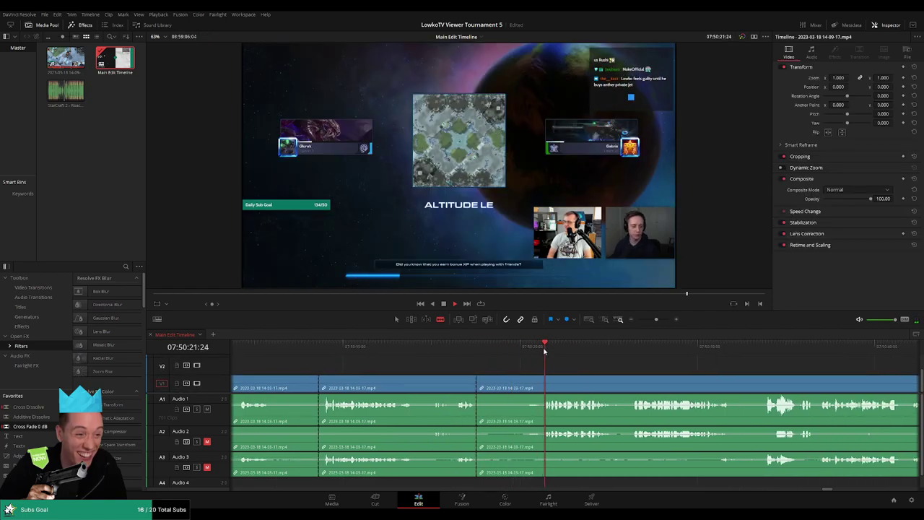
click(544, 381)
key(a)
click(526, 388)
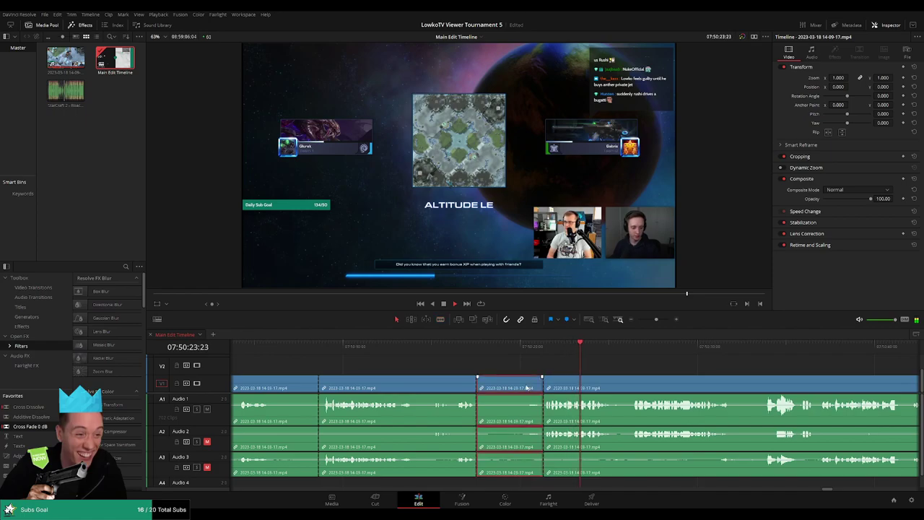
key(Delete)
click(464, 349)
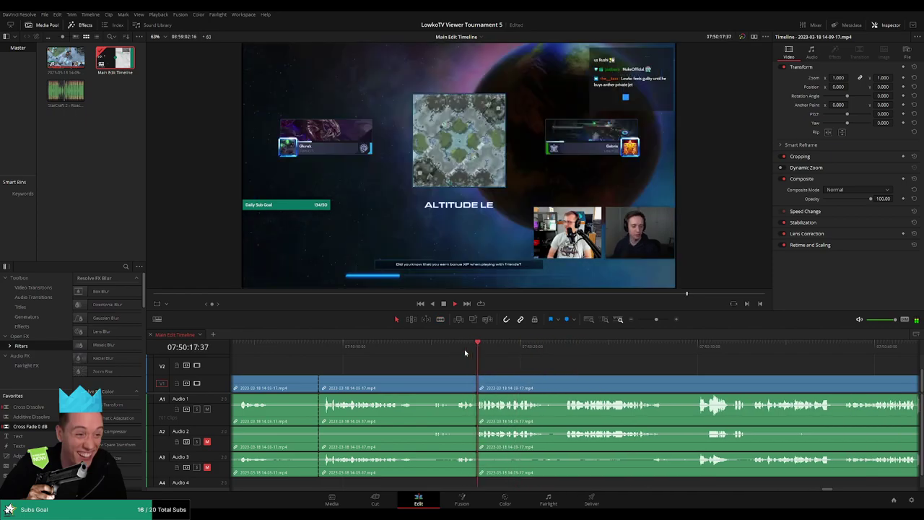
click(477, 382)
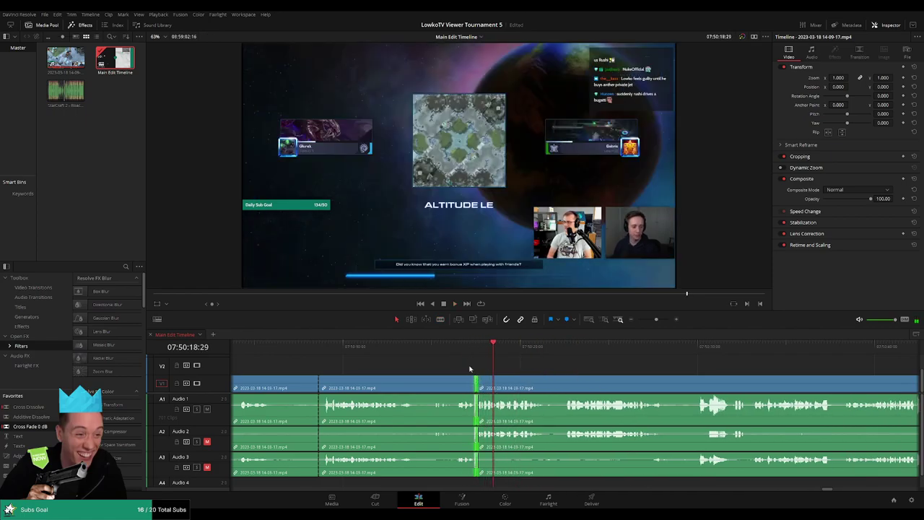
Step: Mark the remaining lobby section orange and delete it, closing the gap
drag(519, 349, 652, 363)
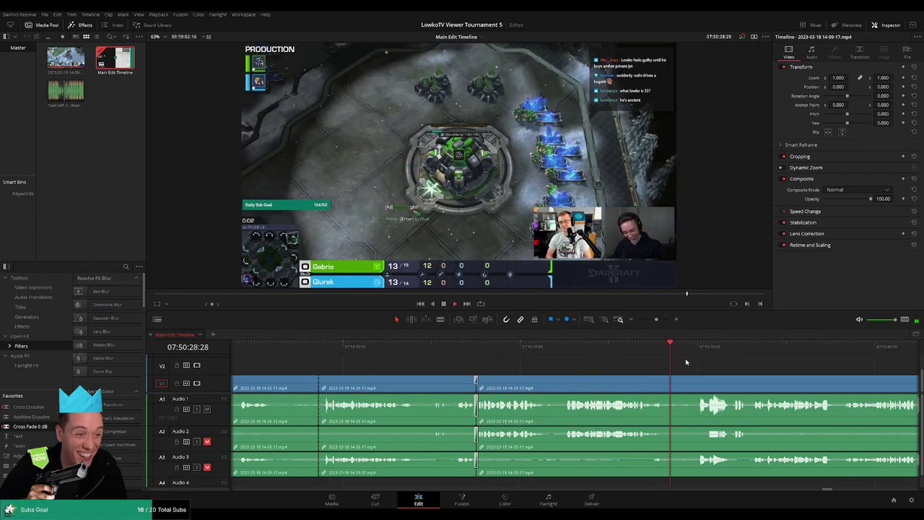
click(414, 386)
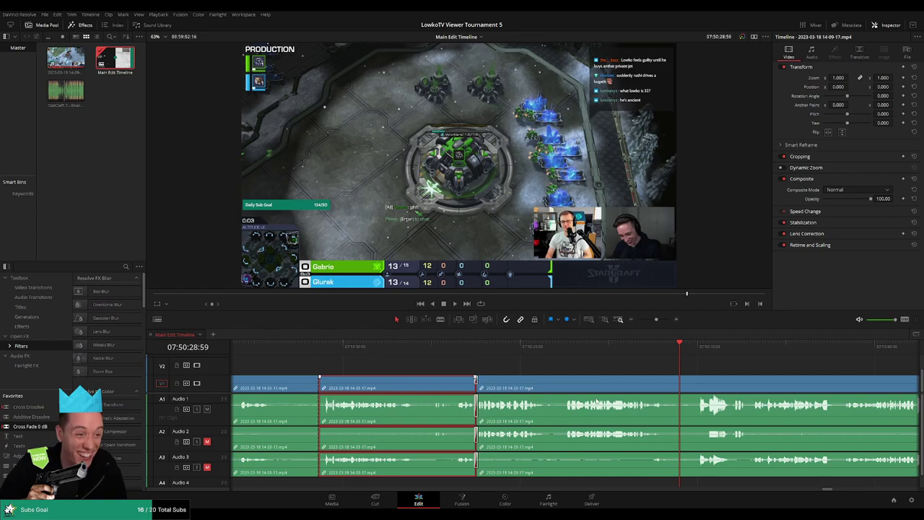
click(534, 370)
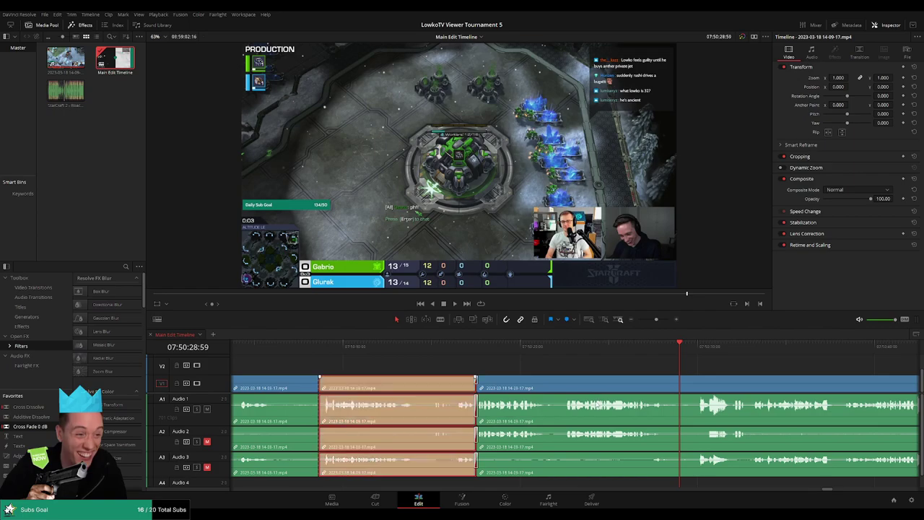
mouse_move(656, 319)
mouse_down()
mouse_move(638, 321)
mouse_move(655, 319)
mouse_up()
key(Delete)
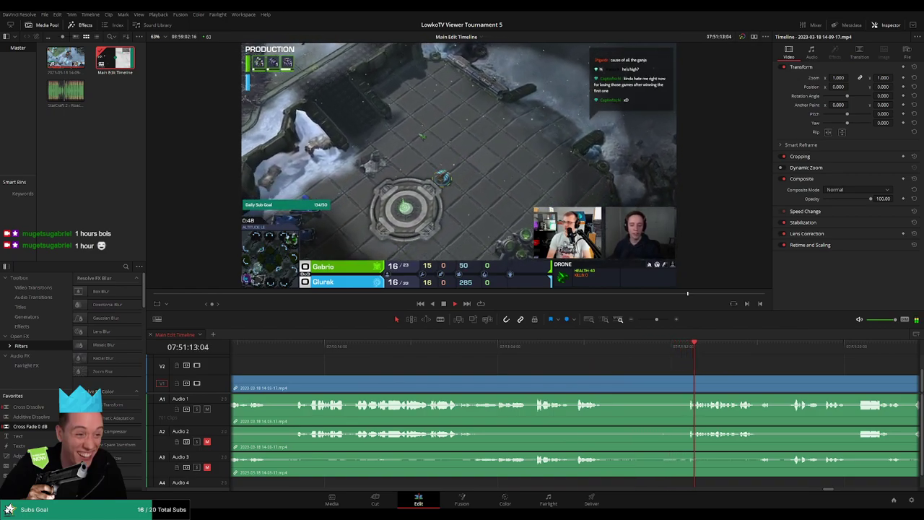
Step: Scroll and jump ahead through the game footage to the next dead stretch
scroll(592, 370, right, 3)
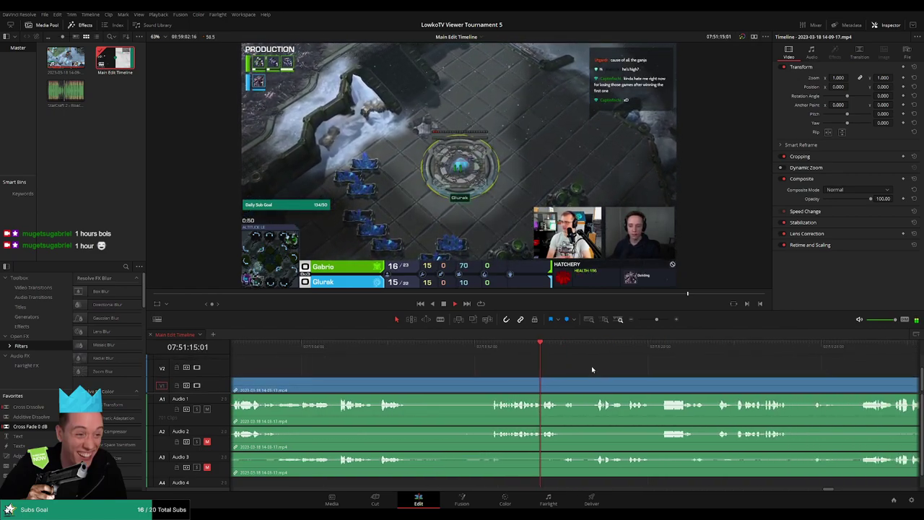
scroll(513, 370, right, 2)
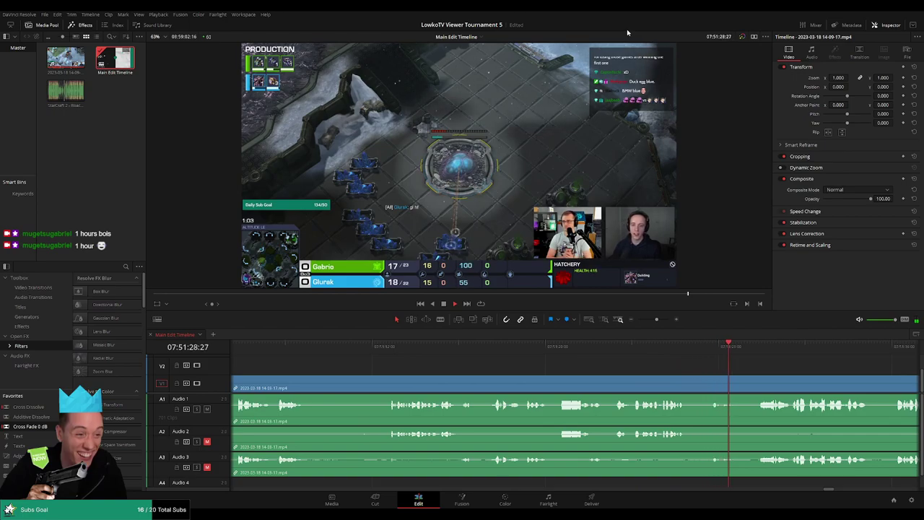
scroll(639, 354, right, 2)
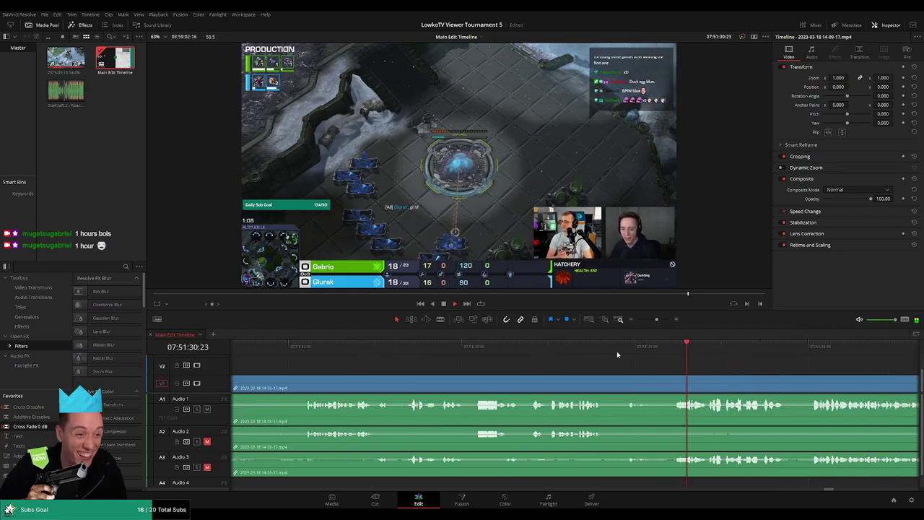
scroll(639, 355, right, 5)
click(541, 351)
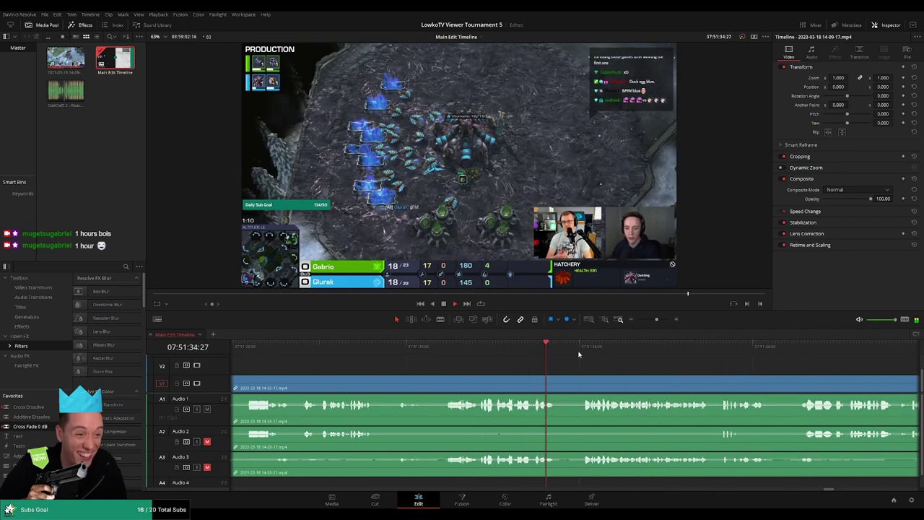
click(589, 351)
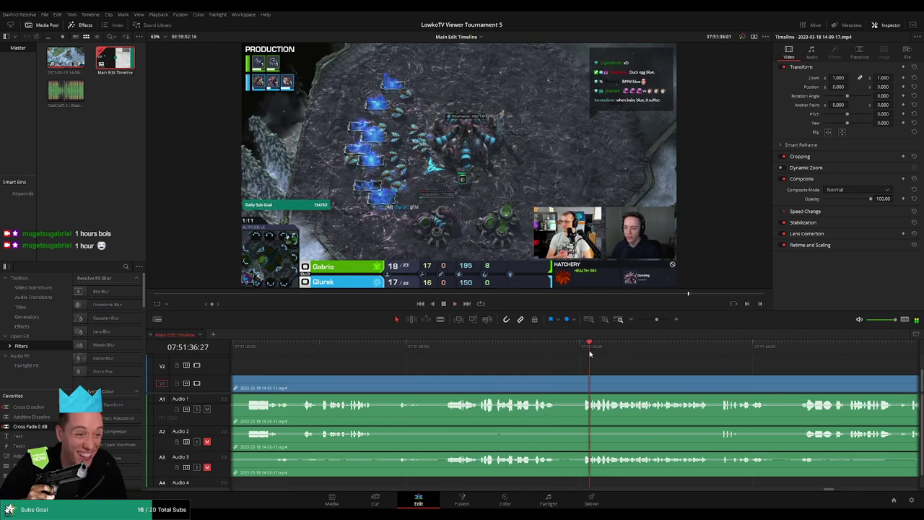
scroll(563, 358, right, 4)
click(567, 357)
scroll(505, 362, right, 2)
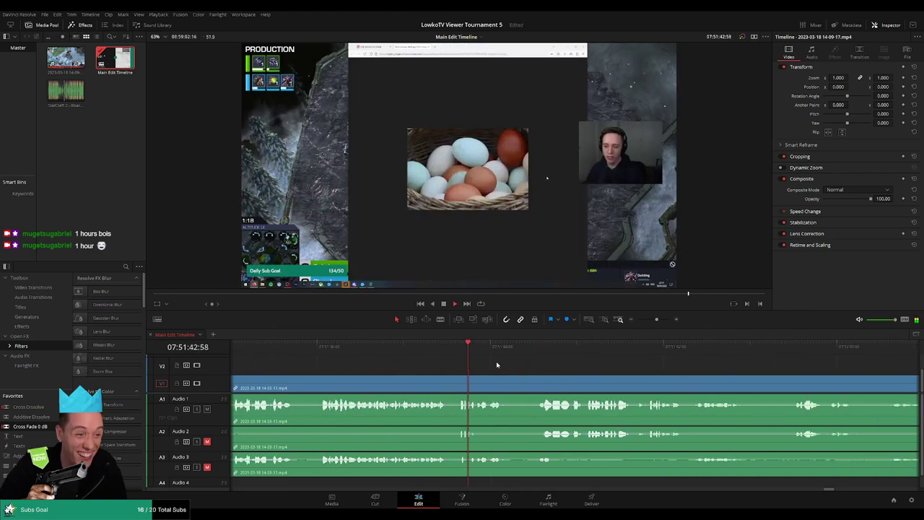
scroll(490, 359, right, 1)
click(512, 354)
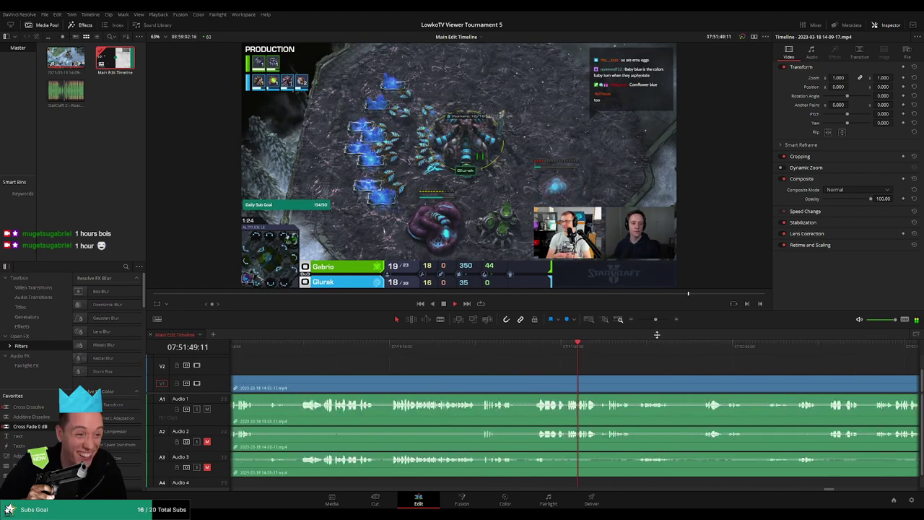
scroll(649, 357, up, 2)
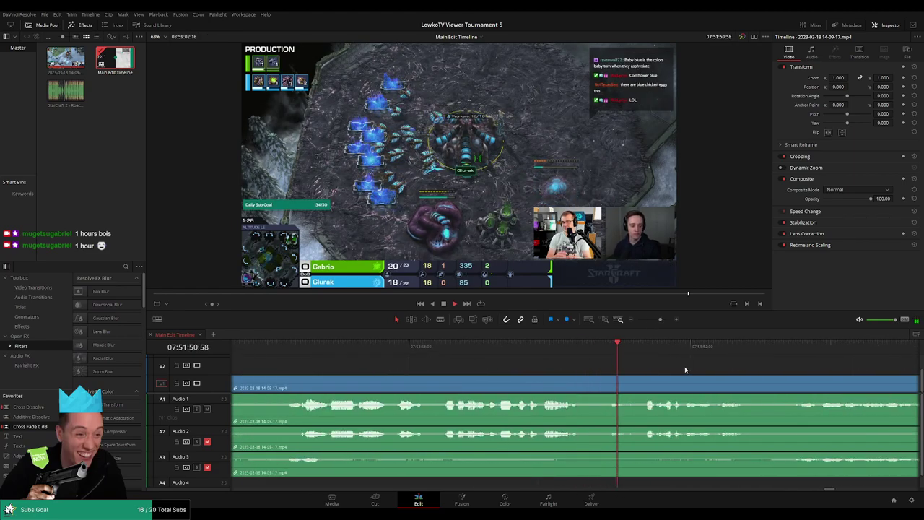
scroll(682, 369, down, 2)
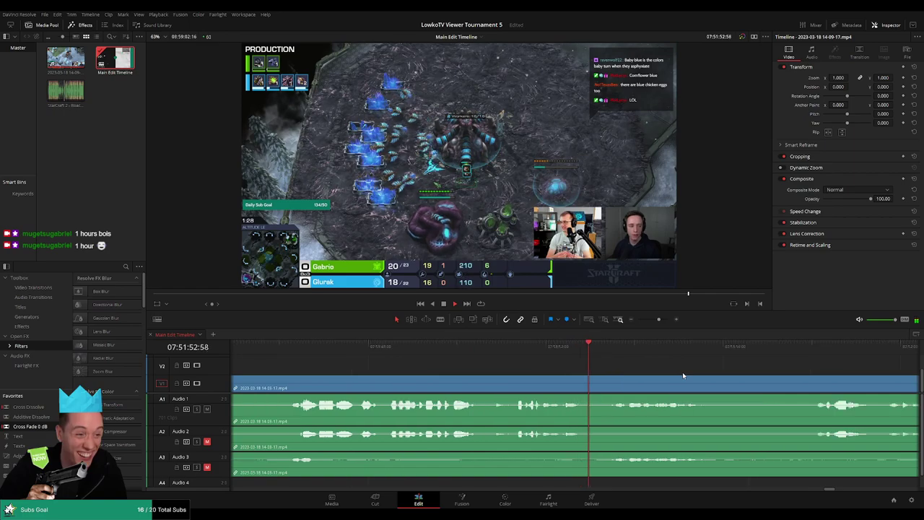
scroll(534, 364, down, 2)
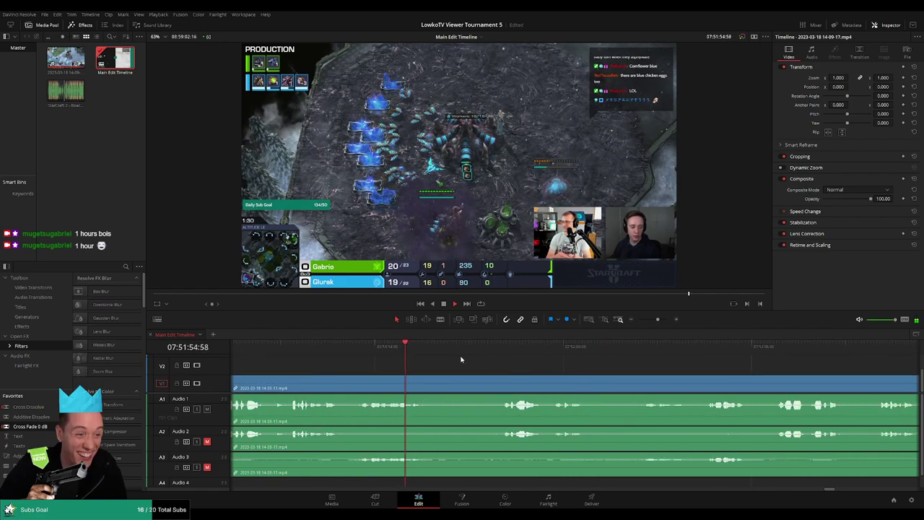
Step: Blade both ends of the dead stretch and ripple-delete it
key(b)
click(431, 388)
click(498, 379)
key(a)
click(481, 387)
key(Delete)
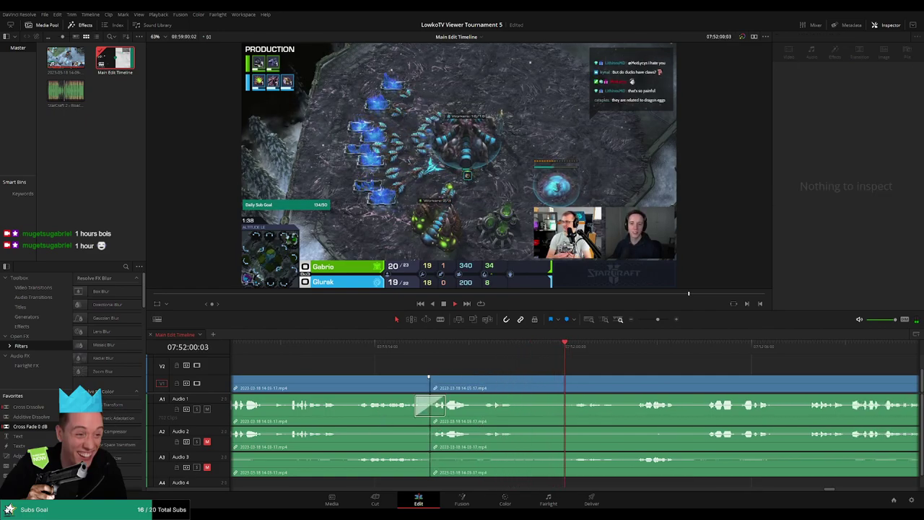
Step: Add Cross Fade 0 dB at the new join on audio tracks A1, A2 and A3
click(448, 444)
key(ctrl+t)
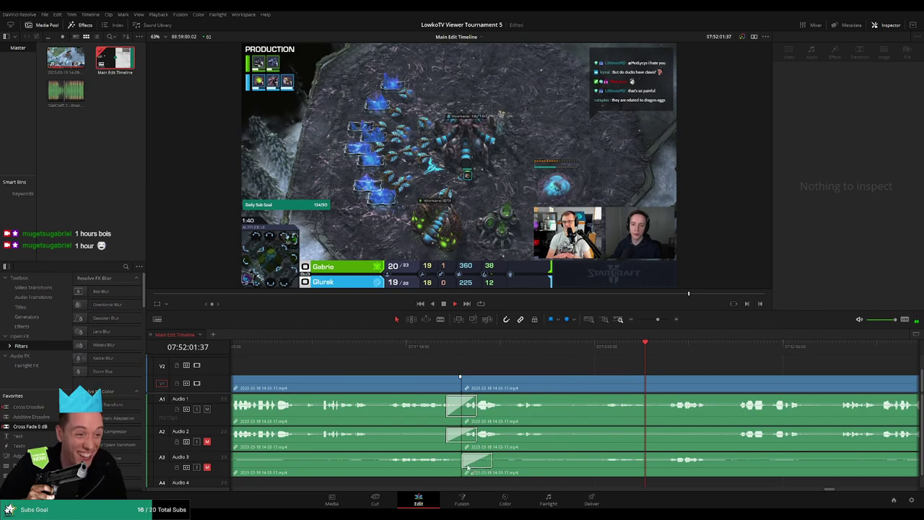
click(550, 387)
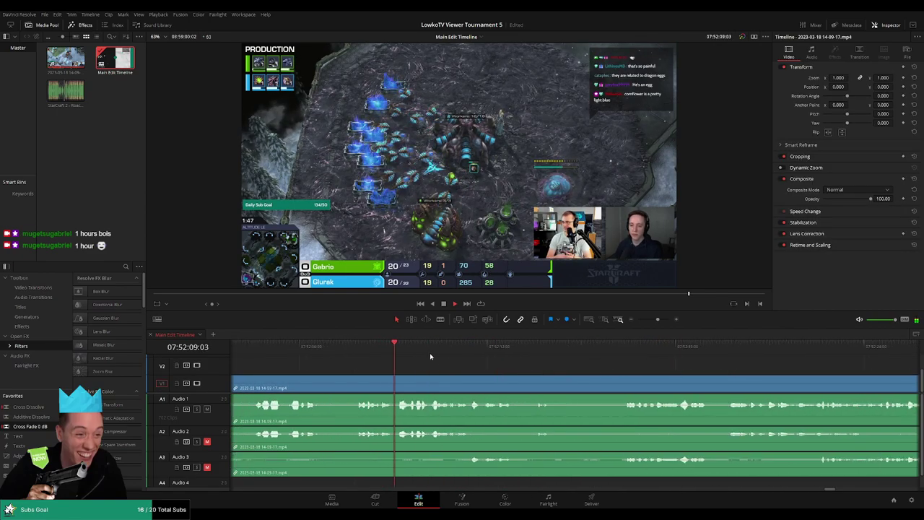
Step: Ripple-delete another dead stretch and put Cross Fade 0 dB on the A1 and A3 joins
click(397, 387)
click(459, 387)
click(438, 389)
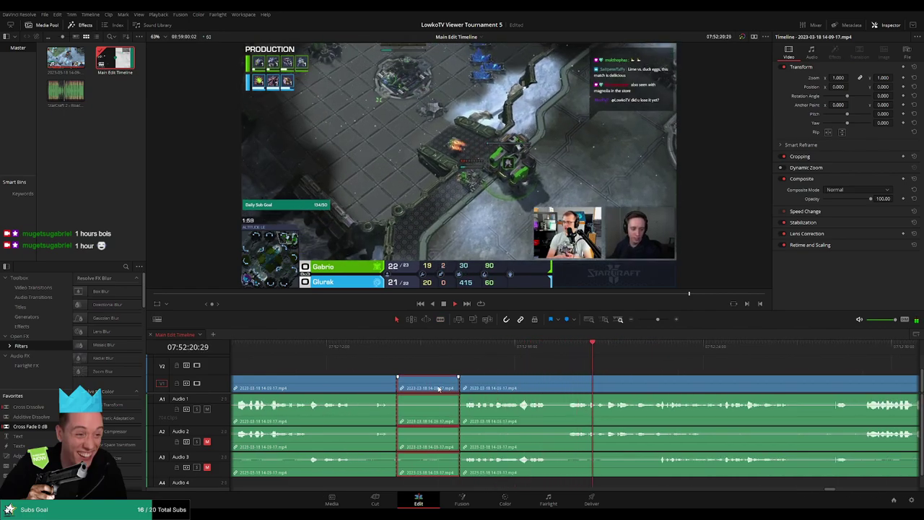
key(Delete)
drag(44, 426, 414, 414)
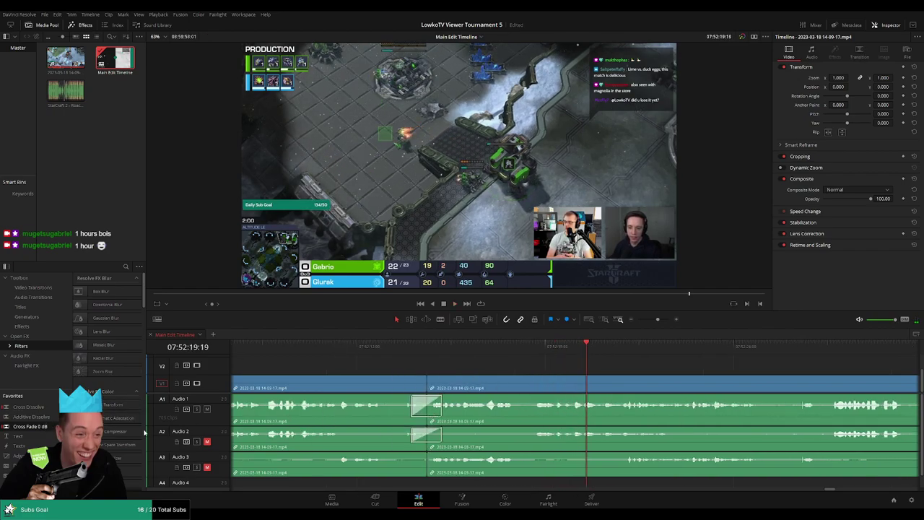
drag(158, 426, 454, 478)
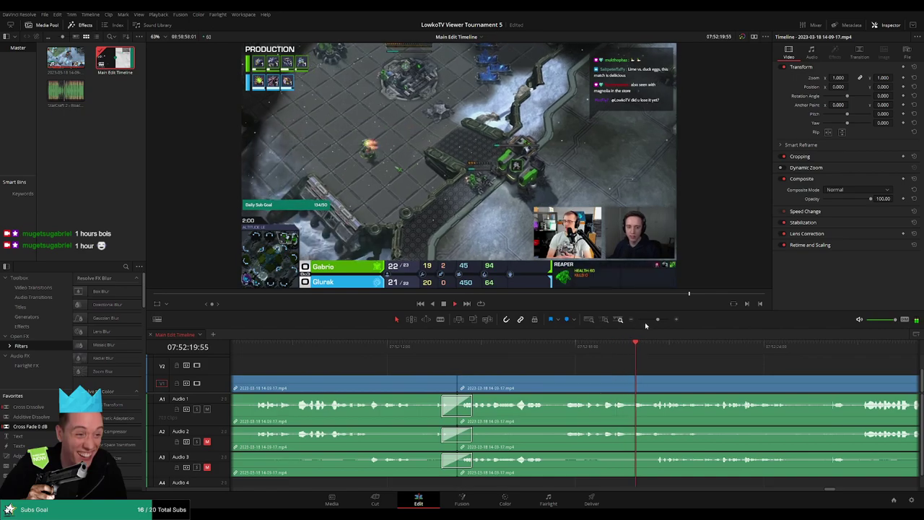
Step: Set the finished clips around the playhead to the Orange clip color
drag(655, 320, 647, 320)
drag(575, 368, 520, 388)
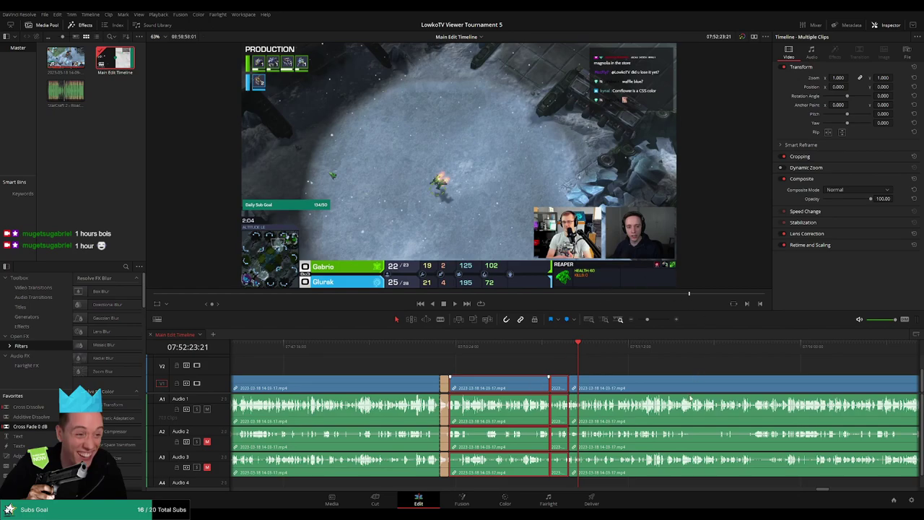
click(579, 347)
key(space)
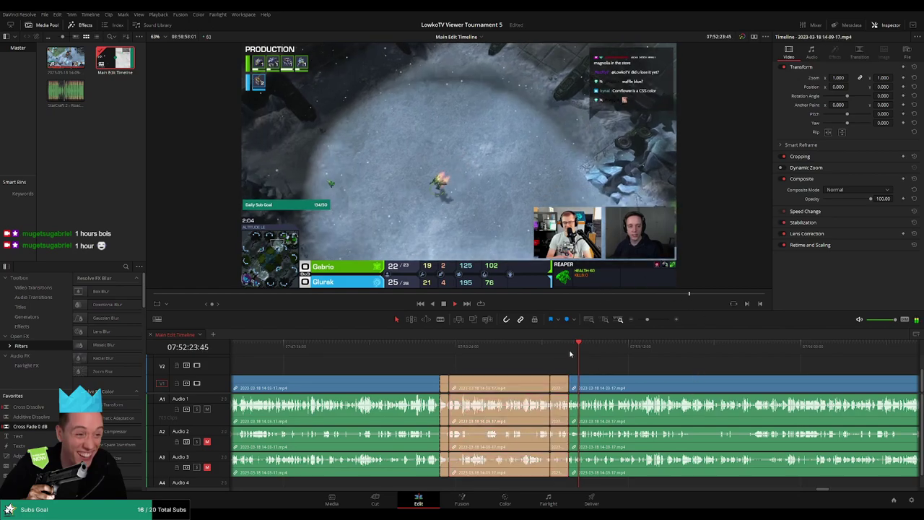
Step: Blade all tracks at a new point further along and play back from the cut
drag(646, 319, 656, 319)
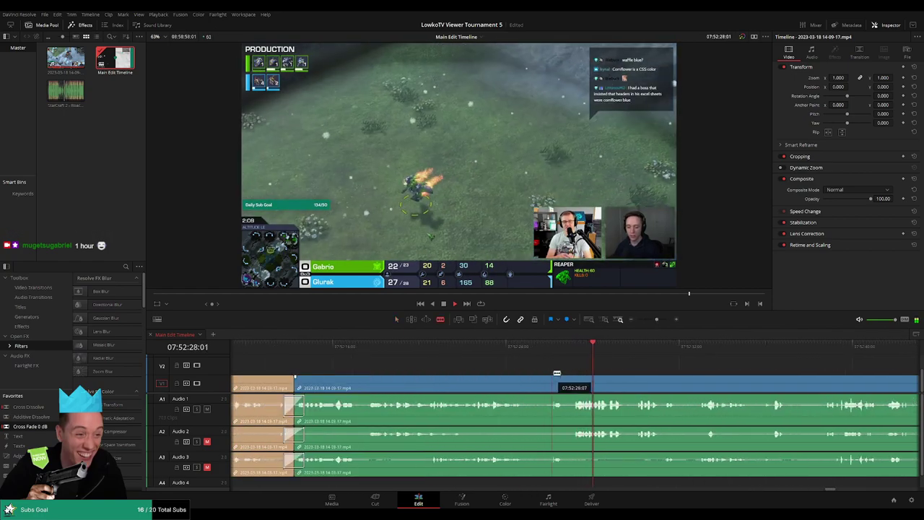
click(553, 348)
key(ctrl+equal)
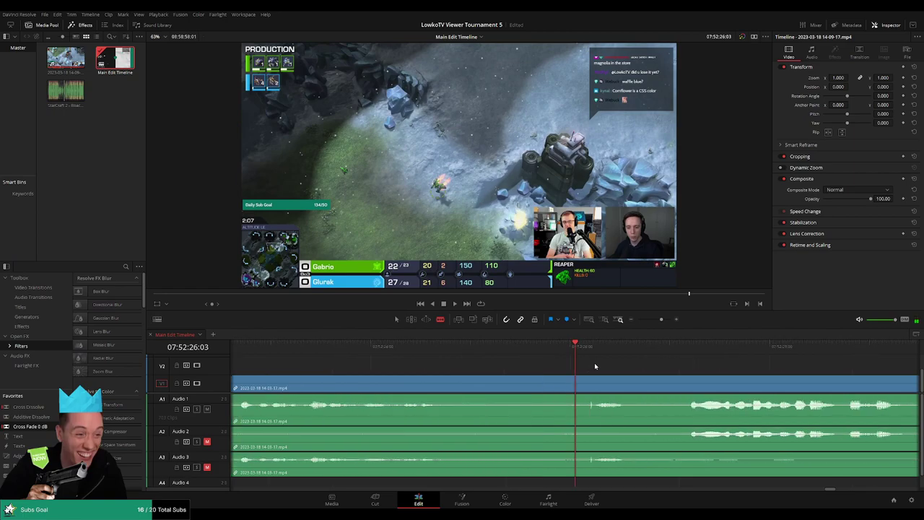
click(591, 384)
key(a)
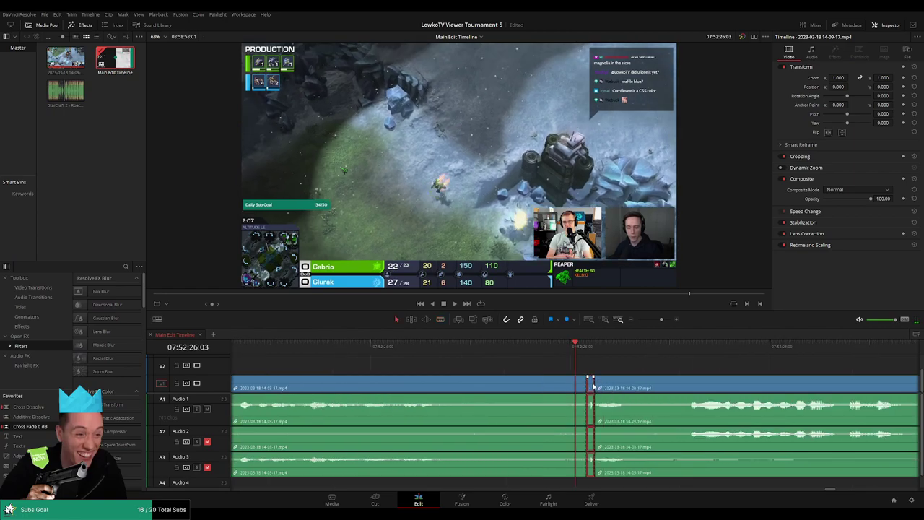
key(space)
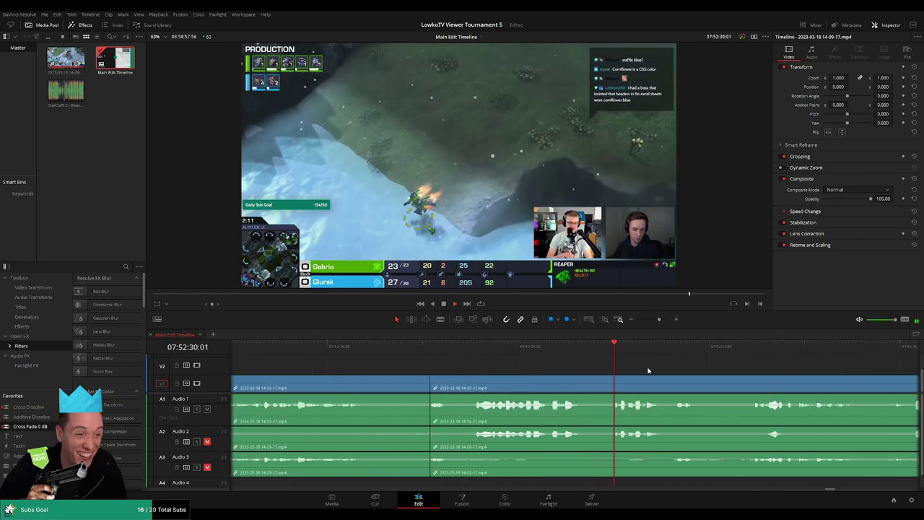
key(ctrl+minus)
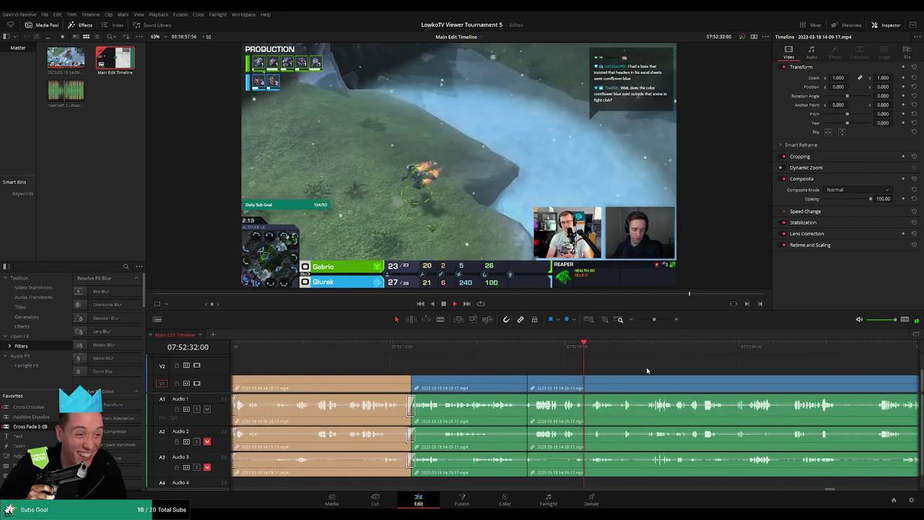
scroll(643, 366, up, 1)
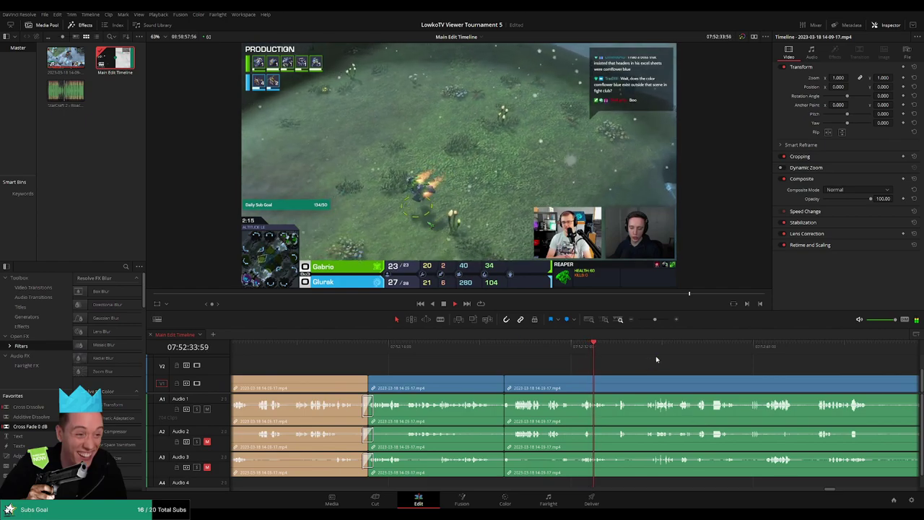
click(656, 320)
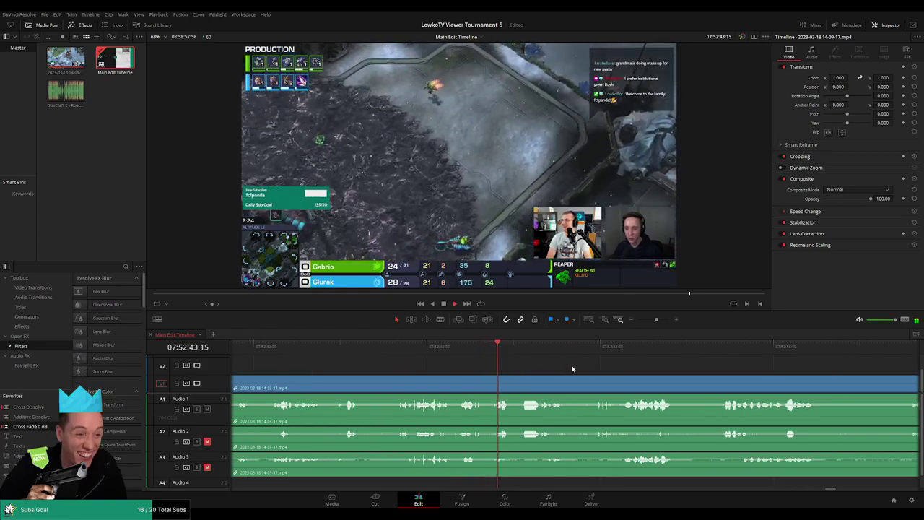
Step: Blade the match clip on all tracks during Altitude LE play, then scrub around the cut
click(469, 352)
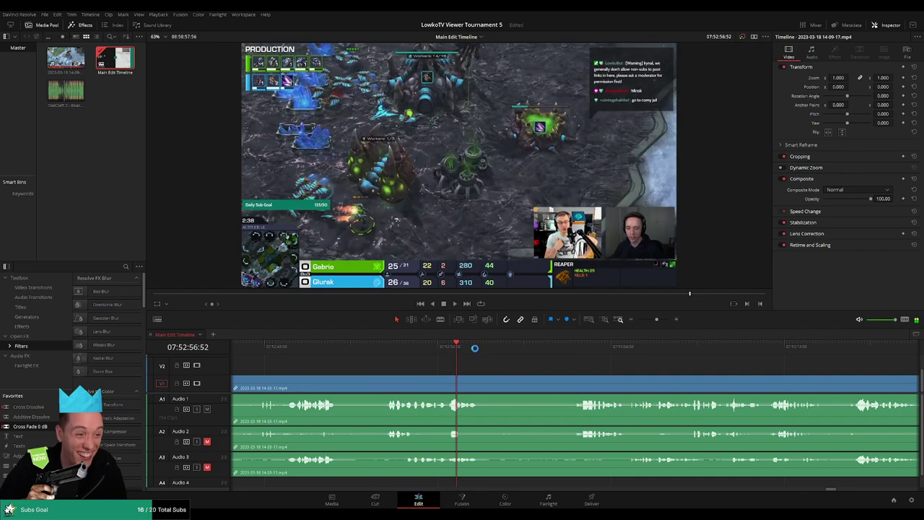
key(space)
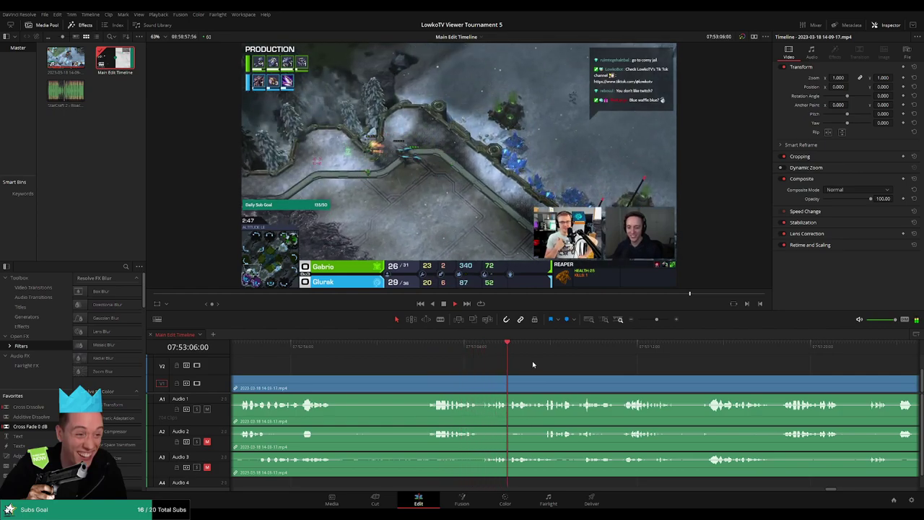
click(486, 379)
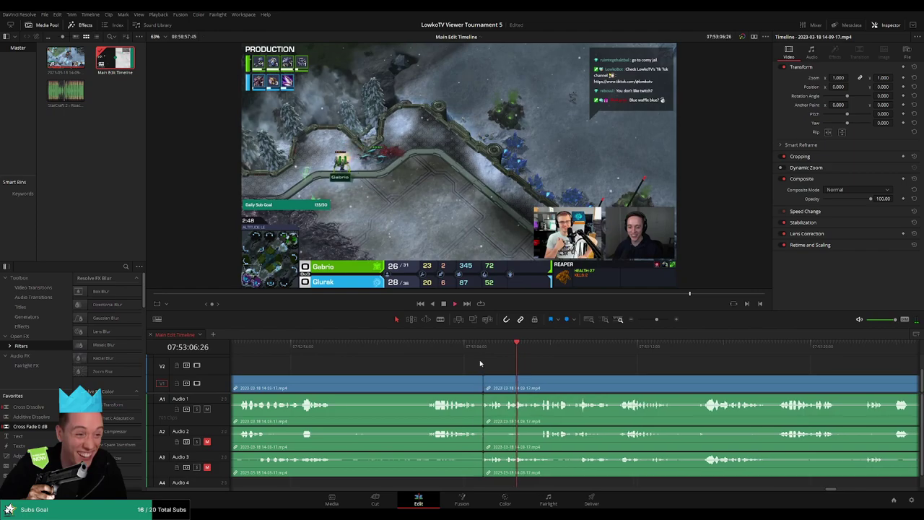
key(shift+Left)
key(shift+Left)
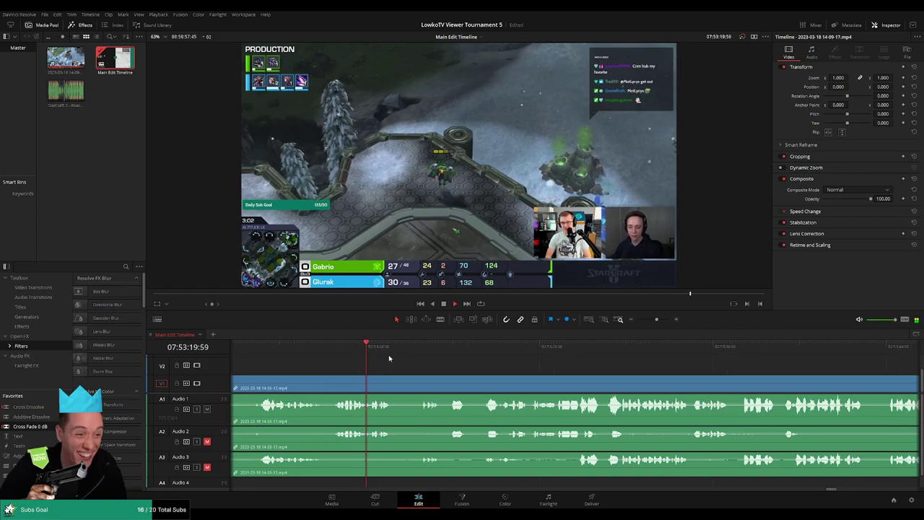
click(351, 346)
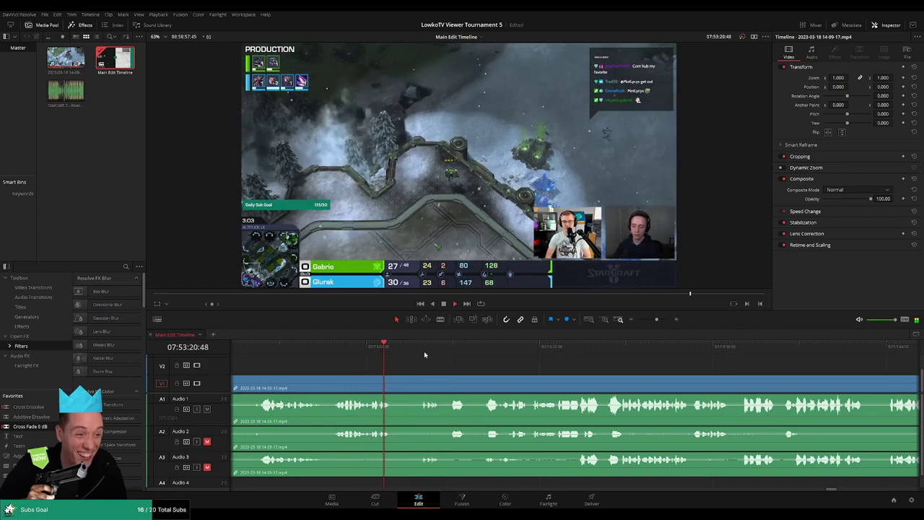
click(420, 350)
drag(448, 353, 486, 353)
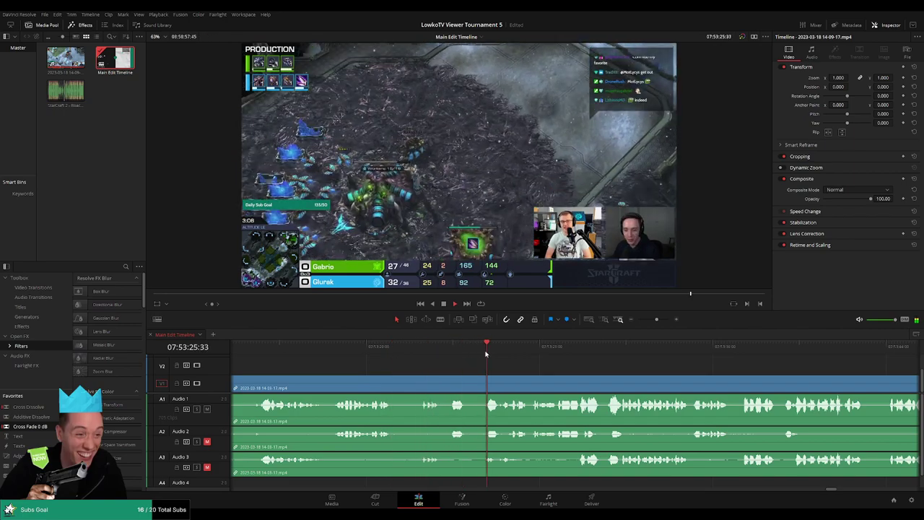
scroll(622, 376, right, 3)
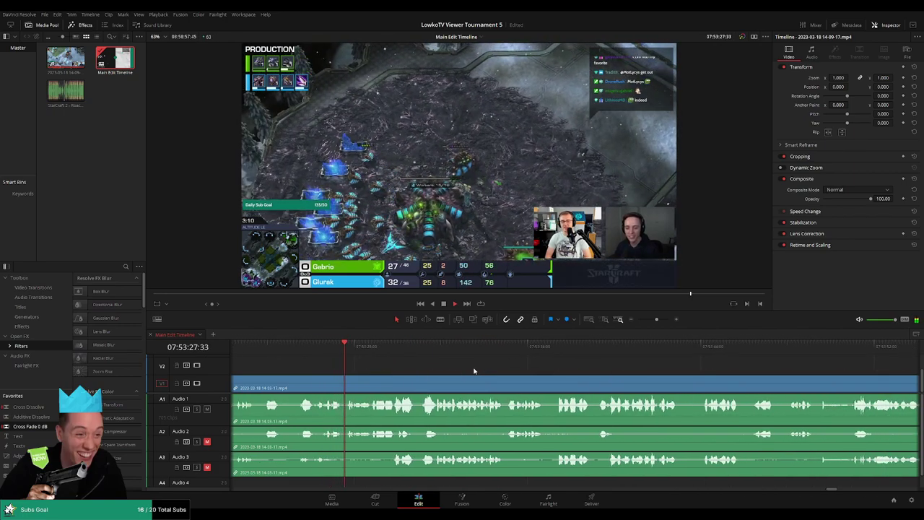
scroll(546, 373, right, 2)
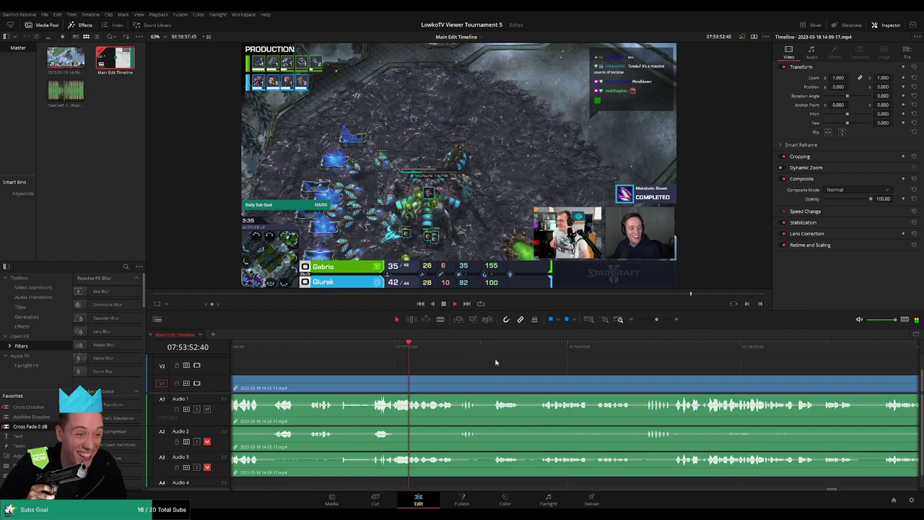
Step: Skim forward through the stream footage to the dead stretch near 07:54:43
click(461, 349)
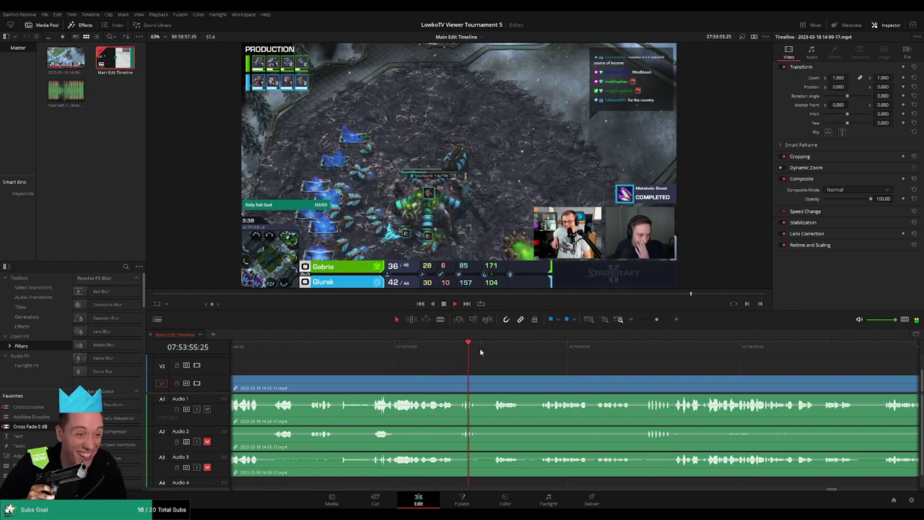
click(495, 348)
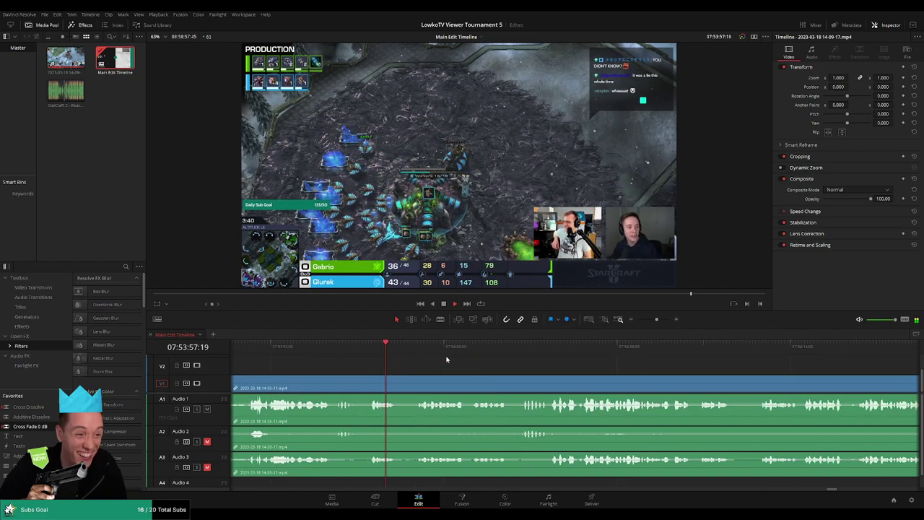
click(422, 350)
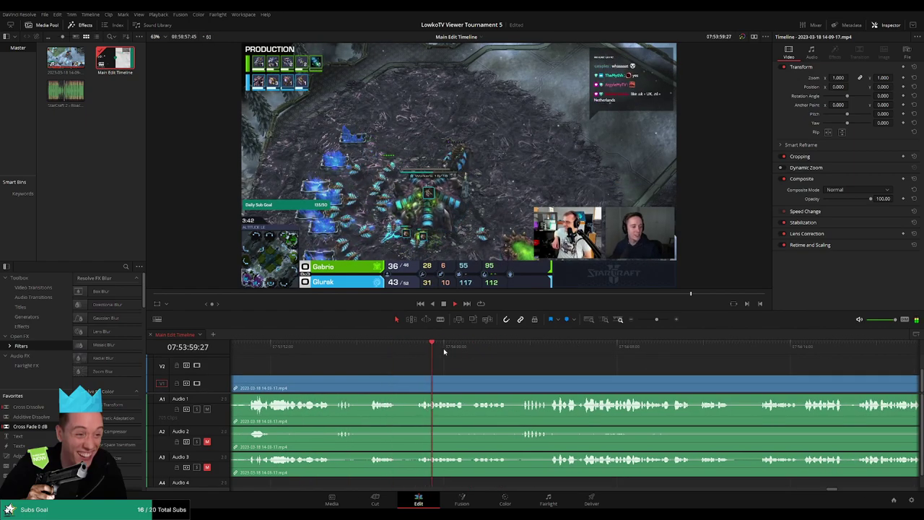
click(474, 349)
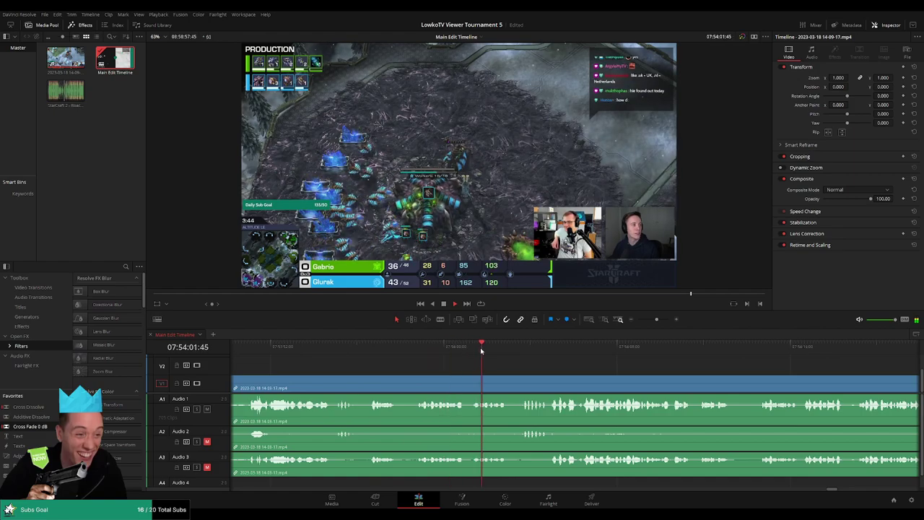
click(523, 349)
scroll(514, 360, right, 5)
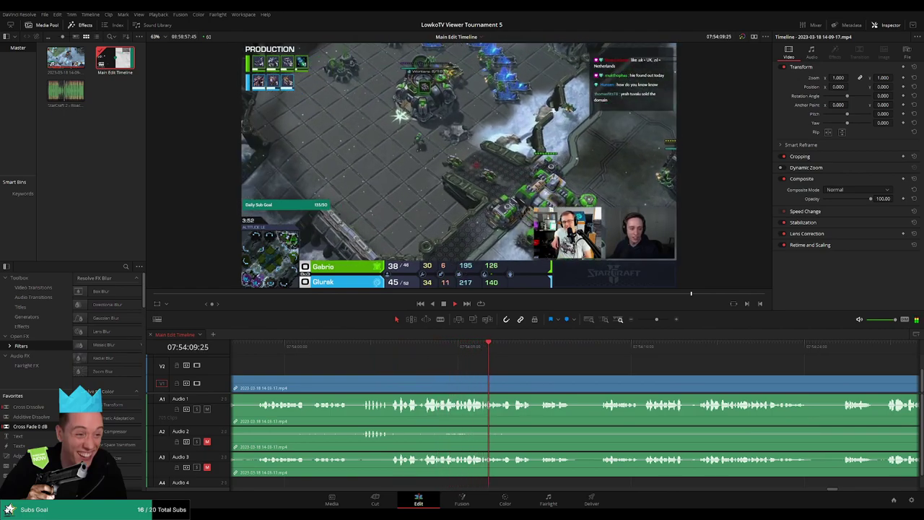
scroll(461, 364, right, 4)
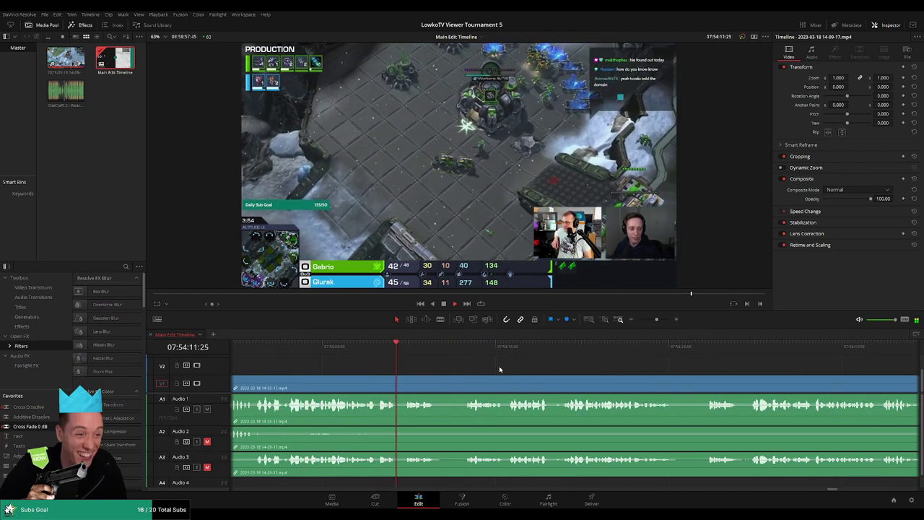
scroll(414, 362, right, 3)
scroll(462, 368, right, 4)
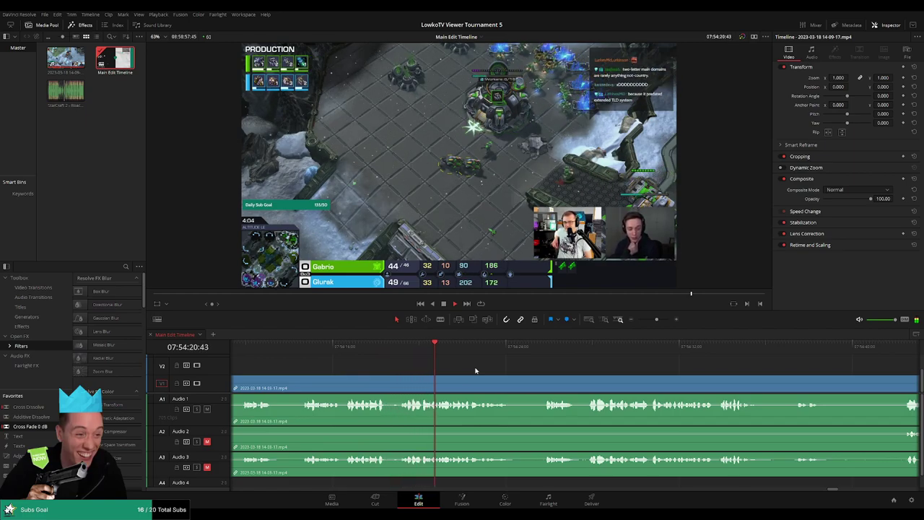
scroll(552, 372, right, 3)
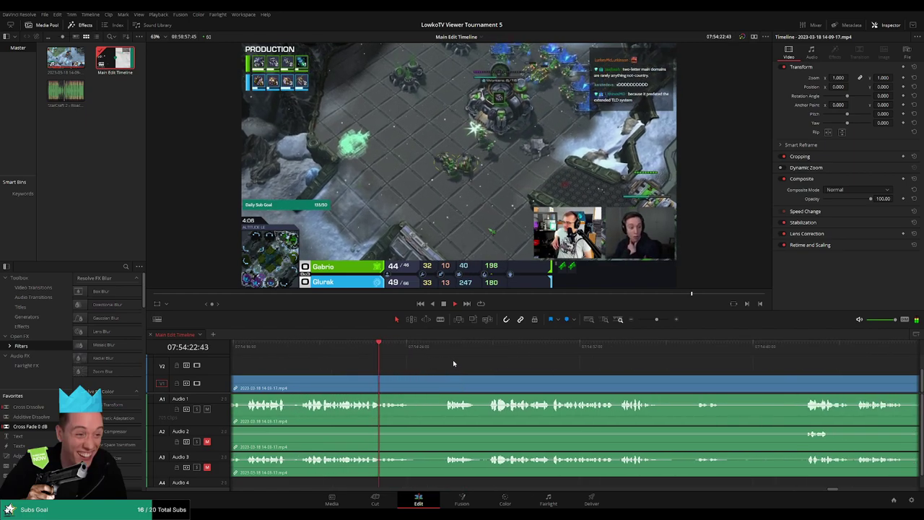
click(442, 349)
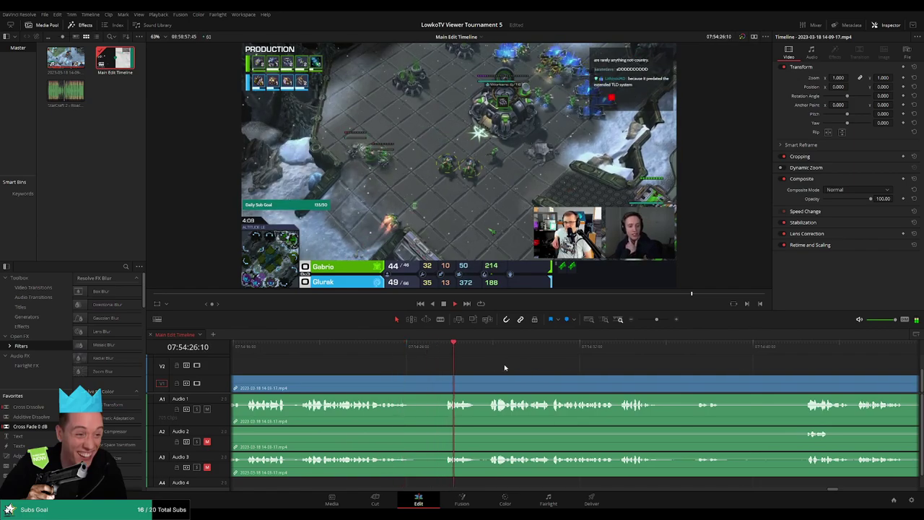
scroll(506, 363, right, 1)
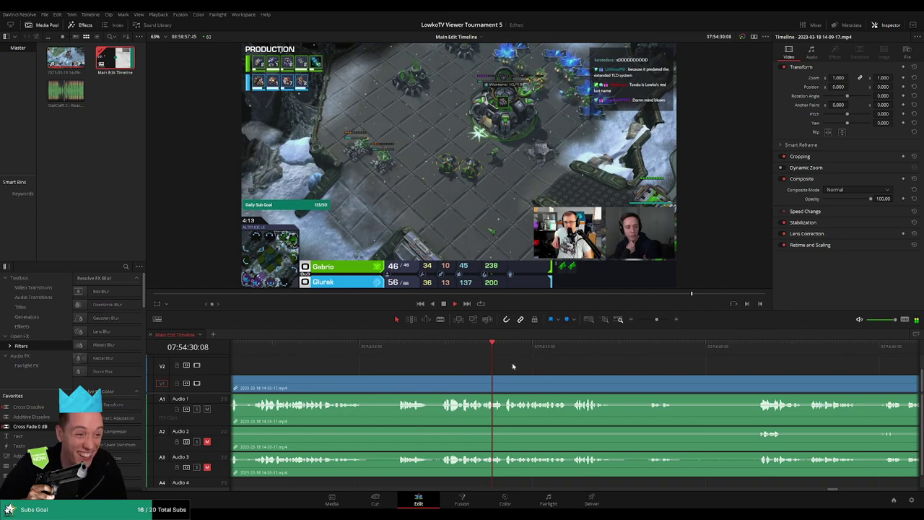
scroll(505, 366, right, 2)
scroll(488, 364, right, 2)
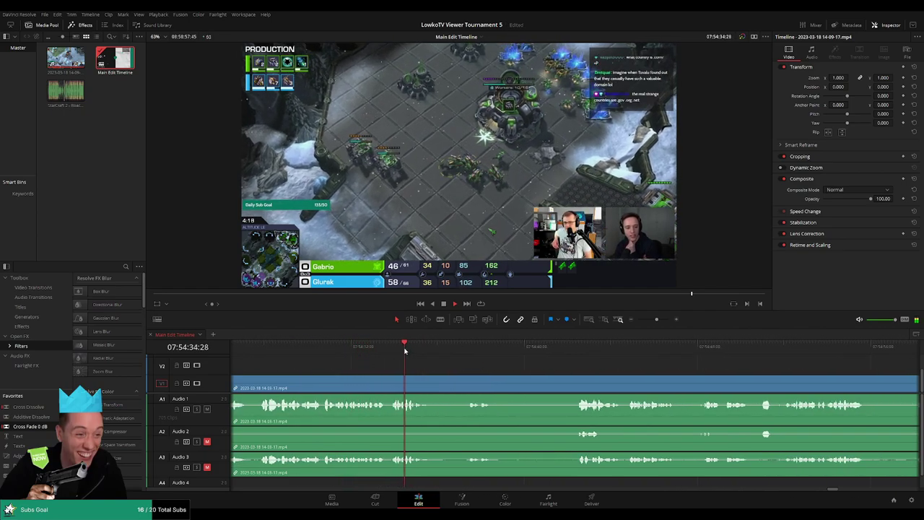
click(465, 352)
scroll(465, 352, right, 2)
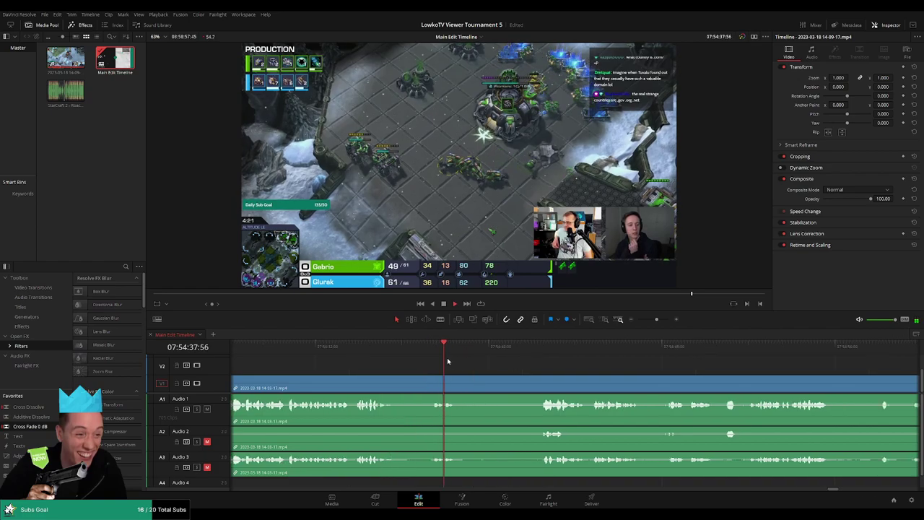
click(464, 353)
Step: Blade the clip at 07:54:42 and 07:54:44 and ripple-delete the dead piece between them
key(b)
click(398, 384)
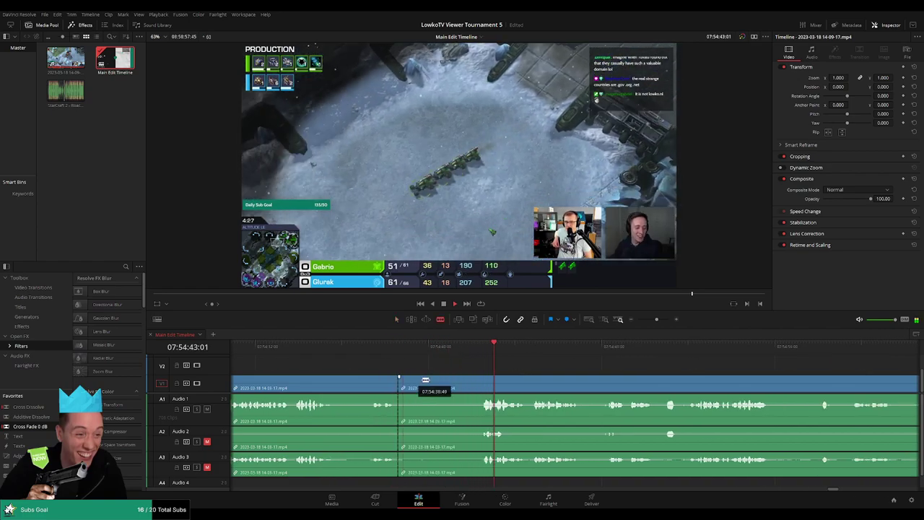
click(482, 380)
key(a)
click(440, 389)
key(Delete)
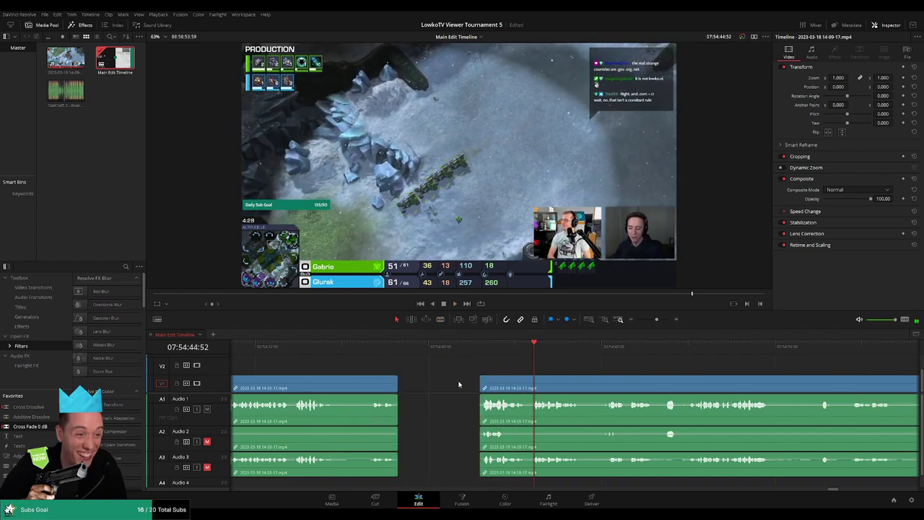
click(433, 393)
key(Delete)
Step: Go back to review the new join where the dead stretch was removed
scroll(433, 411, left, 1)
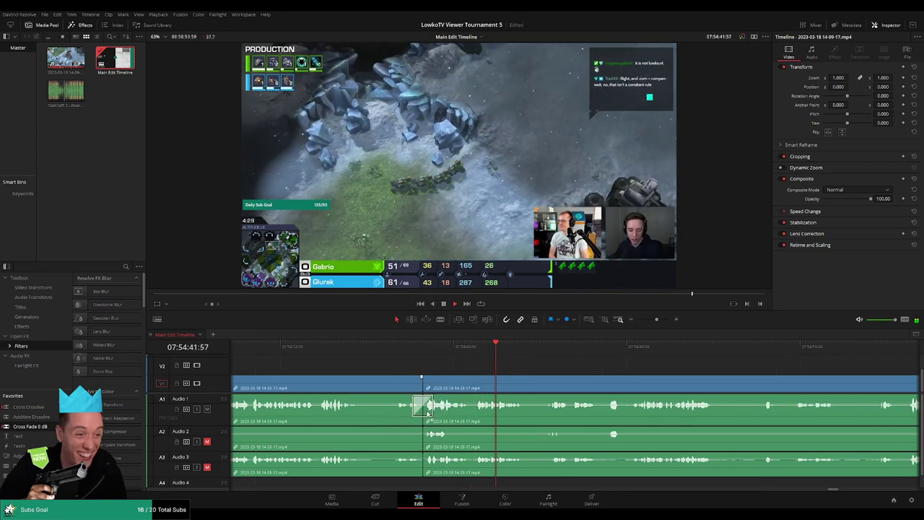
scroll(411, 440, left, 1)
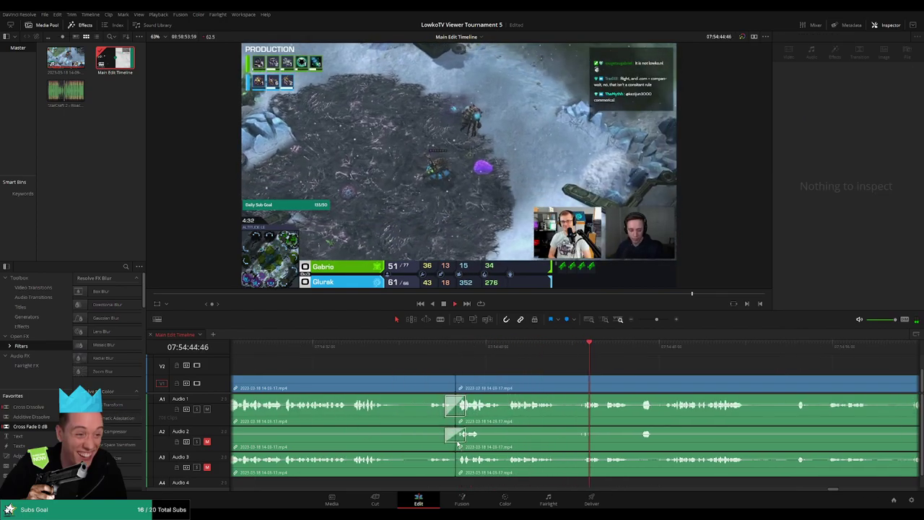
click(575, 350)
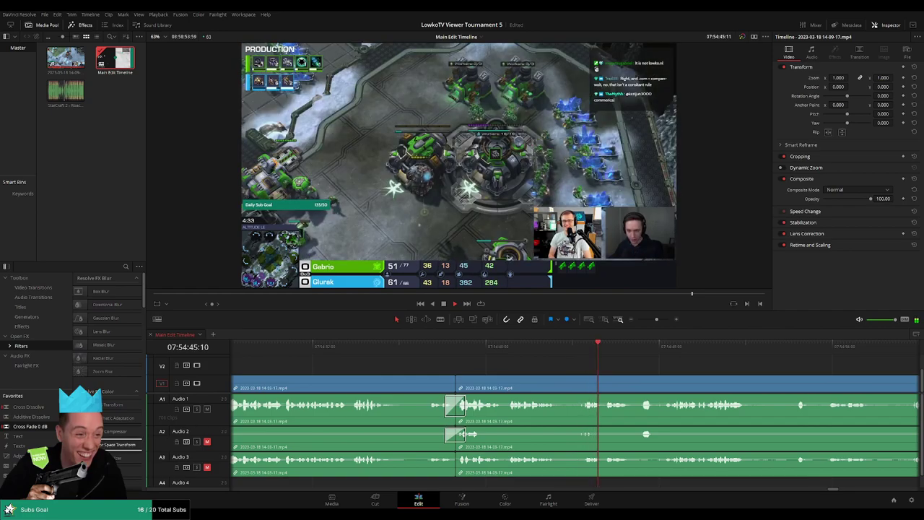
scroll(664, 392, left, 1)
scroll(665, 392, right, 6)
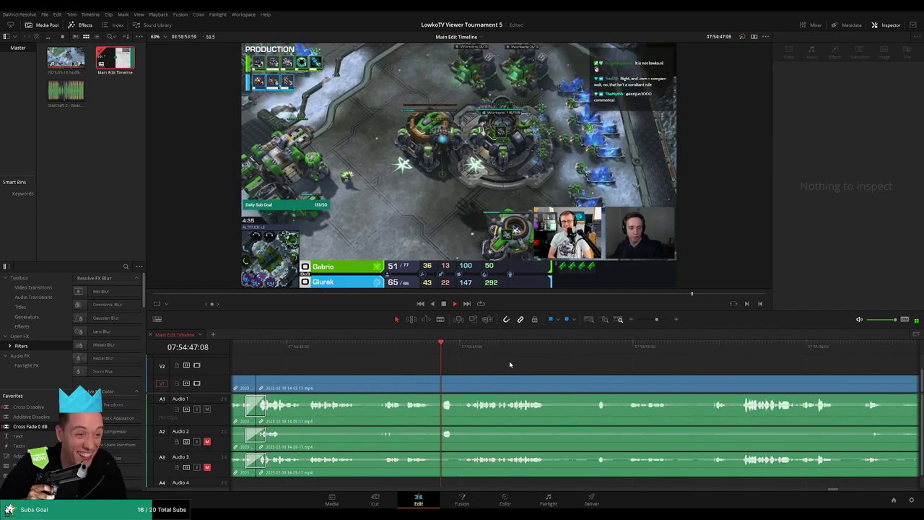
click(471, 354)
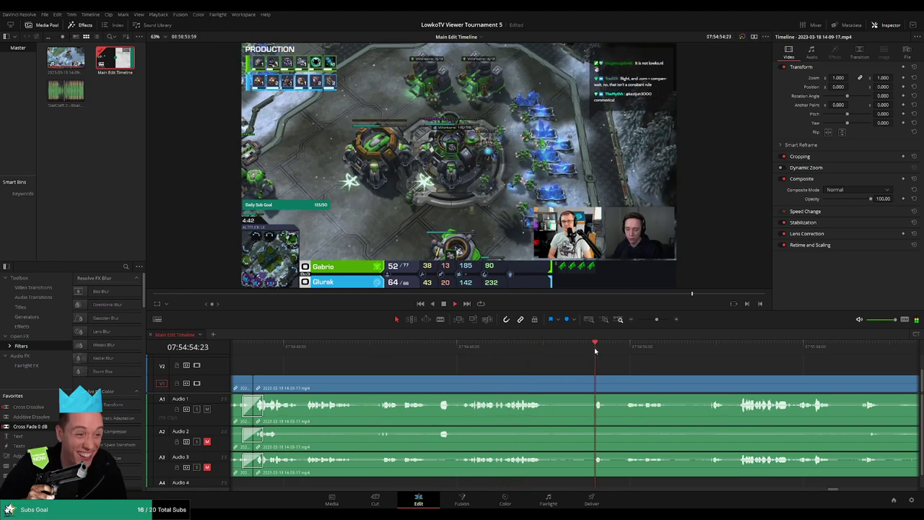
scroll(426, 351, down, 3)
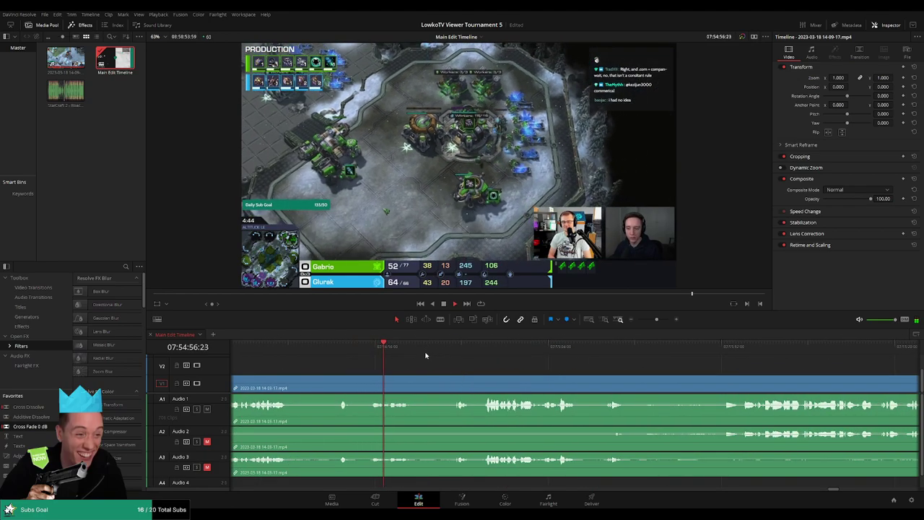
Step: Blade the clip at the next section boundary
key(b)
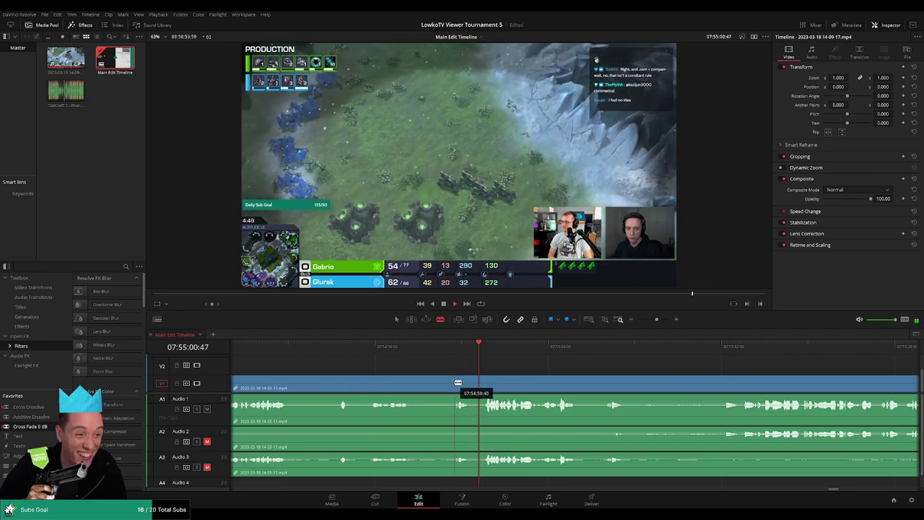
click(455, 383)
key(ctrl+equal)
key(a)
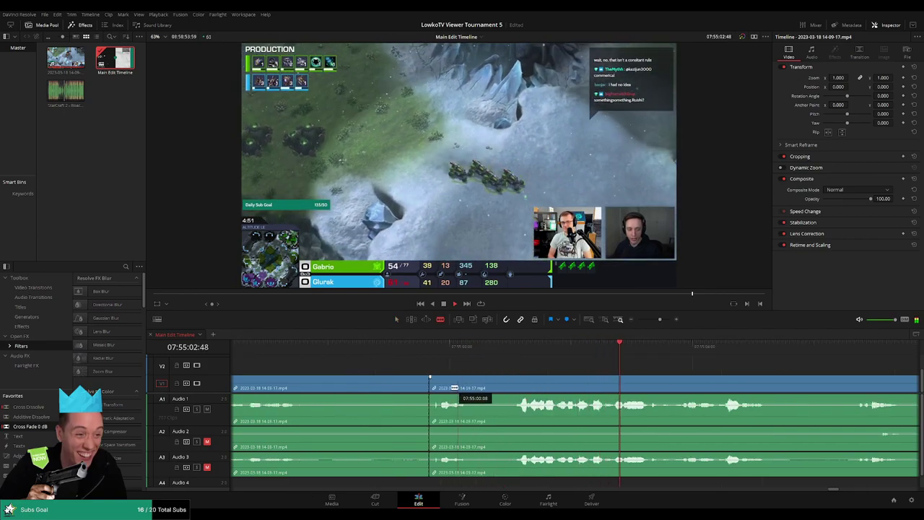
scroll(645, 373, right, 5)
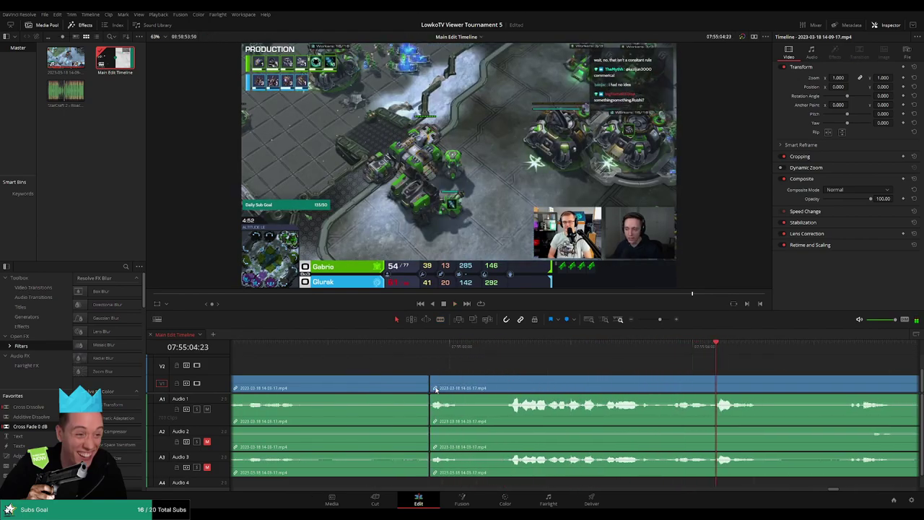
scroll(576, 367, right, 1)
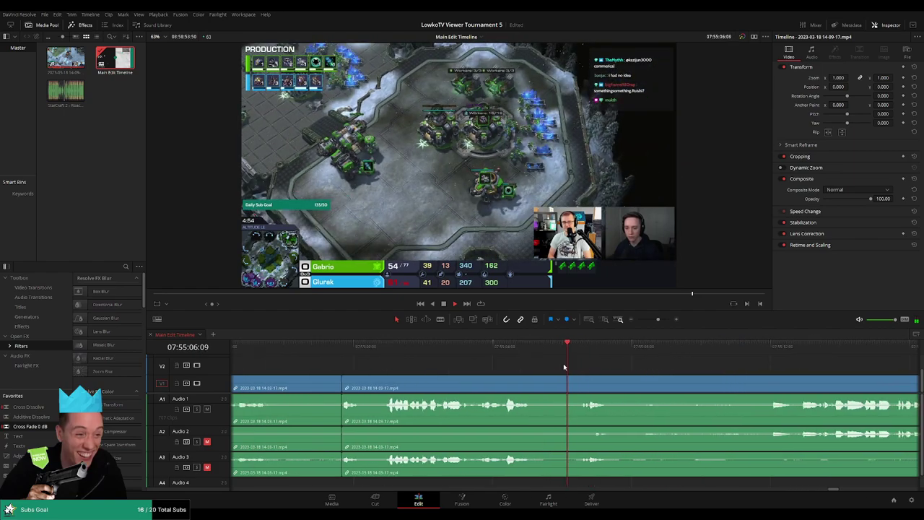
key(ctrl+minus)
Step: Cut the match clip and all three audio tracks at the next section near 07:55:27
click(668, 347)
scroll(669, 335, right, 7)
key(ctrl+equal)
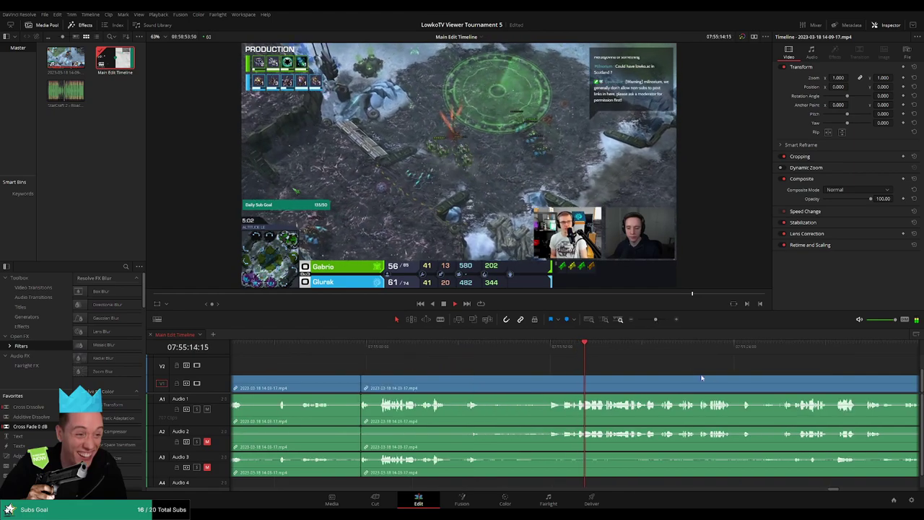
scroll(613, 369, right, 5)
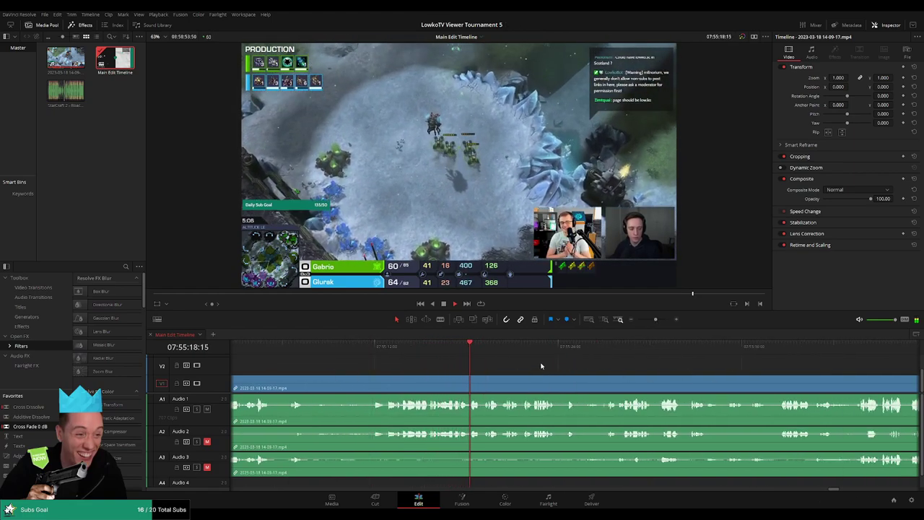
scroll(466, 372, right, 3)
scroll(465, 370, right, 1)
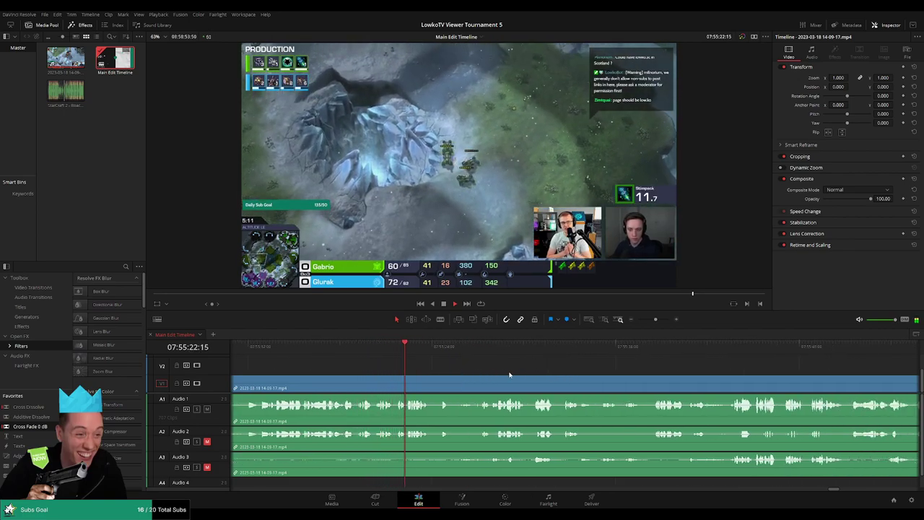
click(472, 350)
key(ctrl+b)
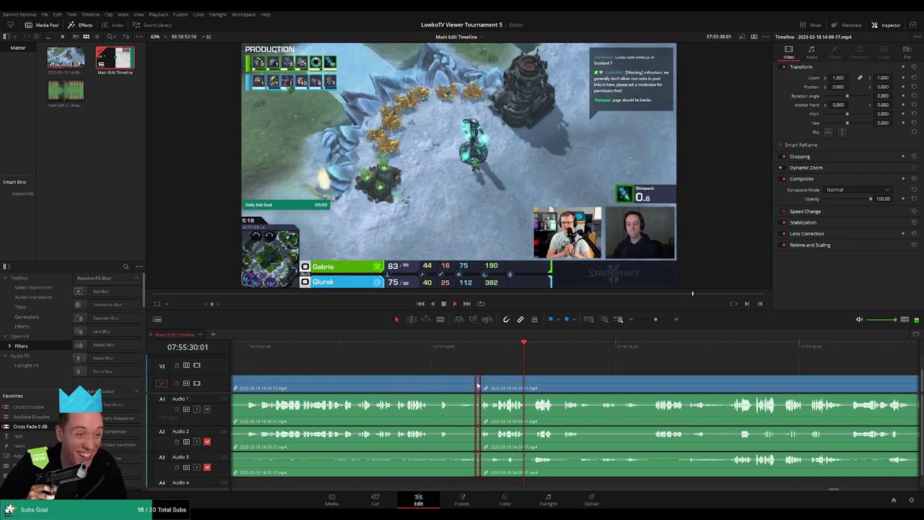
scroll(448, 373, right, 3)
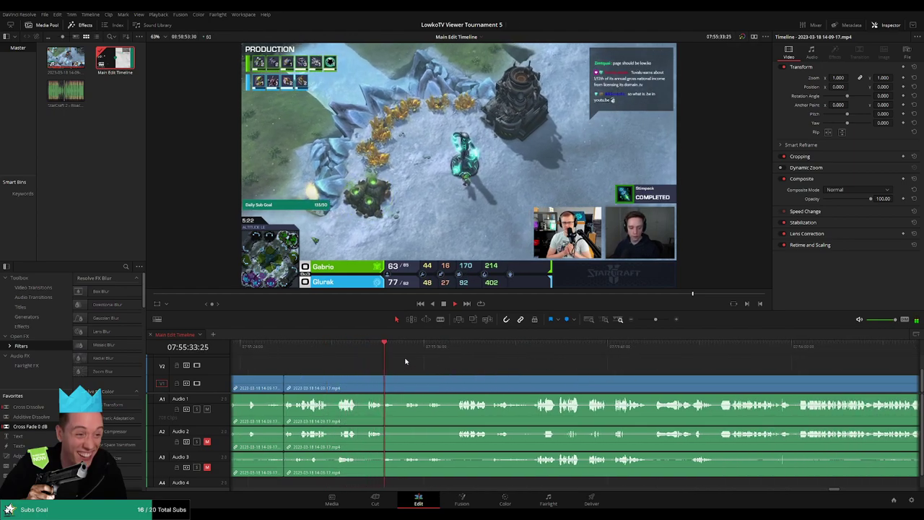
Step: Split the match clip and all three audio tracks at 07:55:59 with the Blade tool
drag(408, 351, 432, 350)
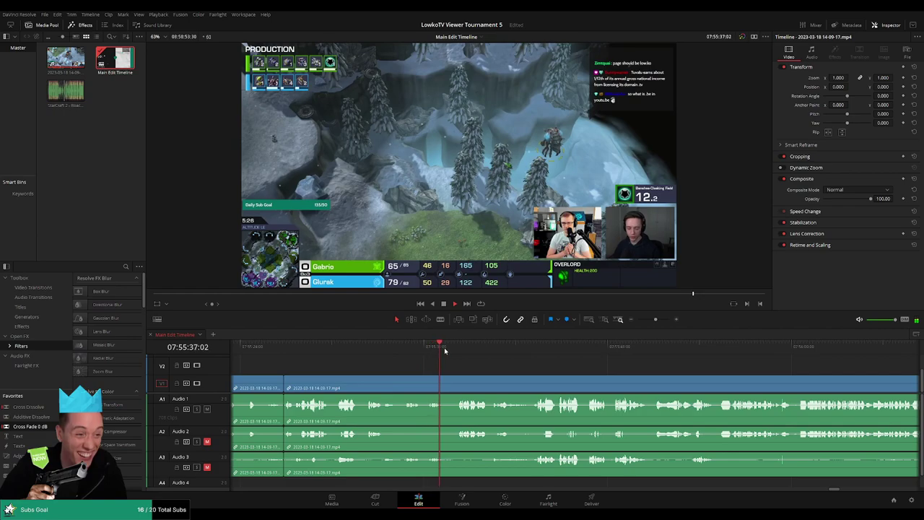
scroll(466, 357, right, 2)
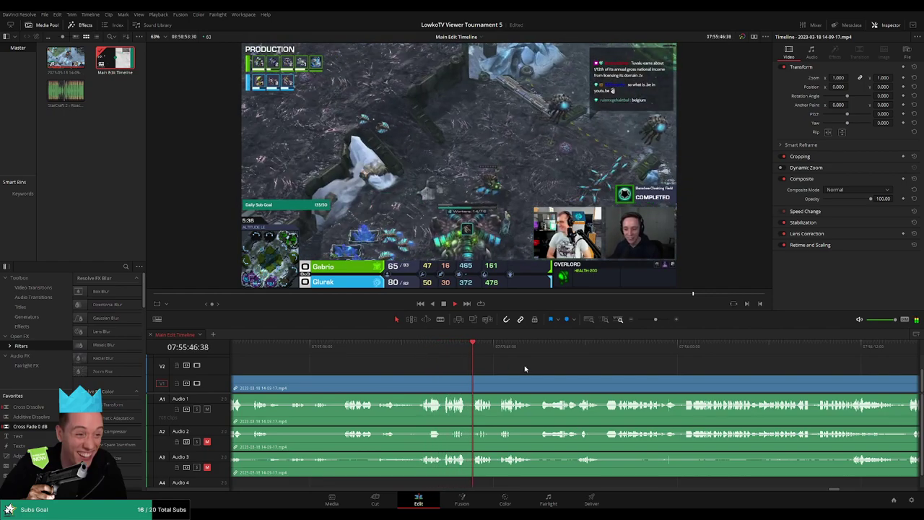
scroll(505, 369, right, 2)
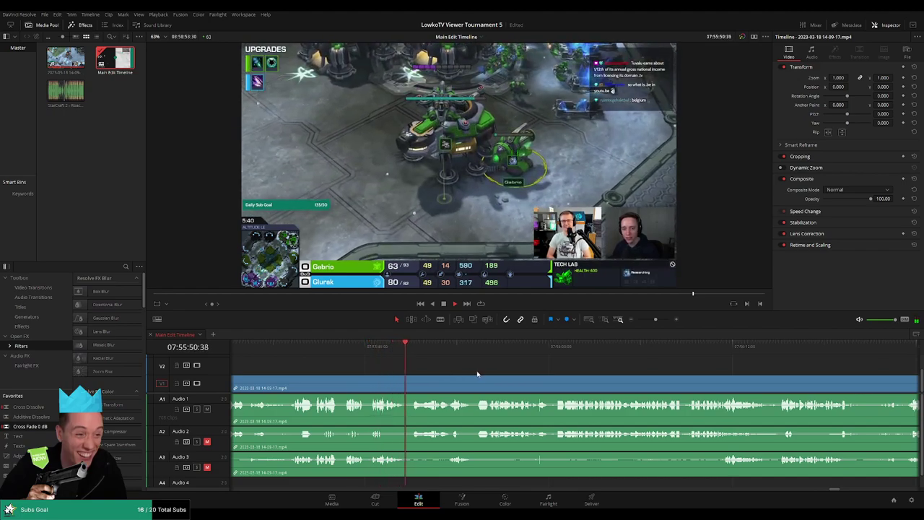
scroll(426, 371, right, 1)
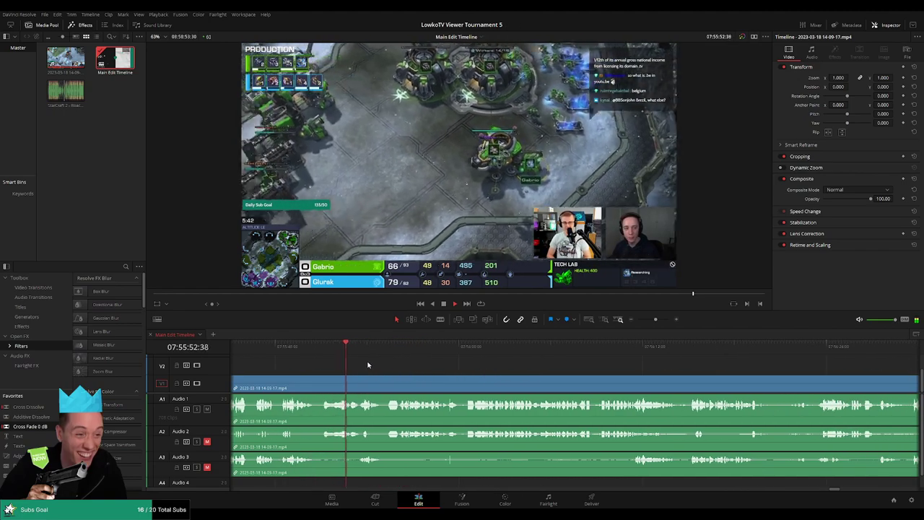
click(383, 348)
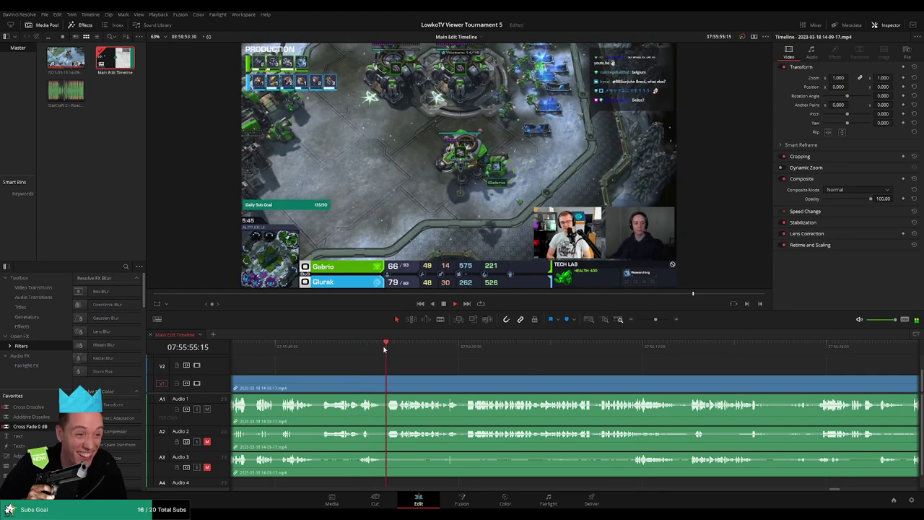
click(441, 348)
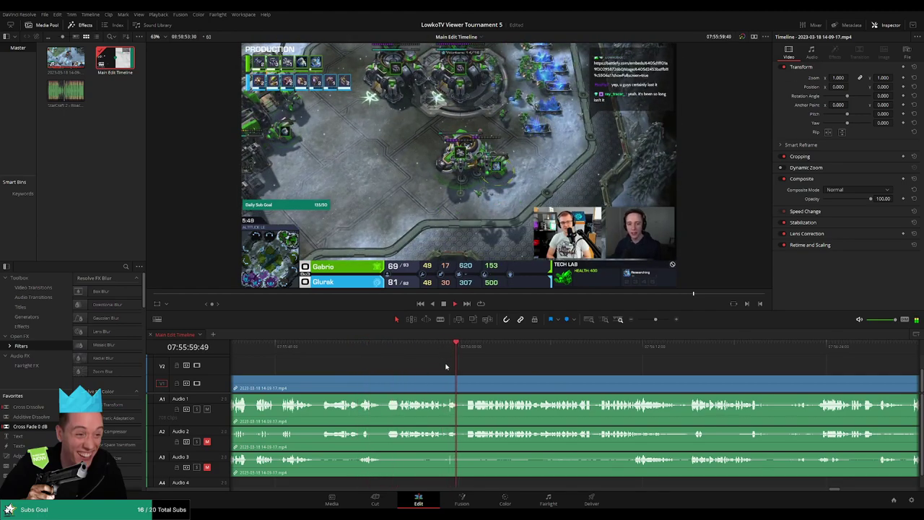
scroll(455, 372, up, 1)
key(b)
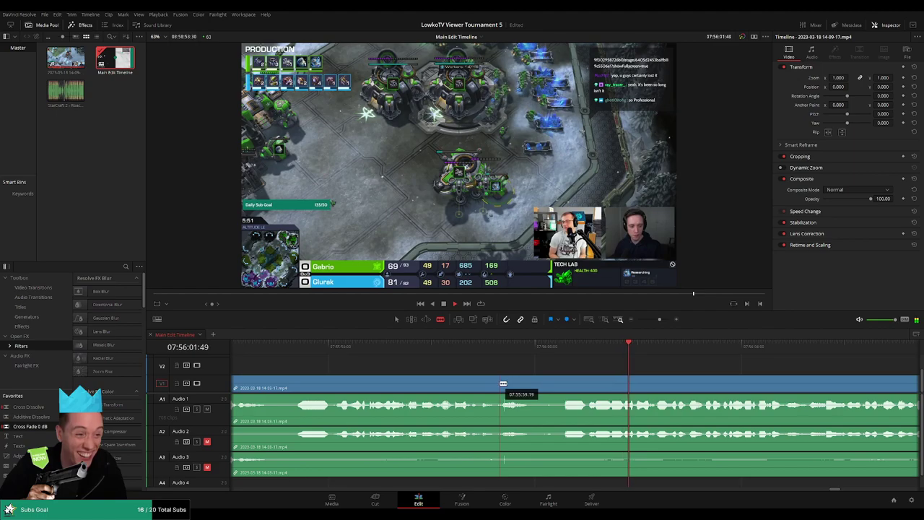
click(503, 384)
key(a)
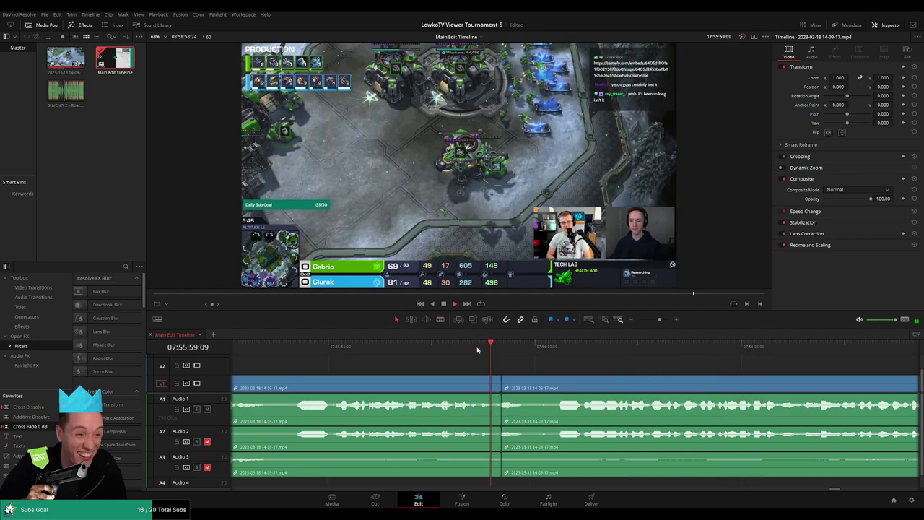
scroll(625, 370, up, 2)
scroll(625, 371, down, 3)
scroll(600, 369, up, 4)
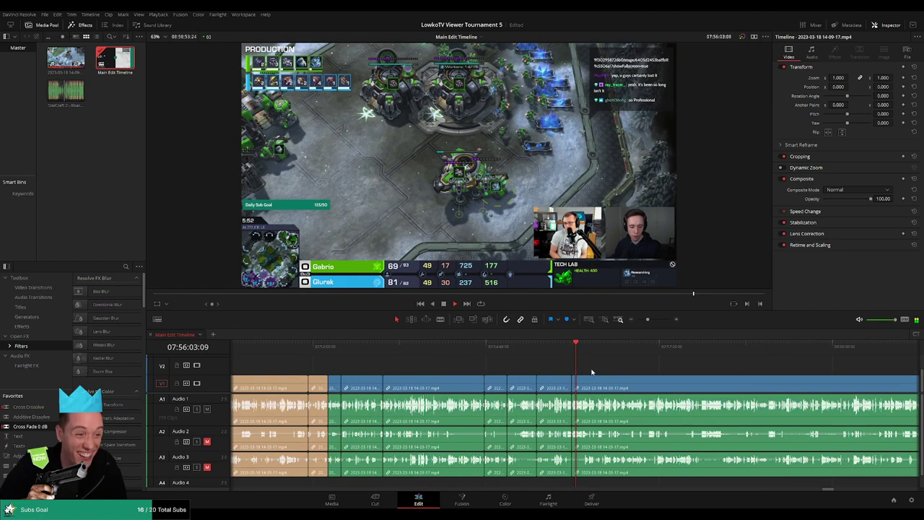
Step: Skim ahead through the stream to the dead stretch around 07:56:51
scroll(592, 371, up, 3)
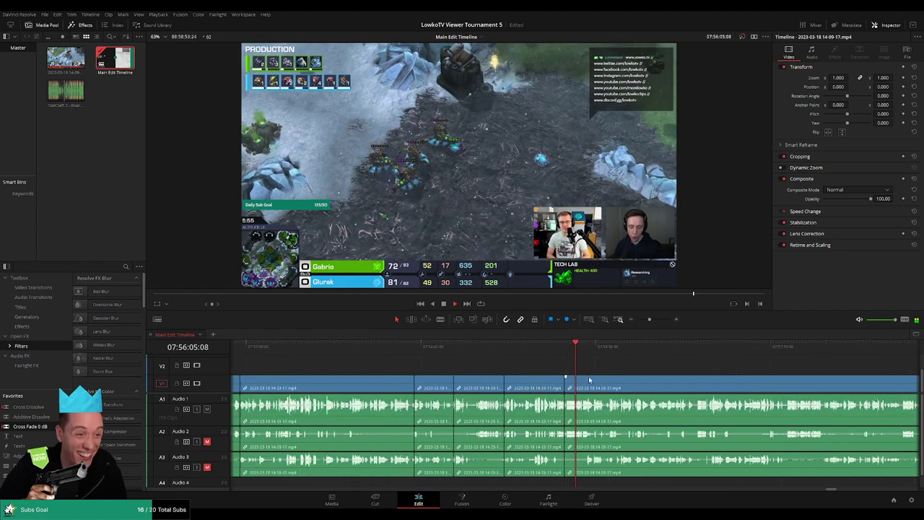
scroll(590, 380, up, 1)
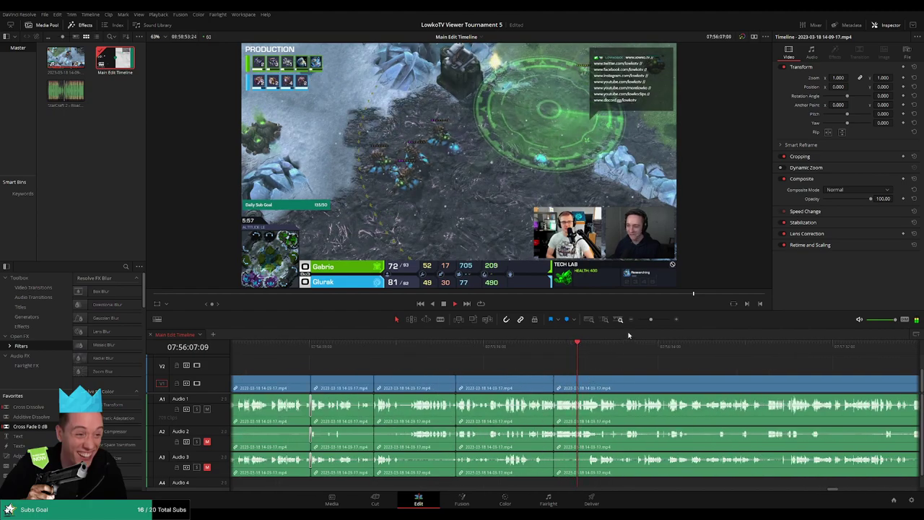
scroll(650, 368, up, 2)
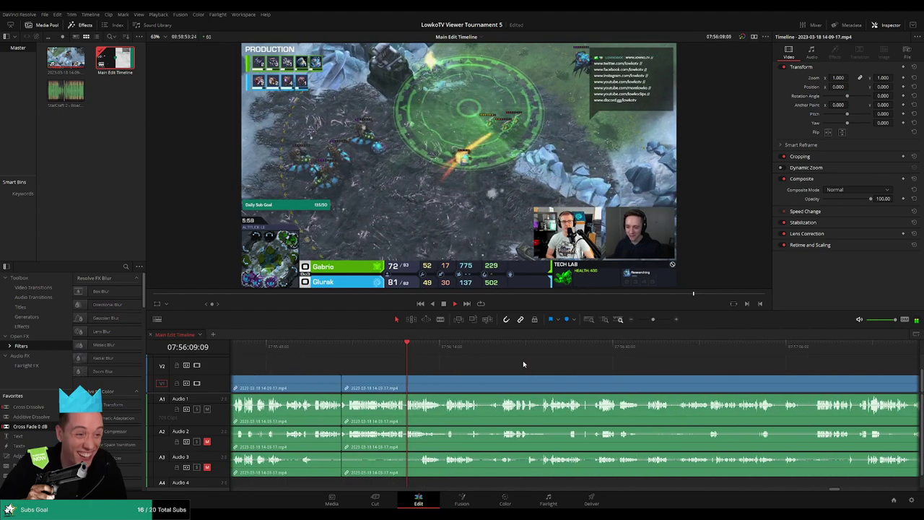
scroll(520, 364, down, 3)
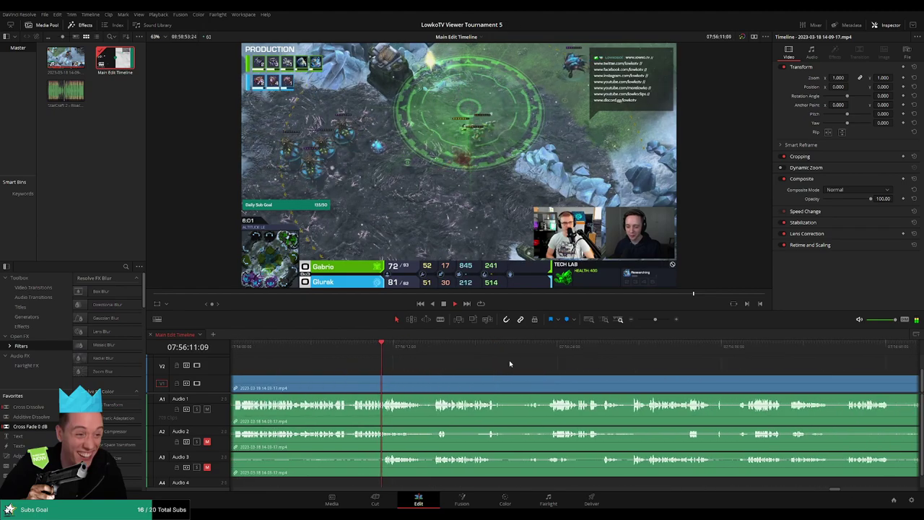
scroll(476, 363, down, 2)
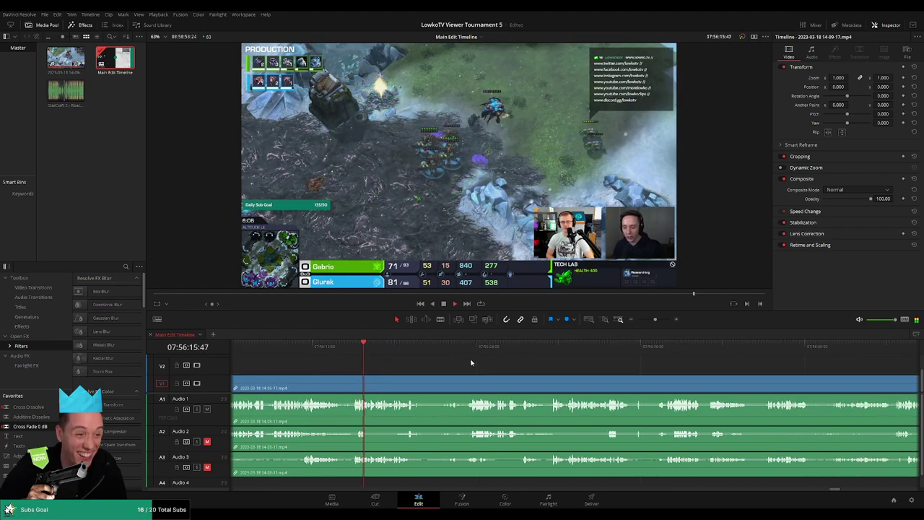
scroll(472, 361, down, 2)
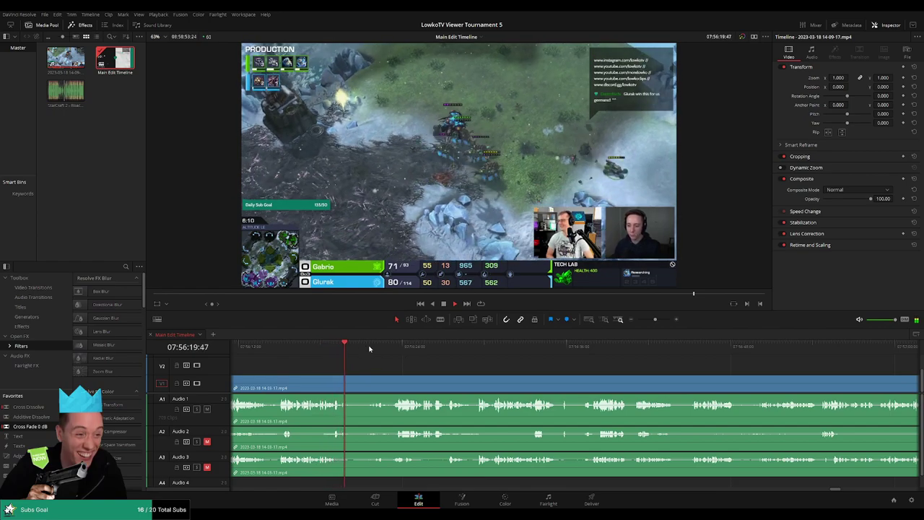
click(382, 345)
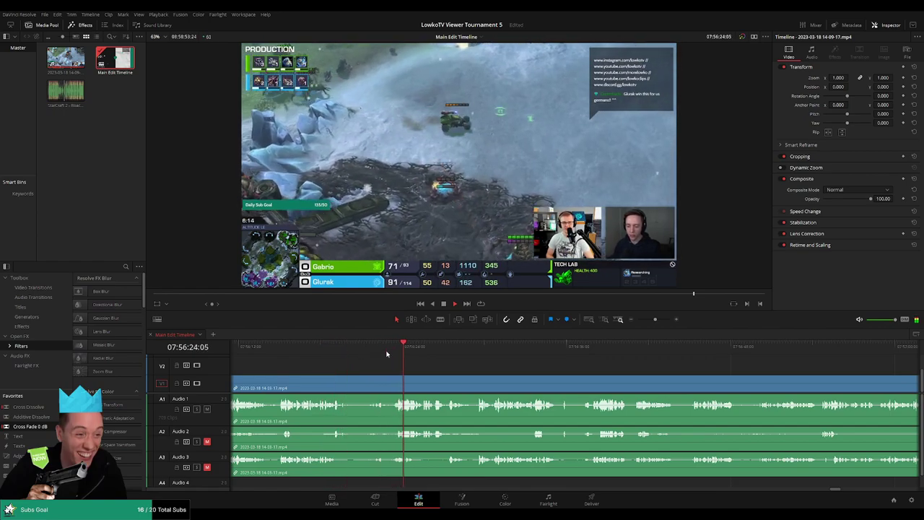
scroll(404, 364, down, 2)
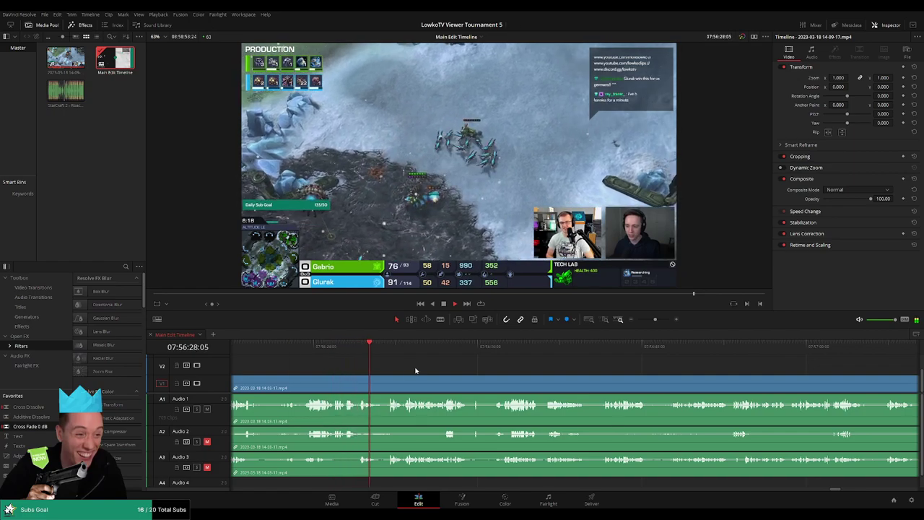
click(386, 351)
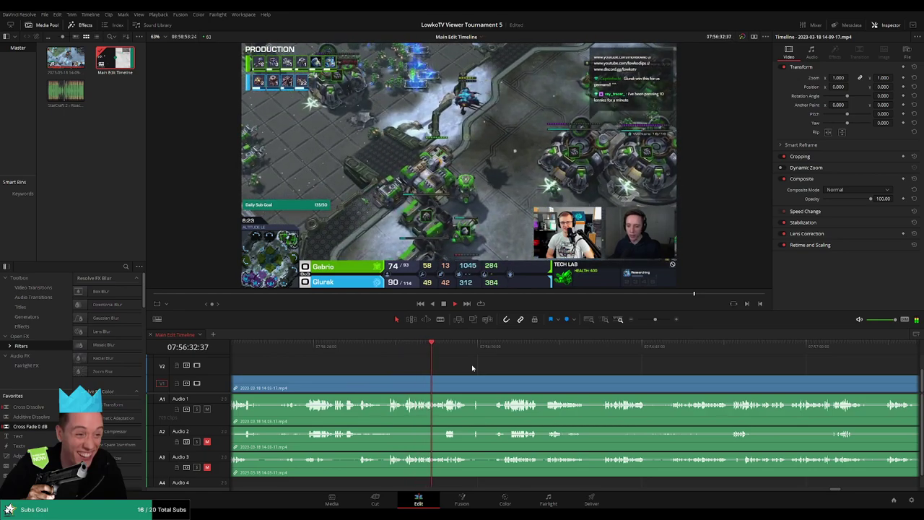
scroll(449, 368, right, 2)
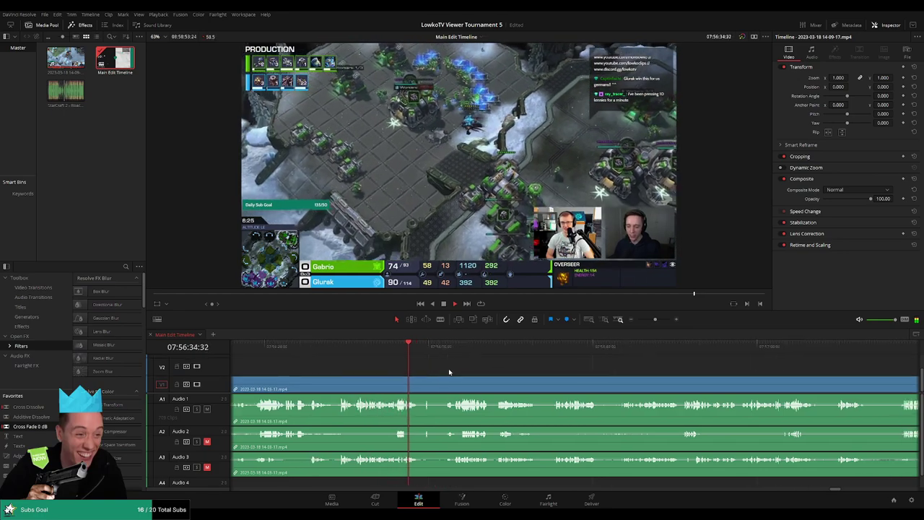
click(448, 351)
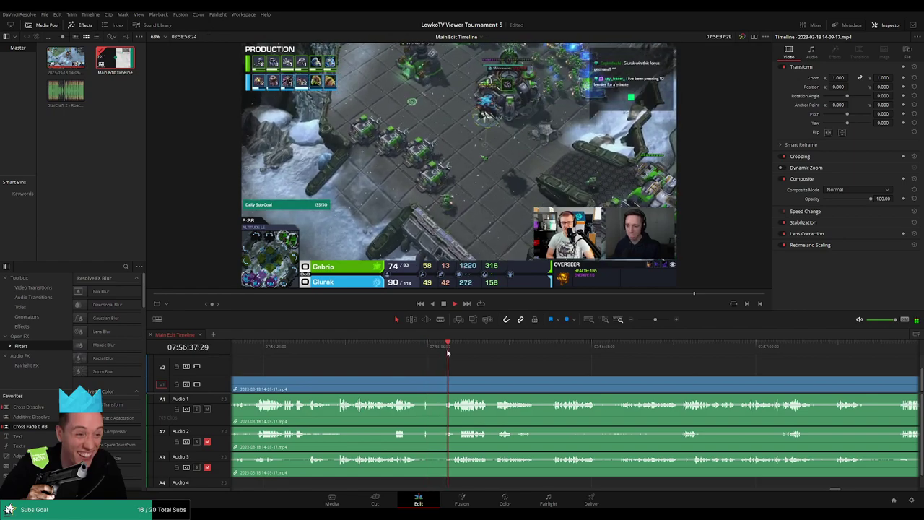
scroll(433, 364, right, 4)
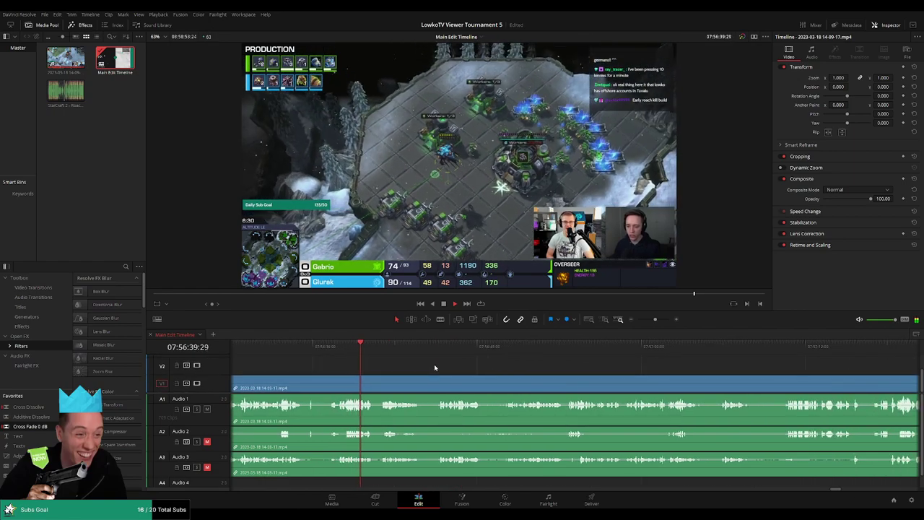
click(385, 351)
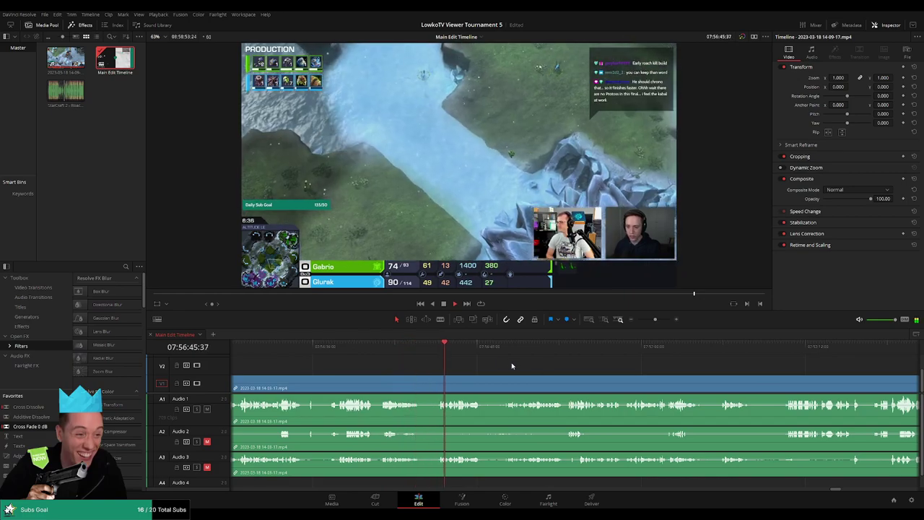
scroll(504, 364, right, 2)
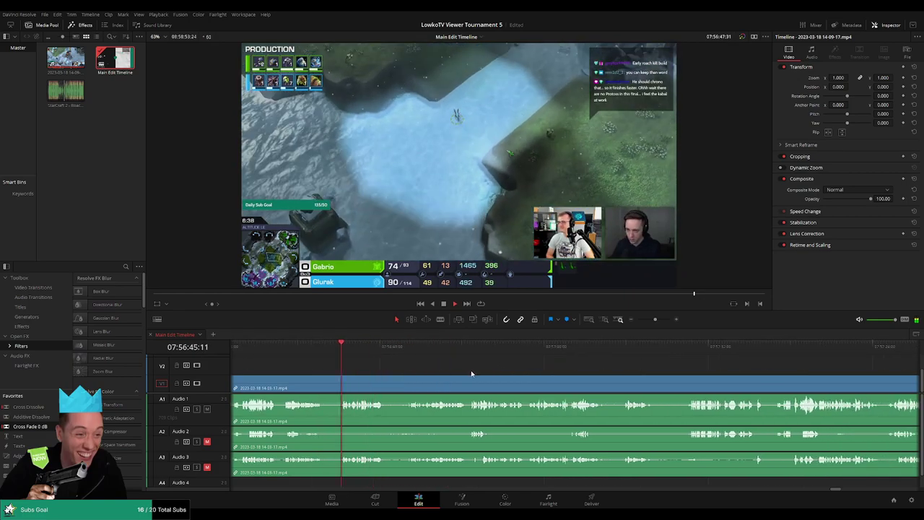
scroll(586, 359, up, 3)
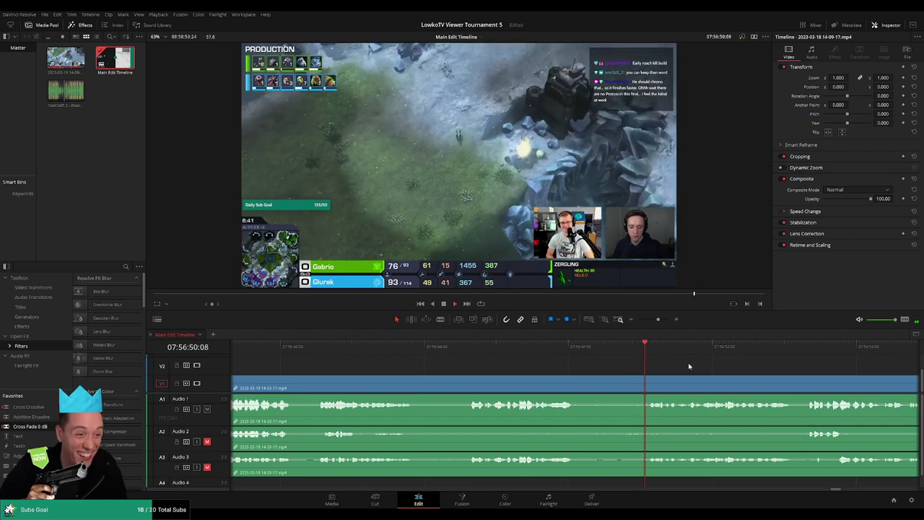
Step: Blade the clip at the dead spot, ripple-delete the short piece, and review the cut
key(b)
click(534, 378)
key(a)
click(530, 382)
key(Delete)
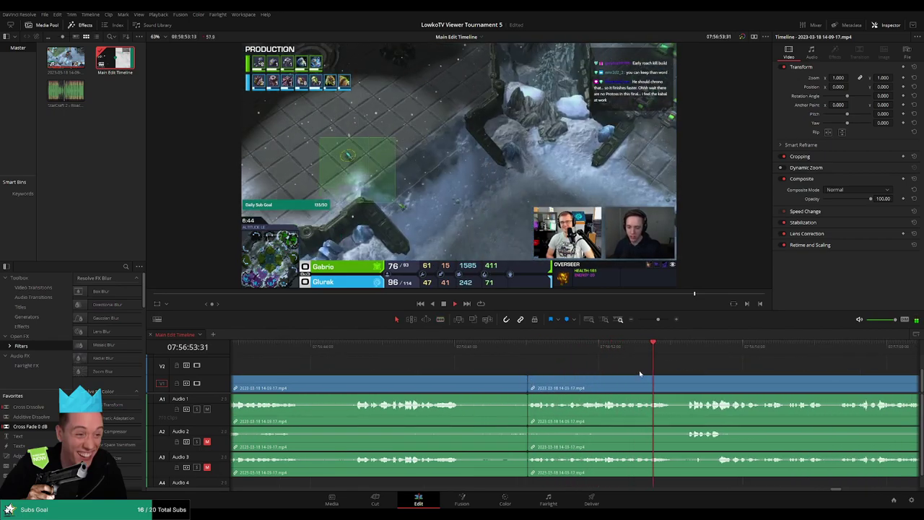
scroll(638, 371, up, 3)
scroll(574, 365, down, 2)
key(j)
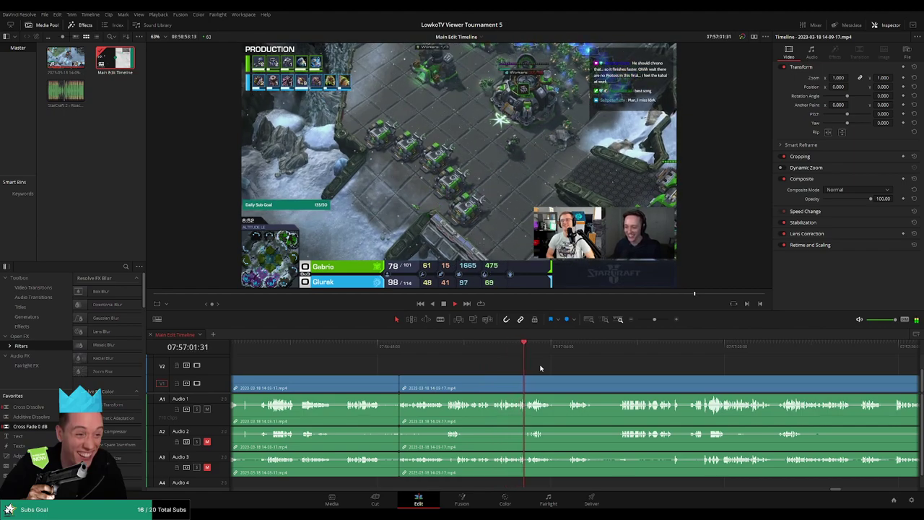
scroll(534, 366, down, 2)
scroll(535, 364, right, 2)
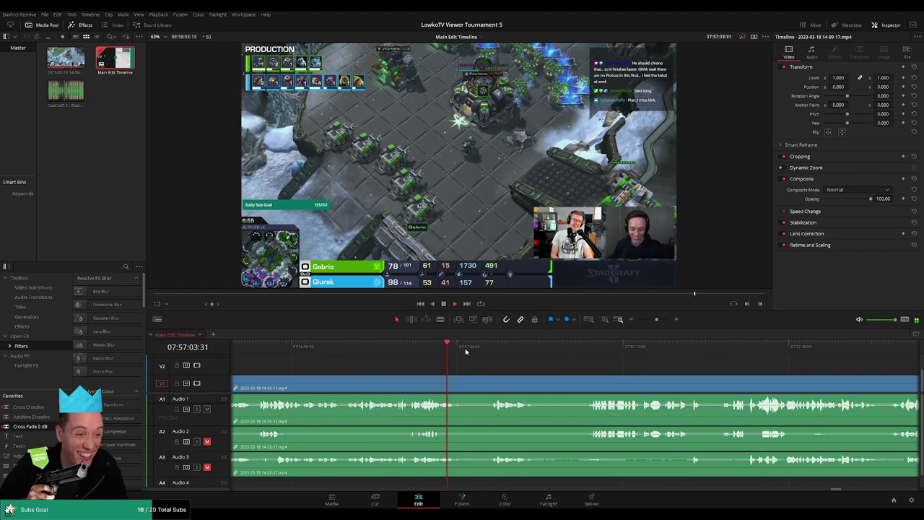
Step: Split all tracks at 07:57:03 and play onward to 07:57:28
click(493, 346)
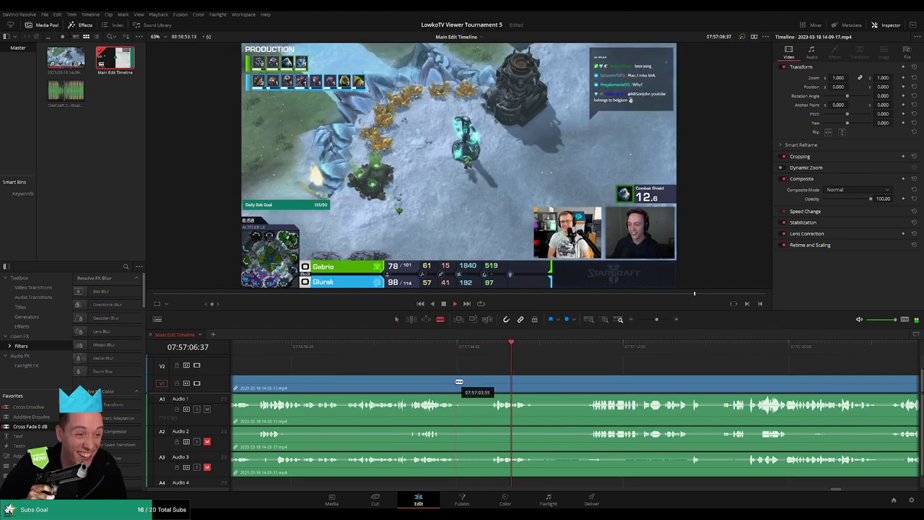
click(456, 384)
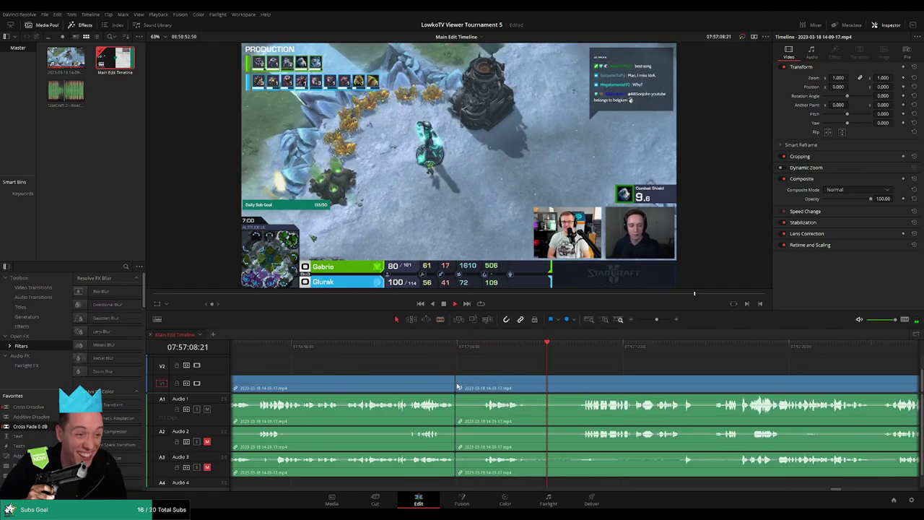
click(587, 348)
key(b)
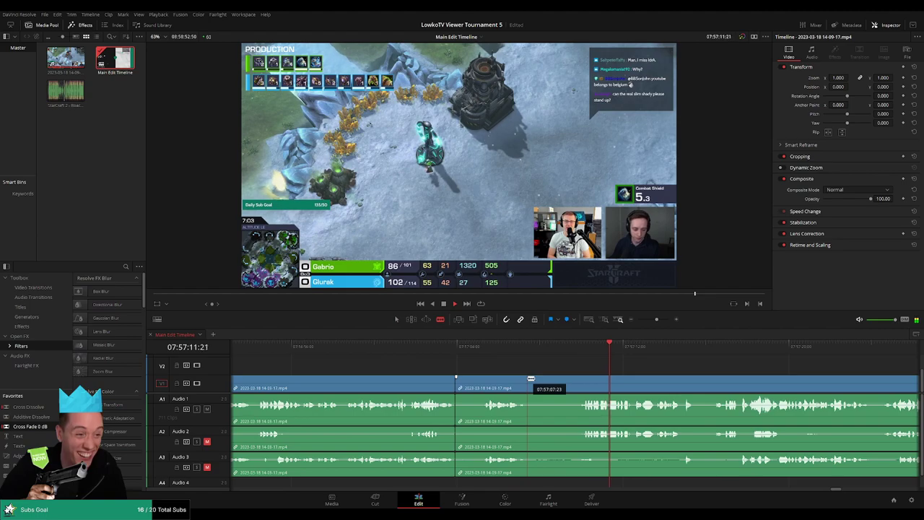
key(a)
scroll(515, 364, right, 3)
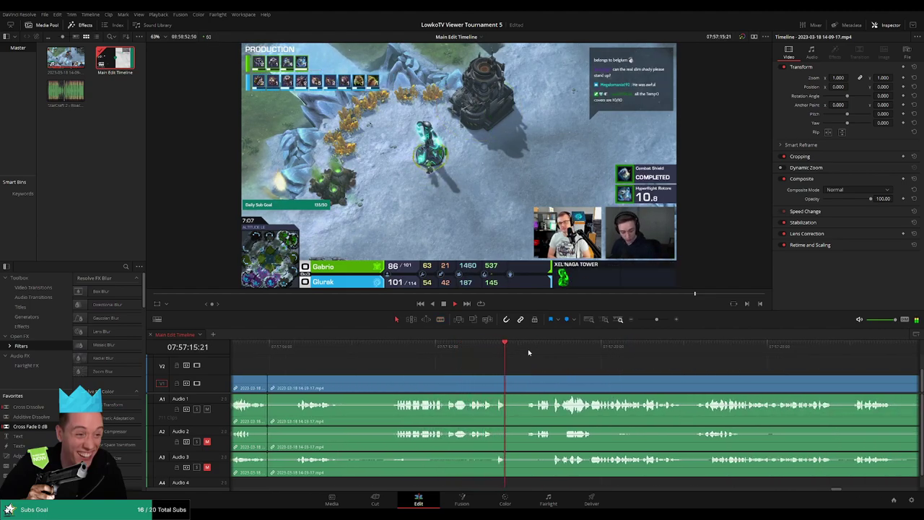
scroll(543, 367, right, 3)
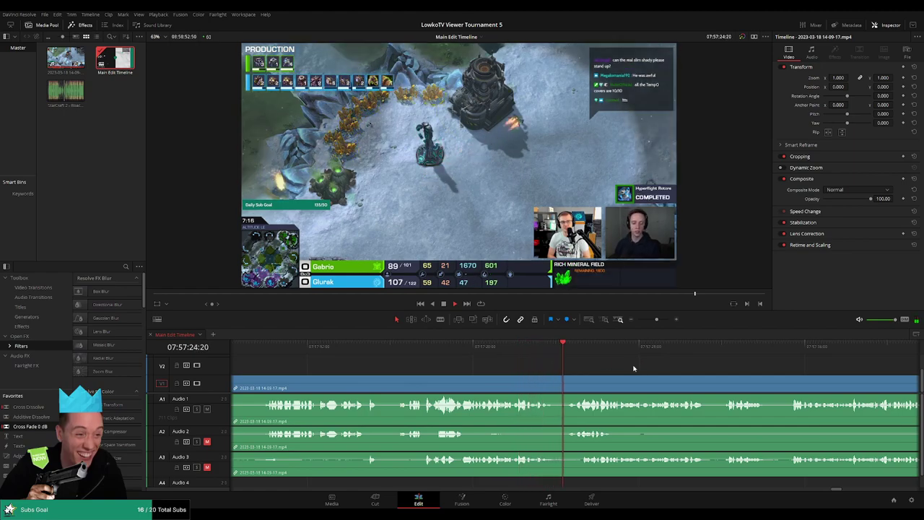
scroll(490, 355, right, 2)
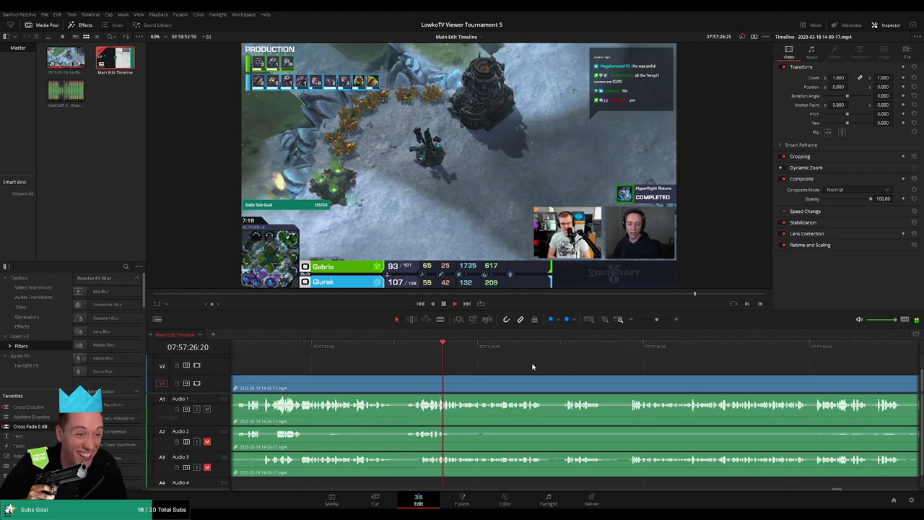
scroll(557, 363, right, 1)
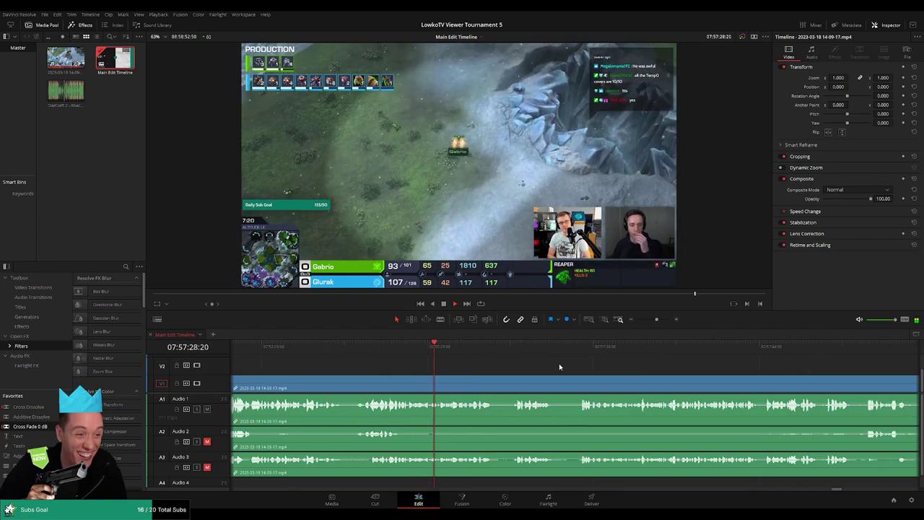
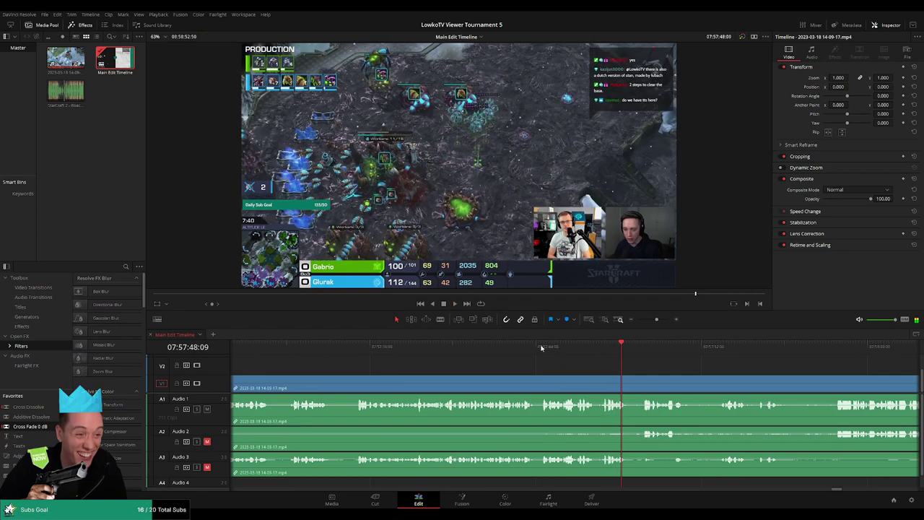
Step: Find the moment under review and blade-cut the video and all three audio tracks there
click(543, 347)
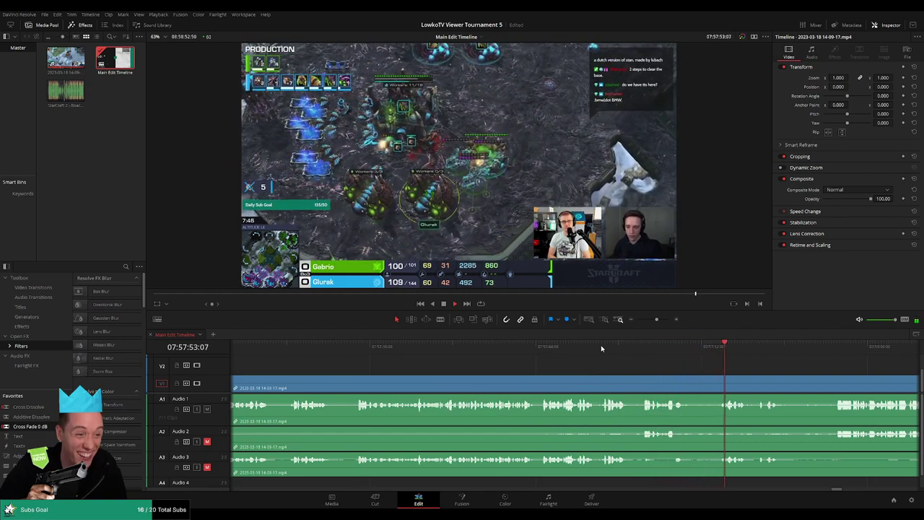
scroll(616, 354, right, 5)
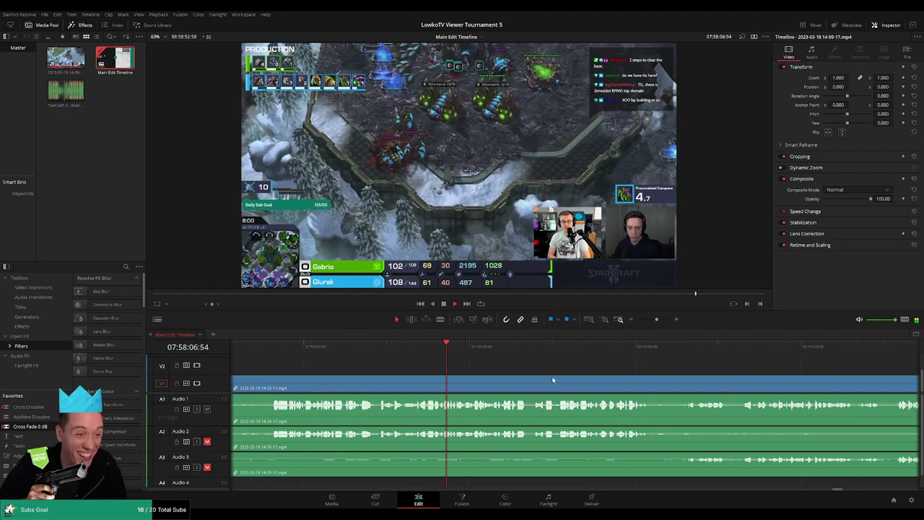
drag(408, 354, 465, 347)
click(428, 349)
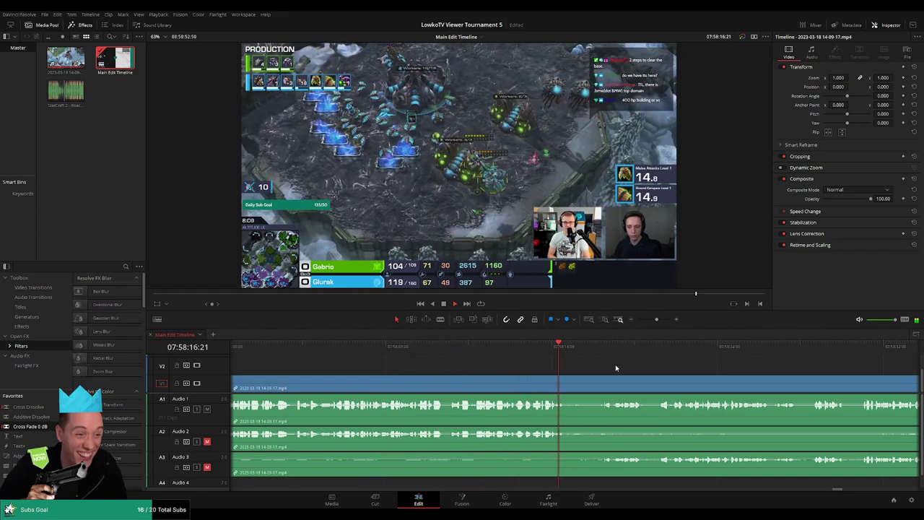
scroll(625, 369, right, 3)
key(b)
click(446, 388)
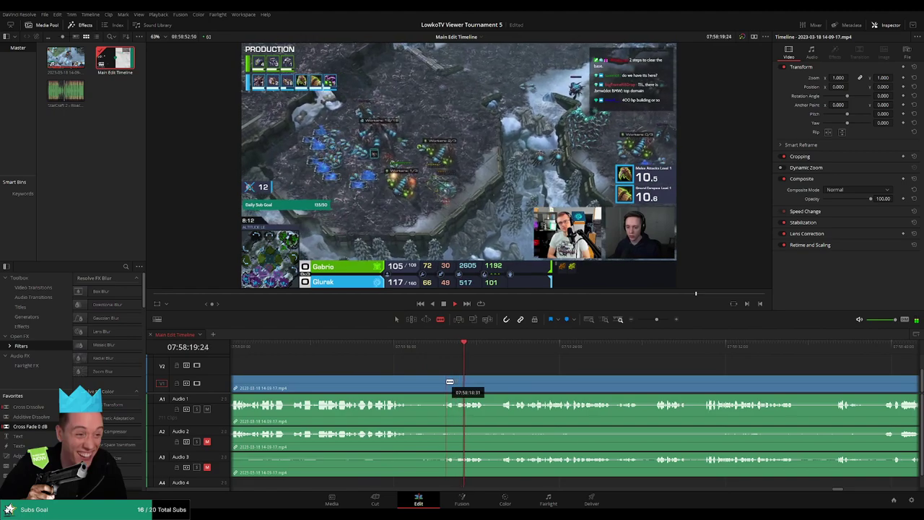
key(a)
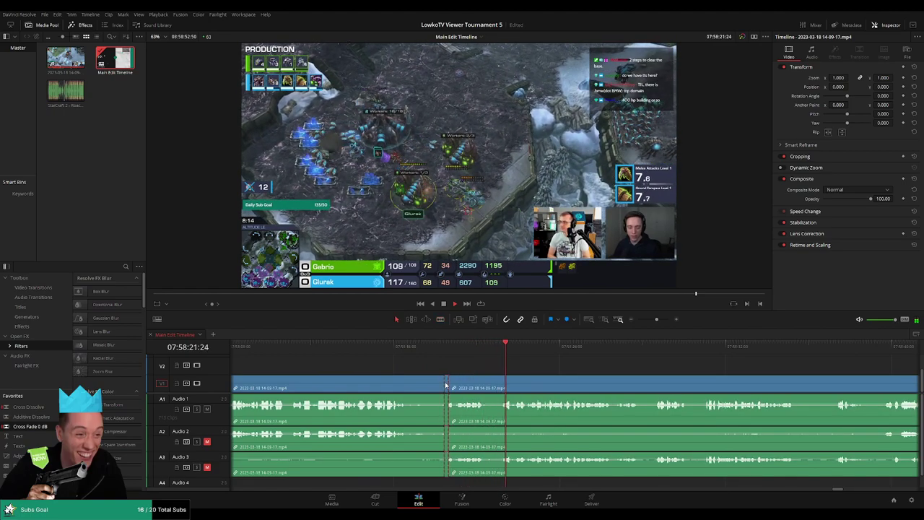
Step: Replay the footage from just before the new cut to review it
click(435, 351)
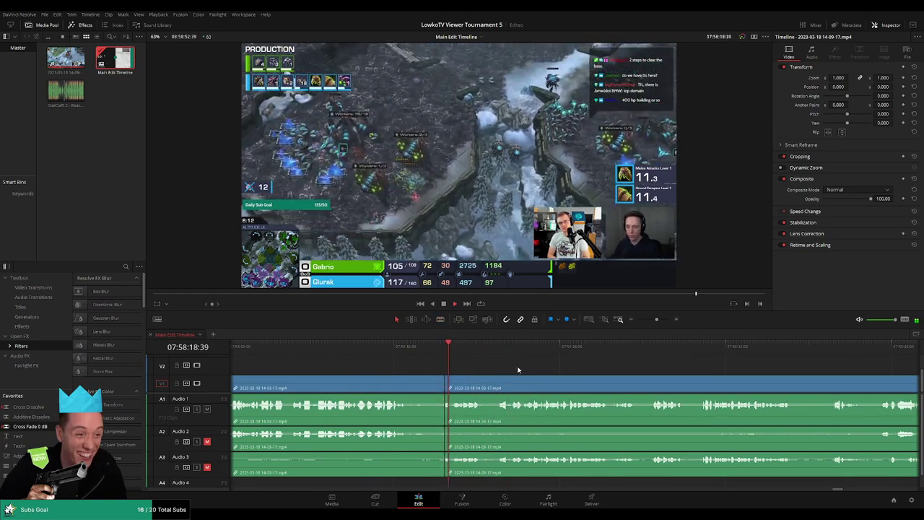
scroll(494, 364, right, 3)
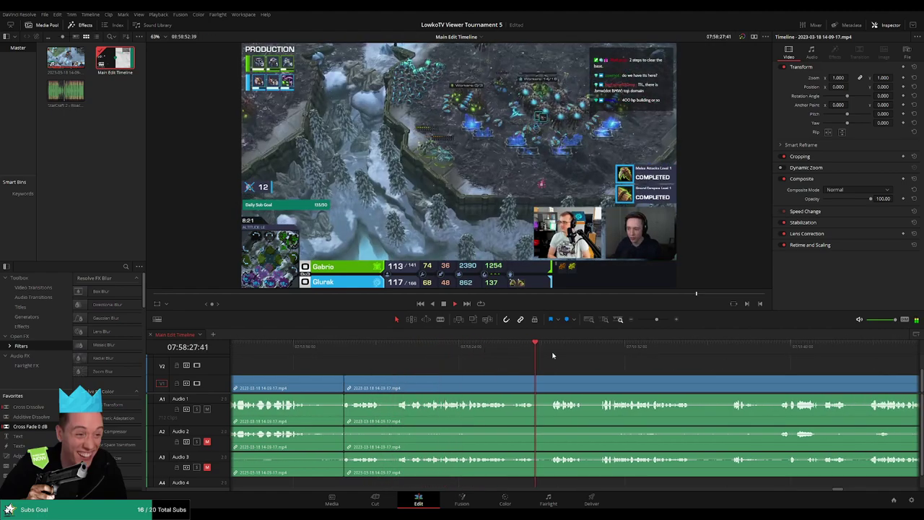
scroll(505, 359, right, 5)
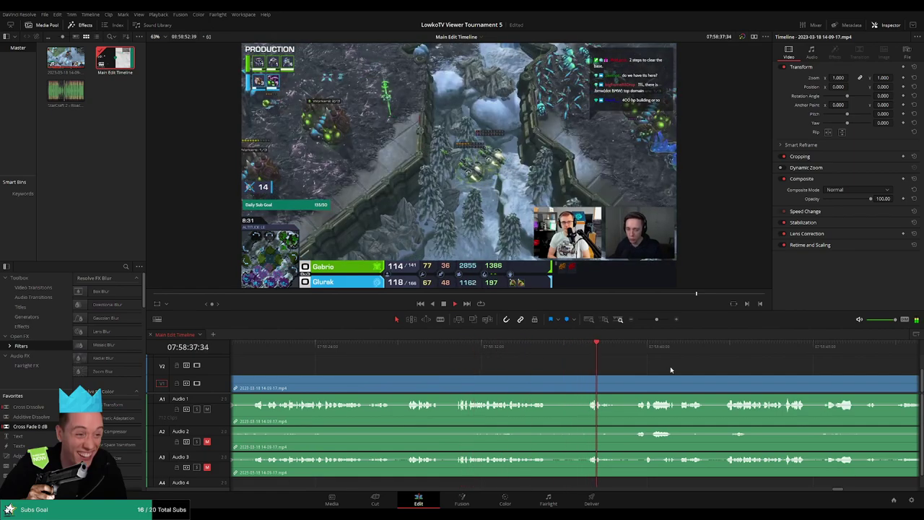
scroll(470, 360, right, 6)
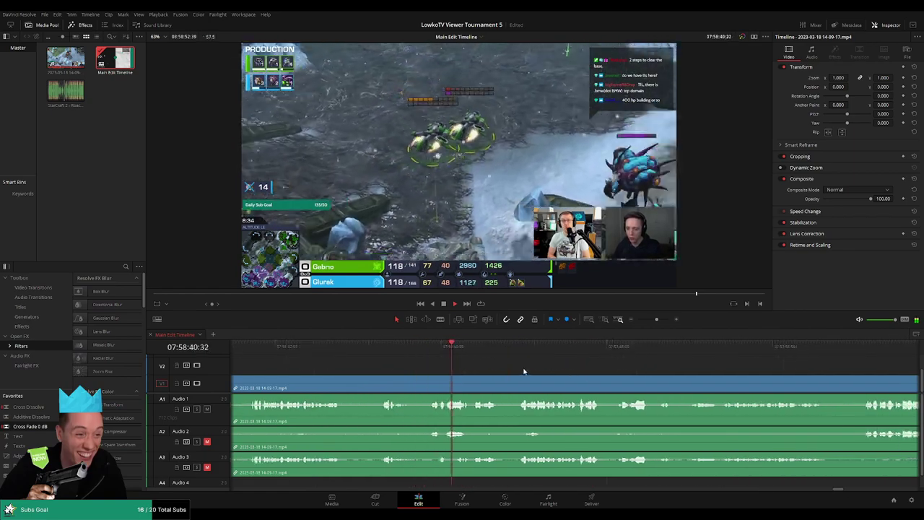
scroll(484, 364, right, 2)
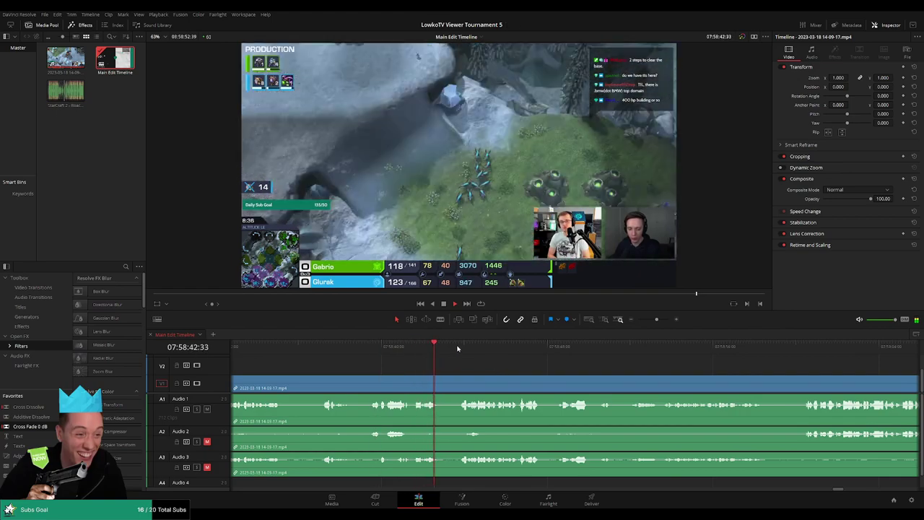
scroll(446, 362, right, 4)
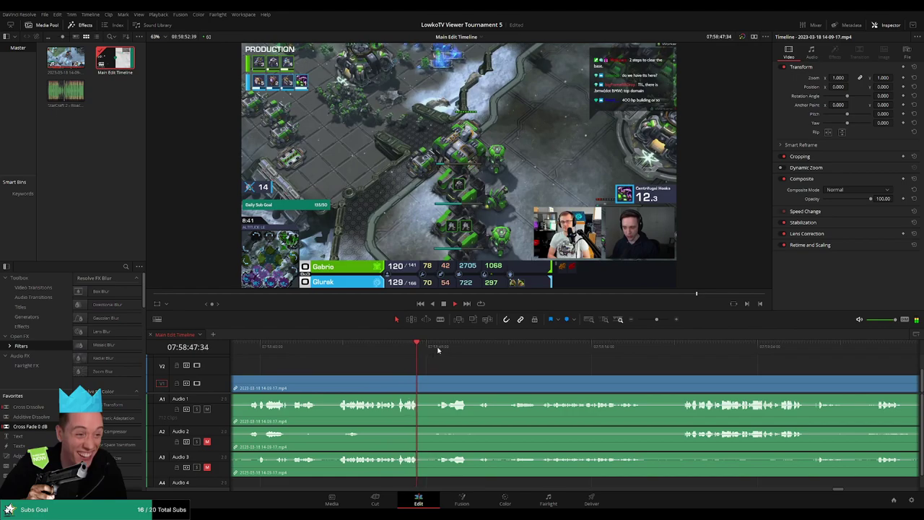
scroll(417, 372, right, 2)
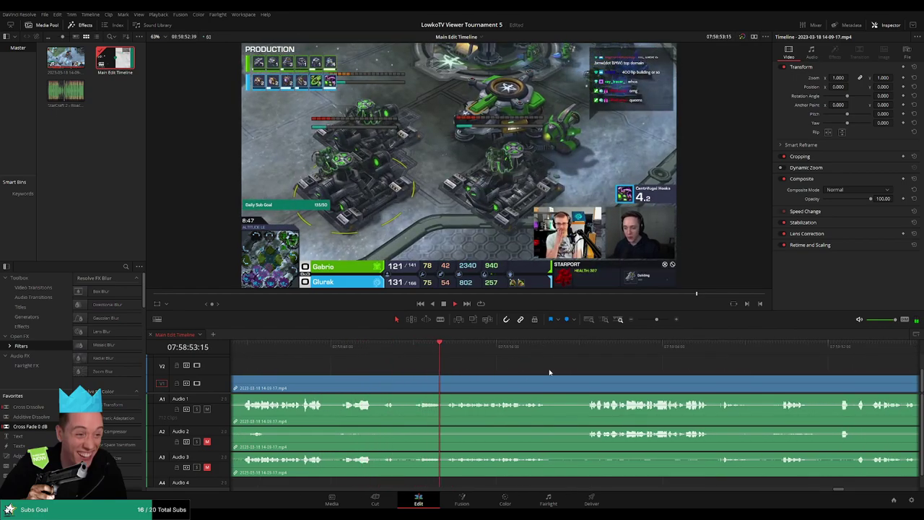
scroll(547, 373, right, 2)
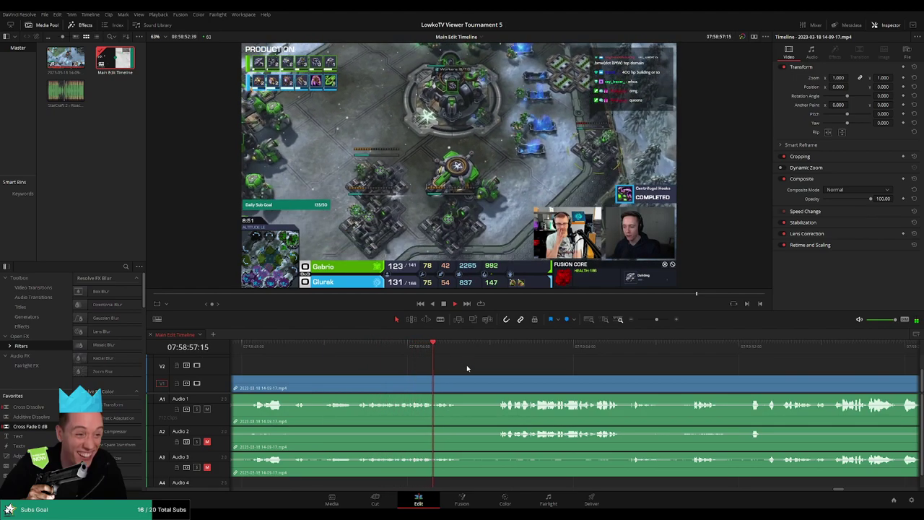
Step: Split all tracks a little further ahead and delete the tiny sliver left at that cut
click(490, 347)
scroll(594, 364, right, 2)
key(b)
click(519, 382)
key(a)
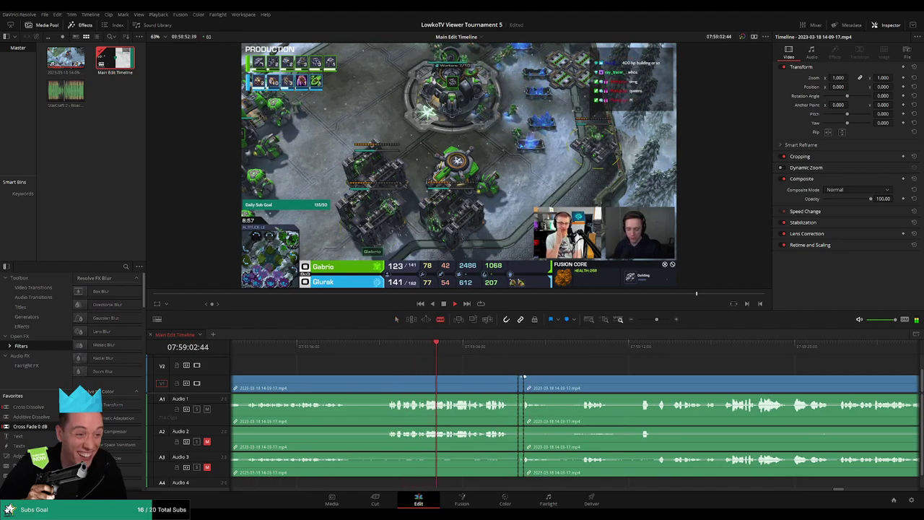
click(521, 385)
key(Delete)
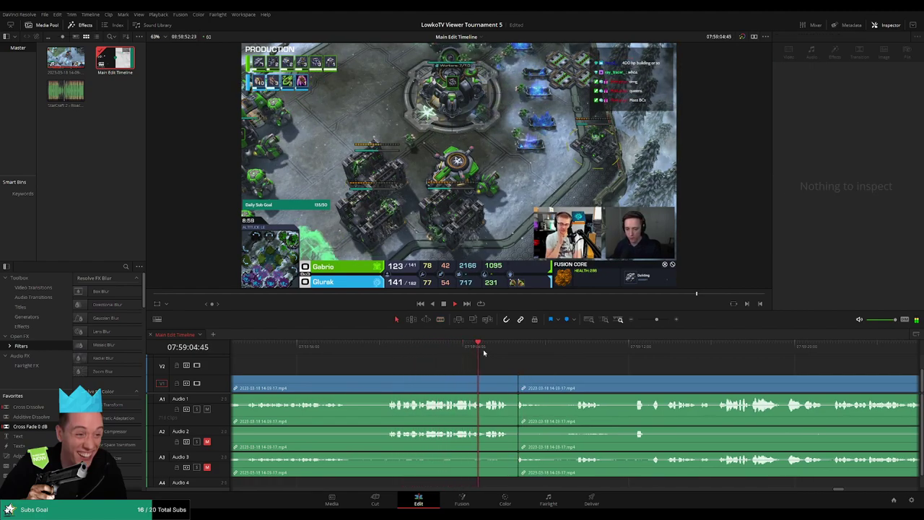
Step: Cut both ends of the unwanted stretch, ripple delete it, and review the new join
click(516, 346)
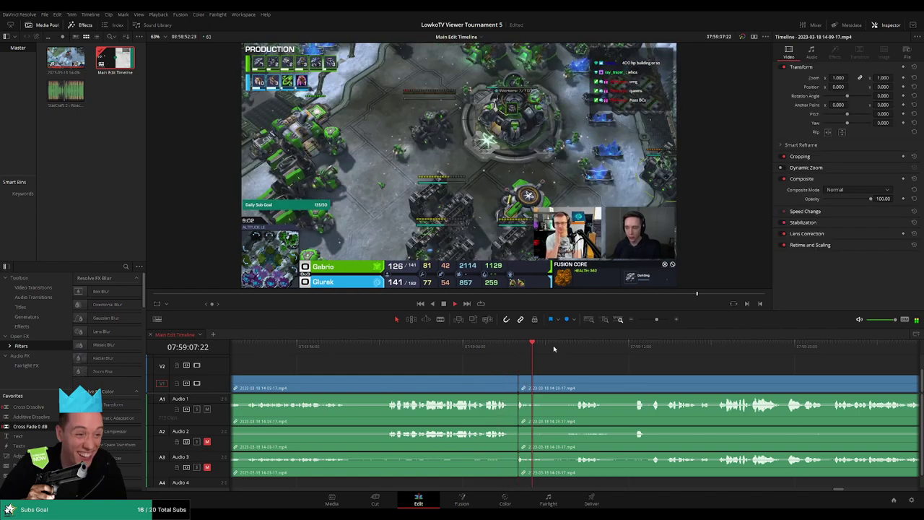
click(457, 347)
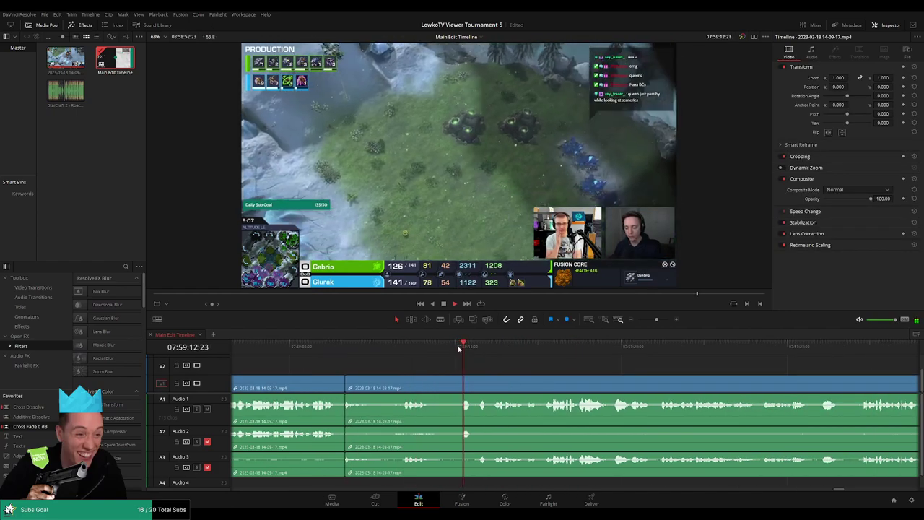
click(523, 348)
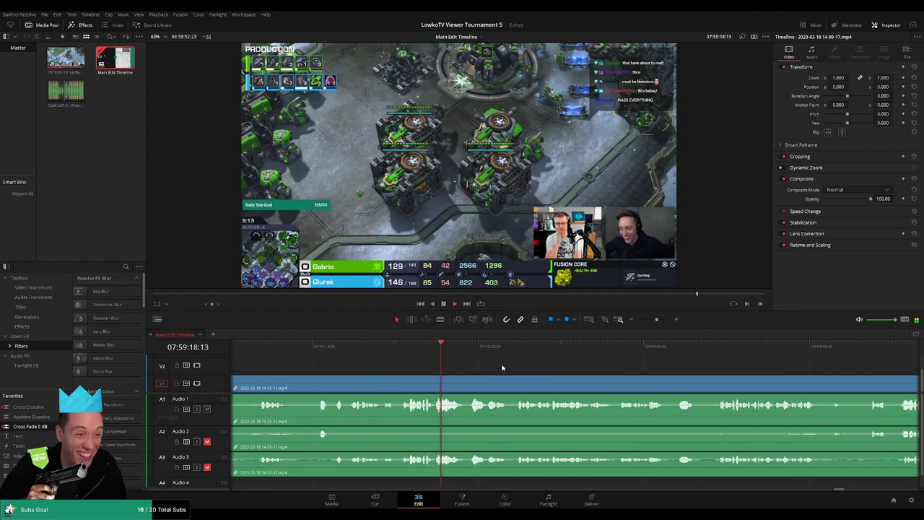
click(457, 360)
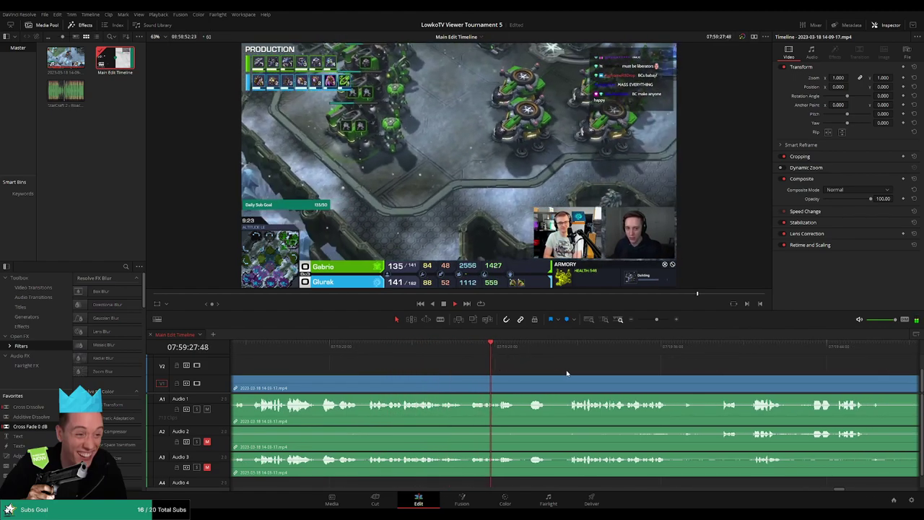
click(425, 379)
click(472, 378)
key(a)
click(462, 386)
key(Delete)
click(413, 351)
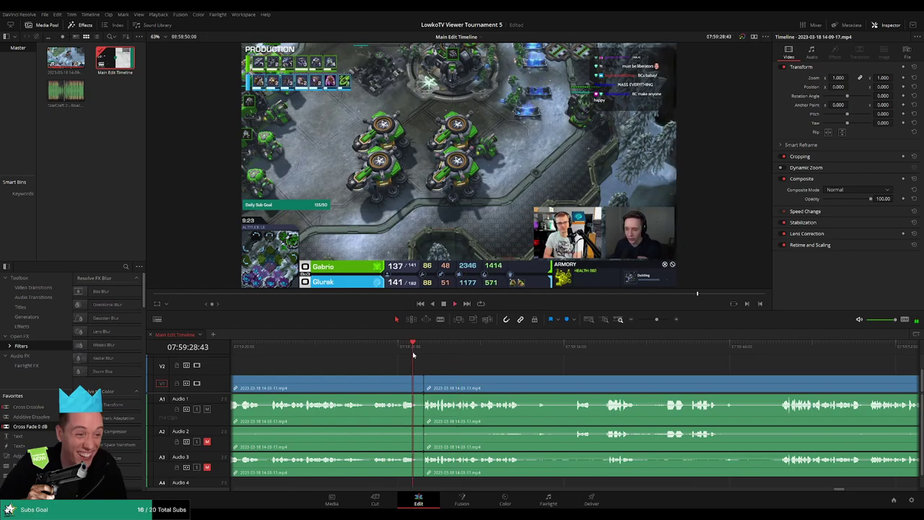
scroll(551, 366, right, 3)
scroll(466, 366, right, 2)
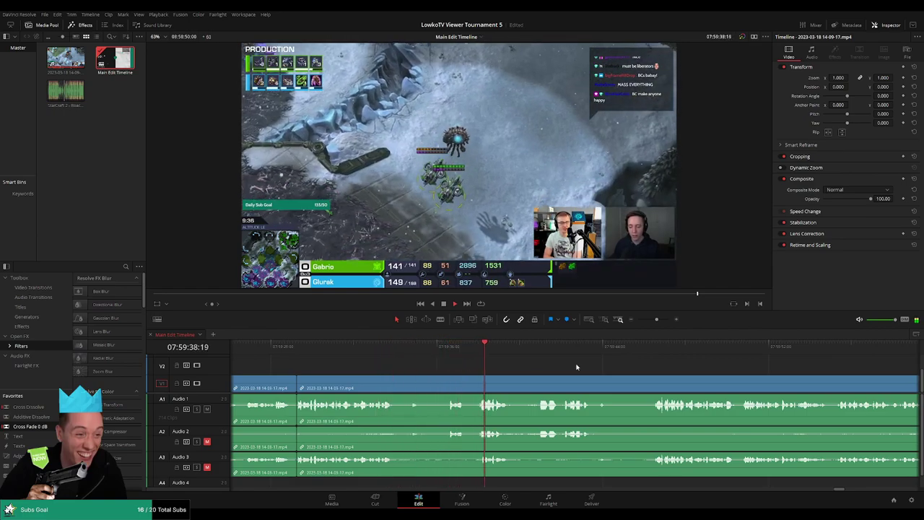
scroll(436, 358, right, 3)
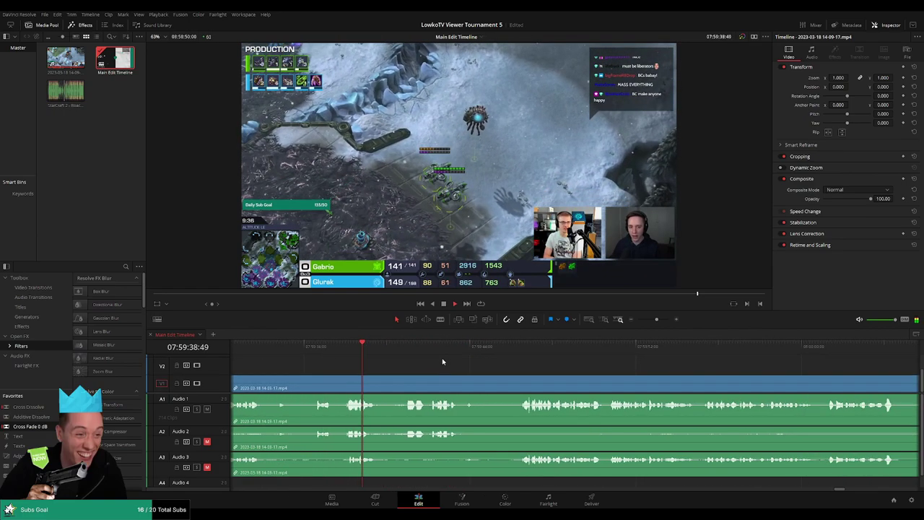
drag(407, 354, 529, 358)
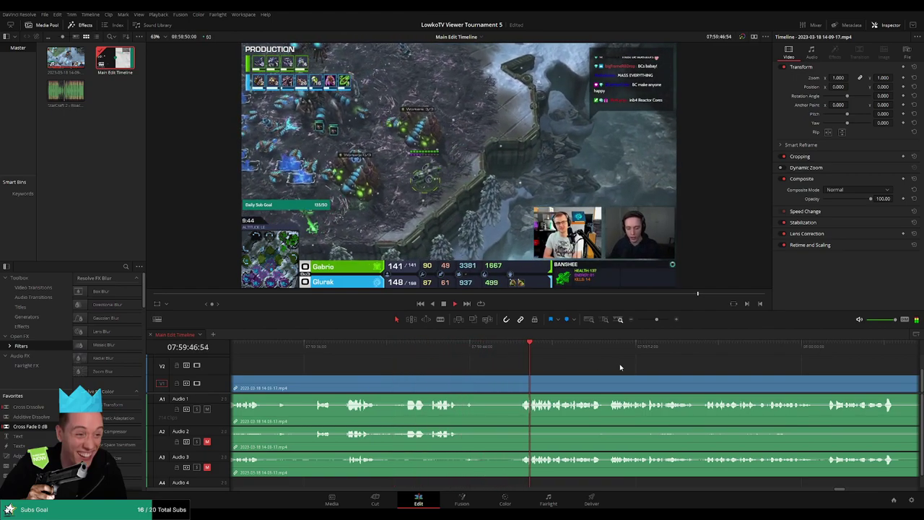
scroll(452, 360, right, 3)
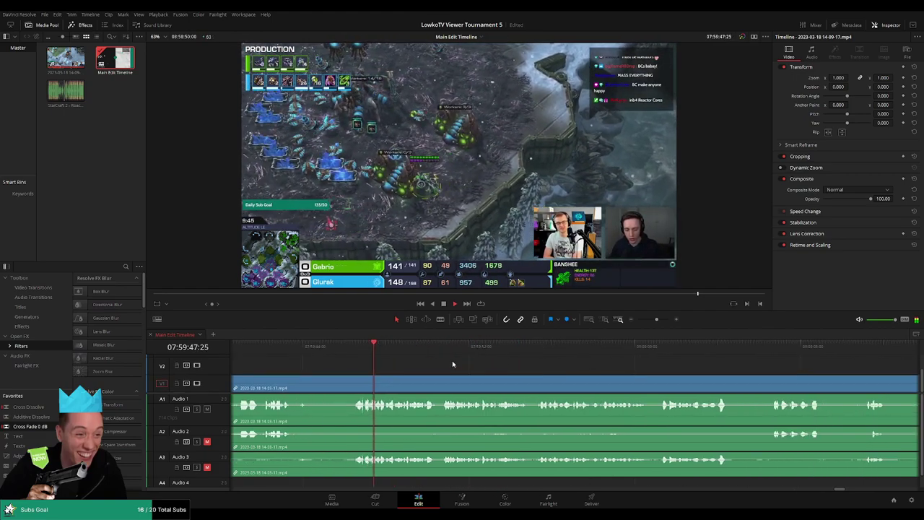
scroll(475, 367, right, 1)
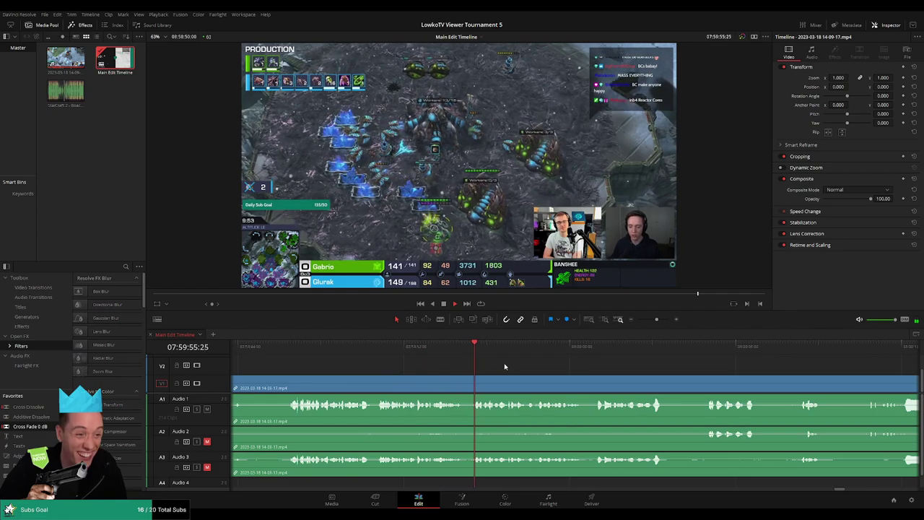
scroll(481, 363, right, 2)
scroll(458, 355, right, 1)
scroll(462, 357, right, 1)
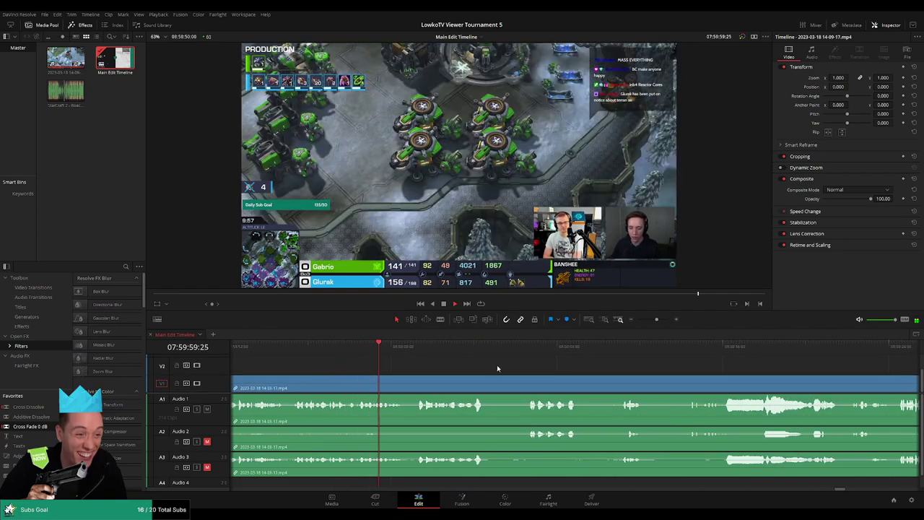
scroll(492, 364, right, 2)
click(370, 349)
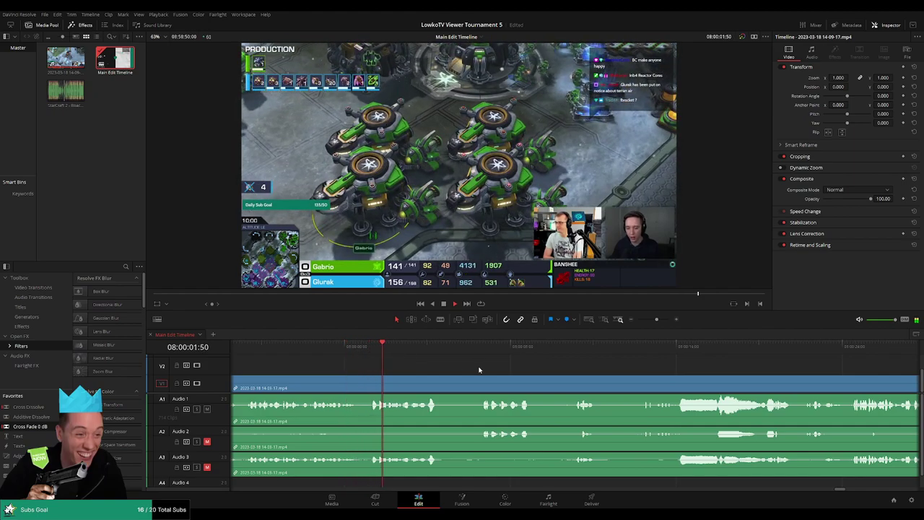
scroll(412, 360, right, 3)
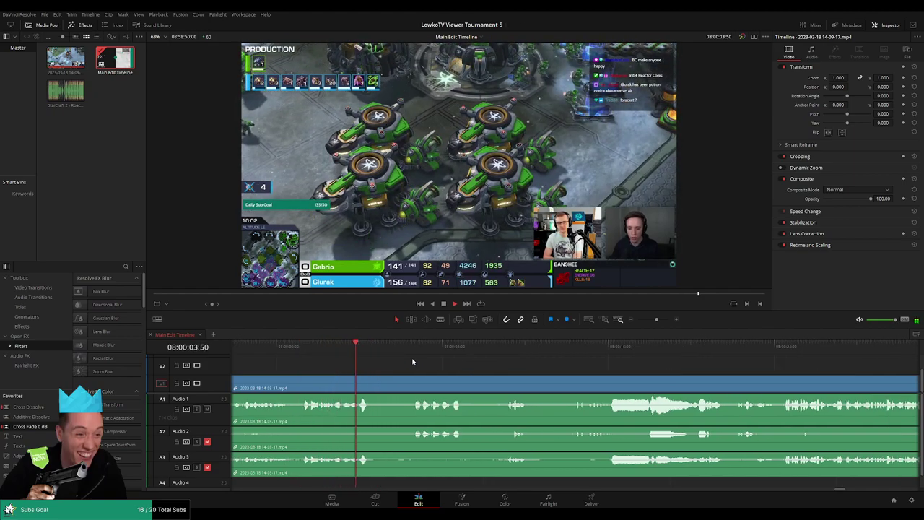
click(418, 349)
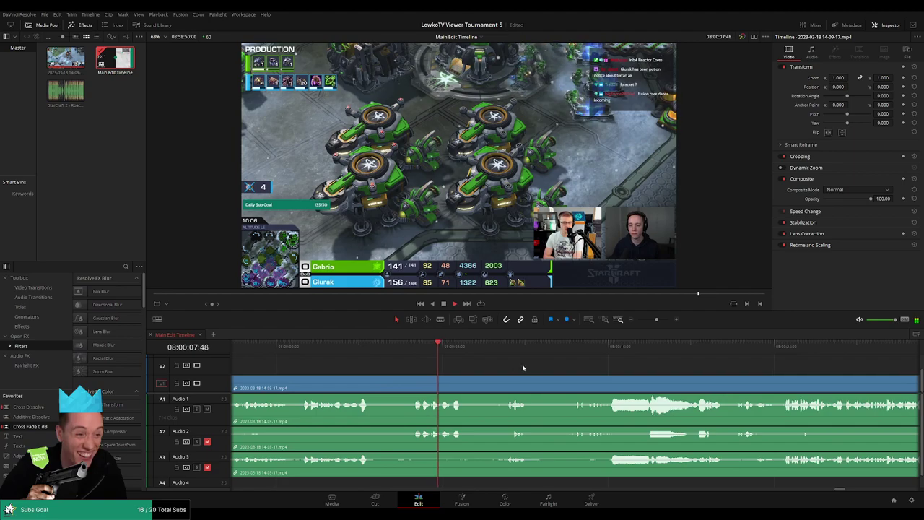
scroll(459, 357, right, 3)
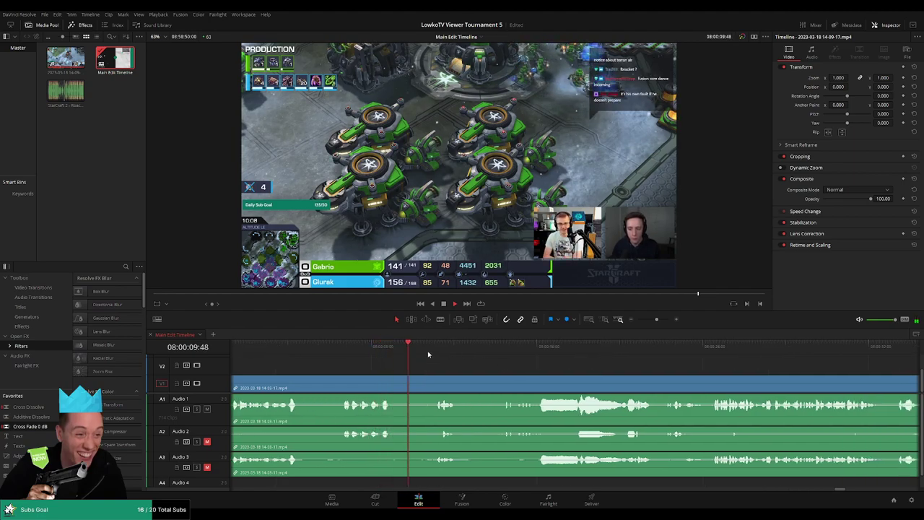
click(493, 354)
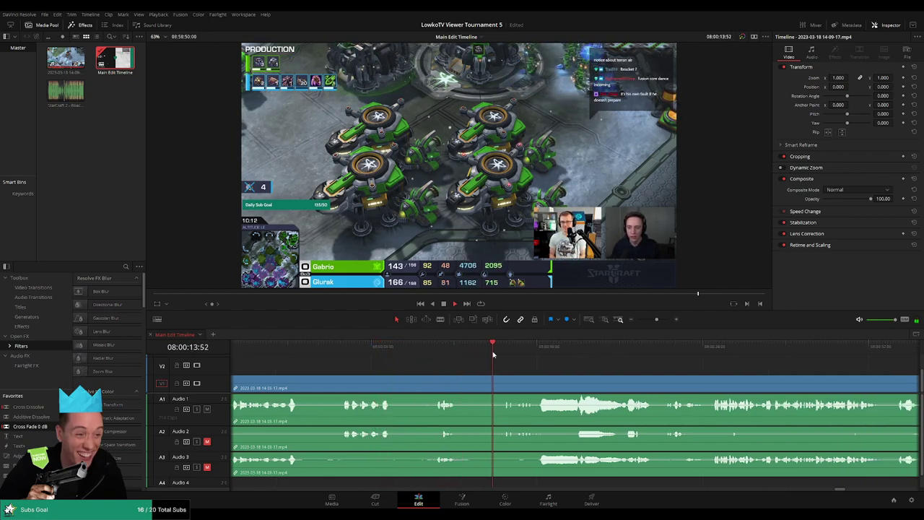
scroll(462, 366, right, 4)
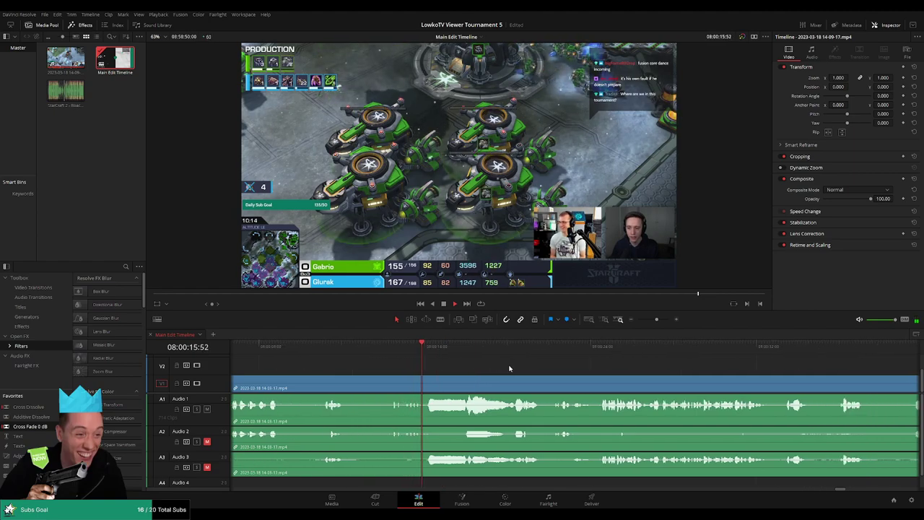
scroll(512, 364, right, 4)
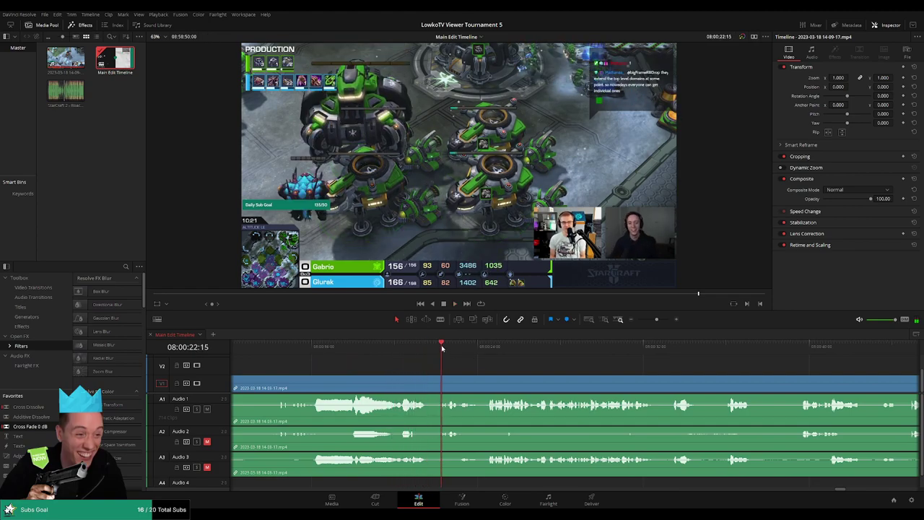
click(480, 349)
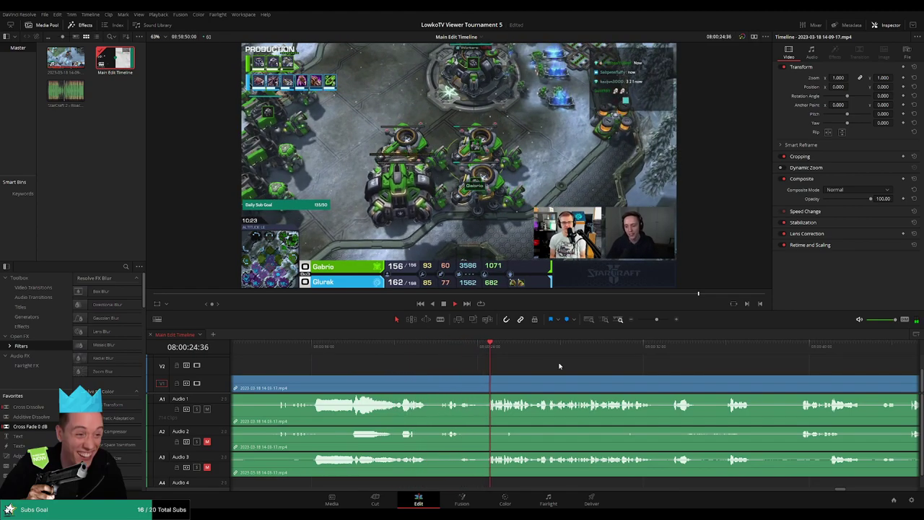
scroll(434, 359, right, 4)
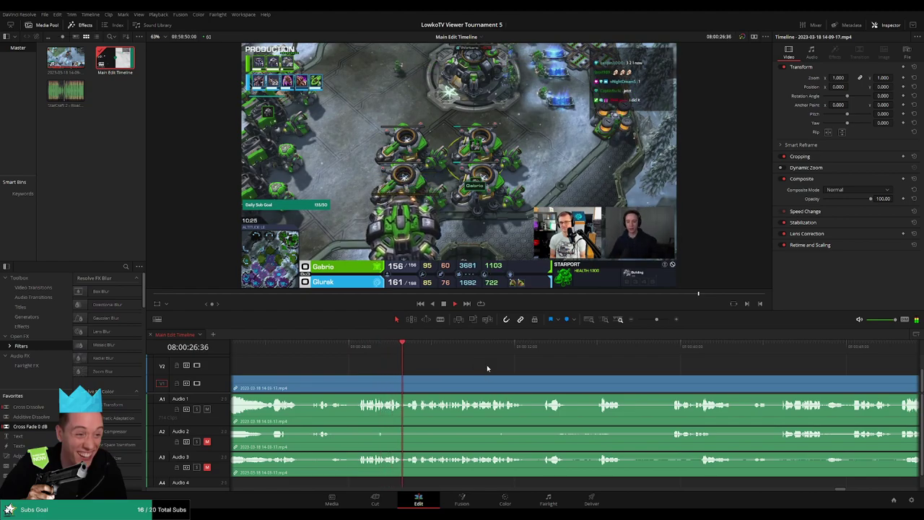
drag(656, 319, 634, 324)
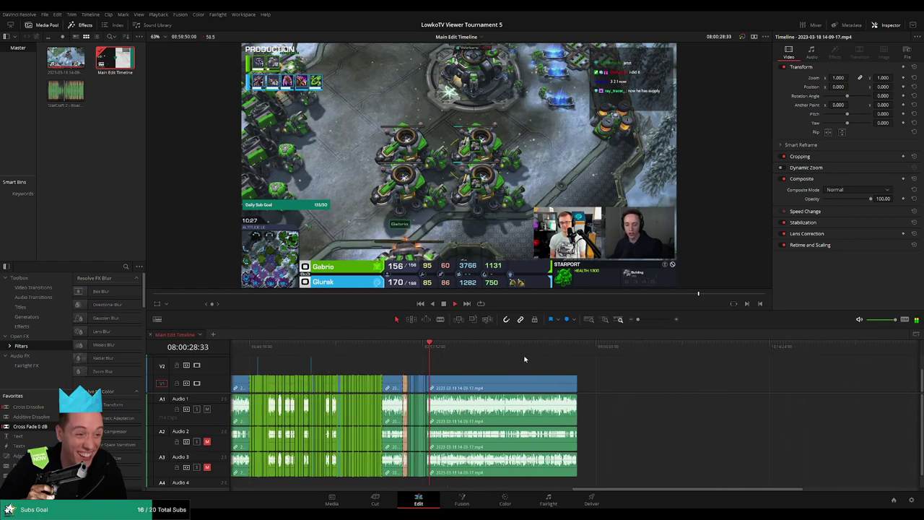
scroll(520, 373, up, 3)
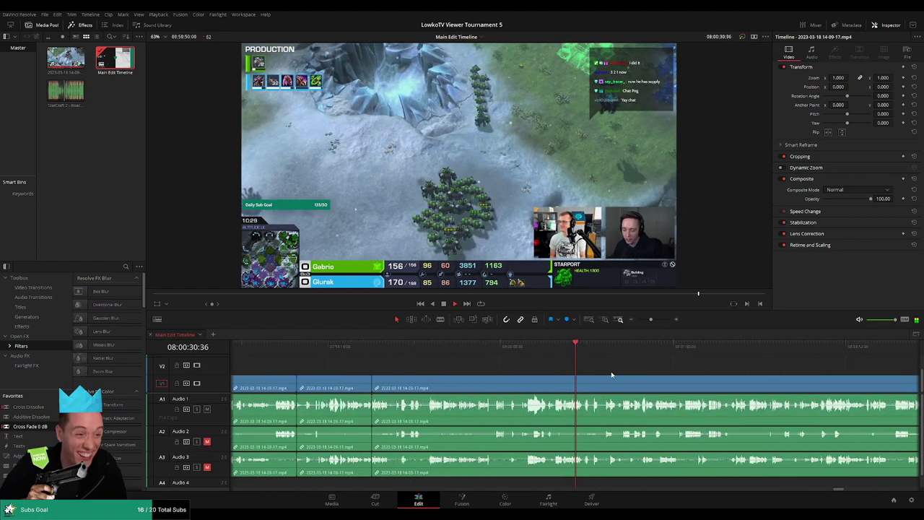
scroll(611, 375, up, 3)
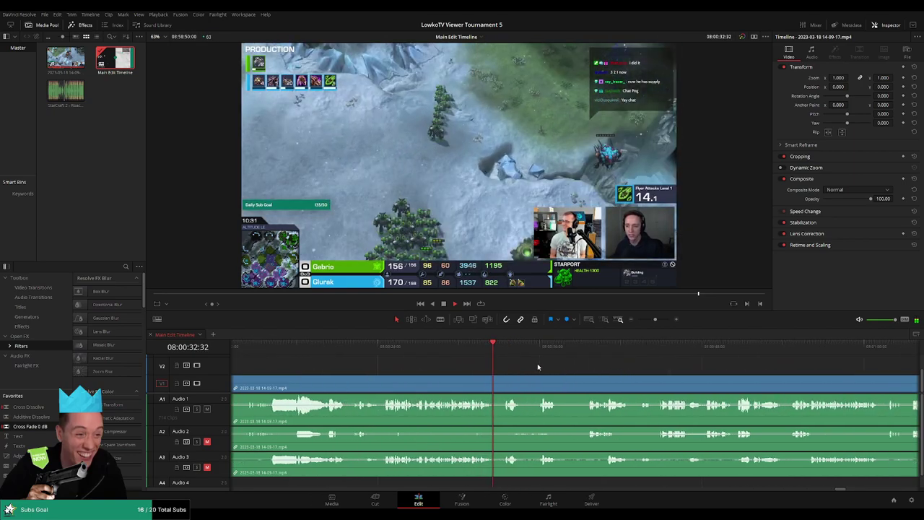
scroll(625, 365, right, 2)
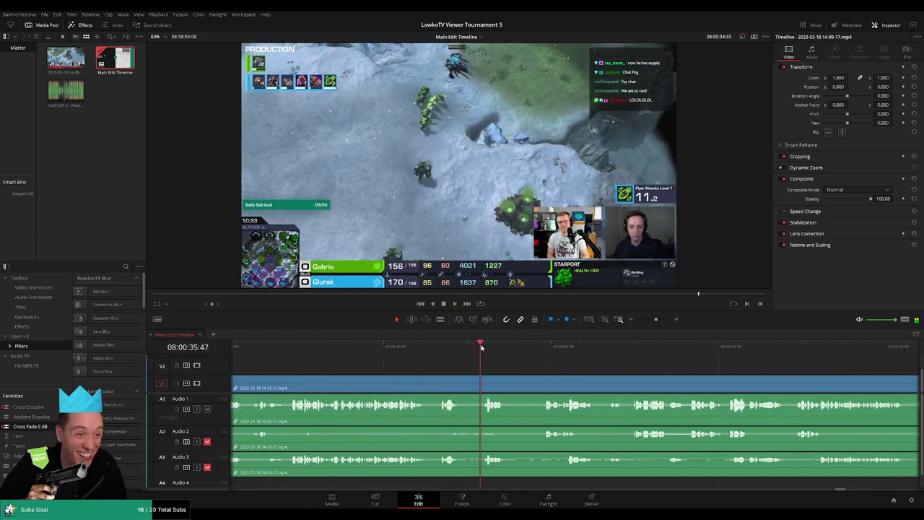
scroll(422, 355, right, 2)
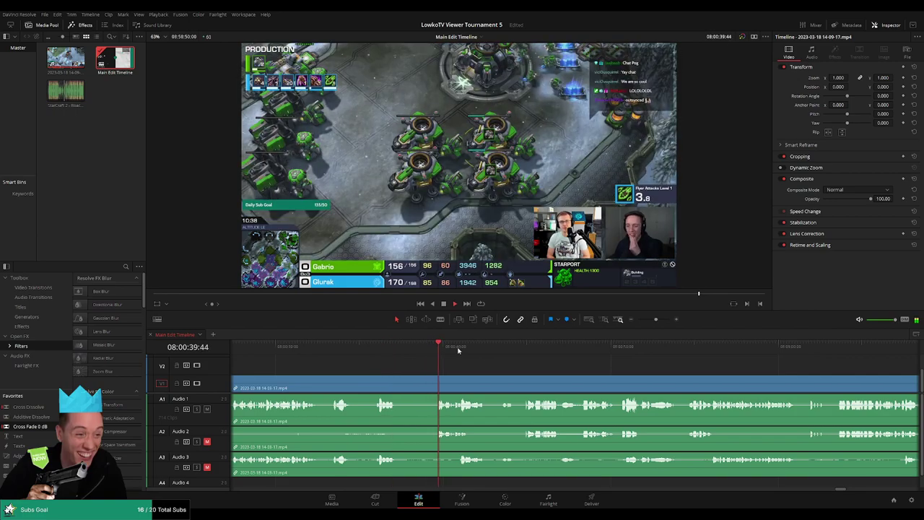
drag(381, 346, 470, 347)
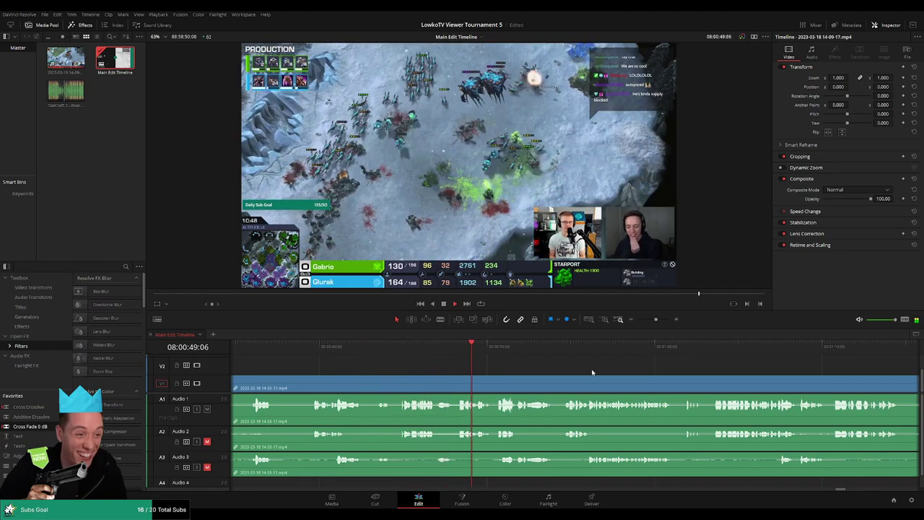
drag(591, 372, 480, 367)
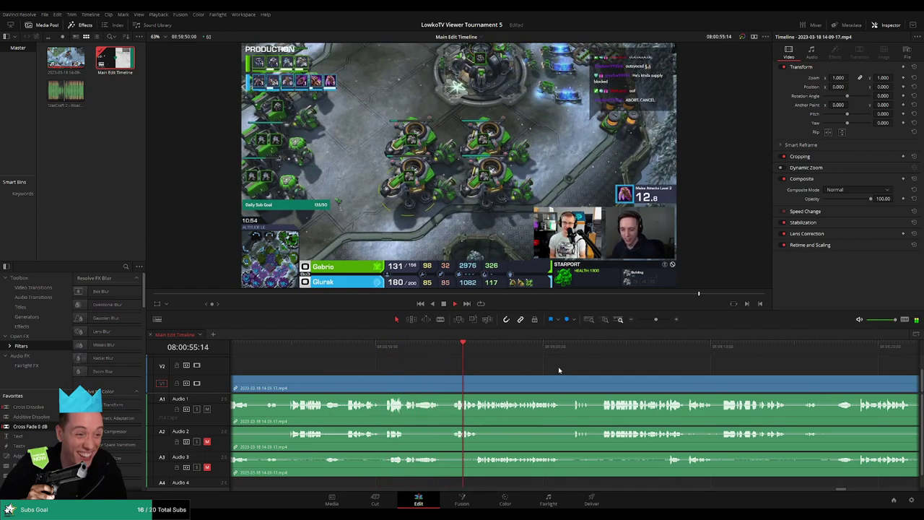
scroll(520, 364, right, 3)
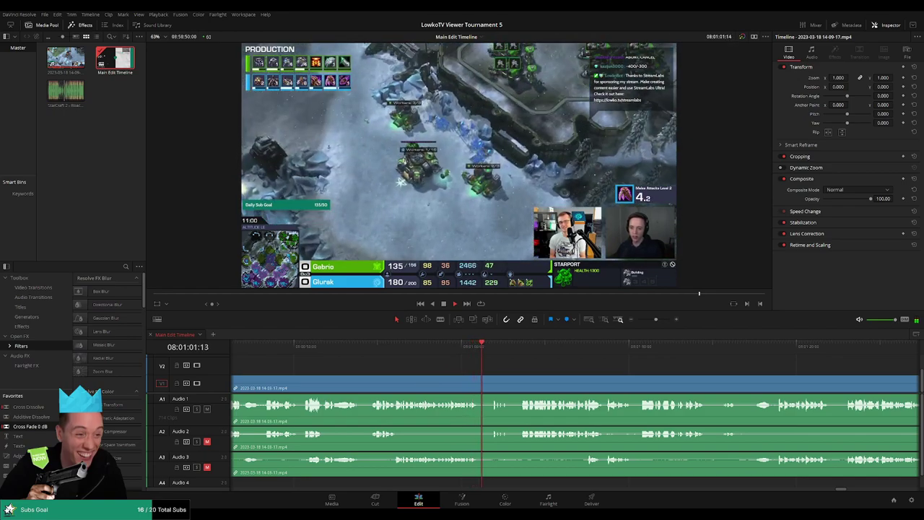
scroll(630, 377, right, 5)
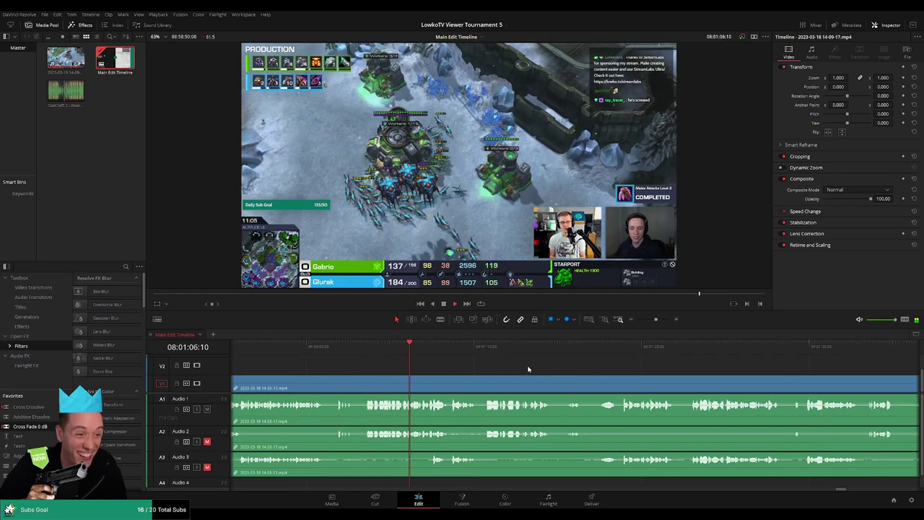
scroll(469, 366, right, 3)
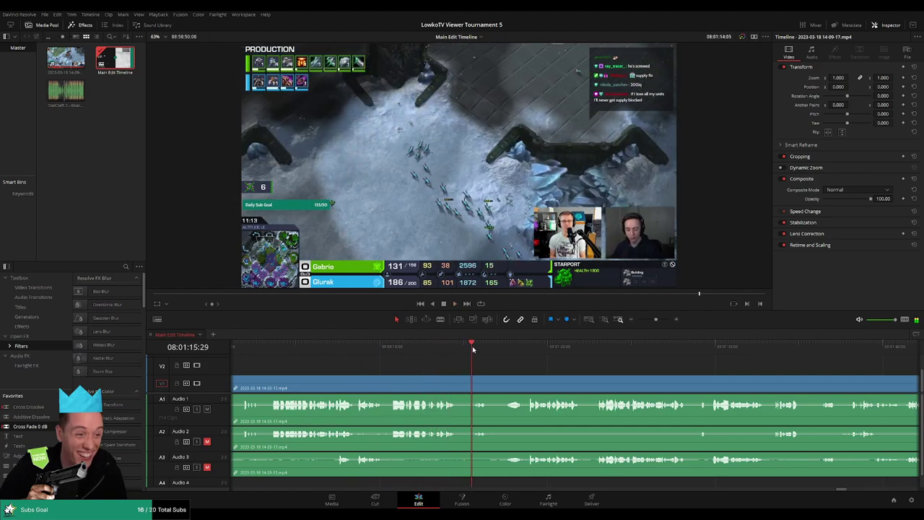
scroll(399, 377, right, 3)
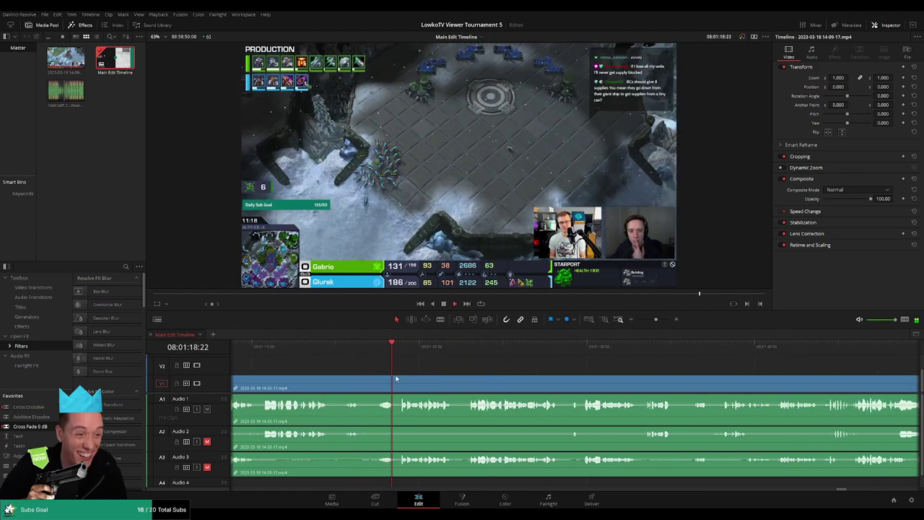
Step: Blade-cut the first short stretch after 08:01:16 at both ends, ripple delete it, and recheck the join
key(b)
click(378, 377)
click(399, 376)
key(a)
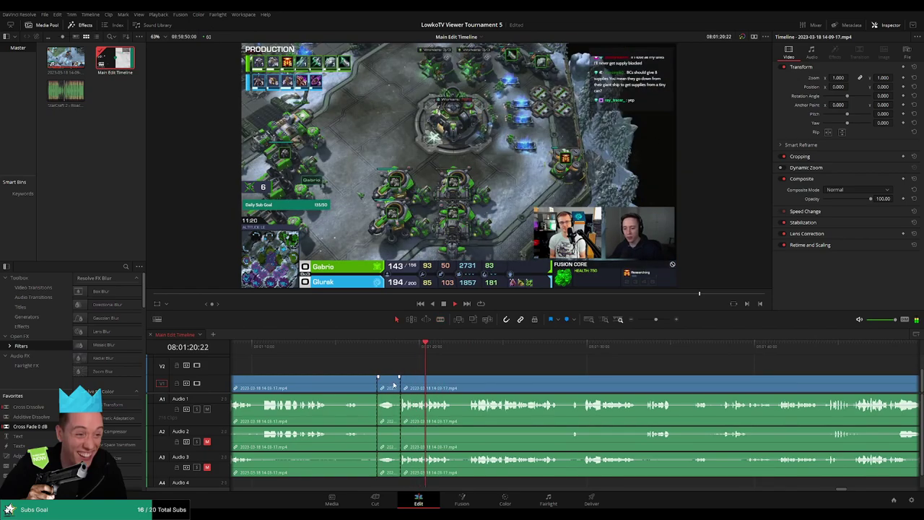
click(393, 384)
key(Delete)
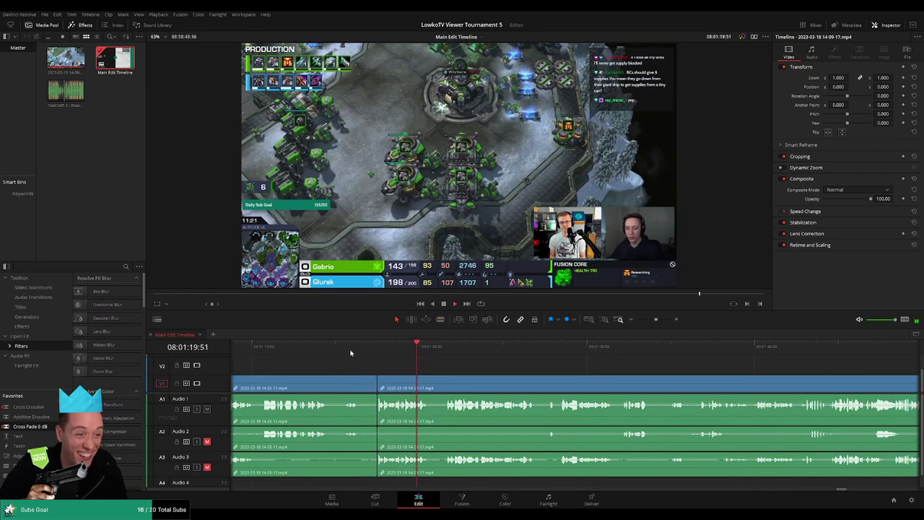
click(351, 352)
scroll(477, 364, up, 3)
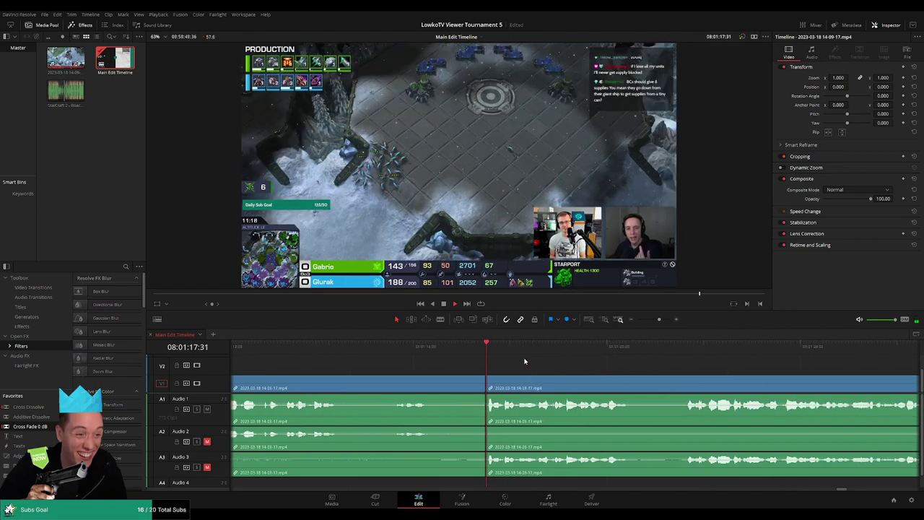
click(462, 351)
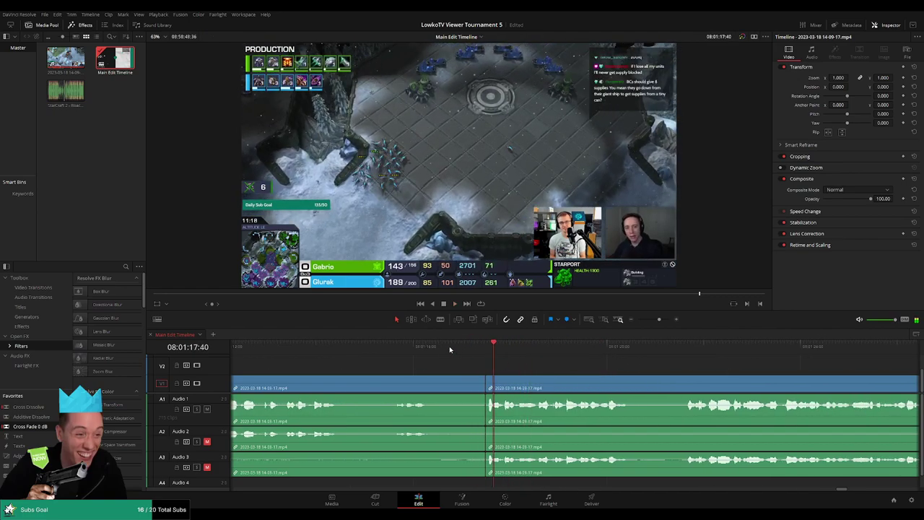
Step: Cut and ripple delete the second short piece, then play back to check the edit
click(434, 350)
click(443, 386)
key(a)
click(459, 388)
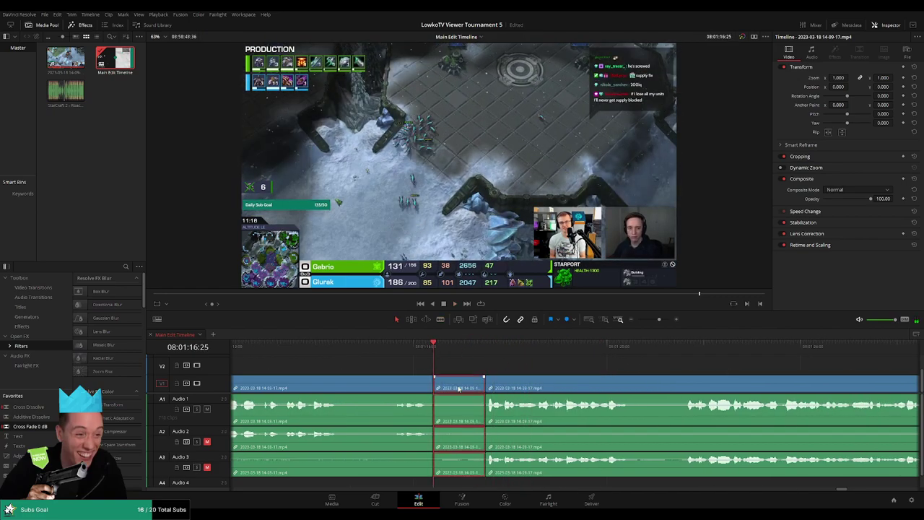
key(BackSpace)
key(space)
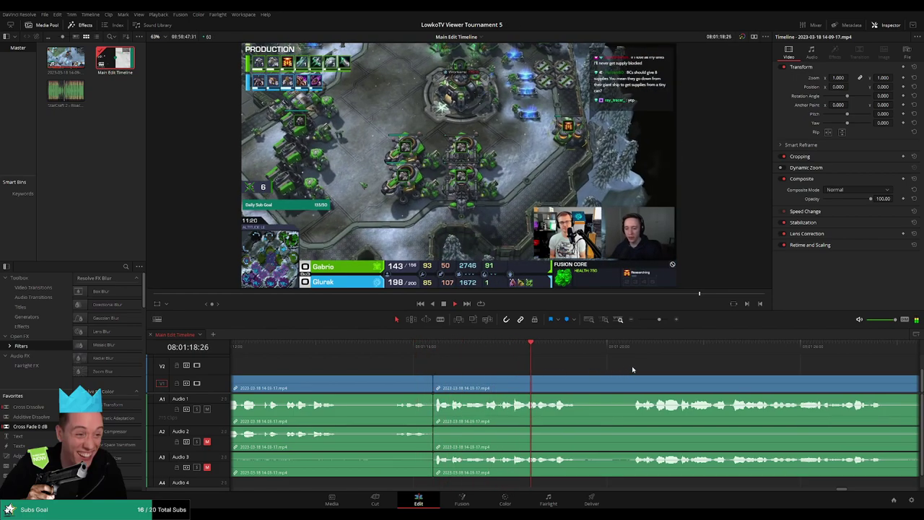
click(632, 366)
scroll(534, 371, right, 3)
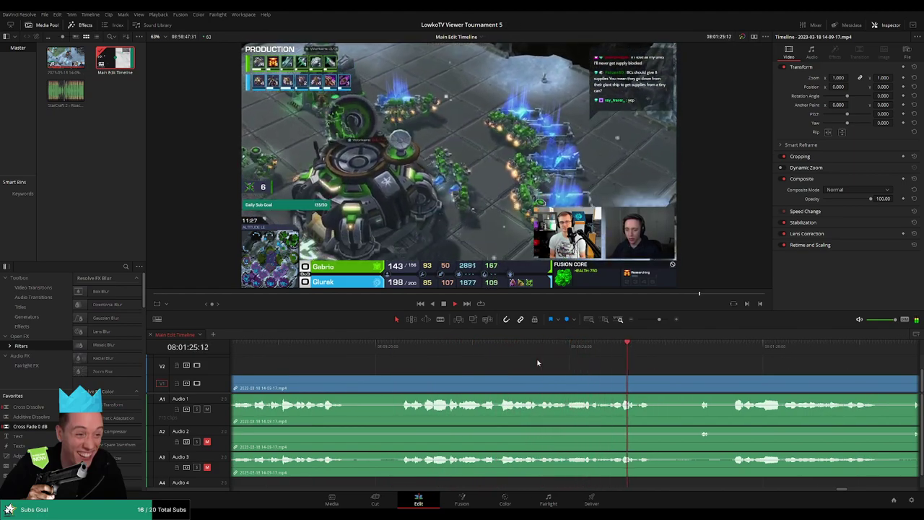
scroll(629, 372, right, 2)
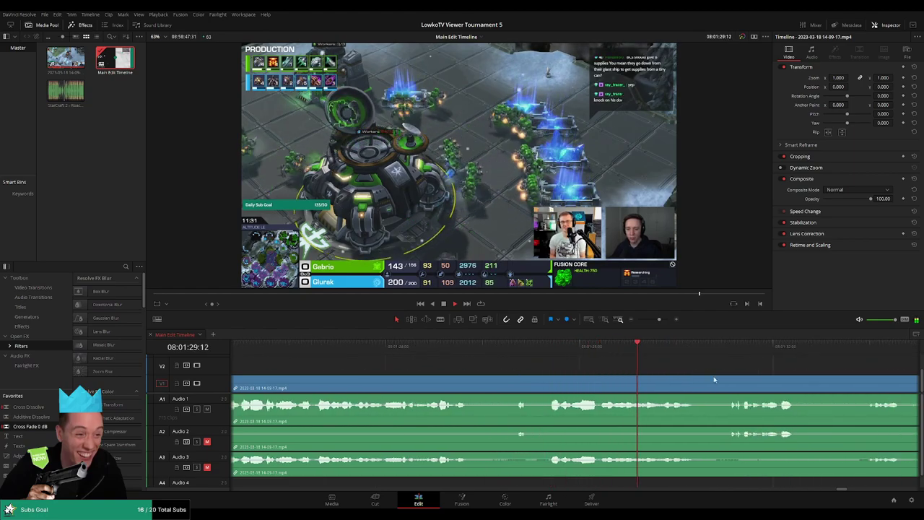
scroll(614, 371, right, 2)
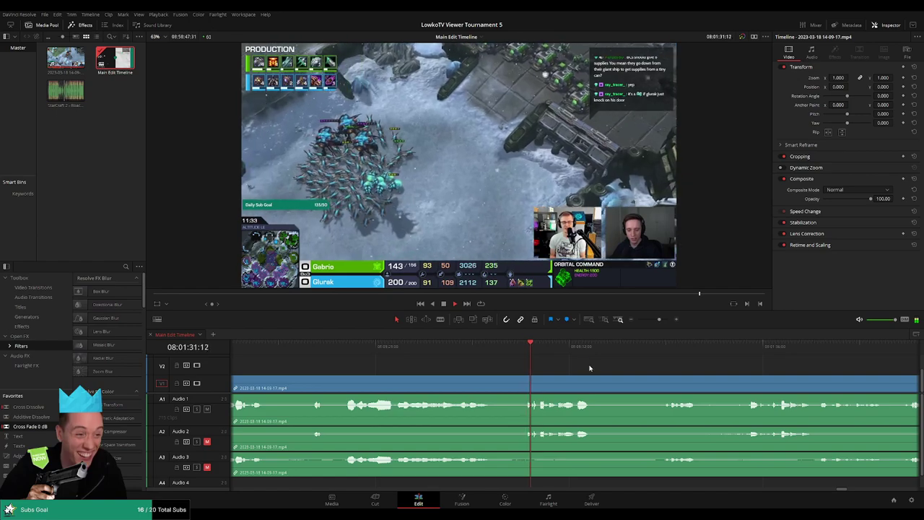
scroll(632, 371, right, 1)
click(530, 352)
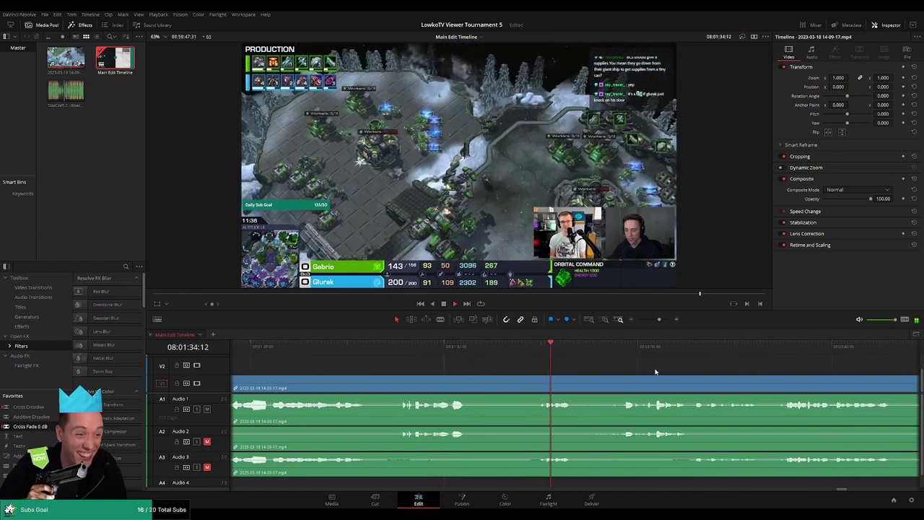
scroll(490, 362, right, 1)
scroll(541, 365, right, 1)
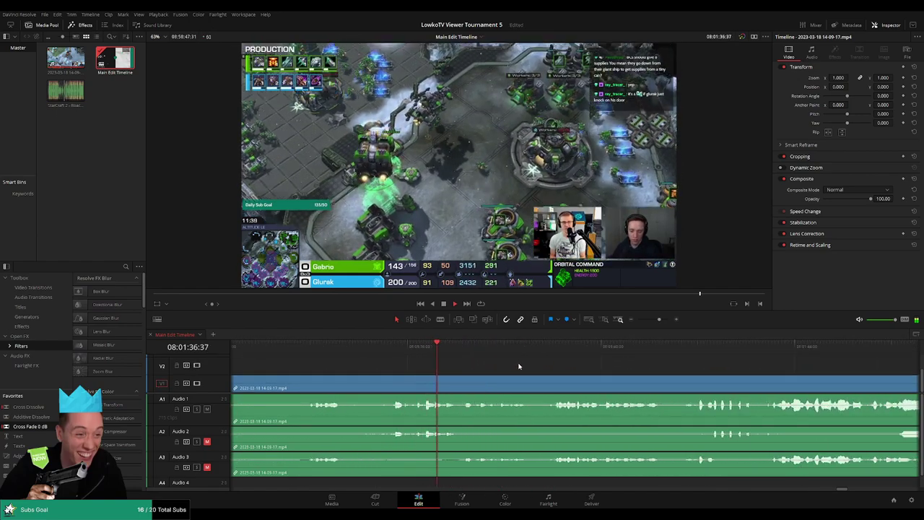
scroll(534, 371, right, 1)
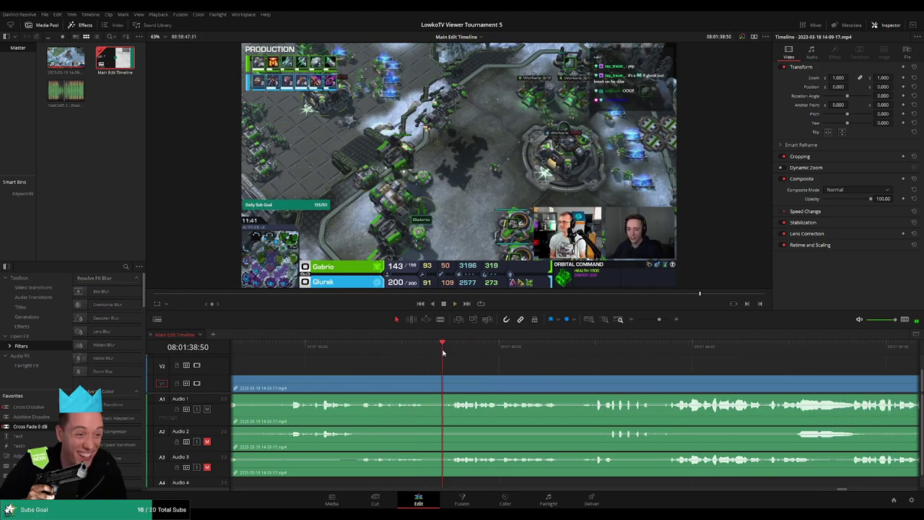
click(578, 351)
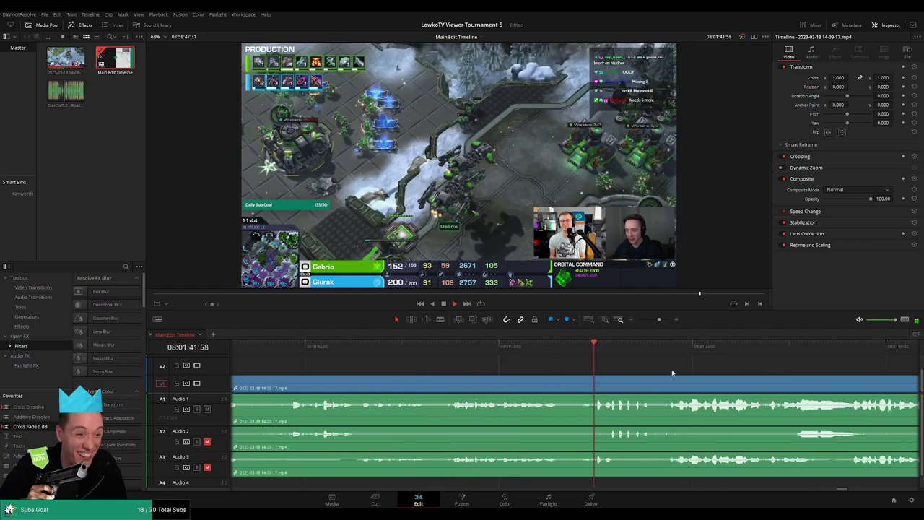
scroll(431, 359, right, 3)
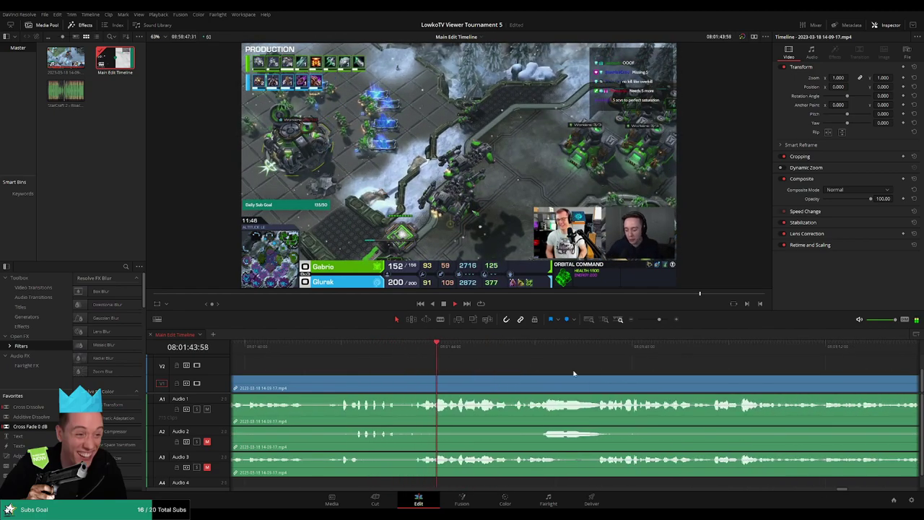
scroll(518, 368, right, 1)
scroll(502, 359, right, 2)
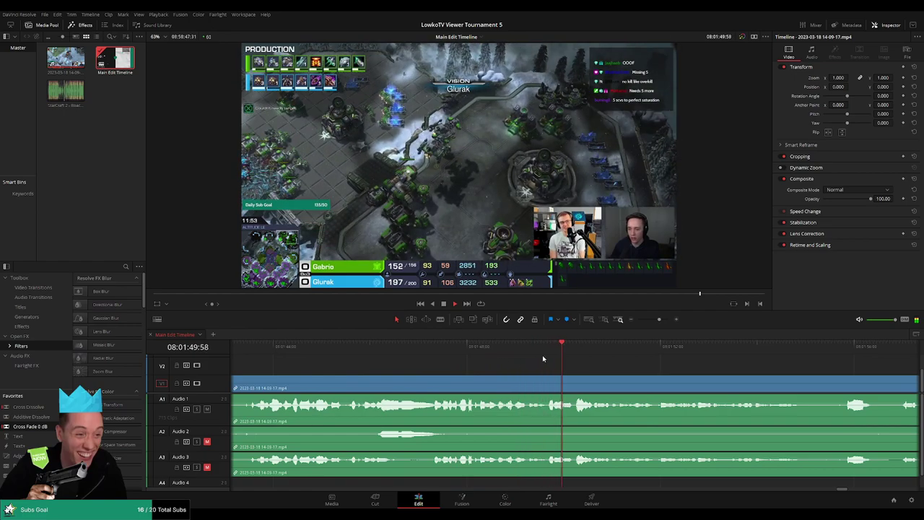
scroll(587, 353, right, 3)
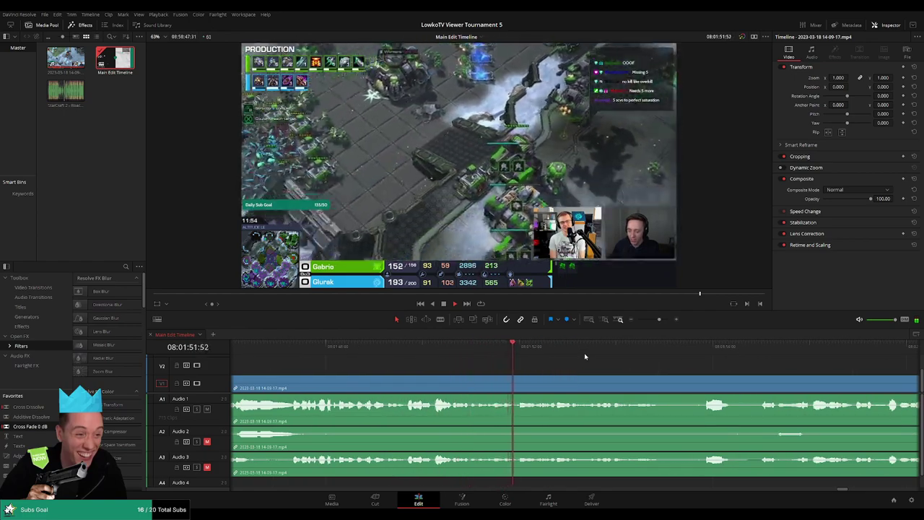
Step: Blade-cut both ends of the unwanted section and ripple delete it from all tracks
key(b)
click(688, 387)
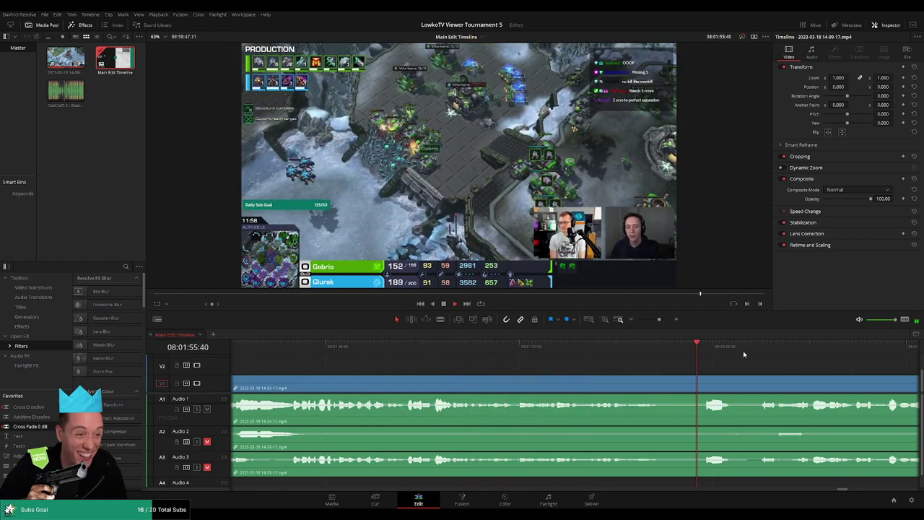
scroll(689, 388, right, 5)
click(514, 388)
key(a)
click(482, 404)
key(Delete)
Step: Play back from before the cut to about 08:02:16 to check the edit
click(402, 346)
key(space)
scroll(550, 361, right, 2)
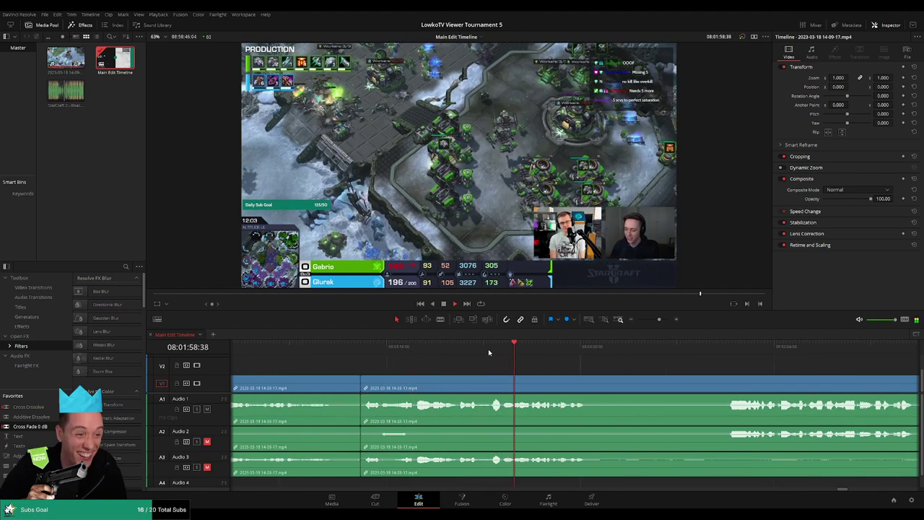
click(687, 350)
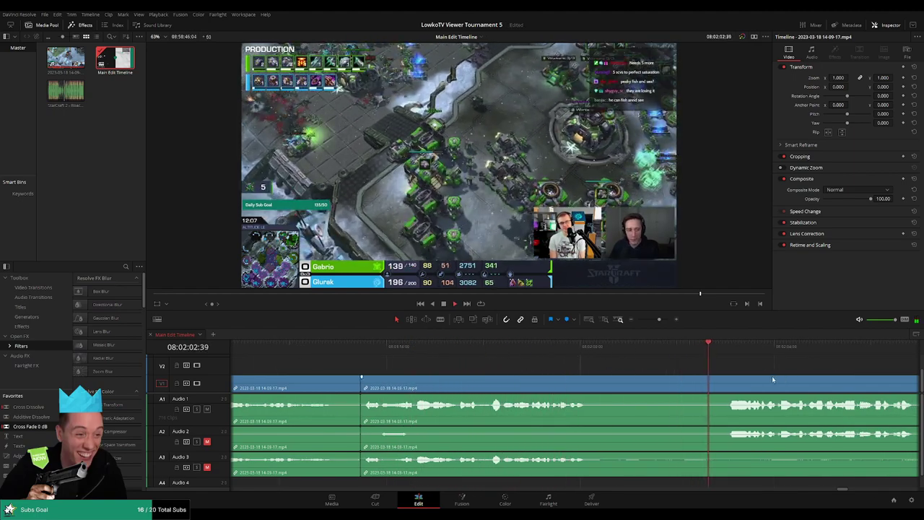
scroll(560, 364, right, 5)
scroll(623, 364, right, 2)
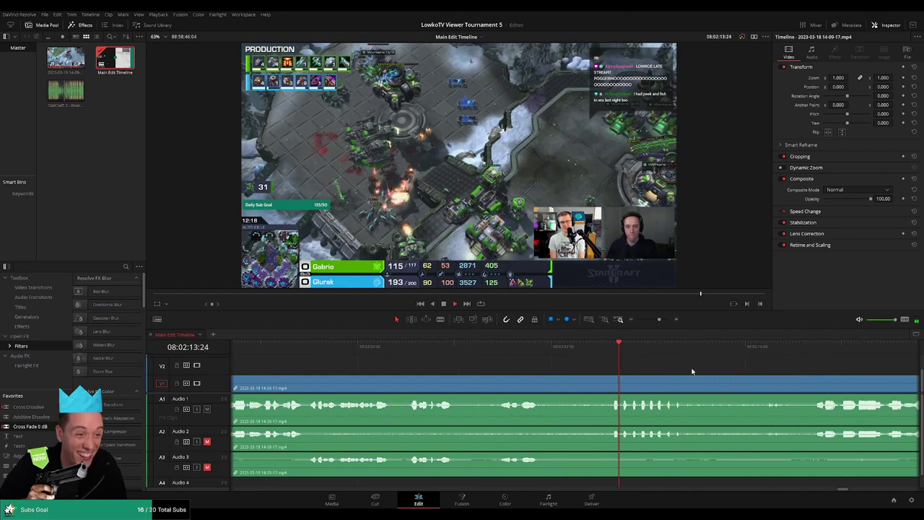
scroll(642, 371, right, 3)
scroll(630, 354, right, 3)
Step: Split the video and three audio tracks at 08:02:16, then replay from the new cut
click(490, 347)
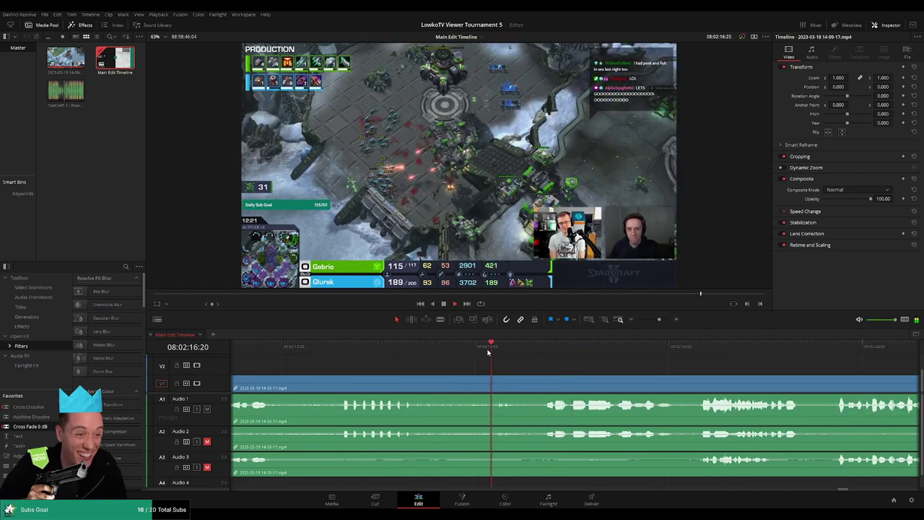
key(space)
click(496, 347)
key(b)
click(496, 388)
key(space)
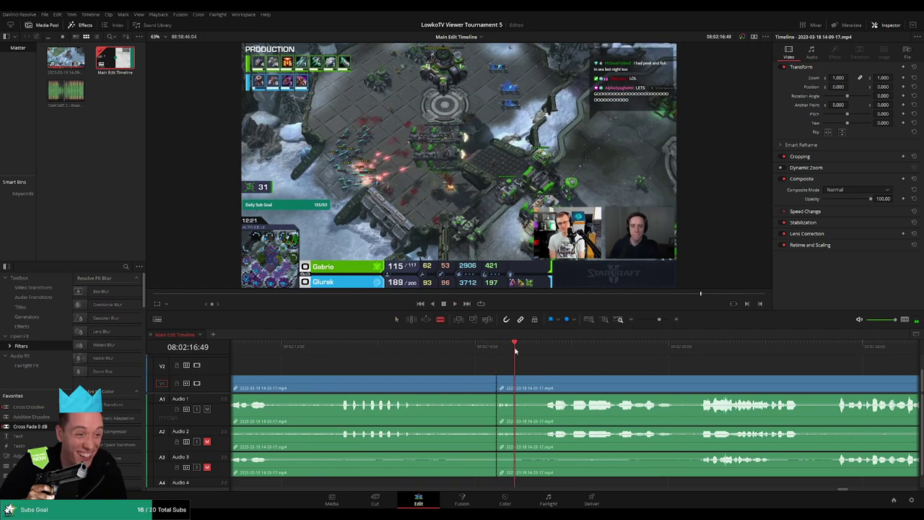
key(space)
key(a)
key(Up)
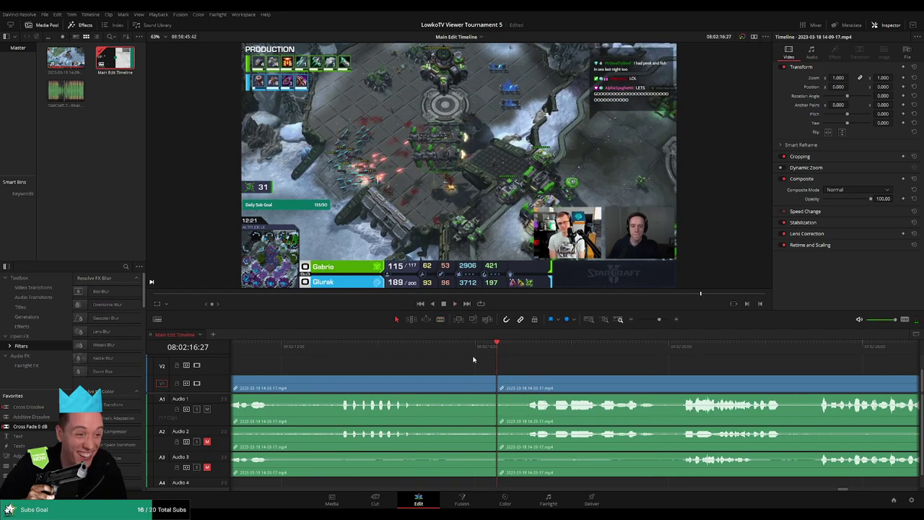
key(space)
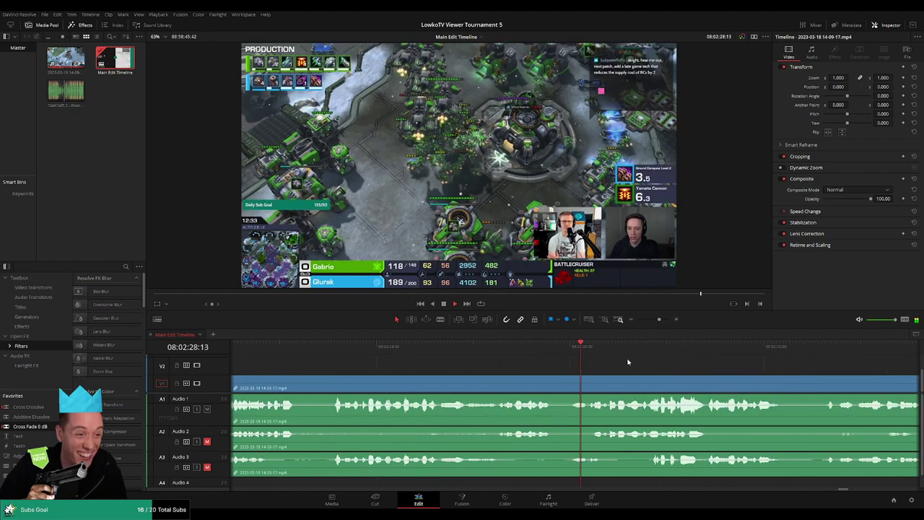
drag(671, 376, 529, 368)
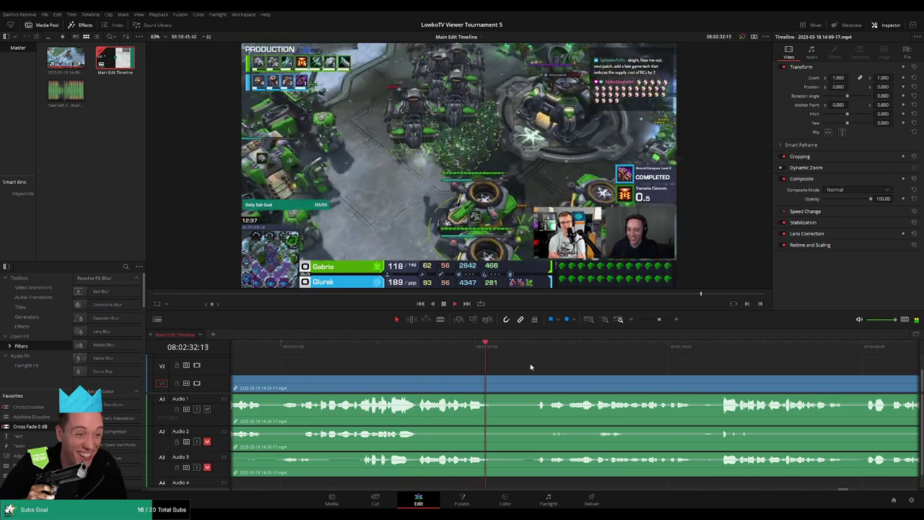
scroll(604, 371, right, 3)
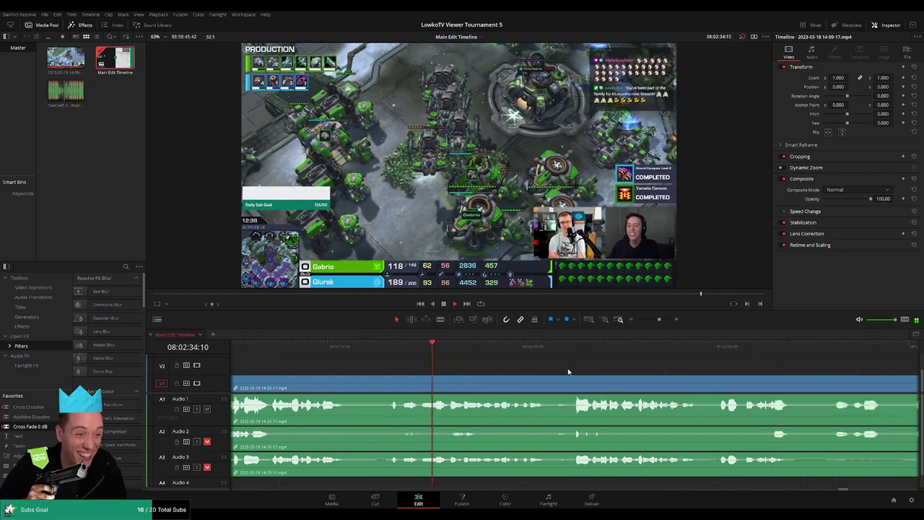
scroll(559, 370, right, 3)
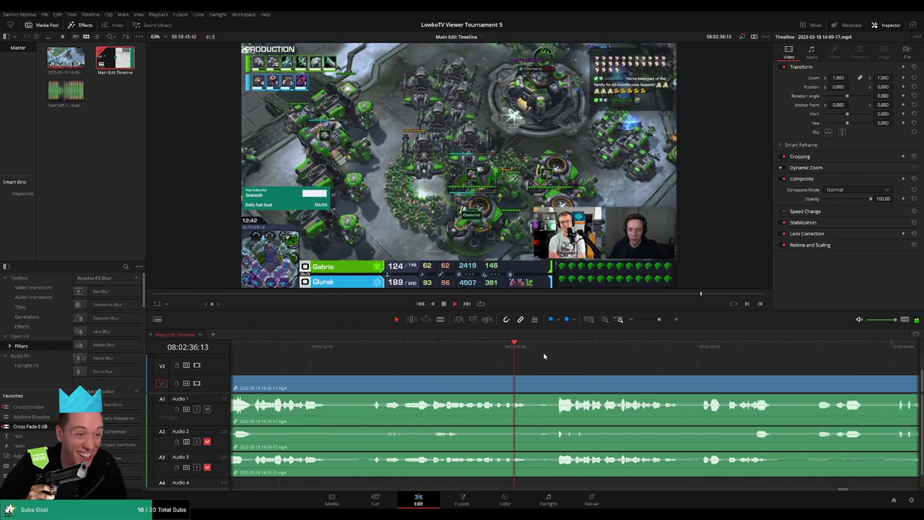
scroll(443, 372, right, 3)
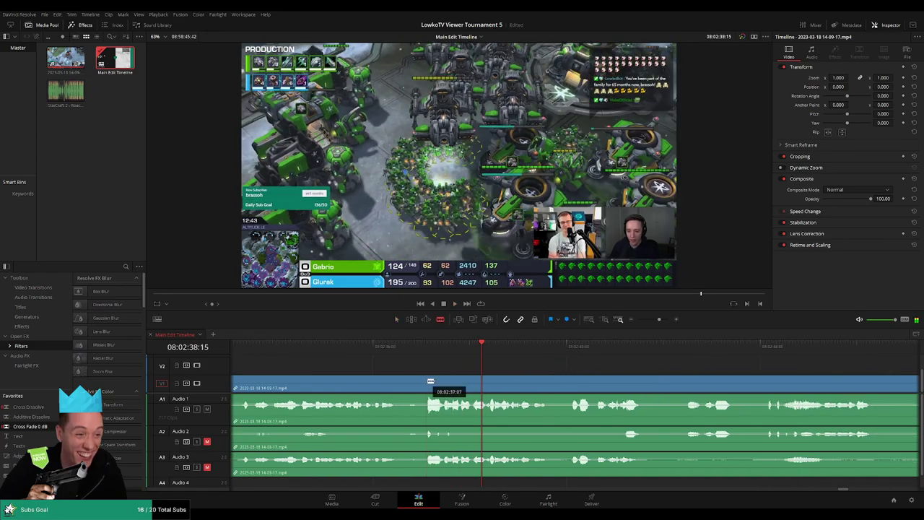
Step: Ripple delete two brief slivers near 08:02:37 from all tracks and recheck the join
click(428, 382)
key(a)
key(Delete)
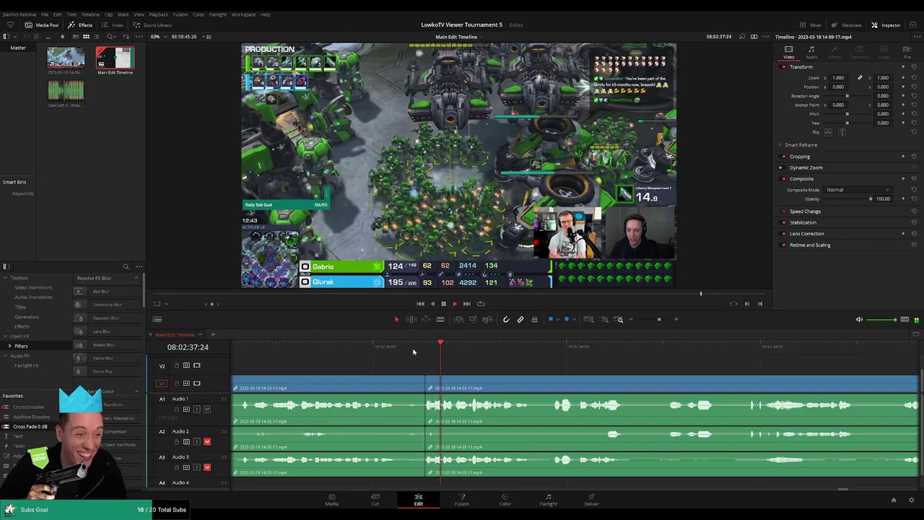
click(417, 350)
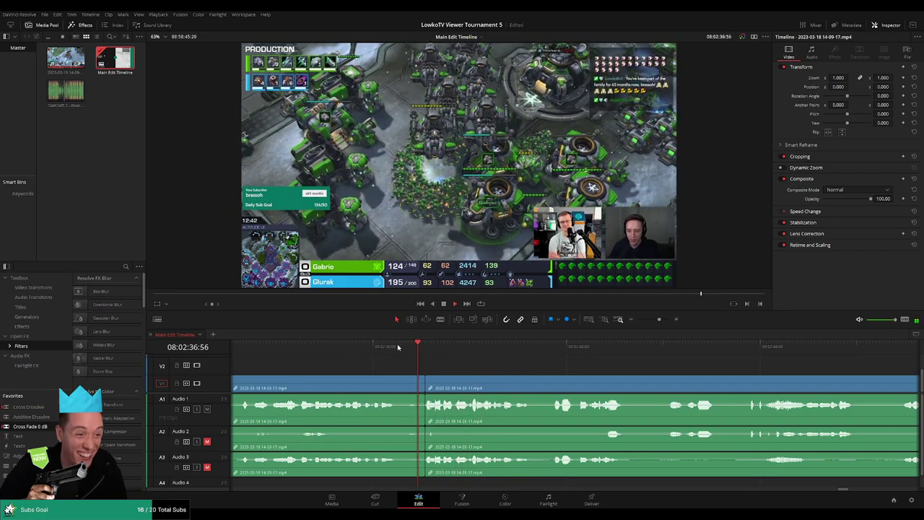
click(417, 388)
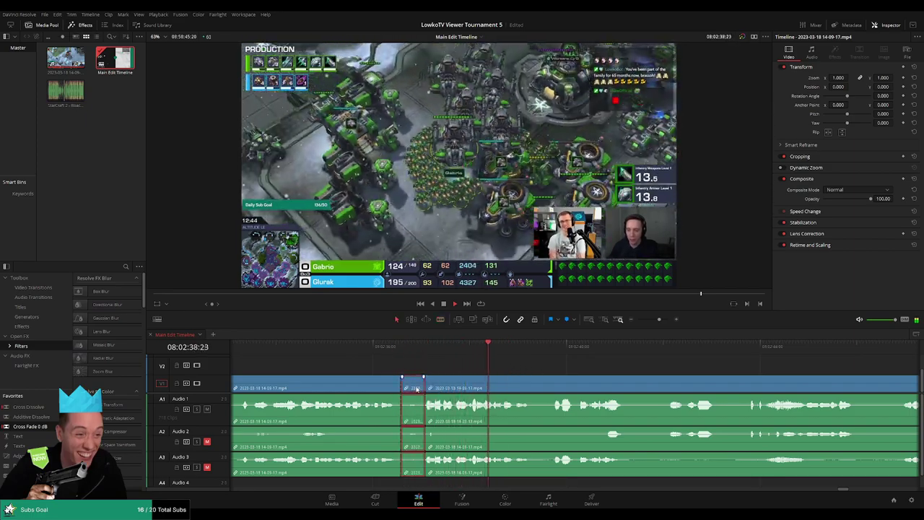
key(Delete)
click(376, 350)
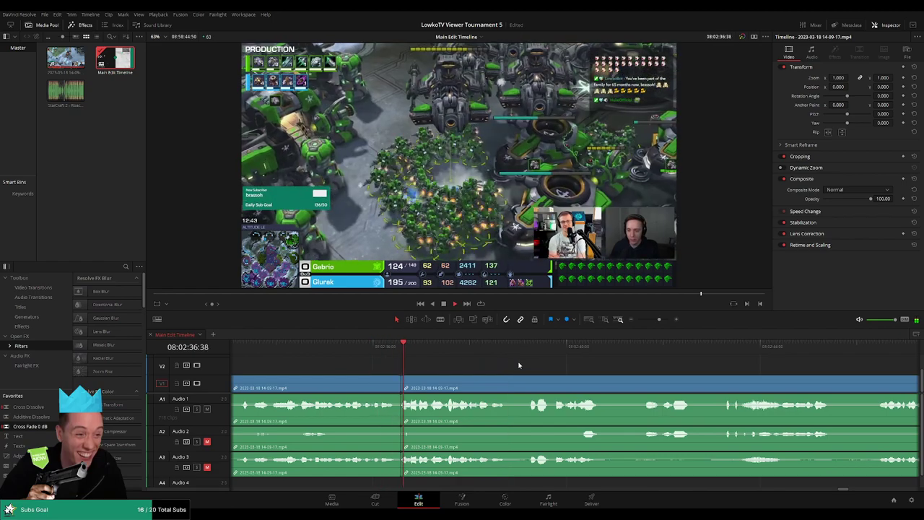
scroll(548, 365, right, 2)
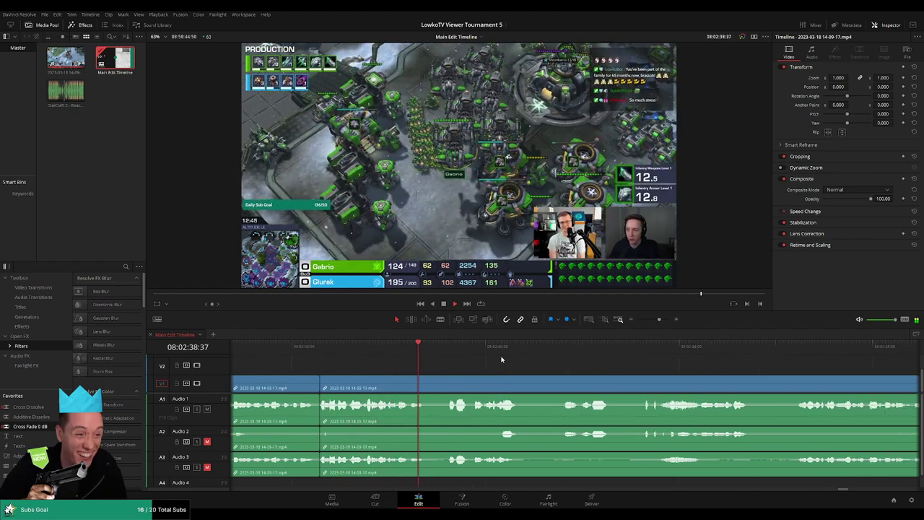
scroll(505, 365, right, 3)
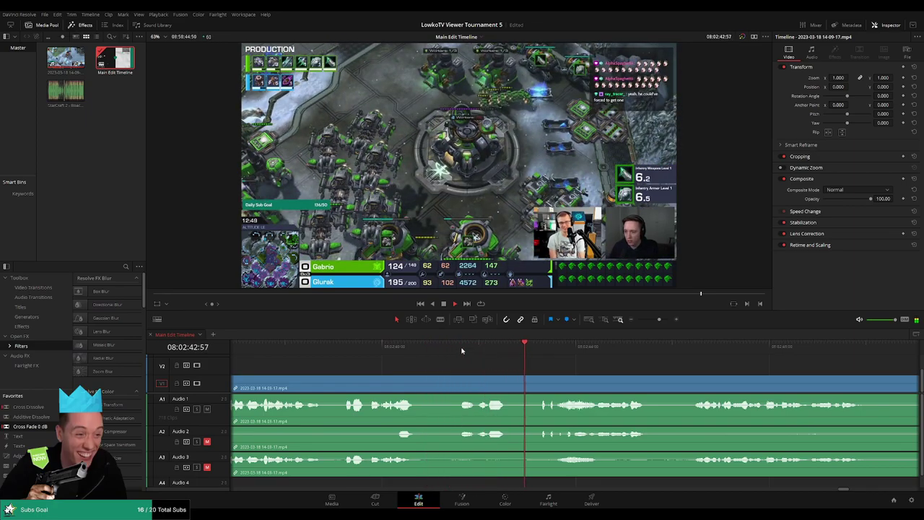
scroll(523, 368, right, 5)
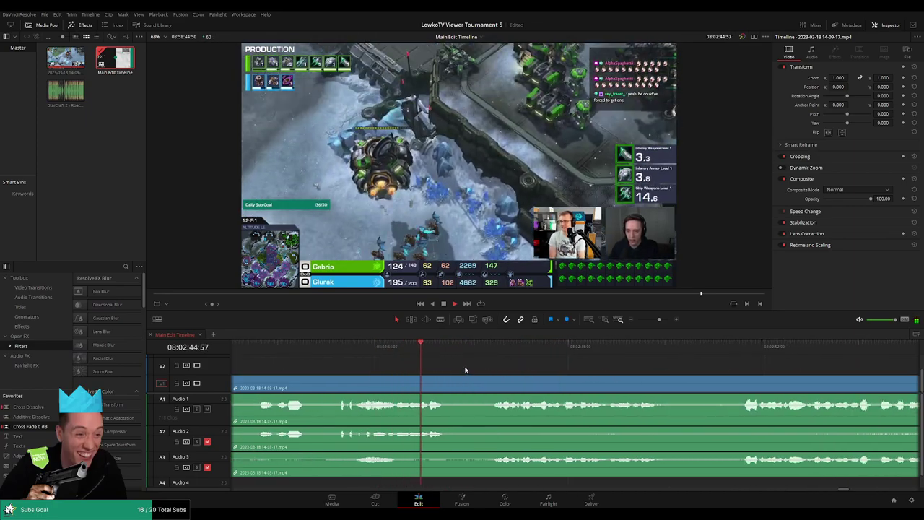
scroll(577, 372, right, 4)
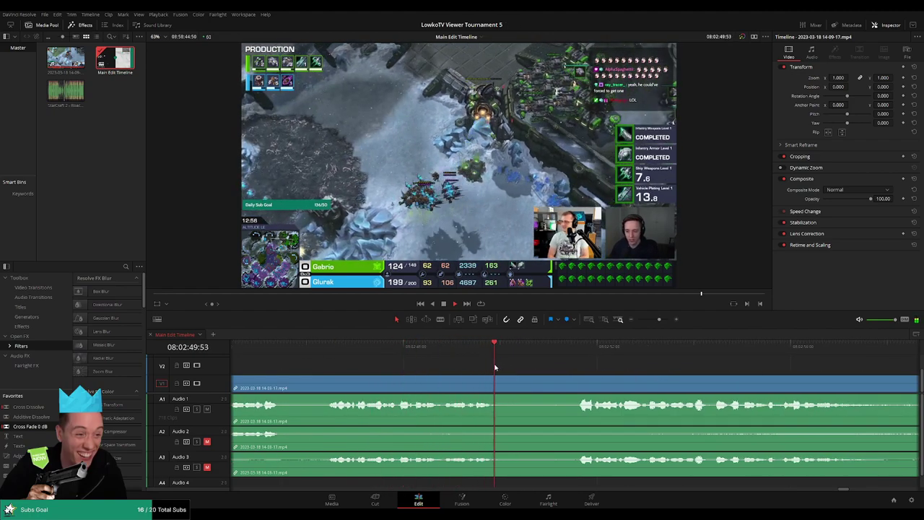
scroll(448, 355, right, 3)
scroll(534, 377, right, 3)
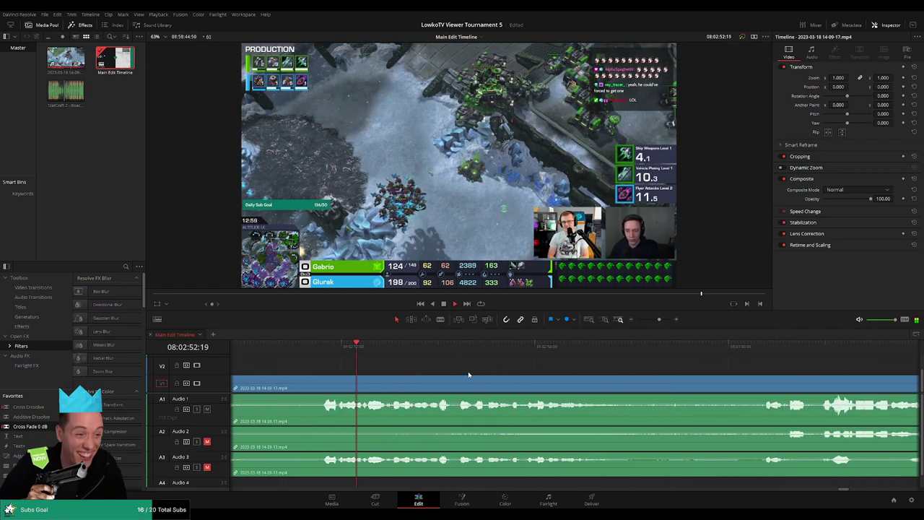
scroll(519, 371, right, 2)
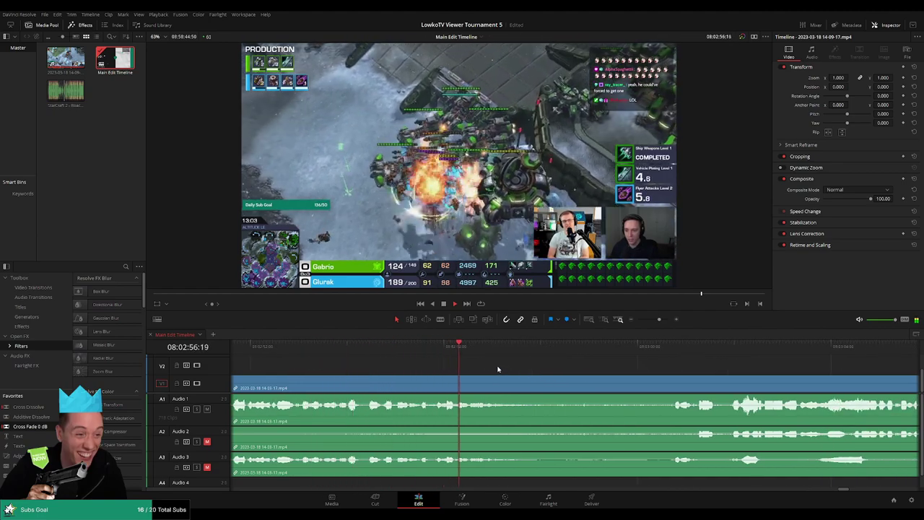
Step: Blade-cut all tracks near 08:03:02 and ripple delete the unwanted piece
click(653, 353)
scroll(686, 361, right, 6)
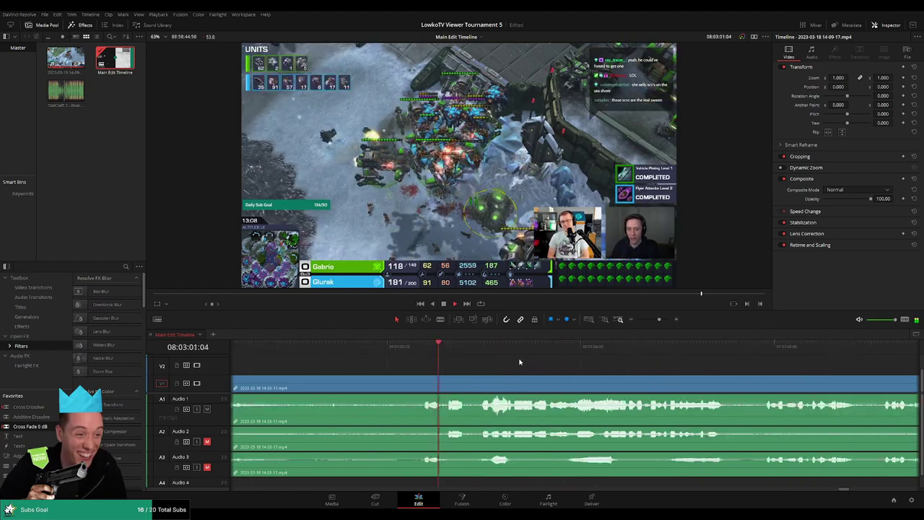
key(b)
click(380, 386)
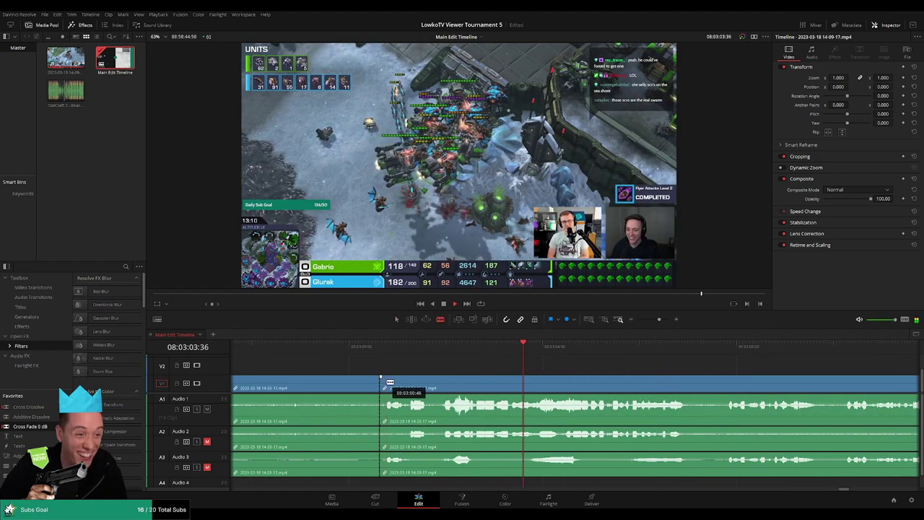
key(a)
click(379, 387)
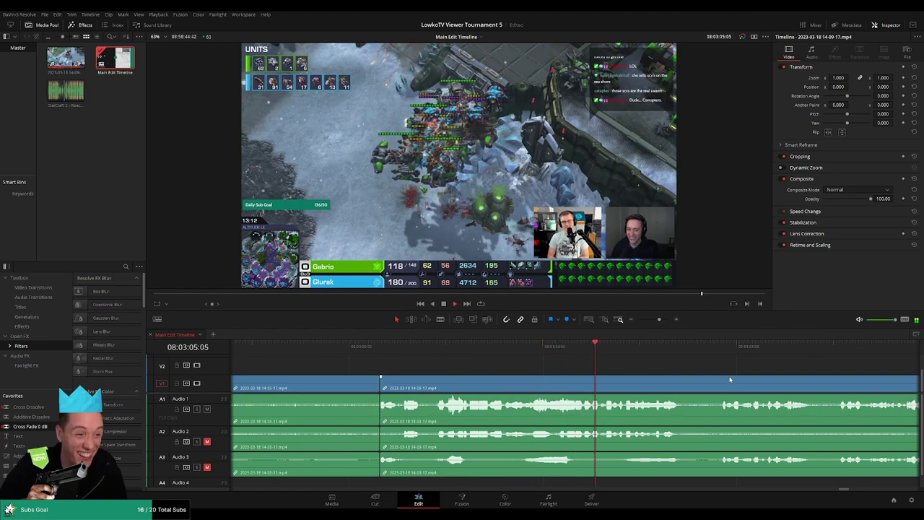
key(Delete)
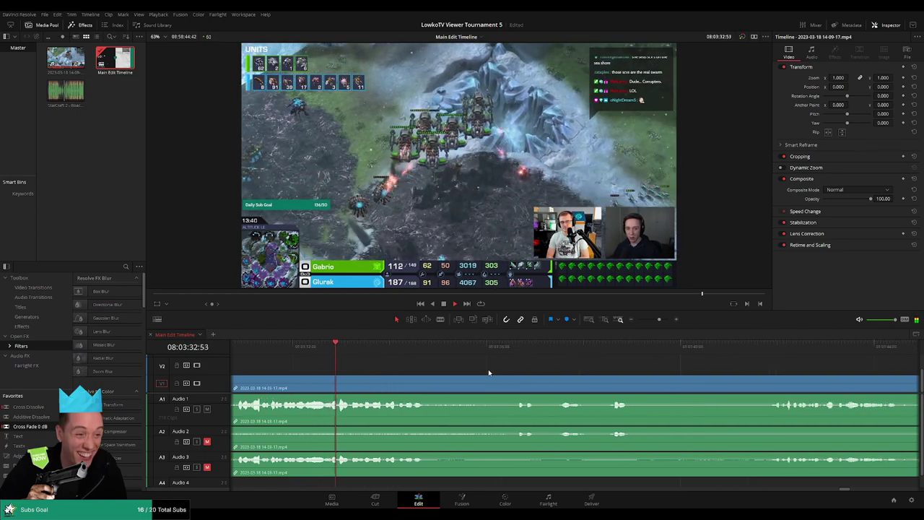
click(504, 347)
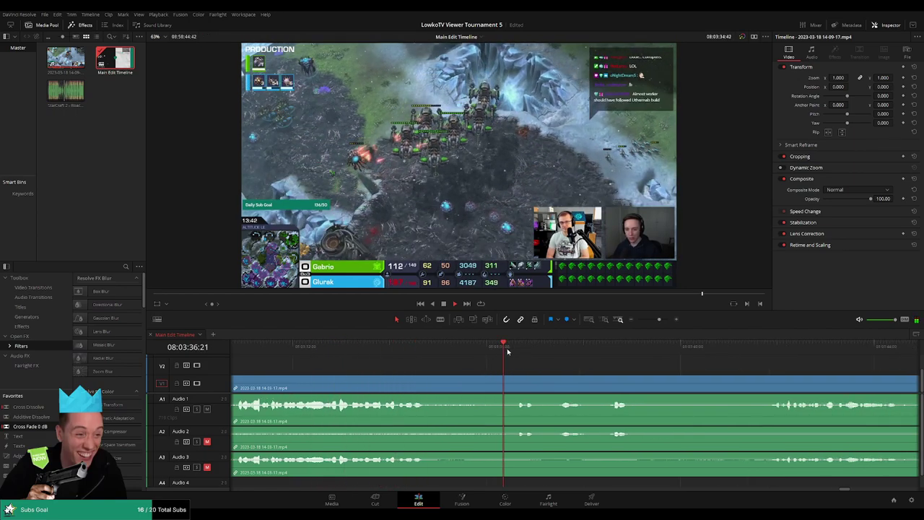
scroll(470, 366, right, 3)
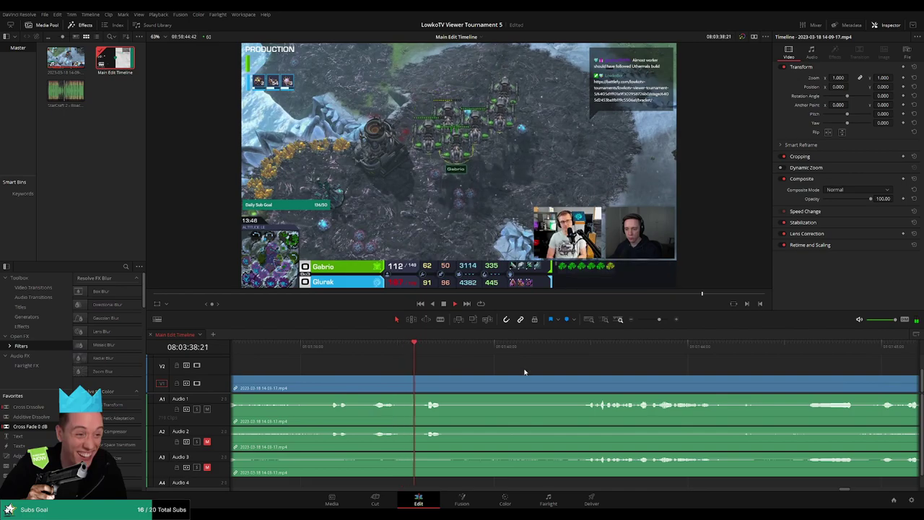
scroll(553, 362, right, 2)
scroll(566, 368, right, 2)
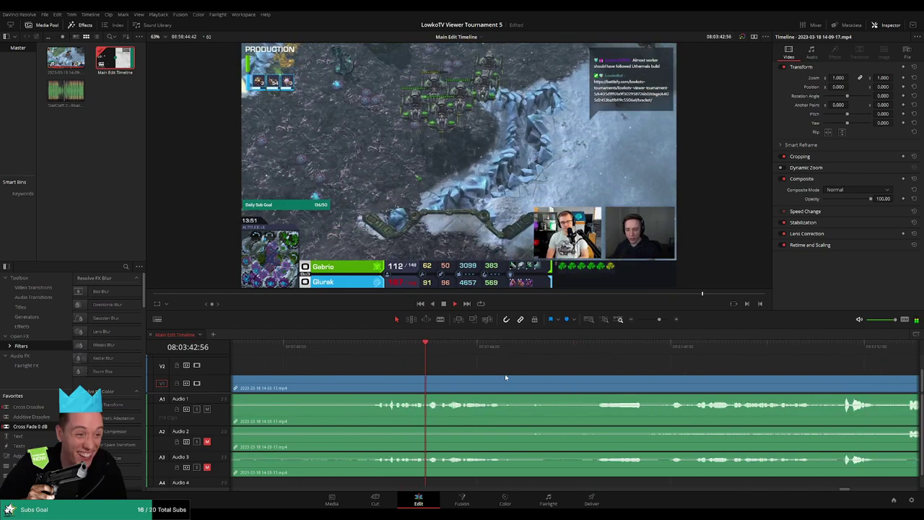
scroll(563, 361, right, 3)
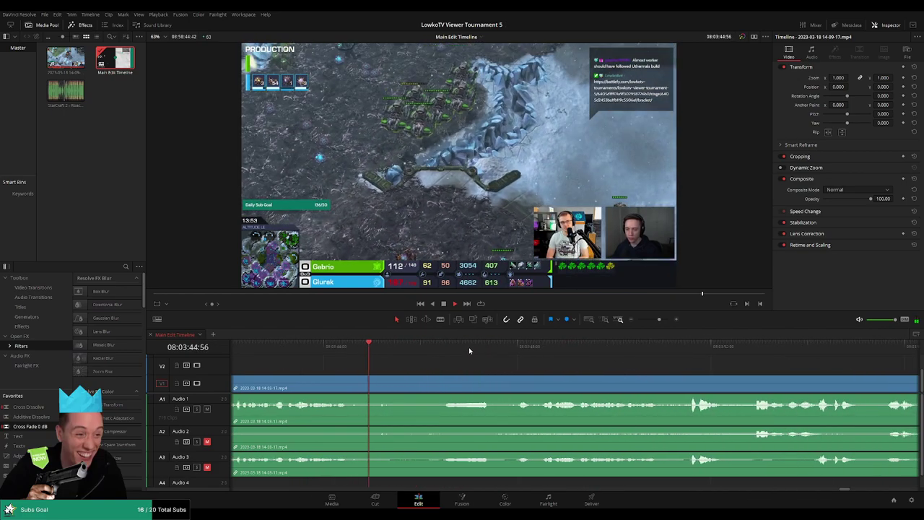
click(467, 348)
scroll(645, 369, right, 3)
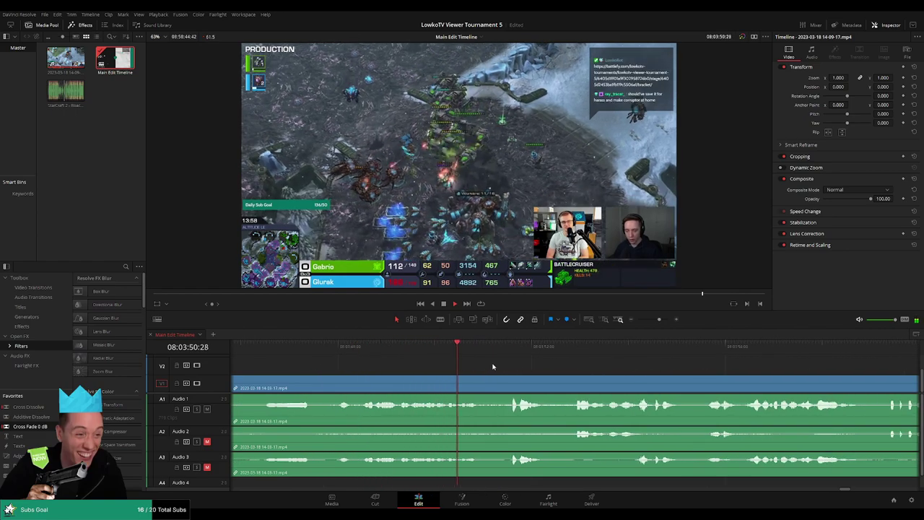
scroll(519, 367, right, 3)
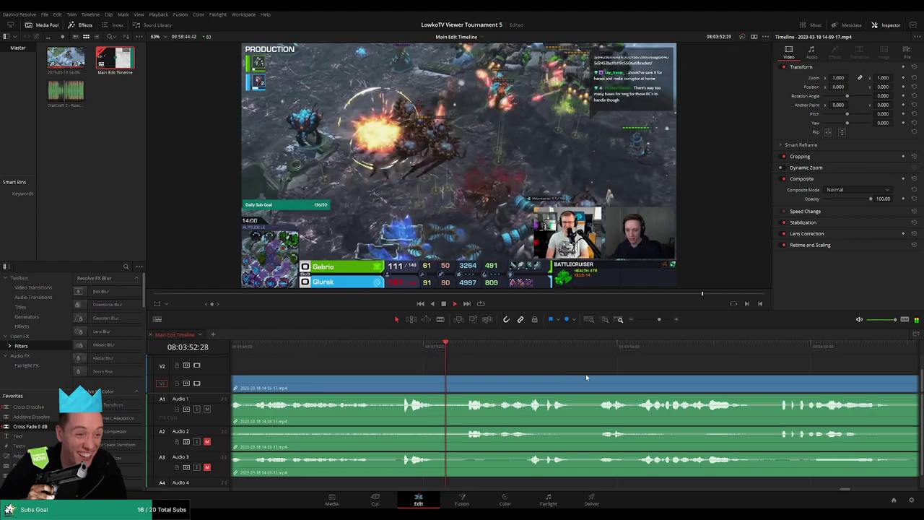
scroll(479, 366, right, 4)
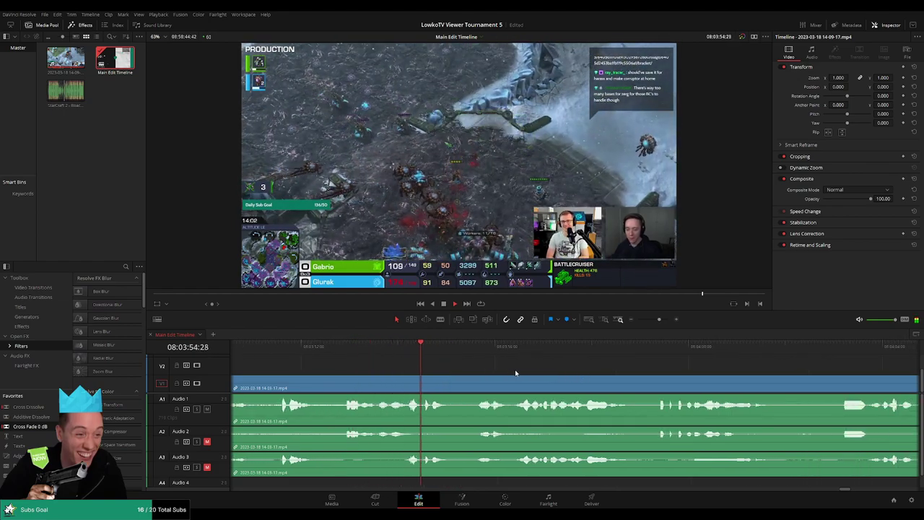
click(636, 358)
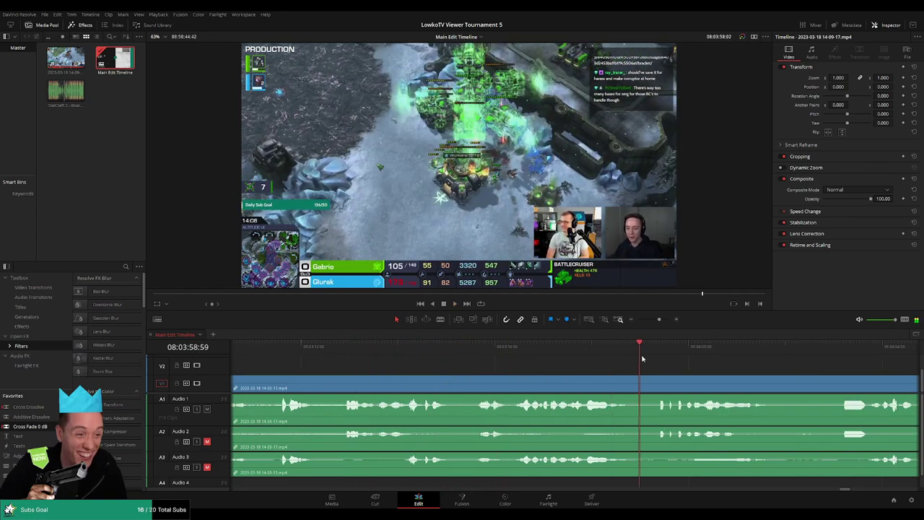
scroll(470, 364, right, 5)
click(568, 358)
scroll(563, 357, right, 4)
click(542, 354)
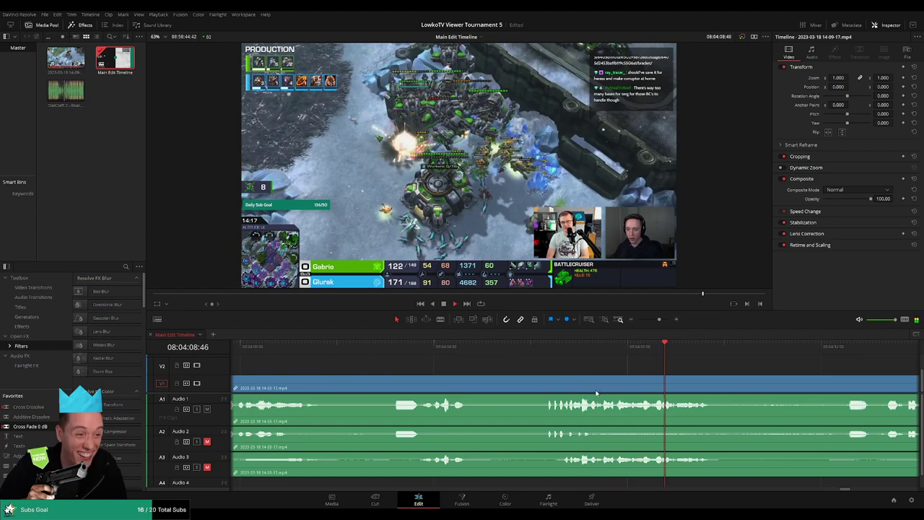
scroll(600, 354, right, 4)
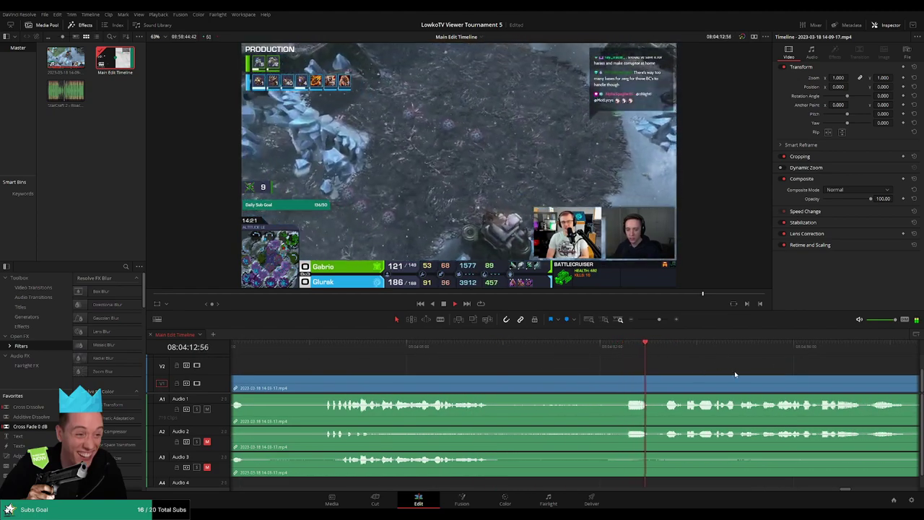
scroll(607, 357, right, 5)
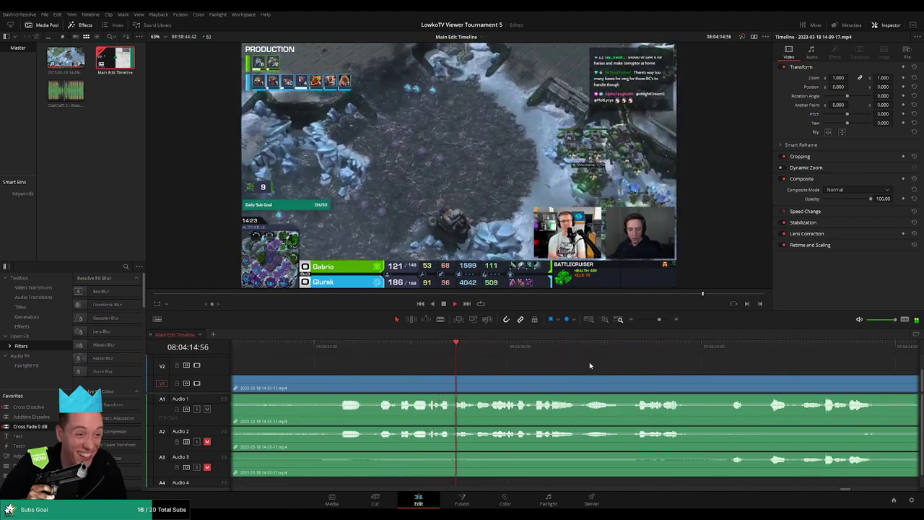
scroll(651, 373, right, 3)
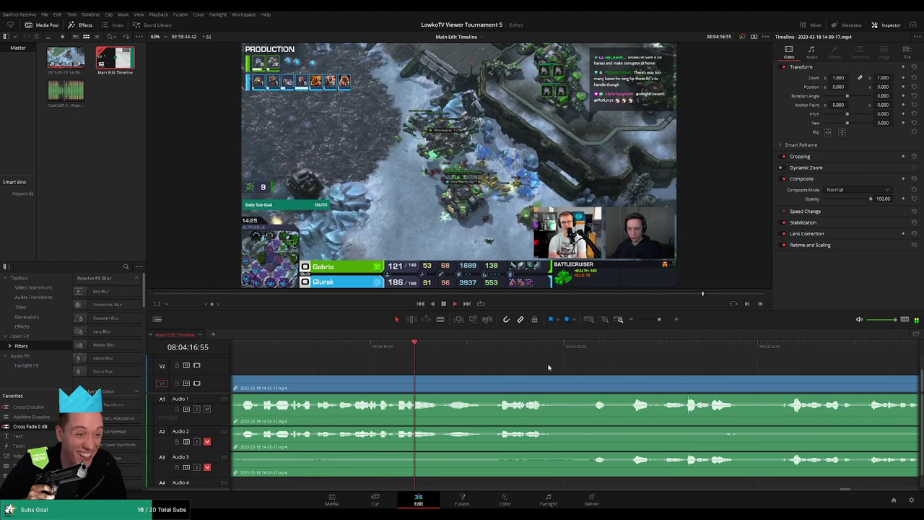
scroll(553, 366, right, 2)
scroll(500, 349, right, 2)
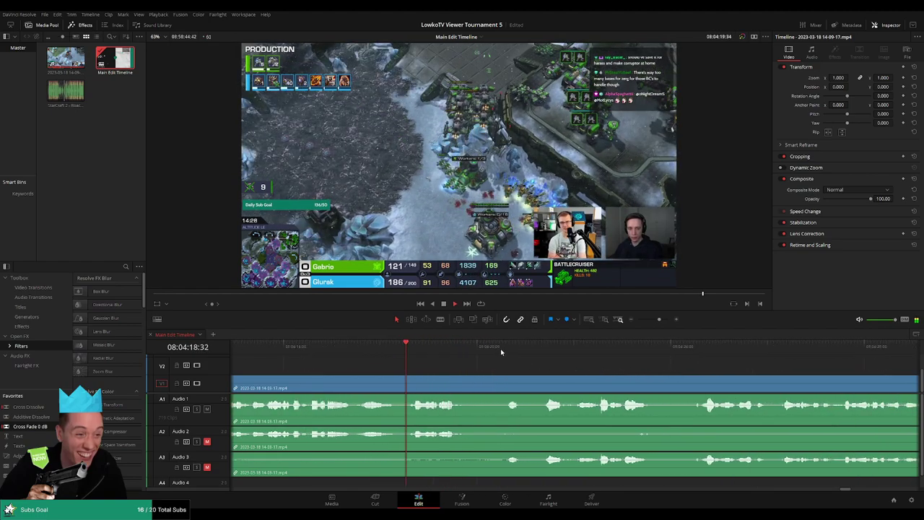
scroll(500, 349, left, 2)
scroll(481, 355, right, 4)
scroll(481, 356, right, 1)
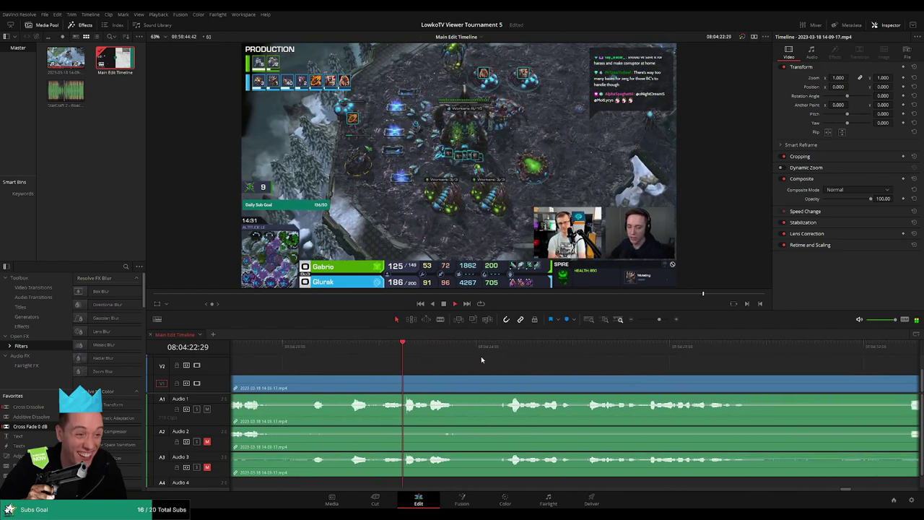
Step: Split all tracks at a point ahead and jump back to check the cut
click(505, 352)
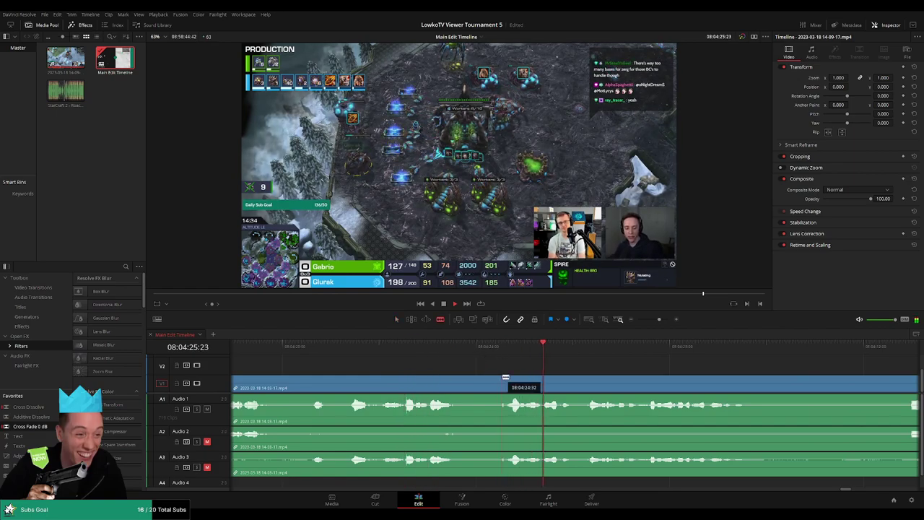
click(502, 382)
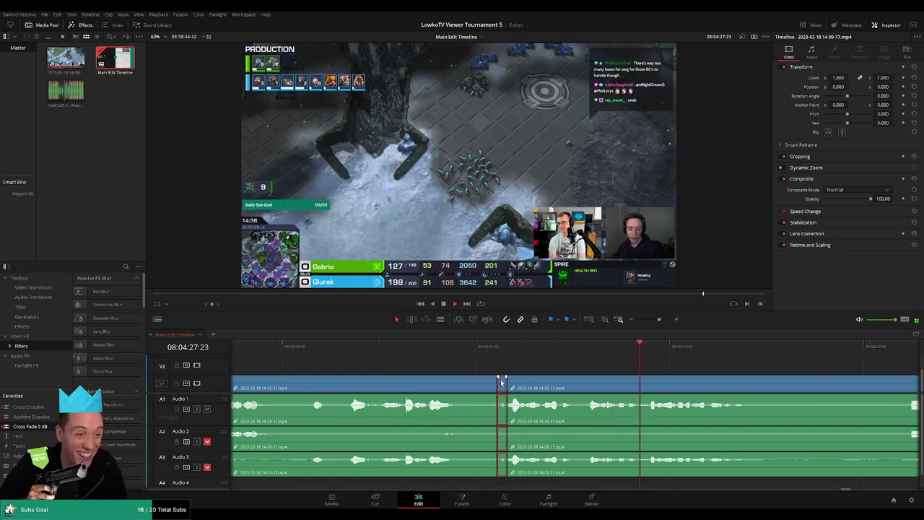
key(Up)
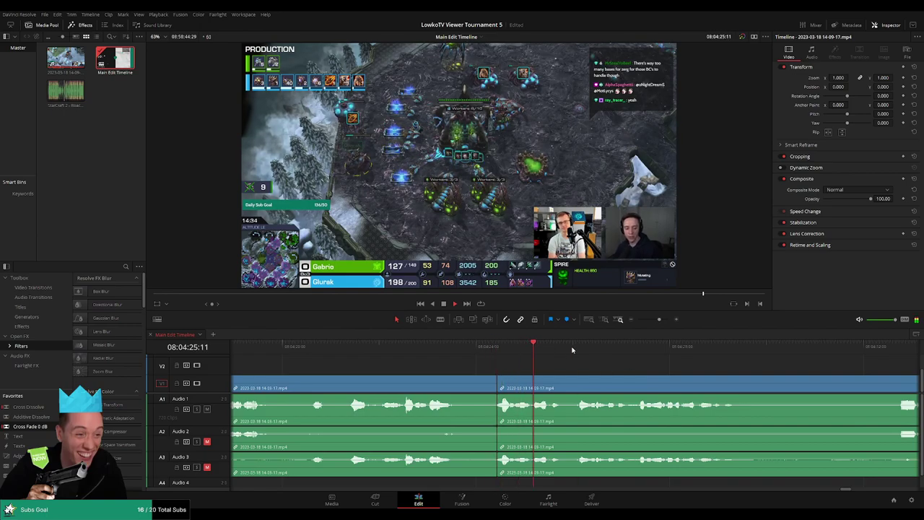
click(565, 350)
scroll(471, 357, right, 5)
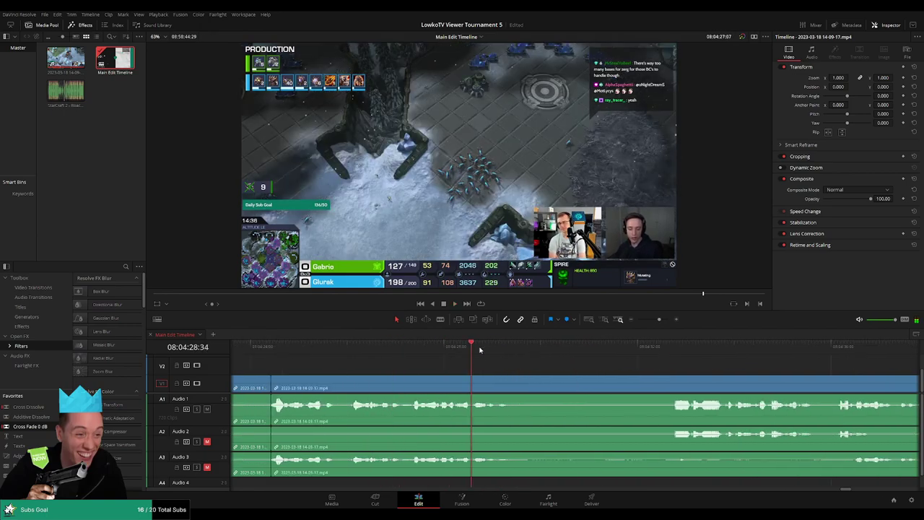
Step: Blade-cut both ends of the unwanted section near 08:04:29 and ripple delete it
key(b)
click(517, 387)
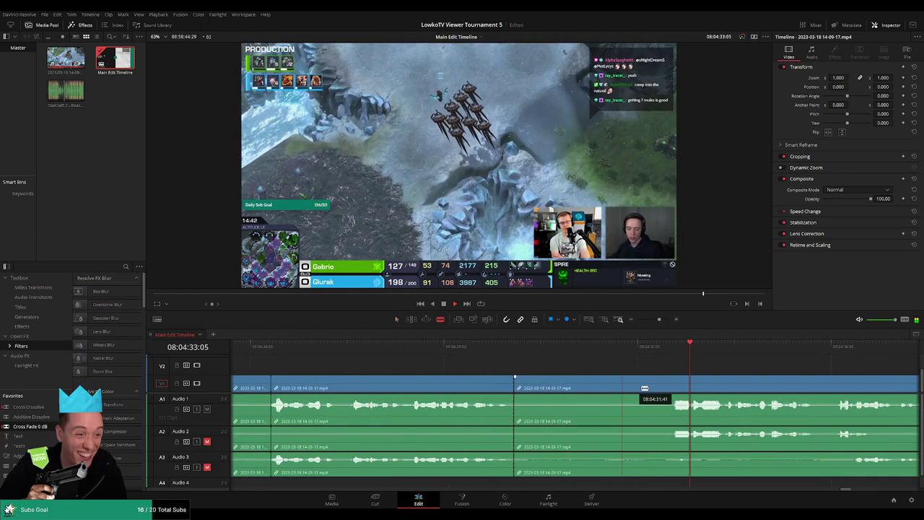
click(667, 386)
key(a)
click(627, 386)
key(Delete)
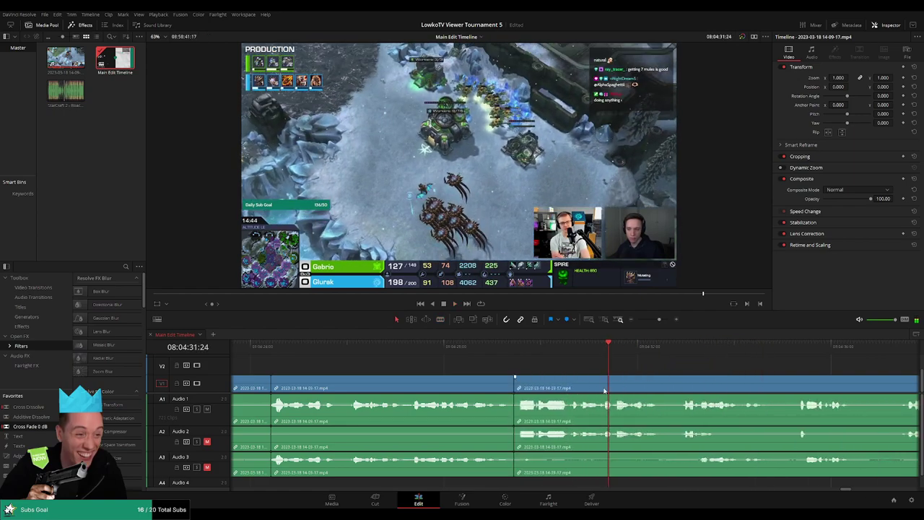
Step: Add Cross Fade 0 dB transitions at the join on all three audio tracks, then play across it
double_click(45, 427)
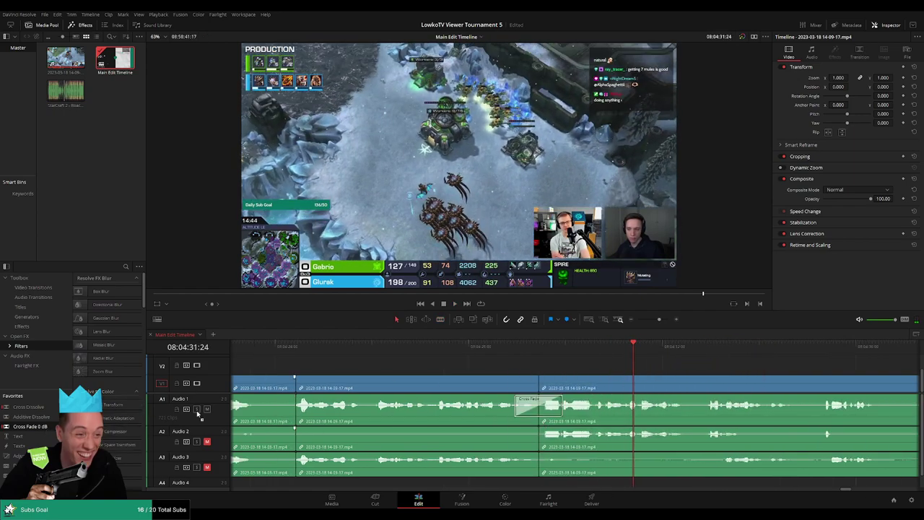
click(521, 438)
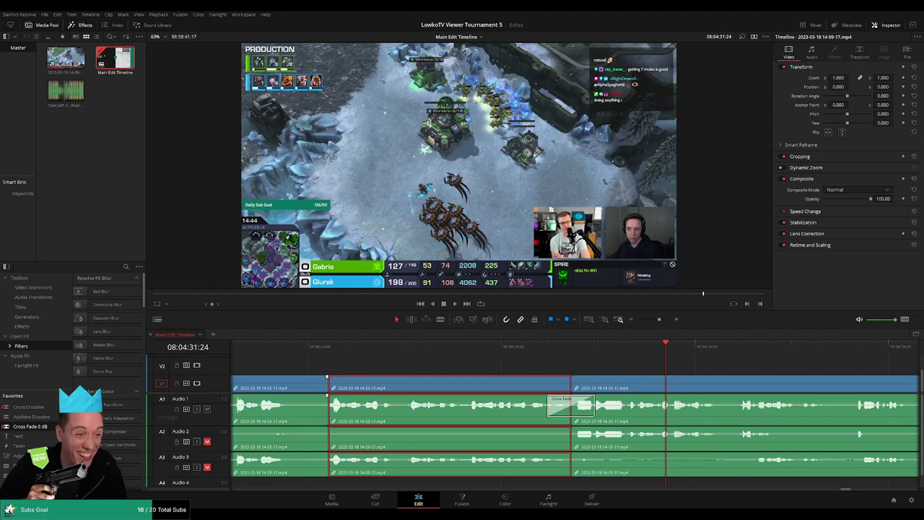
mouse_move(433, 433)
mouse_down()
mouse_move(590, 433)
mouse_move(433, 433)
mouse_up()
click(707, 372)
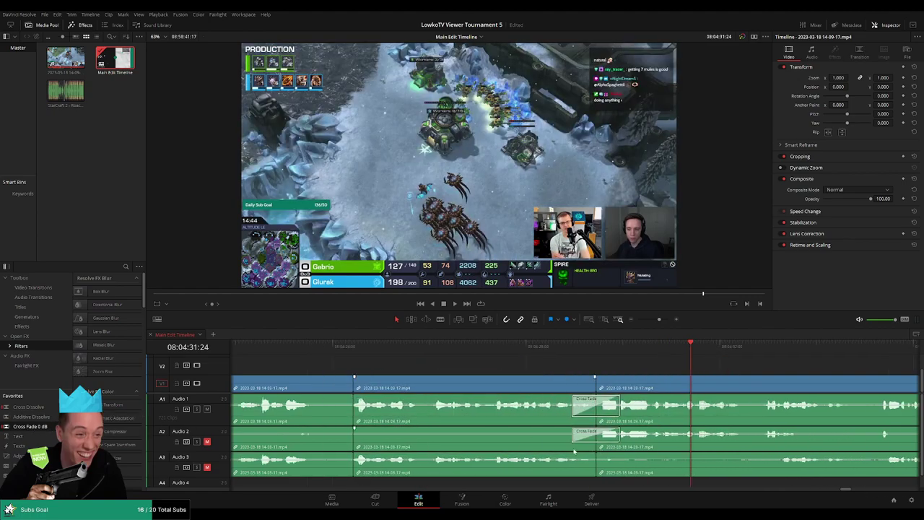
drag(51, 431, 607, 471)
key(slash)
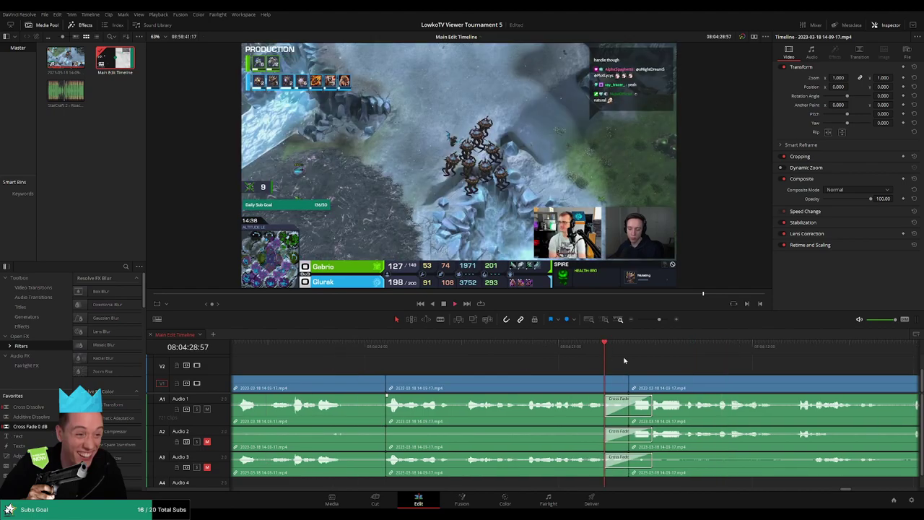
scroll(450, 363, left, 5)
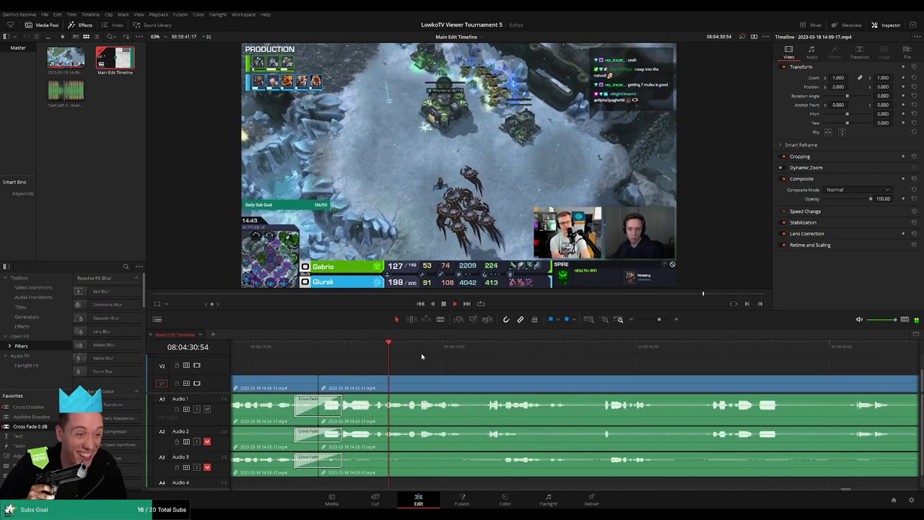
scroll(563, 365, right, 3)
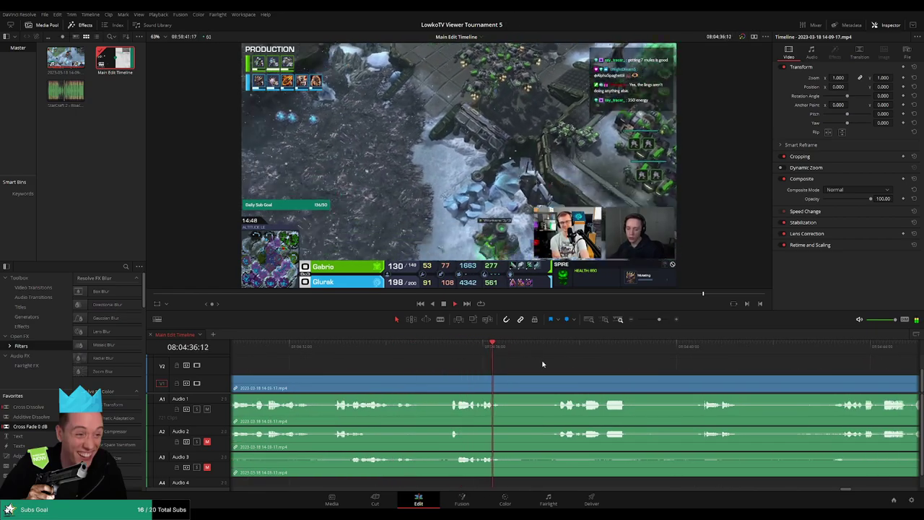
scroll(505, 364, right, 4)
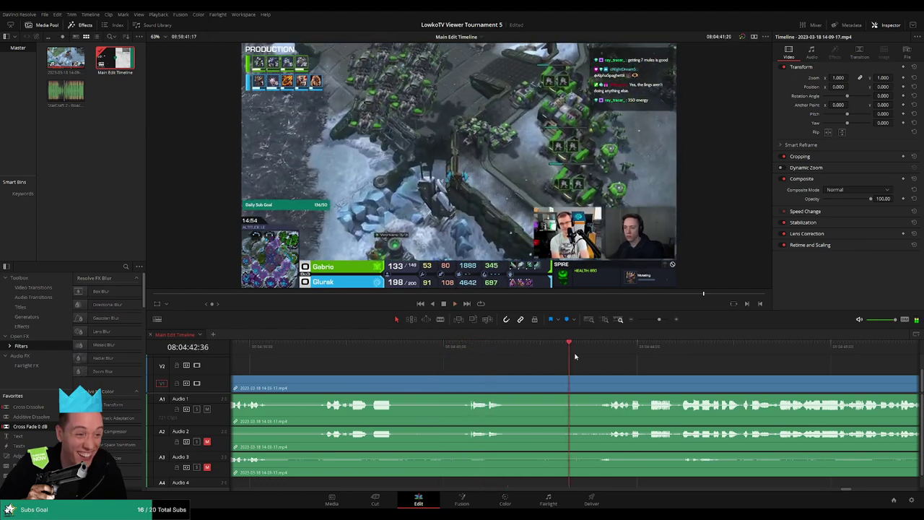
scroll(505, 364, right, 4)
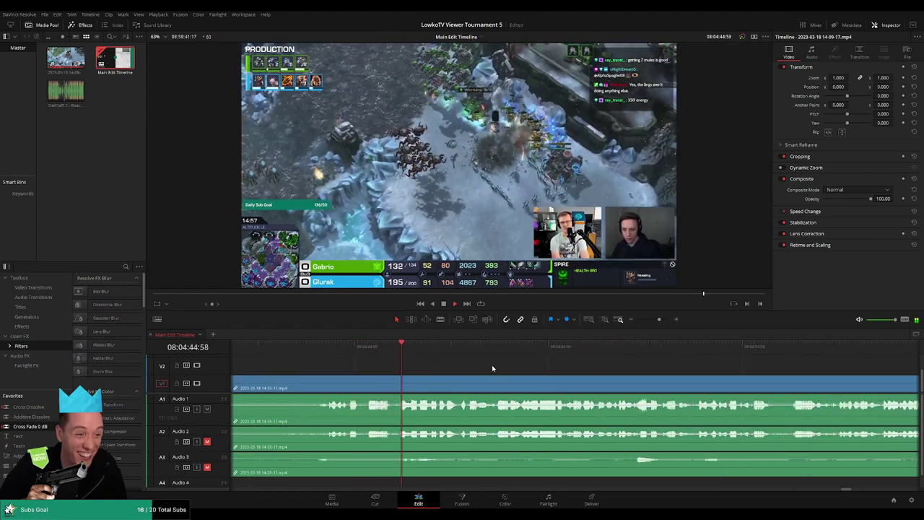
scroll(488, 366, right, 1)
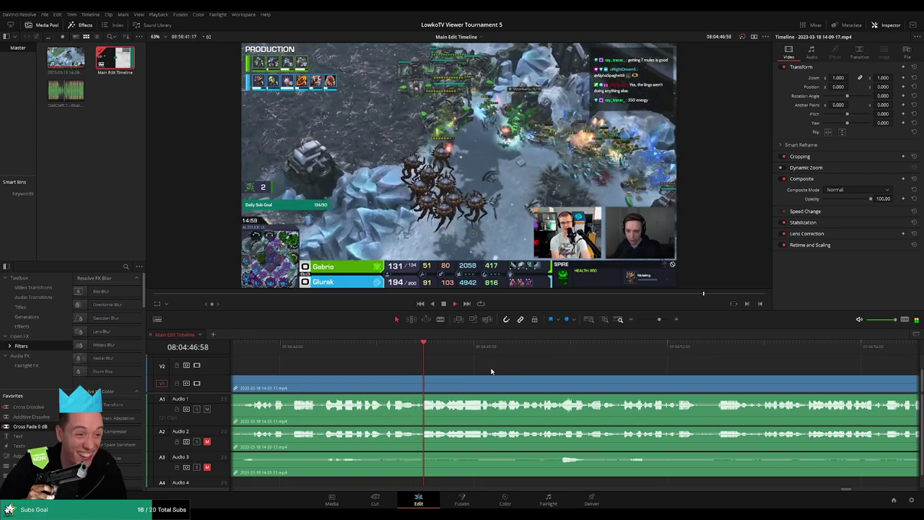
scroll(498, 368, right, 1)
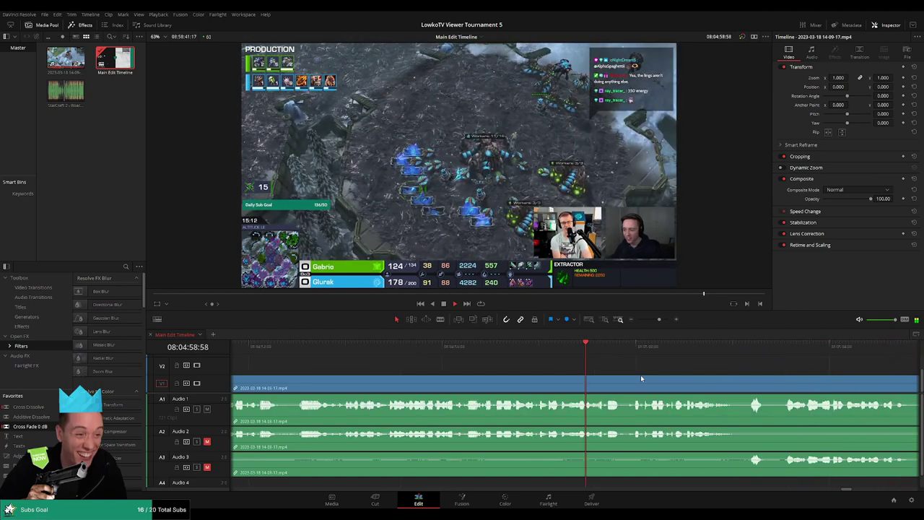
scroll(578, 360, right, 3)
click(504, 349)
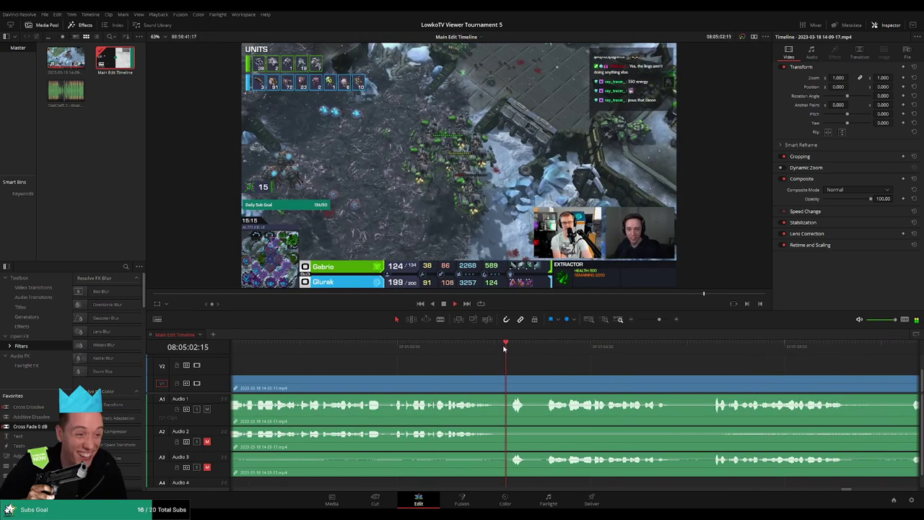
scroll(599, 368, right, 2)
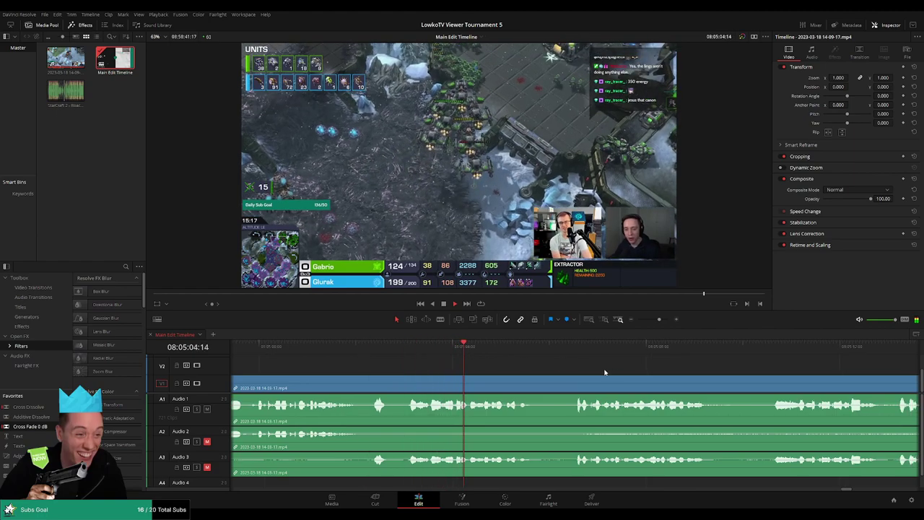
scroll(556, 371, right, 1)
scroll(577, 367, right, 3)
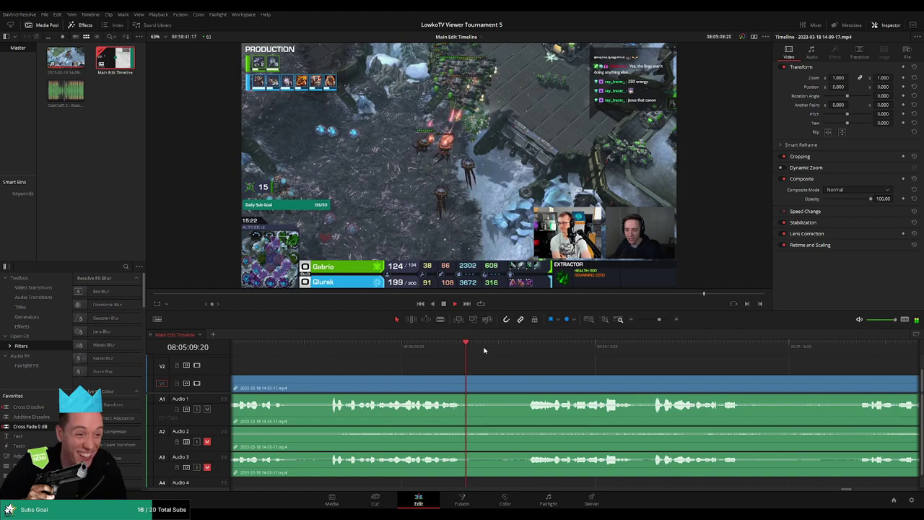
scroll(527, 366, right, 3)
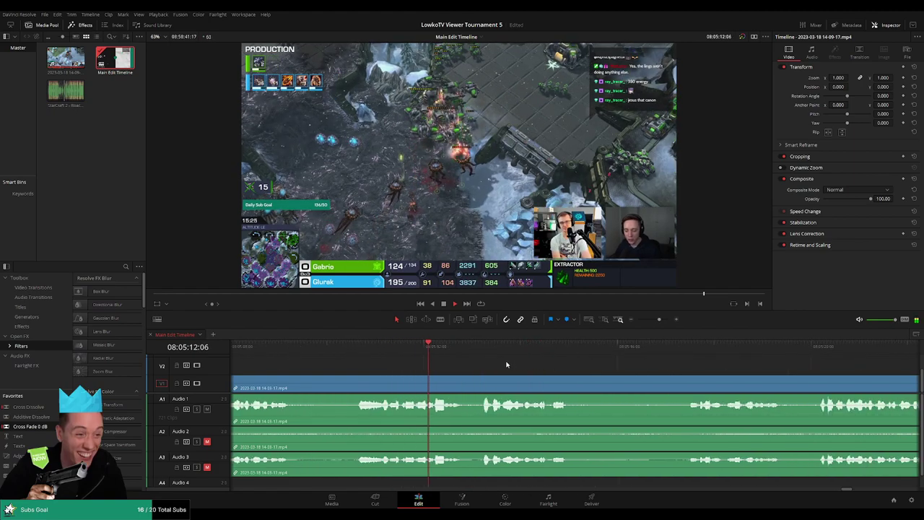
scroll(501, 365, right, 1)
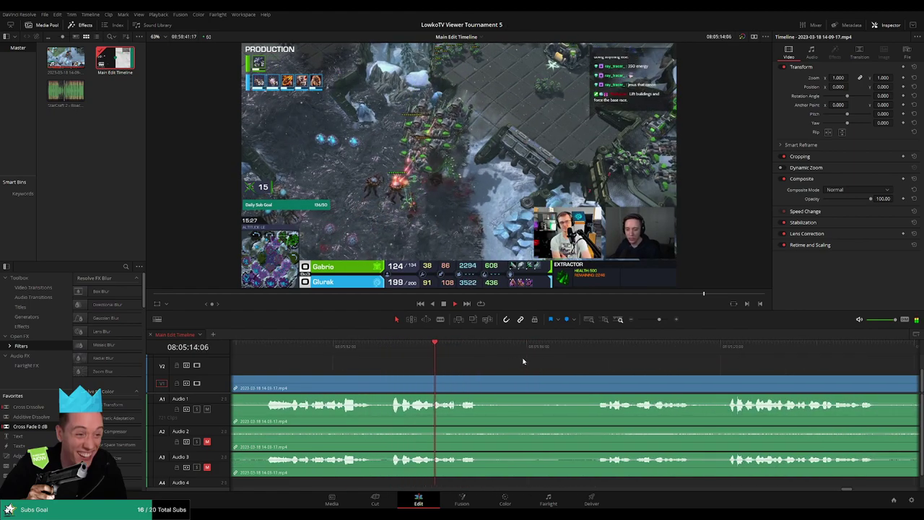
scroll(524, 368, right, 3)
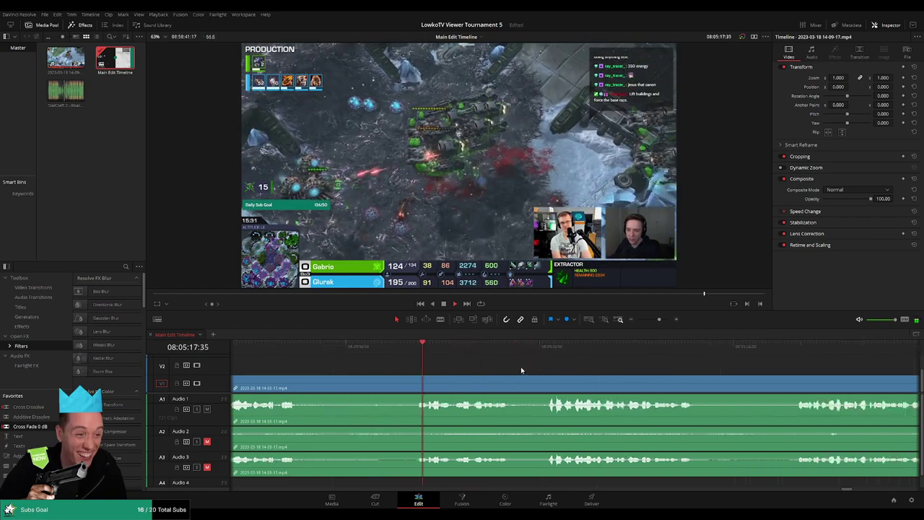
scroll(505, 368, right, 3)
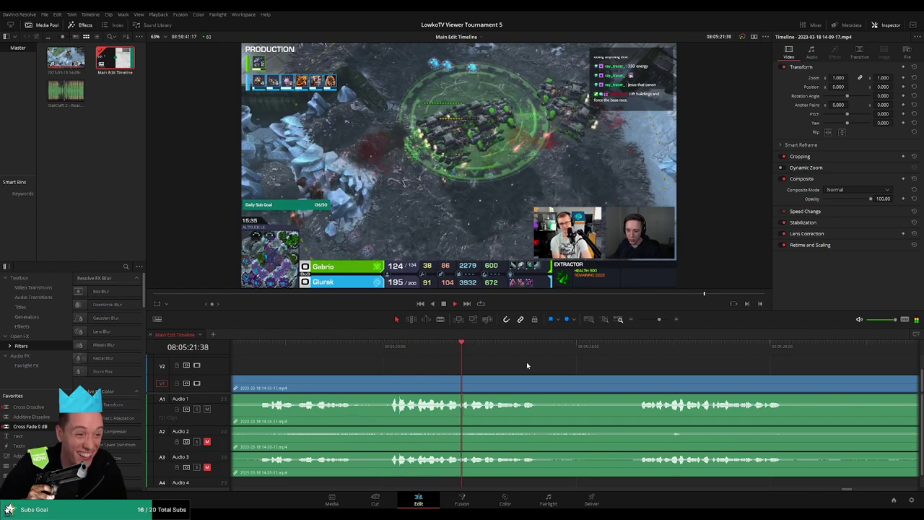
scroll(561, 363, right, 3)
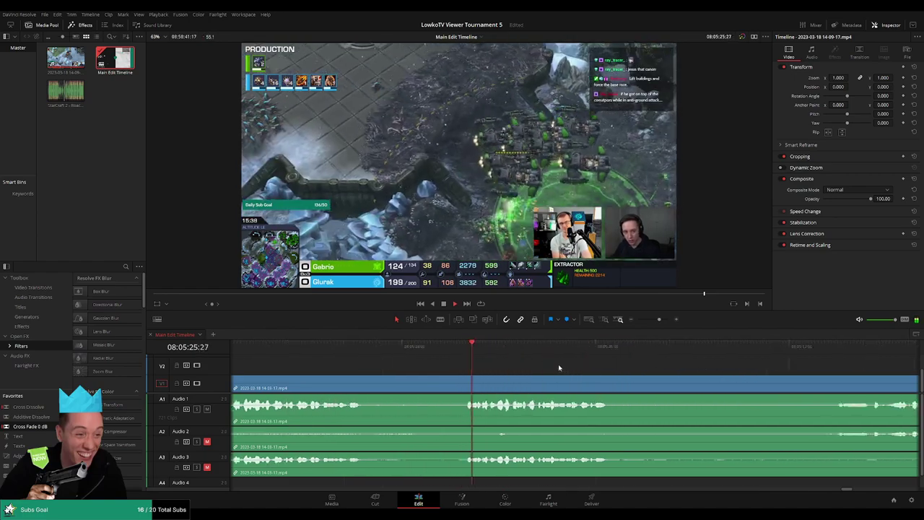
scroll(576, 365, right, 3)
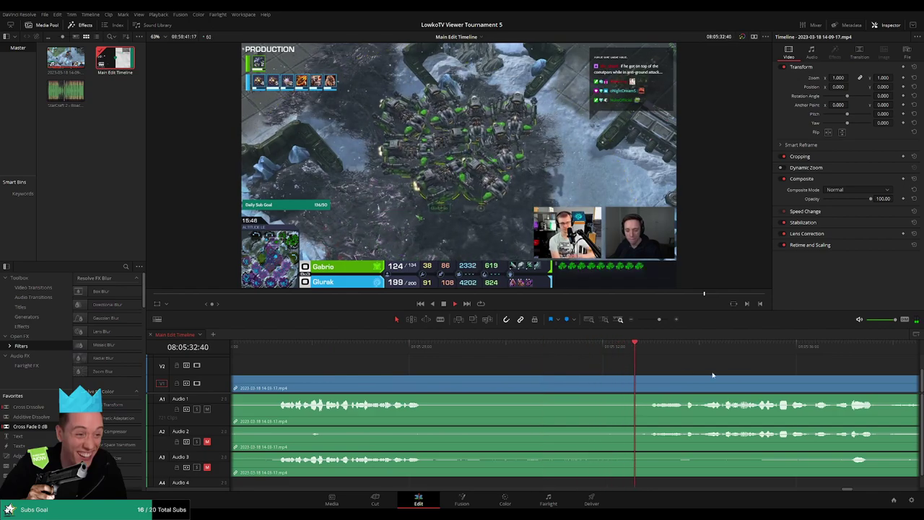
scroll(500, 363, right, 4)
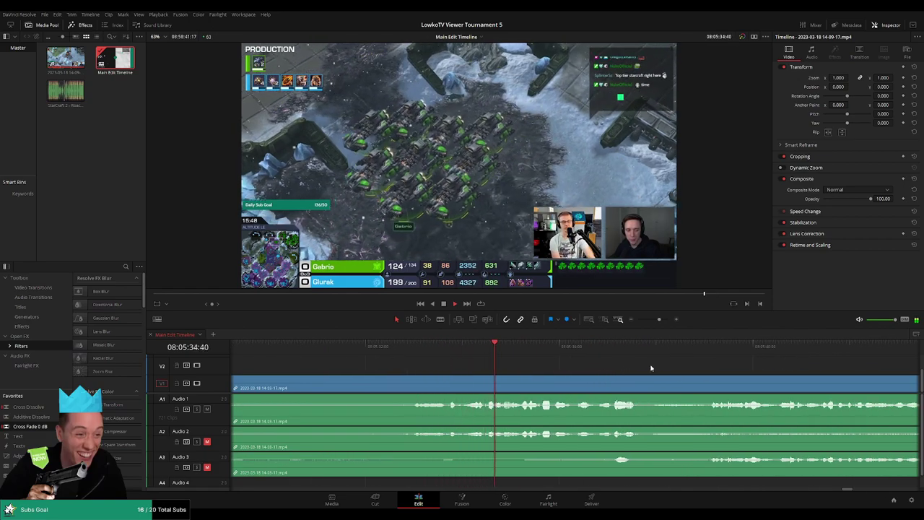
scroll(578, 367, right, 3)
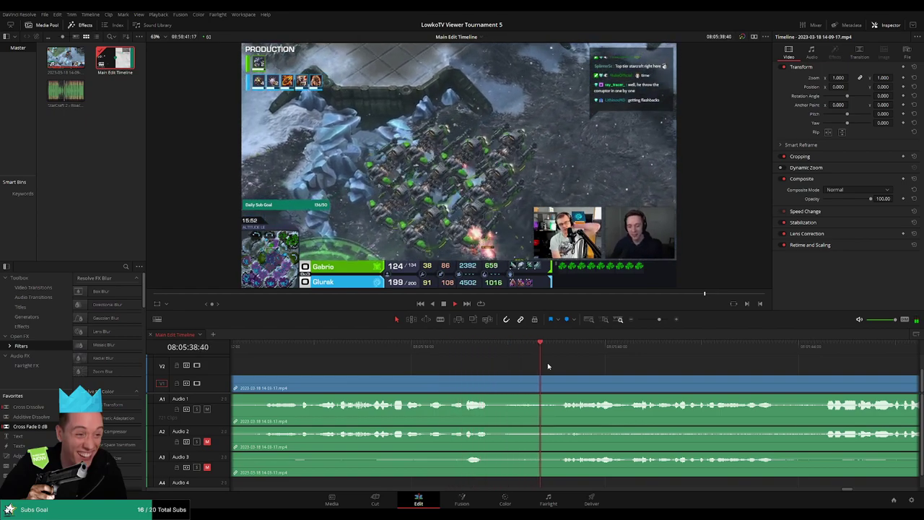
scroll(526, 367, right, 3)
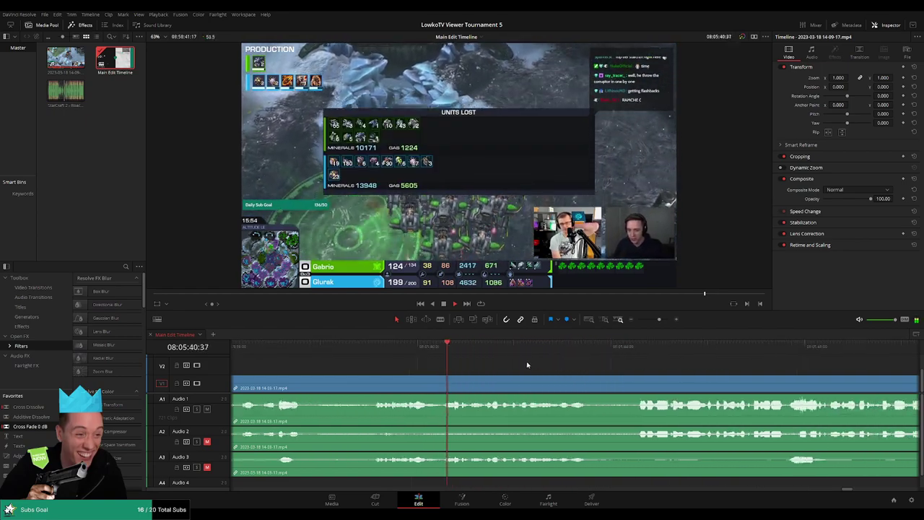
scroll(525, 364, right, 2)
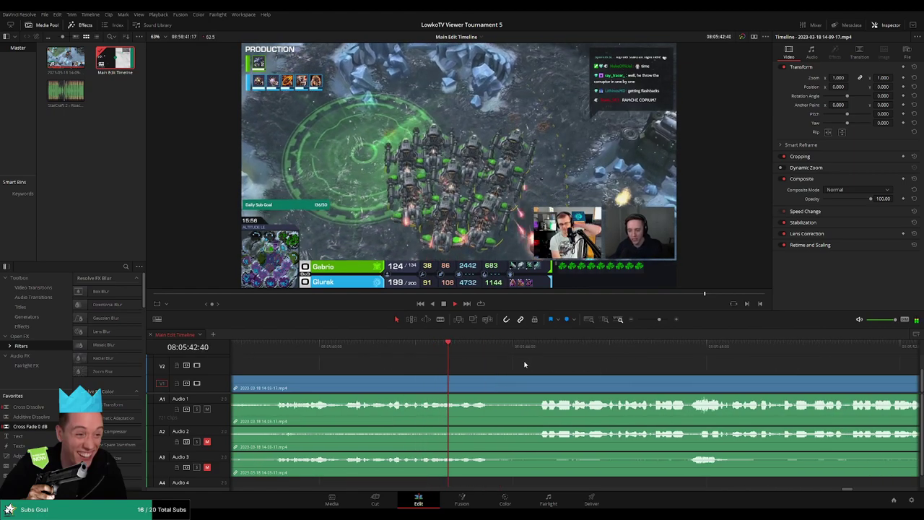
scroll(534, 361, right, 2)
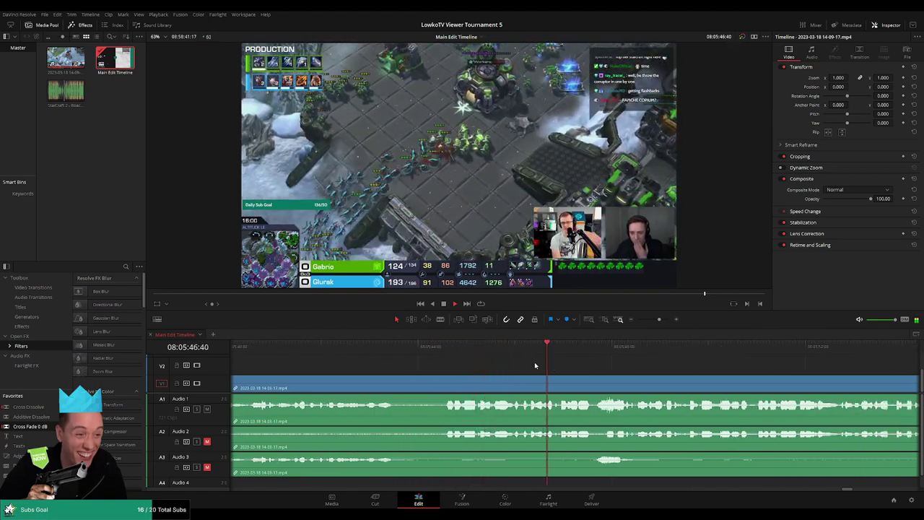
scroll(534, 362, right, 4)
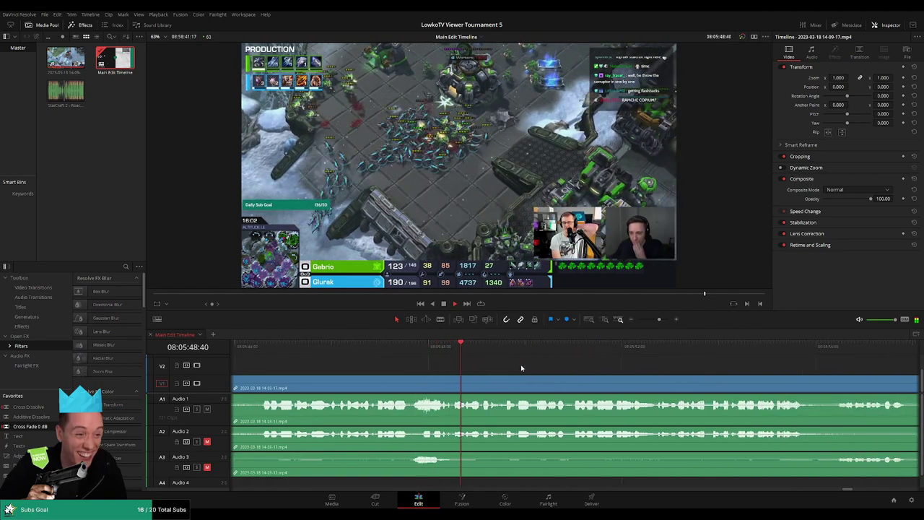
scroll(532, 367, right, 2)
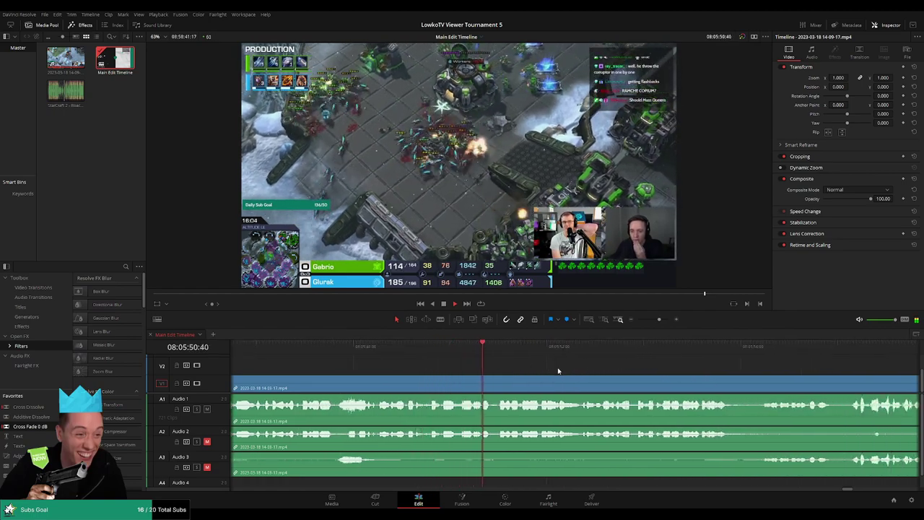
scroll(549, 371, right, 2)
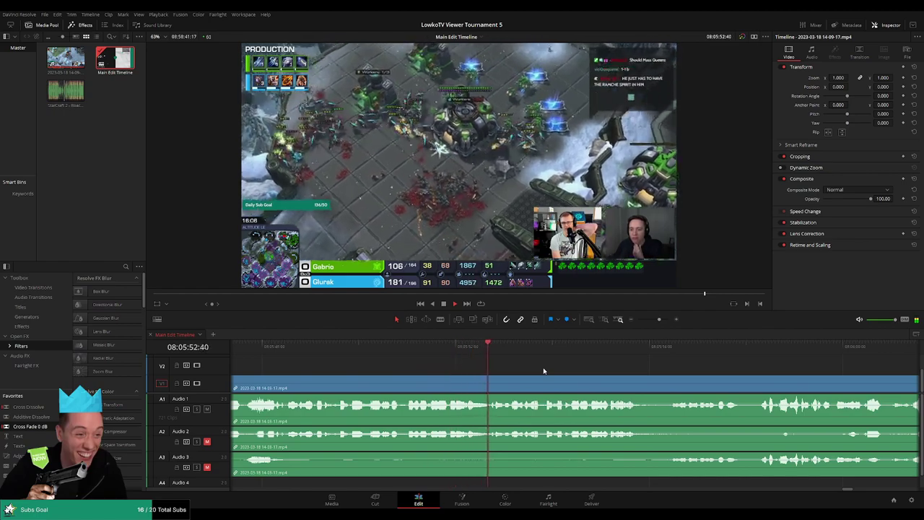
scroll(556, 370, right, 3)
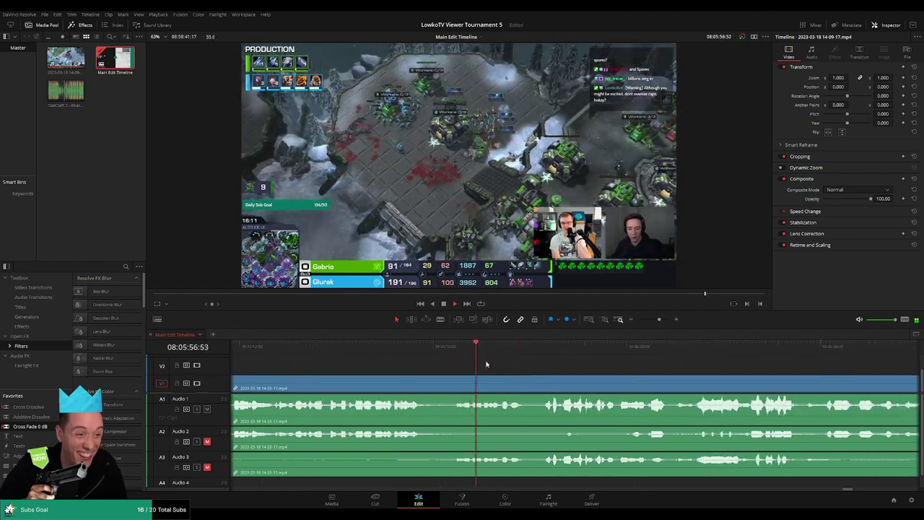
scroll(466, 359, right, 3)
scroll(509, 366, right, 2)
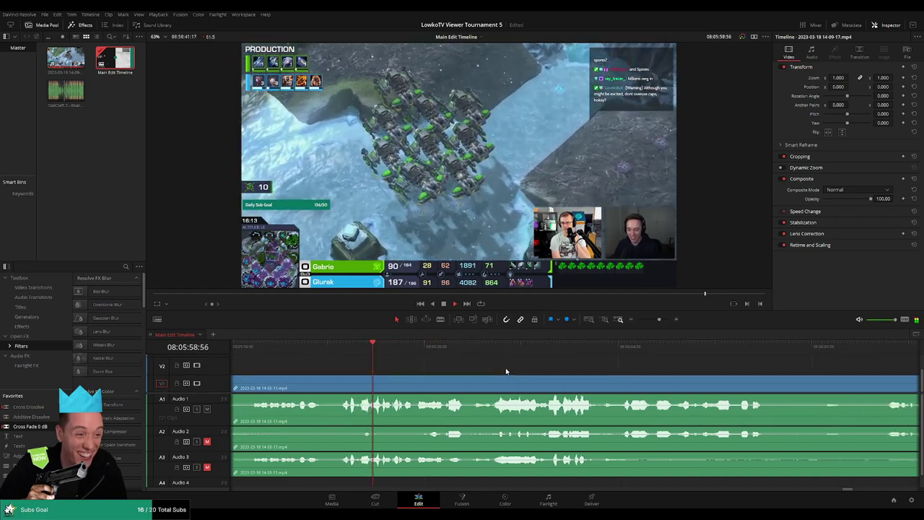
scroll(490, 369, right, 3)
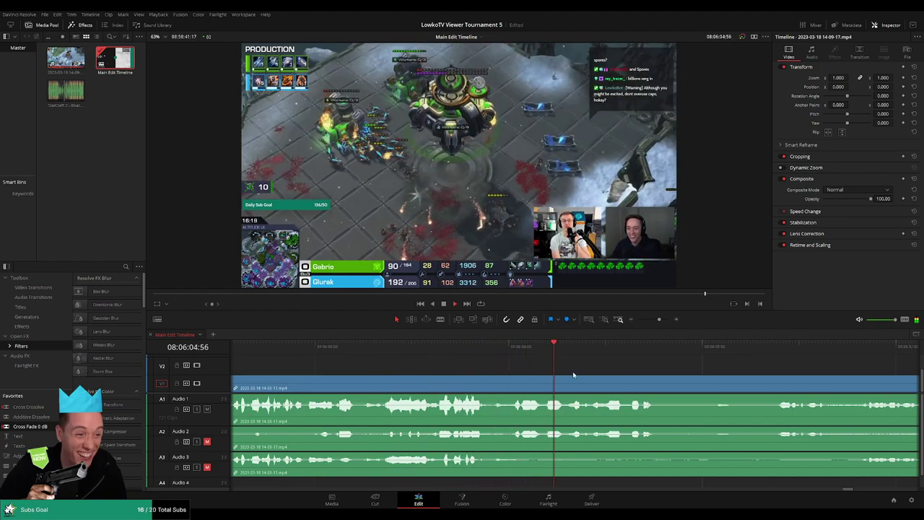
scroll(541, 371, right, 3)
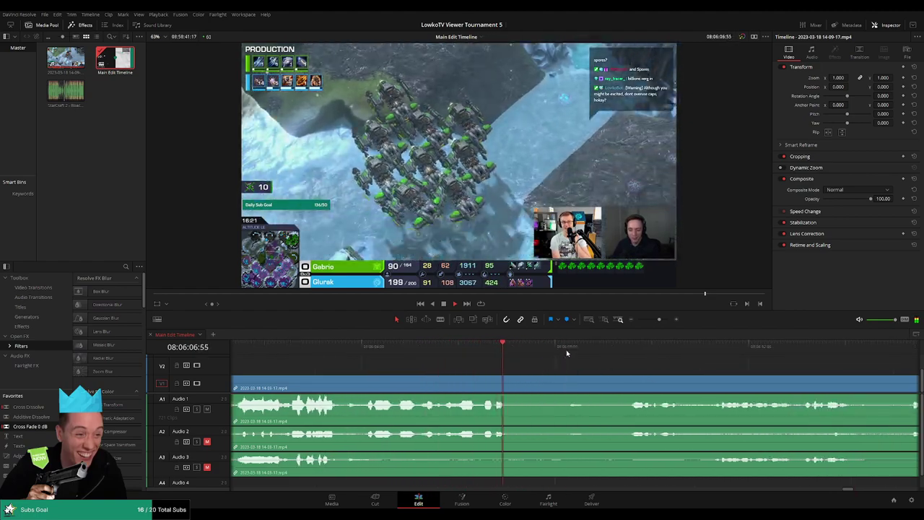
scroll(505, 361, right, 3)
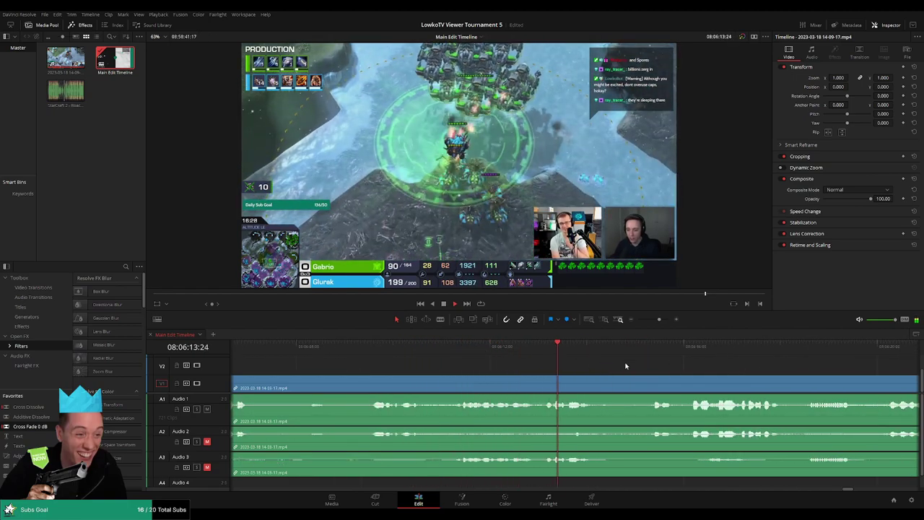
scroll(484, 364, right, 3)
click(474, 346)
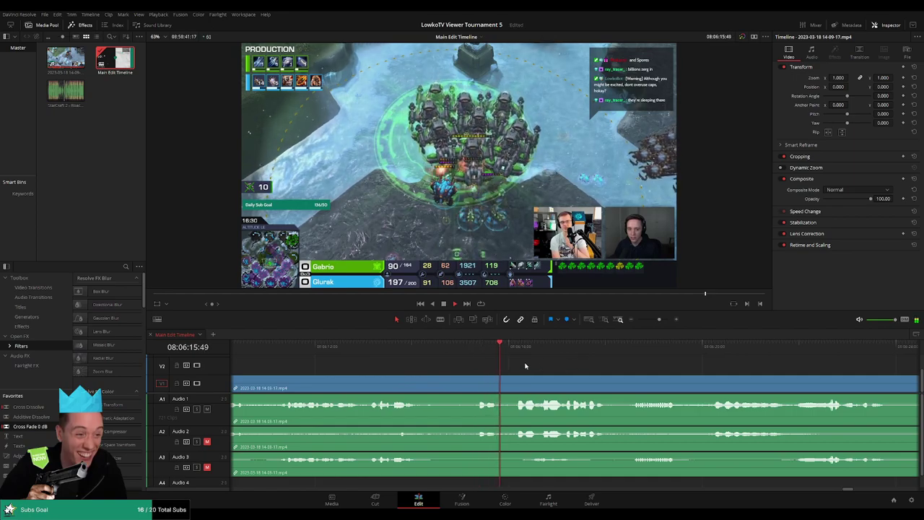
scroll(454, 358, right, 2)
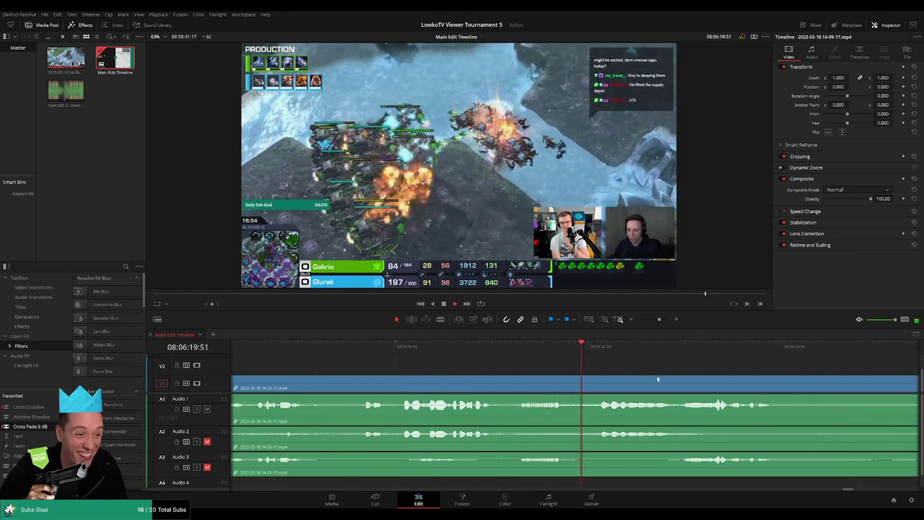
scroll(503, 363, right, 3)
scroll(521, 369, right, 2)
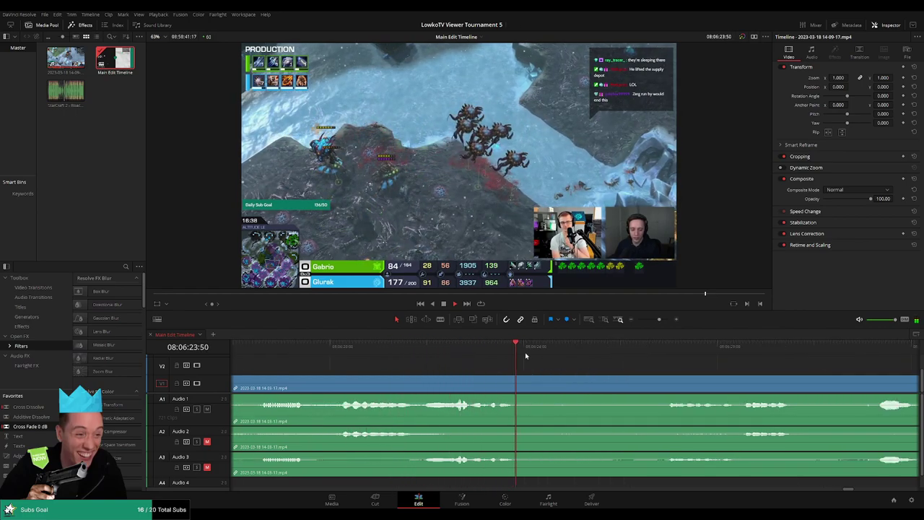
Step: Blade-cut both ends of the unwanted stretch around 08:06:30 and ripple delete it
drag(525, 352, 659, 352)
scroll(584, 363, right, 4)
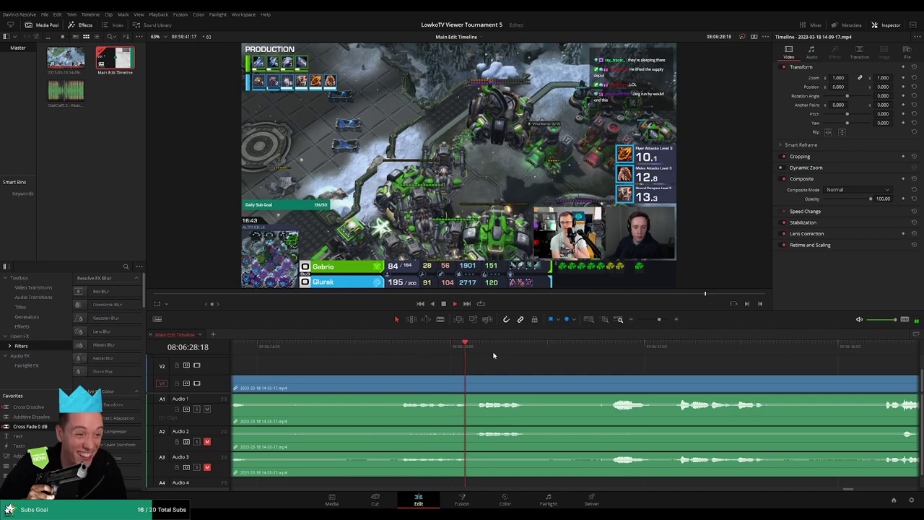
click(577, 346)
scroll(555, 361, right, 2)
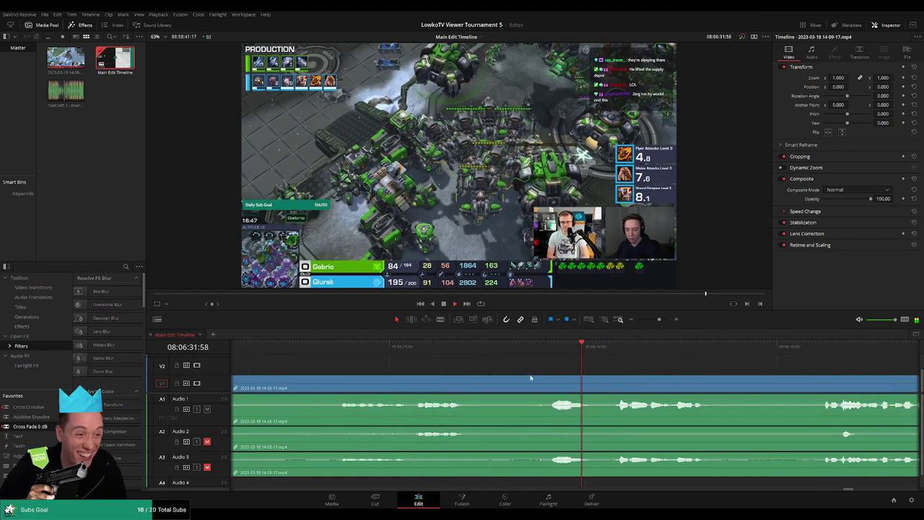
key(b)
click(537, 384)
click(614, 386)
key(a)
click(577, 390)
key(Delete)
Step: Review the footage past the new join up to the VICTORY screen at 08:07:01
drag(457, 348, 466, 352)
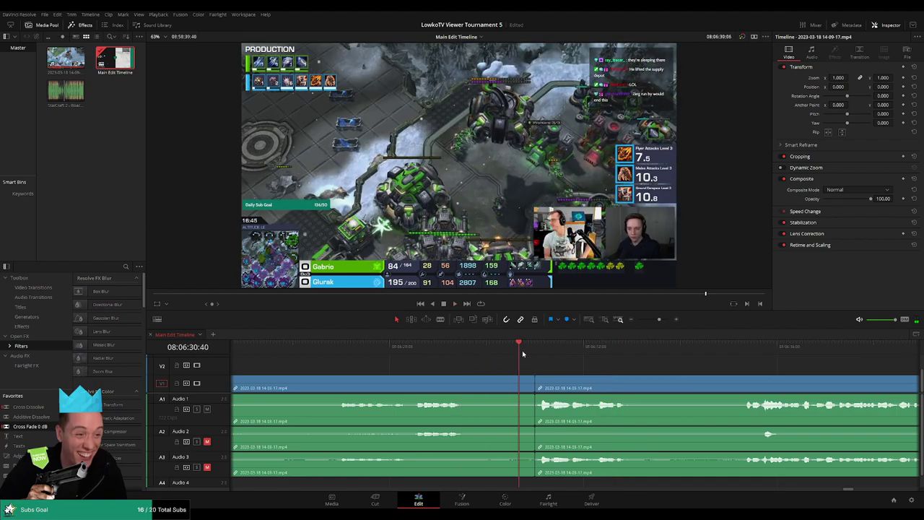
scroll(534, 361, right, 2)
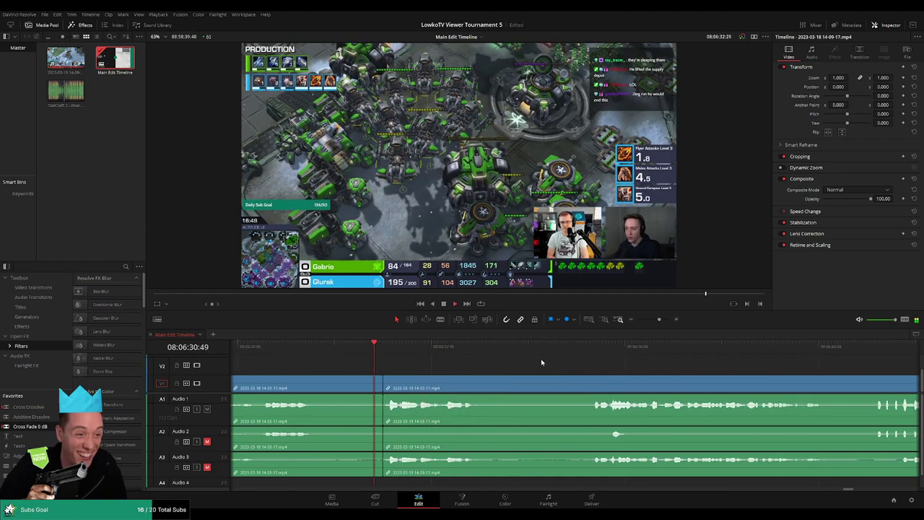
click(573, 346)
scroll(555, 367, right, 2)
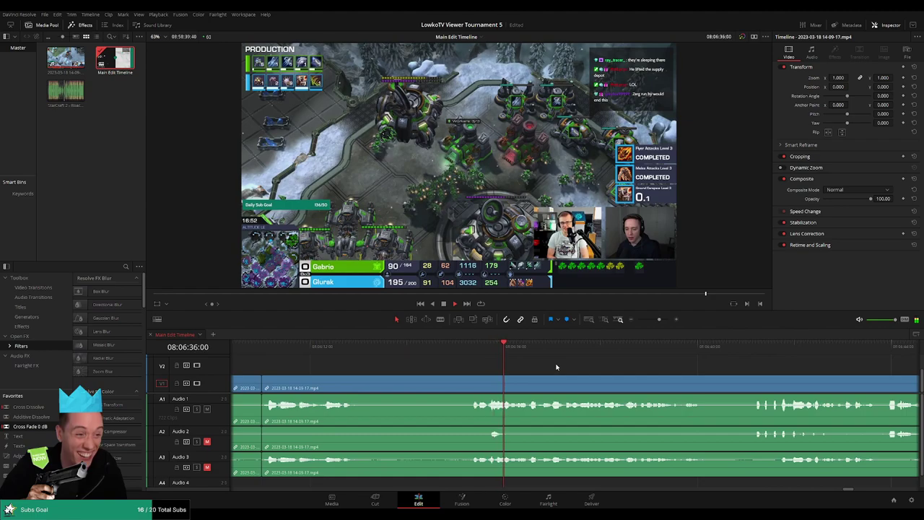
scroll(560, 363, down, 1)
scroll(534, 367, right, 2)
scroll(498, 360, right, 2)
scroll(500, 358, left, 2)
scroll(491, 365, right, 3)
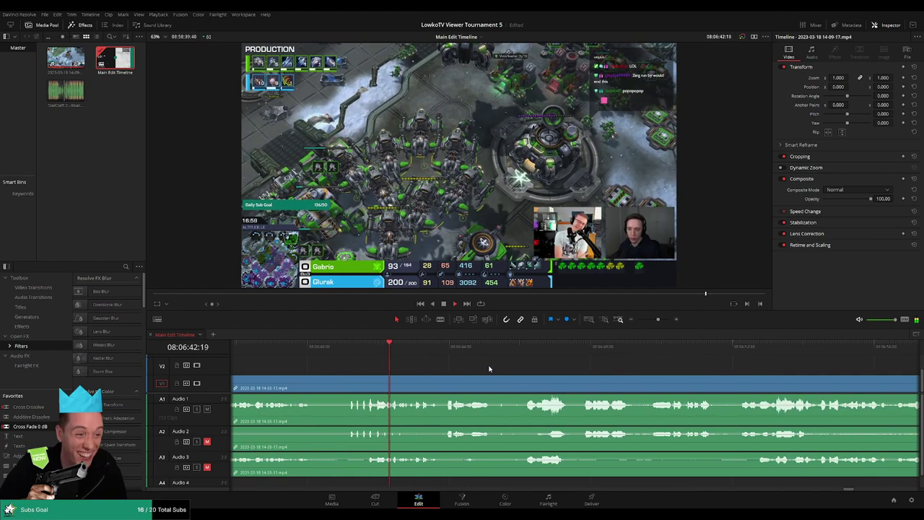
scroll(483, 369, right, 2)
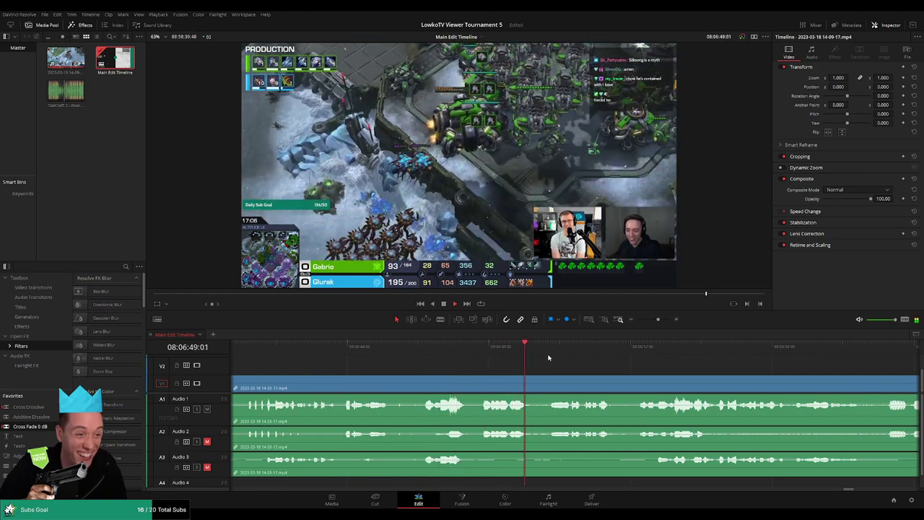
scroll(560, 363, right, 3)
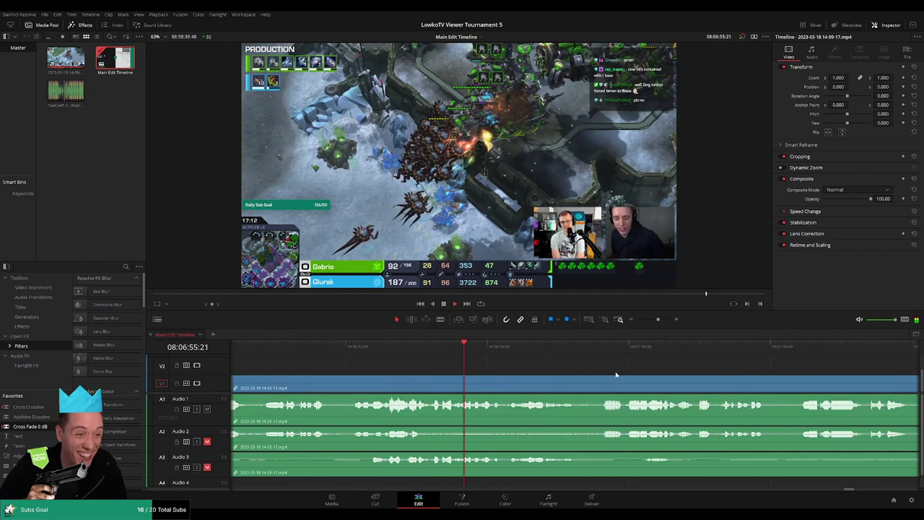
scroll(465, 361, right, 2)
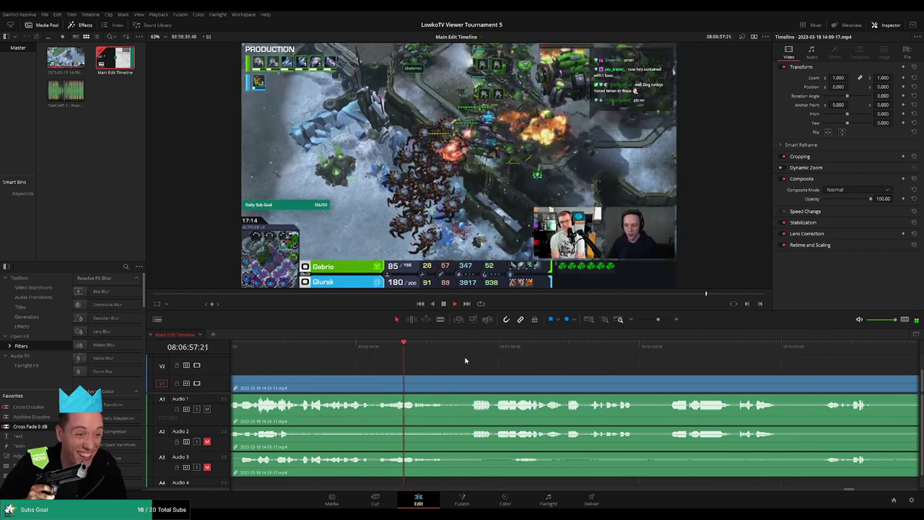
scroll(519, 367, right, 2)
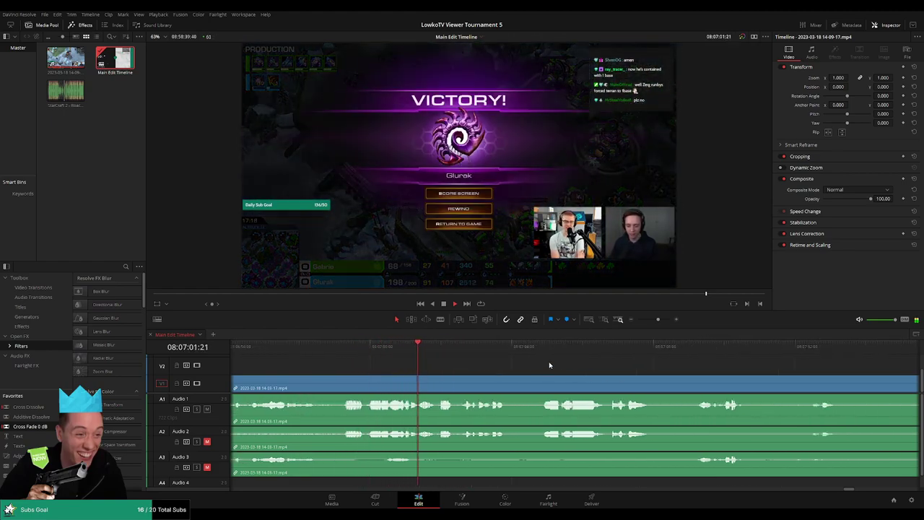
Step: Split the clip and its linked audio at the end-of-match results screen near 08:07:09
scroll(548, 366, right, 2)
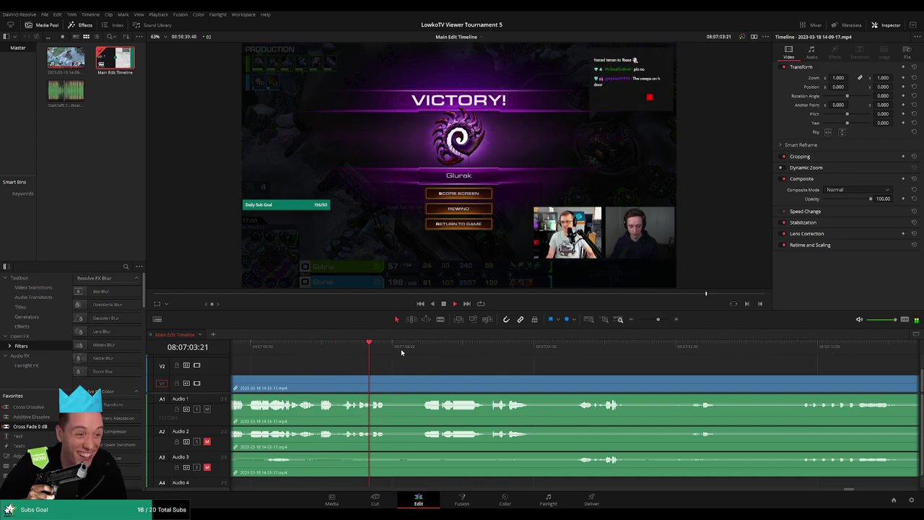
scroll(484, 366, right, 2)
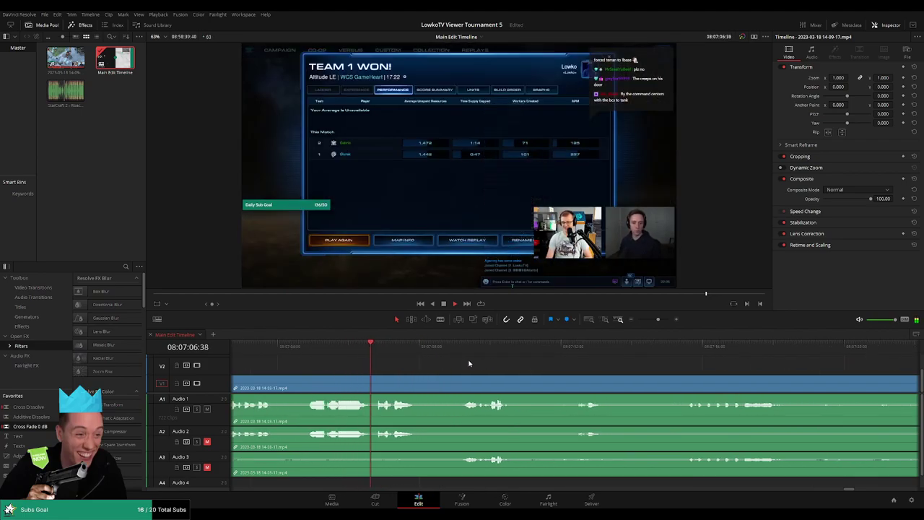
click(457, 347)
scroll(454, 363, right, 2)
click(429, 379)
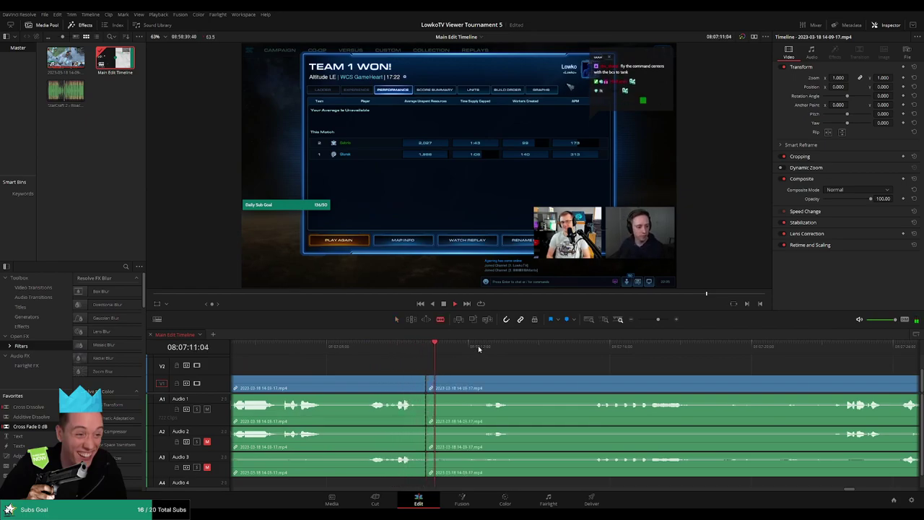
Step: Stop playback, trim the edge of the clip after the cut, and zoom the timeline out
key(space)
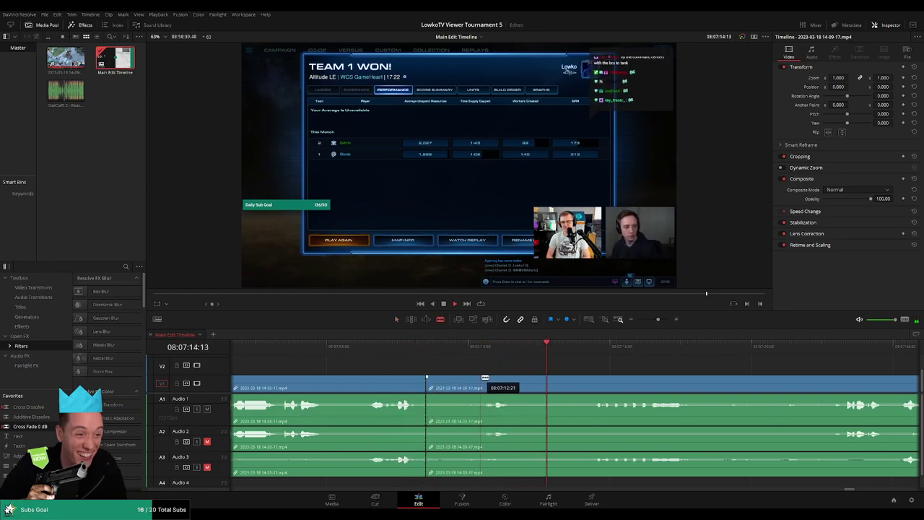
key(a)
click(462, 387)
drag(462, 388, 479, 371)
scroll(470, 371, down, 2)
scroll(487, 363, down, 3)
scroll(578, 371, down, 5)
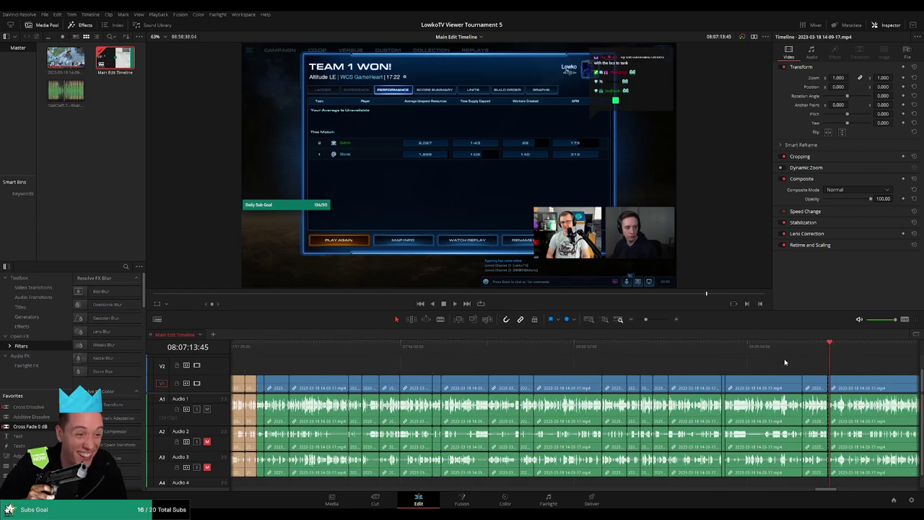
Step: Jump ahead in the stream and cut the clips at the playhead during playback
click(846, 351)
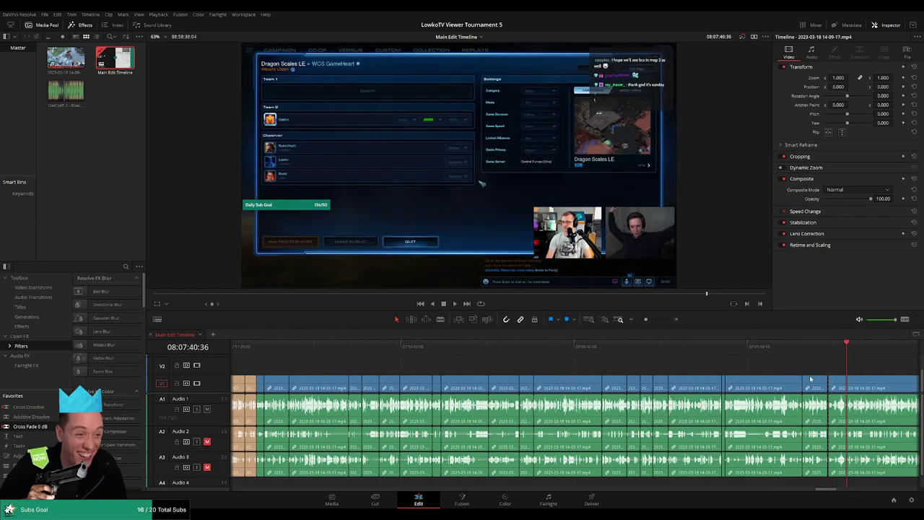
key(q)
click(830, 363)
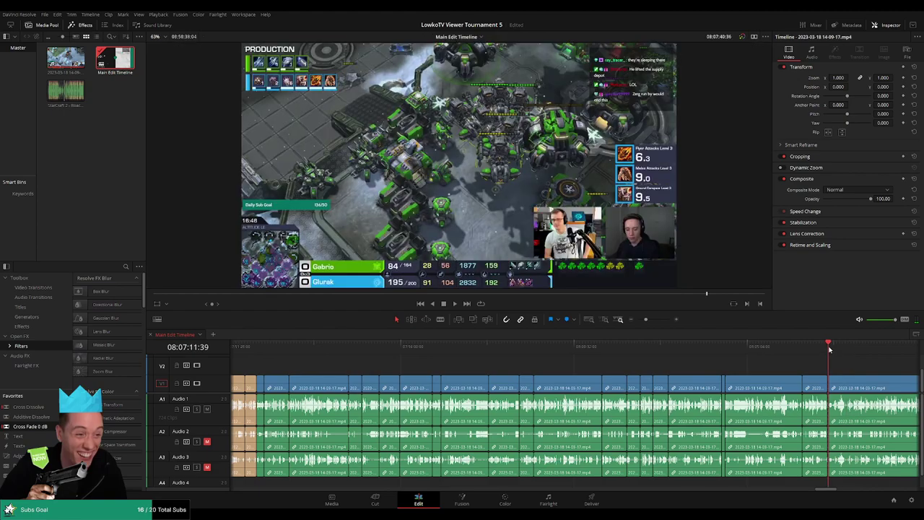
drag(645, 319, 664, 319)
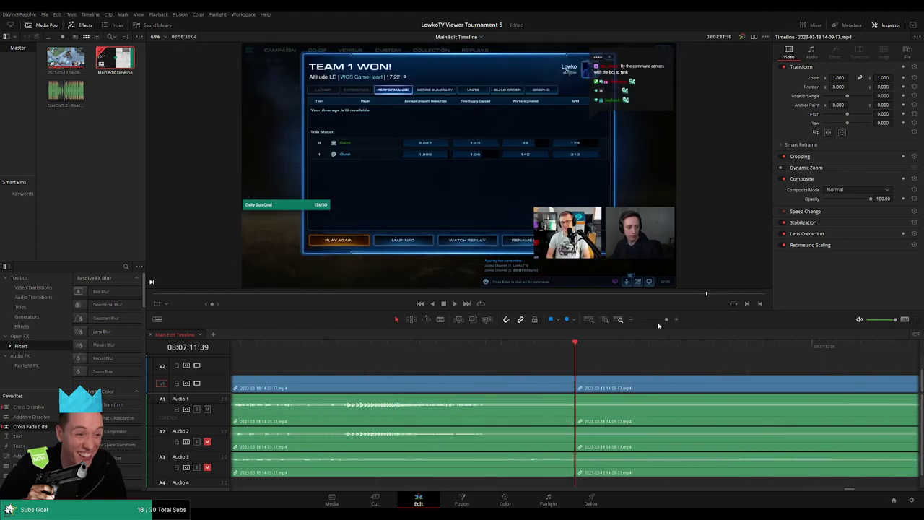
click(657, 320)
key(space)
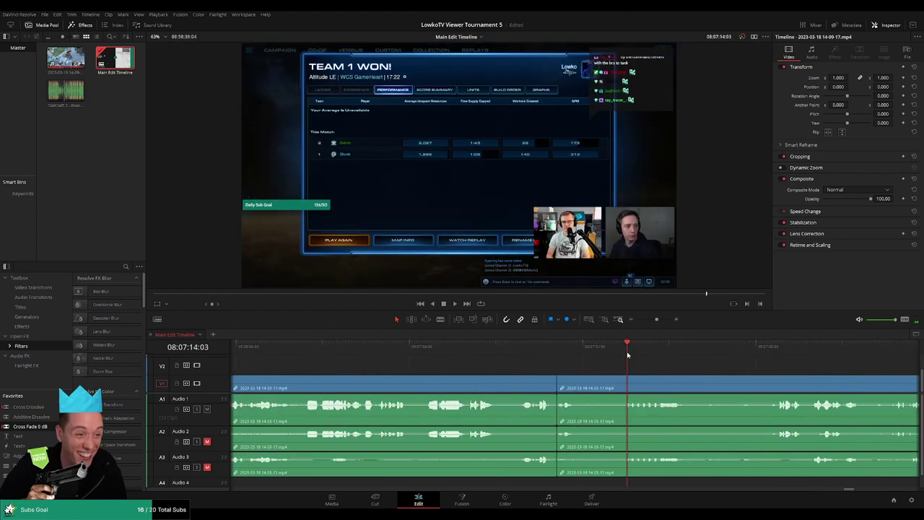
key(ctrl+b)
key(space)
Step: Colour the group of short middle clips orange, then move the playhead past them
drag(656, 319, 642, 321)
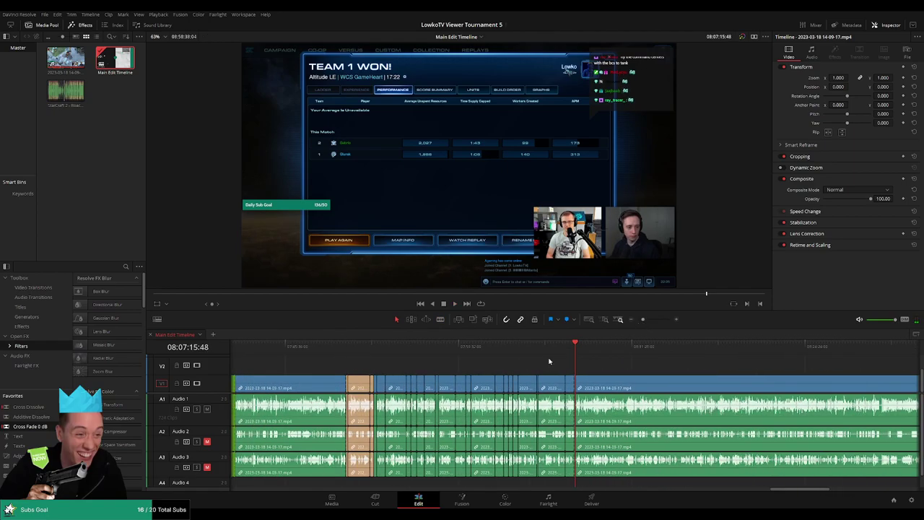
drag(405, 373, 575, 407)
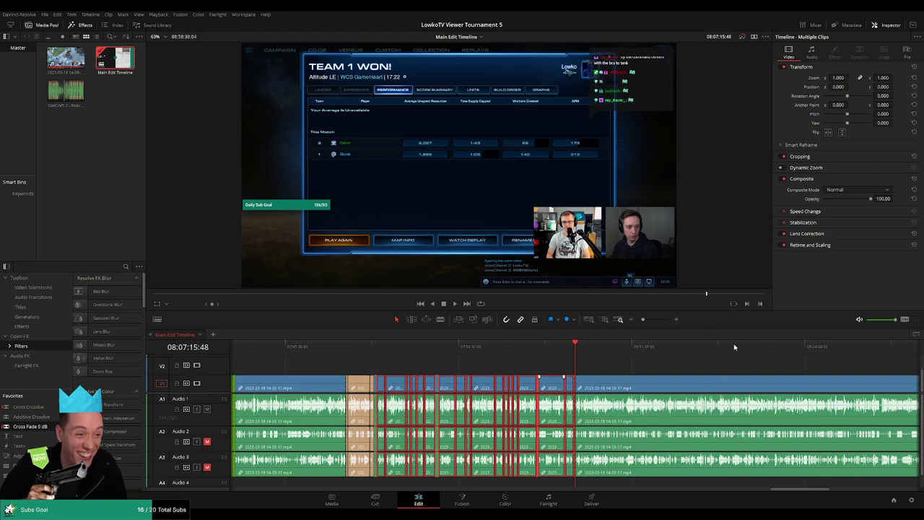
click(415, 354)
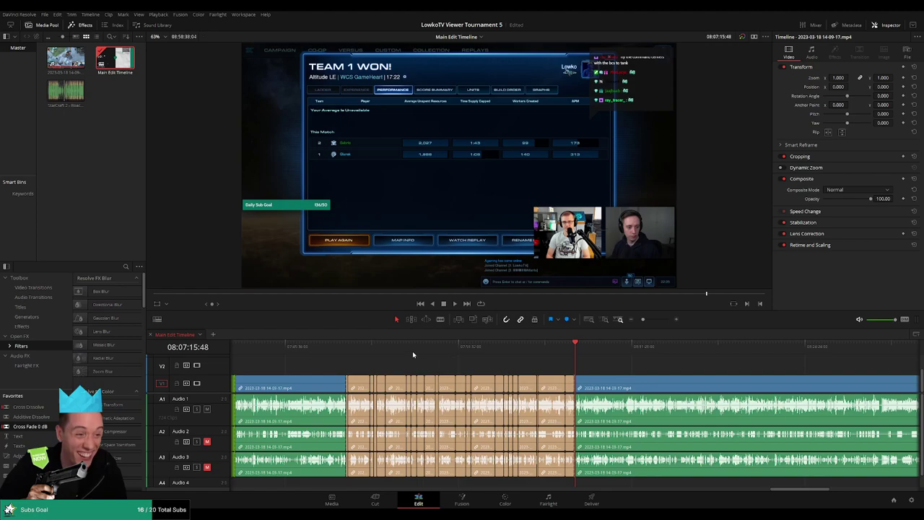
drag(373, 346, 574, 347)
key(ctrl+equal)
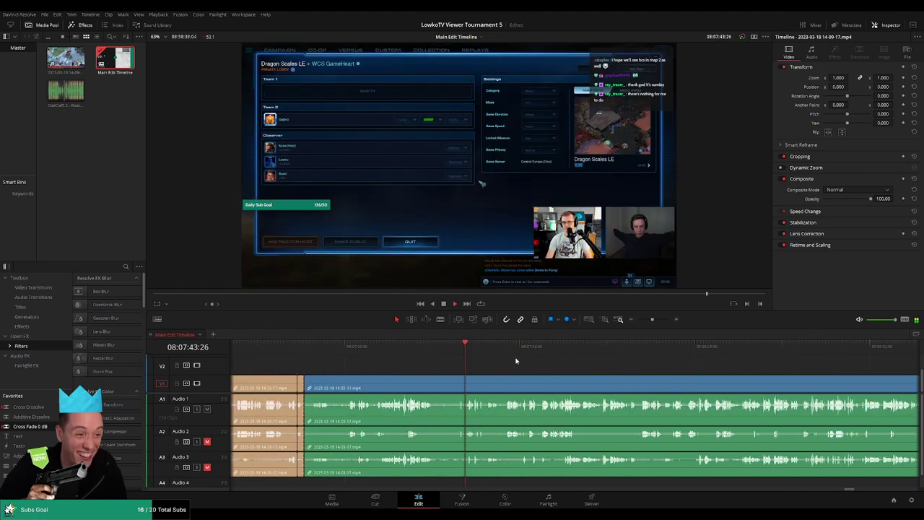
Step: Scrub through the game lobby section to find the moments to cut
click(492, 349)
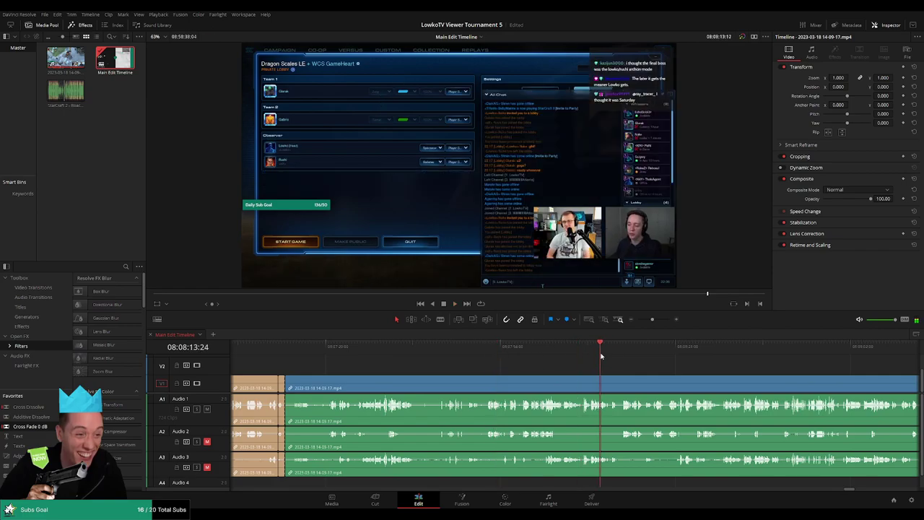
drag(512, 359, 412, 354)
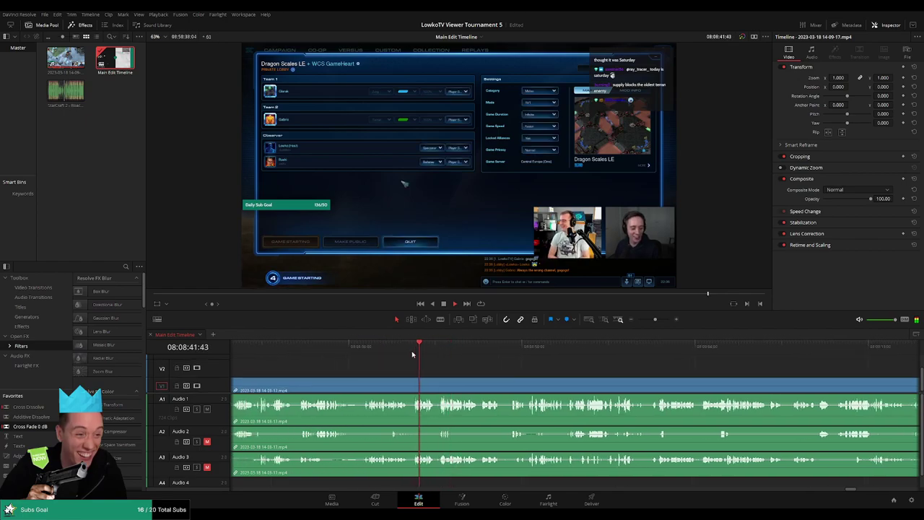
click(362, 352)
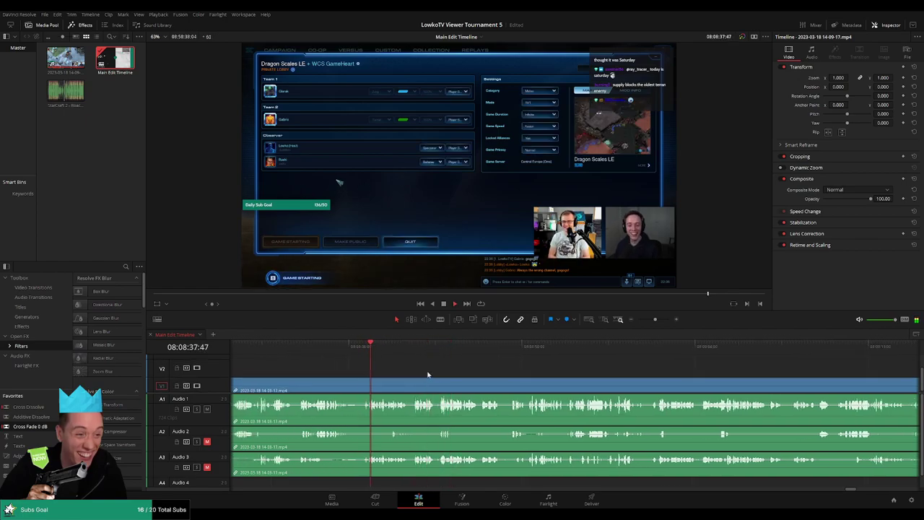
drag(420, 373, 481, 373)
click(403, 353)
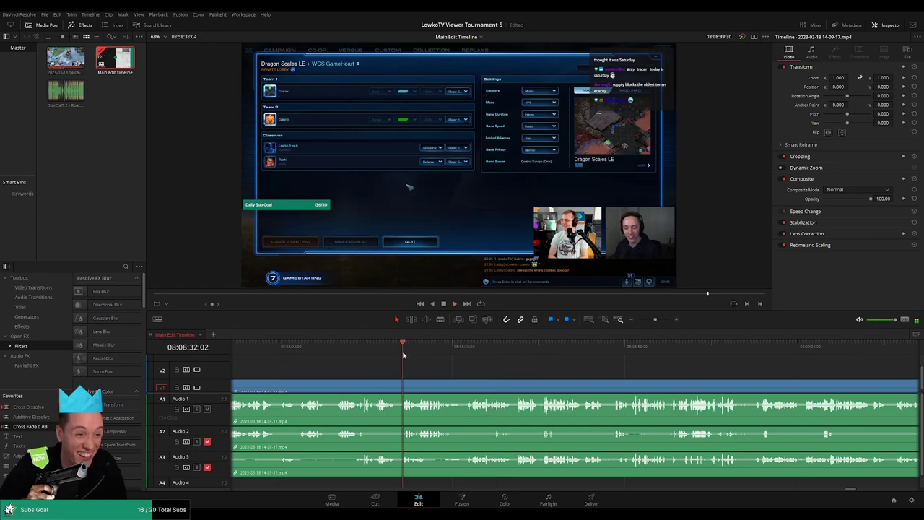
click(338, 353)
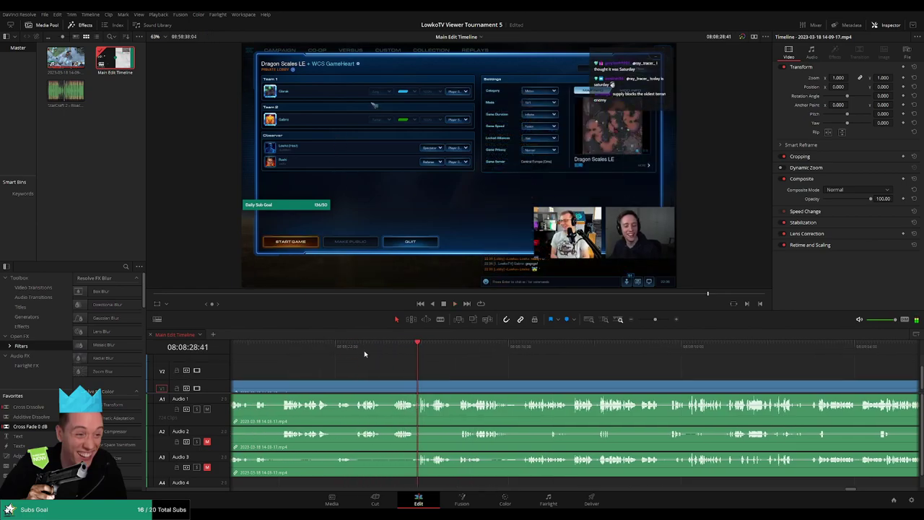
click(359, 353)
scroll(361, 352, left, 3)
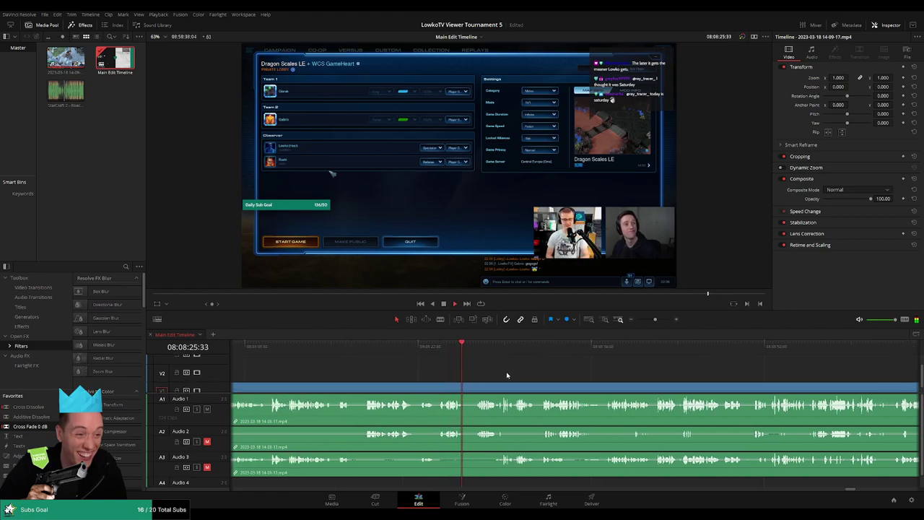
click(370, 346)
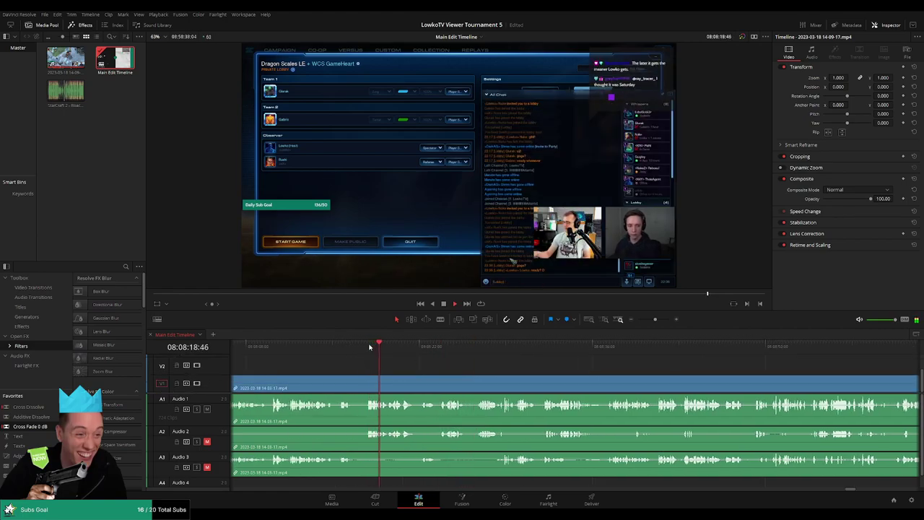
Step: Blade the lobby at two points, including the countdown, and ripple-delete the short pieces
key(b)
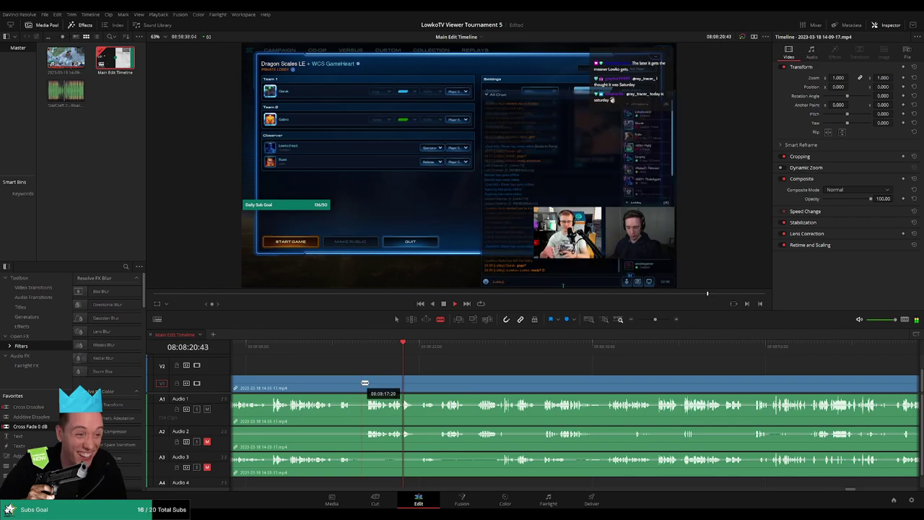
click(362, 382)
scroll(466, 370, left, 5)
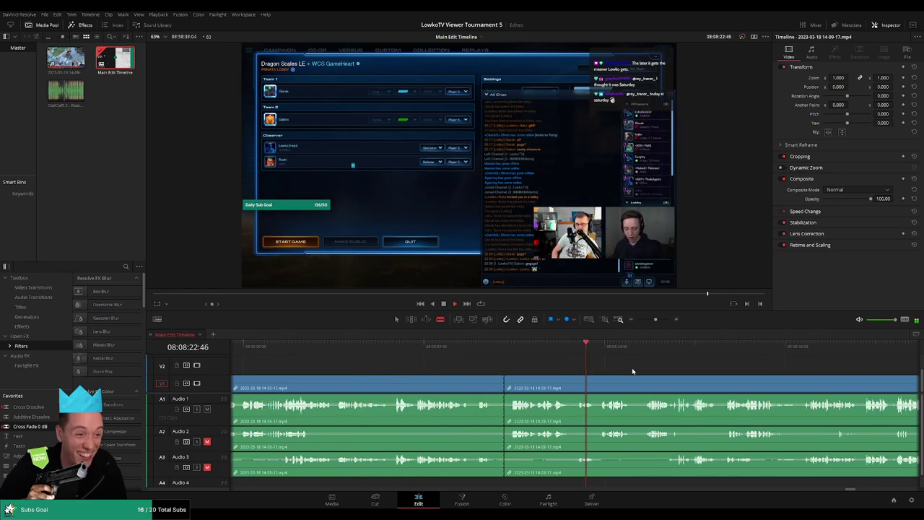
scroll(510, 368, right, 6)
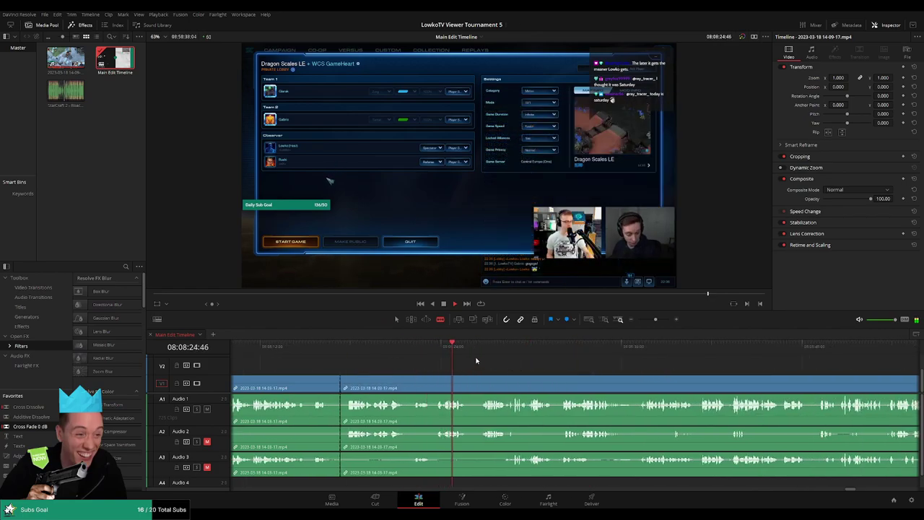
key(ctrl+b)
key(ctrl+b)
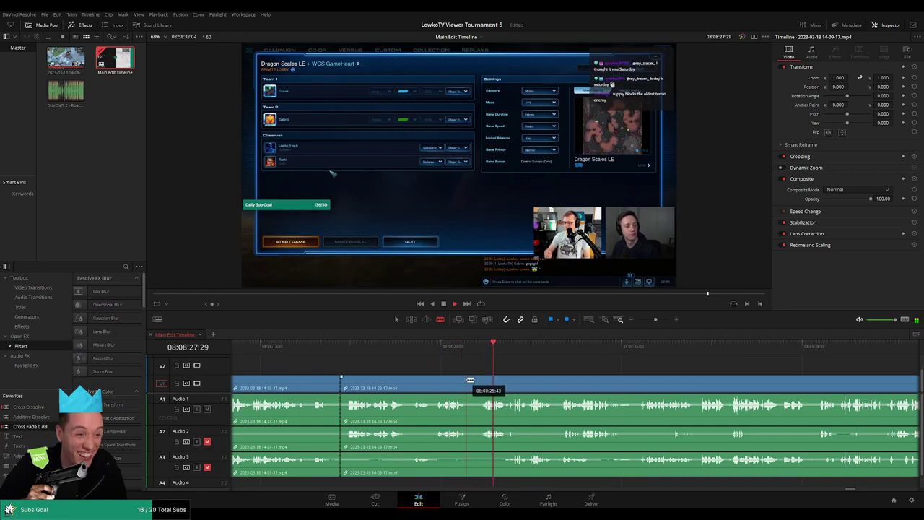
key(Delete)
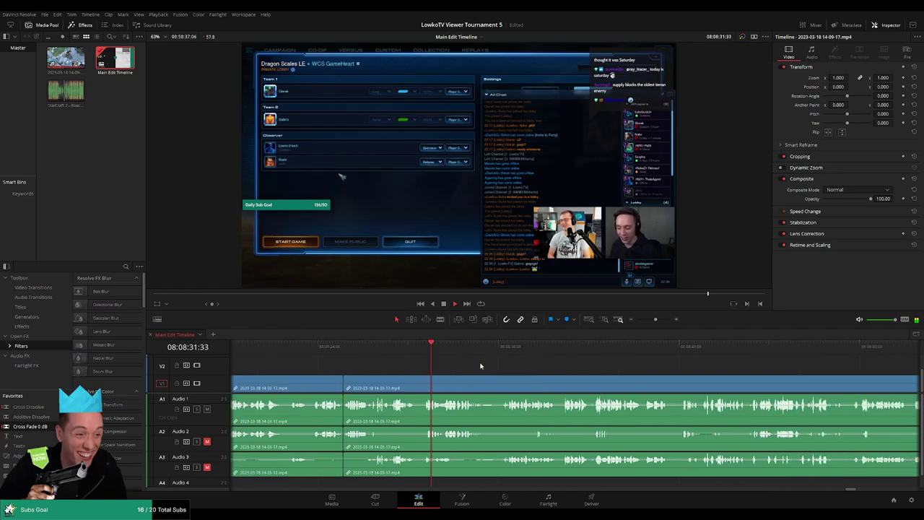
click(503, 347)
key(b)
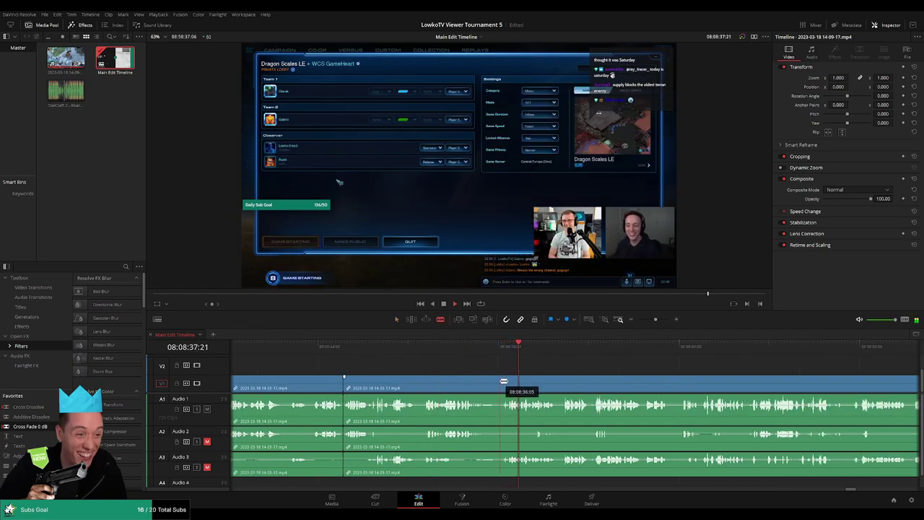
click(503, 381)
key(a)
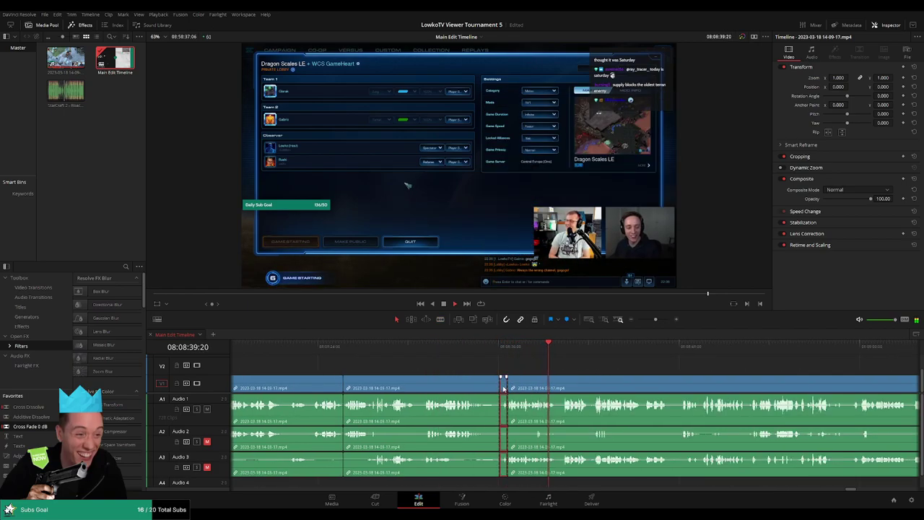
key(BackSpace)
Step: Cut out a tiny unwanted bit further along and close the gap
drag(627, 372, 483, 369)
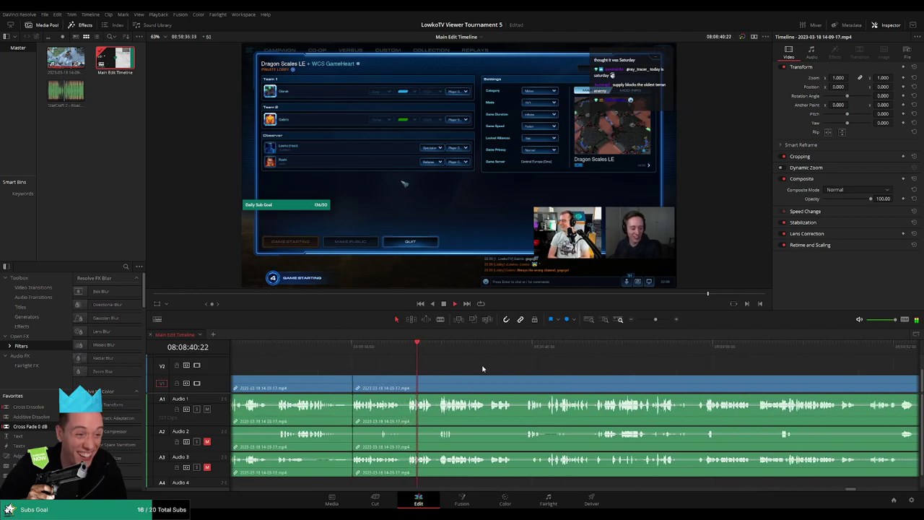
key(b)
click(435, 385)
click(440, 385)
key(a)
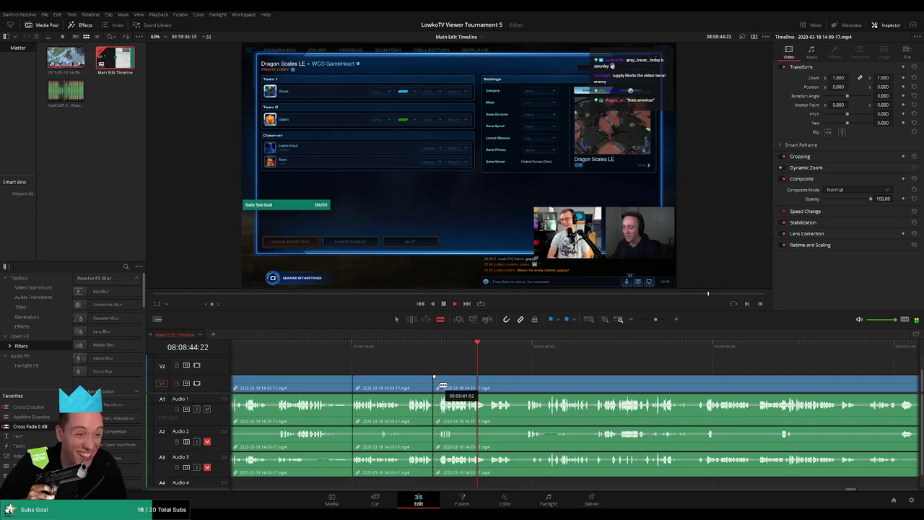
click(437, 388)
key(Delete)
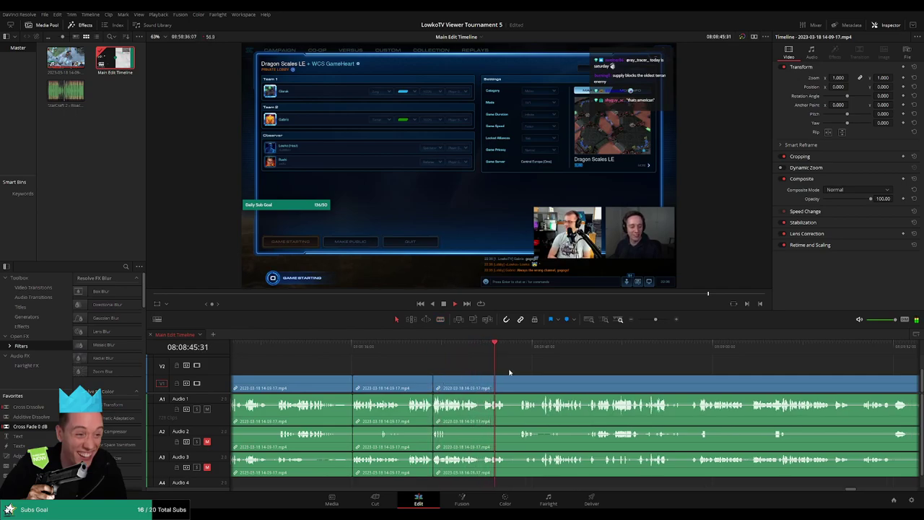
scroll(470, 359, right, 3)
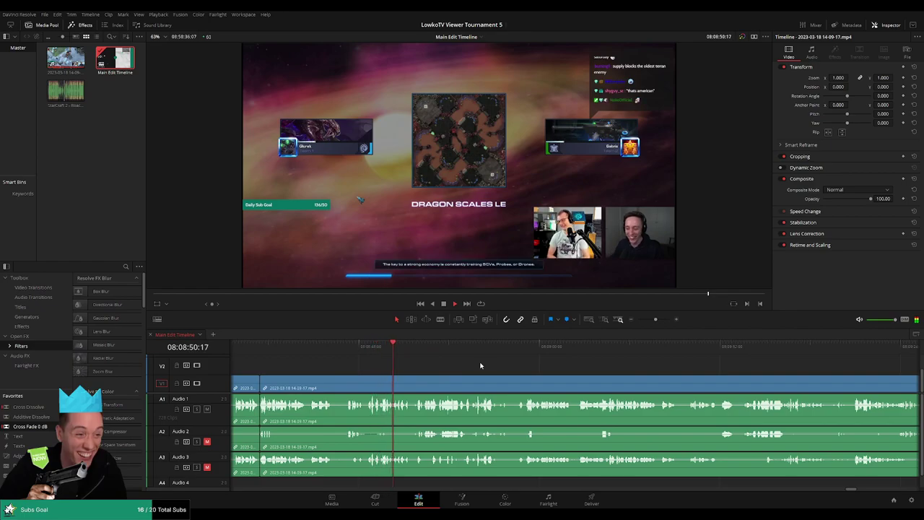
Step: Zoom out to the lobby section and undo an accidental clip move
mouse_move(653, 320)
mouse_down()
mouse_move(646, 322)
mouse_move(654, 320)
mouse_up()
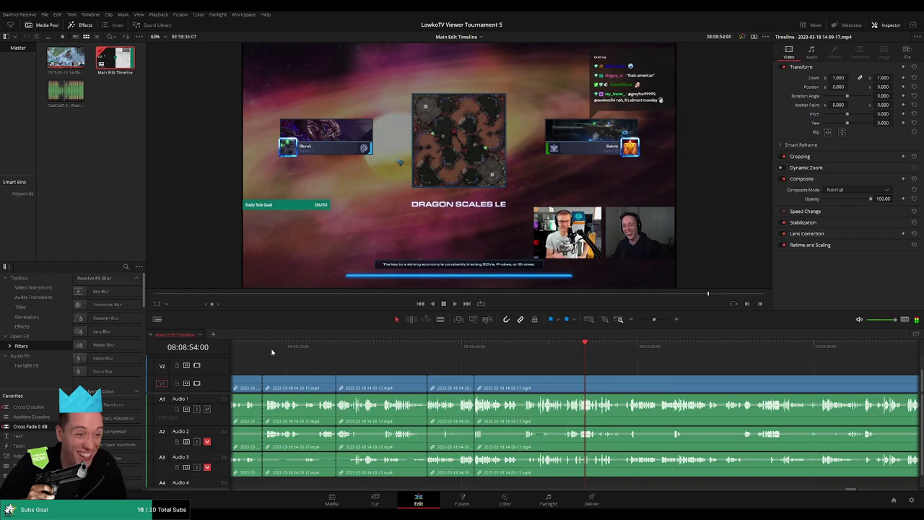
click(264, 348)
click(471, 358)
drag(390, 388, 315, 388)
key(ctrl+z)
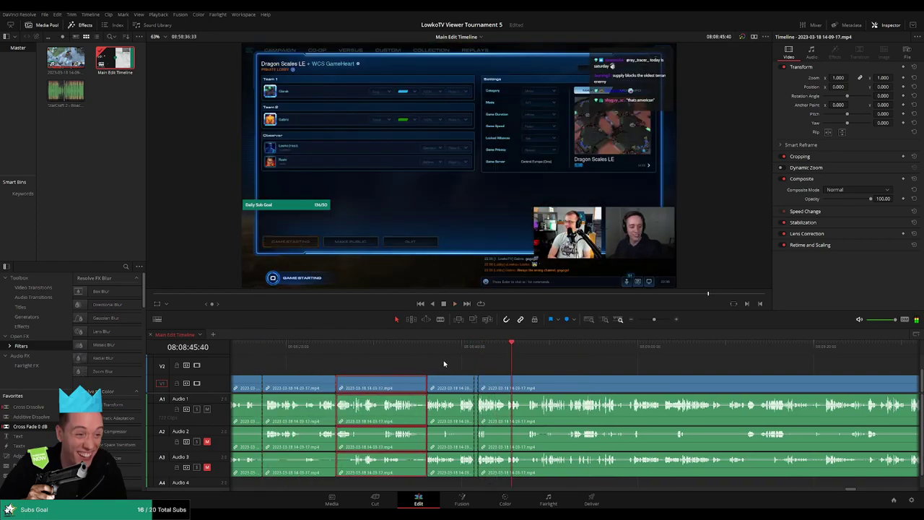
Step: Colour the three short clips across V1 and A1–A3 Tan, then resume playback
key(space)
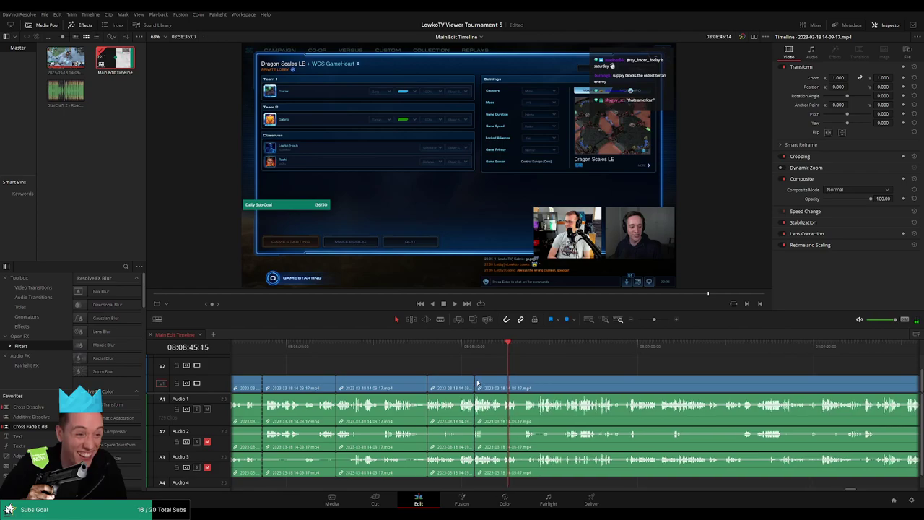
drag(464, 363, 277, 397)
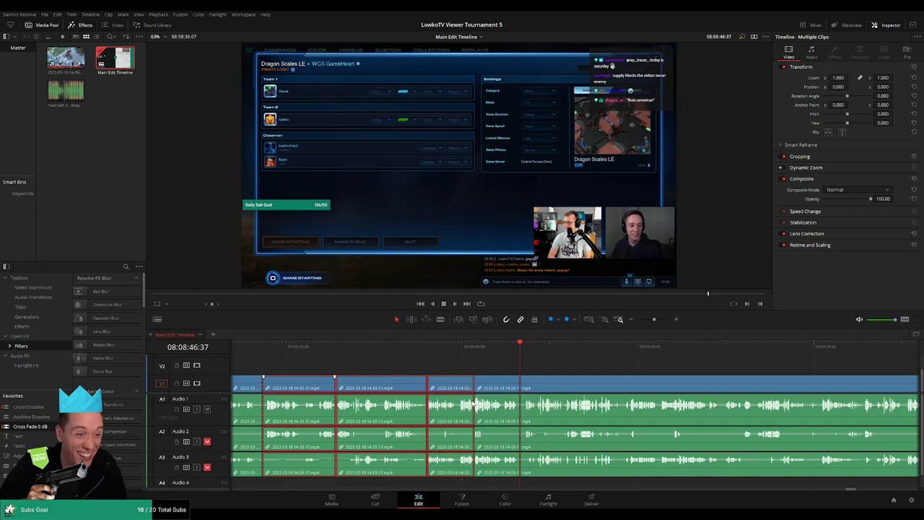
click(570, 365)
key(space)
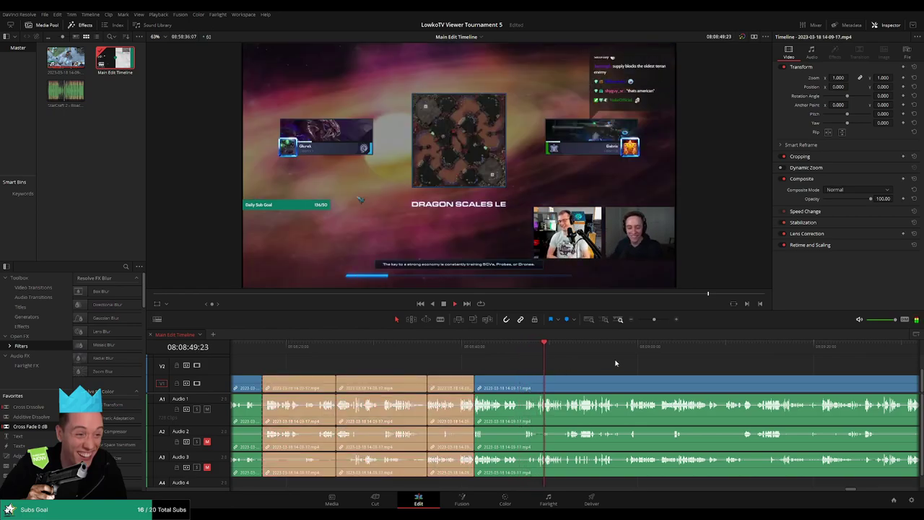
scroll(647, 353, down, 5)
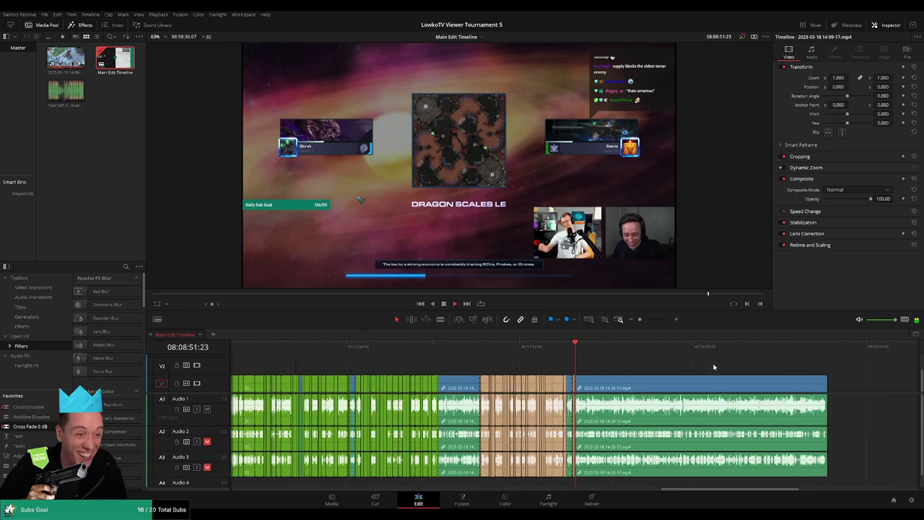
scroll(577, 365, up, 5)
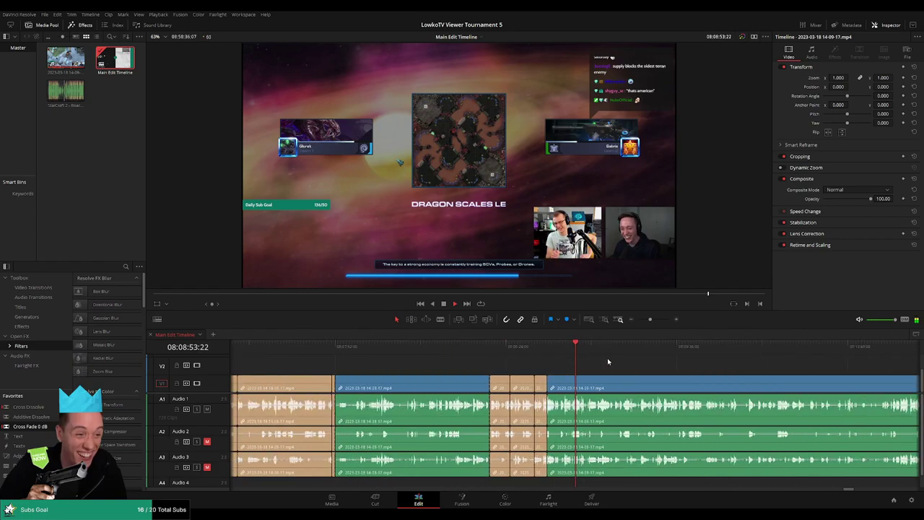
Step: Blade both ends of the unwanted stretch and ripple-delete the piece between them
scroll(628, 363, down, 3)
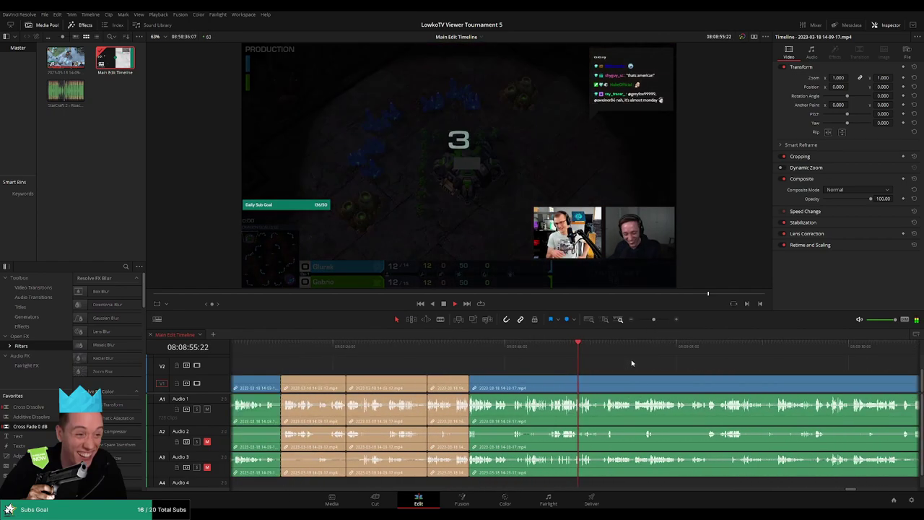
scroll(630, 363, up, 3)
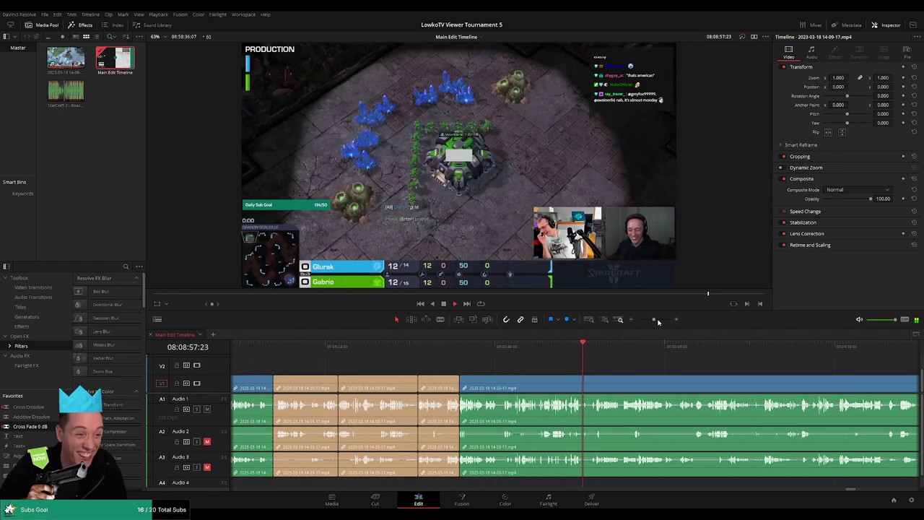
drag(660, 319, 656, 321)
scroll(697, 365, down, 3)
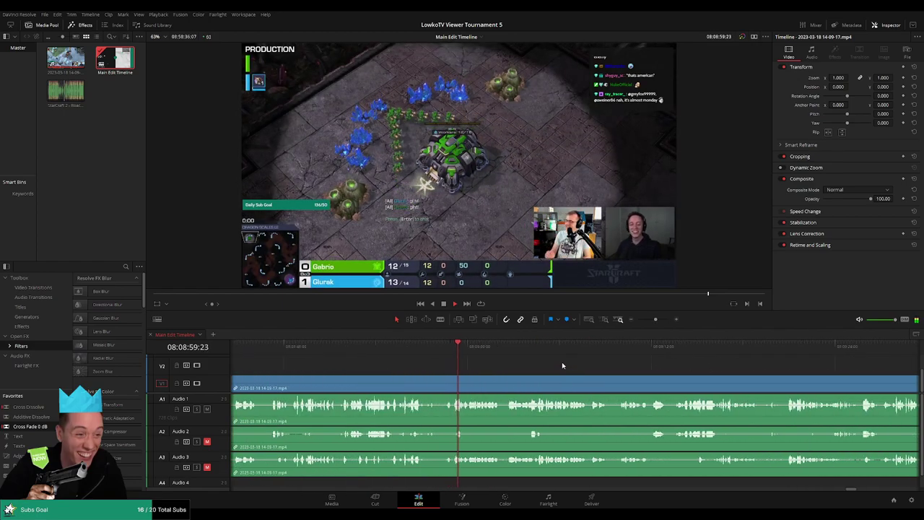
key(b)
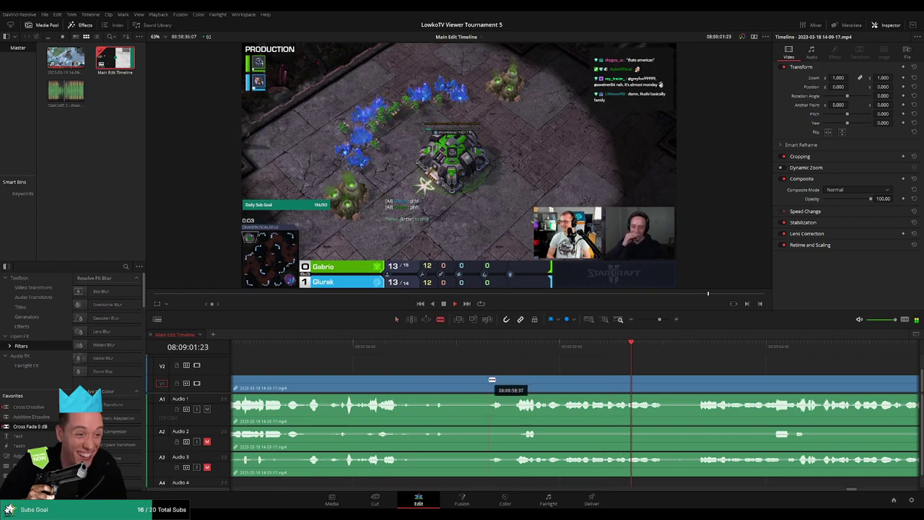
click(486, 383)
click(516, 377)
key(a)
click(500, 387)
key(Delete)
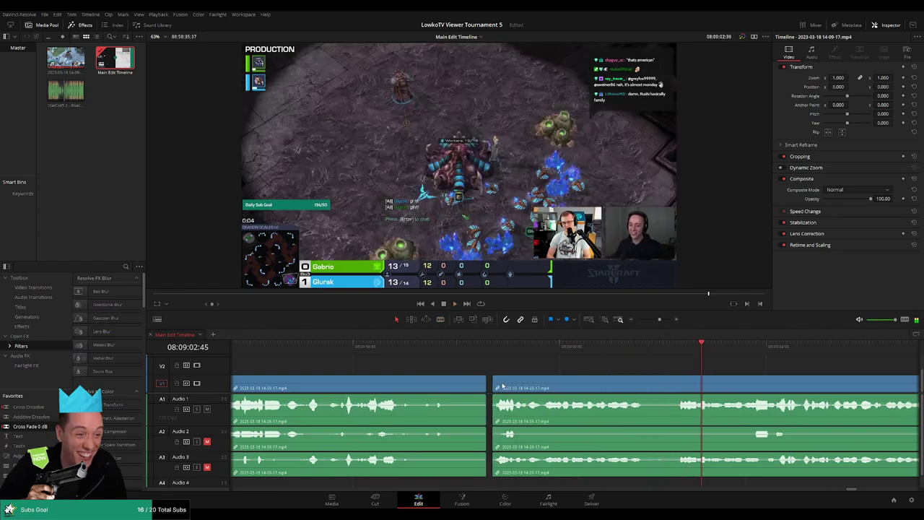
Step: Review the footage from the new cut onward into the match, up to 08:09:47
click(475, 348)
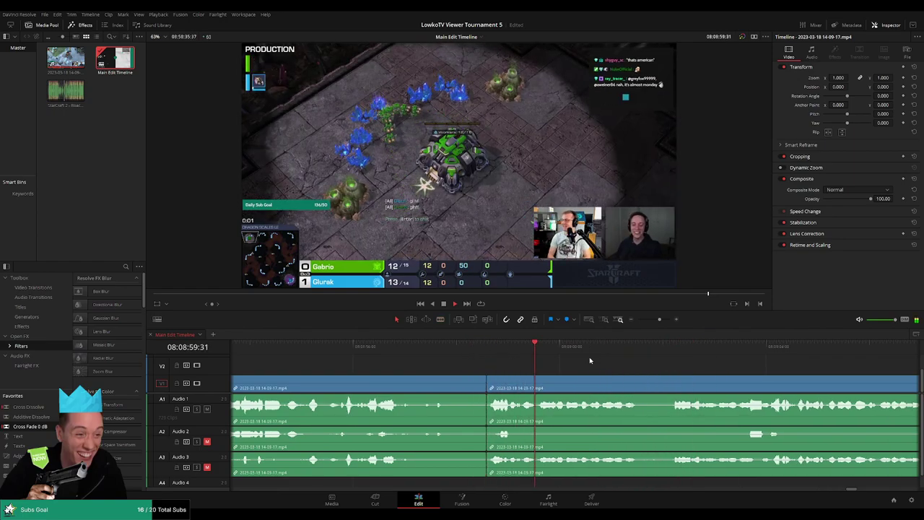
click(670, 347)
scroll(726, 368, right, 5)
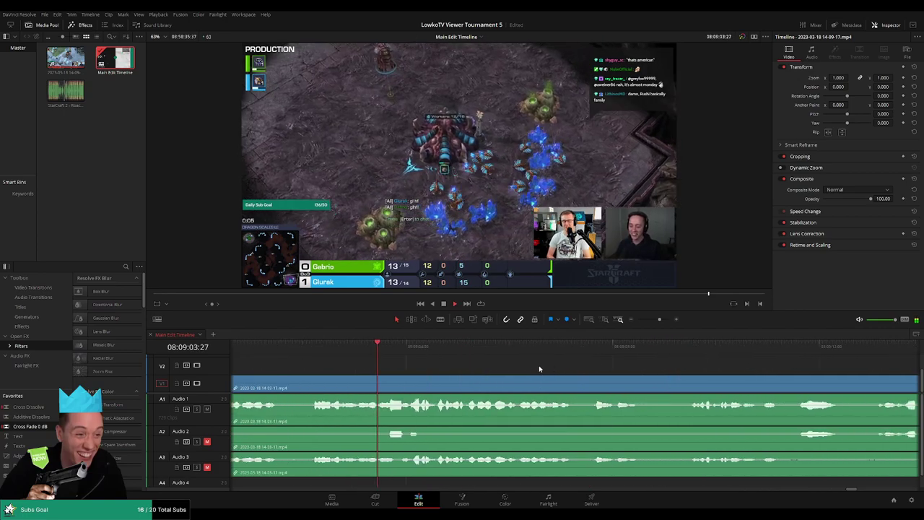
scroll(570, 368, down, 3)
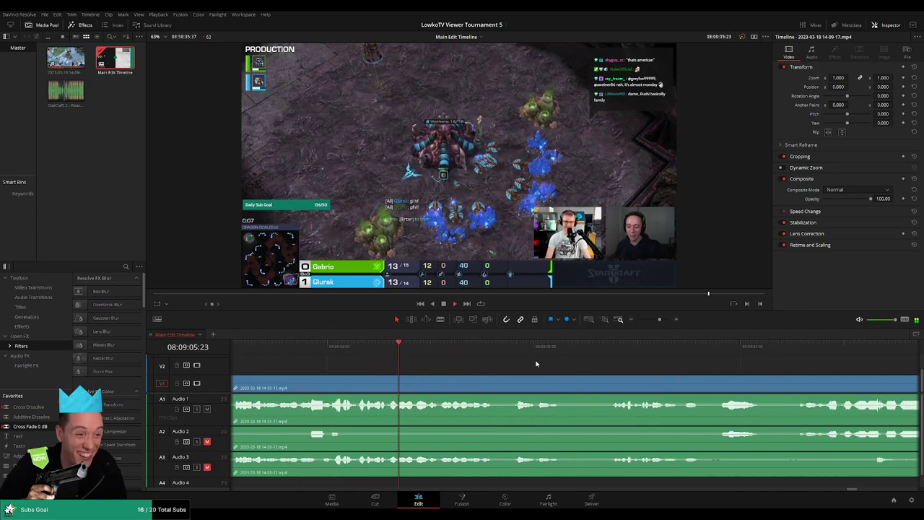
scroll(645, 366, down, 3)
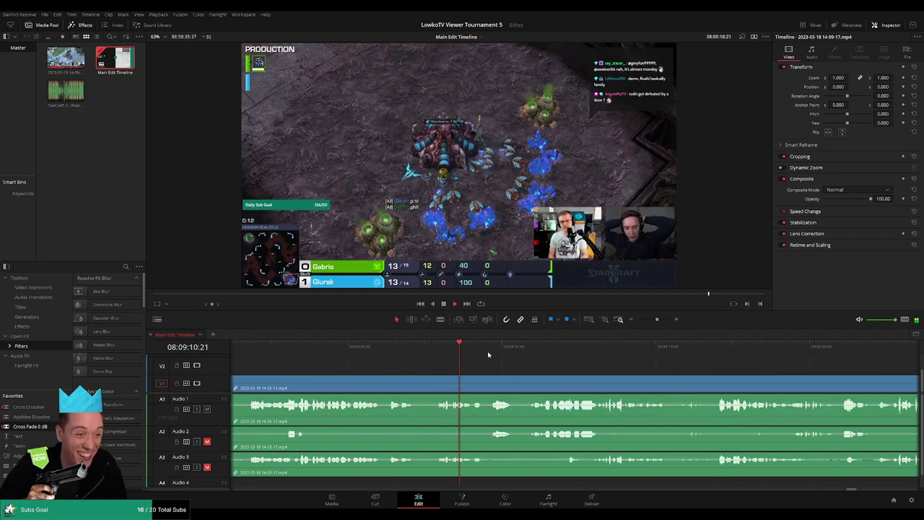
scroll(549, 370, right, 3)
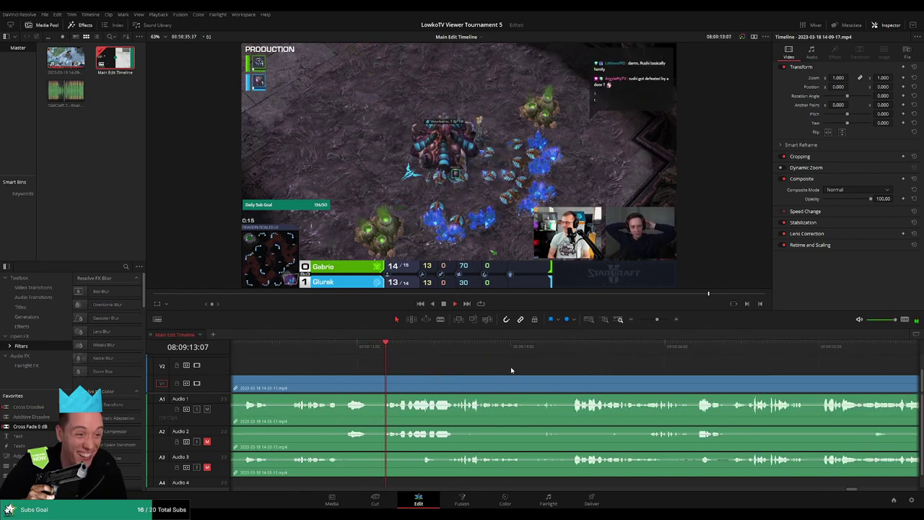
scroll(462, 366, right, 1)
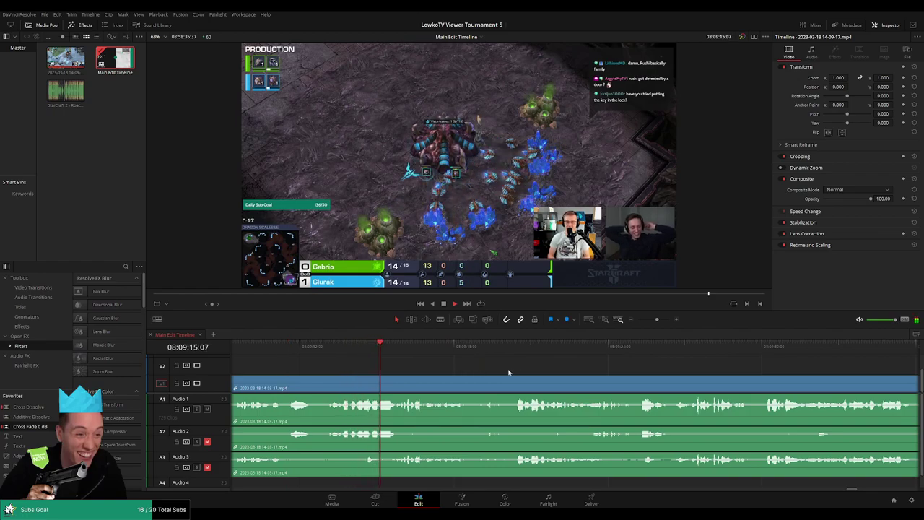
scroll(468, 368, right, 2)
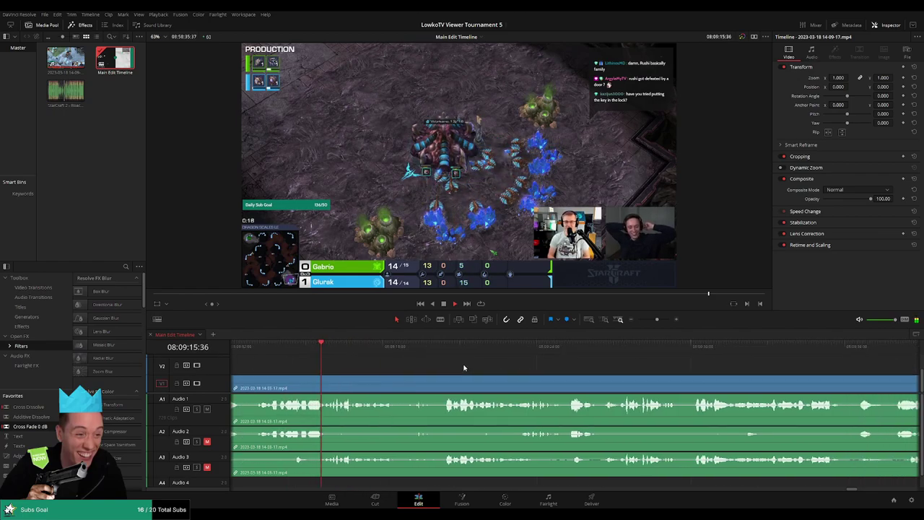
click(414, 351)
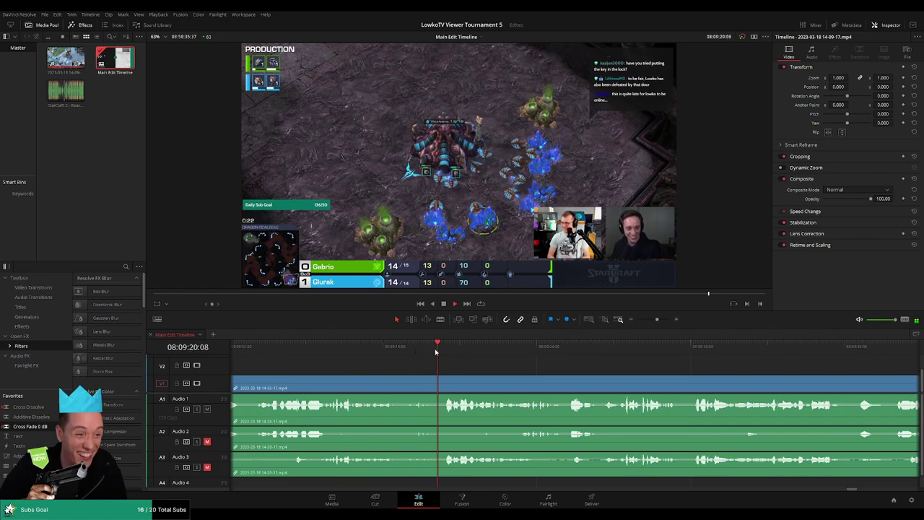
scroll(462, 357, right, 2)
scroll(522, 368, right, 2)
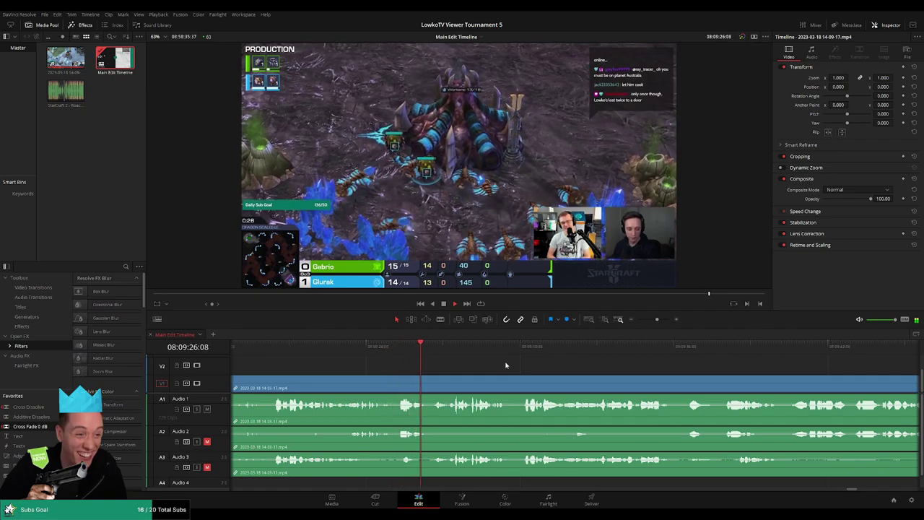
scroll(561, 368, right, 3)
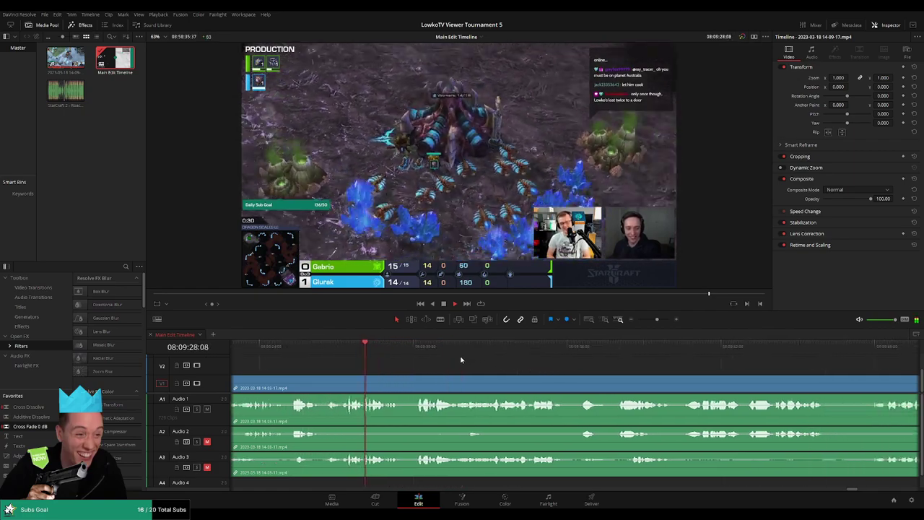
scroll(577, 373, right, 3)
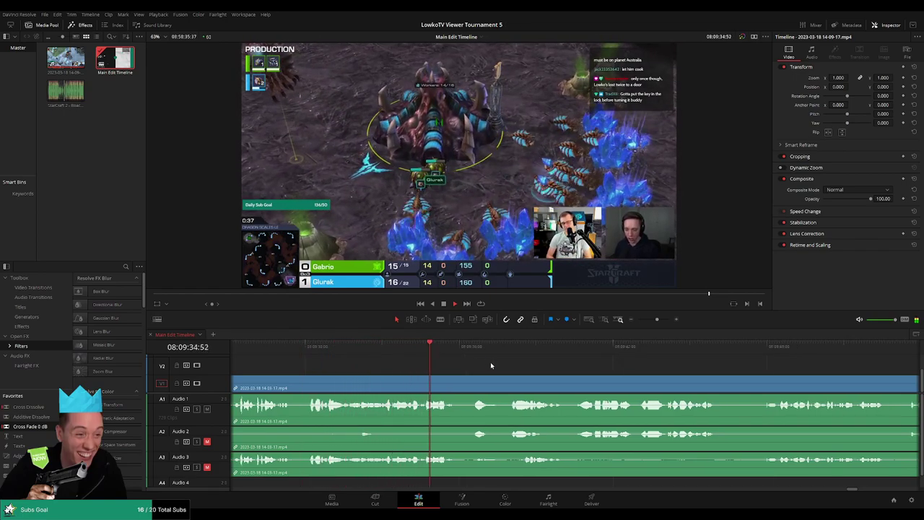
scroll(463, 361, right, 1)
scroll(466, 361, right, 2)
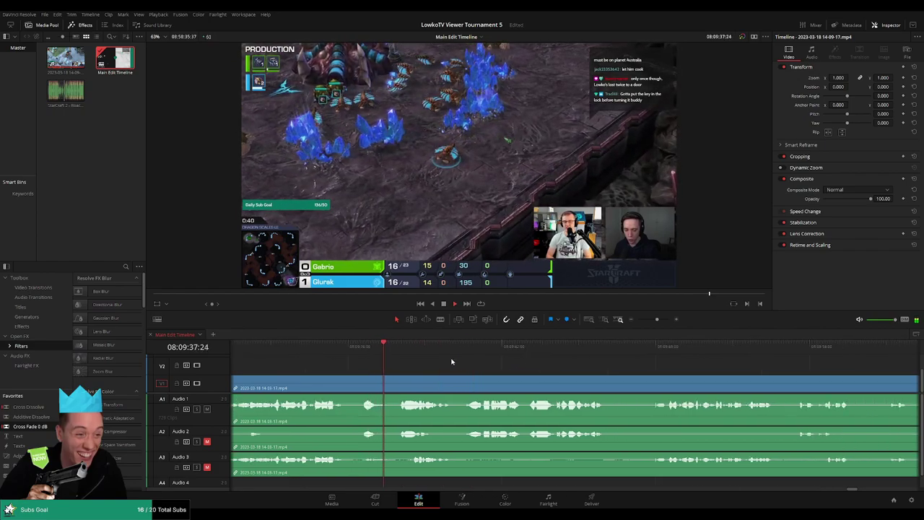
scroll(474, 368, right, 2)
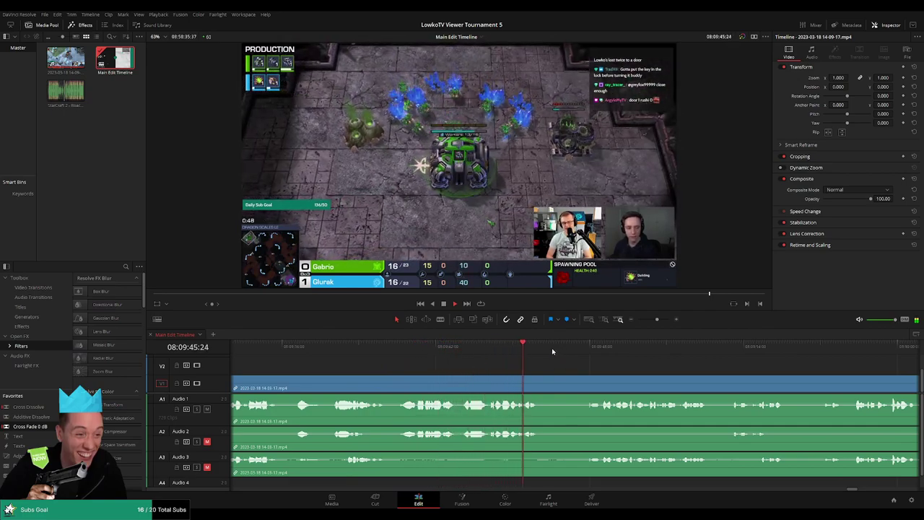
scroll(628, 364, up, 2)
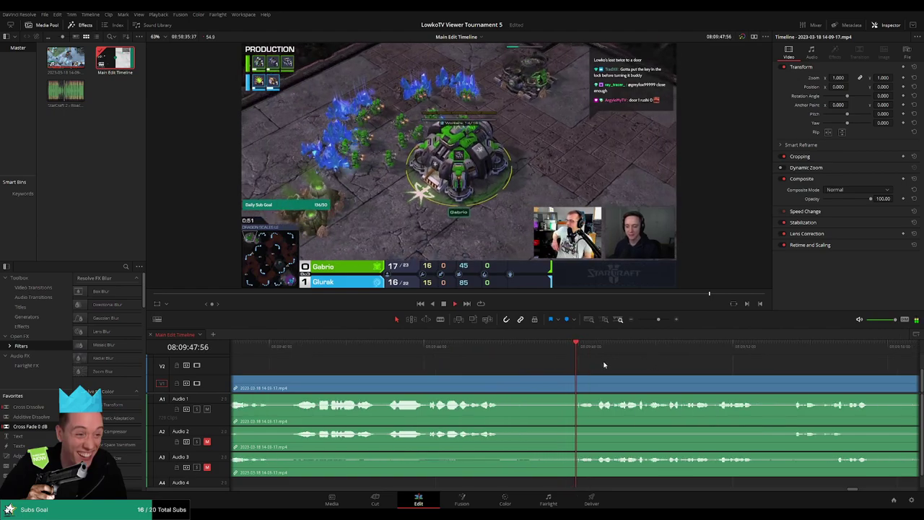
Step: Split the clip at the playhead and review the footage just after it
click(567, 380)
key(a)
click(561, 357)
scroll(617, 356, right, 3)
click(498, 353)
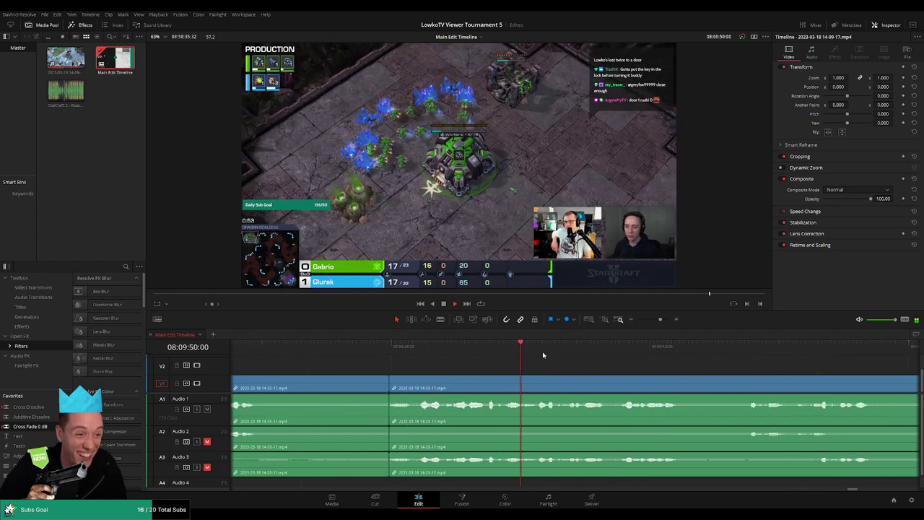
scroll(487, 360, right, 4)
scroll(524, 365, right, 2)
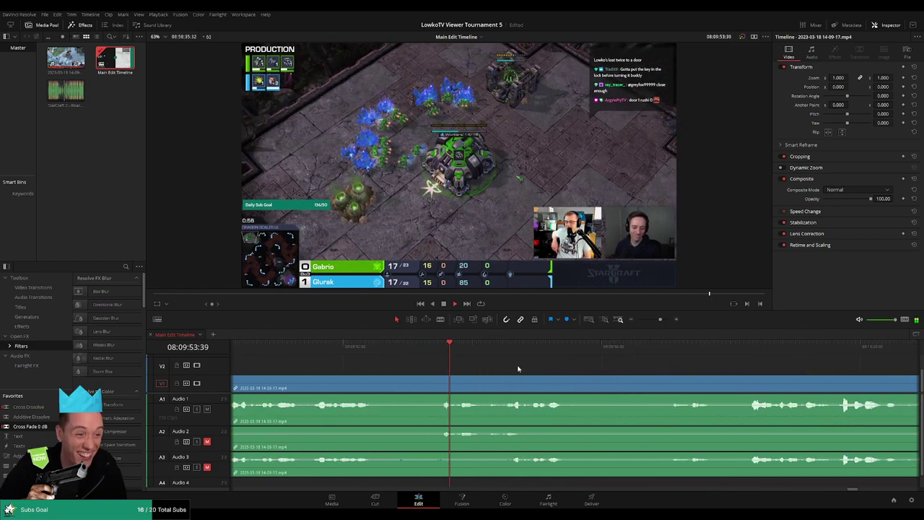
click(590, 356)
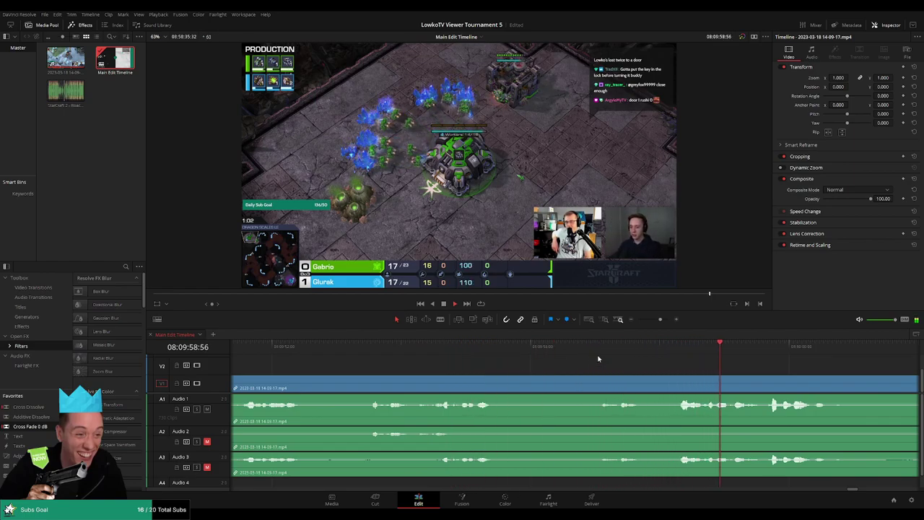
Step: Blade around an unwanted part and ripple-delete the middle piece
key(b)
click(501, 388)
click(673, 388)
key(a)
click(620, 390)
key(Delete)
click(621, 387)
key(Delete)
Step: Cut out another unwanted stretch and drop Cross Fade 0 dB on the audio join
click(482, 346)
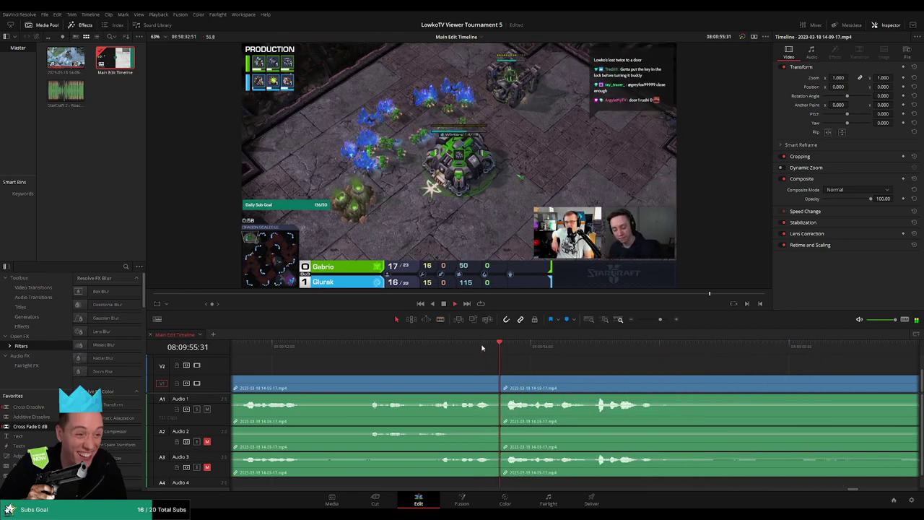
scroll(534, 356, right, 5)
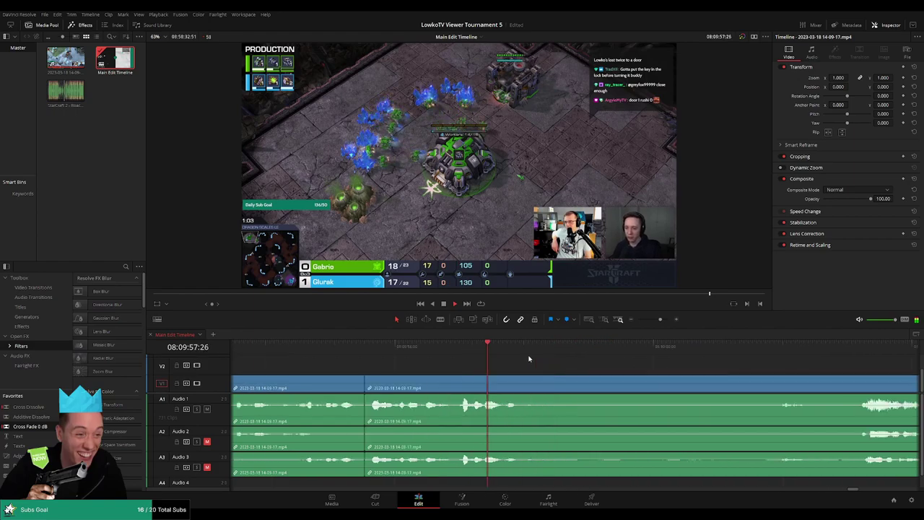
click(682, 351)
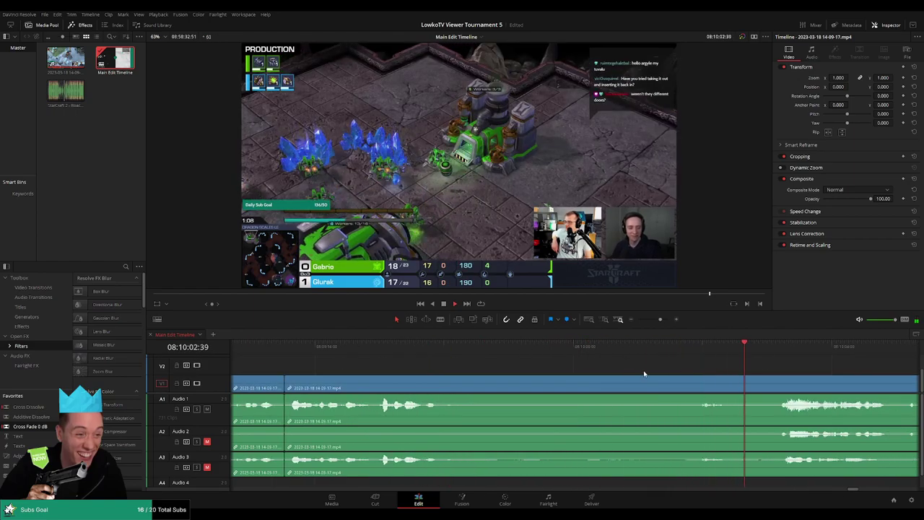
click(428, 347)
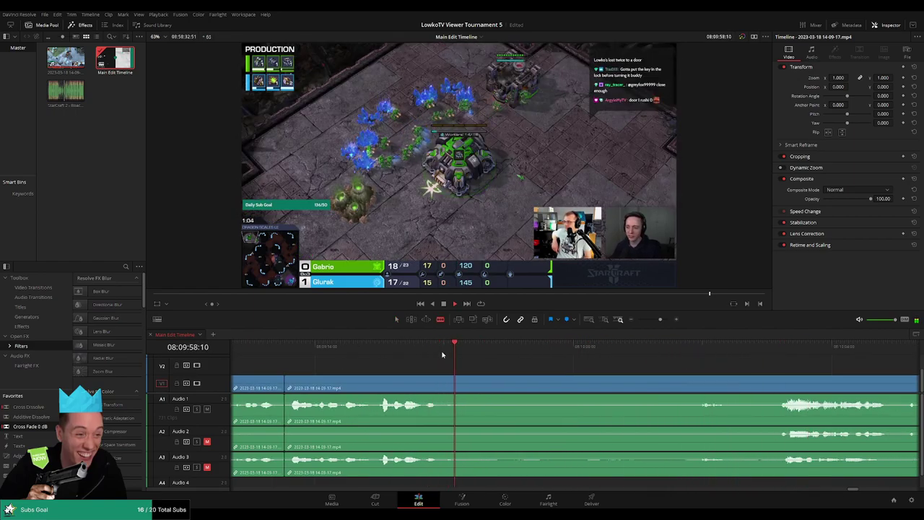
key(ctrl+b)
click(757, 346)
click(780, 380)
key(a)
click(728, 386)
key(Delete)
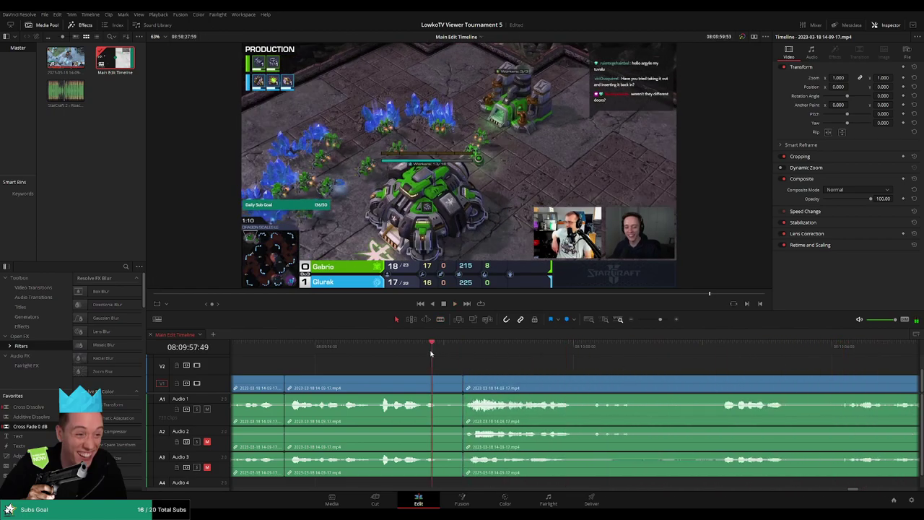
click(427, 346)
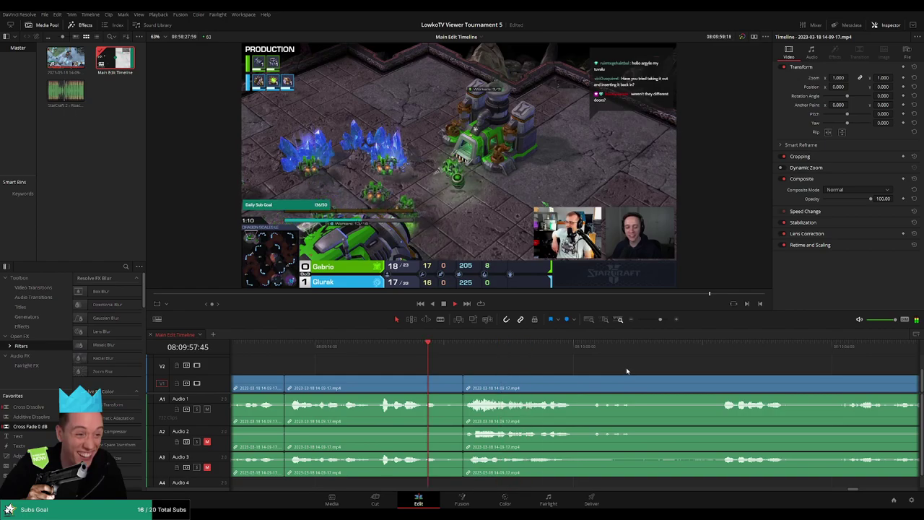
drag(37, 424, 524, 449)
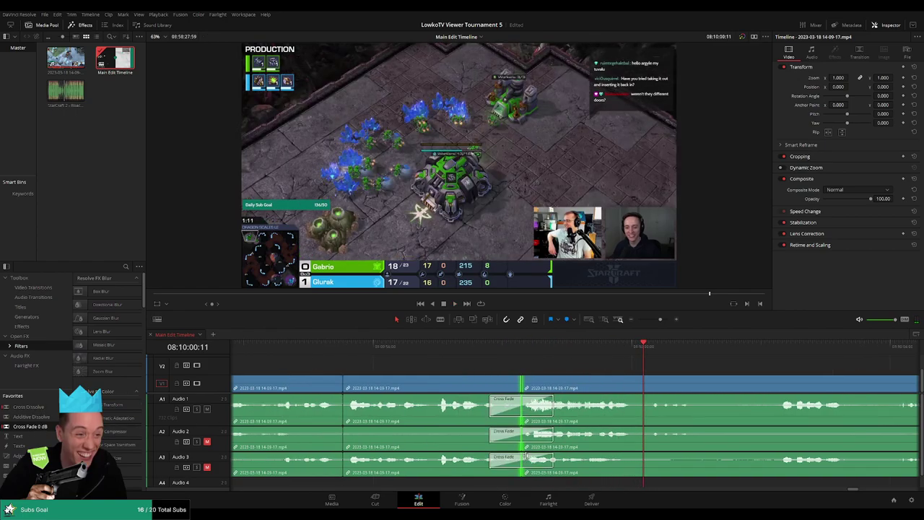
Step: Blade all tracks a few seconds after the cross-fade and scroll on through to 08:10:26
scroll(592, 356, down, 2)
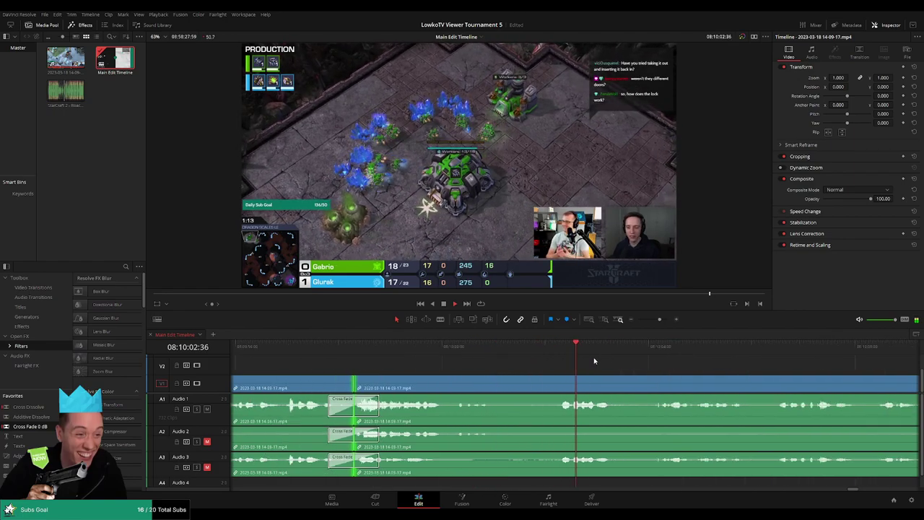
scroll(599, 364, down, 1)
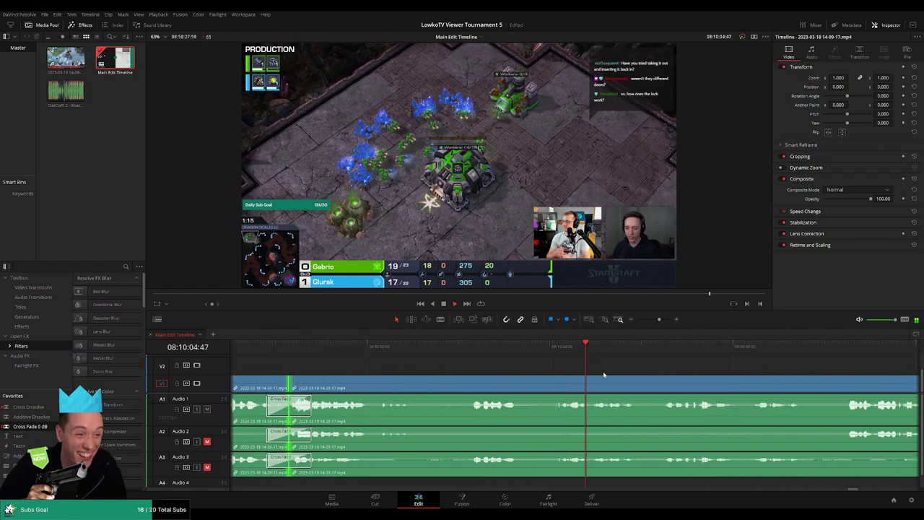
click(557, 386)
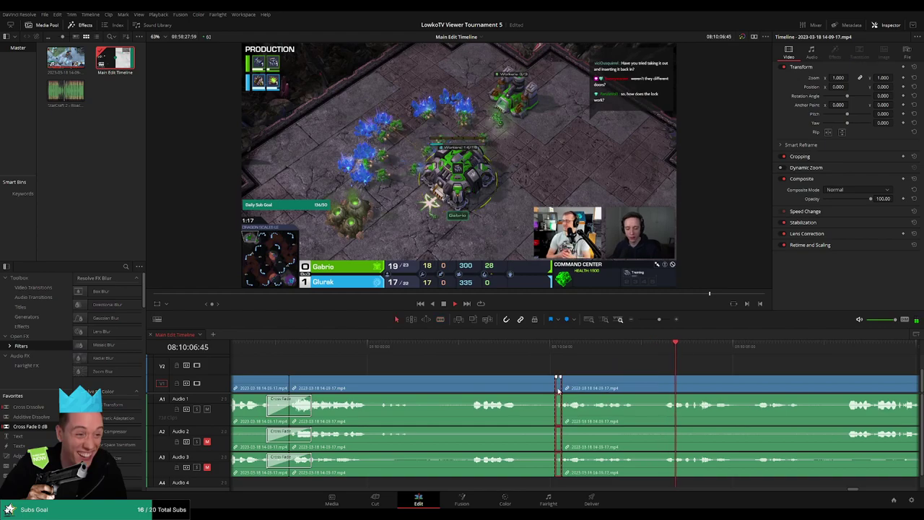
scroll(599, 372, right, 5)
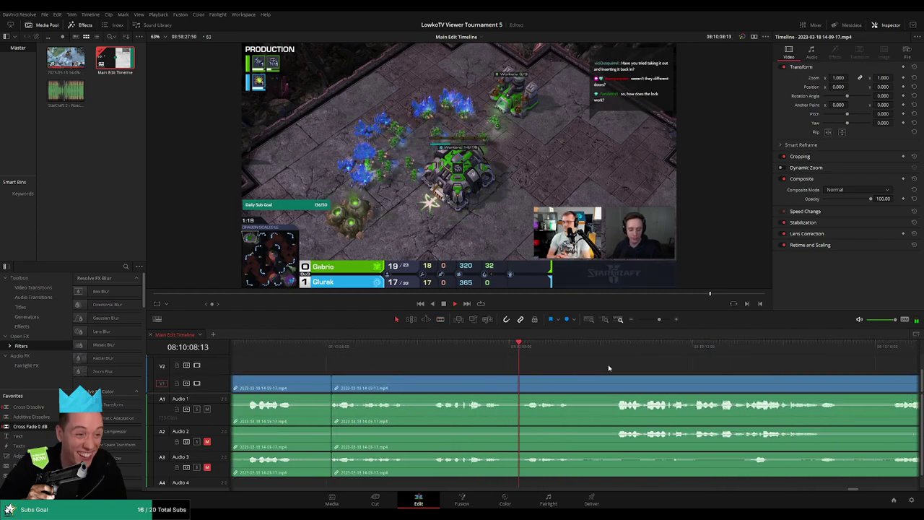
scroll(608, 368, right, 5)
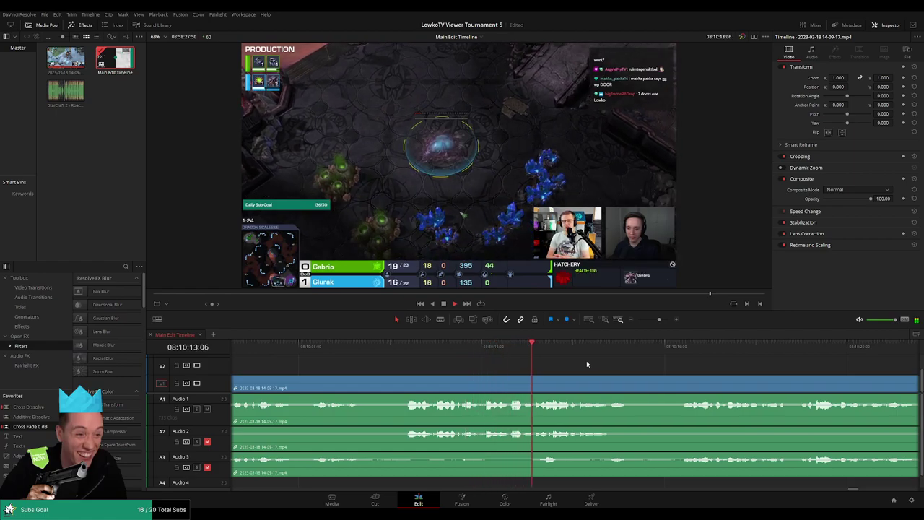
scroll(507, 365, right, 5)
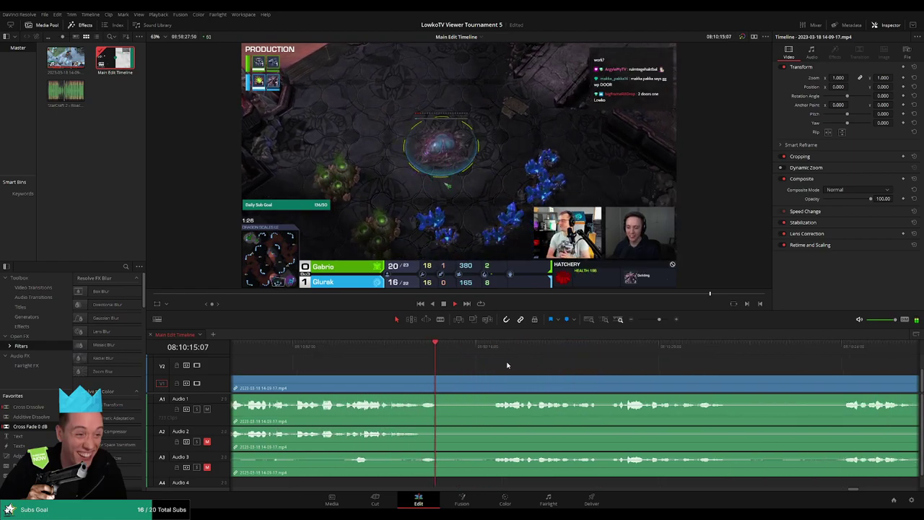
scroll(527, 355, right, 3)
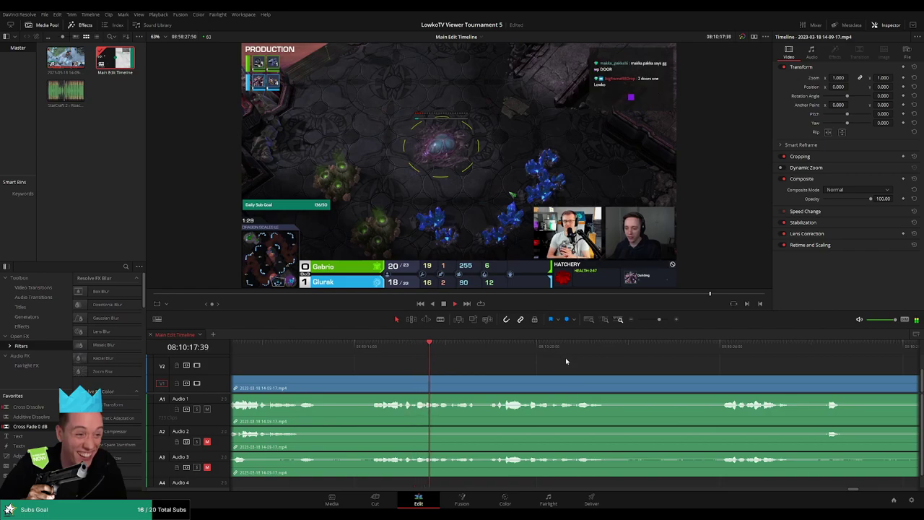
scroll(532, 360, right, 3)
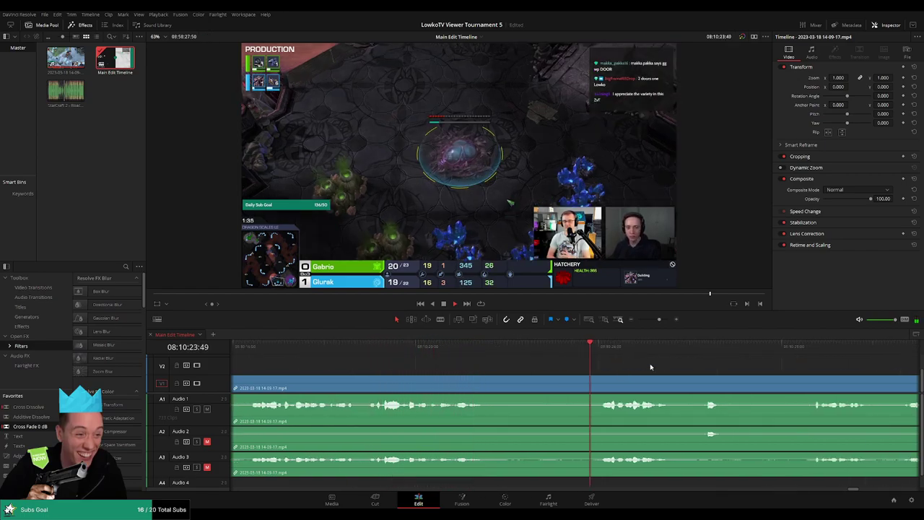
scroll(537, 361, right, 3)
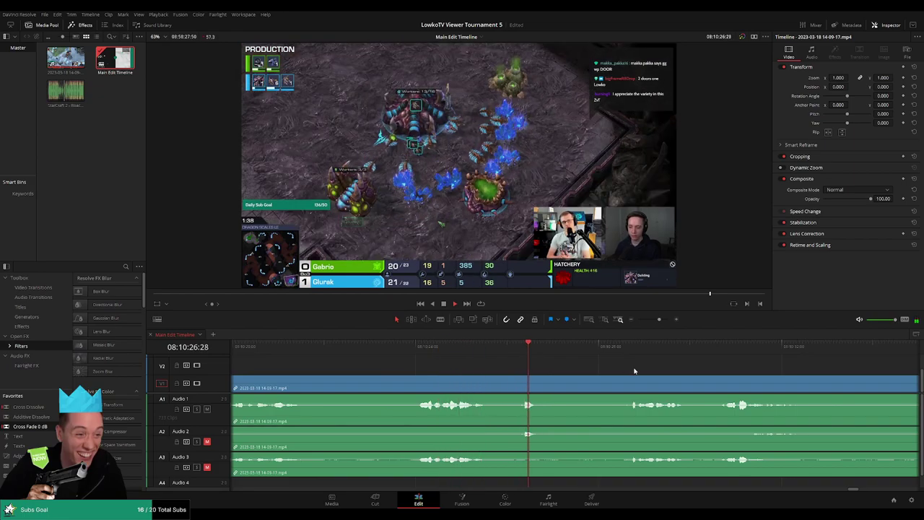
scroll(508, 358, right, 3)
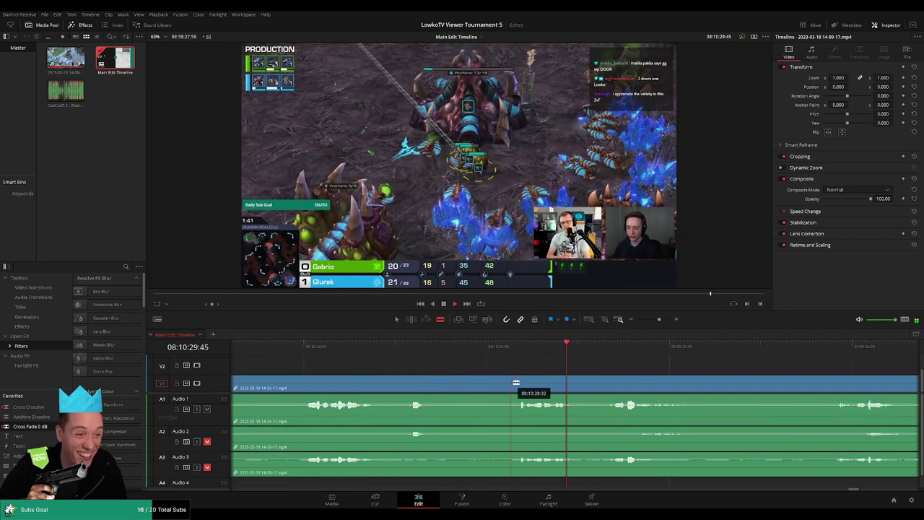
Step: Split the clip at the current moment and replay the footage around the edit
key(ctrl+b)
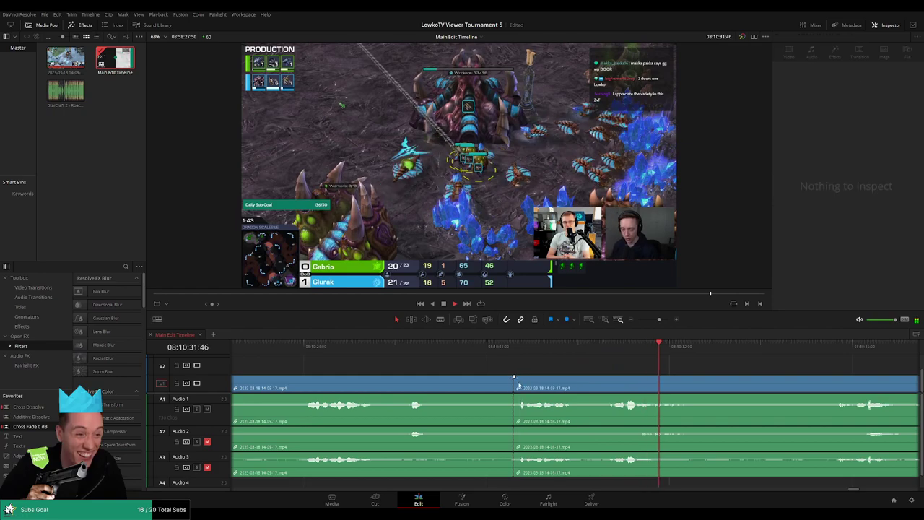
click(516, 388)
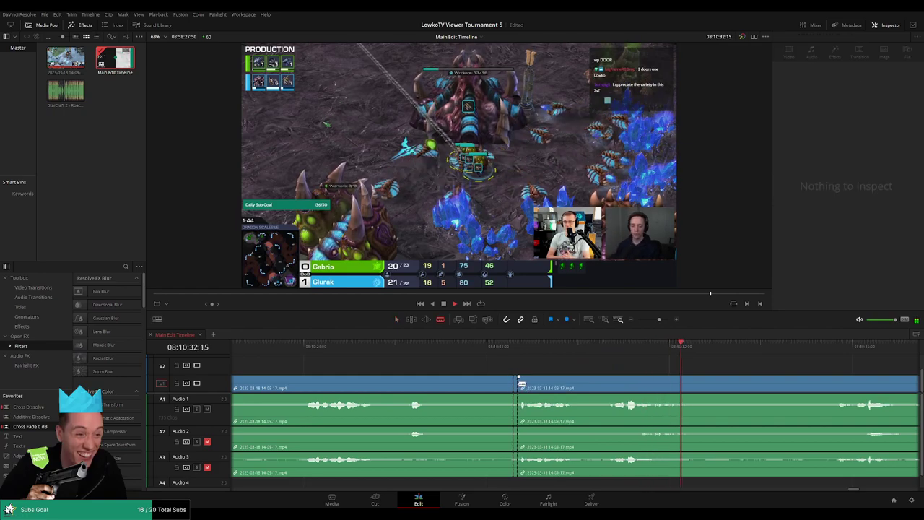
click(505, 347)
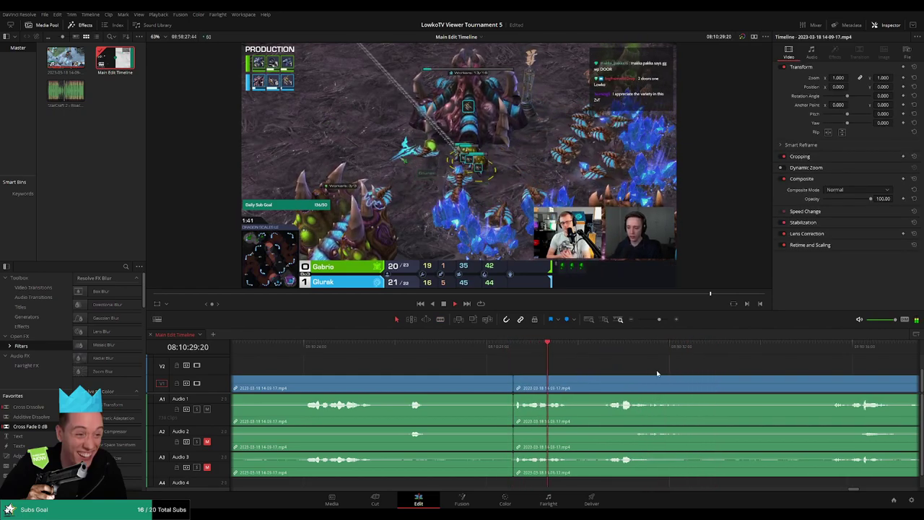
scroll(599, 368, right, 3)
scroll(636, 372, right, 3)
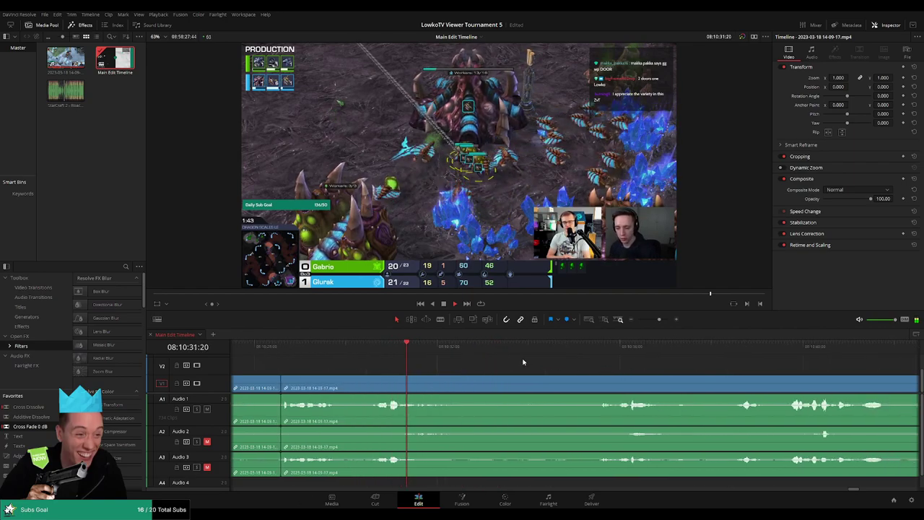
click(577, 361)
scroll(591, 369, right, 4)
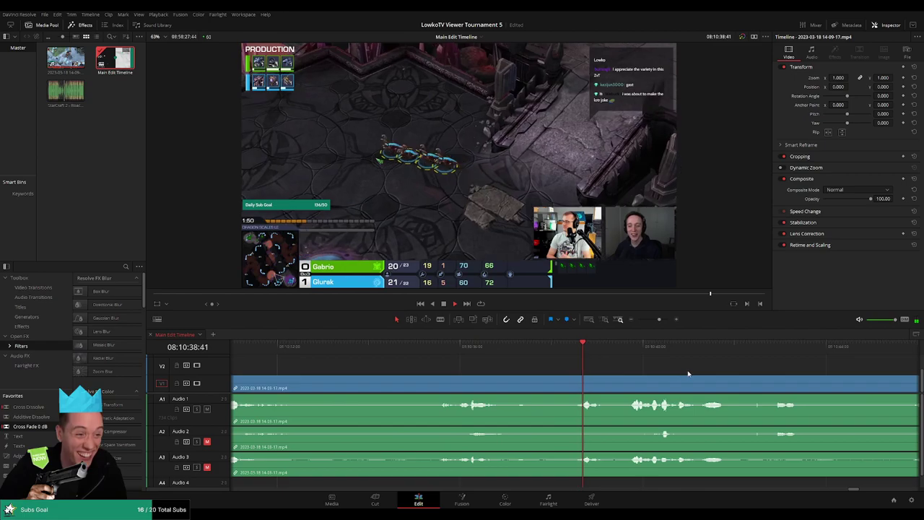
scroll(552, 365, right, 4)
Step: Blade the start and end of the unwanted section near 08:10:50 and ripple-delete it
key(b)
click(614, 379)
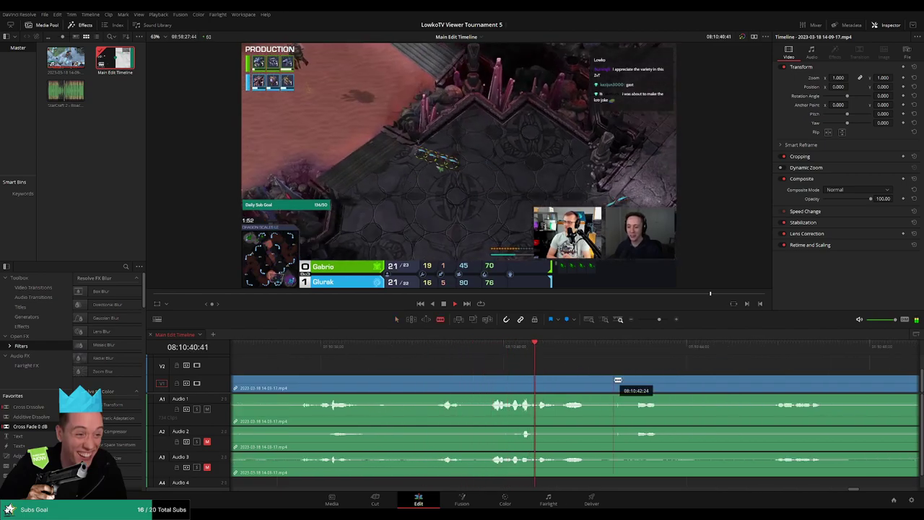
click(618, 381)
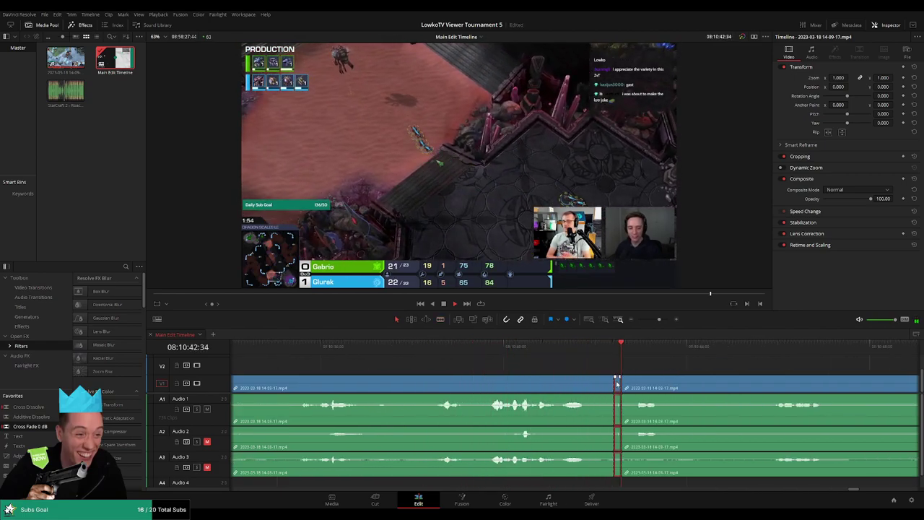
scroll(521, 363, right, 5)
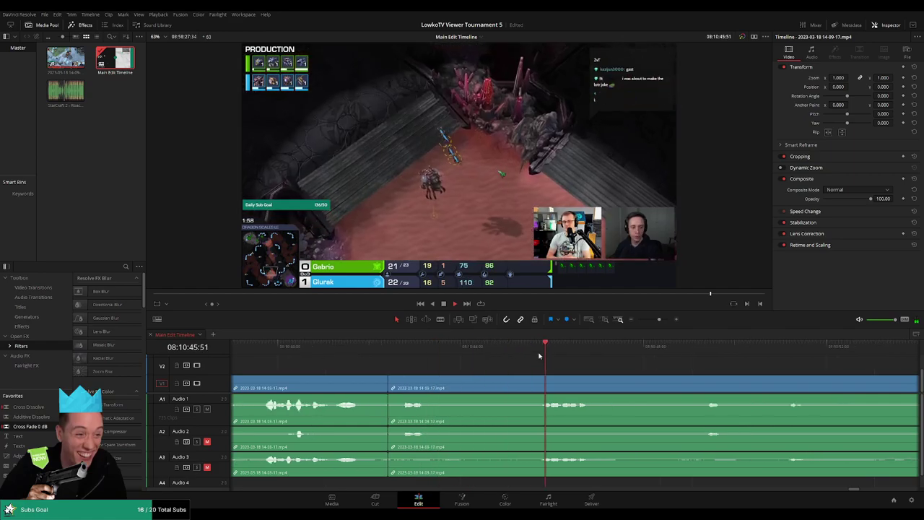
scroll(542, 360, right, 3)
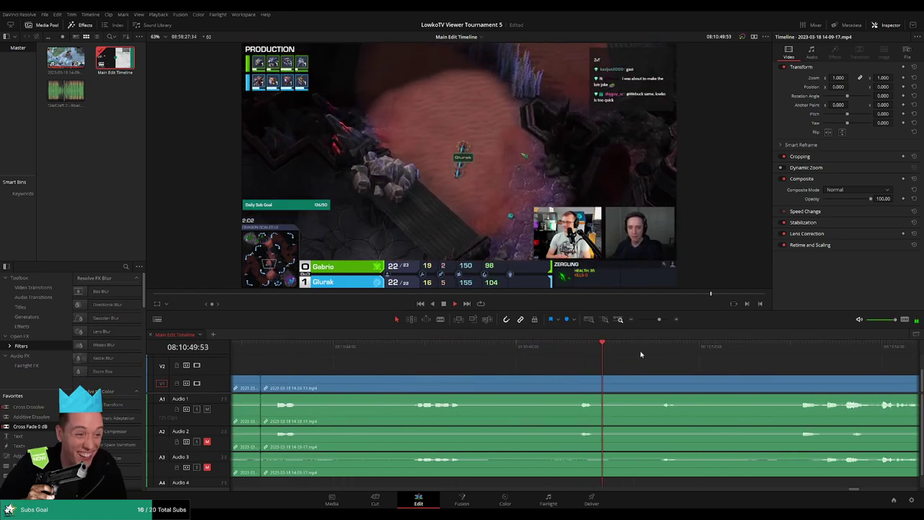
scroll(514, 362, right, 5)
click(392, 383)
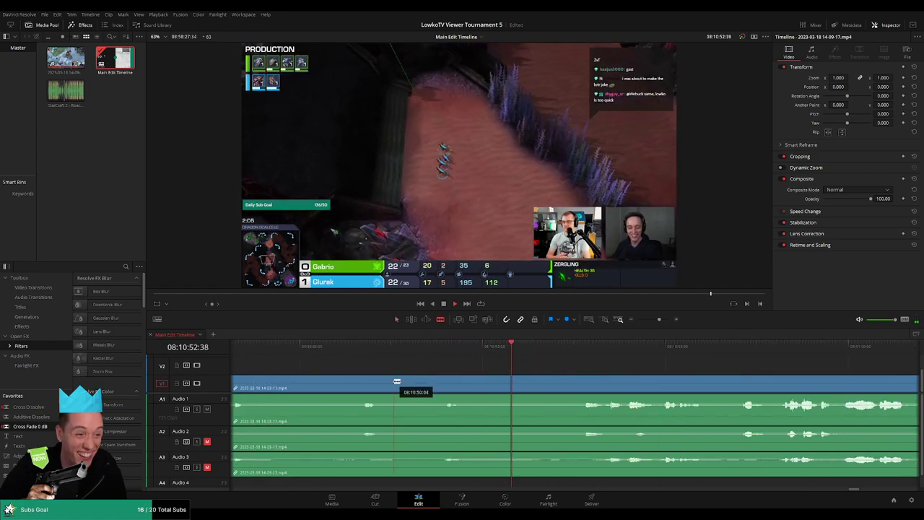
click(580, 383)
key(a)
click(507, 387)
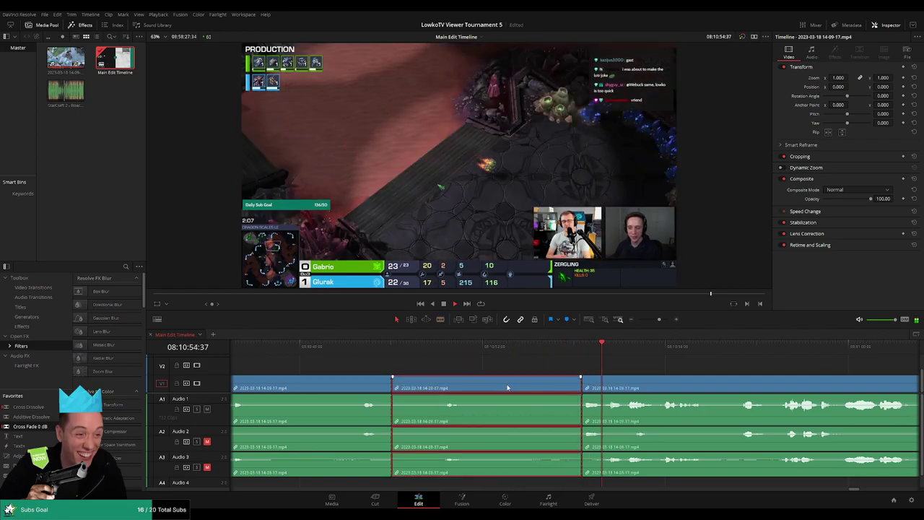
key(Delete)
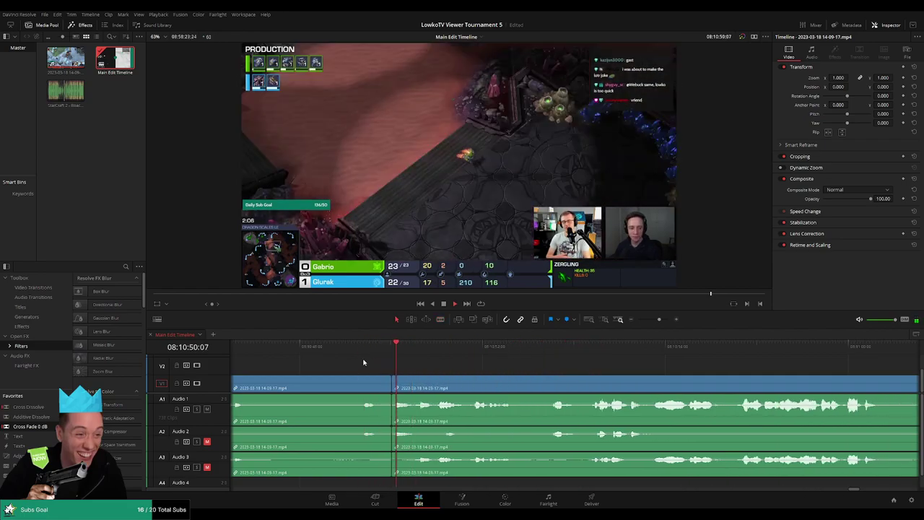
Step: Cut off and delete the short leftover sliver
key(b)
click(414, 381)
key(Delete)
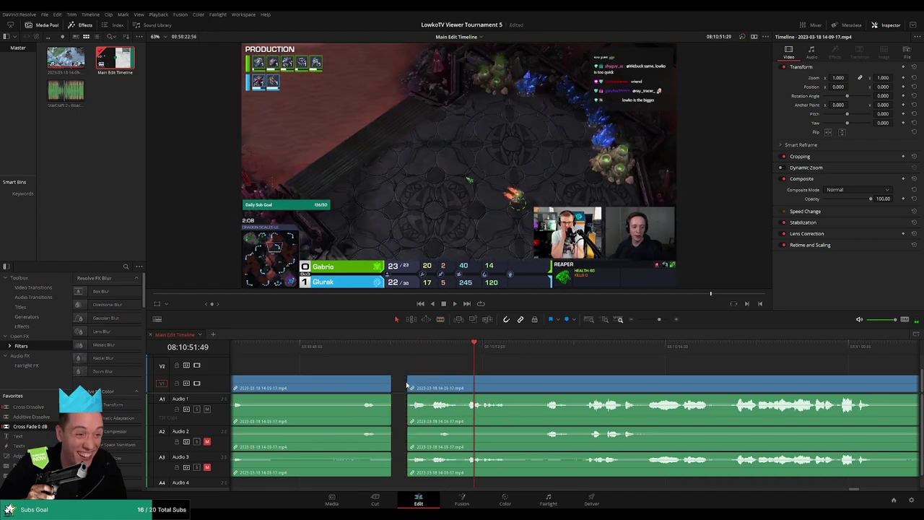
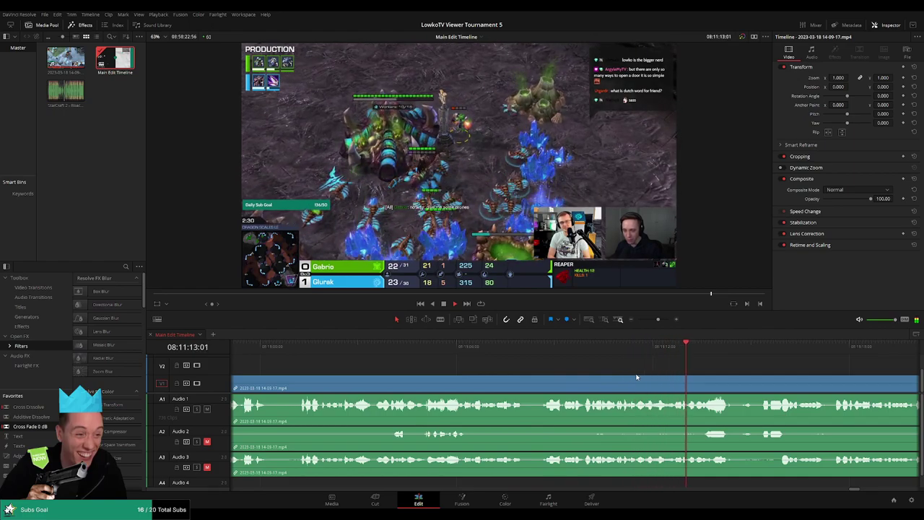
Step: Scrub ahead through the stream and blade-split all tracks just before the fight
scroll(656, 379, right, 5)
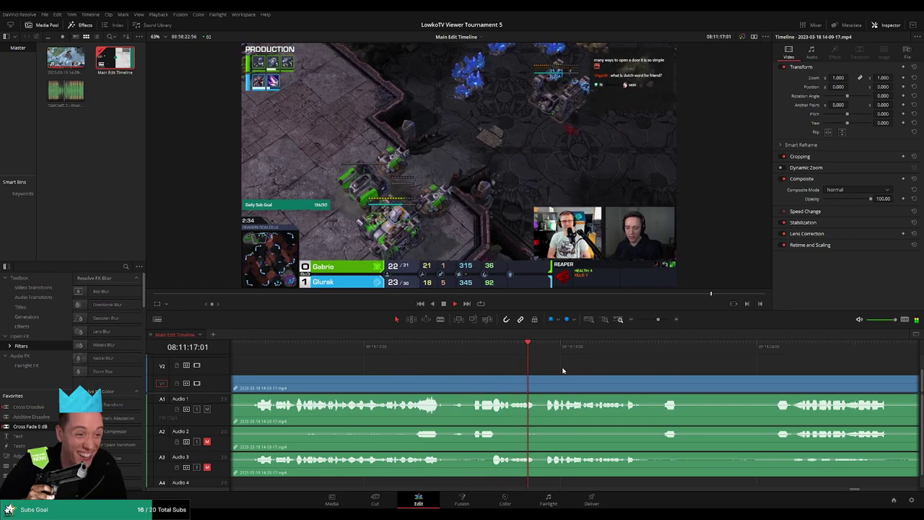
scroll(552, 371, right, 2)
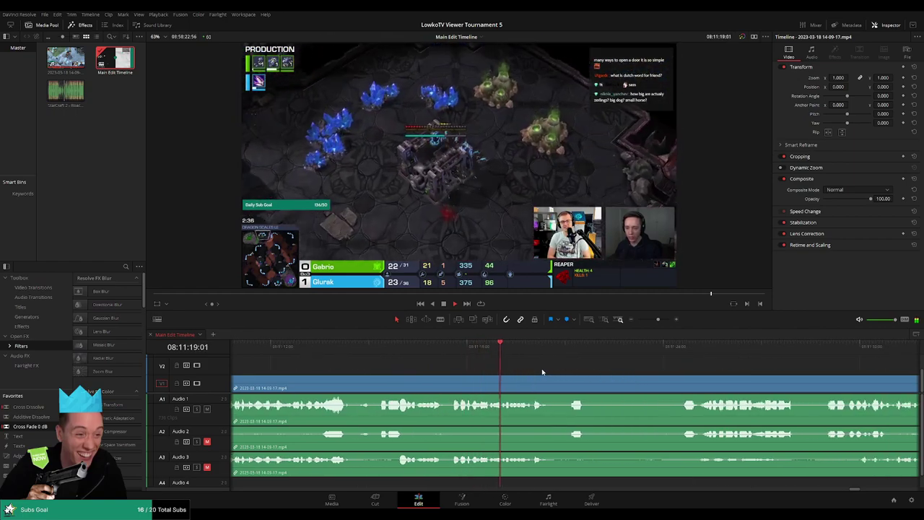
scroll(591, 374, right, 3)
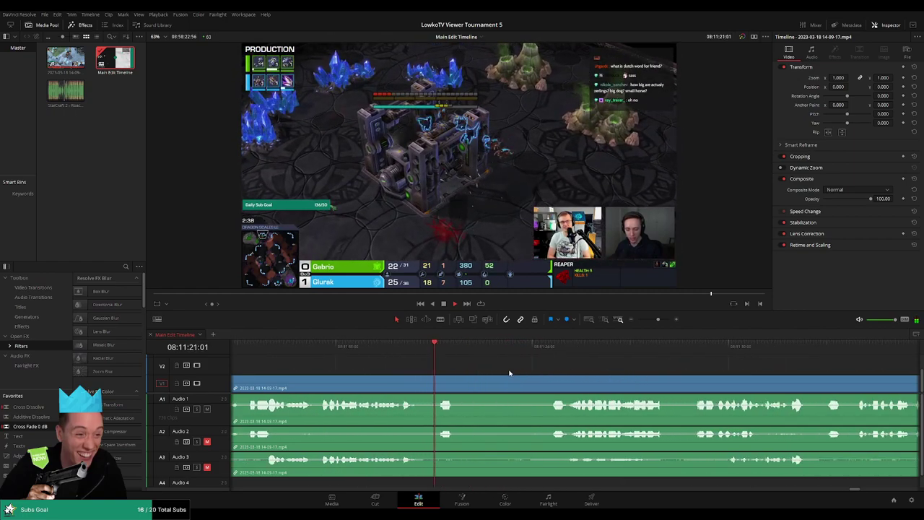
click(550, 354)
scroll(556, 368, right, 4)
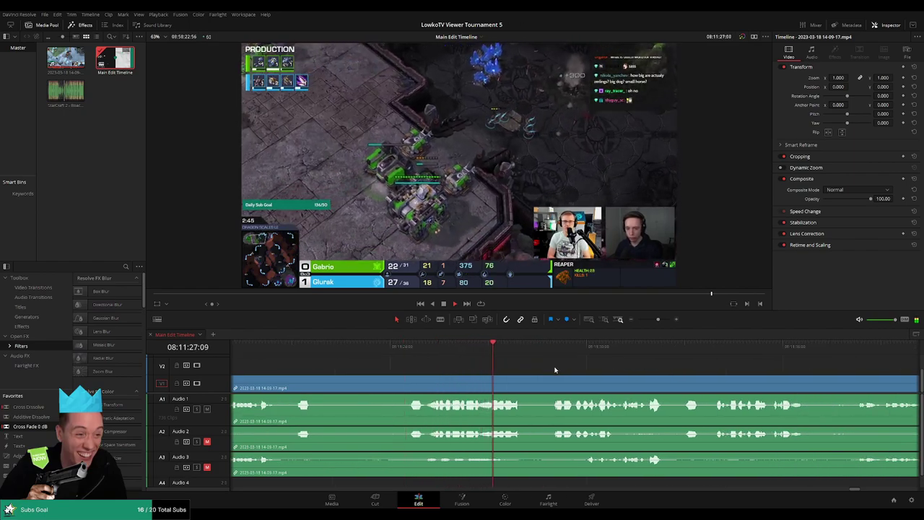
scroll(525, 371, right, 1)
scroll(433, 350, right, 2)
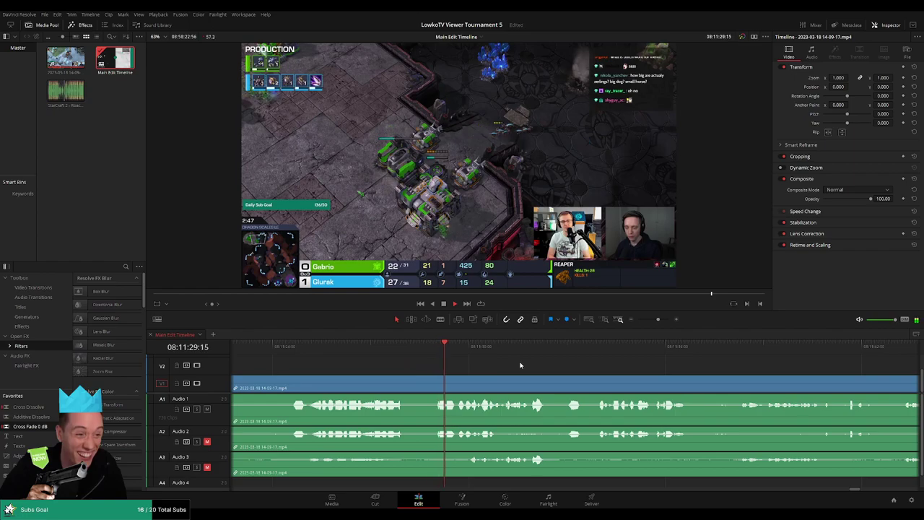
scroll(506, 363, right, 2)
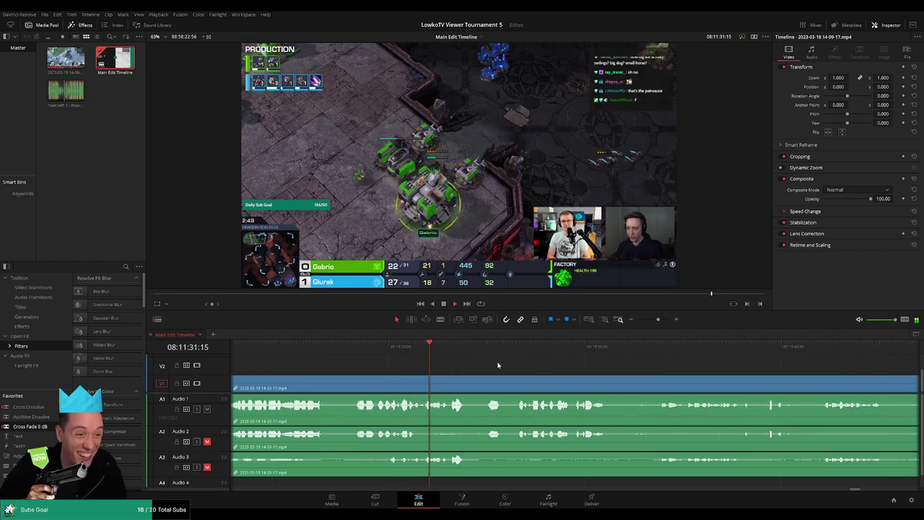
scroll(506, 363, right, 2)
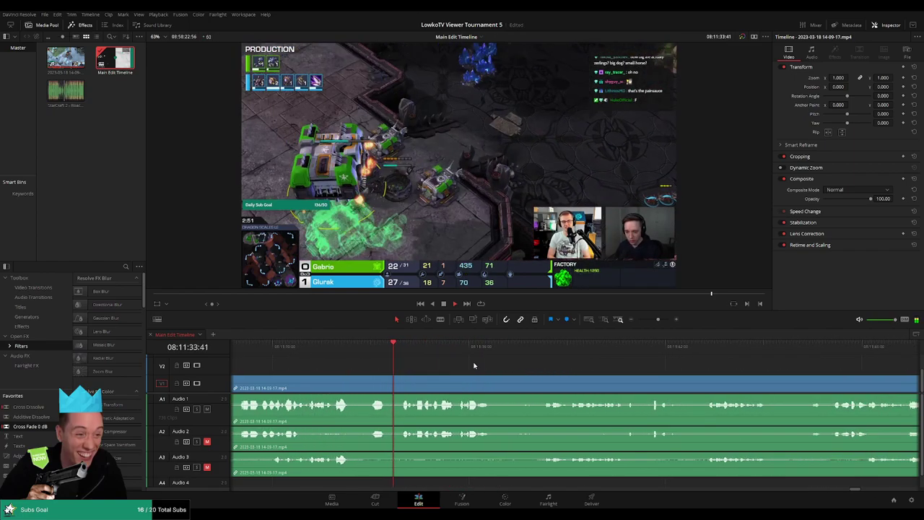
scroll(498, 367, right, 2)
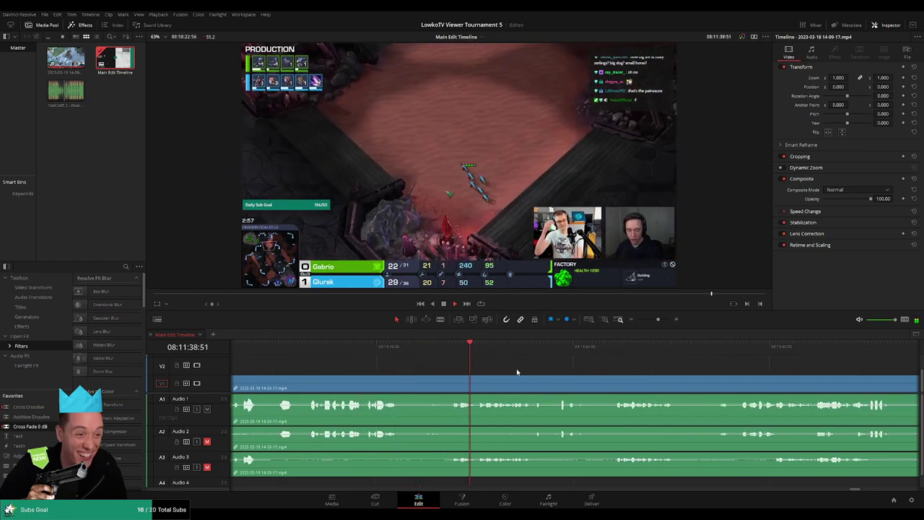
scroll(497, 367, right, 2)
scroll(498, 370, right, 3)
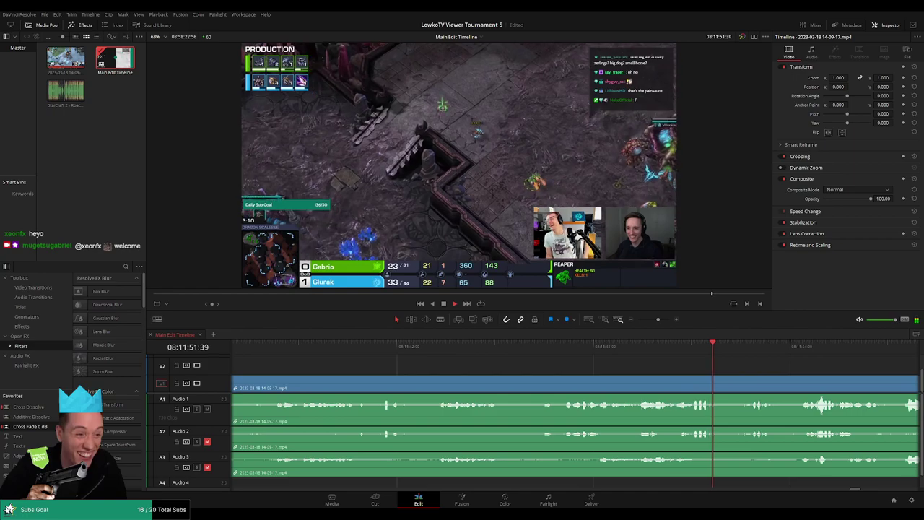
scroll(649, 364, right, 5)
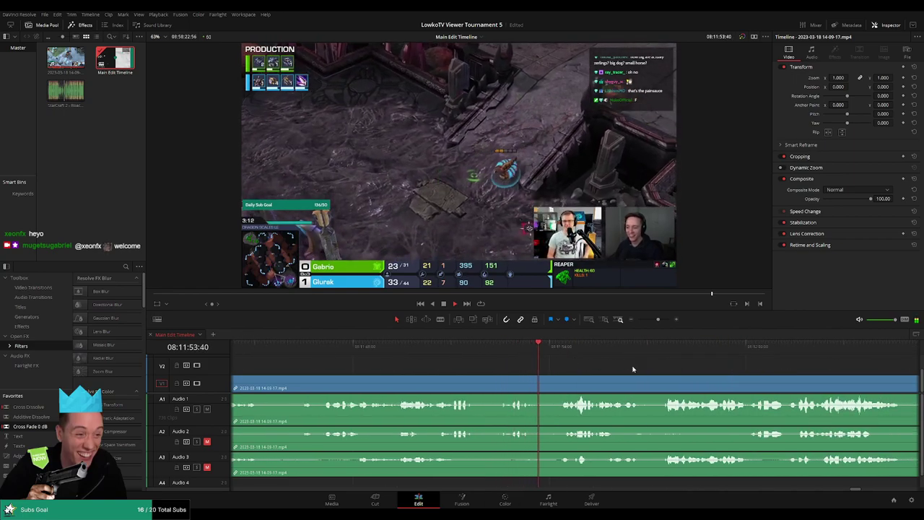
scroll(548, 361, right, 5)
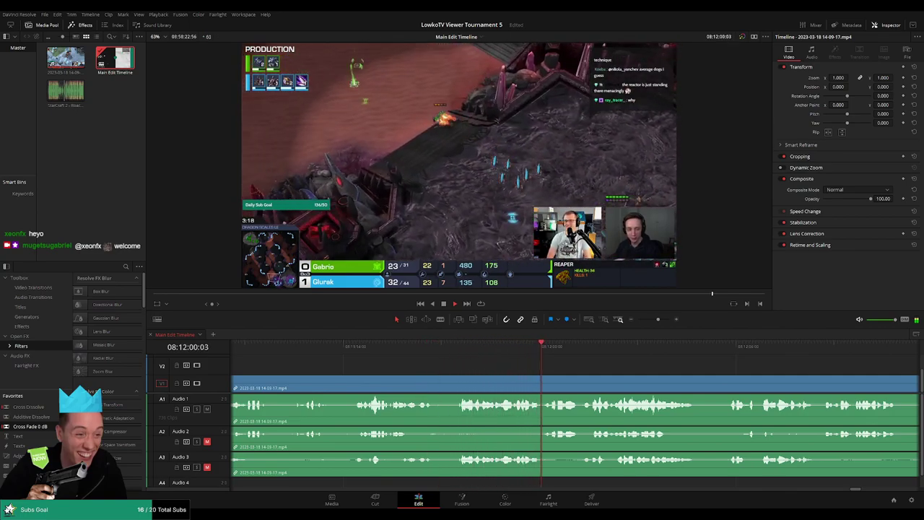
scroll(592, 366, right, 3)
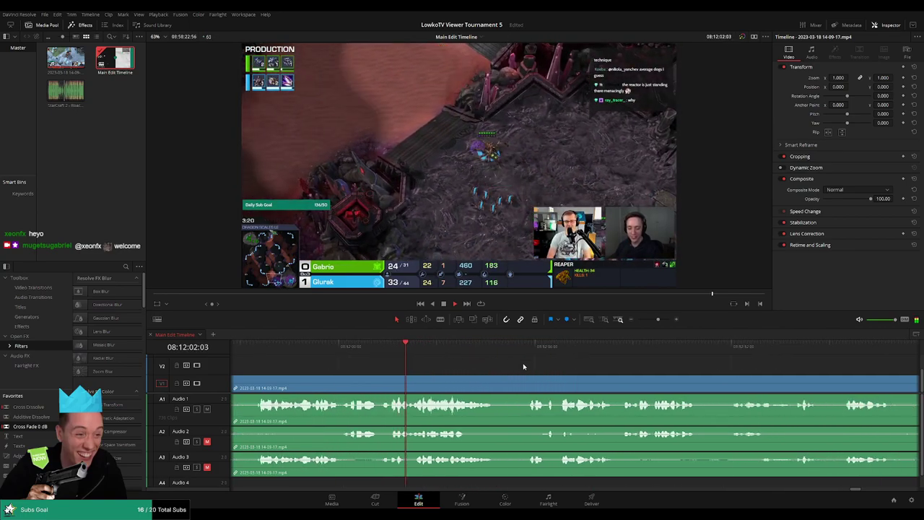
scroll(505, 366, right, 1)
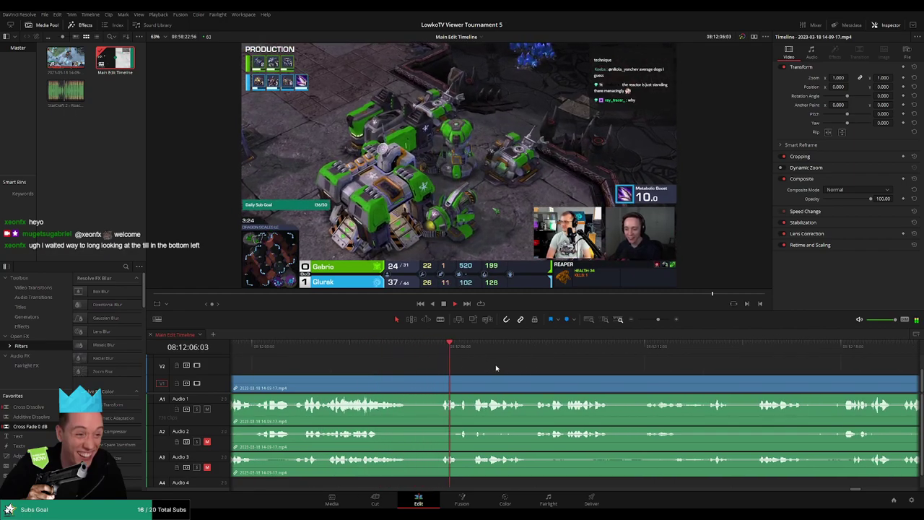
scroll(505, 368, right, 1)
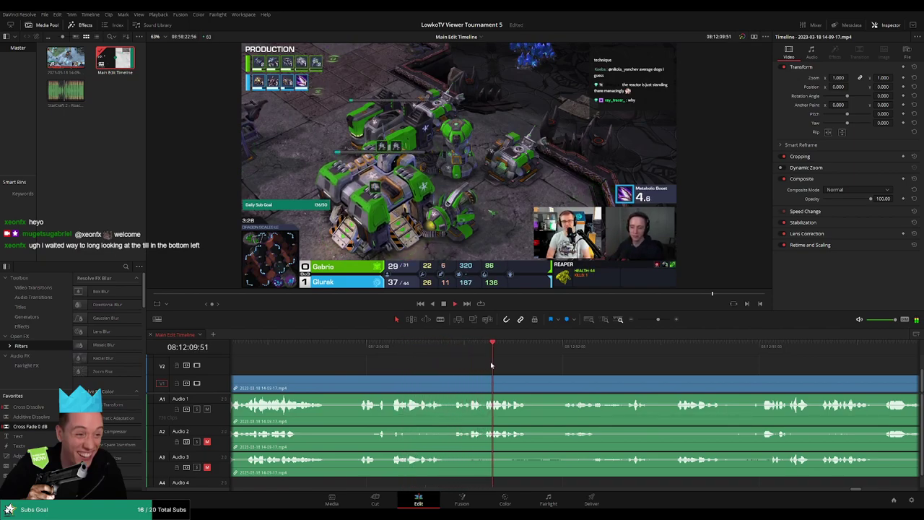
scroll(491, 365, right, 1)
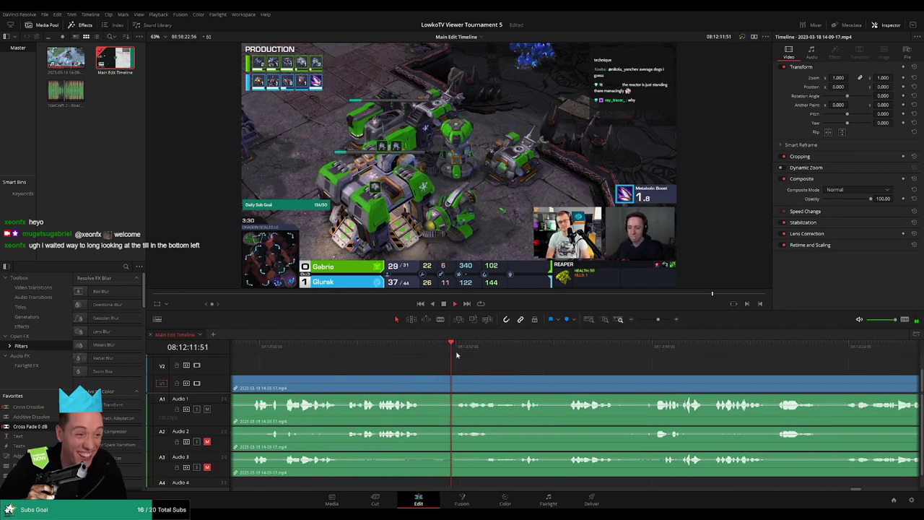
scroll(505, 366, right, 1)
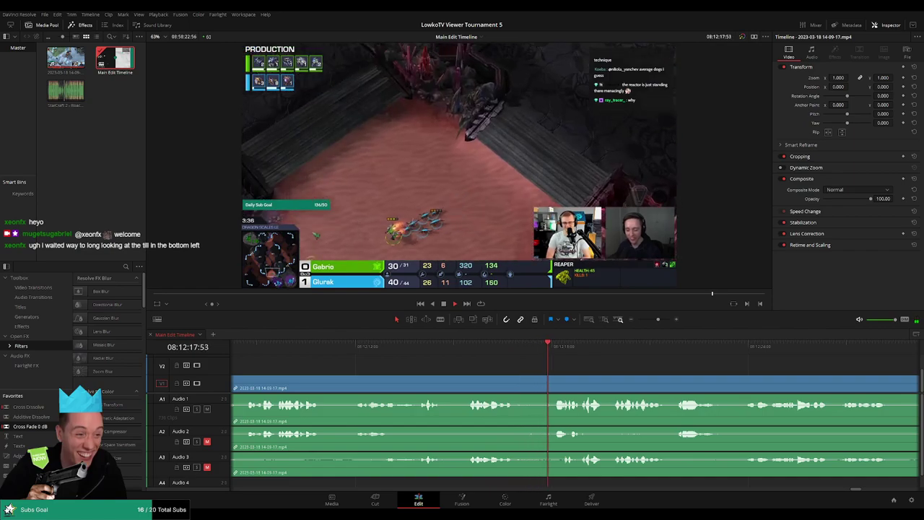
key(shift+Left)
key(shift+Left)
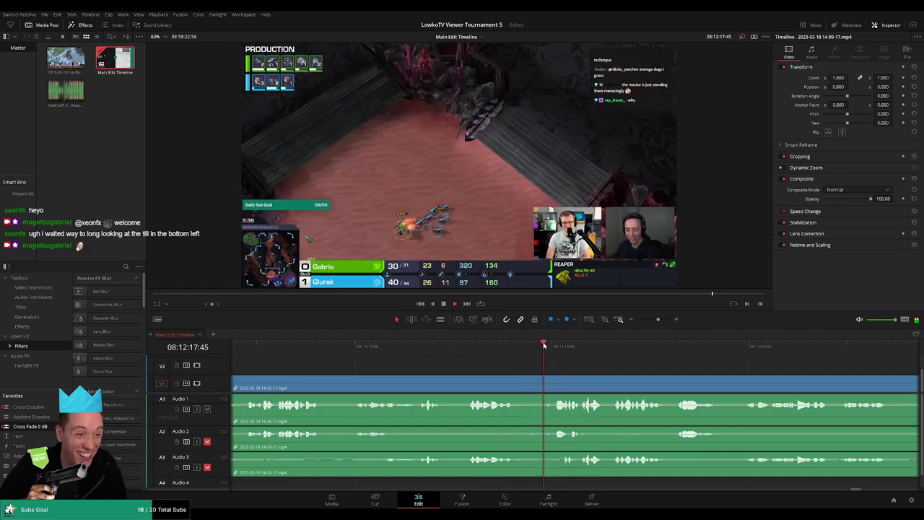
scroll(564, 365, right, 1)
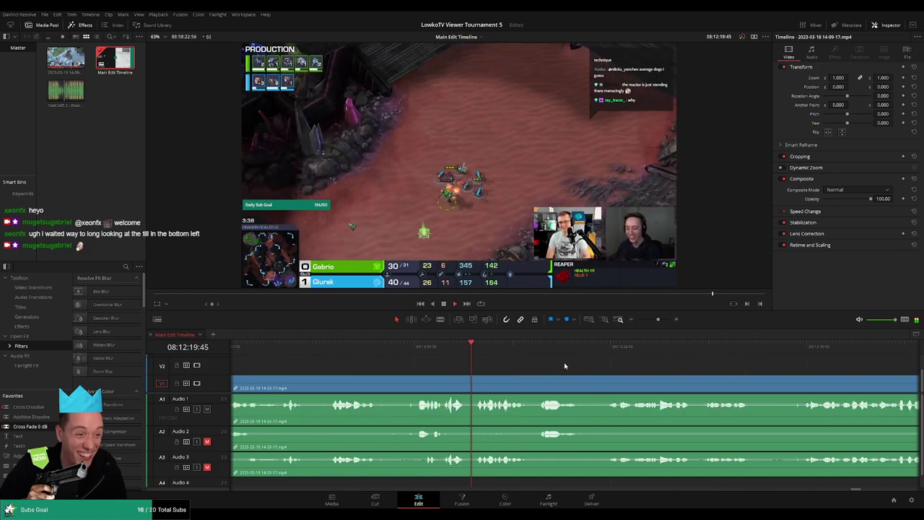
scroll(503, 363, right, 1)
click(434, 347)
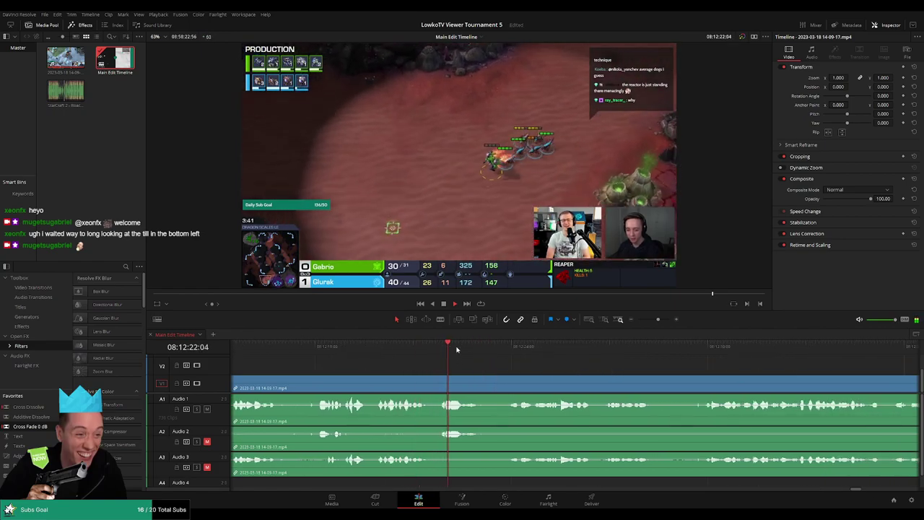
click(437, 347)
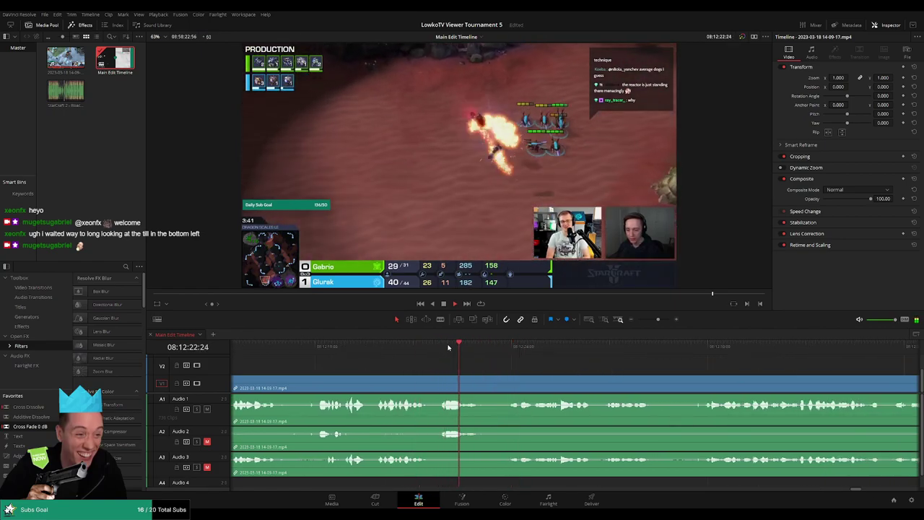
scroll(516, 368, right, 1)
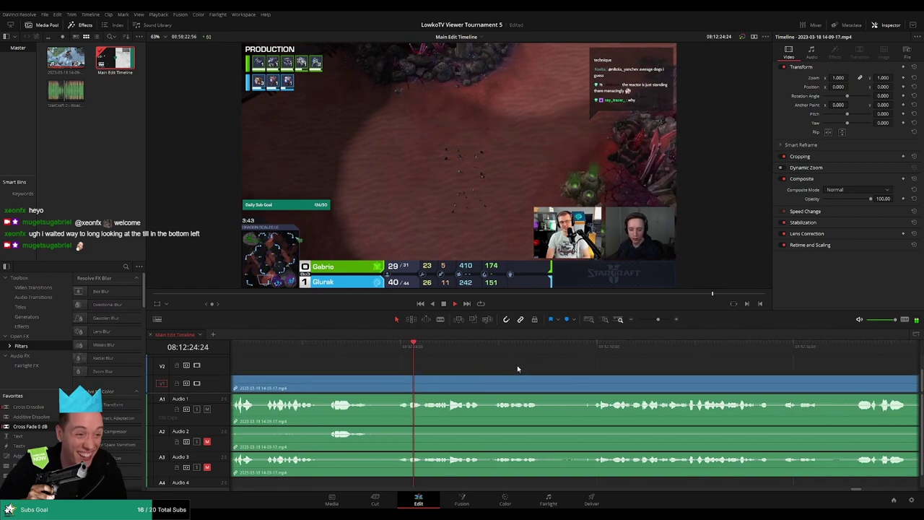
key(b)
click(586, 382)
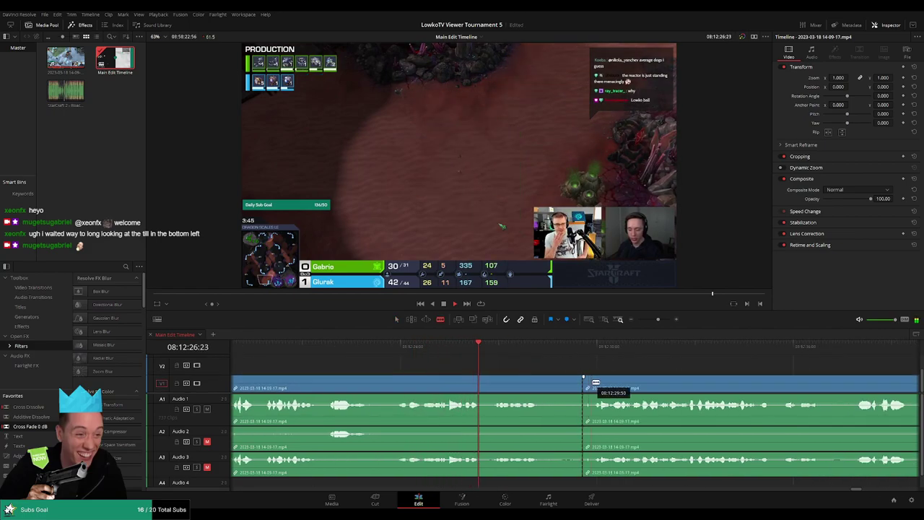
key(a)
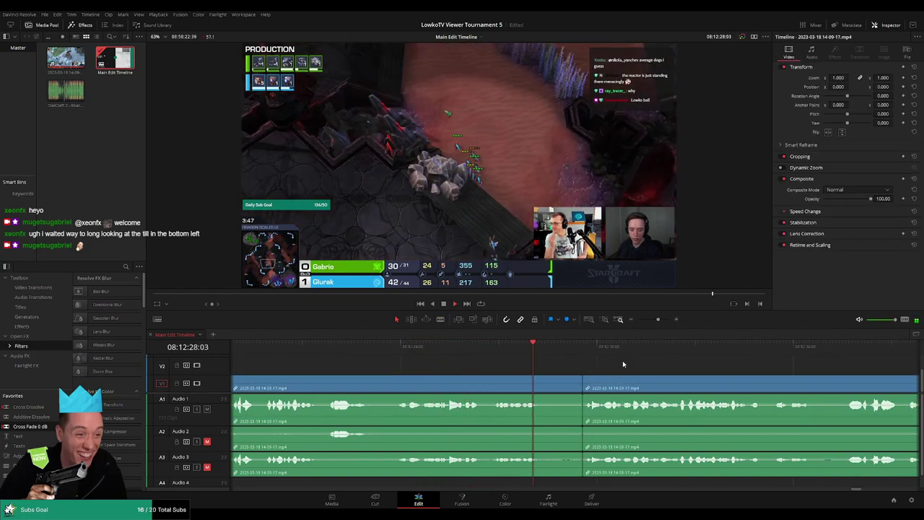
Step: Split all clips with Ctrl+B at a later point in the stream
scroll(618, 360, right, 1)
scroll(467, 357, right, 1)
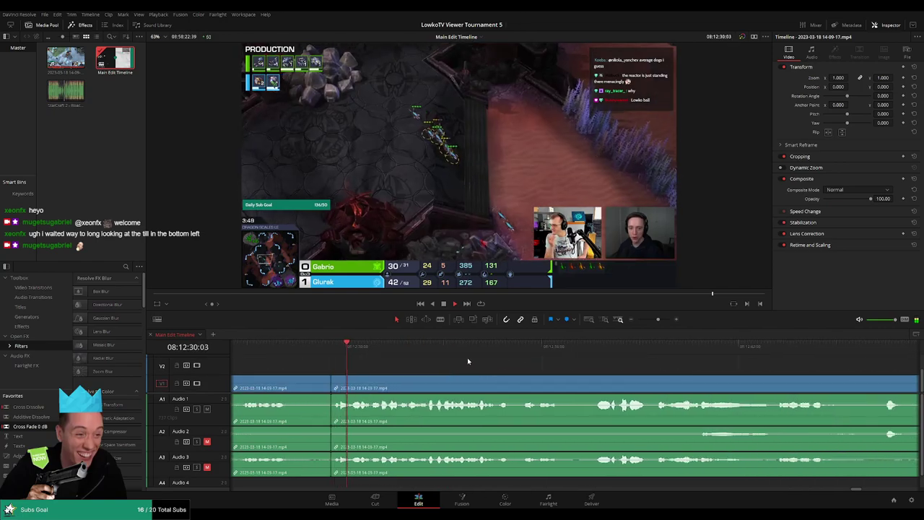
scroll(520, 364, right, 1)
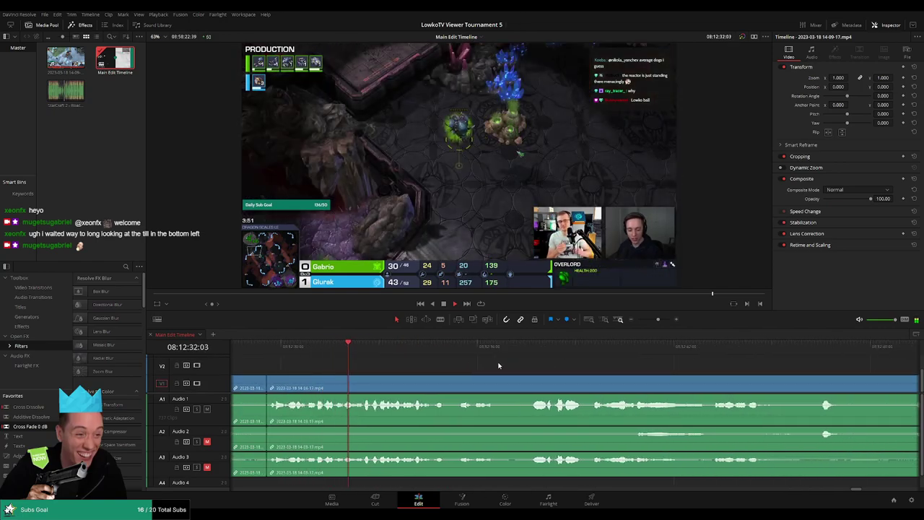
scroll(512, 365, right, 1)
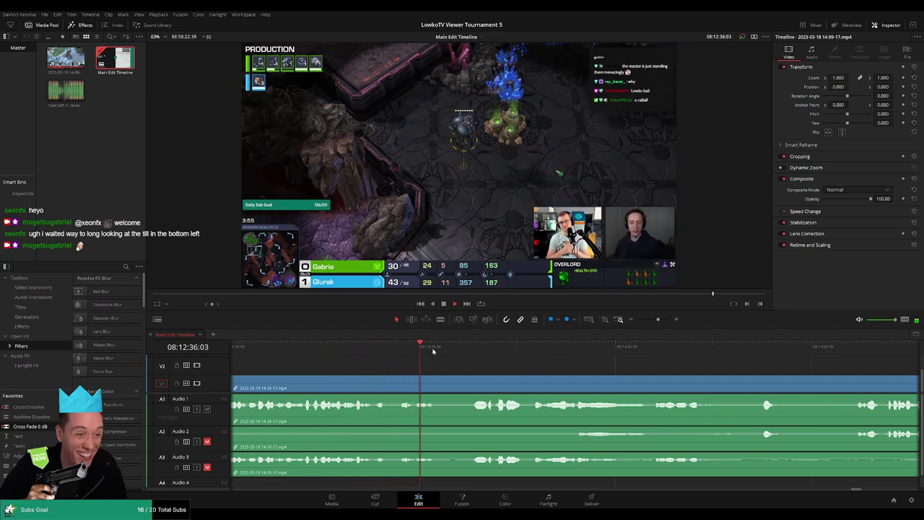
scroll(488, 363, right, 2)
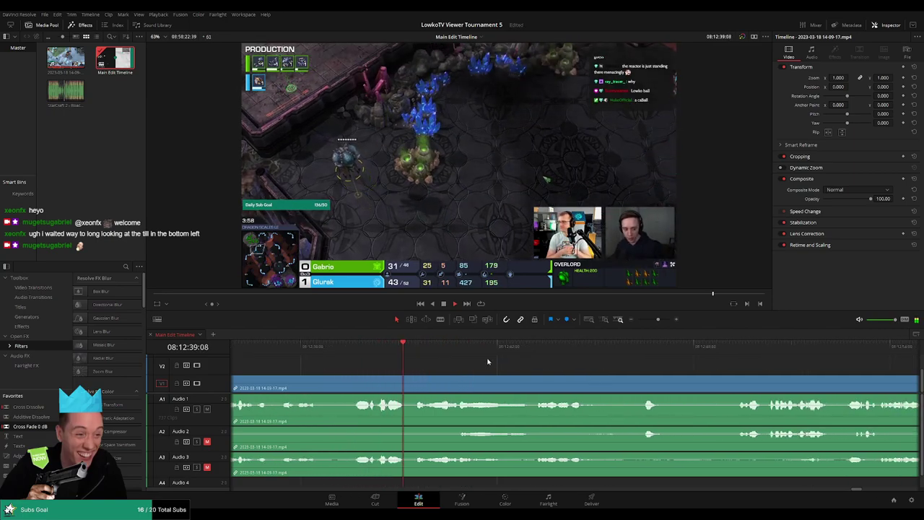
scroll(519, 368, right, 1)
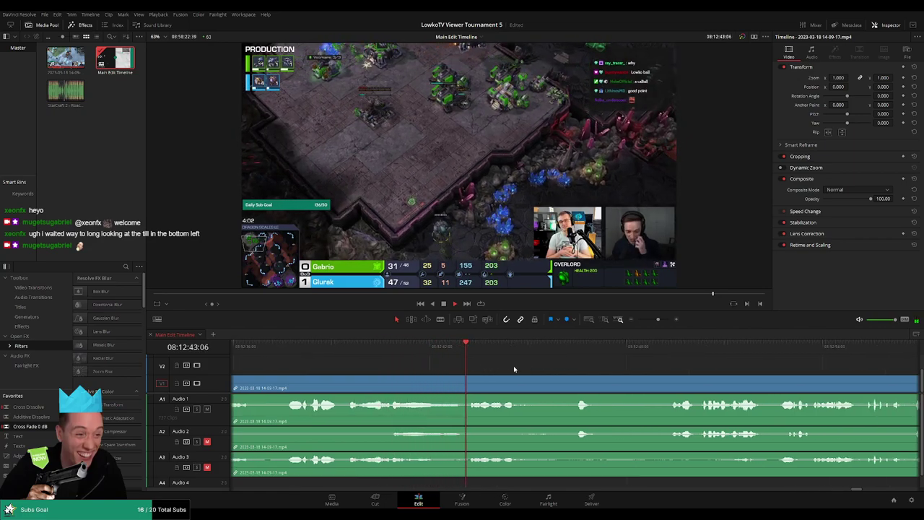
scroll(527, 370, right, 1)
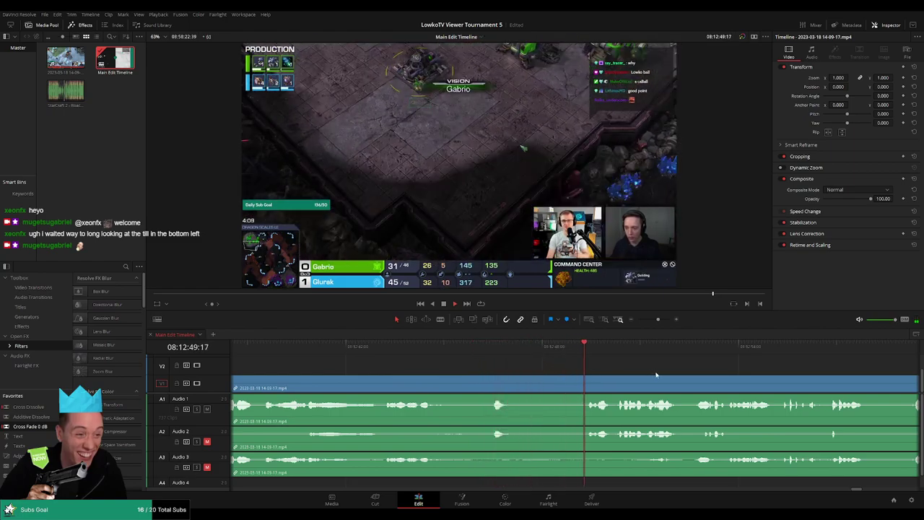
scroll(486, 365, right, 3)
scroll(550, 365, right, 3)
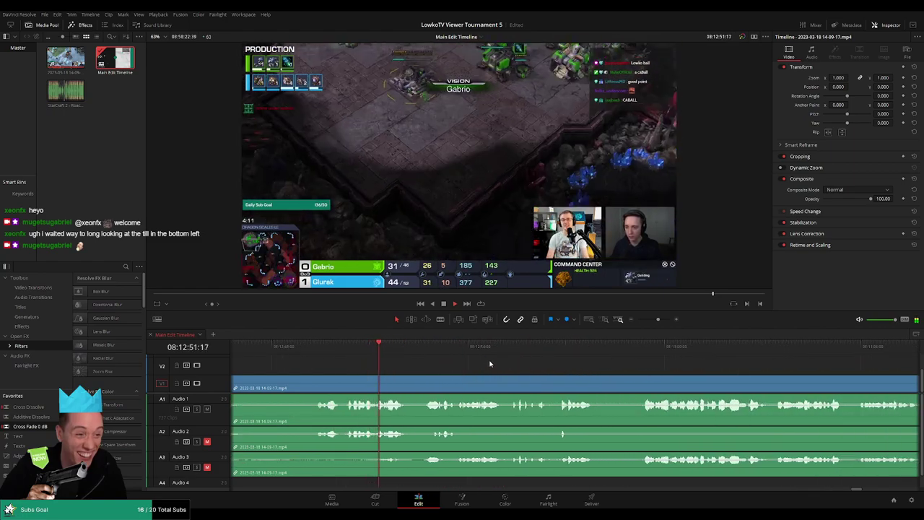
scroll(502, 364, right, 2)
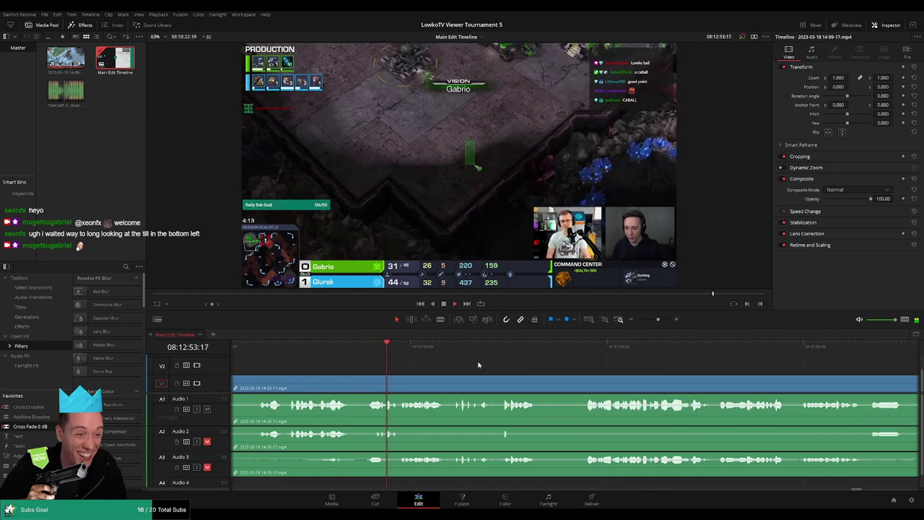
scroll(466, 365, right, 3)
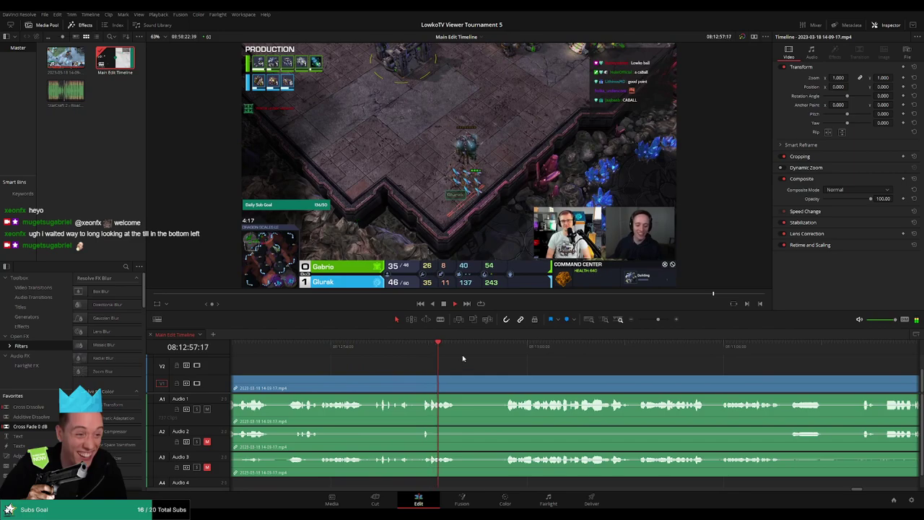
key(ctrl+b)
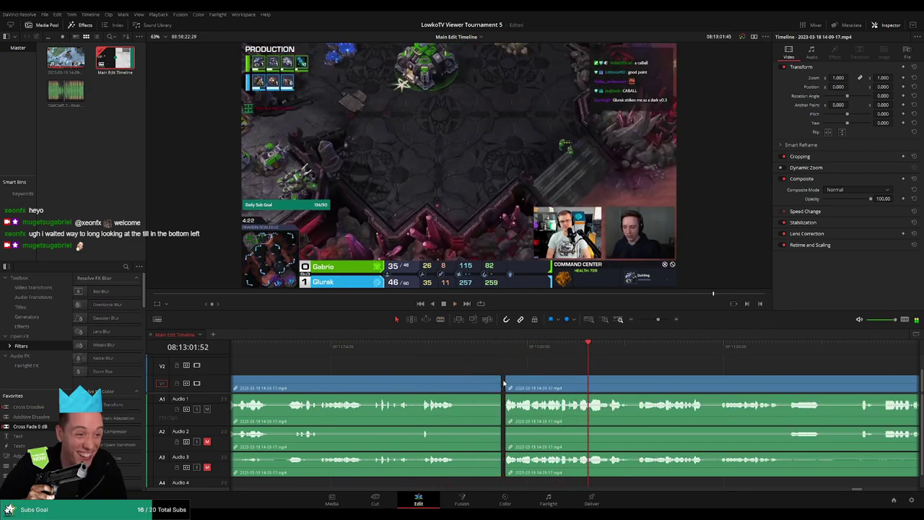
Step: Blade-split the clip further on and ripple-delete the small sliver
scroll(555, 359, right, 4)
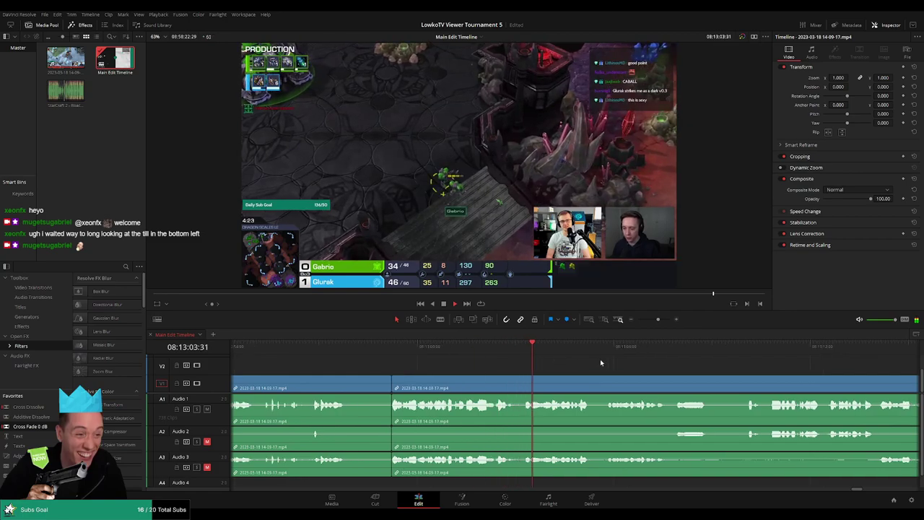
scroll(503, 349, right, 4)
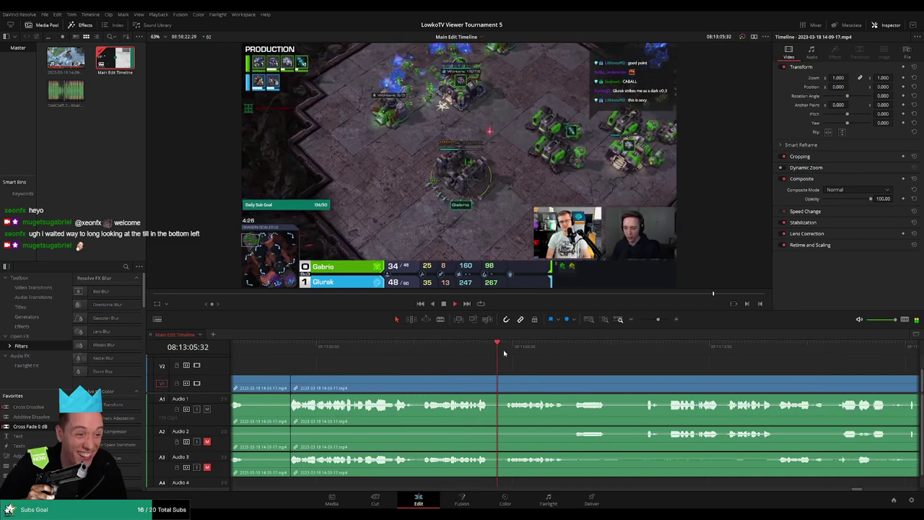
scroll(513, 355, right, 4)
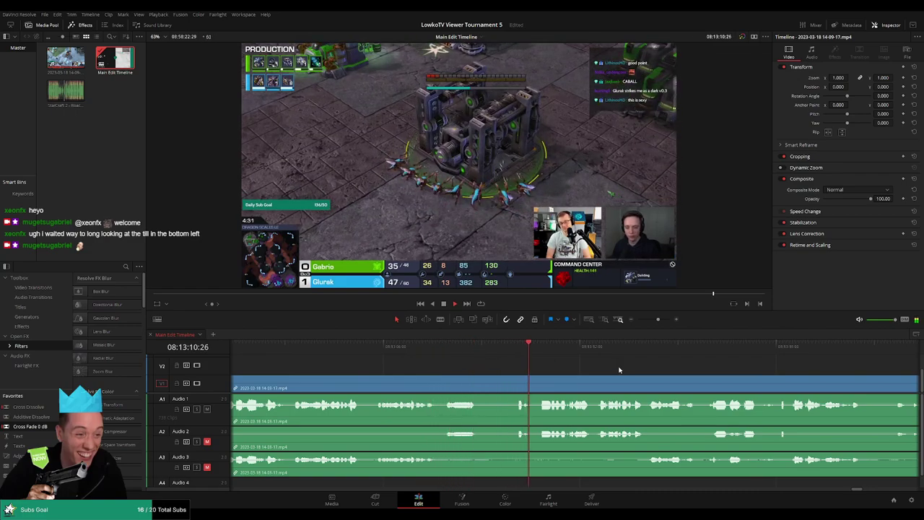
scroll(514, 359, right, 4)
scroll(541, 363, right, 2)
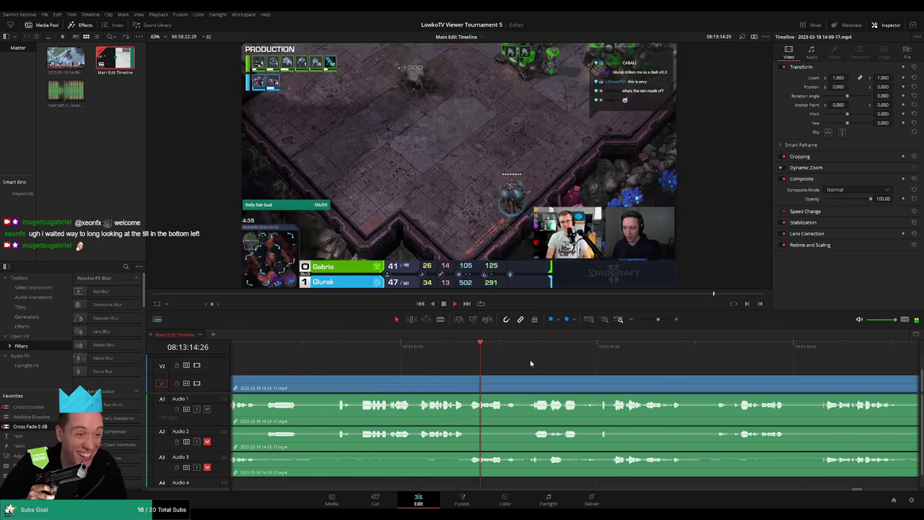
scroll(529, 360, right, 3)
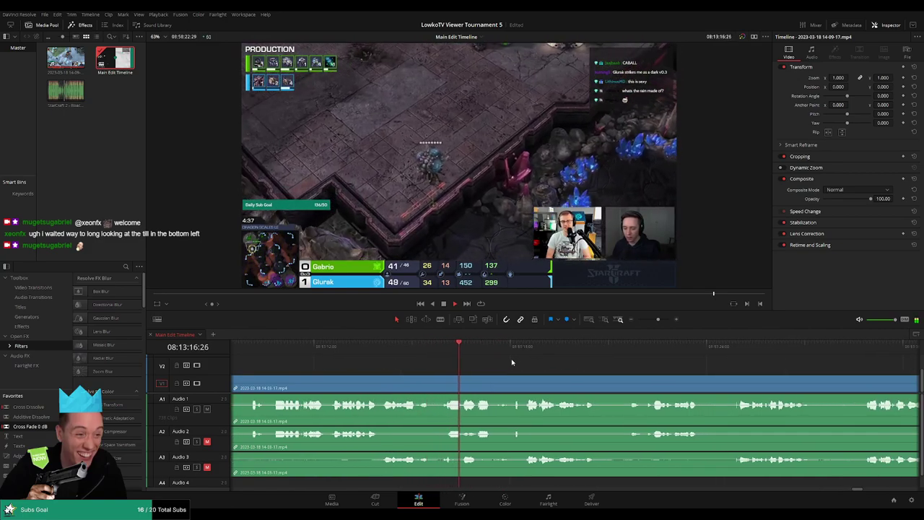
scroll(511, 363, right, 3)
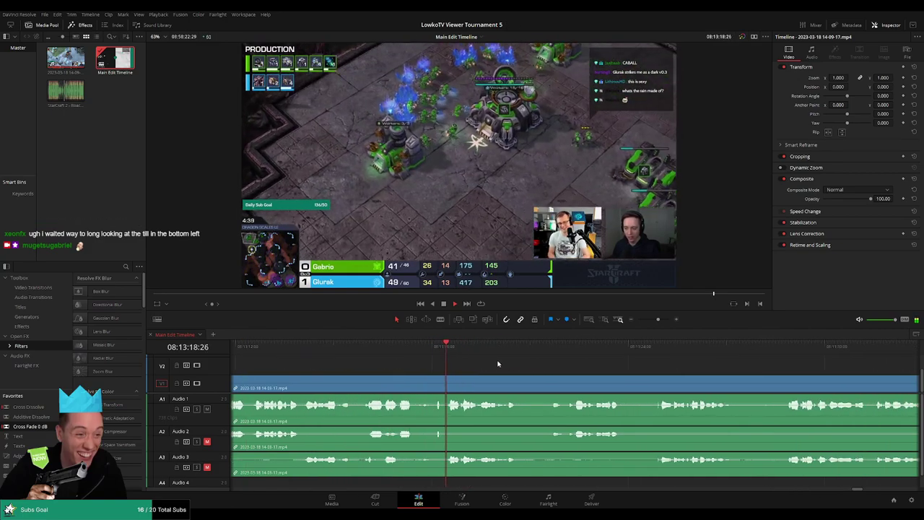
scroll(541, 368, right, 3)
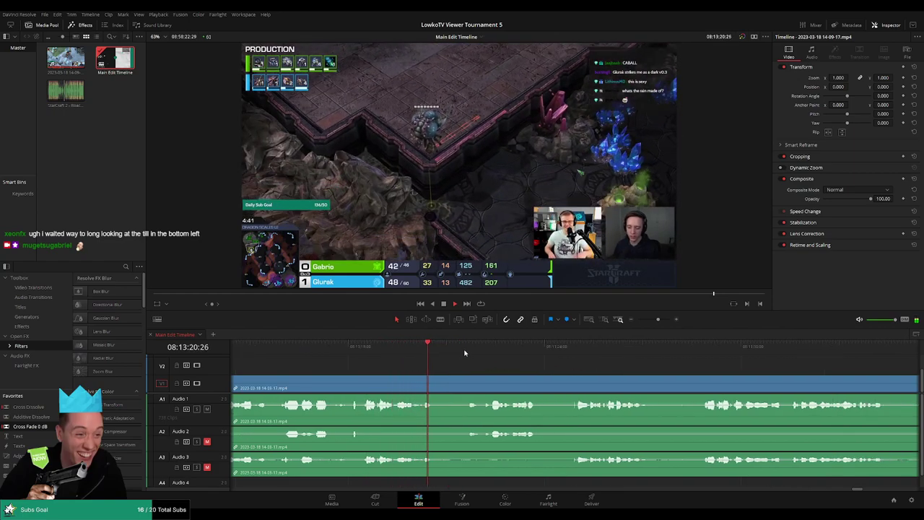
click(468, 347)
scroll(503, 362, right, 4)
key(b)
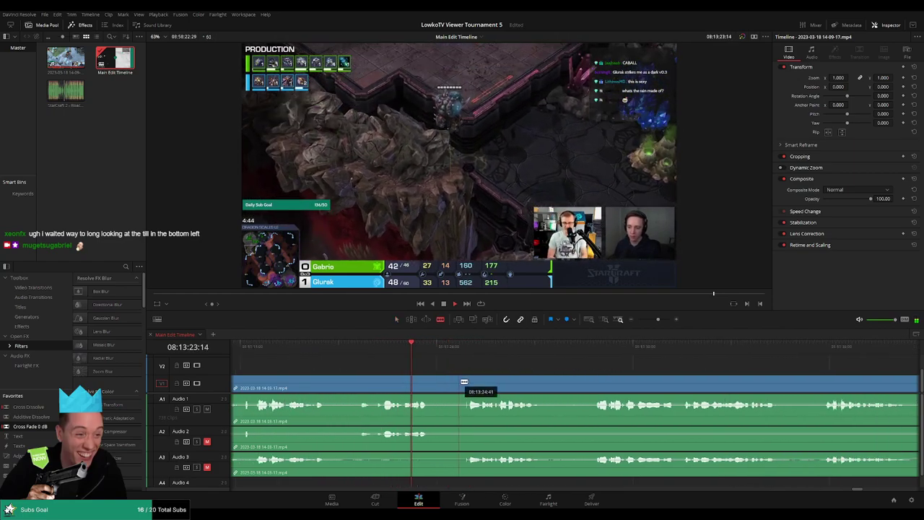
click(464, 381)
key(a)
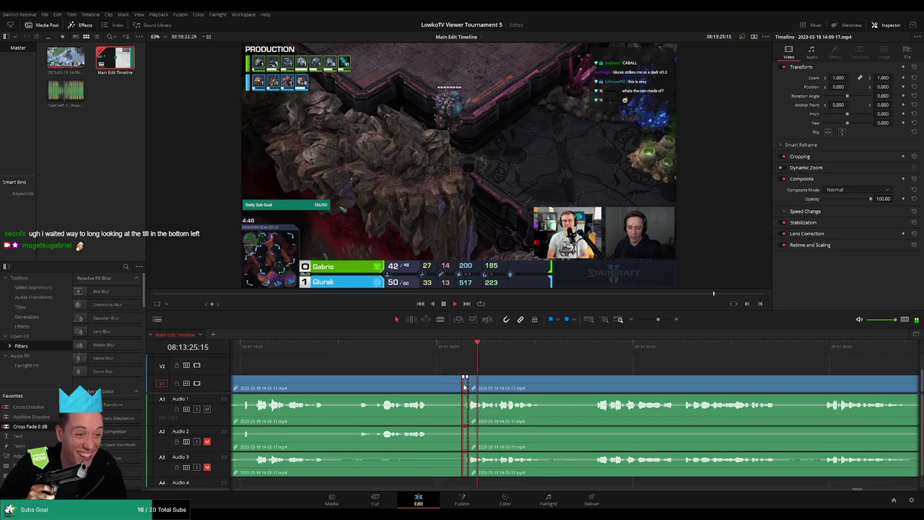
key(Delete)
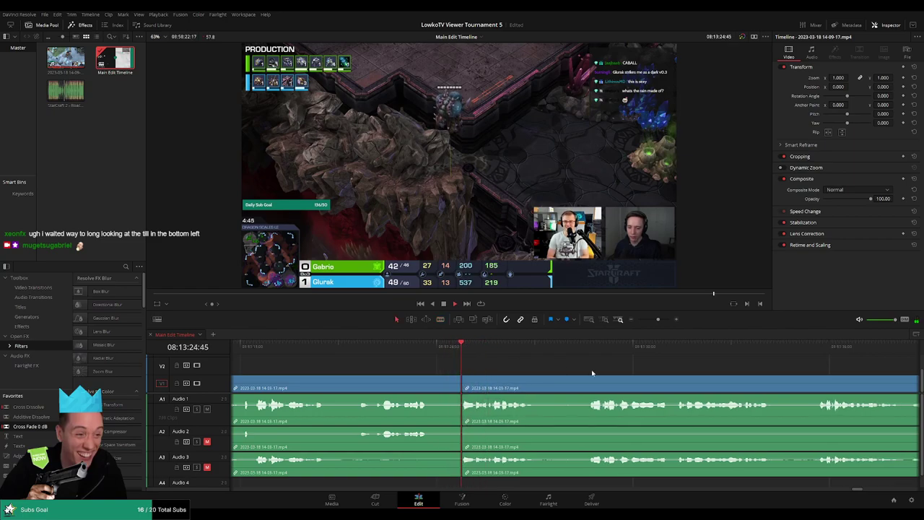
Step: Cut out a dead section between two blade cuts and add a Cross Fade at the audio edit
scroll(548, 370, right, 3)
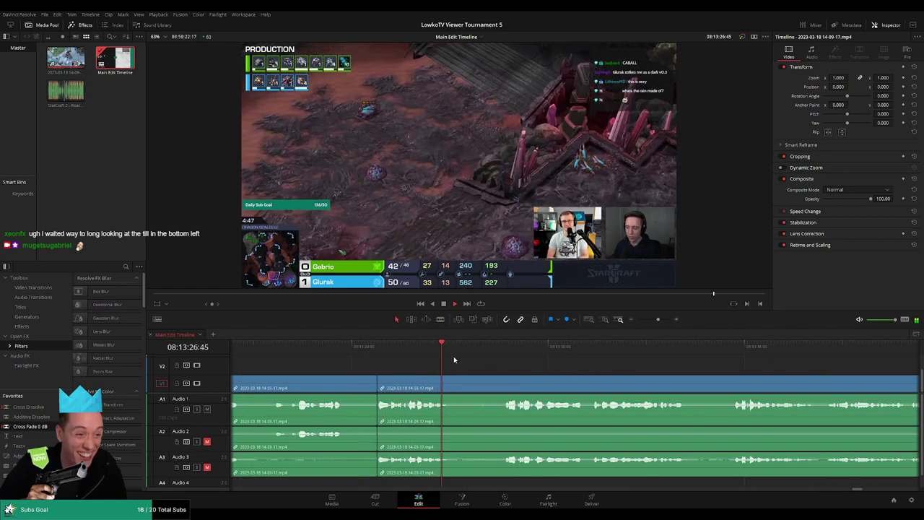
scroll(487, 373, right, 3)
scroll(507, 363, right, 5)
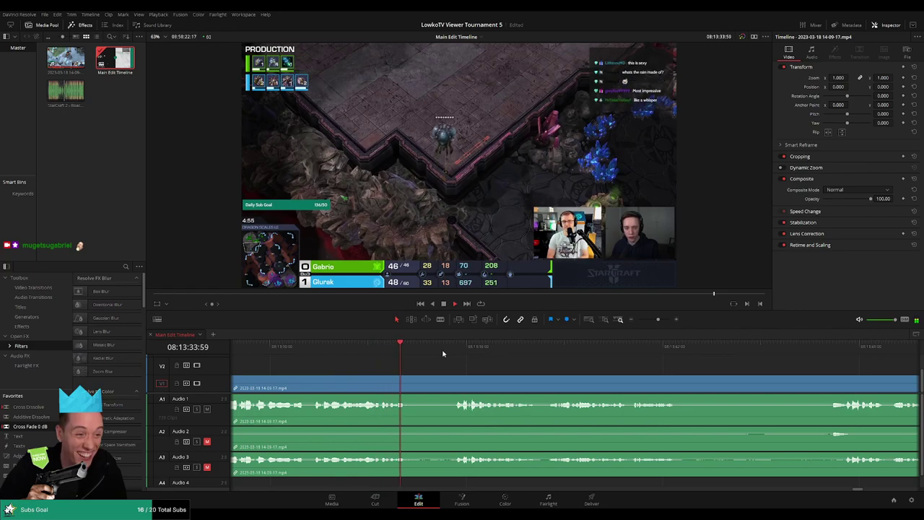
scroll(491, 358, right, 4)
scroll(484, 361, right, 3)
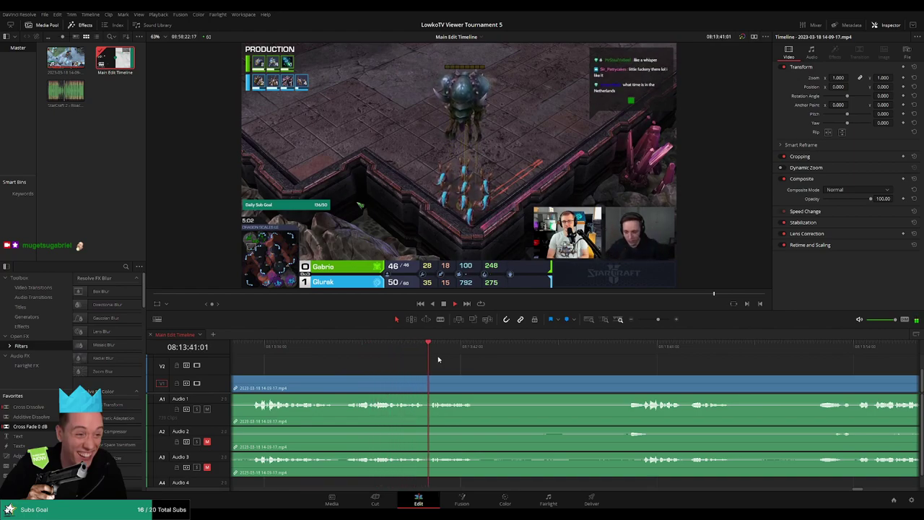
click(566, 358)
scroll(570, 361, right, 4)
click(364, 384)
click(509, 384)
key(a)
click(467, 388)
key(Delete)
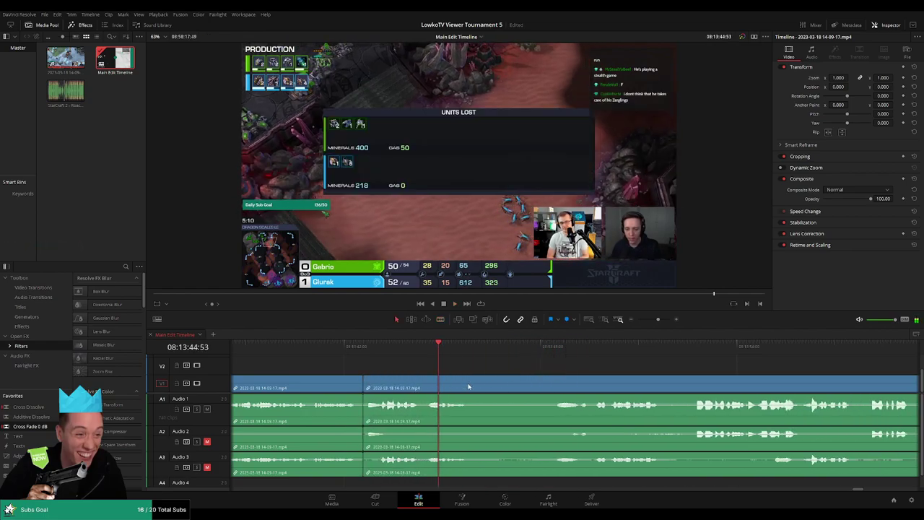
drag(362, 413, 363, 413)
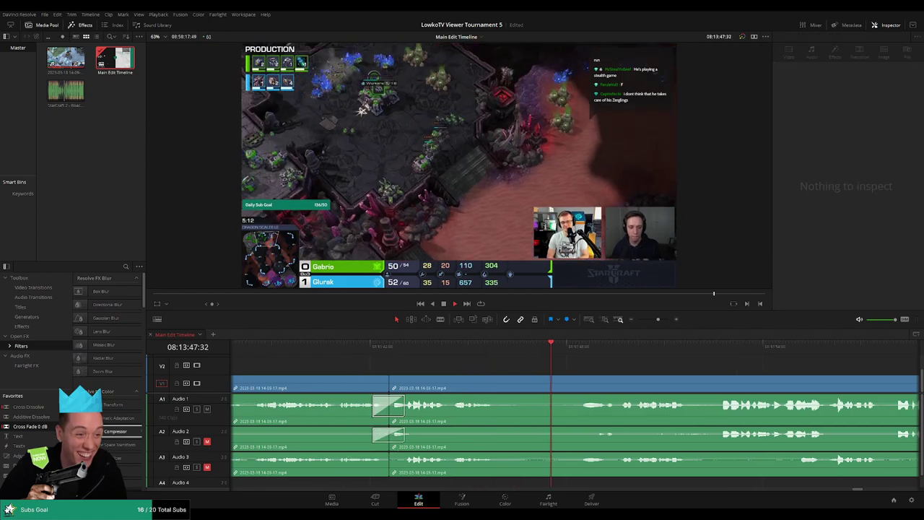
Step: Select a timeline clip, then blade-split the stream at a later moment
scroll(656, 372, left, 1)
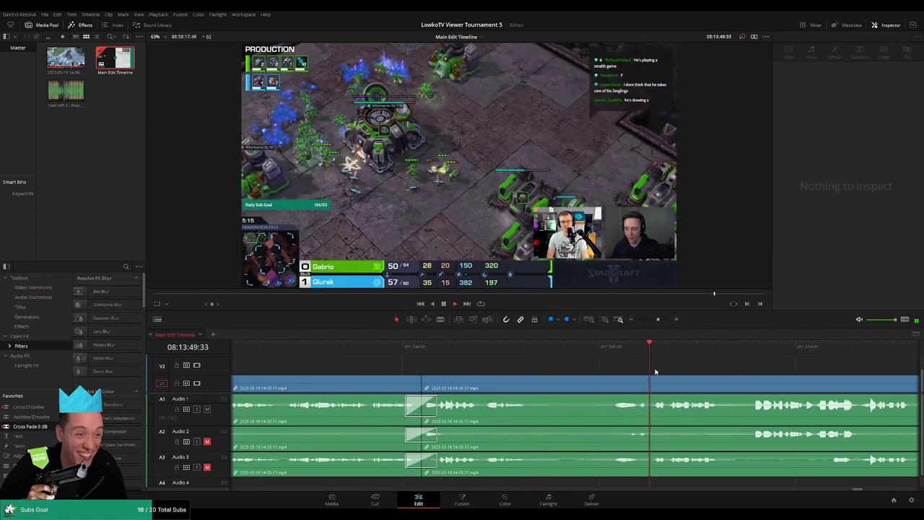
click(729, 367)
scroll(587, 358, right, 5)
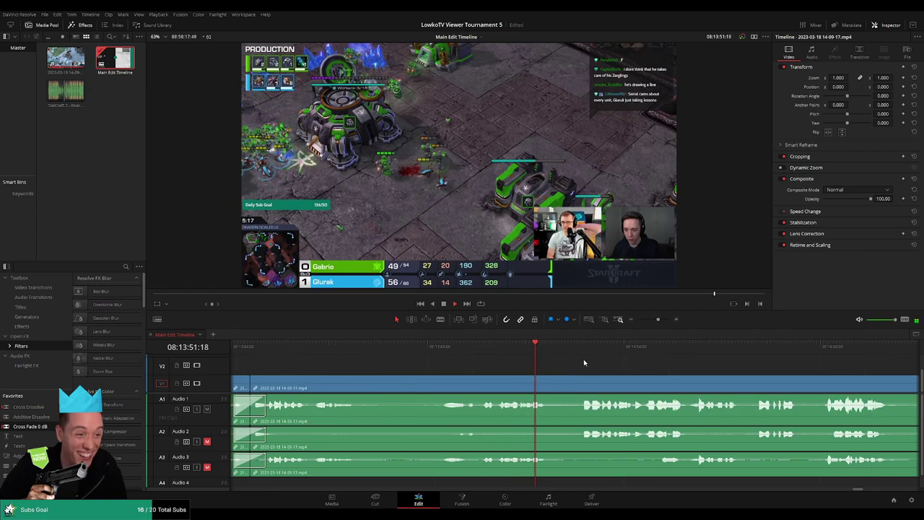
scroll(631, 363, right, 3)
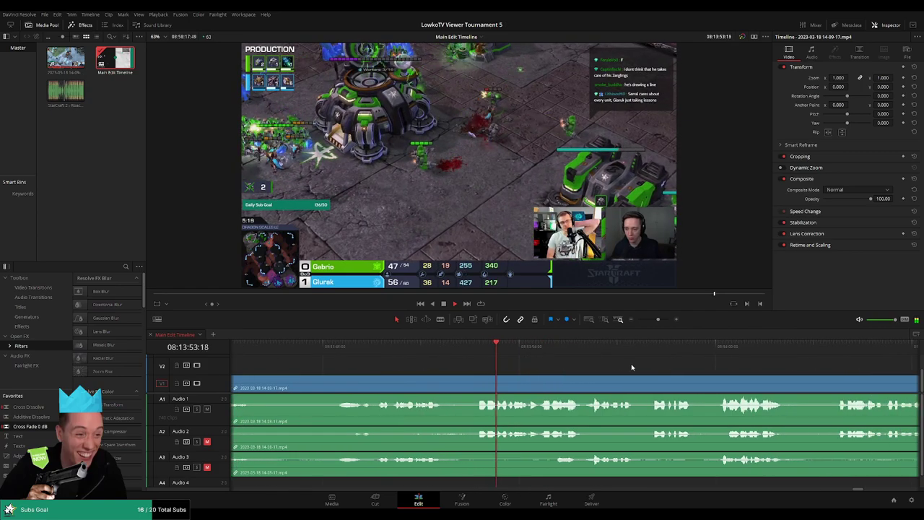
scroll(516, 363, right, 4)
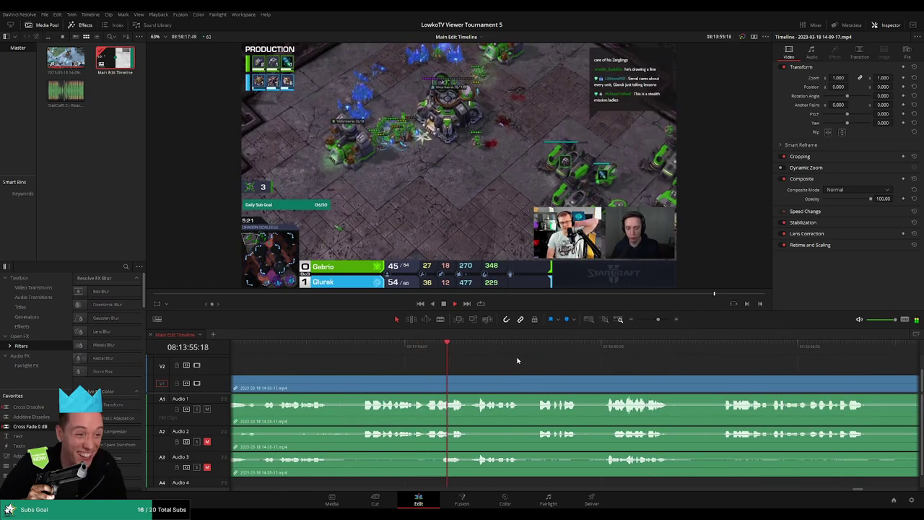
scroll(544, 360, right, 2)
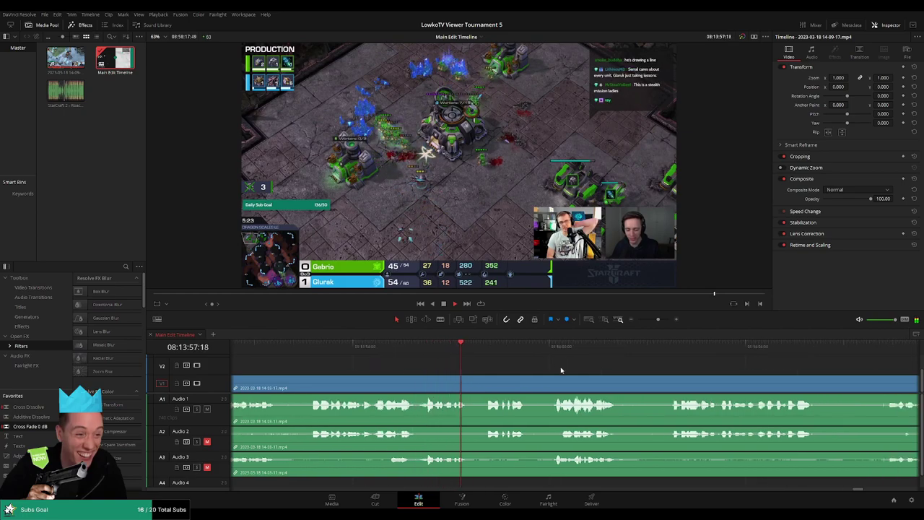
scroll(527, 371, right, 3)
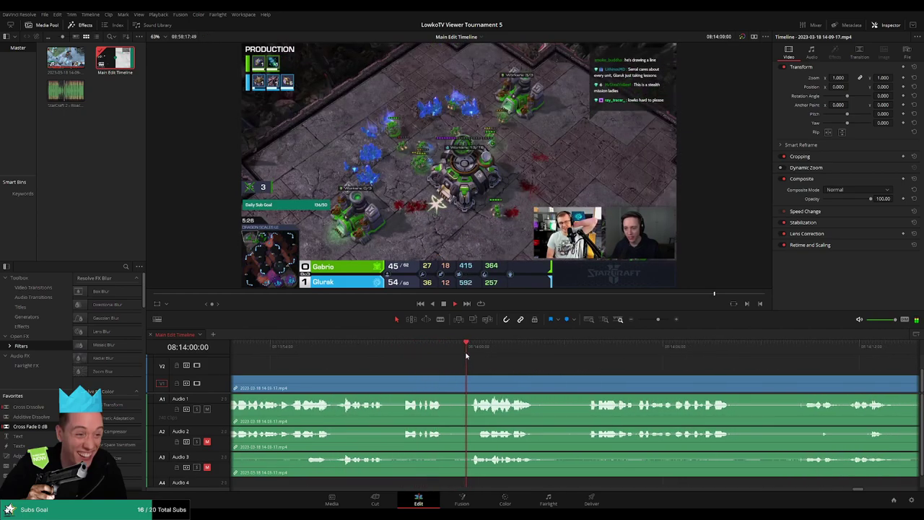
scroll(524, 366, right, 4)
click(482, 348)
scroll(656, 368, right, 4)
key(b)
click(575, 382)
key(a)
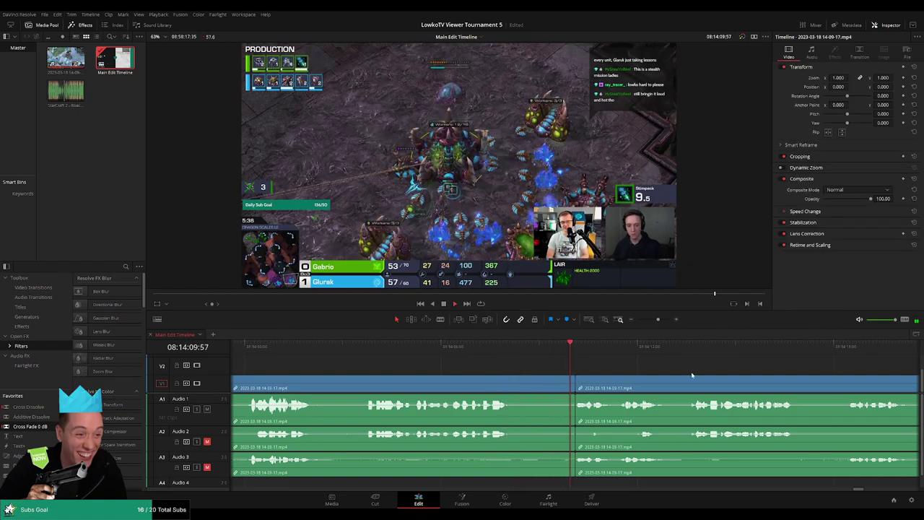
Step: Split at the start of the dead stretch near 08:15:32 and remove the short piece
scroll(567, 370, right, 4)
scroll(621, 373, right, 3)
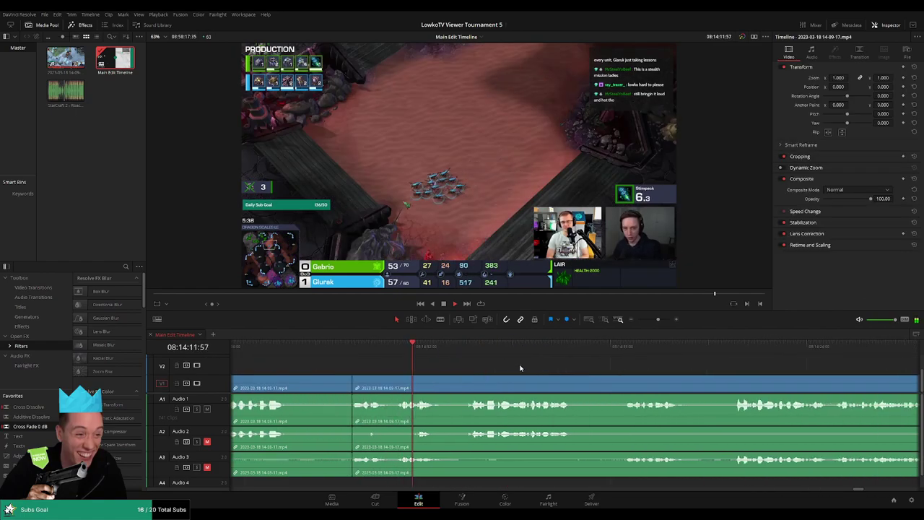
scroll(528, 369, right, 3)
scroll(528, 366, right, 2)
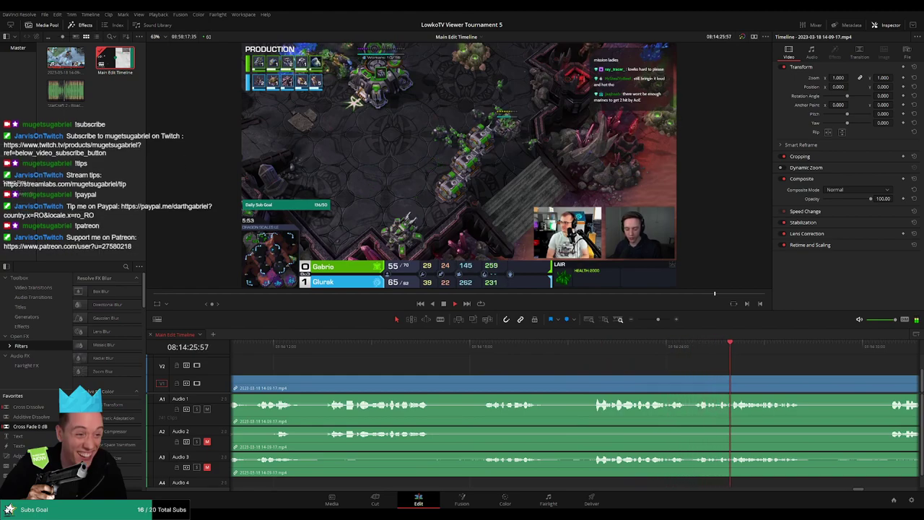
scroll(580, 356, right, 5)
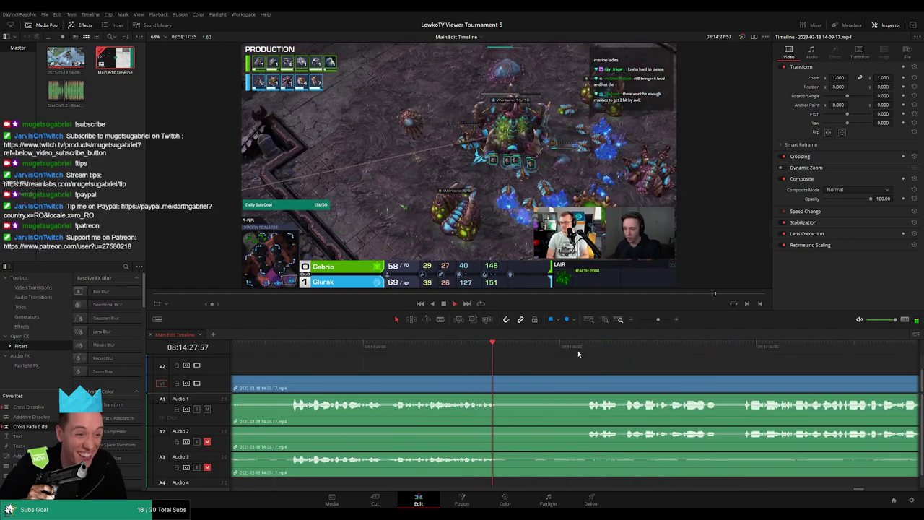
scroll(554, 365, right, 2)
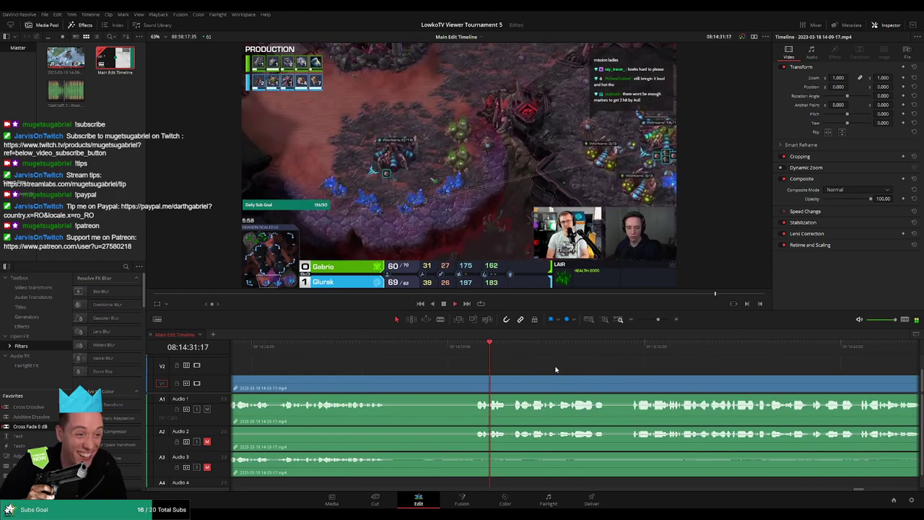
scroll(556, 367, right, 2)
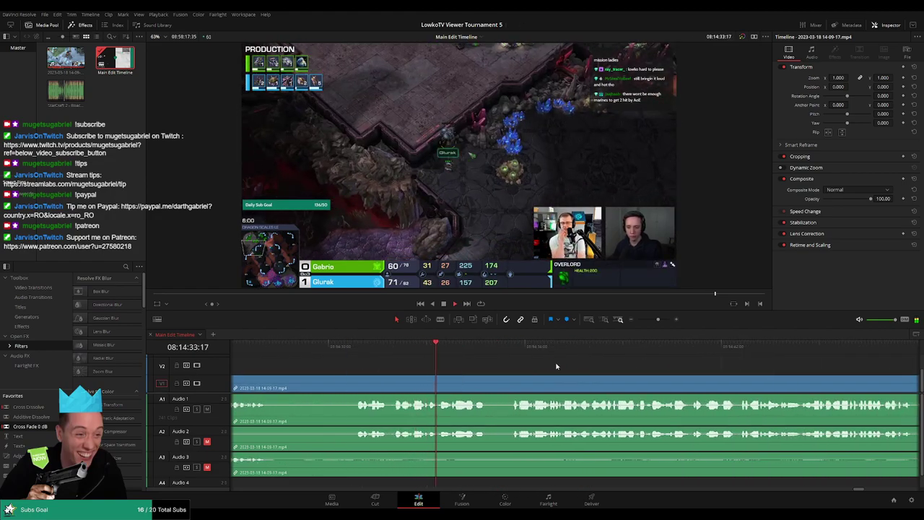
scroll(481, 365, right, 2)
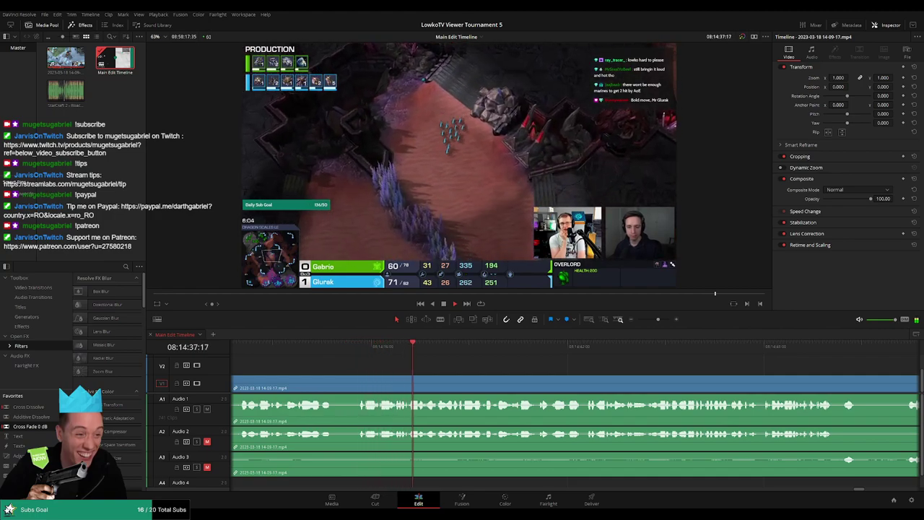
scroll(472, 365, right, 1)
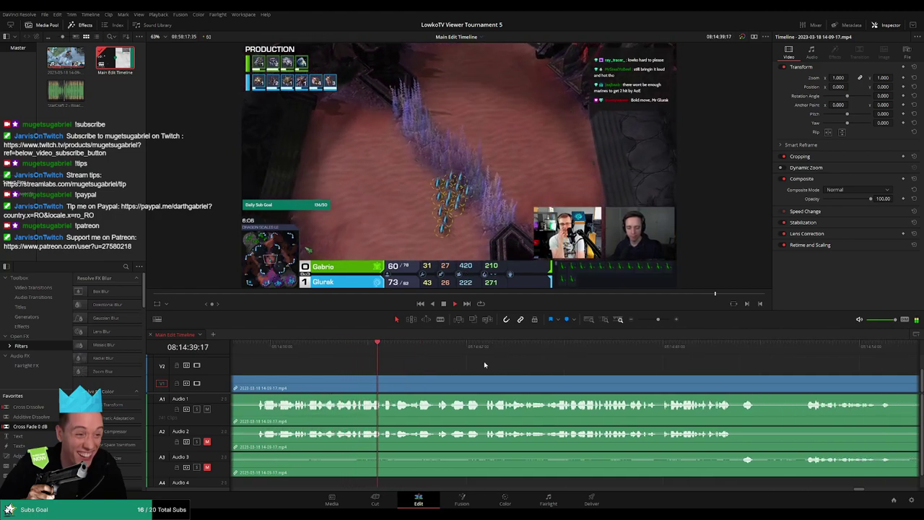
scroll(469, 363, right, 1)
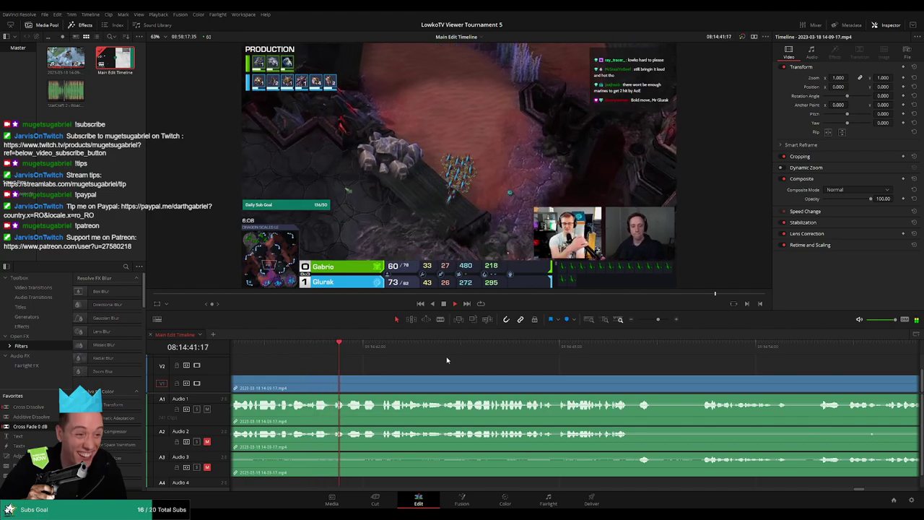
scroll(522, 364, right, 1)
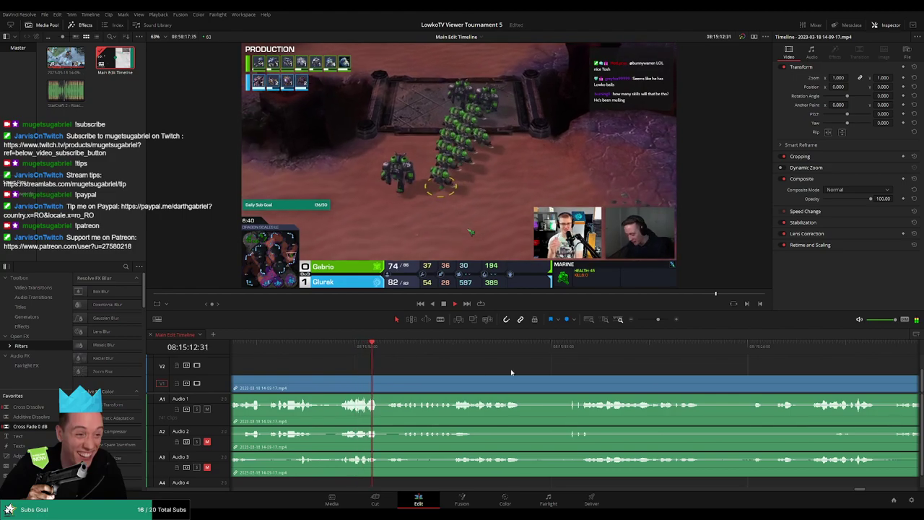
click(481, 352)
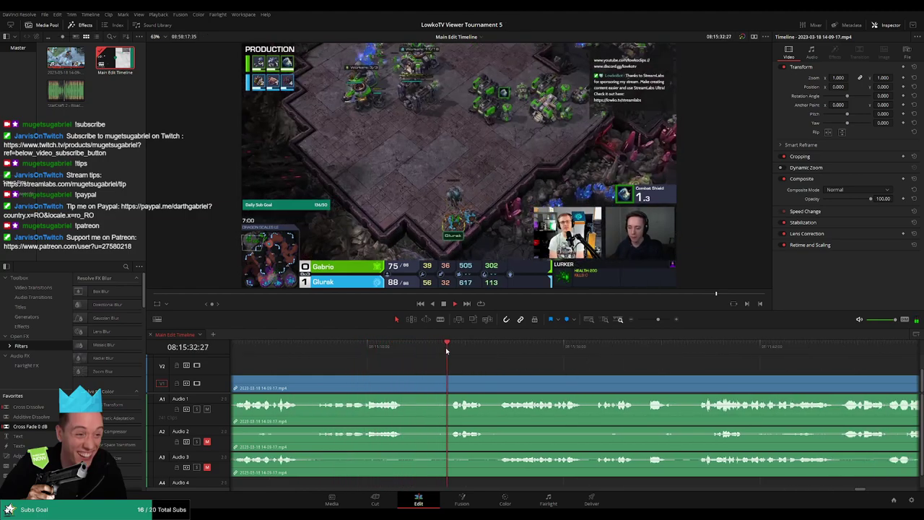
mouse_move(439, 347)
mouse_down()
mouse_move(446, 347)
mouse_move(435, 350)
mouse_up()
key(ctrl+b)
key(Delete)
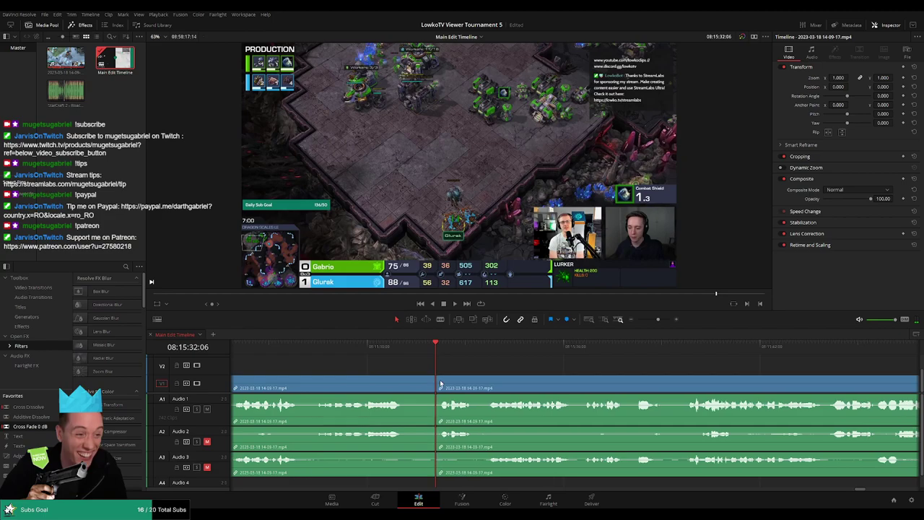
key(slash)
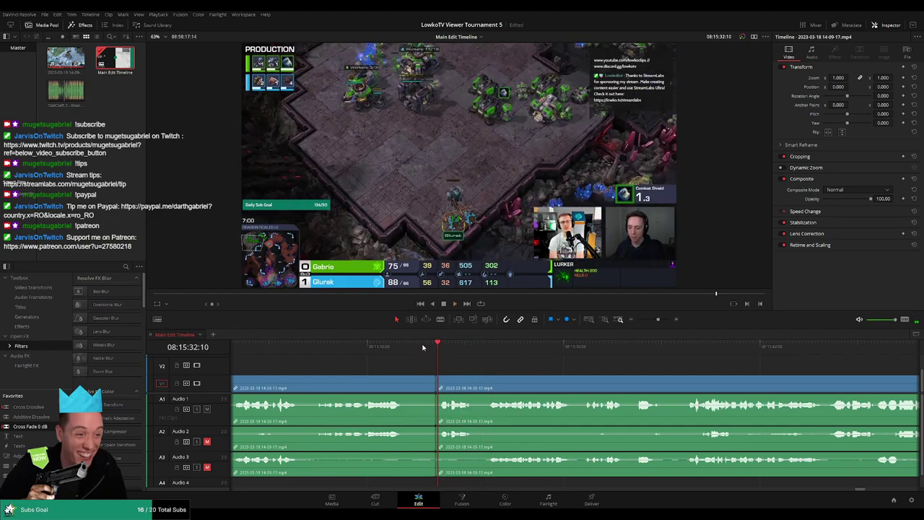
key(b)
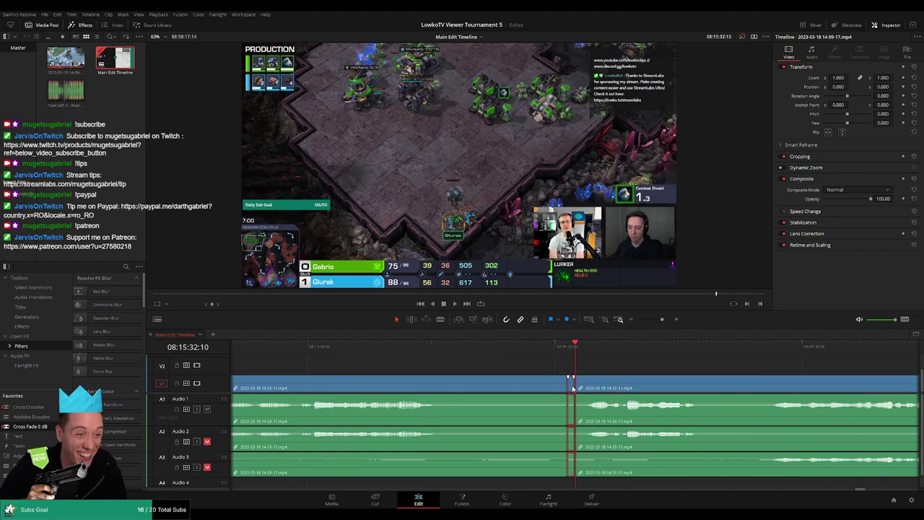
key(Delete)
key(slash)
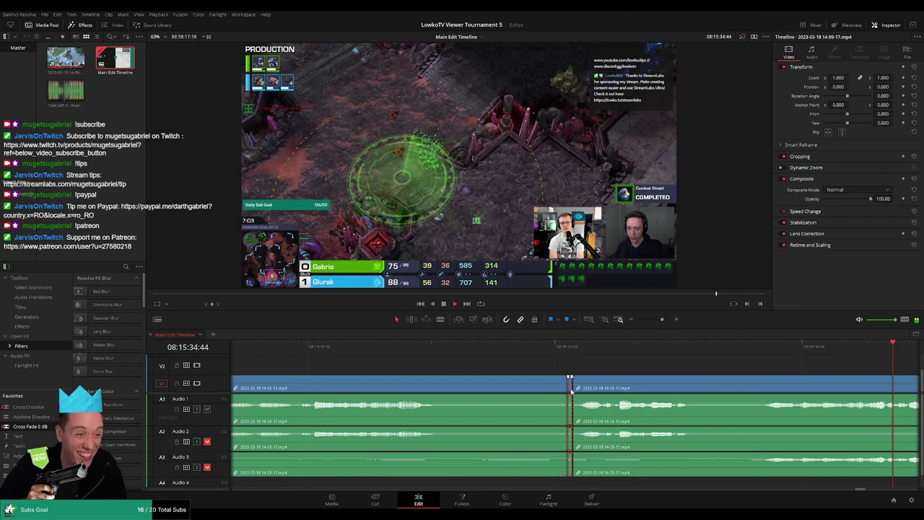
Step: Cut both ends of the dead stretch near 08:15:37 and ripple-delete it
scroll(676, 371, down, 2)
scroll(557, 365, right, 3)
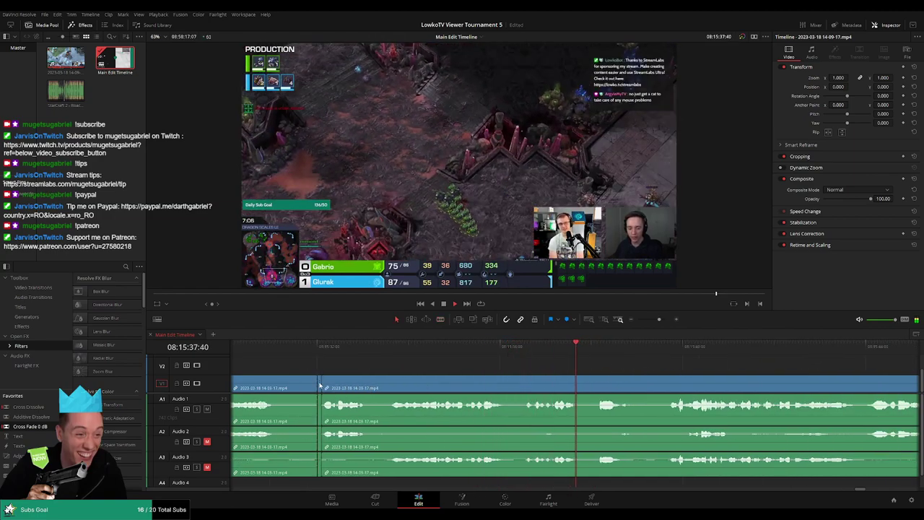
click(311, 352)
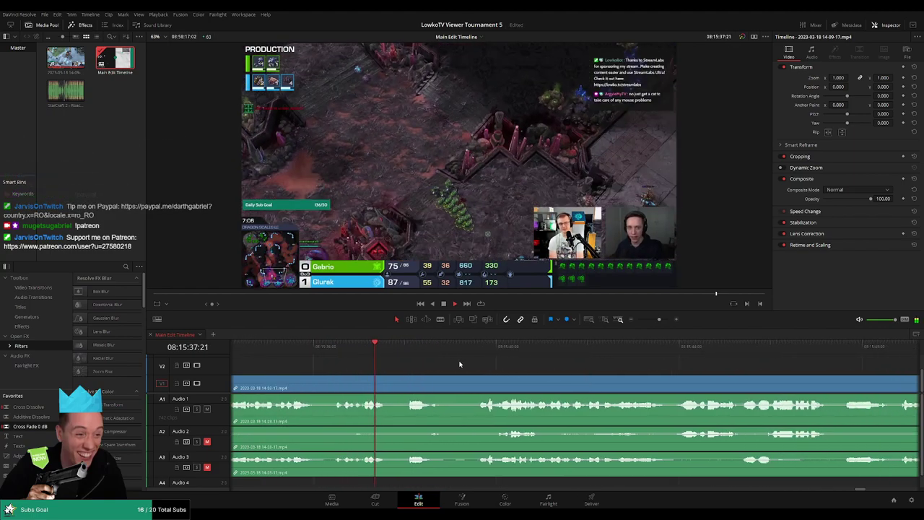
key(b)
click(405, 378)
click(395, 383)
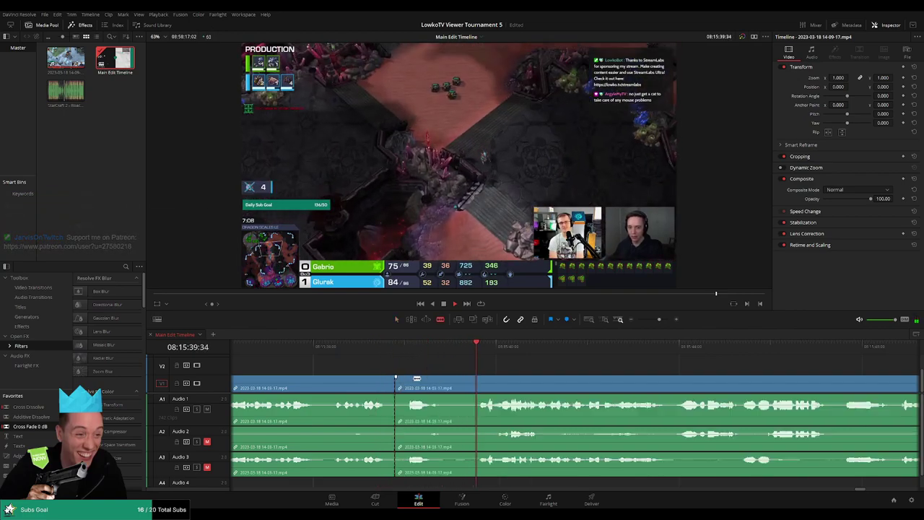
click(476, 383)
key(a)
click(453, 382)
key(Delete)
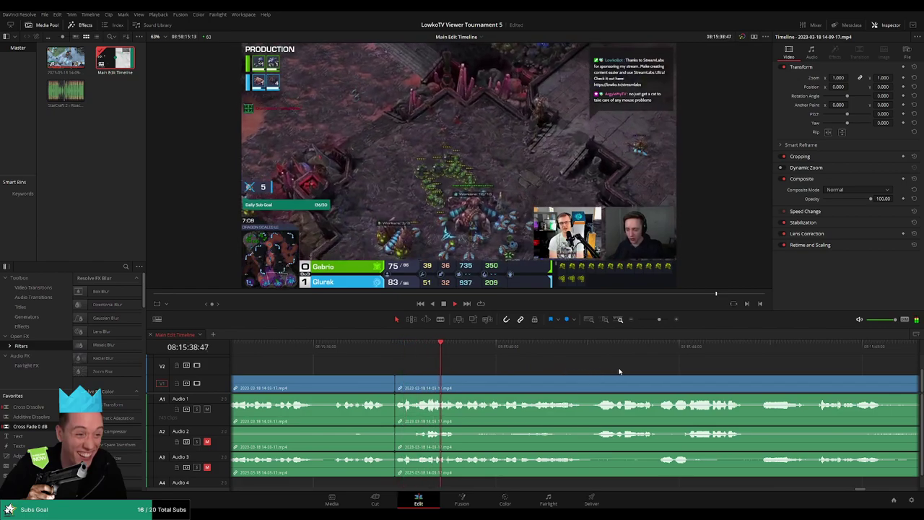
scroll(539, 360, right, 3)
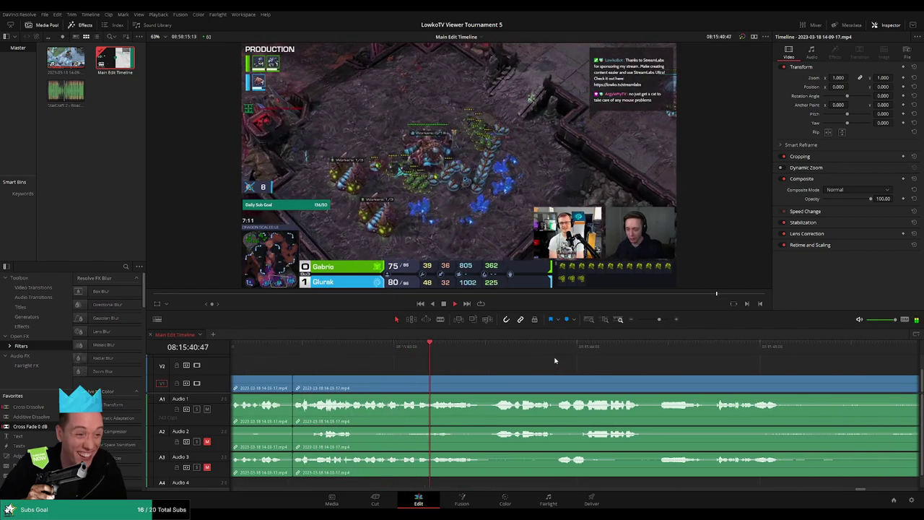
scroll(617, 366, right, 3)
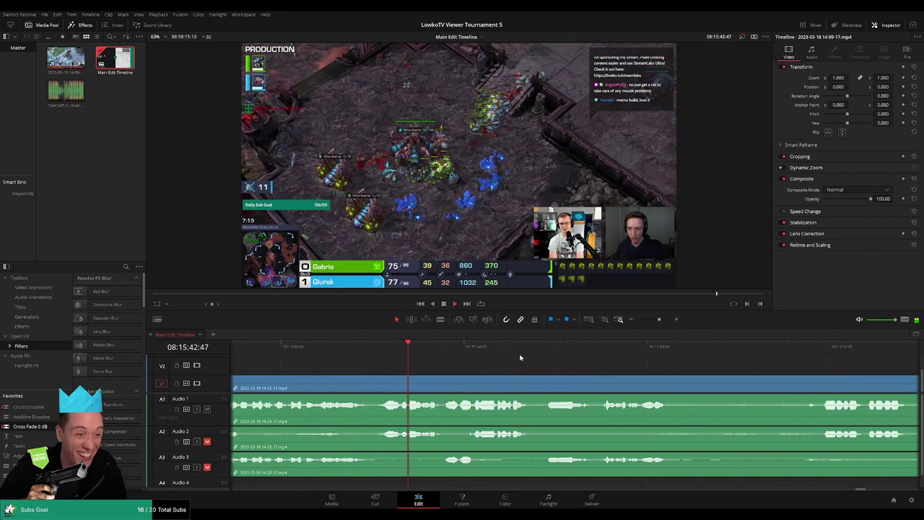
scroll(503, 351, right, 3)
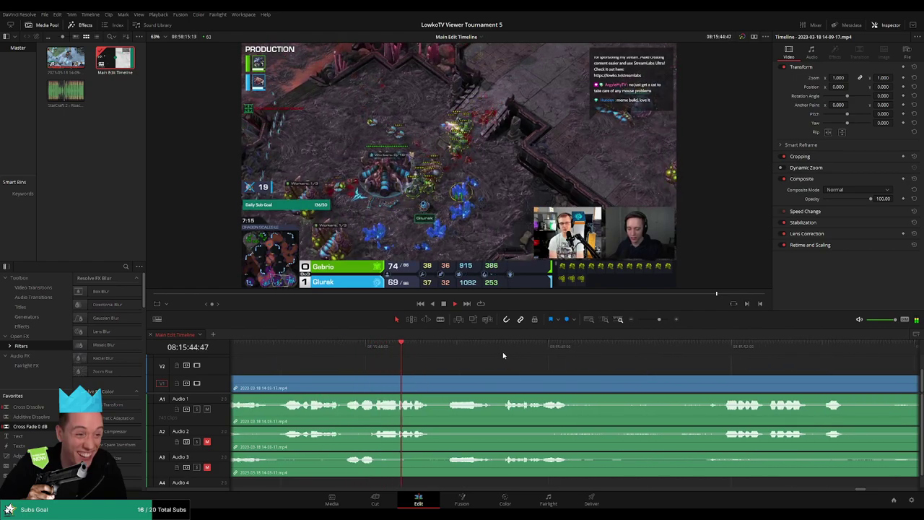
scroll(530, 358, right, 3)
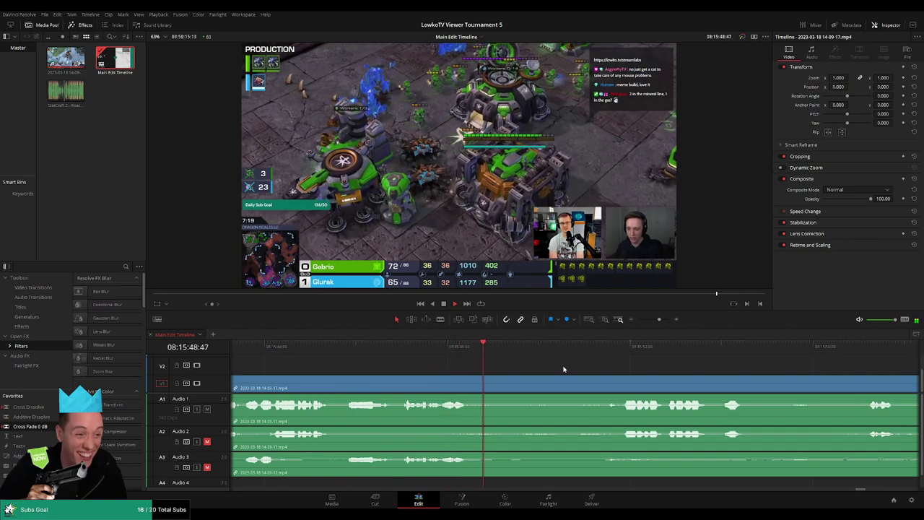
scroll(538, 369, right, 2)
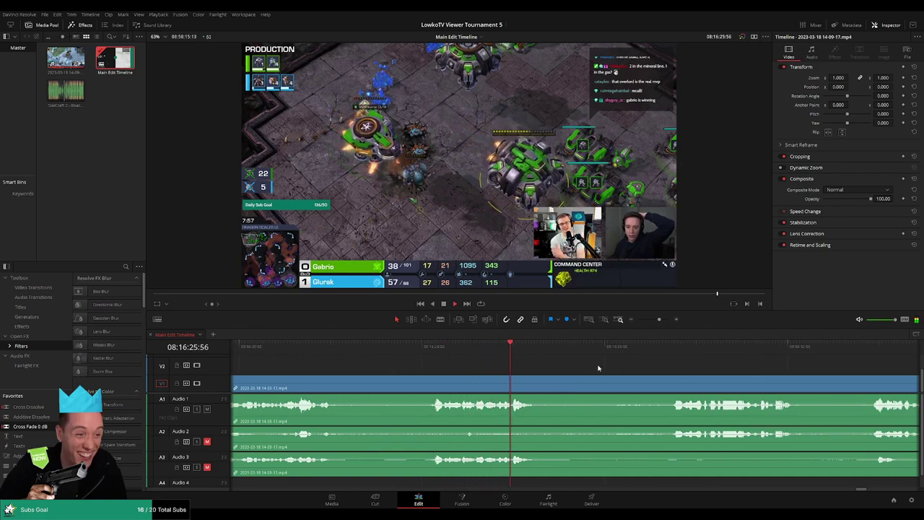
scroll(508, 360, down, 2)
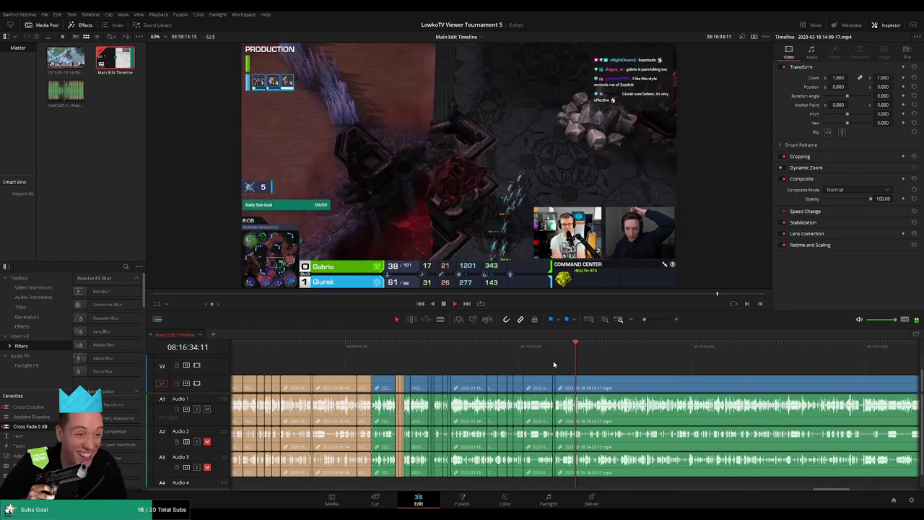
Step: Select and then clear all clips, and put the playhead back at 08:15:38
drag(554, 364, 520, 360)
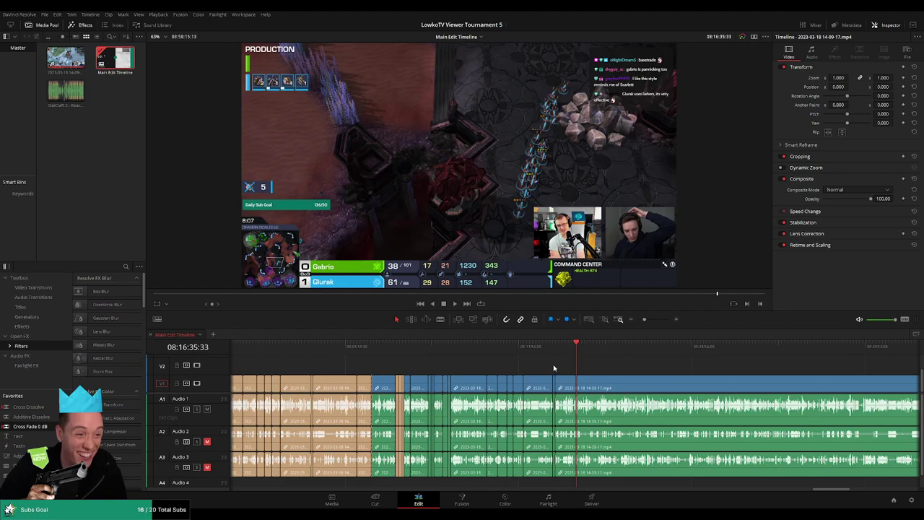
scroll(552, 368, up, 3)
scroll(483, 360, down, 2)
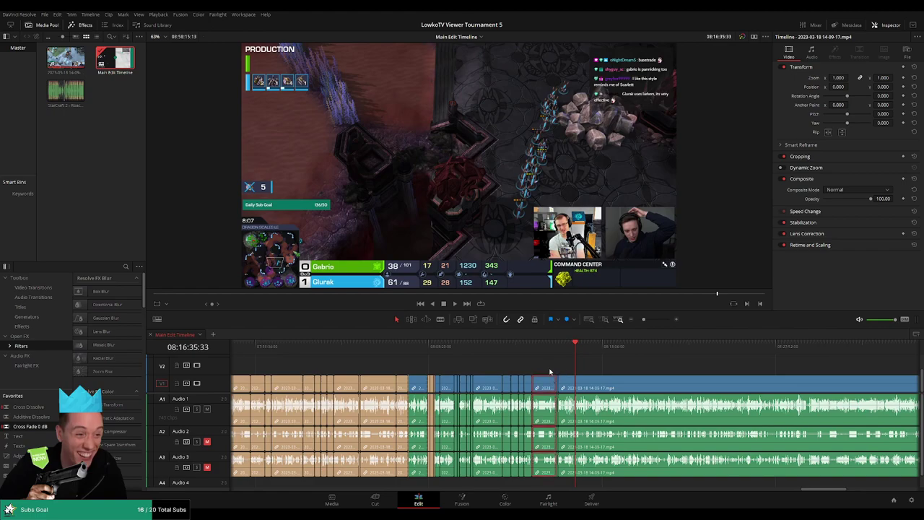
scroll(506, 368, up, 2)
scroll(433, 371, down, 2)
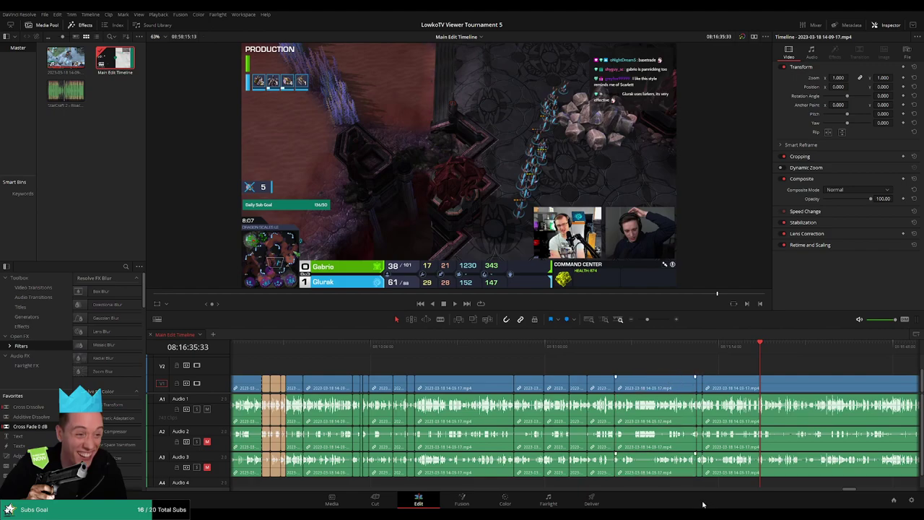
key(ctrl+a)
scroll(682, 484, up, 2)
click(619, 320)
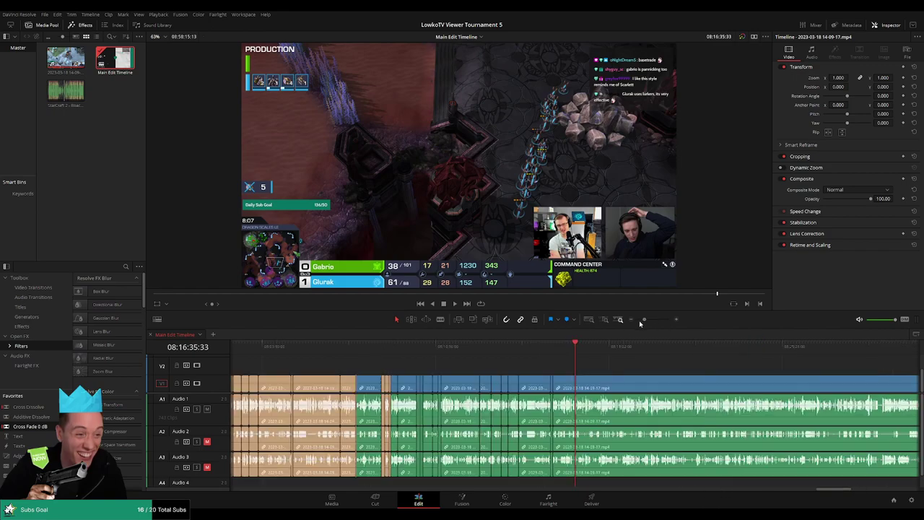
key(space)
click(553, 347)
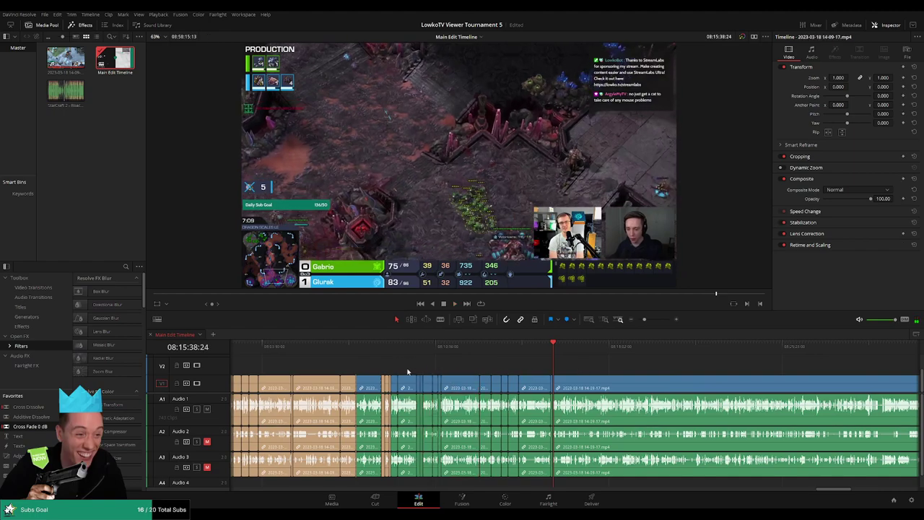
Step: Marquee-select the newly cut clips, colour them Orange, and play the edited section
drag(397, 374, 547, 407)
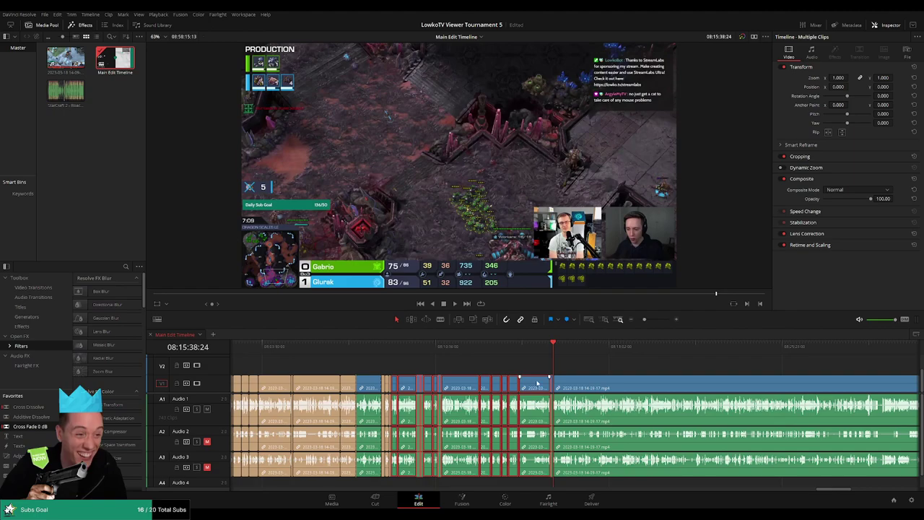
click(590, 366)
key(space)
scroll(571, 369, up, 4)
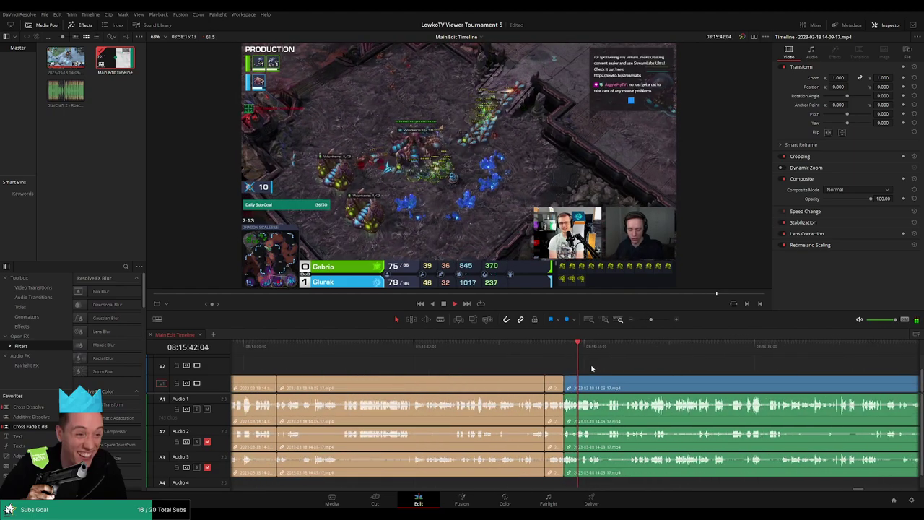
Step: Recheck the previous cut, then skip ahead through the match footage along the ruler
scroll(599, 365, up, 2)
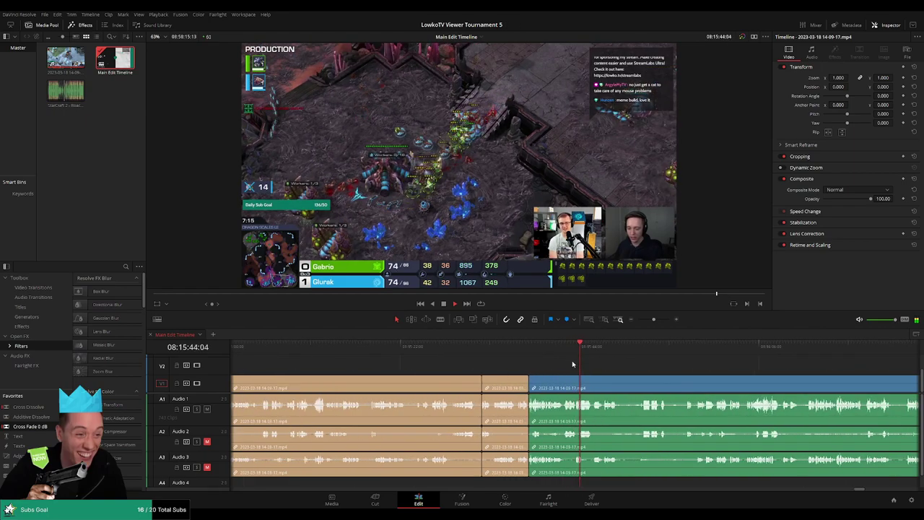
scroll(577, 363, up, 2)
scroll(550, 363, up, 2)
click(330, 346)
click(492, 346)
click(596, 346)
scroll(689, 363, right, 3)
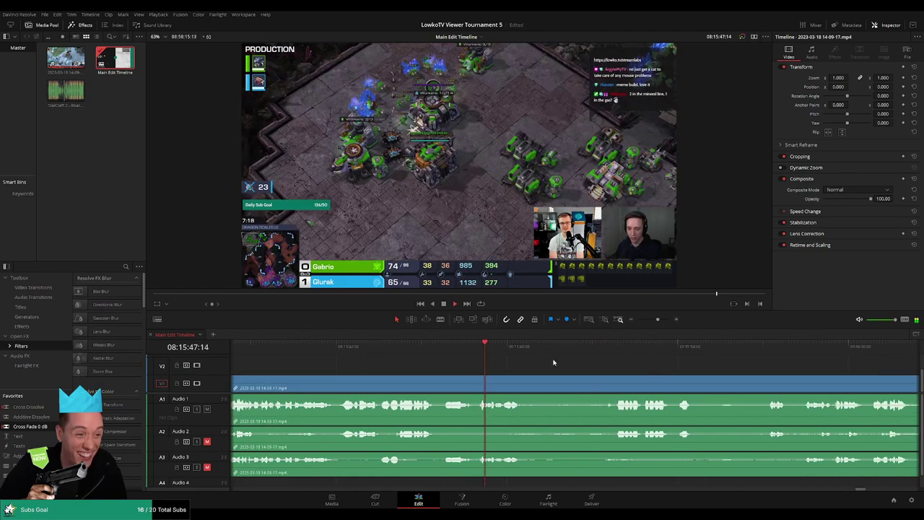
click(625, 363)
scroll(674, 363, right, 5)
click(663, 359)
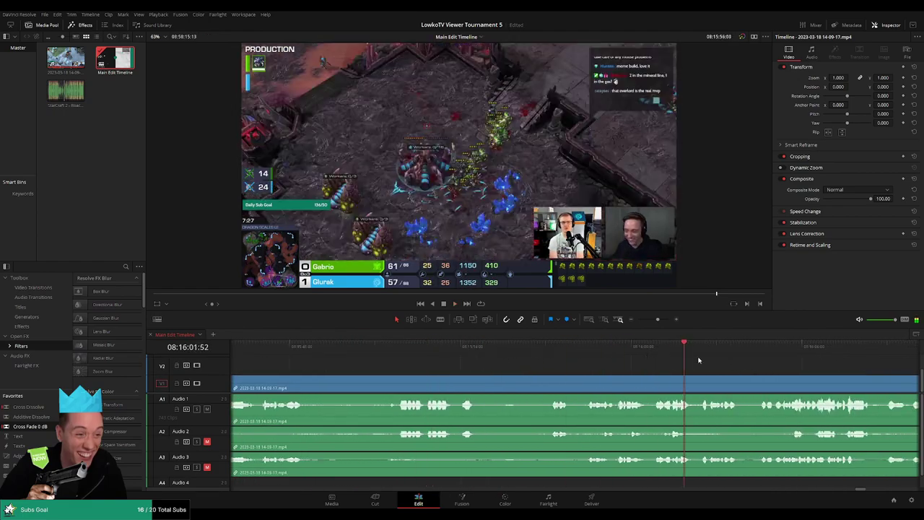
scroll(836, 377, right, 5)
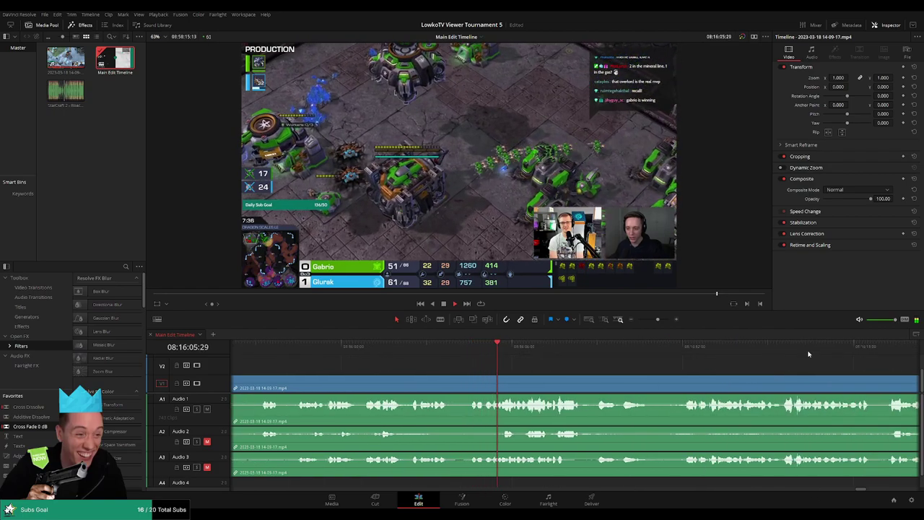
click(852, 355)
scroll(555, 360, right, 6)
scroll(711, 354, right, 5)
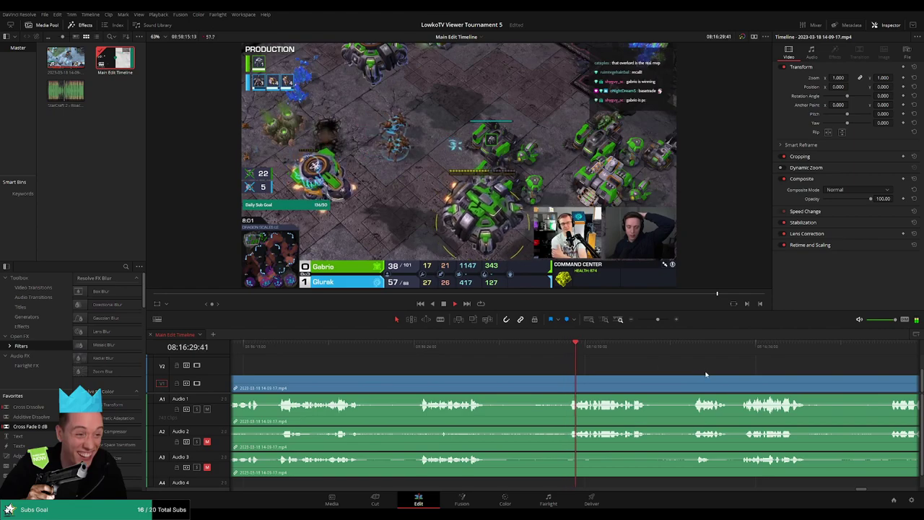
scroll(706, 373, right, 3)
scroll(505, 366, right, 2)
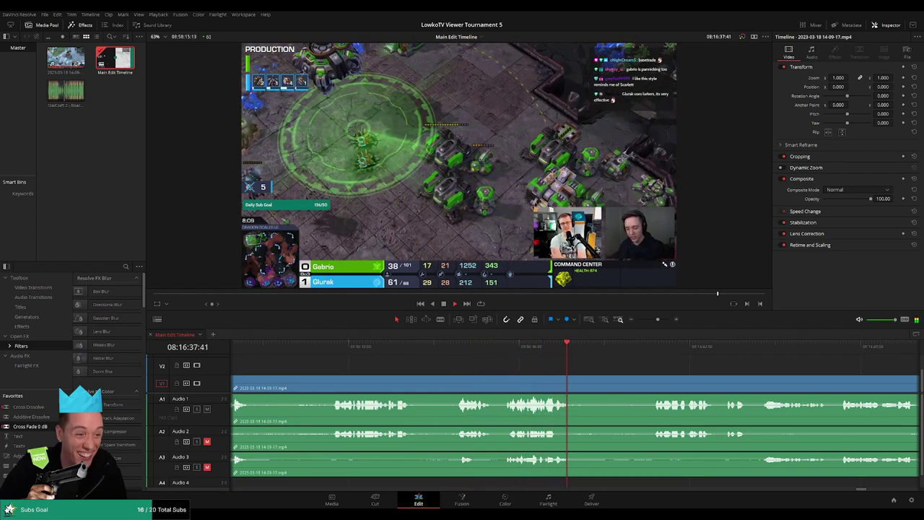
scroll(512, 352, right, 2)
scroll(578, 362, right, 3)
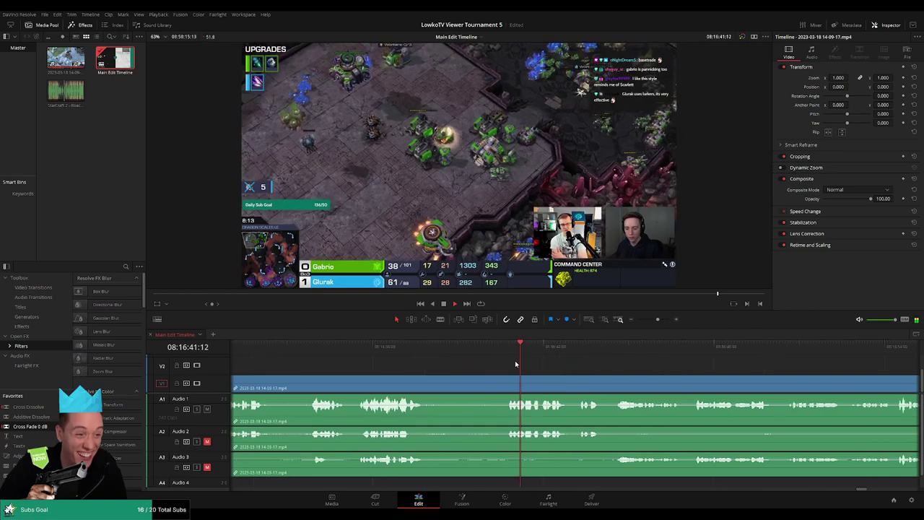
scroll(588, 376, right, 2)
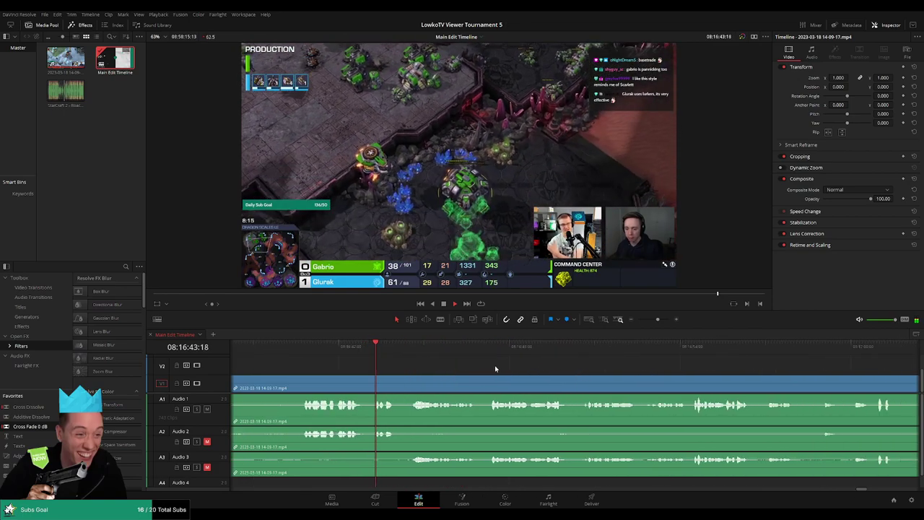
Step: Keep jumping ahead to around 08:17:20 checking for dead time, and zoom in there
click(486, 354)
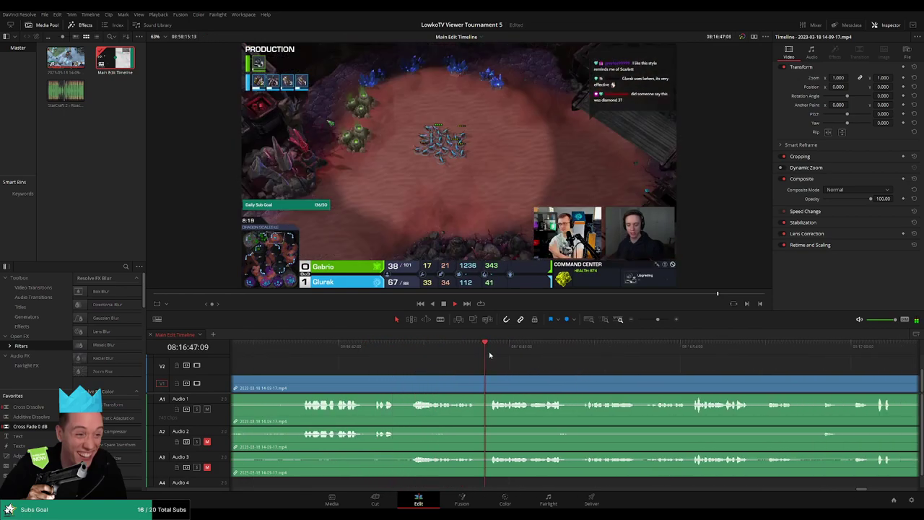
scroll(464, 367, right, 3)
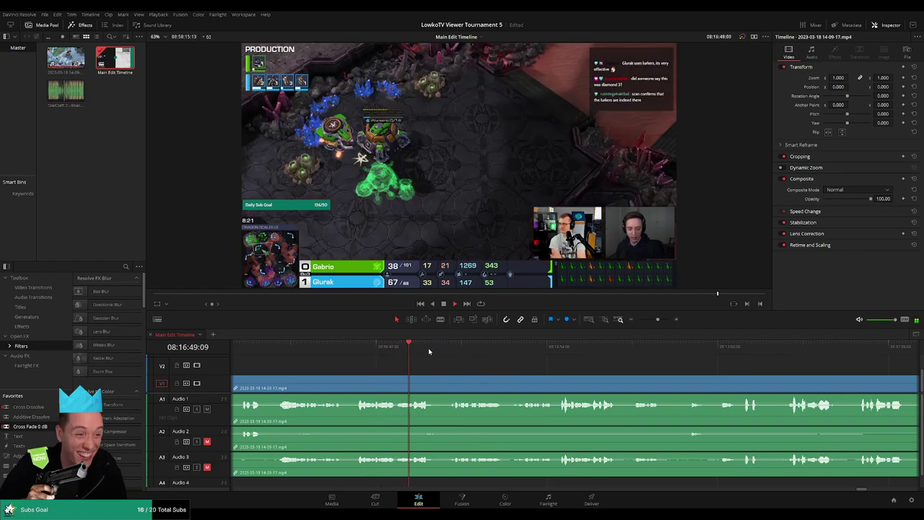
click(510, 351)
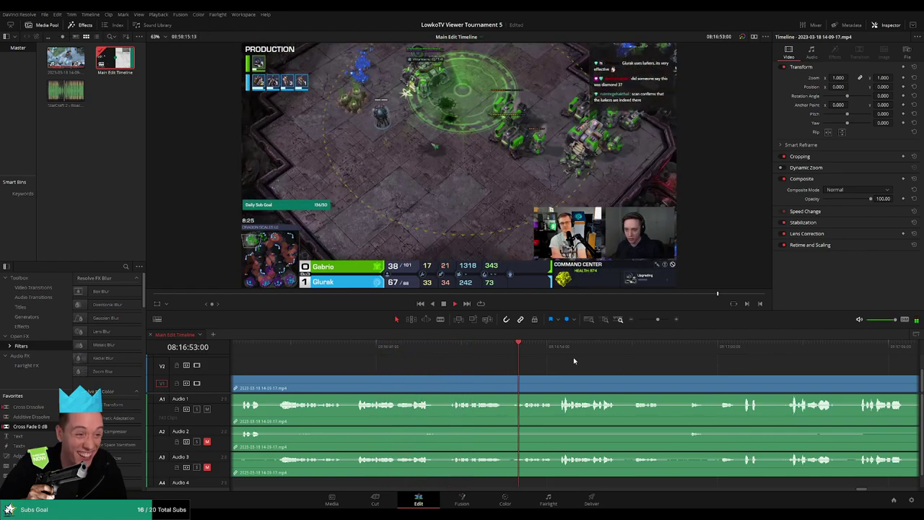
scroll(498, 361, right, 3)
click(499, 354)
click(560, 349)
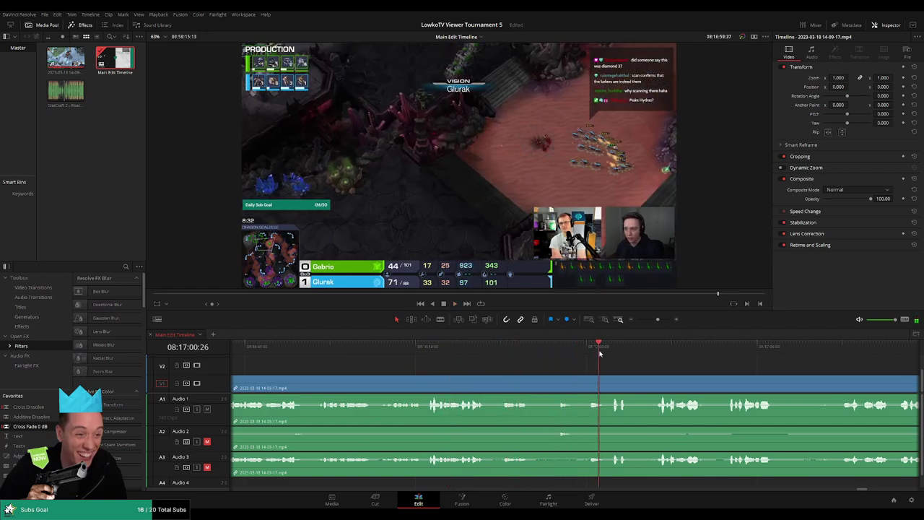
scroll(505, 357, right, 5)
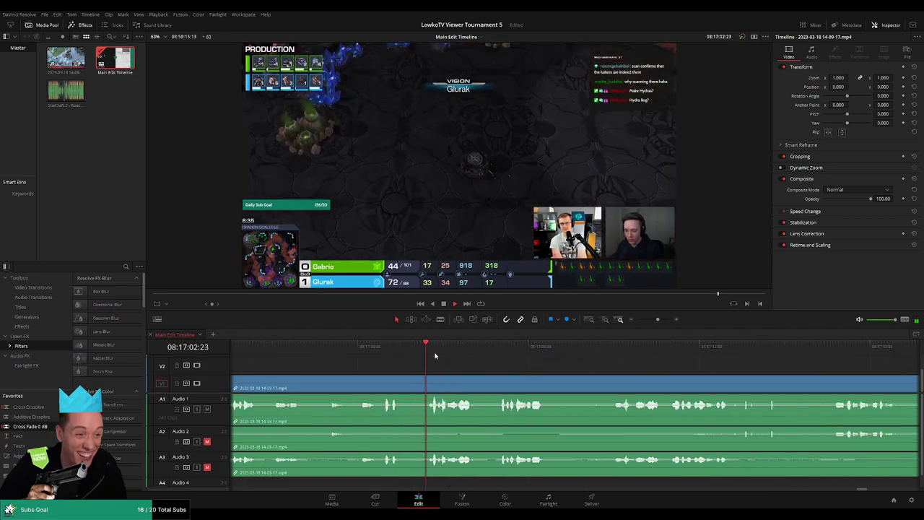
click(498, 357)
scroll(474, 367, right, 3)
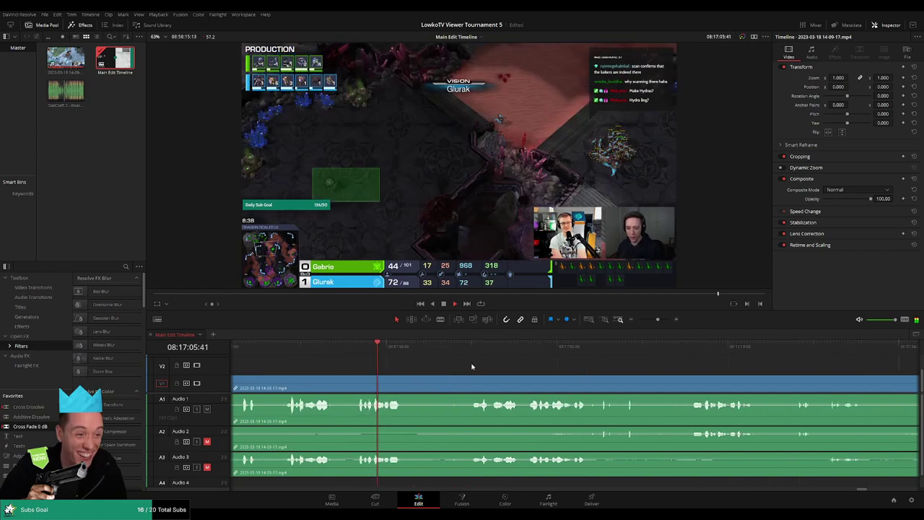
click(446, 354)
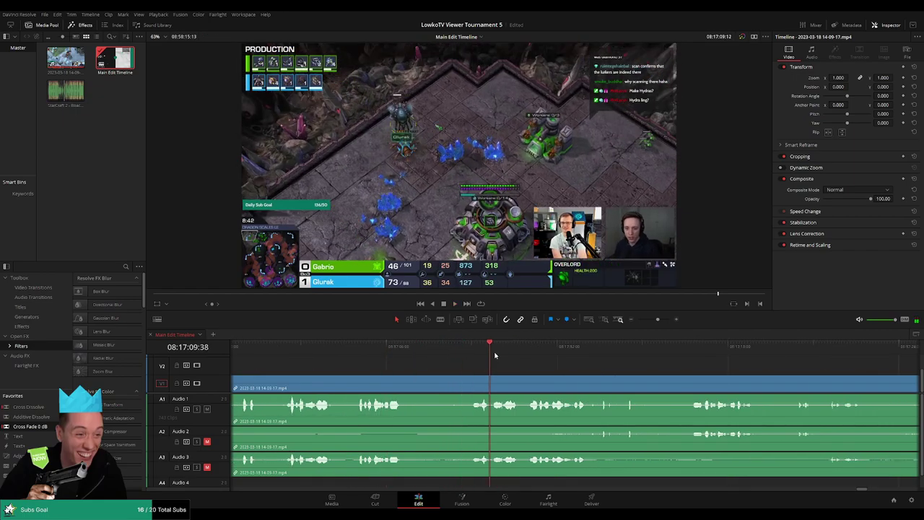
scroll(553, 369, right, 6)
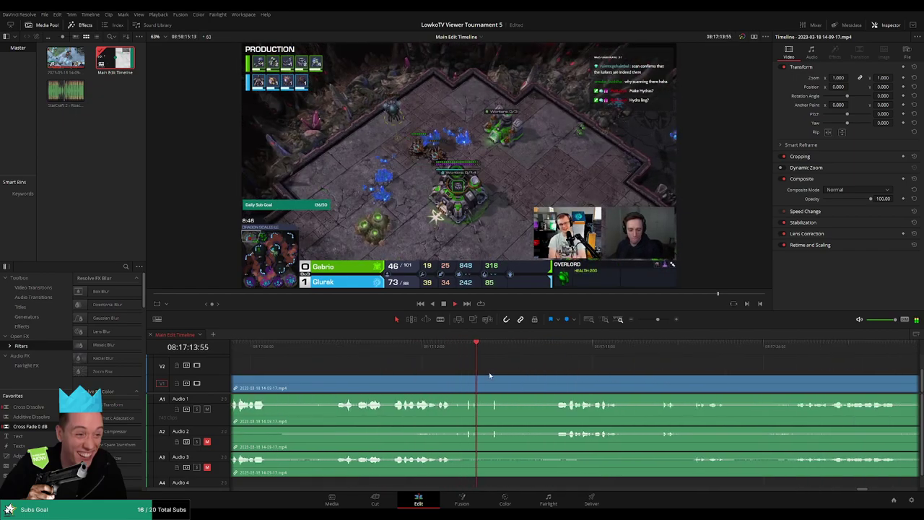
click(550, 354)
scroll(599, 373, right, 3)
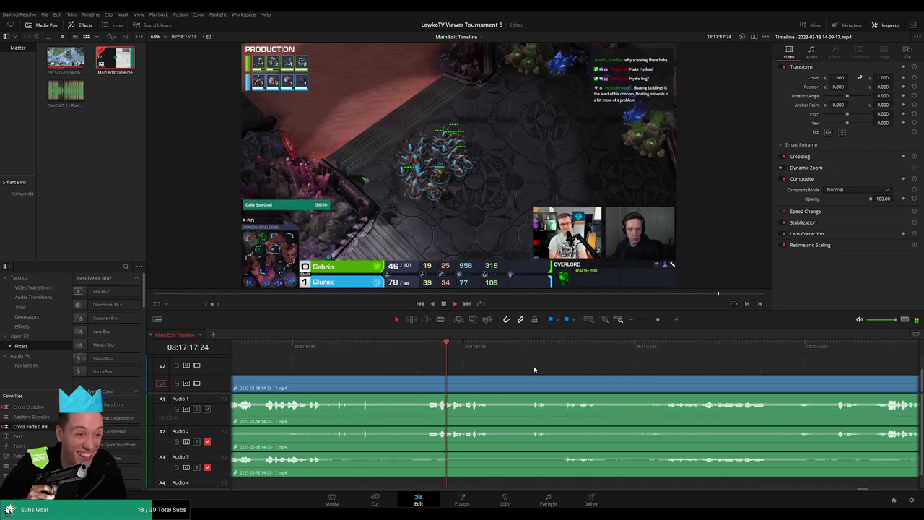
click(534, 352)
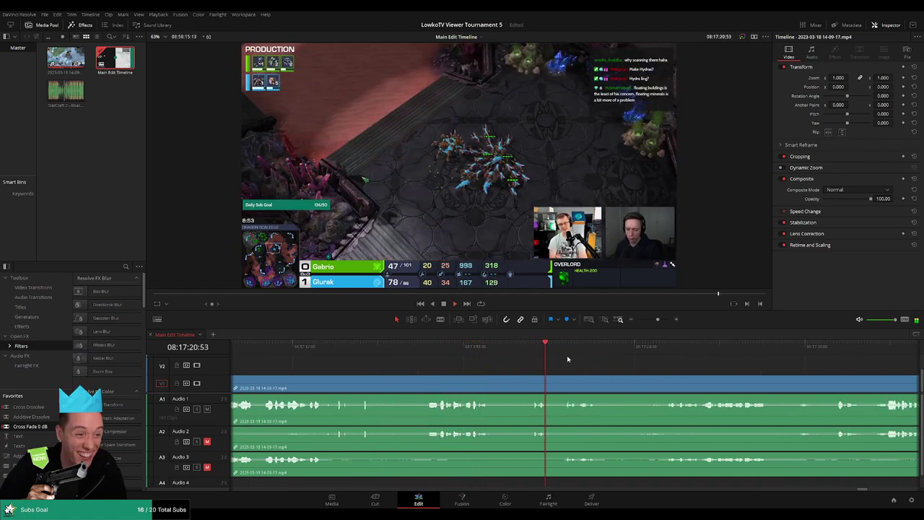
scroll(599, 372, right, 2)
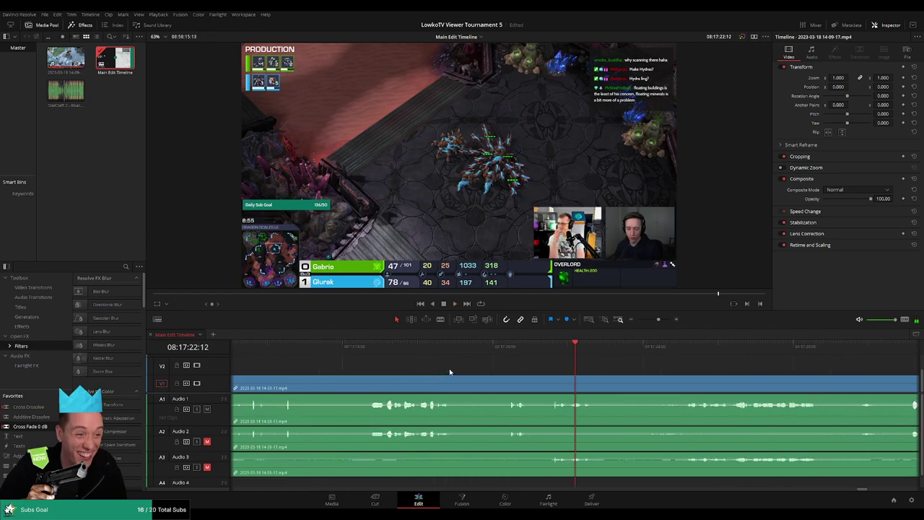
scroll(532, 382, up, 3)
Step: Split the stream clips at this moment and nudge the edit a few frames earlier
click(518, 388)
key(a)
click(519, 390)
key(comma)
key(comma)
key(comma)
key(comma)
key(Up)
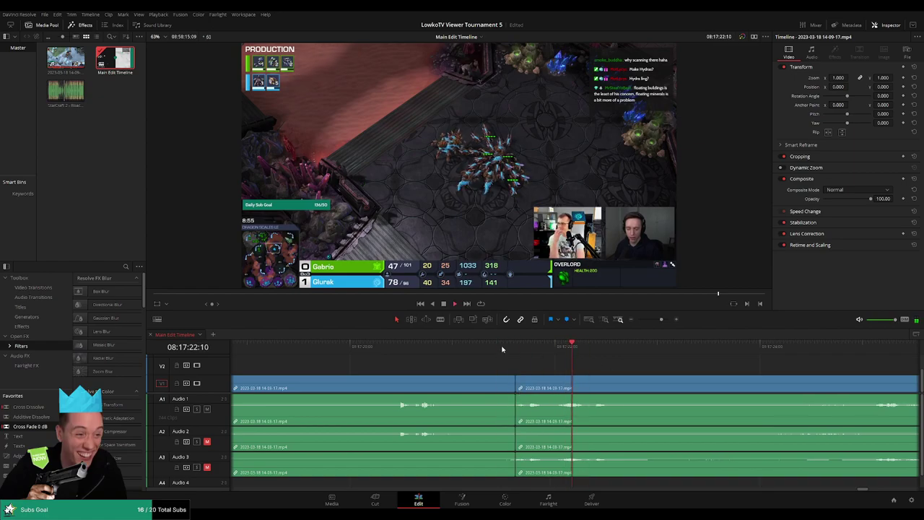
Step: Review further into the footage and blade all tracks at the dead section's boundary
scroll(657, 376, down, 3)
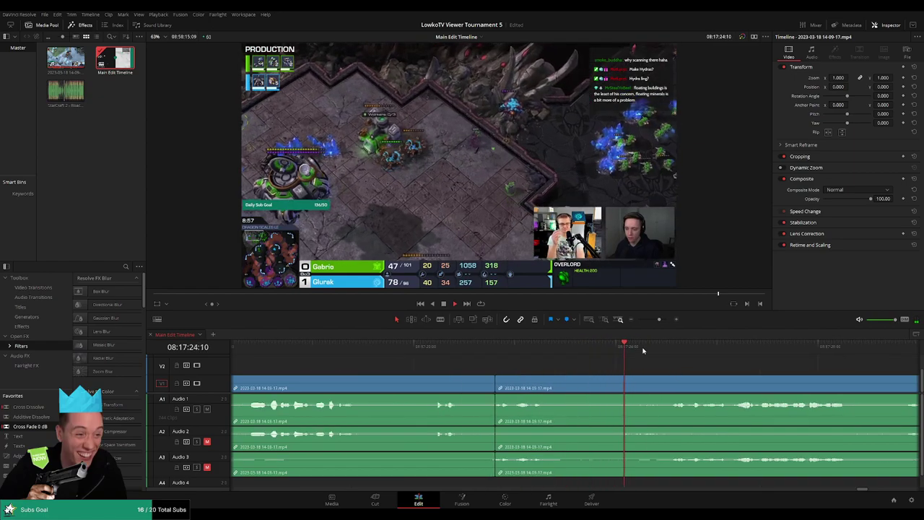
scroll(621, 361, right, 3)
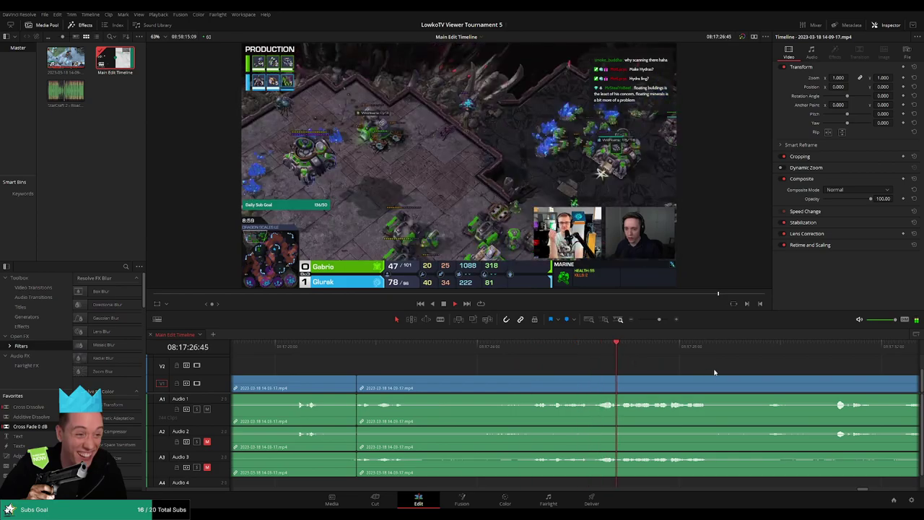
scroll(544, 359, right, 3)
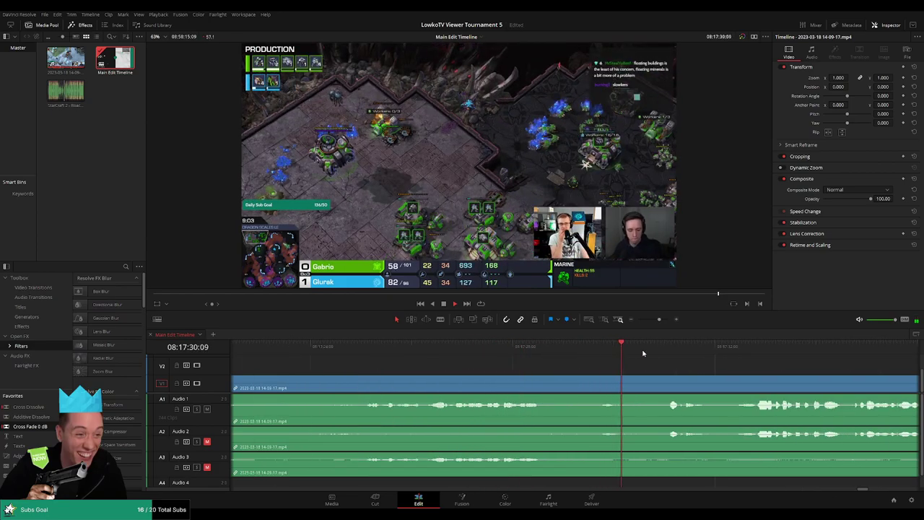
scroll(491, 359, right, 3)
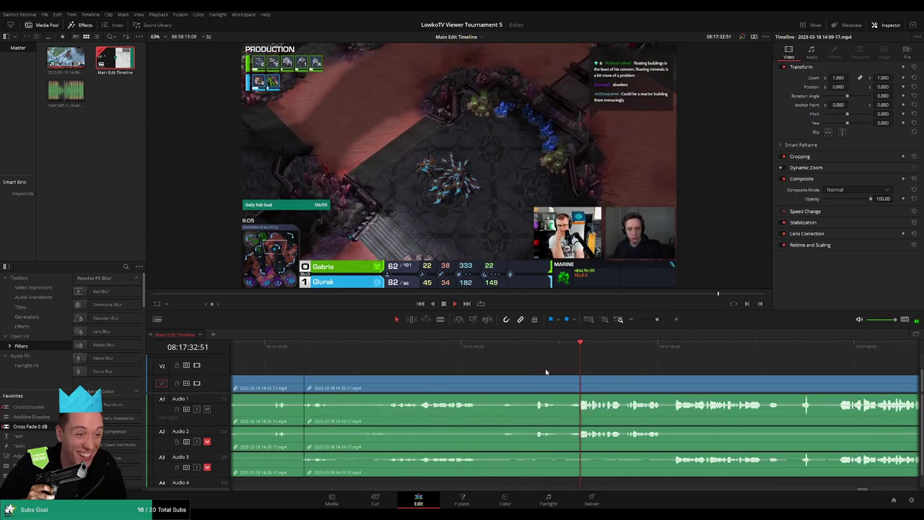
scroll(534, 369, right, 3)
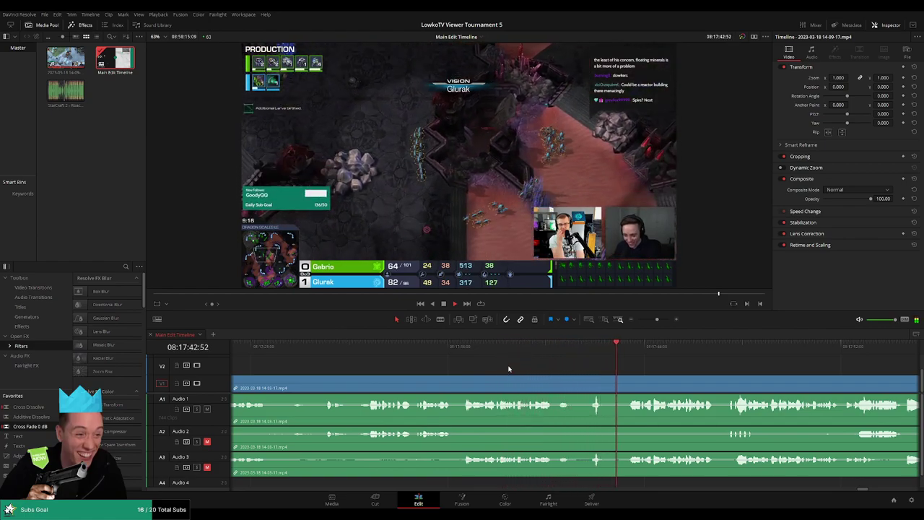
scroll(453, 361, right, 3)
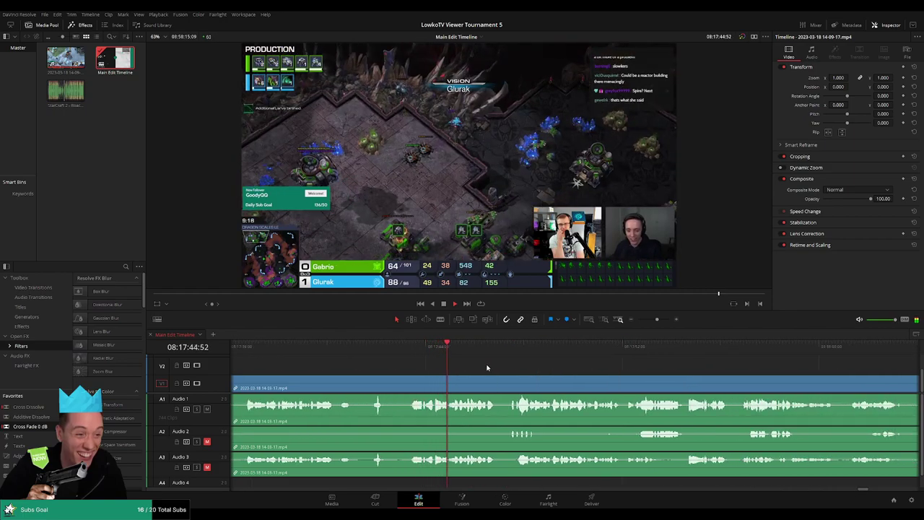
scroll(487, 368, right, 4)
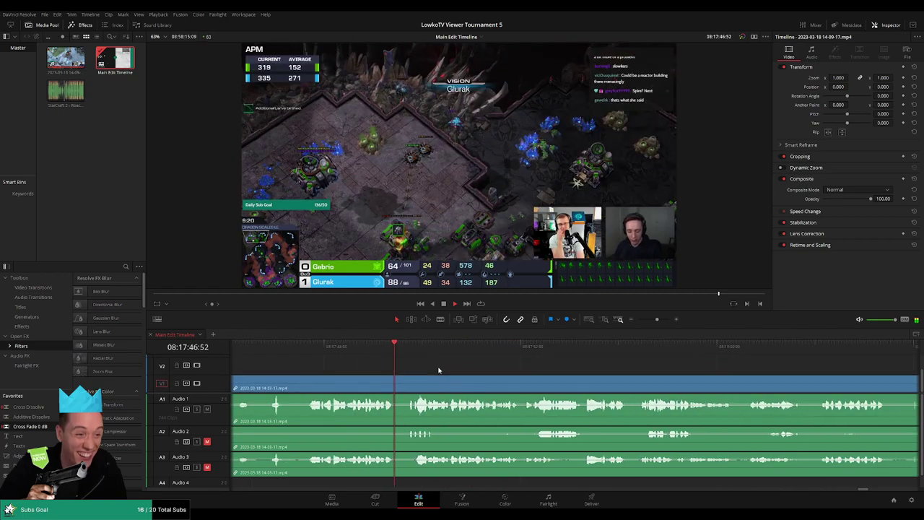
scroll(469, 374, right, 3)
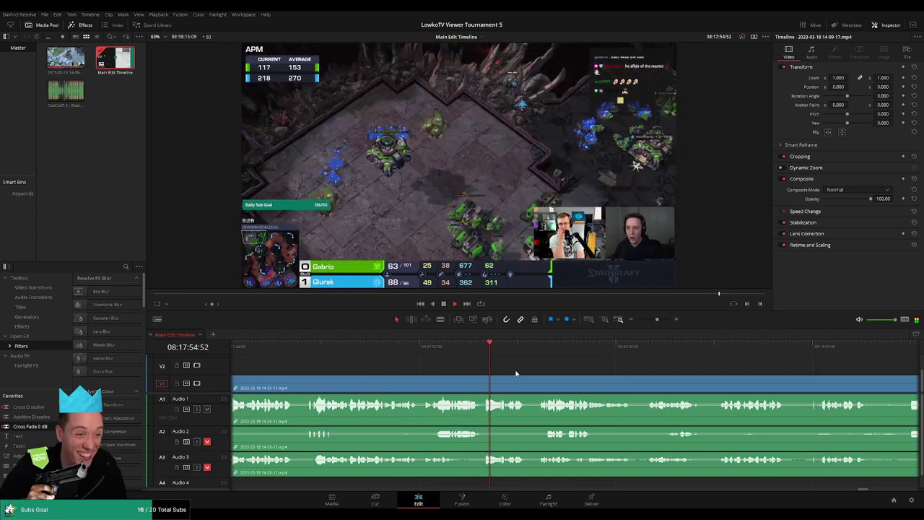
scroll(505, 368, right, 3)
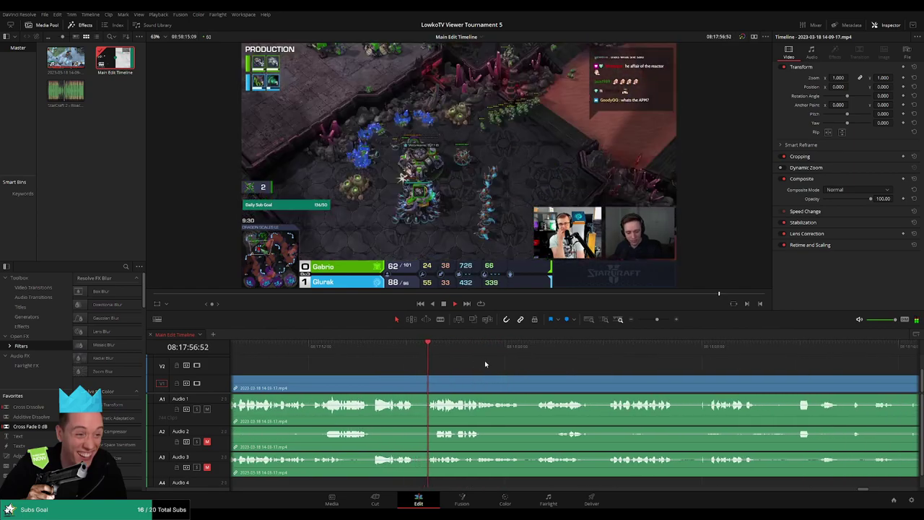
scroll(491, 364, right, 2)
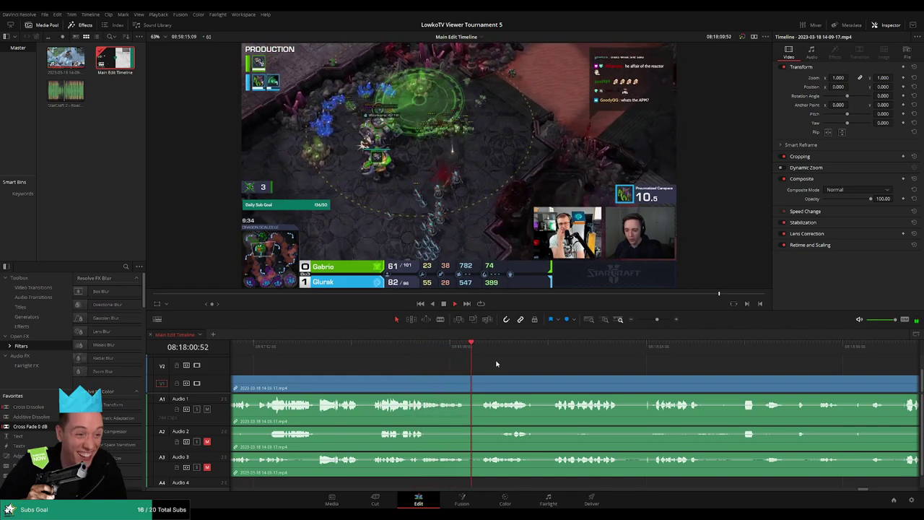
scroll(505, 361, right, 3)
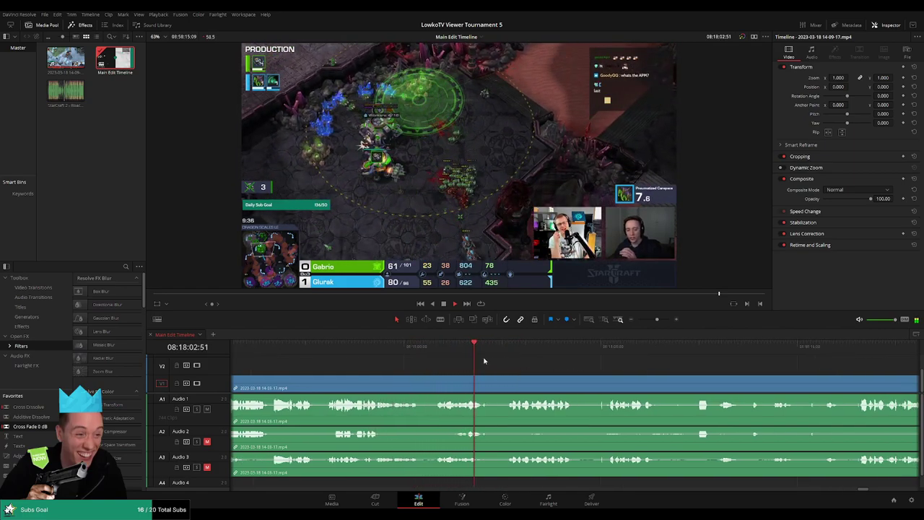
click(447, 347)
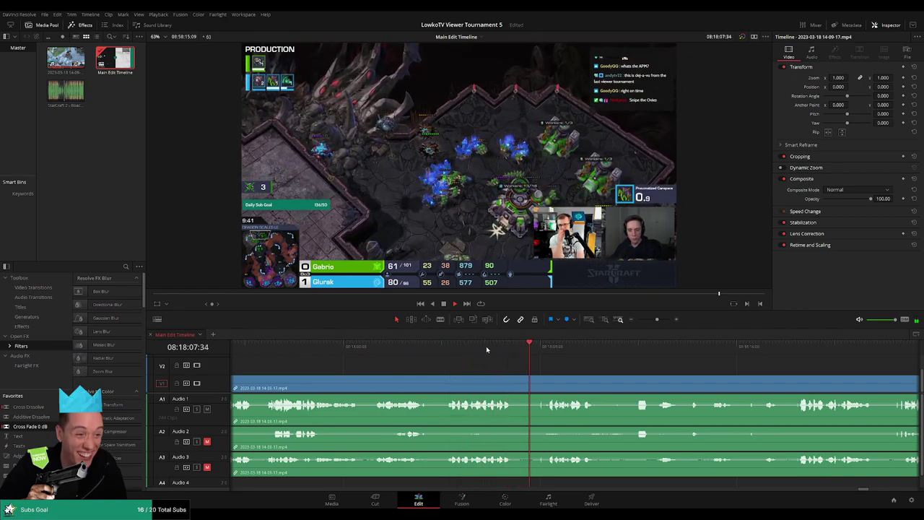
key(b)
click(541, 383)
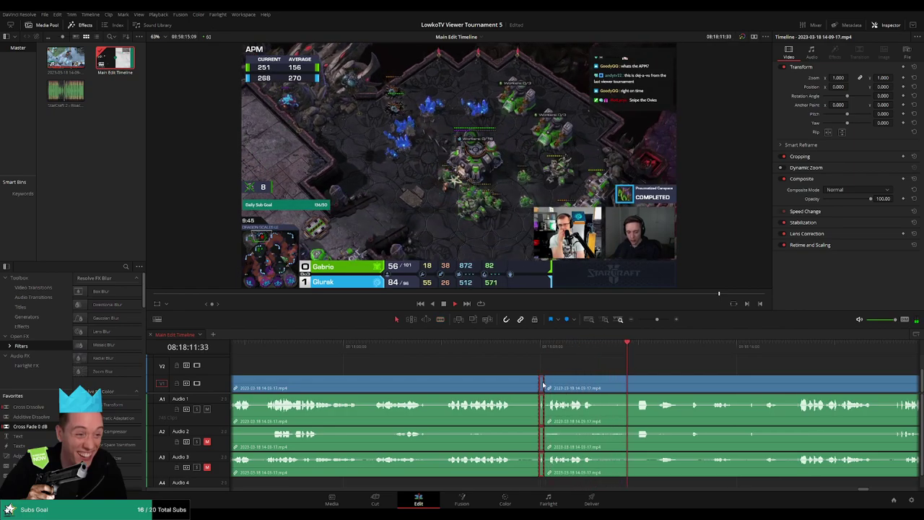
key(a)
Step: Cut the other end of the short dead piece, select it and ripple-delete it
scroll(506, 360, right, 3)
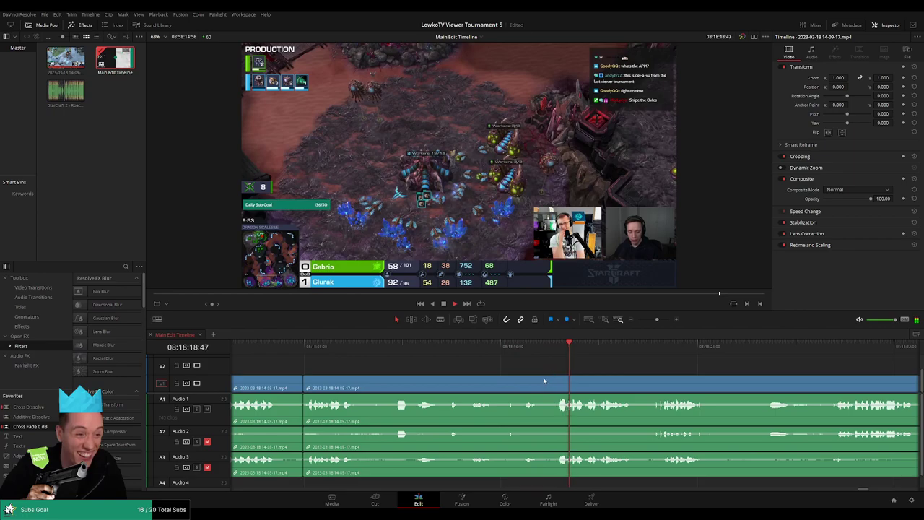
scroll(549, 379, up, 2)
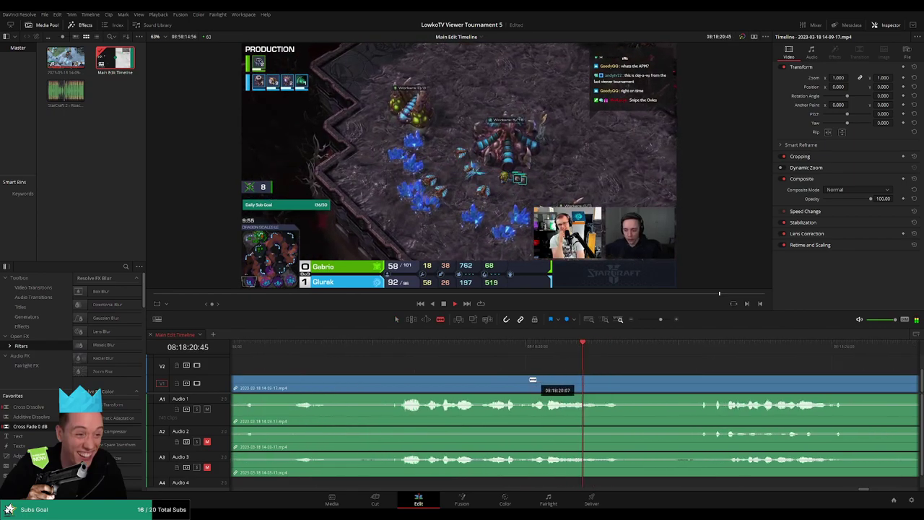
click(417, 347)
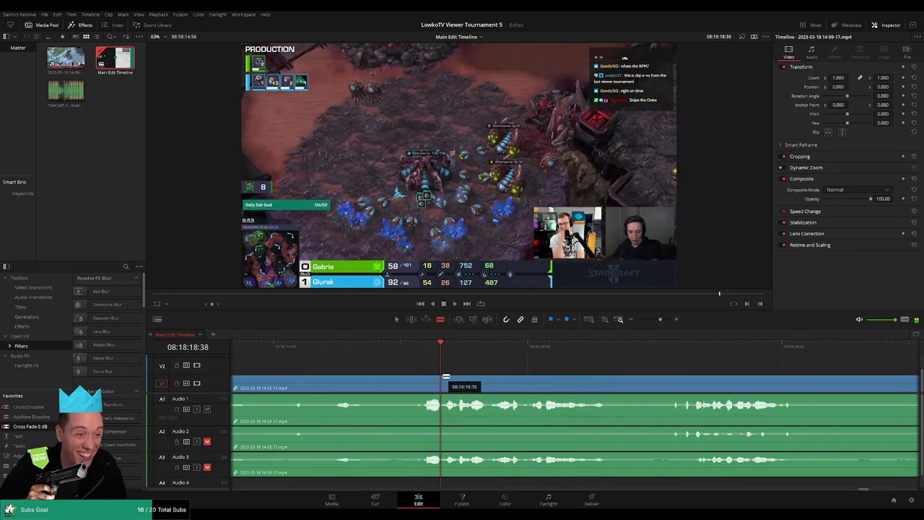
click(445, 376)
key(a)
click(419, 389)
key(BackSpace)
click(425, 387)
key(BackSpace)
click(408, 349)
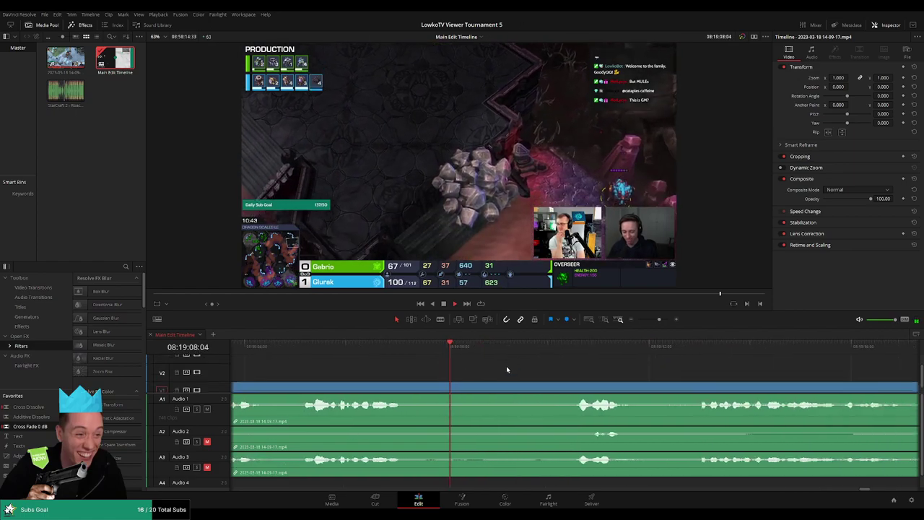
Step: Skip ahead in the game, blade all tracks at a new point and review the cut
click(563, 352)
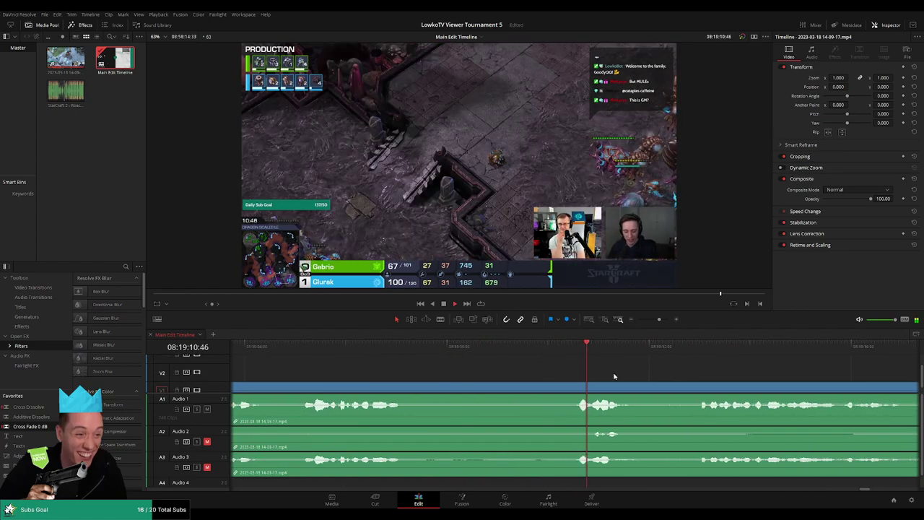
scroll(505, 371, right, 2)
scroll(533, 367, right, 2)
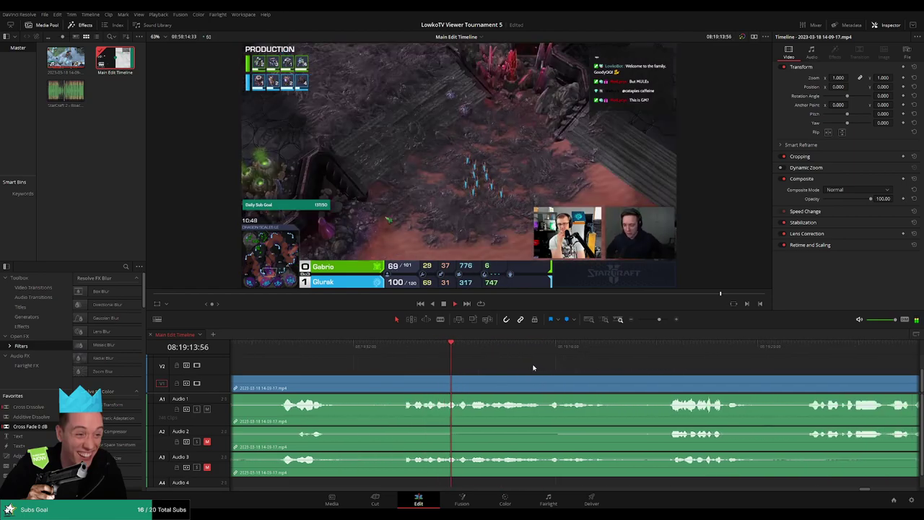
scroll(593, 372, right, 1)
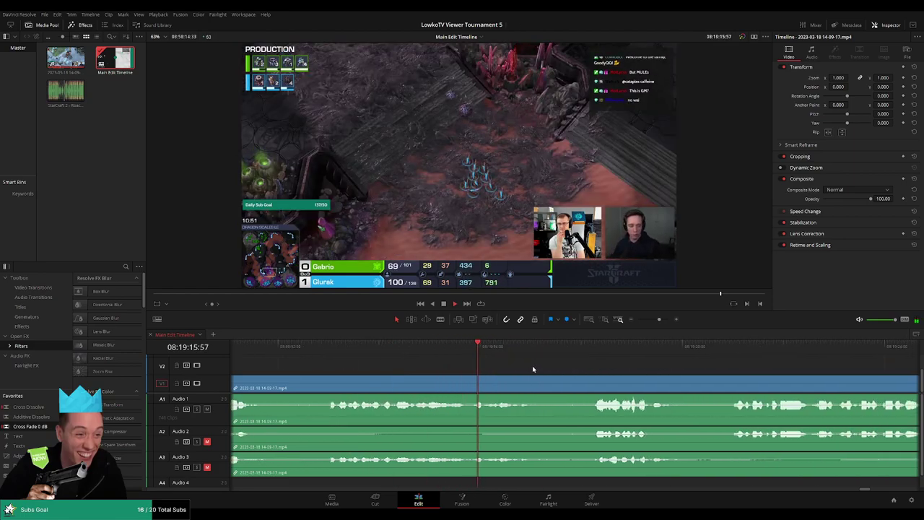
scroll(505, 361, right, 2)
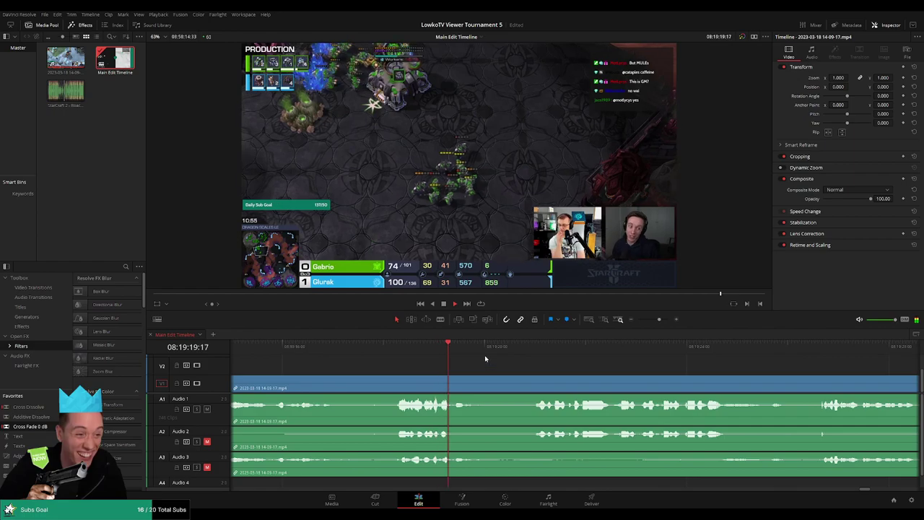
scroll(578, 366, right, 3)
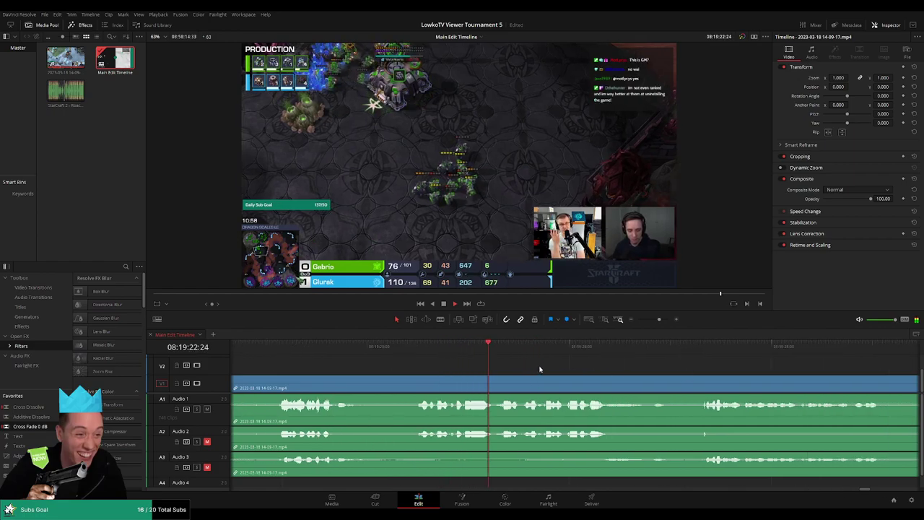
scroll(506, 360, right, 3)
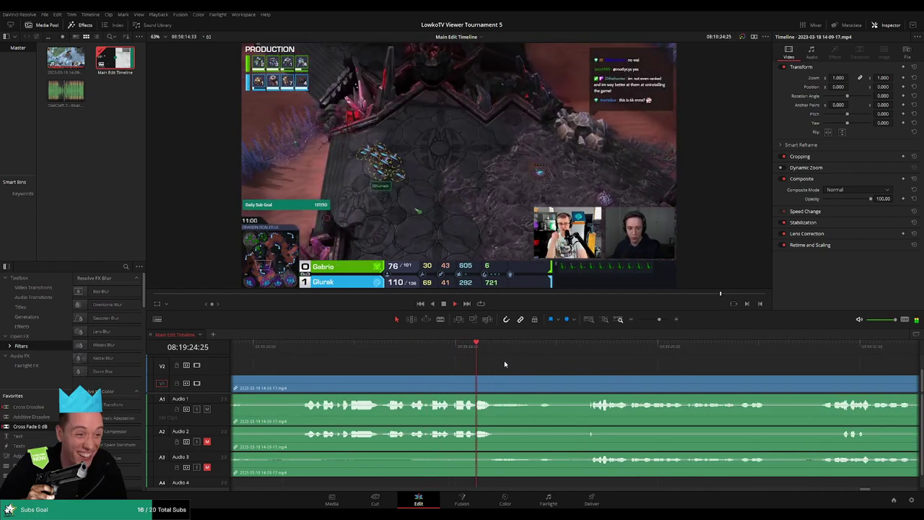
key(b)
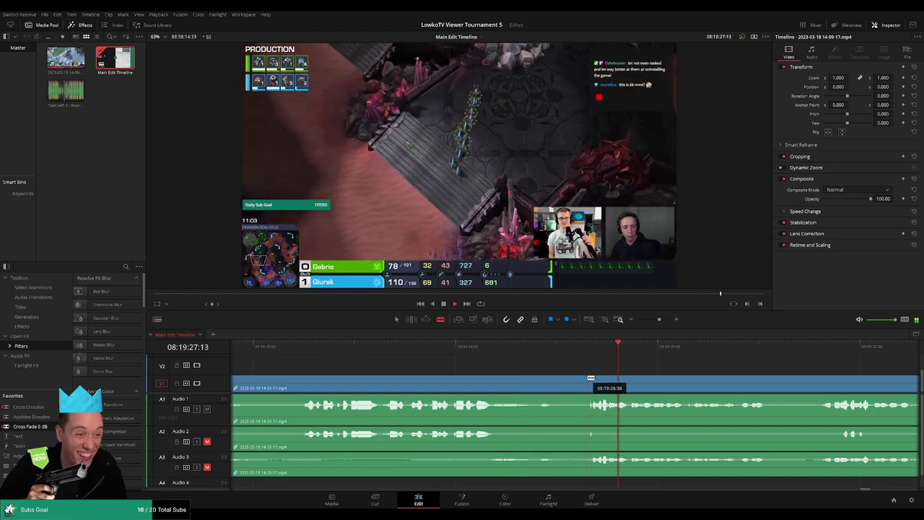
click(589, 381)
key(a)
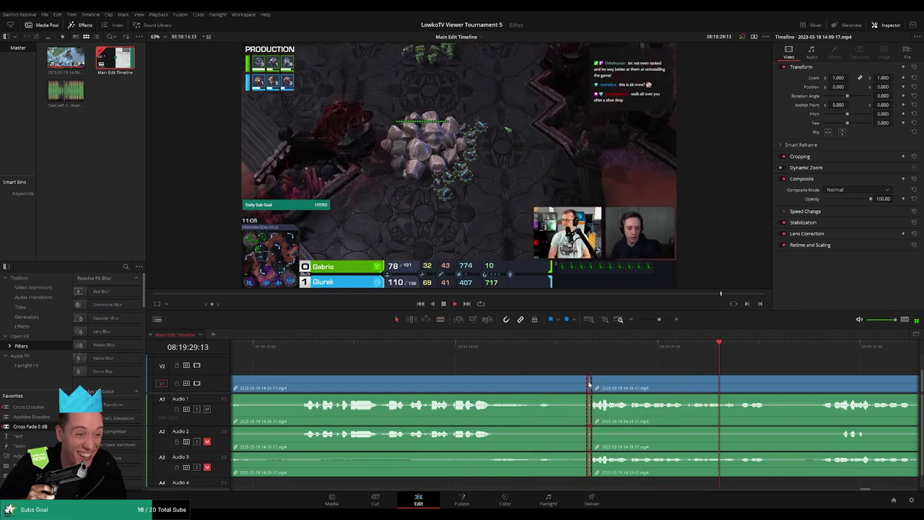
key(Up)
Step: Blade both ends of the dead stretch, then select and ripple-delete it
scroll(566, 366, right, 3)
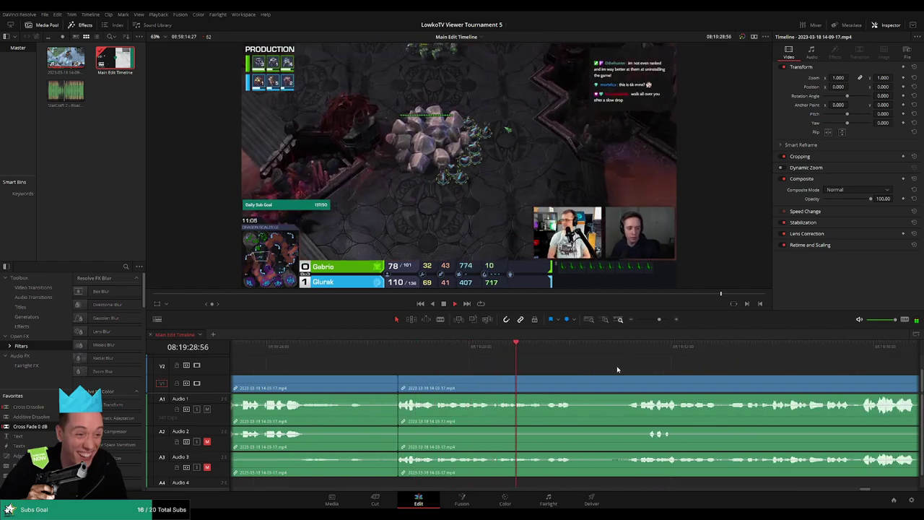
scroll(617, 369, right, 2)
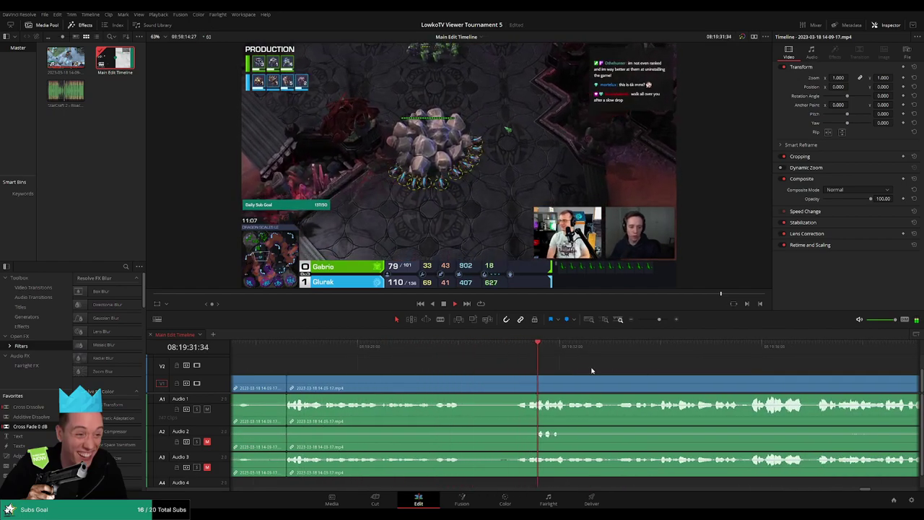
scroll(613, 372, right, 2)
scroll(606, 372, right, 1)
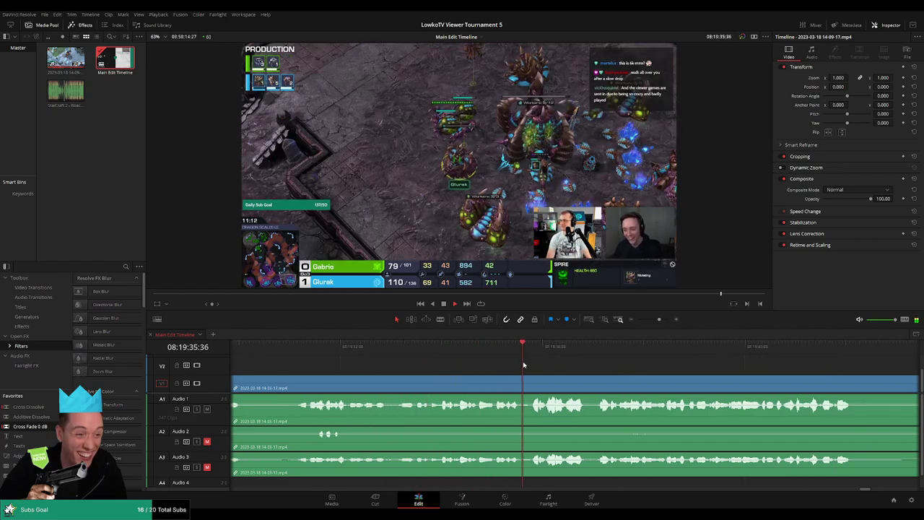
scroll(485, 351, right, 3)
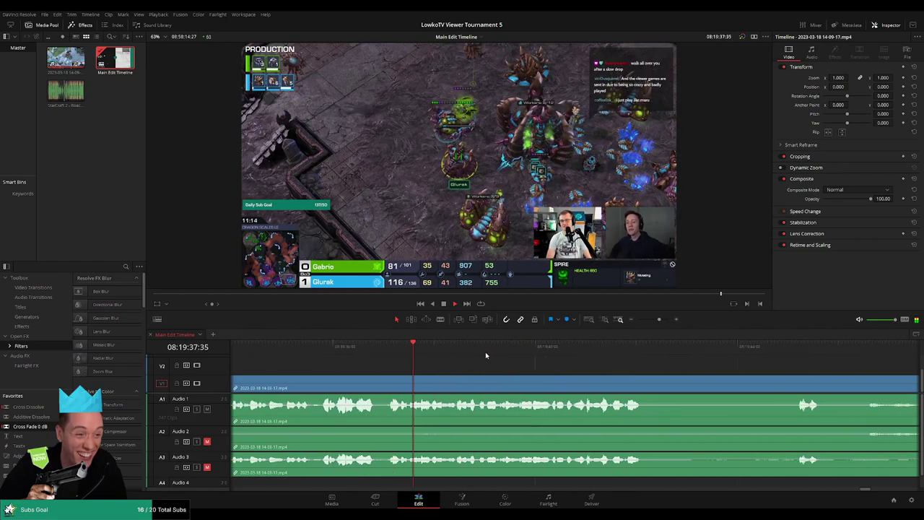
scroll(579, 361, right, 1)
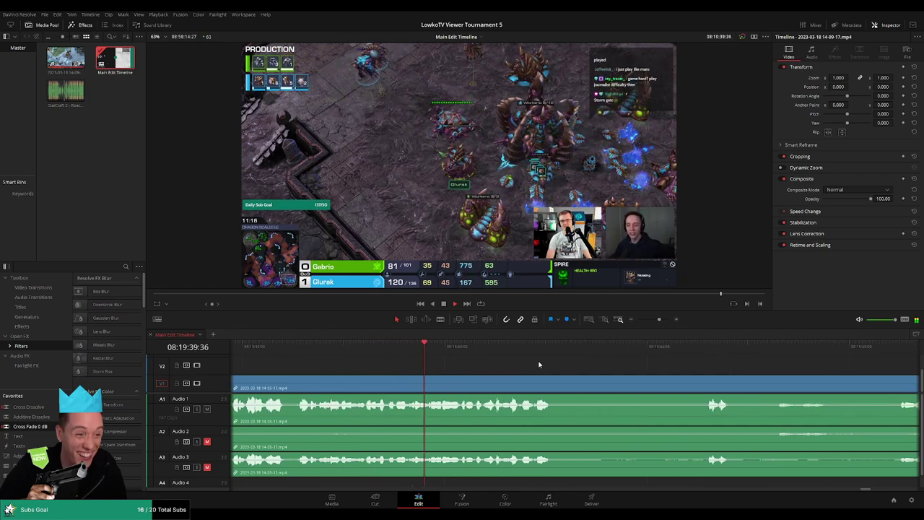
scroll(481, 364, right, 2)
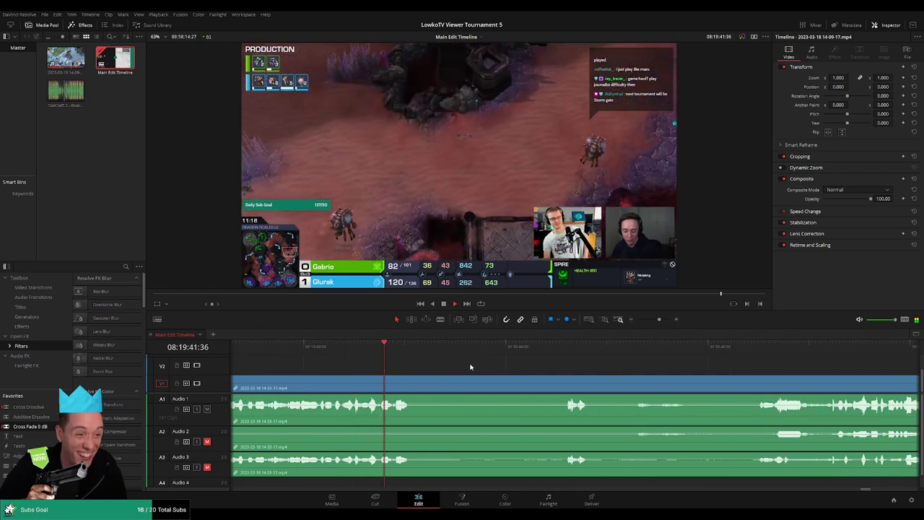
click(536, 348)
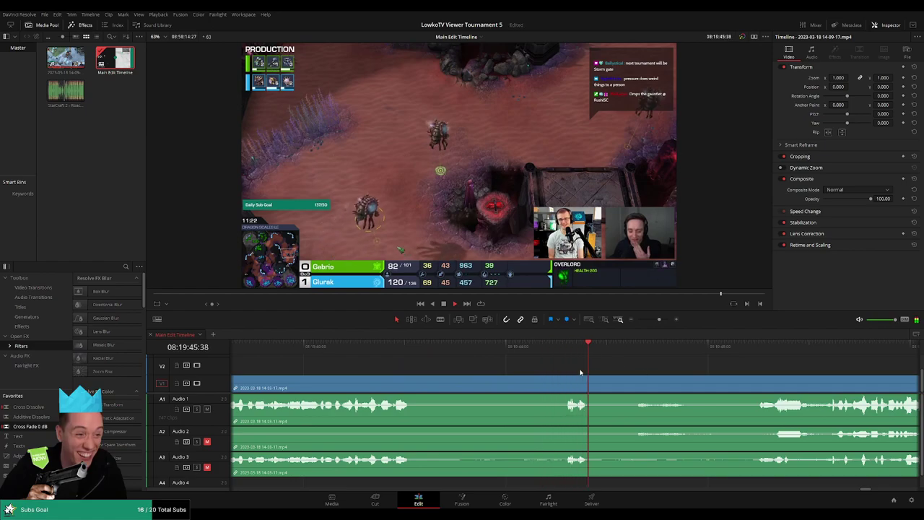
key(b)
click(418, 384)
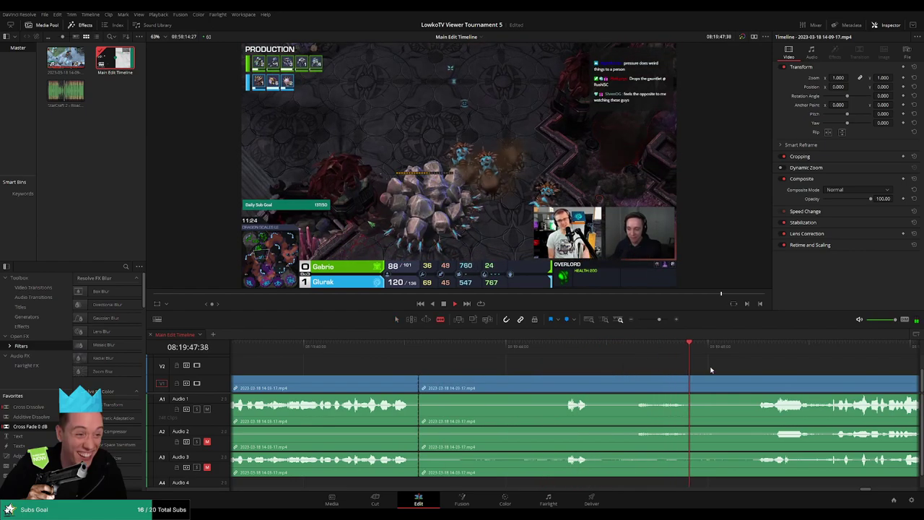
click(741, 348)
click(714, 387)
key(a)
click(680, 389)
key(Delete)
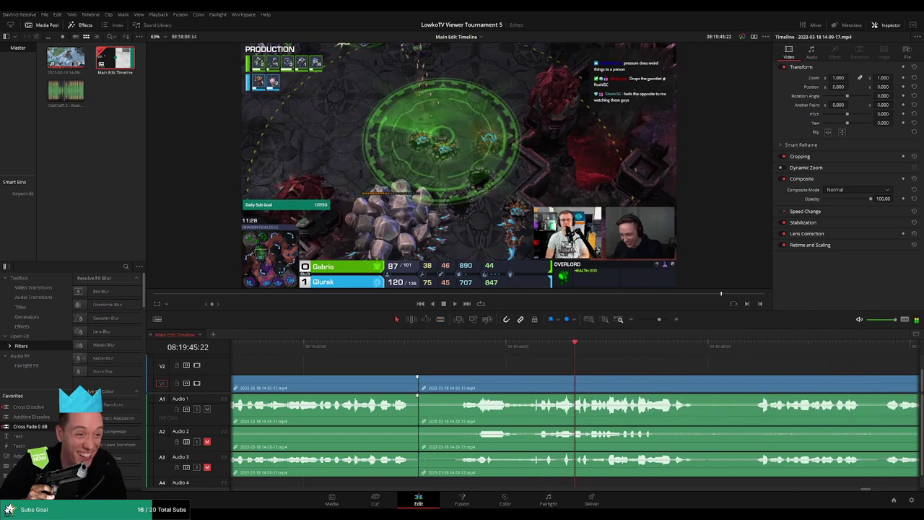
Step: Place a Cross Fade 0 dB on the audio join and play it back
drag(430, 420, 47, 427)
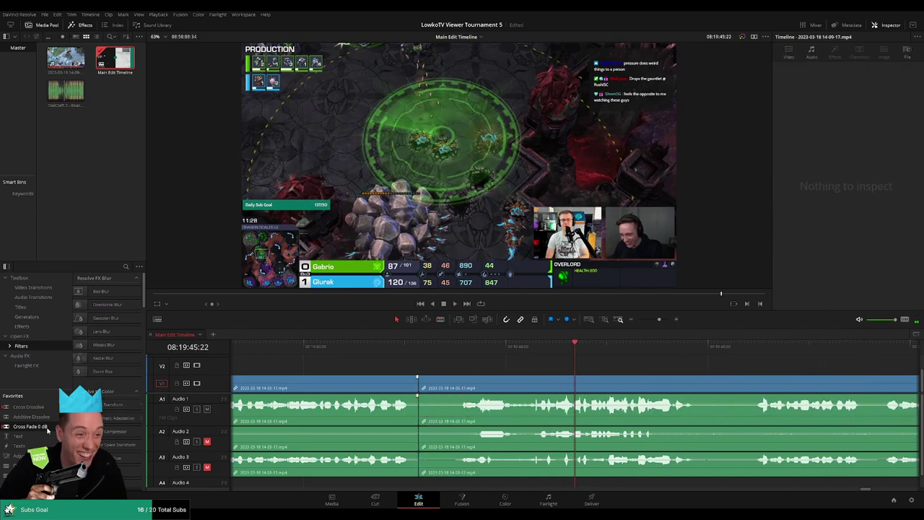
drag(386, 417, 422, 412)
scroll(396, 441, left, 1)
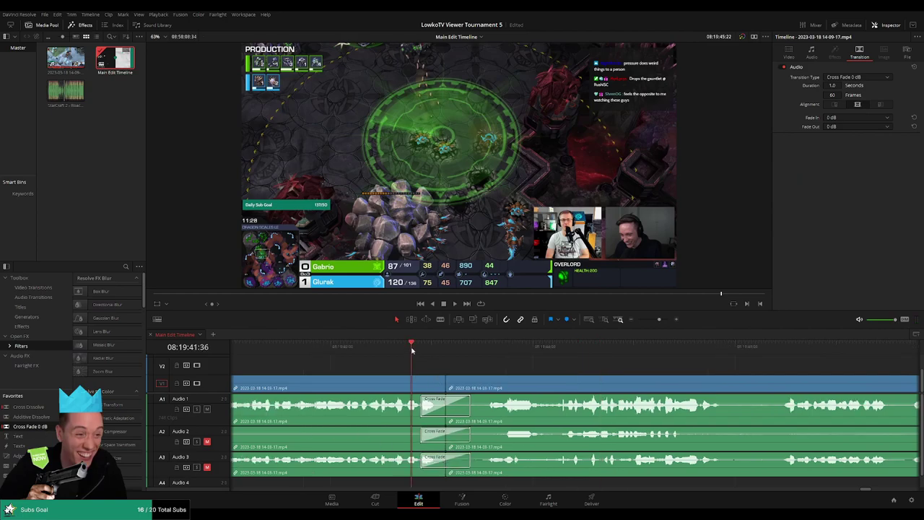
key(space)
click(559, 366)
Step: Add audio cross fades at the next edit point with Shift+T and review onward
scroll(592, 365, right, 4)
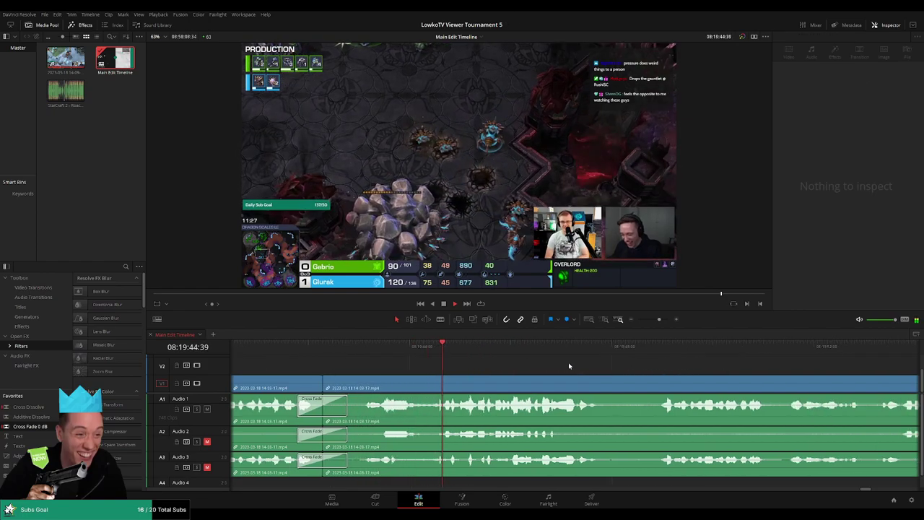
scroll(567, 366, right, 4)
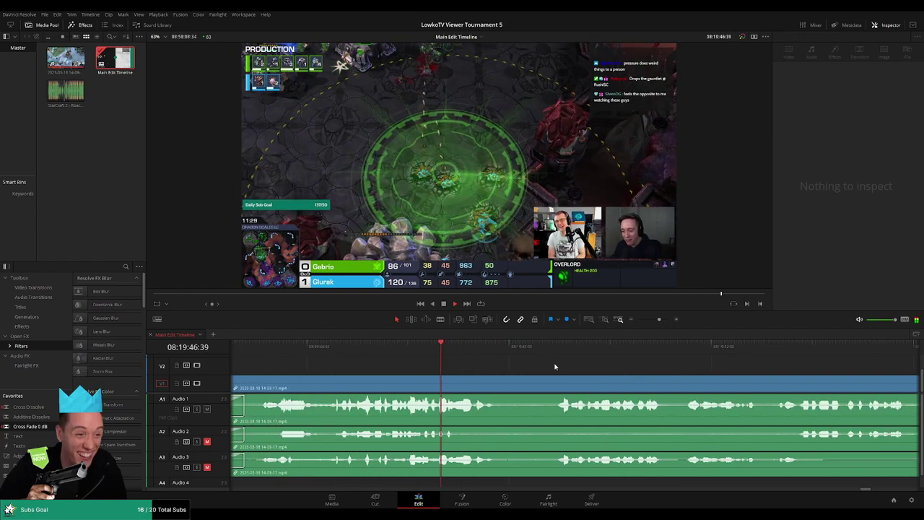
scroll(636, 373, right, 3)
key(shift+t)
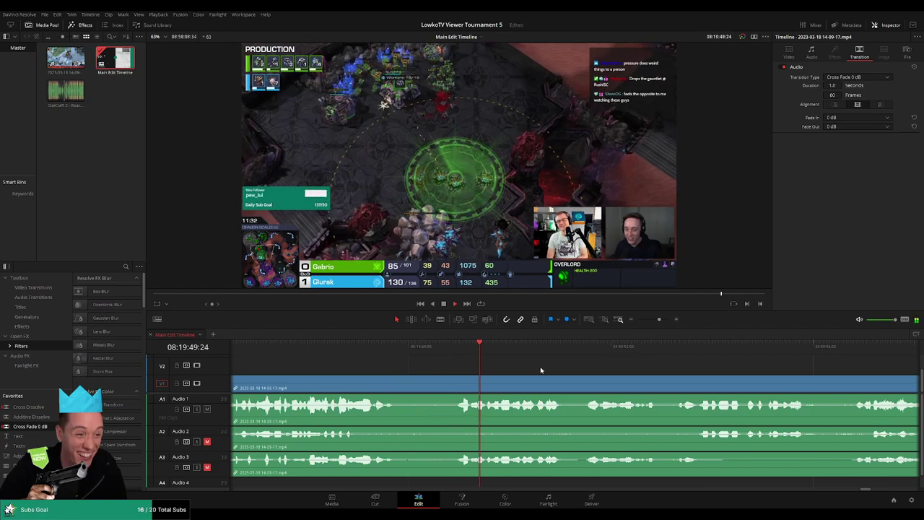
scroll(478, 355, right, 4)
scroll(550, 367, right, 2)
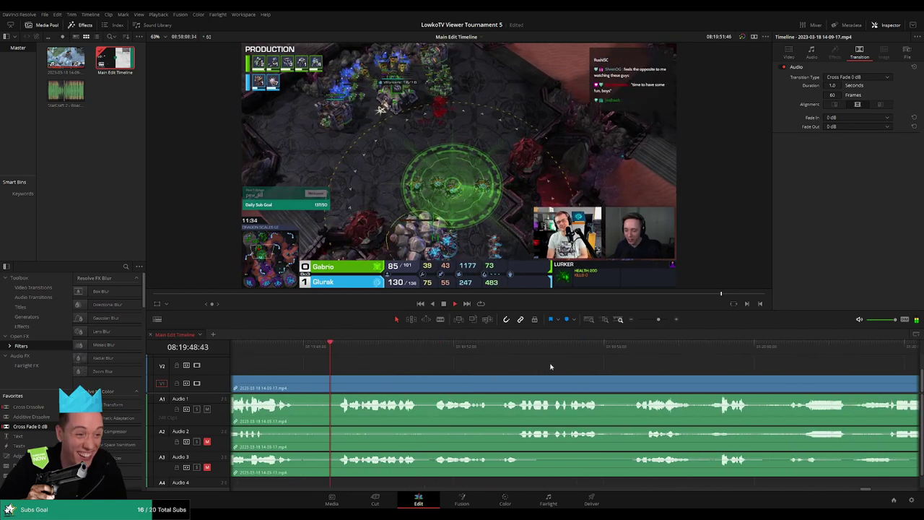
scroll(509, 361, right, 3)
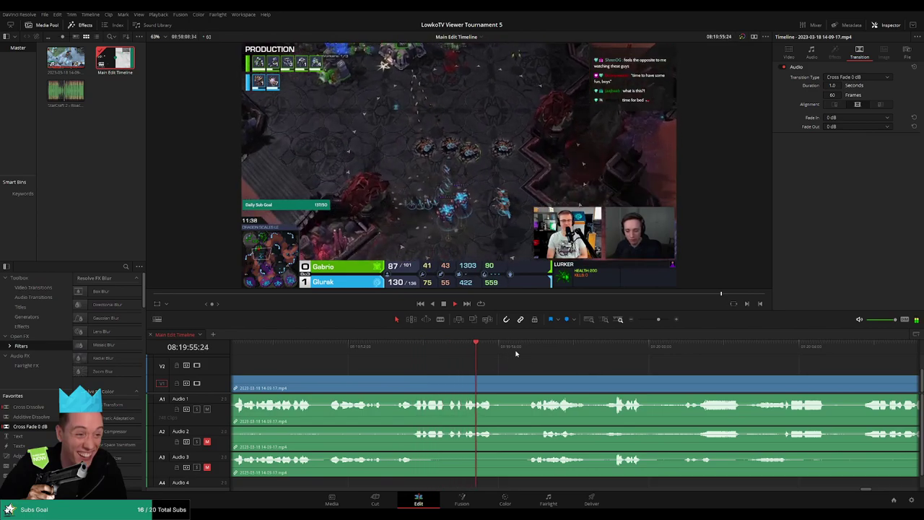
scroll(540, 365, right, 4)
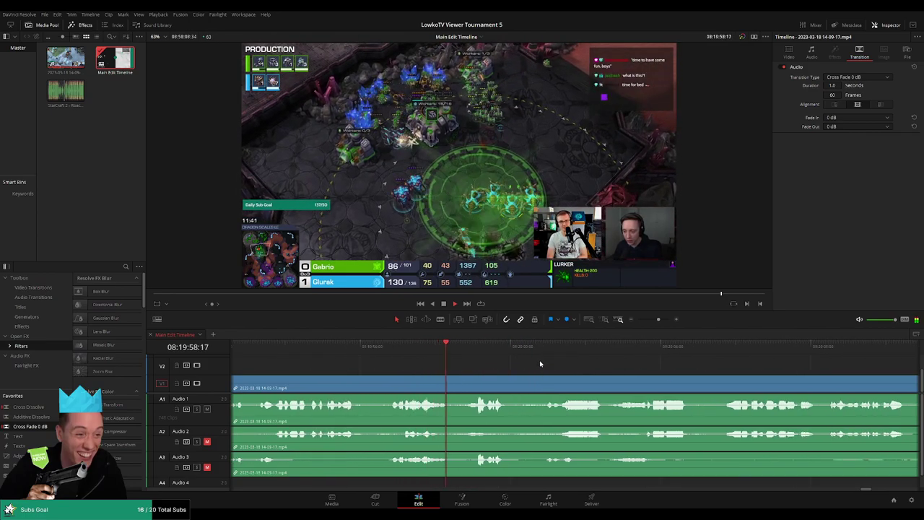
scroll(522, 360, right, 3)
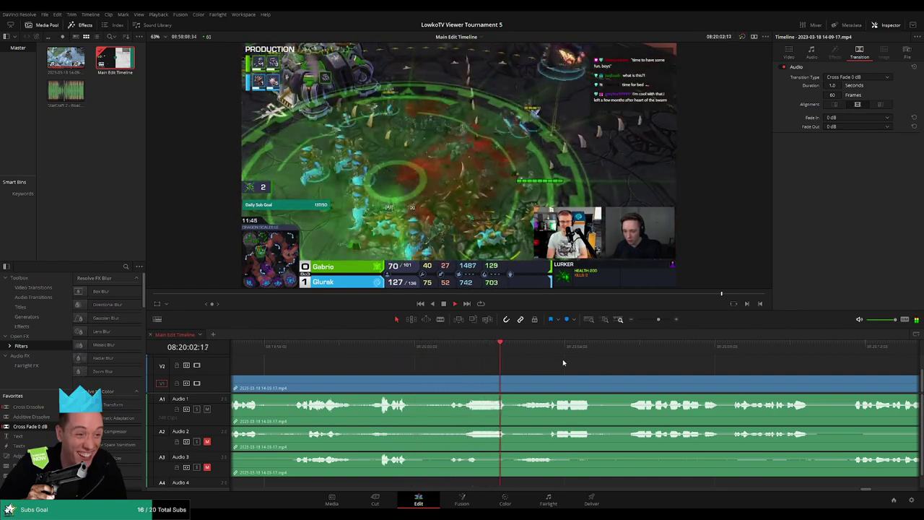
scroll(521, 364, right, 4)
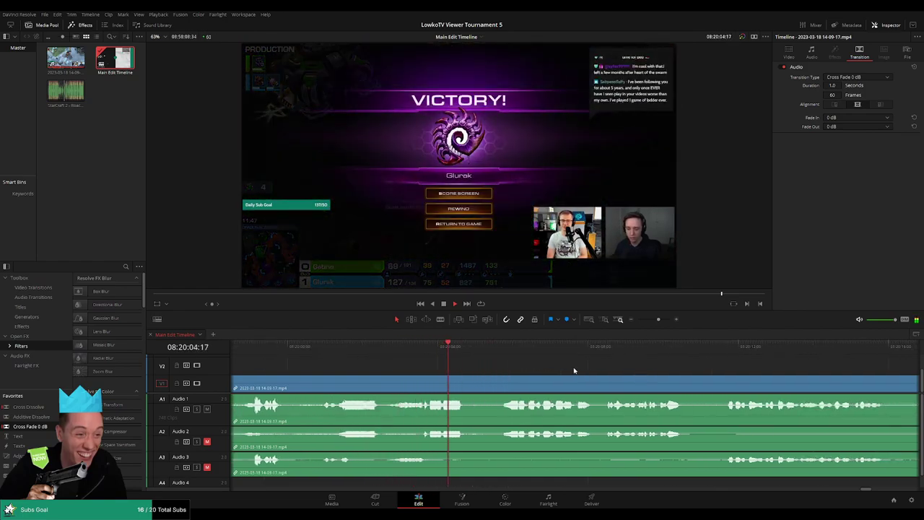
scroll(462, 362, right, 4)
Step: Zoom the timeline out and split all tracks at two points in the stream
drag(653, 319, 653, 320)
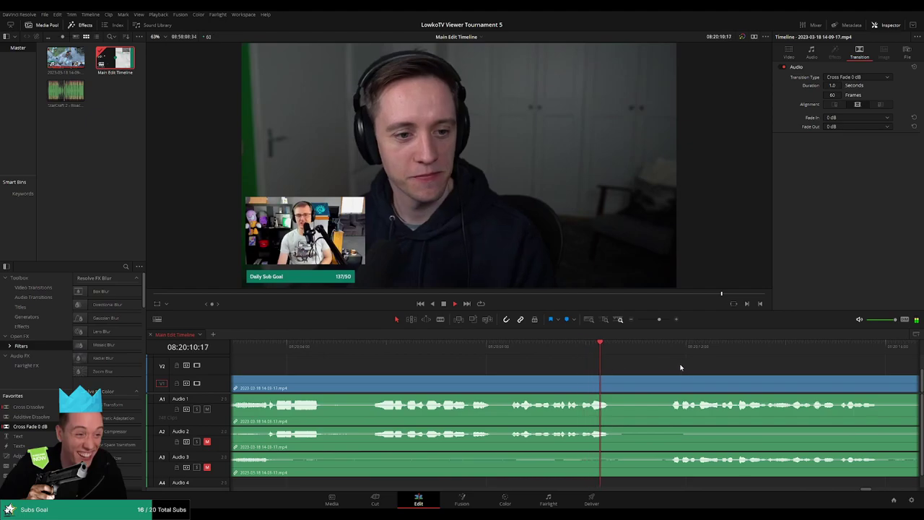
scroll(487, 360, right, 3)
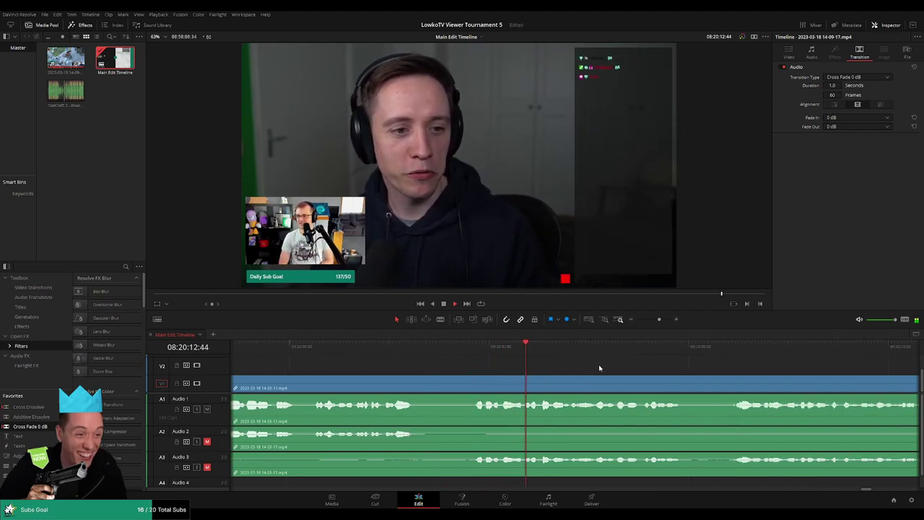
scroll(535, 363, right, 2)
scroll(534, 361, right, 3)
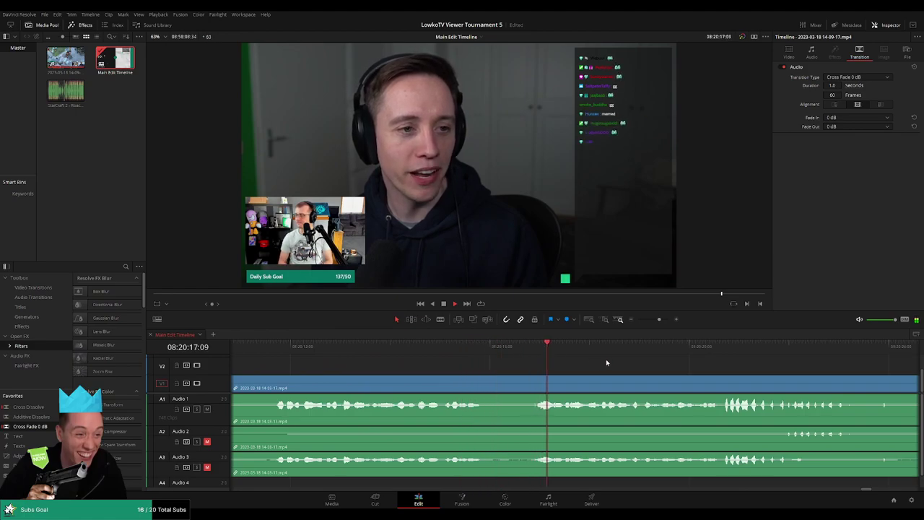
key(b)
click(534, 377)
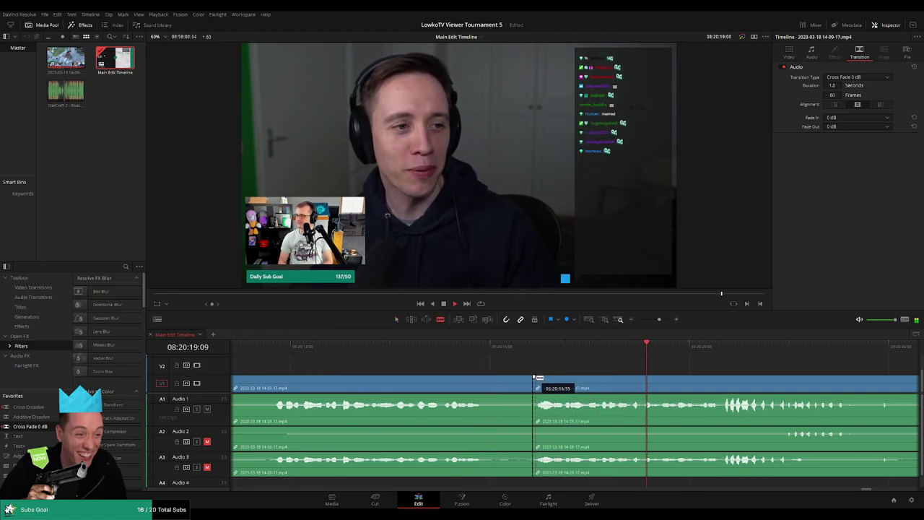
key(a)
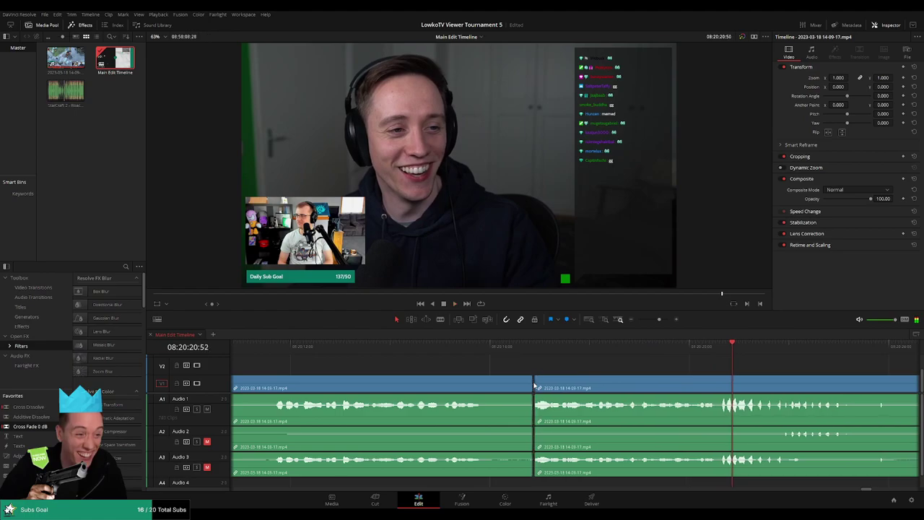
scroll(515, 353, right, 5)
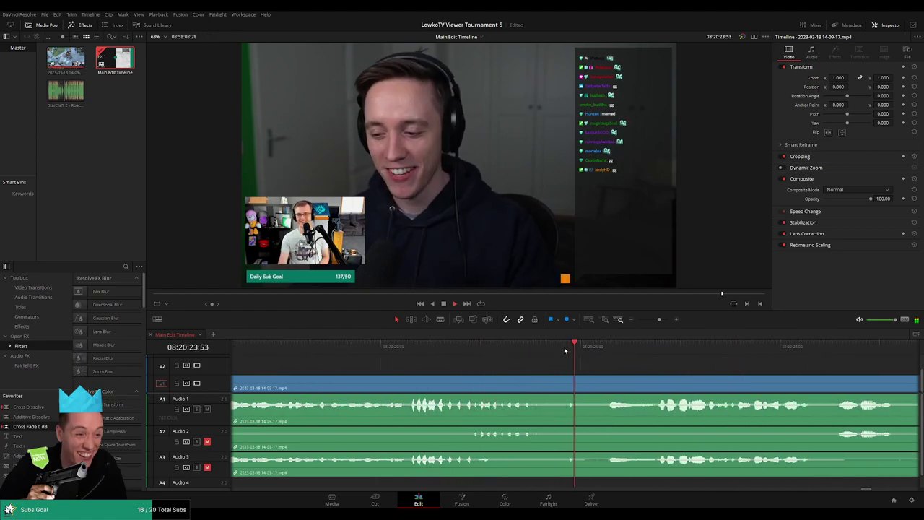
click(570, 377)
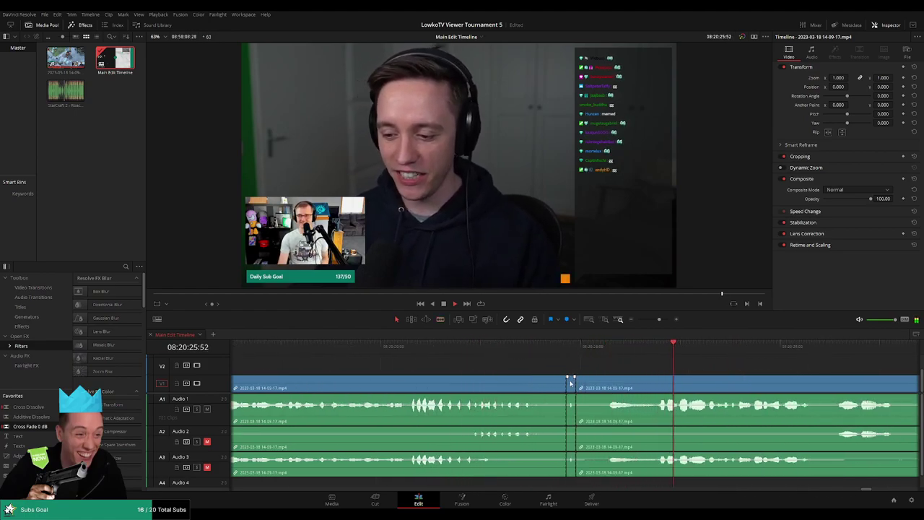
Step: Cut before and after the dead section, then delete it and close the gap
scroll(589, 364, right, 4)
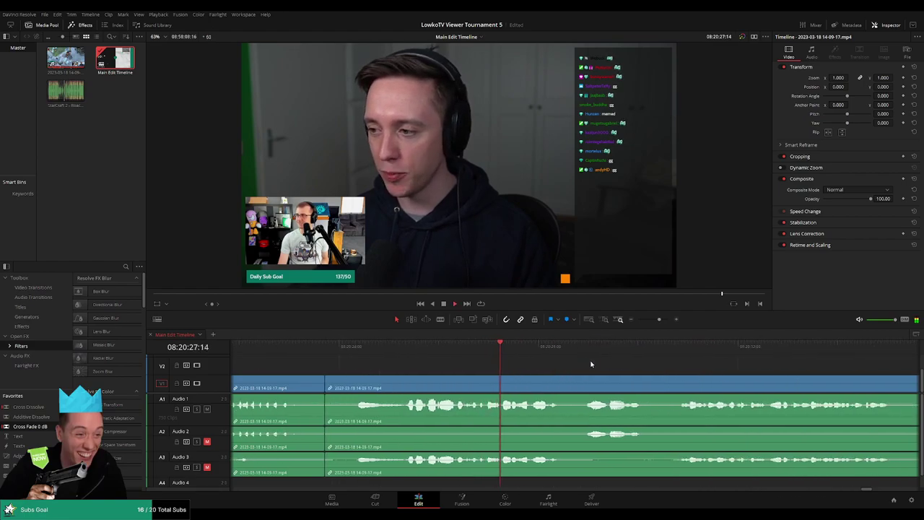
scroll(513, 362, right, 3)
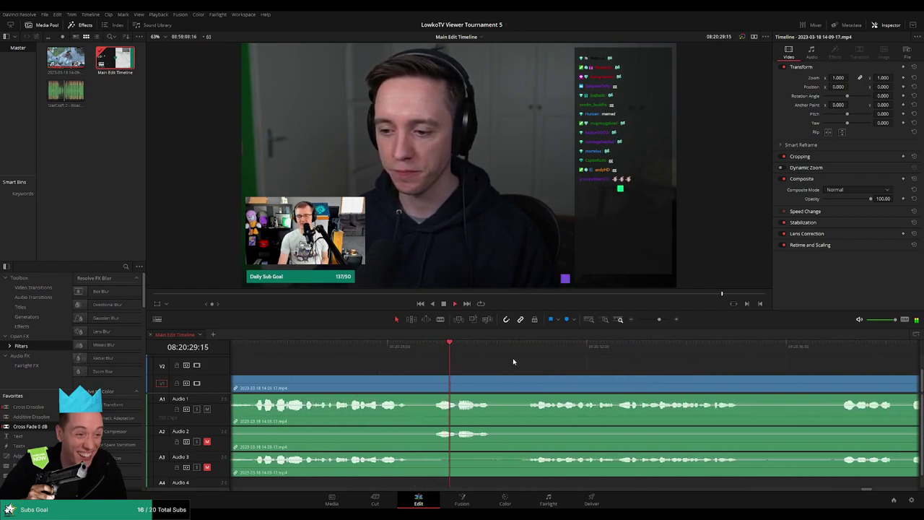
scroll(570, 364, right, 2)
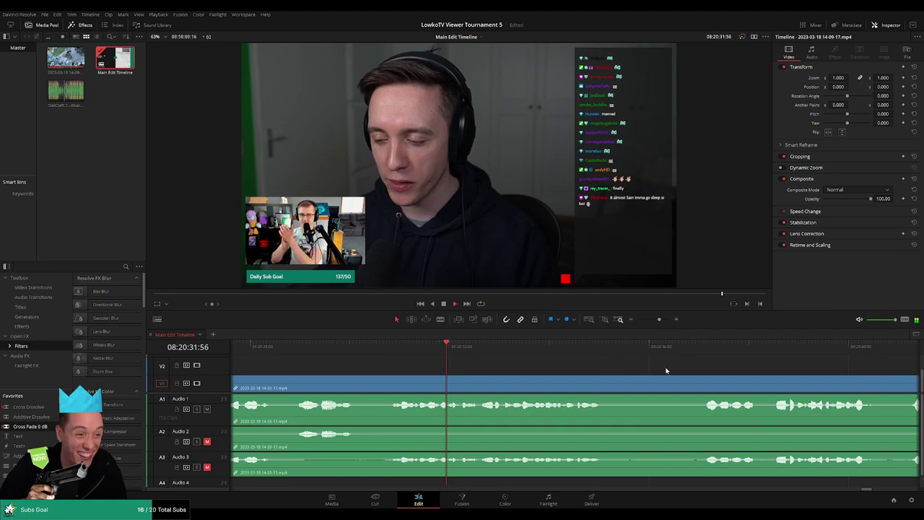
scroll(578, 368, right, 2)
scroll(511, 366, right, 1)
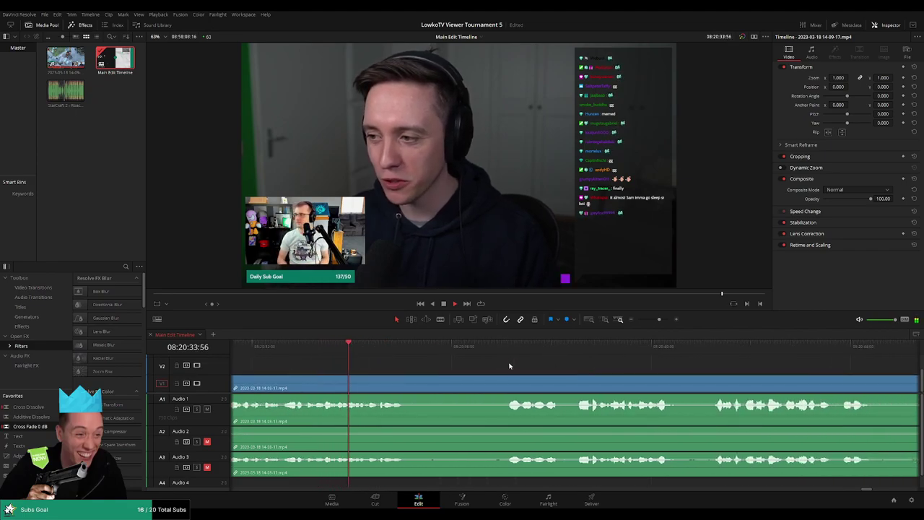
click(415, 378)
click(504, 345)
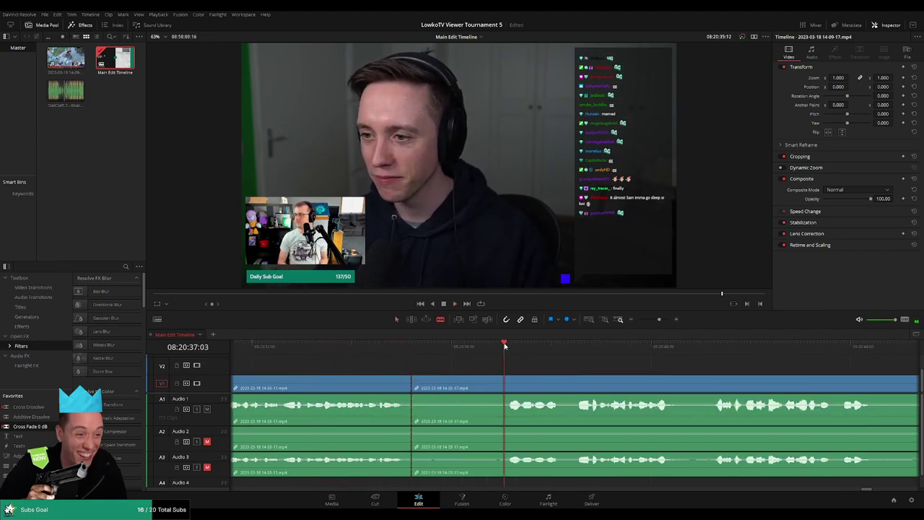
click(505, 388)
key(a)
click(484, 388)
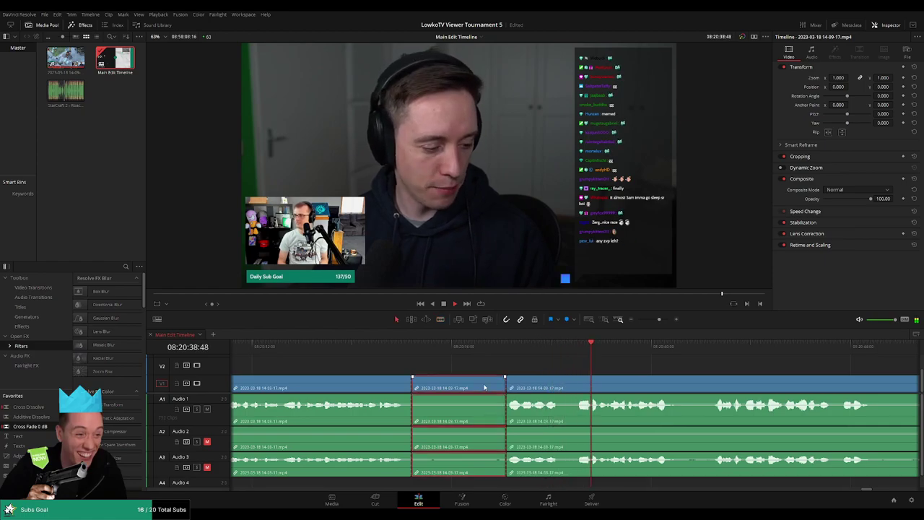
key(Delete)
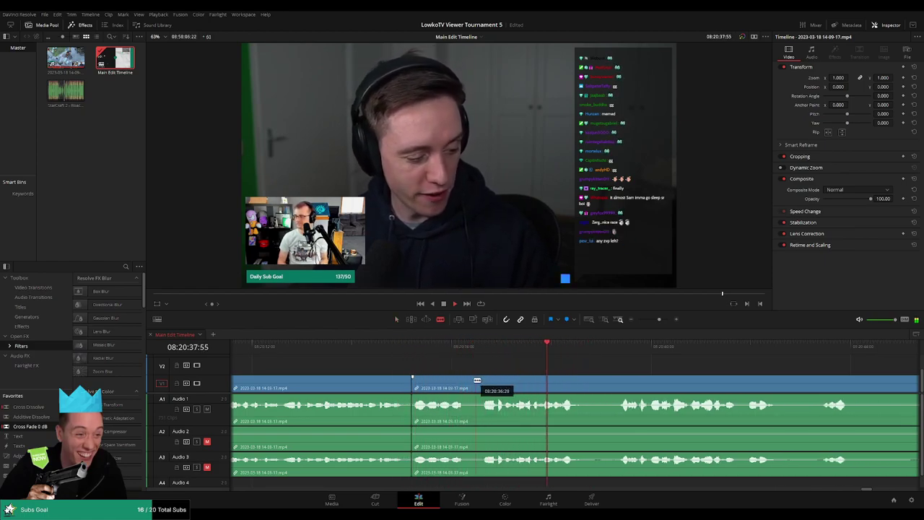
Step: Undo a stray split on the clip and readjust the timeline view
click(467, 380)
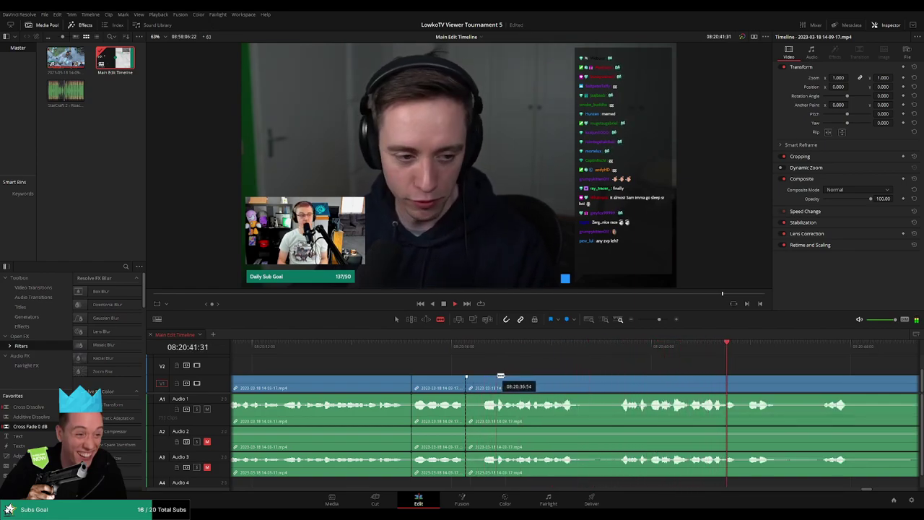
key(ctrl+z)
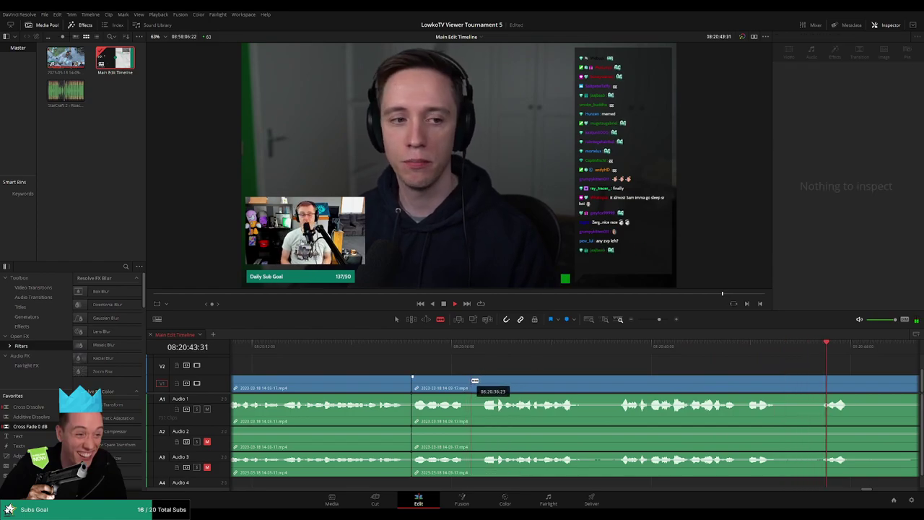
scroll(613, 351, down, 3)
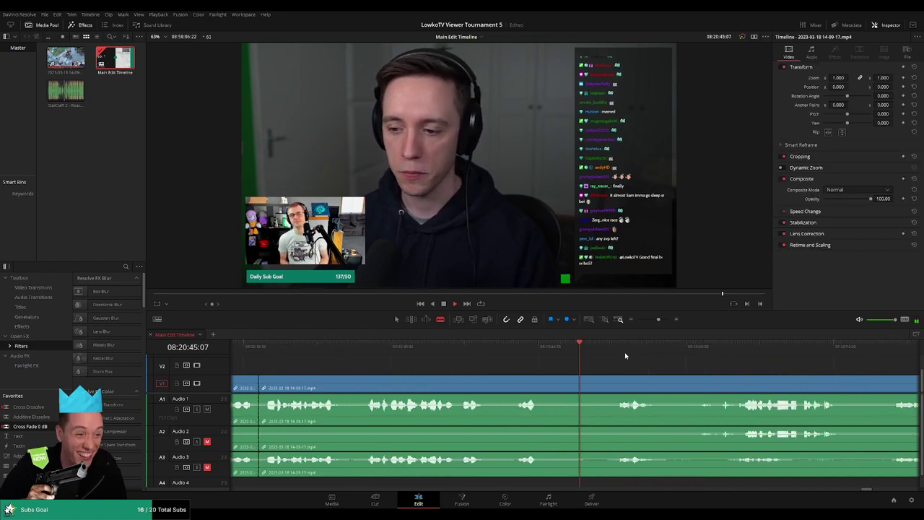
scroll(621, 360, up, 3)
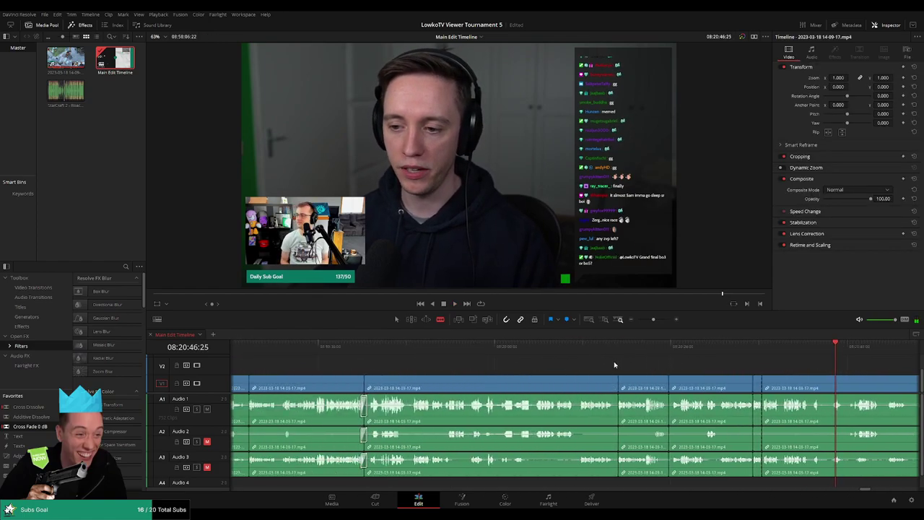
scroll(513, 363, down, 4)
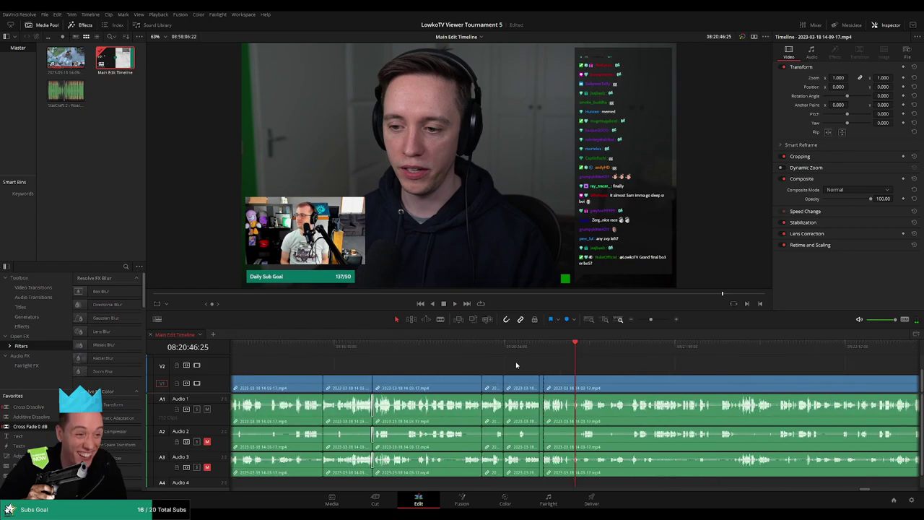
scroll(515, 365, left, 5)
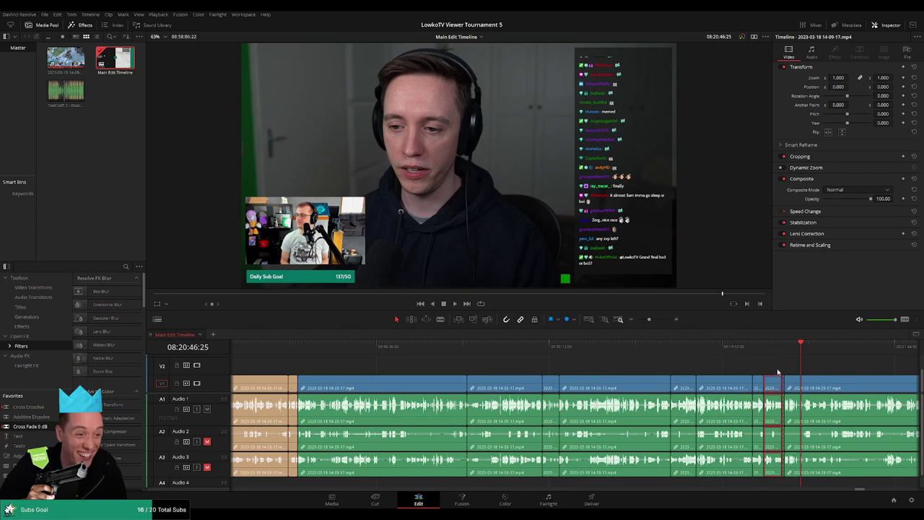
Step: Give the new post-match webcam clips the Tan clip colour, then zoom out and resume playback
drag(780, 486, 501, 387)
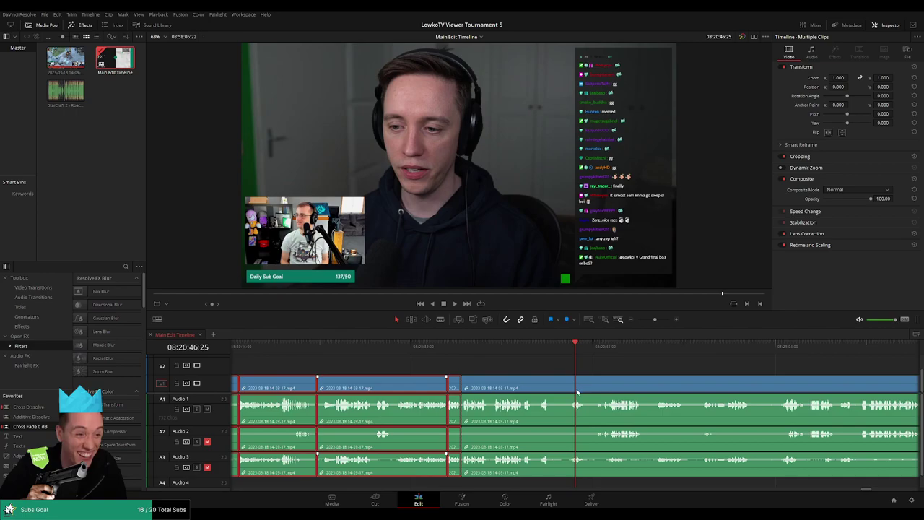
click(605, 369)
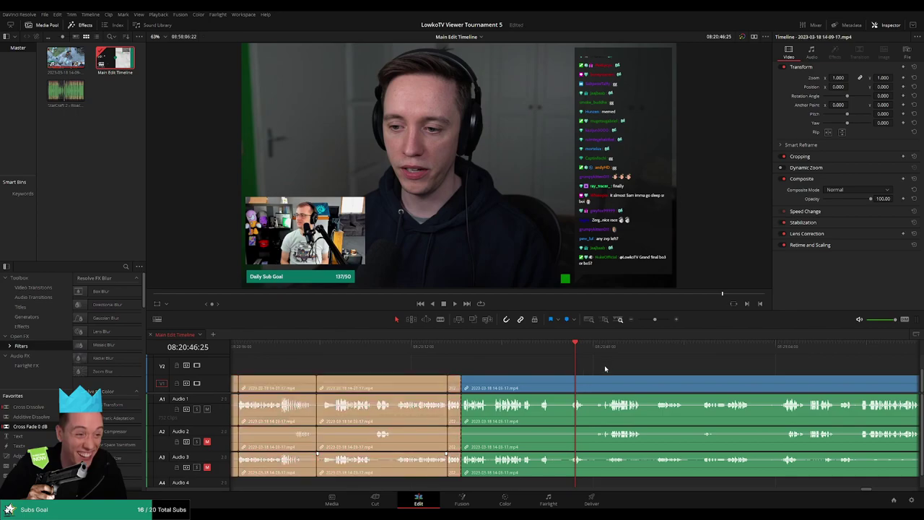
drag(655, 319, 637, 320)
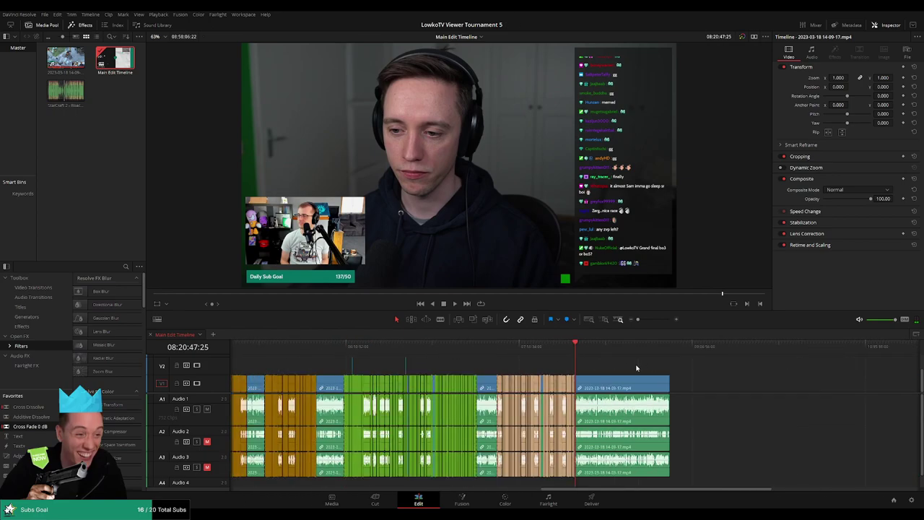
click(668, 352)
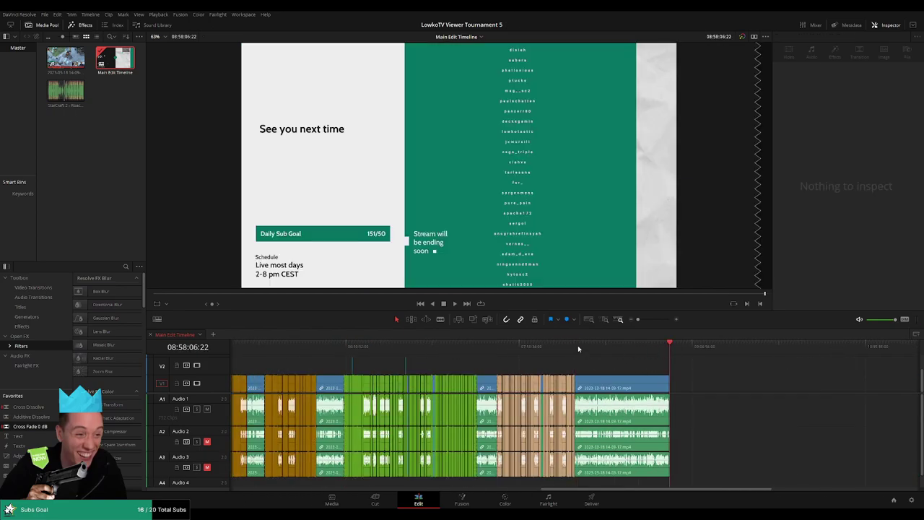
click(577, 345)
key(space)
key(ctrl+equal)
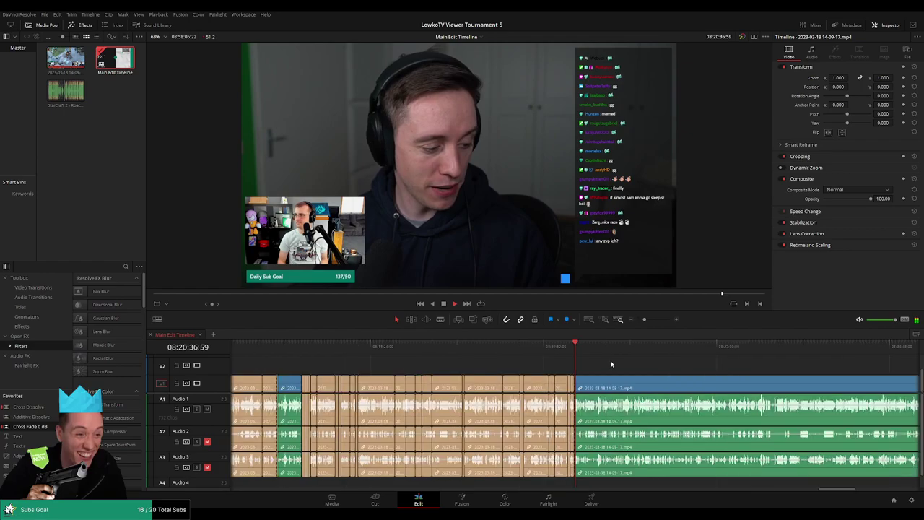
click(645, 357)
click(753, 348)
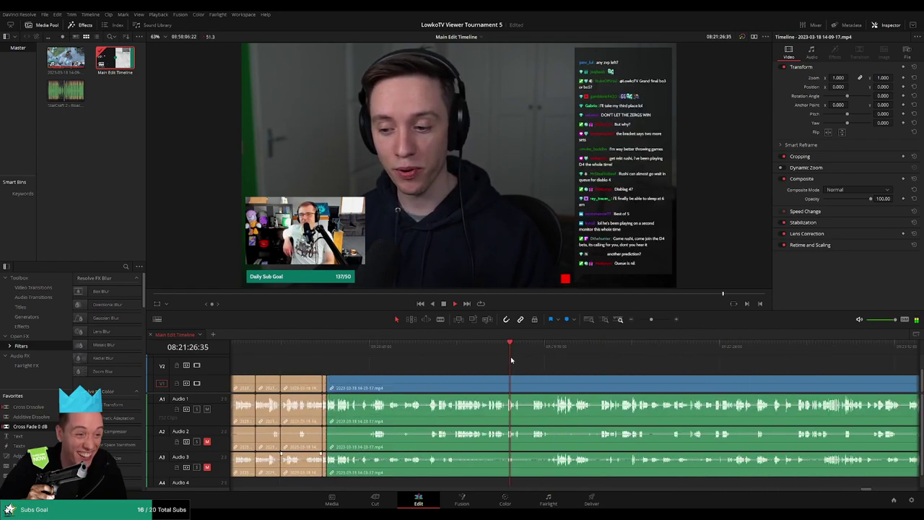
drag(449, 350, 481, 349)
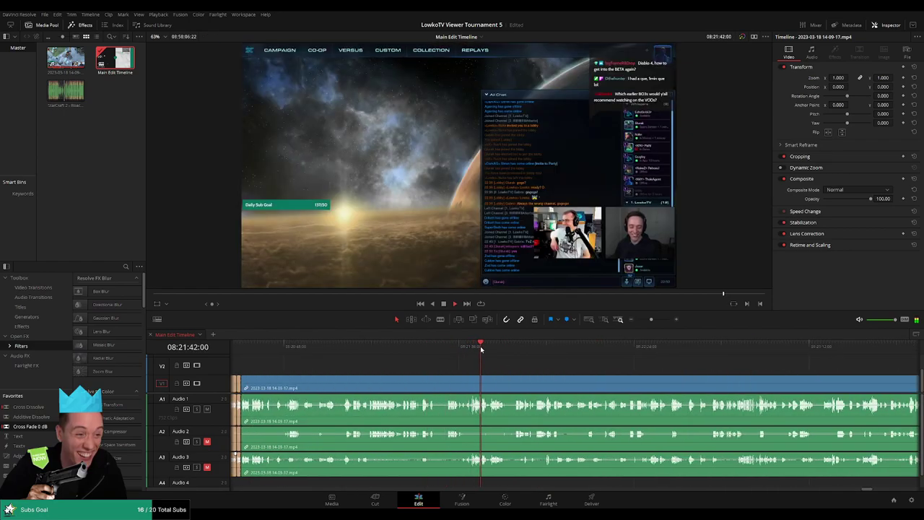
click(613, 347)
click(663, 347)
click(727, 354)
click(580, 354)
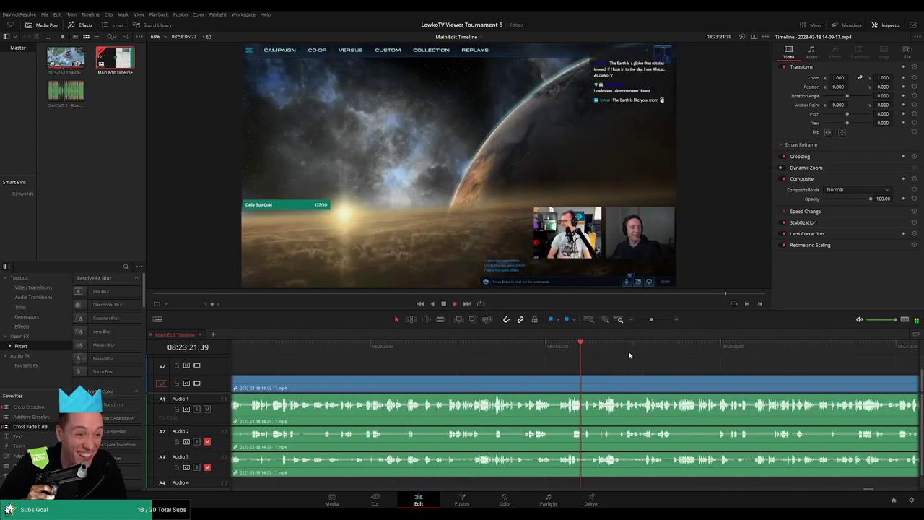
click(714, 354)
click(607, 348)
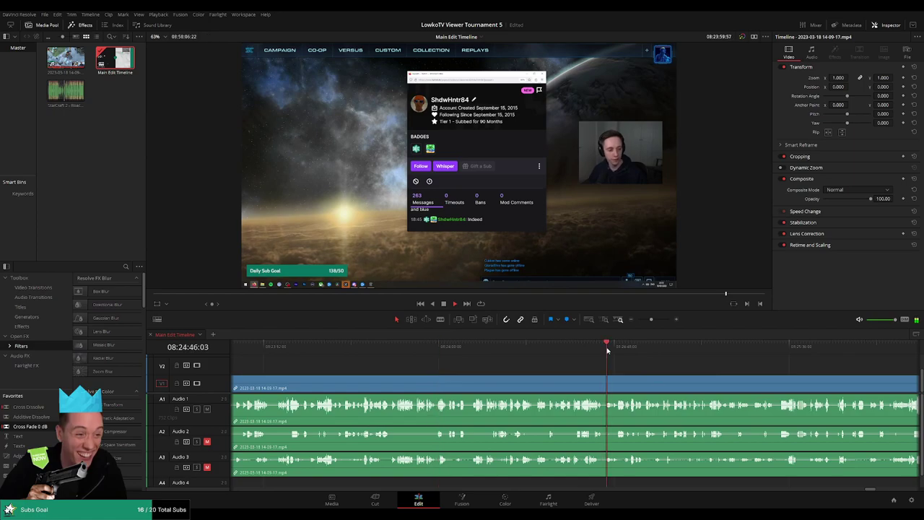
click(741, 349)
click(809, 352)
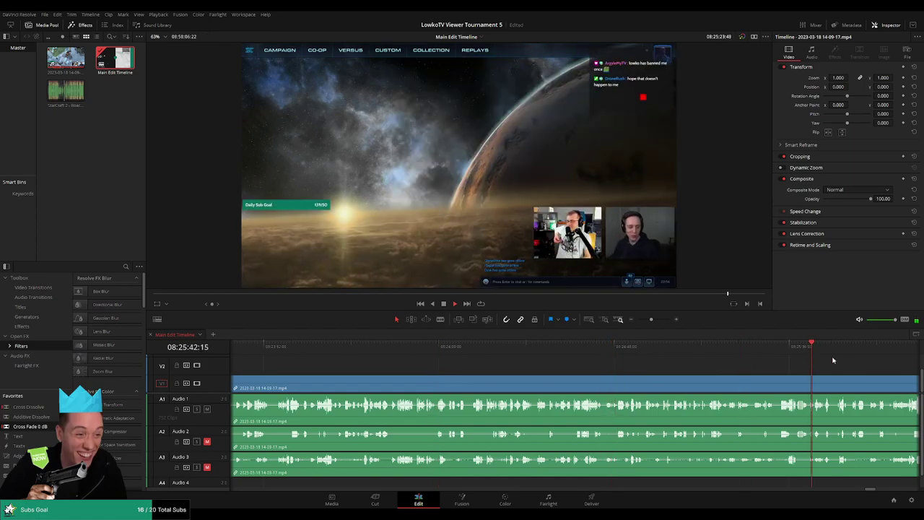
click(745, 352)
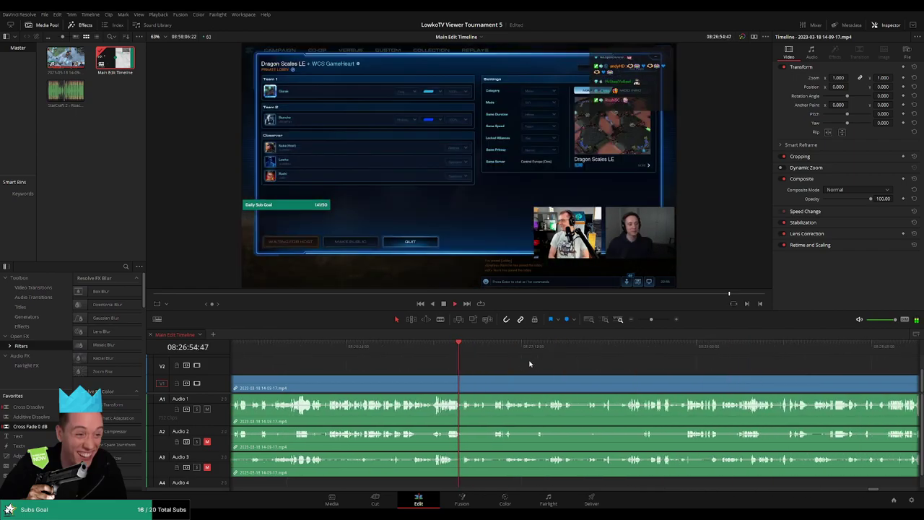
drag(522, 346, 630, 350)
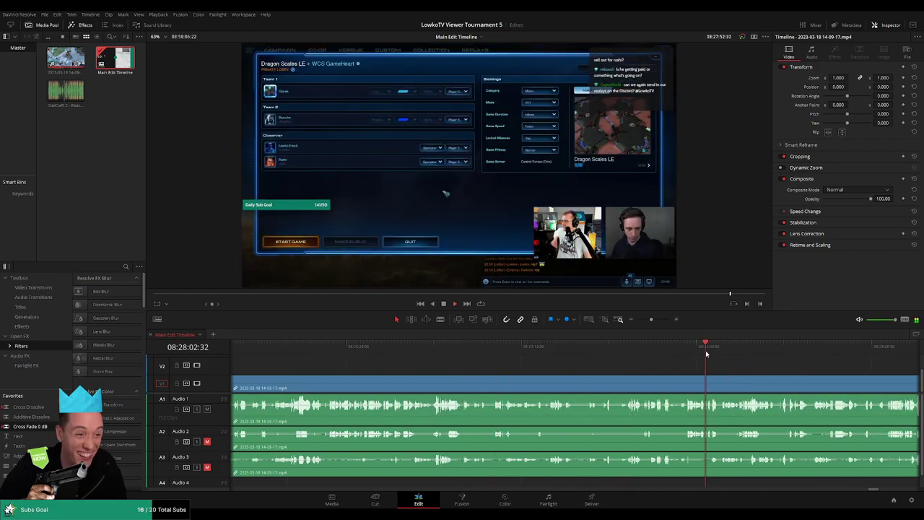
scroll(606, 372, up, 2)
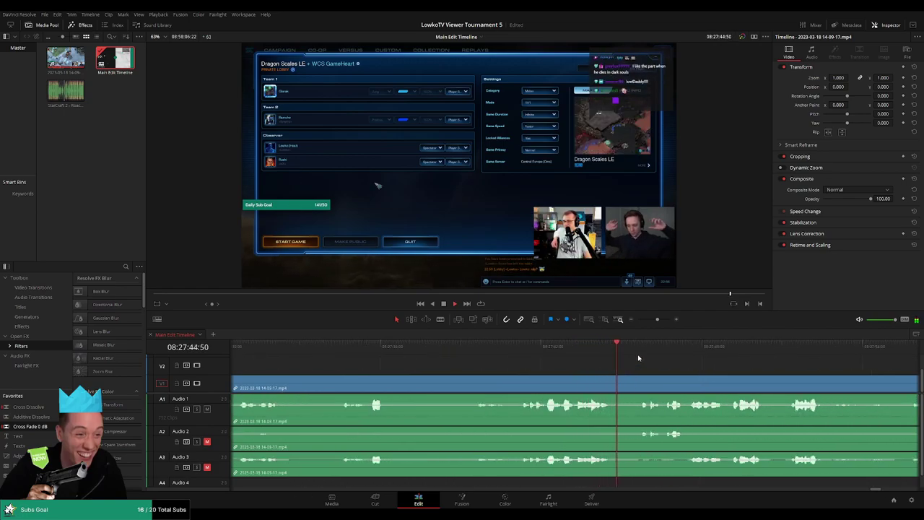
click(543, 347)
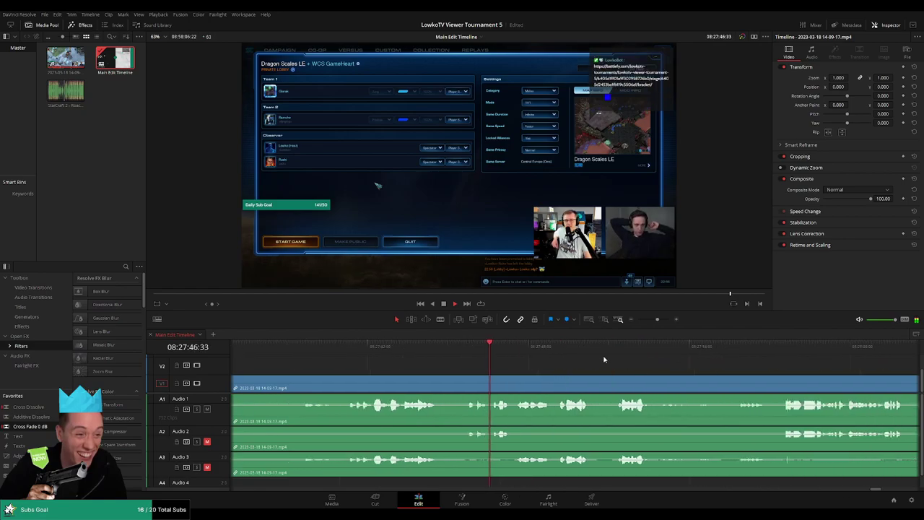
click(753, 352)
drag(753, 351, 777, 352)
scroll(646, 362, down, 1)
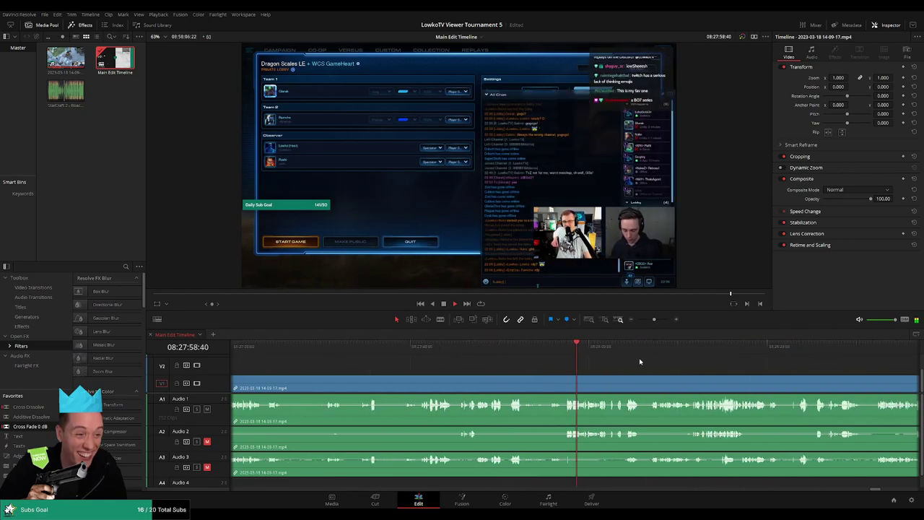
click(631, 351)
click(654, 352)
scroll(604, 363, right, 2)
click(555, 354)
click(715, 353)
scroll(664, 367, right, 3)
click(556, 360)
click(639, 357)
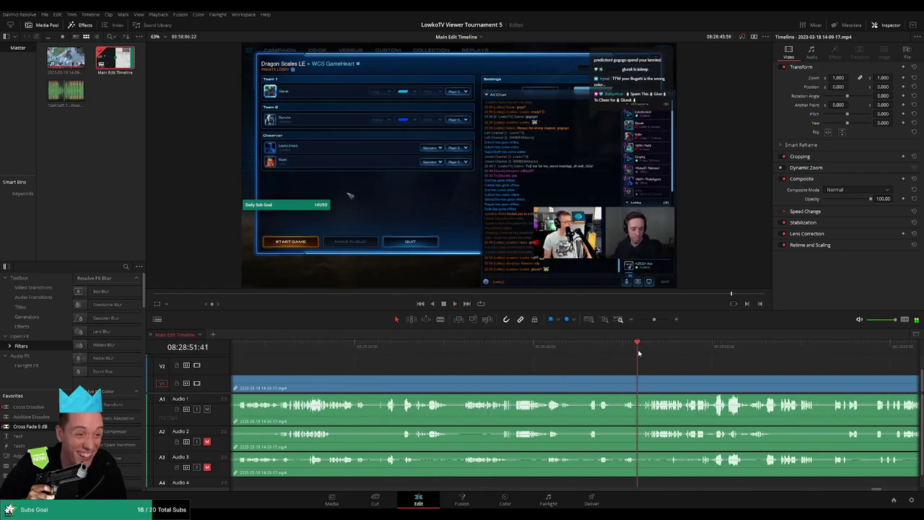
scroll(532, 361, right, 3)
click(660, 353)
click(674, 354)
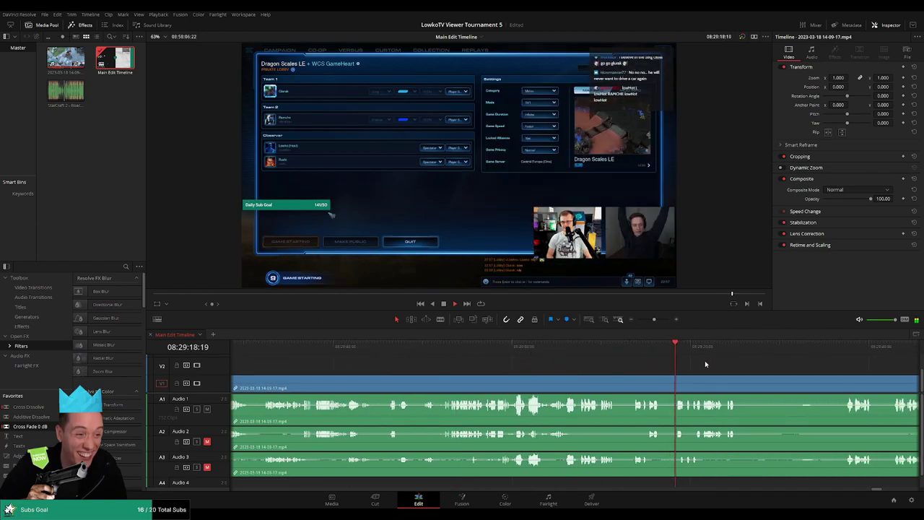
scroll(539, 357, right, 3)
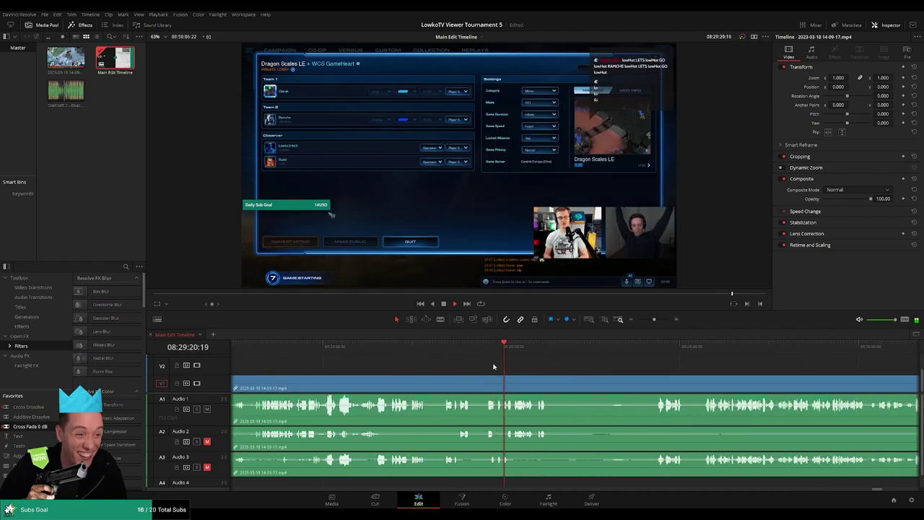
scroll(534, 362, up, 2)
scroll(600, 369, up, 1)
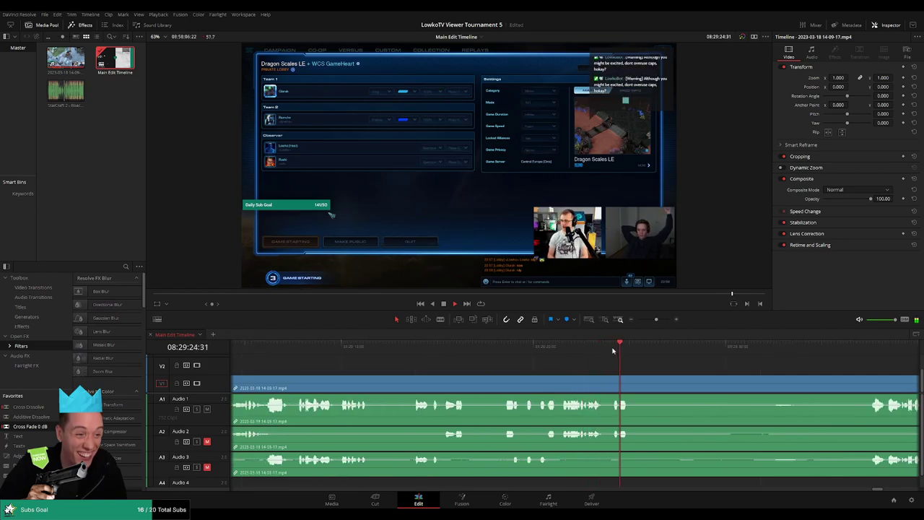
click(411, 346)
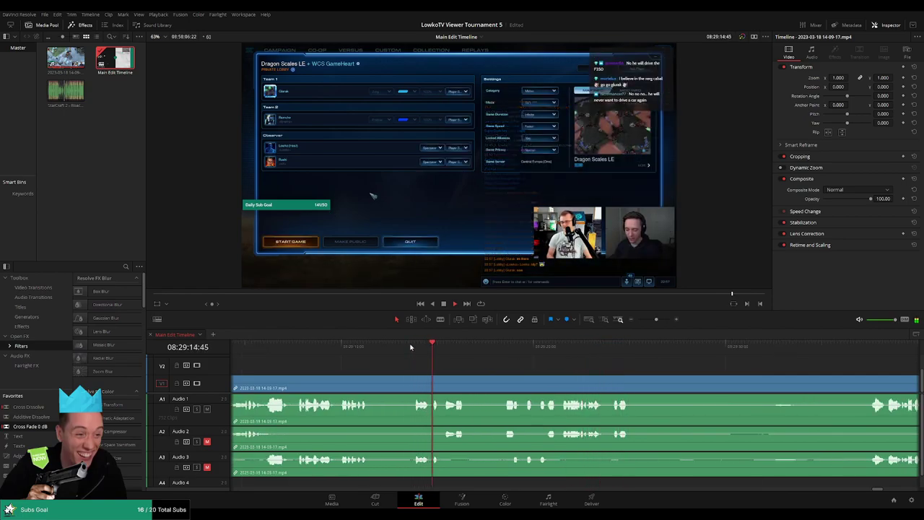
click(295, 346)
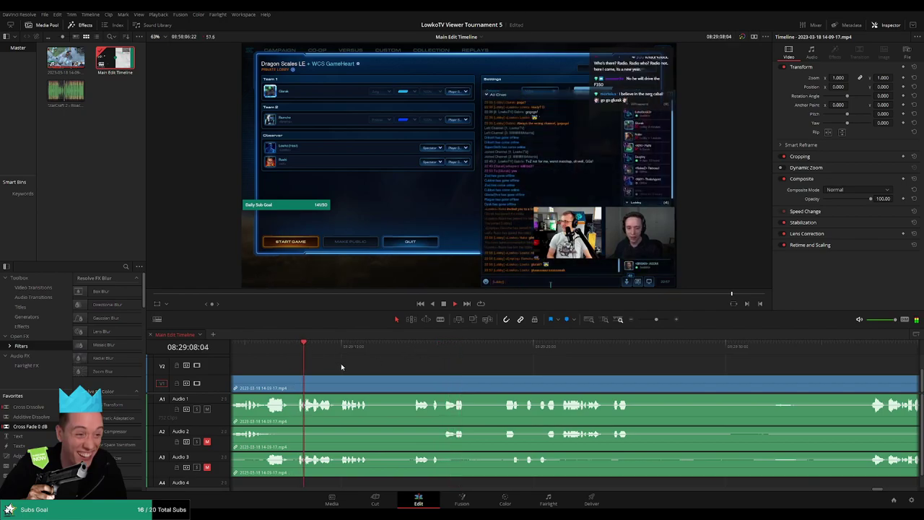
scroll(512, 373, left, 5)
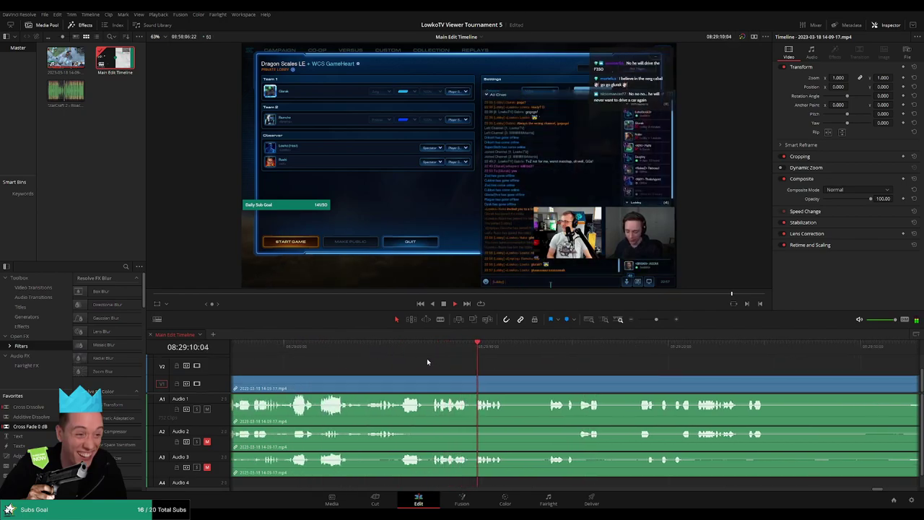
click(547, 347)
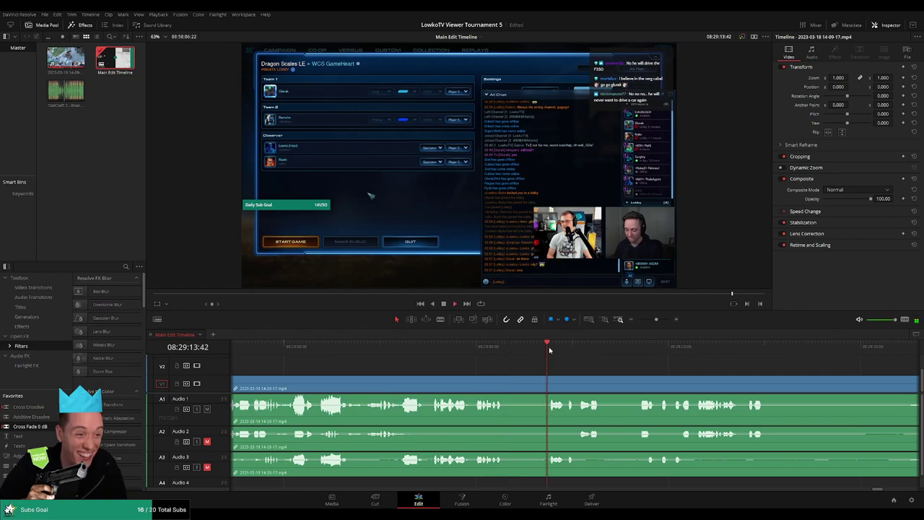
scroll(516, 358, right, 3)
click(489, 346)
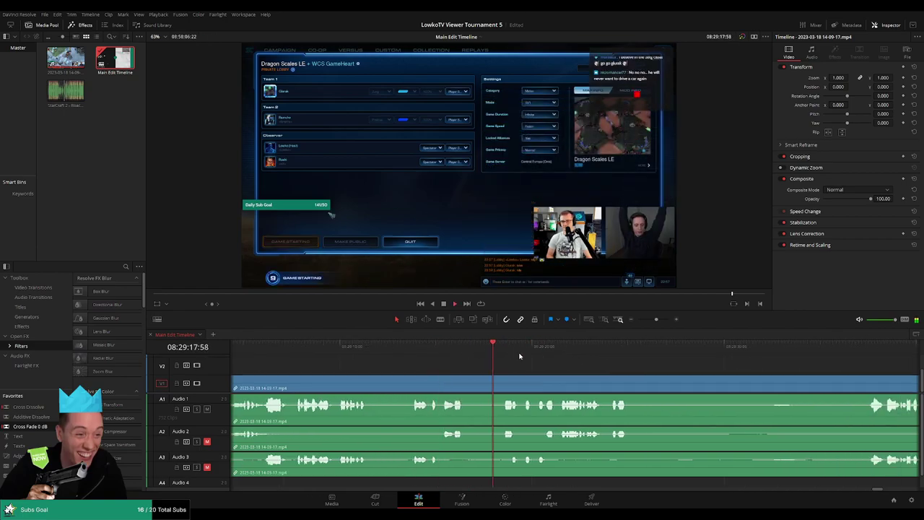
Step: Split all tracks at both ends of the lobby wait and ripple delete it
key(ctrl+b)
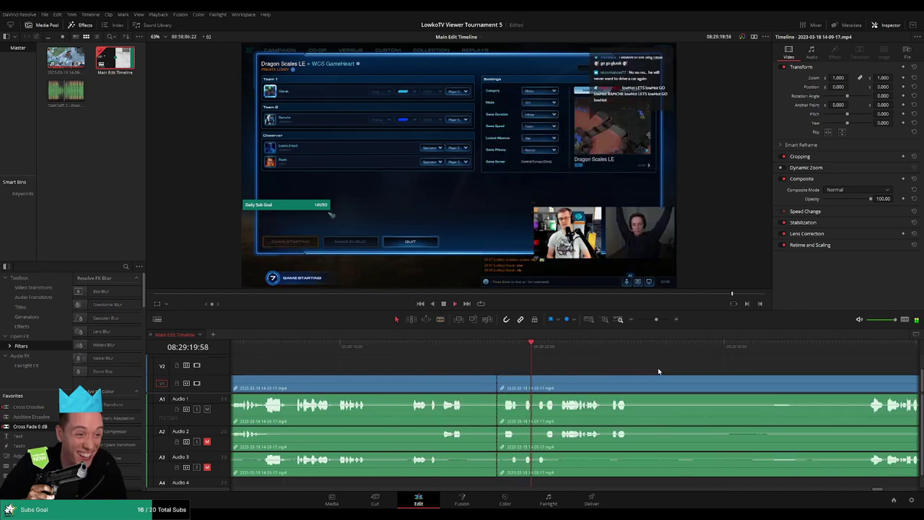
scroll(505, 375, right, 3)
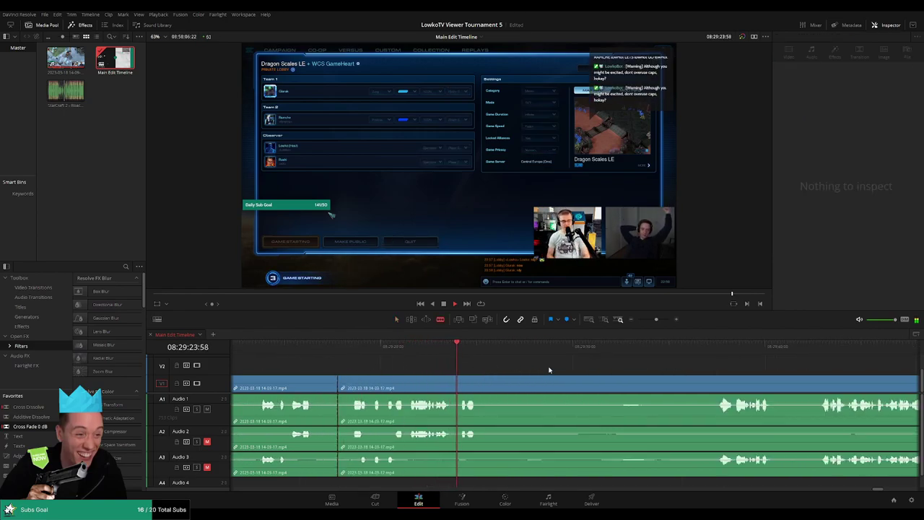
key(ctrl+b)
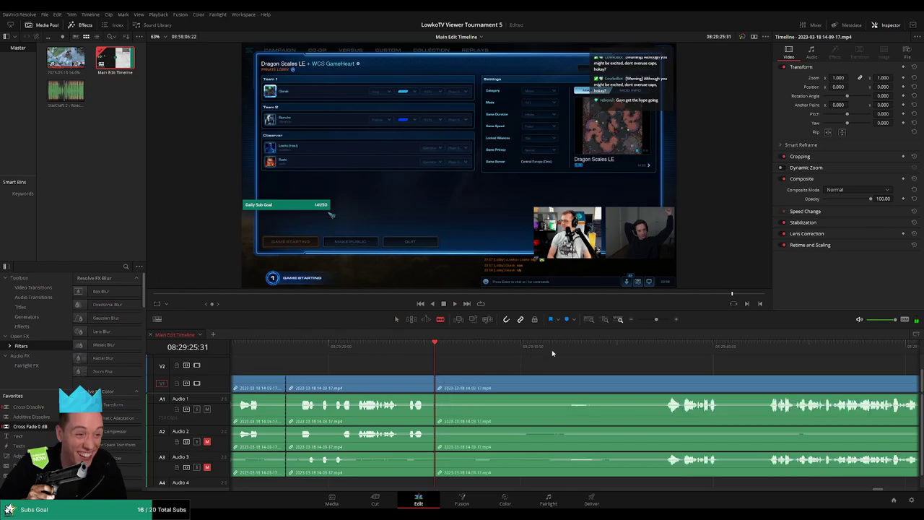
click(649, 346)
key(space)
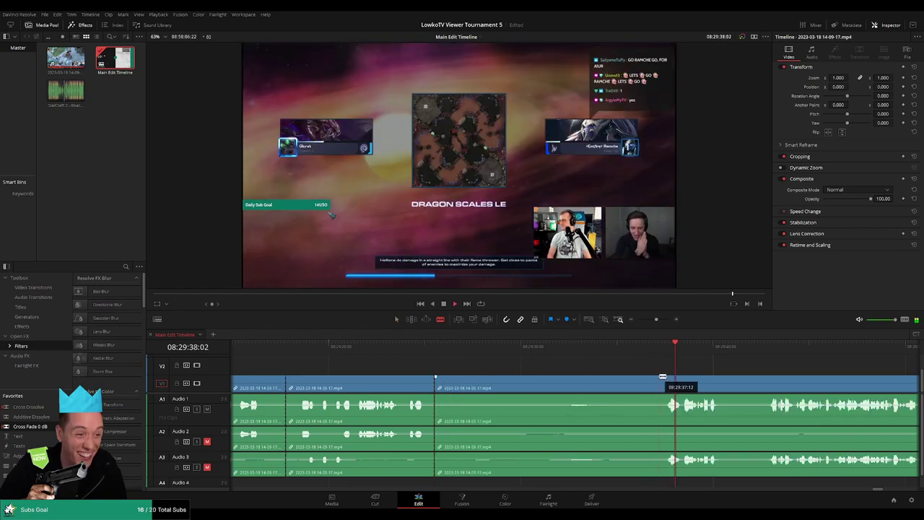
click(653, 380)
key(ctrl+b)
click(615, 346)
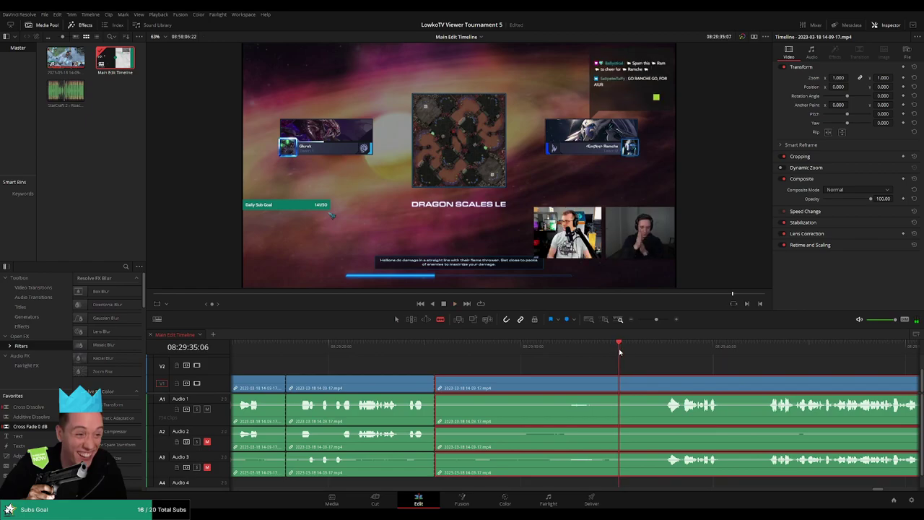
key(ctrl+shift+bracketleft)
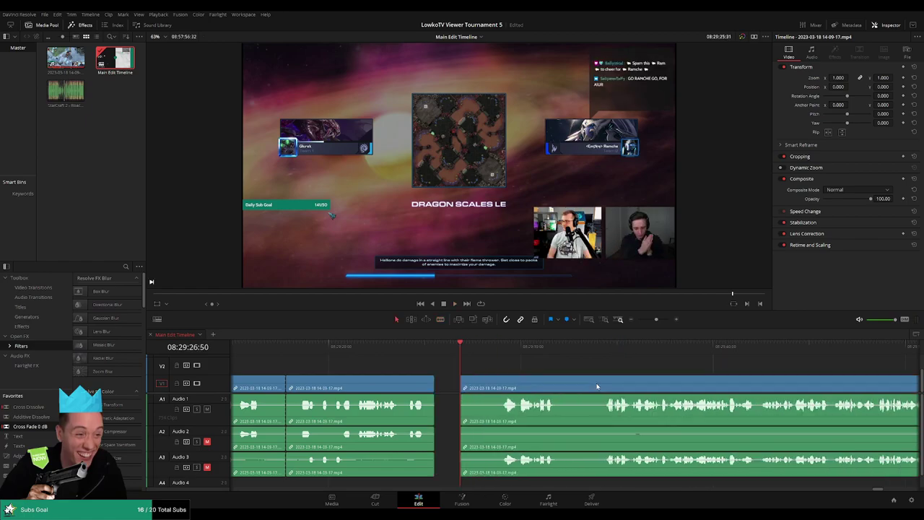
Step: Add a crossfade at the new join and mark the edited clip pink
key(slash)
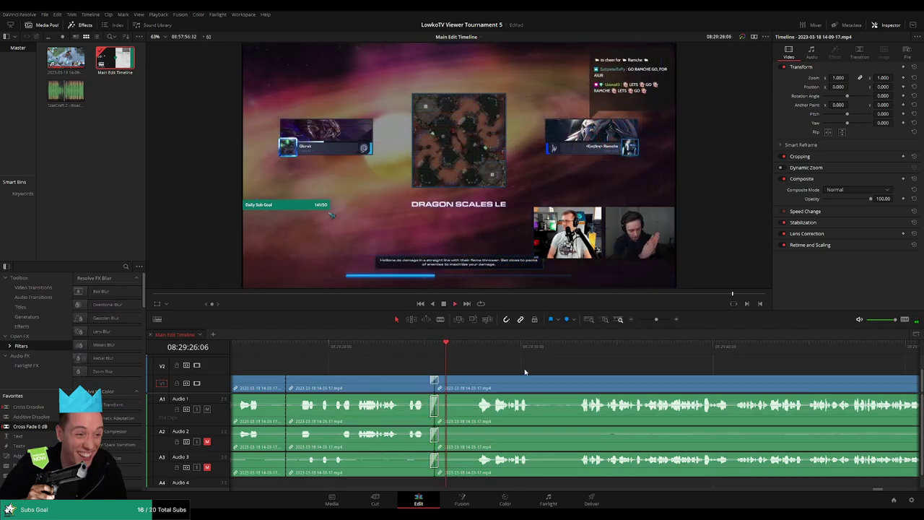
click(383, 381)
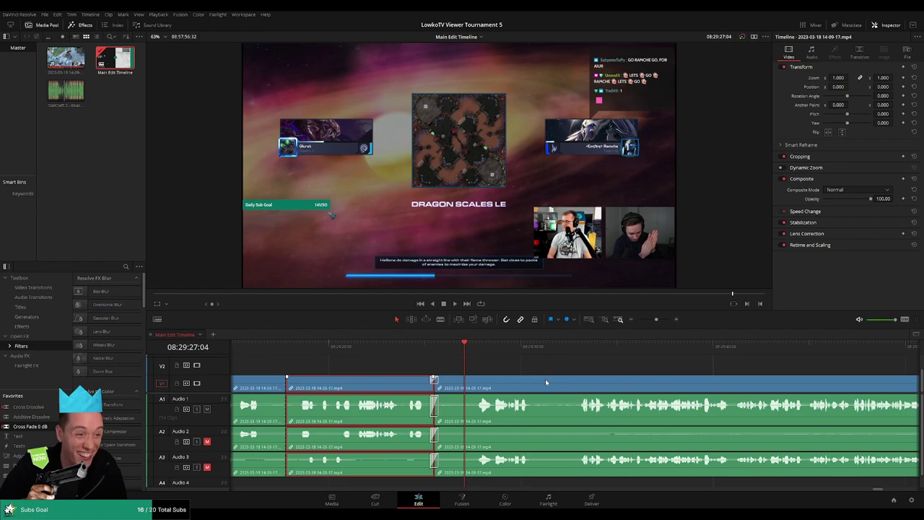
key(space)
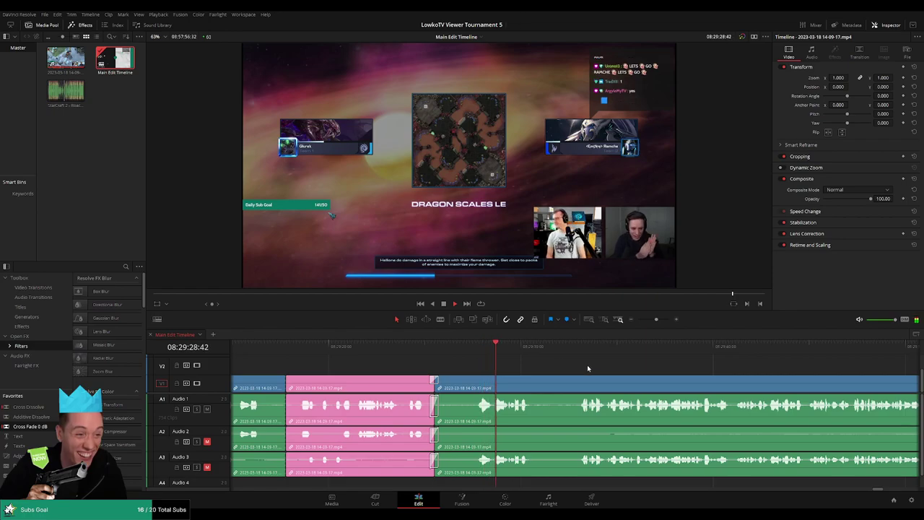
click(649, 323)
mouse_move(649, 323)
mouse_down()
mouse_move(634, 319)
mouse_move(658, 319)
mouse_up()
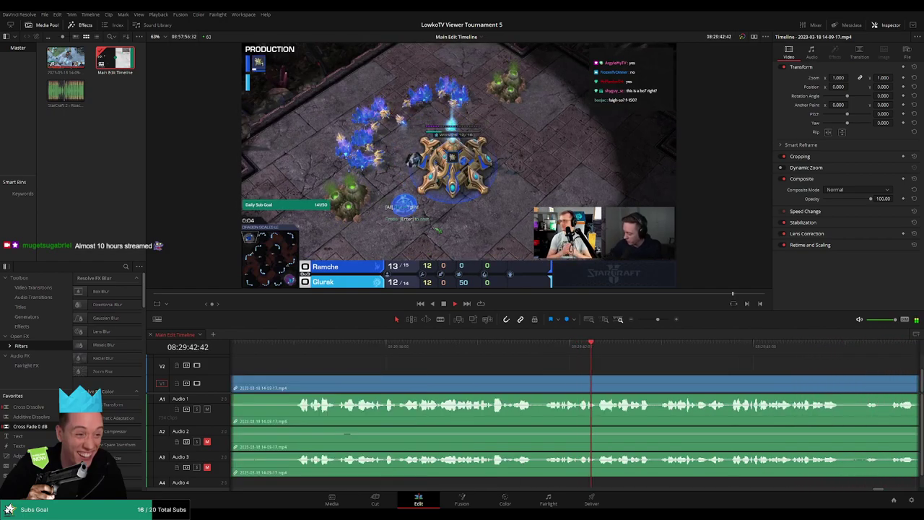
Step: Return to just before the game begins, undoing an accidental blade split there
click(410, 347)
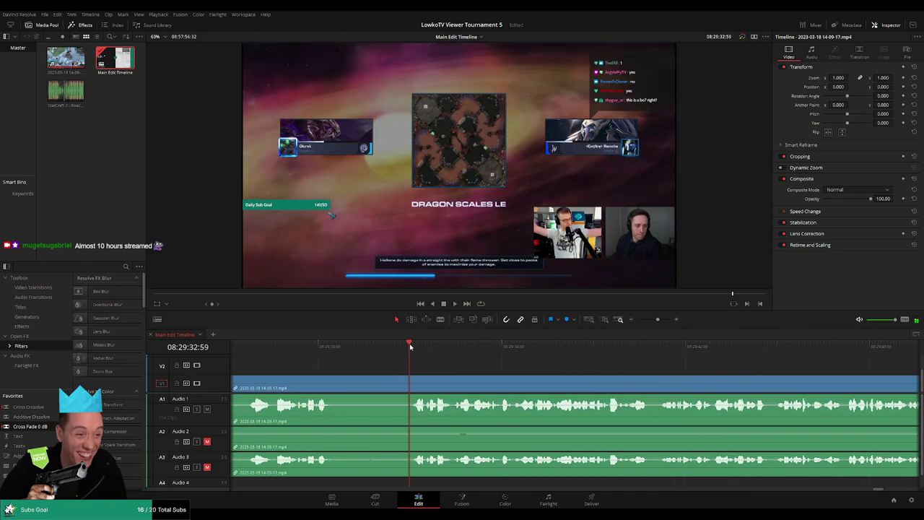
click(325, 350)
key(b)
click(333, 387)
key(ctrl+z)
key(a)
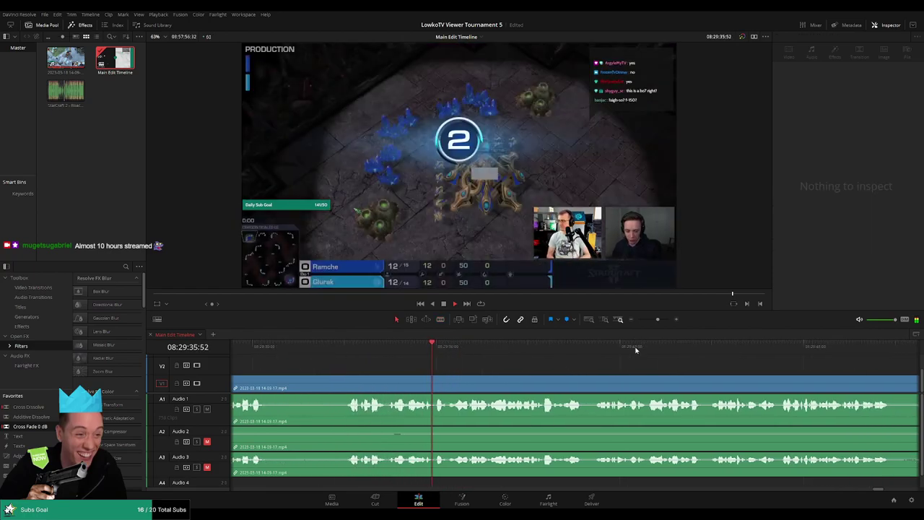
mouse_move(656, 319)
mouse_down()
mouse_move(639, 319)
mouse_move(658, 320)
mouse_up()
key(Delete)
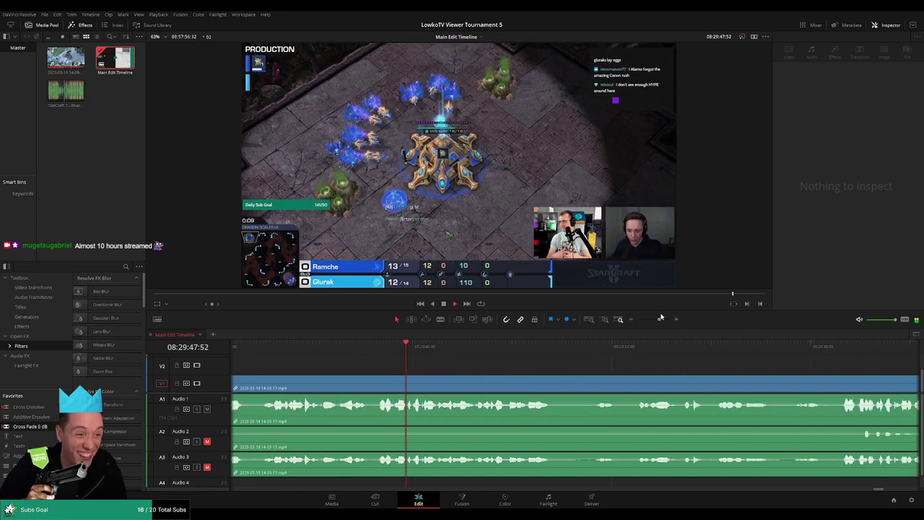
Step: Split the gameplay clip at the dead moment and ripple delete the short piece
click(467, 385)
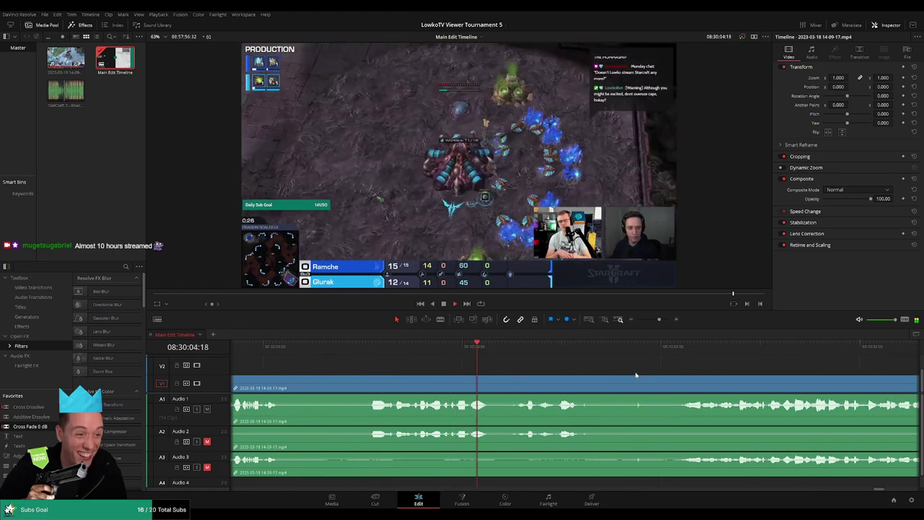
key(b)
click(495, 379)
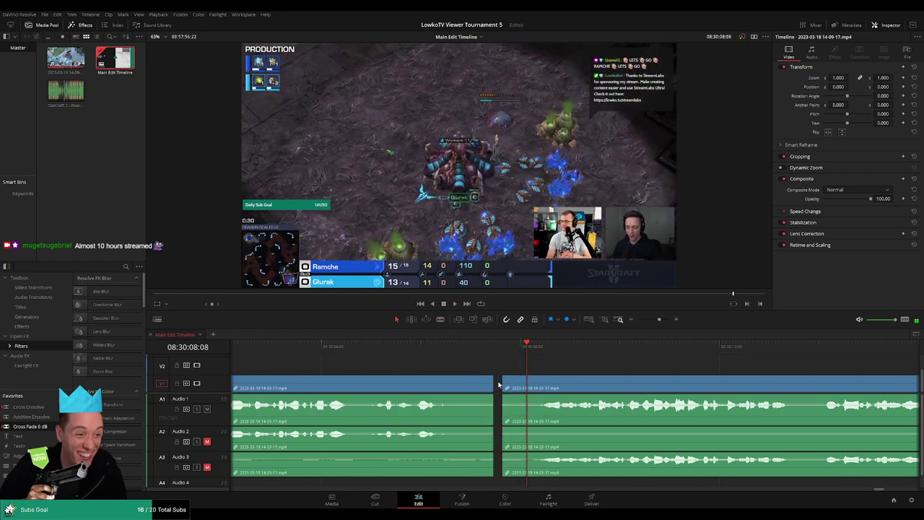
key(Delete)
click(480, 349)
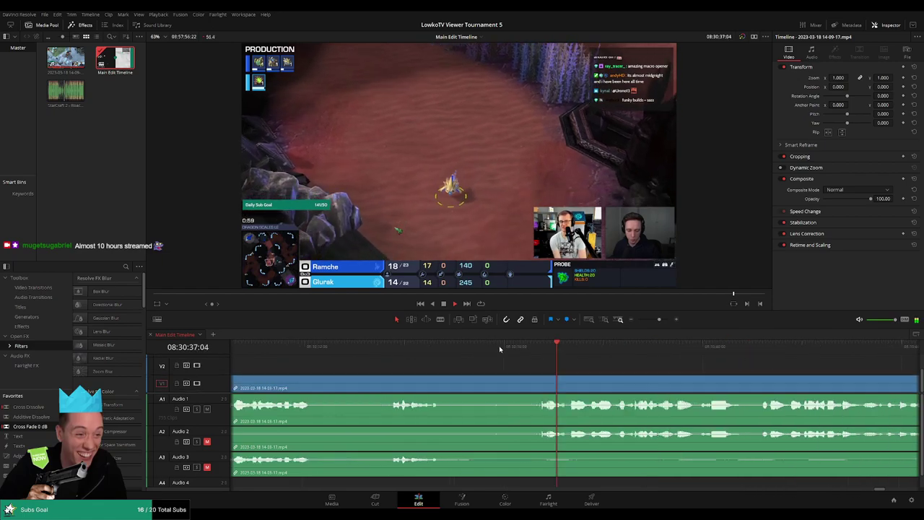
mouse_move(658, 319)
mouse_down()
mouse_move(646, 322)
mouse_move(660, 322)
mouse_up()
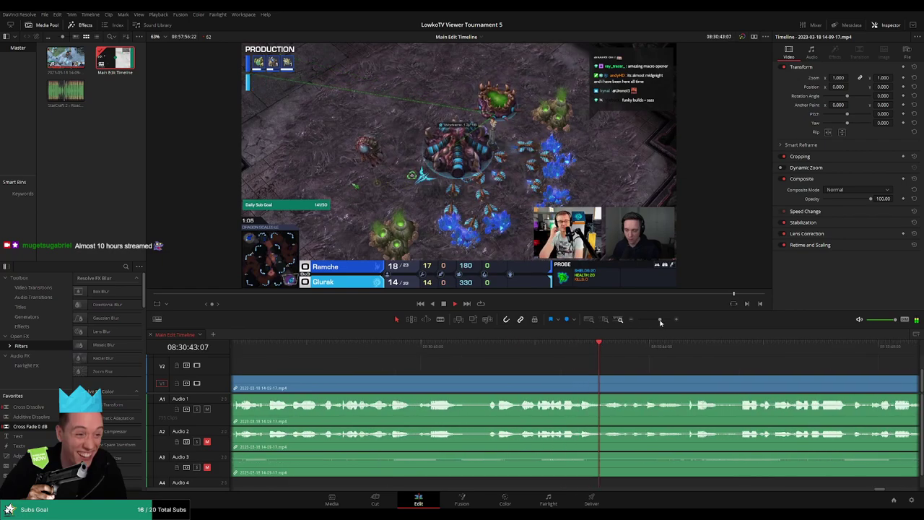
scroll(570, 367, down, 3)
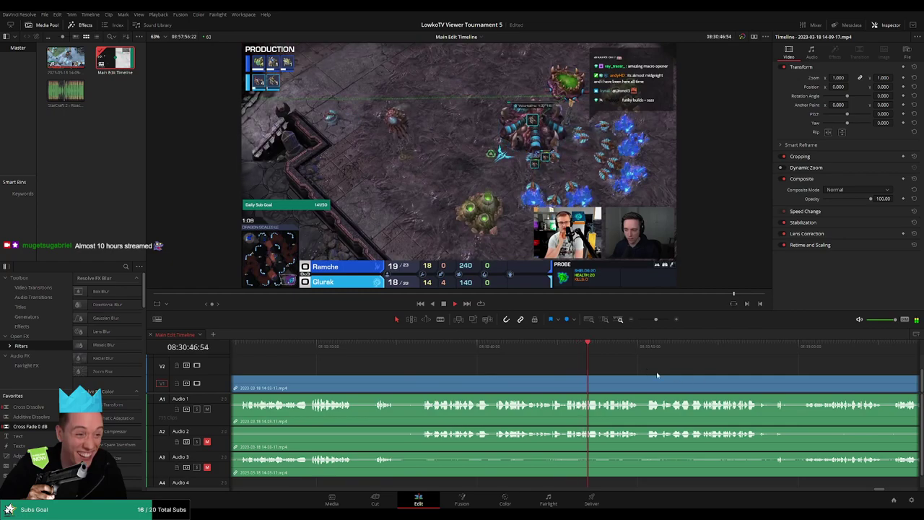
scroll(479, 363, down, 2)
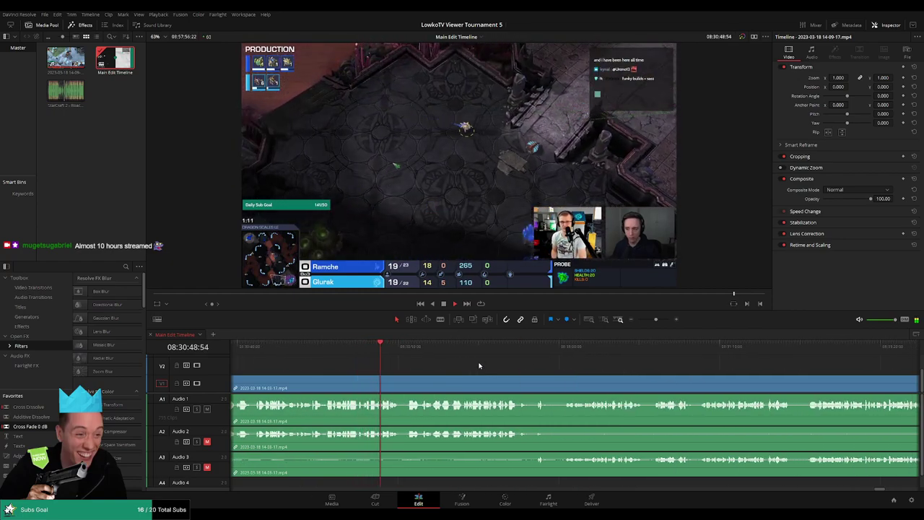
scroll(538, 372, up, 1)
scroll(505, 369, down, 2)
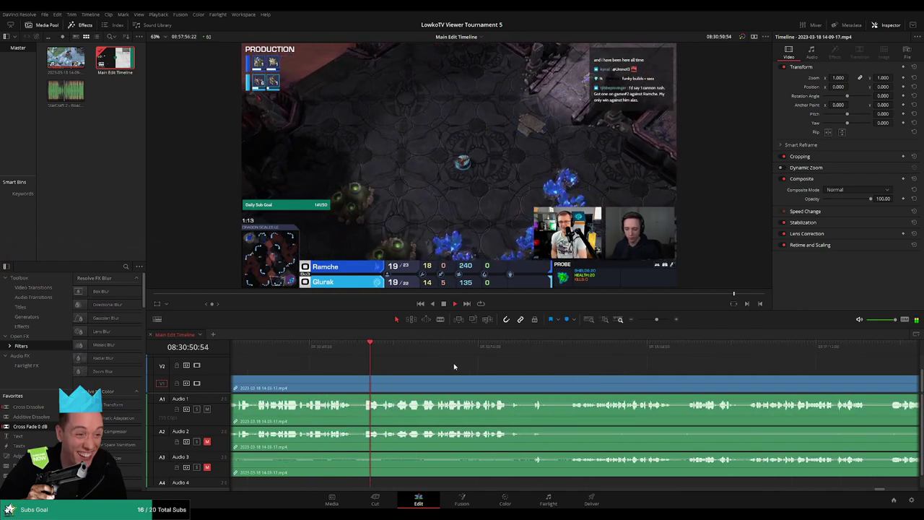
scroll(491, 371, down, 1)
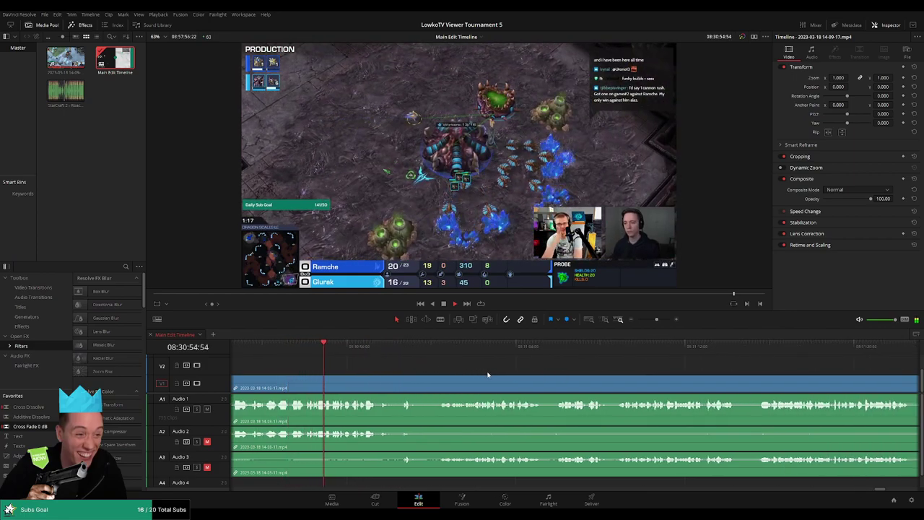
click(440, 352)
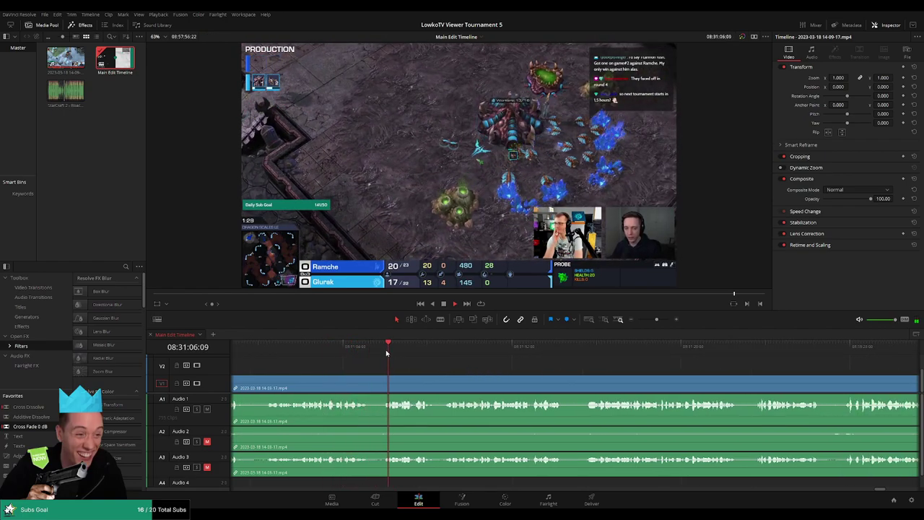
click(444, 355)
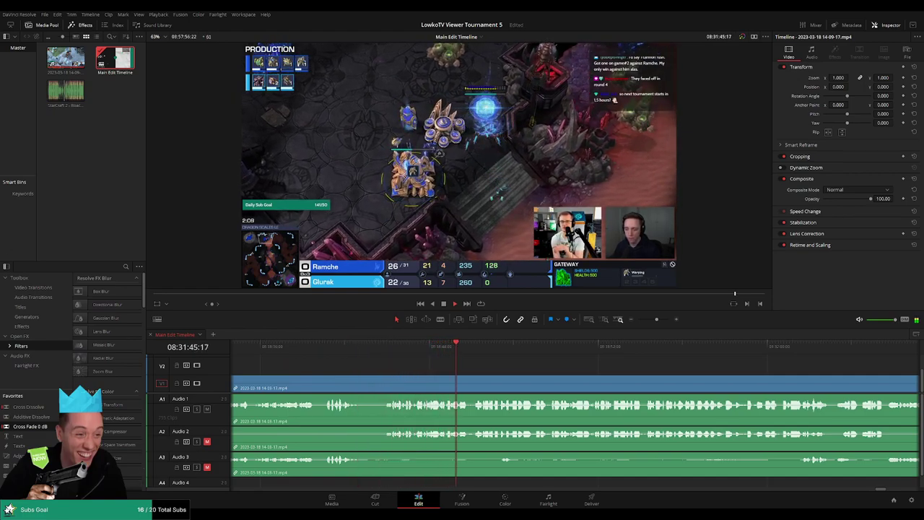
scroll(516, 361, right, 3)
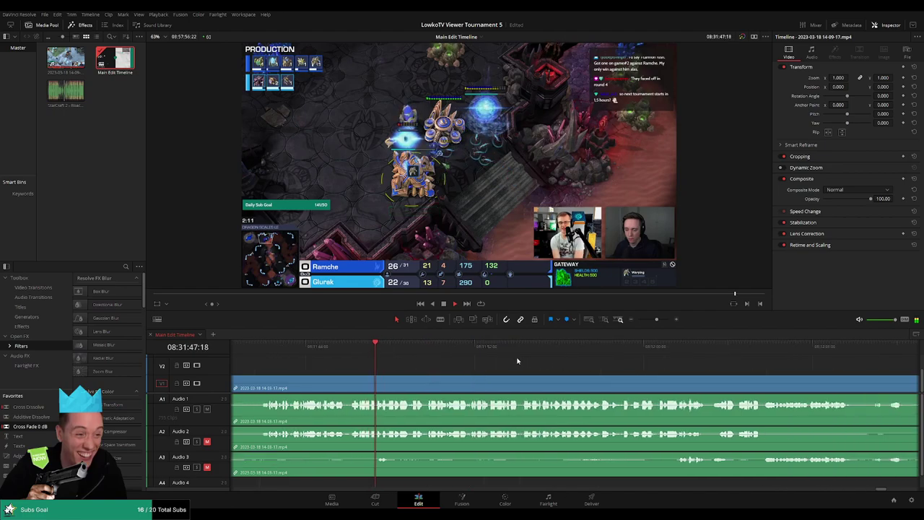
scroll(512, 362, right, 2)
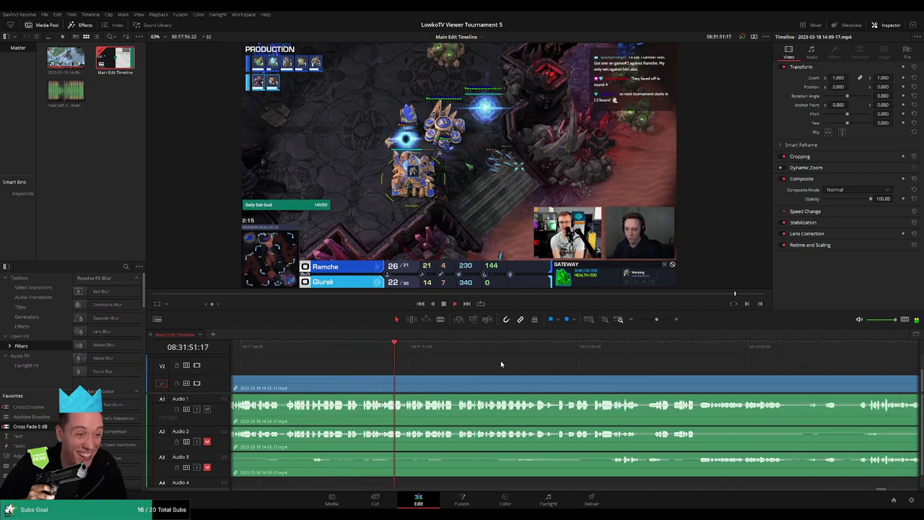
scroll(529, 365, right, 2)
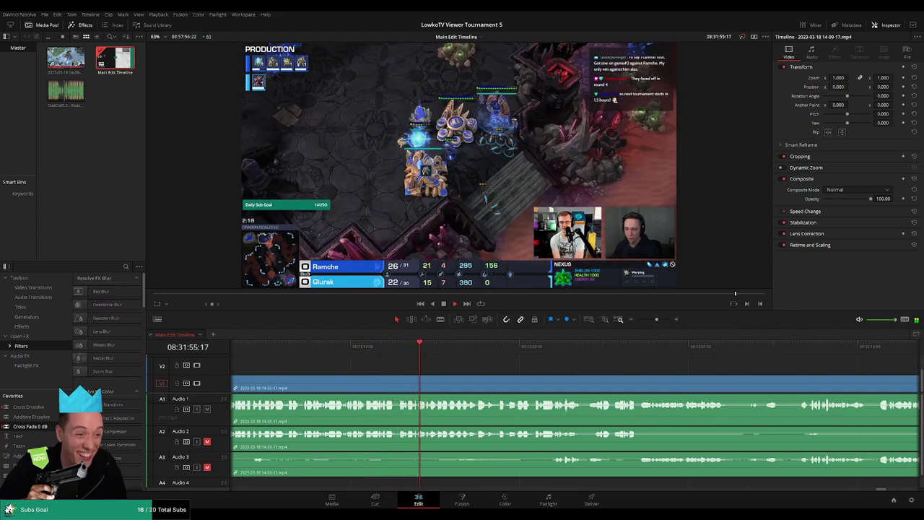
scroll(527, 366, right, 2)
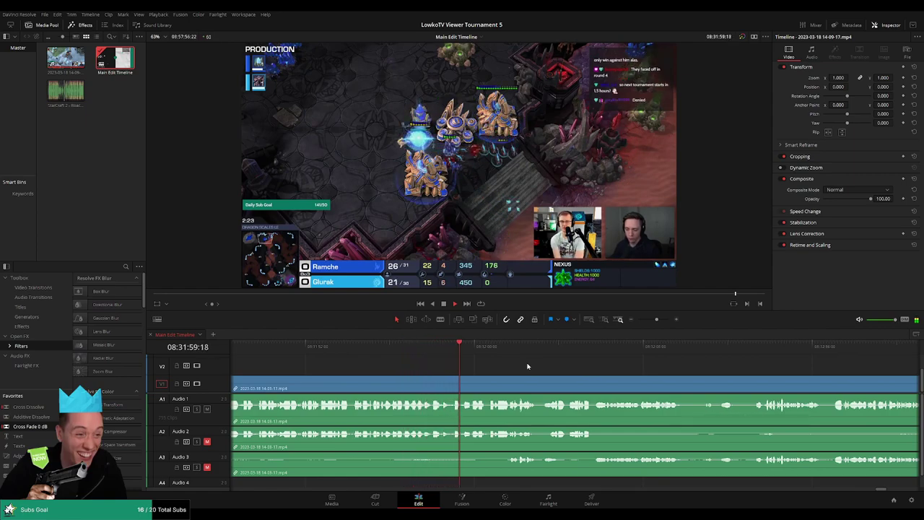
scroll(512, 368, right, 3)
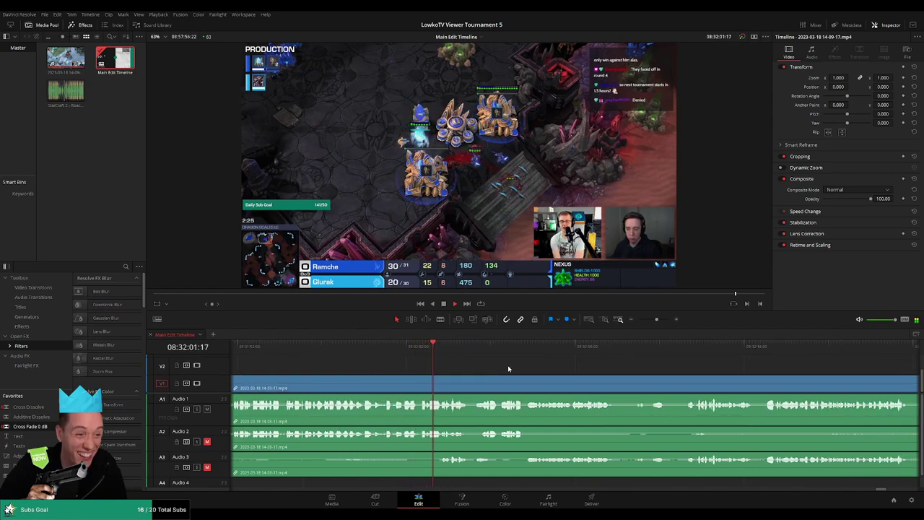
scroll(505, 367, right, 3)
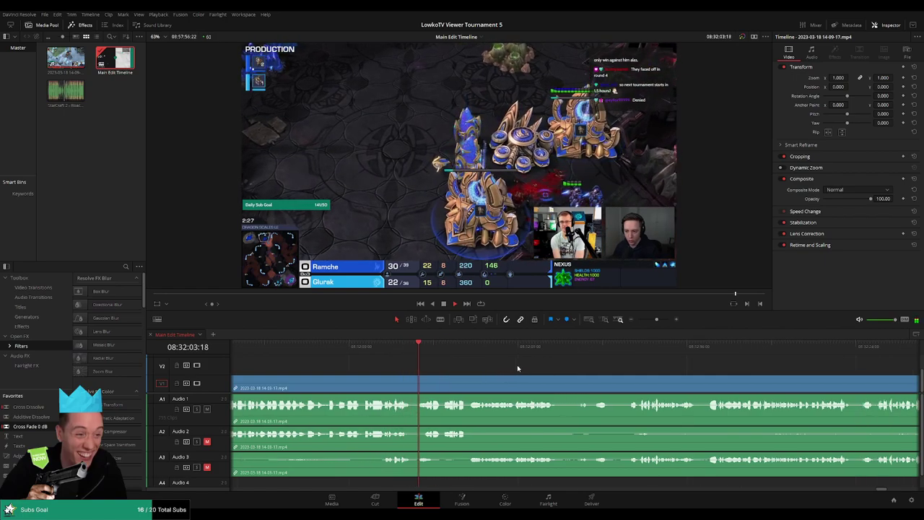
scroll(505, 369, right, 3)
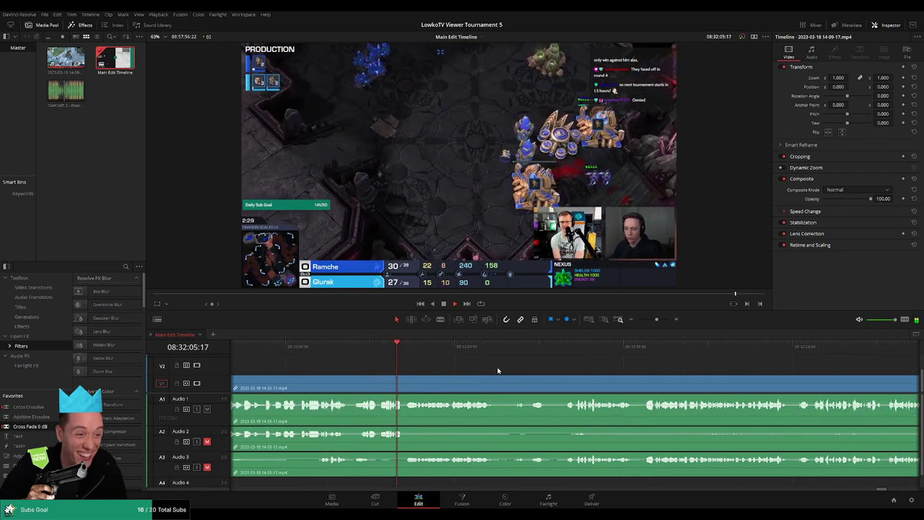
scroll(505, 368, right, 3)
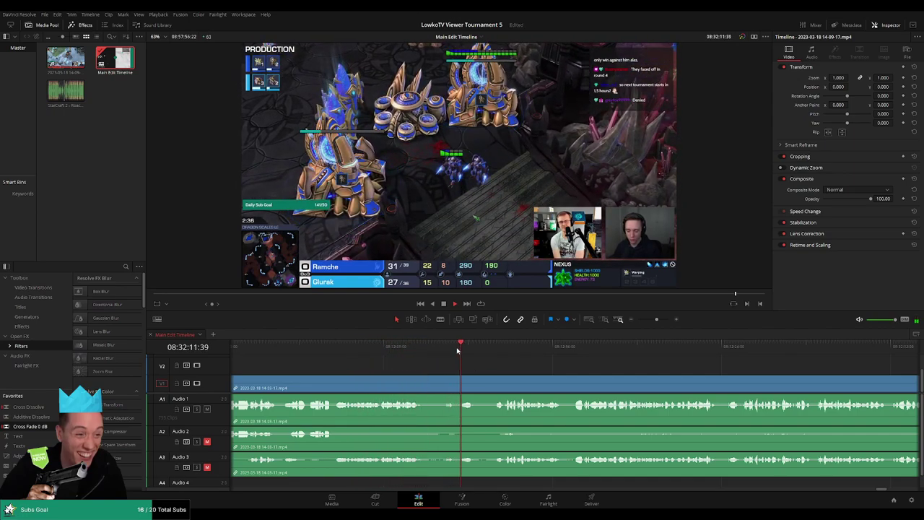
scroll(486, 358, right, 4)
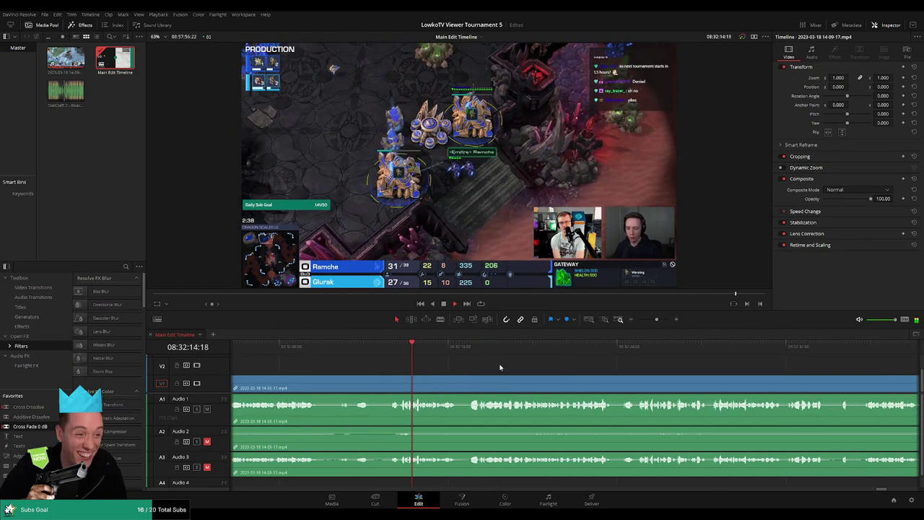
scroll(505, 368, right, 4)
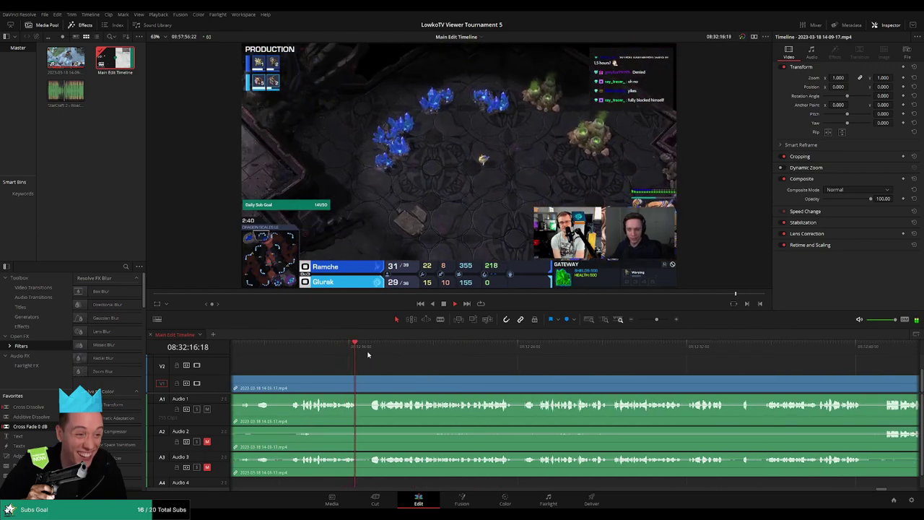
scroll(489, 369, left, 4)
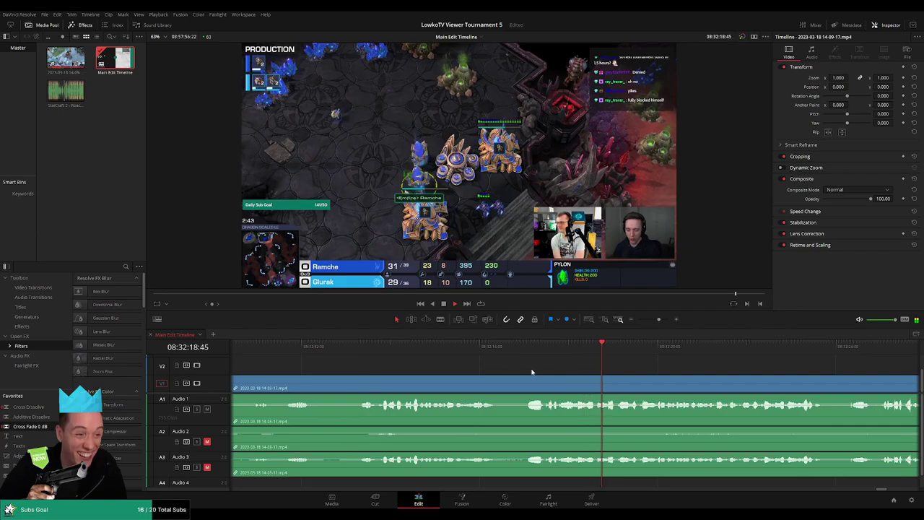
Step: Blade both ends of the first dead section and ripple delete it
key(space)
key(b)
click(497, 383)
click(511, 384)
key(a)
click(504, 388)
key(Delete)
key(/)
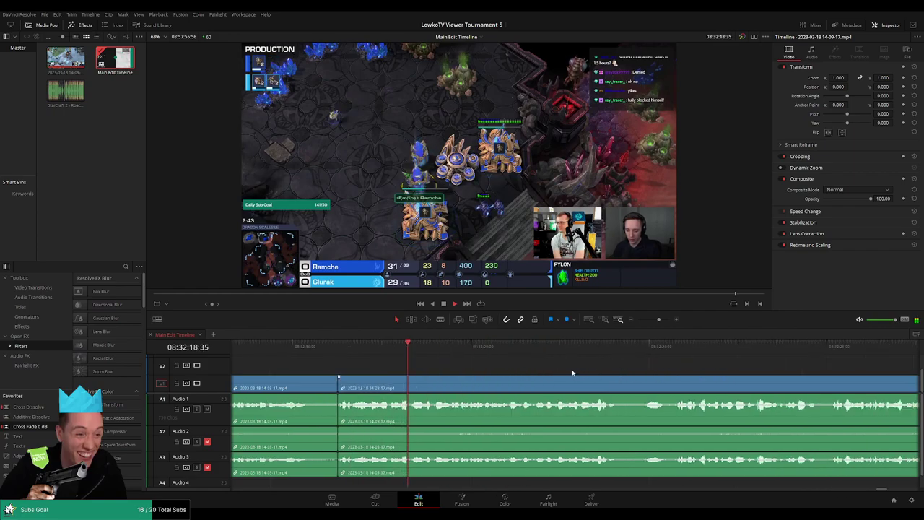
Step: Cut out the second dead section the same way, then review the new edit
key(b)
click(638, 393)
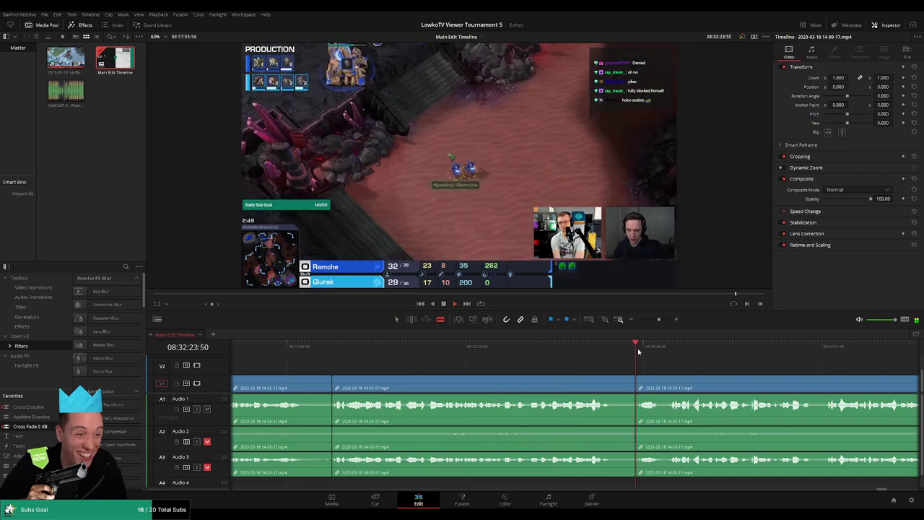
click(669, 385)
key(a)
click(652, 390)
key(Delete)
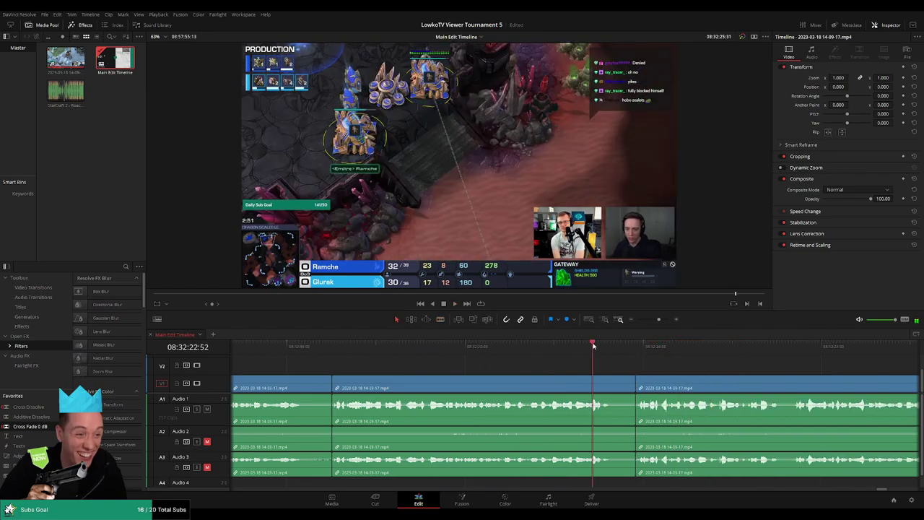
click(593, 345)
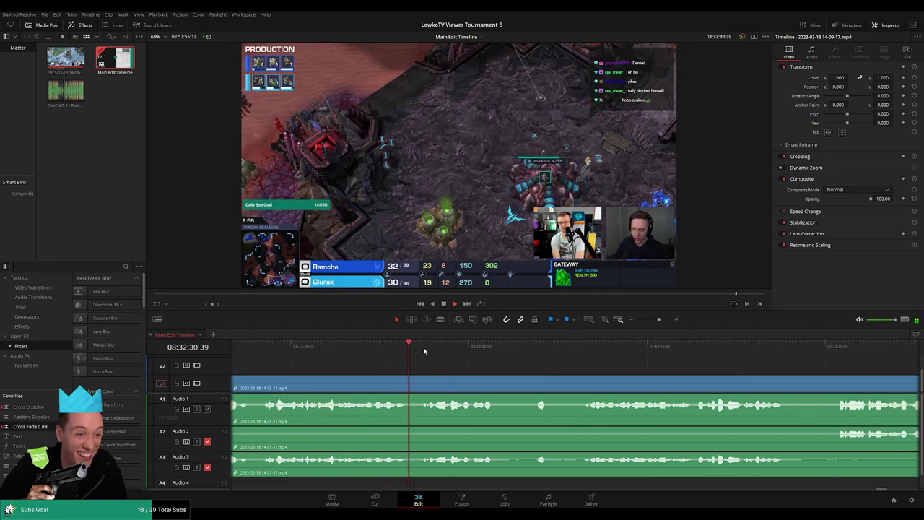
click(520, 350)
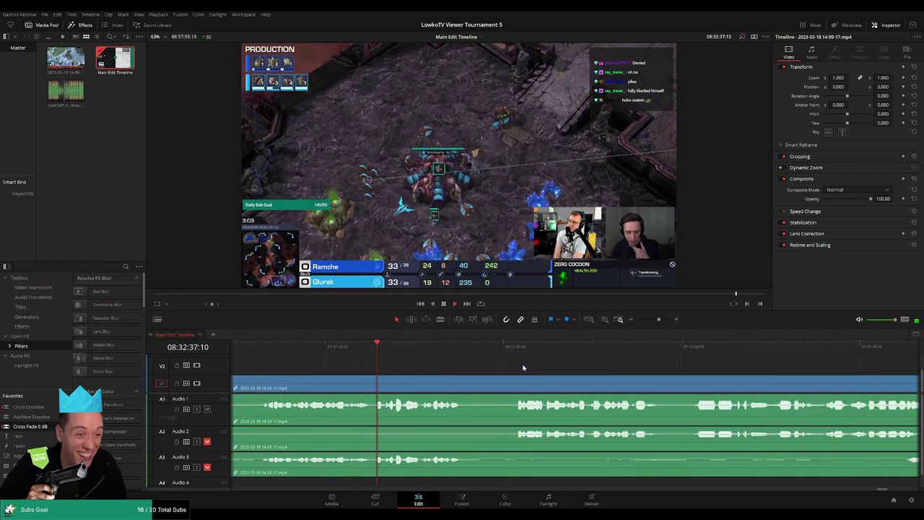
click(494, 350)
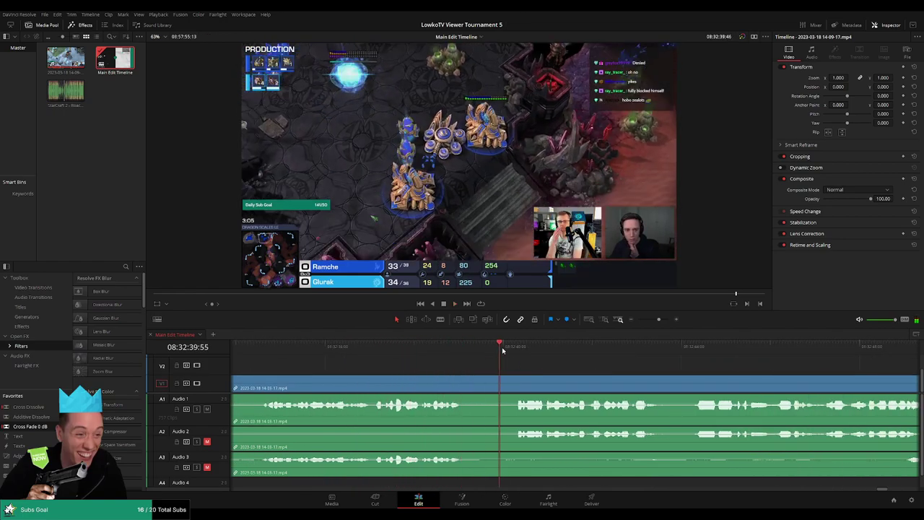
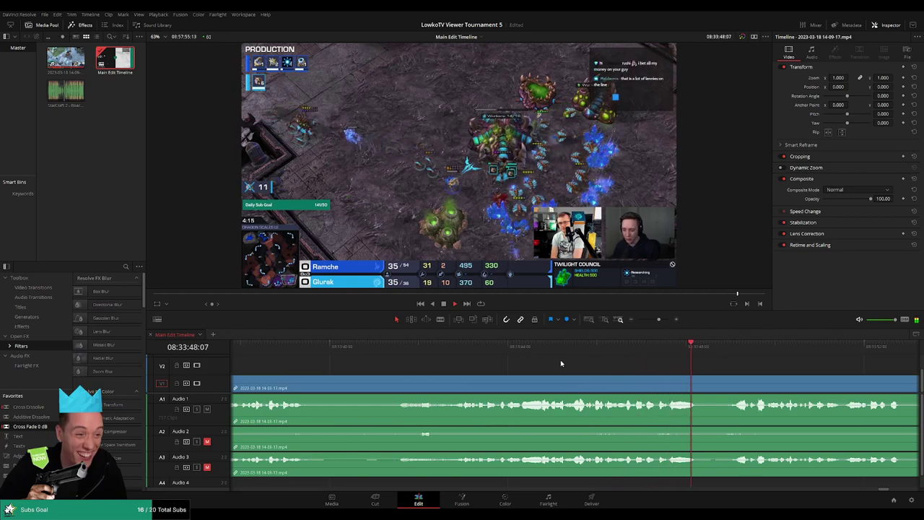
Step: Review the game footage and split every track near 08:36:06, then replay across the cut
scroll(805, 364, right, 5)
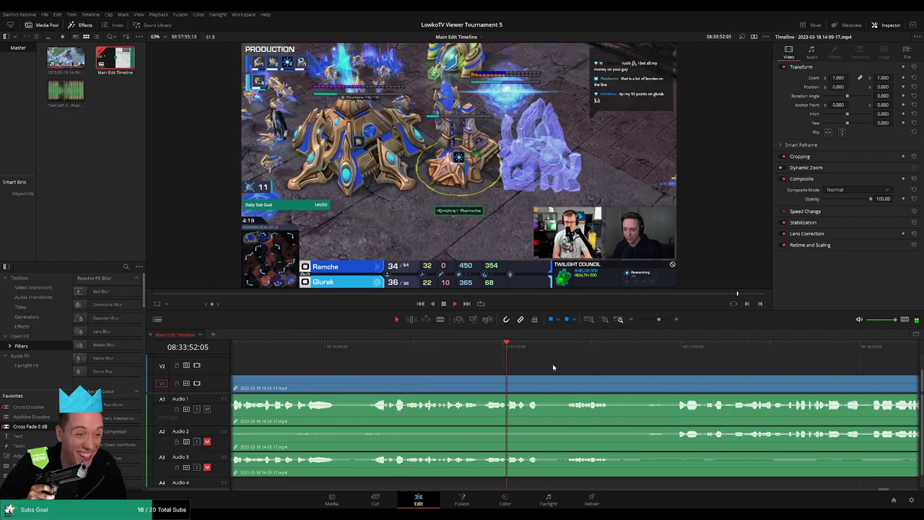
scroll(468, 363, right, 3)
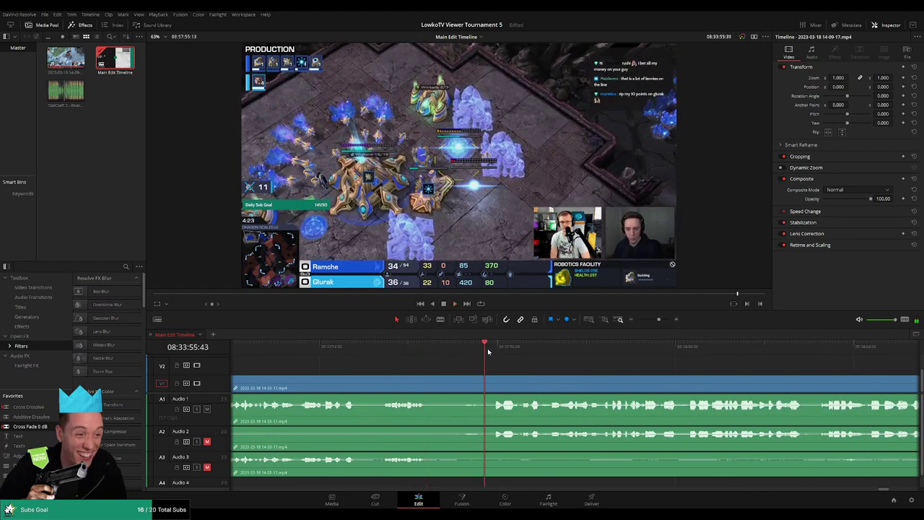
scroll(491, 364, right, 3)
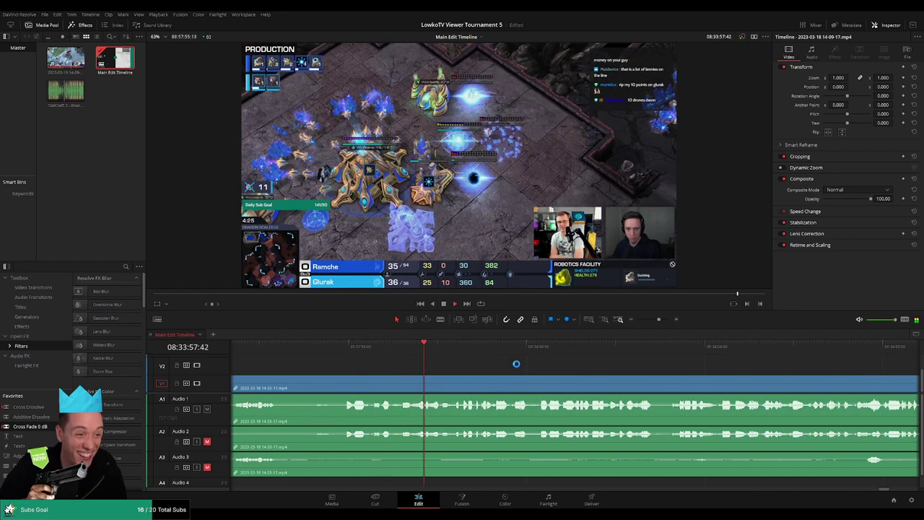
scroll(505, 364, right, 2)
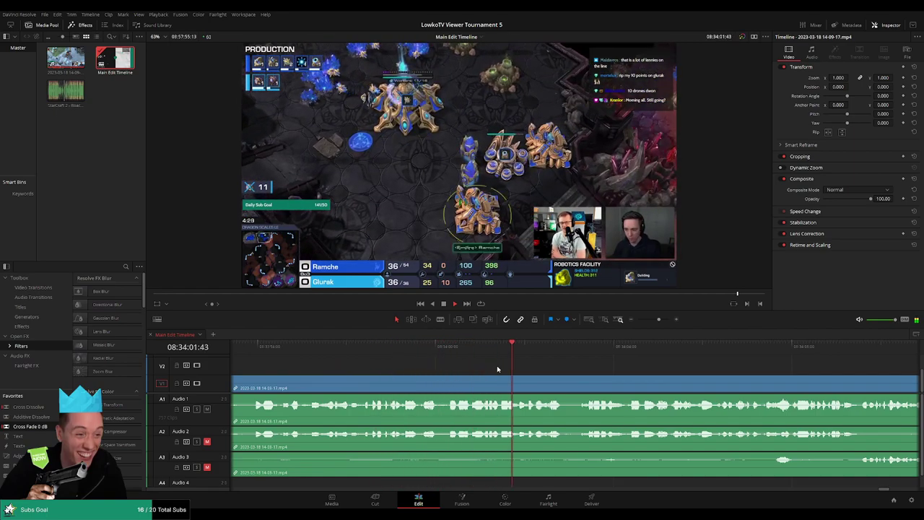
scroll(497, 365, right, 5)
click(419, 353)
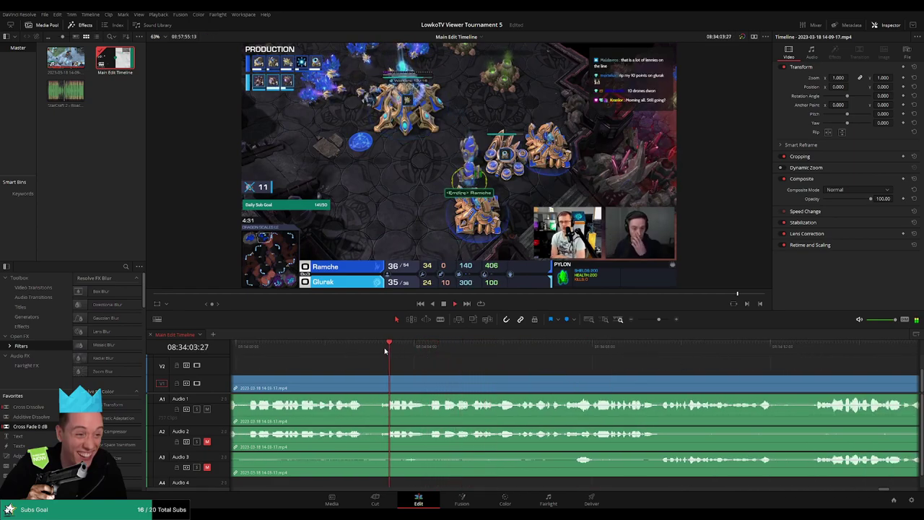
click(408, 352)
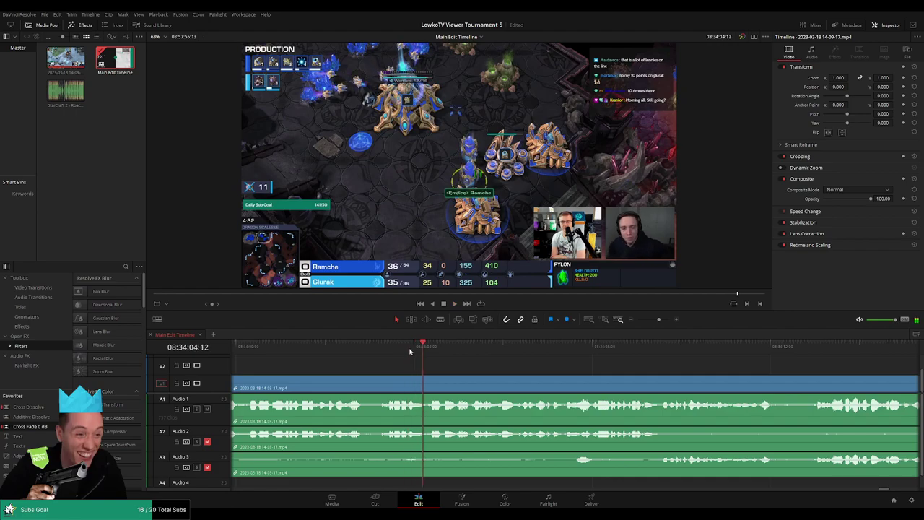
click(570, 350)
scroll(515, 360, right, 3)
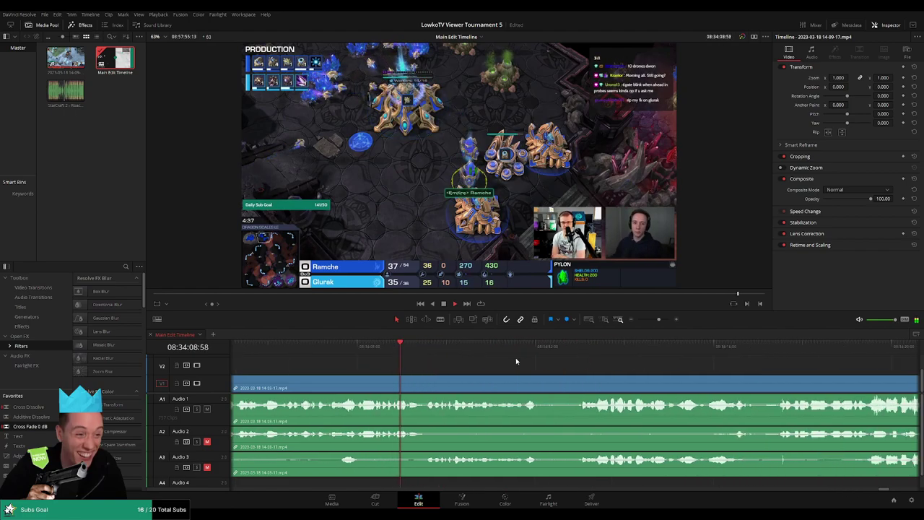
click(520, 351)
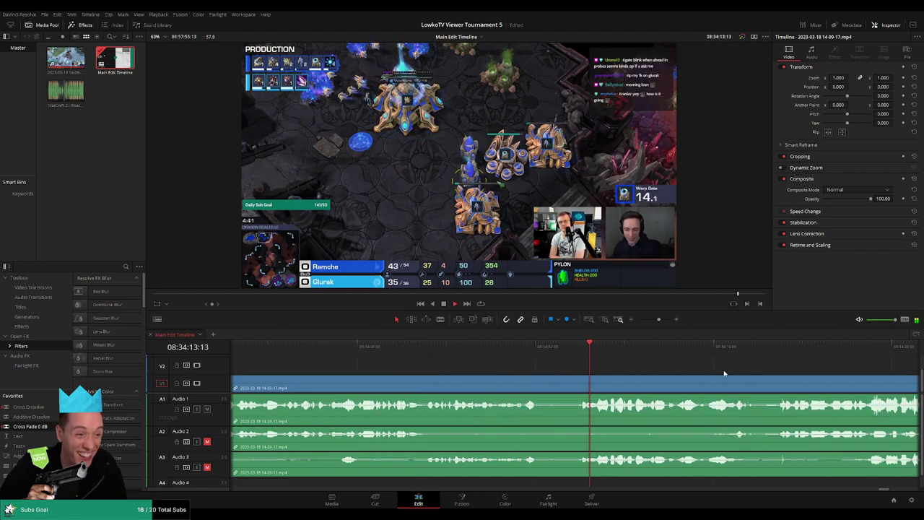
scroll(545, 364, right, 3)
scroll(509, 366, right, 3)
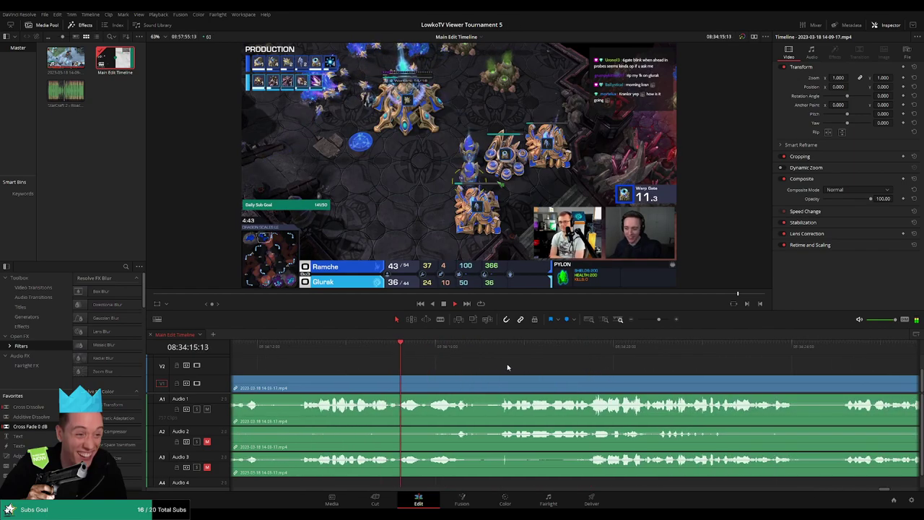
click(501, 352)
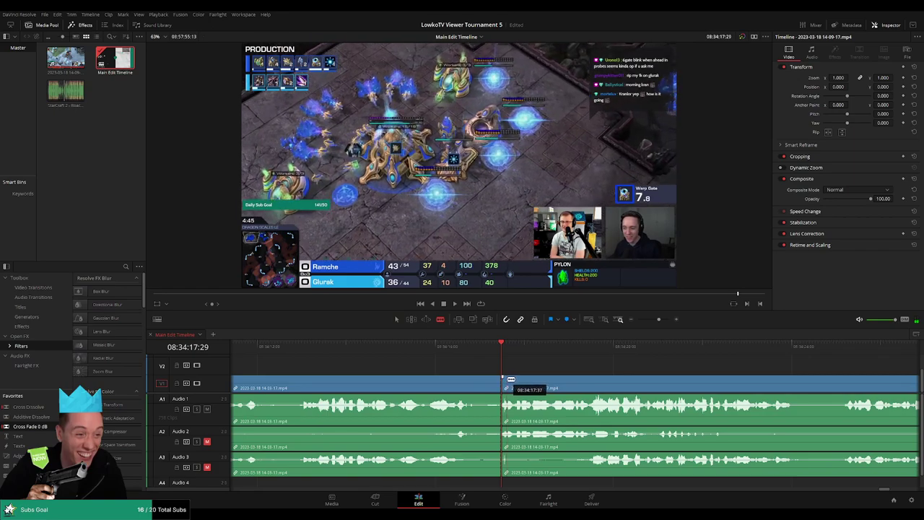
key(ctrl+b)
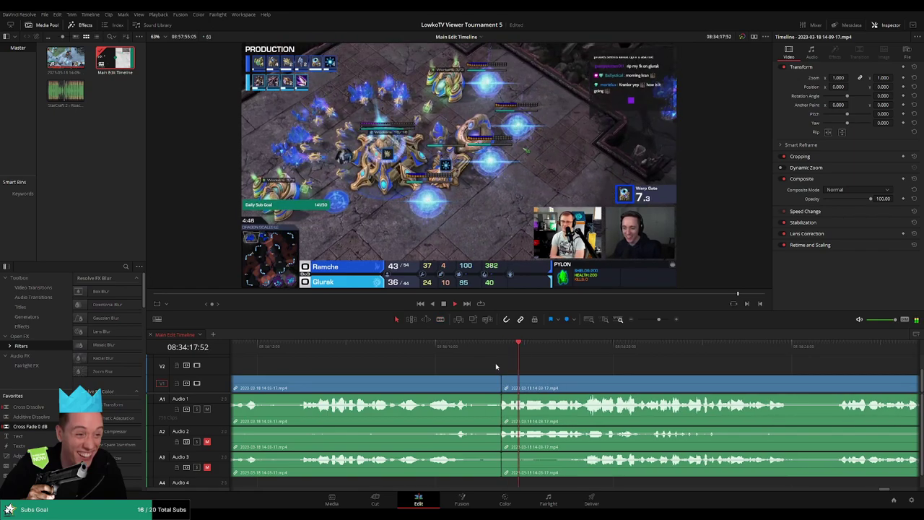
key(shift+Left)
key(space)
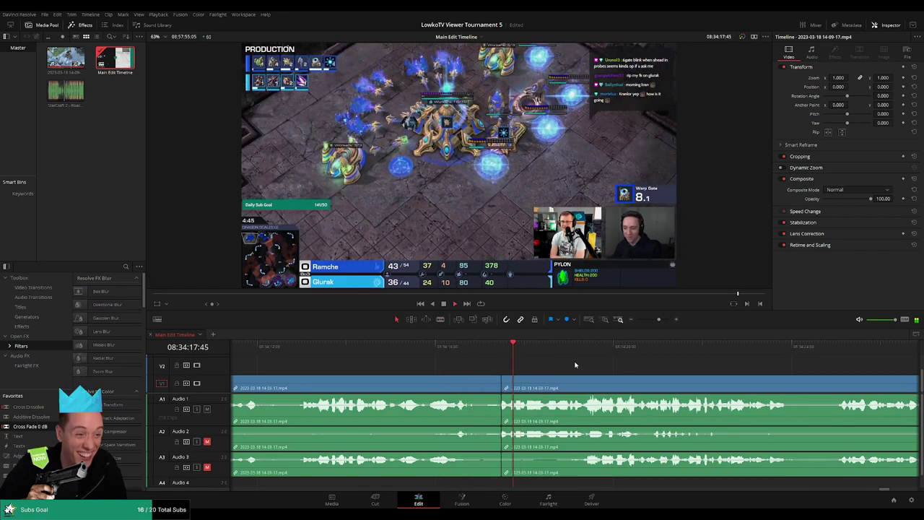
Step: Scrub forward through the match to find where the unwanted stretch starts
scroll(534, 364, right, 3)
scroll(520, 368, right, 3)
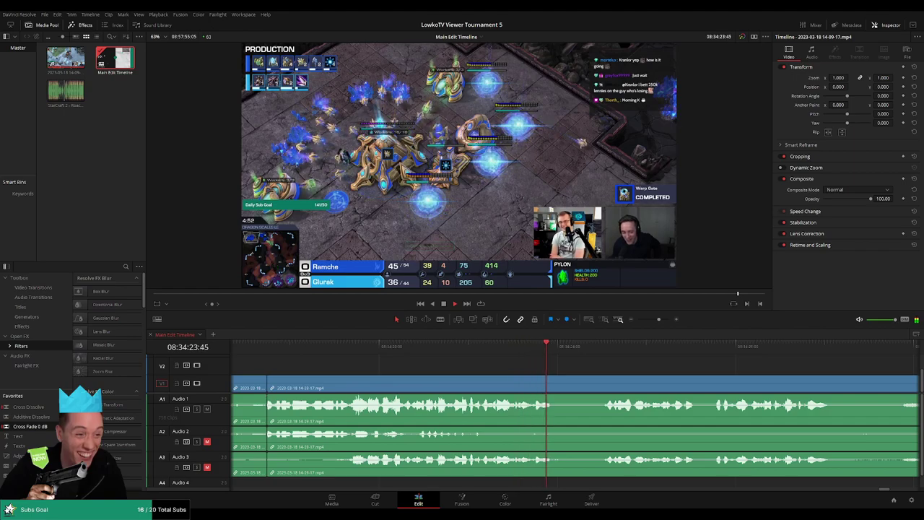
scroll(450, 352, right, 3)
scroll(573, 367, right, 3)
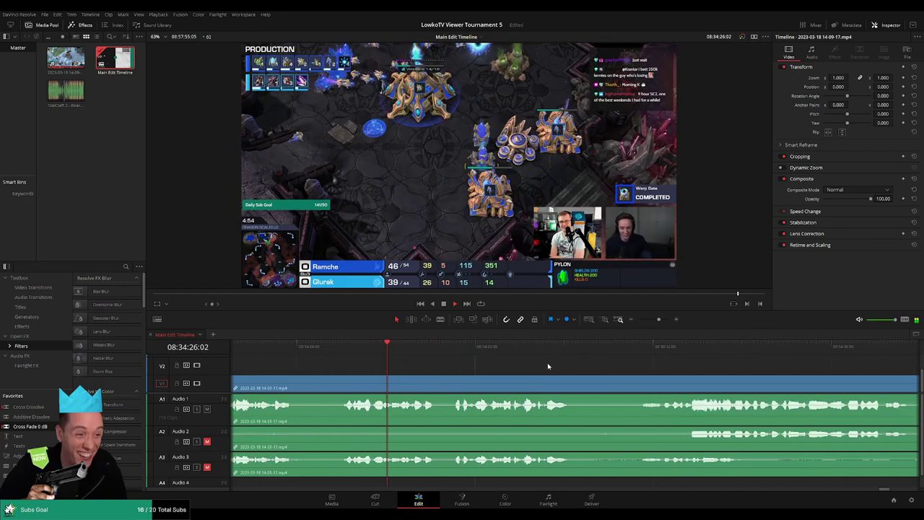
scroll(527, 362, right, 3)
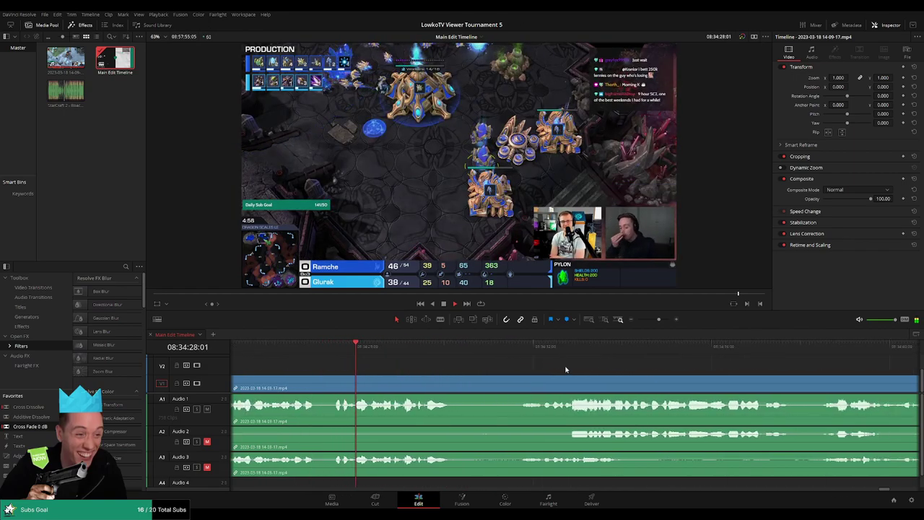
scroll(573, 370, right, 2)
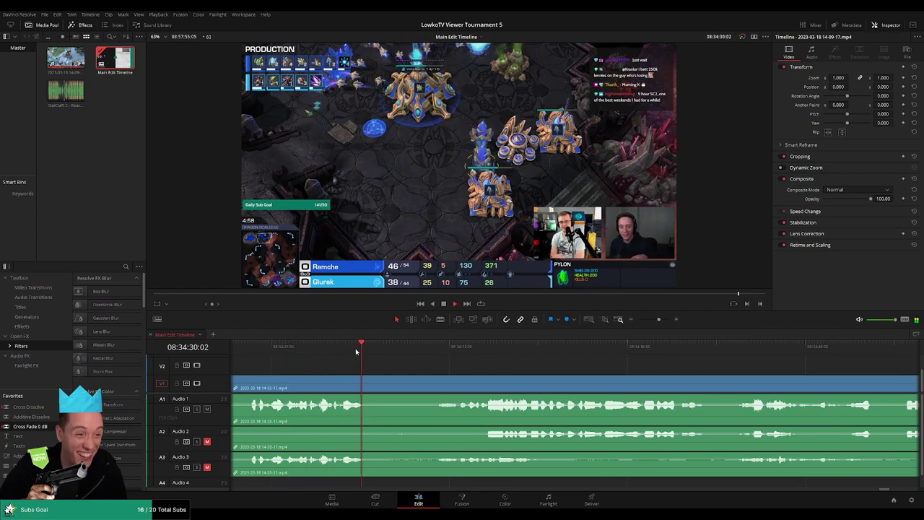
click(418, 349)
scroll(516, 366, right, 3)
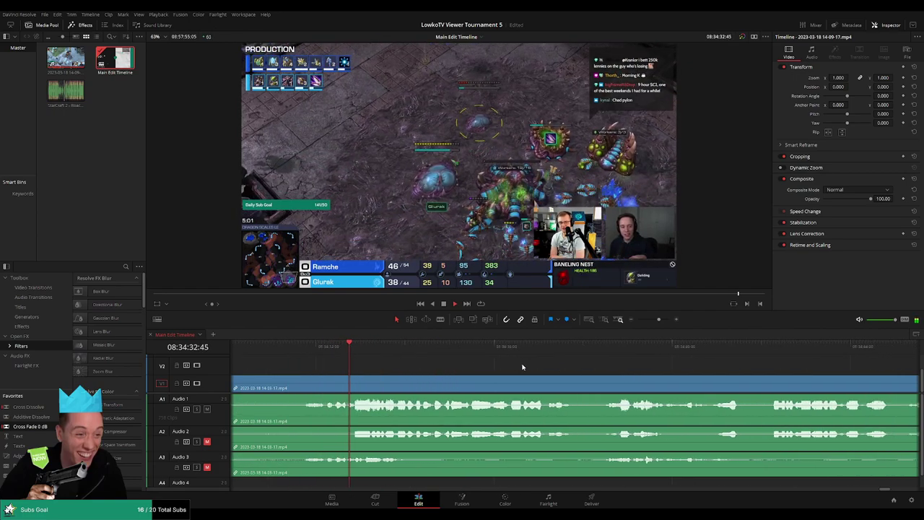
scroll(557, 366, right, 2)
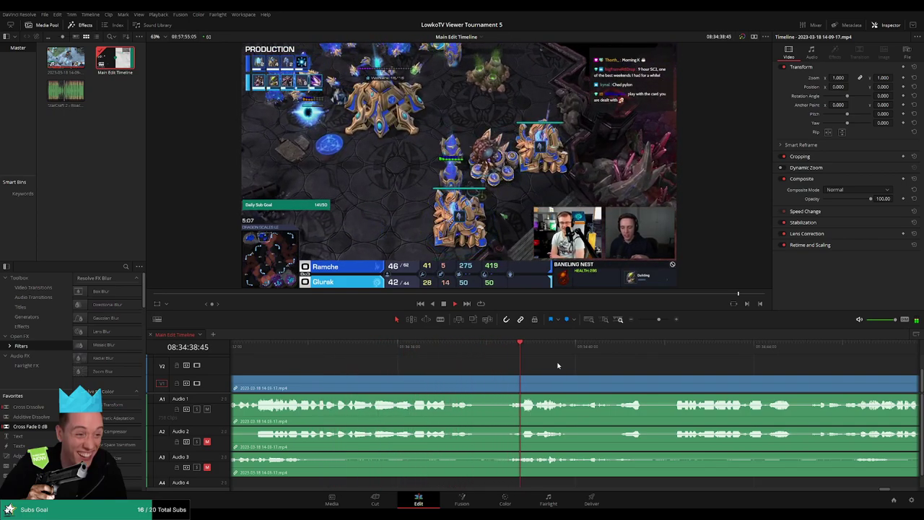
scroll(581, 365, right, 2)
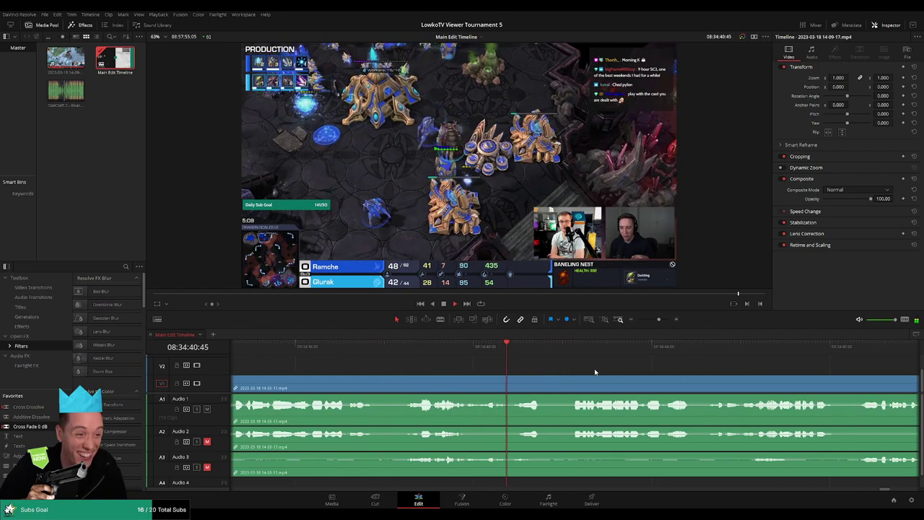
scroll(535, 368, right, 2)
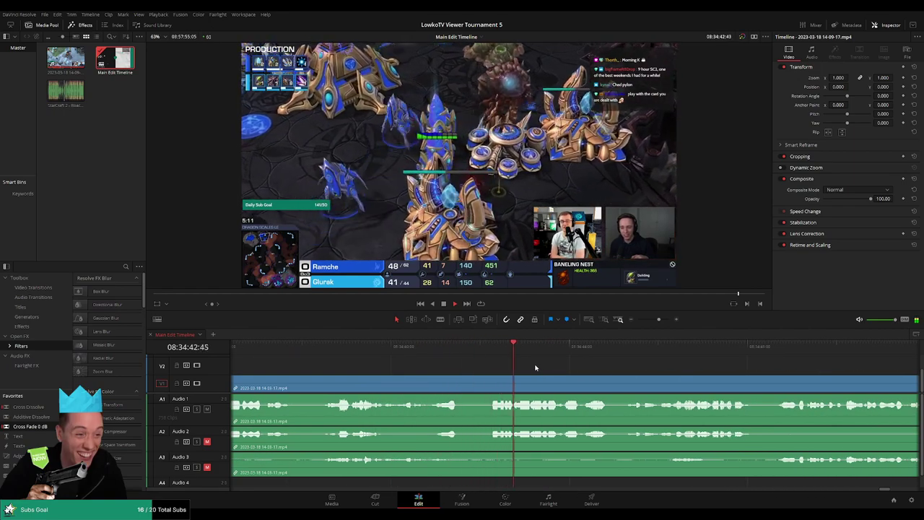
scroll(535, 364, right, 2)
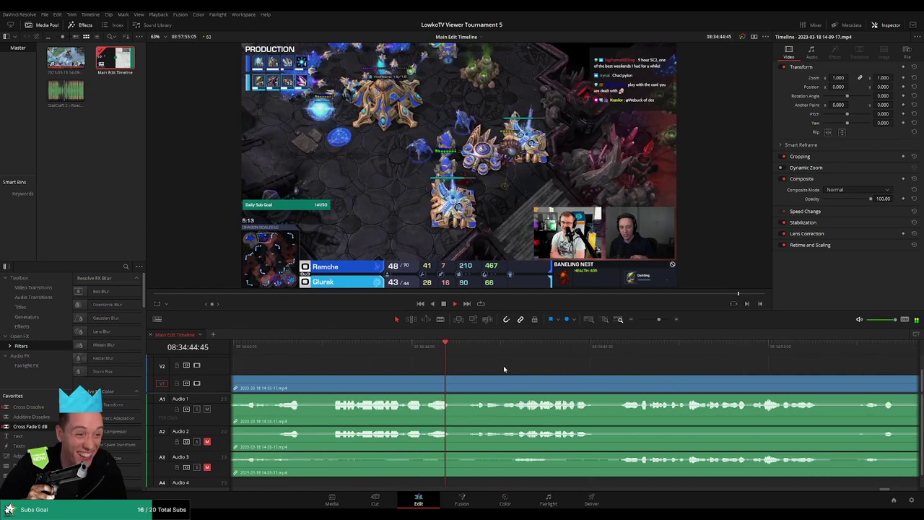
scroll(520, 363, right, 2)
scroll(514, 366, right, 2)
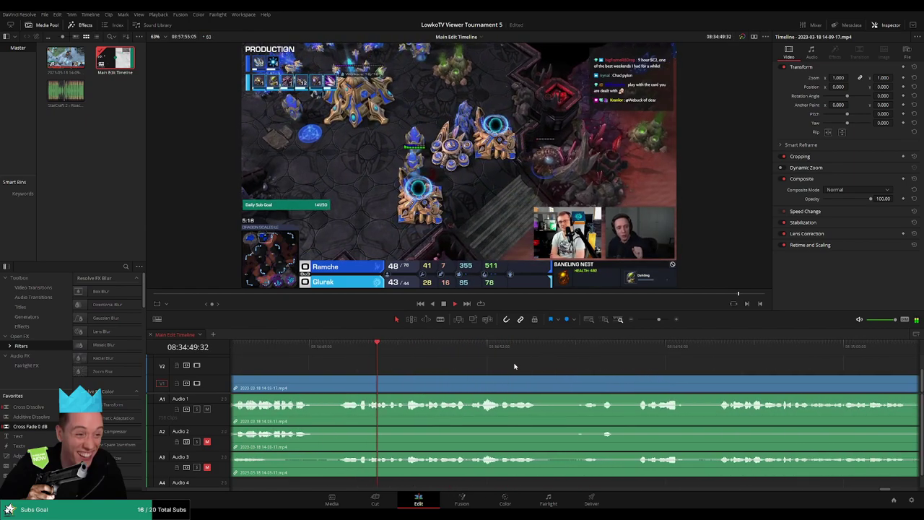
scroll(552, 366, right, 2)
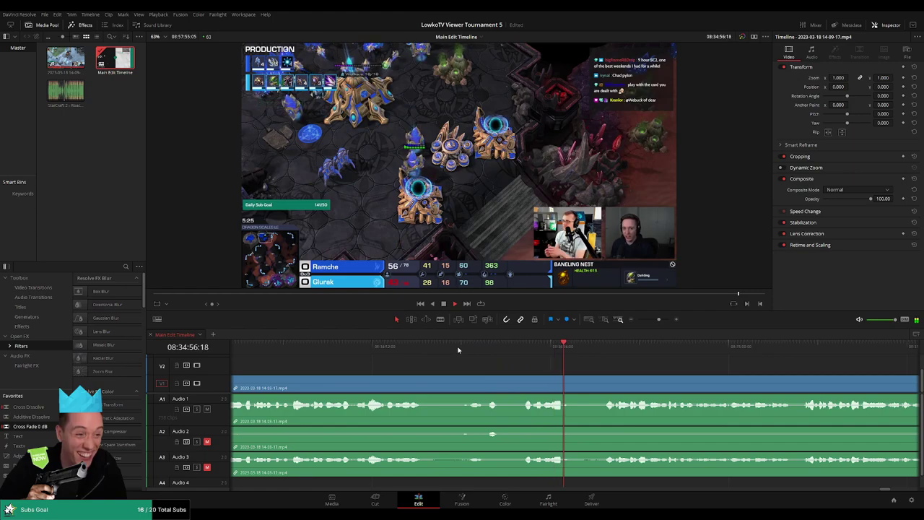
scroll(491, 357, right, 4)
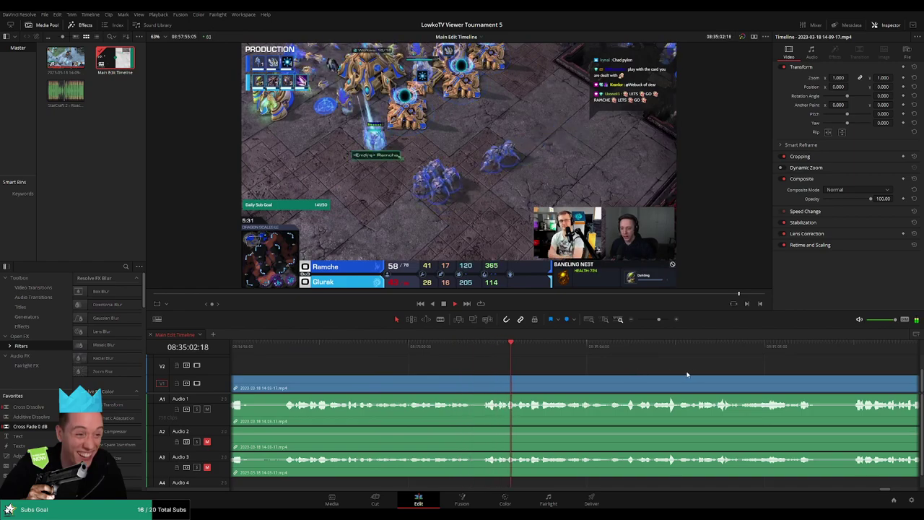
scroll(529, 363, right, 2)
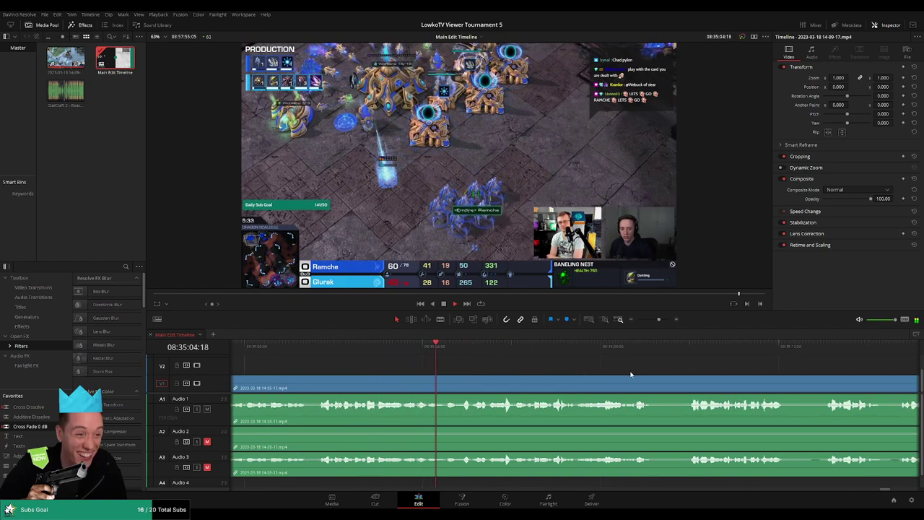
scroll(529, 364, right, 2)
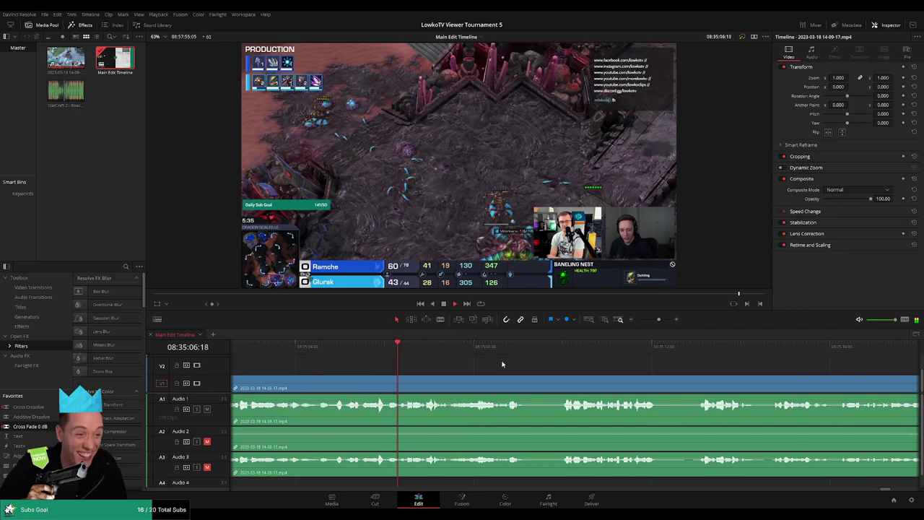
scroll(518, 366, right, 2)
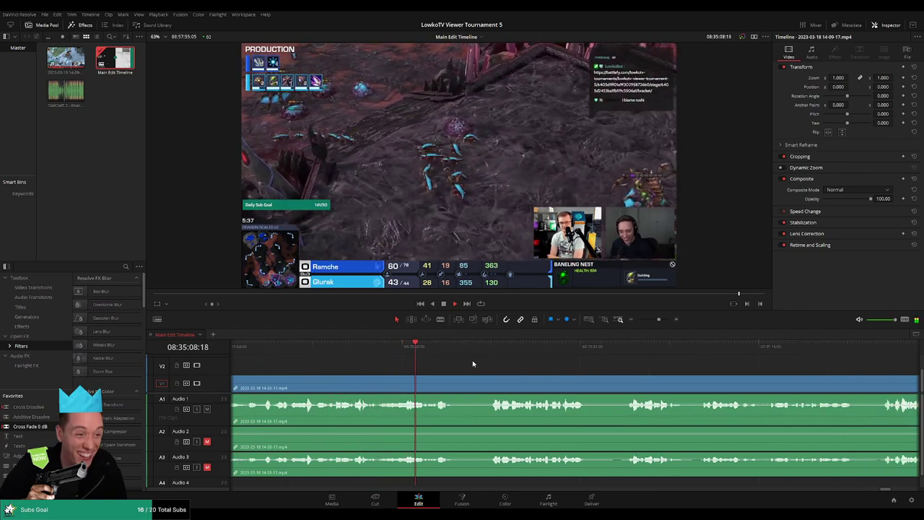
click(489, 363)
scroll(632, 372, right, 2)
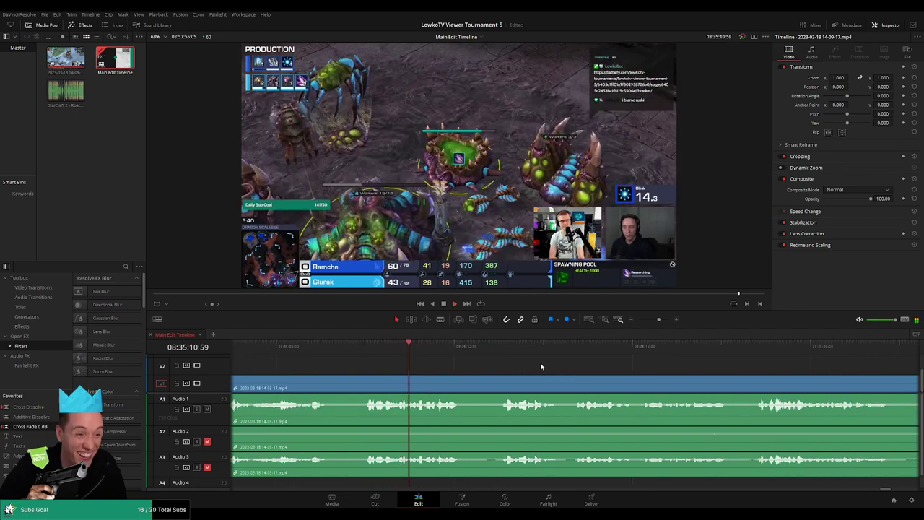
click(501, 354)
scroll(506, 361, right, 3)
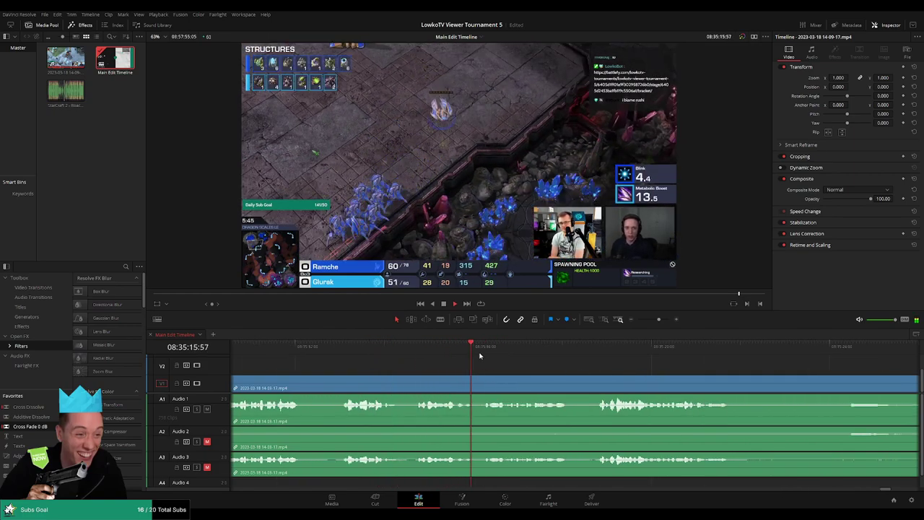
click(569, 354)
scroll(500, 365, right, 7)
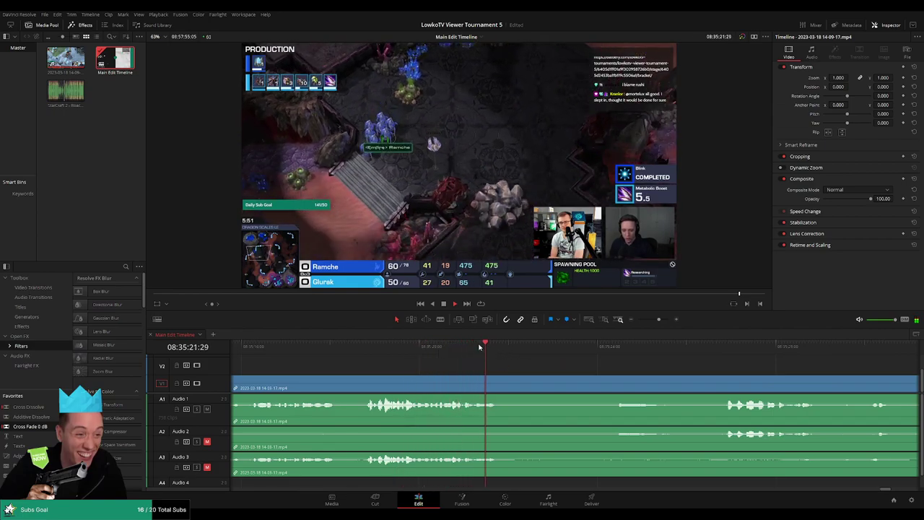
drag(485, 354, 614, 354)
scroll(620, 365, right, 8)
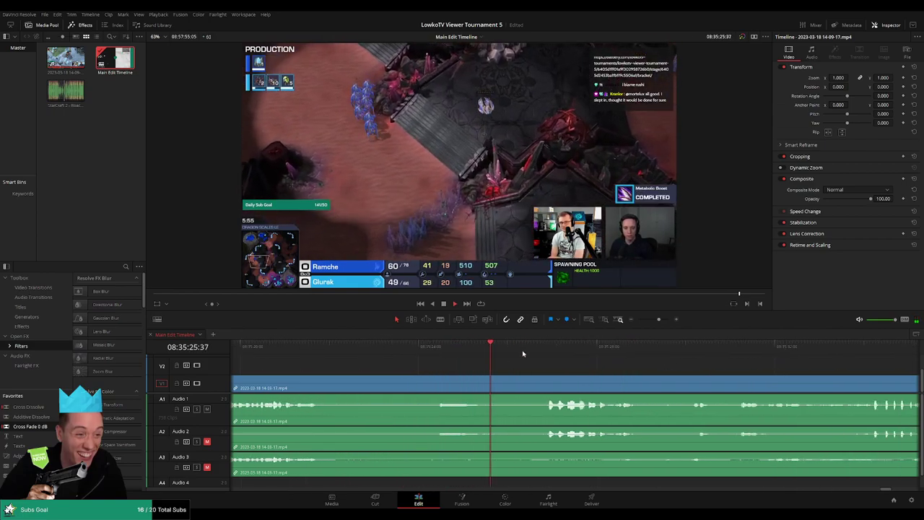
scroll(520, 366, right, 3)
mouse_move(496, 352)
mouse_down()
mouse_move(516, 351)
mouse_move(483, 353)
mouse_up()
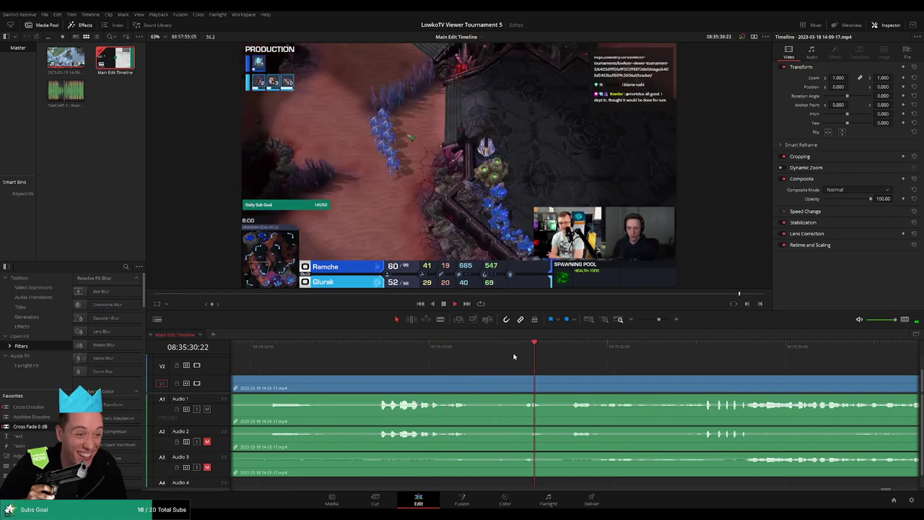
Step: Blade both ends of the short unwanted piece, ripple delete it, and review the join
click(493, 377)
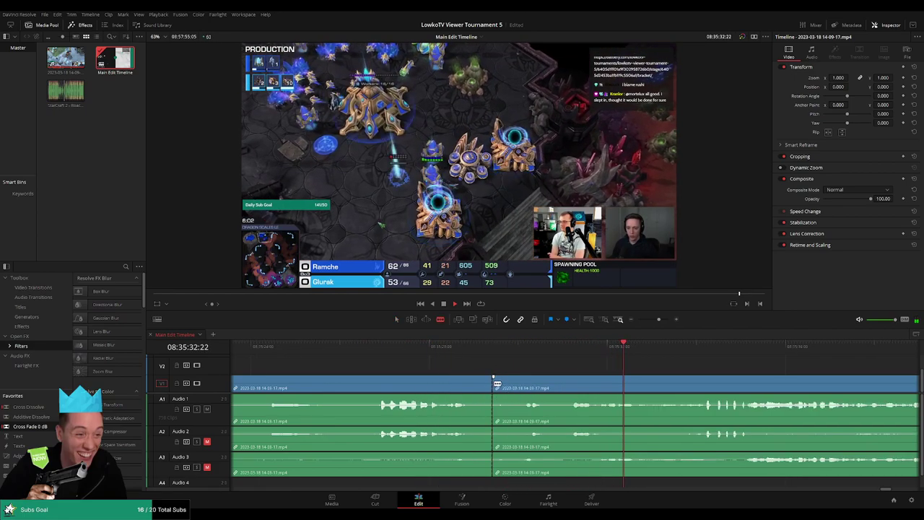
click(508, 384)
key(a)
click(500, 388)
key(Delete)
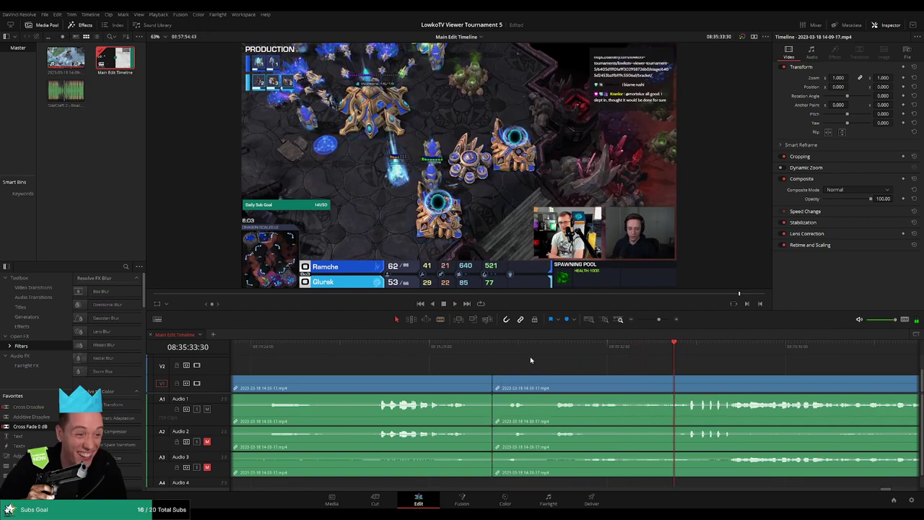
click(469, 347)
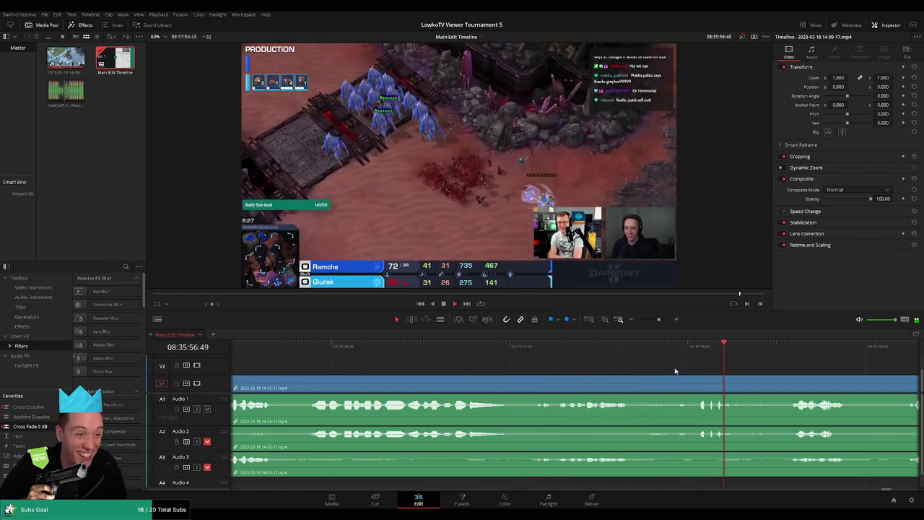
scroll(507, 365, right, 3)
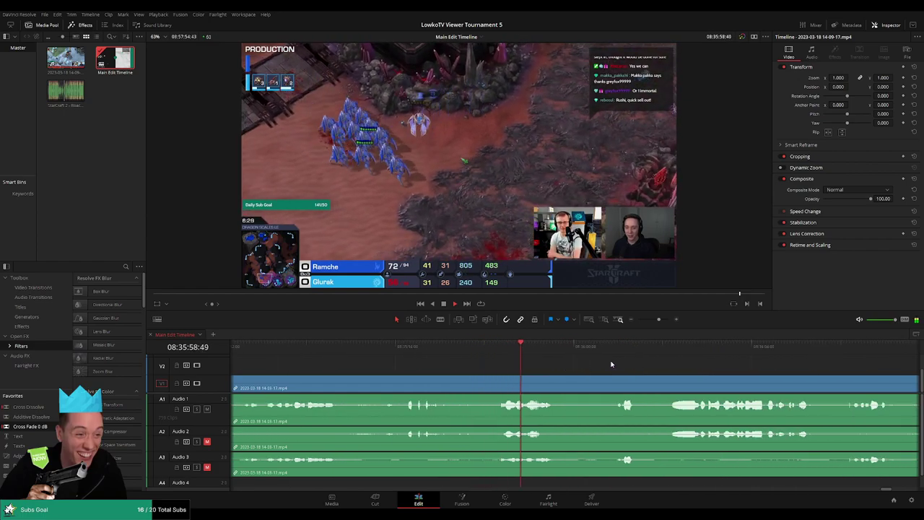
scroll(577, 367, right, 3)
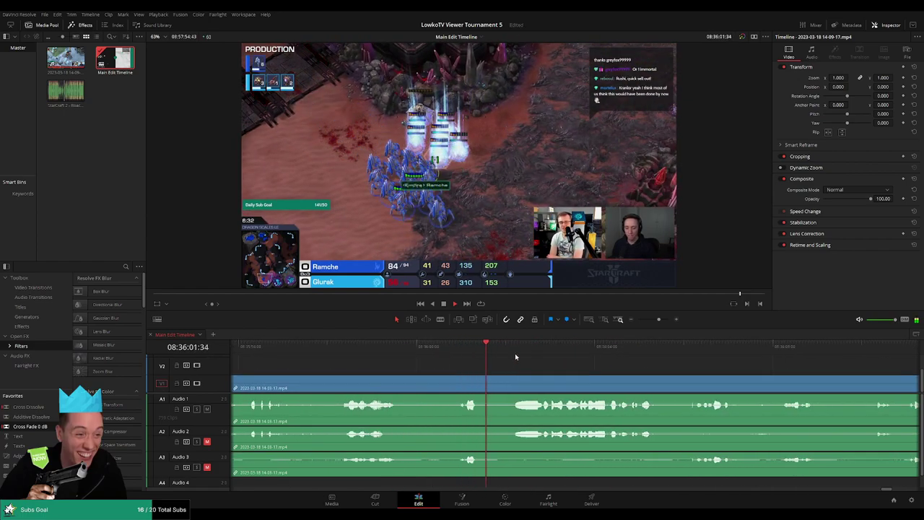
scroll(496, 364, right, 3)
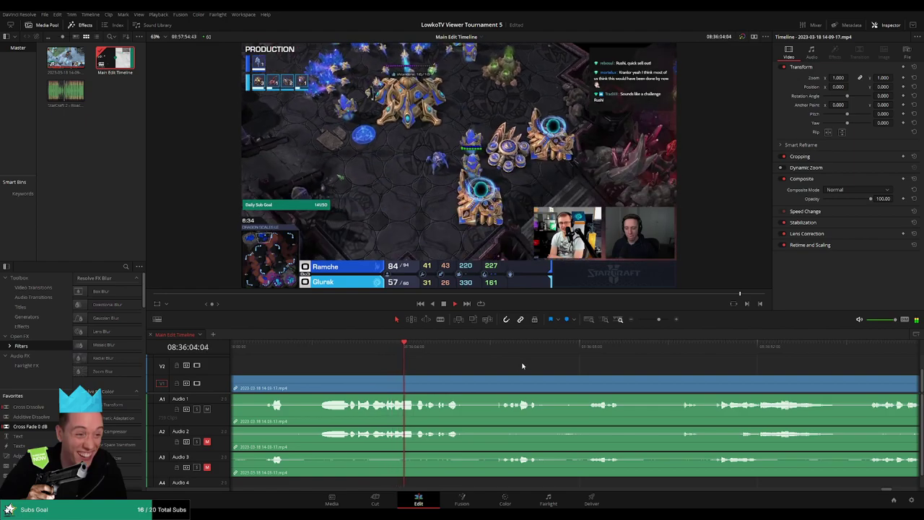
scroll(554, 370, right, 2)
Step: Blade around another brief unwanted bit of game footage and delete it so the clip closes up
key(b)
click(415, 384)
click(419, 385)
key(a)
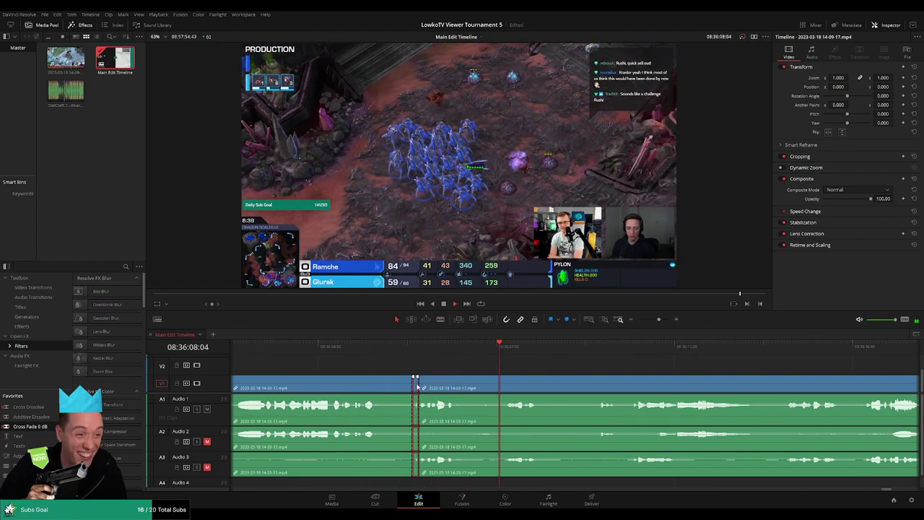
key(Delete)
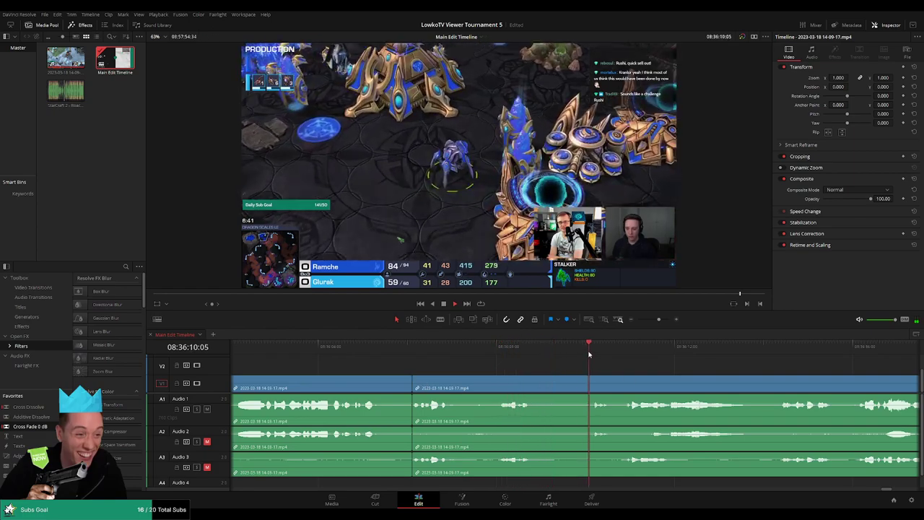
scroll(532, 366, right, 3)
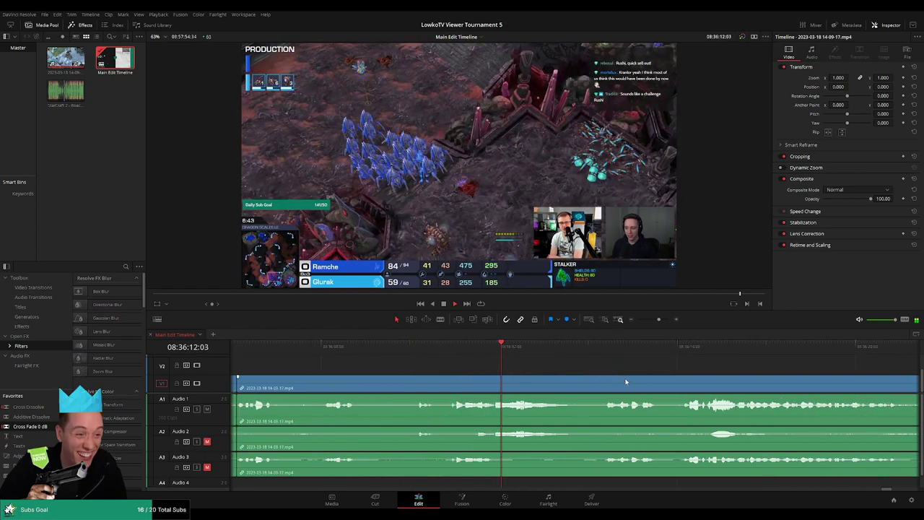
scroll(484, 372, right, 2)
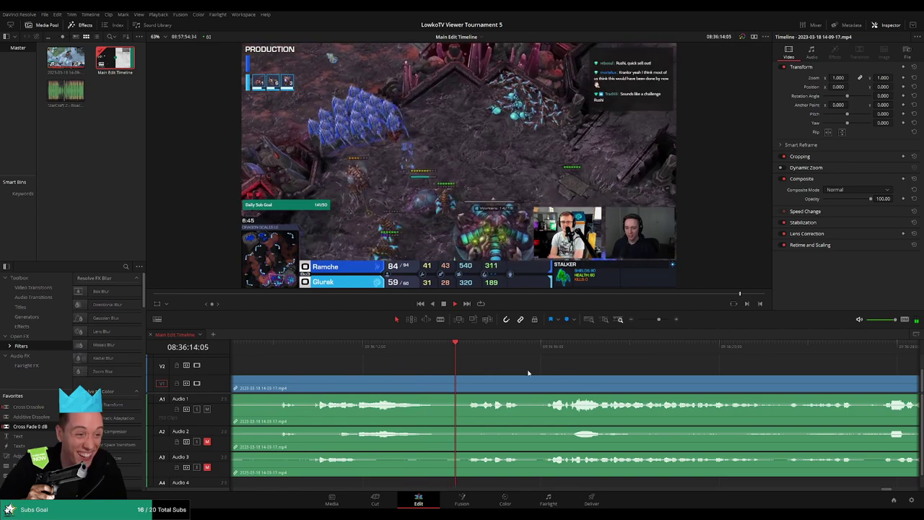
scroll(488, 373, right, 2)
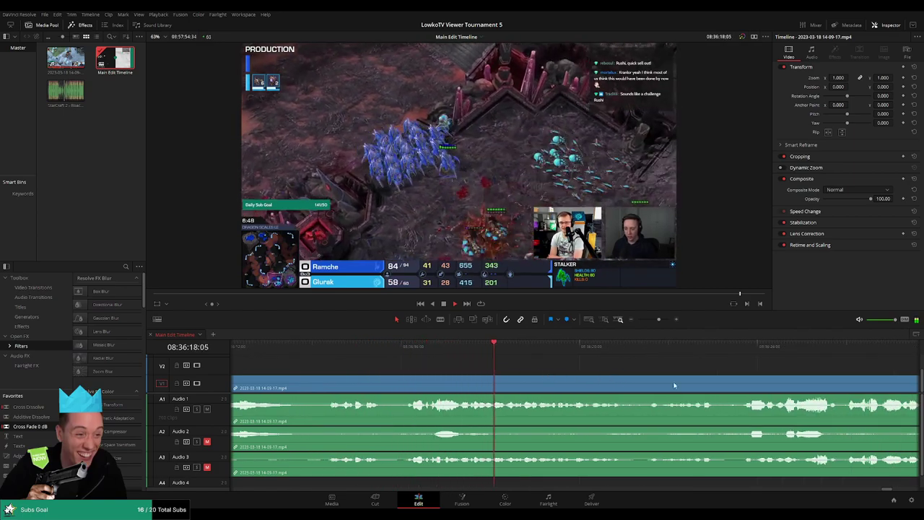
scroll(505, 376, right, 2)
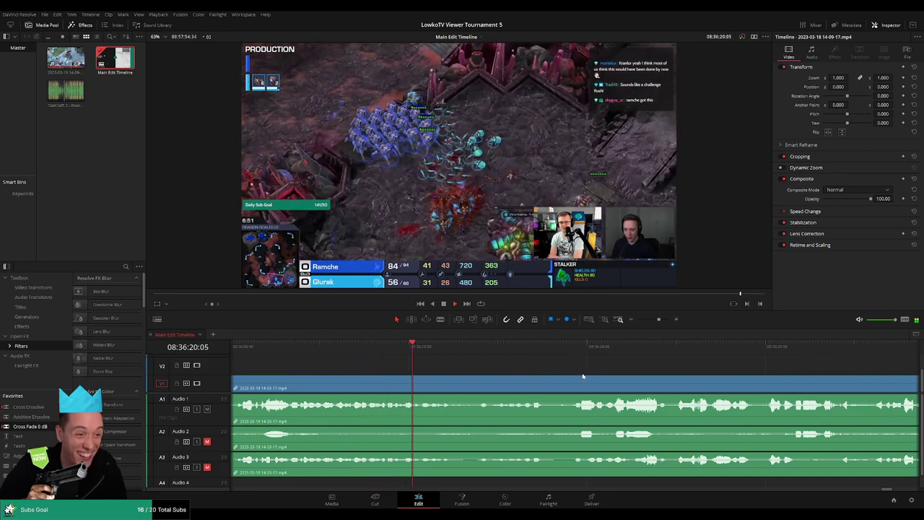
scroll(506, 370, right, 1)
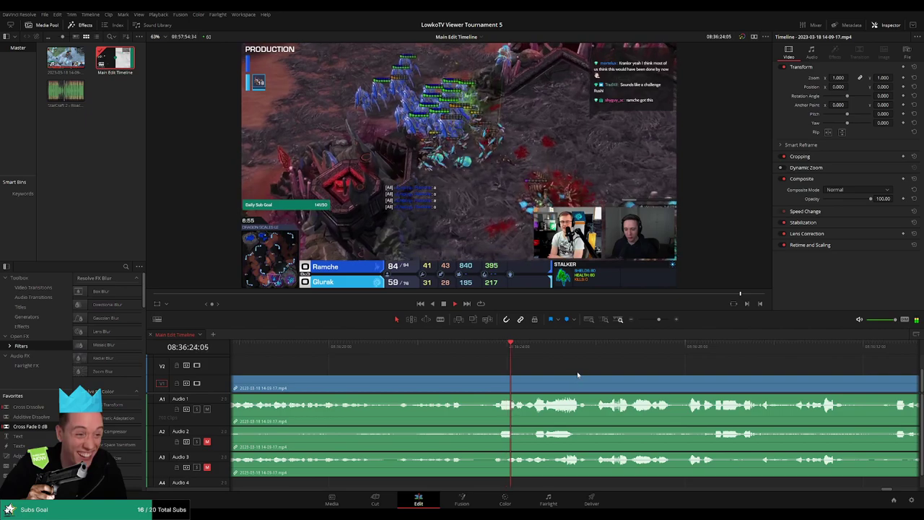
scroll(545, 369, right, 1)
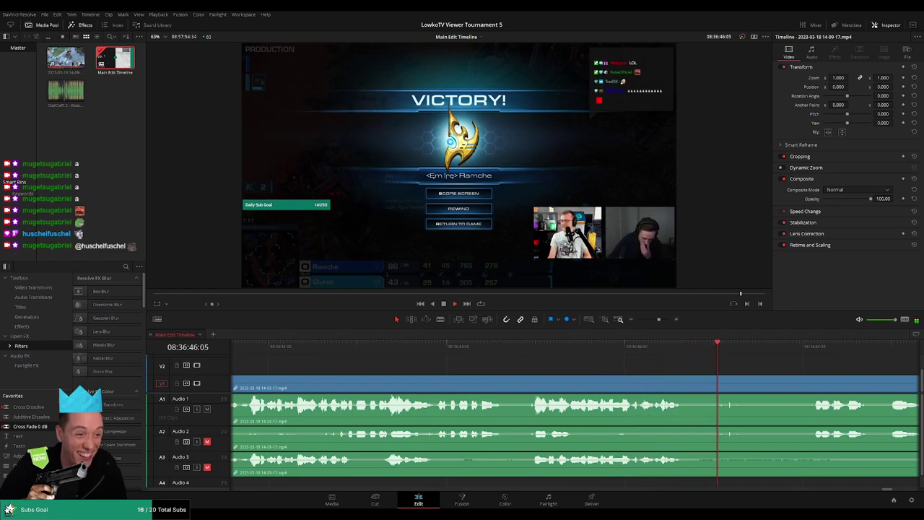
Step: Blade the first dull victory-screen stretch at both ends and ripple delete it
click(719, 353)
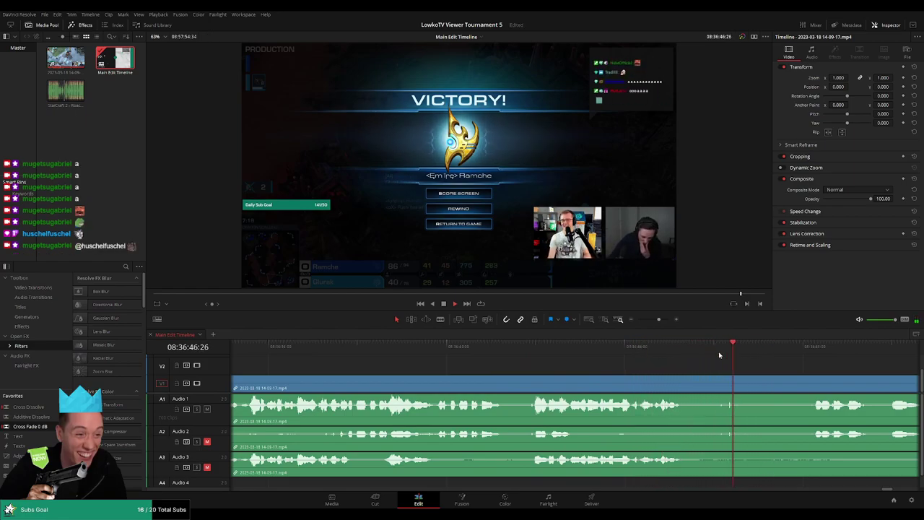
key(b)
click(687, 388)
click(673, 387)
key(a)
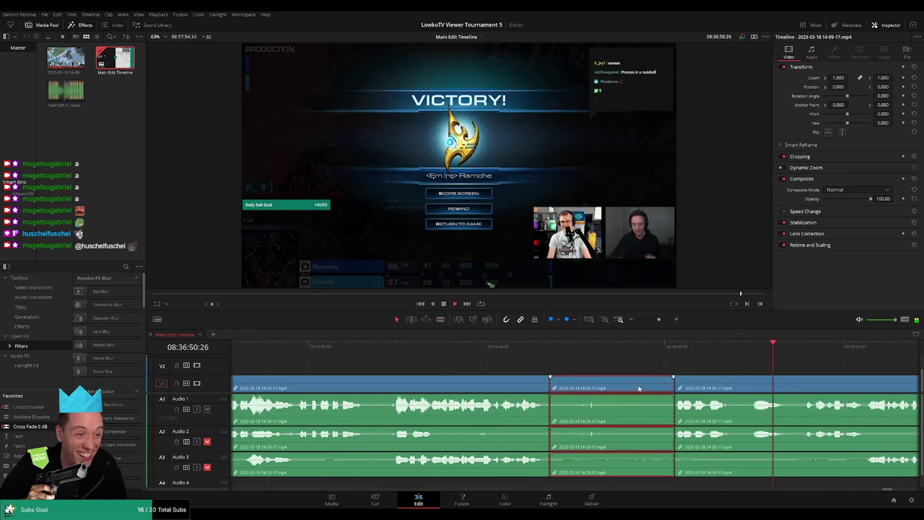
click(613, 388)
key(Delete)
click(534, 355)
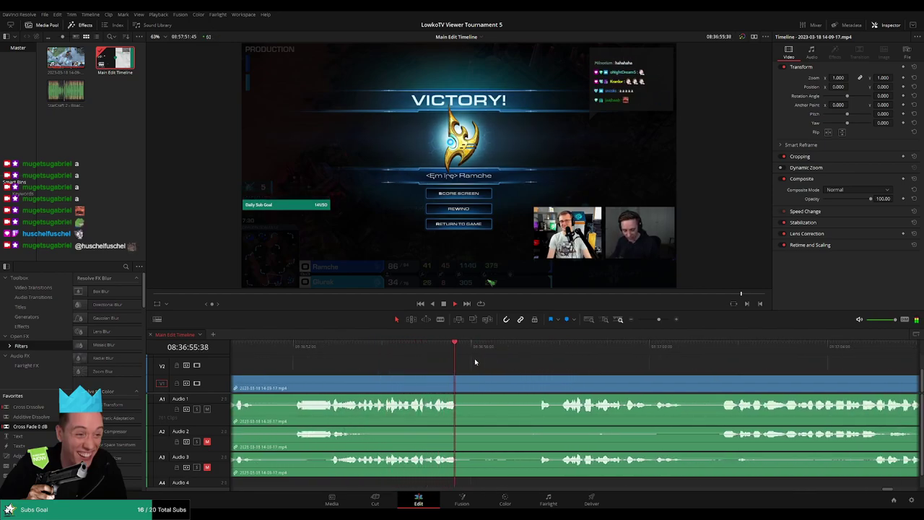
Step: Remove a second victory-screen stretch, closing up to the loading screen near 08:36:55
drag(462, 388, 538, 386)
key(ctrl+b)
key(Delete)
click(449, 353)
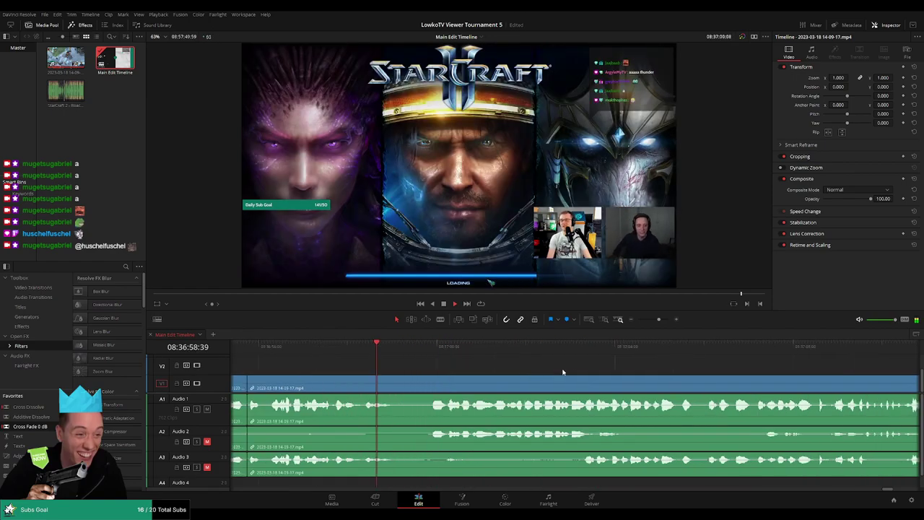
Step: Zoom the timeline in and park the playhead at the unwanted lobby stretch
scroll(565, 368, down, 5)
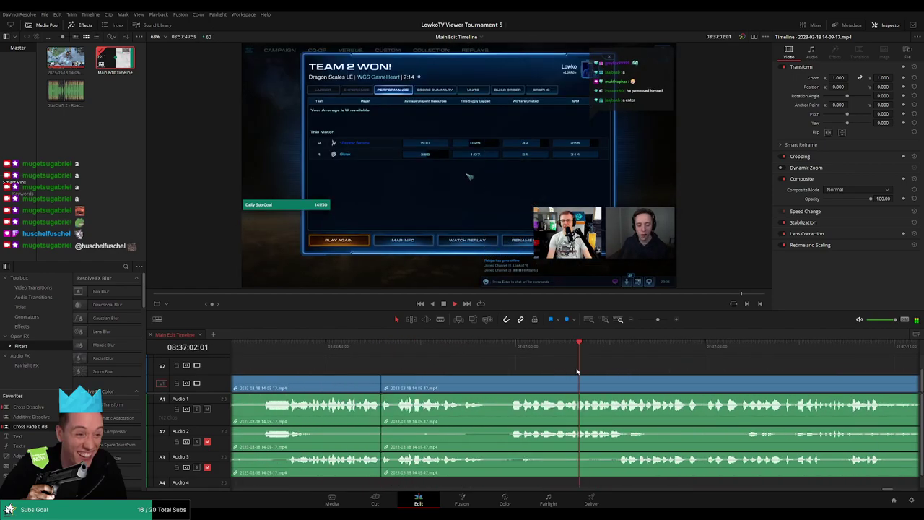
scroll(599, 372, up, 5)
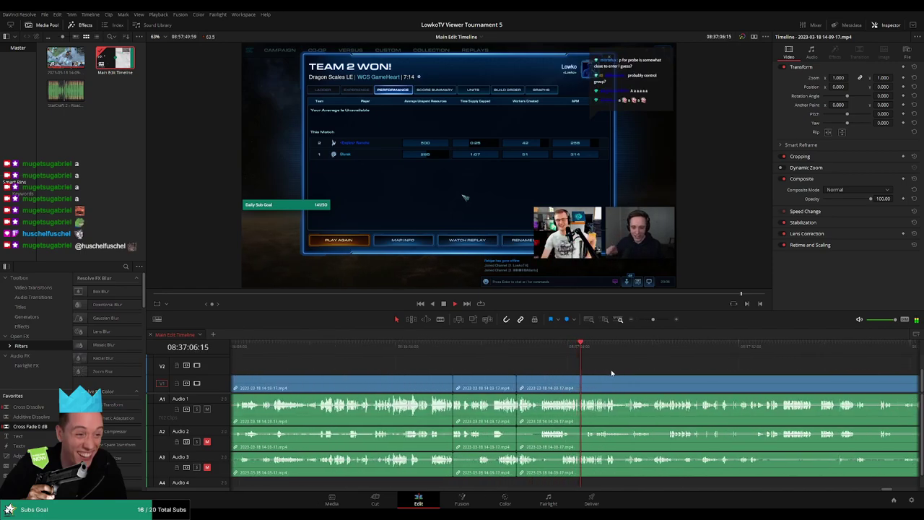
click(658, 319)
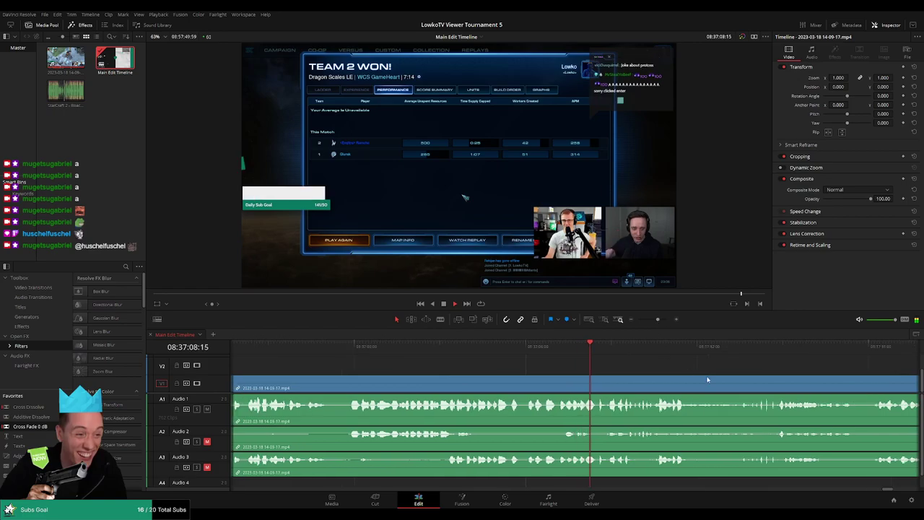
scroll(573, 369, down, 1)
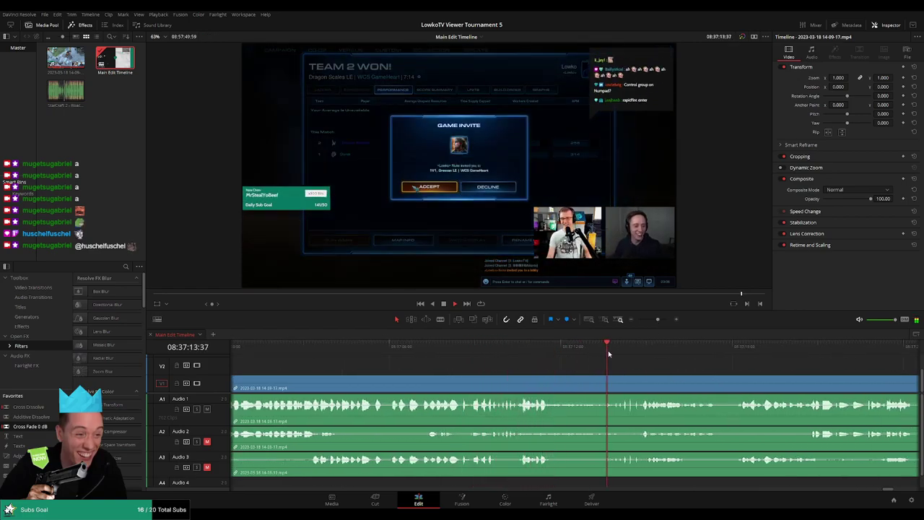
scroll(592, 365, down, 2)
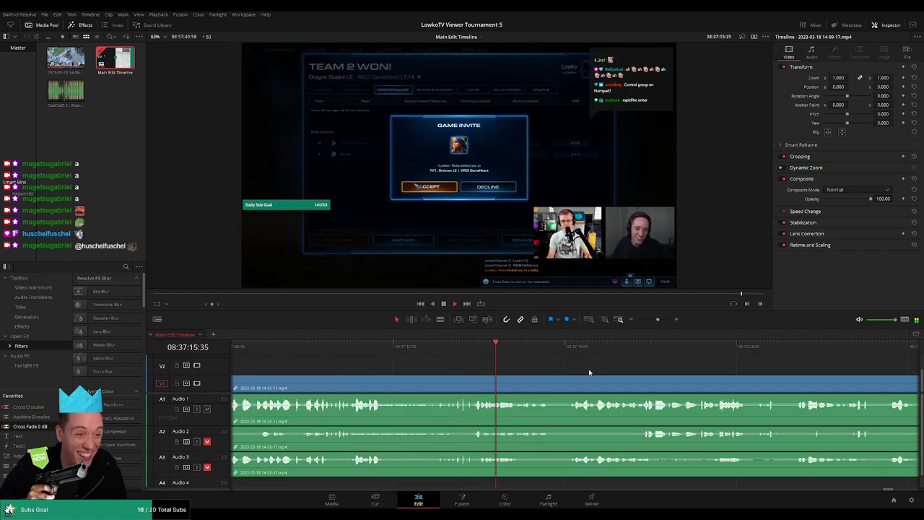
scroll(588, 373, down, 3)
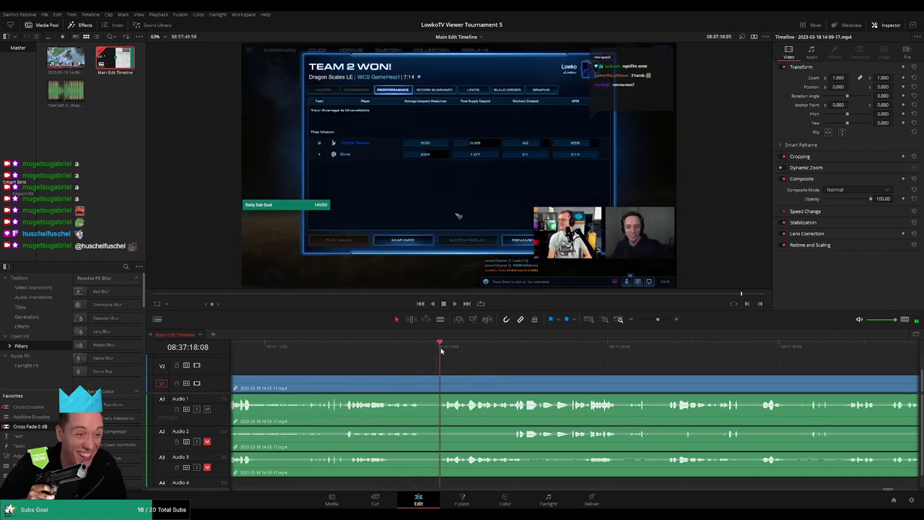
scroll(509, 365, down, 3)
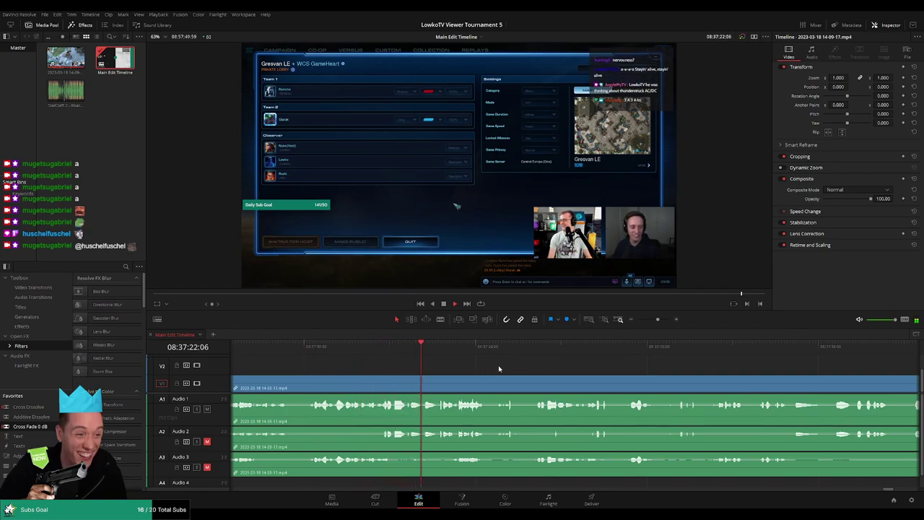
scroll(488, 368, down, 1)
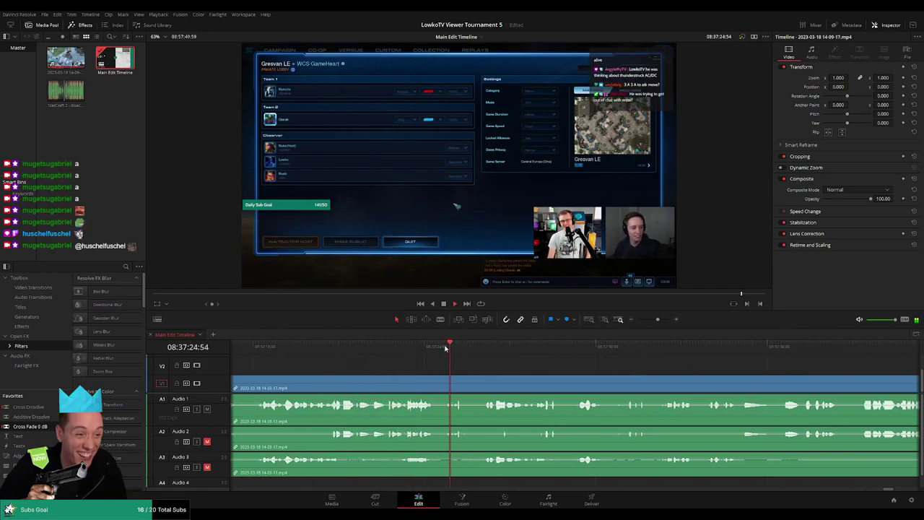
scroll(476, 360, down, 3)
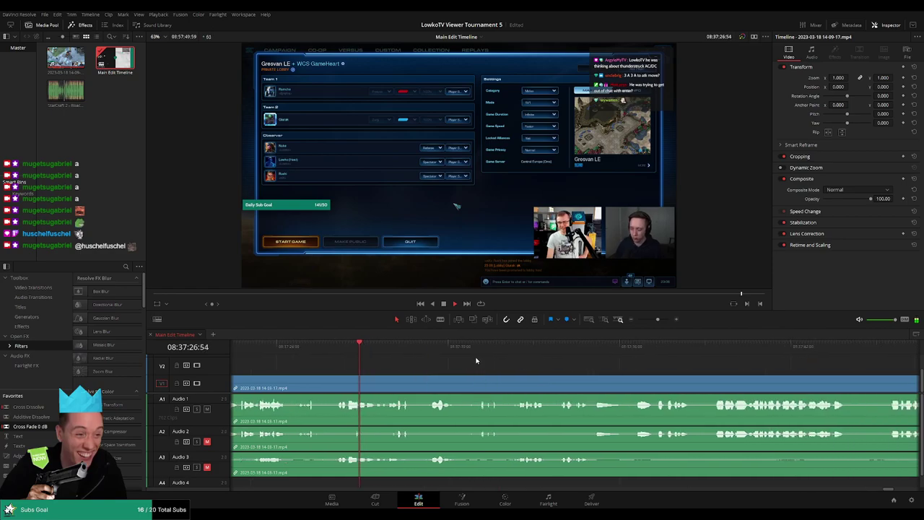
click(425, 351)
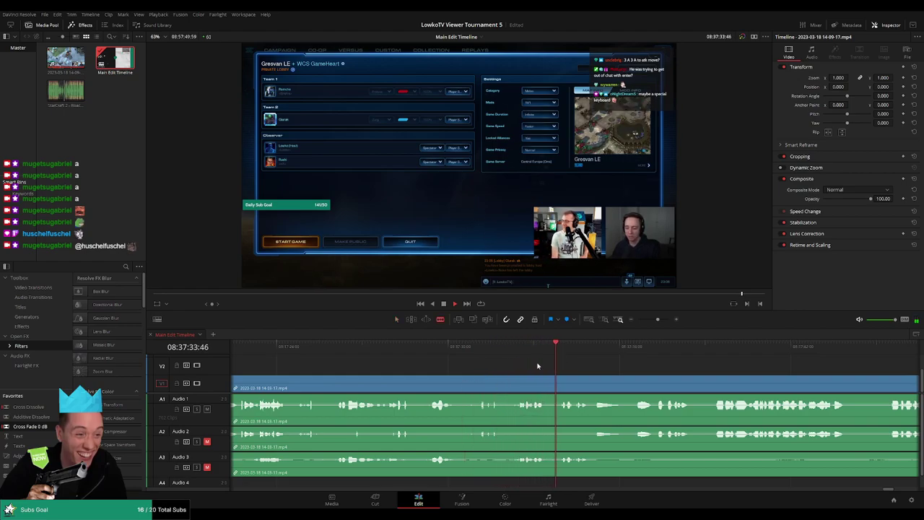
Step: Blade out the lobby piece near 08:37:30, ripple delete it, and replay across the join
click(463, 380)
click(510, 382)
key(a)
click(493, 388)
key(Delete)
click(443, 346)
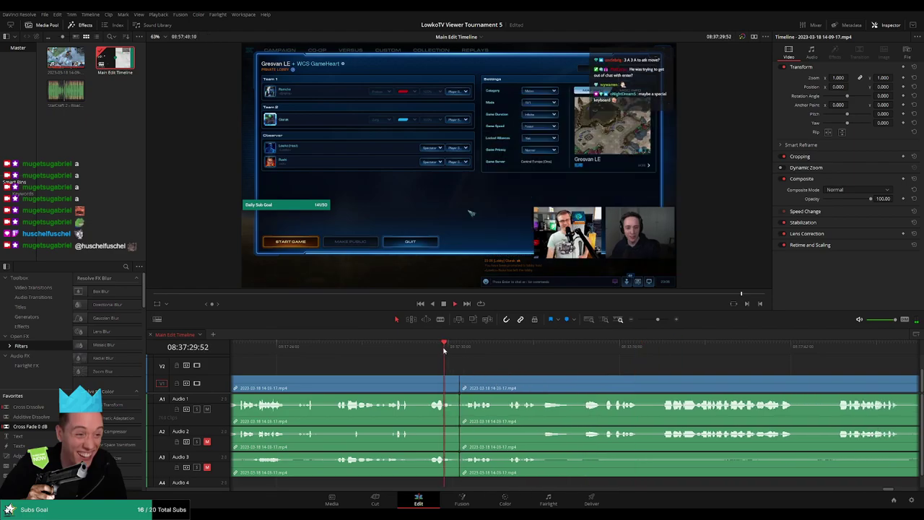
click(463, 387)
key(/)
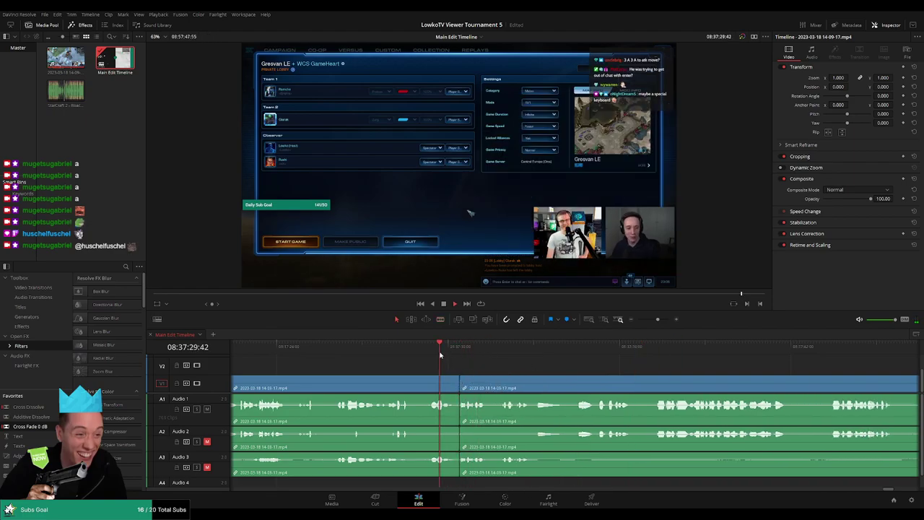
Step: Replay across the lobby edit point and remove the extra unwanted stretch between the splits
scroll(486, 370, up, 5)
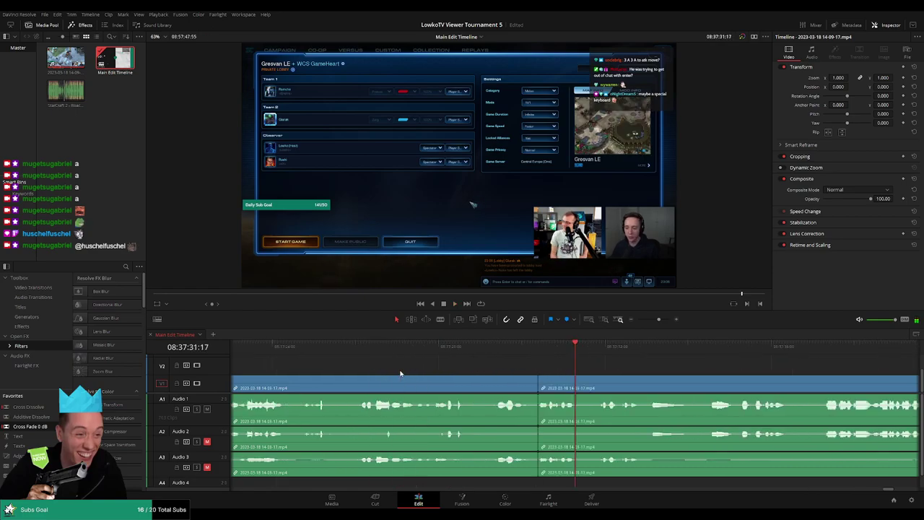
click(468, 383)
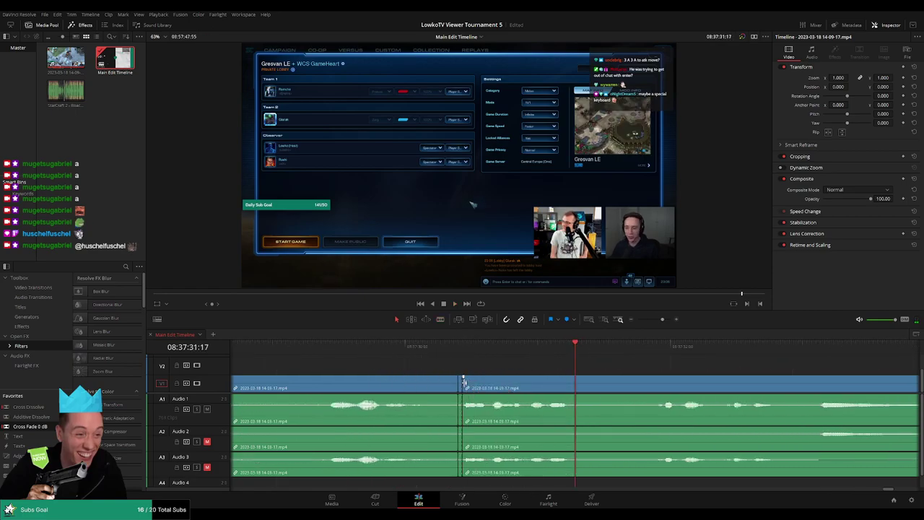
click(459, 350)
key(space)
click(459, 350)
click(427, 348)
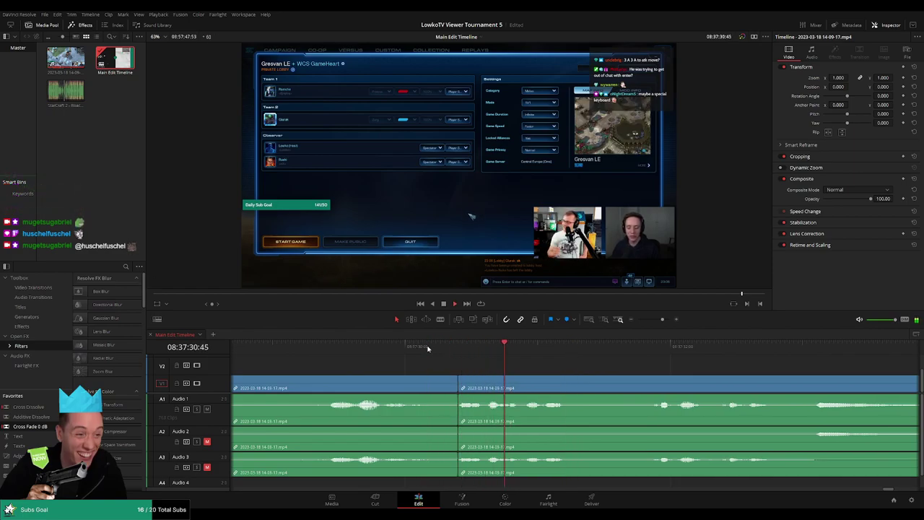
scroll(628, 353, down, 2)
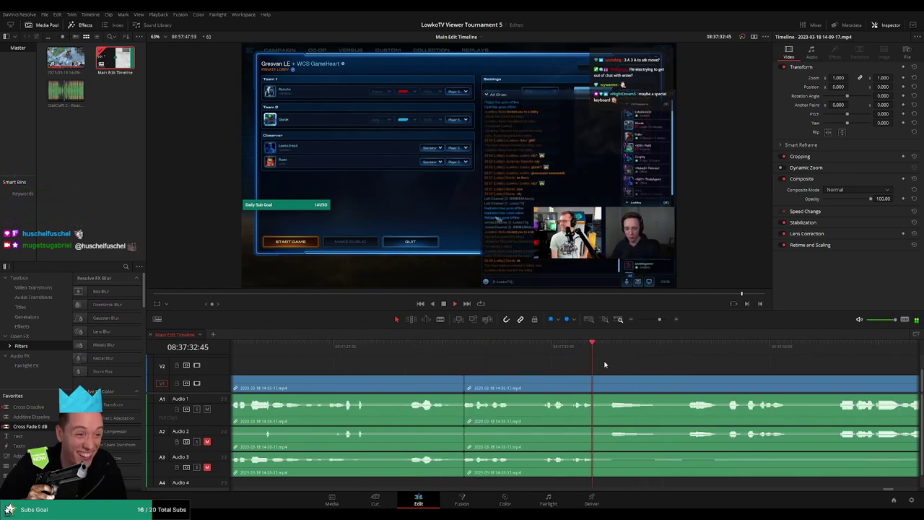
mouse_move(512, 352)
mouse_down()
mouse_move(480, 354)
mouse_move(510, 361)
mouse_up()
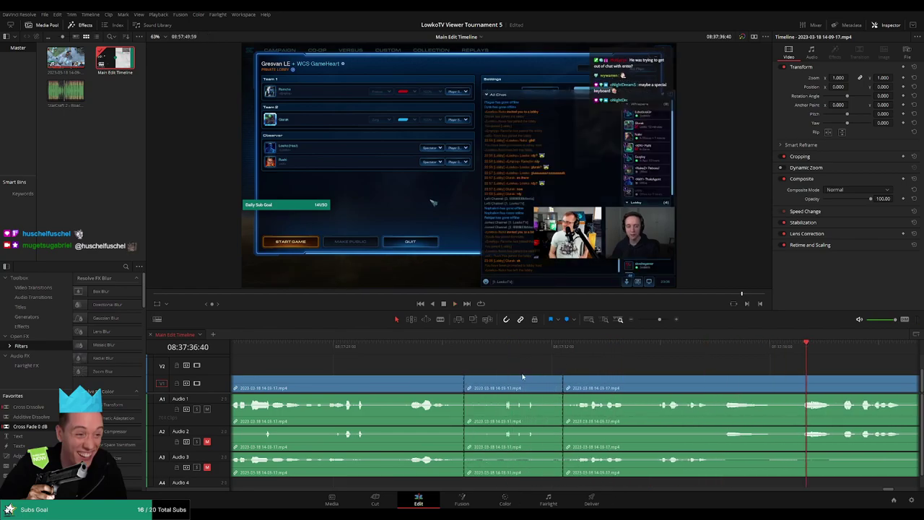
key(ctrl+z)
key(ctrl+z)
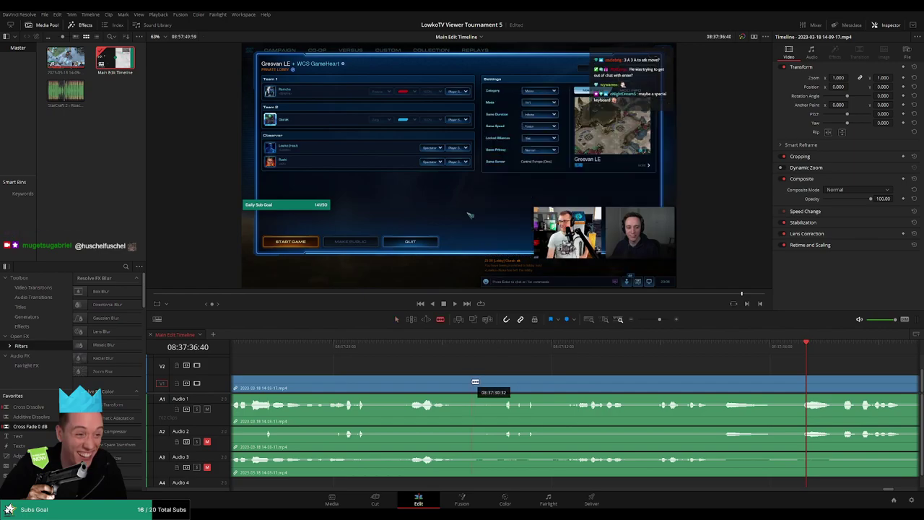
Step: Zoom out, select the run of chopped-up lobby clips ending near 08:37:44, and colour them pink
click(650, 319)
drag(753, 349, 829, 352)
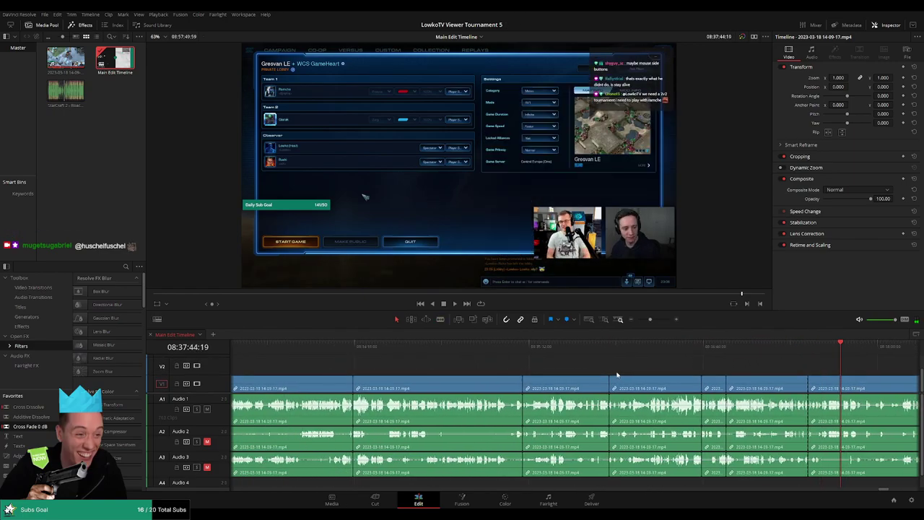
click(642, 321)
click(644, 321)
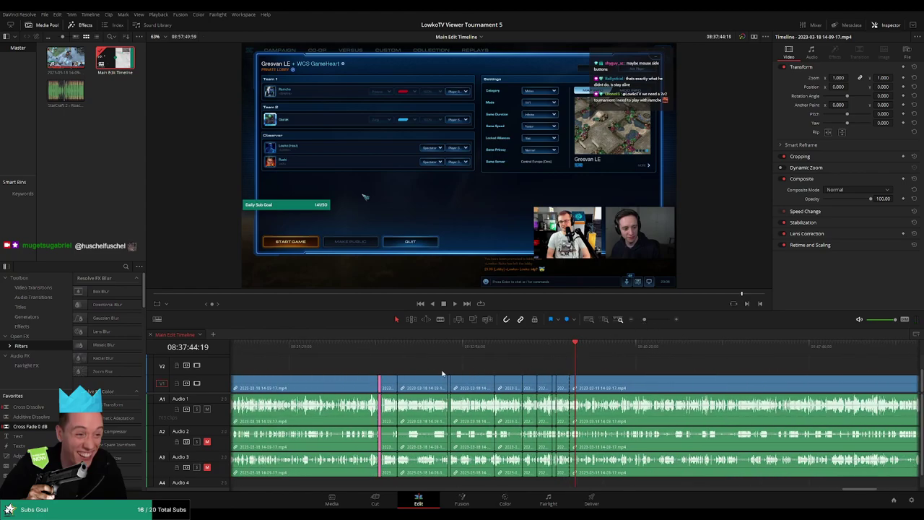
drag(390, 366, 569, 410)
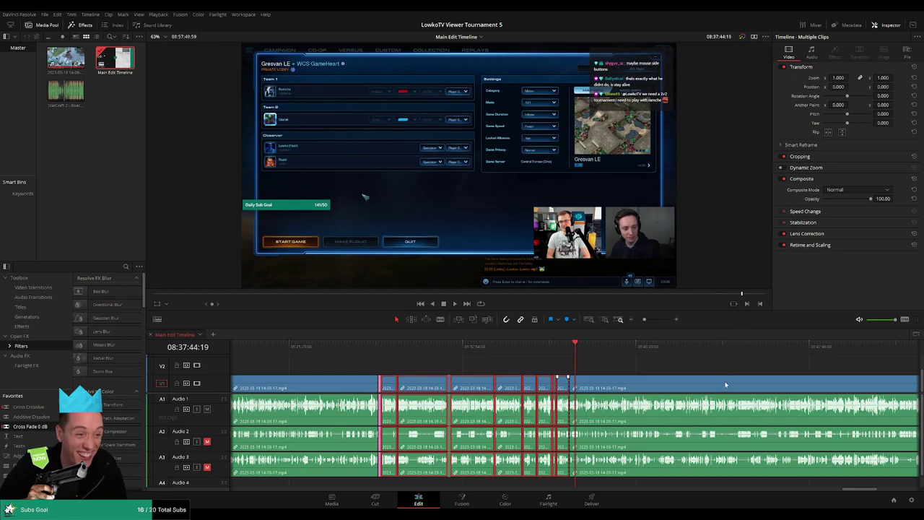
click(670, 371)
key(space)
click(585, 346)
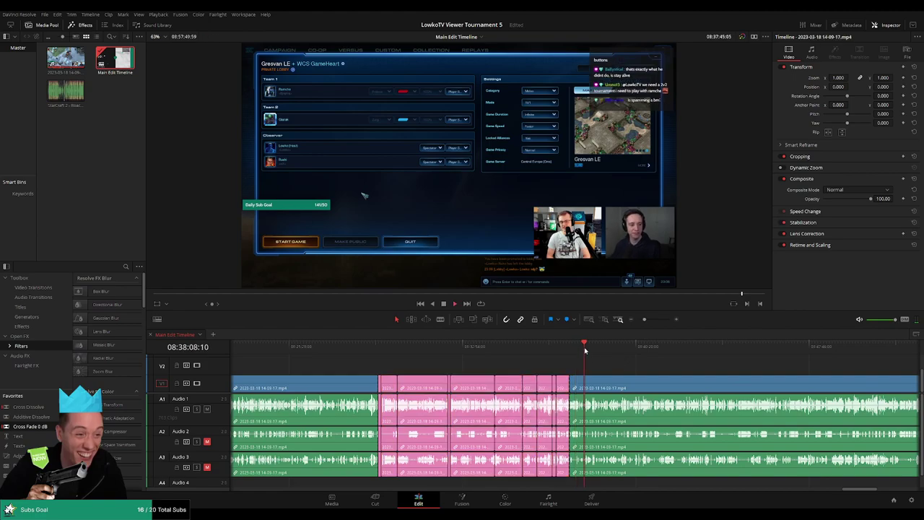
drag(584, 351, 765, 352)
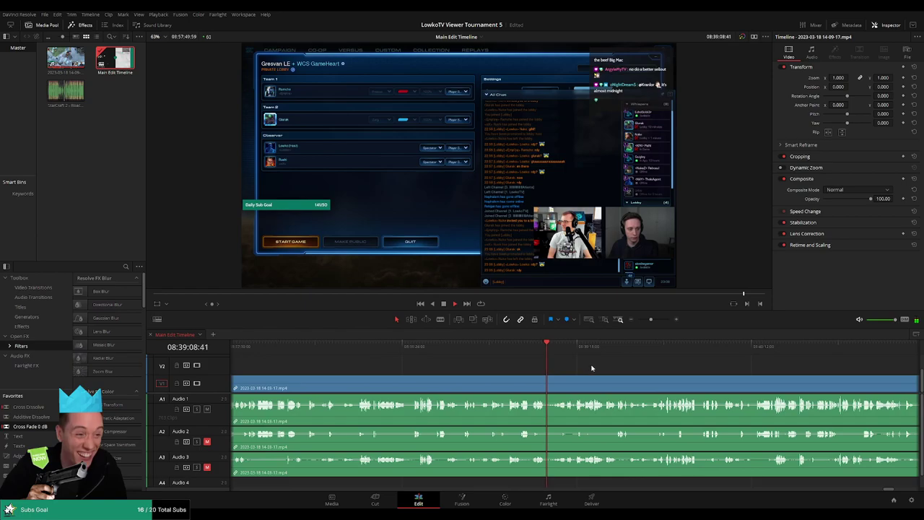
Step: Scrub through the Gresvan LE map intro to locate the game countdown
click(716, 347)
drag(551, 350, 702, 353)
key(space)
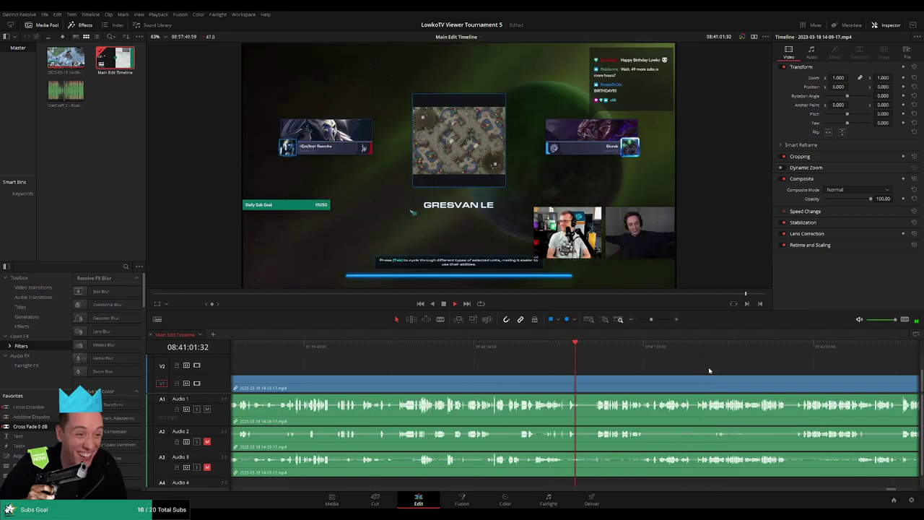
click(624, 349)
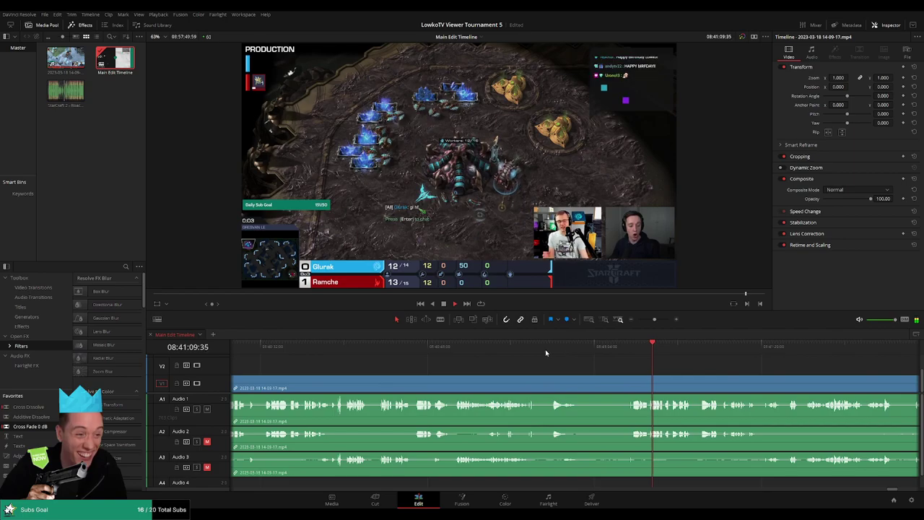
click(455, 351)
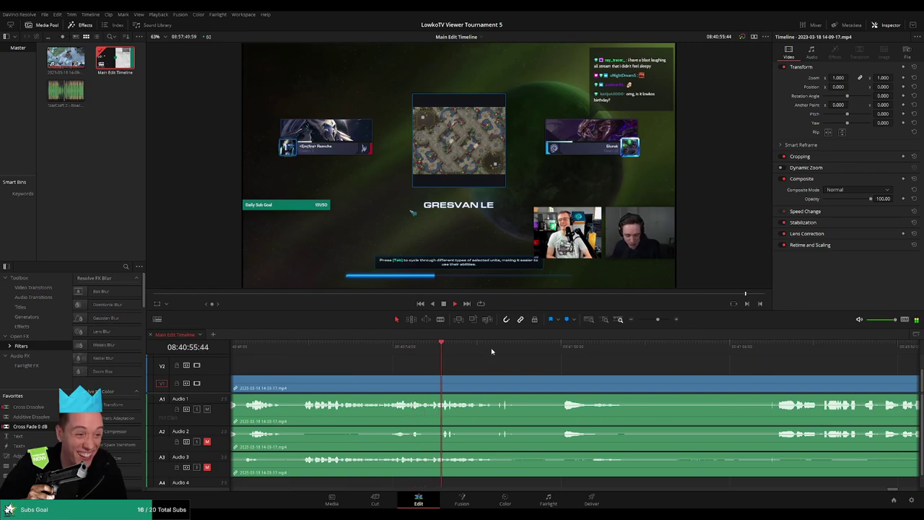
click(552, 346)
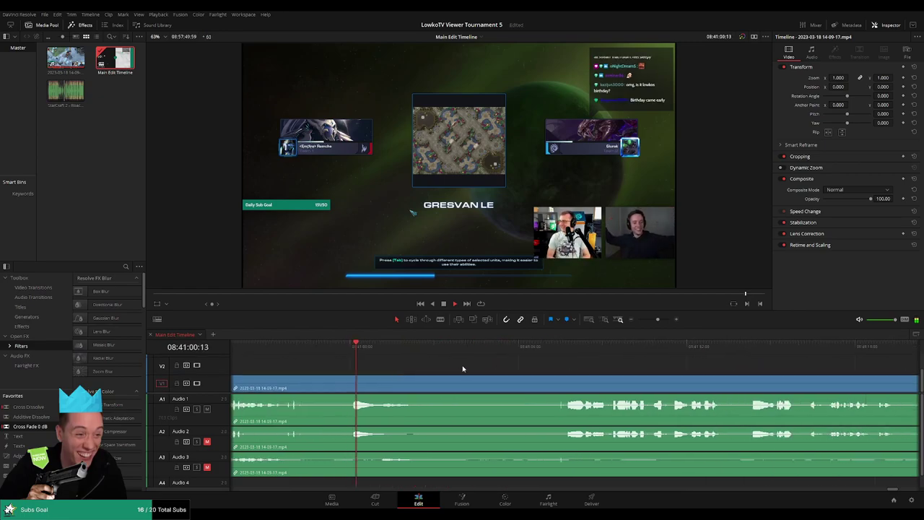
click(512, 347)
drag(517, 354, 432, 350)
Step: Split all tracks at the countdown near 08:41:12 and trim away the map-intro stretch
key(ctrl+b)
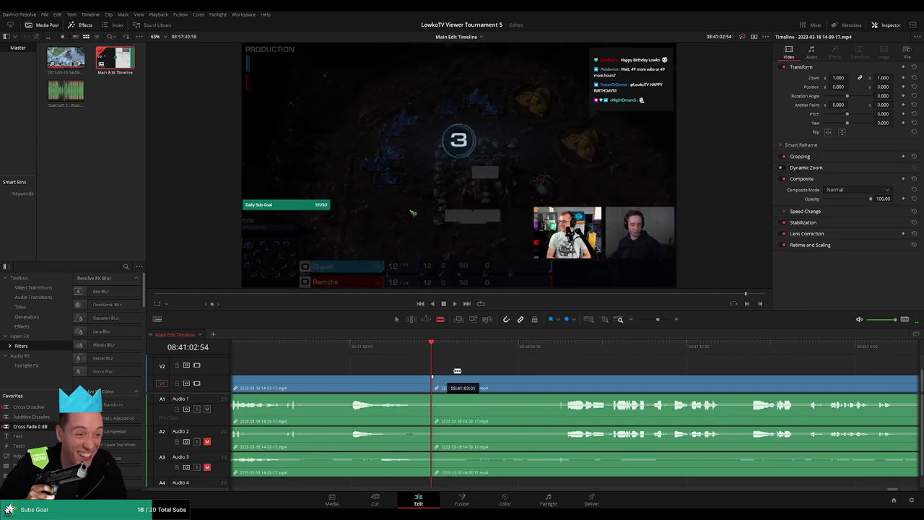
key(space)
click(549, 352)
key(ctrl+equal)
click(578, 388)
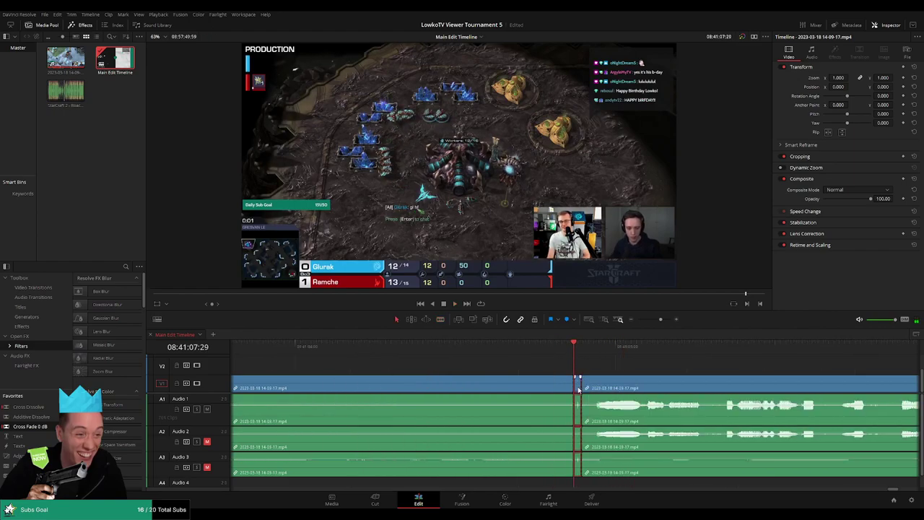
drag(578, 388, 587, 389)
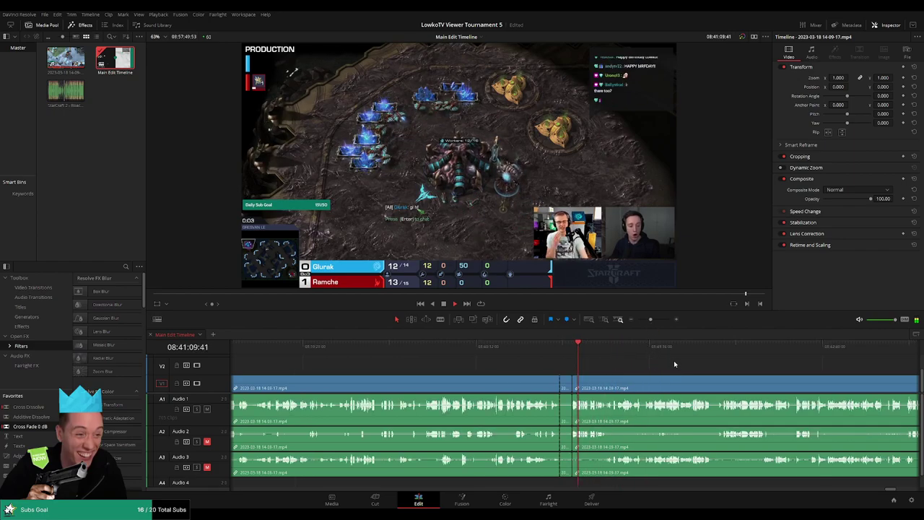
key(ctrl+minus)
click(411, 385)
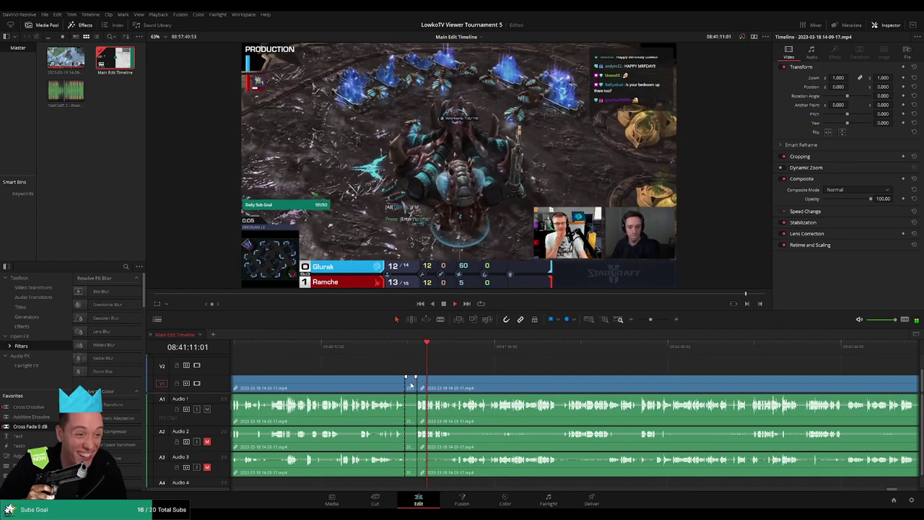
click(411, 387)
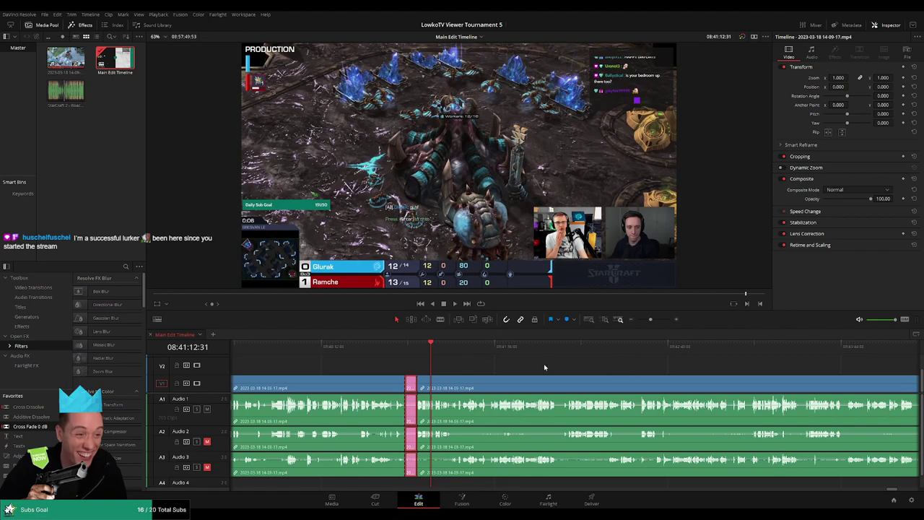
Step: Replay the previous edit, then split all tracks at the current frame
key(Up)
key(space)
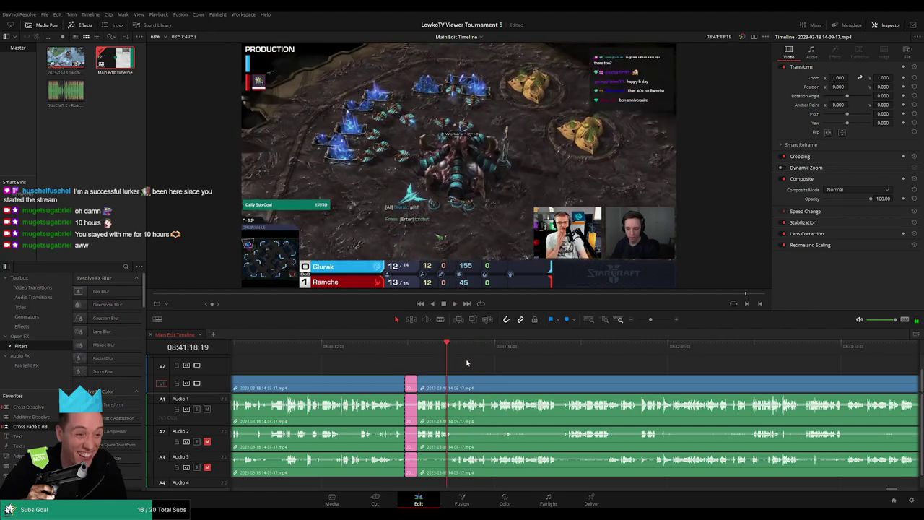
scroll(592, 365, up, 5)
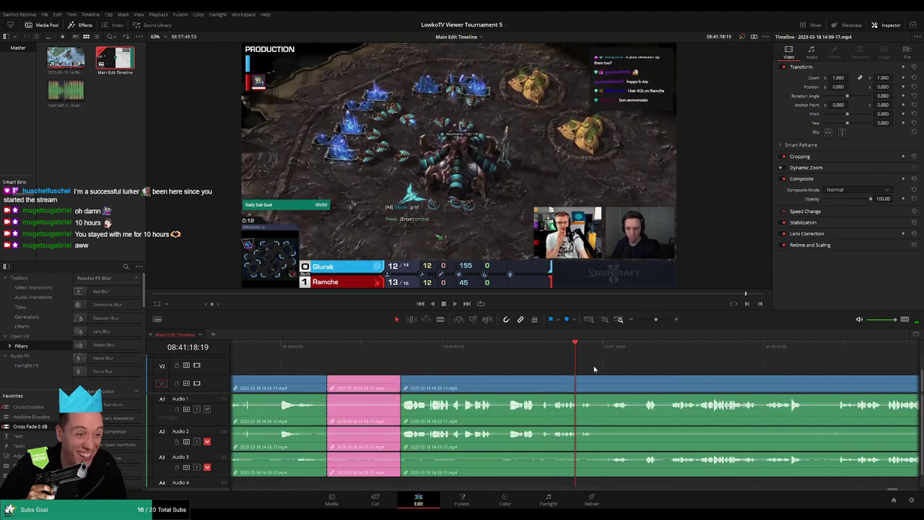
scroll(653, 372, down, 2)
key(ctrl+b)
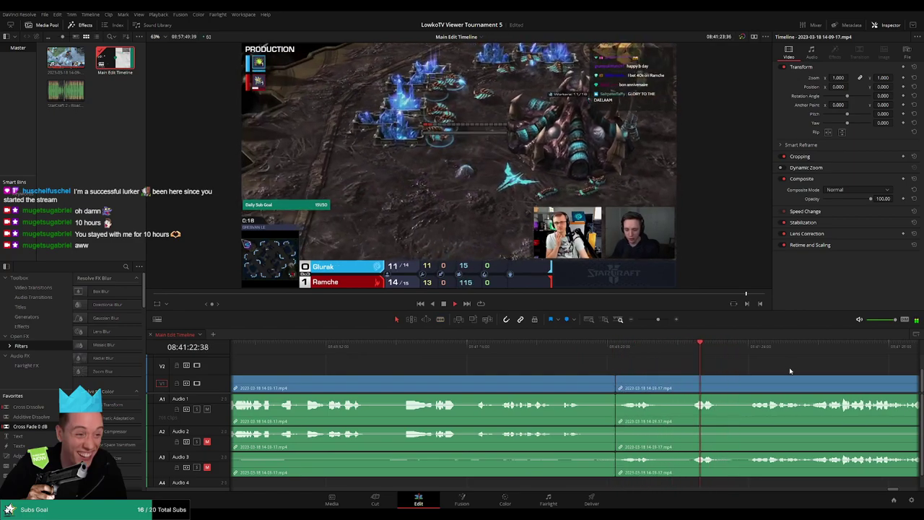
Step: Scroll forward along the timeline to locate the unwanted stretch of stream footage
scroll(666, 368, right, 2)
scroll(666, 368, right, 2)
scroll(649, 368, down, 3)
scroll(620, 368, up, 4)
scroll(614, 369, down, 2)
scroll(613, 368, up, 3)
scroll(570, 370, right, 3)
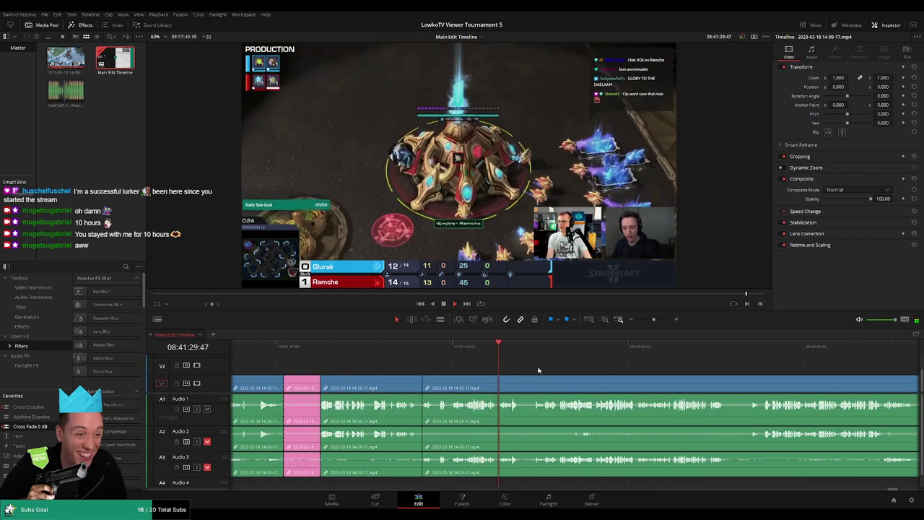
scroll(505, 365, right, 2)
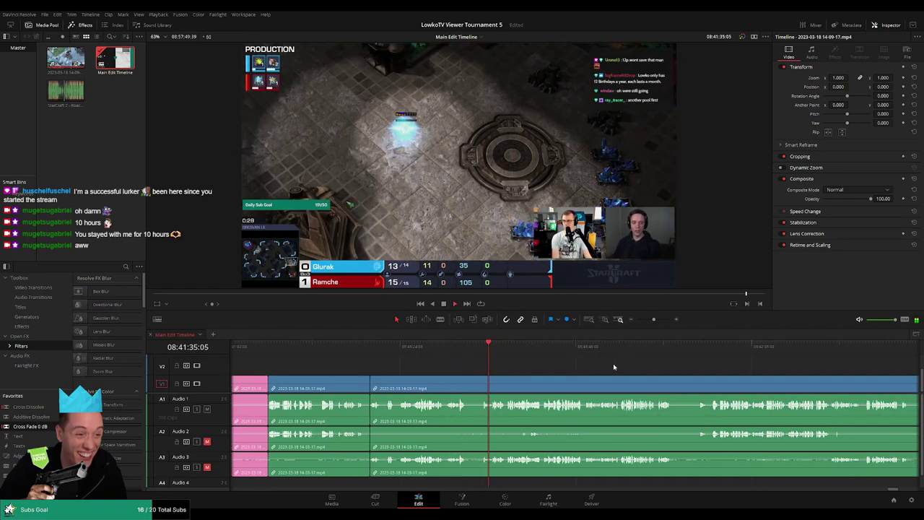
scroll(604, 367, right, 3)
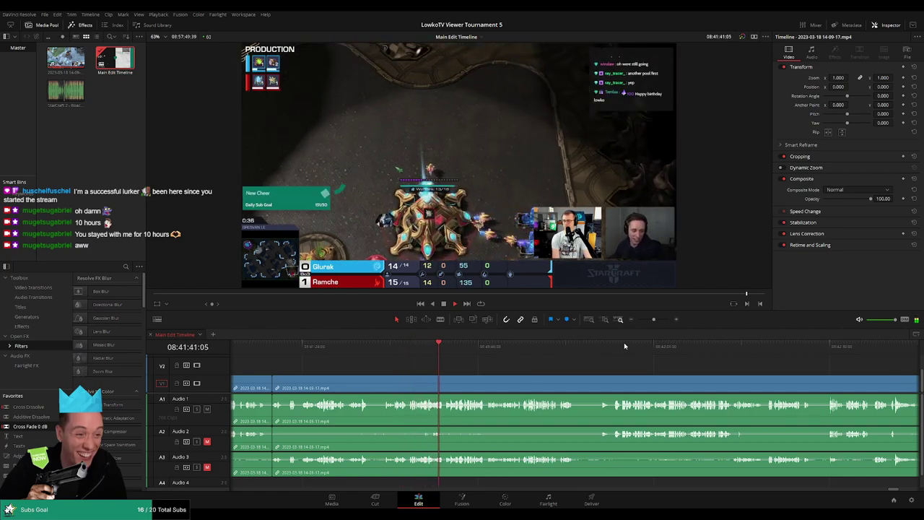
scroll(515, 373, right, 1)
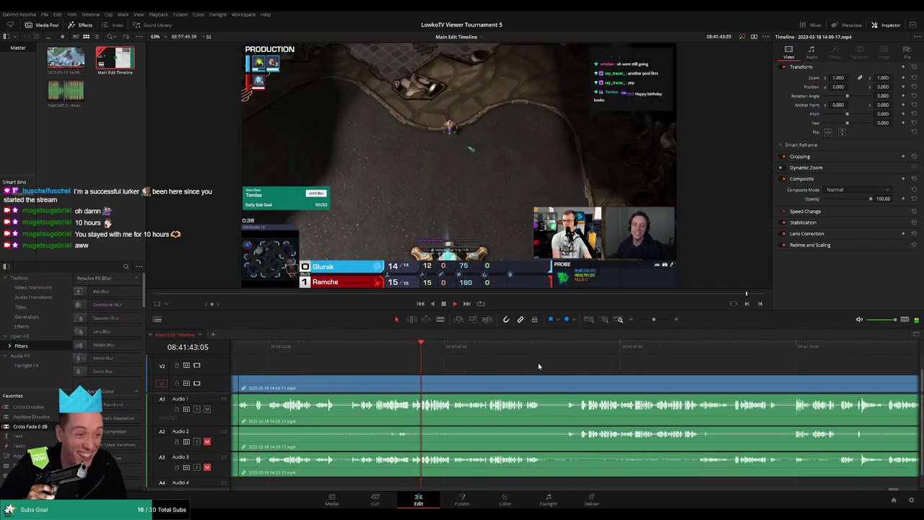
scroll(477, 366, right, 2)
scroll(464, 366, right, 2)
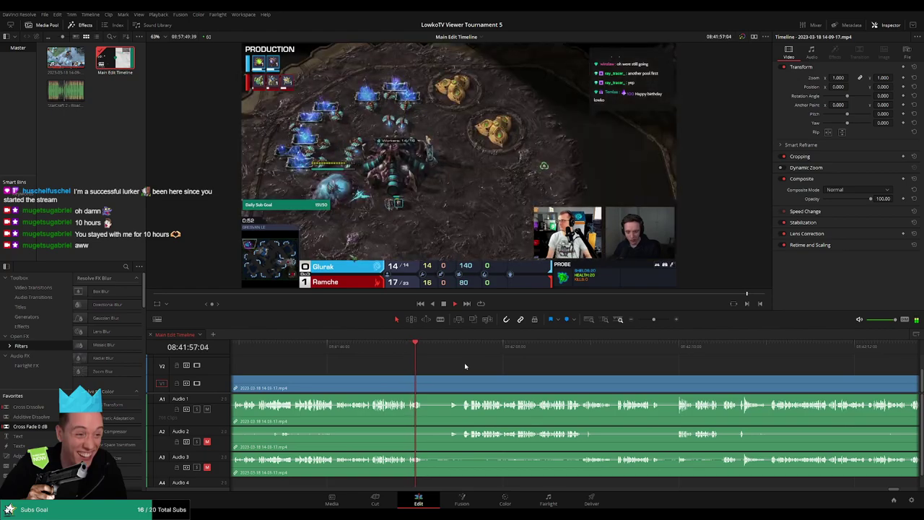
Step: Blade both ends of the unwanted stretch and ripple delete it
click(657, 321)
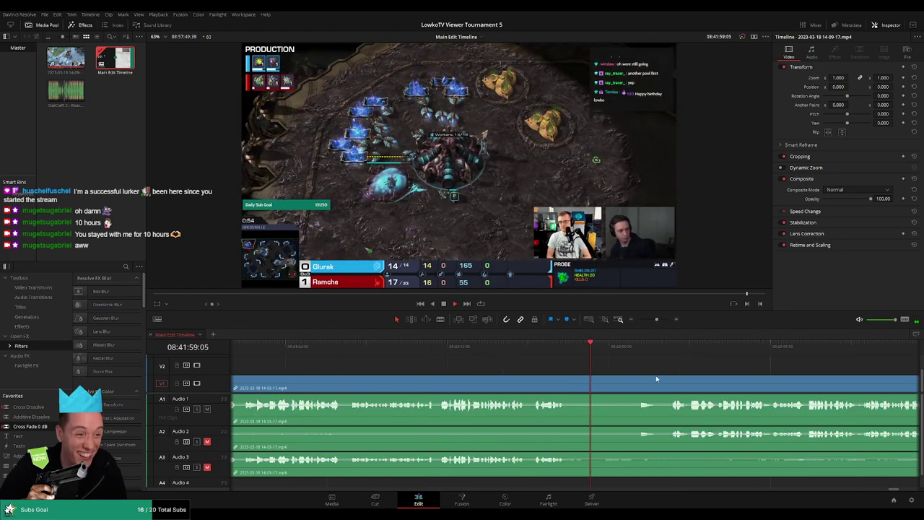
key(b)
click(424, 388)
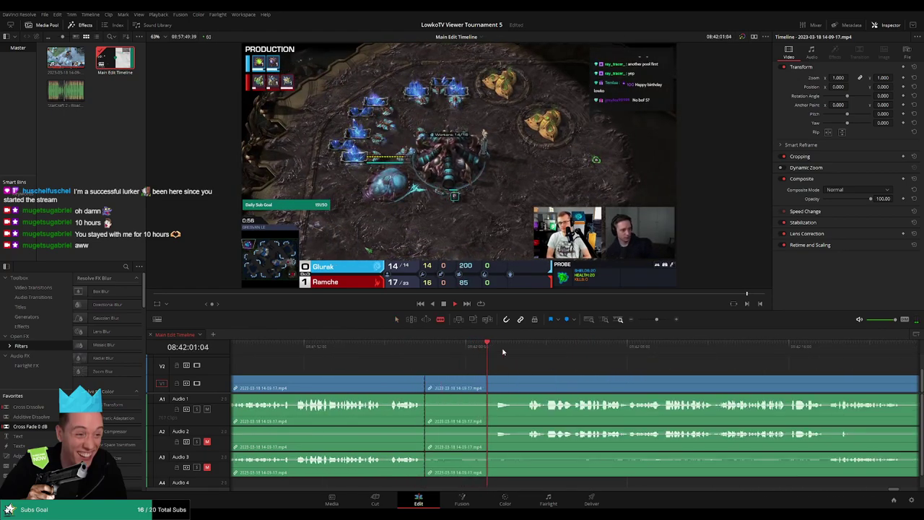
click(538, 387)
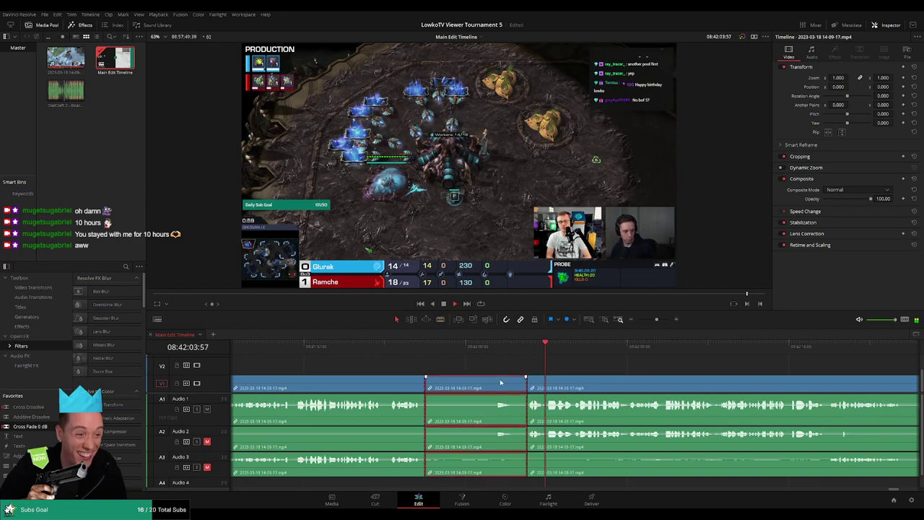
key(a)
click(508, 387)
key(Delete)
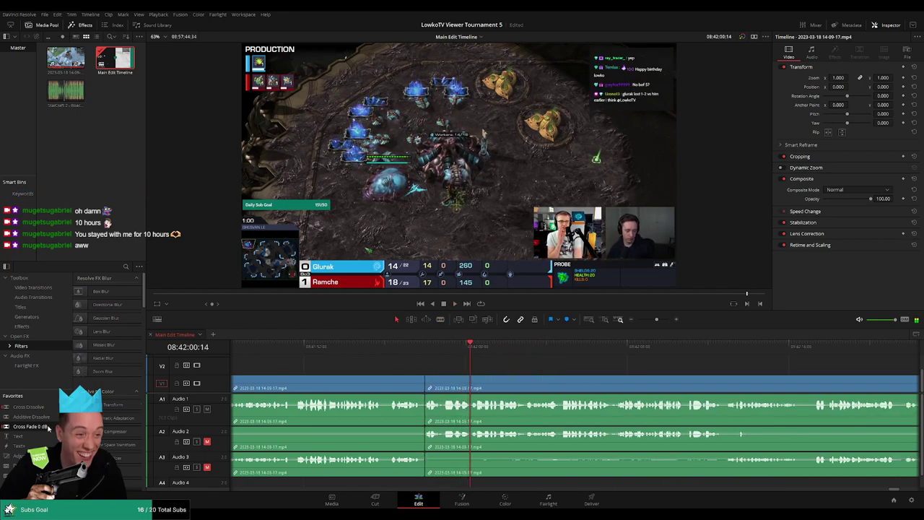
Step: Scroll along the timeline to review the game after the cut
scroll(397, 436, left, 1)
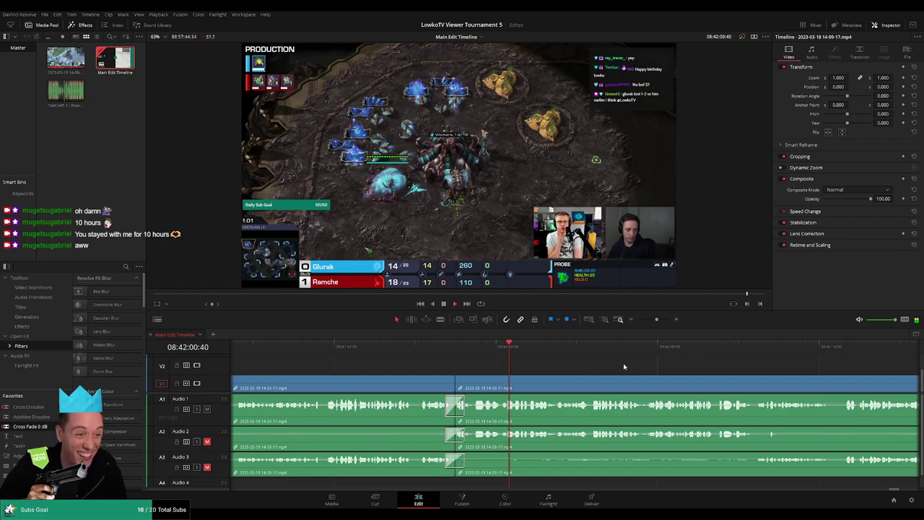
scroll(628, 363, right, 6)
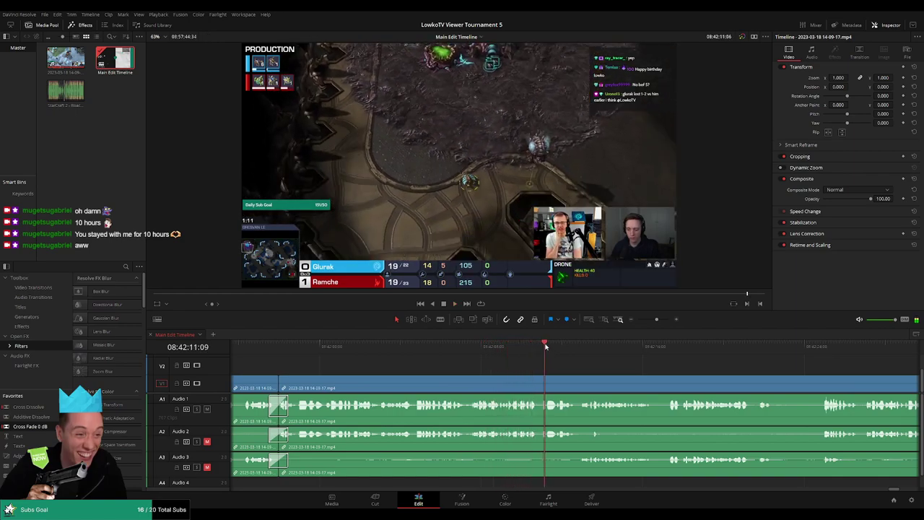
scroll(520, 361, right, 5)
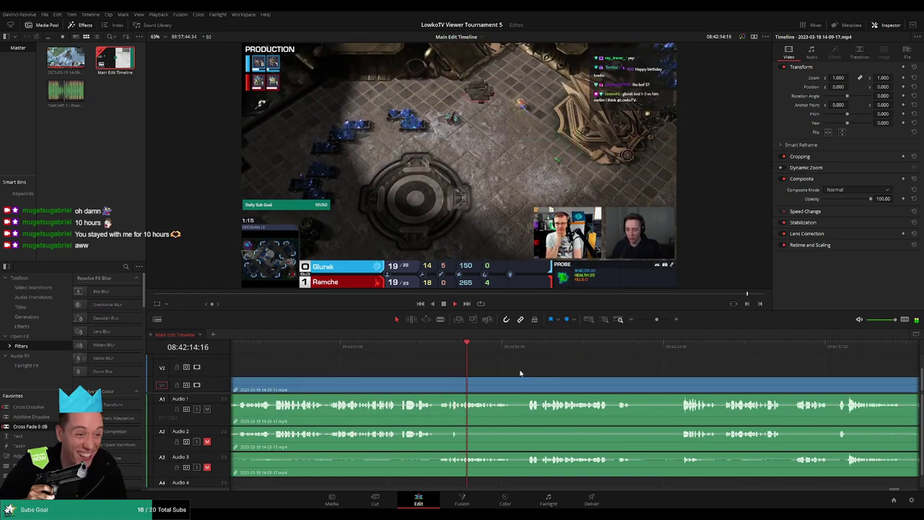
scroll(474, 364, right, 2)
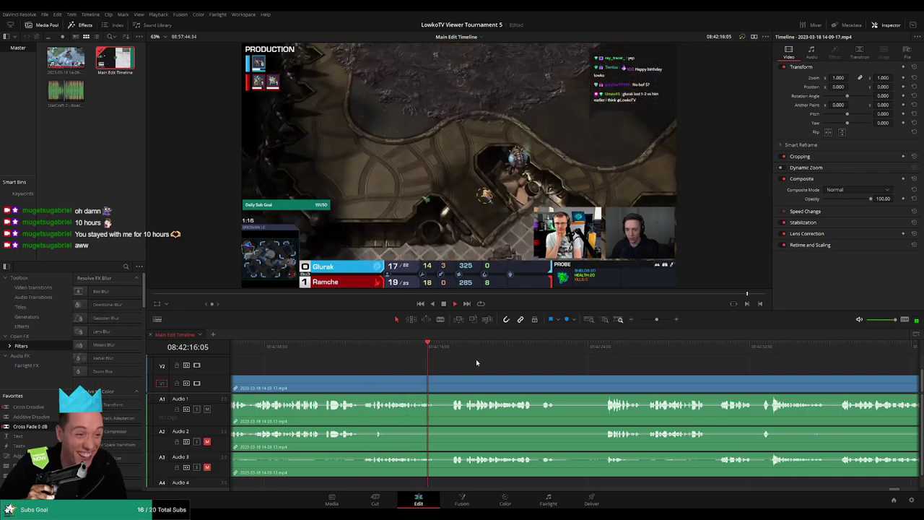
scroll(498, 364, right, 5)
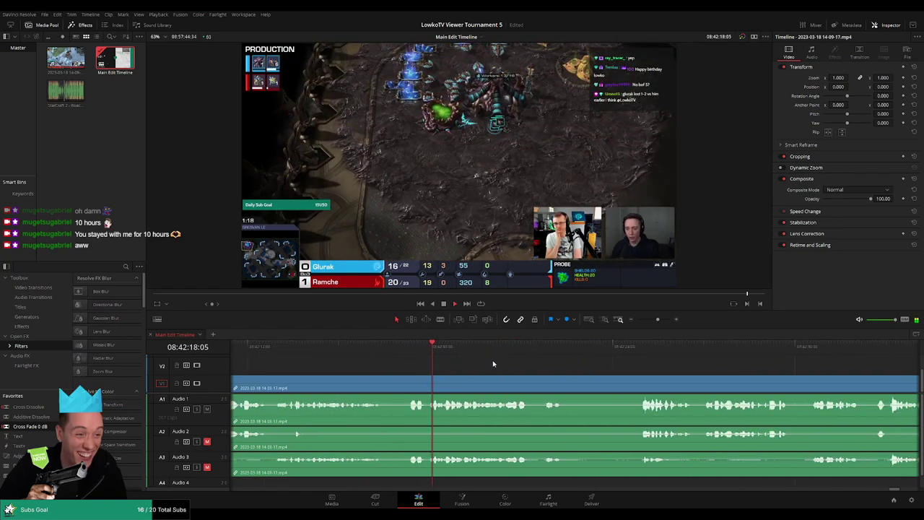
scroll(526, 369, right, 5)
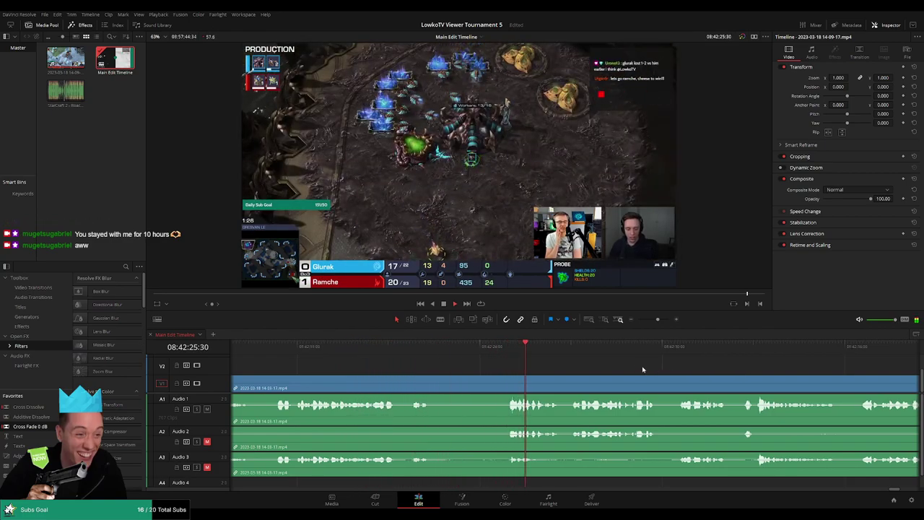
scroll(509, 364, right, 5)
scroll(478, 368, right, 4)
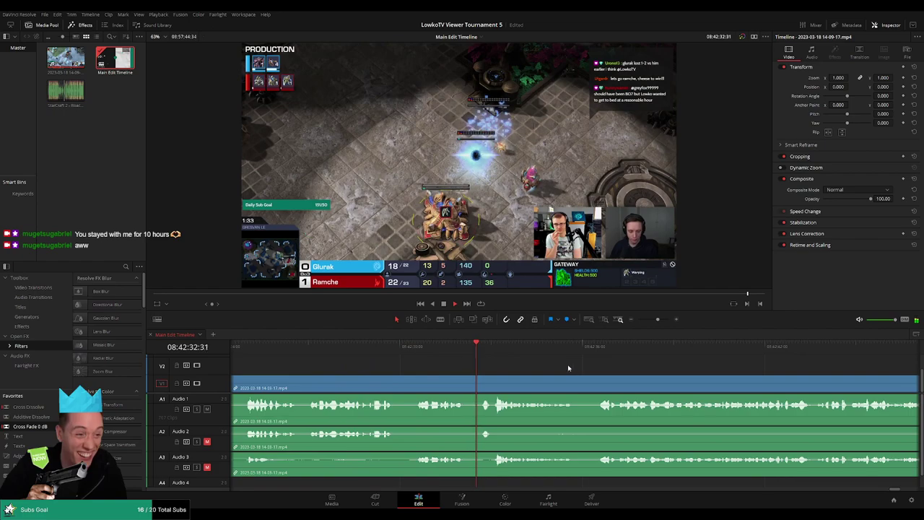
scroll(466, 363, right, 4)
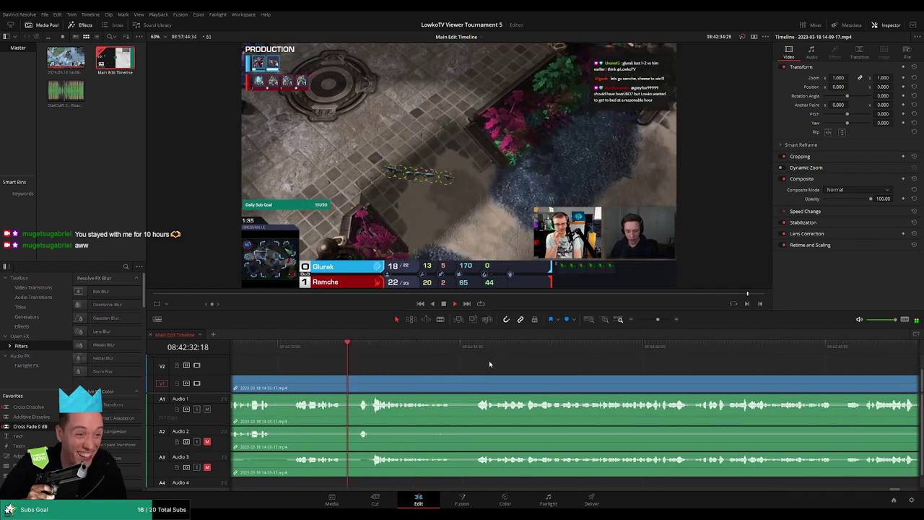
scroll(415, 349, right, 2)
scroll(503, 364, right, 3)
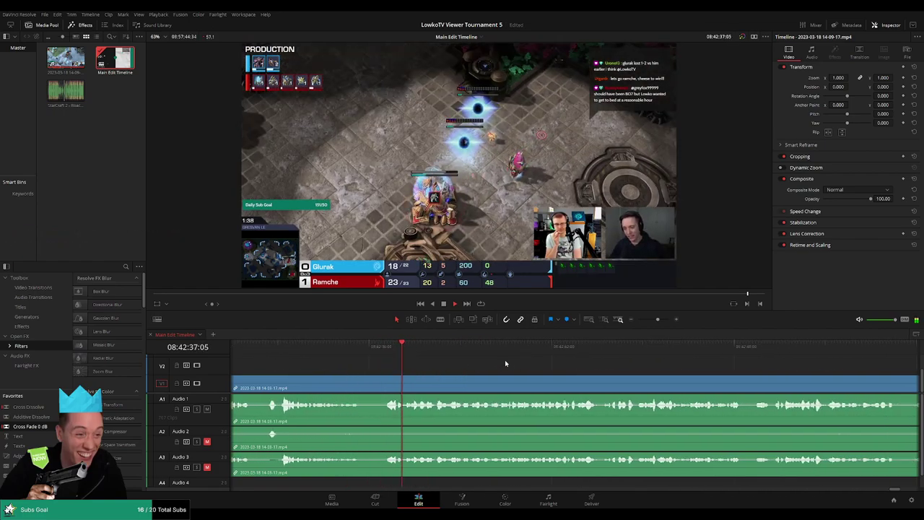
scroll(542, 371, right, 1)
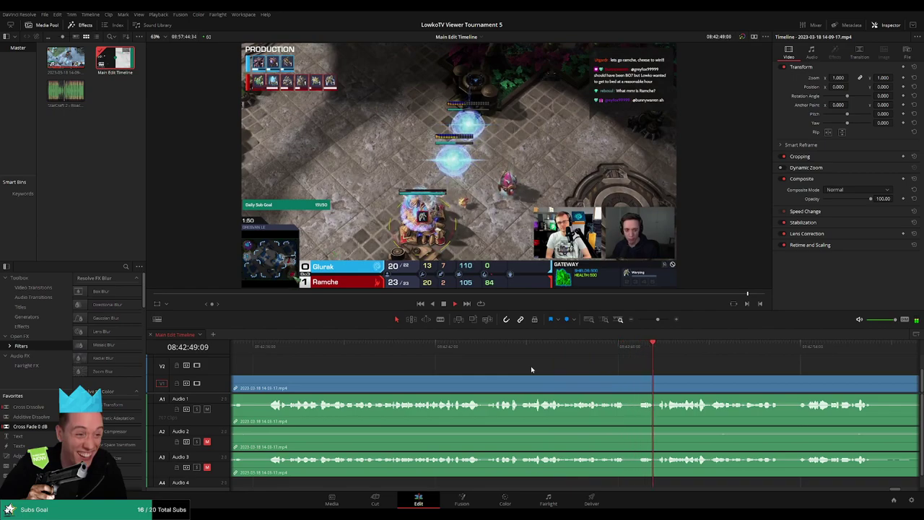
Step: Blade around the short unwanted stretch and ripple delete it
click(639, 380)
click(653, 380)
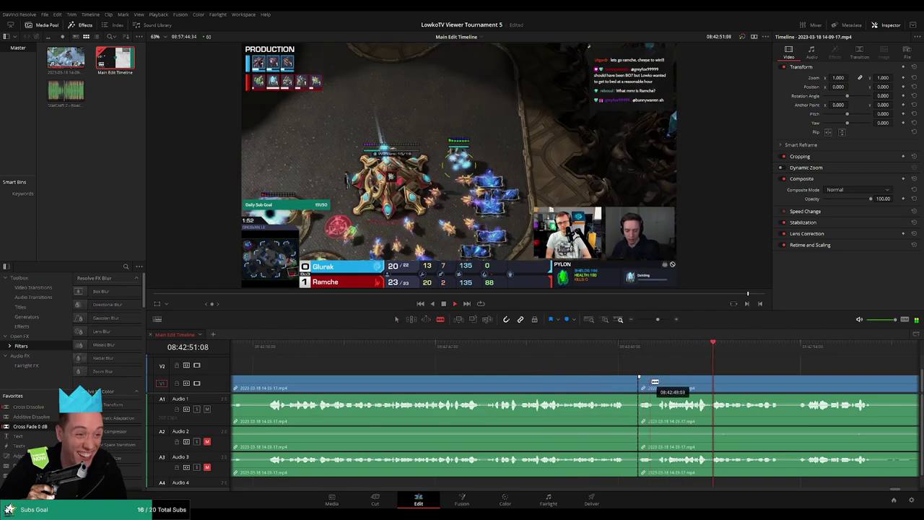
key(a)
click(647, 388)
key(Delete)
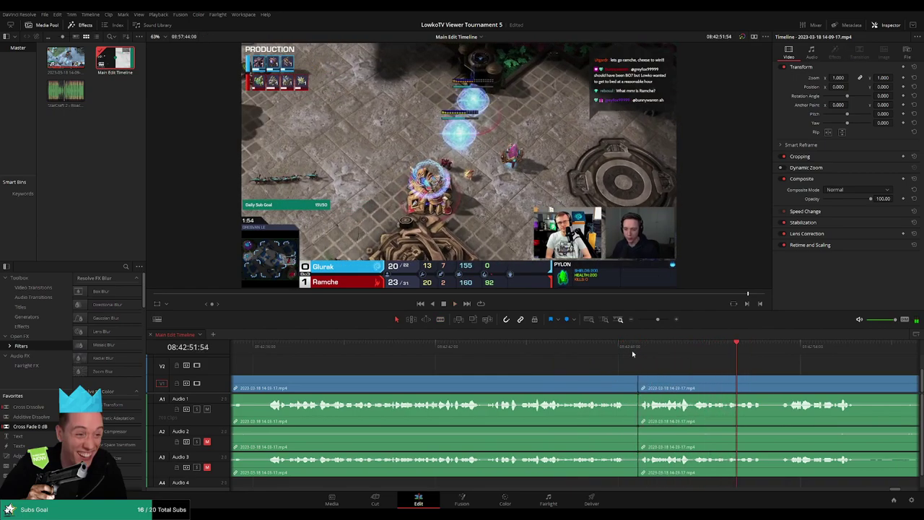
Step: Move the playhead just before the new join and review the footage that follows
click(628, 347)
scroll(553, 363, right, 5)
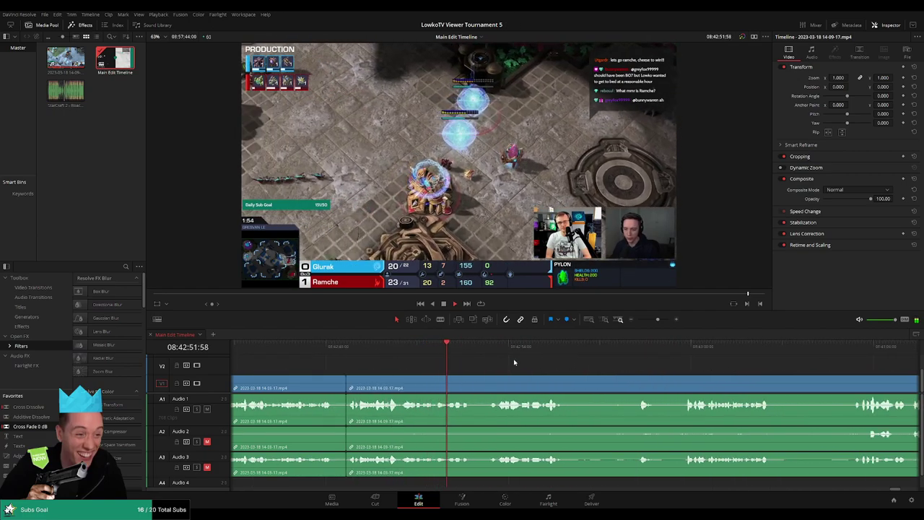
scroll(477, 358, right, 1)
scroll(411, 363, right, 2)
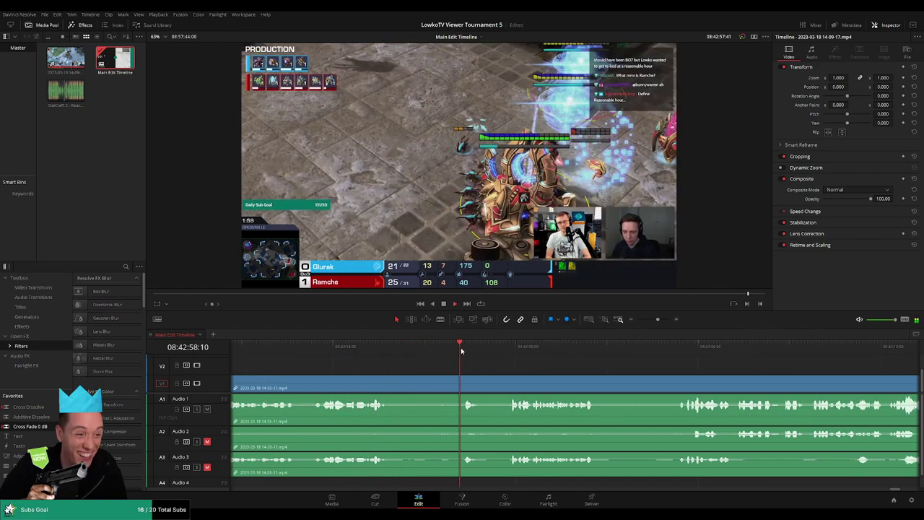
scroll(518, 354, right, 2)
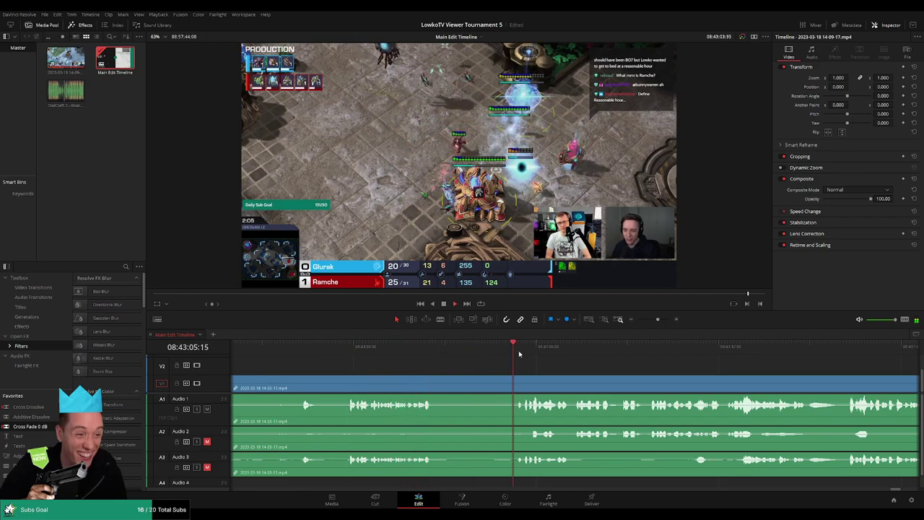
scroll(463, 367, right, 2)
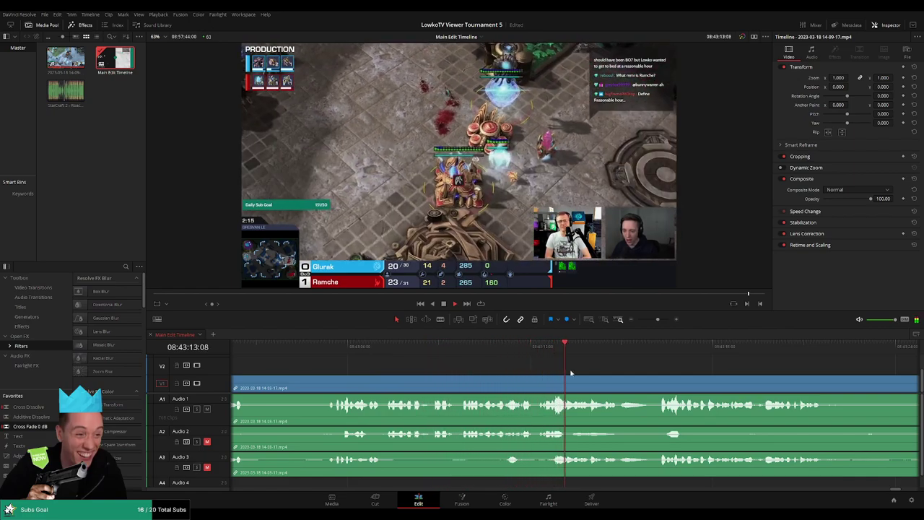
scroll(527, 370, right, 2)
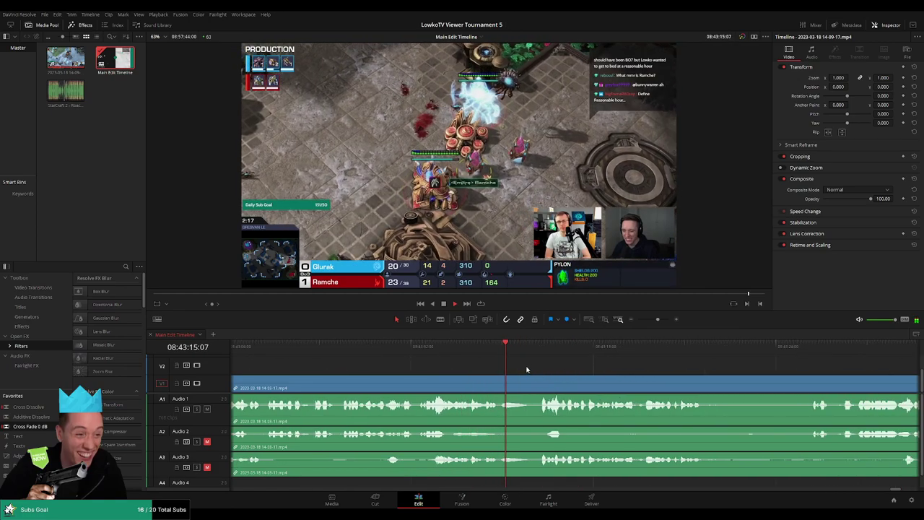
scroll(491, 368, right, 2)
scroll(493, 368, right, 2)
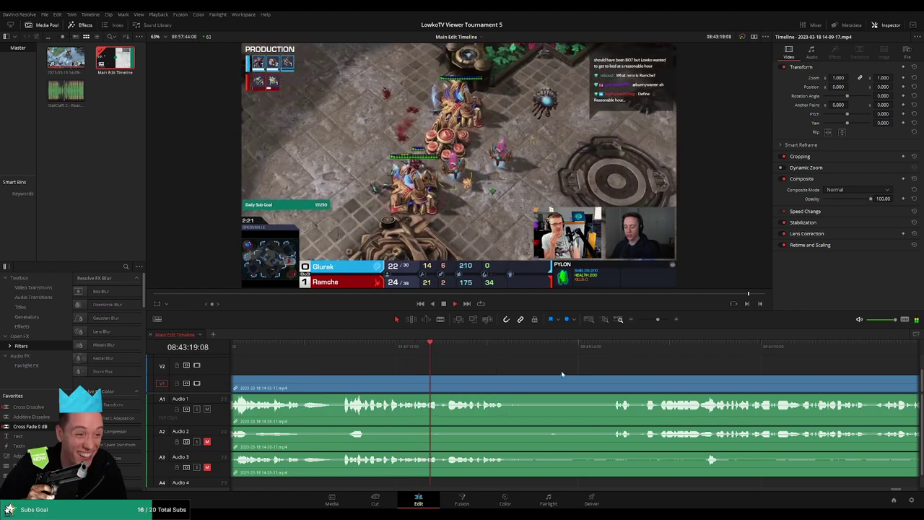
scroll(498, 370, right, 2)
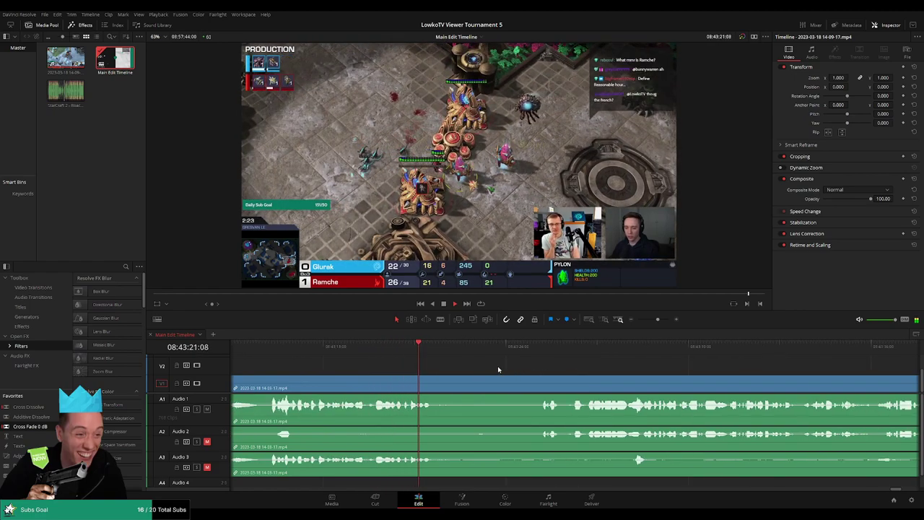
Step: Skip playback ahead through the game toward the next cut point
click(514, 349)
scroll(480, 365, right, 2)
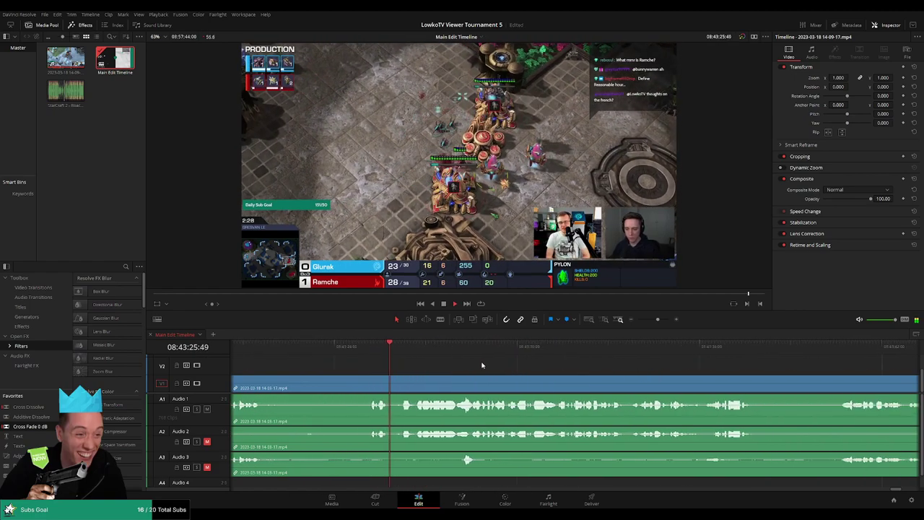
scroll(576, 368, right, 2)
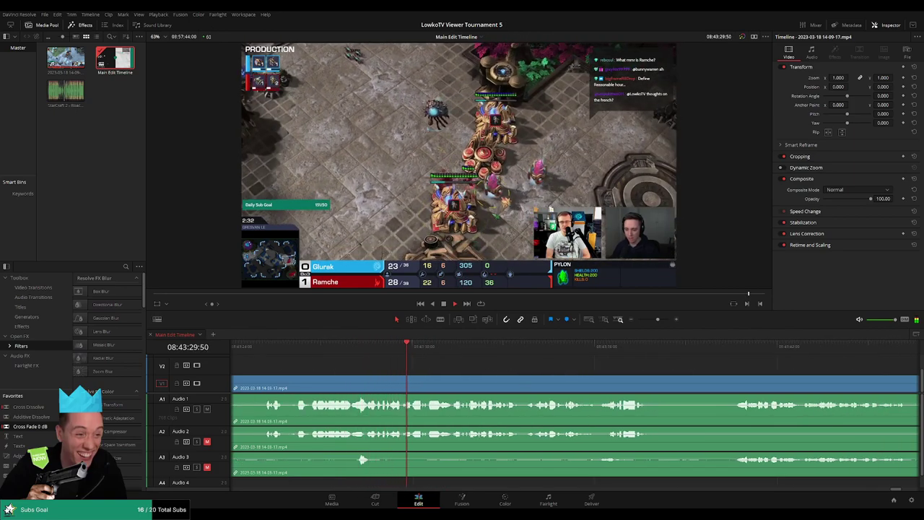
scroll(467, 357, right, 2)
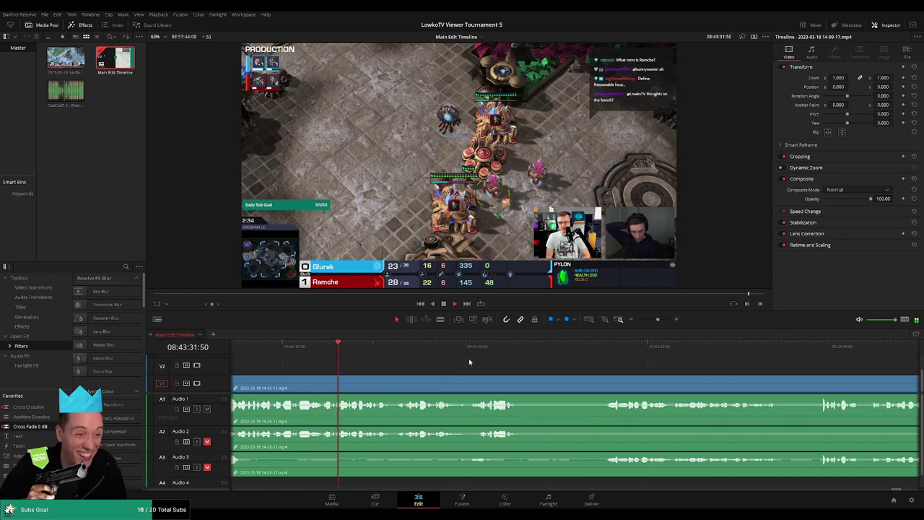
scroll(480, 368, right, 2)
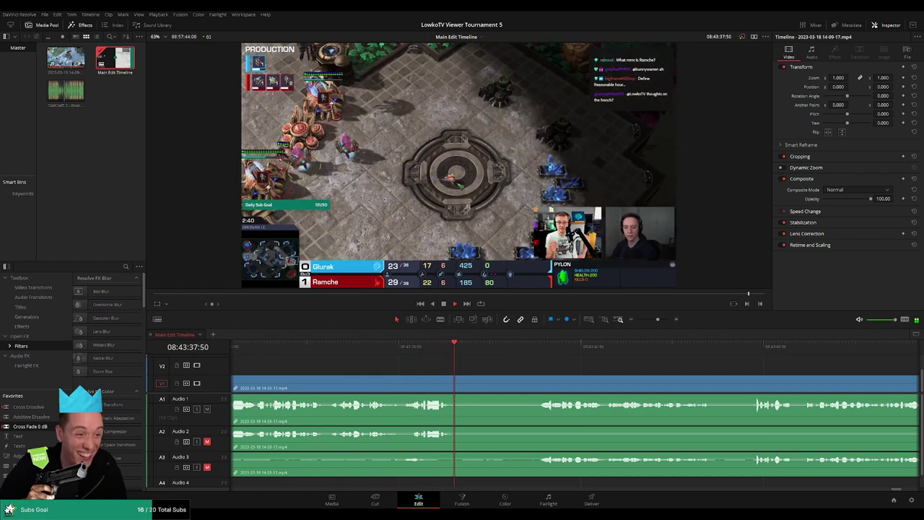
click(542, 351)
scroll(652, 373, right, 3)
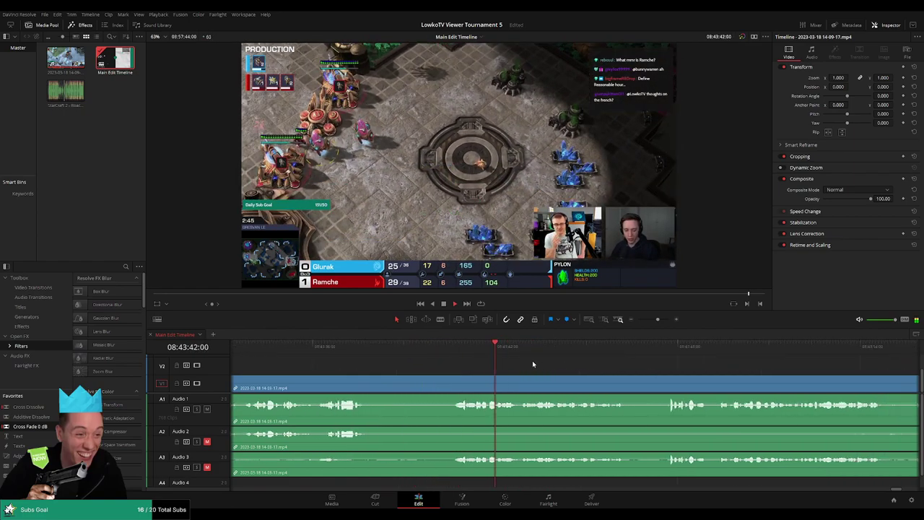
scroll(521, 371, right, 3)
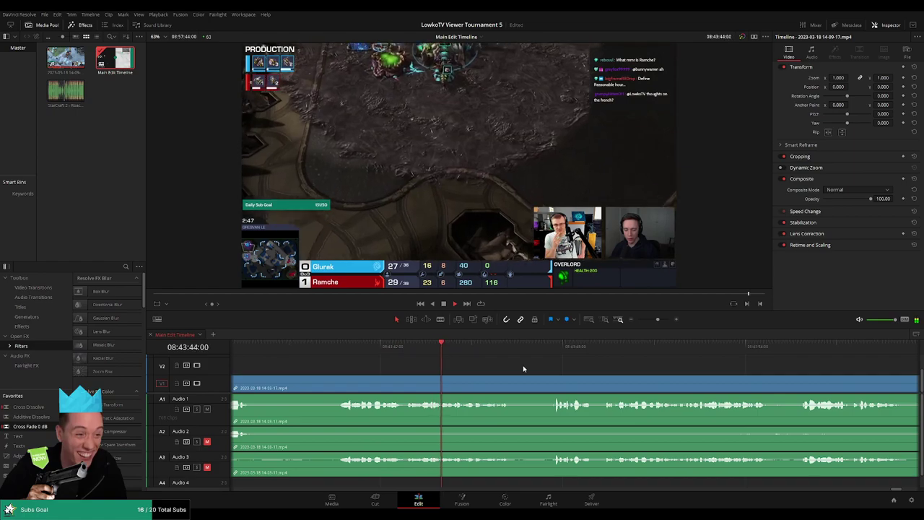
scroll(480, 365, right, 3)
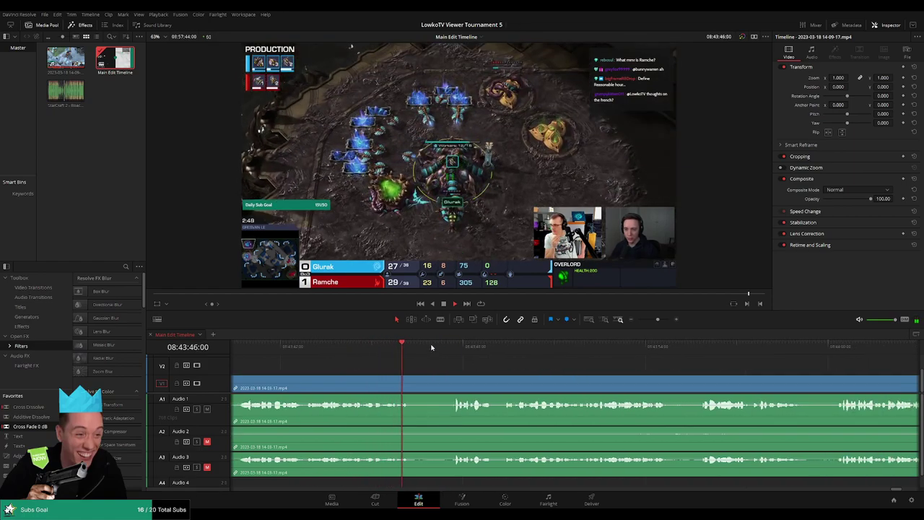
Step: Blade all tracks at the playhead and stop playback
key(b)
click(453, 387)
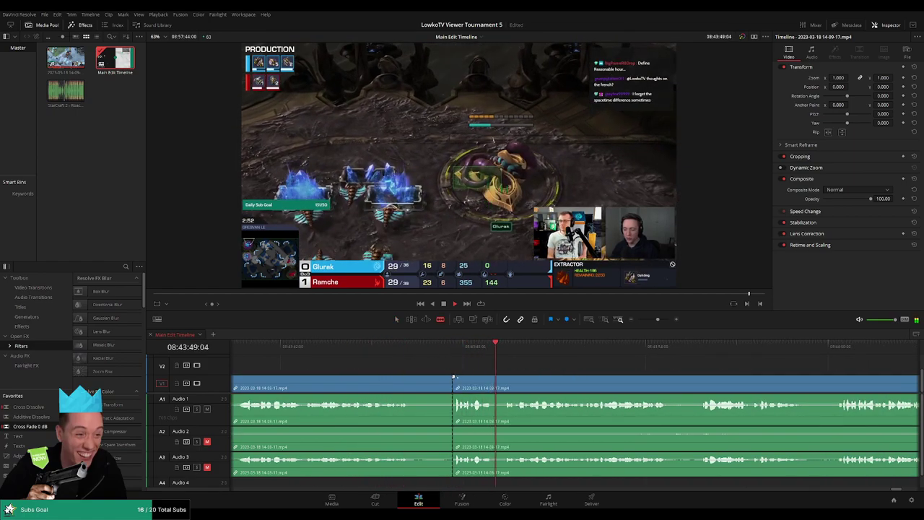
key(a)
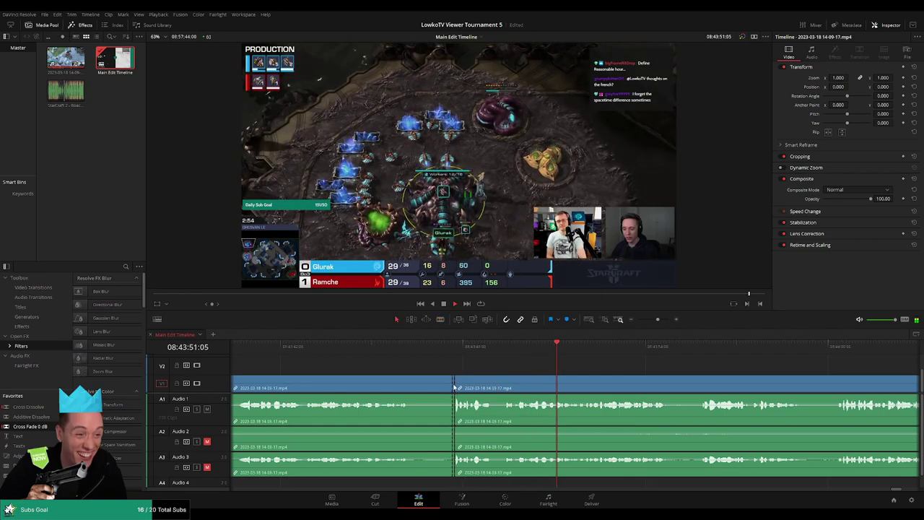
key(space)
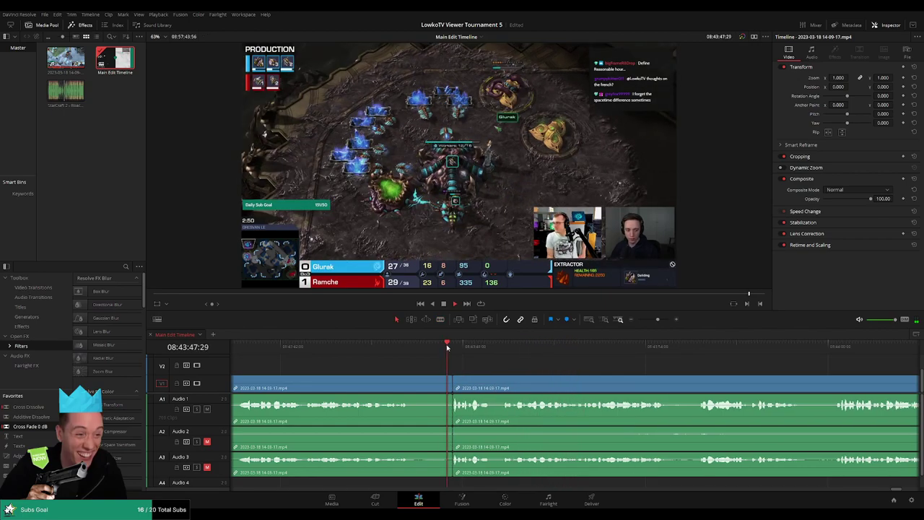
Step: Scrub forward through the stream footage to review the game
scroll(497, 354, right, 5)
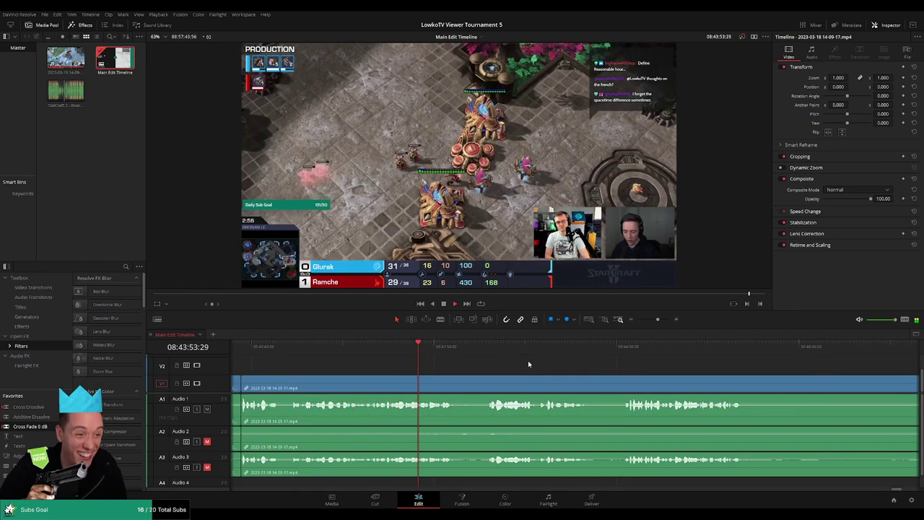
drag(470, 355, 483, 353)
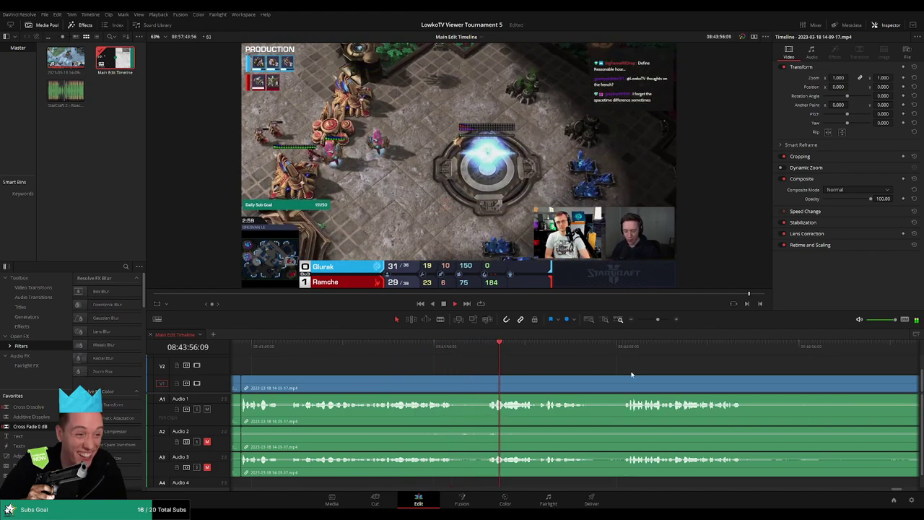
scroll(466, 364, right, 4)
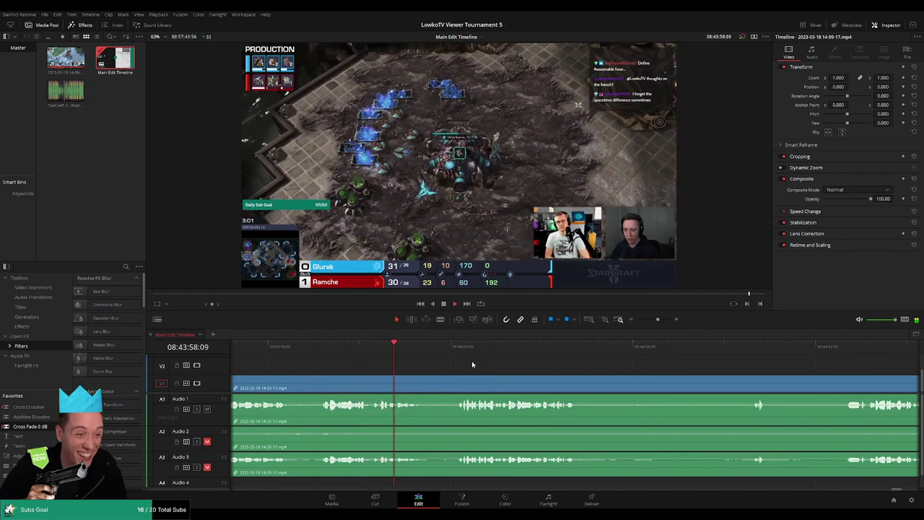
scroll(368, 363, right, 2)
click(369, 353)
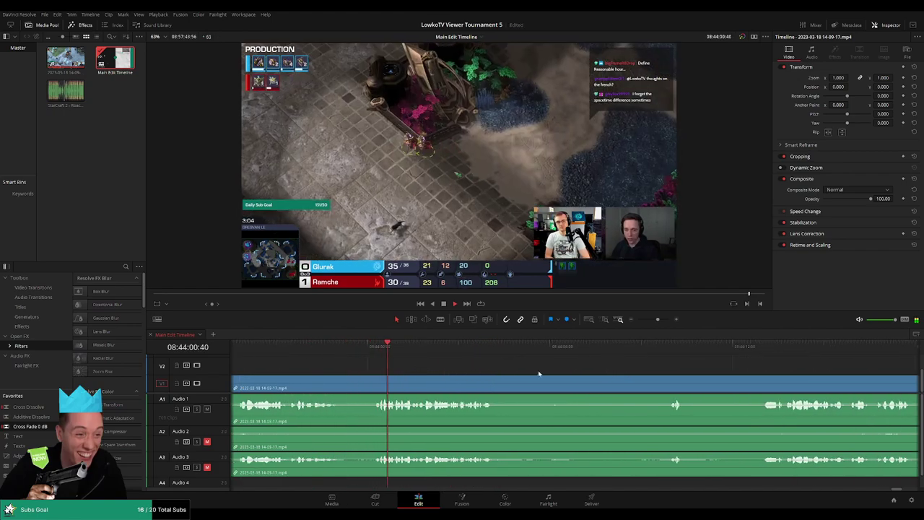
scroll(465, 371, right, 2)
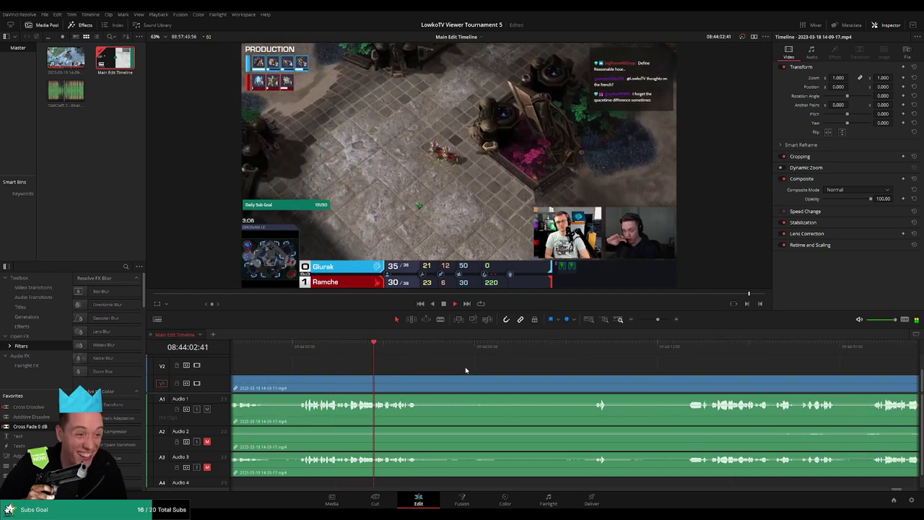
drag(423, 352, 592, 355)
Step: Return the playhead to 08:44:30 and resume playback from there
scroll(487, 361, right, 4)
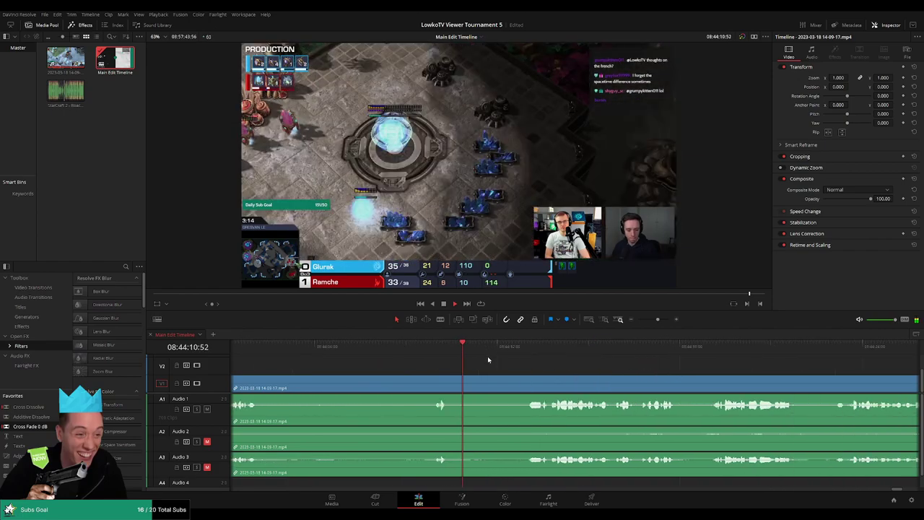
scroll(498, 359, right, 3)
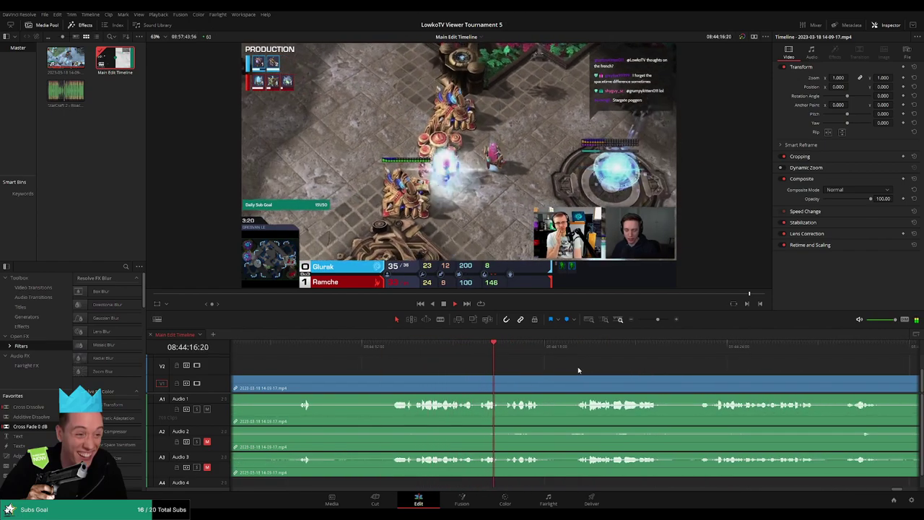
scroll(476, 364, right, 2)
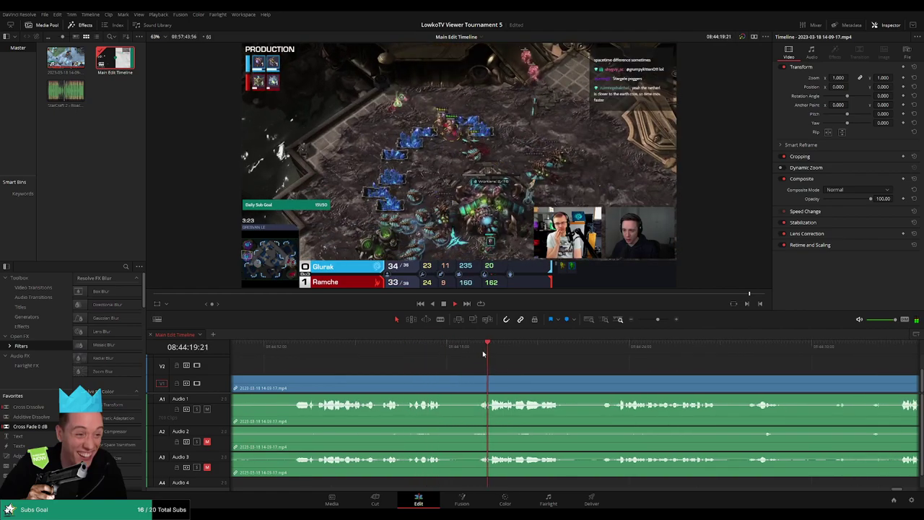
scroll(502, 366, right, 2)
scroll(444, 364, right, 2)
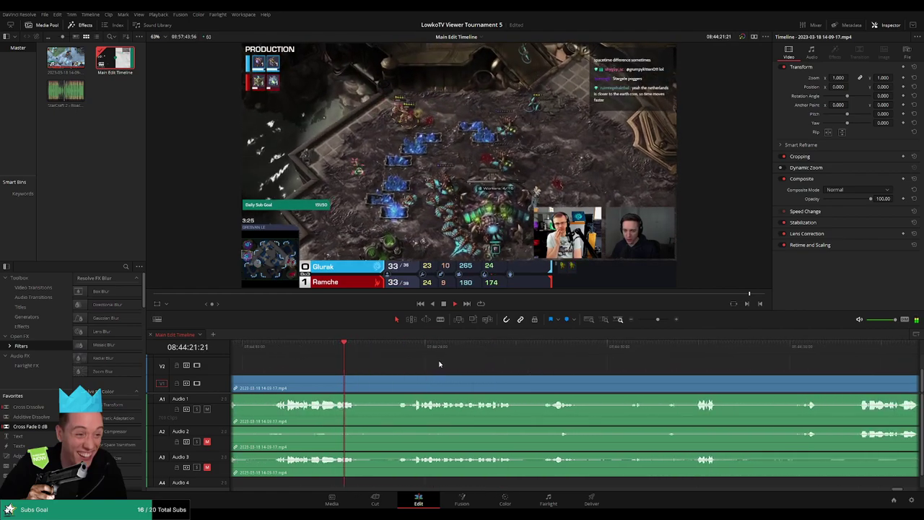
scroll(470, 368, right, 2)
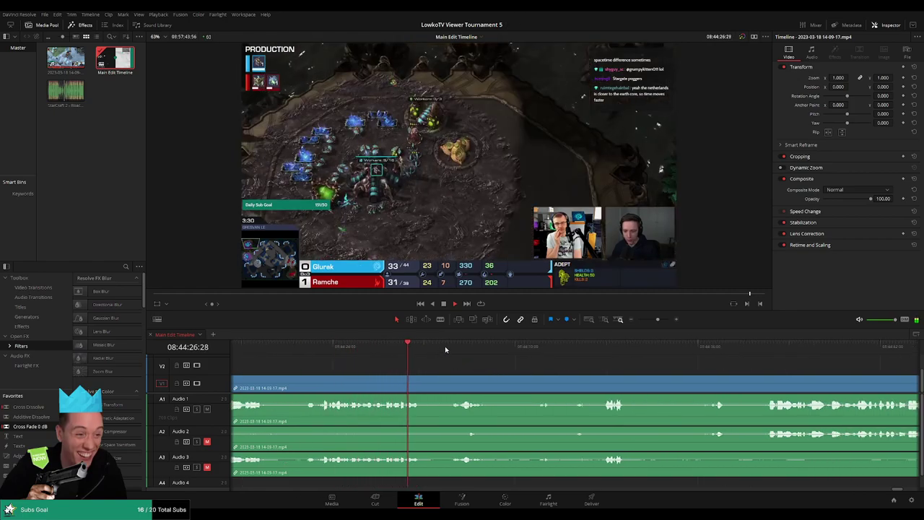
scroll(462, 350, right, 3)
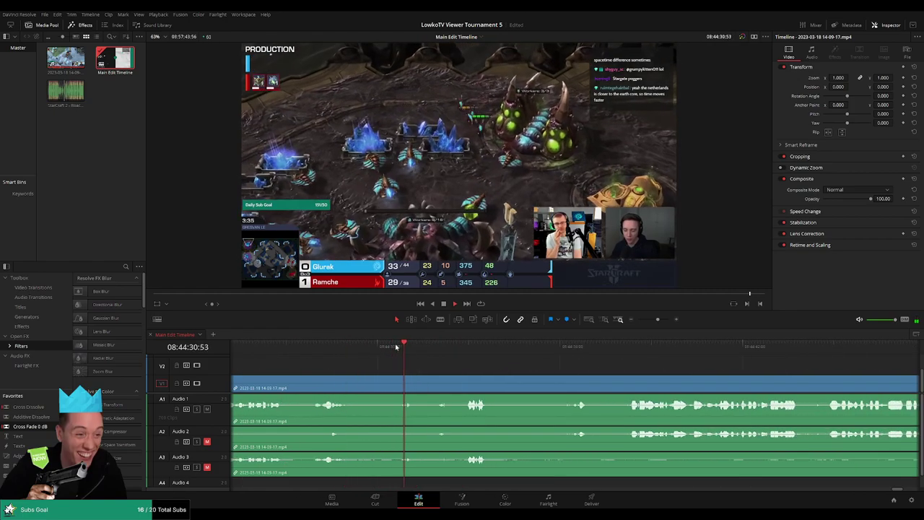
drag(419, 348, 444, 349)
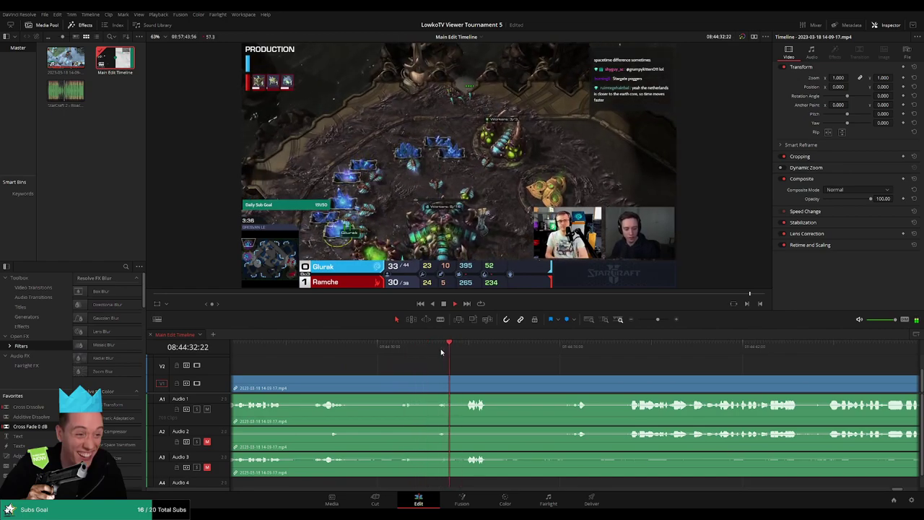
scroll(463, 373, left, 3)
click(427, 351)
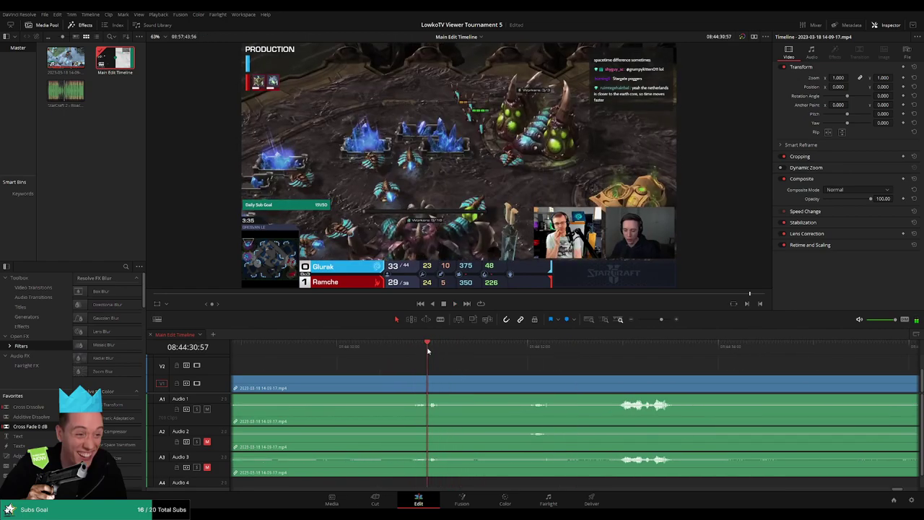
key(space)
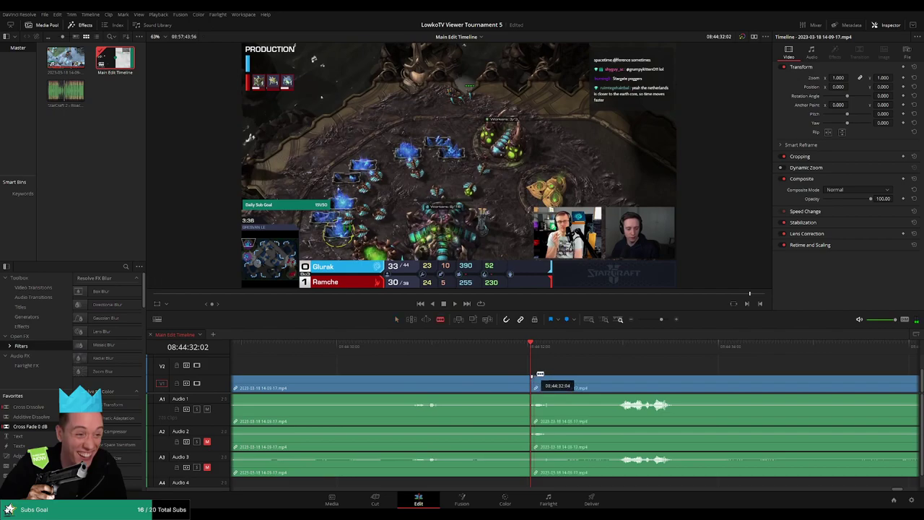
Step: Ripple delete the first short piece near 08:44:31 and scrub back over the join
click(554, 376)
key(a)
key(Delete)
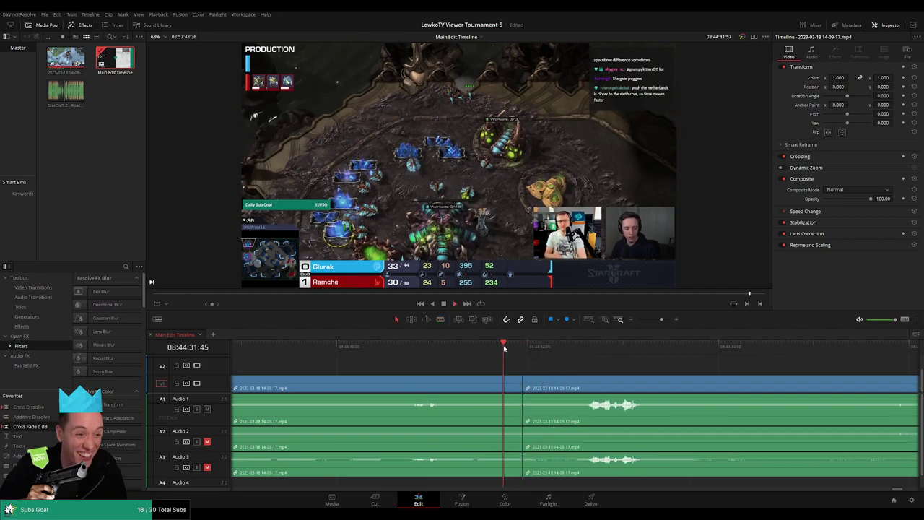
click(503, 345)
drag(503, 345, 486, 353)
Step: Cut and ripple delete a second short piece near 08:44:32
key(b)
key(ctrl+z)
click(489, 382)
key(a)
click(508, 386)
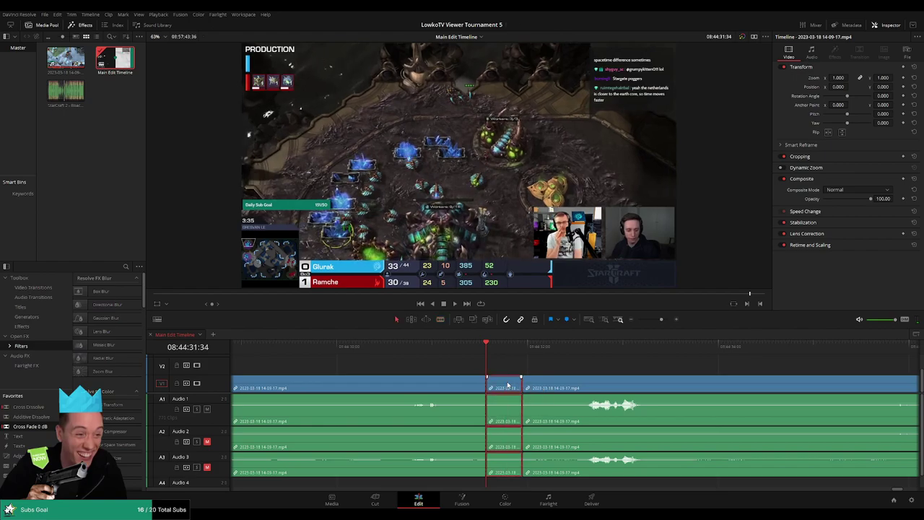
key(Delete)
Step: Replay the edited join, then move the playhead ahead to 08:44:34
key(space)
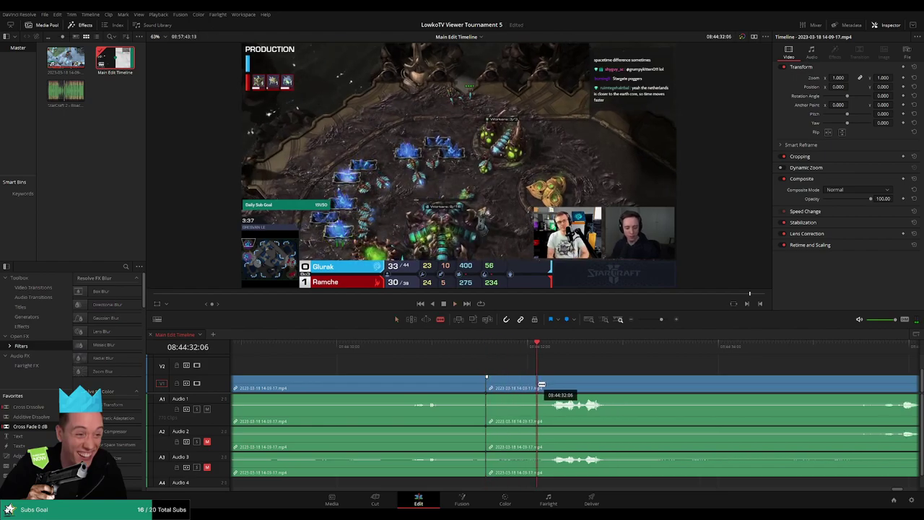
key(Up)
key(slash)
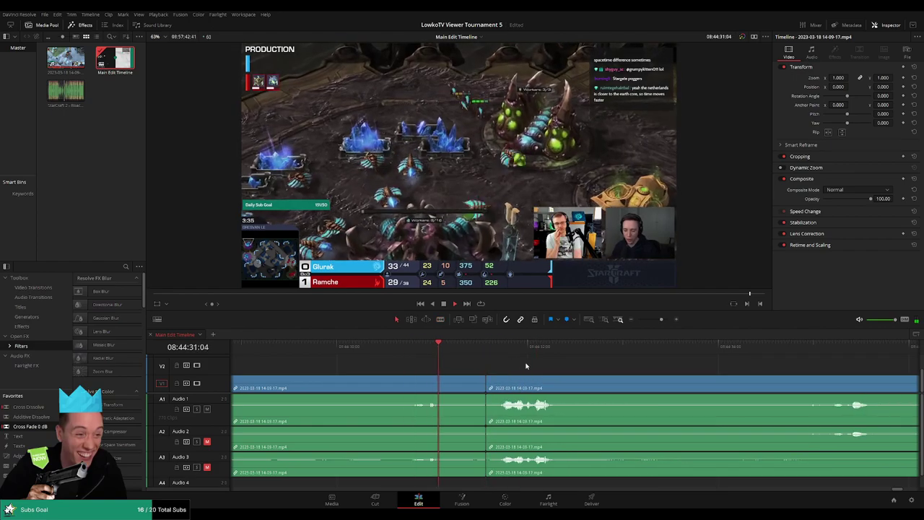
click(780, 350)
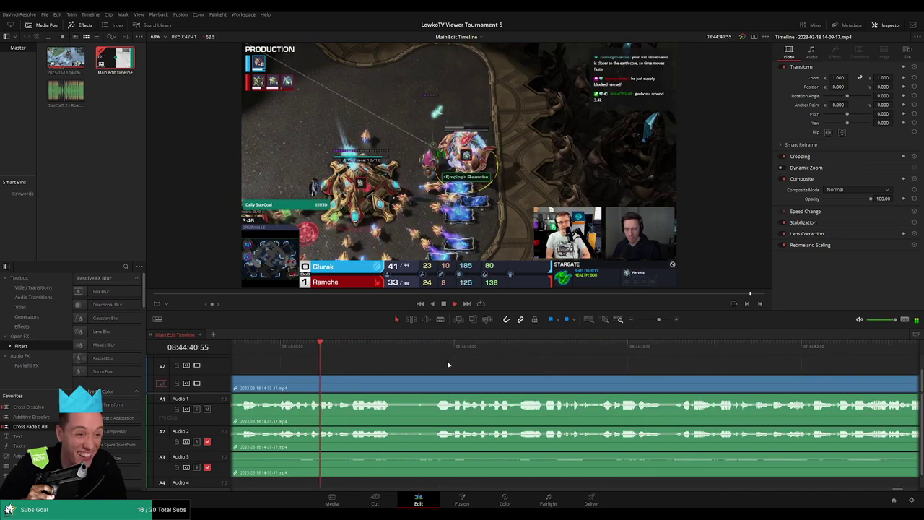
Step: Ripple delete the stretch near 08:44:42 and put Cross Fade 0 dB on the A1 join
click(397, 346)
key(b)
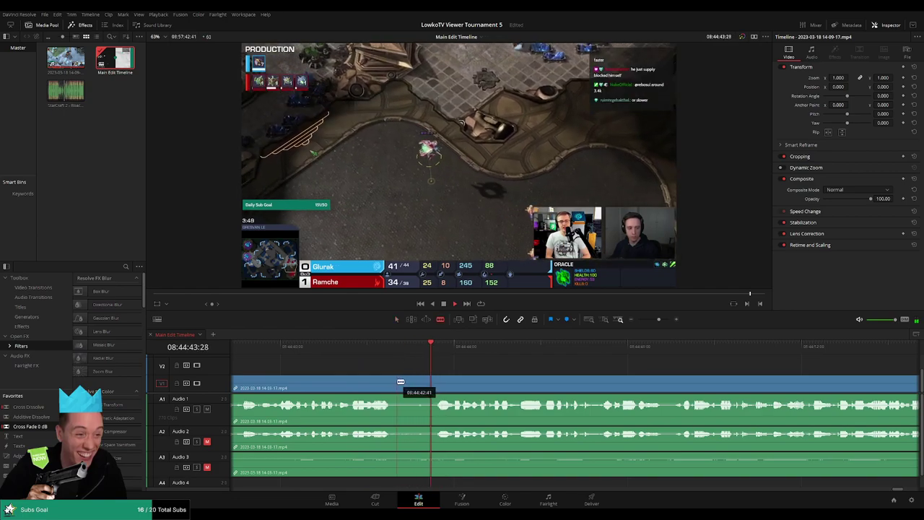
click(395, 383)
click(433, 382)
key(a)
click(420, 384)
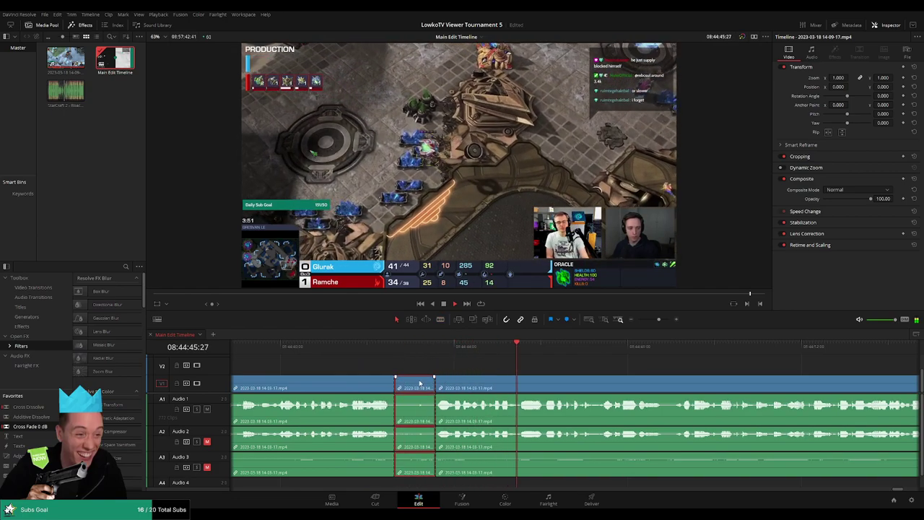
key(Delete)
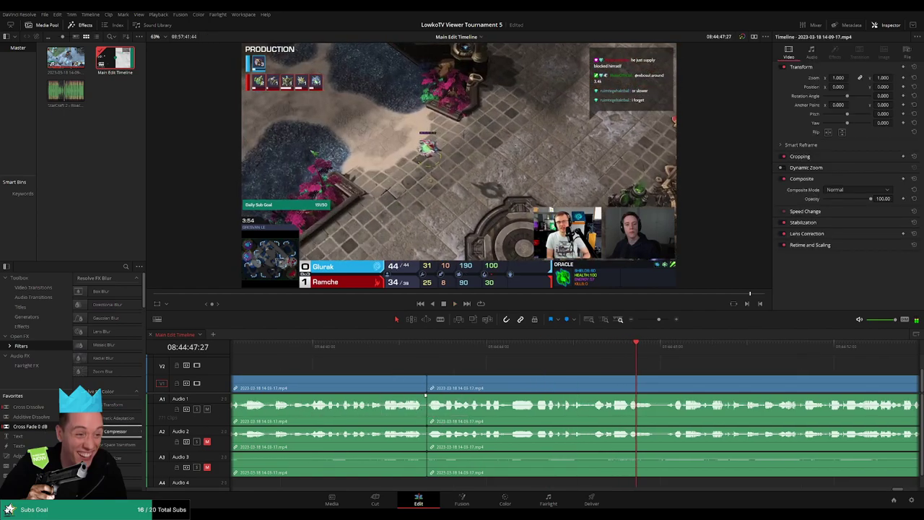
drag(378, 413, 427, 406)
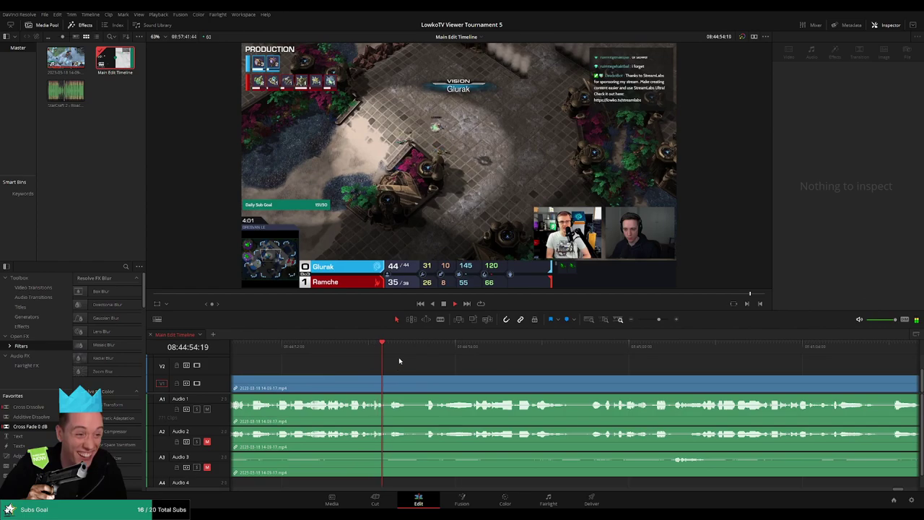
Step: Scroll ahead through the match and blade V1 and A1–A3 at about 08:45:27
click(397, 387)
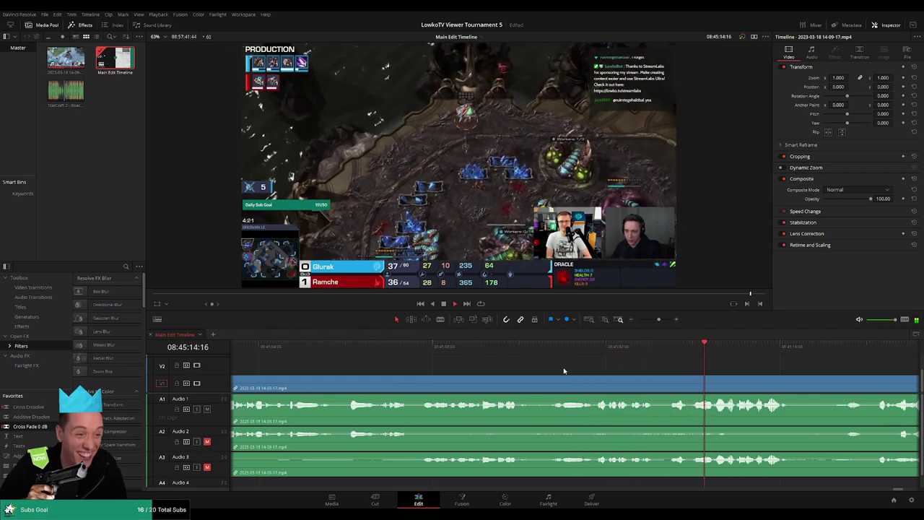
scroll(569, 366, right, 3)
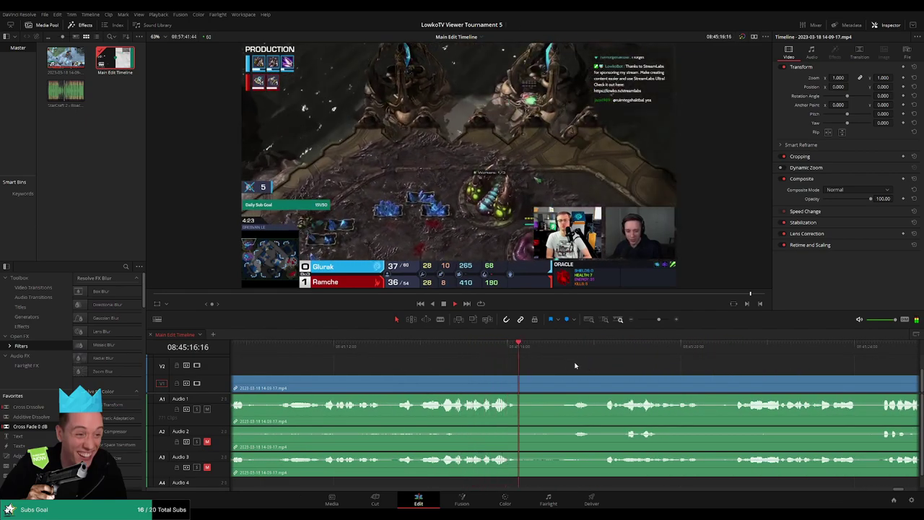
scroll(527, 364, right, 3)
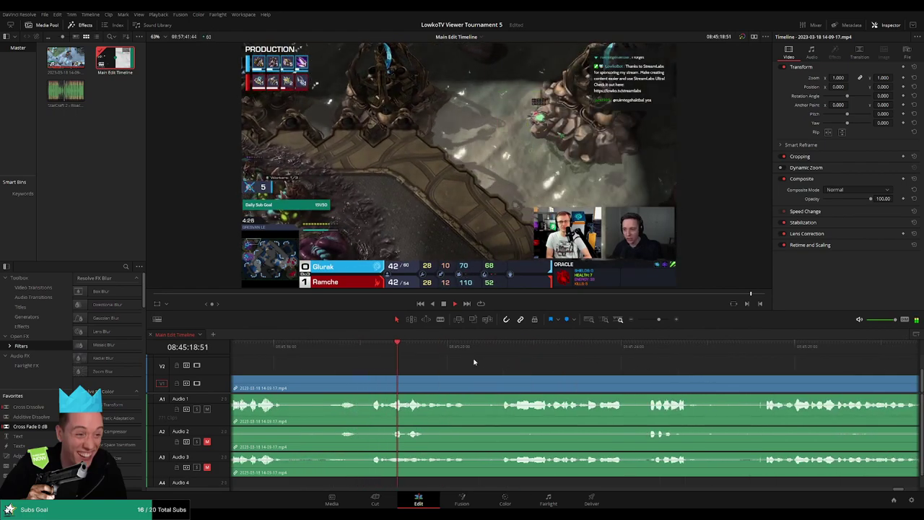
scroll(468, 366, right, 1)
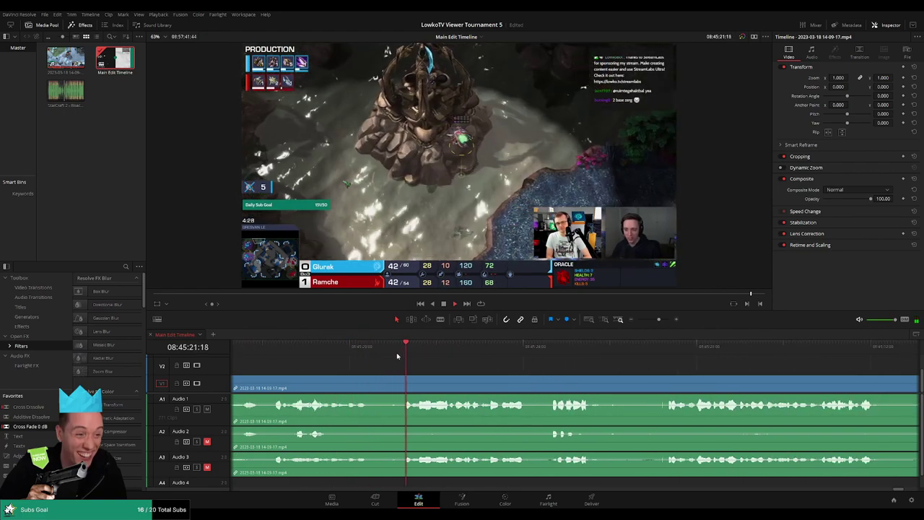
scroll(552, 367, right, 1)
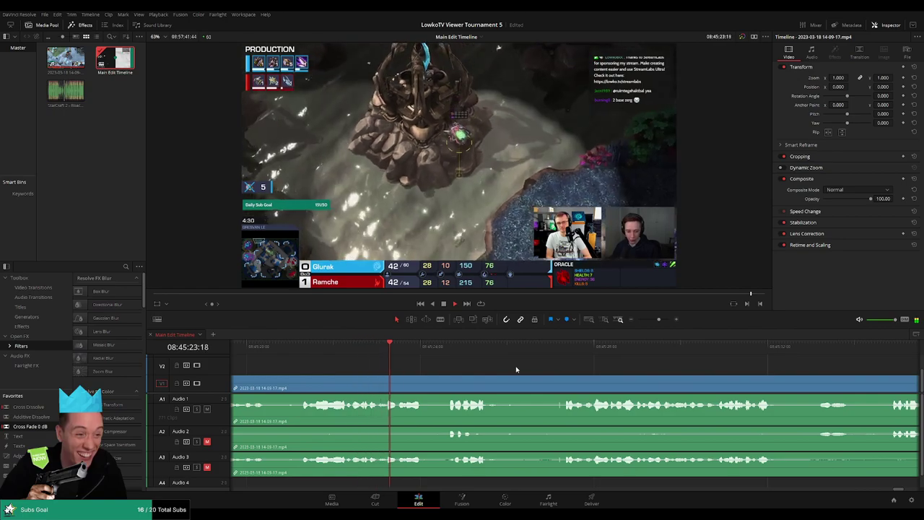
scroll(445, 367, right, 1)
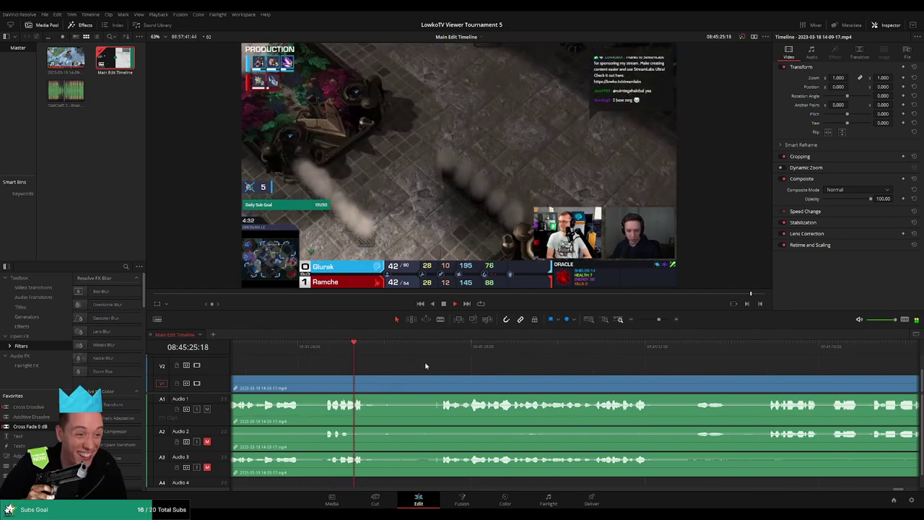
click(437, 380)
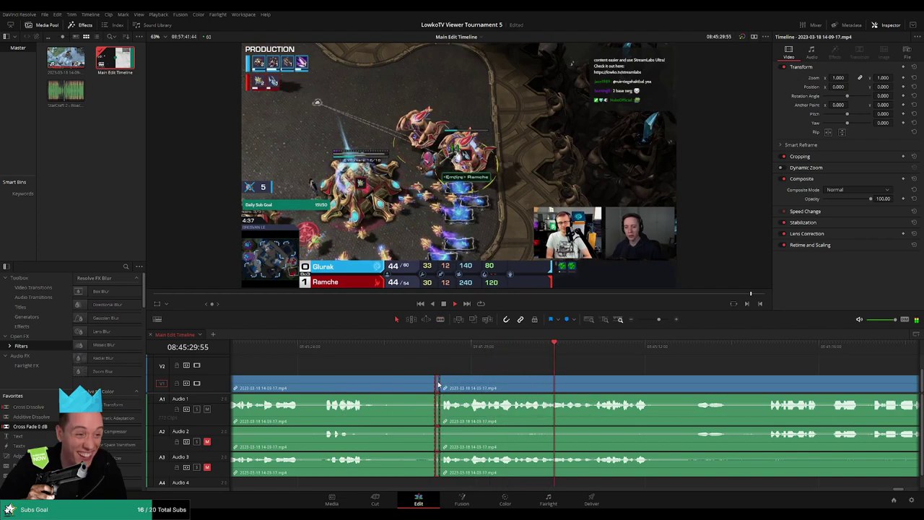
key(Up)
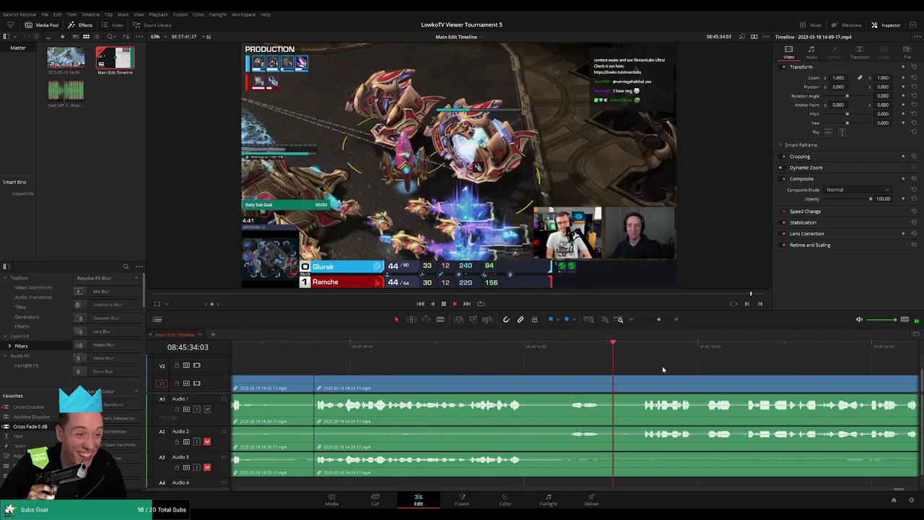
Step: Ripple delete the few seconds between two blade cuts near 08:45:57, then play on
scroll(661, 369, right, 3)
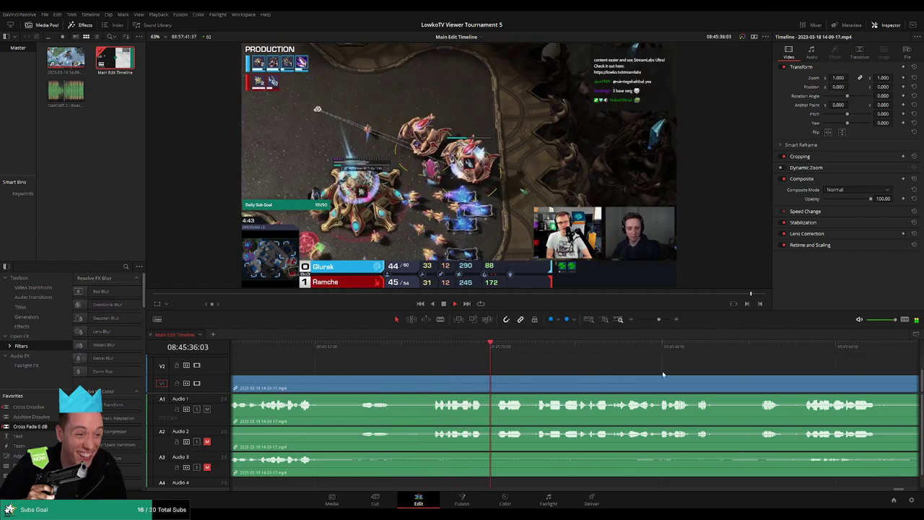
scroll(661, 375, right, 3)
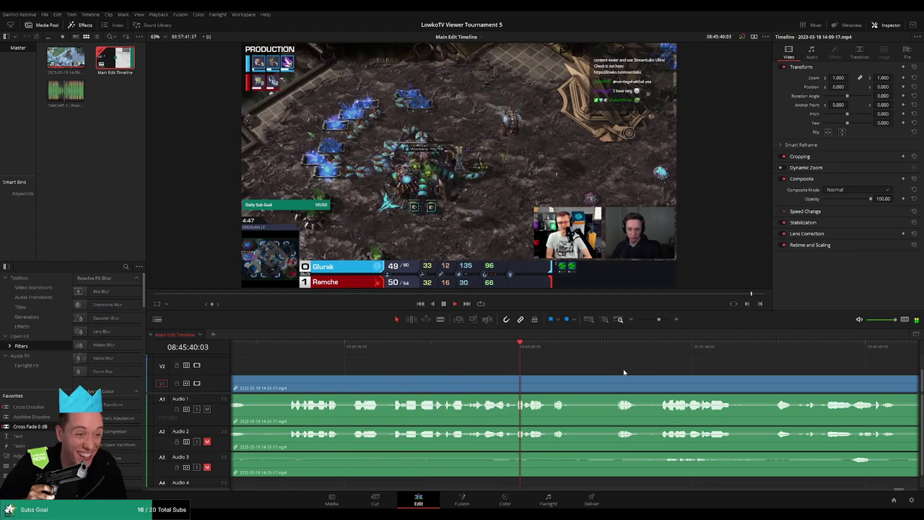
scroll(549, 364, right, 3)
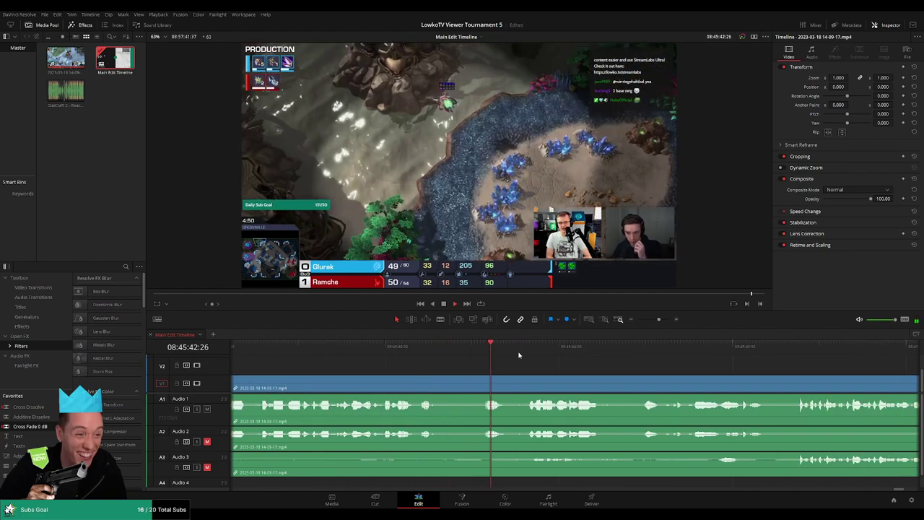
key(b)
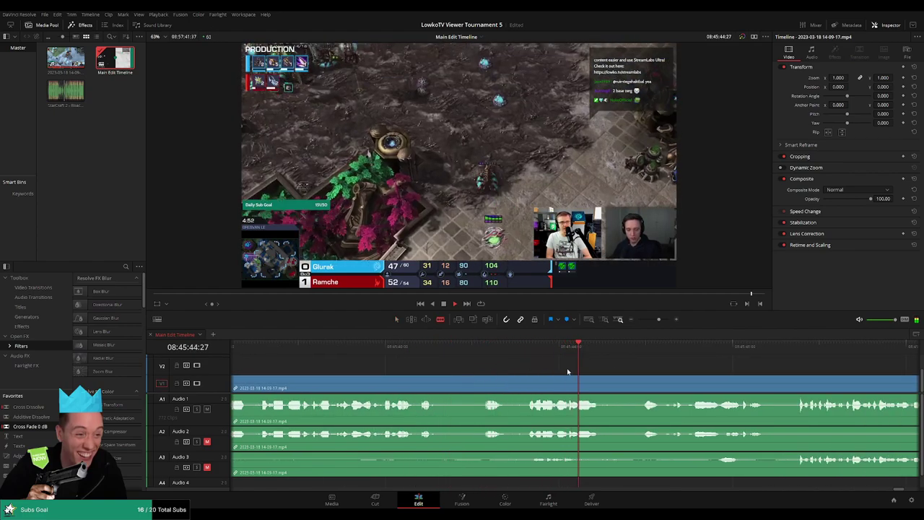
click(488, 352)
click(443, 352)
click(443, 388)
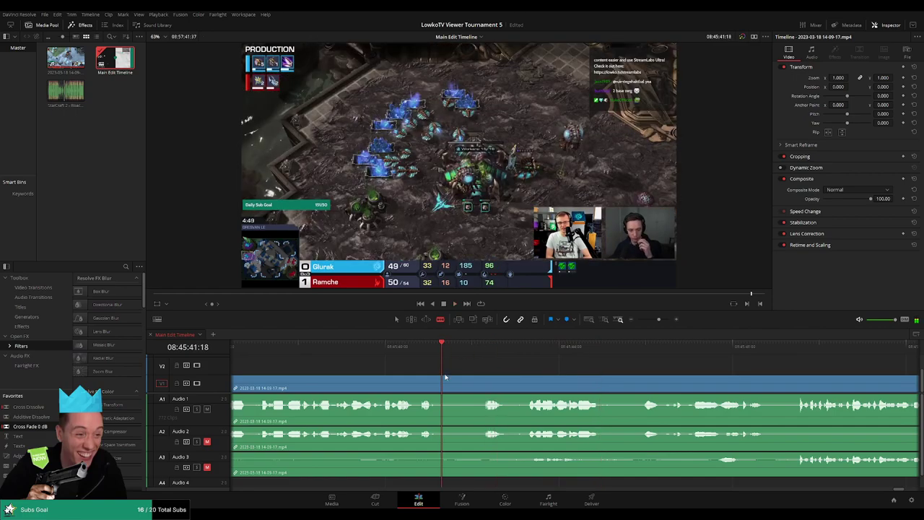
click(525, 388)
key(a)
click(496, 386)
key(BackSpace)
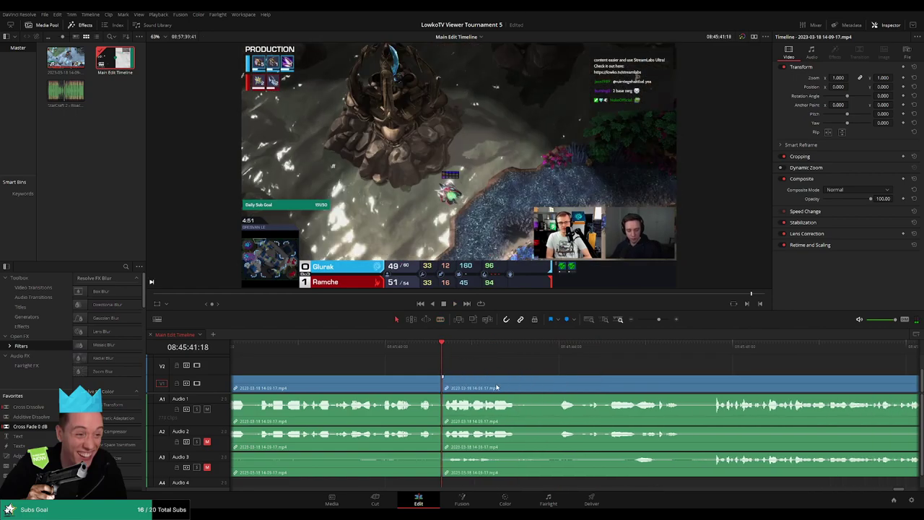
key(slash)
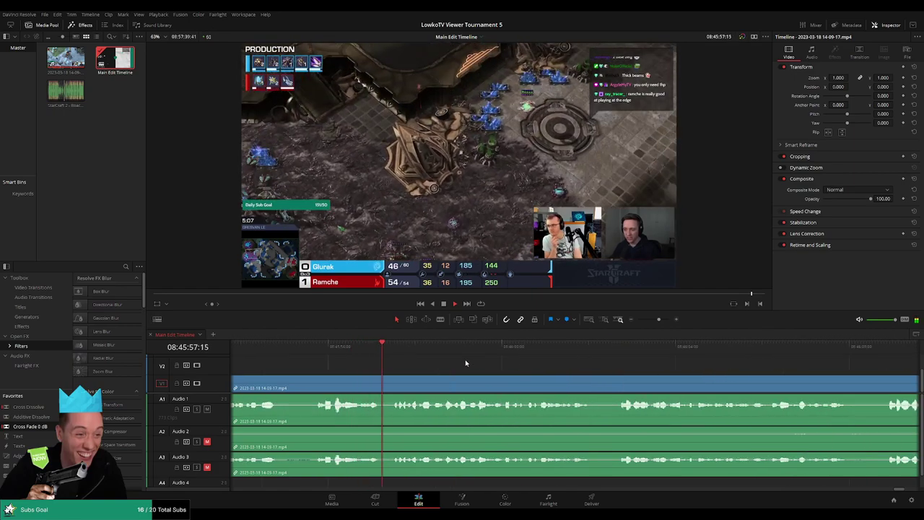
Step: Keep the timeline scrolled along with playback through the match footage
scroll(505, 370, right, 3)
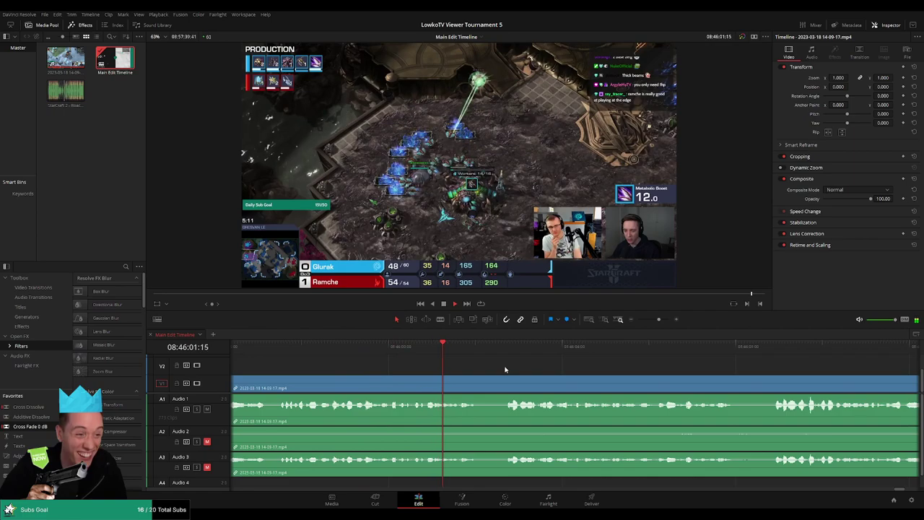
scroll(487, 353, right, 4)
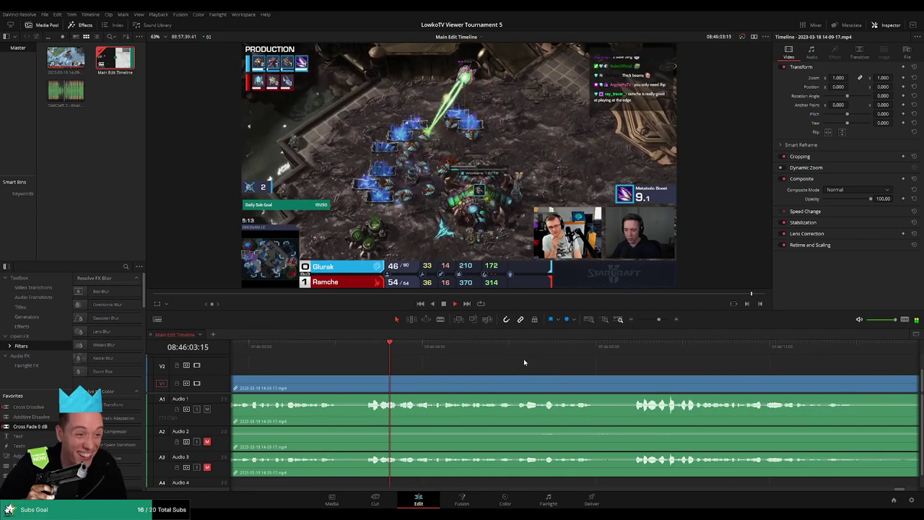
scroll(520, 364, right, 2)
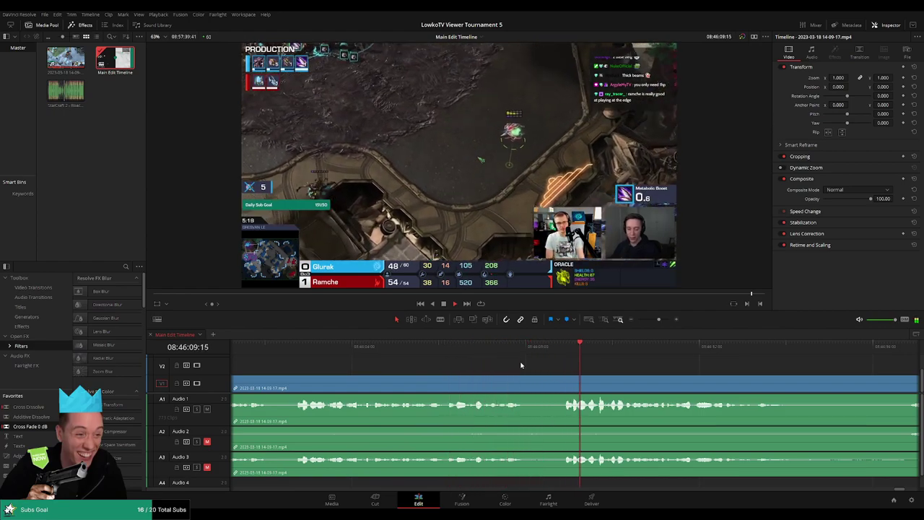
scroll(512, 371, right, 7)
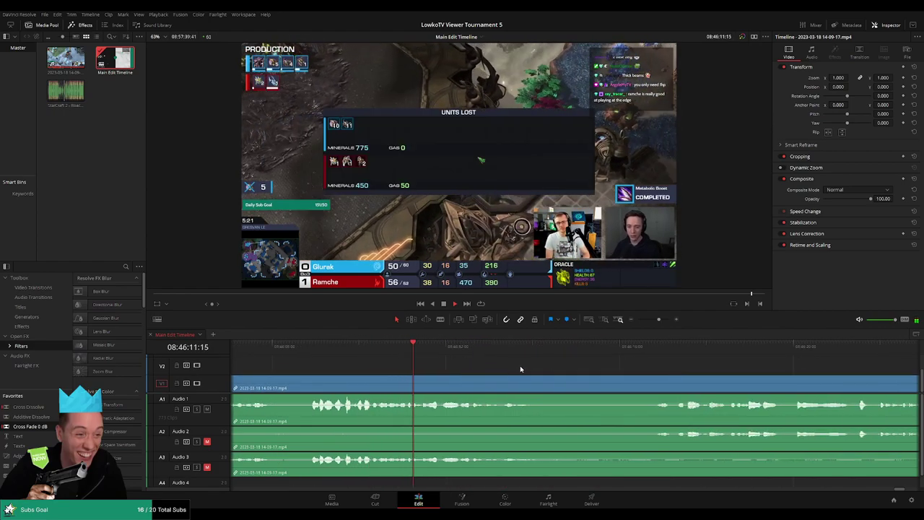
scroll(505, 365, right, 4)
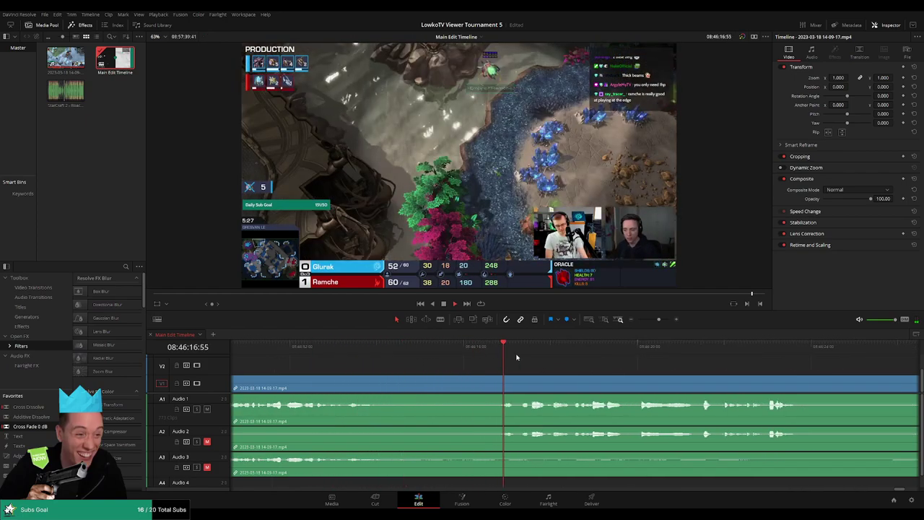
scroll(534, 370, right, 5)
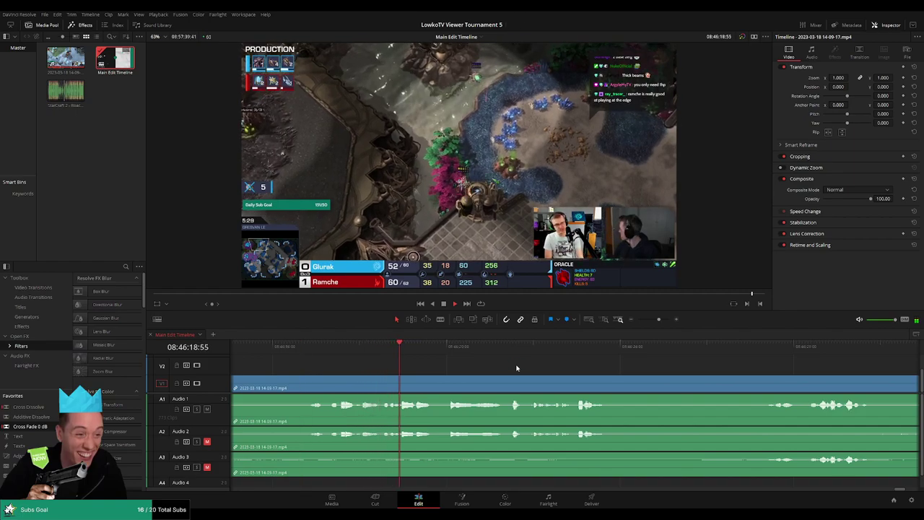
scroll(454, 365, right, 5)
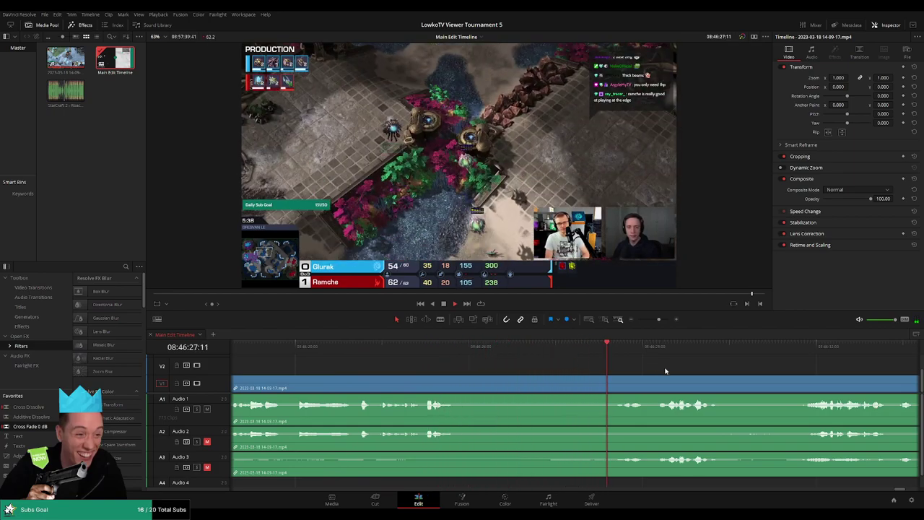
scroll(577, 368, right, 6)
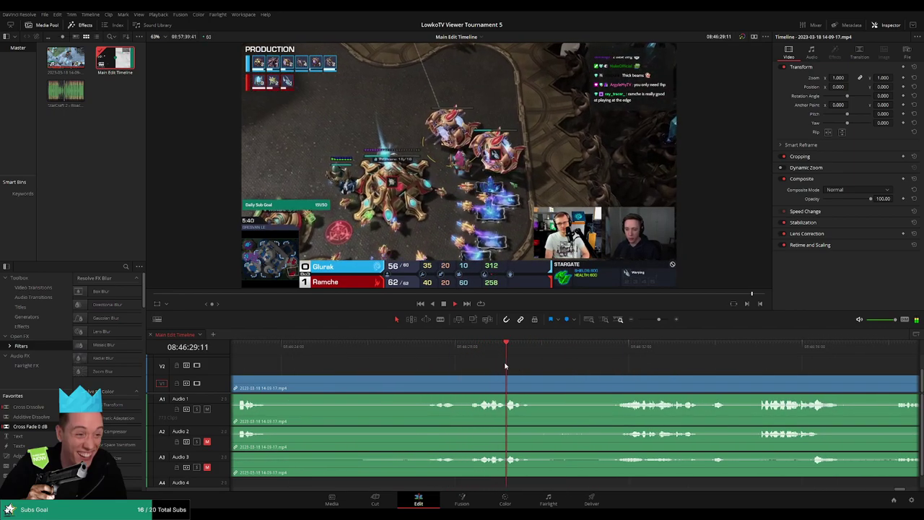
scroll(528, 365, right, 6)
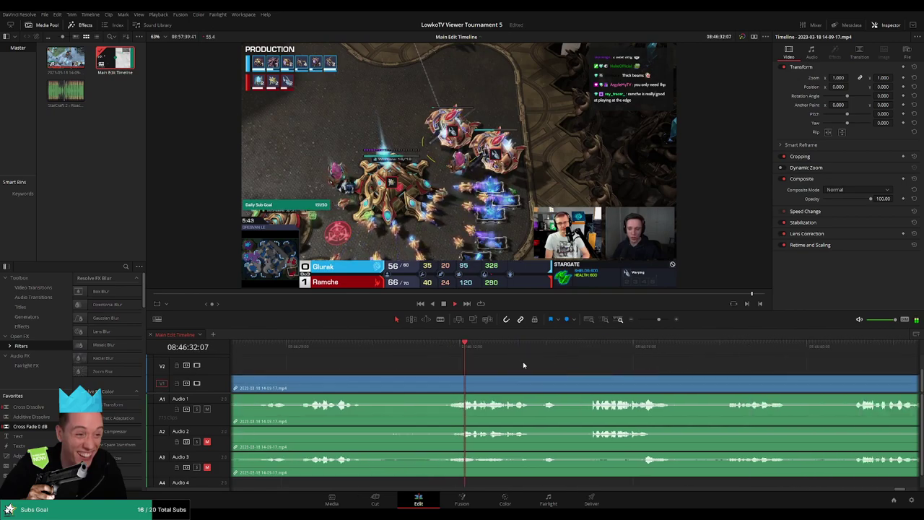
scroll(472, 363, right, 3)
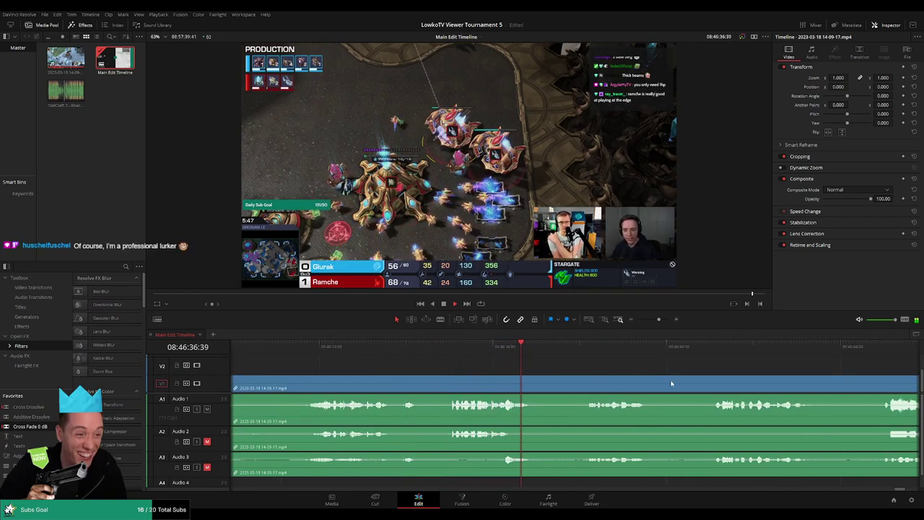
scroll(478, 365, right, 6)
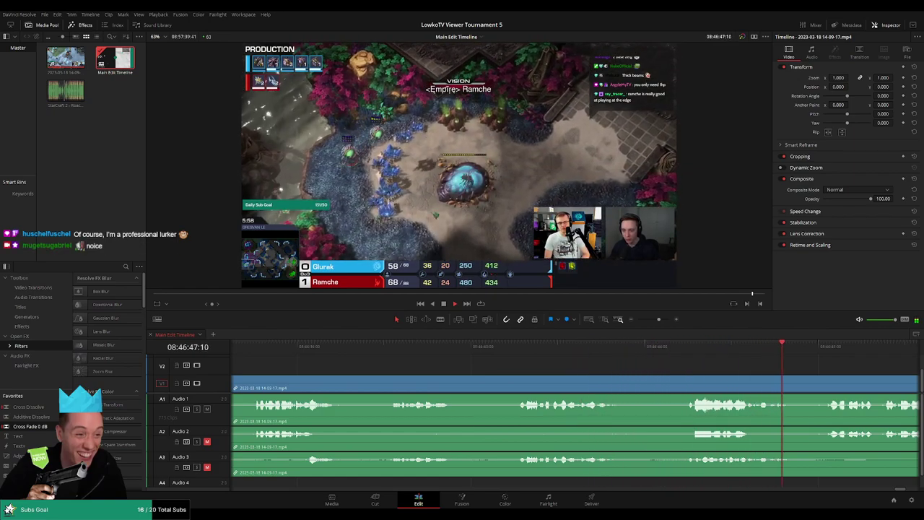
scroll(579, 366, right, 5)
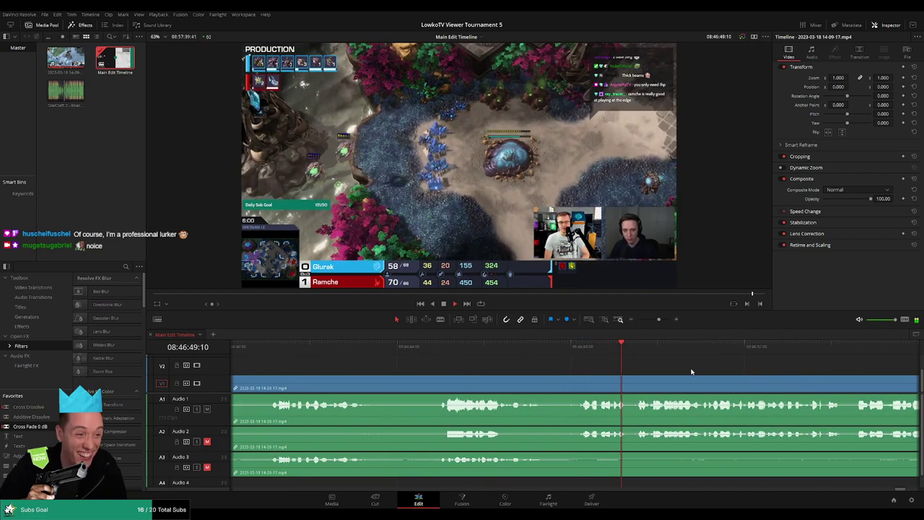
scroll(468, 360, right, 6)
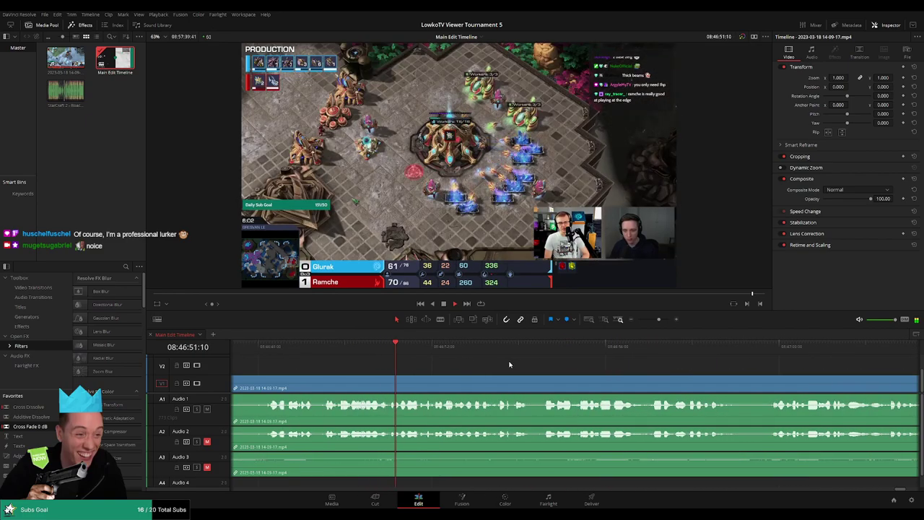
scroll(509, 370, right, 2)
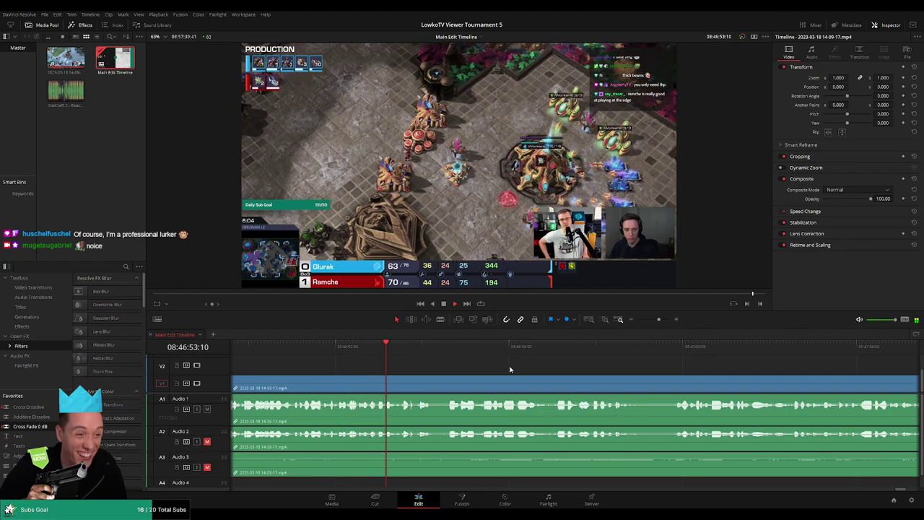
scroll(515, 372, right, 2)
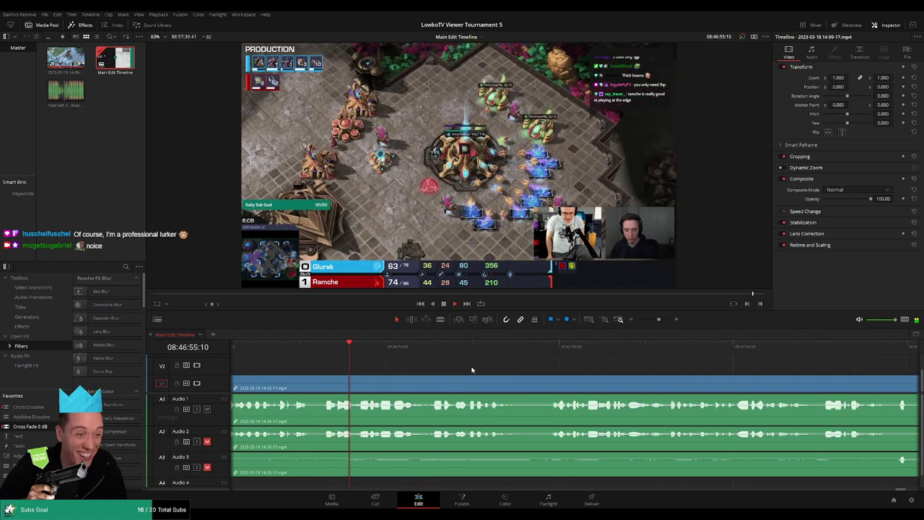
scroll(498, 369, right, 2)
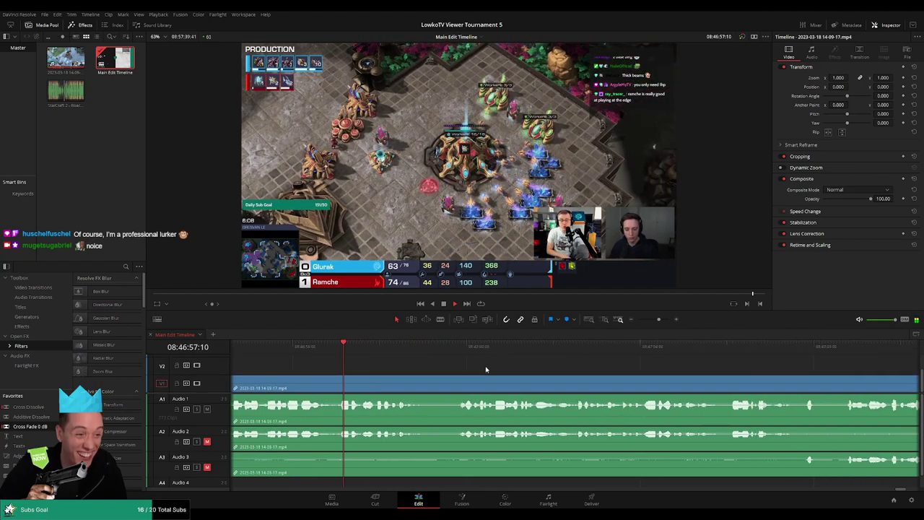
scroll(486, 370, right, 1)
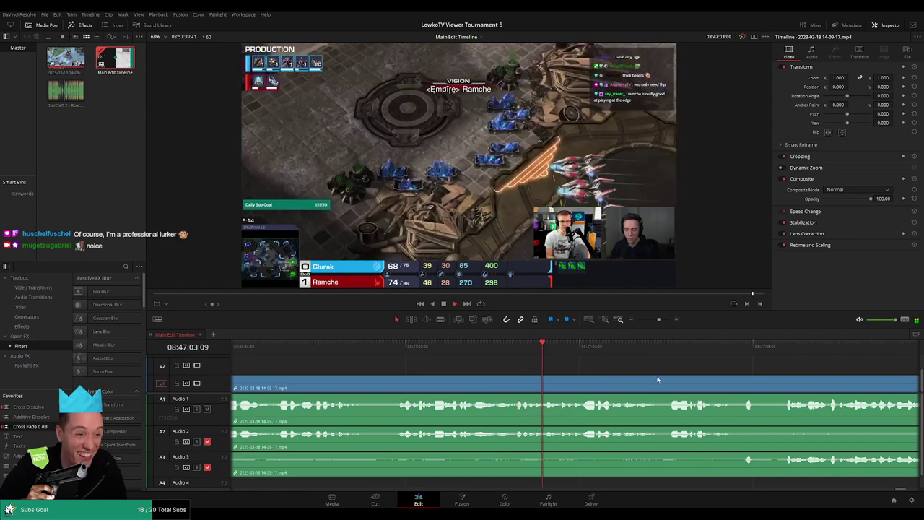
scroll(485, 364, right, 5)
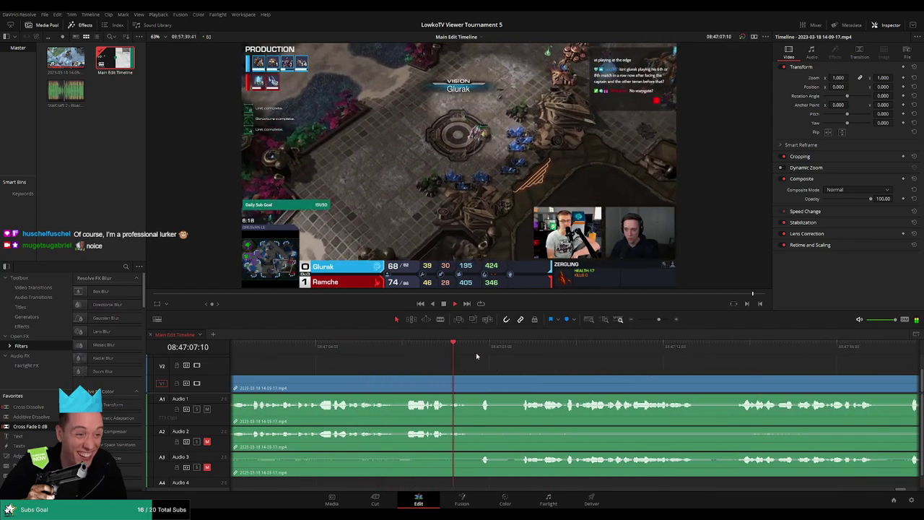
scroll(541, 361, right, 3)
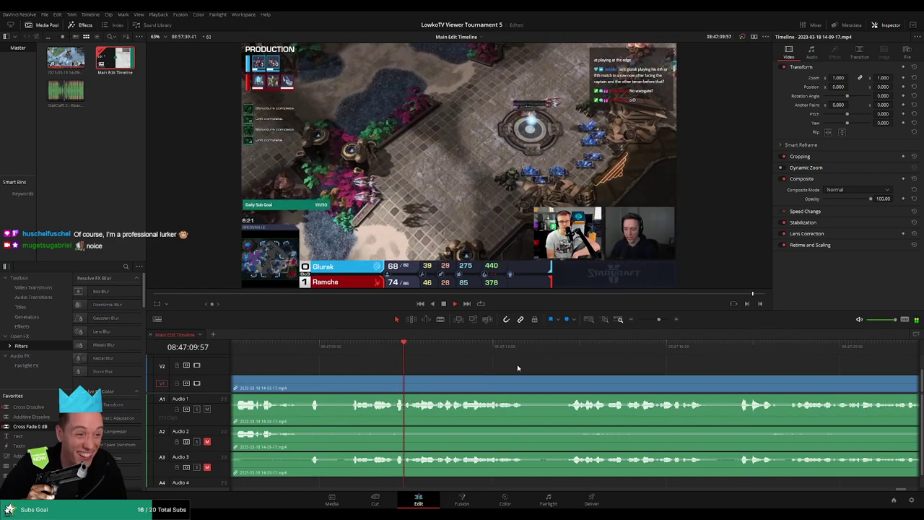
scroll(494, 365, right, 2)
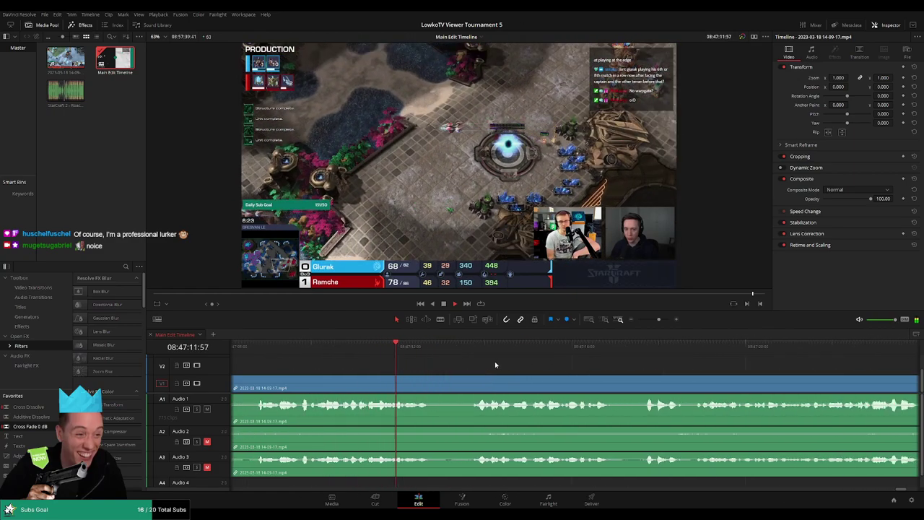
scroll(476, 364, right, 3)
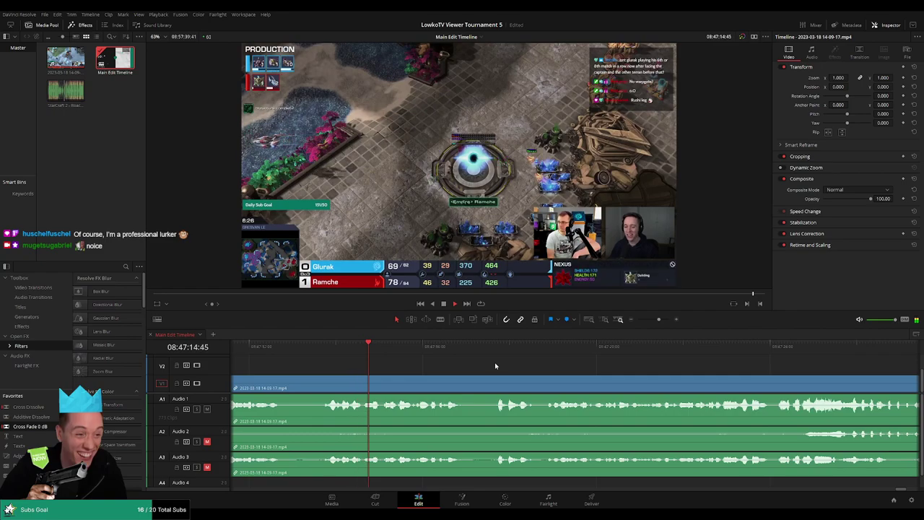
scroll(505, 368, right, 3)
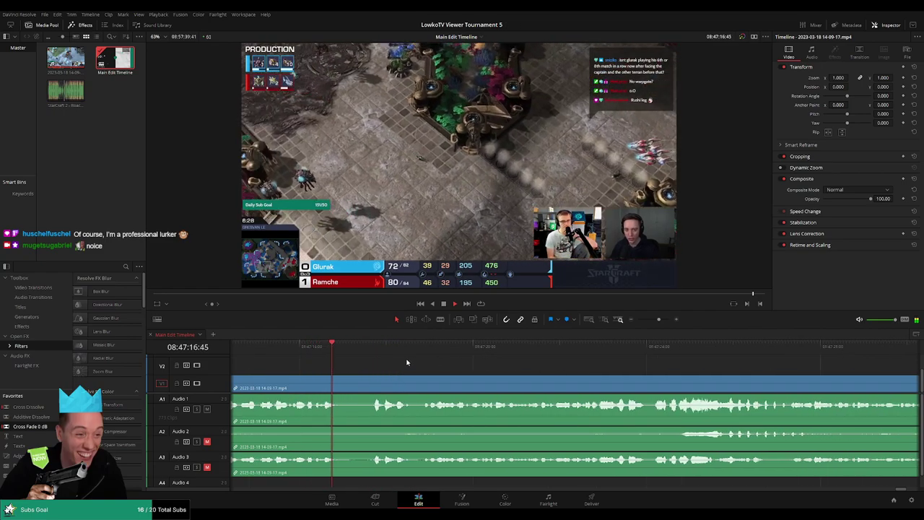
scroll(505, 366, right, 3)
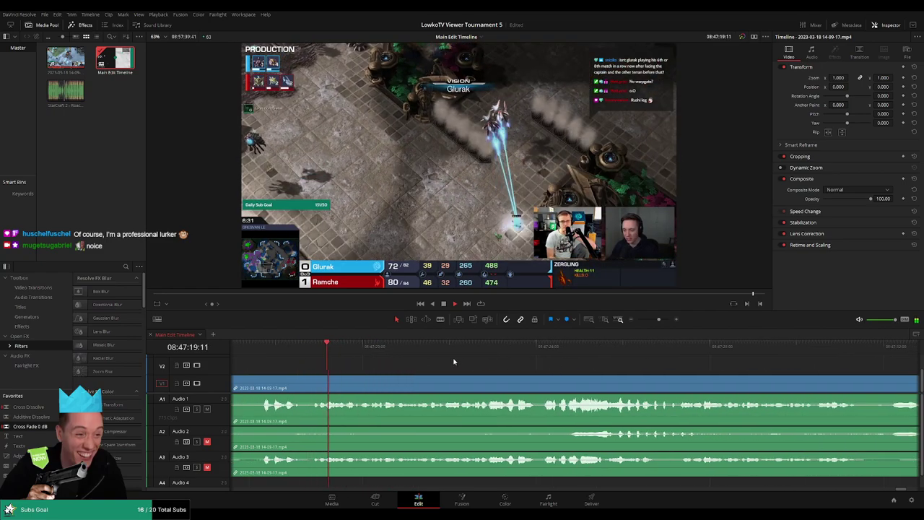
scroll(539, 371, right, 2)
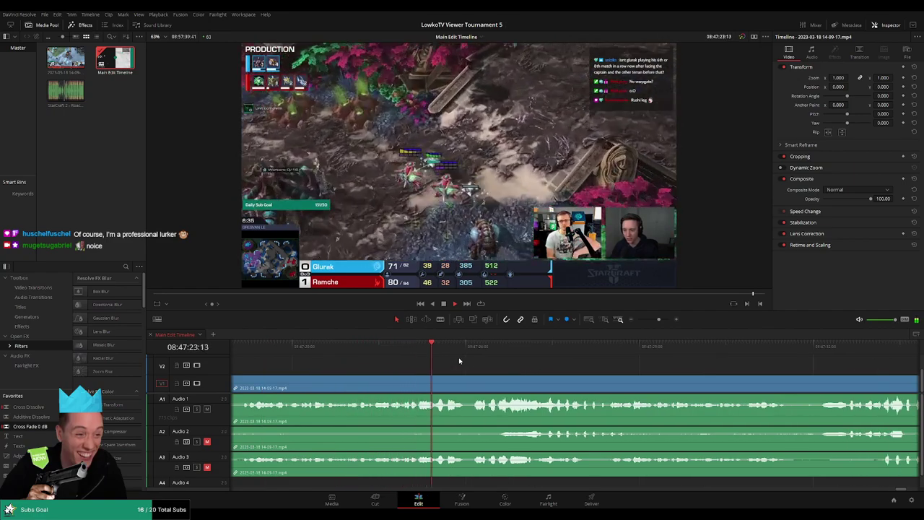
scroll(481, 367, right, 3)
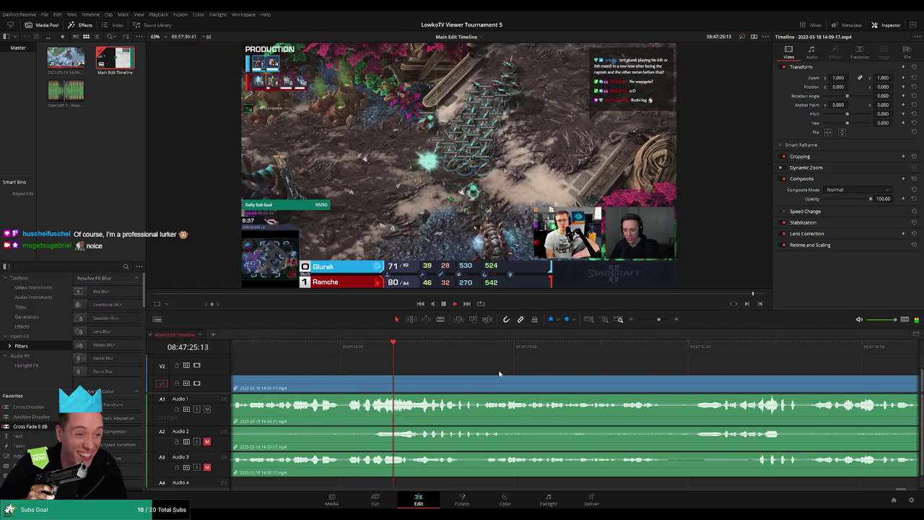
scroll(527, 373, right, 2)
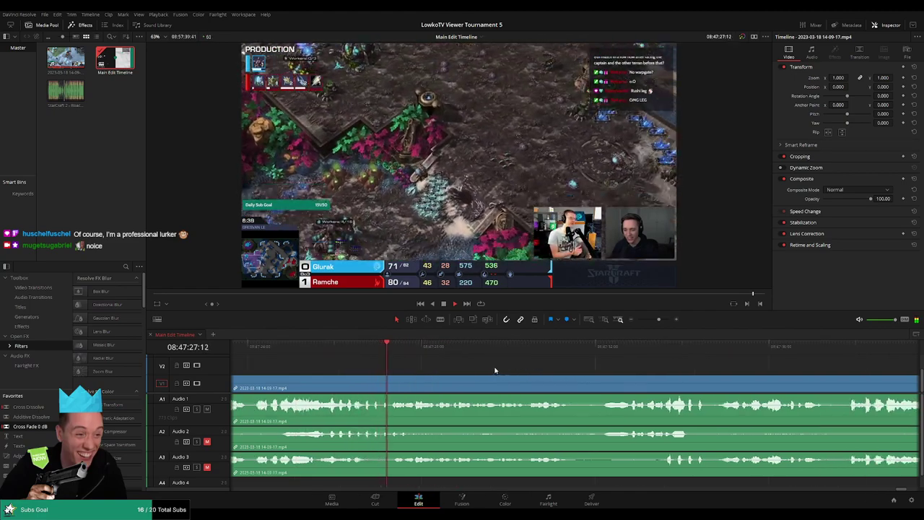
scroll(481, 366, right, 2)
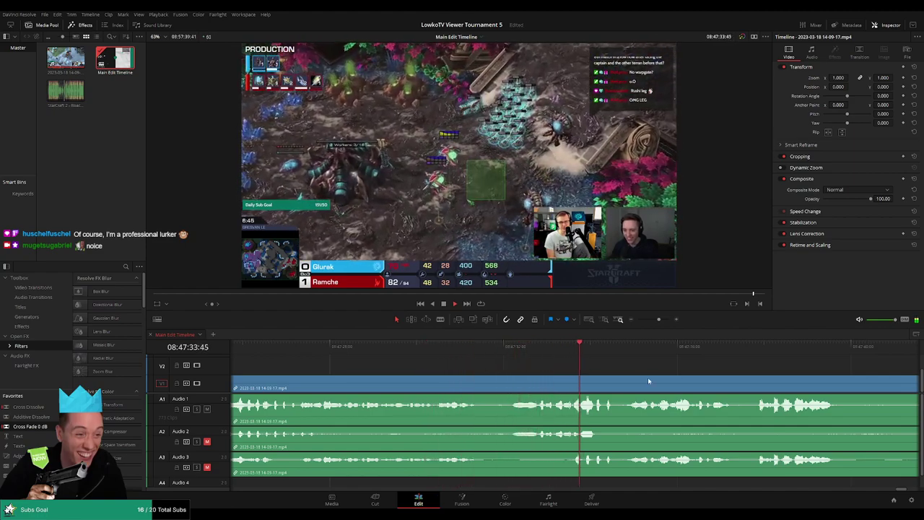
scroll(523, 366, right, 3)
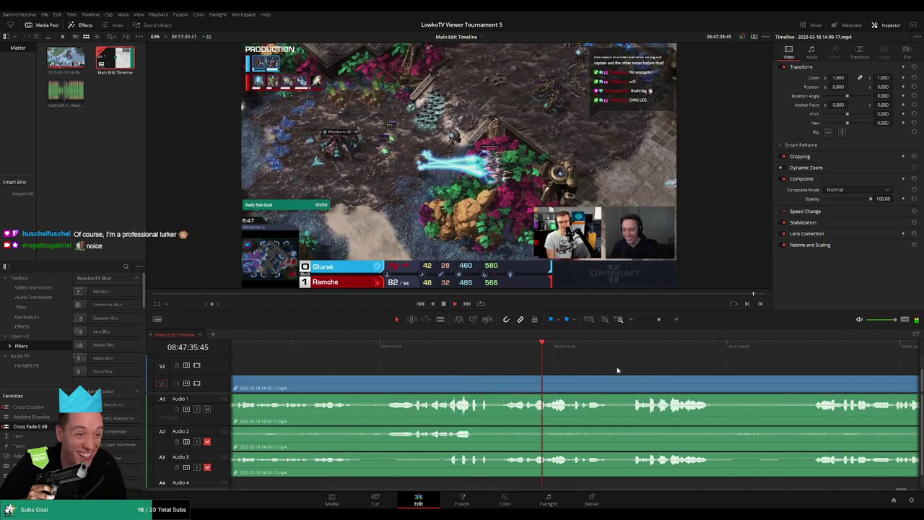
scroll(505, 363, right, 3)
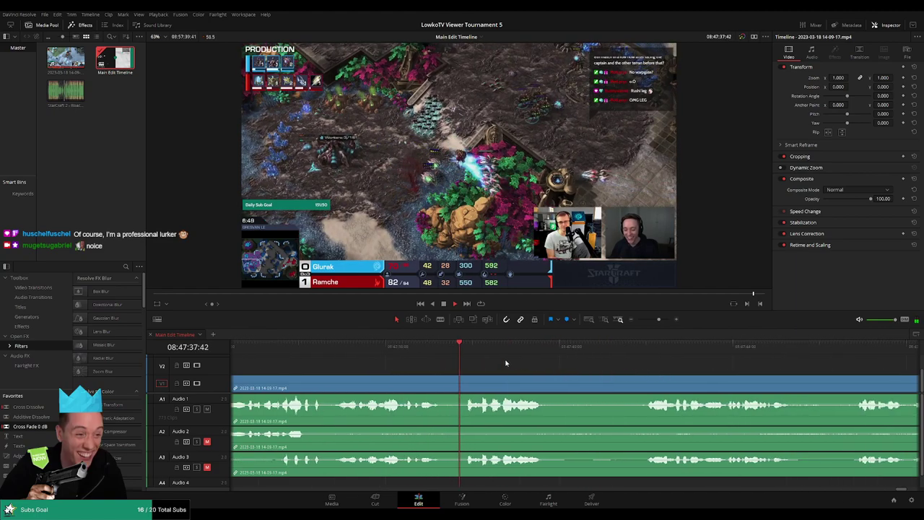
scroll(577, 365, right, 3)
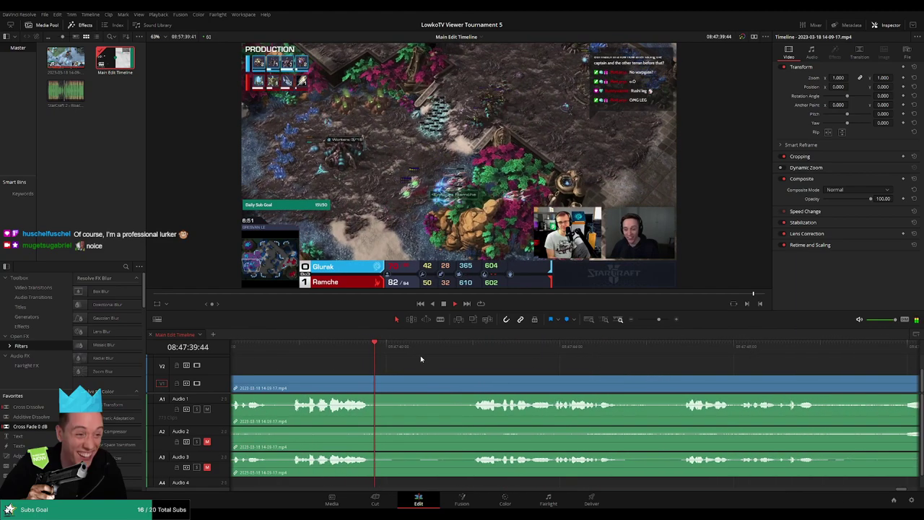
Step: Jump a few seconds further into the match and follow playback to the 7:17 mark
click(454, 355)
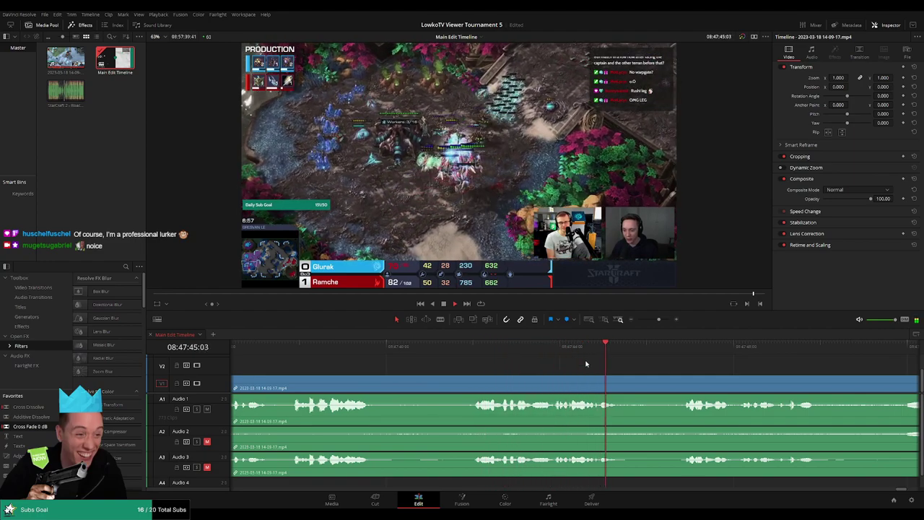
scroll(598, 363, right, 5)
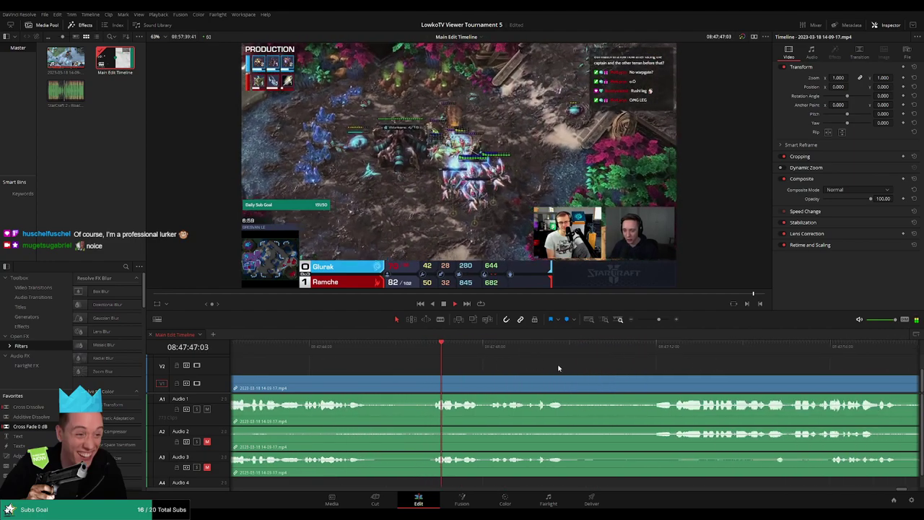
scroll(625, 373, right, 3)
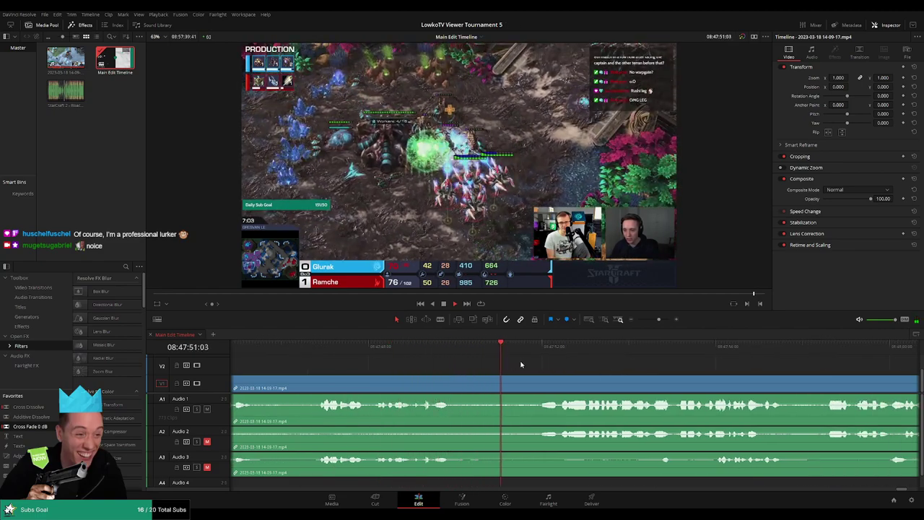
scroll(526, 366, right, 4)
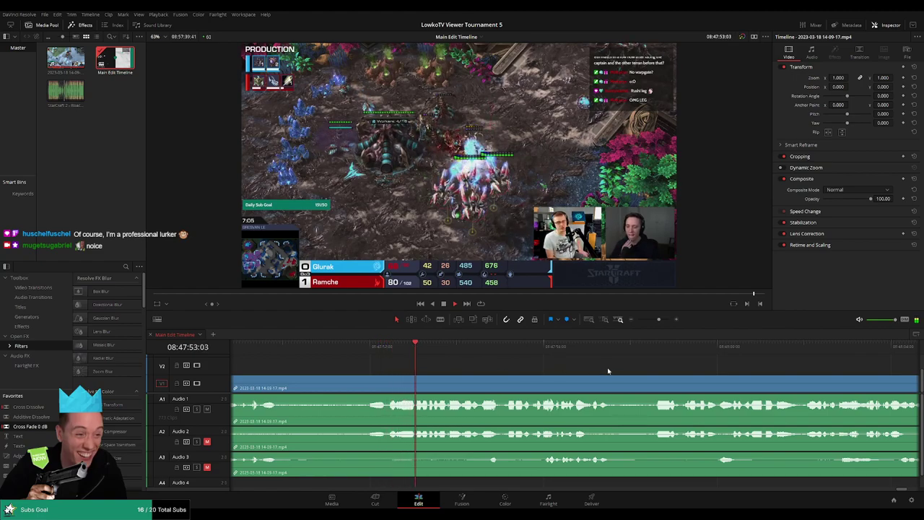
scroll(549, 368, right, 3)
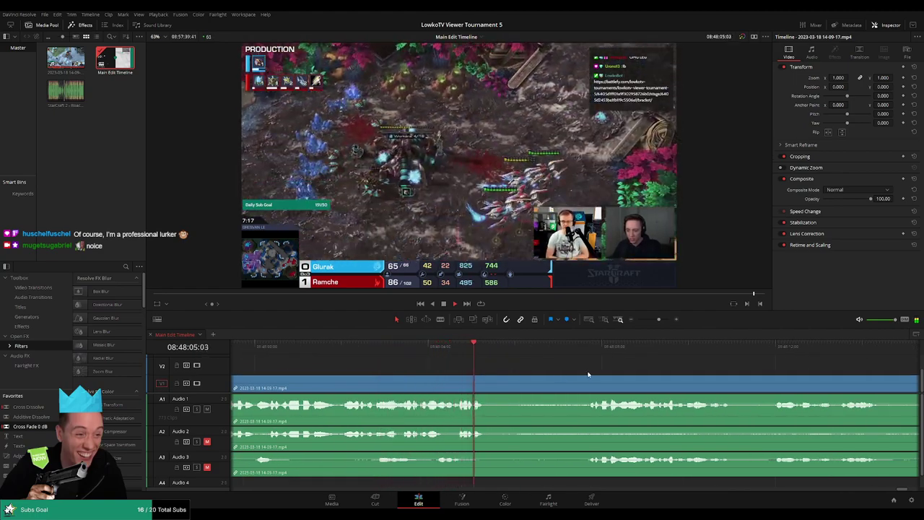
Step: Skip playback ahead past a slow stretch of the match
click(462, 354)
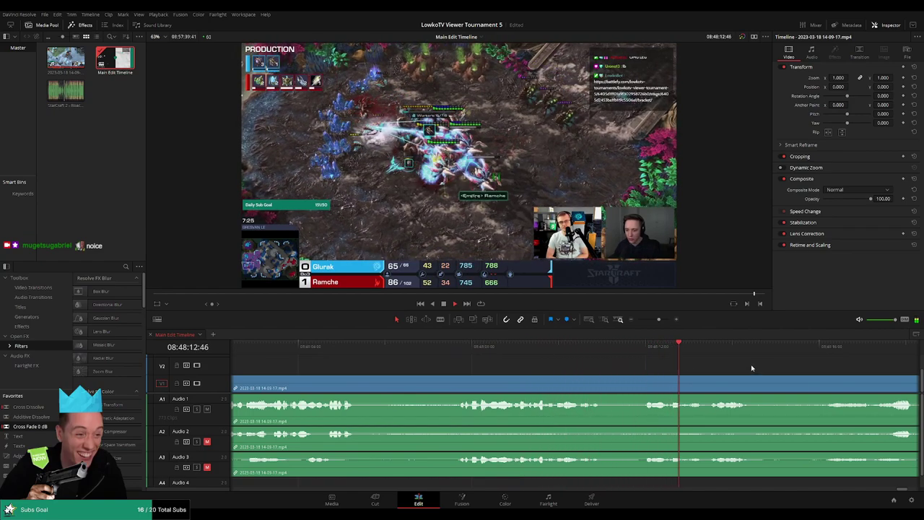
scroll(744, 364, right, 3)
scroll(505, 356, right, 2)
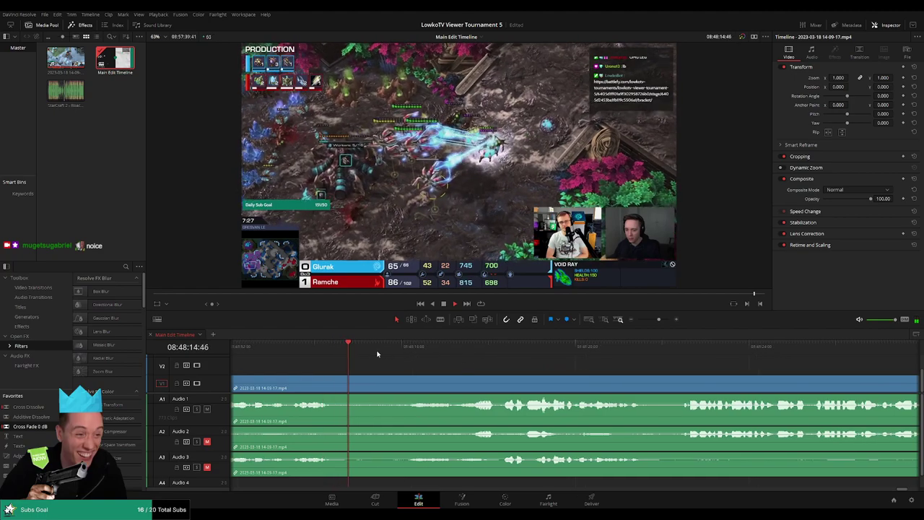
Step: Jump further into the fight and follow playback past 08:49:08, in-game clock near 8:22
click(400, 347)
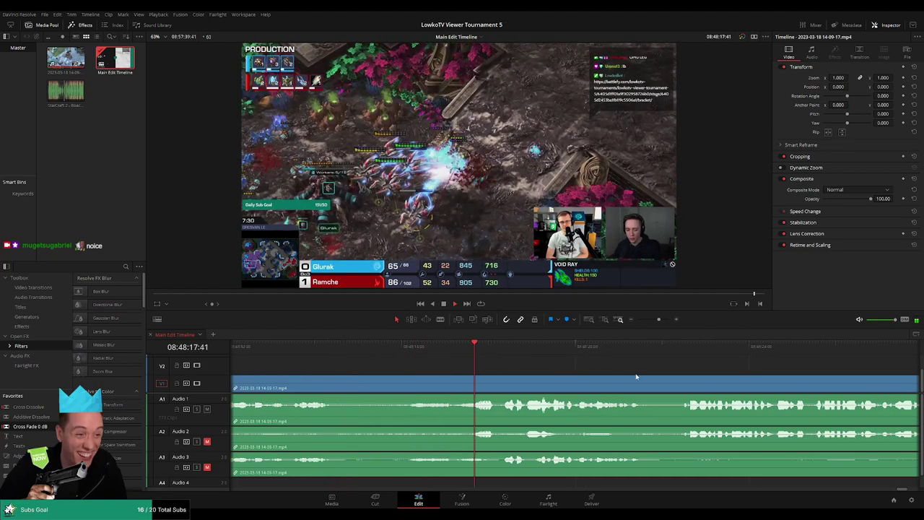
scroll(484, 367, right, 2)
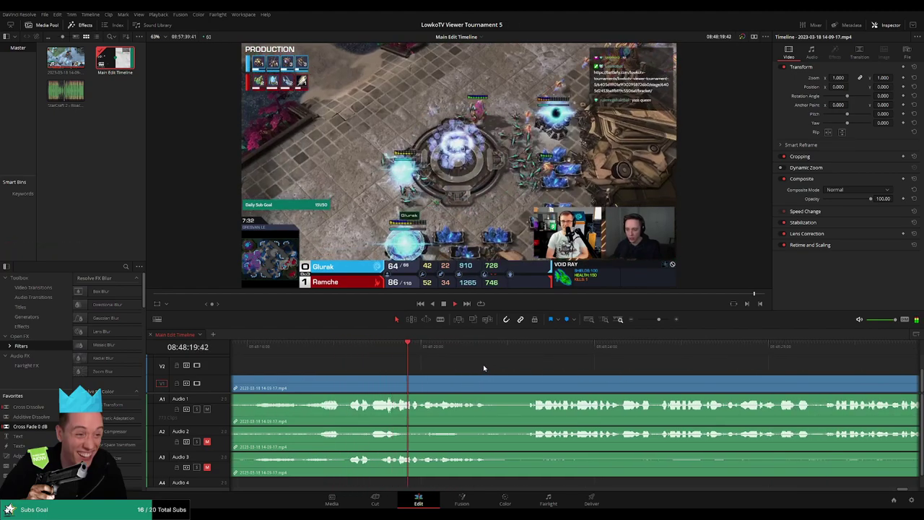
scroll(625, 381, right, 2)
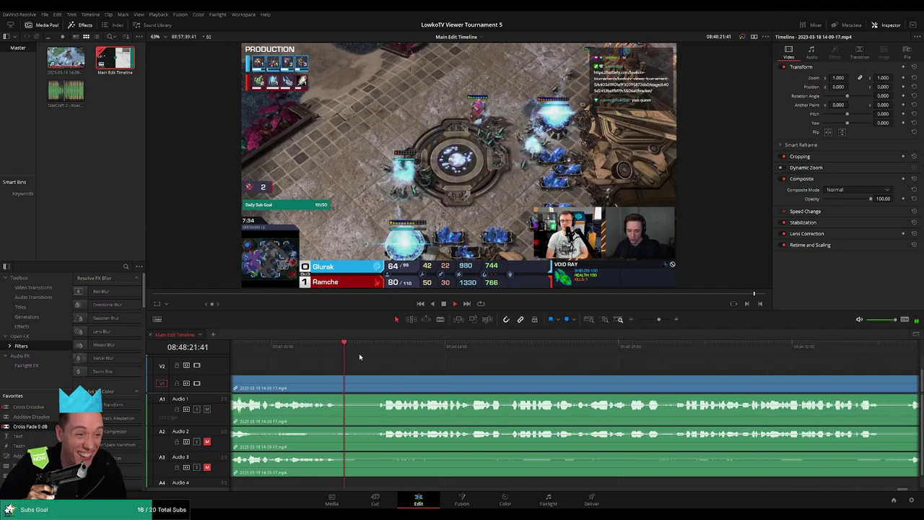
scroll(597, 373, right, 2)
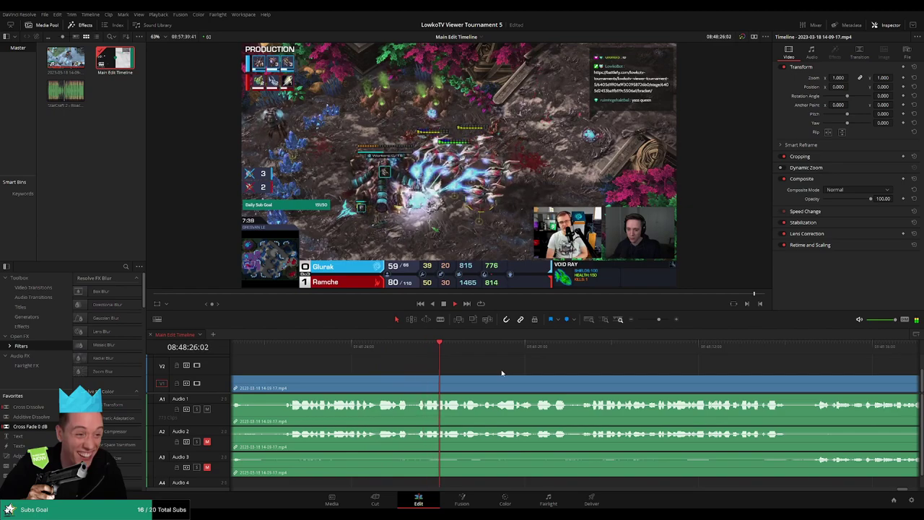
scroll(490, 371, right, 2)
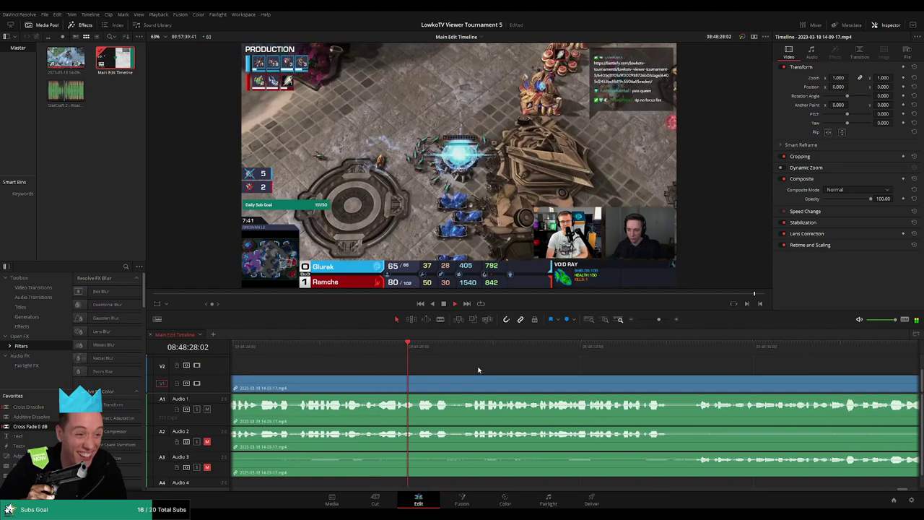
scroll(476, 369, right, 2)
scroll(486, 367, right, 2)
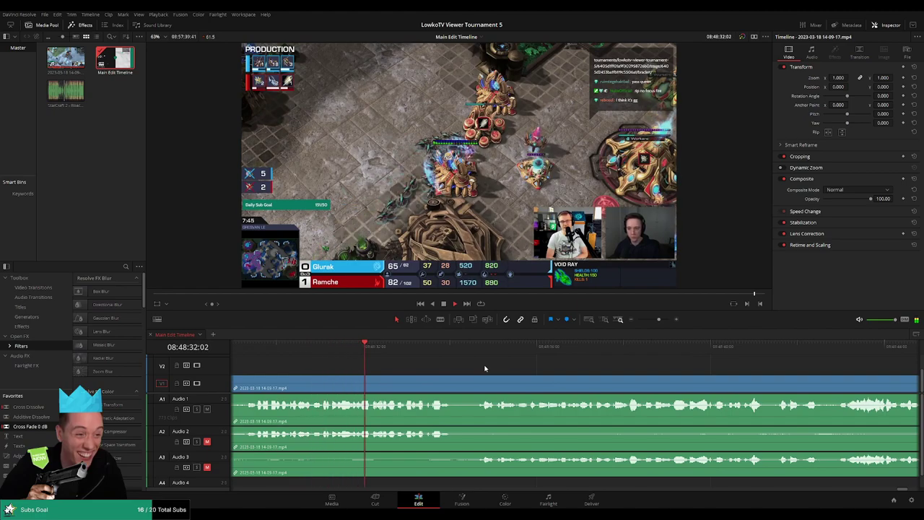
scroll(506, 370, right, 2)
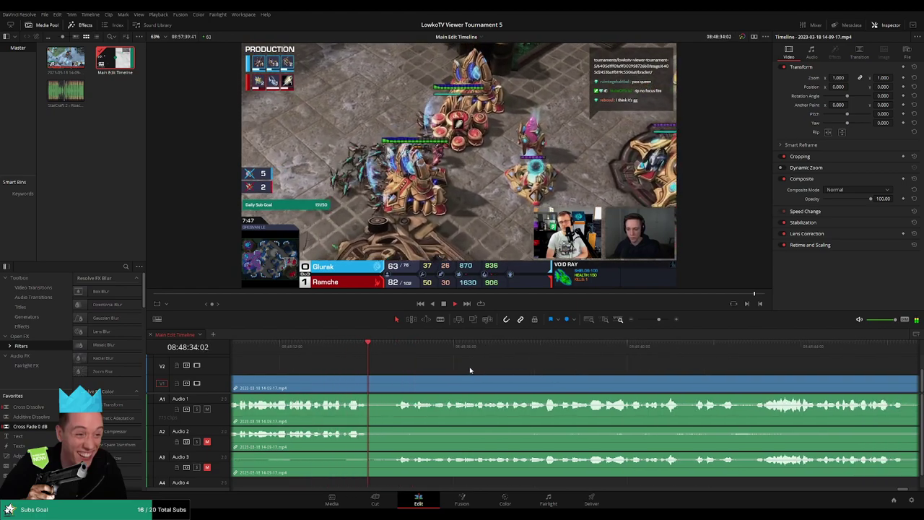
scroll(486, 370, right, 2)
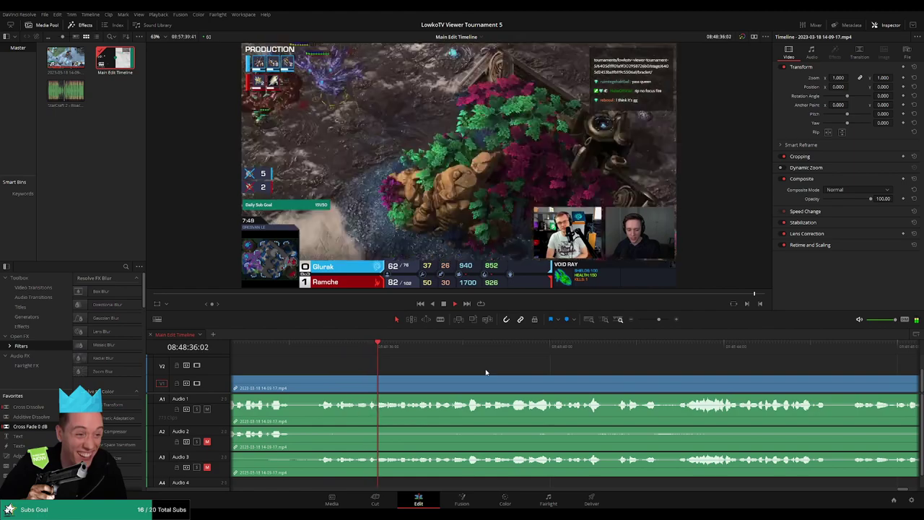
scroll(505, 375, right, 4)
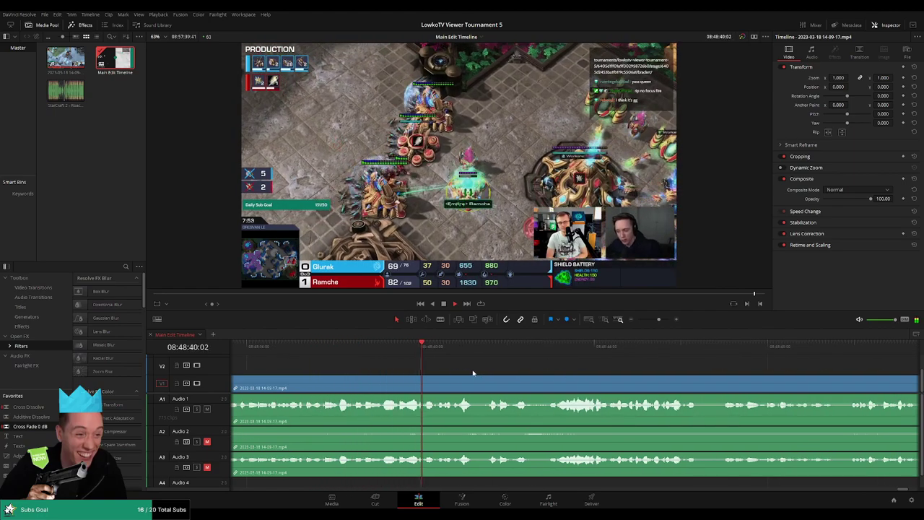
scroll(506, 375, right, 4)
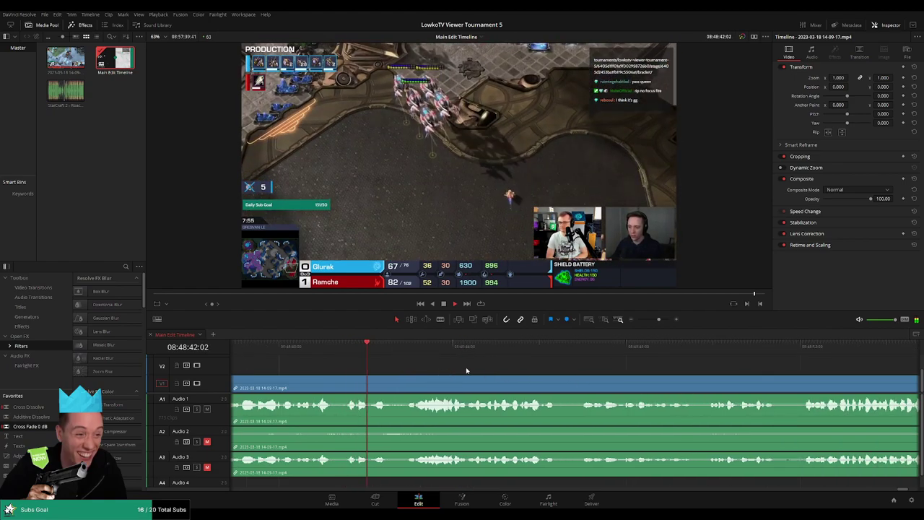
scroll(462, 371, right, 4)
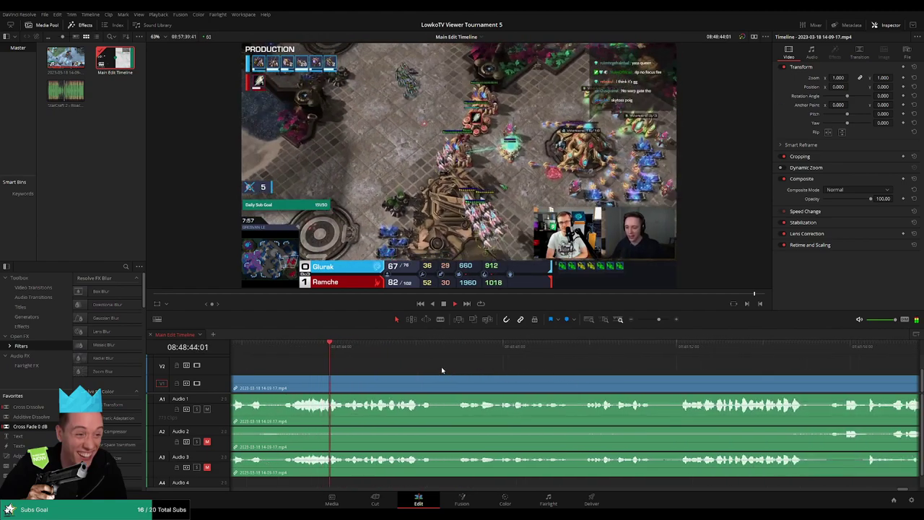
scroll(462, 370, right, 3)
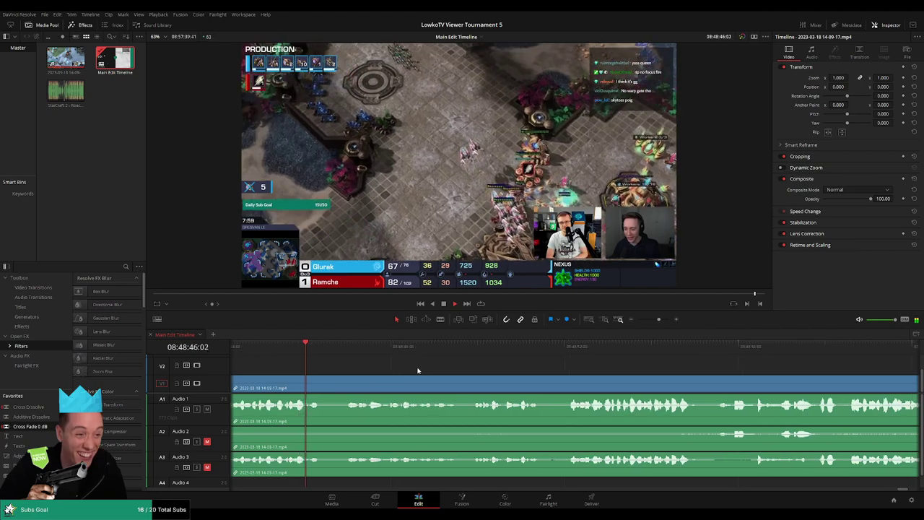
scroll(365, 366, right, 3)
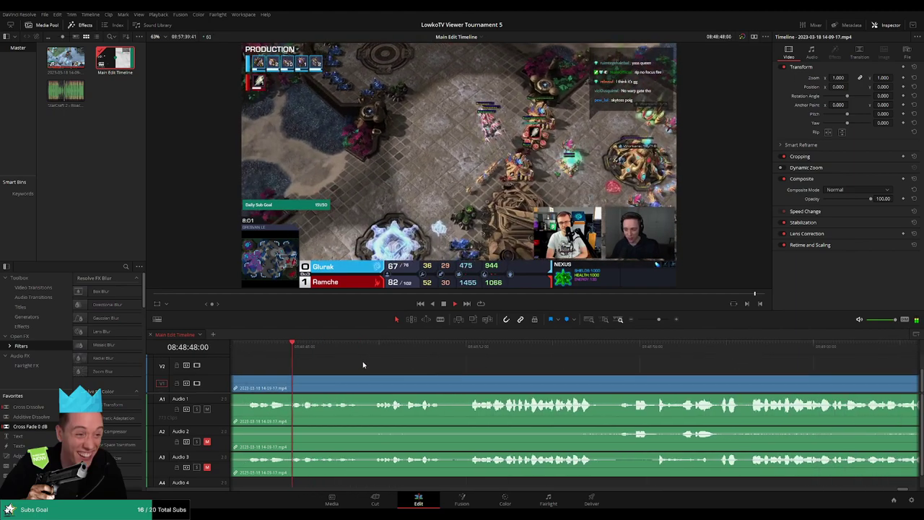
scroll(444, 372, right, 3)
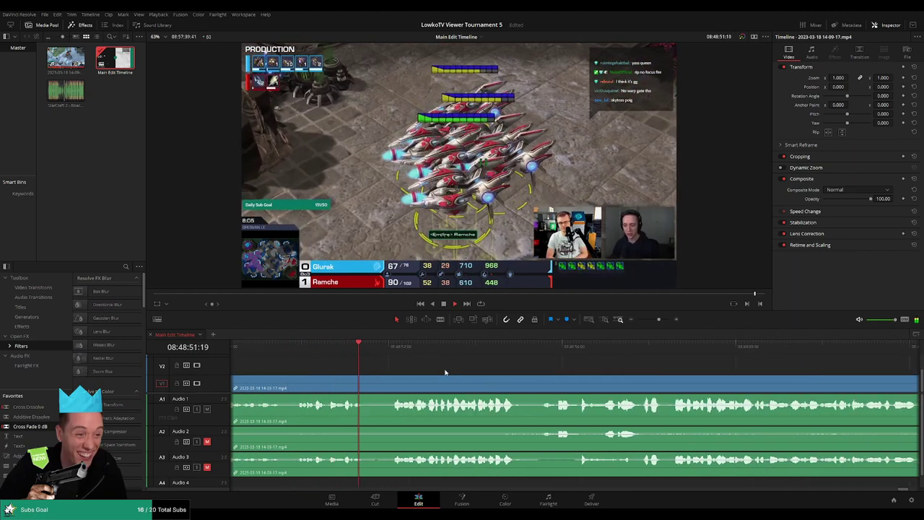
scroll(446, 379, right, 3)
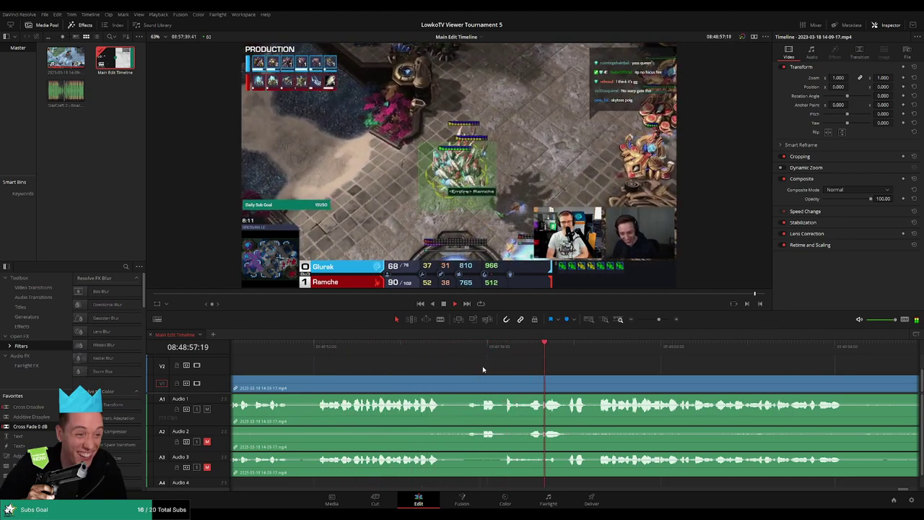
scroll(627, 383, right, 9)
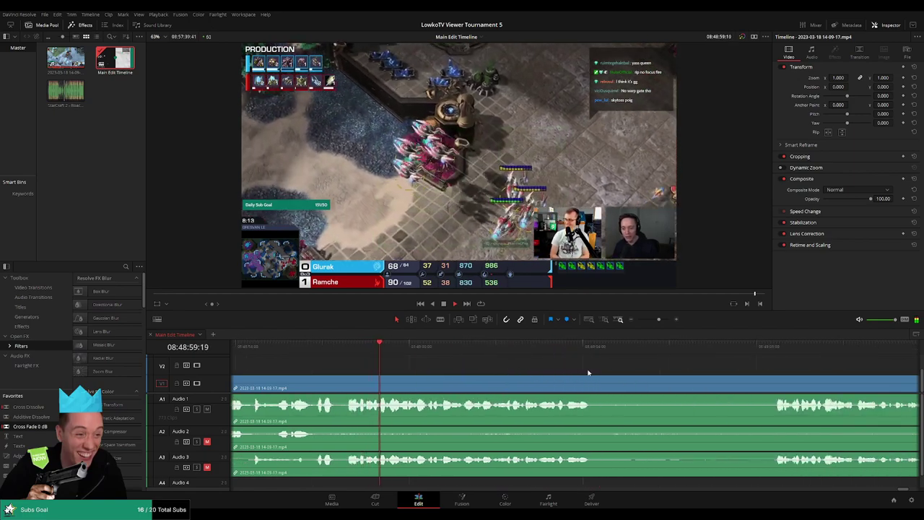
scroll(517, 361, right, 5)
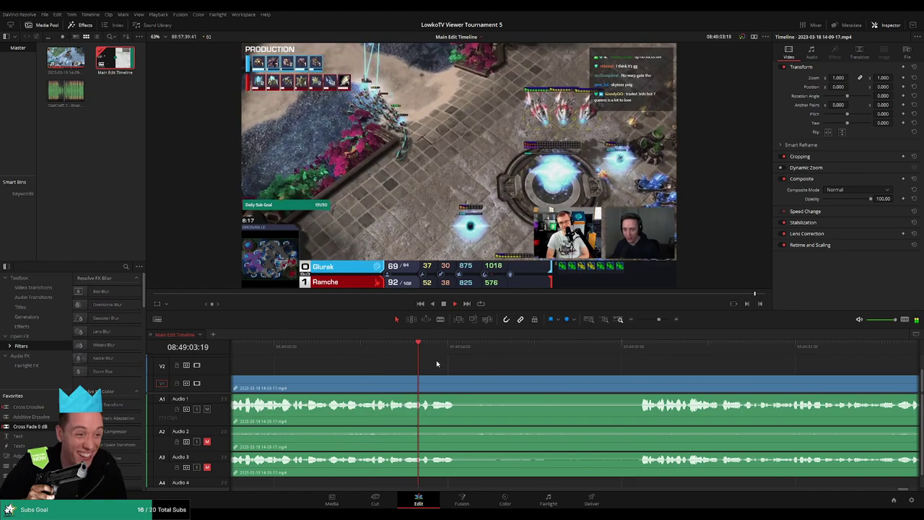
scroll(657, 371, right, 9)
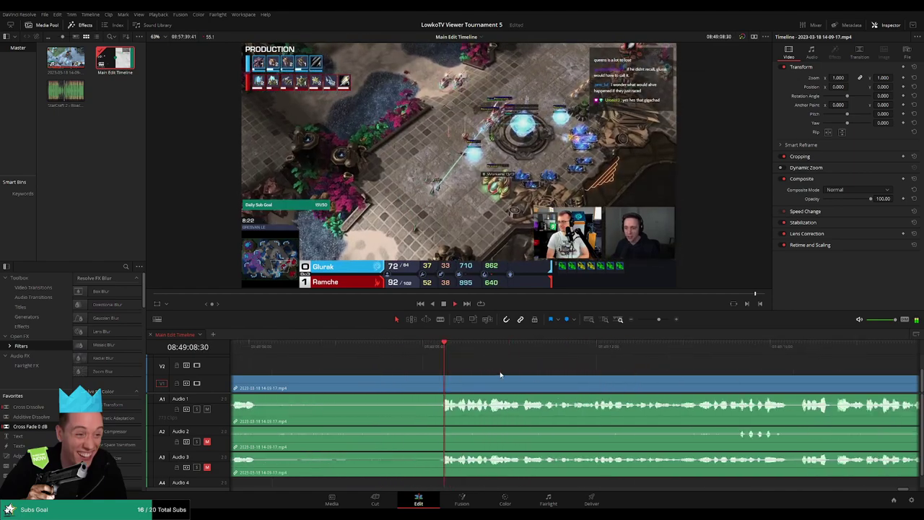
click(596, 366)
mouse_move(658, 327)
mouse_down()
mouse_move(641, 322)
mouse_move(661, 324)
mouse_up()
scroll(522, 359, right, 9)
scroll(573, 365, right, 7)
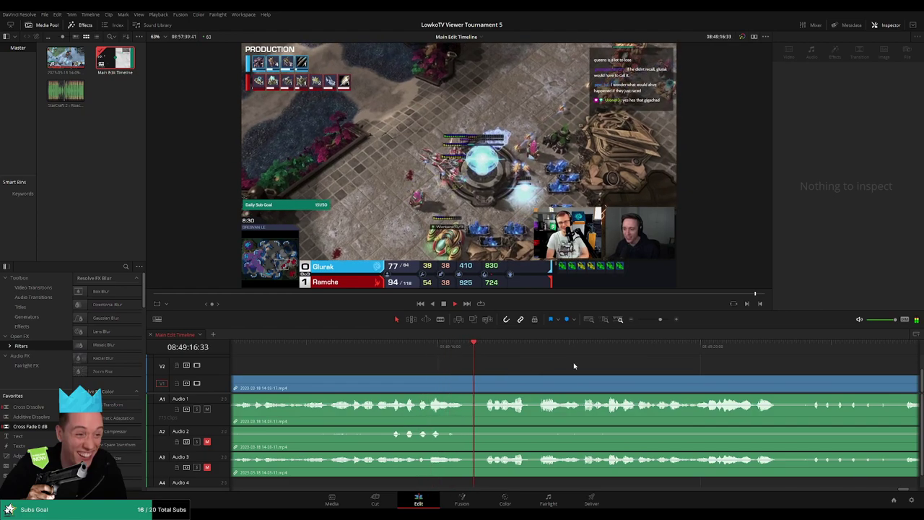
scroll(470, 361, right, 5)
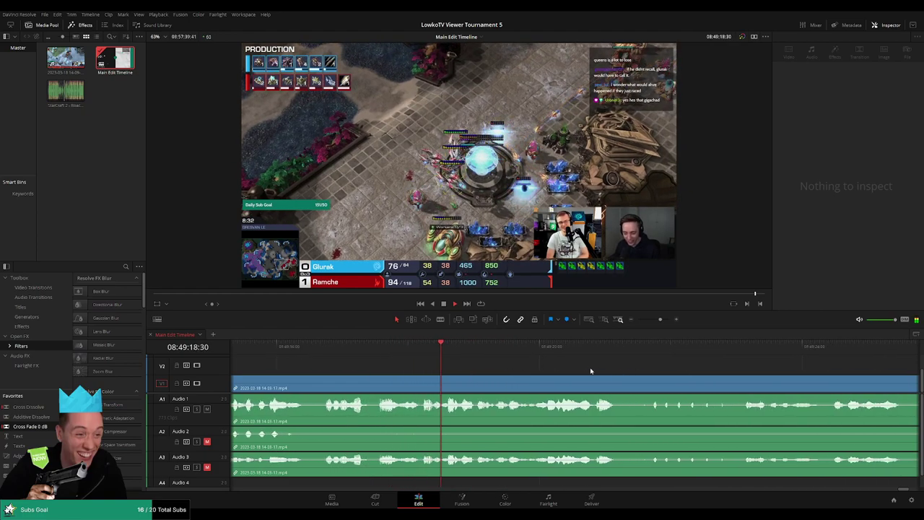
scroll(527, 367, right, 3)
scroll(538, 367, right, 2)
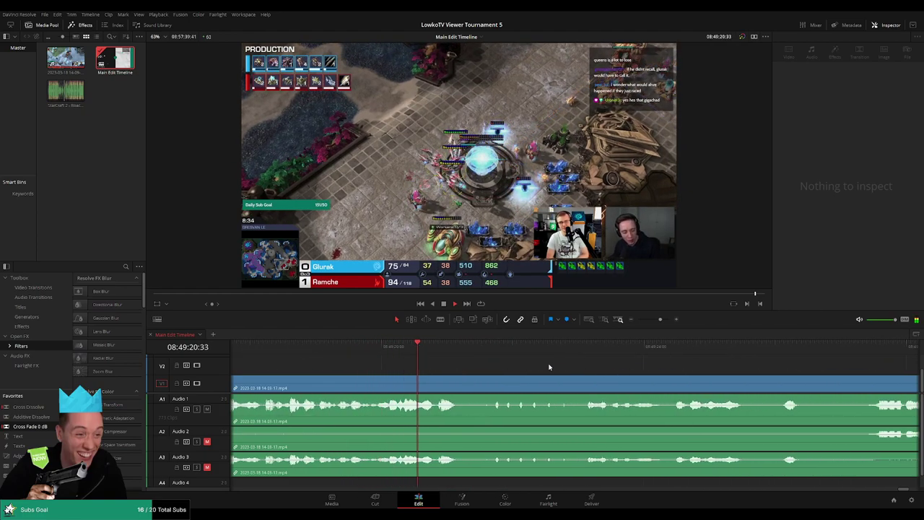
scroll(586, 363, right, 5)
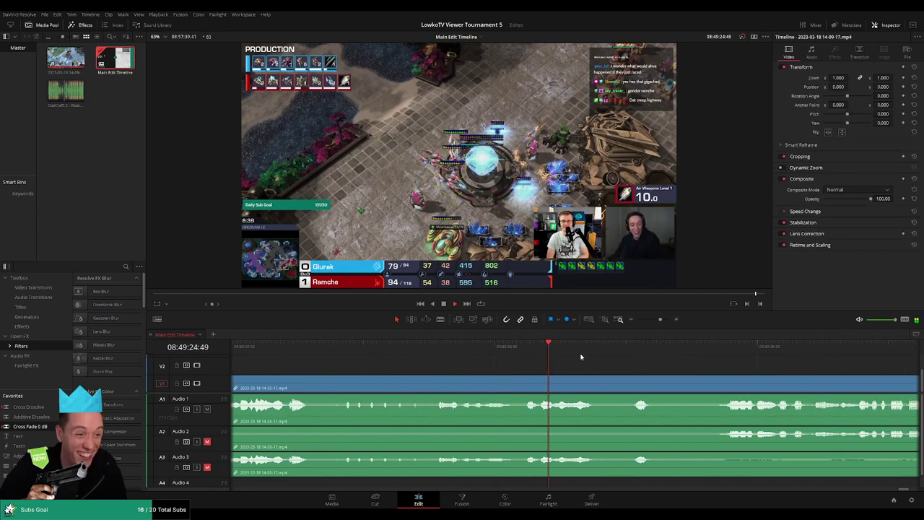
scroll(519, 364, right, 7)
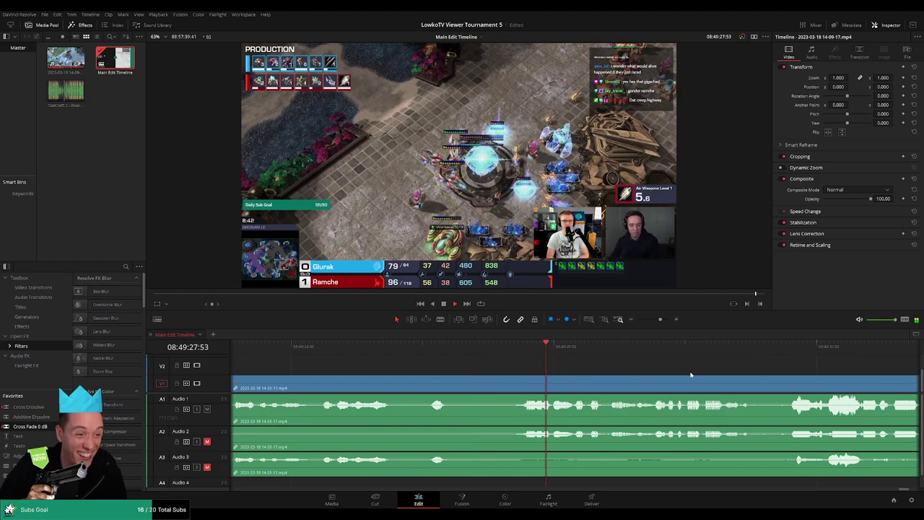
scroll(469, 356, right, 10)
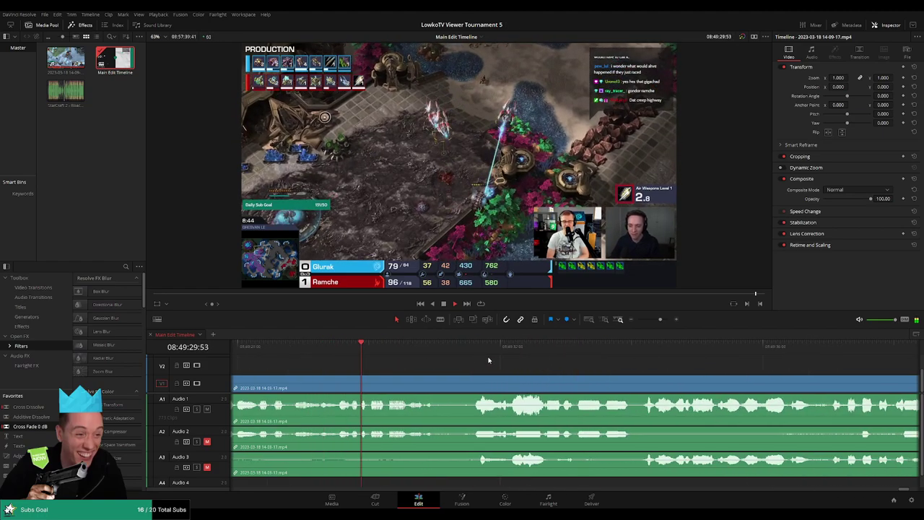
scroll(542, 358, right, 4)
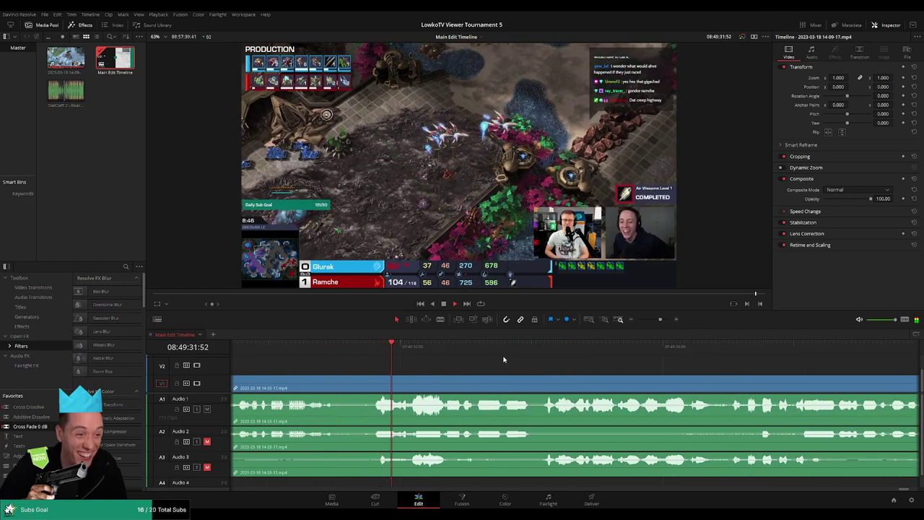
scroll(516, 360, right, 4)
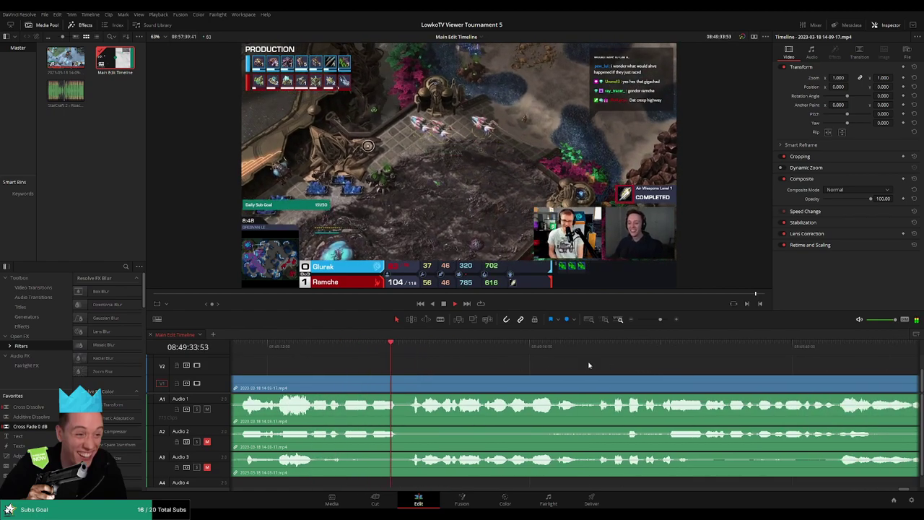
scroll(548, 363, right, 4)
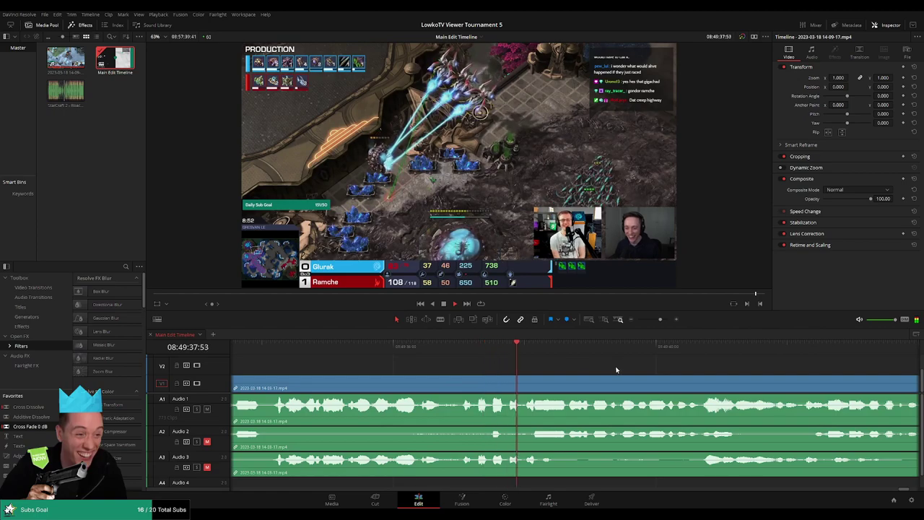
scroll(610, 368, right, 4)
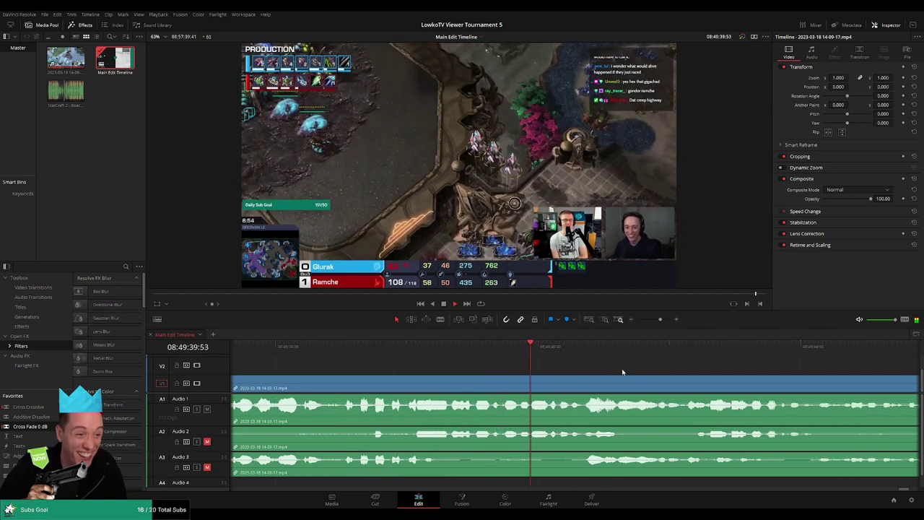
scroll(563, 368, right, 5)
scroll(541, 366, right, 4)
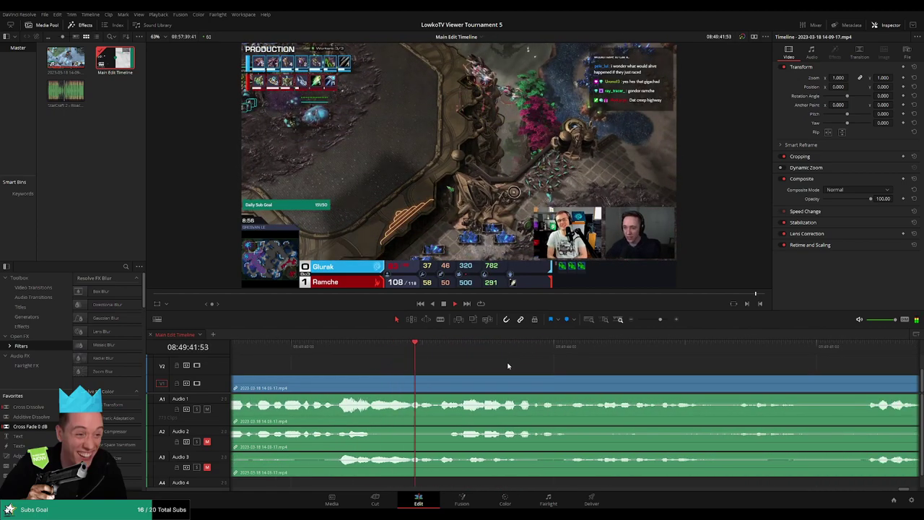
scroll(491, 363, right, 5)
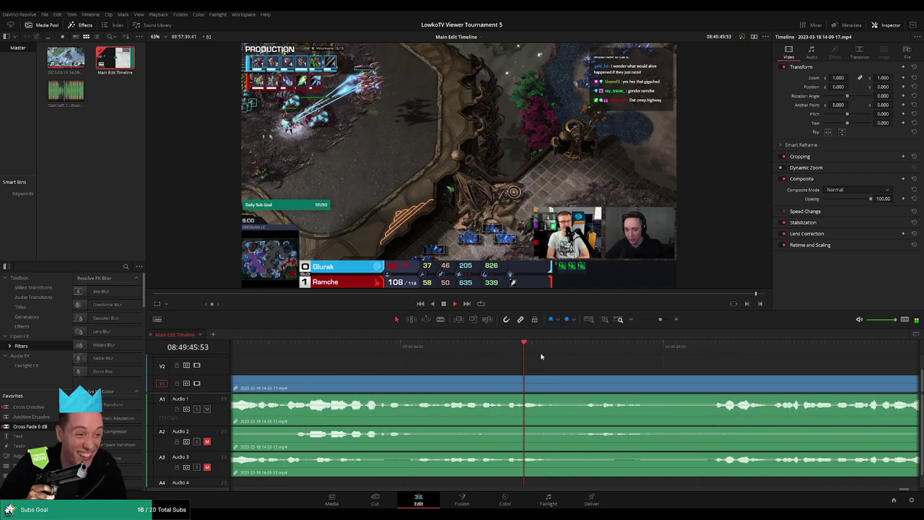
scroll(582, 360, right, 5)
scroll(527, 362, right, 5)
scroll(548, 361, right, 3)
scroll(564, 361, right, 3)
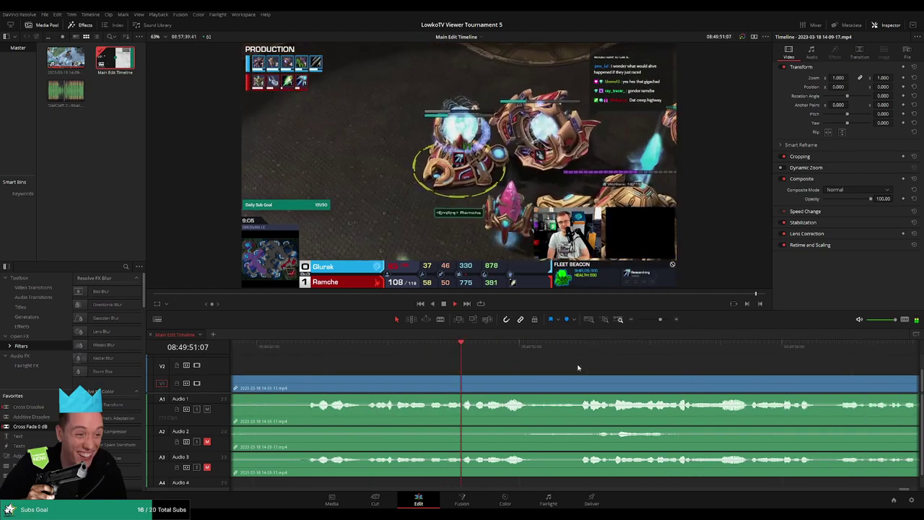
scroll(545, 364, right, 5)
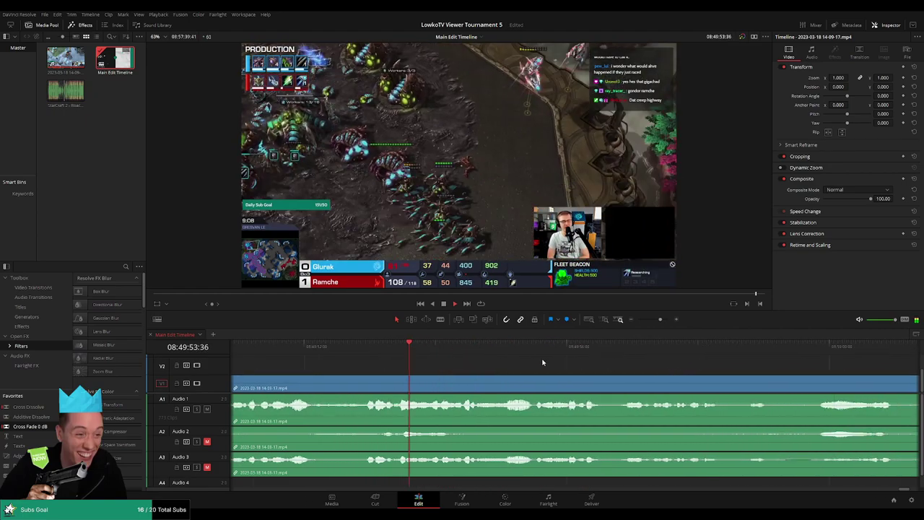
scroll(563, 365, right, 5)
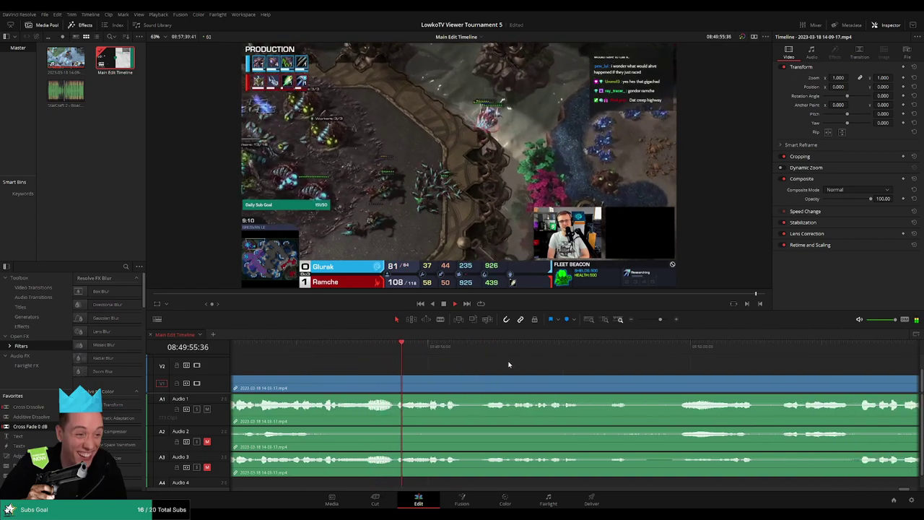
scroll(519, 365, right, 5)
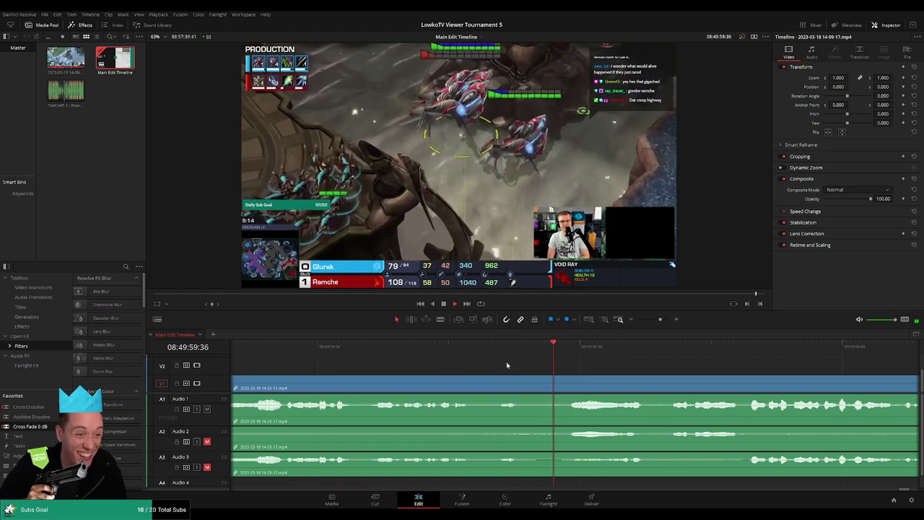
scroll(565, 367, right, 15)
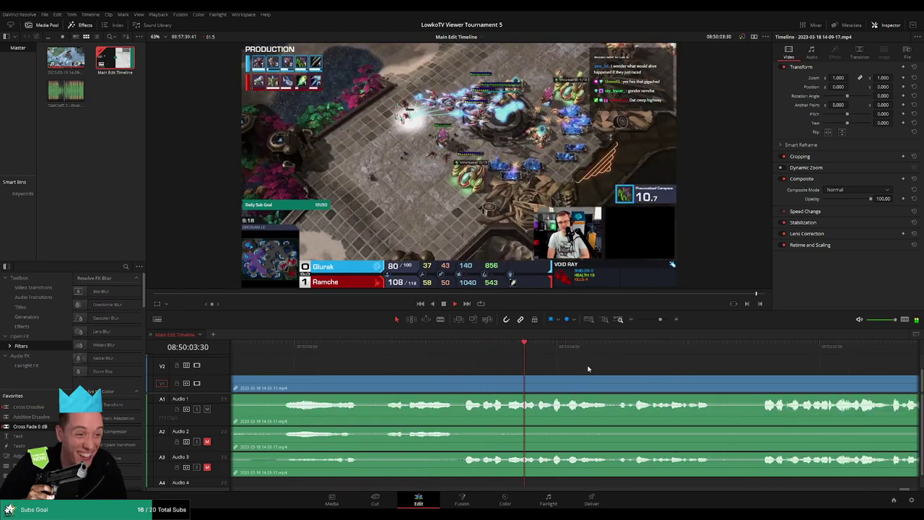
scroll(578, 366, down, 3)
scroll(534, 363, right, 2)
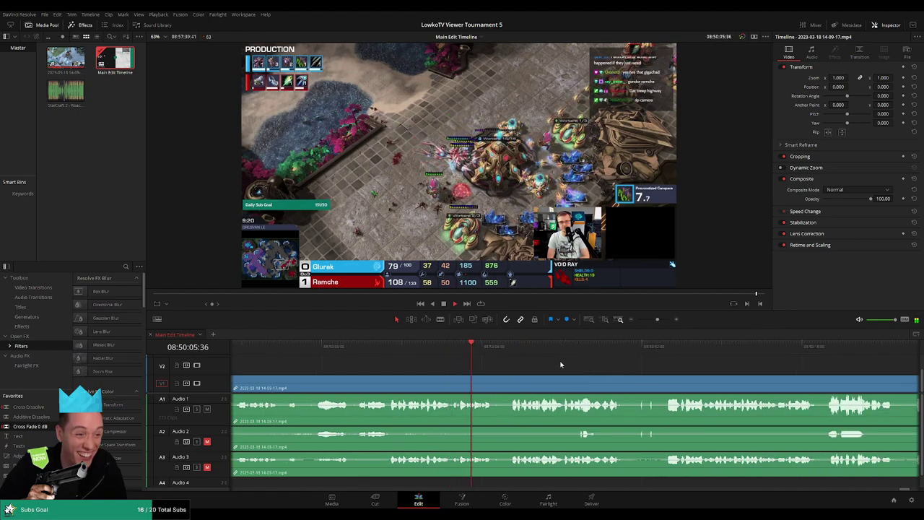
scroll(505, 364, right, 7)
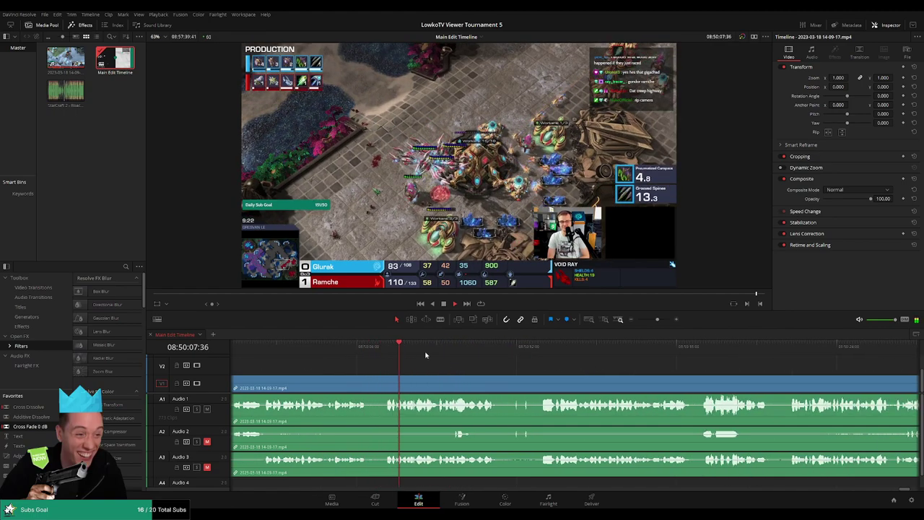
click(323, 347)
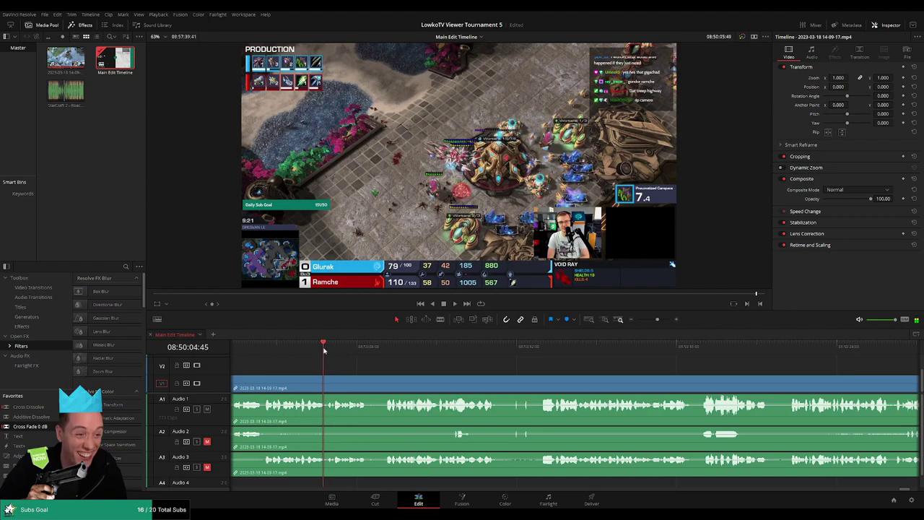
scroll(323, 366, left, 10)
click(415, 348)
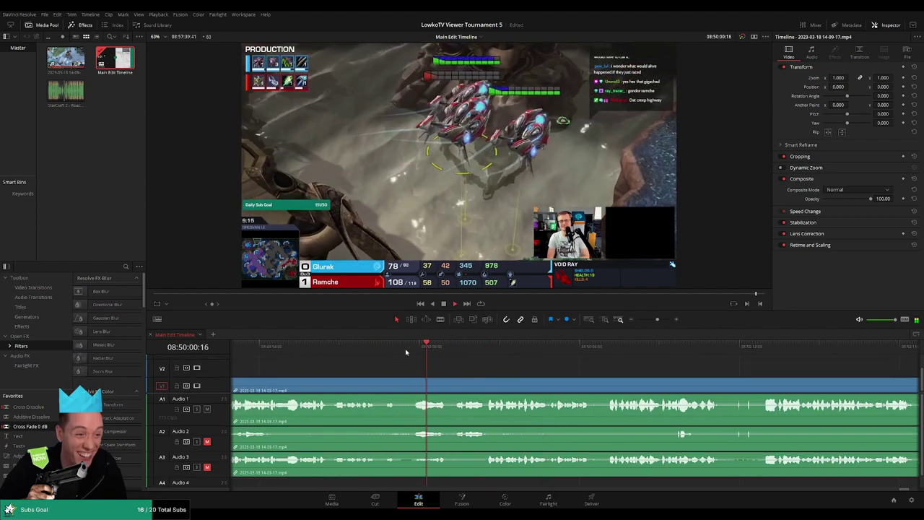
drag(410, 352, 303, 352)
scroll(404, 366, left, 5)
click(337, 350)
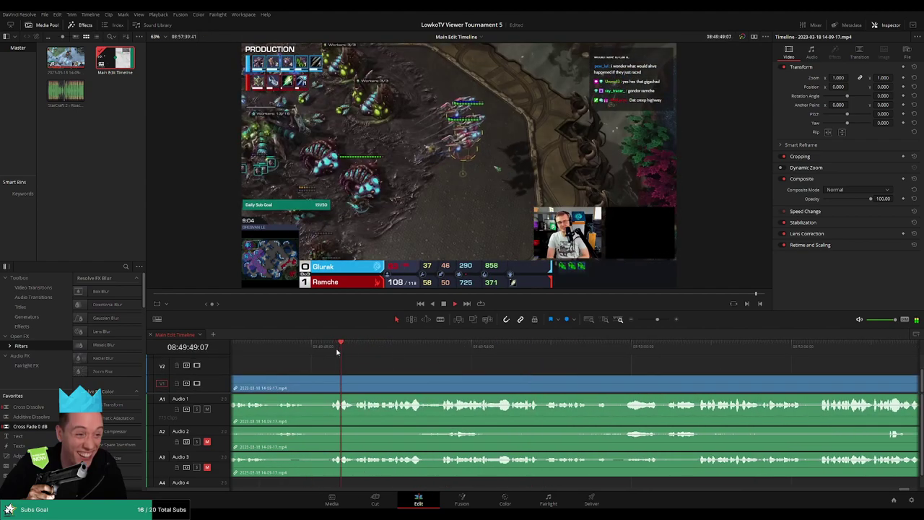
click(577, 350)
scroll(505, 367, left, 5)
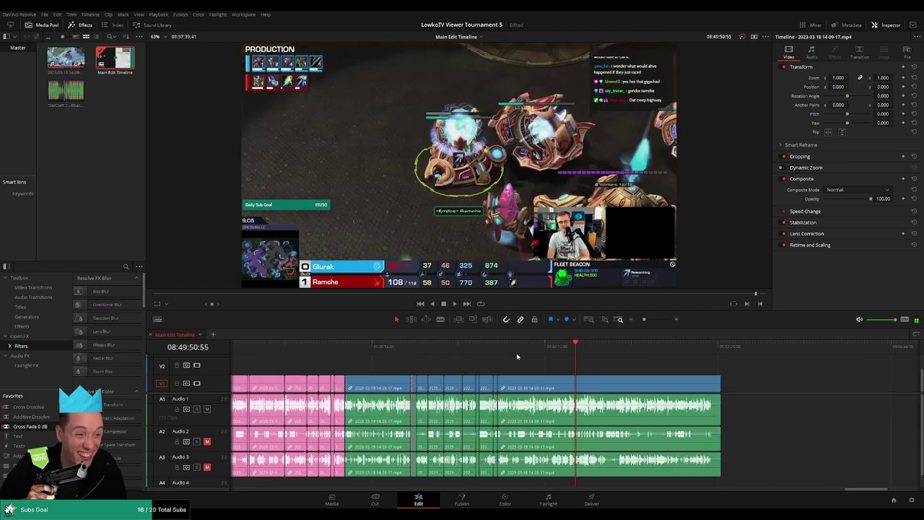
click(562, 349)
click(571, 350)
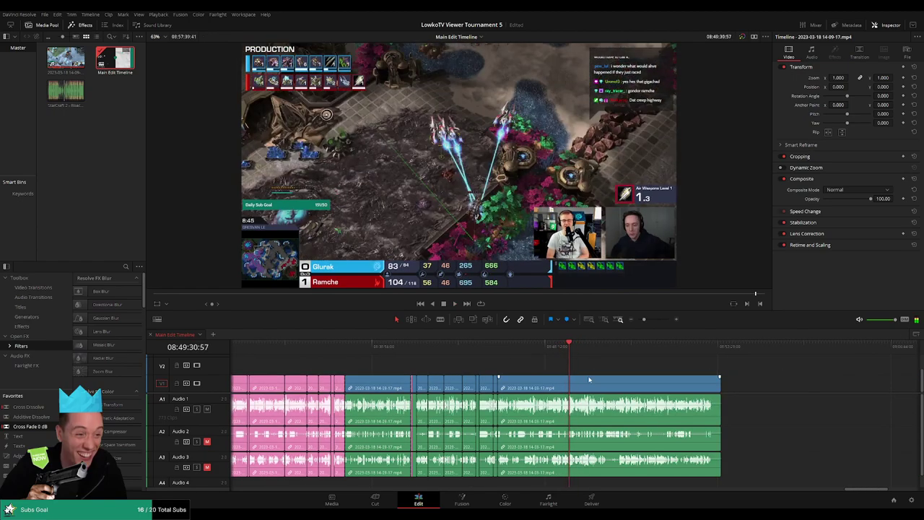
scroll(600, 366, up, 2)
drag(652, 322, 655, 319)
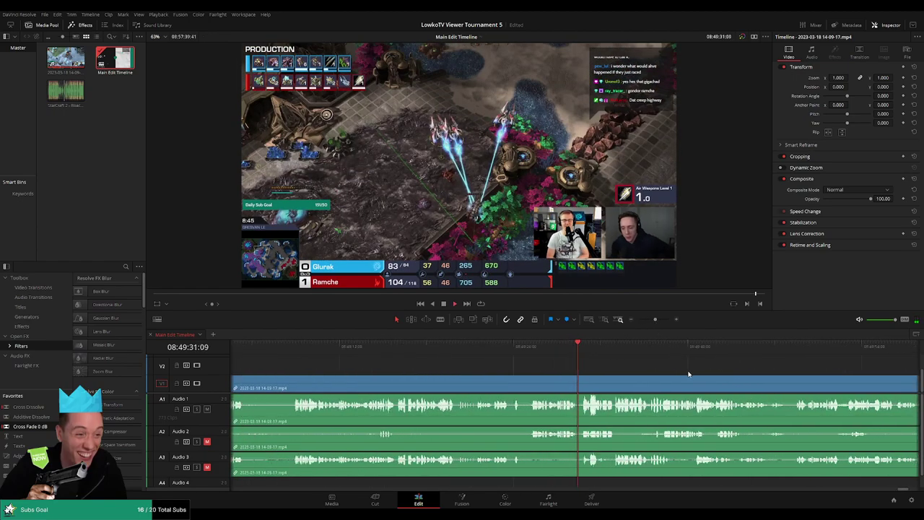
scroll(466, 368, right, 3)
click(516, 349)
drag(519, 355, 619, 359)
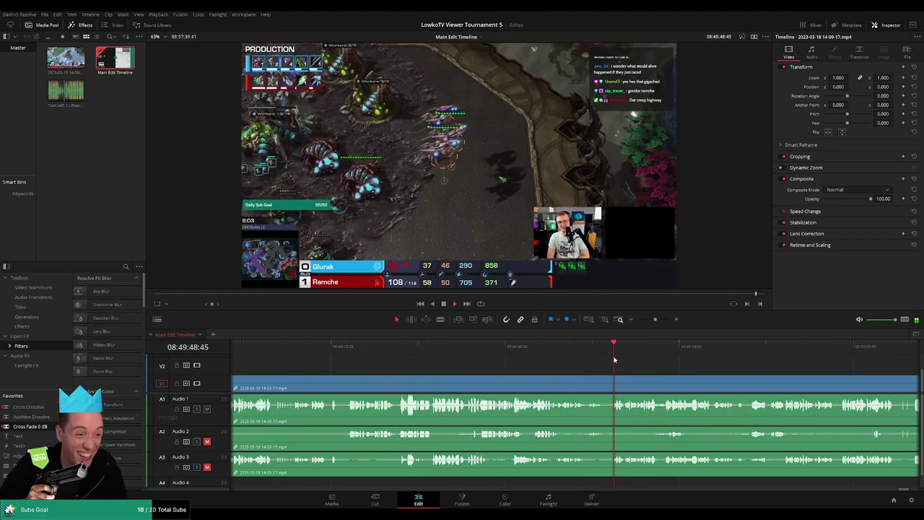
click(599, 356)
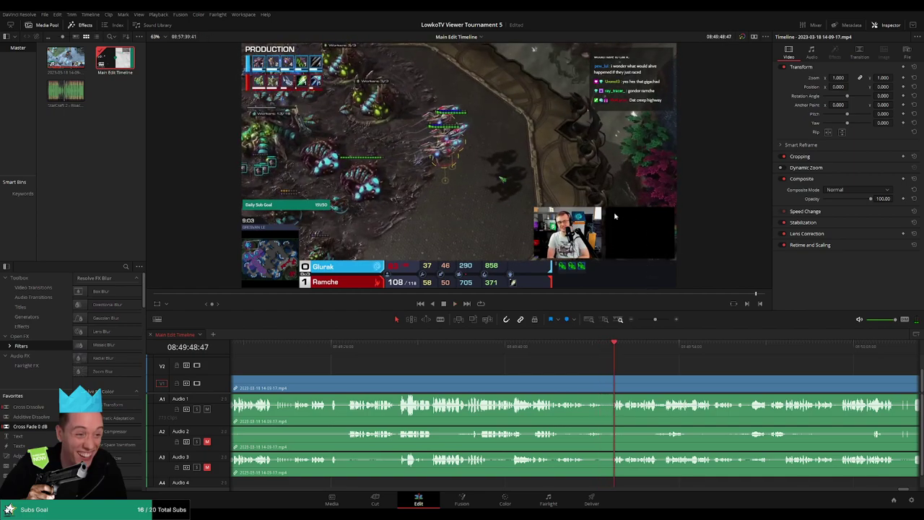
drag(817, 352, 555, 352)
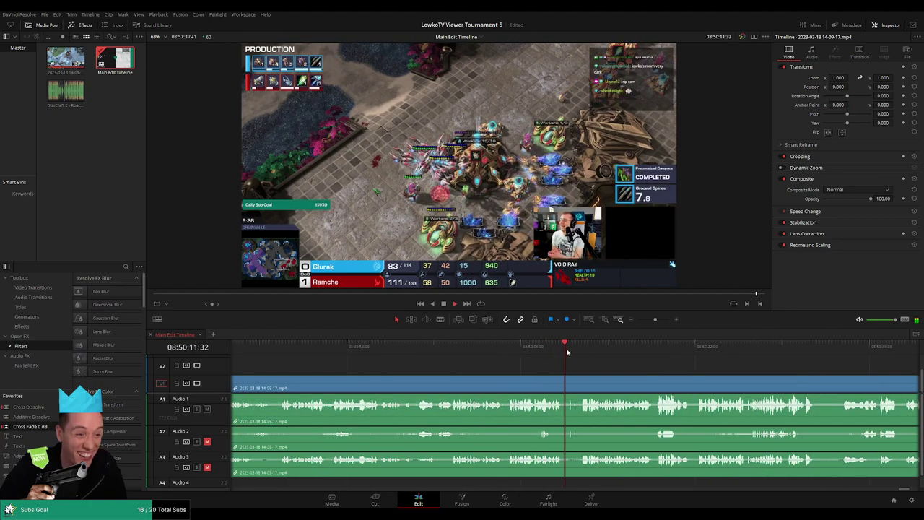
scroll(590, 363, up, 1)
scroll(570, 364, up, 2)
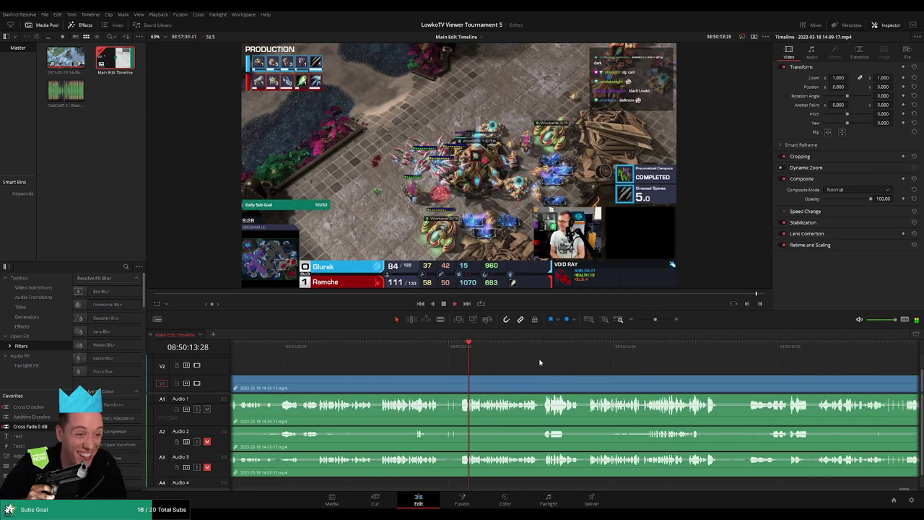
scroll(462, 366, up, 2)
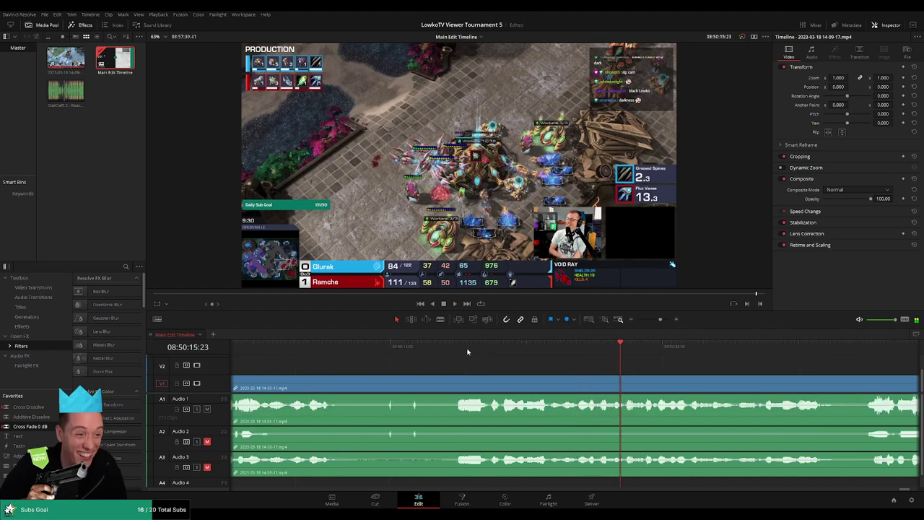
Step: Cut out a short piece at 08:50:12:58 with the Blade, close the gap, and resume playback
key(b)
click(456, 382)
click(491, 379)
key(a)
click(484, 383)
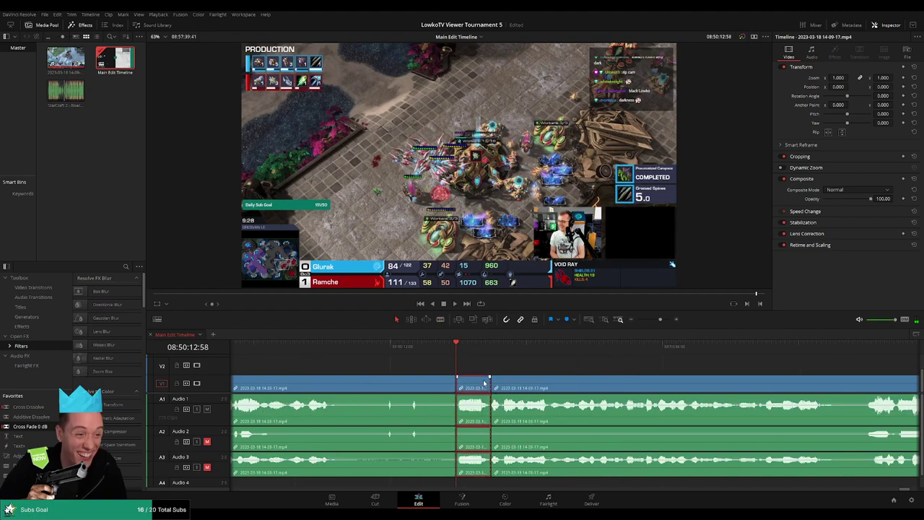
key(Delete)
key(space)
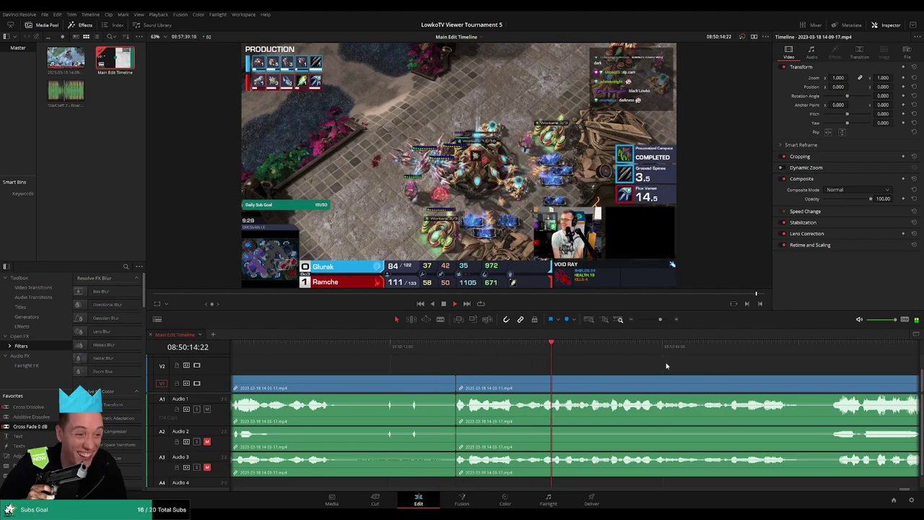
Step: Replay from just before the edit, then delete the unwanted stretch between the cuts
scroll(571, 357, down, 2)
scroll(397, 363, up, 3)
click(324, 347)
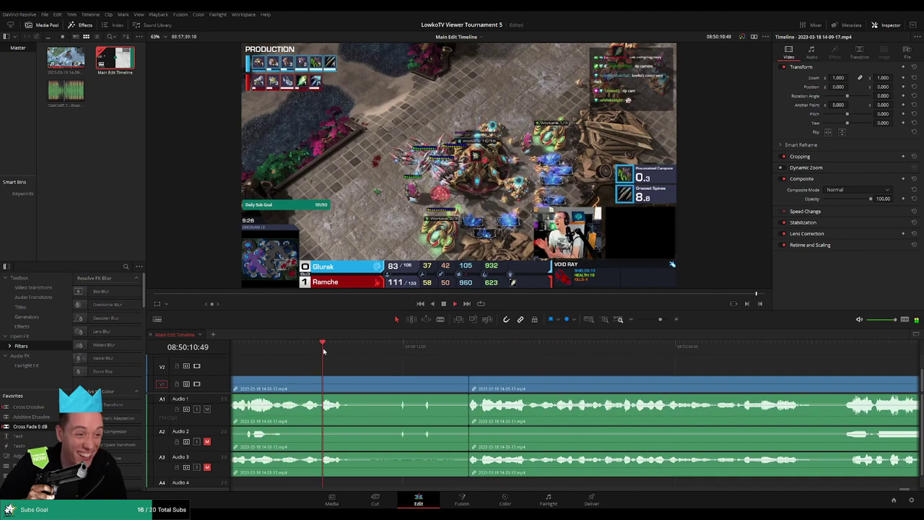
key(a)
click(404, 383)
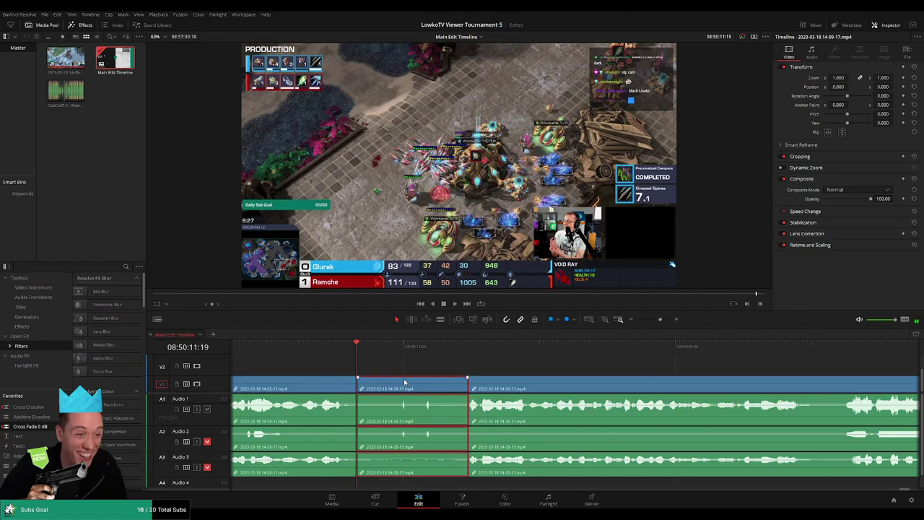
key(Delete)
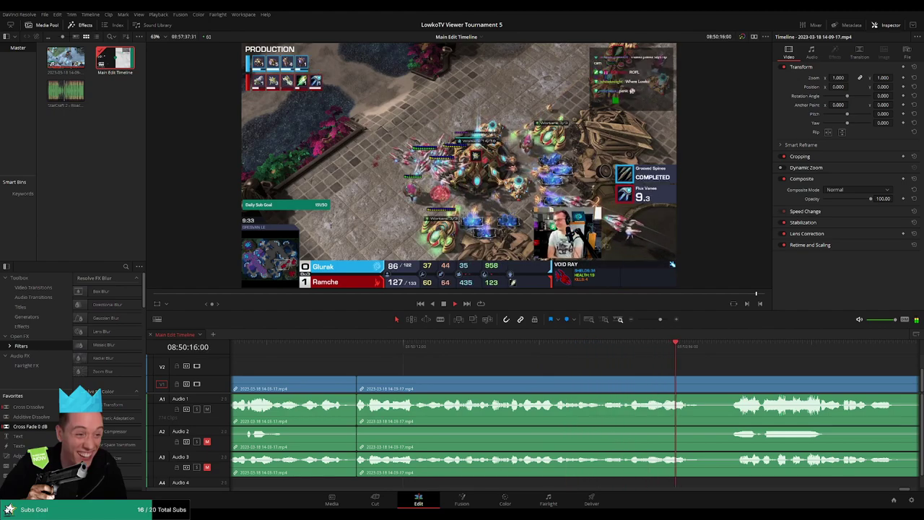
Step: Cut and delete another victory-screen stretch near 08:50:29, closing the gap across all tracks
scroll(656, 364, right, 1)
scroll(655, 364, right, 5)
scroll(566, 358, right, 3)
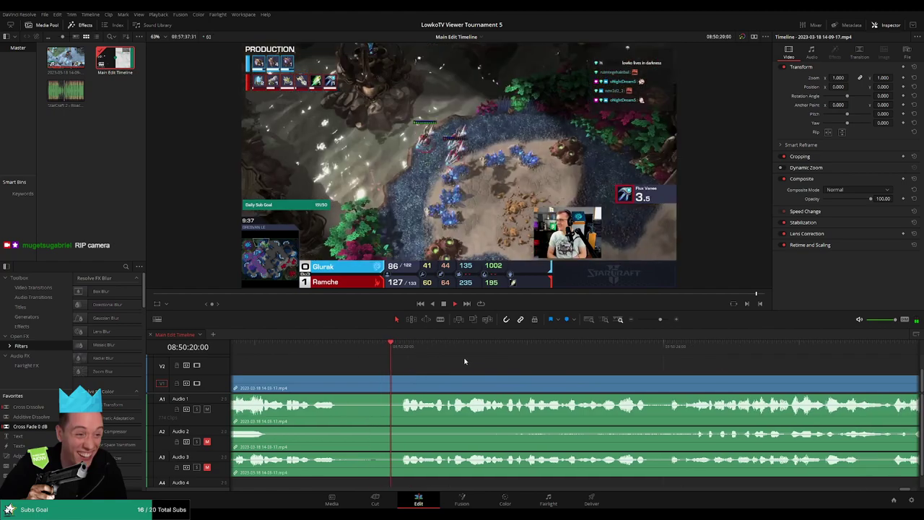
scroll(503, 362, right, 3)
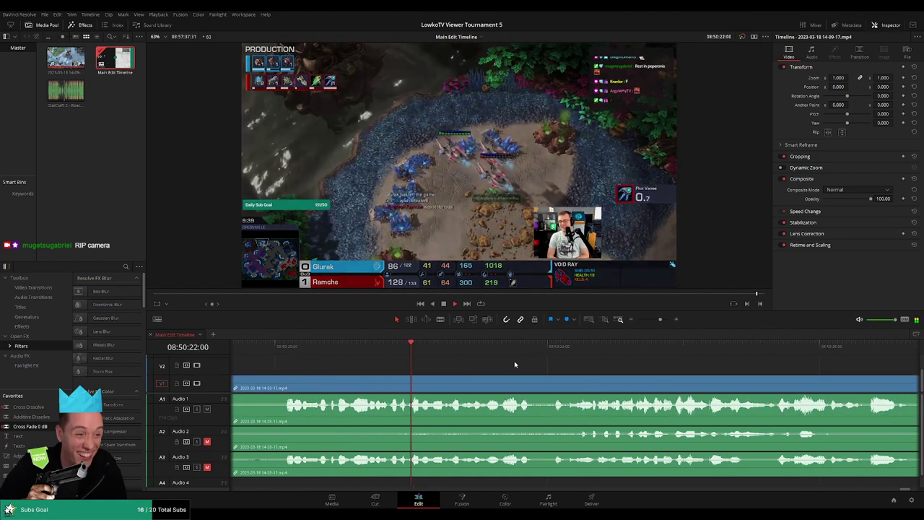
scroll(546, 365, right, 2)
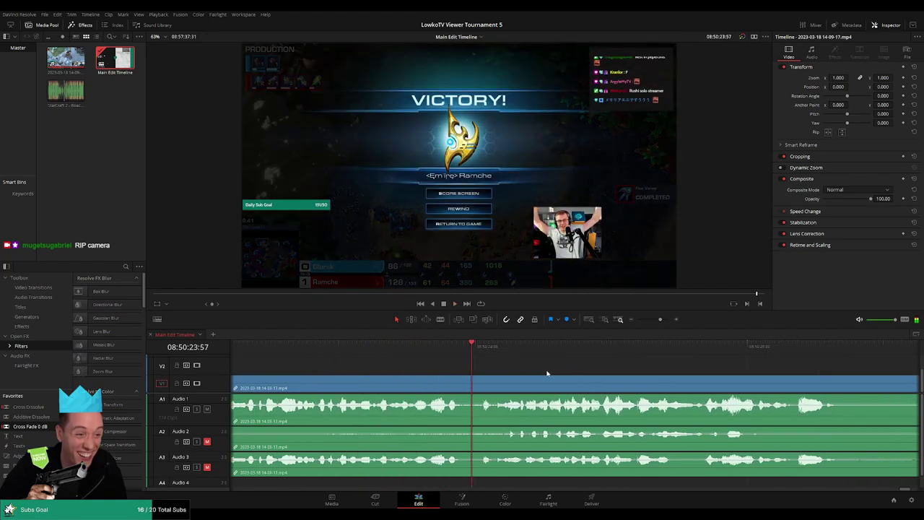
drag(660, 320, 659, 320)
scroll(553, 358, right, 2)
click(410, 384)
click(493, 378)
key(a)
click(451, 387)
key(Delete)
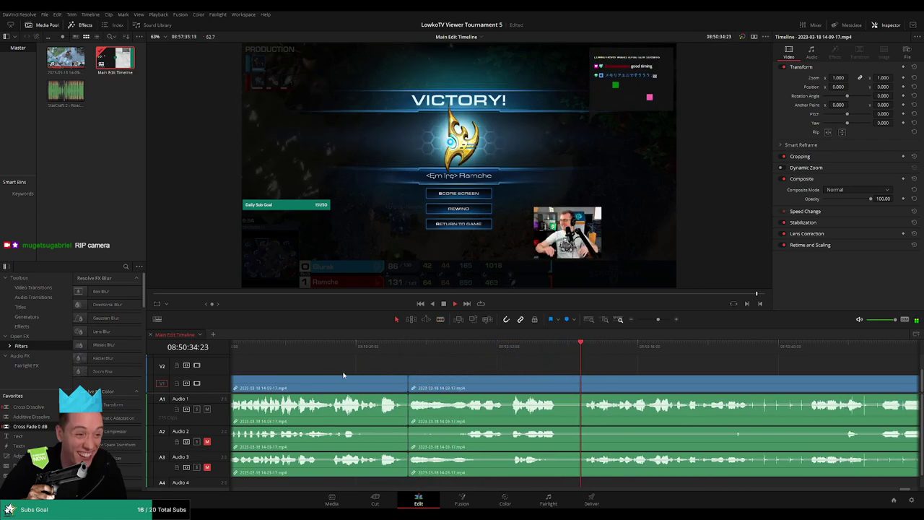
click(404, 349)
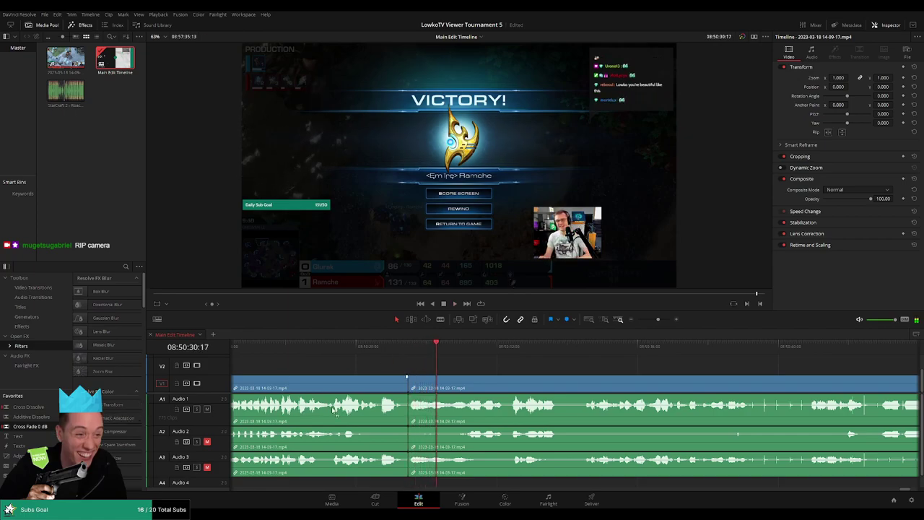
Step: Follow playback through the VICTORY screen to about 08:50:59
scroll(338, 432, left, 2)
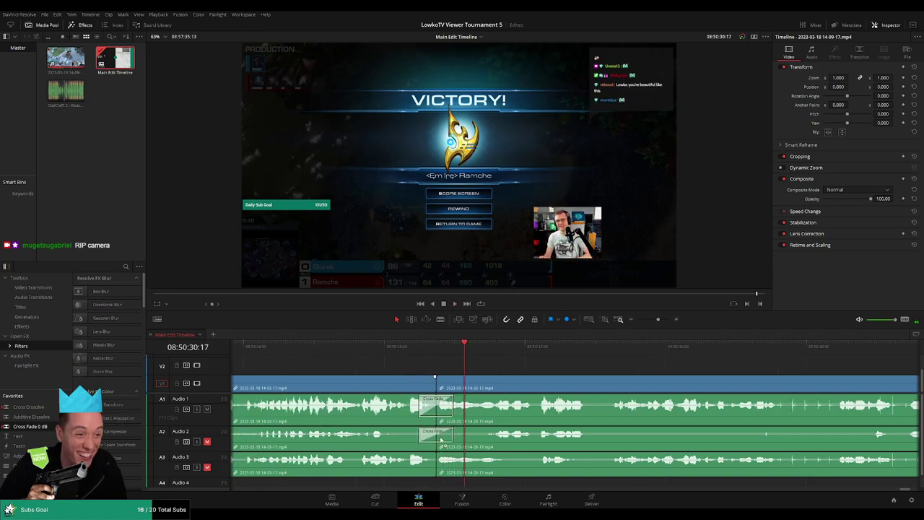
scroll(425, 466, left, 2)
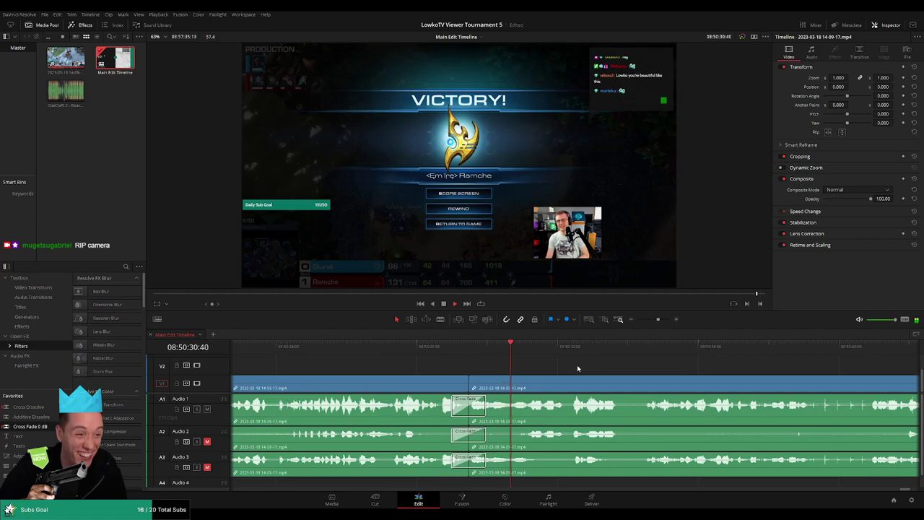
scroll(500, 362, right, 10)
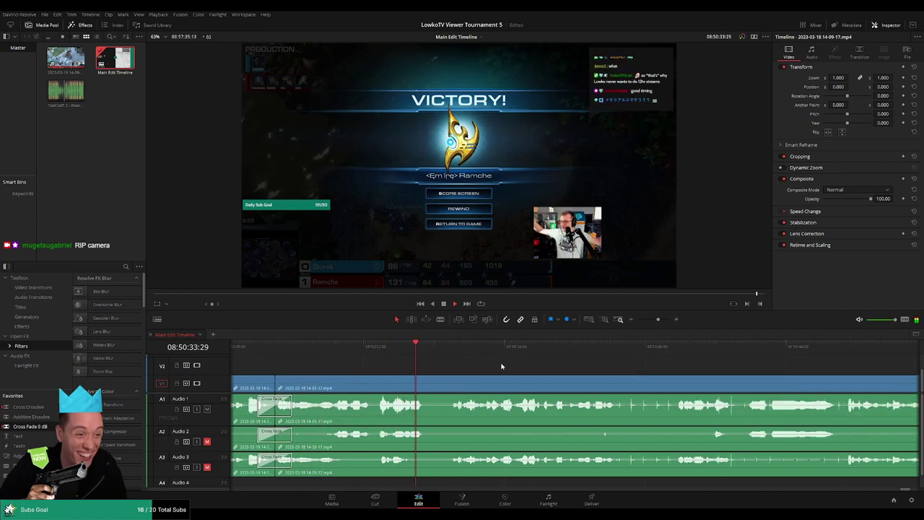
scroll(453, 364, right, 10)
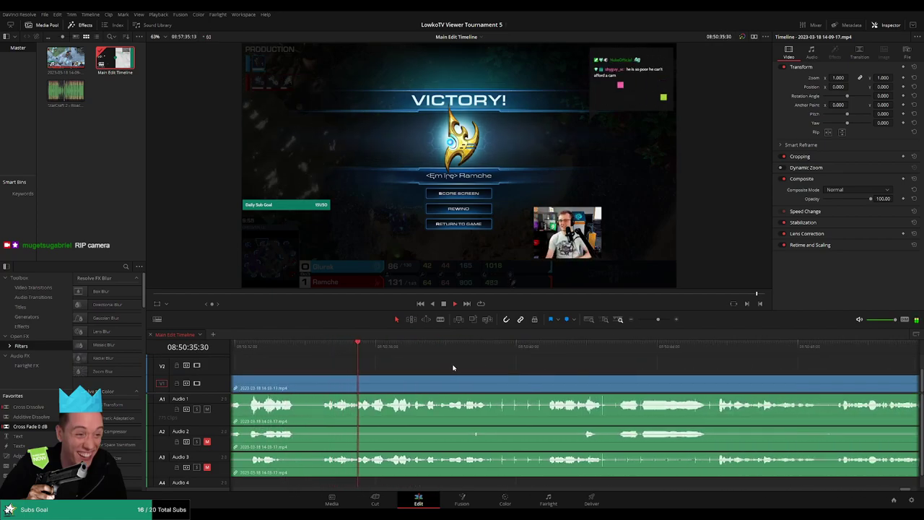
scroll(505, 370, right, 4)
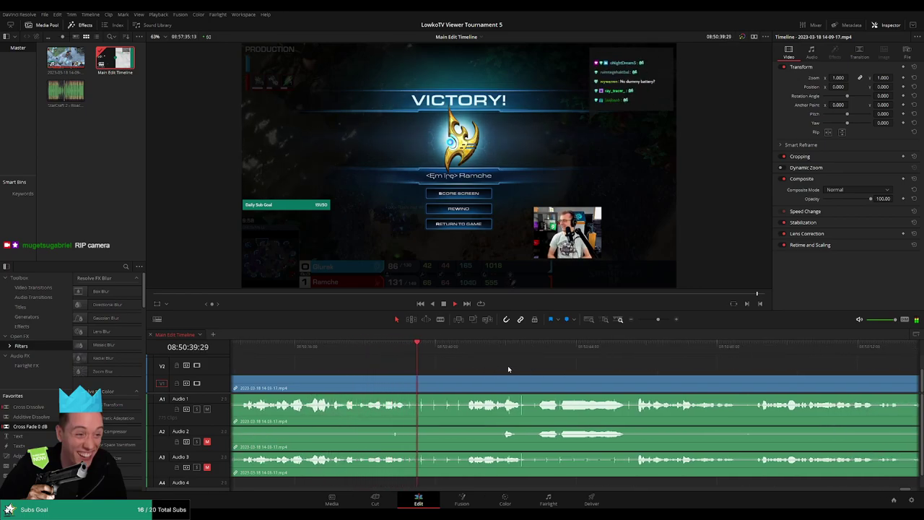
scroll(534, 372, right, 1)
scroll(505, 370, right, 6)
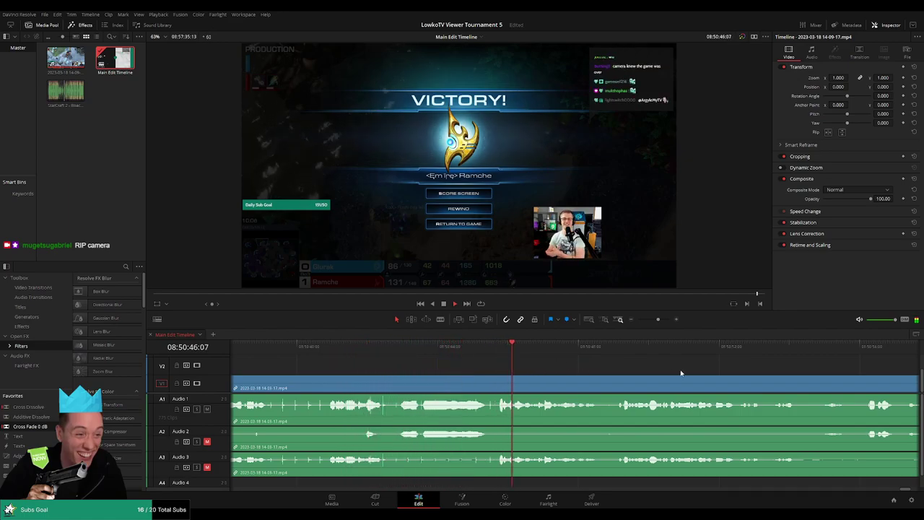
scroll(682, 373, right, 3)
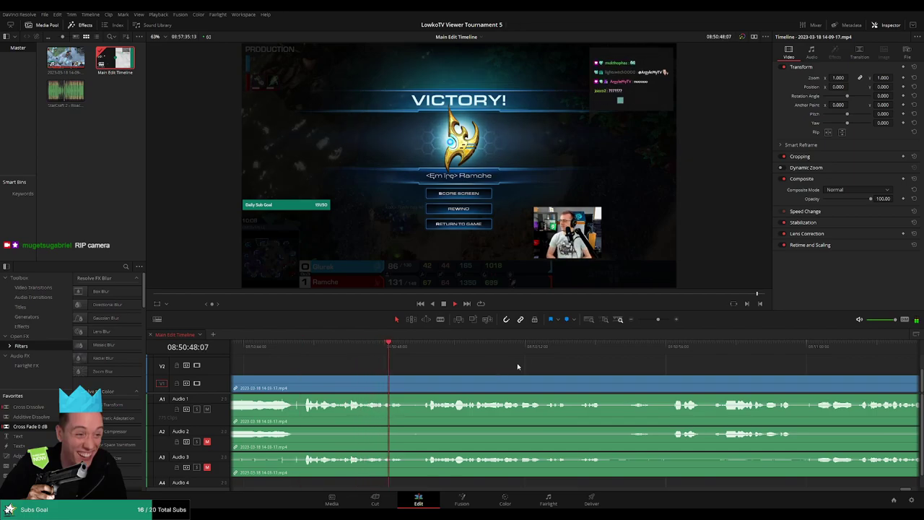
scroll(522, 365, right, 2)
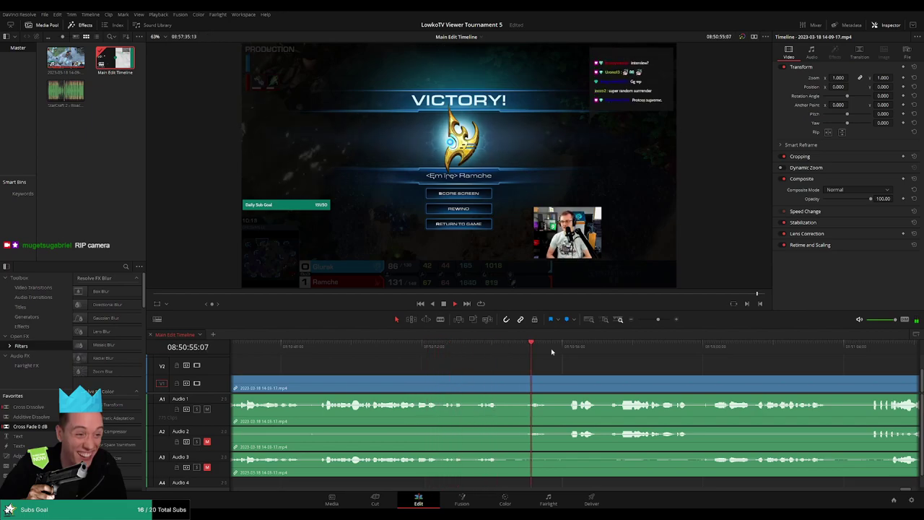
scroll(709, 370, right, 4)
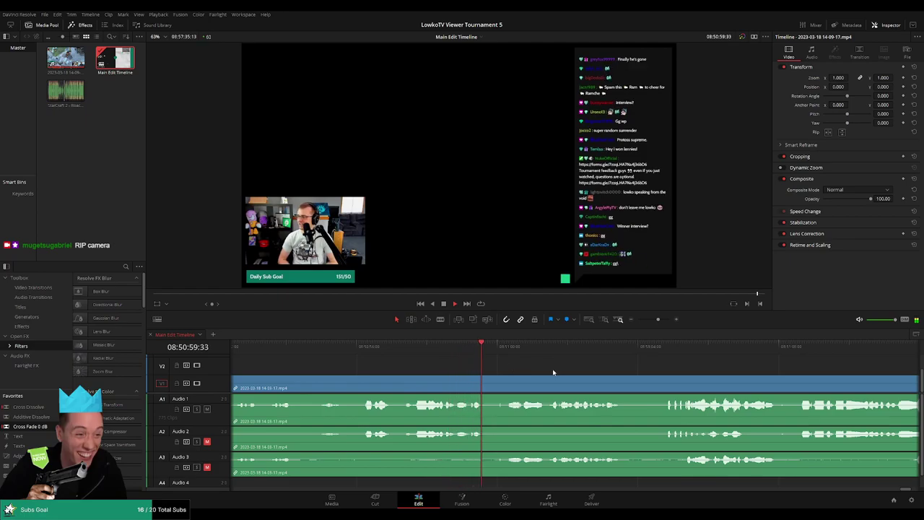
Step: Blade out the first short unwanted piece after the victory screen and close the gap
click(498, 383)
click(521, 386)
key(a)
click(514, 384)
key(Delete)
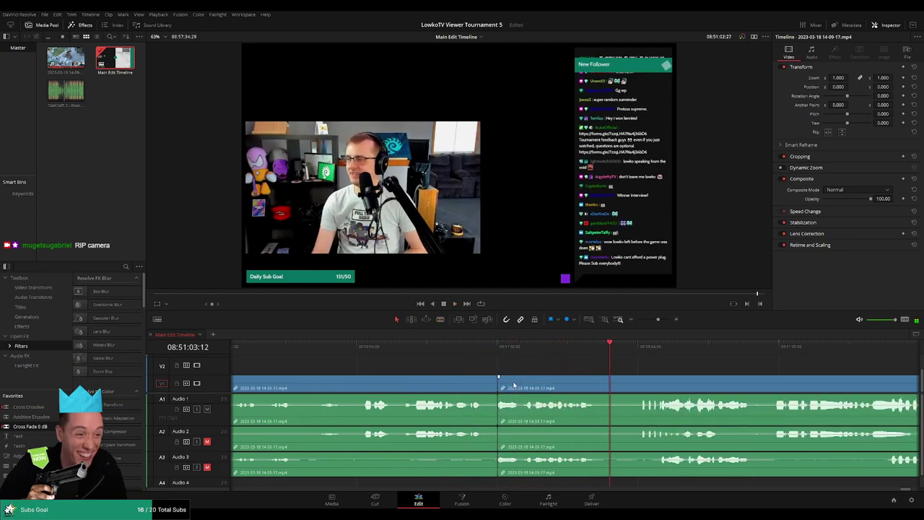
click(470, 346)
Step: Split off and delete a second short unwanted stretch, closing the gap
key(ctrl+b)
click(494, 388)
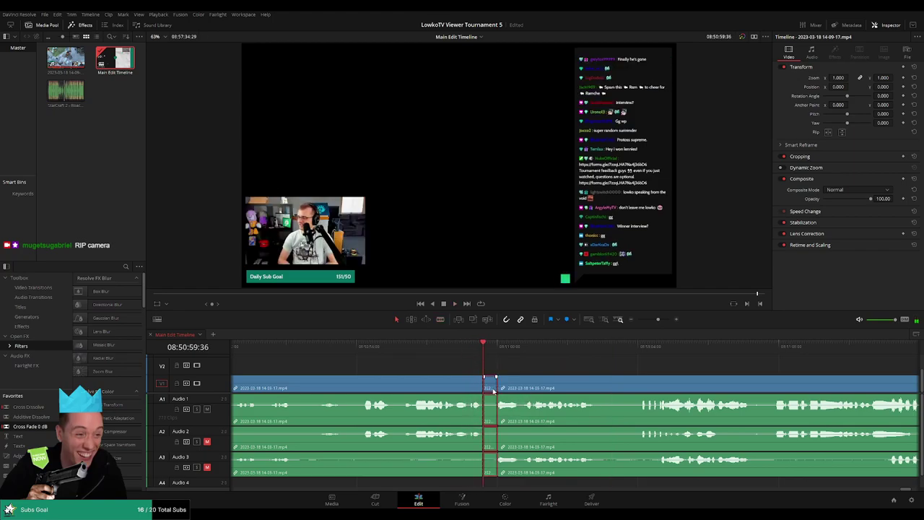
key(Delete)
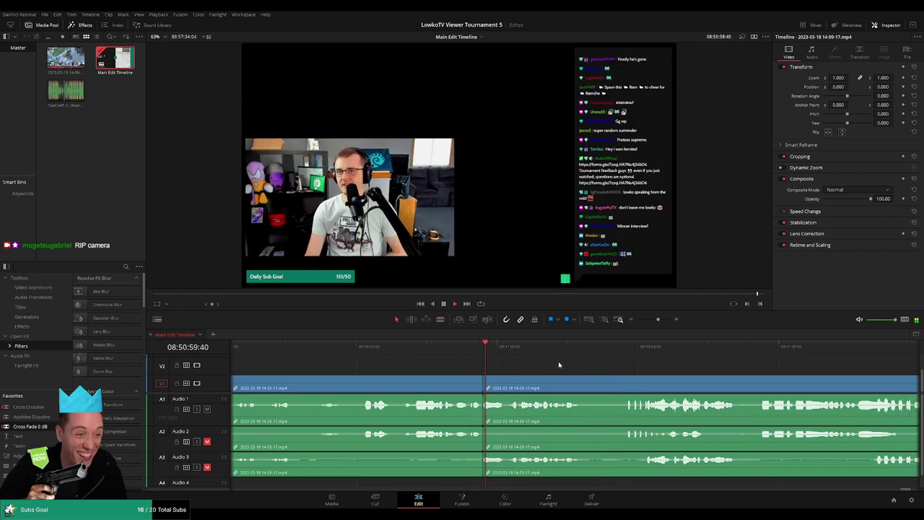
scroll(525, 361, right, 3)
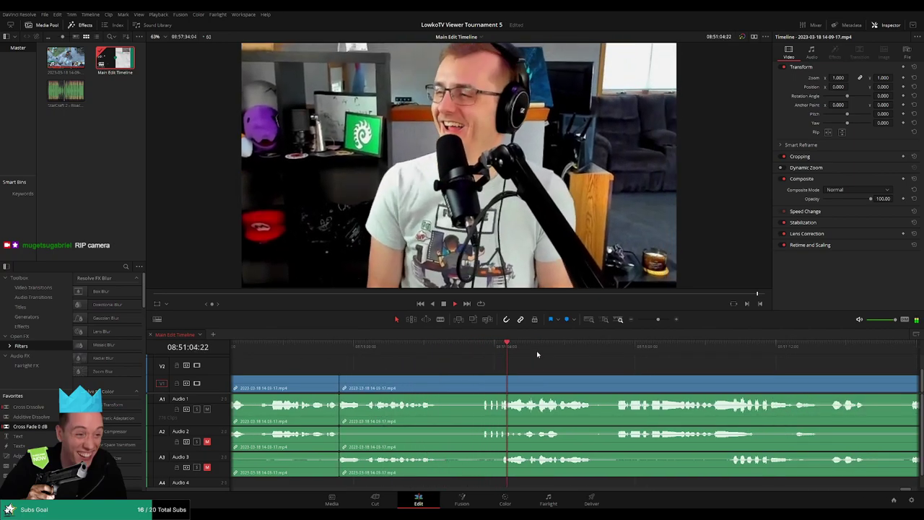
scroll(371, 366, right, 5)
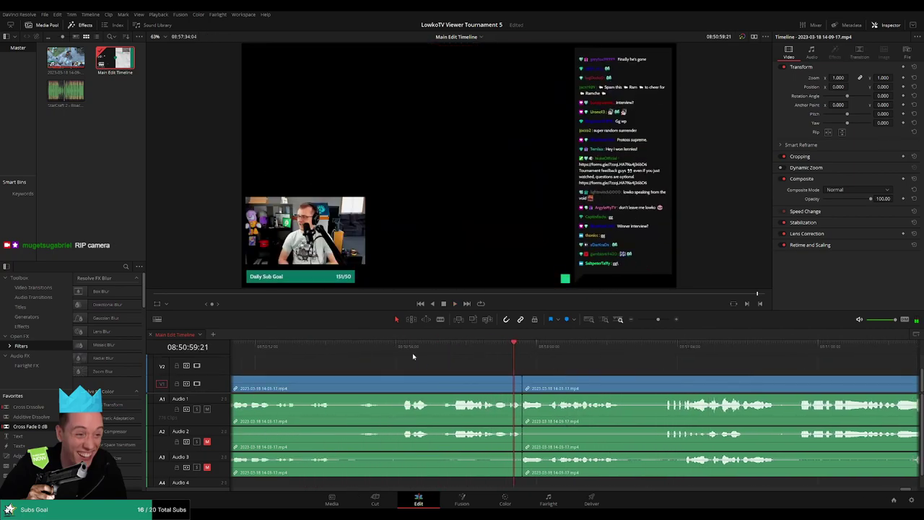
Step: Return to the victory section, zoom the timeline out, and marquee-select all edited clips
click(399, 351)
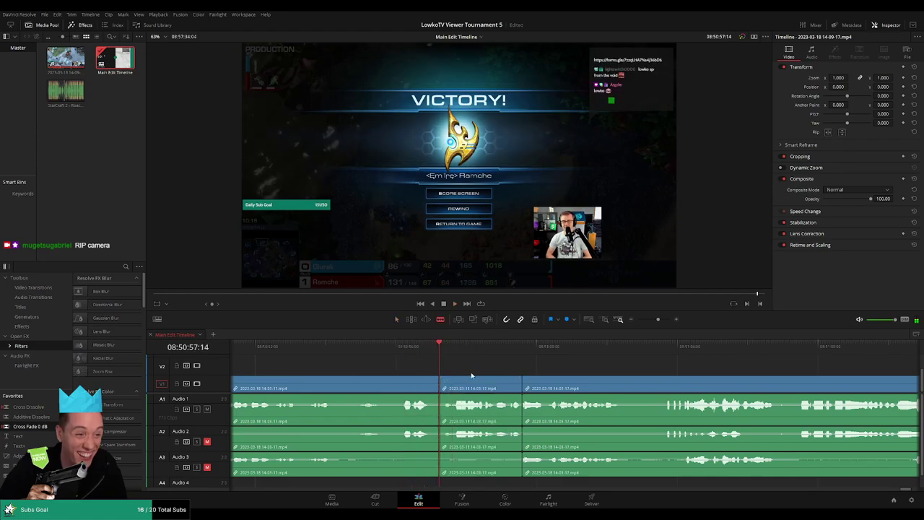
drag(653, 323, 644, 324)
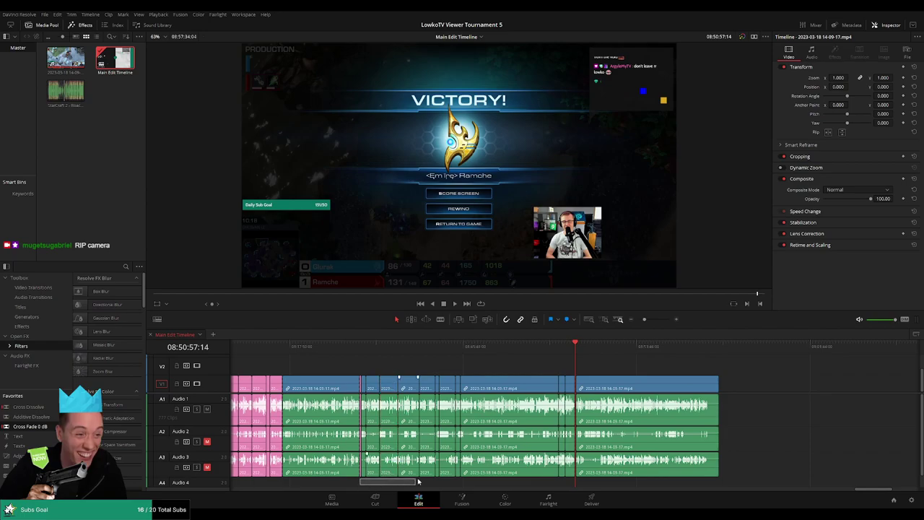
drag(447, 481, 570, 384)
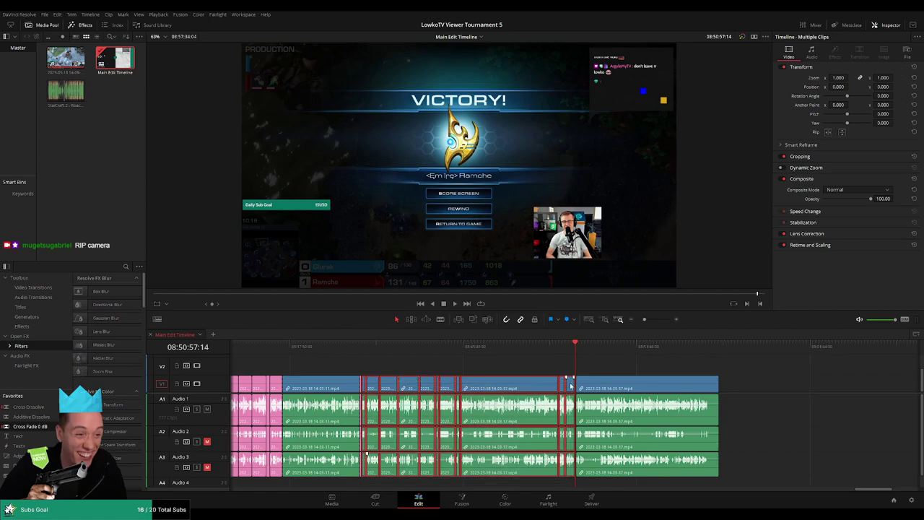
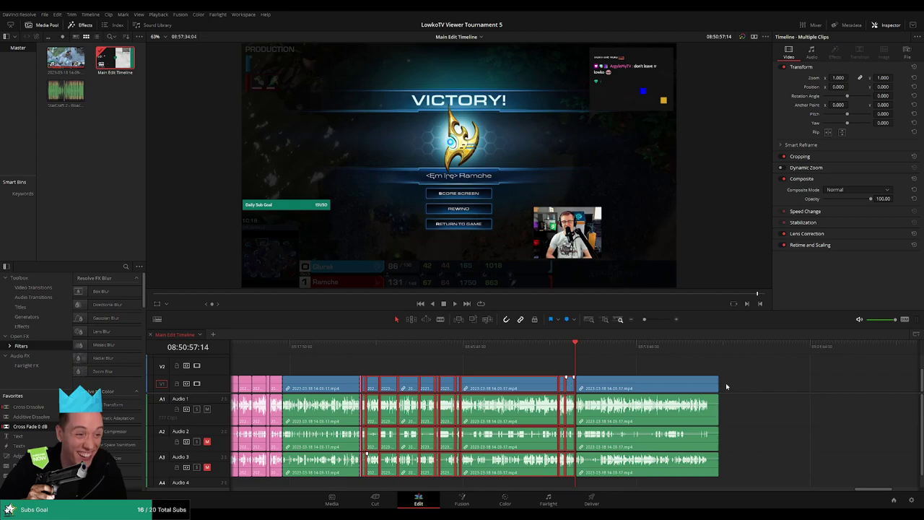
Step: Colour the selected middle run of clips pink and review playback
key(alt+p)
click(609, 359)
key(space)
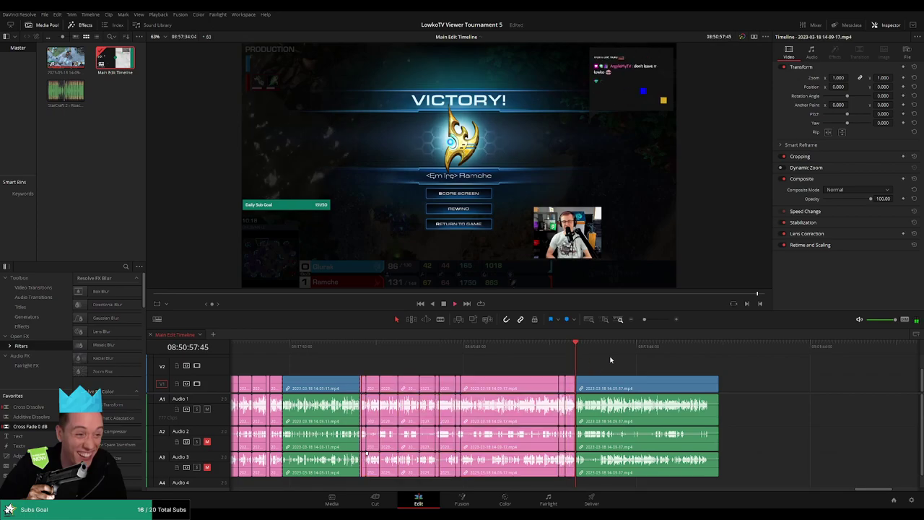
scroll(613, 357, up, 2)
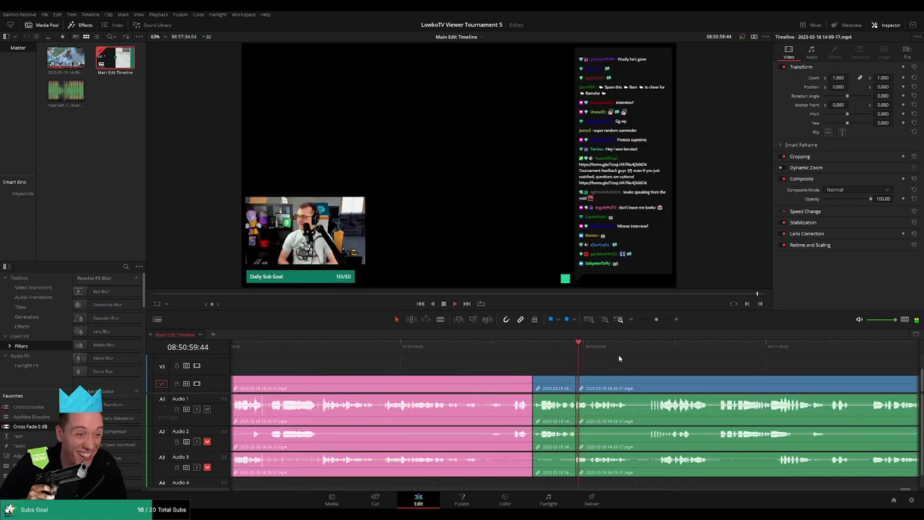
Step: Colour the short clip after the pink section pink as well
click(555, 387)
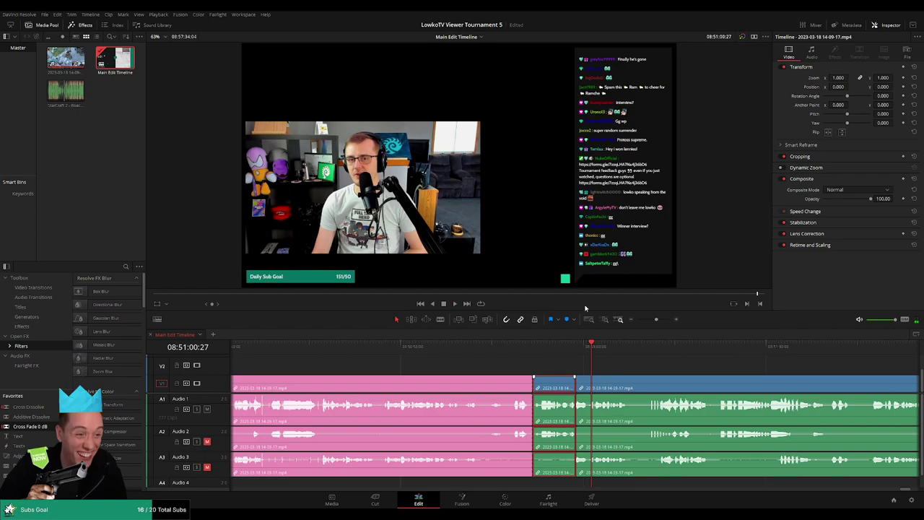
key(alt+p)
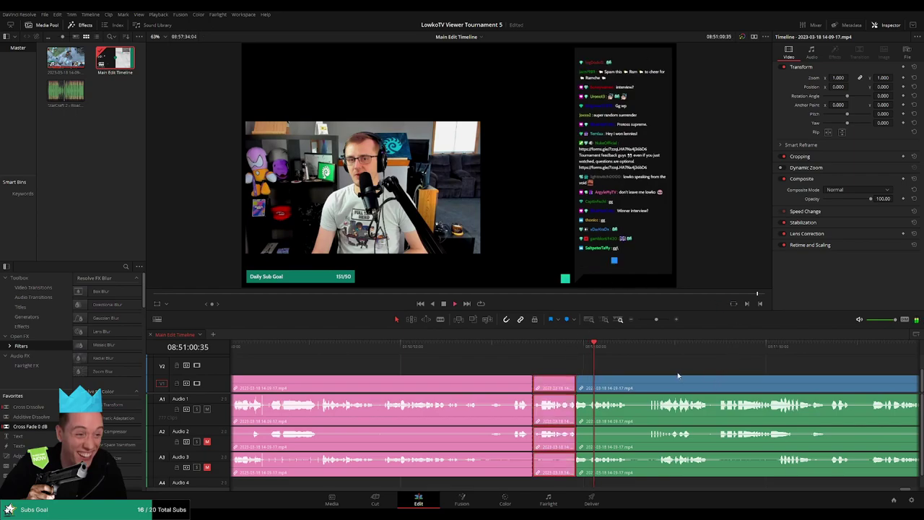
click(711, 368)
scroll(561, 359, right, 3)
scroll(556, 358, right, 4)
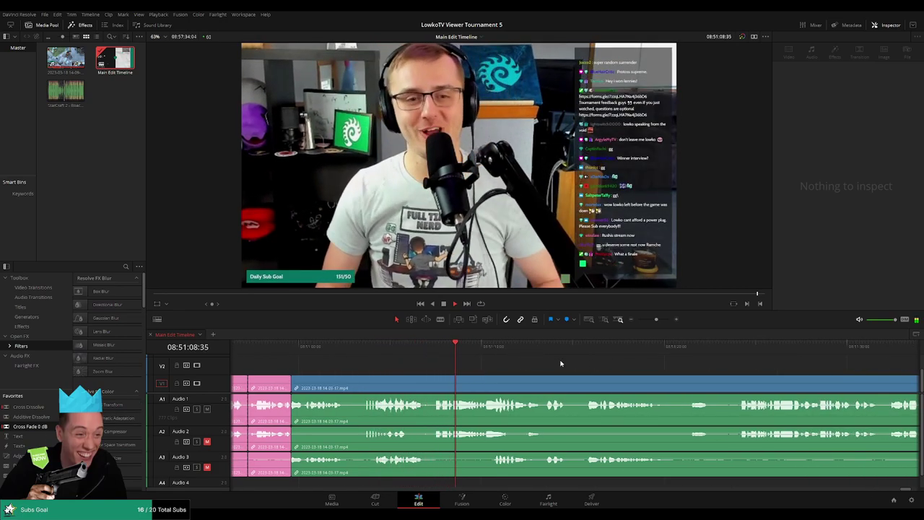
Step: Split all tracks at a later moment, undo the stray extra splits, and review the cut
scroll(512, 368, right, 2)
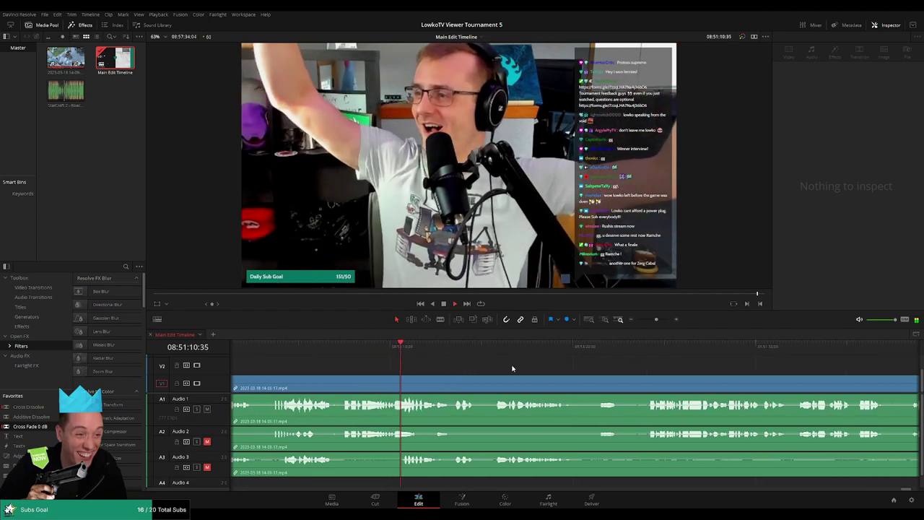
click(449, 346)
drag(449, 346, 492, 348)
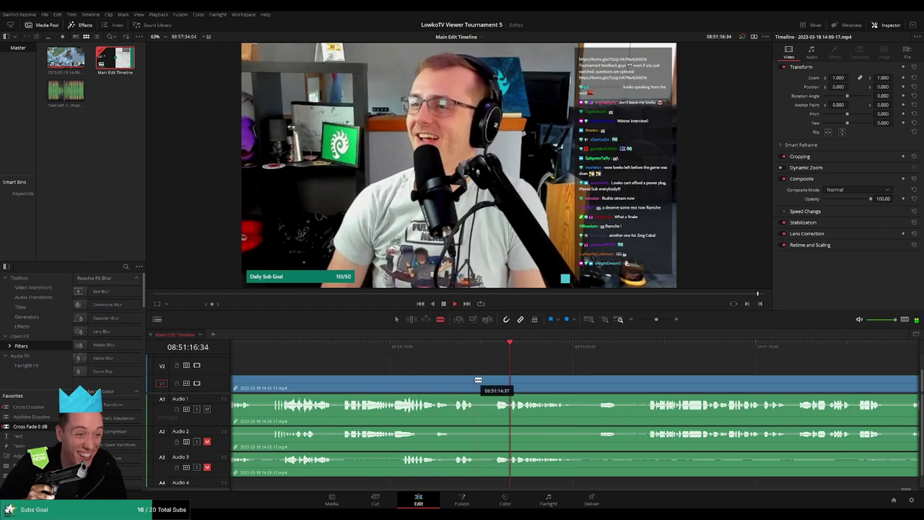
key(ctrl+b)
key(ctrl+b)
key(ctrl+z)
click(496, 351)
key(ctrl+b)
key(ctrl+z)
click(469, 356)
key(space)
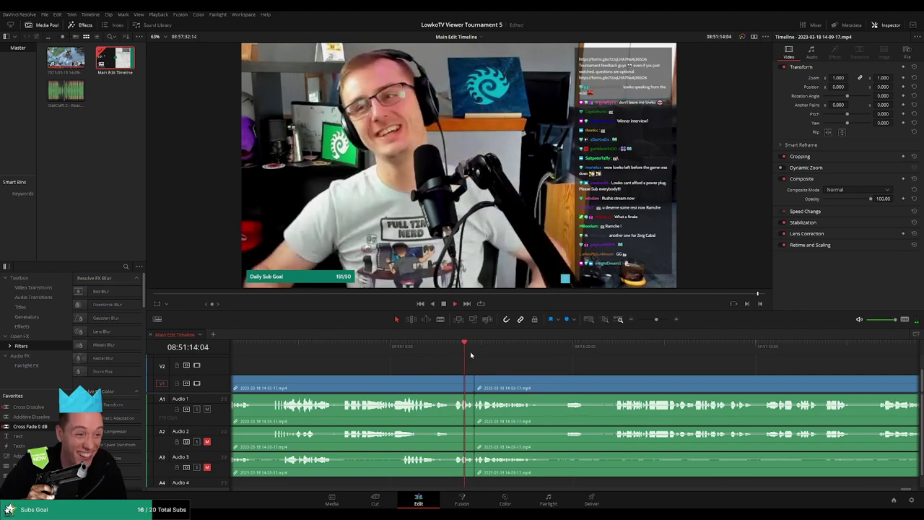
scroll(598, 370, right, 3)
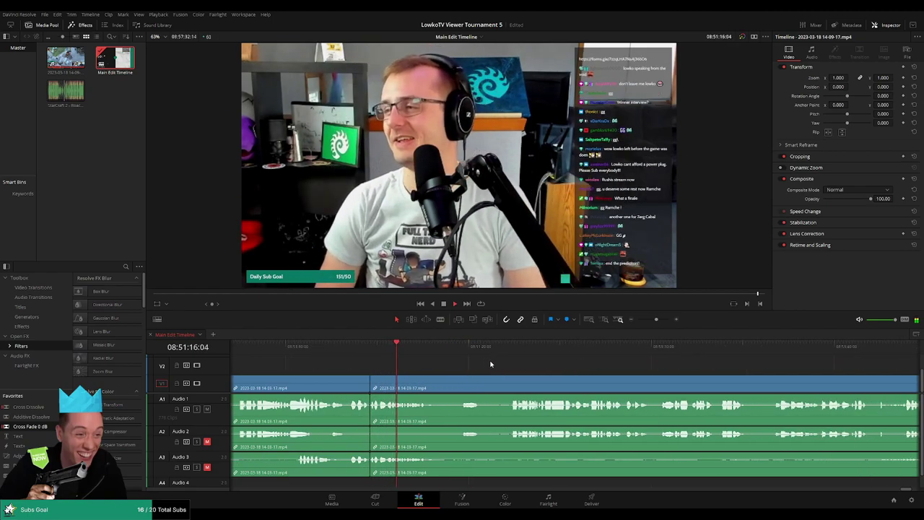
Step: Blade both ends of the first dead stretch and ripple-delete it to close the gap
click(372, 347)
drag(372, 346, 570, 357)
key(b)
click(570, 382)
click(613, 378)
key(a)
click(603, 383)
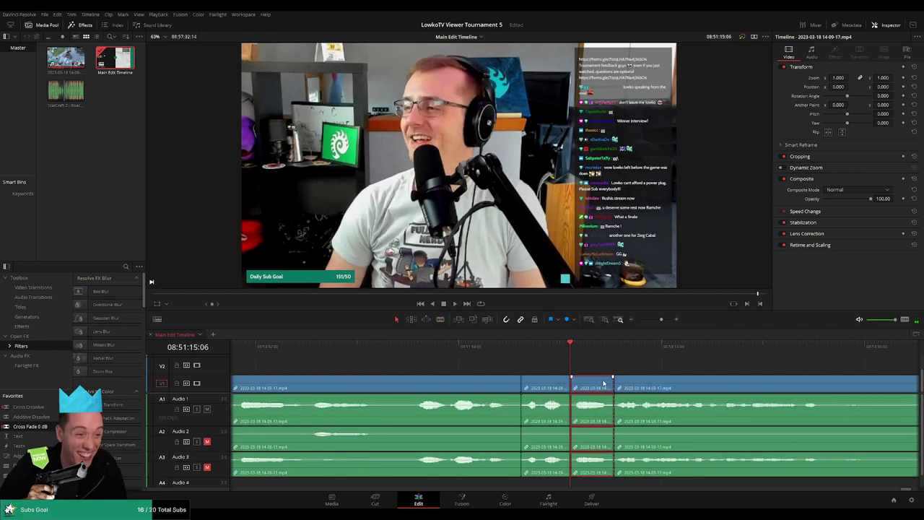
key(Delete)
key(space)
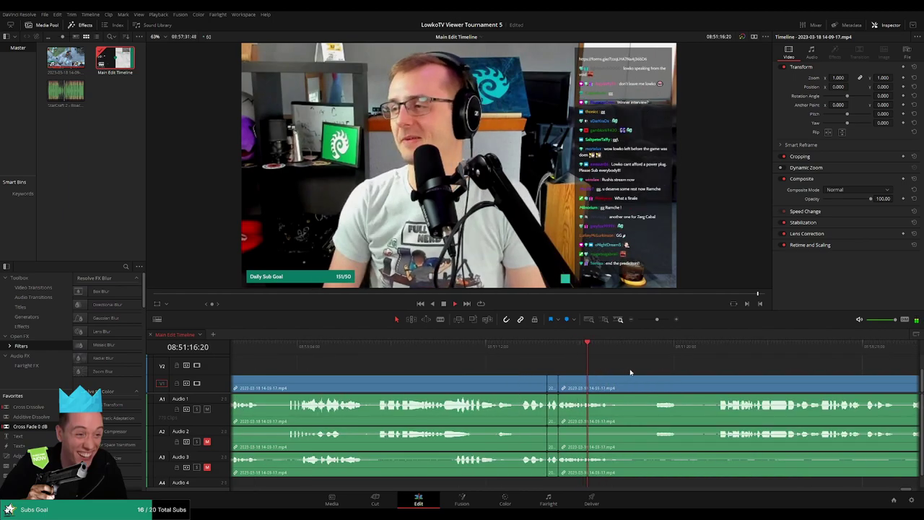
Step: Cut out the second dead stretch, close the gap, and replay across the new join
key(space)
key(b)
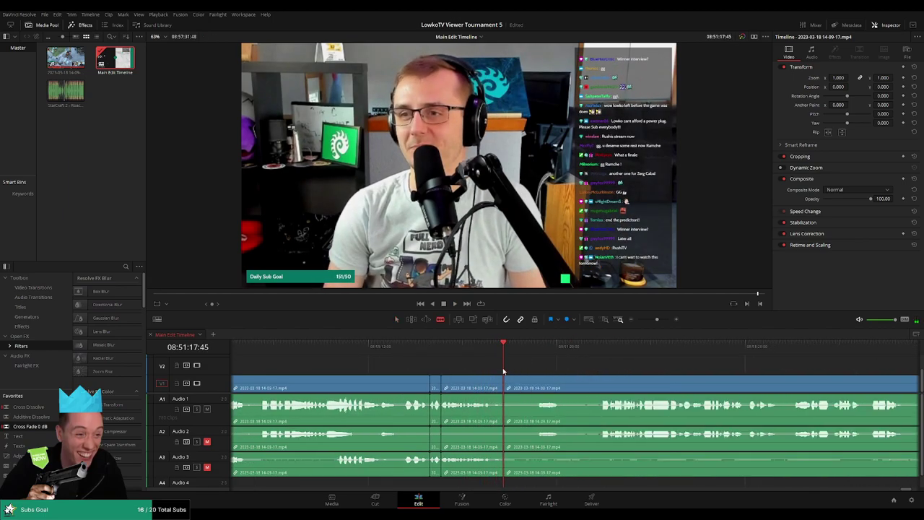
click(496, 386)
click(602, 353)
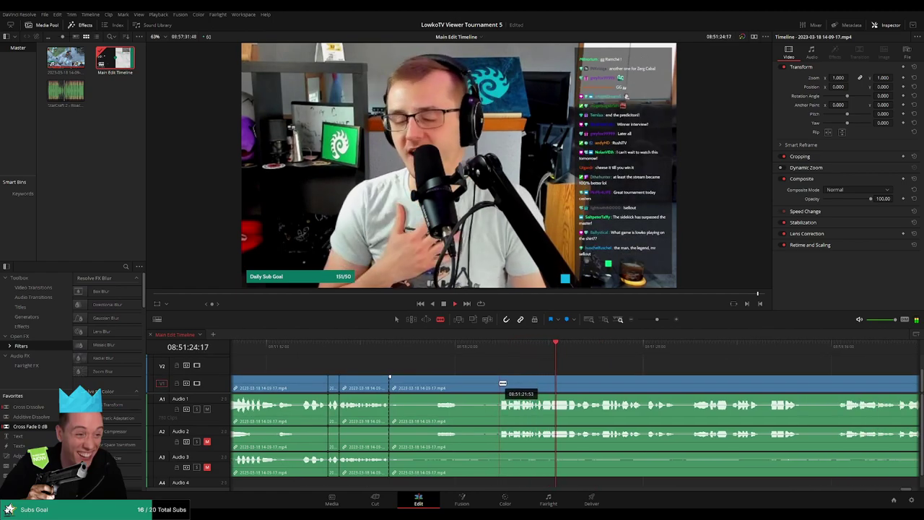
click(498, 383)
key(a)
click(475, 387)
key(Delete)
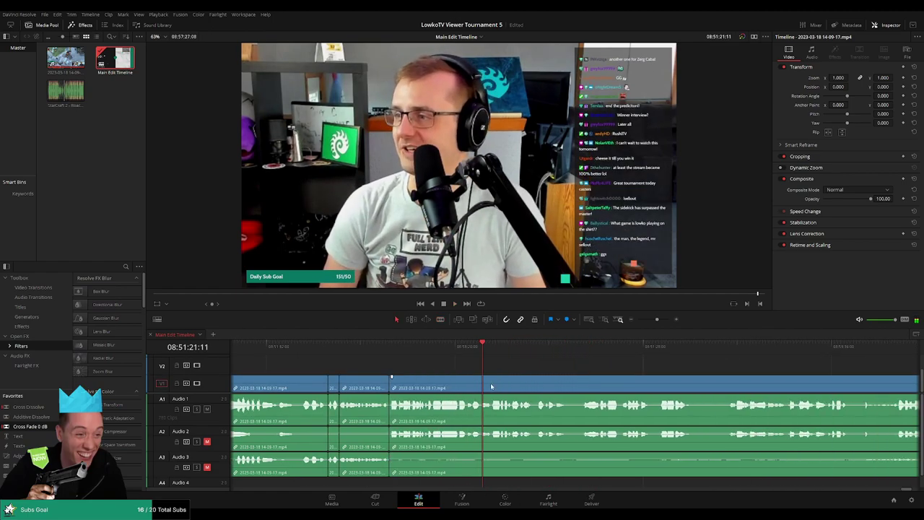
key(space)
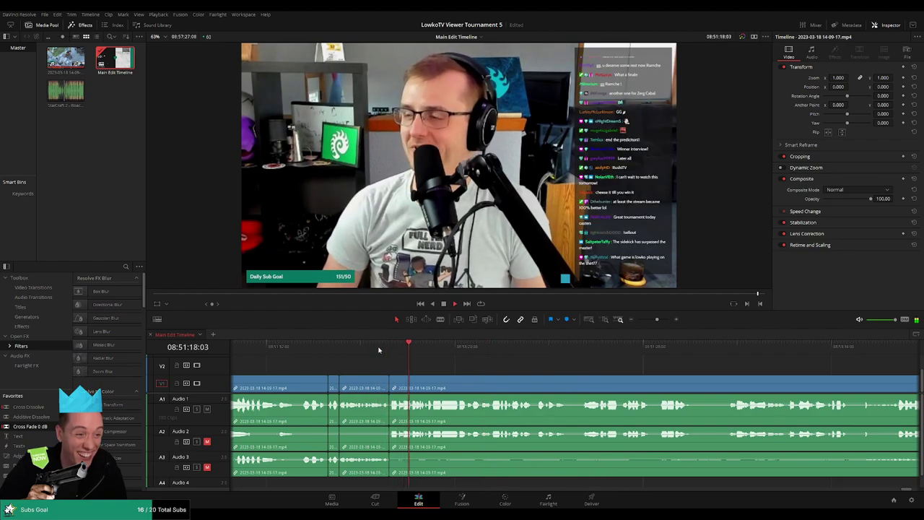
click(390, 389)
key(Up)
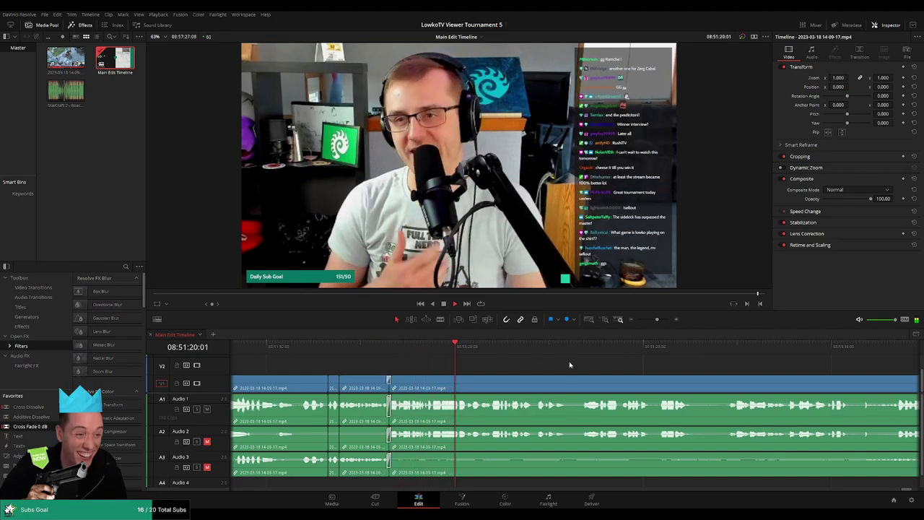
Step: Blade the clips once more further along the webcam footage, then move ahead
scroll(549, 364, right, 3)
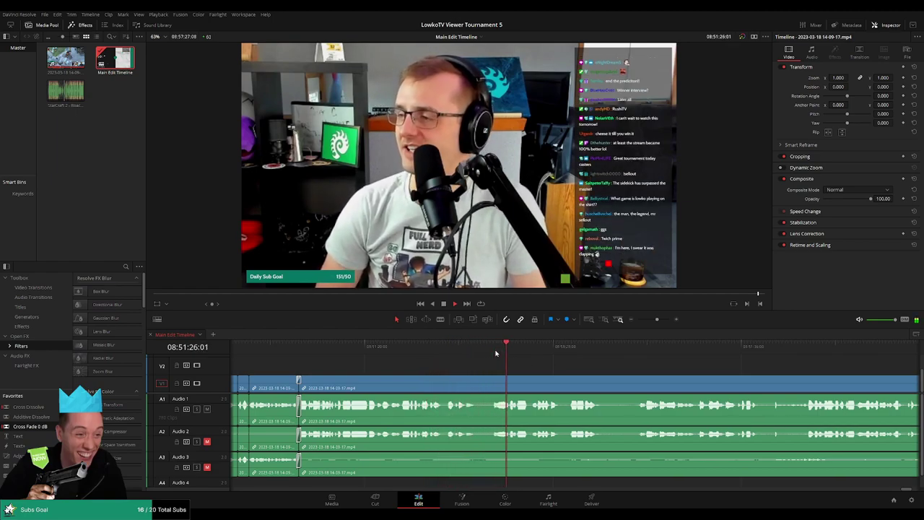
scroll(509, 358, right, 4)
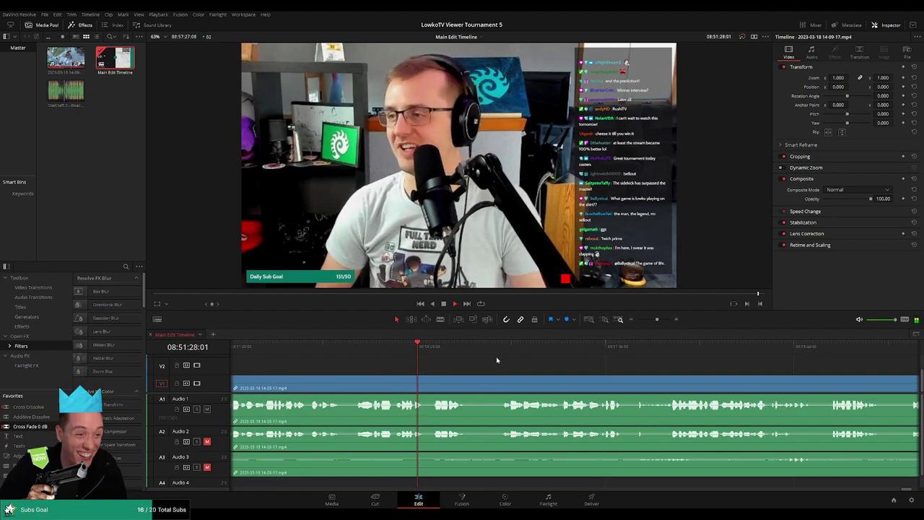
scroll(554, 369, right, 2)
click(432, 346)
key(b)
click(398, 388)
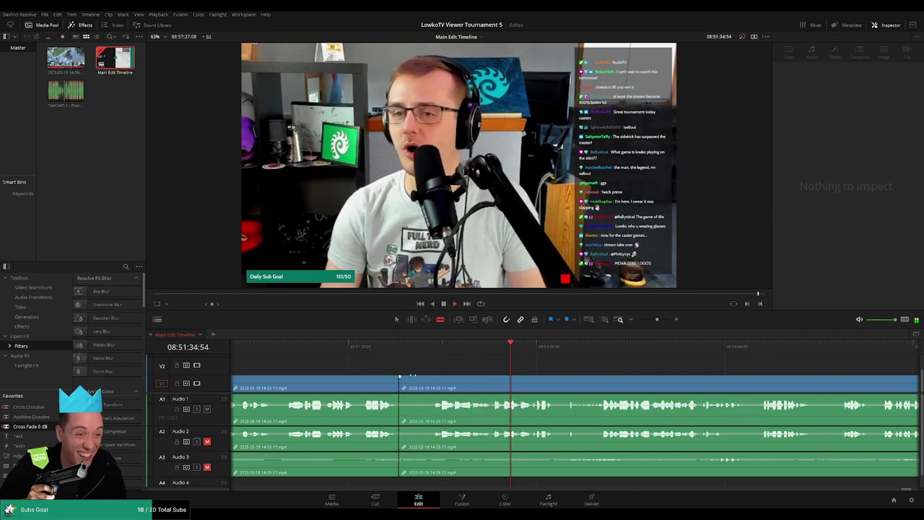
click(597, 349)
scroll(584, 352, right, 5)
click(769, 352)
scroll(516, 354, right, 10)
click(575, 347)
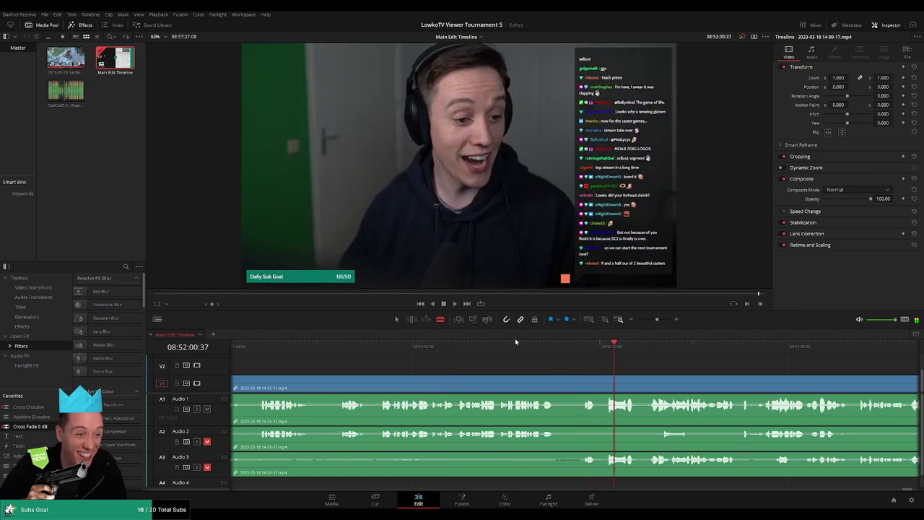
click(518, 345)
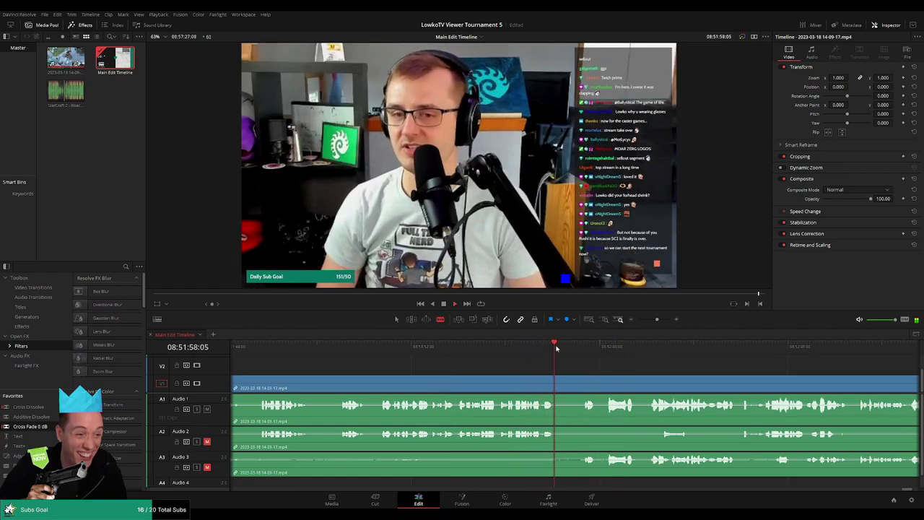
drag(570, 348, 565, 350)
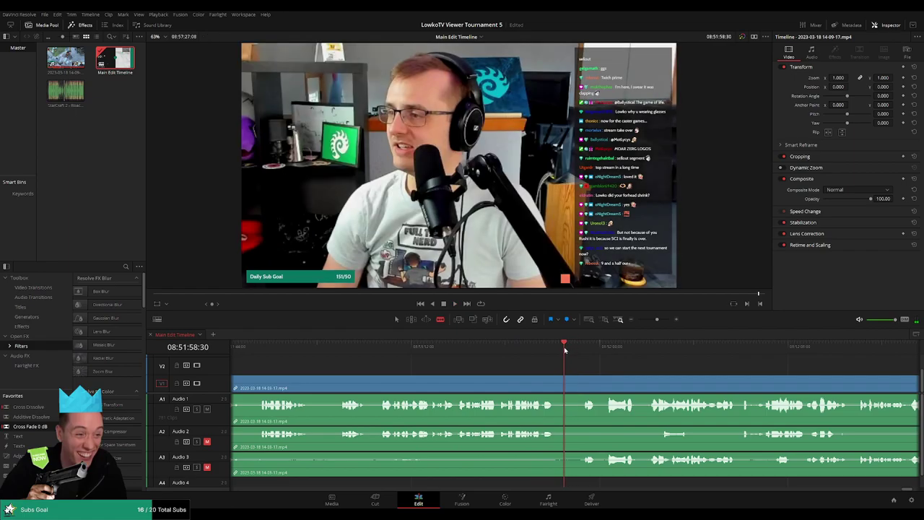
click(568, 376)
key(a)
click(548, 381)
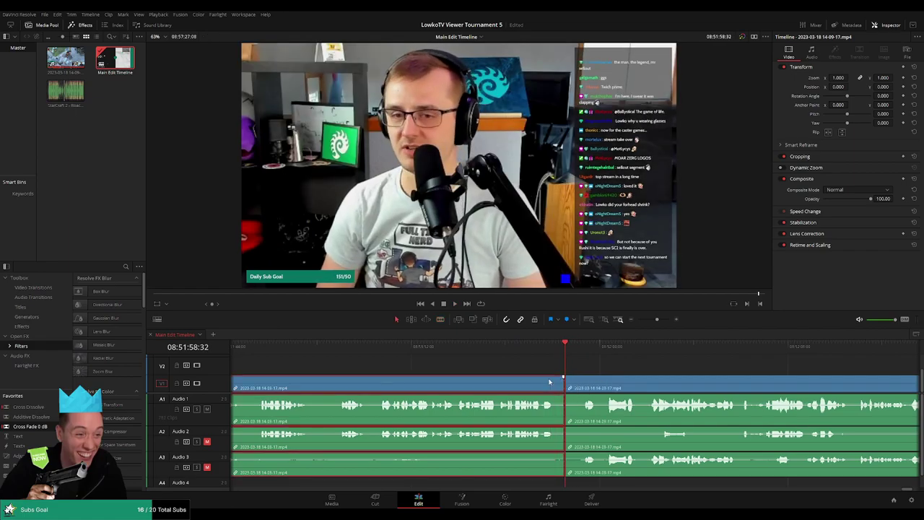
key(Delete)
key(space)
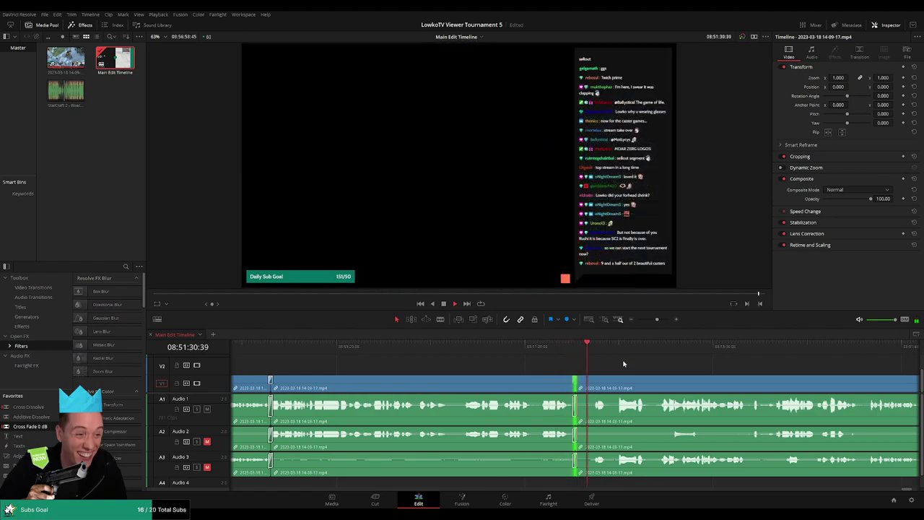
click(576, 354)
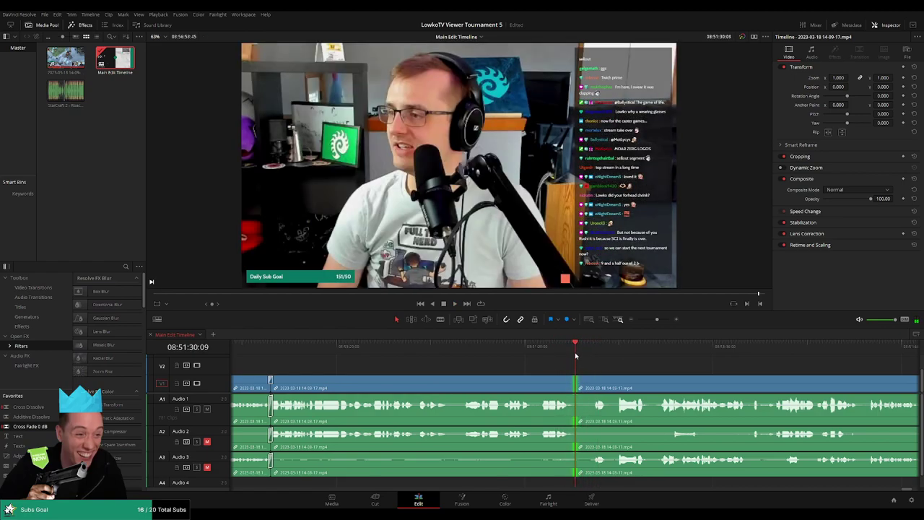
key(space)
key(b)
click(588, 382)
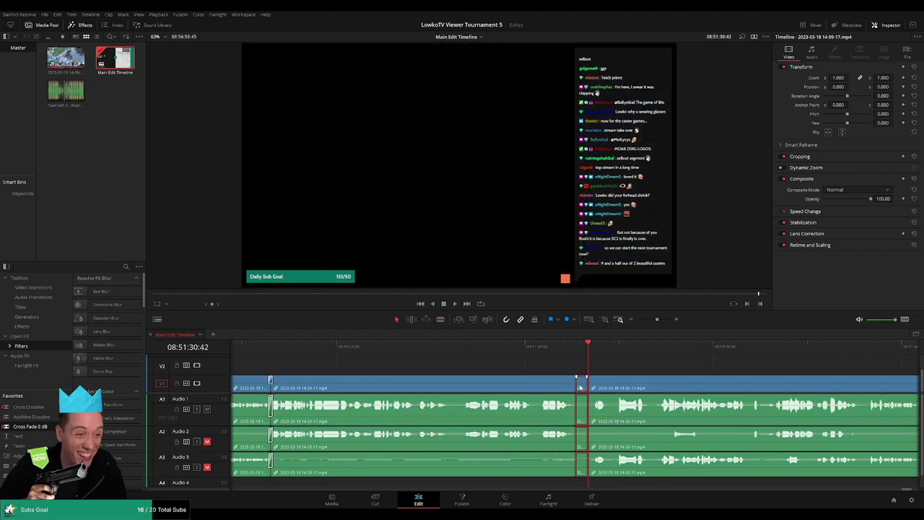
key(Delete)
click(557, 354)
key(space)
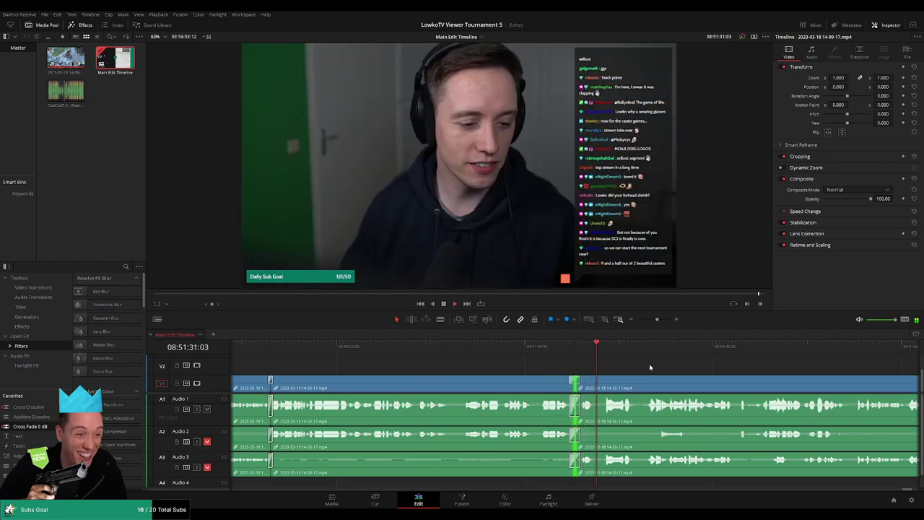
scroll(731, 374, right, 5)
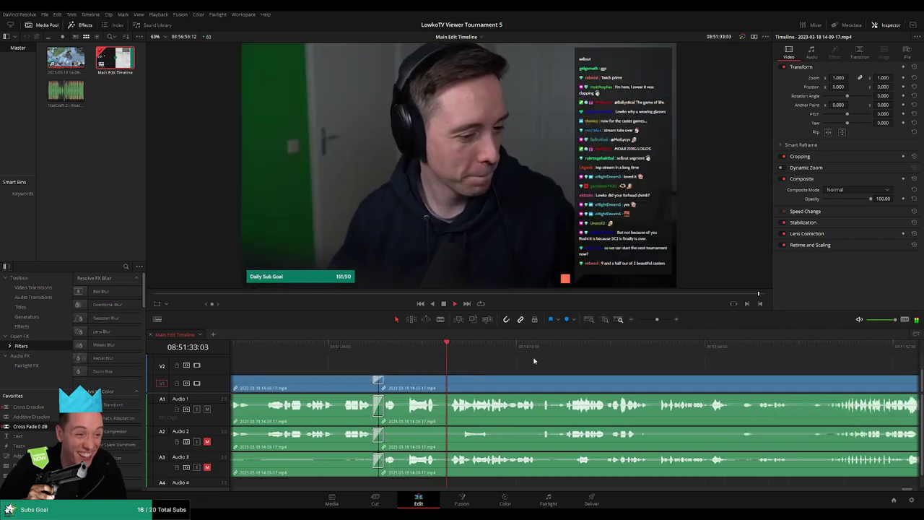
scroll(549, 365, right, 3)
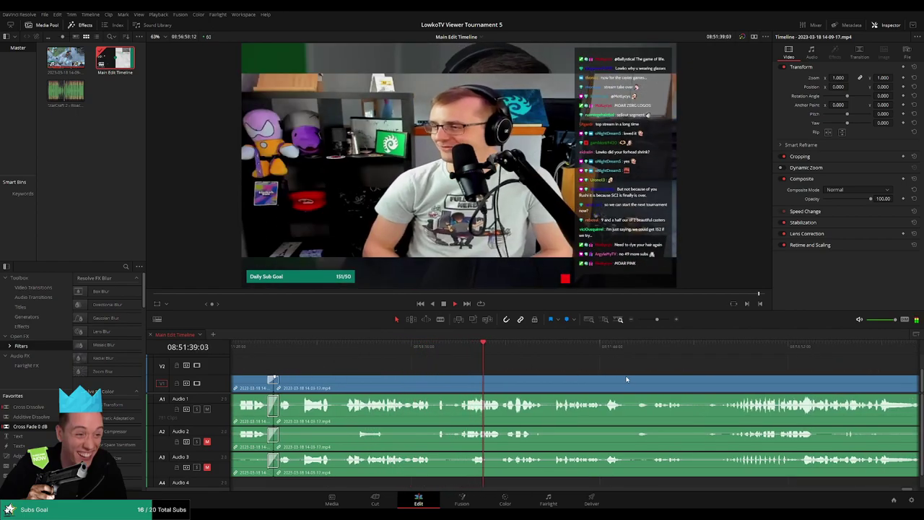
scroll(537, 369, right, 4)
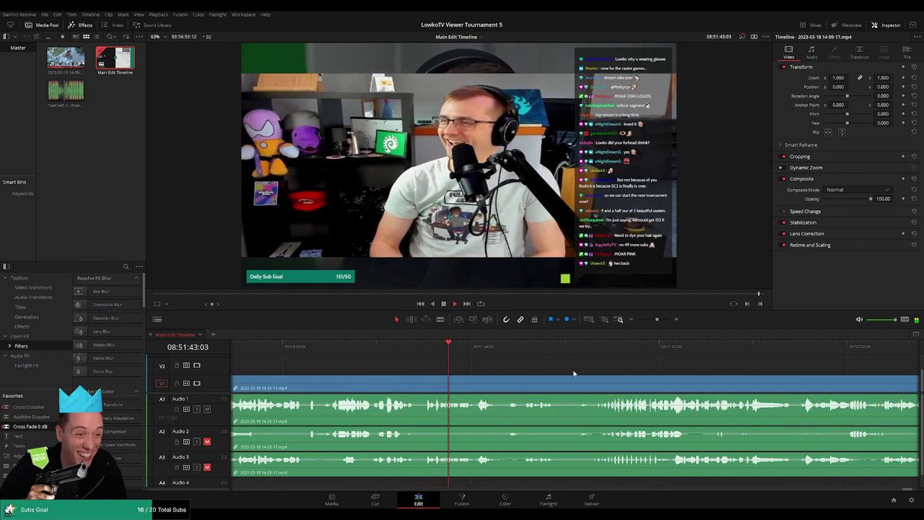
scroll(486, 366, right, 3)
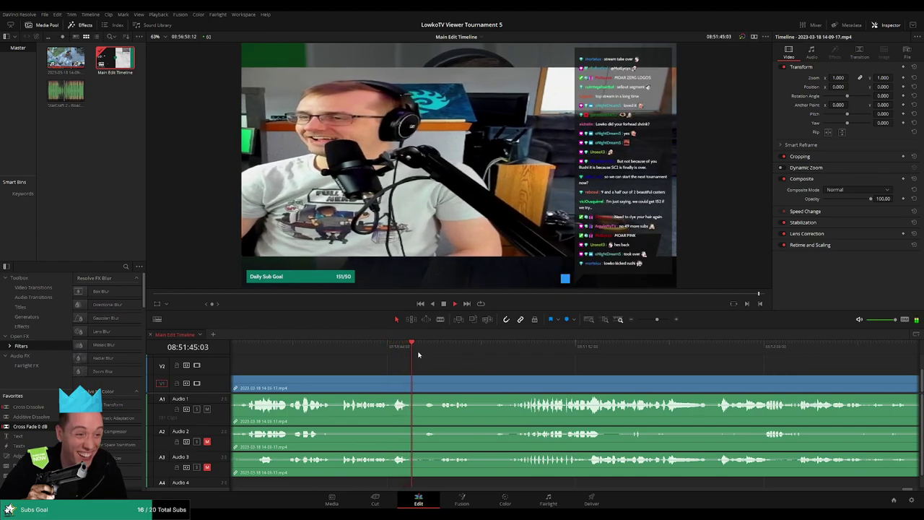
click(487, 351)
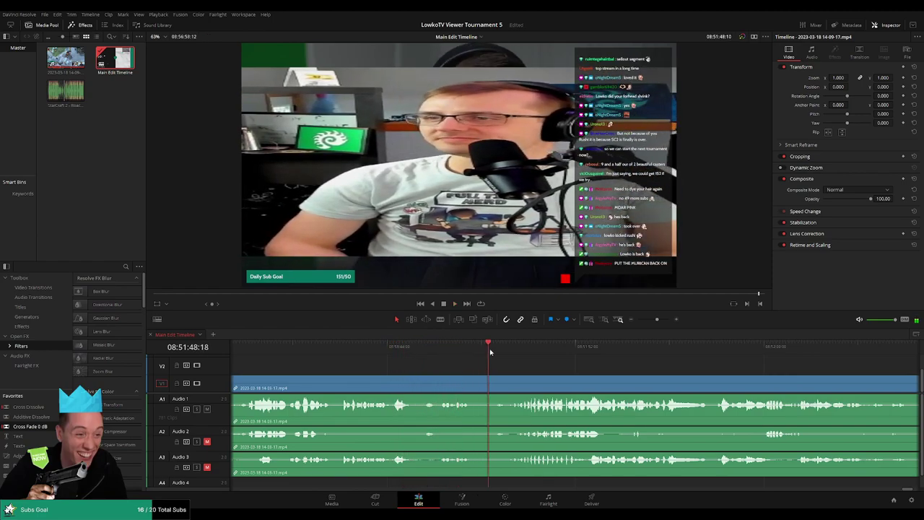
scroll(520, 361, right, 3)
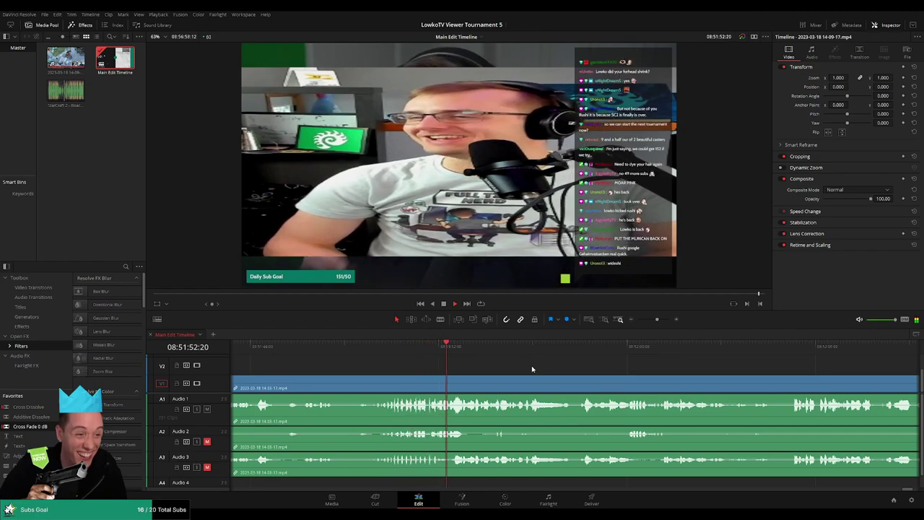
scroll(532, 369, right, 2)
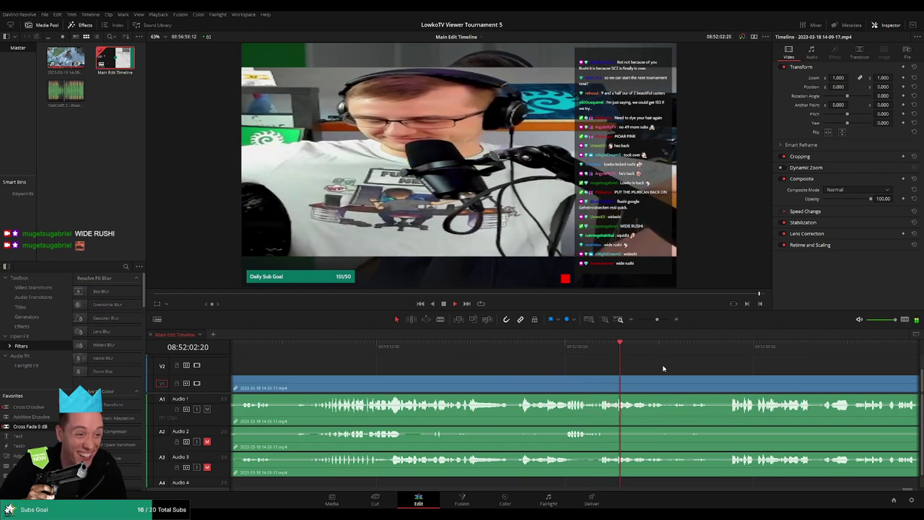
mouse_move(656, 319)
mouse_down()
mouse_move(648, 320)
mouse_move(656, 319)
mouse_up()
scroll(511, 353, down, 3)
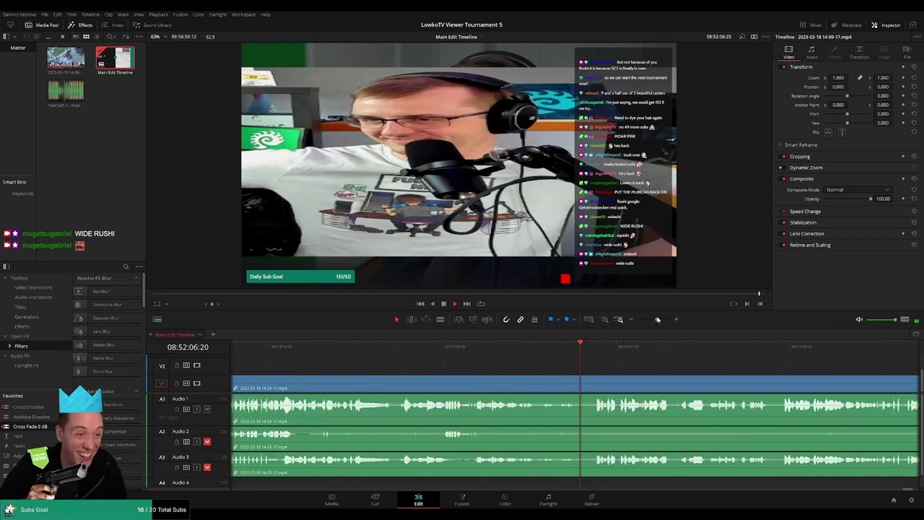
click(556, 349)
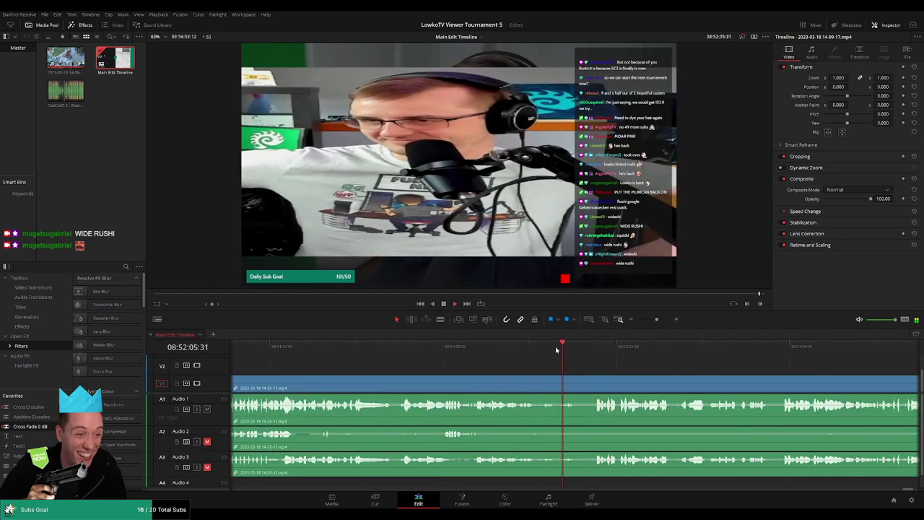
click(562, 353)
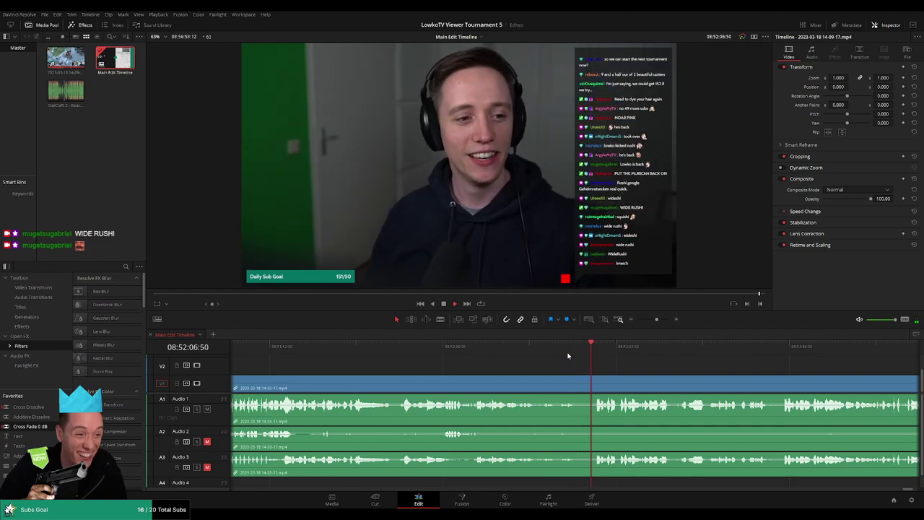
click(545, 351)
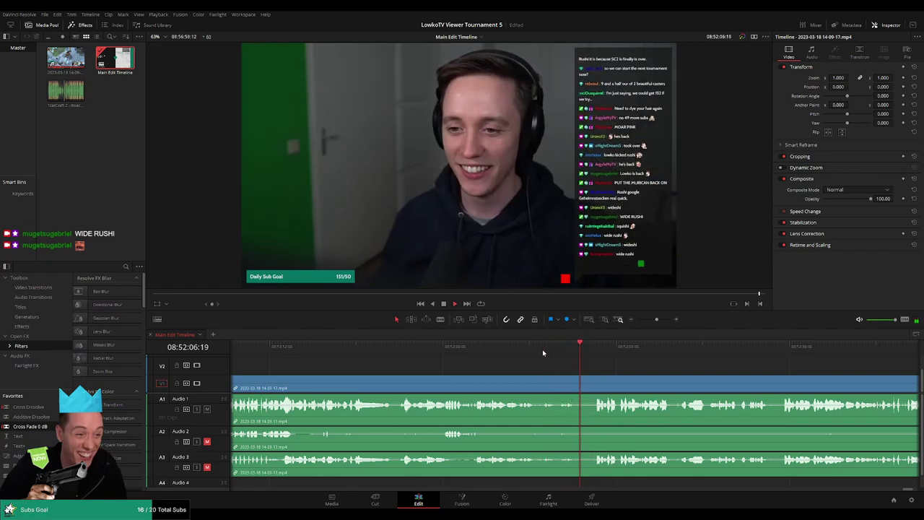
scroll(542, 360, right, 3)
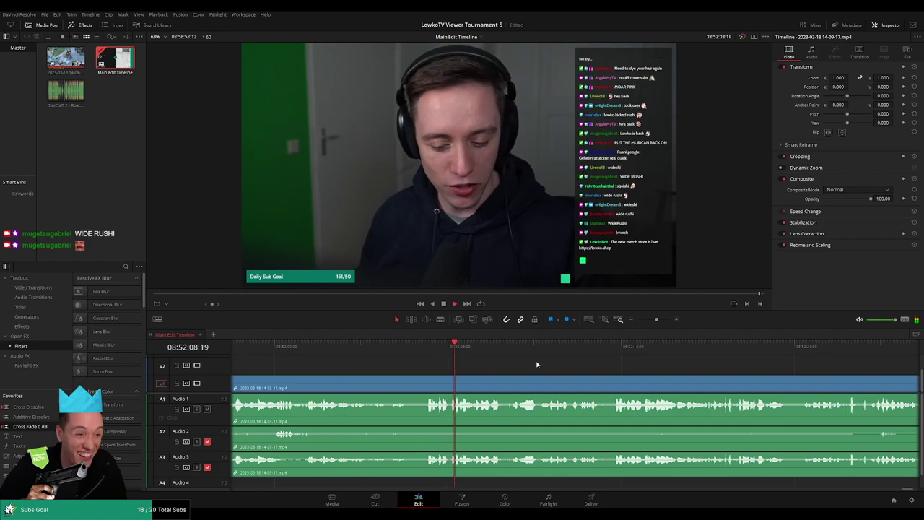
Step: Split the stream clips on all tracks near the Victory screen and rewatch the cut
scroll(532, 364, right, 2)
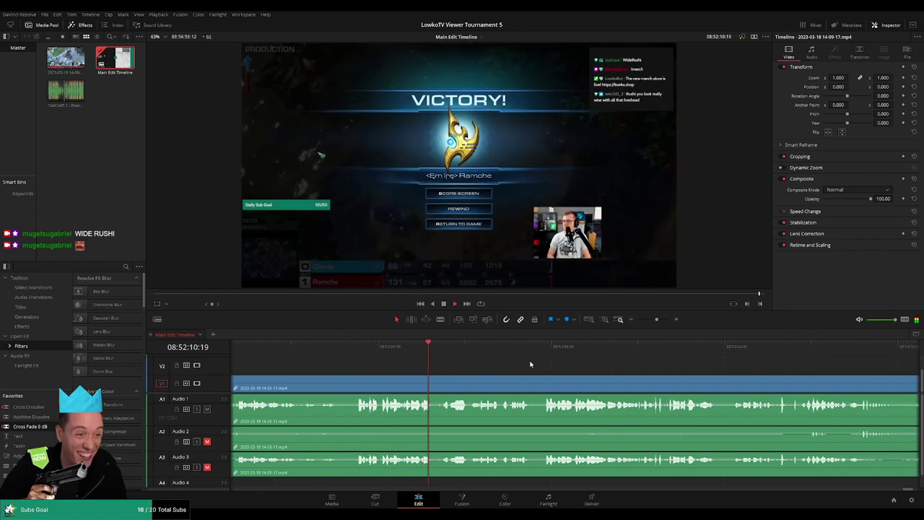
scroll(524, 361, left, 2)
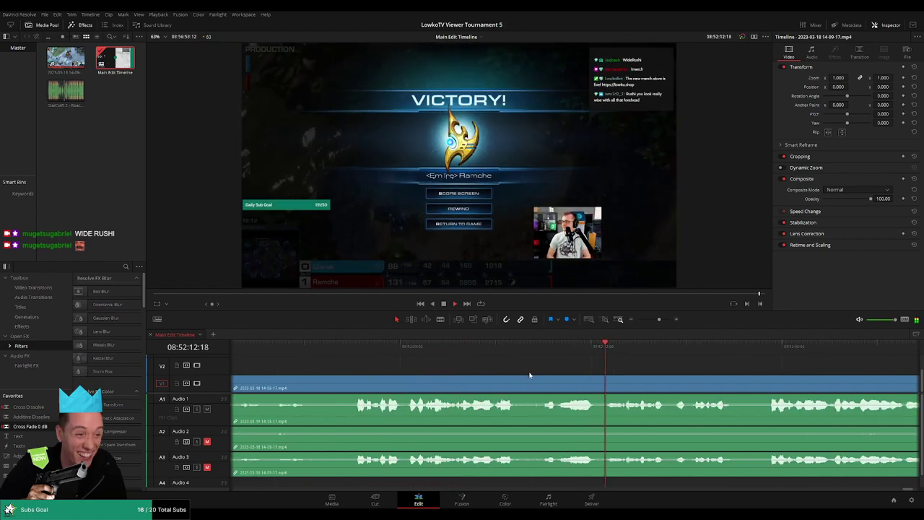
key(b)
click(535, 382)
key(a)
click(503, 353)
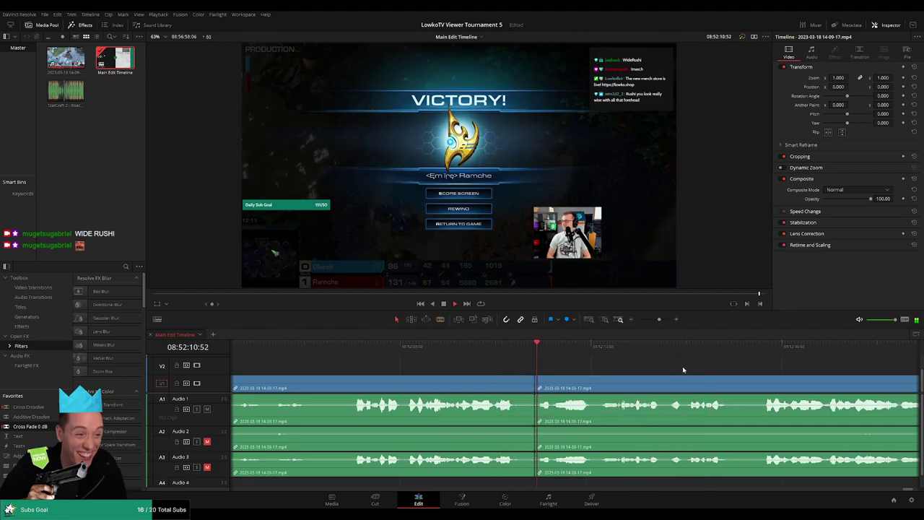
scroll(739, 369, right, 3)
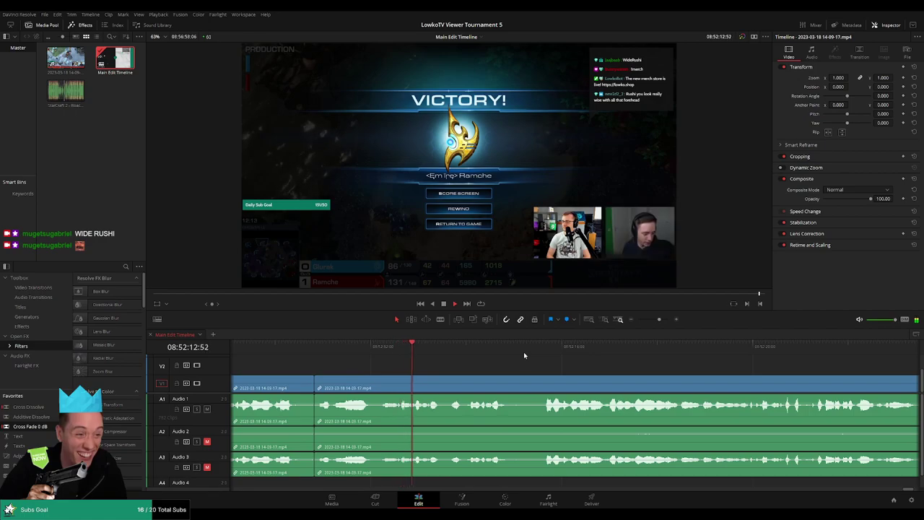
scroll(577, 358, right, 2)
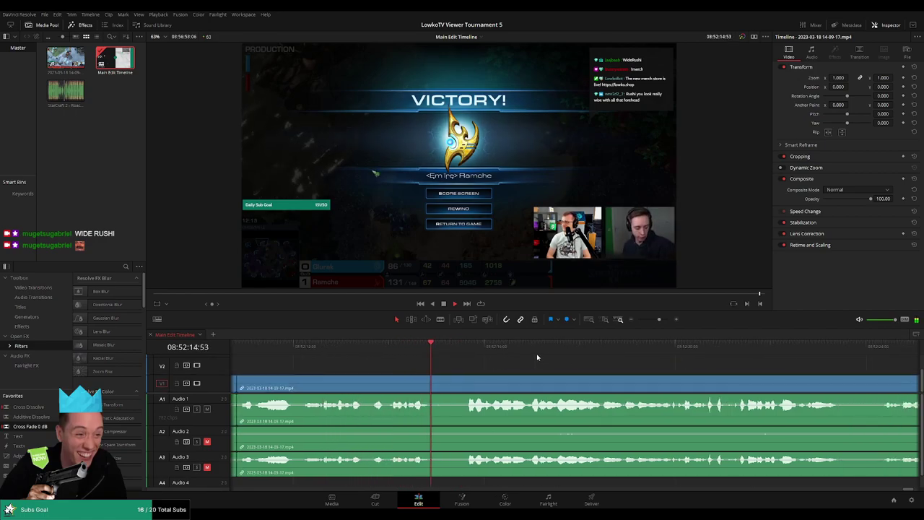
scroll(578, 364, right, 1)
Step: Blade both ends of the short dead piece and ripple-delete it, checking the new join
key(b)
click(369, 387)
click(394, 387)
key(a)
click(381, 387)
key(BackSpace)
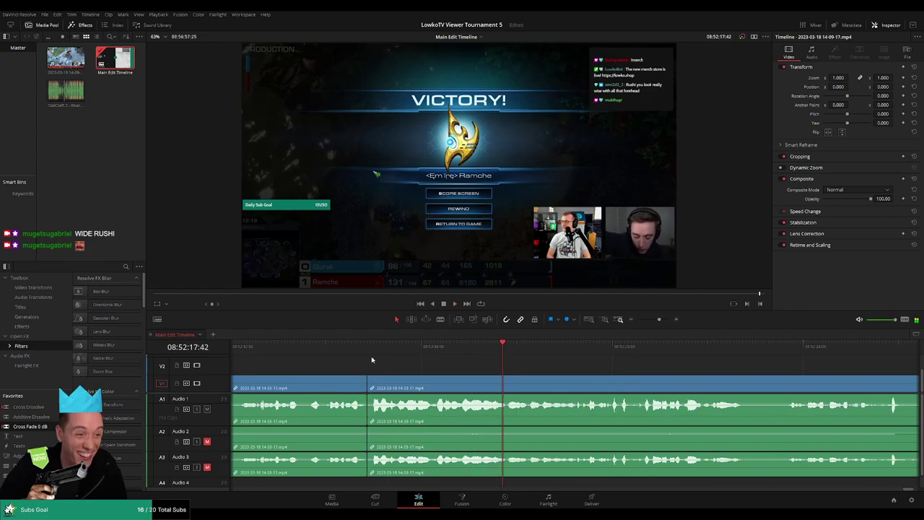
click(352, 347)
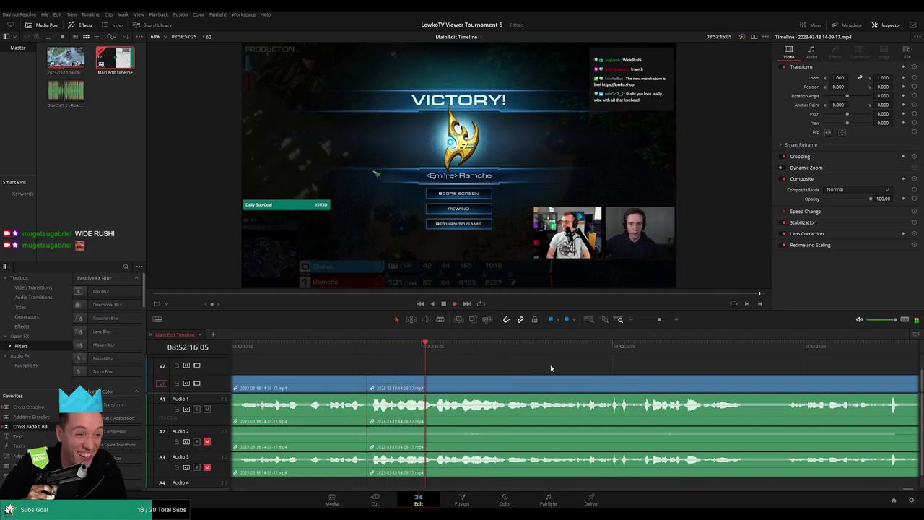
Step: Scroll along the timeline to the next dead stretch
scroll(548, 364, right, 2)
scroll(556, 361, right, 1)
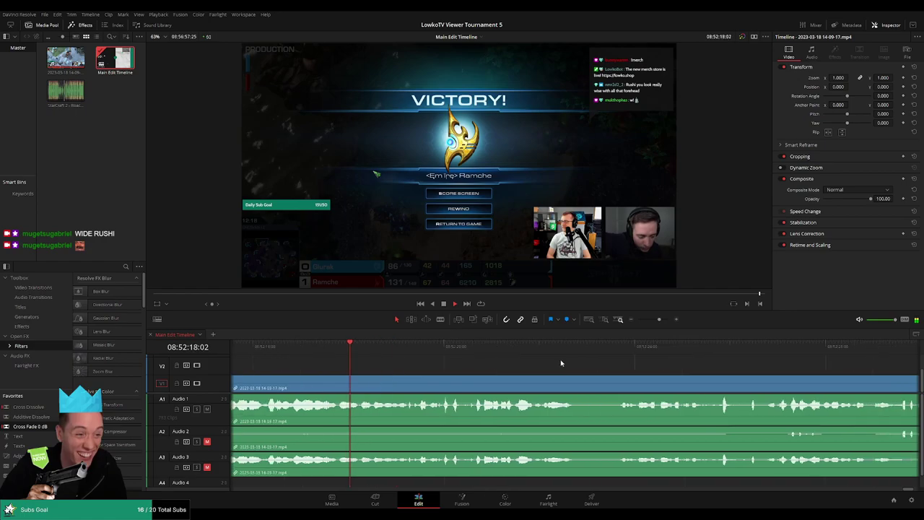
scroll(570, 362, right, 2)
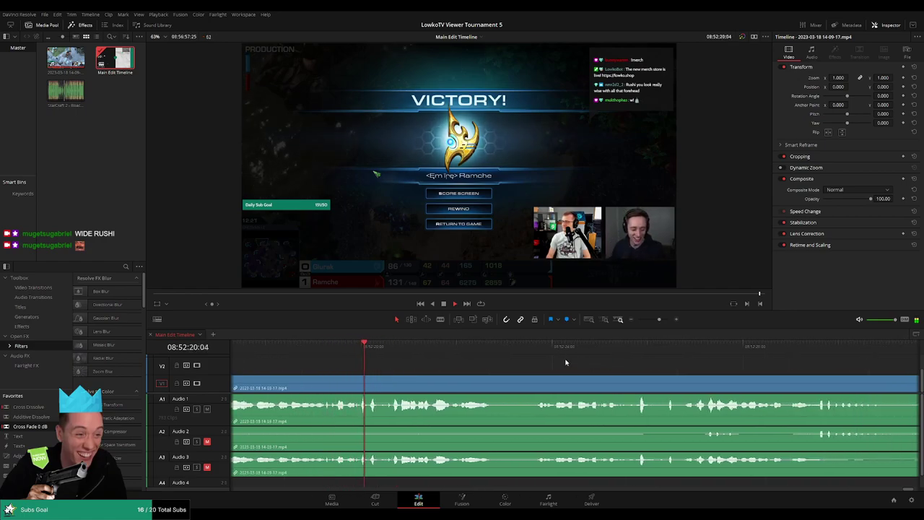
scroll(552, 361, right, 2)
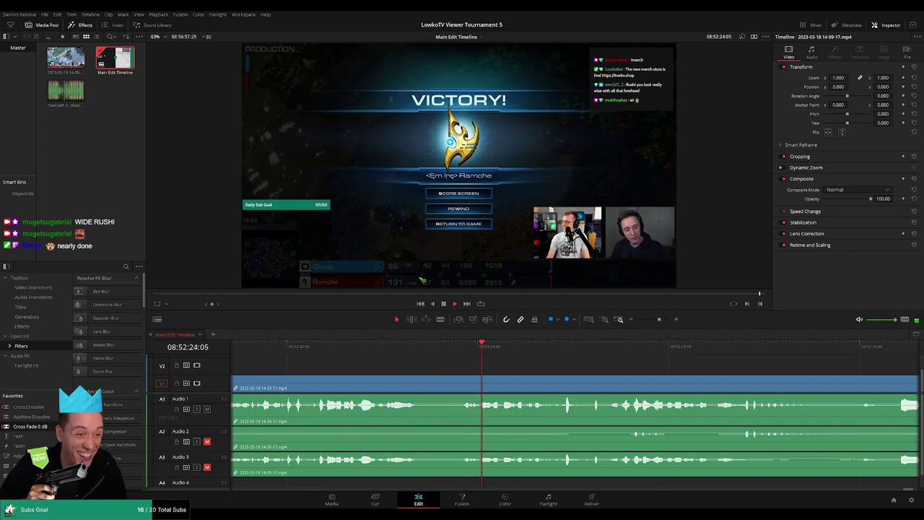
scroll(573, 358, right, 2)
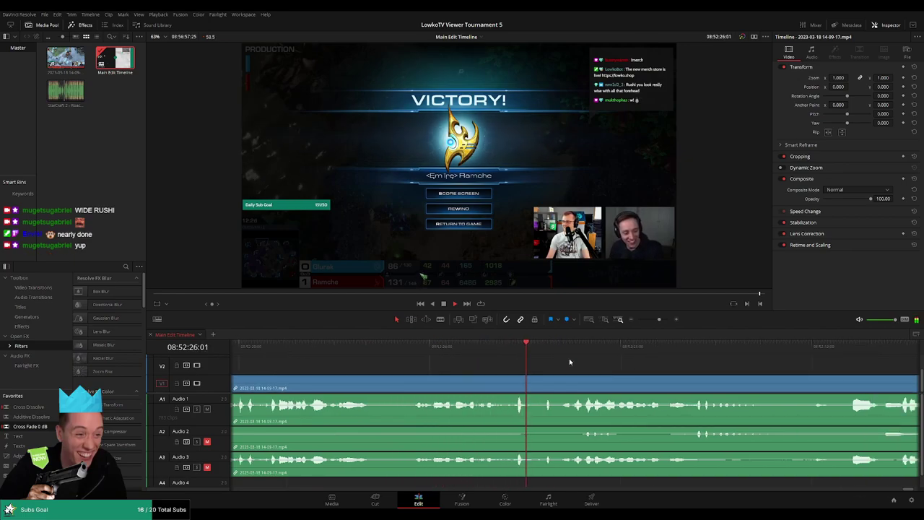
scroll(622, 372, right, 2)
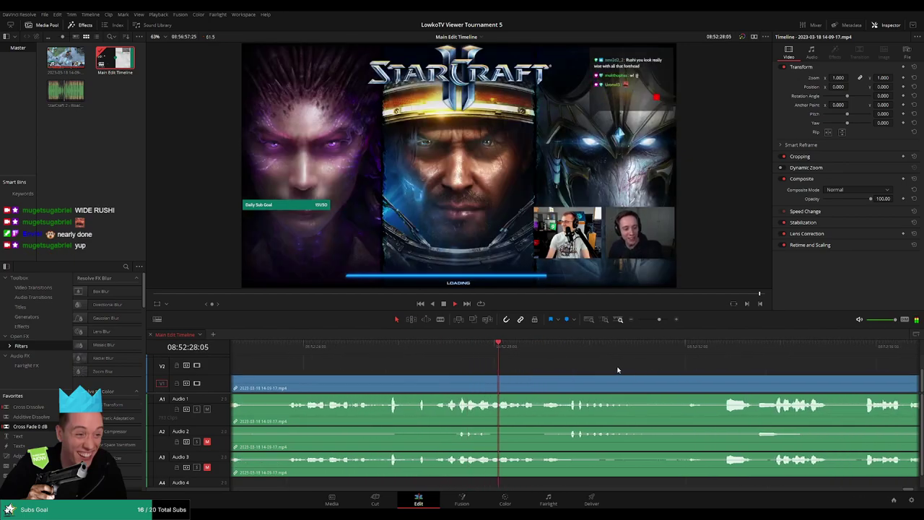
scroll(592, 366, right, 2)
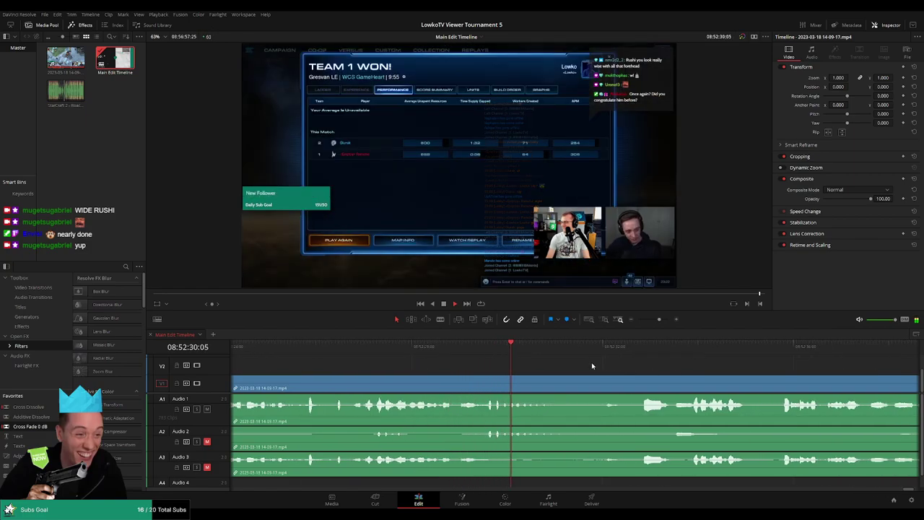
click(606, 352)
Step: Blade both ends of the next dead stretch, ripple-delete it, and replay the join
key(b)
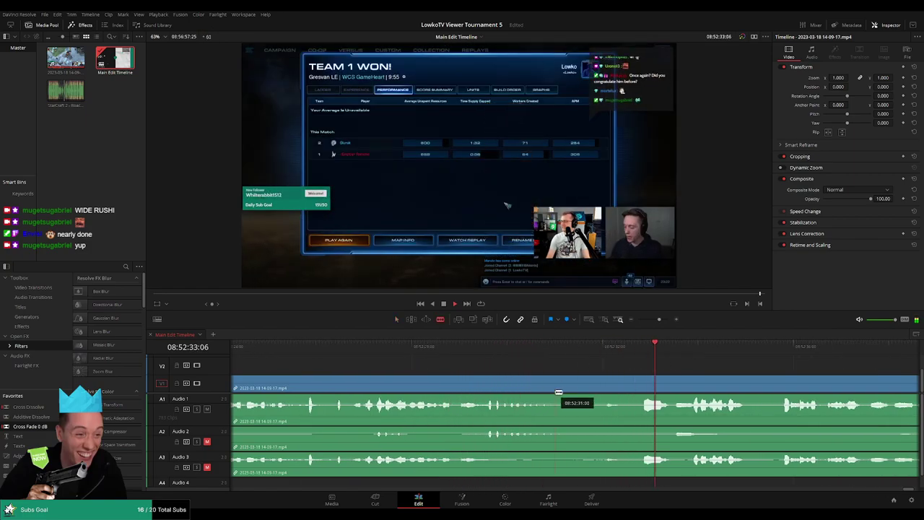
click(553, 385)
click(677, 381)
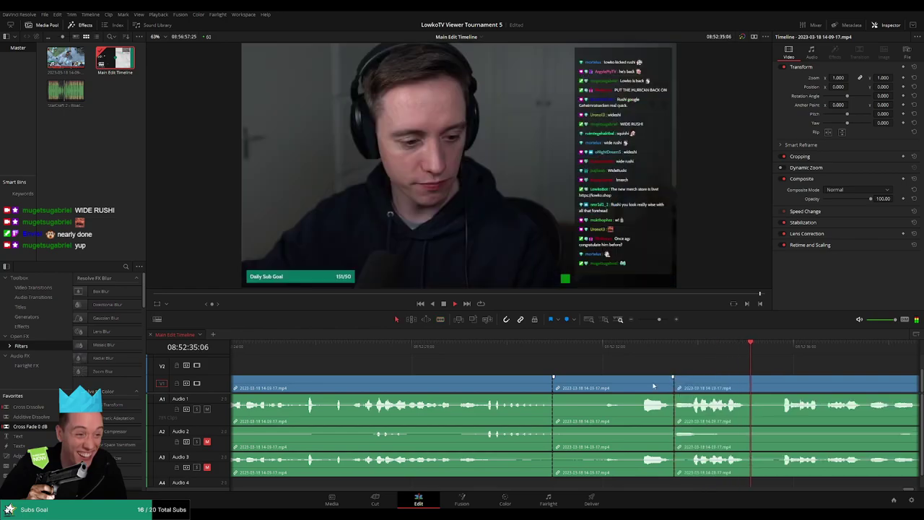
key(a)
click(614, 387)
key(Delete)
click(522, 344)
key(space)
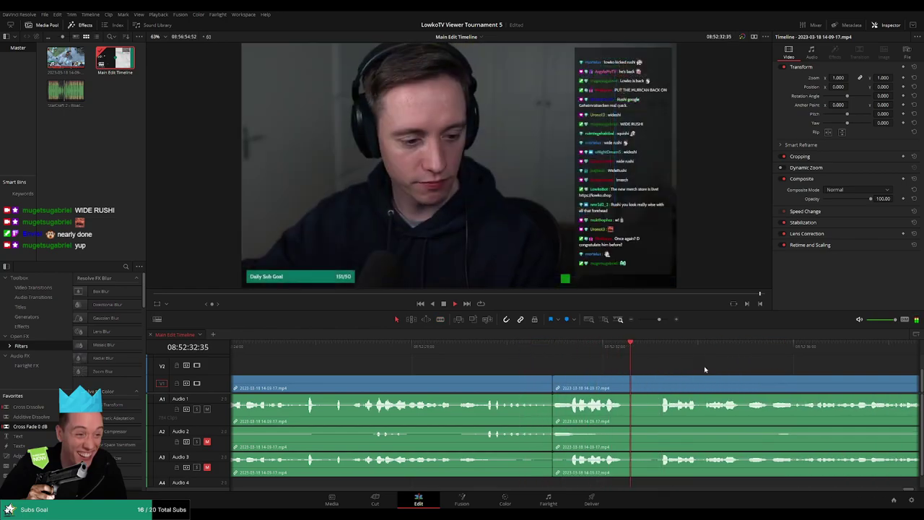
key(space)
Step: Cut and ripple-delete another short stretch near 08:52:31, then replay across the edit point
key(b)
click(570, 377)
key(a)
click(560, 383)
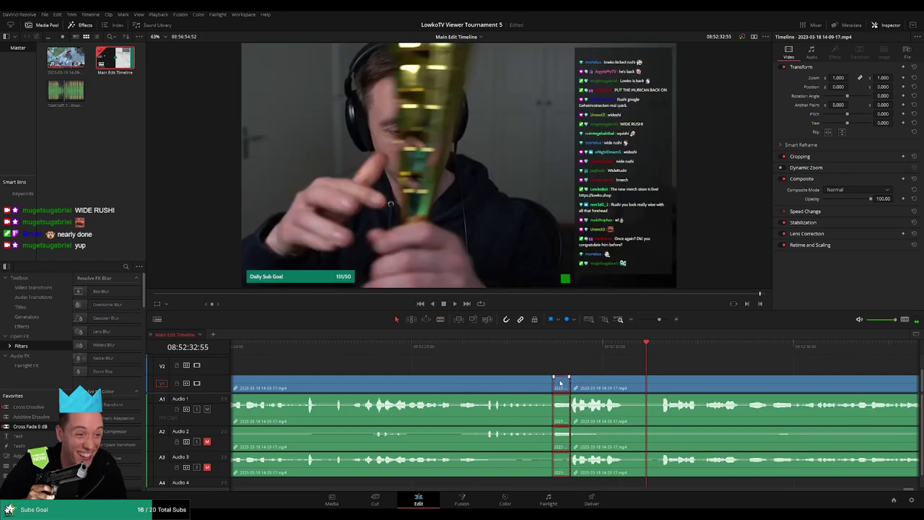
key(Delete)
key(Up)
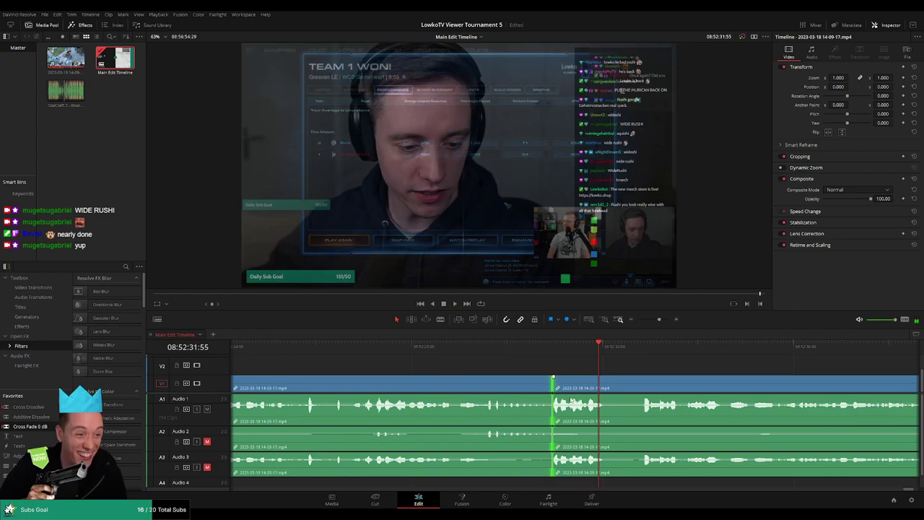
key(Up)
key(space)
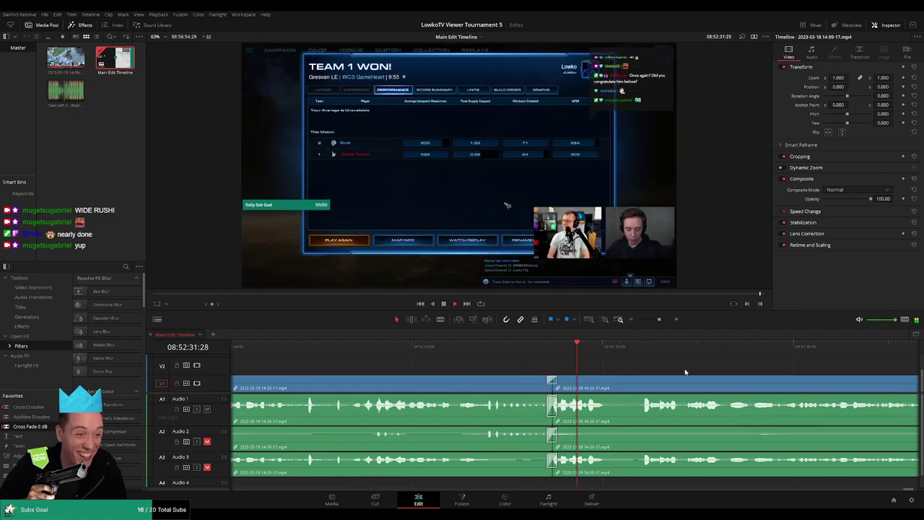
click(586, 363)
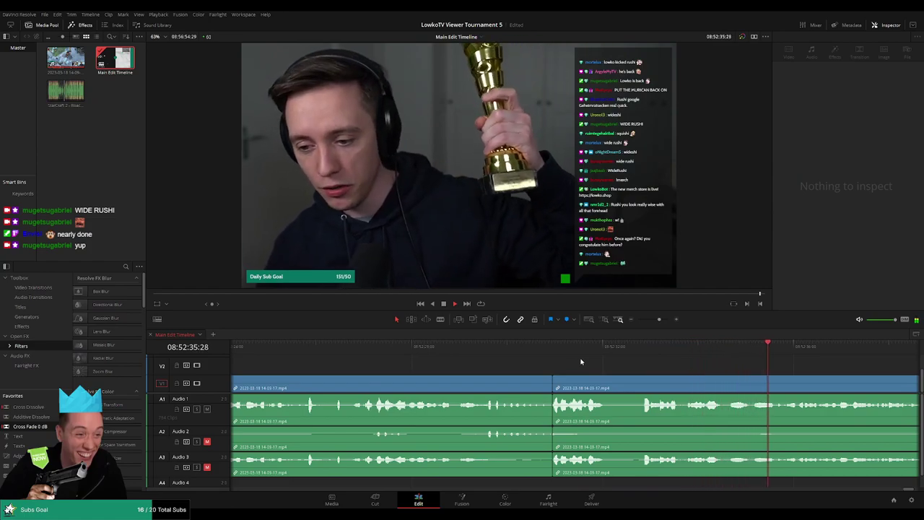
click(553, 388)
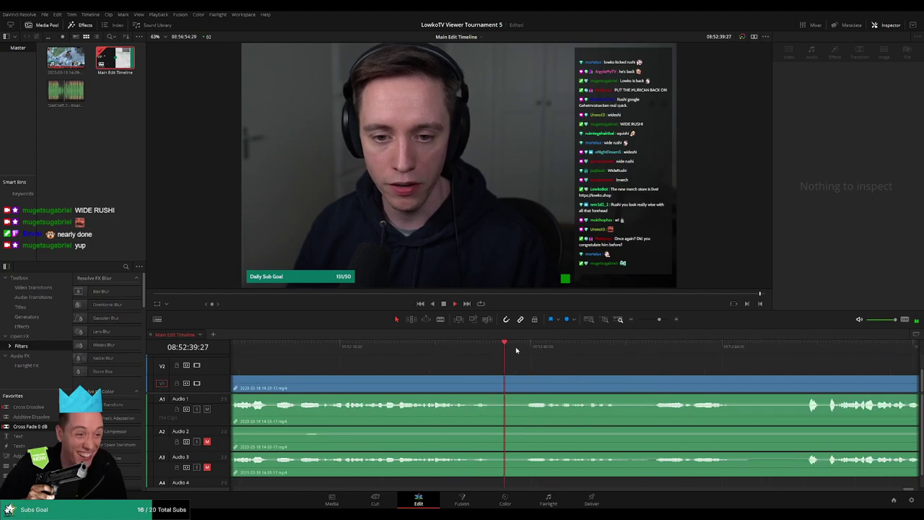
Step: Split and ripple-delete the first dead webcam stretch, then replay around the join
click(416, 347)
key(ctrl+b)
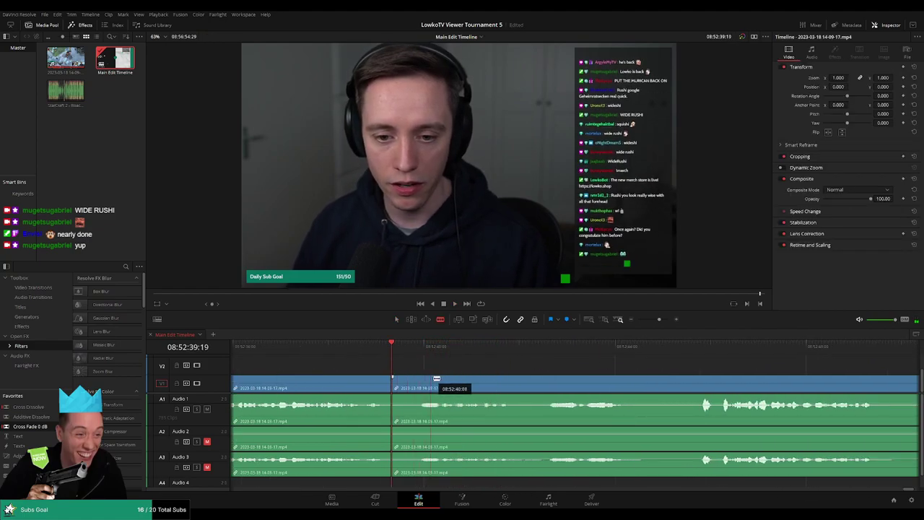
click(441, 382)
key(a)
click(429, 387)
key(BackSpace)
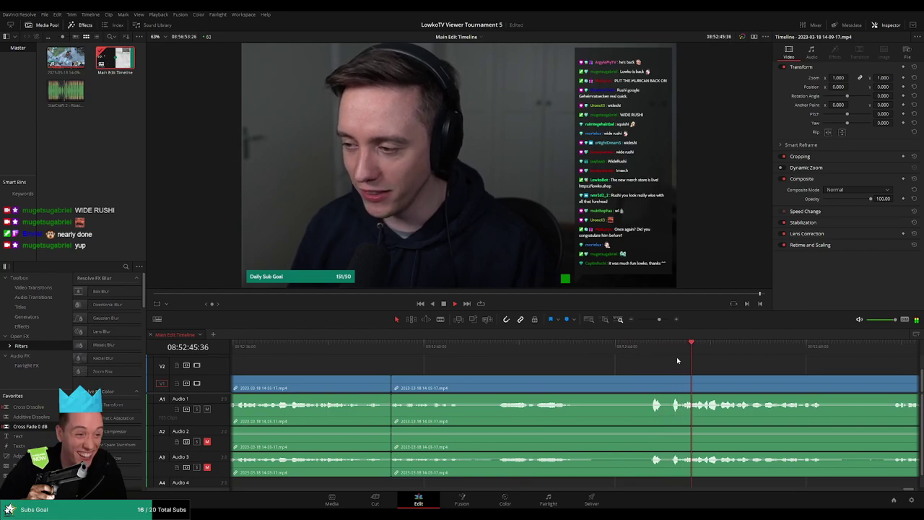
click(323, 346)
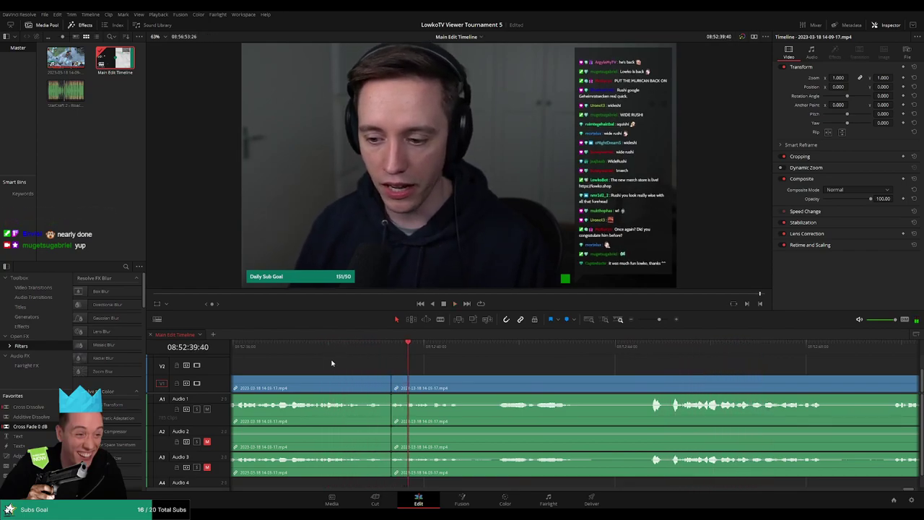
scroll(311, 349, left, 2)
click(287, 346)
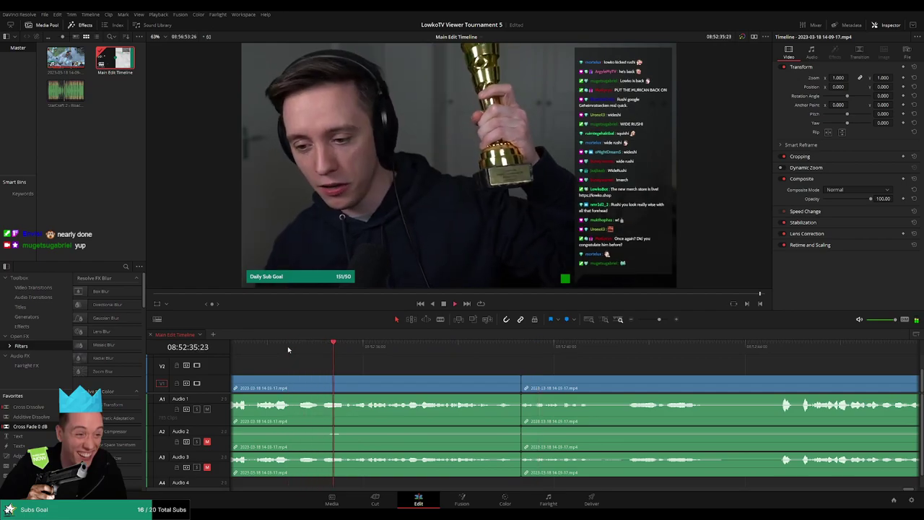
scroll(408, 359, left, 1)
click(310, 346)
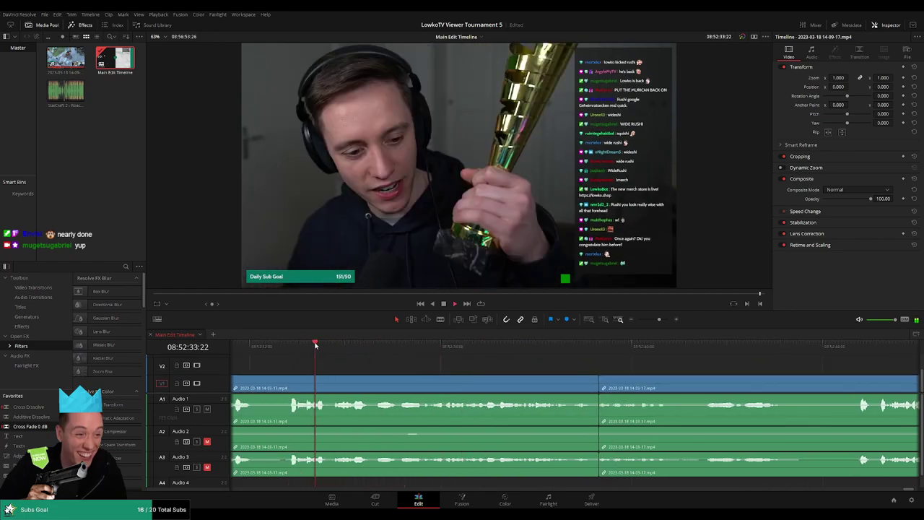
Step: Ripple-delete two more dead stretches using Ctrl+B splits and add a cross-fade at the join
key(ctrl+b)
click(455, 385)
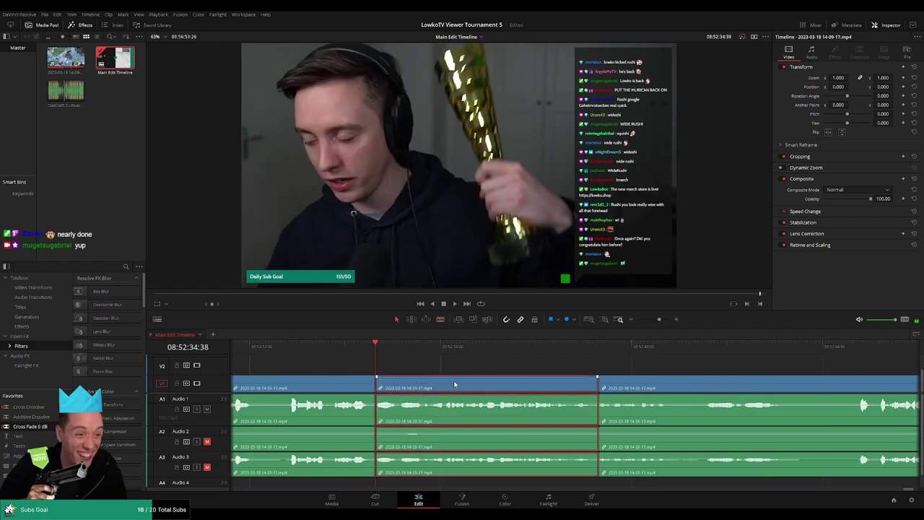
key(Delete)
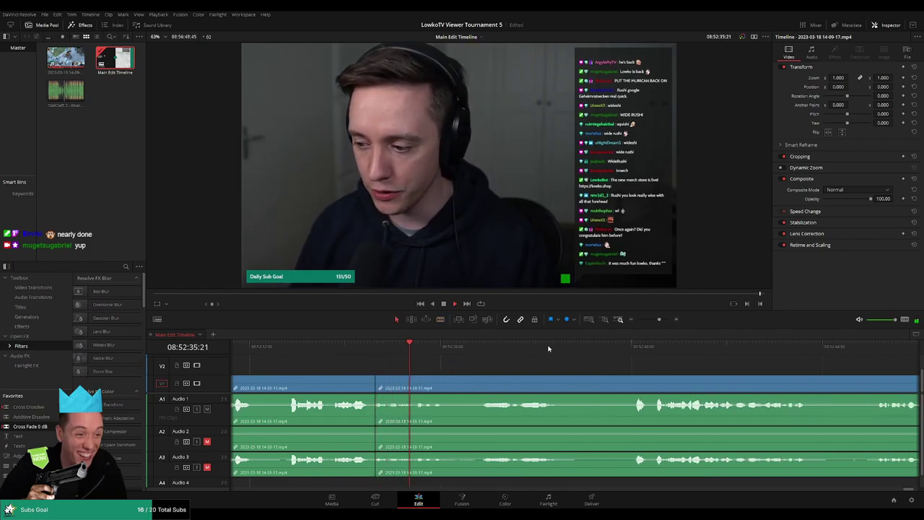
key(ctrl+b)
click(611, 389)
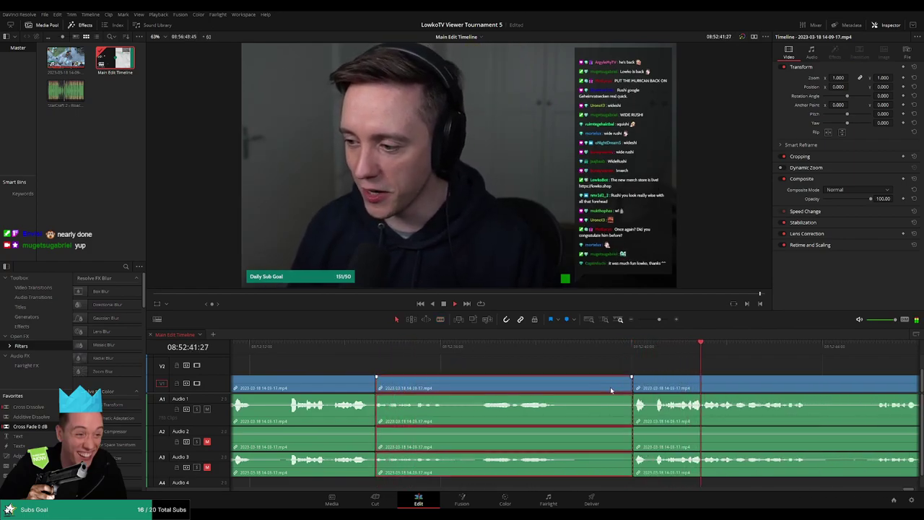
key(Delete)
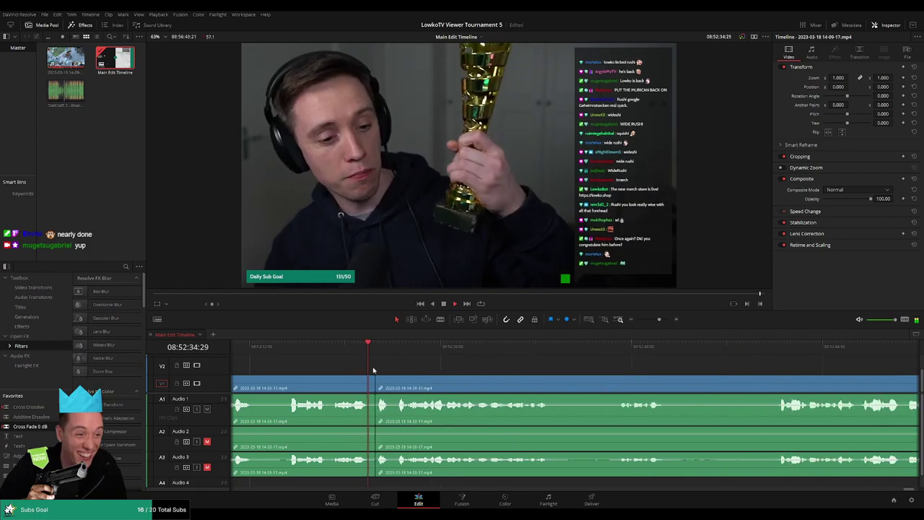
key(ctrl+t)
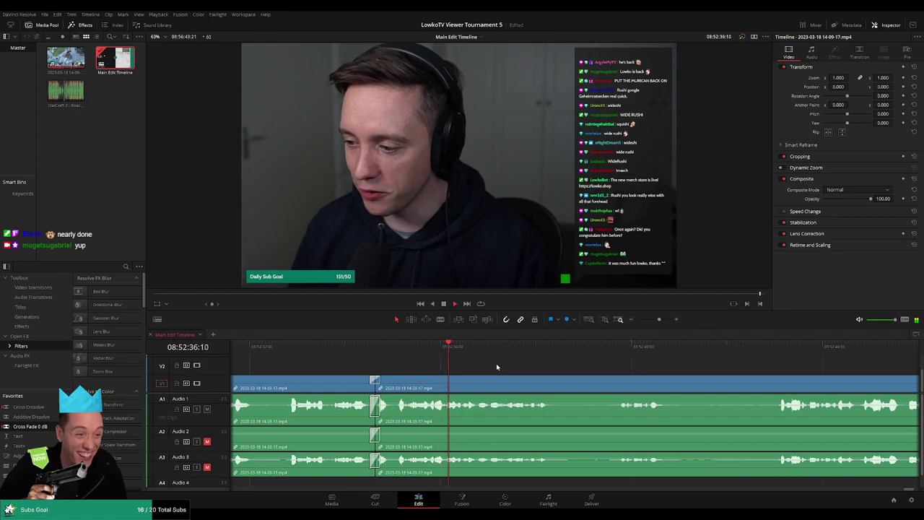
scroll(498, 368, right, 3)
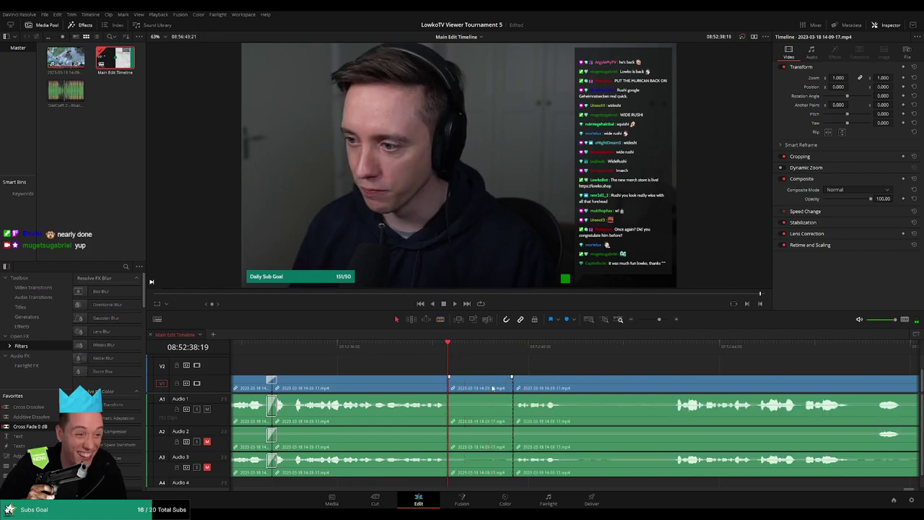
Step: Cut the webcam clip and add a Cross Dissolve / Cross Fade 0 dB across the cut, then preview
click(448, 383)
key(a)
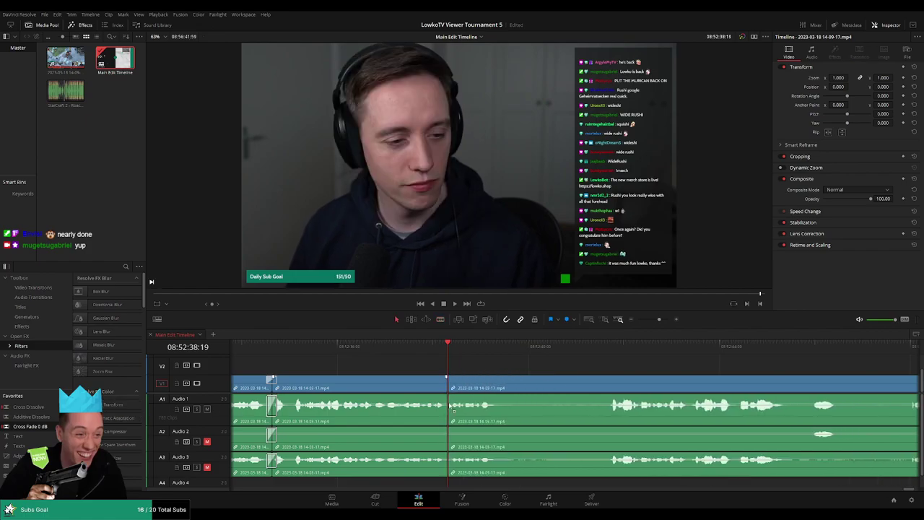
key(ctrl+shift+t)
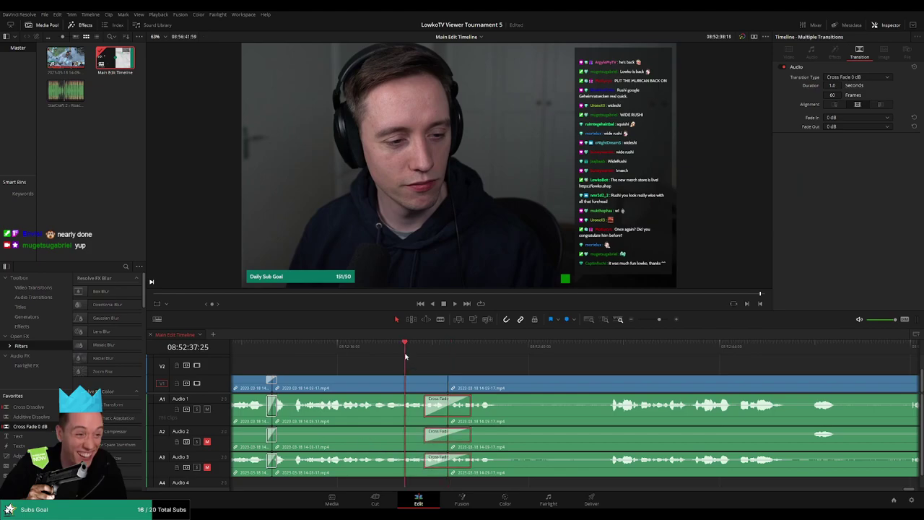
click(513, 368)
key(space)
scroll(534, 366, right, 3)
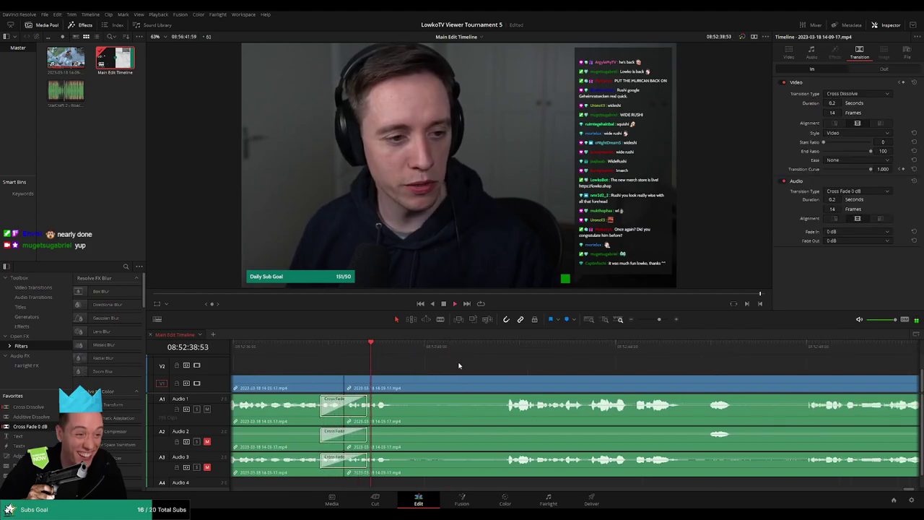
Step: Undo an accidental split and move further along the footage
key(ctrl+b)
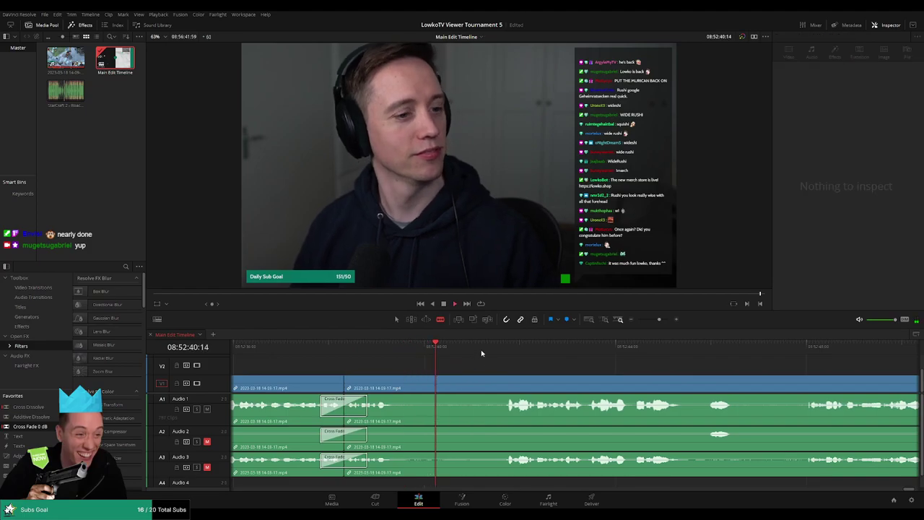
key(ctrl+z)
click(493, 347)
scroll(691, 373, right, 6)
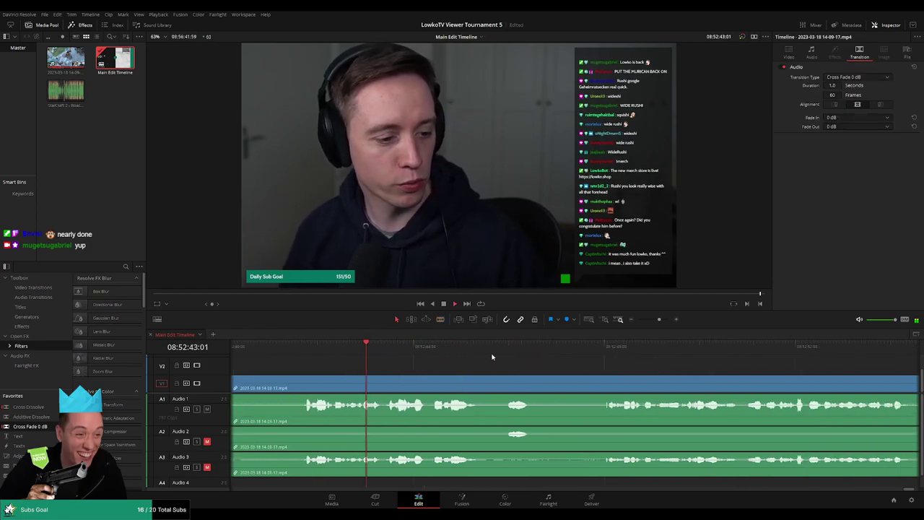
scroll(551, 359, right, 3)
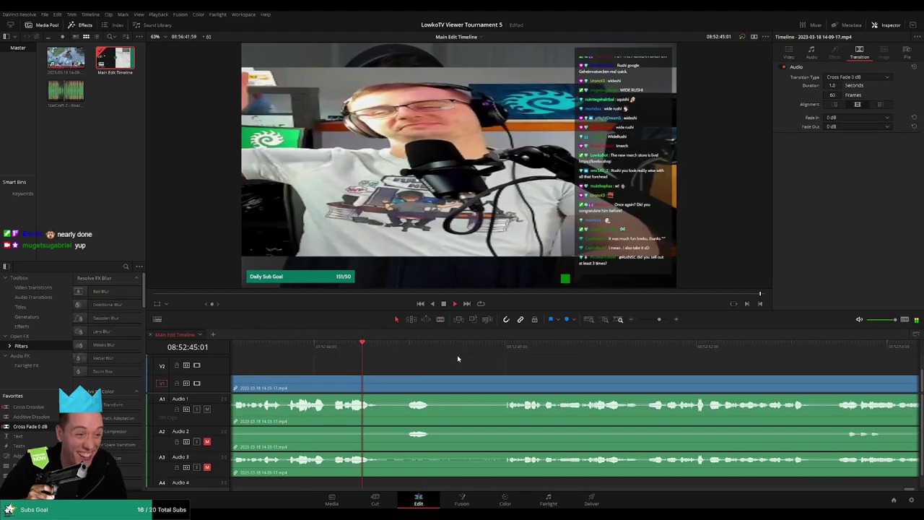
click(498, 350)
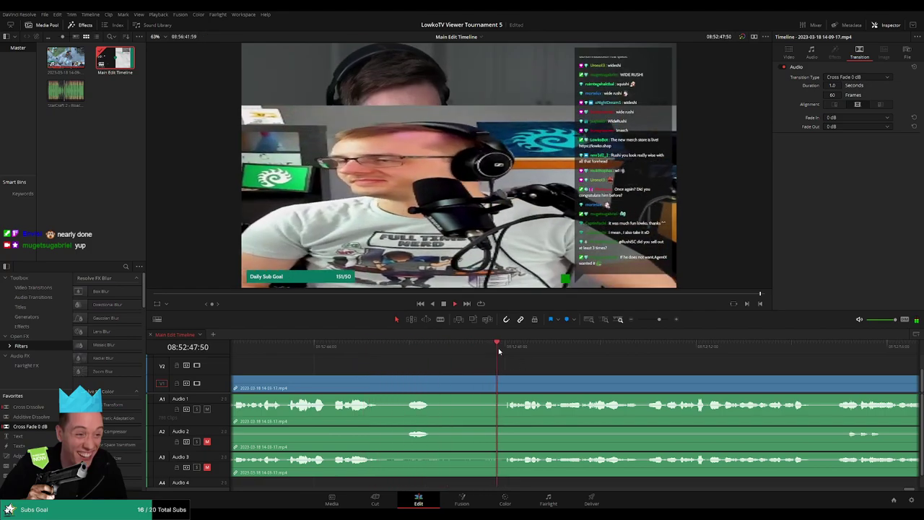
Step: Blade the clips at a later moment, reverting a slight accidental trim of the next clip
key(b)
click(510, 390)
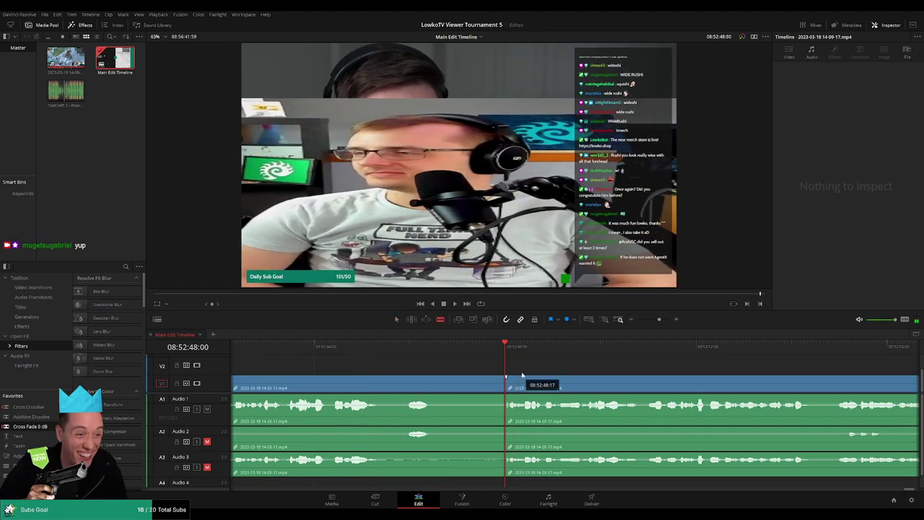
scroll(563, 371, up, 2)
scroll(563, 372, up, 1)
key(a)
drag(577, 389, 573, 389)
key(space)
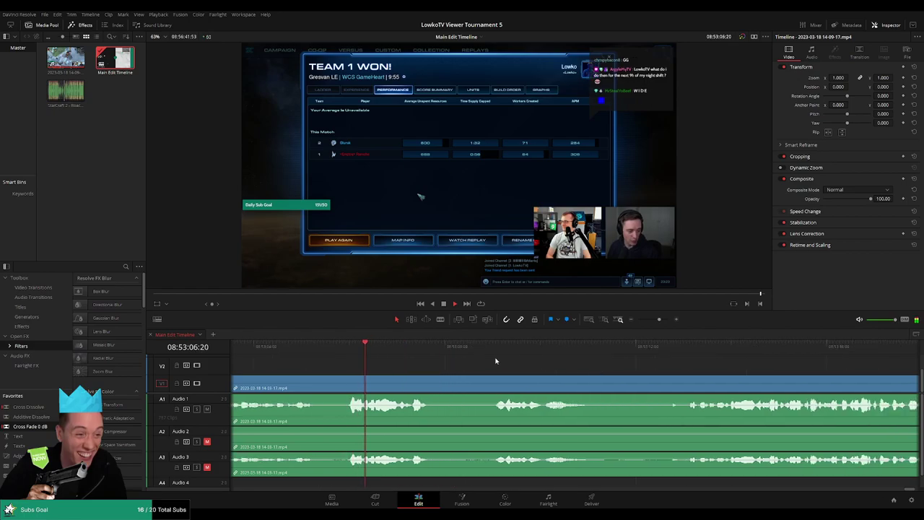
Step: Blade all tracks at the start of the first dead stretch and ripple-delete it
key(b)
click(429, 378)
key(a)
click(461, 393)
key(Delete)
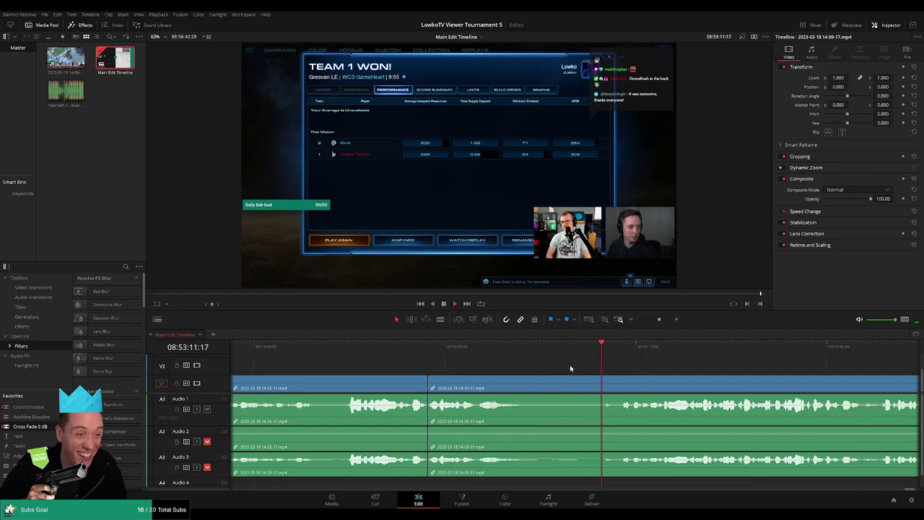
click(406, 345)
Step: Split at the end of the remaining dead stretch with Ctrl+B and ripple-delete it
click(622, 350)
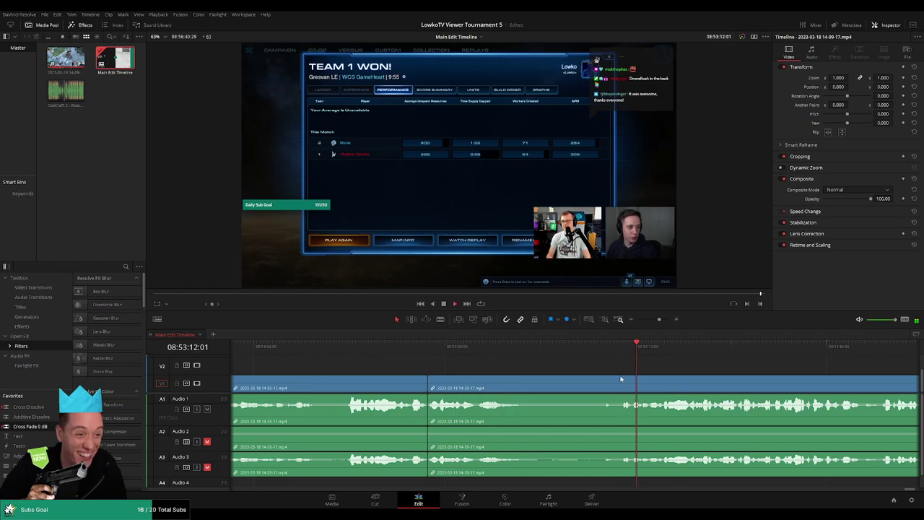
key(ctrl+b)
click(600, 387)
key(Delete)
click(406, 346)
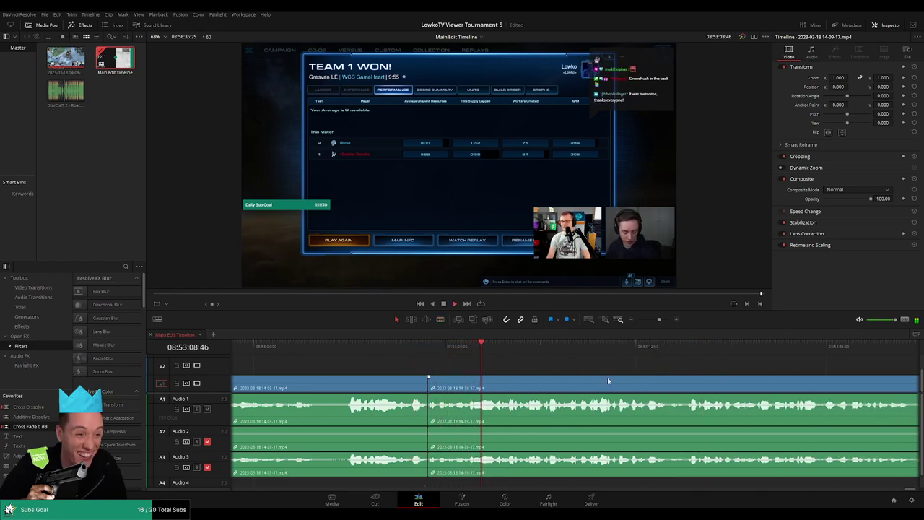
Step: Cut out the next dead section and add audio cross fades at the new edit point
scroll(566, 369, right, 3)
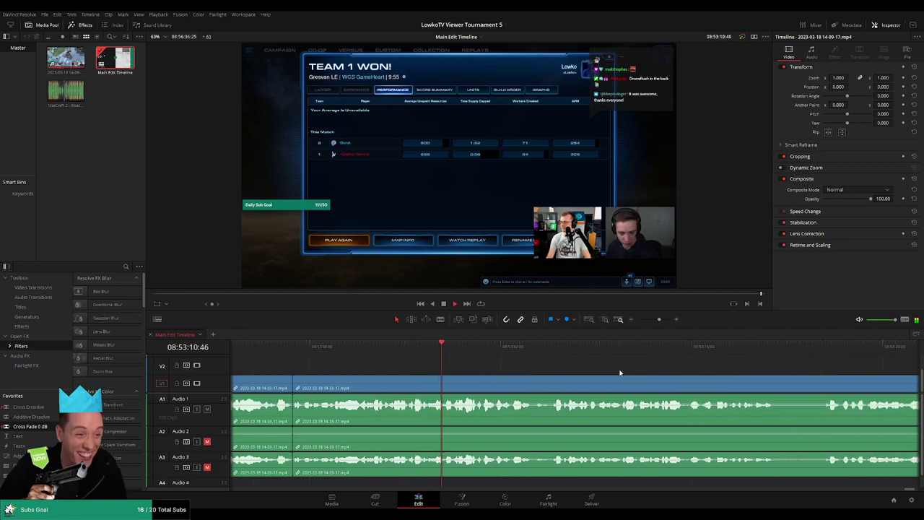
scroll(596, 371, right, 2)
scroll(604, 371, right, 2)
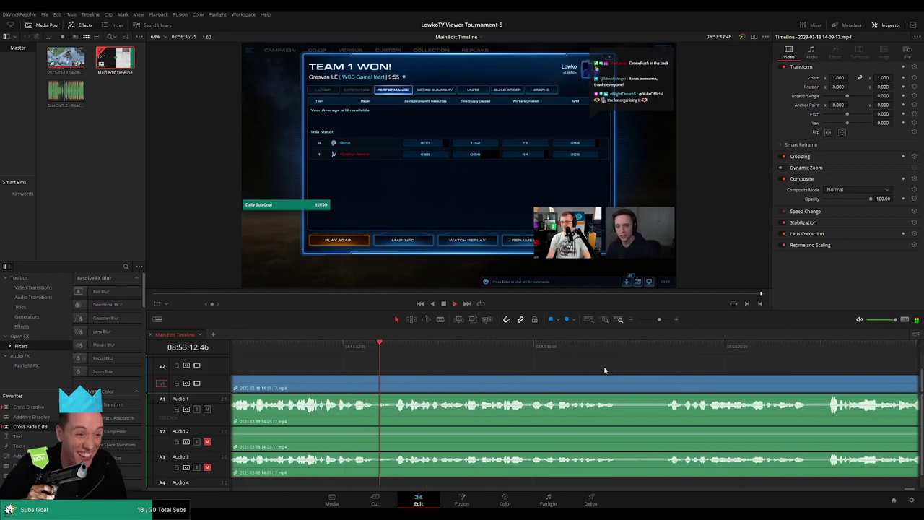
scroll(637, 372, right, 2)
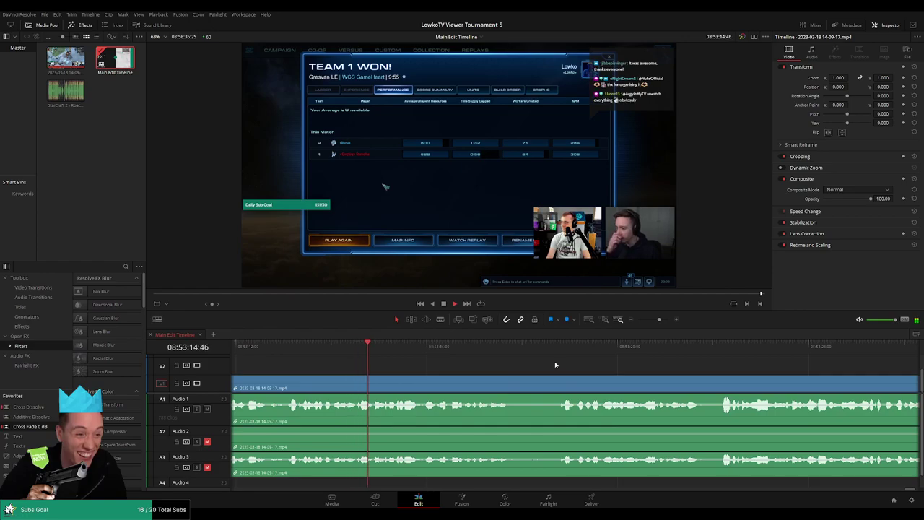
scroll(563, 366, right, 2)
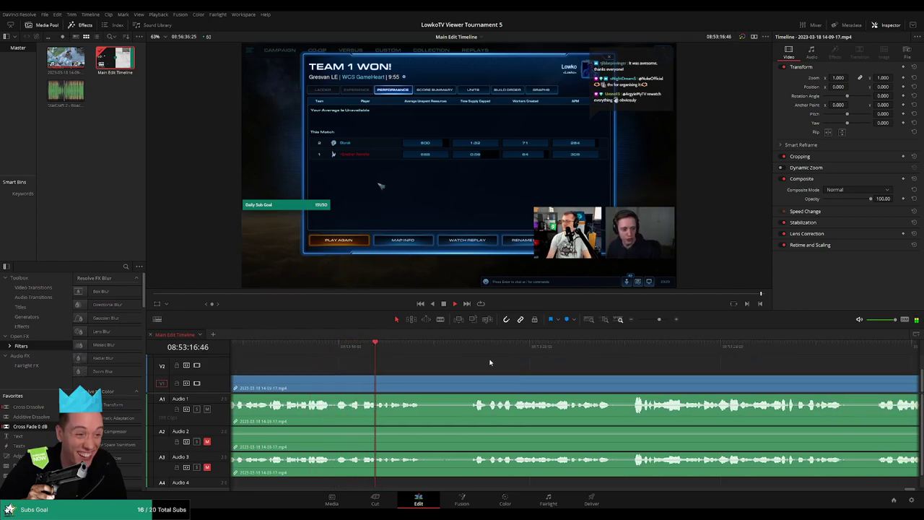
key(b)
click(420, 382)
click(474, 379)
key(a)
click(447, 393)
key(Delete)
key(shift+t)
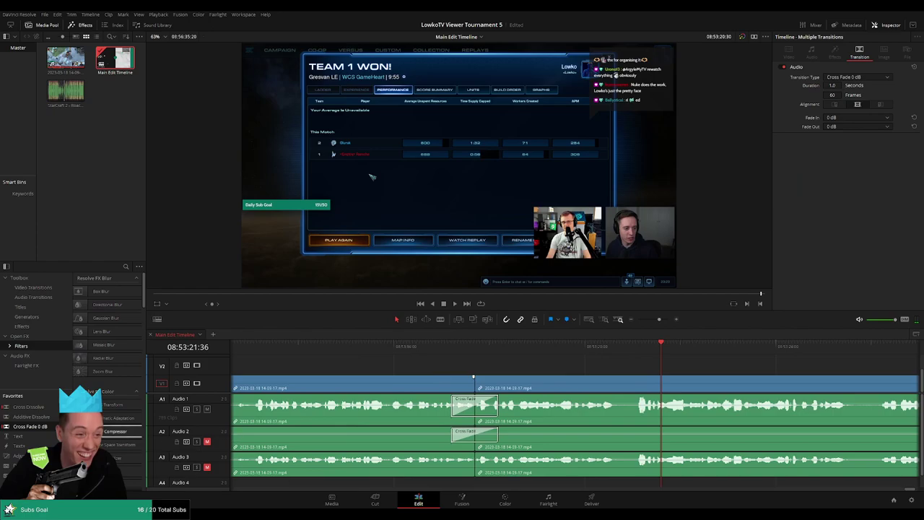
click(466, 350)
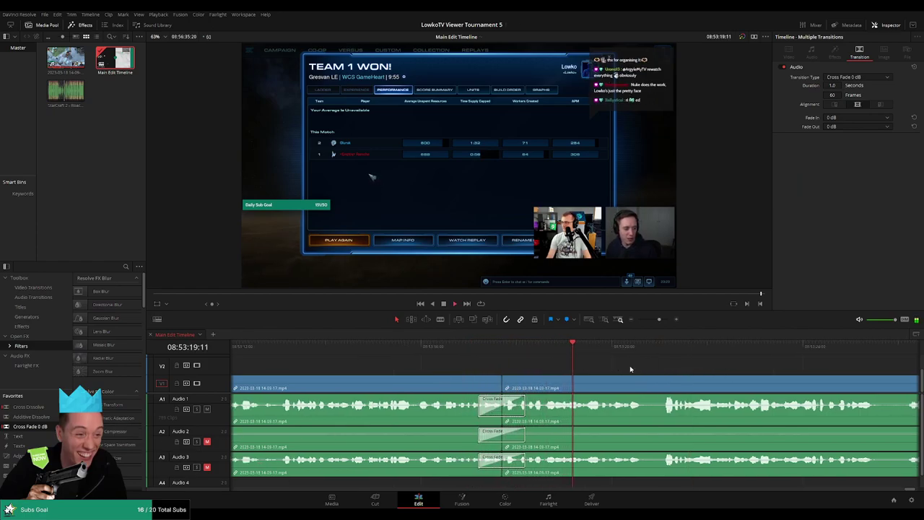
Step: Remove a short unwanted segment near 08:53:20, then zoom out to the whole timeline
scroll(576, 367, down, 3)
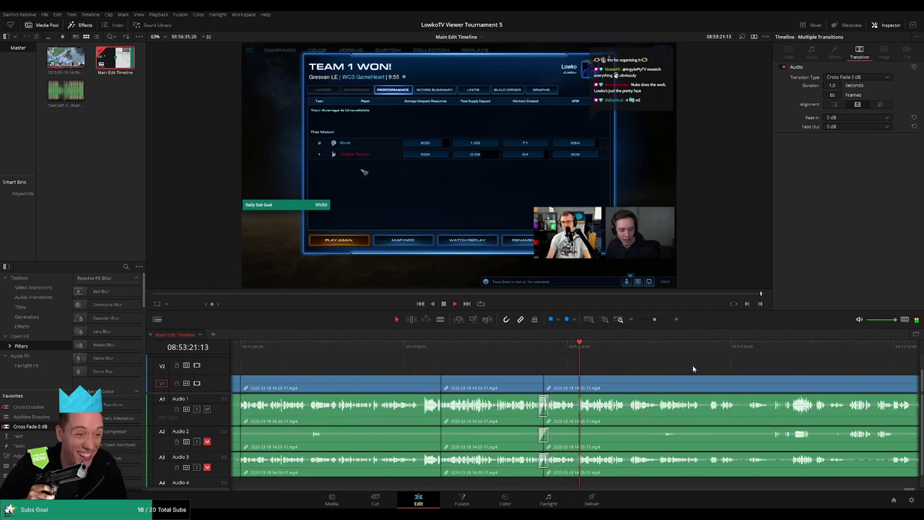
scroll(435, 362, up, 3)
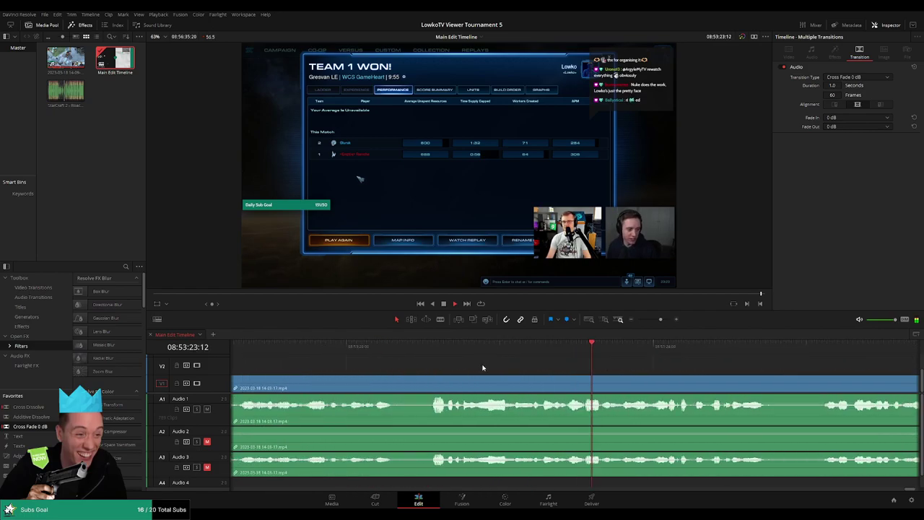
click(327, 349)
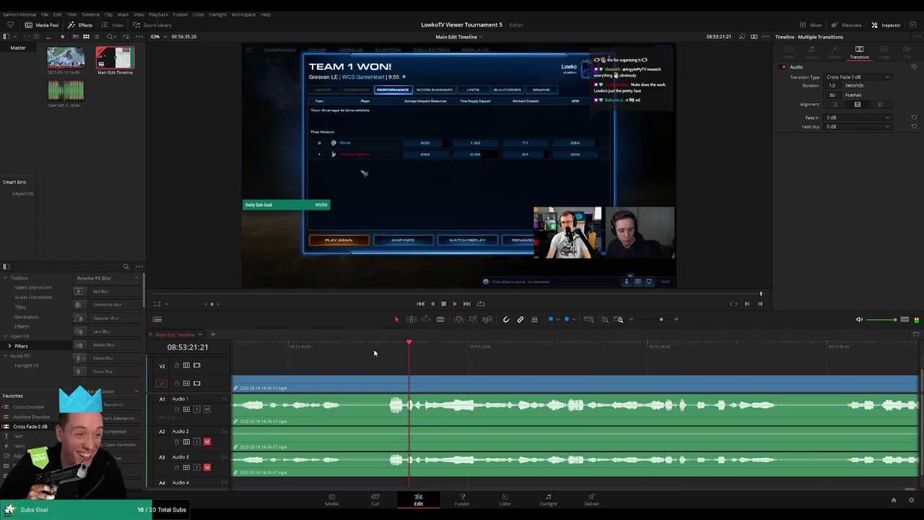
click(350, 375)
click(409, 383)
key(a)
click(392, 387)
key(Delete)
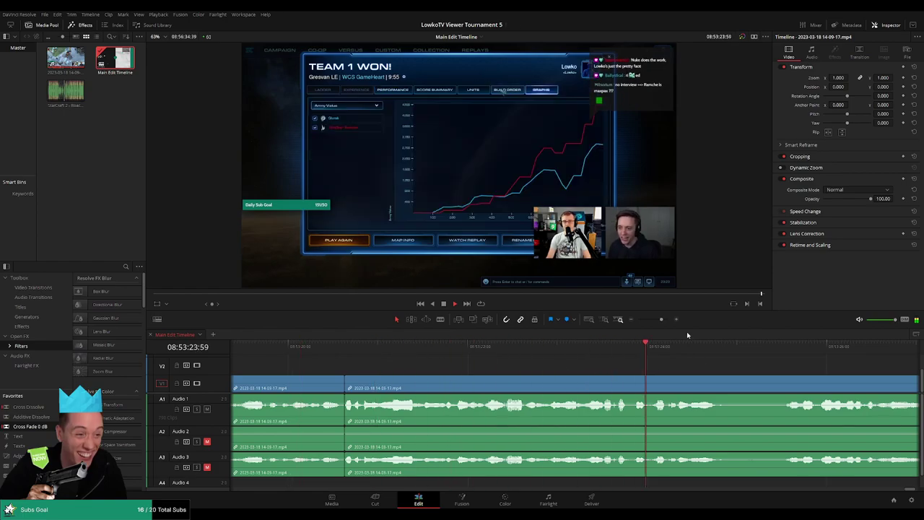
drag(661, 319, 648, 320)
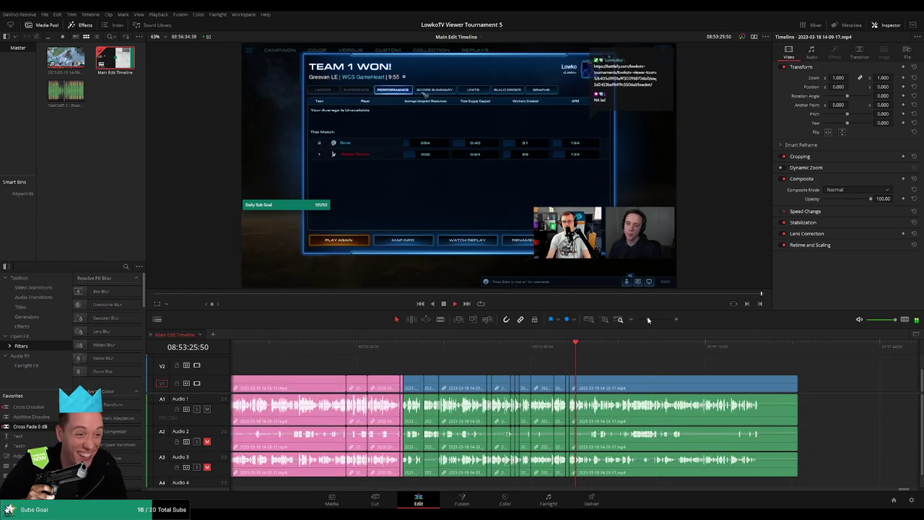
Step: Blade both ends of the first dead part, delete it, and play back the cut
scroll(603, 361, up, 3)
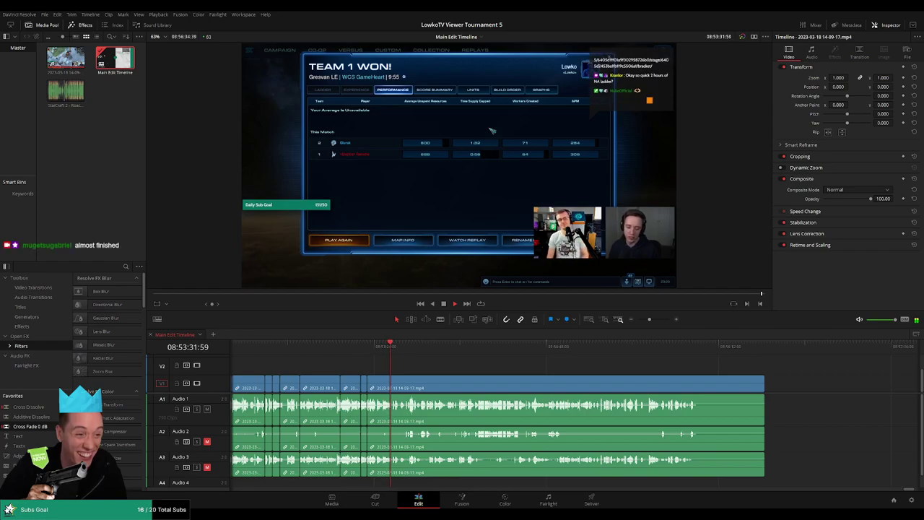
scroll(601, 372, up, 2)
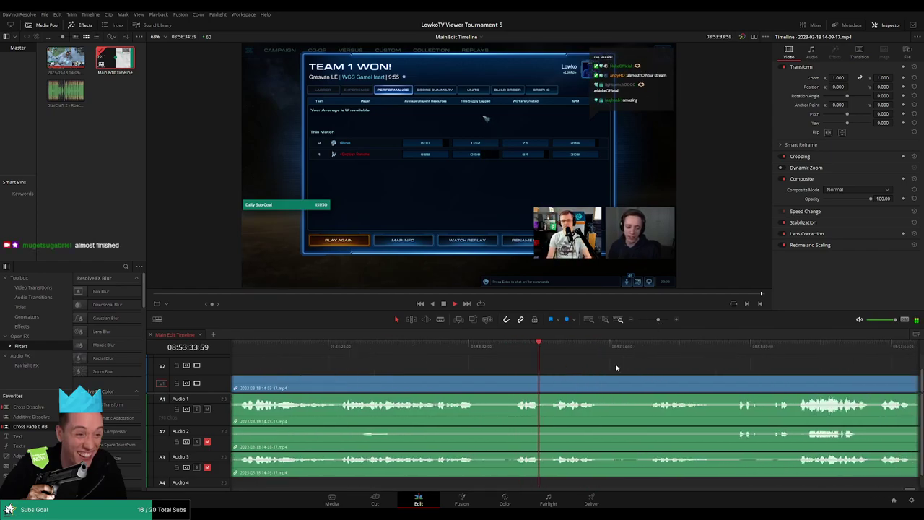
scroll(499, 359, right, 2)
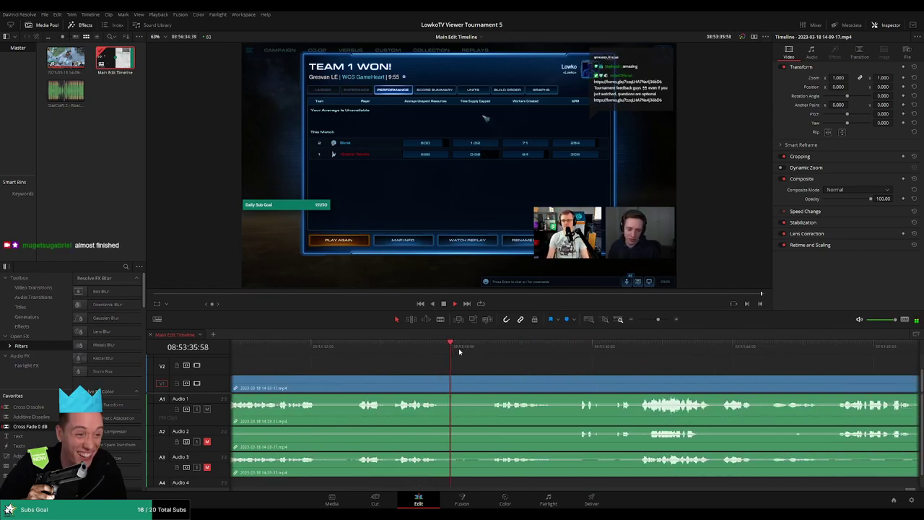
click(440, 387)
click(488, 380)
click(470, 387)
key(BackSpace)
click(430, 360)
key(space)
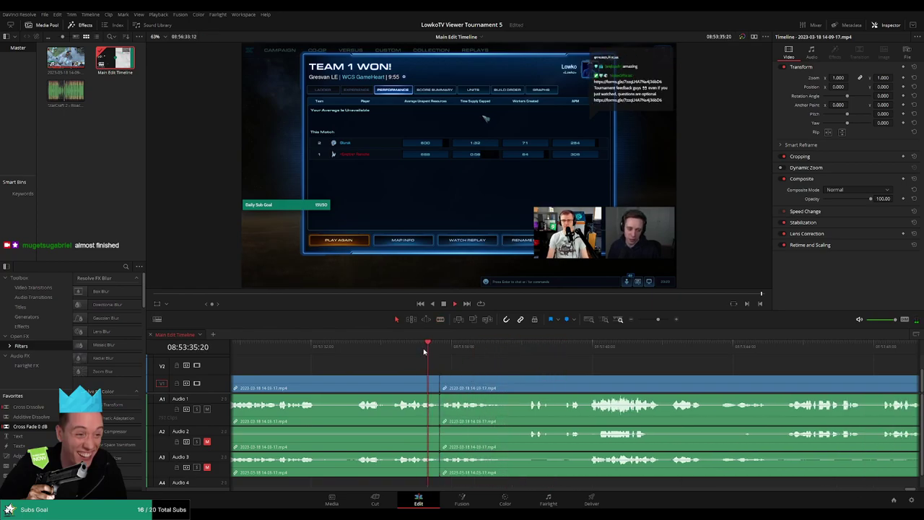
Step: Cut out a short unwanted bit further along and zoom the timeline out
scroll(469, 368, right, 2)
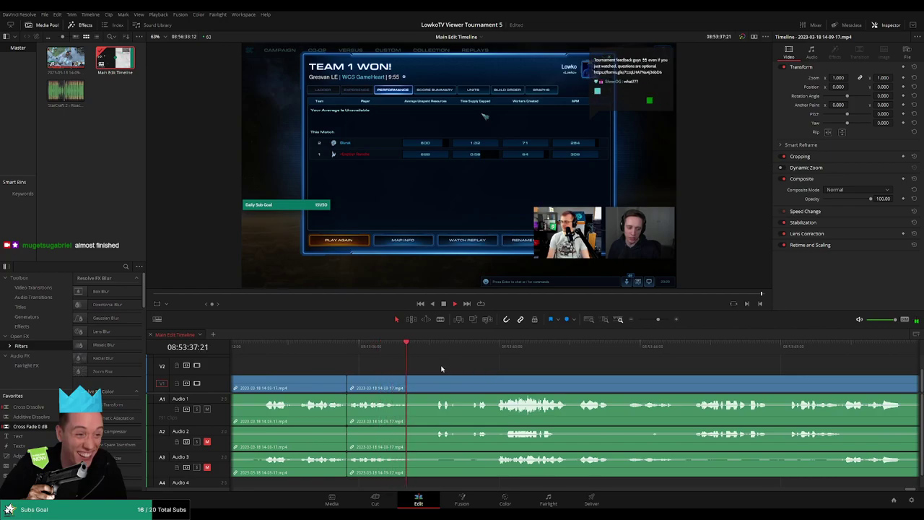
scroll(477, 367, right, 1)
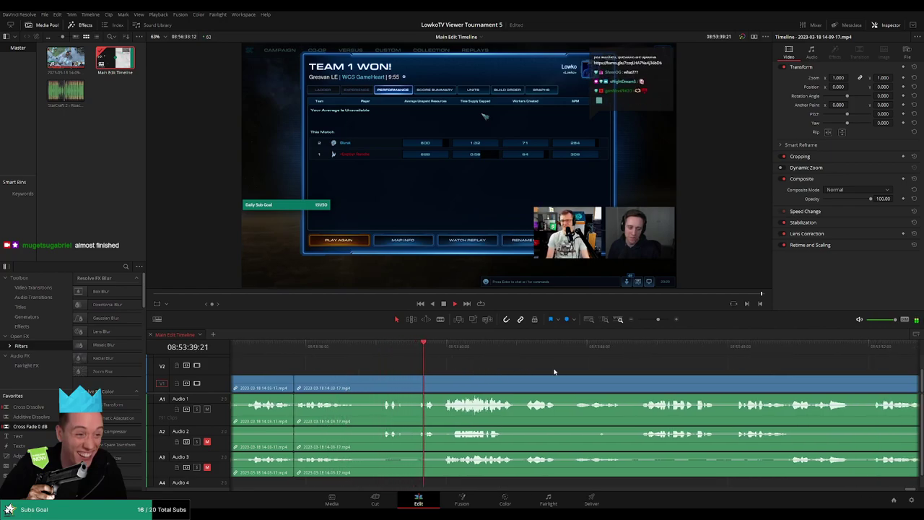
scroll(534, 370, right, 2)
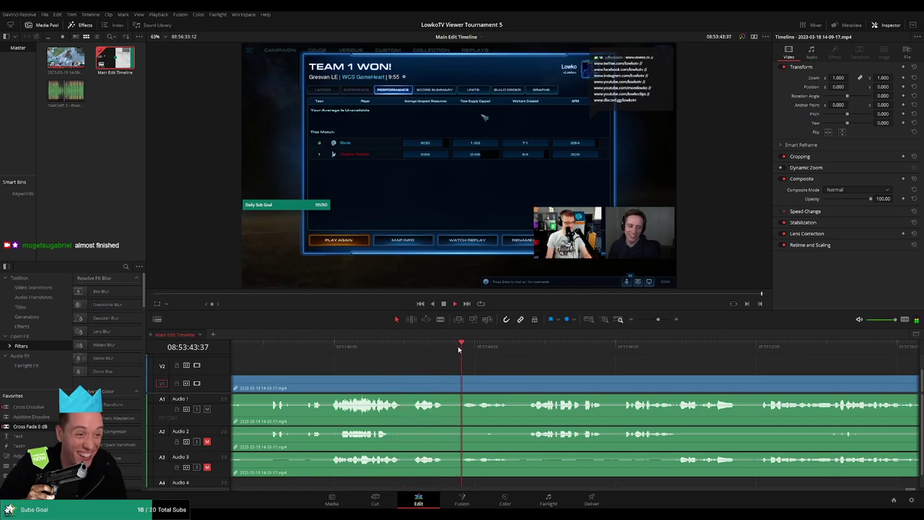
scroll(687, 374, right, 3)
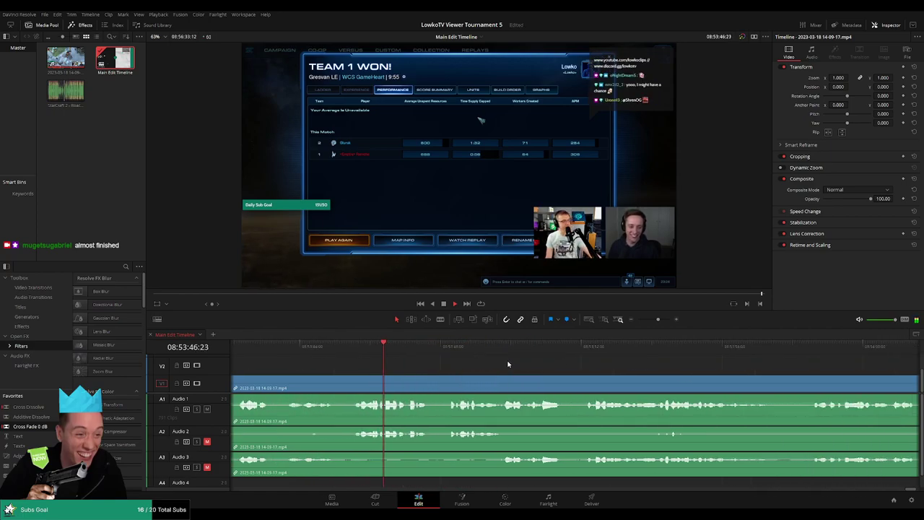
scroll(594, 370, right, 2)
click(392, 345)
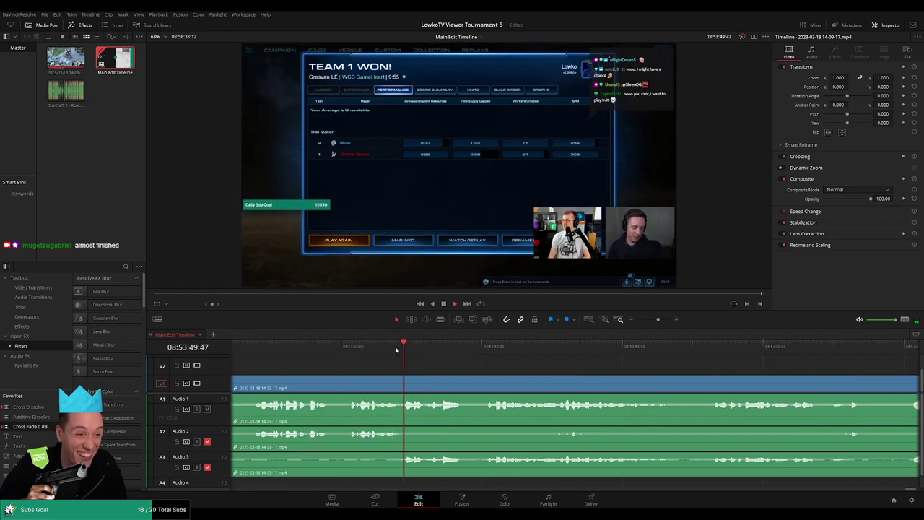
scroll(472, 366, up, 2)
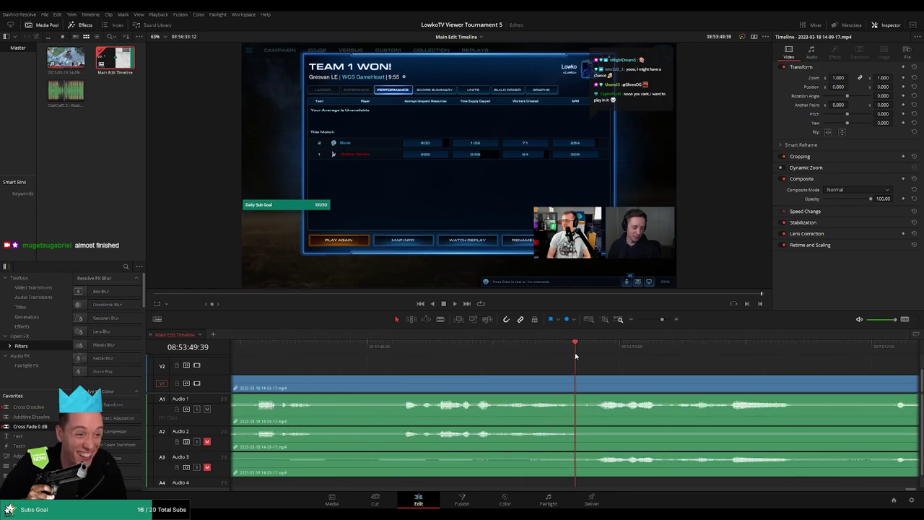
key(b)
click(583, 379)
click(596, 381)
key(a)
click(589, 386)
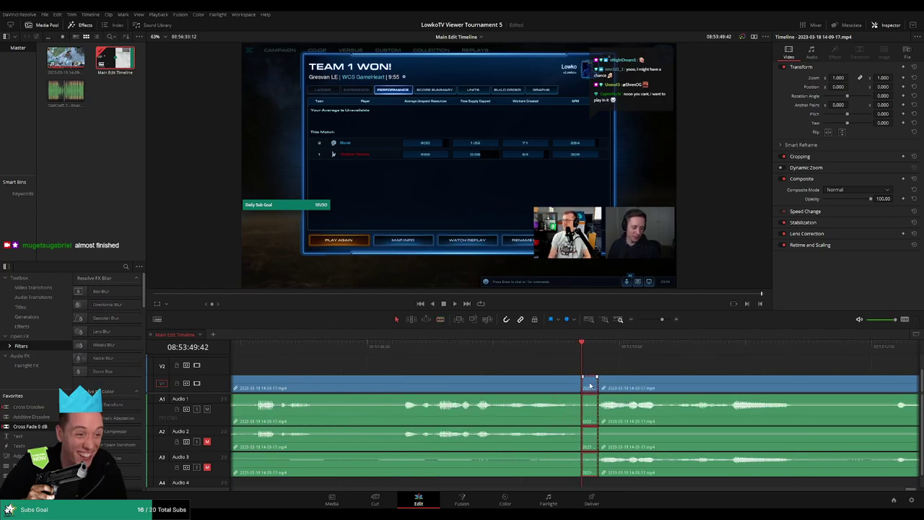
key(Delete)
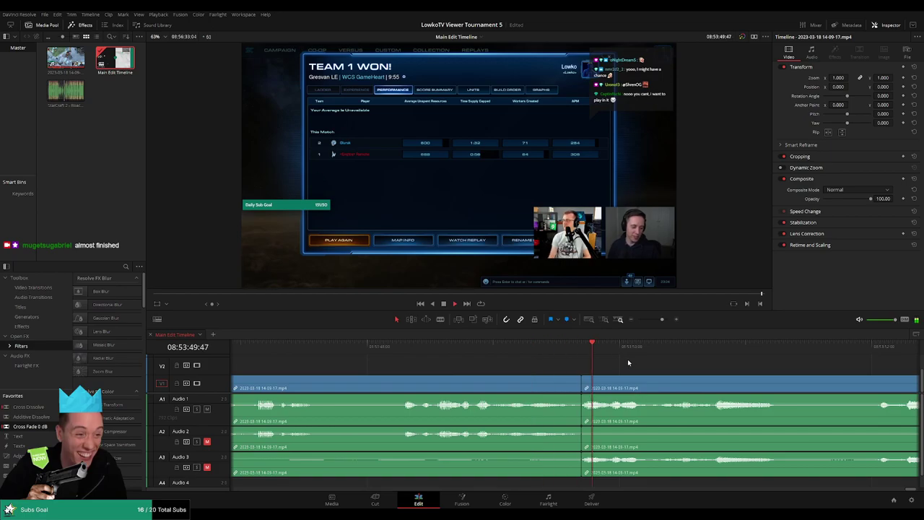
drag(662, 318, 659, 321)
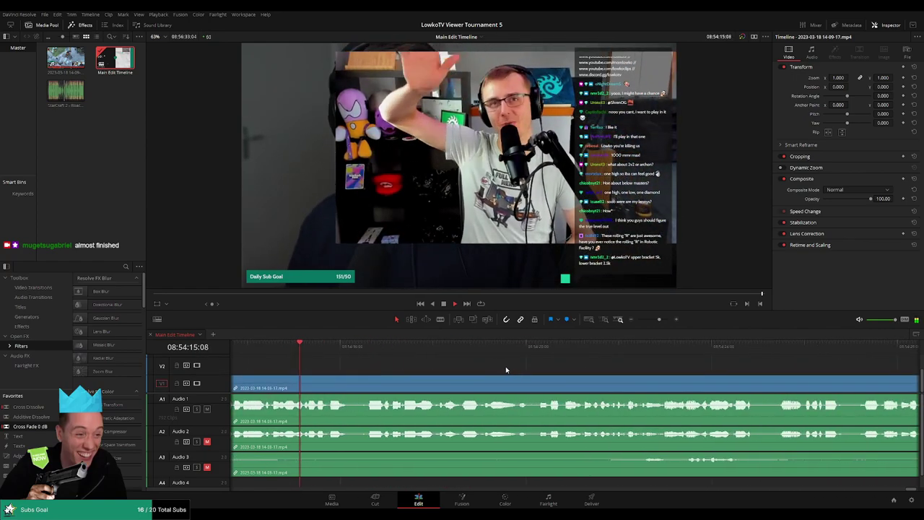
Step: Split all tracks at a point in the stream's closing talk
key(b)
click(354, 382)
key(a)
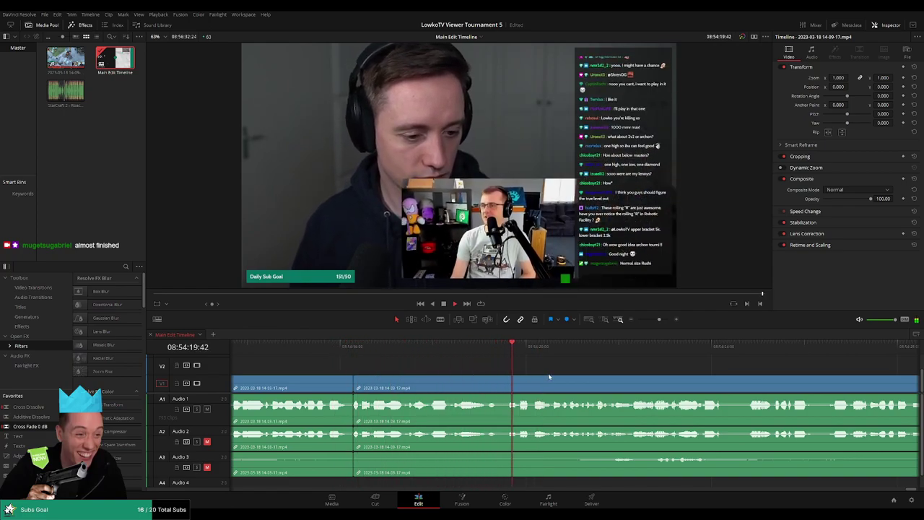
scroll(651, 378, right, 3)
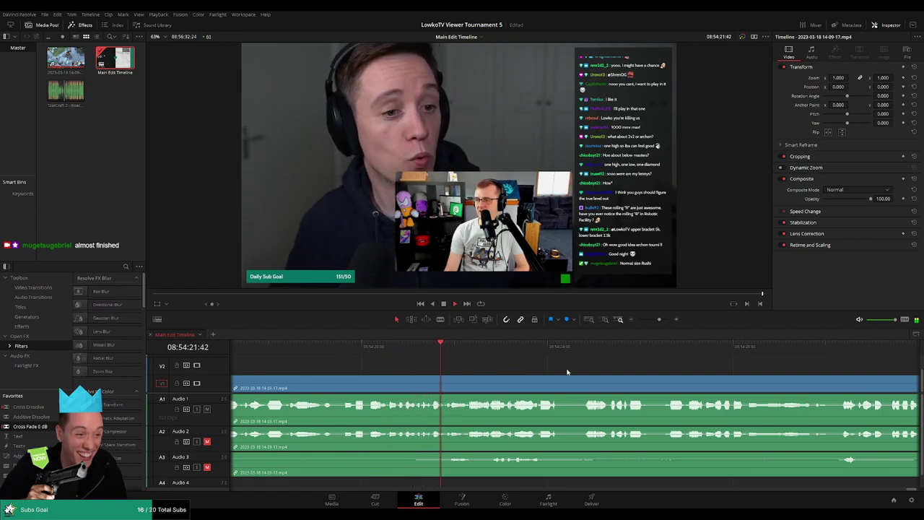
scroll(650, 370, right, 3)
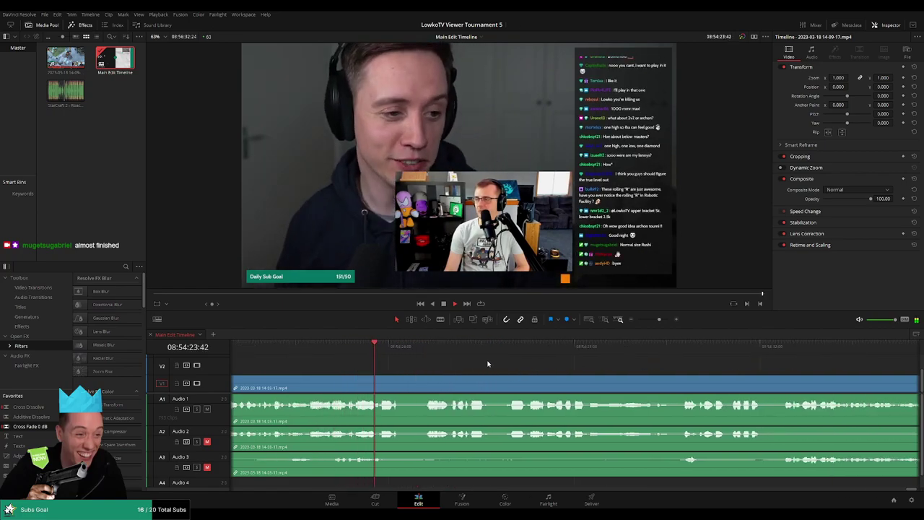
scroll(498, 365, right, 1)
scroll(462, 372, right, 3)
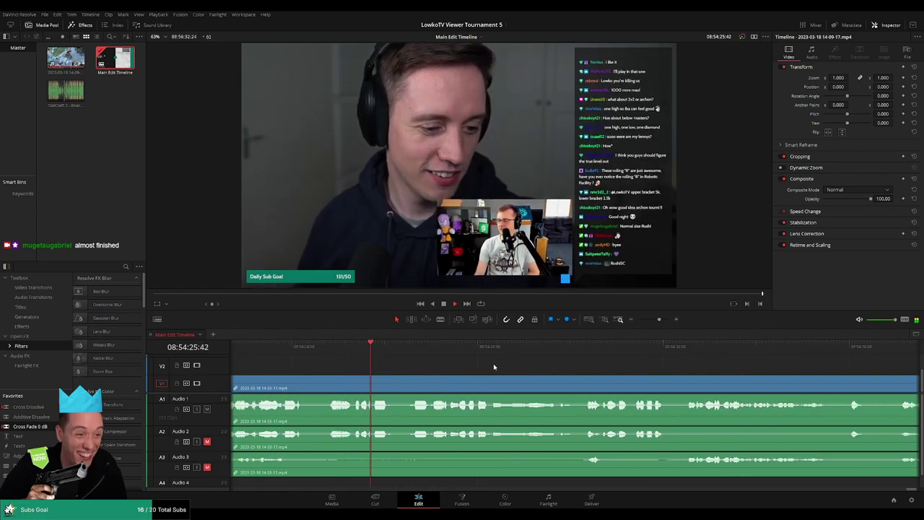
Step: Blade both ends of a short dead stretch, ripple-delete it and resume playback
key(space)
key(b)
click(303, 390)
click(345, 387)
key(a)
click(329, 388)
key(Delete)
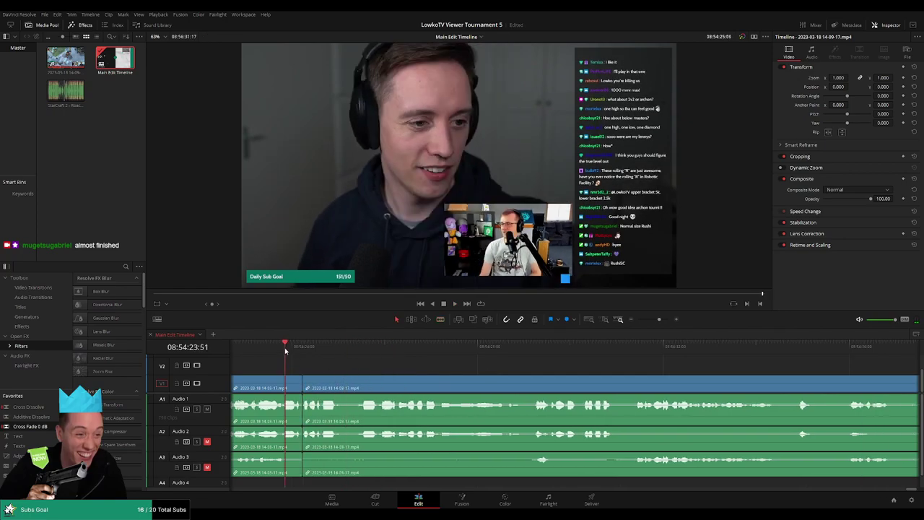
key(space)
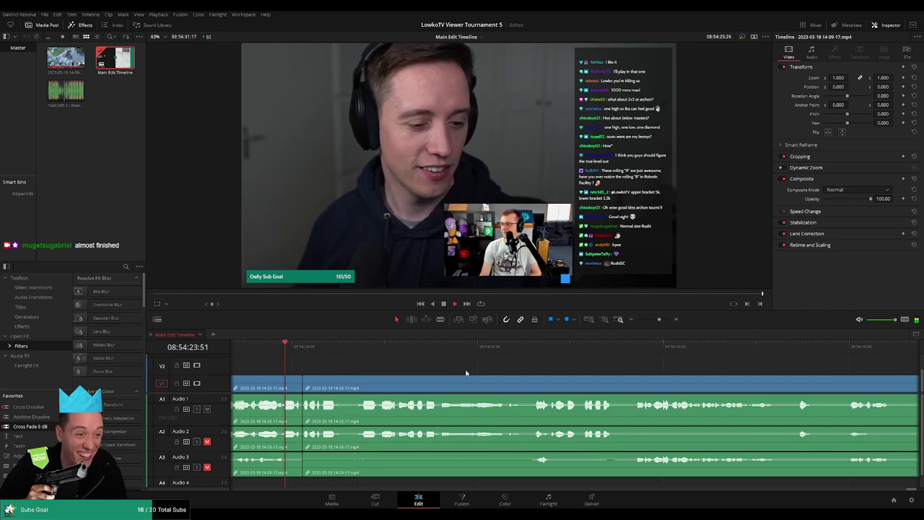
Step: Review the section and split the stream clips at the following pause
scroll(469, 371, right, 5)
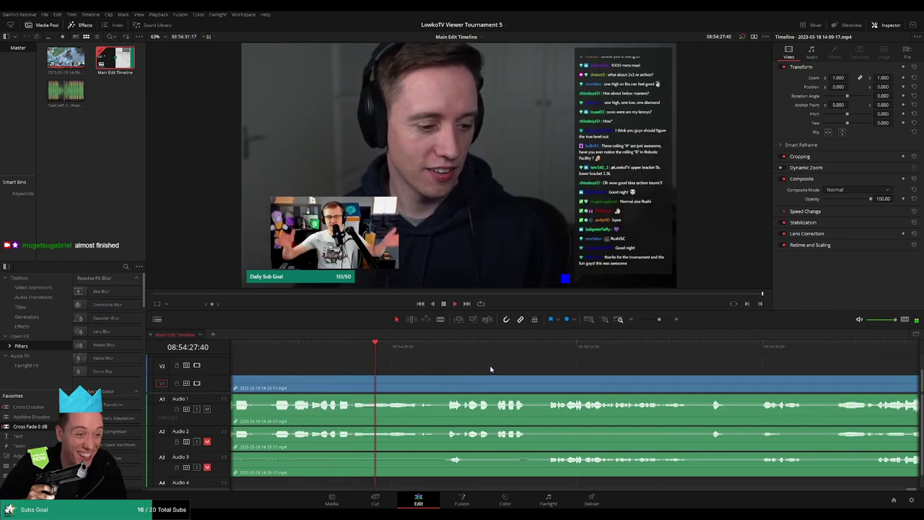
scroll(462, 366, right, 4)
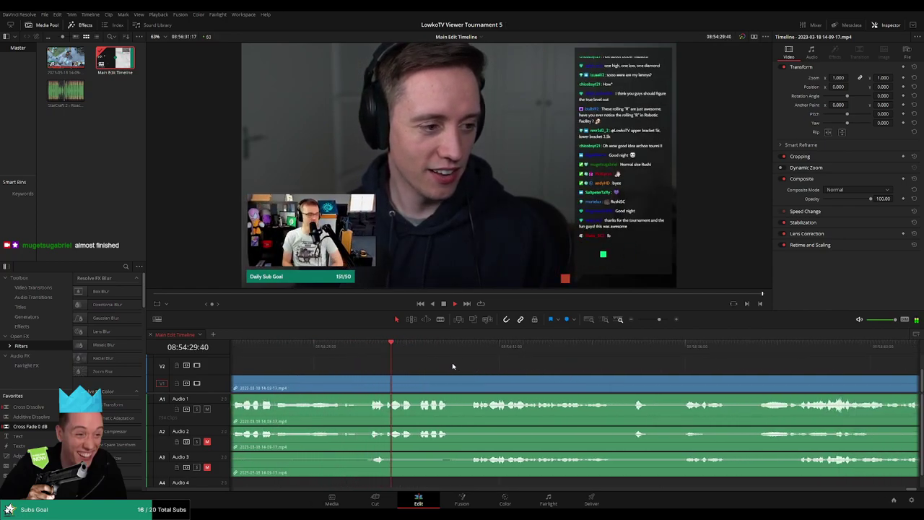
scroll(473, 368, right, 4)
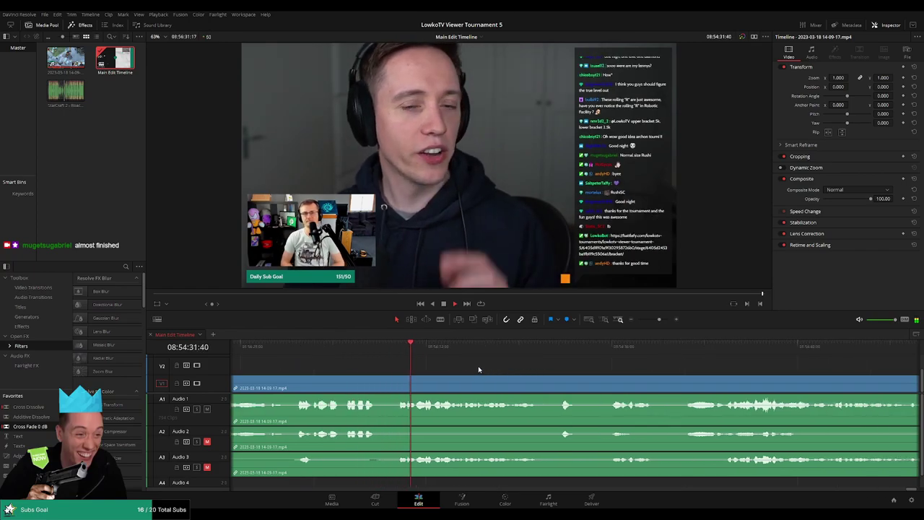
scroll(472, 368, right, 5)
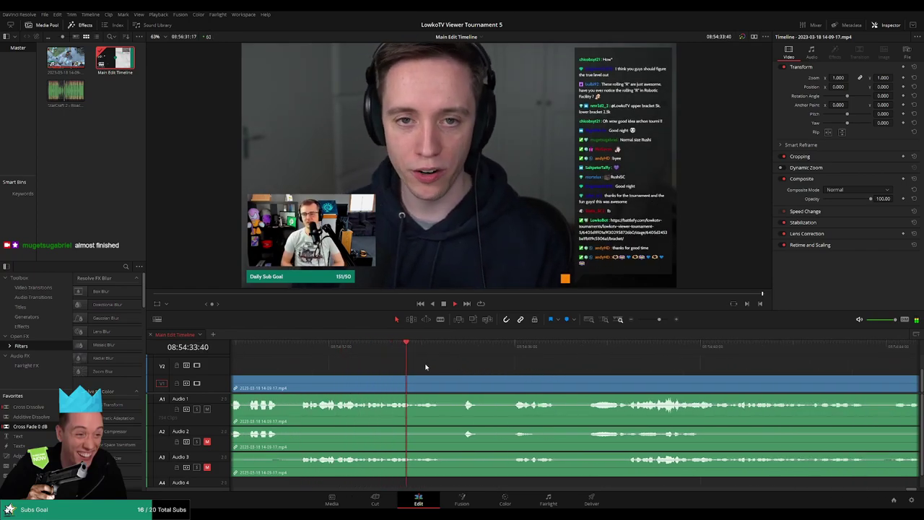
click(259, 348)
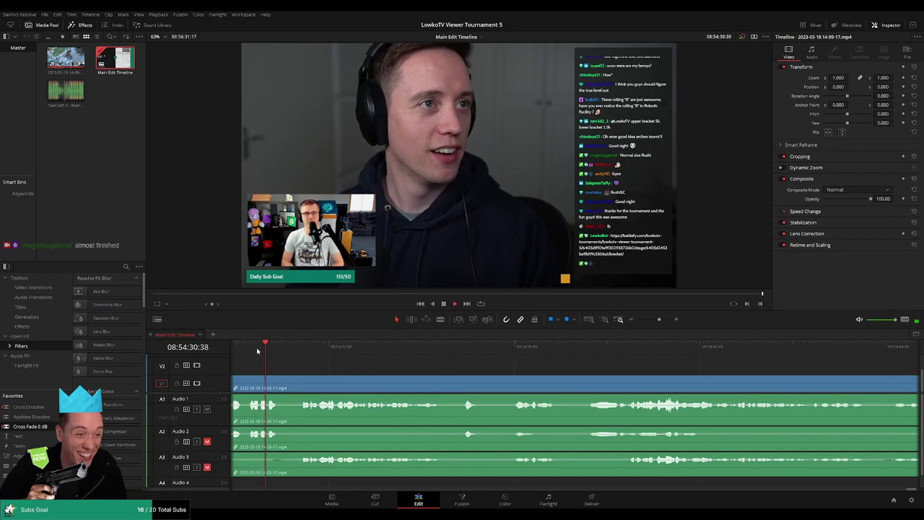
click(298, 383)
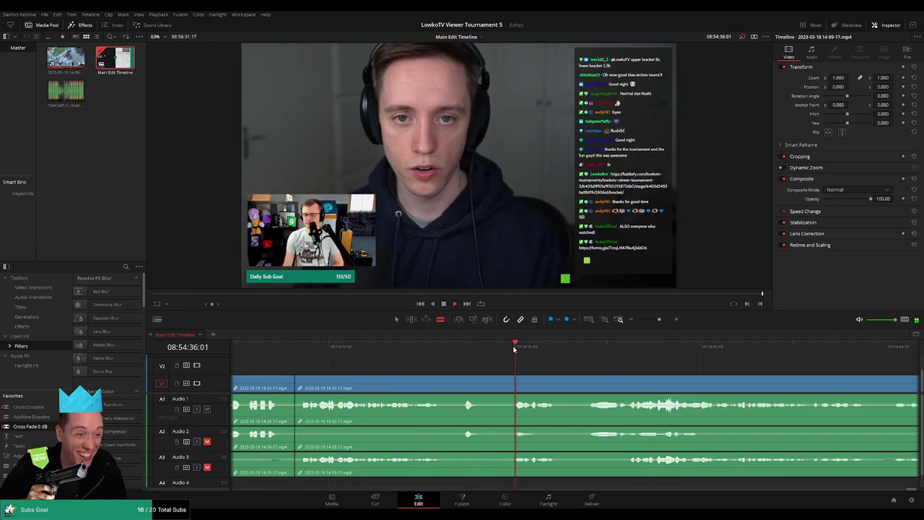
Step: Skim ahead through the closing talk to find the next pause
scroll(454, 354, right, 10)
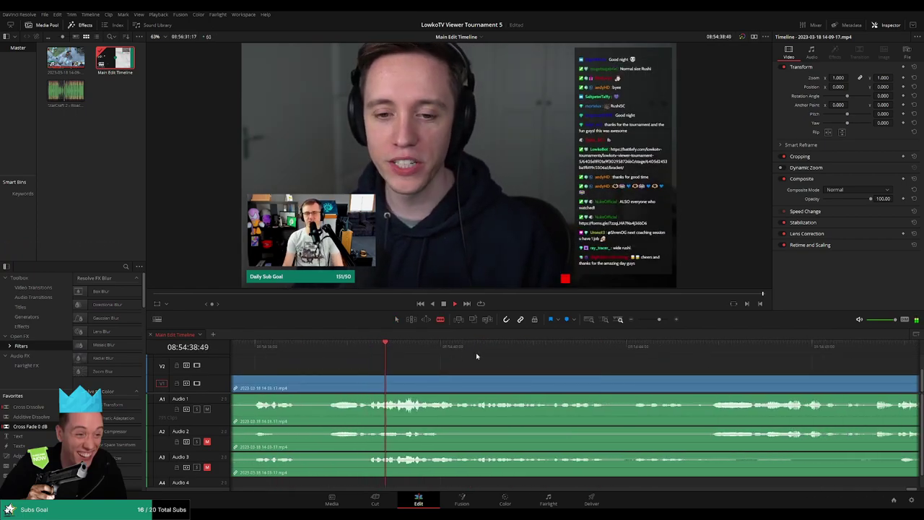
scroll(715, 368, right, 10)
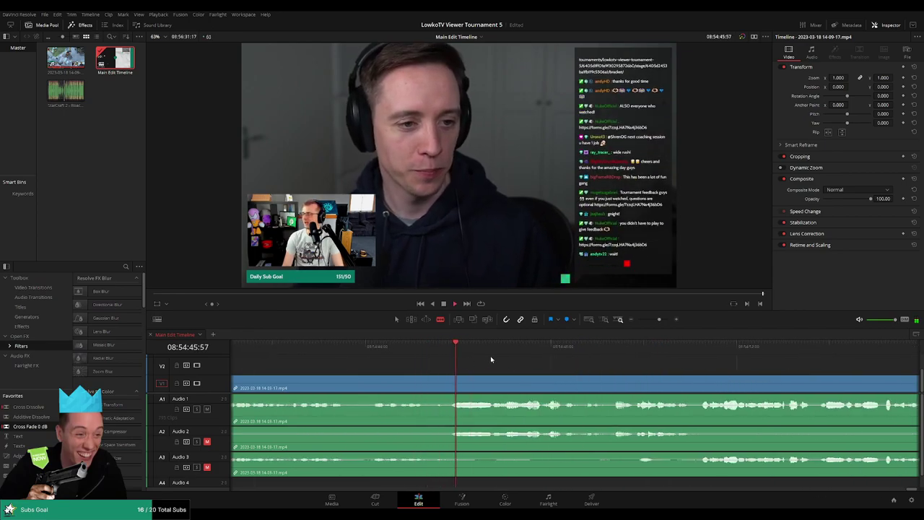
click(624, 351)
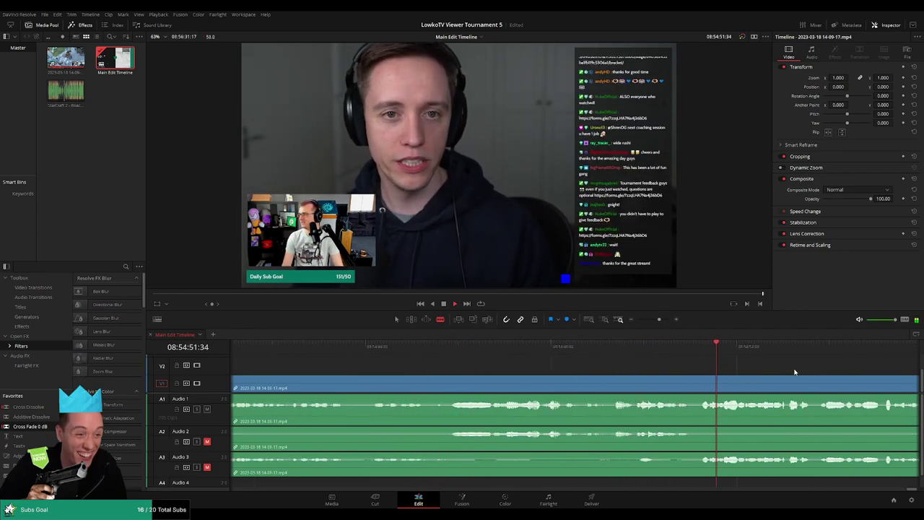
scroll(512, 355, right, 10)
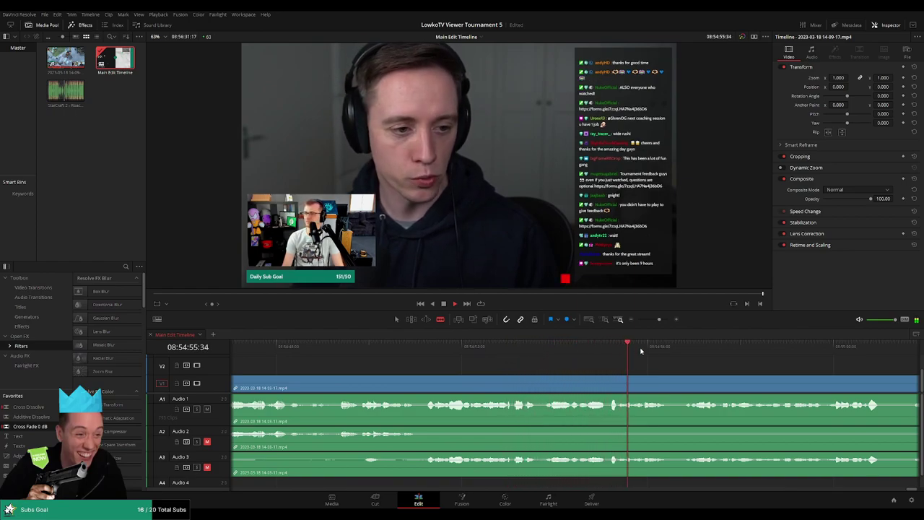
scroll(628, 361, right, 3)
scroll(624, 364, right, 5)
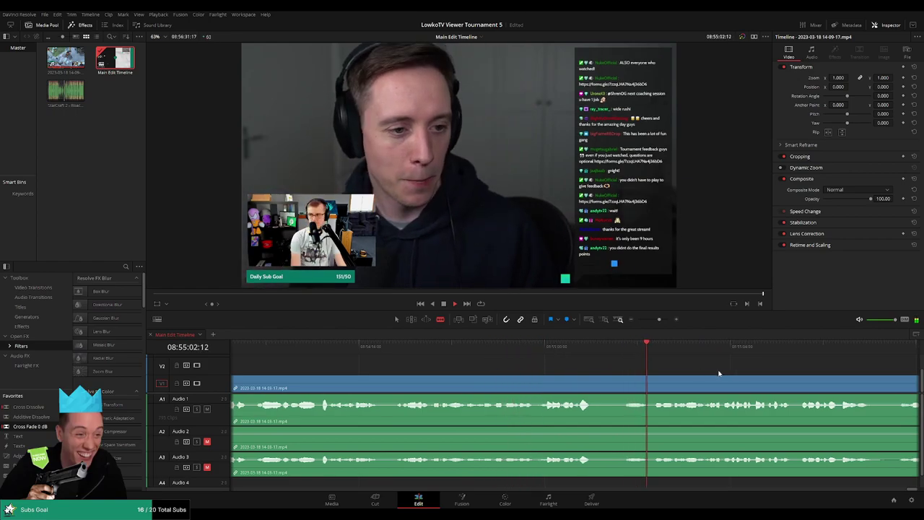
scroll(730, 373, right, 5)
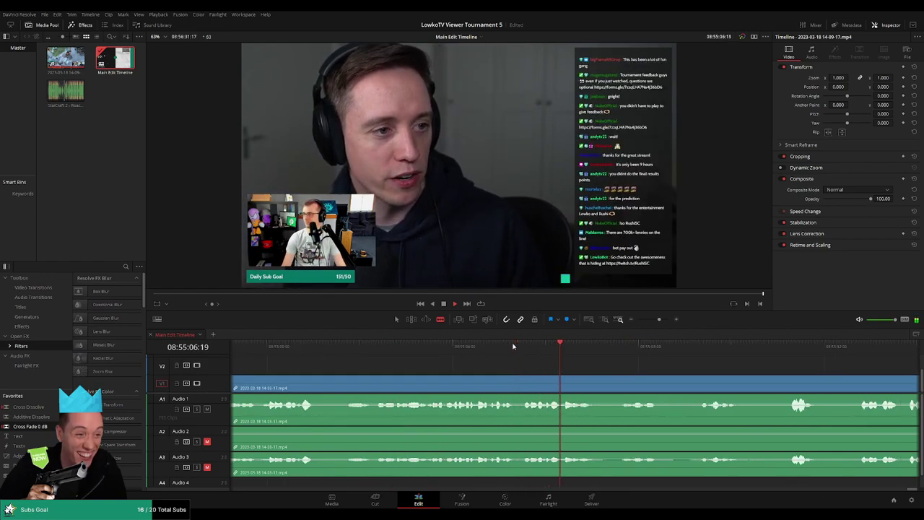
click(377, 347)
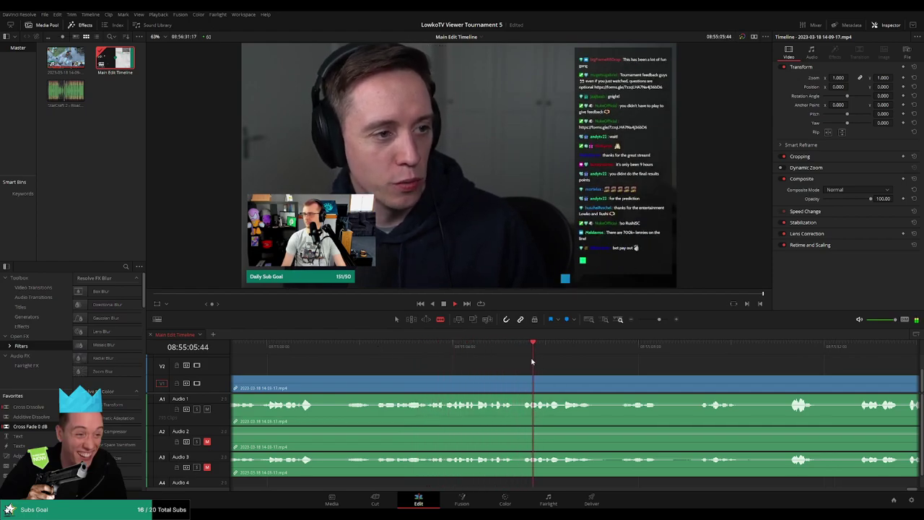
Step: Place the playhead on the pause at about 08:55:03:53
scroll(410, 348, left, 3)
click(410, 348)
scroll(414, 354, left, 3)
click(389, 352)
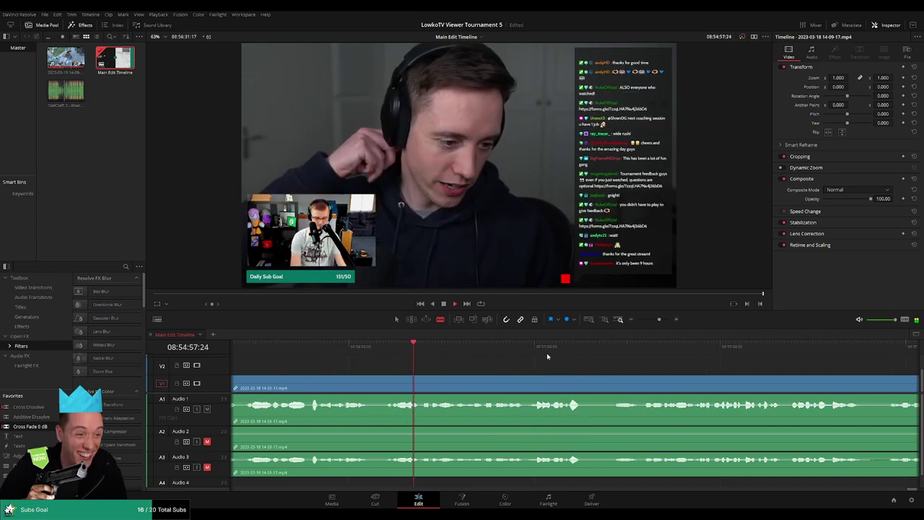
click(656, 354)
click(514, 355)
scroll(513, 359, right, 1)
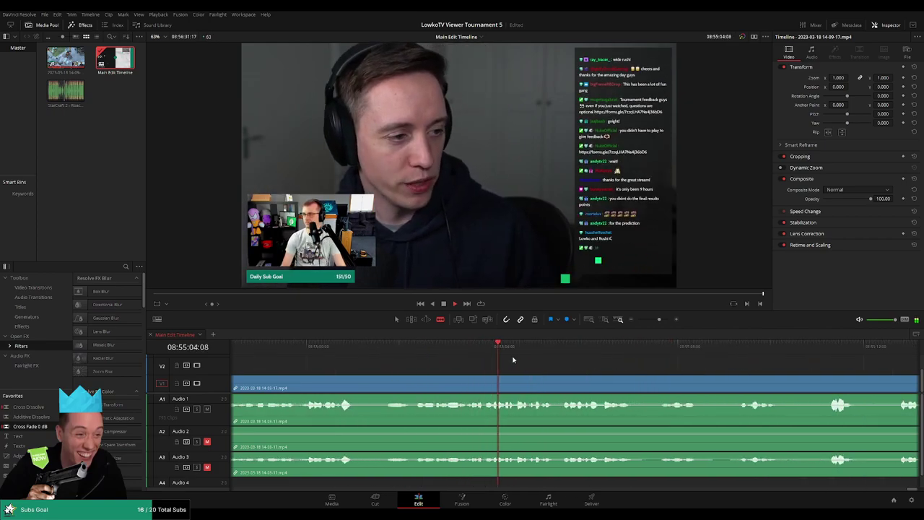
click(476, 348)
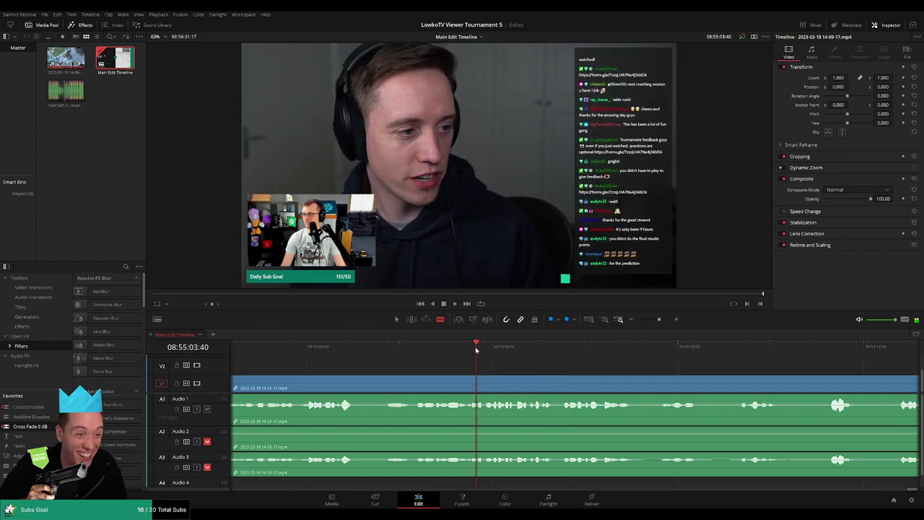
click(483, 348)
click(486, 348)
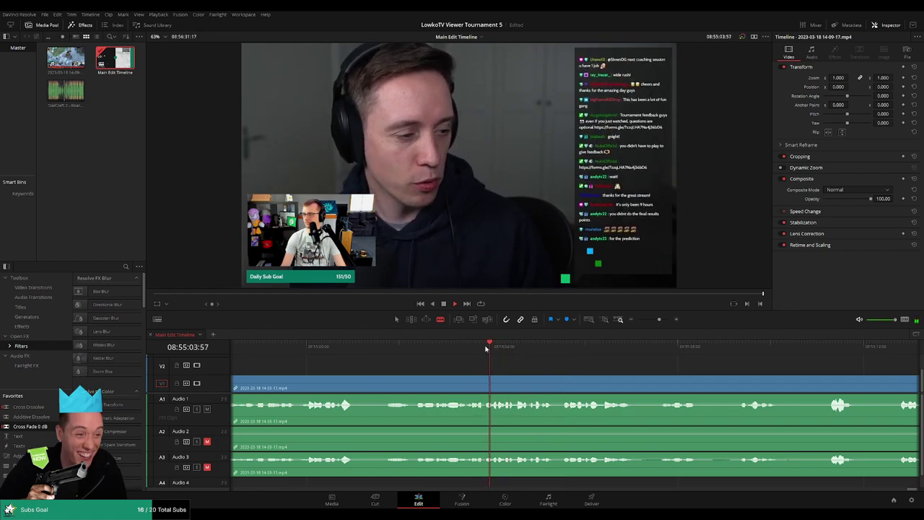
Step: Split at the playhead with Ctrl+B and ripple-delete the dead stretch before it
key(ctrl+b)
click(464, 382)
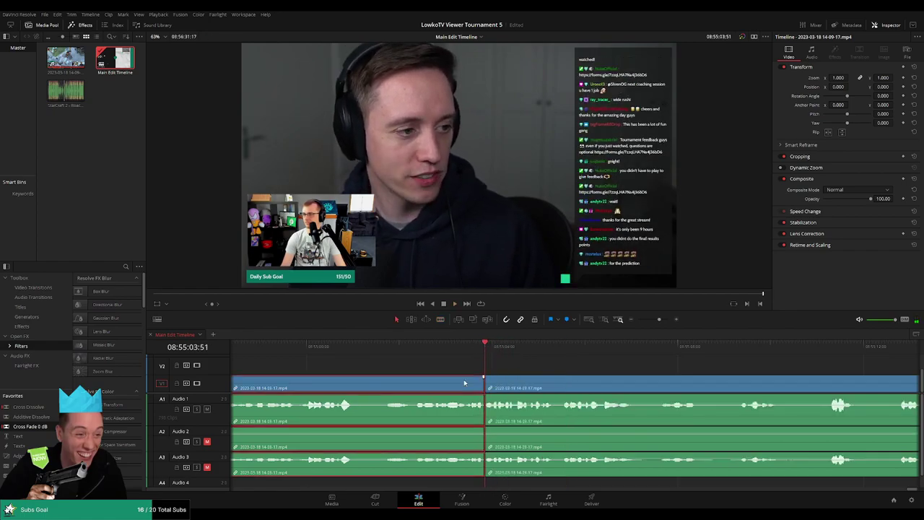
key(Delete)
click(536, 350)
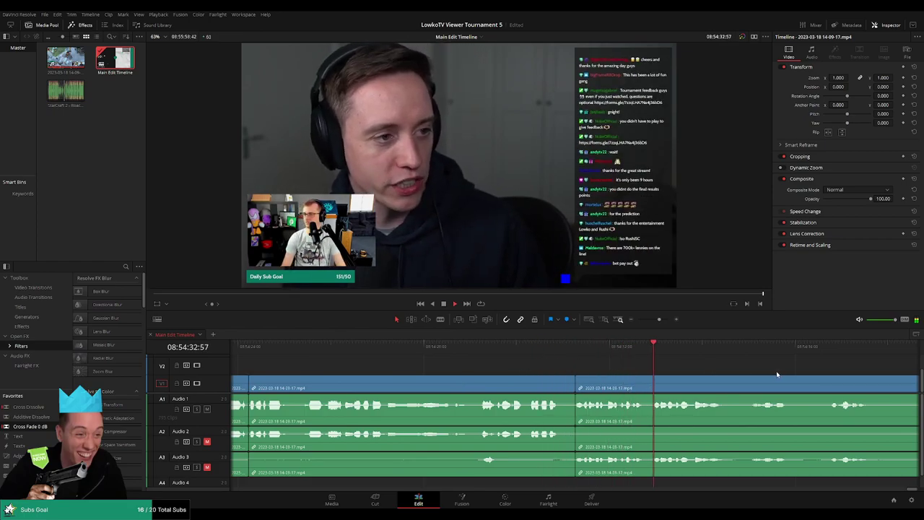
scroll(482, 354, right, 5)
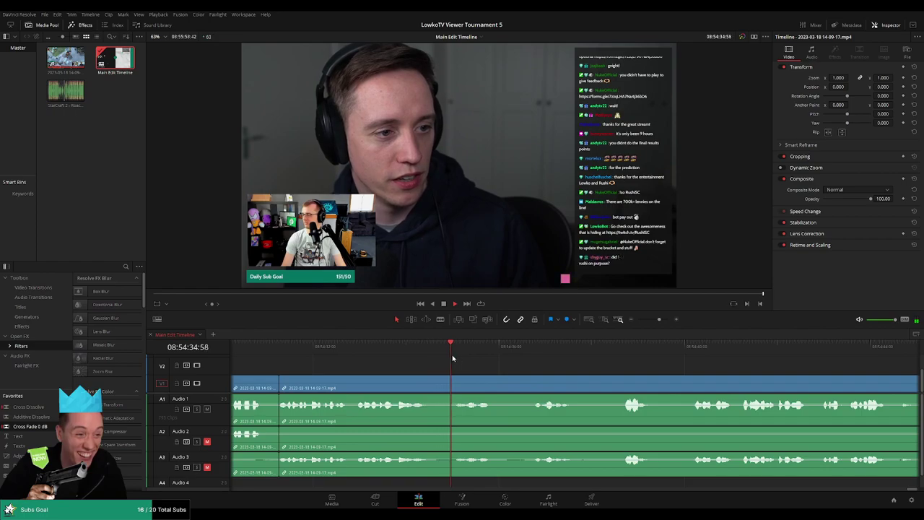
scroll(469, 363, right, 2)
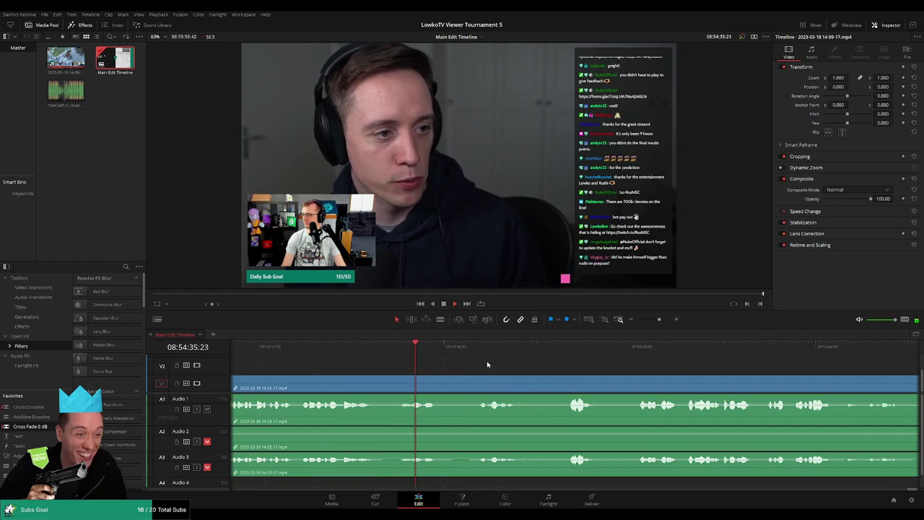
Step: Cut the next pause's dead stretch out and cross-fade the resulting join
click(542, 352)
click(545, 354)
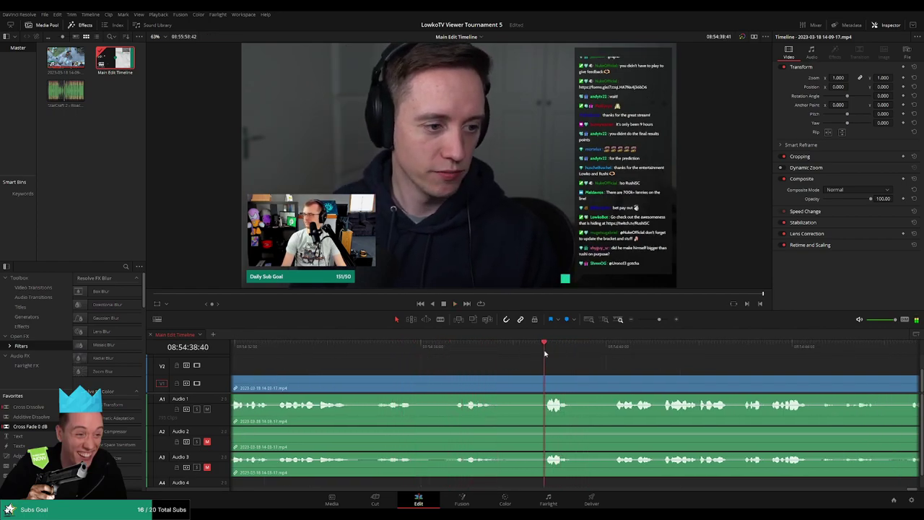
click(542, 375)
key(a)
click(525, 389)
key(Delete)
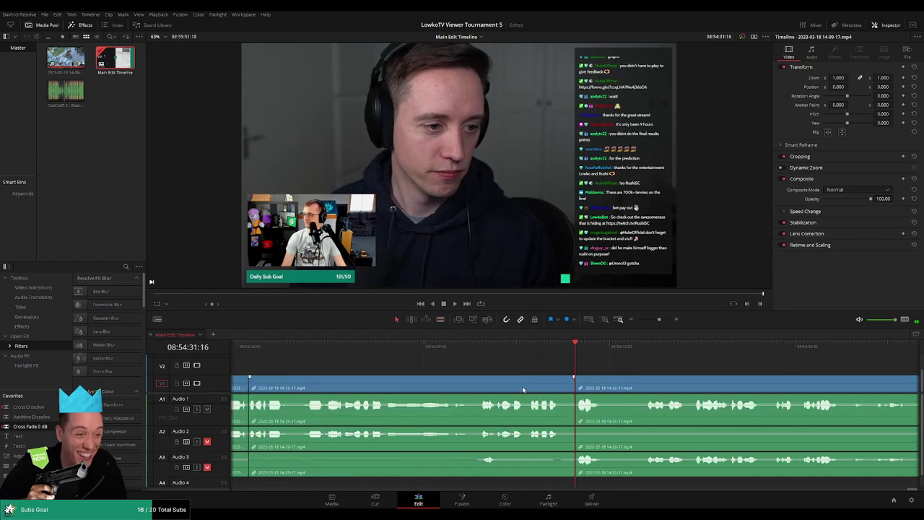
click(544, 352)
key(space)
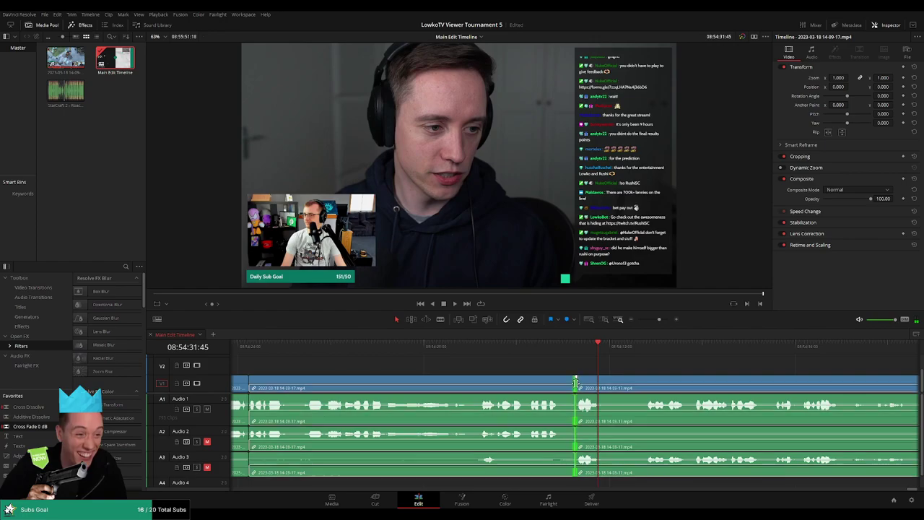
key(space)
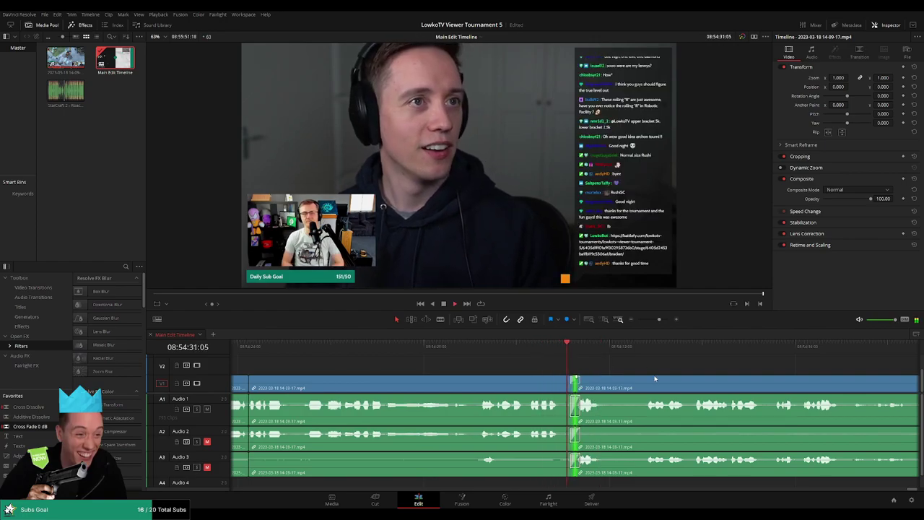
scroll(519, 363, right, 3)
Step: Split the stream clips, then play back to where the dead part begins
key(b)
click(470, 383)
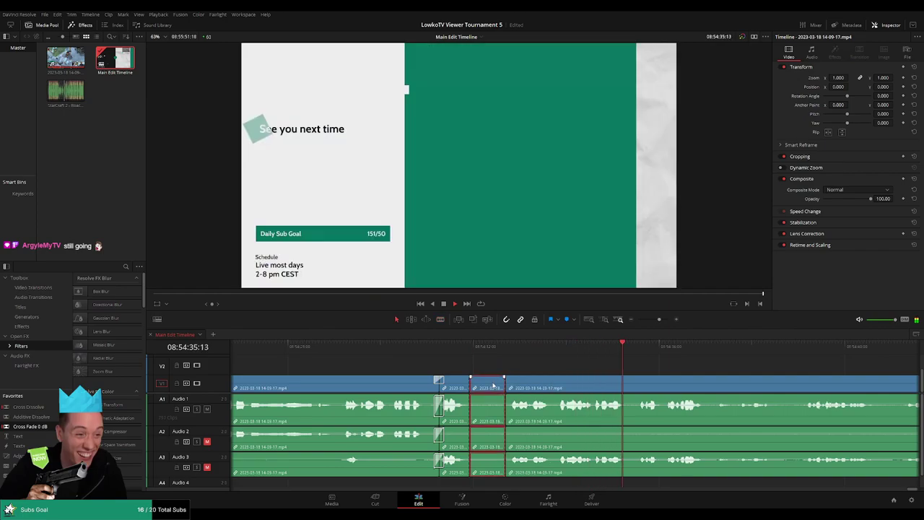
key(a)
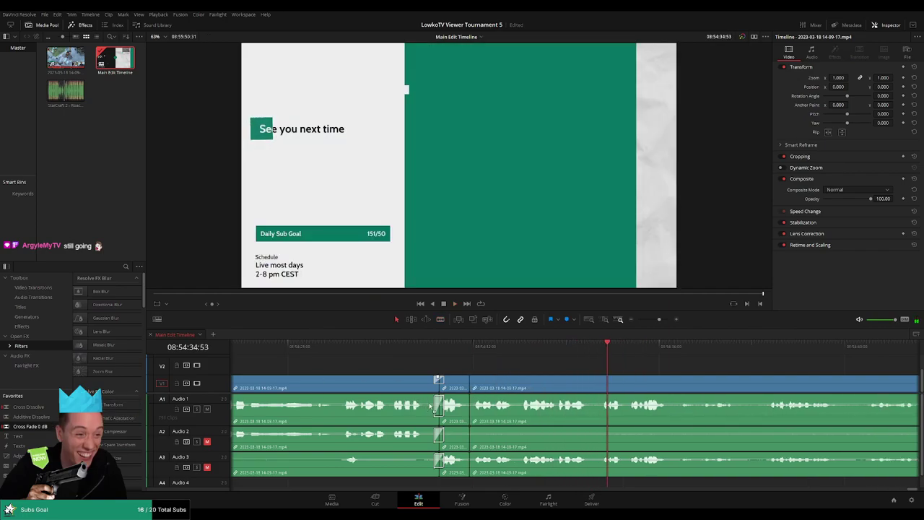
scroll(503, 431, left, 1)
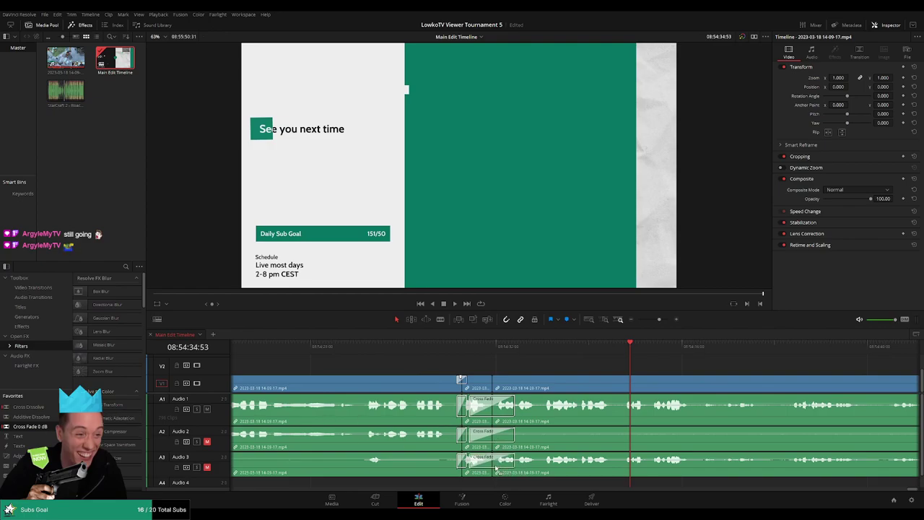
click(429, 349)
key(space)
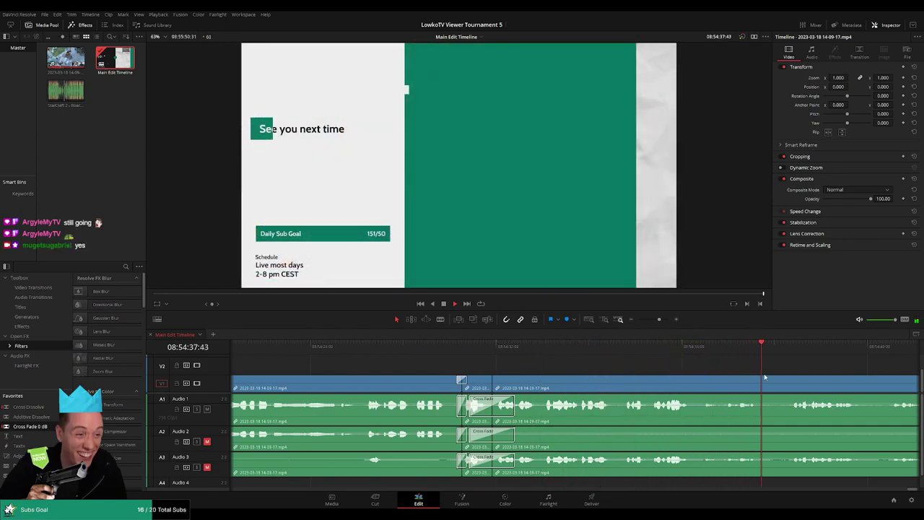
scroll(809, 373, right, 5)
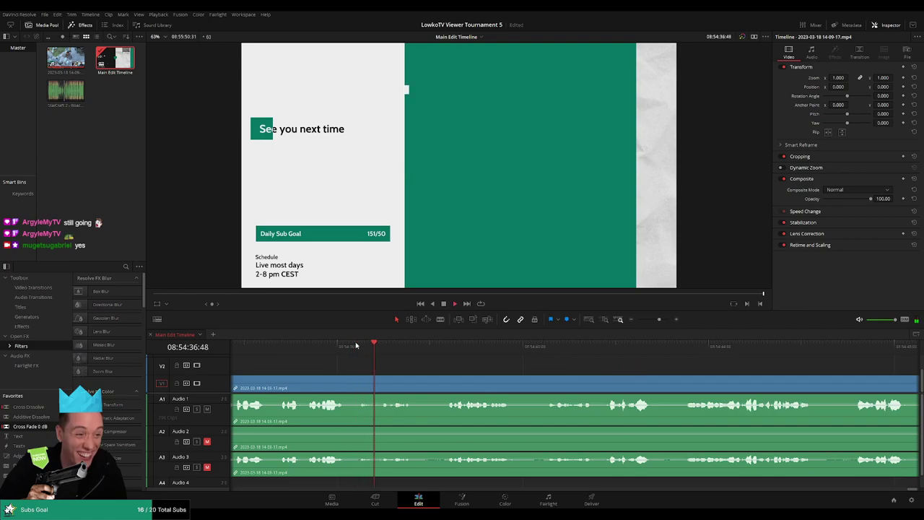
key(space)
Step: Remove the dead stretch and leftover gap, then add Cross Fade 0 dB at the audio join
key(ctrl+b)
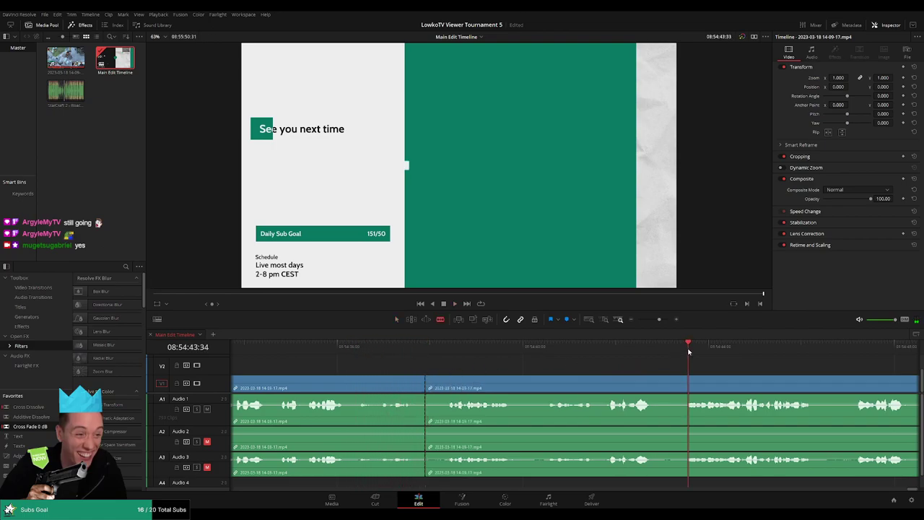
scroll(554, 359, right, 3)
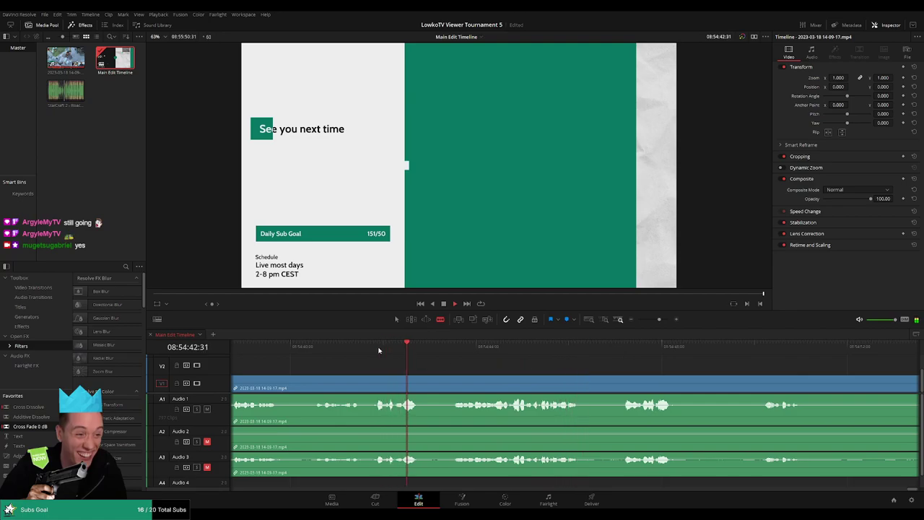
key(ctrl+b)
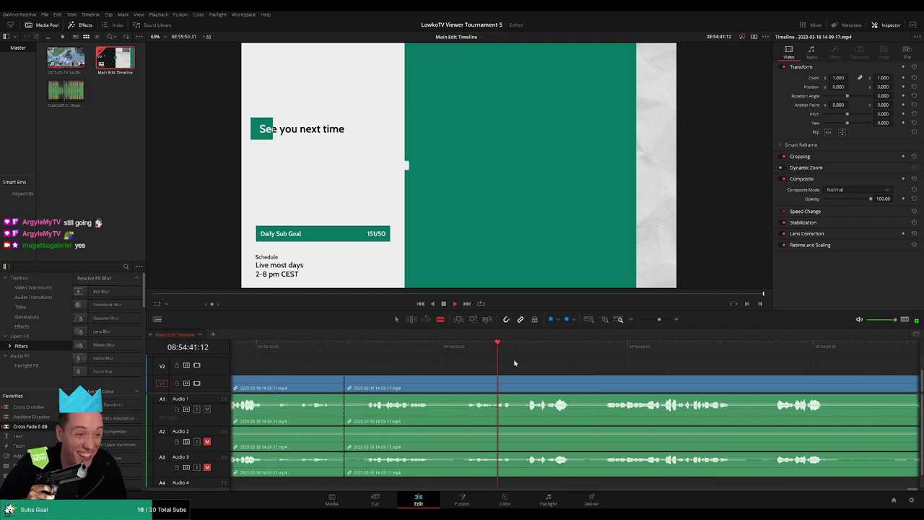
click(529, 384)
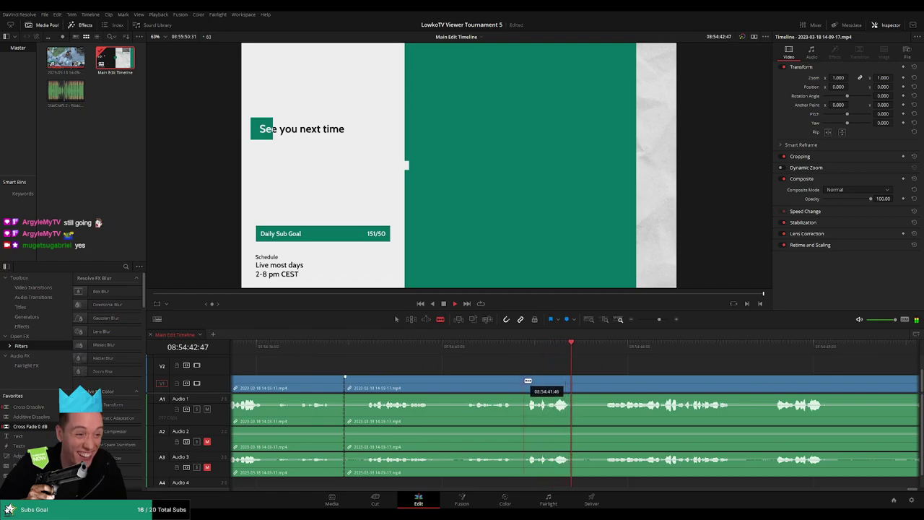
key(a)
click(486, 384)
key(Delete)
click(351, 411)
key(Delete)
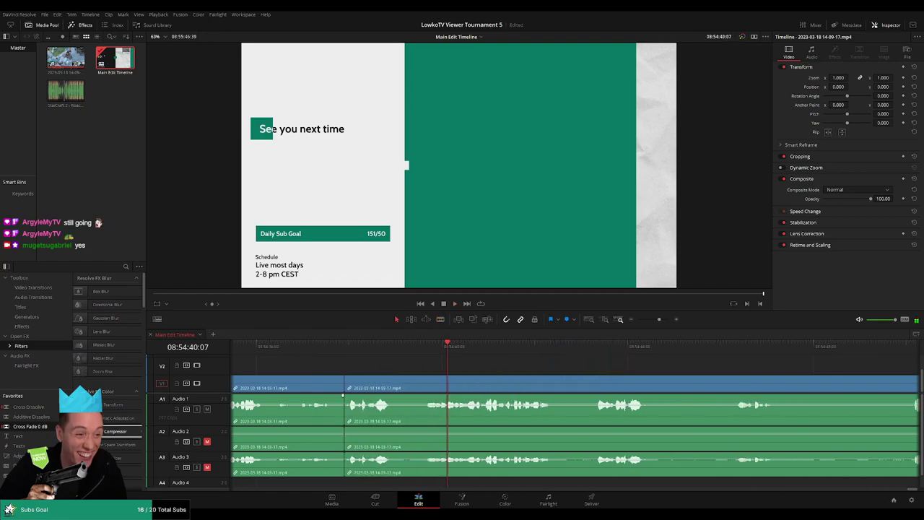
drag(371, 404, 372, 405)
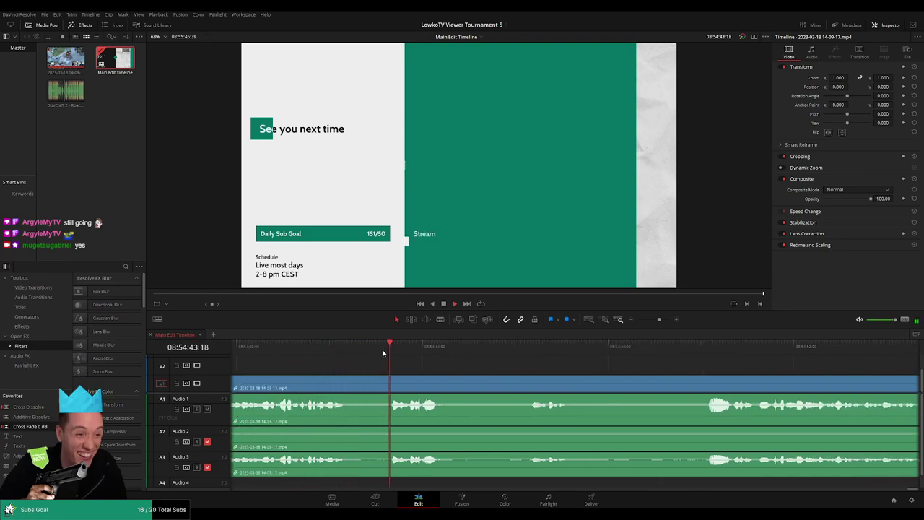
Step: Blade both ends of the first dead section and ripple delete it to close the gap
click(511, 350)
key(b)
click(446, 379)
click(534, 379)
key(a)
click(490, 387)
key(Delete)
drag(570, 388, 478, 387)
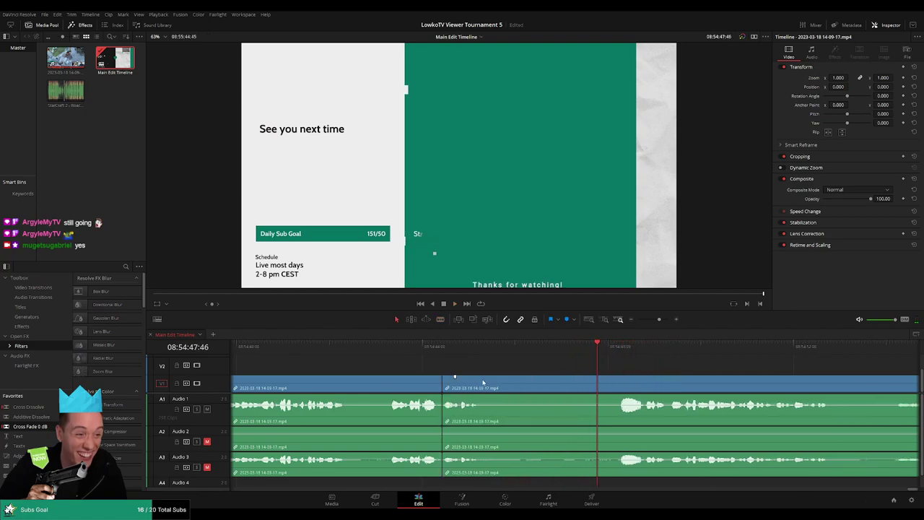
Step: Cut at the playhead and ripple trim away the second dead section, selecting the leftover clip
click(491, 351)
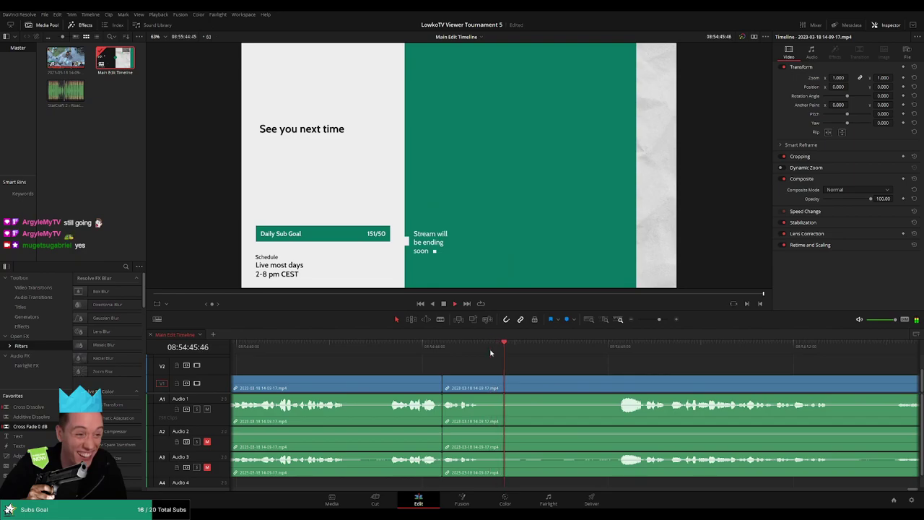
click(490, 380)
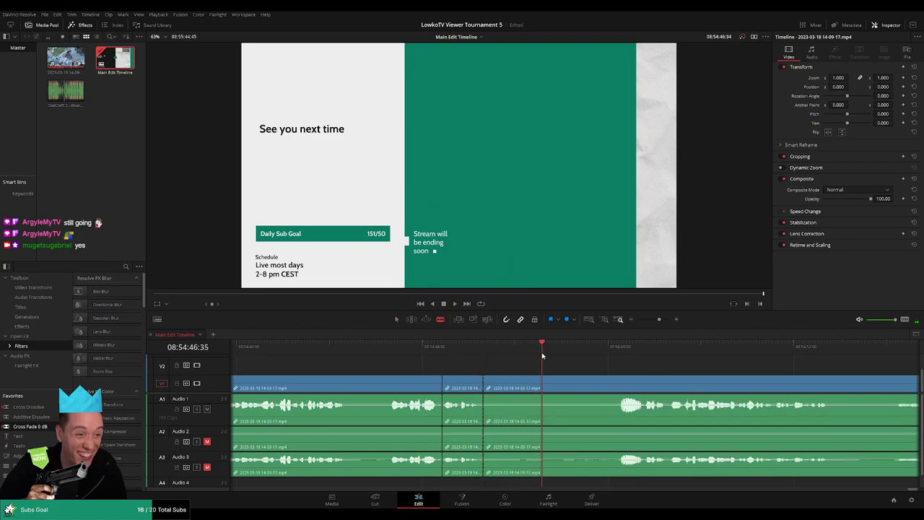
key(ctrl+shift+[)
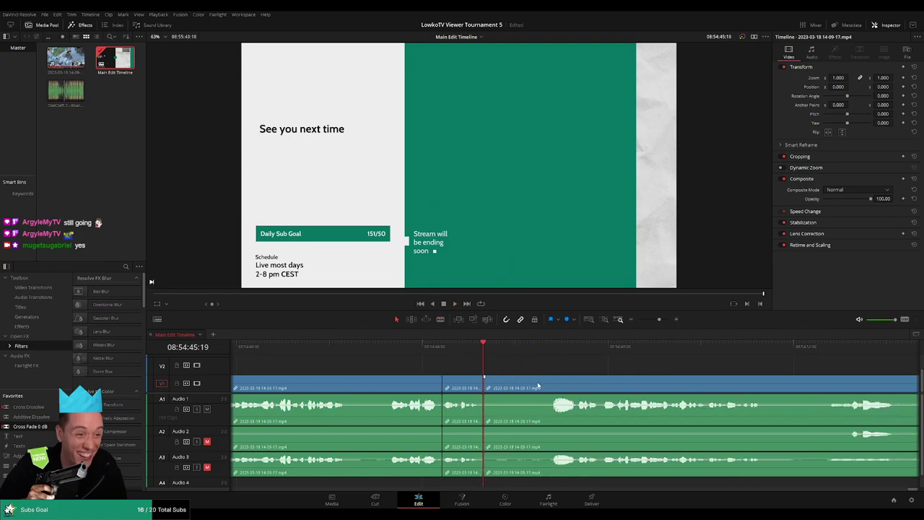
scroll(452, 419, left, 1)
drag(465, 376, 548, 368)
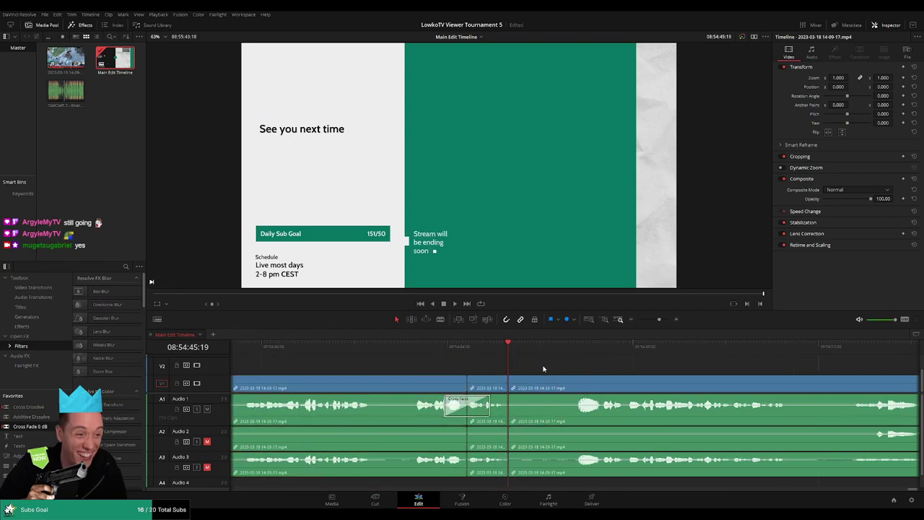
scroll(488, 441, left, 1)
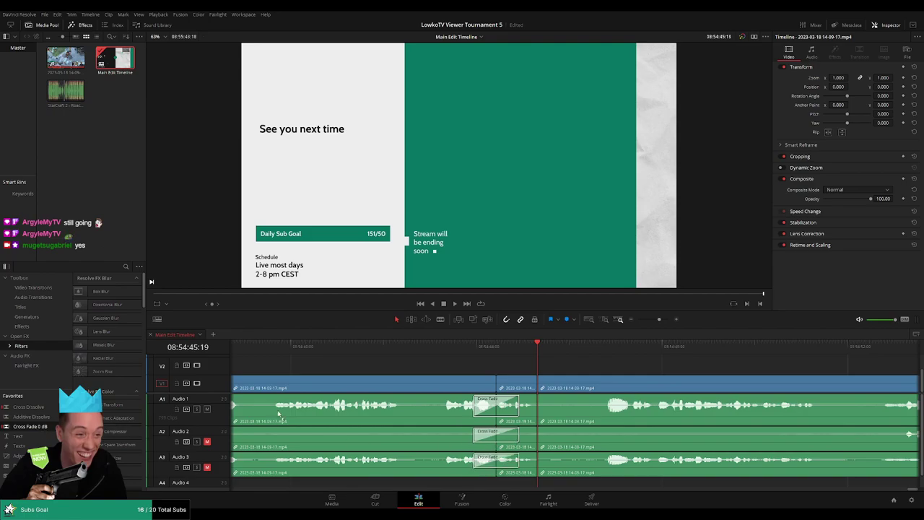
scroll(229, 415, left, 1)
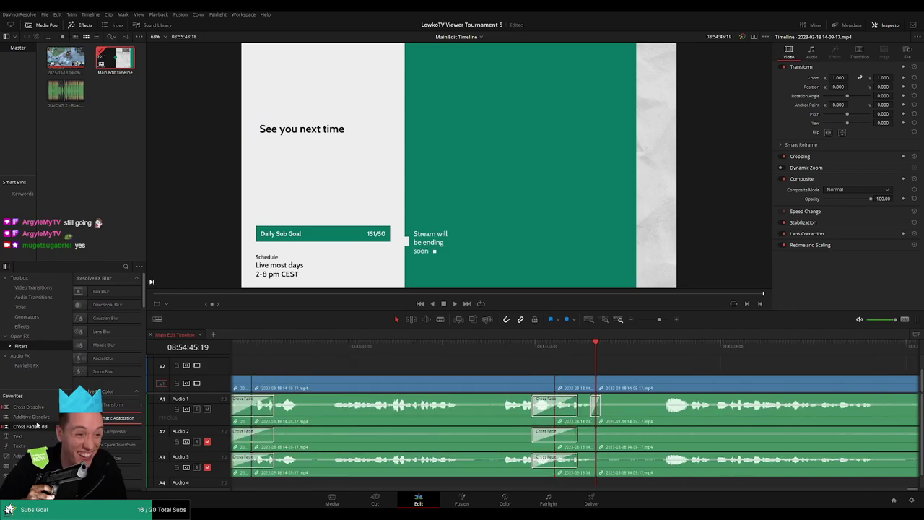
Step: Add a Cross Fade 0 dB on Audio 2 at the new edit and play it back
drag(51, 426, 485, 440)
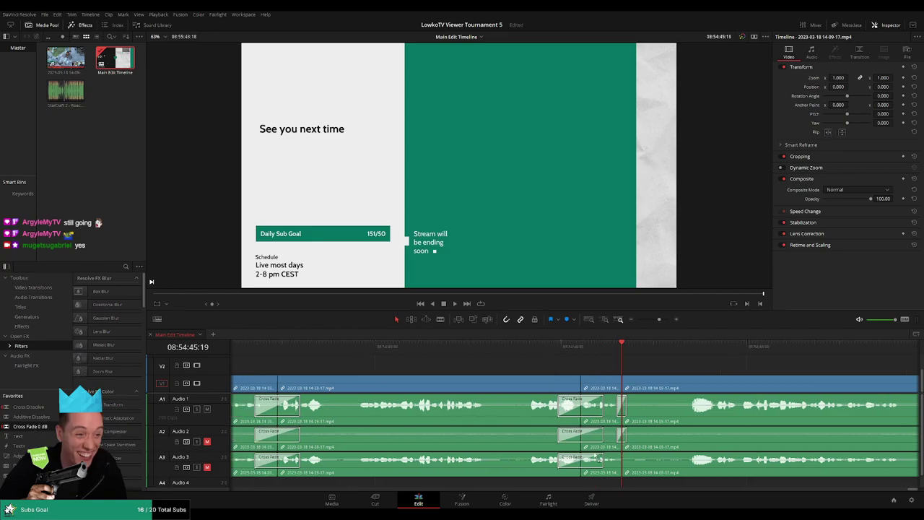
key(space)
scroll(635, 361, right, 3)
scroll(596, 365, right, 2)
scroll(569, 362, right, 1)
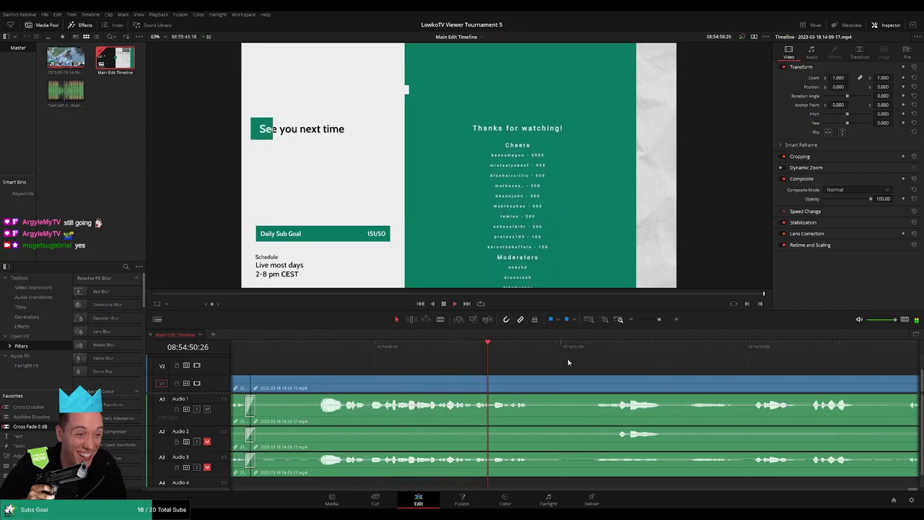
Step: Scroll through the end credits and blade all tracks where the credits should end
scroll(516, 367, right, 2)
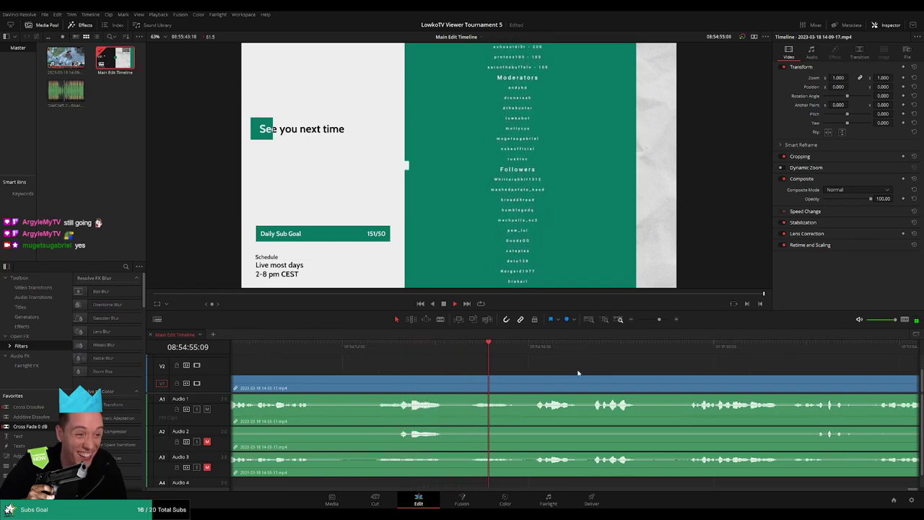
scroll(479, 364, right, 2)
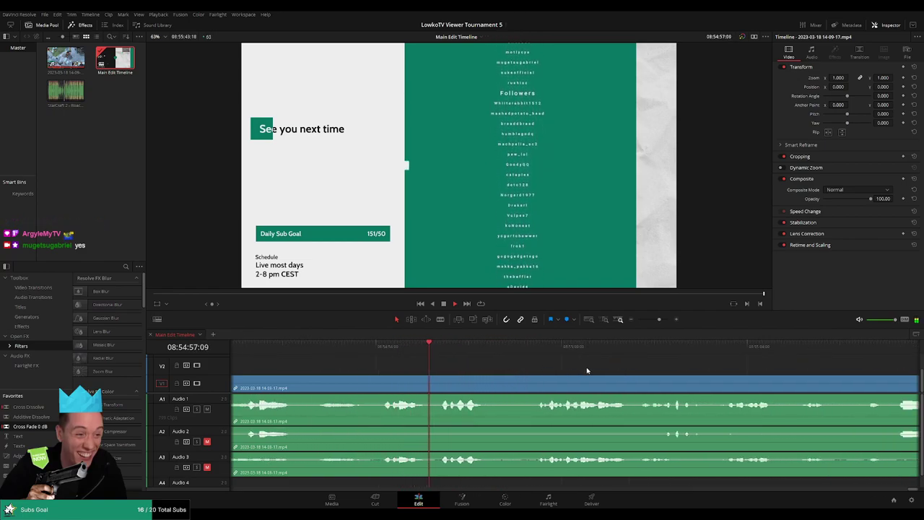
scroll(462, 359, right, 1)
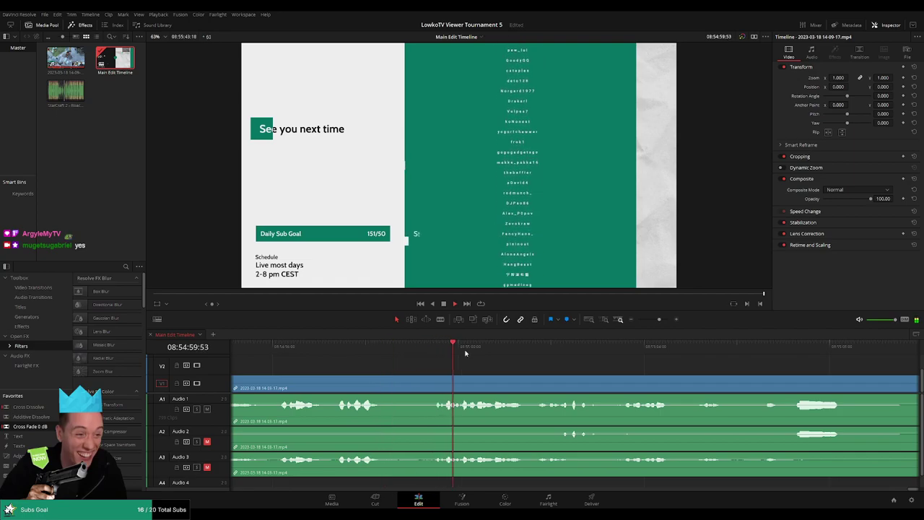
scroll(489, 367, right, 1)
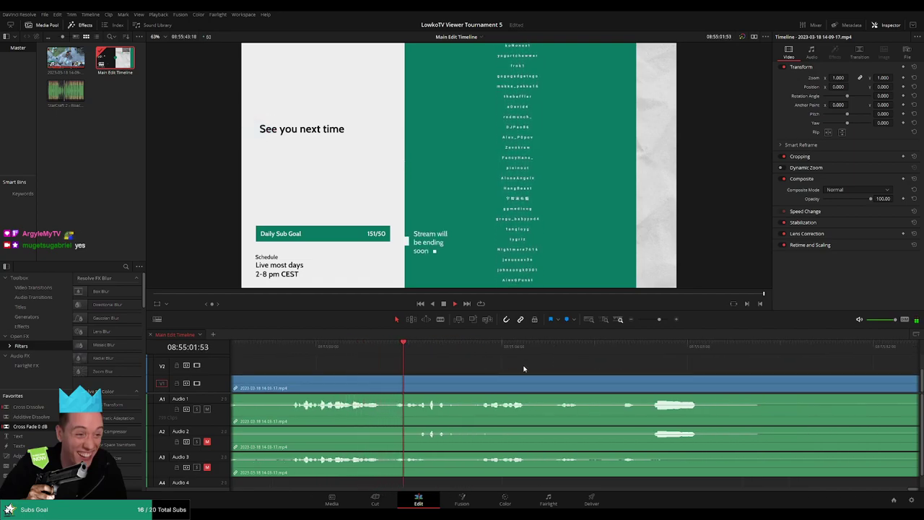
scroll(472, 365, right, 1)
scroll(473, 364, right, 1)
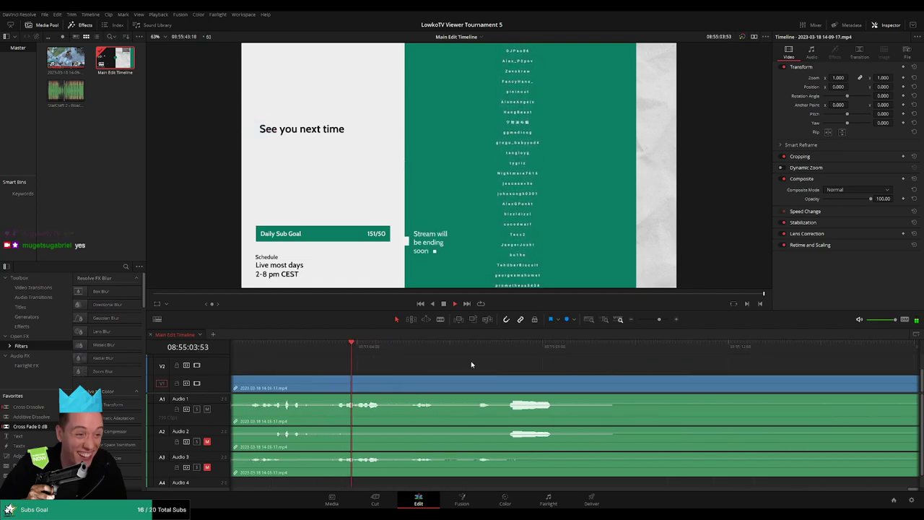
click(332, 347)
click(328, 347)
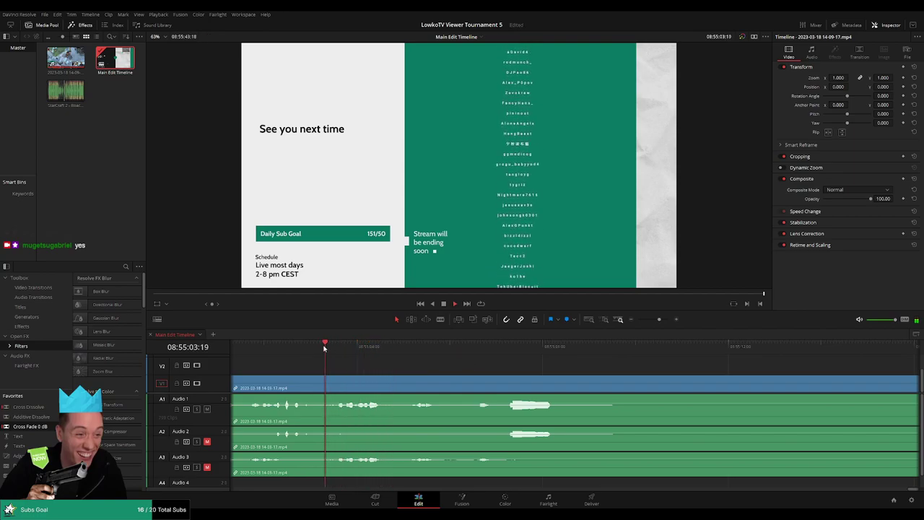
key(b)
click(331, 379)
key(a)
click(330, 383)
Step: Play on from the cut, scrub ahead through the credits, and zoom out to view the edit
key(space)
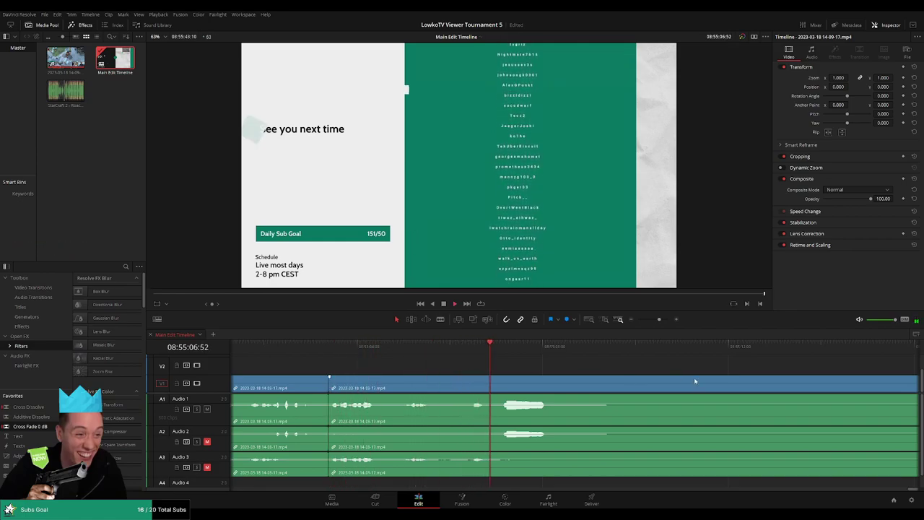
scroll(516, 369, right, 3)
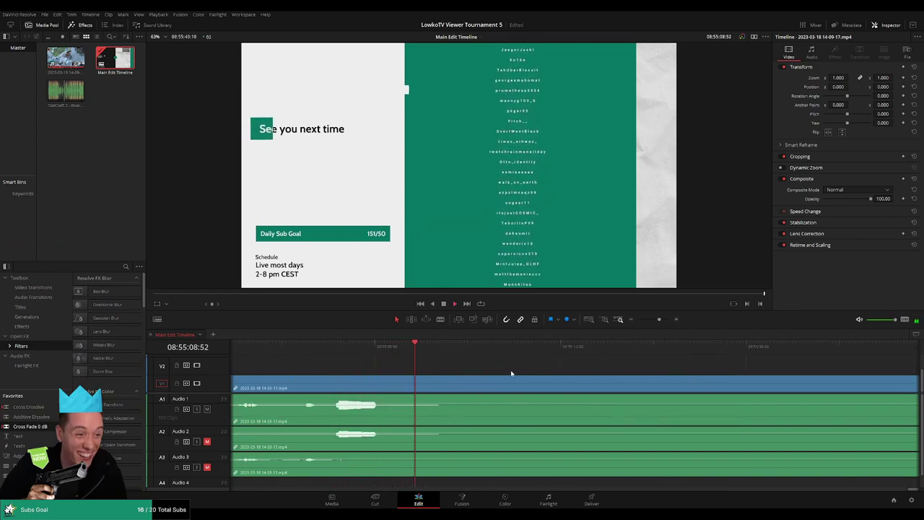
click(468, 353)
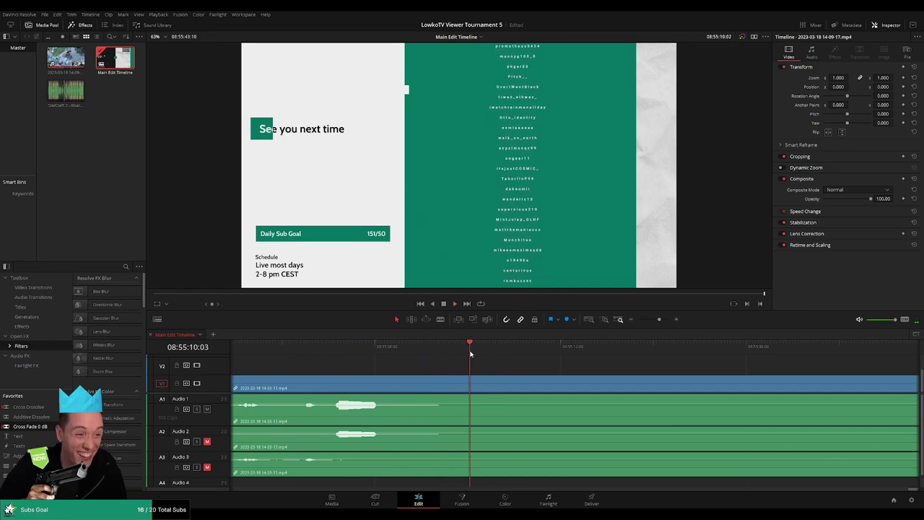
drag(468, 353, 806, 350)
click(650, 322)
drag(576, 346, 677, 355)
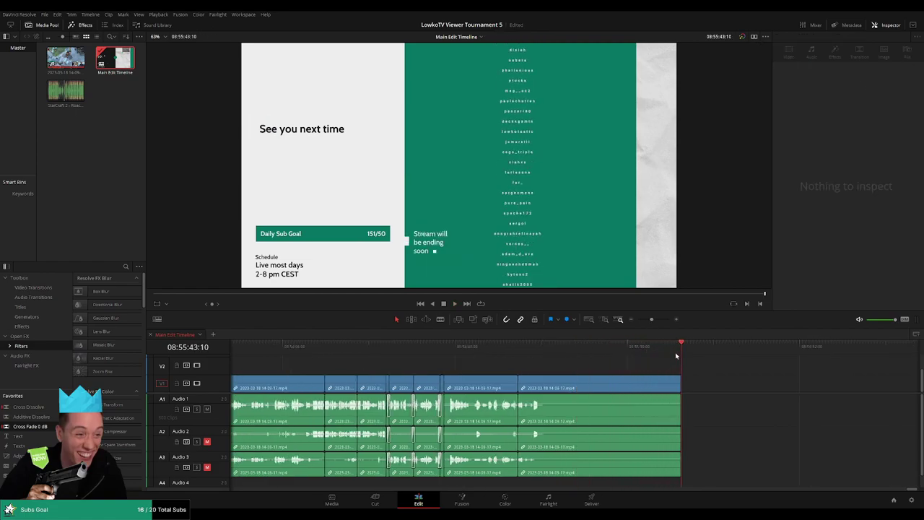
Step: Split all tracks at 08:55:15:00 in the credits and delete everything after the cut
click(546, 352)
scroll(556, 368, up, 1)
scroll(556, 368, up, 3)
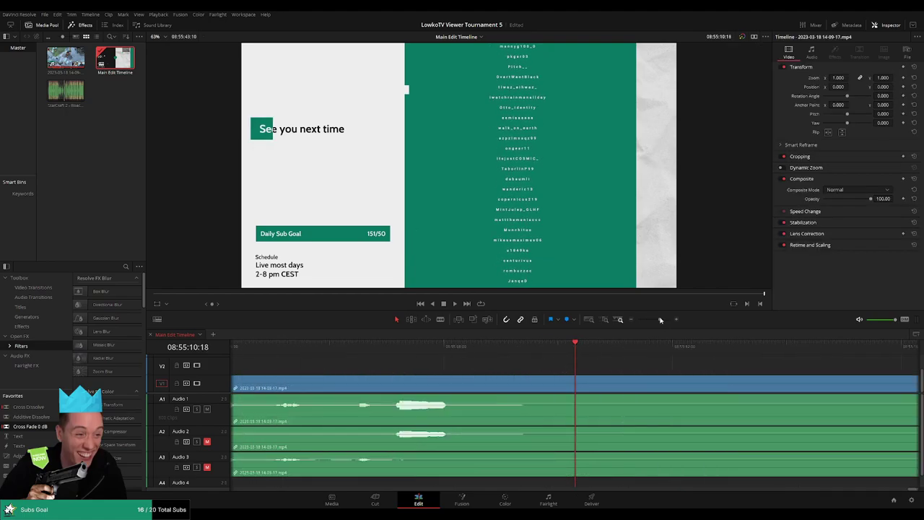
drag(430, 347, 844, 376)
key(ctrl+b)
key(Delete)
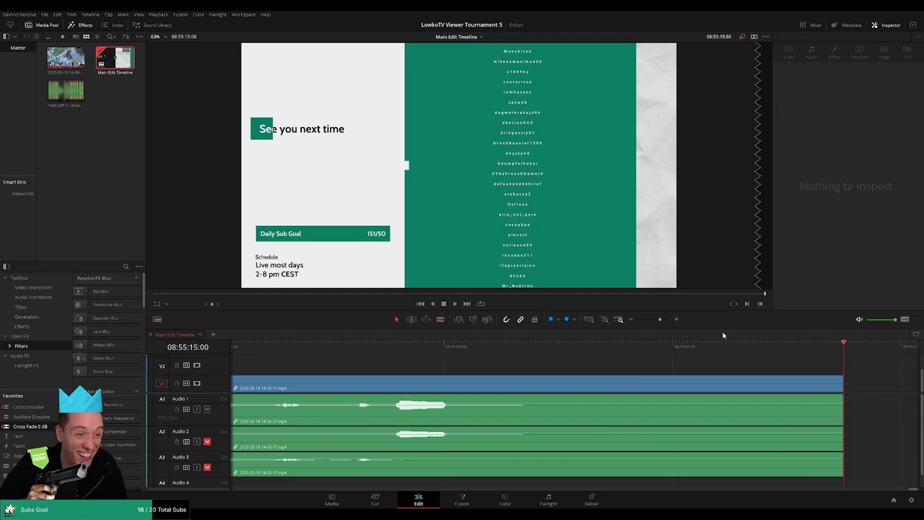
Step: Zoom the timeline out to fit the whole edit and marquee-select all clips
click(650, 322)
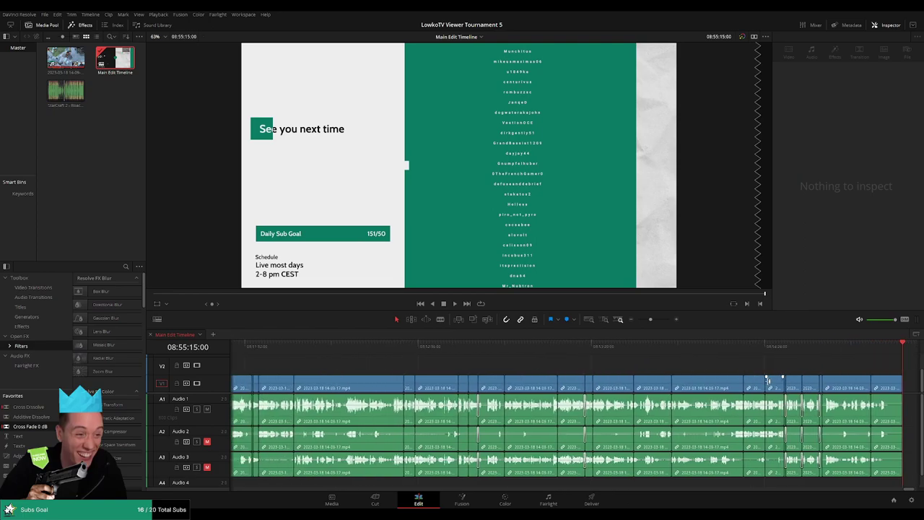
click(647, 322)
drag(599, 374, 321, 477)
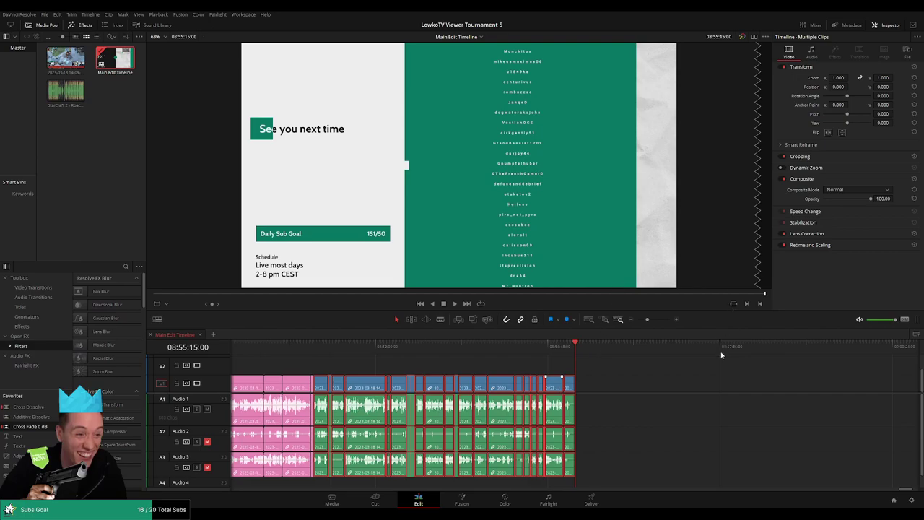
Step: Deselect the clips, scroll back to the start, and play from the opening Battlefy bracket page
click(638, 383)
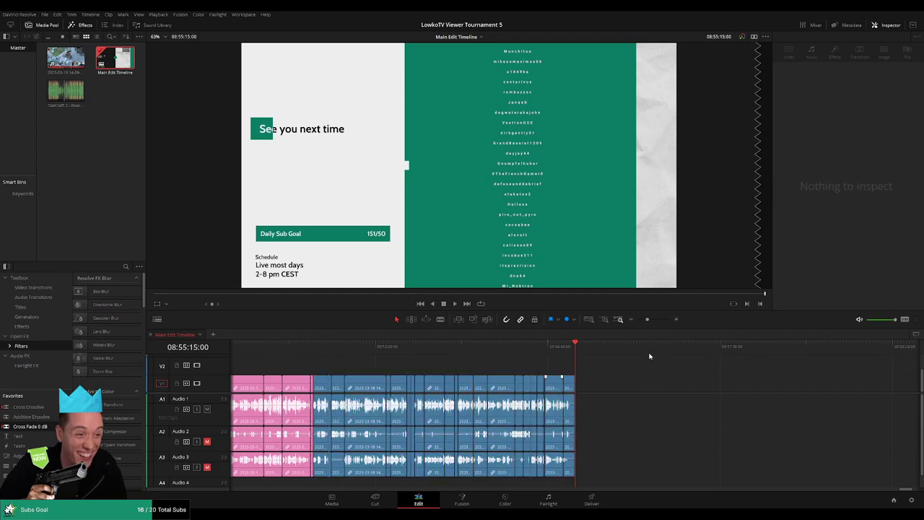
drag(648, 320, 628, 320)
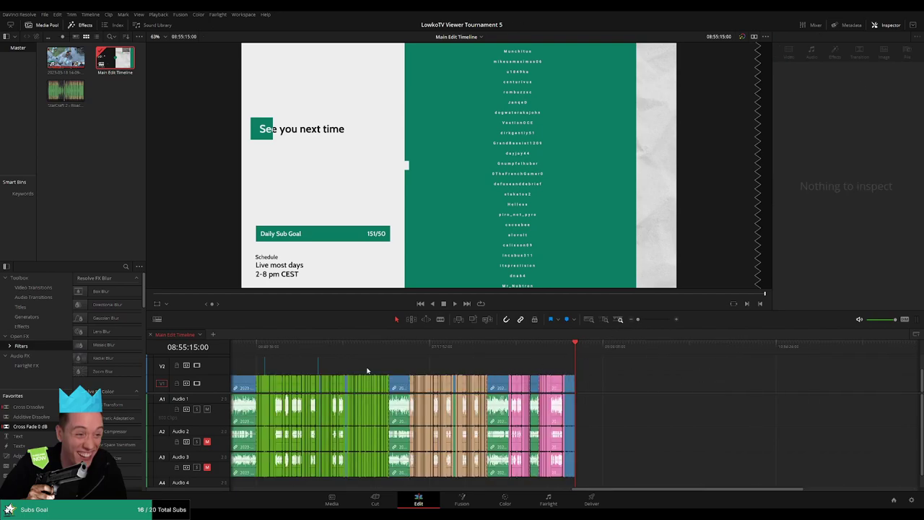
scroll(370, 370, left, 5)
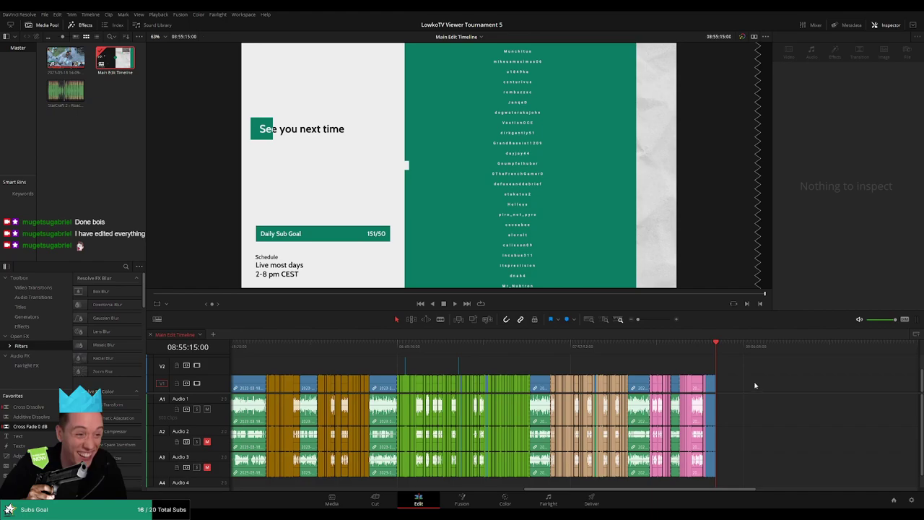
scroll(431, 388, up, 3)
scroll(404, 391, left, 5)
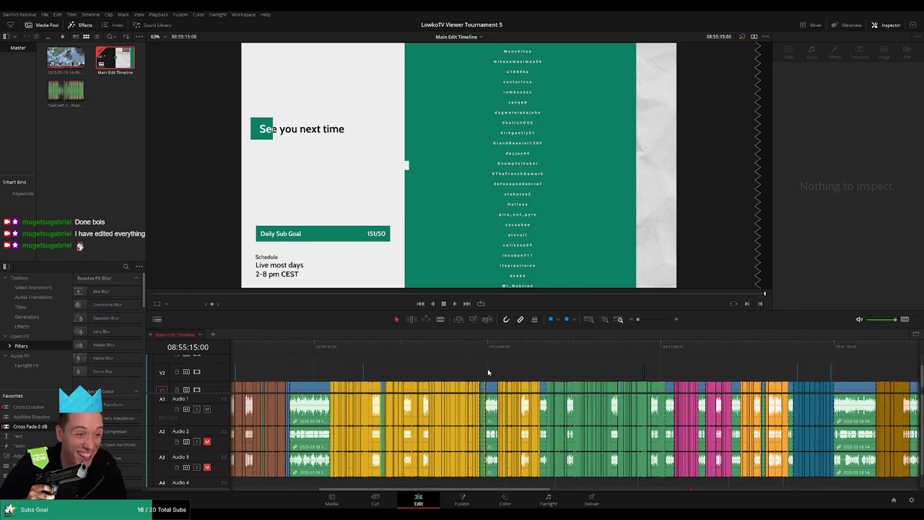
scroll(394, 392, left, 1)
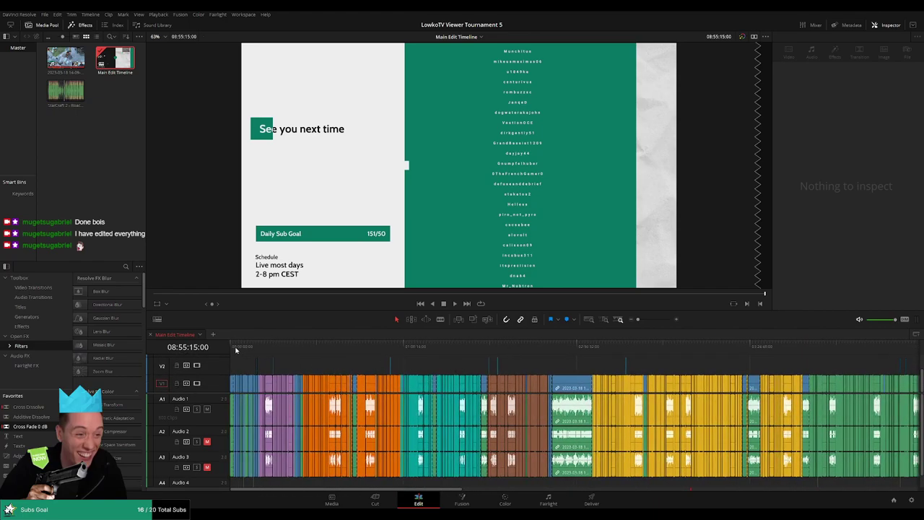
click(233, 347)
key(space)
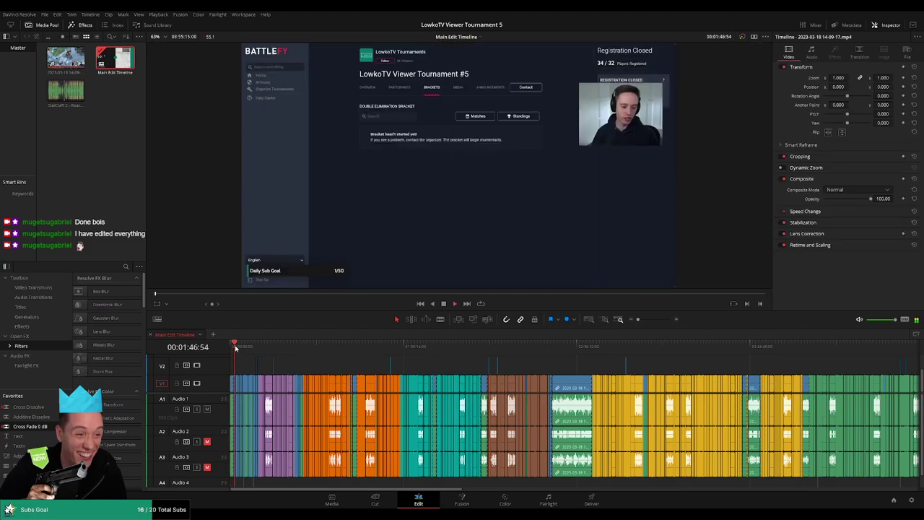
Step: Adjust the timeline zoom and review the opening webcam footage into the first StarCraft game
drag(637, 319, 647, 320)
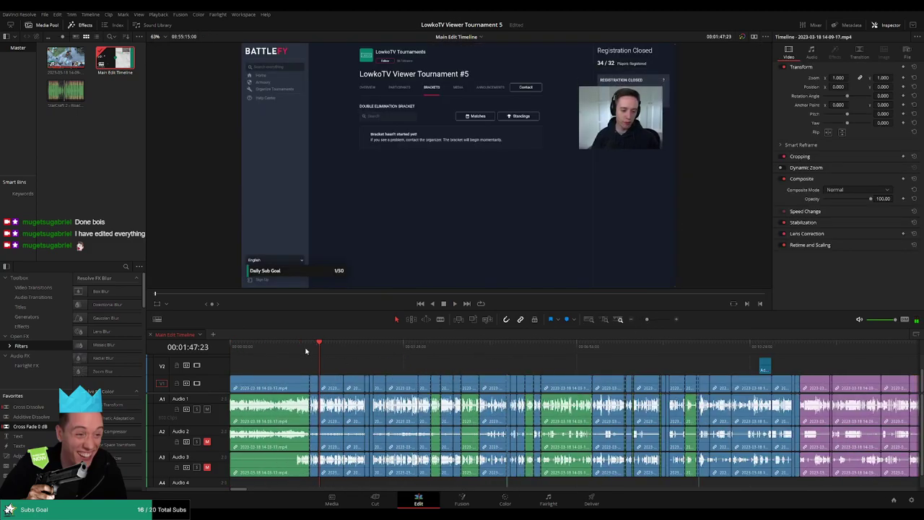
click(308, 347)
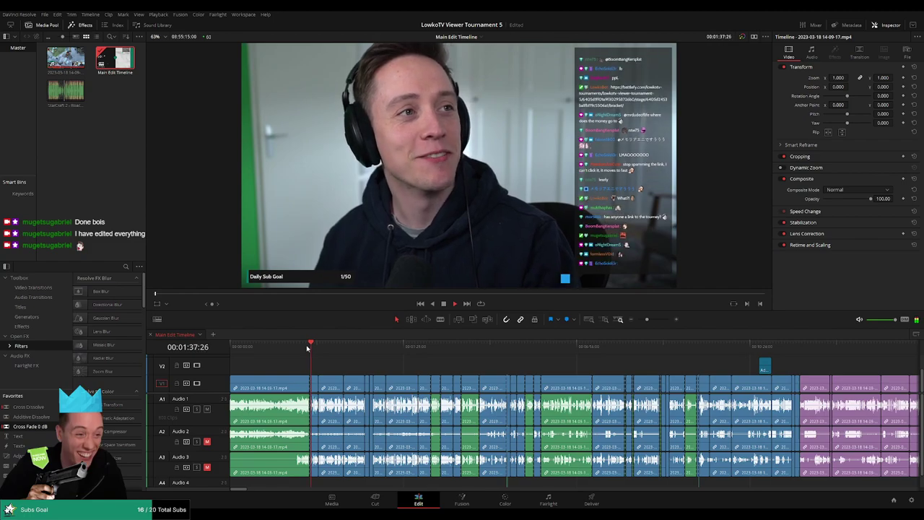
drag(646, 319, 653, 320)
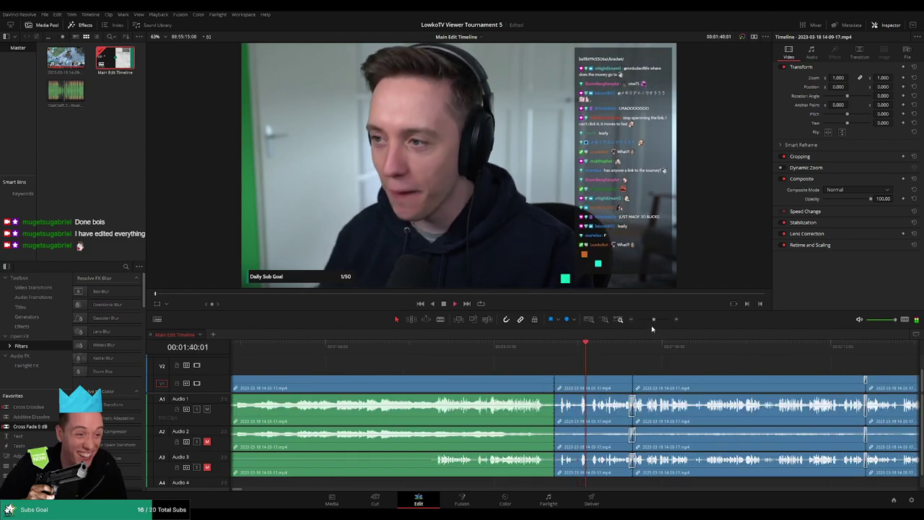
drag(653, 320, 633, 323)
drag(250, 346, 440, 350)
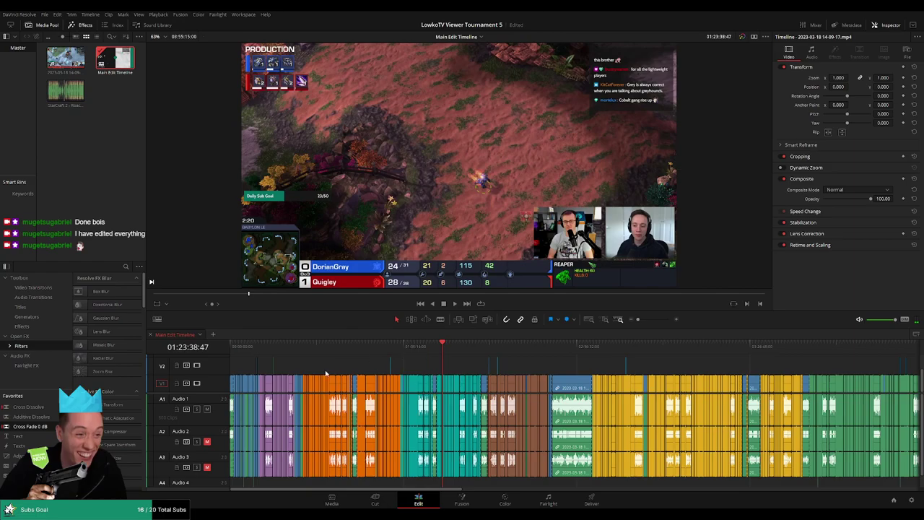
Step: Jump ahead game by game through the edit, including the snowy-map game, to around 05:09:48
scroll(424, 383, right, 2)
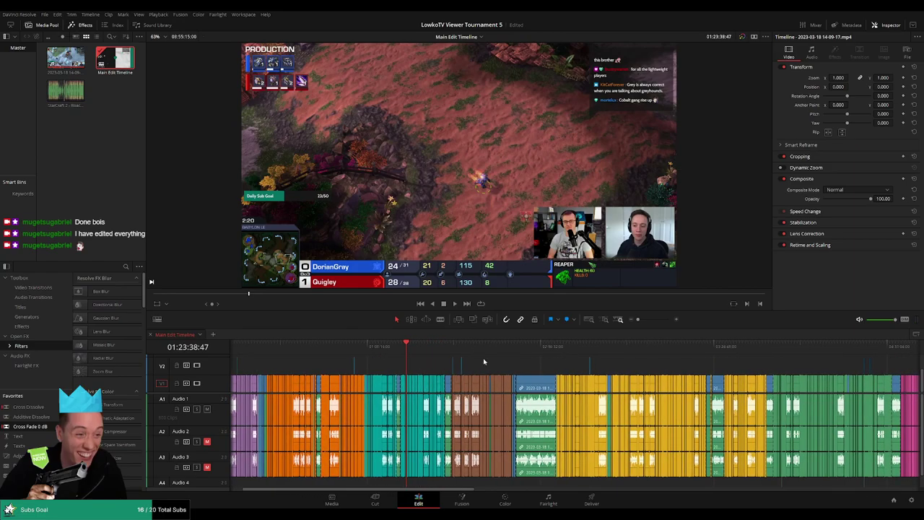
click(472, 365)
scroll(448, 368, right, 8)
click(413, 368)
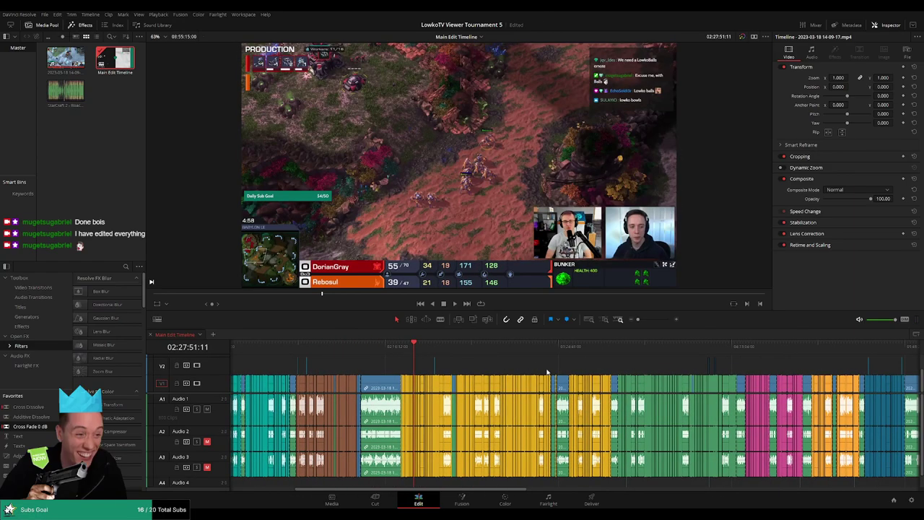
scroll(469, 368, right, 3)
click(406, 359)
scroll(491, 358, right, 3)
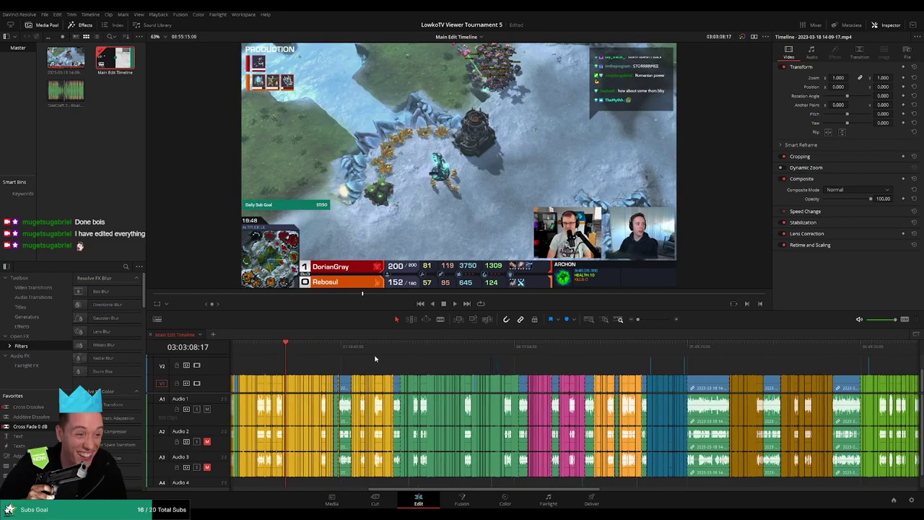
click(391, 354)
scroll(404, 357, right, 6)
click(418, 352)
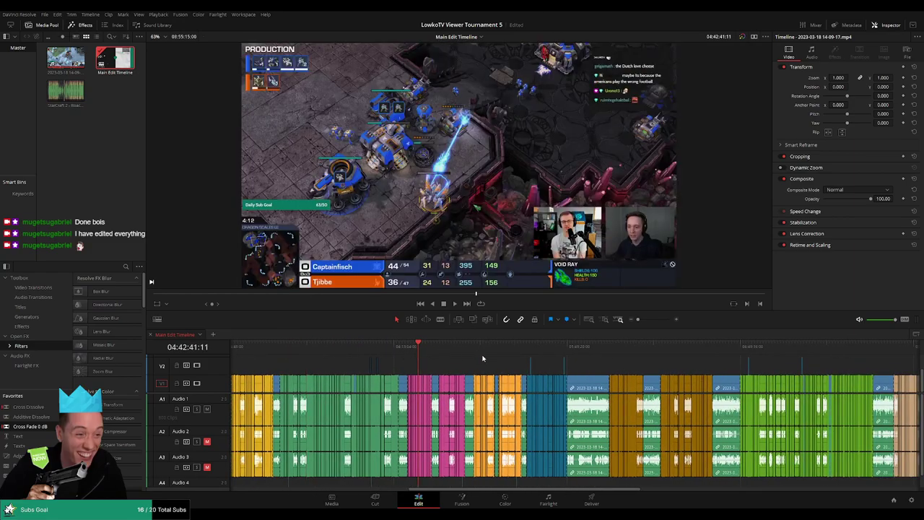
scroll(448, 355, right, 5)
click(402, 346)
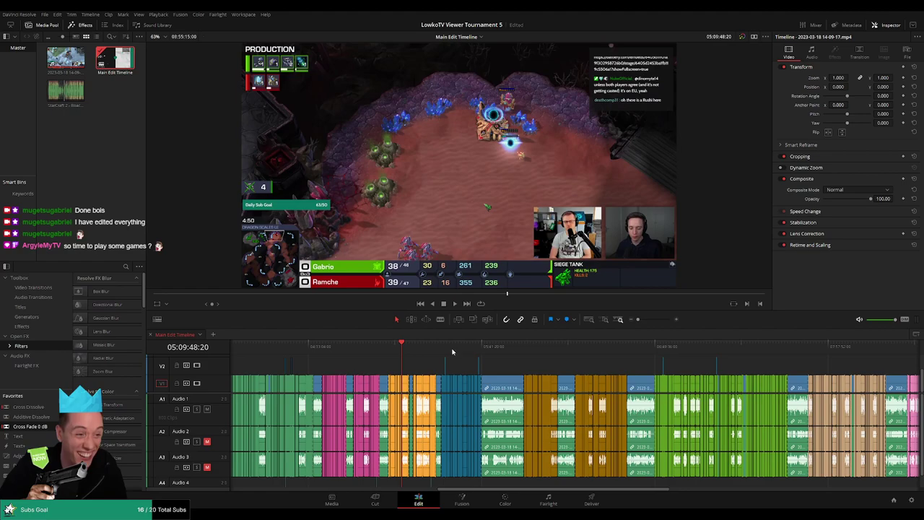
Step: Check the last games and final facecam section, ending on the 'See you next time' card at 08:55:15:00
click(547, 354)
scroll(505, 357, right, 5)
click(432, 352)
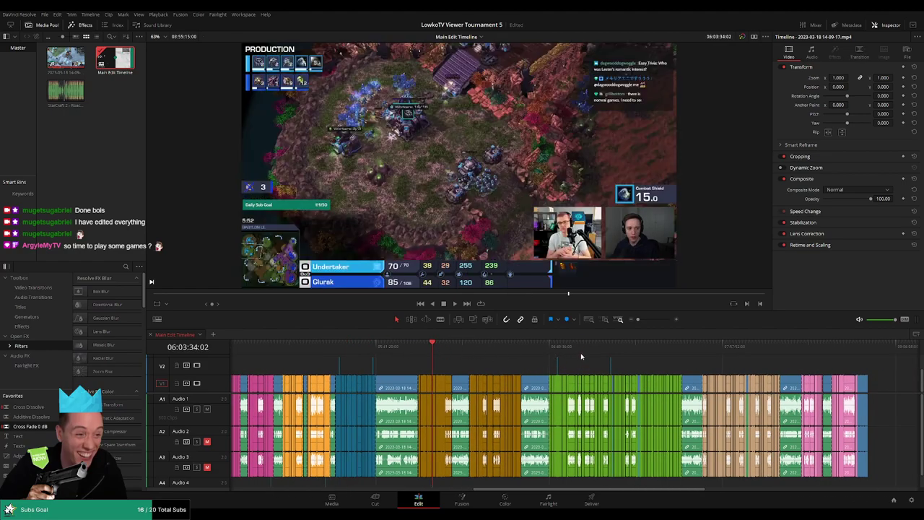
click(580, 354)
scroll(578, 355, right, 7)
click(567, 354)
scroll(541, 354, right, 6)
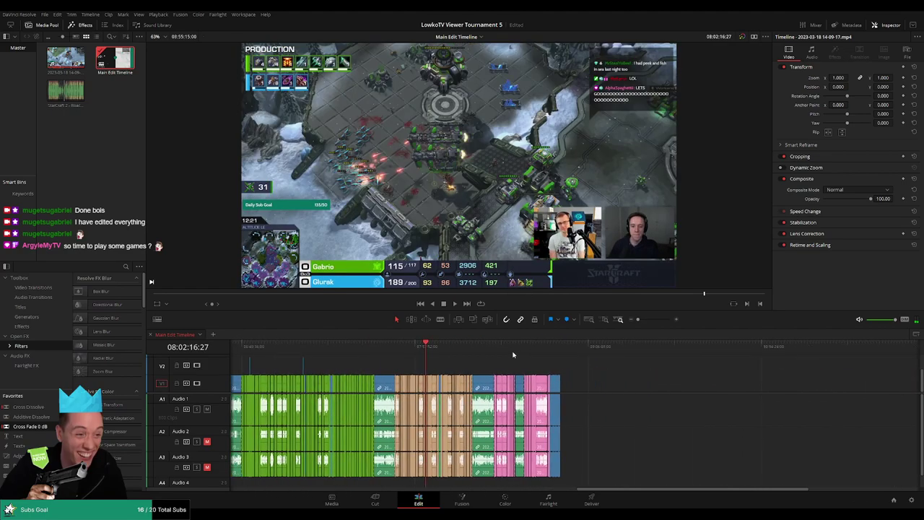
click(502, 353)
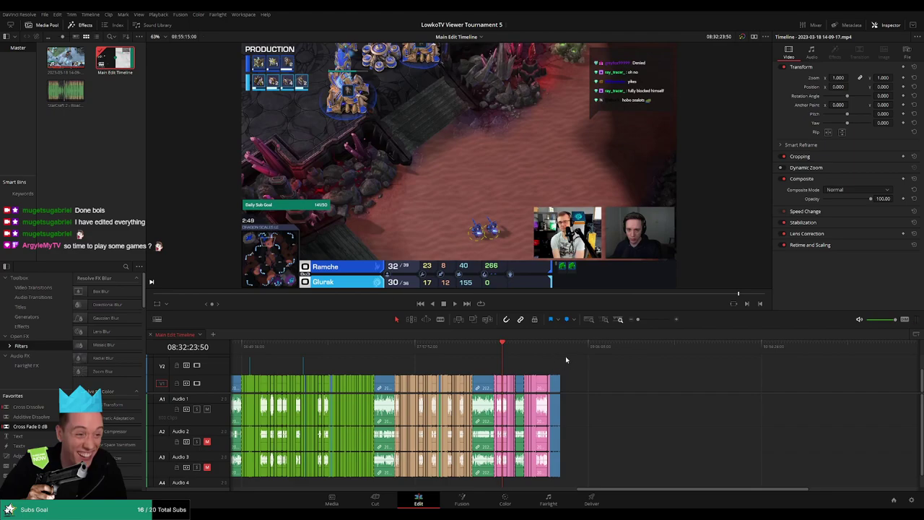
click(557, 353)
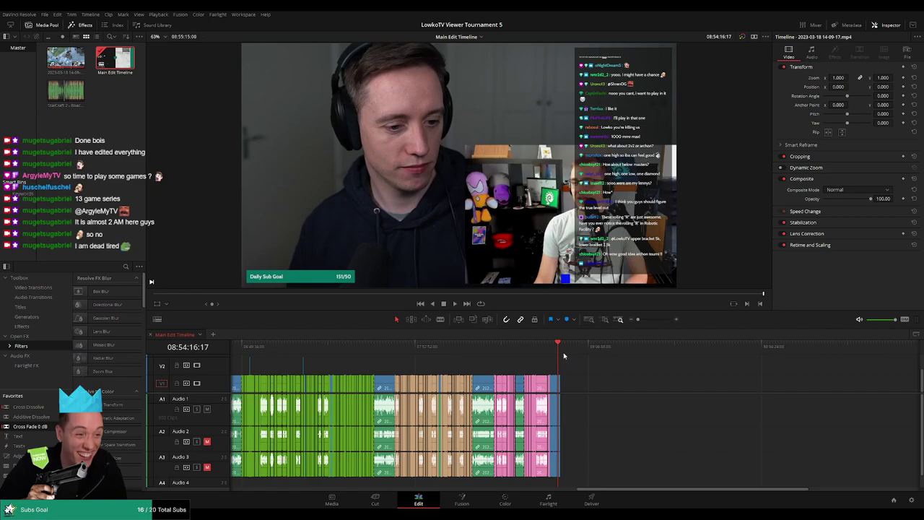
click(561, 351)
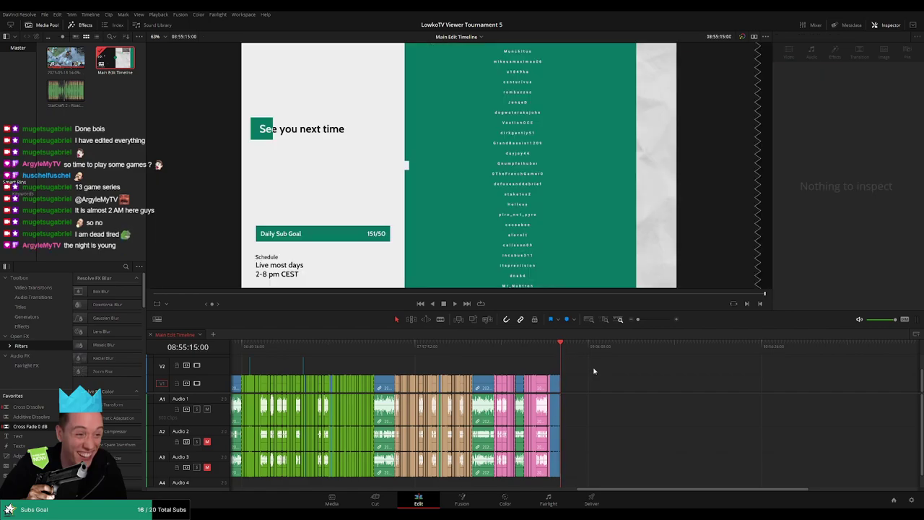